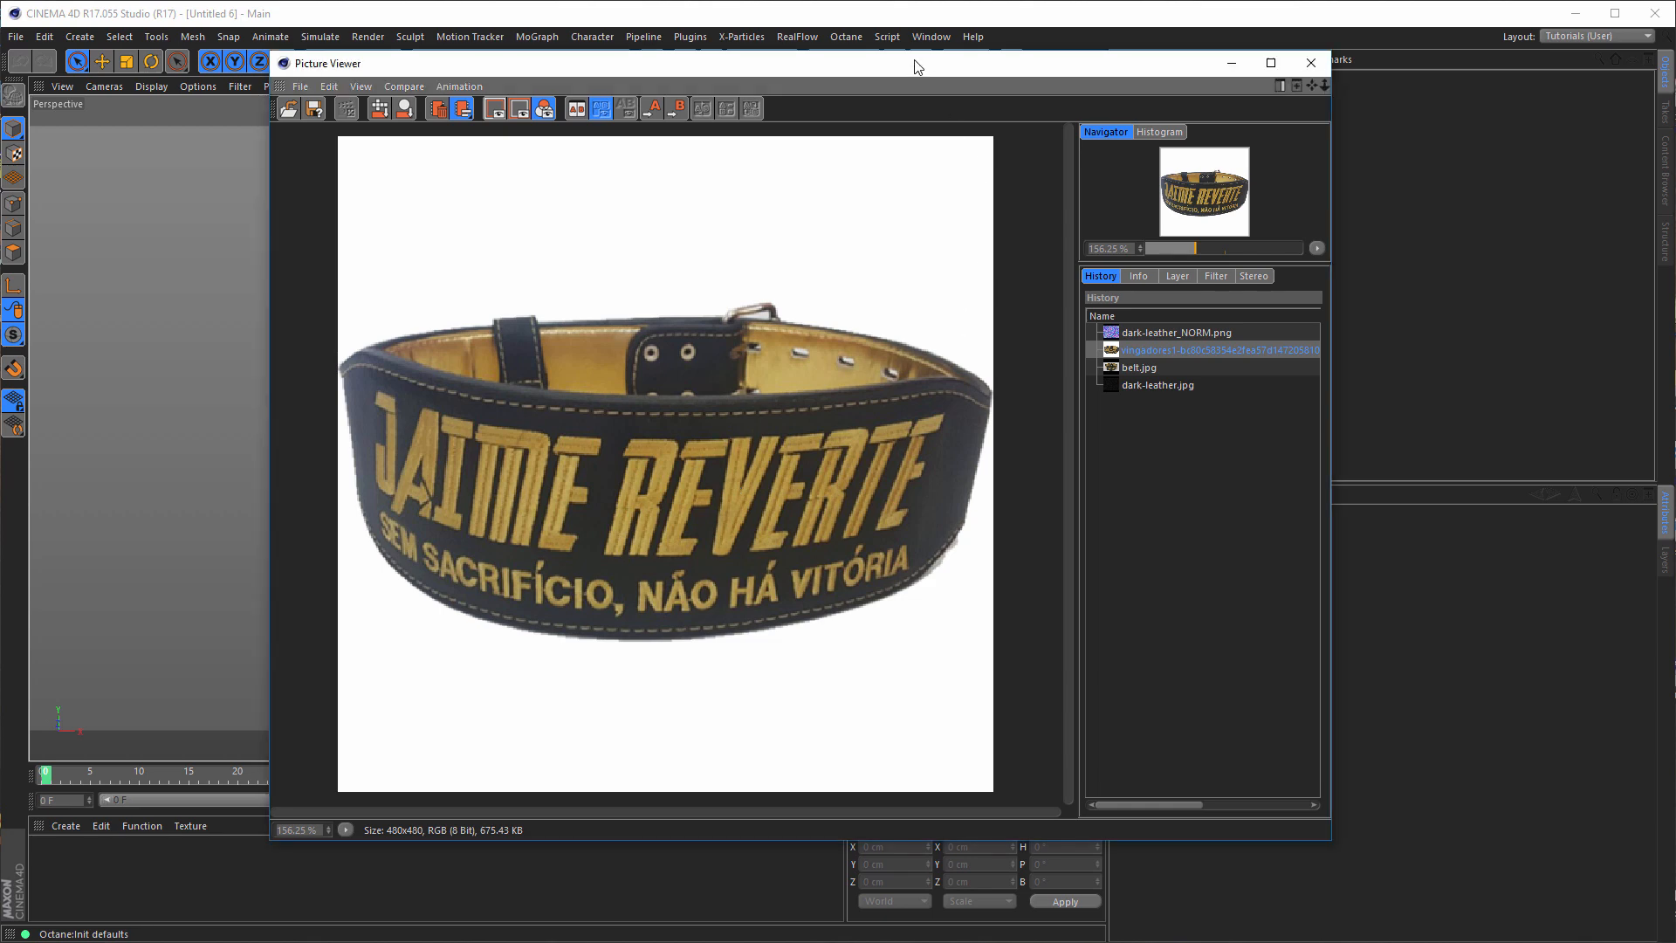
- Examine the two belt reference images, the dark leather texture and its normal map in an enlarged Picture Viewer, and close it
{"action": "left_click_drag", "start_coordinate": [922, 66], "coordinate": [840, 44]}
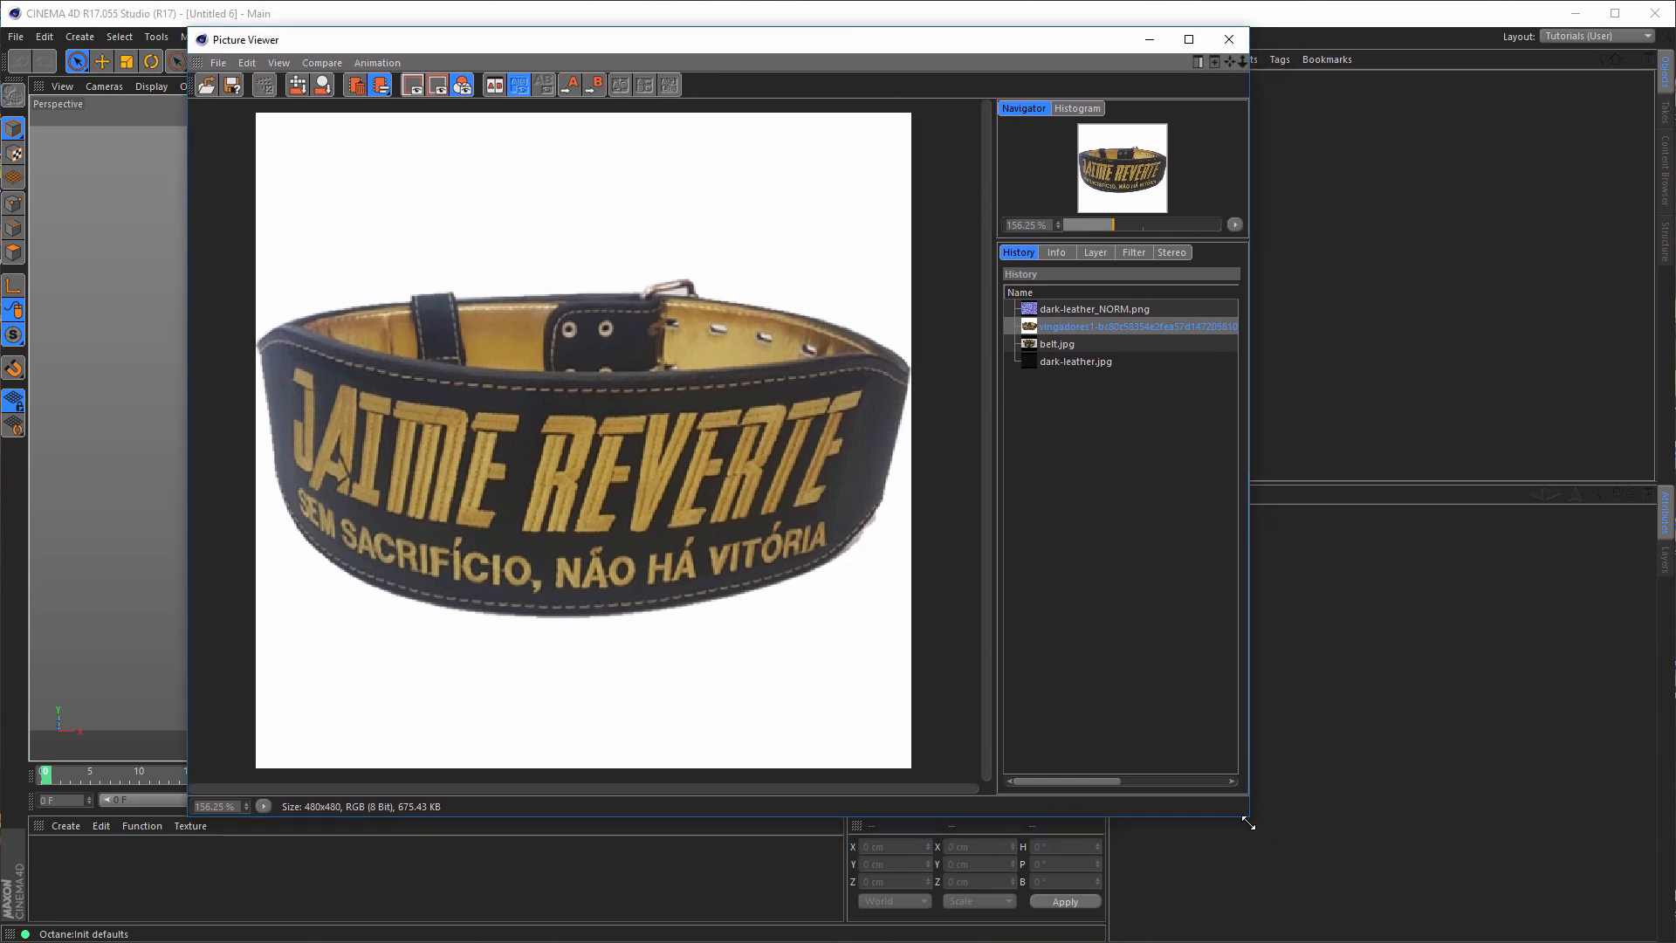
{"action": "left_click_drag", "start_coordinate": [1248, 823], "coordinate": [1380, 902]}
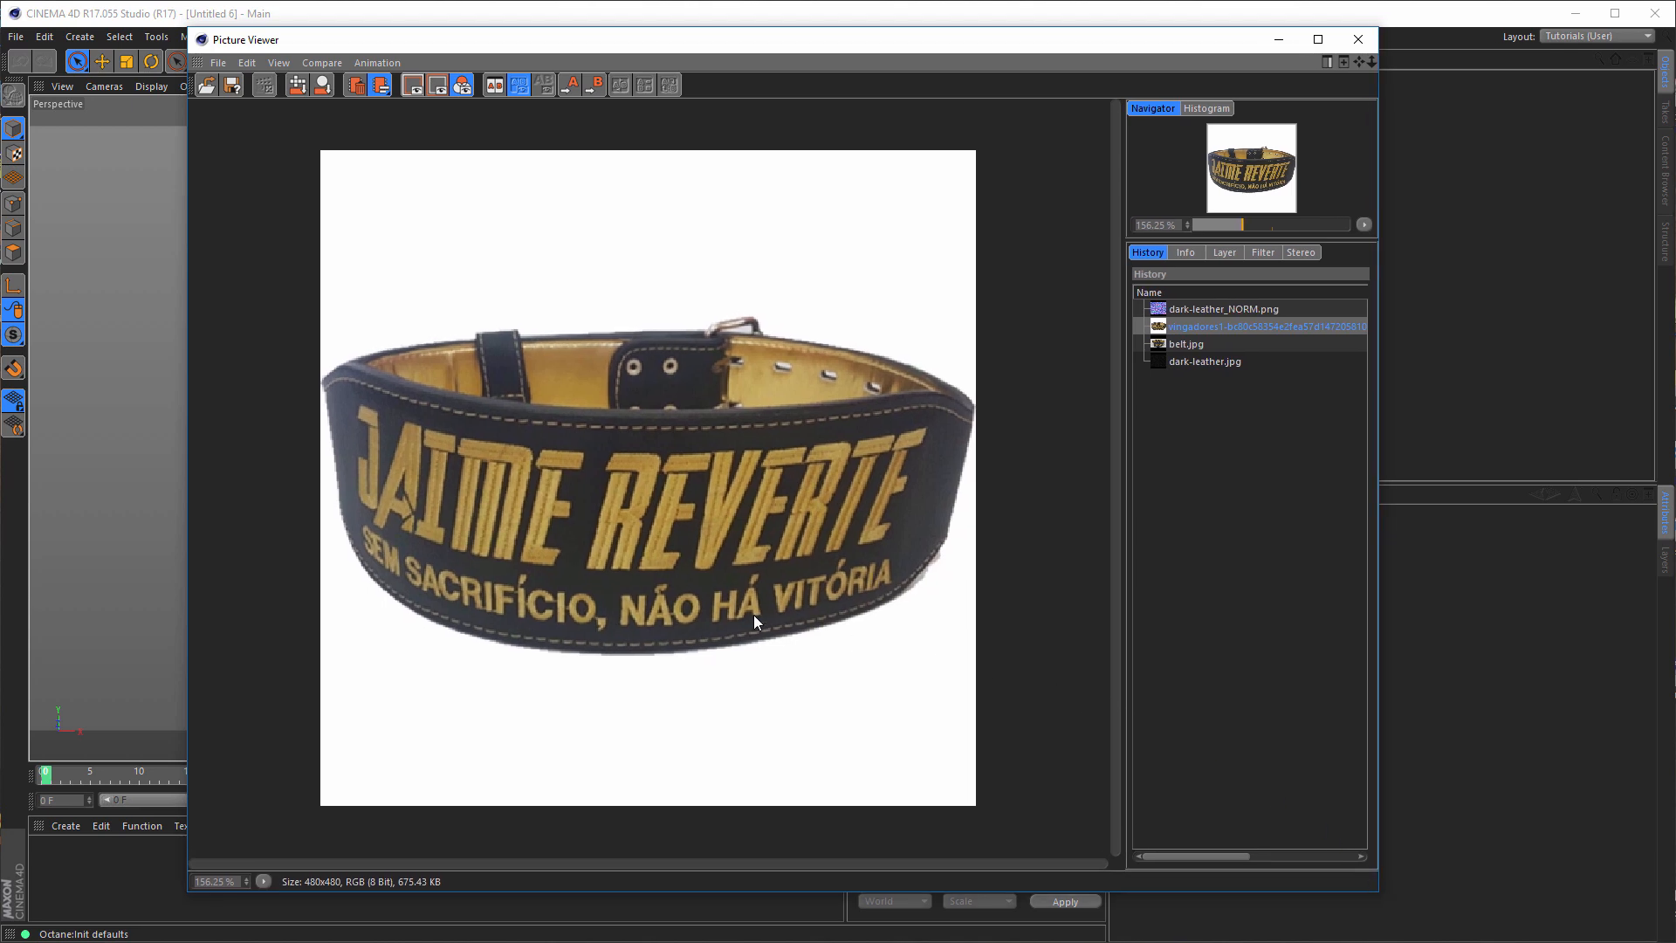
{"action": "scroll", "coordinate": [753, 616], "scroll_direction": "up", "scroll_amount": 1}
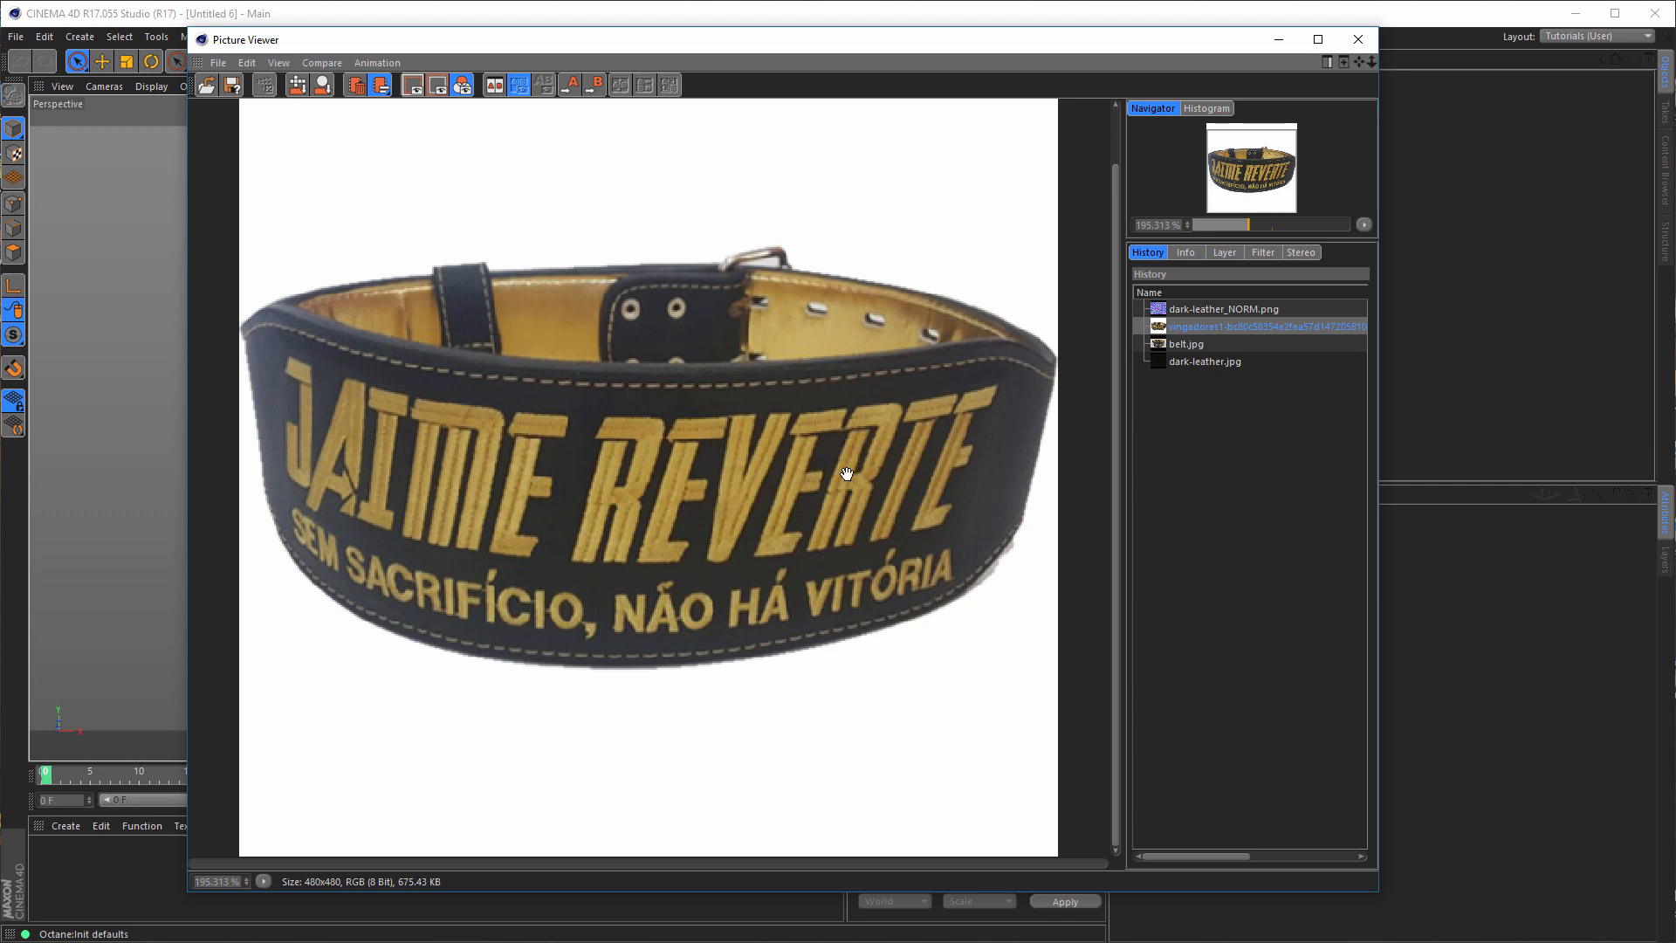
{"action": "left_click", "coordinate": [1185, 344]}
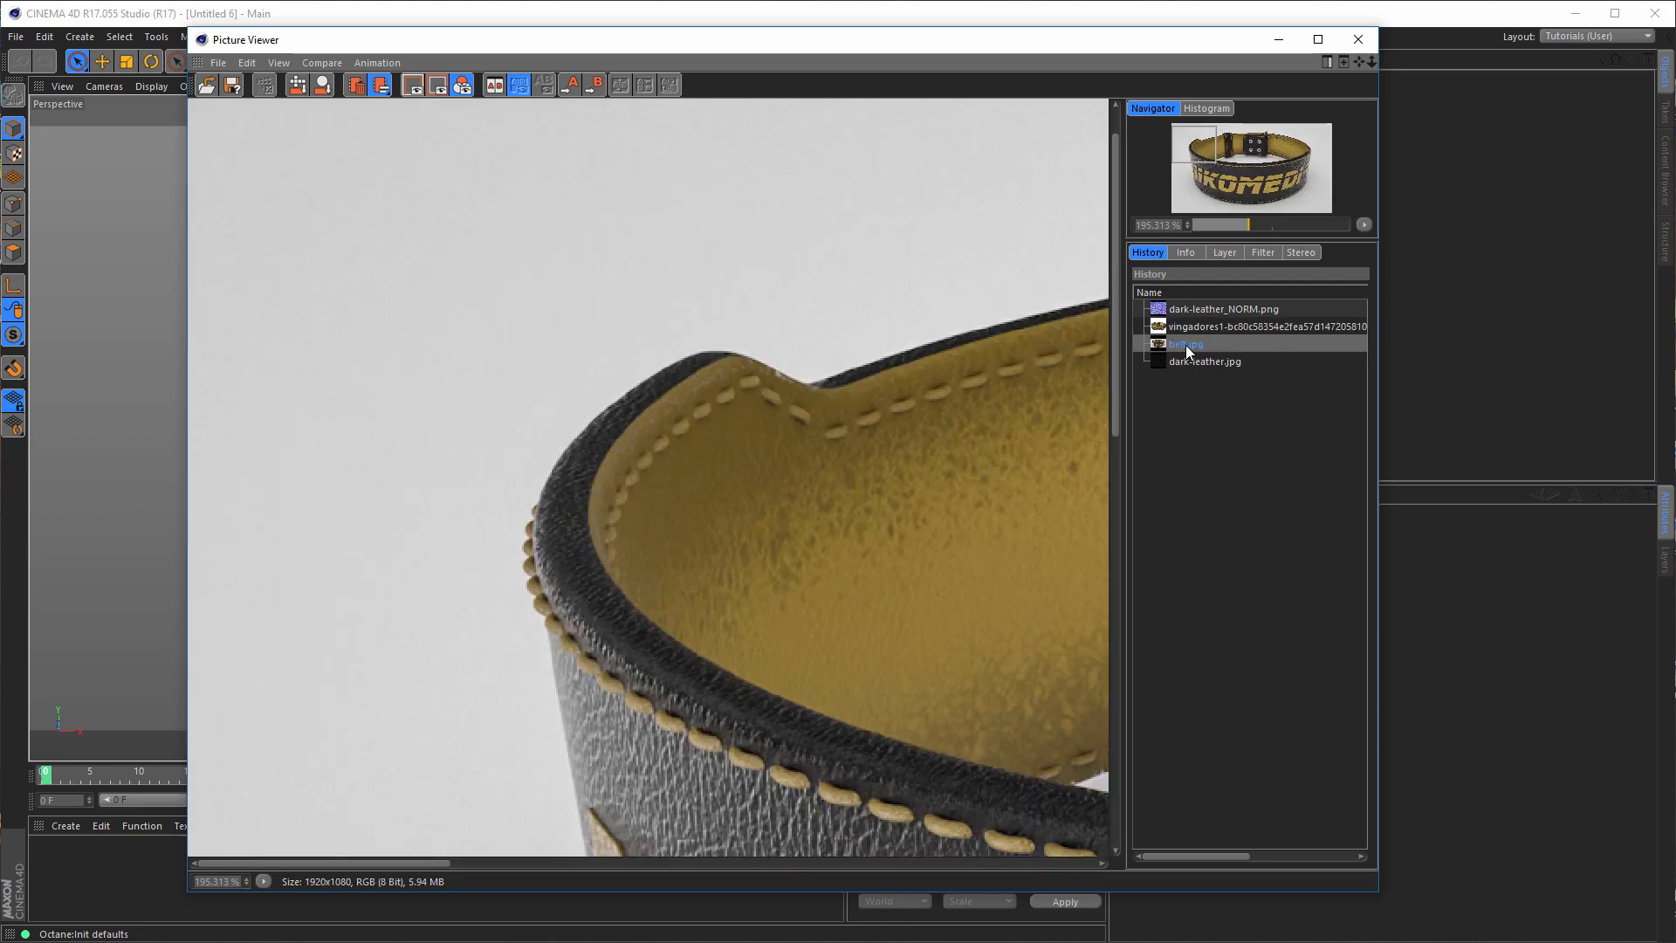
{"action": "scroll", "coordinate": [758, 522], "scroll_direction": "down", "scroll_amount": 4}
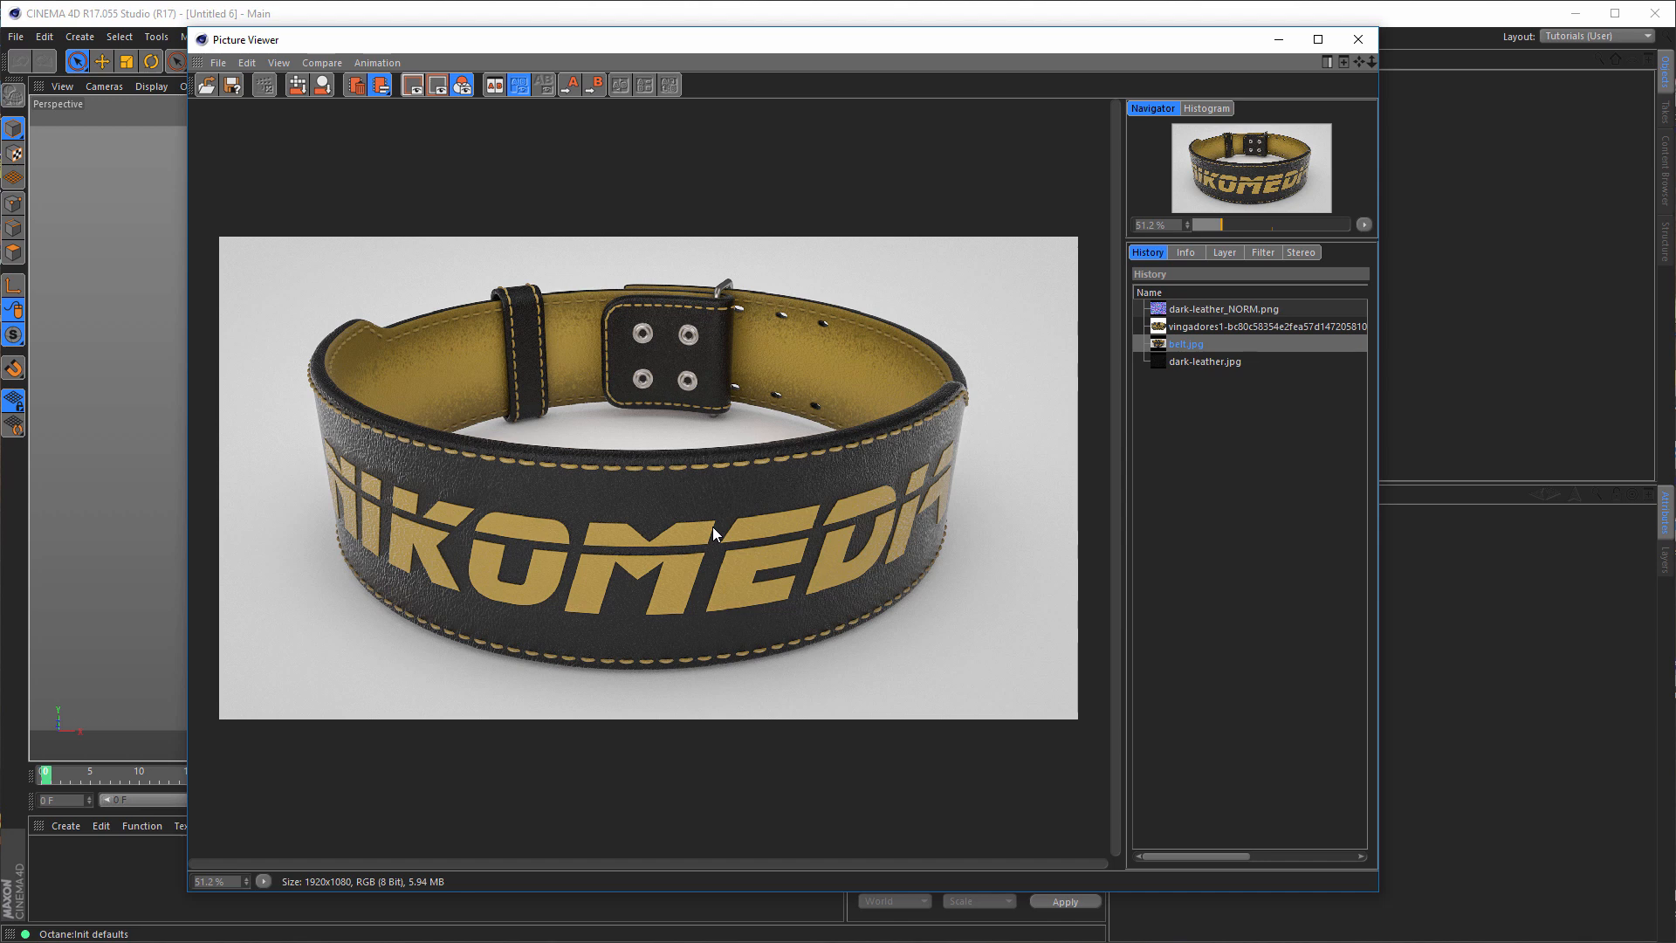
{"action": "left_click", "coordinate": [1187, 361]}
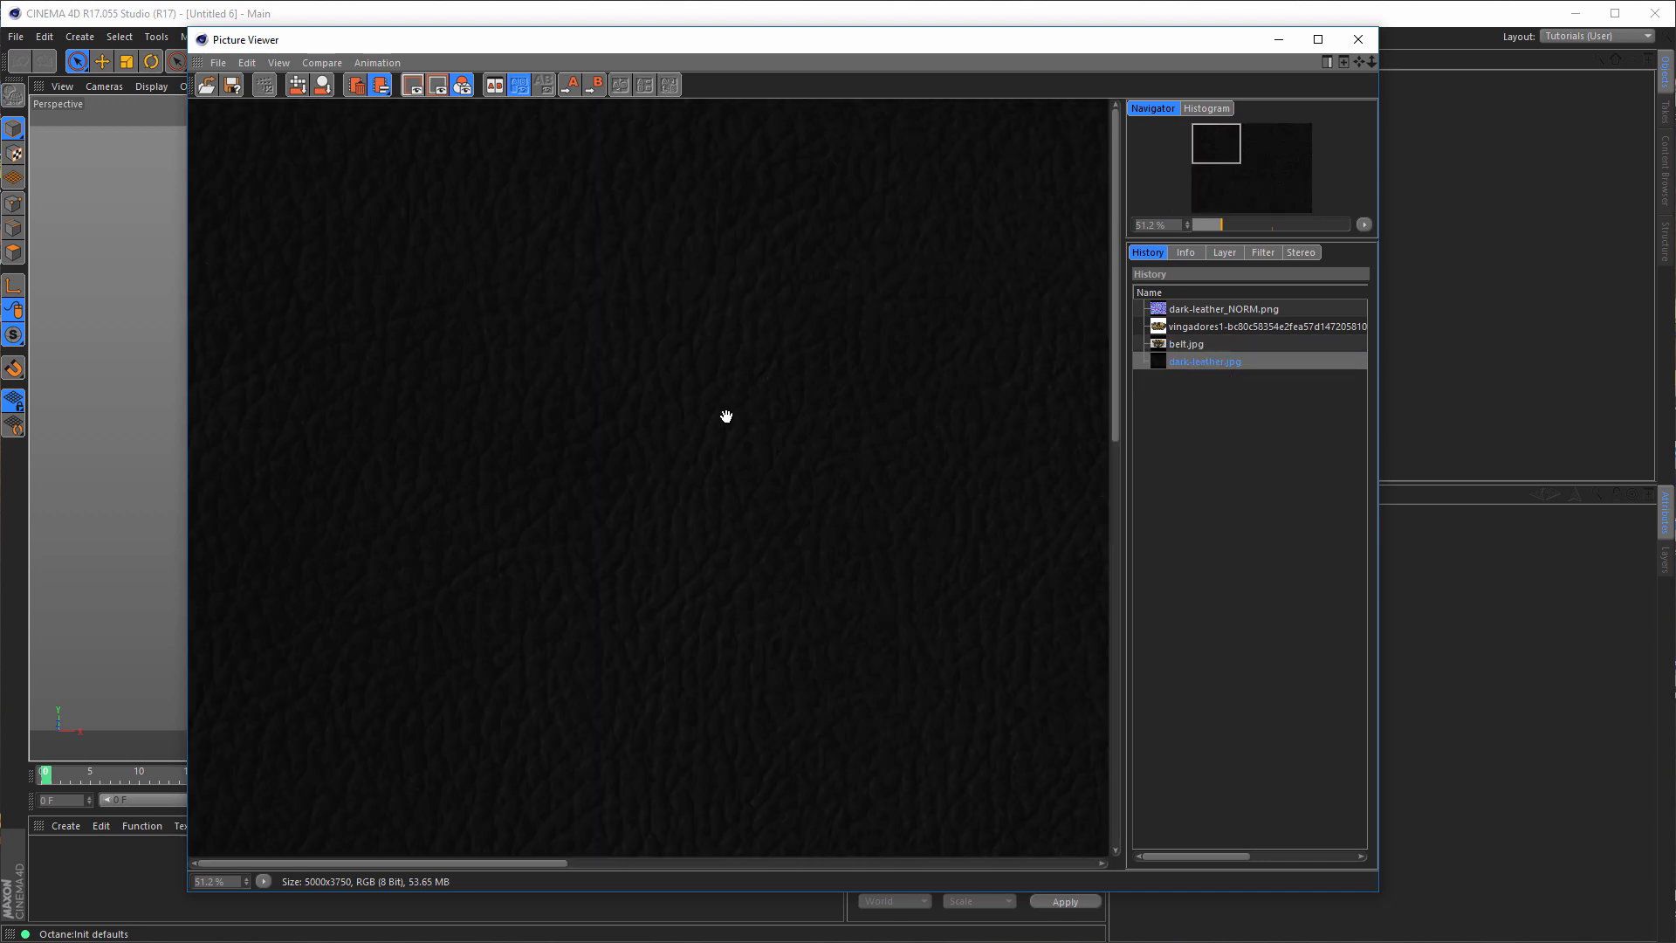
{"action": "scroll", "coordinate": [676, 351], "scroll_direction": "down", "scroll_amount": 3}
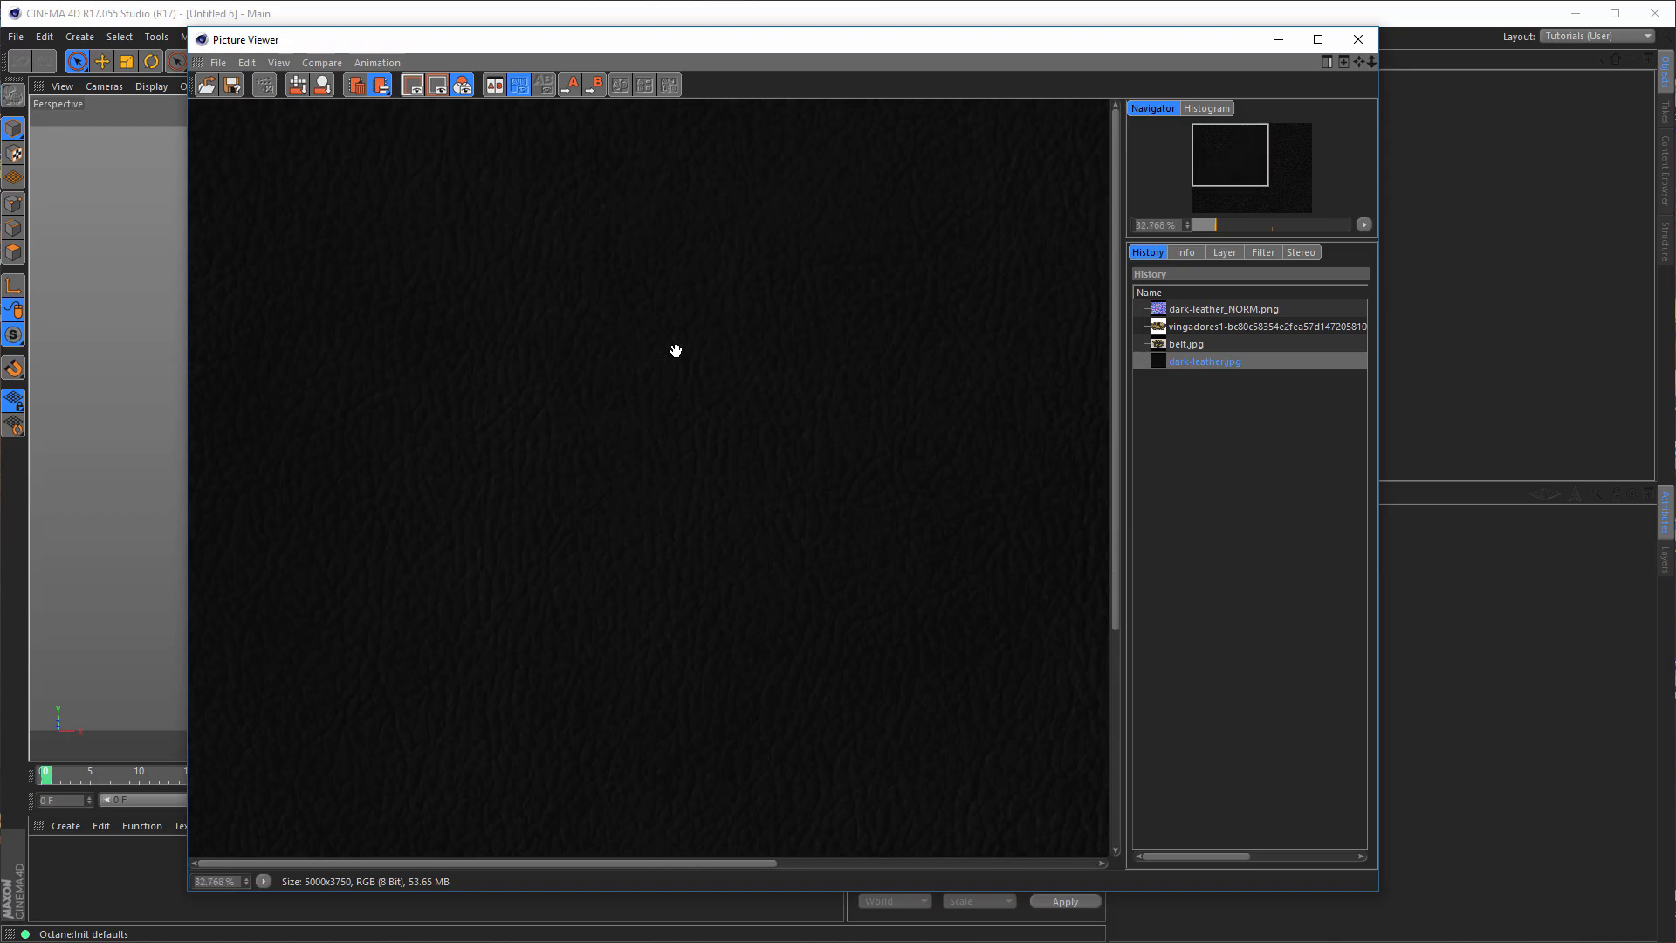
{"action": "scroll", "coordinate": [677, 351], "scroll_direction": "up", "scroll_amount": 3}
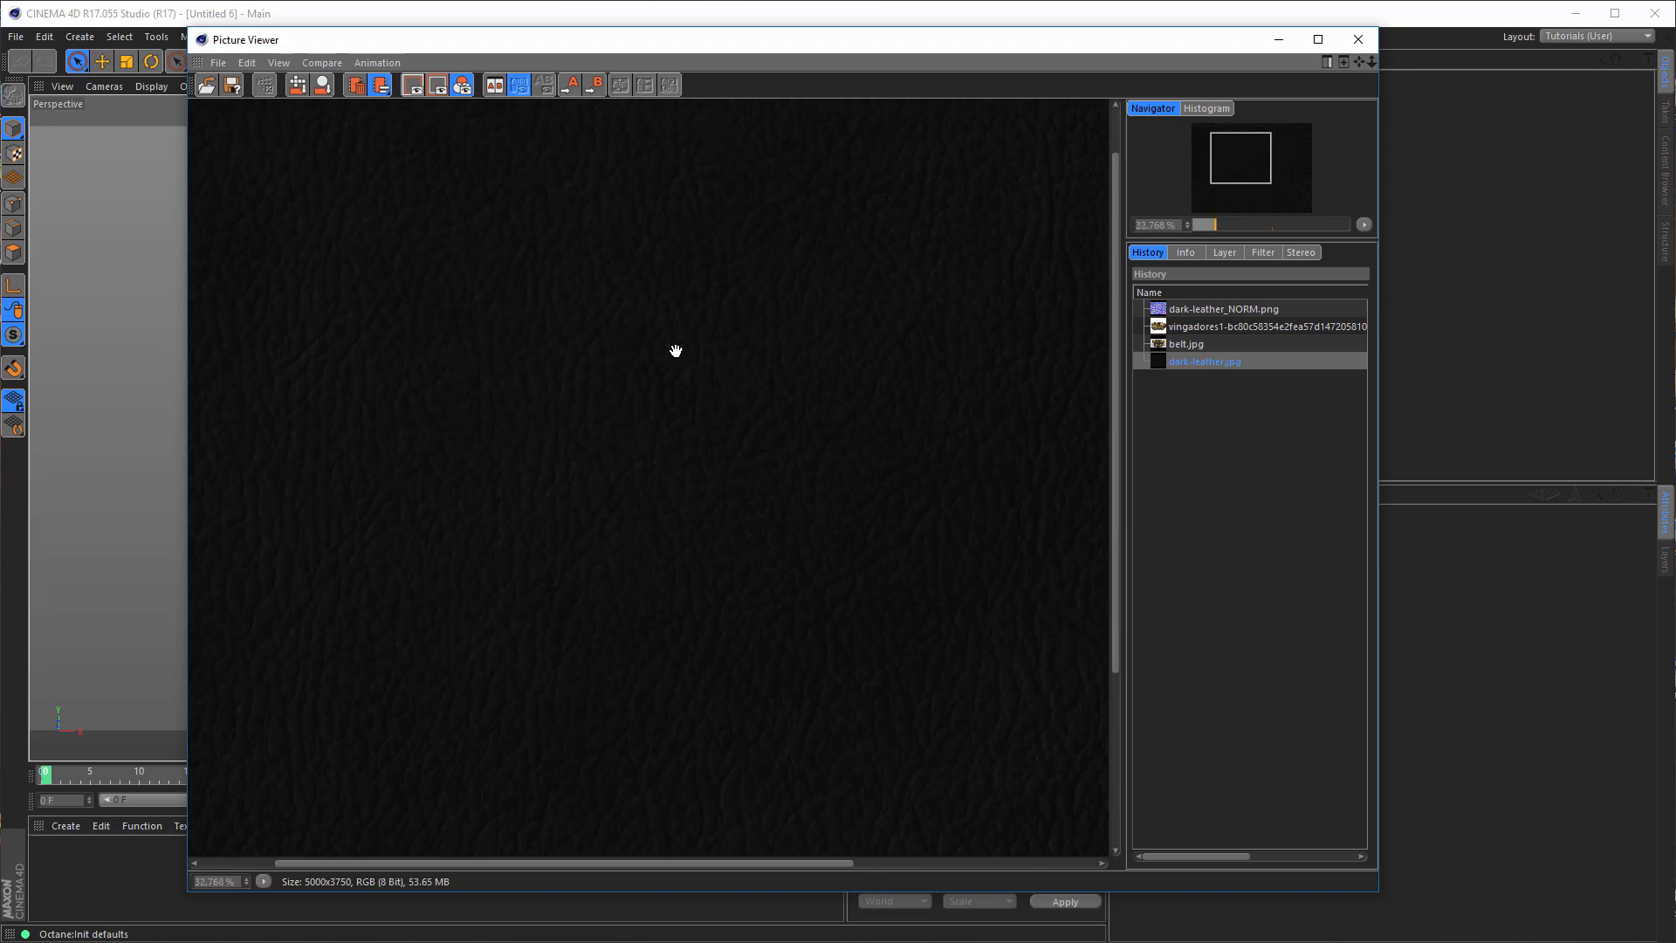
{"action": "left_click", "coordinate": [1186, 307]}
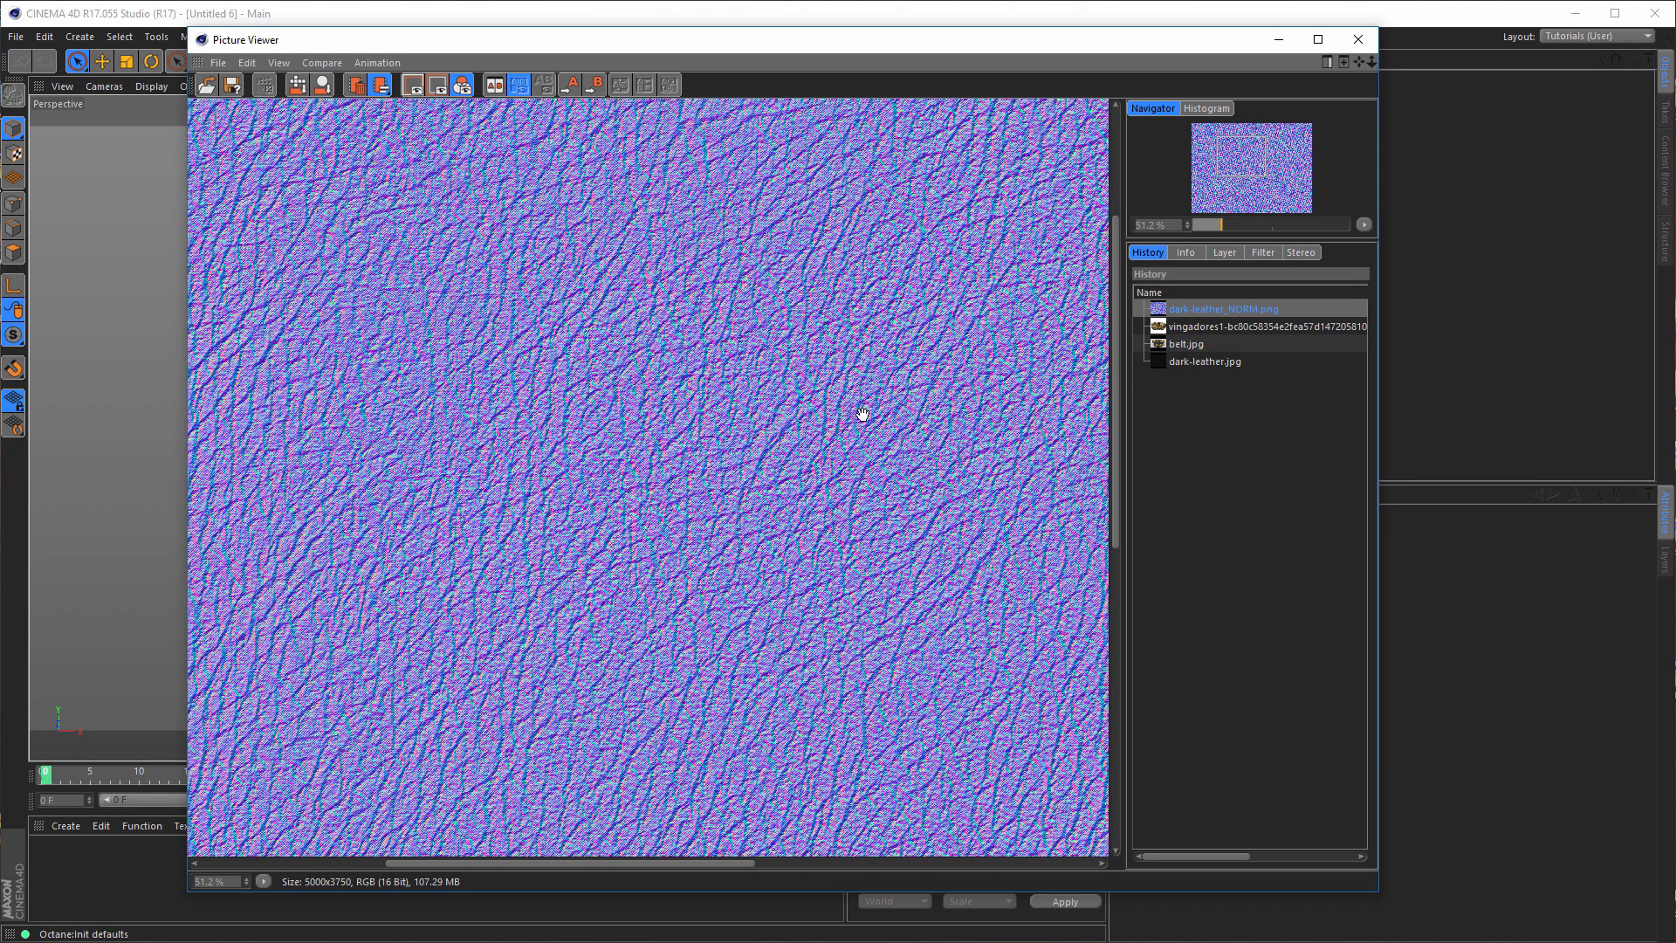
{"action": "scroll", "coordinate": [862, 414], "scroll_direction": "up", "scroll_amount": 1}
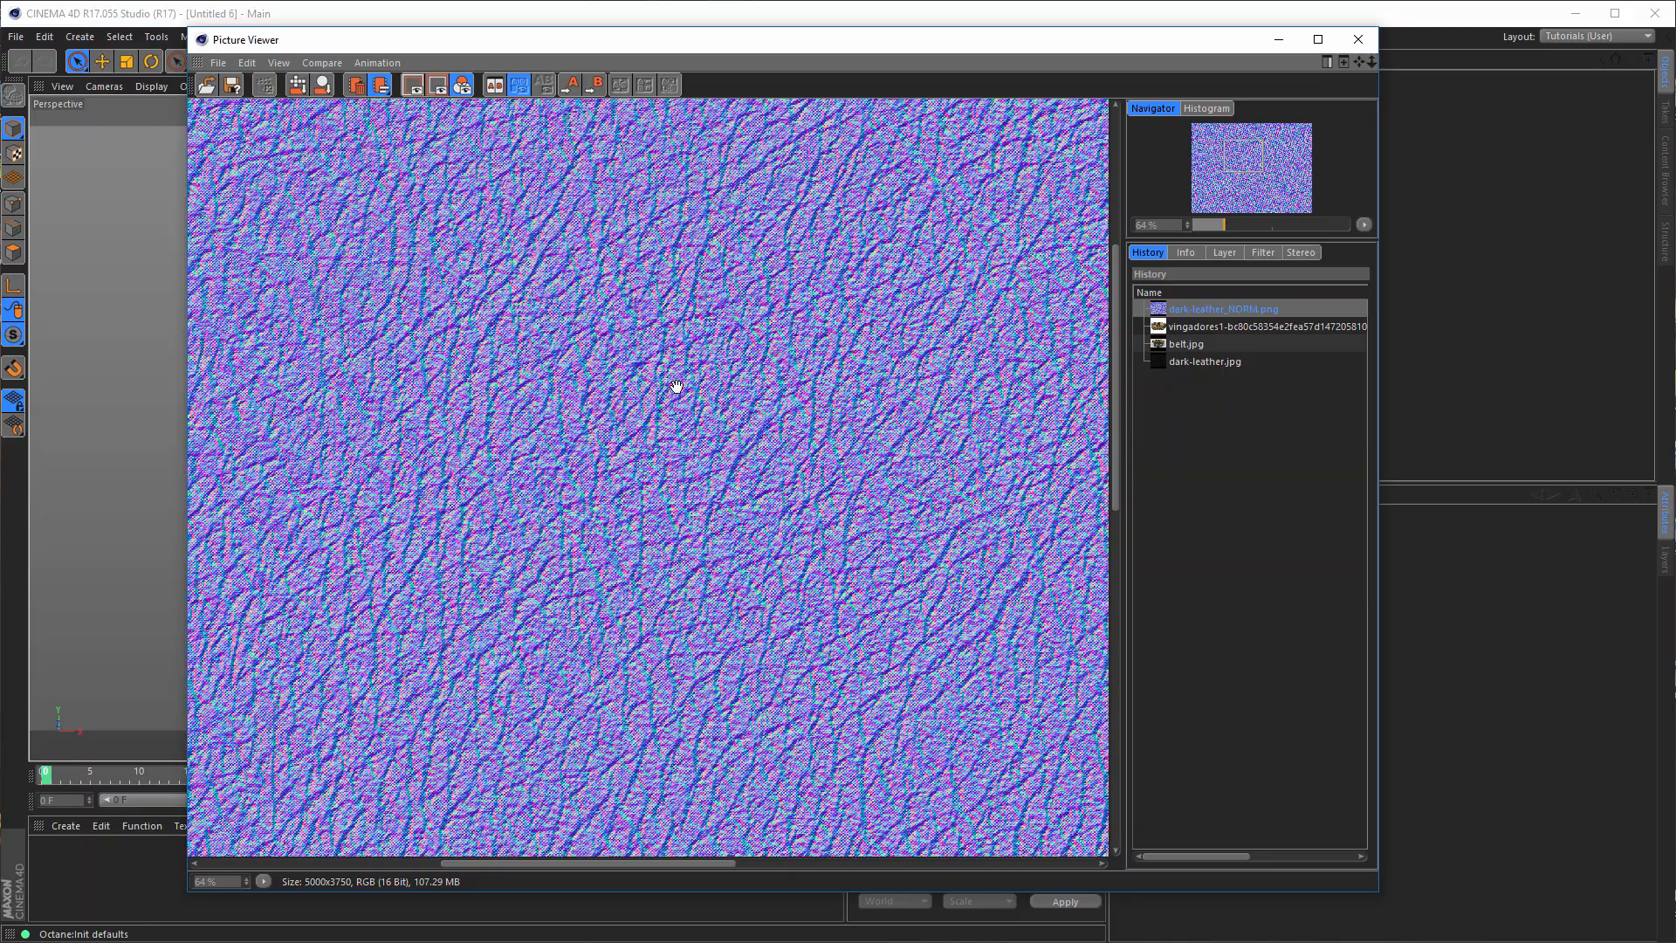
{"action": "left_click_drag", "start_coordinate": [838, 218], "coordinate": [775, 378]}
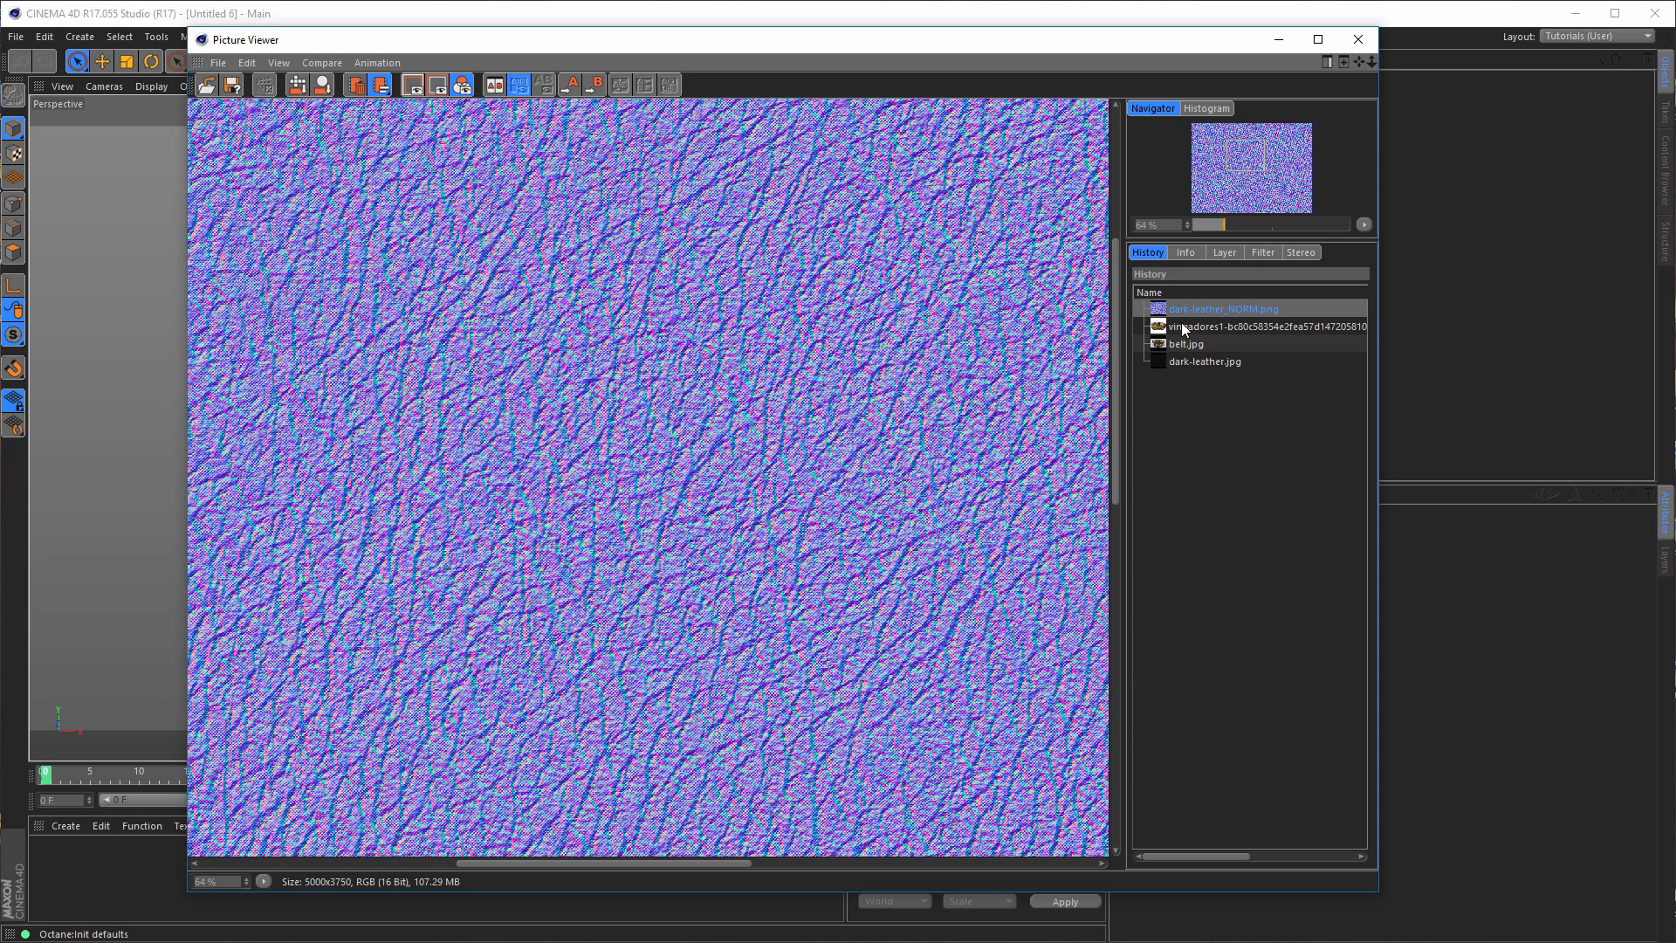
{"action": "left_click", "coordinate": [1186, 345]}
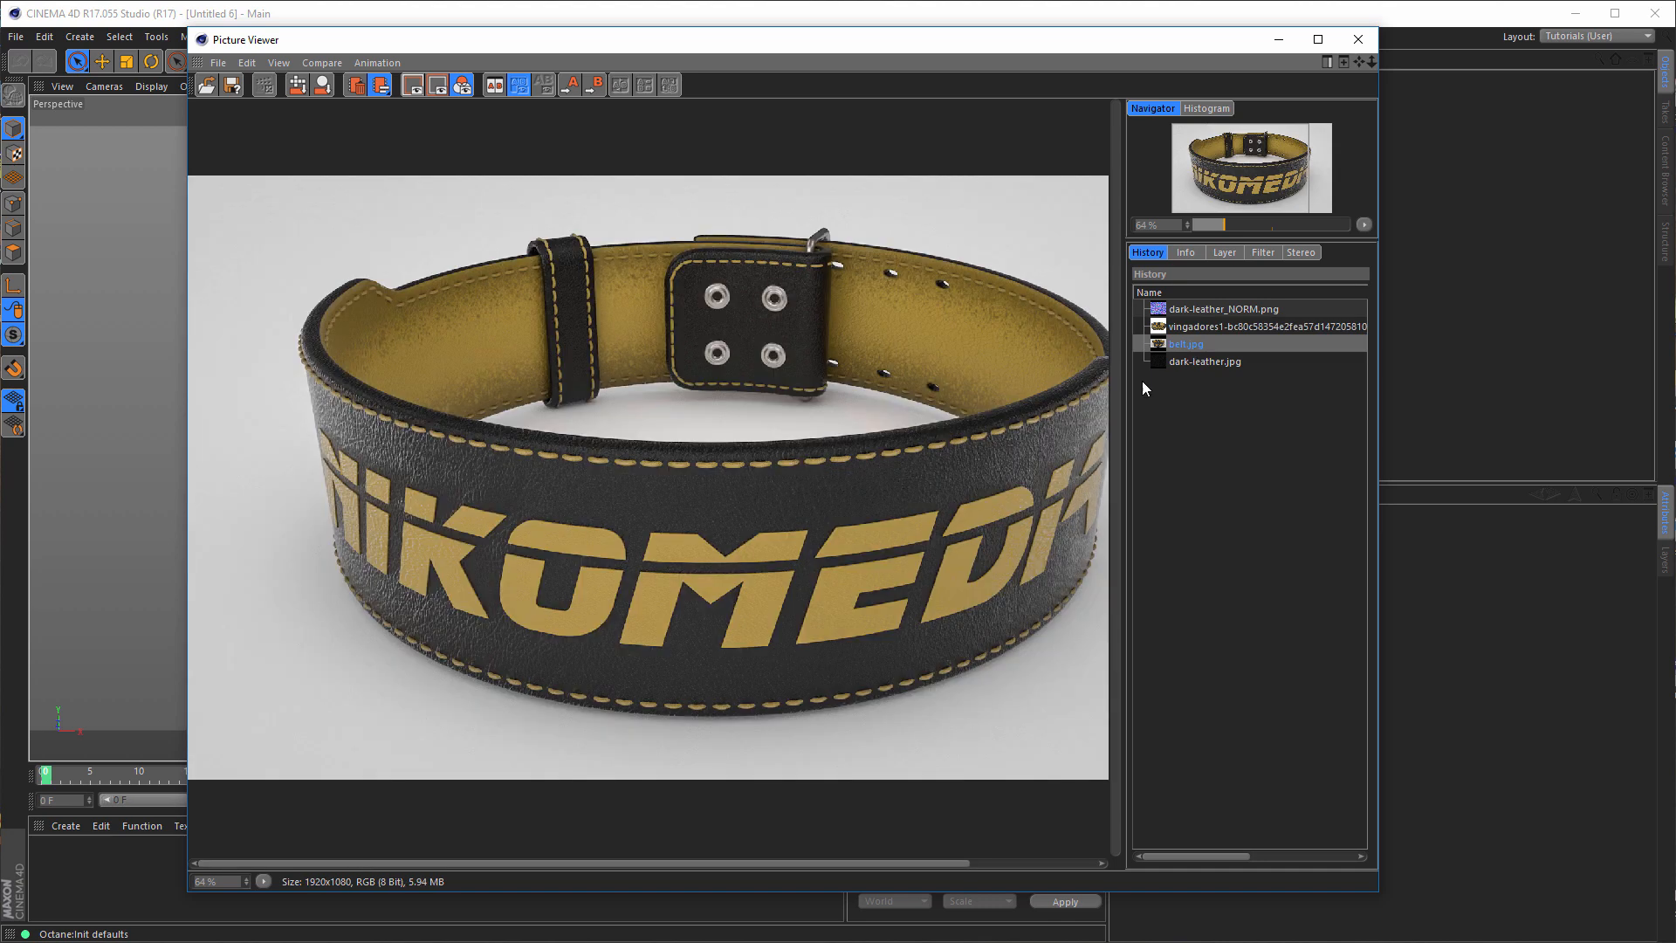
{"action": "left_click_drag", "start_coordinate": [794, 434], "coordinate": [724, 425]}
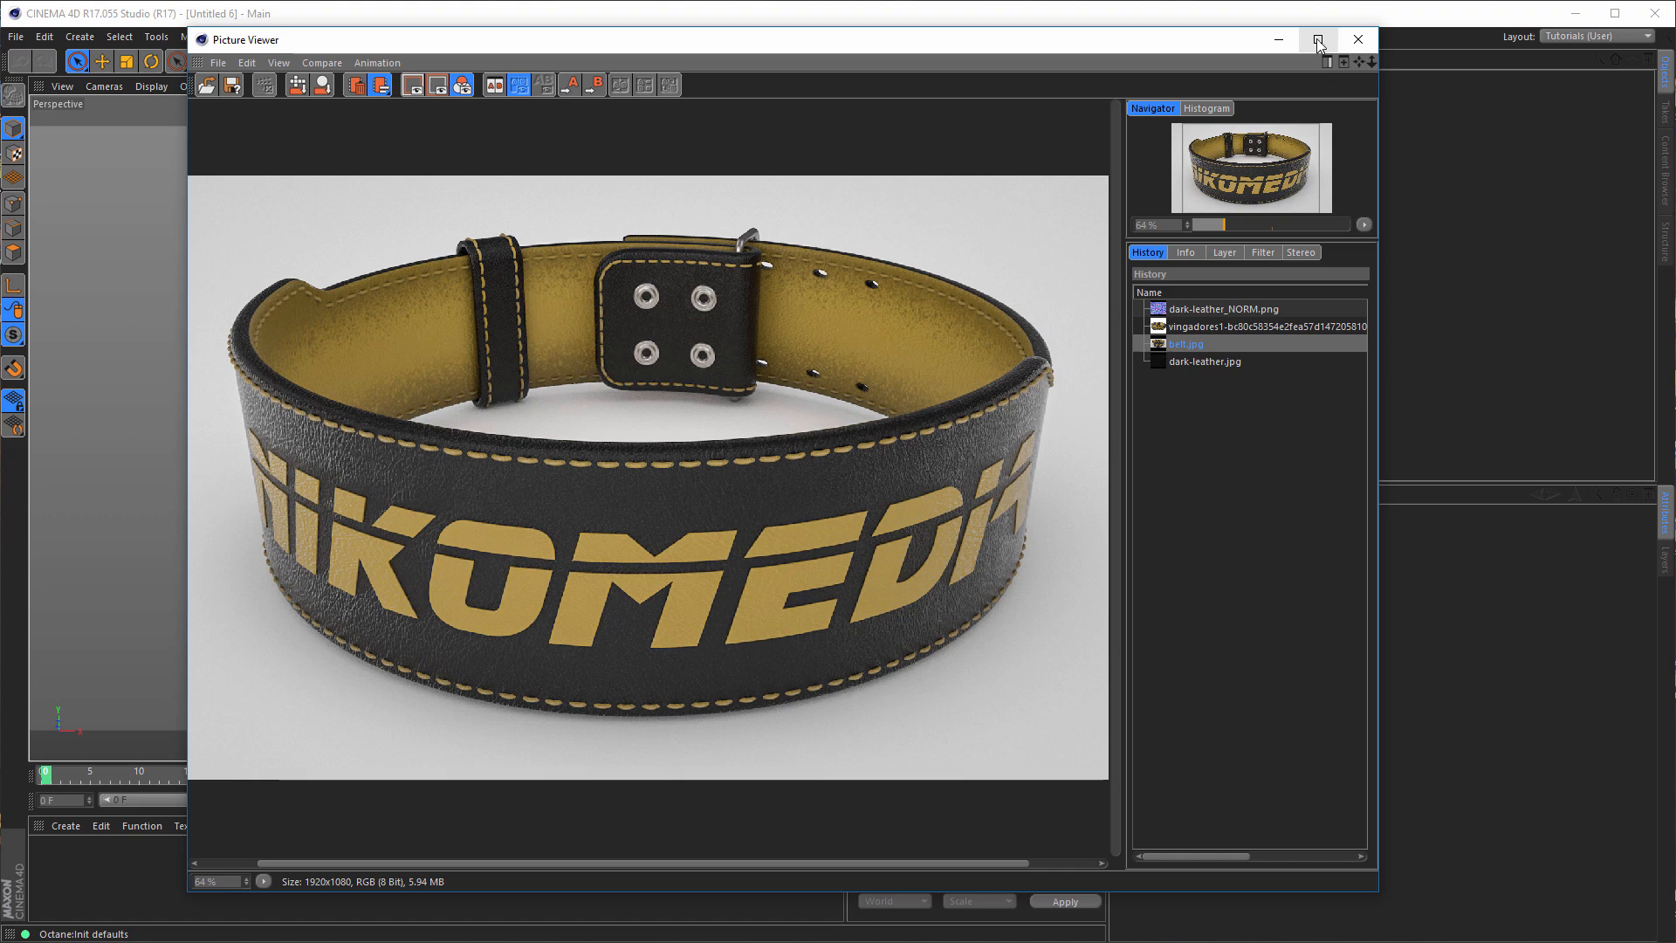
{"action": "left_click", "coordinate": [1359, 39]}
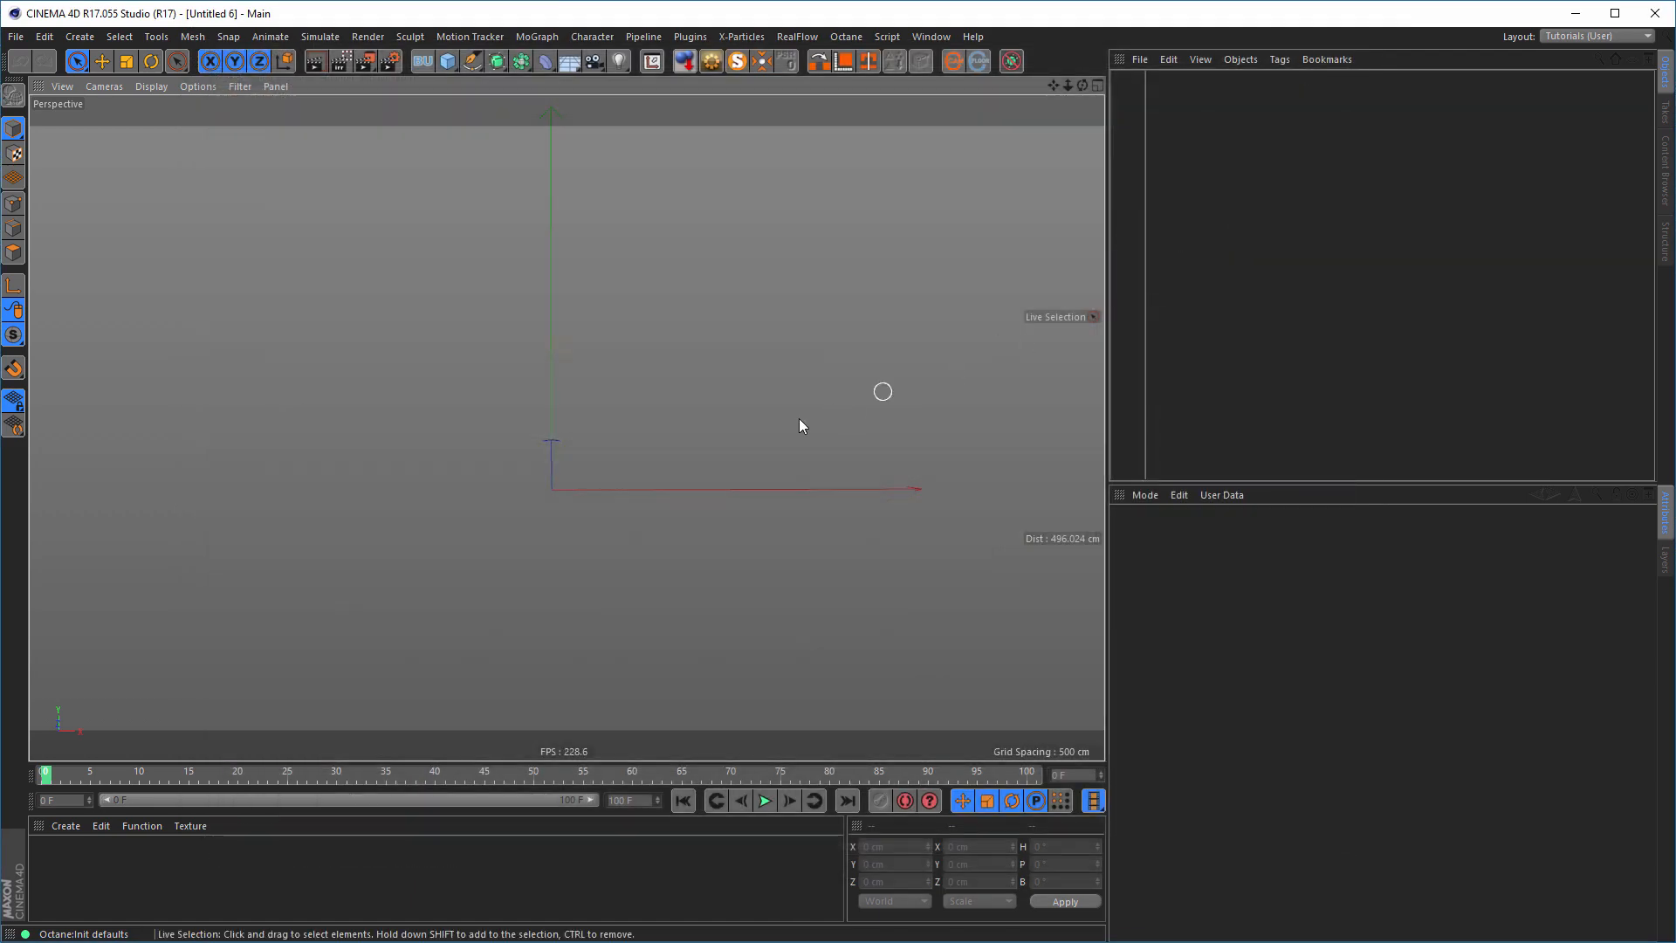
- Create a Helix spline in the Top view and frame it
{"action": "middle_click", "coordinate": [590, 458]}
{"action": "middle_click", "coordinate": [722, 314]}
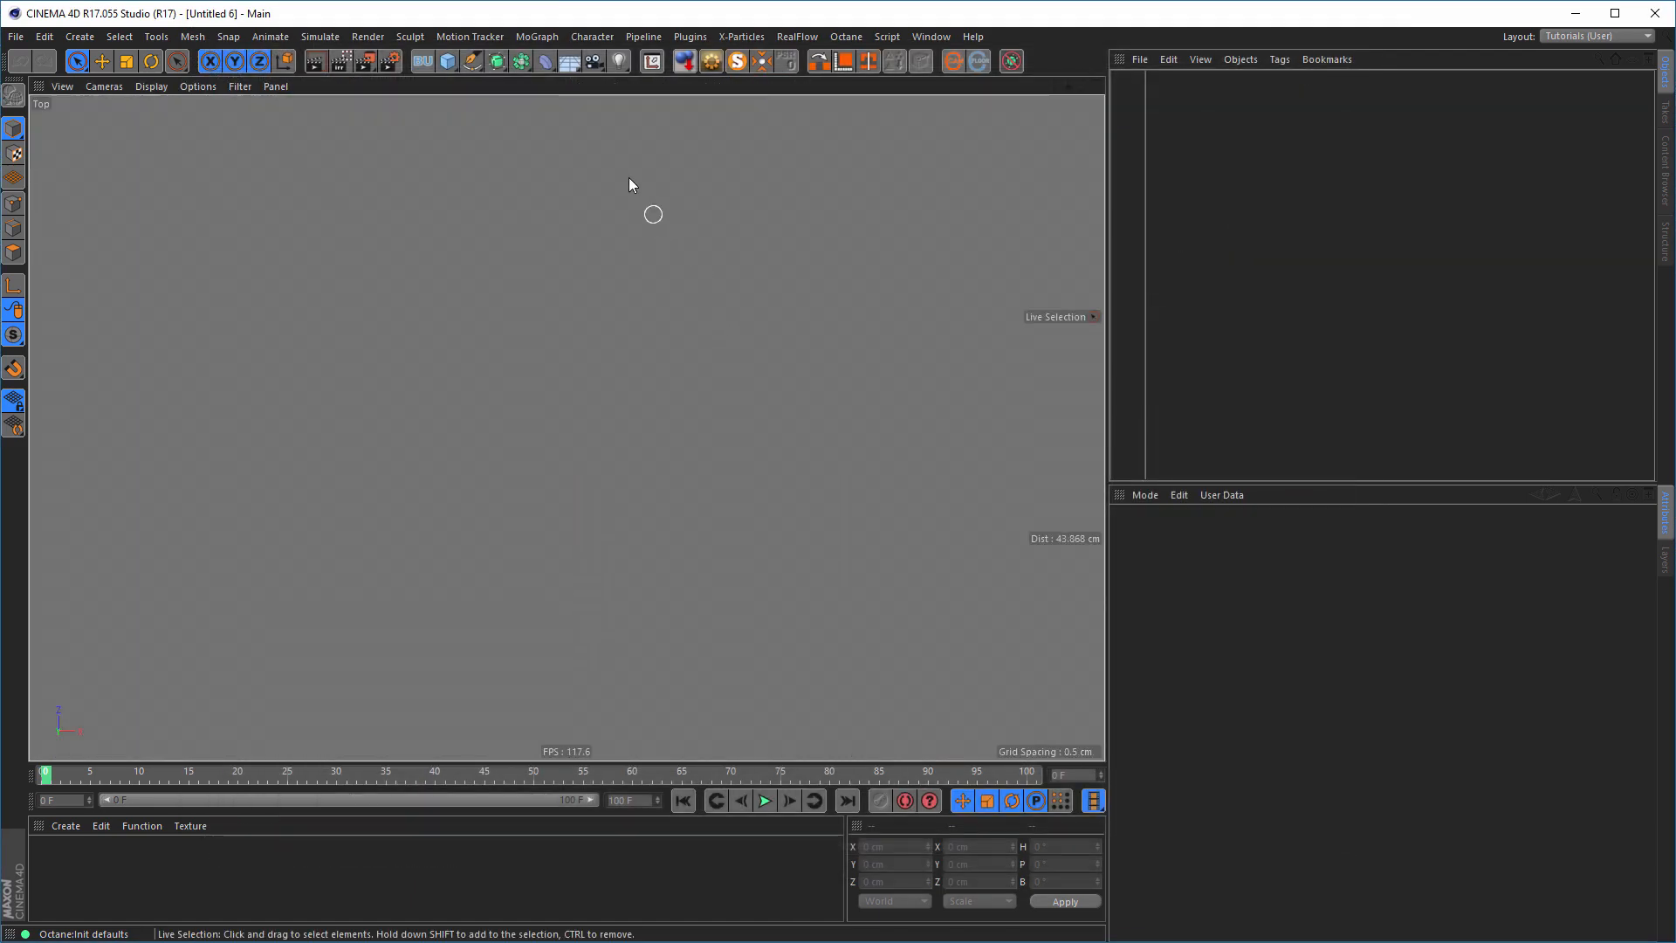
{"action": "left_click", "coordinate": [471, 60]}
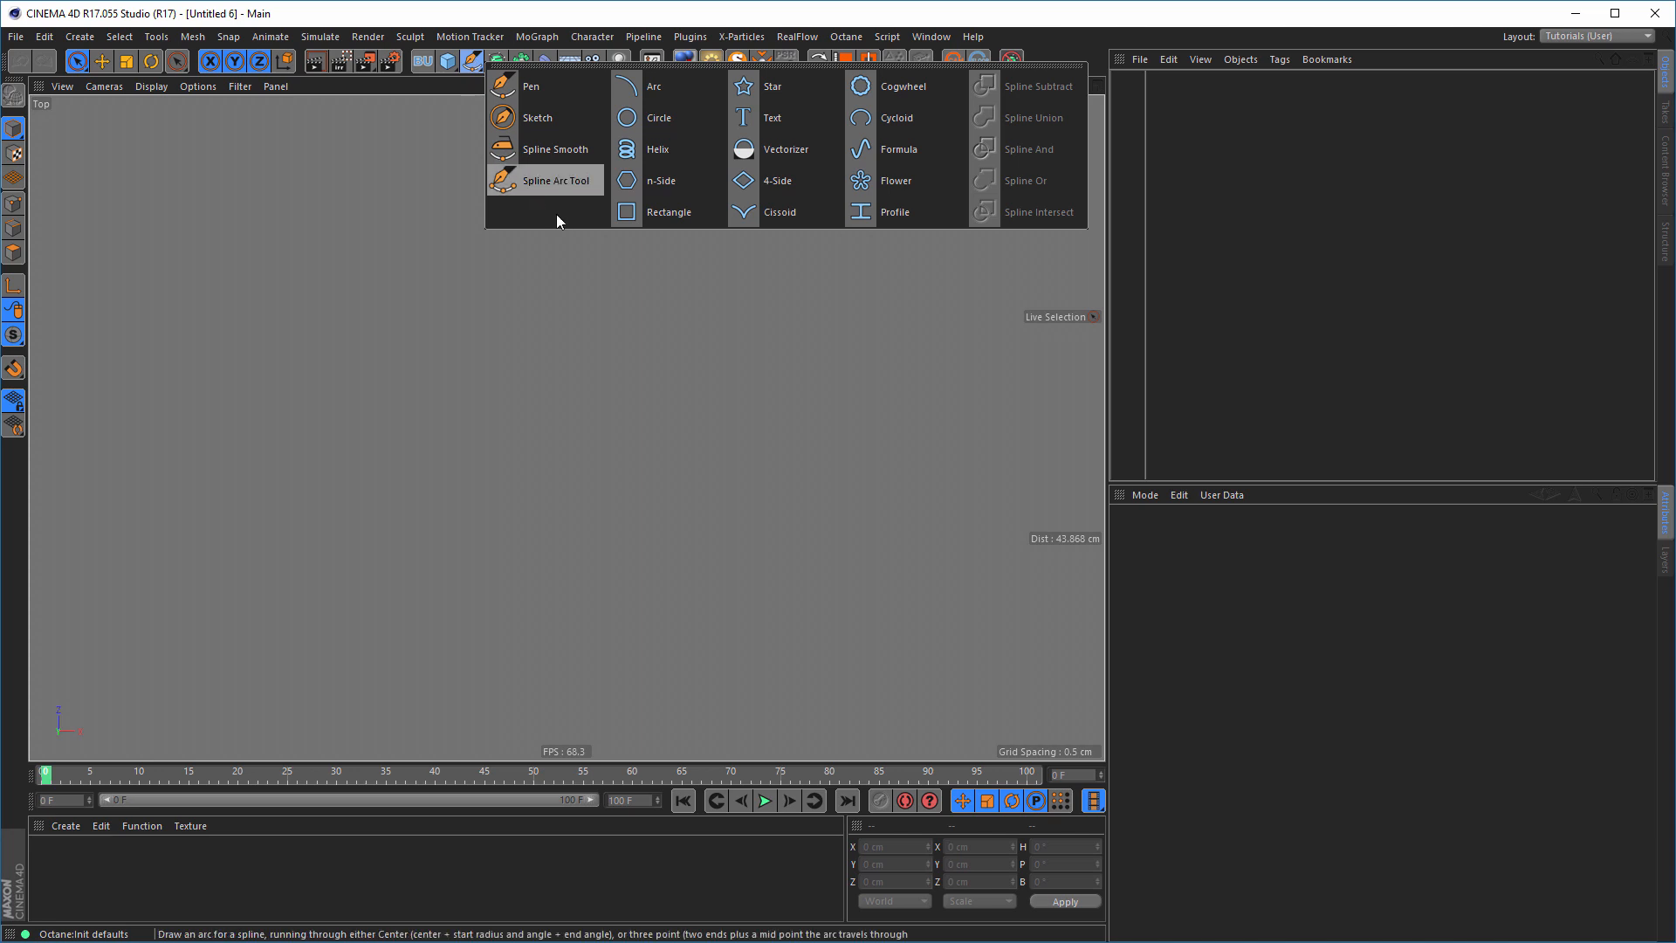
{"action": "left_click", "coordinate": [667, 157]}
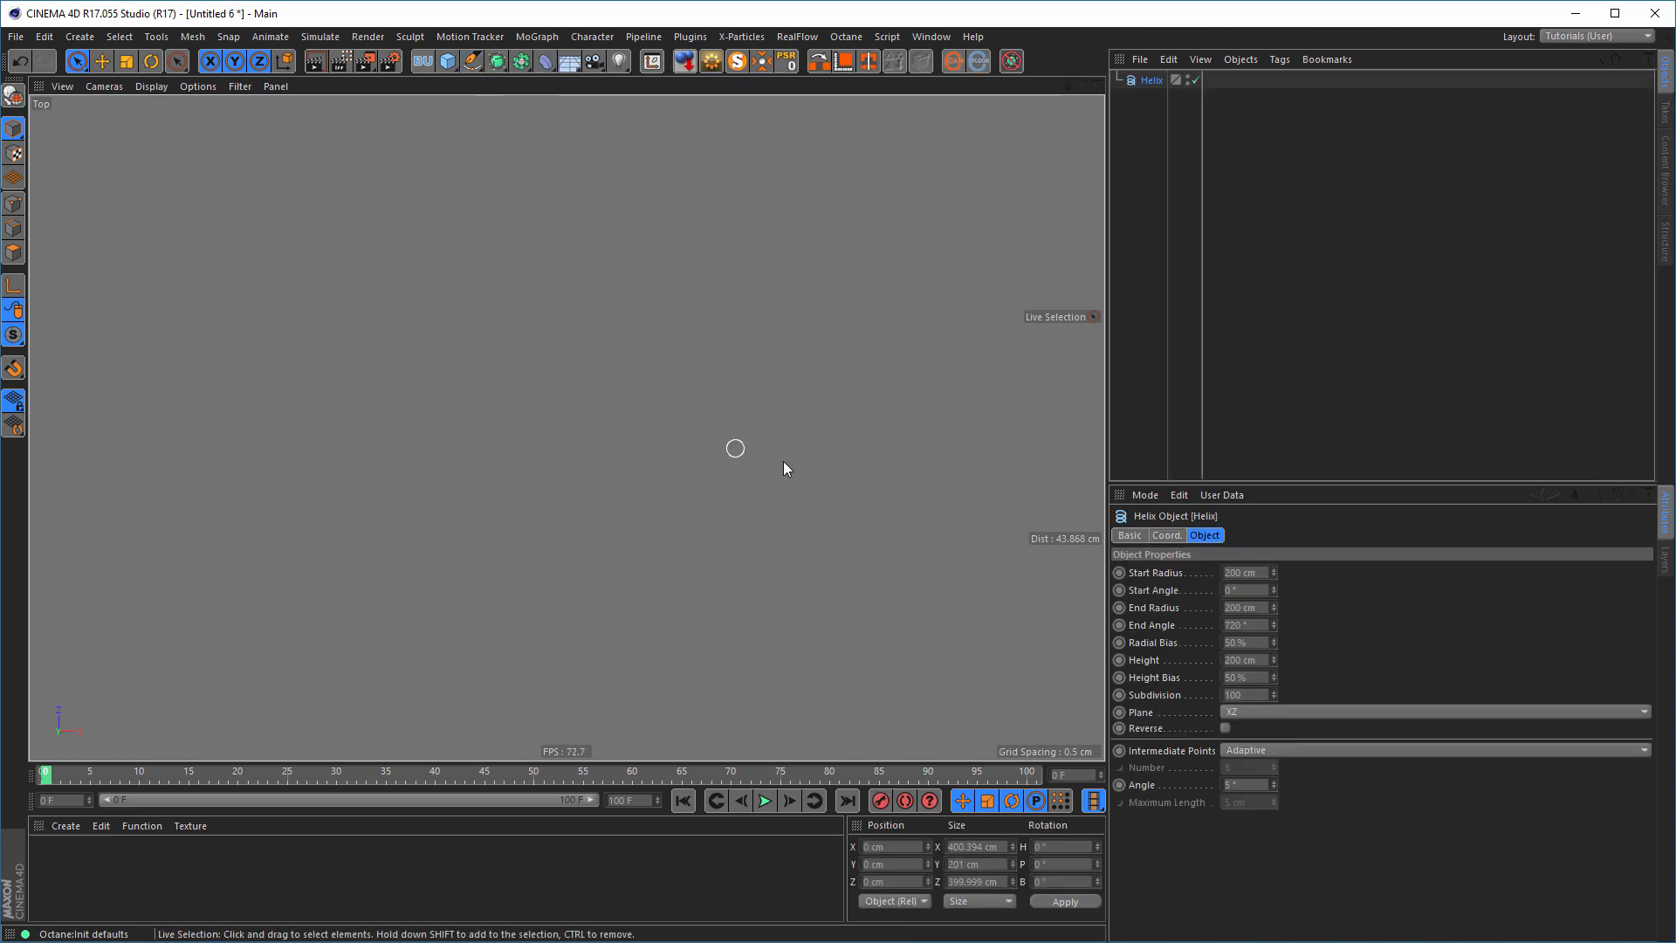
{"action": "right_click_drag", "start_coordinate": [777, 465], "coordinate": [499, 499], "text": "alt"}
{"action": "middle_click_drag", "start_coordinate": [643, 474], "coordinate": [536, 428], "text": "alt"}
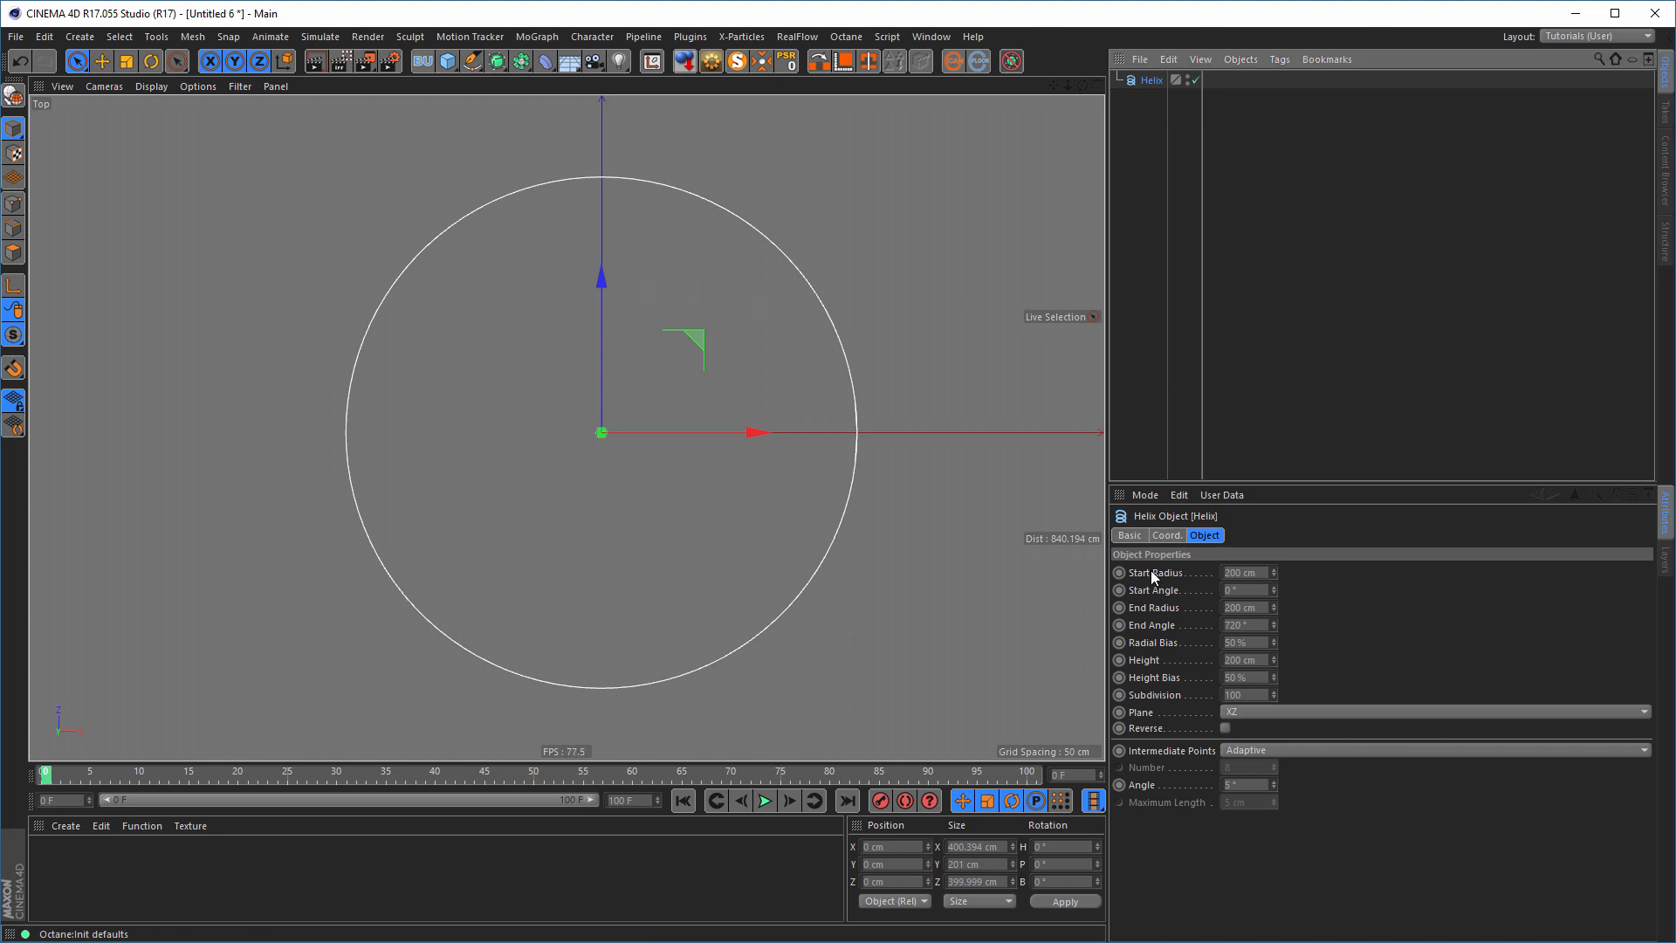
- Set the helix's start radius to 190 cm and its height to 0 cm
{"action": "left_click", "coordinate": [1261, 572]}
{"action": "type", "text": "190"}
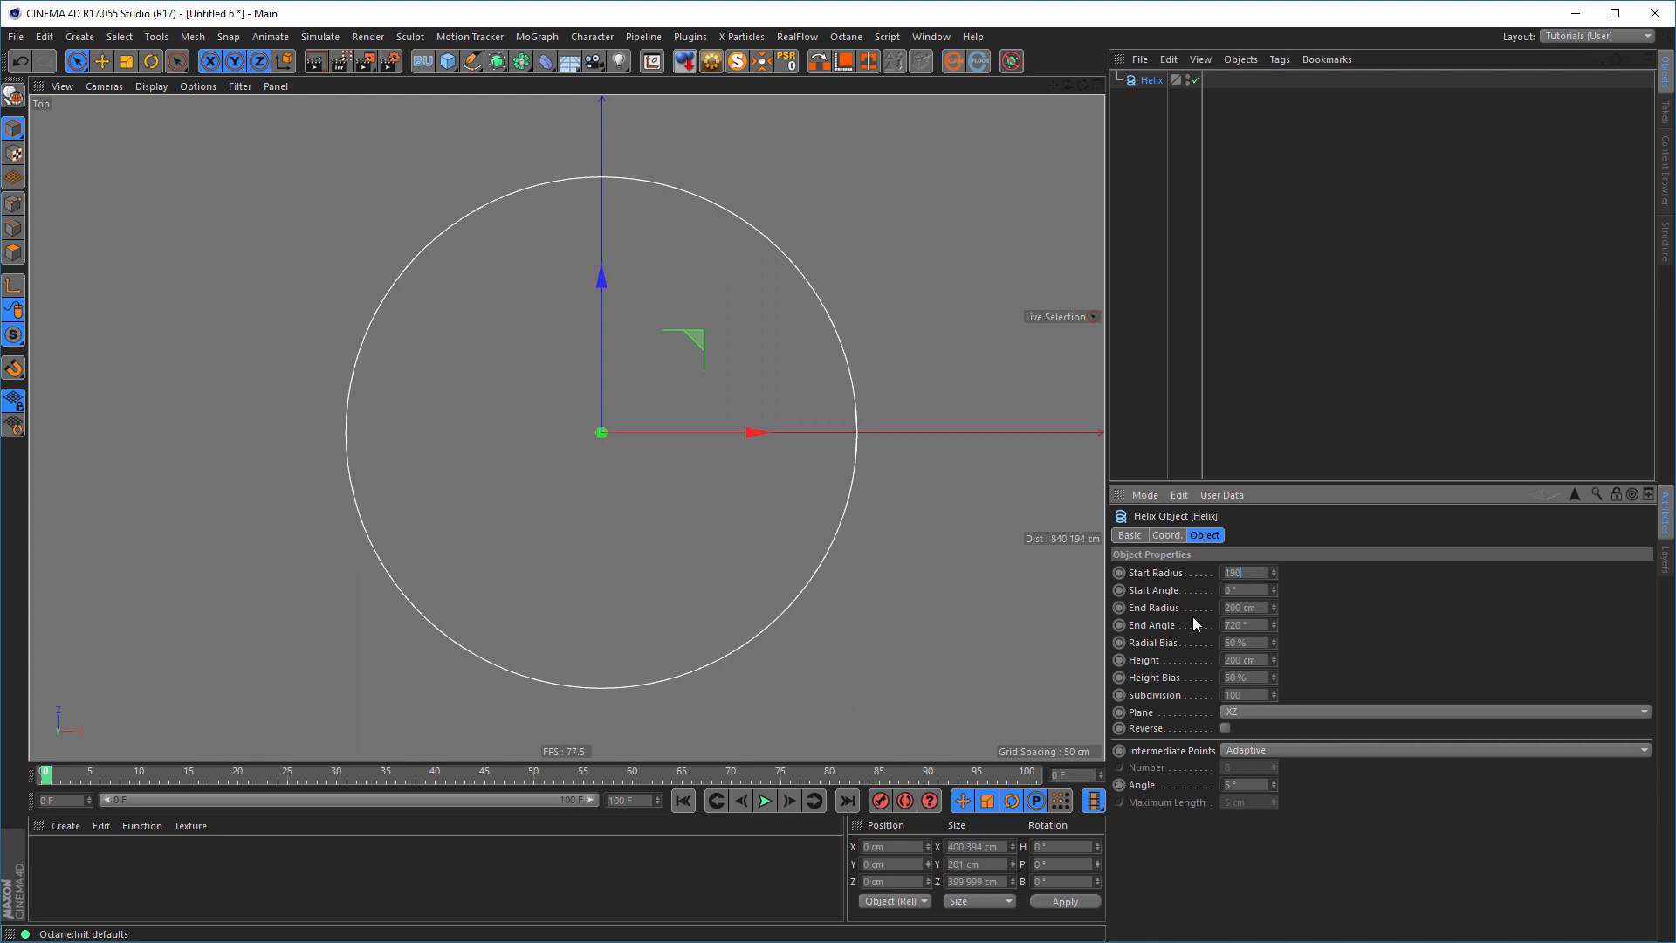
{"action": "key", "text": "Return"}
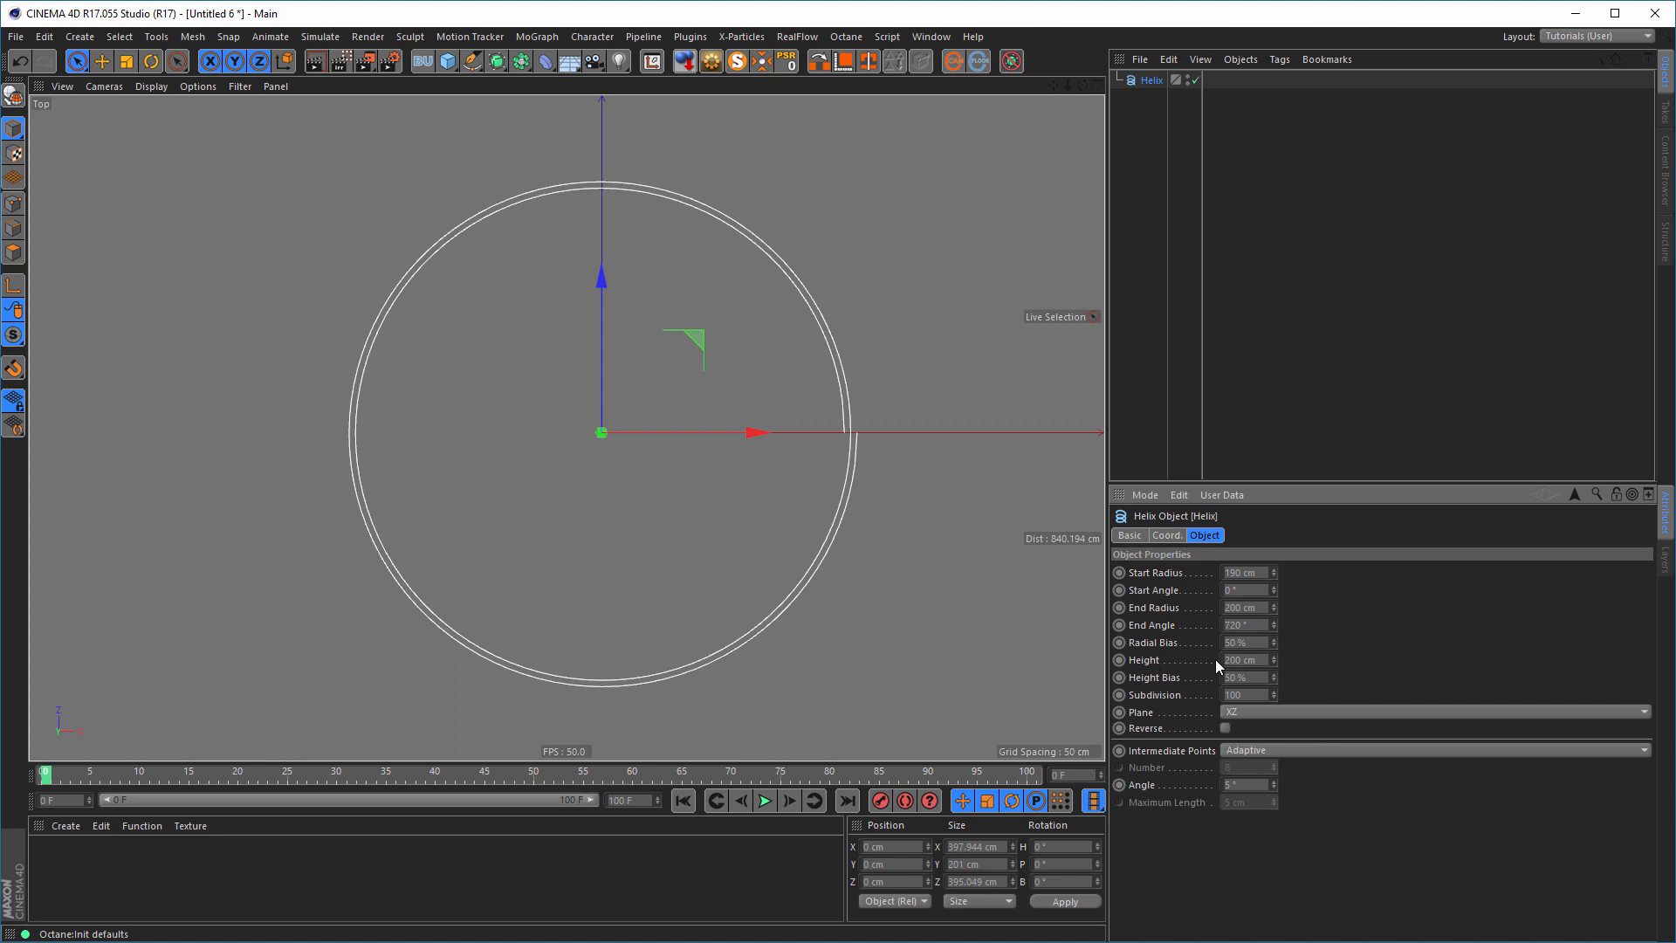
{"action": "left_click", "coordinate": [1259, 660]}
{"action": "type", "text": "0"}
{"action": "key", "text": "Return"}
- Set the helix's end angle to 471° and its start angle to 90° for a short overlap
{"action": "left_click_drag", "start_coordinate": [1273, 623], "coordinate": [1272, 676]}
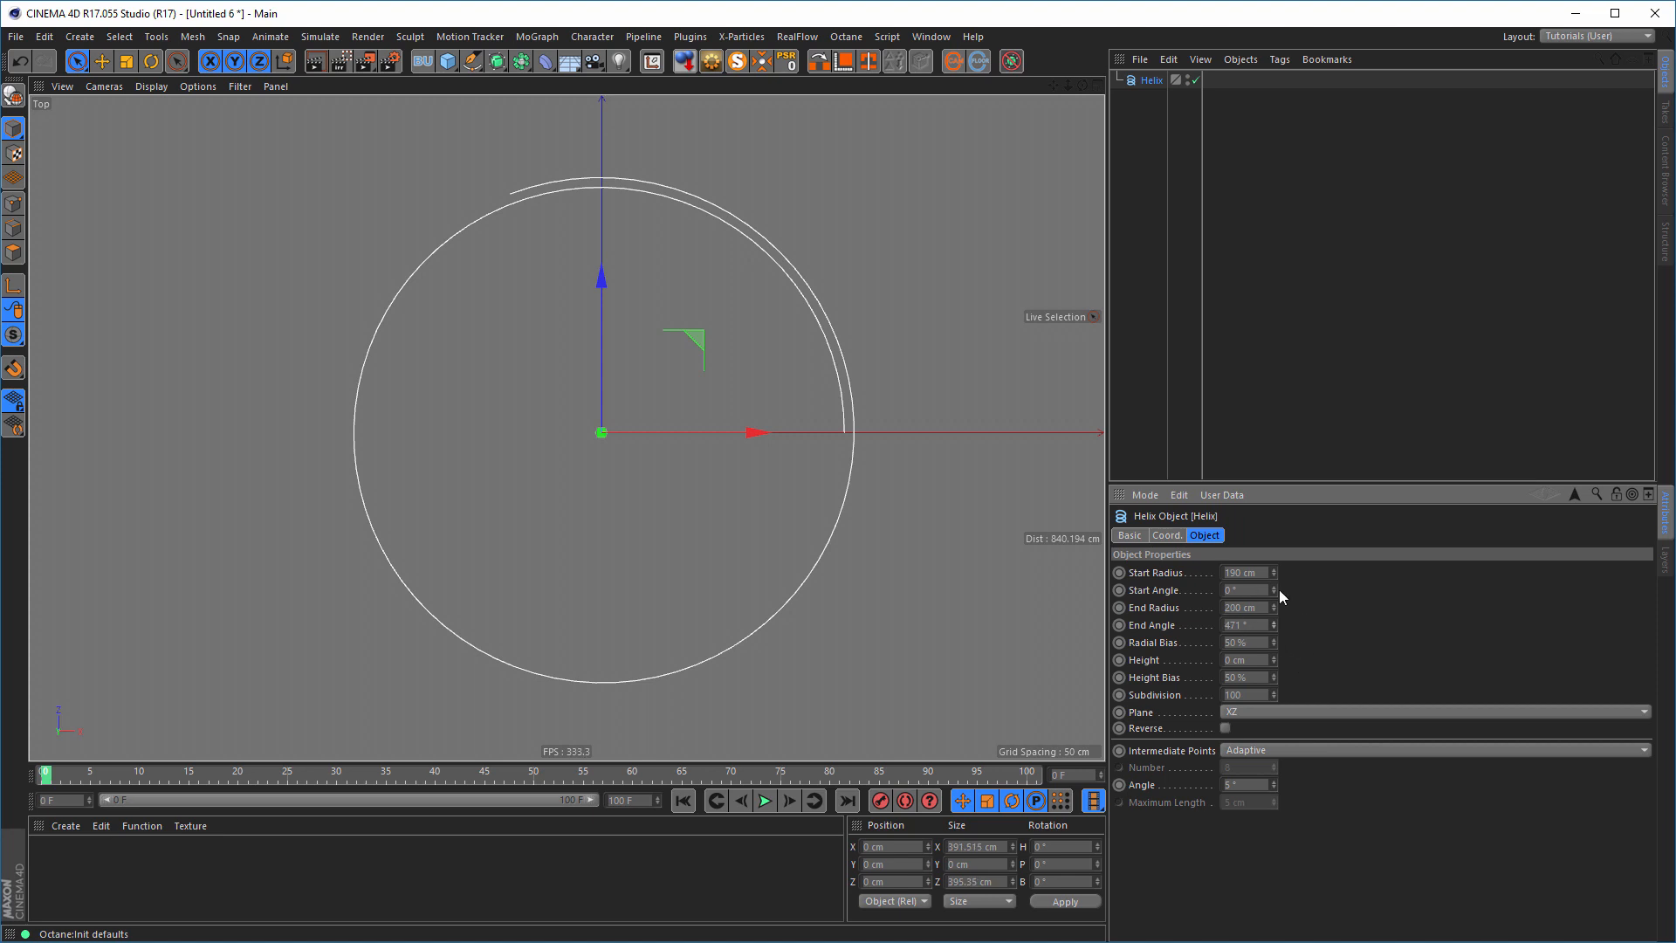
{"action": "left_click_drag", "start_coordinate": [1272, 593], "coordinate": [1201, 607]}
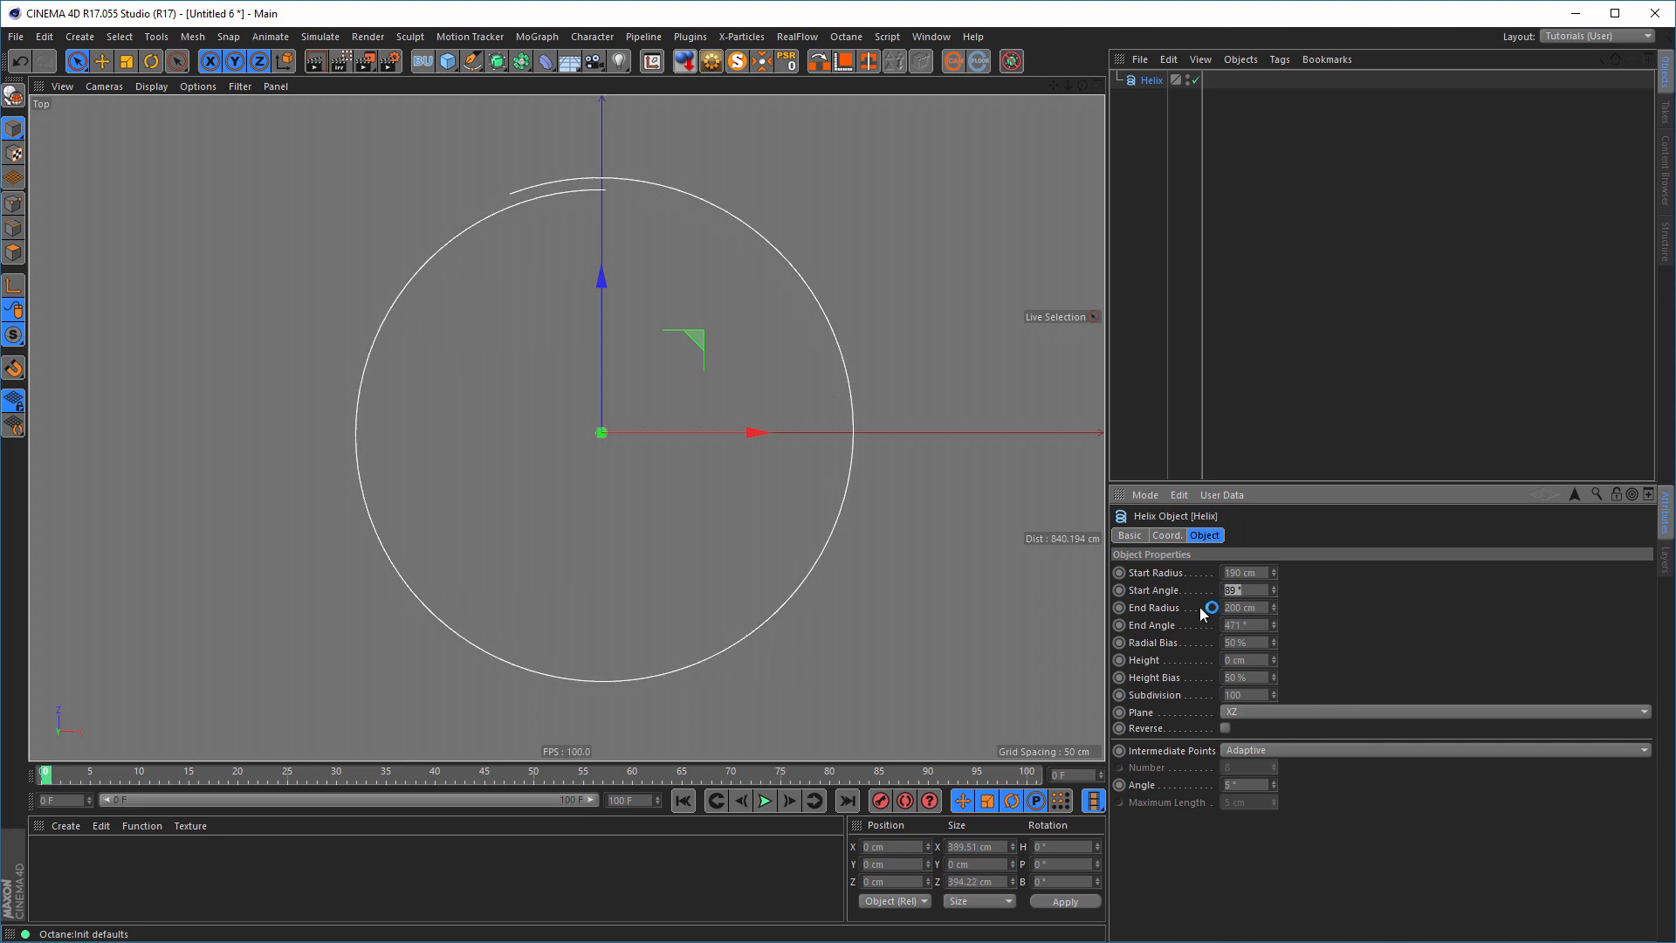
{"action": "type", "text": "90"}
{"action": "key", "text": "Return"}
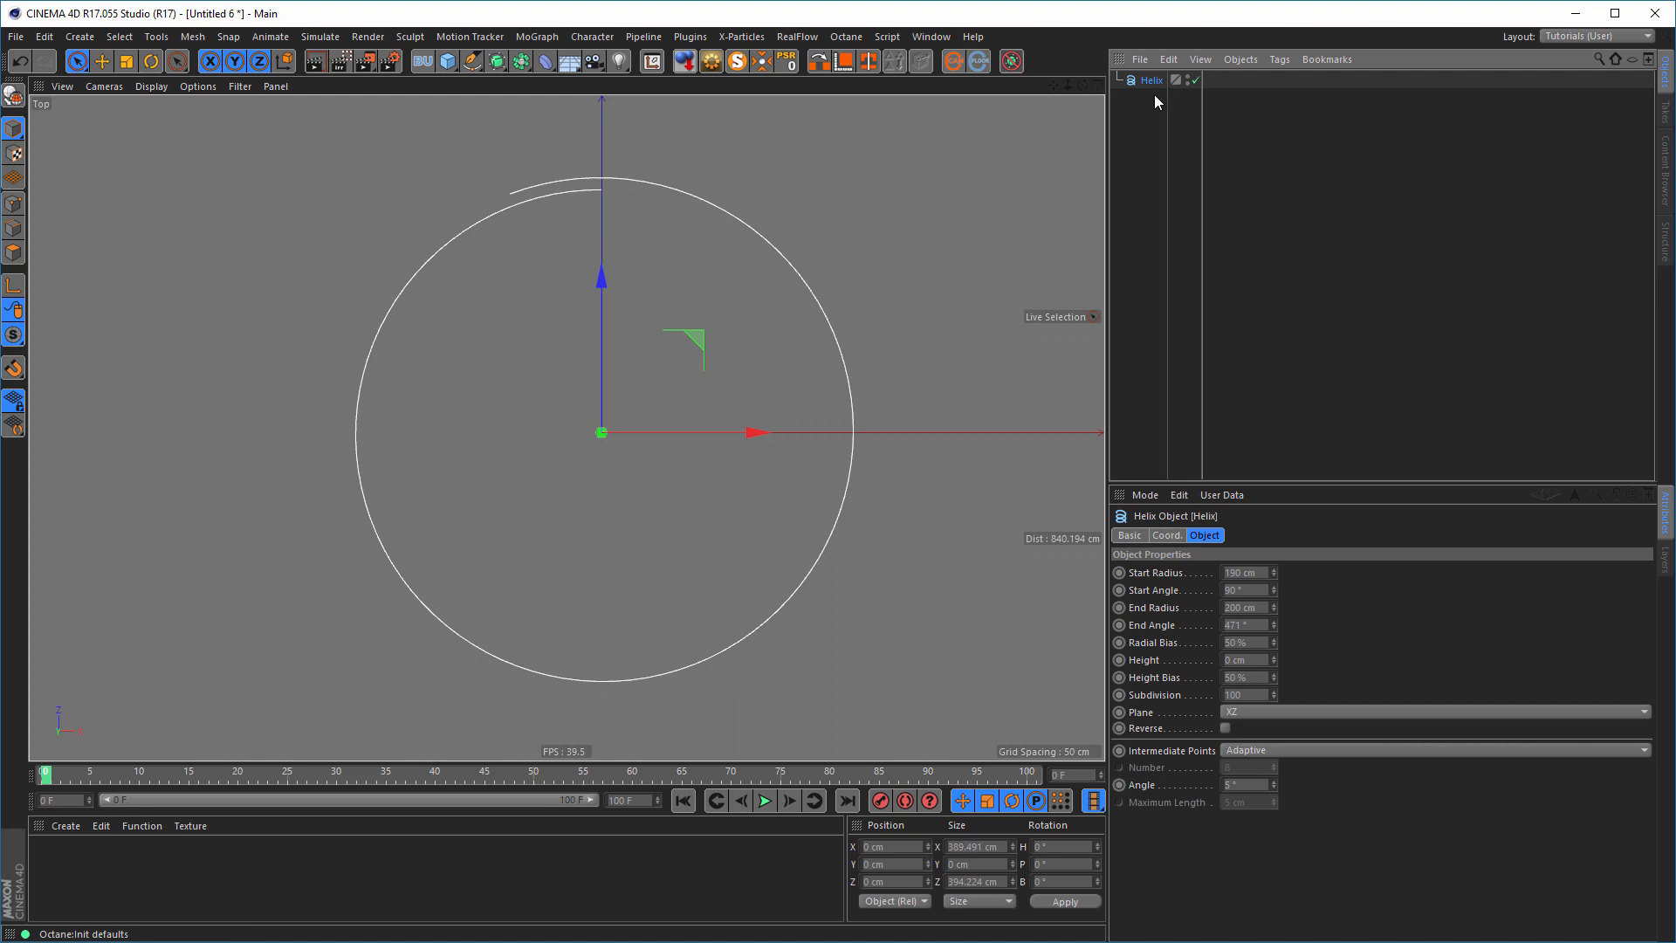
- Convert the helix into an editable spline, keeping it selected
{"action": "key", "text": "c"}
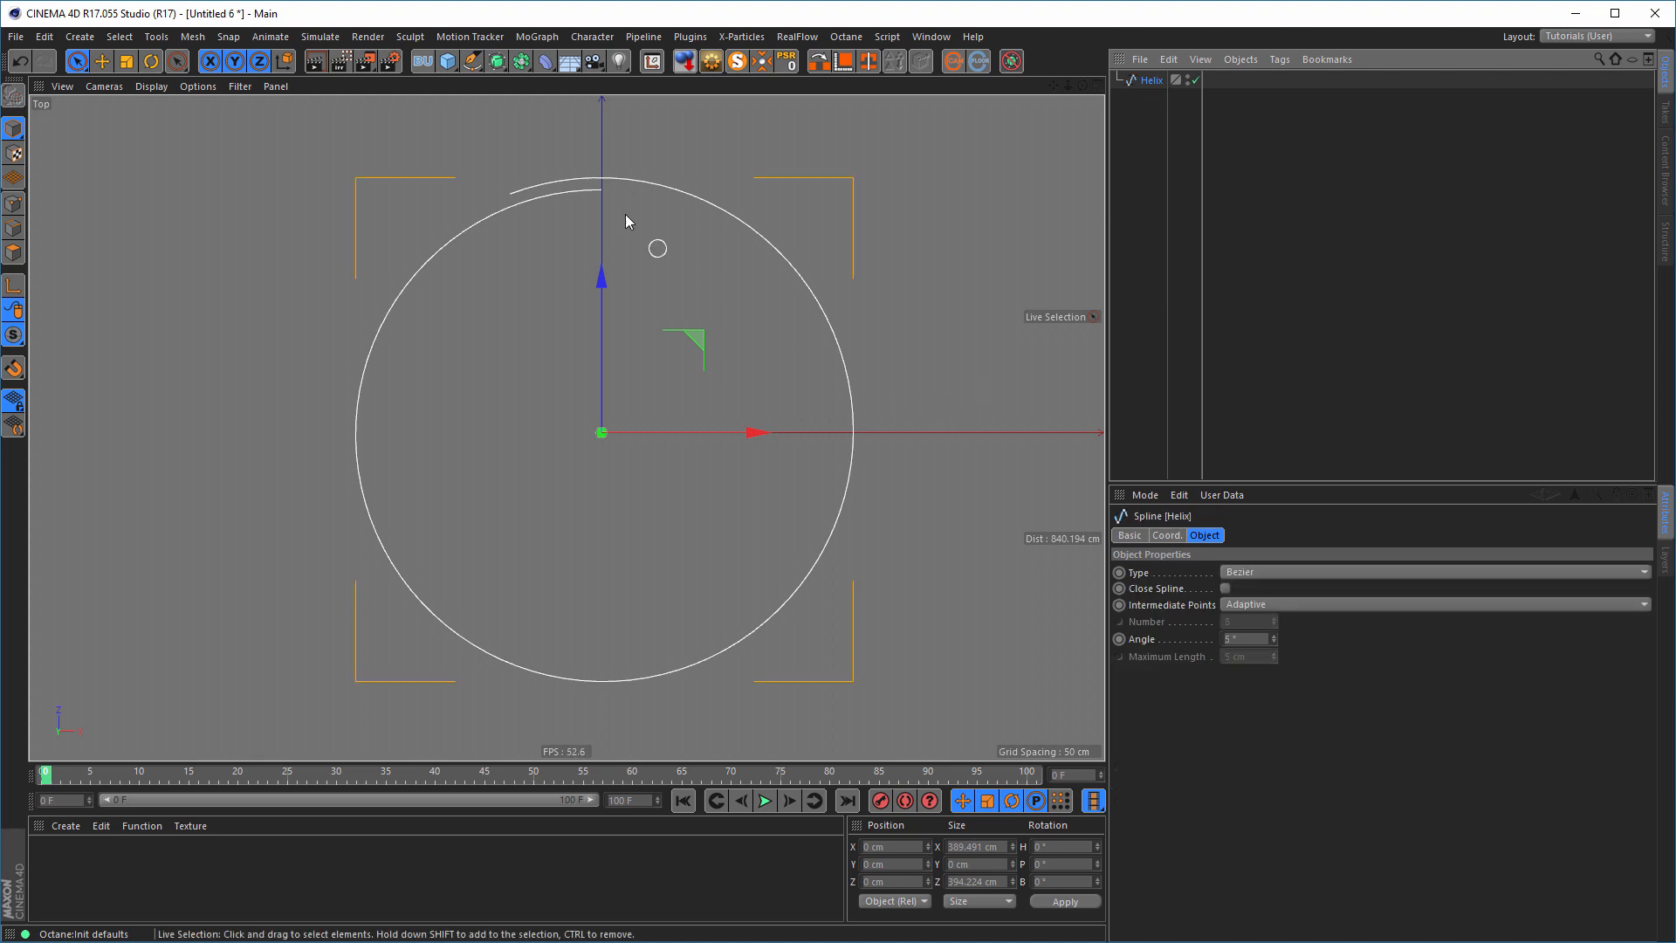
{"action": "scroll", "coordinate": [588, 157], "scroll_direction": "up", "scroll_amount": 5}
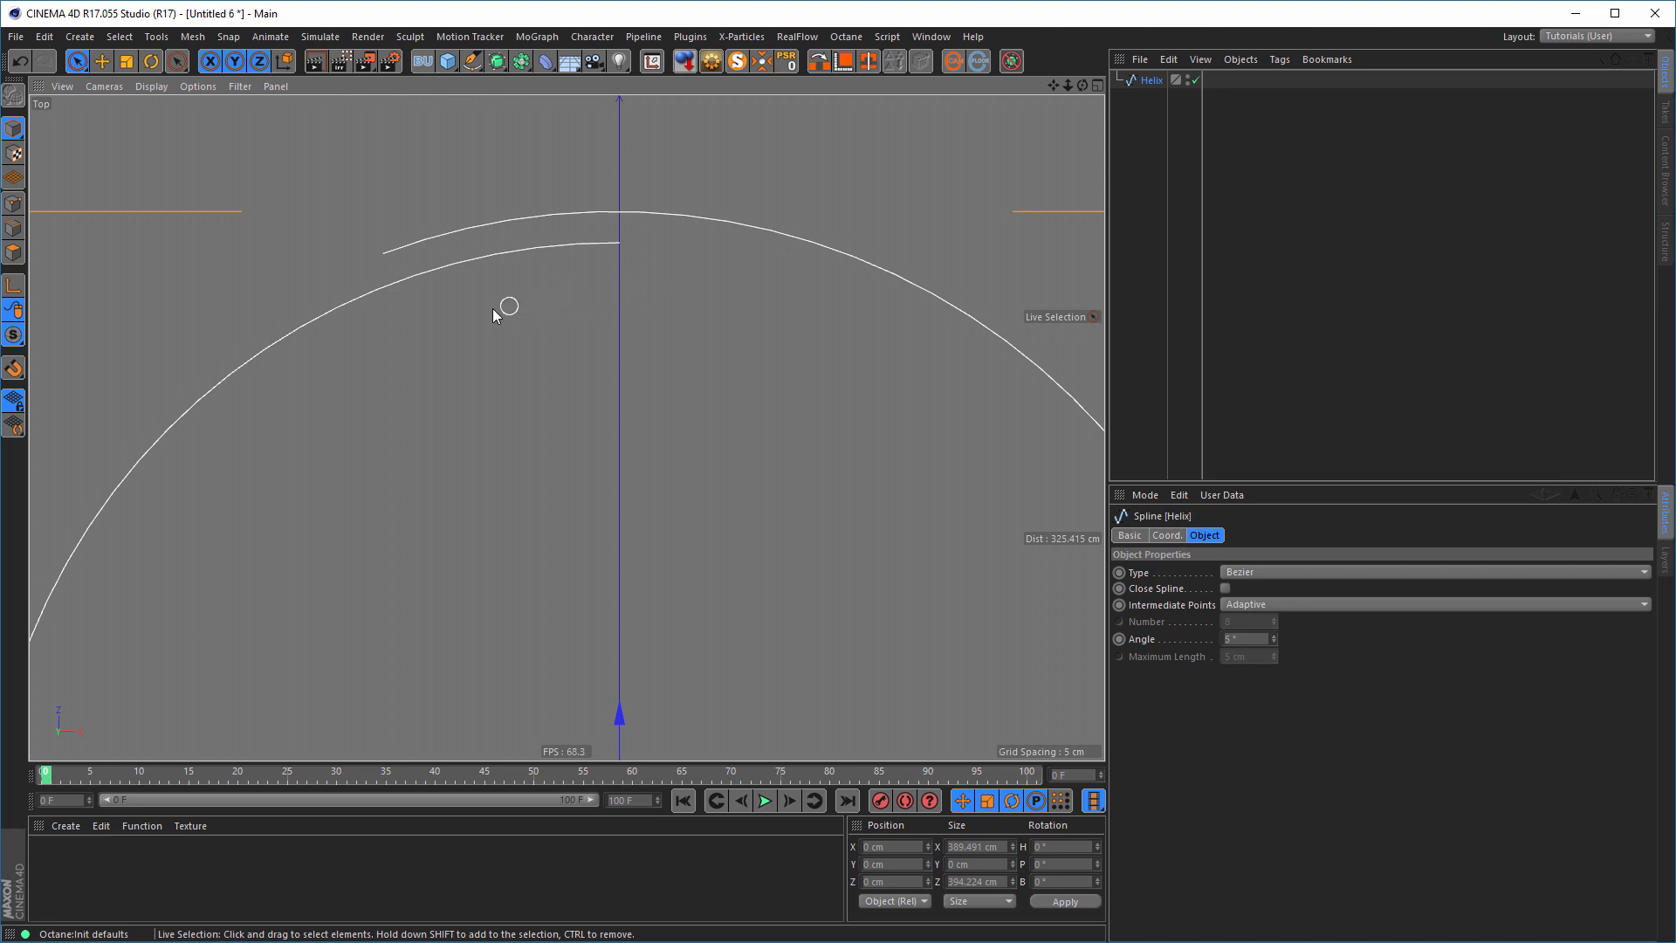
{"action": "left_click", "coordinate": [363, 337]}
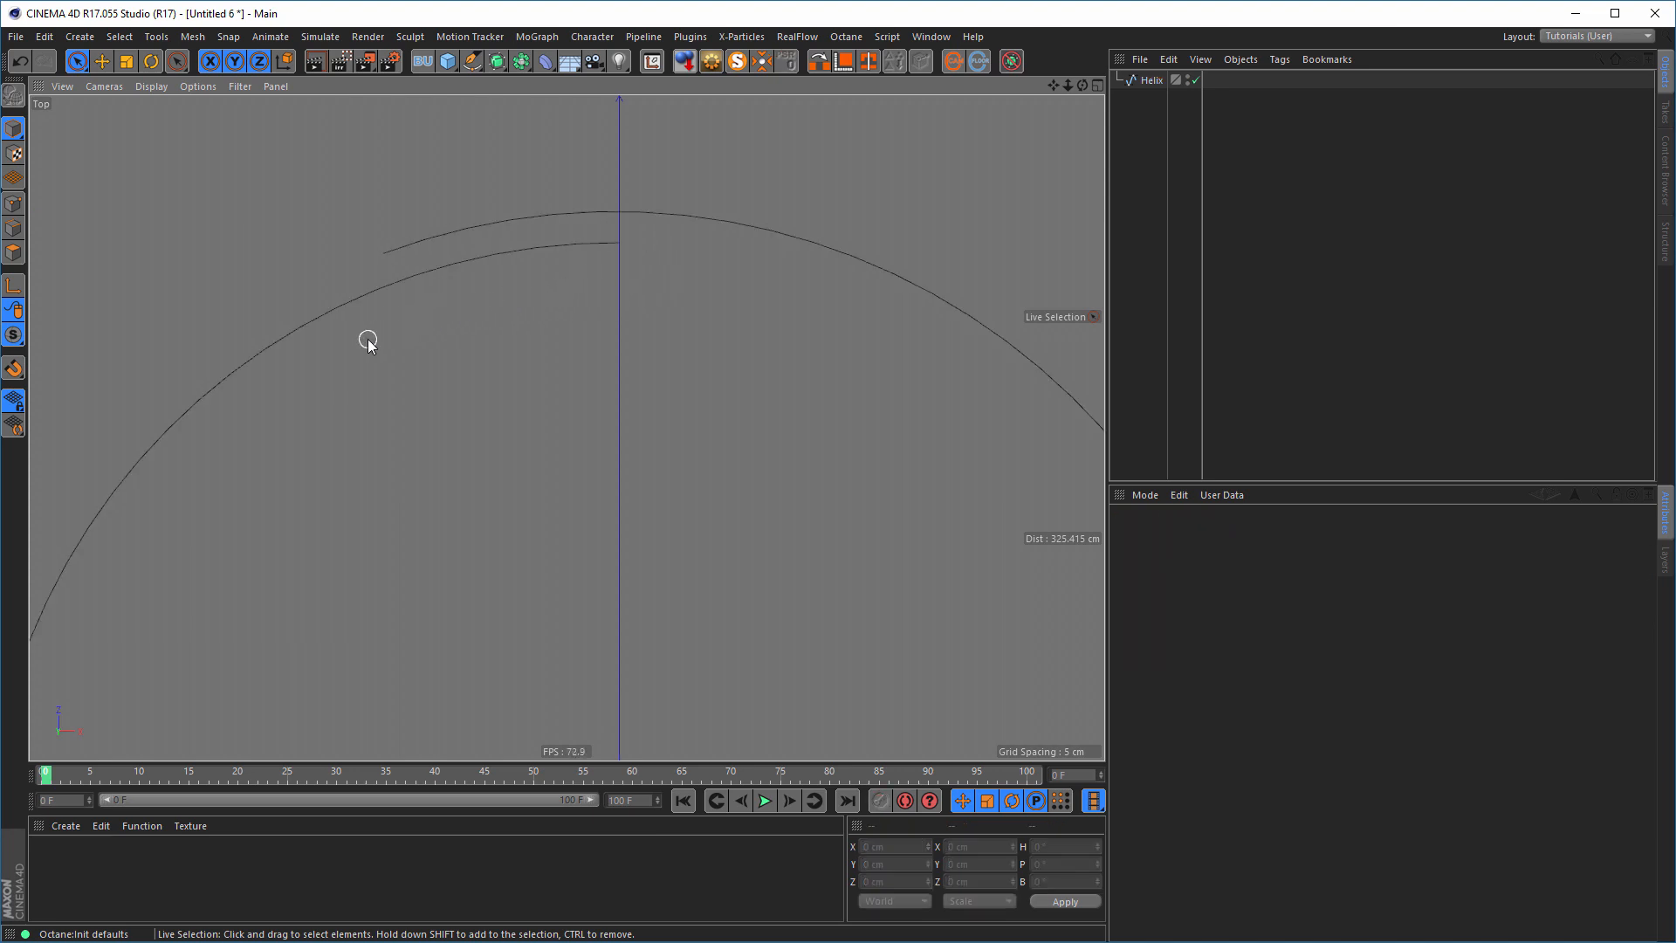
{"action": "left_click", "coordinate": [1145, 80]}
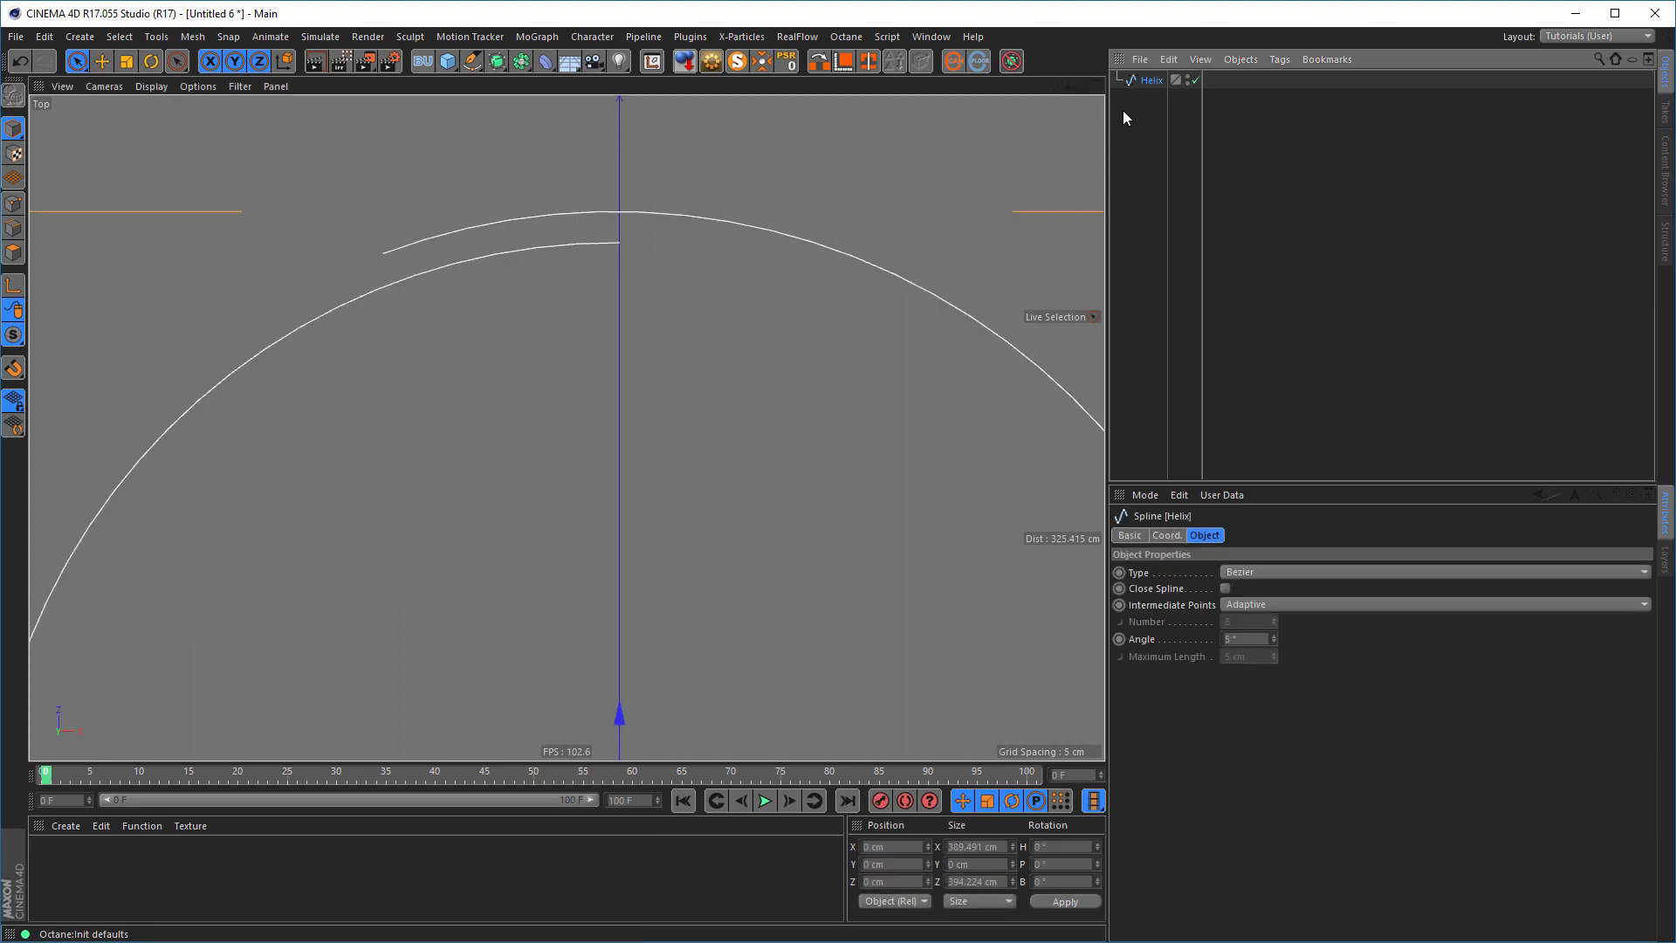
- With the Pen tool, extend the spline's inner end into a rounded U-turn and a curve running back inside the belt outline
{"action": "left_click", "coordinate": [473, 63]}
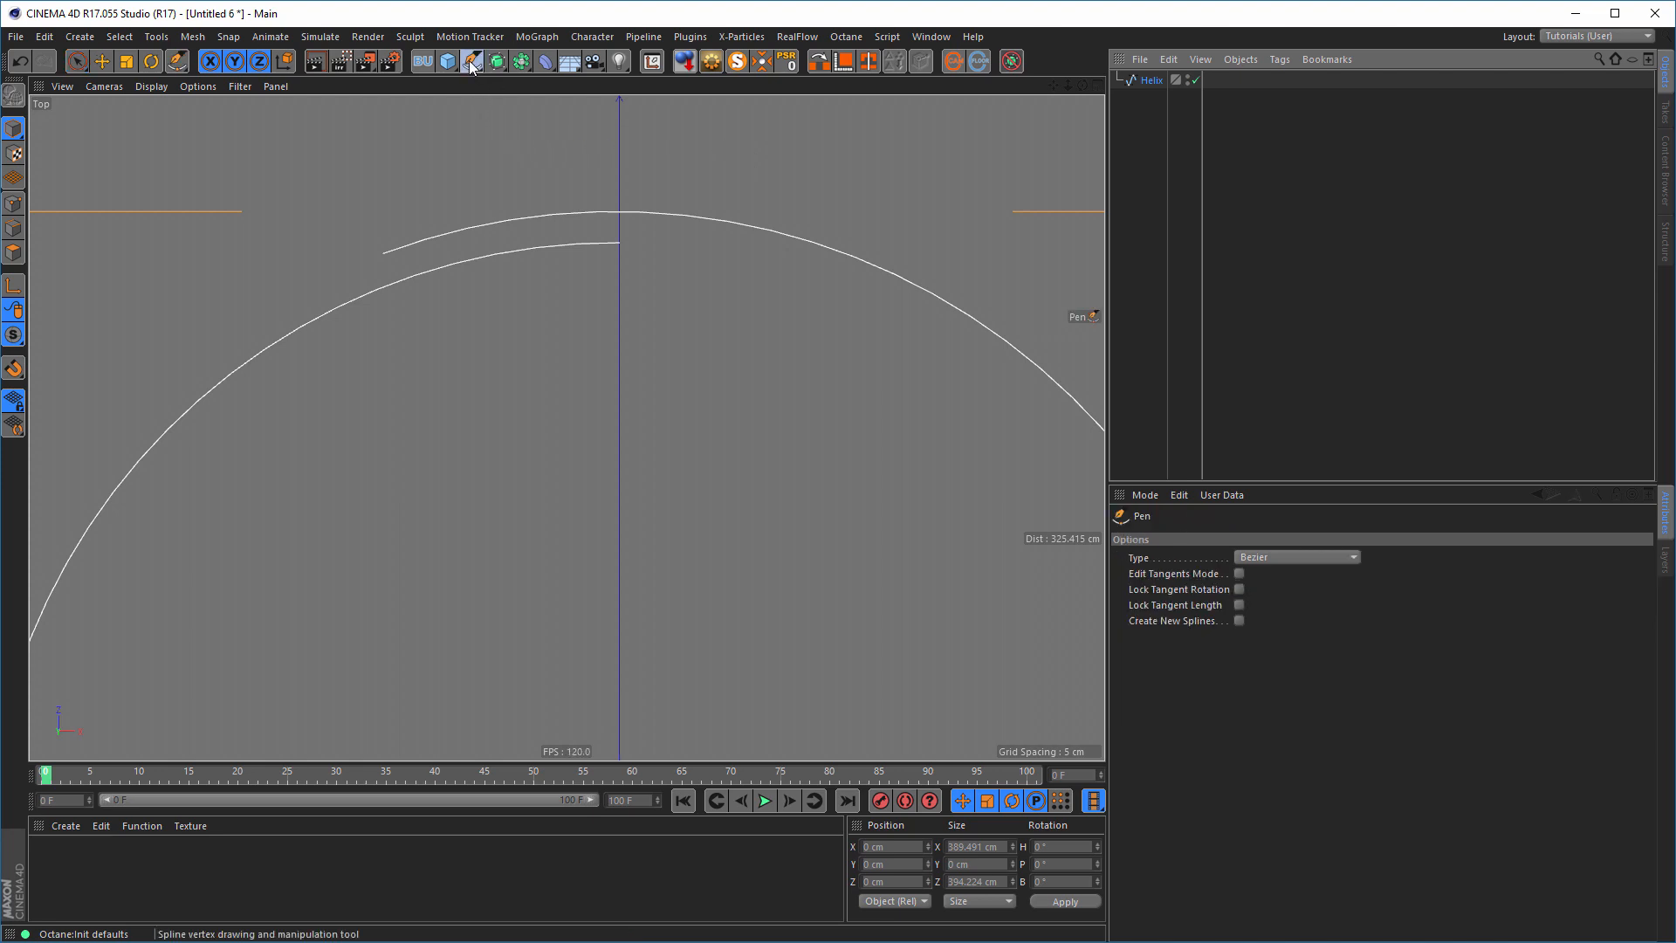
{"action": "left_click", "coordinate": [621, 242]}
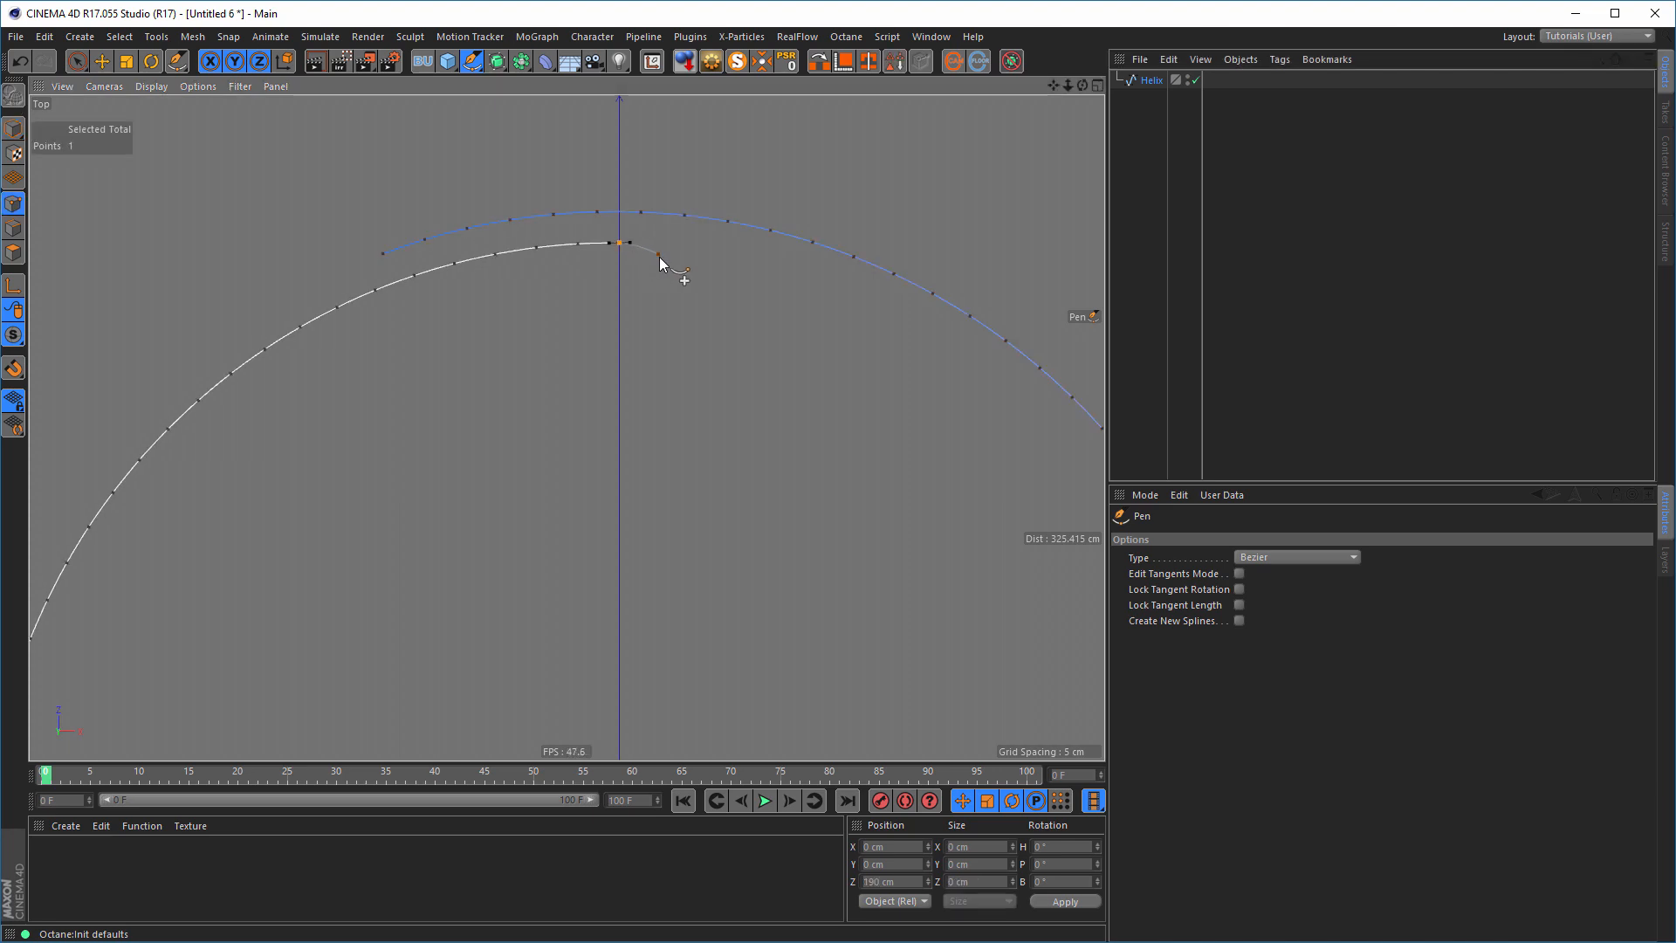
{"action": "left_click", "coordinate": [657, 260]}
{"action": "left_click_drag", "start_coordinate": [658, 271], "coordinate": [656, 275]}
{"action": "left_click", "coordinate": [620, 274]}
{"action": "left_click_drag", "start_coordinate": [389, 323], "coordinate": [297, 367]}
{"action": "key", "text": "Escape"}
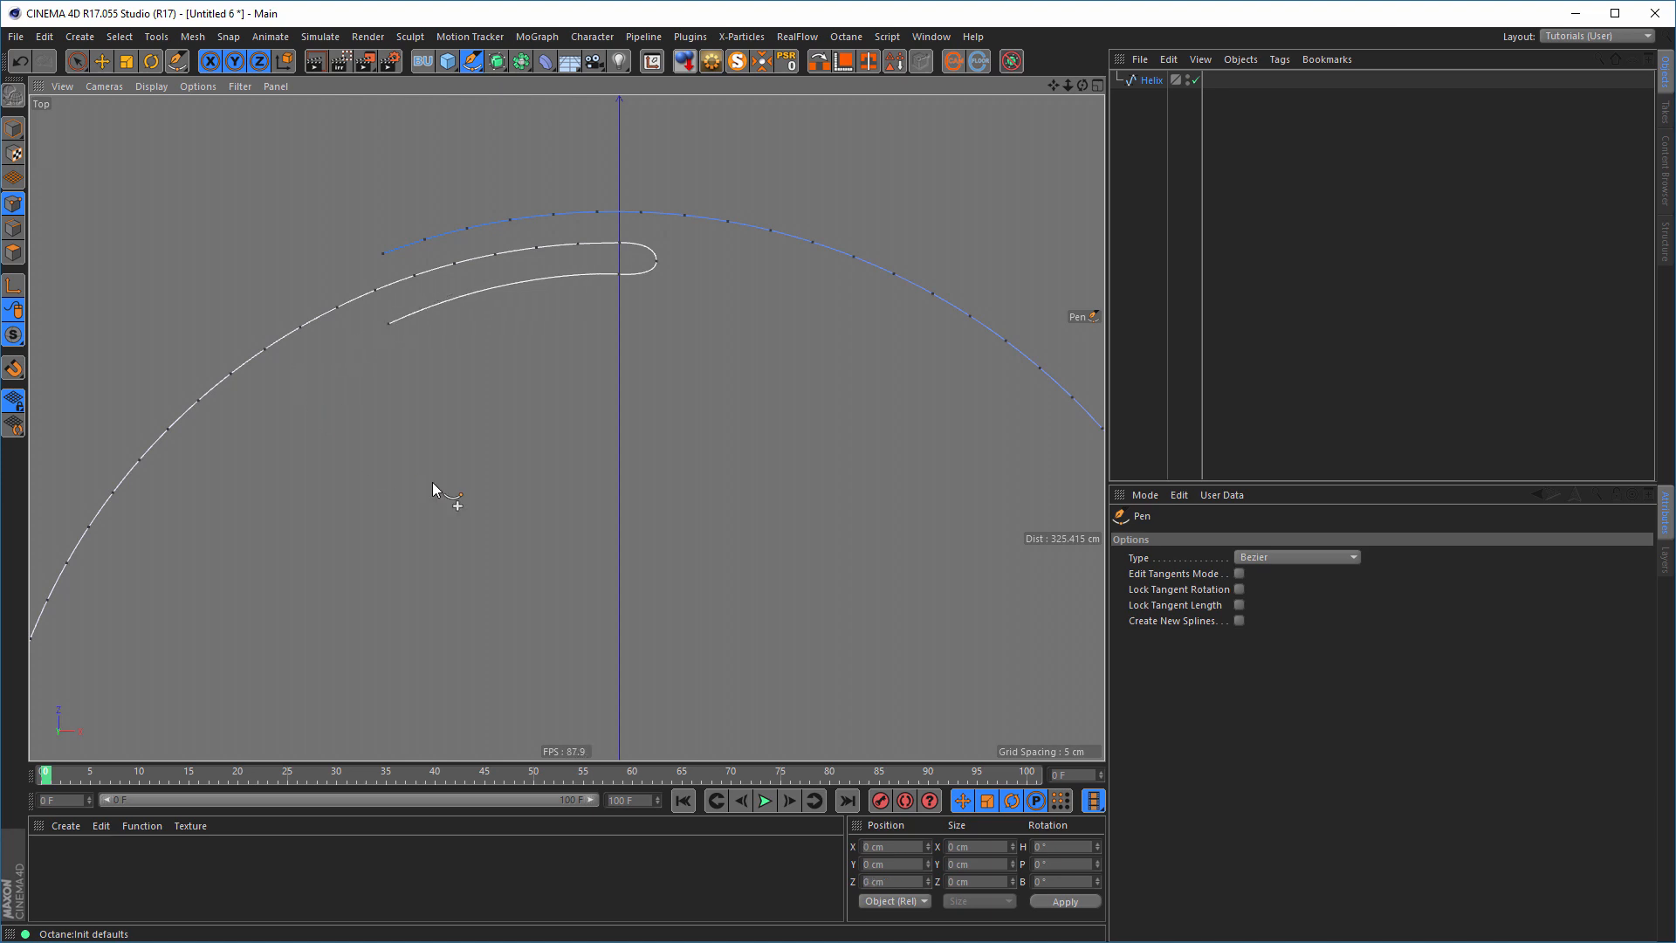
- Switch to the perspective view and, in model mode, place the belt spline inside an Extrude object
{"action": "middle_click", "coordinate": [653, 466]}
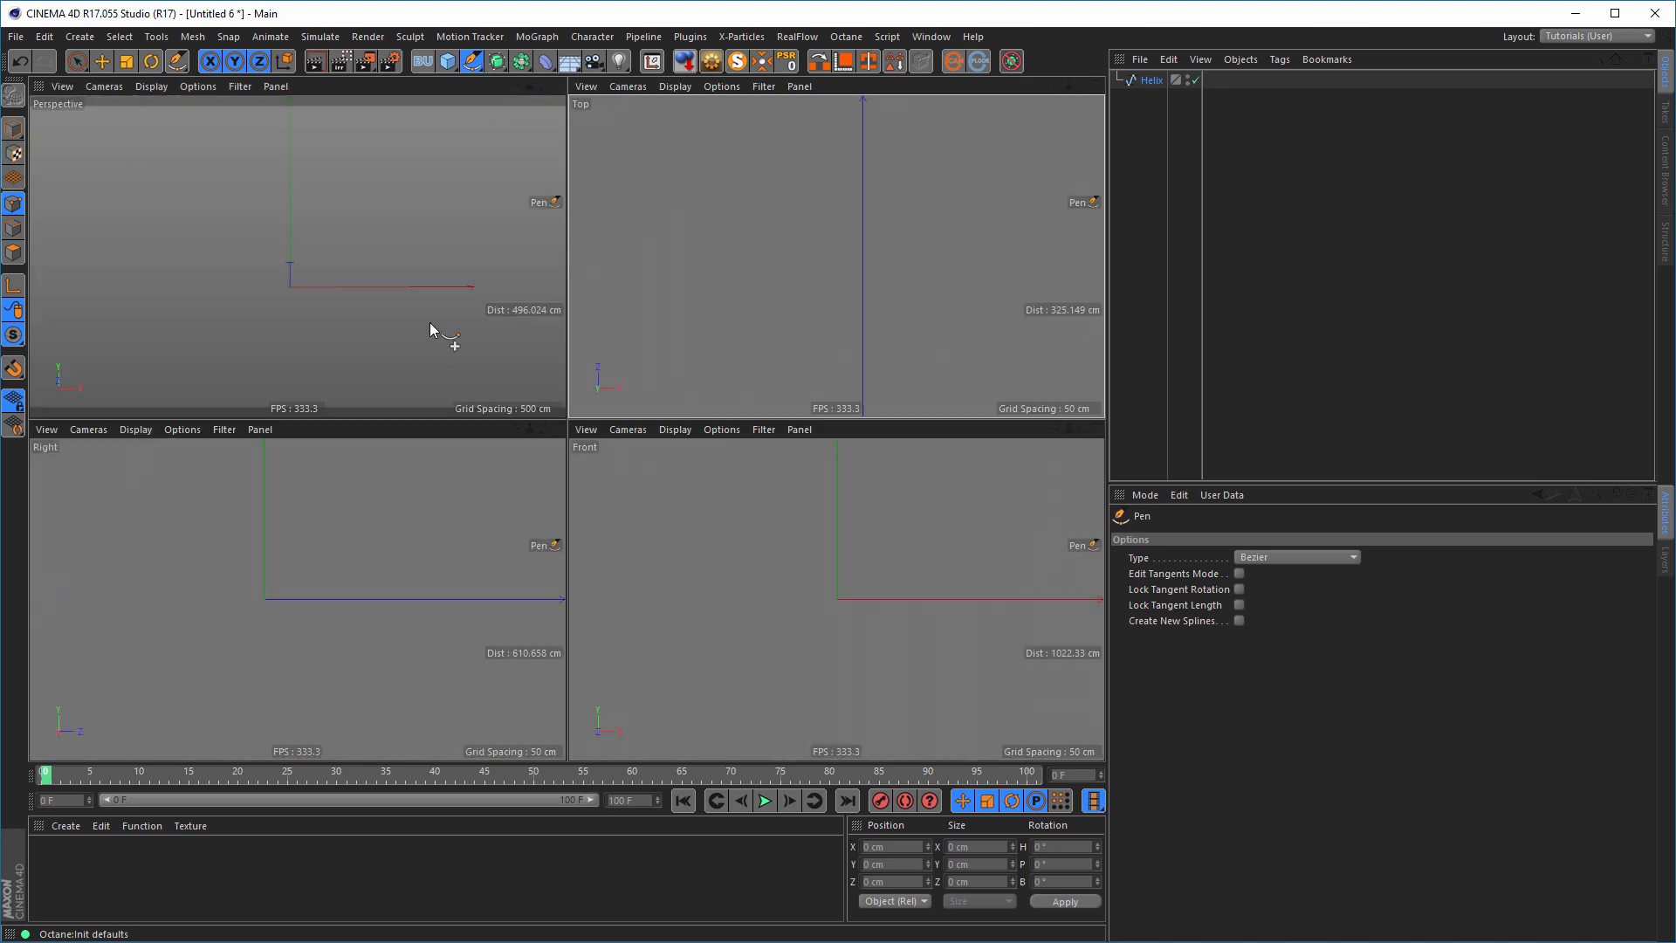
{"action": "middle_click", "coordinate": [426, 318]}
{"action": "left_click_drag", "start_coordinate": [572, 457], "coordinate": [692, 373], "text": "alt"}
{"action": "middle_click_drag", "start_coordinate": [527, 478], "coordinate": [576, 372], "text": "alt"}
{"action": "right_click_drag", "start_coordinate": [576, 372], "coordinate": [601, 353], "text": "alt"}
{"action": "left_click_drag", "start_coordinate": [601, 354], "coordinate": [643, 337], "text": "alt"}
{"action": "middle_click_drag", "start_coordinate": [644, 335], "coordinate": [706, 267], "text": "alt"}
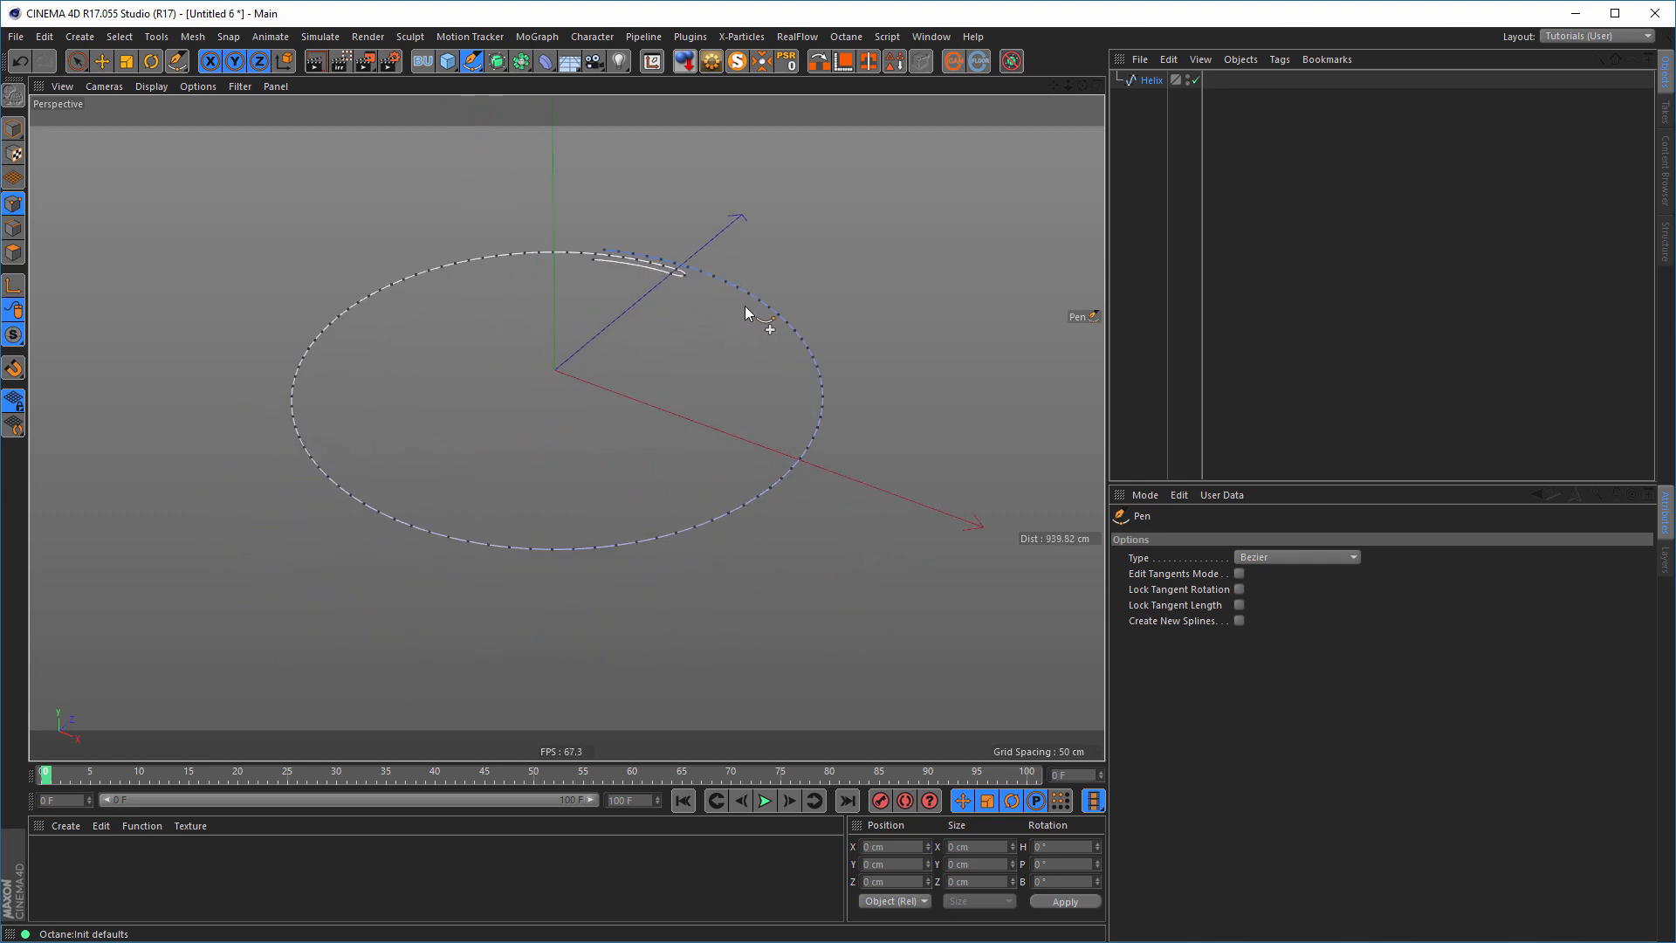
{"action": "left_click", "coordinate": [13, 129]}
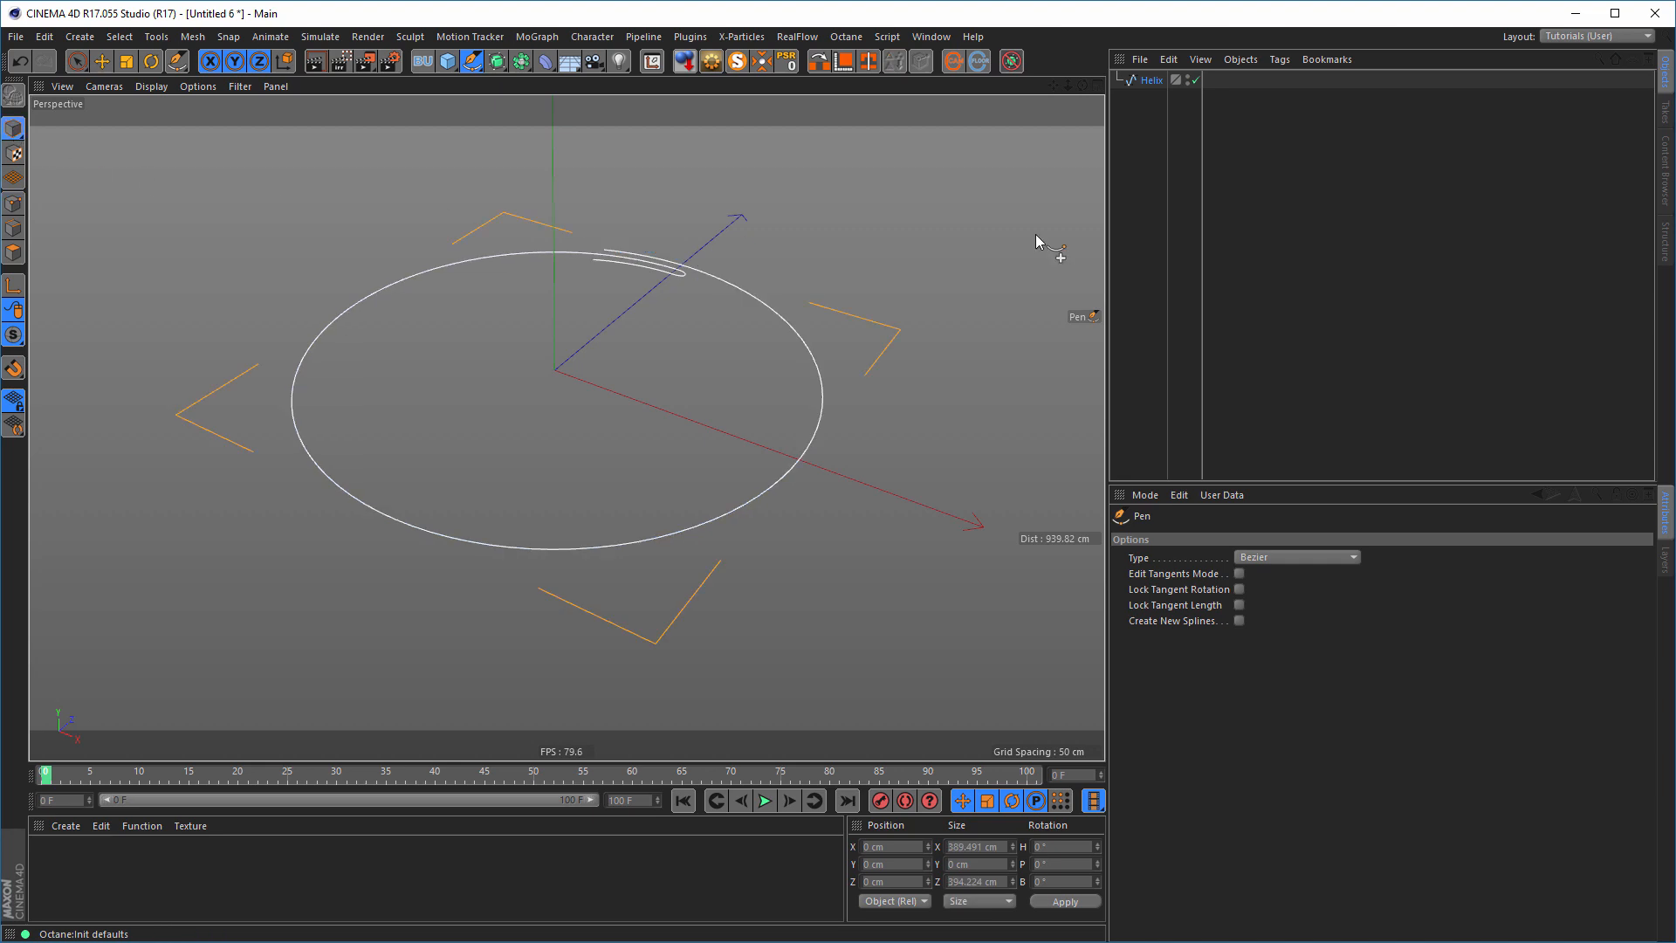
{"action": "left_click", "coordinate": [1151, 80]}
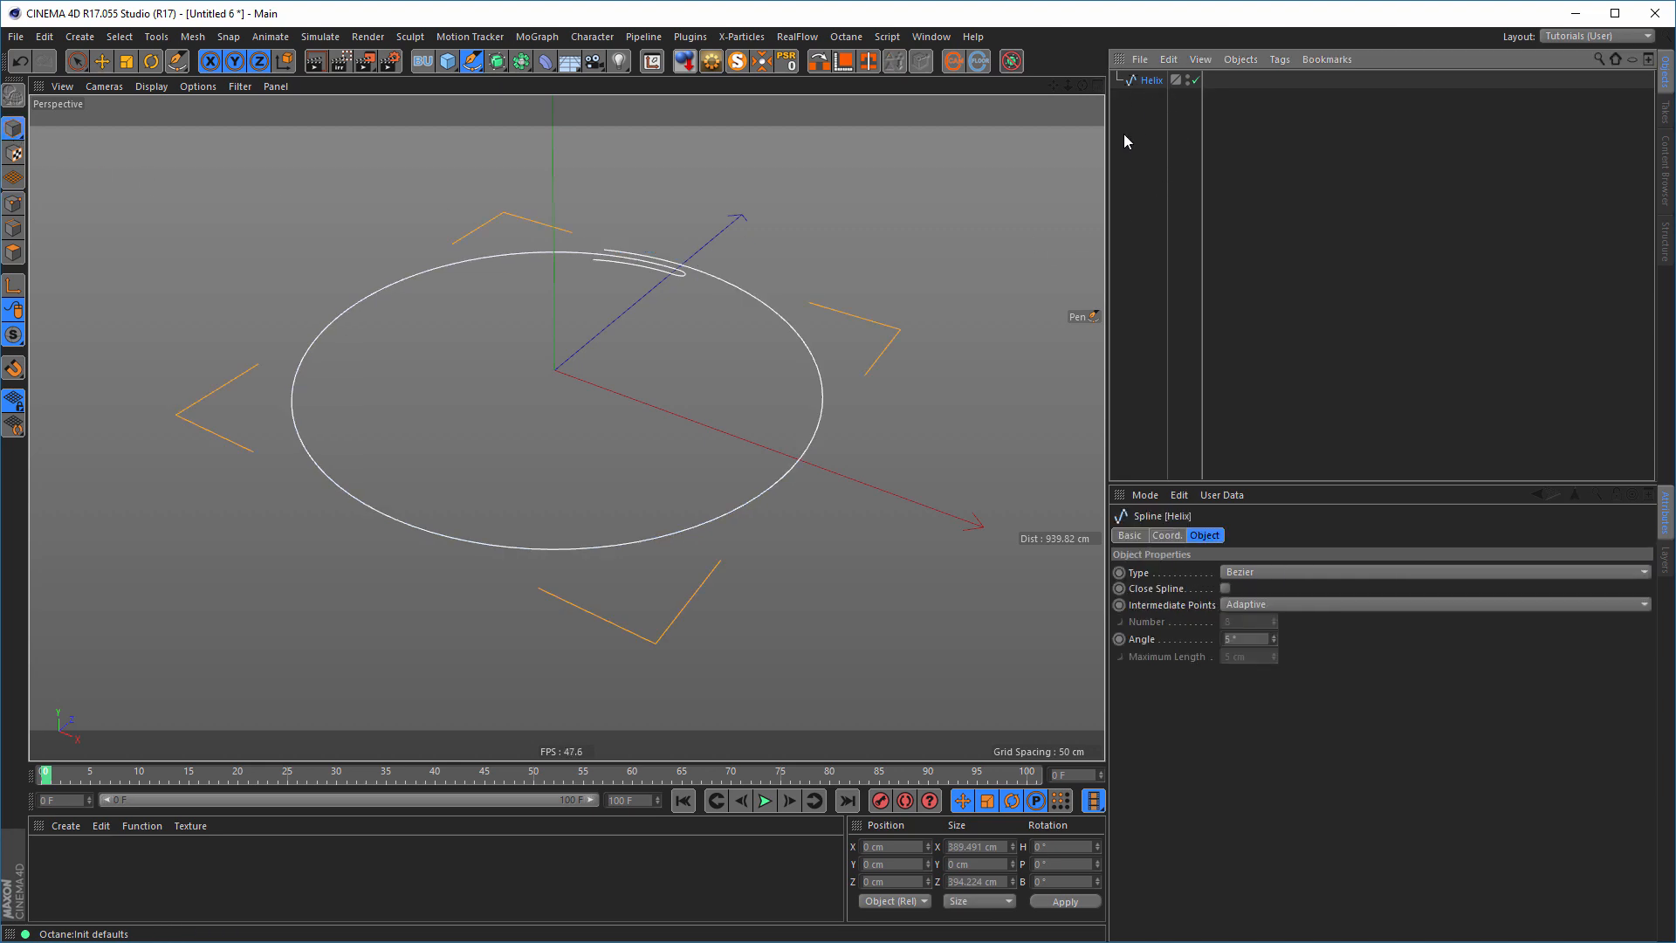
{"action": "left_click", "coordinate": [497, 63]}
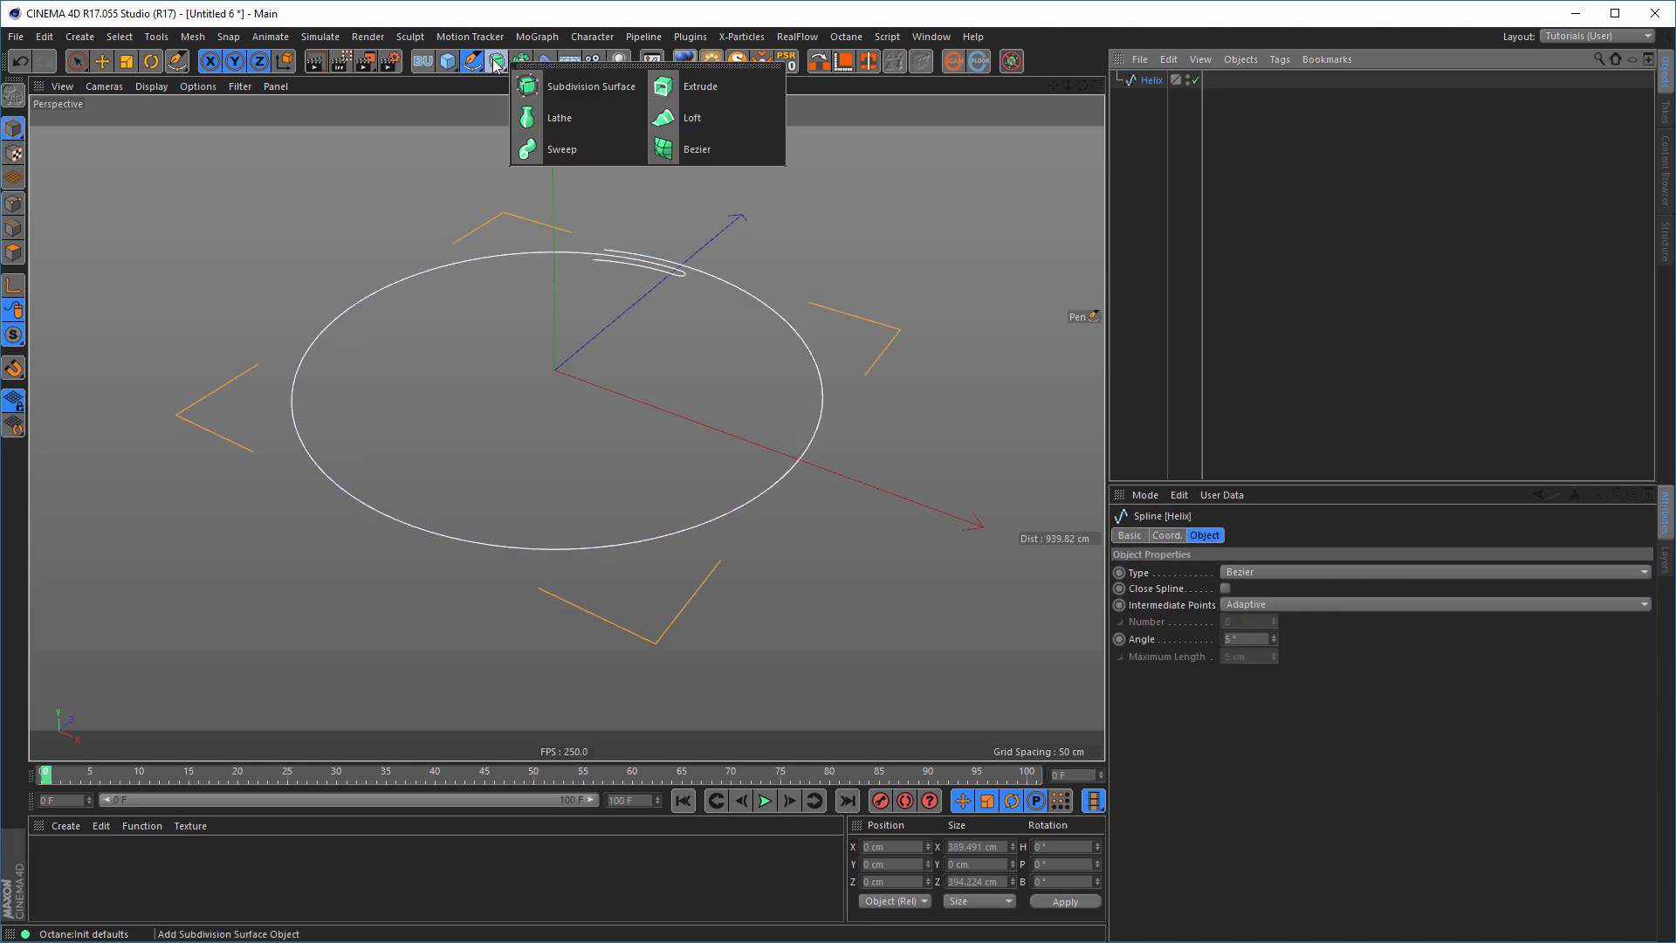
{"action": "left_click", "coordinate": [694, 94]}
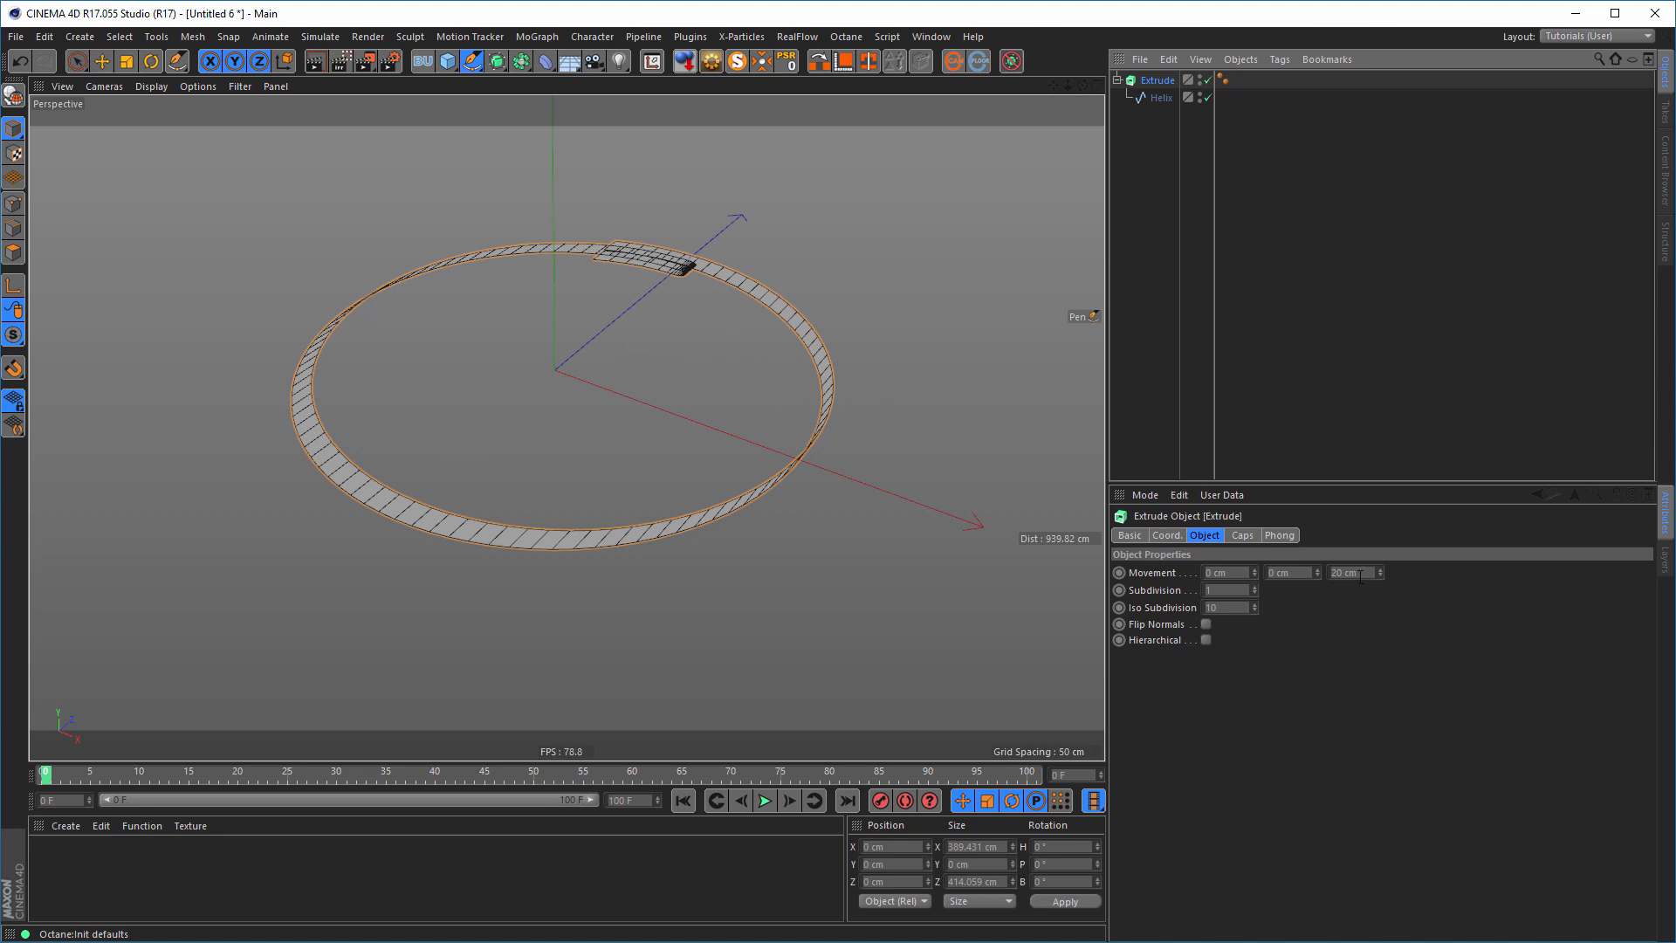
- Set the Extrude's movement to 100 cm in Y and 0 cm in Z so the belt stands upright
{"action": "left_click", "coordinate": [1307, 573]}
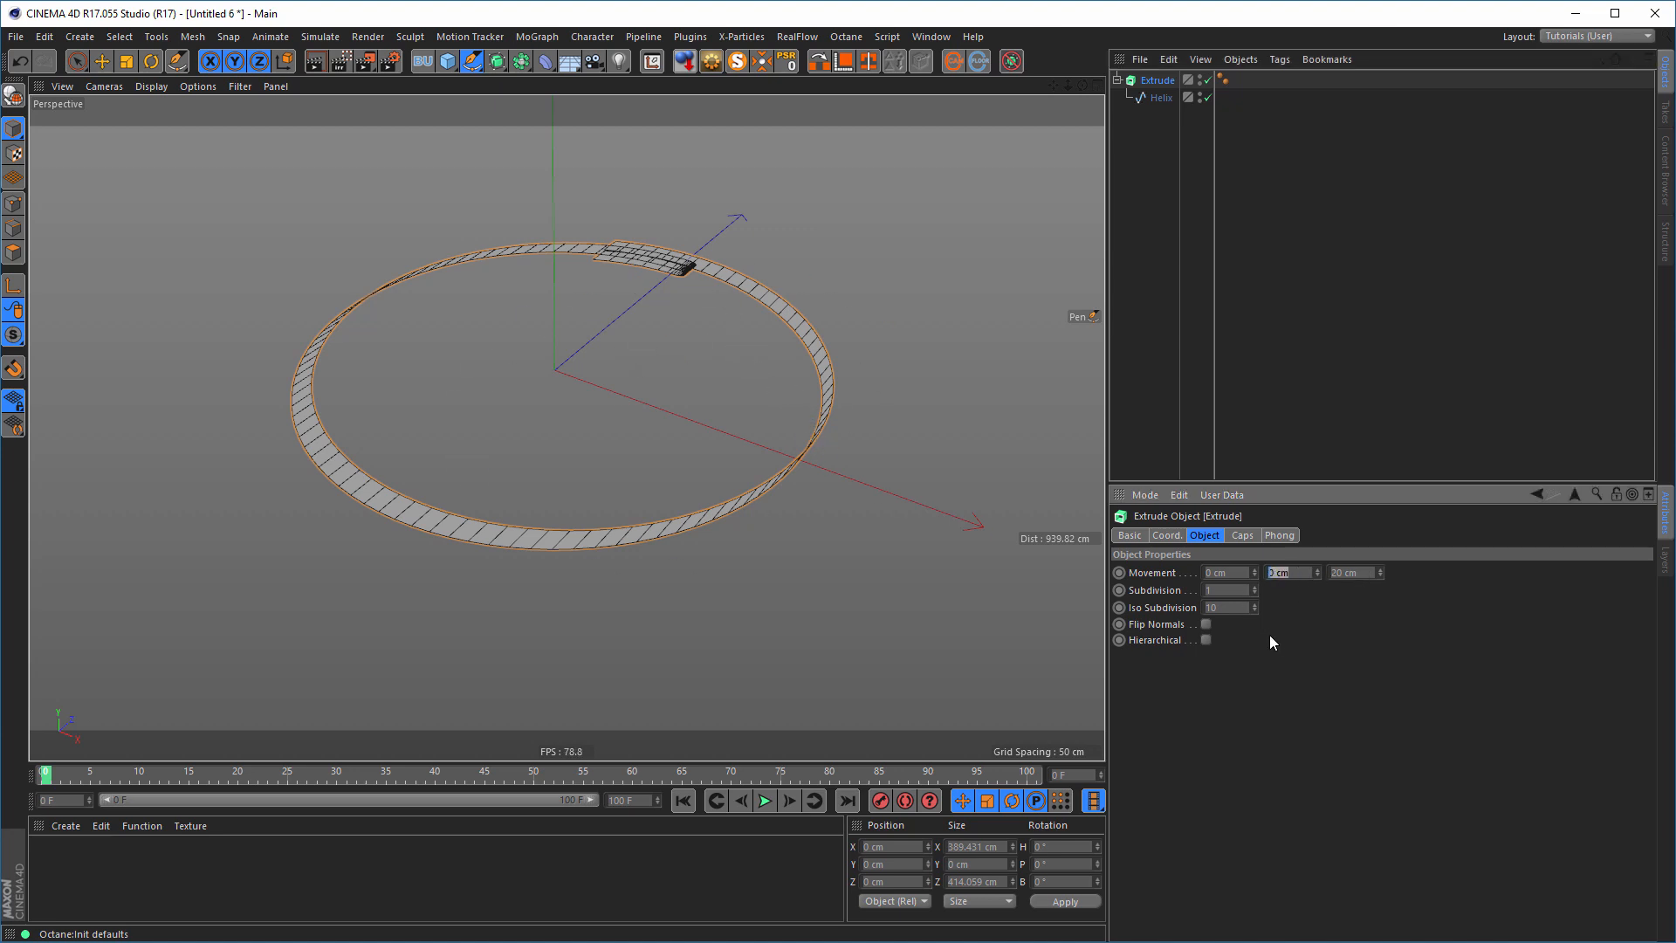
{"action": "type", "text": "100"}
{"action": "key", "text": "Tab"}
{"action": "type", "text": "0"}
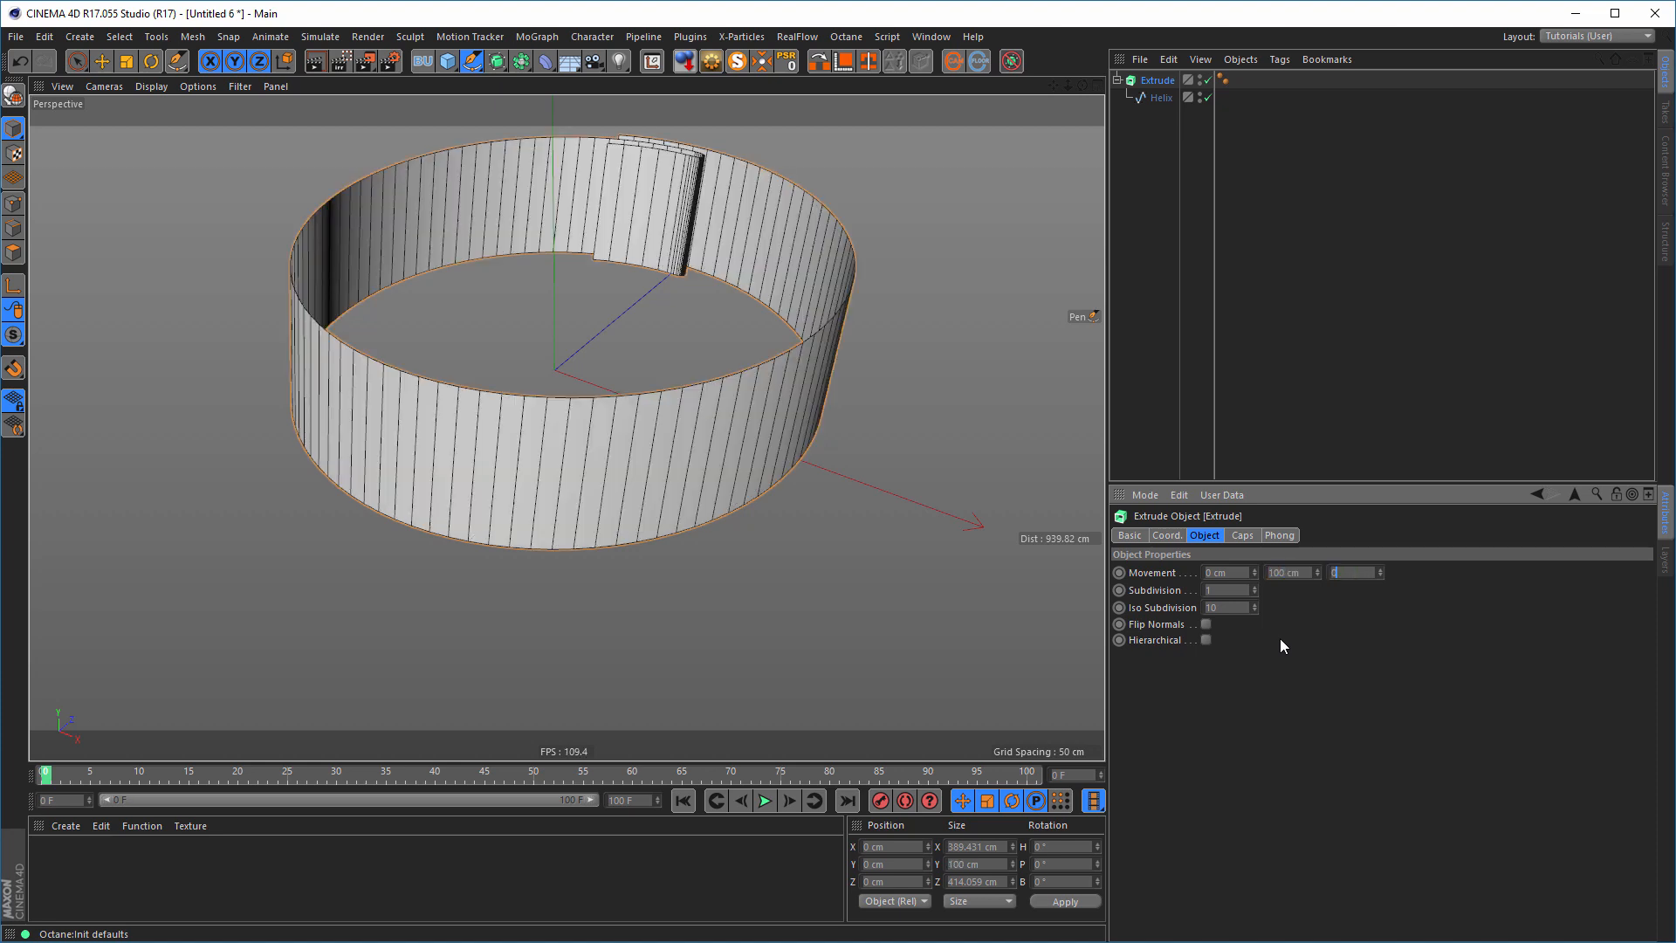
{"action": "key", "text": "Return"}
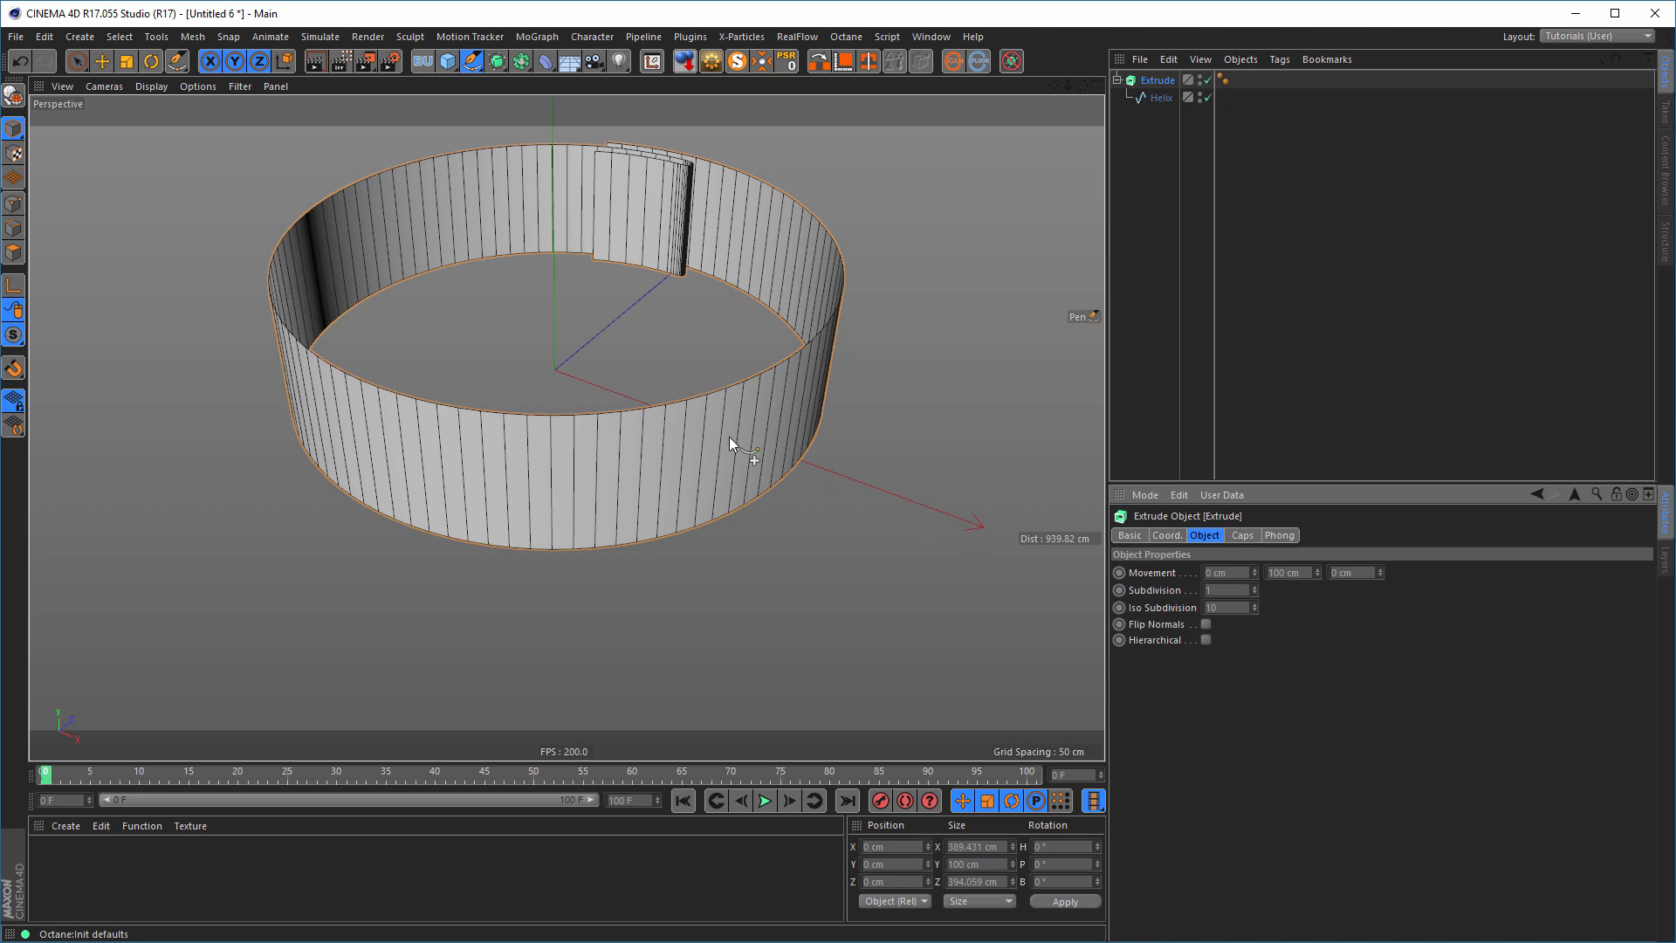
- Set the Helix spline's intermediate points to Uniform with a number of 0
{"action": "left_click_drag", "start_coordinate": [719, 440], "coordinate": [720, 476], "text": "alt"}
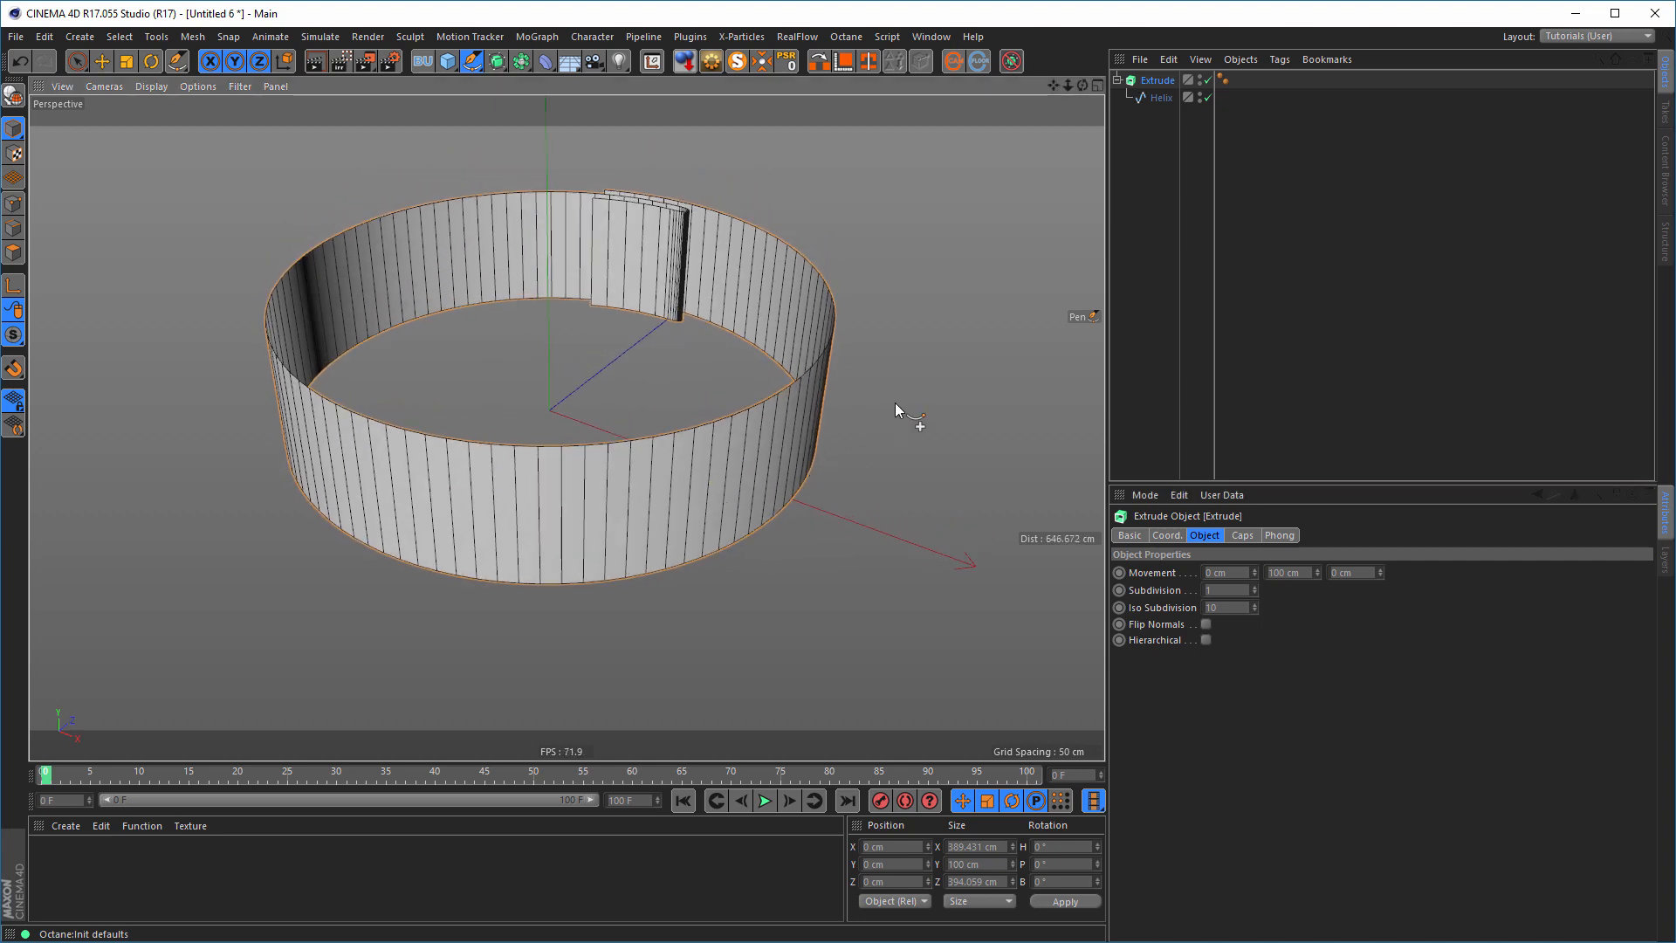
{"action": "left_click", "coordinate": [1159, 98]}
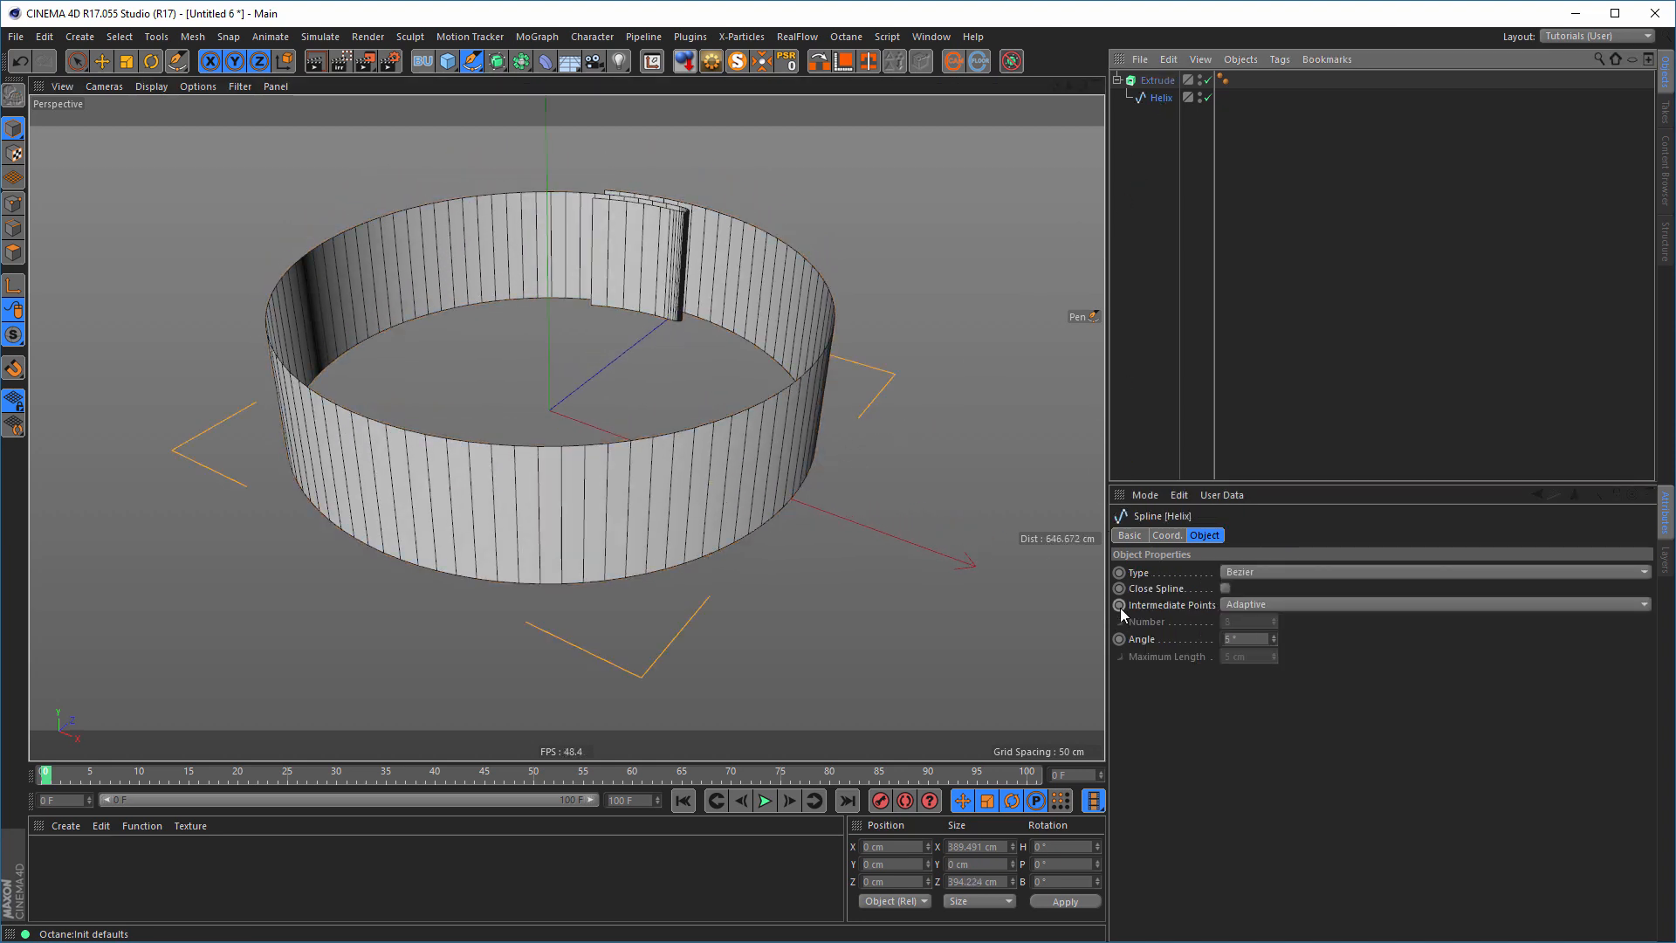
{"action": "left_click", "coordinate": [1240, 605]}
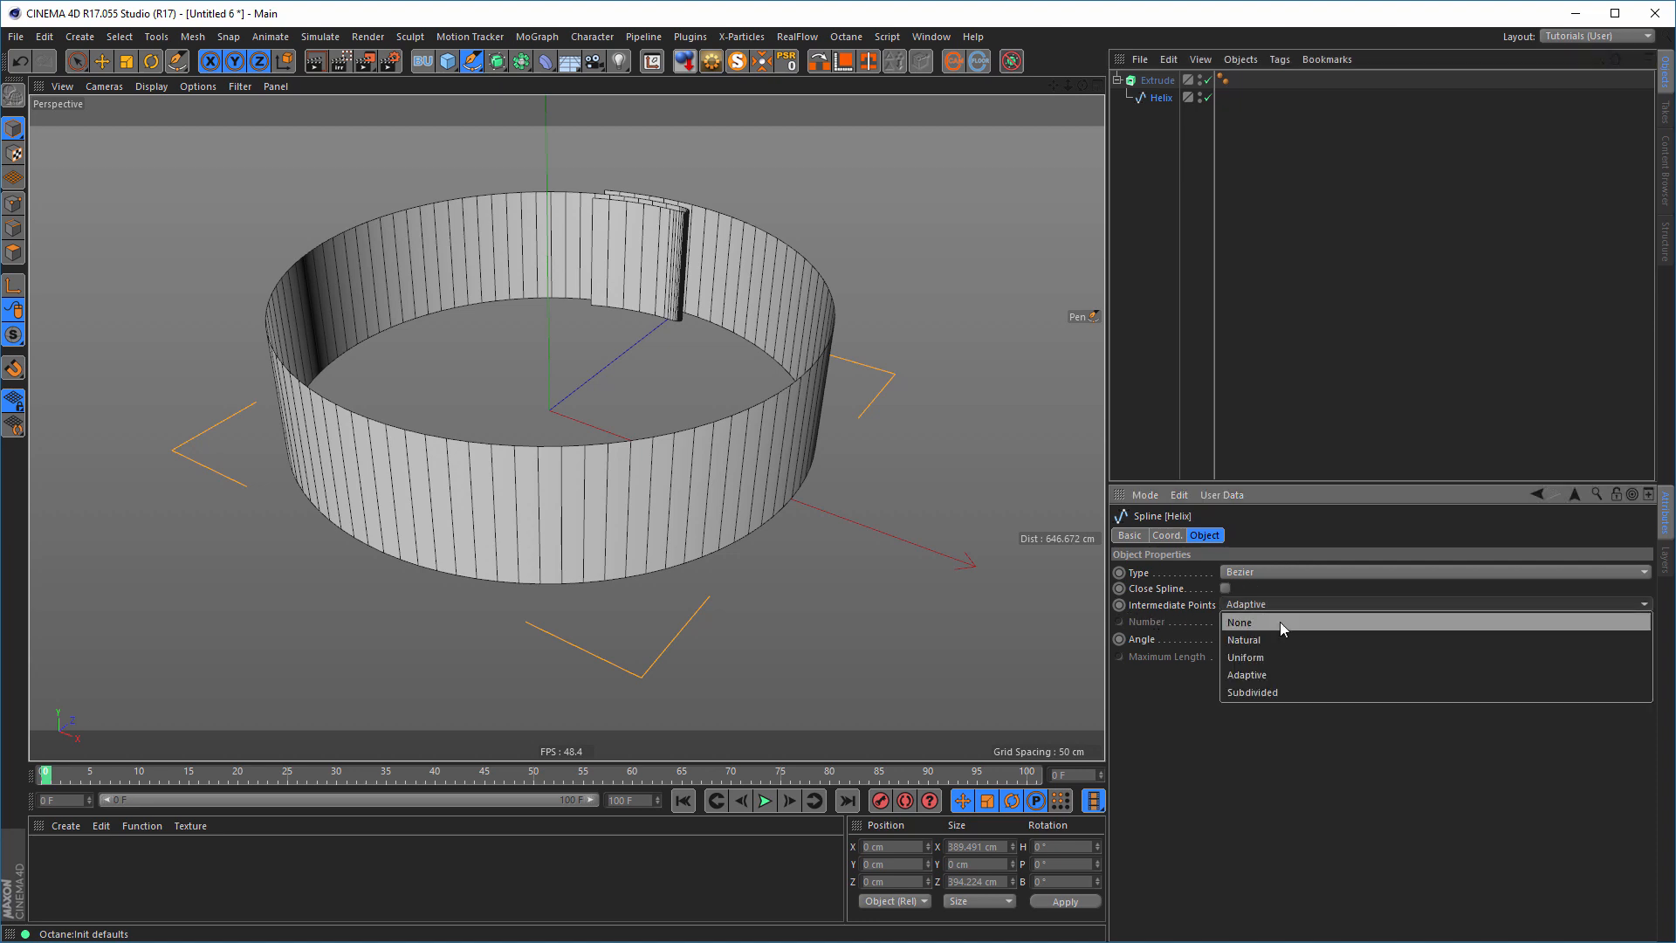
{"action": "left_click", "coordinate": [1275, 659]}
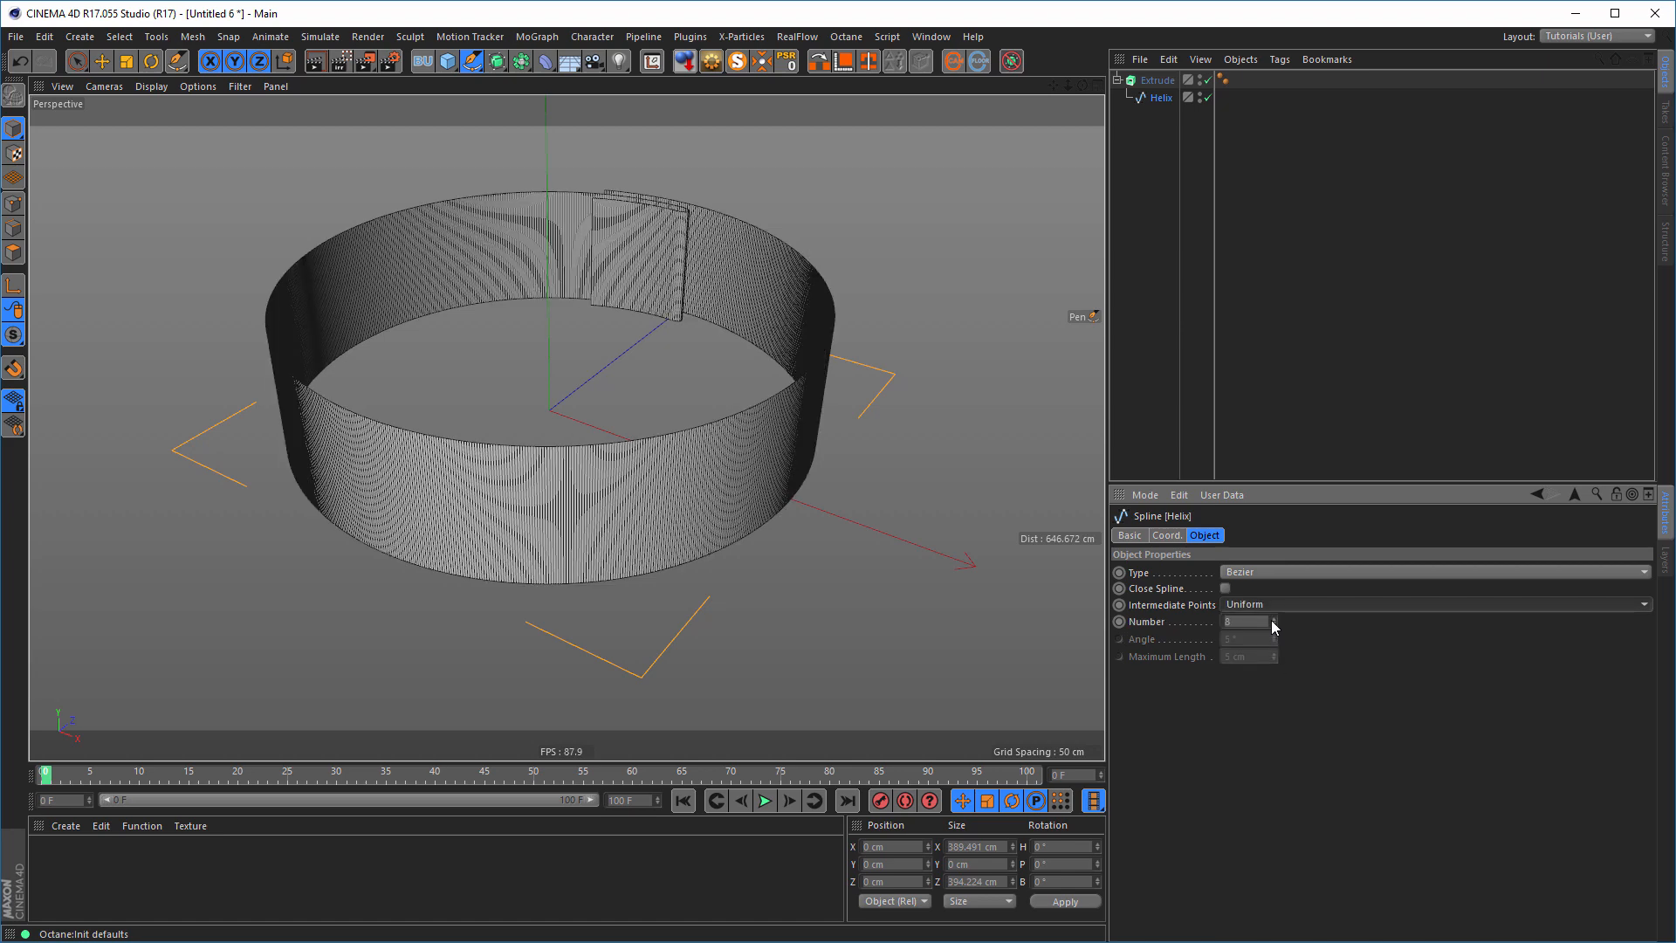
{"action": "left_click_drag", "start_coordinate": [1271, 621], "coordinate": [1210, 625]}
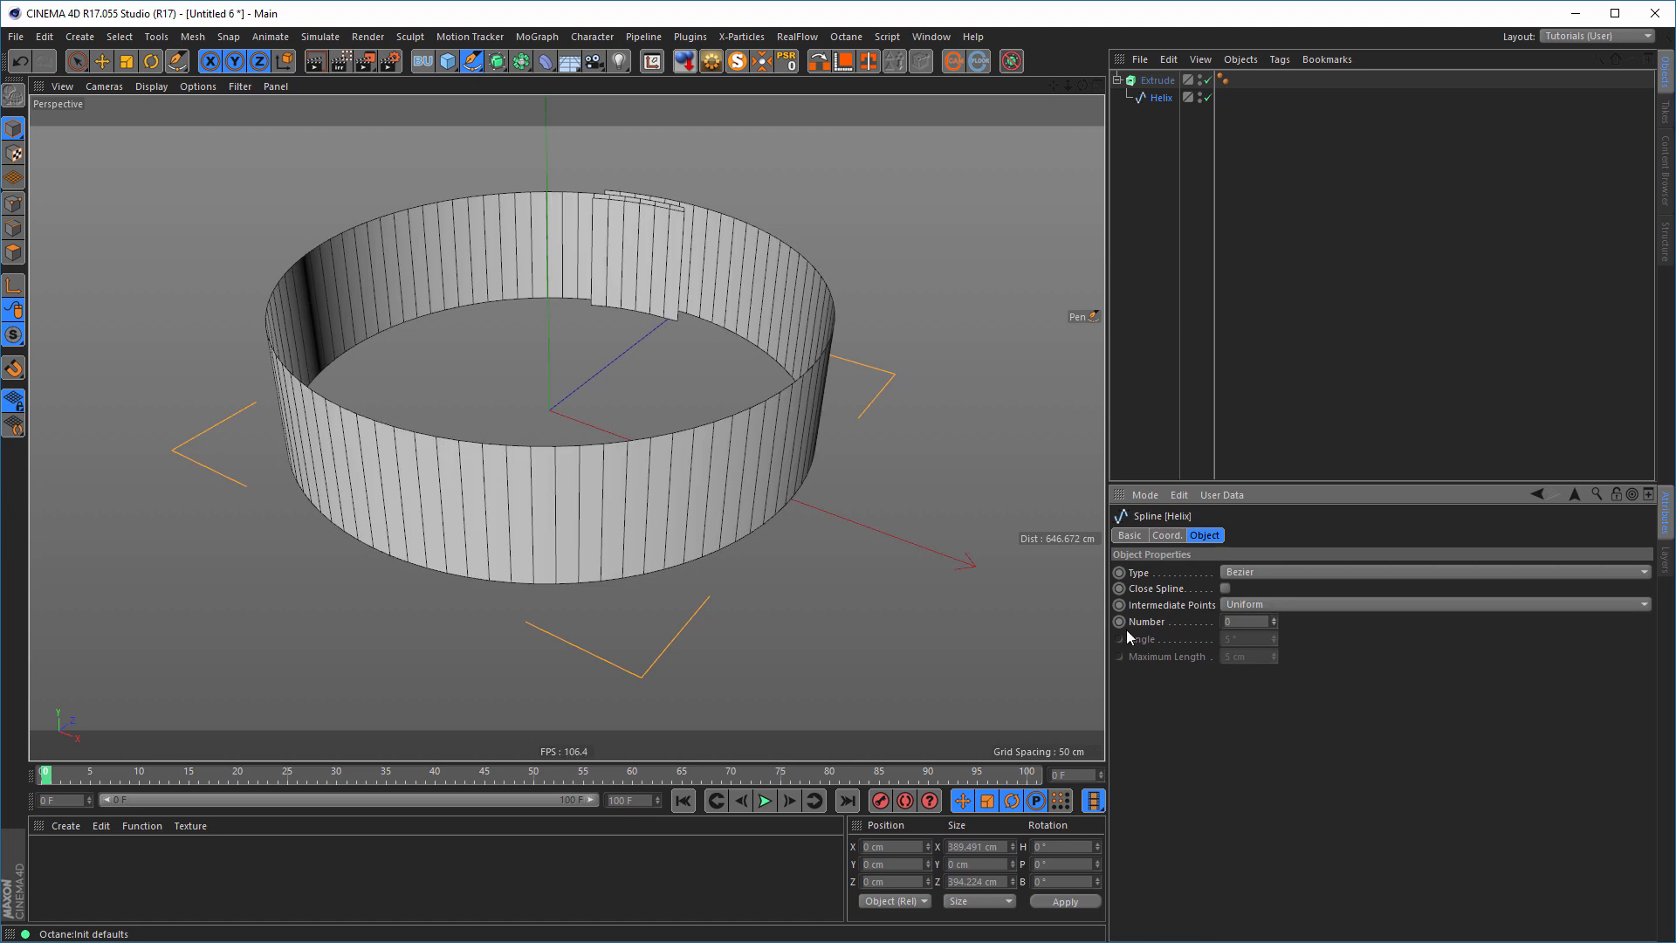
- Examine the extruded belt's overlap, fold and segment spacing from several angles
{"action": "left_click_drag", "start_coordinate": [722, 460], "coordinate": [693, 566], "text": "alt"}
{"action": "left_click_drag", "start_coordinate": [700, 347], "coordinate": [705, 356], "text": "alt"}
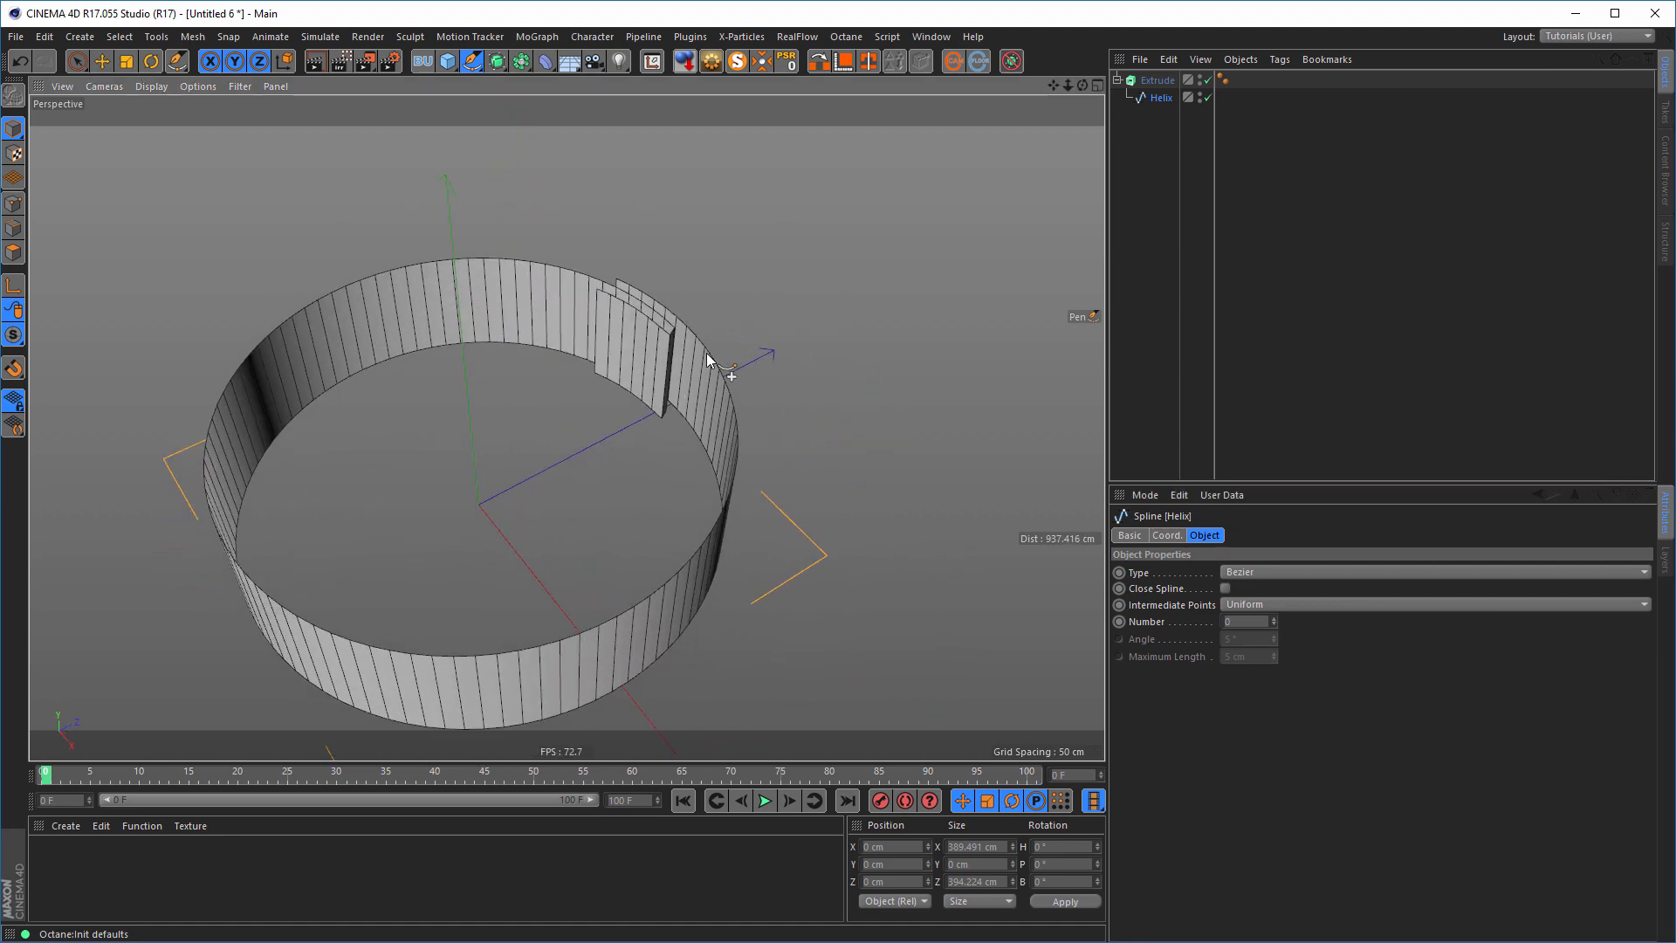
{"action": "right_click_drag", "start_coordinate": [705, 356], "coordinate": [792, 338], "text": "alt"}
{"action": "right_click_drag", "start_coordinate": [688, 343], "coordinate": [655, 368], "text": "alt"}
{"action": "left_click_drag", "start_coordinate": [655, 368], "coordinate": [606, 474], "text": "alt"}
{"action": "middle_click_drag", "start_coordinate": [645, 461], "coordinate": [700, 464], "text": "alt"}
{"action": "left_click_drag", "start_coordinate": [700, 464], "coordinate": [704, 451], "text": "alt"}
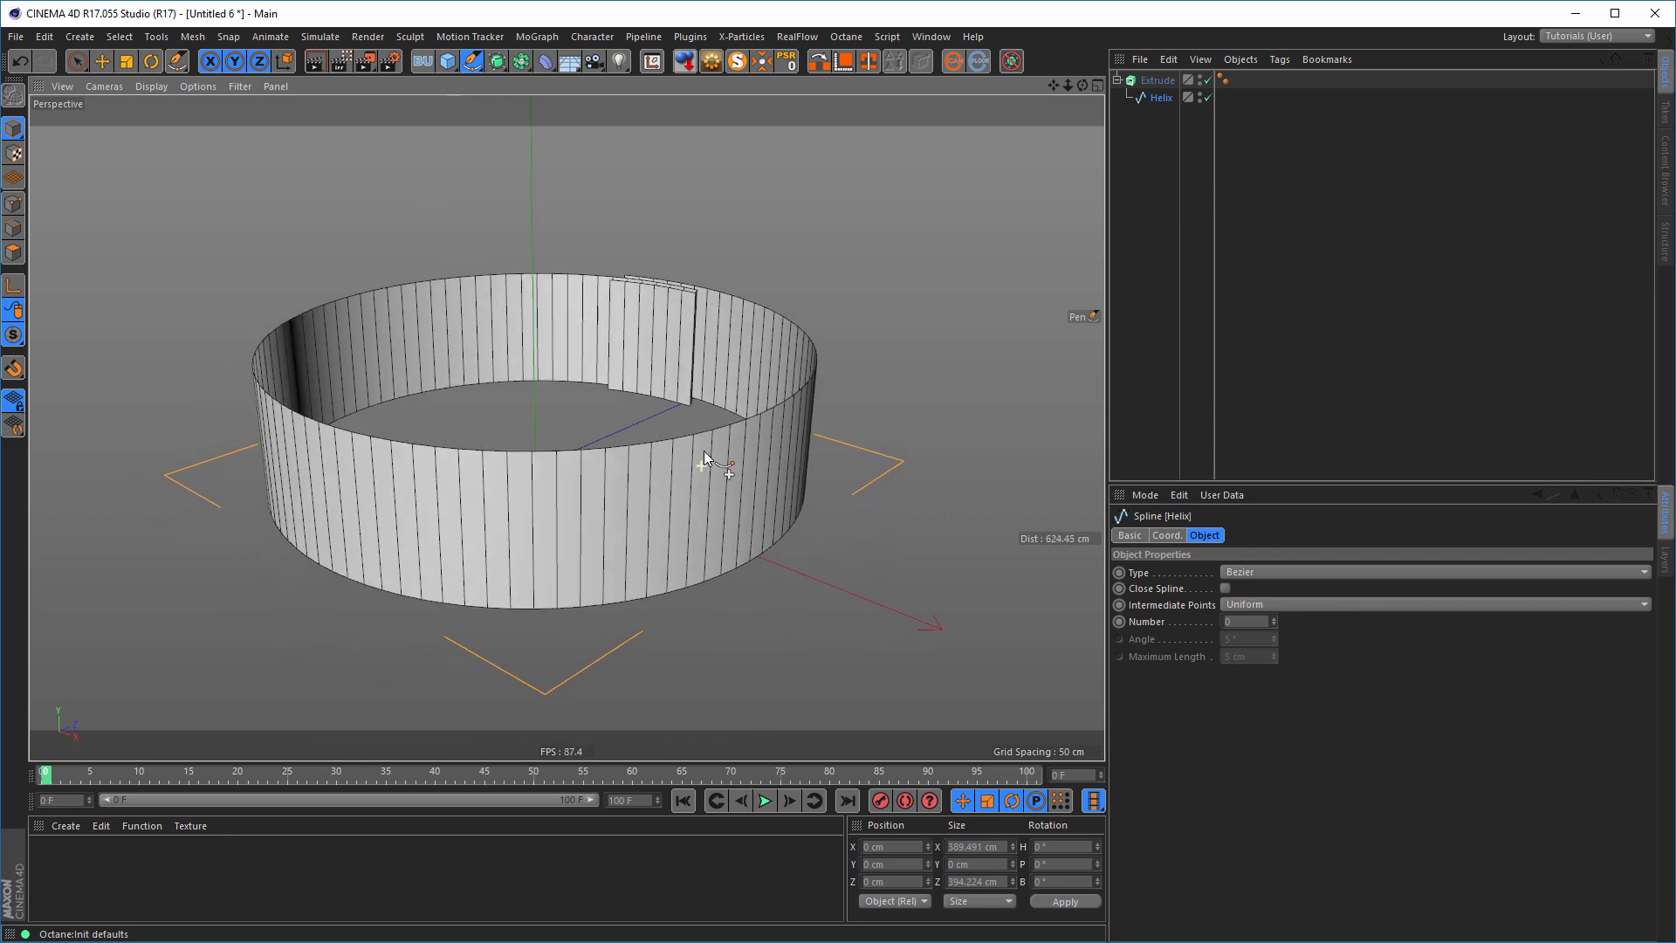
{"action": "scroll", "coordinate": [723, 339], "scroll_direction": "up", "scroll_amount": 2}
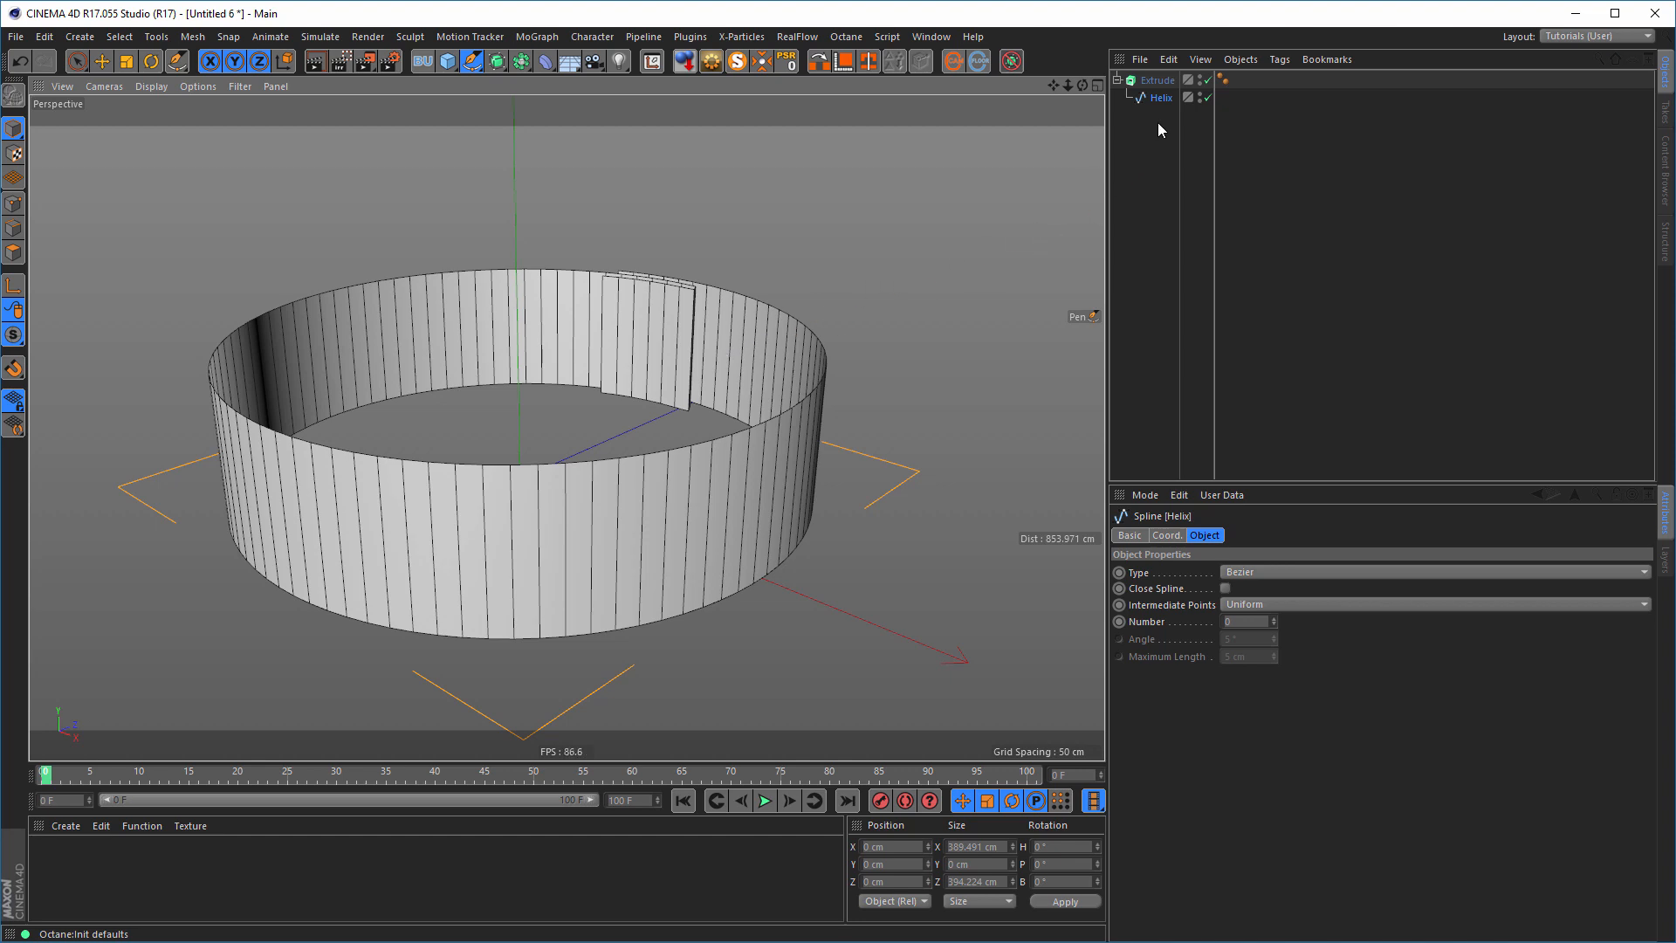
- Create a hidden null named Backup and store a copy of the Extrude with its spline inside it
{"action": "left_click", "coordinate": [1159, 80]}
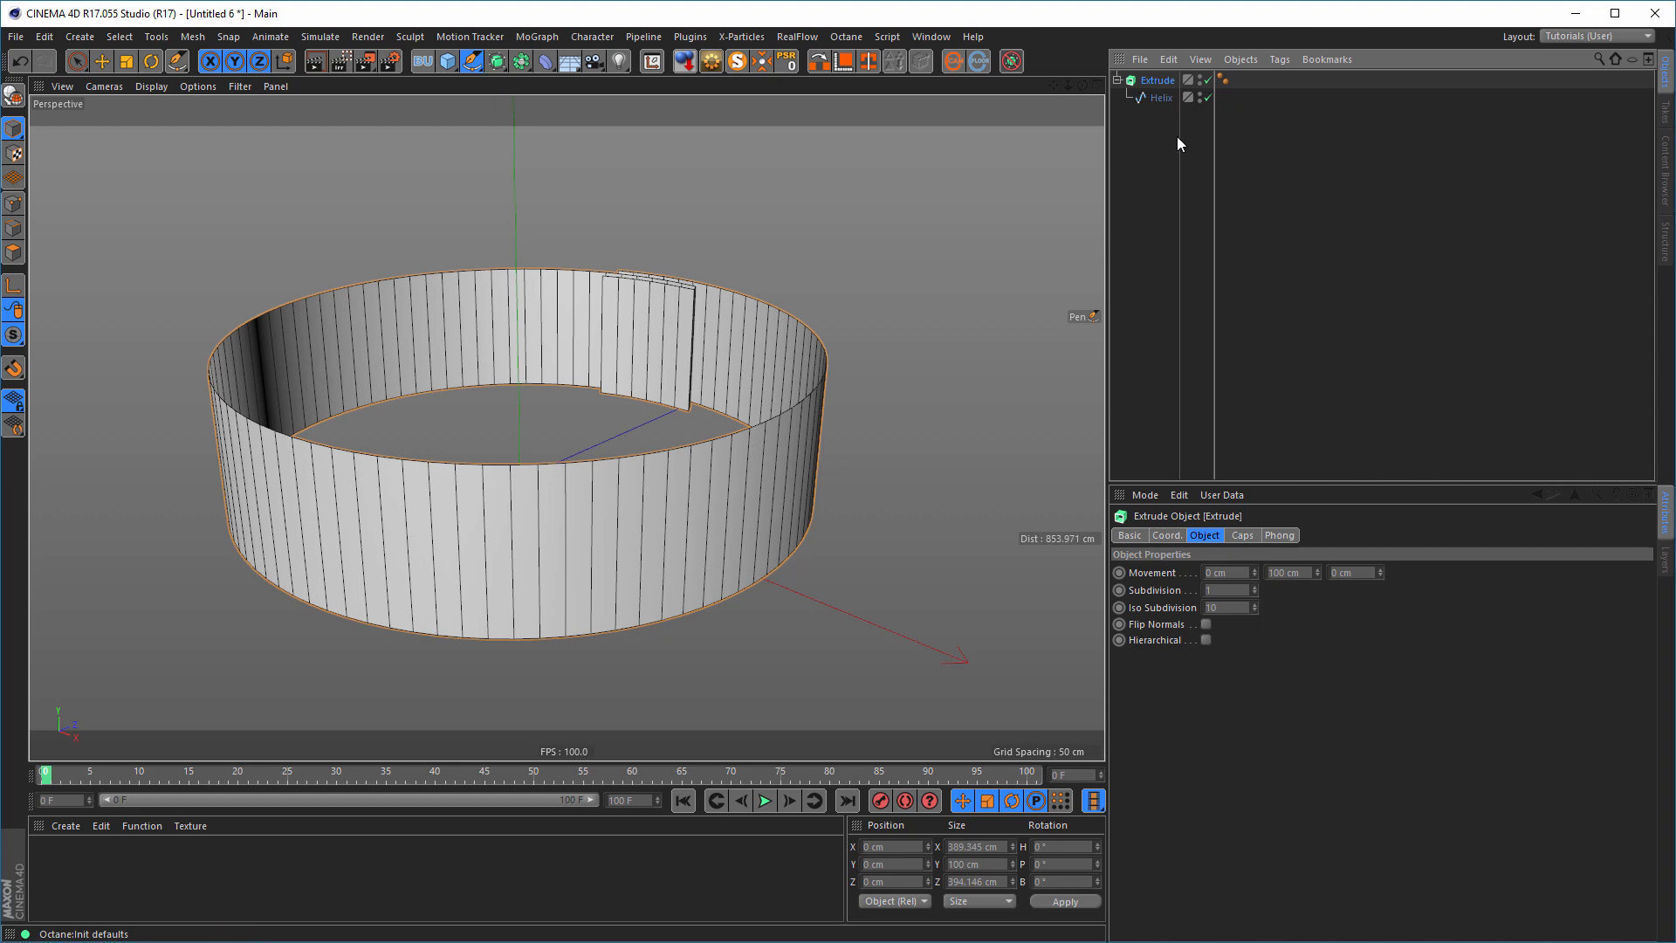
{"action": "left_click", "coordinate": [422, 63]}
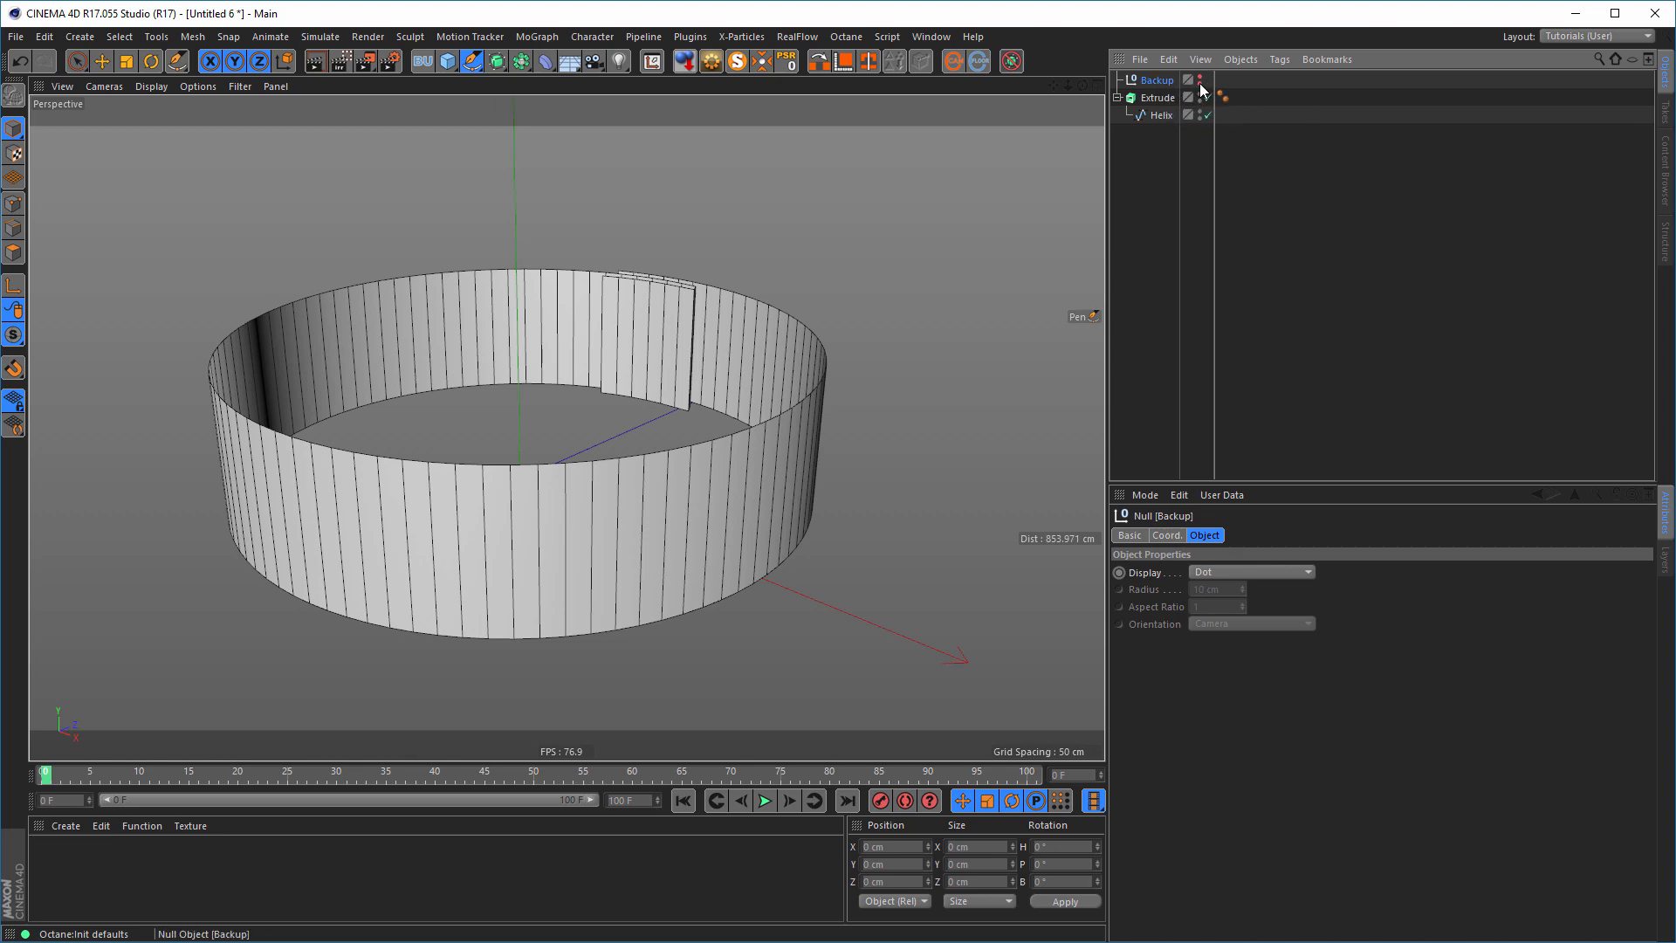
{"action": "left_click", "coordinate": [1158, 102]}
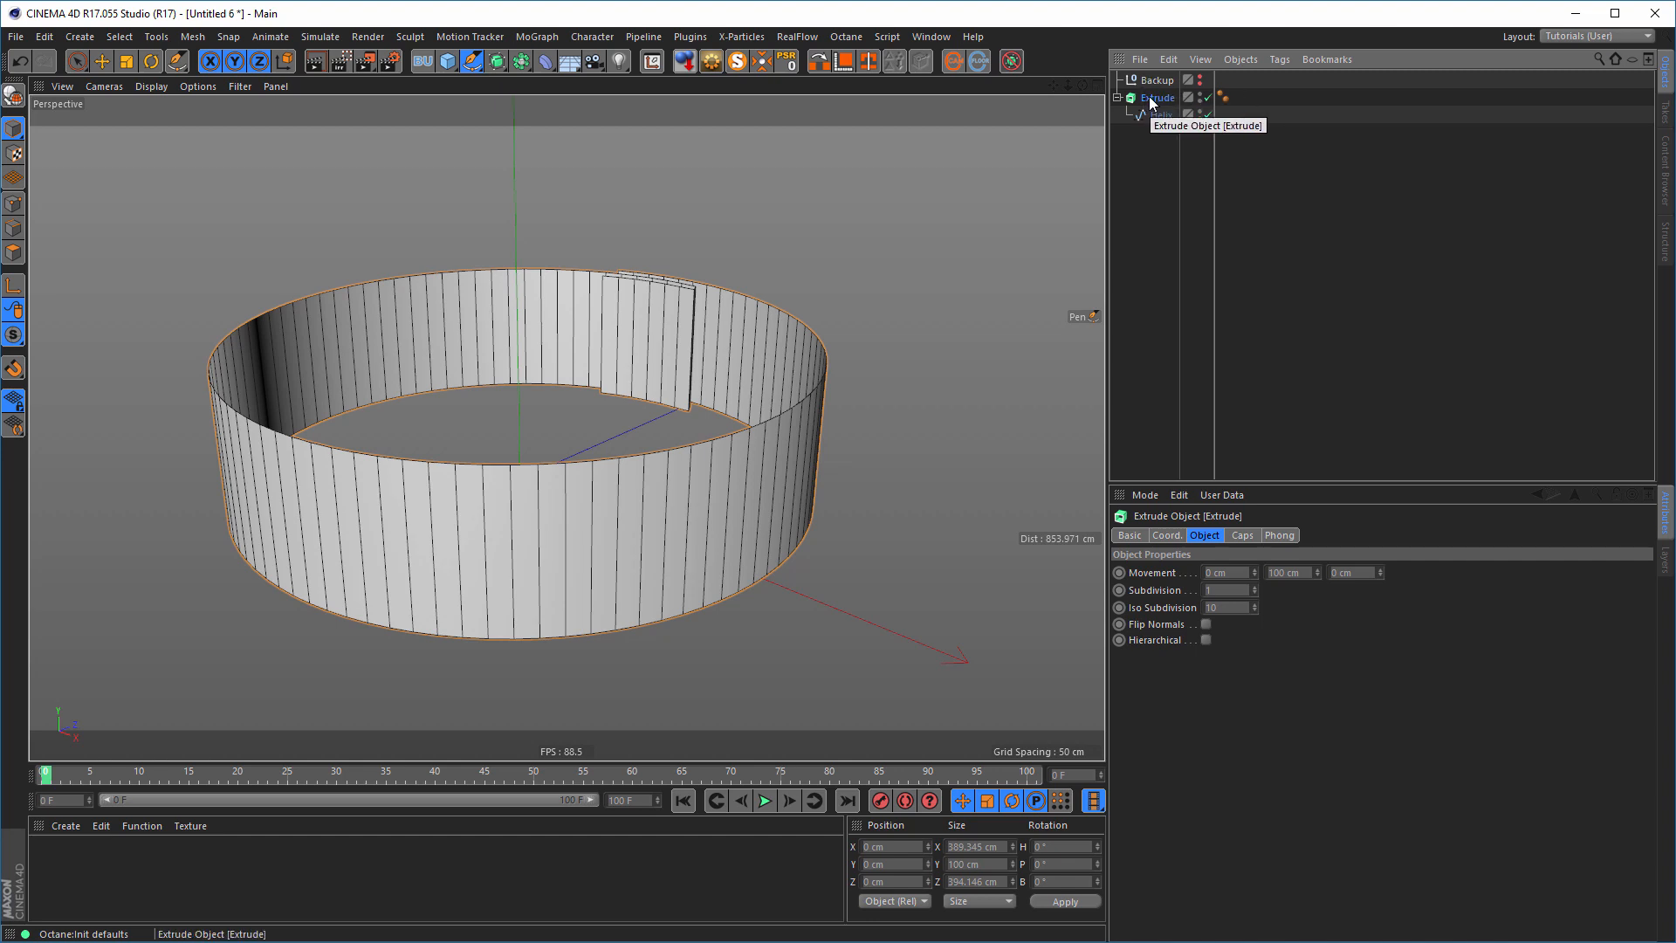
{"action": "left_click_drag", "start_coordinate": [1153, 102], "coordinate": [1157, 80]}
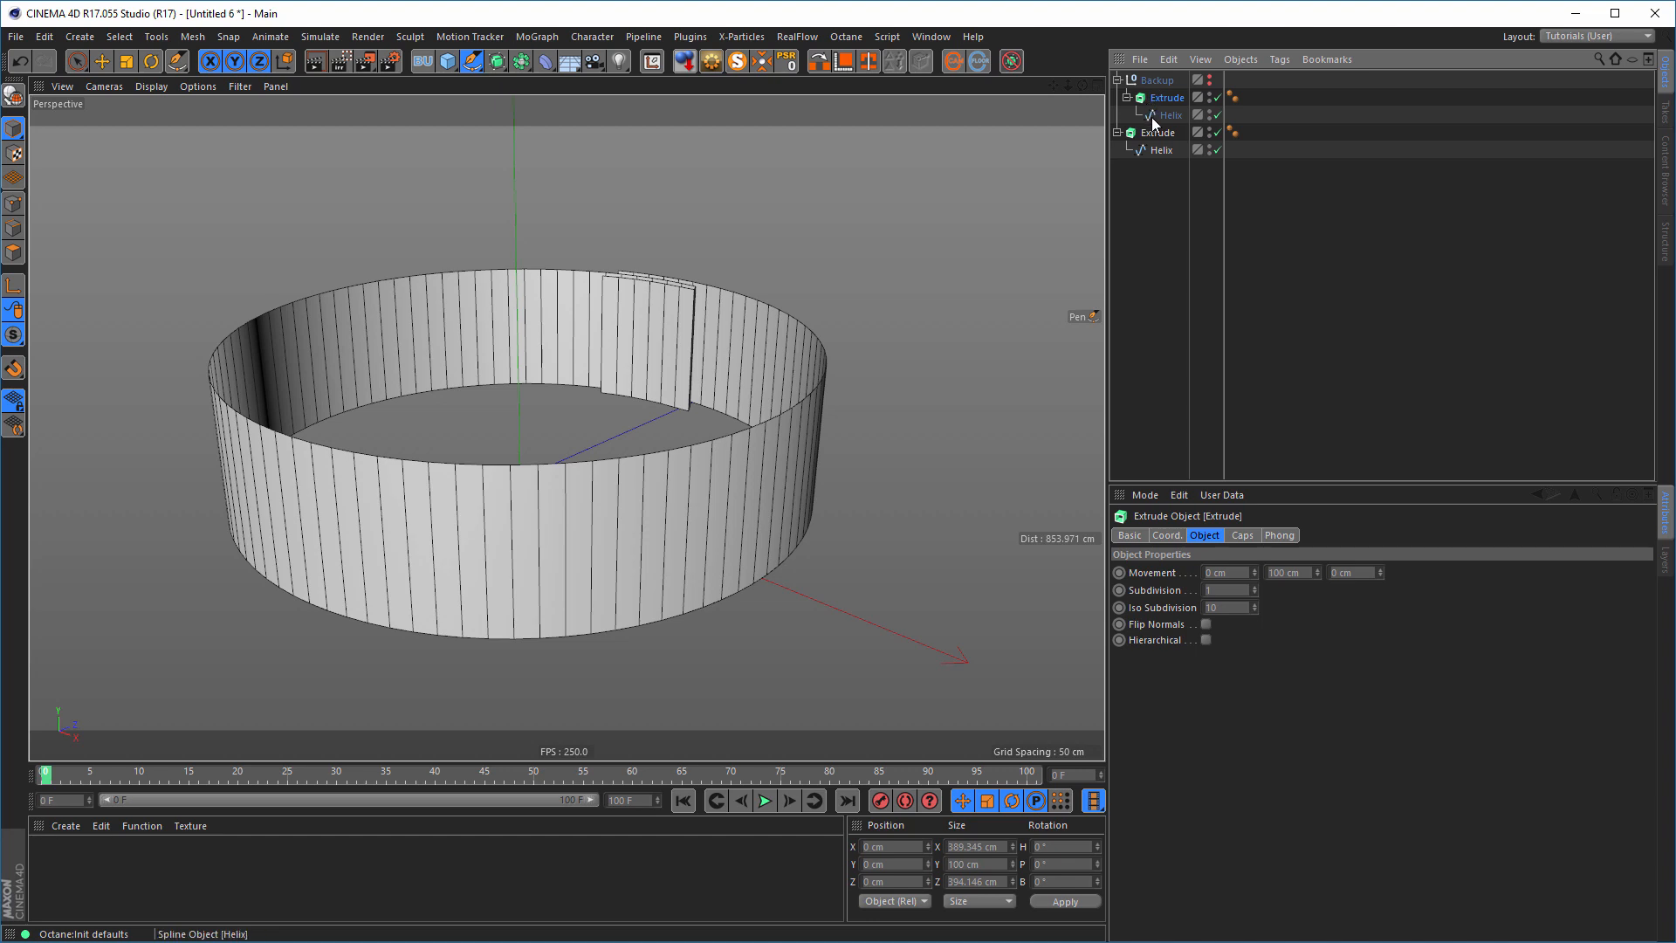
{"action": "left_click", "coordinate": [1218, 97]}
{"action": "left_click", "coordinate": [1117, 79]}
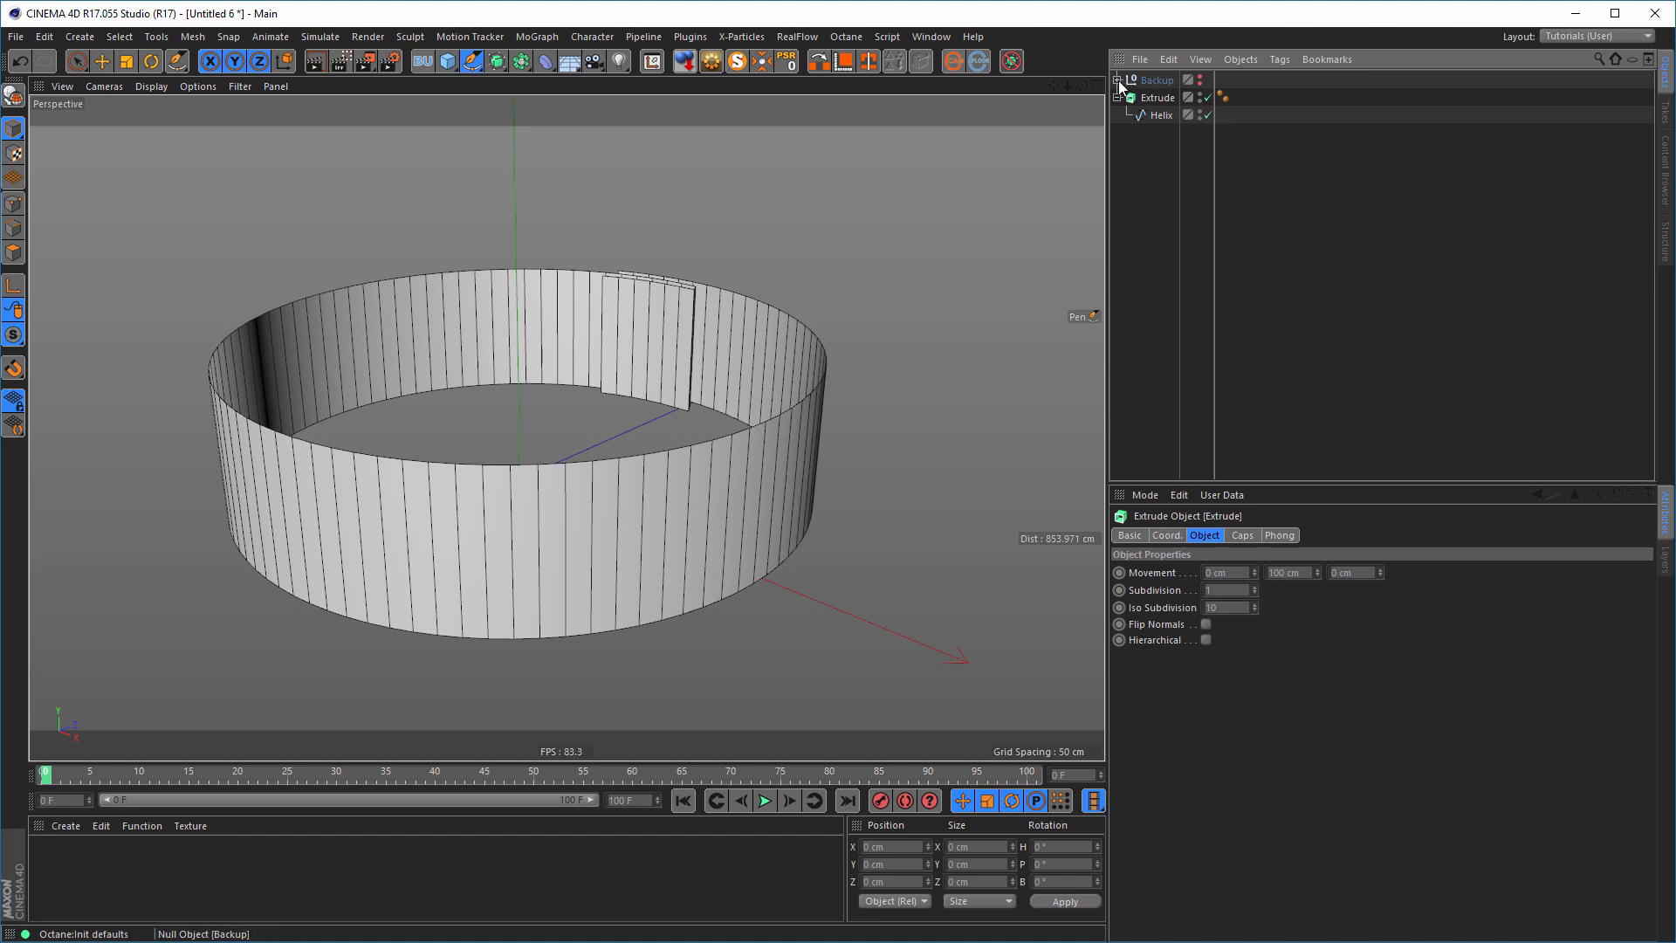
- Collapse the working Extrude and its Helix spline into a single polygon object
{"action": "left_click", "coordinate": [1161, 98]}
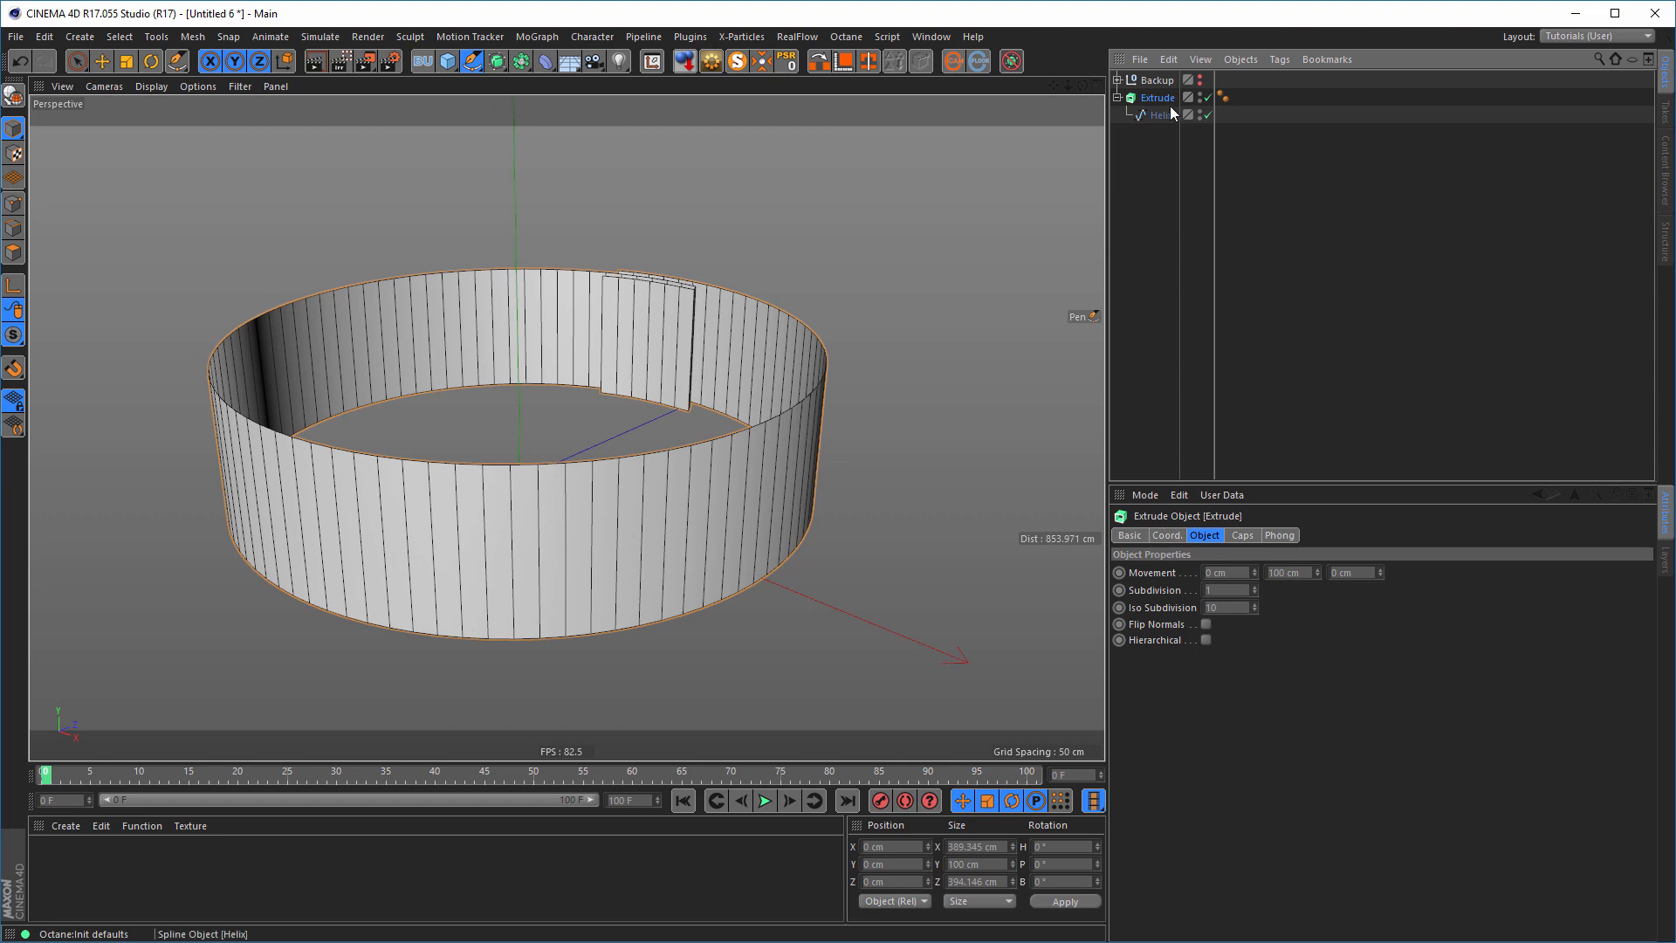
{"action": "left_click", "coordinate": [711, 63]}
{"action": "left_click", "coordinate": [994, 537]}
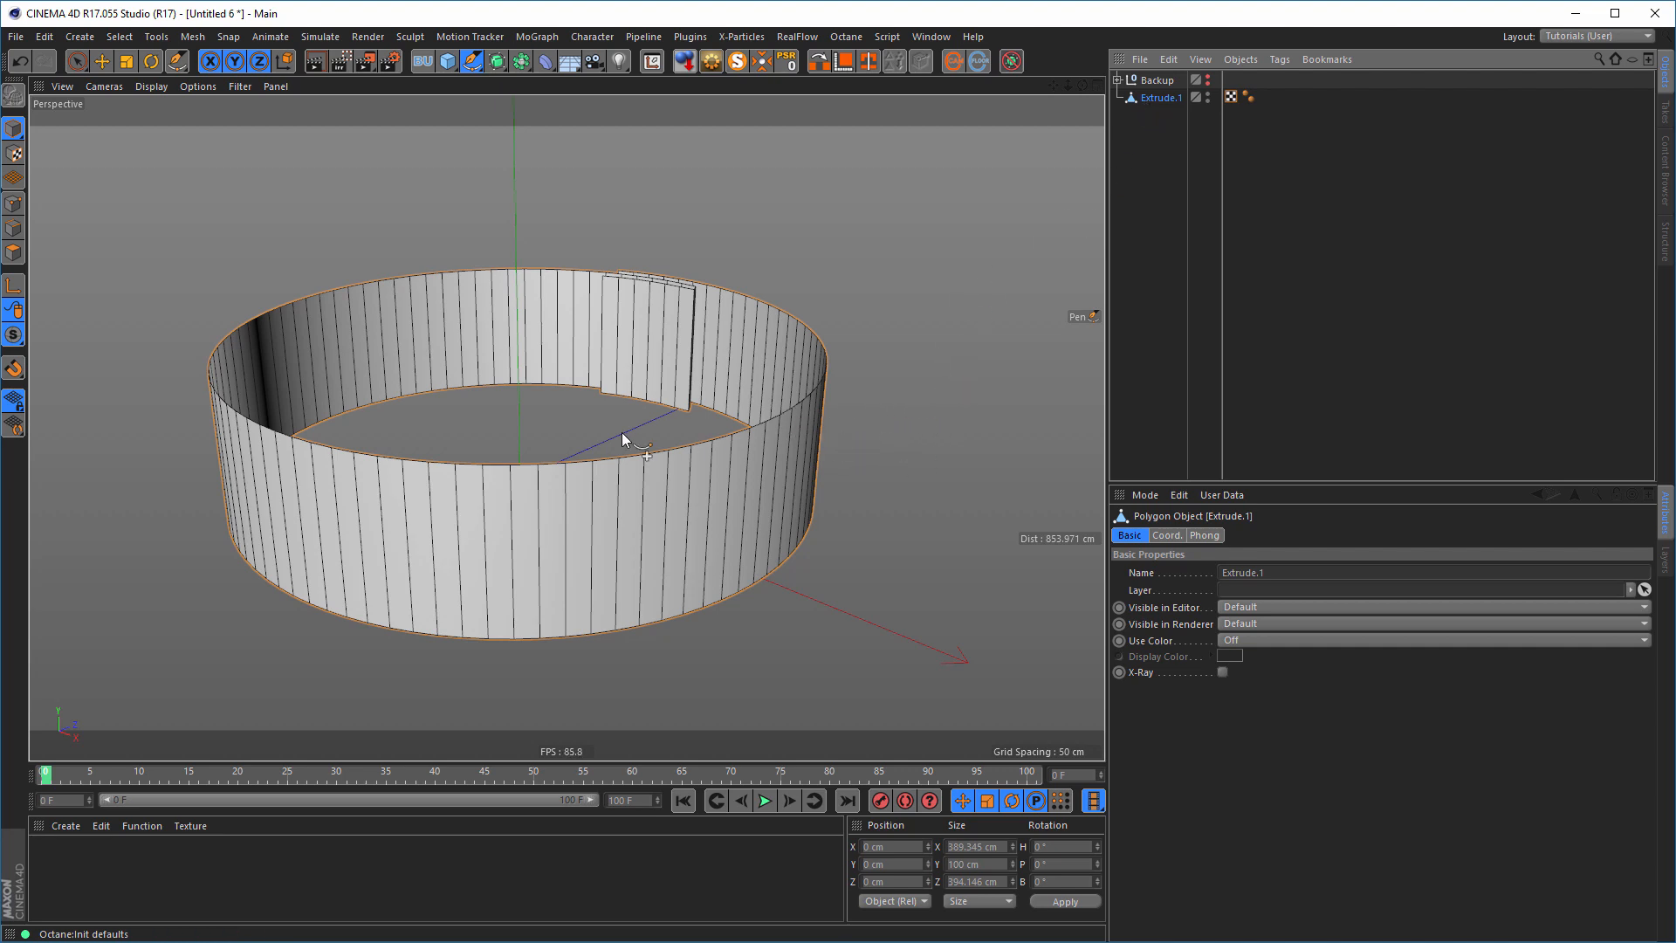
- In edge mode, select the full ring of vertical edges around the belt with Ring Selection
{"action": "middle_click_drag", "start_coordinate": [690, 337], "coordinate": [725, 338], "text": "alt"}
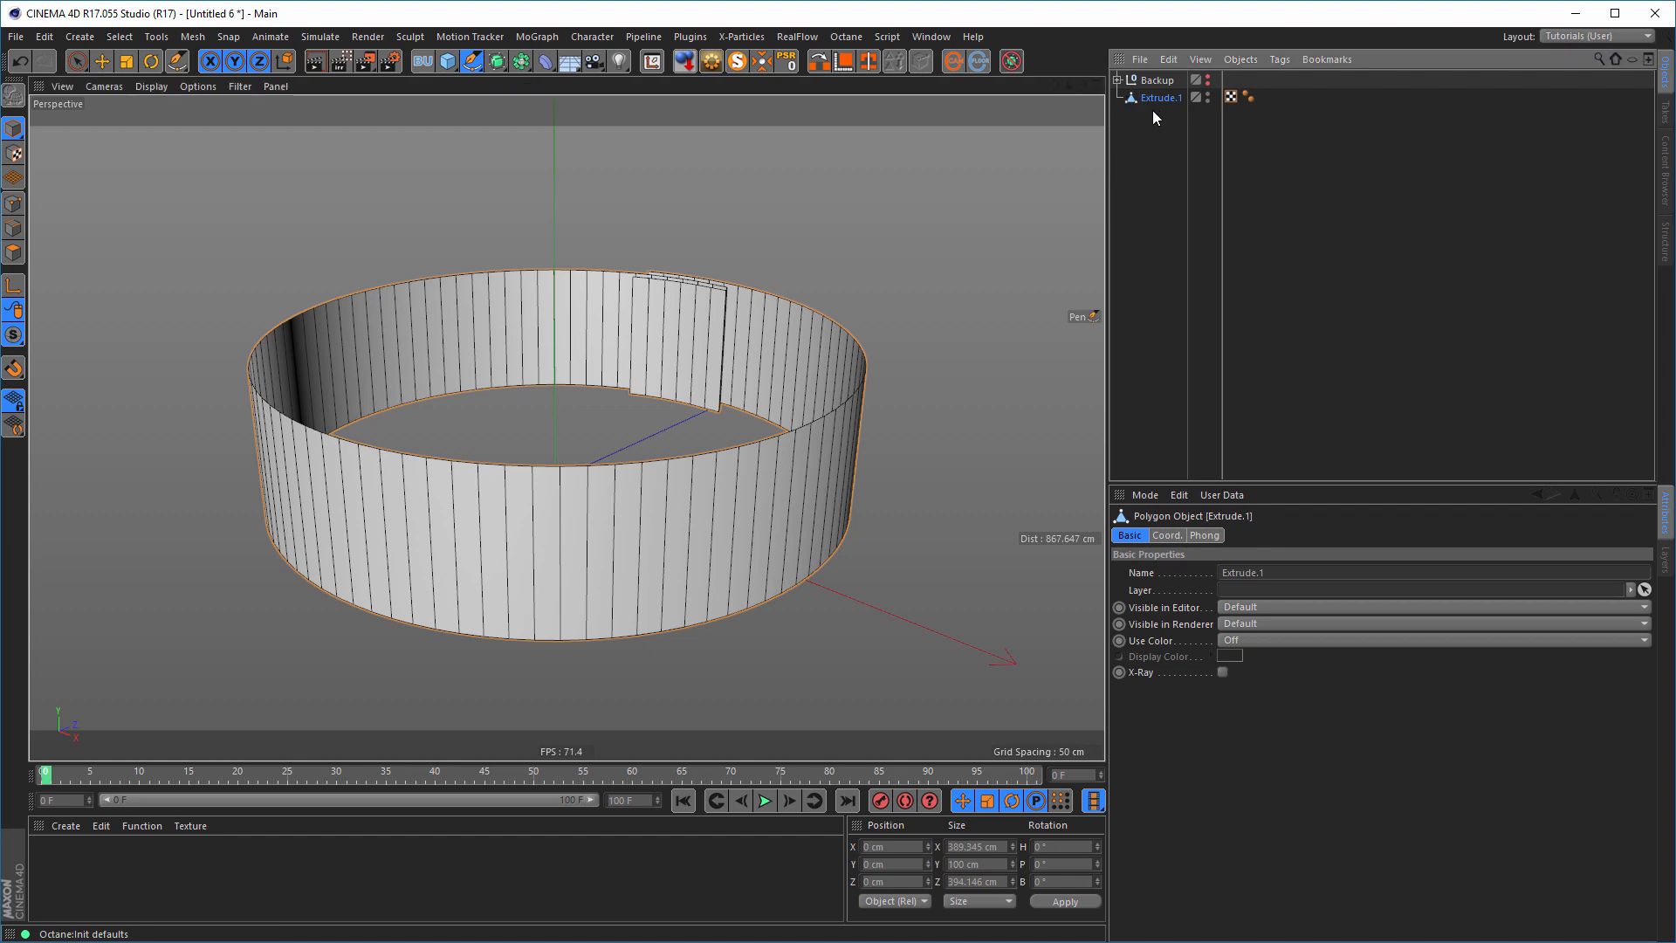
{"action": "left_click", "coordinate": [13, 228]}
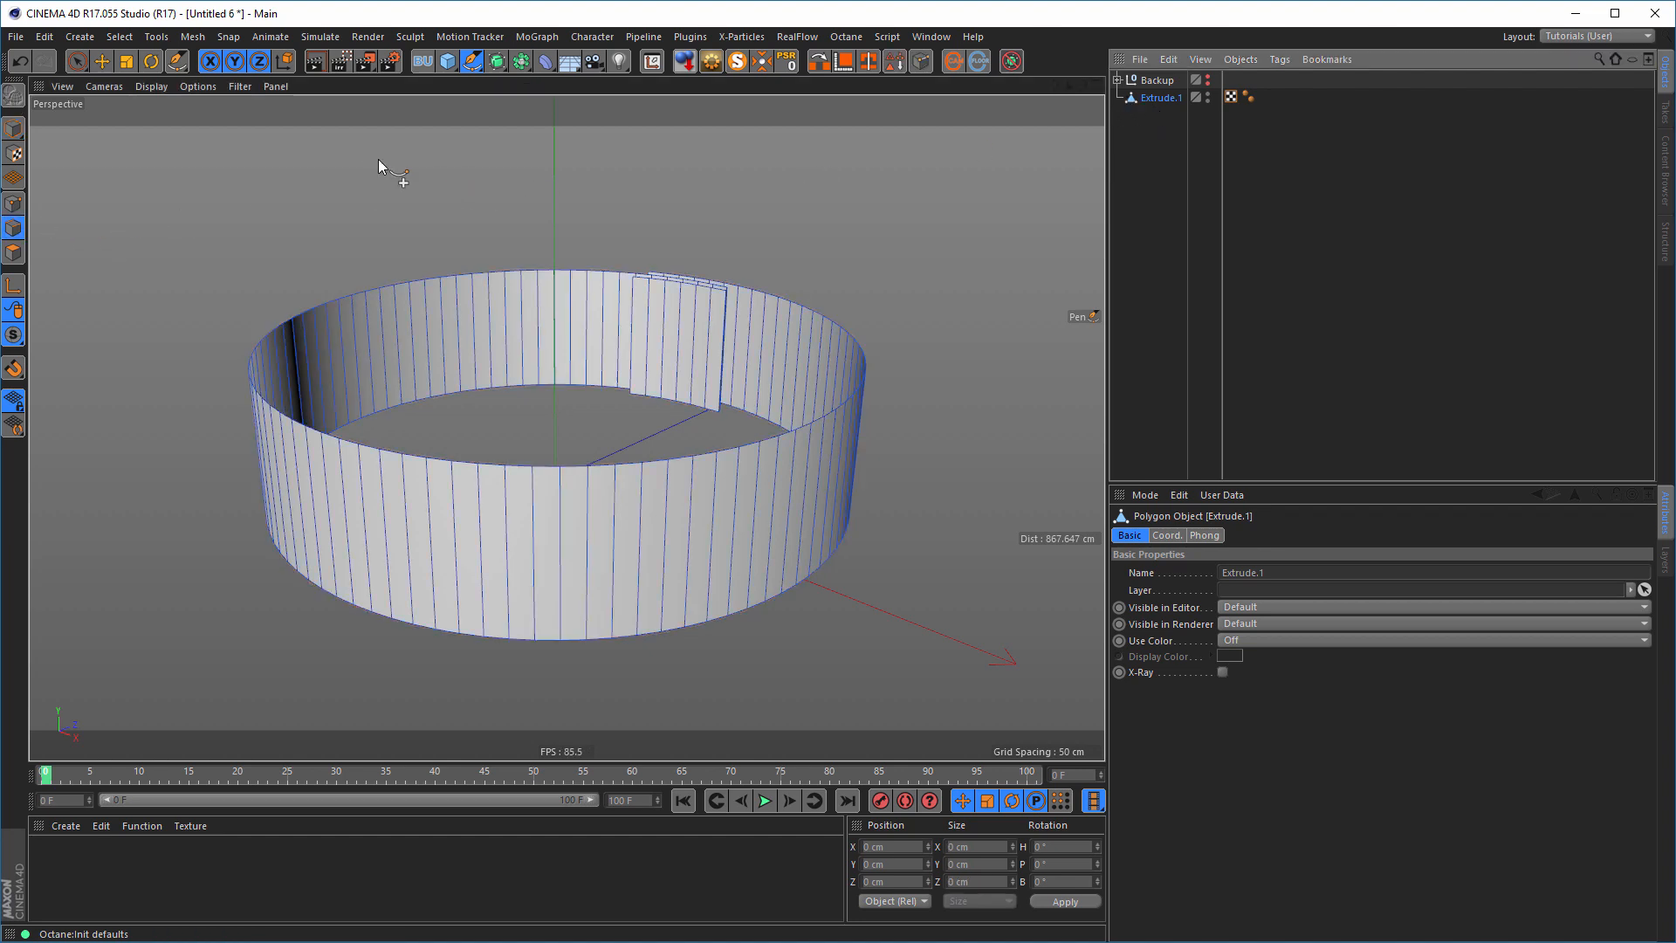
{"action": "key", "text": "u"}
{"action": "key", "text": "b"}
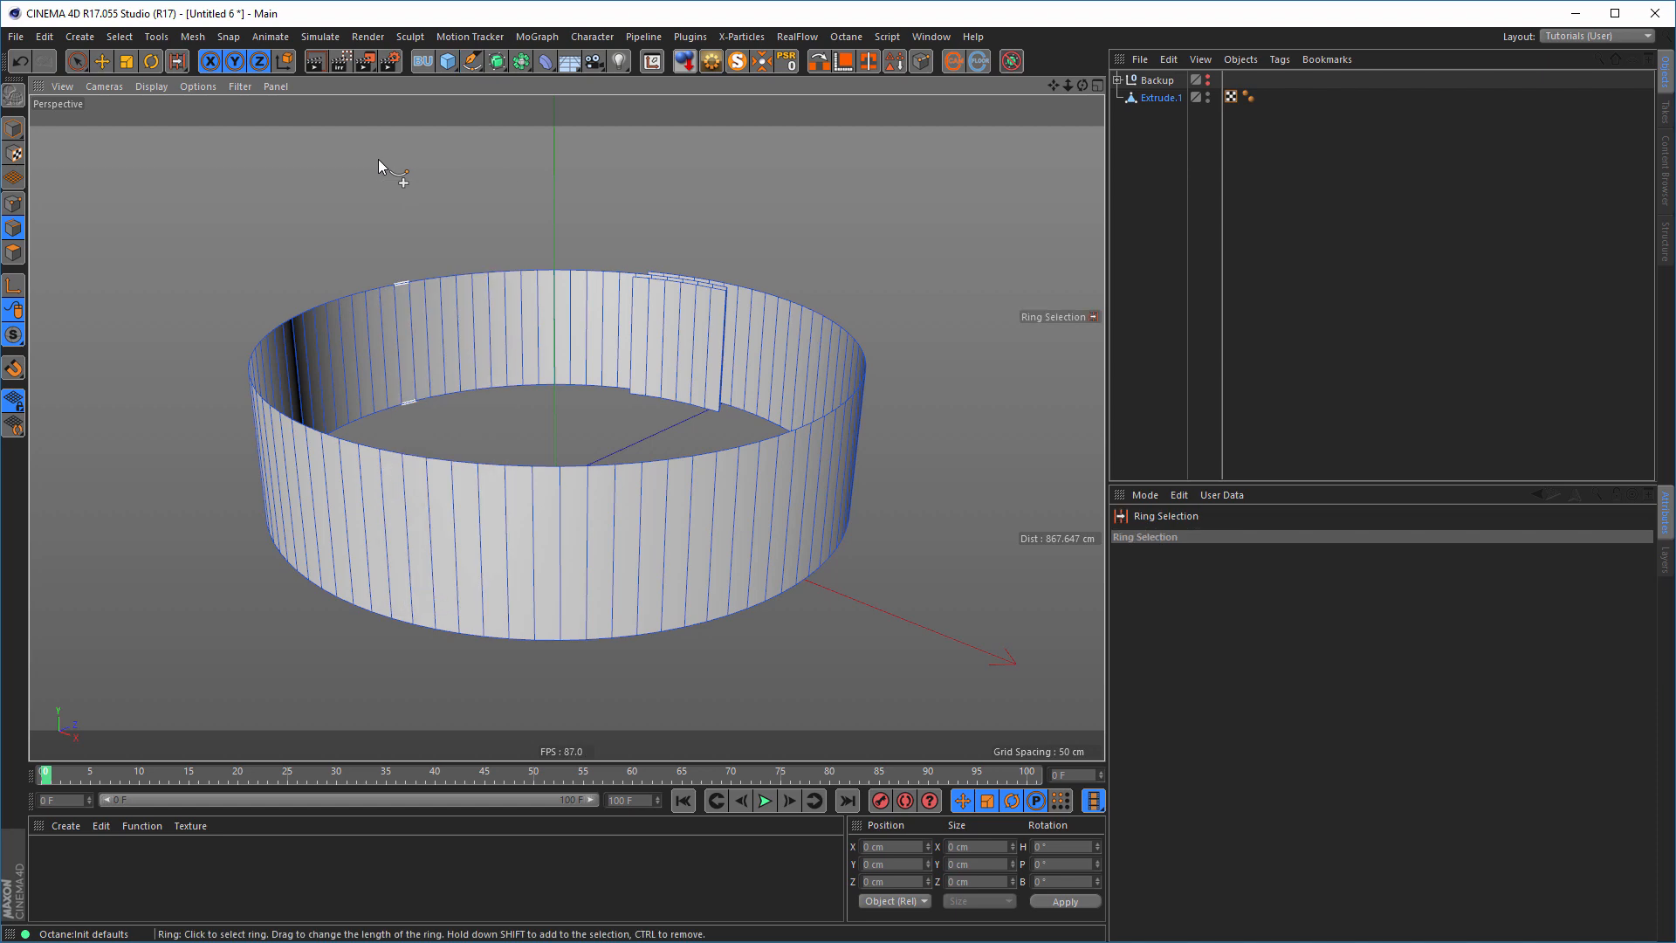
{"action": "left_click", "coordinate": [521, 529]}
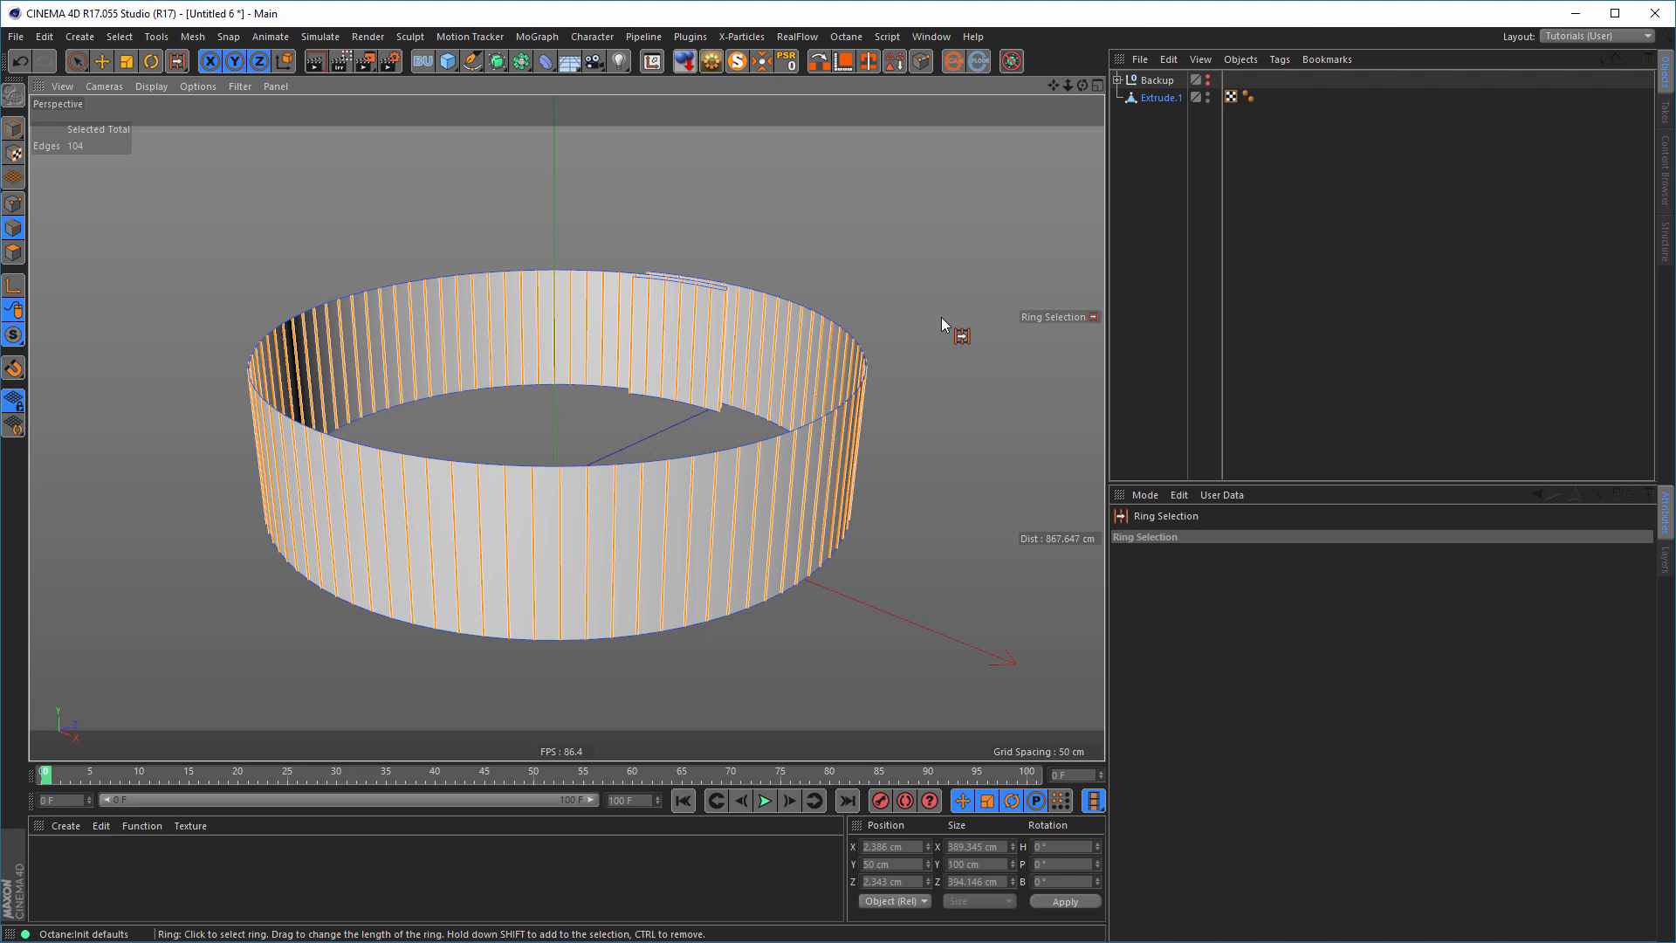
- Cut the selected vertical edges with Edge Cut, using a subdivision of 2 and N-gon creation turned off
{"action": "key", "text": "m"}
{"action": "key", "text": "f"}
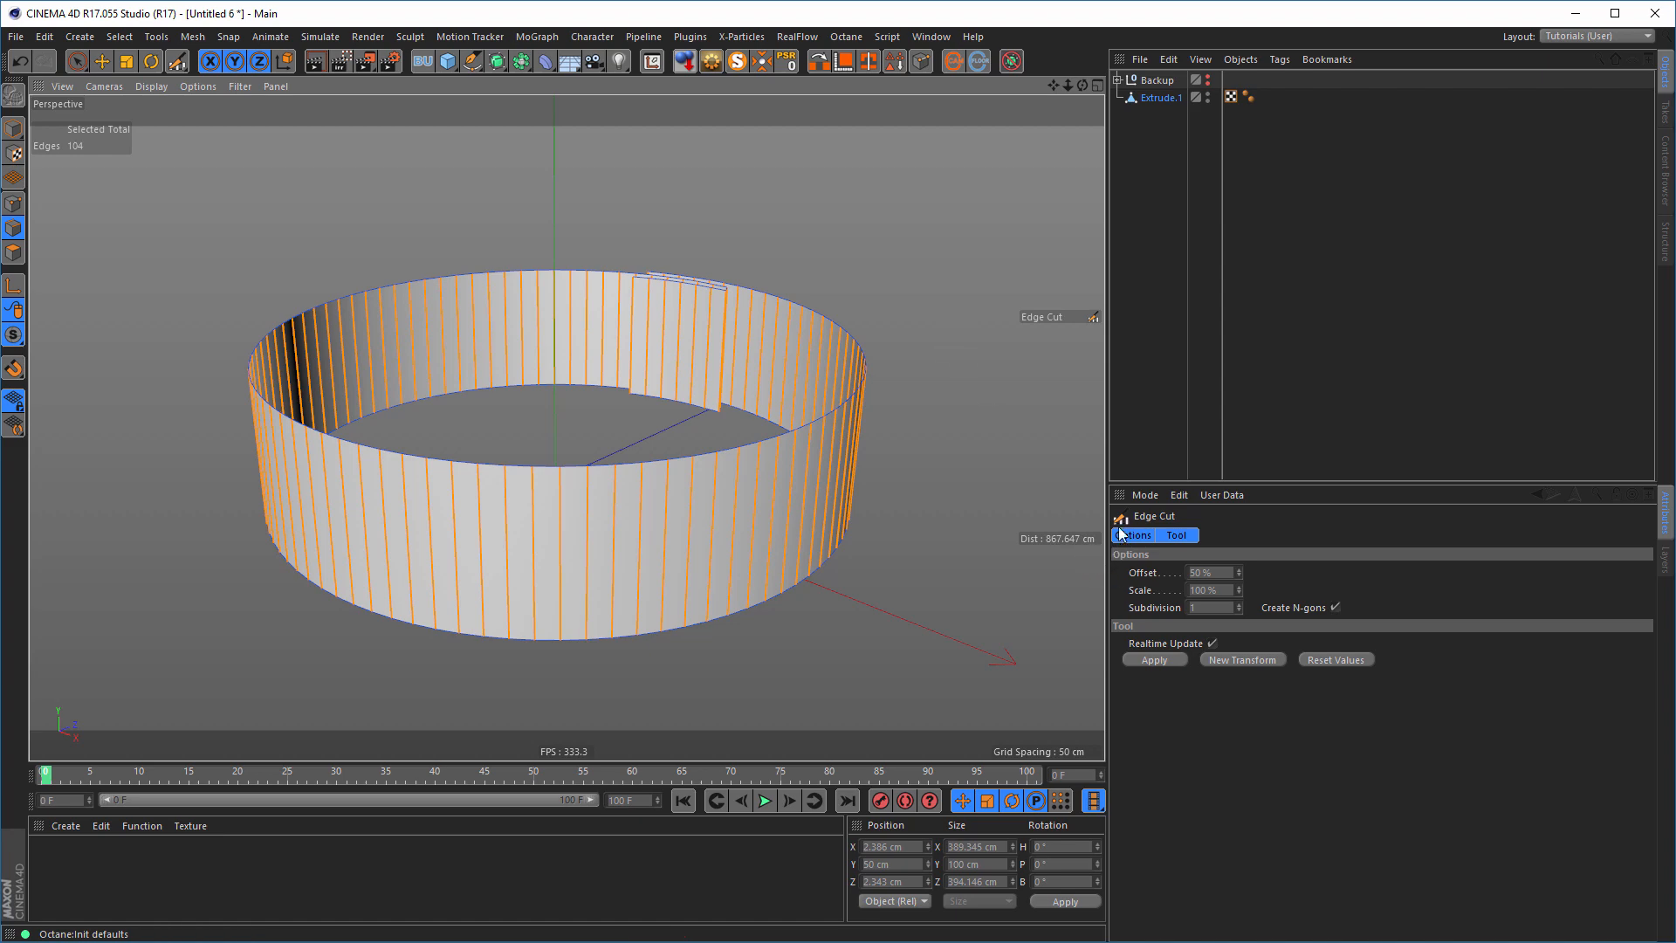
{"action": "left_click", "coordinate": [1240, 604]}
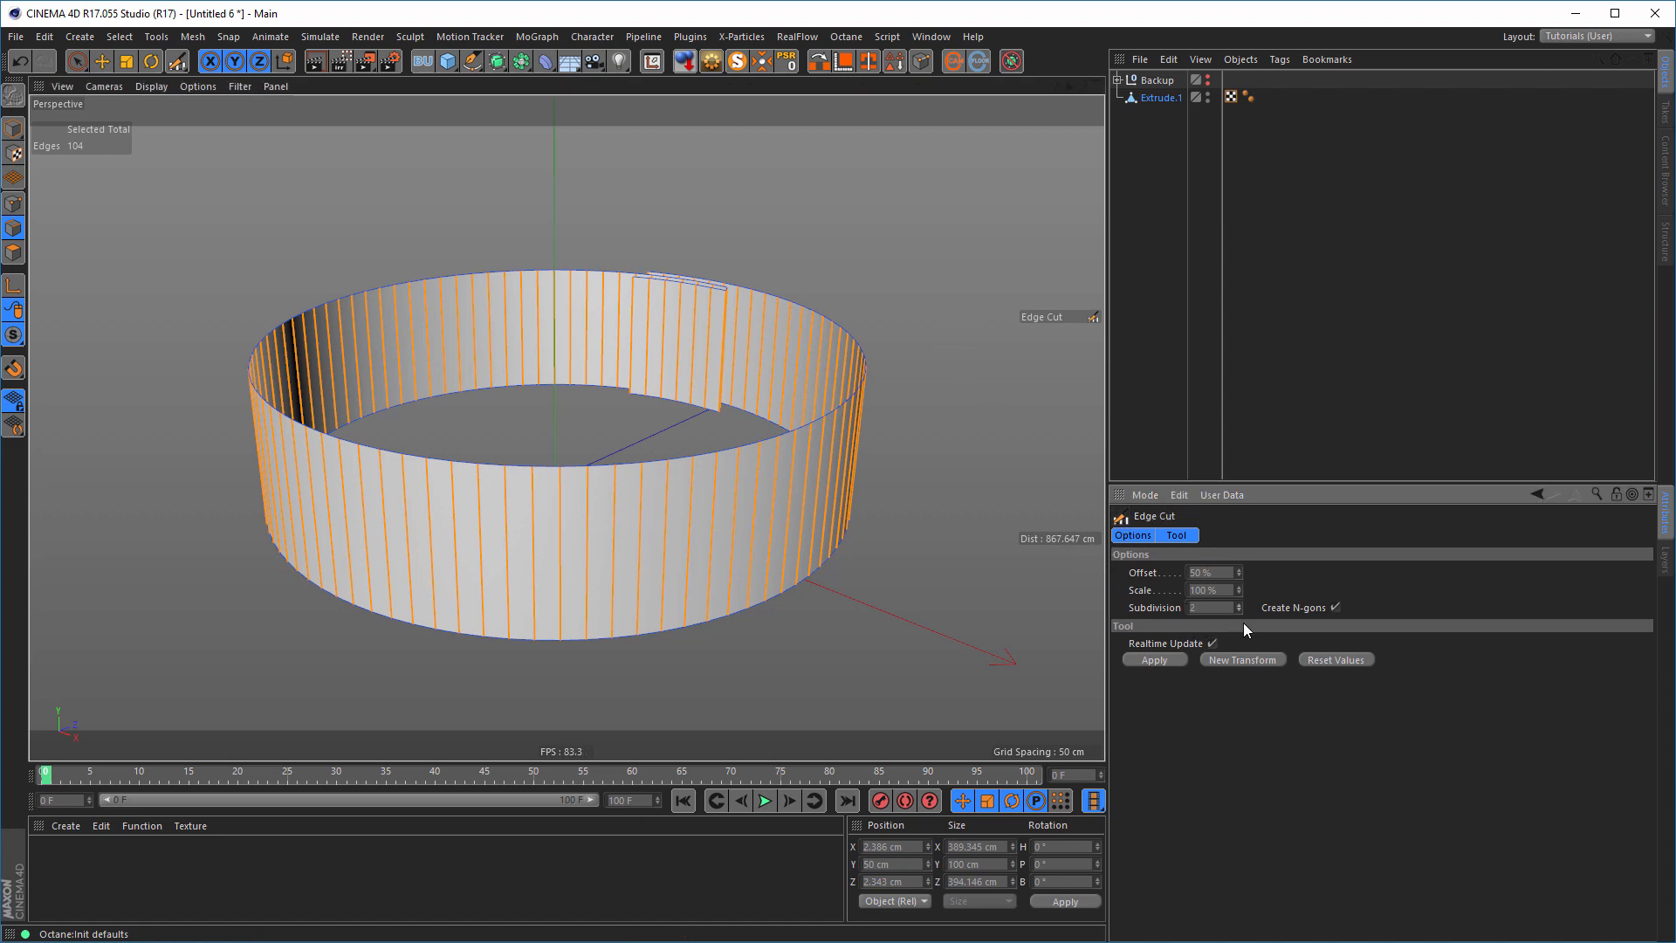
{"action": "left_click", "coordinate": [1334, 608]}
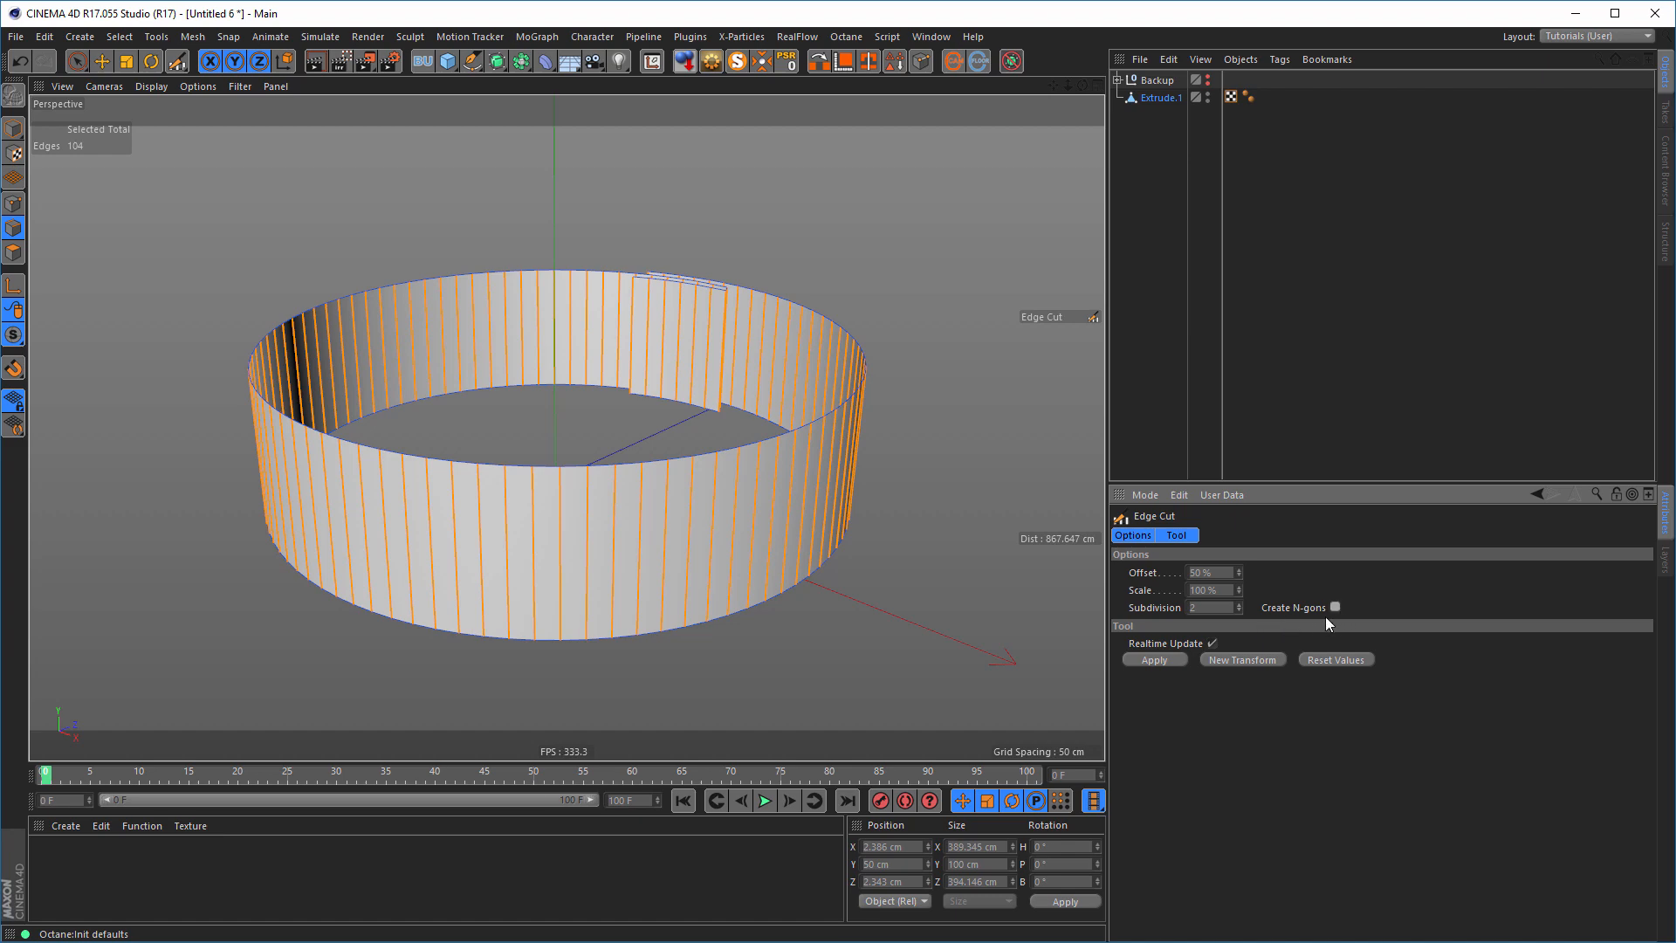
{"action": "left_click", "coordinate": [1147, 659]}
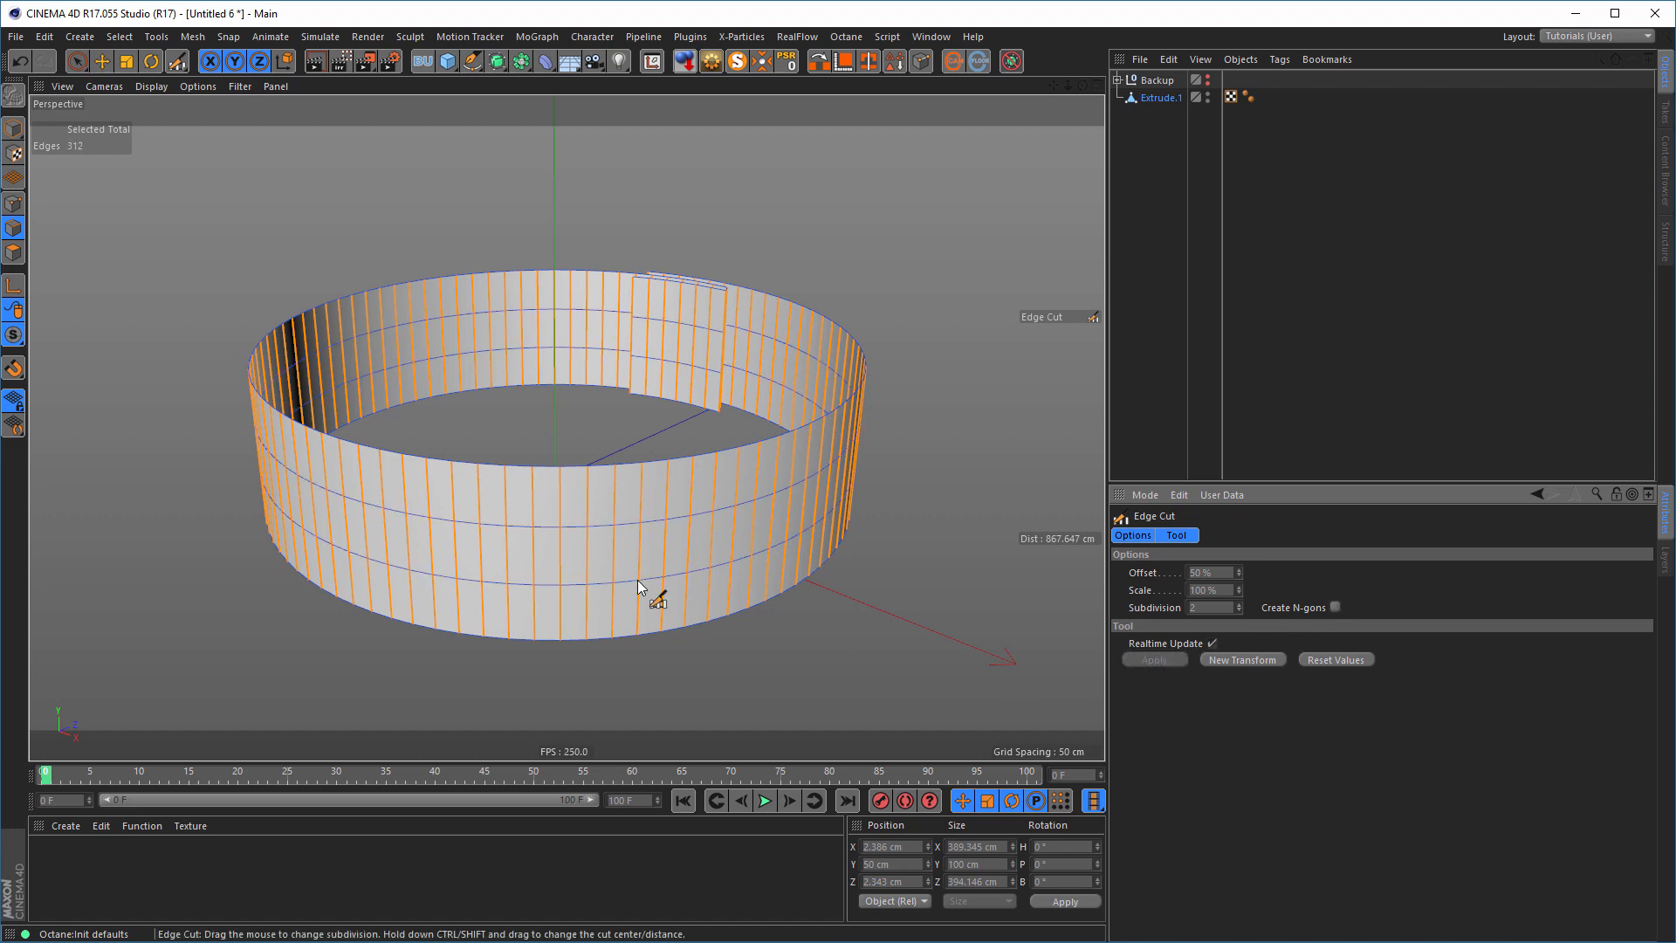
- Select the upper horizontal edge loop around the belt with Loop Selection, stopping at boundary edges
{"action": "right_click", "coordinate": [906, 535]}
{"action": "left_click", "coordinate": [916, 549]}
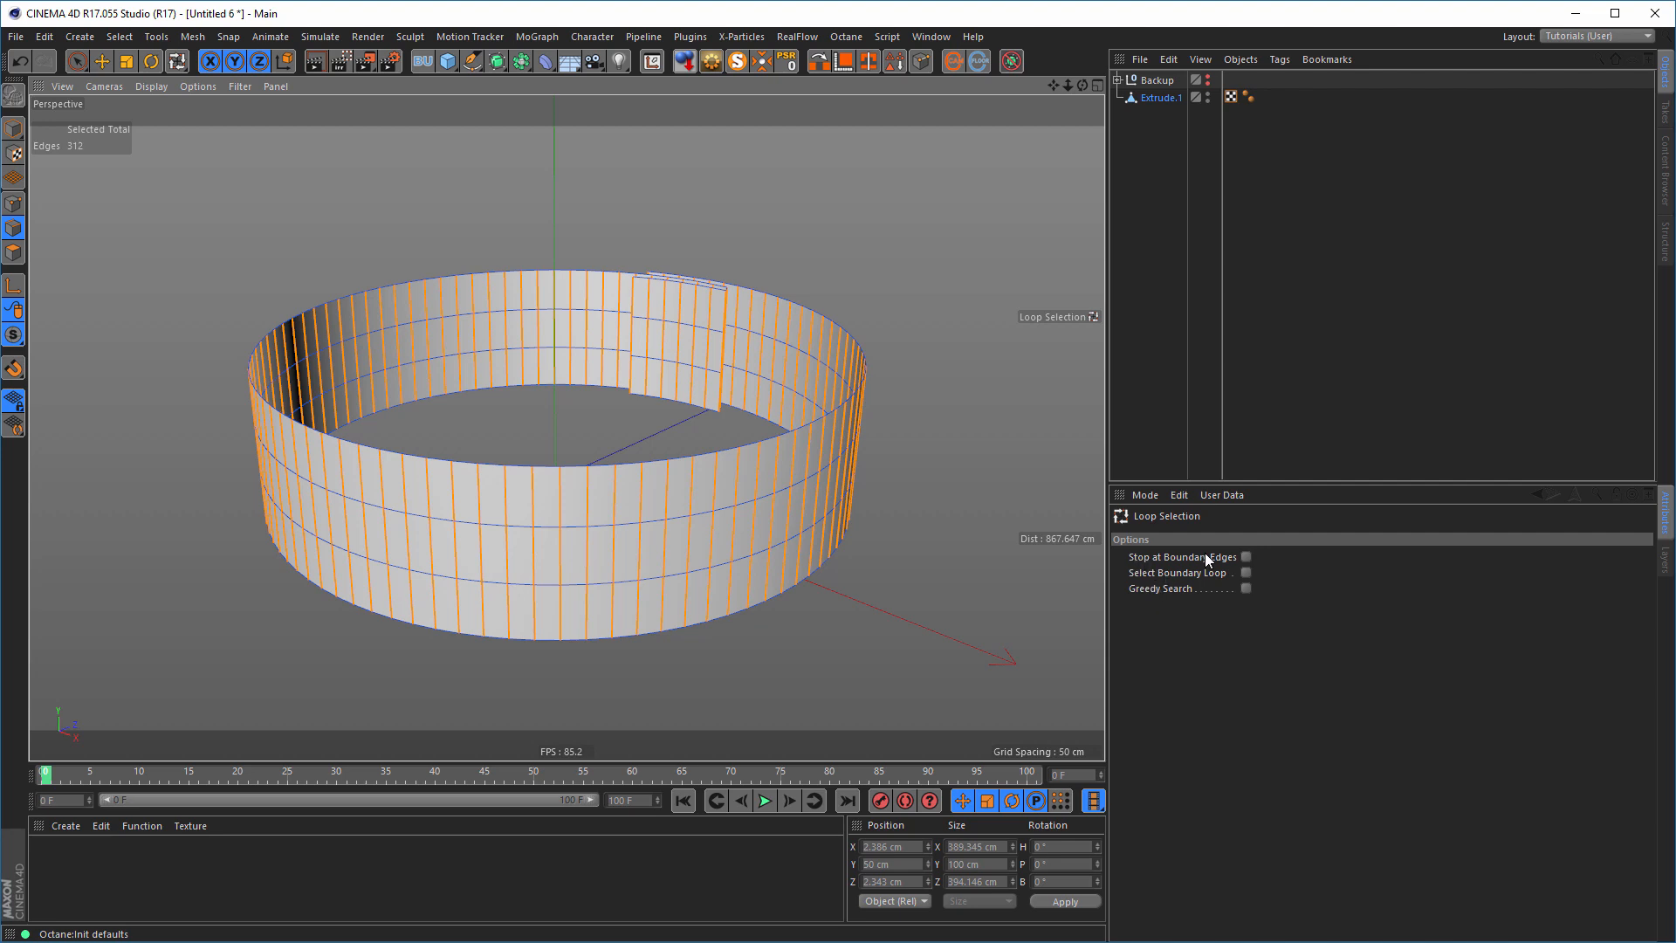
{"action": "left_click", "coordinate": [1246, 556]}
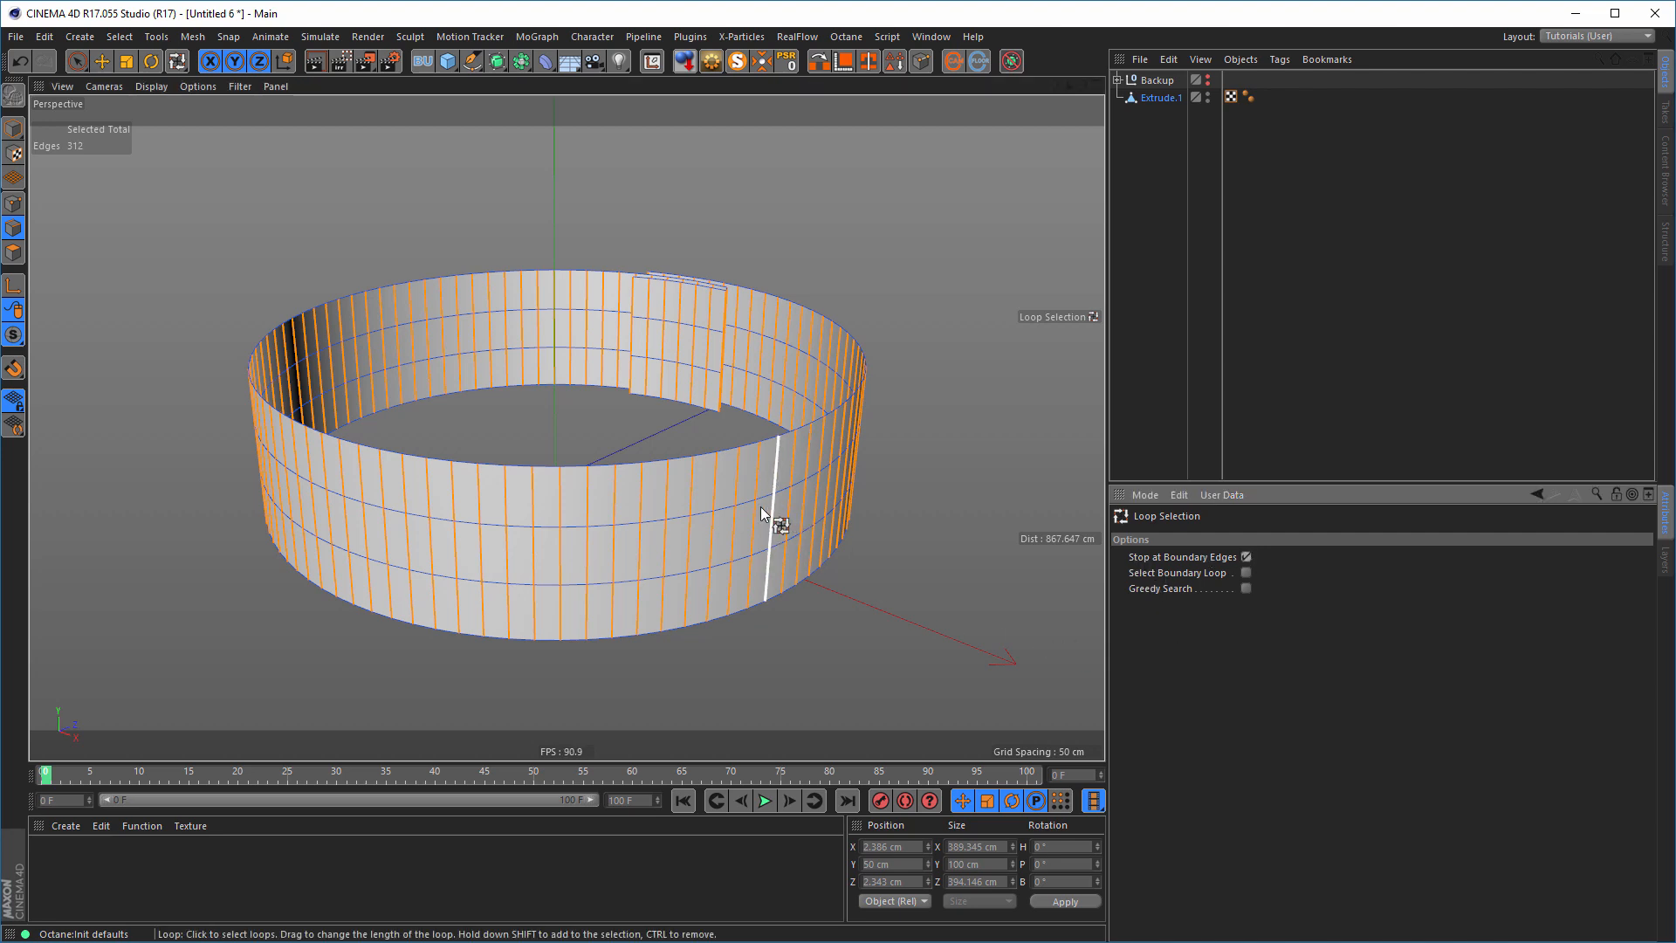
{"action": "left_click", "coordinate": [722, 508]}
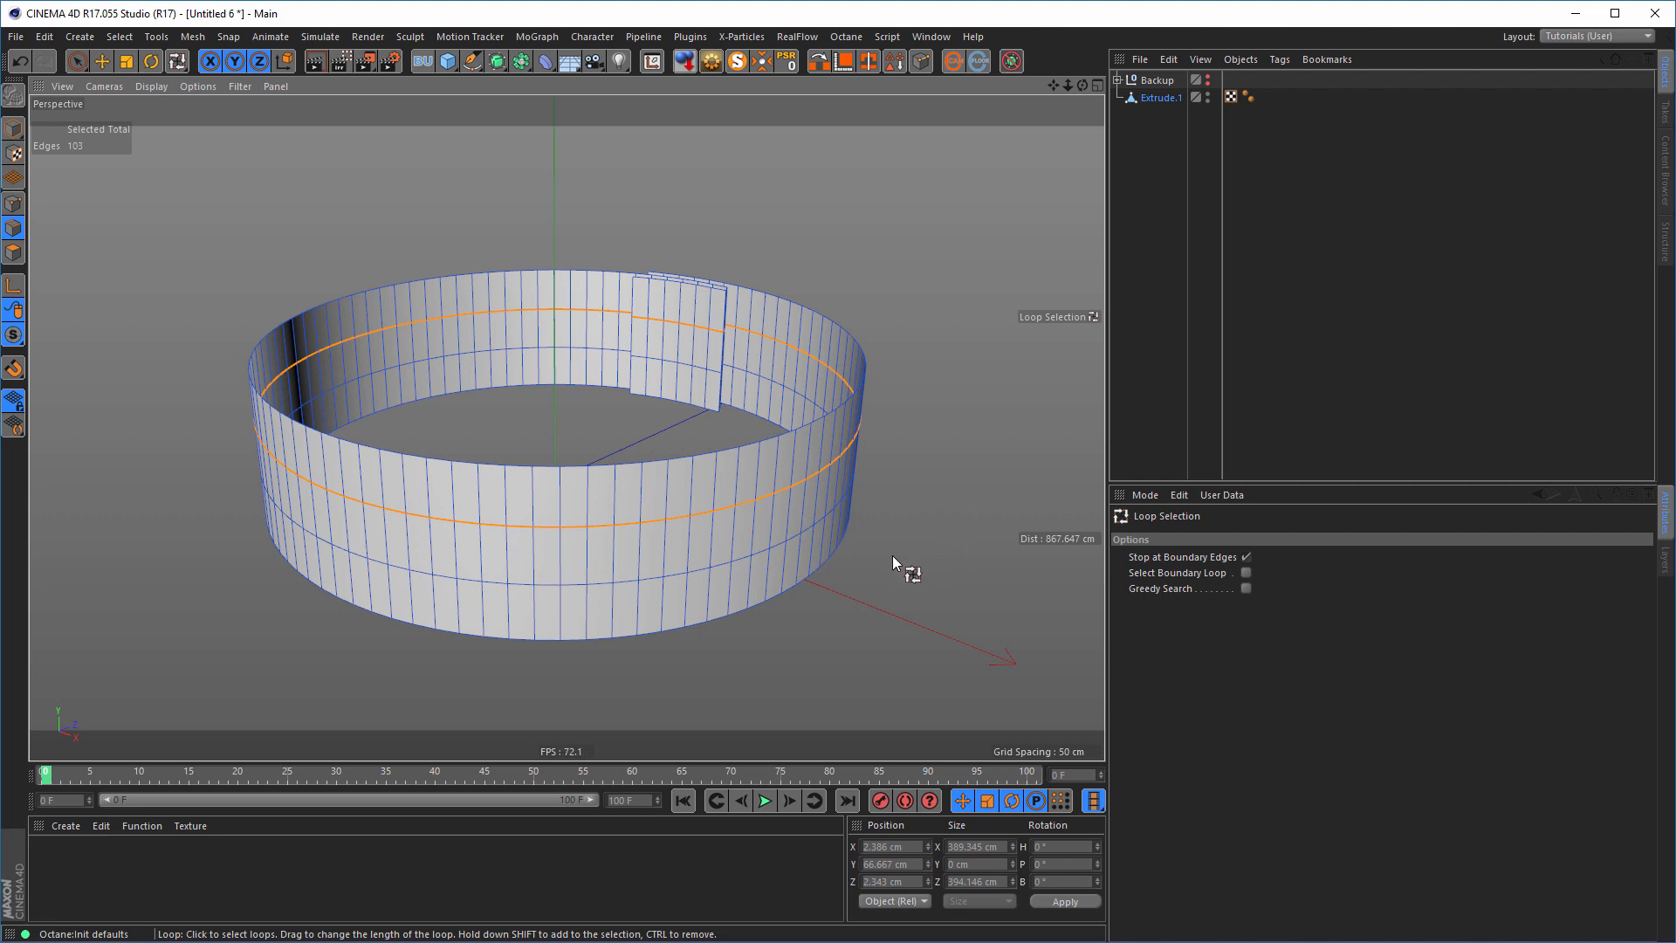
- Add the belt's lower horizontal edge loop to the selection and scale both loops apart vertically to about 52 cm
{"action": "left_click", "coordinate": [722, 568], "text": "shift"}
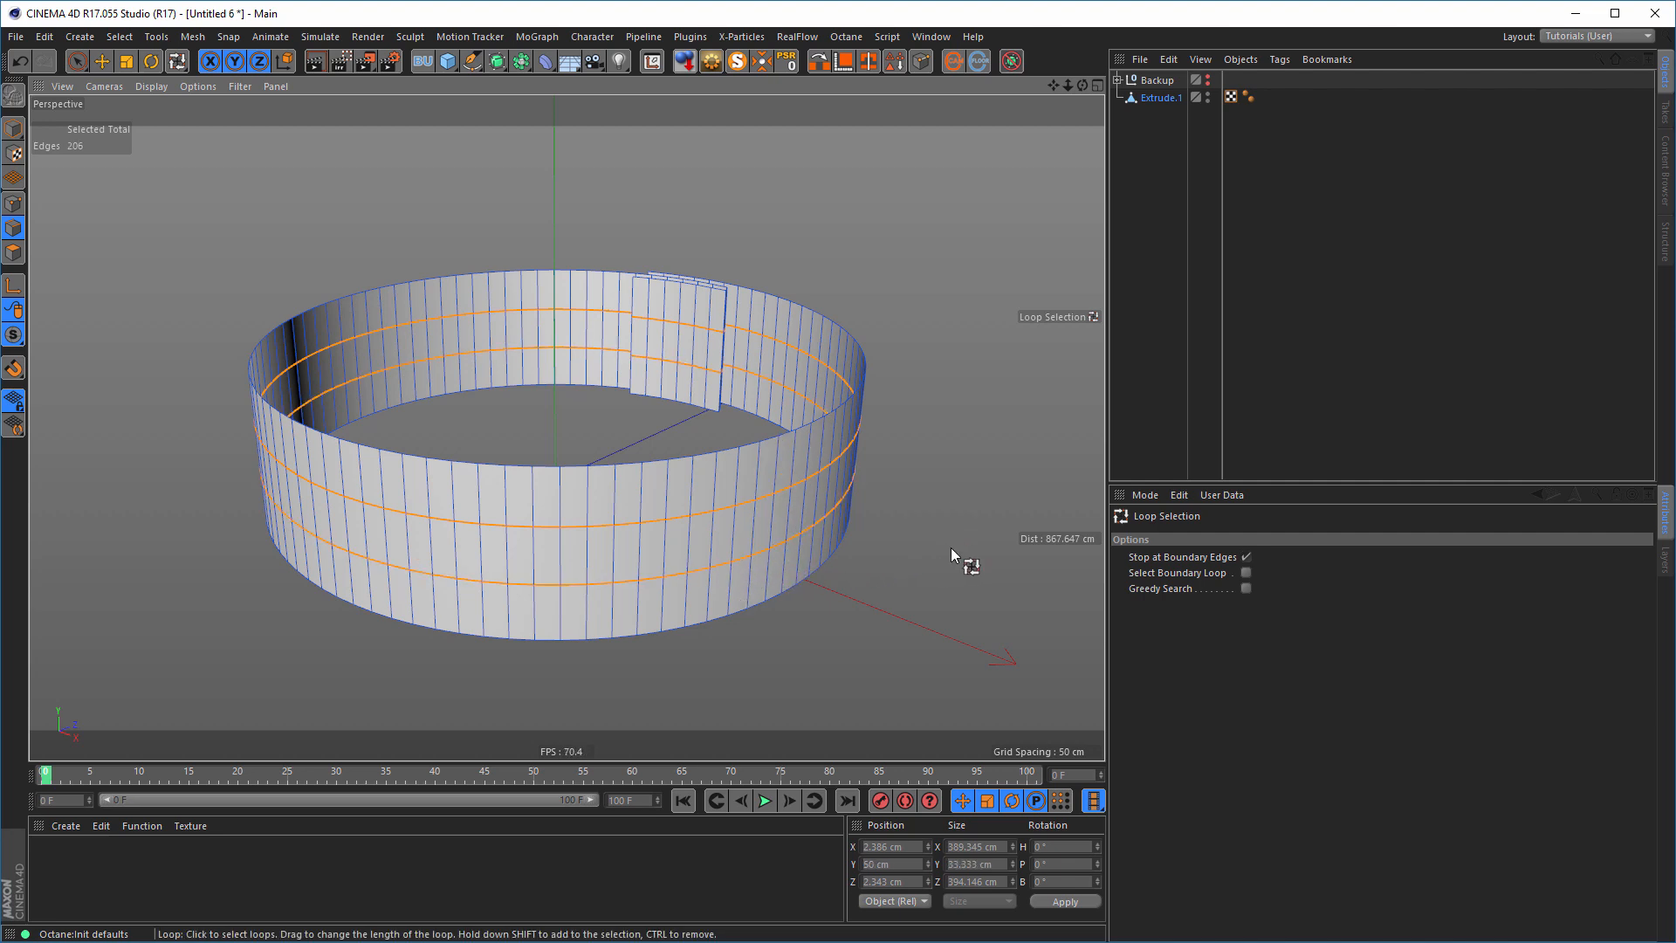
{"action": "key", "text": "t"}
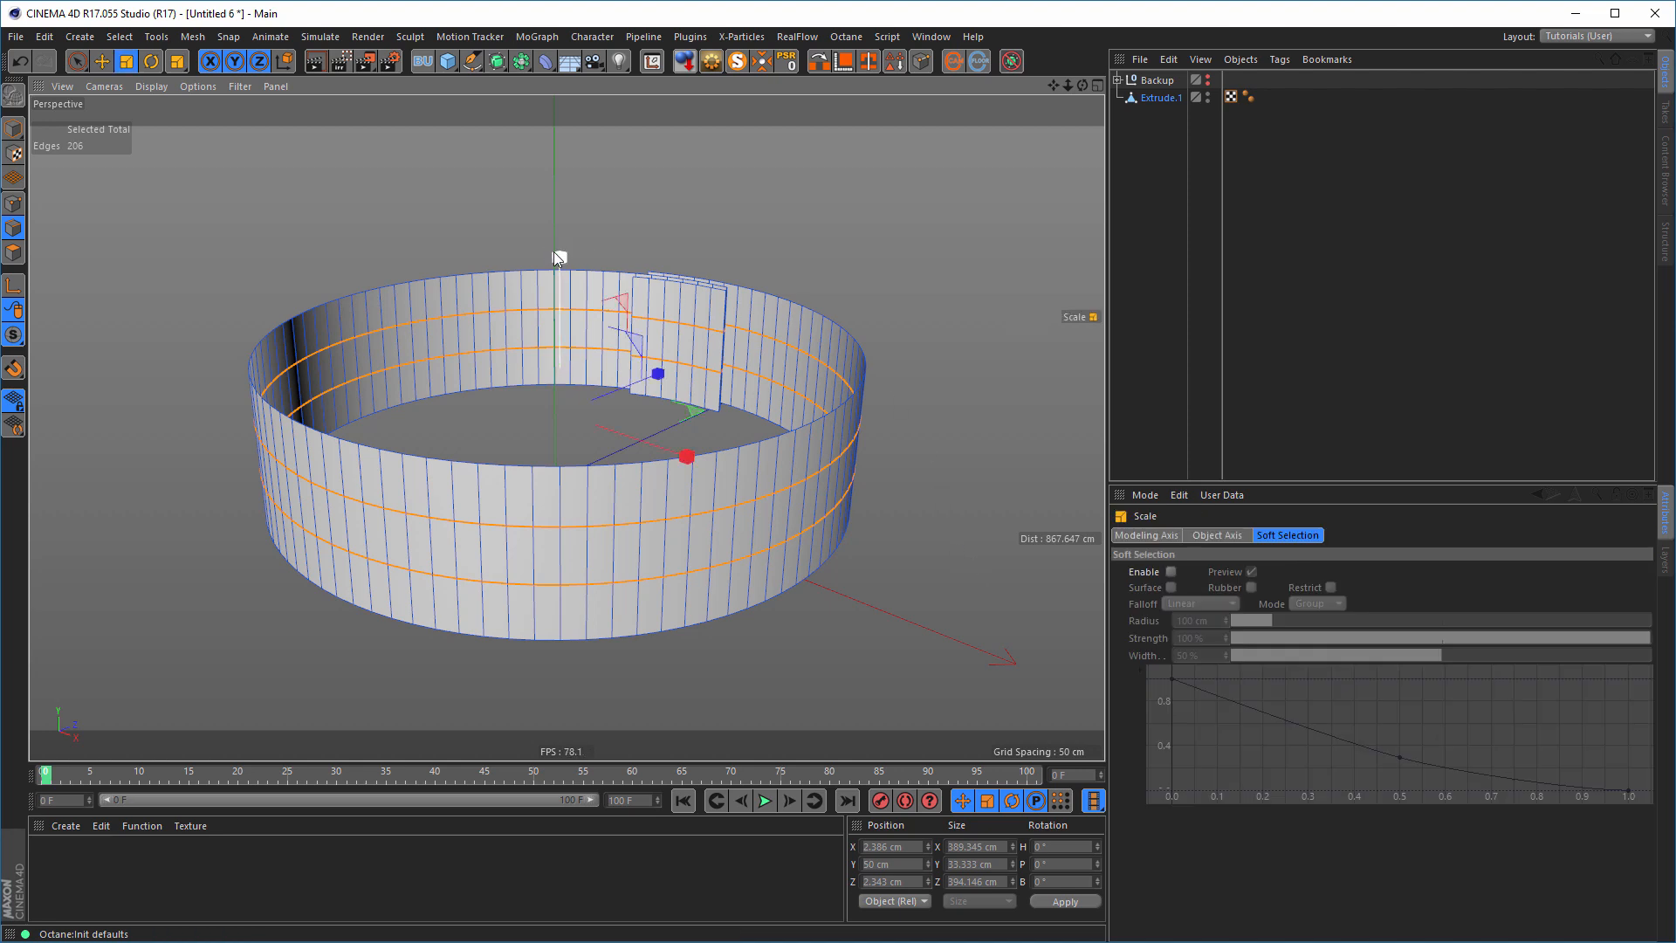
{"action": "left_click_drag", "start_coordinate": [558, 255], "coordinate": [570, 171]}
{"action": "left_click_drag", "start_coordinate": [573, 176], "coordinate": [584, 166]}
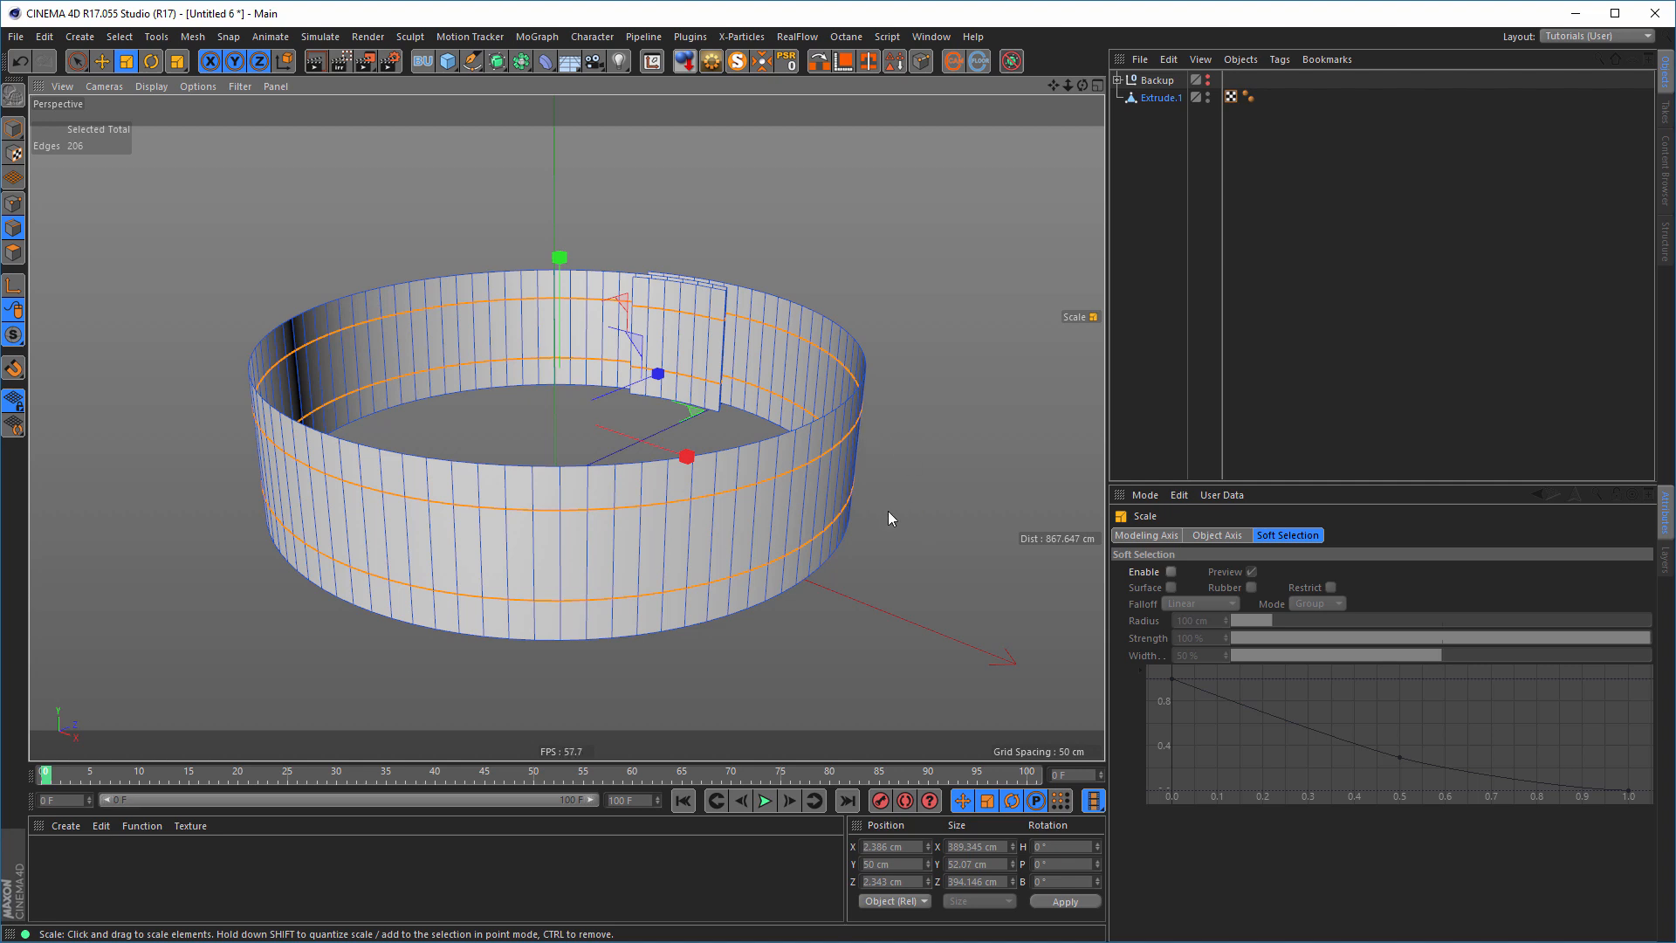
- Bevel the two selected edge loops in Chamfer mode with an offset of 4.9 cm and a subdivision of 0
{"action": "key", "text": "m"}
{"action": "key", "text": "s"}
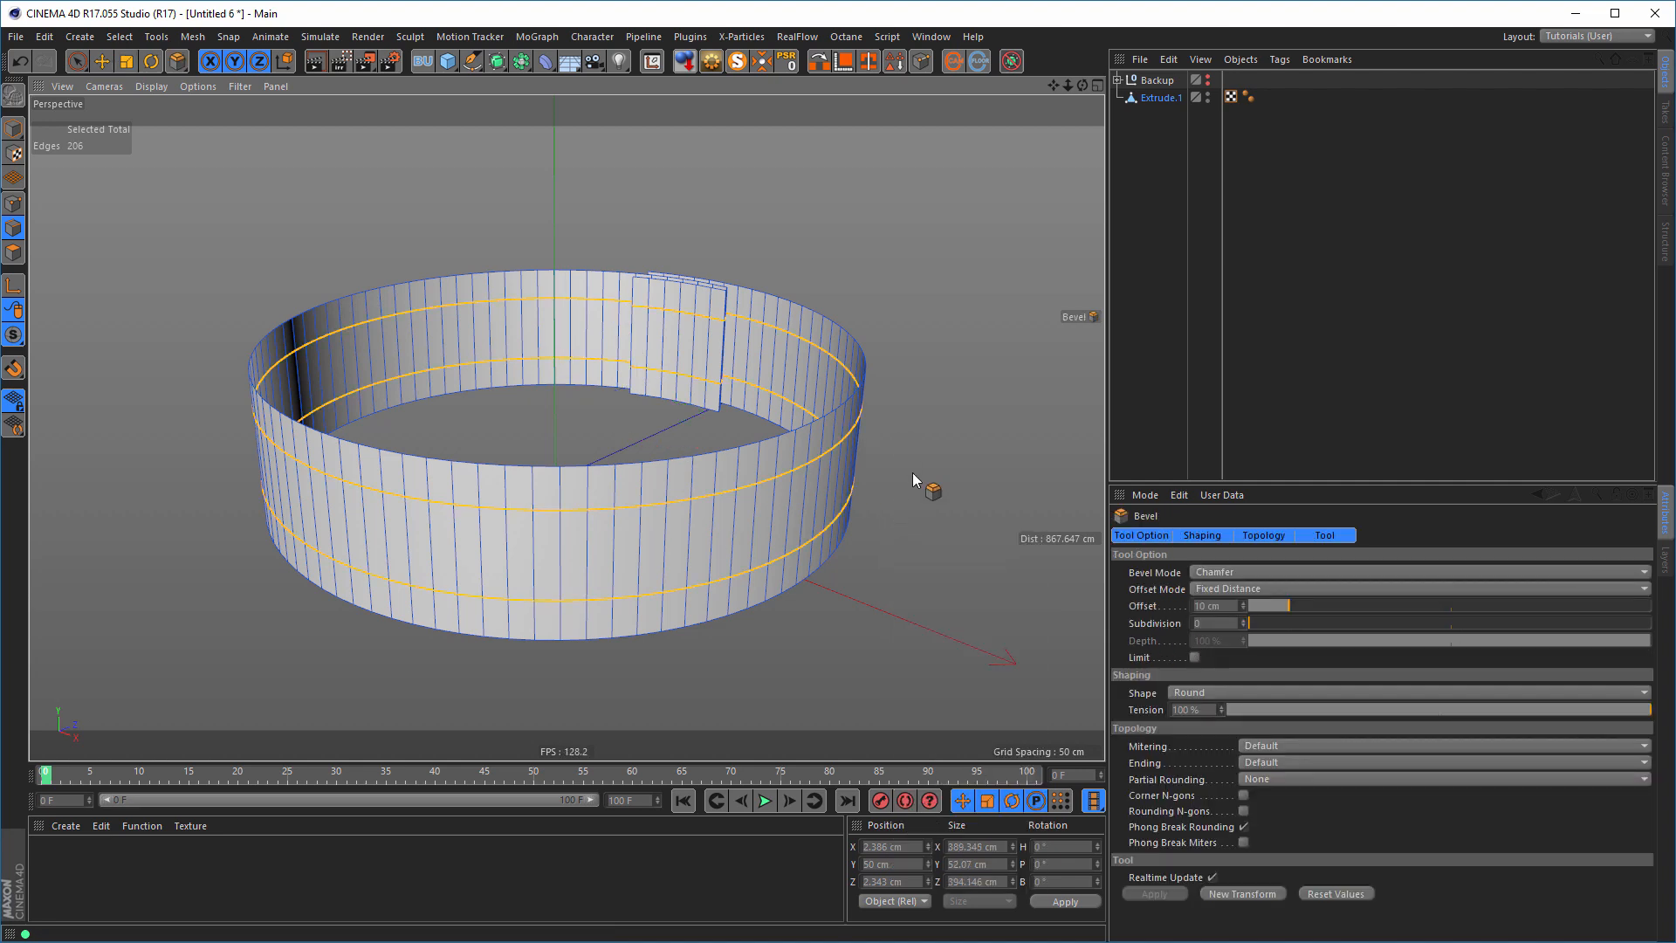
{"action": "left_click_drag", "start_coordinate": [920, 429], "coordinate": [961, 429]}
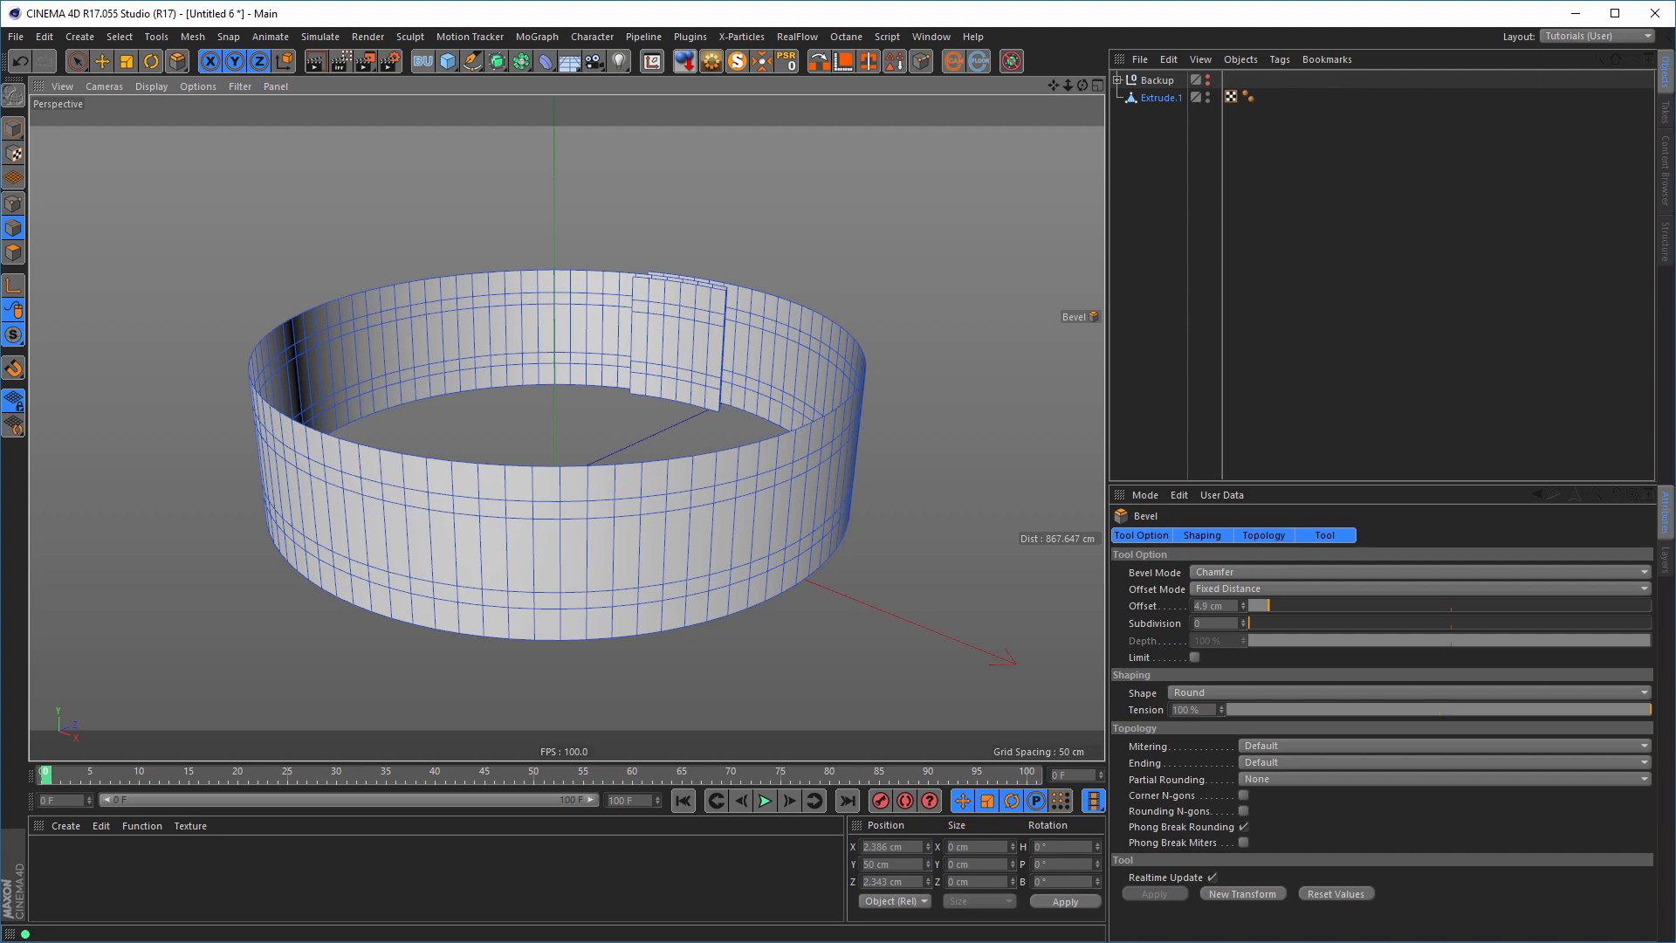
{"action": "left_click_drag", "start_coordinate": [961, 429], "coordinate": [887, 590]}
- Switch to polygon mode and clear the polygon selection using Live Selection
{"action": "left_click_drag", "start_coordinate": [853, 508], "coordinate": [928, 299], "text": "alt"}
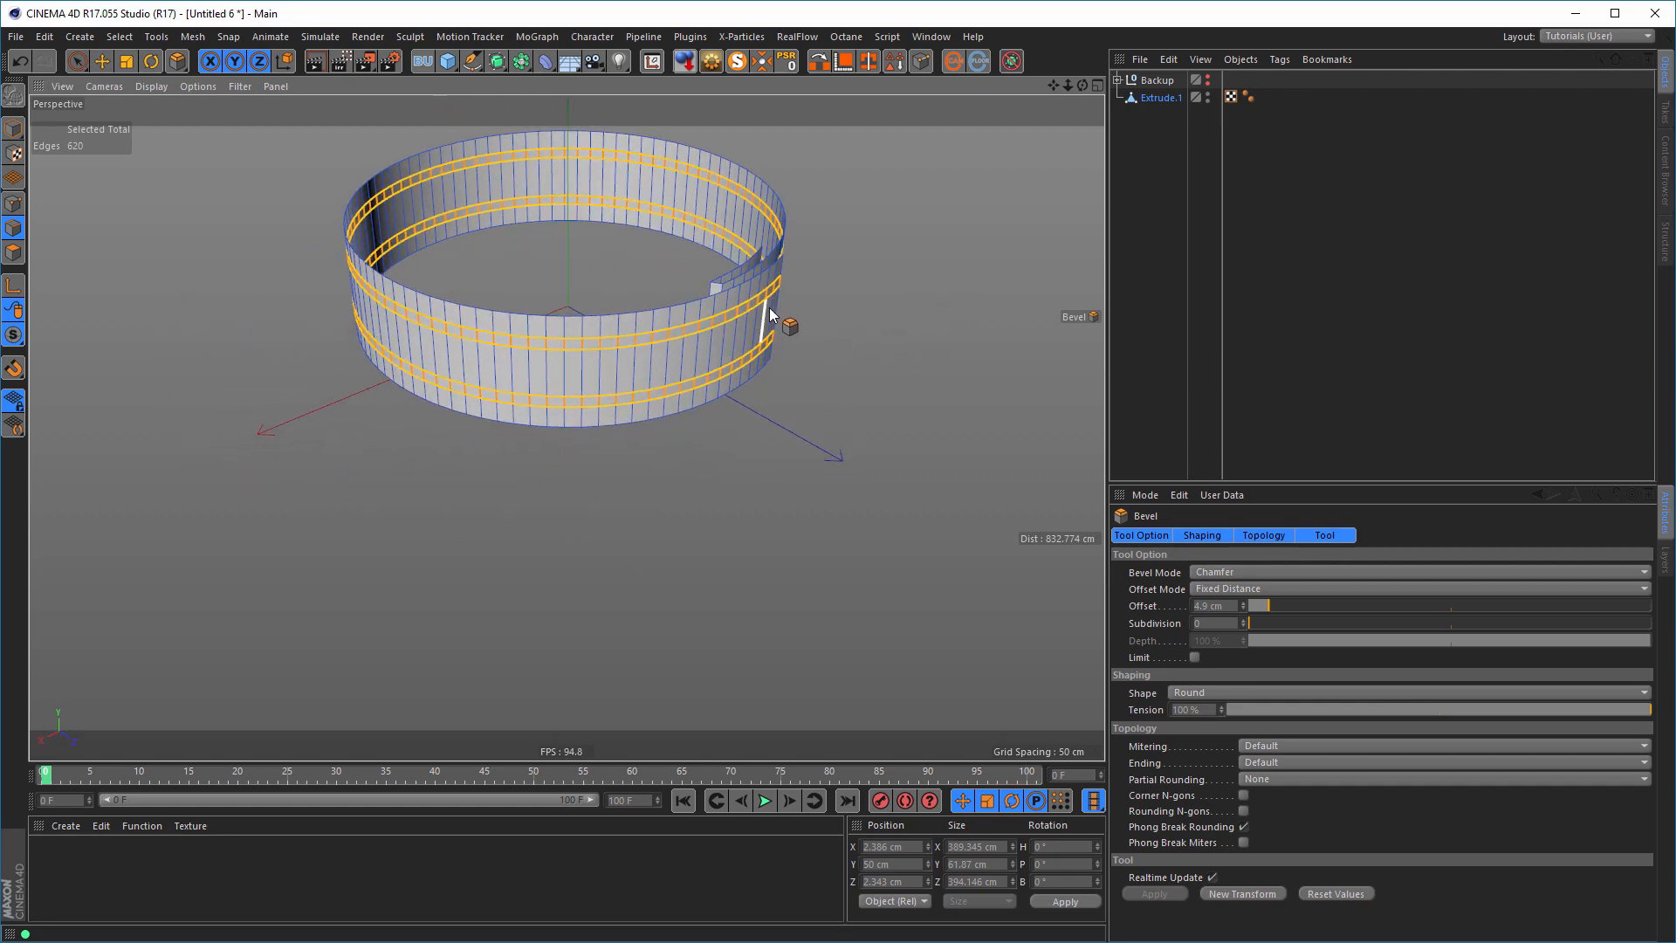
{"action": "right_click_drag", "start_coordinate": [767, 308], "coordinate": [894, 306], "text": "alt"}
{"action": "middle_click_drag", "start_coordinate": [759, 325], "coordinate": [757, 377], "text": "alt"}
{"action": "left_click_drag", "start_coordinate": [758, 379], "coordinate": [803, 403], "text": "alt"}
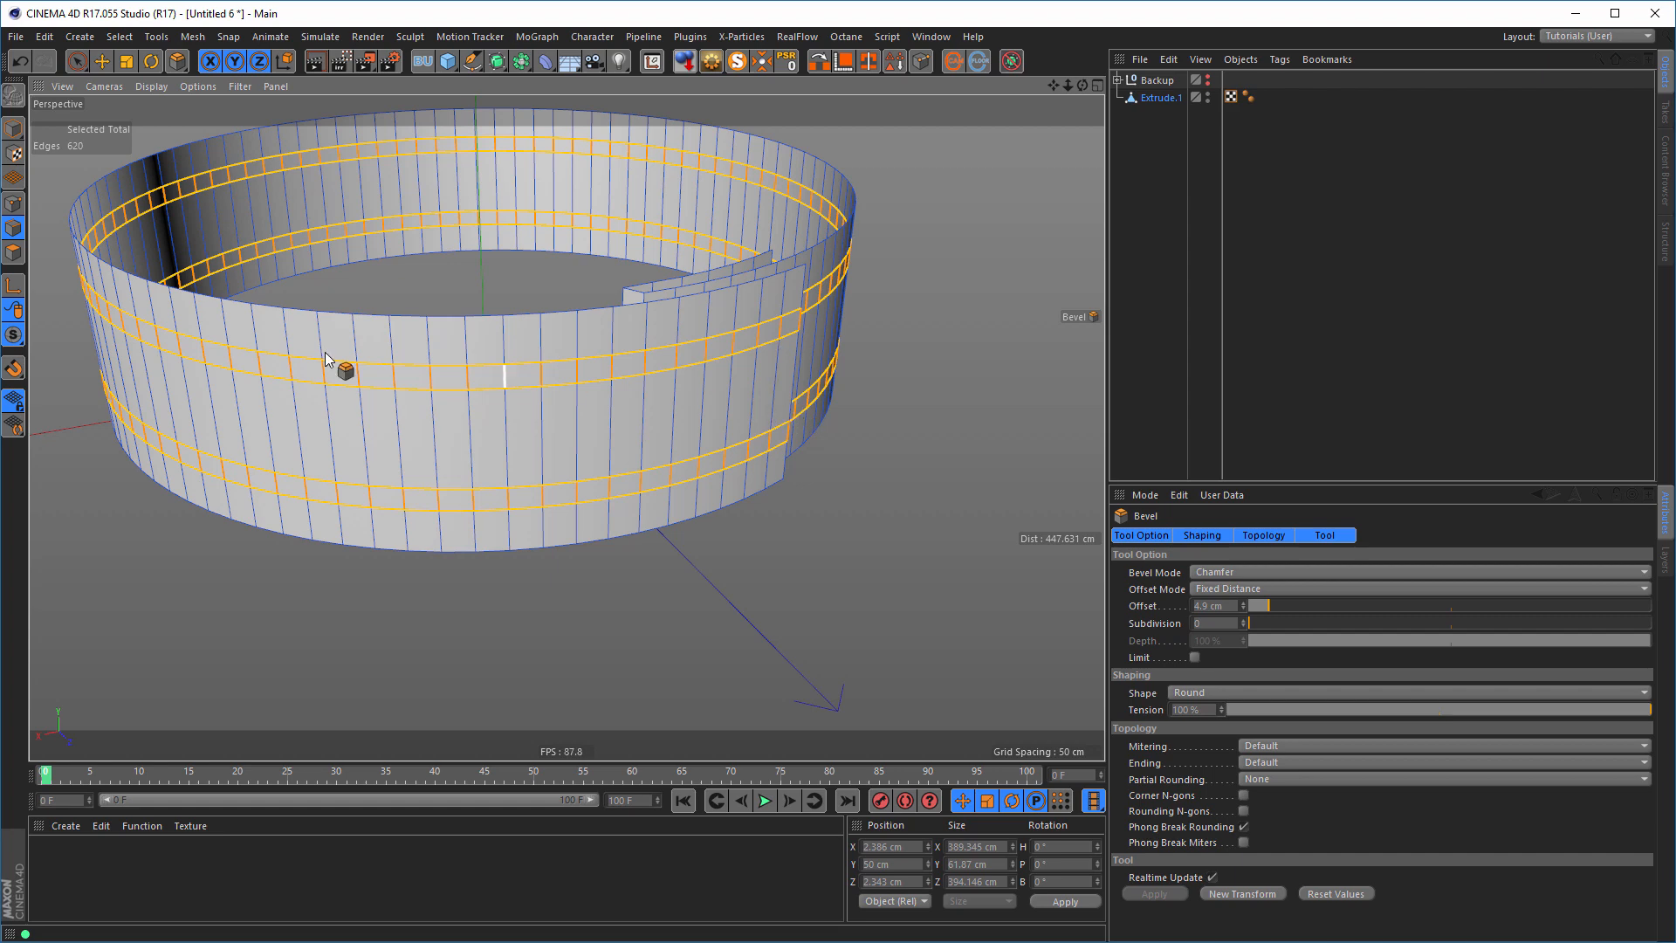
{"action": "left_click", "coordinate": [14, 253], "text": "ctrl"}
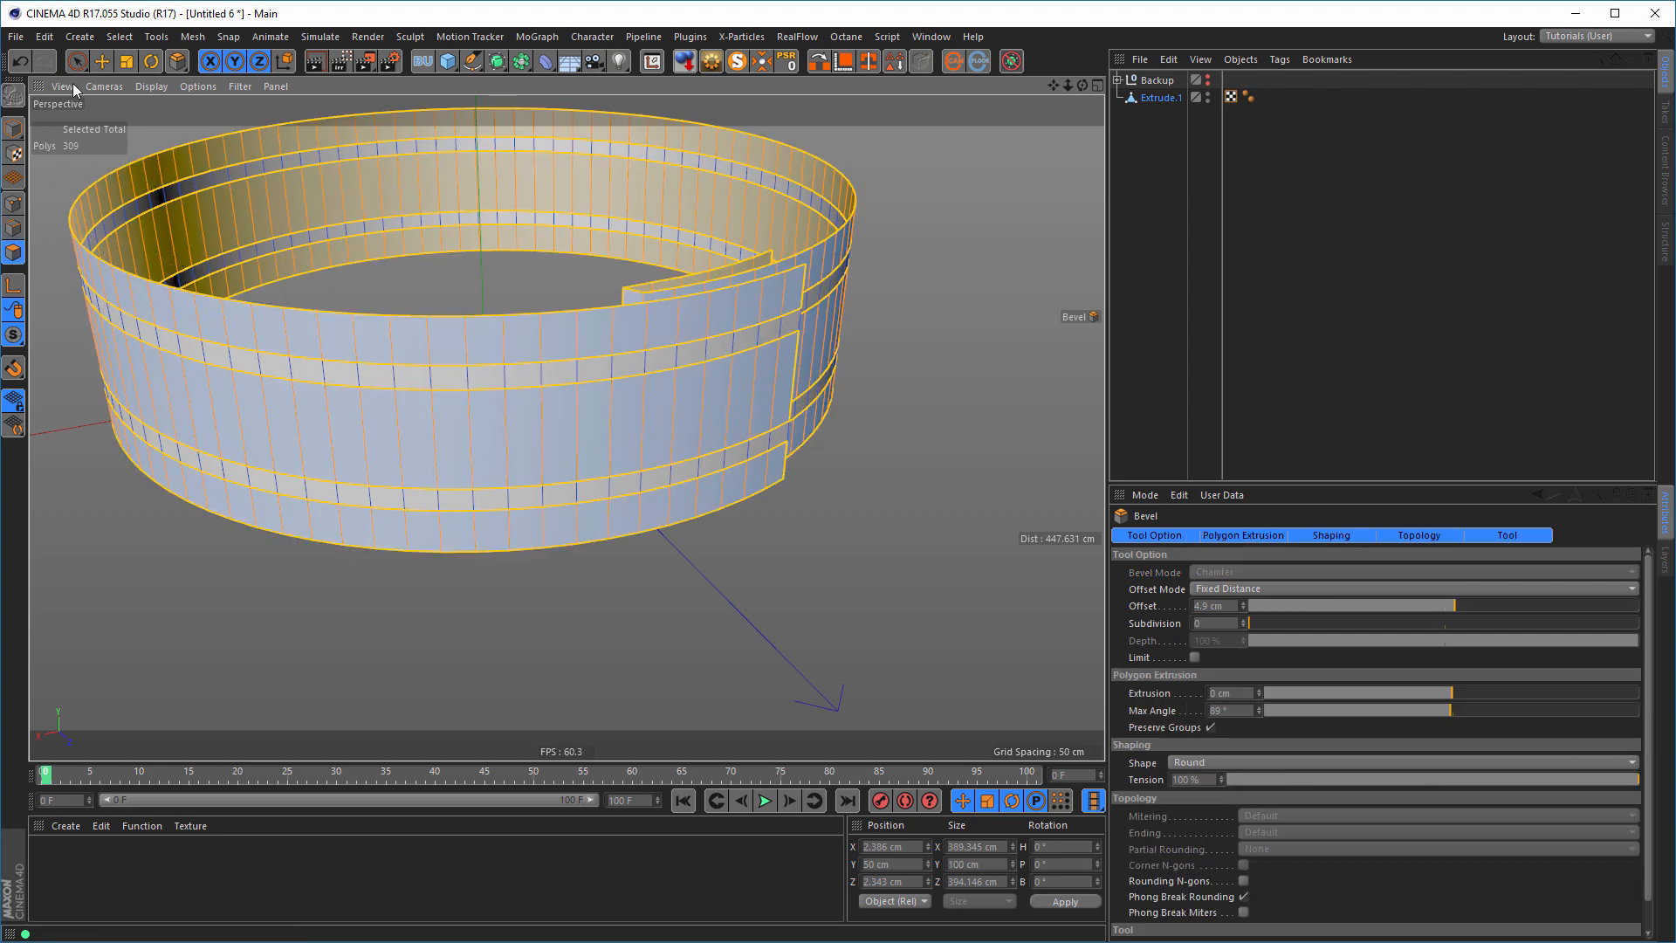
{"action": "left_click", "coordinate": [77, 61]}
{"action": "left_click", "coordinate": [933, 562]}
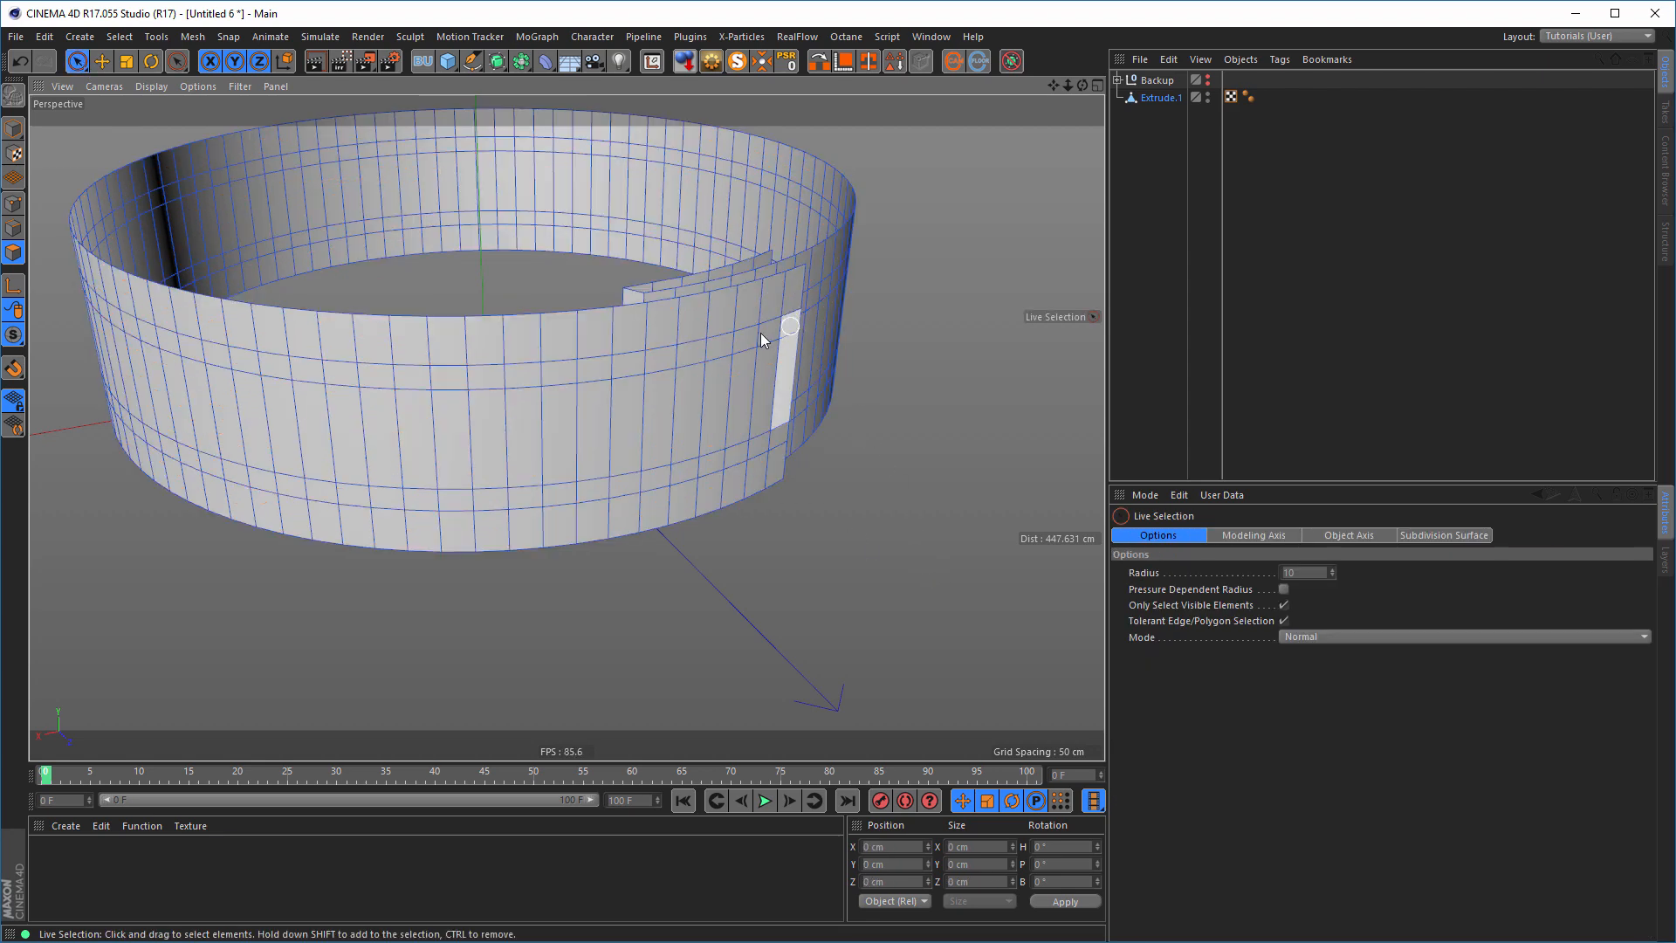
- Check single outer polygons for their facing direction, reverse the normals of all the belt's polygons, and deselect them
{"action": "left_click", "coordinate": [689, 358]}
{"action": "left_click", "coordinate": [488, 437]}
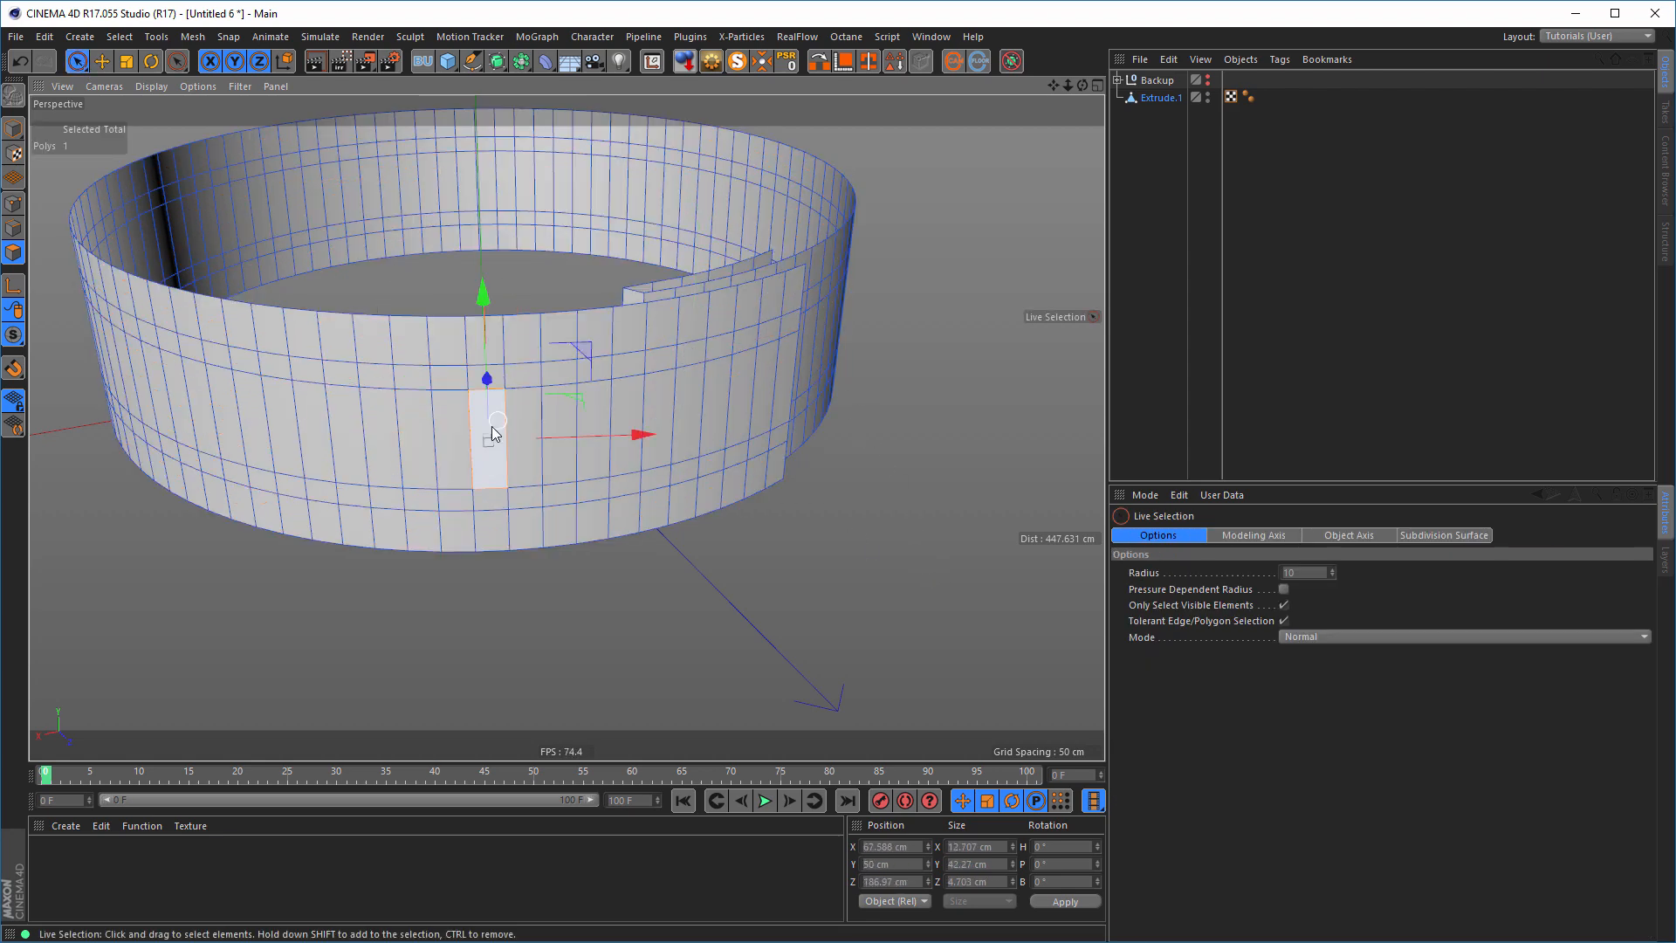
{"action": "left_click", "coordinate": [426, 439]}
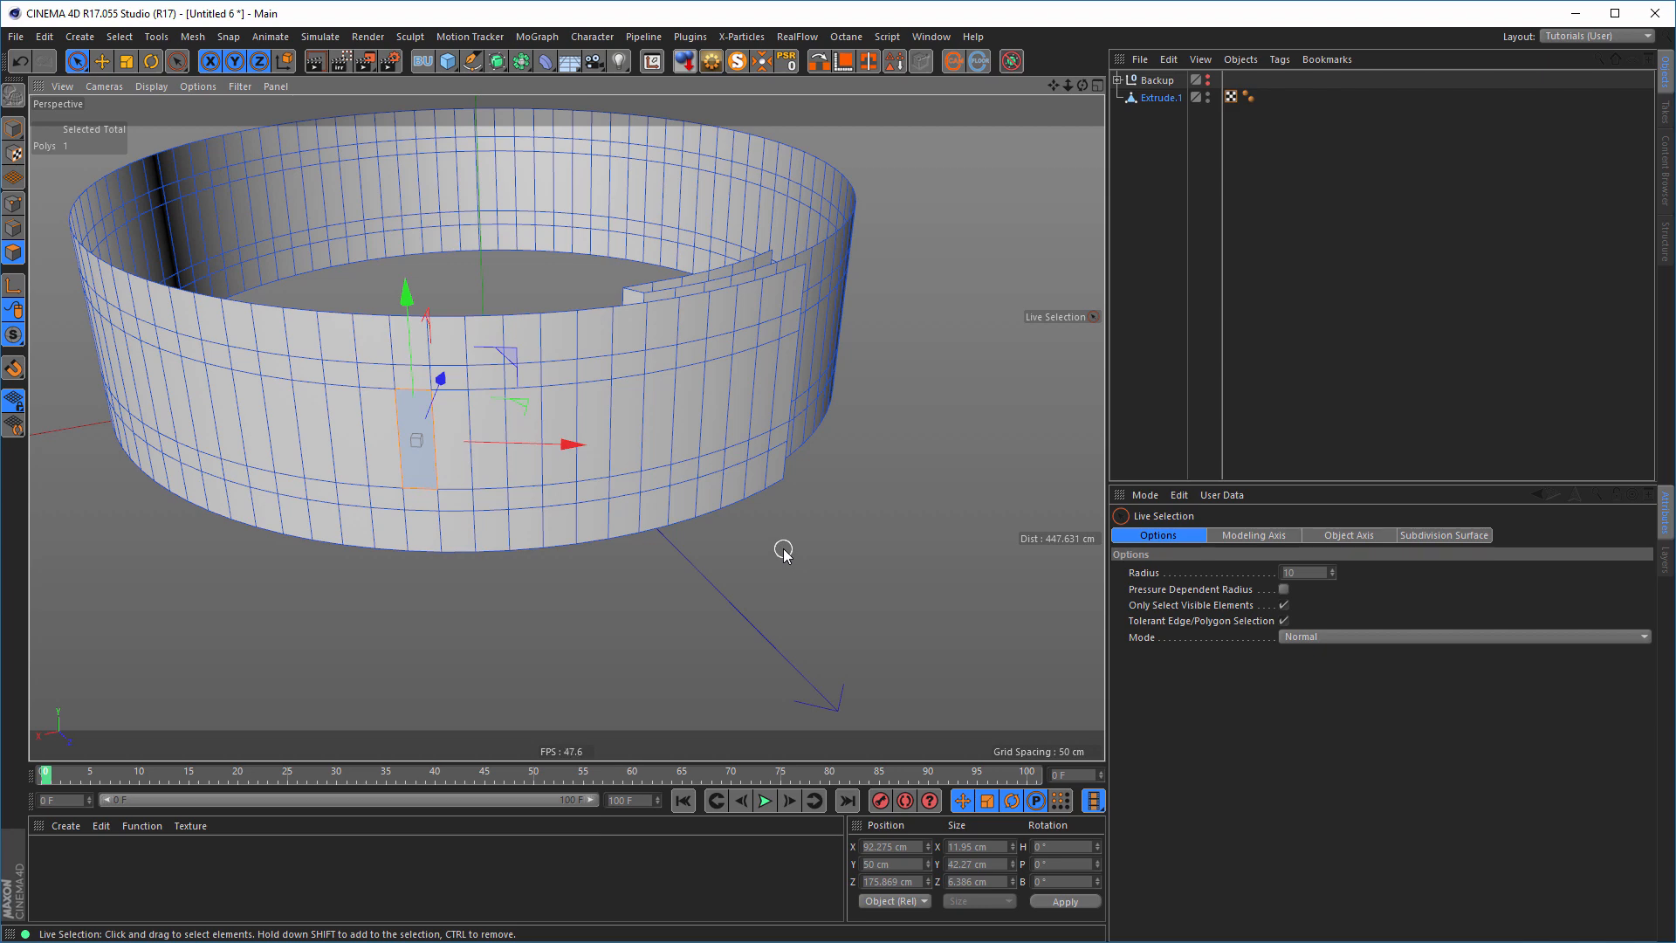
{"action": "key", "text": "ctrl+a"}
{"action": "right_click", "coordinate": [857, 524]}
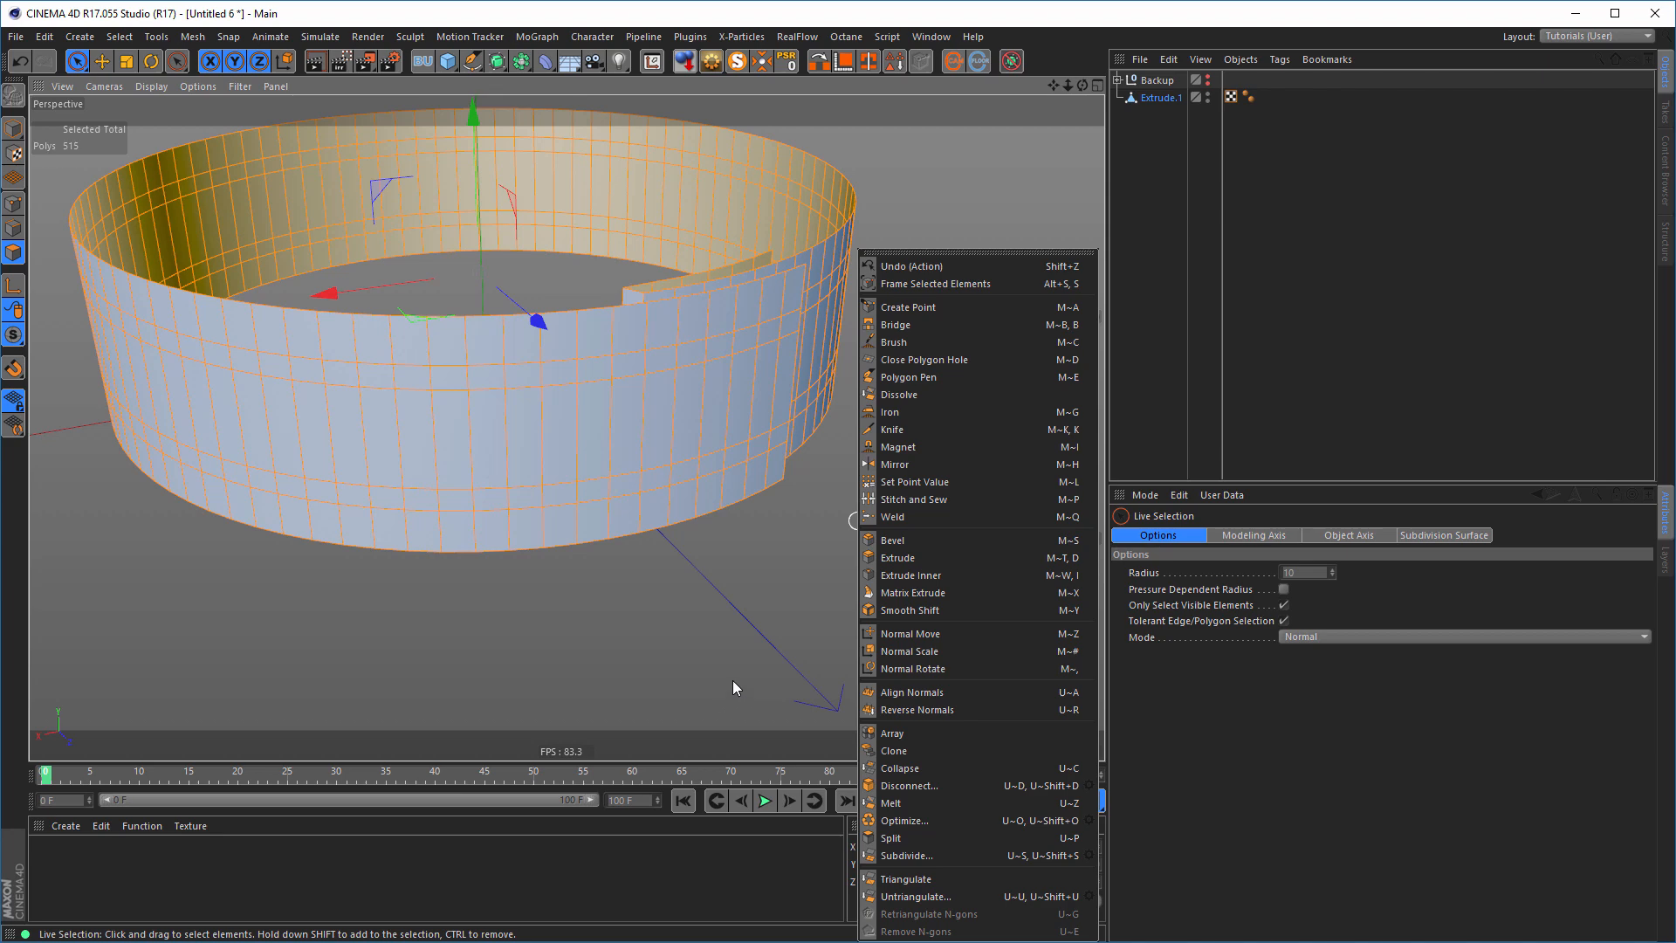
{"action": "left_click", "coordinate": [889, 709]}
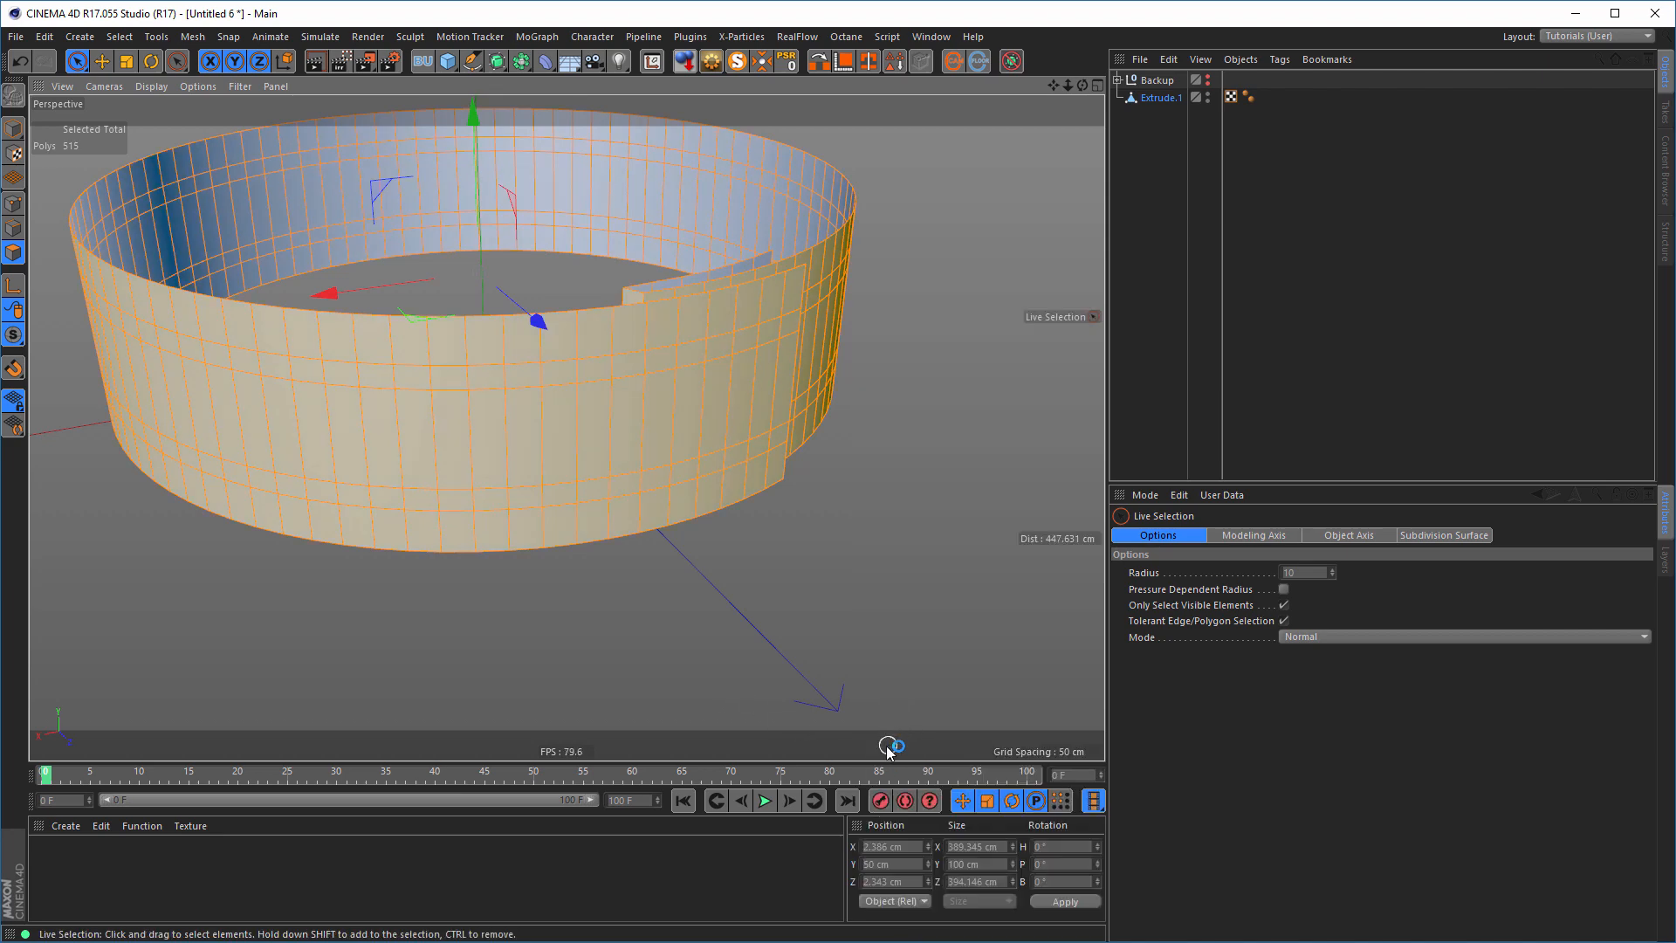
{"action": "left_click", "coordinate": [786, 657]}
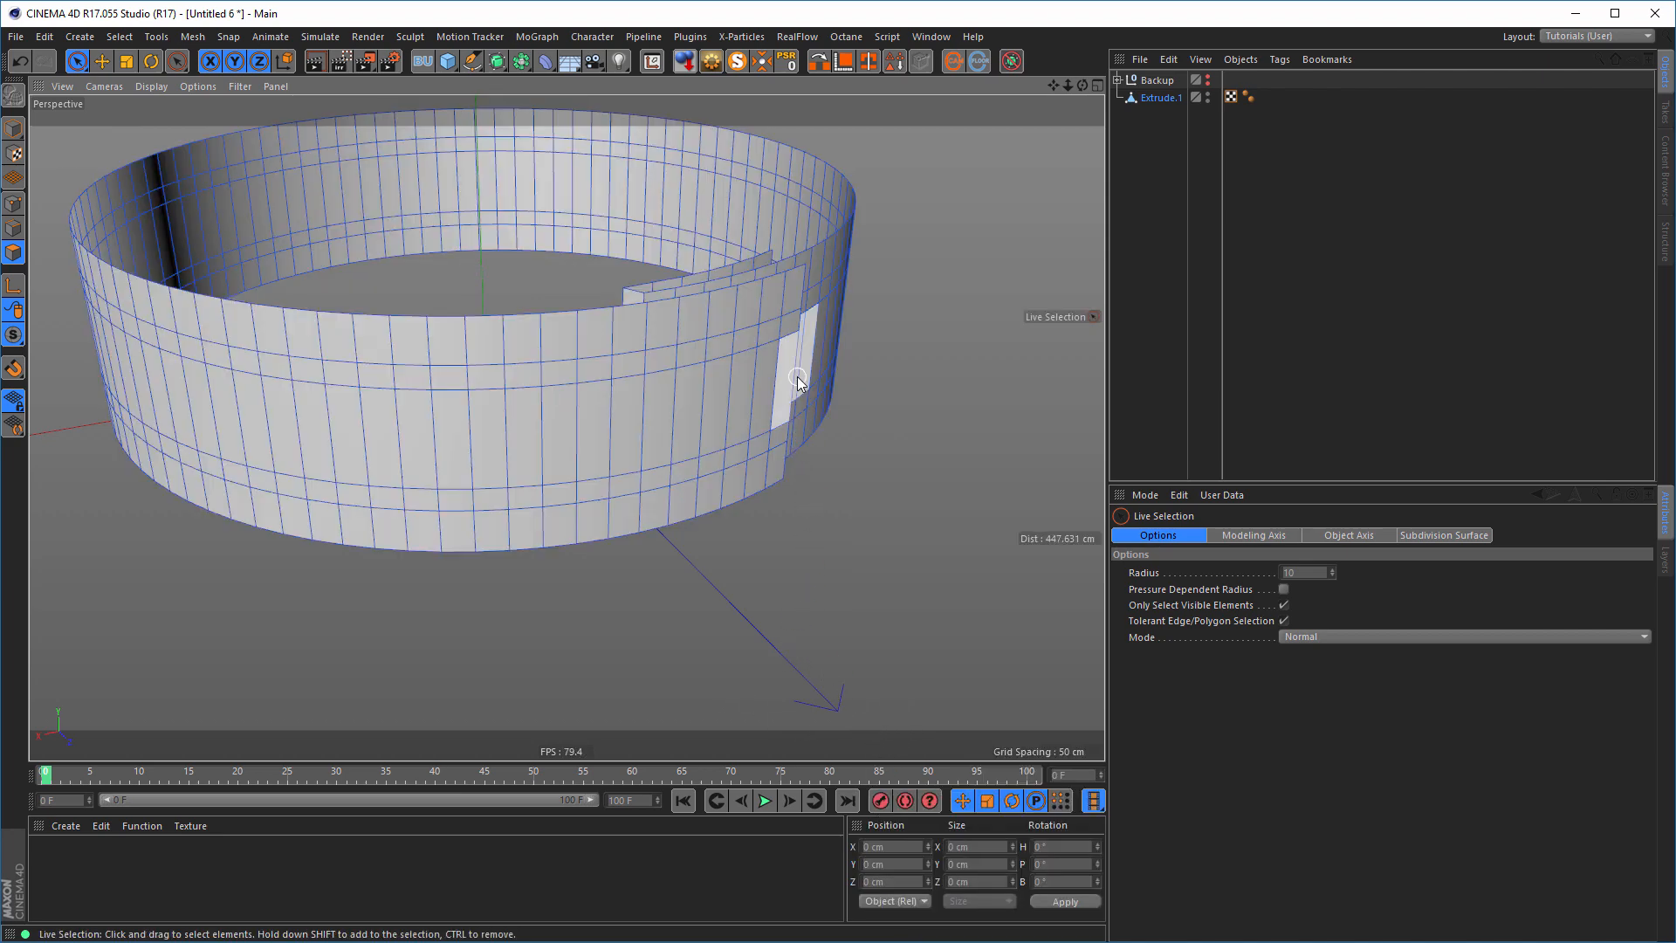
- Select eight alternating polygons in the upper narrow strip, starting near the belt's outer overlapping end
{"action": "scroll", "coordinate": [792, 374], "scroll_direction": "up", "scroll_amount": 3}
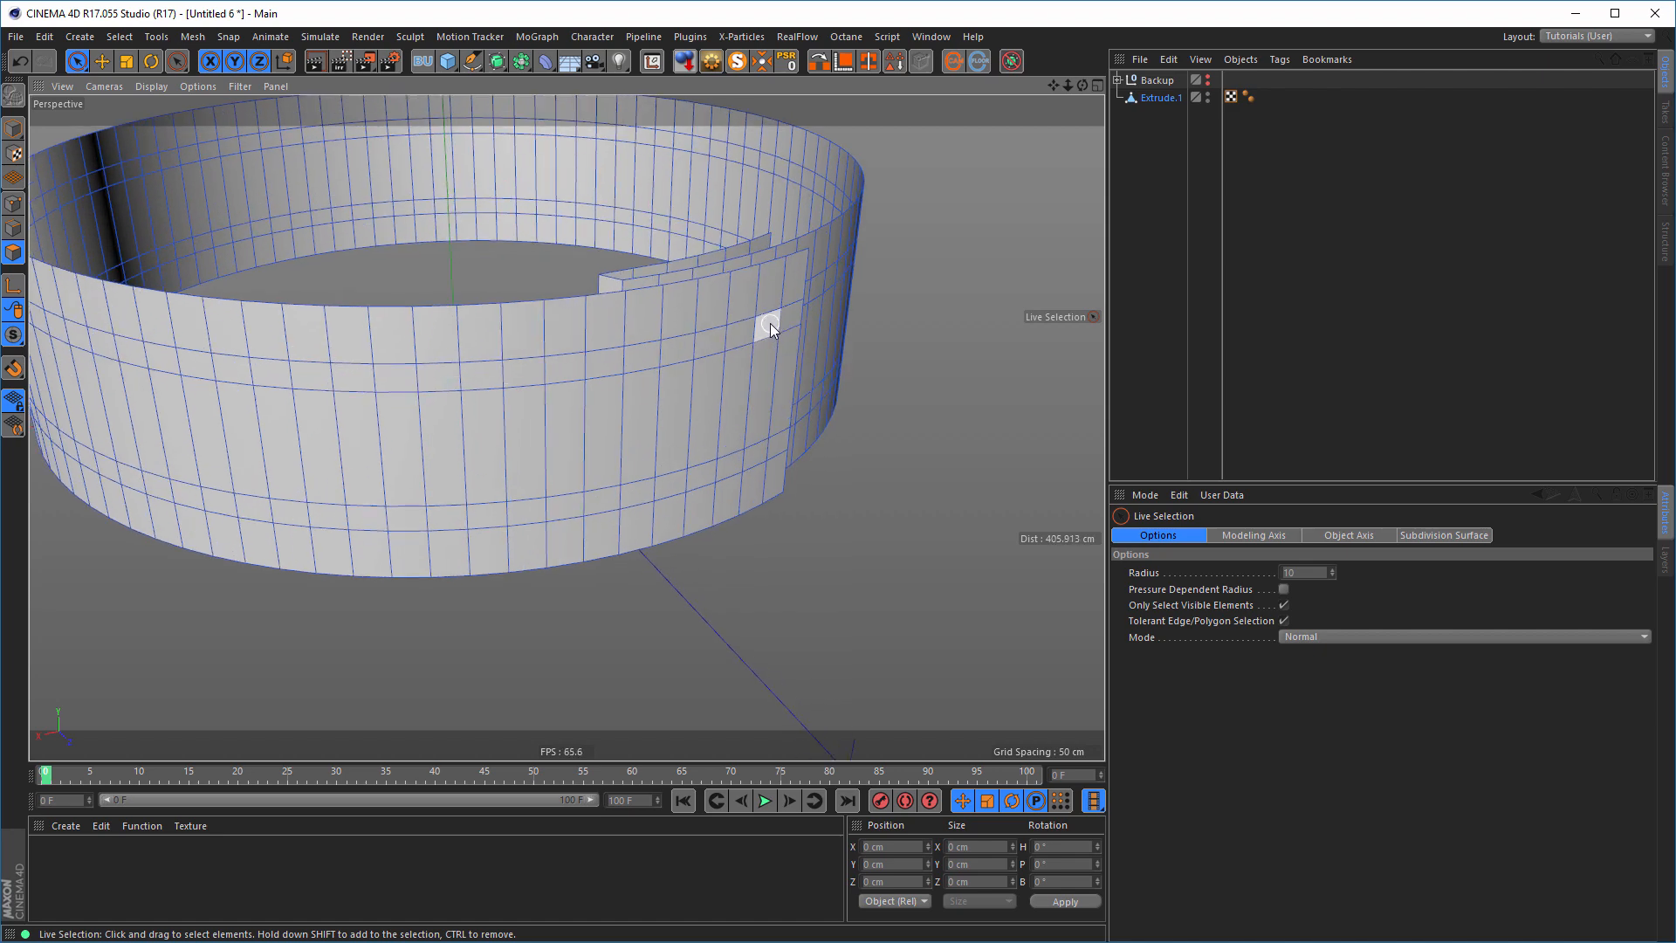
{"action": "left_click", "coordinate": [770, 323]}
{"action": "scroll", "coordinate": [726, 345], "scroll_direction": "up", "scroll_amount": 5}
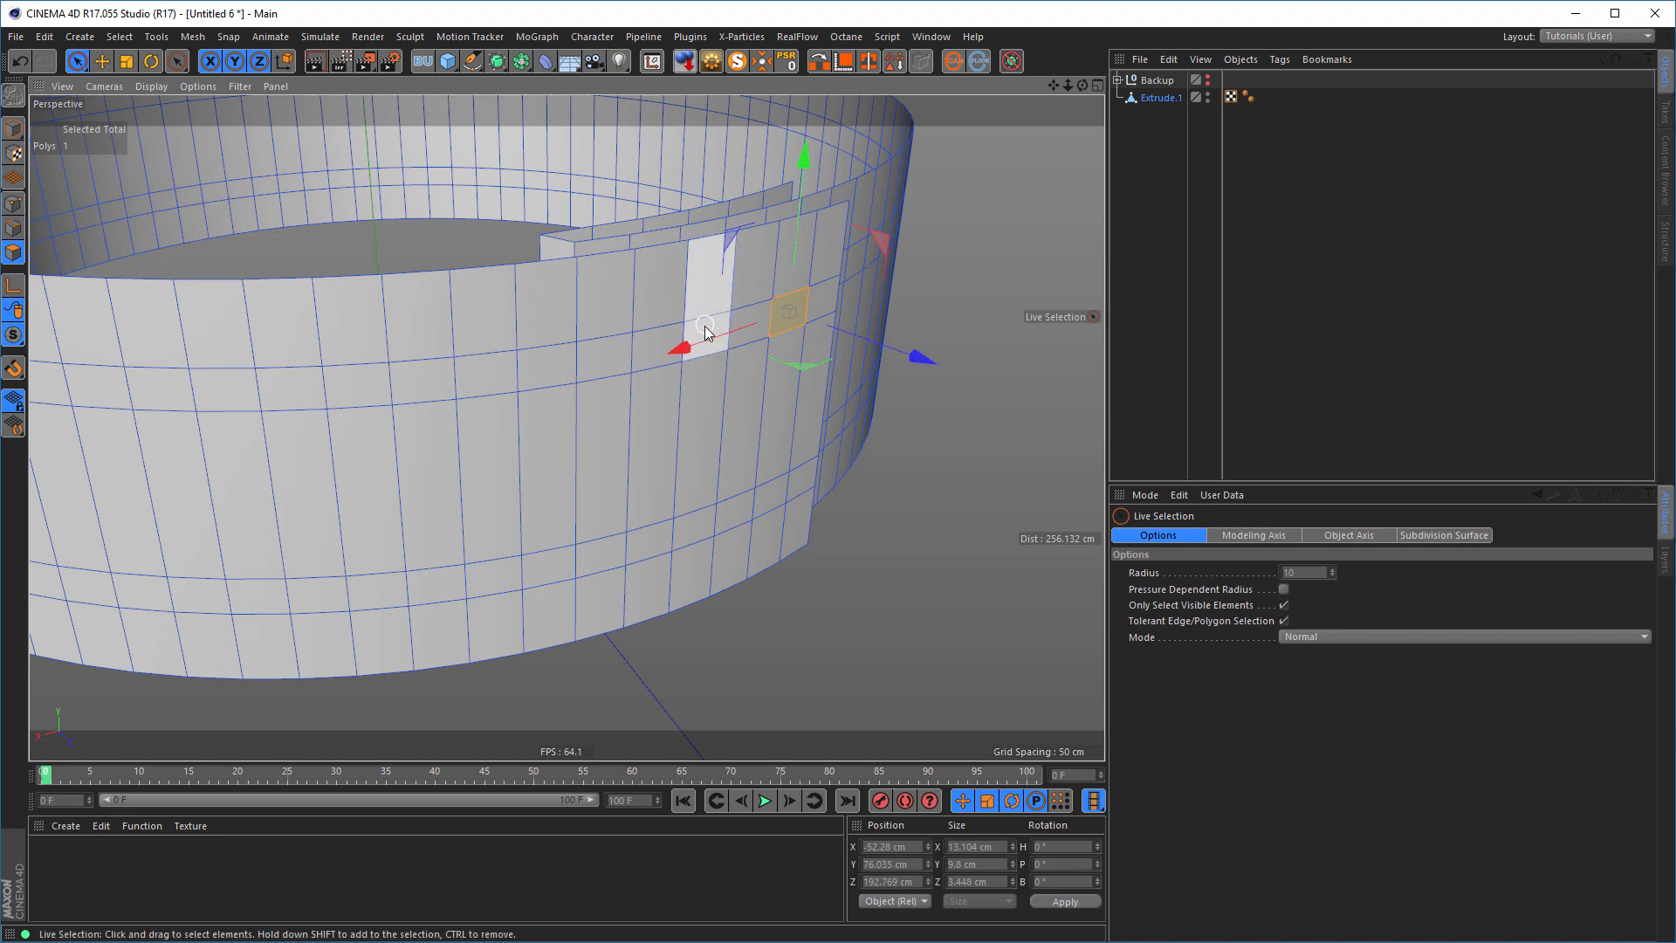
{"action": "left_click", "coordinate": [702, 334], "text": "shift"}
{"action": "left_click", "coordinate": [596, 362], "text": "shift"}
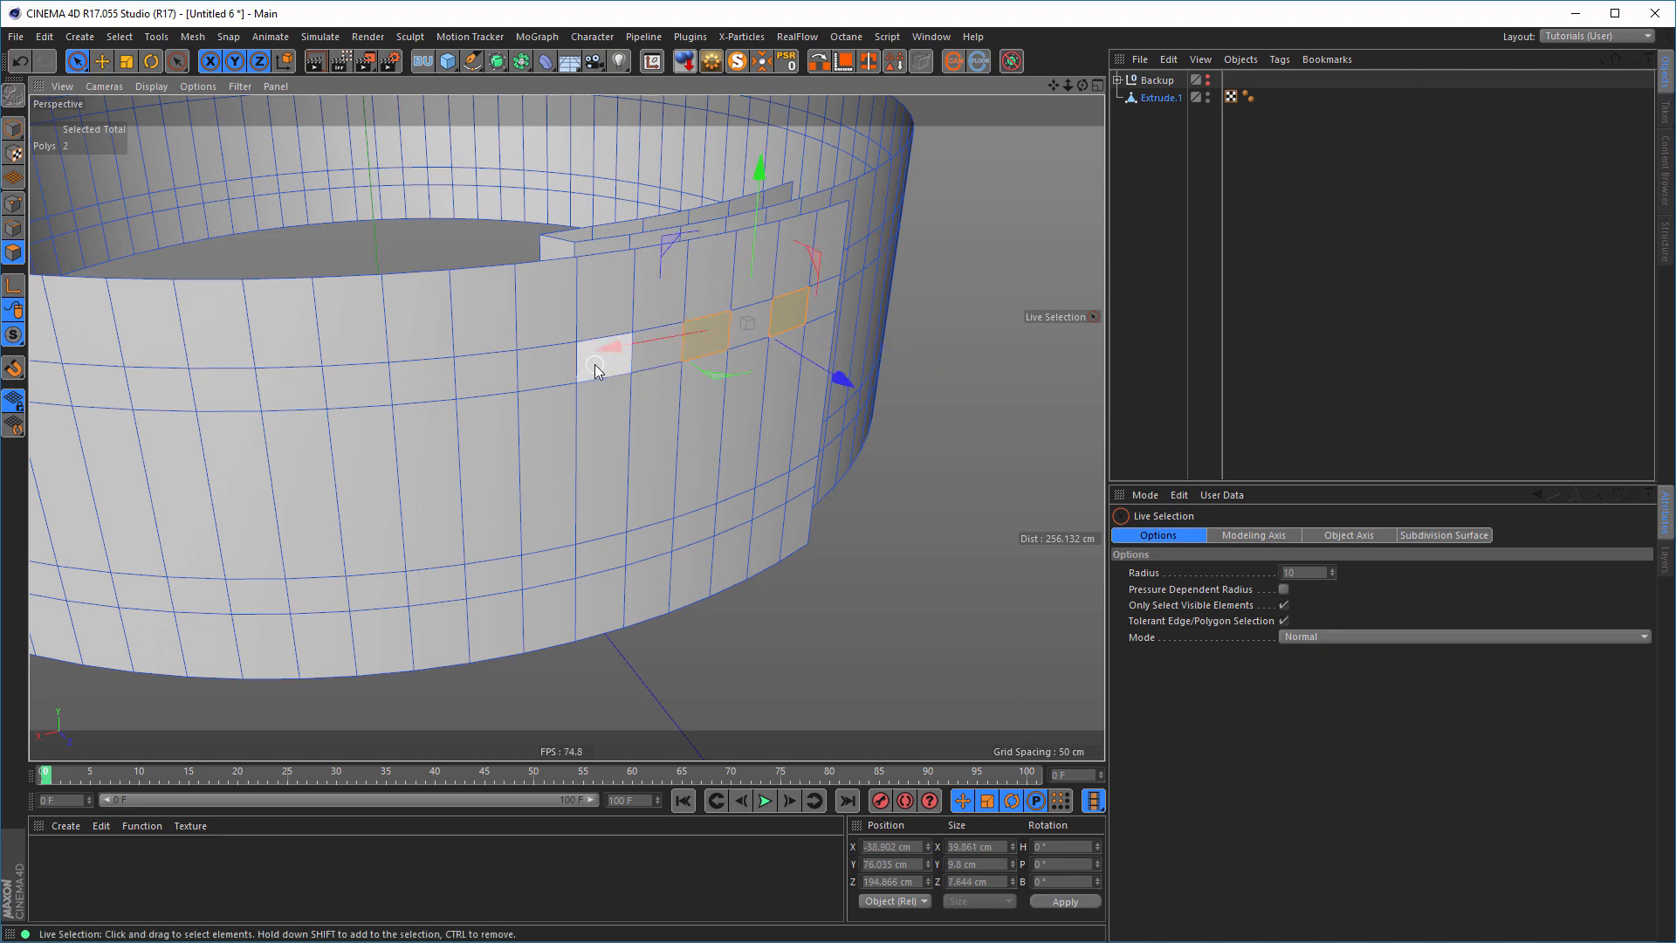
{"action": "left_click", "coordinate": [497, 390], "text": "shift"}
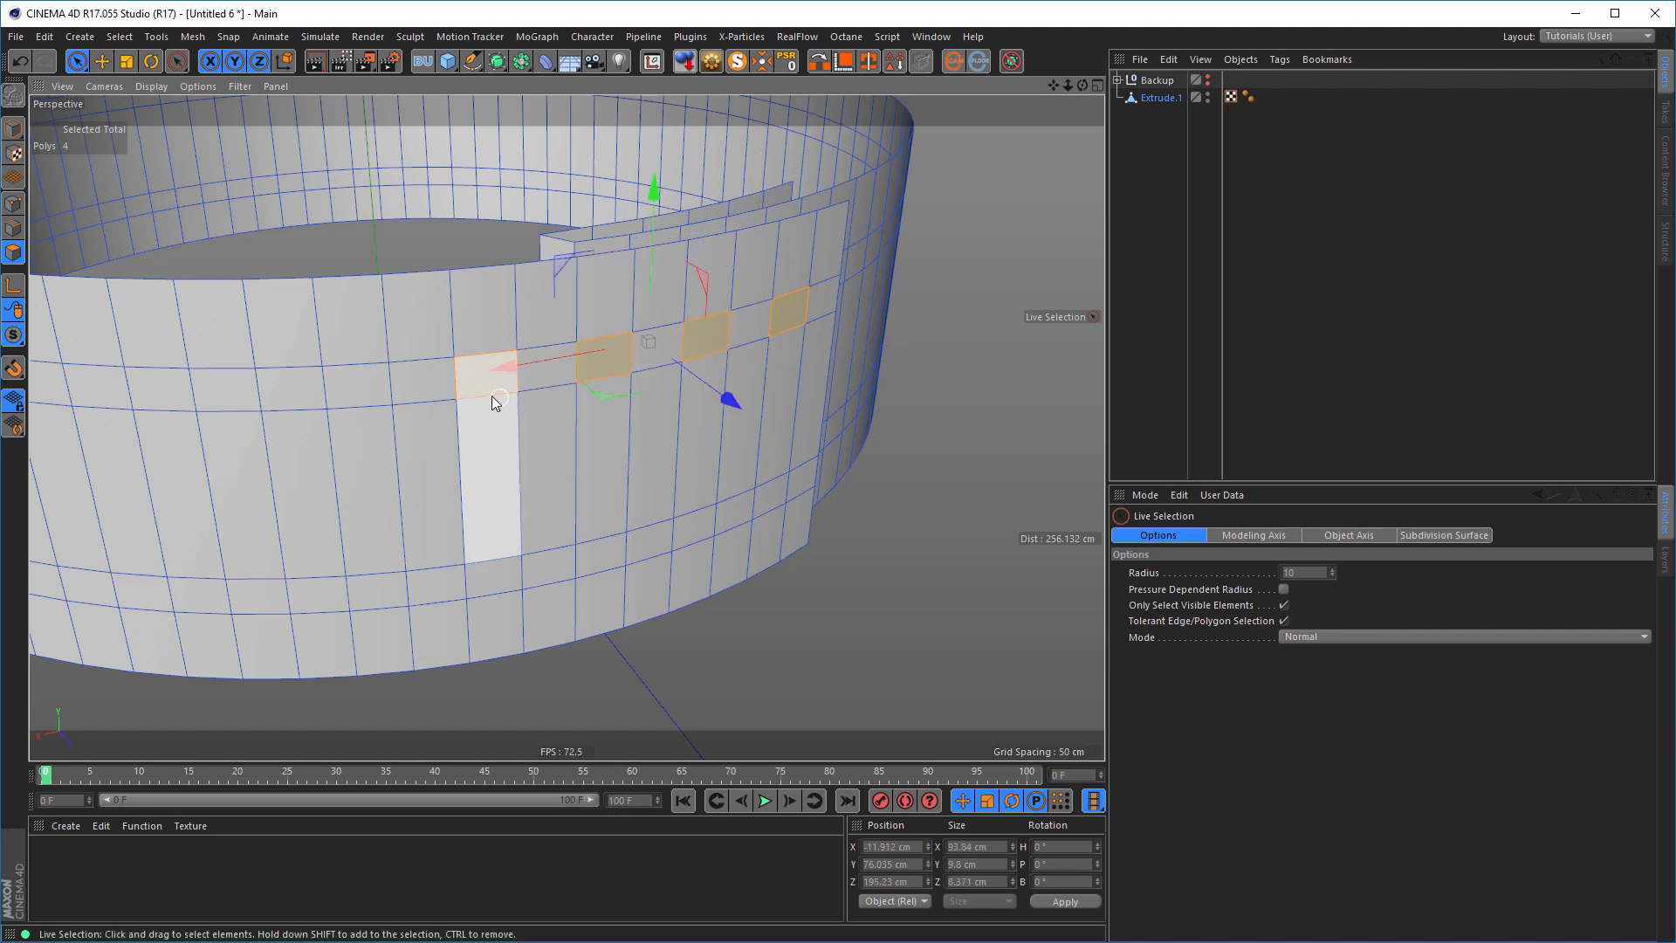
{"action": "left_click", "coordinate": [358, 386], "text": "shift"}
{"action": "left_click", "coordinate": [213, 390], "text": "shift"}
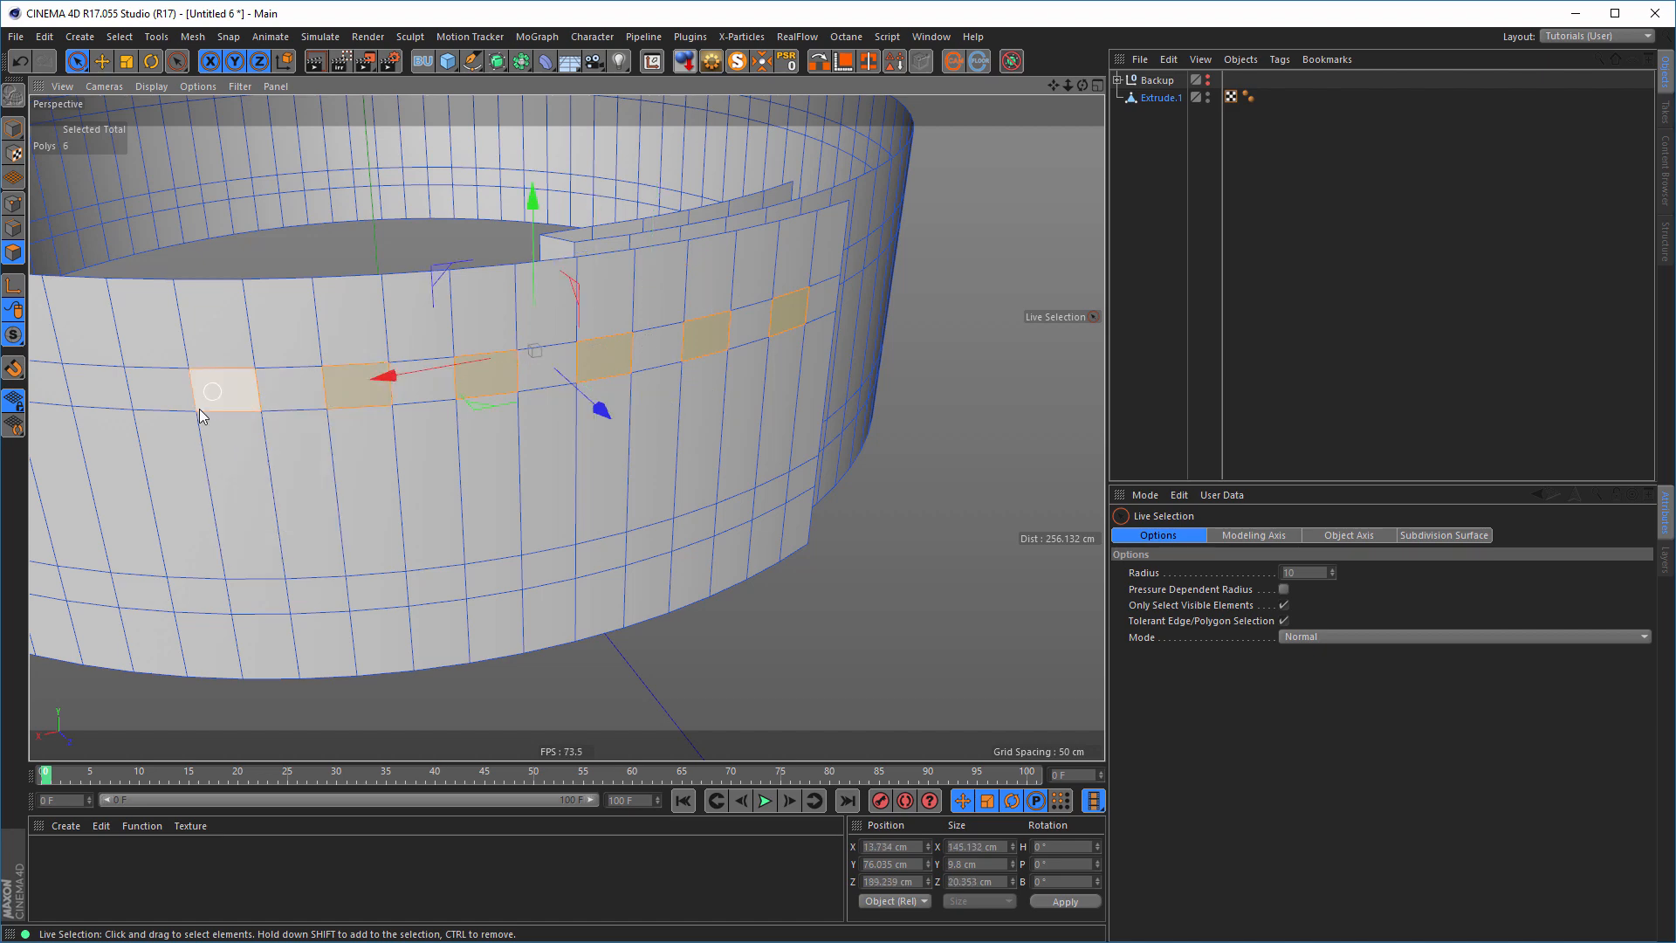
{"action": "left_click", "coordinate": [94, 392], "text": "shift"}
{"action": "middle_click_drag", "start_coordinate": [154, 424], "coordinate": [384, 389], "text": "alt"}
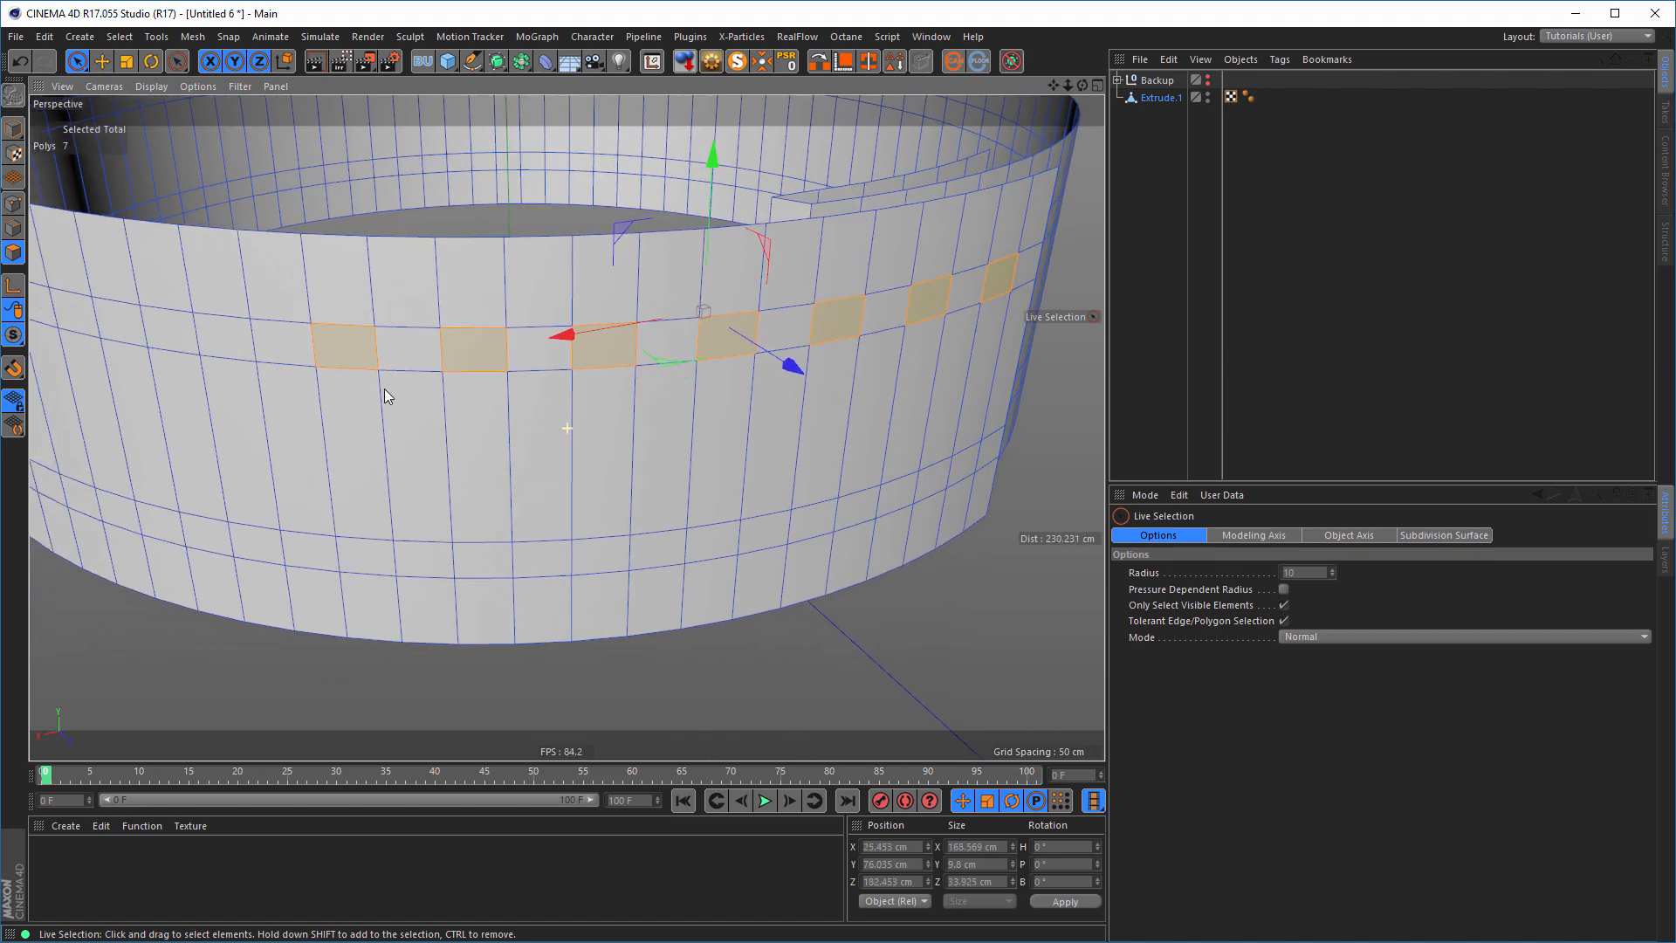
{"action": "left_click", "coordinate": [227, 343], "text": "shift"}
- Add the eight matching alternating polygons in the lower narrow strip to the selection
{"action": "left_click", "coordinate": [258, 548], "text": "shift"}
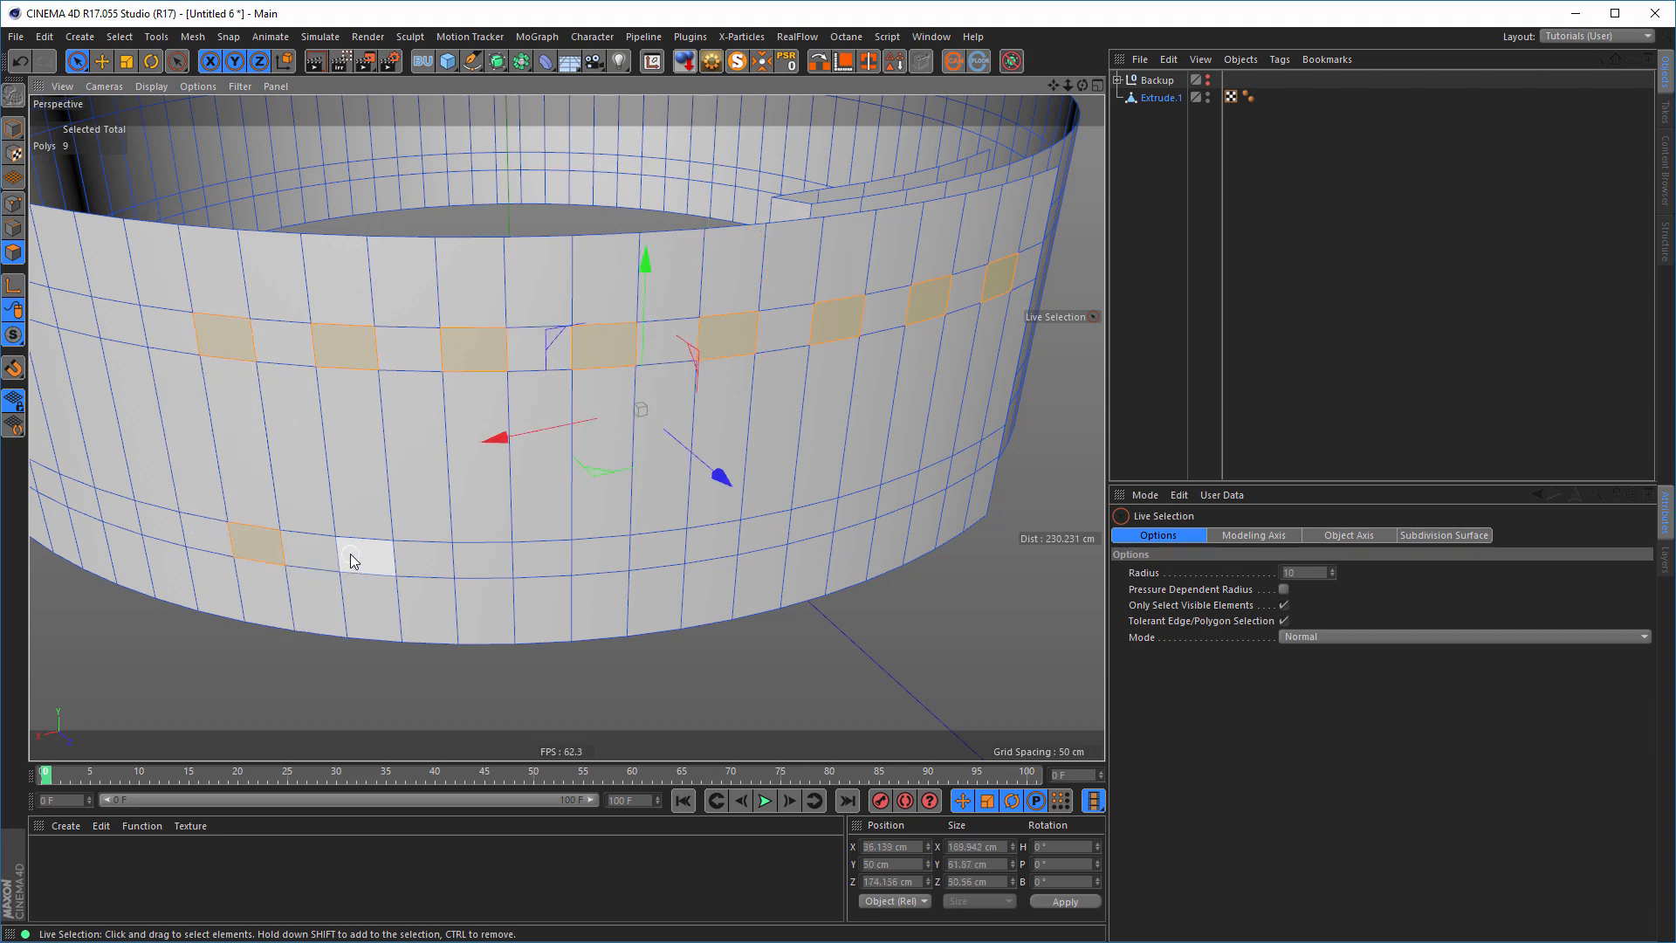
{"action": "left_click", "coordinate": [476, 563], "text": "shift"}
{"action": "left_click", "coordinate": [593, 557], "text": "shift"}
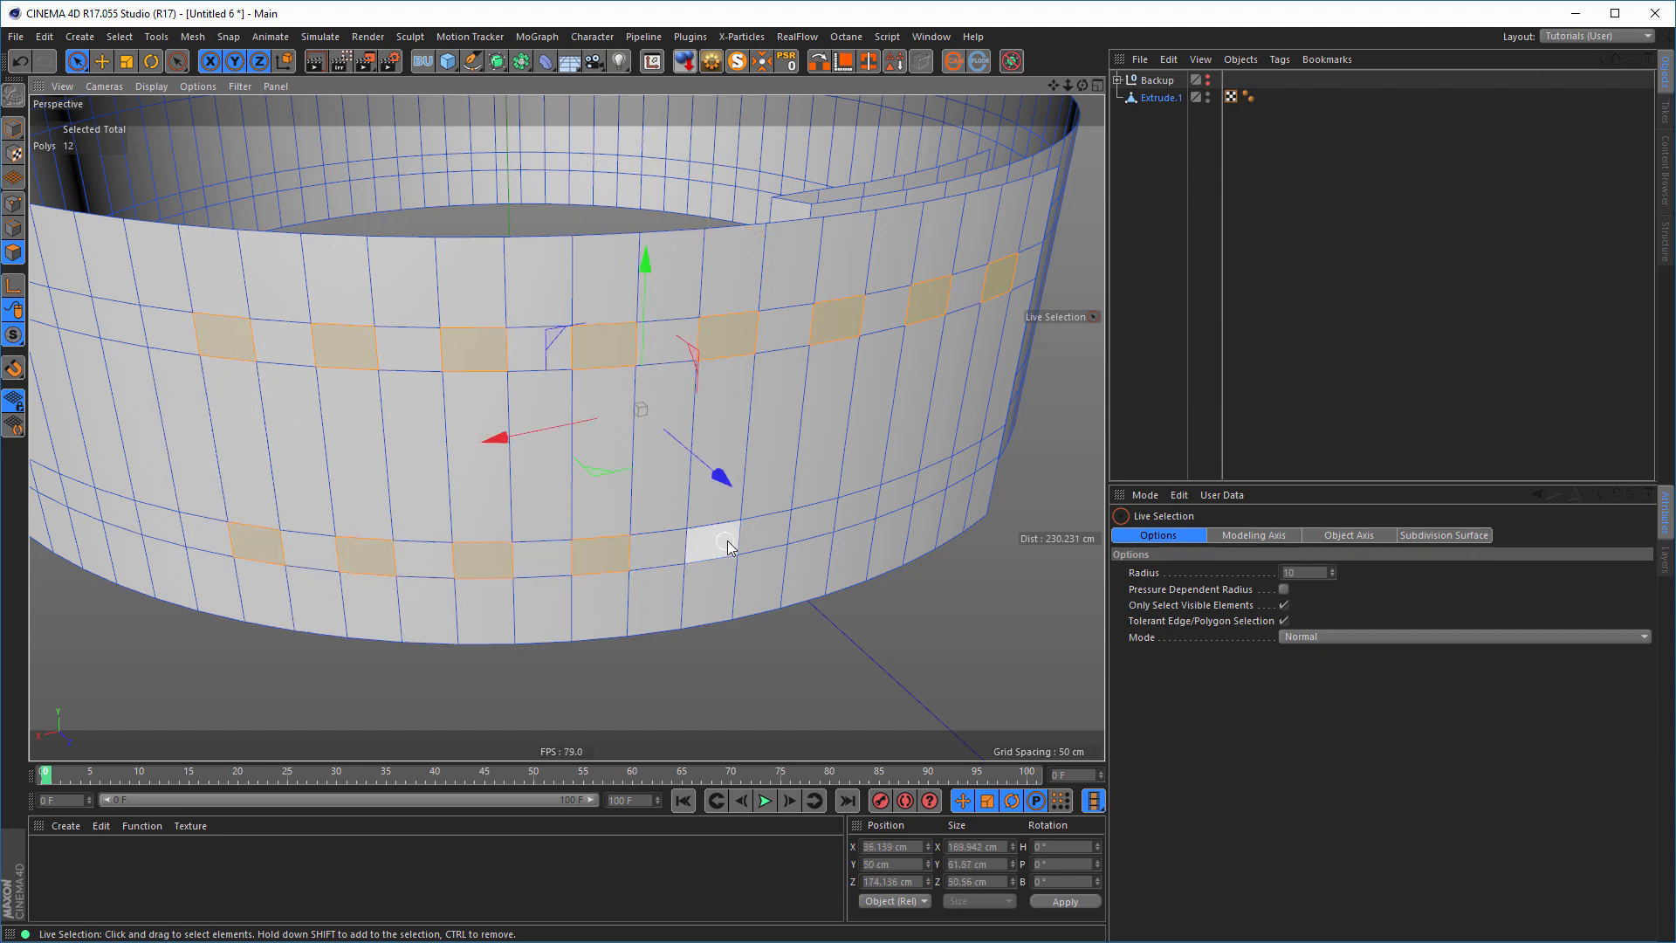
{"action": "left_click", "coordinate": [721, 548], "text": "shift"}
{"action": "left_click", "coordinate": [810, 522], "text": "shift"}
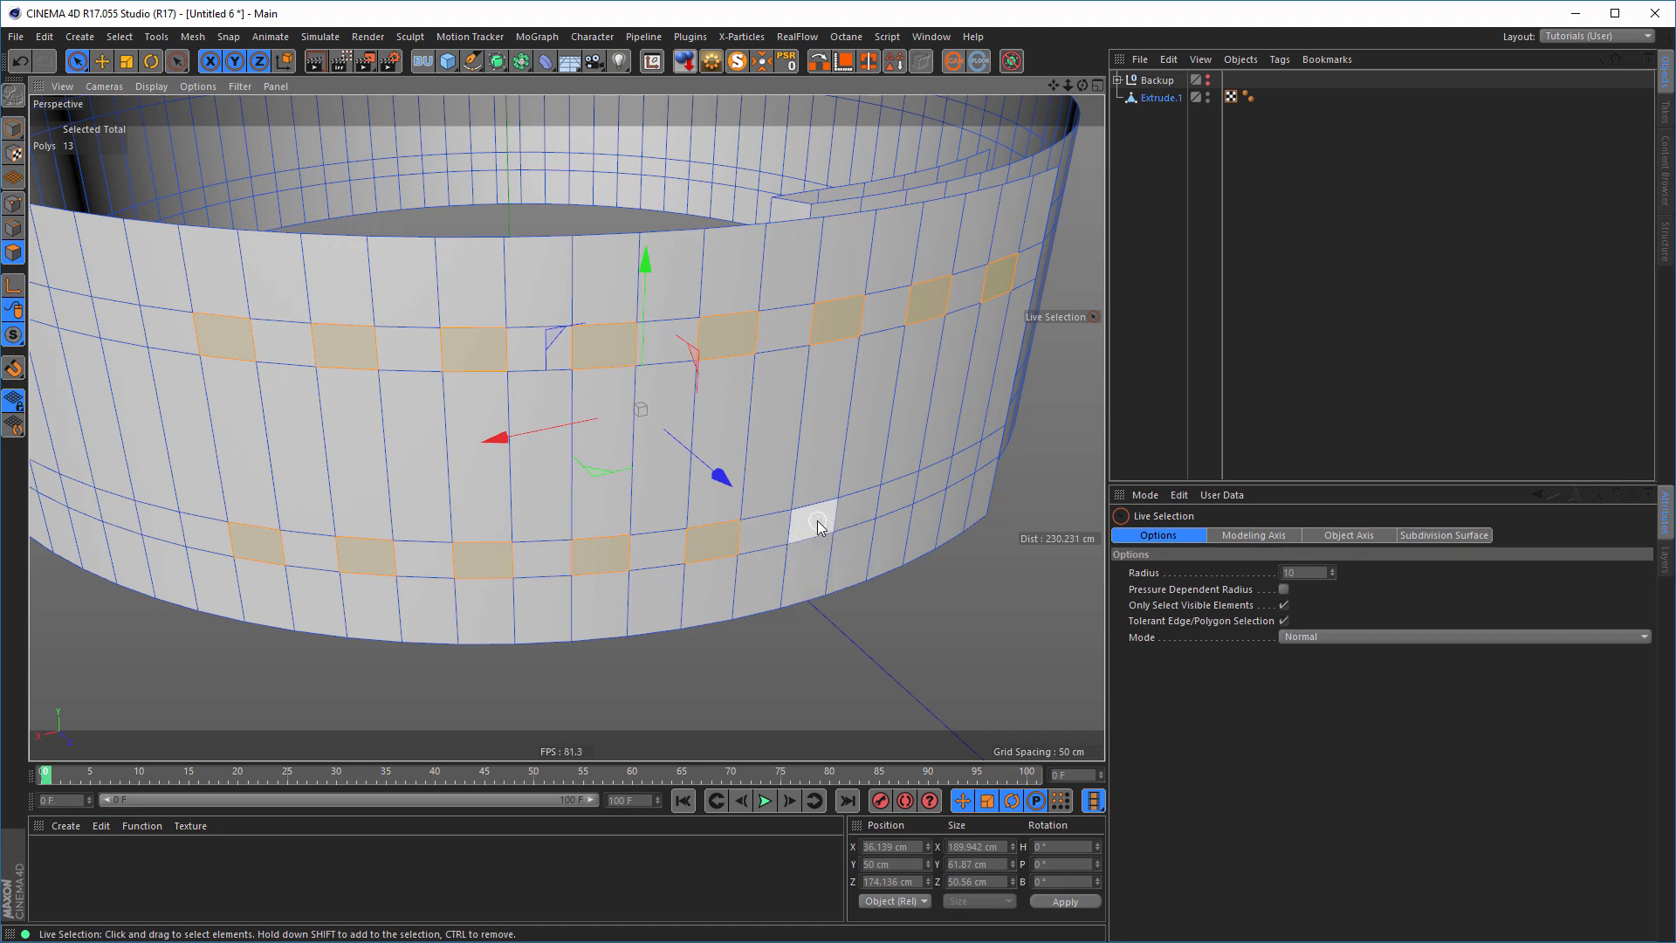
{"action": "left_click", "coordinate": [897, 497], "text": "shift"}
{"action": "left_click", "coordinate": [965, 465], "text": "shift"}
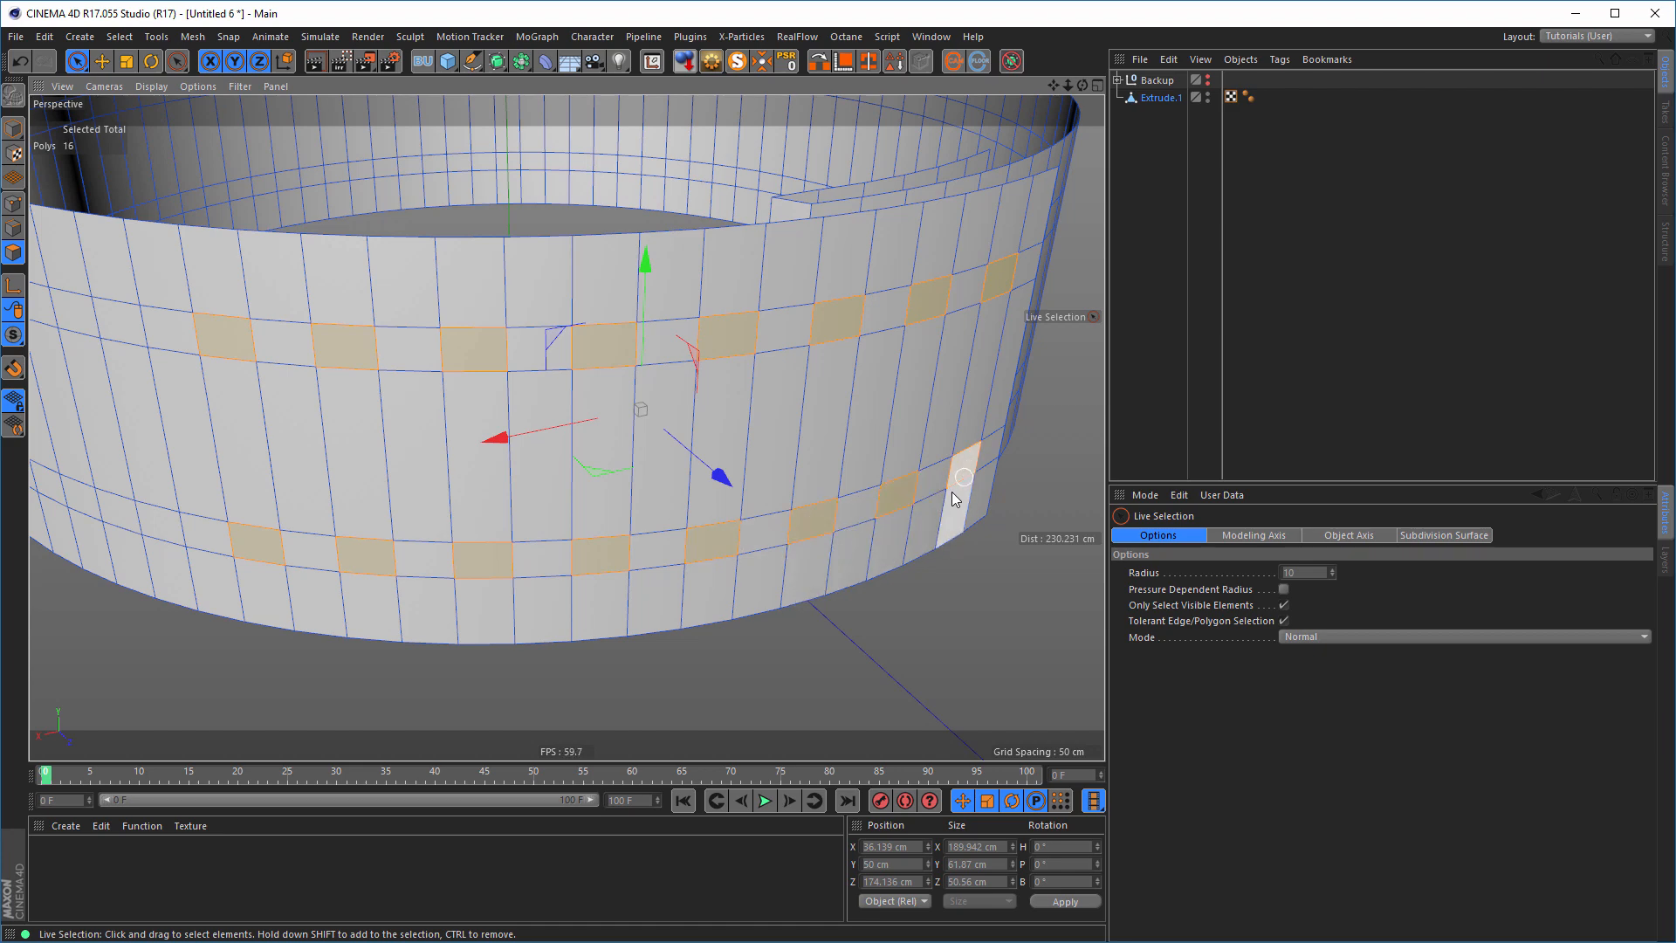
- Inset the sixteen selected polygons with Extrude Inner at a 1.3 cm offset and delete them to open the belt holes
{"action": "left_click_drag", "start_coordinate": [384, 384], "coordinate": [443, 393], "text": "alt"}
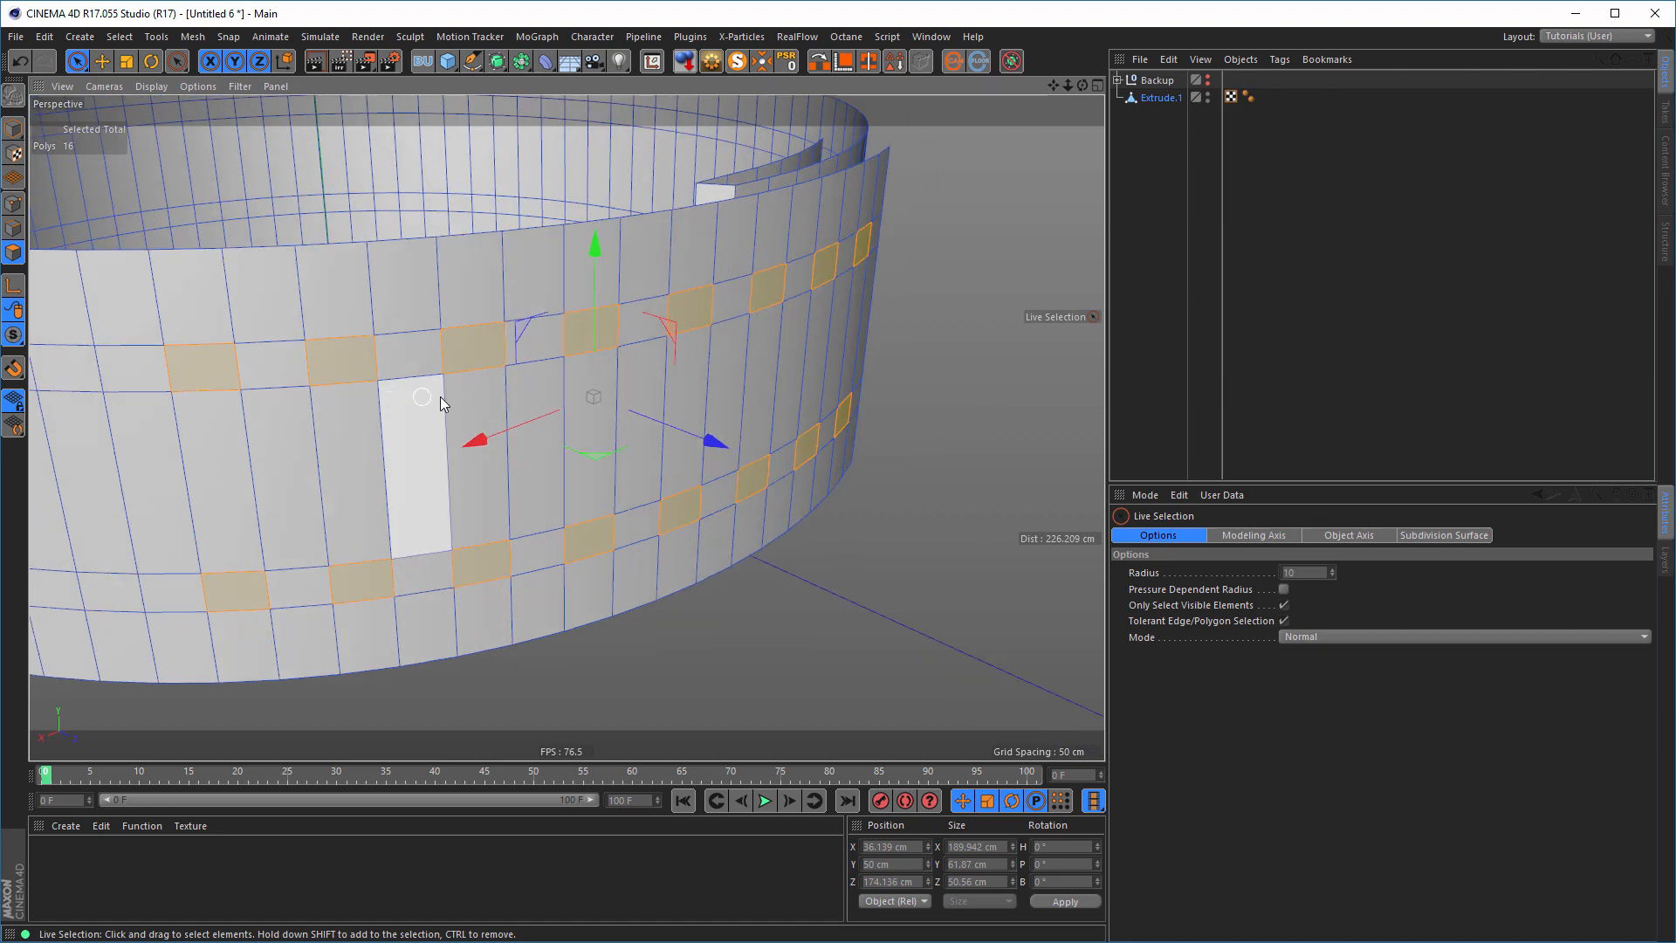
{"action": "middle_click_drag", "start_coordinate": [440, 396], "coordinate": [625, 382], "text": "alt"}
{"action": "left_click_drag", "start_coordinate": [594, 365], "coordinate": [524, 354], "text": "alt"}
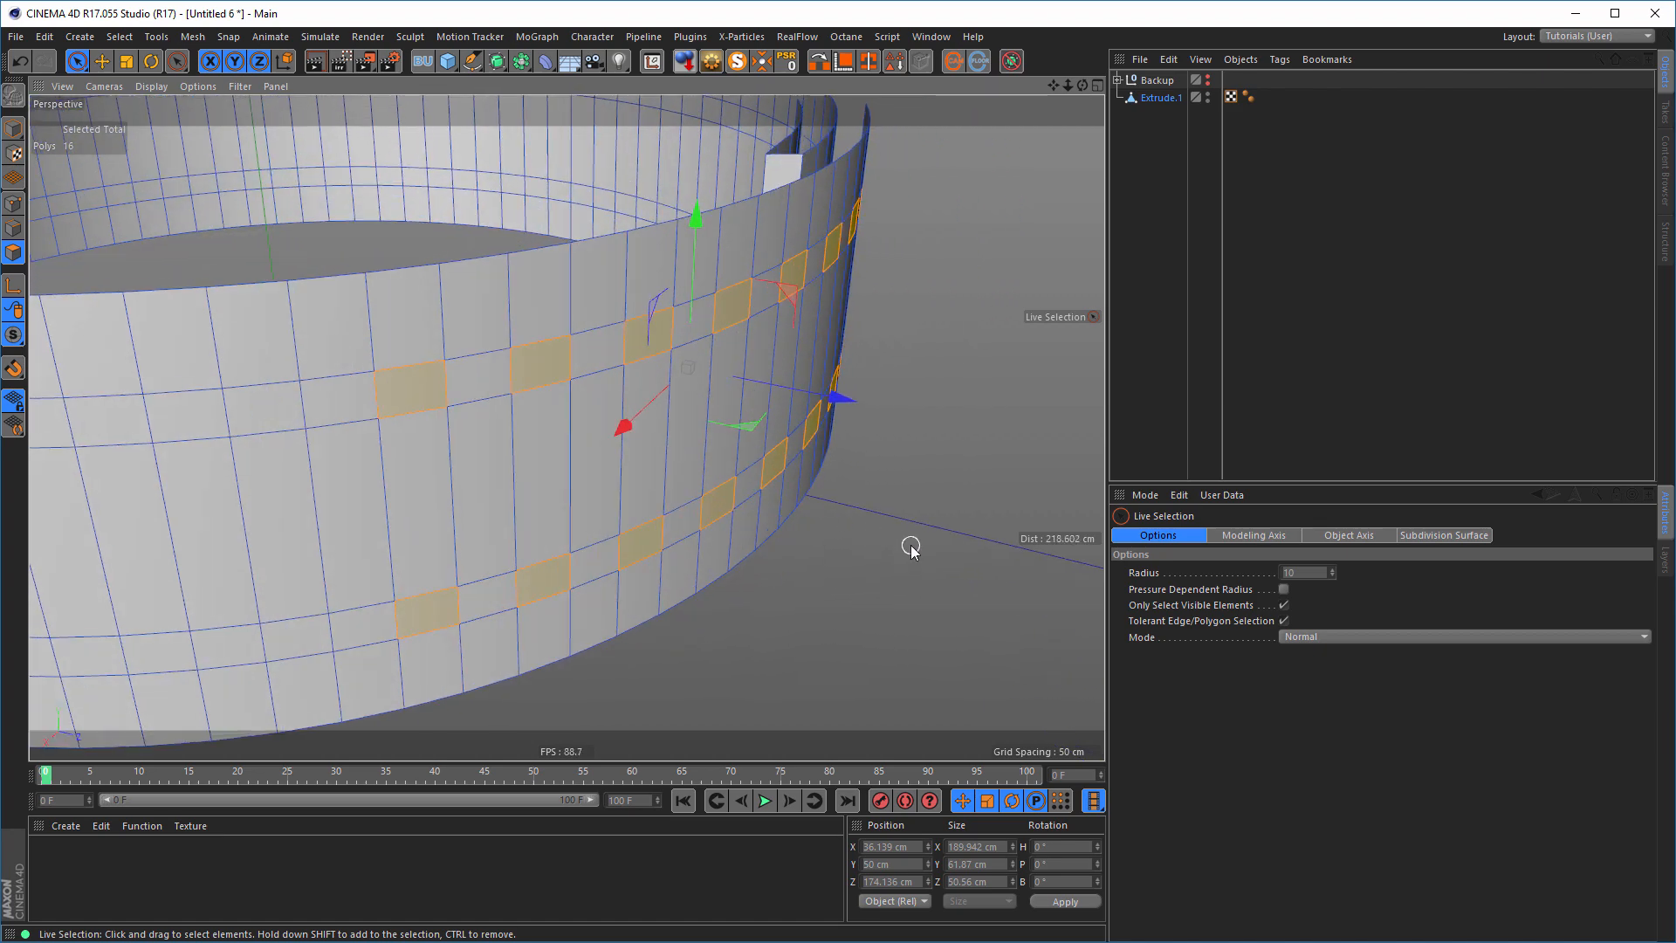
{"action": "key", "text": "i"}
{"action": "left_click_drag", "start_coordinate": [925, 495], "coordinate": [886, 495]}
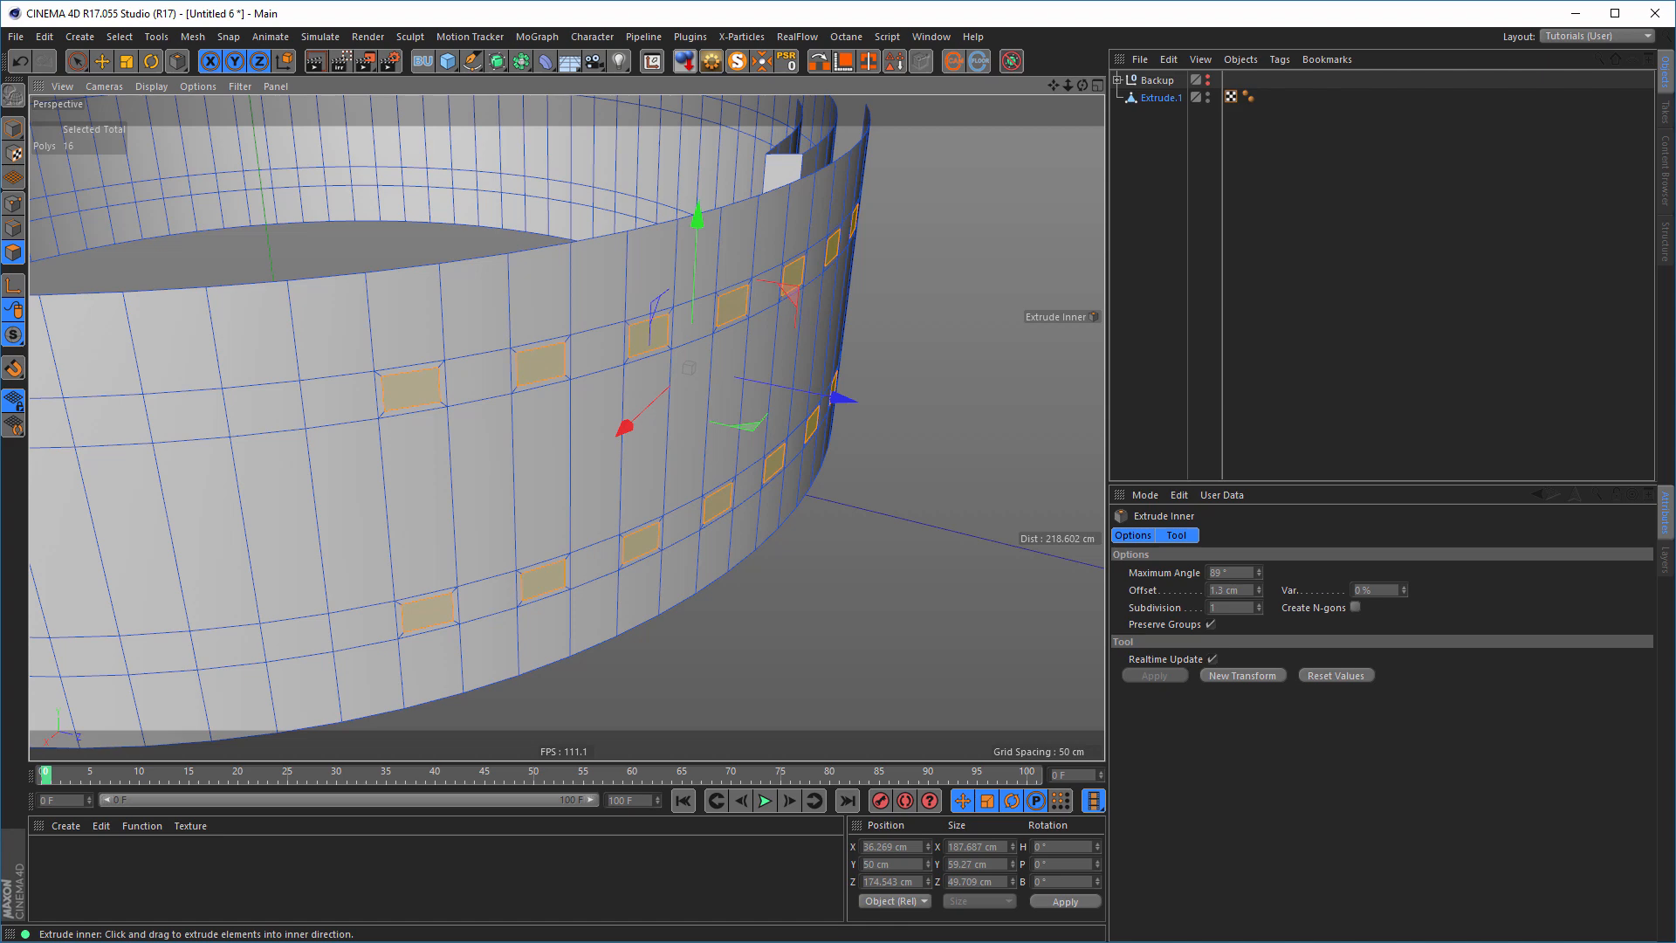
{"action": "key", "text": "Delete"}
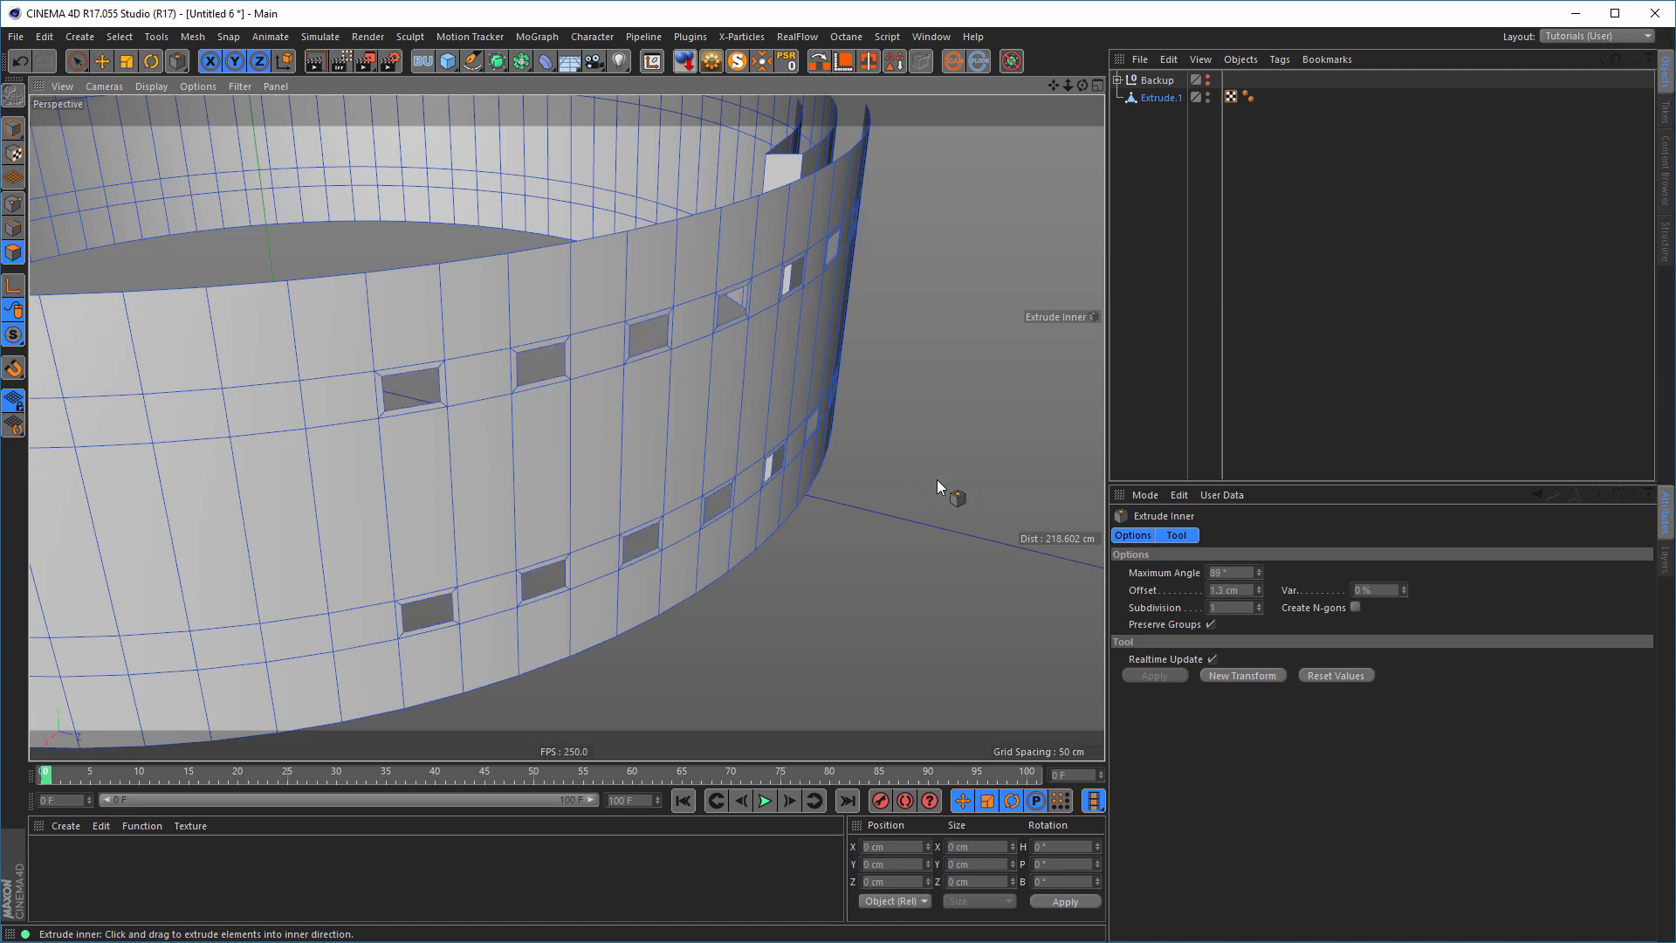
- Make the Extrude.1 belt object a child of a new Subdivision Surface to round the holes
{"action": "left_click", "coordinate": [1156, 98]}
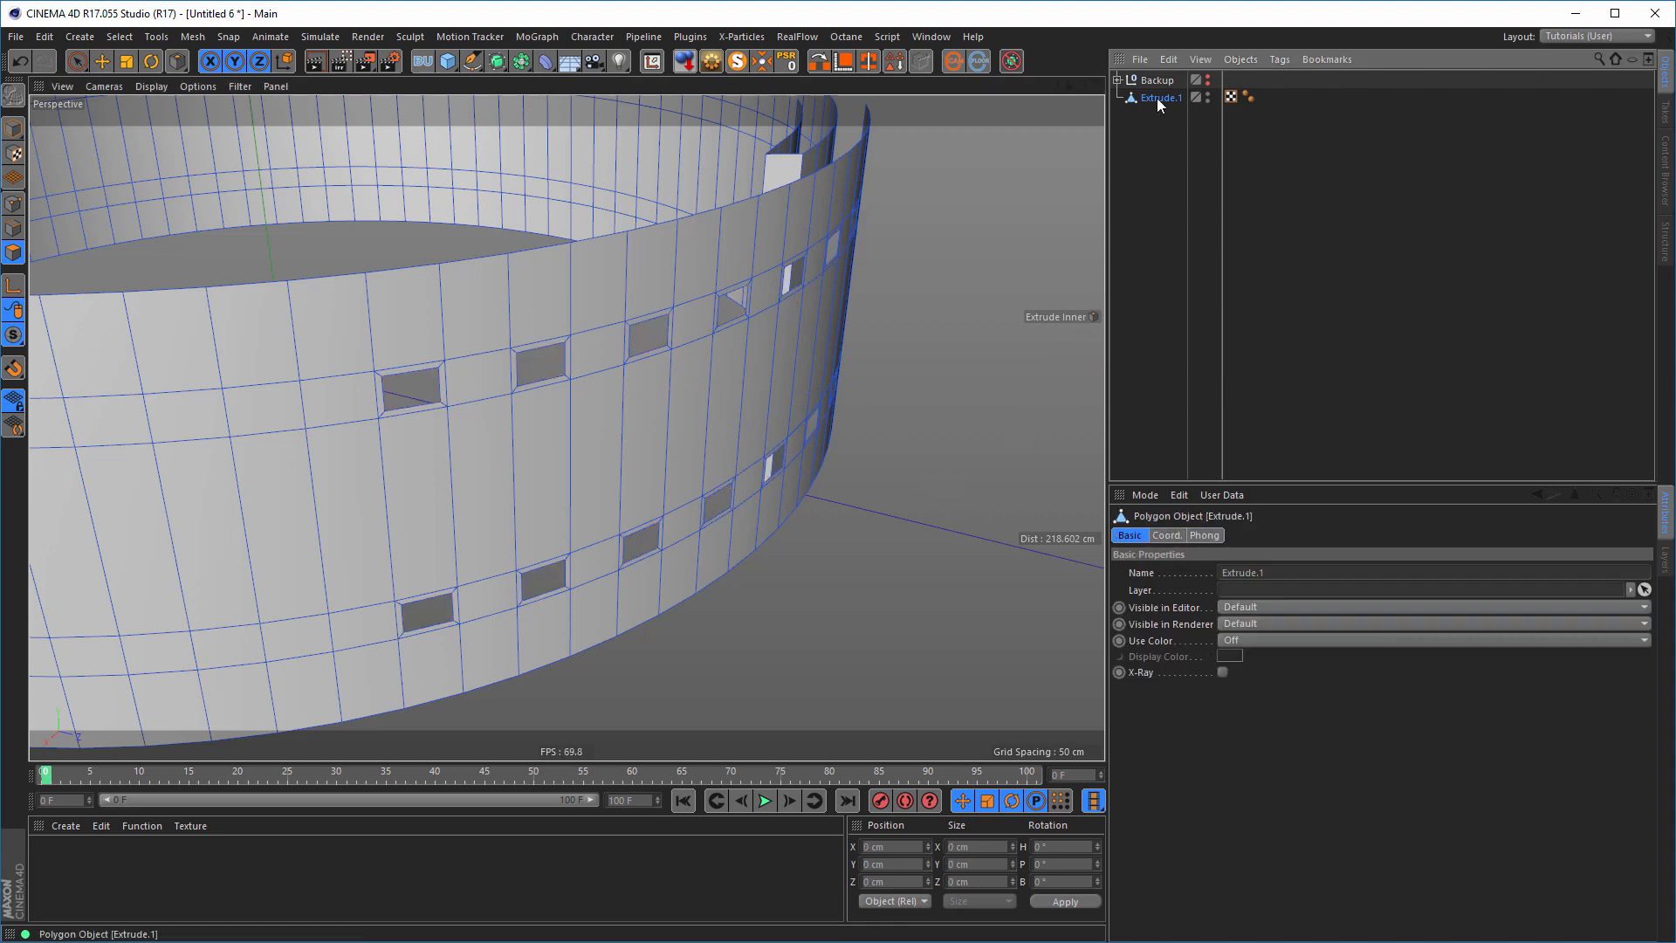
{"action": "left_click", "coordinate": [499, 61], "text": "alt"}
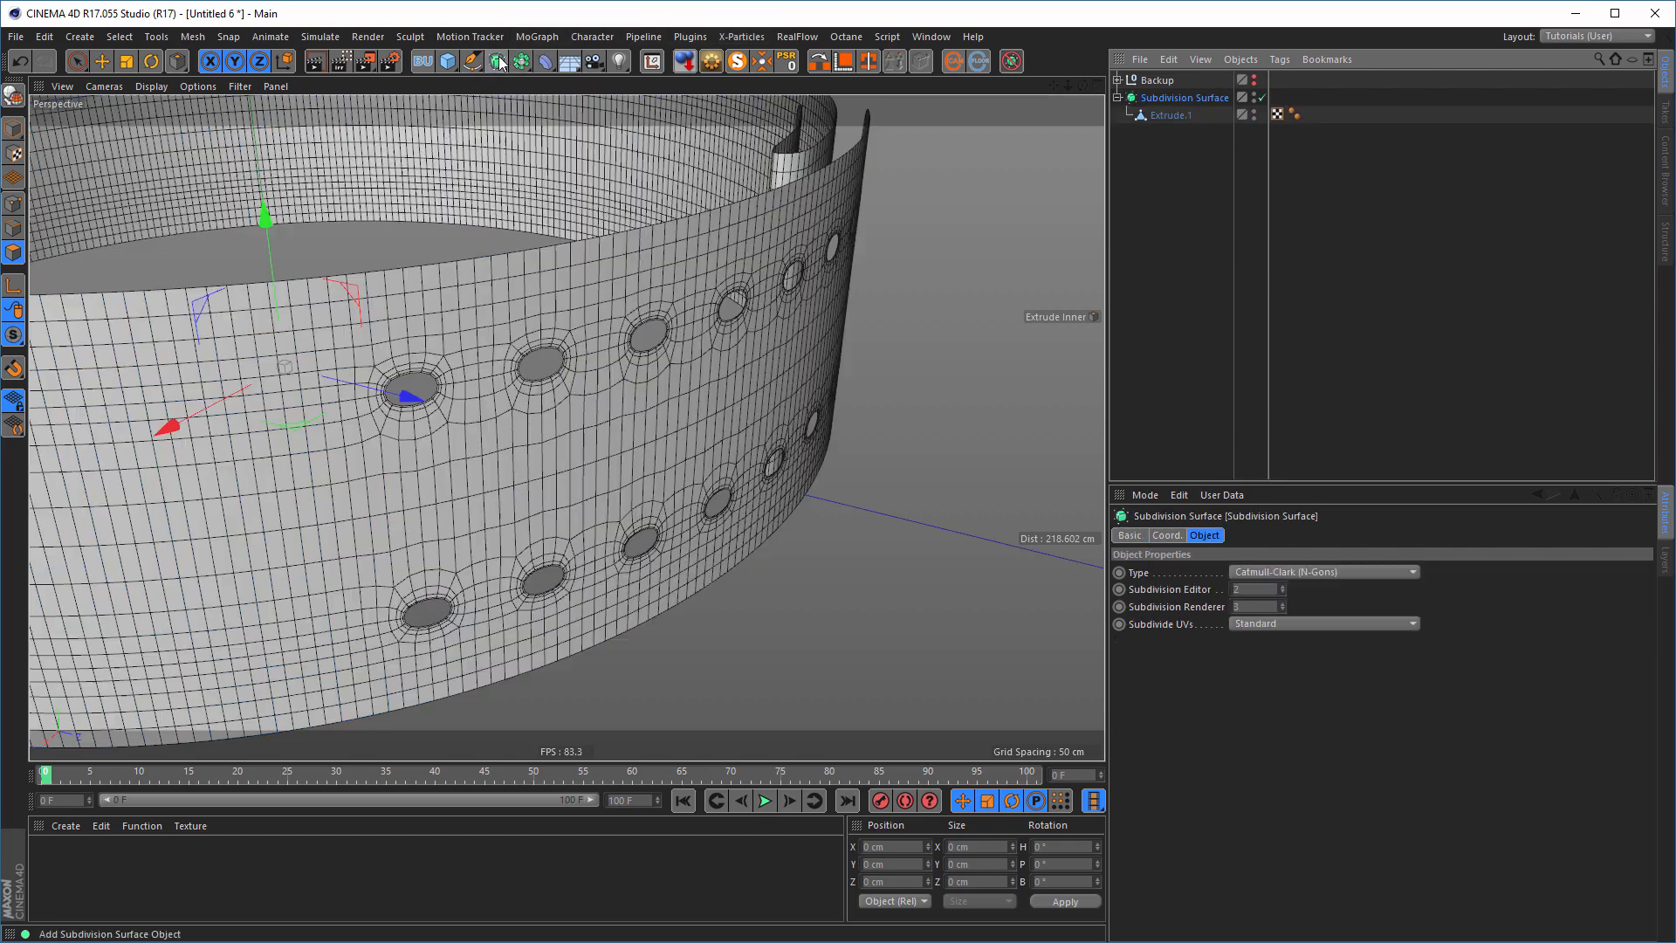
{"action": "left_click_drag", "start_coordinate": [704, 370], "coordinate": [527, 431], "text": "alt"}
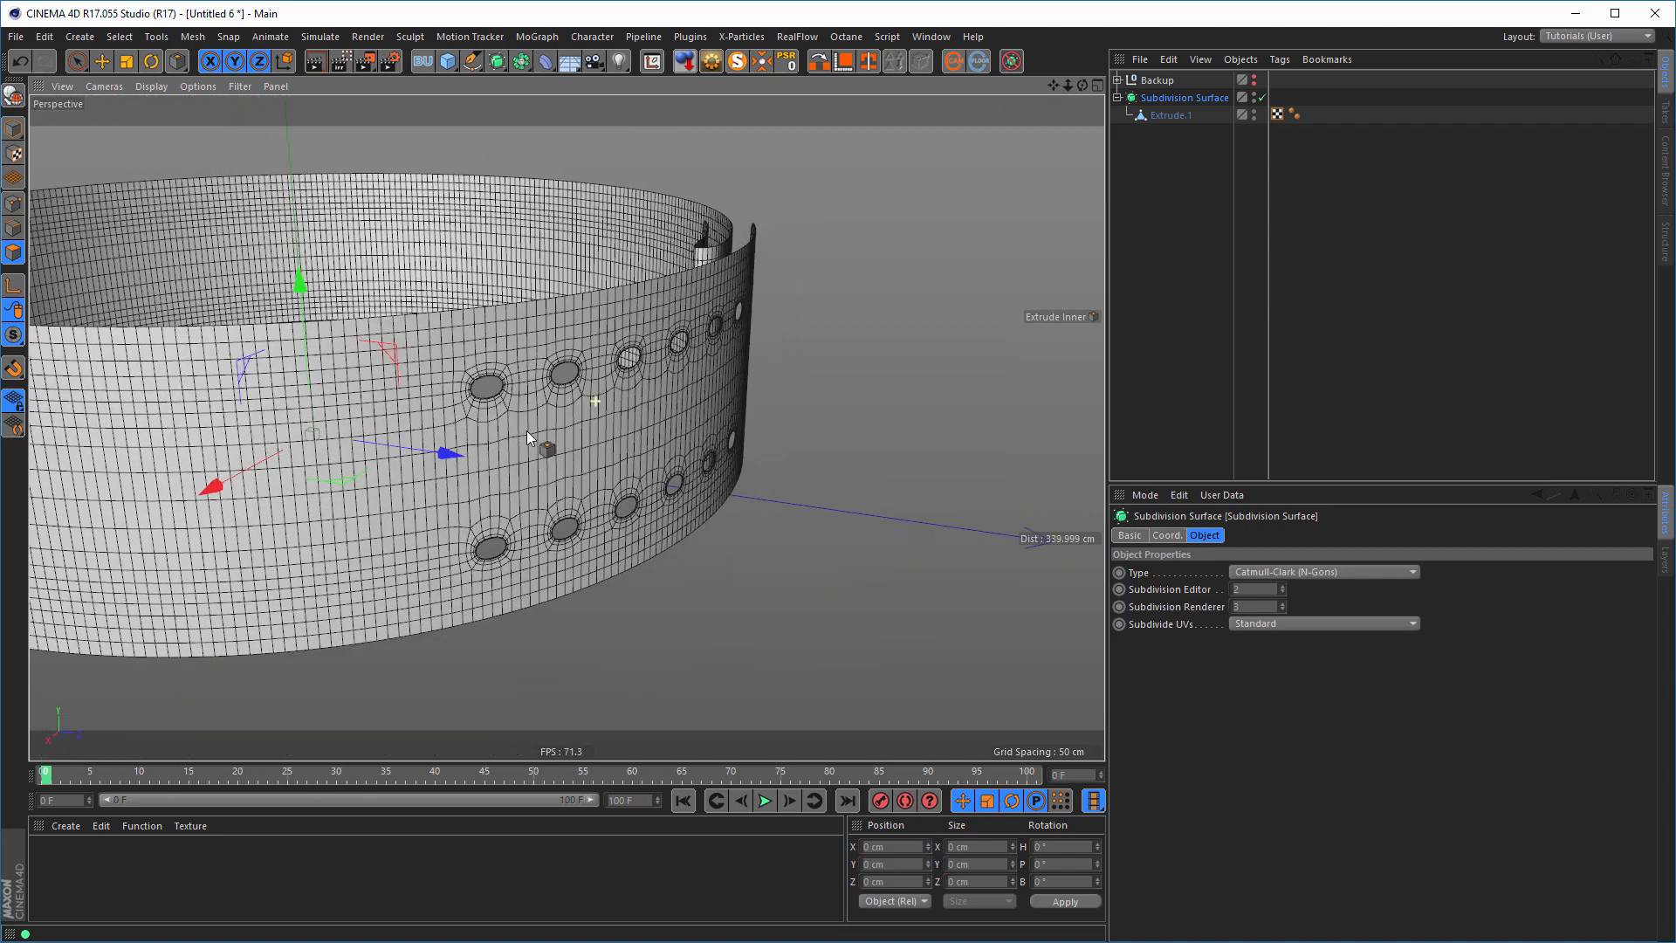
- Toggle the Subdivision Surface to compare the belt's folded end with and without smoothing, leaving it disabled
{"action": "left_click", "coordinate": [1262, 97]}
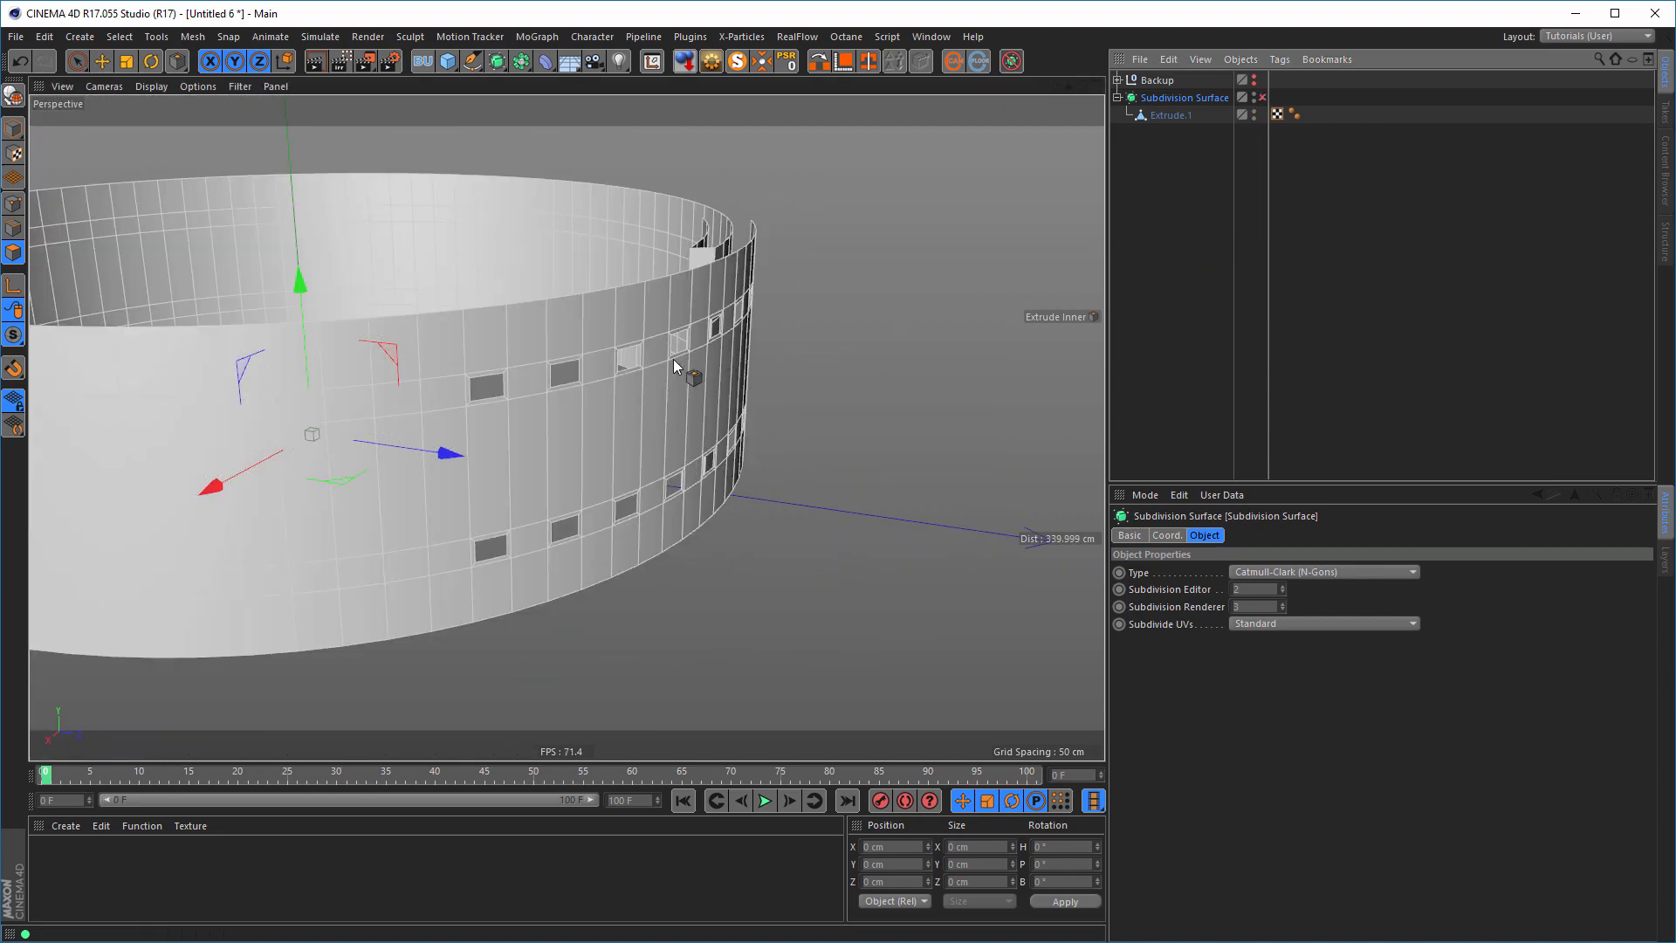
{"action": "left_click_drag", "start_coordinate": [679, 365], "coordinate": [721, 317], "text": "alt"}
{"action": "middle_click_drag", "start_coordinate": [721, 316], "coordinate": [384, 581], "text": "alt"}
{"action": "right_click_drag", "start_coordinate": [697, 337], "coordinate": [859, 286], "text": "alt"}
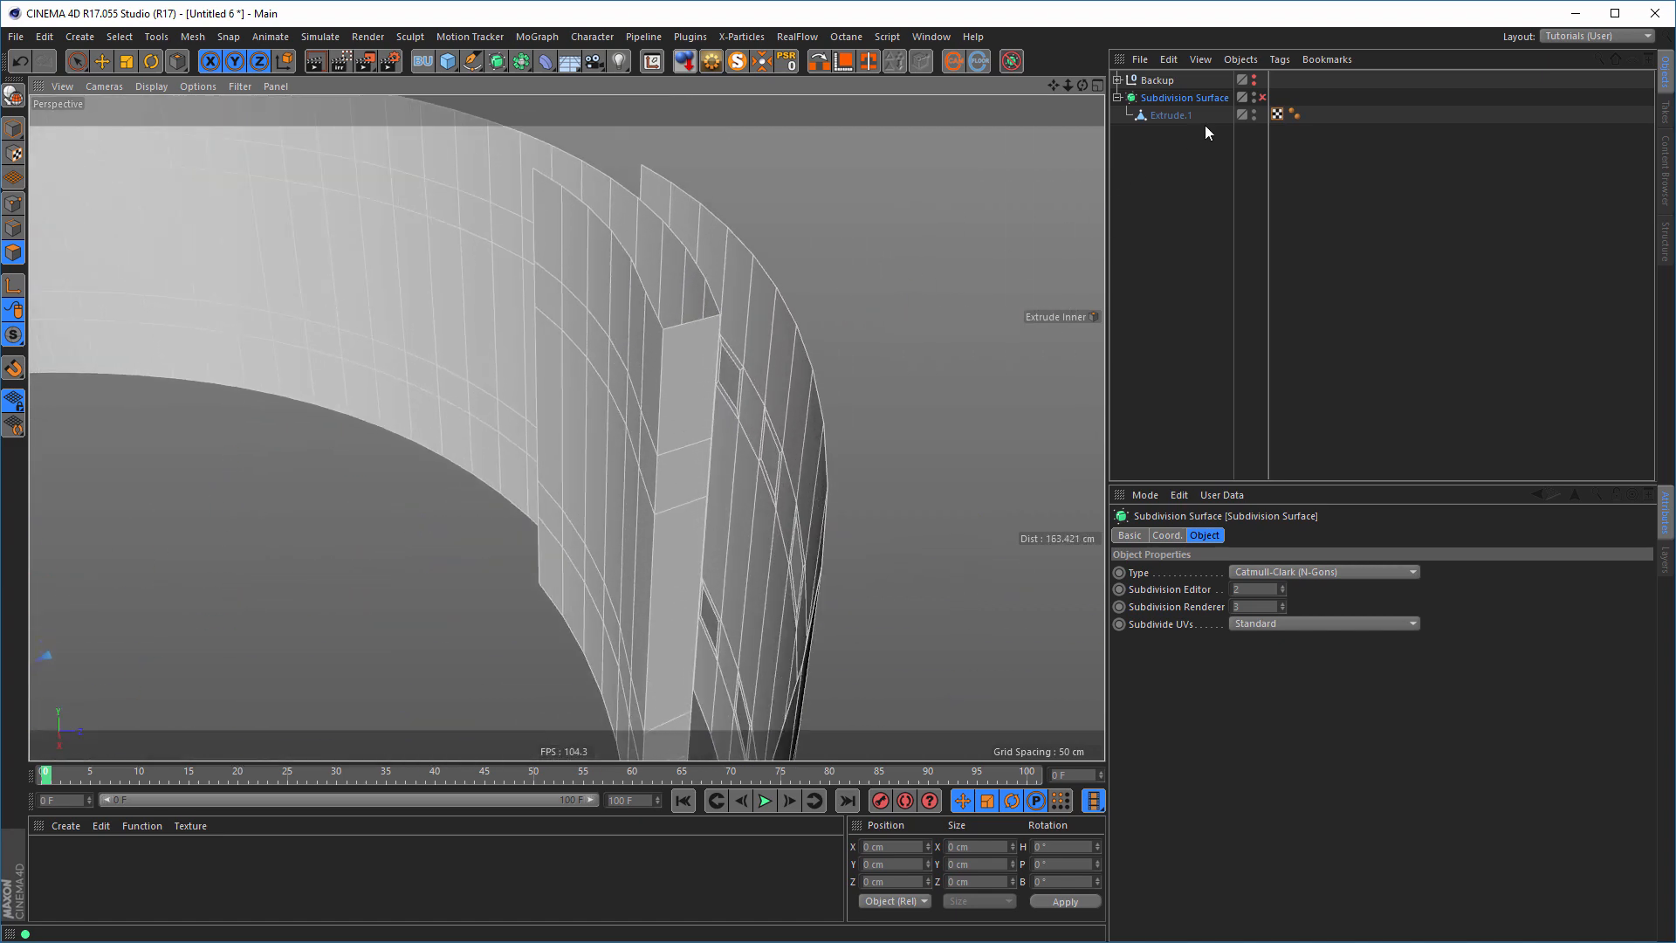
{"action": "left_click", "coordinate": [1262, 97]}
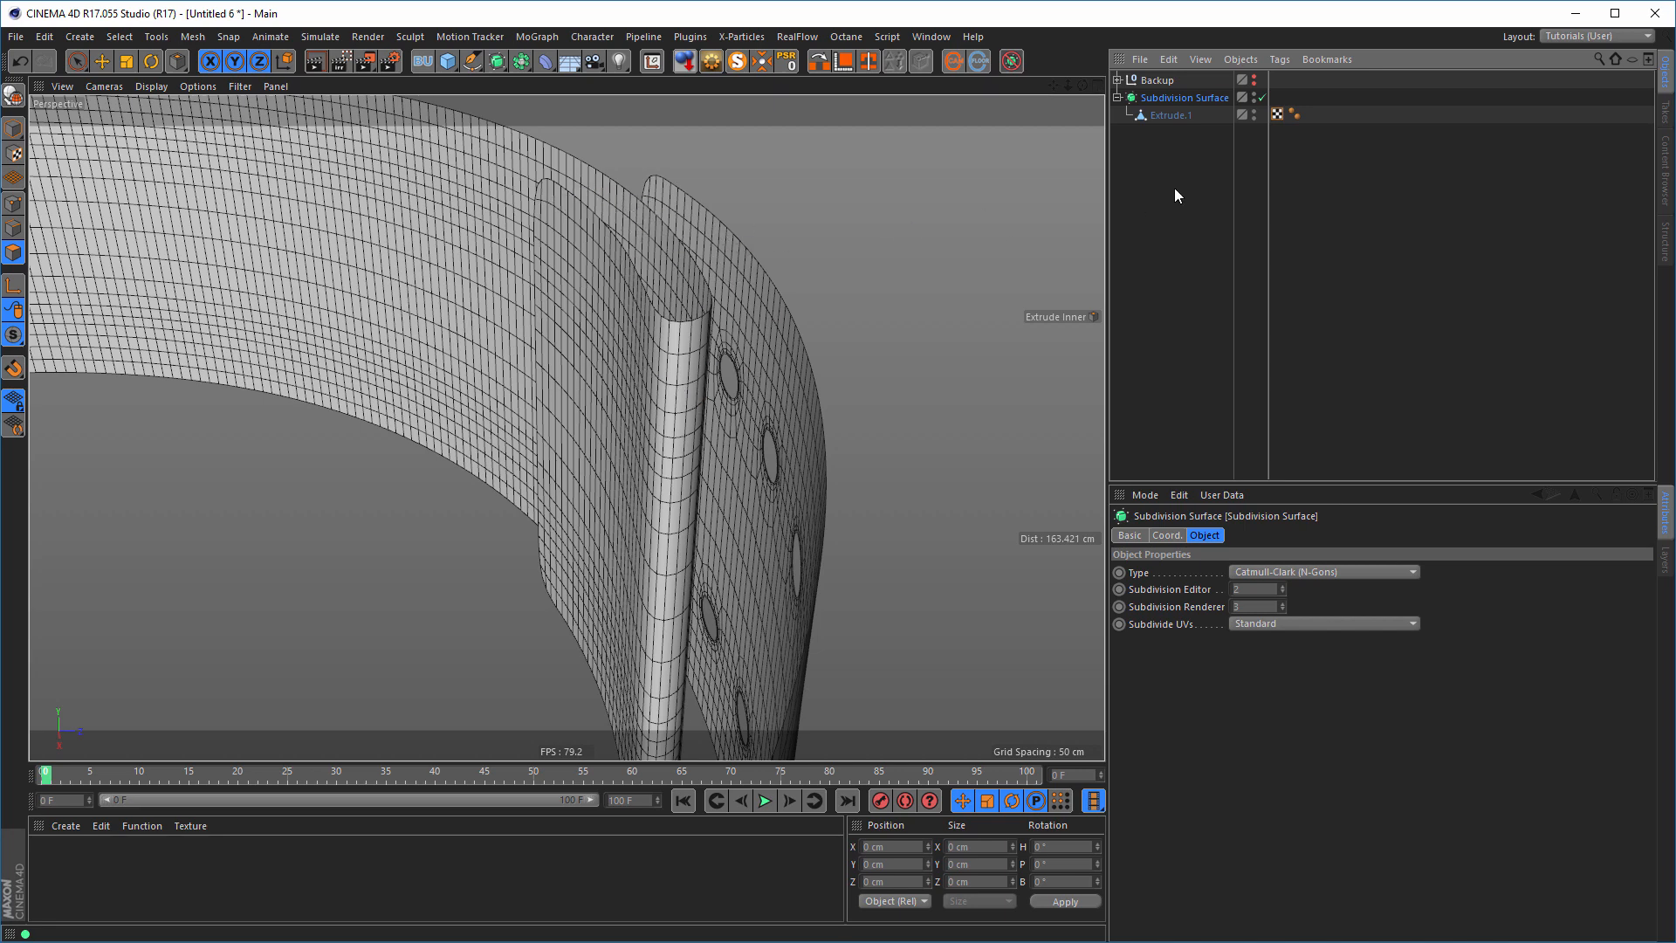
{"action": "left_click", "coordinate": [1262, 97]}
{"action": "right_click_drag", "start_coordinate": [766, 421], "coordinate": [538, 502], "text": "alt"}
{"action": "middle_click_drag", "start_coordinate": [628, 492], "coordinate": [686, 351], "text": "alt"}
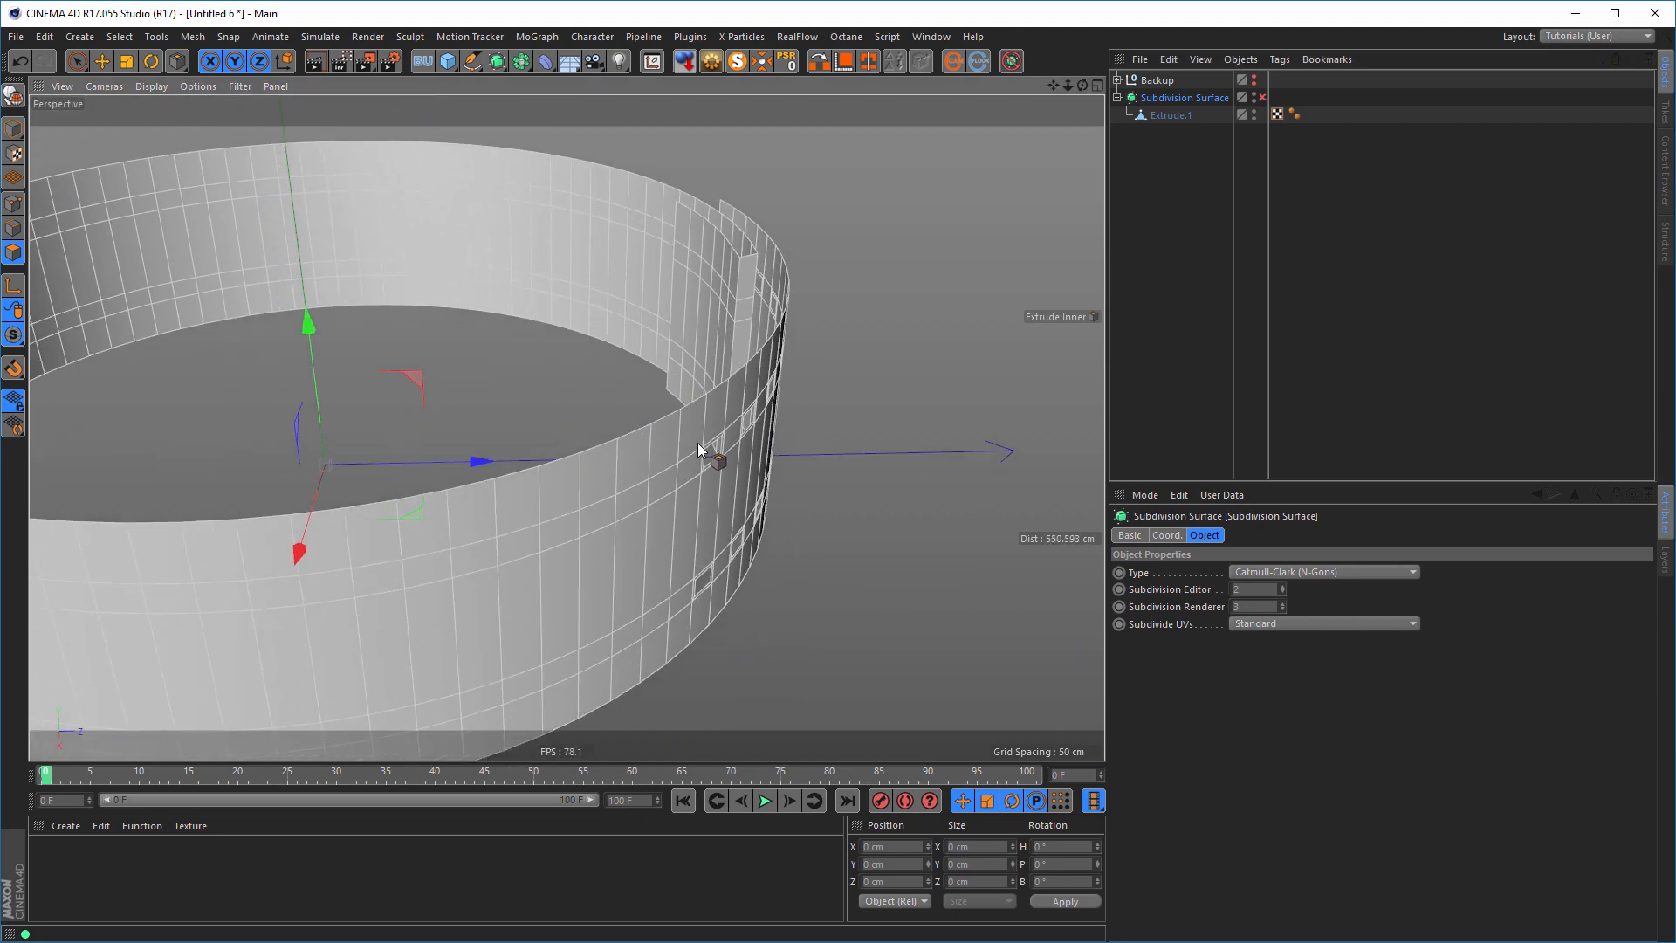
- Select all polygons of the Extrude.1 belt object inside the Subdivision Surface
{"action": "left_click_drag", "start_coordinate": [700, 447], "coordinate": [704, 439], "text": "alt"}
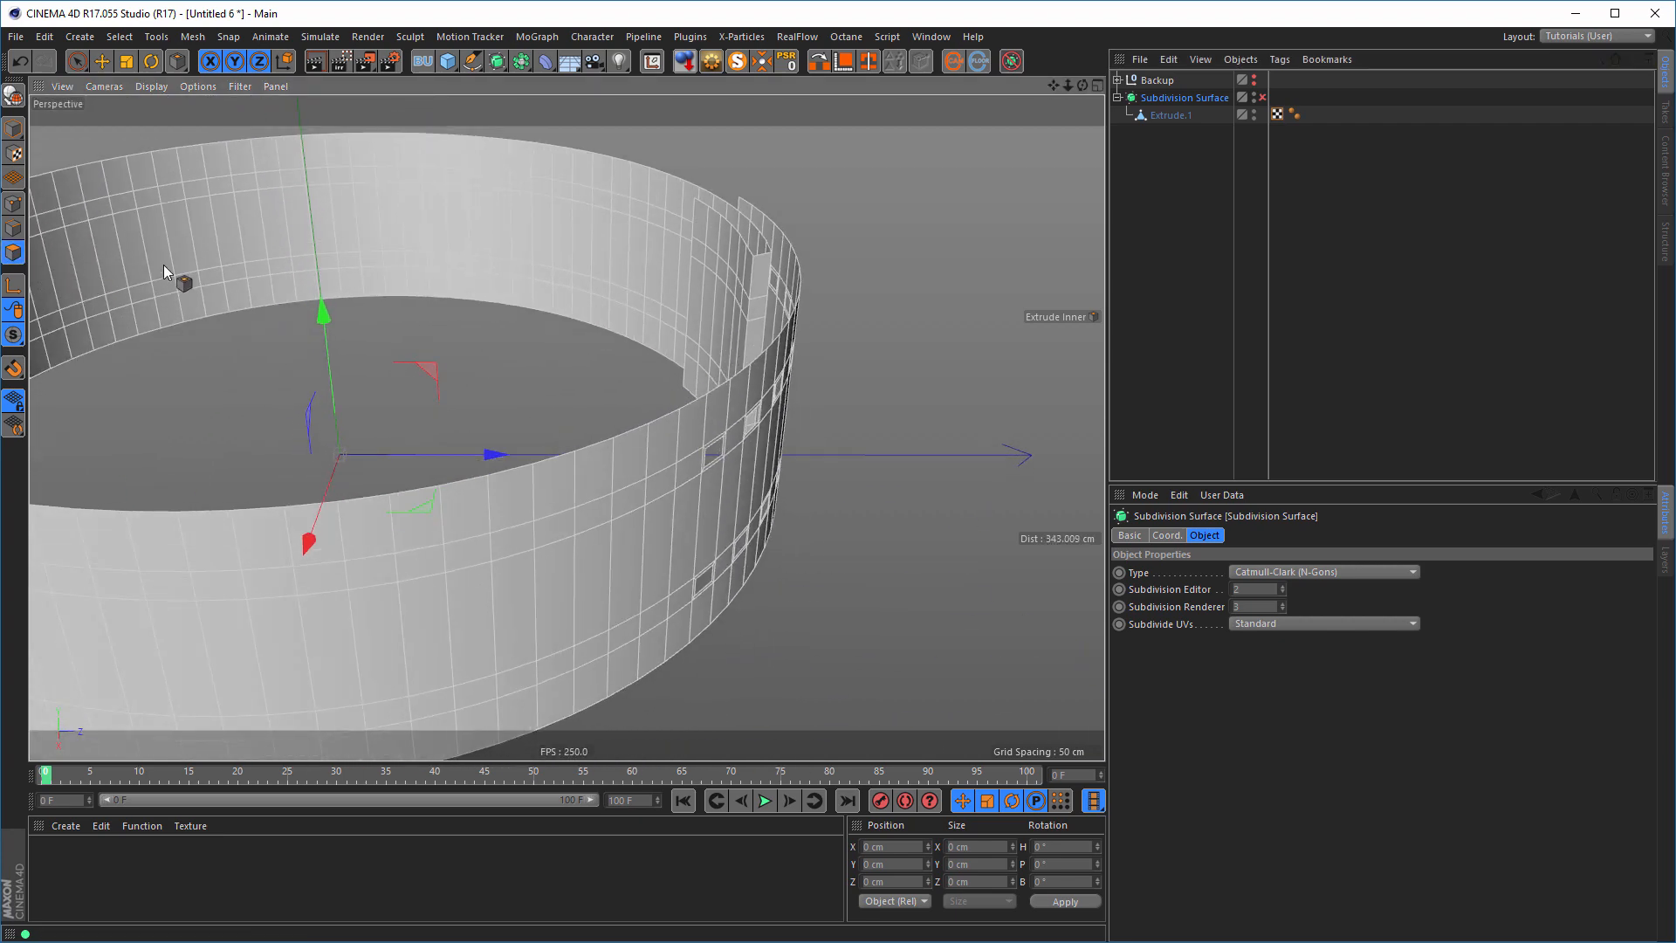
{"action": "key", "text": "space"}
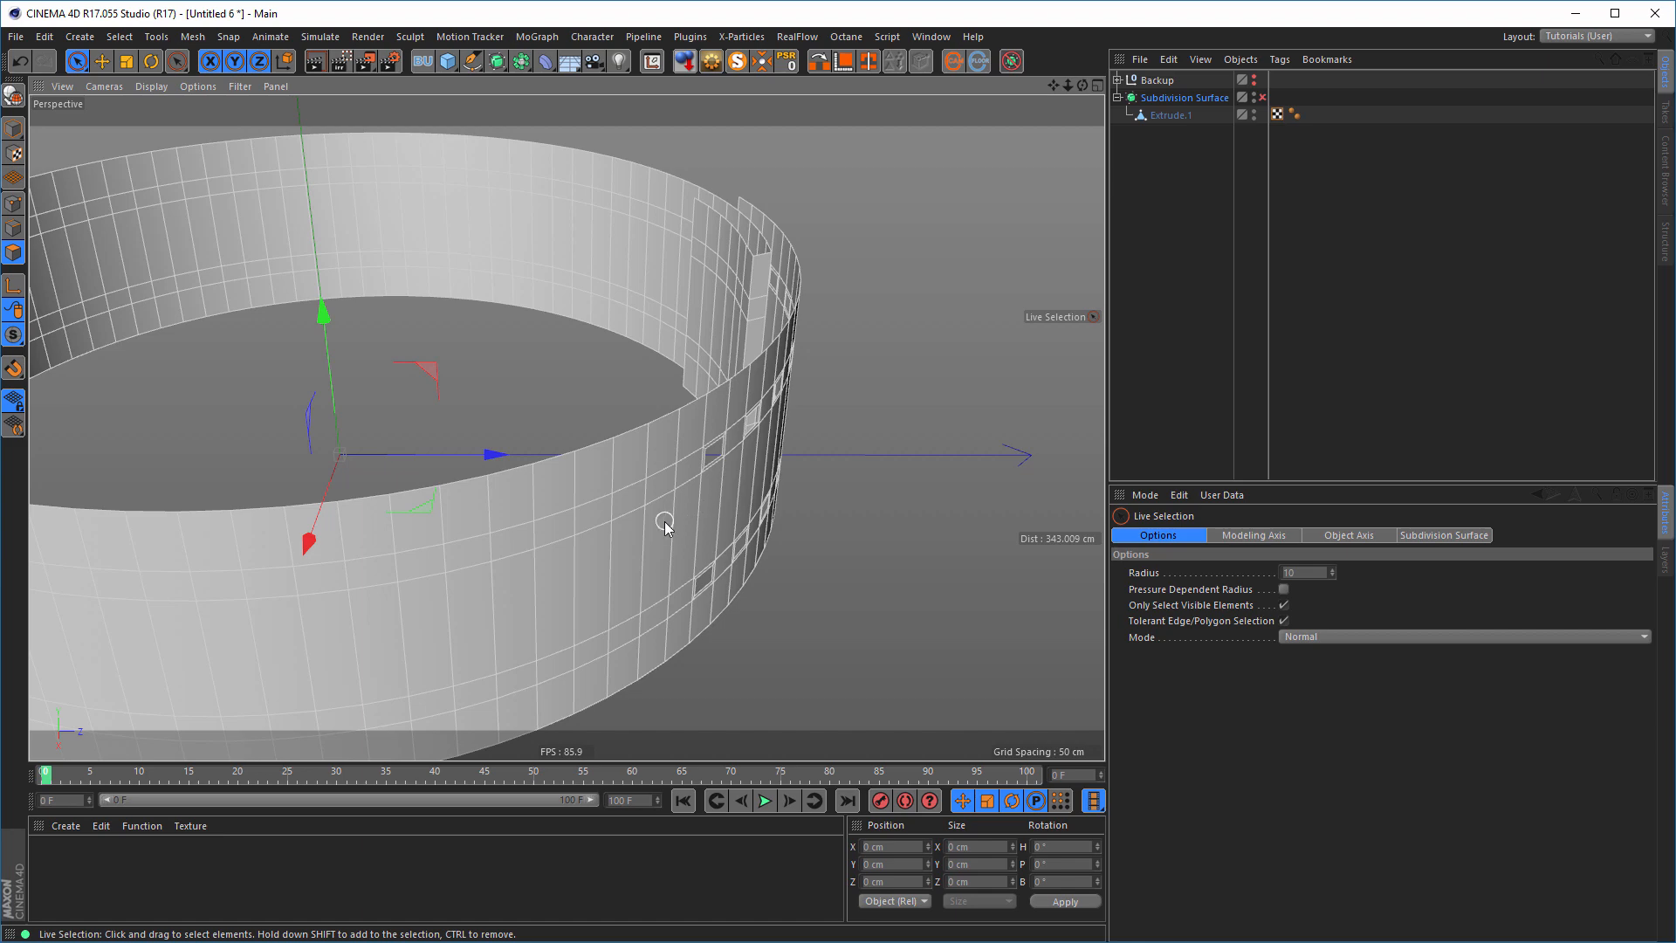
{"action": "left_click", "coordinate": [1170, 116]}
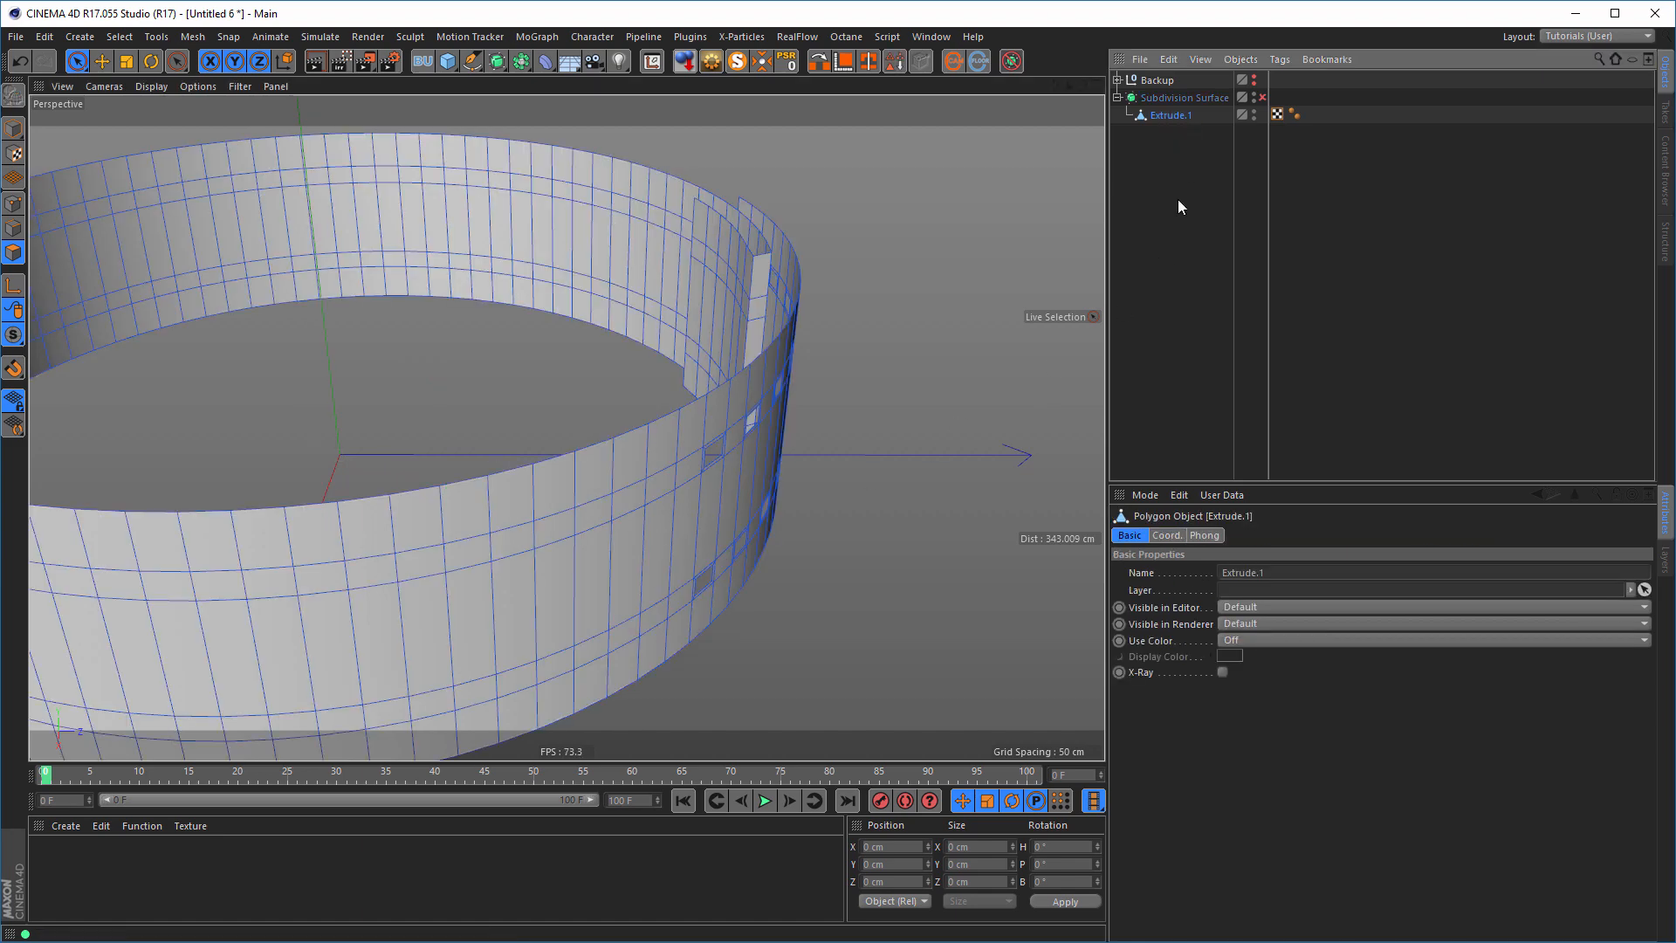
{"action": "left_click", "coordinate": [643, 545]}
{"action": "key", "text": "ctrl+a"}
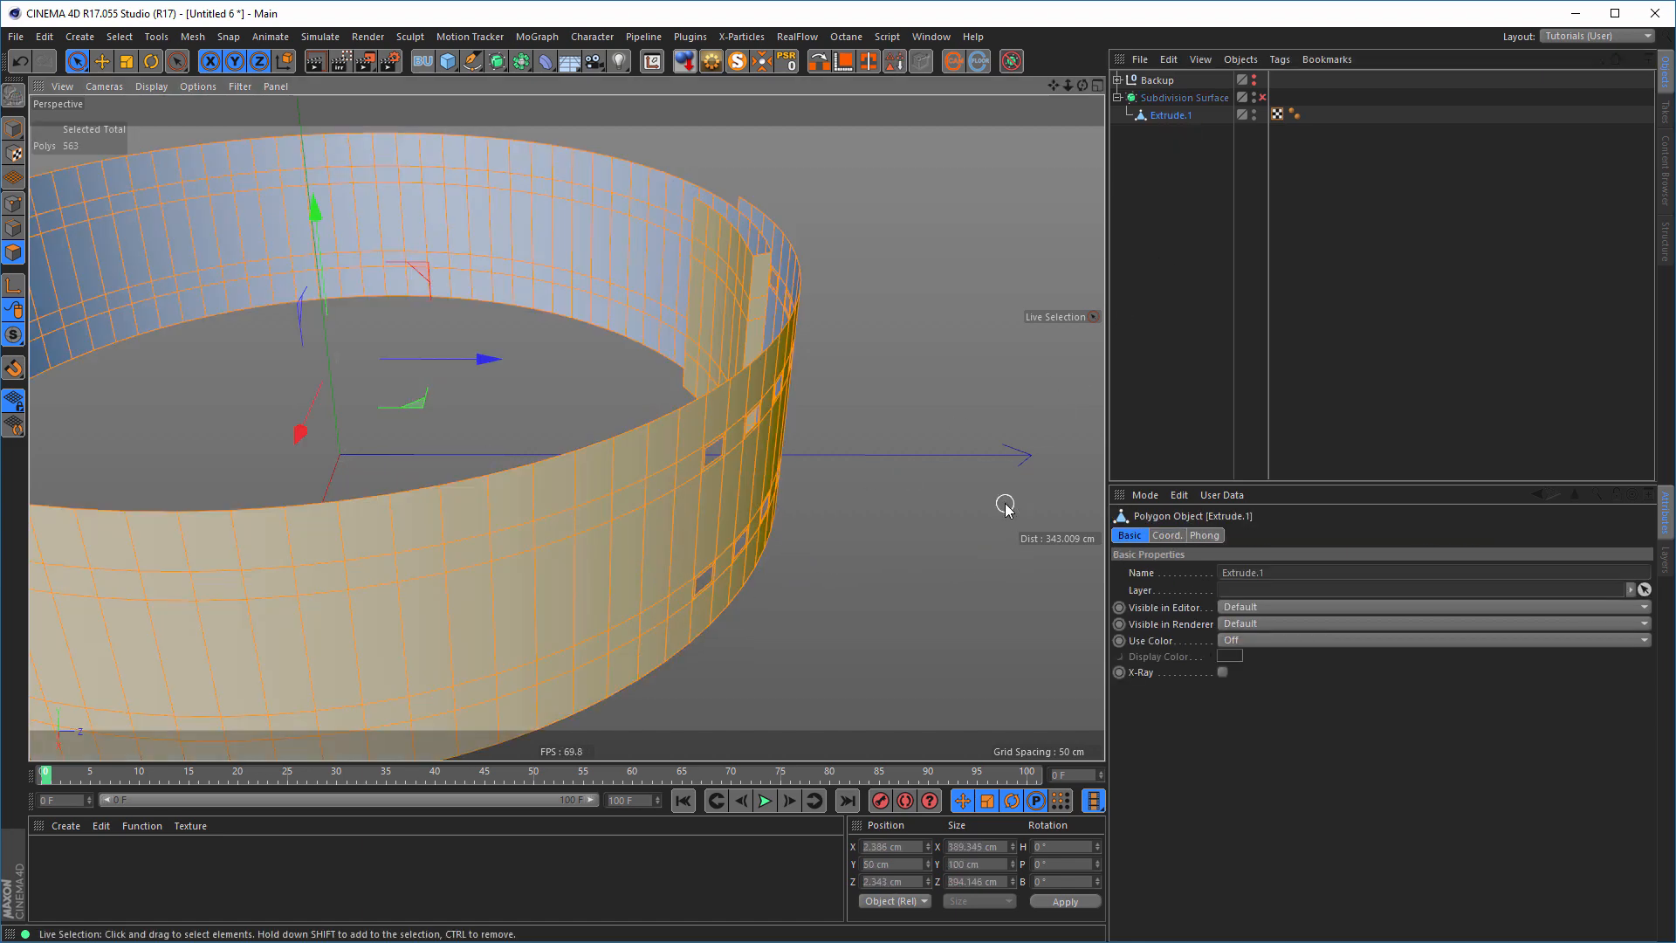
- Rename the Extrude.1 object to Belt
{"action": "double_click", "coordinate": [1170, 116]}
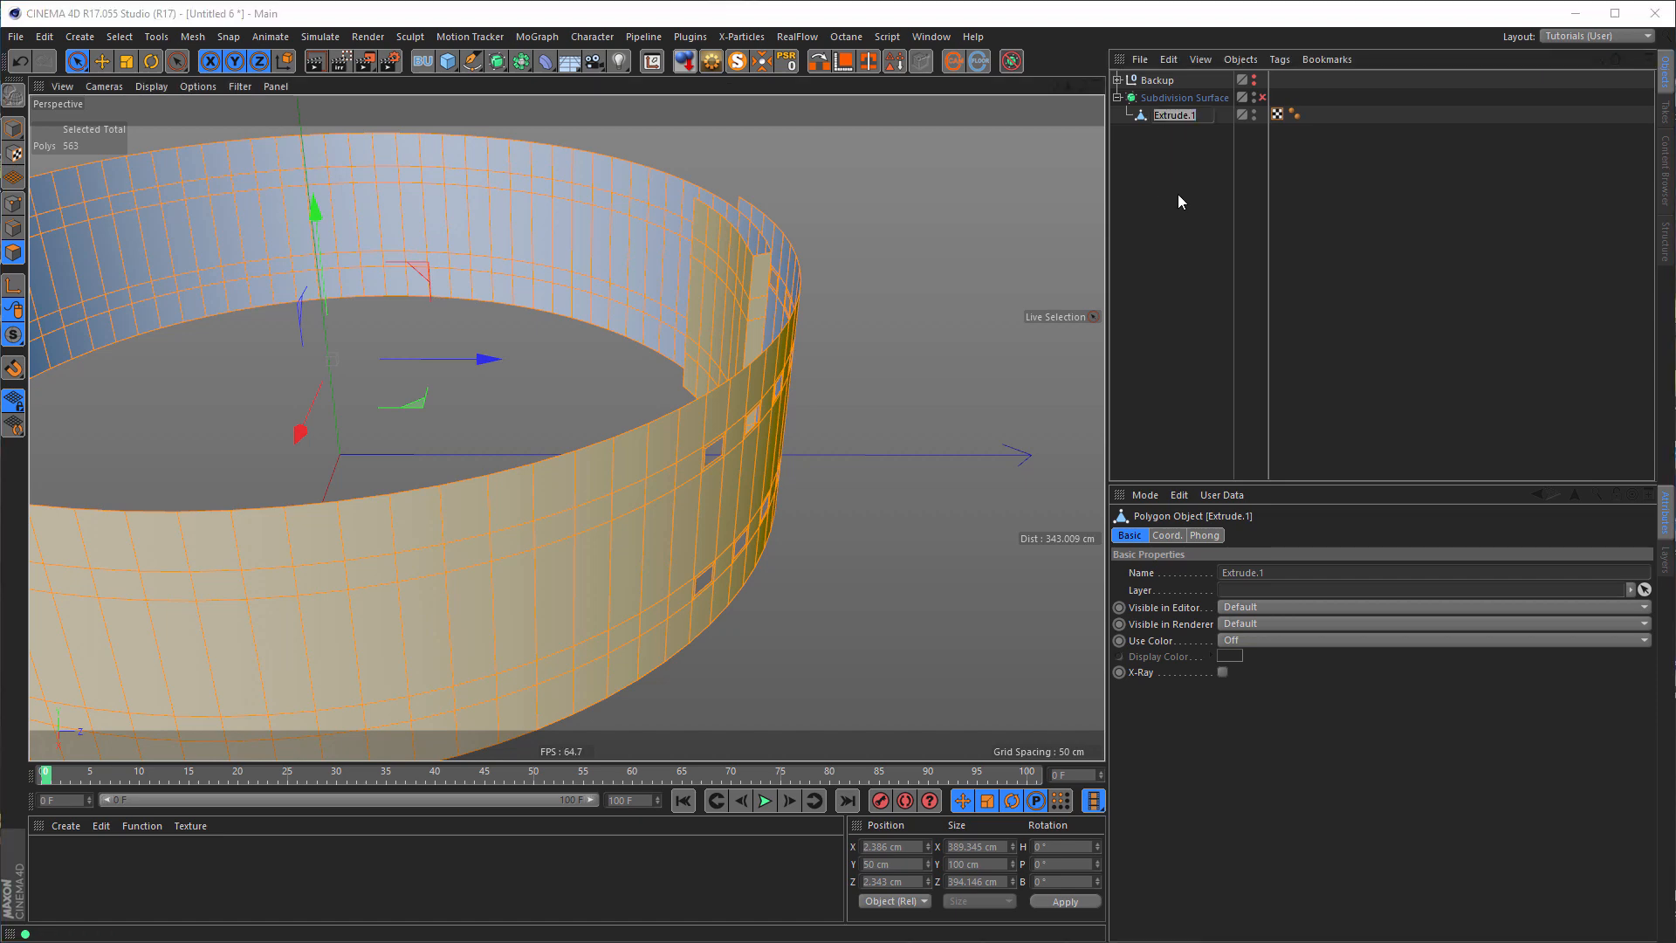
{"action": "type", "text": "Belt"}
{"action": "key", "text": "Return"}
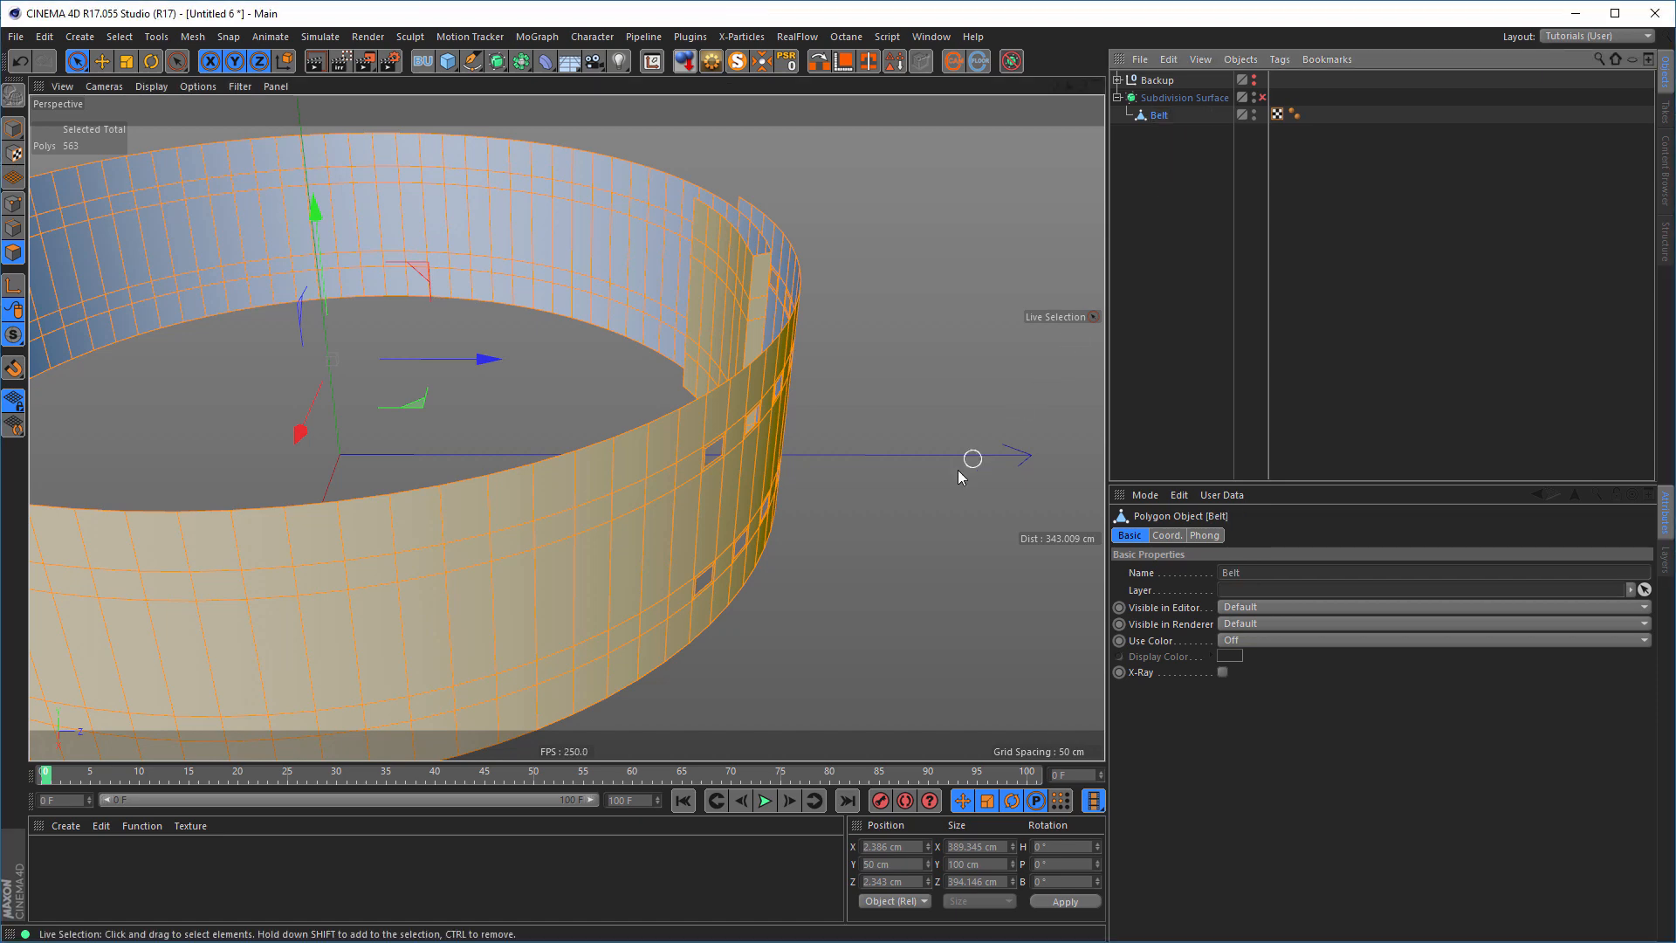
- Try extruding all belt polygons by about 6.7 cm with the 100° maximum angle, and undo it
{"action": "middle_click_drag", "start_coordinate": [735, 539], "coordinate": [809, 547], "text": "alt"}
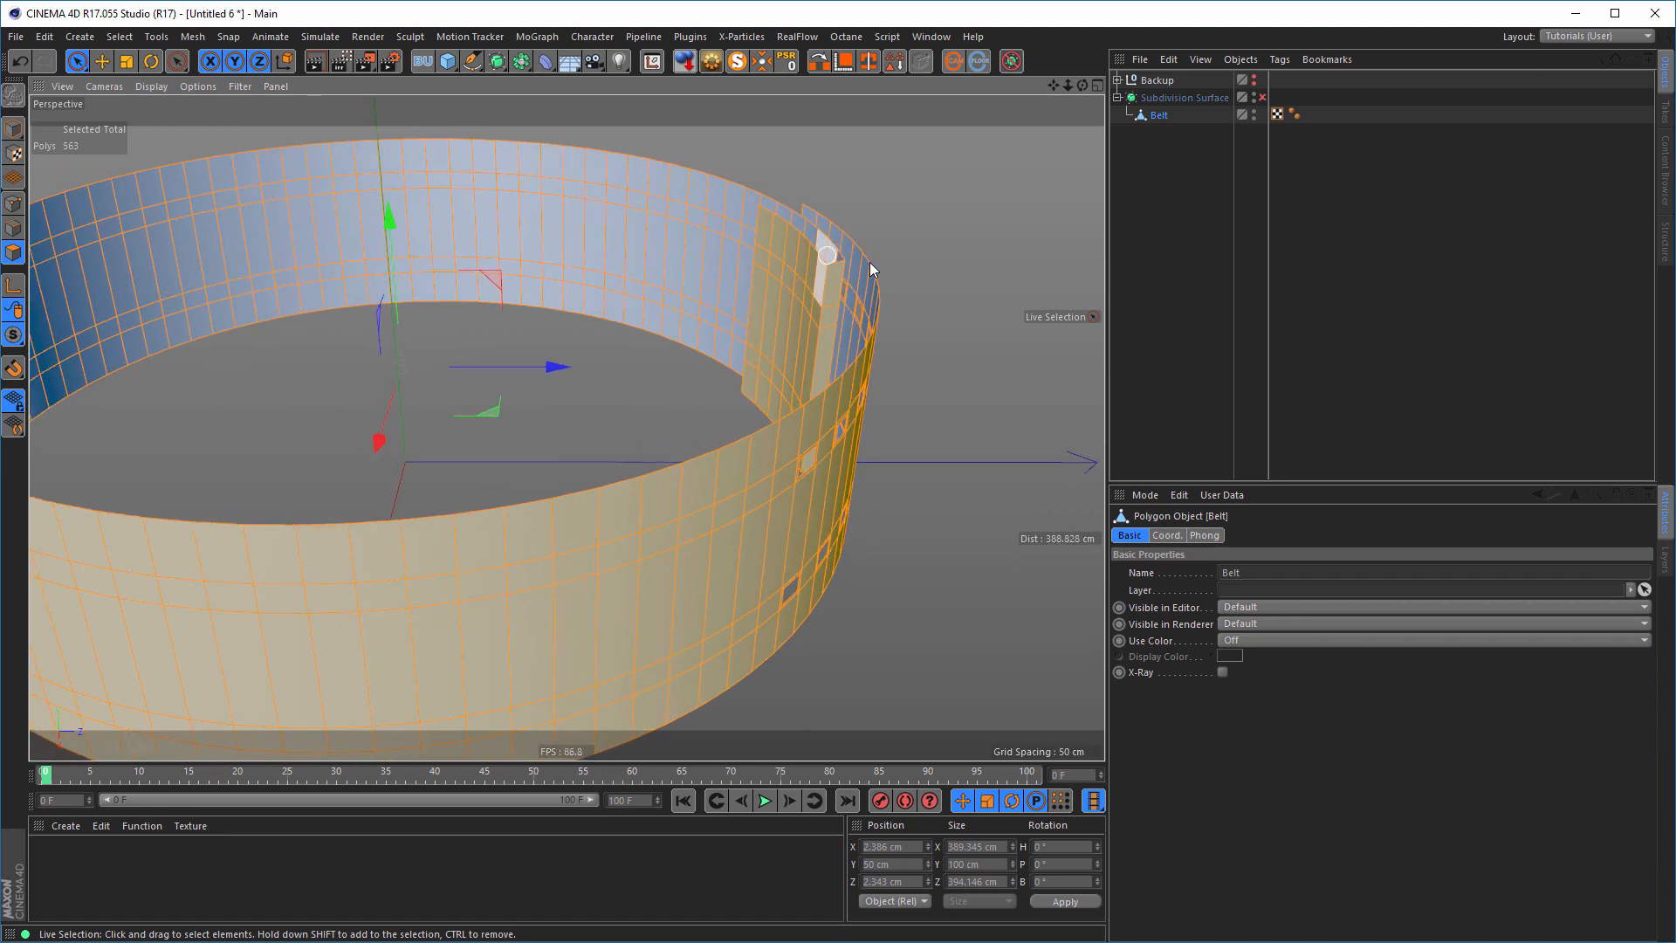
{"action": "middle_click_drag", "start_coordinate": [852, 419], "coordinate": [758, 489], "text": "alt"}
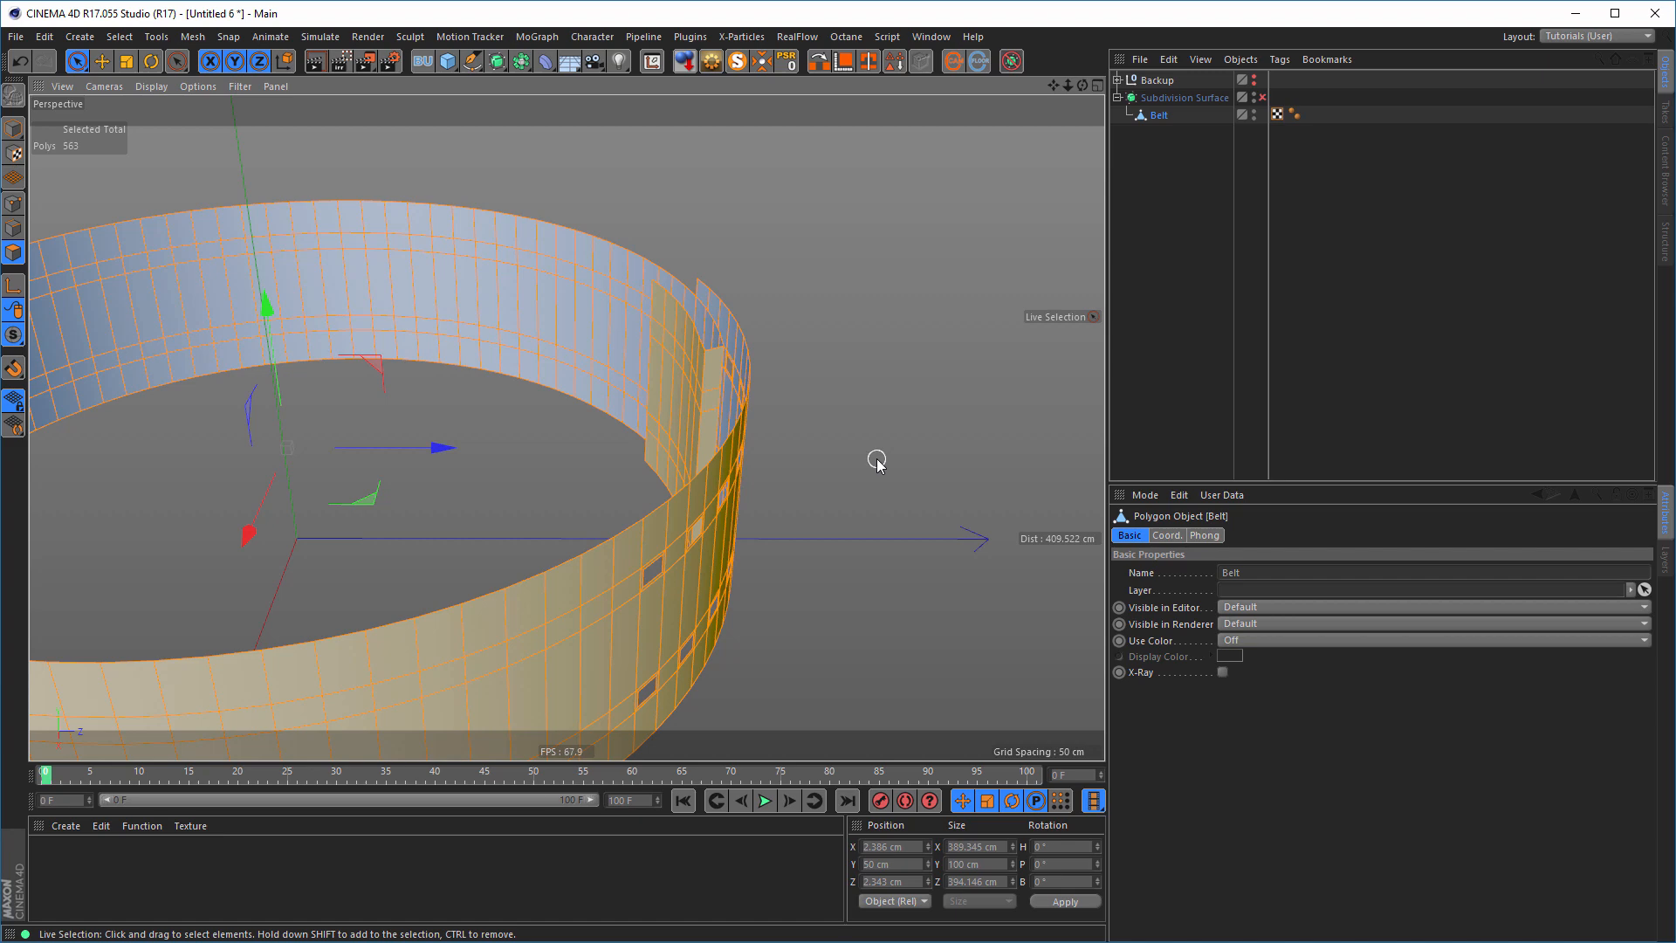
{"action": "key", "text": "d"}
{"action": "right_click_drag", "start_coordinate": [752, 333], "coordinate": [826, 324], "text": "alt"}
{"action": "left_click_drag", "start_coordinate": [826, 325], "coordinate": [885, 324]}
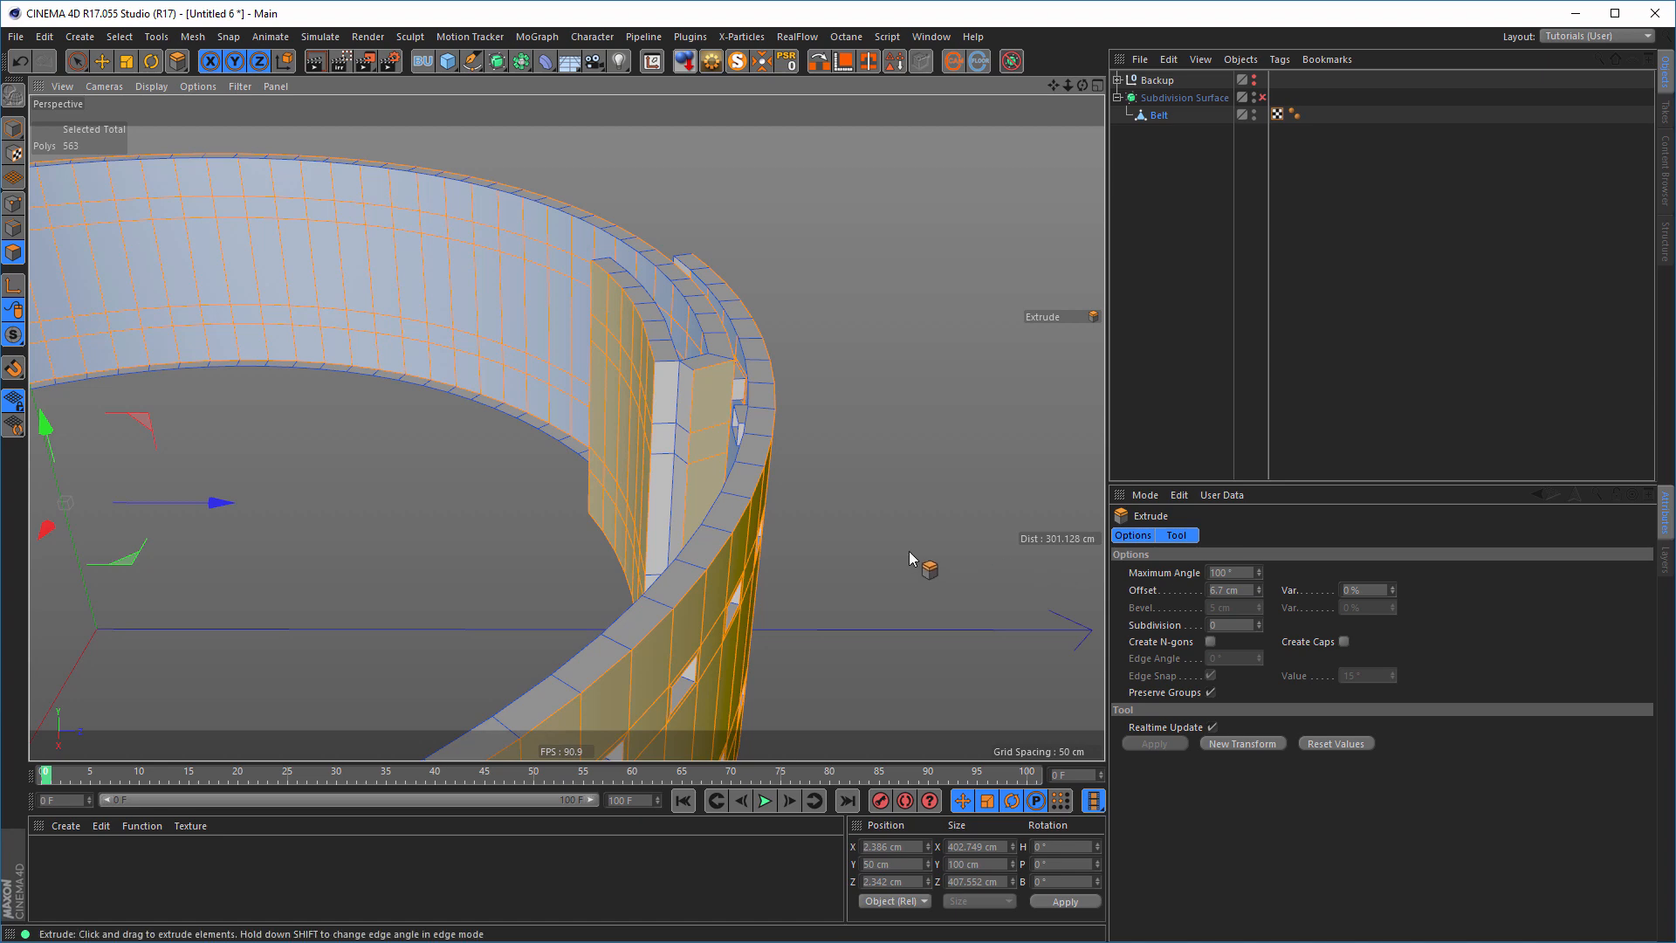
{"action": "key", "text": "ctrl+z"}
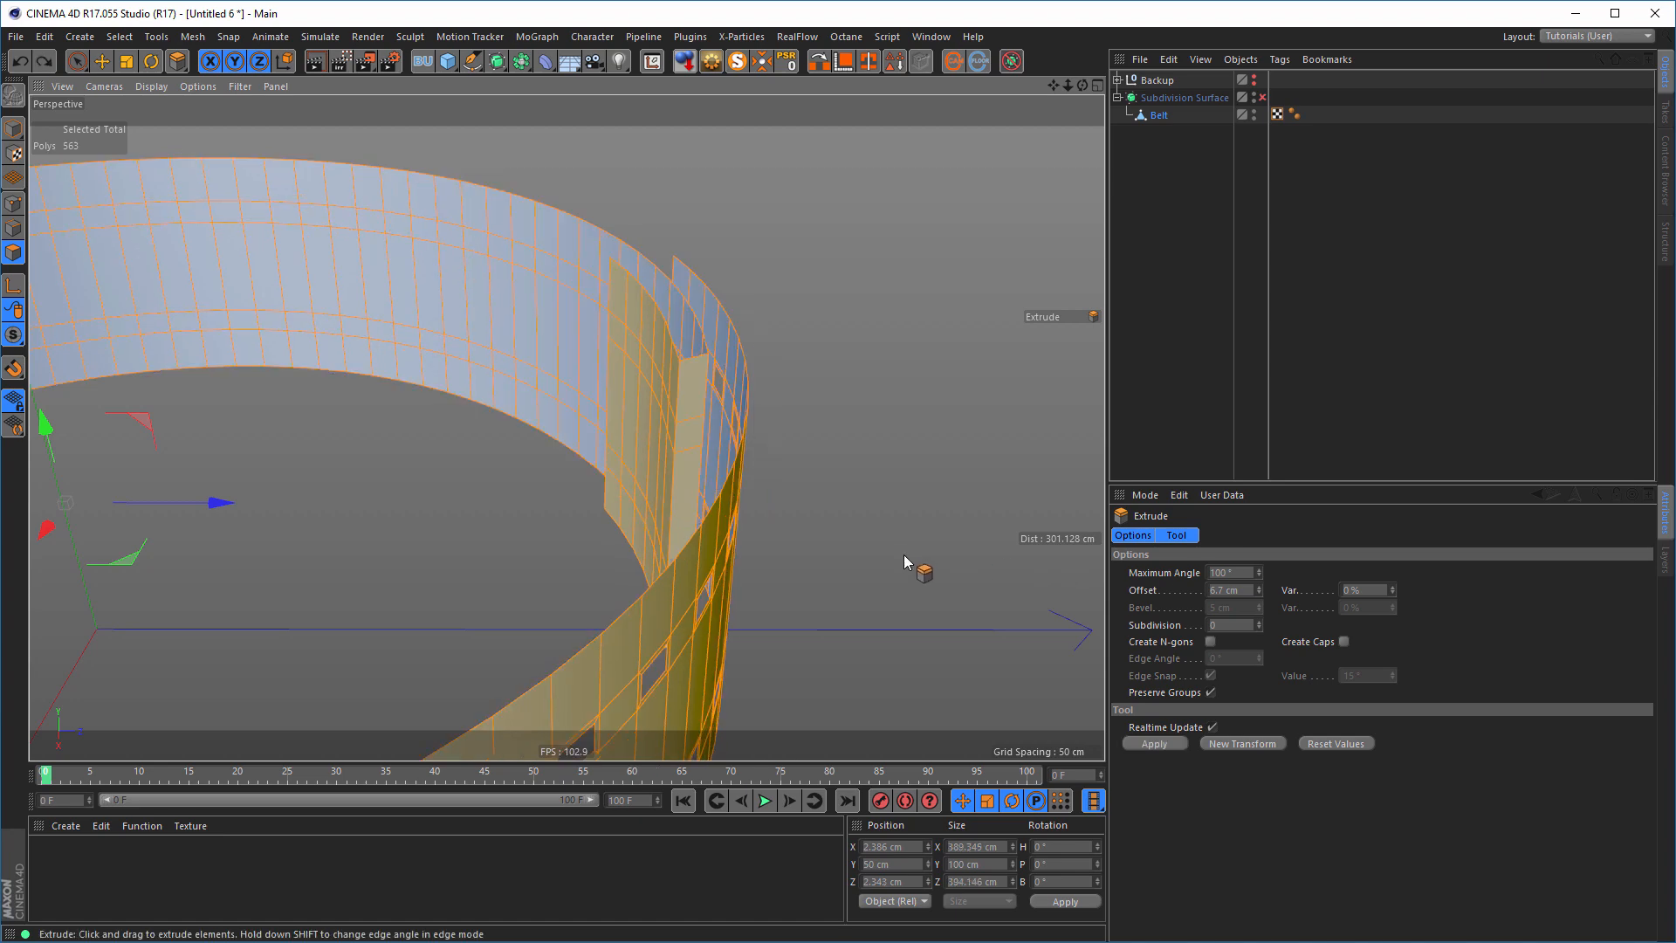
- Extrude all belt polygons by about 8.4 cm with a 180° maximum angle and caps created to close the inner side
{"action": "double_click", "coordinate": [1245, 573]}
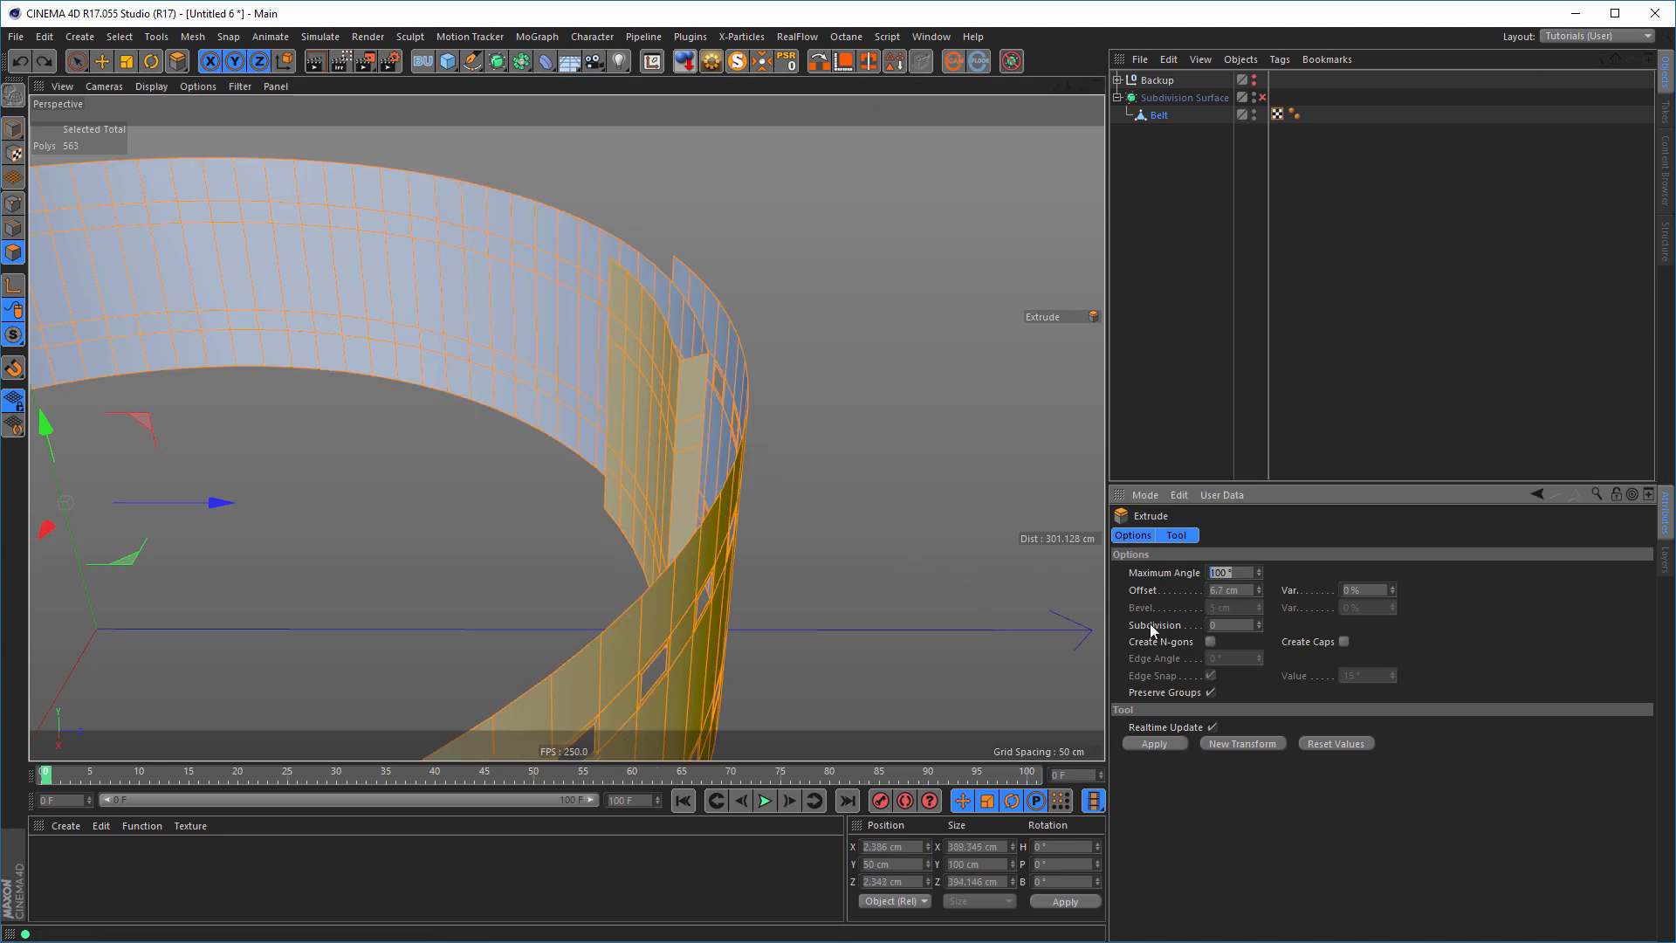
{"action": "type", "text": "180"}
{"action": "left_click_drag", "start_coordinate": [820, 561], "coordinate": [867, 560]}
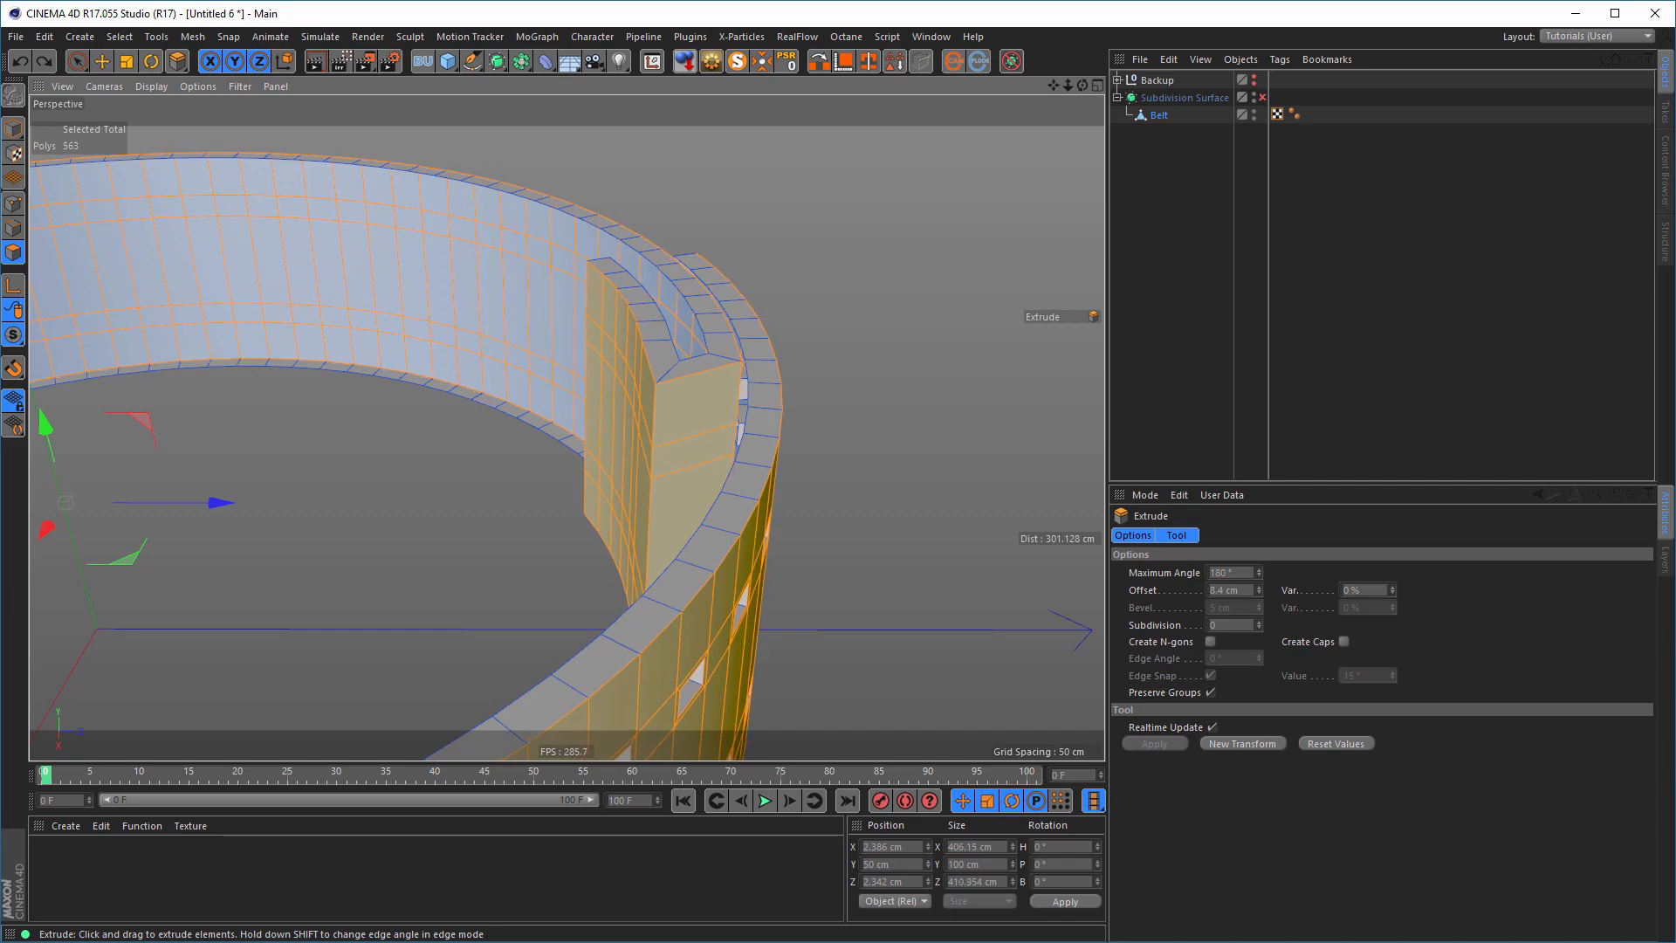
{"action": "left_click_drag", "start_coordinate": [664, 412], "coordinate": [707, 459], "text": "alt"}
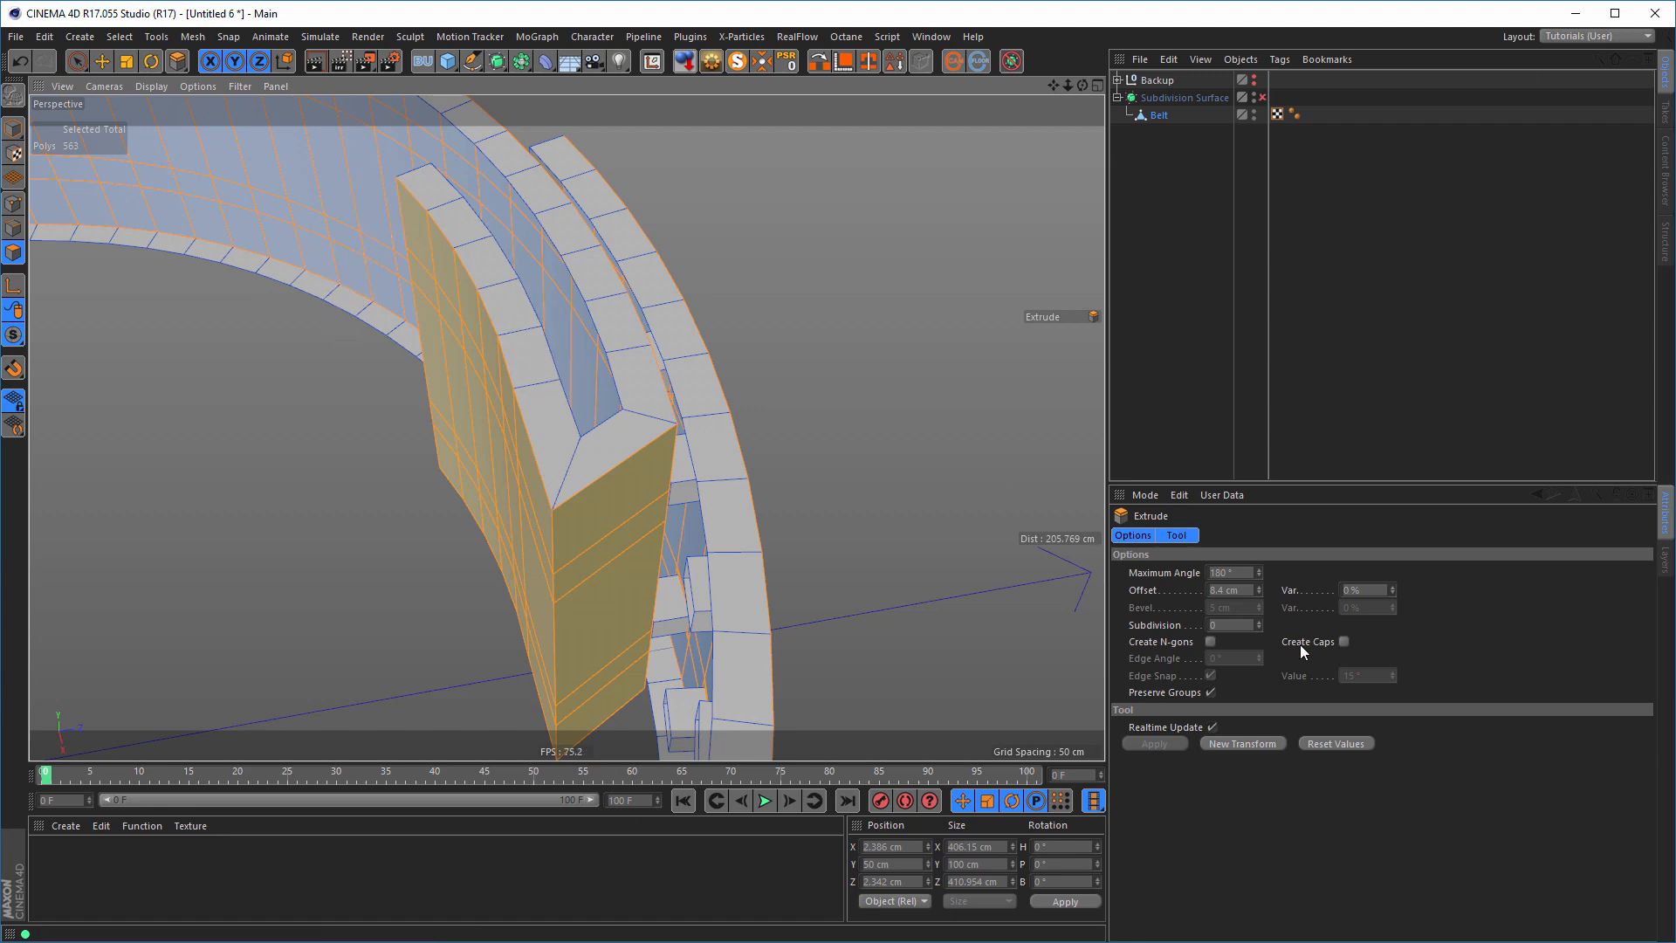
{"action": "left_click", "coordinate": [1345, 643]}
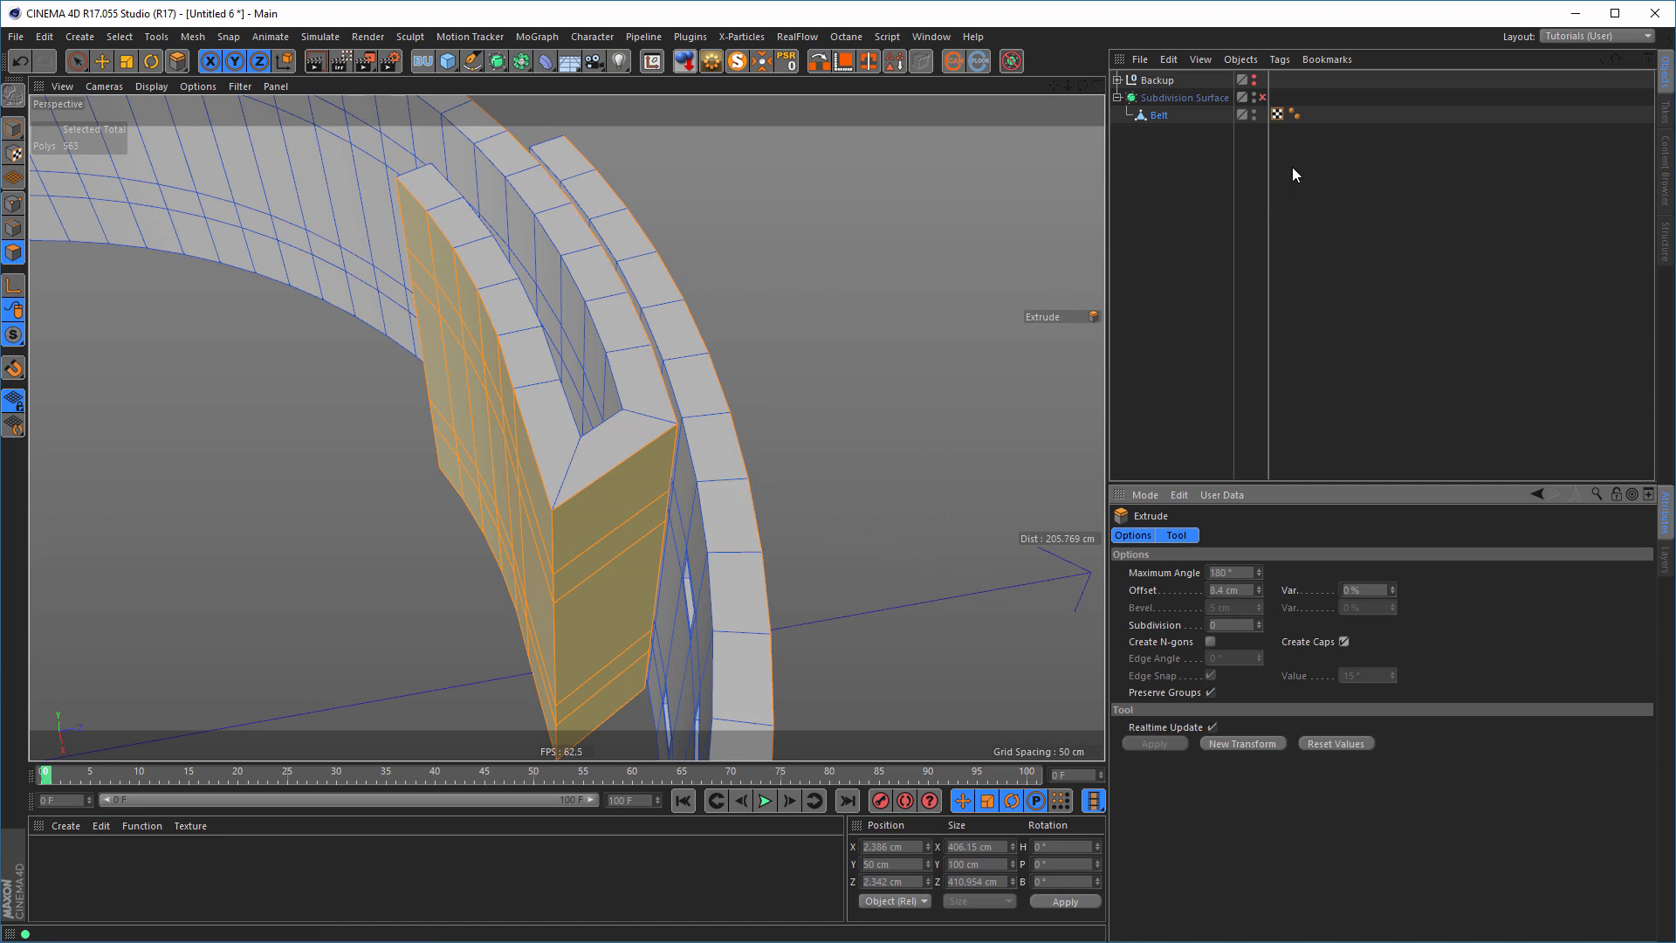
- Toggle the Subdivision Surface on and off to examine the thickened belt's folded end with smoothing, leaving it disabled
{"action": "left_click", "coordinate": [1262, 98]}
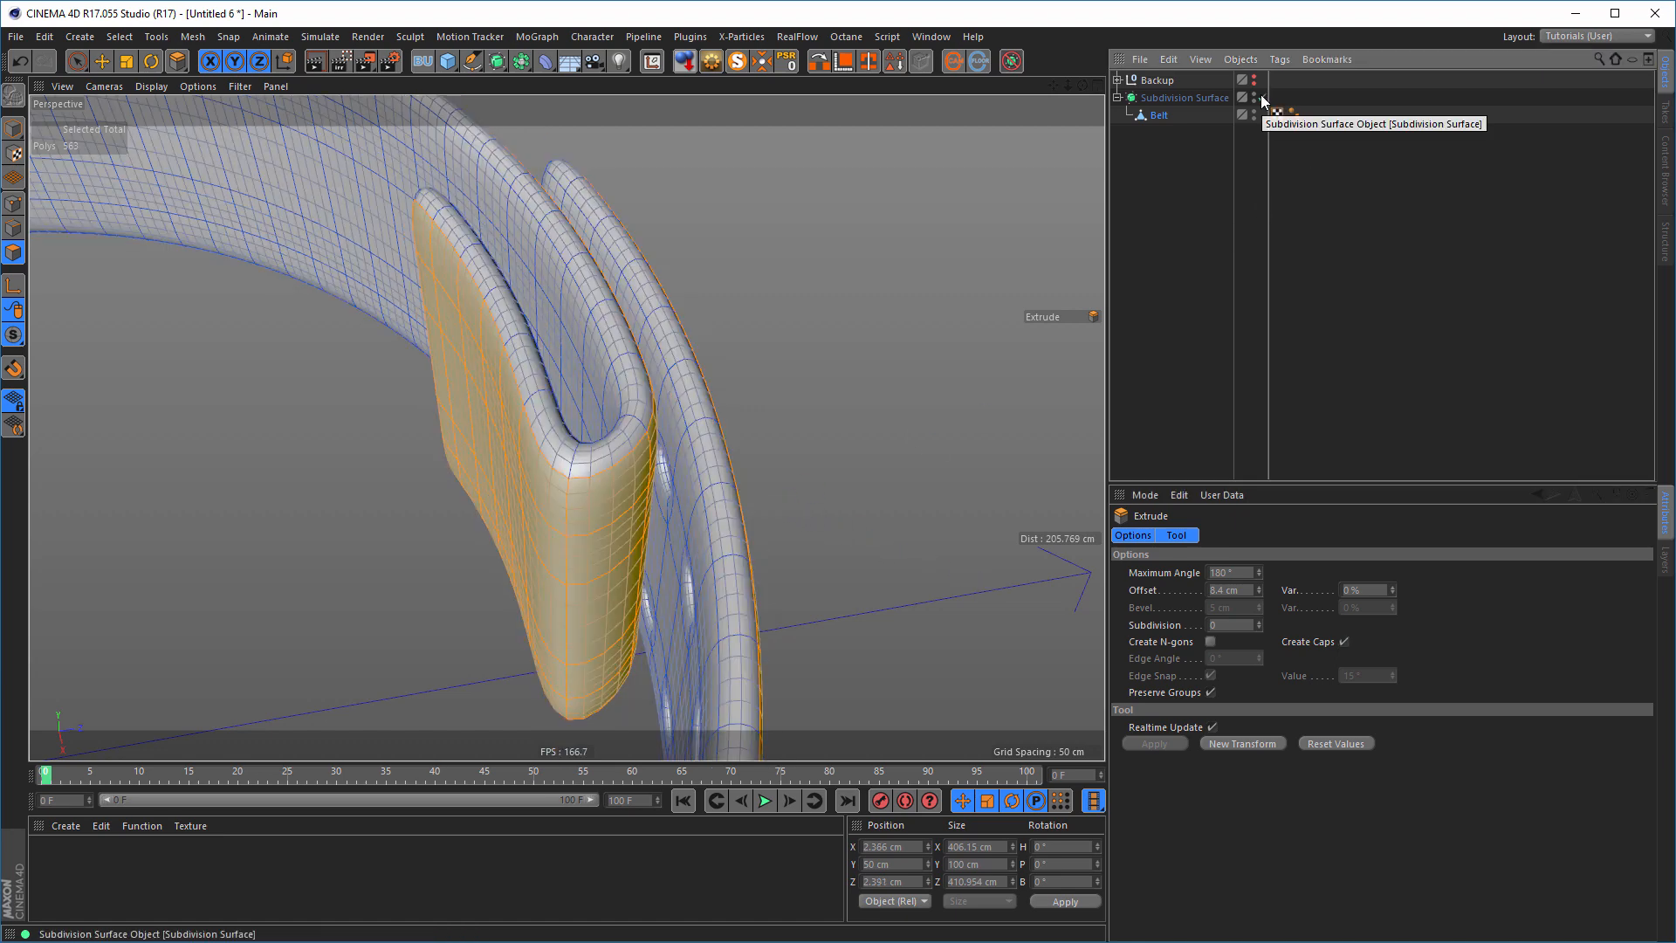
{"action": "left_click", "coordinate": [1262, 97]}
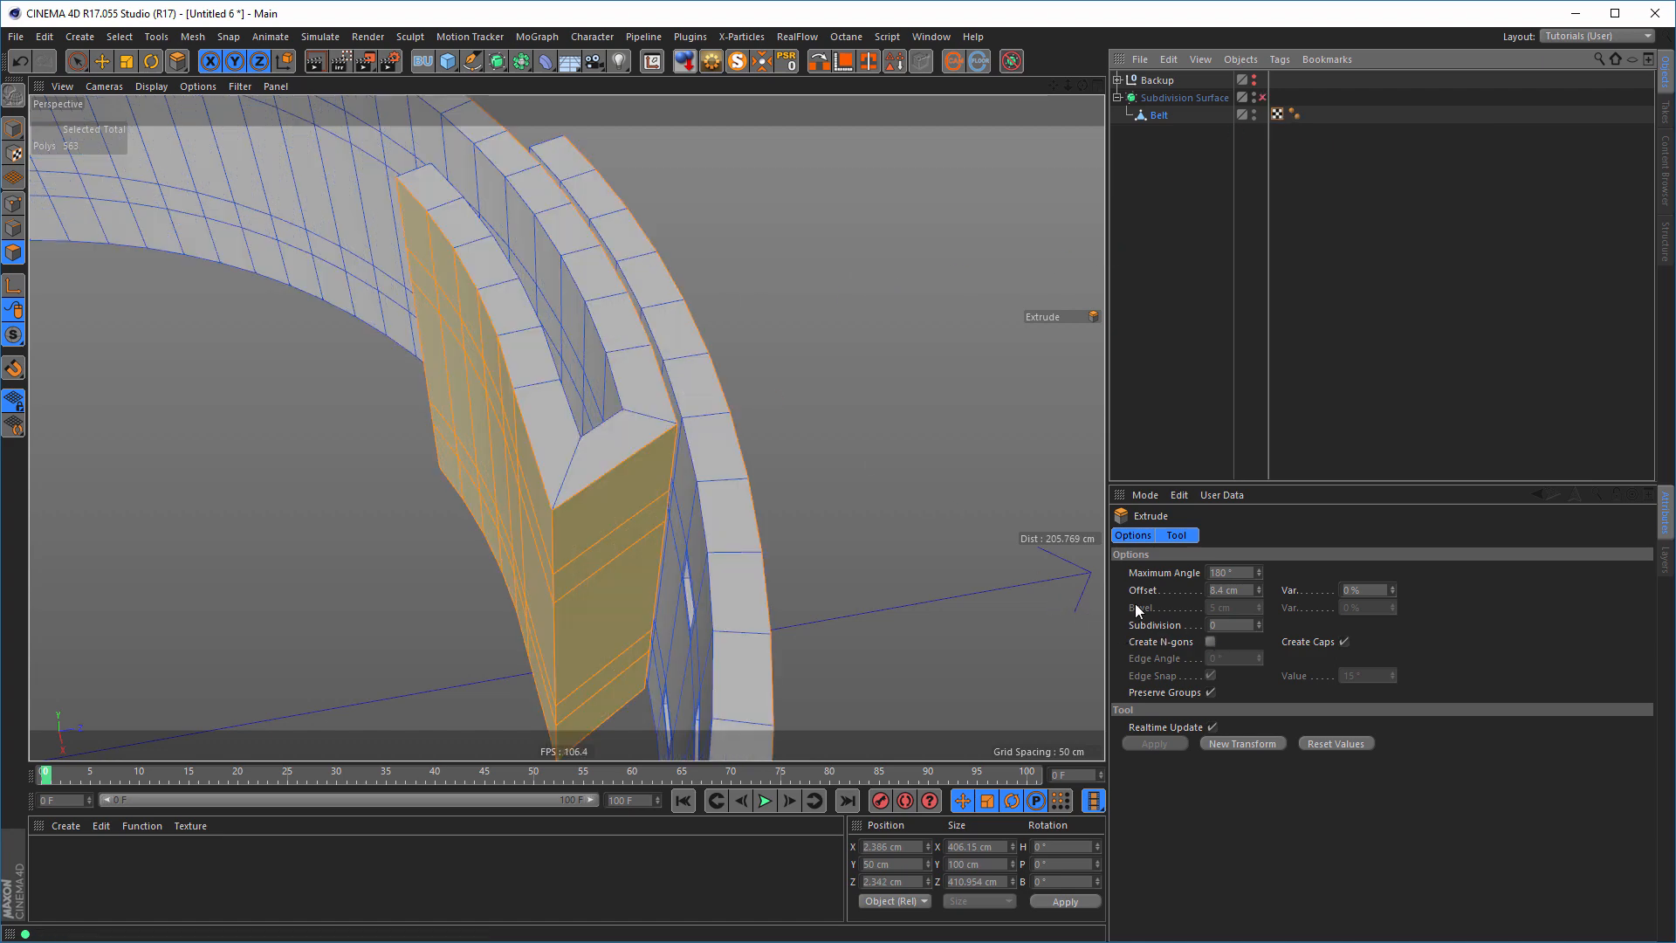
{"action": "left_click", "coordinate": [1262, 98]}
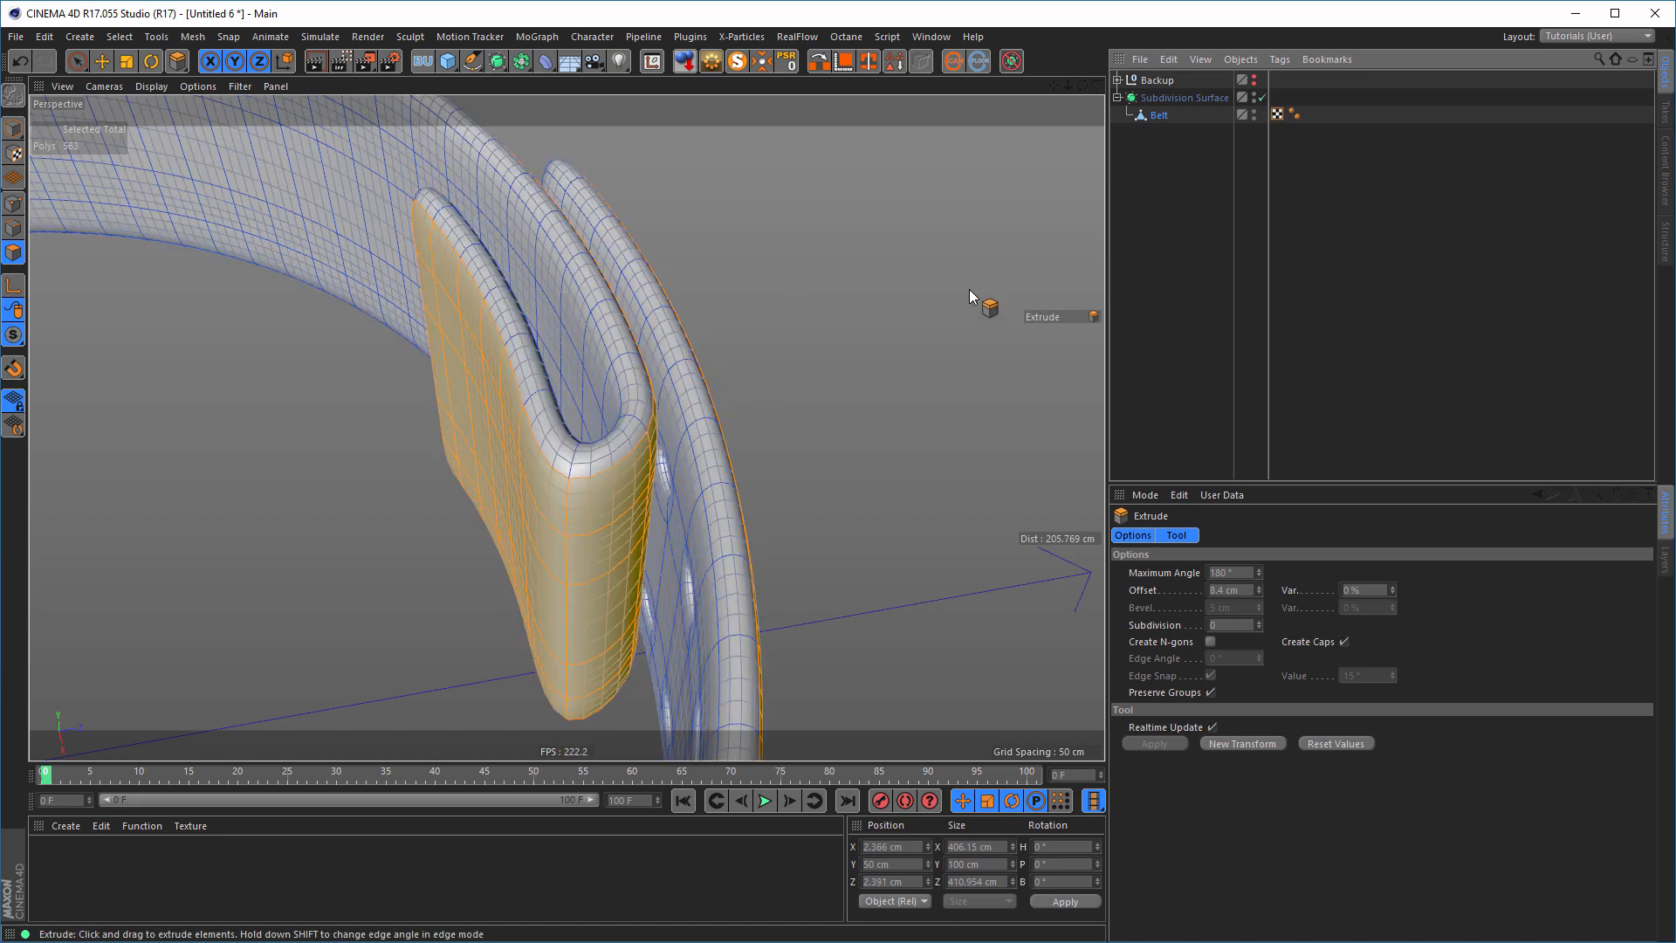
{"action": "left_click", "coordinate": [1262, 98]}
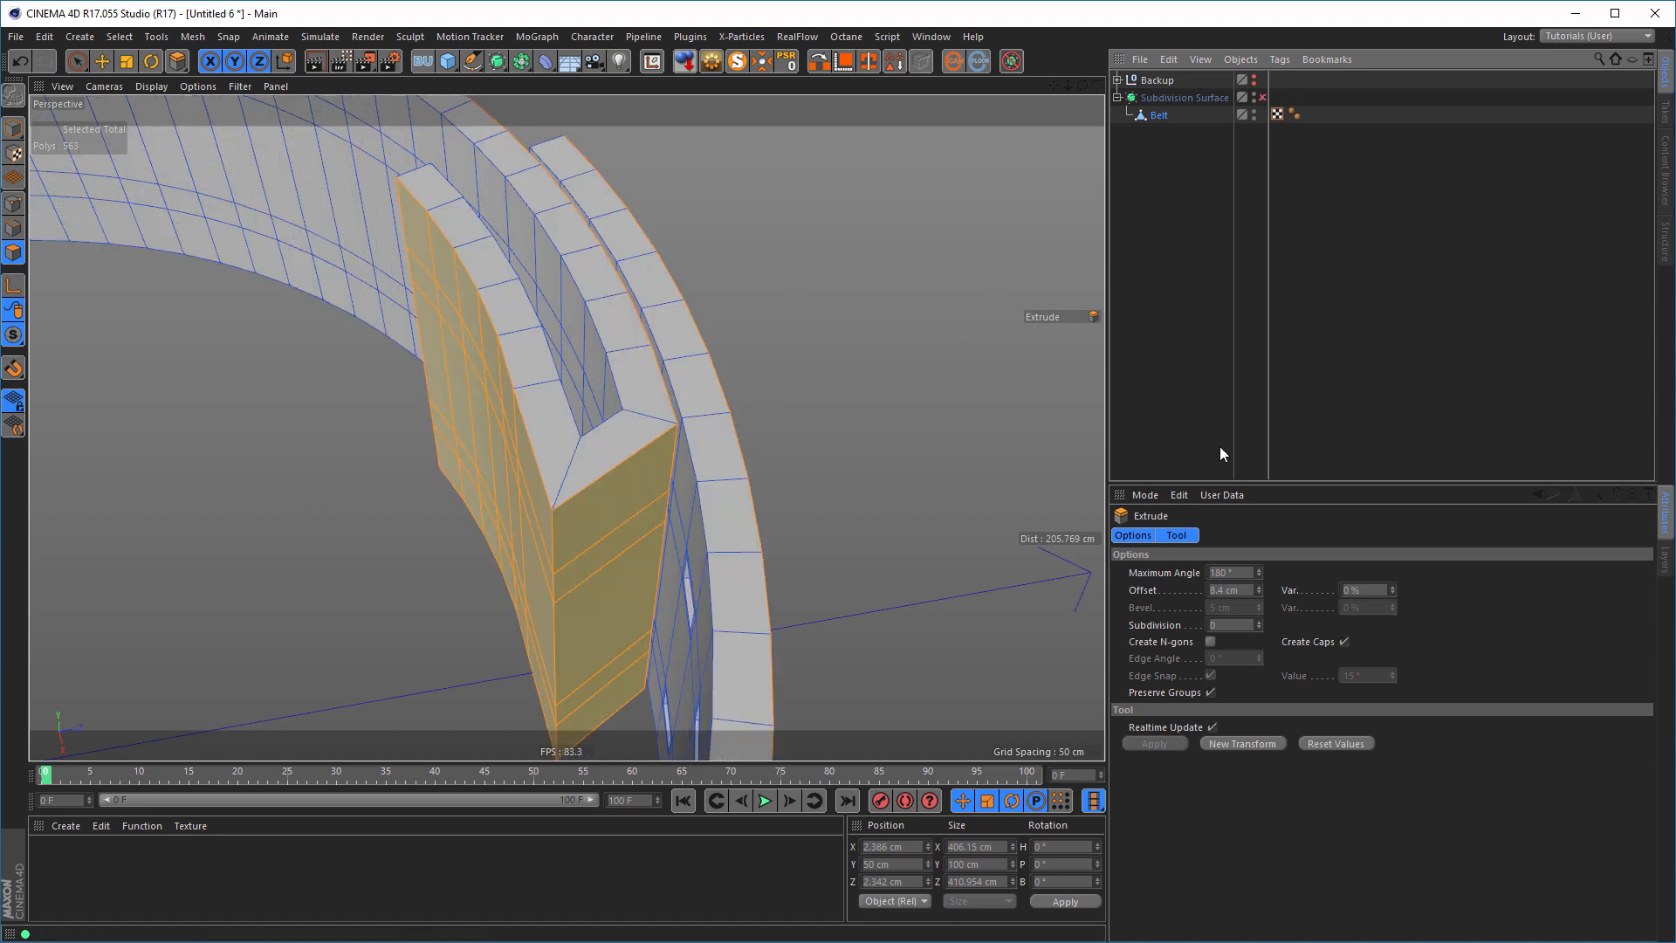
- Undo the belt extrusion and extrude all polygons again by about 9.2 cm with 2 subdivisions and caps
{"action": "left_click", "coordinate": [1260, 623]}
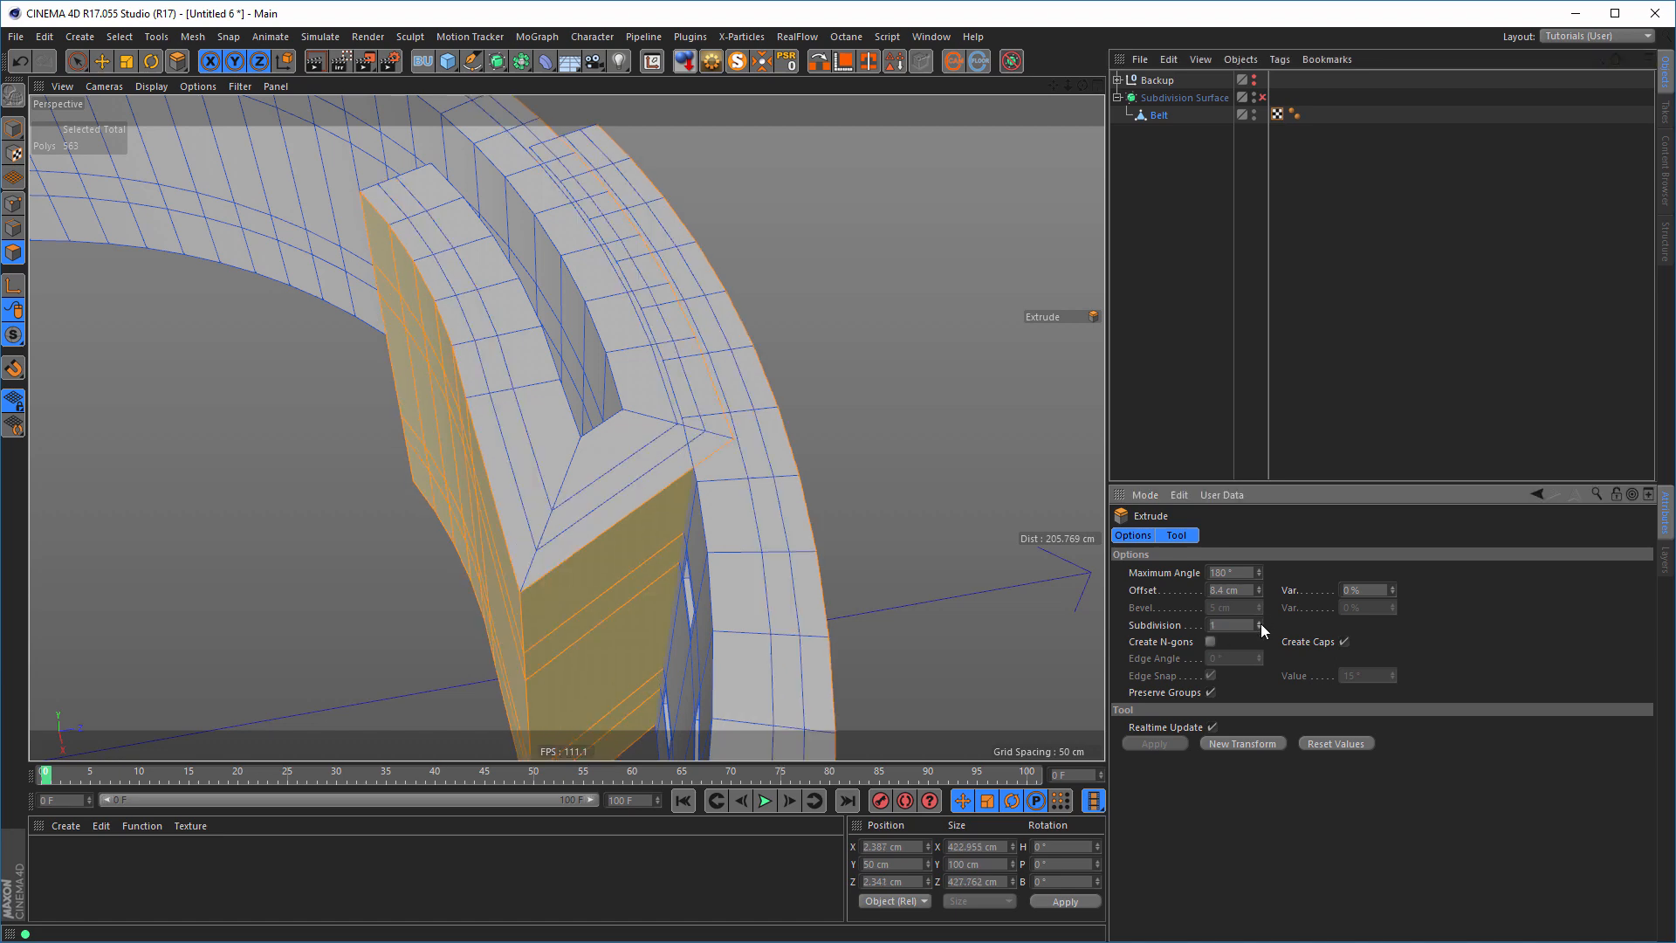
{"action": "left_click", "coordinate": [1259, 622]}
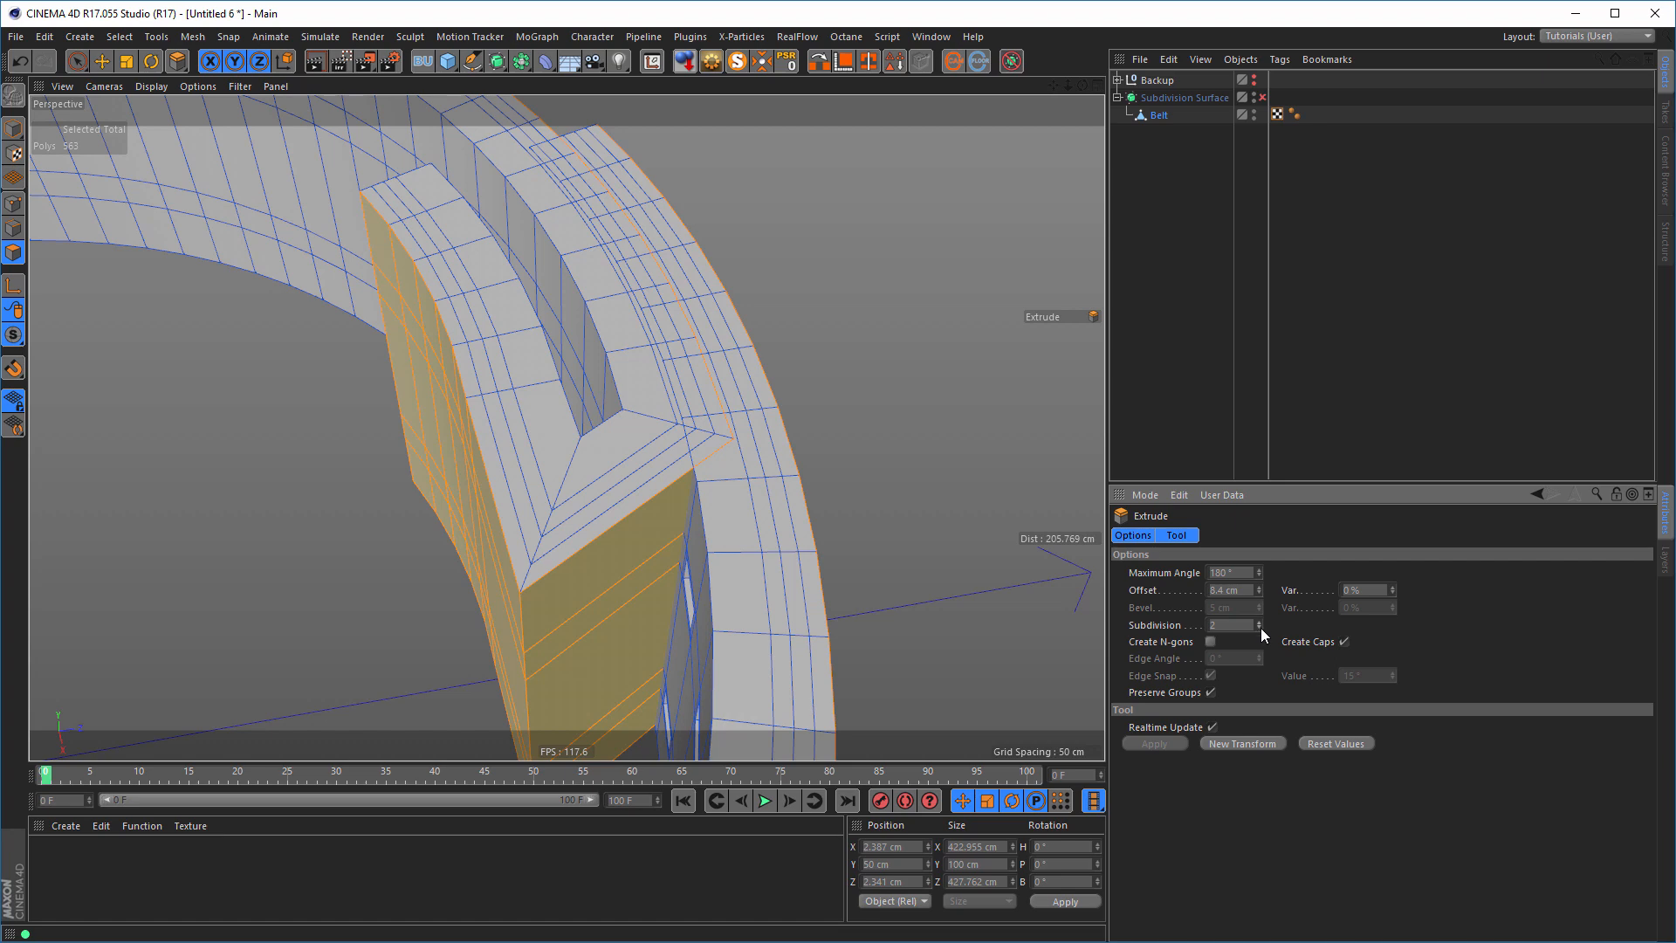
{"action": "left_click_drag", "start_coordinate": [1257, 594], "coordinate": [1257, 594]}
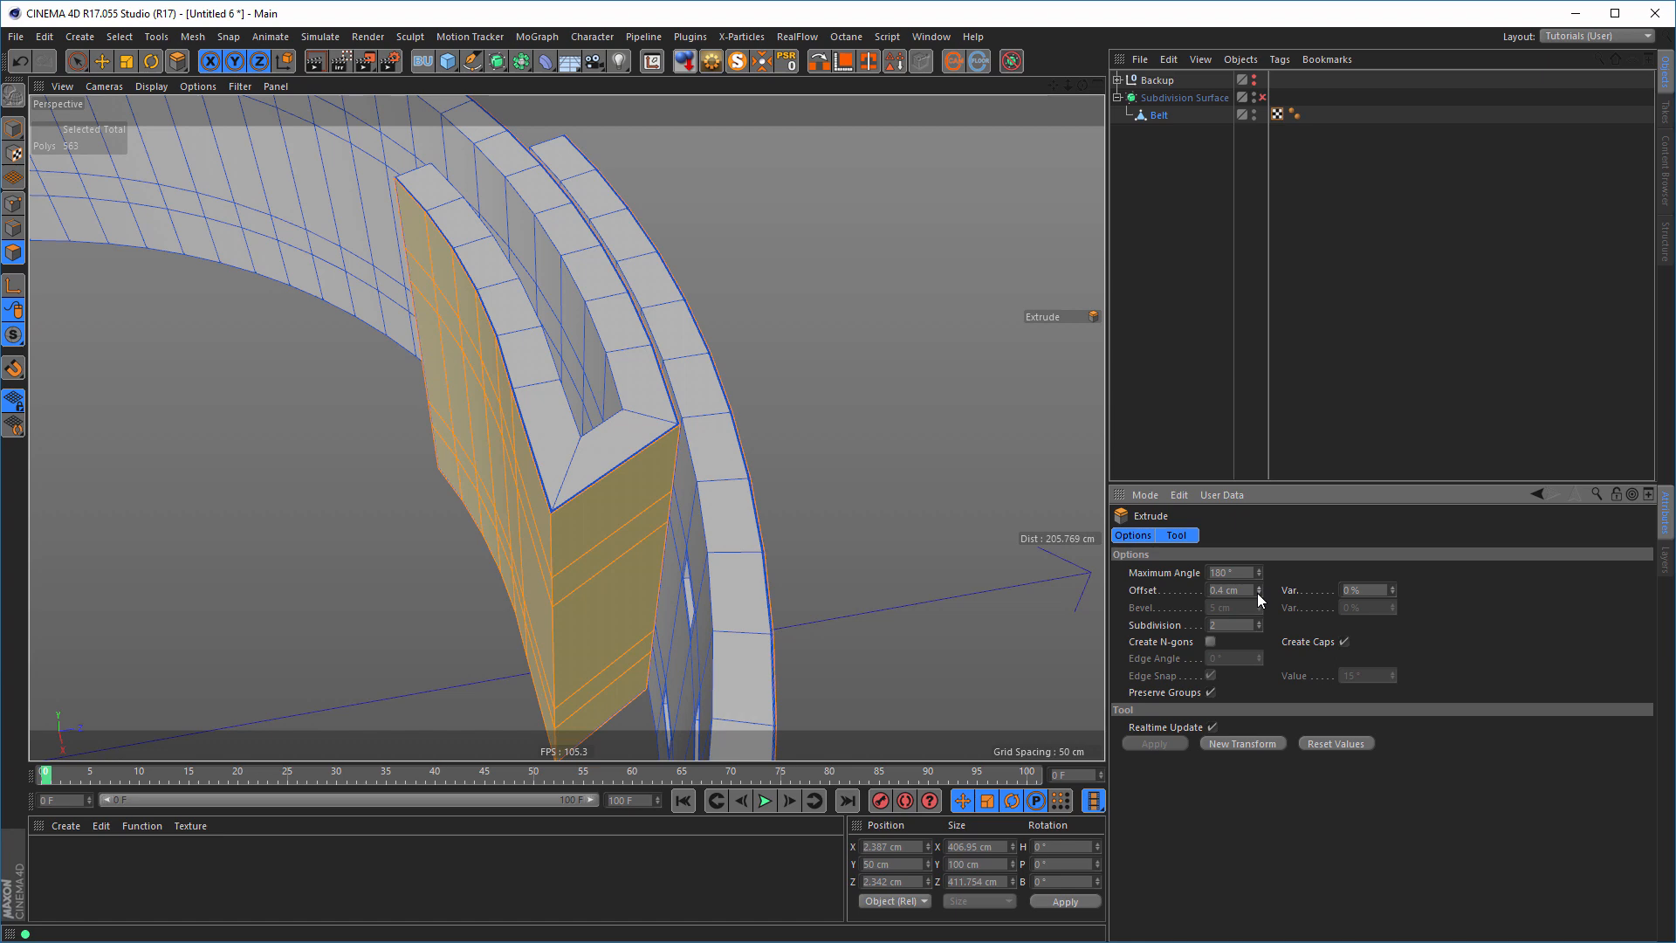
{"action": "left_click", "coordinate": [1257, 593]}
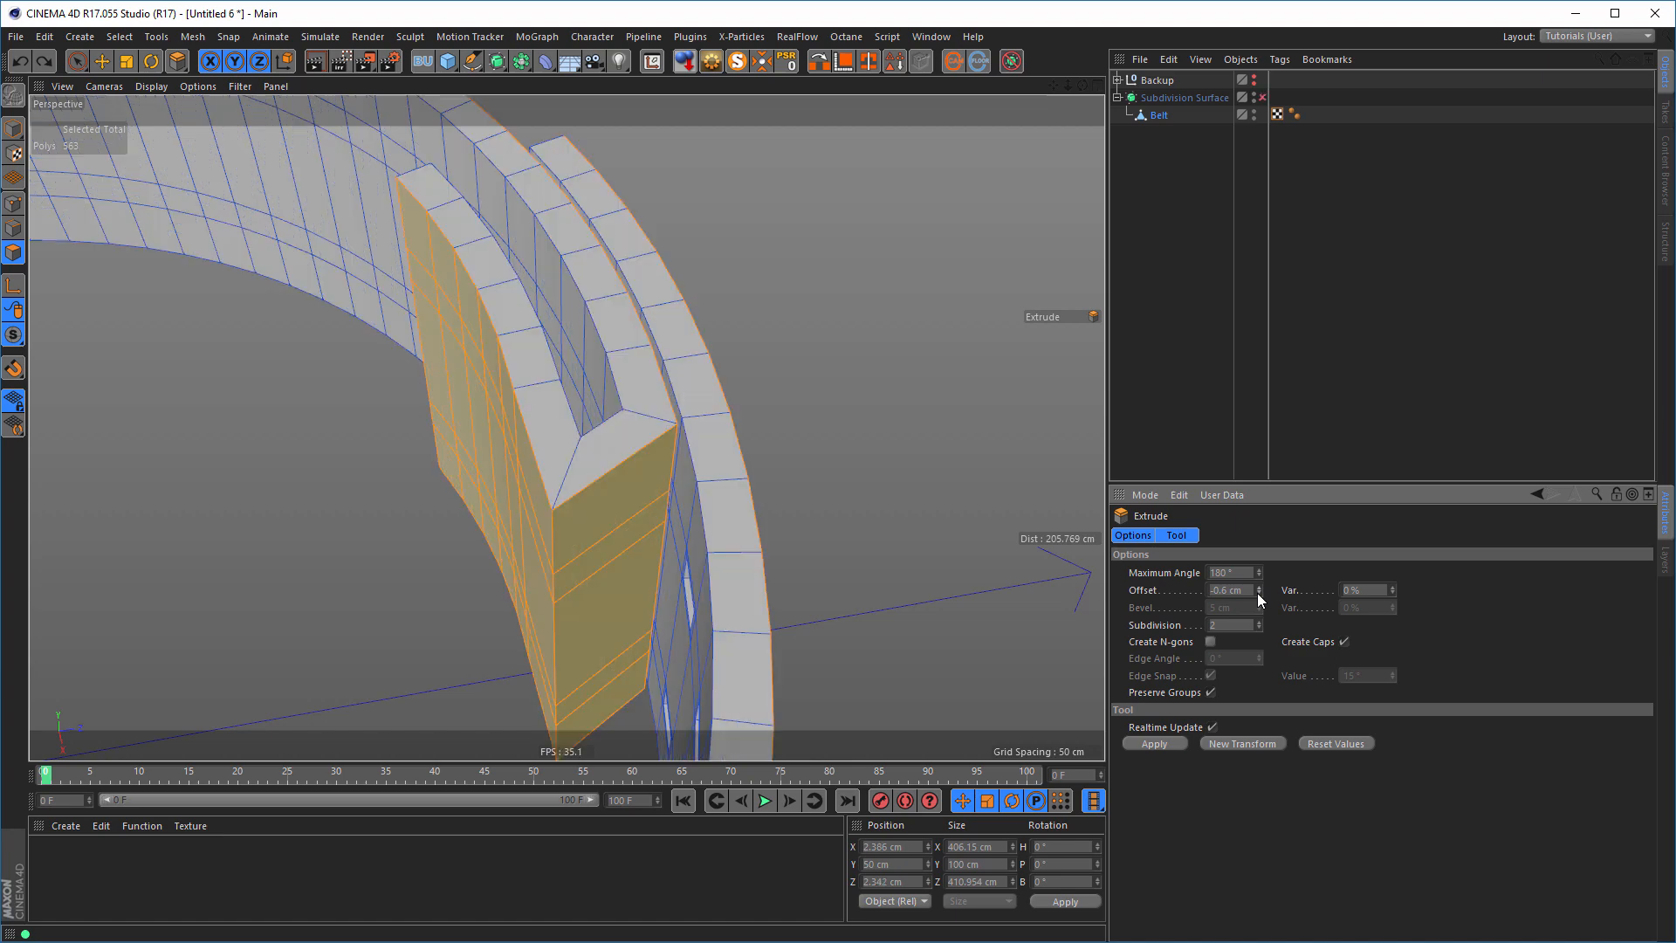
{"action": "key", "text": "ctrl+z"}
{"action": "key", "text": "ctrl+z"}
{"action": "key", "text": "ctrl+z"}
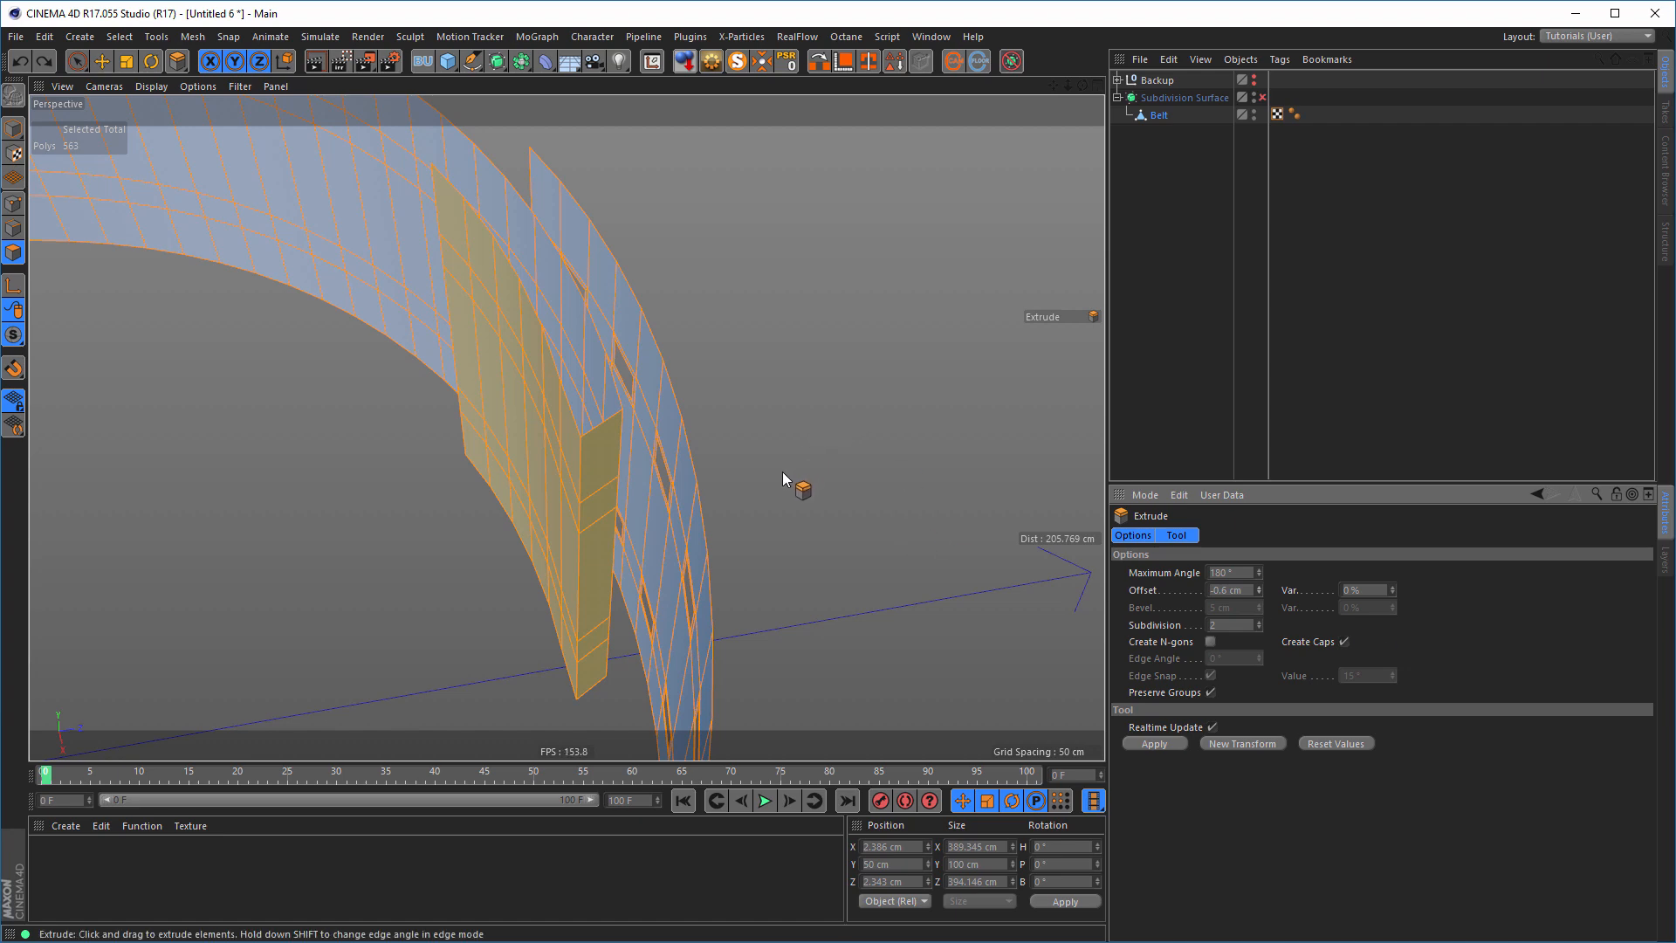
{"action": "left_click_drag", "start_coordinate": [778, 478], "coordinate": [984, 478]}
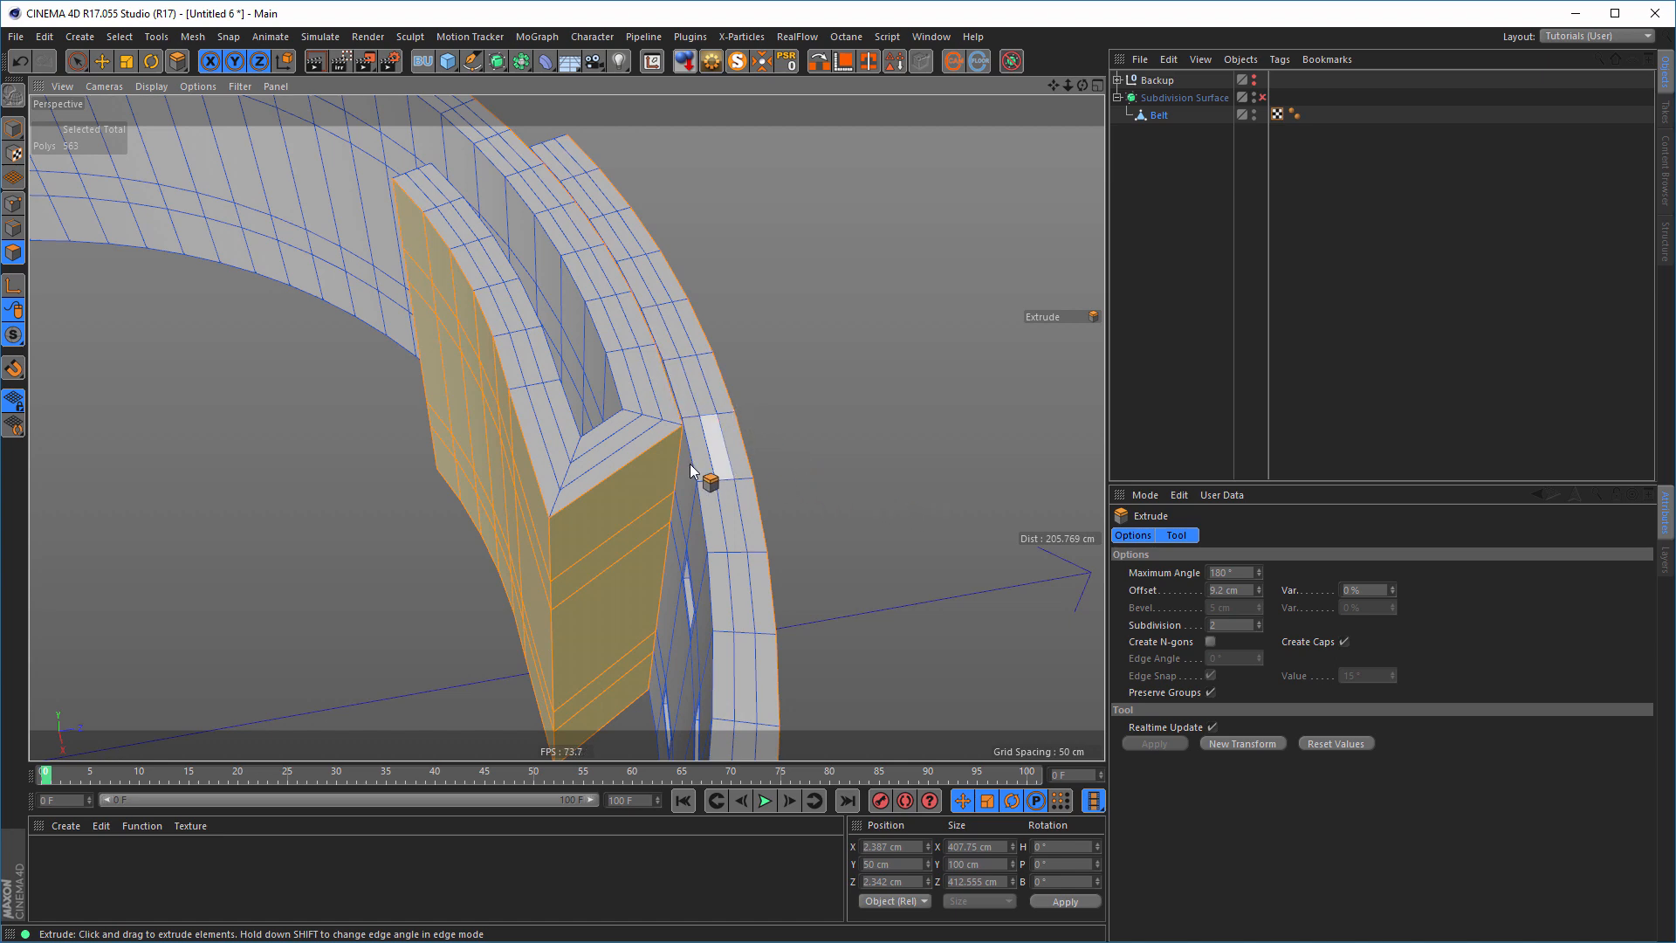
- Examine the fold and holes of the thickened belt in Model mode with the Subdivision Surface enabled, leaving smoothing disabled
{"action": "right_click_drag", "start_coordinate": [695, 465], "coordinate": [621, 463], "text": "alt"}
{"action": "middle_click_drag", "start_coordinate": [645, 436], "coordinate": [658, 391], "text": "alt"}
{"action": "left_click_drag", "start_coordinate": [658, 391], "coordinate": [584, 427], "text": "alt"}
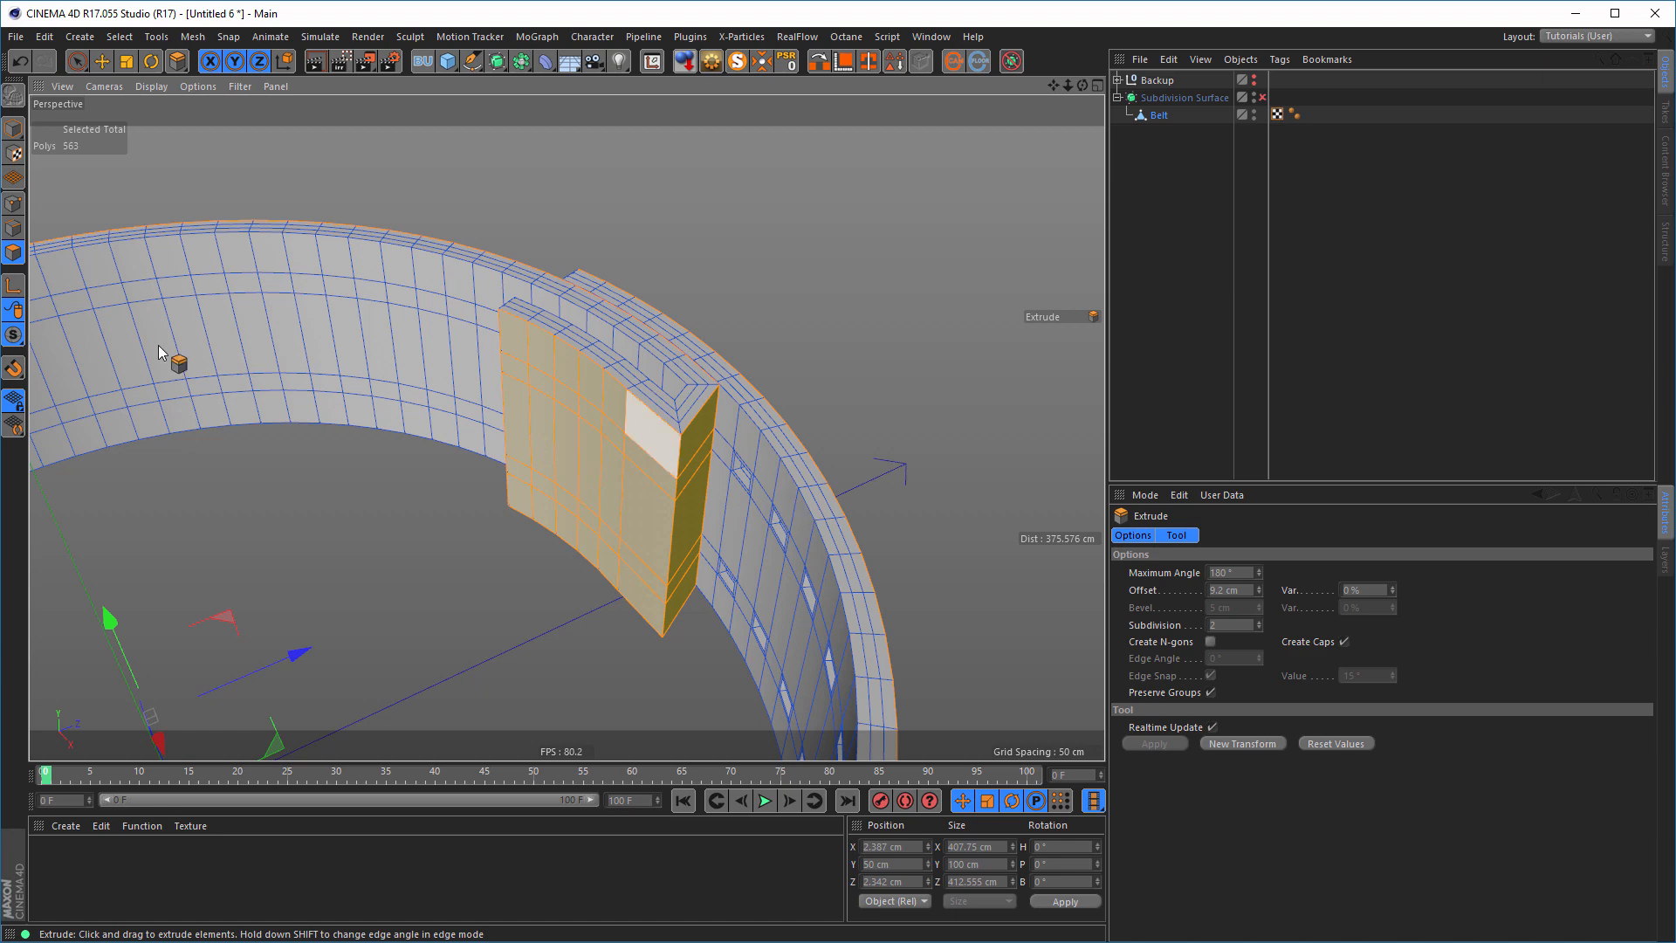
{"action": "left_click", "coordinate": [14, 130]}
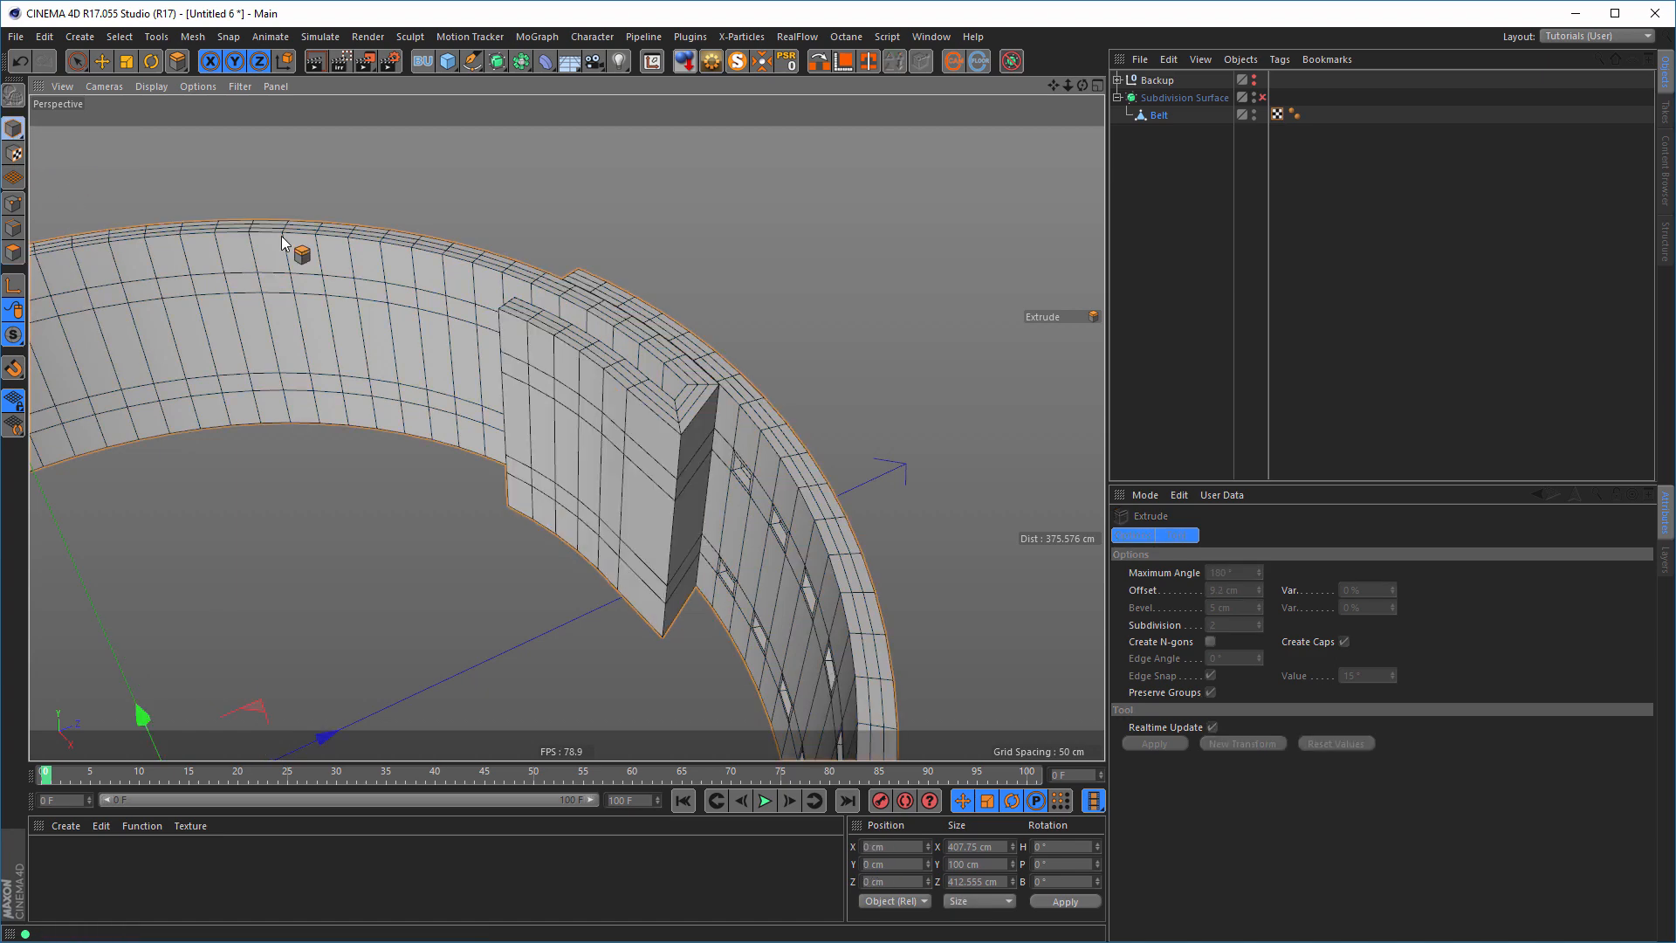
{"action": "left_click", "coordinate": [1262, 97]}
{"action": "right_click_drag", "start_coordinate": [639, 435], "coordinate": [808, 419], "text": "alt"}
{"action": "left_click_drag", "start_coordinate": [764, 366], "coordinate": [689, 363], "text": "alt"}
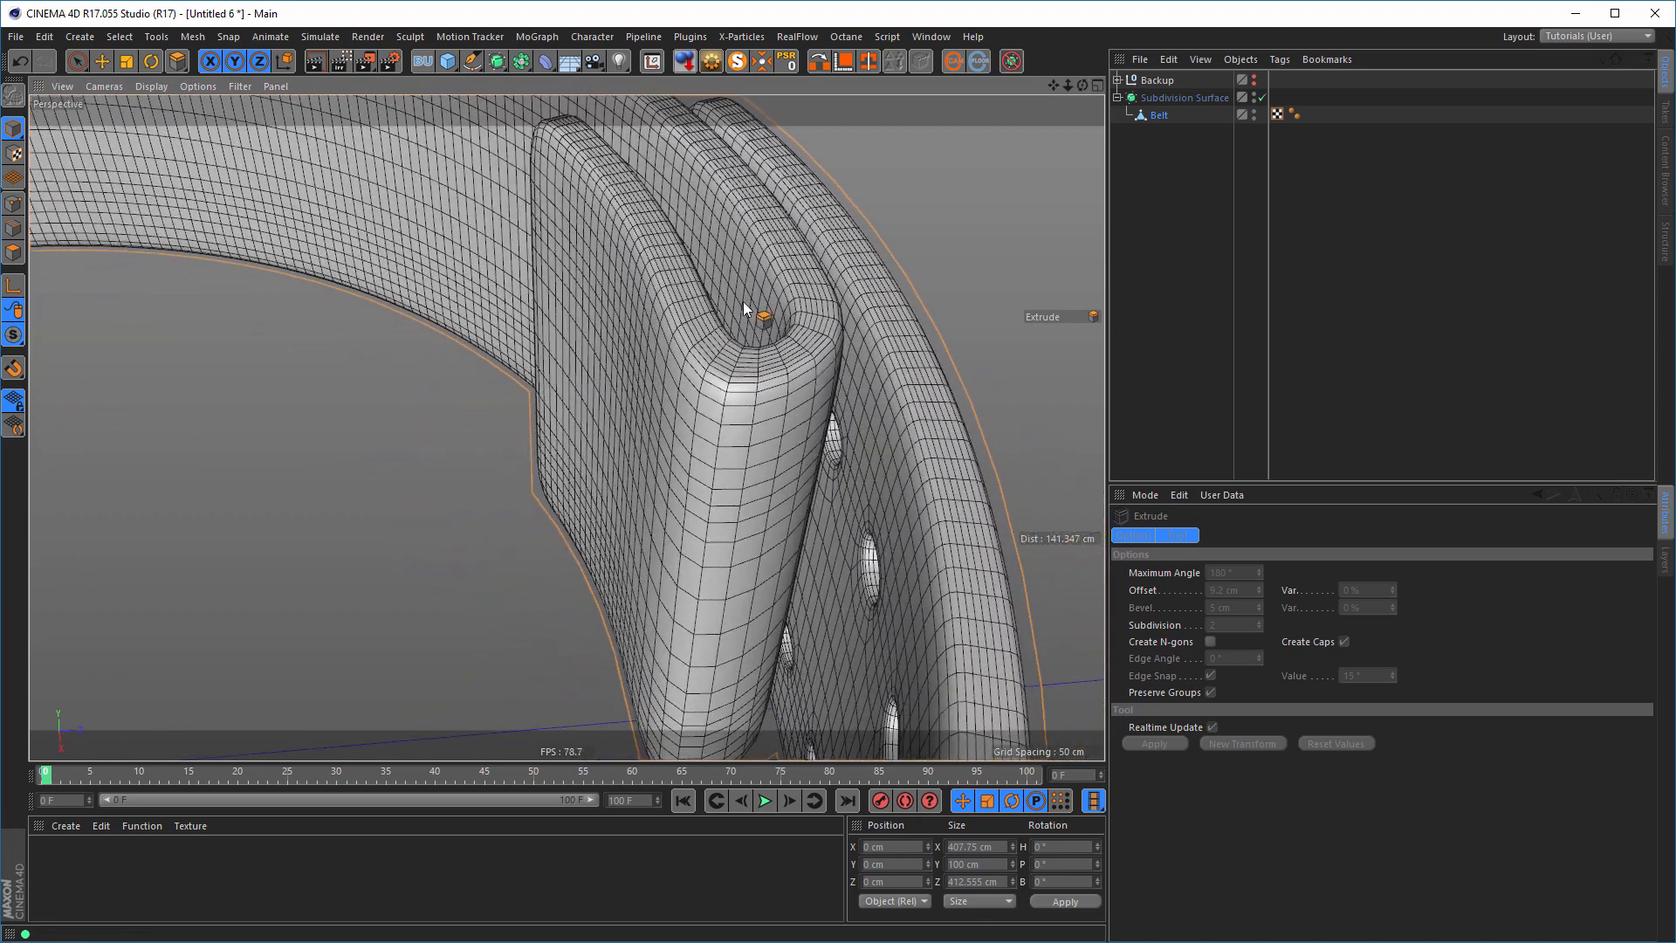
{"action": "left_click_drag", "start_coordinate": [807, 333], "coordinate": [726, 432], "text": "alt"}
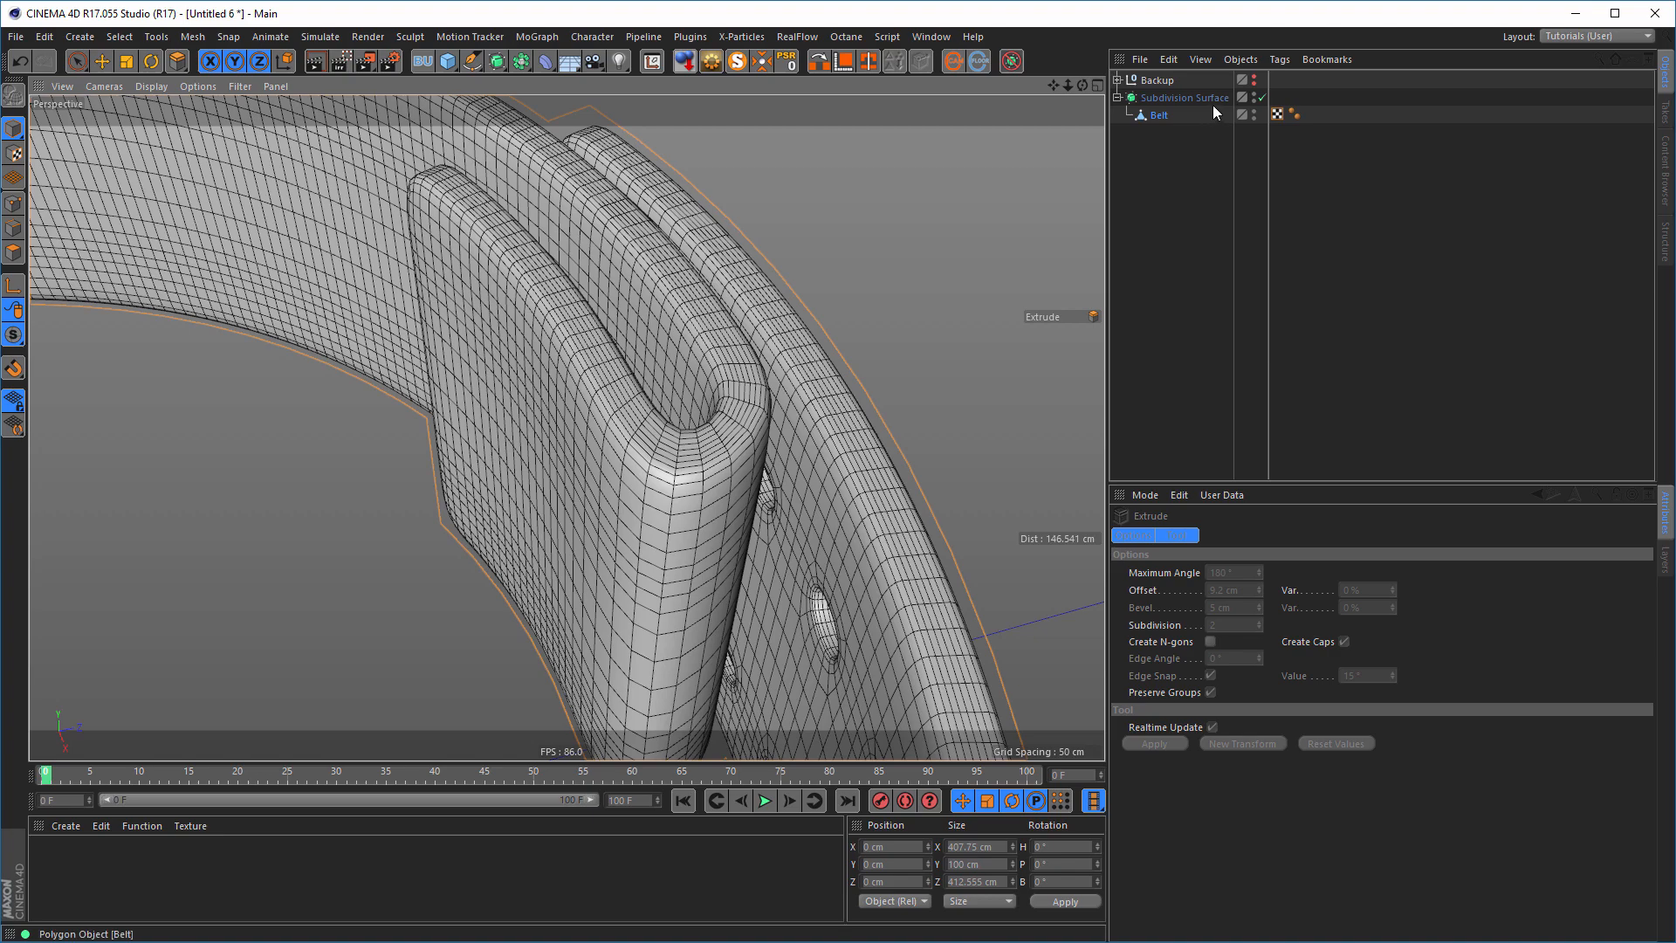
{"action": "left_click_drag", "start_coordinate": [606, 336], "coordinate": [519, 319], "text": "alt"}
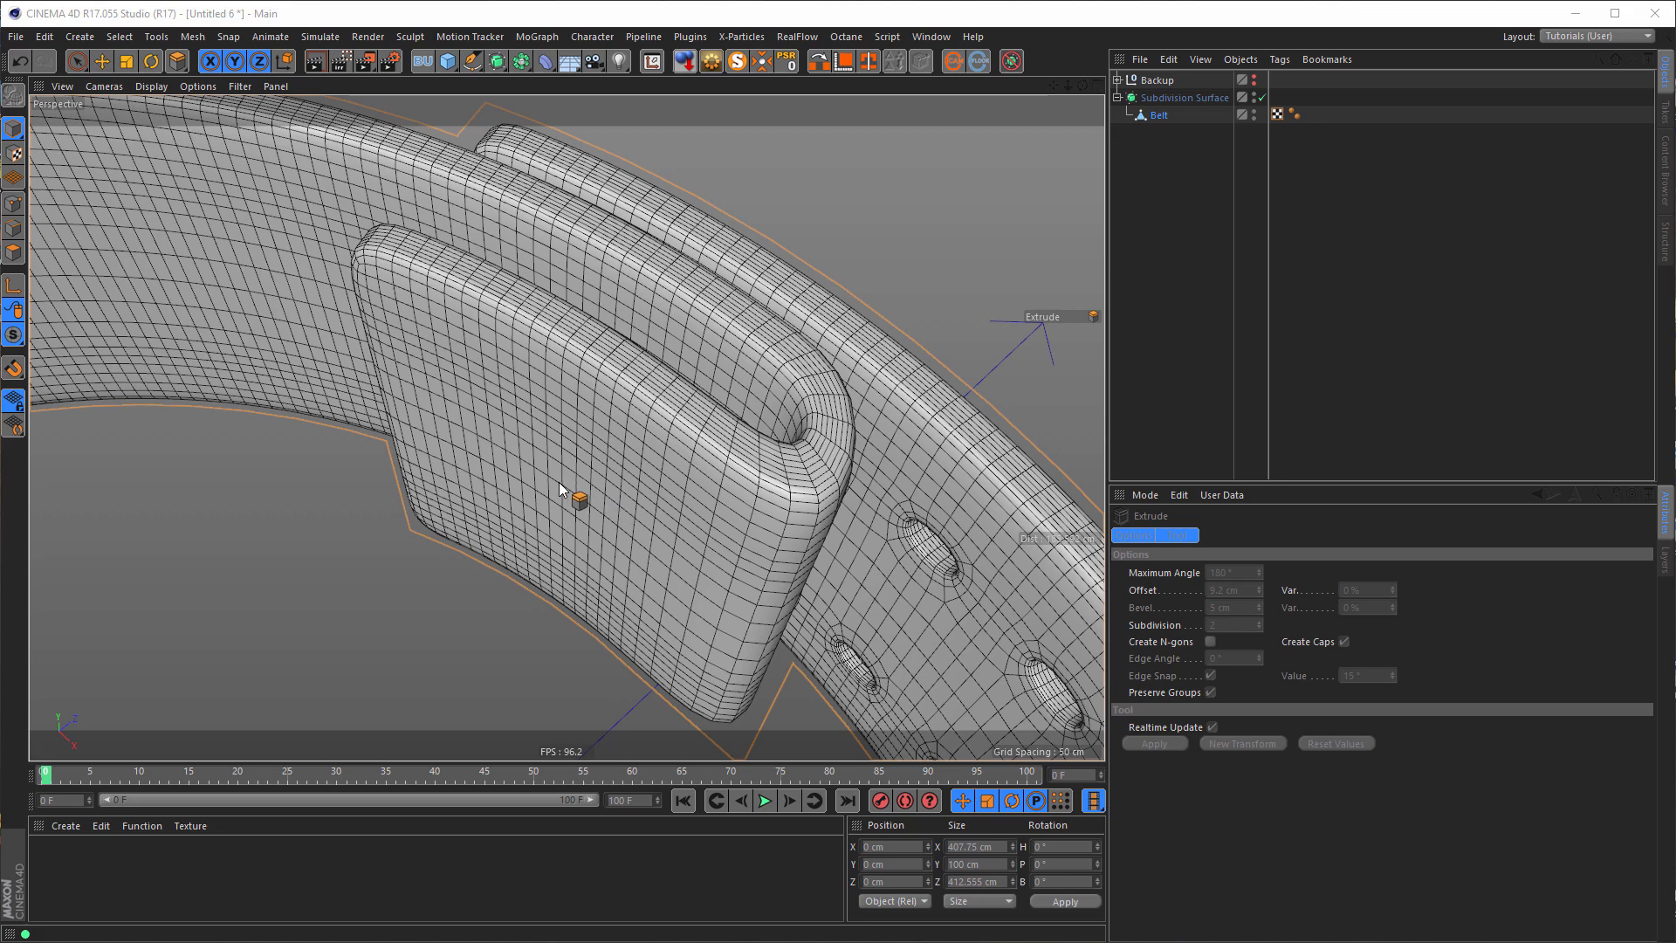
{"action": "mouse_move", "coordinate": [684, 392]}
{"action": "left_mouse_down", "text": "alt"}
{"action": "mouse_move", "coordinate": [647, 434]}
{"action": "mouse_move", "coordinate": [693, 390]}
{"action": "left_mouse_up", "text": "alt"}
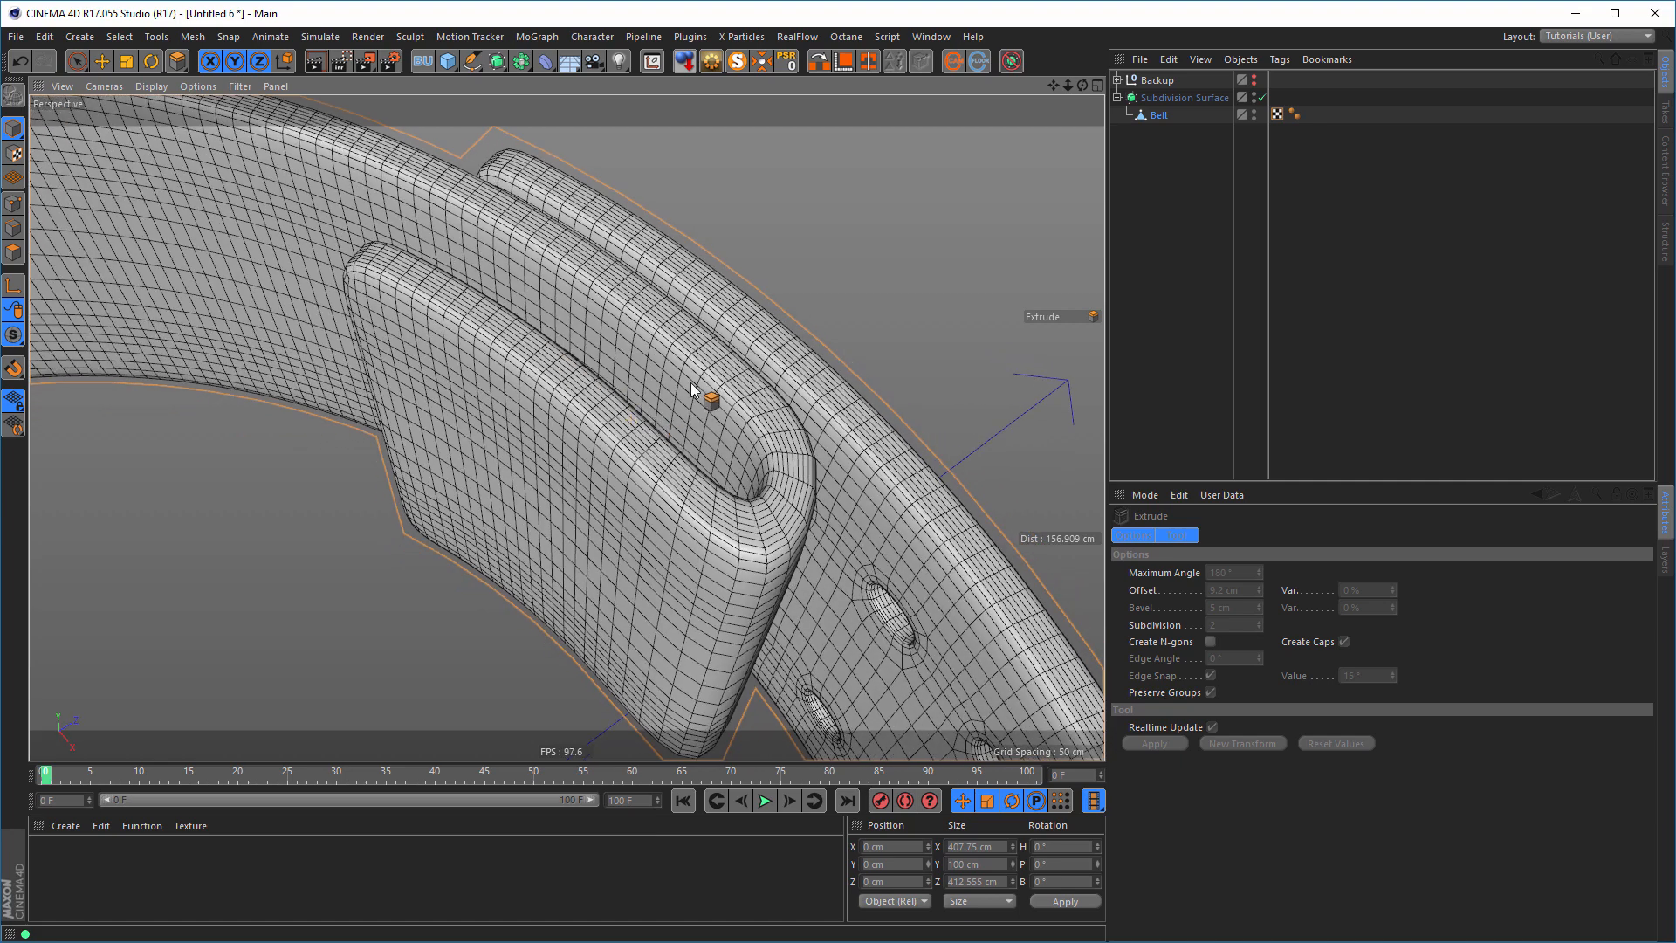
{"action": "left_click", "coordinate": [1262, 97]}
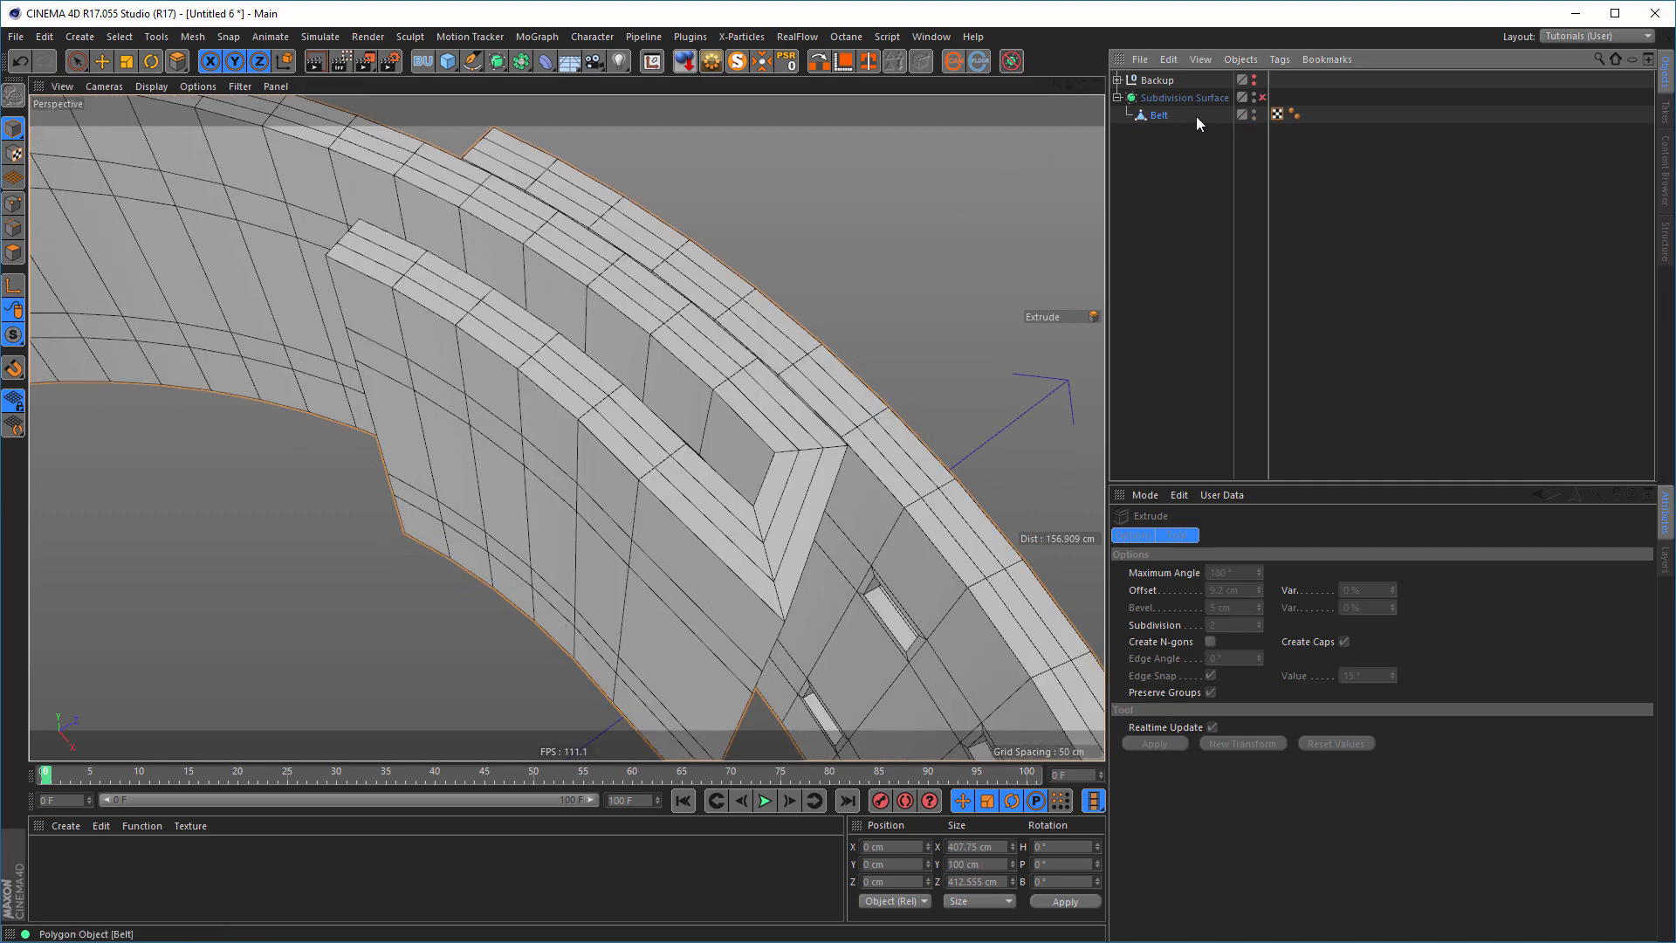
- Select five neighbouring vertical point loops across the folded flap of the Belt object in Point mode
{"action": "left_click", "coordinate": [1169, 117]}
{"action": "left_click", "coordinate": [13, 204]}
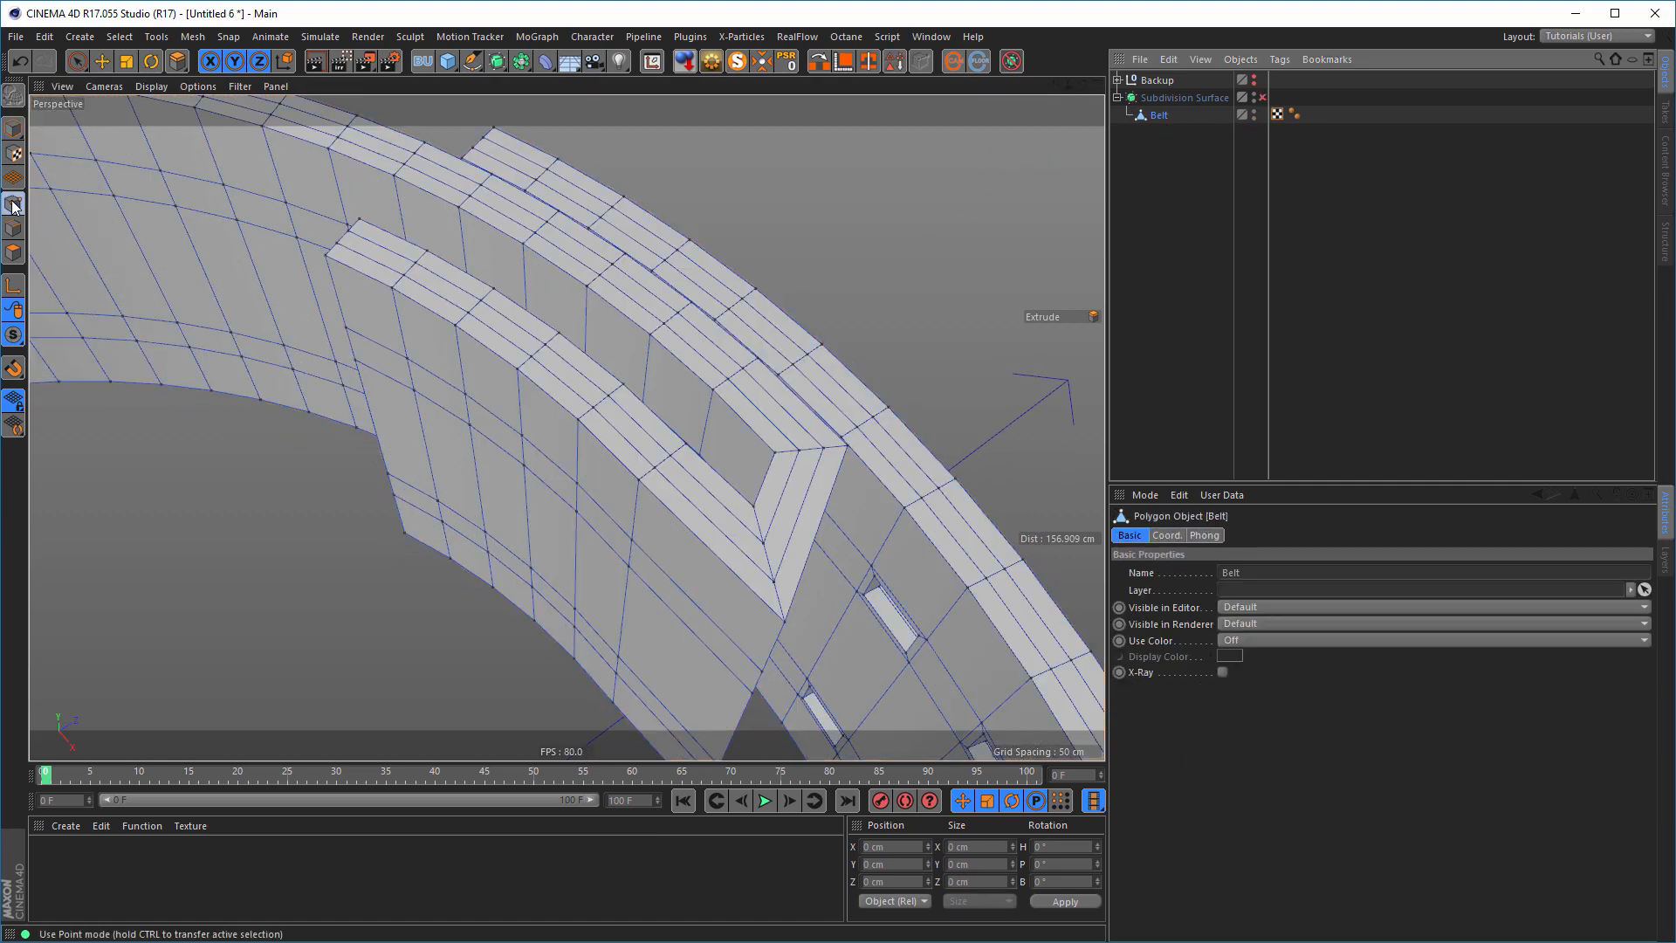
{"action": "left_click_drag", "start_coordinate": [595, 464], "coordinate": [564, 426], "text": "alt"}
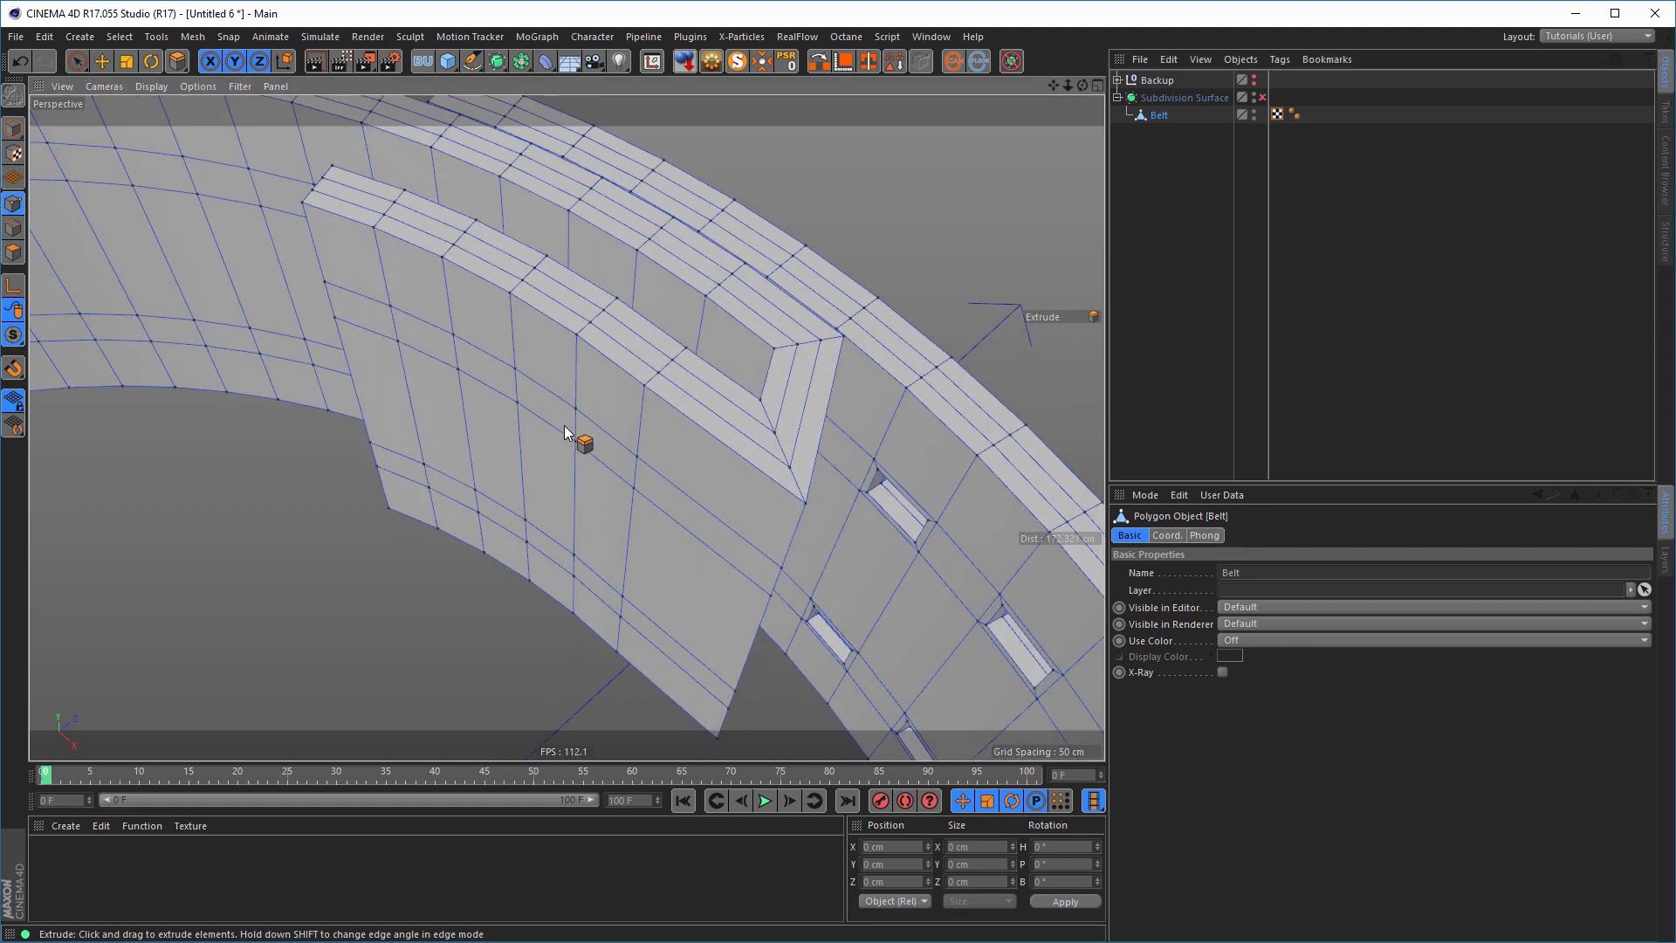
{"action": "key", "text": "u"}
{"action": "key", "text": "l"}
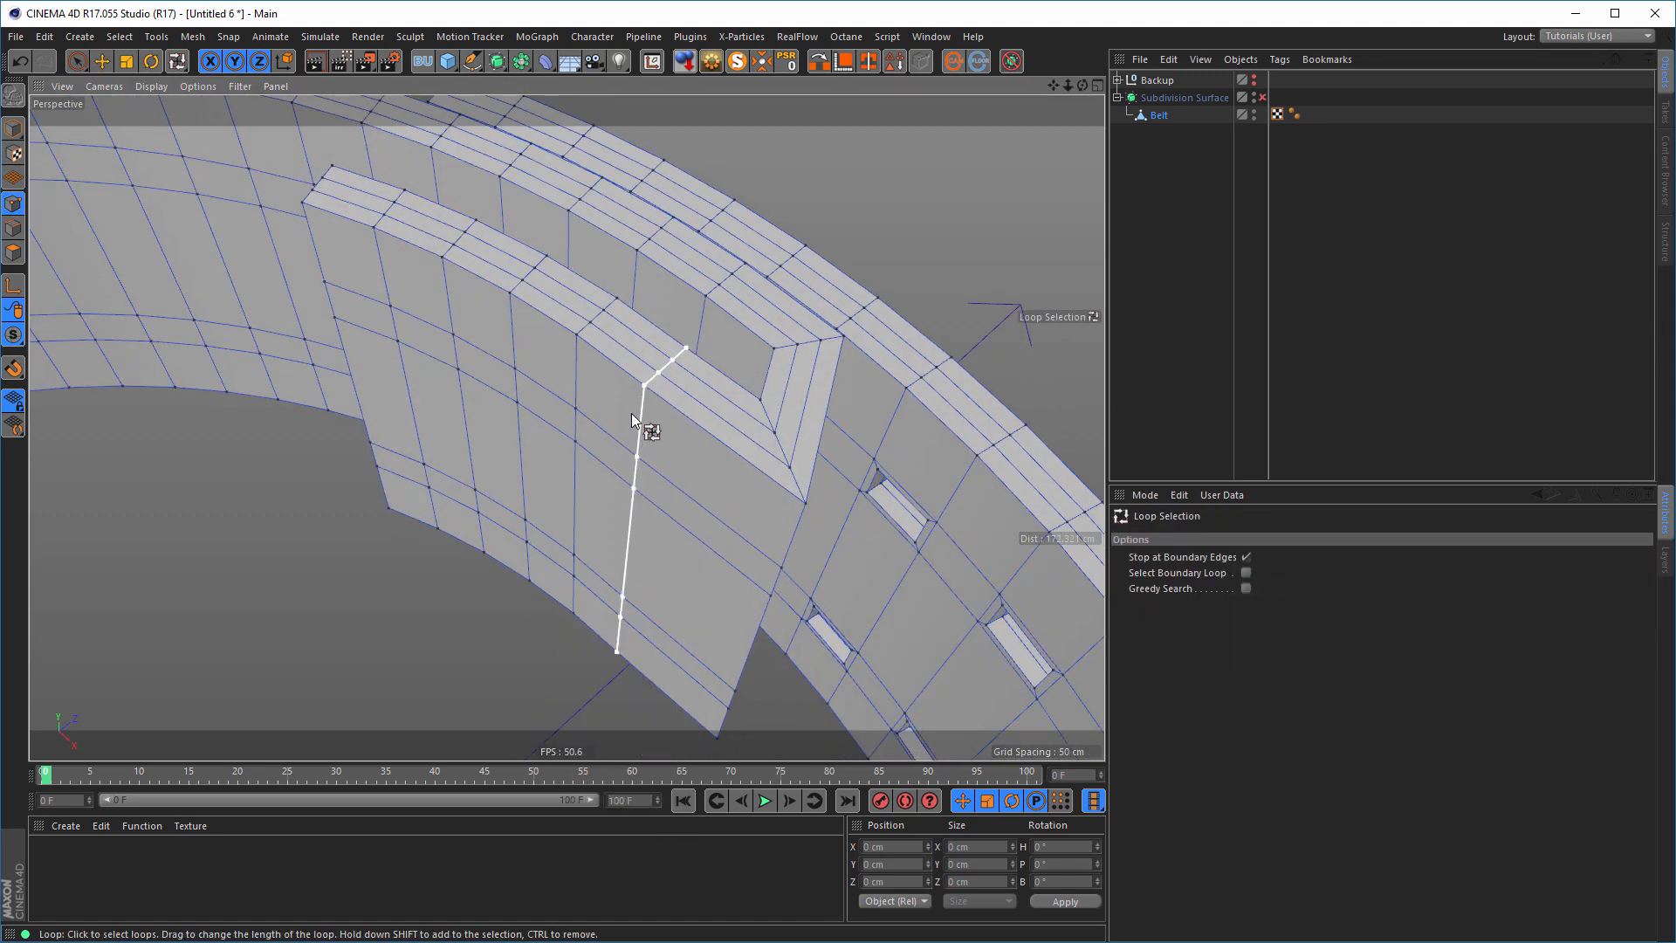
{"action": "left_click", "coordinate": [636, 406]}
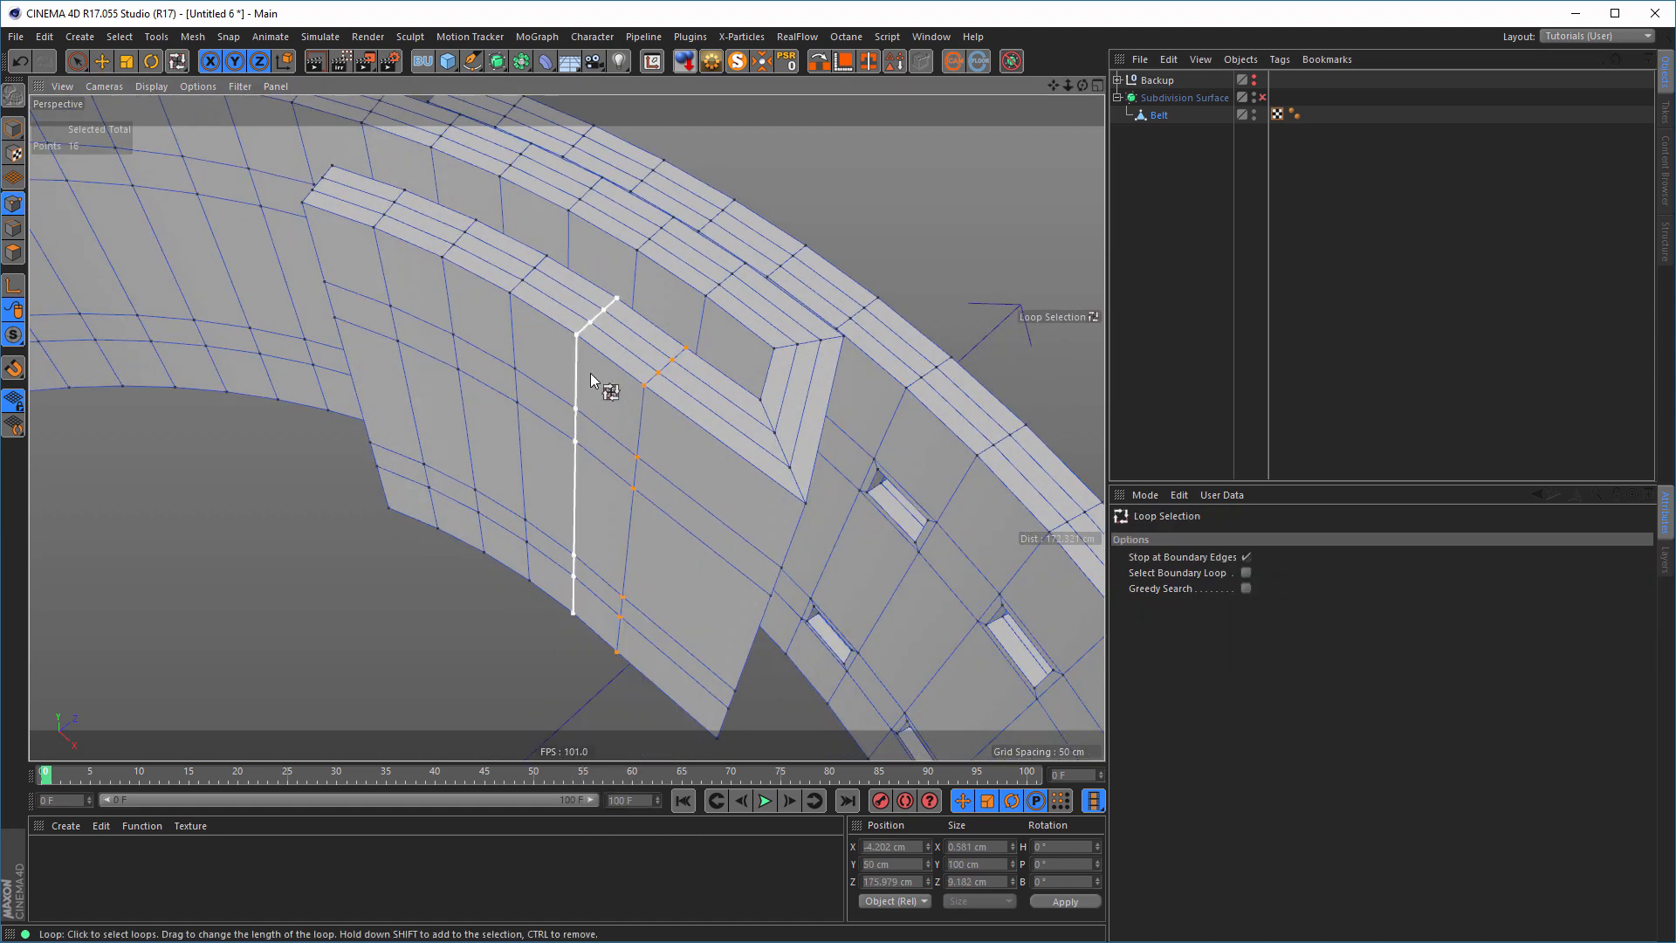
{"action": "left_click", "coordinate": [512, 332], "text": "shift"}
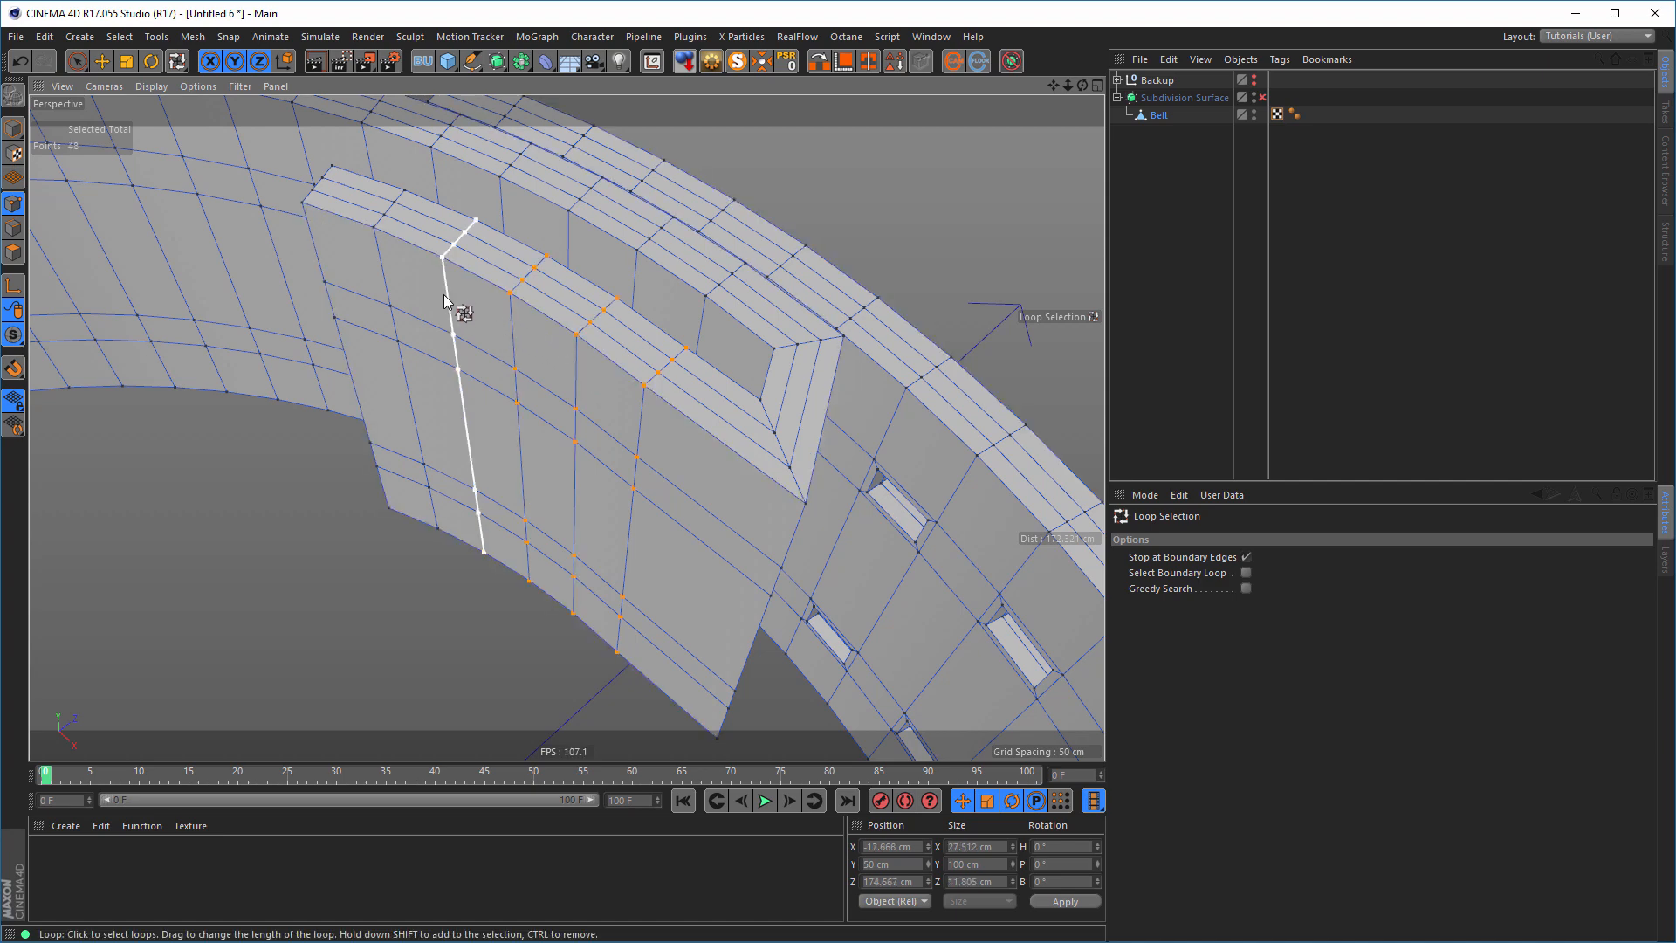
{"action": "left_click", "coordinate": [379, 264], "text": "shift"}
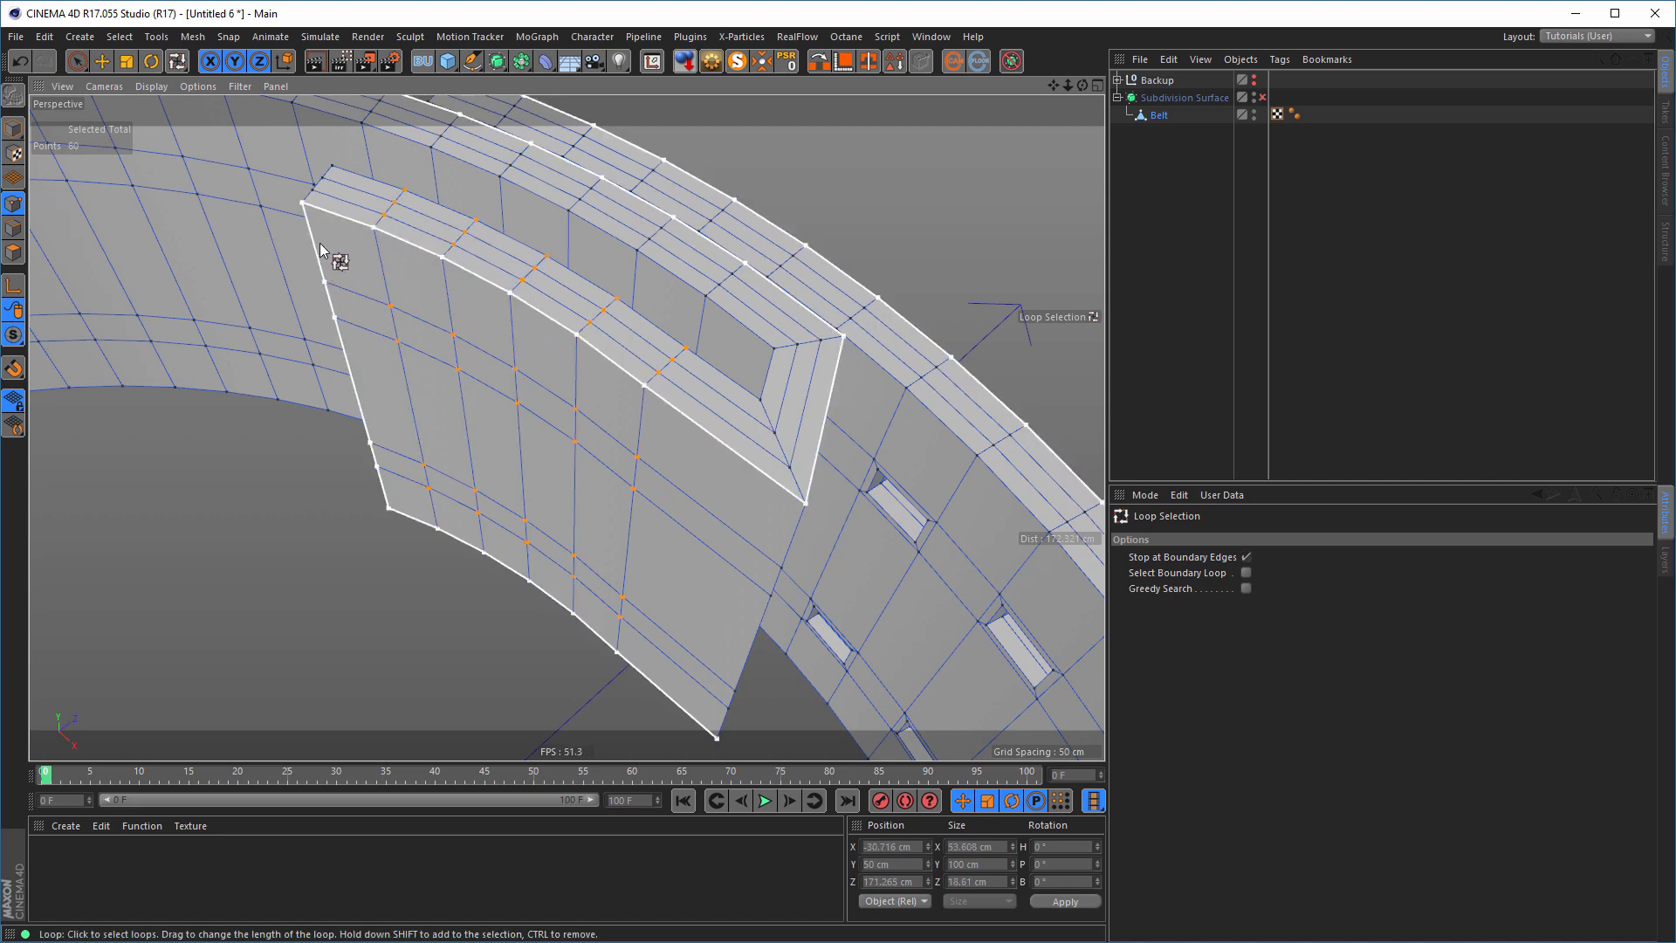
- Add the point loop around the flap's free end to the selection
{"action": "left_click_drag", "start_coordinate": [482, 314], "coordinate": [276, 348], "text": "alt"}
{"action": "left_click", "coordinate": [331, 353], "text": "shift"}
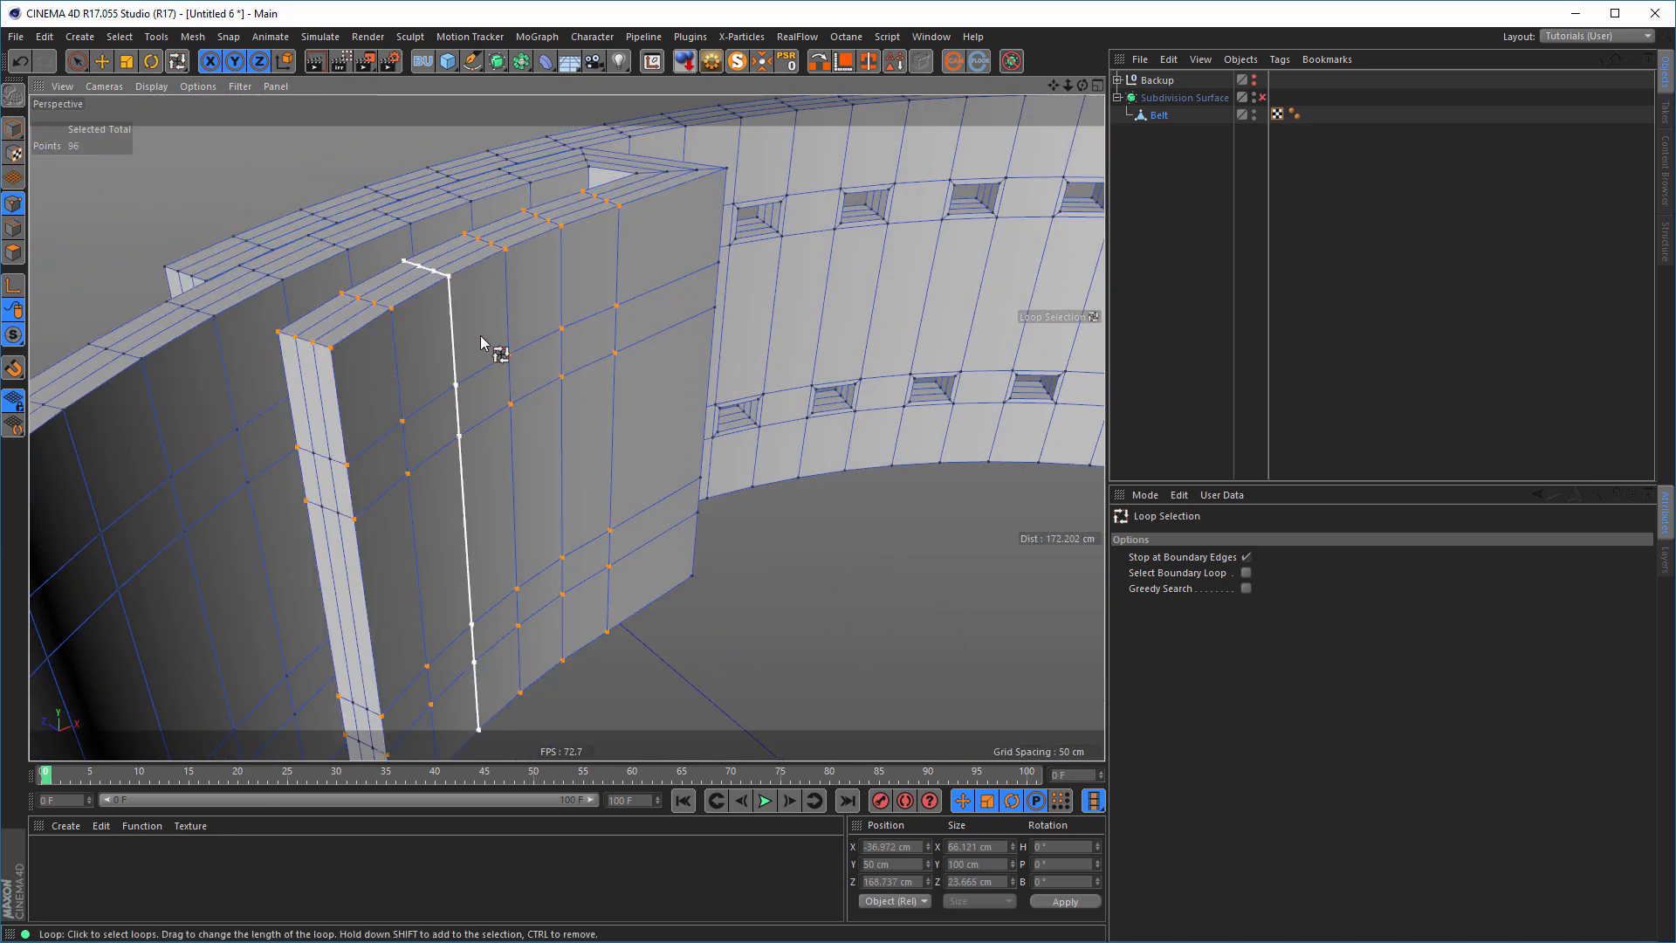
{"action": "left_click_drag", "start_coordinate": [507, 326], "coordinate": [742, 281], "text": "alt"}
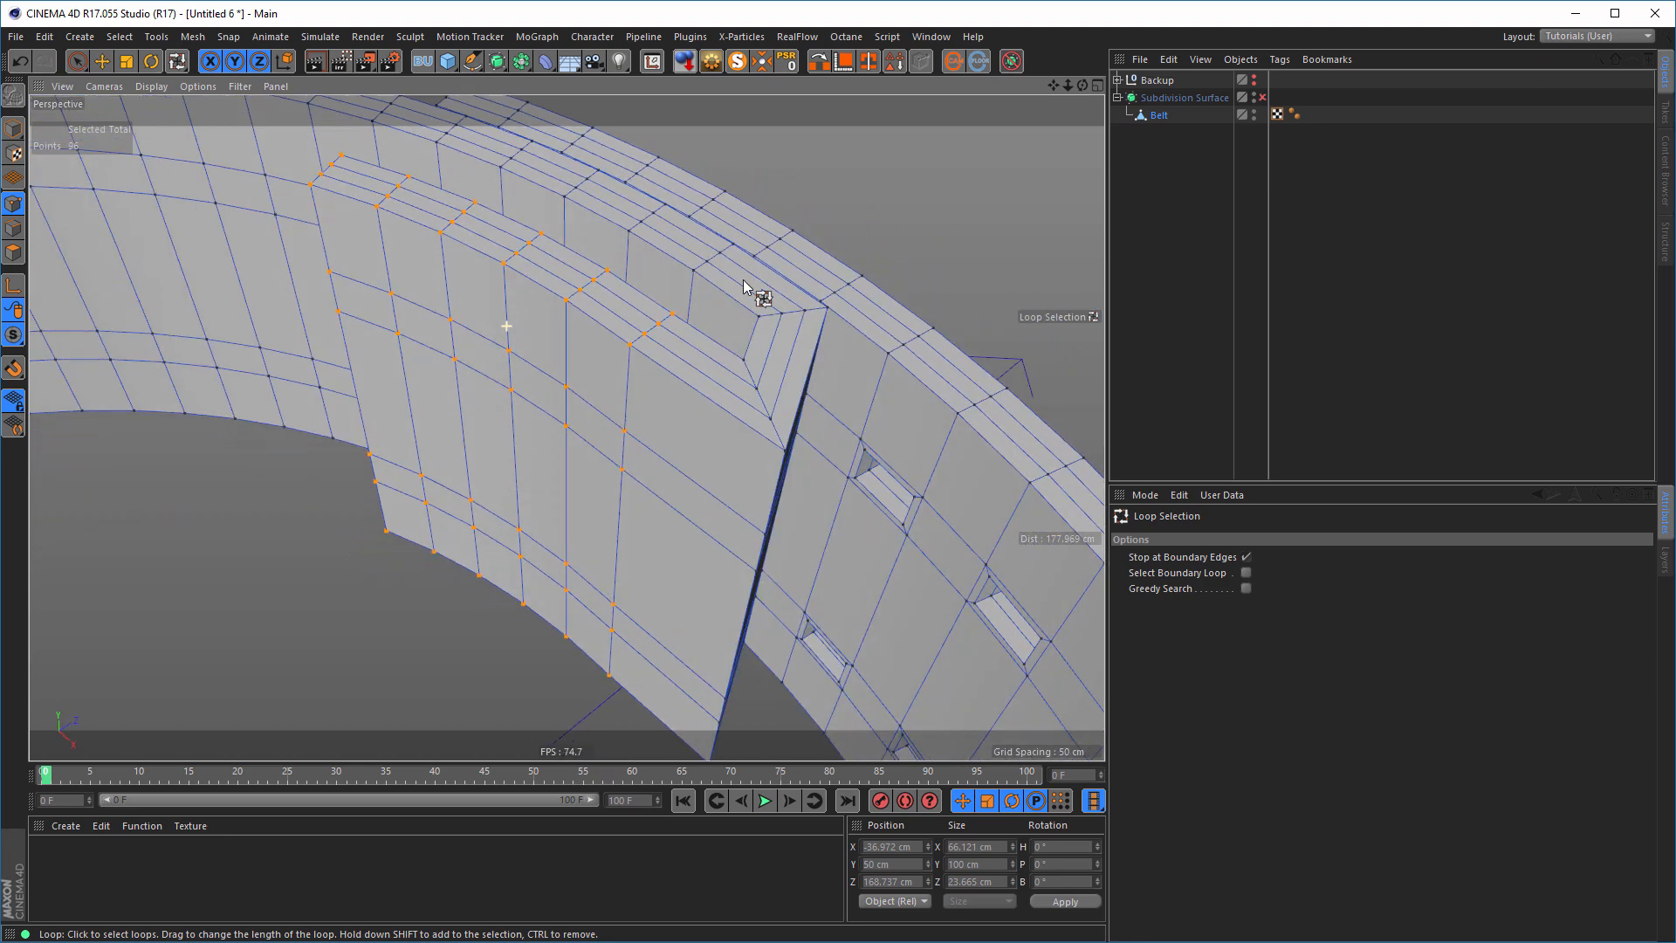
{"action": "key", "text": "e"}
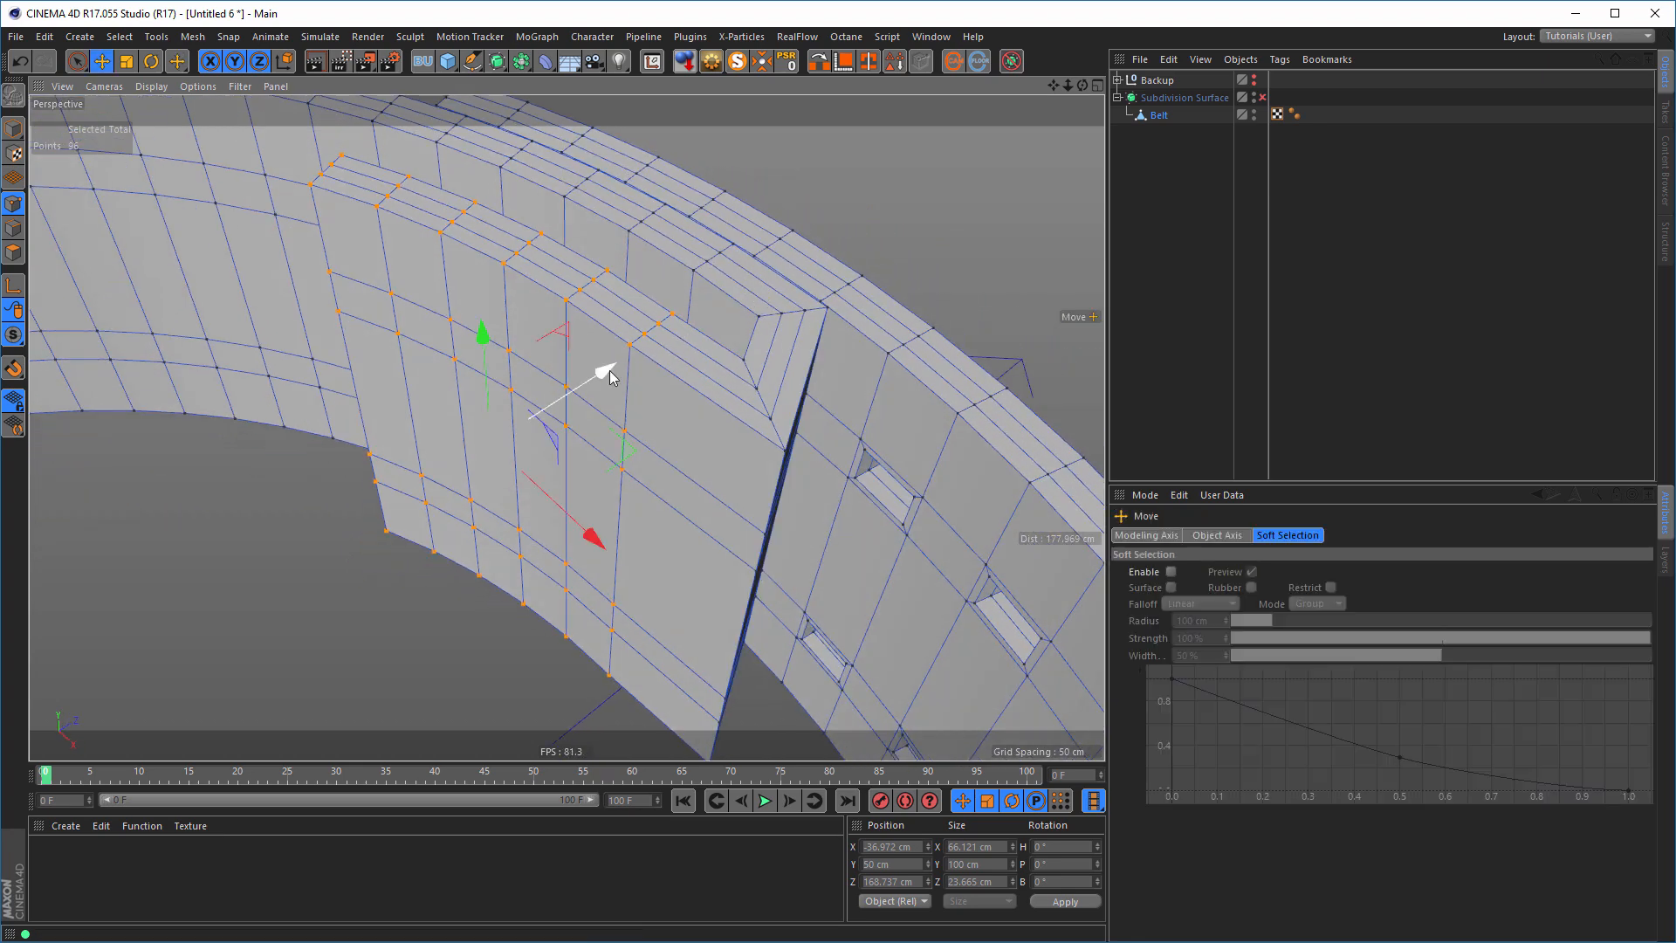
{"action": "left_click_drag", "start_coordinate": [610, 376], "coordinate": [150, 303]}
{"action": "key", "text": "ctrl+z"}
- Add the unselected middle points on the flap's narrow end face to the selection with Live Selection
{"action": "right_click_drag", "start_coordinate": [325, 390], "coordinate": [375, 390], "text": "alt"}
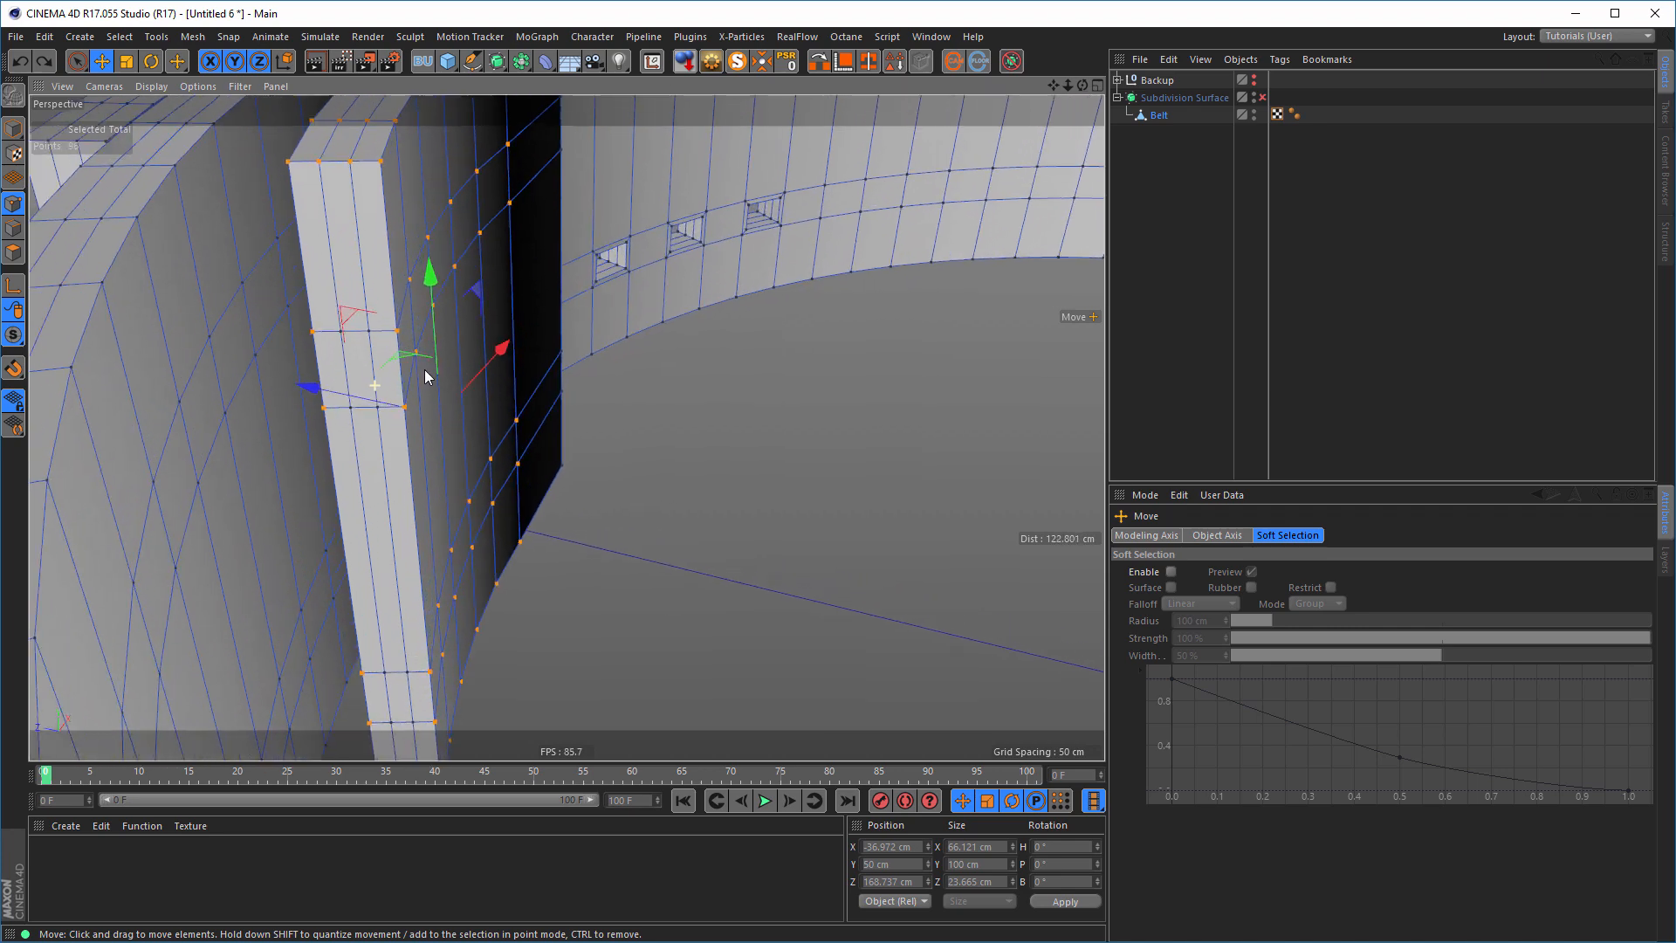
{"action": "middle_click_drag", "start_coordinate": [389, 419], "coordinate": [384, 318], "text": "alt"}
{"action": "left_click_drag", "start_coordinate": [384, 319], "coordinate": [451, 301], "text": "alt"}
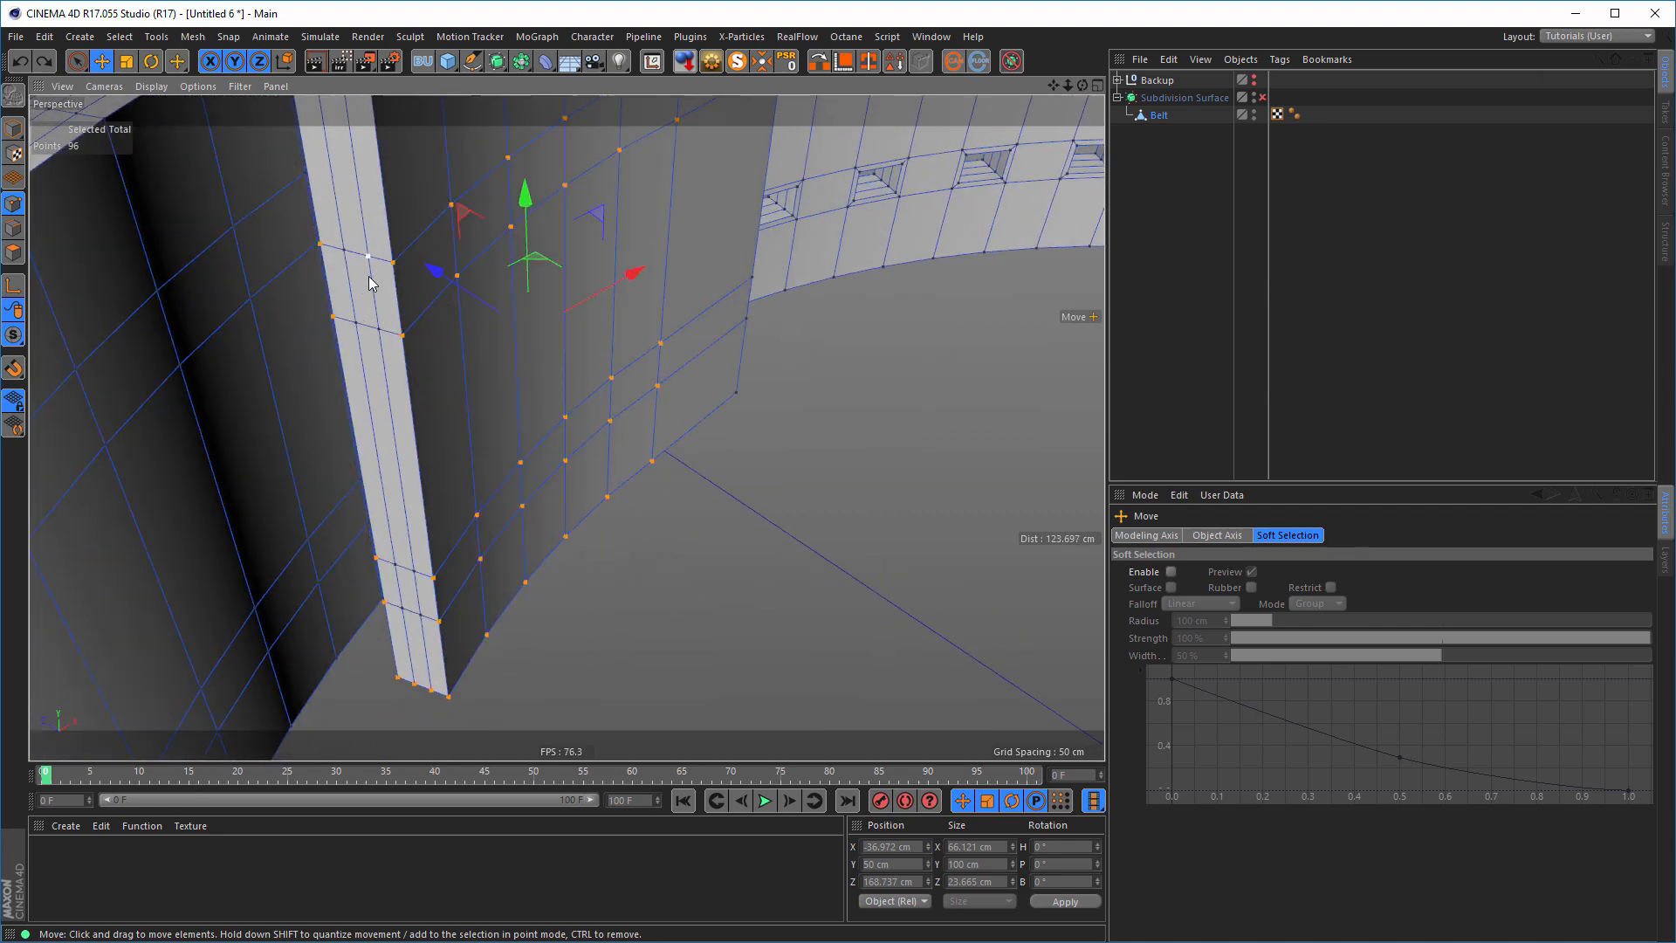
{"action": "key", "text": "space"}
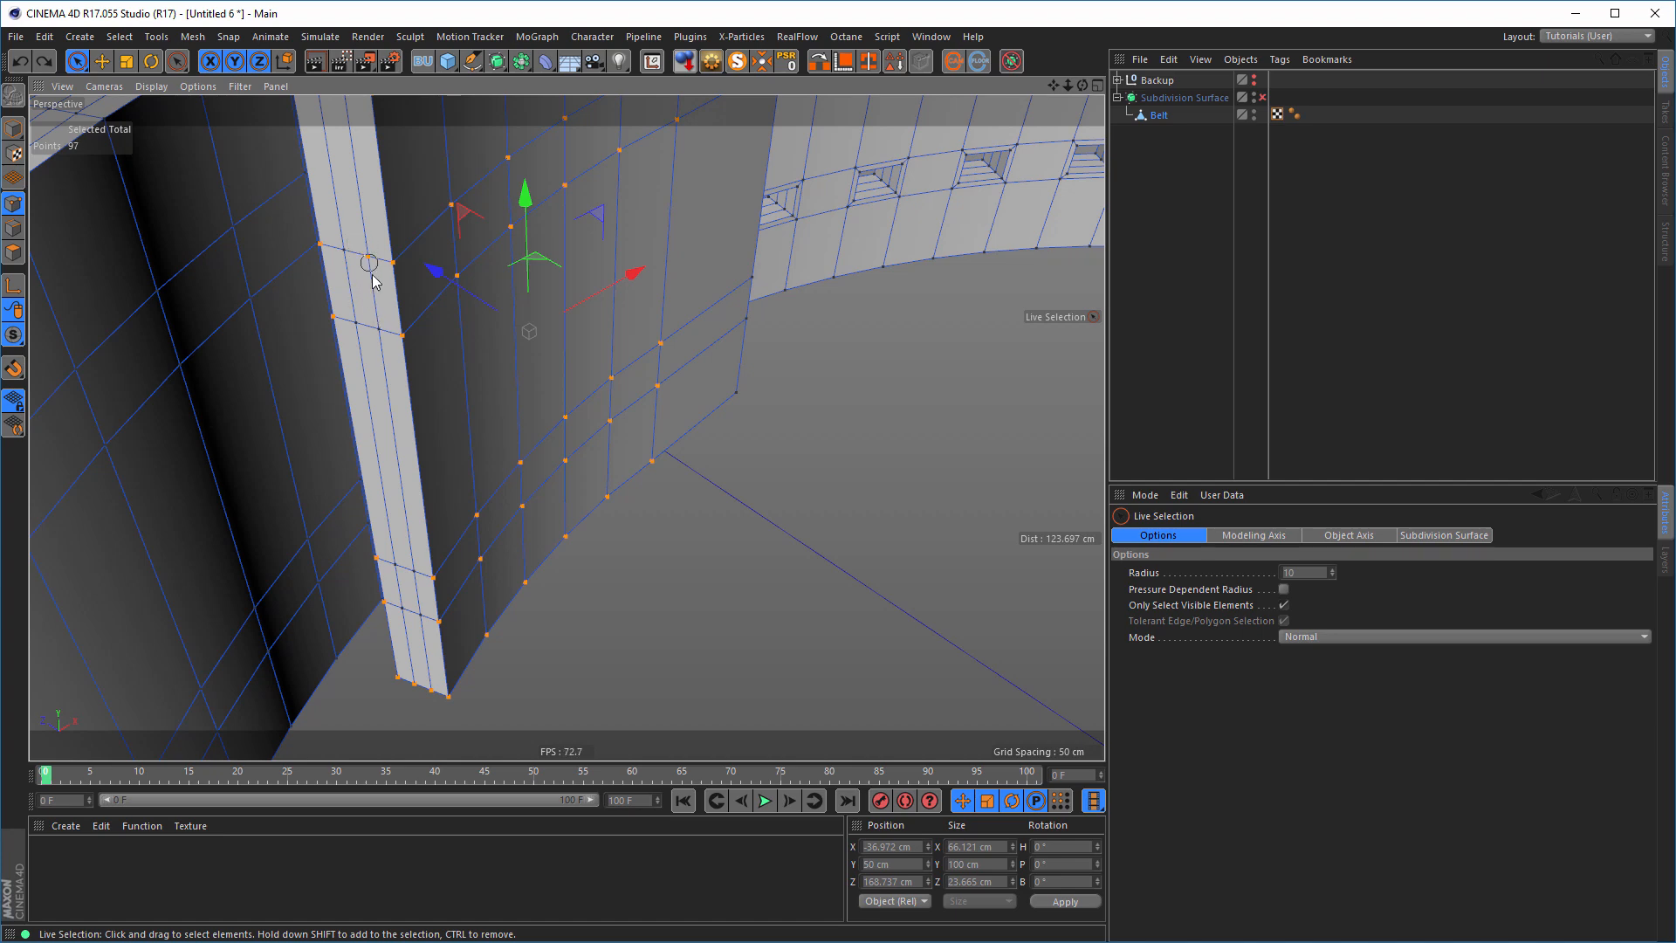
{"action": "mouse_move", "coordinate": [373, 276]}
{"action": "left_mouse_down", "text": "shift"}
{"action": "mouse_move", "coordinate": [348, 247]}
{"action": "mouse_move", "coordinate": [419, 618]}
{"action": "left_mouse_up", "text": "shift"}
- Move the selected flap points about 2 cm along Z towards the belt wall
{"action": "left_click_drag", "start_coordinate": [480, 505], "coordinate": [734, 502], "text": "alt"}
{"action": "left_click_drag", "start_coordinate": [677, 576], "coordinate": [696, 476], "text": "alt"}
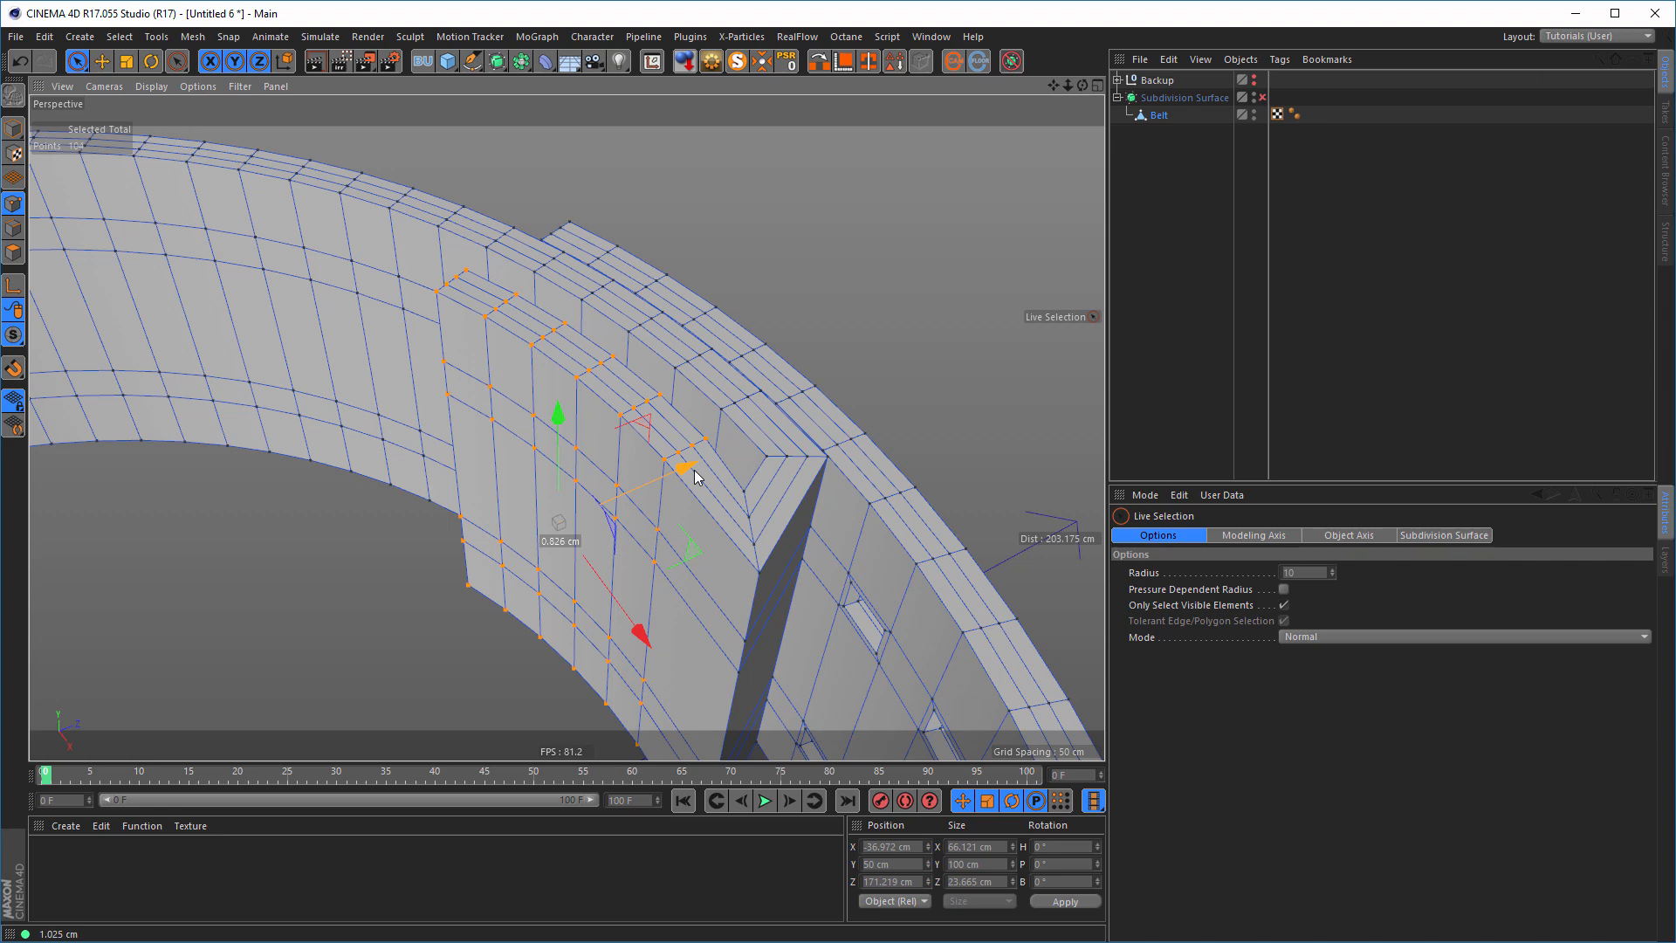
{"action": "left_click_drag", "start_coordinate": [695, 476], "coordinate": [693, 472]}
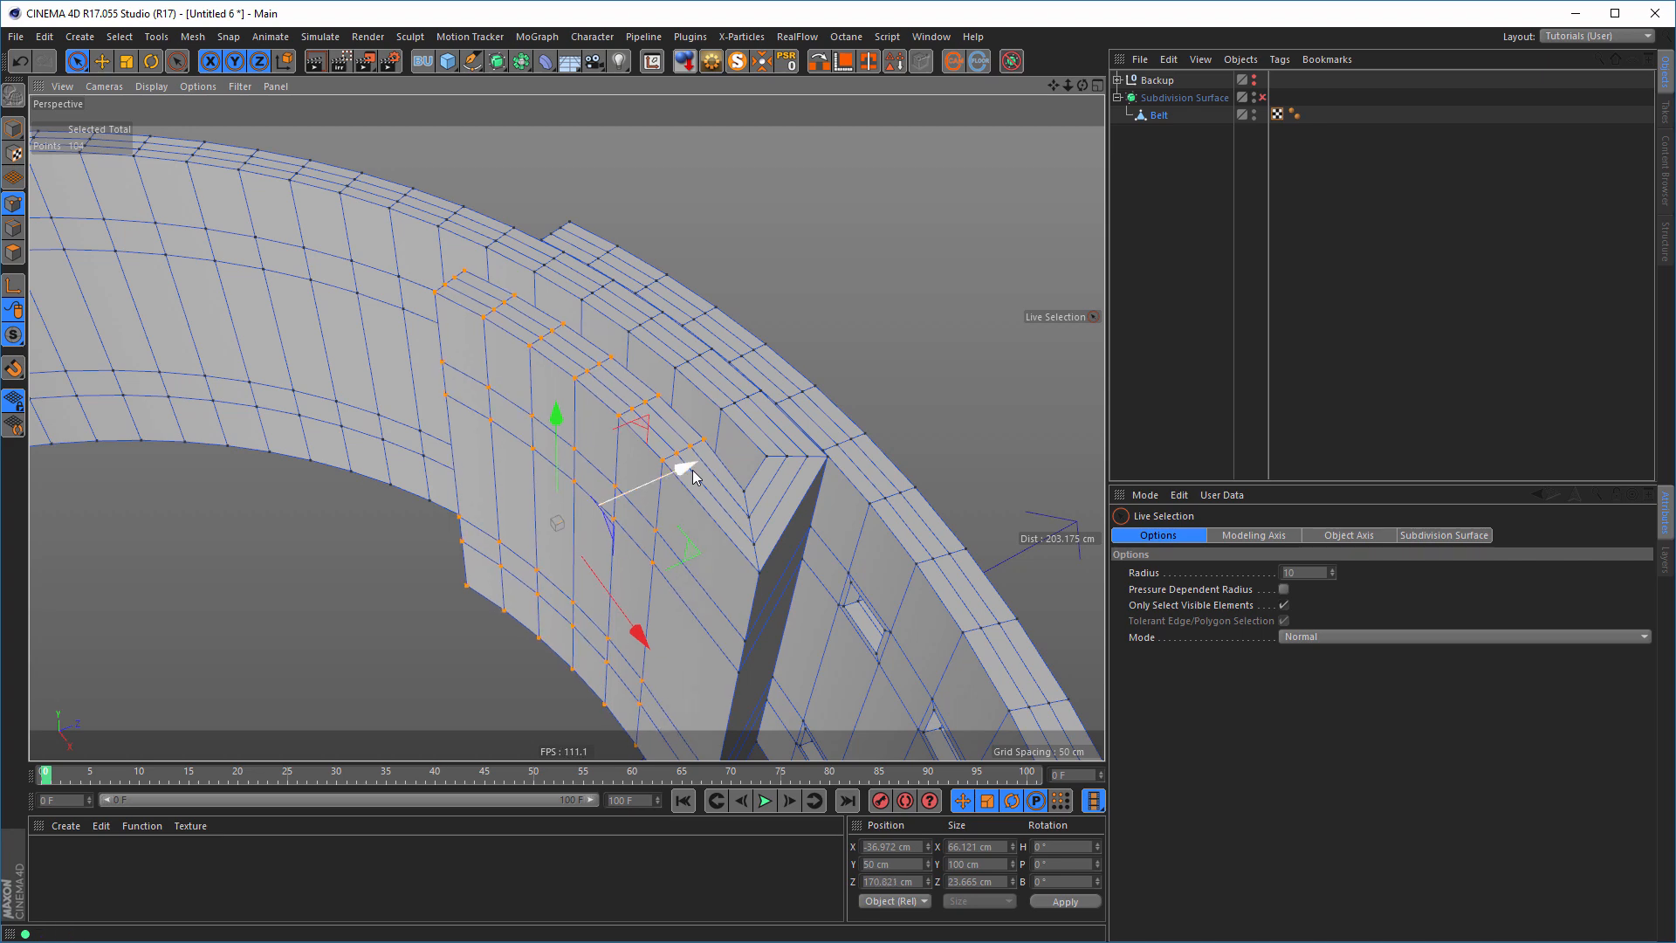
- Deselect the point loop nearest the fold and move the remaining flap points along Z closer to the belt wall
{"action": "key", "text": "u"}
{"action": "key", "text": "l"}
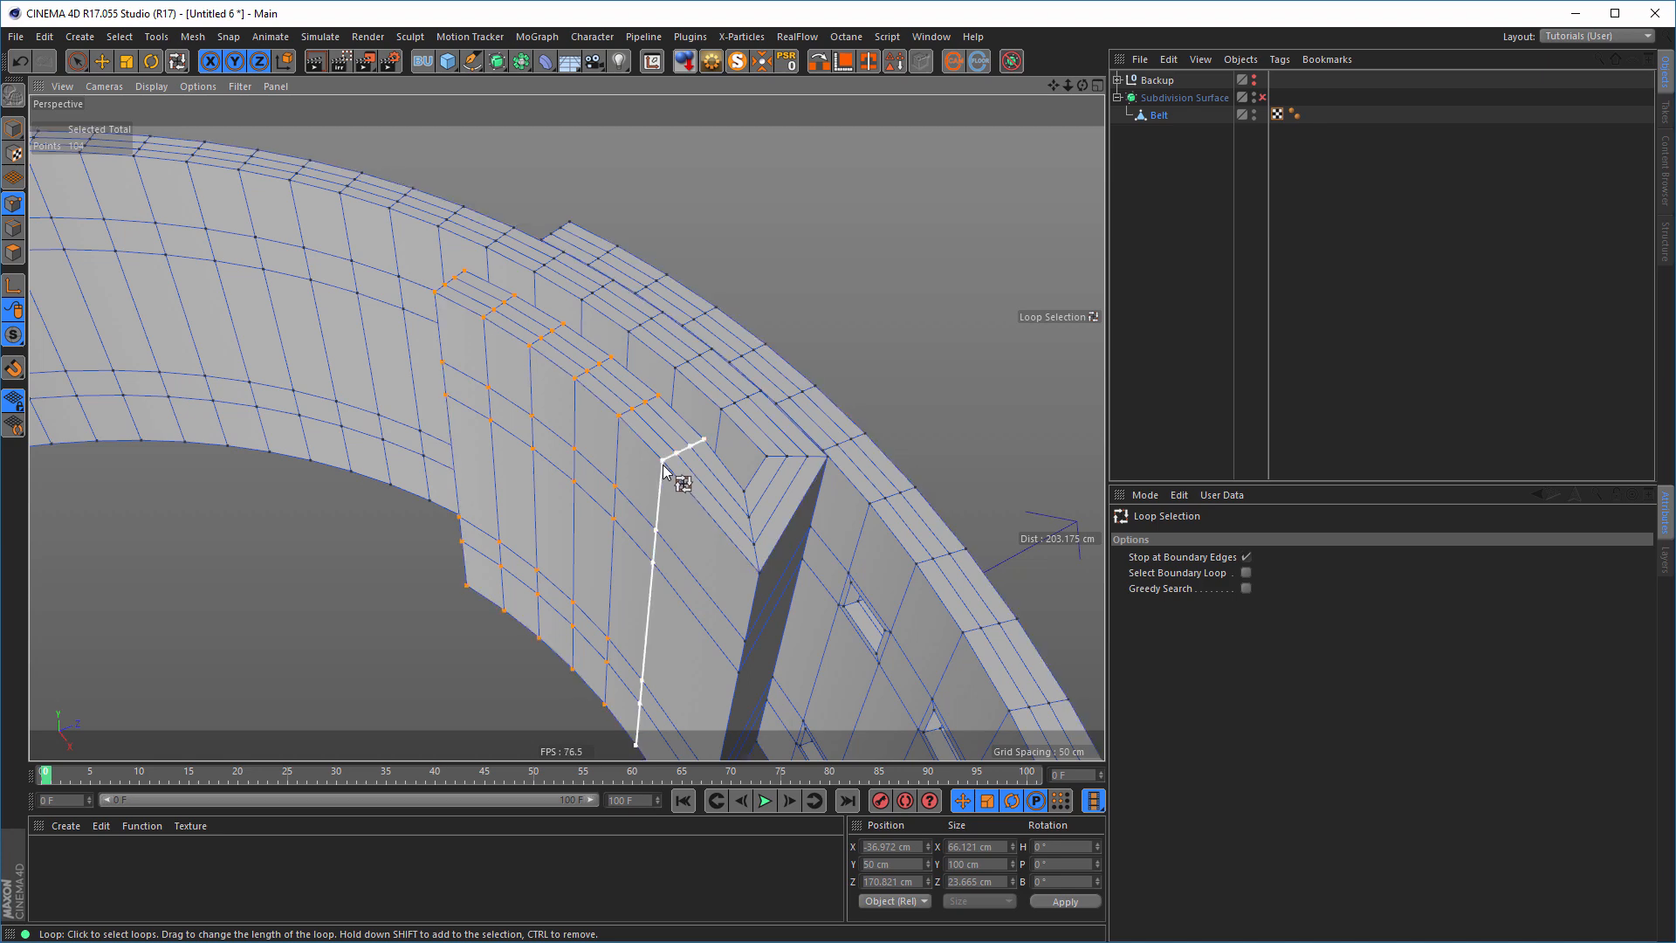
{"action": "left_click", "coordinate": [663, 471], "text": "ctrl"}
{"action": "key", "text": "e"}
{"action": "left_click_drag", "start_coordinate": [672, 450], "coordinate": [699, 437]}
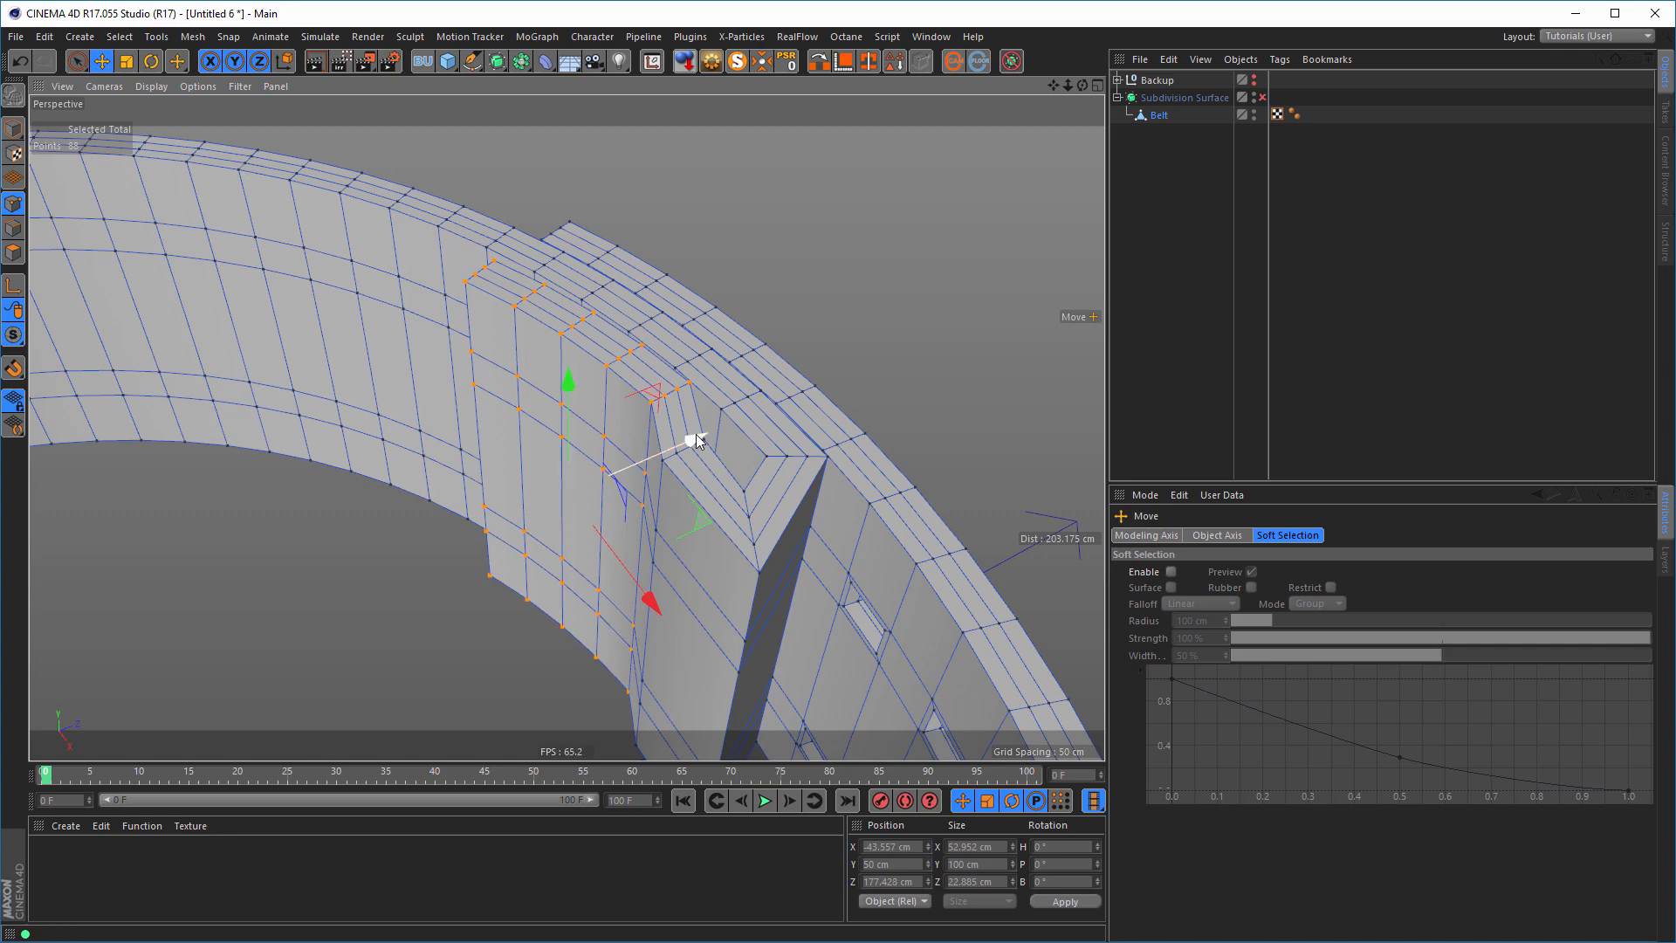
- Enable the Subdivision Surface and examine the smoothed fold from the front and from behind
{"action": "left_click", "coordinate": [1263, 97]}
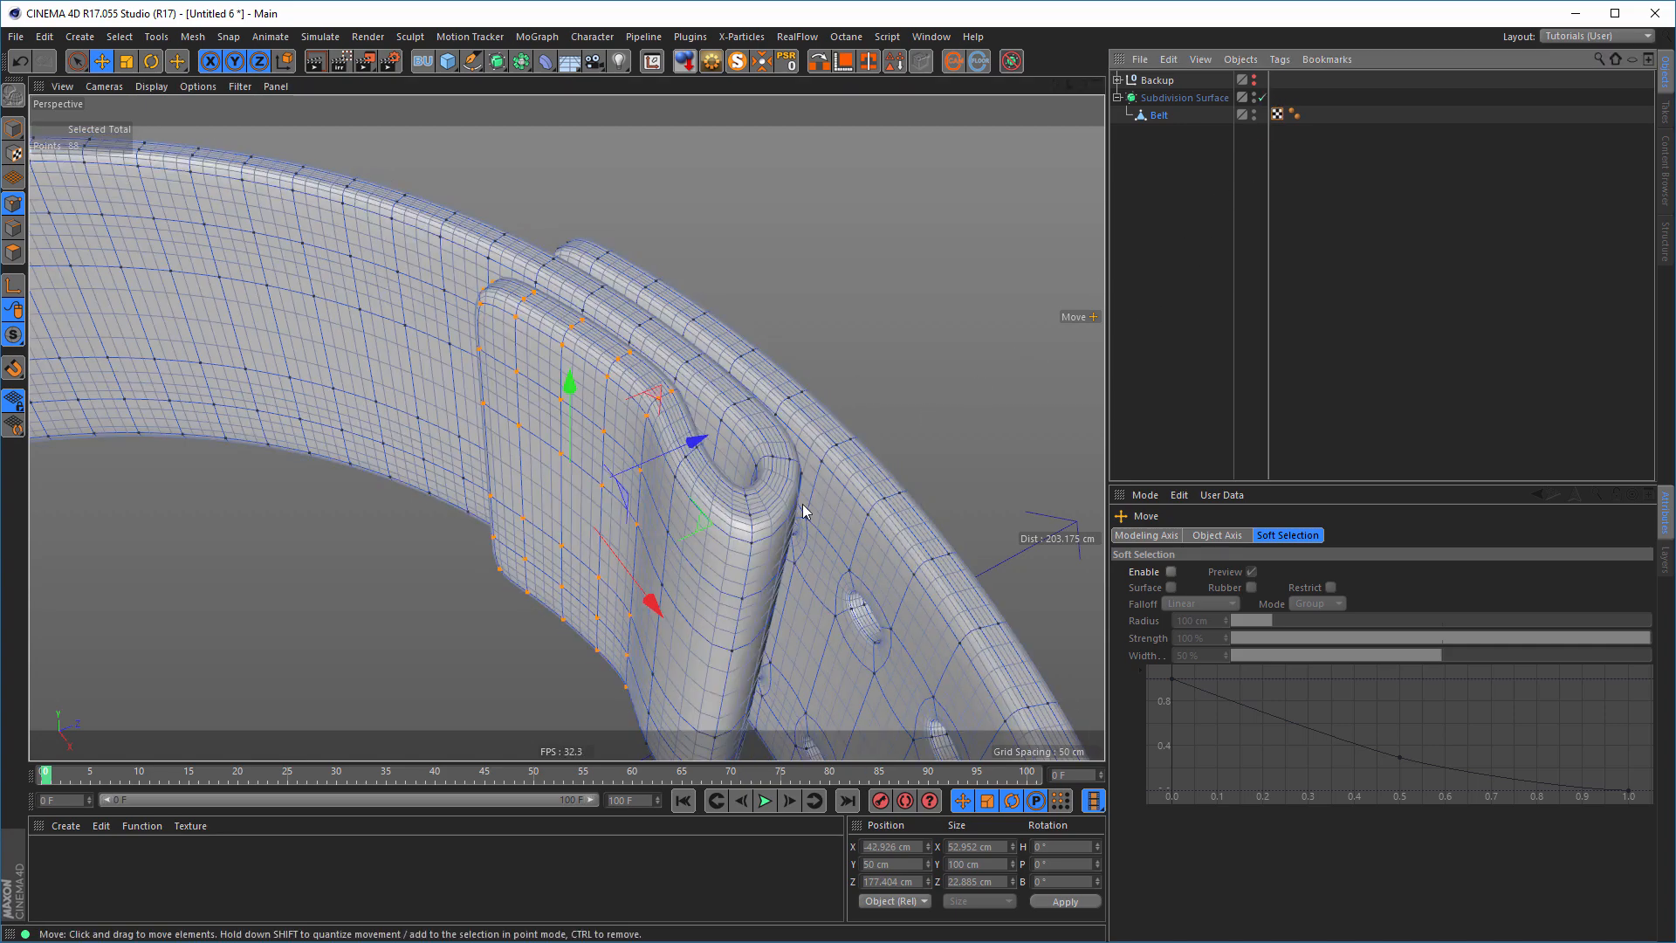
{"action": "left_click_drag", "start_coordinate": [804, 512], "coordinate": [569, 493], "text": "alt"}
{"action": "left_click_drag", "start_coordinate": [774, 508], "coordinate": [838, 467], "text": "alt"}
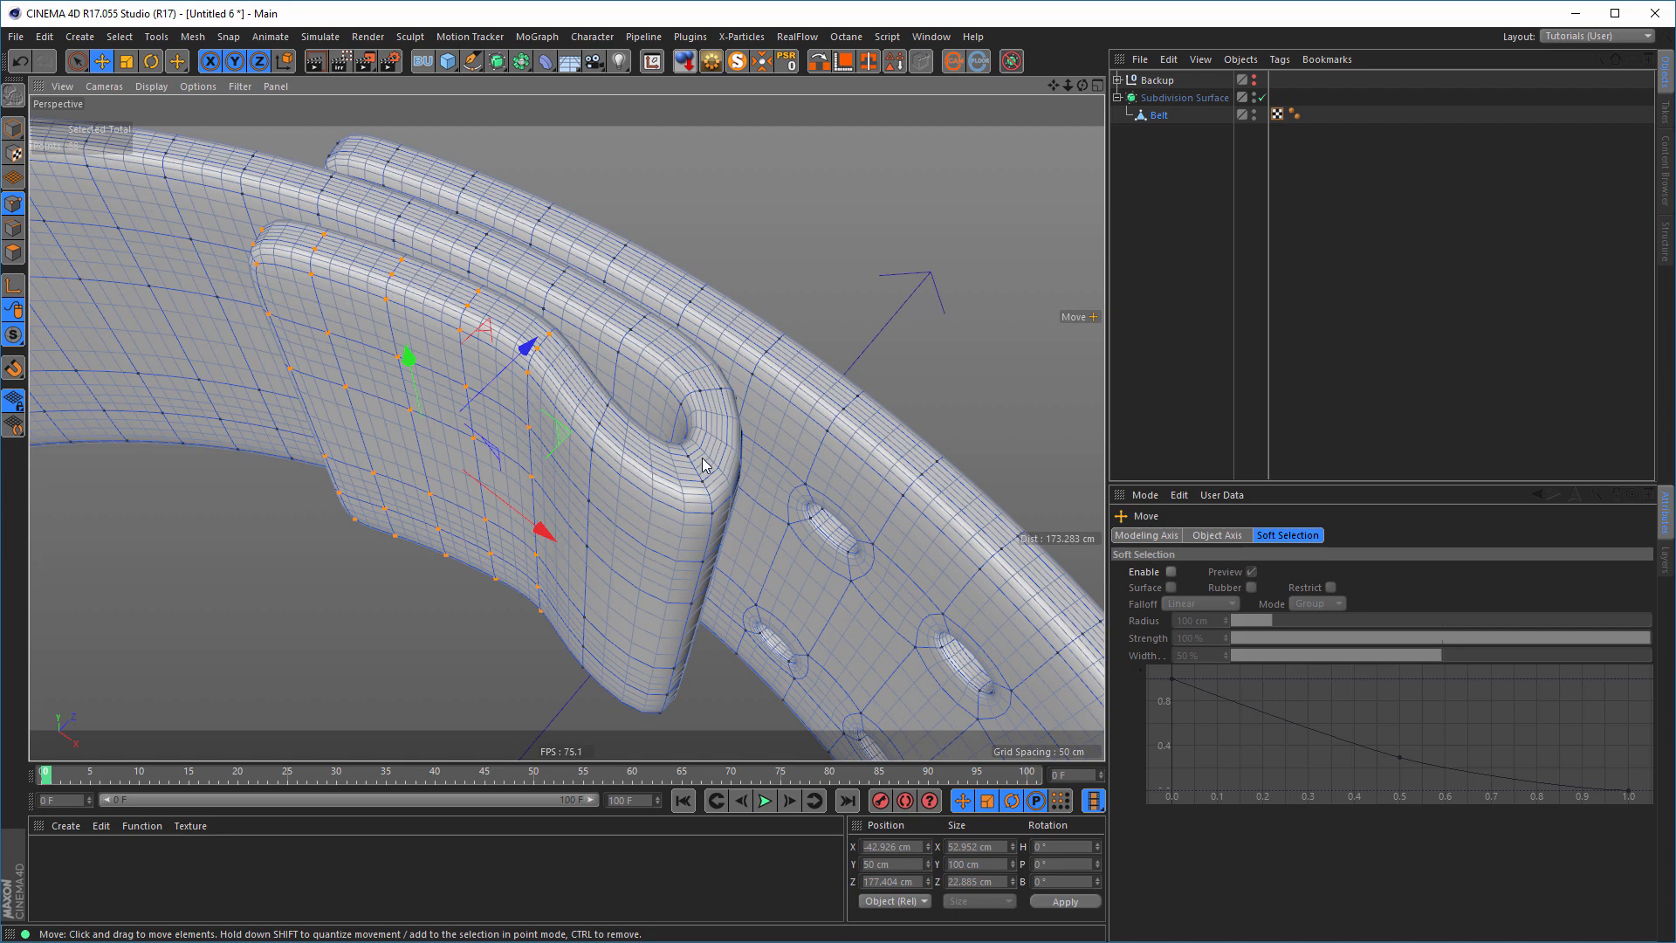
{"action": "left_click_drag", "start_coordinate": [706, 464], "coordinate": [927, 493], "text": "alt"}
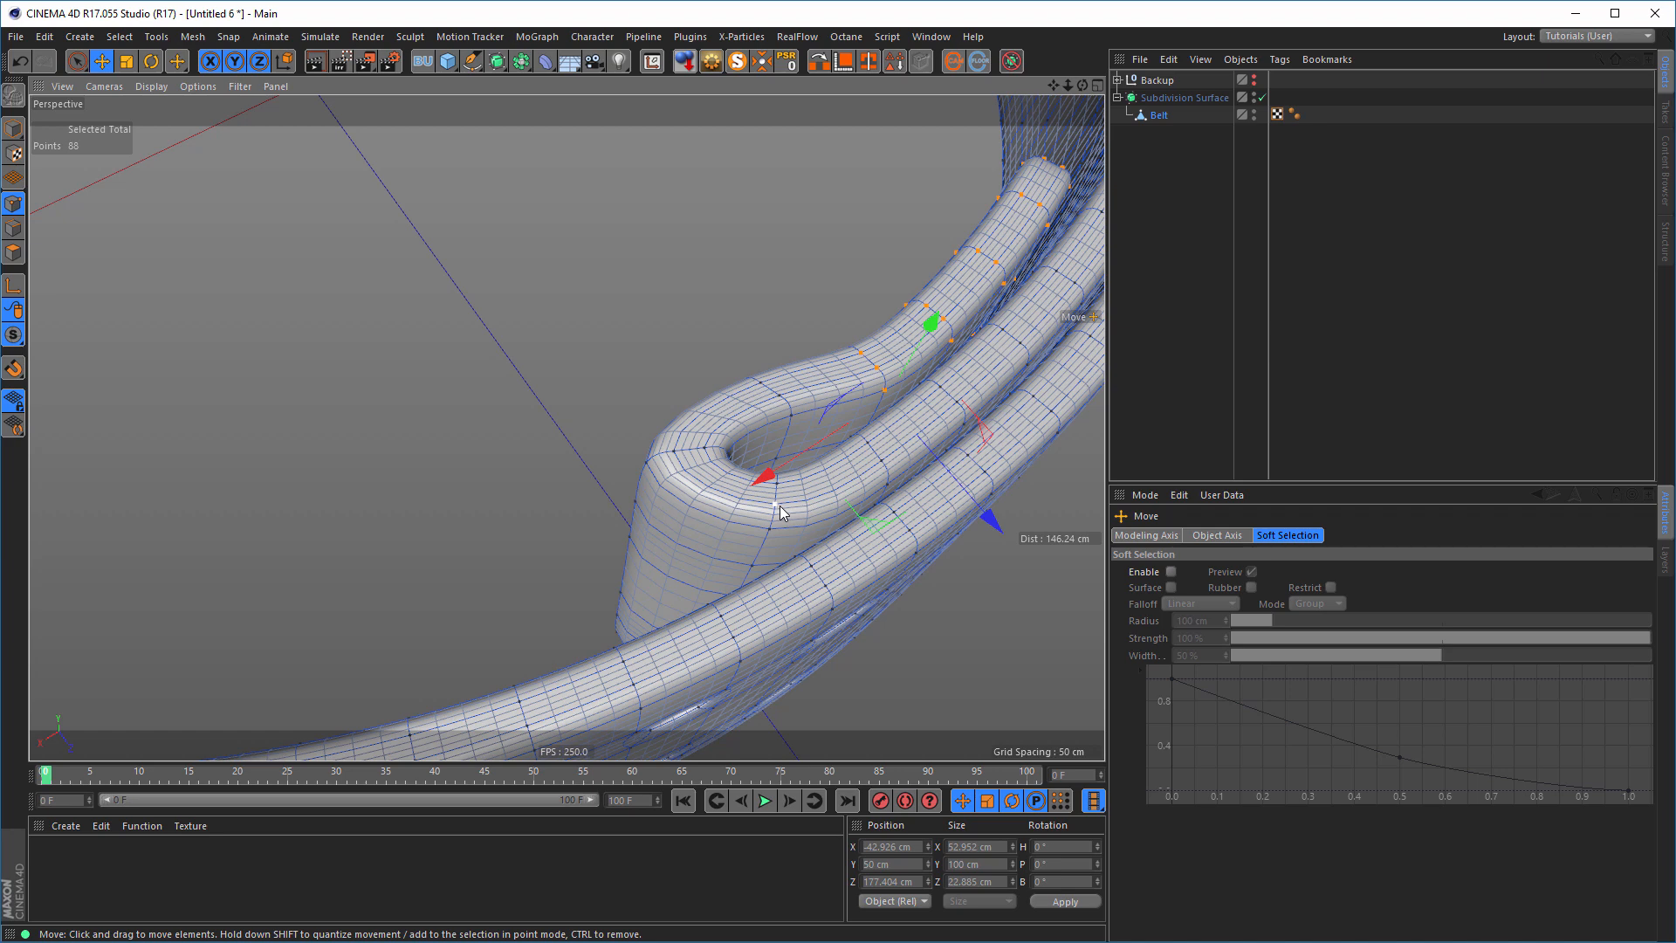
- Select the vertical point loop on the fold's outer side and move it about 6.8 cm along X towards the folded tip
{"action": "key", "text": "u"}
{"action": "key", "text": "l"}
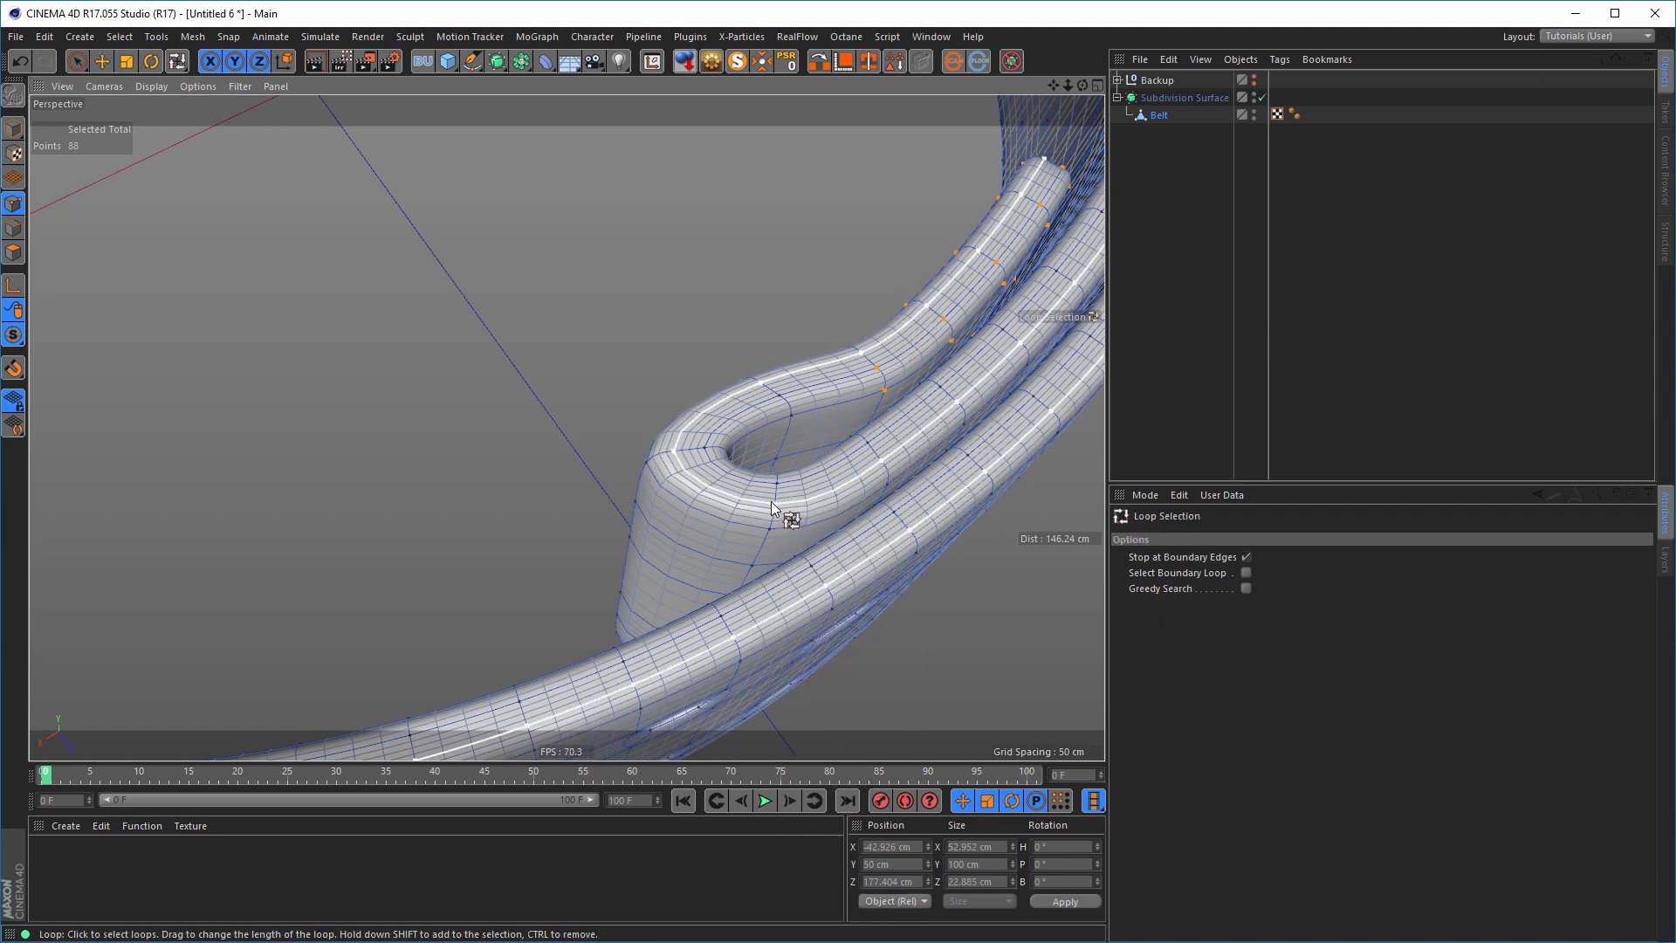
{"action": "left_click", "coordinate": [772, 495]}
{"action": "key", "text": "e"}
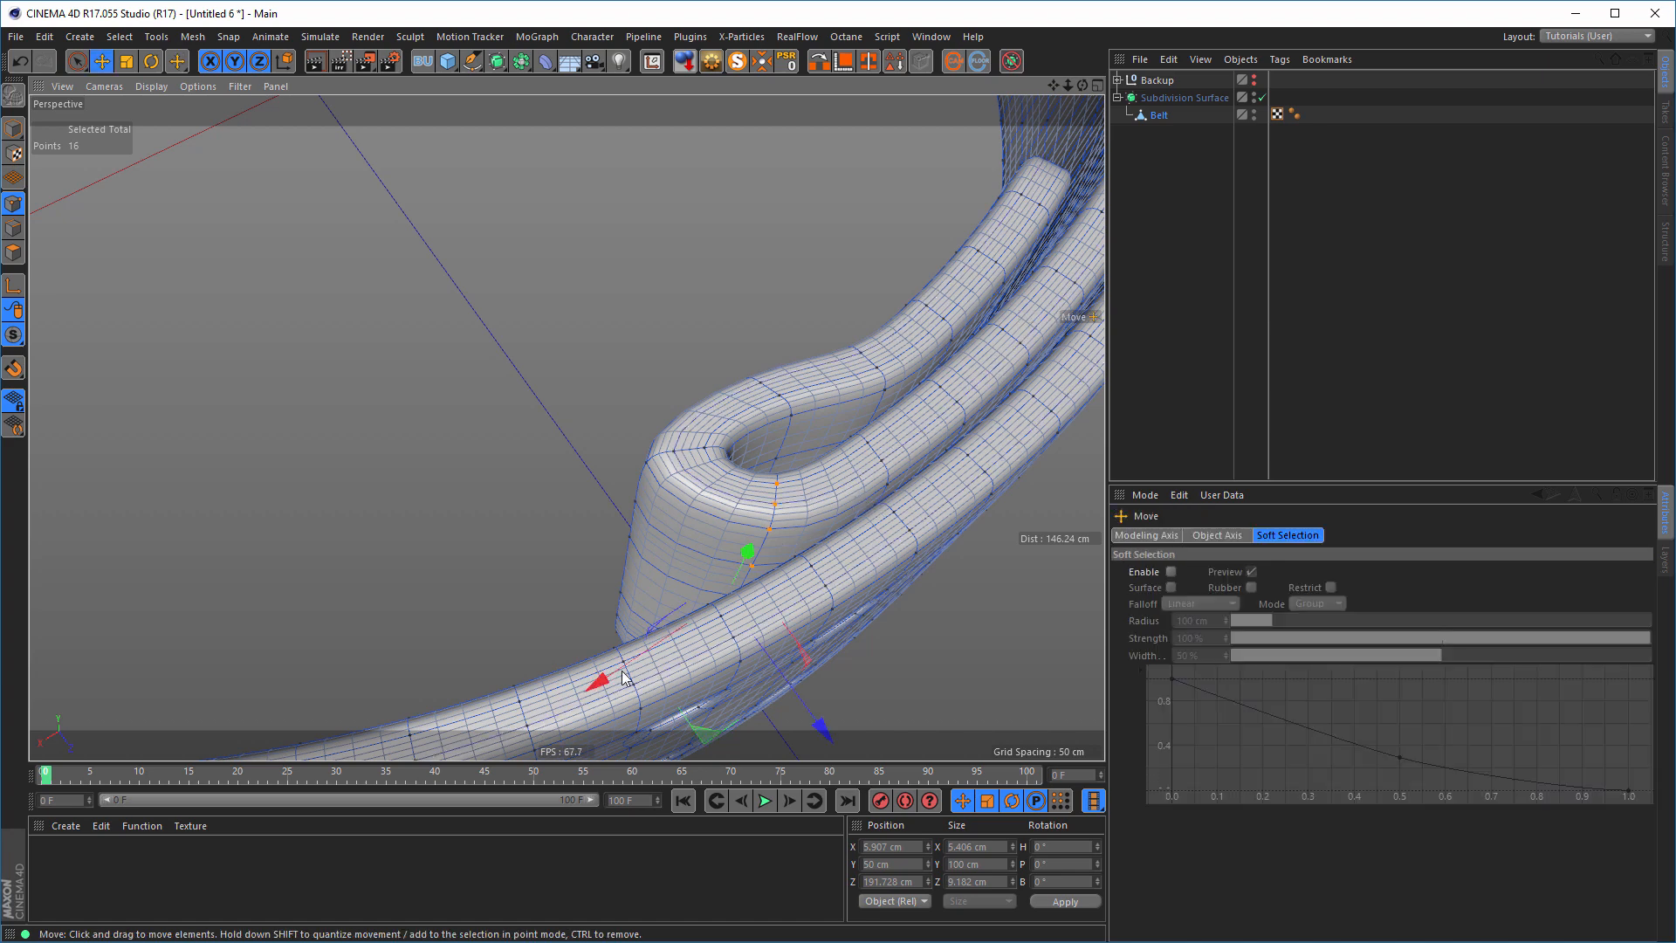
{"action": "left_click_drag", "start_coordinate": [601, 680], "coordinate": [541, 543]}
{"action": "right_click_drag", "start_coordinate": [541, 543], "coordinate": [613, 534], "text": "alt"}
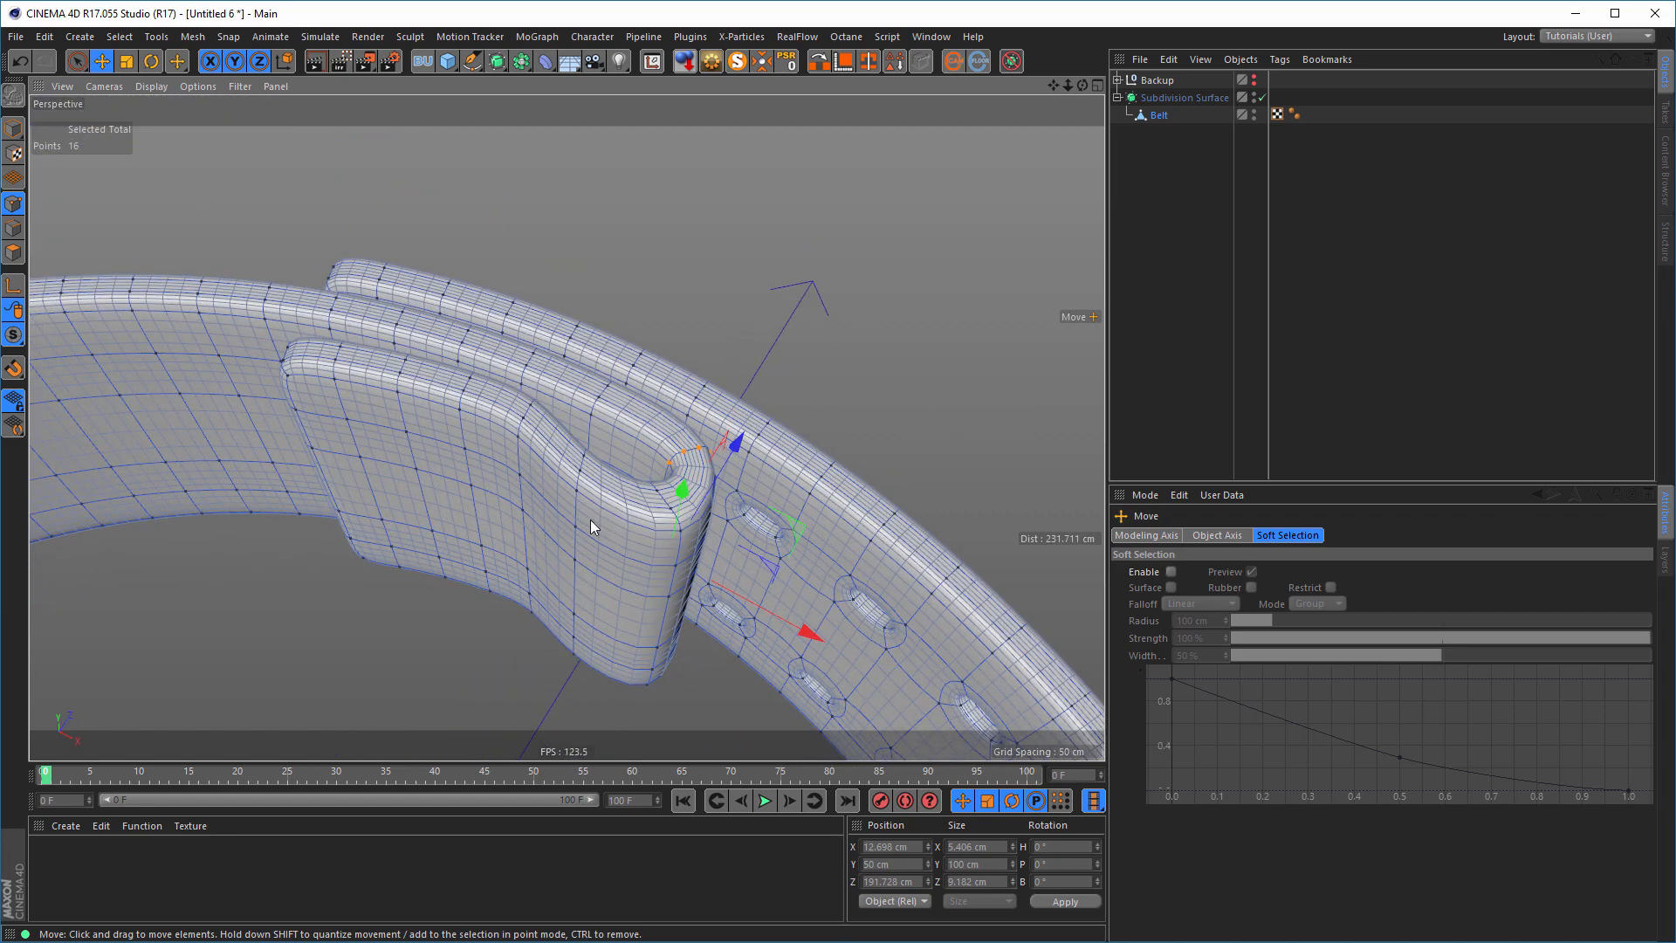
- Select the vertical point loop where the flap bends into the fold and move it about 2.4 cm along Z
{"action": "key", "text": "u"}
{"action": "key", "text": "l"}
{"action": "left_click", "coordinate": [586, 522]}
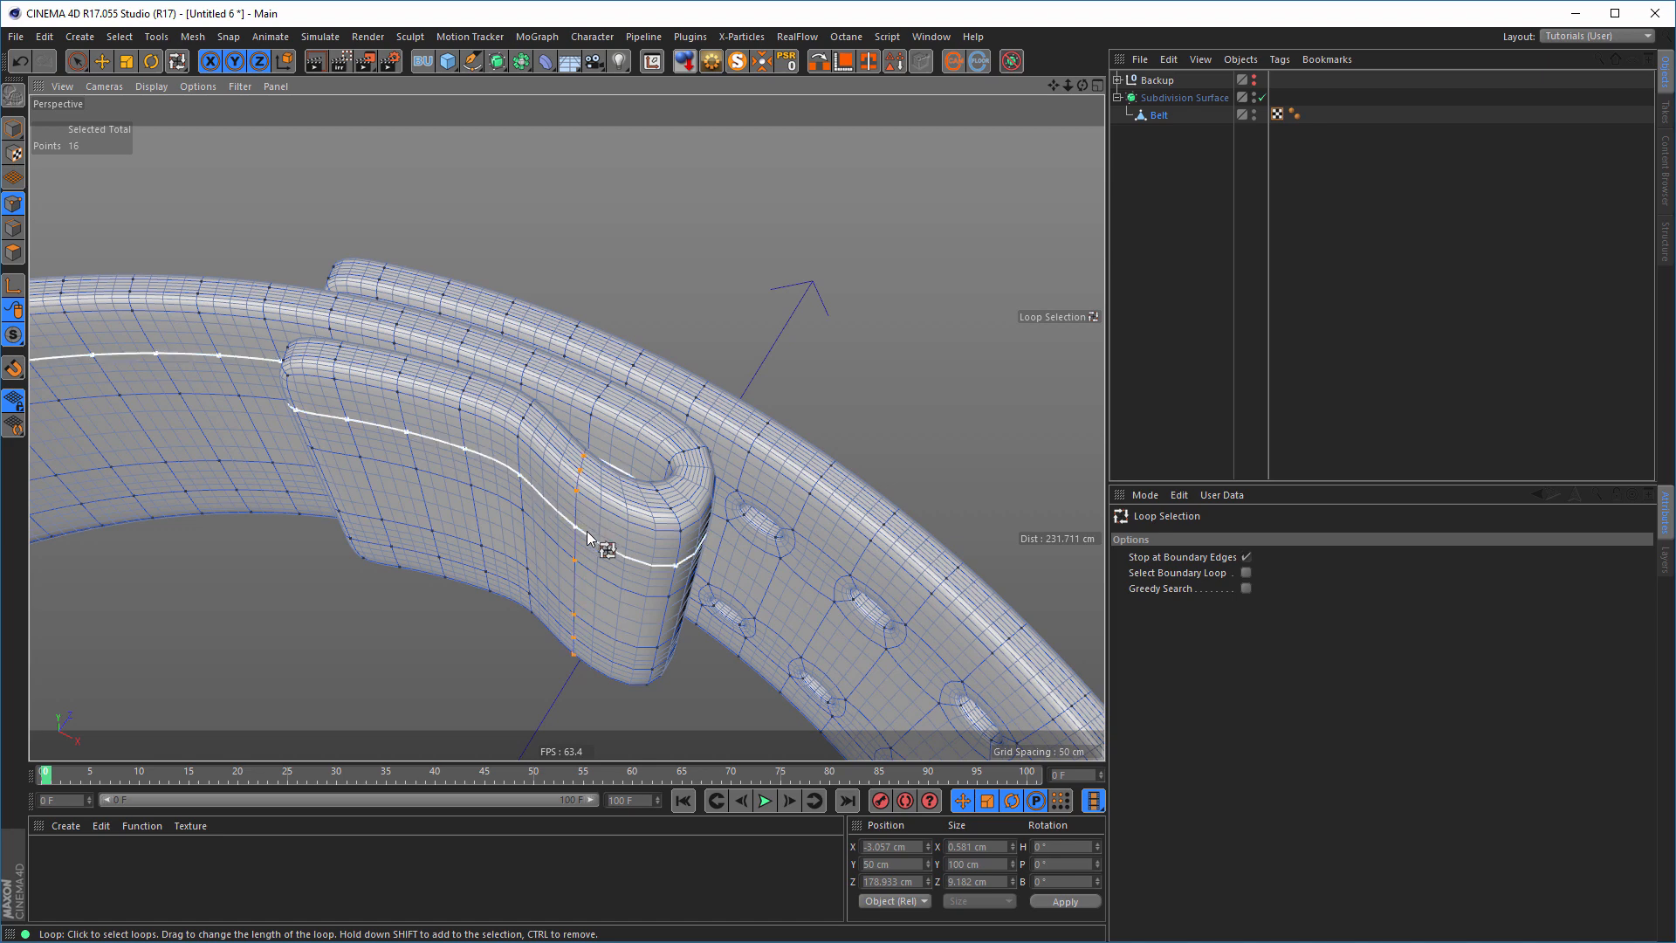
{"action": "key", "text": "e"}
{"action": "left_click_drag", "start_coordinate": [655, 471], "coordinate": [666, 456]}
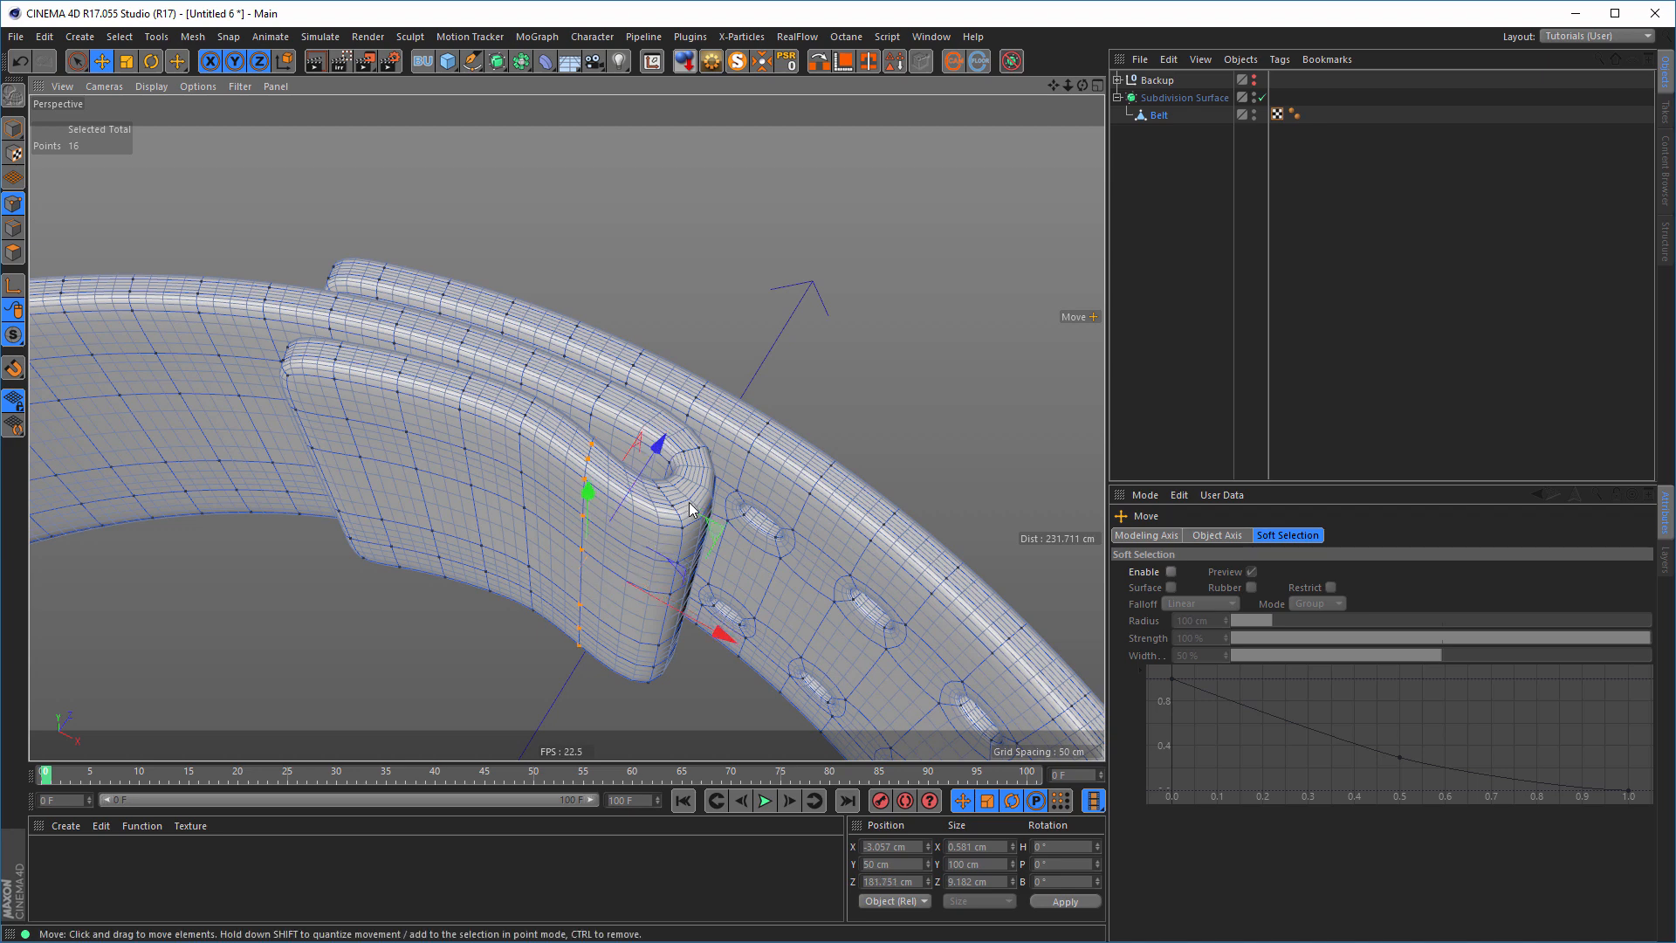
- Select the point loop at the fold's tip and shift it about 2.9 cm back along X and slightly inward along Z
{"action": "key", "text": "u"}
{"action": "key", "text": "l"}
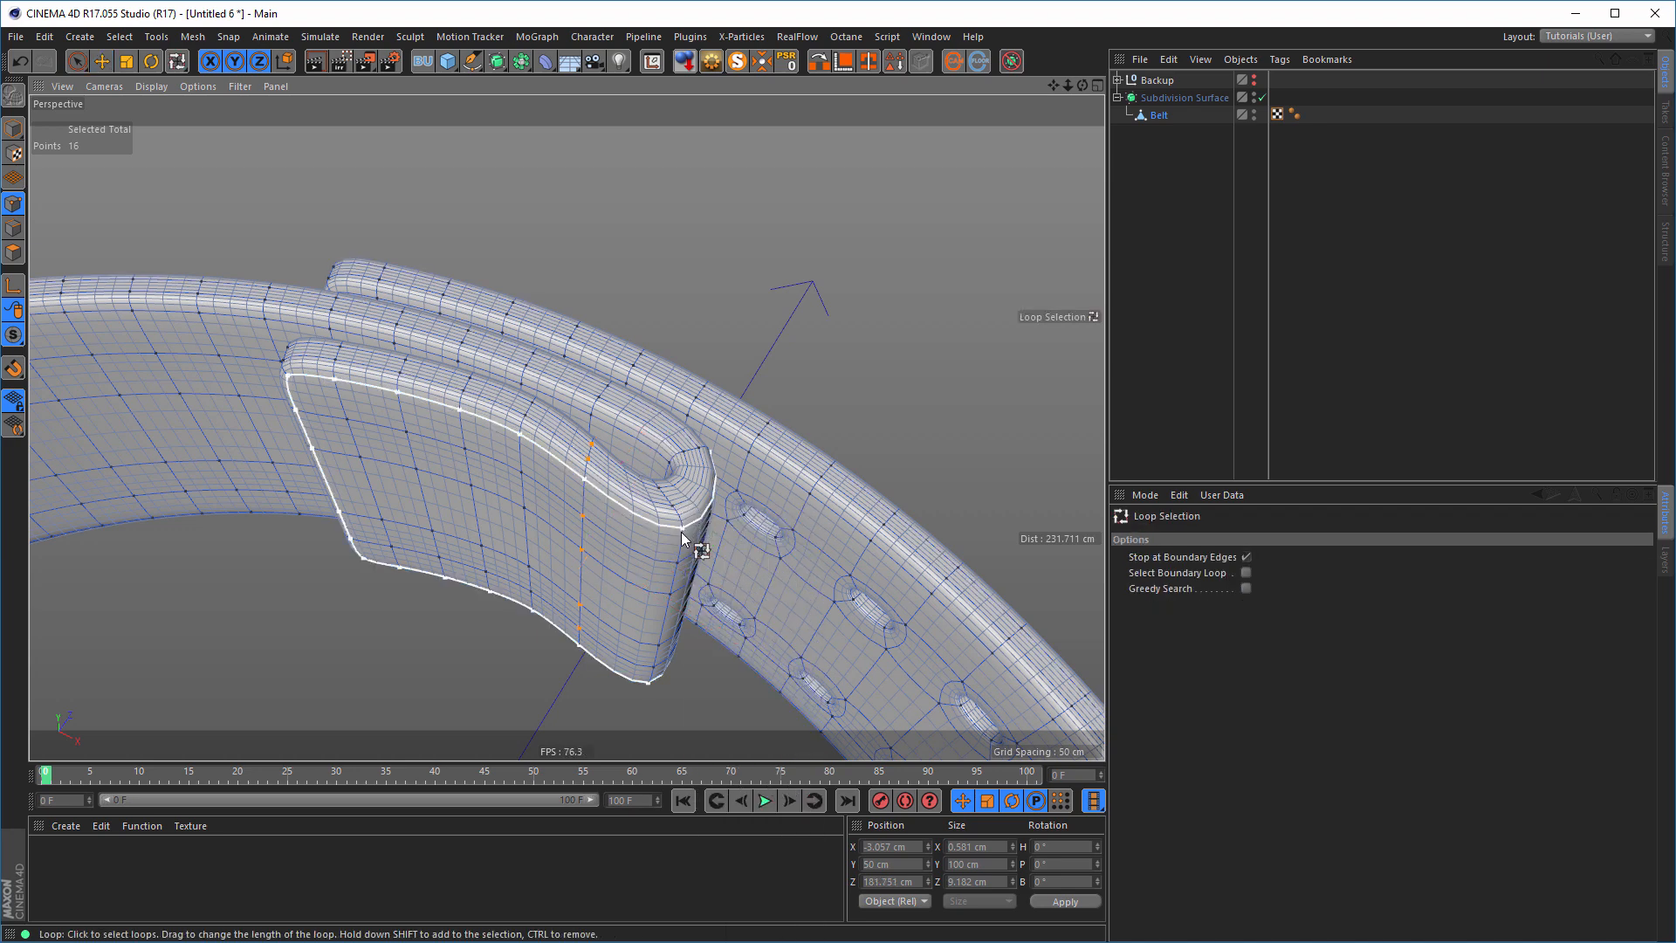
{"action": "left_click", "coordinate": [681, 539]}
{"action": "key", "text": "e"}
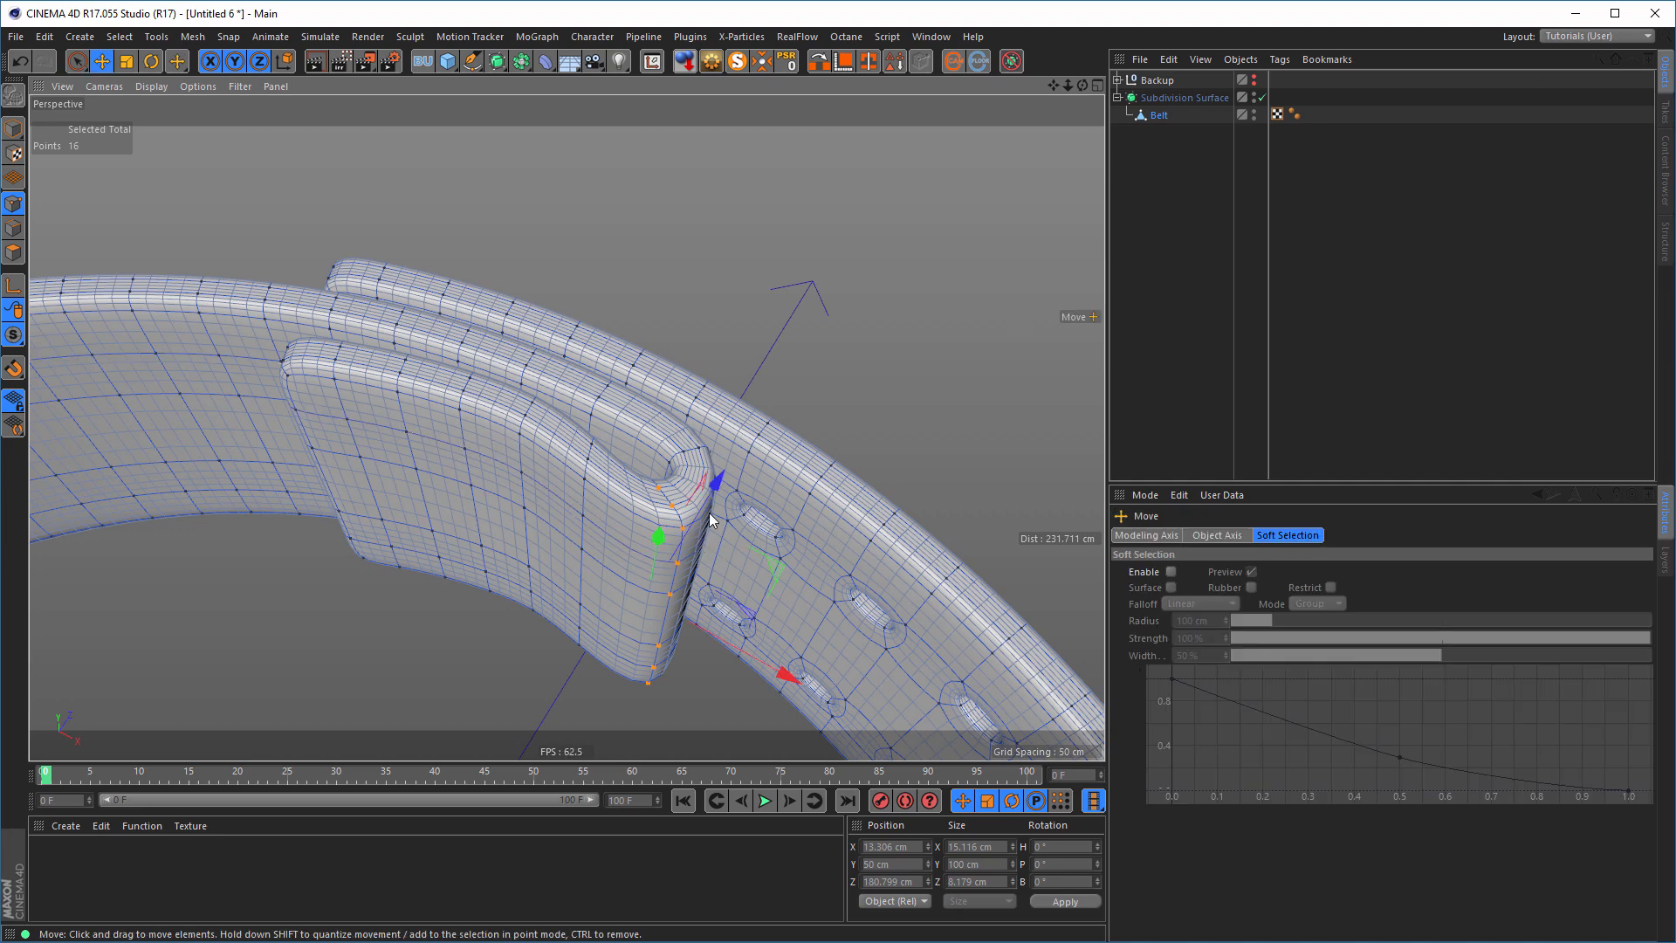
{"action": "left_click_drag", "start_coordinate": [720, 485], "coordinate": [716, 492]}
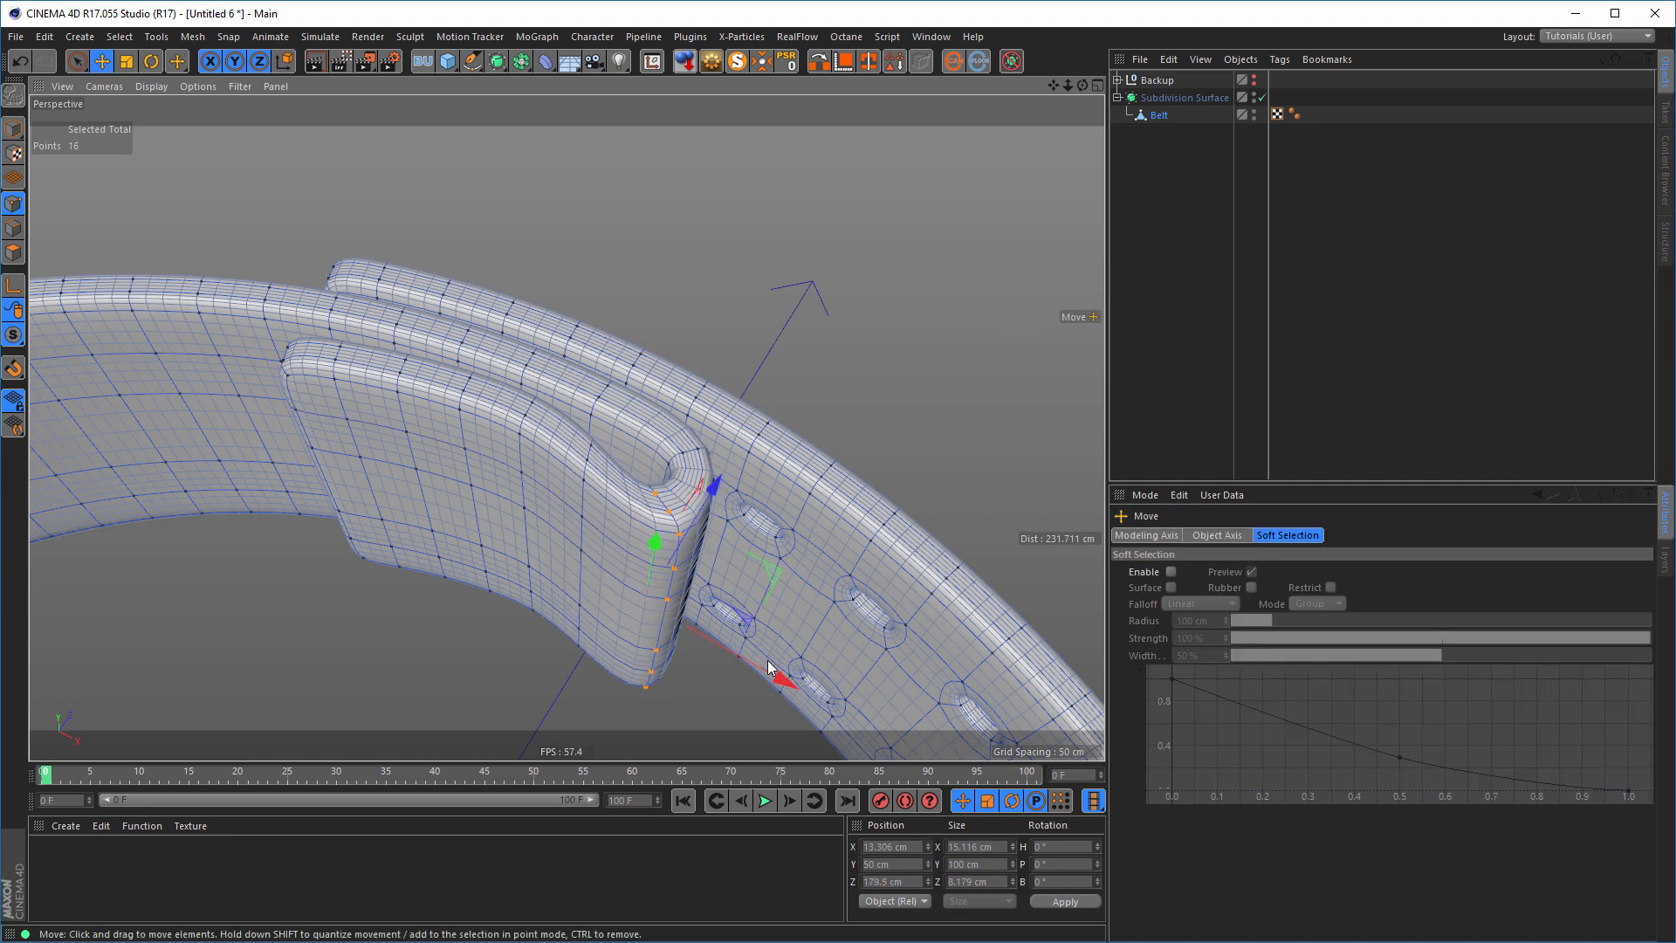
{"action": "mouse_move", "coordinate": [769, 668]}
{"action": "left_mouse_down"}
{"action": "mouse_move", "coordinate": [778, 681]}
{"action": "mouse_move", "coordinate": [759, 673]}
{"action": "left_mouse_up"}
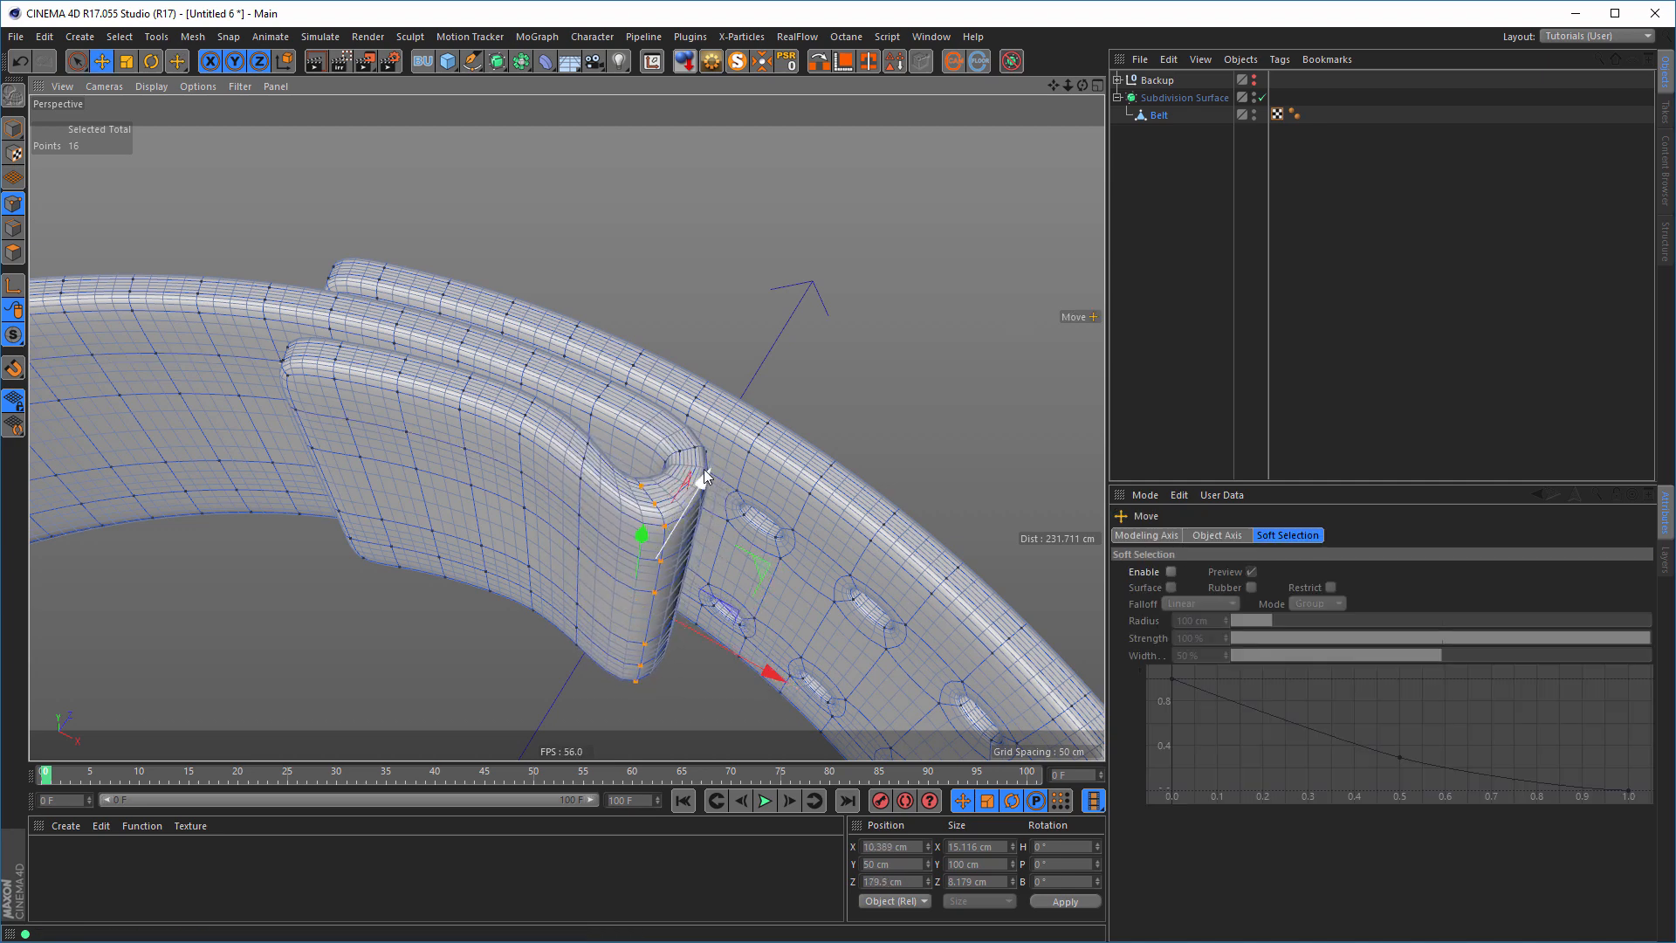
{"action": "left_click_drag", "start_coordinate": [705, 480], "coordinate": [699, 475]}
- Examine the reshaped fold up close and the whole smoothed belt, including a rendered preview
{"action": "left_click_drag", "start_coordinate": [587, 483], "coordinate": [724, 456], "text": "alt"}
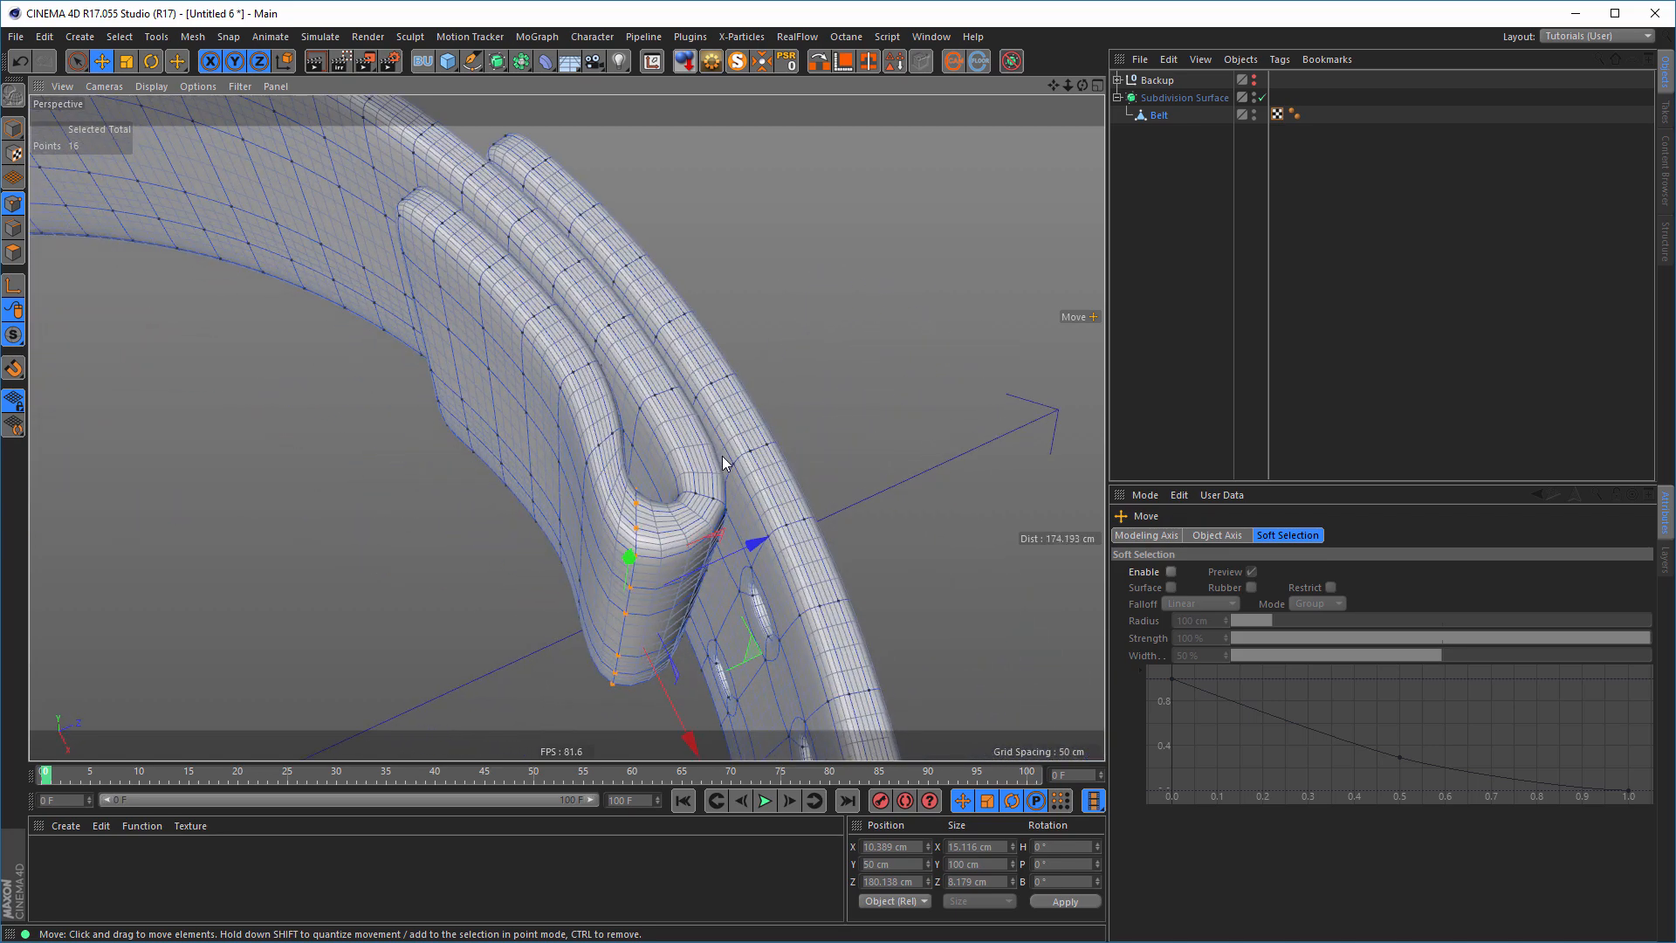
{"action": "right_click_drag", "start_coordinate": [644, 477], "coordinate": [473, 536], "text": "alt"}
{"action": "left_click_drag", "start_coordinate": [473, 536], "coordinate": [603, 539], "text": "alt"}
{"action": "right_click_drag", "start_coordinate": [602, 539], "coordinate": [515, 559], "text": "alt"}
{"action": "left_click_drag", "start_coordinate": [553, 478], "coordinate": [697, 524], "text": "alt"}
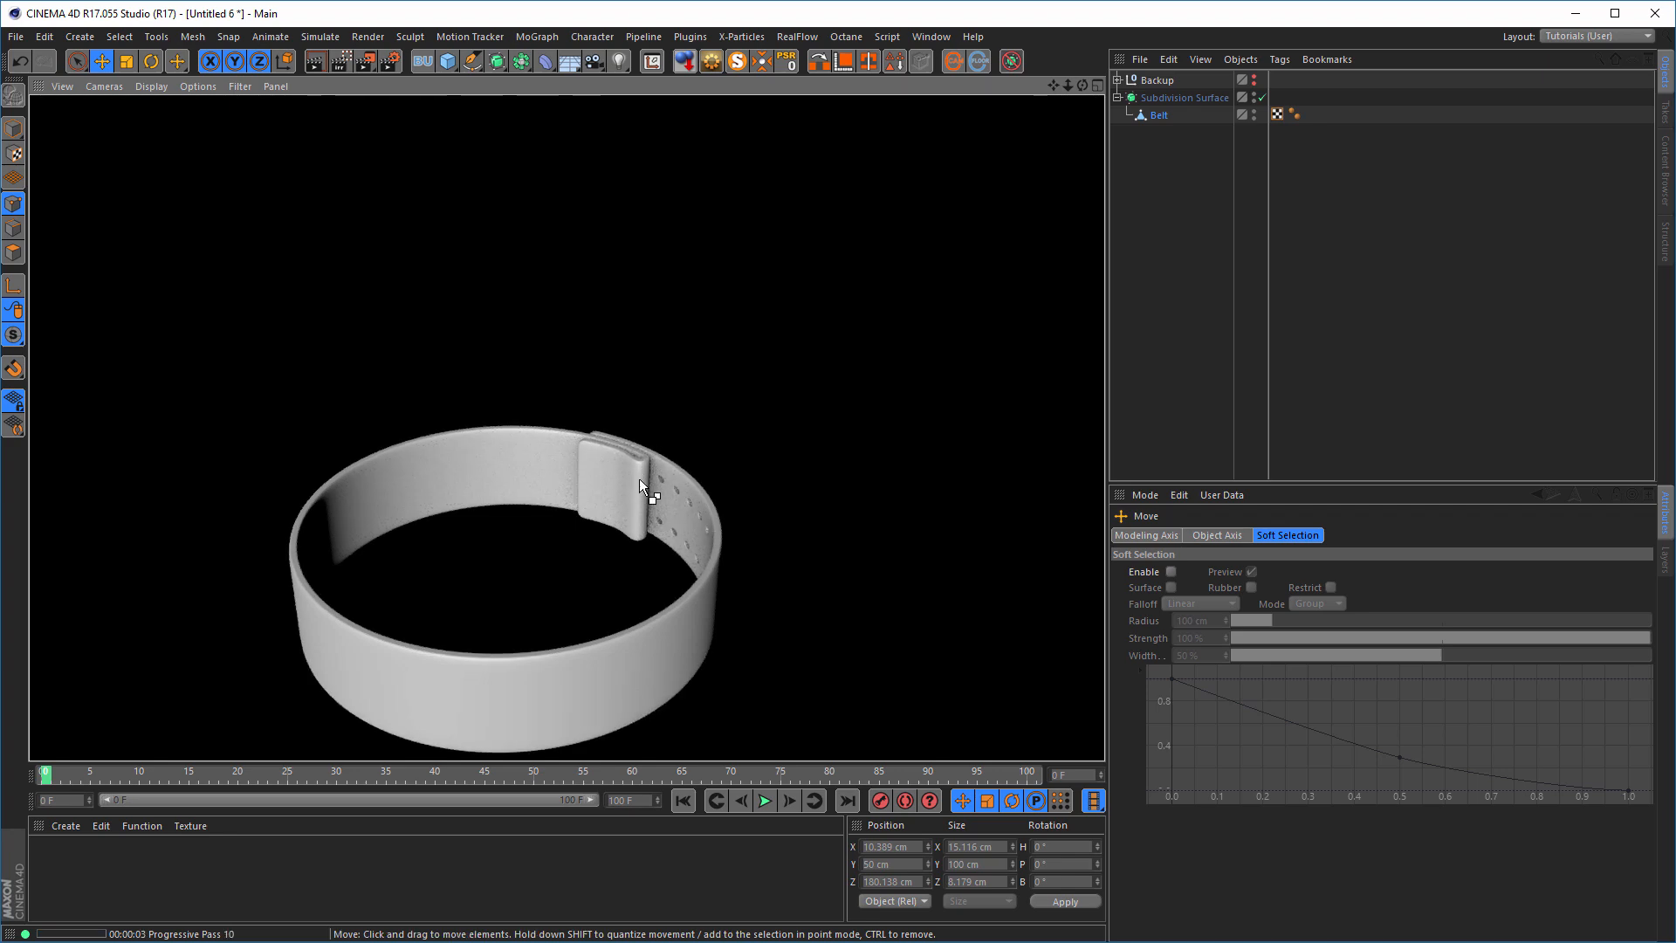
{"action": "middle_click_drag", "start_coordinate": [657, 638], "coordinate": [683, 511], "text": "alt"}
{"action": "right_click_drag", "start_coordinate": [669, 535], "coordinate": [722, 532], "text": "alt"}
{"action": "left_click_drag", "start_coordinate": [722, 532], "coordinate": [733, 564], "text": "alt"}
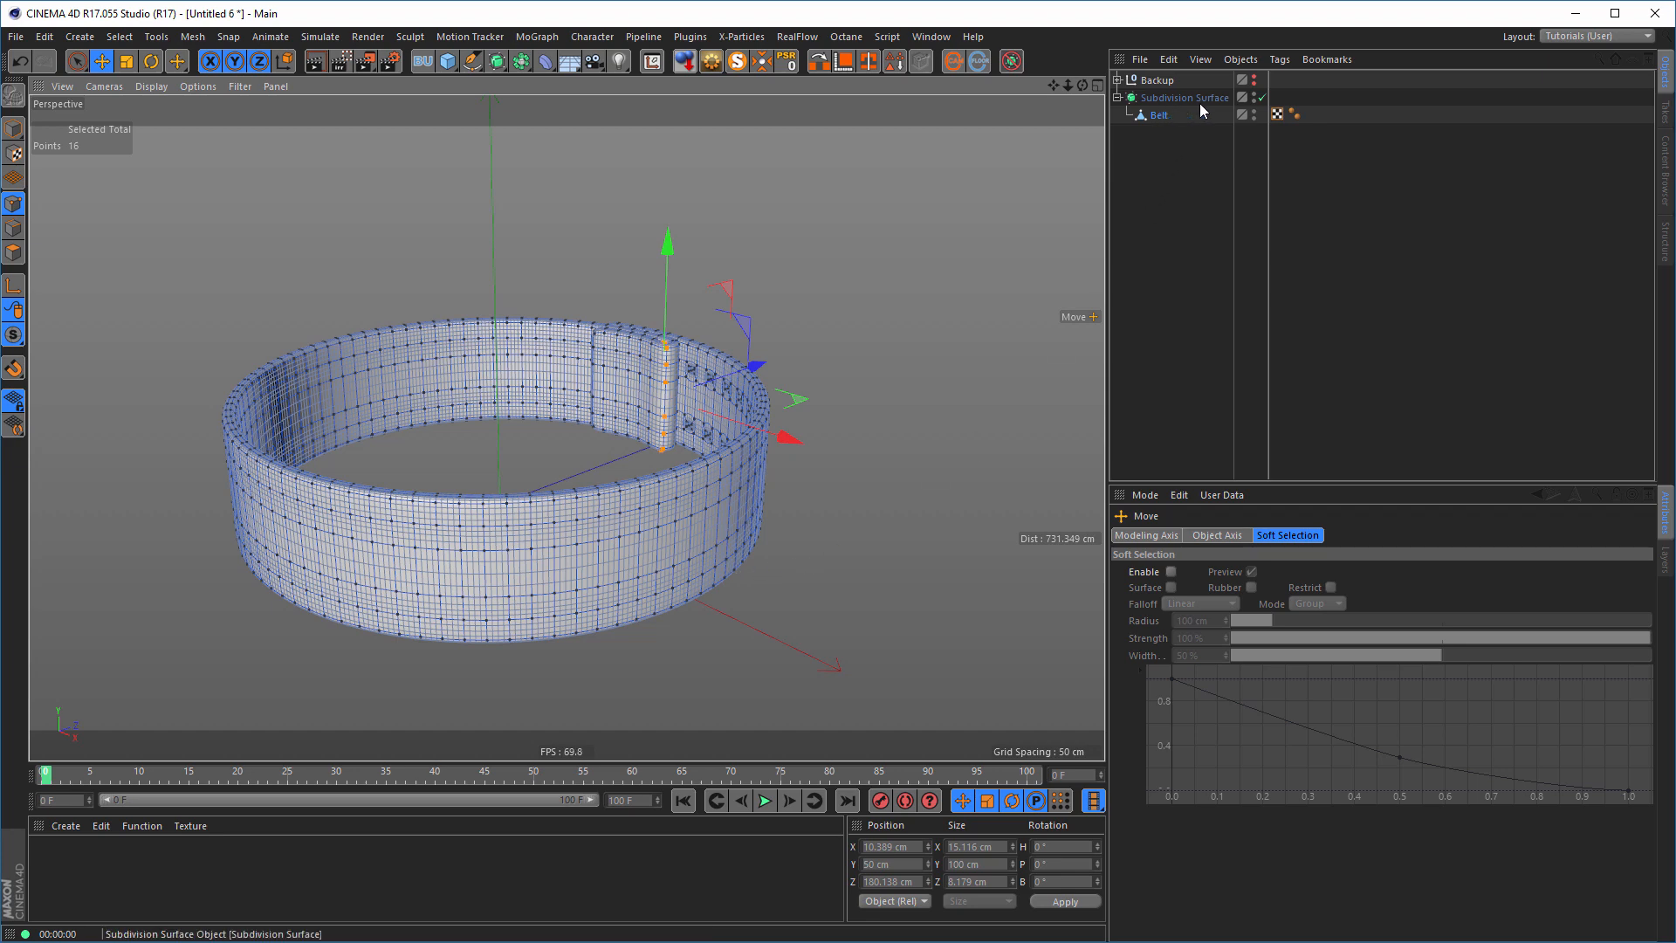
- Disable the Subdivision Surface and view the whole belt reference image in the Picture Viewer
{"action": "left_click", "coordinate": [1263, 98]}
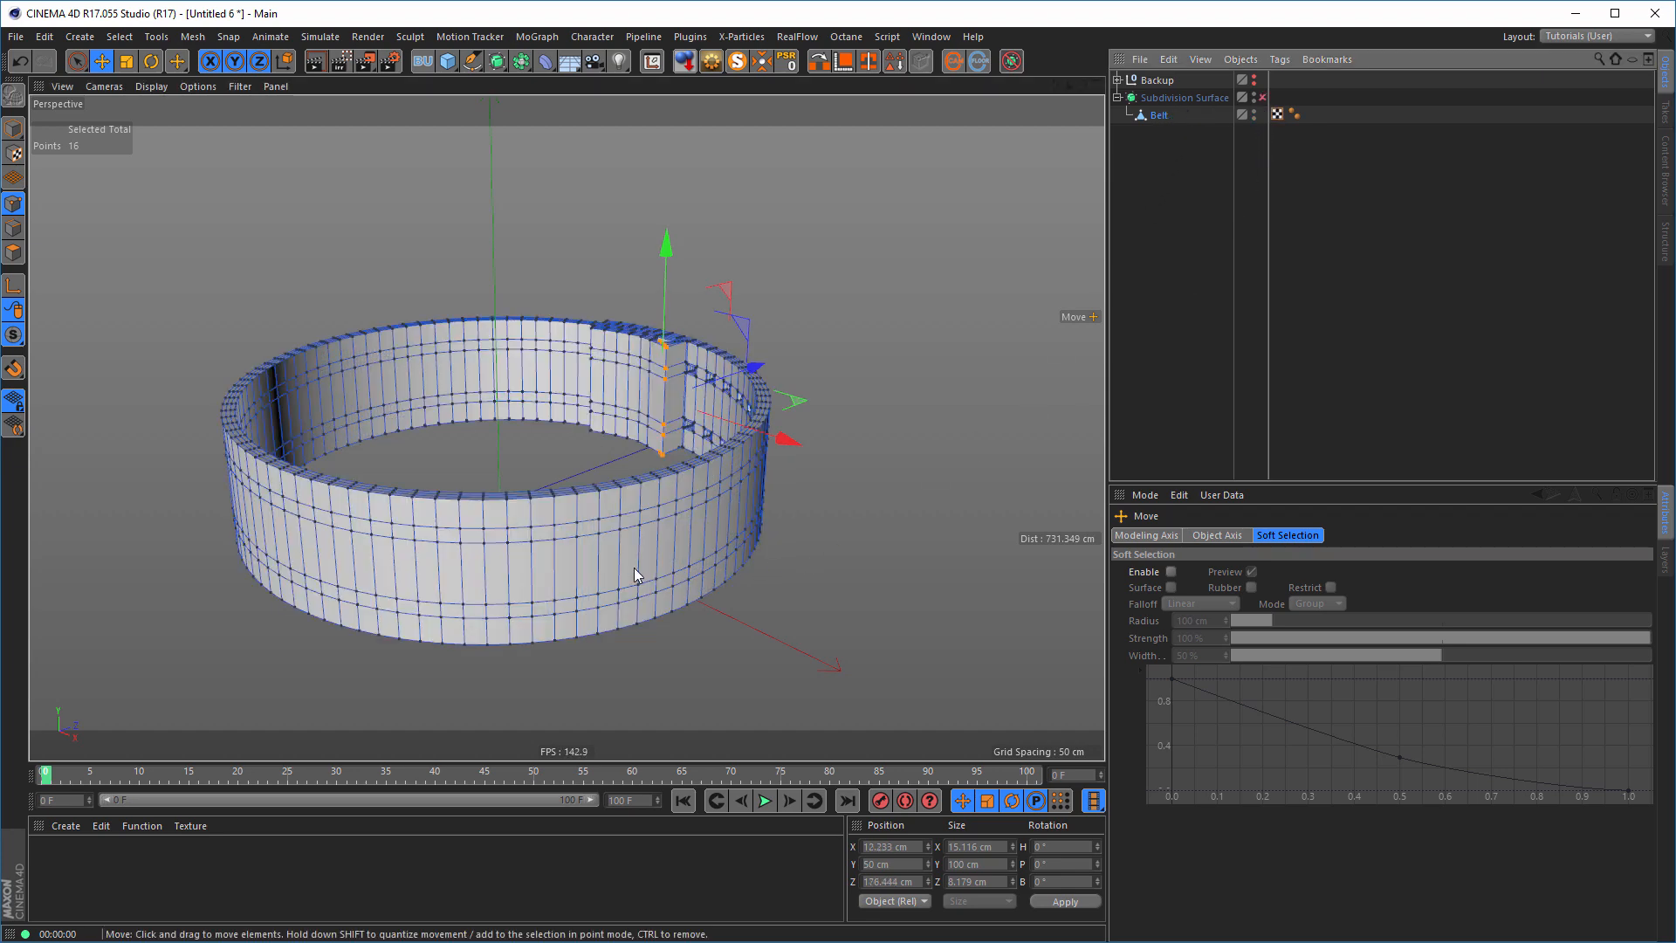
{"action": "middle_click_drag", "start_coordinate": [640, 568], "coordinate": [663, 566], "text": "alt"}
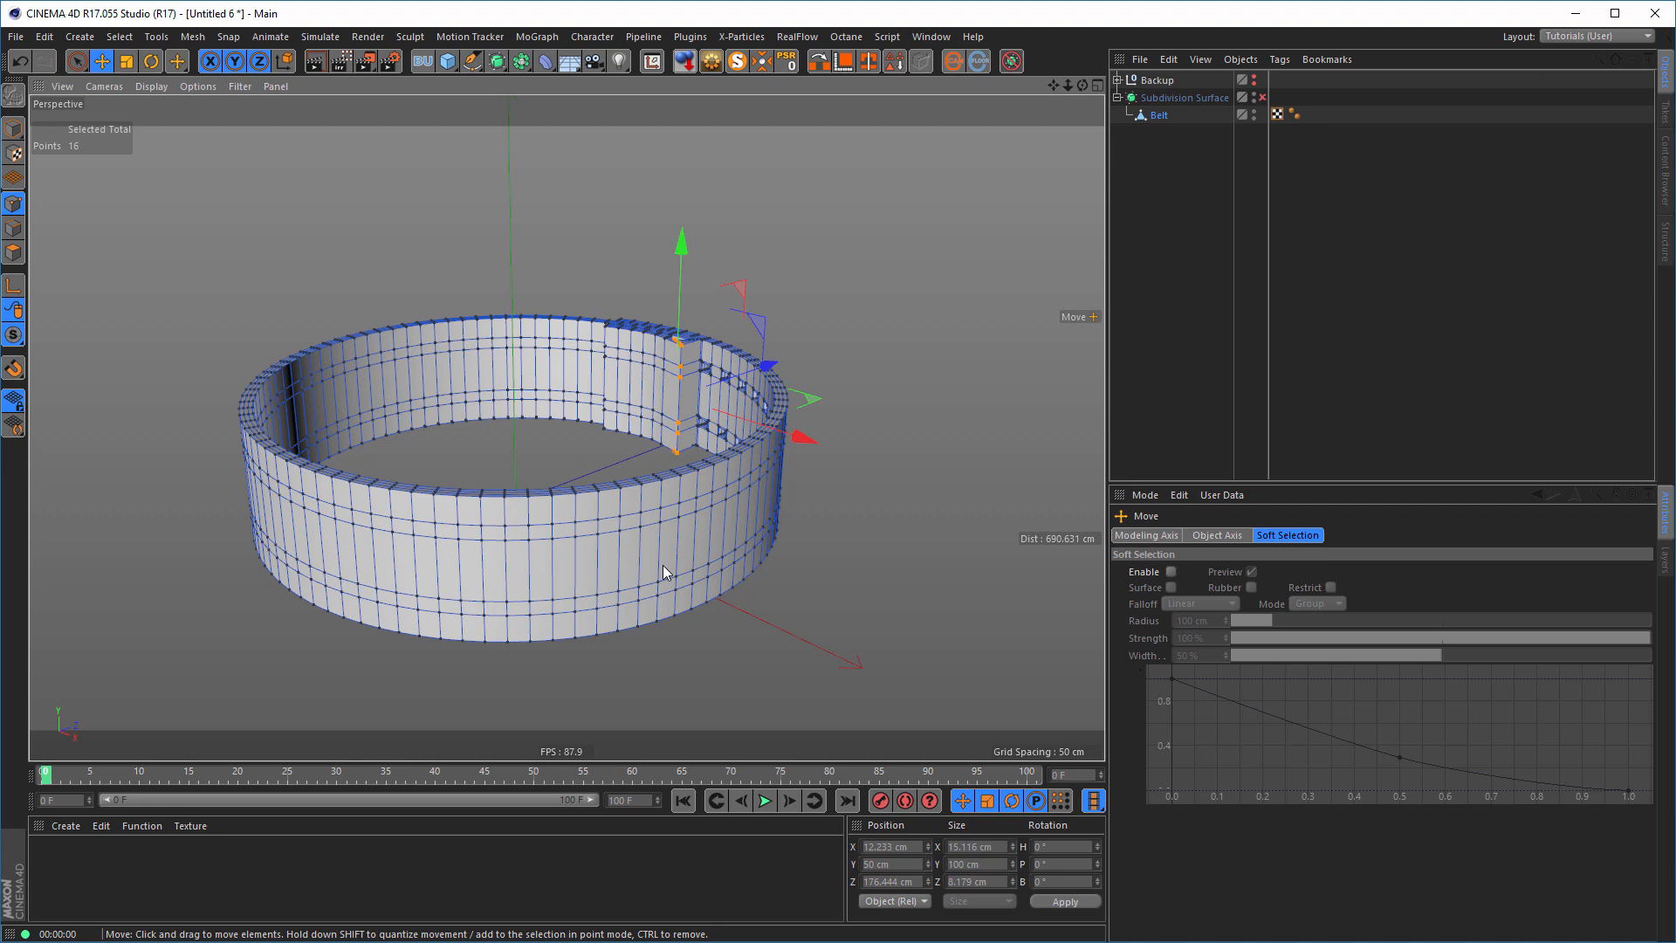
{"action": "key", "text": "shift+F6"}
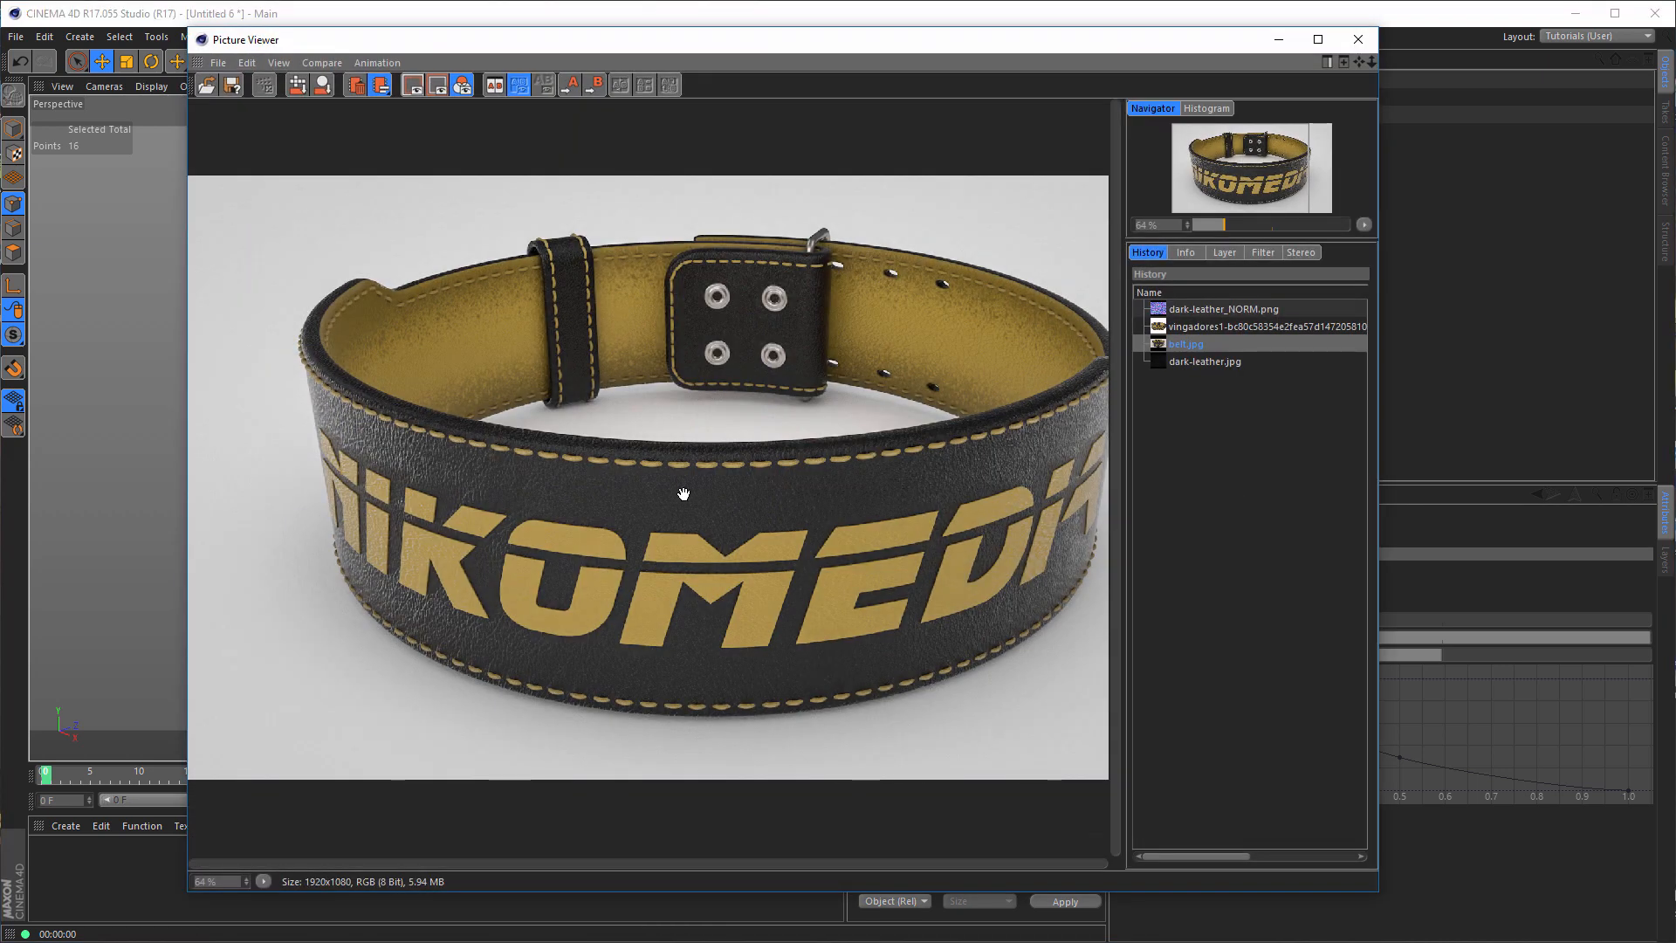
{"action": "scroll", "coordinate": [684, 494], "scroll_direction": "down", "scroll_amount": 1}
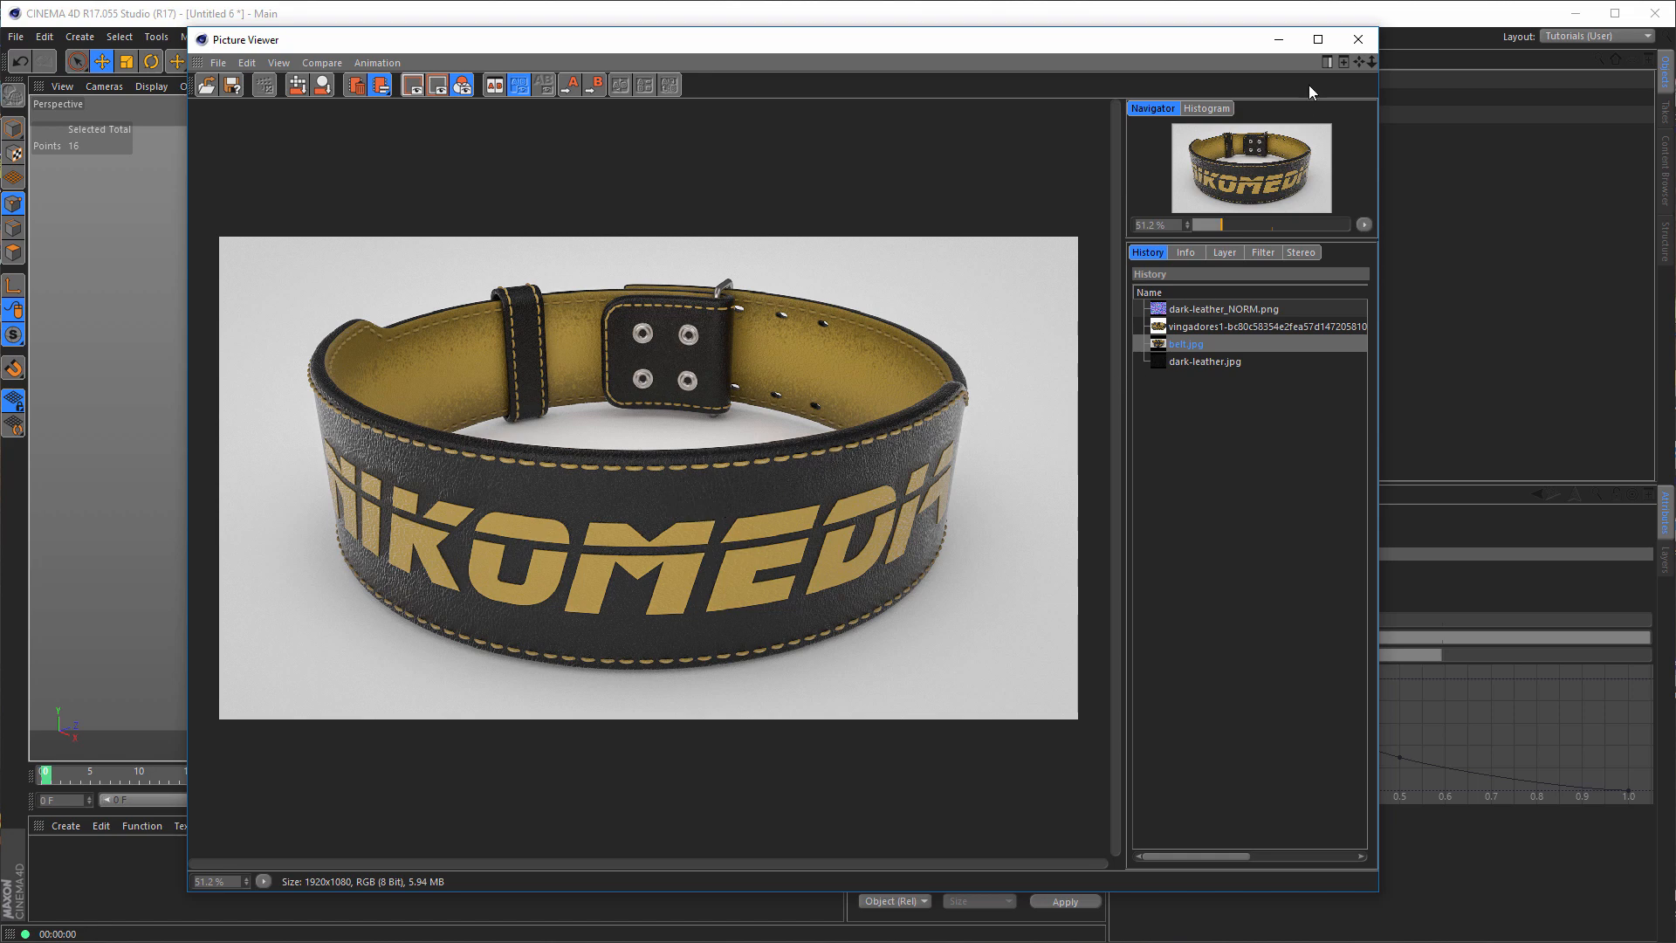
- Close the belt reference image and the leftover bookmarks popup, and deselect the belt object
{"action": "left_click", "coordinate": [1358, 40]}
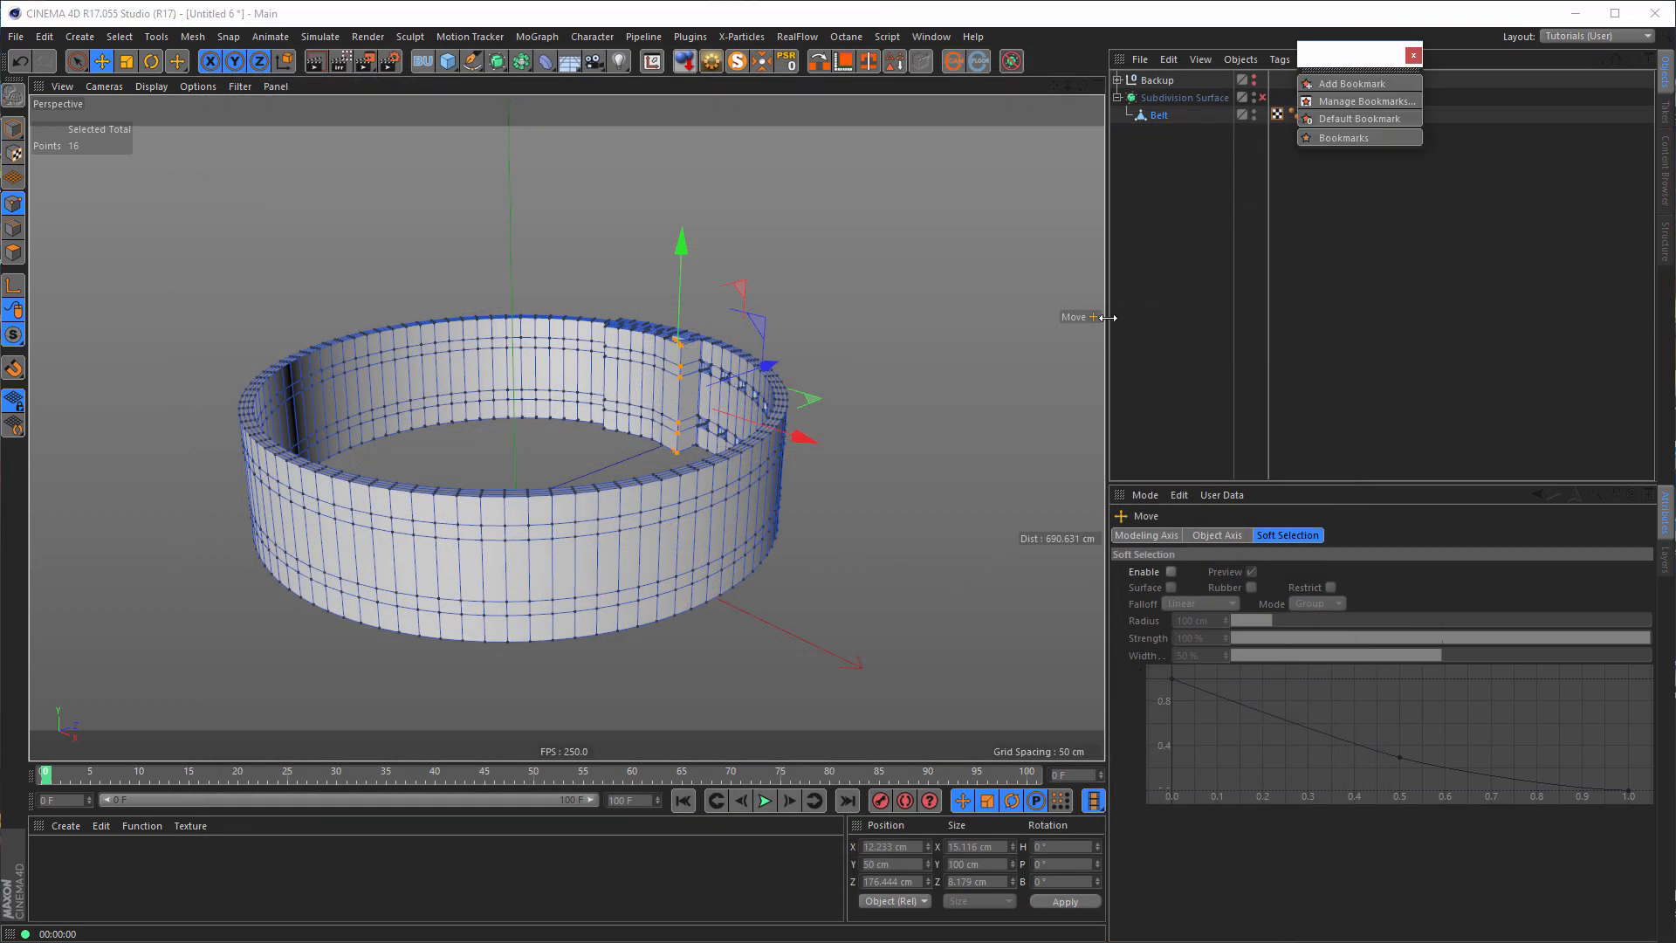
{"action": "left_click", "coordinate": [1294, 263]}
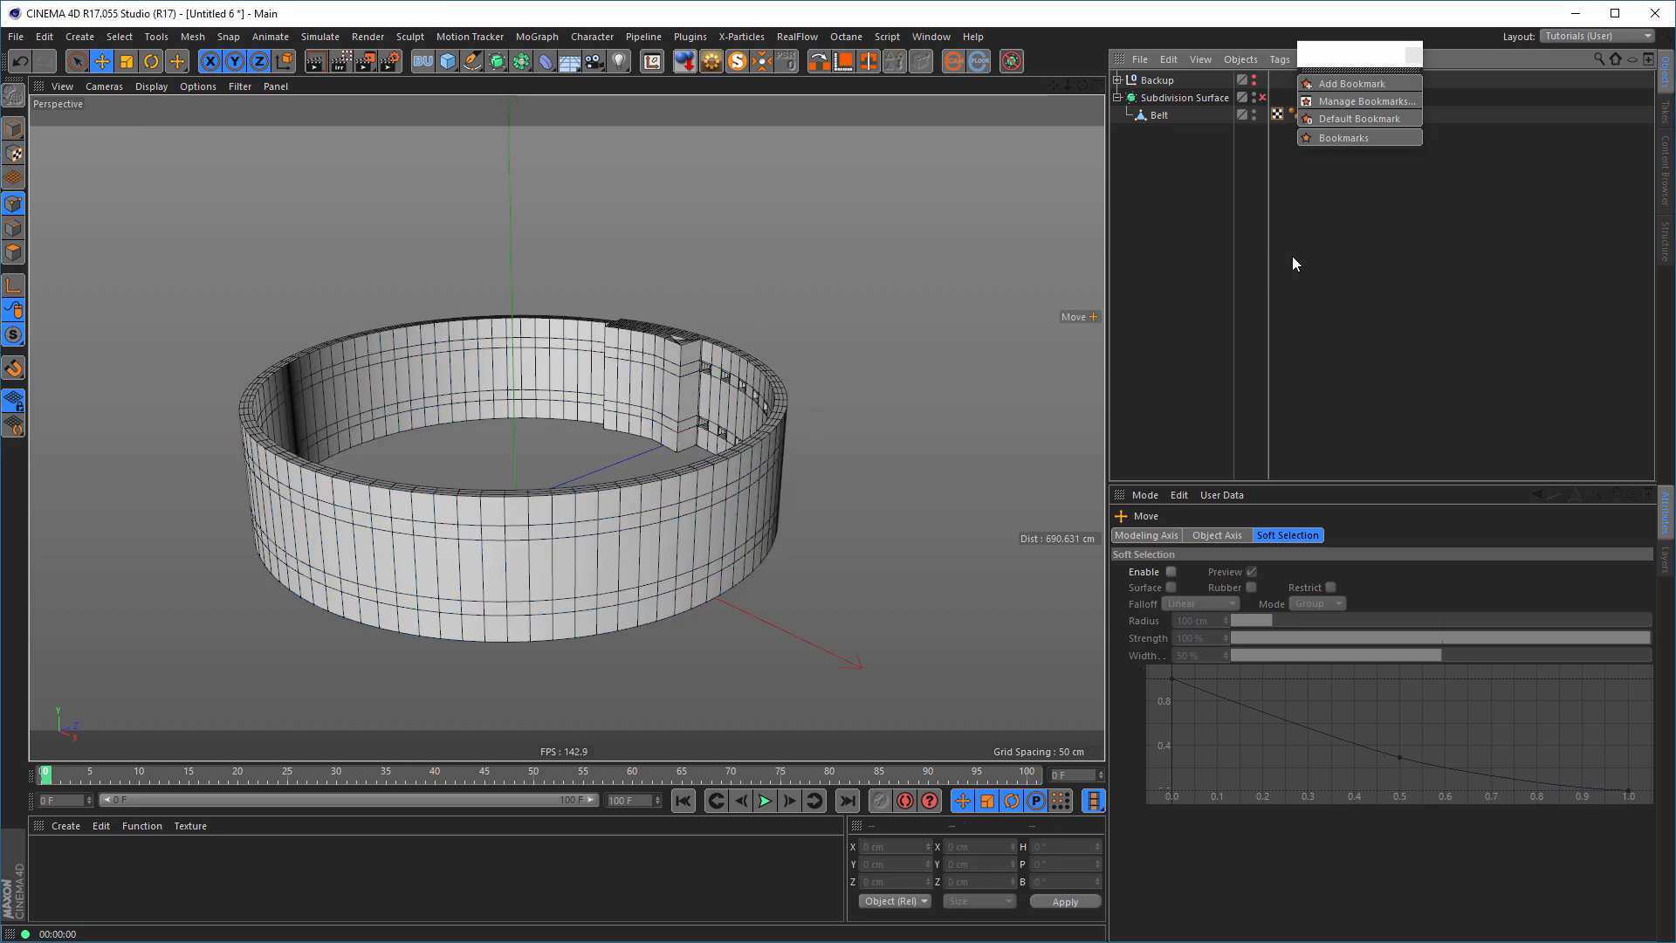
{"action": "left_click", "coordinate": [1412, 55]}
- In the Top view, rotate the belt's selected fold-tip point loop clockwise and move it to about X 14.5 cm, Z 172.3 cm
{"action": "middle_click_drag", "start_coordinate": [583, 561], "coordinate": [630, 548], "text": "alt"}
{"action": "left_click_drag", "start_coordinate": [630, 547], "coordinate": [618, 531], "text": "alt"}
{"action": "middle_click", "coordinate": [618, 531]}
{"action": "middle_click", "coordinate": [789, 358]}
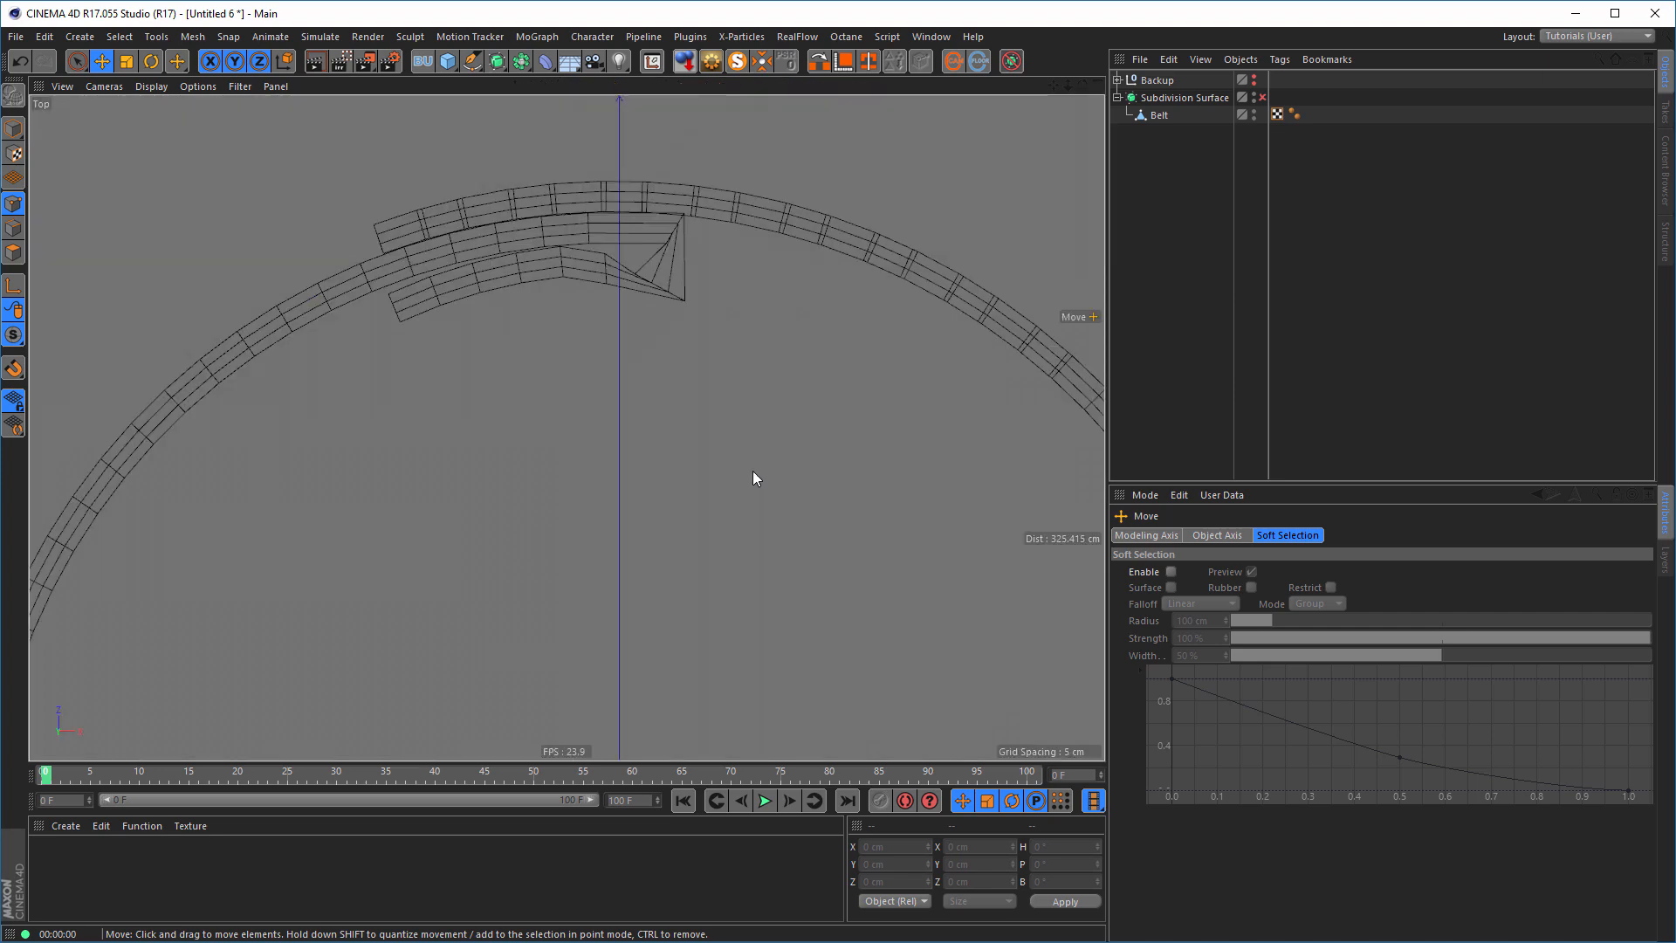
{"action": "middle_click_drag", "start_coordinate": [617, 265], "coordinate": [627, 358], "text": "alt"}
{"action": "right_click_drag", "start_coordinate": [661, 359], "coordinate": [745, 368], "text": "alt"}
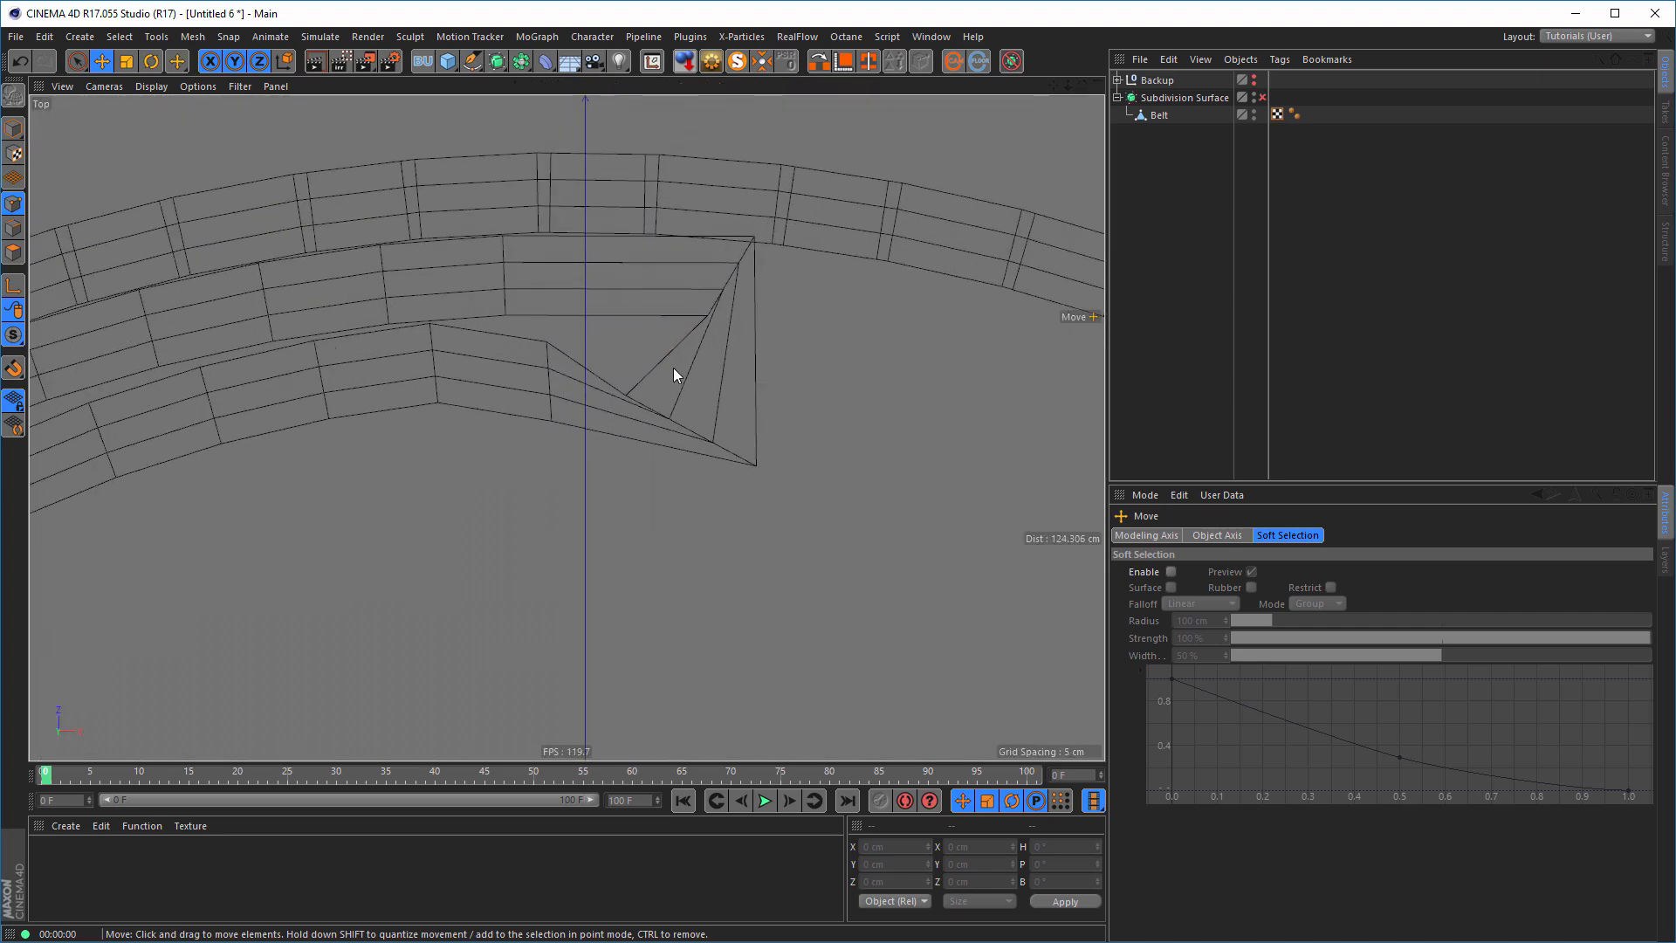
{"action": "left_click", "coordinate": [1155, 116]}
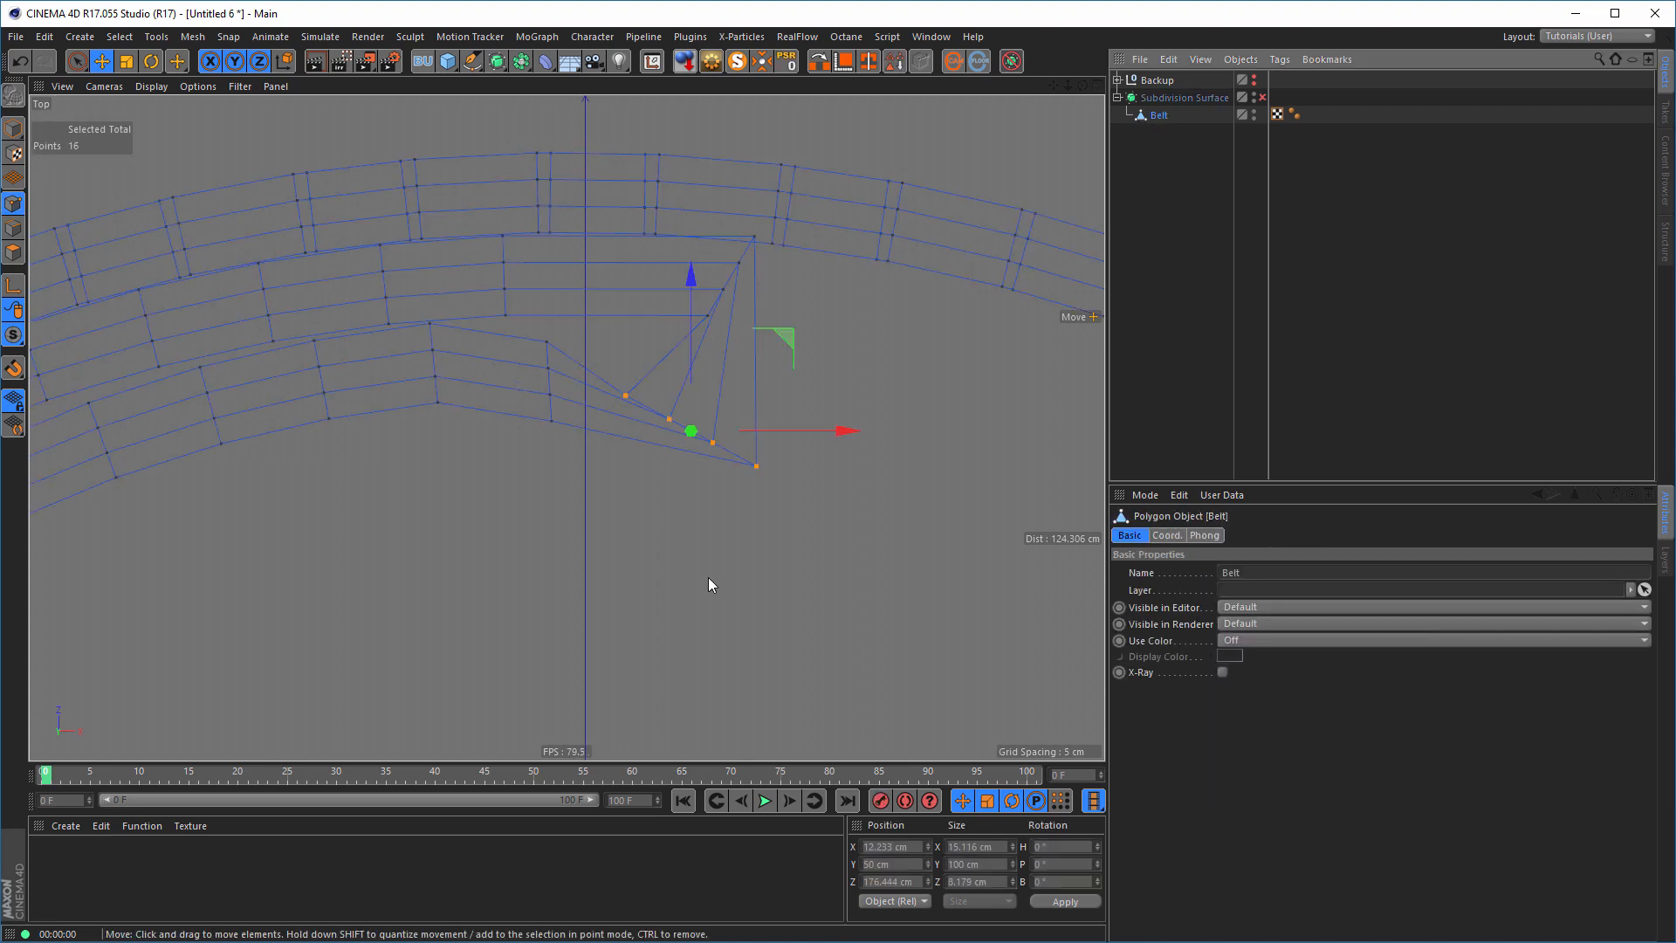
{"action": "key", "text": "r"}
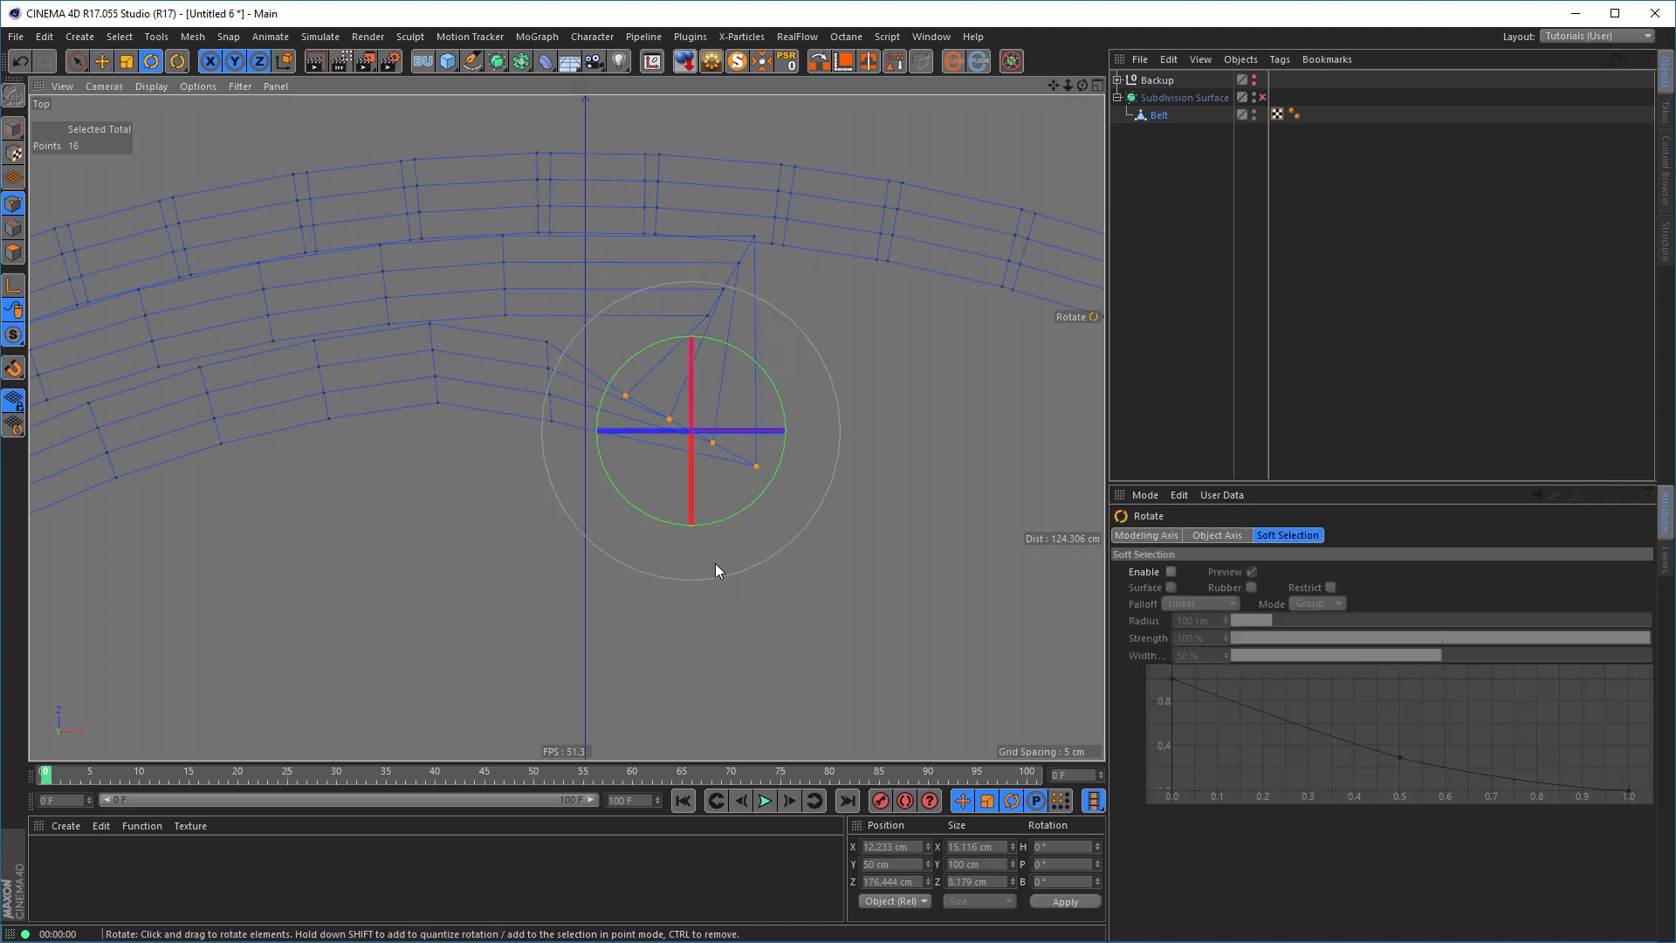
{"action": "left_click_drag", "start_coordinate": [773, 379], "coordinate": [821, 423]}
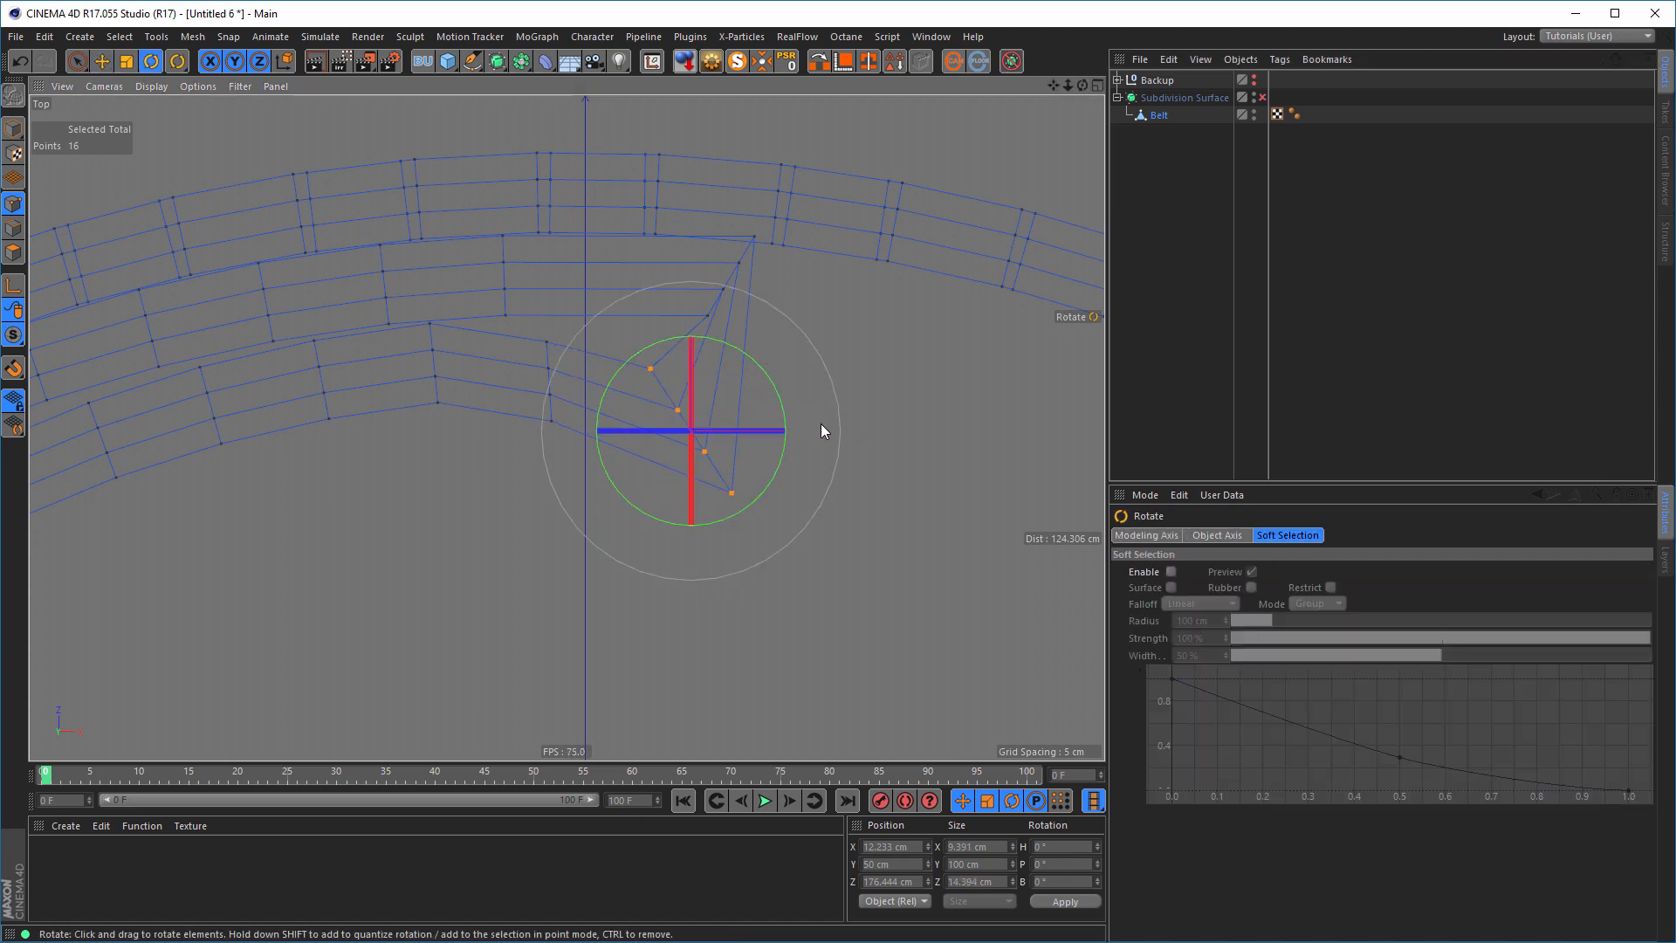
{"action": "key", "text": "e"}
{"action": "left_click_drag", "start_coordinate": [785, 342], "coordinate": [809, 380]}
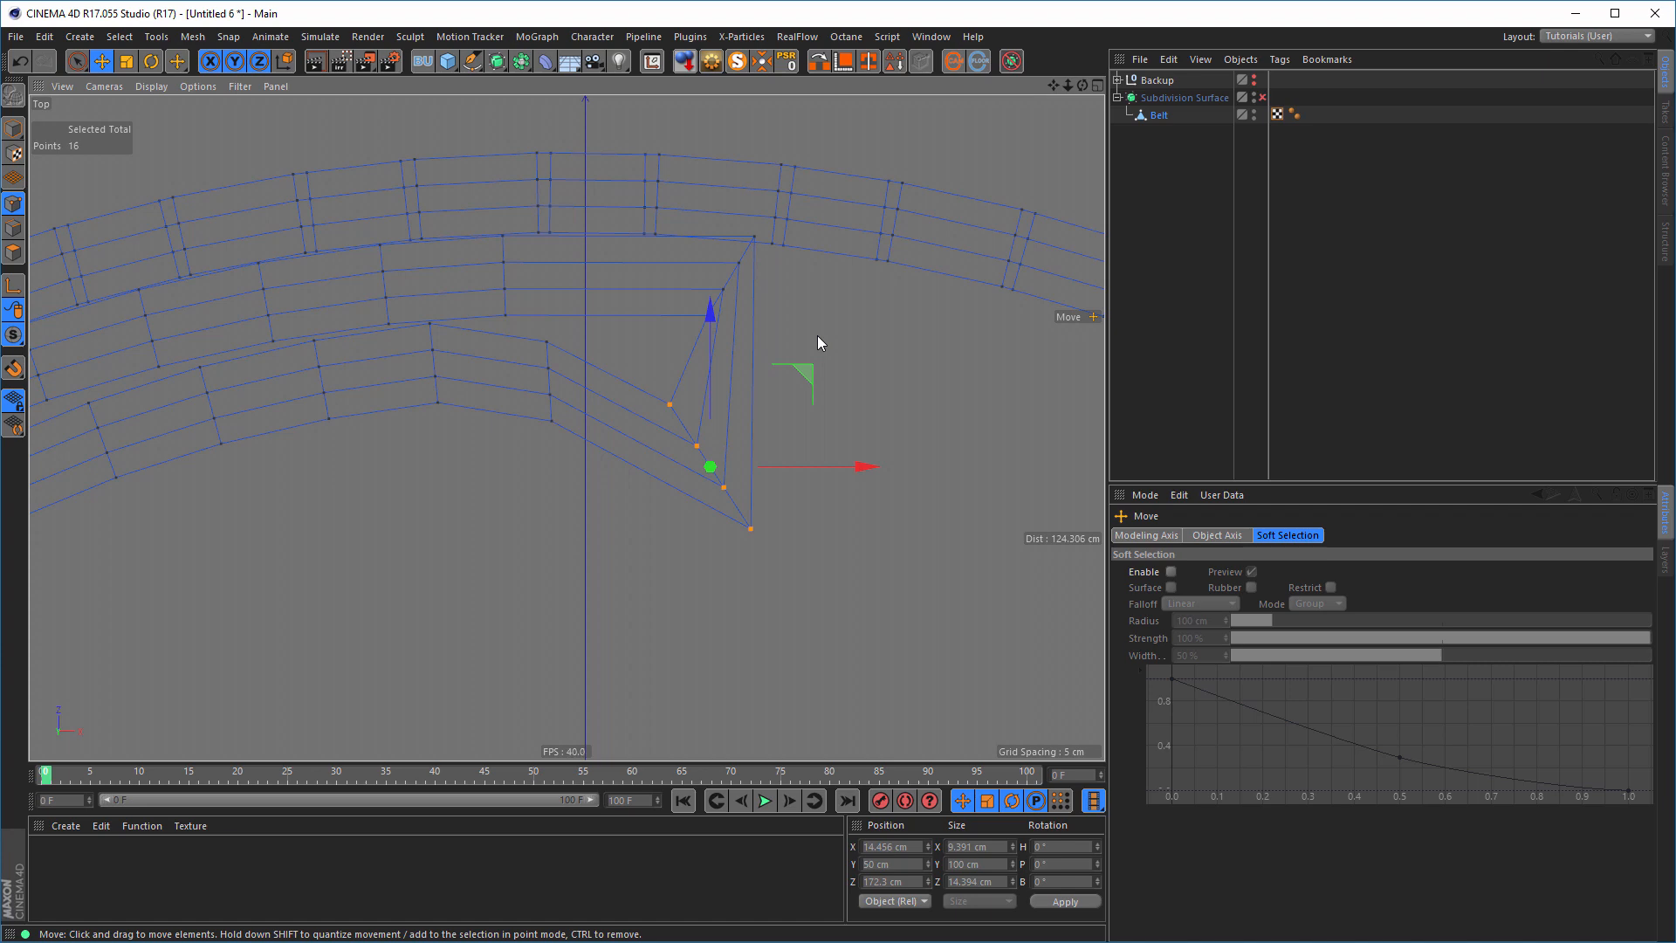
- Loop-select the points at the fold's other corner, rotate them slightly clockwise and move them to about X 17.9 cm, Z 193.1 cm
{"action": "key", "text": "u"}
{"action": "key", "text": "l"}
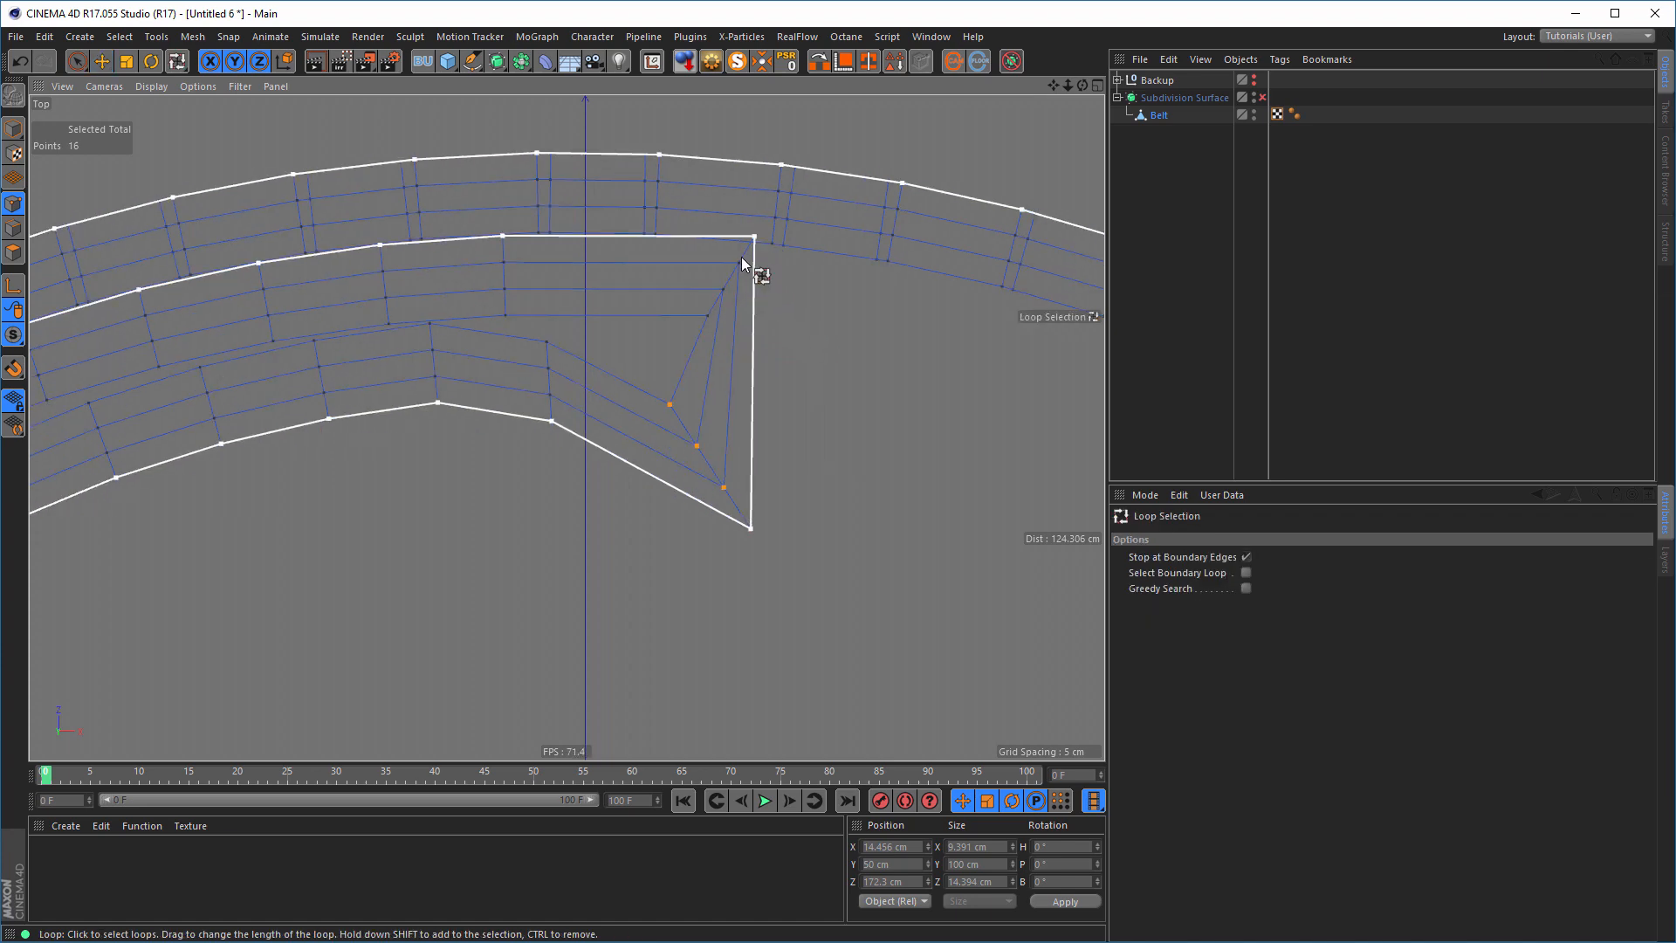
{"action": "left_click", "coordinate": [735, 276]}
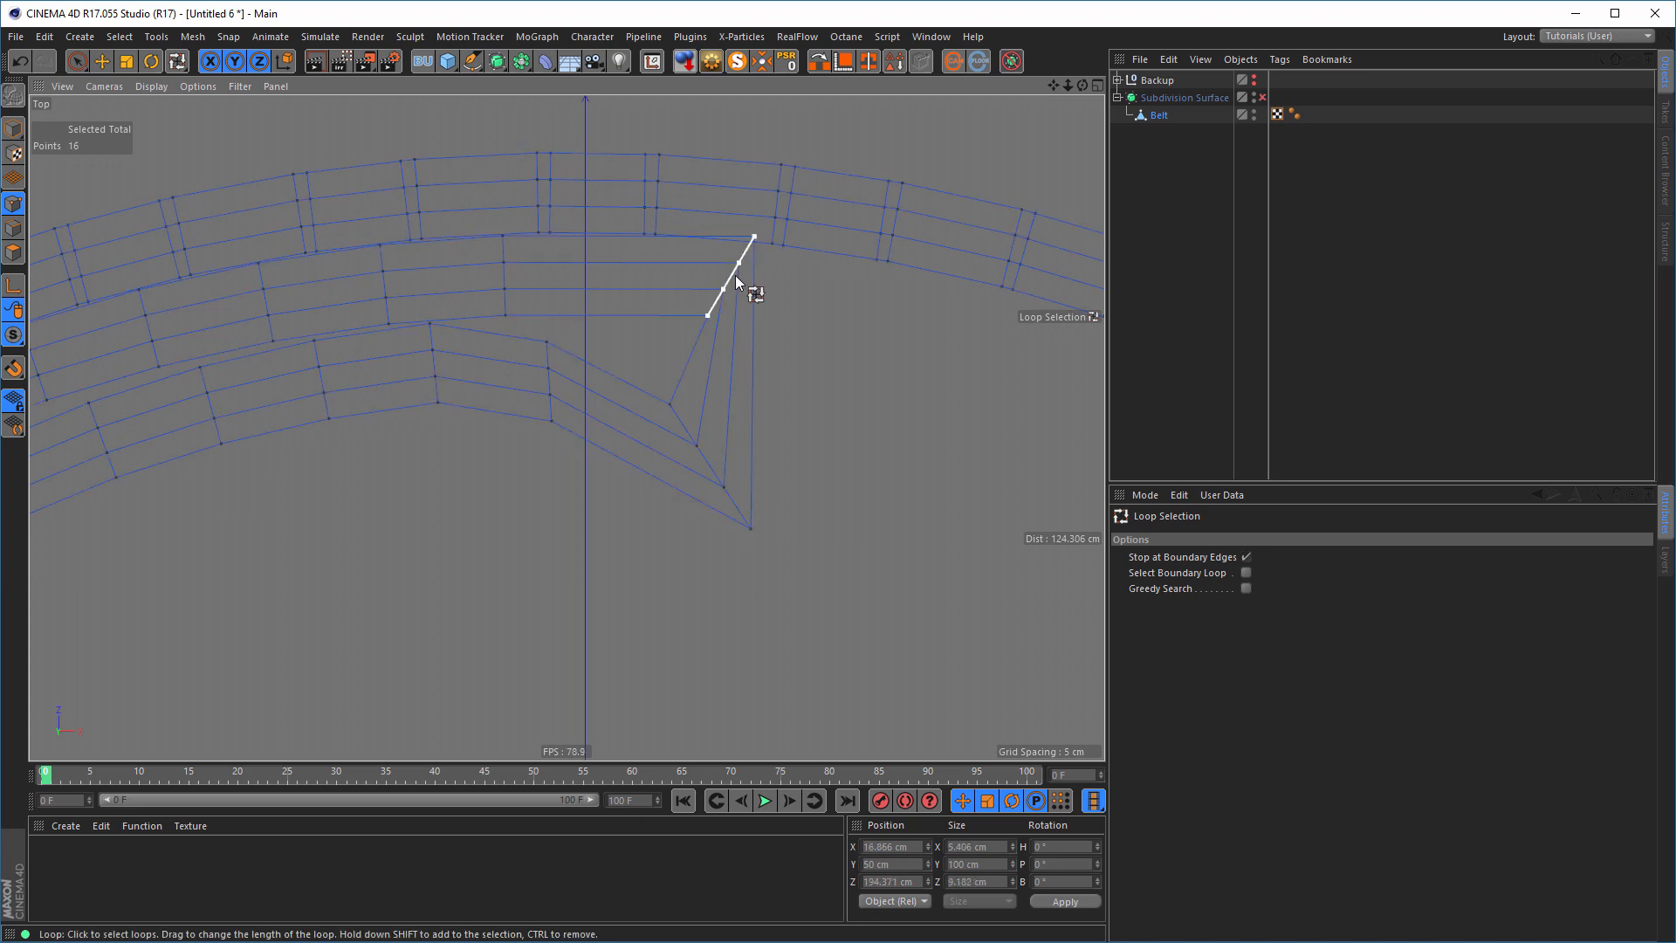
{"action": "key", "text": "r"}
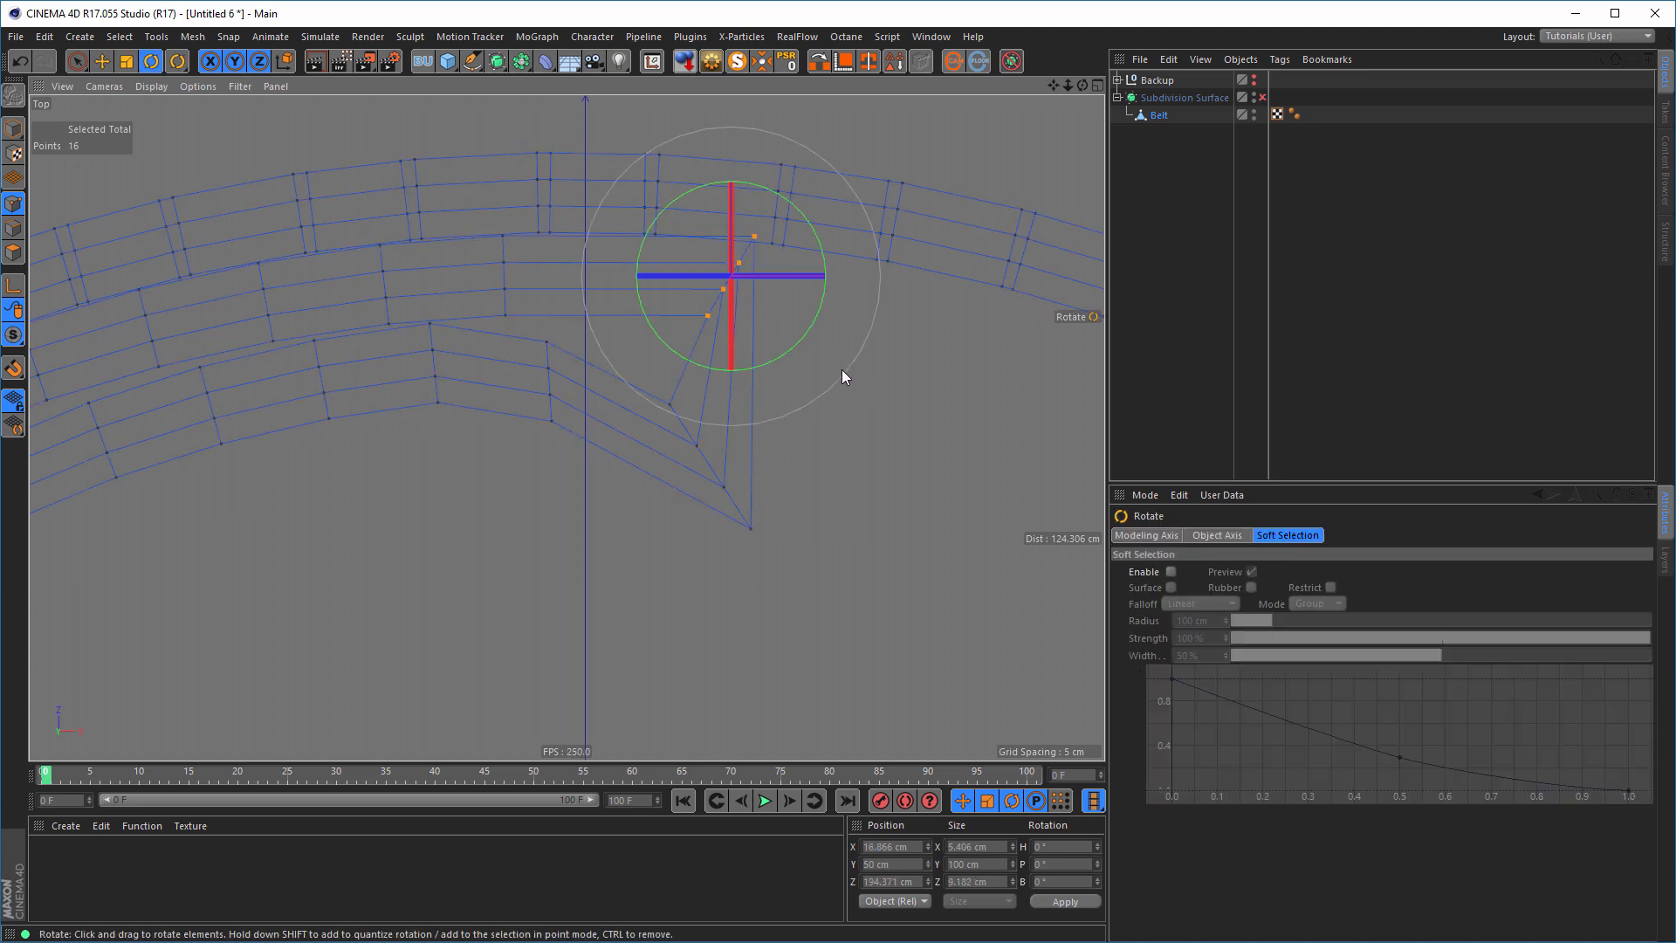
{"action": "mouse_move", "coordinate": [820, 310]}
{"action": "left_mouse_down"}
{"action": "mouse_move", "coordinate": [798, 347]}
{"action": "mouse_move", "coordinate": [808, 332]}
{"action": "left_mouse_up"}
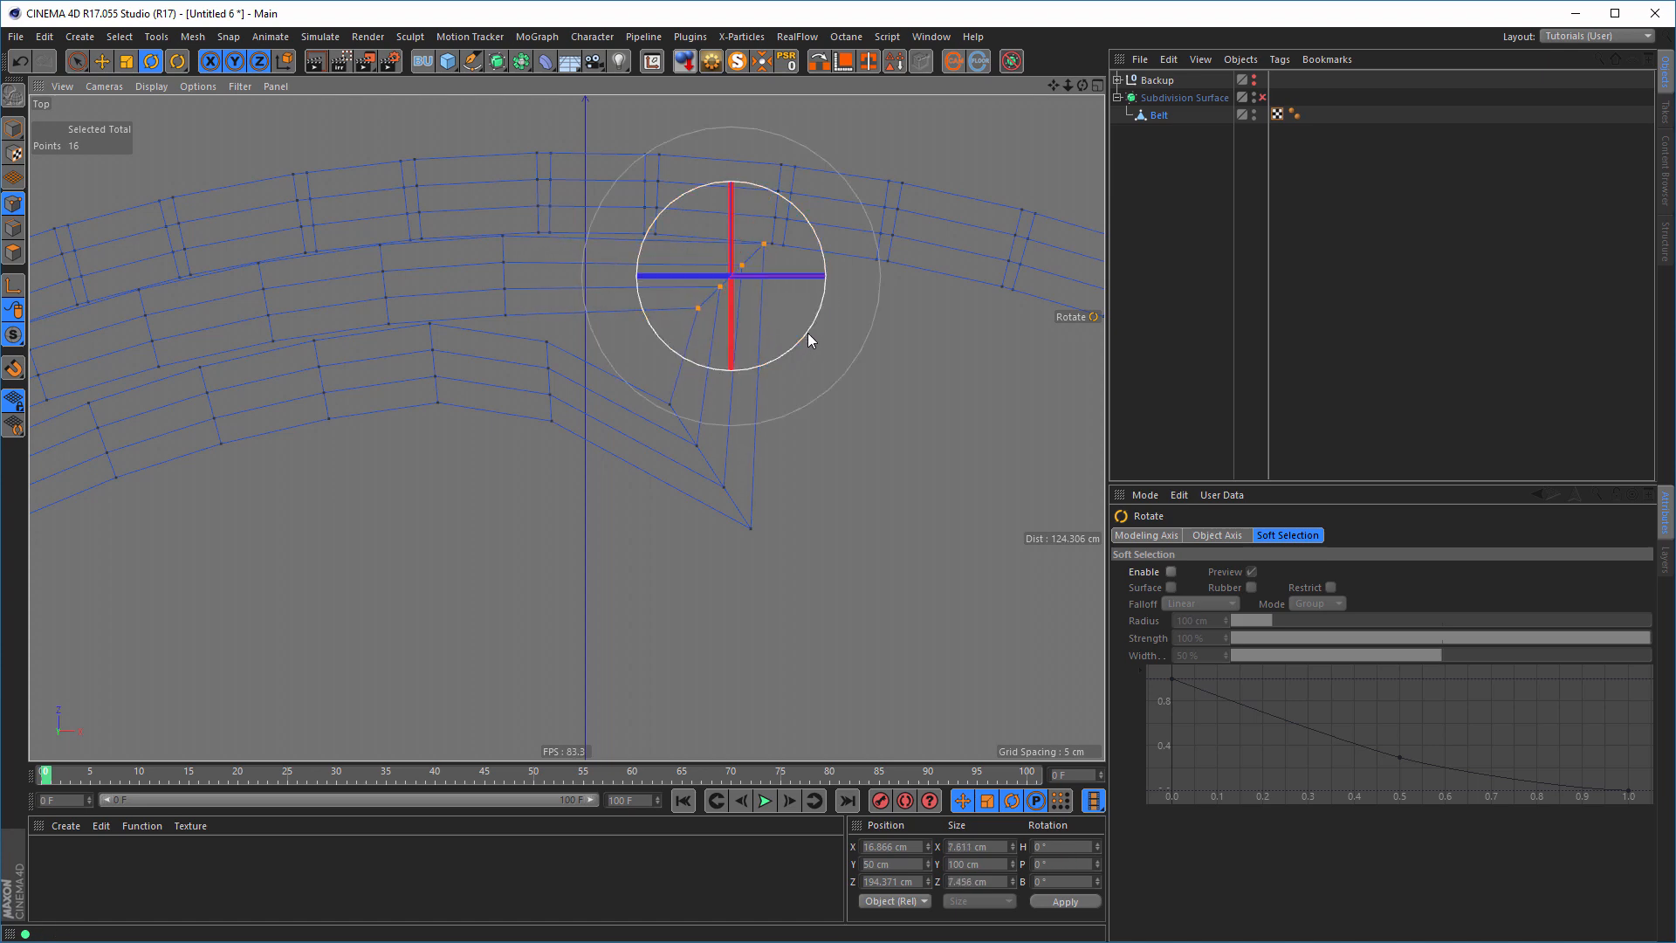
{"action": "key", "text": "e"}
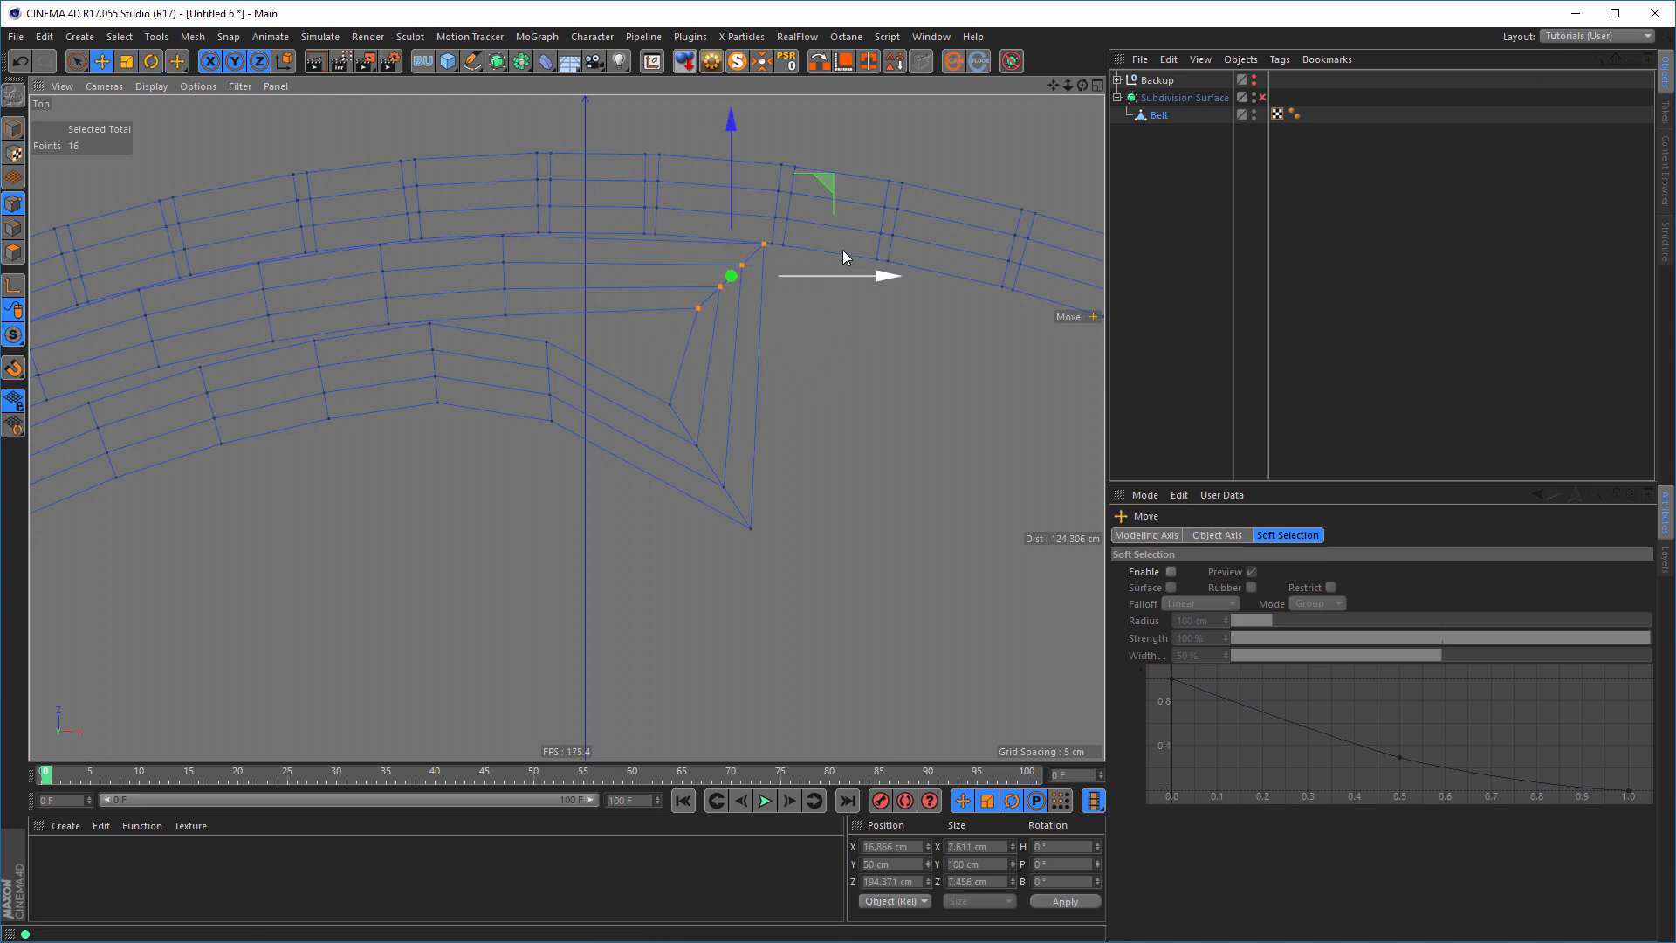
{"action": "left_click_drag", "start_coordinate": [826, 182], "coordinate": [835, 192]}
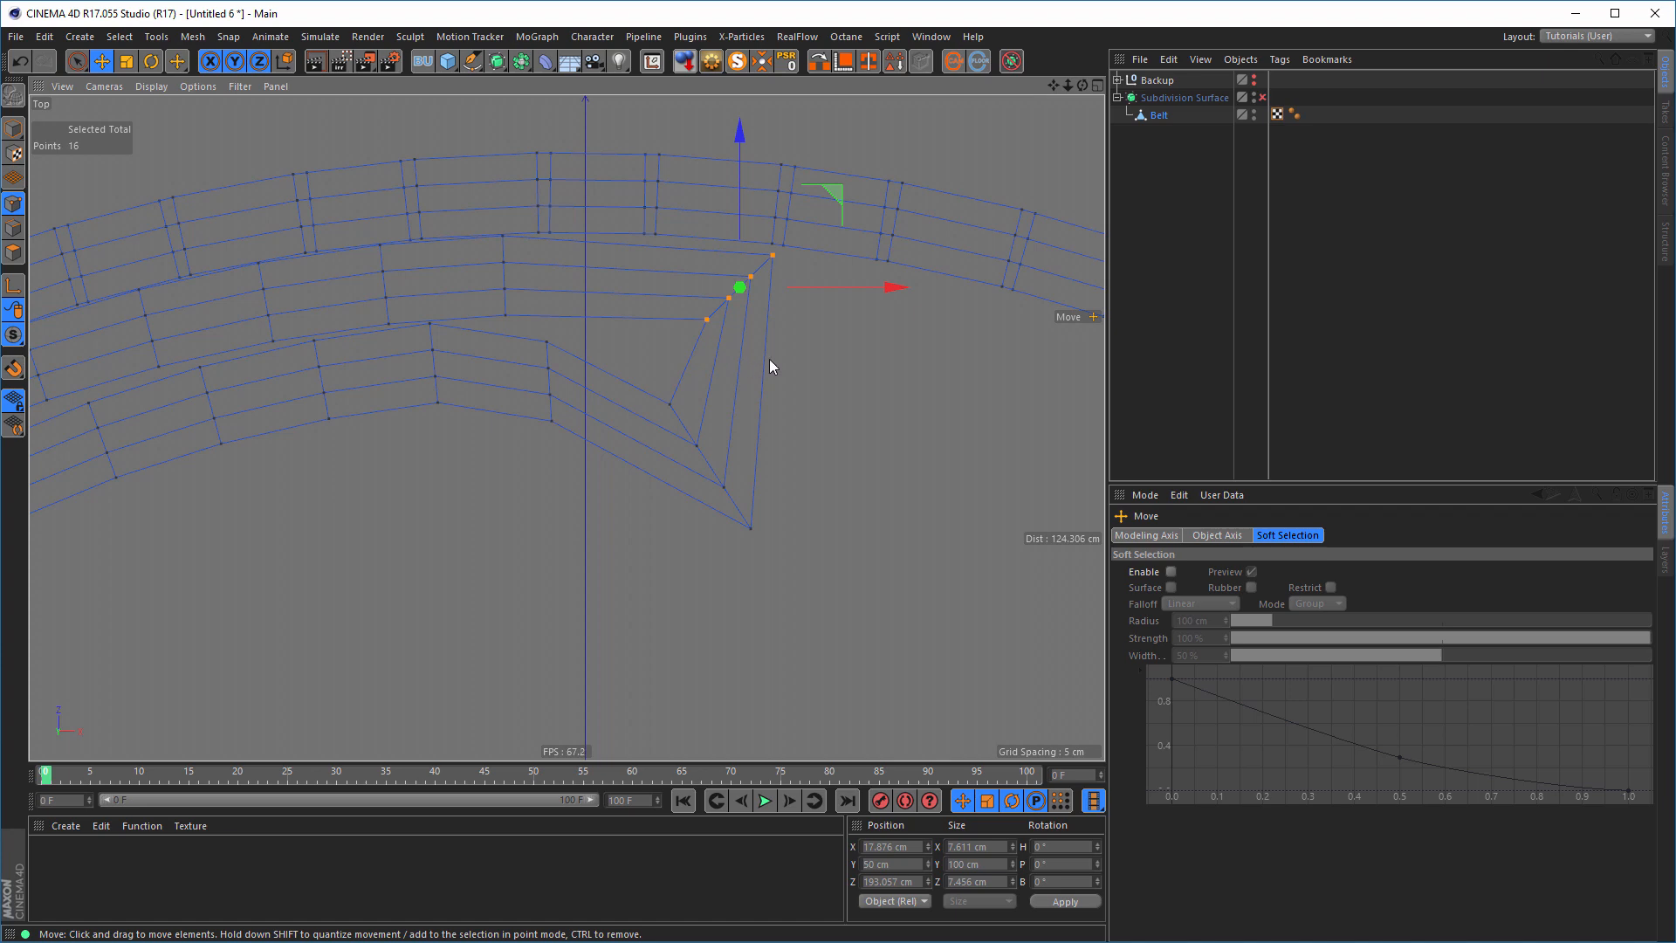
- Set the Scale tool's modeling axis orientation to Normal and stretch the corner point loop slightly along its Z axis
{"action": "key", "text": "t"}
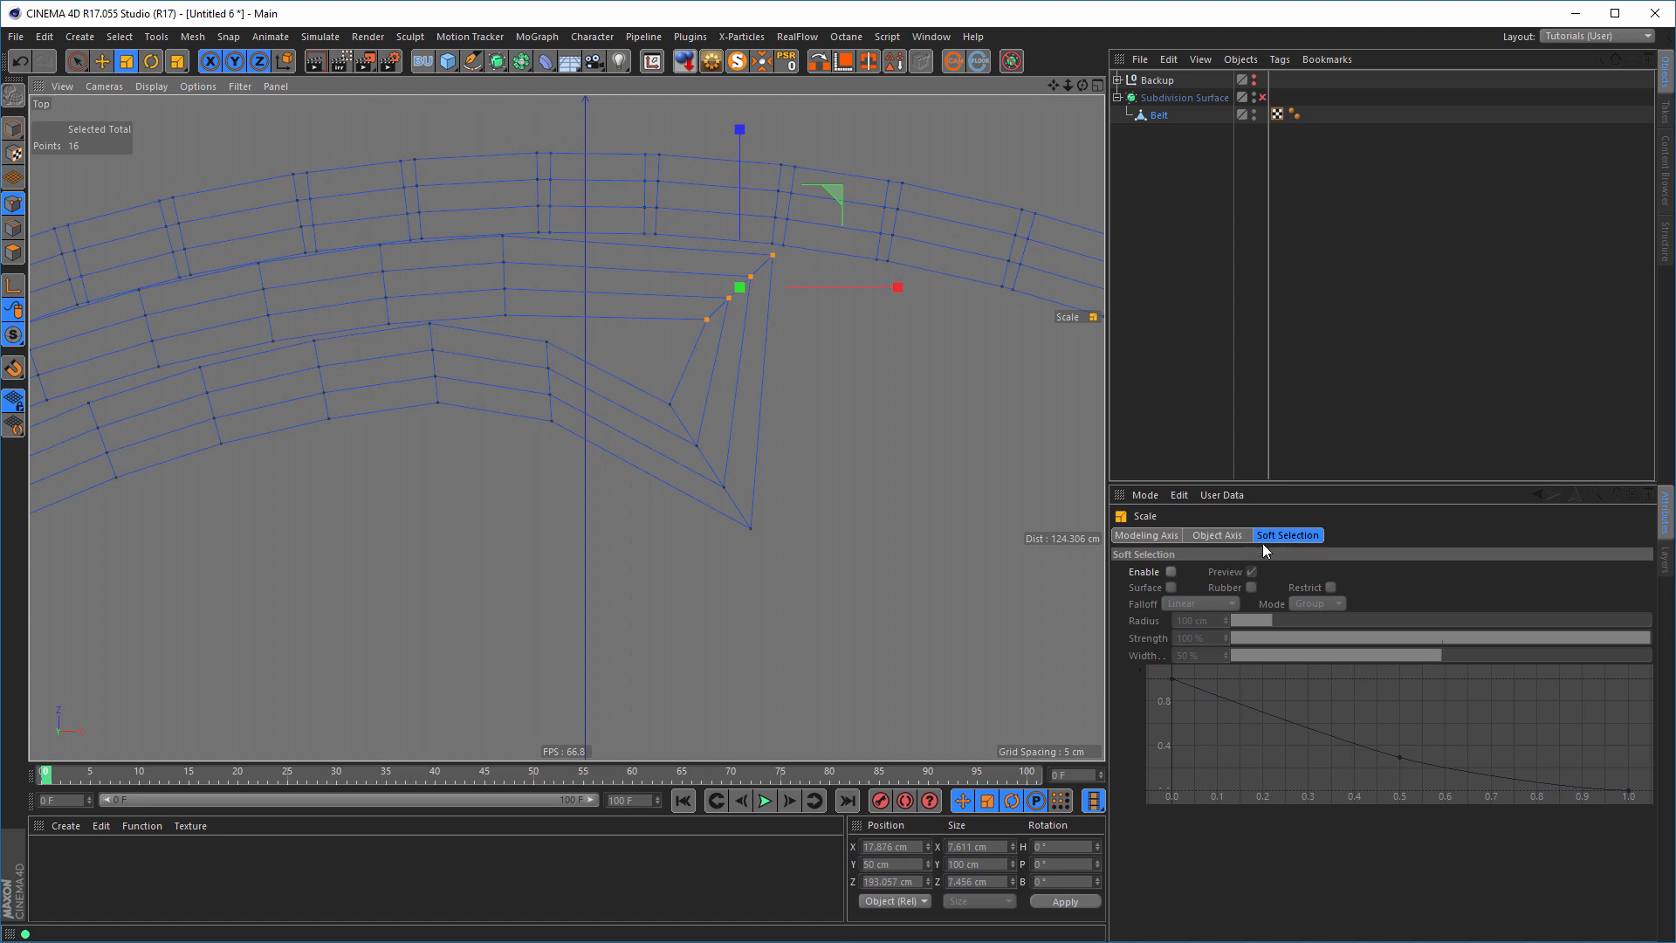
{"action": "left_click", "coordinate": [1146, 536]}
{"action": "left_click", "coordinate": [1388, 573]}
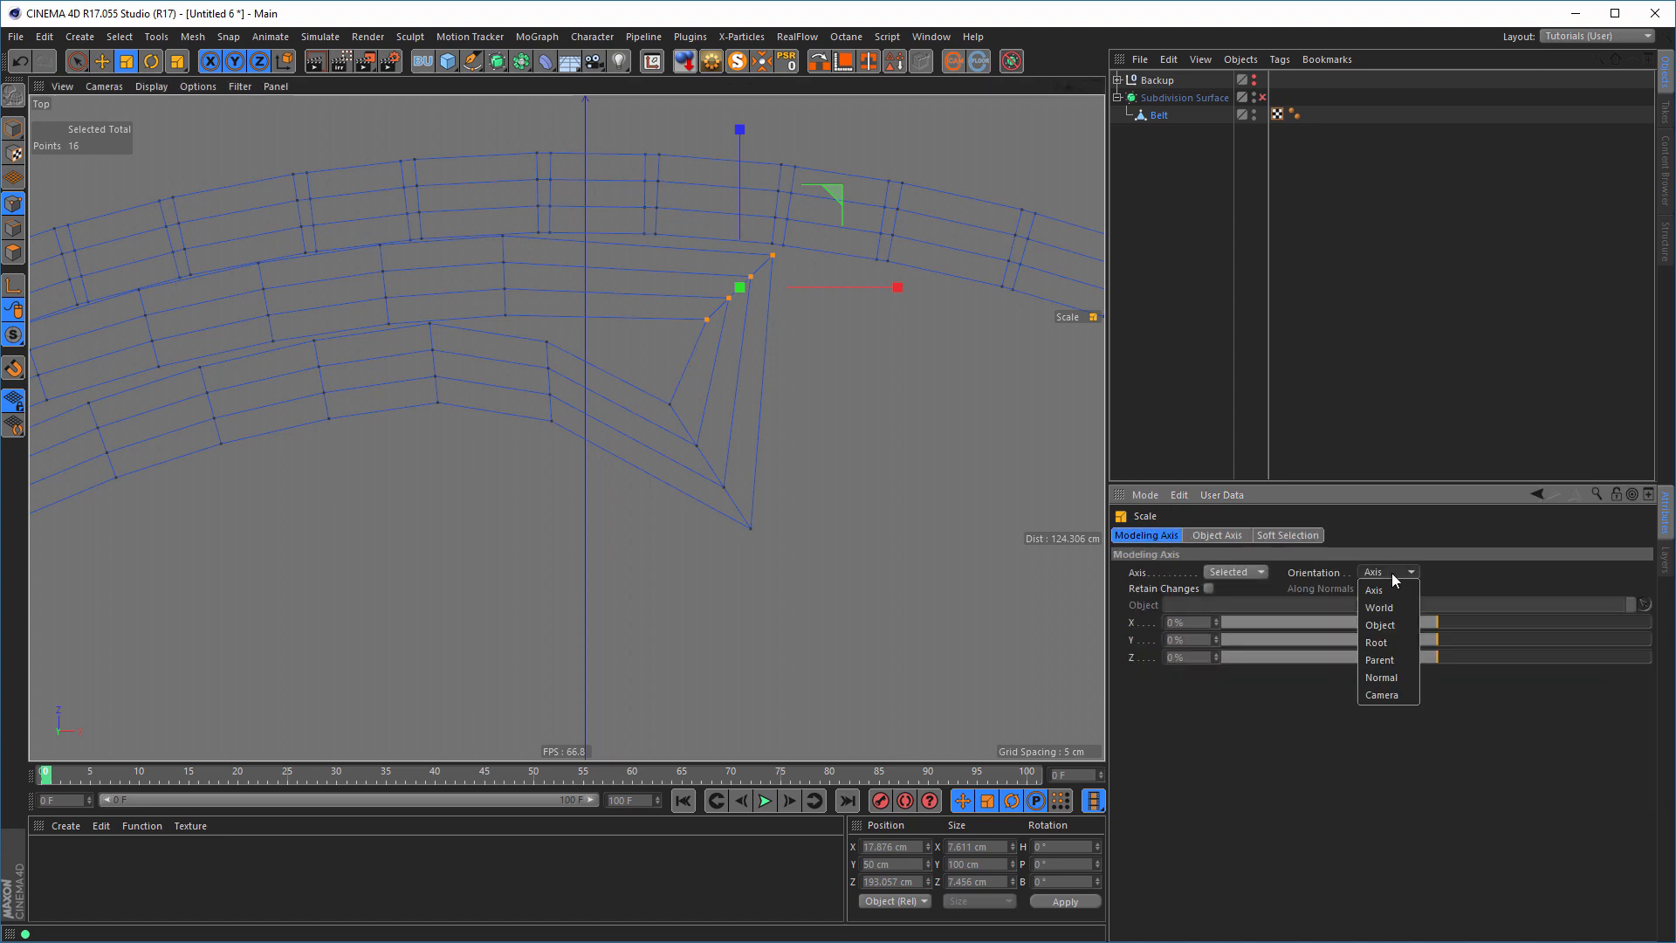
{"action": "left_click", "coordinate": [1383, 678]}
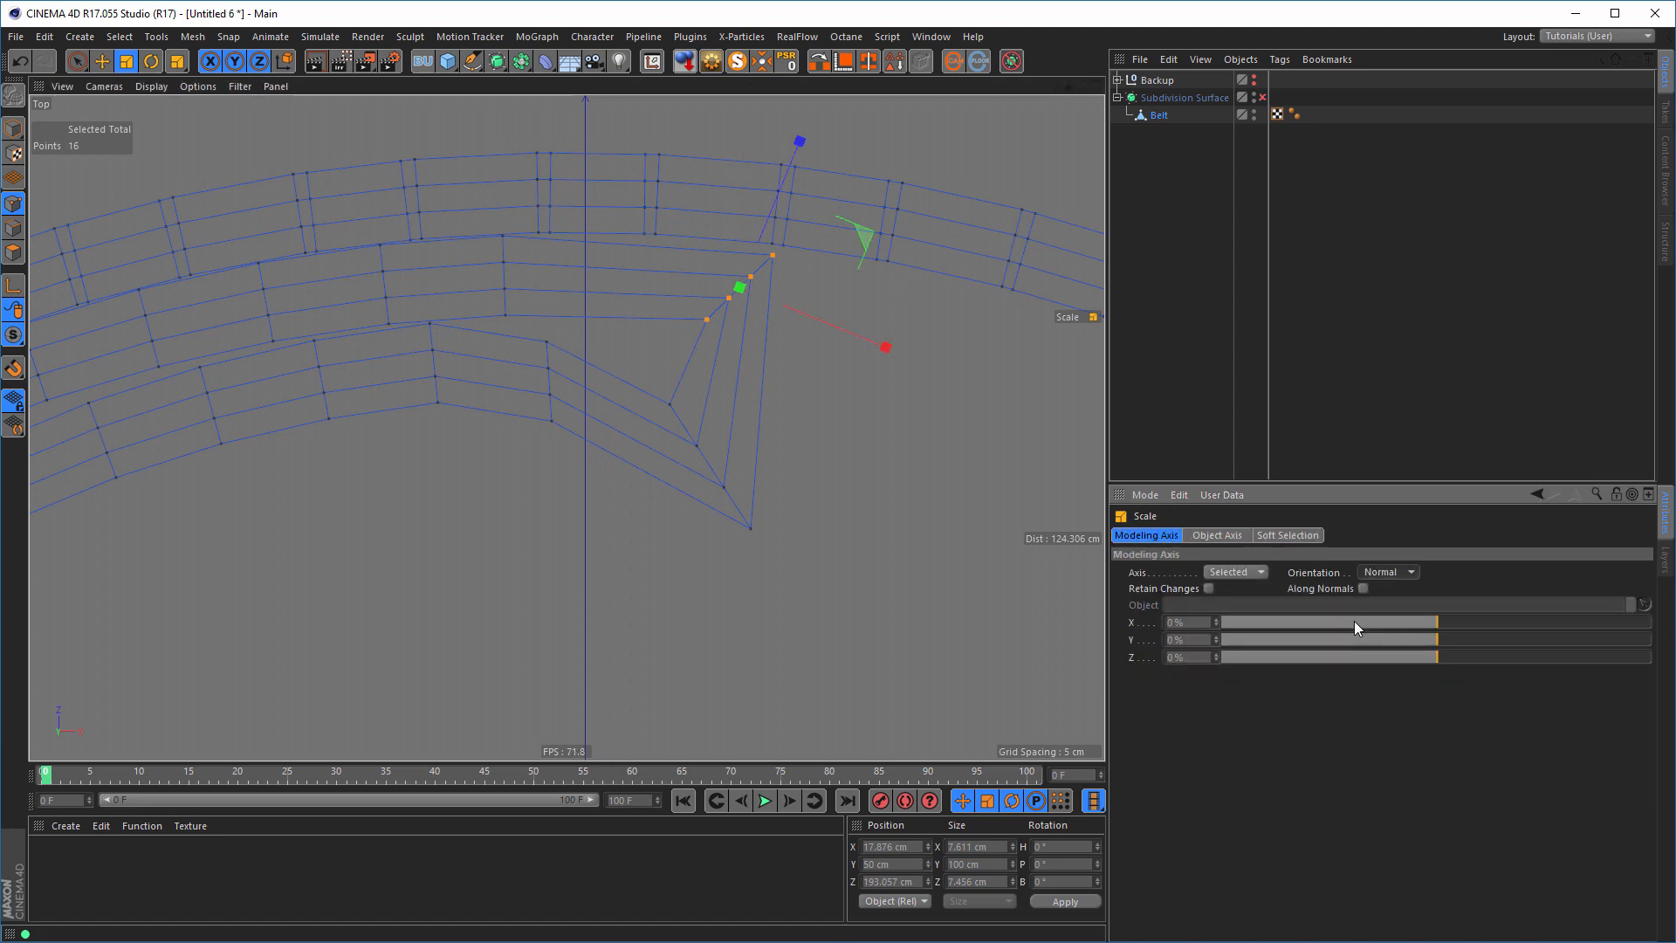
{"action": "left_click", "coordinate": [1363, 589]}
{"action": "left_click_drag", "start_coordinate": [805, 147], "coordinate": [818, 142]}
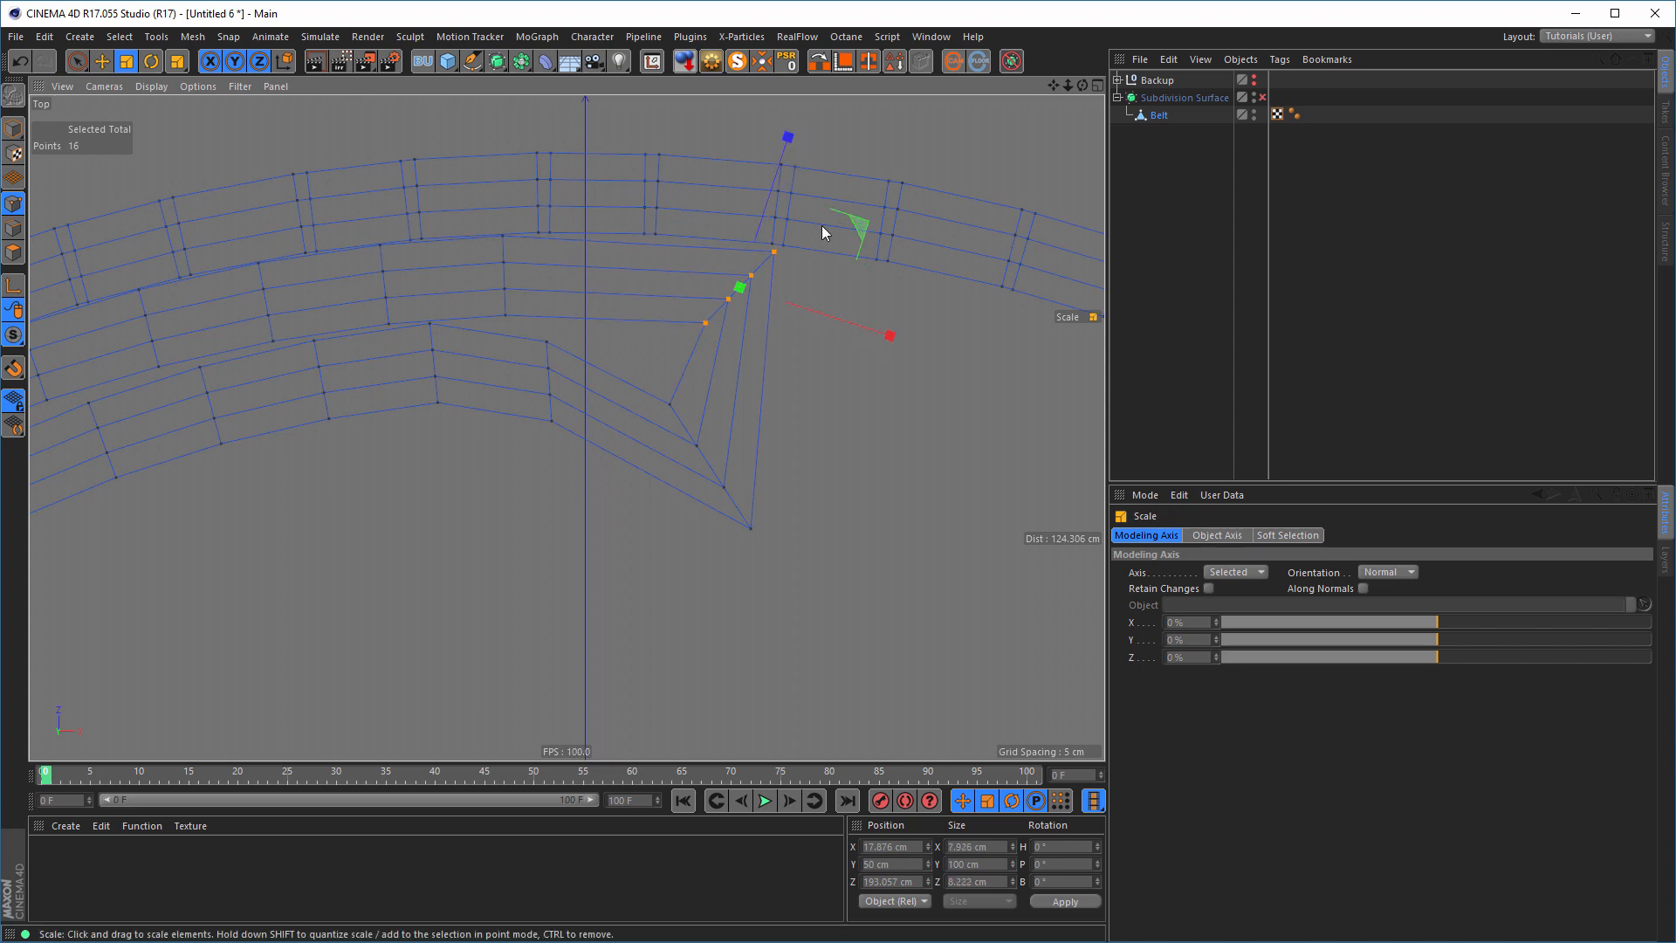
- Examine the reshaped fold in perspective with the Subdivision Surface briefly enabled, and look over the whole belt
{"action": "middle_click", "coordinate": [825, 448]}
{"action": "middle_click", "coordinate": [442, 330]}
{"action": "left_click_drag", "start_coordinate": [667, 333], "coordinate": [576, 356], "text": "alt"}
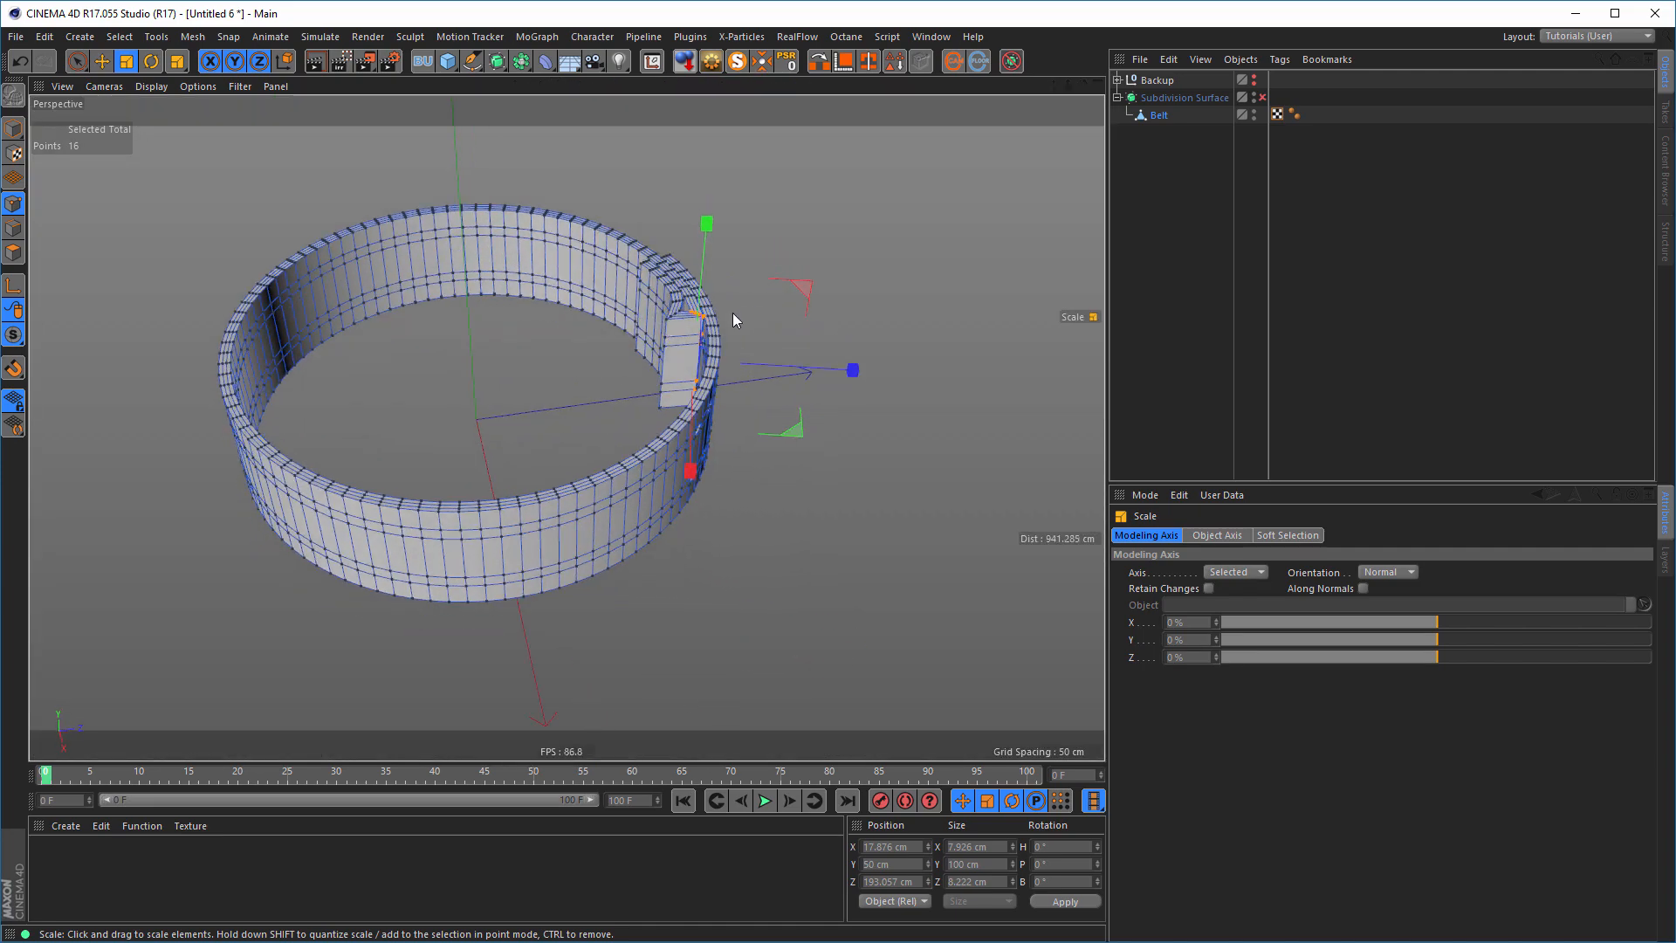
{"action": "right_click_drag", "start_coordinate": [732, 313], "coordinate": [883, 283], "text": "alt"}
{"action": "left_click_drag", "start_coordinate": [654, 346], "coordinate": [589, 309], "text": "alt"}
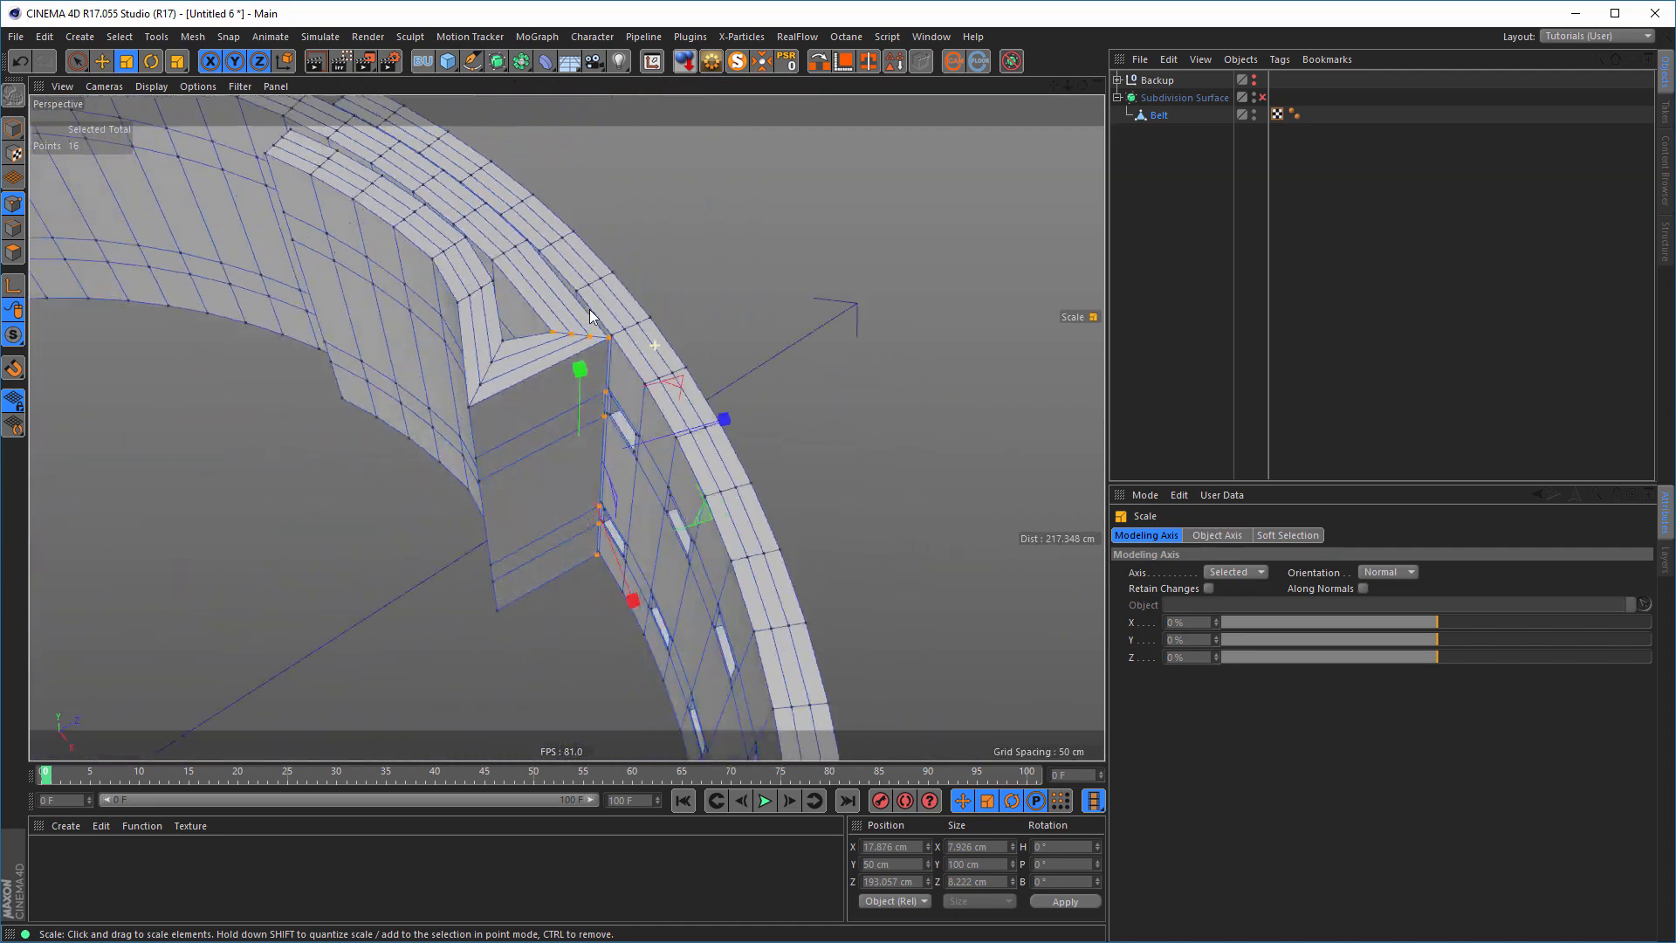
{"action": "left_click", "coordinate": [1261, 97]}
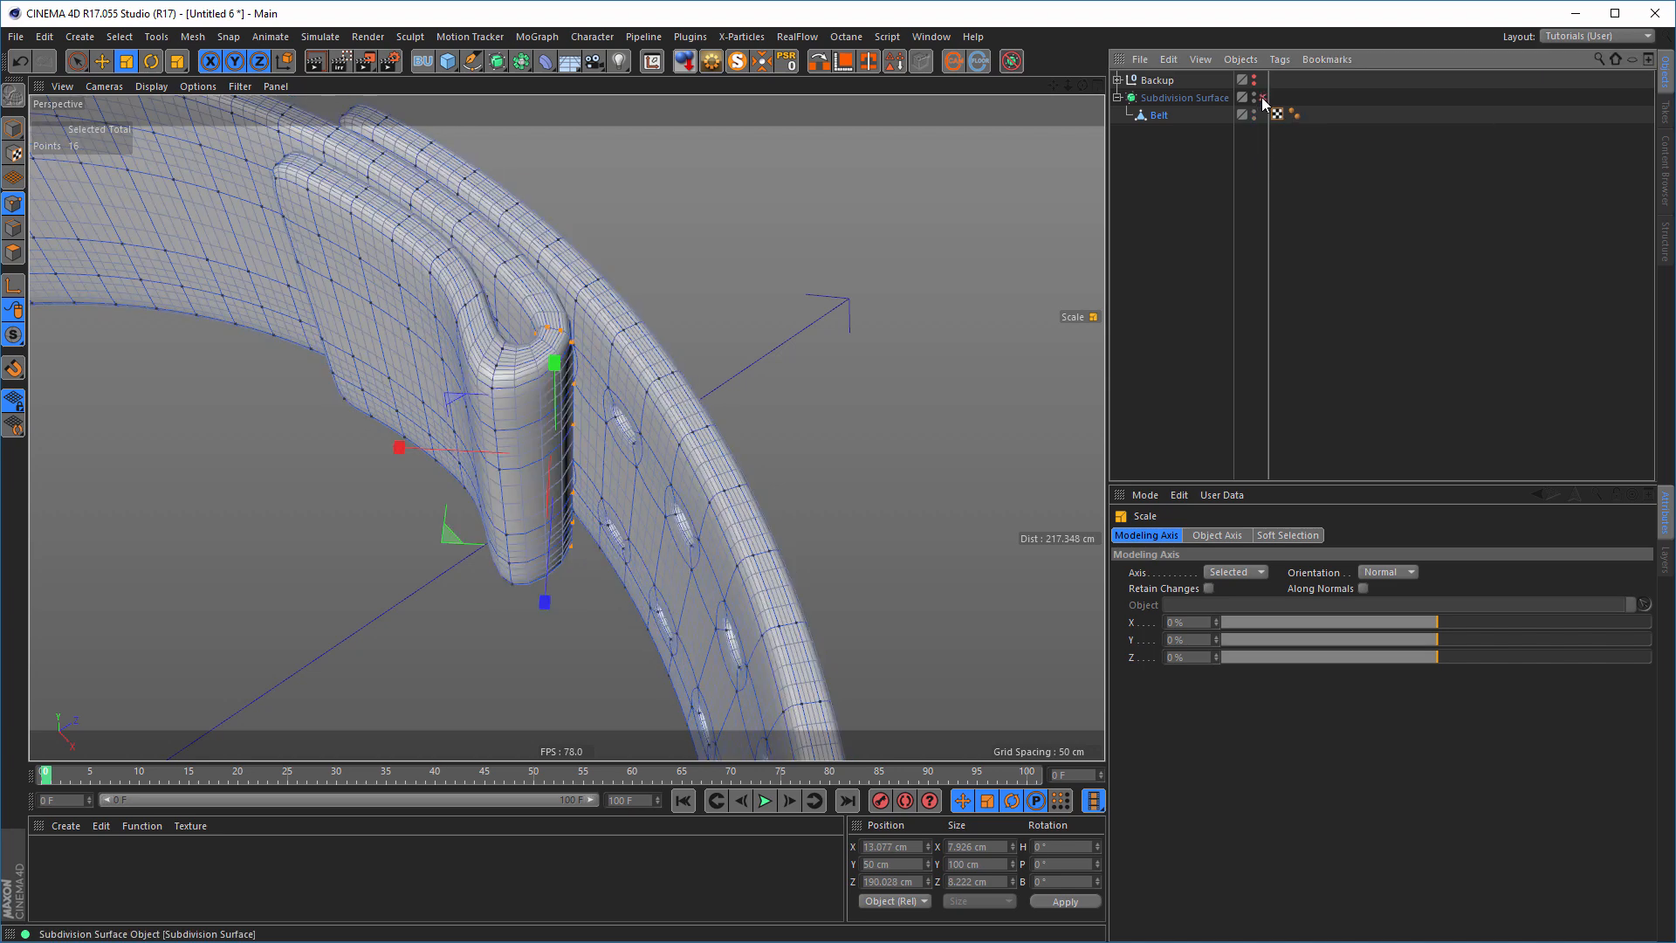
{"action": "left_click", "coordinate": [1261, 97]}
{"action": "scroll", "coordinate": [515, 427], "scroll_direction": "down", "scroll_amount": 5}
{"action": "middle_click_drag", "start_coordinate": [515, 427], "coordinate": [573, 307], "text": "alt"}
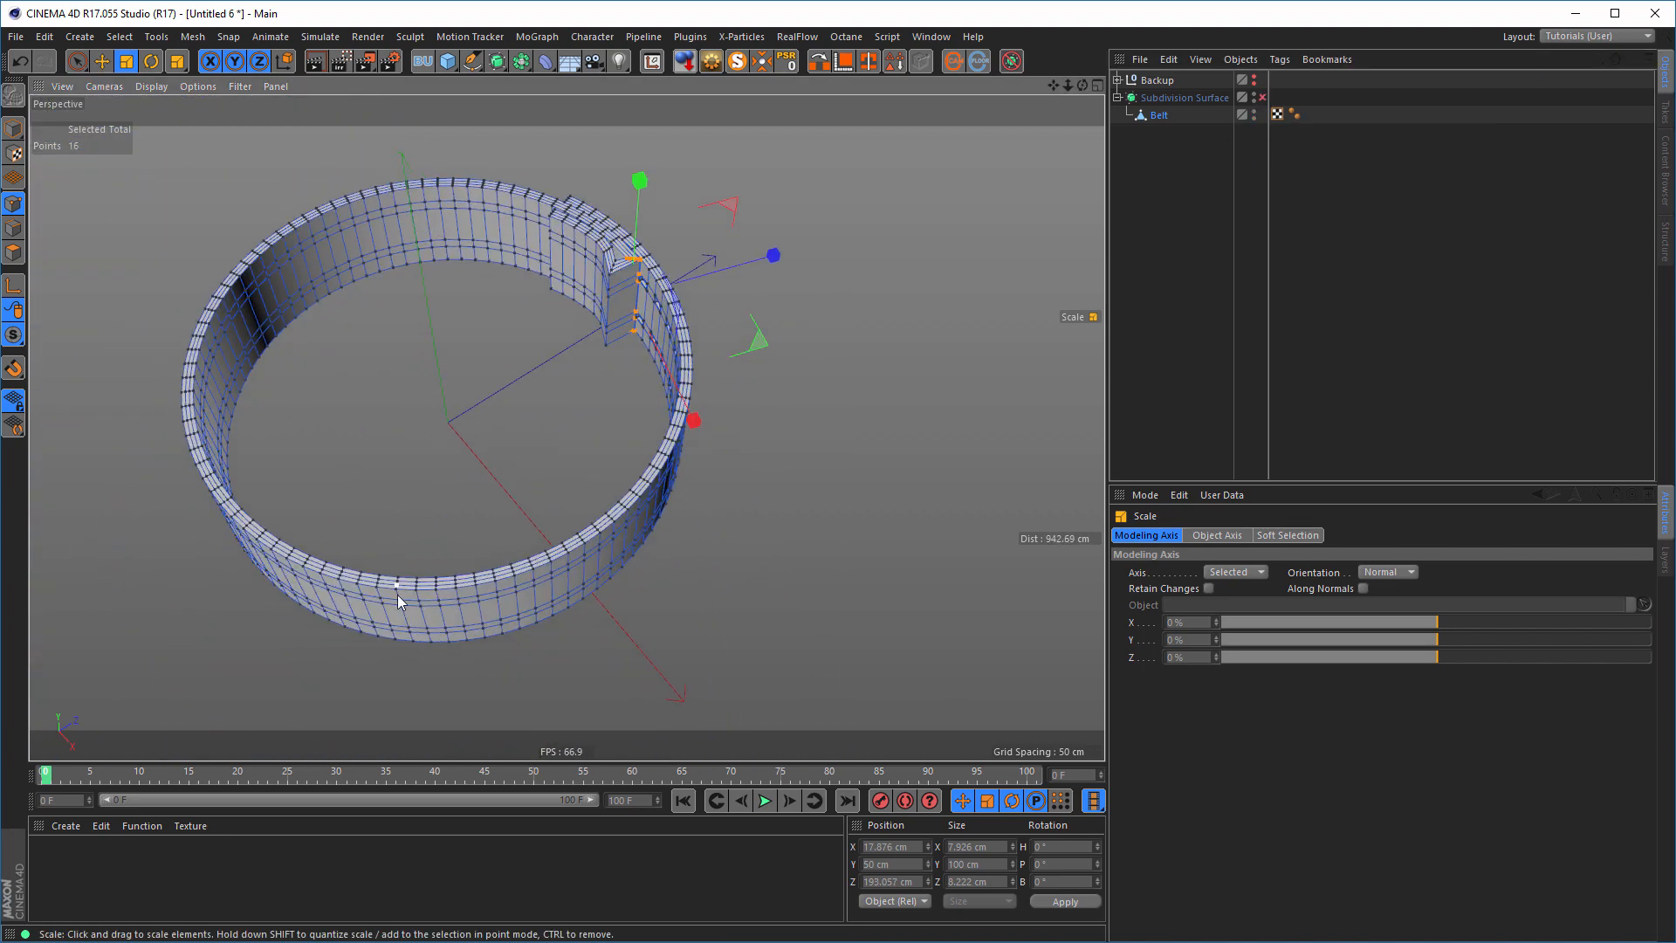
{"action": "left_click_drag", "start_coordinate": [396, 595], "coordinate": [402, 472], "text": "alt"}
{"action": "middle_click_drag", "start_coordinate": [417, 639], "coordinate": [506, 621], "text": "alt"}
- In the Top view, select all points of the belt's front half below the X axis with Rectangle Selection
{"action": "middle_click", "coordinate": [569, 567]}
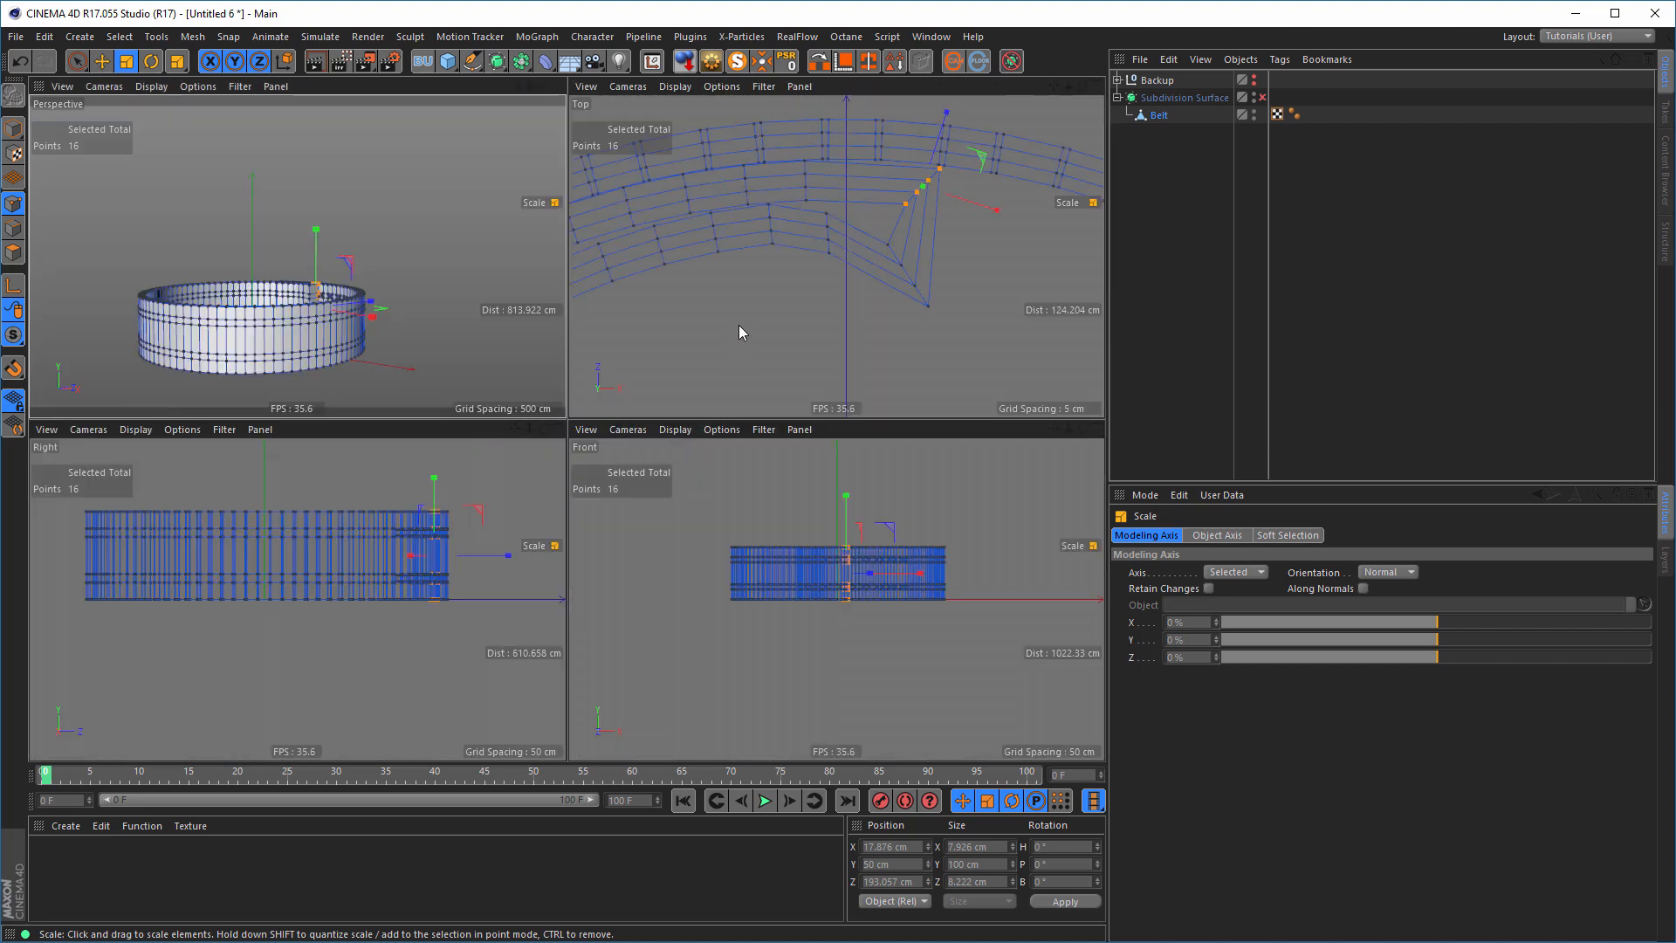
{"action": "middle_click", "coordinate": [739, 325]}
{"action": "scroll", "coordinate": [712, 400], "scroll_direction": "down", "scroll_amount": 3}
{"action": "middle_click_drag", "start_coordinate": [604, 572], "coordinate": [584, 362], "text": "alt"}
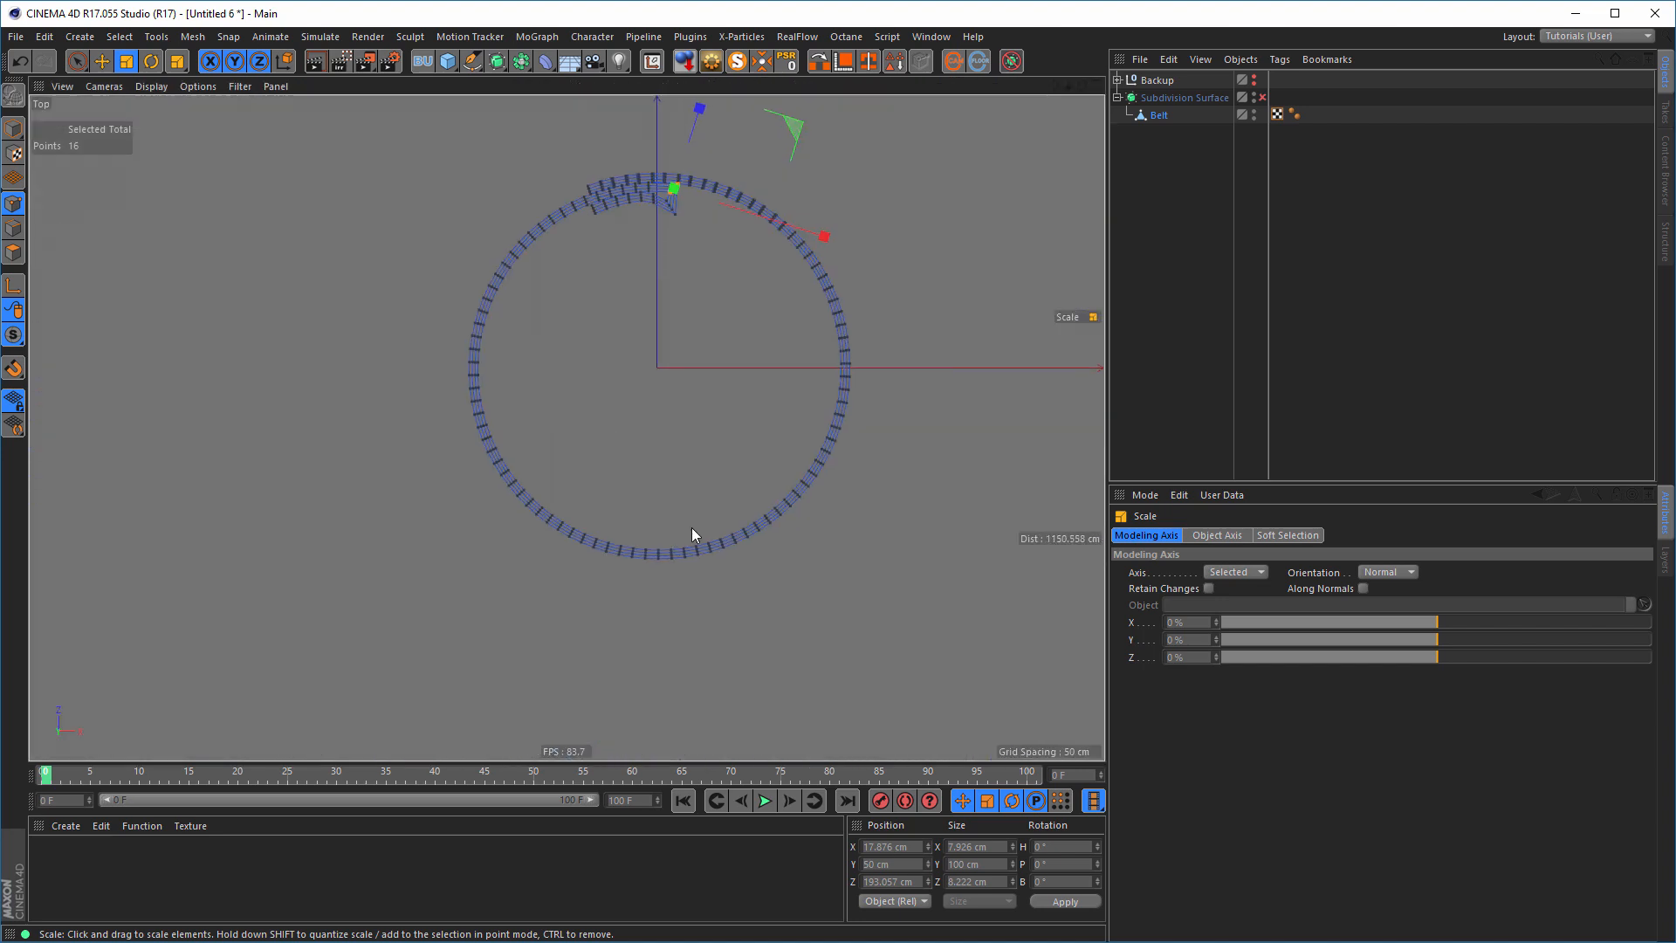
{"action": "scroll", "coordinate": [691, 527], "scroll_direction": "up", "scroll_amount": 4}
{"action": "middle_click_drag", "start_coordinate": [705, 524], "coordinate": [647, 581], "text": "alt"}
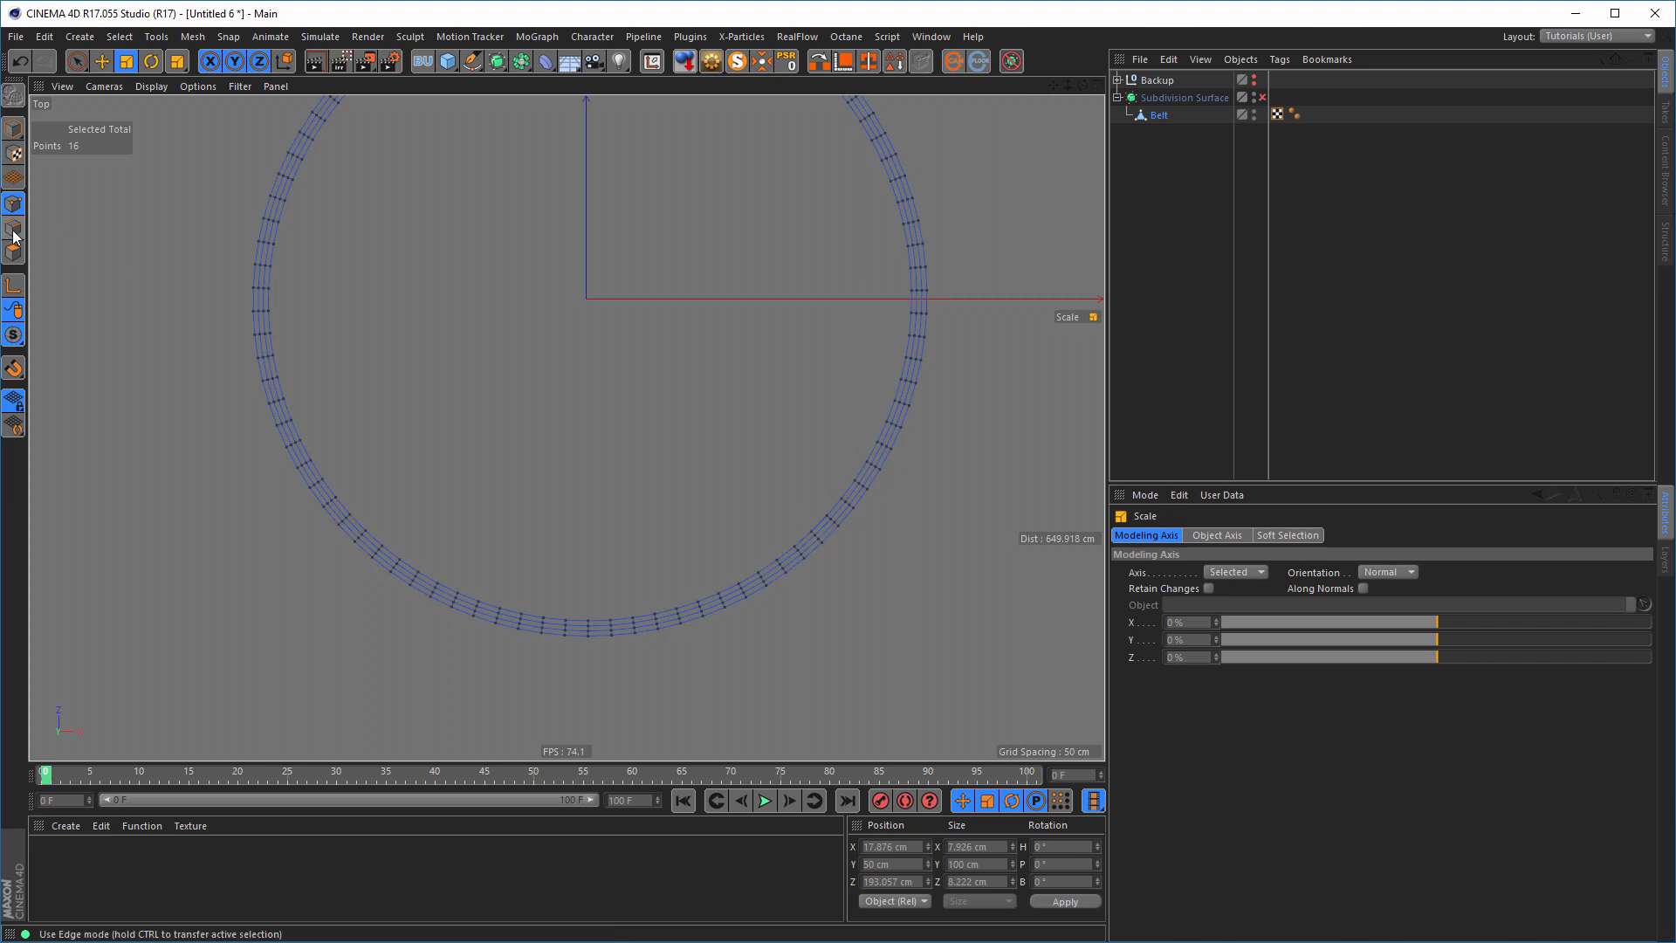
{"action": "left_click", "coordinate": [77, 60]}
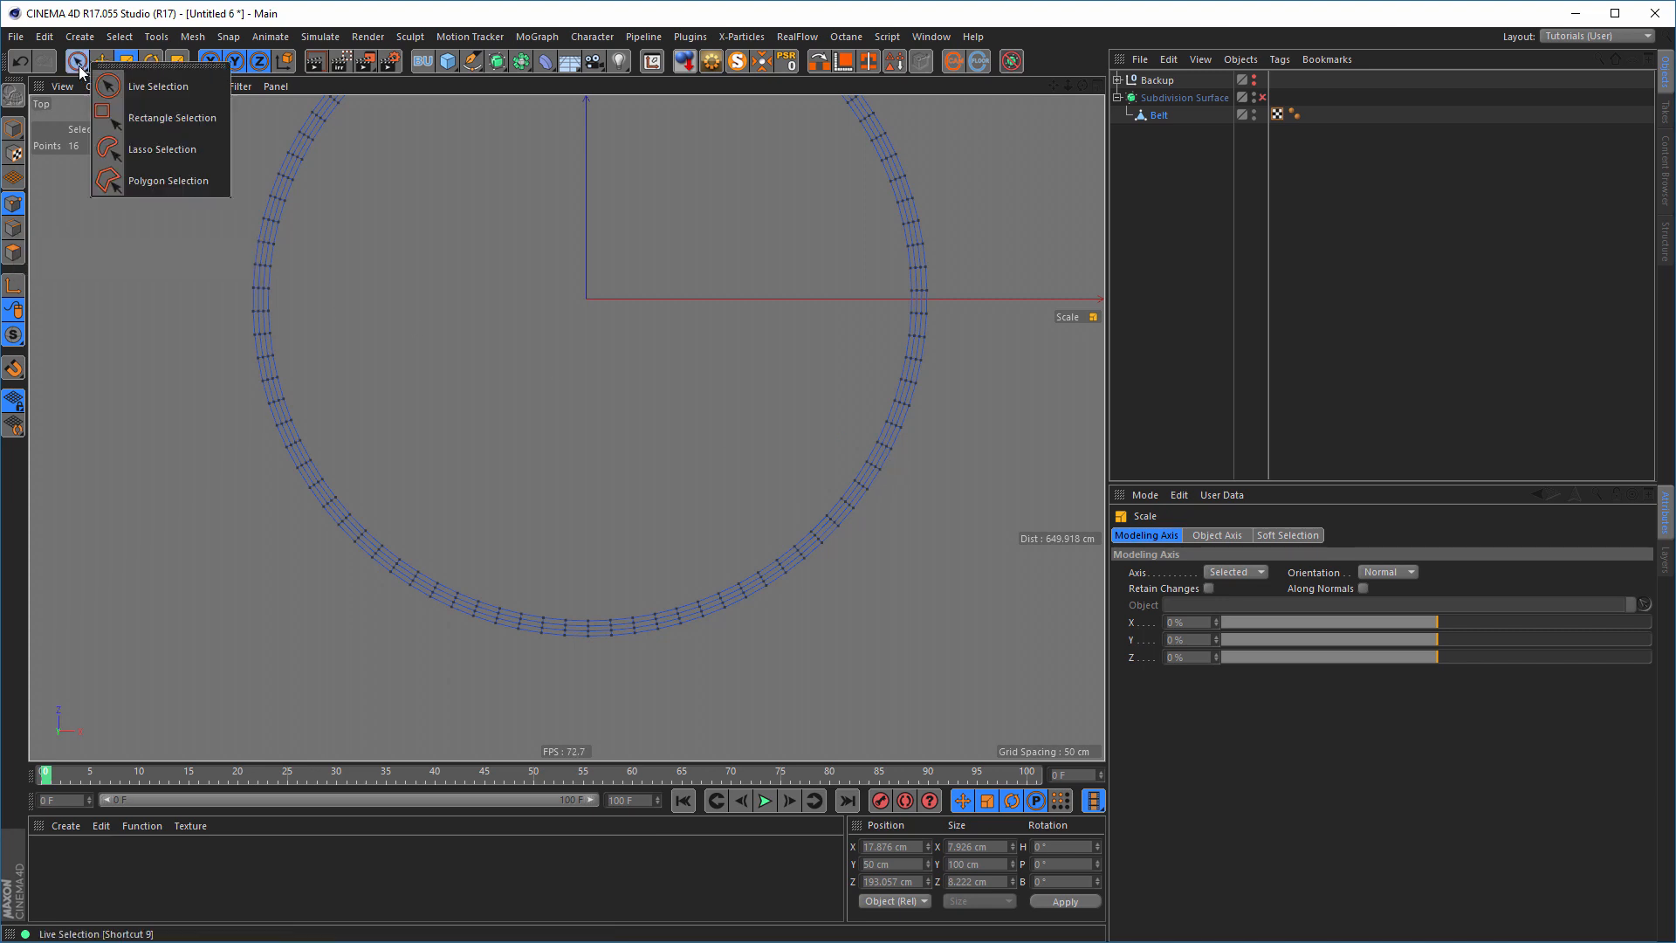
{"action": "left_click", "coordinate": [165, 118]}
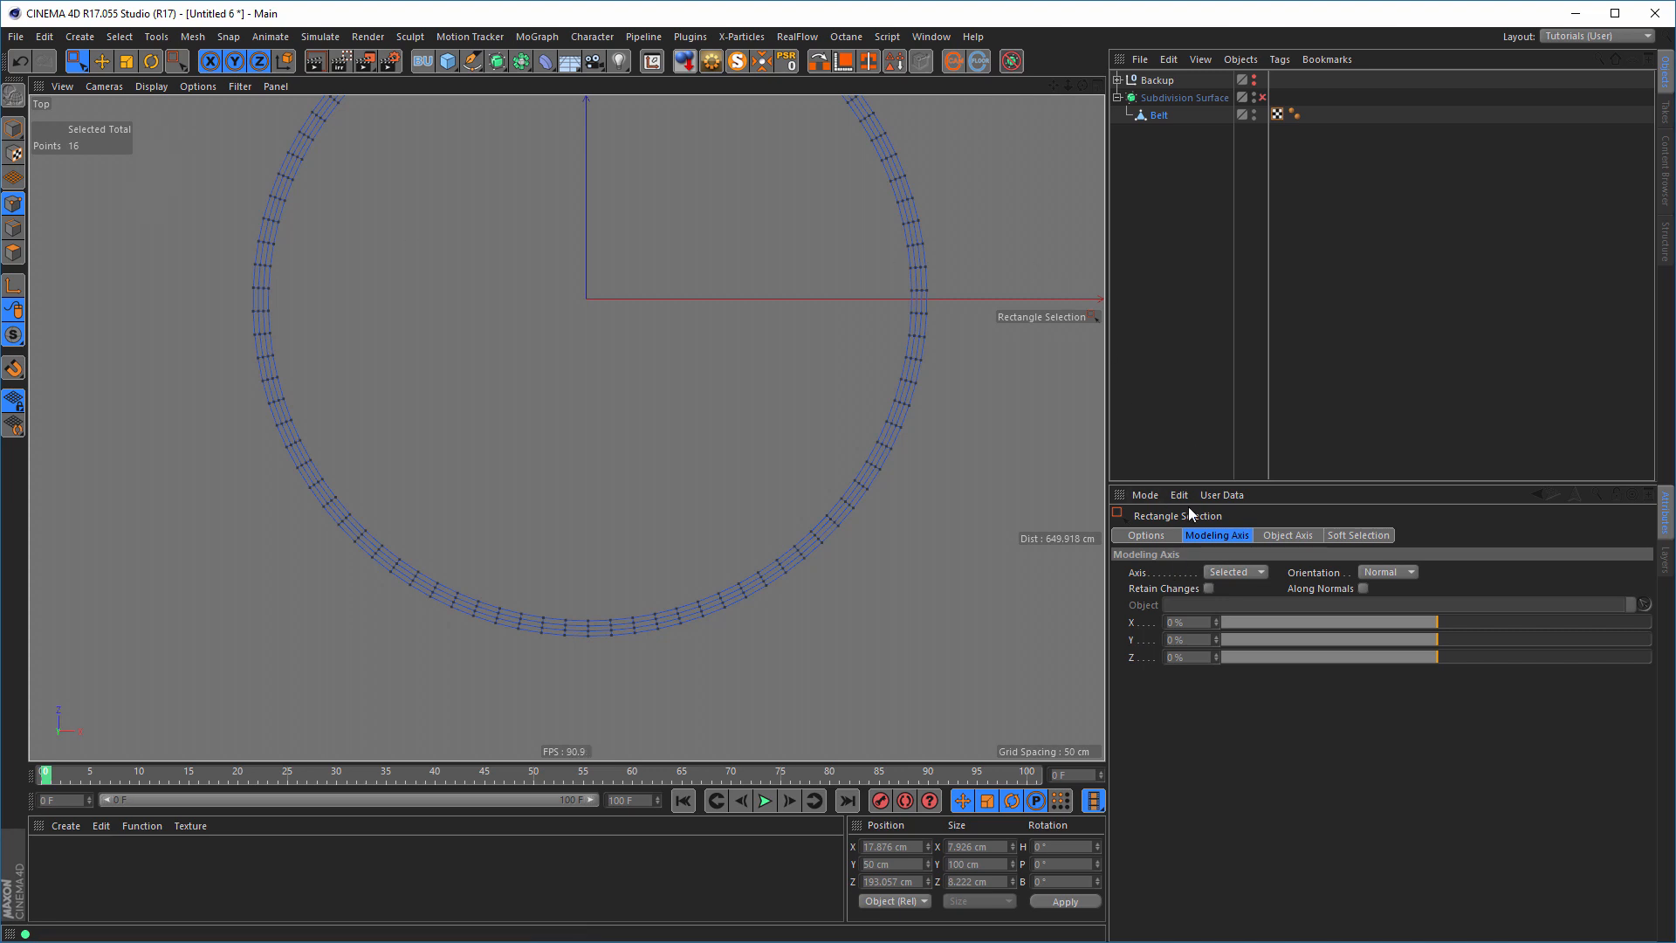
{"action": "left_click", "coordinate": [1165, 536]}
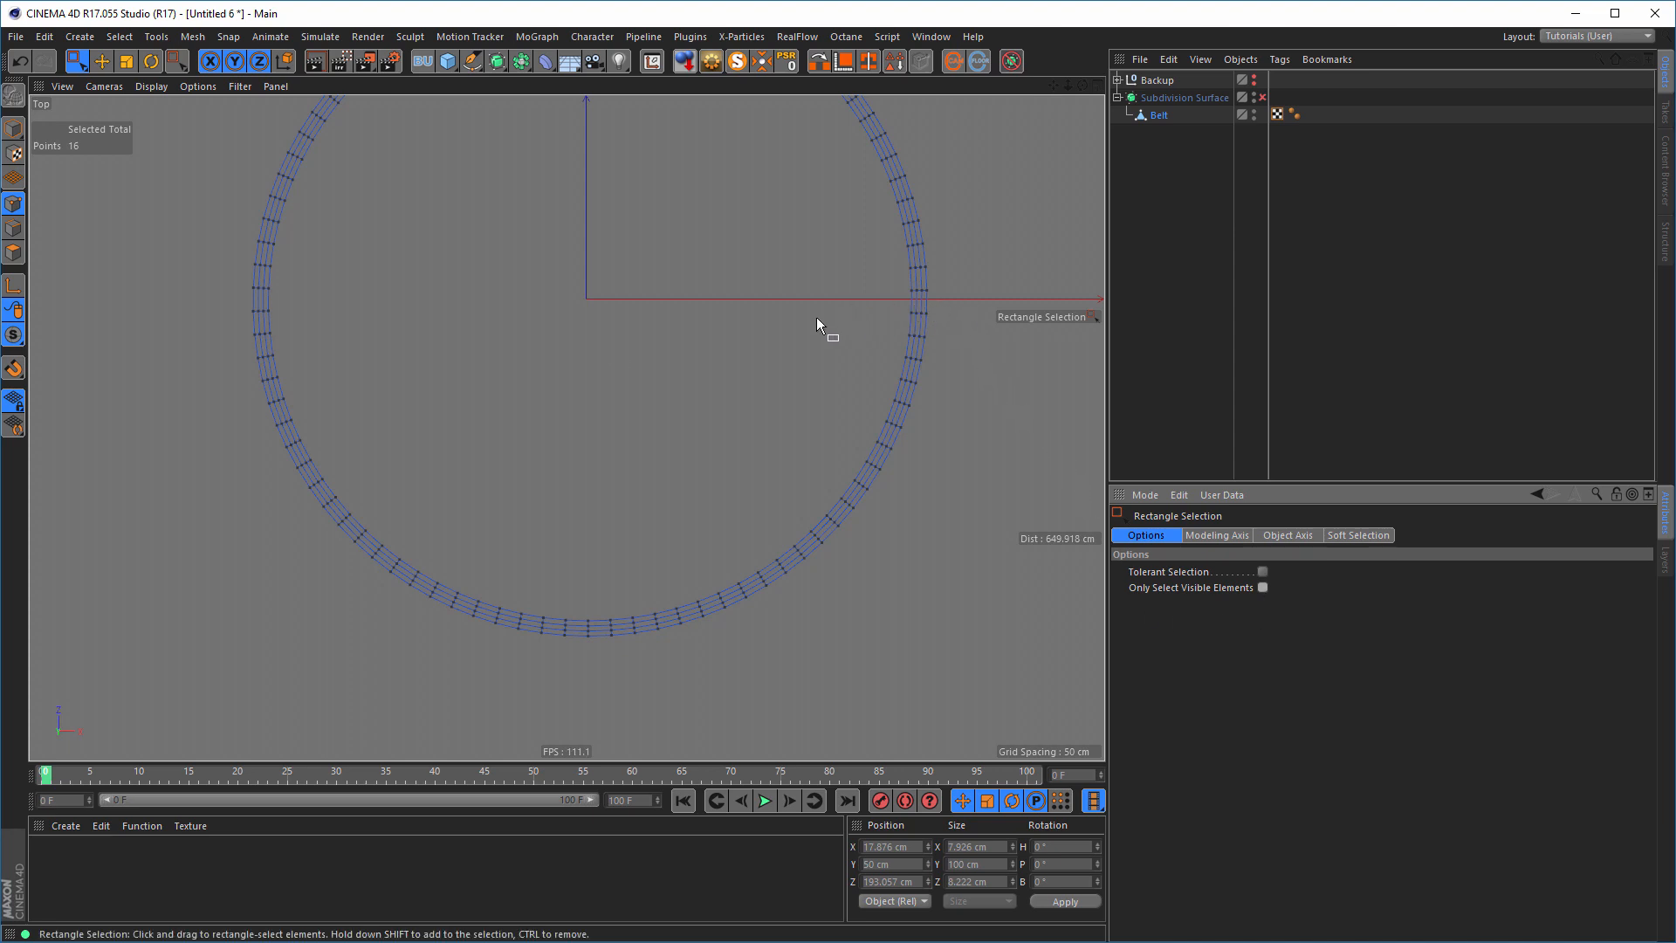
{"action": "left_click_drag", "start_coordinate": [970, 309], "coordinate": [869, 476]}
{"action": "left_click_drag", "start_coordinate": [961, 302], "coordinate": [178, 714]}
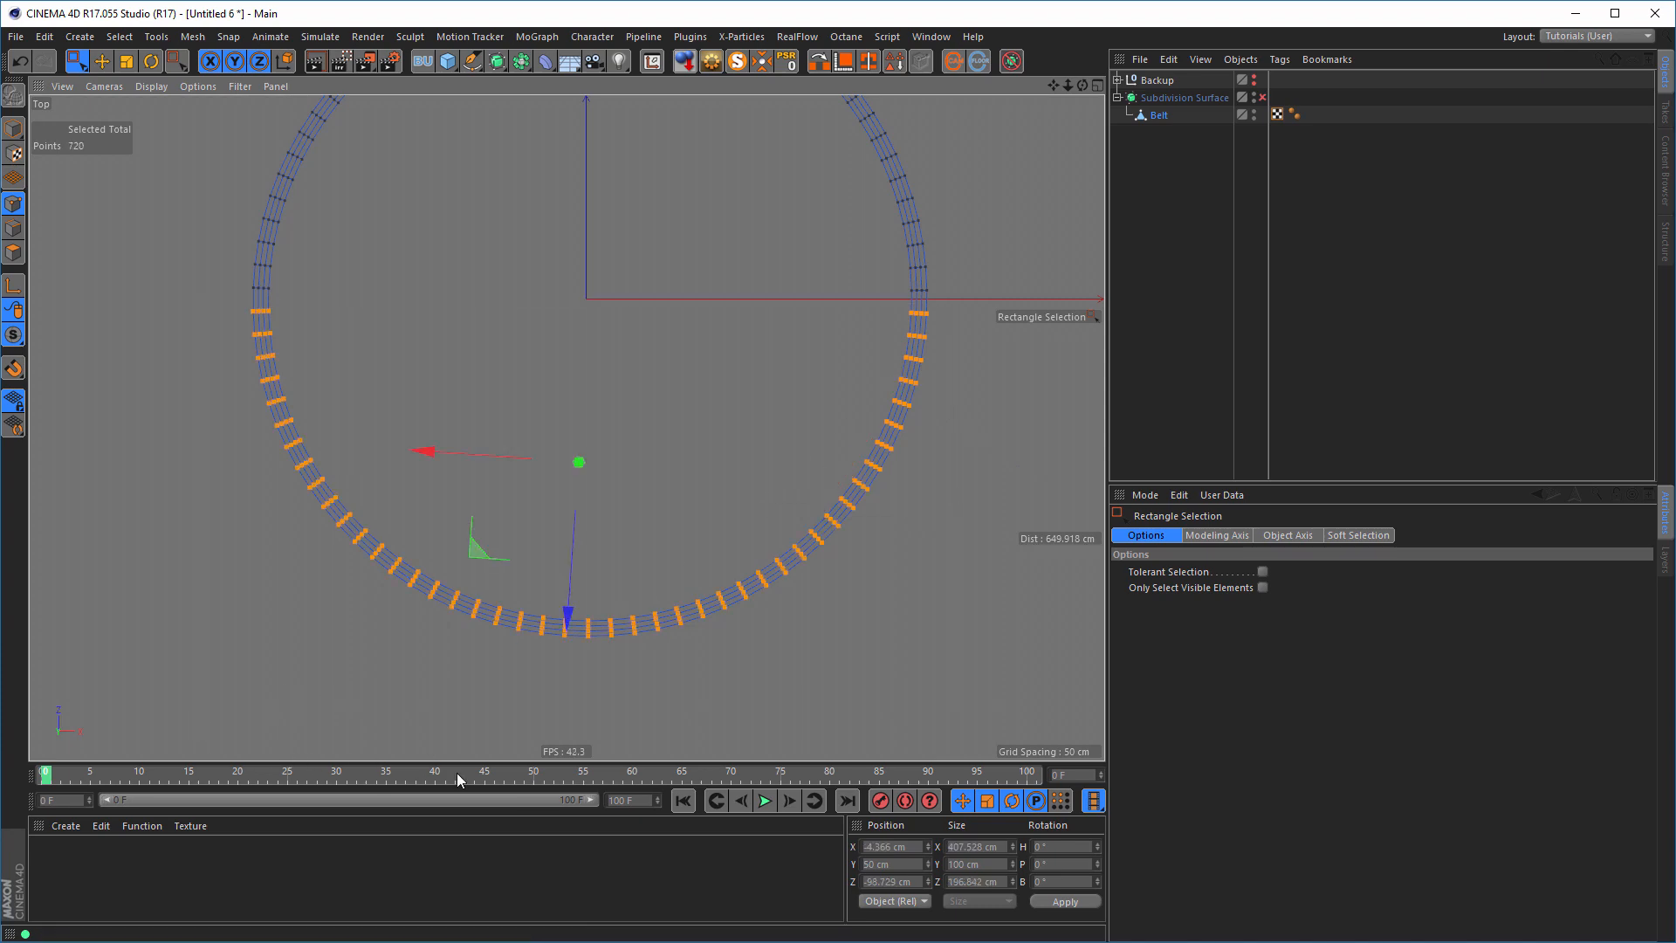
- Reselect a slightly shorter front section of the belt's points in the Top view and activate the Move tool in perspective
{"action": "middle_click", "coordinate": [845, 647]}
{"action": "middle_click", "coordinate": [377, 288]}
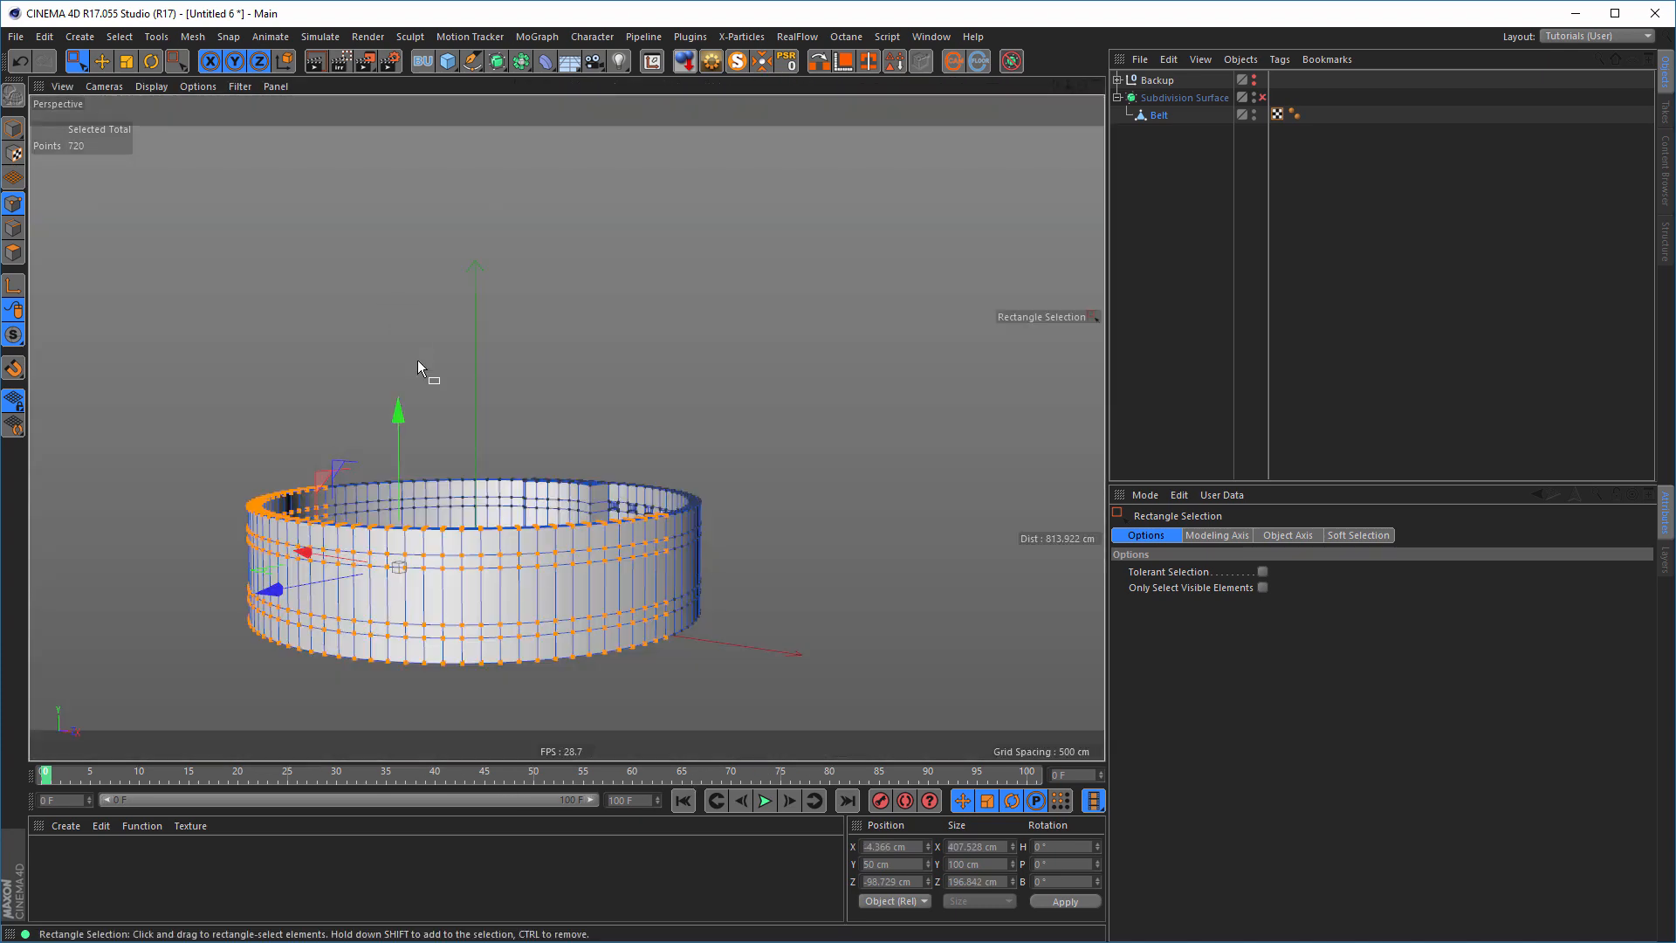
{"action": "left_click_drag", "start_coordinate": [539, 531], "coordinate": [583, 478], "text": "alt"}
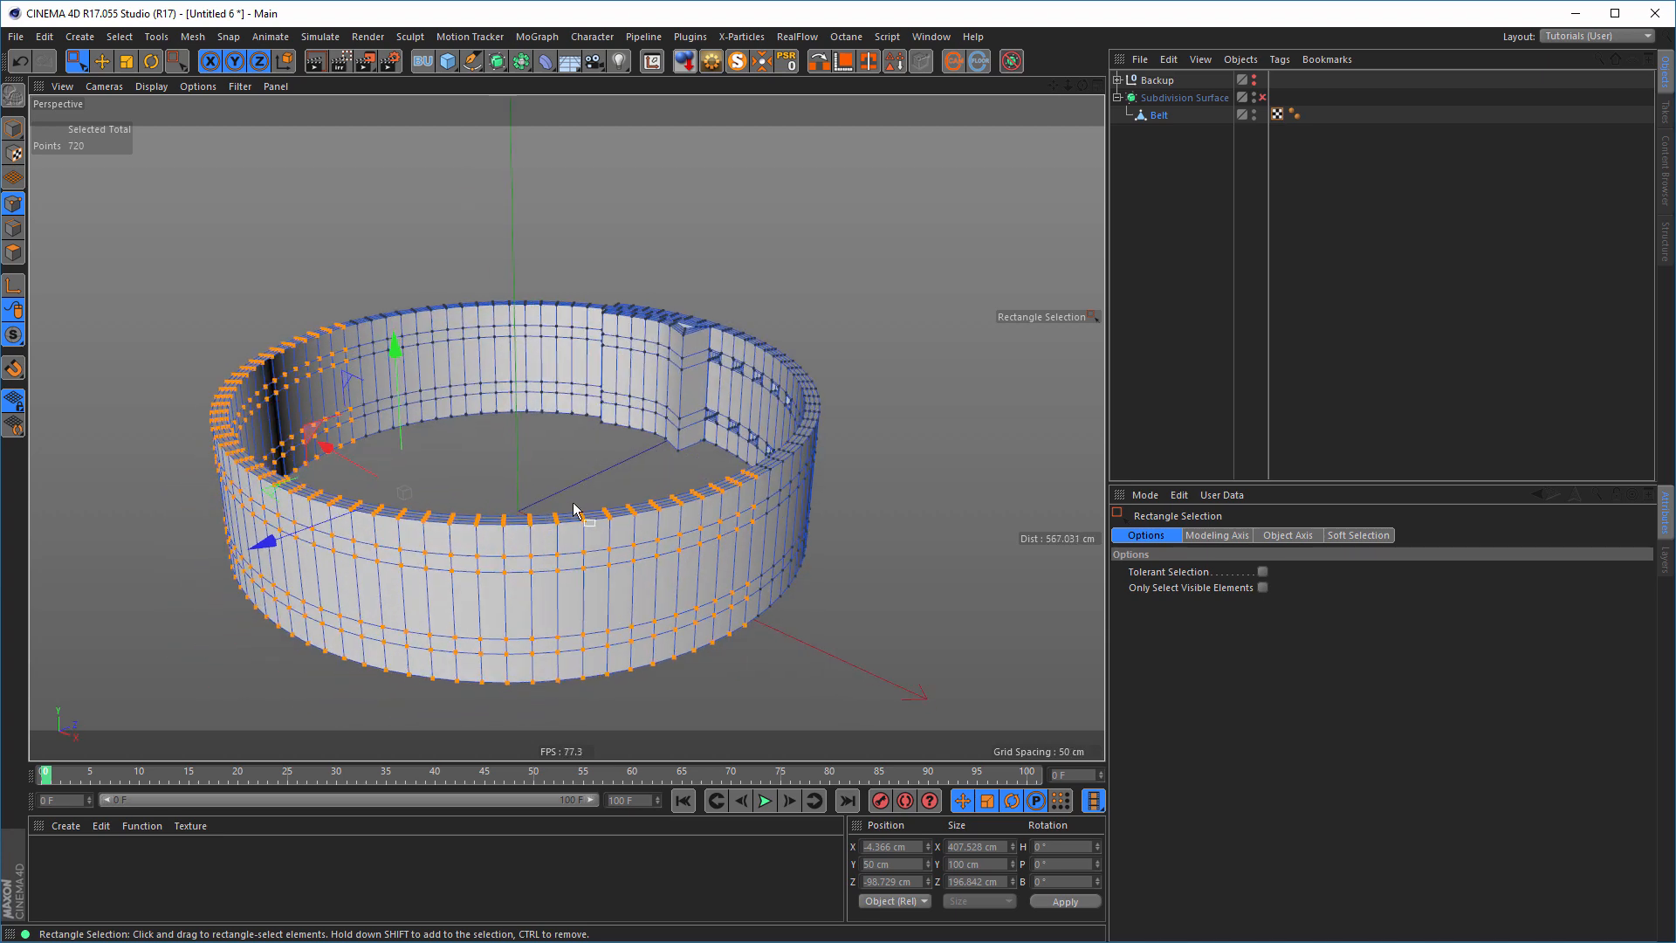
{"action": "middle_click", "coordinate": [845, 554]}
{"action": "middle_click", "coordinate": [805, 354]}
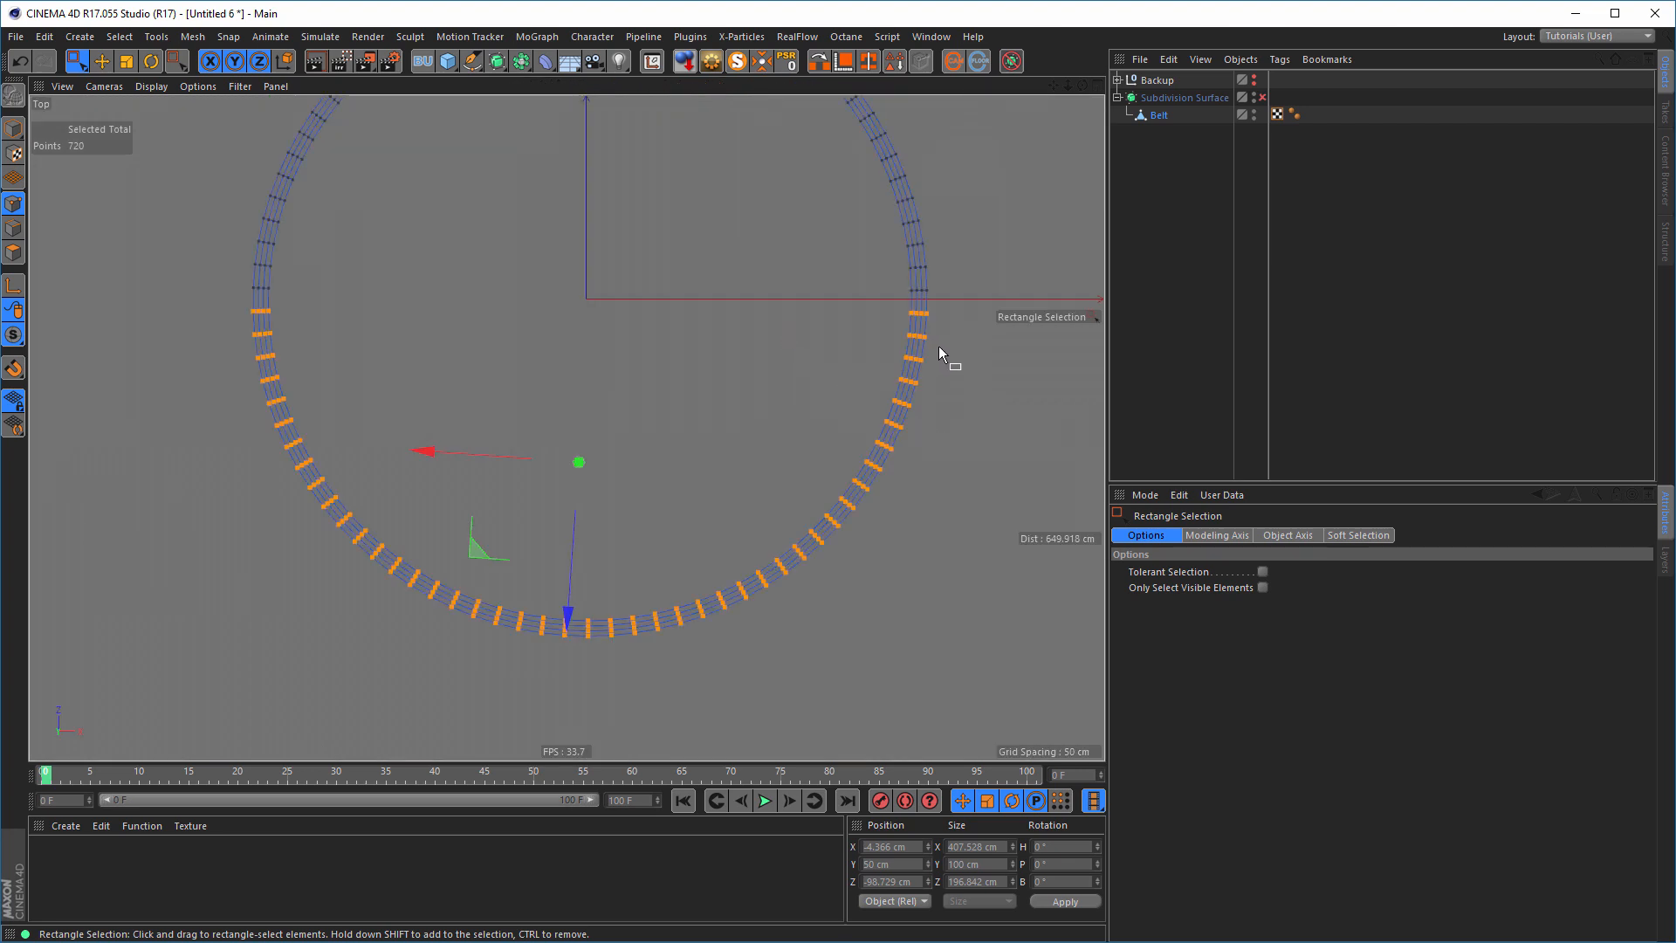
{"action": "left_click_drag", "start_coordinate": [939, 347], "coordinate": [192, 679]}
{"action": "middle_click", "coordinate": [194, 679]}
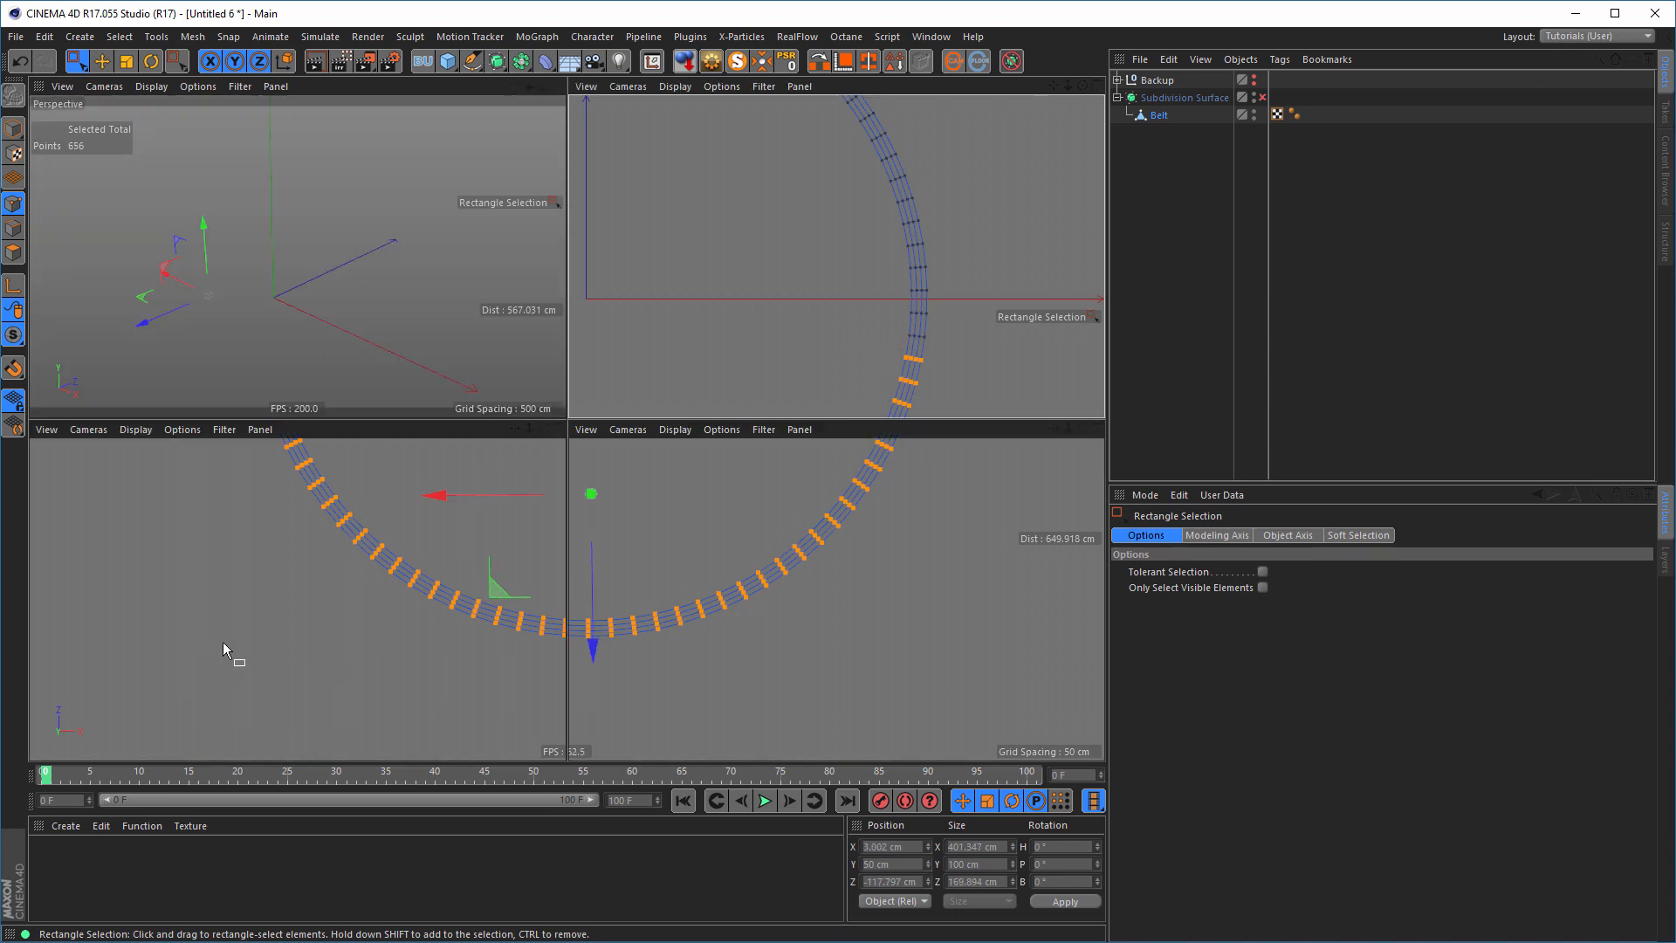
{"action": "middle_click", "coordinate": [308, 404]}
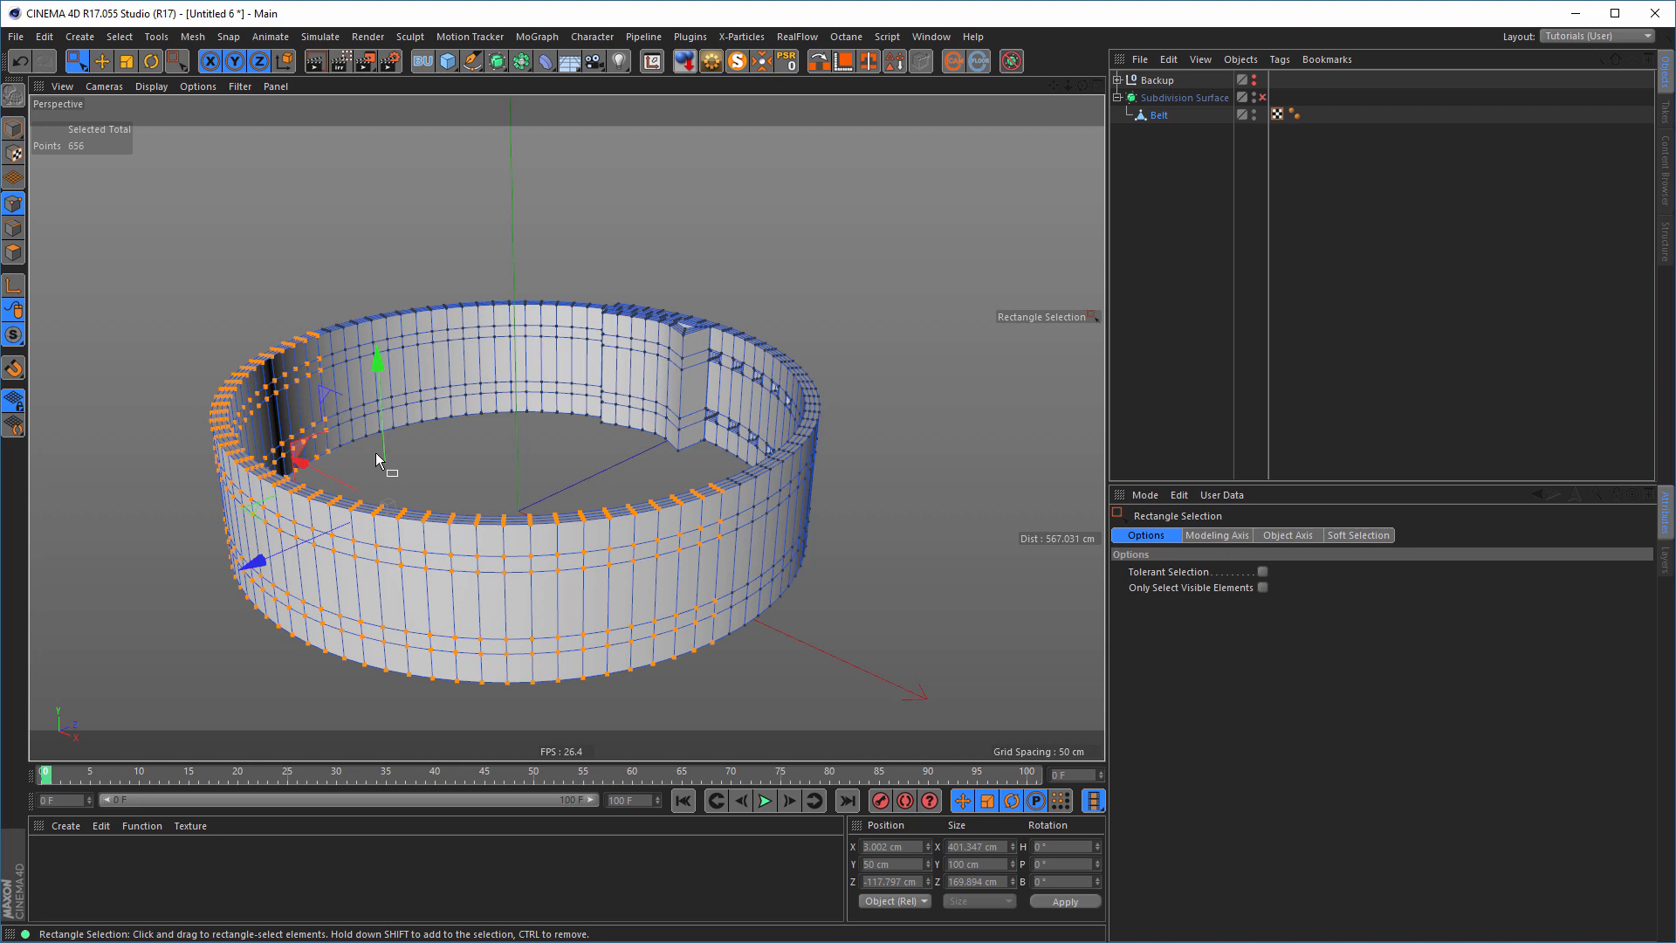
{"action": "key", "text": "e"}
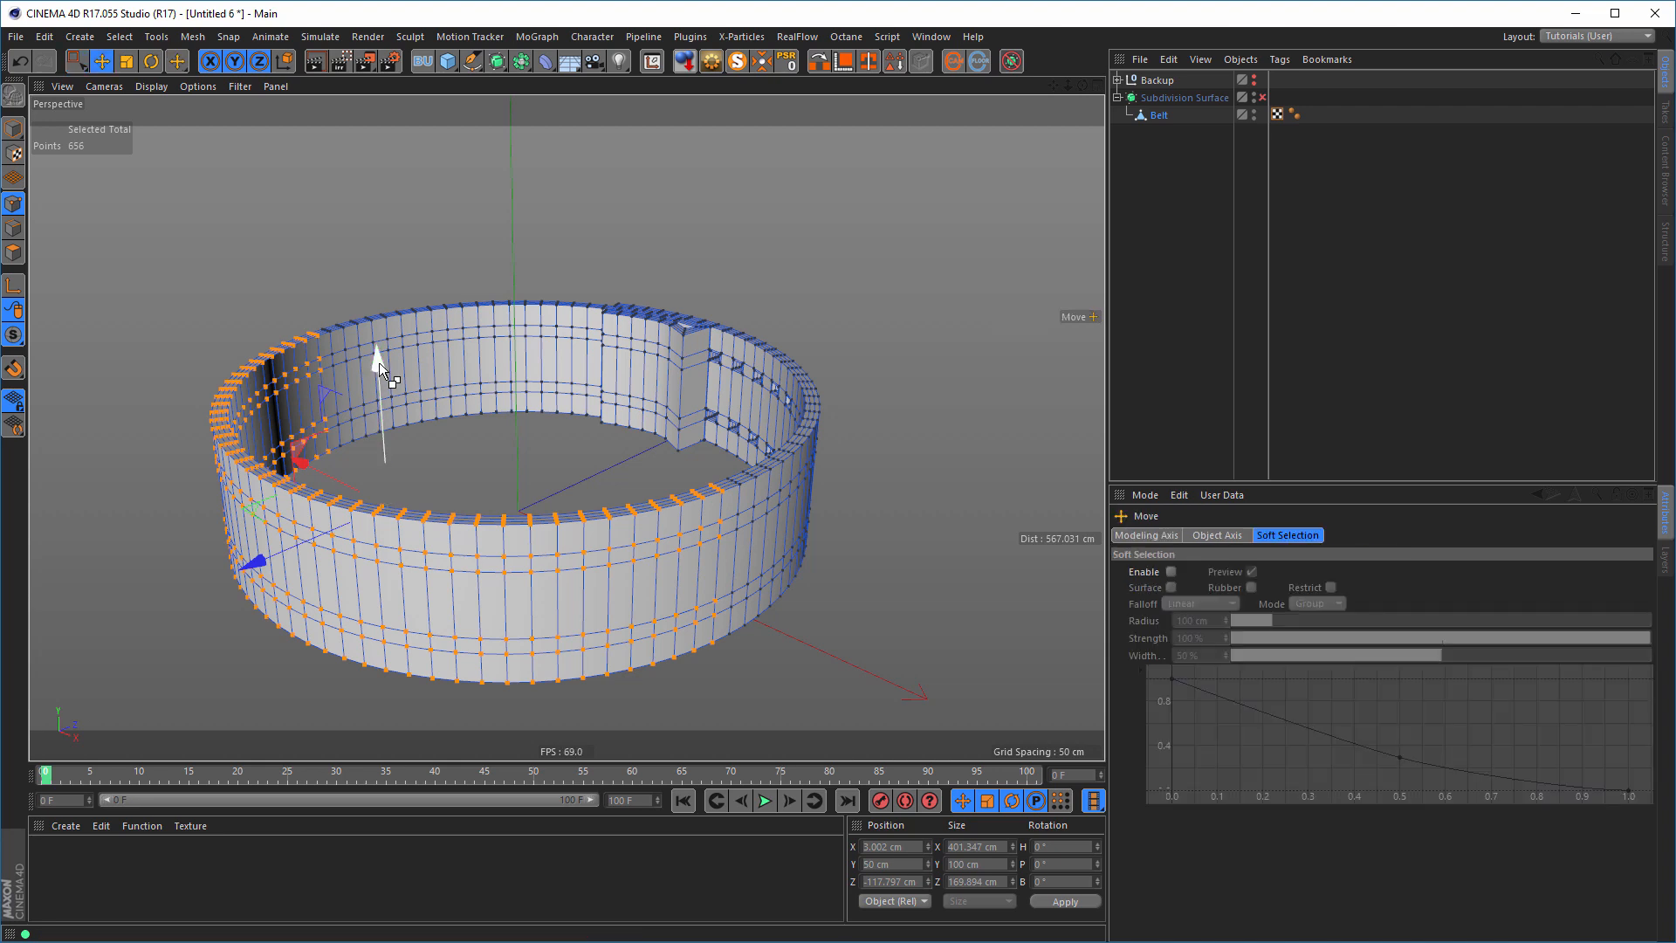
{"action": "left_click_drag", "start_coordinate": [379, 364], "coordinate": [368, 356]}
{"action": "key", "text": "ctrl+z"}
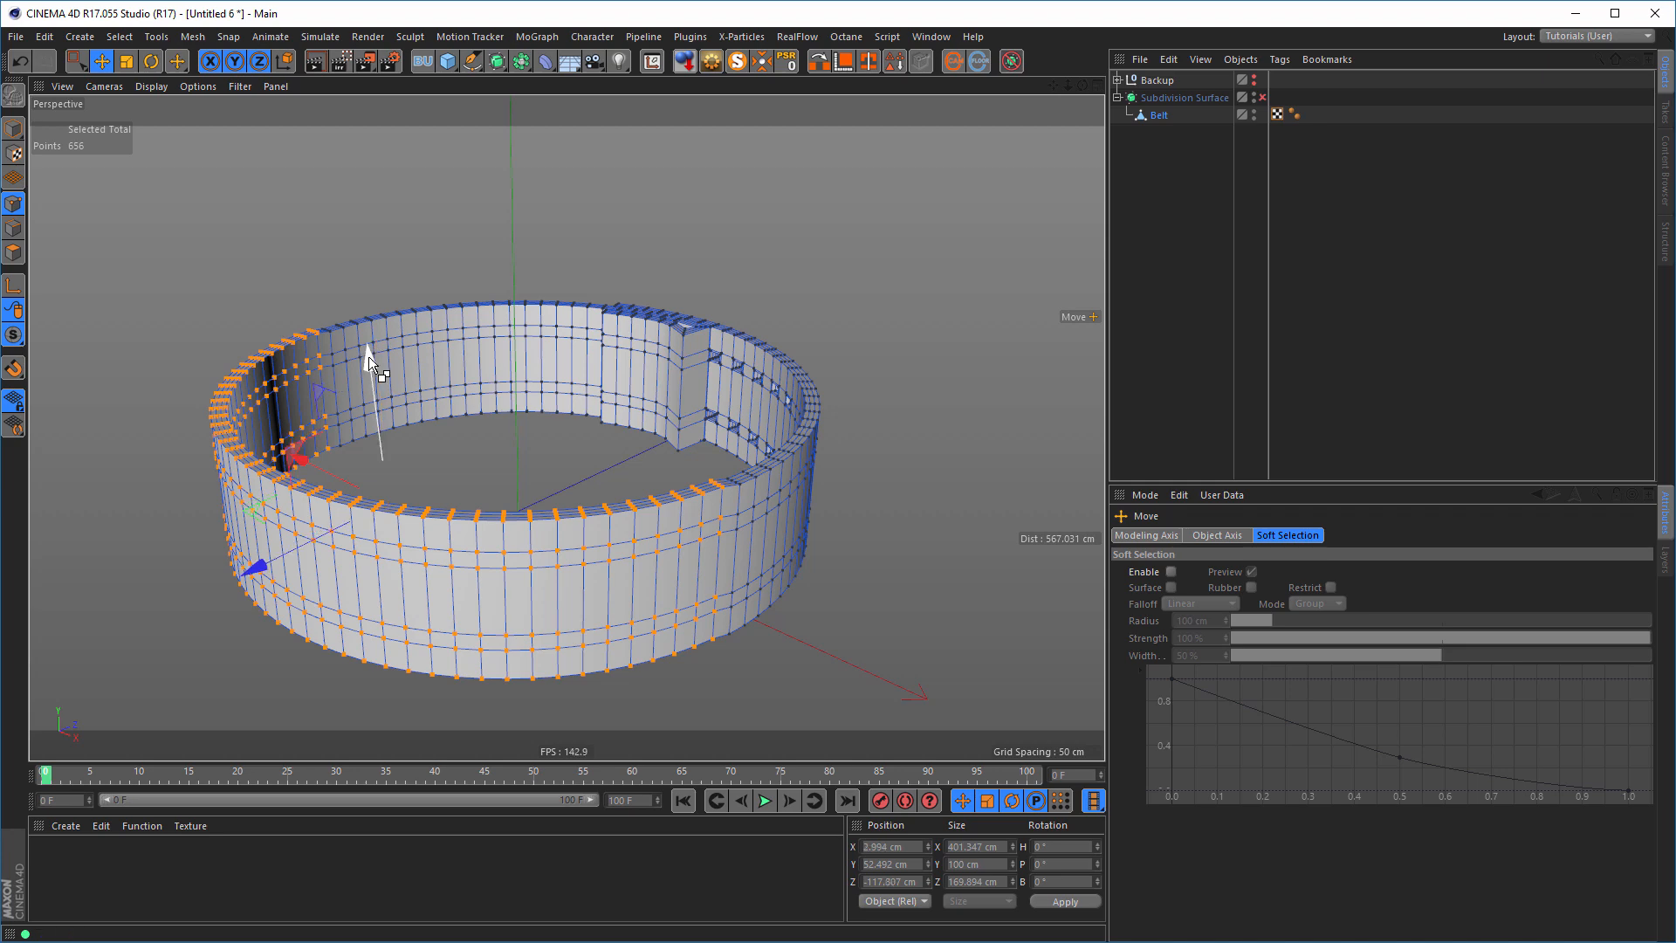
{"action": "key", "text": "ctrl+z"}
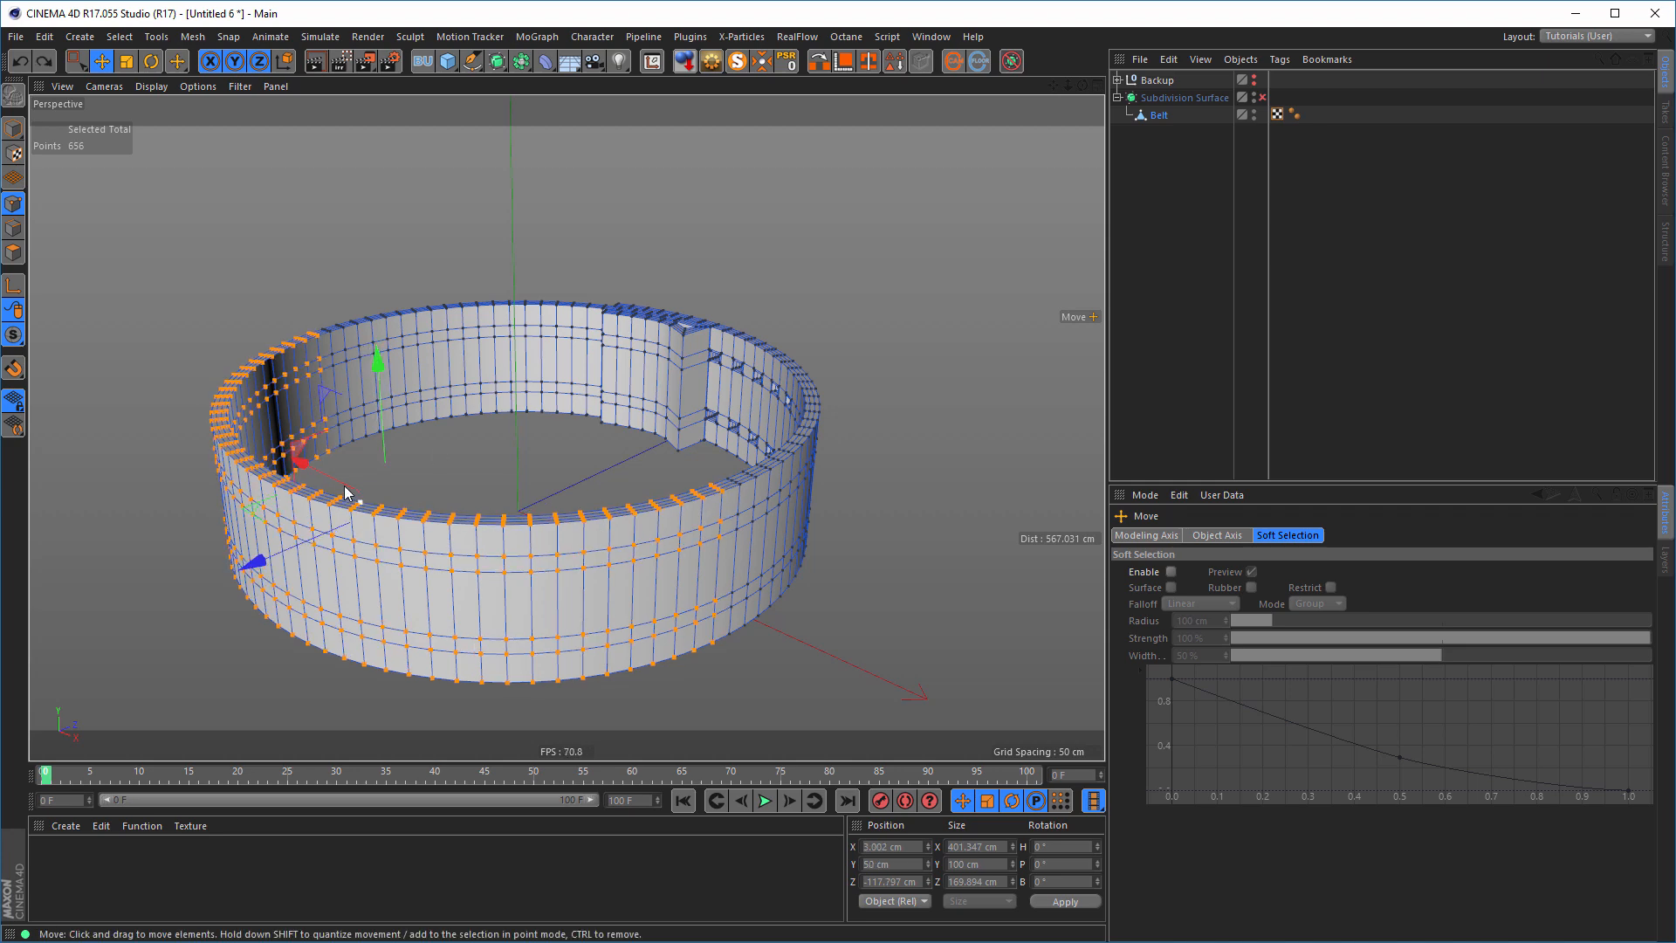
- In the Front view, deselect every point of the belt's front section below its top edge with Rectangle Selection
{"action": "middle_click", "coordinate": [716, 654]}
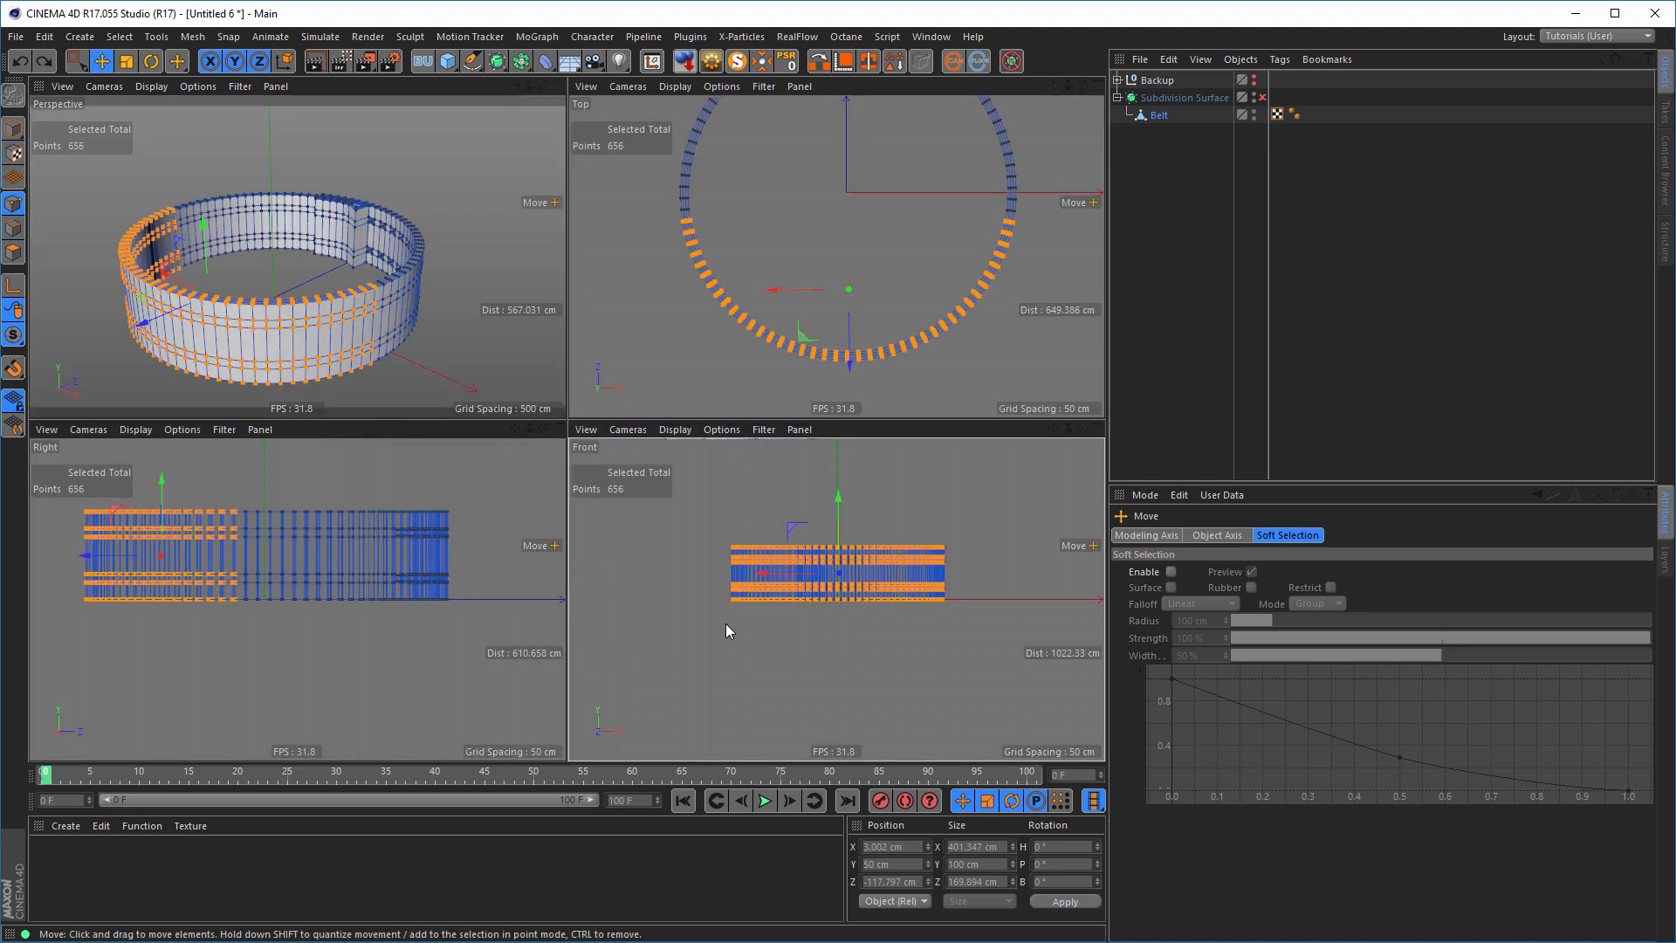
{"action": "middle_click", "coordinate": [725, 623]}
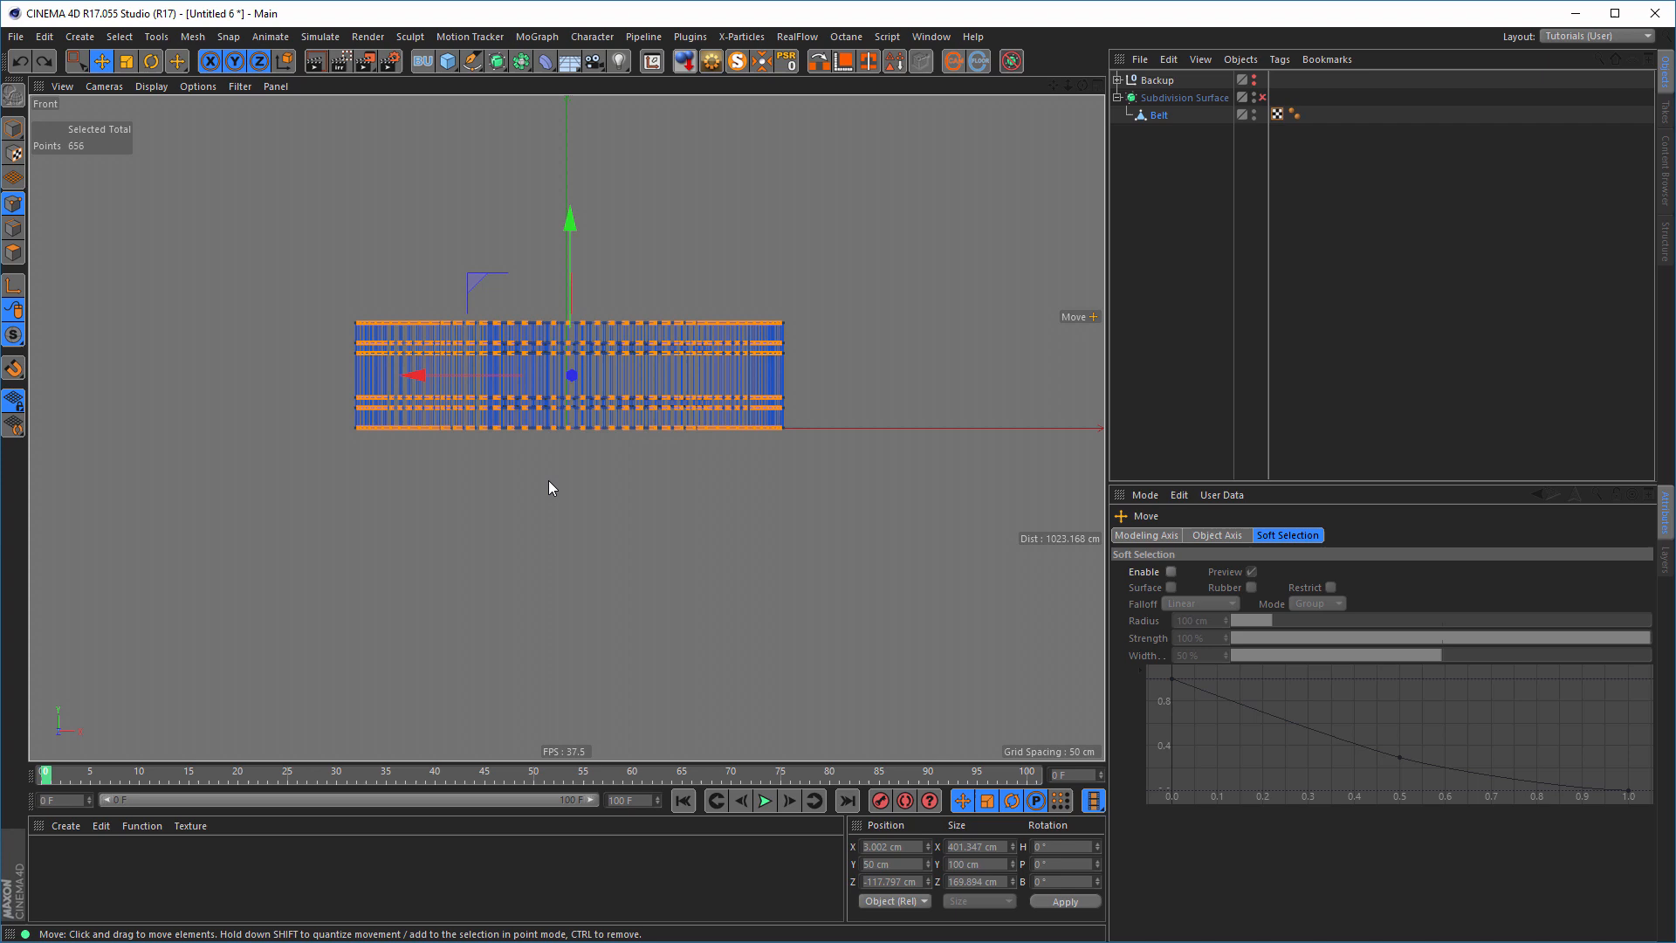
{"action": "left_click", "coordinate": [73, 63]}
{"action": "scroll", "coordinate": [552, 301], "scroll_direction": "up", "scroll_amount": 5}
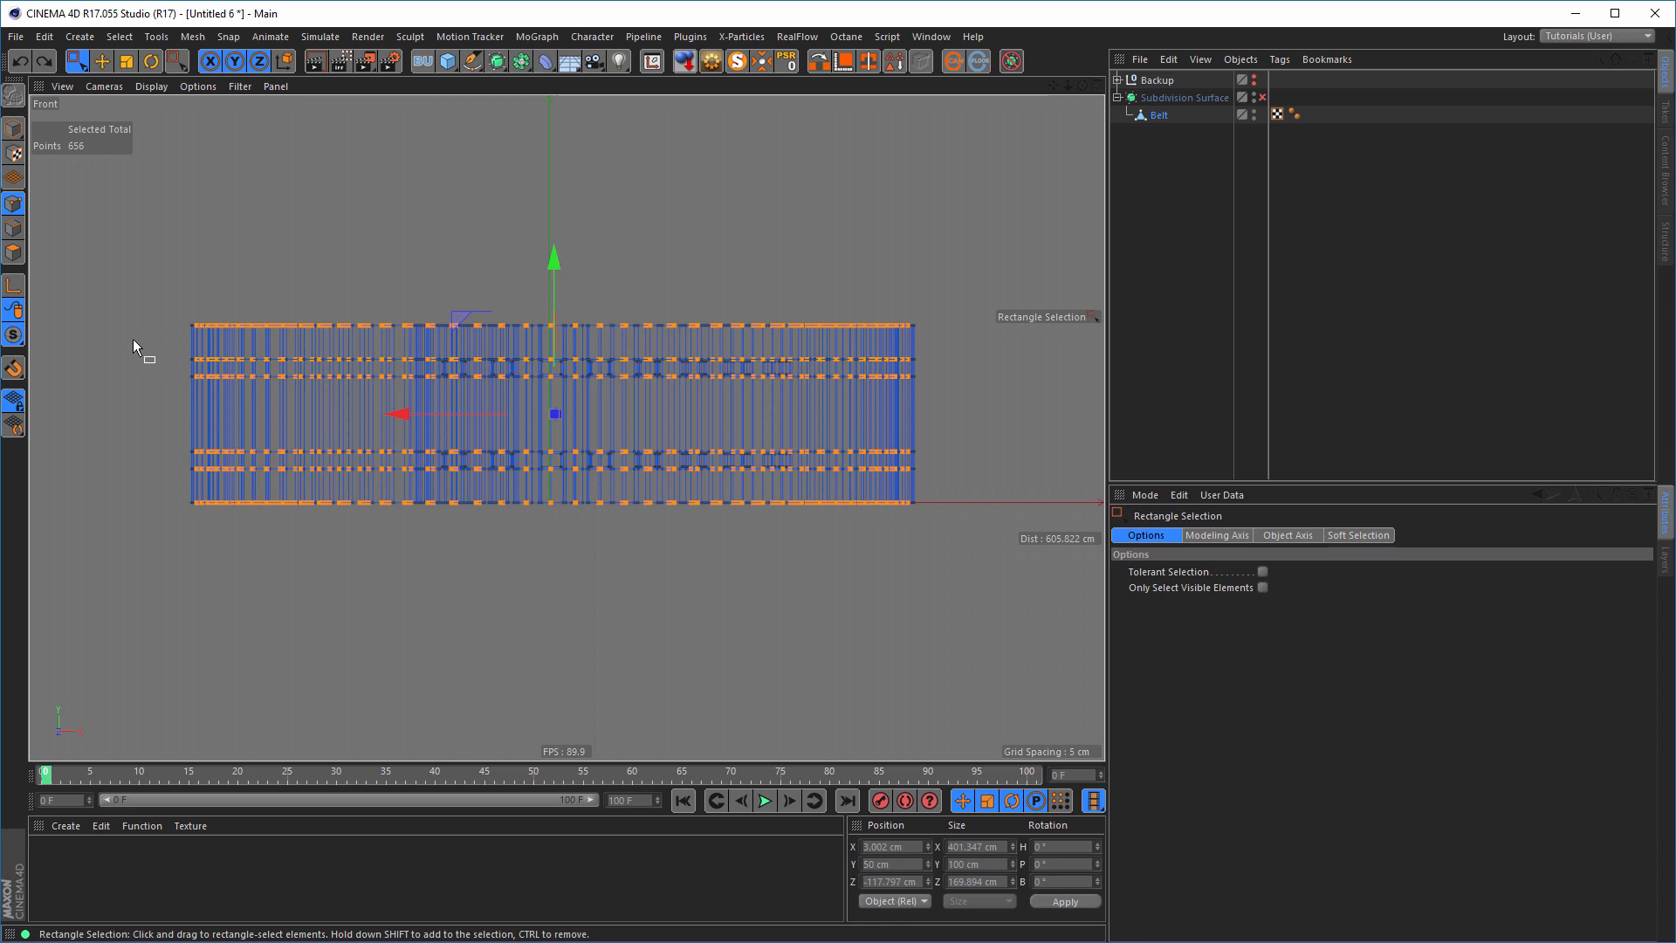
{"action": "left_click_drag", "start_coordinate": [116, 343], "coordinate": [1003, 642], "text": "ctrl"}
- Raise the selected top-edge points of the belt's front section in perspective to a Y position of 110 cm
{"action": "middle_click", "coordinate": [838, 640]}
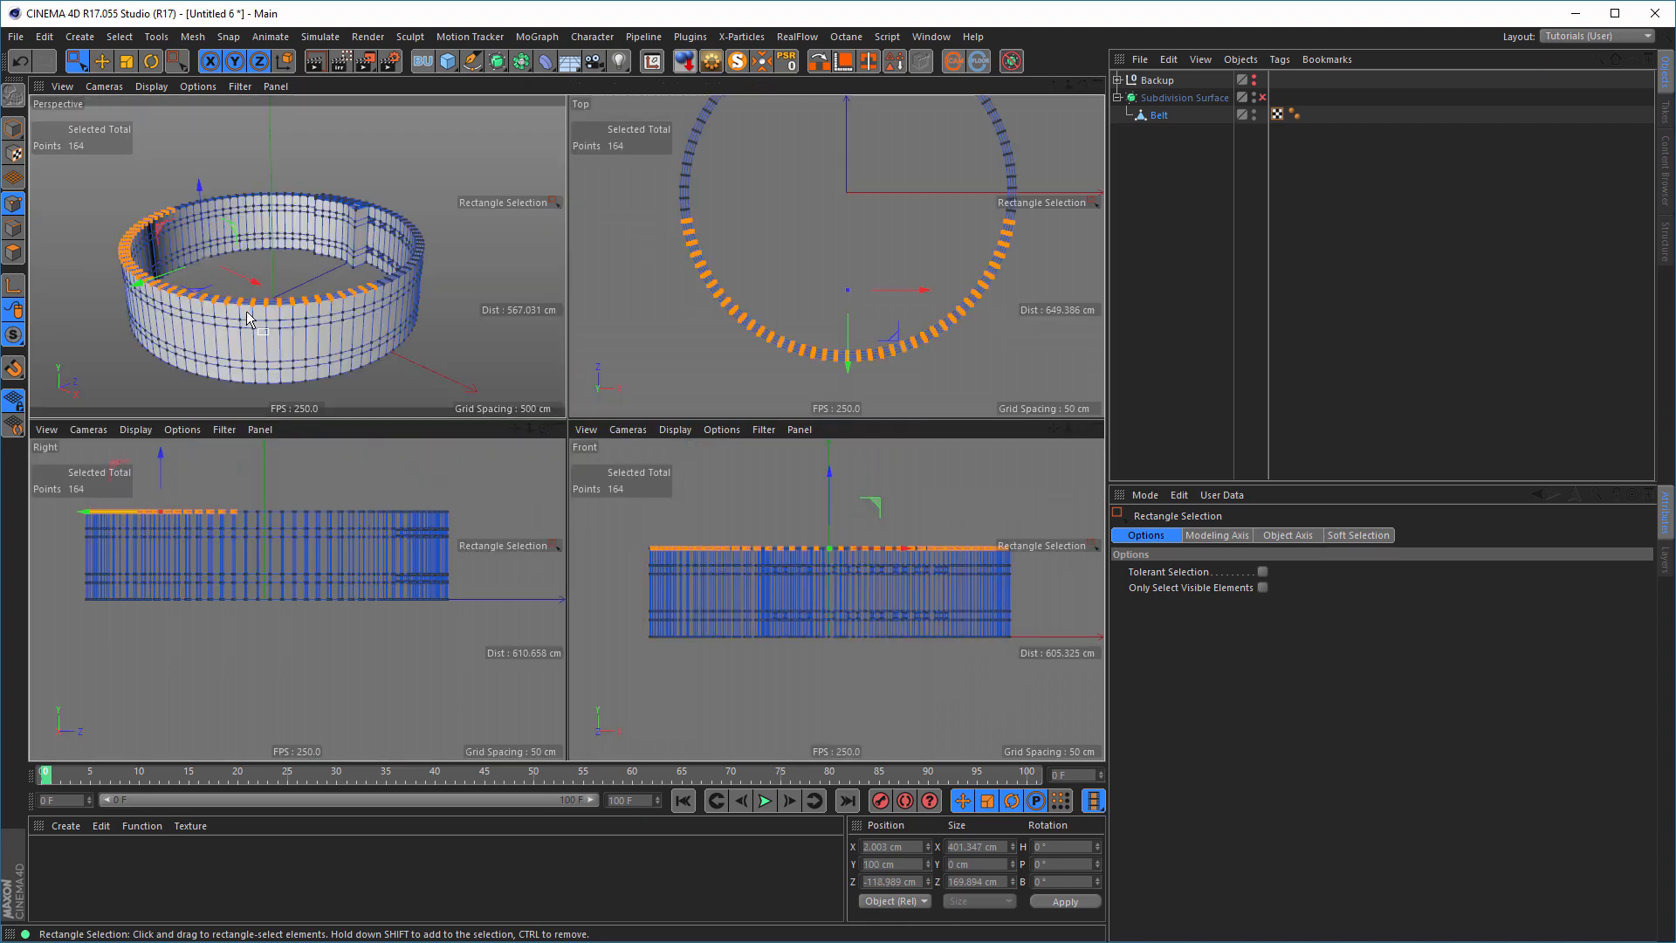
{"action": "middle_click", "coordinate": [389, 358]}
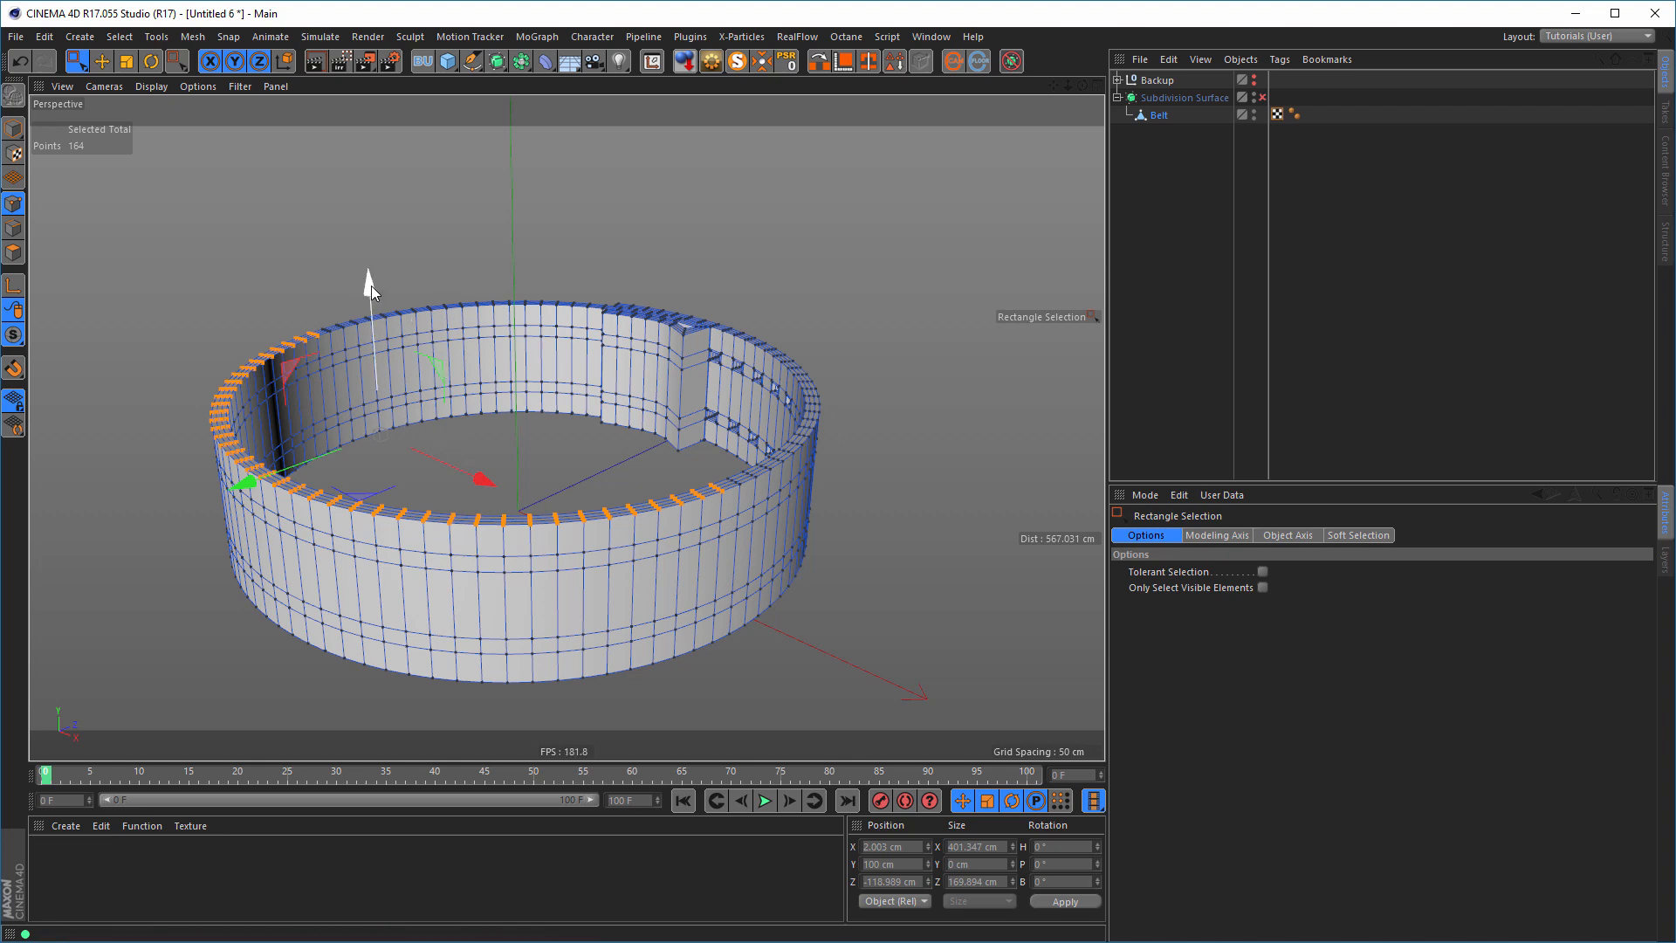
{"action": "left_click_drag", "start_coordinate": [372, 285], "coordinate": [362, 271]}
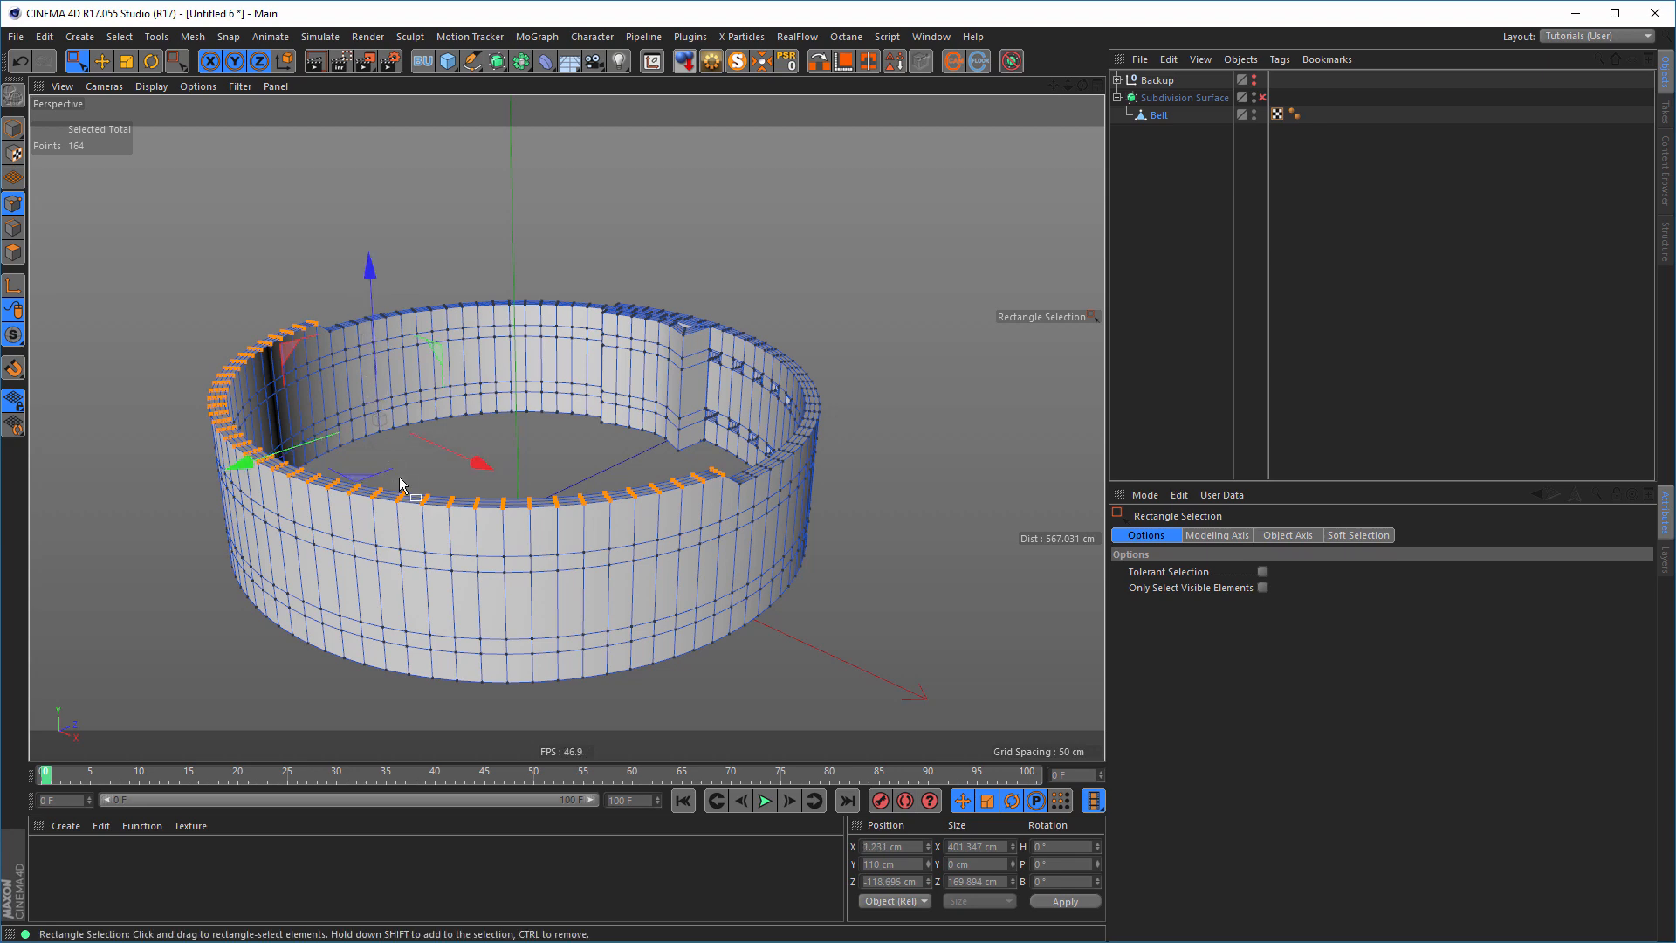
- Deselect the outermost top points at both ends with Live Selection and raise the remaining ones to a Y position of 120 cm
{"action": "middle_click_drag", "start_coordinate": [415, 504], "coordinate": [439, 526], "text": "alt"}
{"action": "left_click_drag", "start_coordinate": [439, 527], "coordinate": [440, 531], "text": "alt"}
{"action": "left_click_drag", "start_coordinate": [557, 527], "coordinate": [601, 462], "text": "alt"}
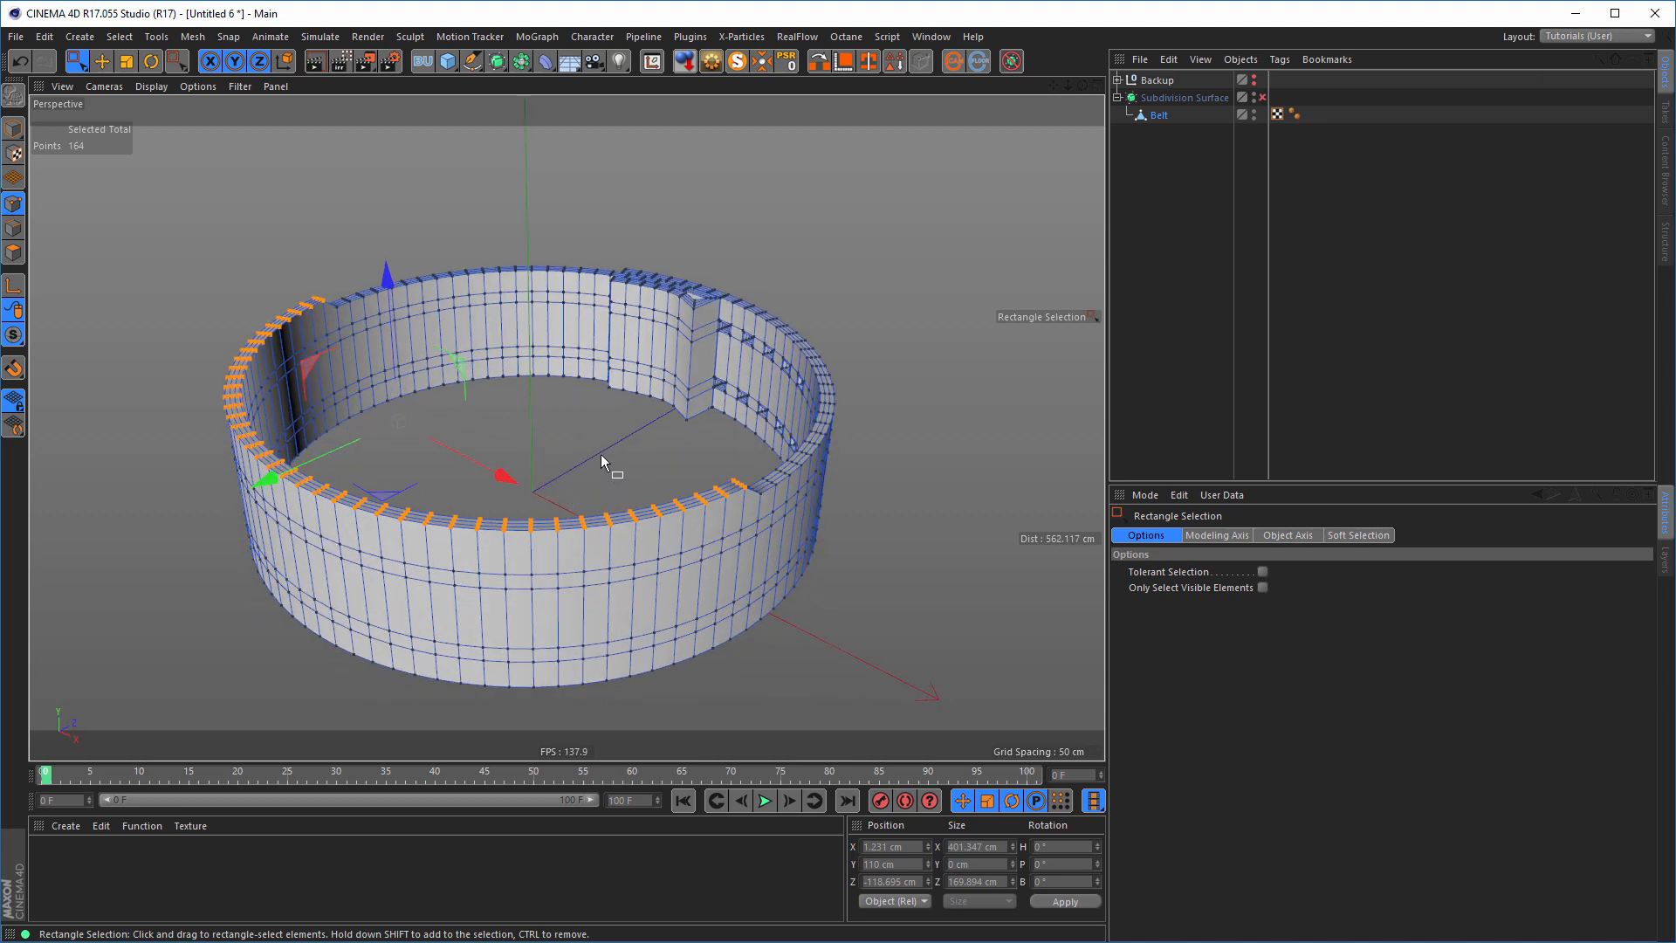
{"action": "left_click", "coordinate": [77, 60]}
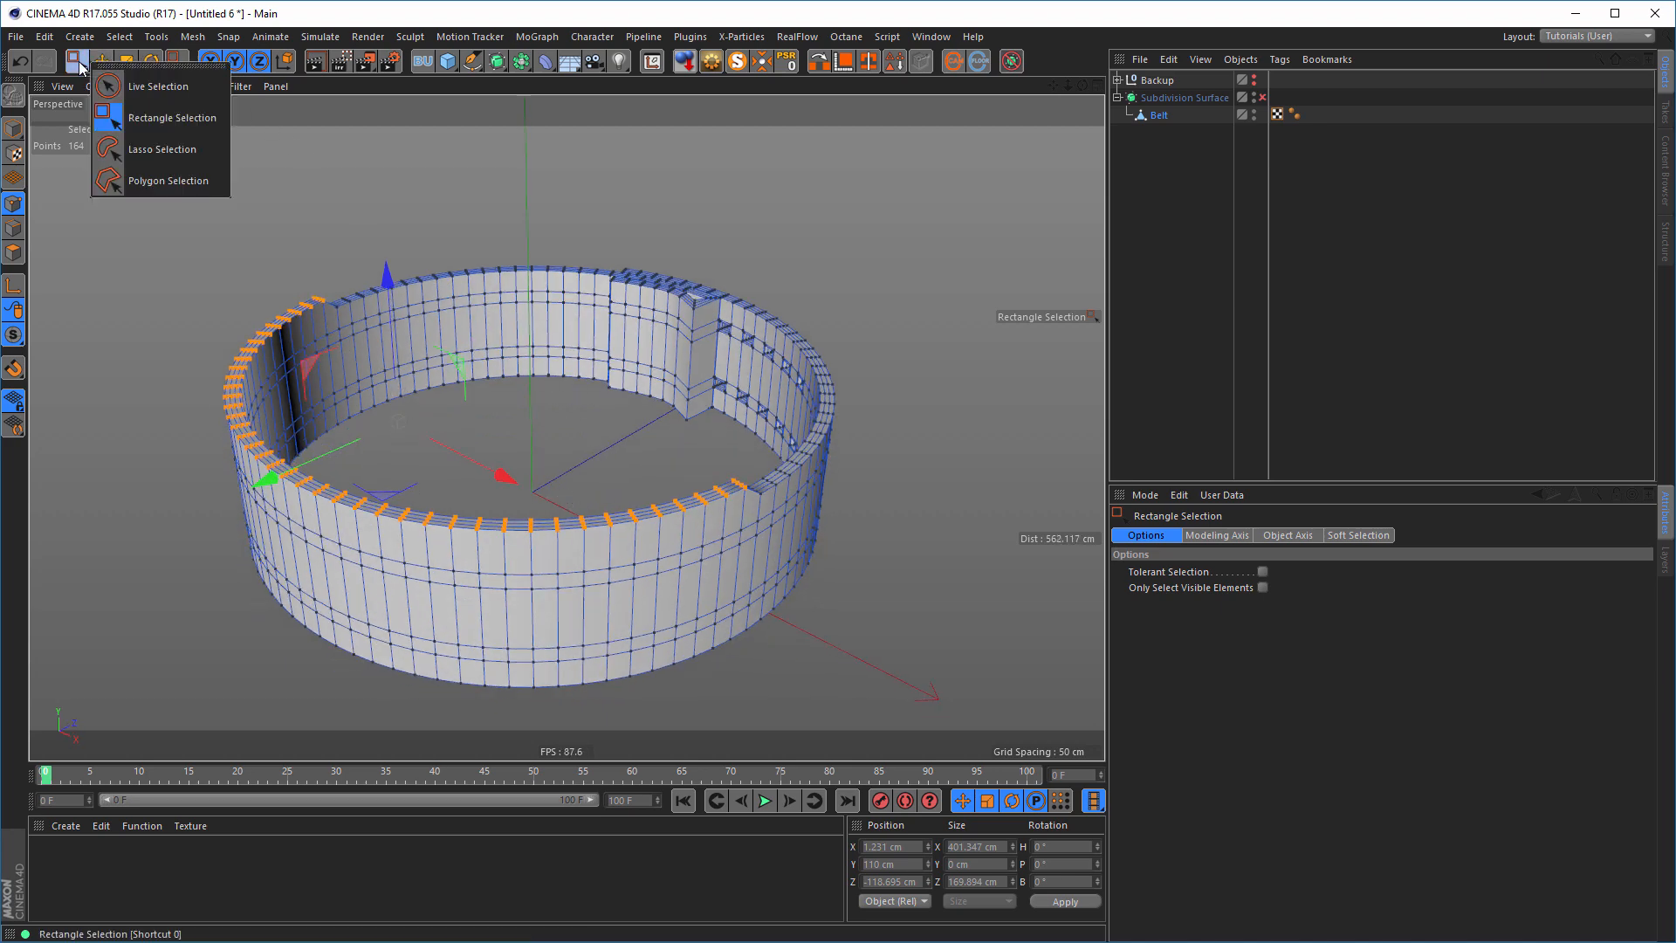
{"action": "left_click", "coordinate": [138, 88]}
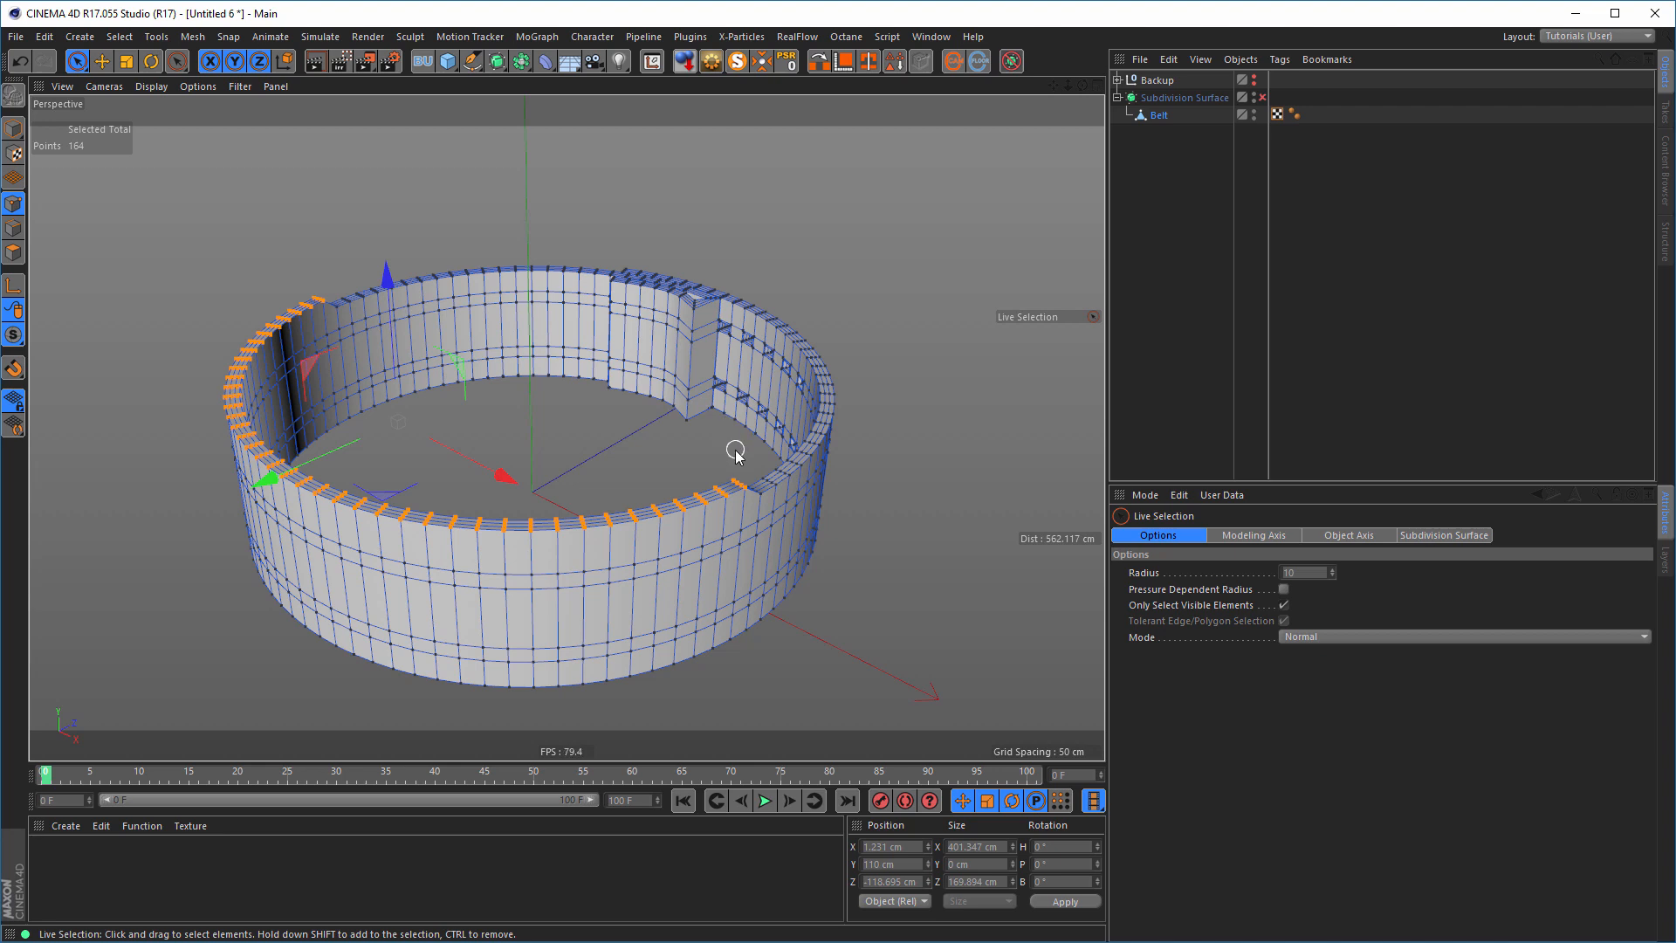
{"action": "left_click_drag", "start_coordinate": [751, 492], "coordinate": [731, 466], "text": "ctrl"}
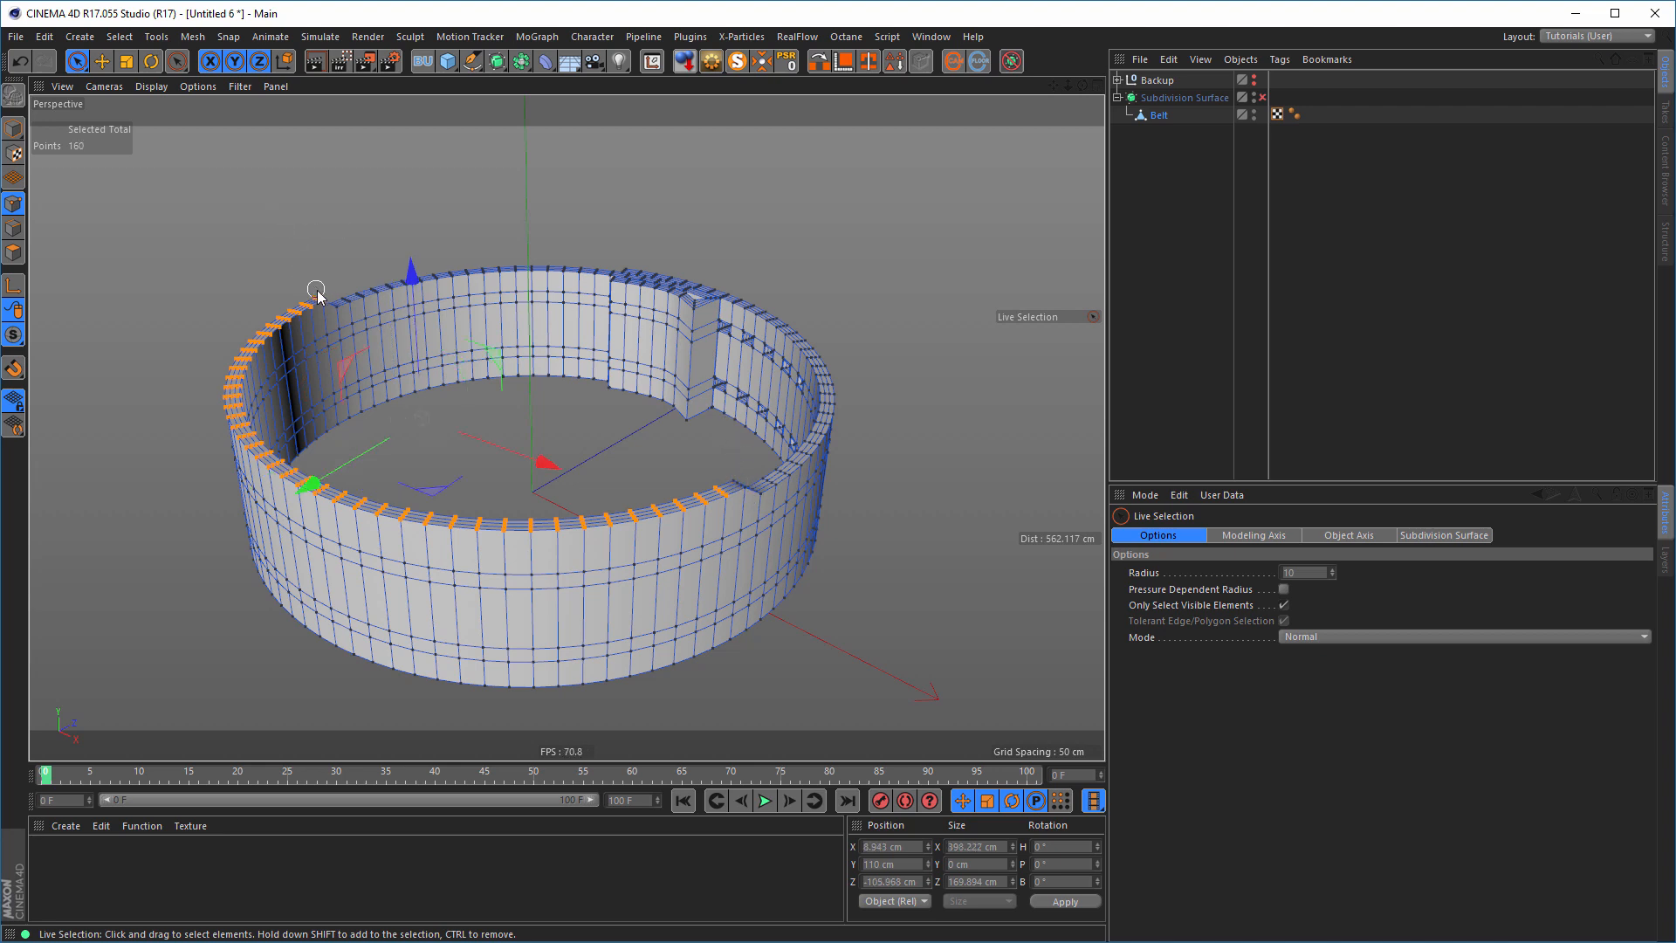
{"action": "mouse_move", "coordinate": [318, 288]}
{"action": "left_mouse_down", "text": "ctrl"}
{"action": "mouse_move", "coordinate": [355, 320]}
{"action": "mouse_move", "coordinate": [375, 267]}
{"action": "left_mouse_up", "text": "ctrl"}
{"action": "left_click_drag", "start_coordinate": [629, 524], "coordinate": [696, 531], "text": "alt"}
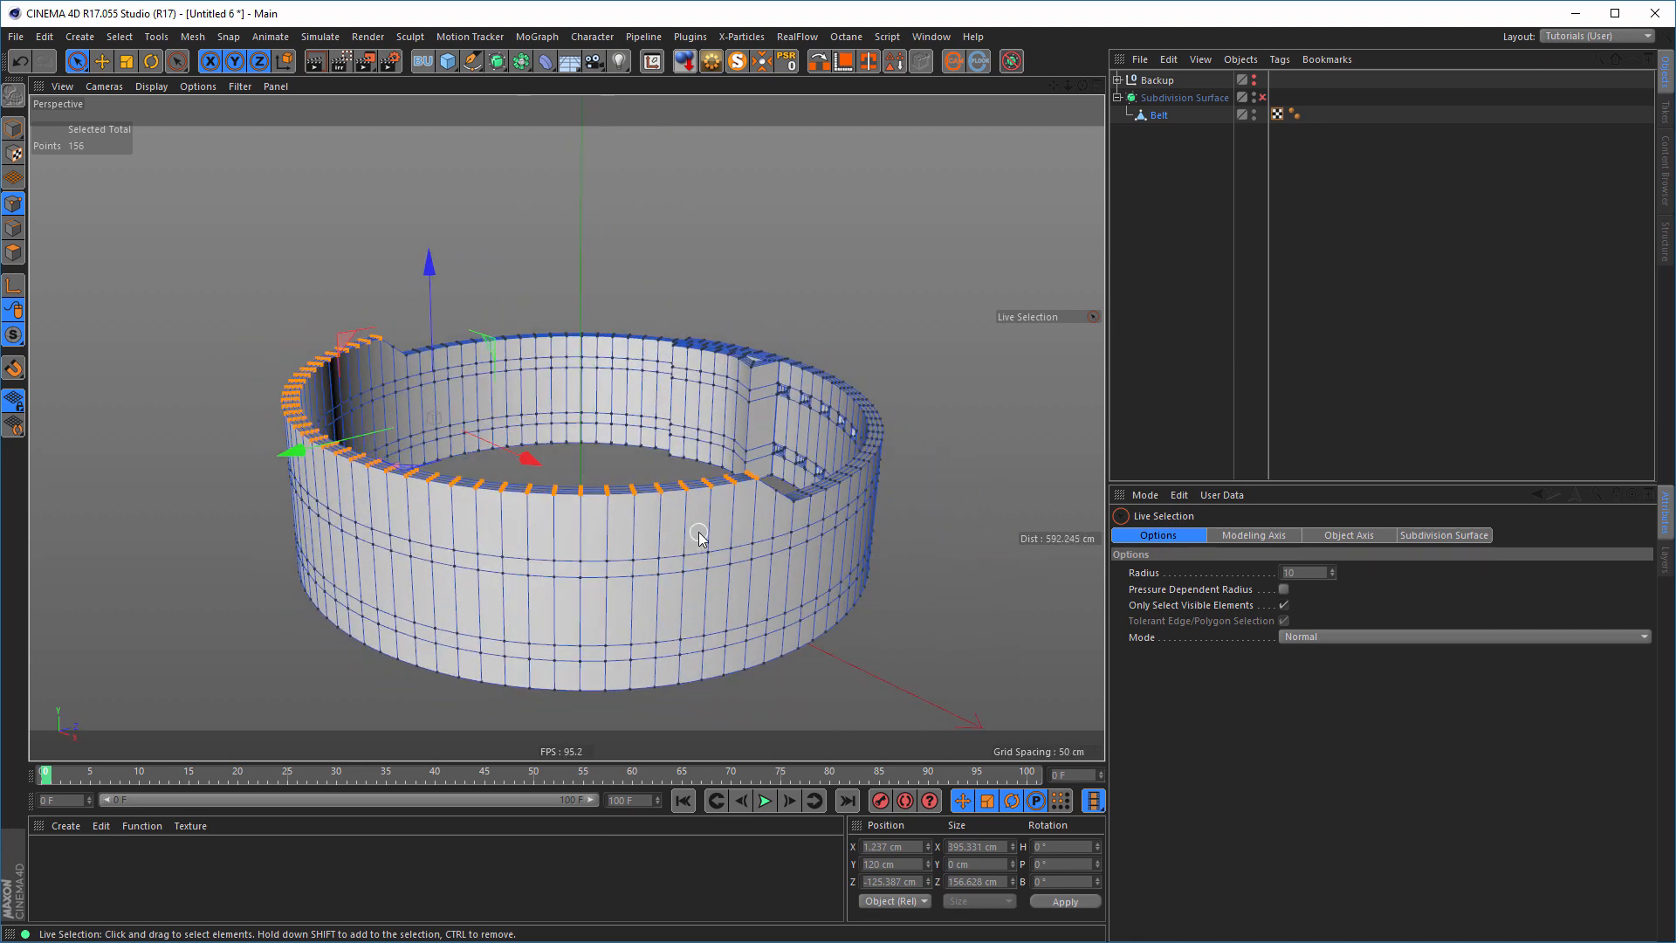
- Examine the raised front section with the Subdivision Surface briefly enabled and compare it with the reference image in the Picture Viewer
{"action": "left_click", "coordinate": [13, 129]}
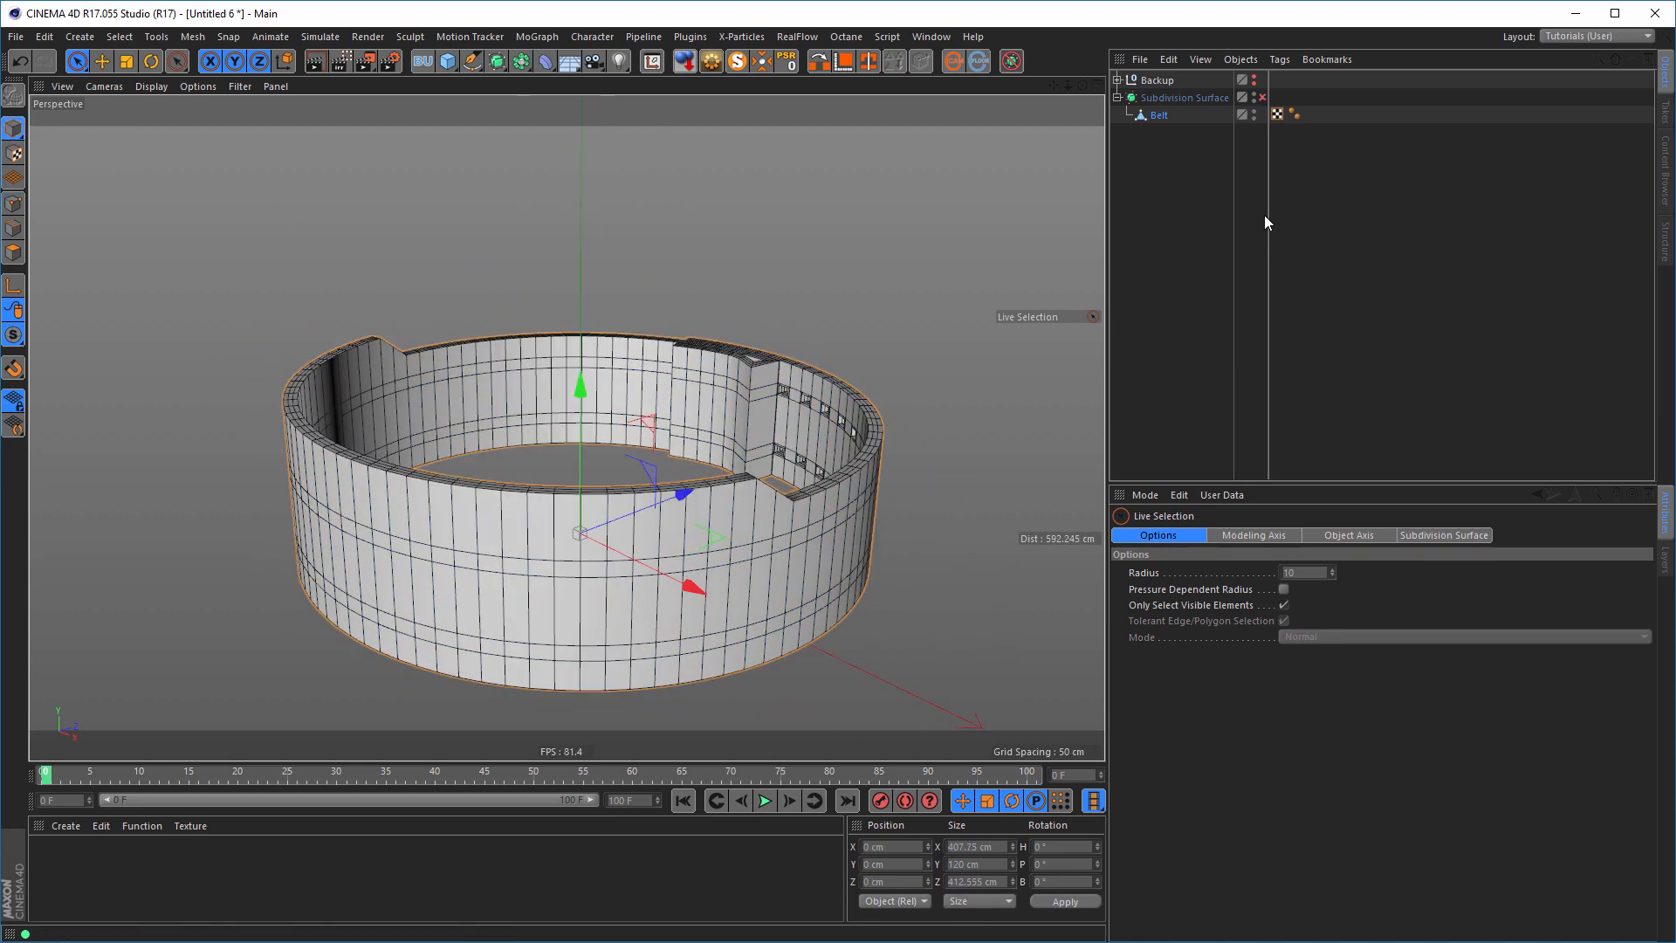
{"action": "left_click", "coordinate": [1262, 97]}
{"action": "left_click_drag", "start_coordinate": [873, 489], "coordinate": [802, 547], "text": "alt"}
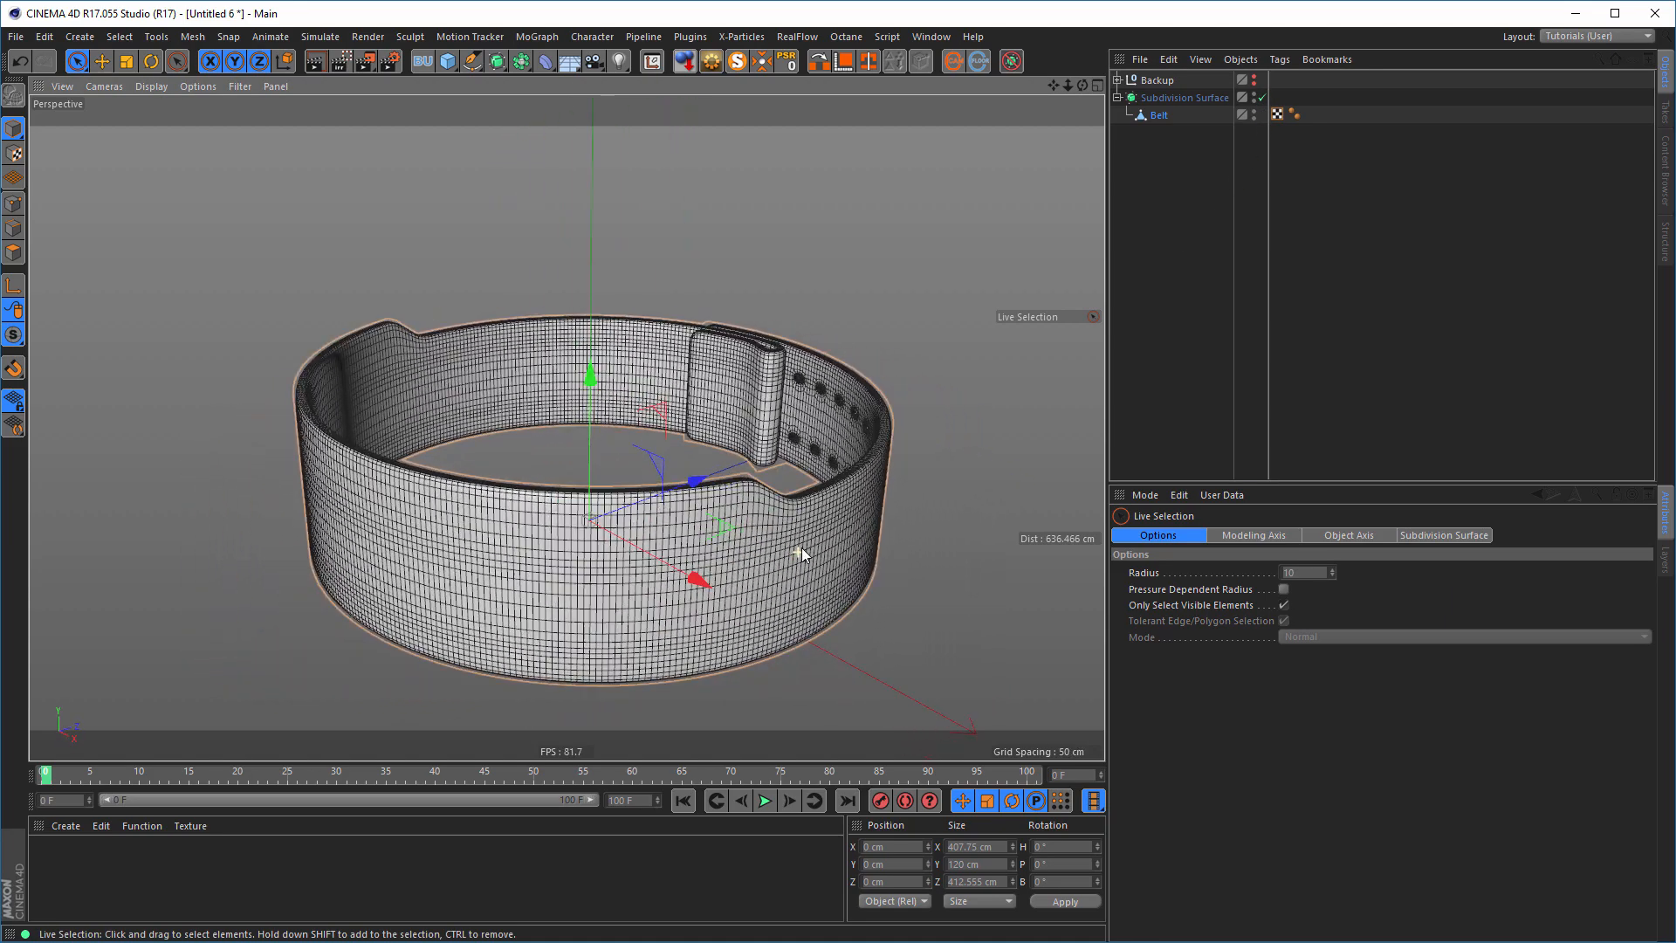
{"action": "left_click", "coordinate": [1198, 97]}
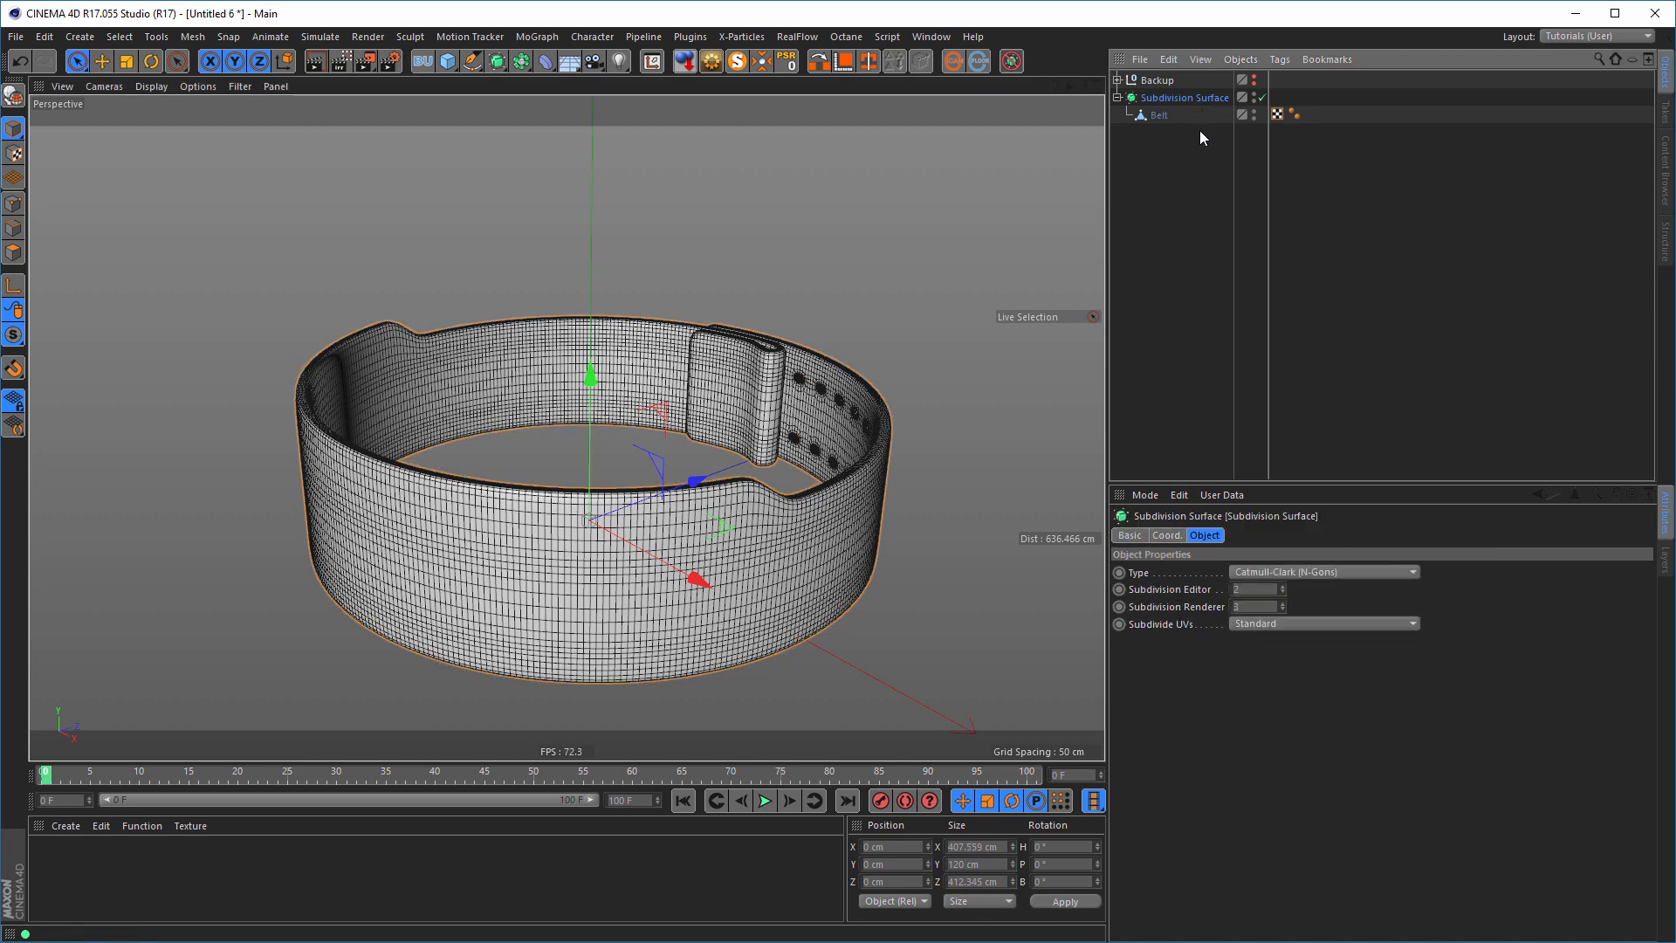
{"action": "key", "text": "shift+F6"}
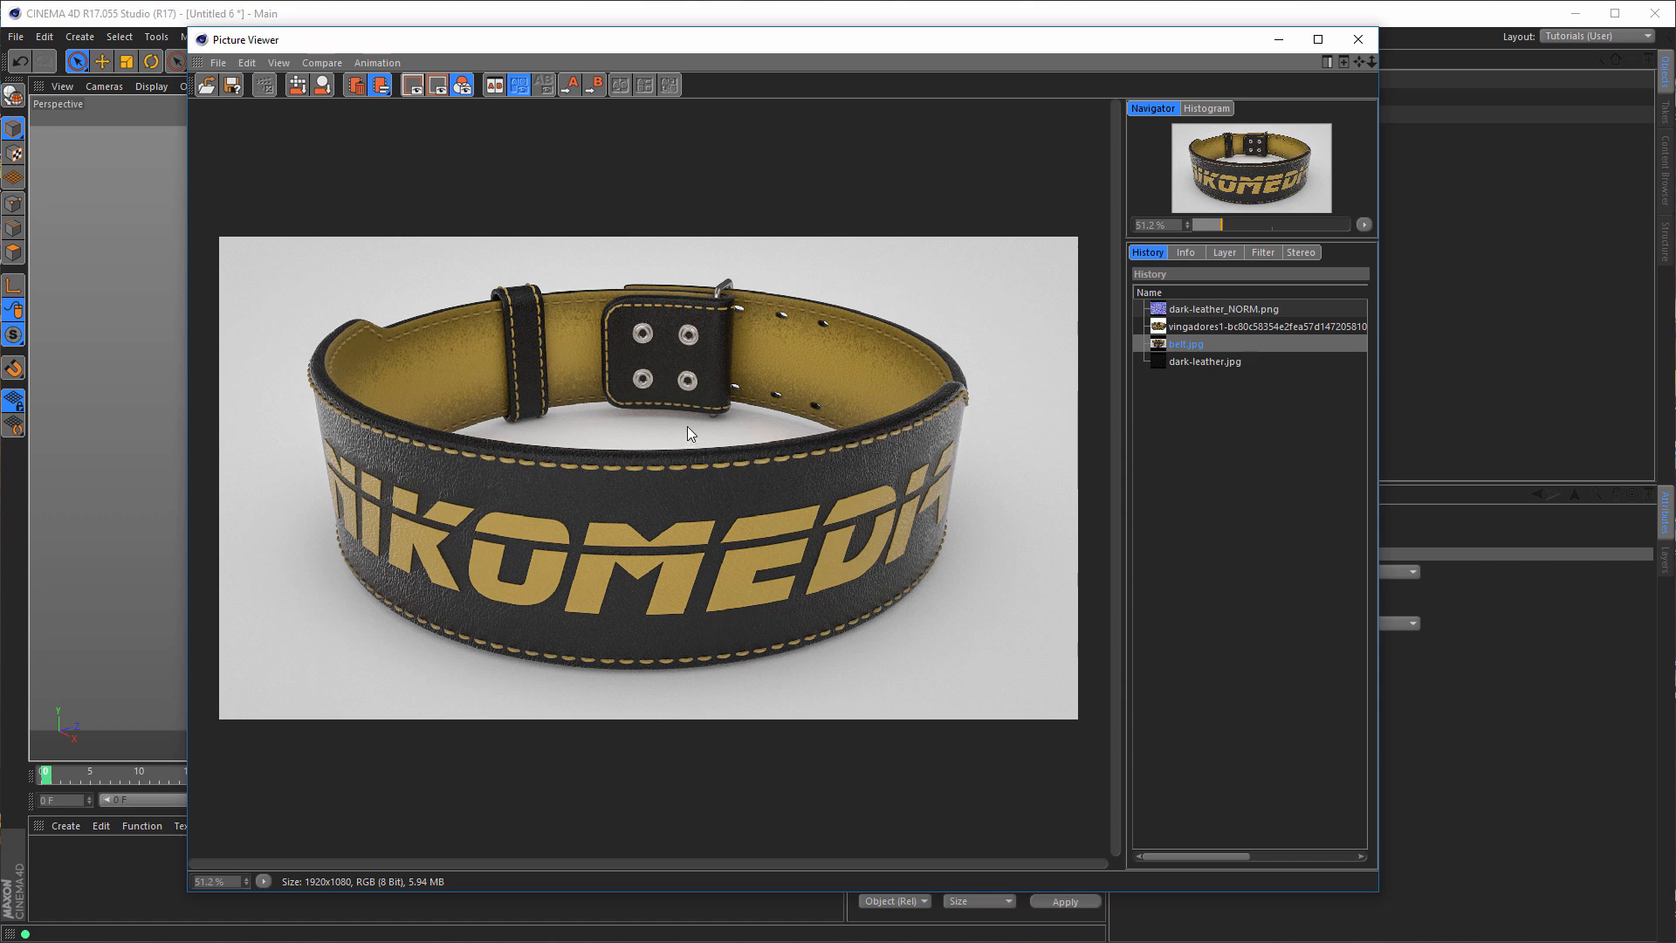
{"action": "left_click", "coordinate": [1358, 40]}
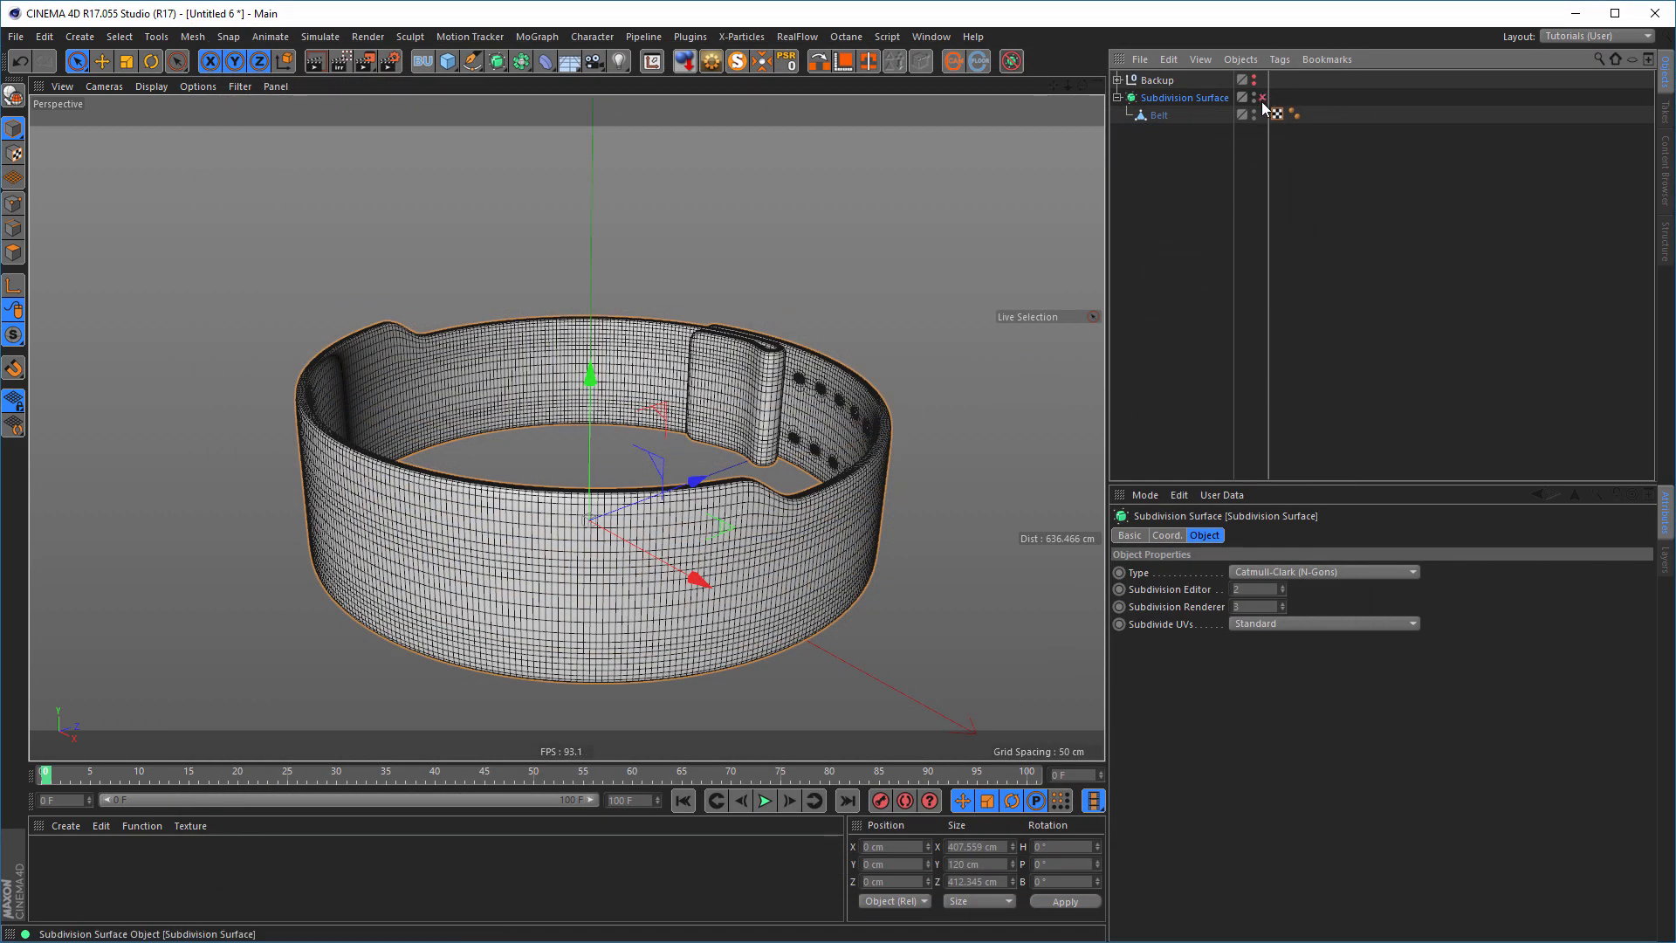
- Select the Belt object, work on its edges and clear the existing edge selection
{"action": "left_click", "coordinate": [1161, 114]}
{"action": "key", "text": "h"}
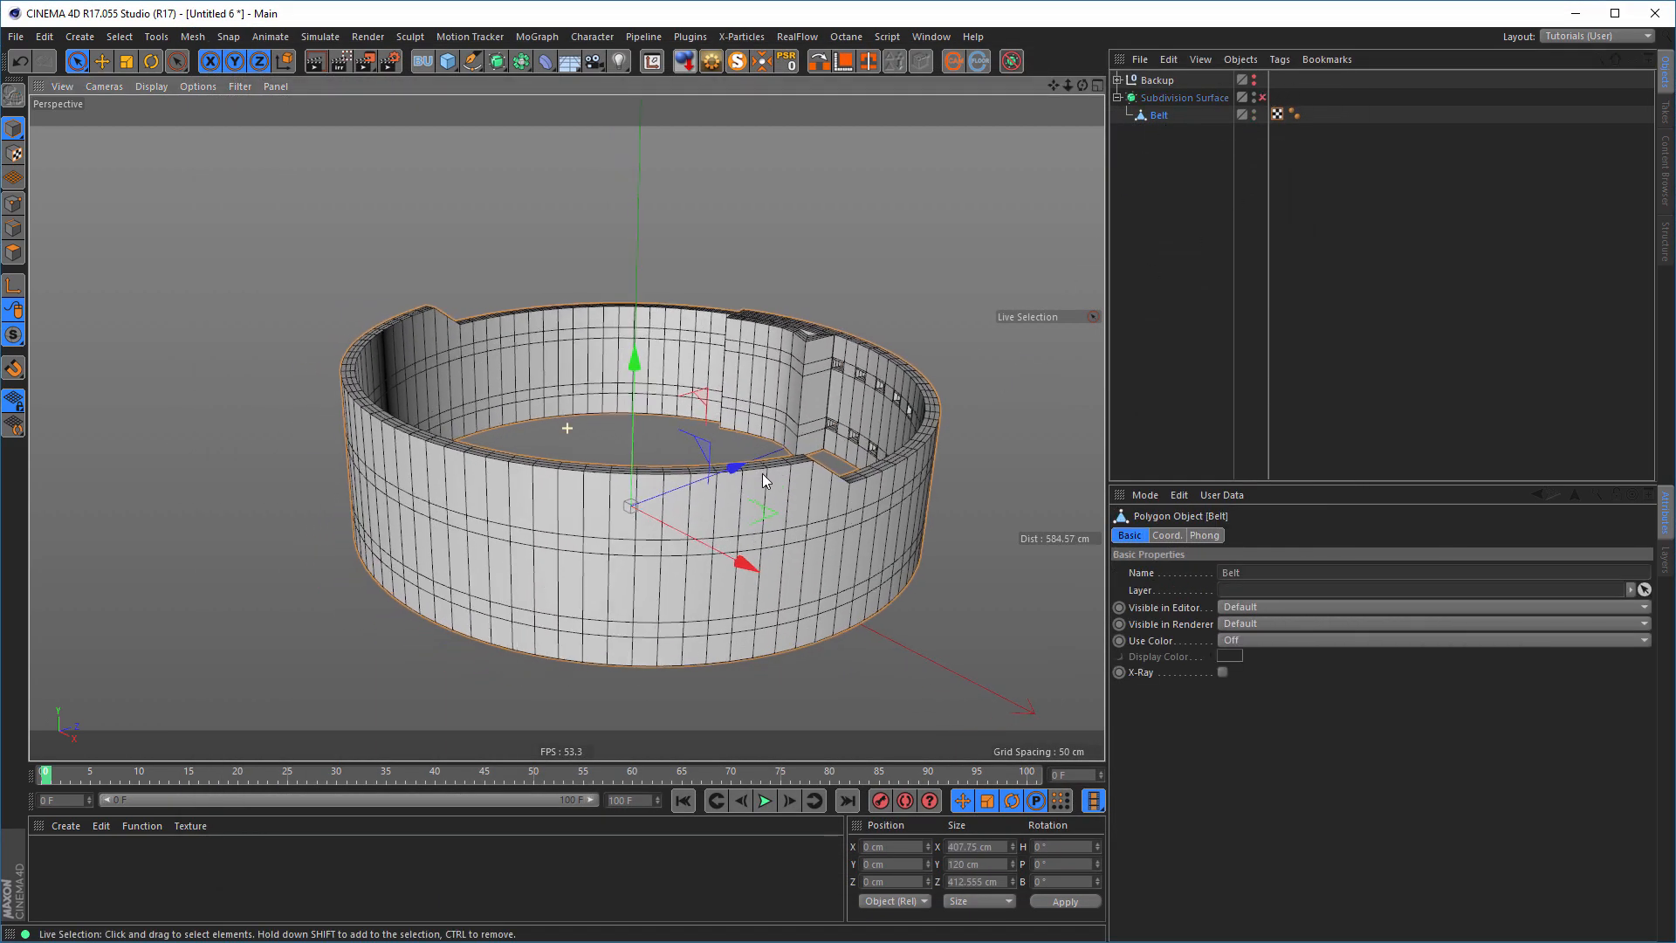
{"action": "scroll", "coordinate": [762, 473], "scroll_direction": "up", "scroll_amount": 5}
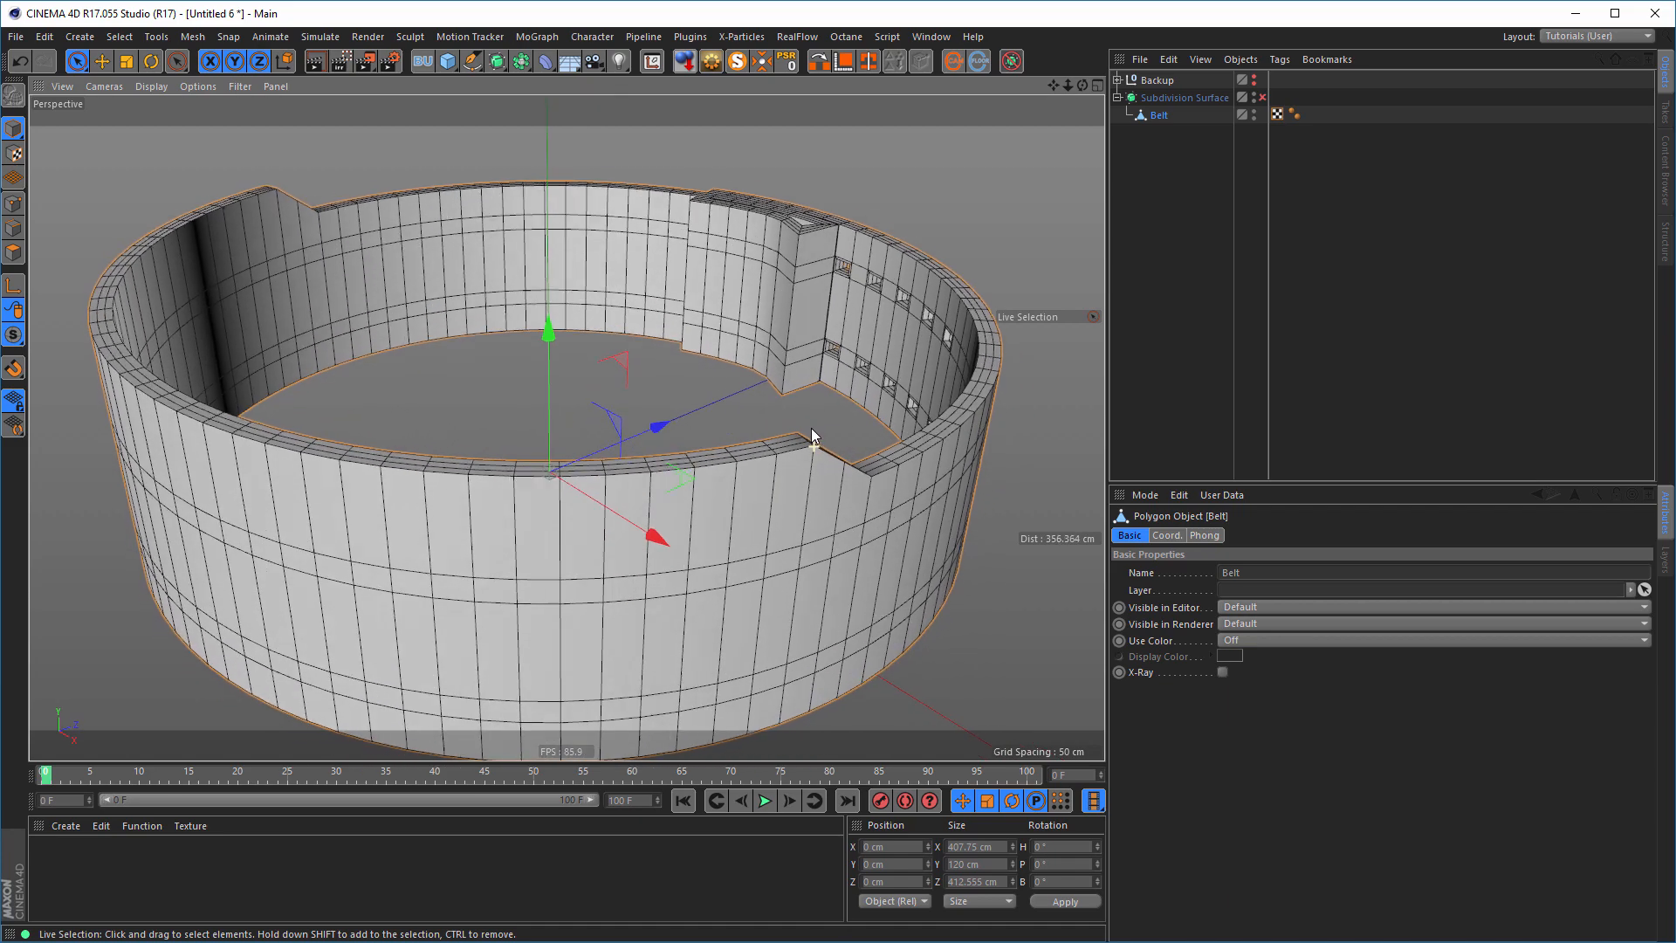
{"action": "left_click_drag", "start_coordinate": [812, 430], "coordinate": [820, 424], "text": "alt"}
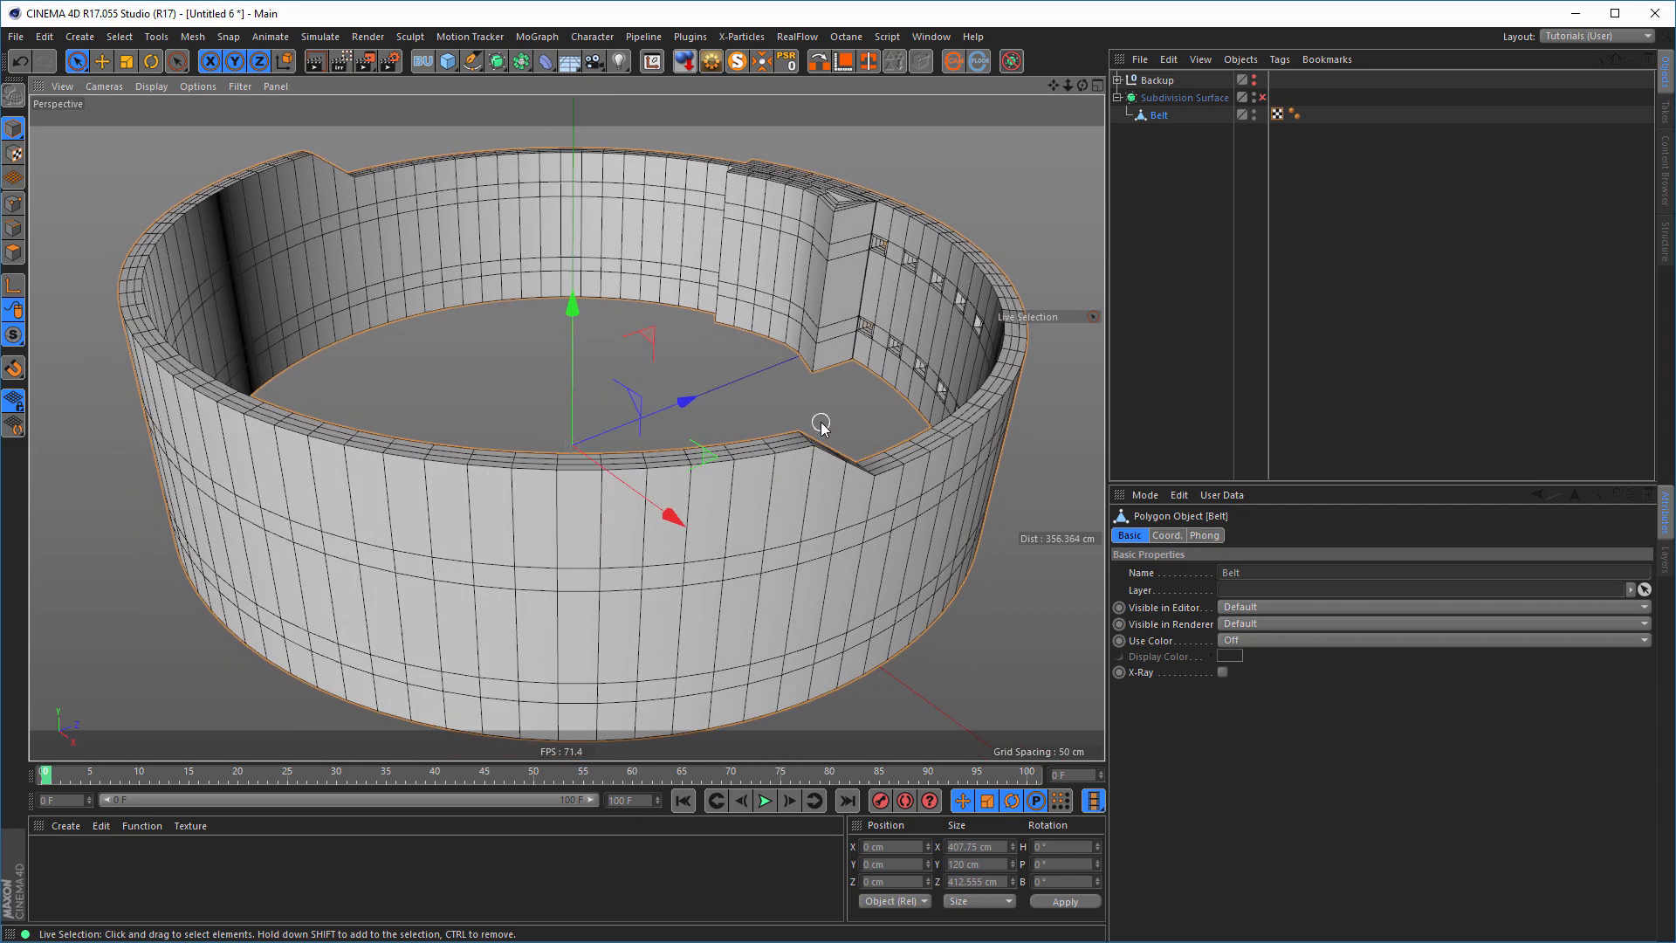
{"action": "left_click", "coordinate": [13, 230]}
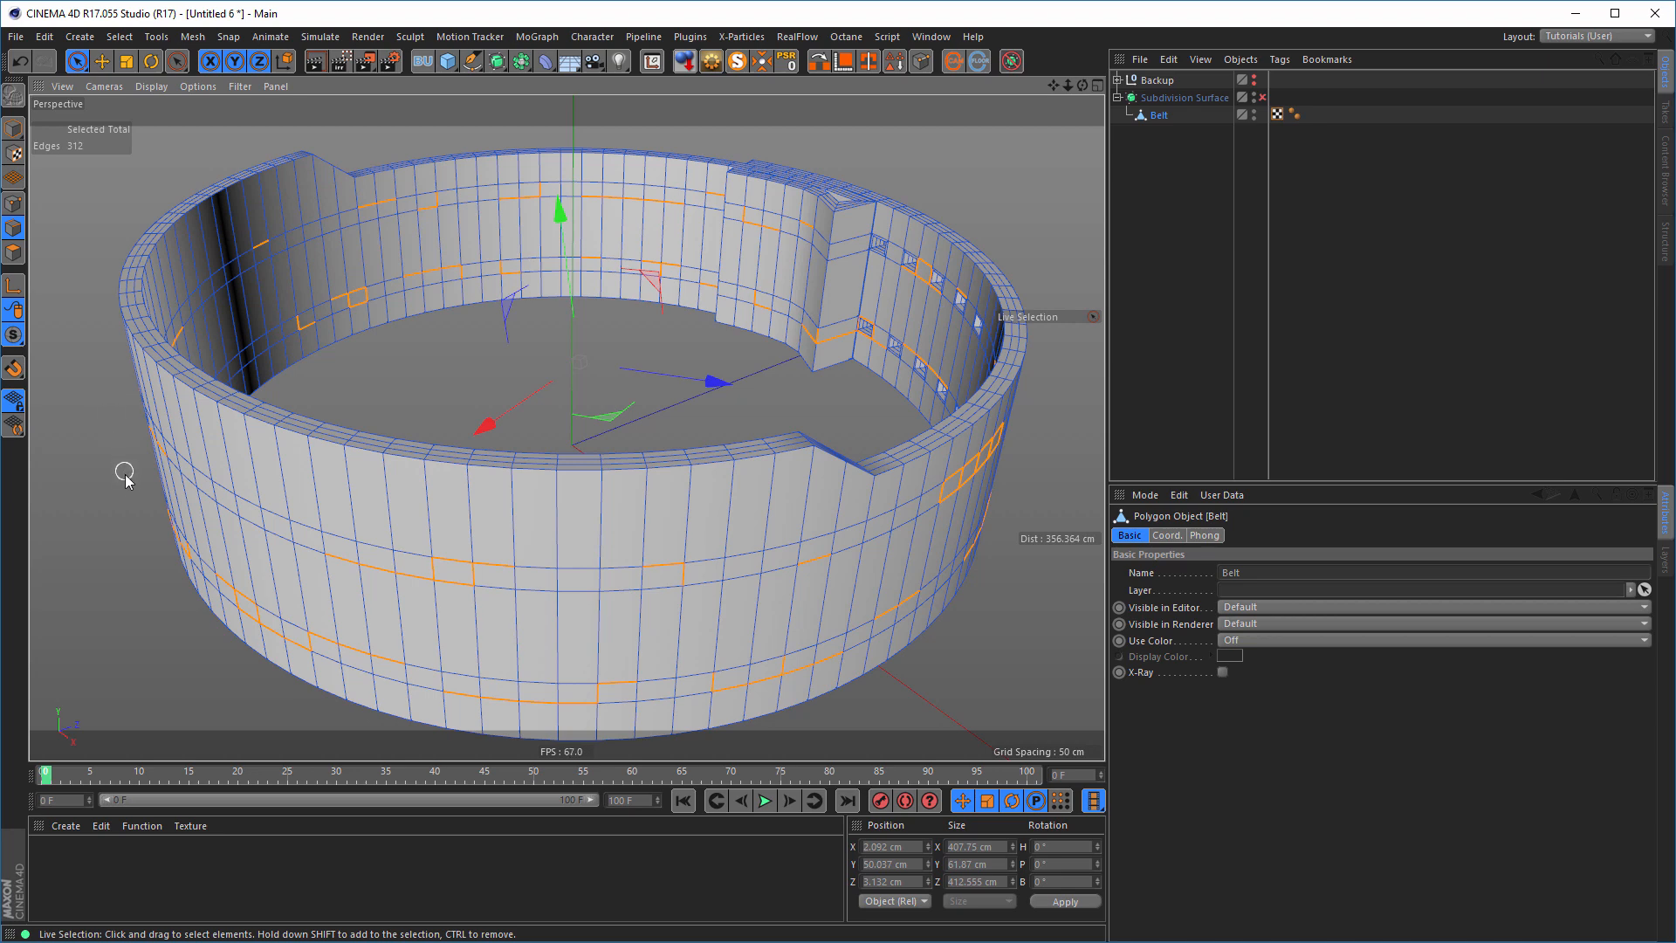
{"action": "key", "text": "e"}
{"action": "left_click", "coordinate": [140, 503]}
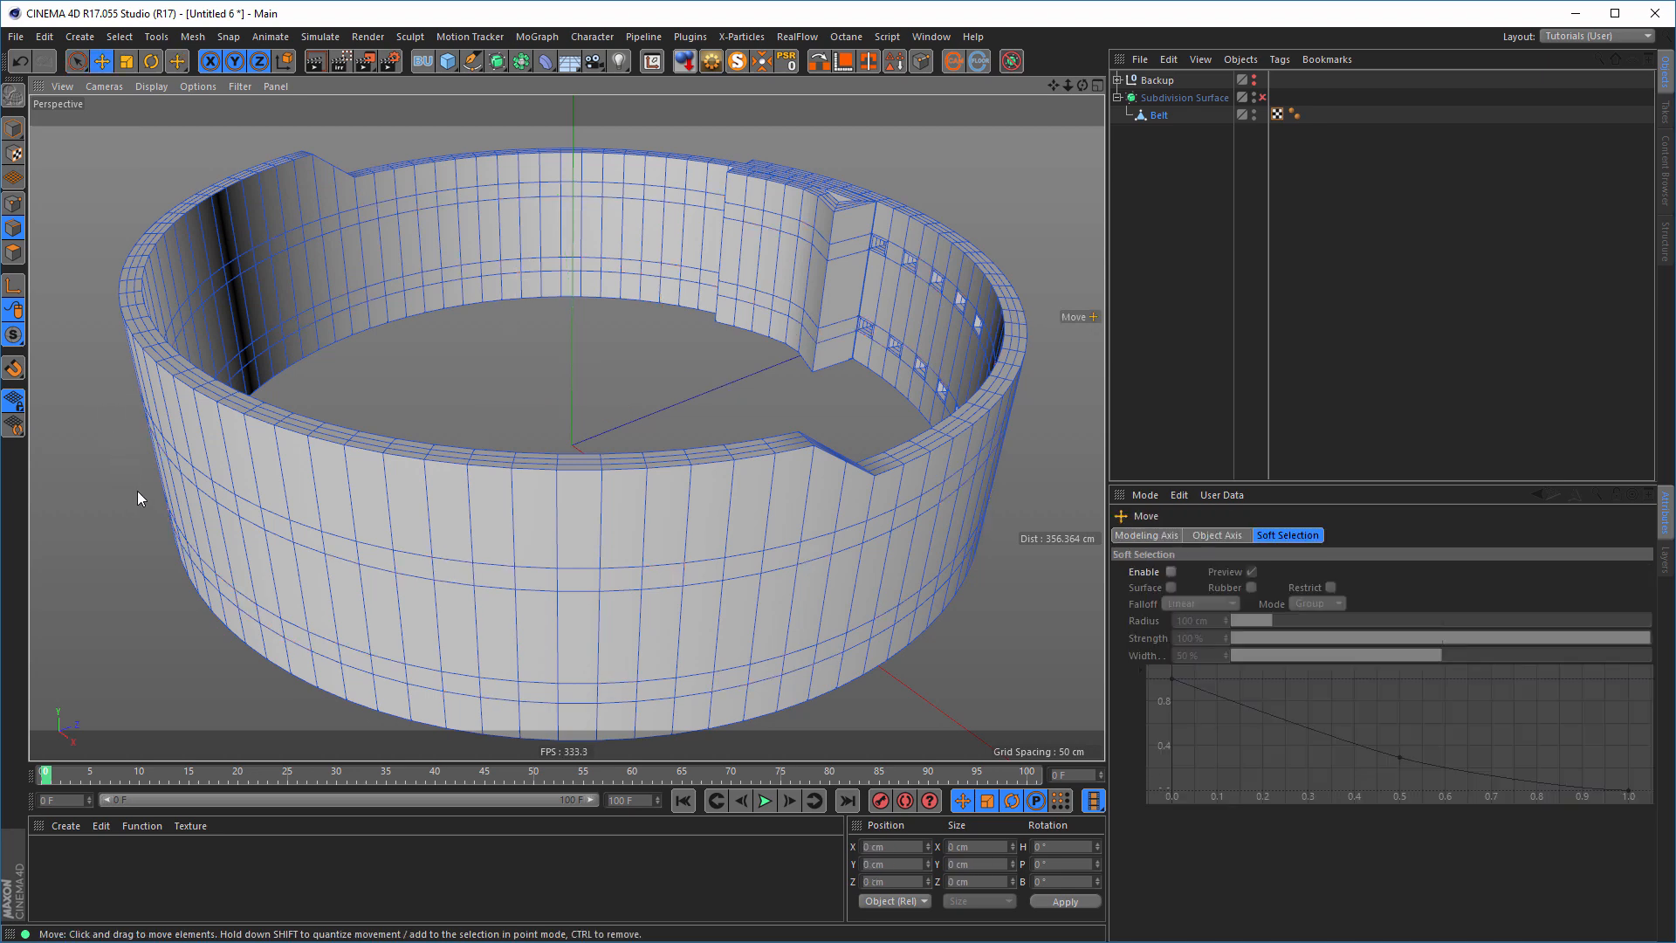
- Loop-select the belt's outer border edges, convert them with Edge to Spline and move the spline out to the top level of the hierarchy
{"action": "key", "text": "u"}
{"action": "key", "text": "l"}
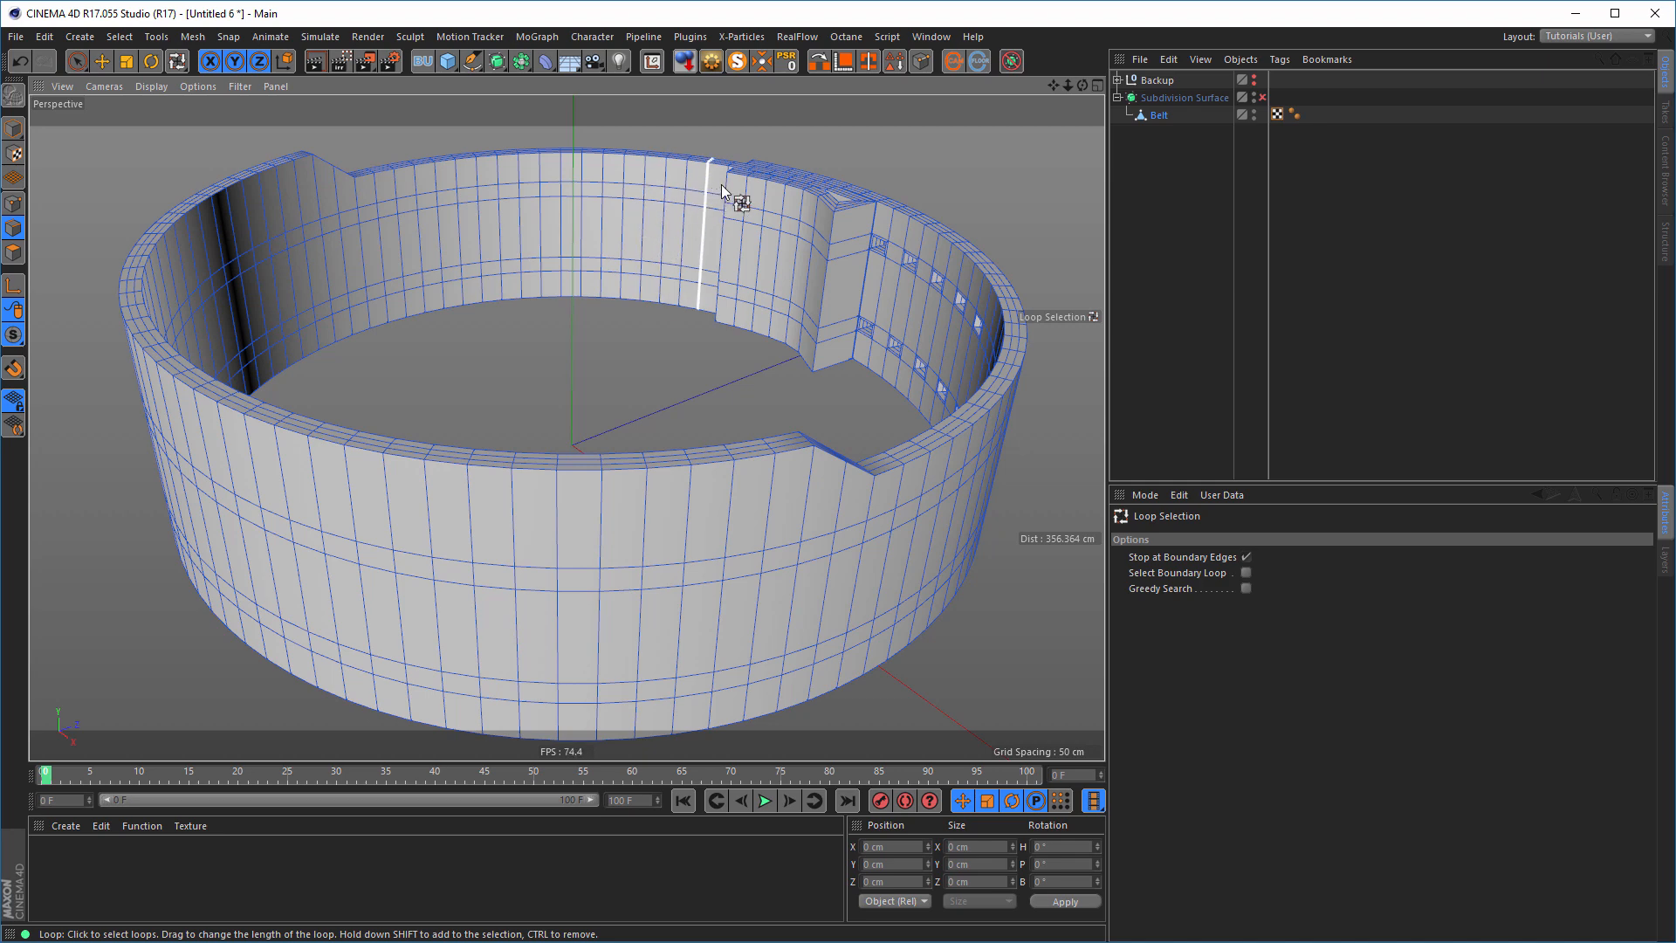
{"action": "left_click", "coordinate": [496, 473]}
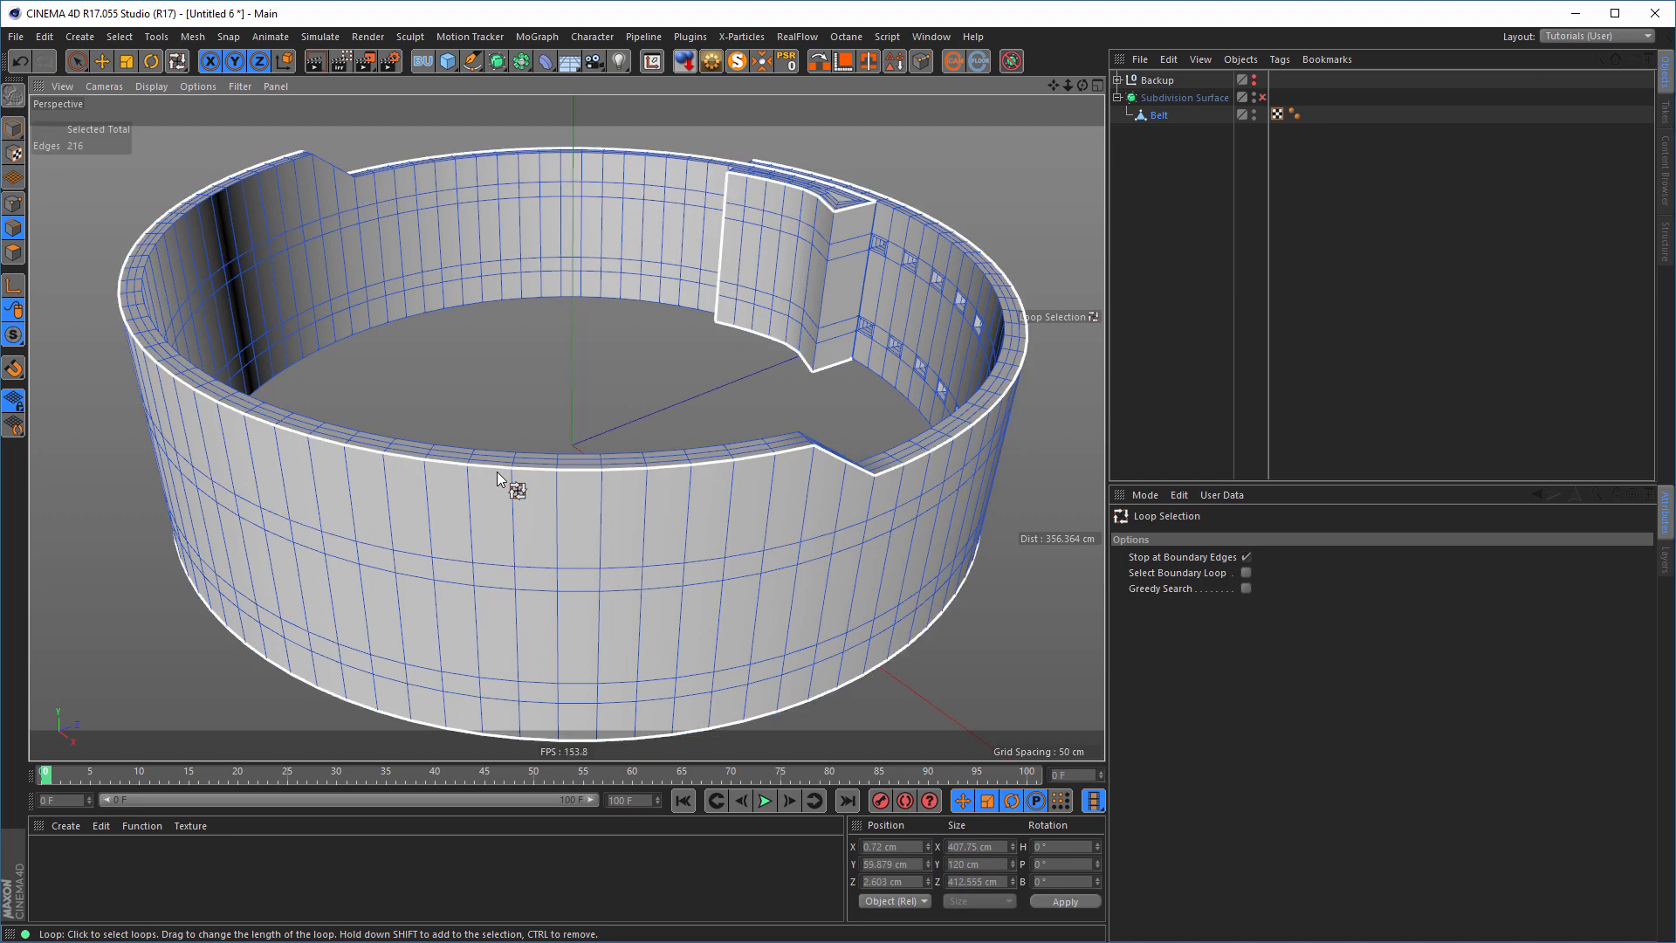
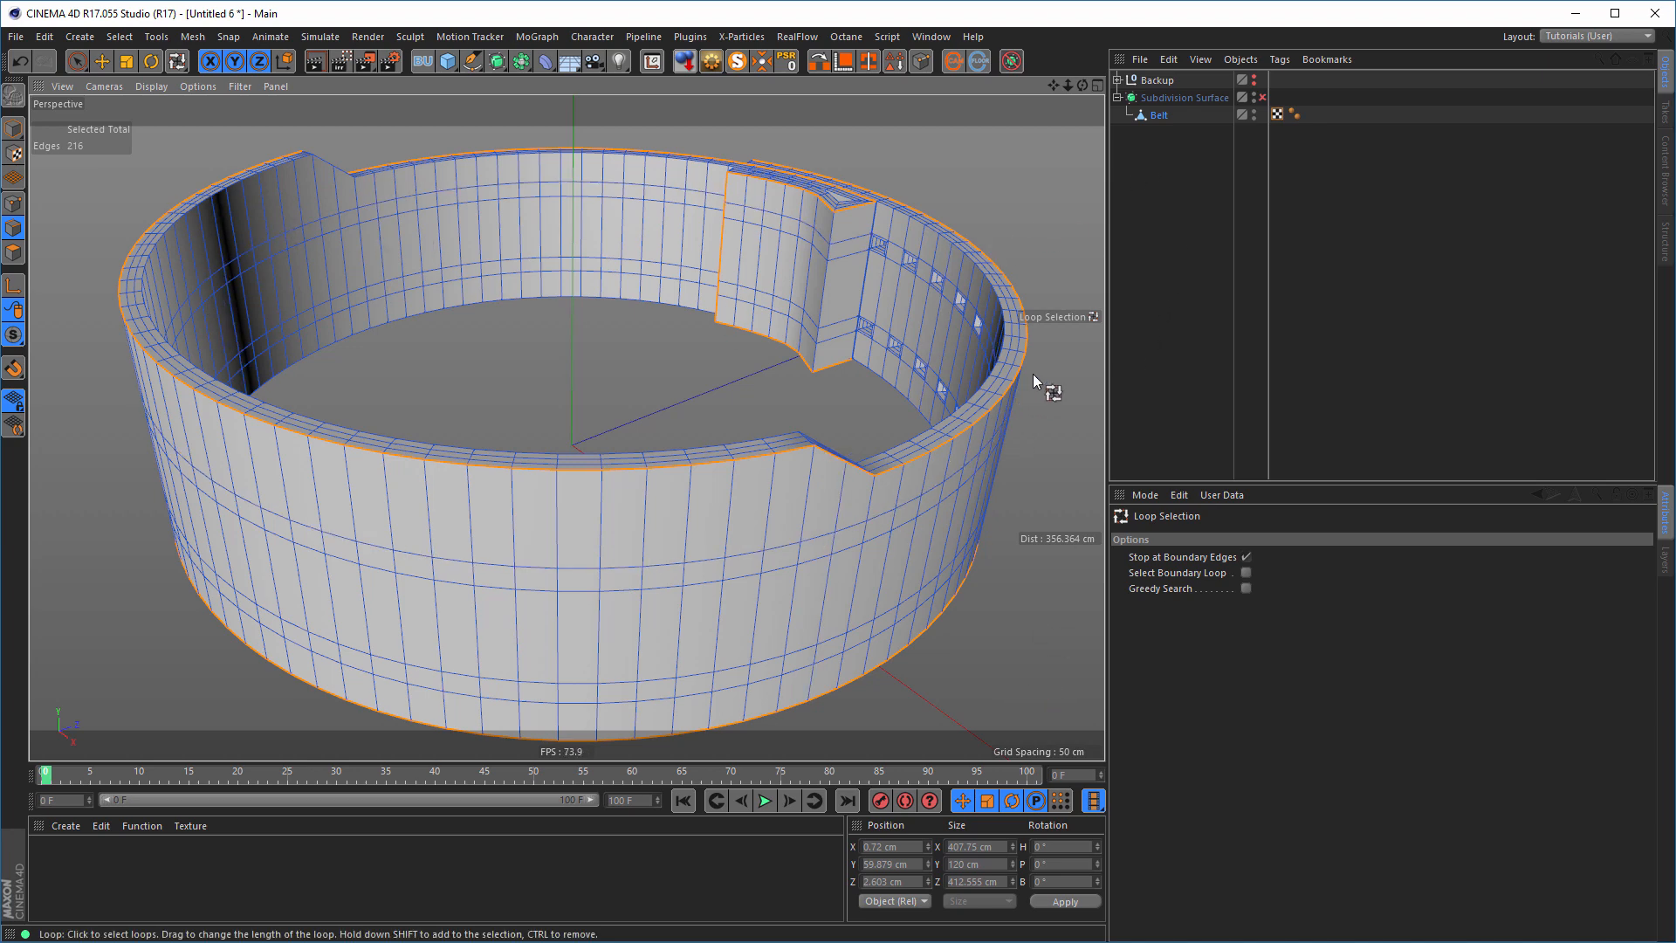
{"action": "left_click", "coordinate": [921, 62]}
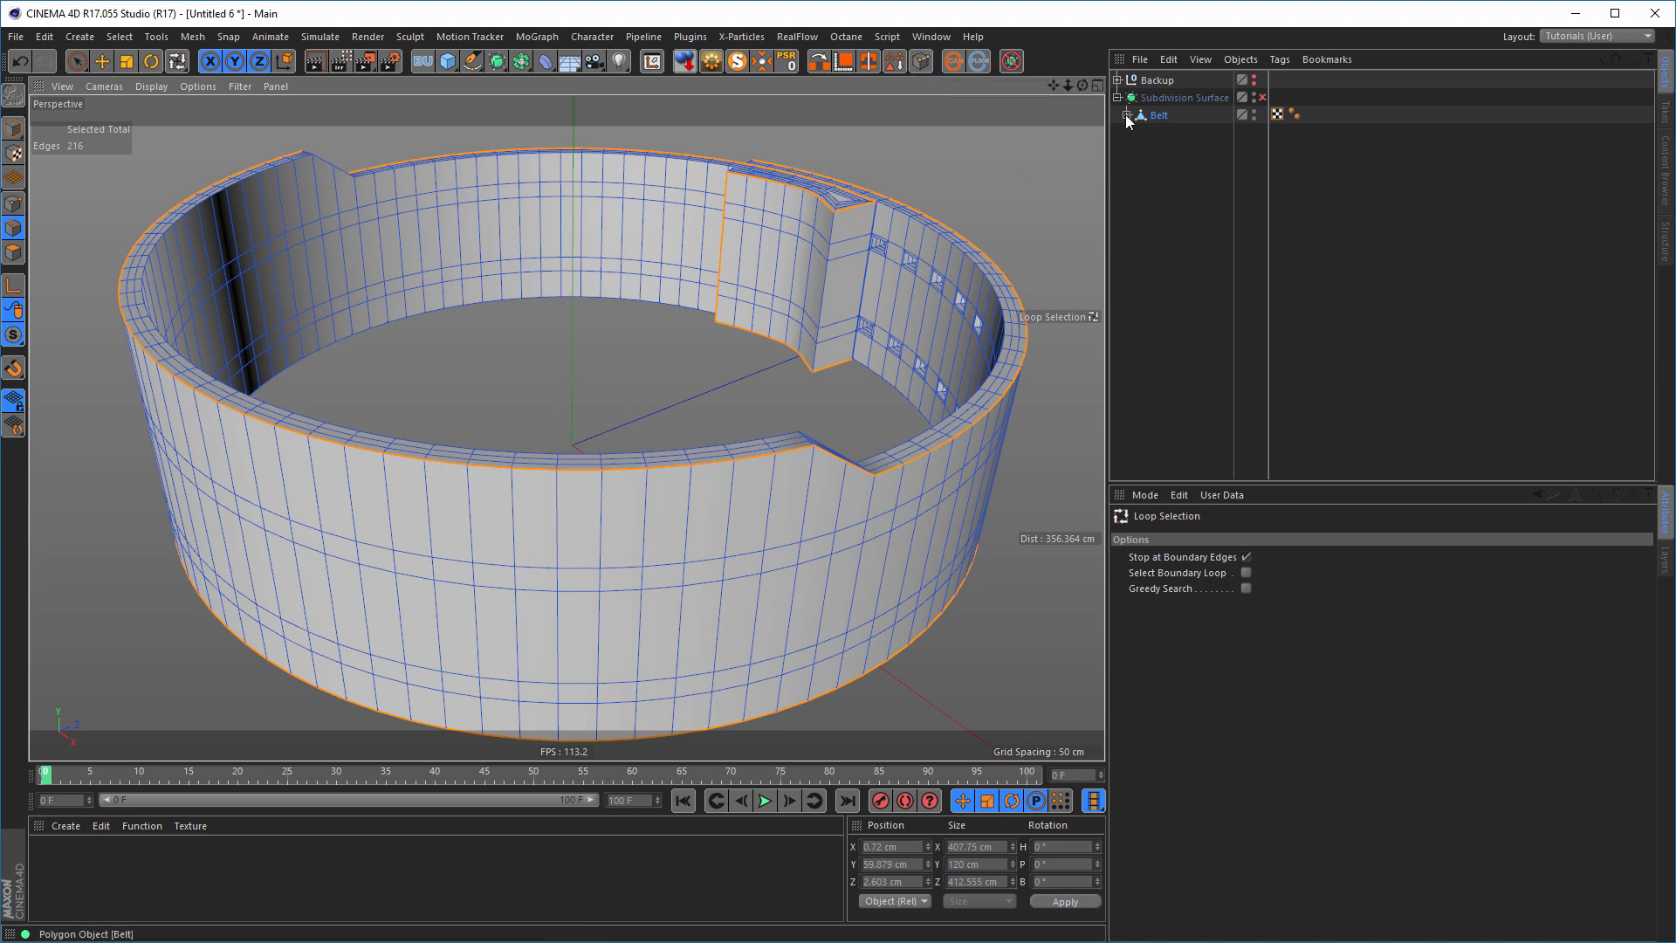
{"action": "left_click_drag", "start_coordinate": [1165, 136], "coordinate": [1161, 253]}
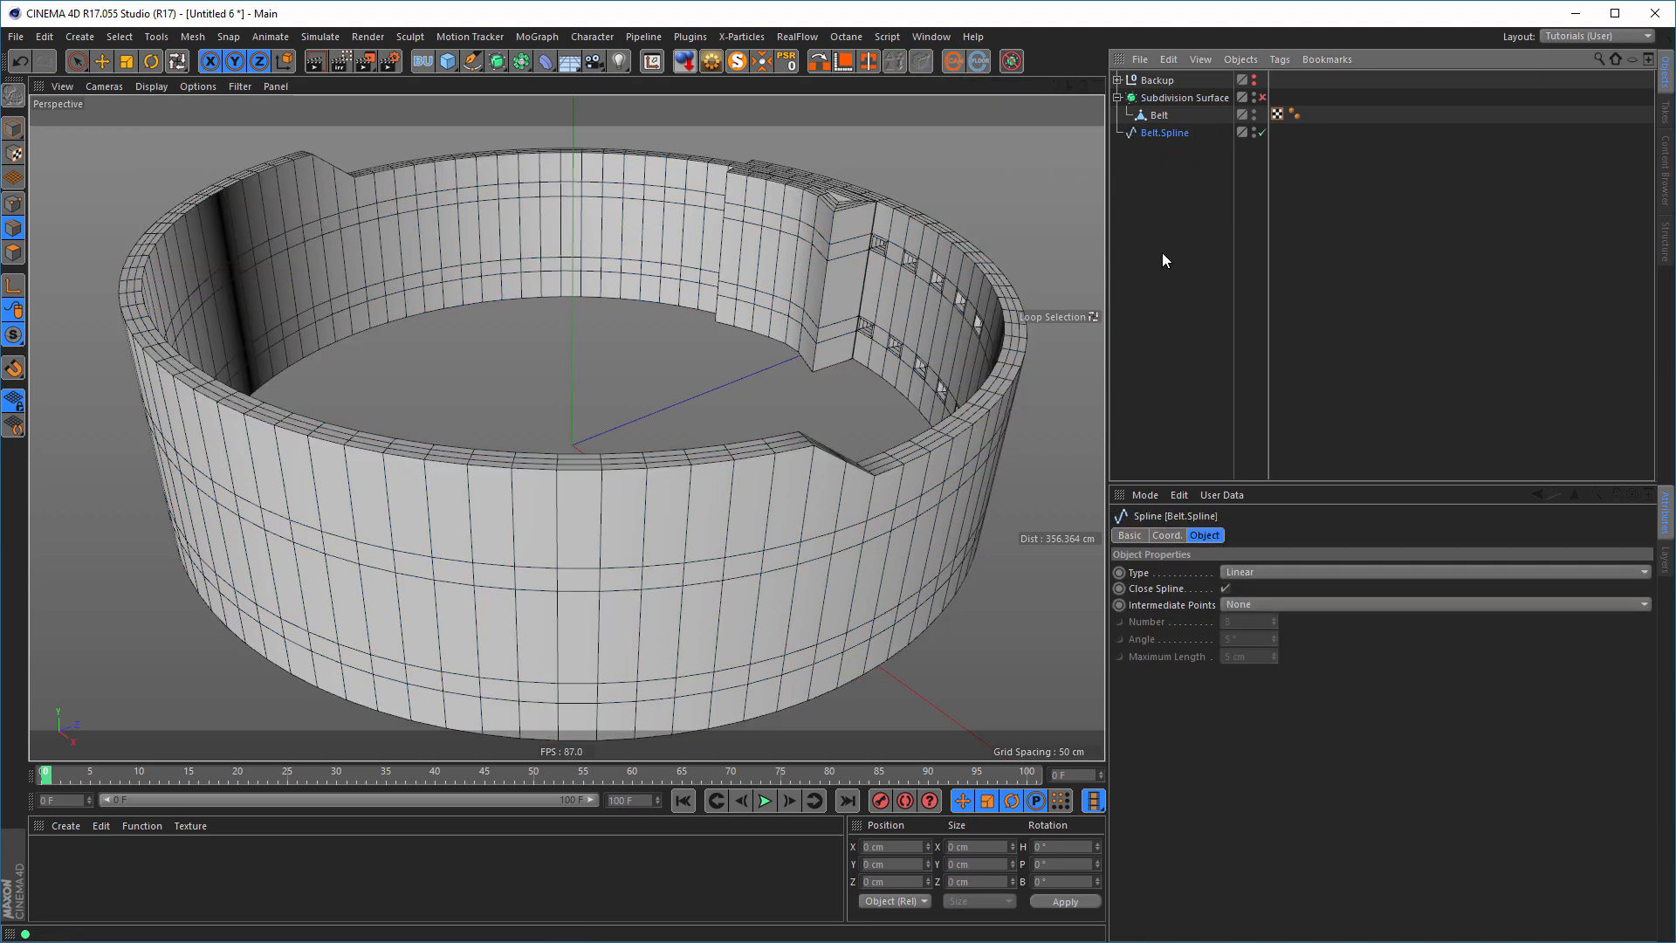
- Rename the extracted spline as "Sitches Path"
{"action": "double_click", "coordinate": [1145, 134]}
{"action": "type", "text": "Si"}
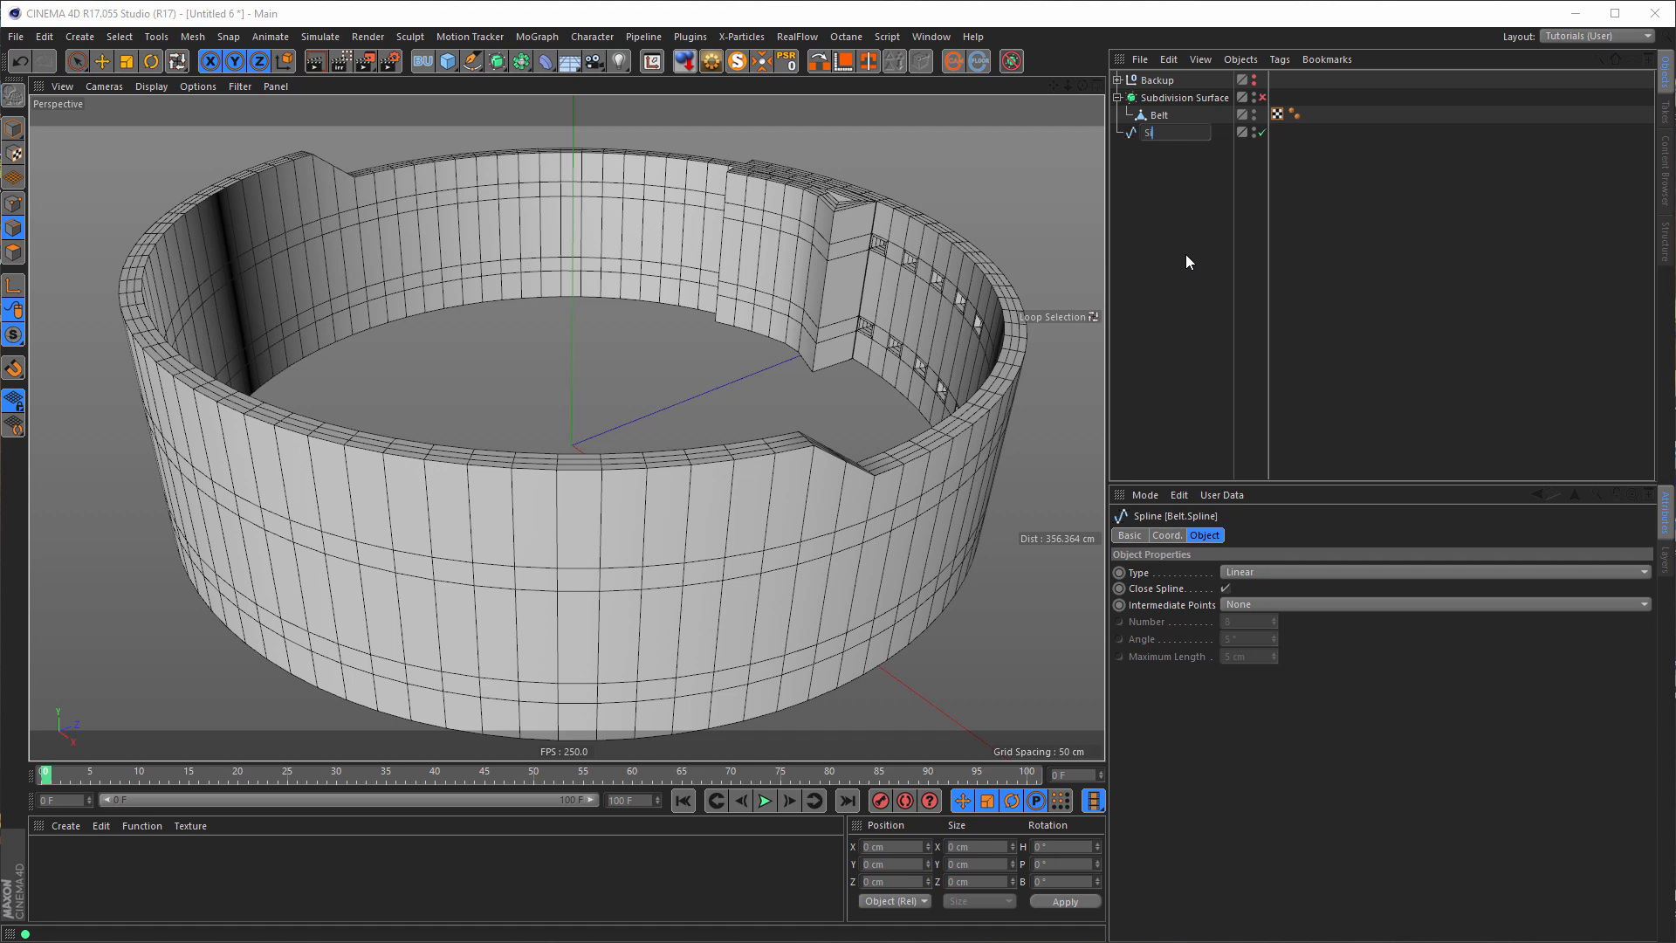
{"action": "type", "text": "tches Path"}
{"action": "key", "text": "Return"}
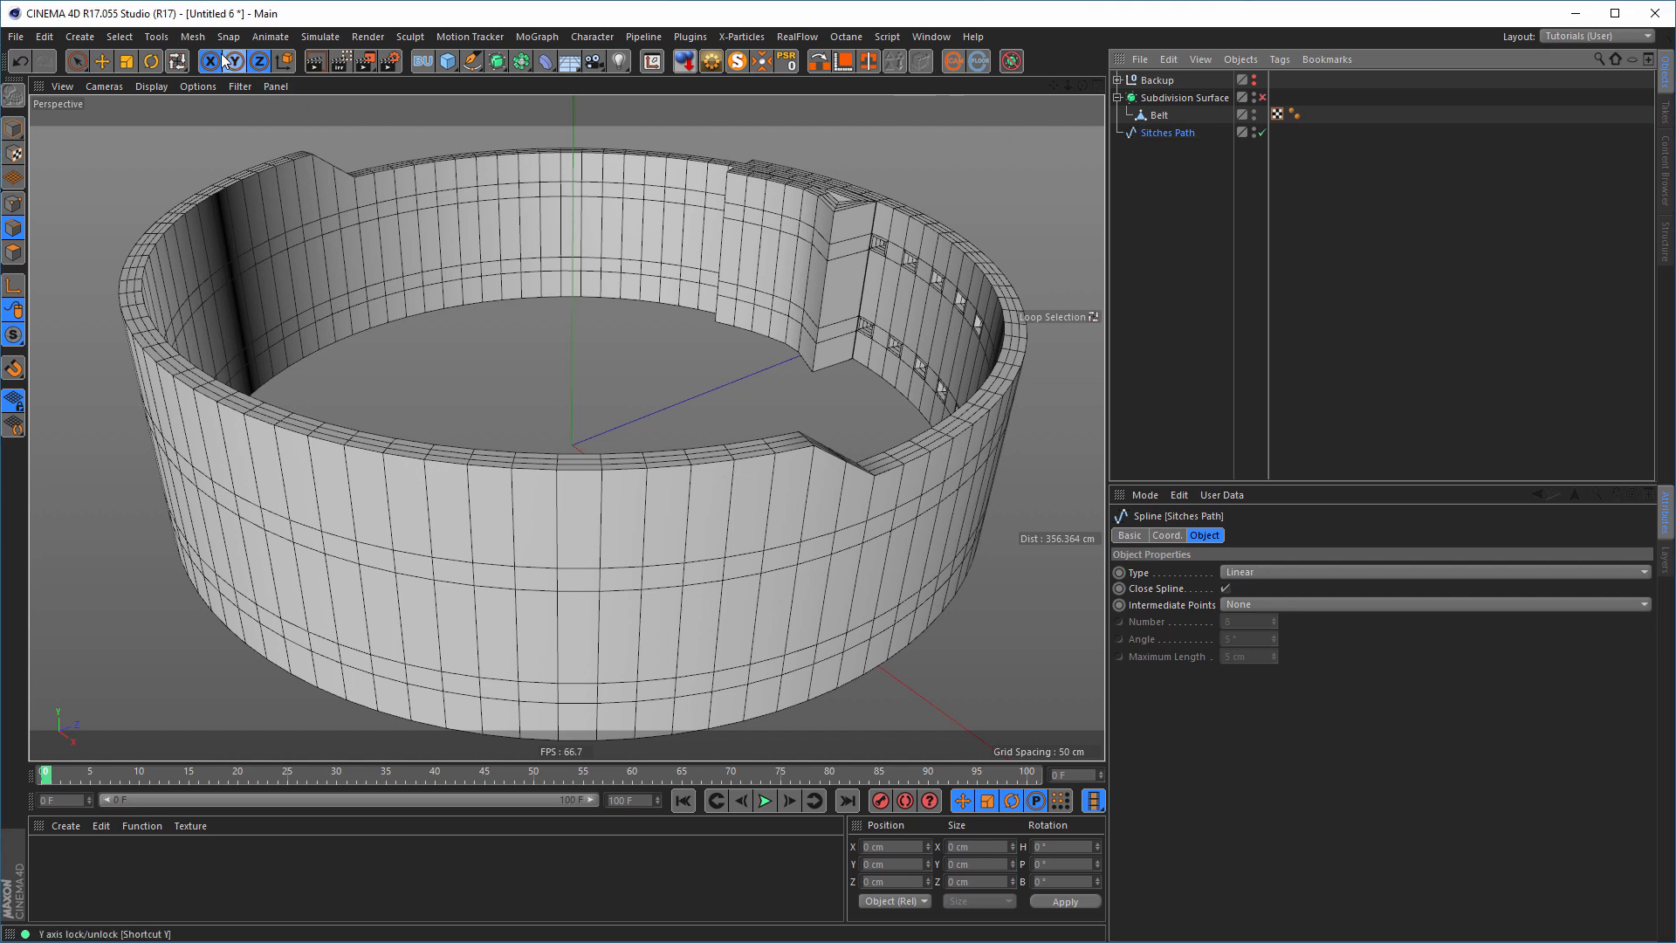
{"action": "left_click", "coordinate": [194, 36]}
{"action": "mouse_move", "coordinate": [206, 80]}
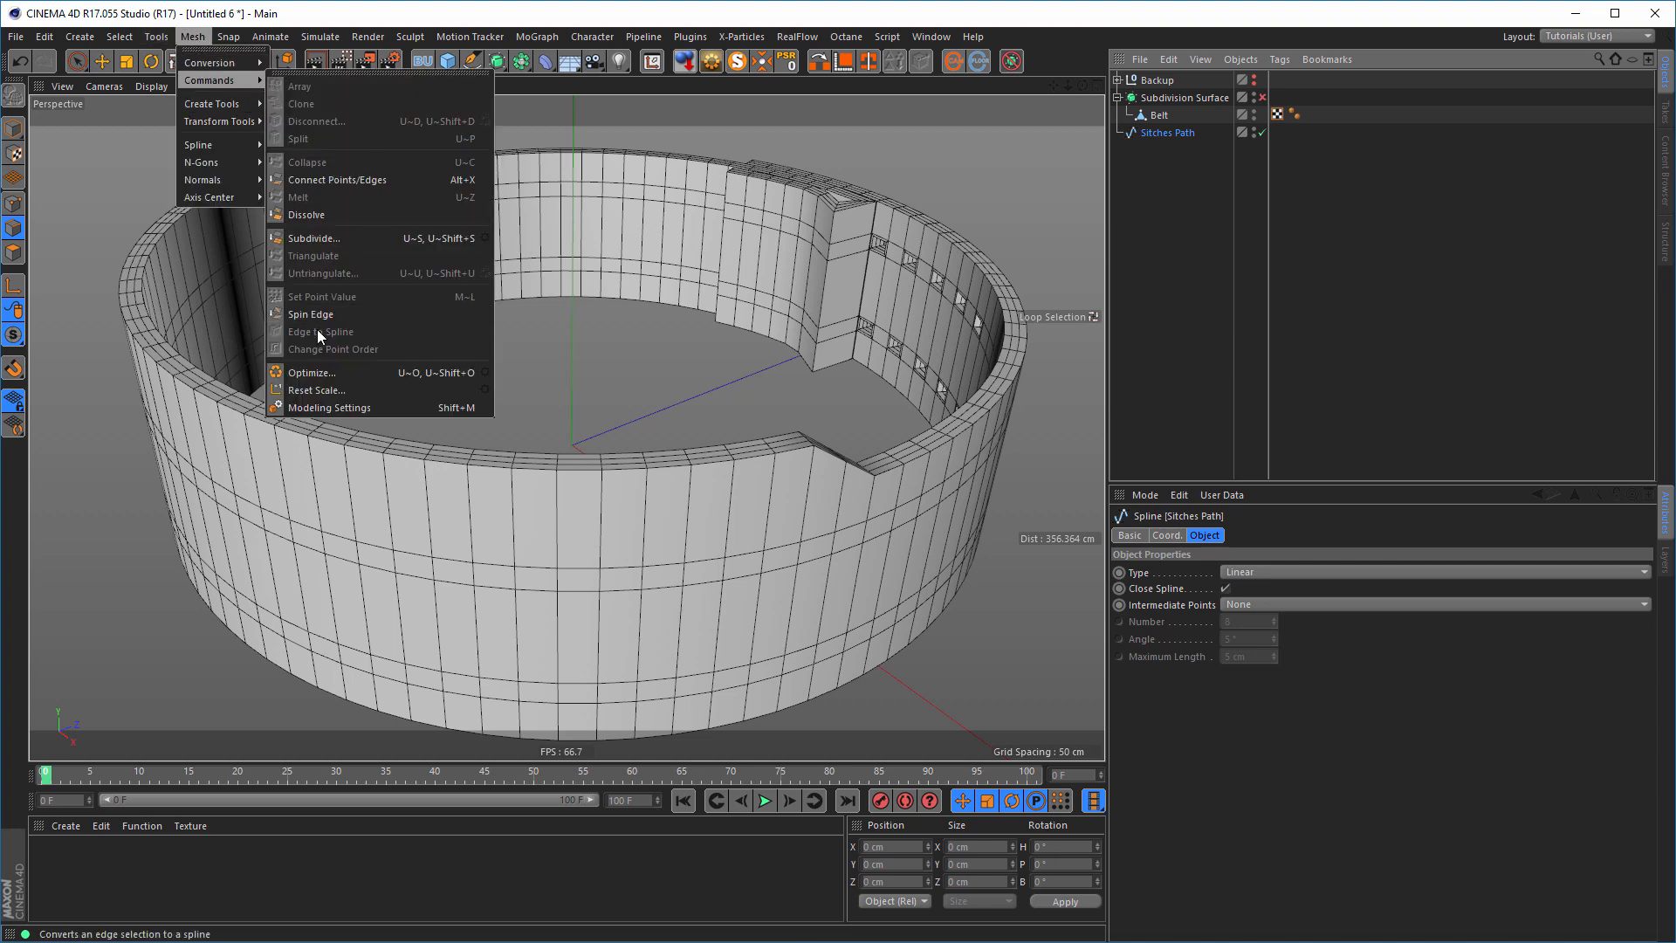
{"action": "left_click", "coordinate": [1106, 26]}
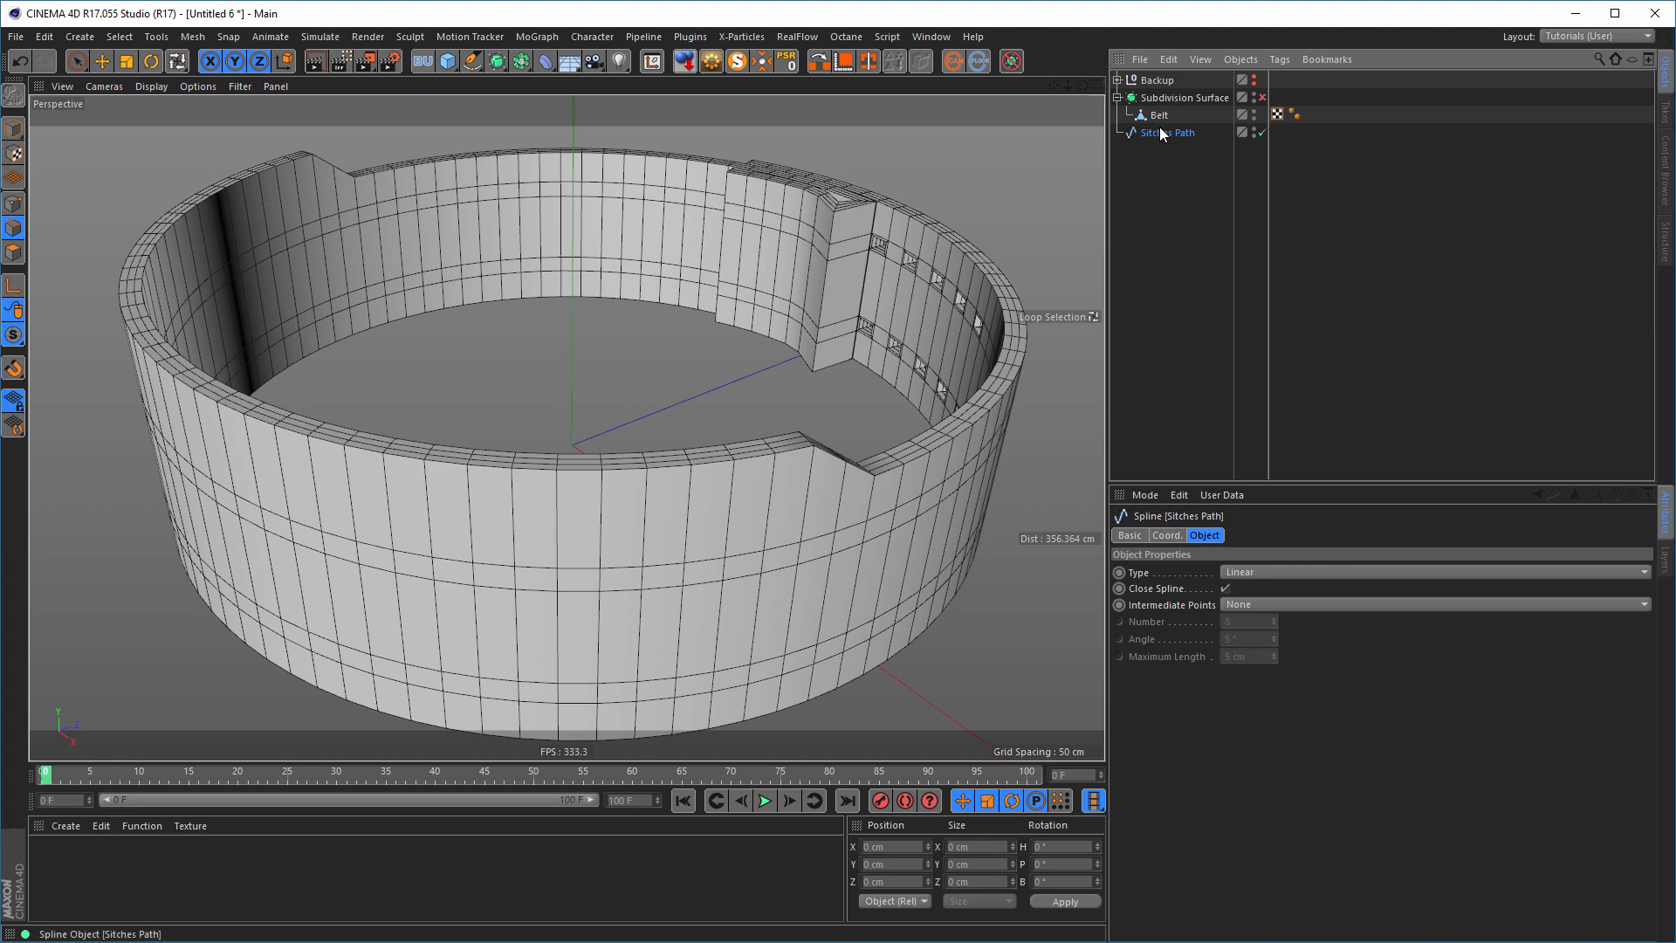
- Hide the Subdivision Surface with the belt and inspect the isolated Sitches Path spline
{"action": "left_click", "coordinate": [1253, 95], "text": "alt"}
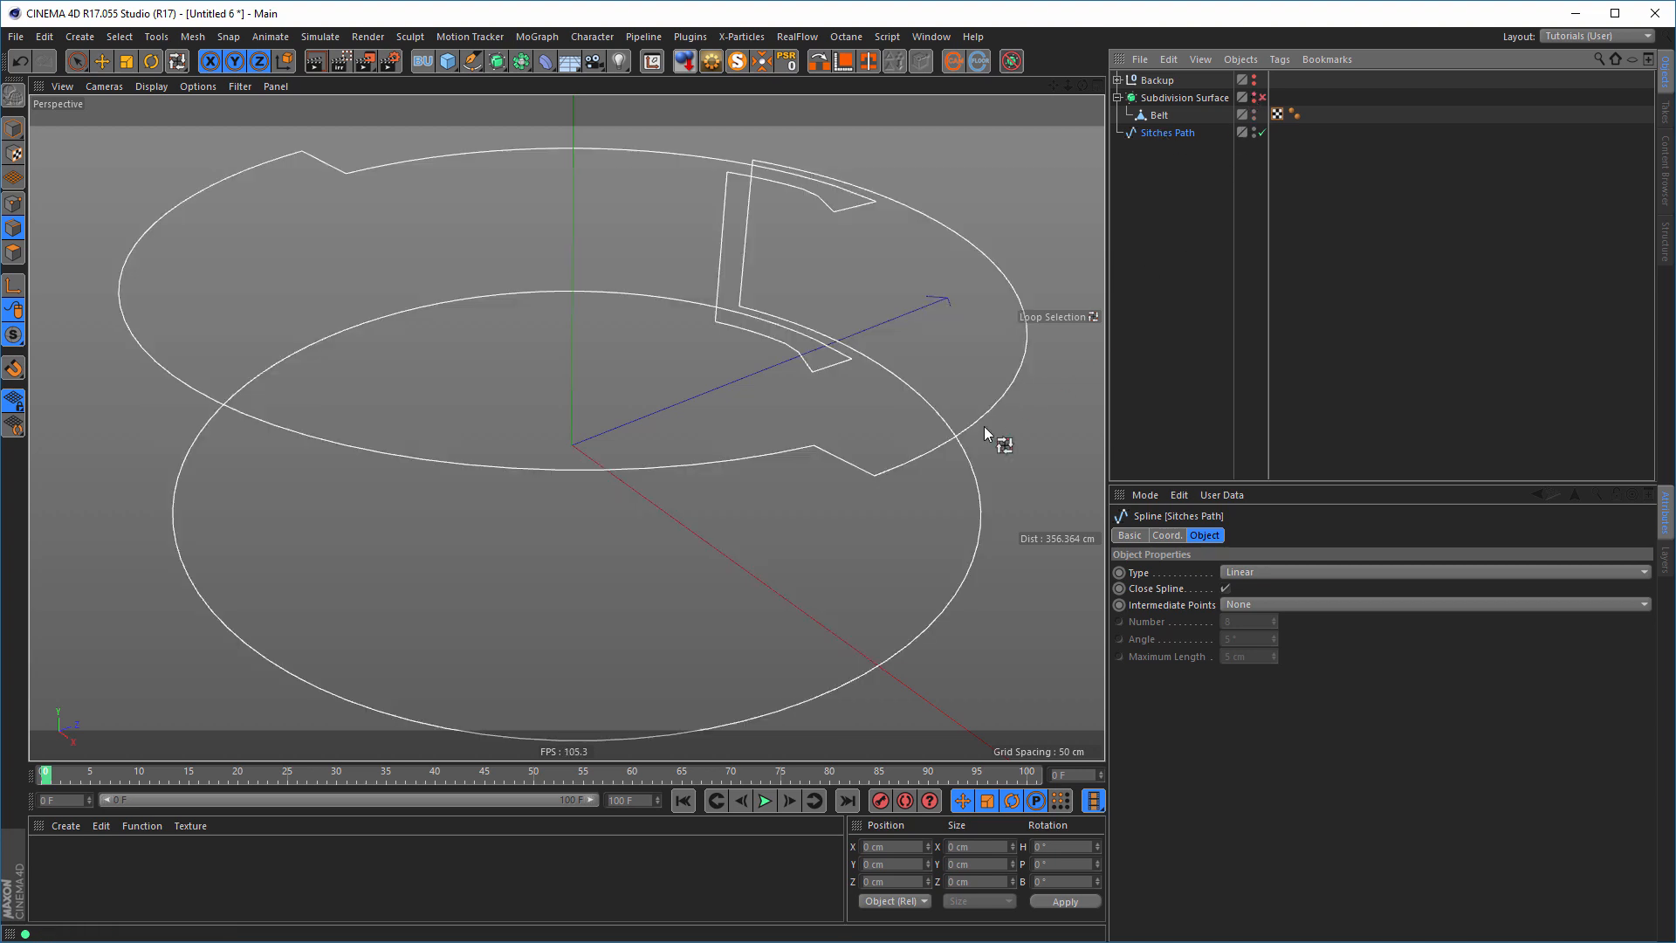
{"action": "middle_click_drag", "start_coordinate": [862, 415], "coordinate": [807, 408], "text": "alt"}
{"action": "left_click_drag", "start_coordinate": [807, 407], "coordinate": [770, 423], "text": "alt"}
{"action": "middle_click_drag", "start_coordinate": [770, 423], "coordinate": [785, 379], "text": "alt"}
{"action": "right_click_drag", "start_coordinate": [785, 380], "coordinate": [748, 402], "text": "alt"}
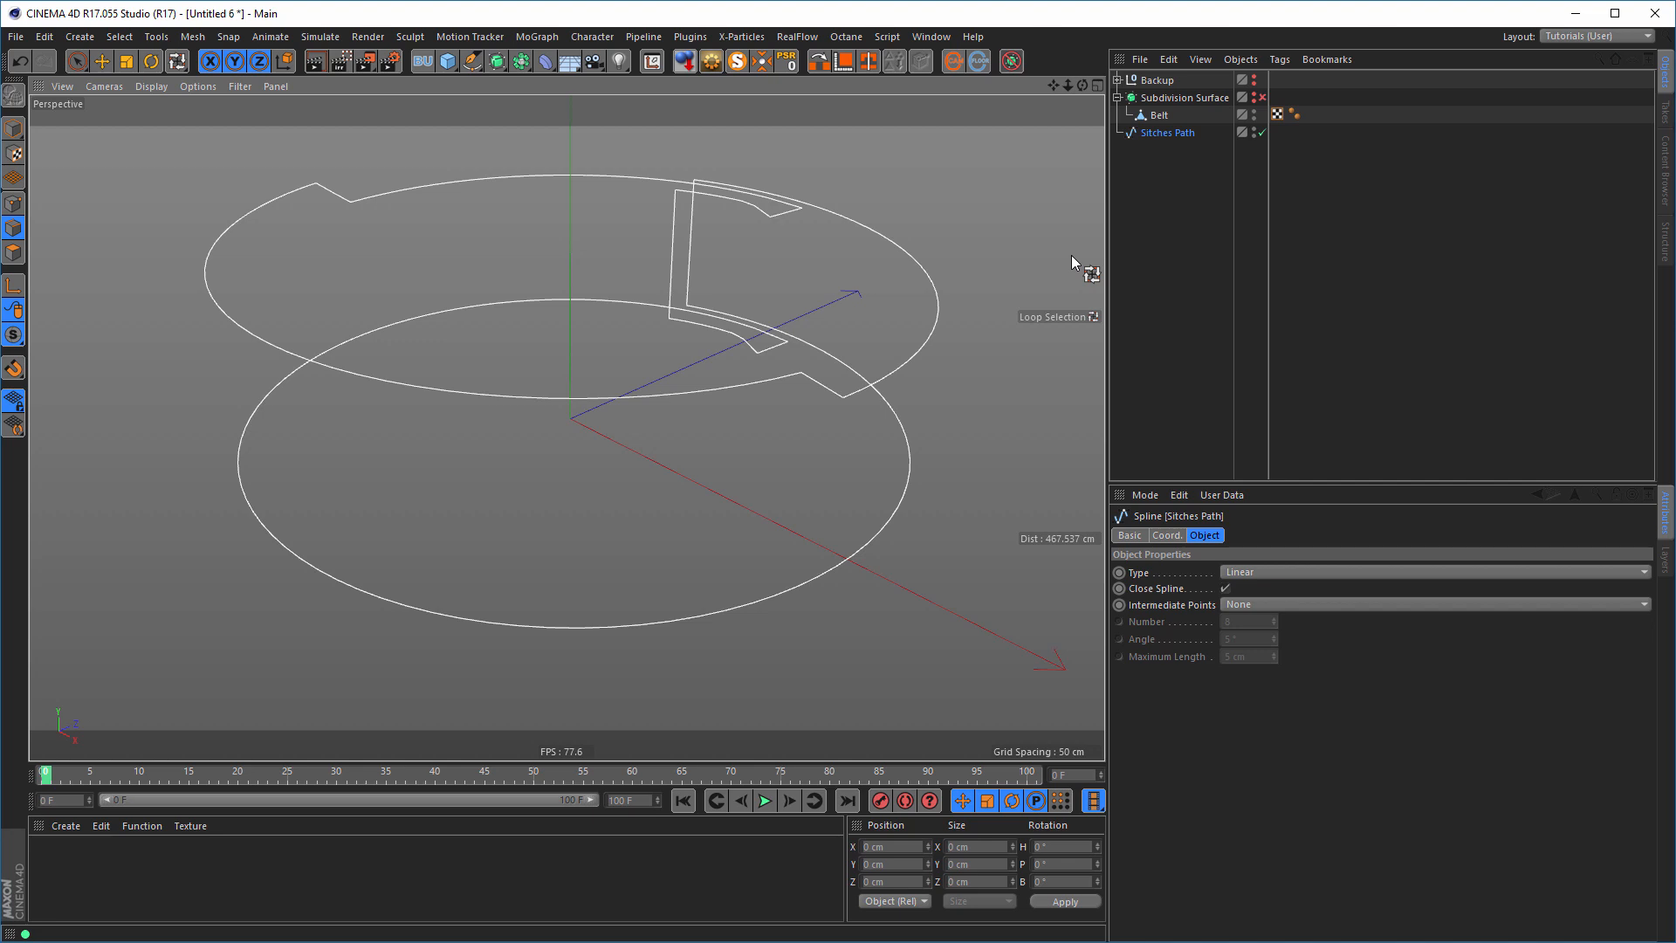
{"action": "middle_click", "coordinate": [972, 426]}
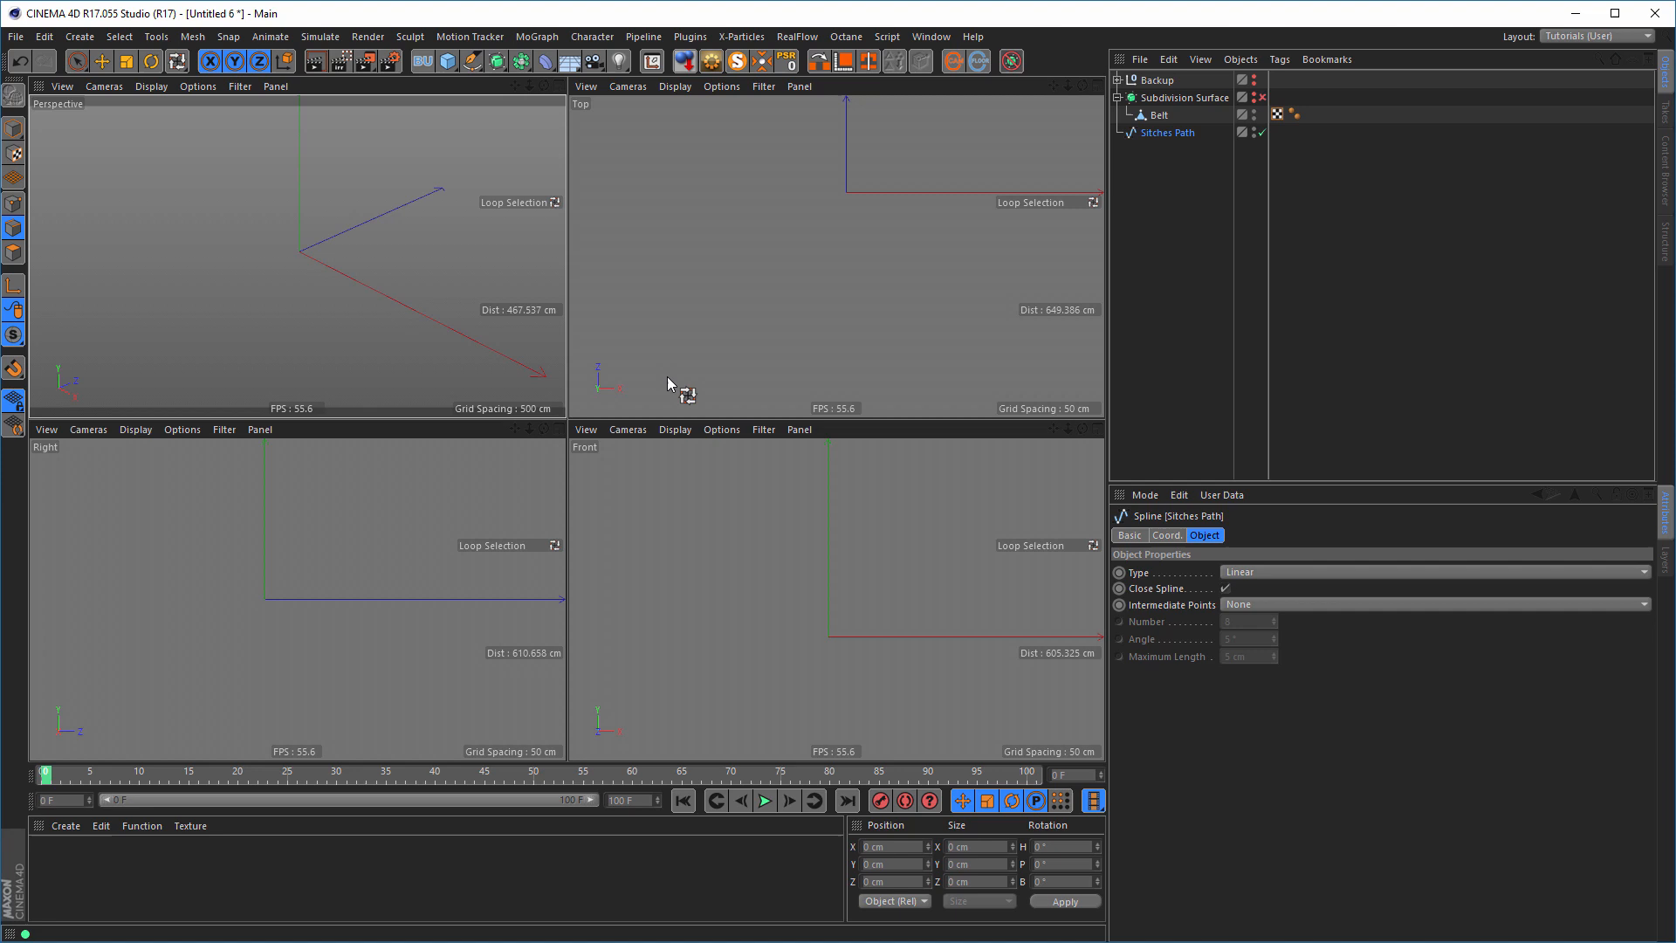
- Activate the Scale tool in model mode and center the Sitches Path spline's axis on its geometry
{"action": "middle_click", "coordinate": [468, 323]}
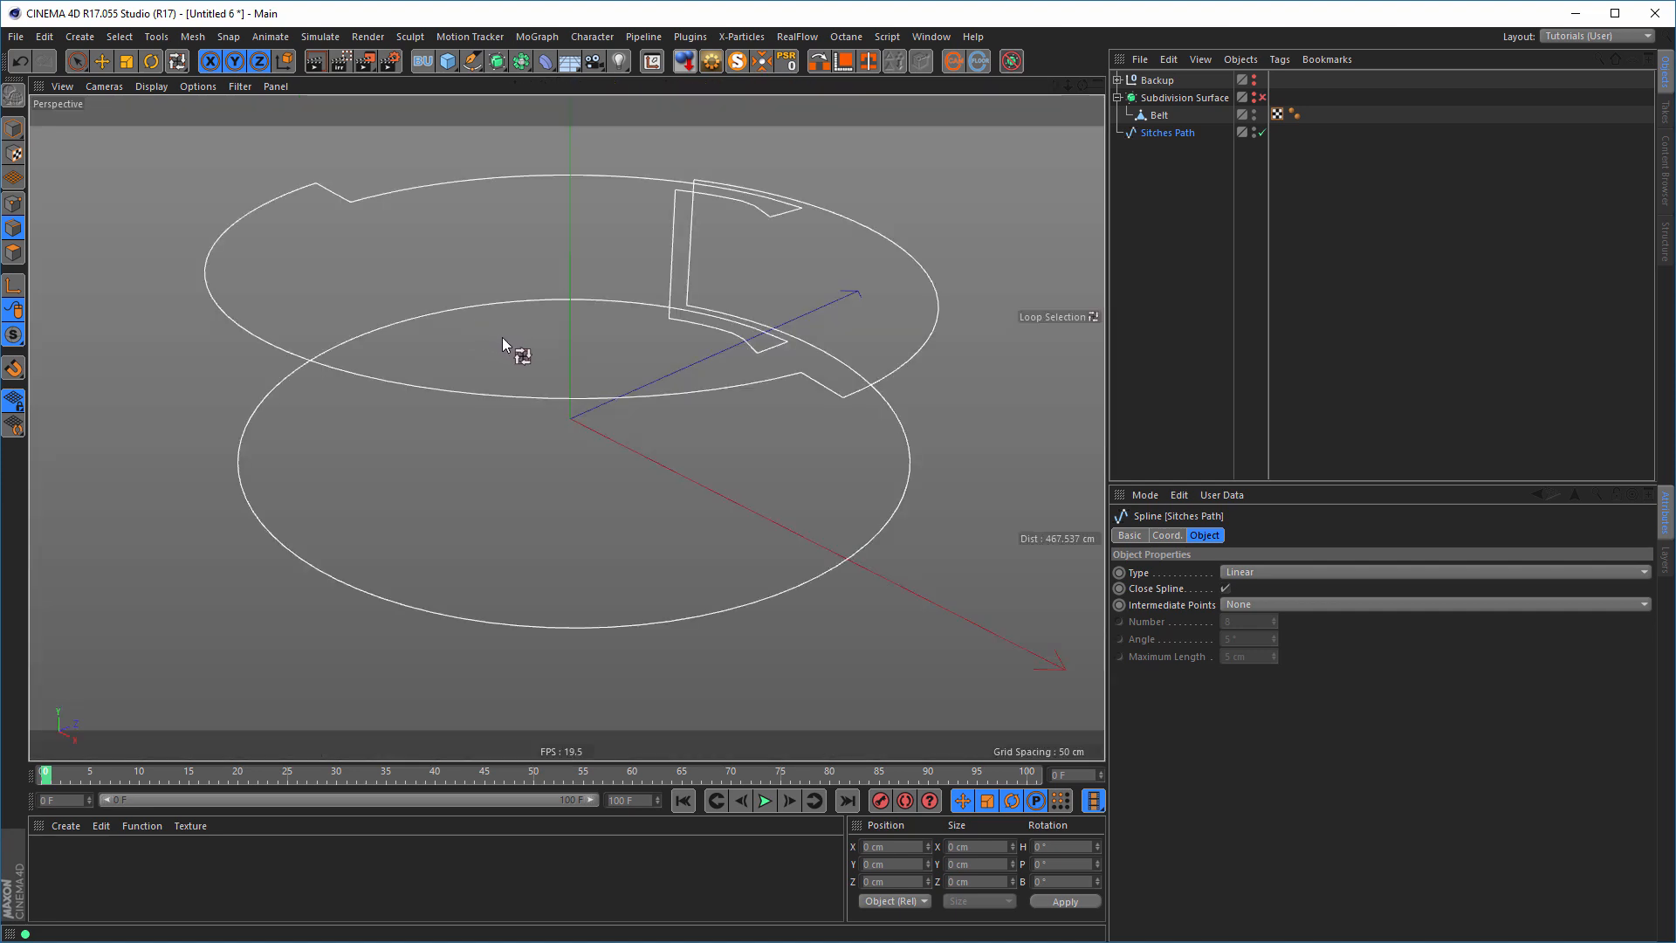
{"action": "key", "text": "t"}
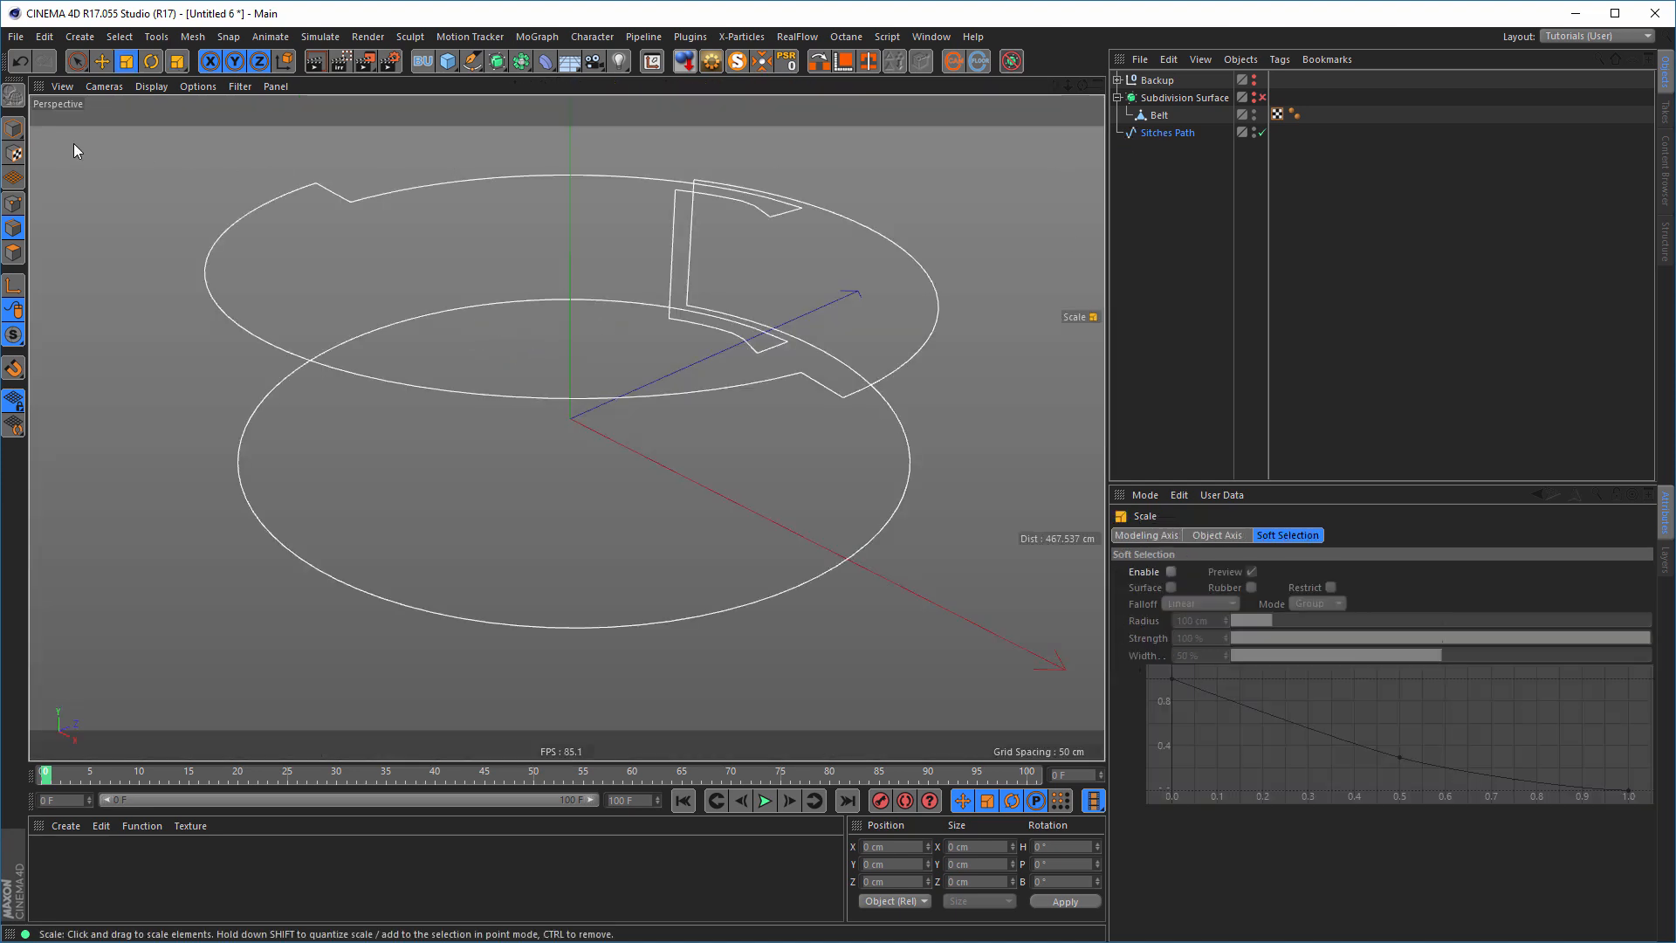
{"action": "left_click", "coordinate": [13, 128]}
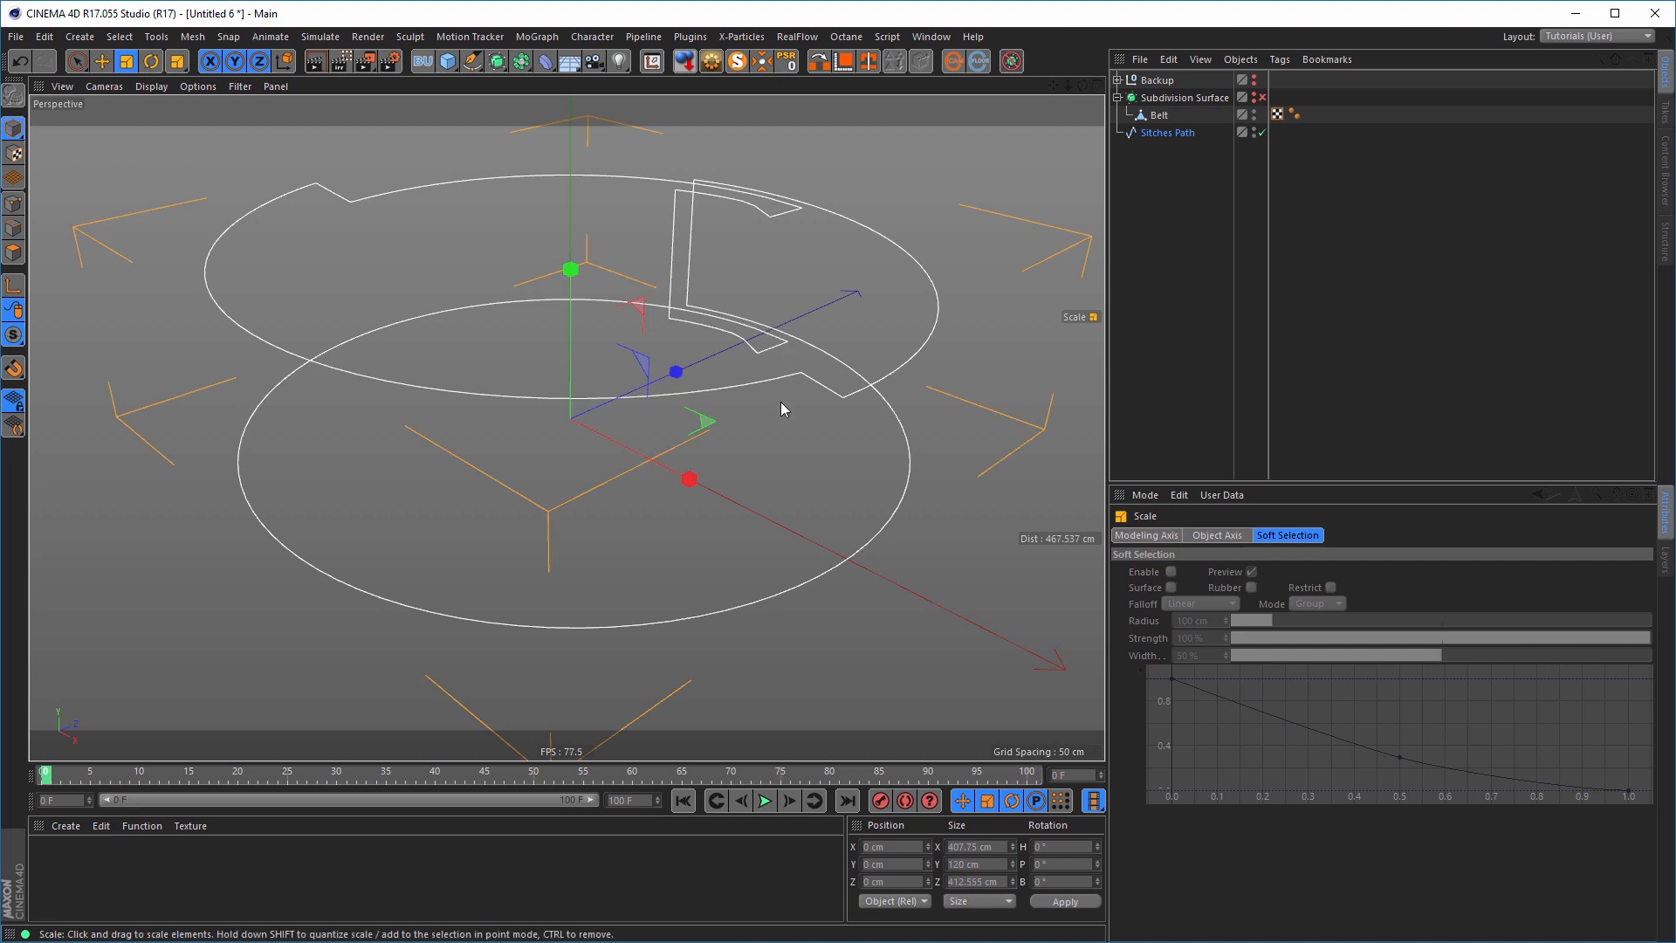
{"action": "left_click_drag", "start_coordinate": [767, 414], "coordinate": [768, 472], "text": "alt"}
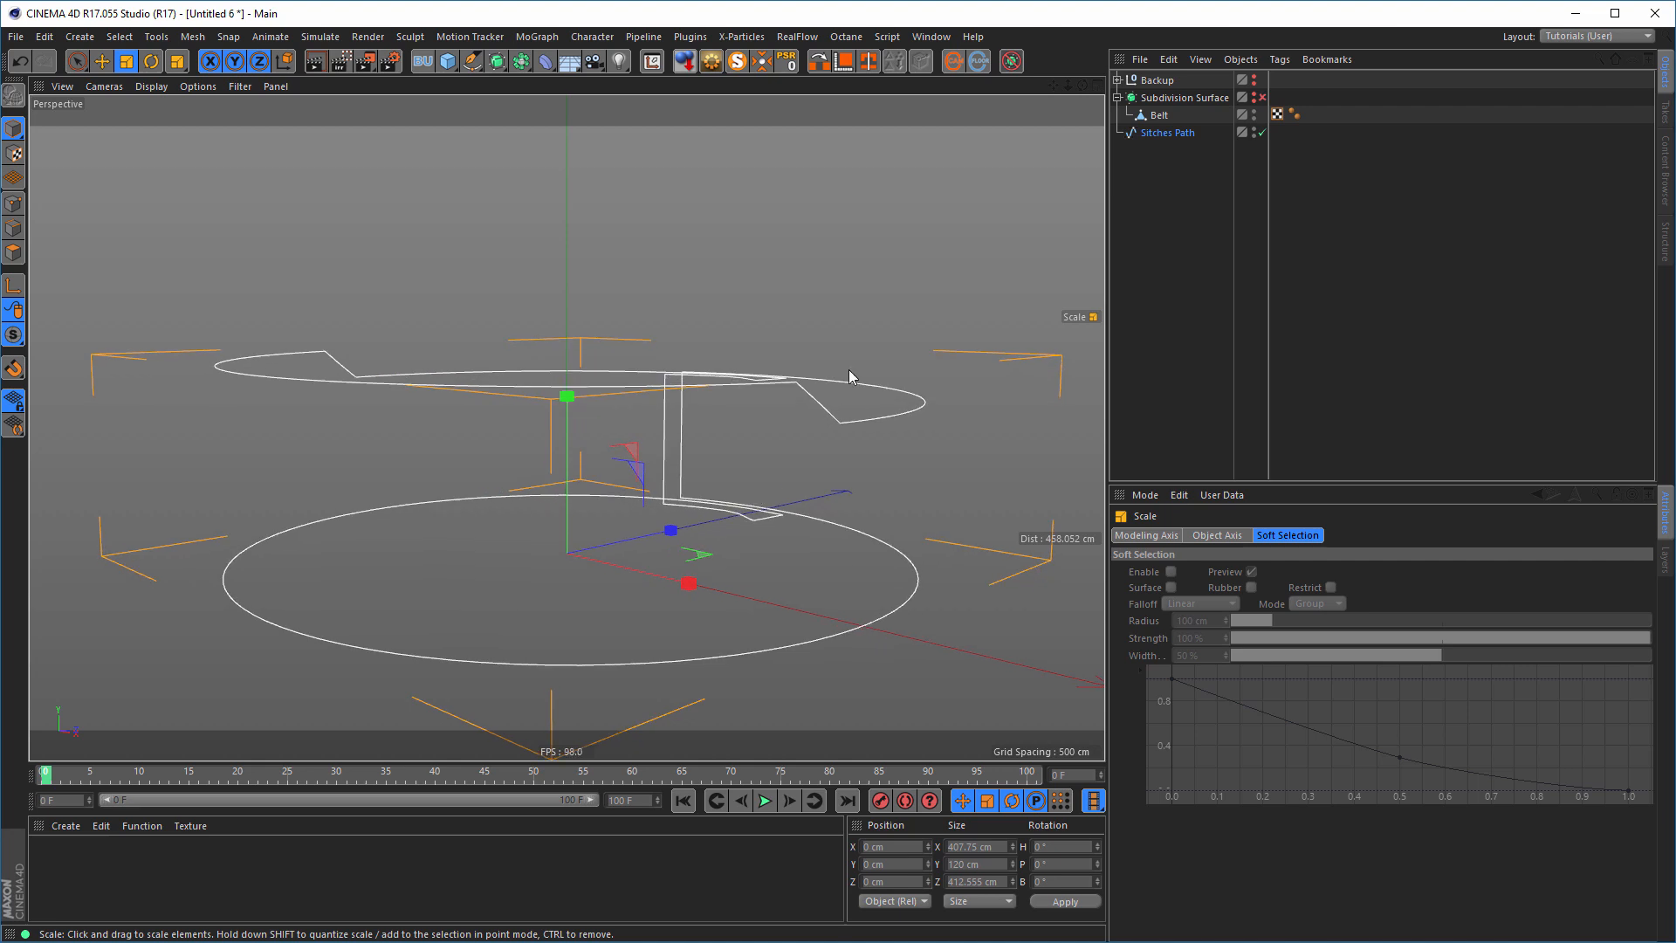
{"action": "left_click", "coordinate": [1156, 134]}
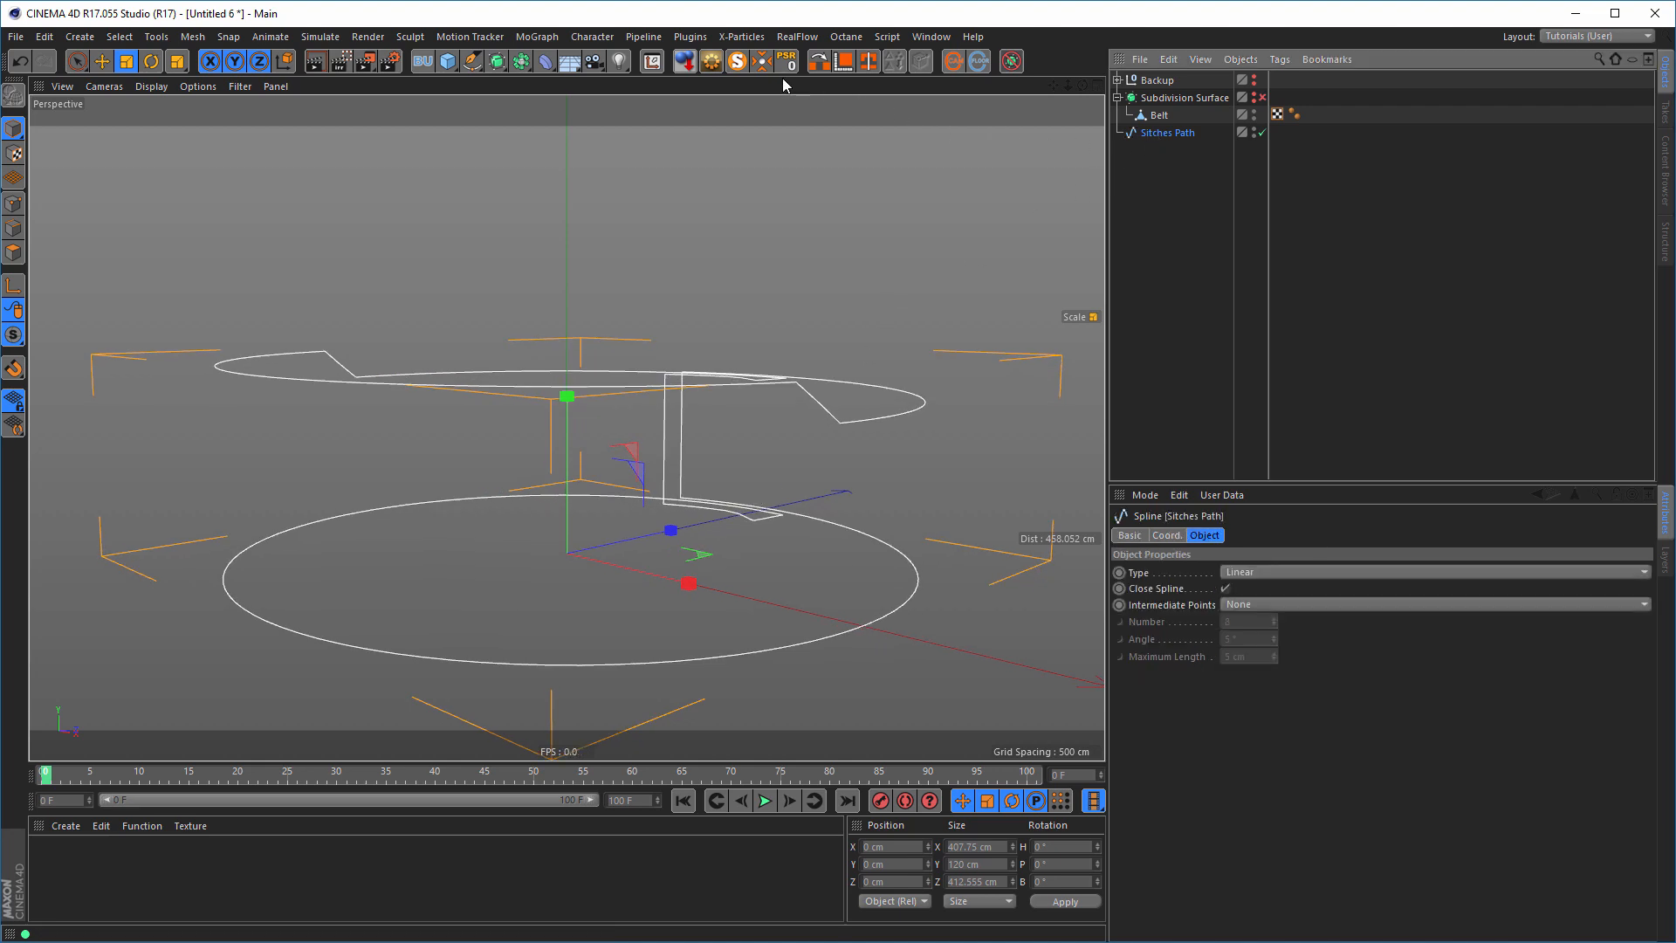
{"action": "left_click", "coordinate": [760, 64]}
{"action": "left_click_drag", "start_coordinate": [618, 453], "coordinate": [655, 404], "text": "alt"}
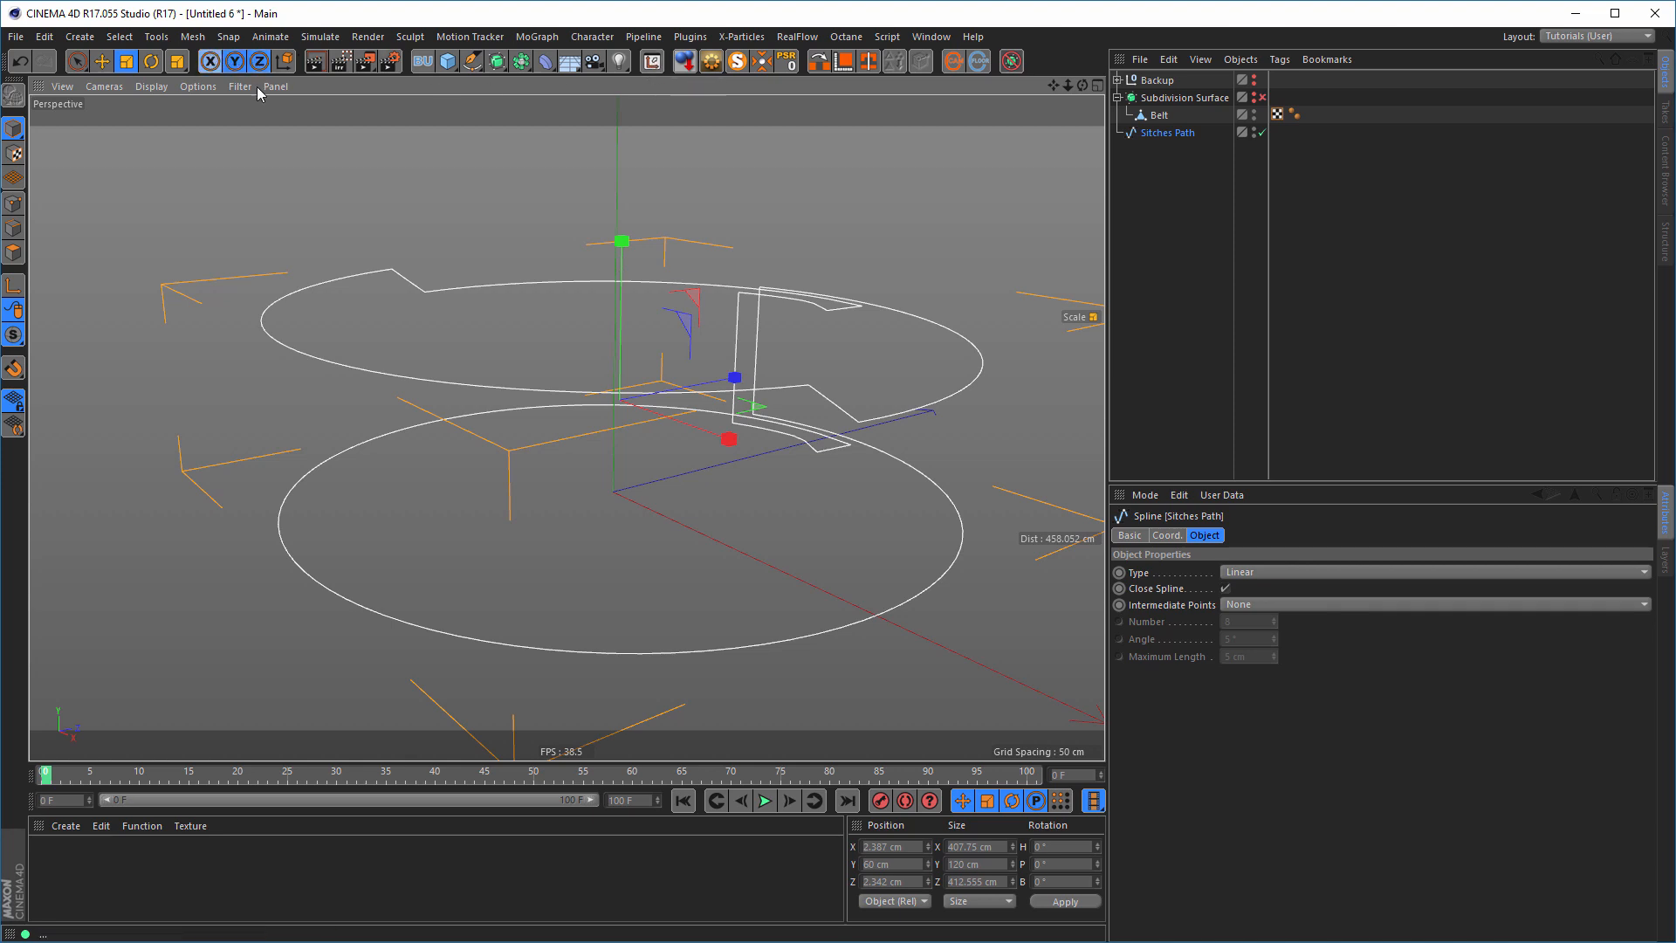
- Examine the Axis Center options for the Sitches Path spline without applying any
{"action": "left_click", "coordinate": [194, 38]}
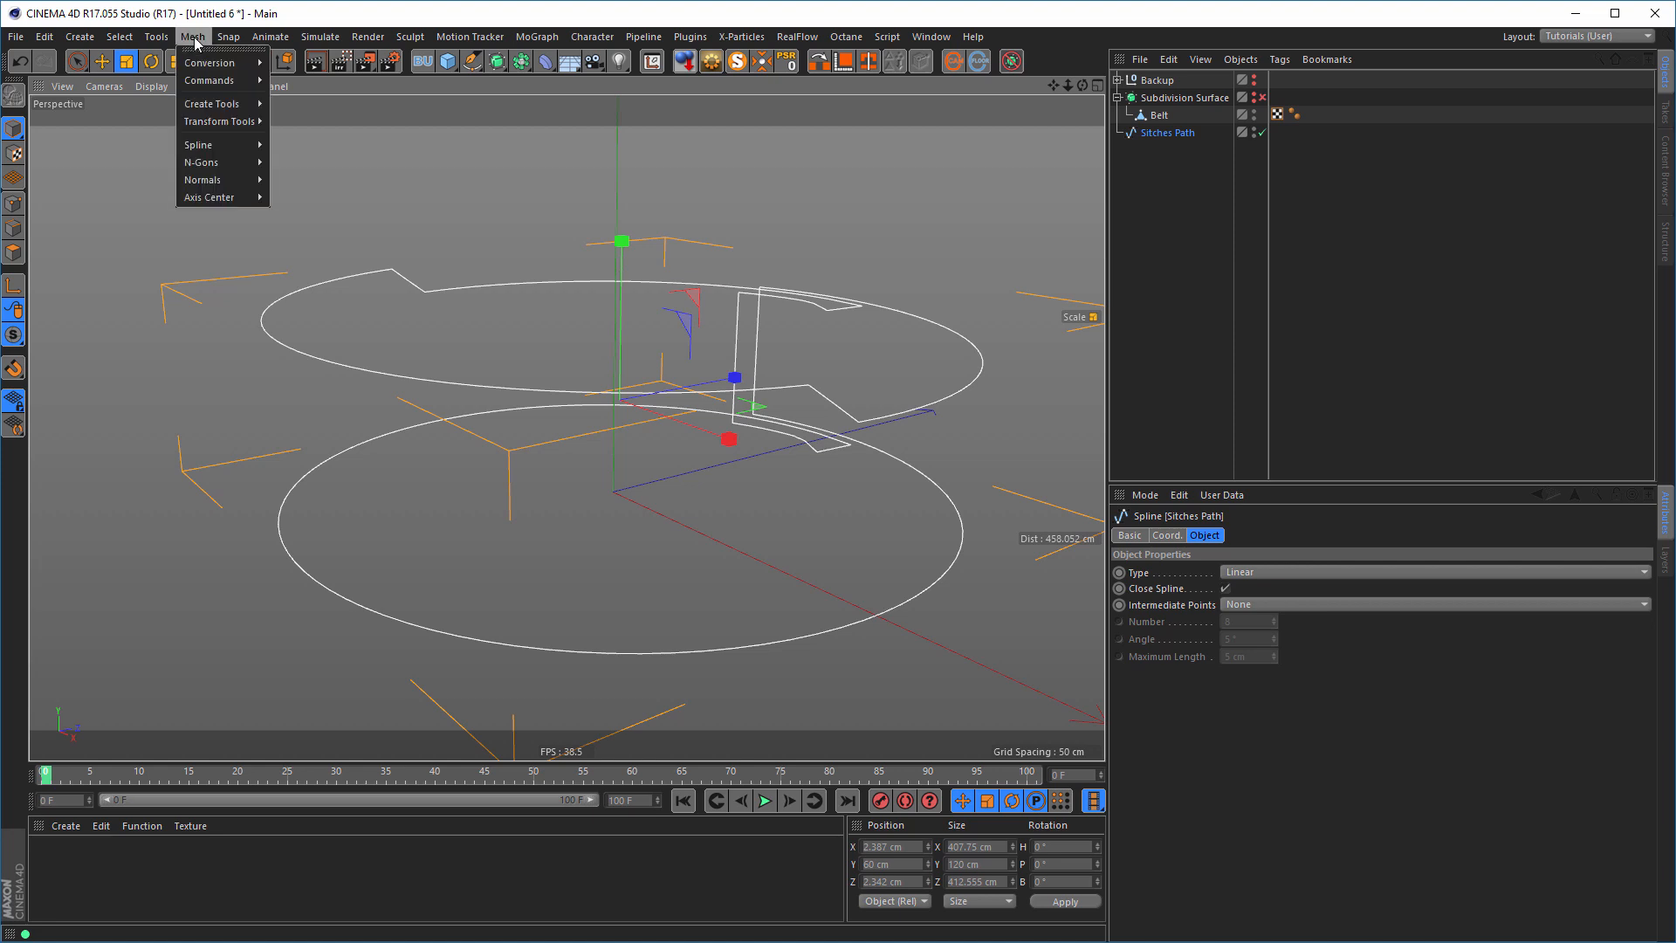
{"action": "mouse_move", "coordinate": [219, 196]}
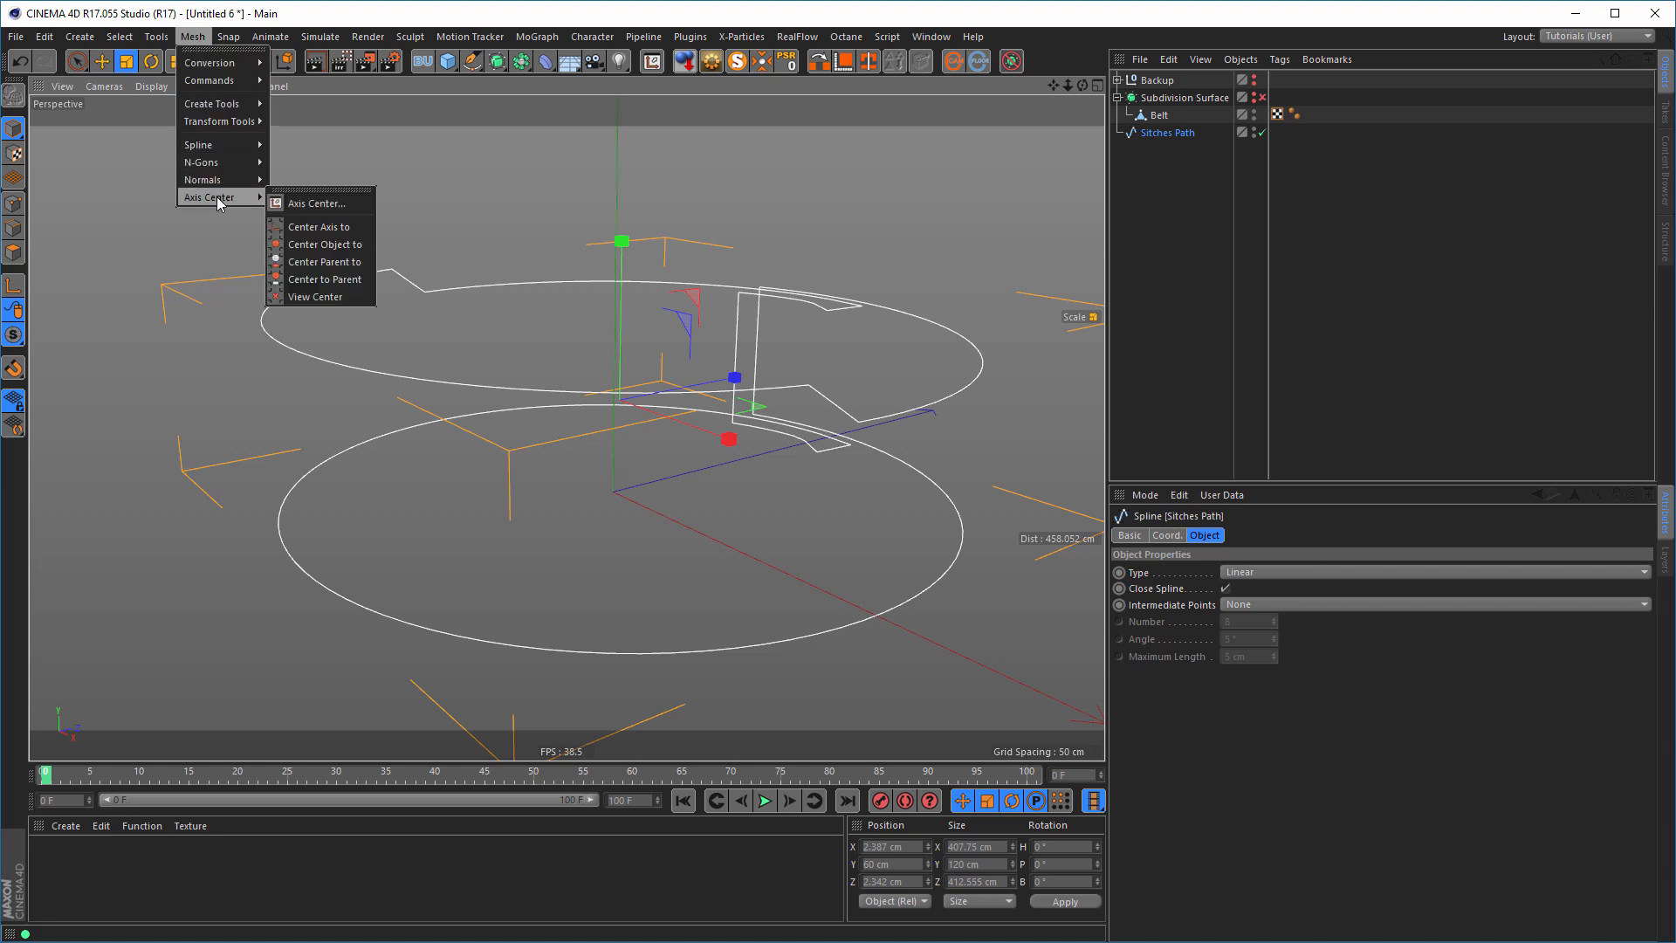
{"action": "left_click", "coordinate": [288, 204]}
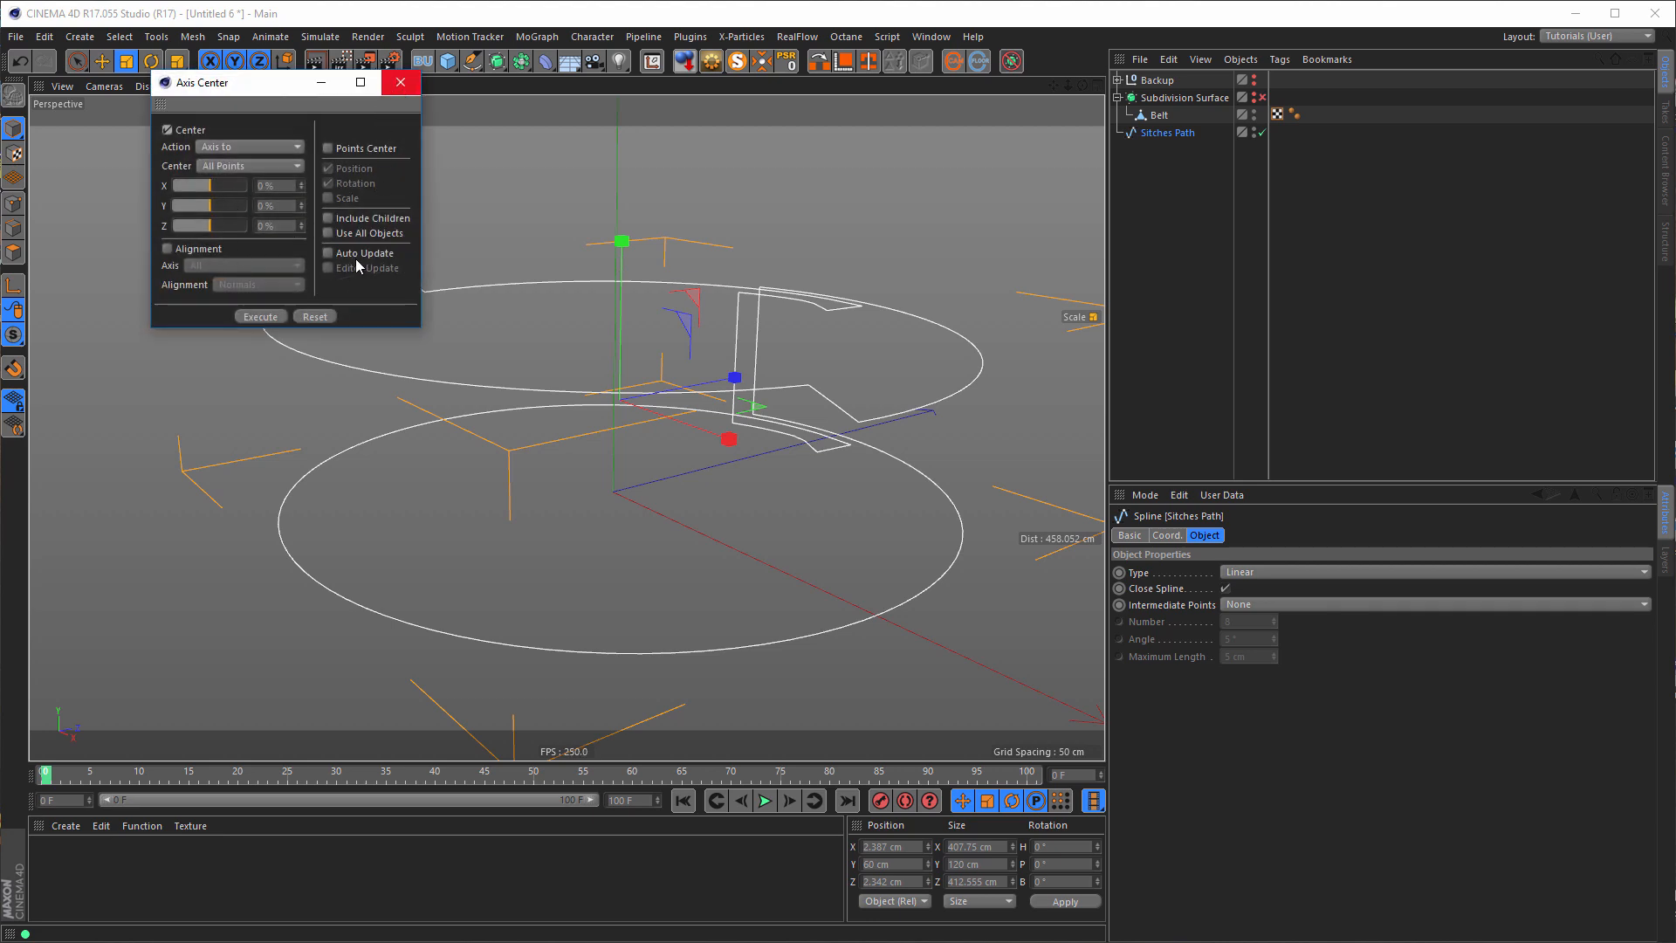
{"action": "left_click", "coordinate": [401, 84]}
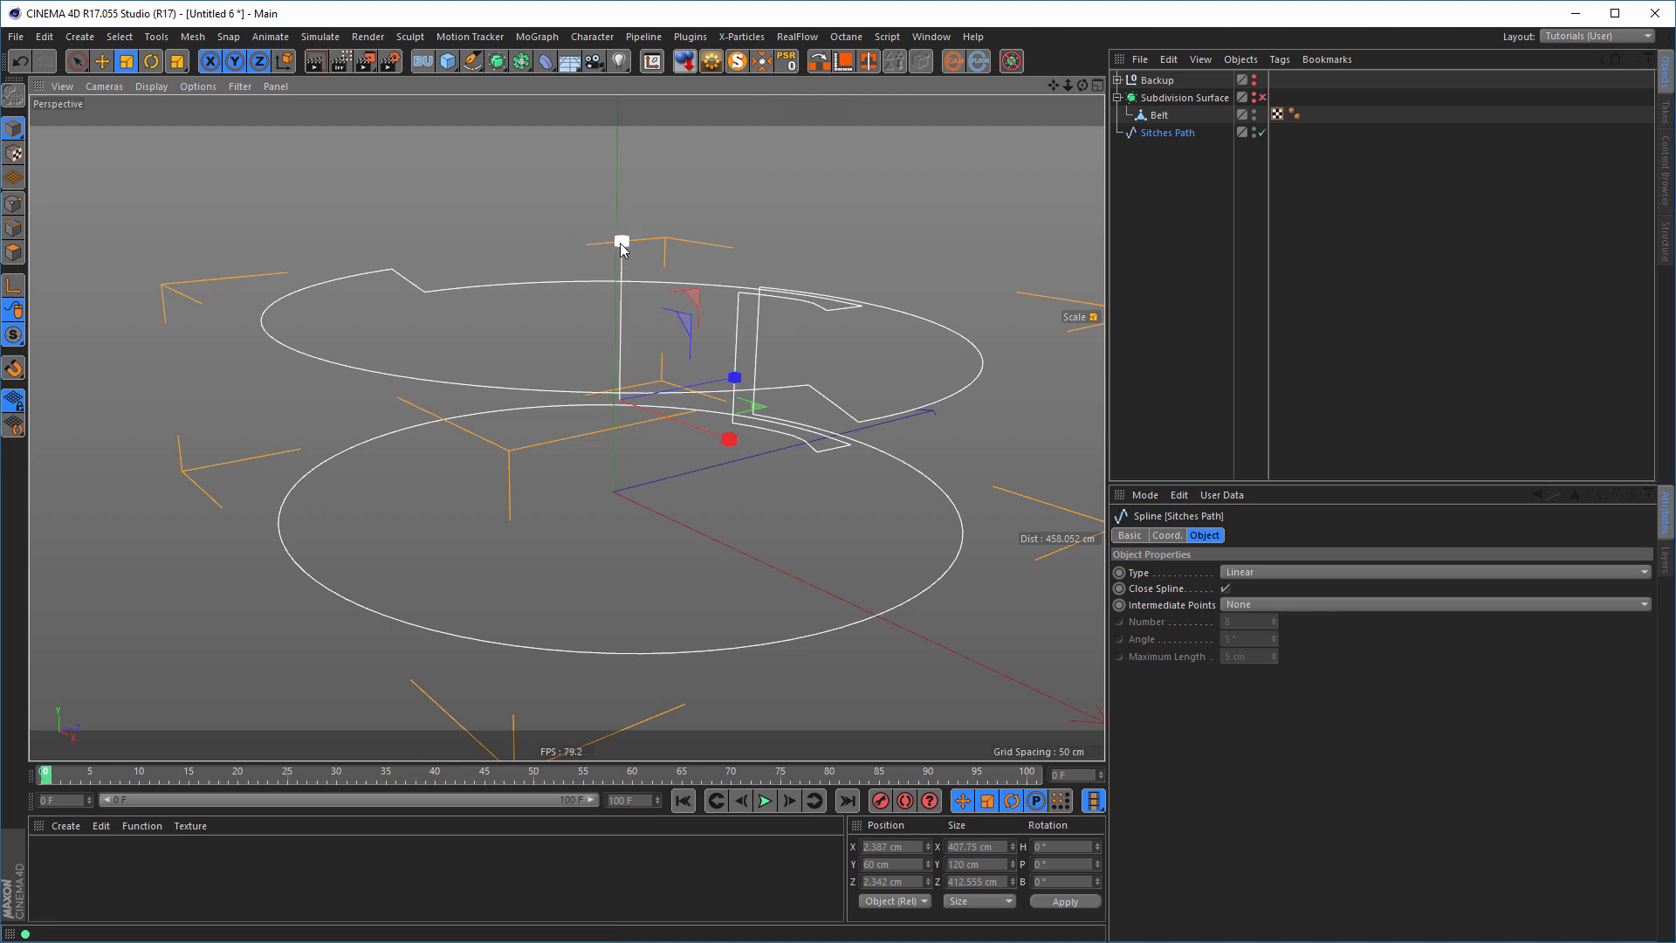
- Try scaling the Sitches Path spline vertically to about 102 cm high against the displayed belt, and undo the scaling
{"action": "left_click_drag", "start_coordinate": [620, 245], "coordinate": [618, 275]}
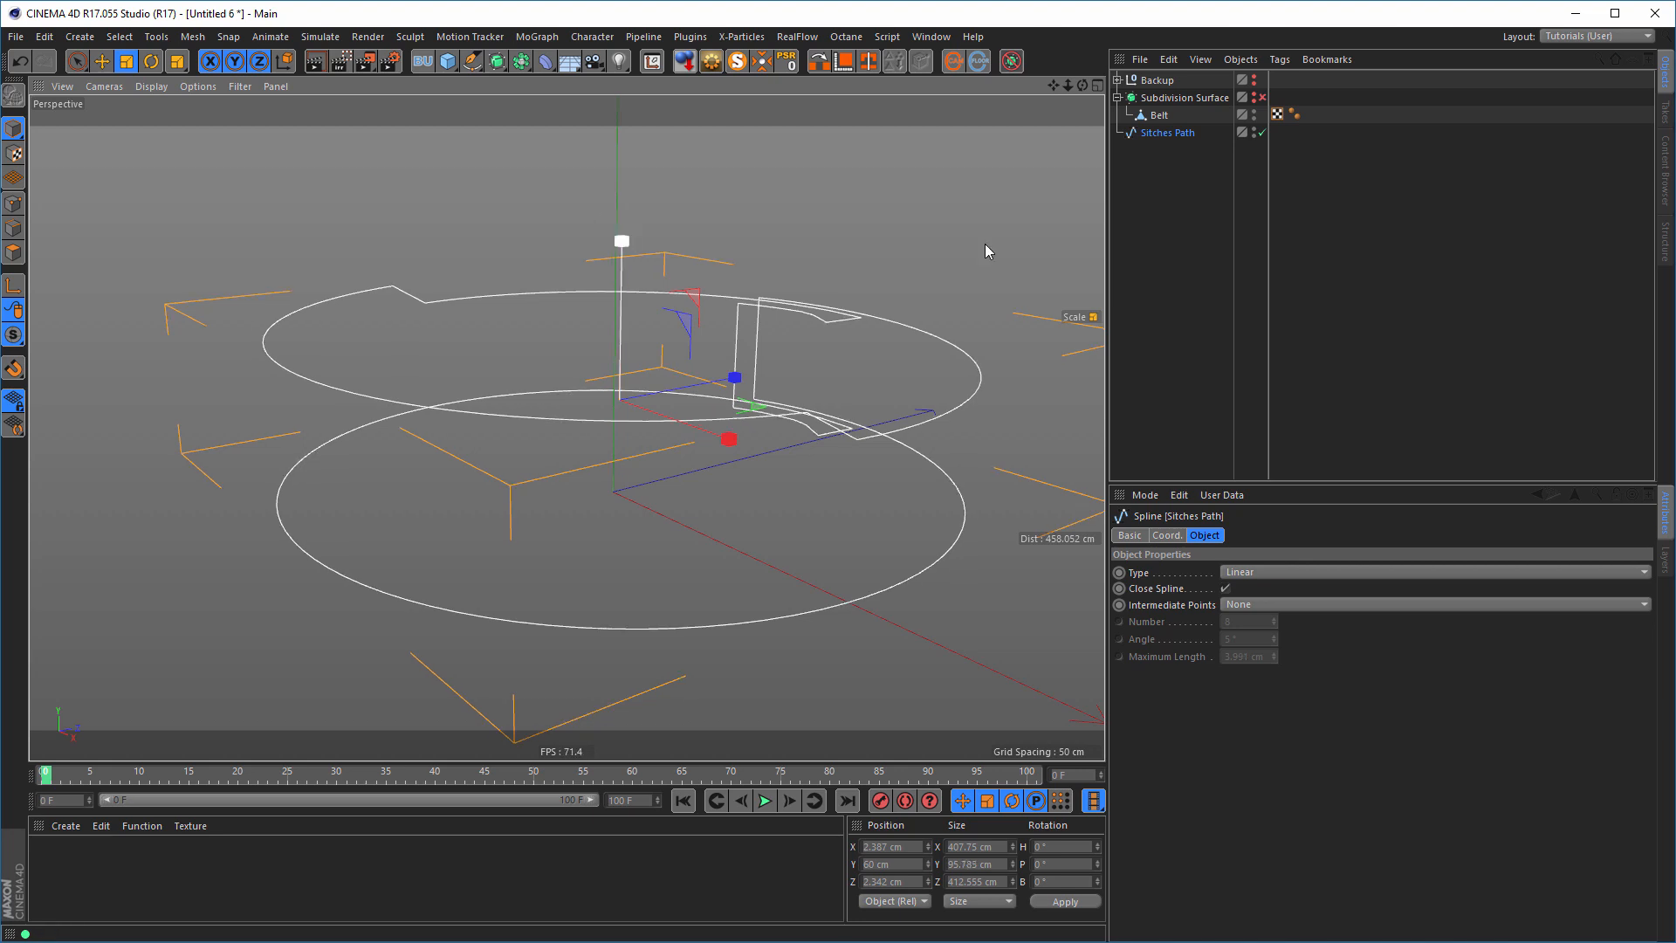
{"action": "left_click", "coordinate": [1254, 97]}
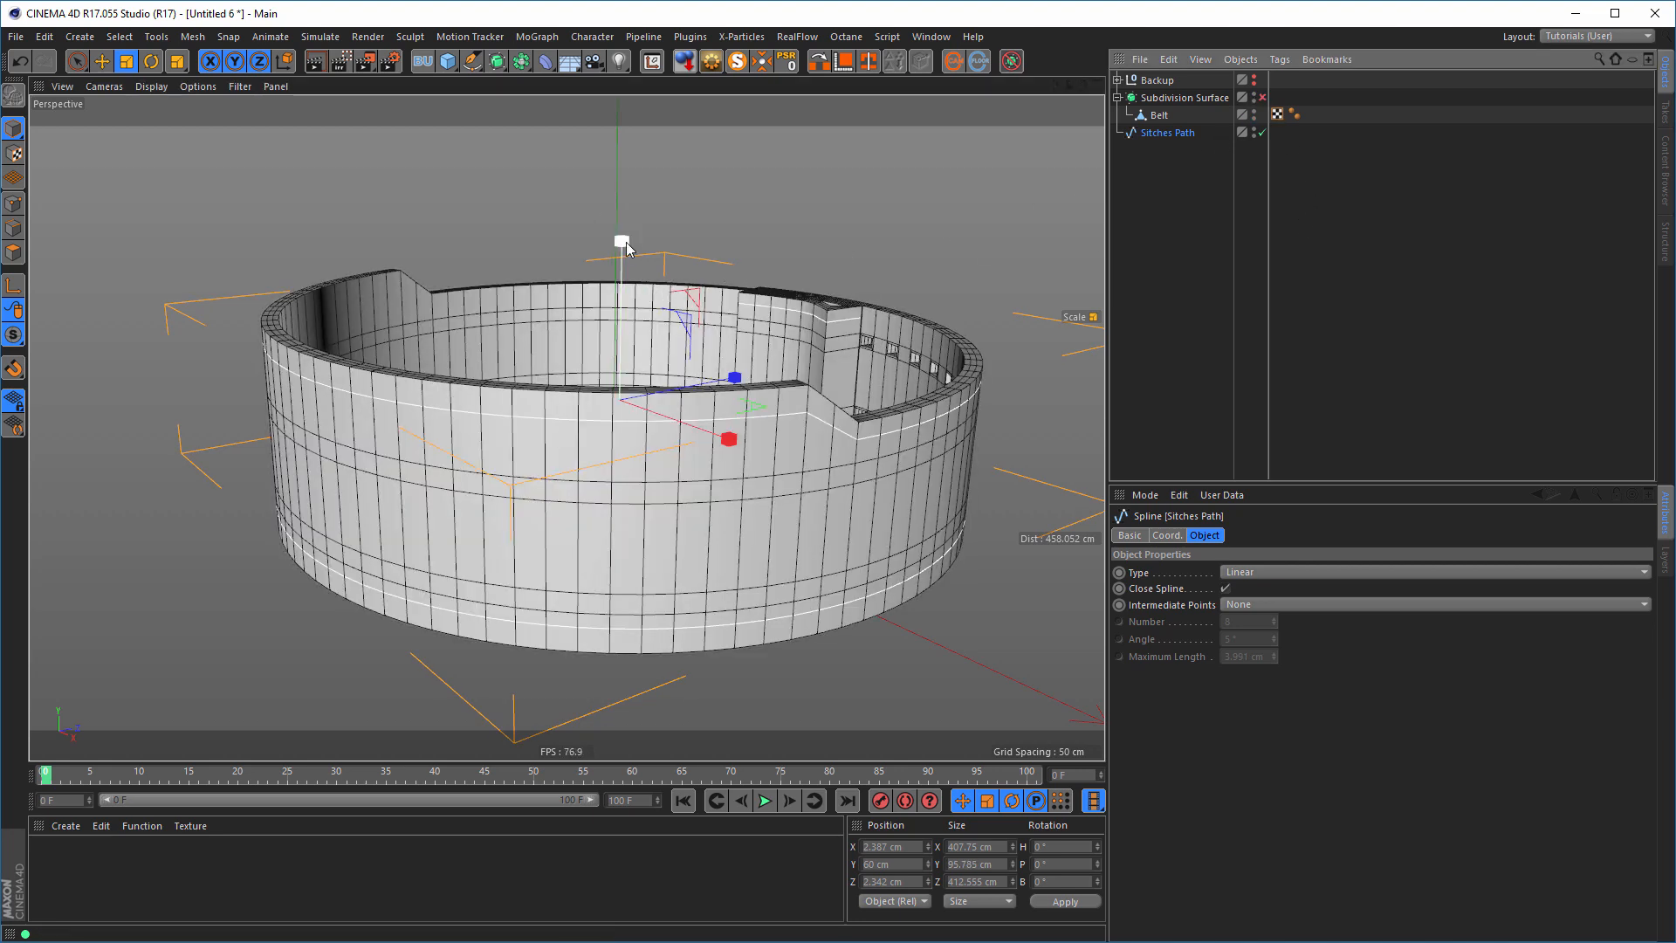
{"action": "left_click_drag", "start_coordinate": [626, 241], "coordinate": [626, 236]}
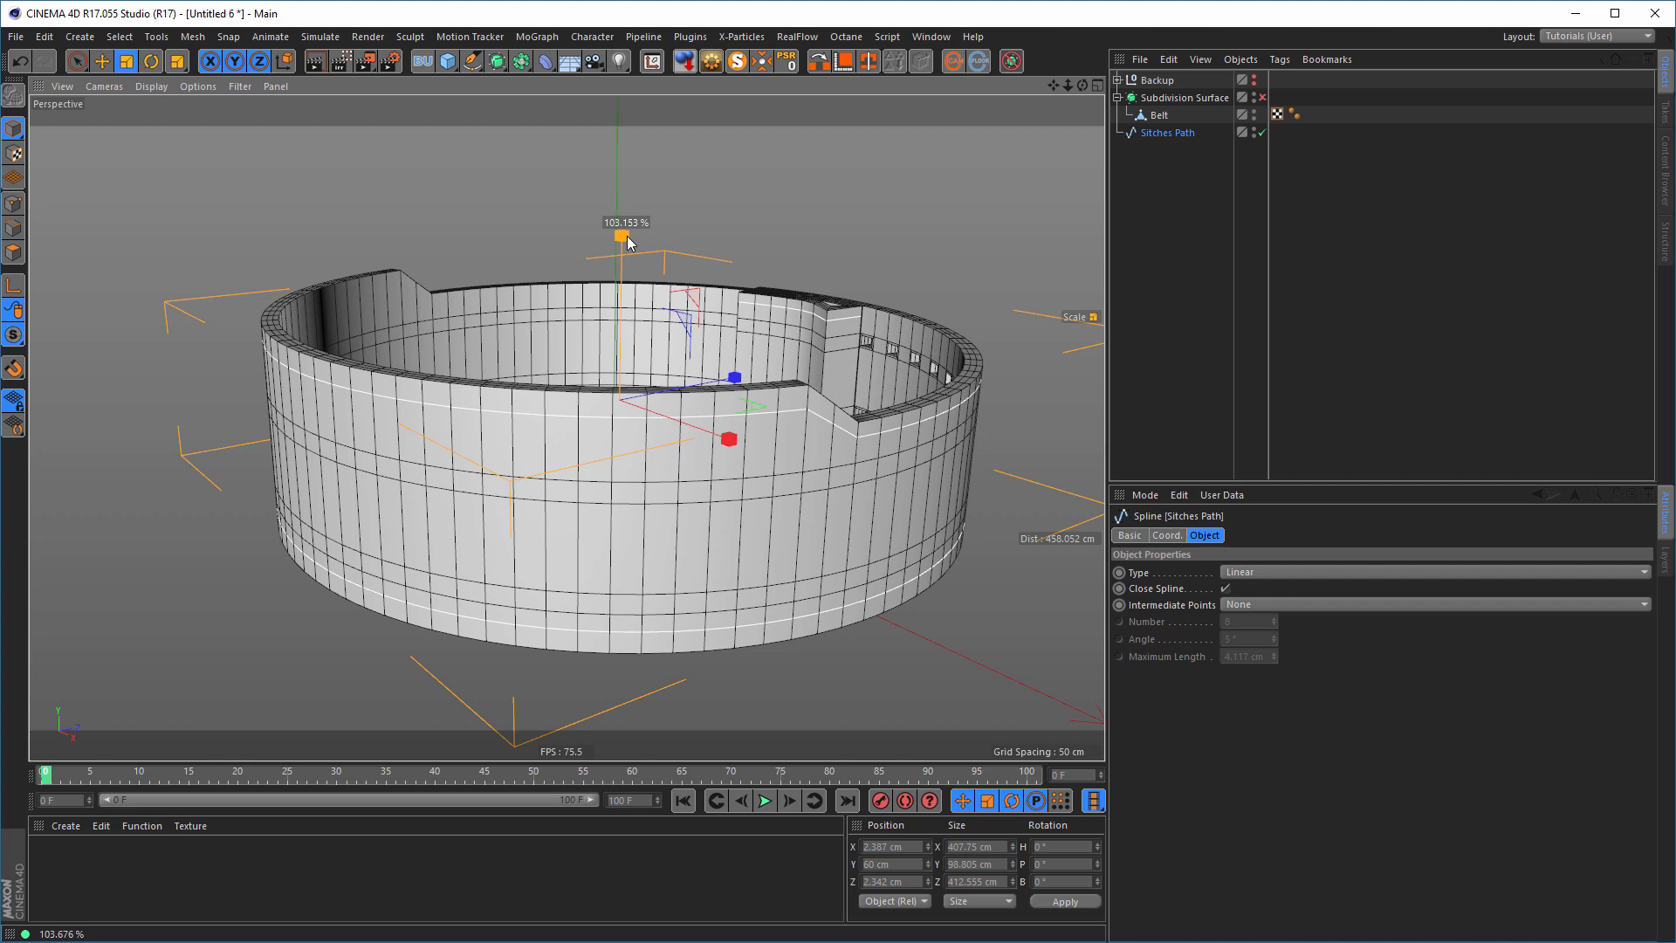
{"action": "left_click_drag", "start_coordinate": [627, 236], "coordinate": [629, 233]}
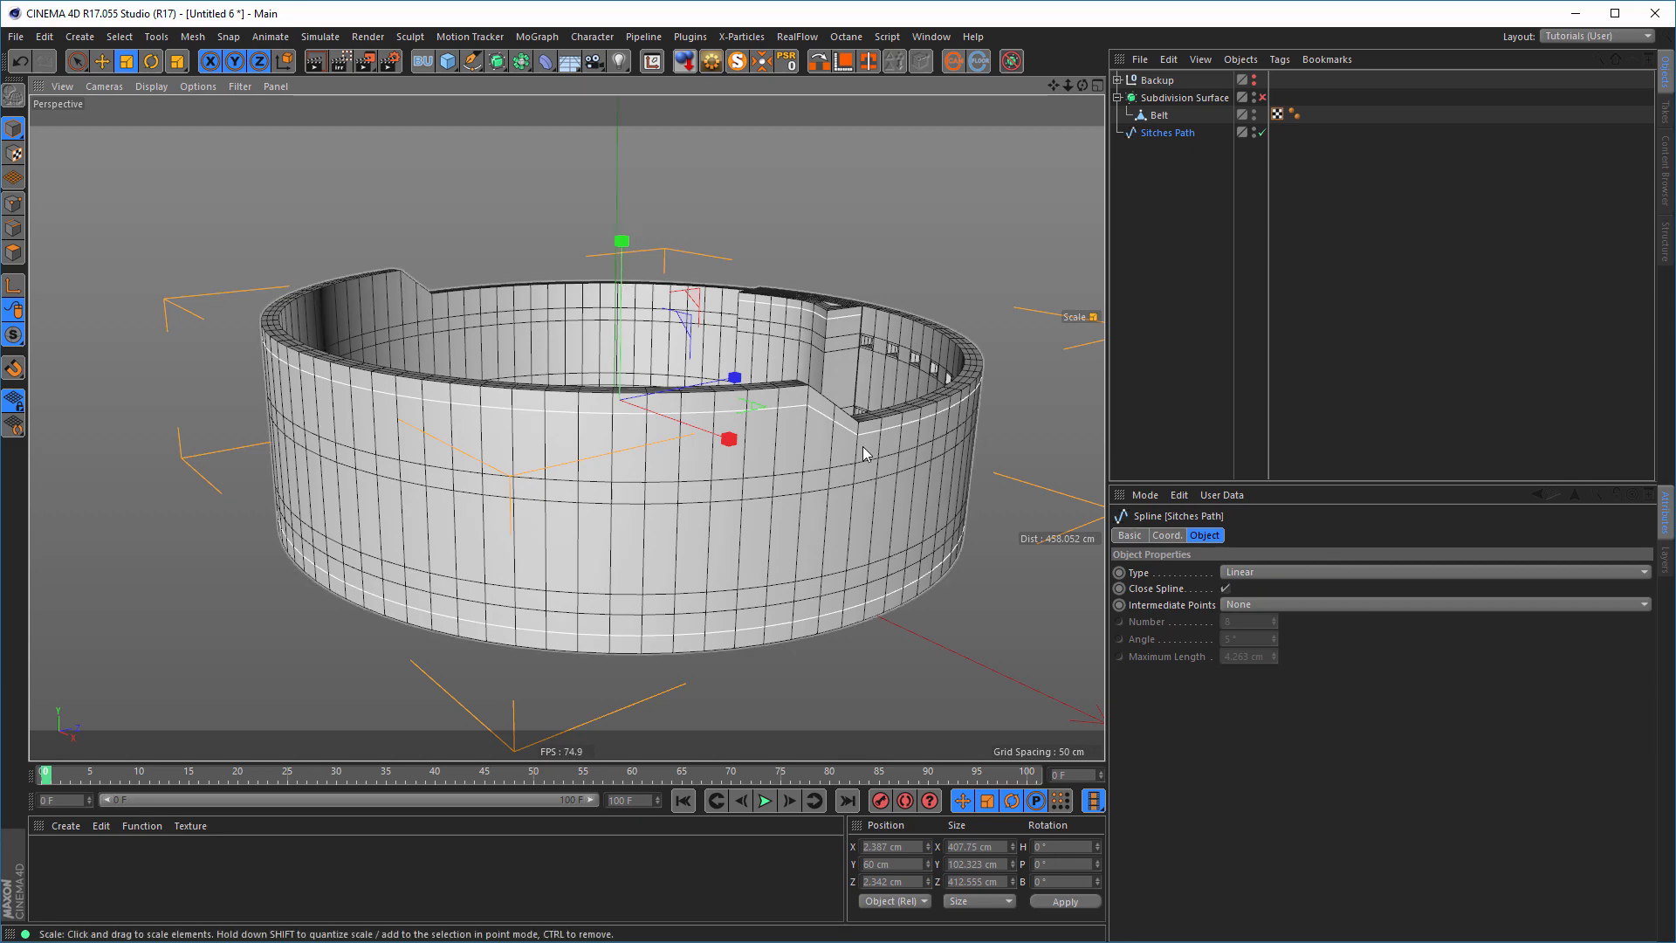
{"action": "scroll", "coordinate": [863, 447], "scroll_direction": "up", "scroll_amount": 3}
{"action": "left_click_drag", "start_coordinate": [834, 446], "coordinate": [799, 454], "text": "alt"}
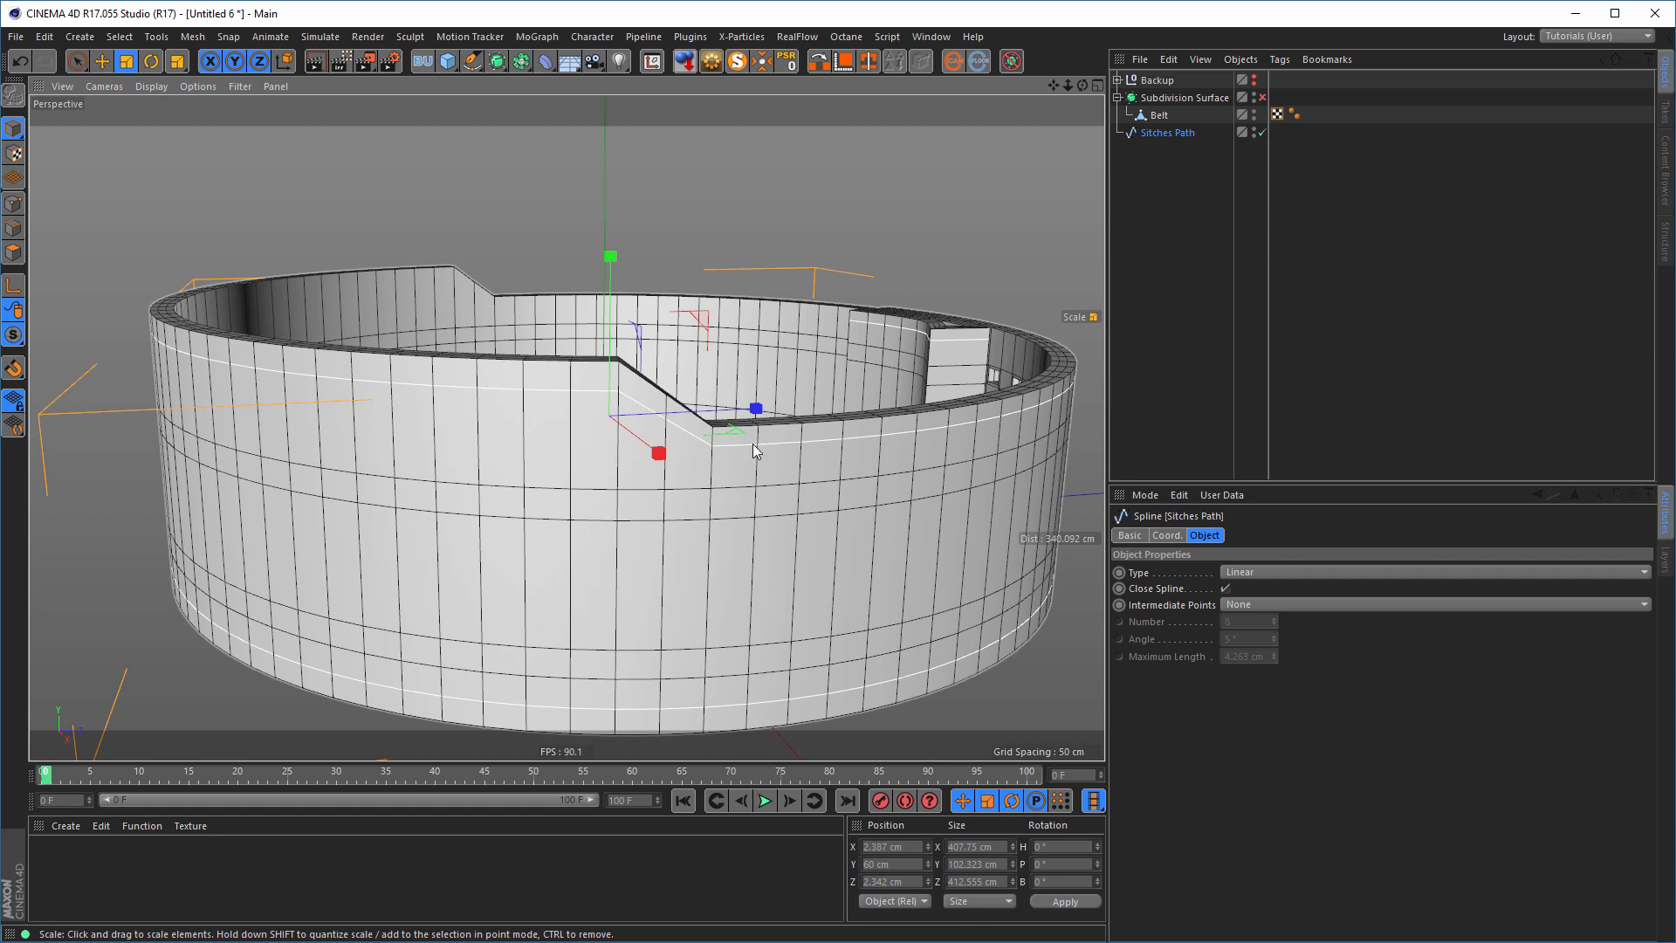
{"action": "middle_click_drag", "start_coordinate": [769, 448], "coordinate": [704, 443], "text": "alt"}
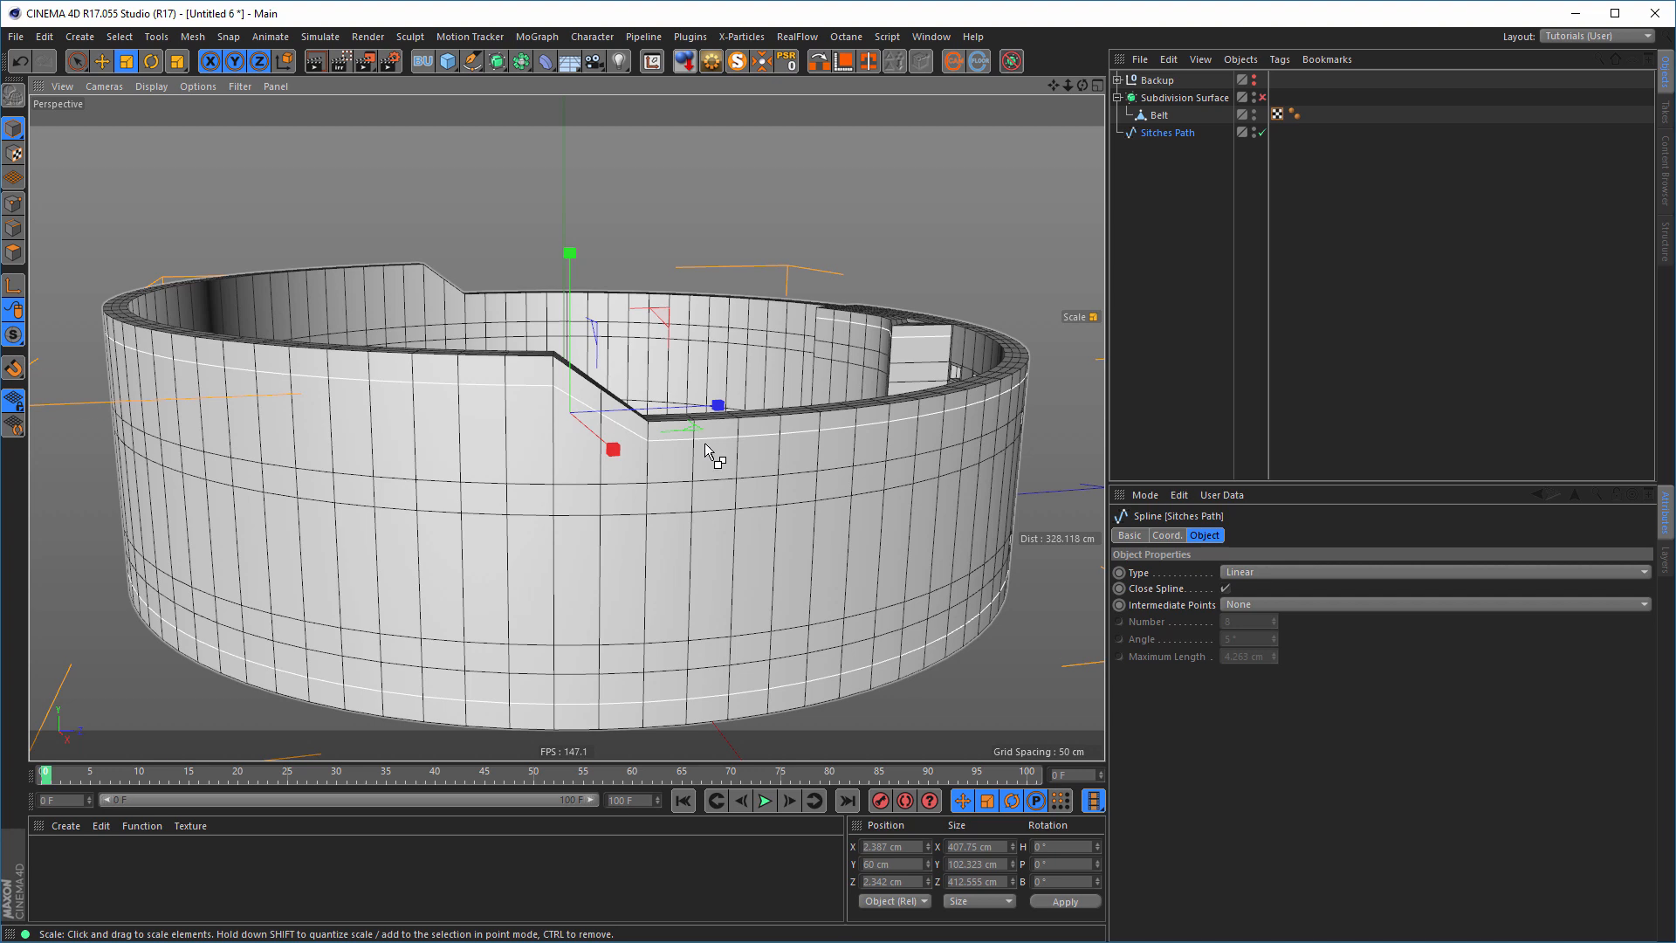
{"action": "key", "text": "ctrl+z"}
{"action": "key", "text": "ctrl+z"}
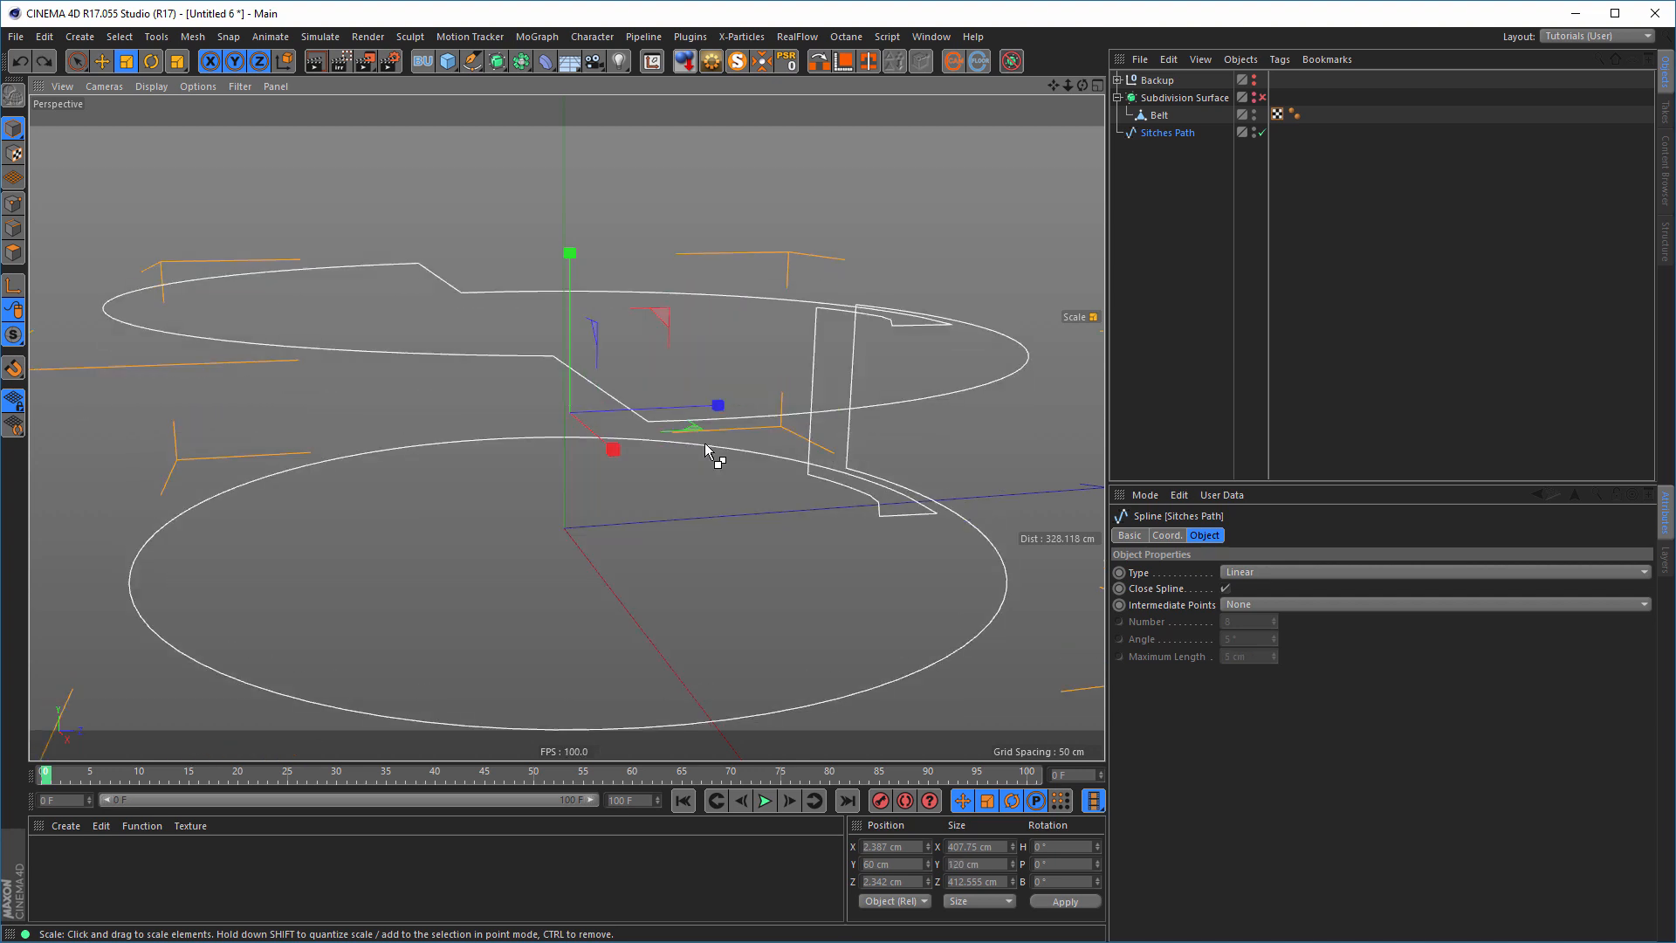
- Move the Sitches Path axis down to the spline's base using Axis Center with Y at -100 % and Auto Update enabled
{"action": "left_click_drag", "start_coordinate": [627, 329], "coordinate": [618, 323], "text": "alt"}
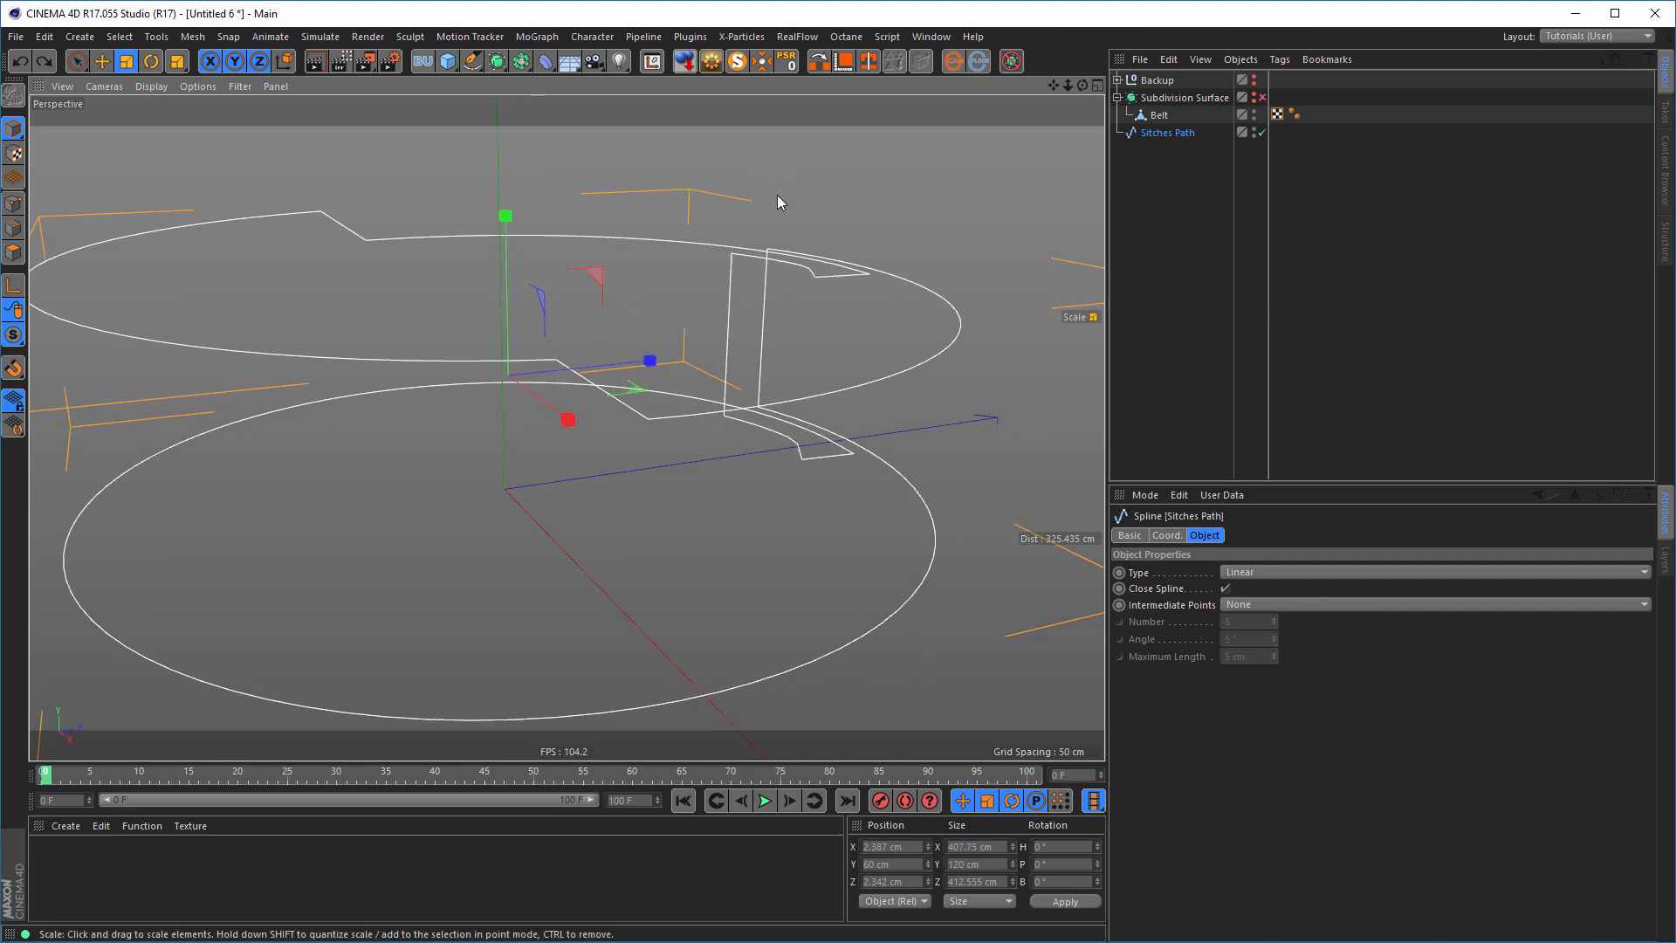
{"action": "left_click", "coordinate": [652, 61]}
{"action": "left_click_drag", "start_coordinate": [186, 207], "coordinate": [173, 206]}
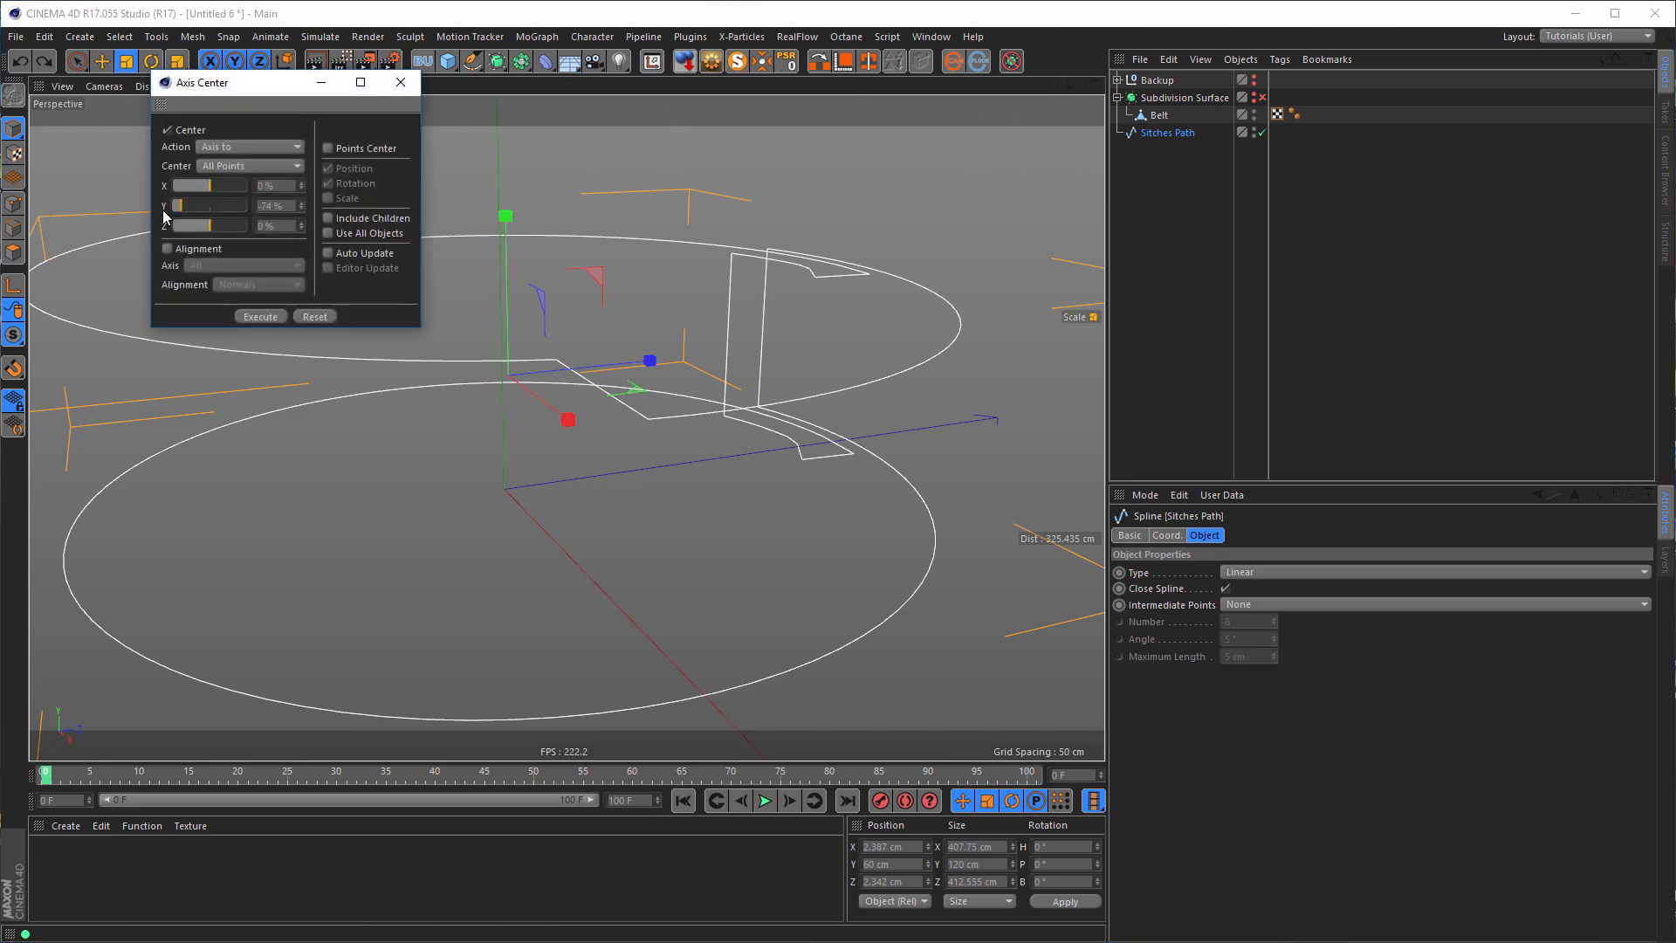
{"action": "left_click", "coordinate": [328, 254]}
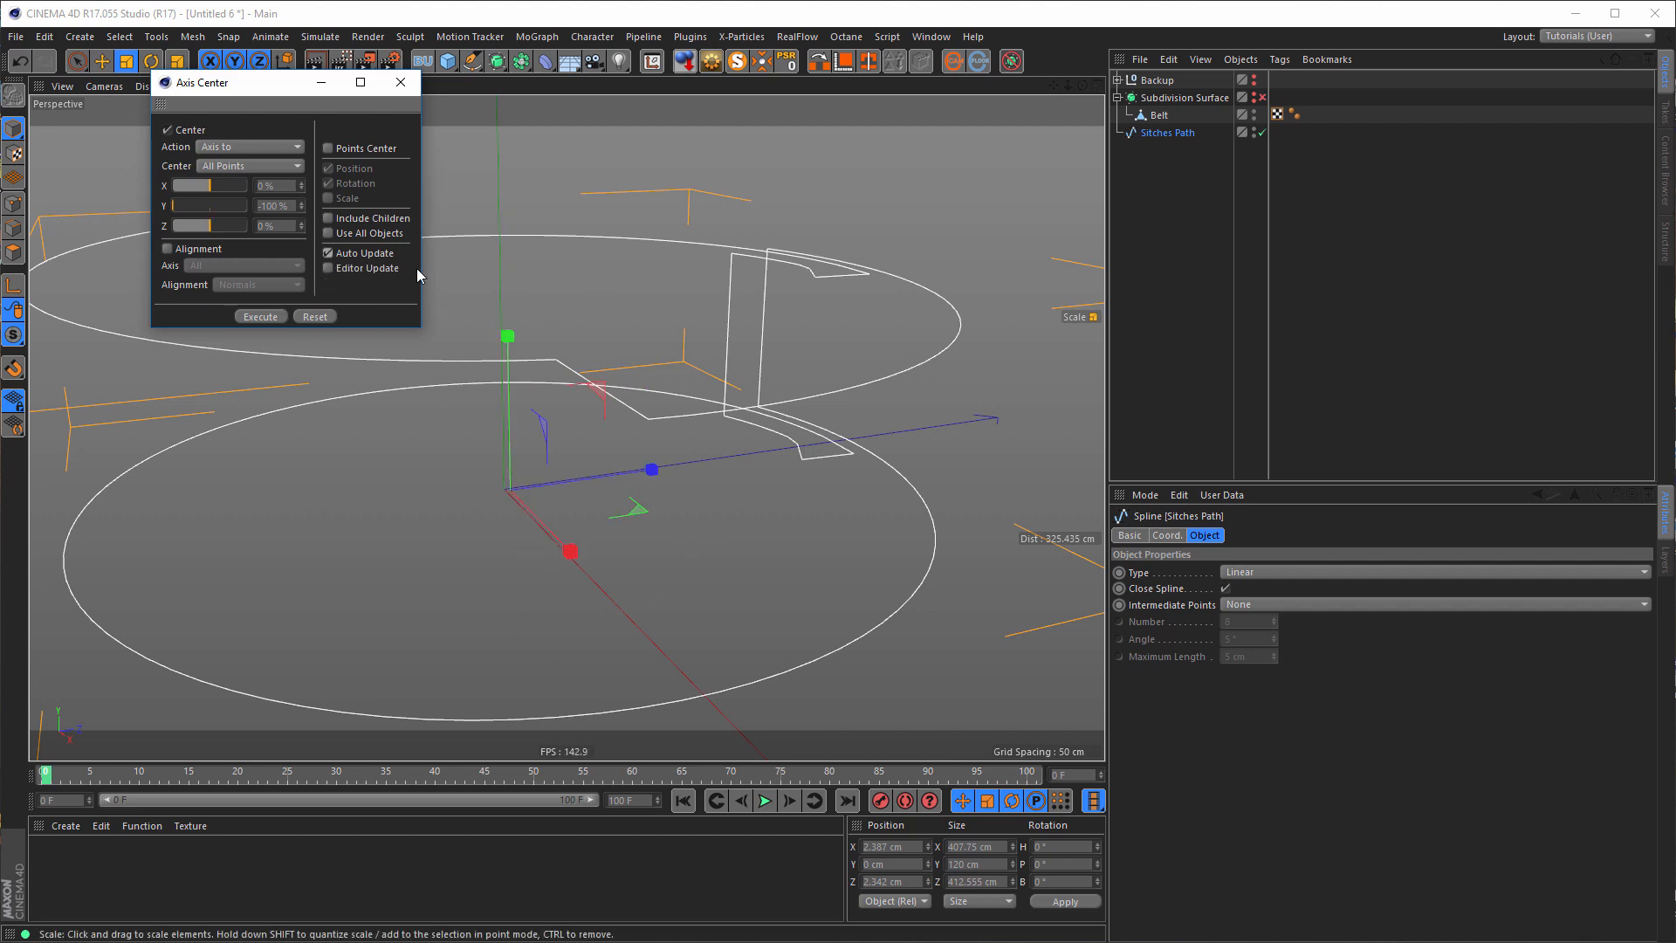
{"action": "left_click", "coordinate": [401, 82]}
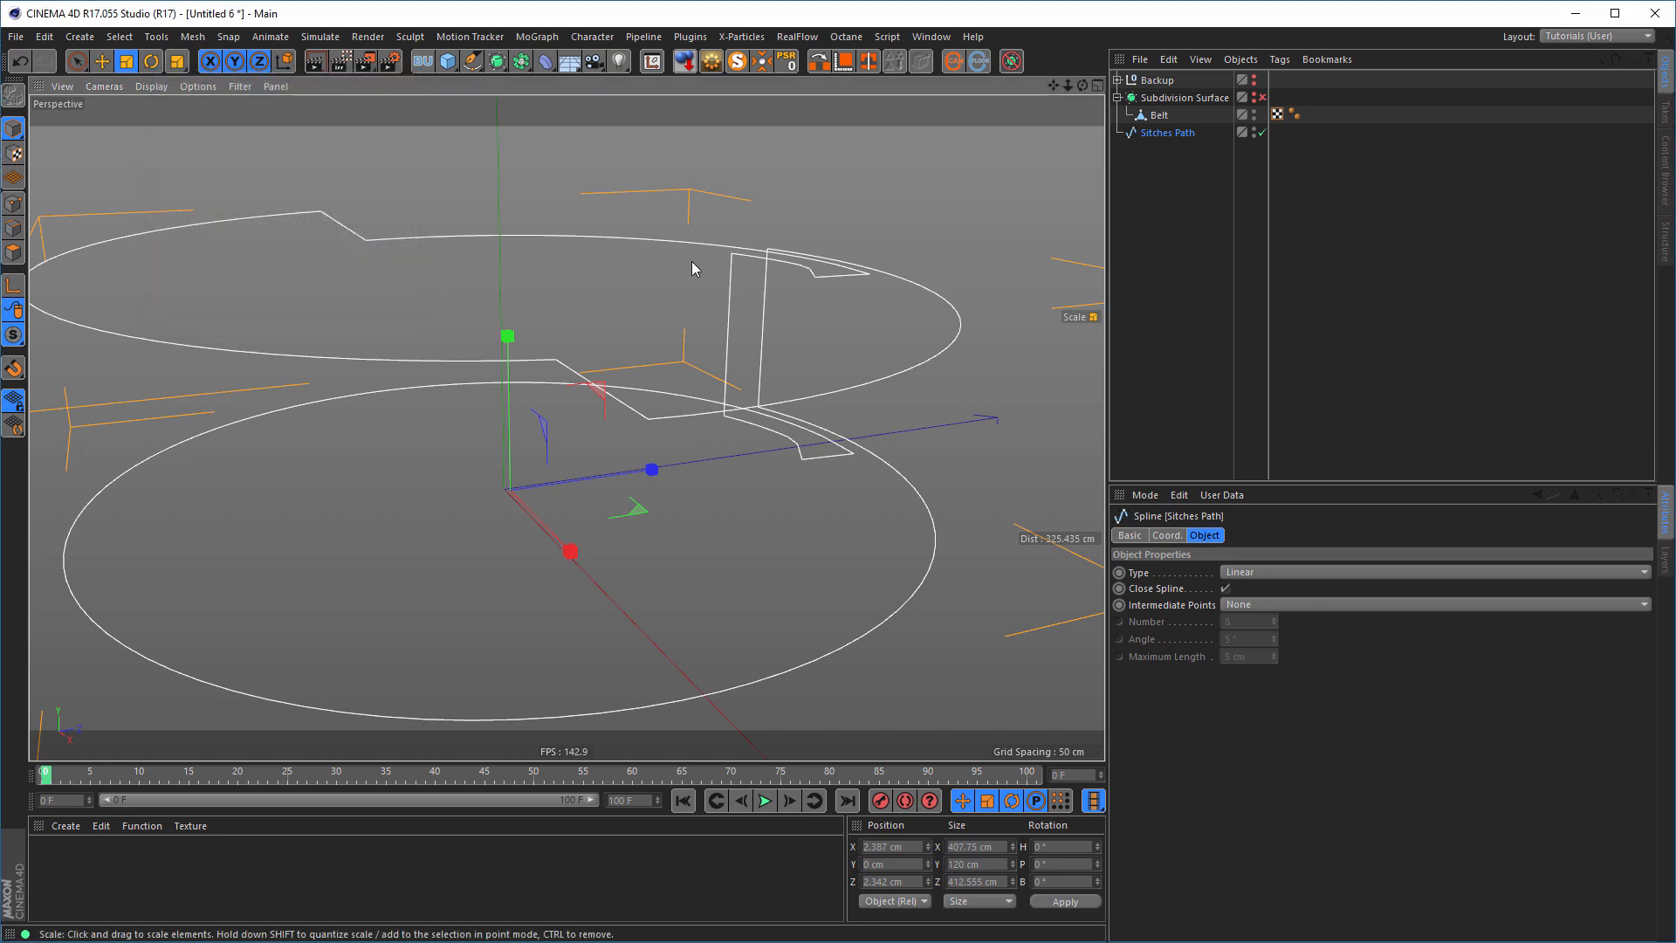
- Show the belt again and scale the Sitches Path spline vertically to about 112 cm so it runs just below the belt's upper edge
{"action": "middle_click", "coordinate": [770, 346]}
{"action": "middle_click", "coordinate": [386, 328]}
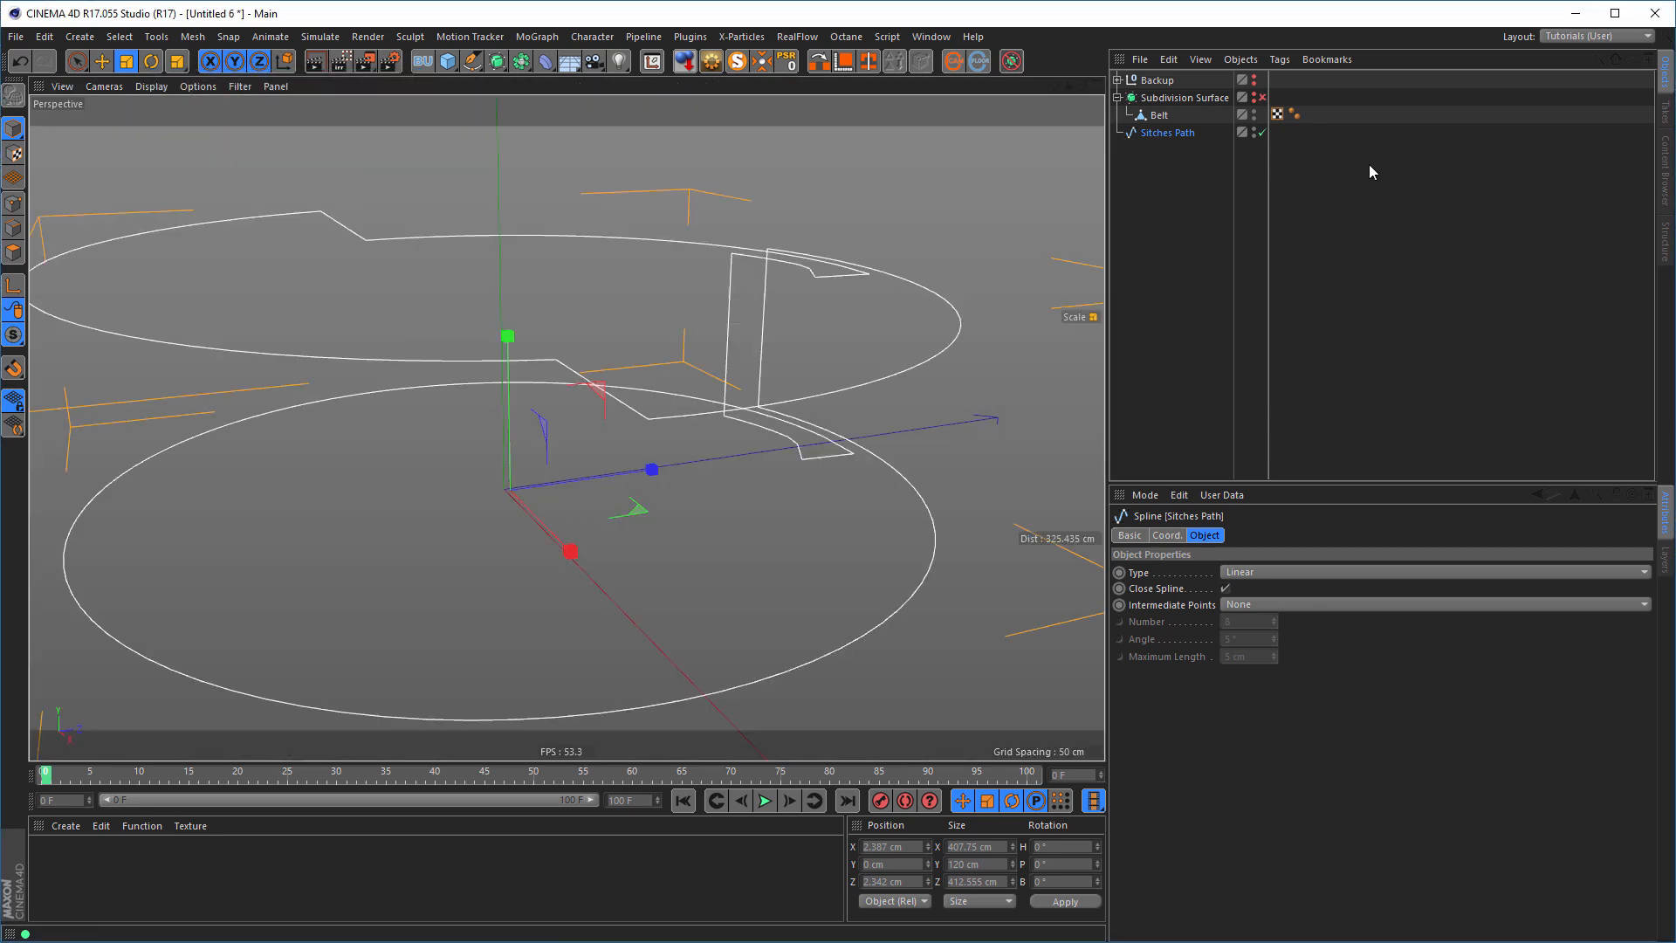
{"action": "left_click", "coordinate": [1254, 98], "text": "alt"}
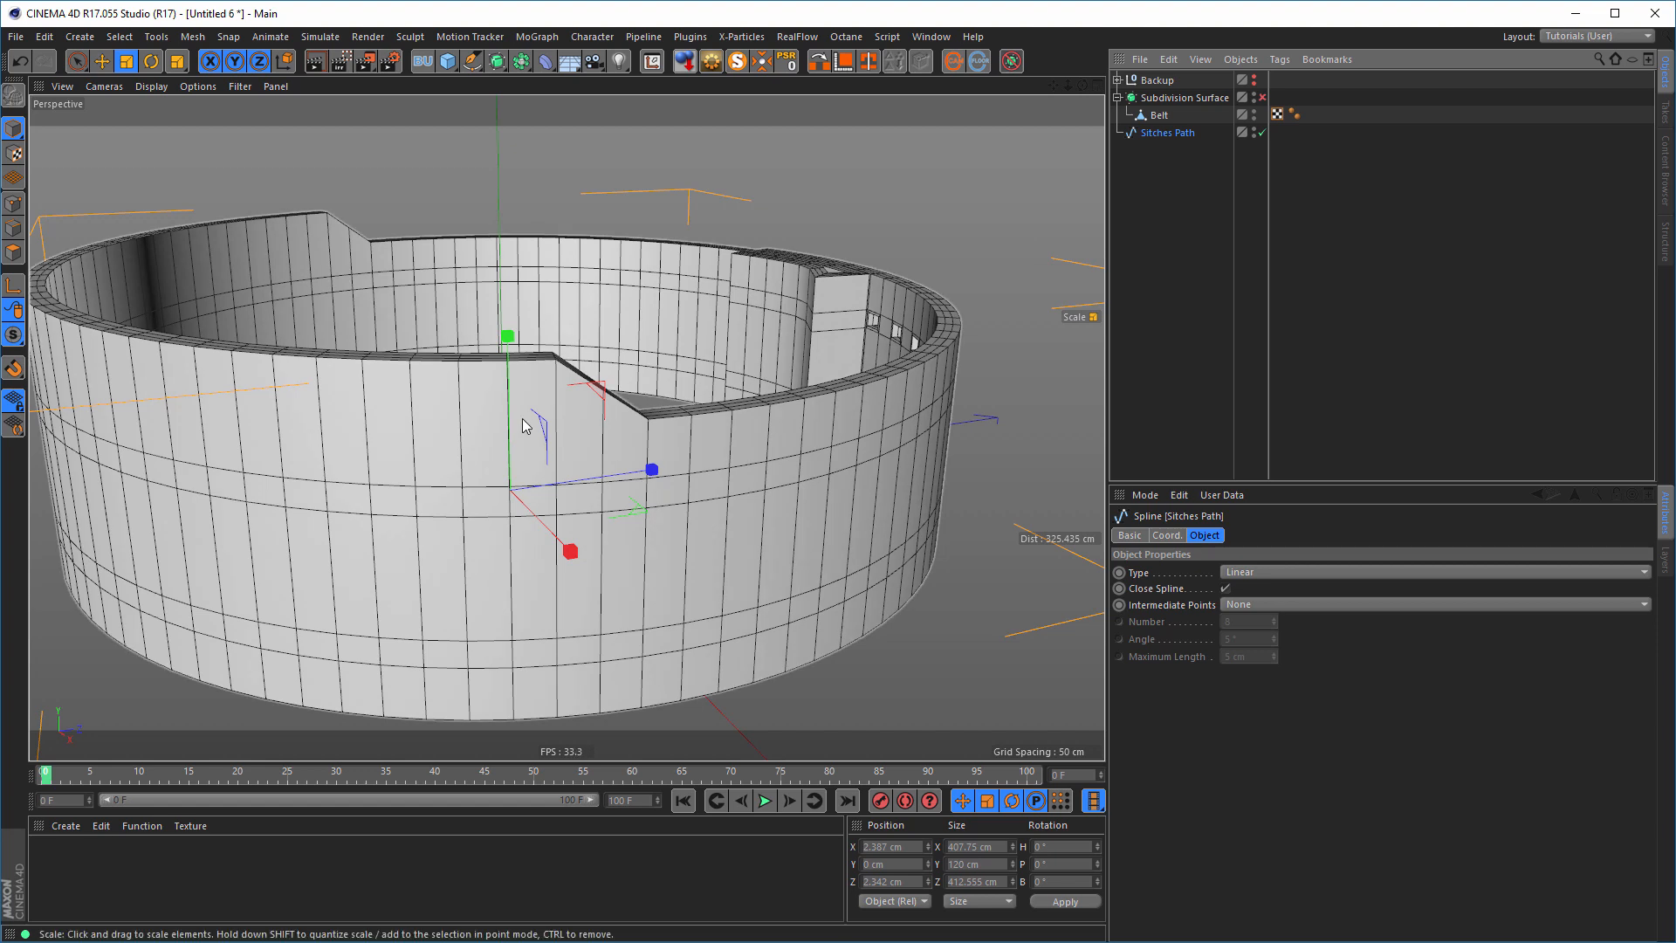
{"action": "left_click_drag", "start_coordinate": [508, 338], "coordinate": [508, 350]}
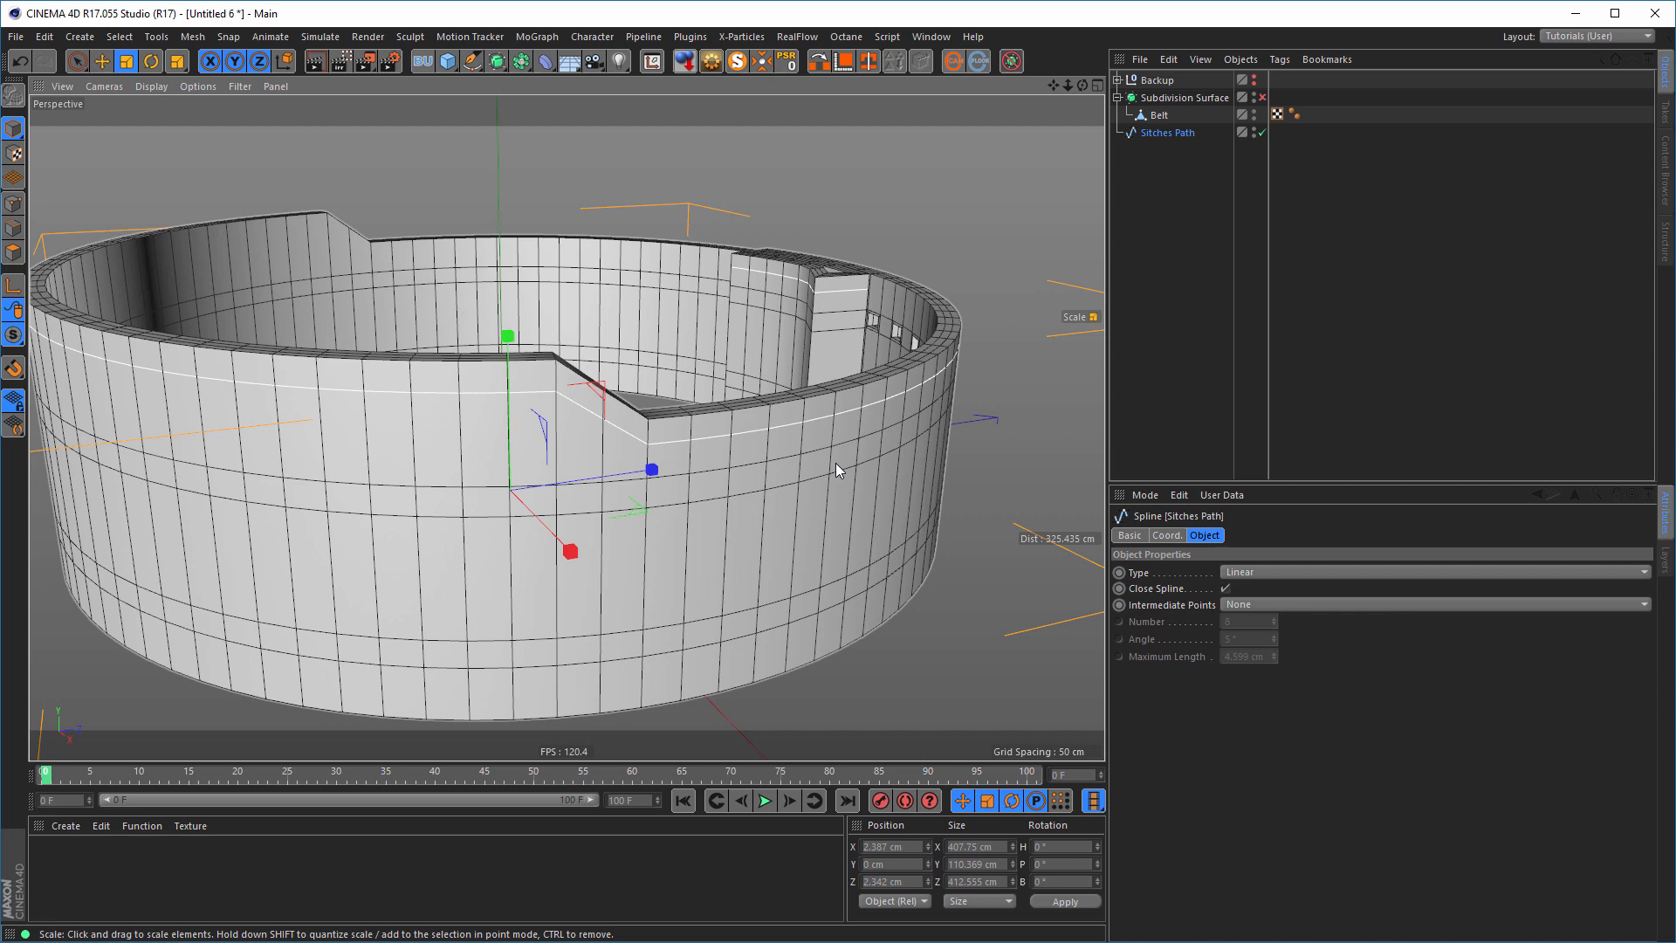
{"action": "right_click_drag", "start_coordinate": [656, 445], "coordinate": [588, 461], "text": "alt"}
{"action": "left_click_drag", "start_coordinate": [589, 462], "coordinate": [554, 529], "text": "alt"}
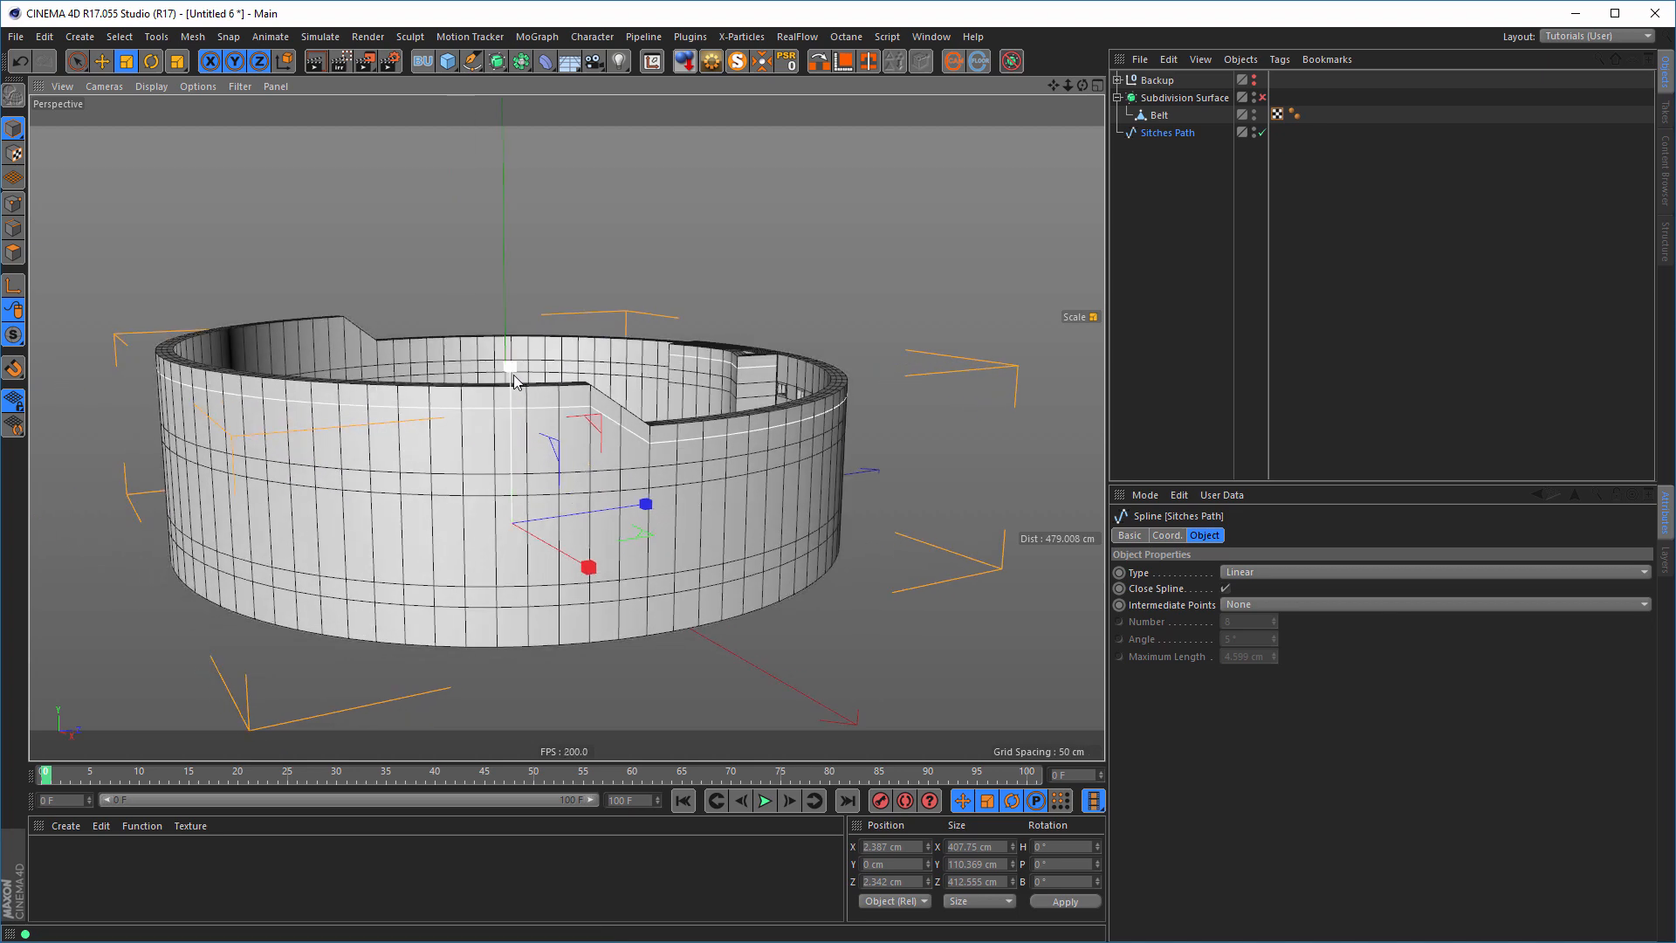
{"action": "left_click_drag", "start_coordinate": [513, 375], "coordinate": [511, 372]}
{"action": "left_click_drag", "start_coordinate": [625, 536], "coordinate": [688, 570], "text": "alt"}
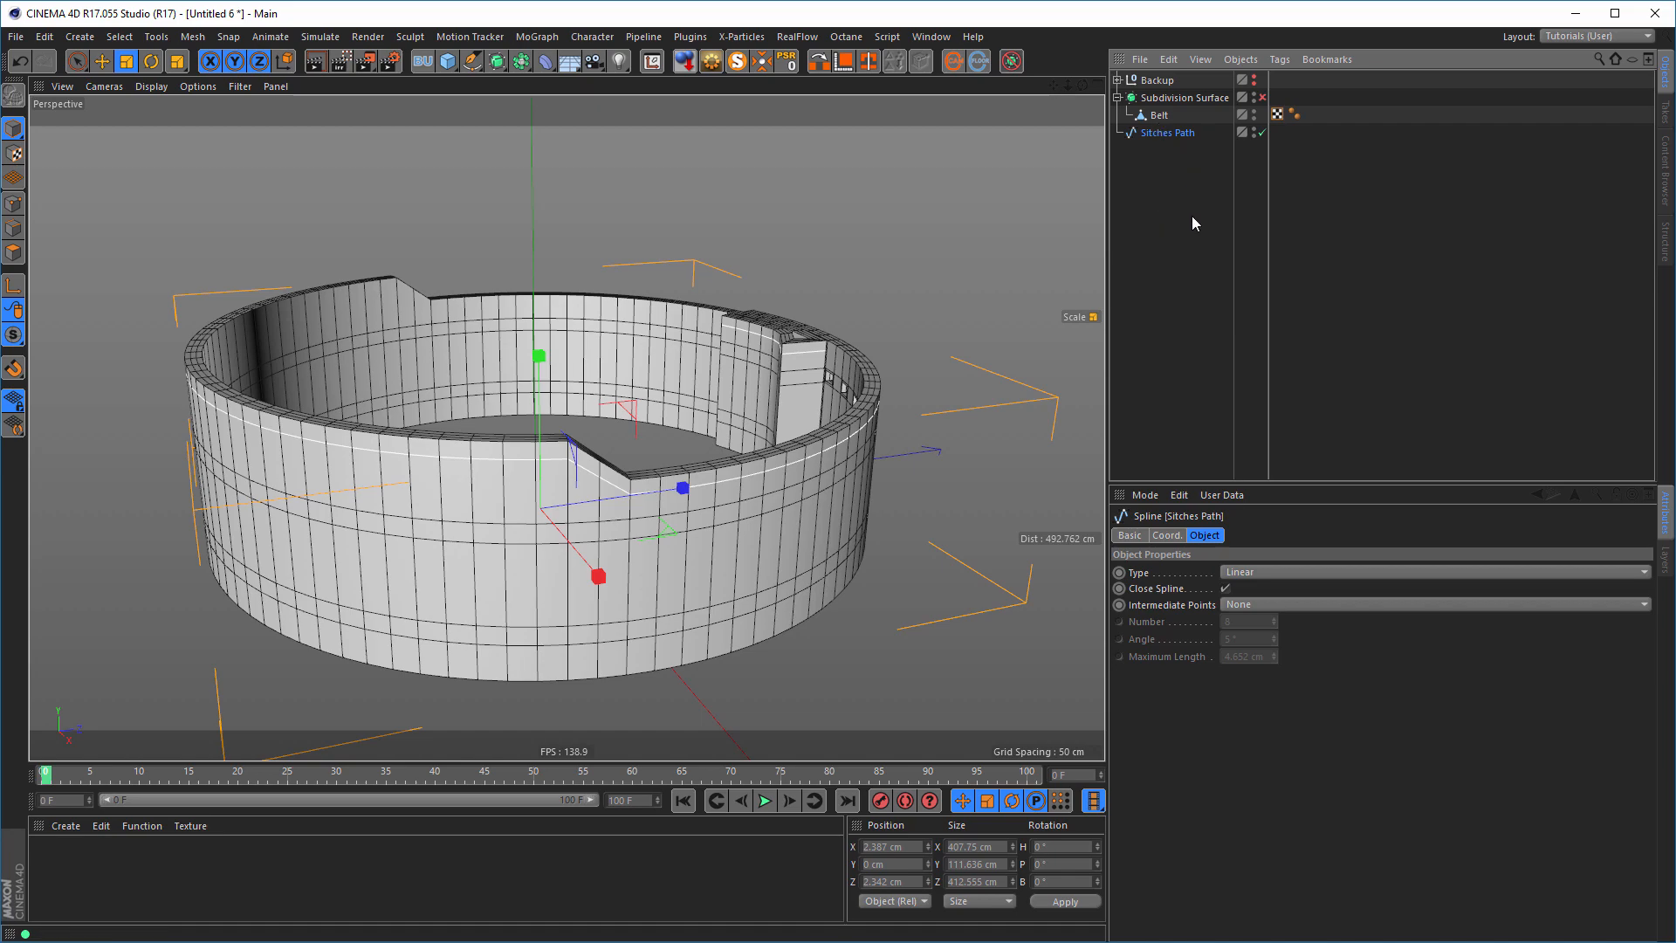
{"action": "left_click_drag", "start_coordinate": [814, 469], "coordinate": [604, 414], "text": "alt"}
{"action": "scroll", "coordinate": [642, 415], "scroll_direction": "up", "scroll_amount": 3}
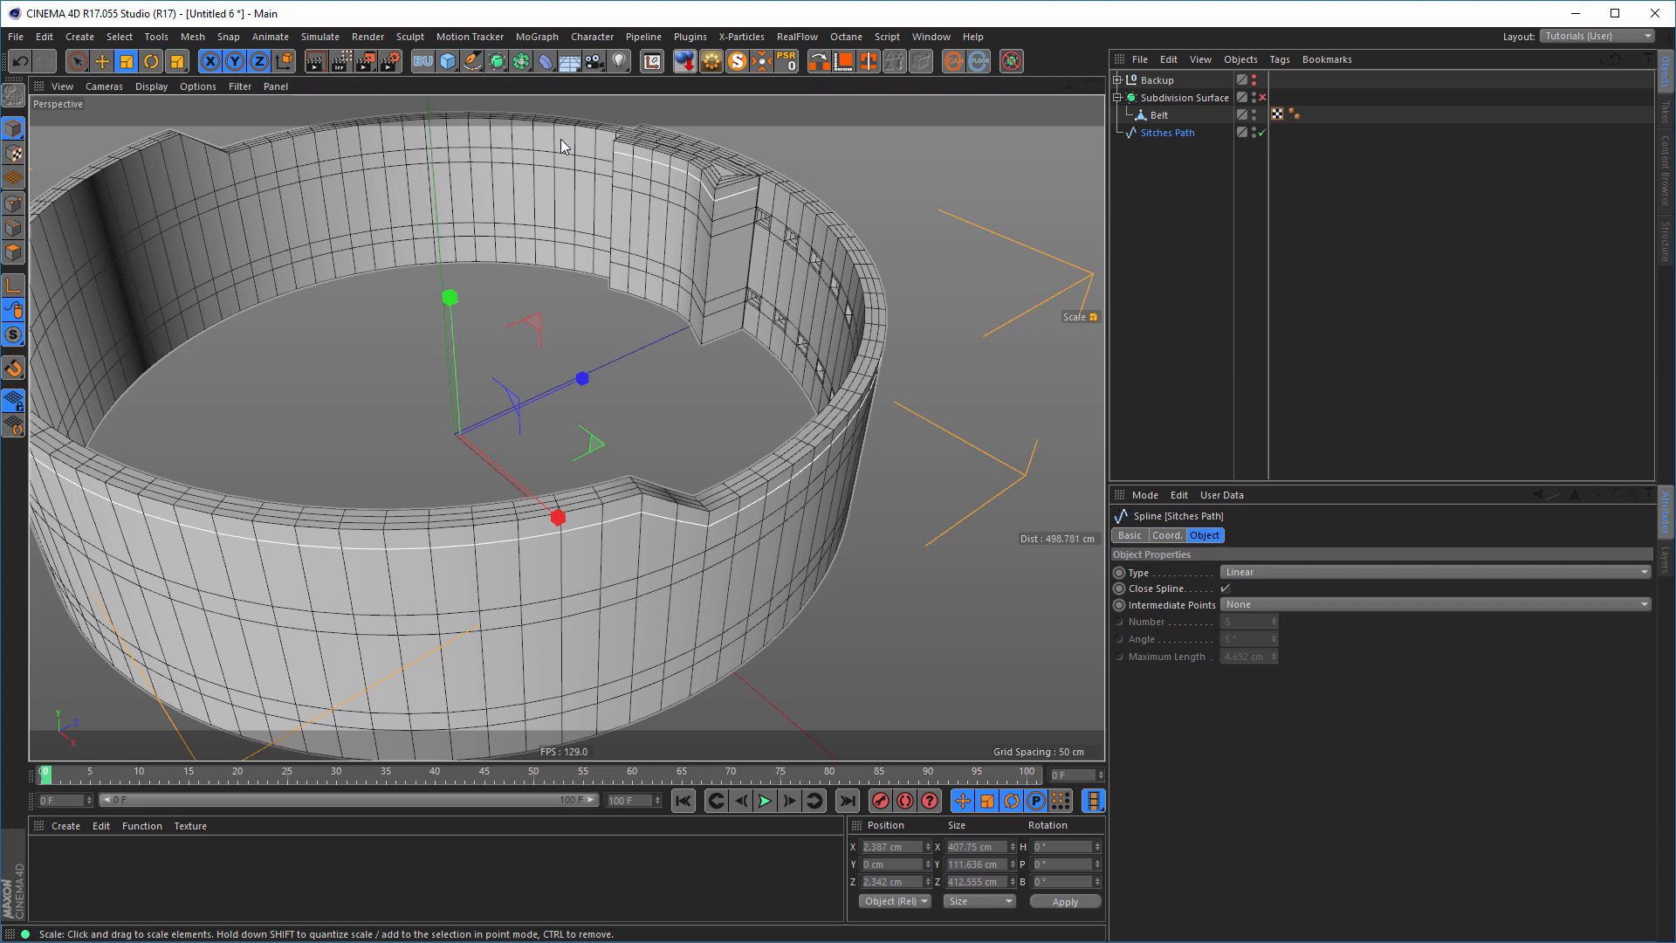
- Save the scene to the Desktop as belt_tut.c4d
{"action": "key", "text": "ctrl+s"}
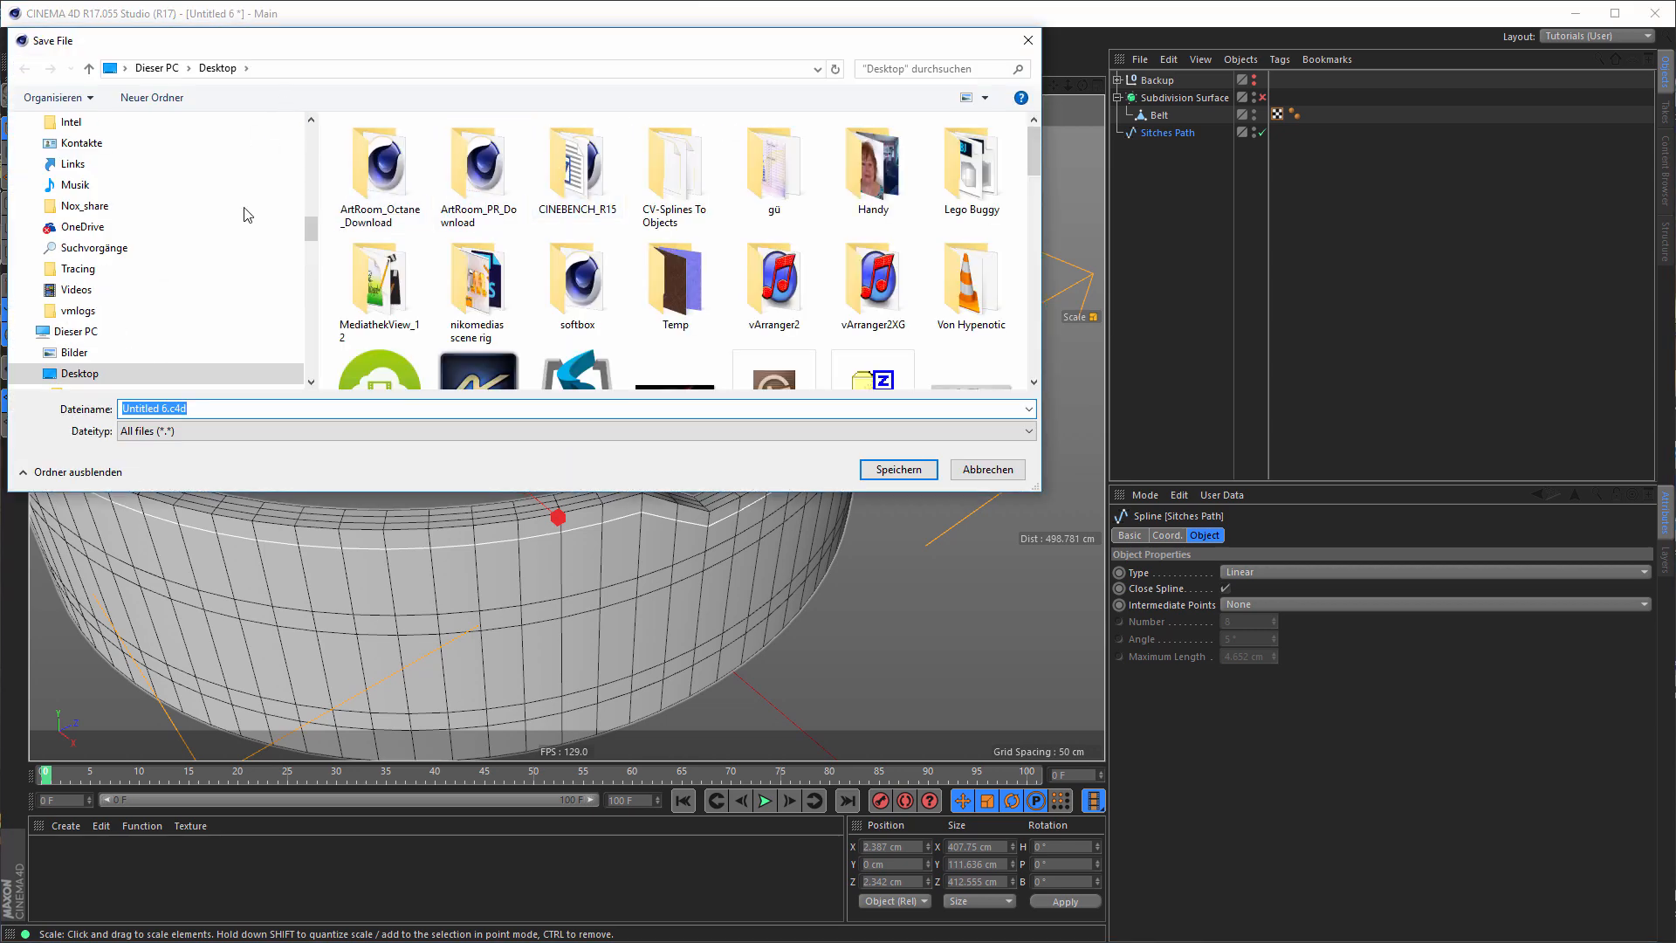
{"action": "key", "text": "shift+Left"}
{"action": "key", "text": "shift+Left"}
{"action": "key", "text": "shift+Left"}
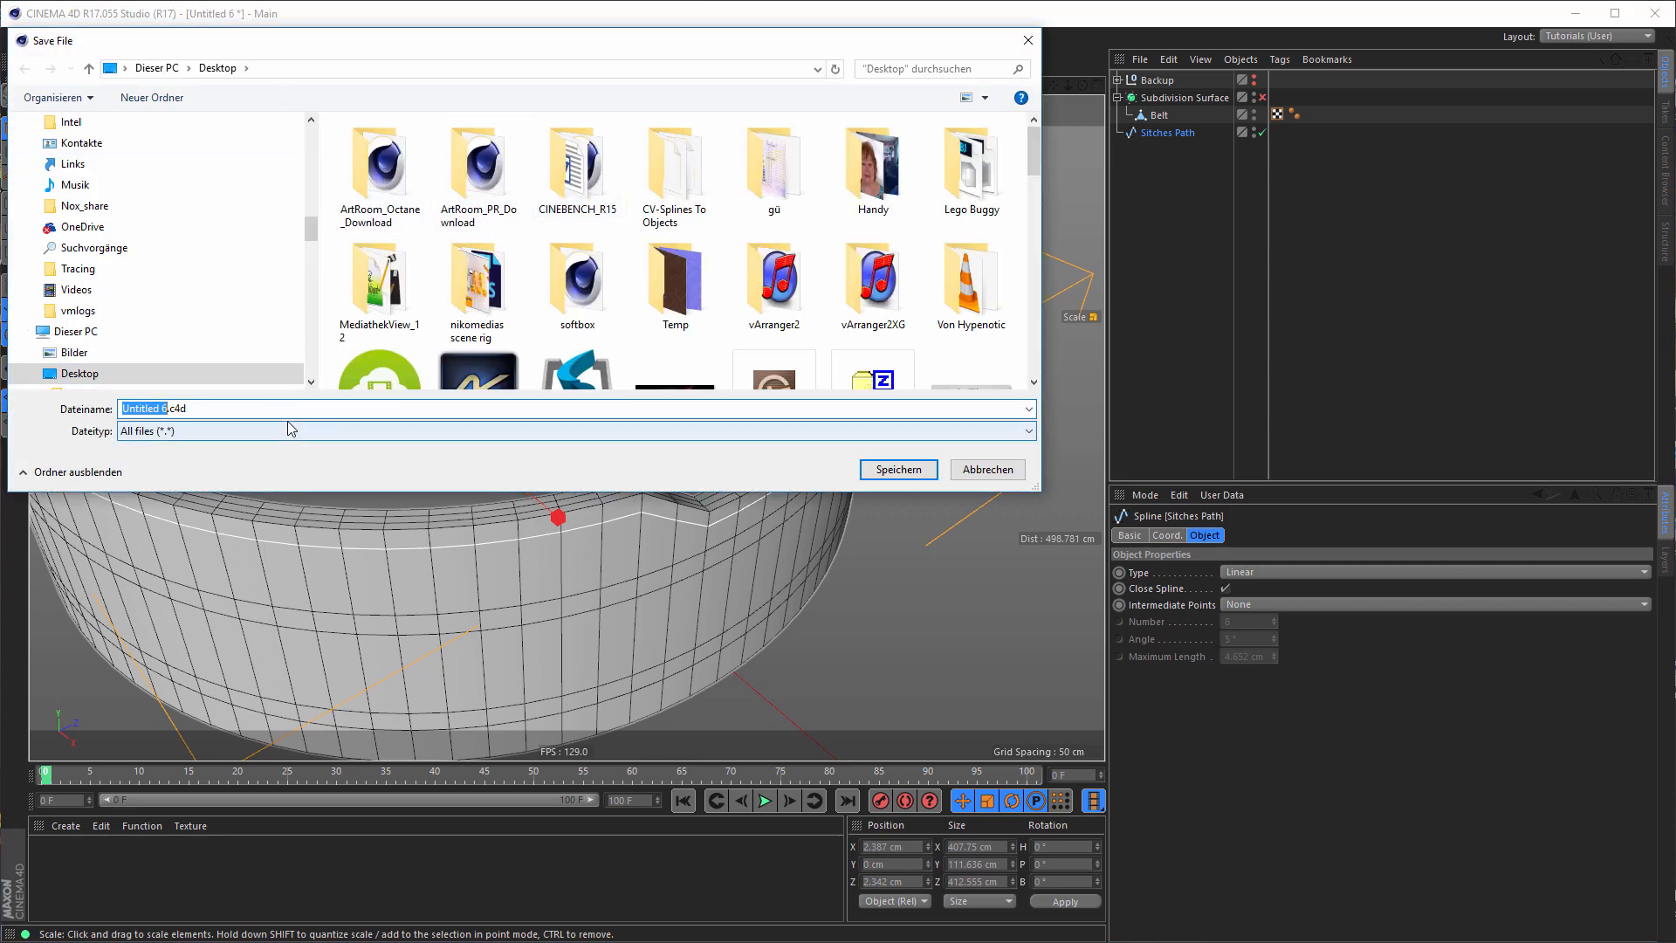
{"action": "type", "text": "belt_tut"}
{"action": "key", "text": "Return"}
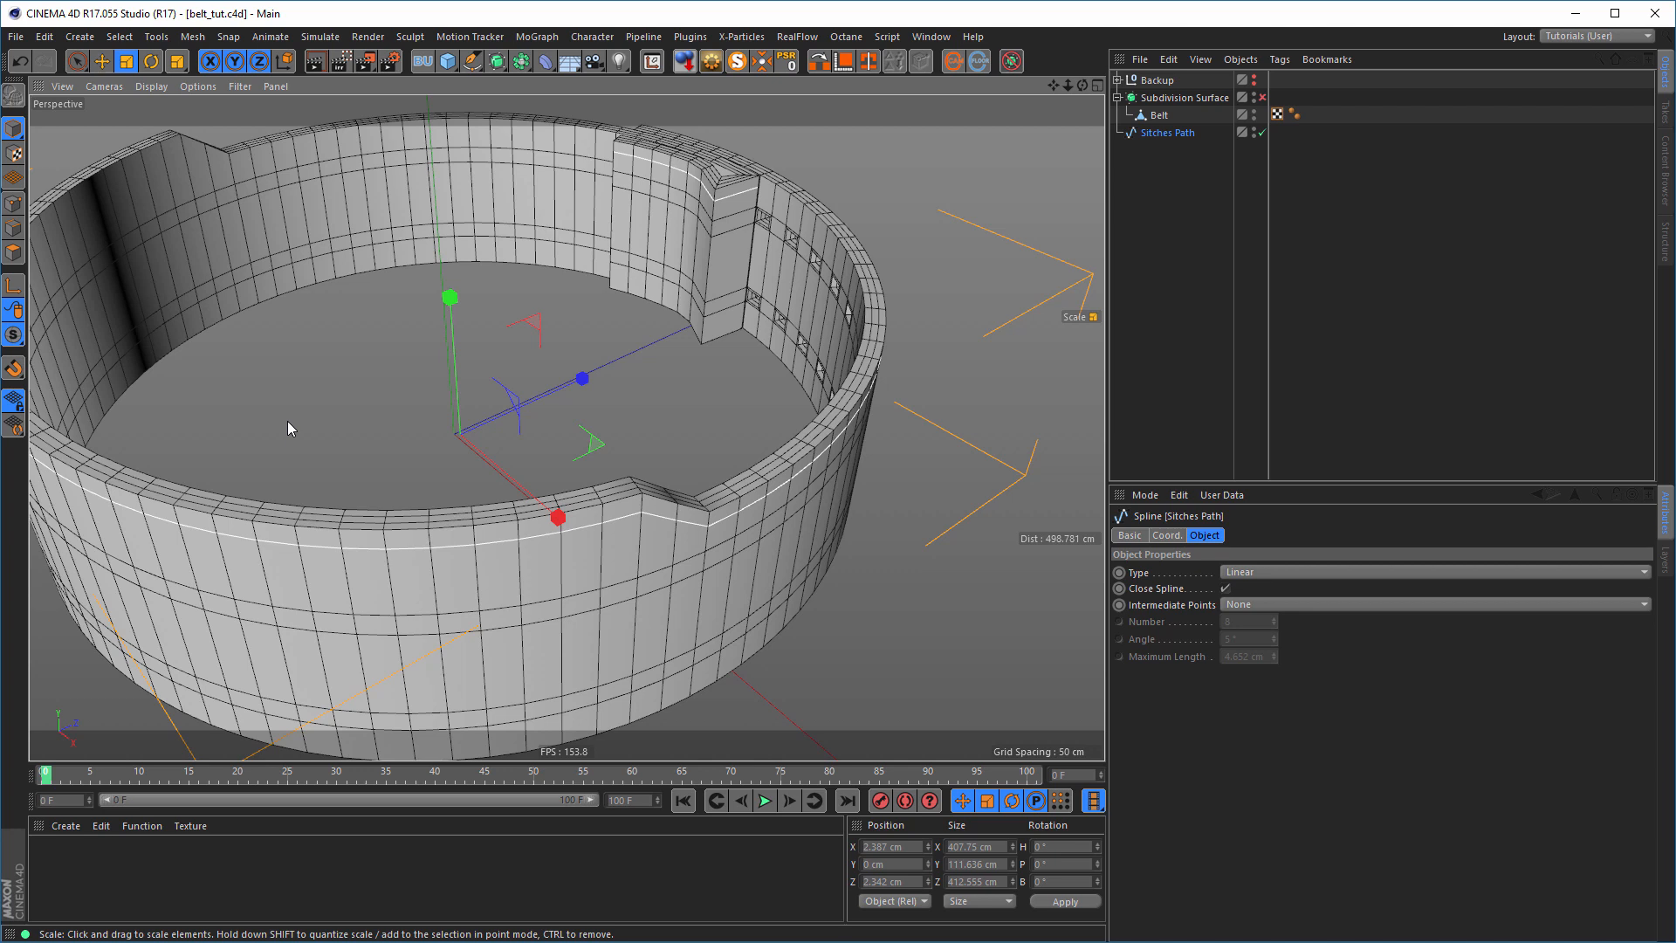
- Add a Torus primitive and scale it uniformly down to about 12 cm wide inside the belt
{"action": "left_click", "coordinate": [457, 64]}
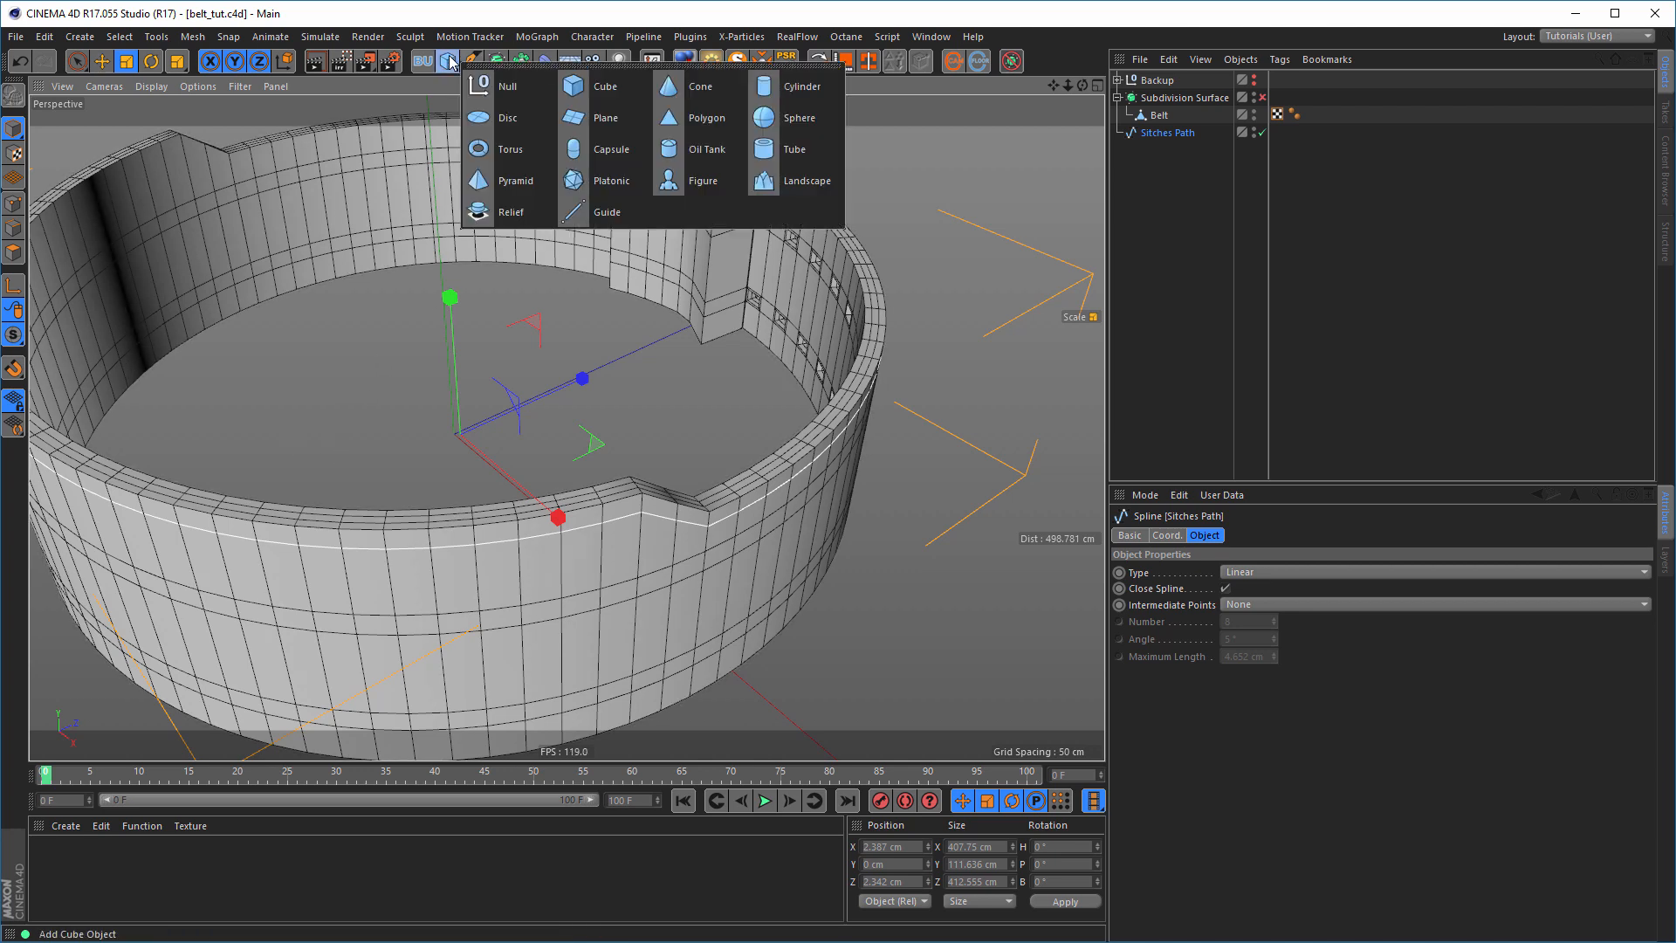
{"action": "left_click", "coordinate": [503, 157]}
{"action": "middle_click_drag", "start_coordinate": [600, 334], "coordinate": [714, 400], "text": "alt"}
{"action": "right_click_drag", "start_coordinate": [714, 397], "coordinate": [689, 403], "text": "alt"}
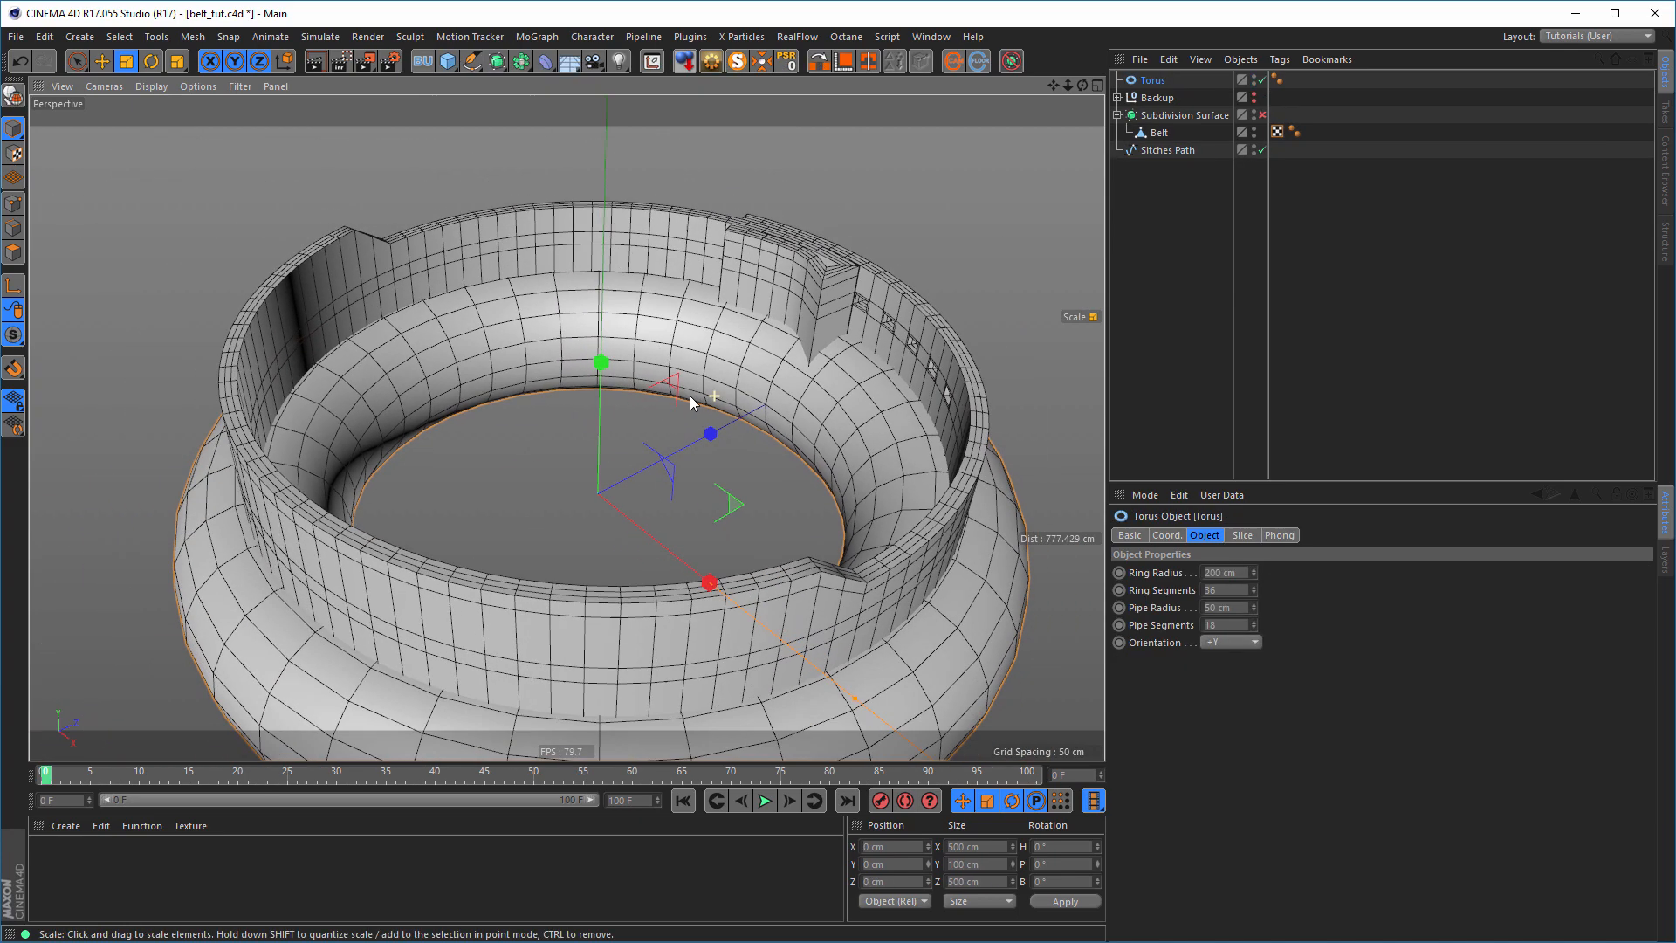
{"action": "left_click_drag", "start_coordinate": [689, 403], "coordinate": [436, 516], "text": "alt"}
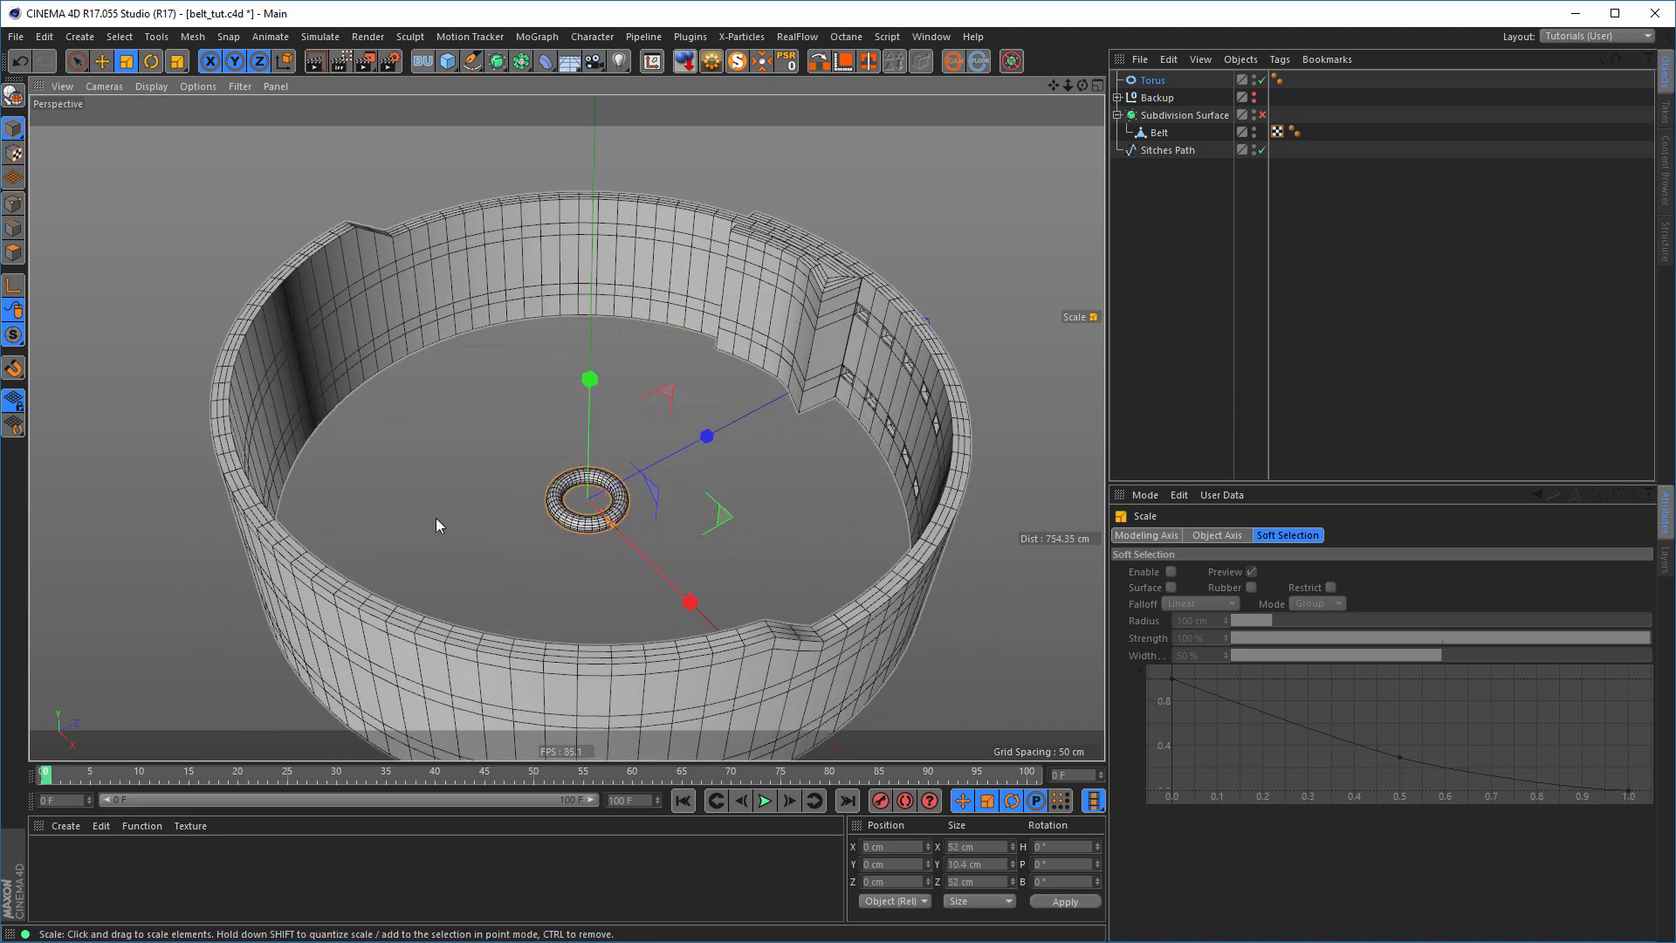
{"action": "left_click_drag", "start_coordinate": [762, 493], "coordinate": [183, 585]}
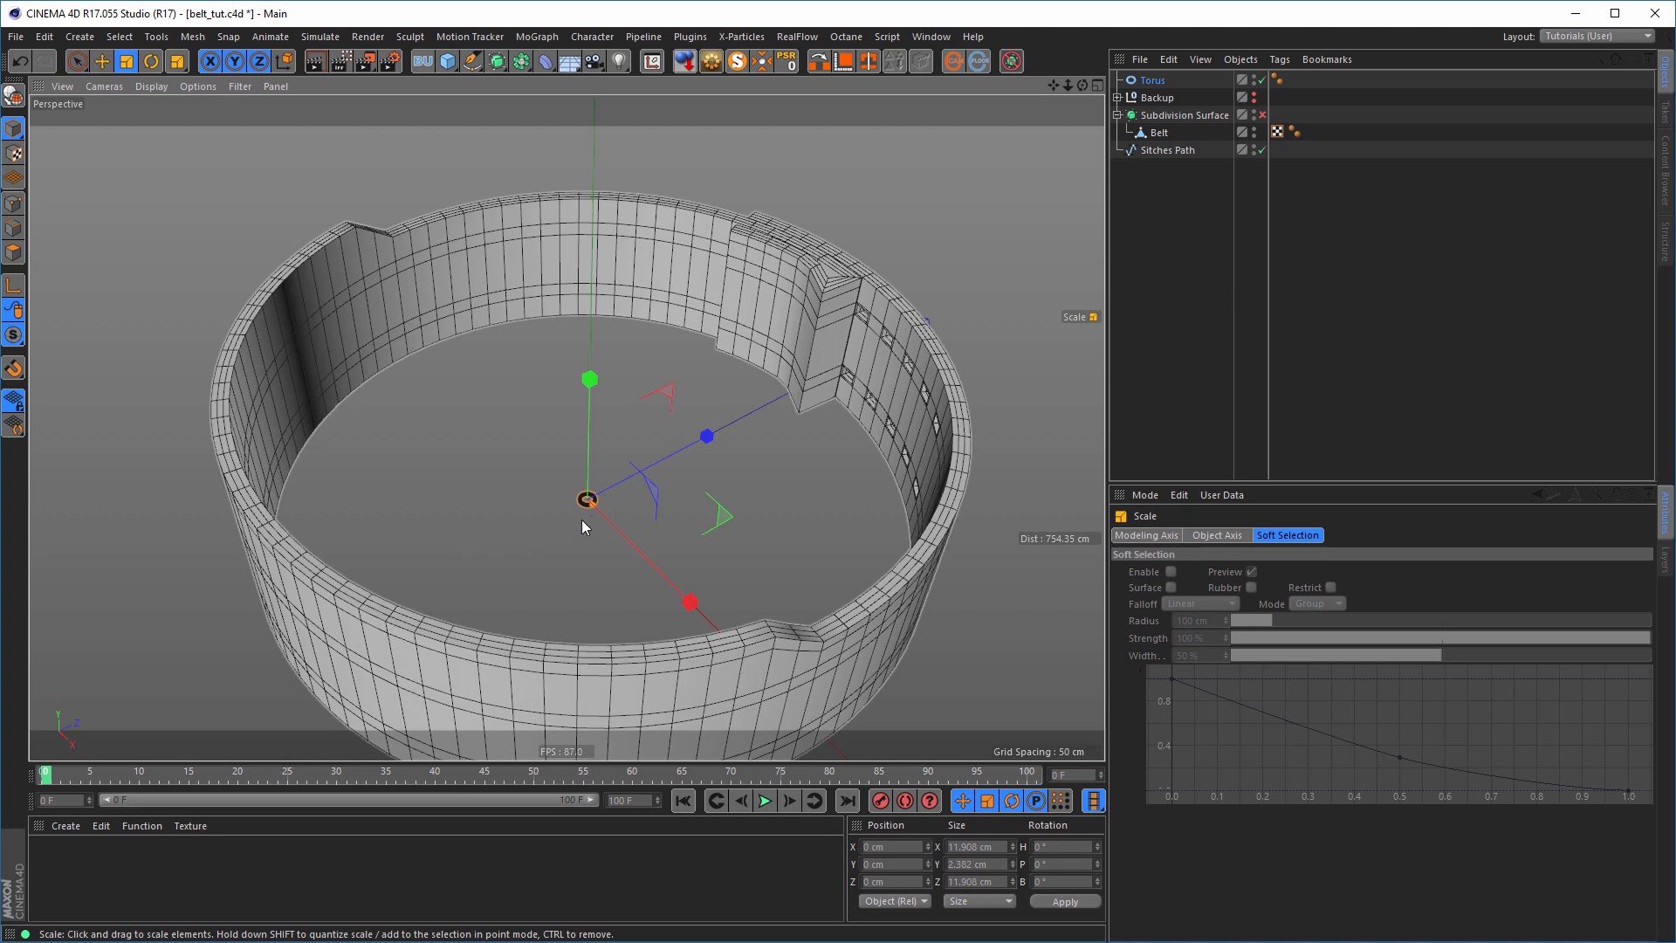
{"action": "scroll", "coordinate": [730, 485], "scroll_direction": "up", "scroll_amount": 5}
{"action": "middle_click_drag", "start_coordinate": [560, 426], "coordinate": [650, 455], "text": "alt"}
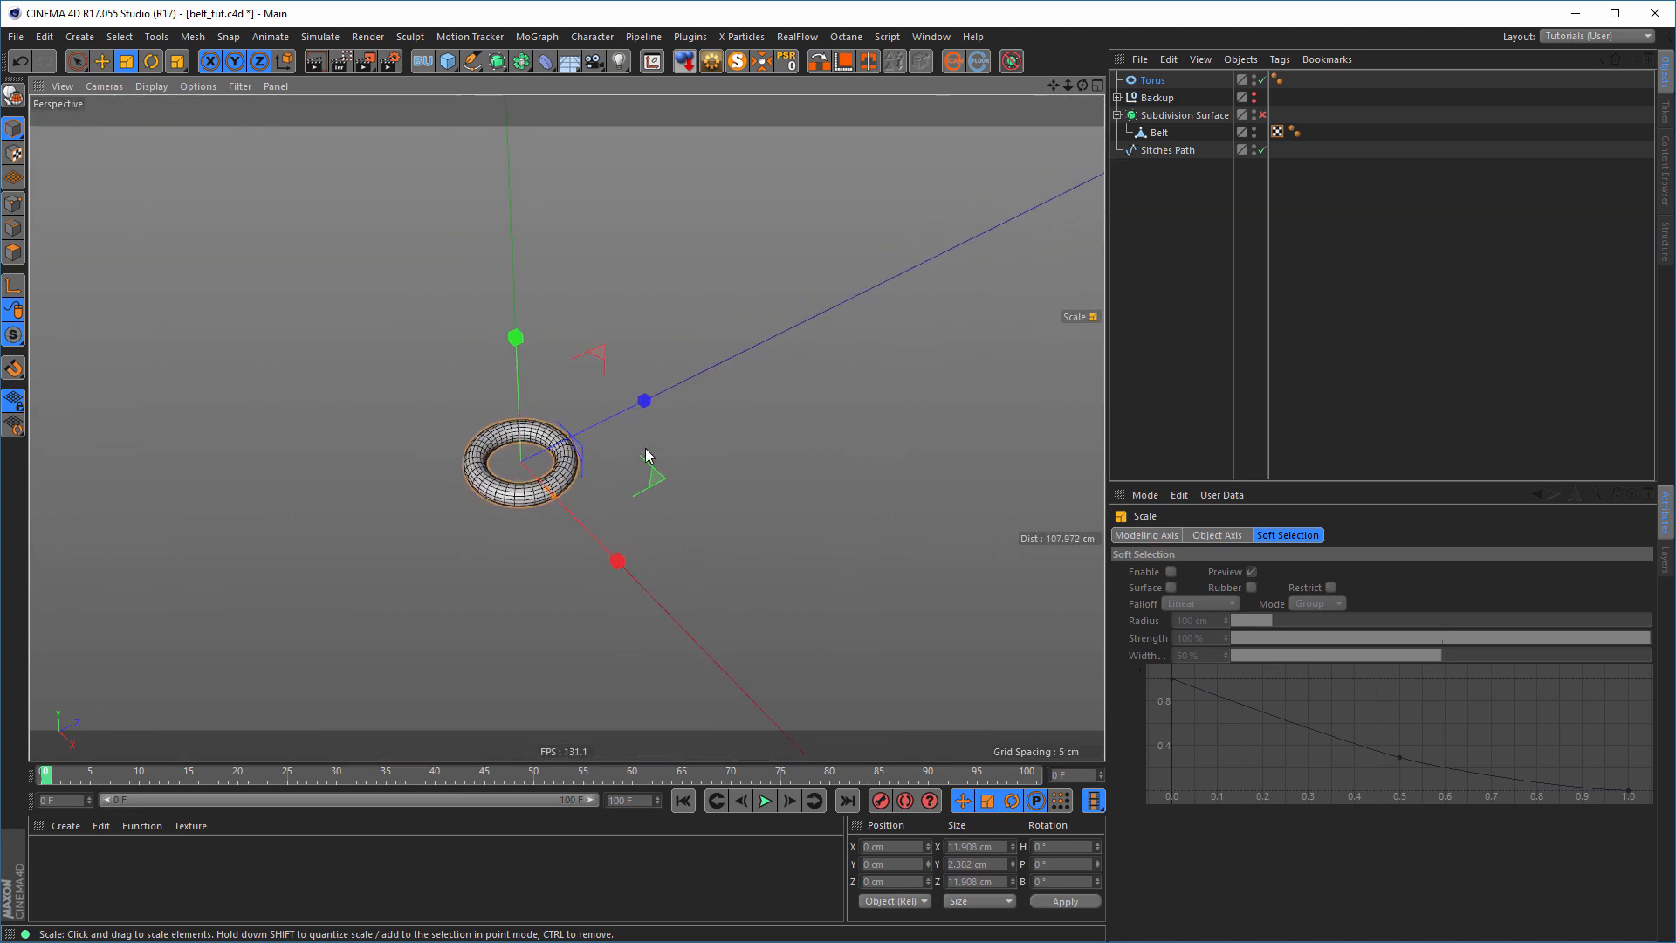
- Set the torus to a 5 cm ring radius, 1 cm pipe radius and 12 ring segments
{"action": "left_click", "coordinate": [1160, 83]}
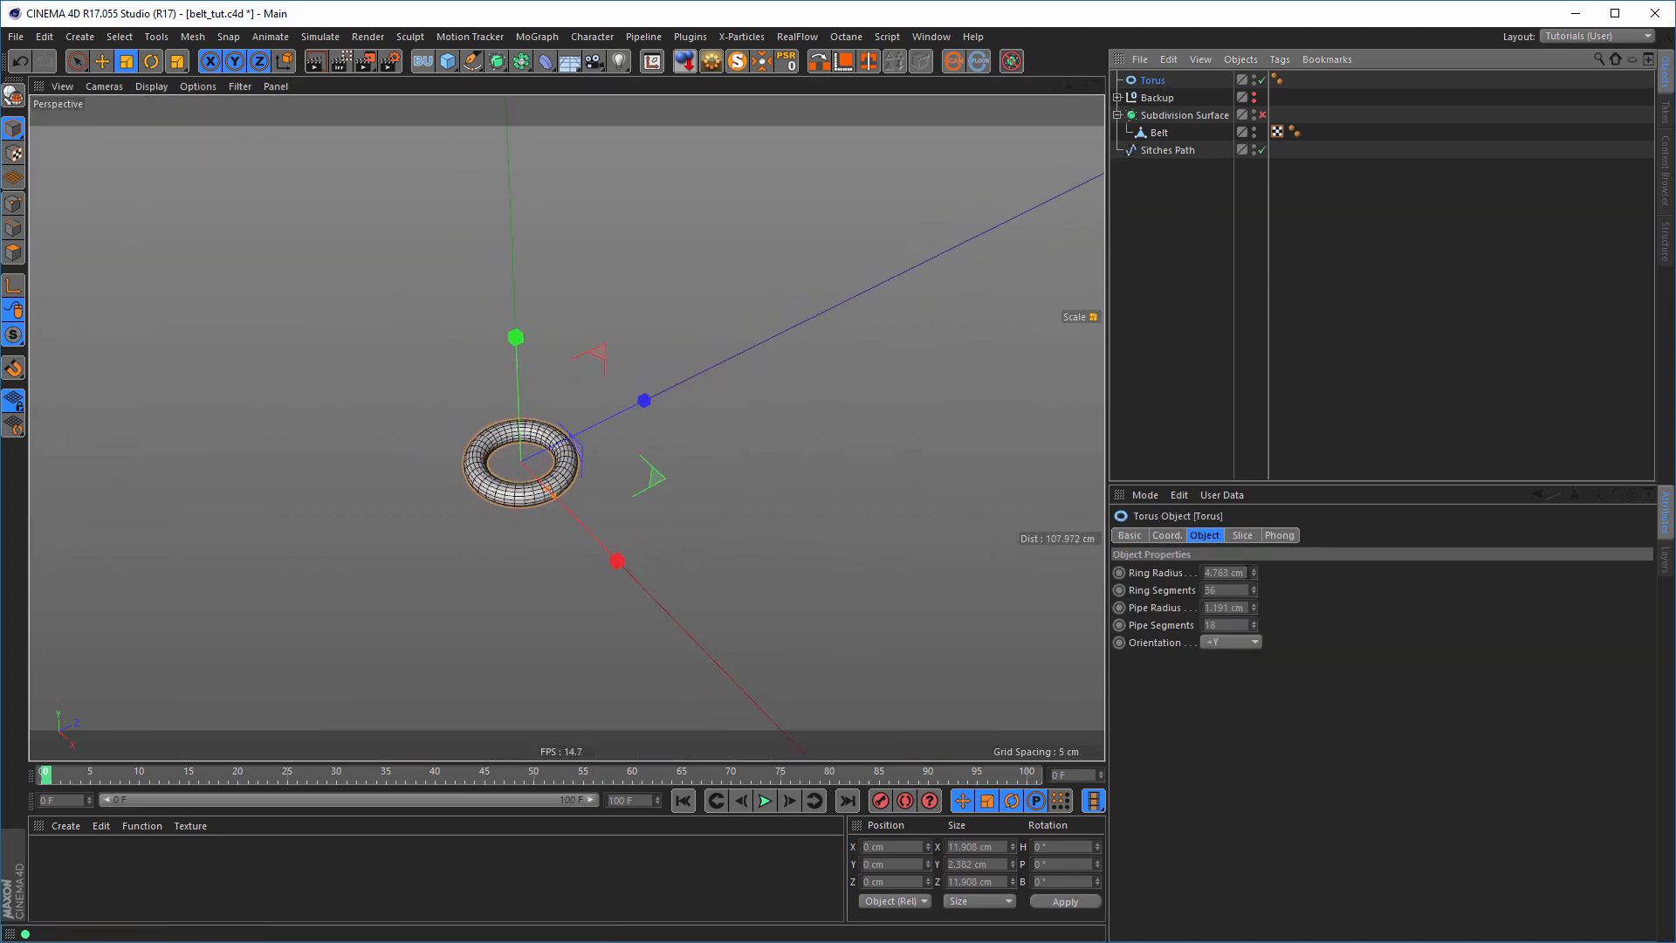
{"action": "left_click", "coordinate": [1225, 573]}
{"action": "type", "text": "5"}
{"action": "key", "text": "Tab"}
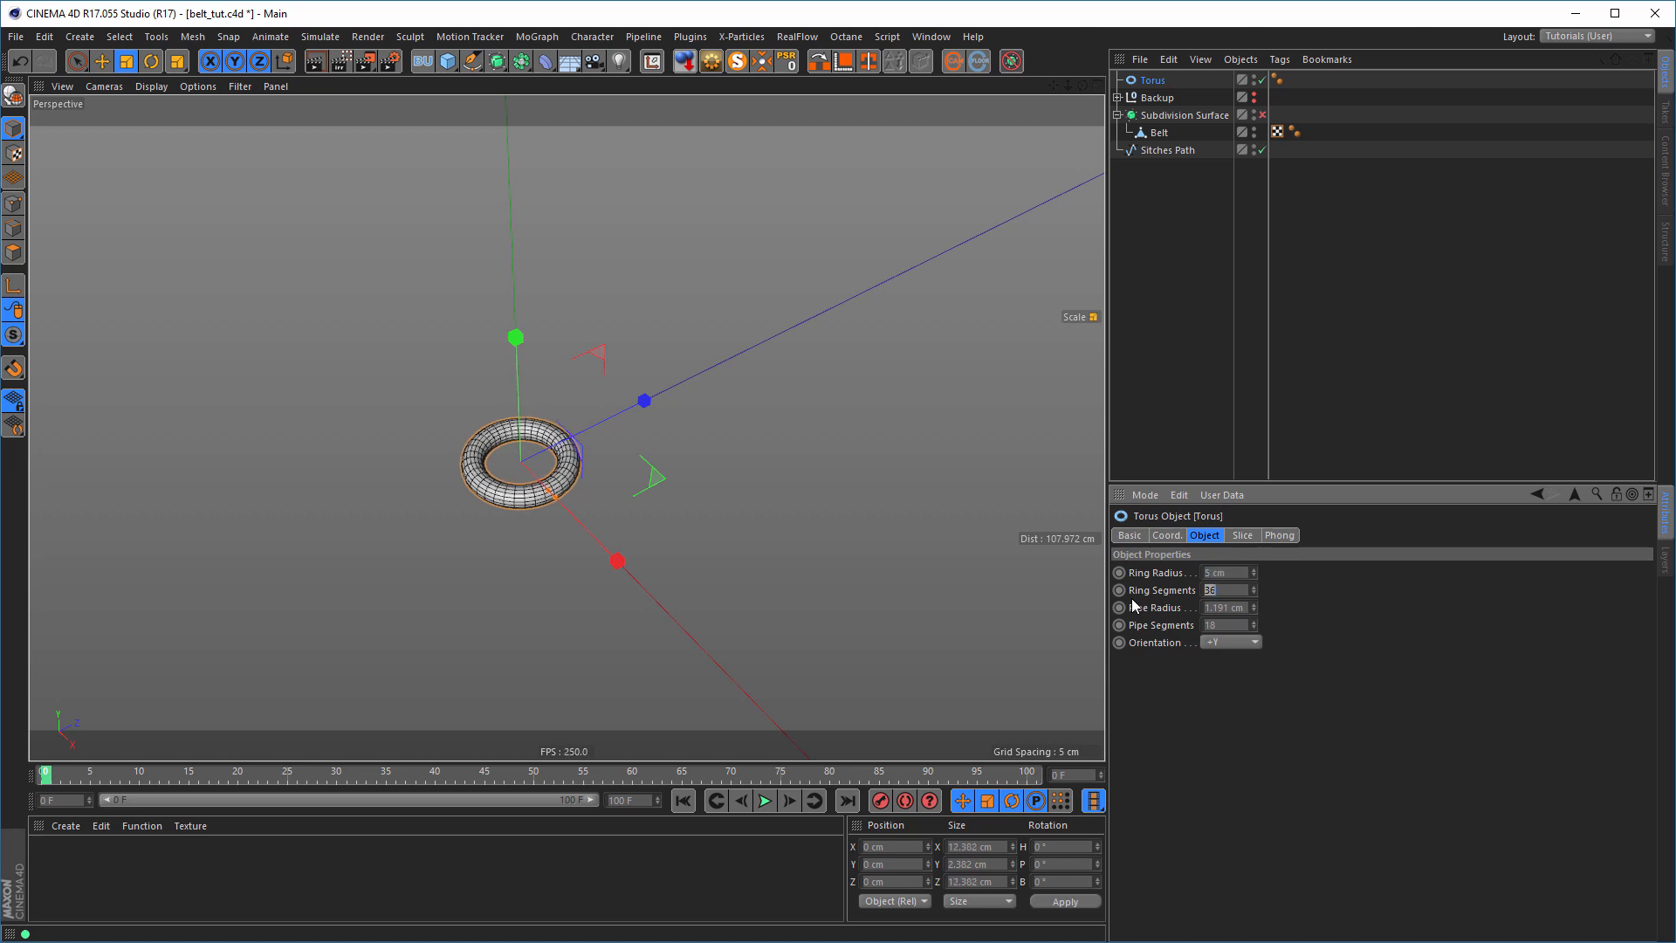
{"action": "key", "text": "Tab"}
{"action": "type", "text": "1"}
{"action": "key", "text": "Return"}
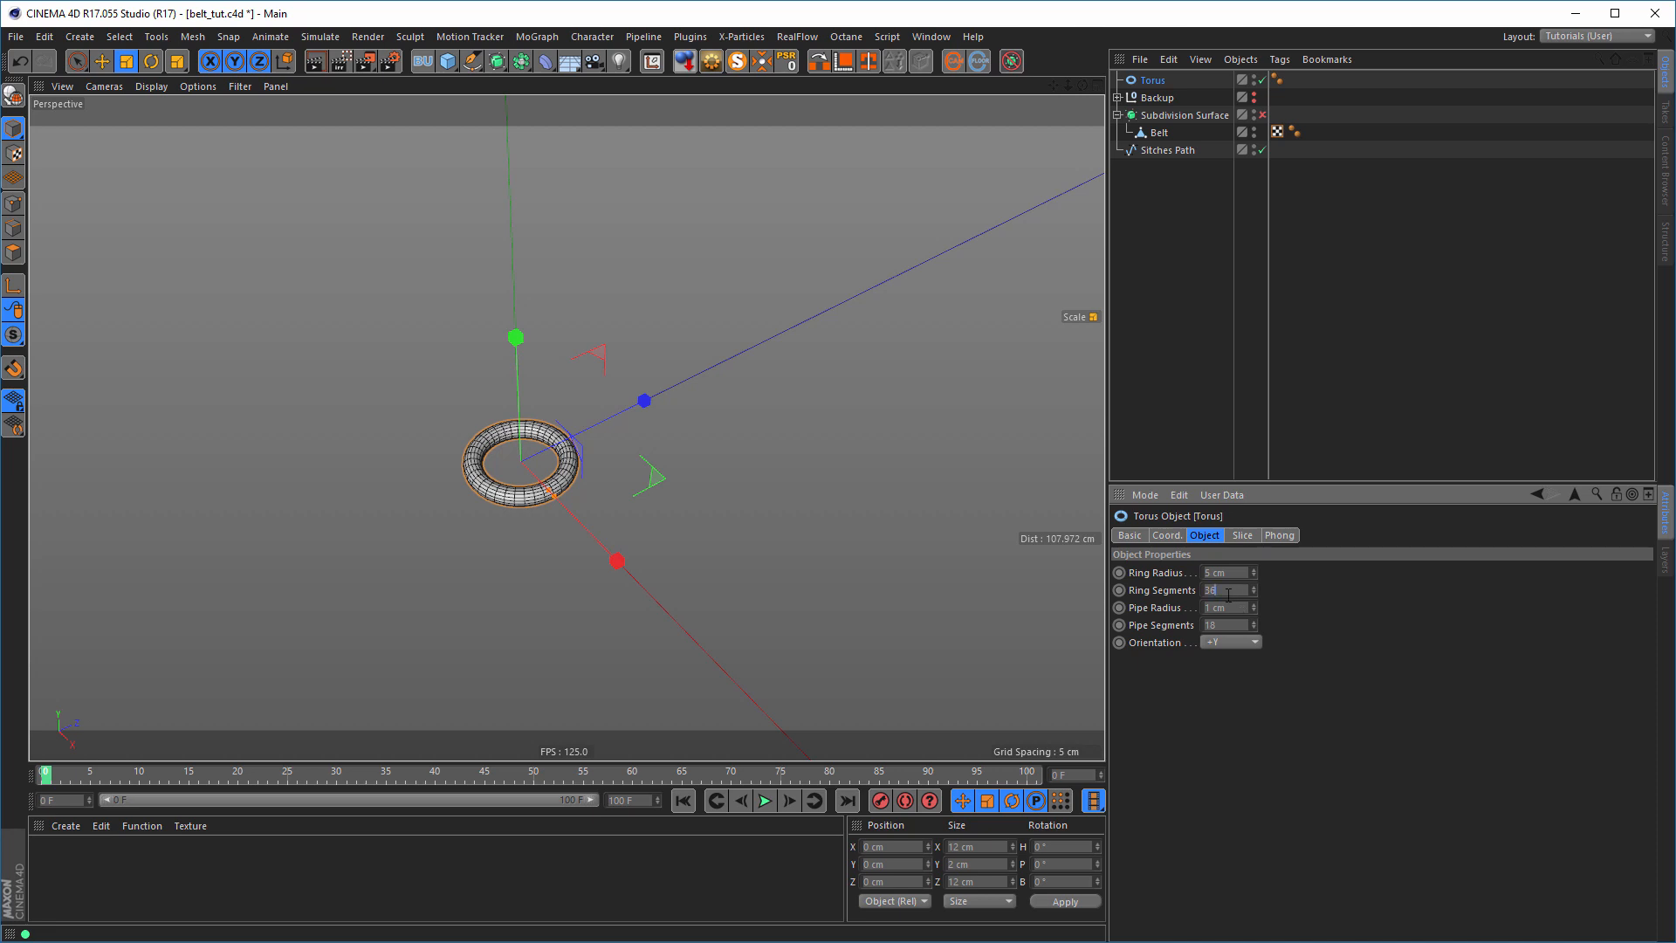
{"action": "left_click_drag", "start_coordinate": [1229, 594], "coordinate": [1193, 609]}
{"action": "type", "text": "12"}
{"action": "key", "text": "Return"}
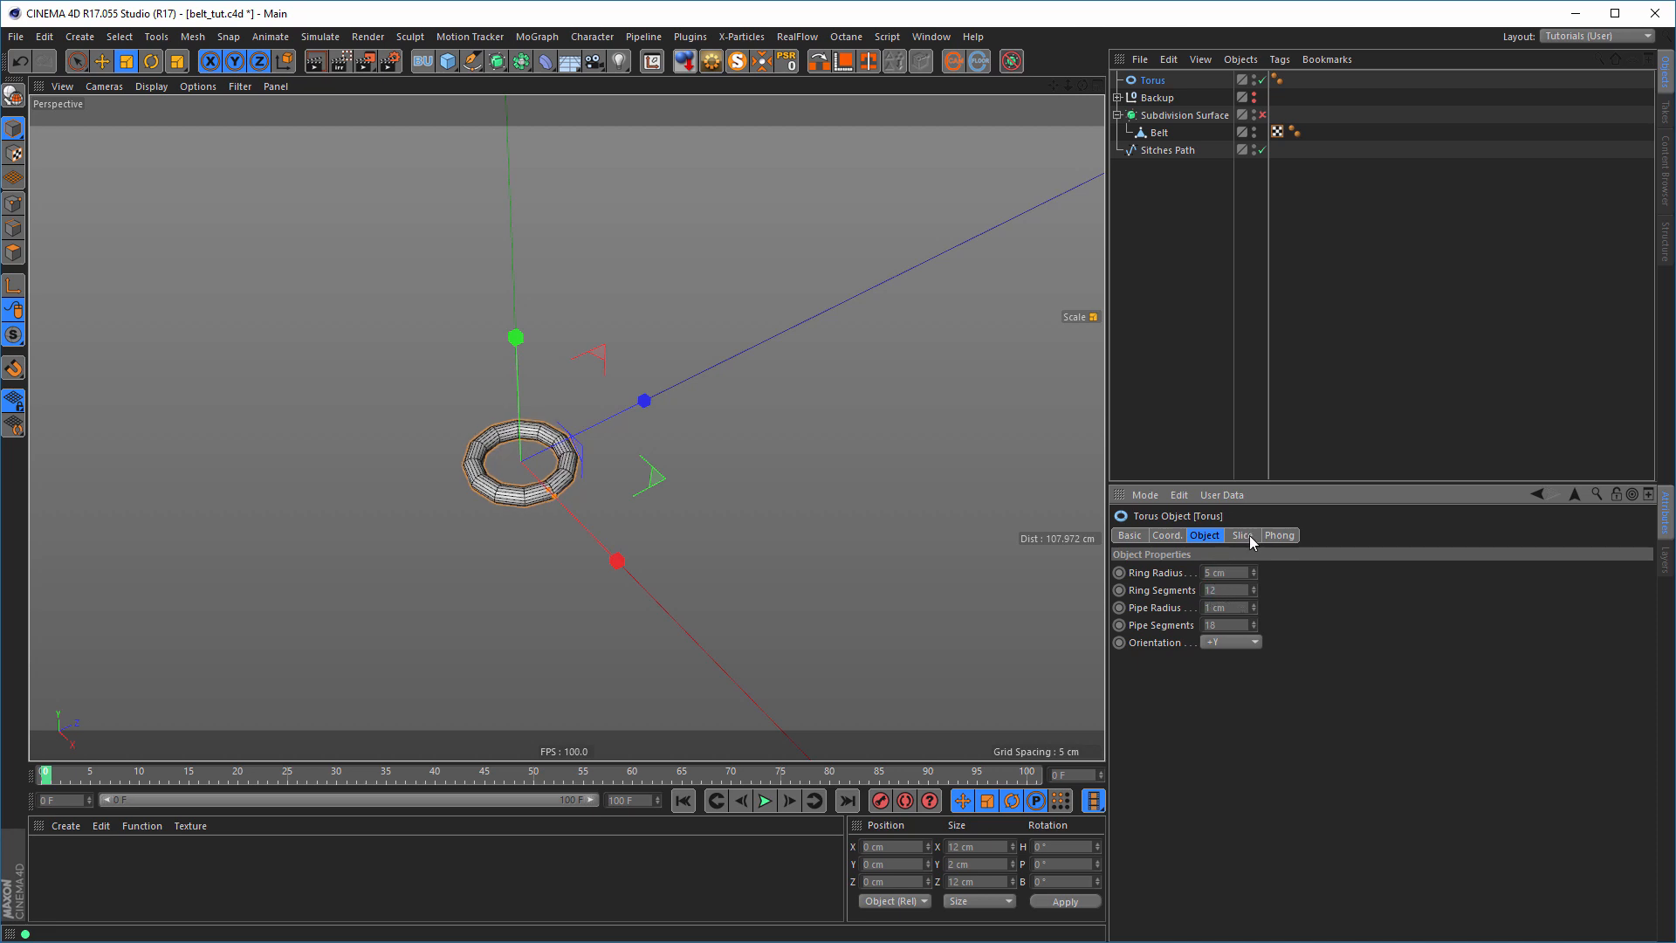
- Enable Slice on the torus to cut it to a half ring
{"action": "left_click", "coordinate": [1242, 535]}
{"action": "left_click", "coordinate": [1195, 572]}
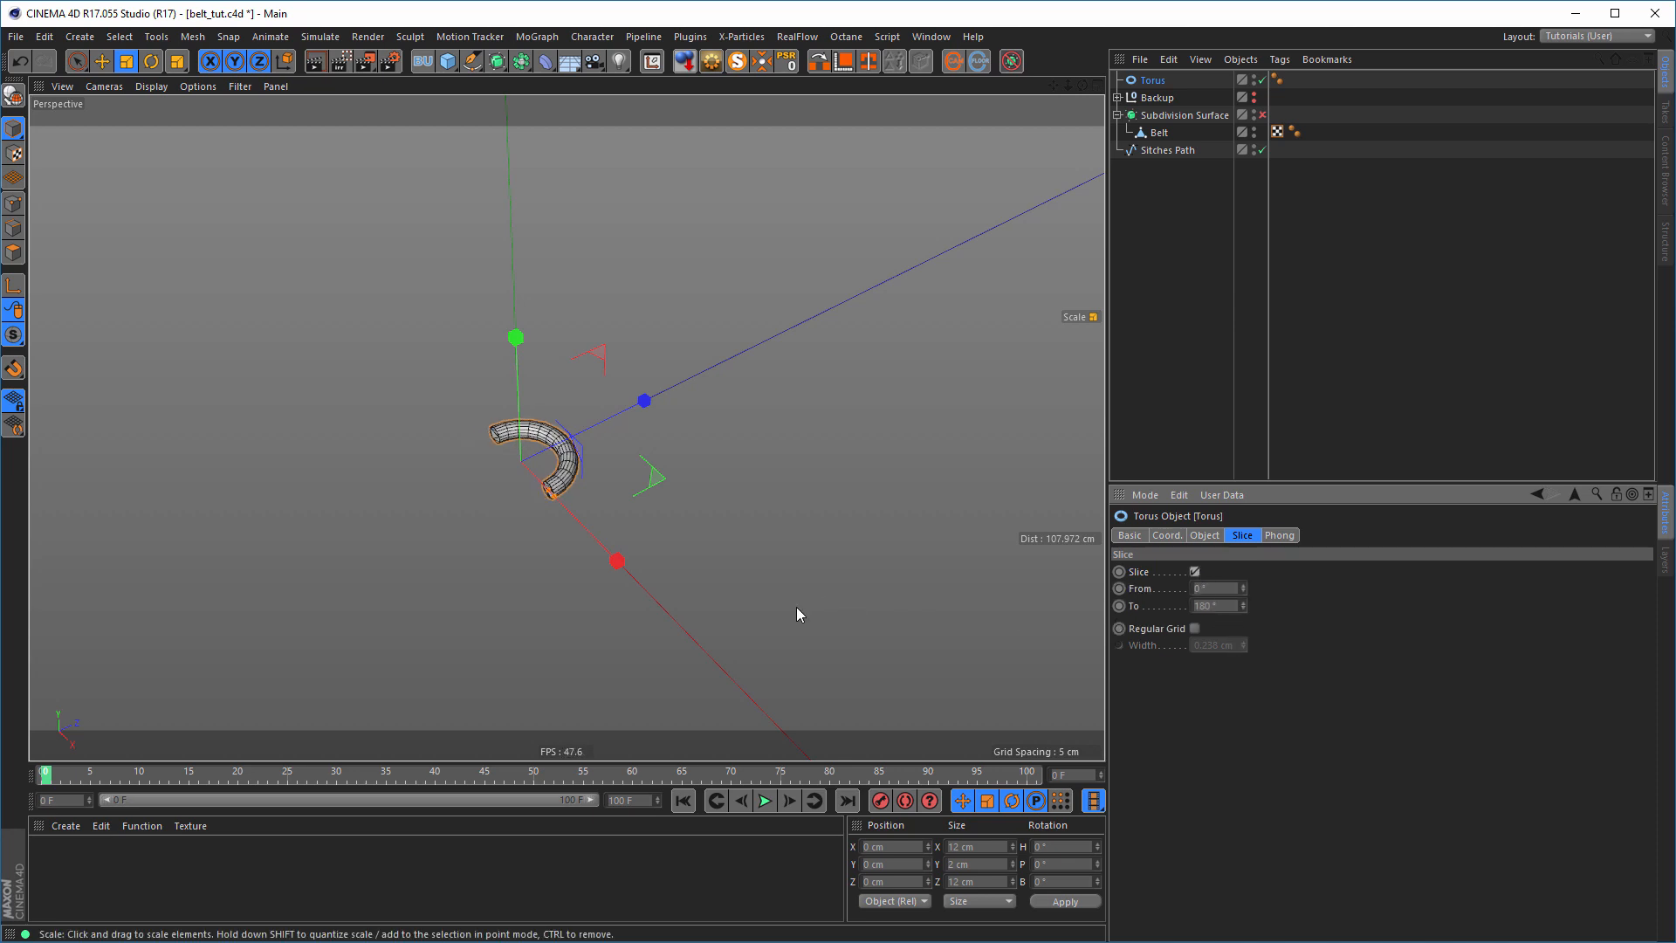
{"action": "scroll", "coordinate": [568, 463], "scroll_direction": "up", "scroll_amount": 5}
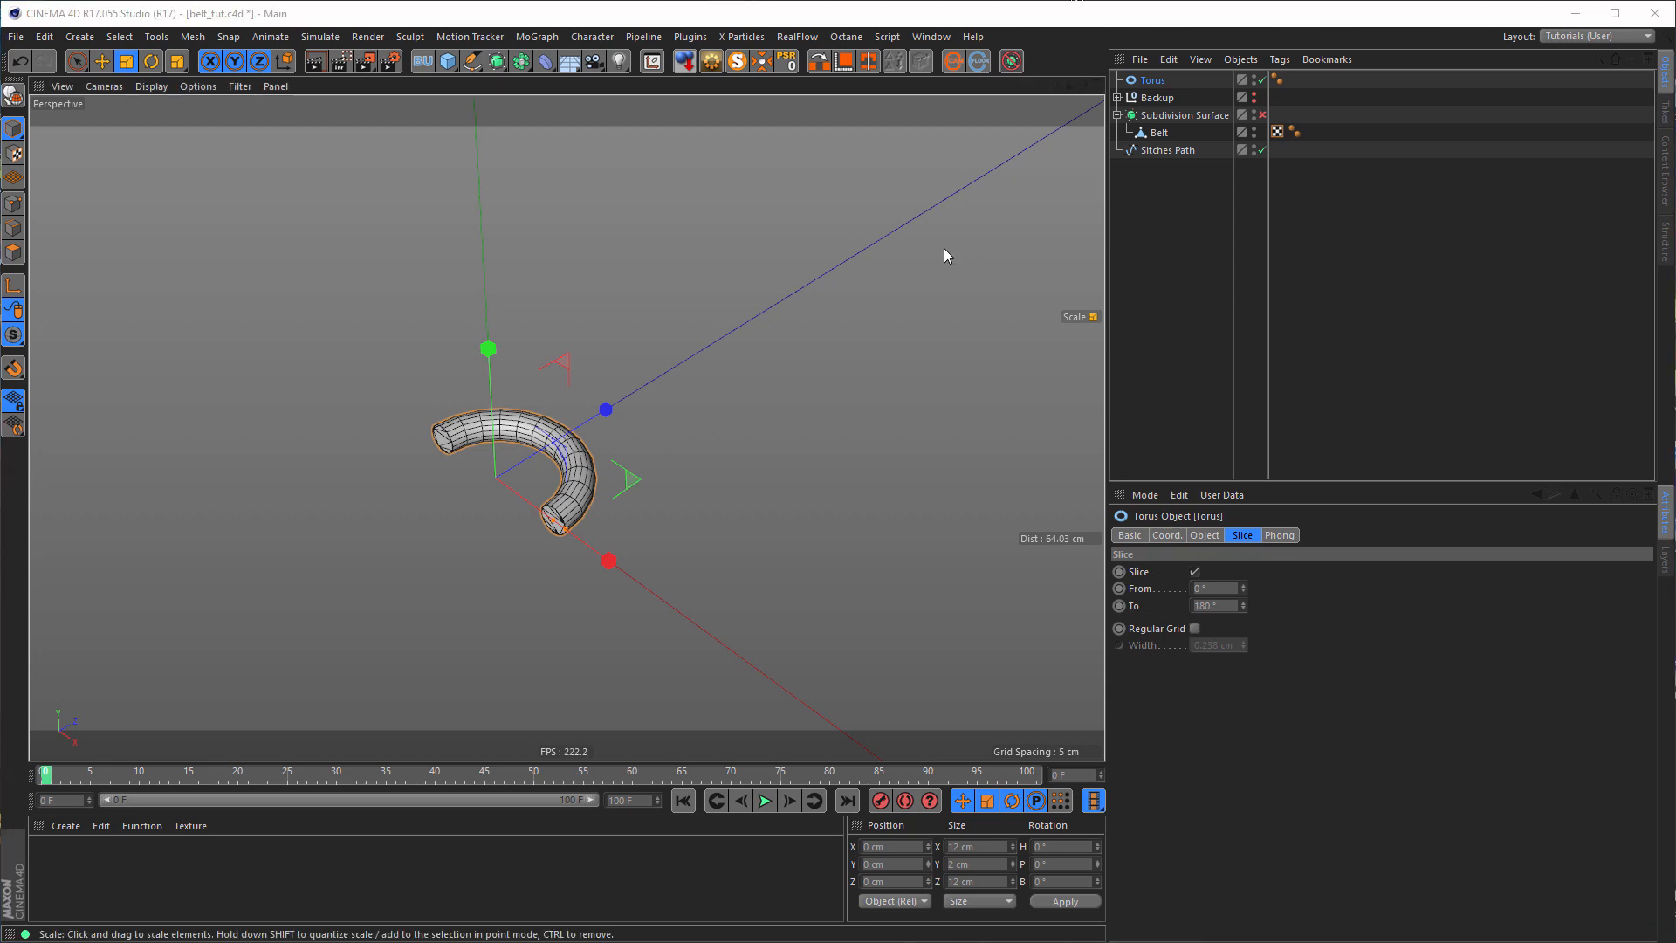
{"action": "left_click_drag", "start_coordinate": [553, 436], "coordinate": [553, 437], "text": "alt"}
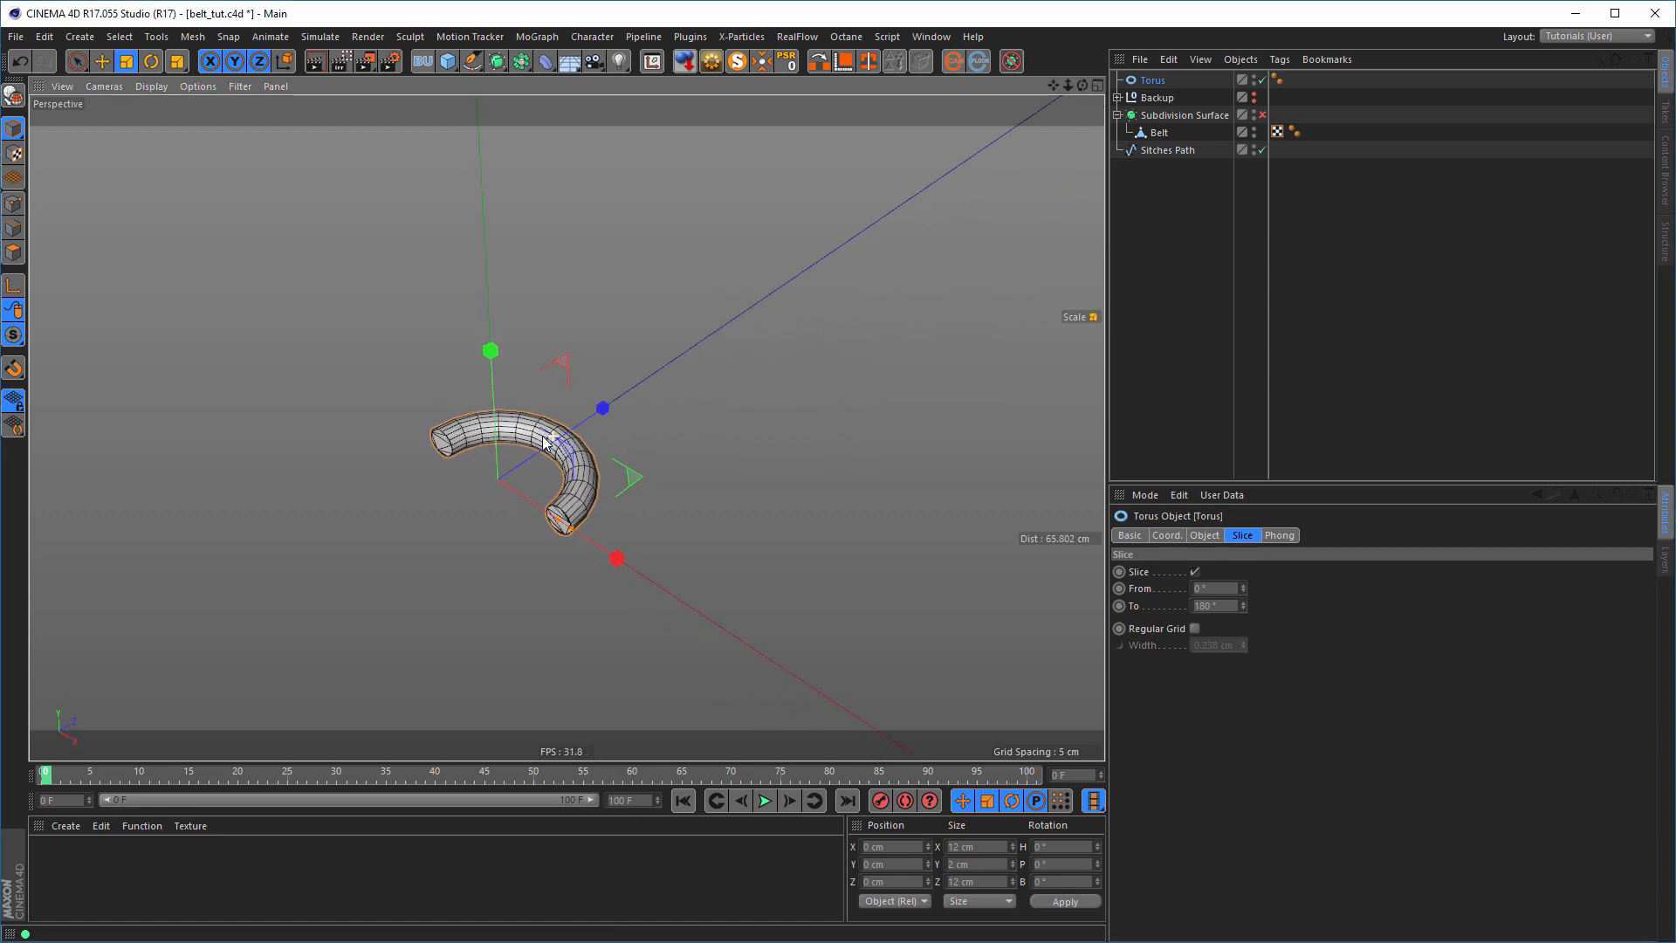
- Move the torus below Sitches Path in the object hierarchy and rename it Stich
{"action": "right_click_drag", "start_coordinate": [693, 426], "coordinate": [185, 541], "text": "alt"}
{"action": "right_click_drag", "start_coordinate": [515, 460], "coordinate": [389, 528], "text": "alt"}
{"action": "middle_click_drag", "start_coordinate": [453, 556], "coordinate": [449, 523], "text": "alt"}
{"action": "mouse_move", "coordinate": [450, 524]}
{"action": "left_mouse_down", "text": "alt"}
{"action": "mouse_move", "coordinate": [550, 538]}
{"action": "mouse_move", "coordinate": [445, 493]}
{"action": "left_mouse_up", "text": "alt"}
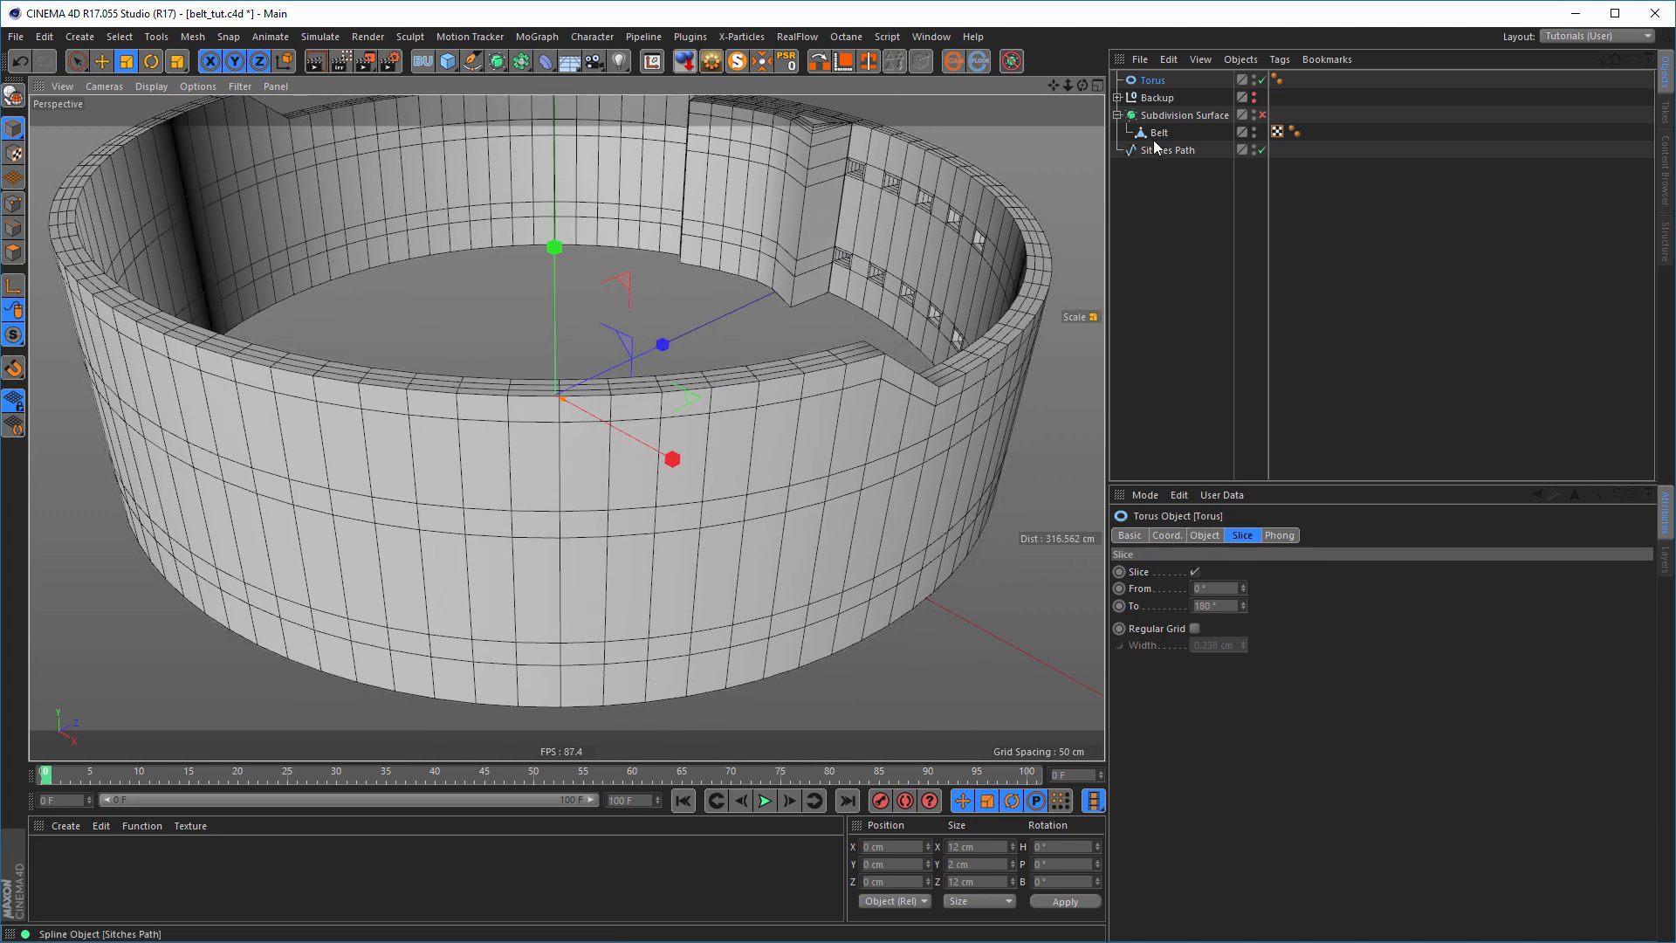
{"action": "left_click_drag", "start_coordinate": [1152, 80], "coordinate": [1180, 182]}
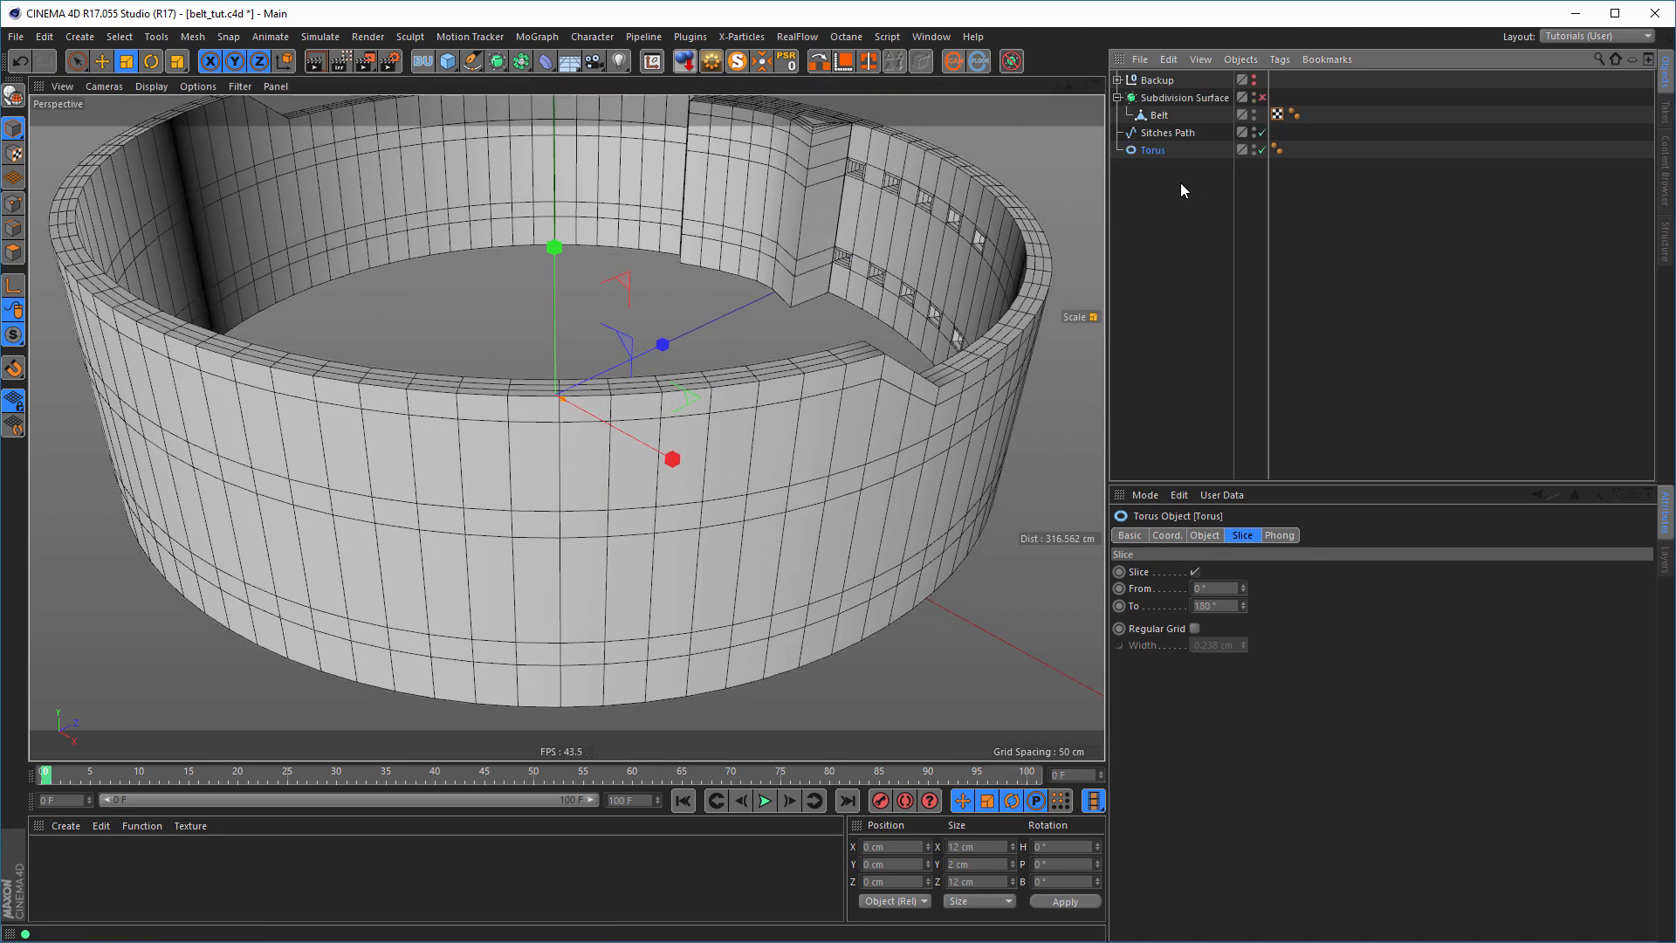
{"action": "double_click", "coordinate": [1152, 151]}
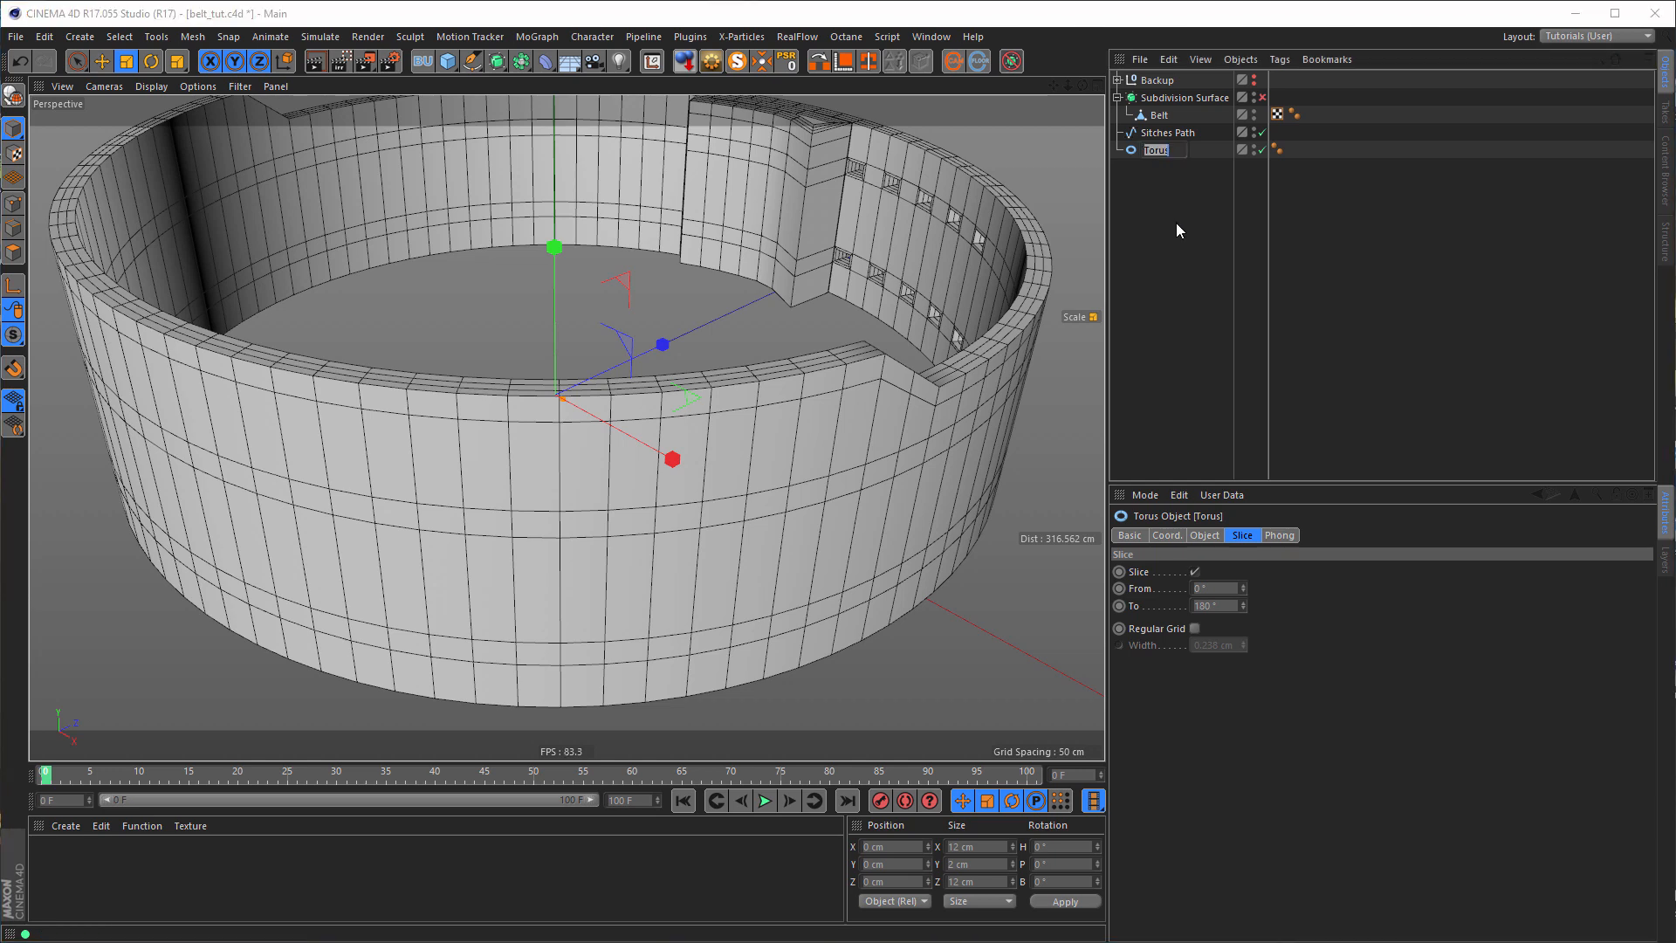
{"action": "type", "text": "Stich"}
{"action": "key", "text": "Return"}
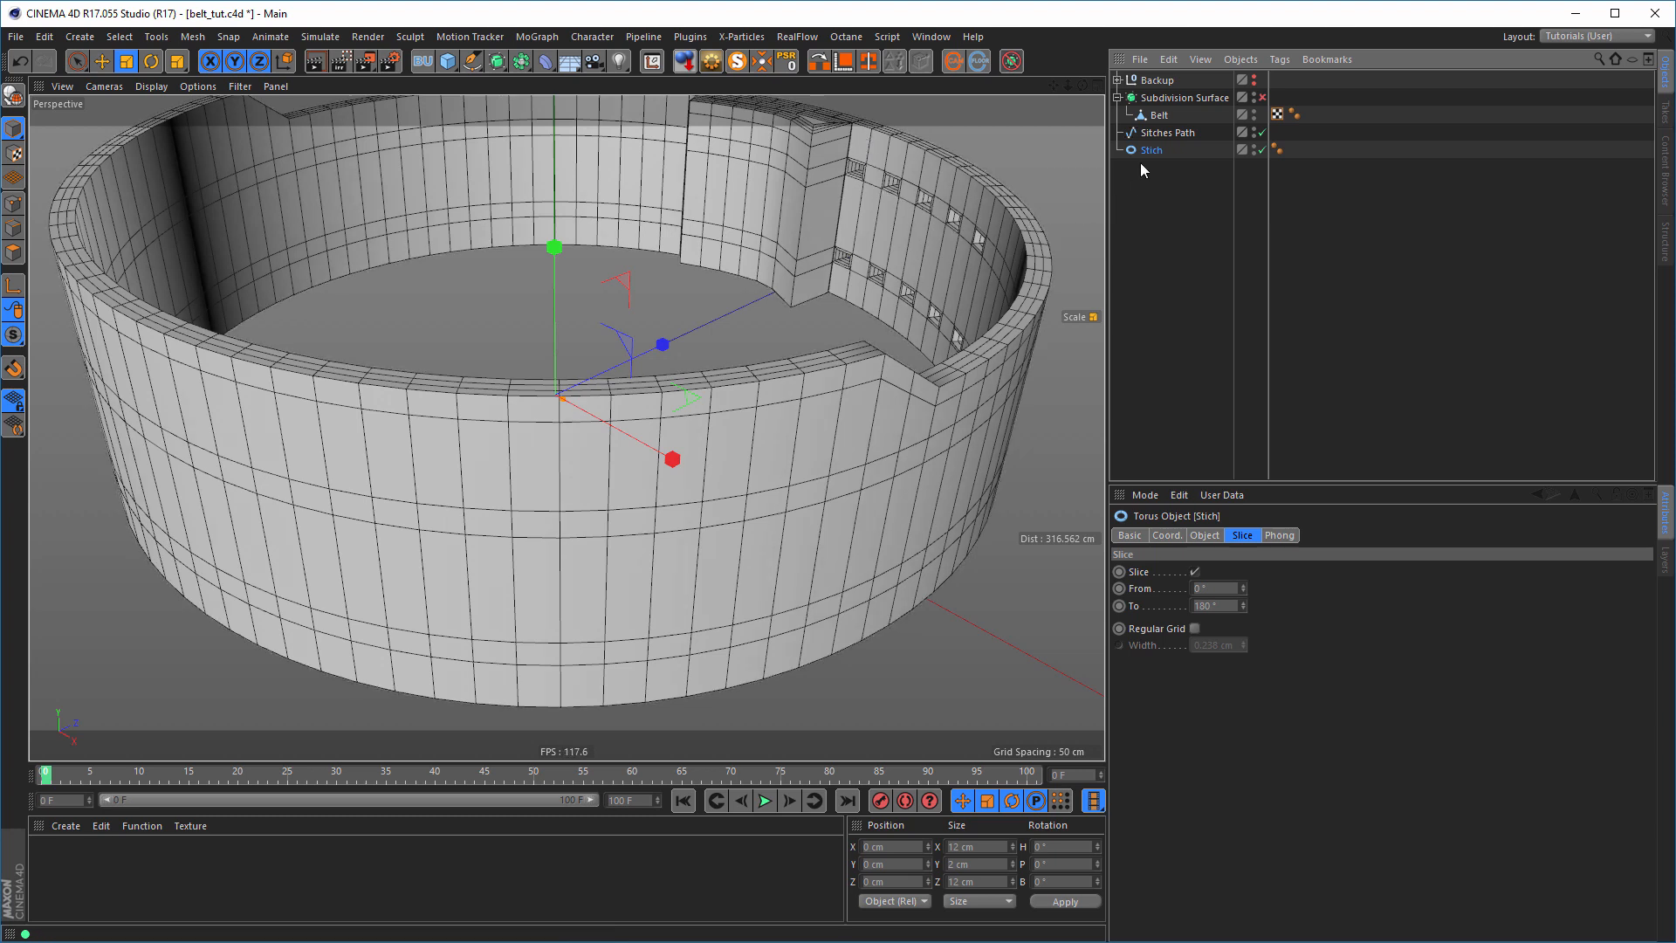
- Add a Cloner as parent of Stich and set it to Object mode with Sitches Path as its object
{"action": "left_click", "coordinate": [550, 36]}
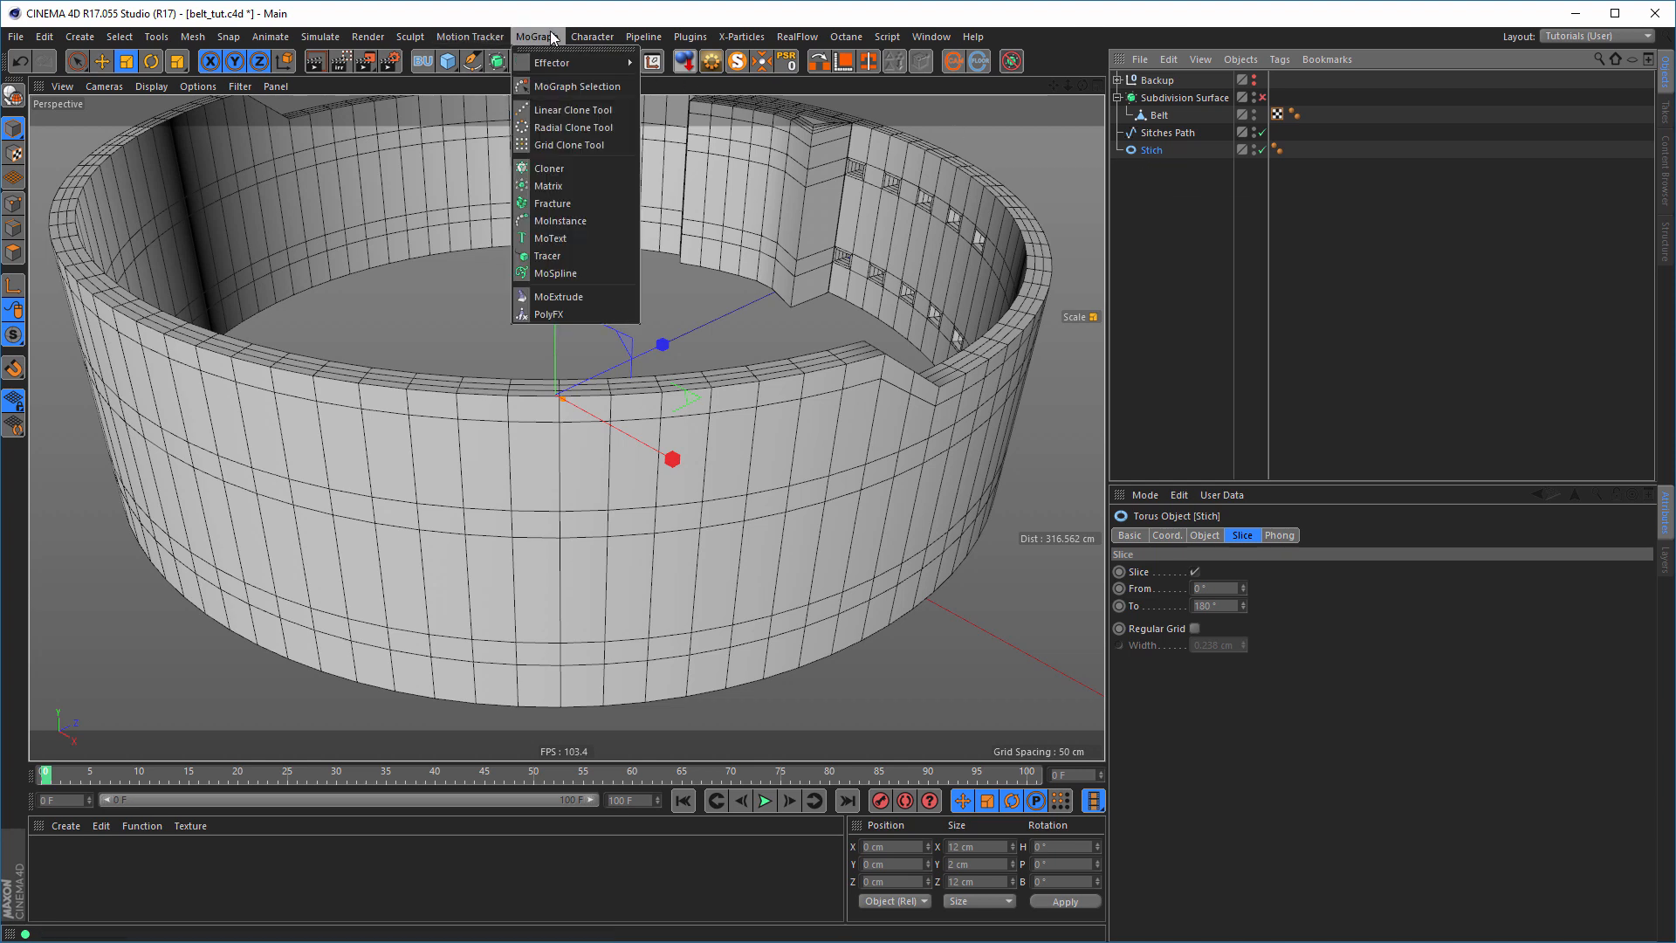
{"action": "left_click", "coordinate": [555, 170], "text": "alt"}
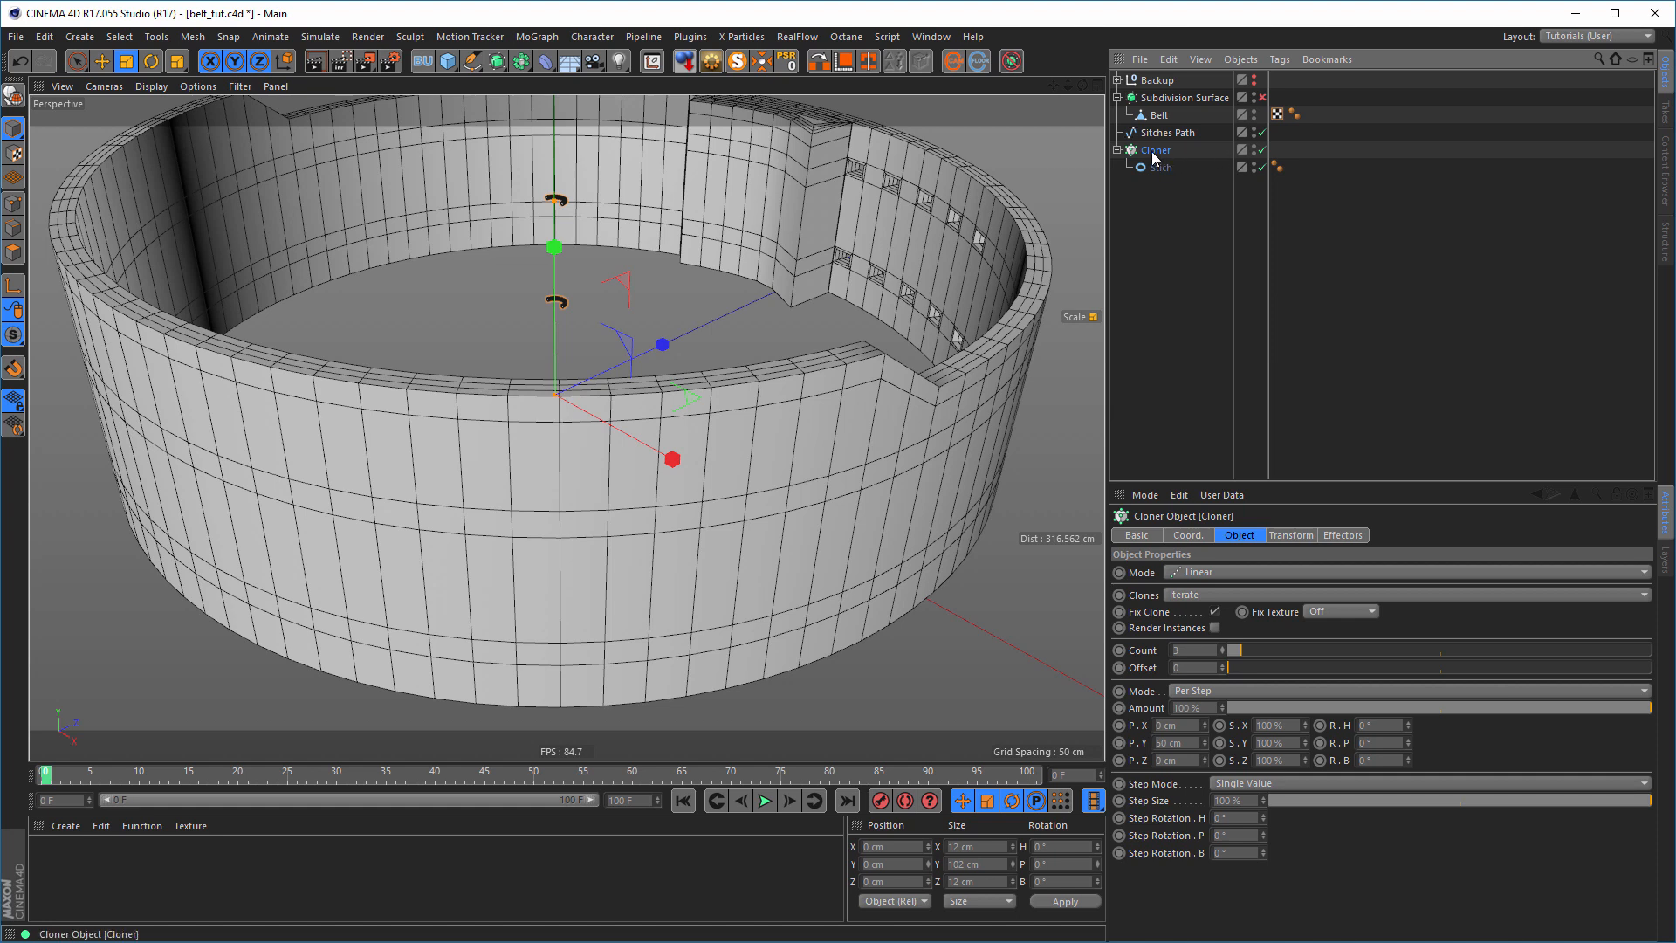
{"action": "left_click", "coordinate": [1210, 571]}
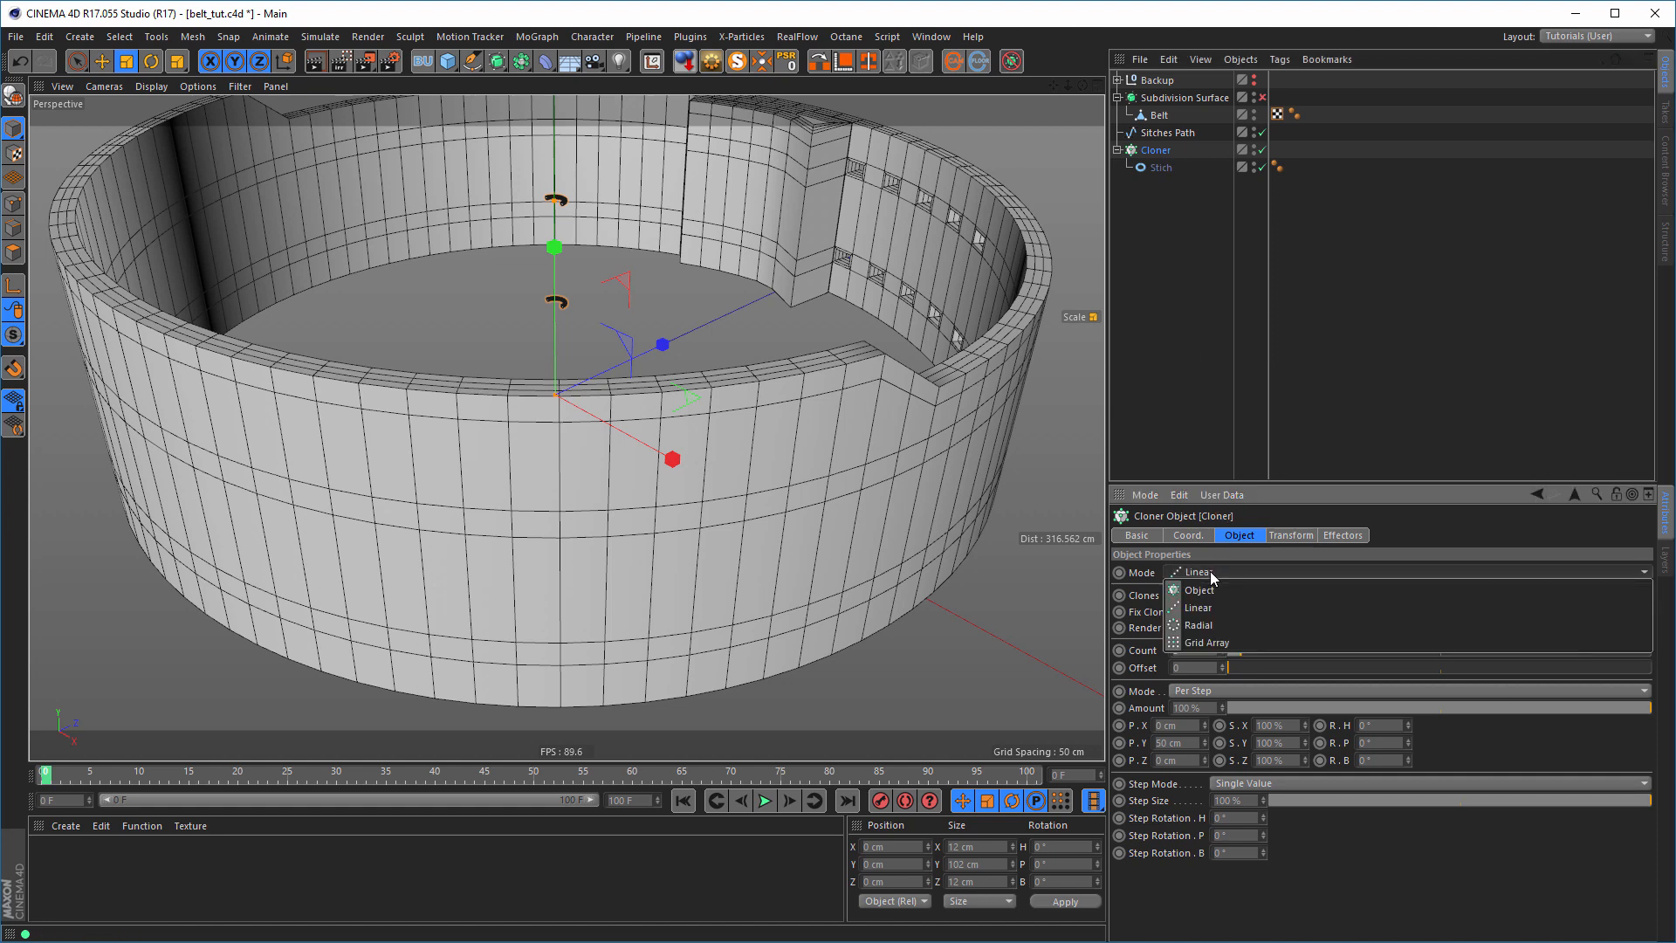
{"action": "left_click", "coordinate": [1208, 592]}
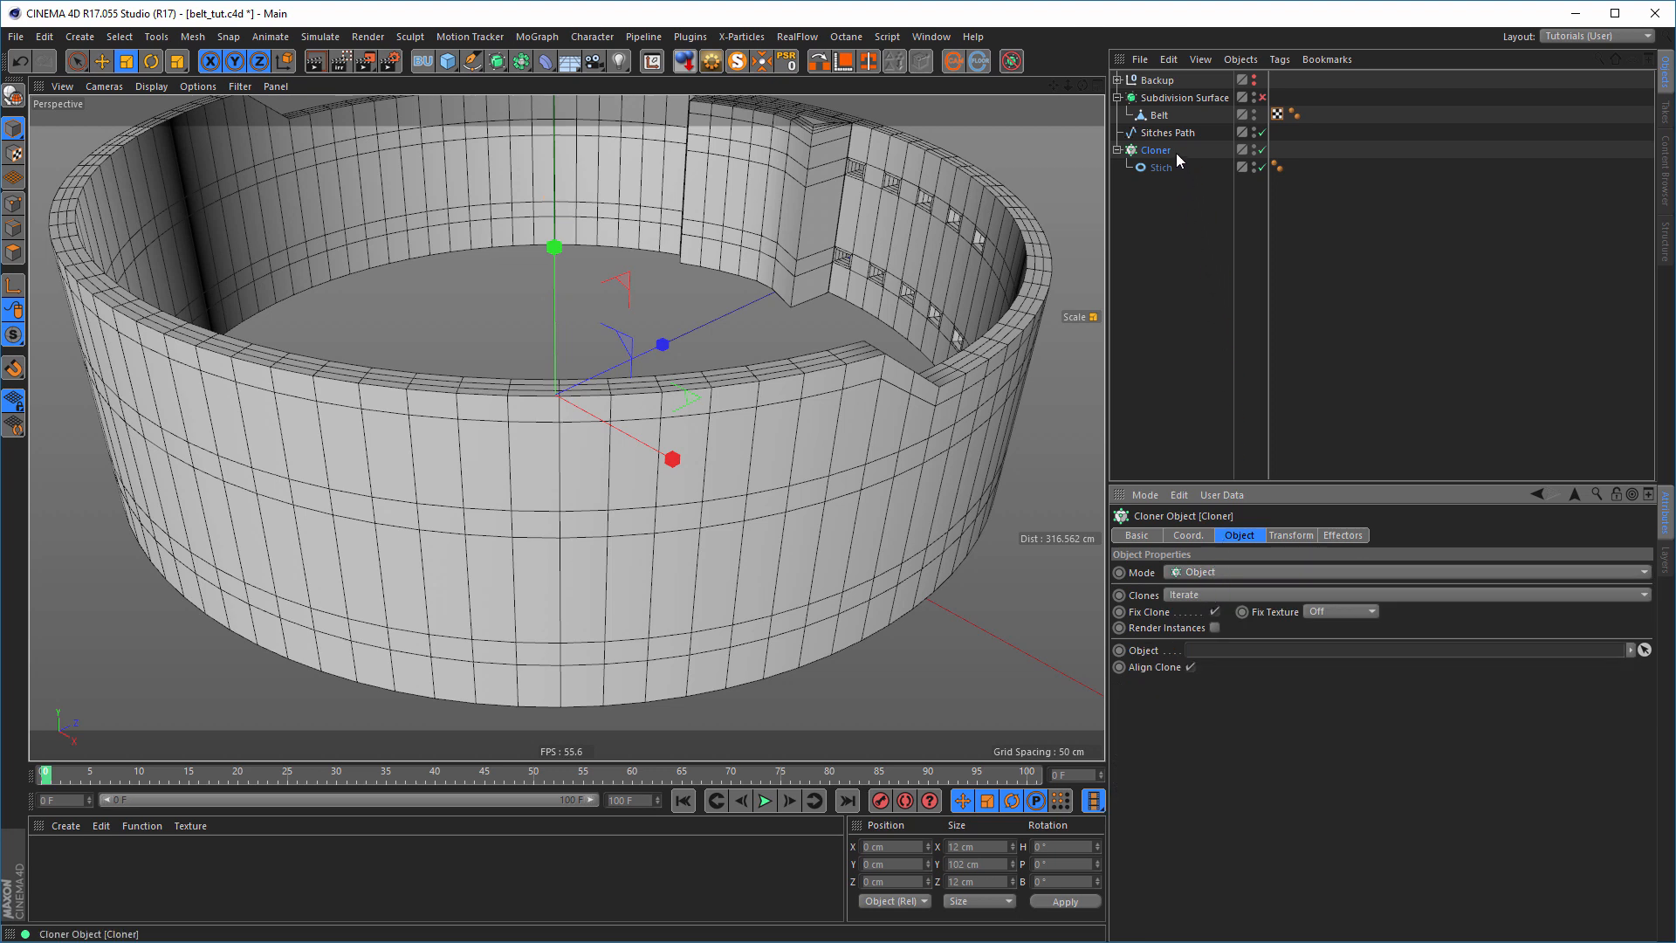
{"action": "left_click_drag", "start_coordinate": [1165, 133], "coordinate": [1216, 653]}
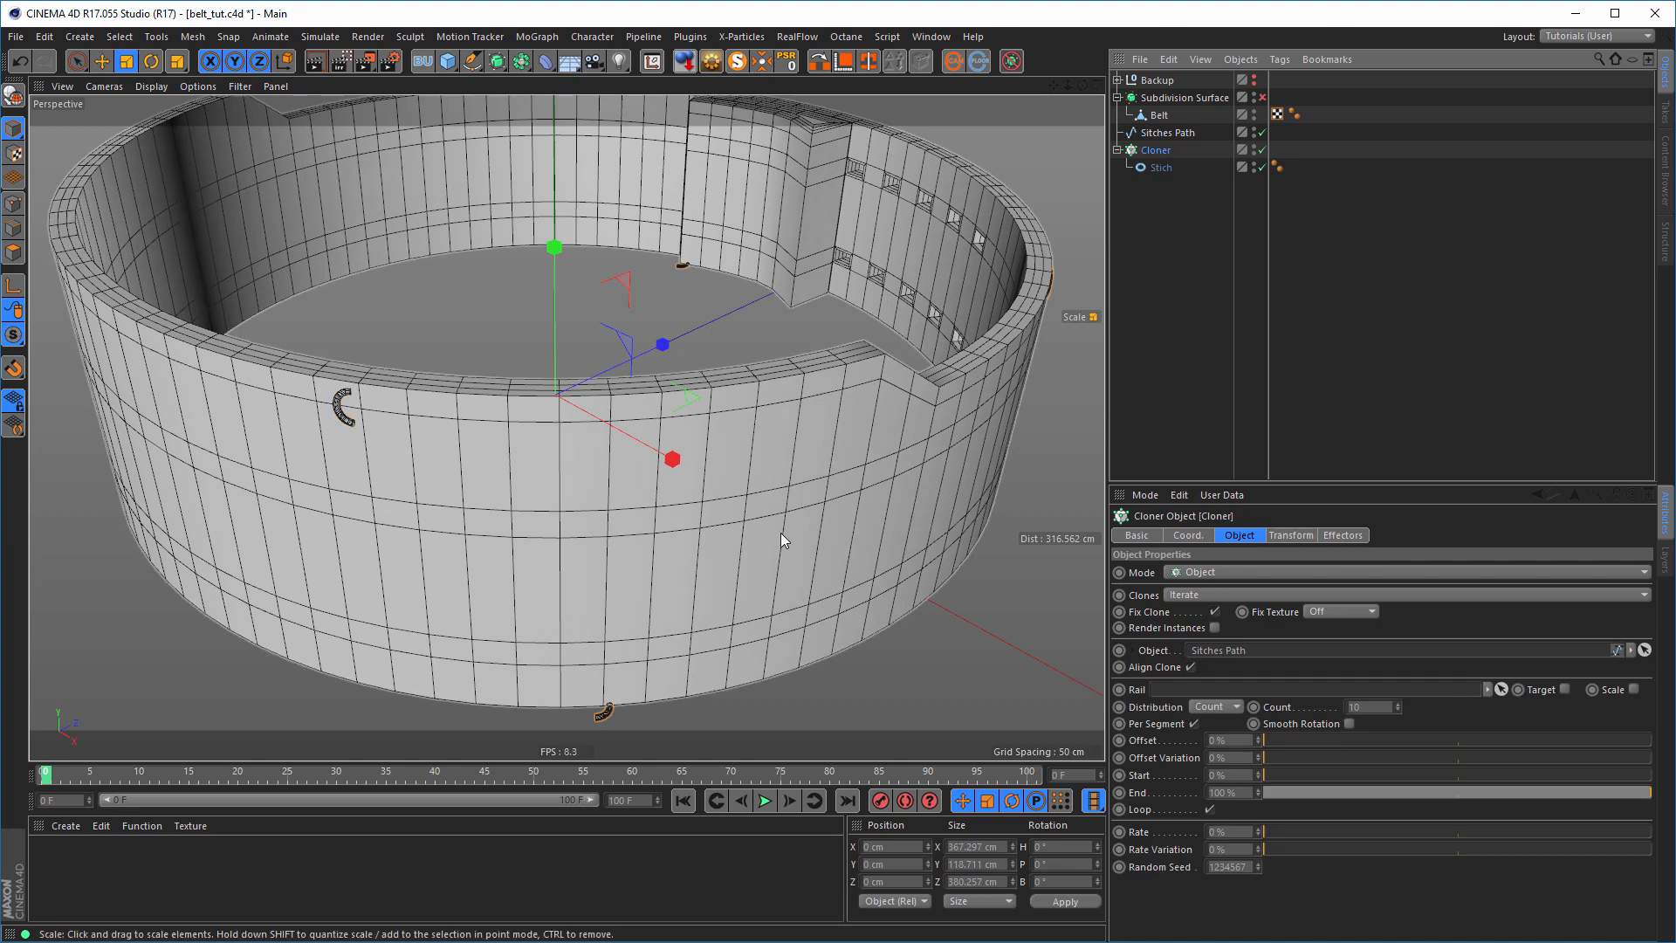
- Set the Cloner's distribution to Step with a 13 cm step and enable Render Instances
{"action": "left_click", "coordinate": [1213, 707]}
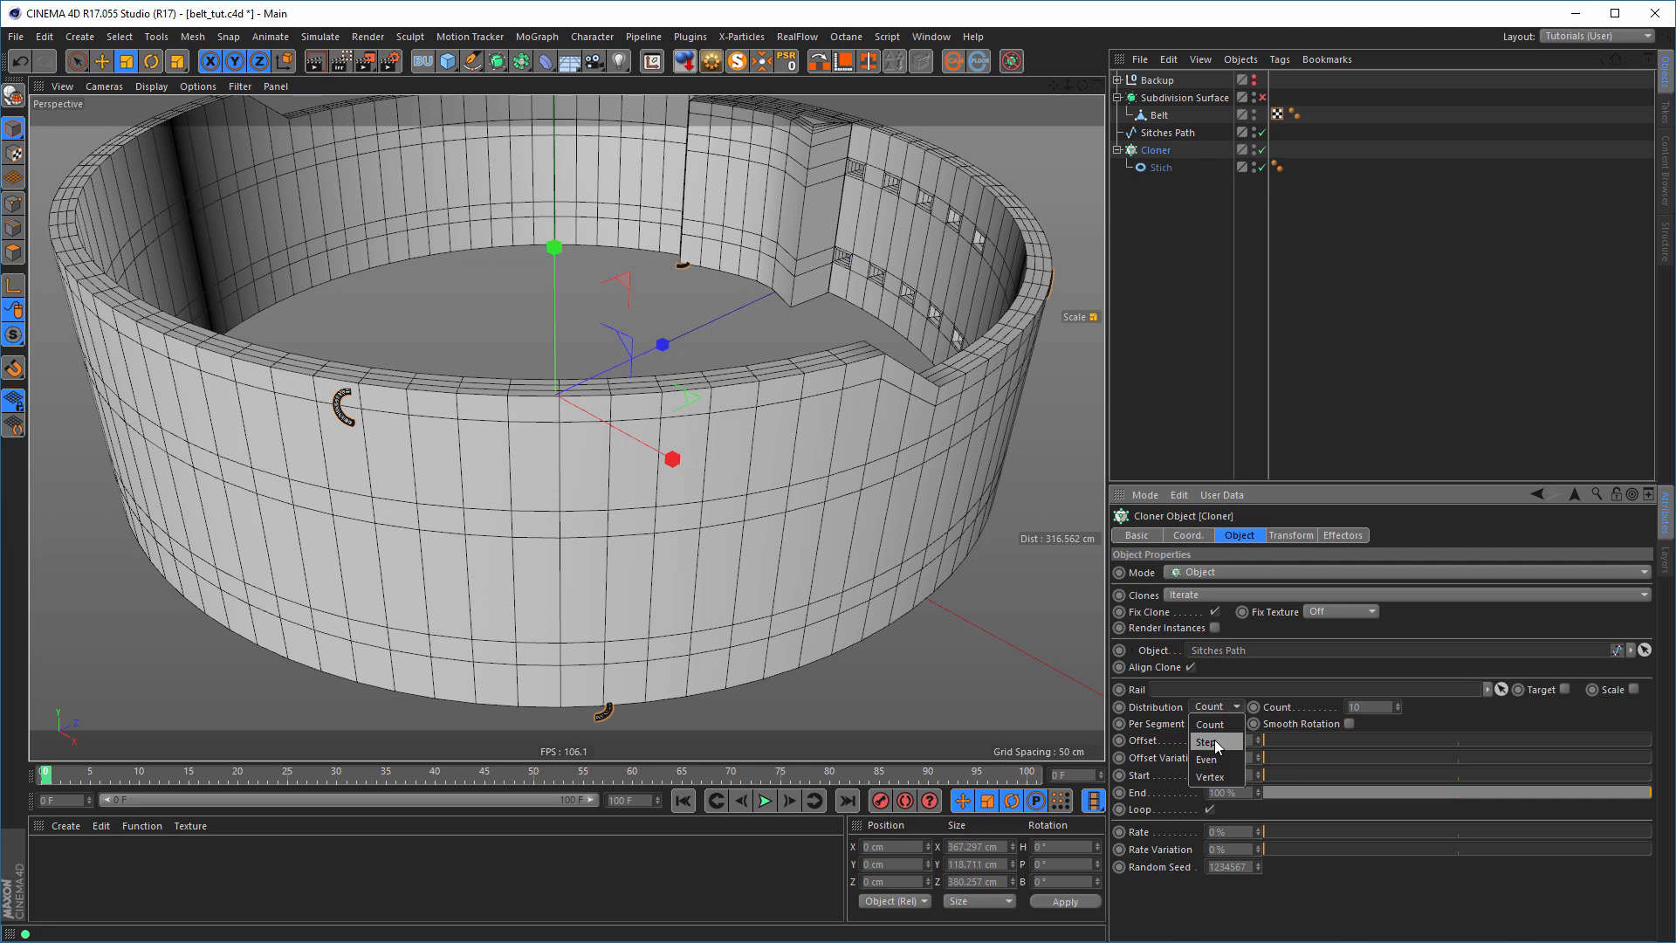
{"action": "left_click", "coordinate": [1213, 741]}
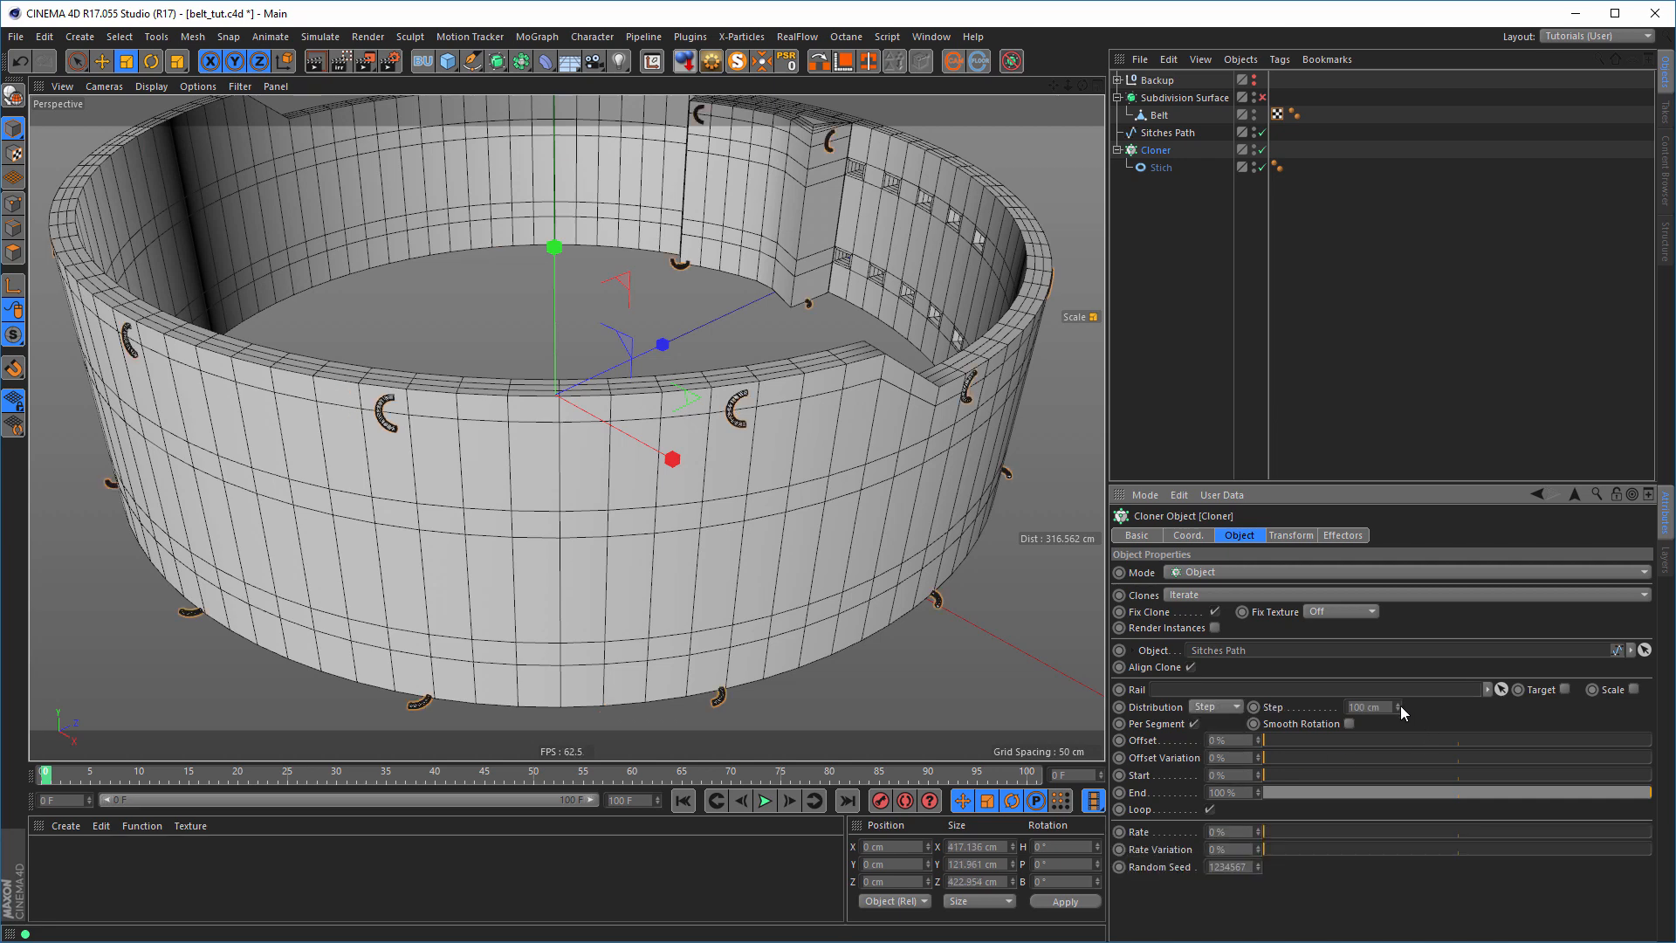
{"action": "left_click_drag", "start_coordinate": [1401, 705], "coordinate": [1325, 706]}
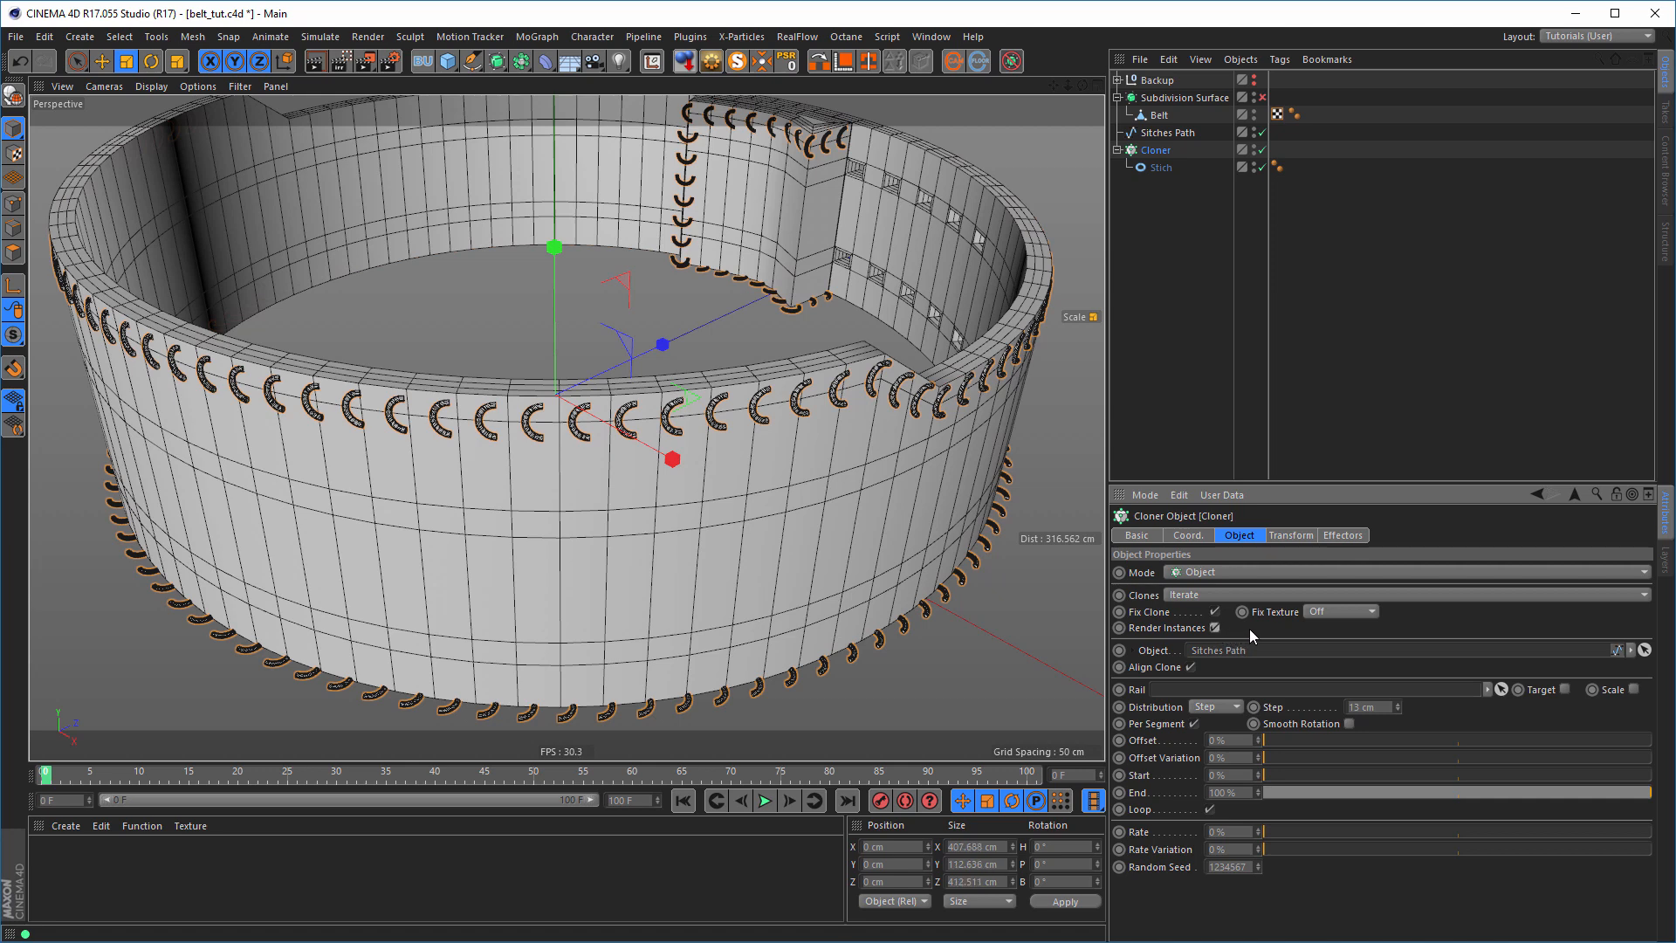
- Rotate the clones with the Cloner's transform, setting both R.H and R.P to 90°
{"action": "left_click", "coordinate": [1292, 535]}
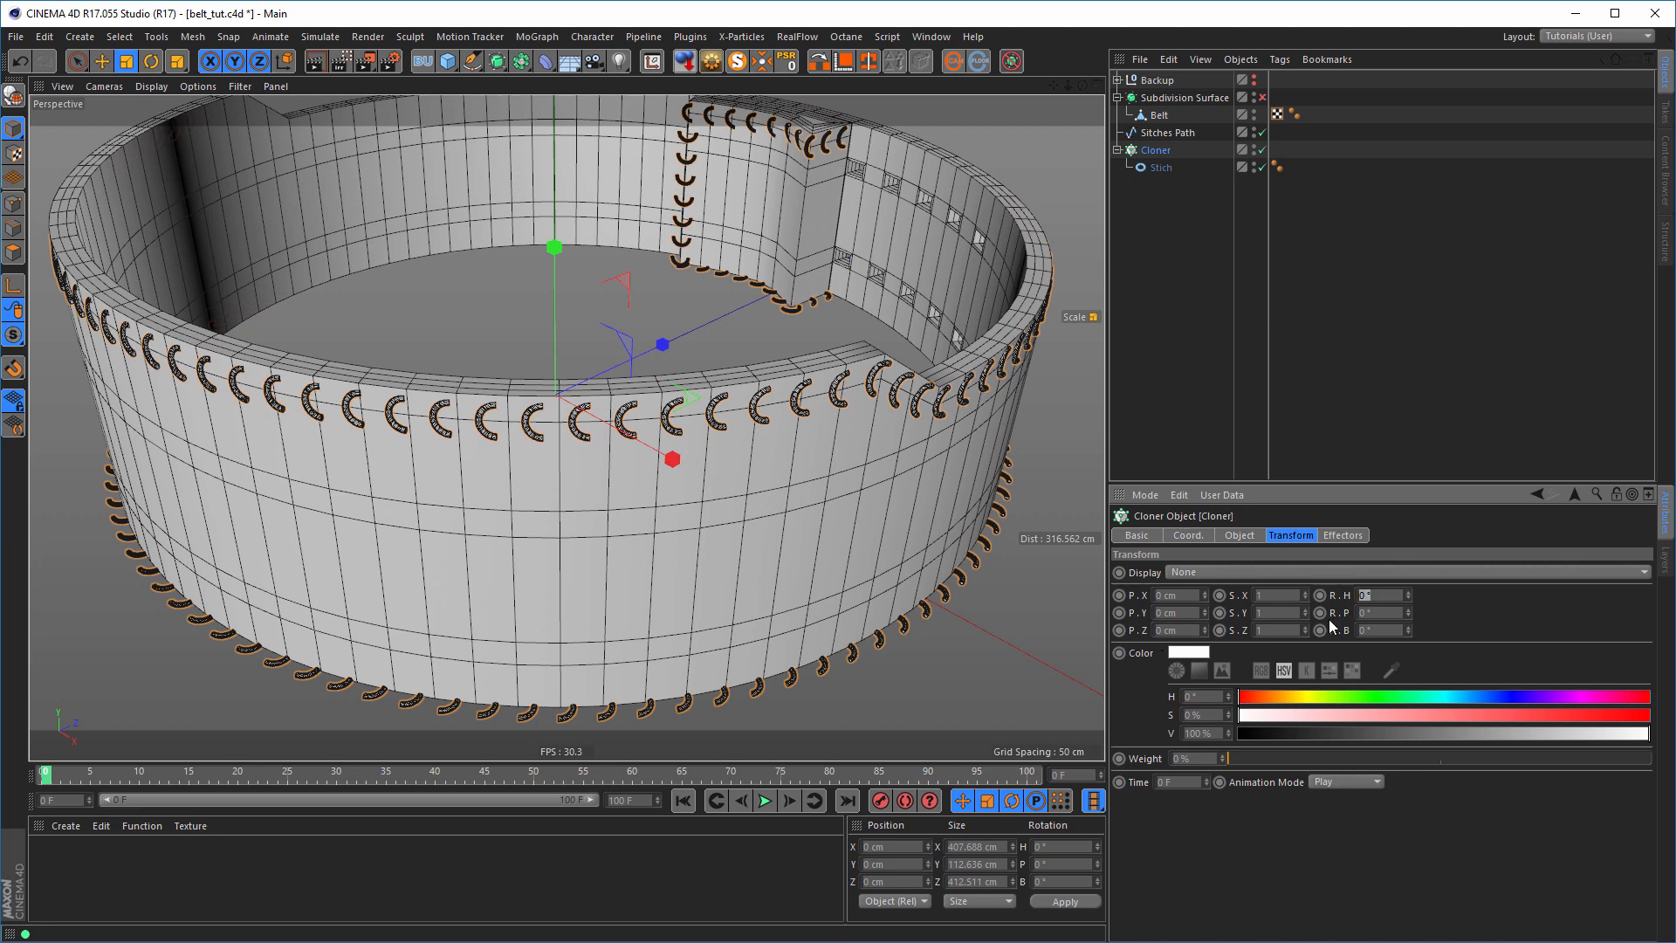
{"action": "type", "text": "90"}
{"action": "key", "text": "Return"}
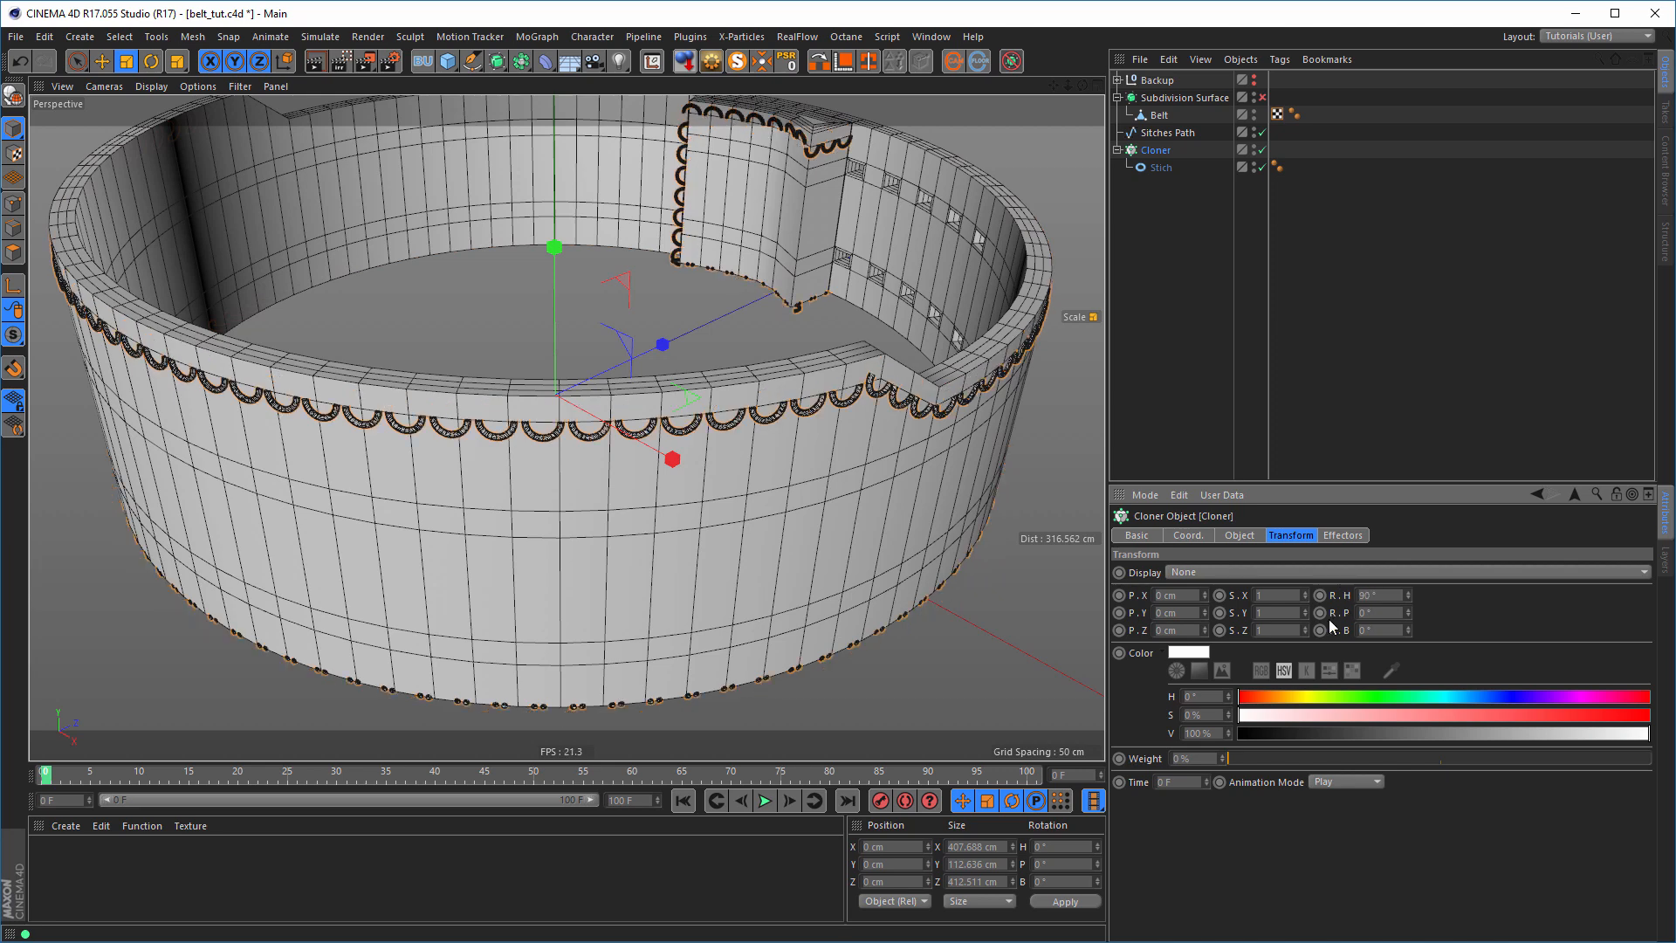
{"action": "key", "text": "Tab"}
{"action": "type", "text": "90"}
{"action": "key", "text": "Return"}
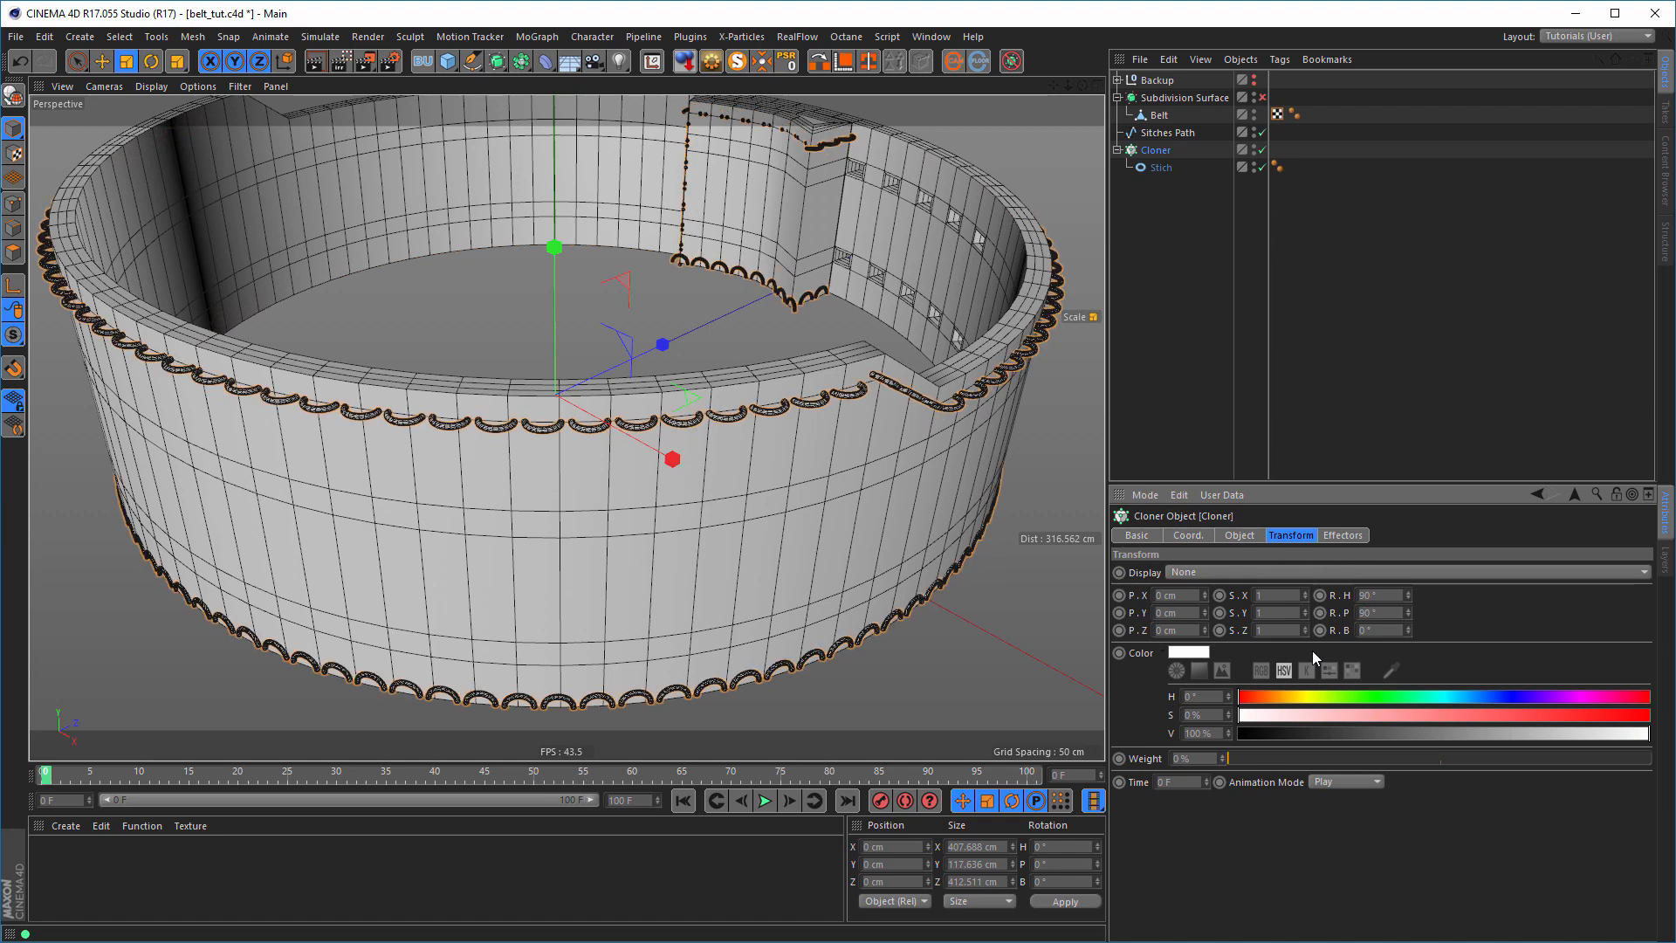
- Sink the stitches into the belt by setting the Cloner's transform P.Y to -4 cm
{"action": "left_click_drag", "start_coordinate": [783, 437], "coordinate": [740, 466], "text": "alt"}
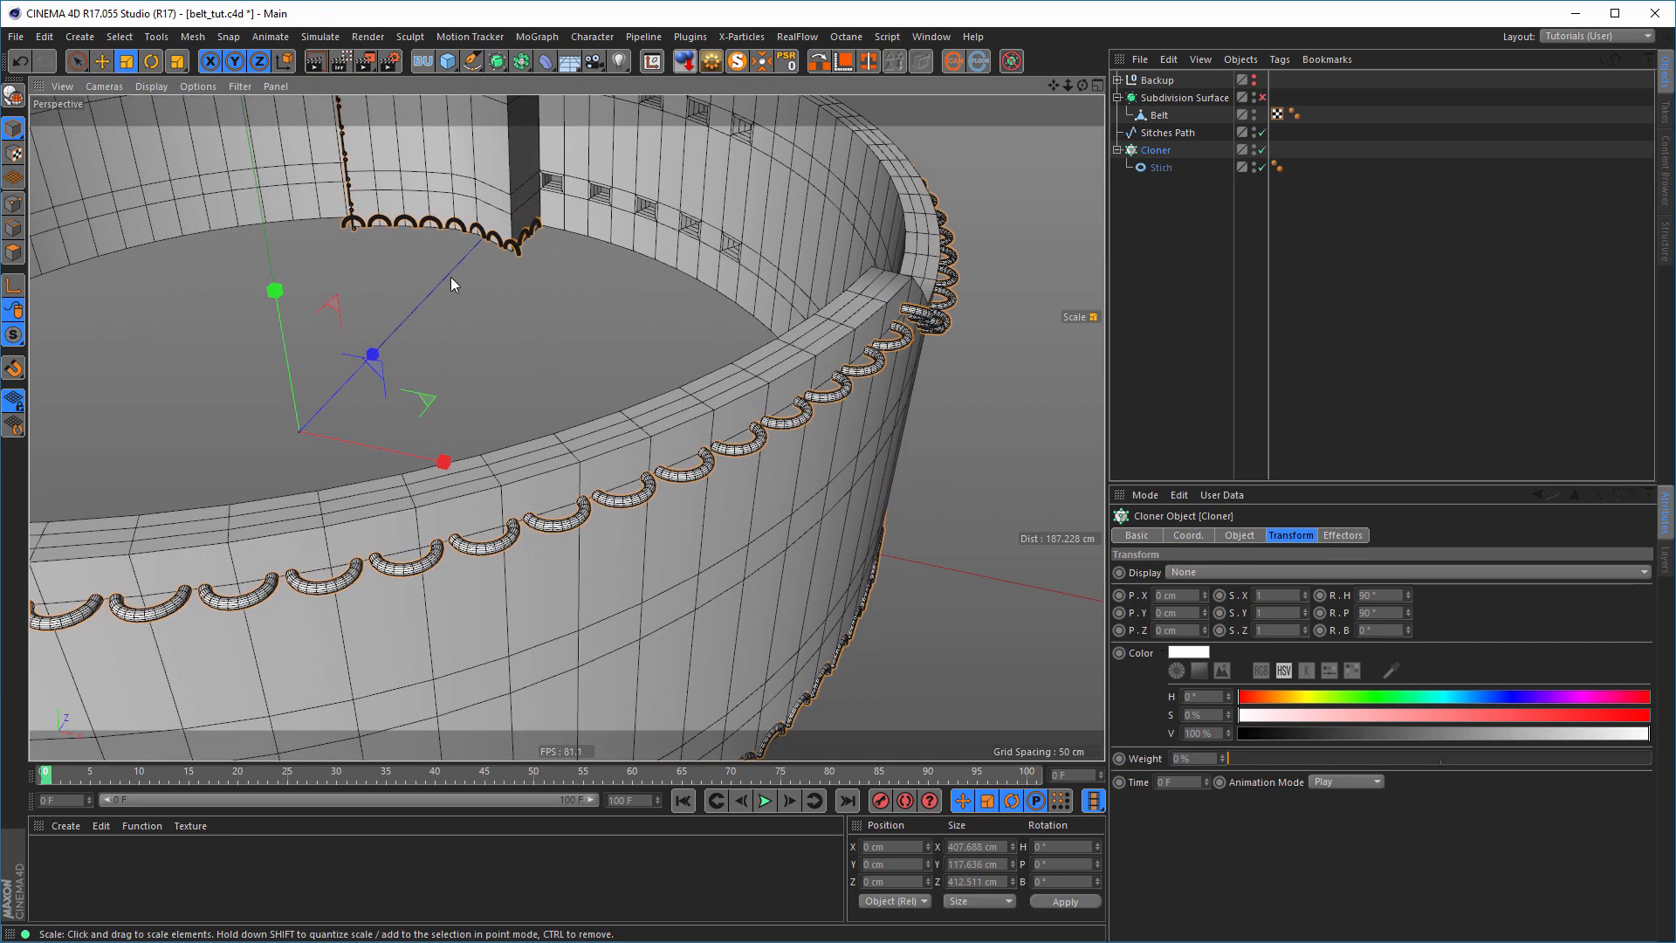
{"action": "middle_click_drag", "start_coordinate": [438, 188], "coordinate": [576, 422], "text": "alt"}
{"action": "right_click_drag", "start_coordinate": [563, 420], "coordinate": [761, 430], "text": "alt"}
{"action": "left_click_drag", "start_coordinate": [576, 443], "coordinate": [647, 456], "text": "alt"}
{"action": "right_click_drag", "start_coordinate": [684, 456], "coordinate": [419, 583], "text": "alt"}
{"action": "middle_click_drag", "start_coordinate": [626, 642], "coordinate": [584, 585], "text": "alt"}
{"action": "left_click_drag", "start_coordinate": [731, 680], "coordinate": [803, 679], "text": "alt"}
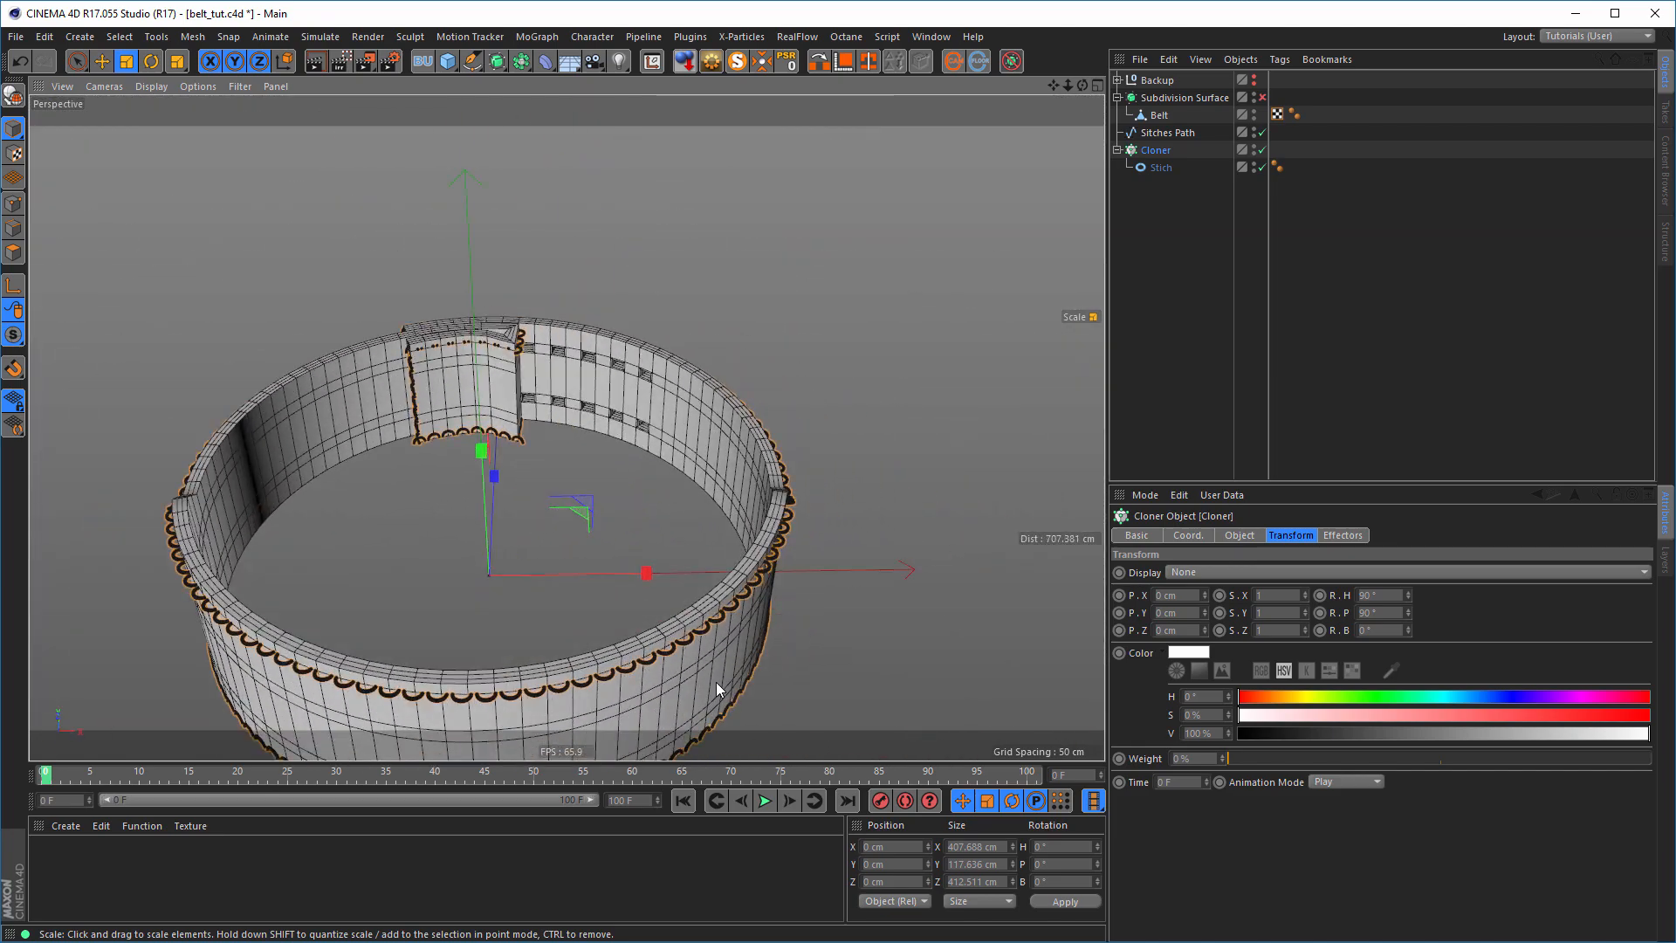
{"action": "right_click_drag", "start_coordinate": [716, 683], "coordinate": [855, 651], "text": "alt"}
{"action": "left_click_drag", "start_coordinate": [677, 552], "coordinate": [663, 573], "text": "alt"}
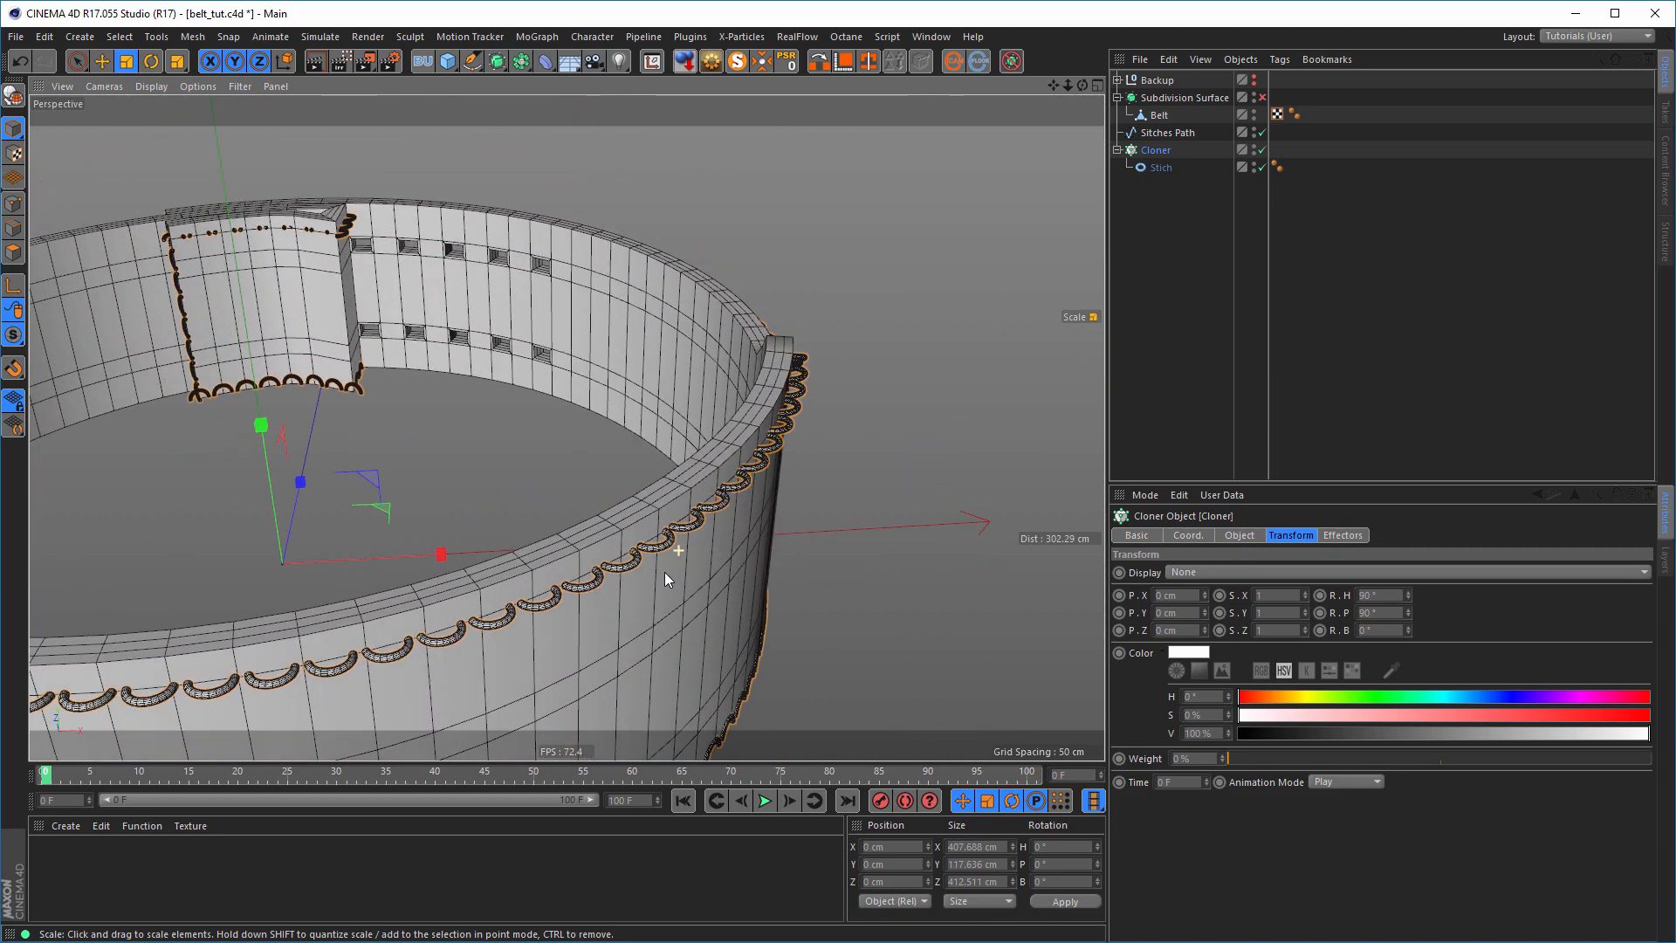
{"action": "left_click", "coordinate": [1204, 616]}
{"action": "left_click", "coordinate": [1205, 616]}
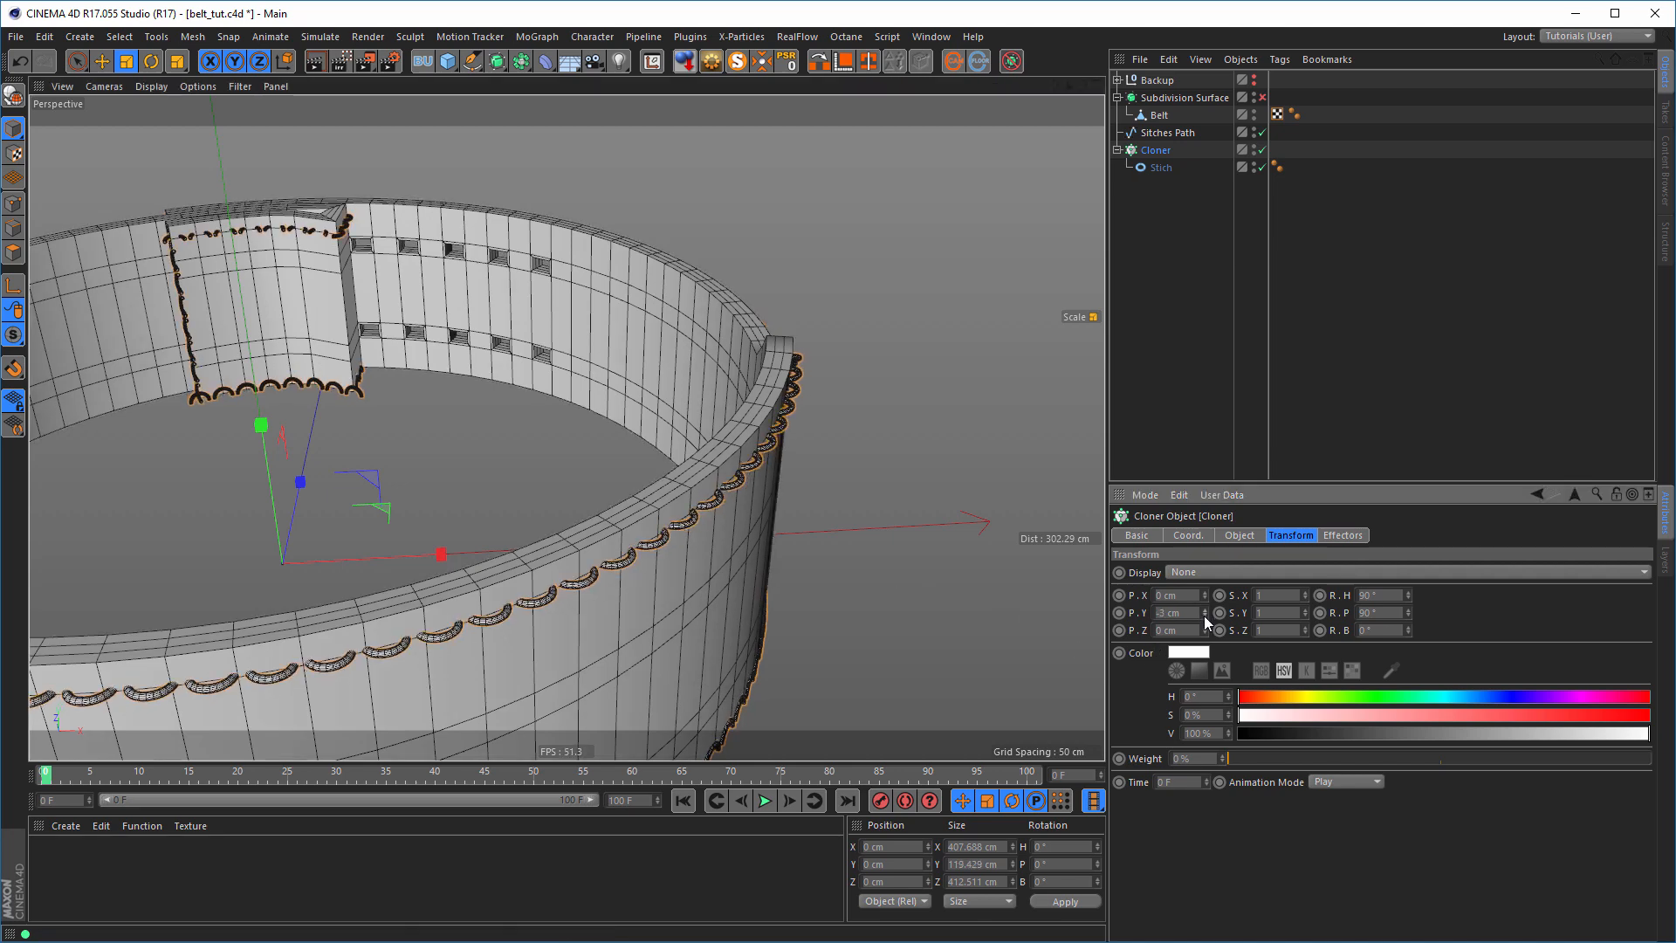
{"action": "left_click", "coordinate": [1204, 616]}
{"action": "left_click", "coordinate": [1204, 616]}
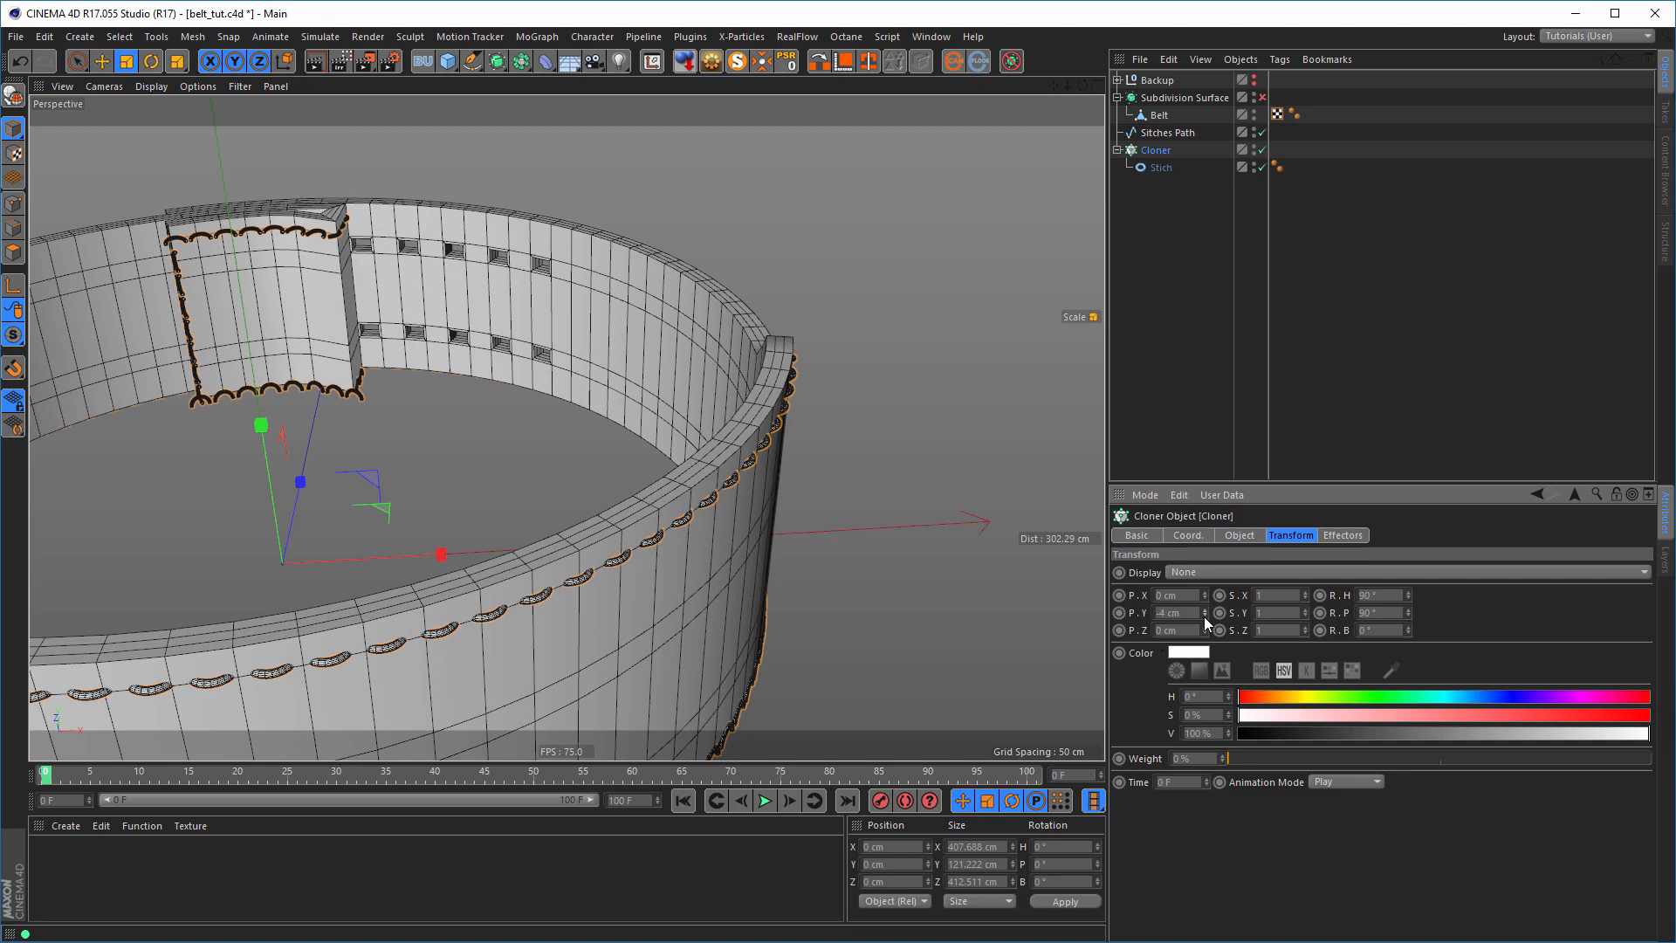
- Change the Sitches Path spline's intermediate points to Uniform with the number set to 0
{"action": "left_click_drag", "start_coordinate": [636, 580], "coordinate": [757, 571], "text": "alt"}
{"action": "middle_click_drag", "start_coordinate": [757, 571], "coordinate": [659, 679], "text": "alt"}
{"action": "middle_click_drag", "start_coordinate": [841, 337], "coordinate": [710, 436], "text": "alt"}
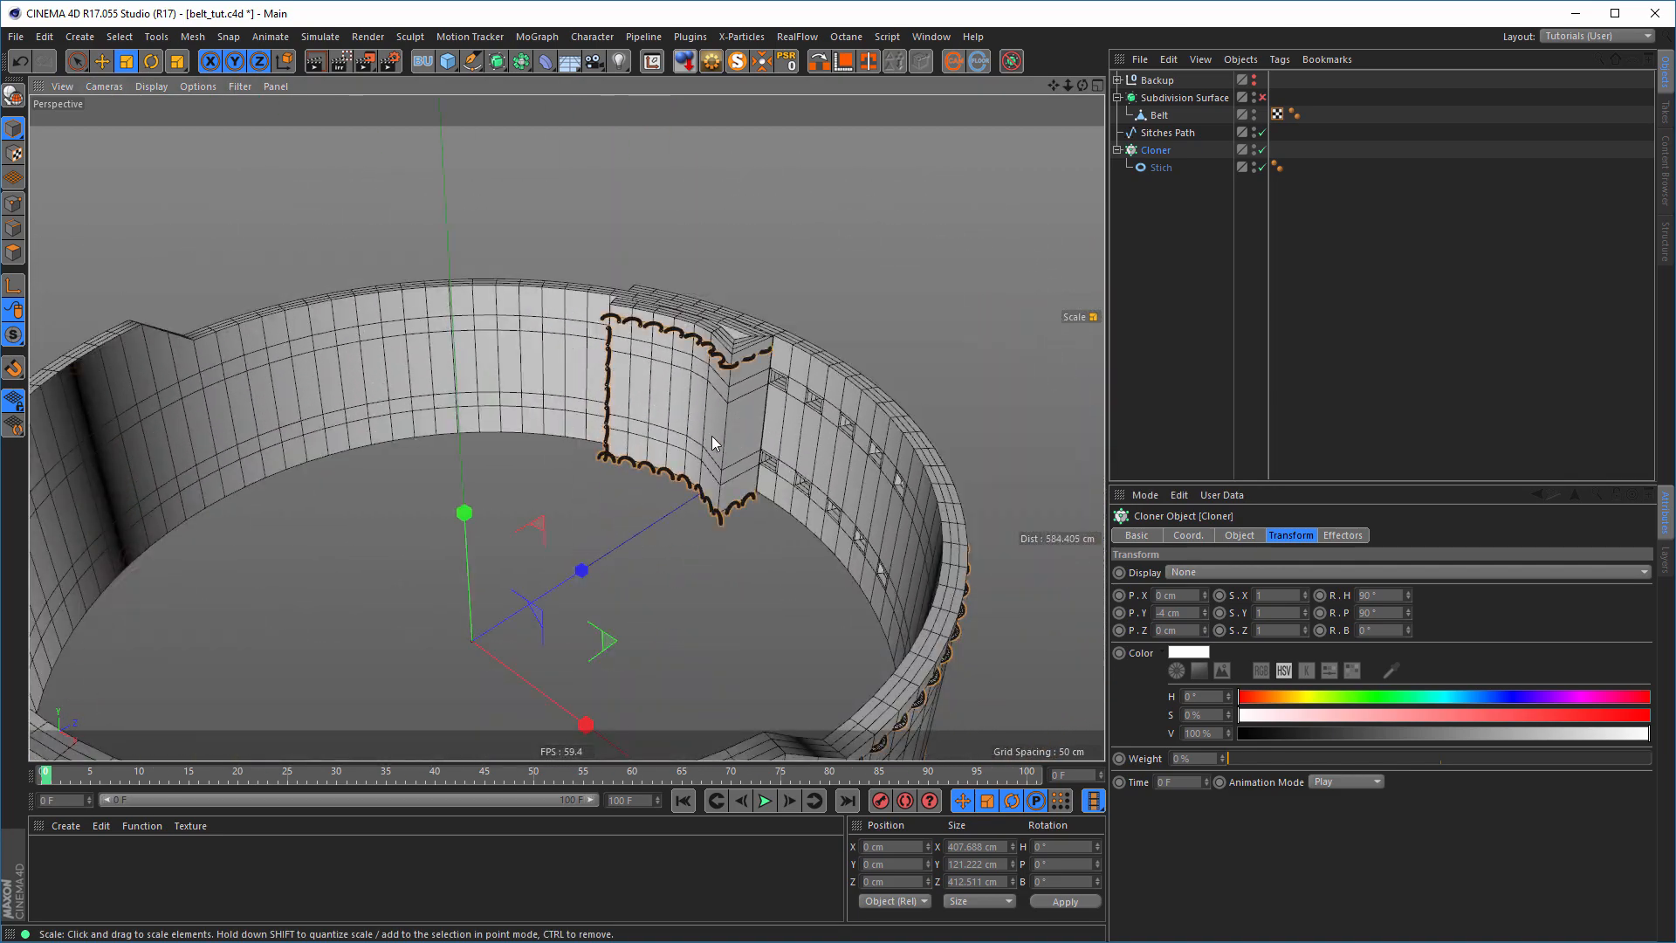
{"action": "left_click_drag", "start_coordinate": [711, 437], "coordinate": [631, 378], "text": "alt"}
{"action": "right_click_drag", "start_coordinate": [630, 379], "coordinate": [773, 353], "text": "alt"}
{"action": "left_click_drag", "start_coordinate": [744, 342], "coordinate": [326, 419], "text": "alt"}
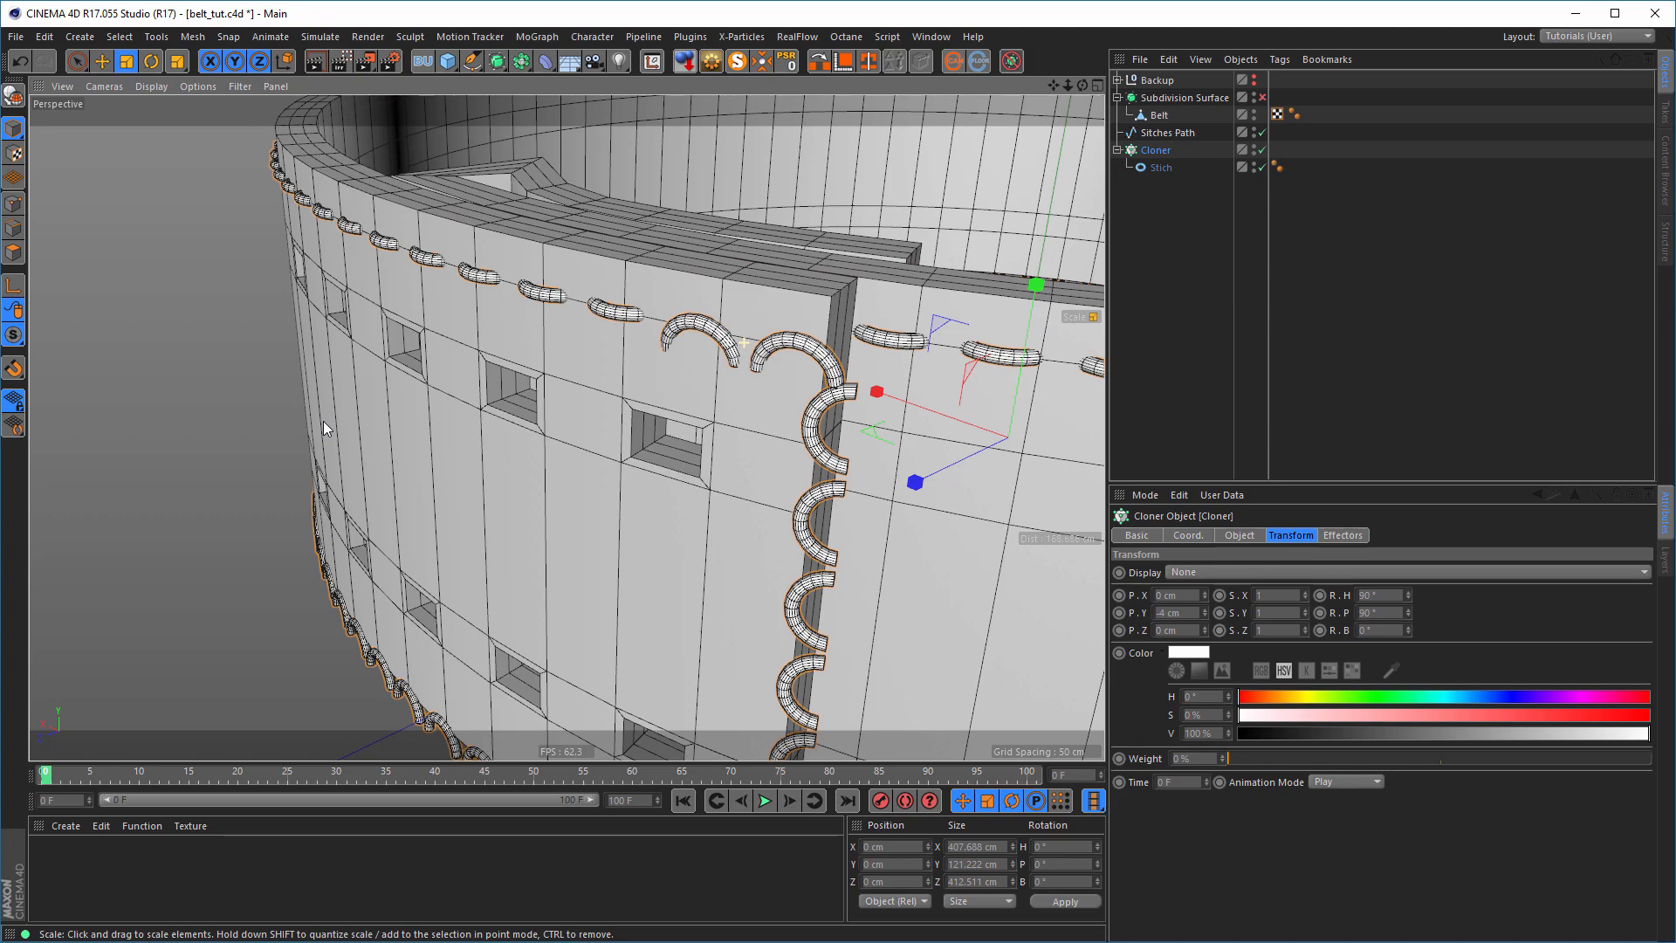
{"action": "left_click_drag", "start_coordinate": [323, 420], "coordinate": [862, 316], "text": "alt"}
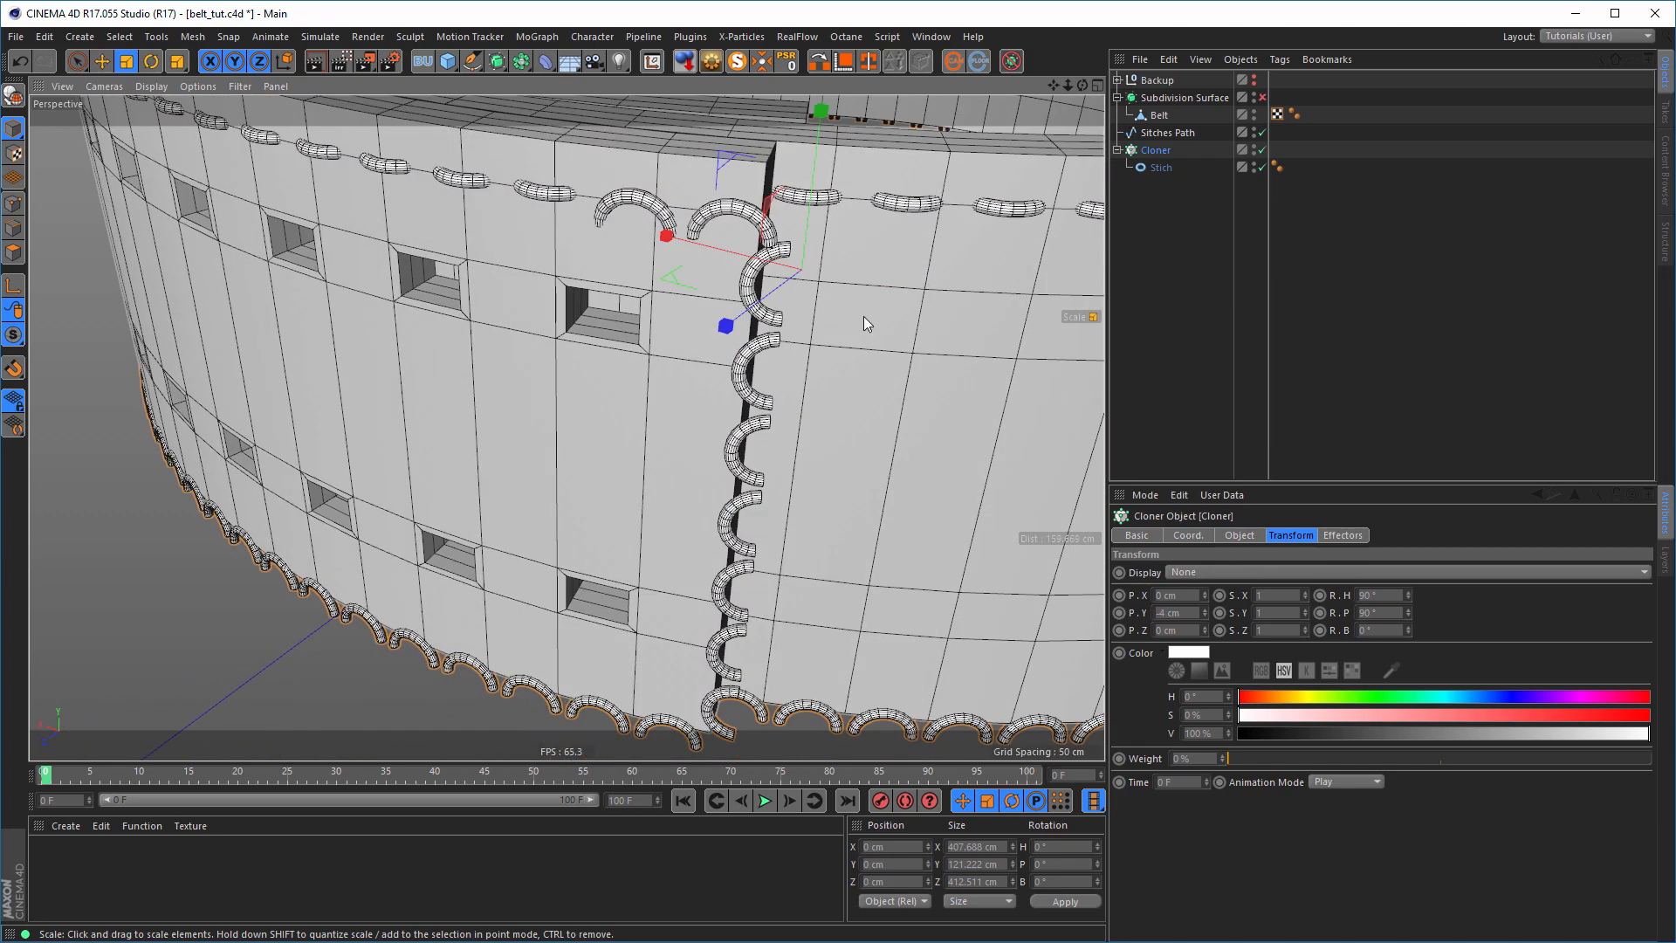
{"action": "left_click", "coordinate": [1167, 132]}
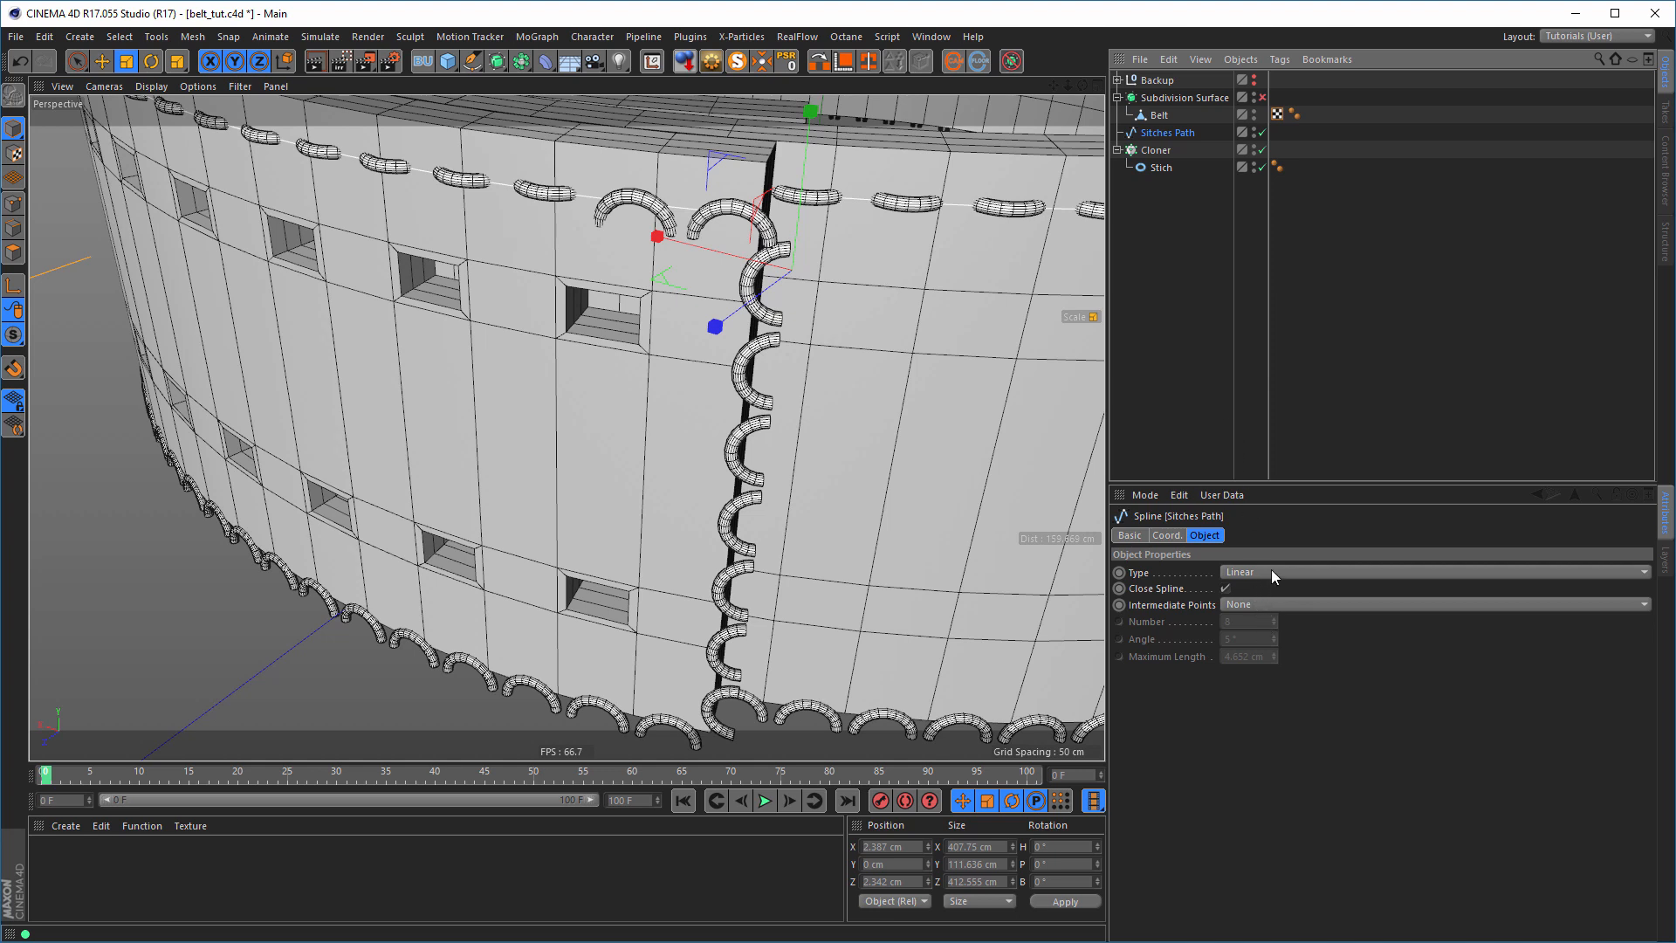
{"action": "left_click", "coordinate": [1271, 603]}
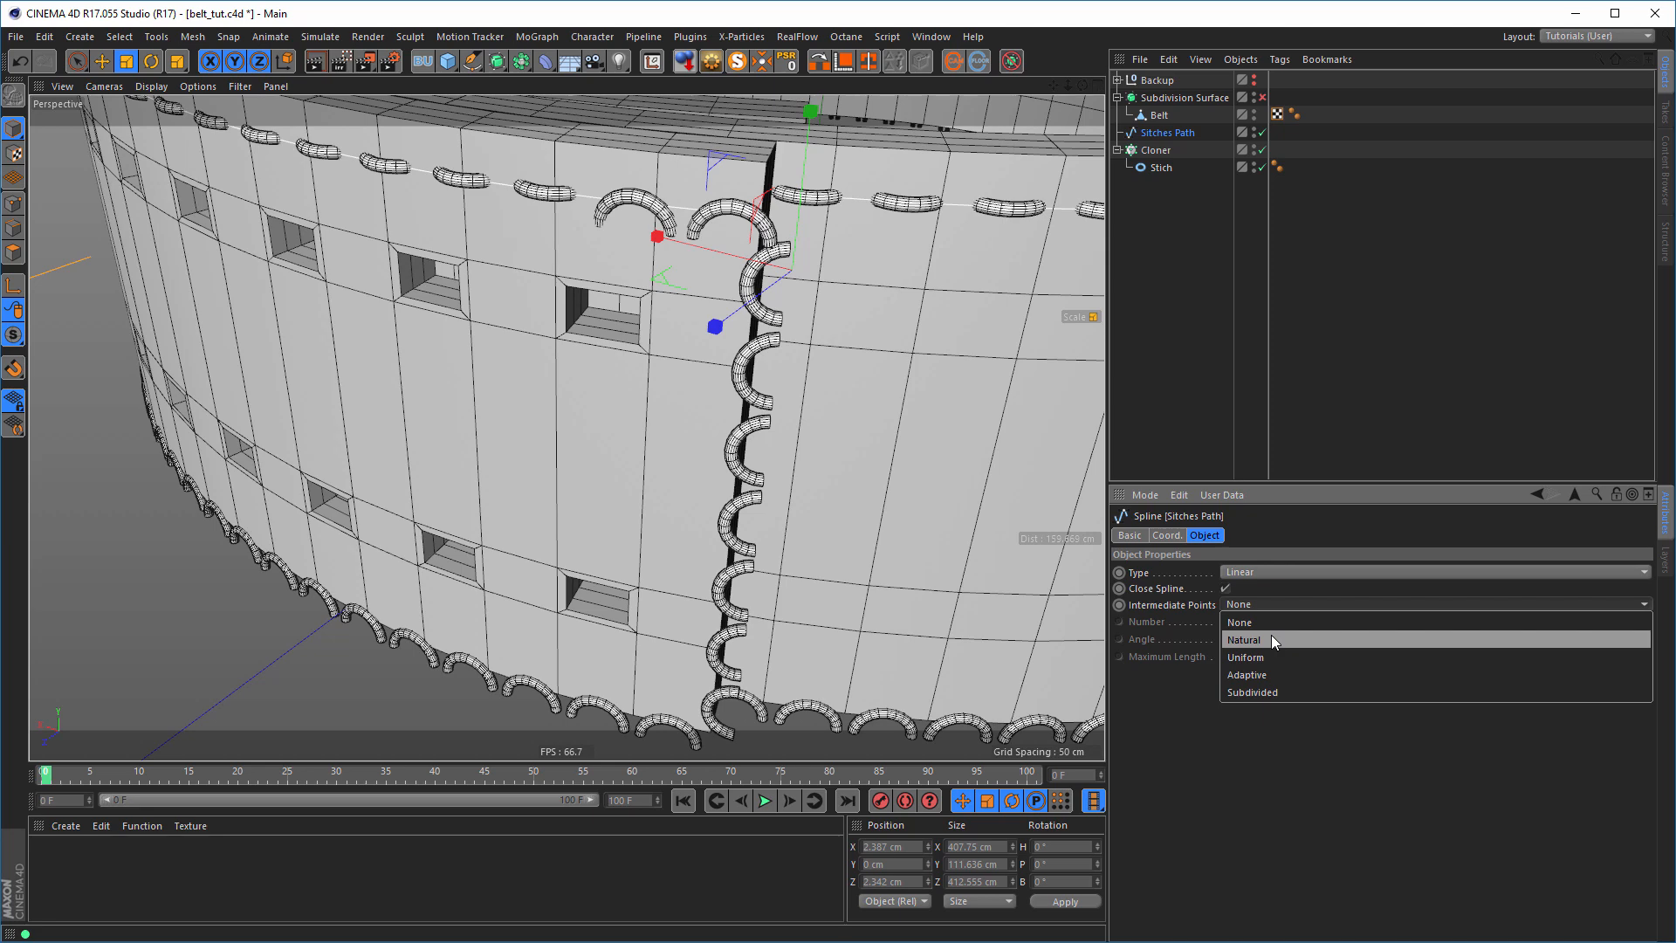
{"action": "left_click", "coordinate": [1273, 657]}
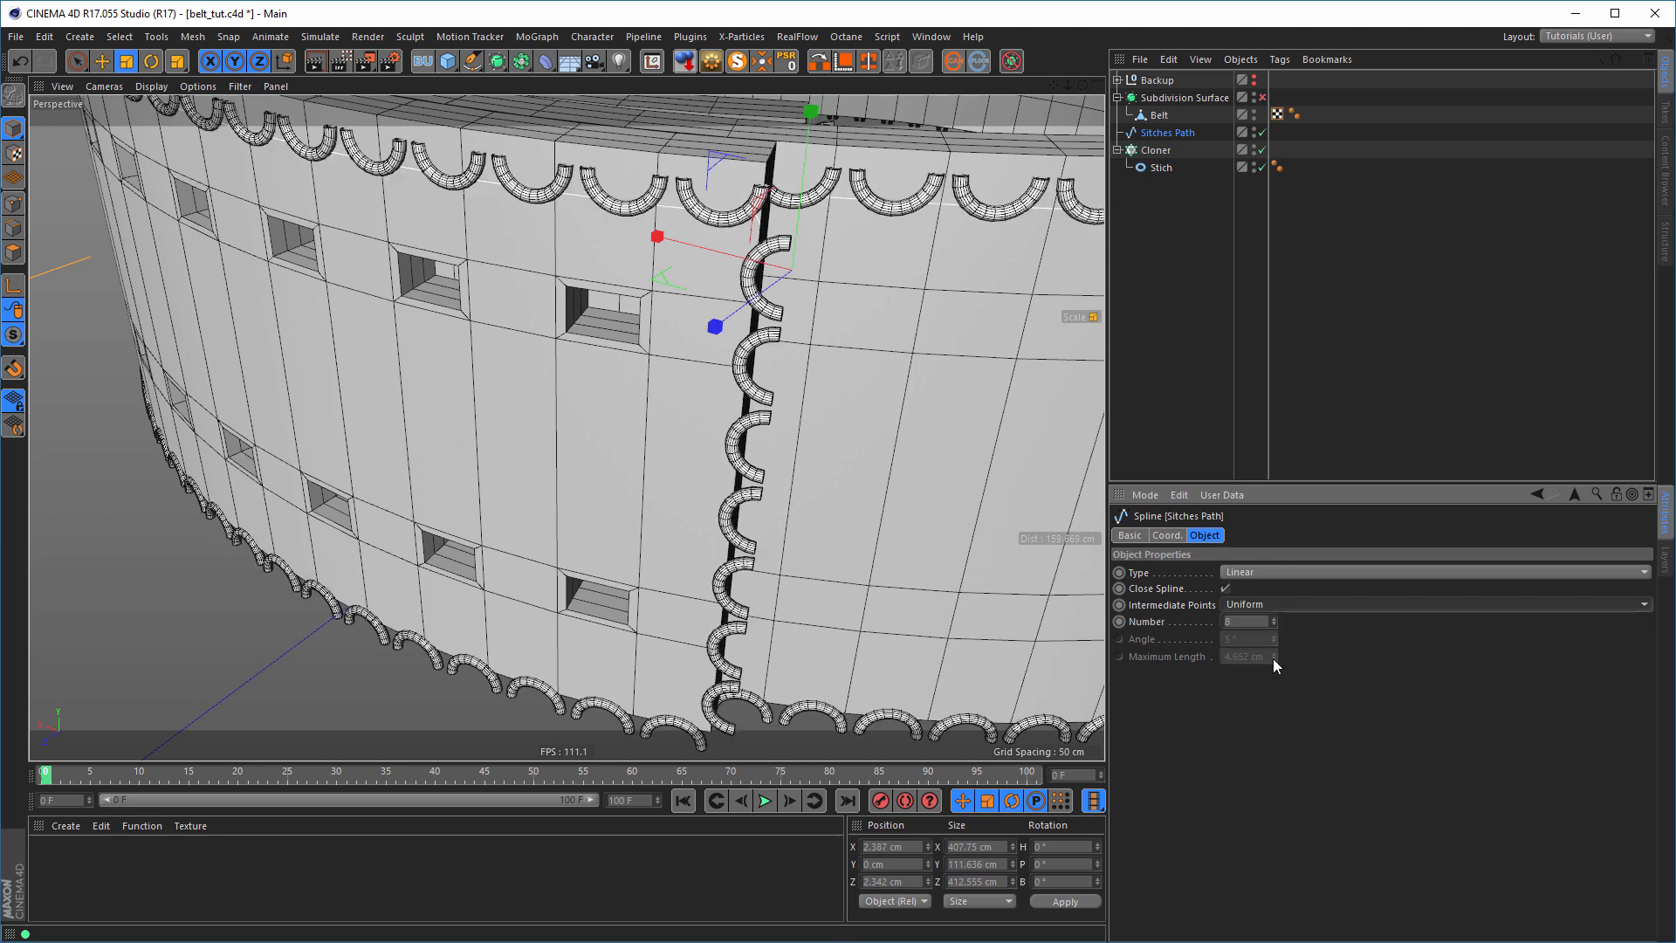
{"action": "left_click", "coordinate": [1272, 625]}
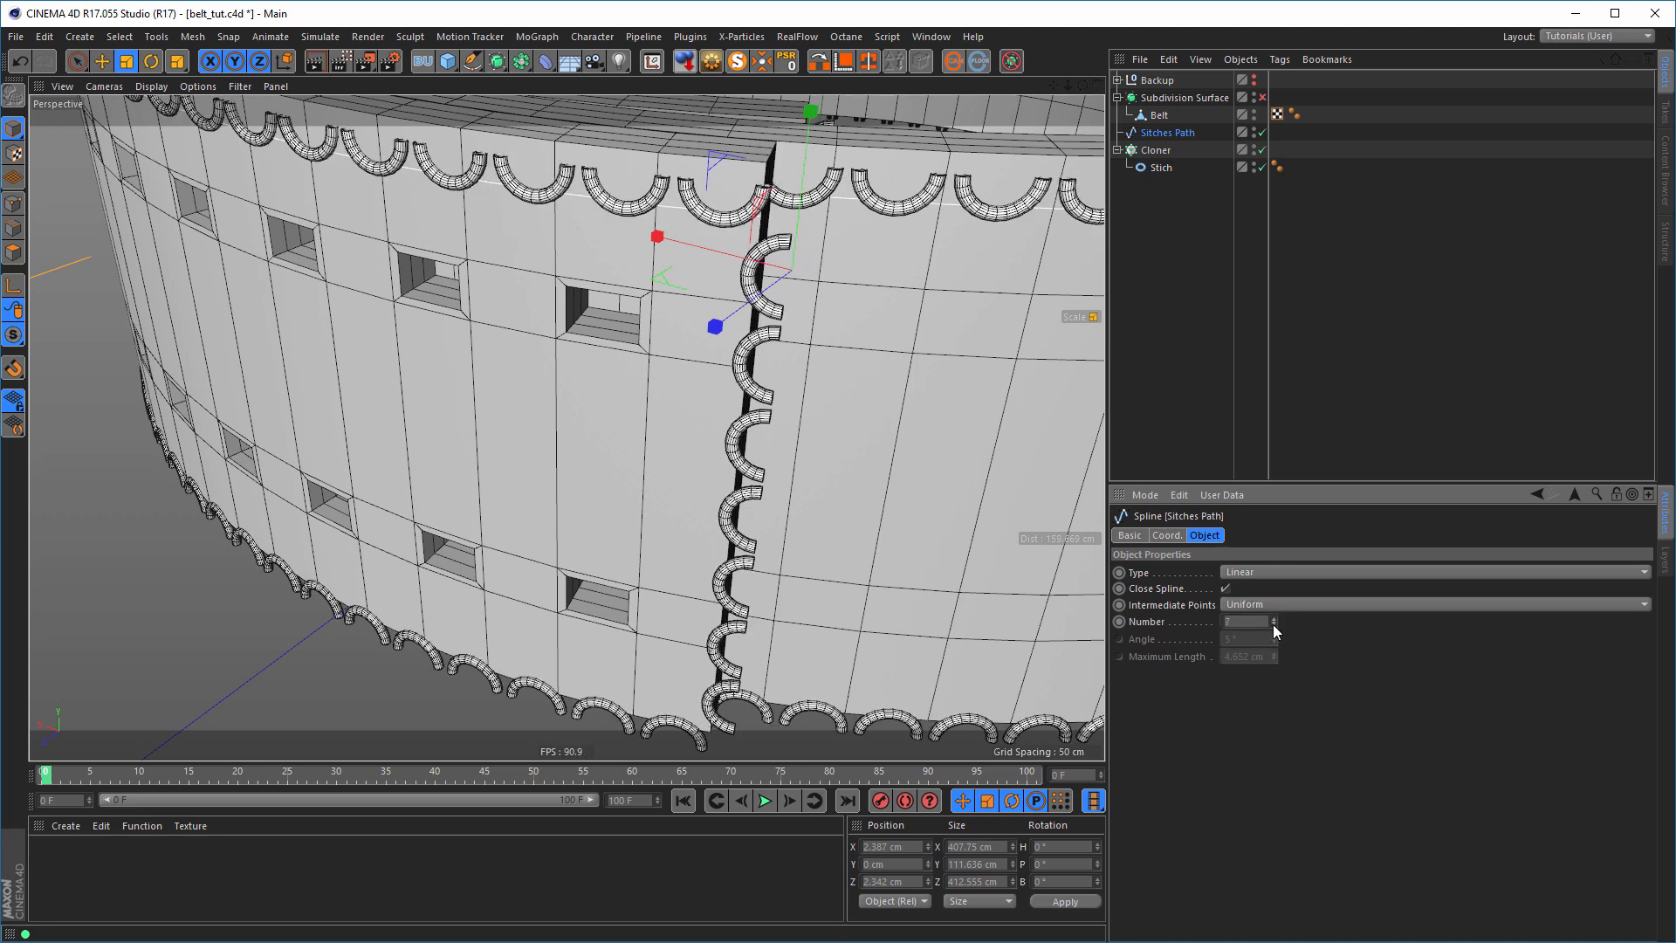
{"action": "left_click_drag", "start_coordinate": [1273, 625], "coordinate": [1273, 644]}
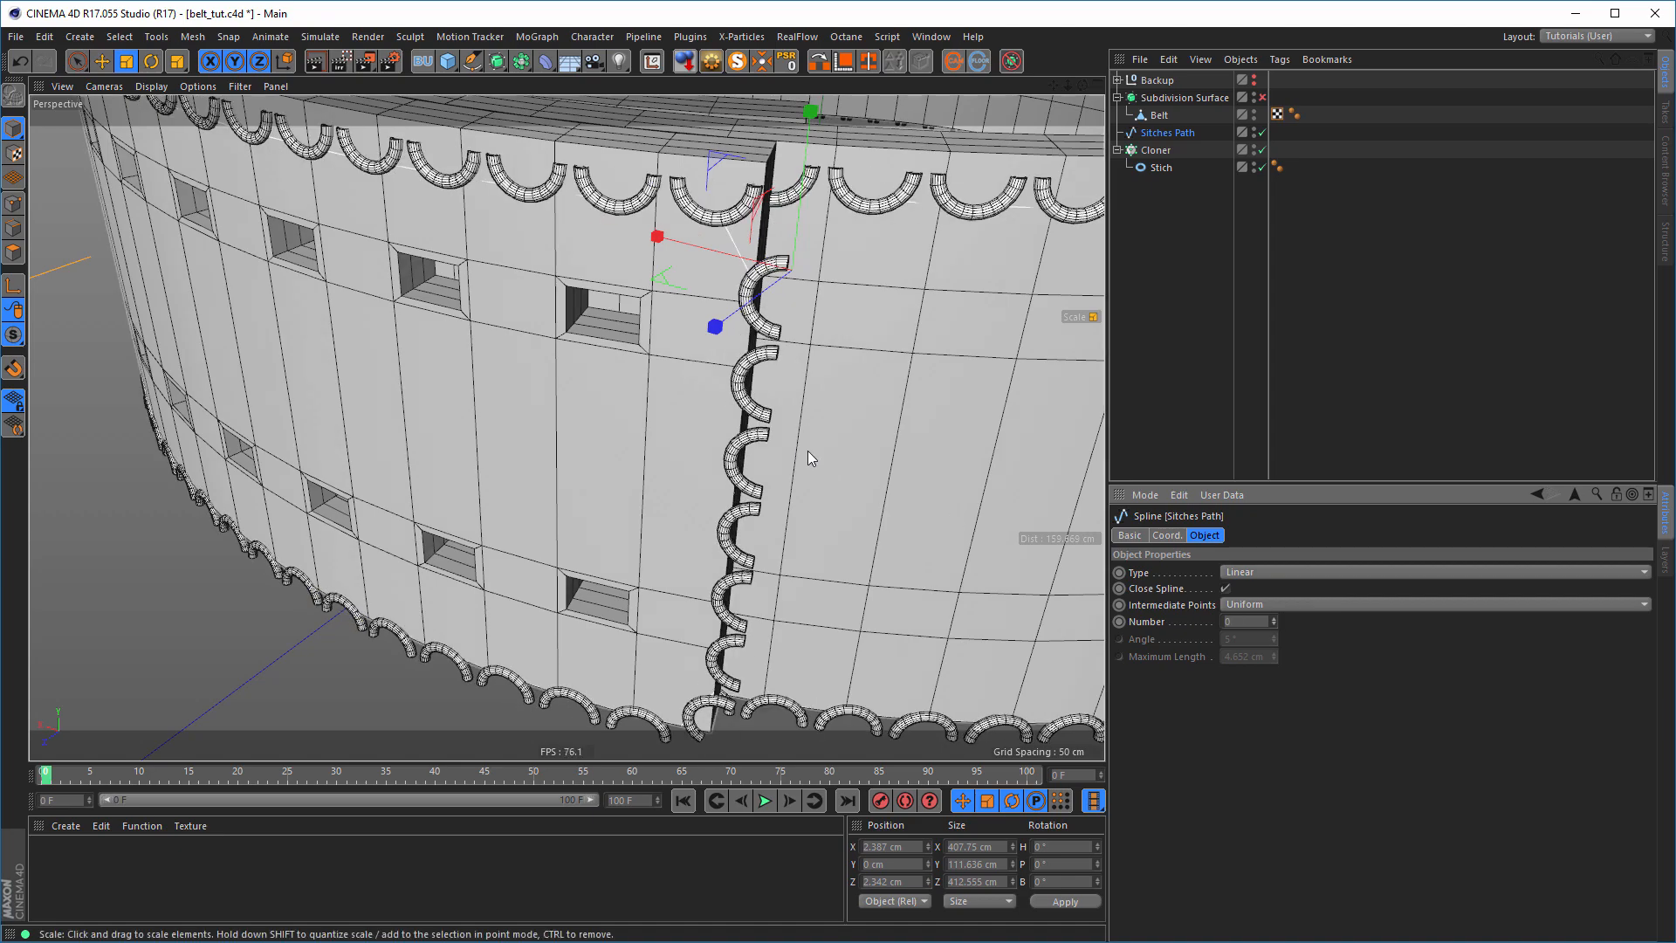
- Select the Cloner and set its transform pitch rotation (R.P) to 0°
{"action": "right_click_drag", "start_coordinate": [742, 452], "coordinate": [517, 438], "text": "alt"}
{"action": "left_click_drag", "start_coordinate": [689, 209], "coordinate": [717, 157], "text": "alt"}
{"action": "middle_click_drag", "start_coordinate": [611, 233], "coordinate": [573, 398], "text": "alt"}
{"action": "right_click_drag", "start_coordinate": [573, 398], "coordinate": [762, 338], "text": "alt"}
{"action": "left_click_drag", "start_coordinate": [762, 339], "coordinate": [775, 253], "text": "alt"}
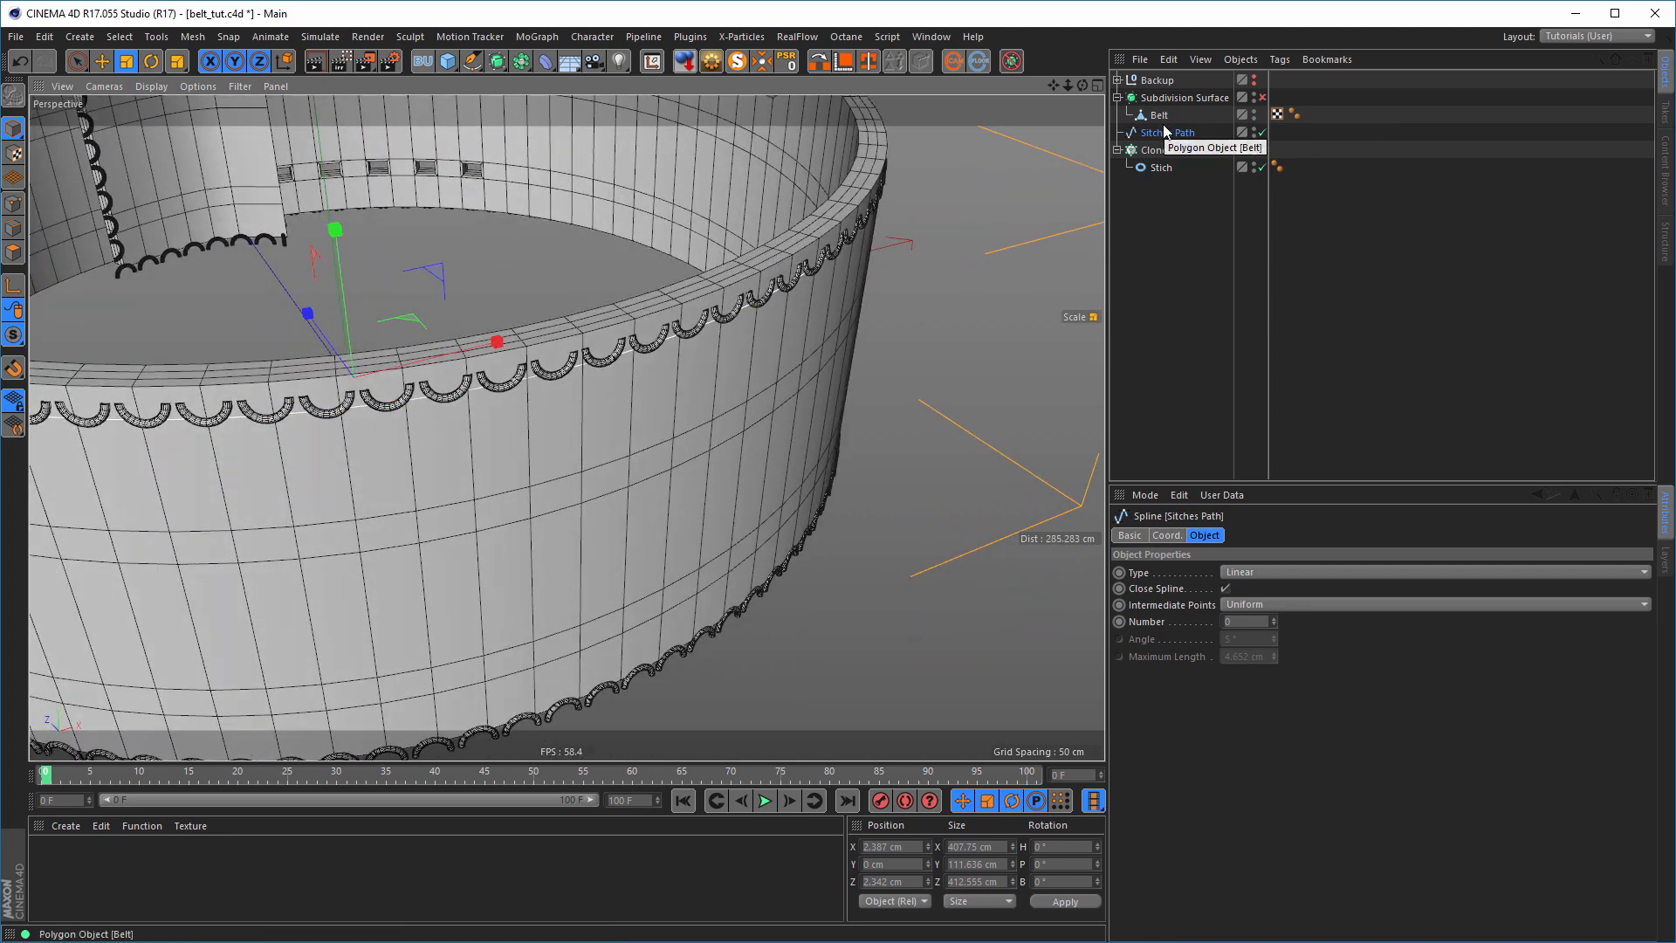
{"action": "left_click", "coordinate": [1156, 150]}
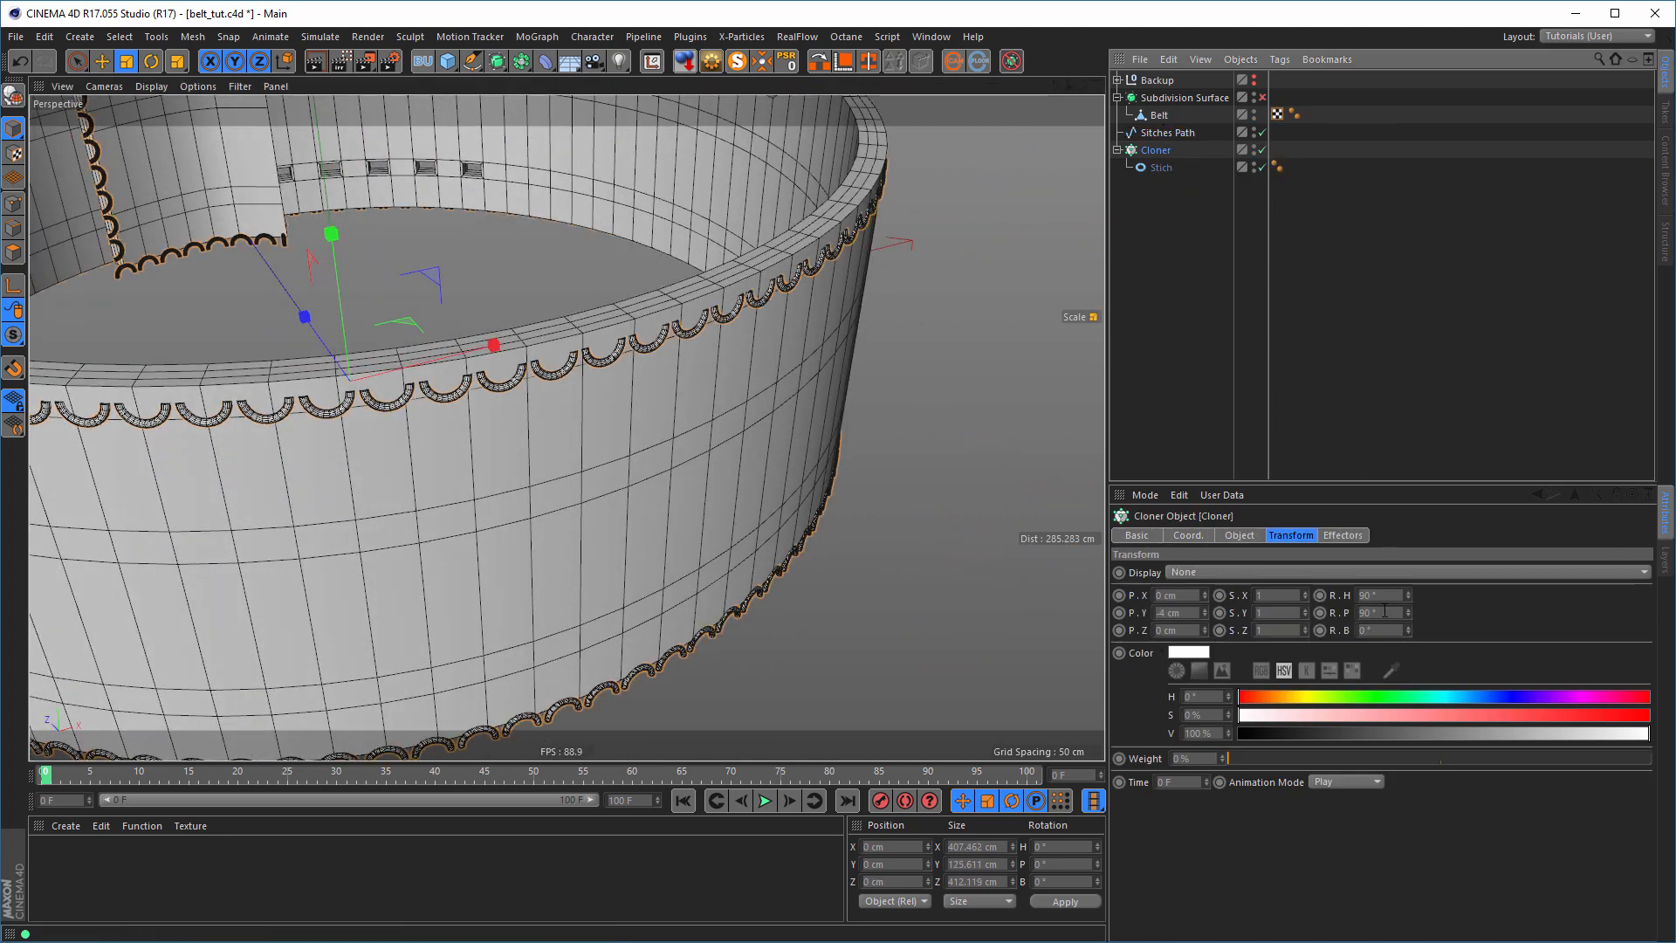
{"action": "left_click_drag", "start_coordinate": [1385, 611], "coordinate": [1270, 639]}
{"action": "type", "text": "0"}
{"action": "key", "text": "Return"}
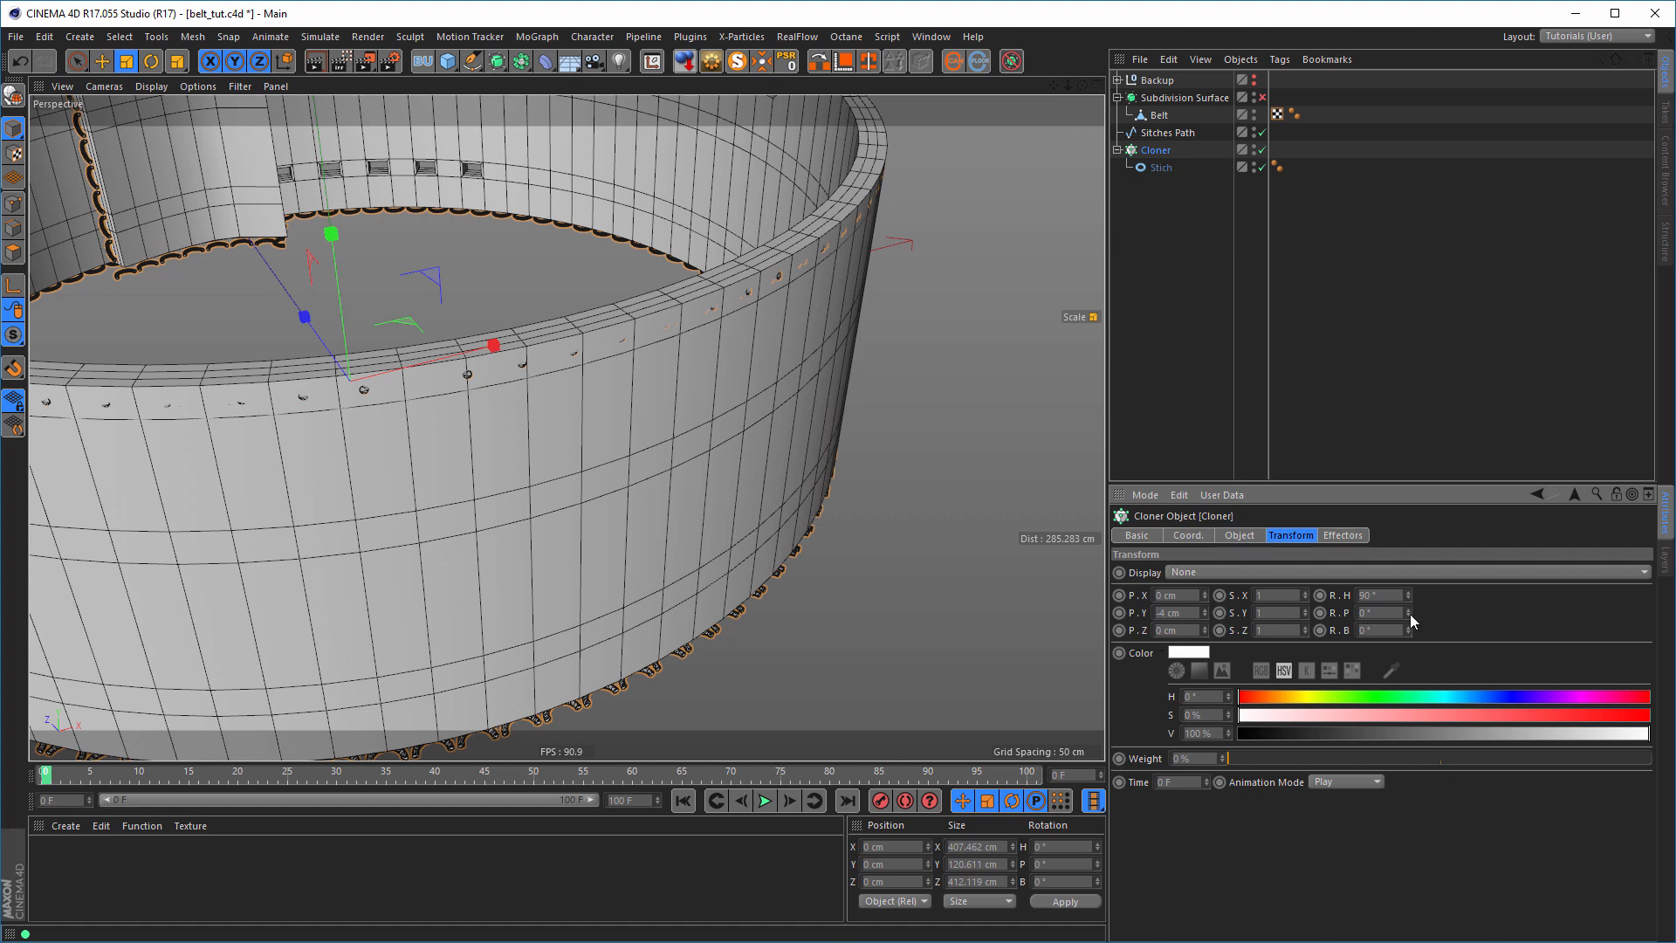
- Set the Cloner's transform heading rotation (R.H) to -90°
{"action": "type", "text": "0"}
{"action": "key", "text": "Return"}
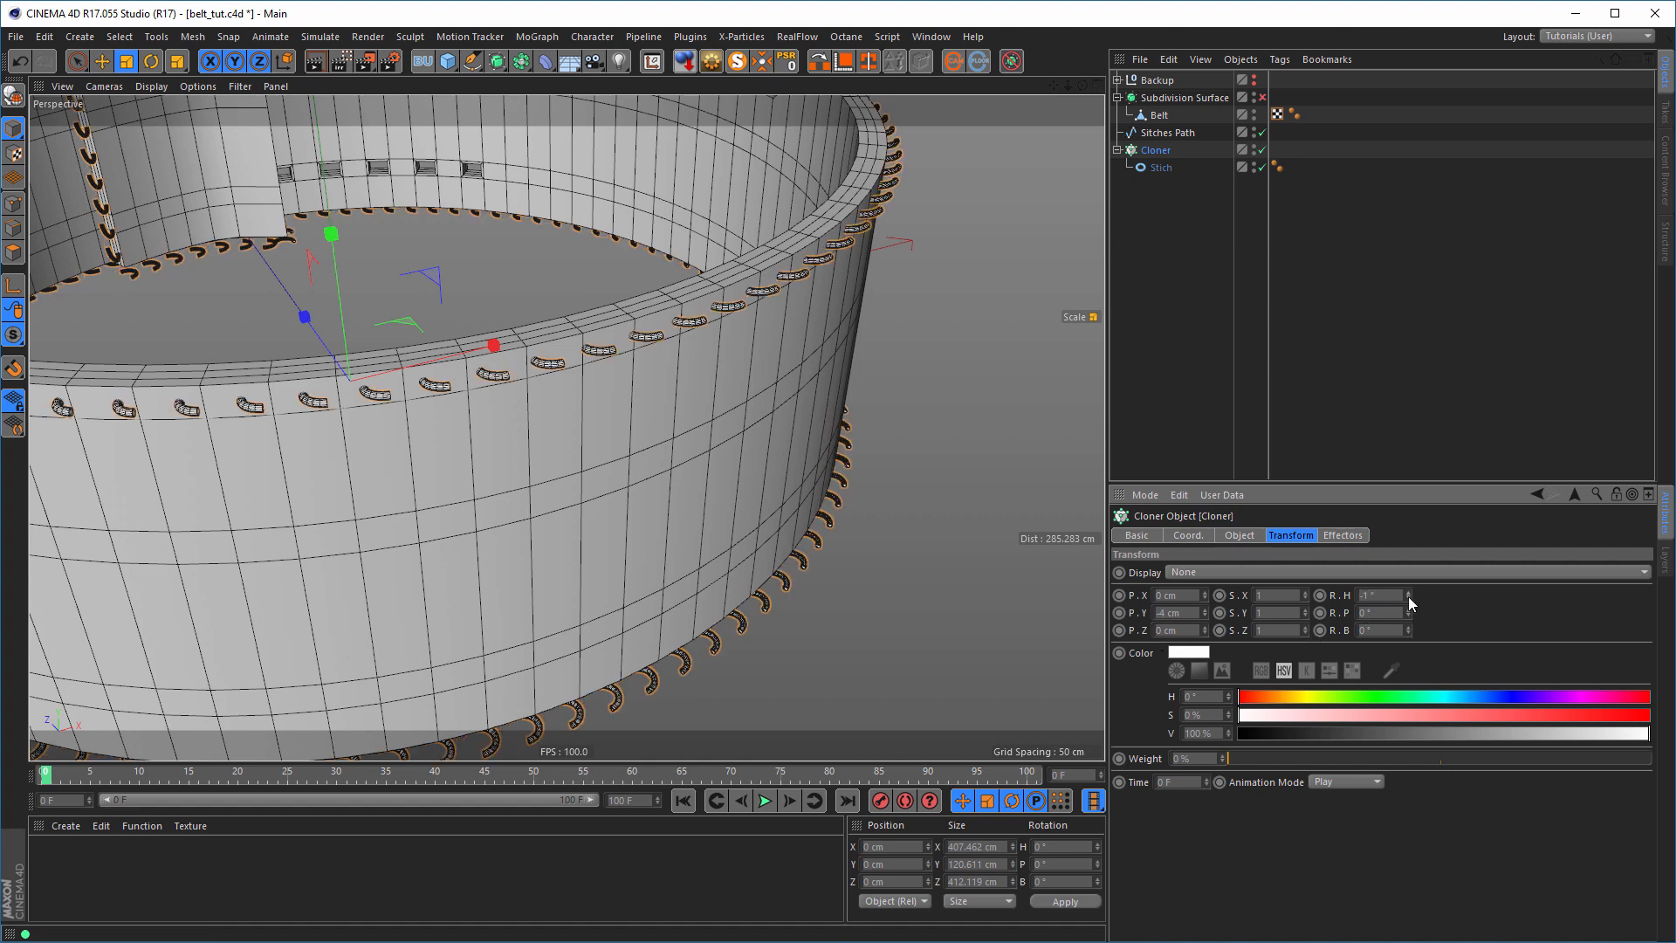
{"action": "left_click_drag", "start_coordinate": [1407, 595], "coordinate": [1310, 611]}
{"action": "type", "text": "-90"}
{"action": "key", "text": "Return"}
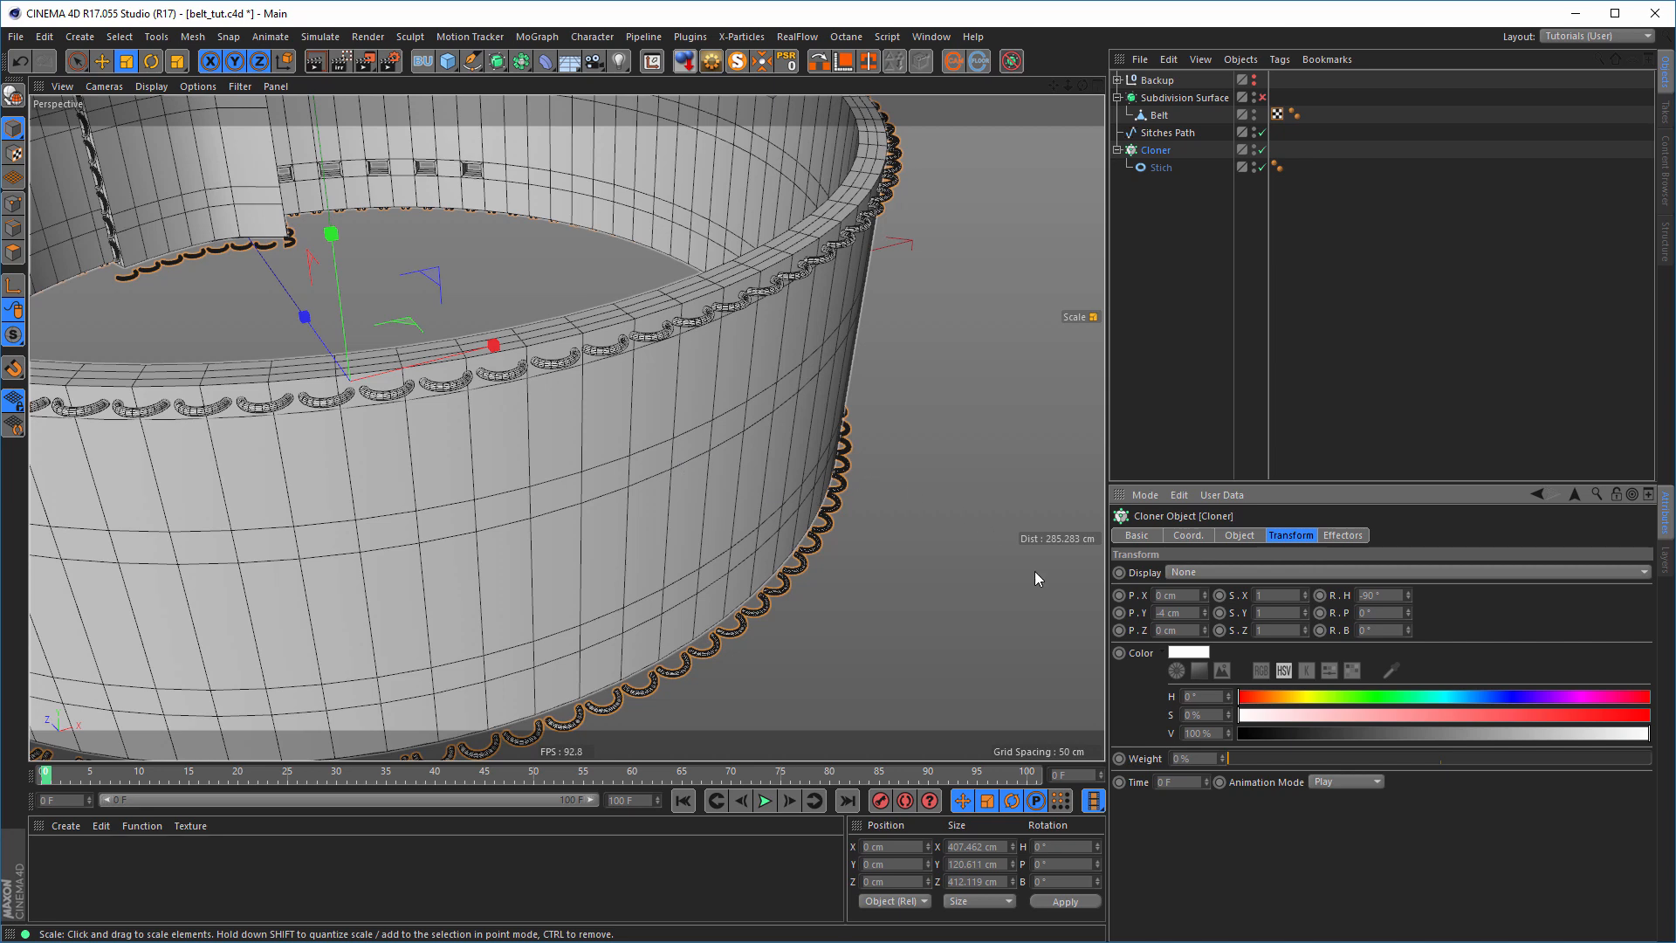
- Set the Cloner's transform position offset to 0 cm in P.Y and -4 cm in P.X
{"action": "left_click", "coordinate": [1205, 615]}
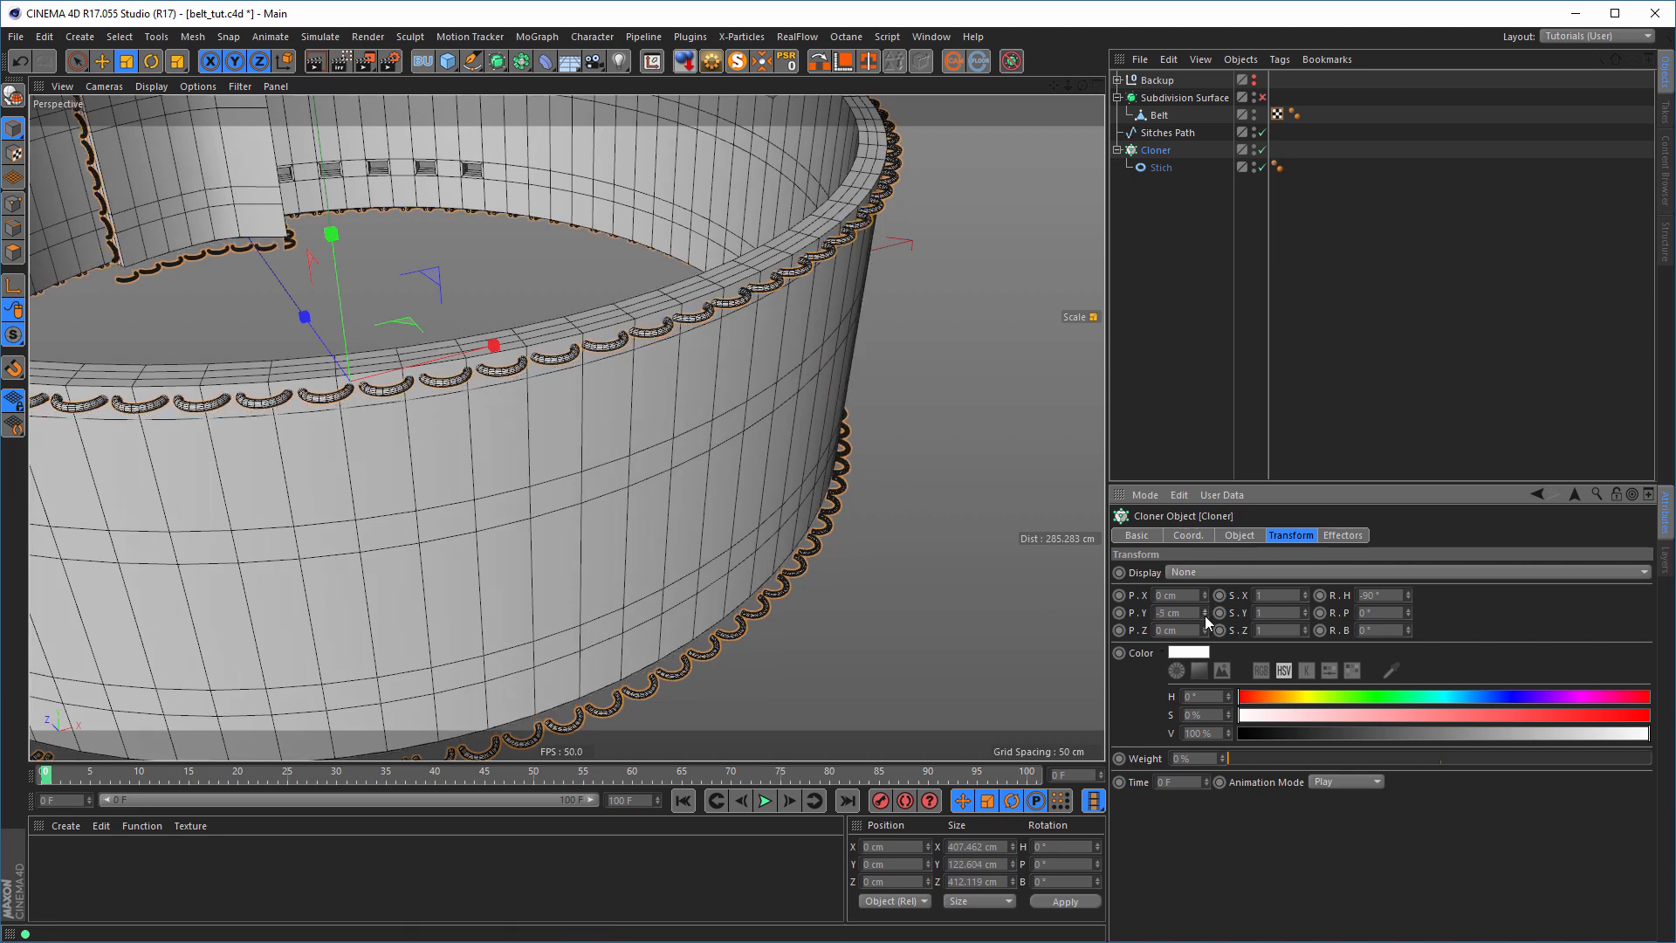
{"action": "left_click", "coordinate": [1205, 609]}
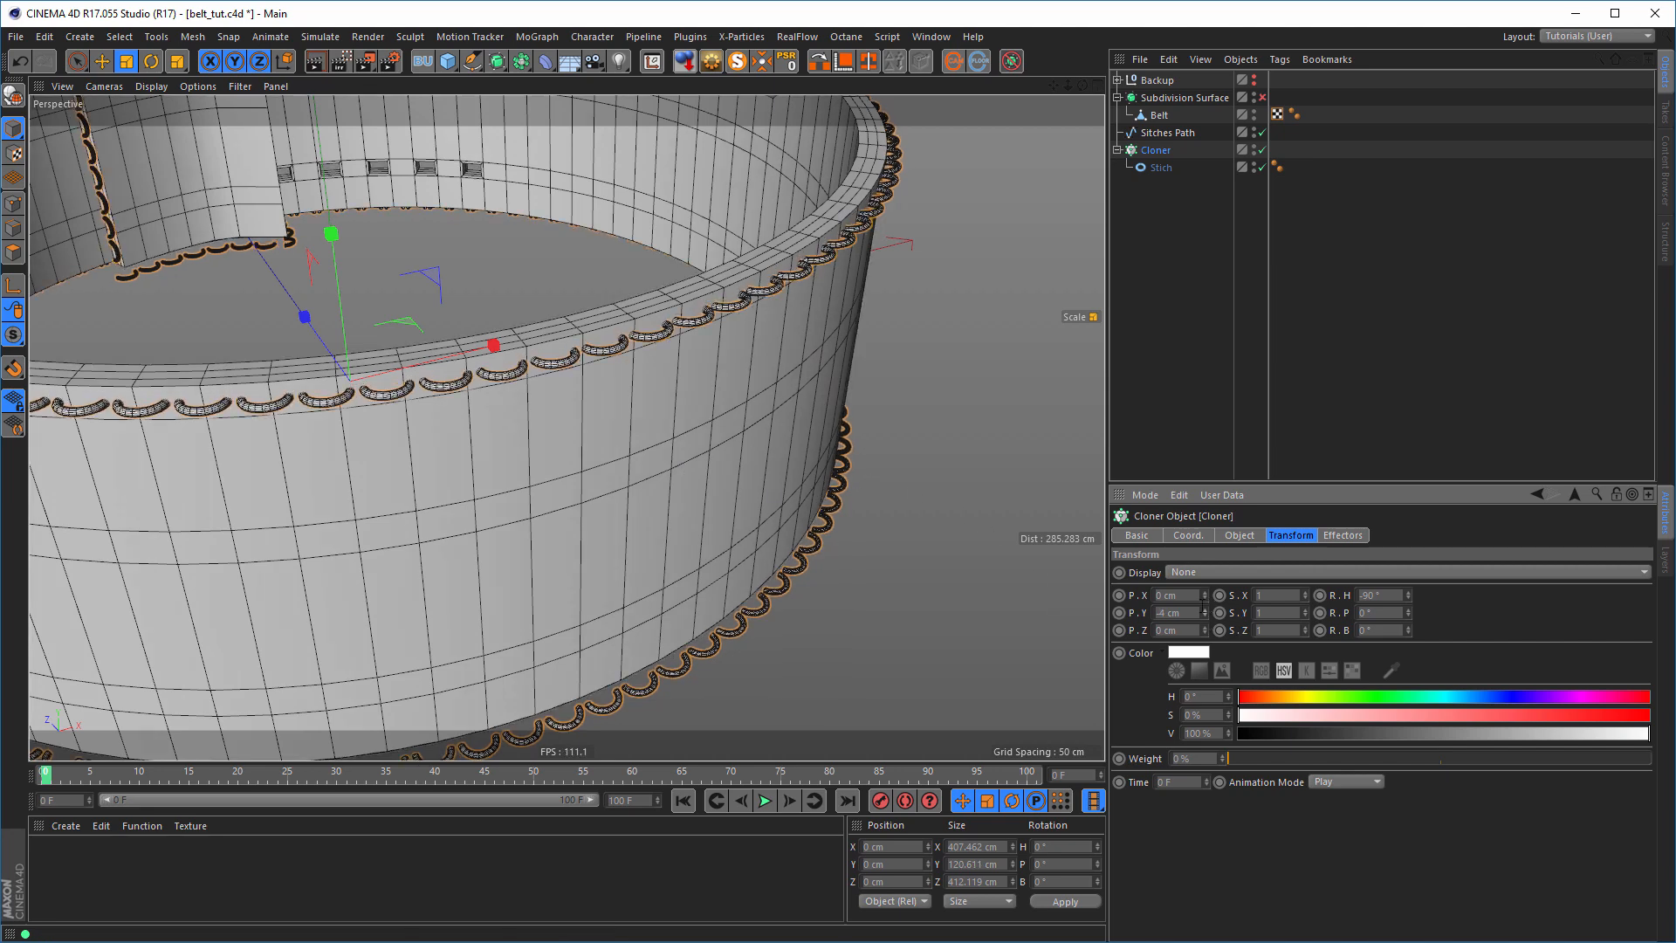
{"action": "left_click_drag", "start_coordinate": [1190, 612], "coordinate": [1107, 626]}
{"action": "type", "text": "0"}
{"action": "key", "text": "Return"}
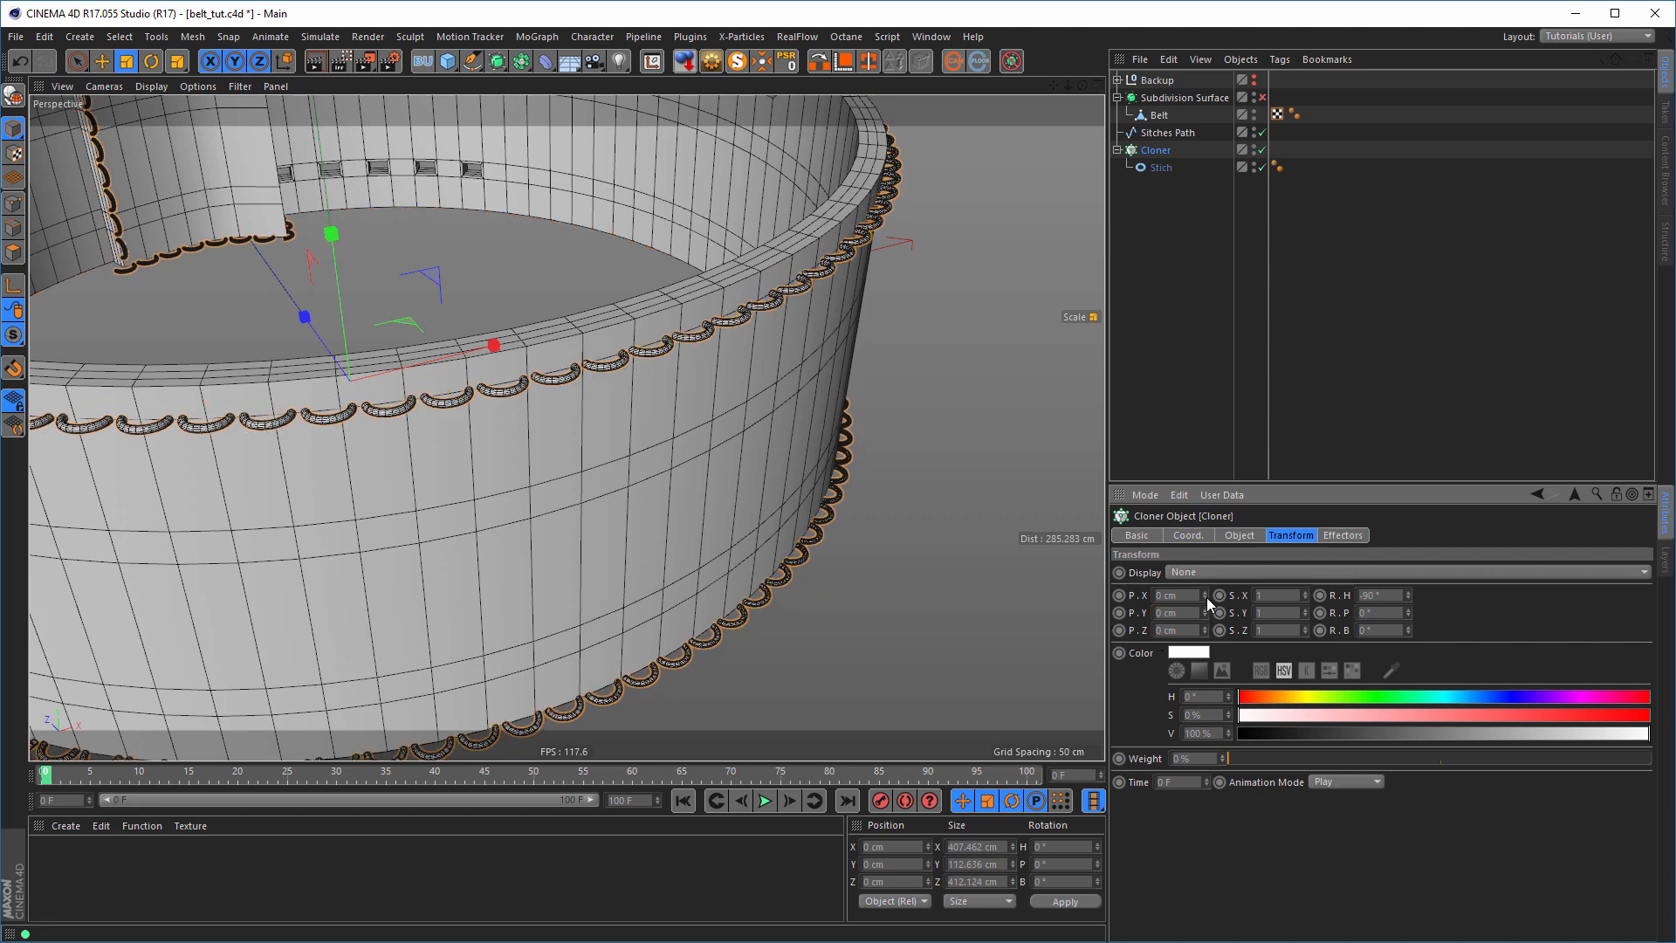
{"action": "left_click_drag", "start_coordinate": [1206, 598], "coordinate": [1205, 602]}
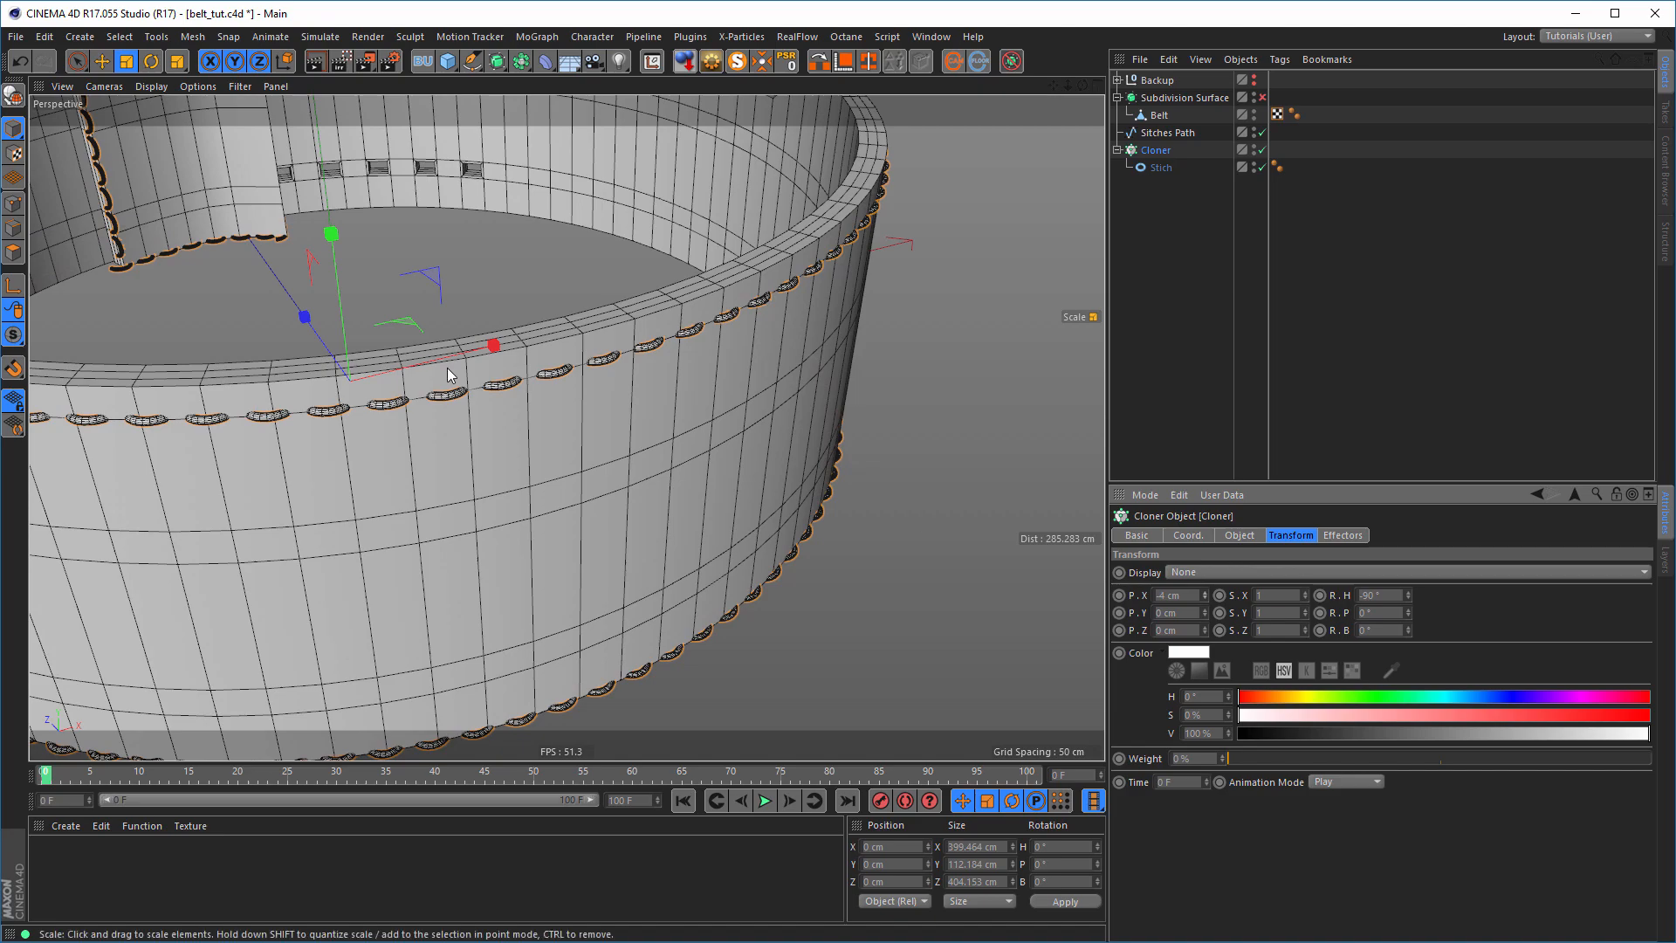
- Examine the position and orientation of the stitches along the belt's upper and lower edges
{"action": "middle_click_drag", "start_coordinate": [281, 320], "coordinate": [517, 485], "text": "alt"}
{"action": "right_click_drag", "start_coordinate": [253, 295], "coordinate": [391, 384], "text": "alt"}
{"action": "left_click_drag", "start_coordinate": [388, 384], "coordinate": [611, 522], "text": "alt"}
{"action": "right_click_drag", "start_coordinate": [611, 522], "coordinate": [443, 652], "text": "alt"}
{"action": "left_click_drag", "start_coordinate": [443, 652], "coordinate": [520, 634], "text": "alt"}
{"action": "right_click_drag", "start_coordinate": [520, 633], "coordinate": [631, 558], "text": "alt"}
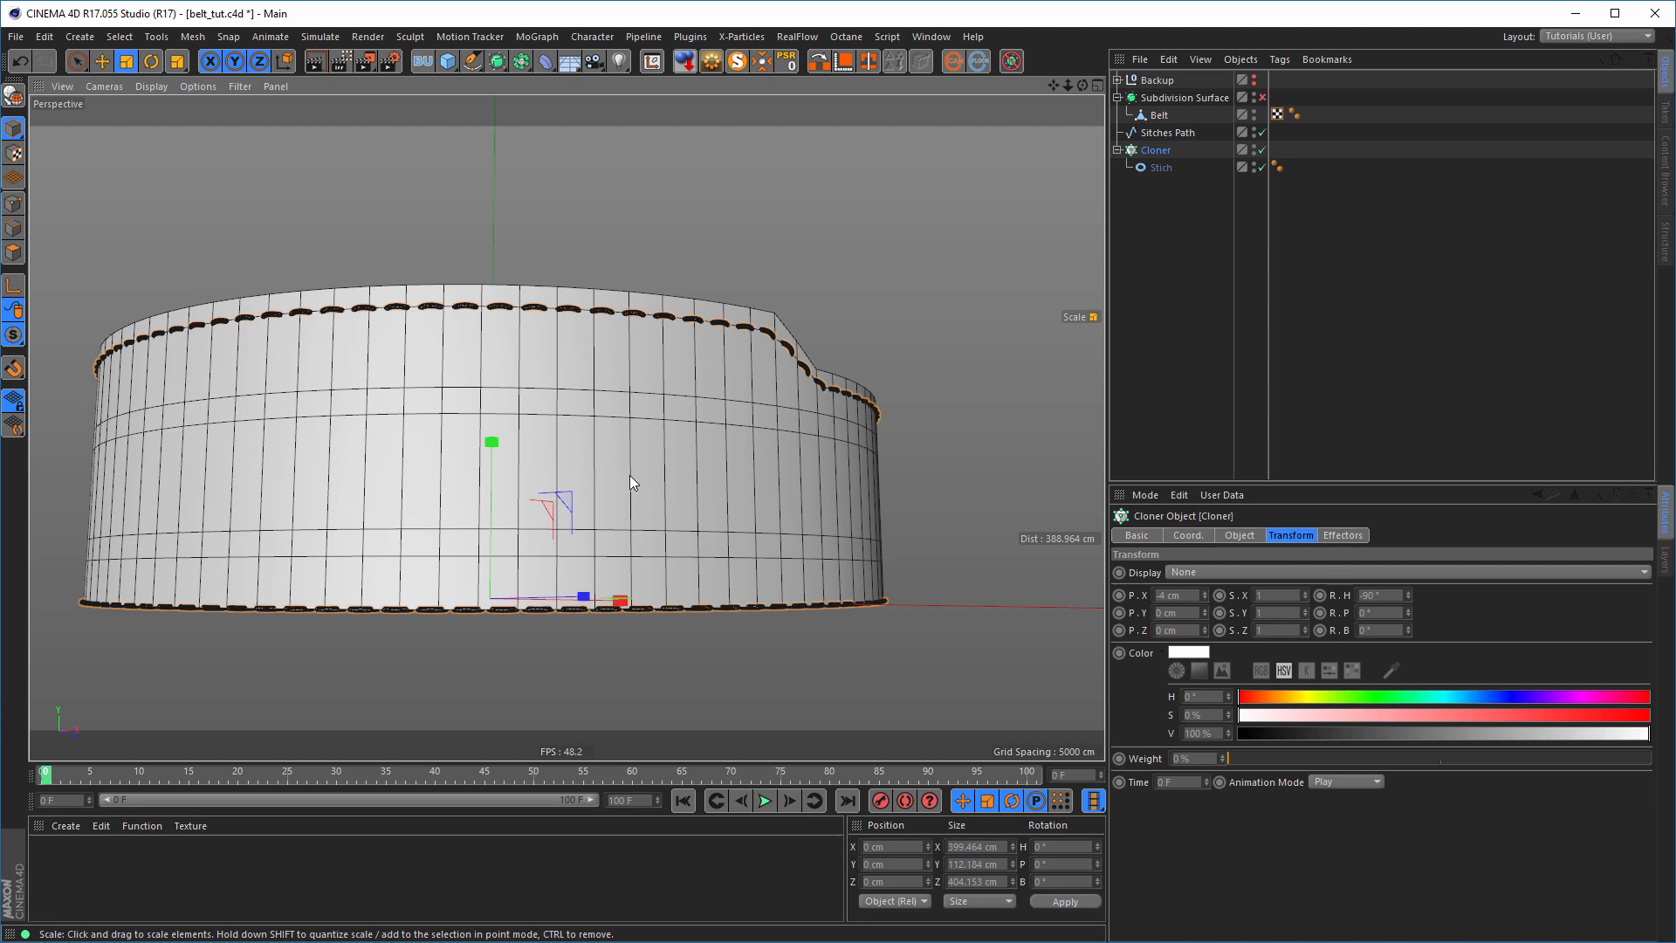
{"action": "left_click_drag", "start_coordinate": [630, 476], "coordinate": [663, 411], "text": "alt"}
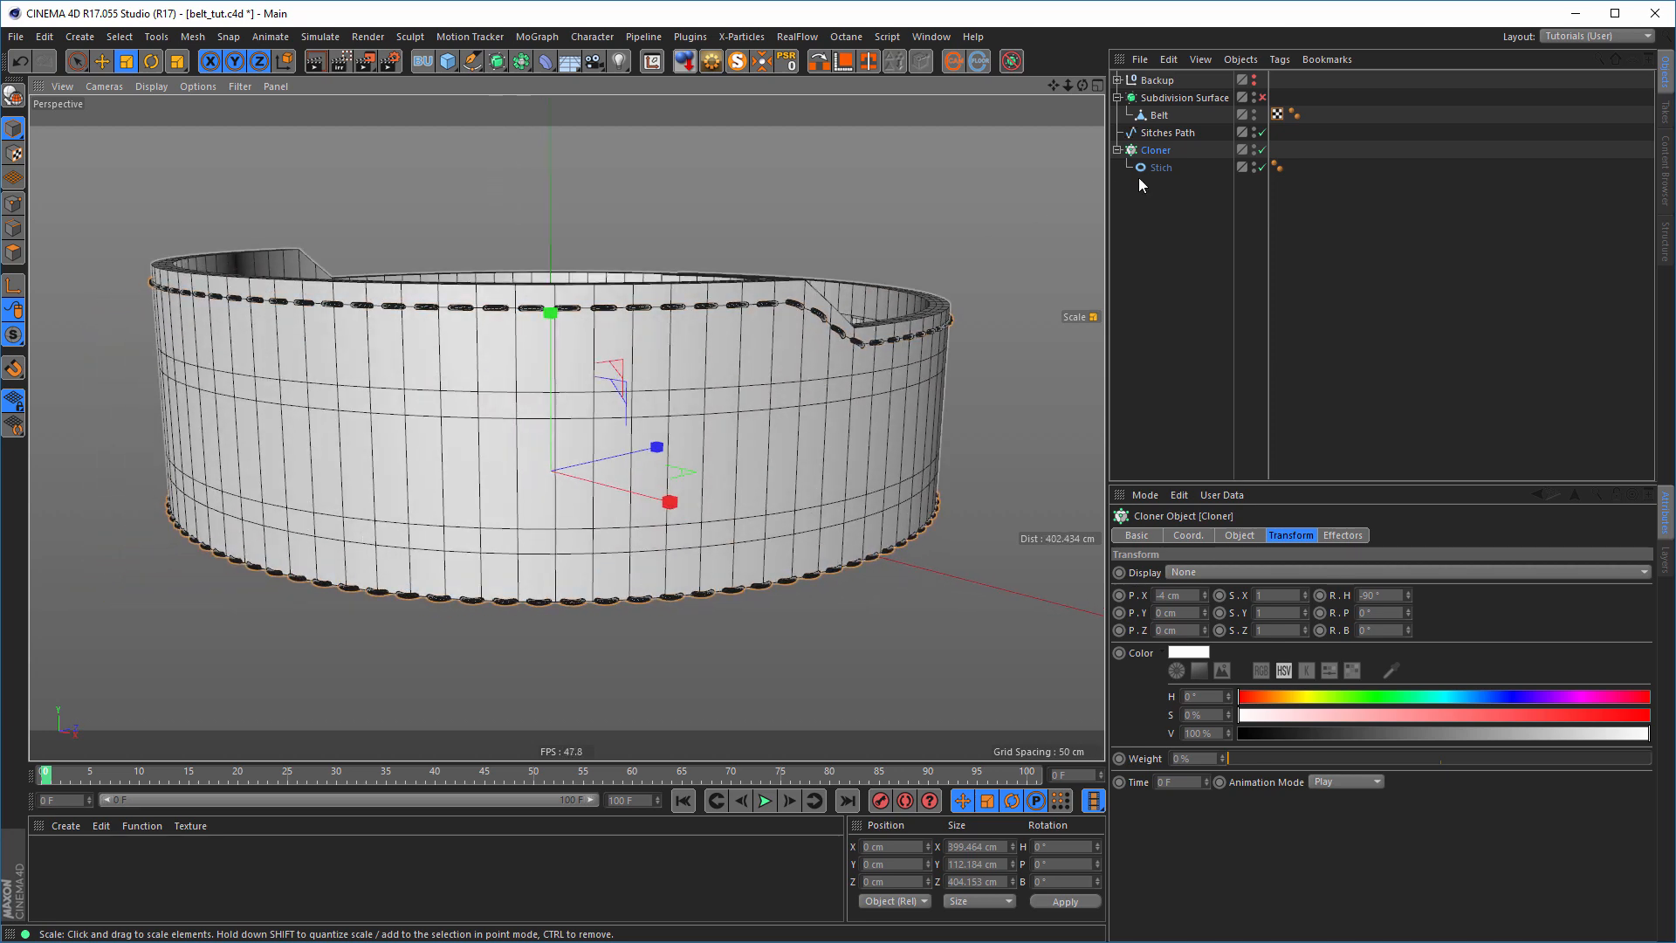
- Disable the Cloner and select the Sitches Path spline in the enlarged front view
{"action": "left_click", "coordinate": [1261, 151]}
{"action": "left_click", "coordinate": [1263, 150]}
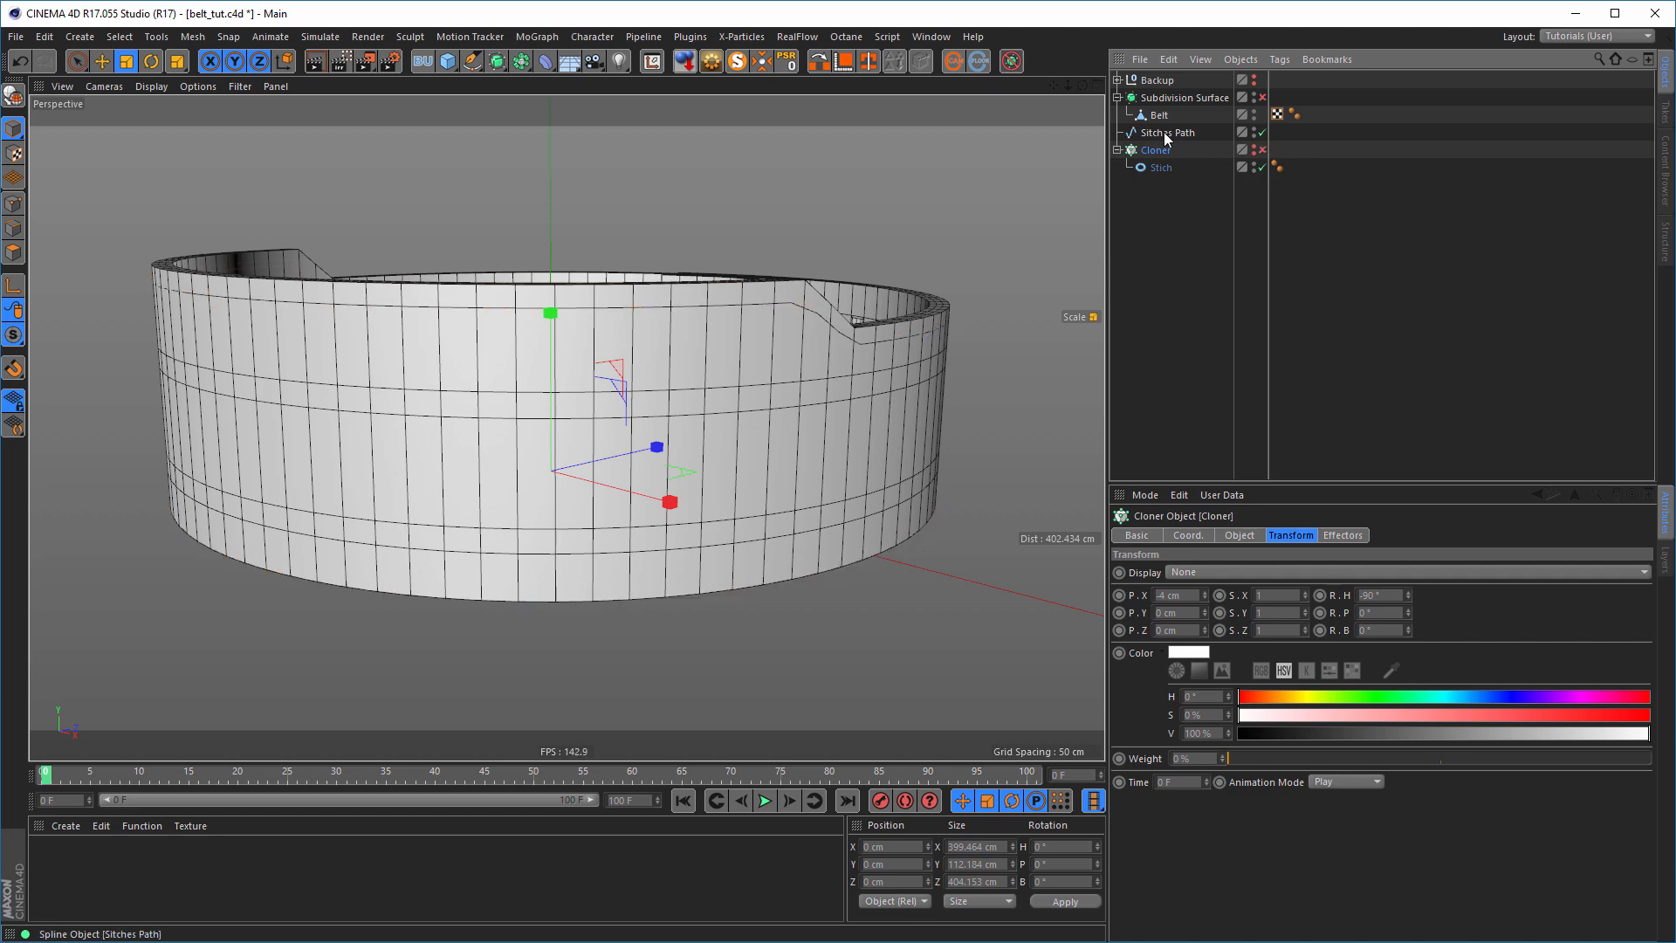
{"action": "left_click", "coordinate": [1165, 133]}
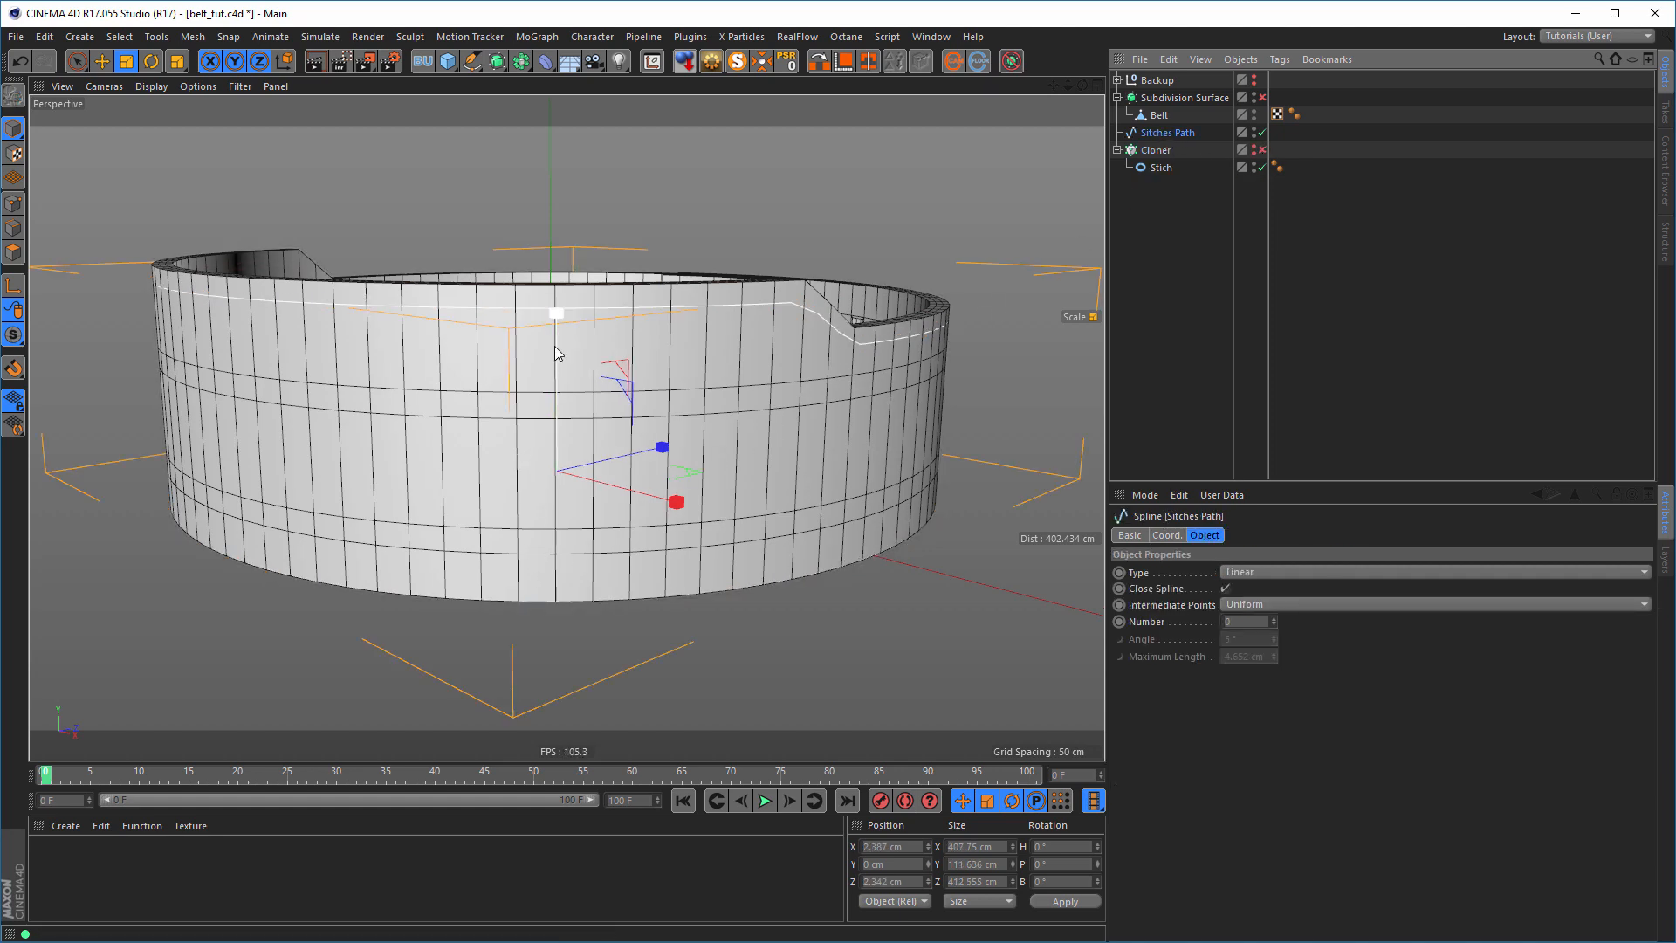
{"action": "left_click_drag", "start_coordinate": [553, 346], "coordinate": [794, 358], "text": "alt"}
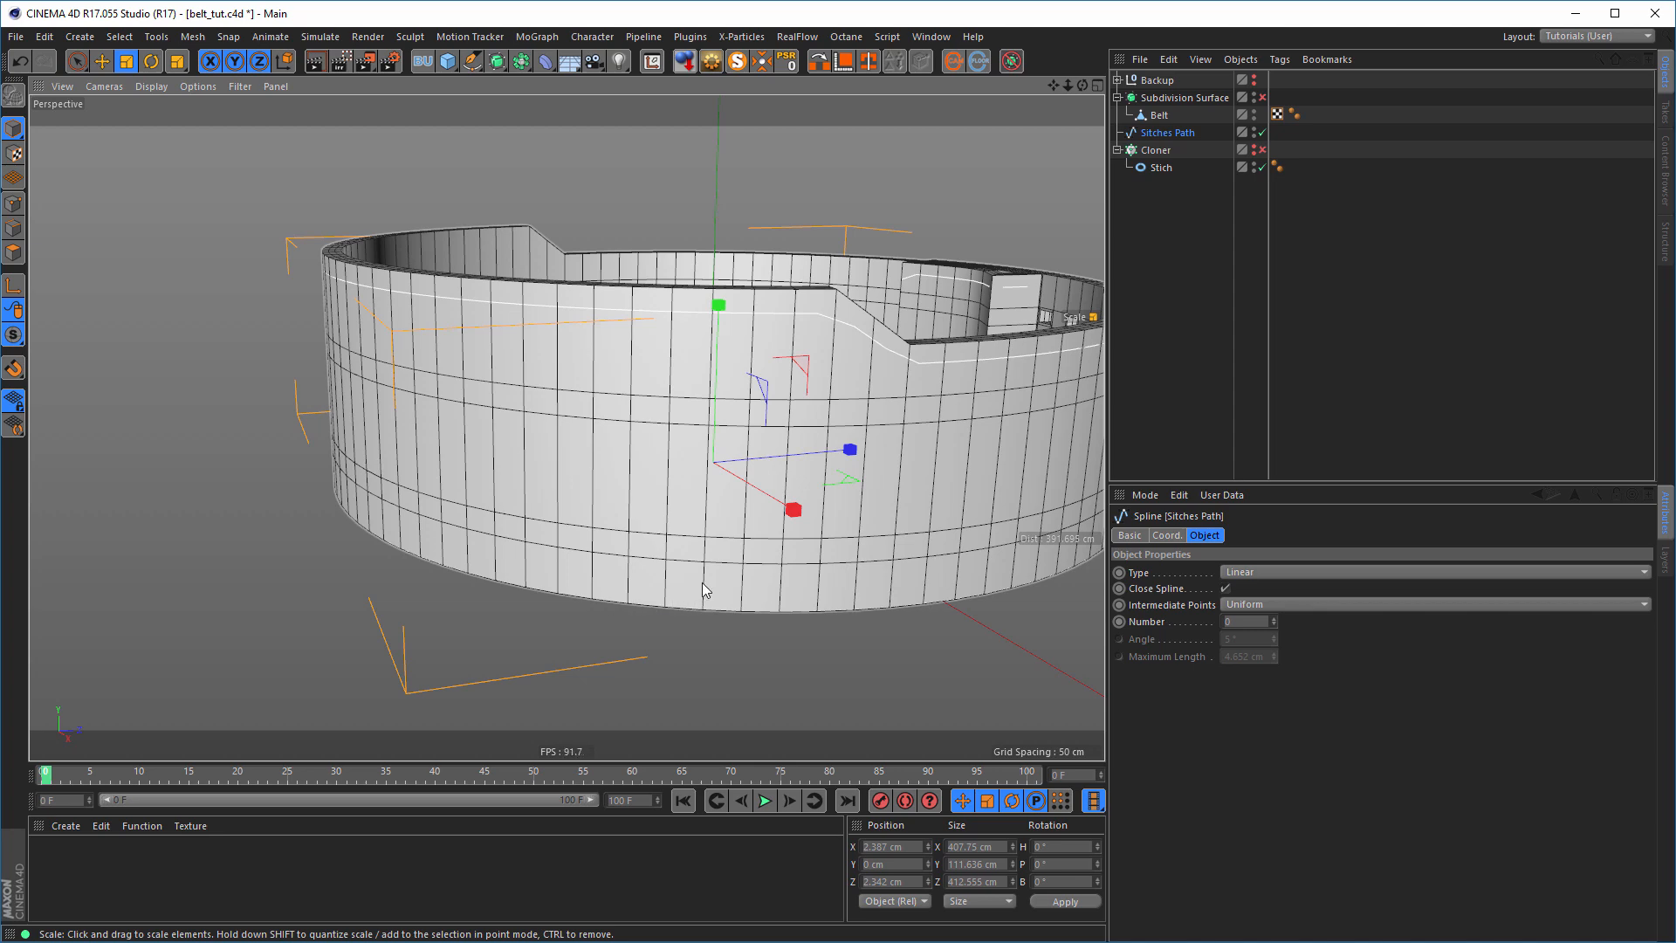
{"action": "middle_click_drag", "start_coordinate": [679, 489], "coordinate": [649, 466], "text": "alt"}
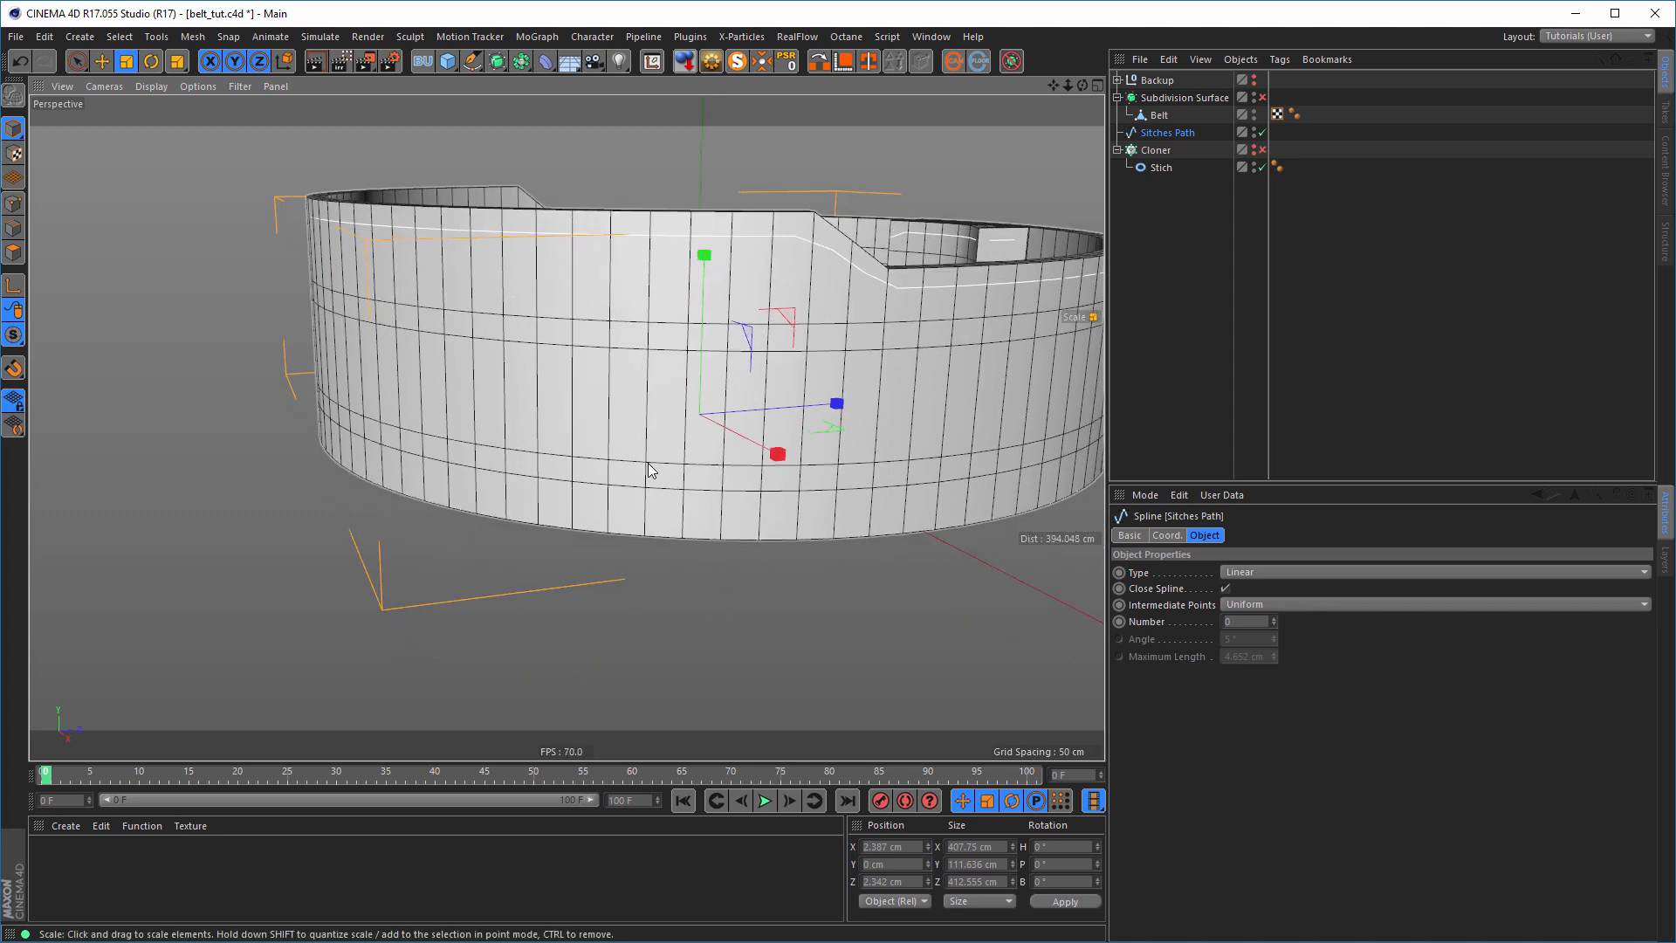
{"action": "middle_click", "coordinate": [648, 468]}
{"action": "middle_click", "coordinate": [685, 565]}
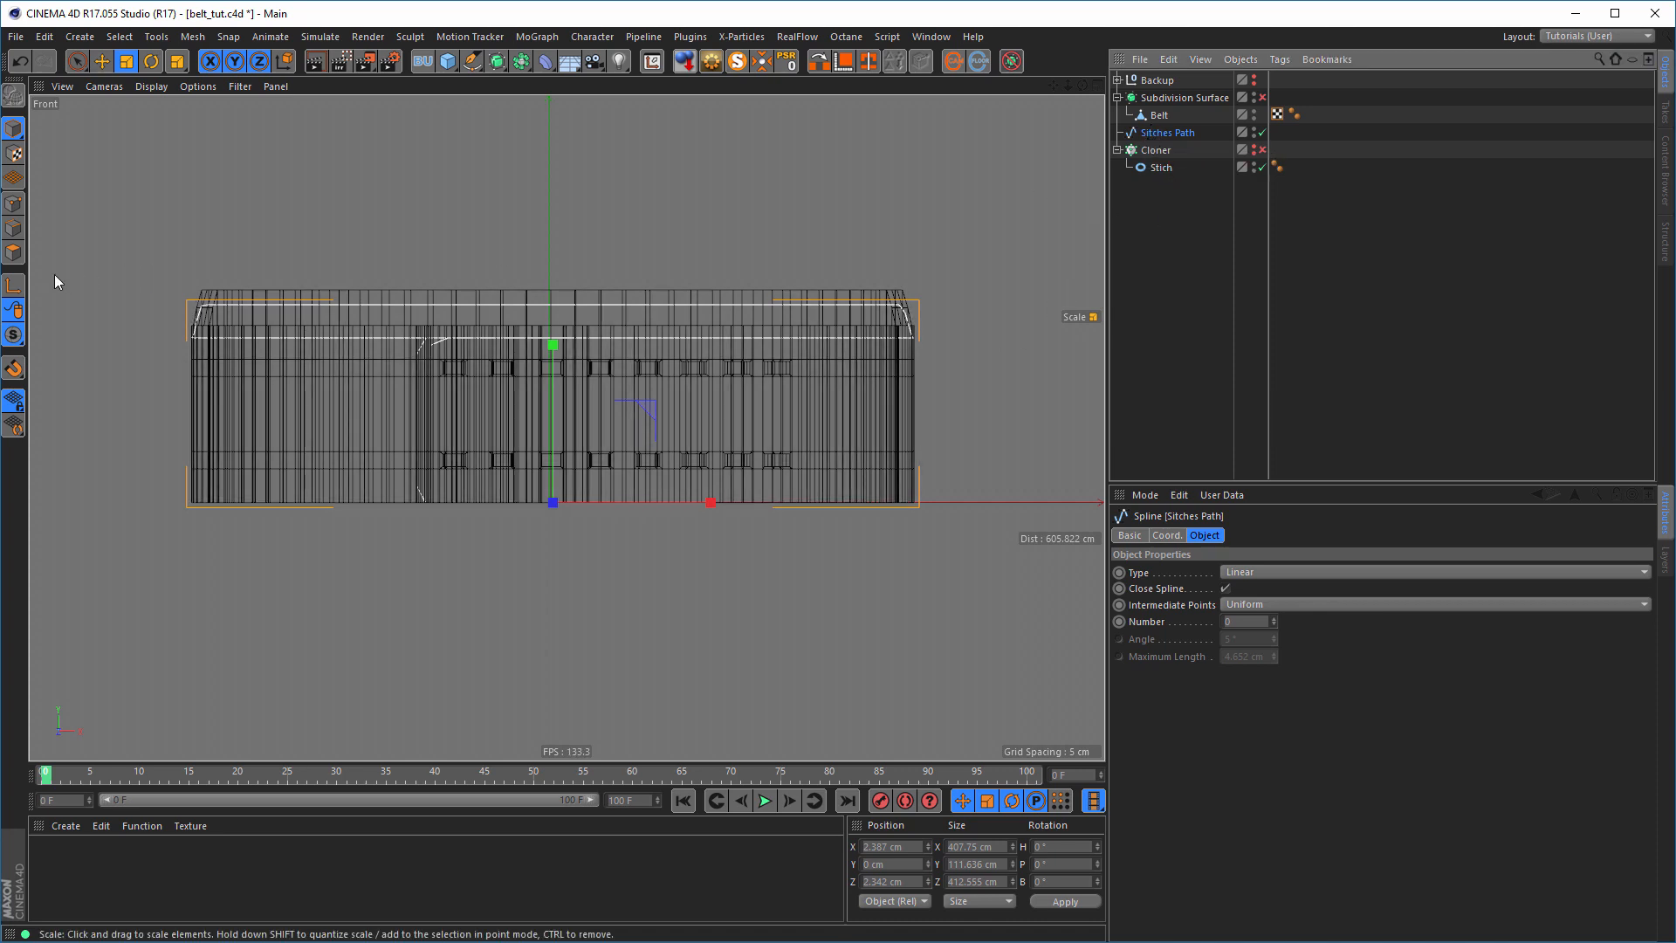
- Rectangle-select only the lowest row of points on the Sitches Path spline and move it up about 8.5 cm
{"action": "left_click", "coordinate": [13, 203]}
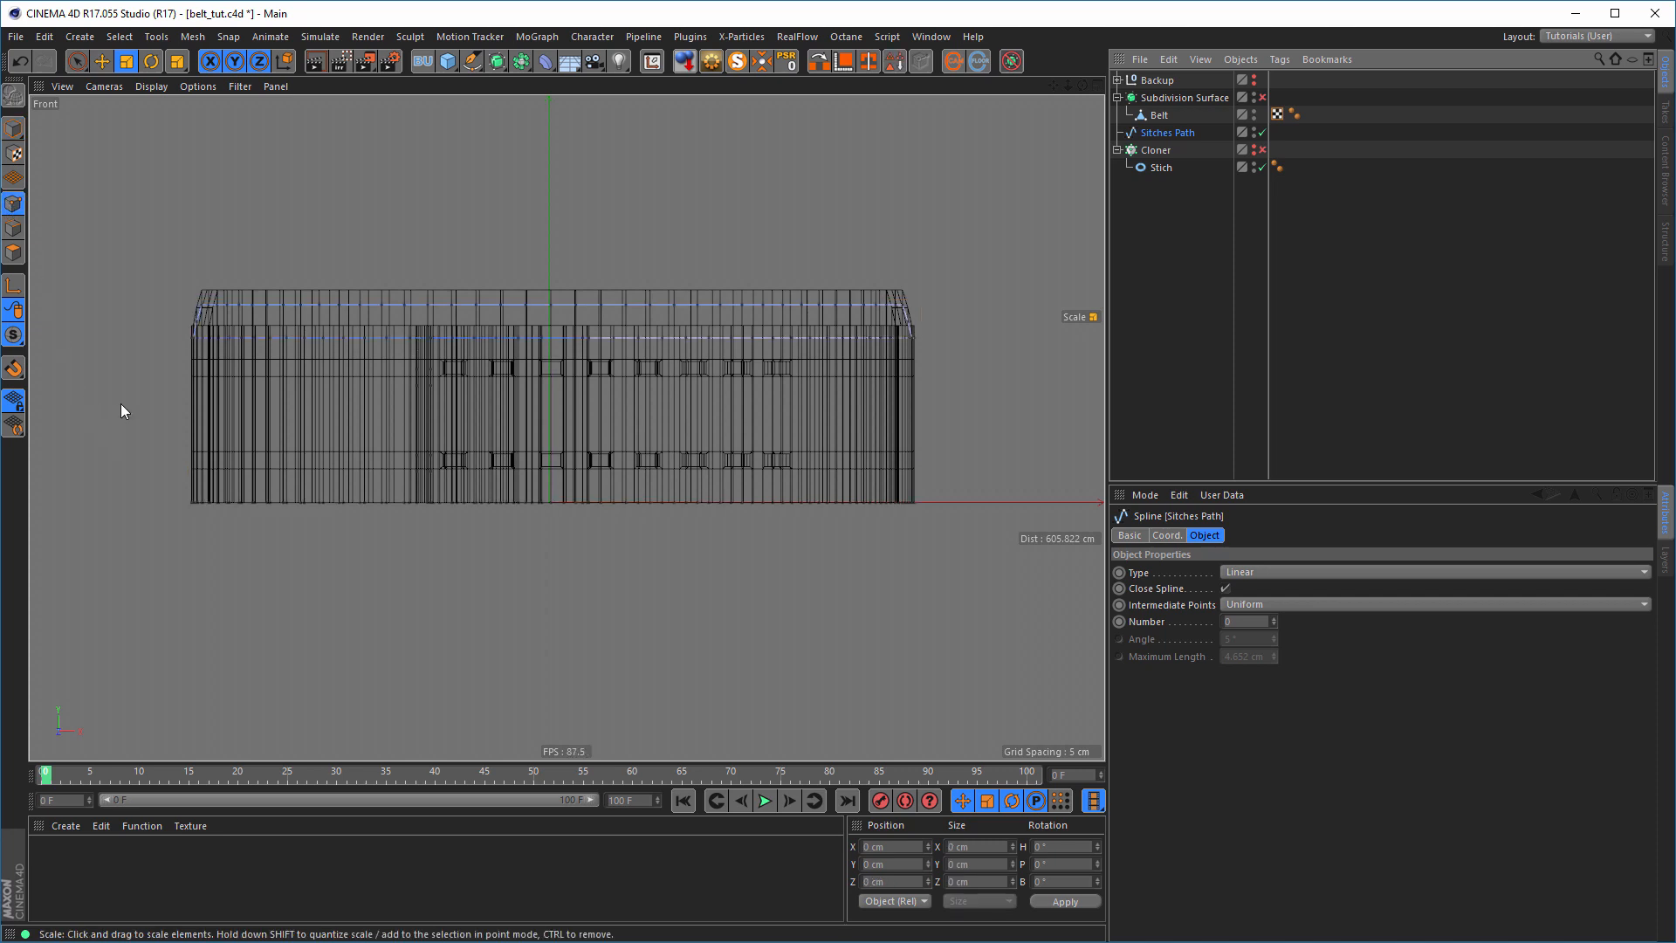
{"action": "left_click", "coordinate": [77, 61]}
{"action": "left_click", "coordinate": [124, 118]}
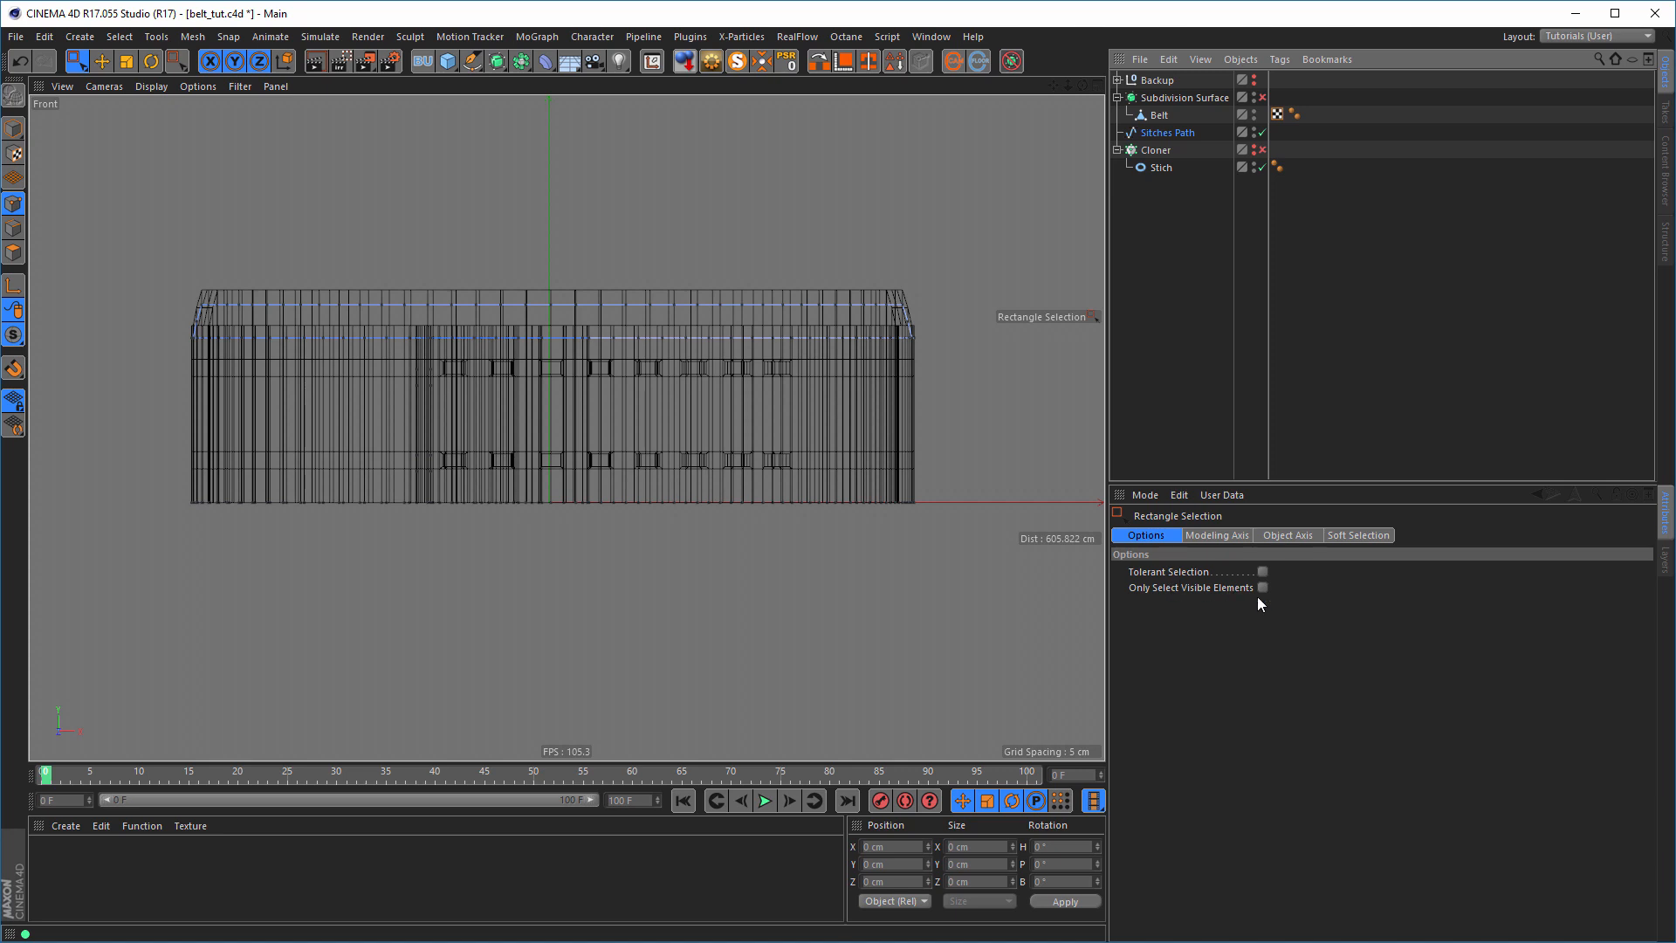
{"action": "left_click_drag", "start_coordinate": [138, 468], "coordinate": [1018, 595]}
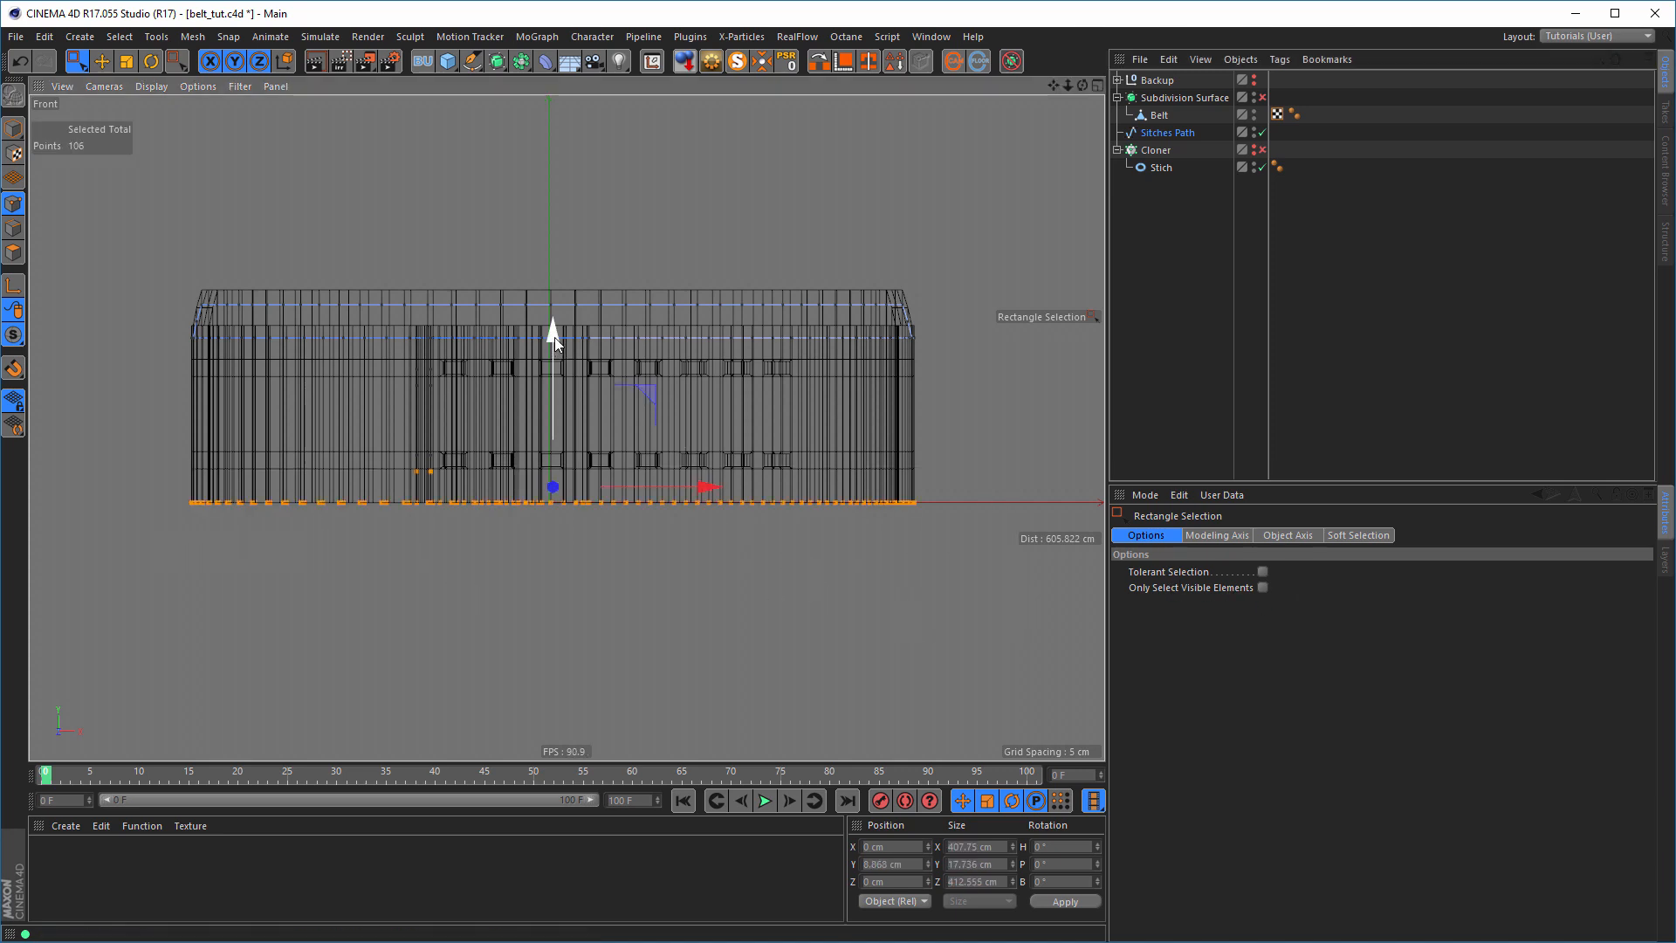
{"action": "scroll", "coordinate": [509, 422], "scroll_direction": "up", "scroll_amount": 5}
{"action": "scroll", "coordinate": [568, 467], "scroll_direction": "down", "scroll_amount": 8}
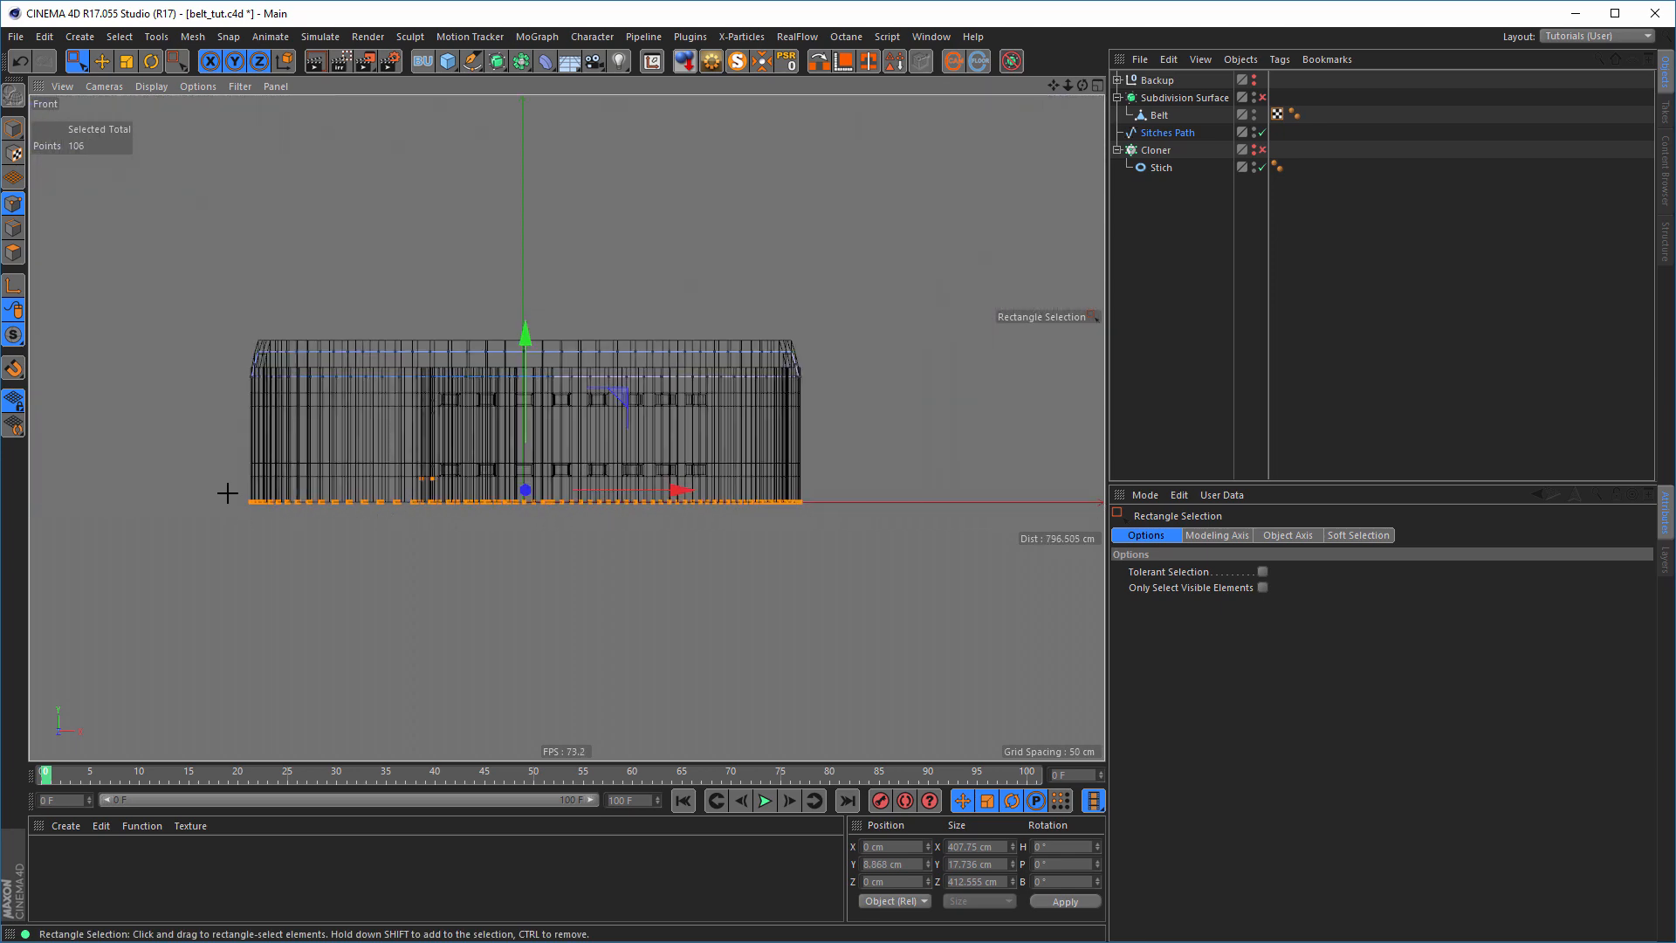
{"action": "left_click_drag", "start_coordinate": [227, 494], "coordinate": [941, 563]}
{"action": "scroll", "coordinate": [476, 415], "scroll_direction": "up", "scroll_amount": 3}
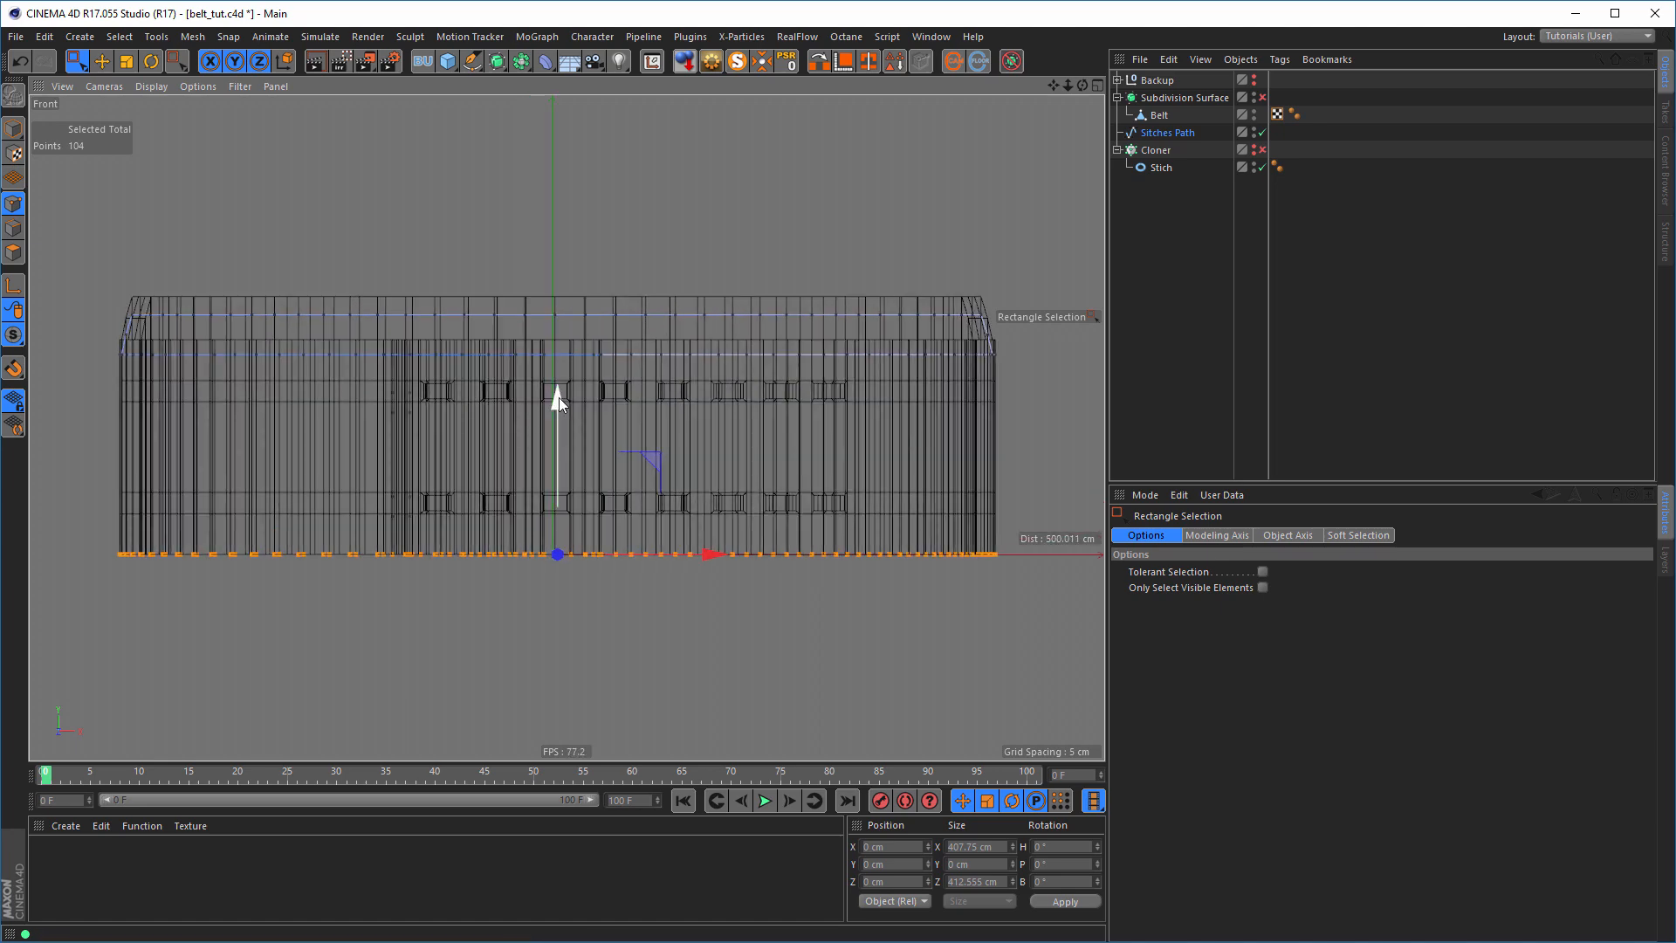
{"action": "left_click_drag", "start_coordinate": [558, 396], "coordinate": [557, 379]}
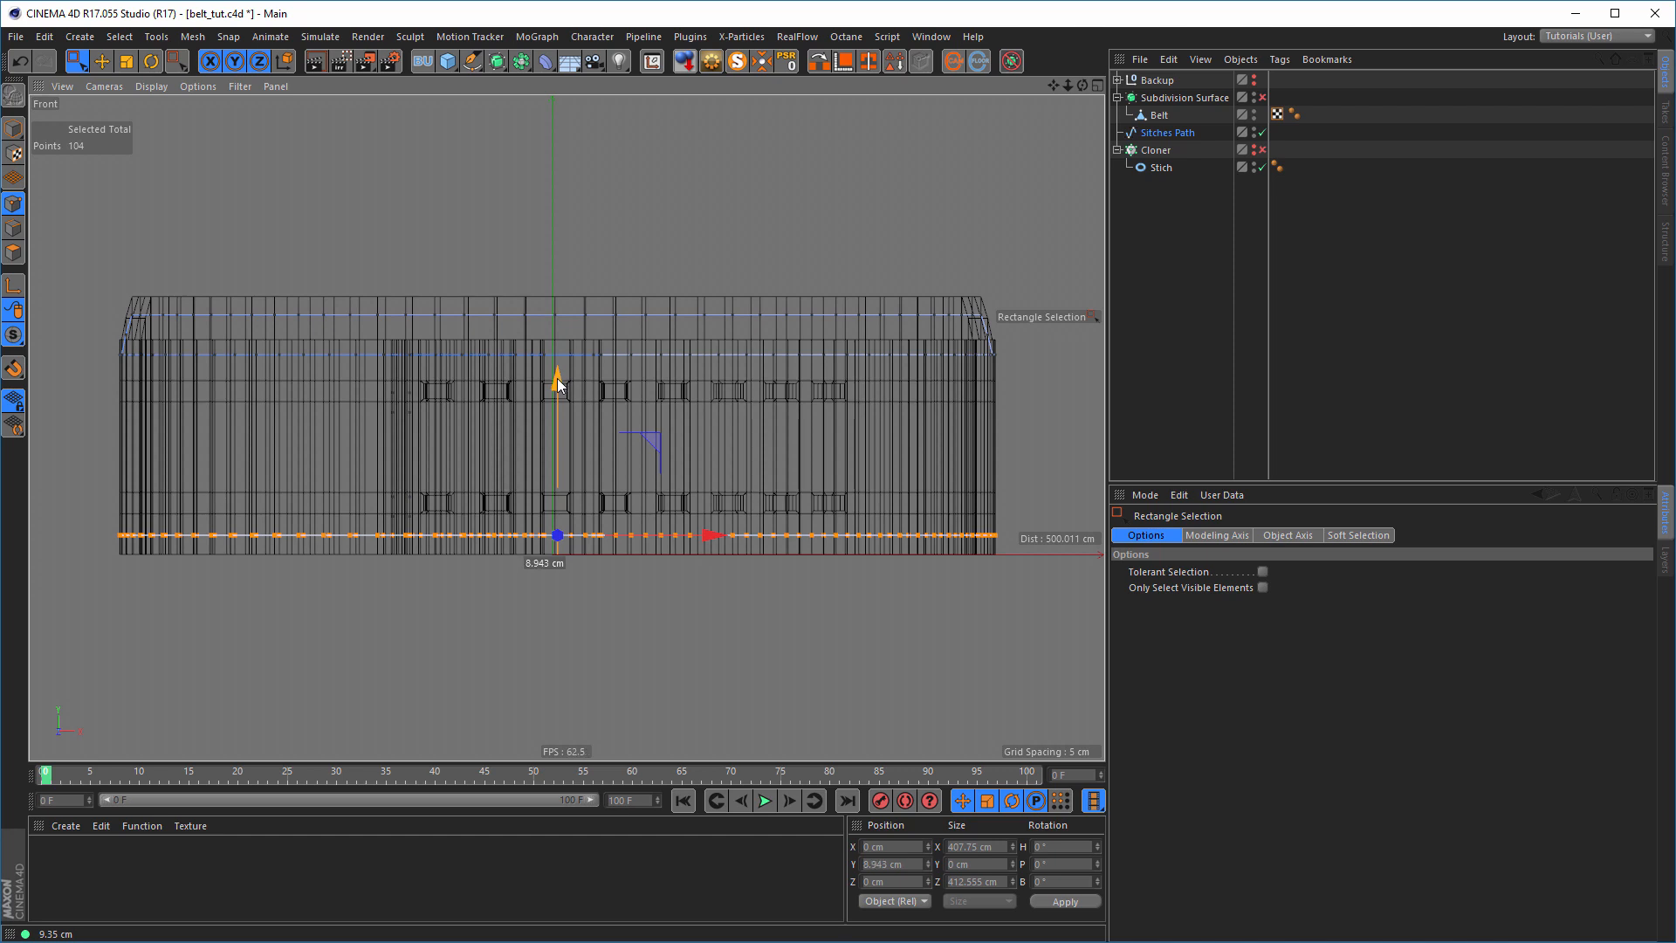
{"action": "left_click_drag", "start_coordinate": [556, 379], "coordinate": [557, 379]}
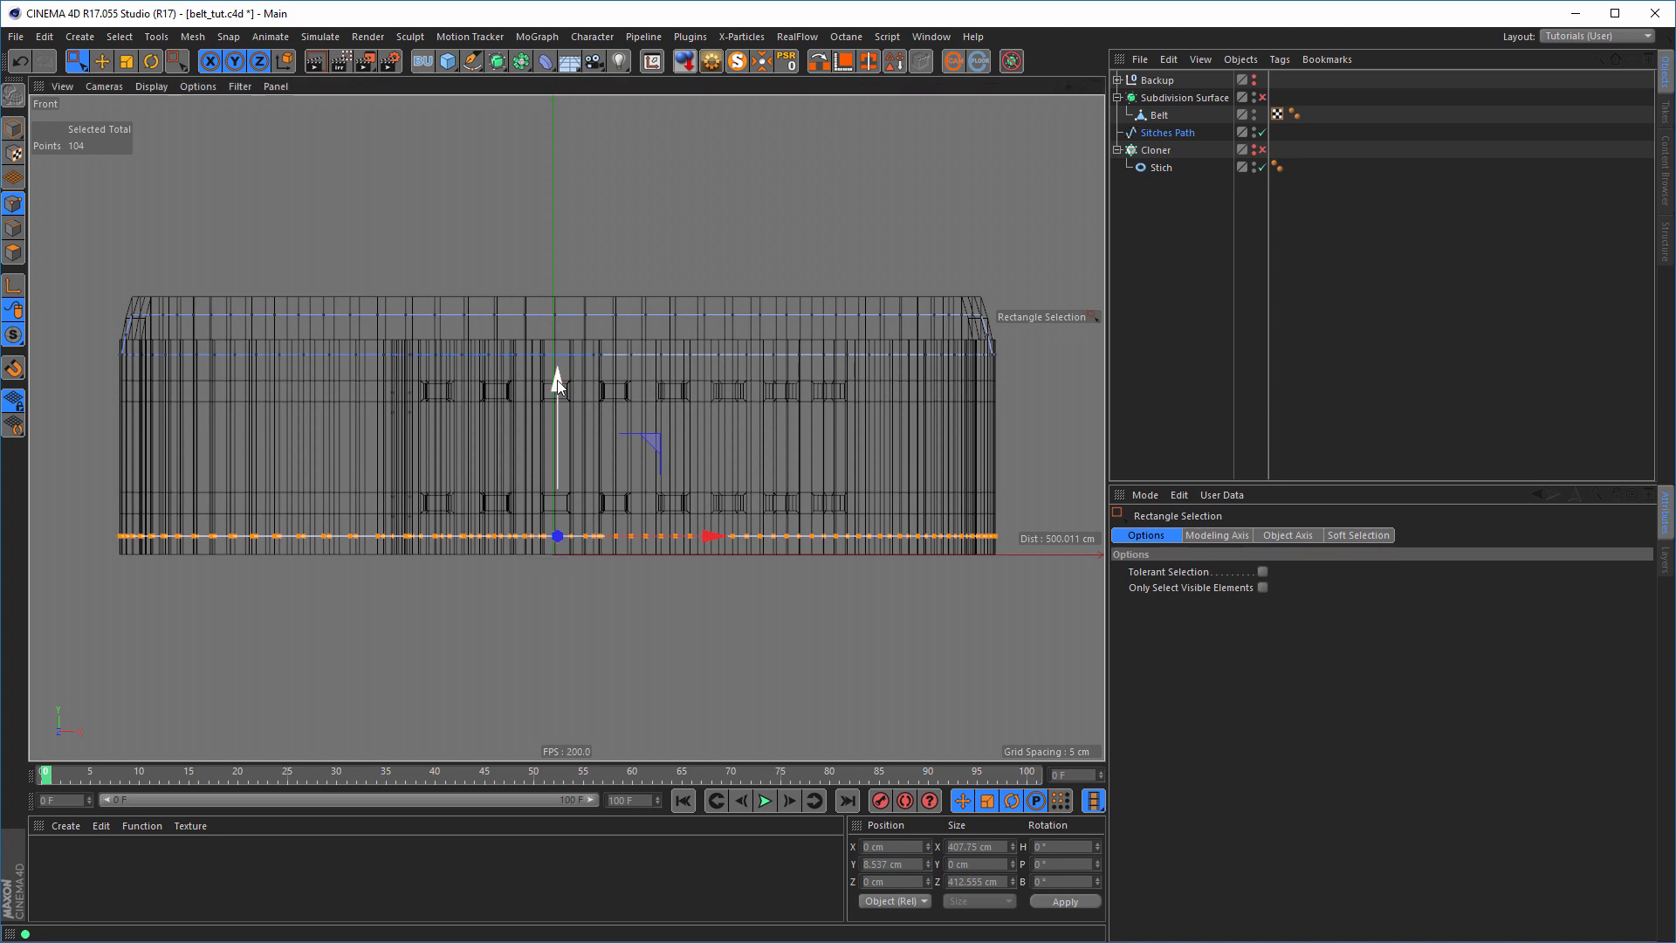
- Return to the perspective view in Model mode and re-enable the Cloner
{"action": "middle_click", "coordinate": [557, 380]}
{"action": "middle_click", "coordinate": [447, 215]}
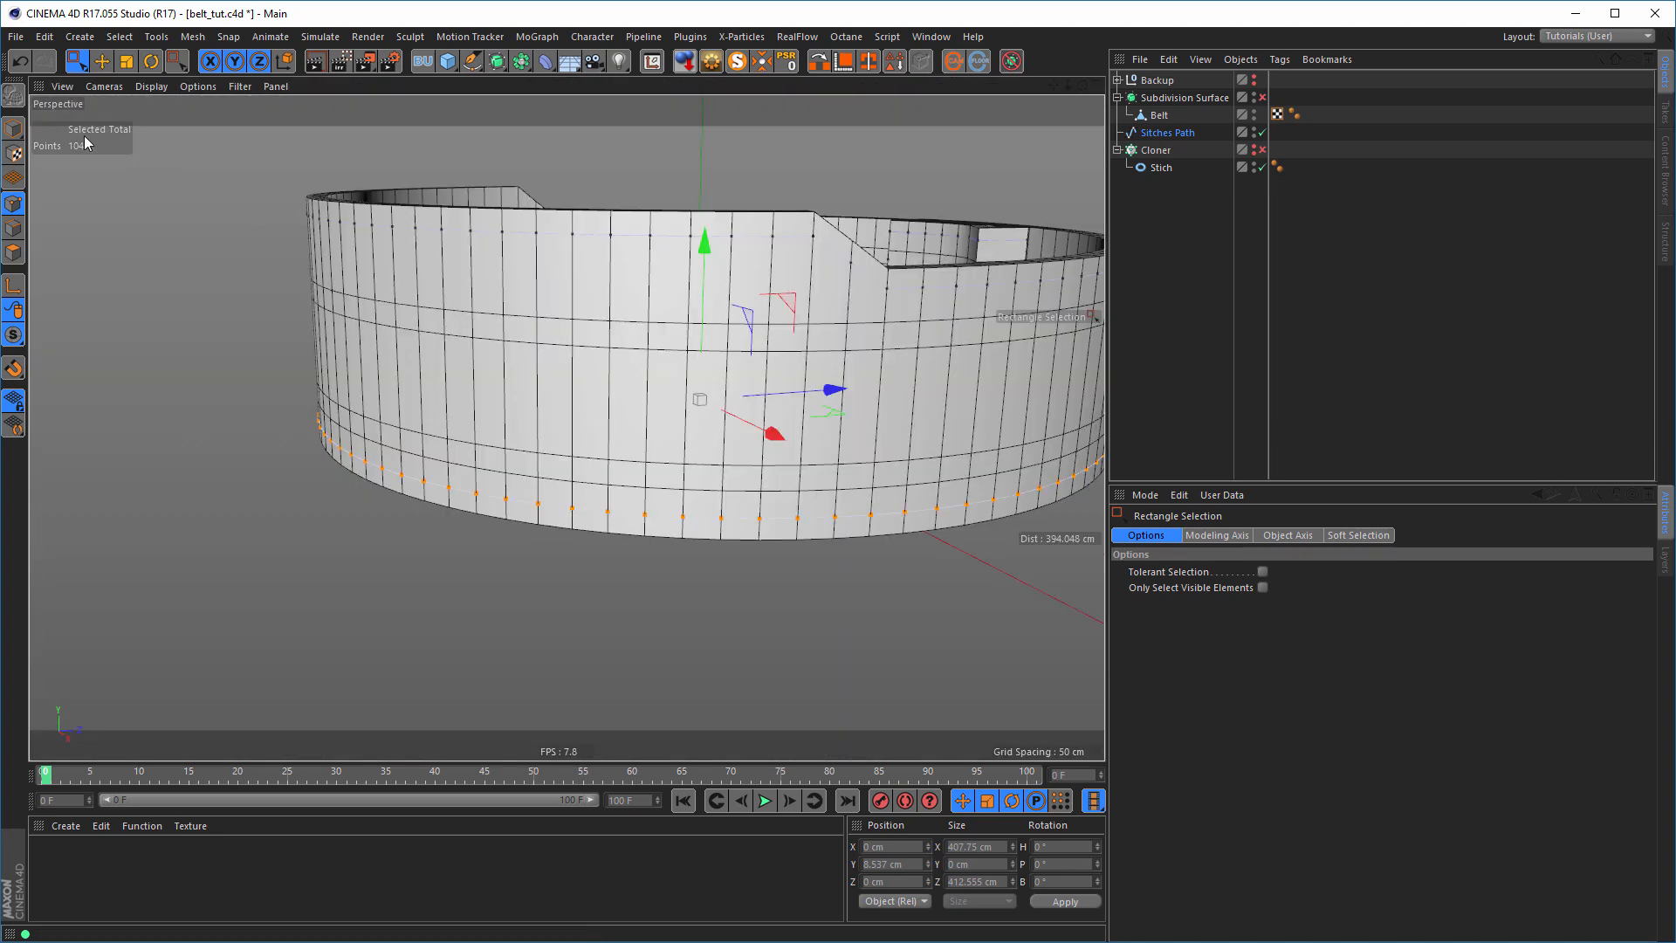
{"action": "left_click", "coordinate": [13, 129]}
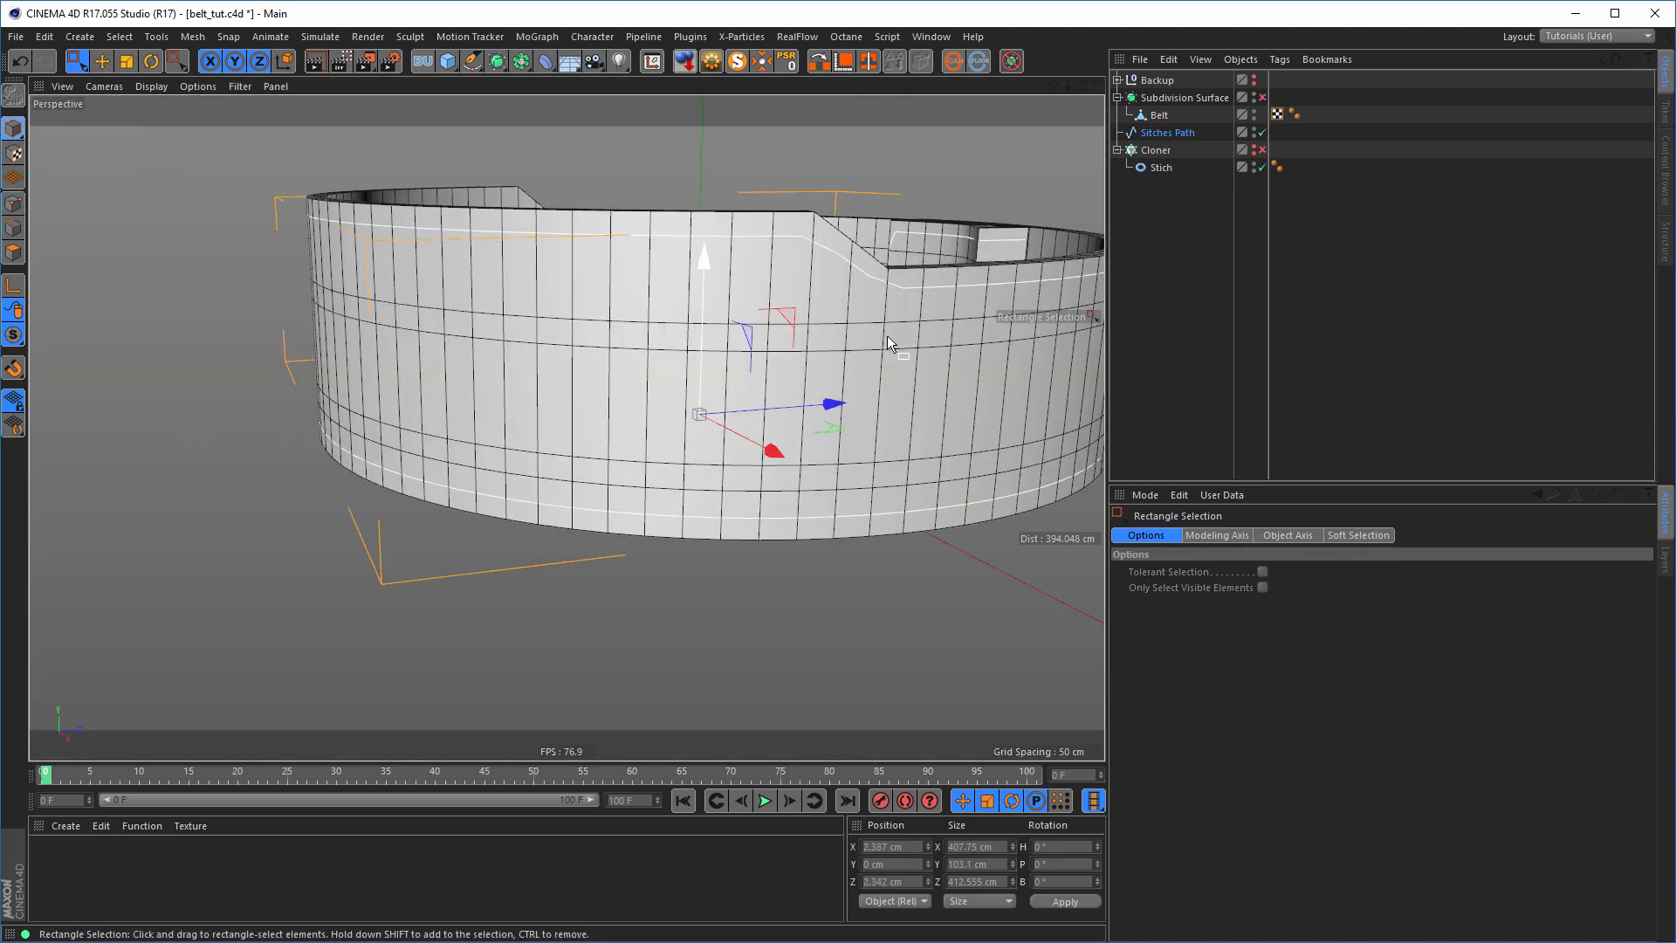
{"action": "left_click", "coordinate": [1262, 150]}
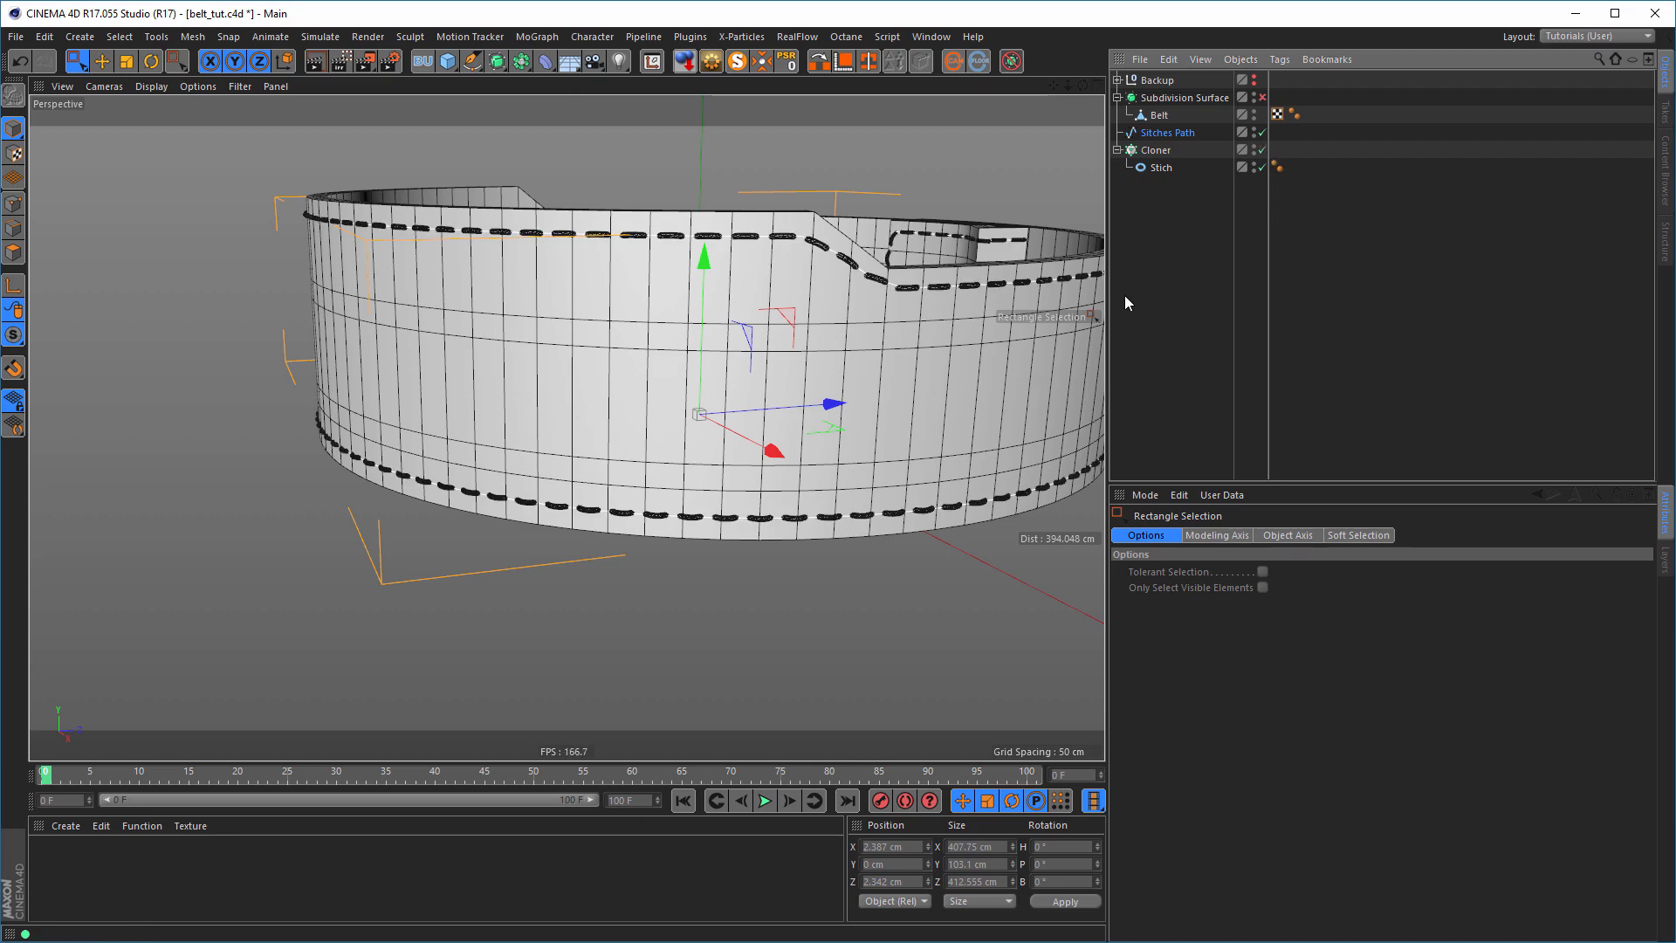
- Enable the Subdivision Surface on the belt to smooth it under the stitches
{"action": "left_click_drag", "start_coordinate": [707, 479], "coordinate": [465, 310], "text": "alt"}
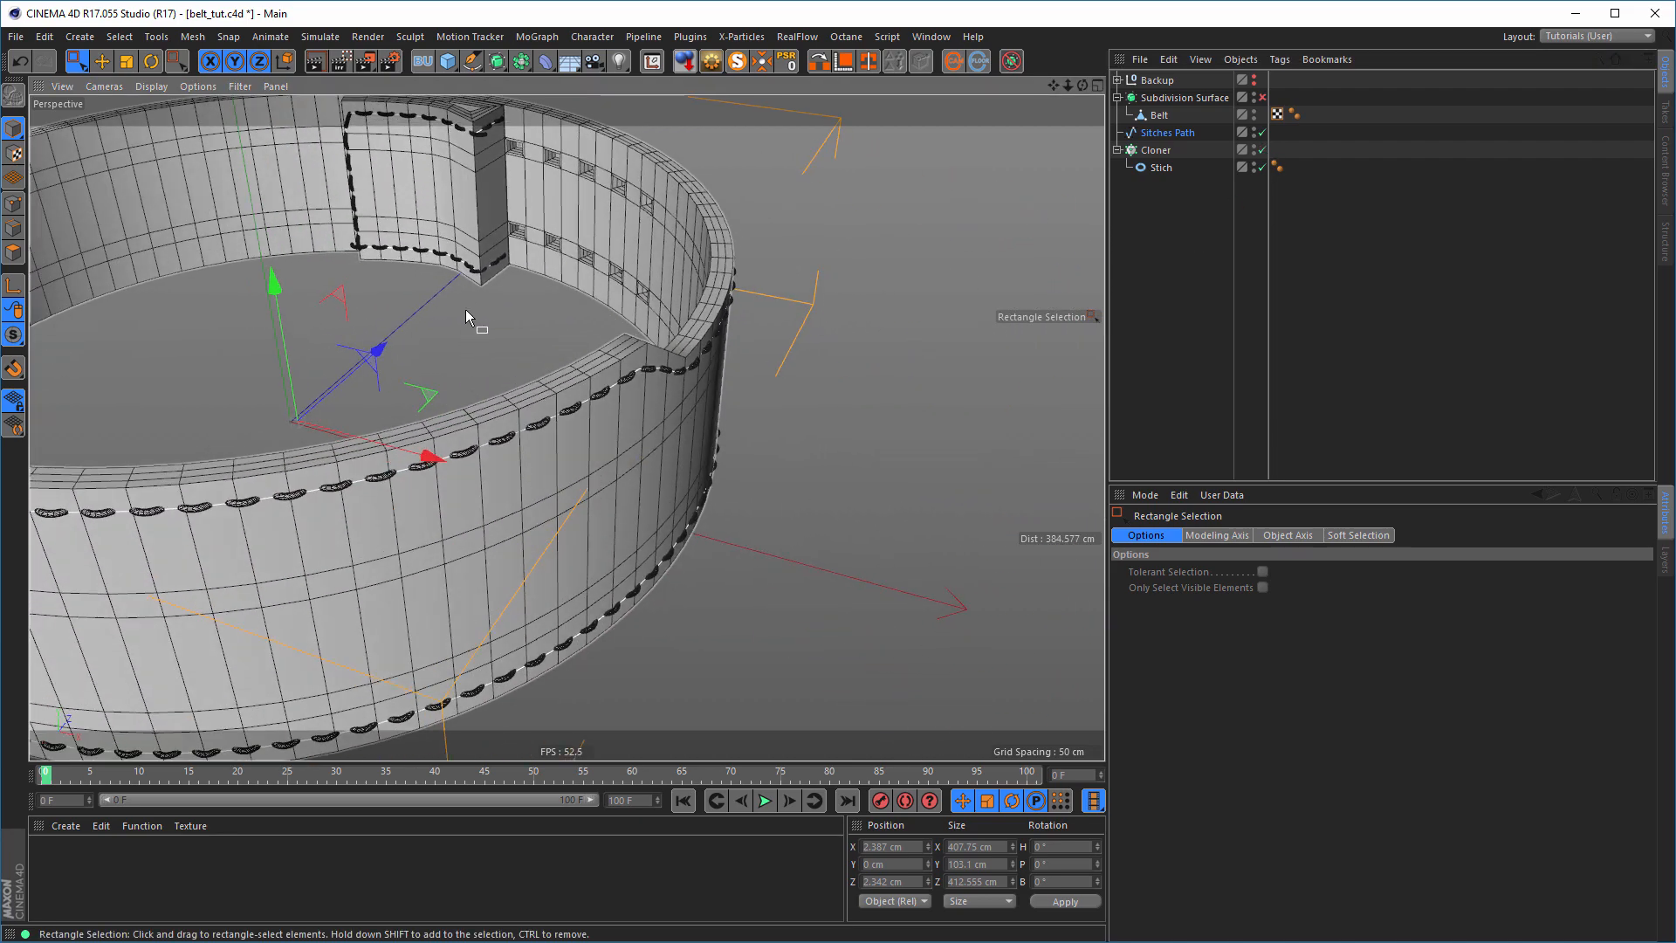
{"action": "right_click_drag", "start_coordinate": [466, 269], "coordinate": [626, 251], "text": "alt"}
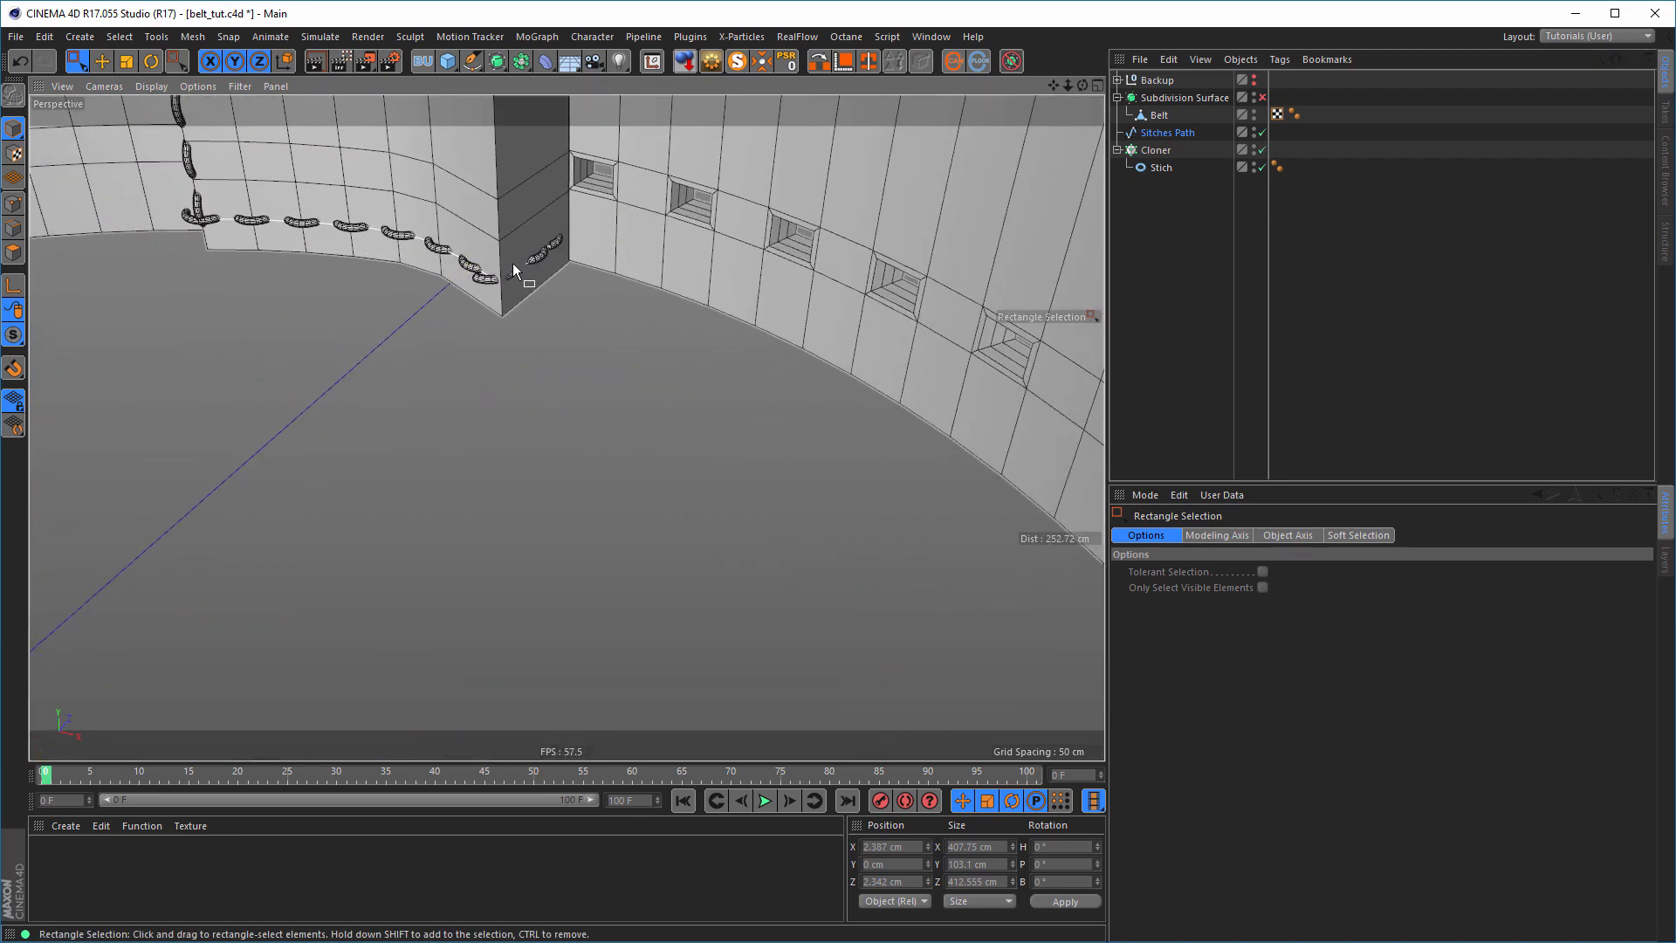
{"action": "left_click", "coordinate": [1262, 97]}
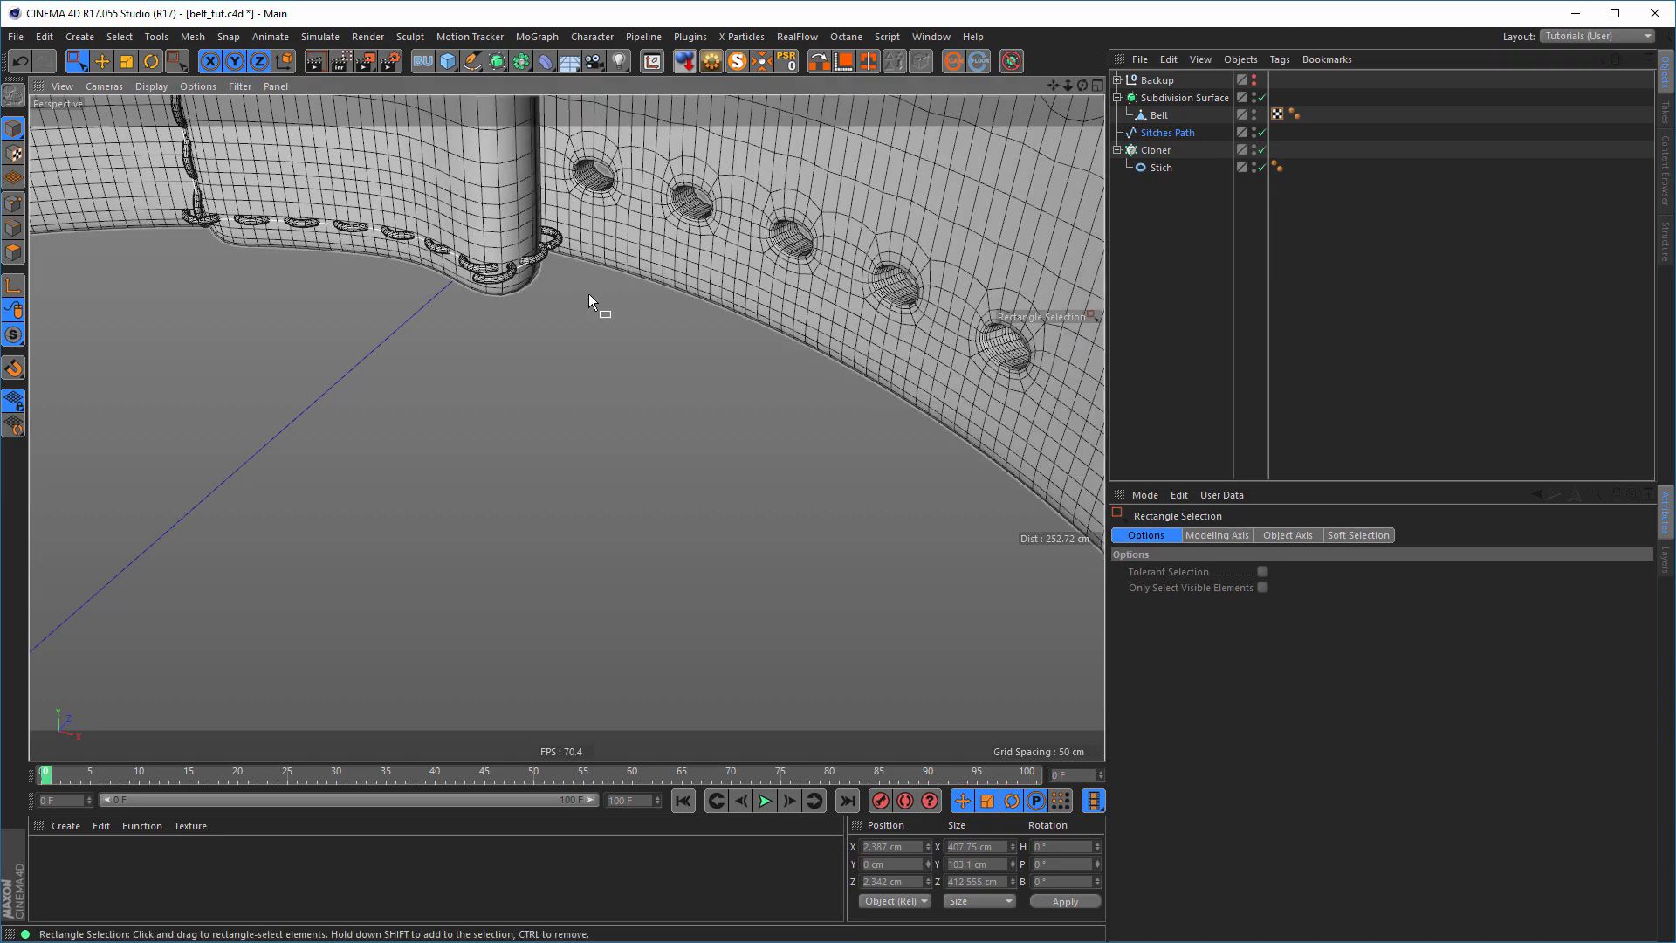
- Examine how the stitches sit on the smoothed belt around the folded end and its corners
{"action": "middle_click_drag", "start_coordinate": [316, 169], "coordinate": [505, 318], "text": "alt"}
{"action": "left_click_drag", "start_coordinate": [505, 318], "coordinate": [672, 316], "text": "alt"}
{"action": "right_click_drag", "start_coordinate": [382, 395], "coordinate": [578, 370], "text": "alt"}
{"action": "left_click_drag", "start_coordinate": [528, 391], "coordinate": [579, 379], "text": "alt"}
{"action": "middle_click_drag", "start_coordinate": [576, 375], "coordinate": [529, 602], "text": "alt"}
{"action": "right_click_drag", "start_coordinate": [750, 375], "coordinate": [606, 361], "text": "alt"}
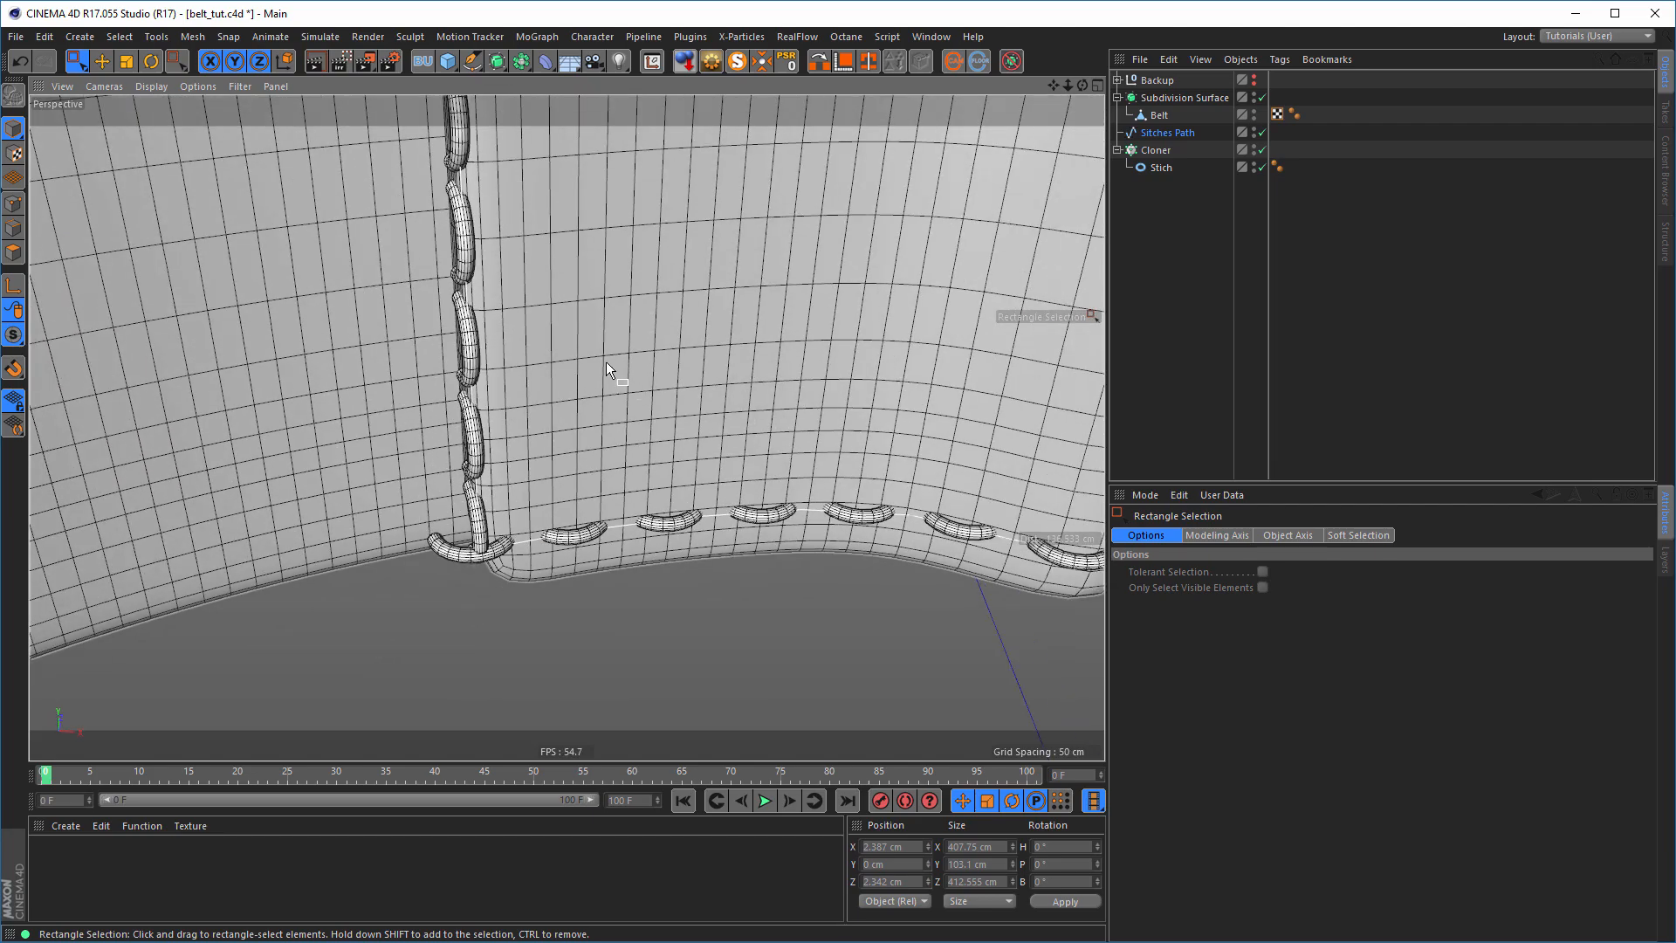
{"action": "middle_click_drag", "start_coordinate": [606, 361], "coordinate": [546, 484], "text": "alt"}
{"action": "right_click_drag", "start_coordinate": [546, 484], "coordinate": [522, 436], "text": "alt"}
{"action": "left_click_drag", "start_coordinate": [522, 437], "coordinate": [480, 383], "text": "alt"}
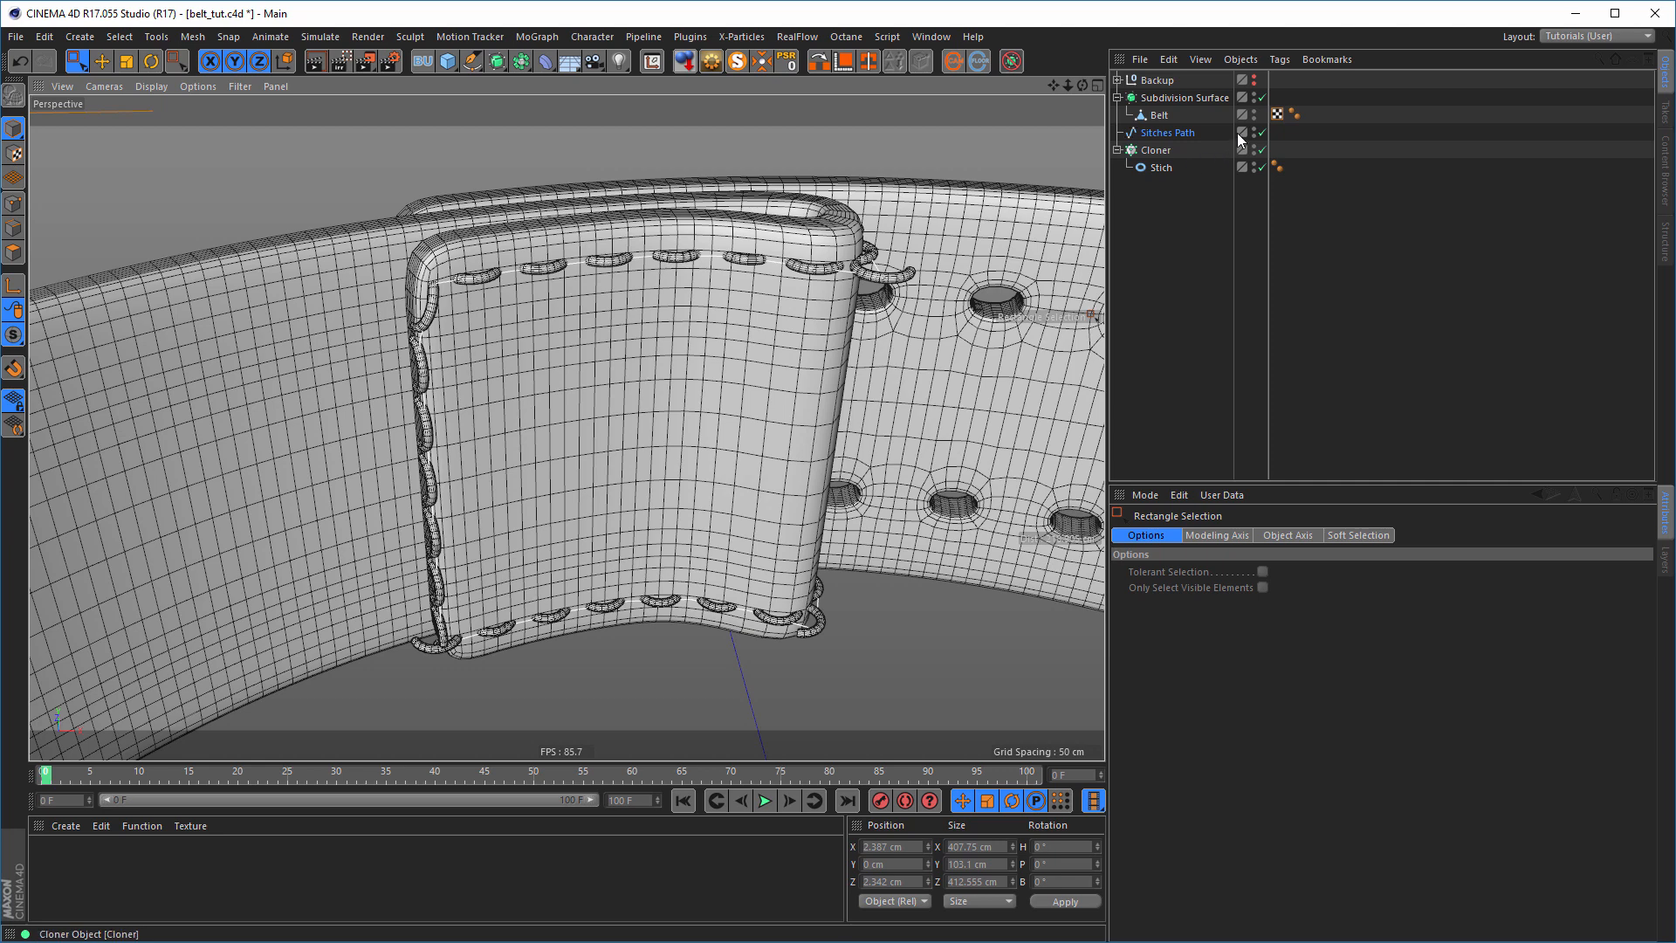
- Hide the Subdivision Surface and Cloner in the viewport, and raise the Sitches Path spline's number of intermediate points
{"action": "left_click", "coordinate": [1255, 96]}
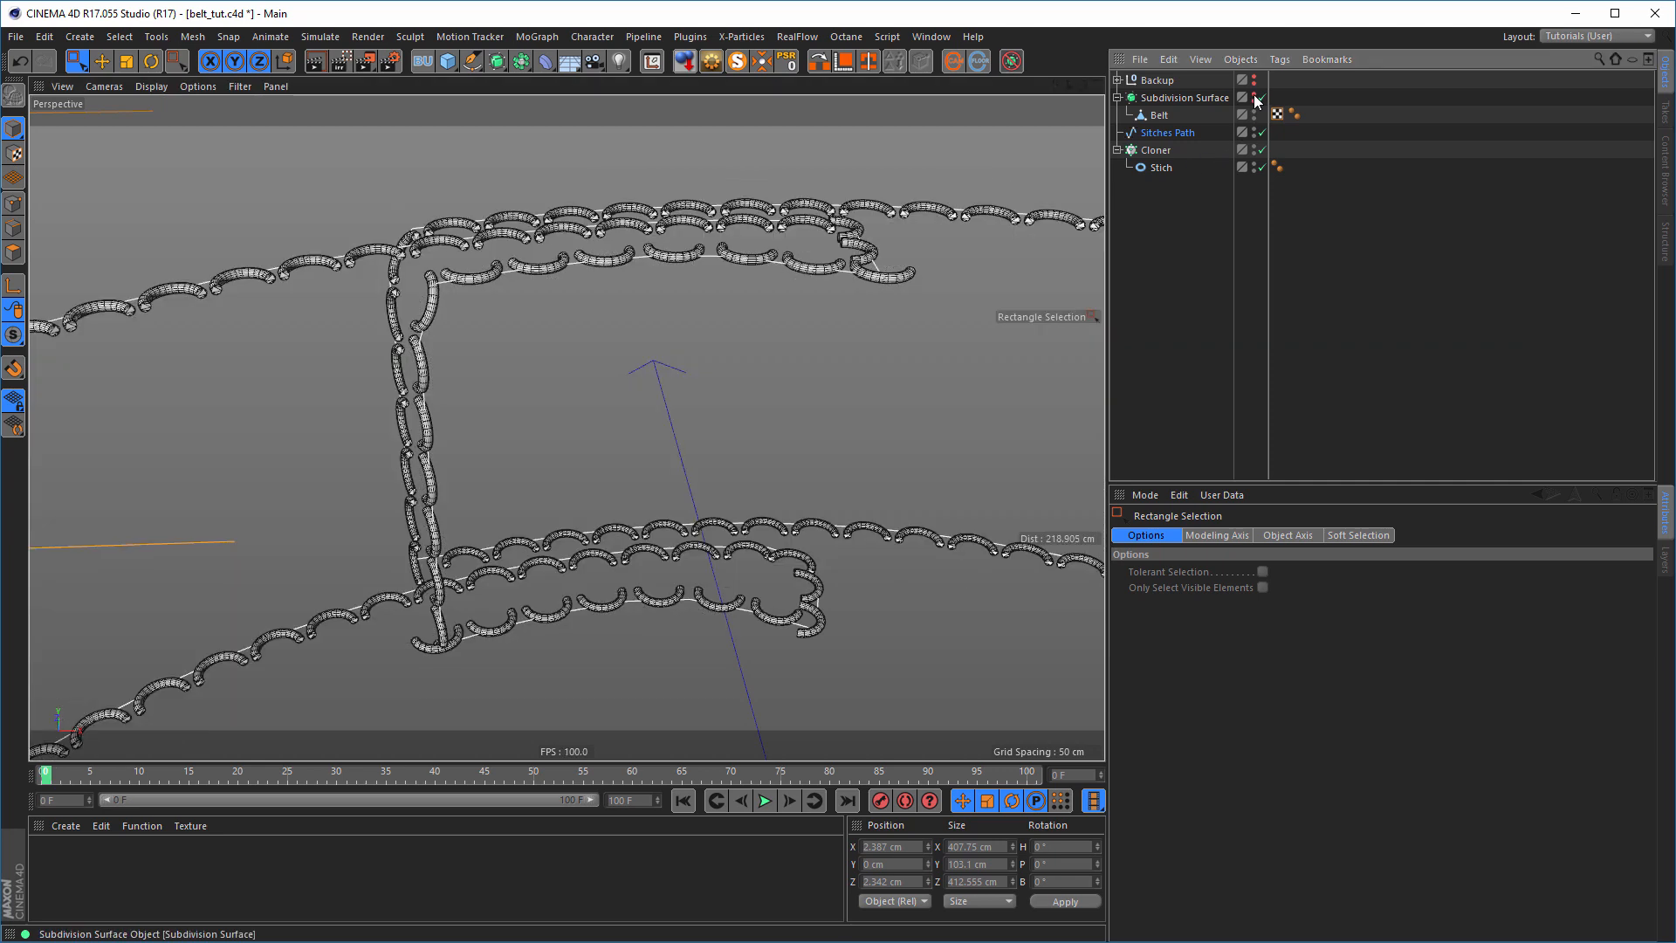
{"action": "left_click", "coordinate": [1255, 147]}
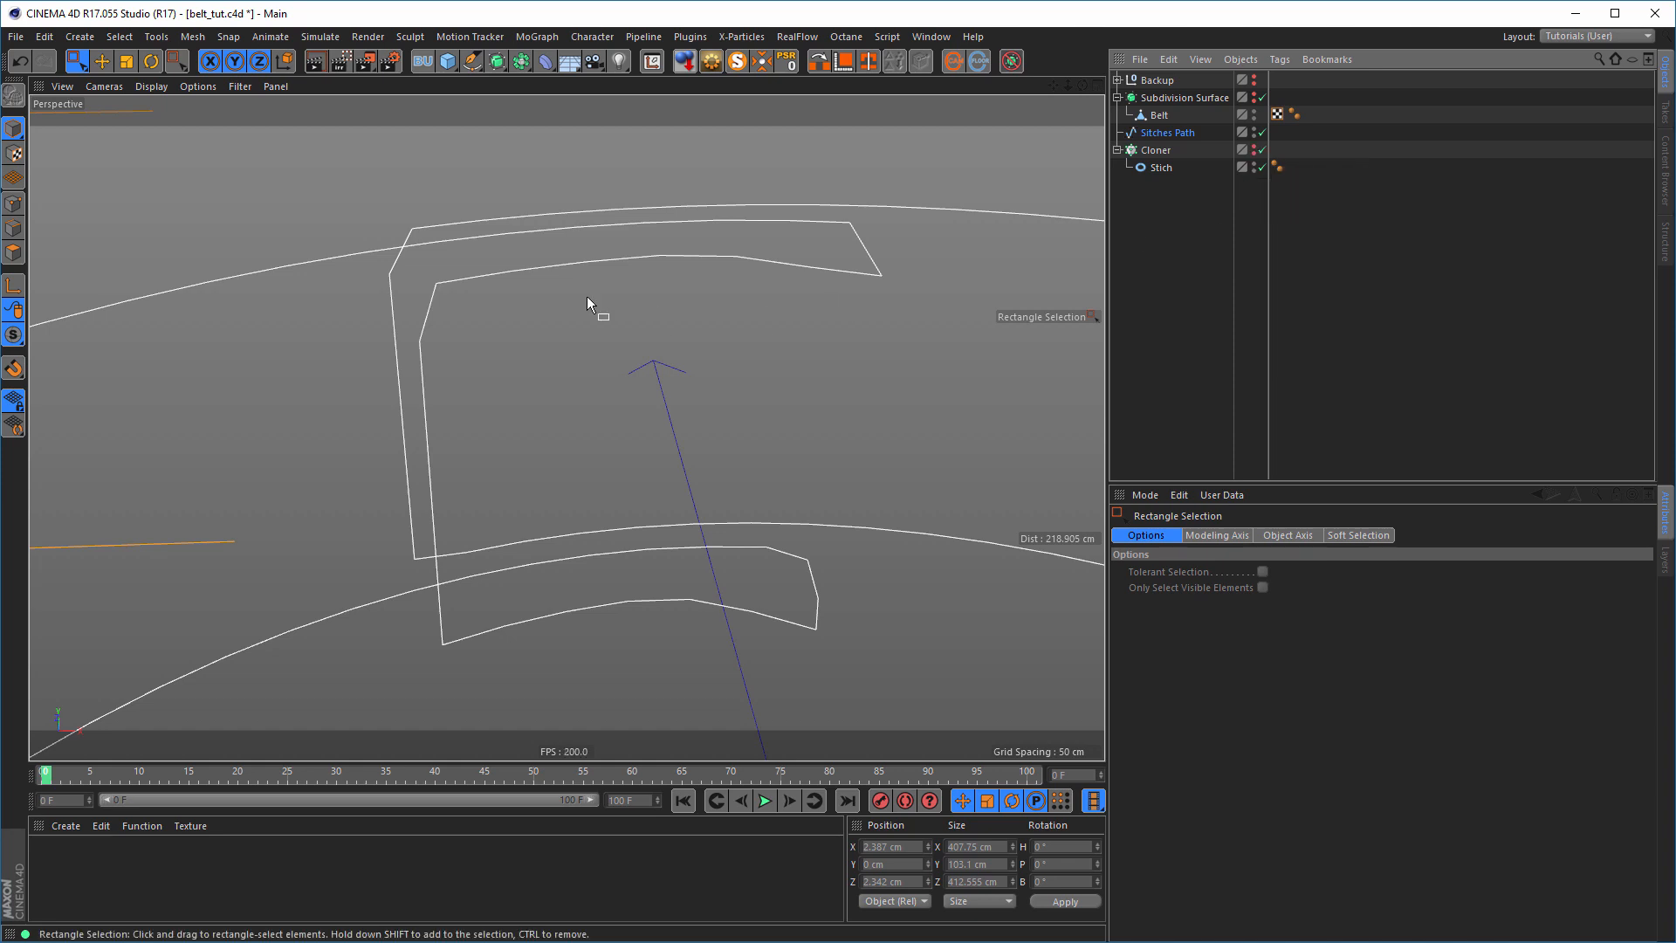
{"action": "left_click", "coordinate": [1167, 133]}
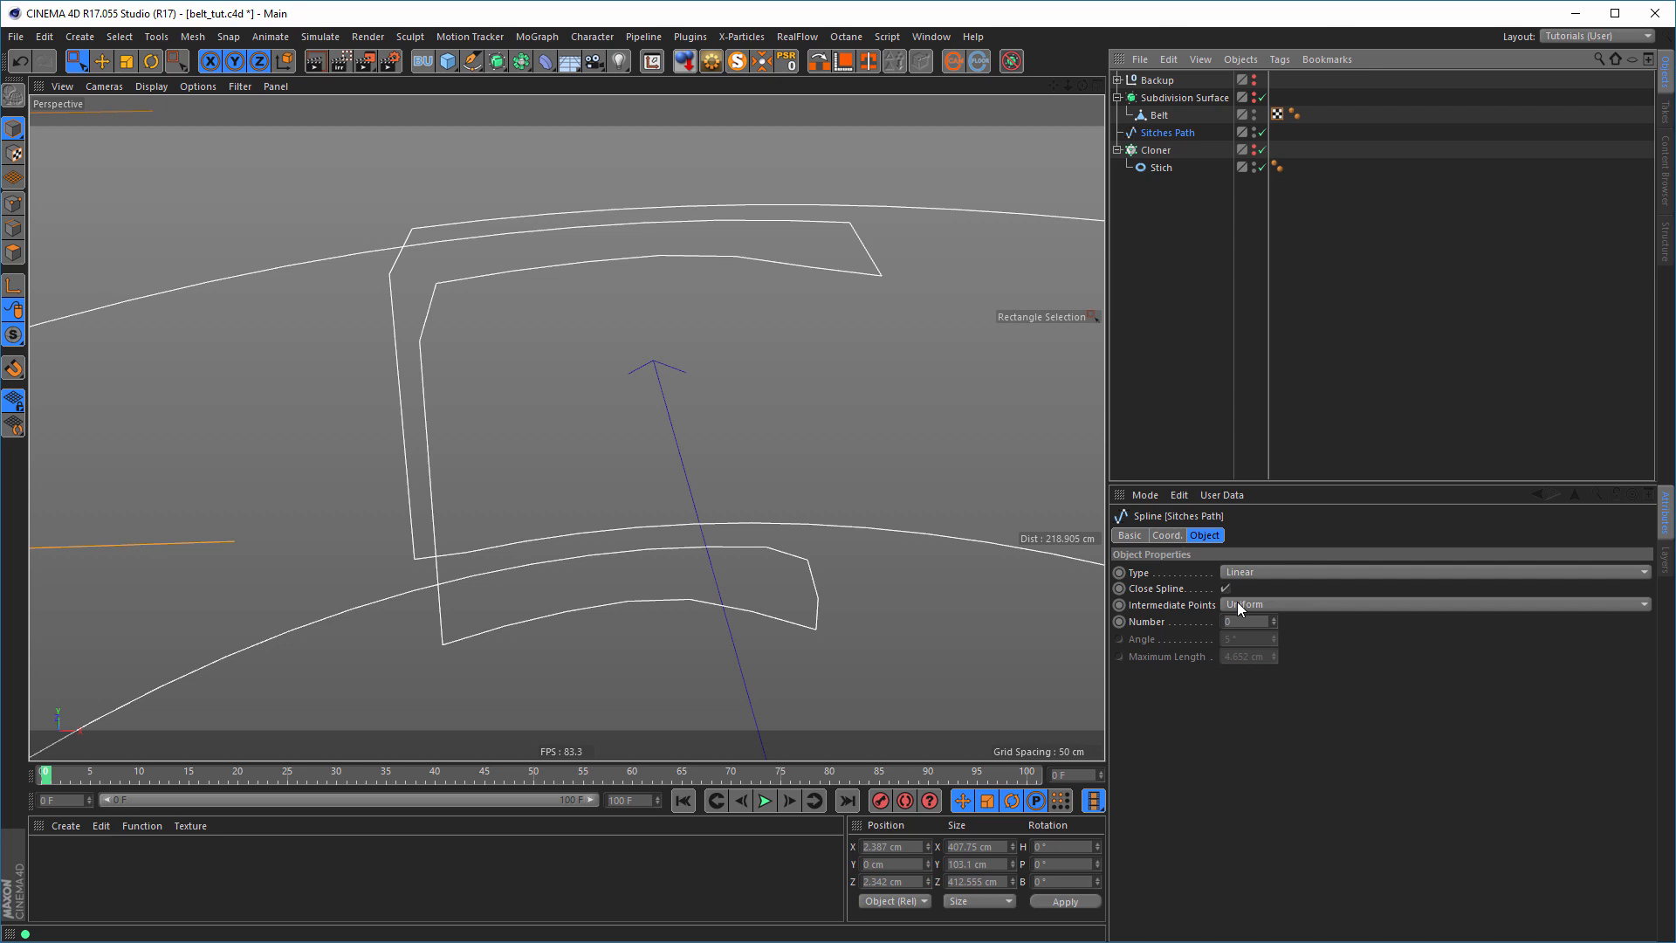
{"action": "left_click", "coordinate": [1272, 620]}
{"action": "left_click", "coordinate": [1273, 620]}
{"action": "left_click", "coordinate": [1273, 619]}
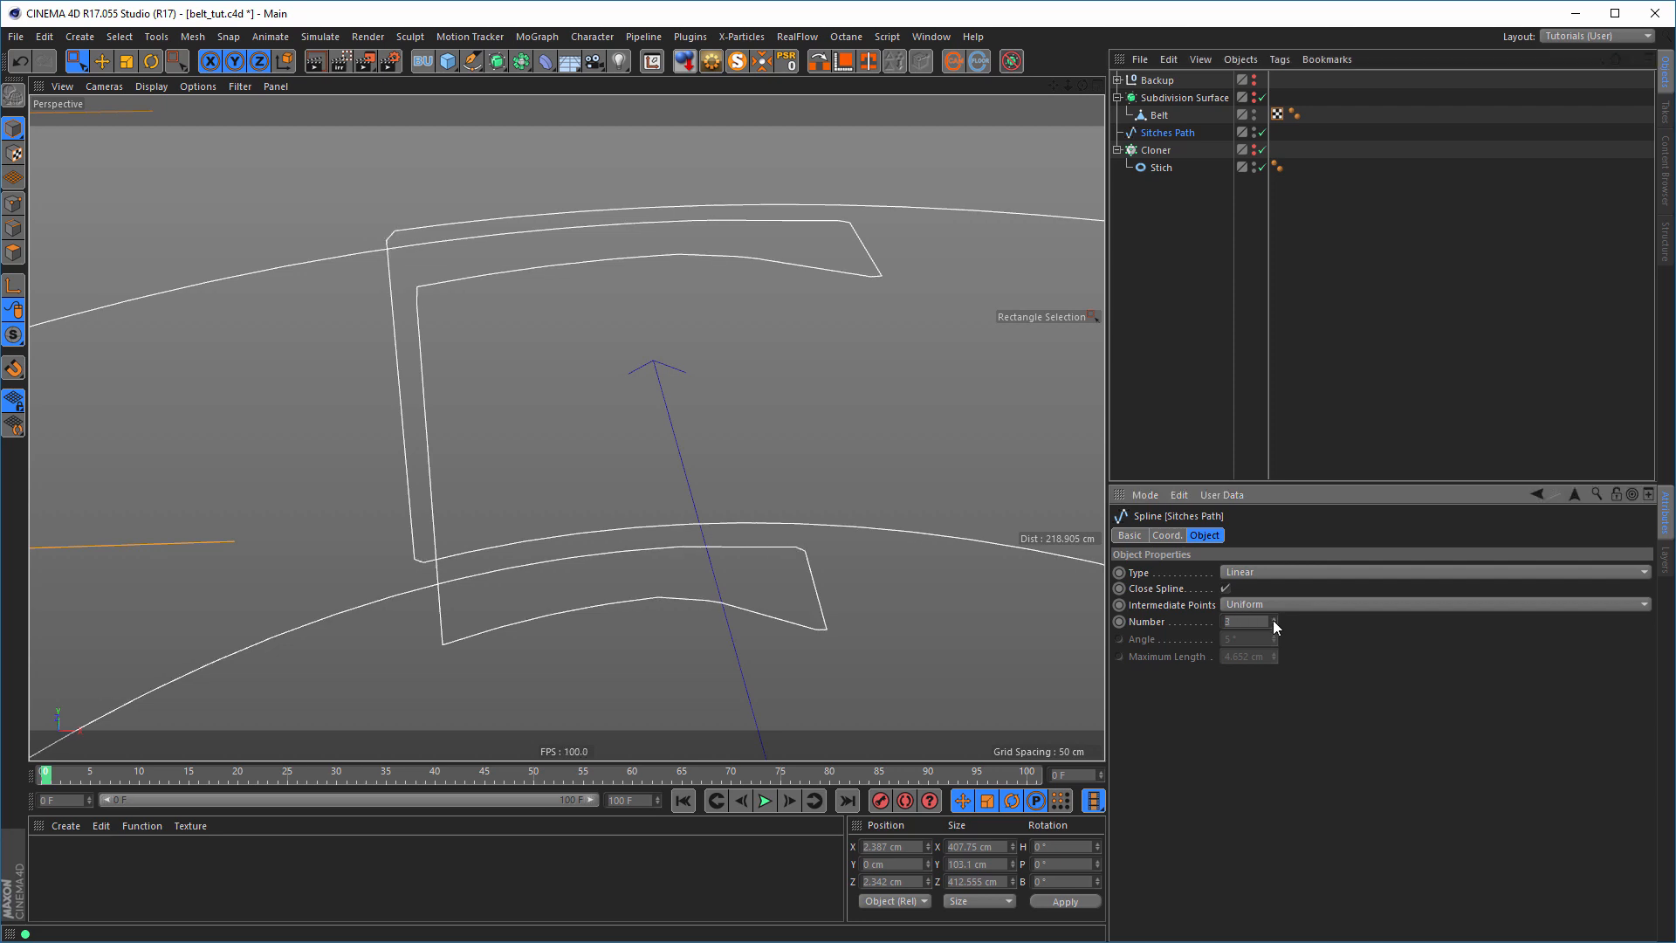
- Raise the Sitches Path spline's intermediate points to 6 and briefly show the Cloner to check the stitches
{"action": "left_click", "coordinate": [1273, 619]}
{"action": "left_click", "coordinate": [1273, 619]}
{"action": "left_click", "coordinate": [1254, 146]}
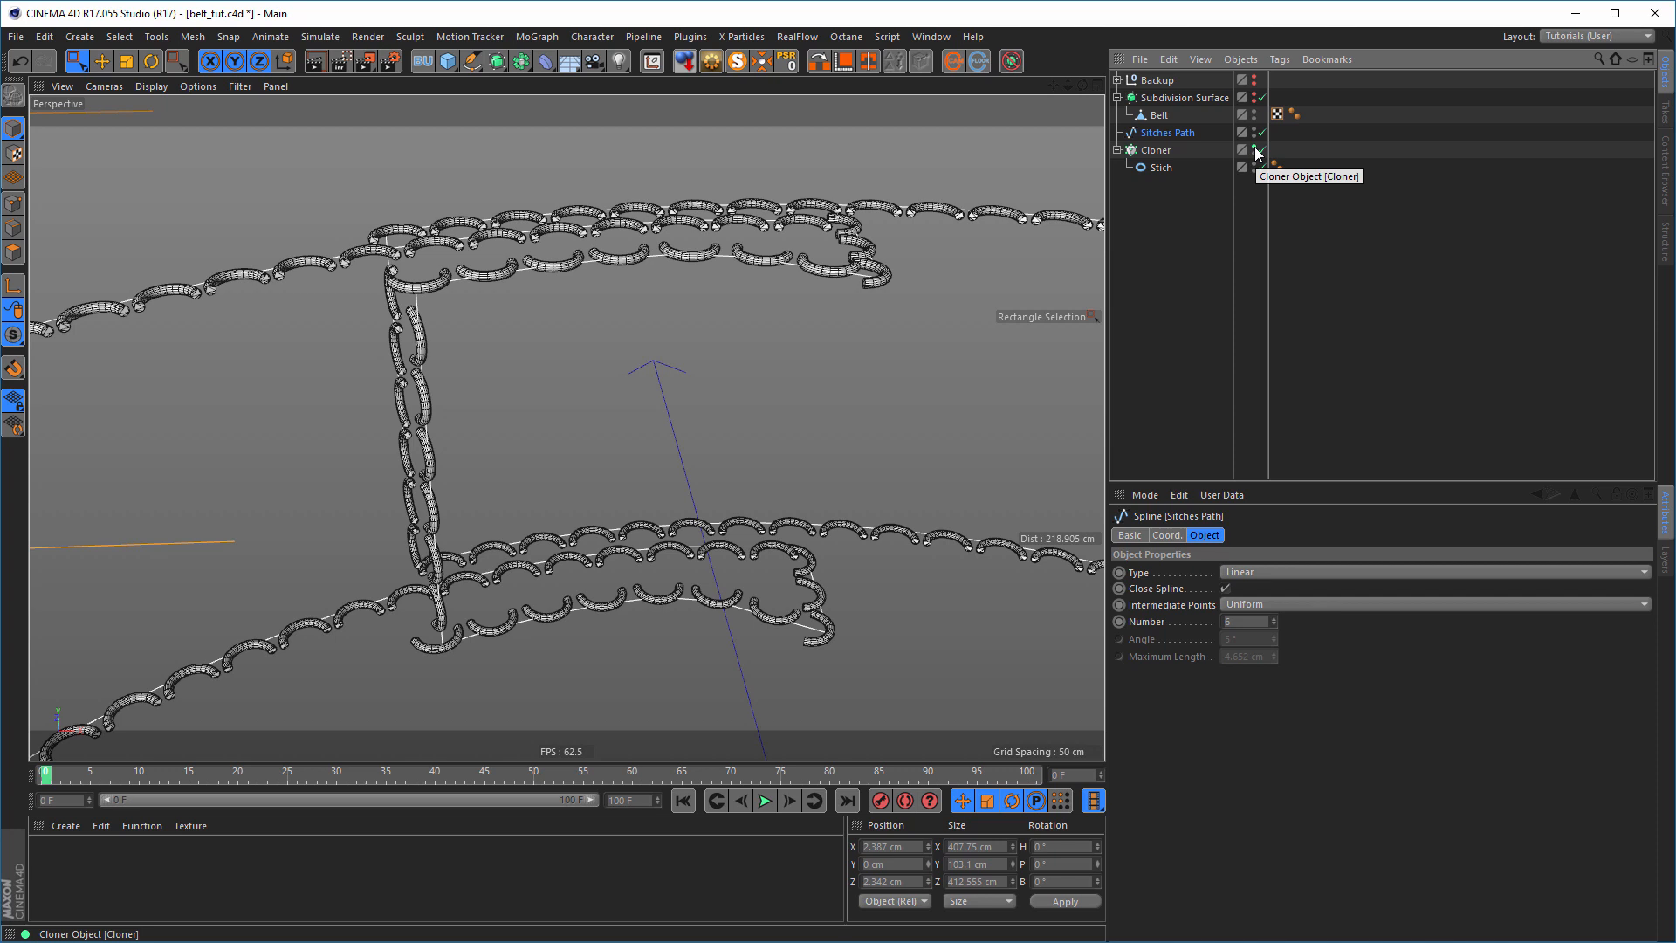
{"action": "left_click", "coordinate": [1255, 149]}
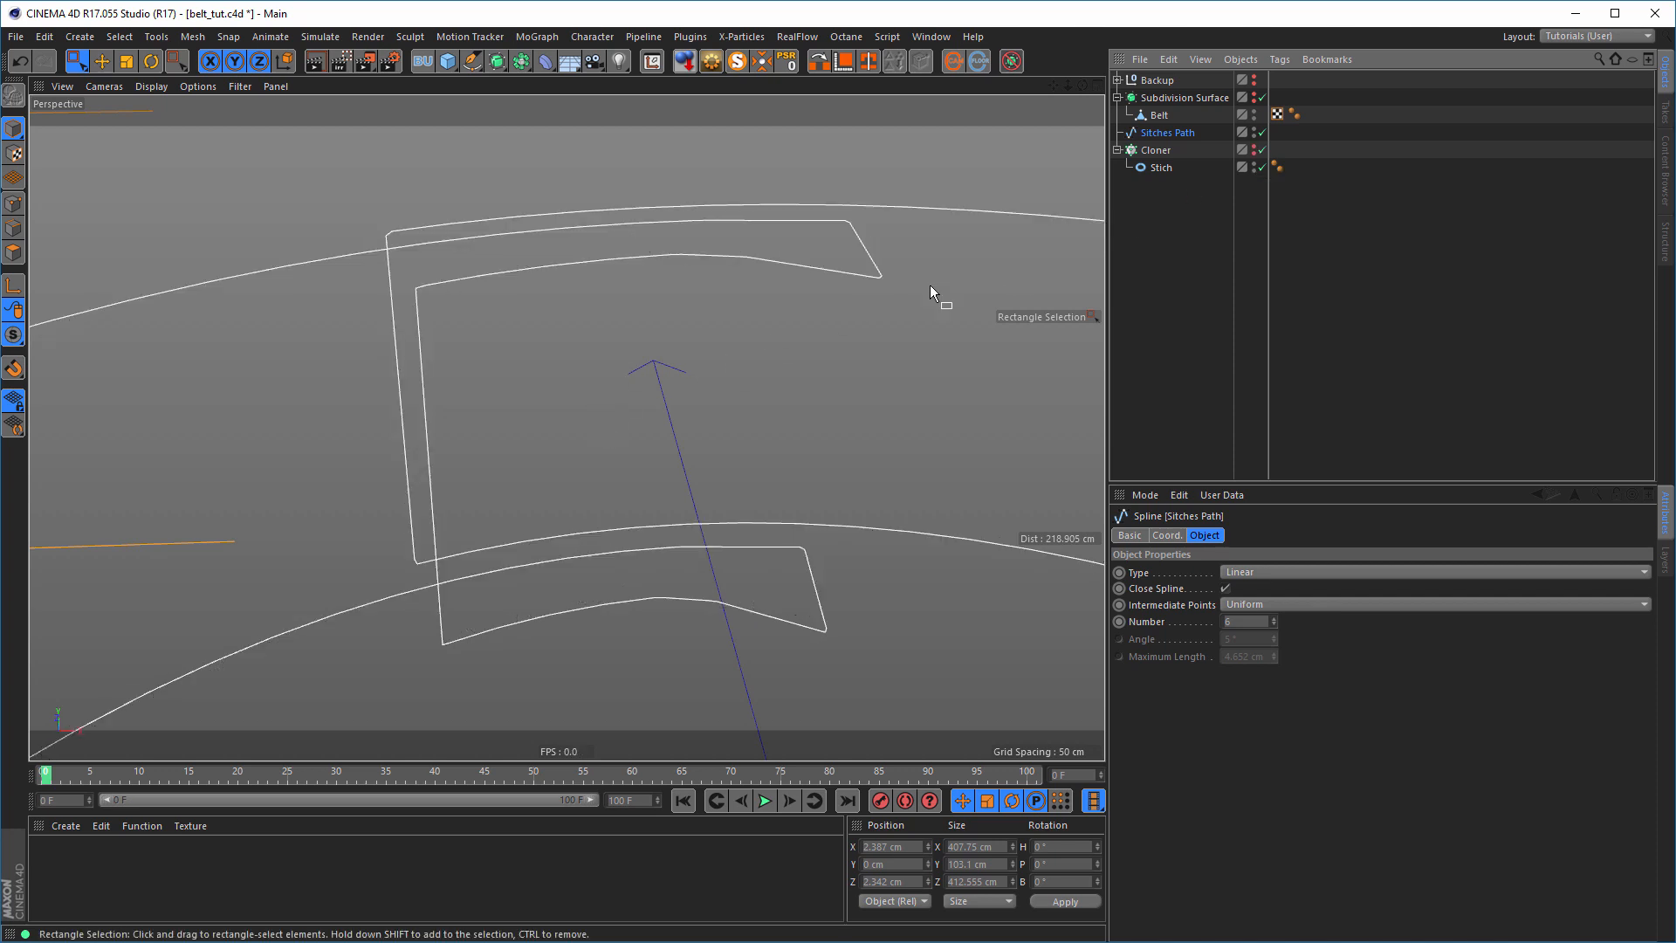
- In Points mode, clear the spline point selection and compare the path with the smoothed and unsmoothed belt, ending with the belt hidden
{"action": "left_click", "coordinate": [13, 202]}
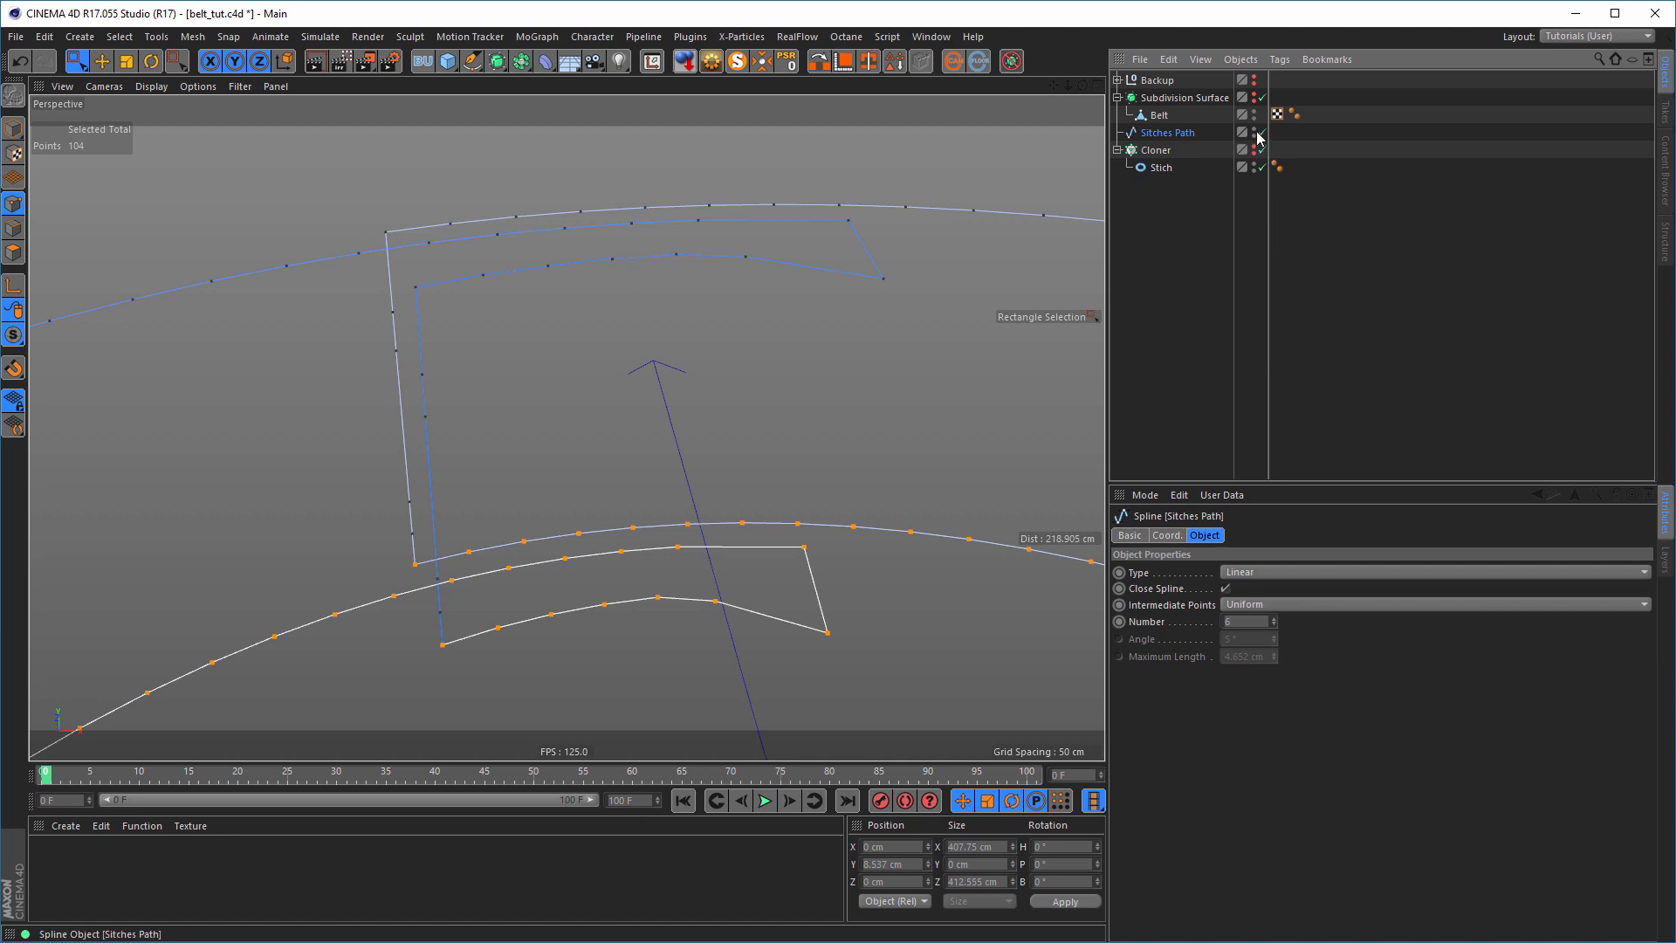
{"action": "left_click", "coordinate": [1254, 94]}
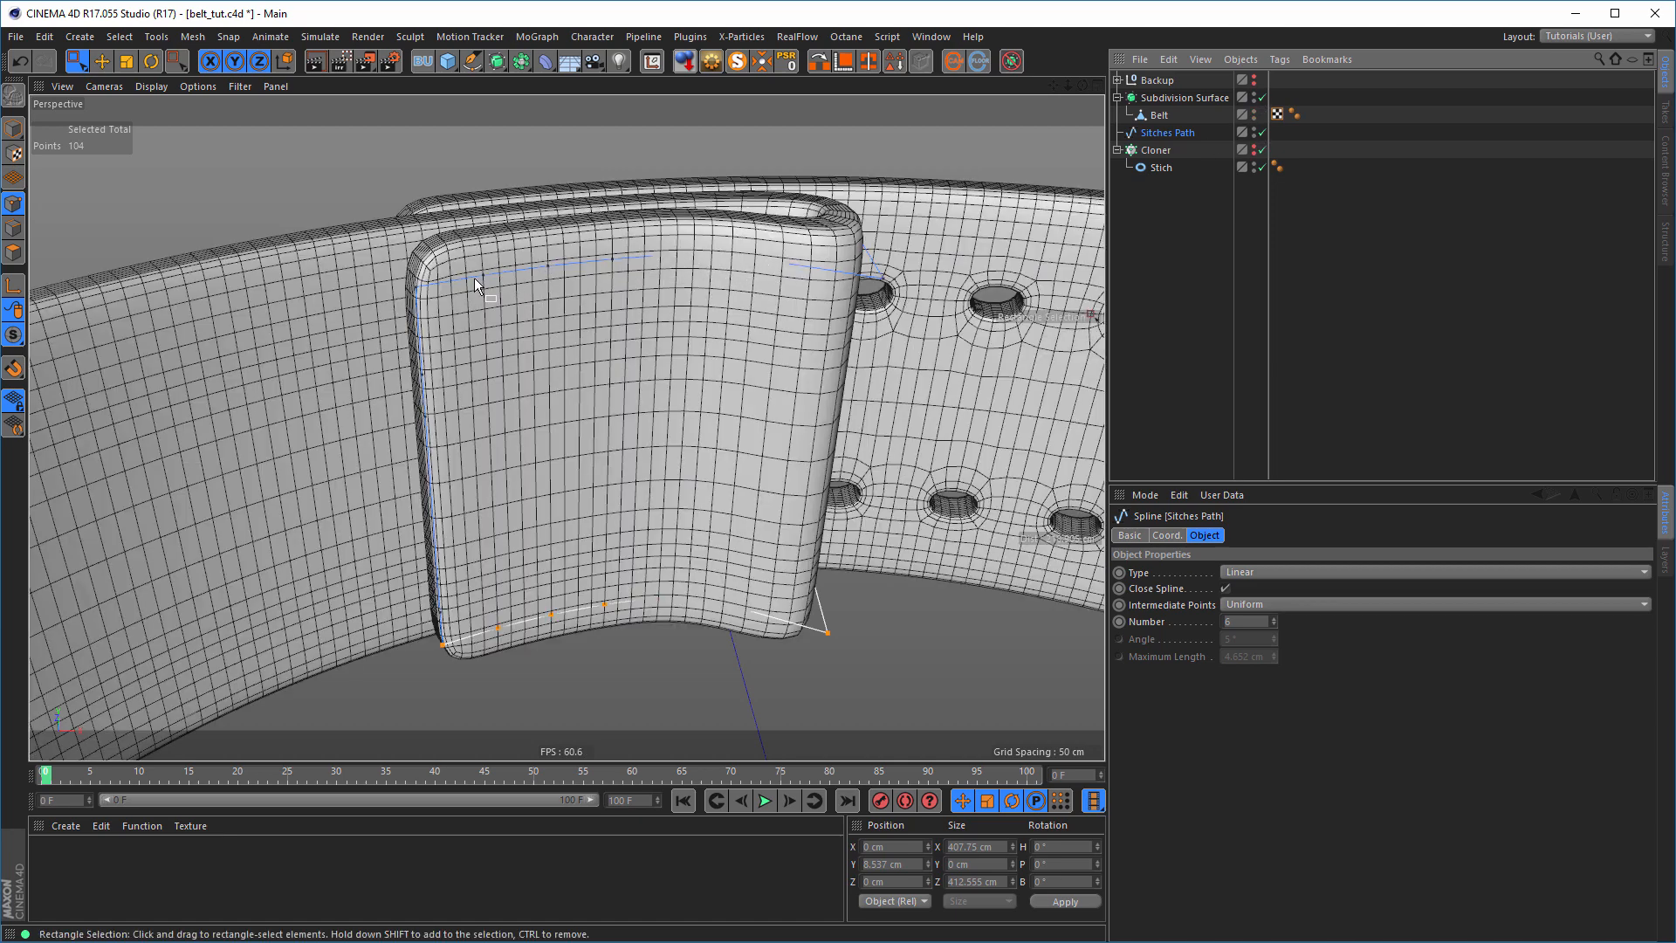
{"action": "left_click", "coordinate": [489, 307]}
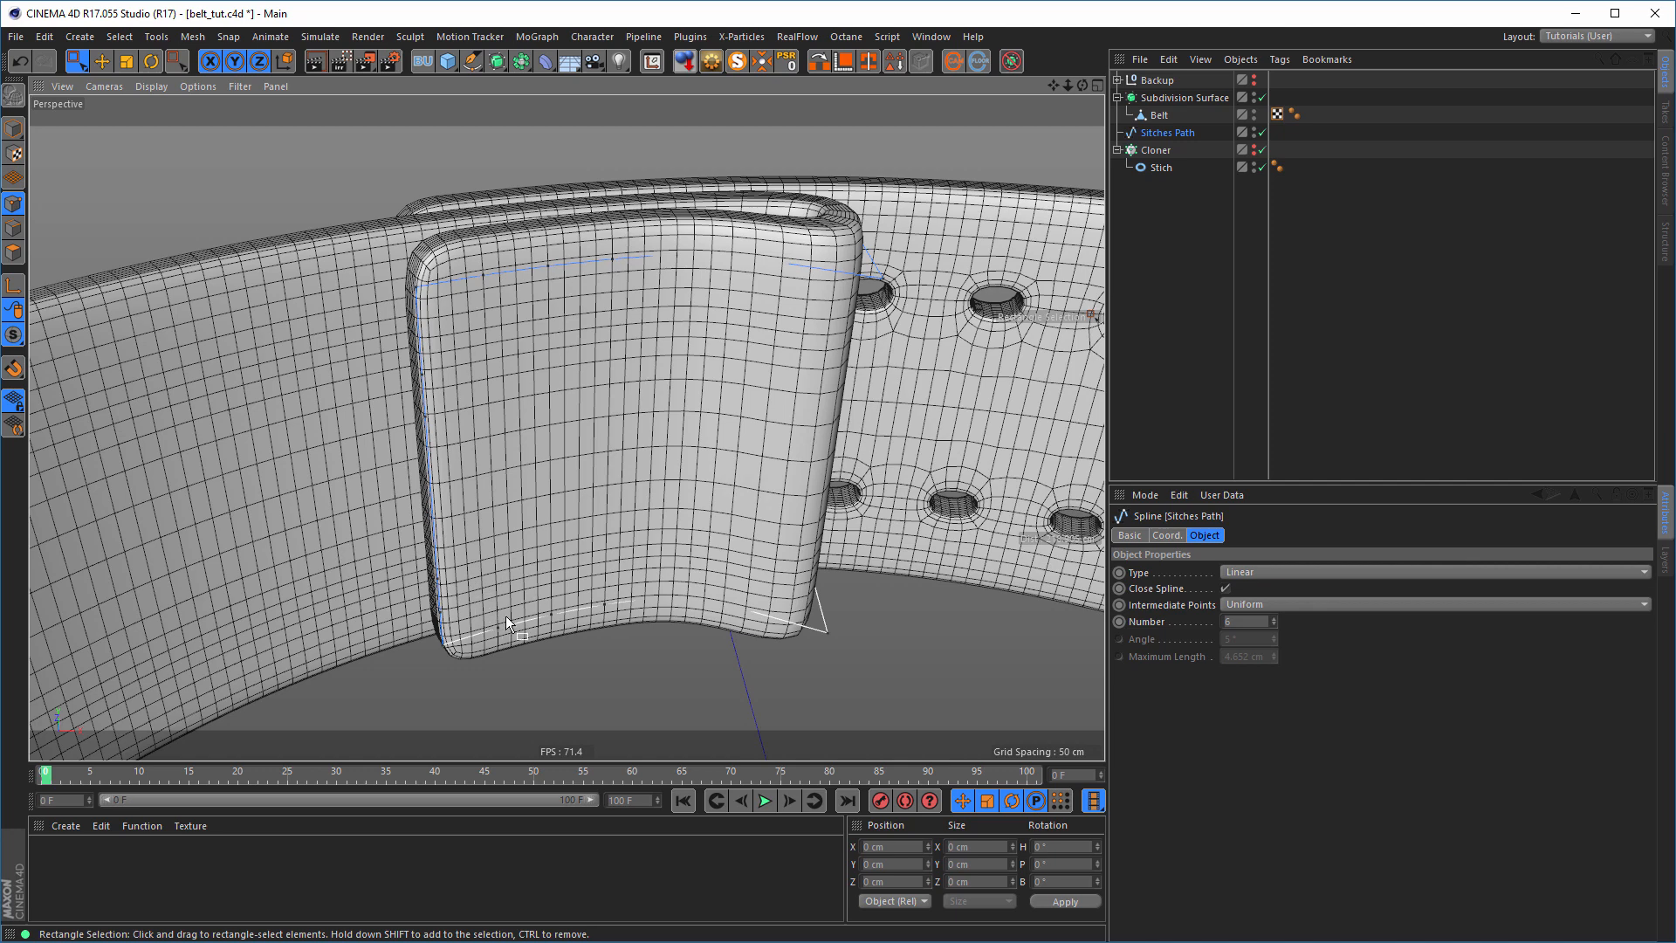
{"action": "left_click", "coordinate": [1261, 97]}
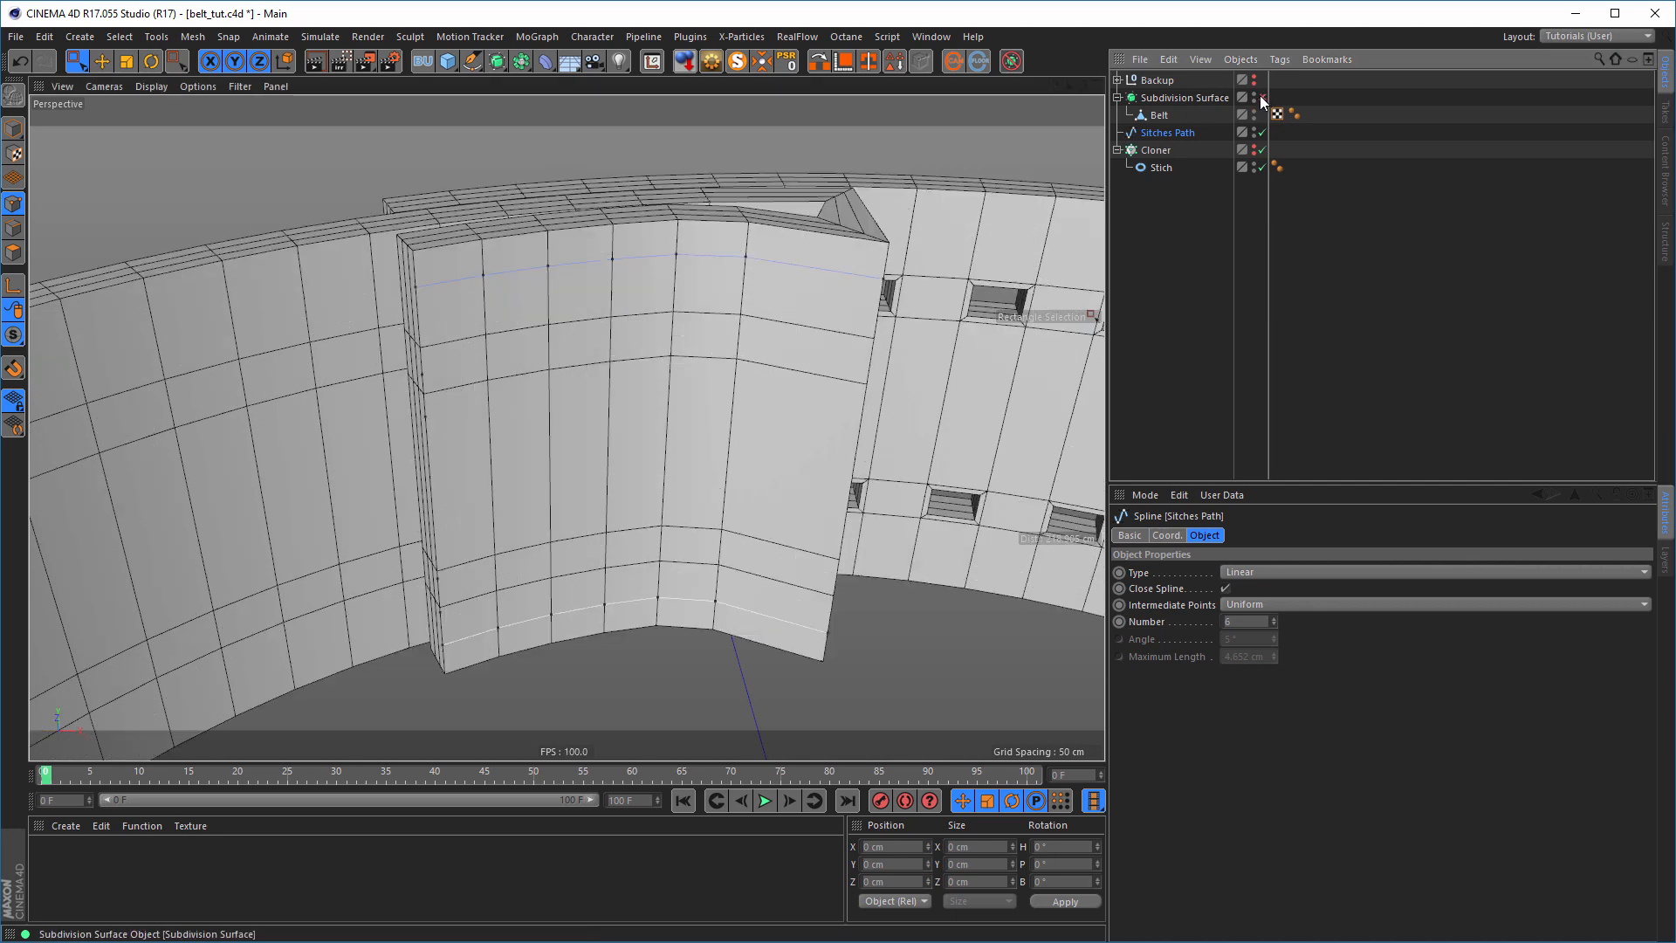
{"action": "left_click", "coordinate": [1259, 96]}
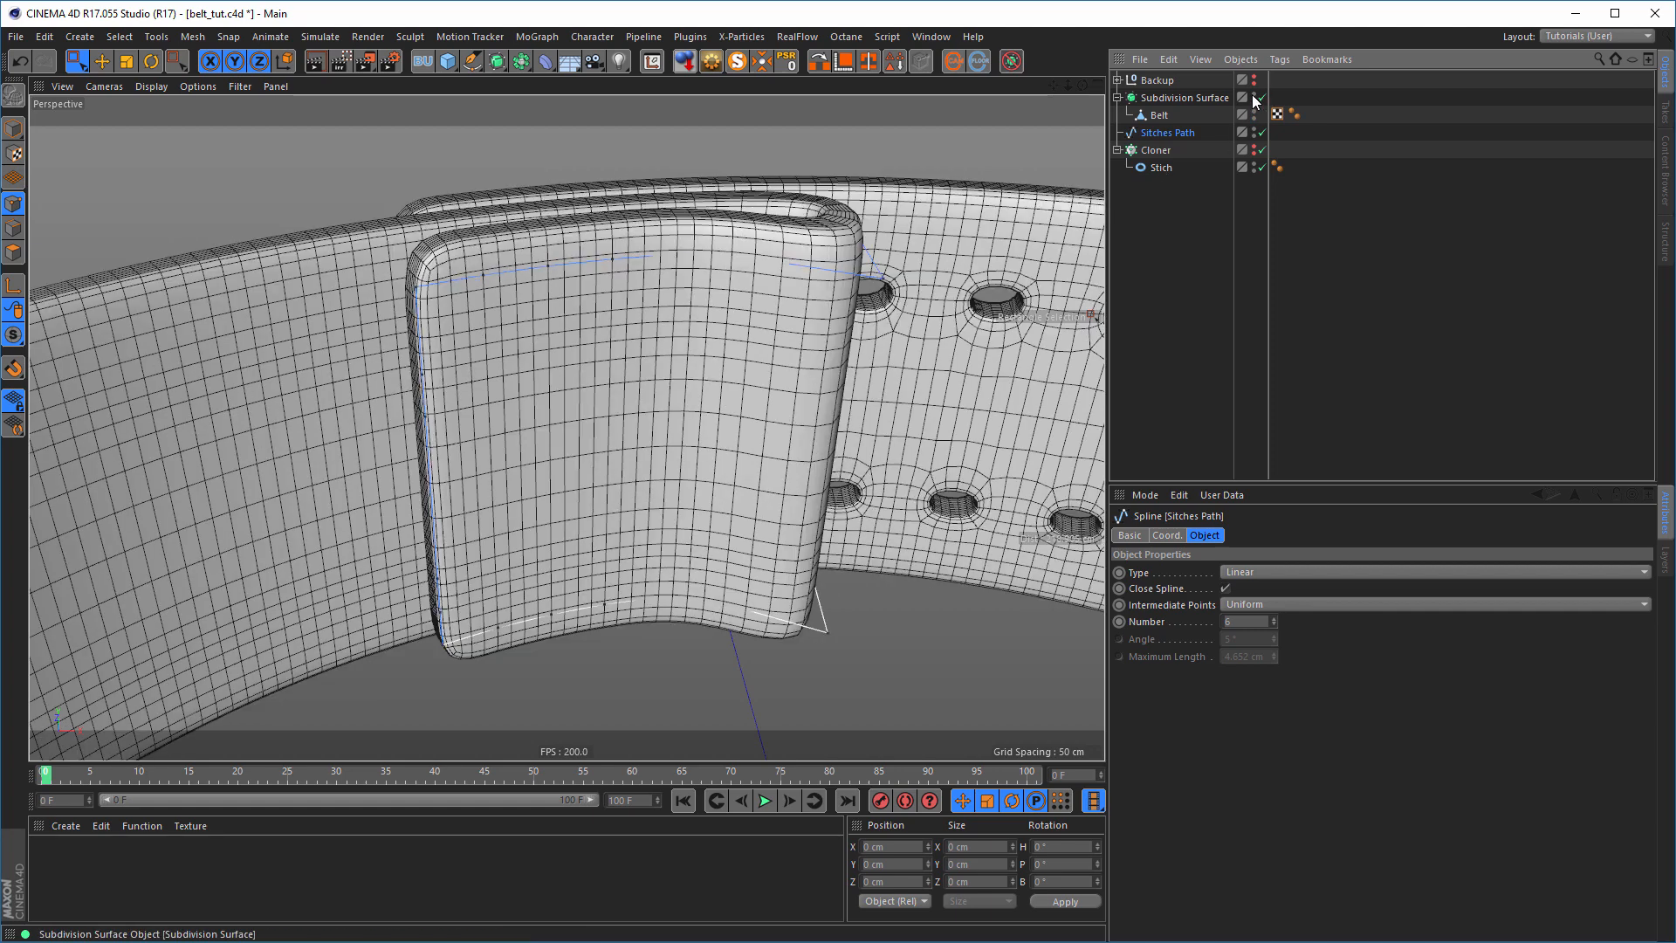
{"action": "left_click", "coordinate": [1254, 95]}
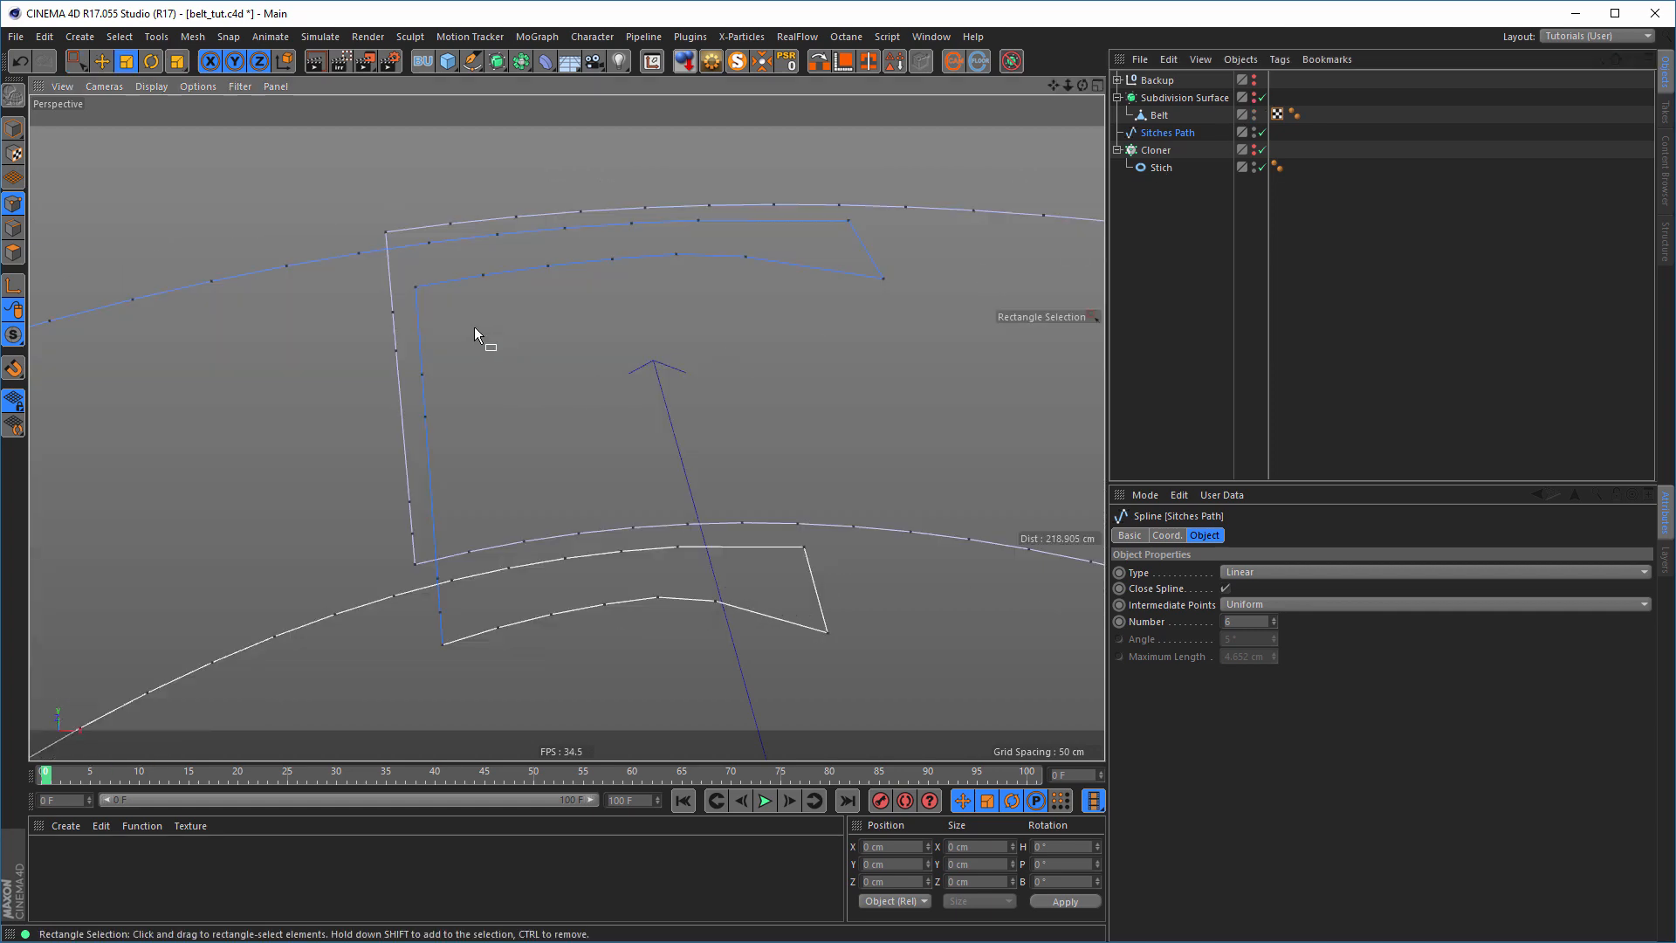
- Using Live Selection, delete the intermediate spline points between the corners on both vertical segments at the belt's folded end
{"action": "key", "text": "t"}
{"action": "left_click_drag", "start_coordinate": [77, 60], "coordinate": [116, 98]}
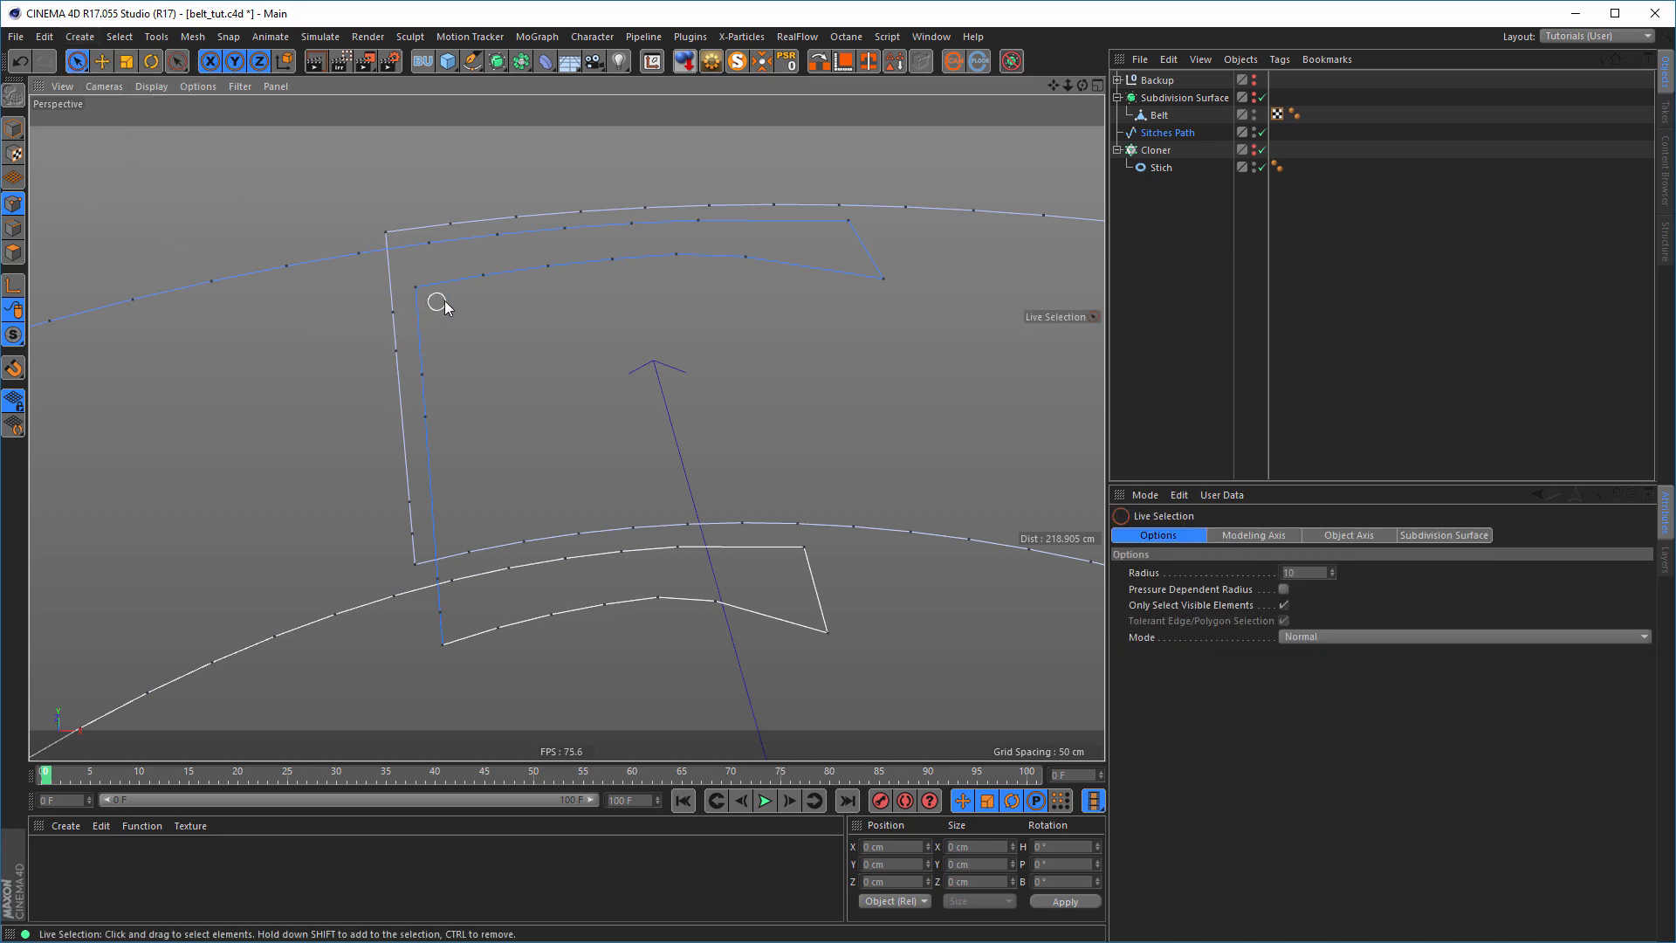
{"action": "left_click_drag", "start_coordinate": [434, 363], "coordinate": [430, 423]}
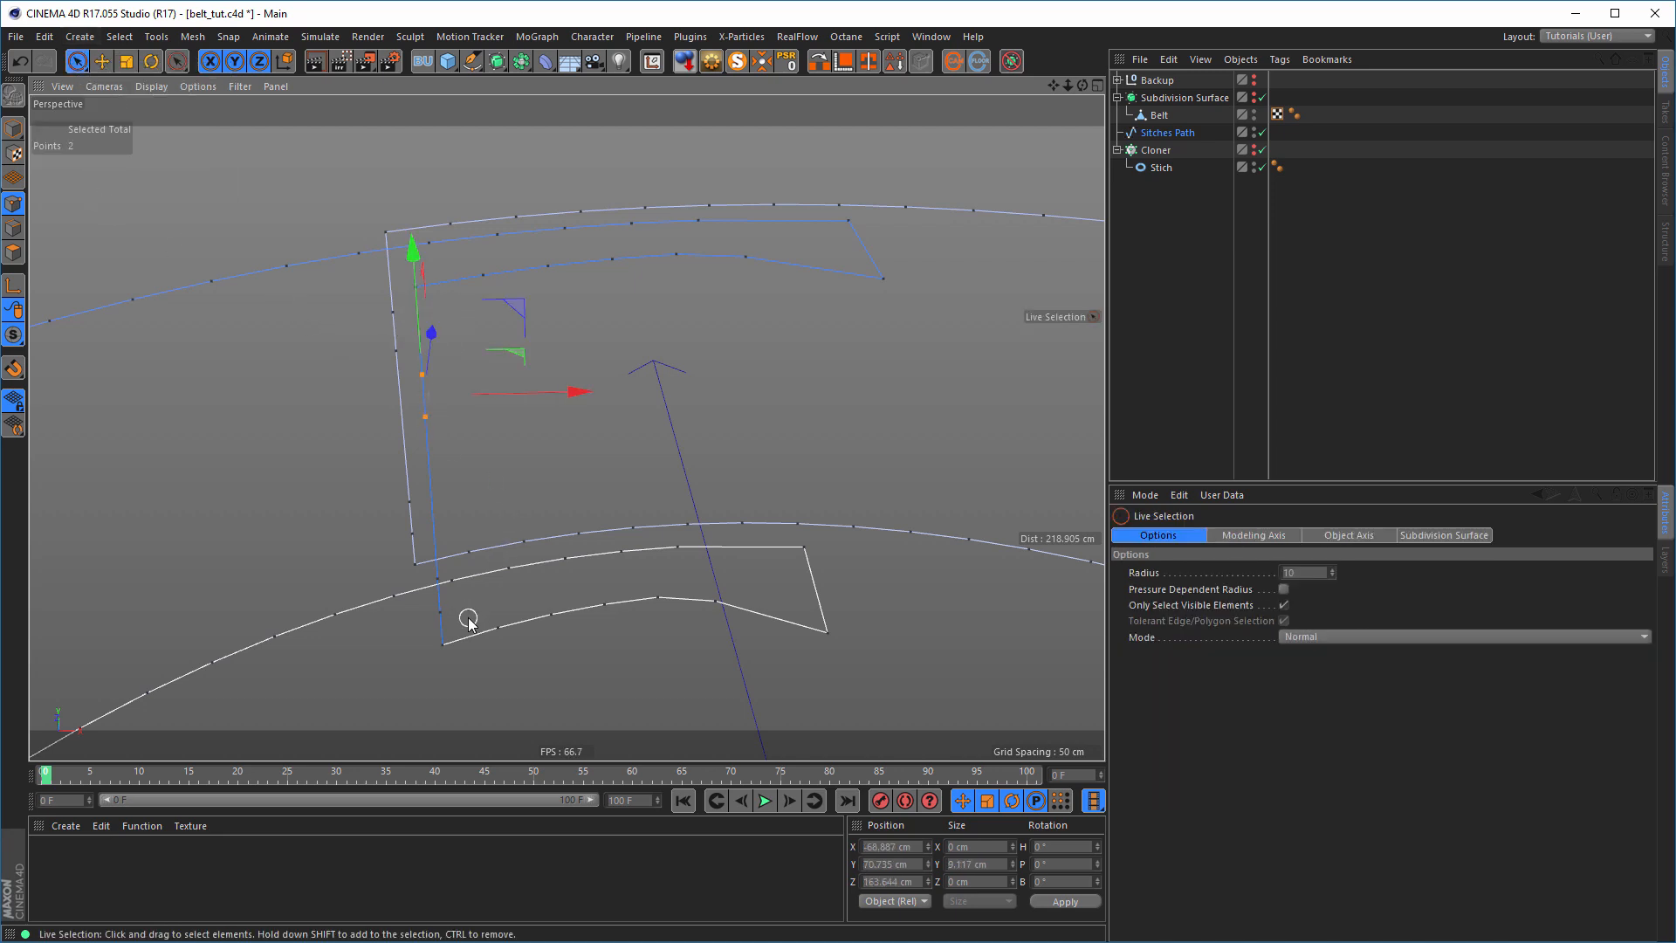
{"action": "left_click_drag", "start_coordinate": [445, 616], "coordinate": [437, 579], "text": "shift"}
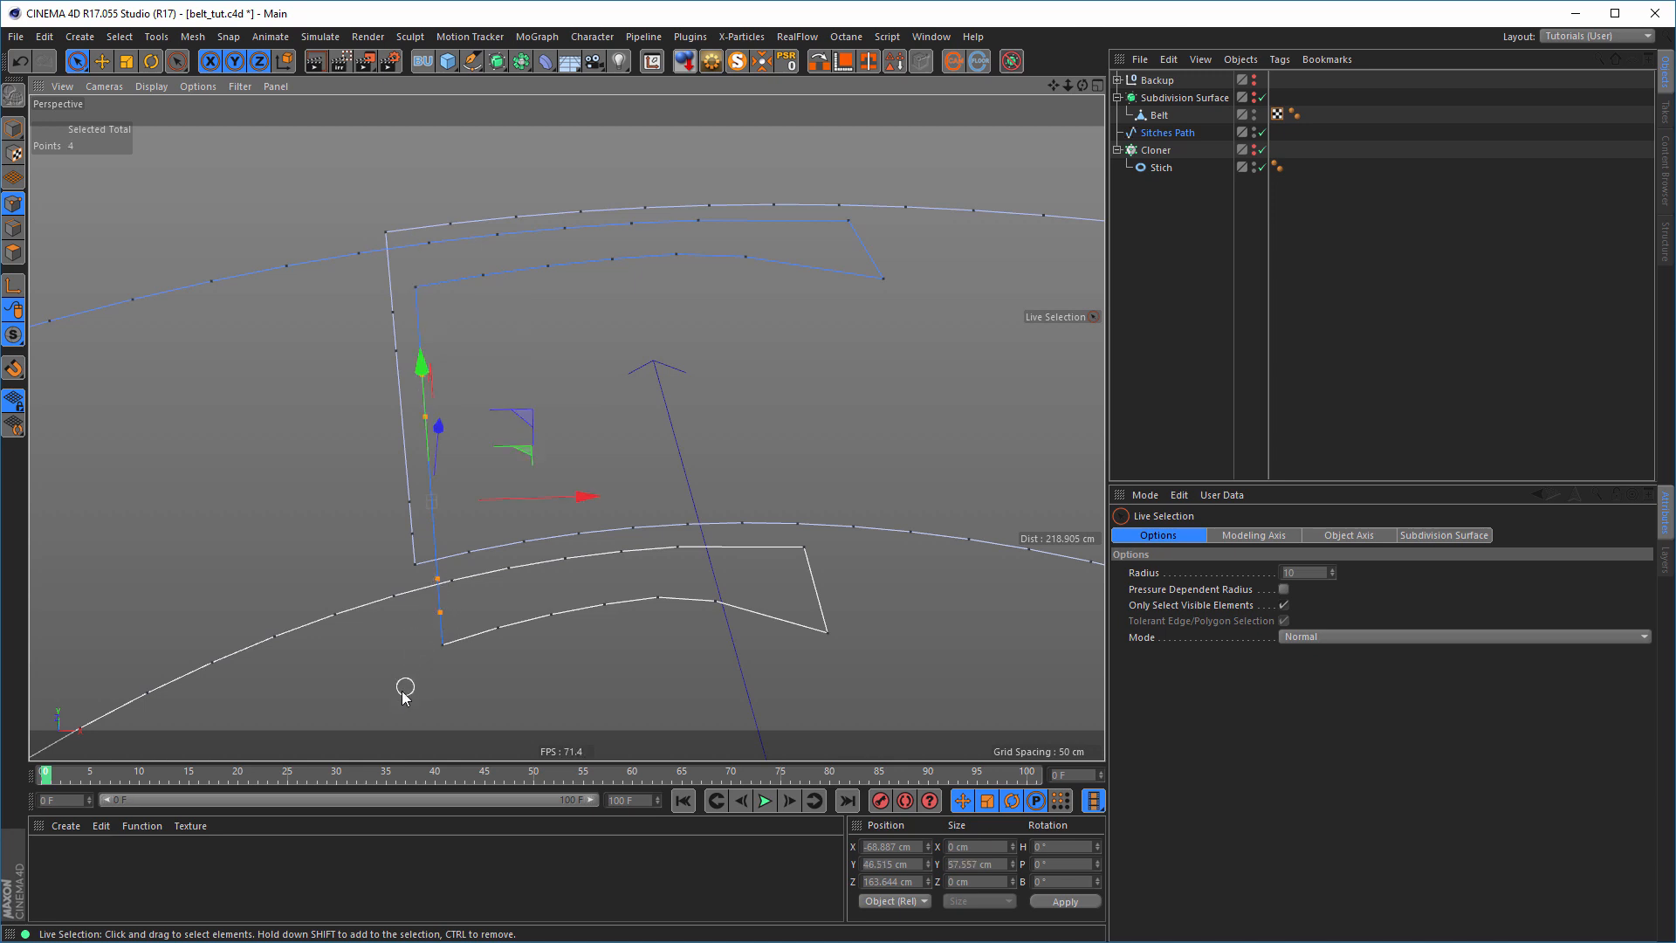
{"action": "left_click", "coordinate": [402, 692]}
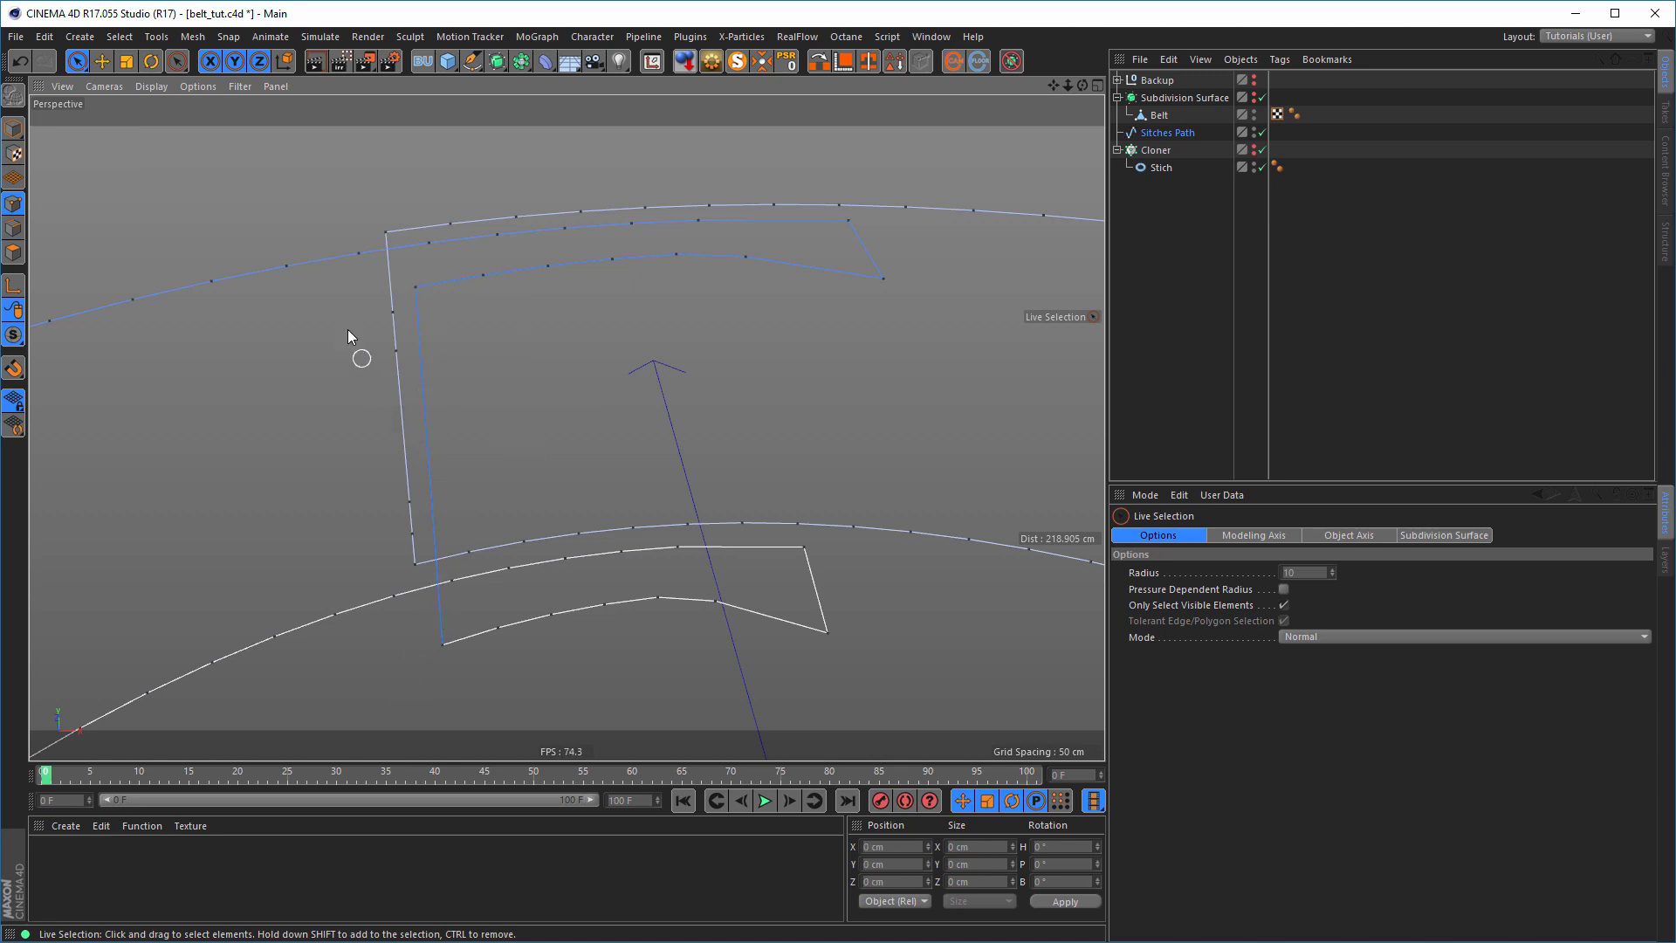
{"action": "mouse_move", "coordinate": [377, 316]}
{"action": "left_mouse_down"}
{"action": "mouse_move", "coordinate": [398, 344]}
{"action": "mouse_move", "coordinate": [410, 536]}
{"action": "left_mouse_up"}
{"action": "left_click", "coordinate": [222, 521]}
- Delete the upper and lower spline points adjacent to the corners on both the front and rear layers of the fold
{"action": "left_click", "coordinate": [483, 276]}
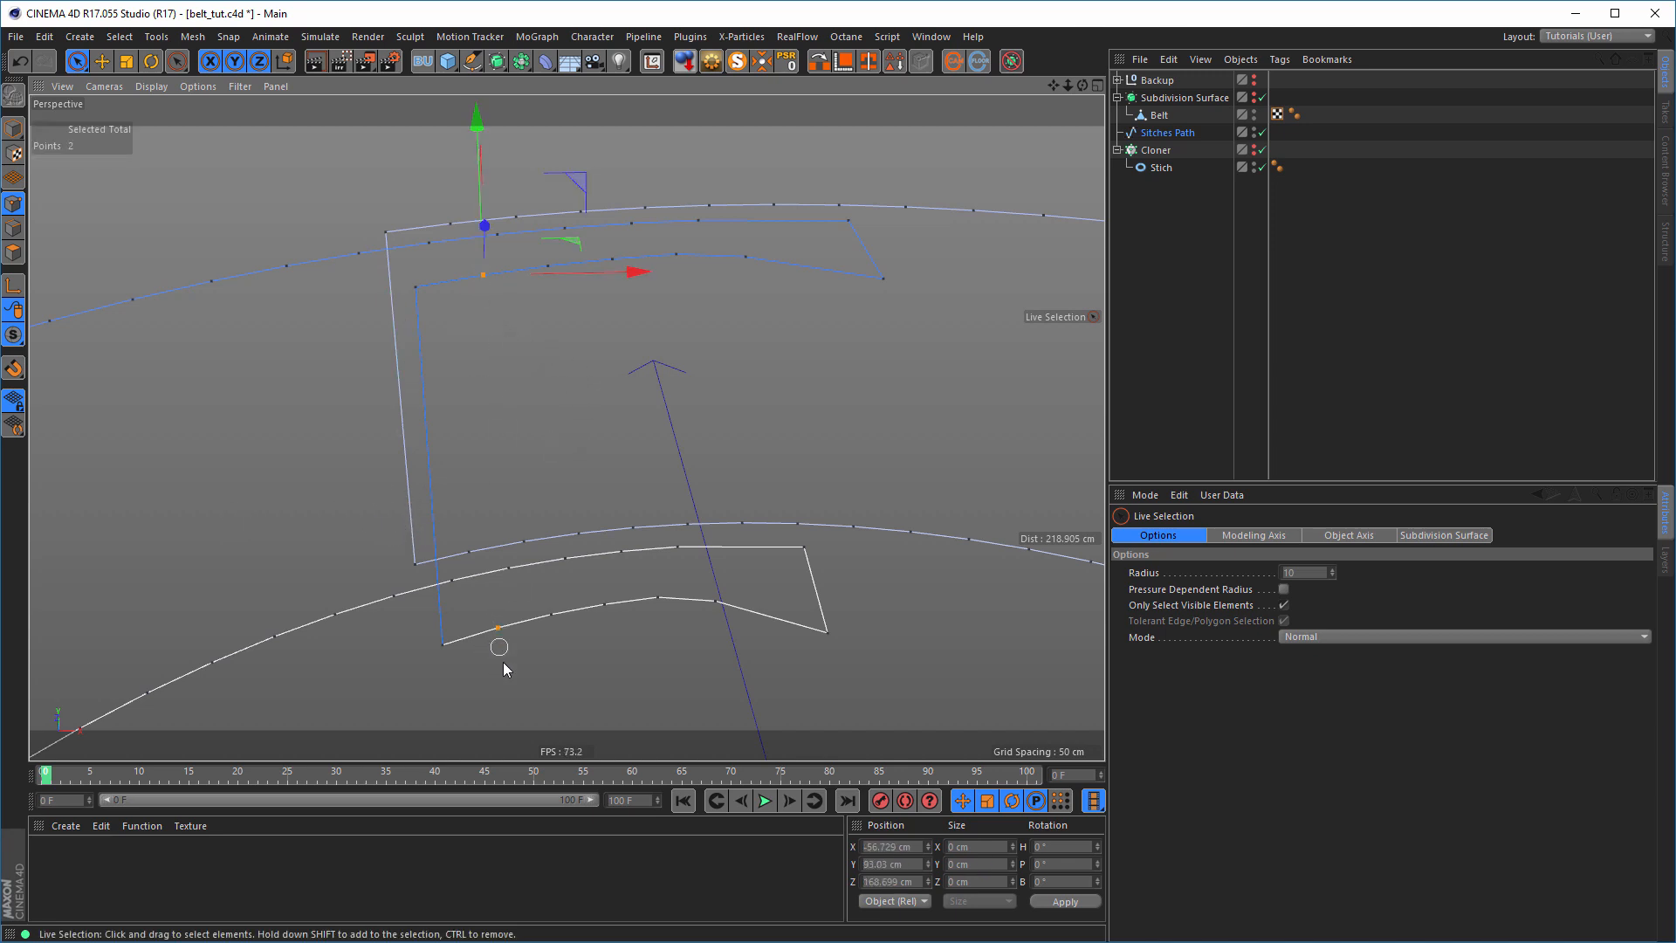
{"action": "left_click", "coordinate": [502, 716]}
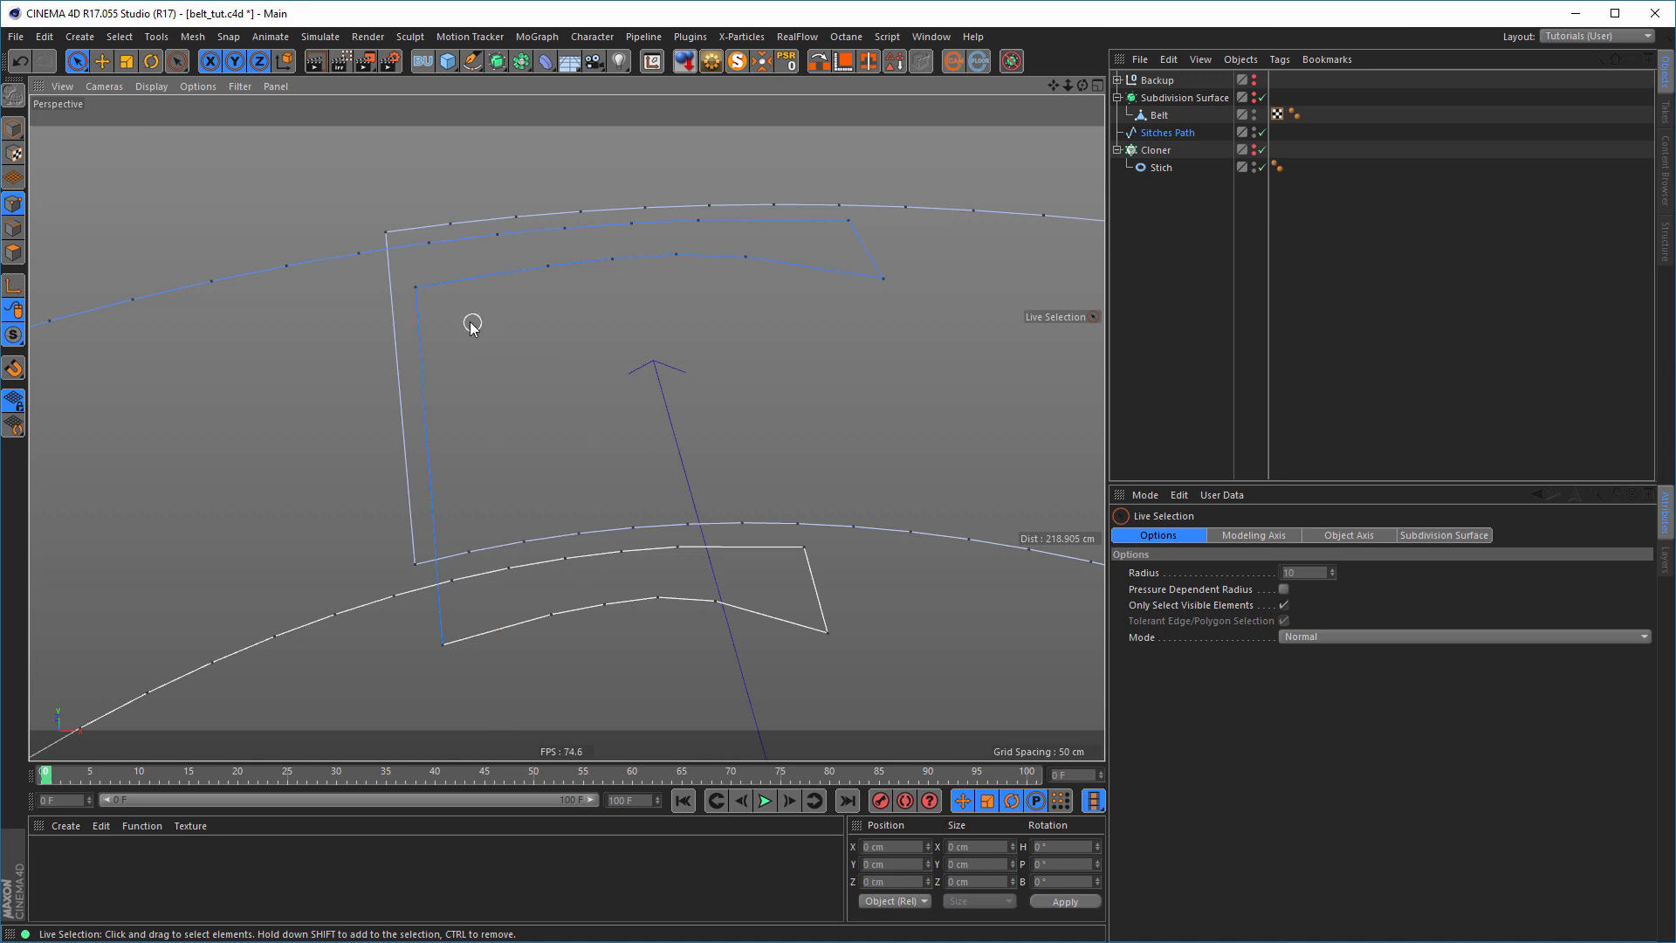
{"action": "left_click", "coordinate": [468, 551]}
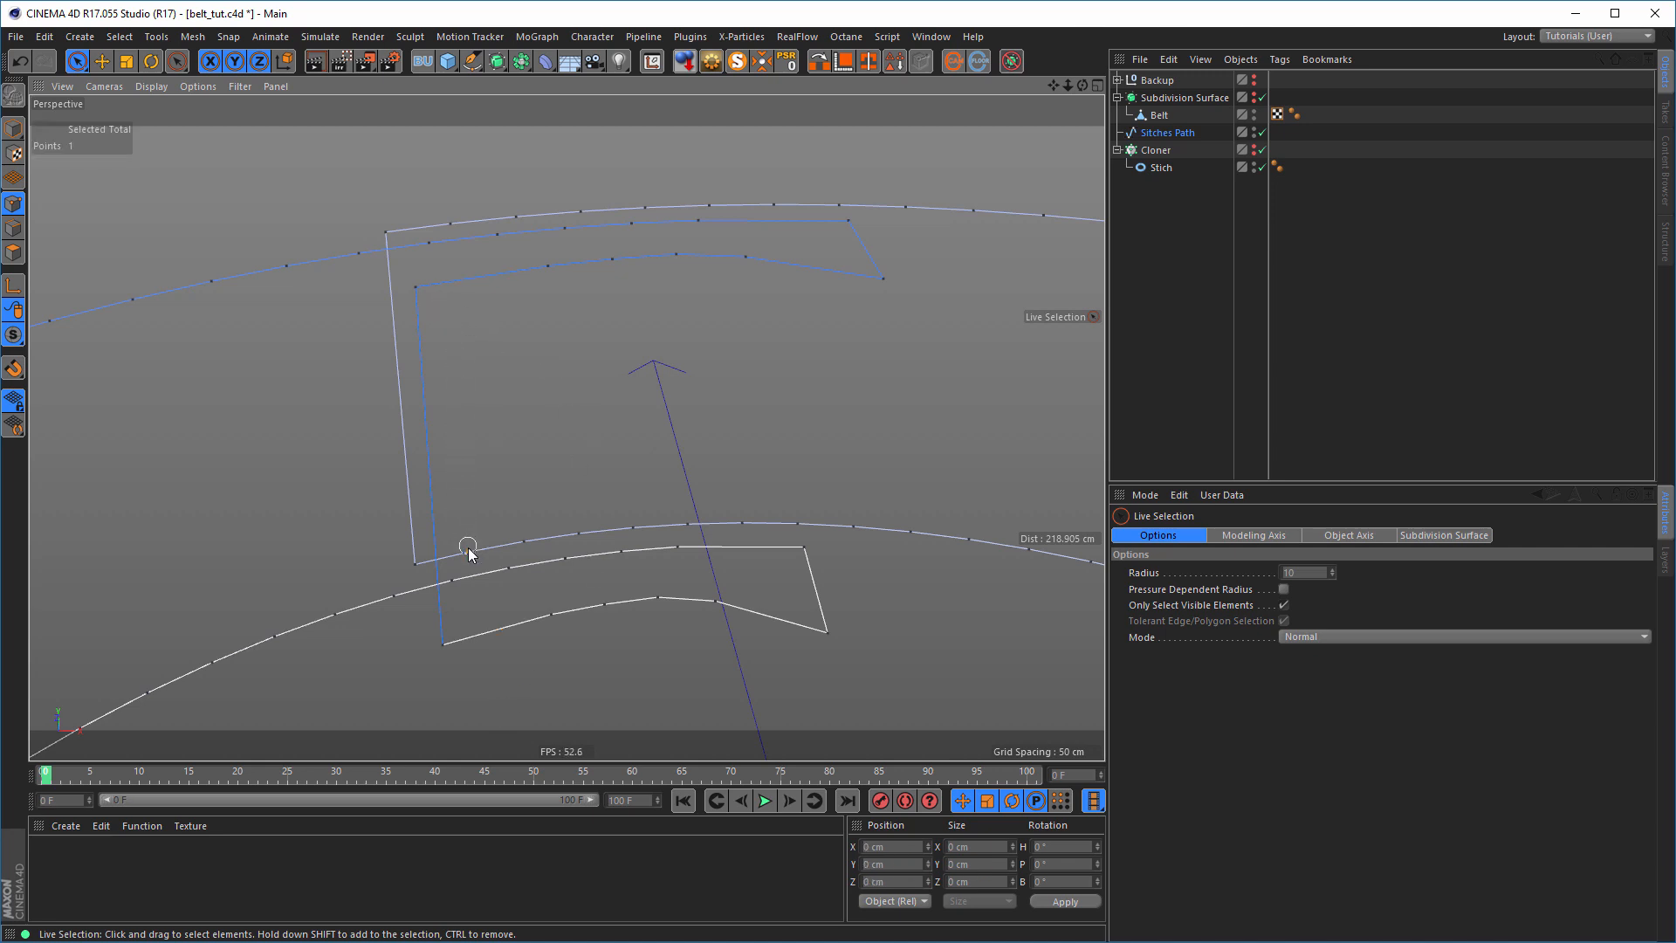
{"action": "left_click", "coordinate": [452, 223], "text": "shift"}
{"action": "left_click", "coordinate": [453, 185]}
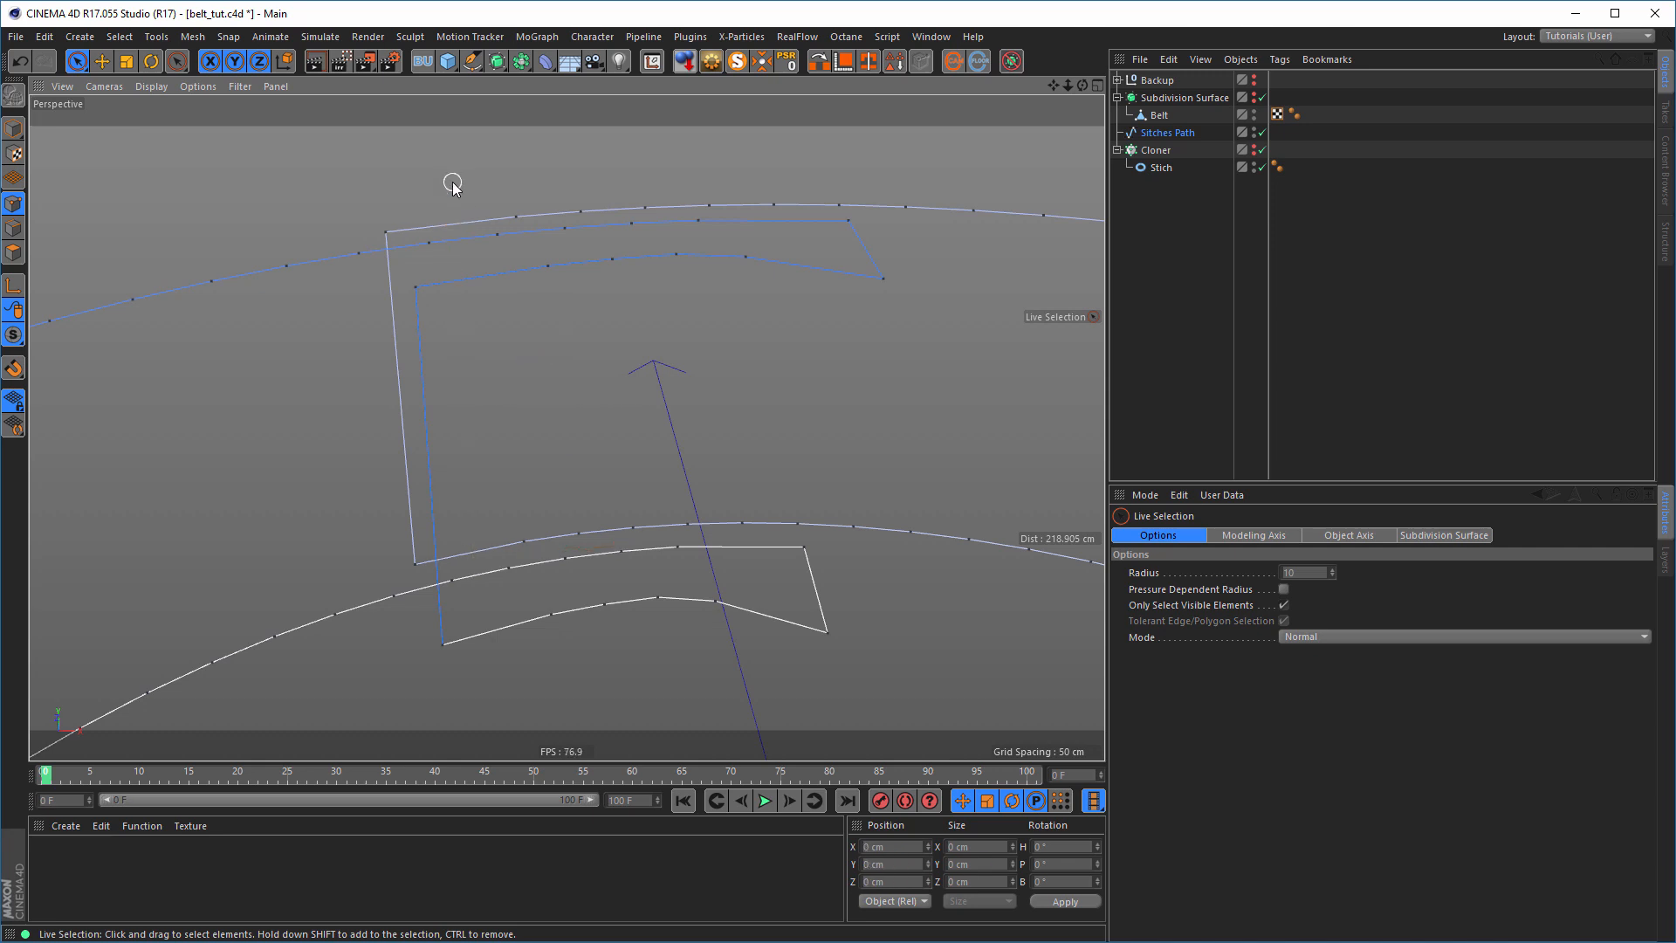
- Select the front layer's upper and lower corner points and move them inward in the top view to about X -62.4 cm, Z 166.1 cm
{"action": "left_click", "coordinate": [442, 646]}
{"action": "left_click", "coordinate": [416, 287], "text": "shift"}
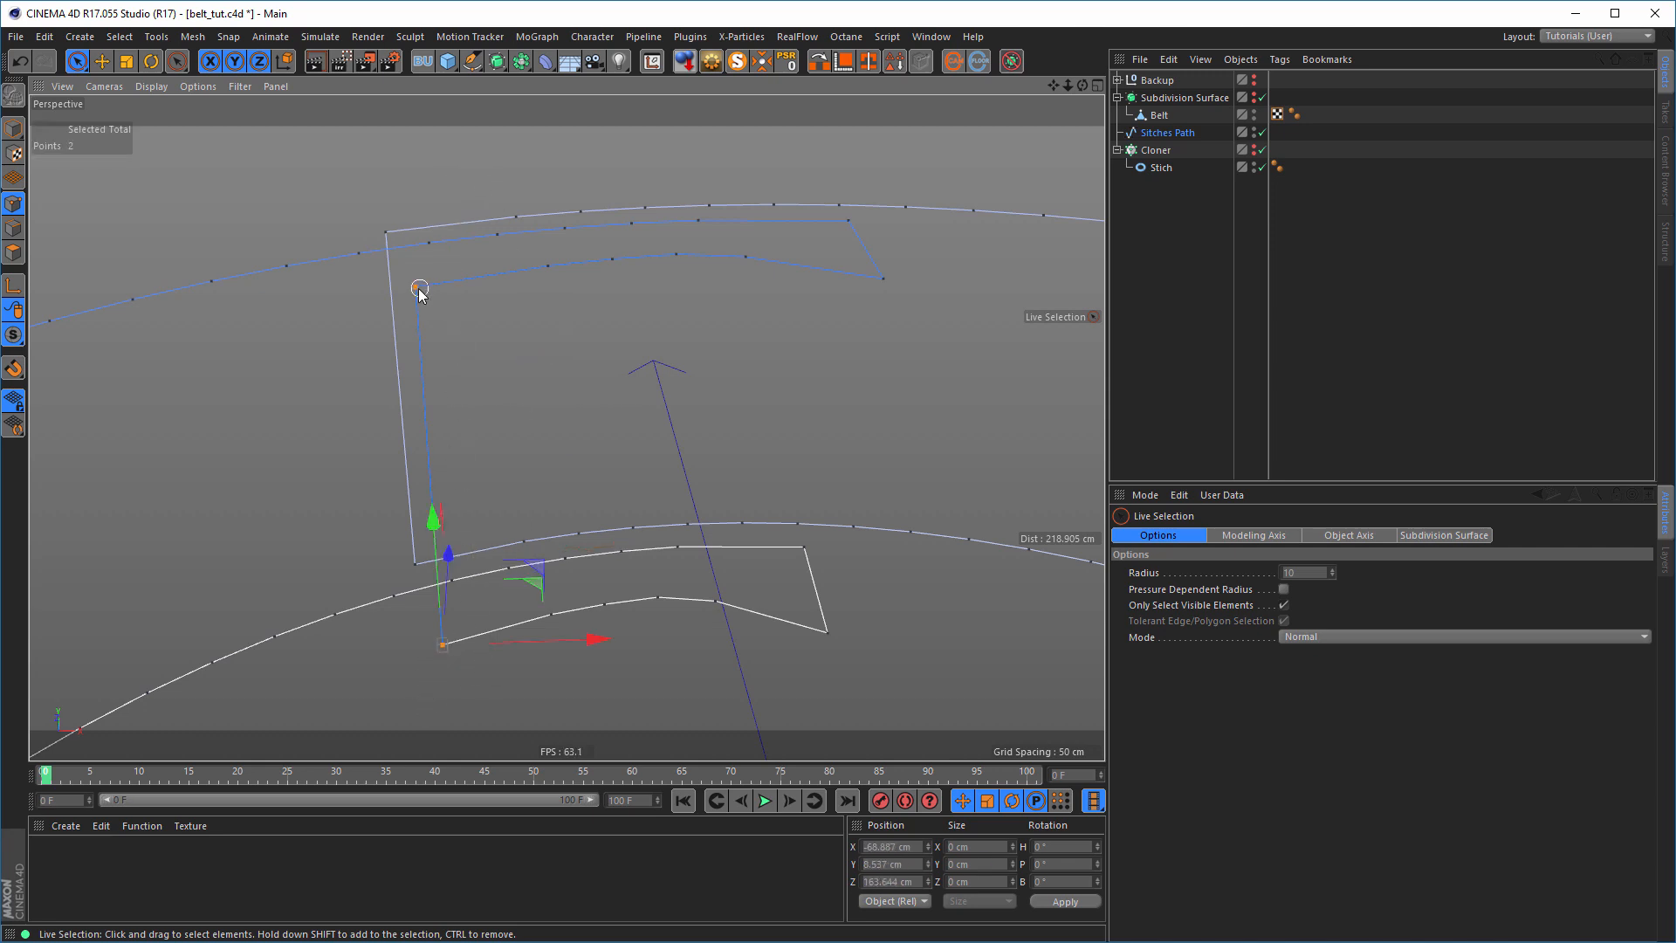
{"action": "middle_click", "coordinate": [564, 430]}
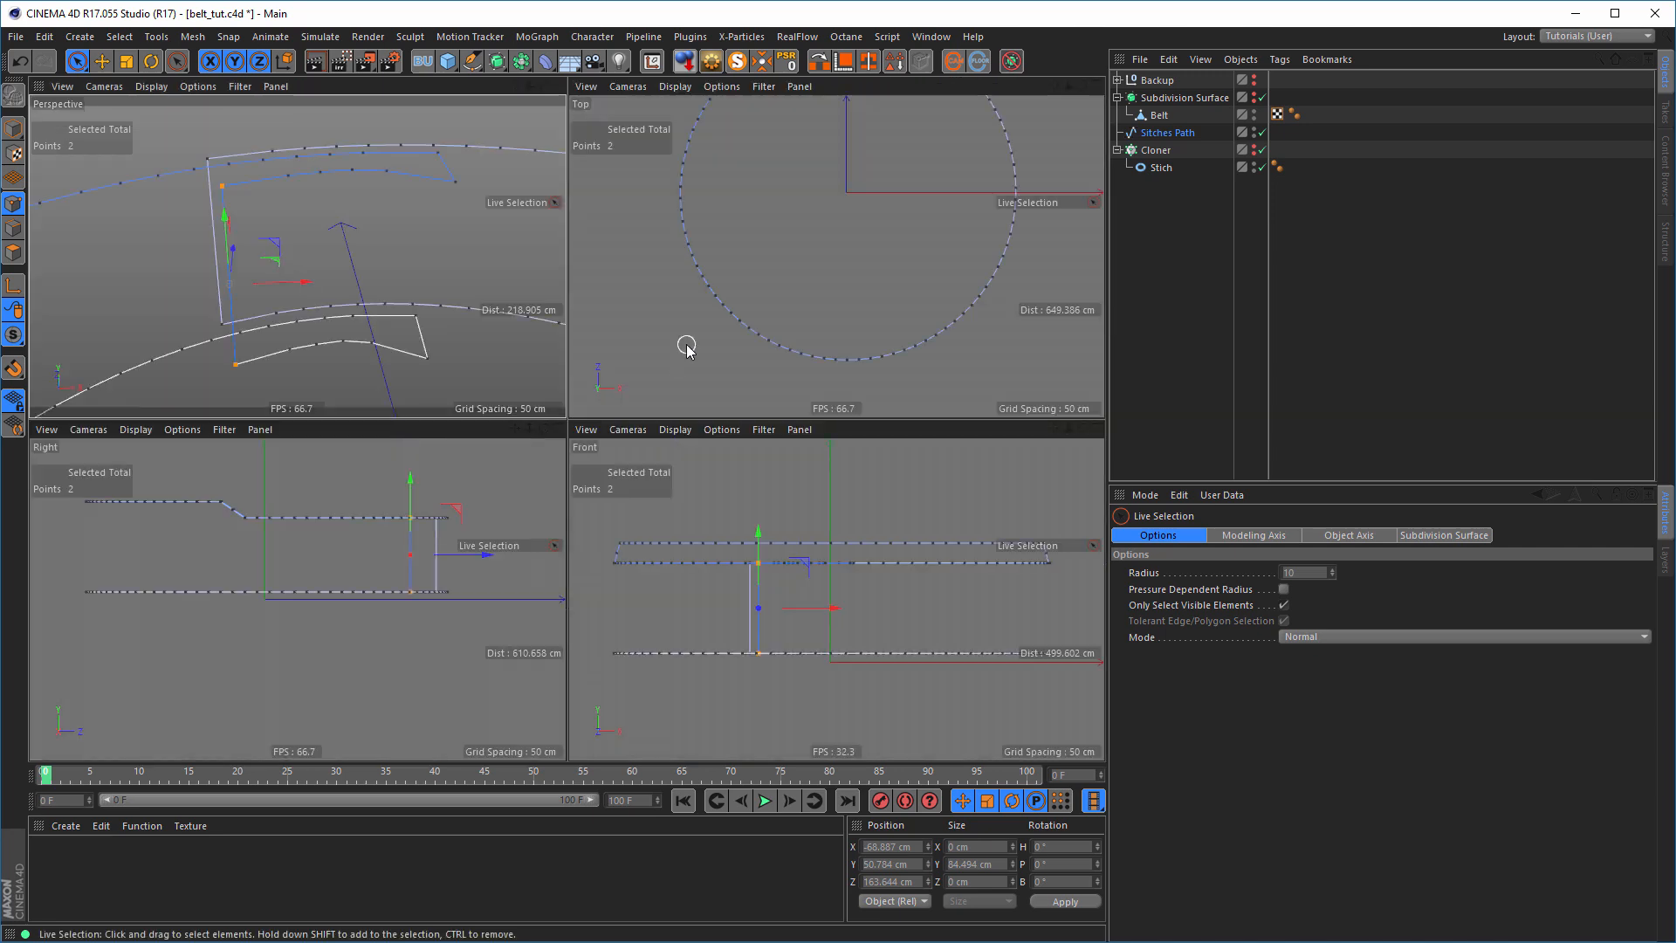
{"action": "middle_click", "coordinate": [632, 192]}
{"action": "middle_click_drag", "start_coordinate": [628, 187], "coordinate": [689, 610], "text": "alt"}
{"action": "right_click_drag", "start_coordinate": [540, 408], "coordinate": [673, 475], "text": "alt"}
{"action": "left_click_drag", "start_coordinate": [648, 450], "coordinate": [682, 438]}
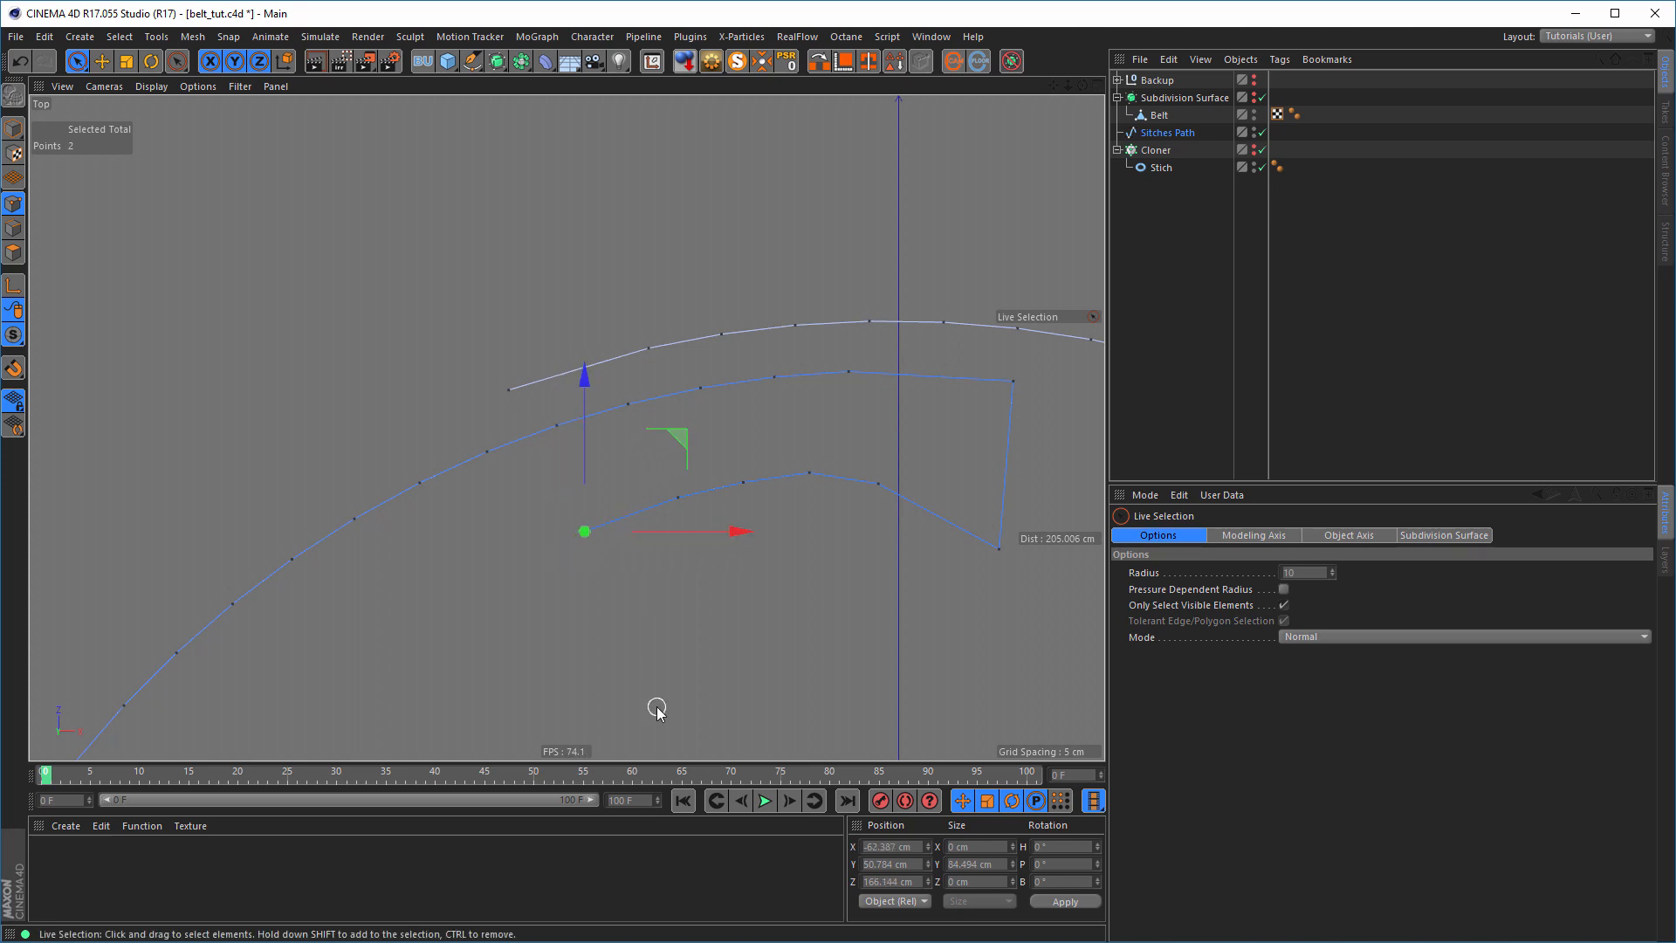
{"action": "middle_click", "coordinate": [656, 704]}
{"action": "middle_click", "coordinate": [378, 351]}
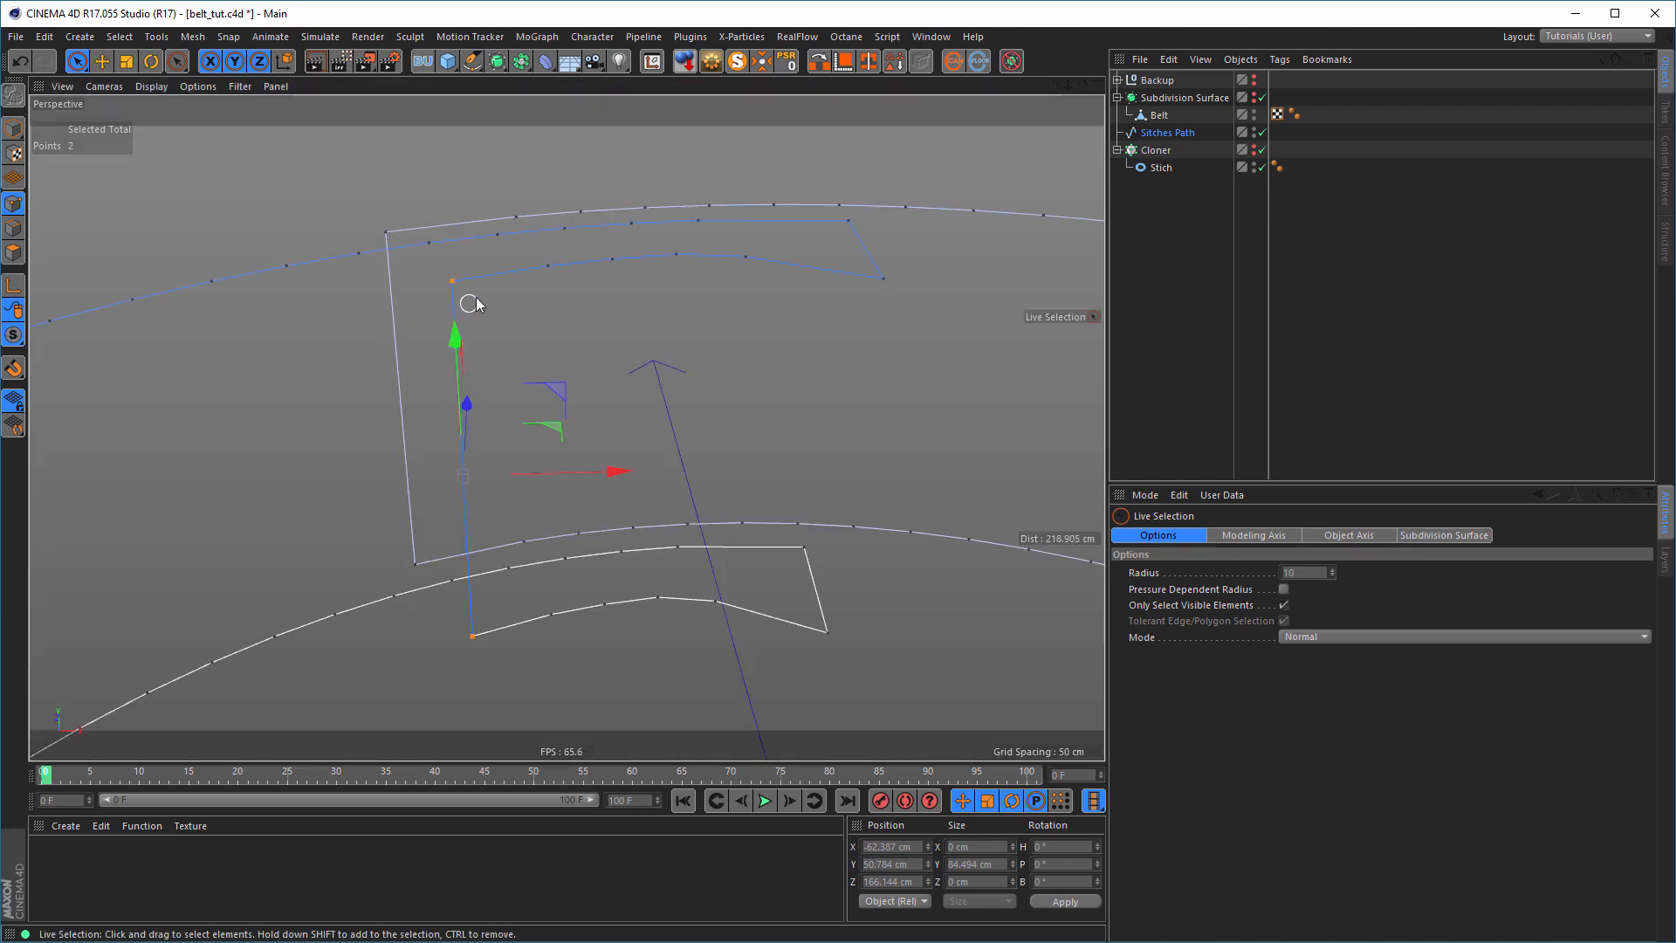
- Try the Bezier type on the Sitches Path spline and examine the shape of its corners
{"action": "left_click", "coordinate": [1170, 133]}
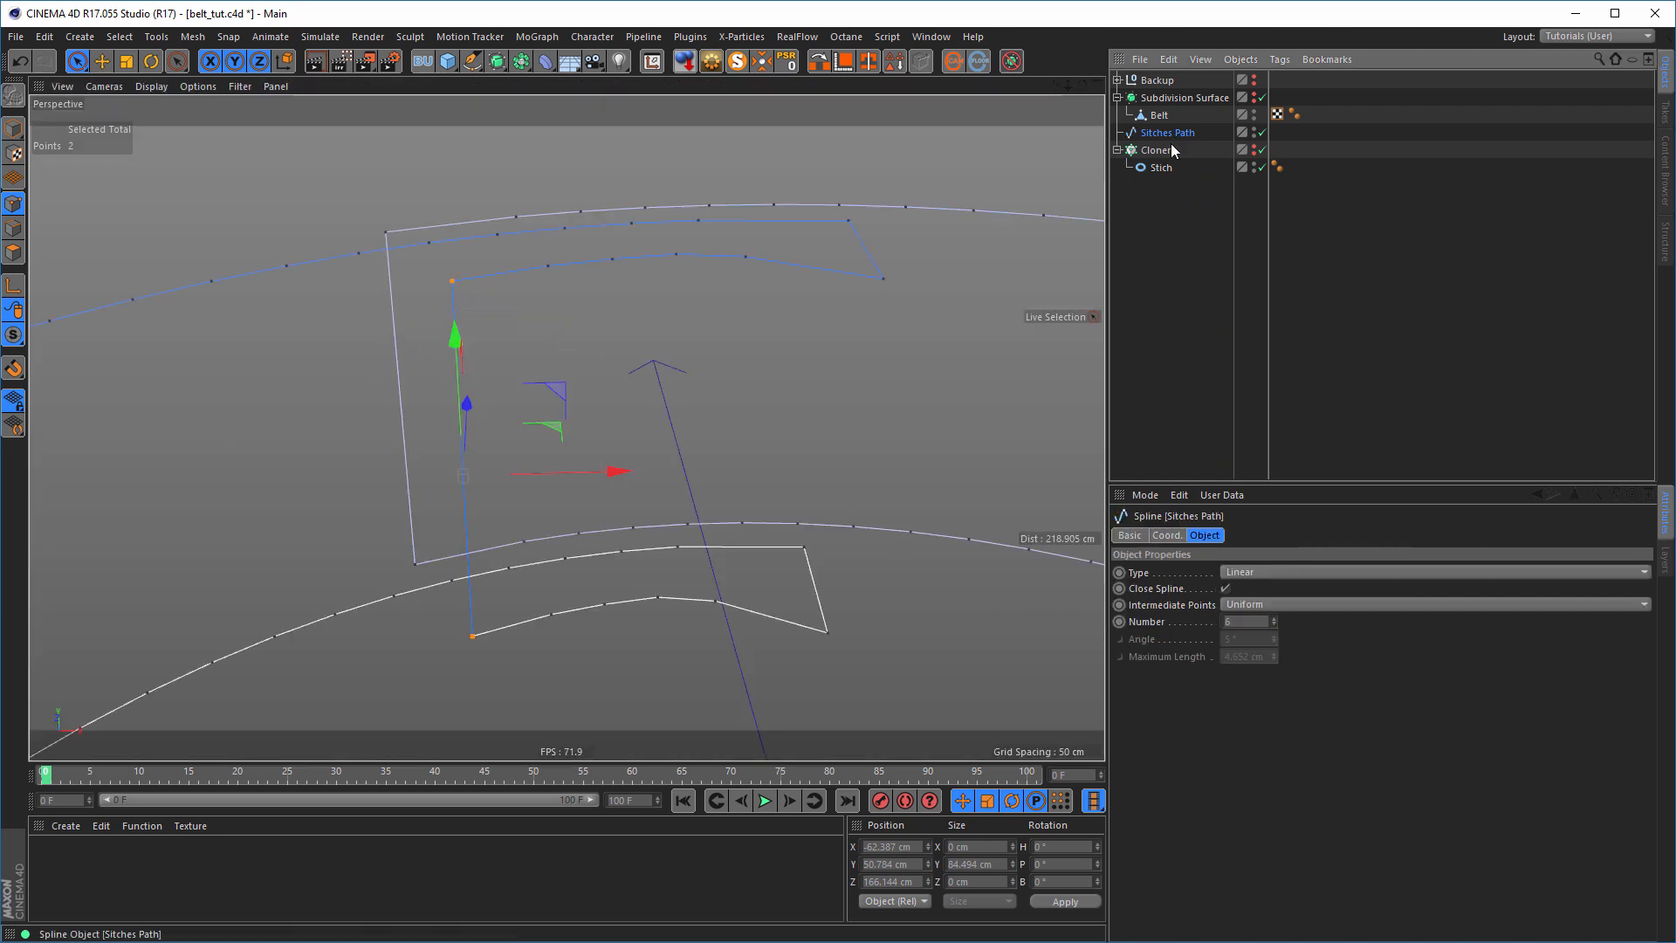
{"action": "left_click", "coordinate": [1287, 573]}
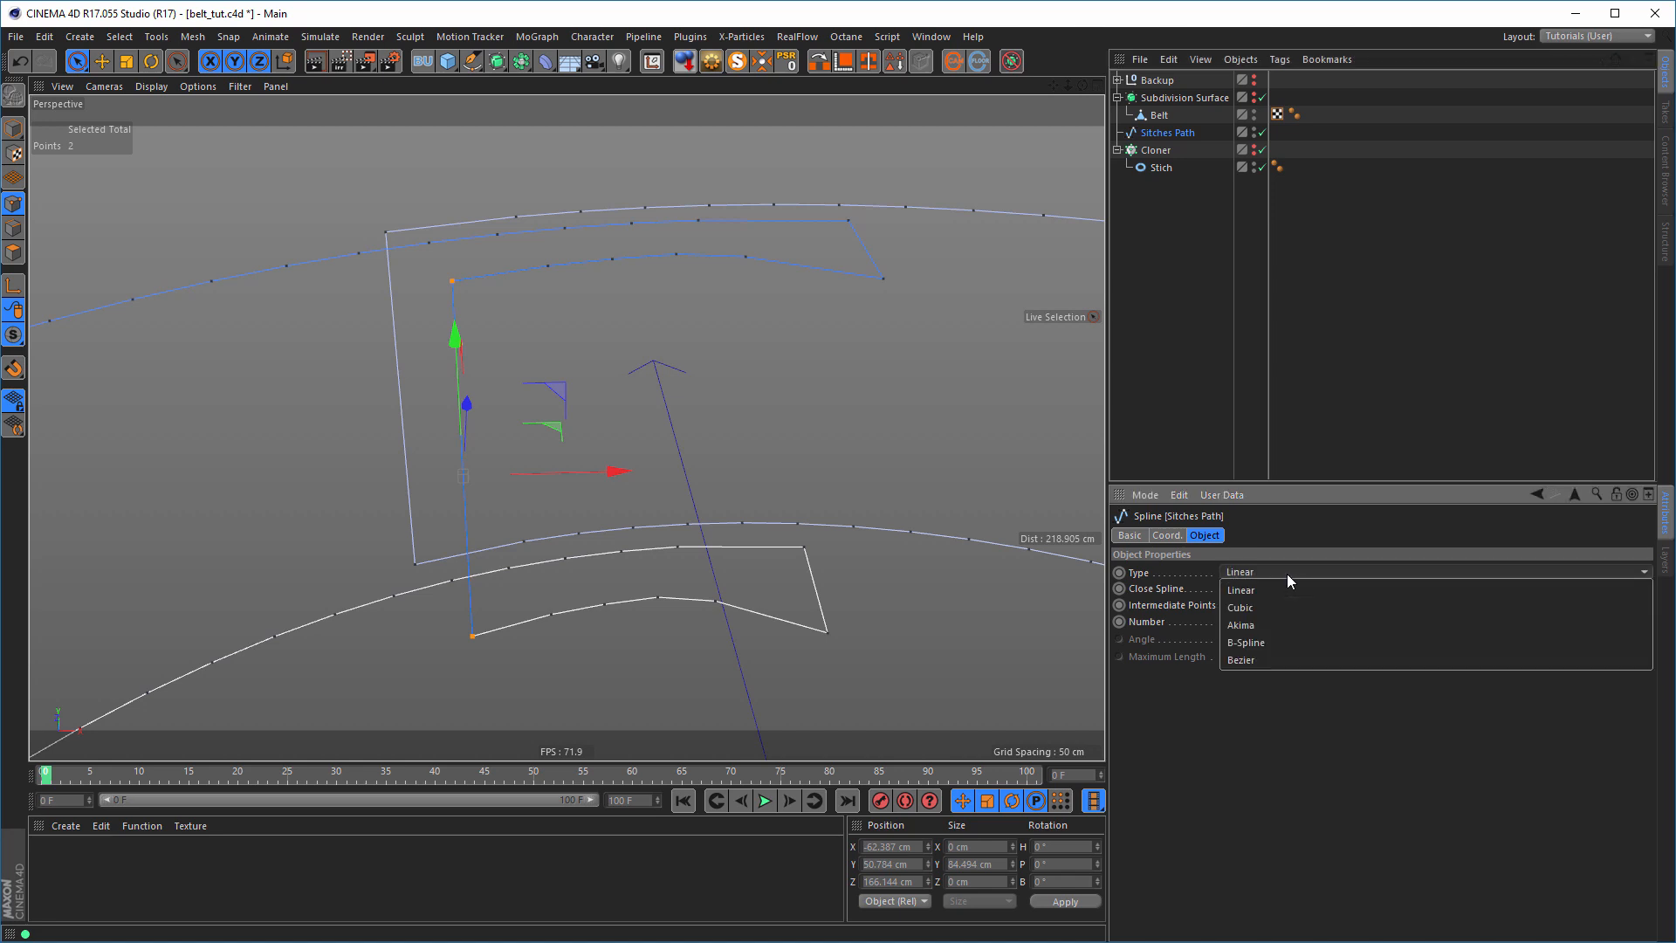
{"action": "left_click", "coordinate": [1285, 656]}
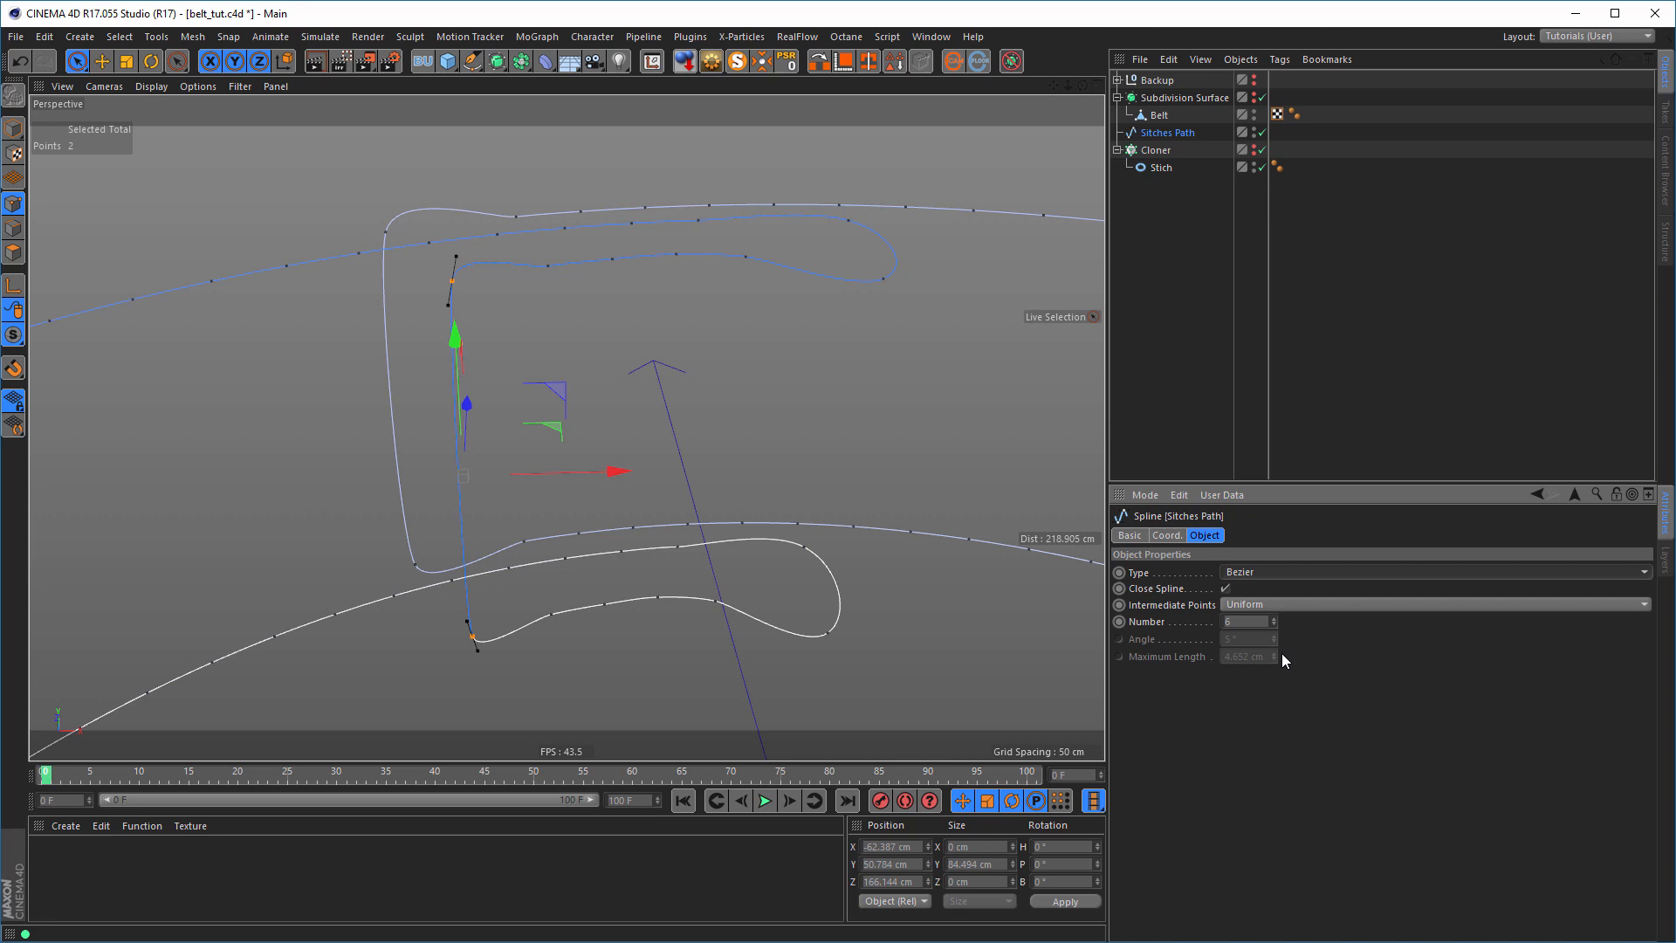
{"action": "left_click_drag", "start_coordinate": [473, 293], "coordinate": [498, 262], "text": "alt"}
- Set the Sitches Path spline's type to B-Spline and check the rounded corners in the perspective view
{"action": "left_click", "coordinate": [1276, 572]}
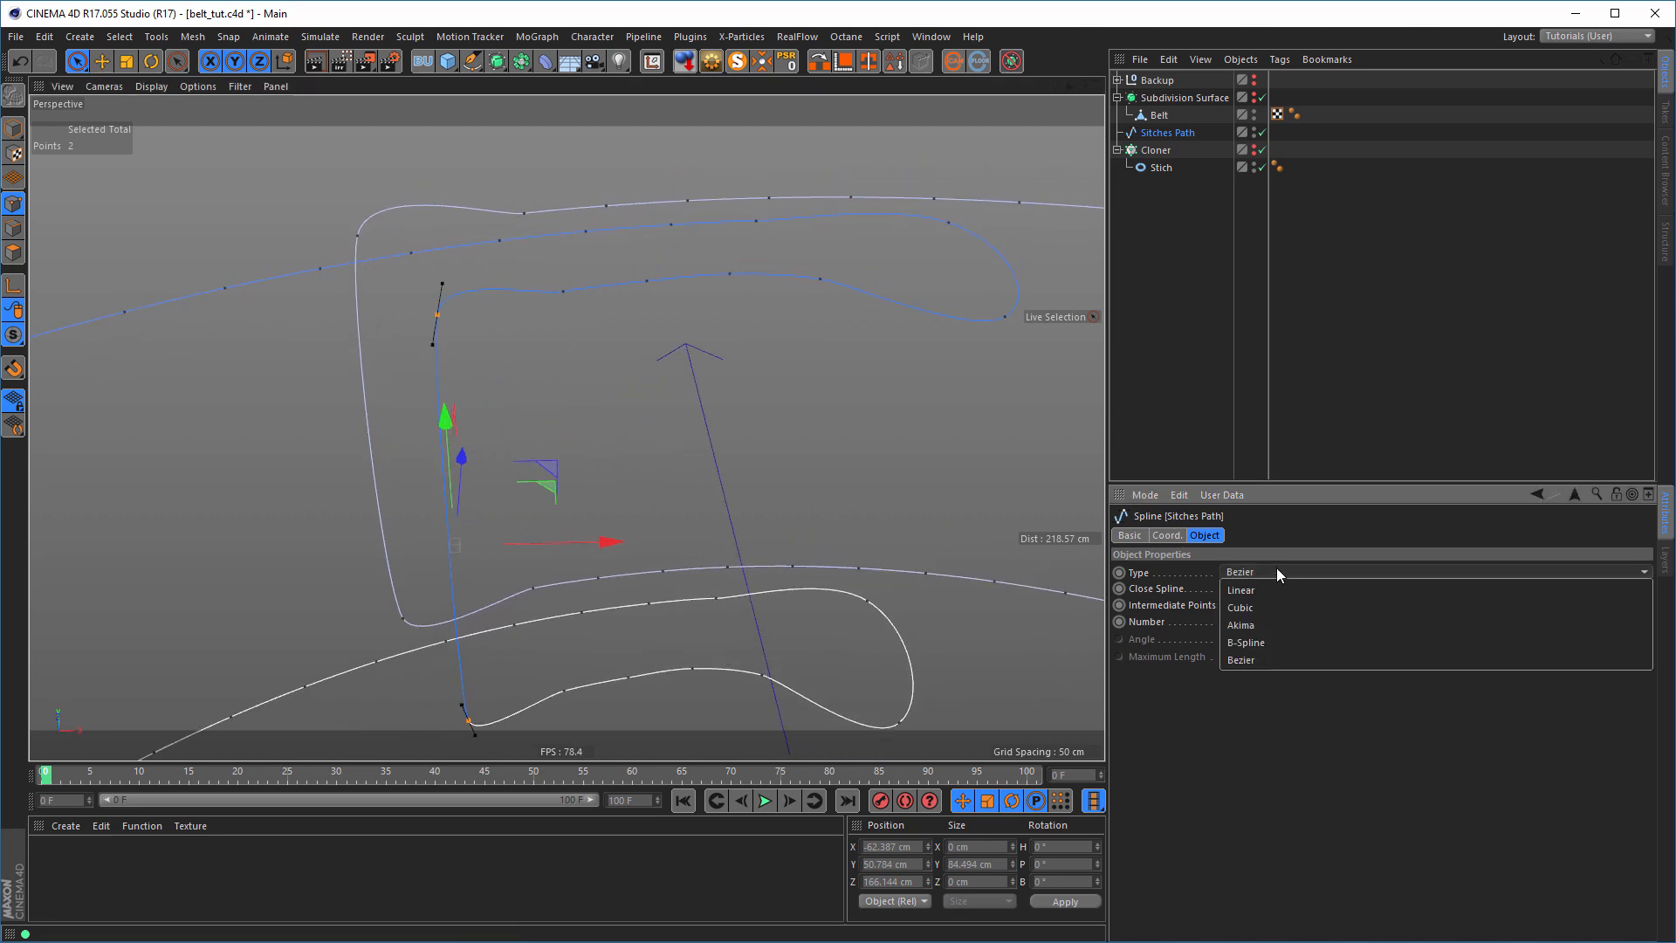
{"action": "left_click", "coordinate": [1283, 644]}
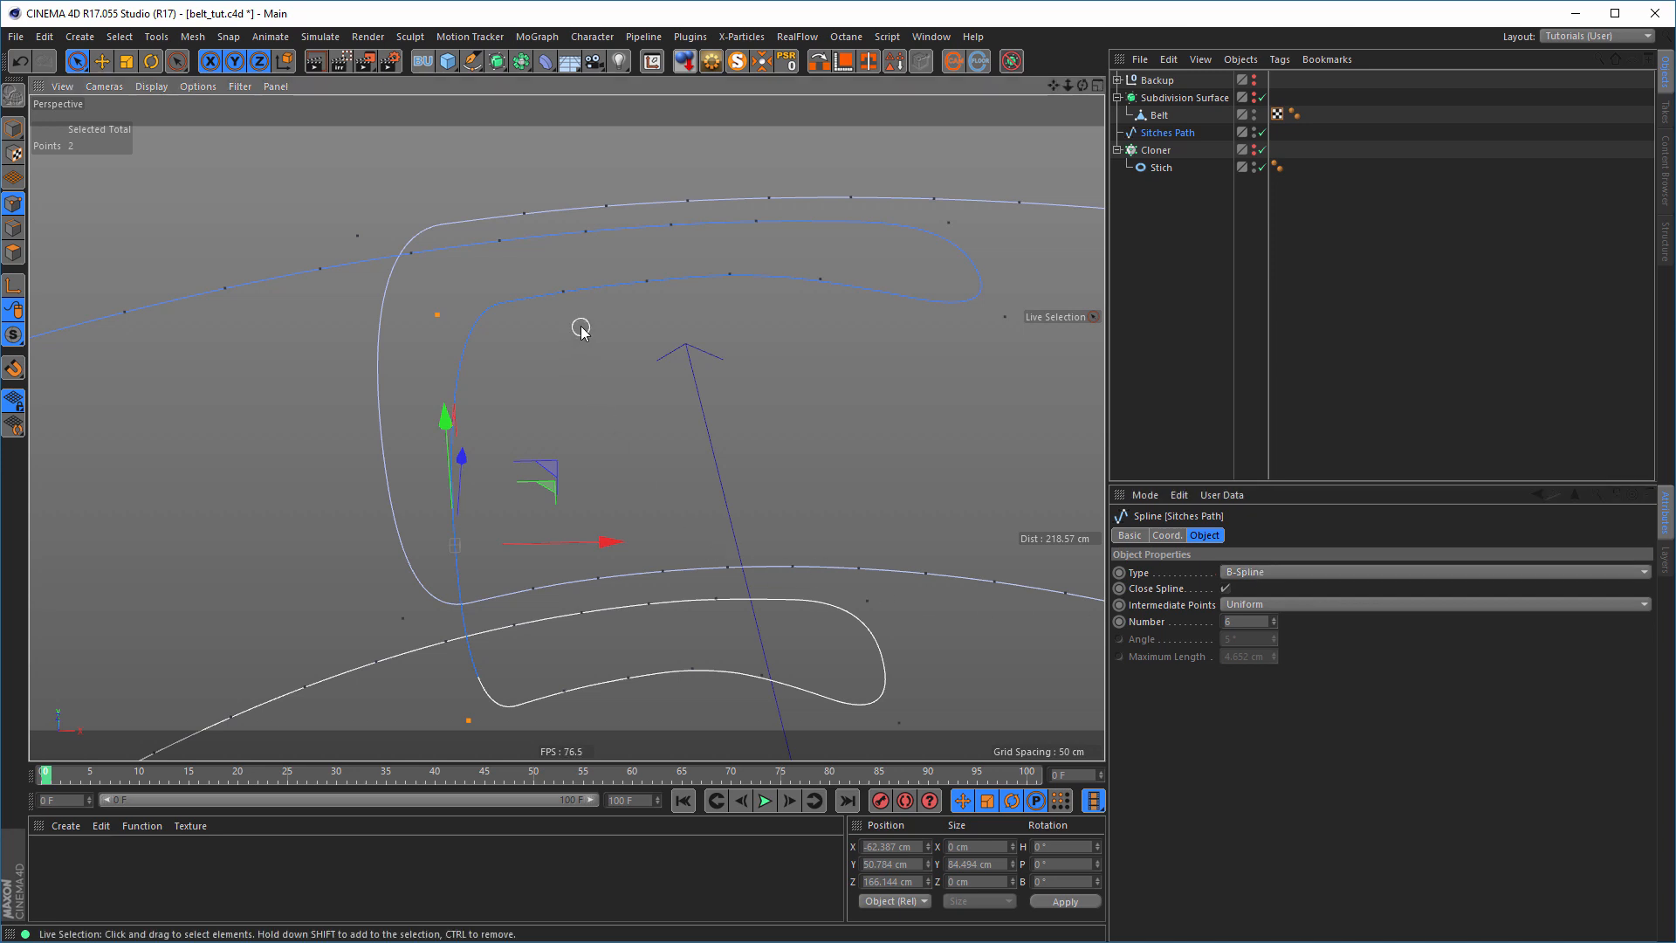
{"action": "left_click_drag", "start_coordinate": [580, 329], "coordinate": [485, 258], "text": "alt"}
{"action": "left_click_drag", "start_coordinate": [486, 393], "coordinate": [452, 448], "text": "alt"}
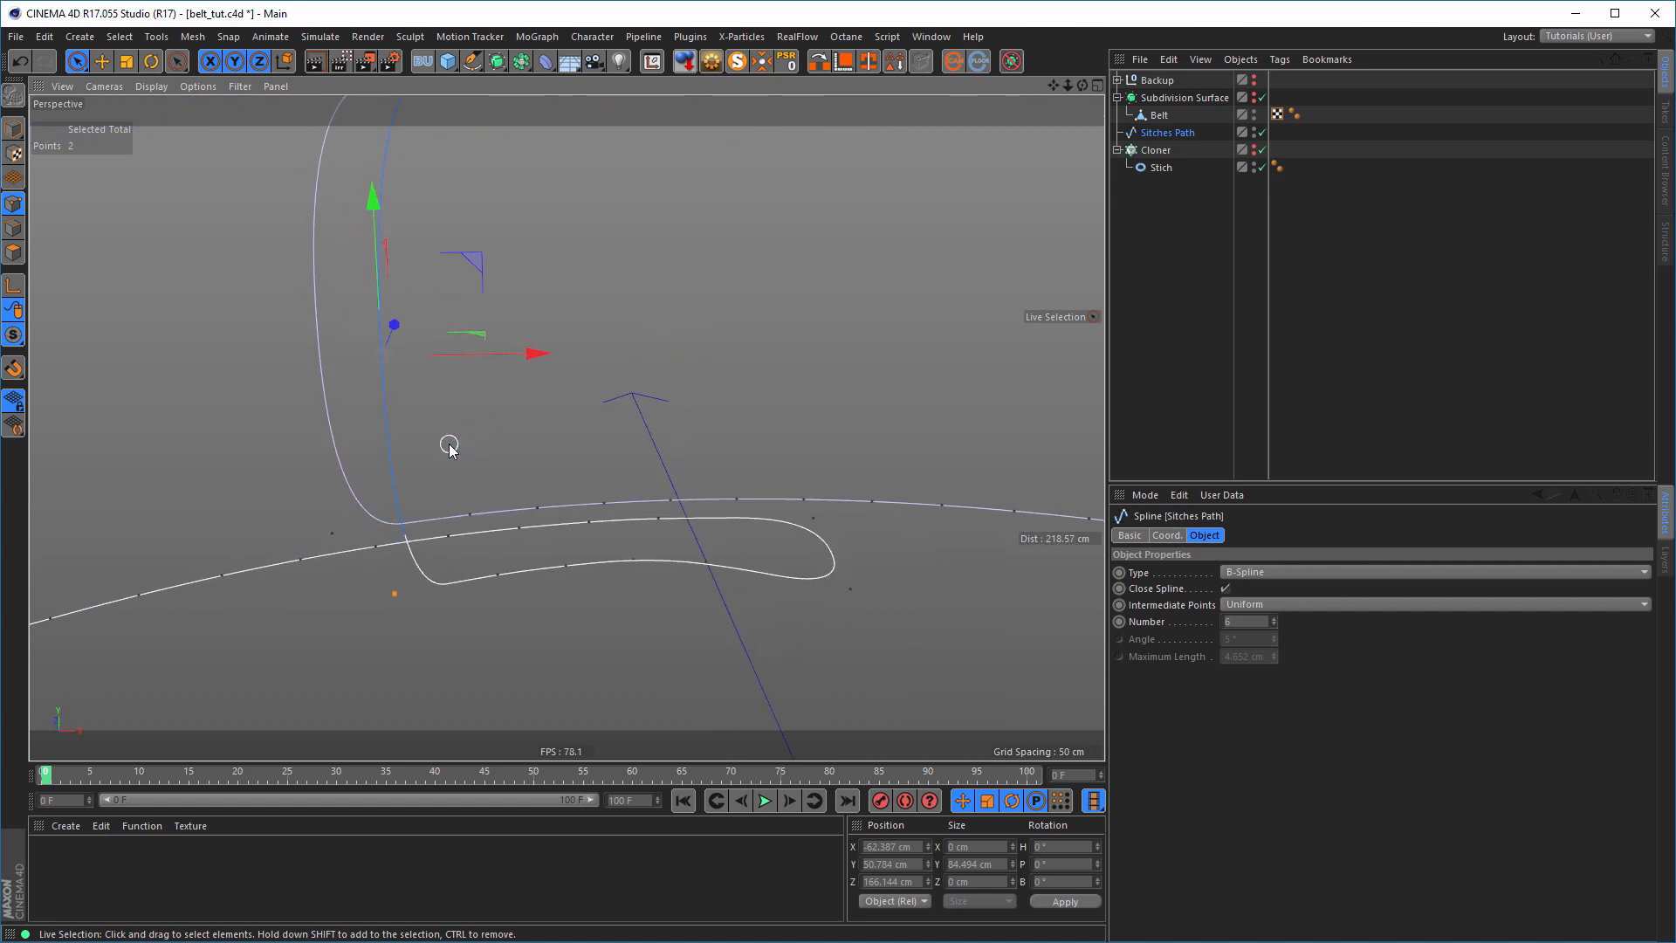
{"action": "middle_click", "coordinate": [573, 486]}
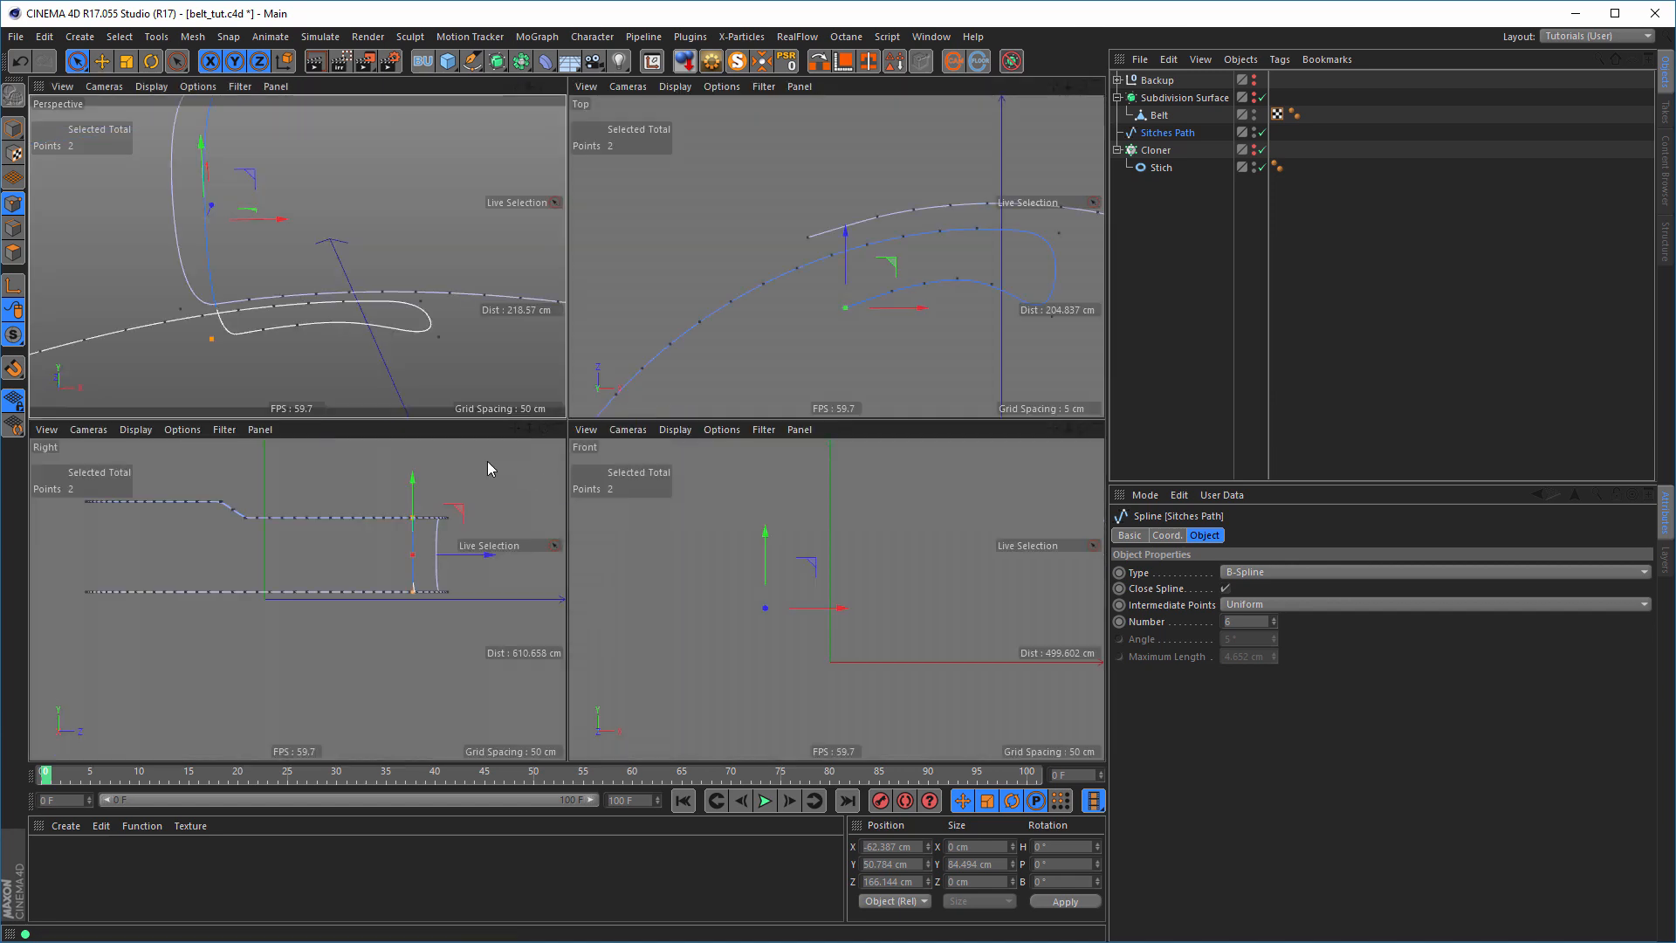
{"action": "middle_click", "coordinate": [367, 349]}
{"action": "left_click_drag", "start_coordinate": [637, 400], "coordinate": [663, 399], "text": "alt"}
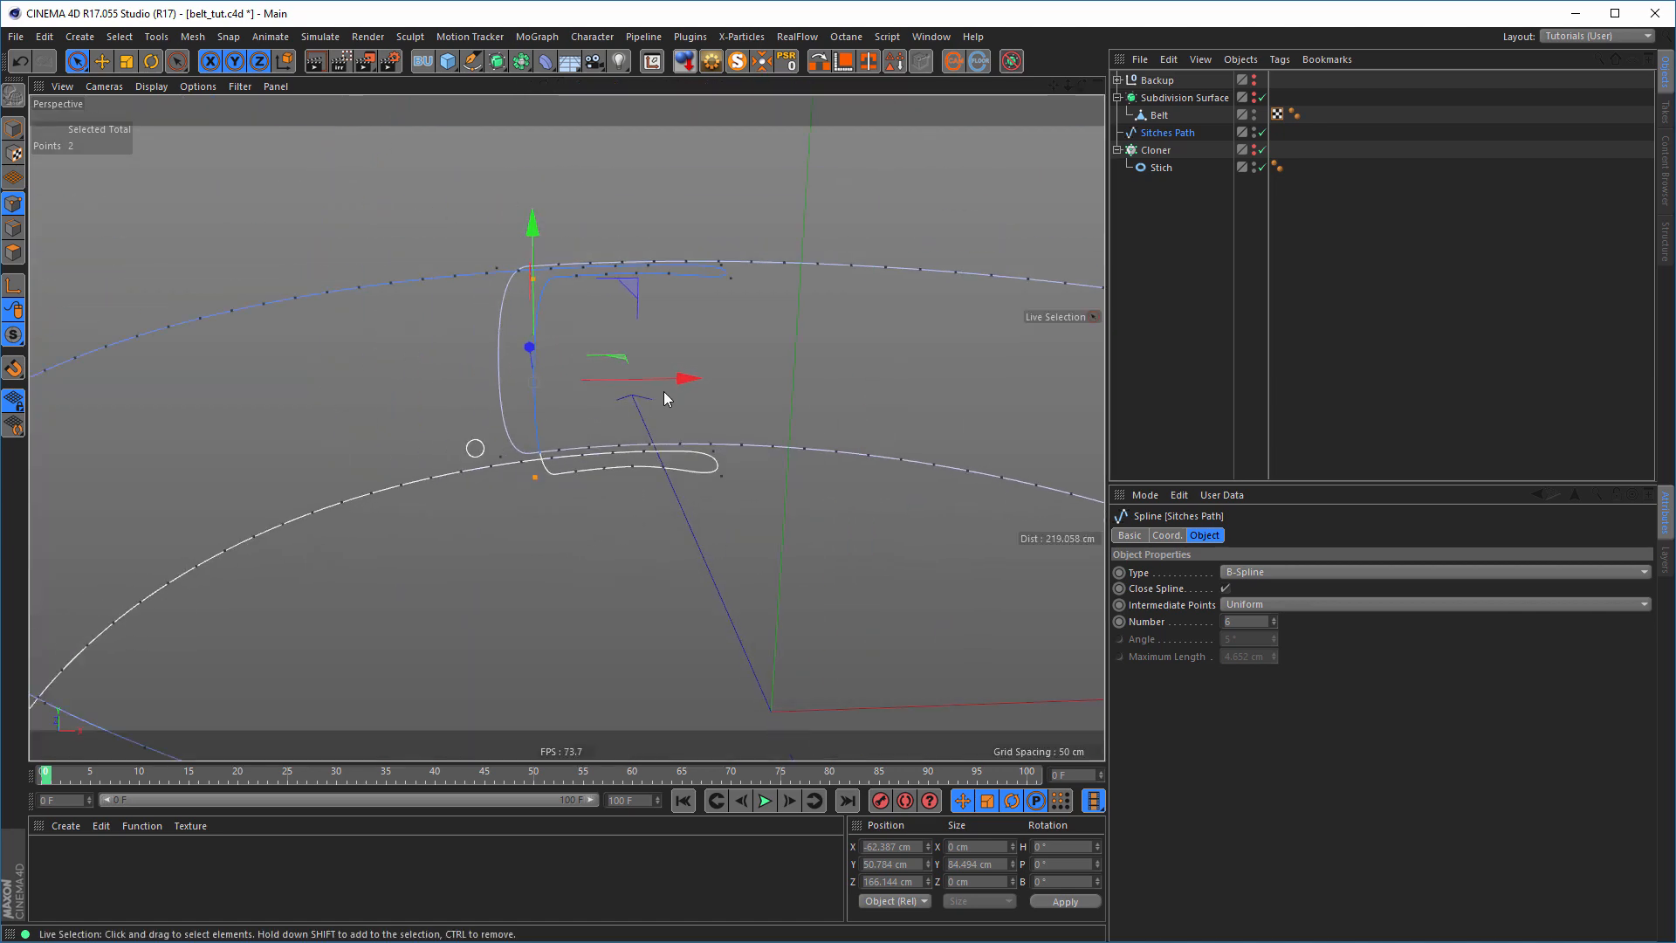
- Show the smoothed belt and the Cloner again, and check the stitches around the folded end up close
{"action": "left_click", "coordinate": [1256, 113]}
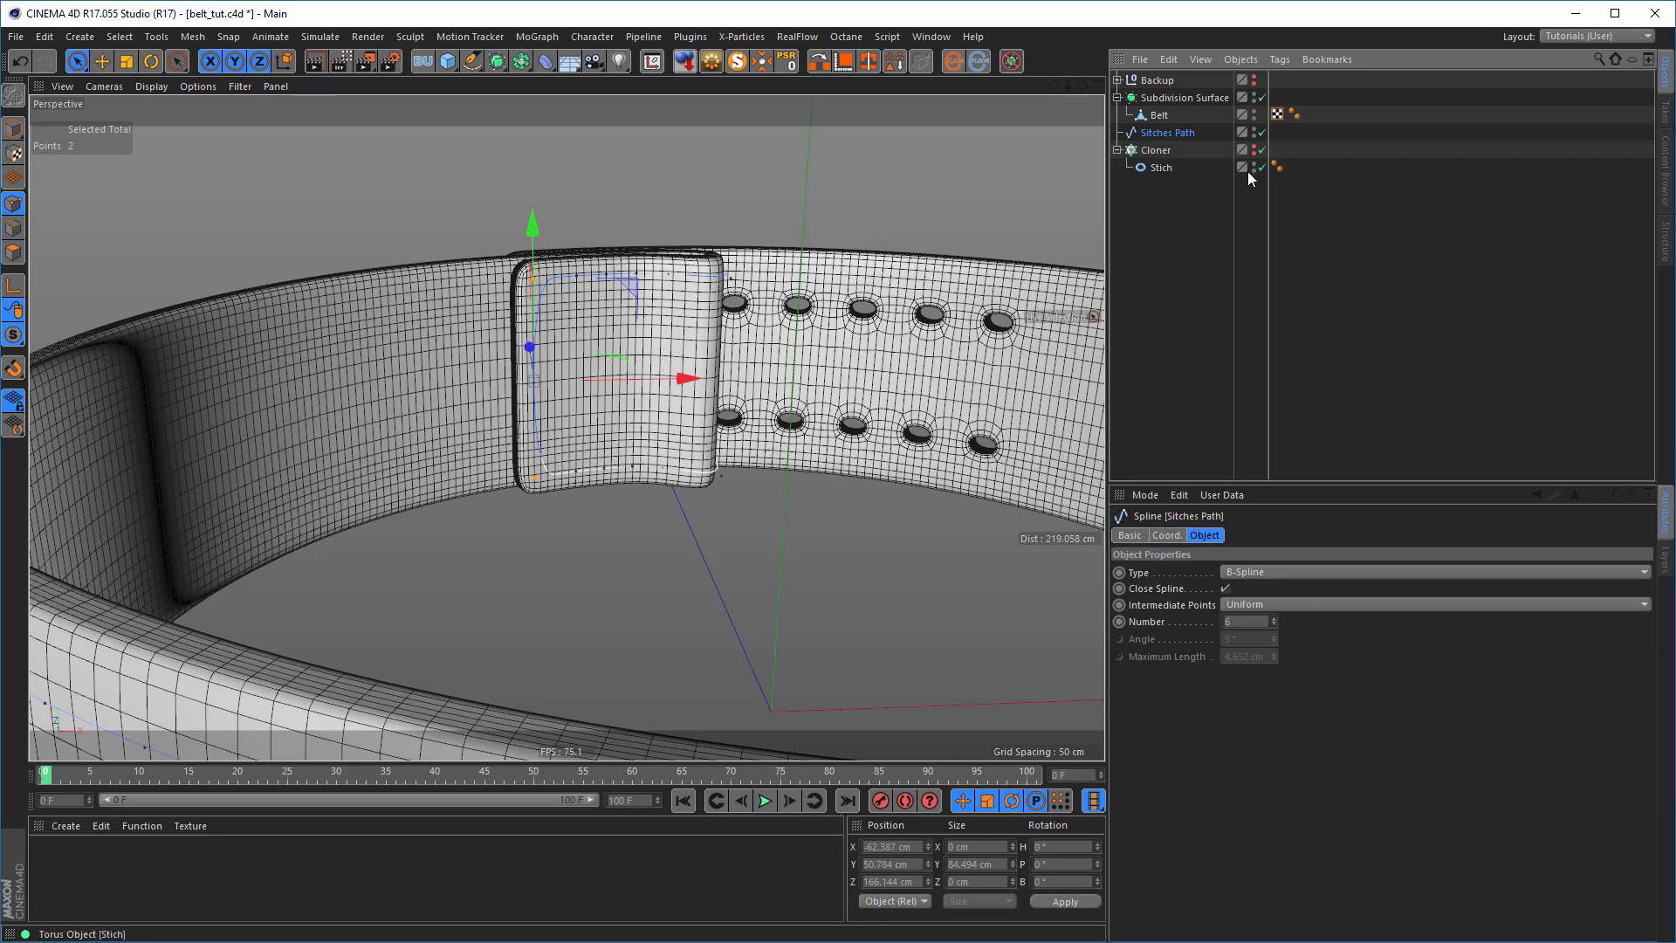
{"action": "left_click", "coordinate": [1255, 146]}
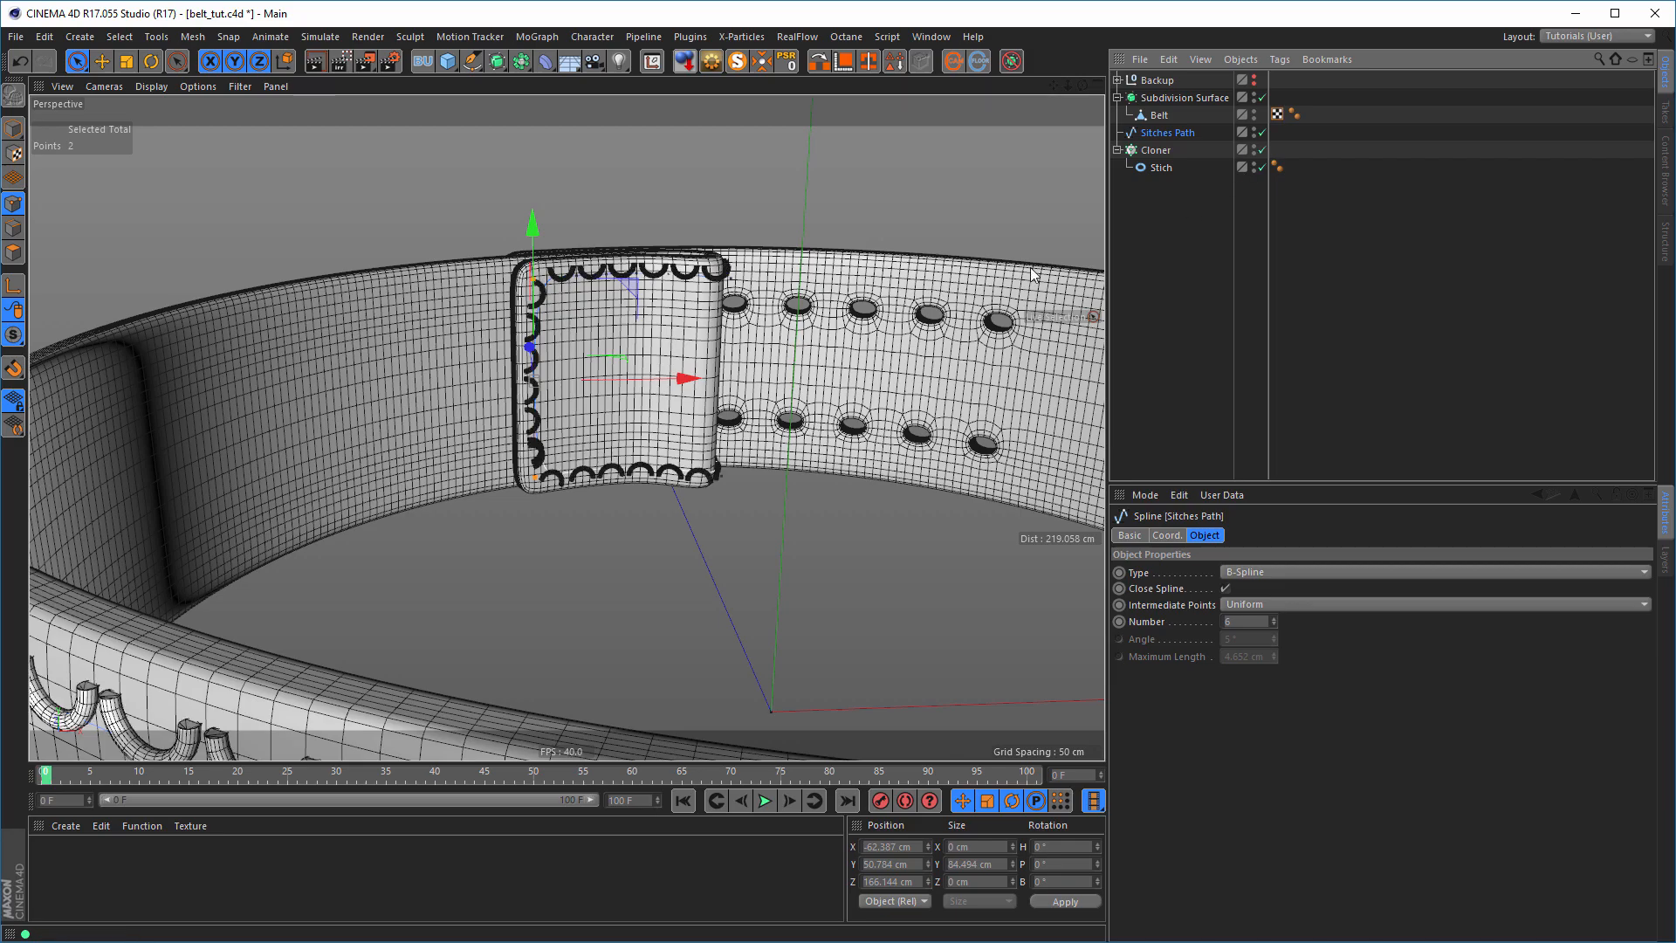
{"action": "right_click_drag", "start_coordinate": [597, 279], "coordinate": [723, 240], "text": "alt"}
{"action": "left_click_drag", "start_coordinate": [722, 240], "coordinate": [880, 274], "text": "alt"}
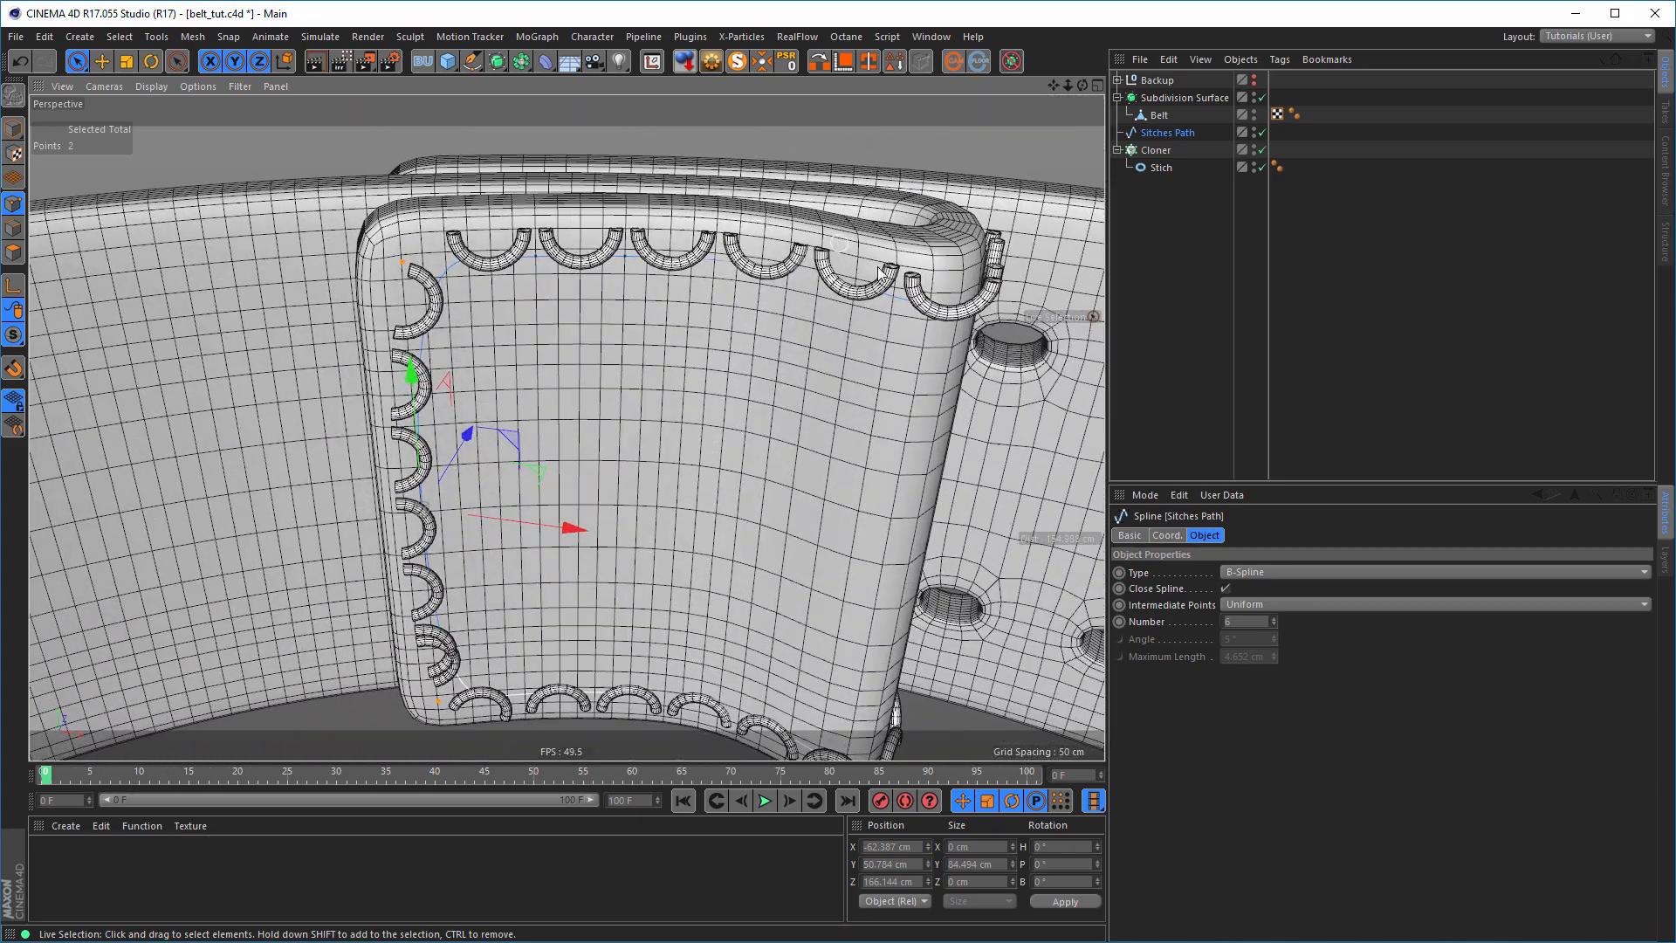
- Raise the number of intermediate points on the B-Spline stitch path by a few more
{"action": "left_click", "coordinate": [1274, 620]}
{"action": "left_click", "coordinate": [1274, 619]}
{"action": "left_click", "coordinate": [1275, 619]}
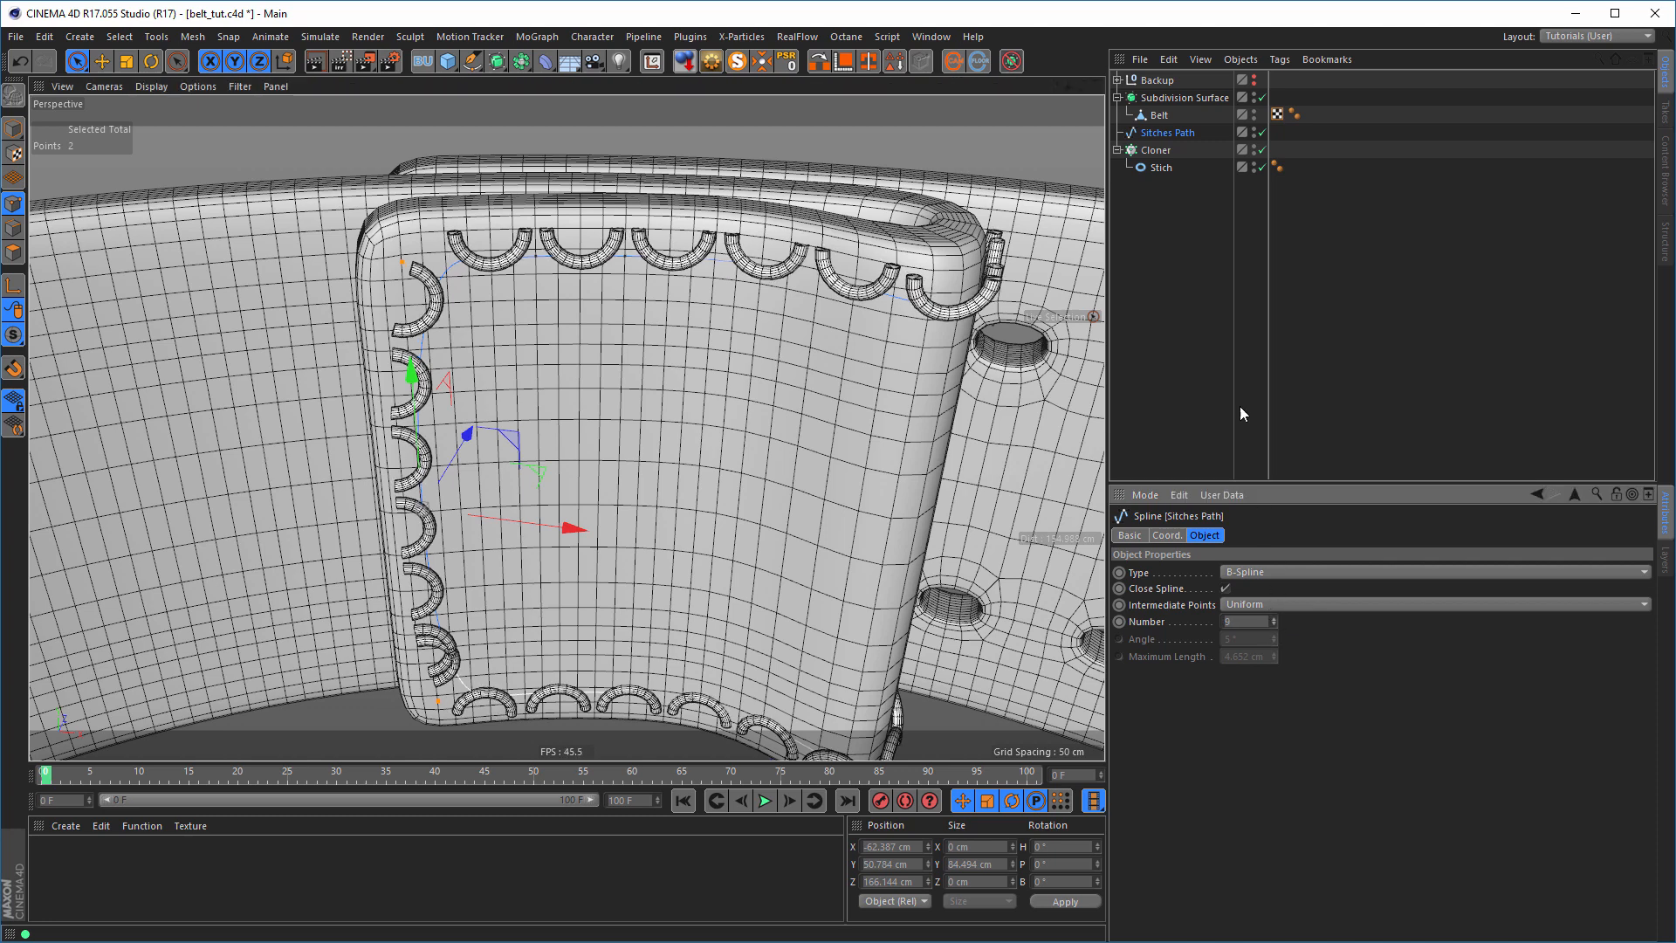
- Set the Cloner's Transform rotation R.P to 90° to reorient the stitches on the belt
{"action": "left_click", "coordinate": [1161, 149]}
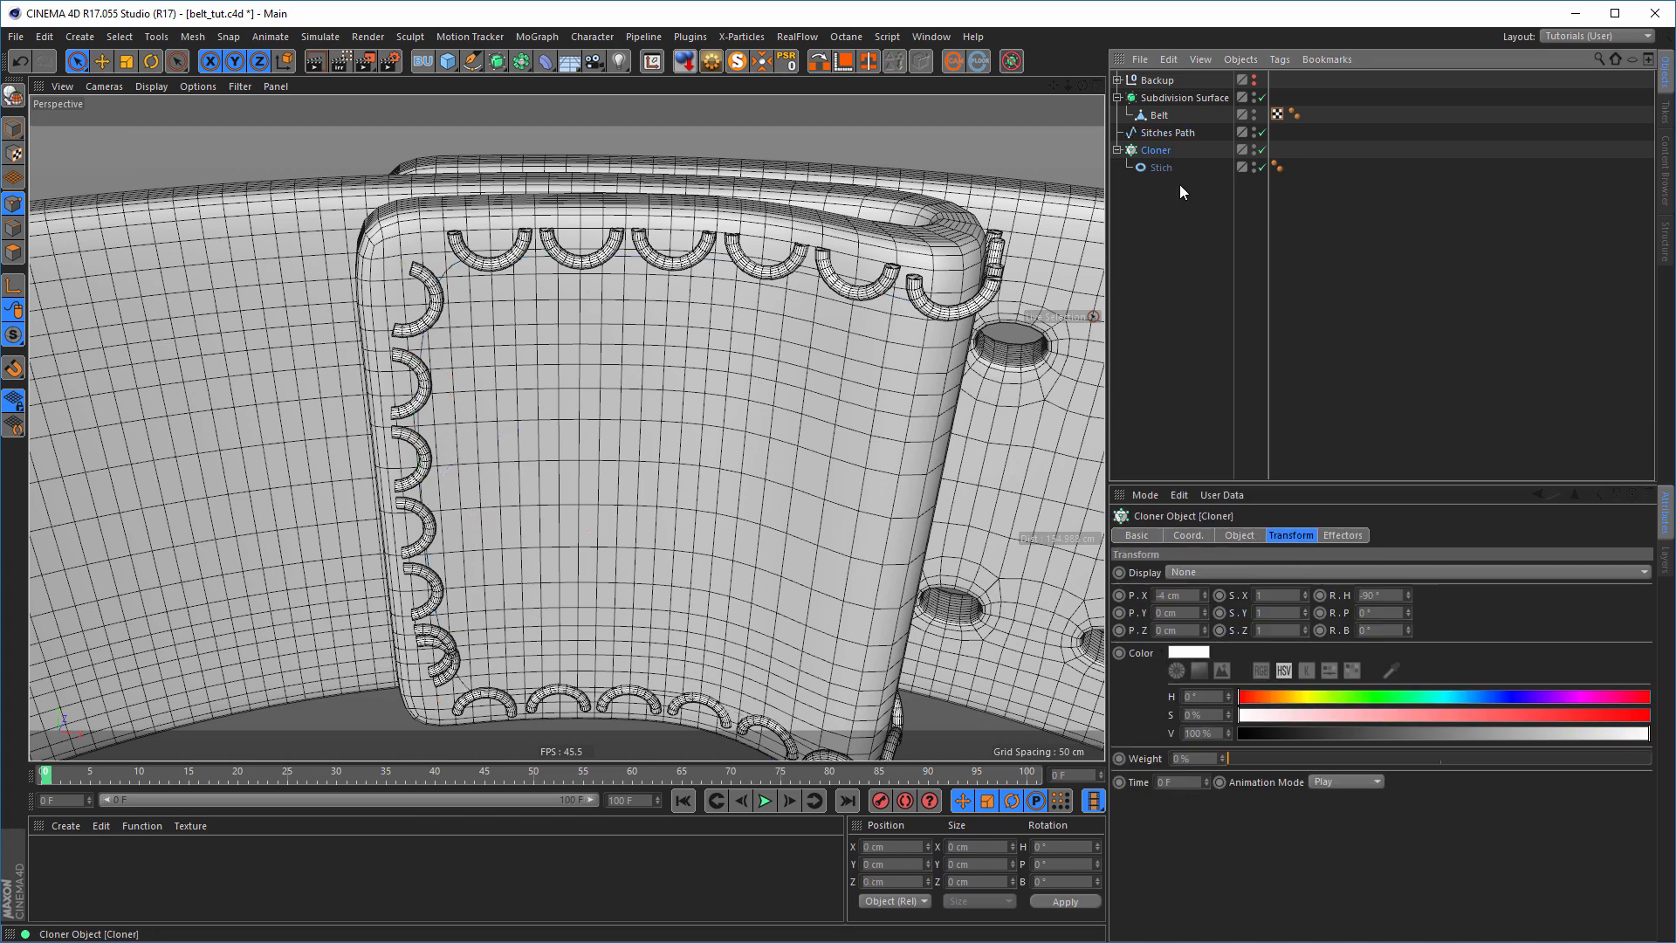
{"action": "left_click", "coordinate": [1386, 613]}
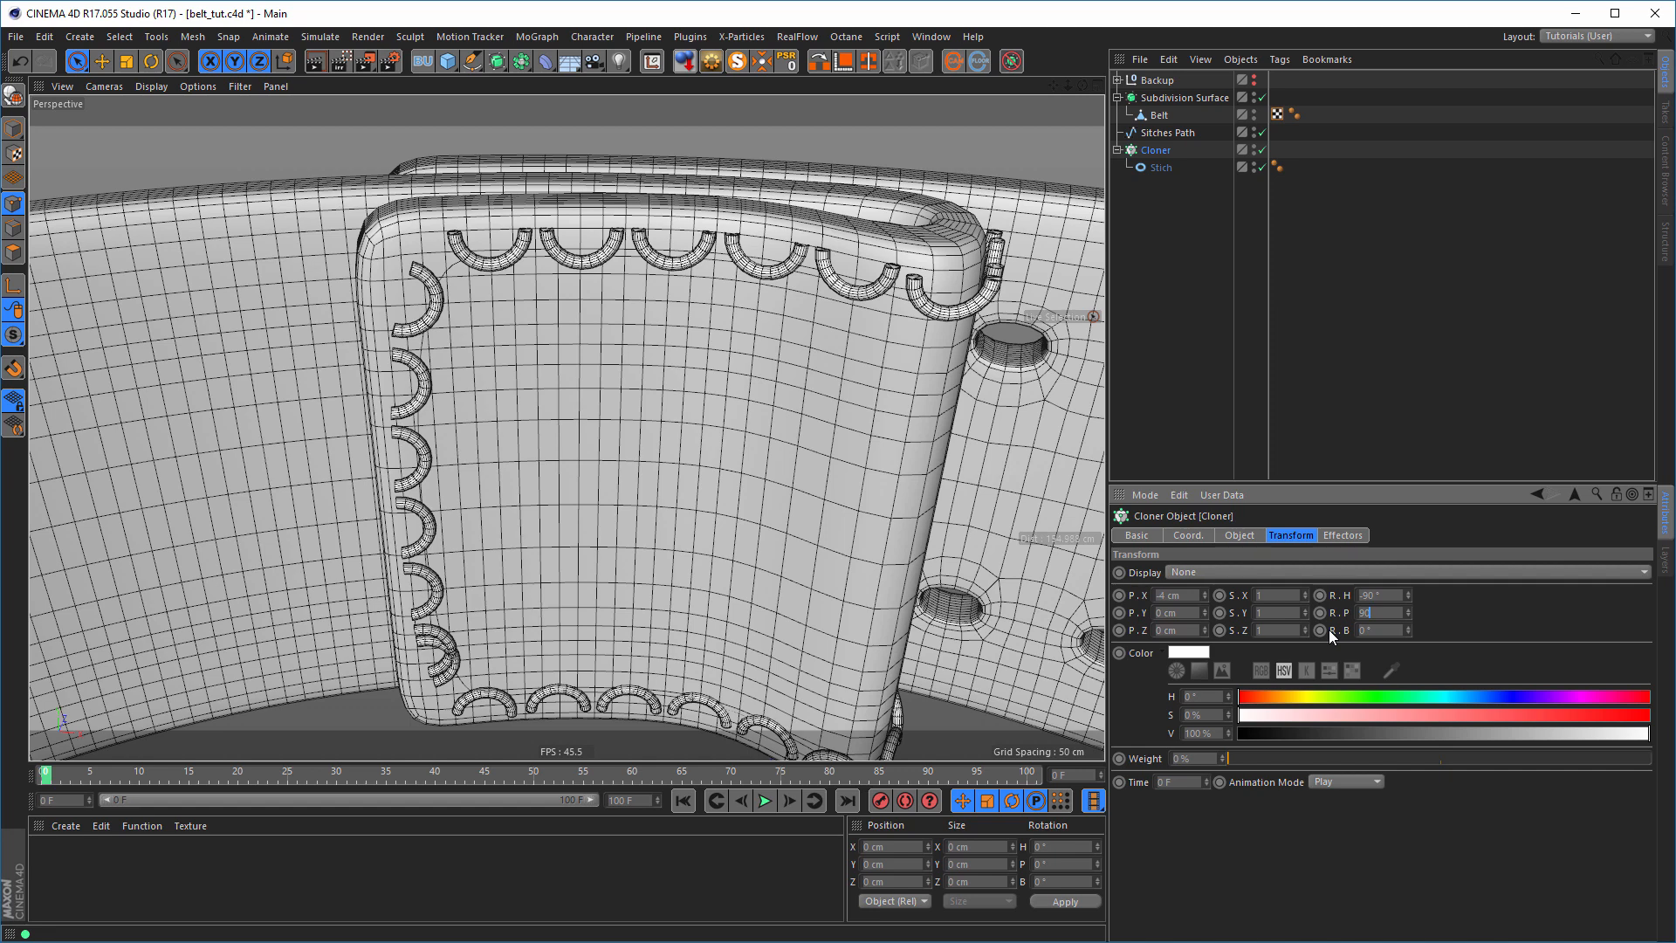
{"action": "key", "text": "Return"}
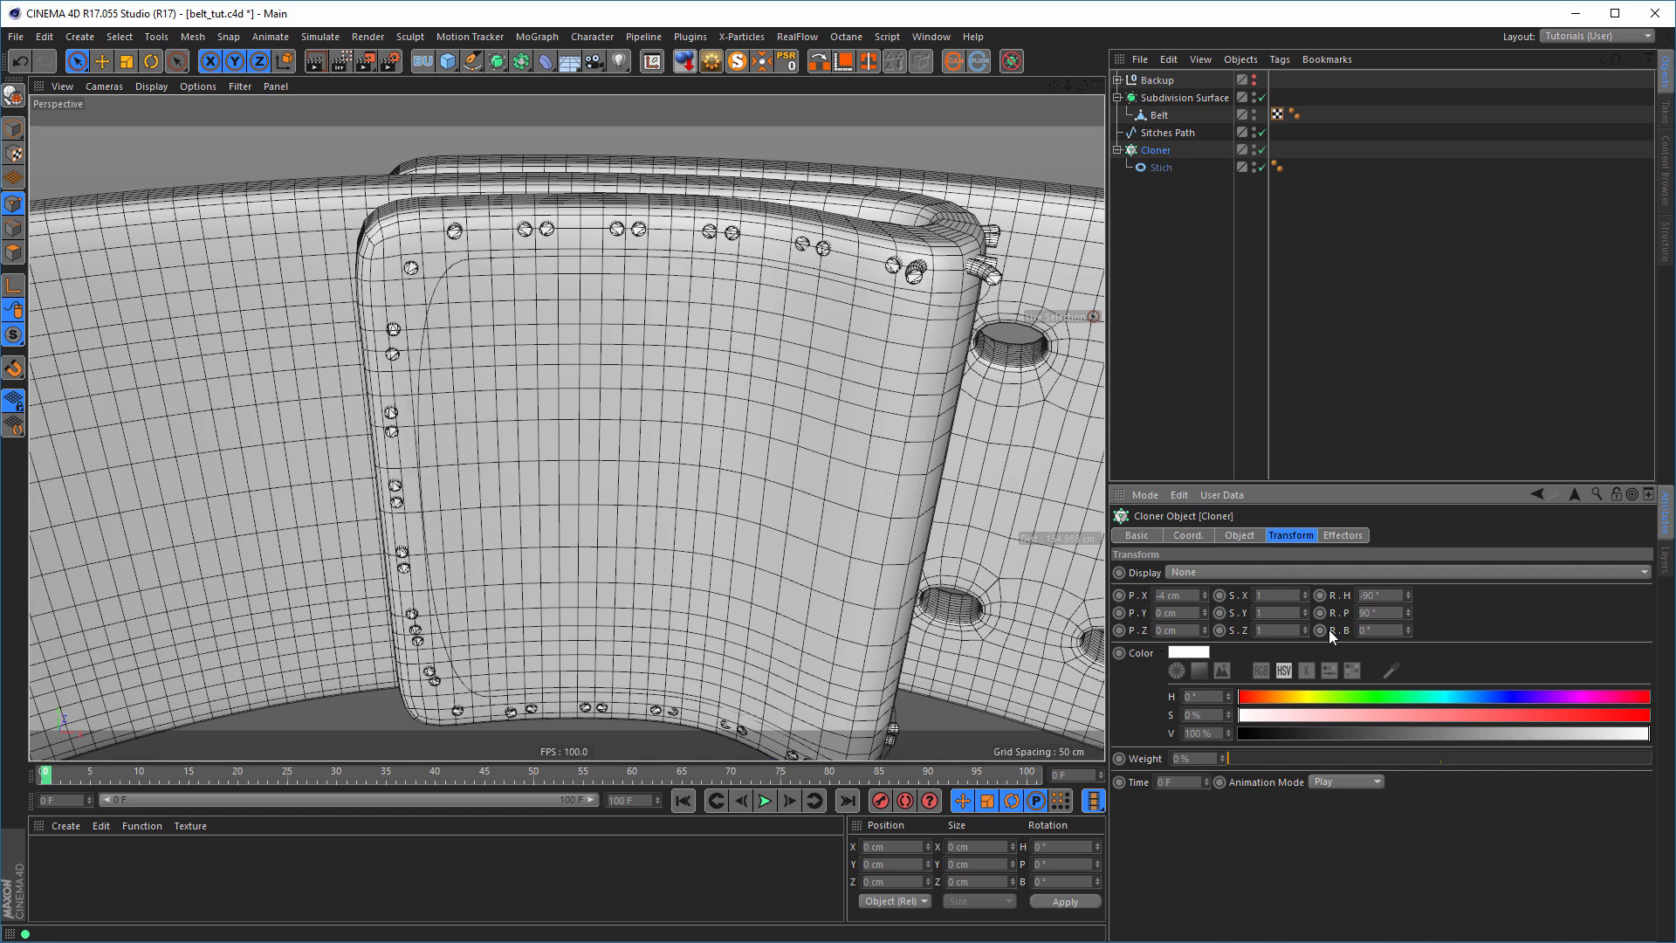
- Set the Cloner's Transform rotation R.P to -90° to flip the stitches
{"action": "left_click", "coordinate": [1384, 613]}
{"action": "type", "text": "-90"}
{"action": "key", "text": "Return"}
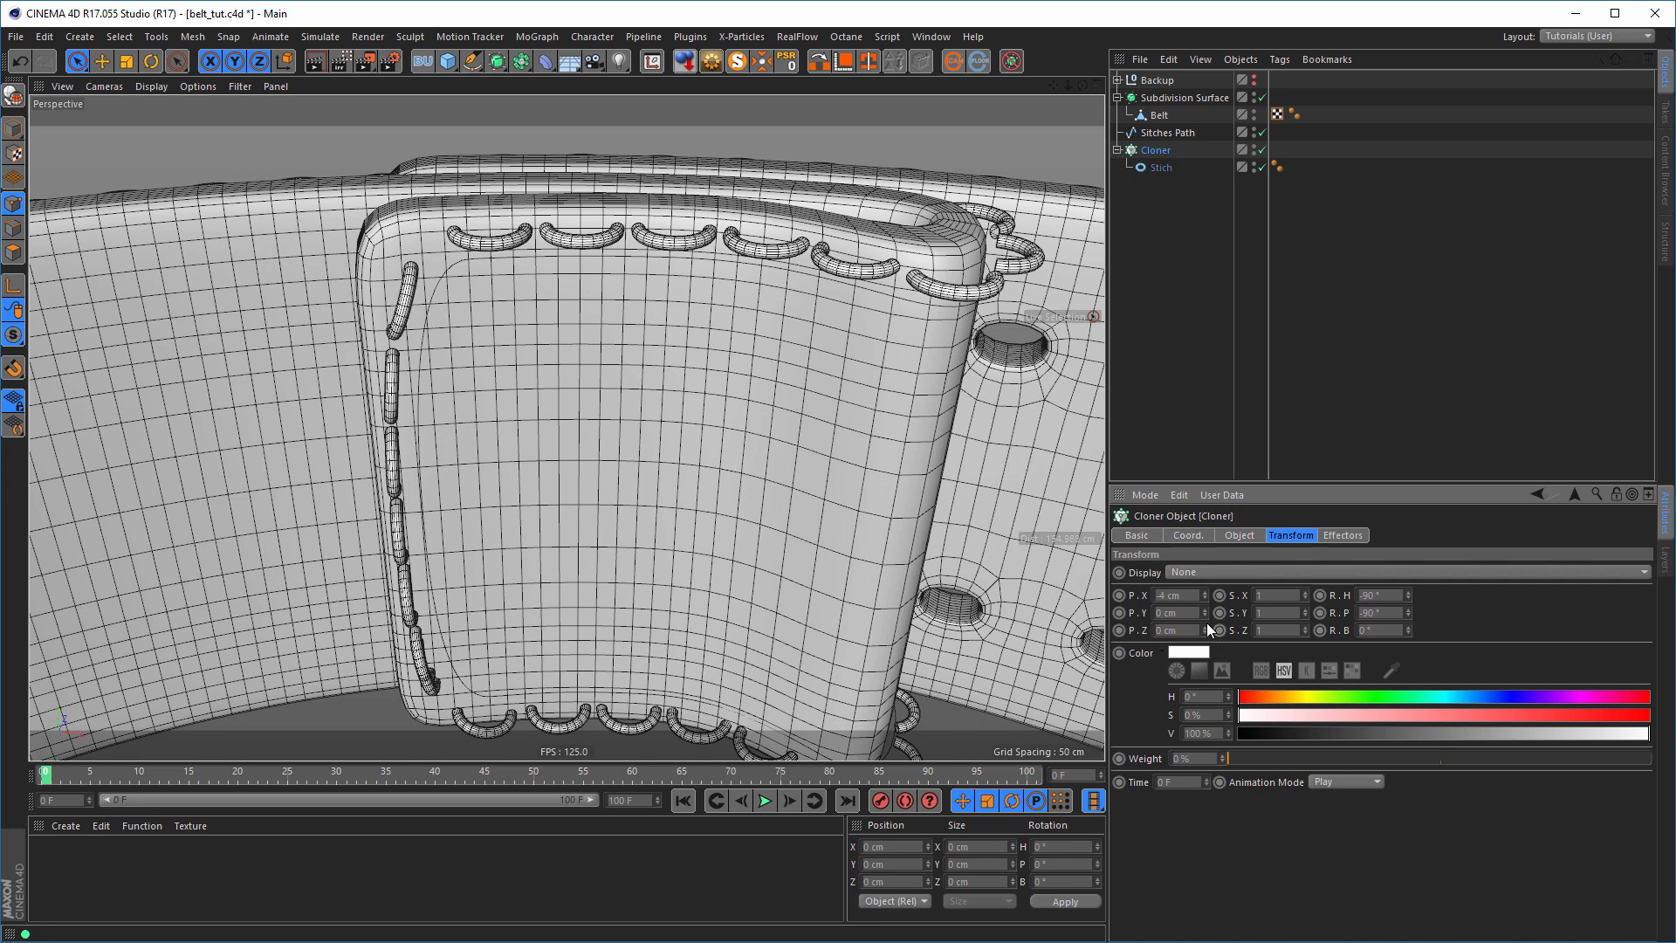
- Adjust the Cloner's Transform position P.X and set it to 0 cm
{"action": "left_click", "coordinate": [1205, 591]}
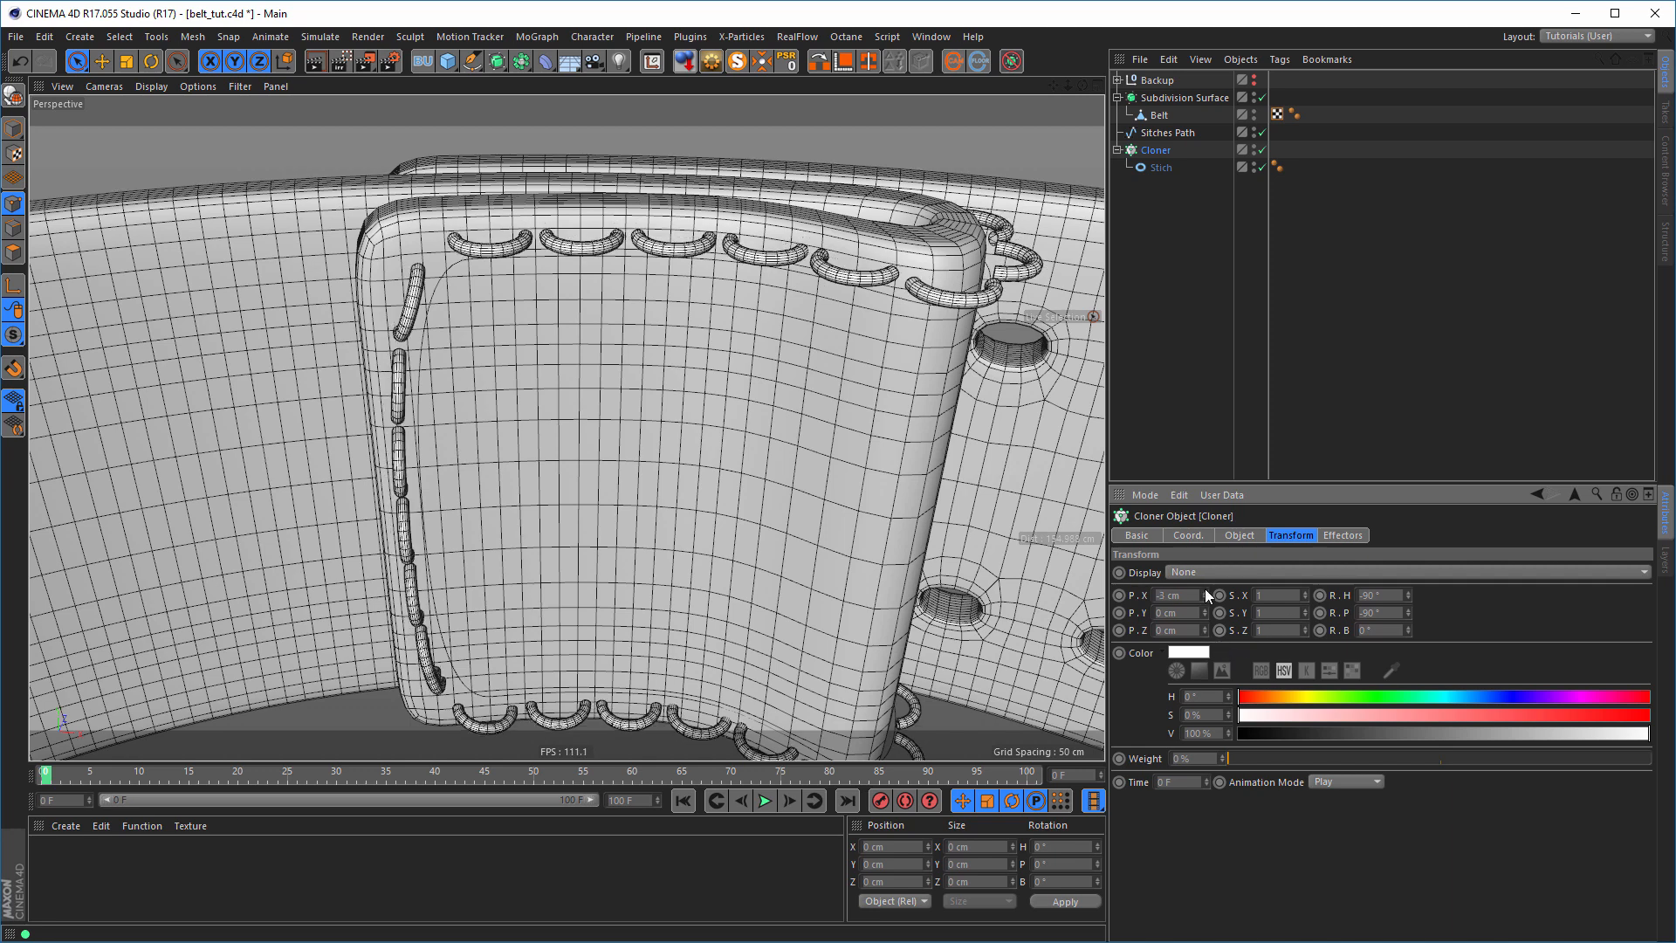
{"action": "left_click", "coordinate": [1204, 591]}
{"action": "left_click", "coordinate": [1208, 599]}
{"action": "left_click", "coordinate": [1208, 598]}
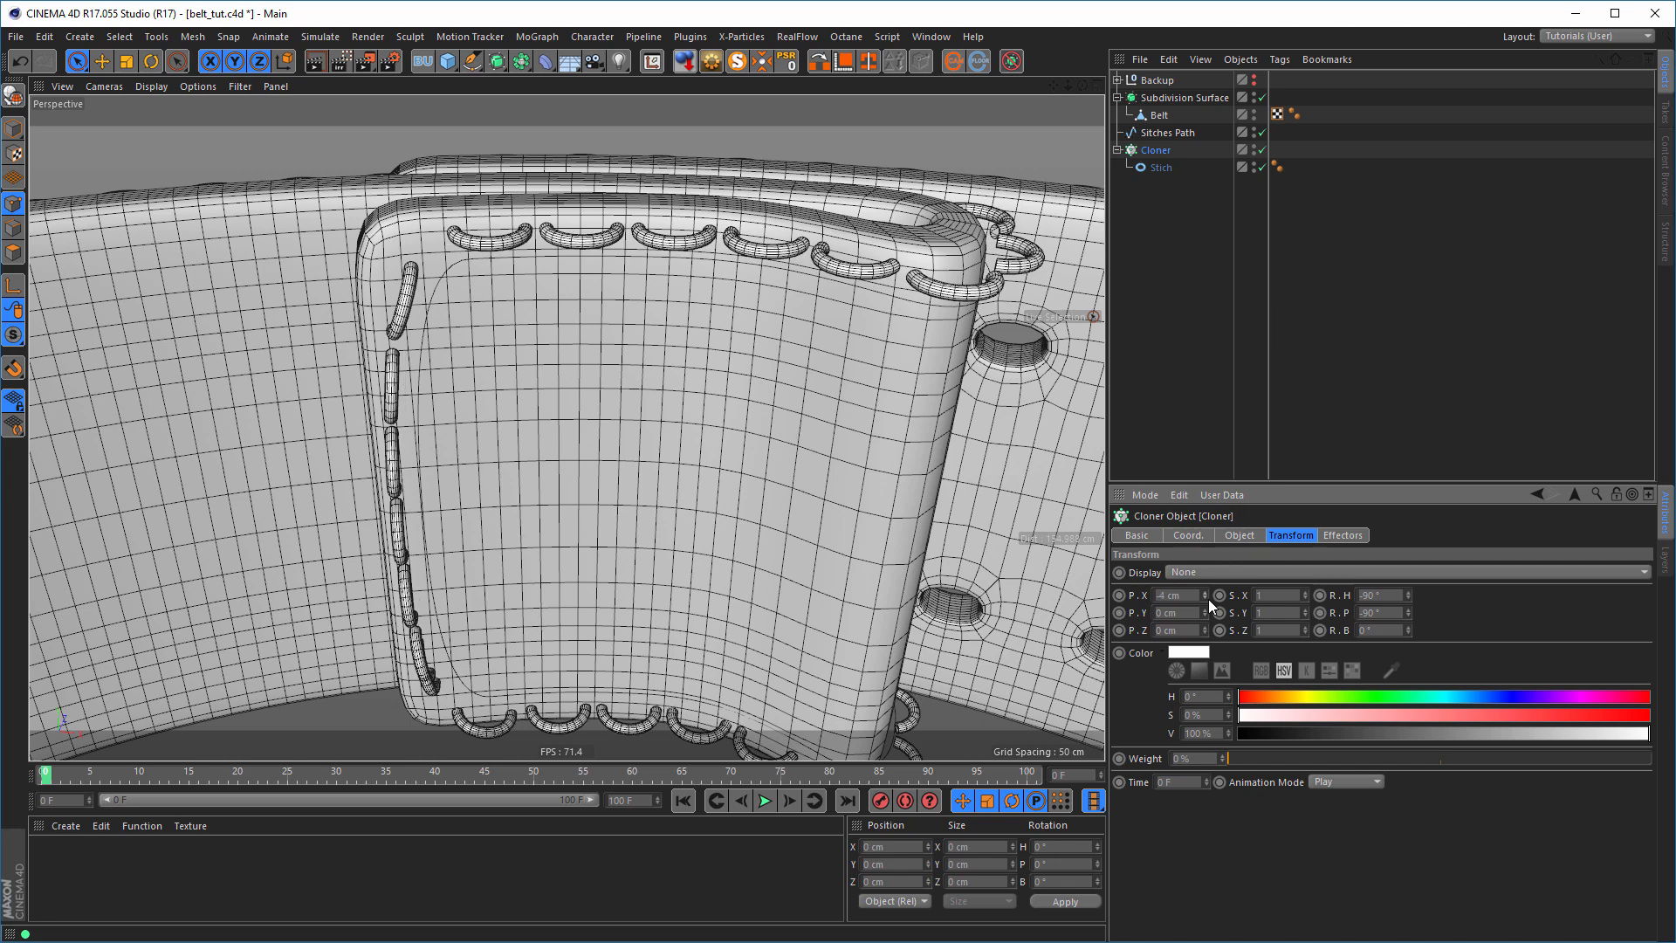
{"action": "left_click_drag", "start_coordinate": [1203, 596], "coordinate": [1099, 625]}
{"action": "type", "text": "0"}
{"action": "key", "text": "Tab"}
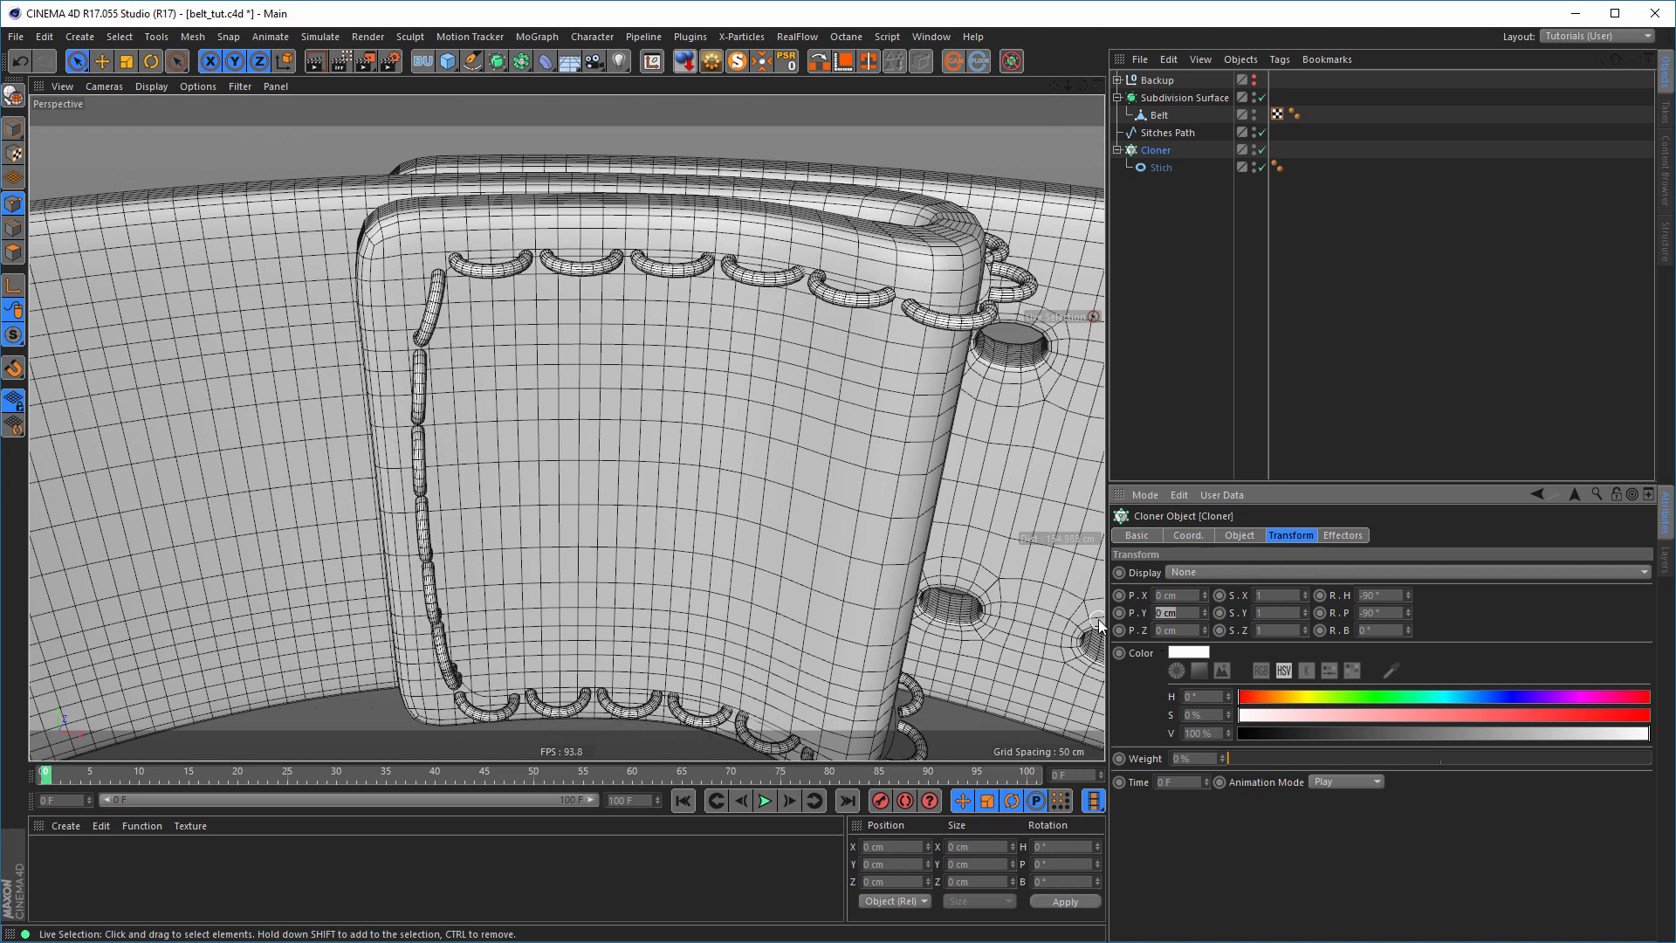
- Set the Cloner's Transform position P.Y to 4 cm so the stitches sink into the belt
{"action": "left_click", "coordinate": [1160, 613]}
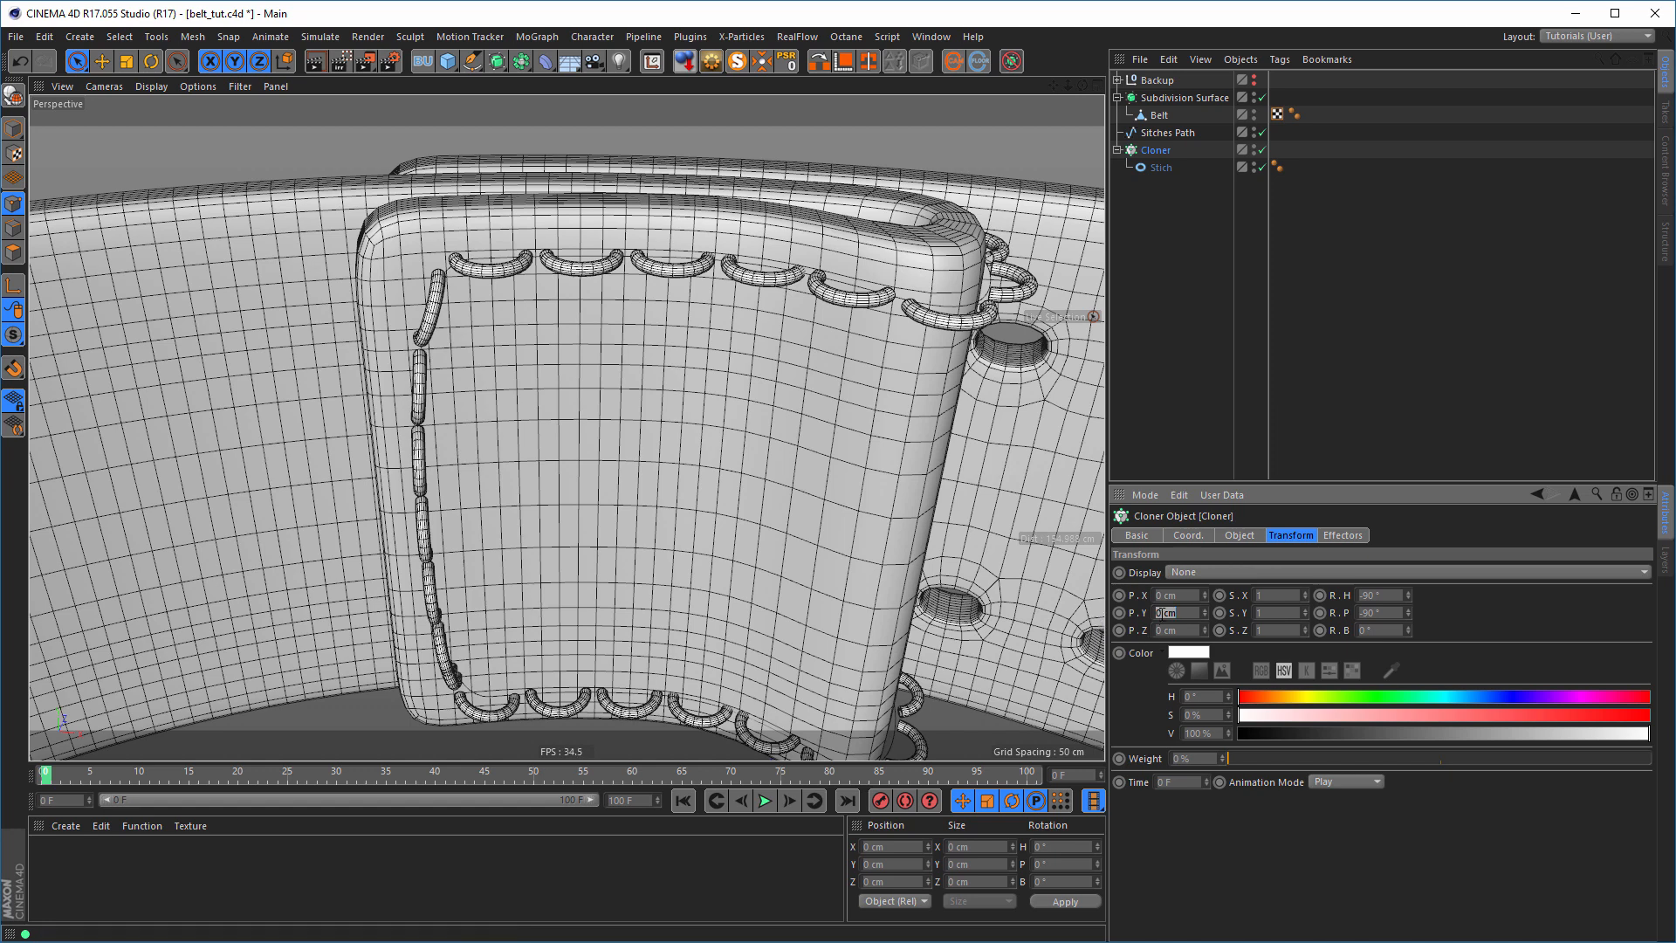
{"action": "left_click", "coordinate": [1205, 610]}
{"action": "left_click", "coordinate": [1205, 609]}
{"action": "left_click", "coordinate": [1204, 609]}
{"action": "left_click", "coordinate": [1205, 609]}
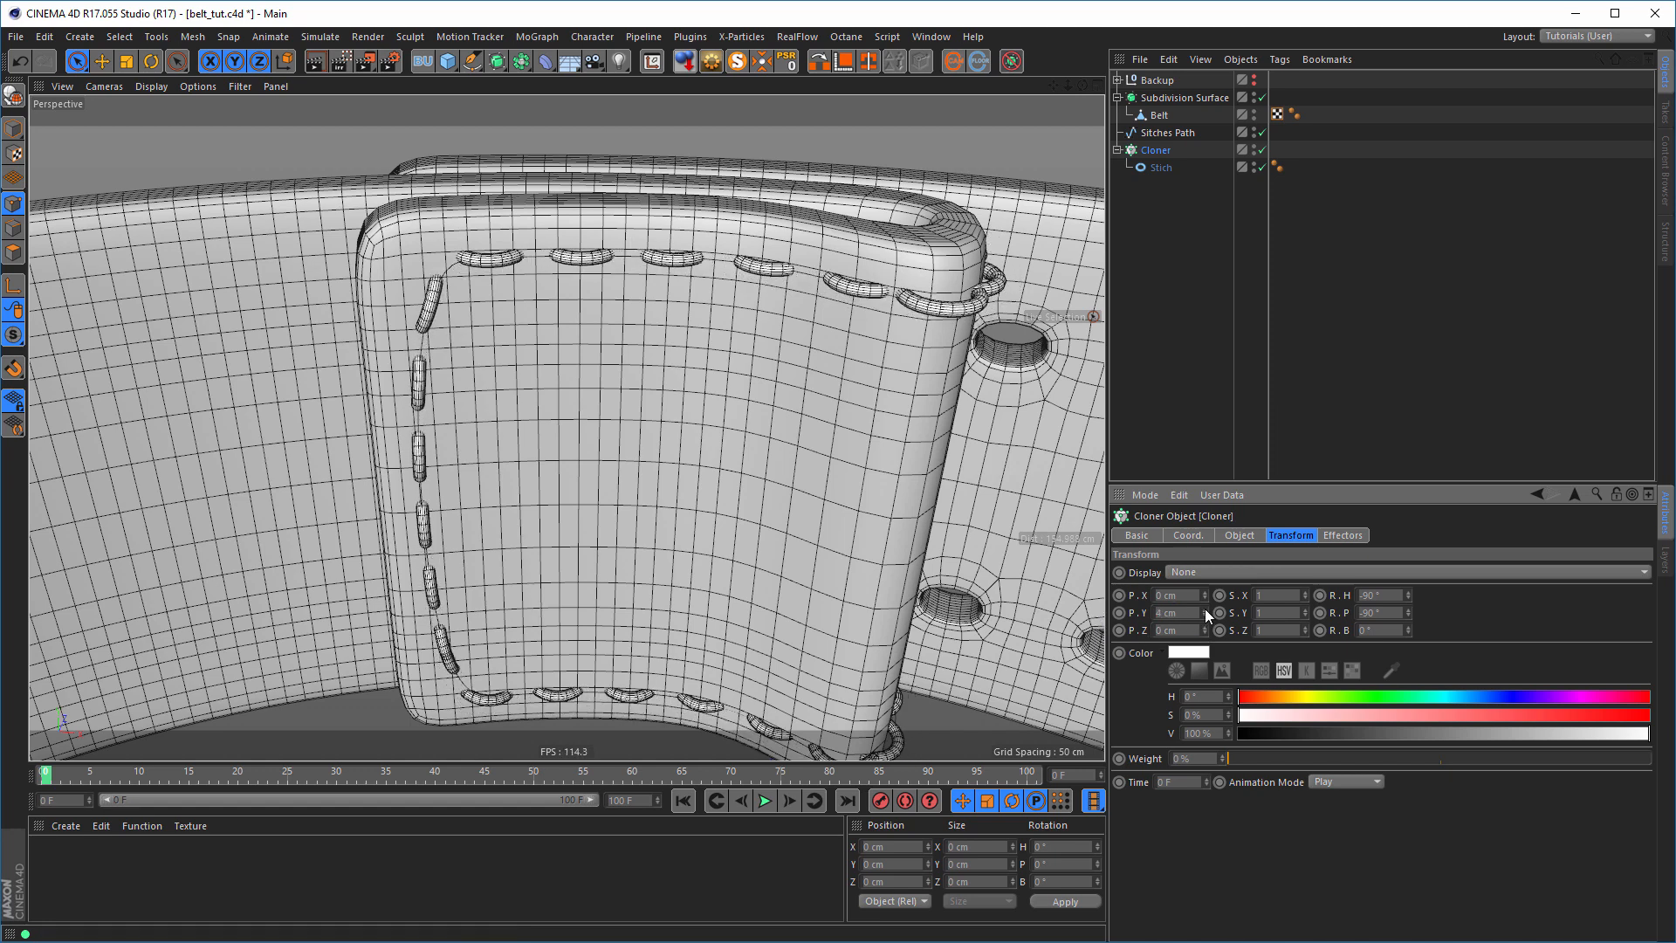
{"action": "left_click", "coordinate": [1205, 610]}
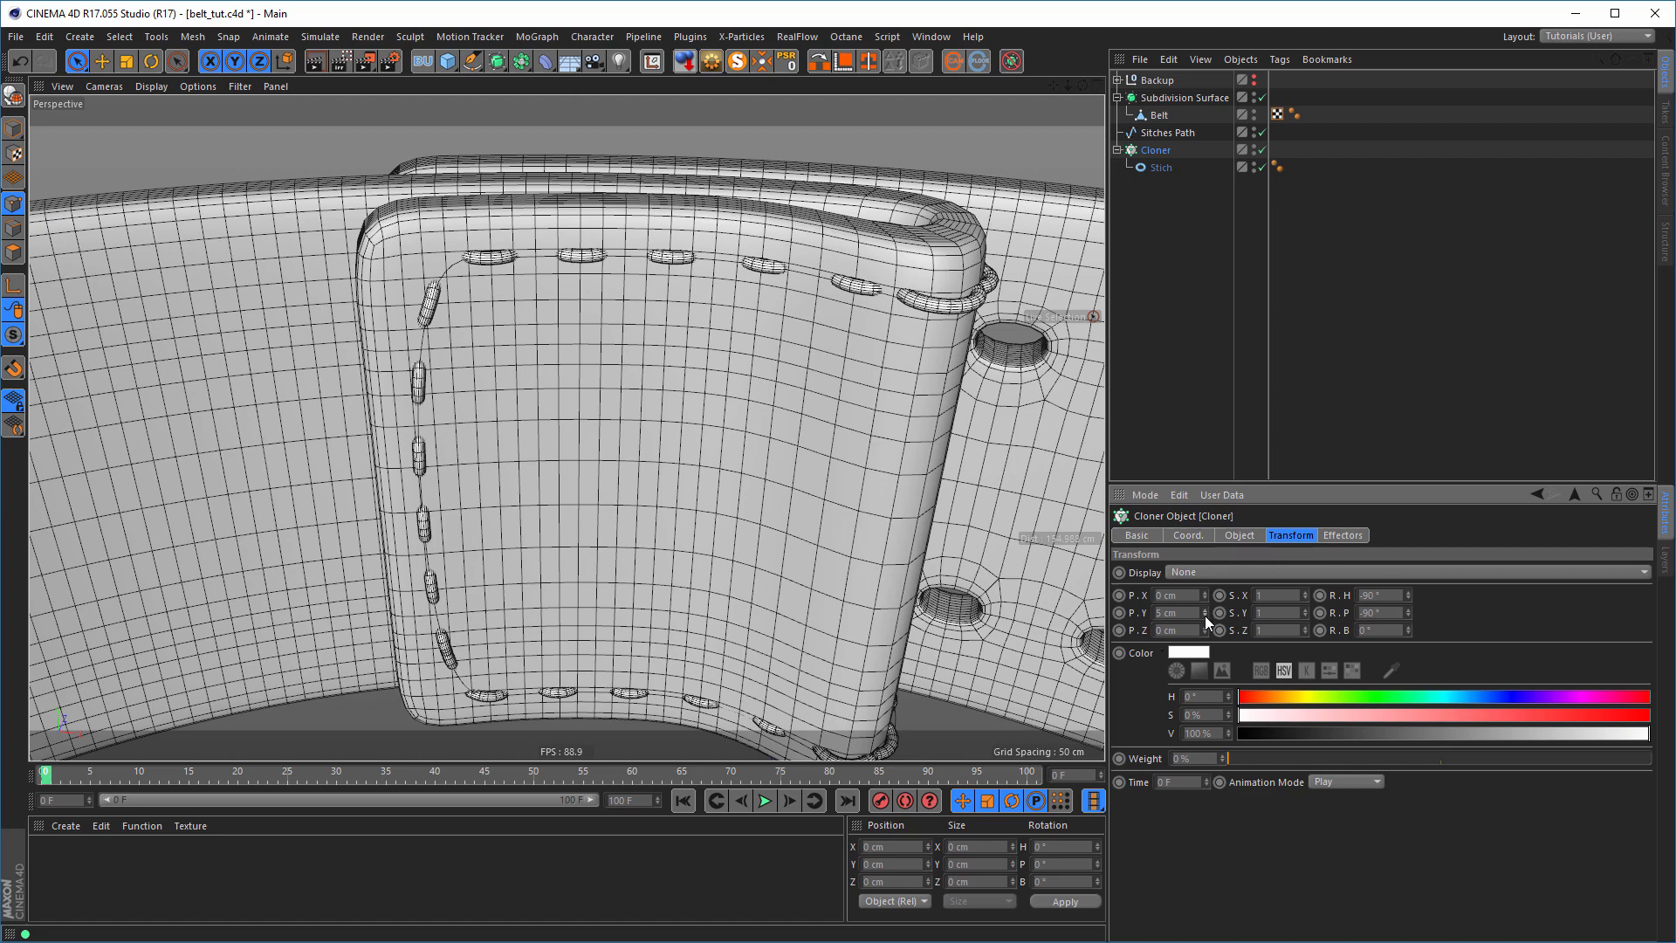
{"action": "left_click", "coordinate": [1205, 616]}
- Set the Cloner's Offset to 9 % to shift the stitches around the flap's lower corner
{"action": "middle_click_drag", "start_coordinate": [868, 629], "coordinate": [840, 504], "text": "alt"}
{"action": "left_click_drag", "start_coordinate": [840, 504], "coordinate": [577, 500], "text": "alt"}
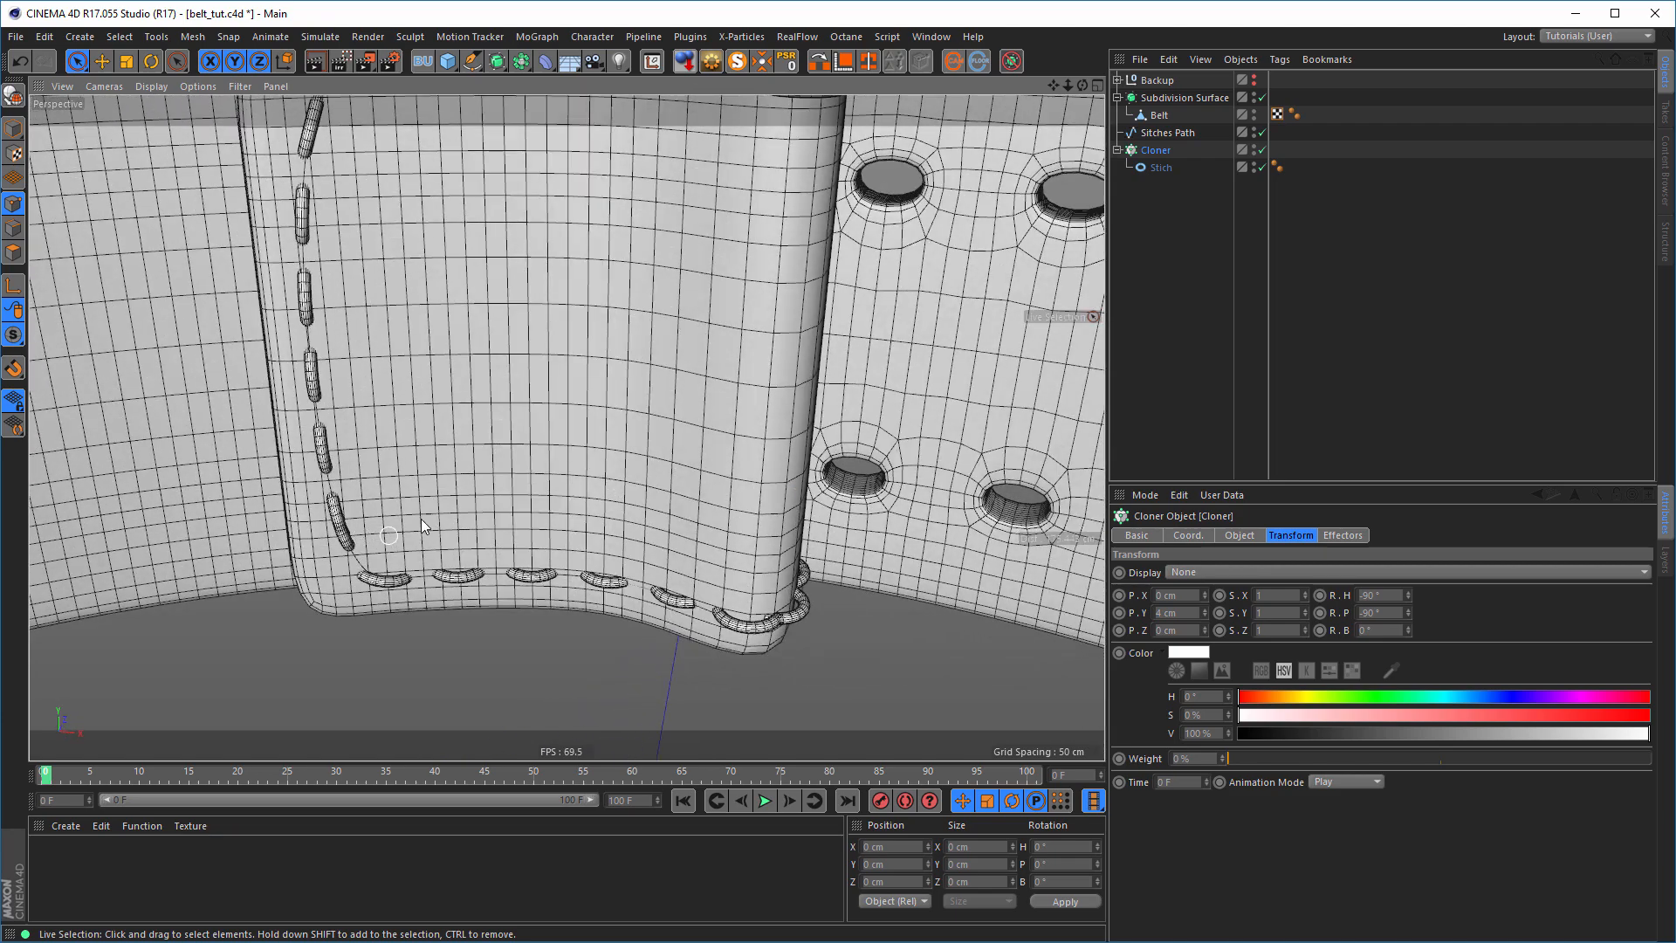
{"action": "left_click", "coordinate": [1239, 535]}
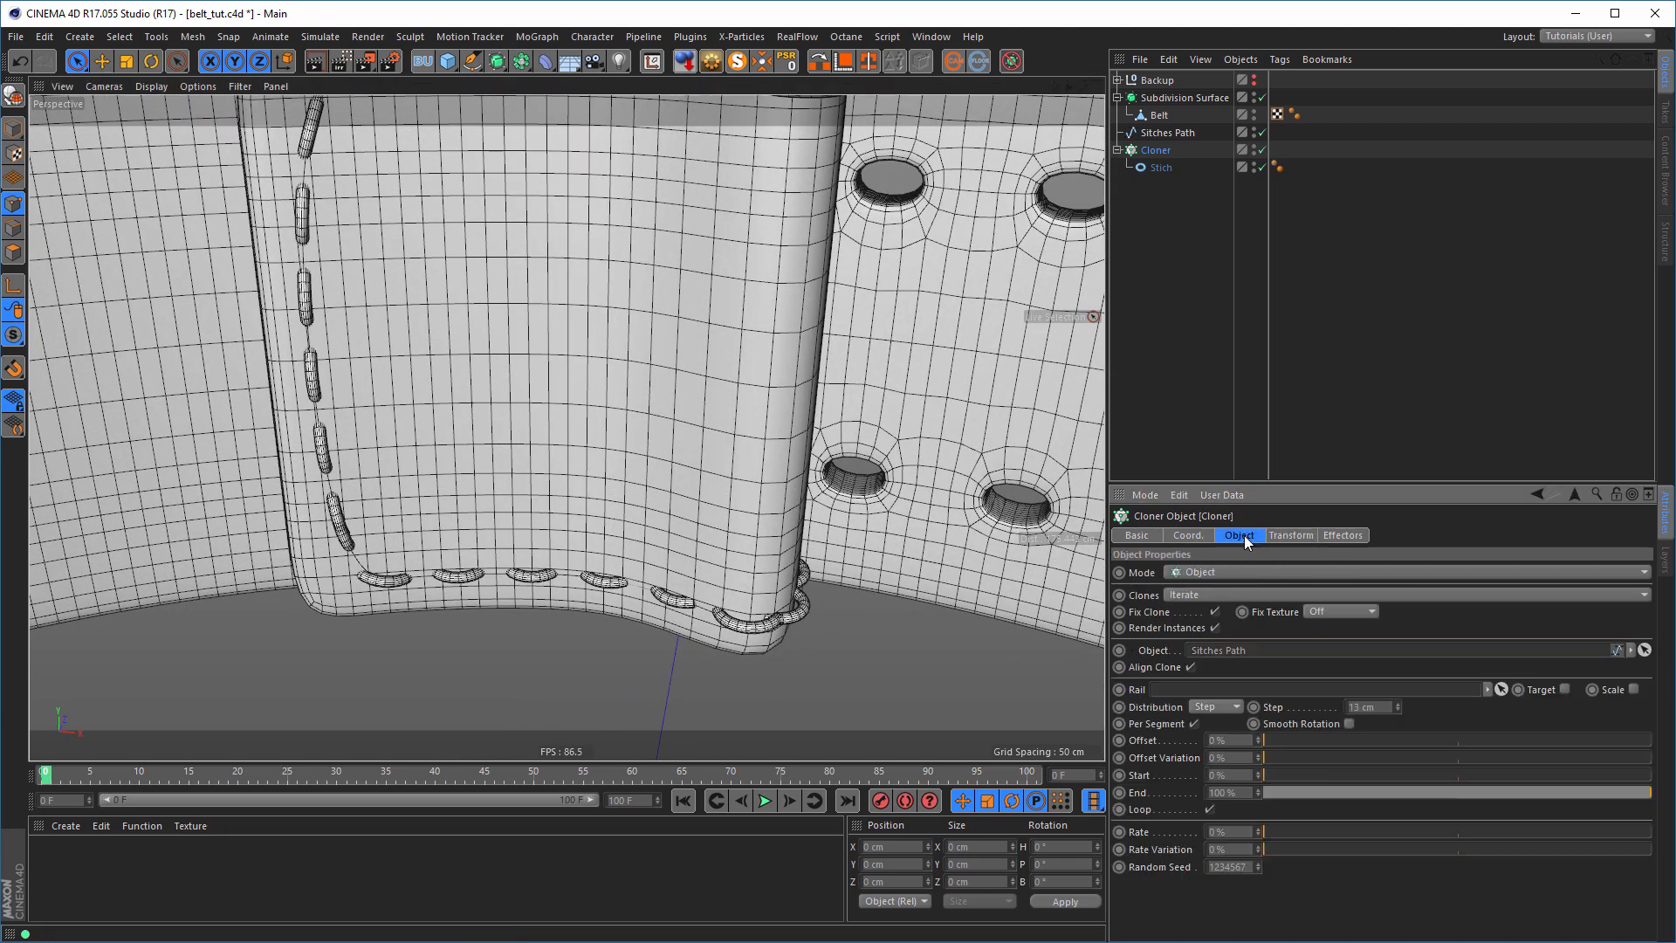
{"action": "left_click", "coordinate": [1257, 738]}
{"action": "left_click", "coordinate": [1257, 738]}
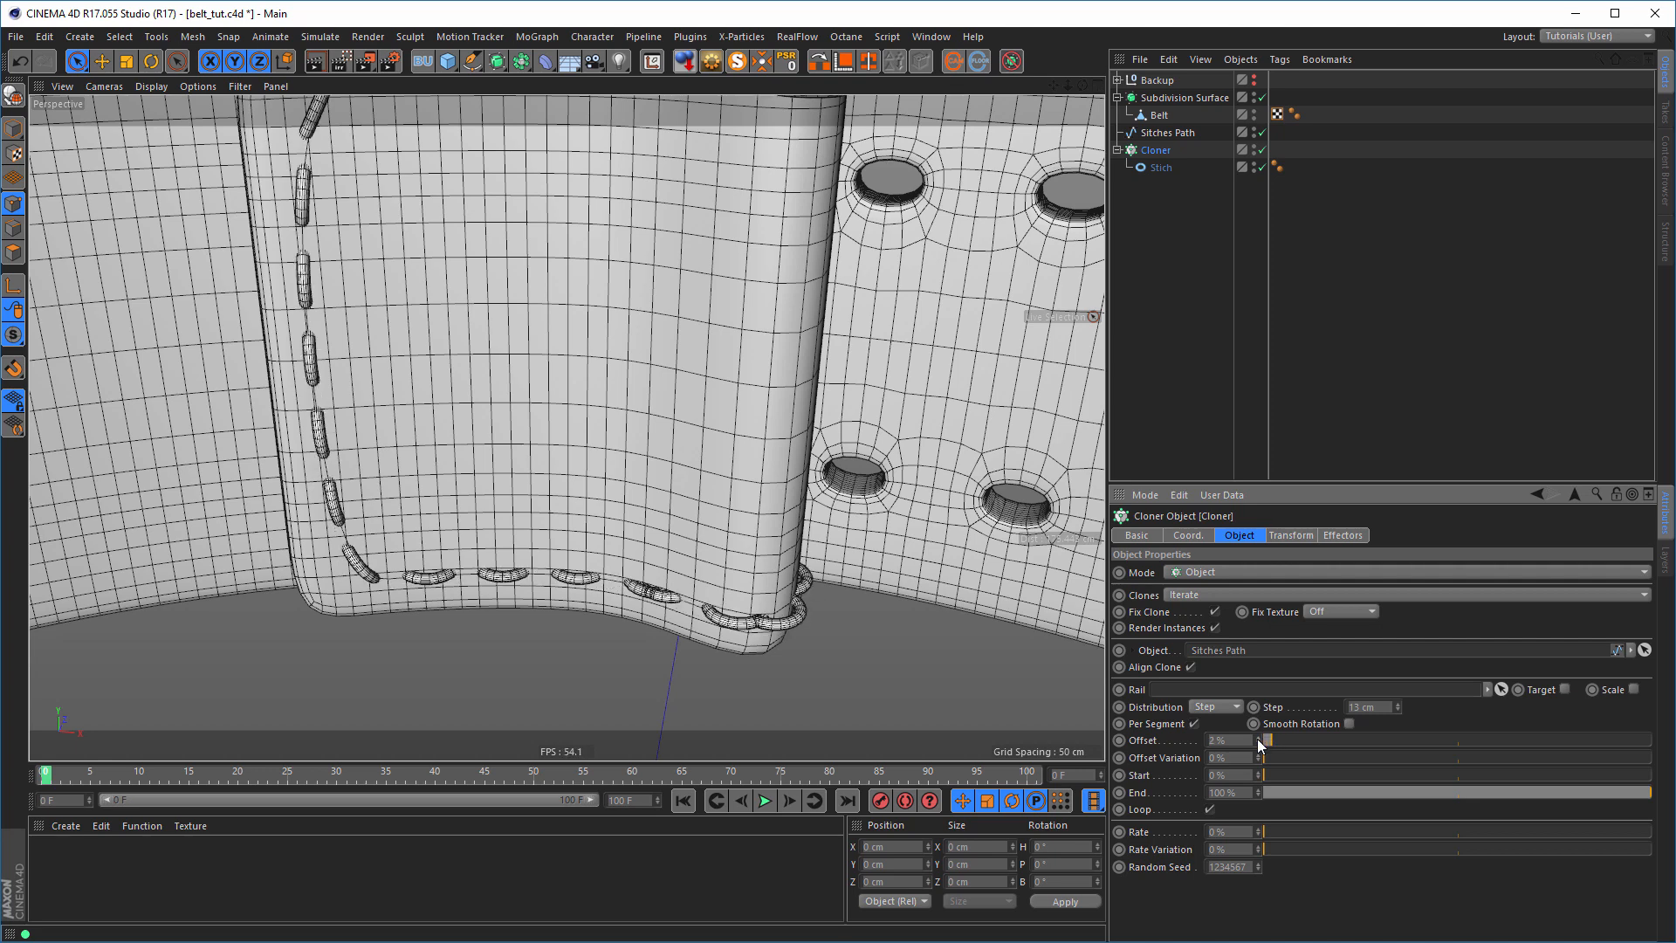
{"action": "left_click", "coordinate": [1257, 739]}
{"action": "left_click", "coordinate": [1257, 738]}
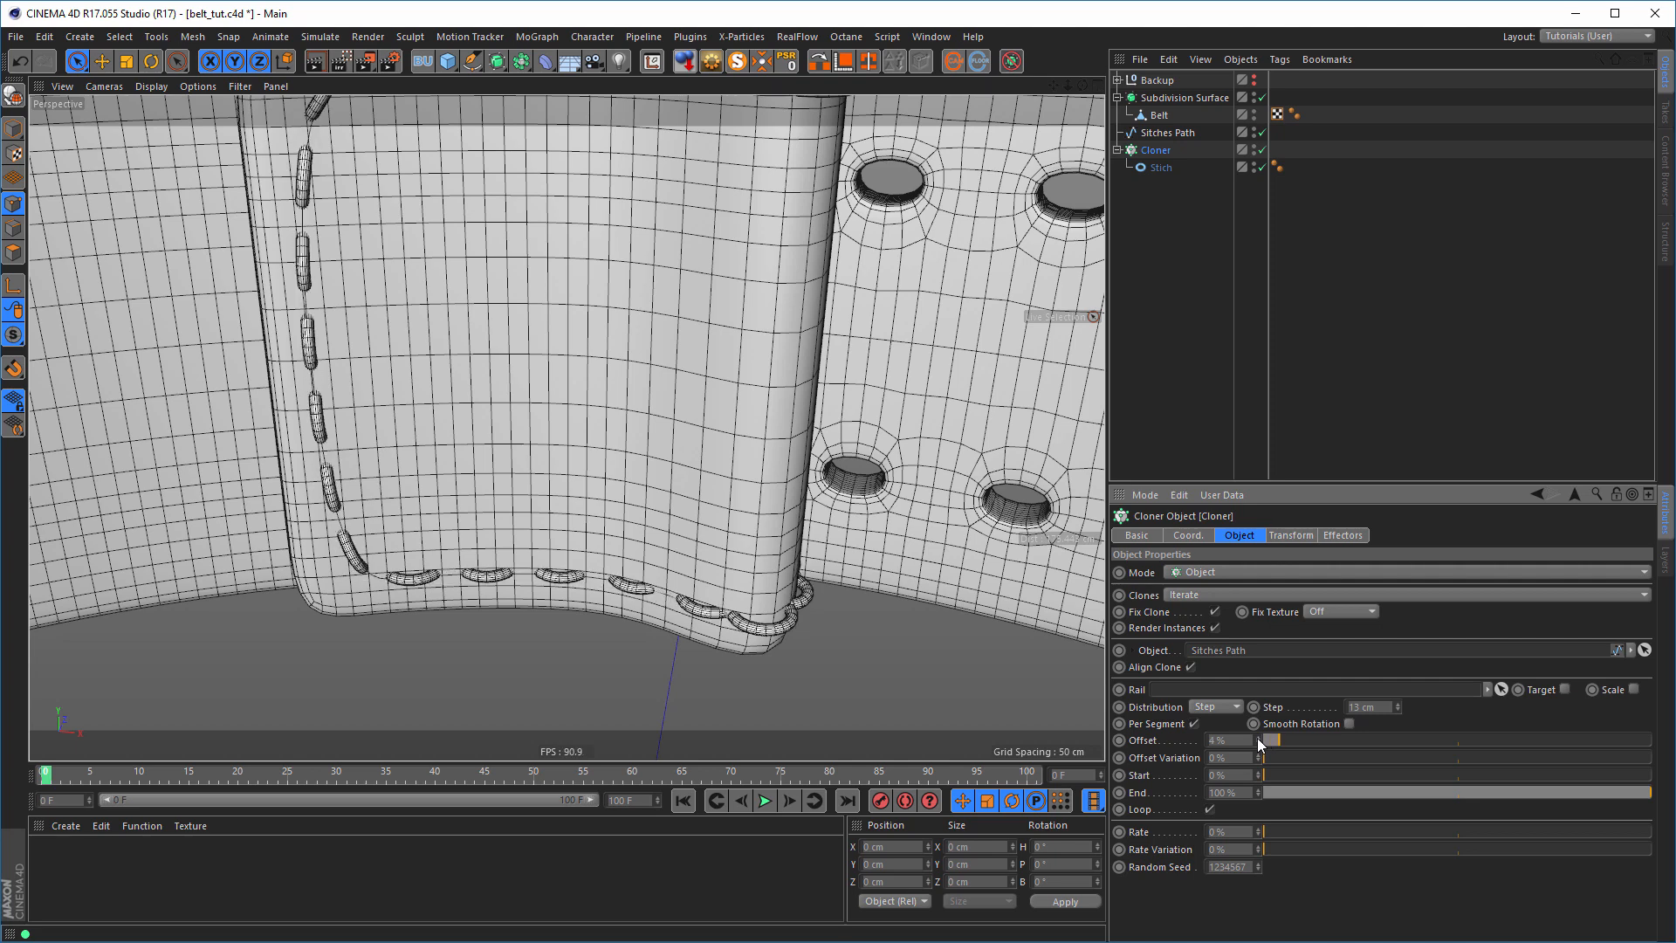
{"action": "left_click", "coordinate": [1257, 738]}
{"action": "left_click", "coordinate": [1257, 738]}
{"action": "left_click", "coordinate": [1257, 739]}
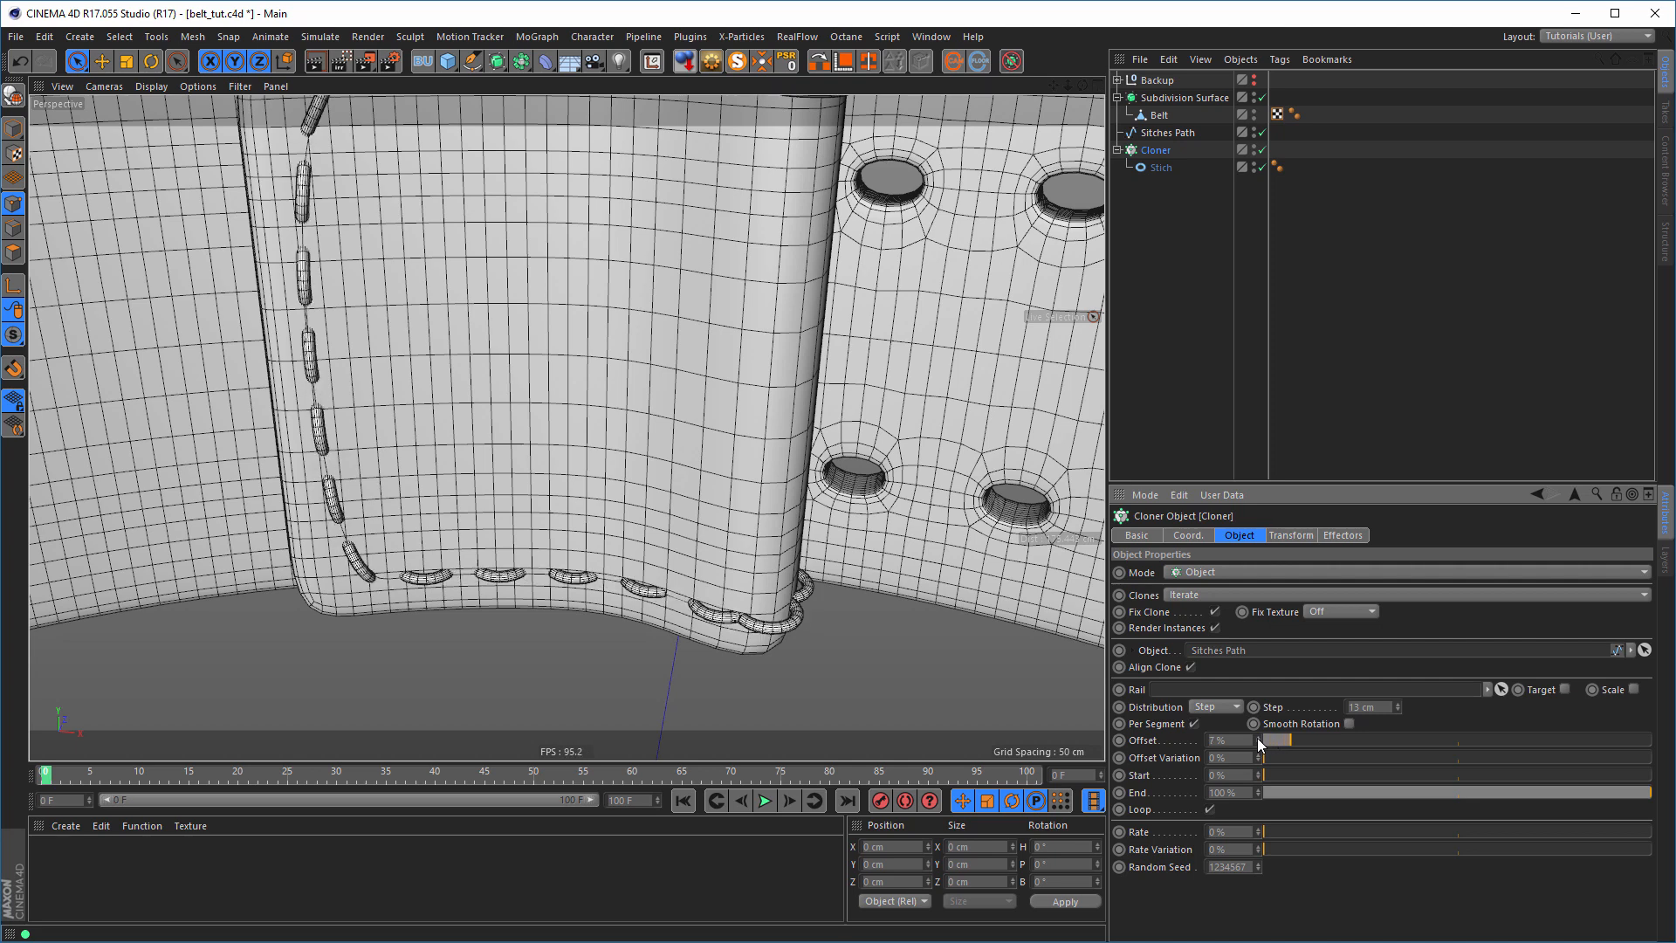
{"action": "left_click", "coordinate": [1257, 739]}
{"action": "left_click", "coordinate": [1257, 738]}
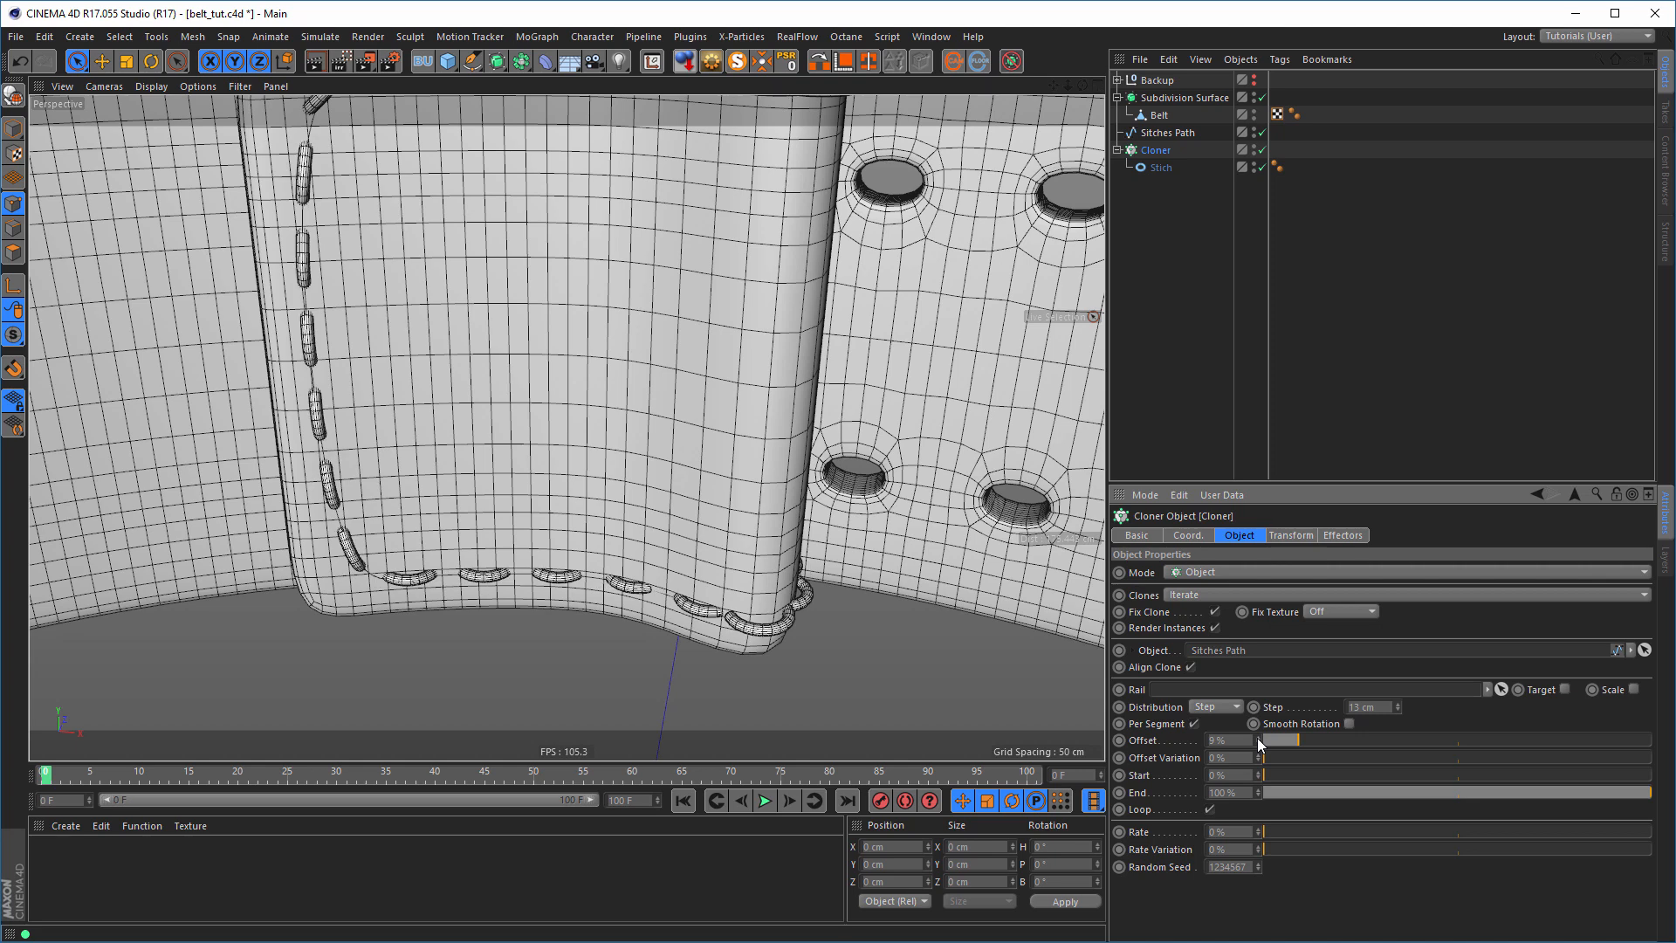
{"action": "left_click", "coordinate": [1257, 738]}
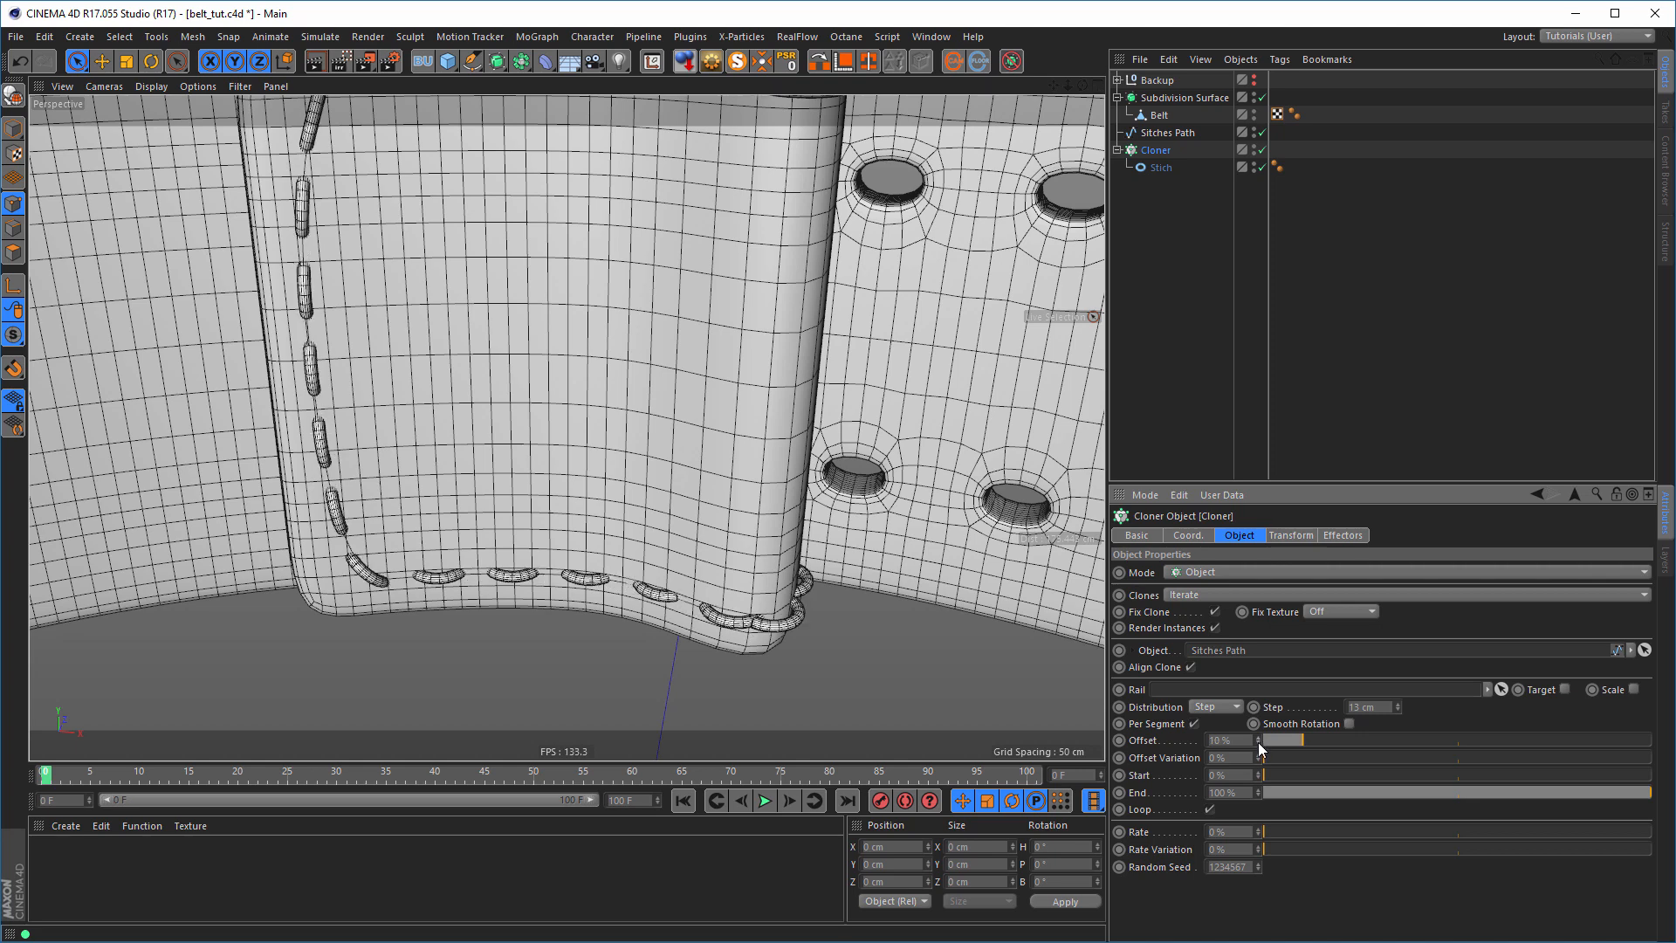
{"action": "left_click", "coordinate": [1258, 743]}
- Examine the stitches around the belt's folded end and select the Sitches Path spline for point editing
{"action": "scroll", "coordinate": [658, 515], "scroll_direction": "down", "scroll_amount": 3}
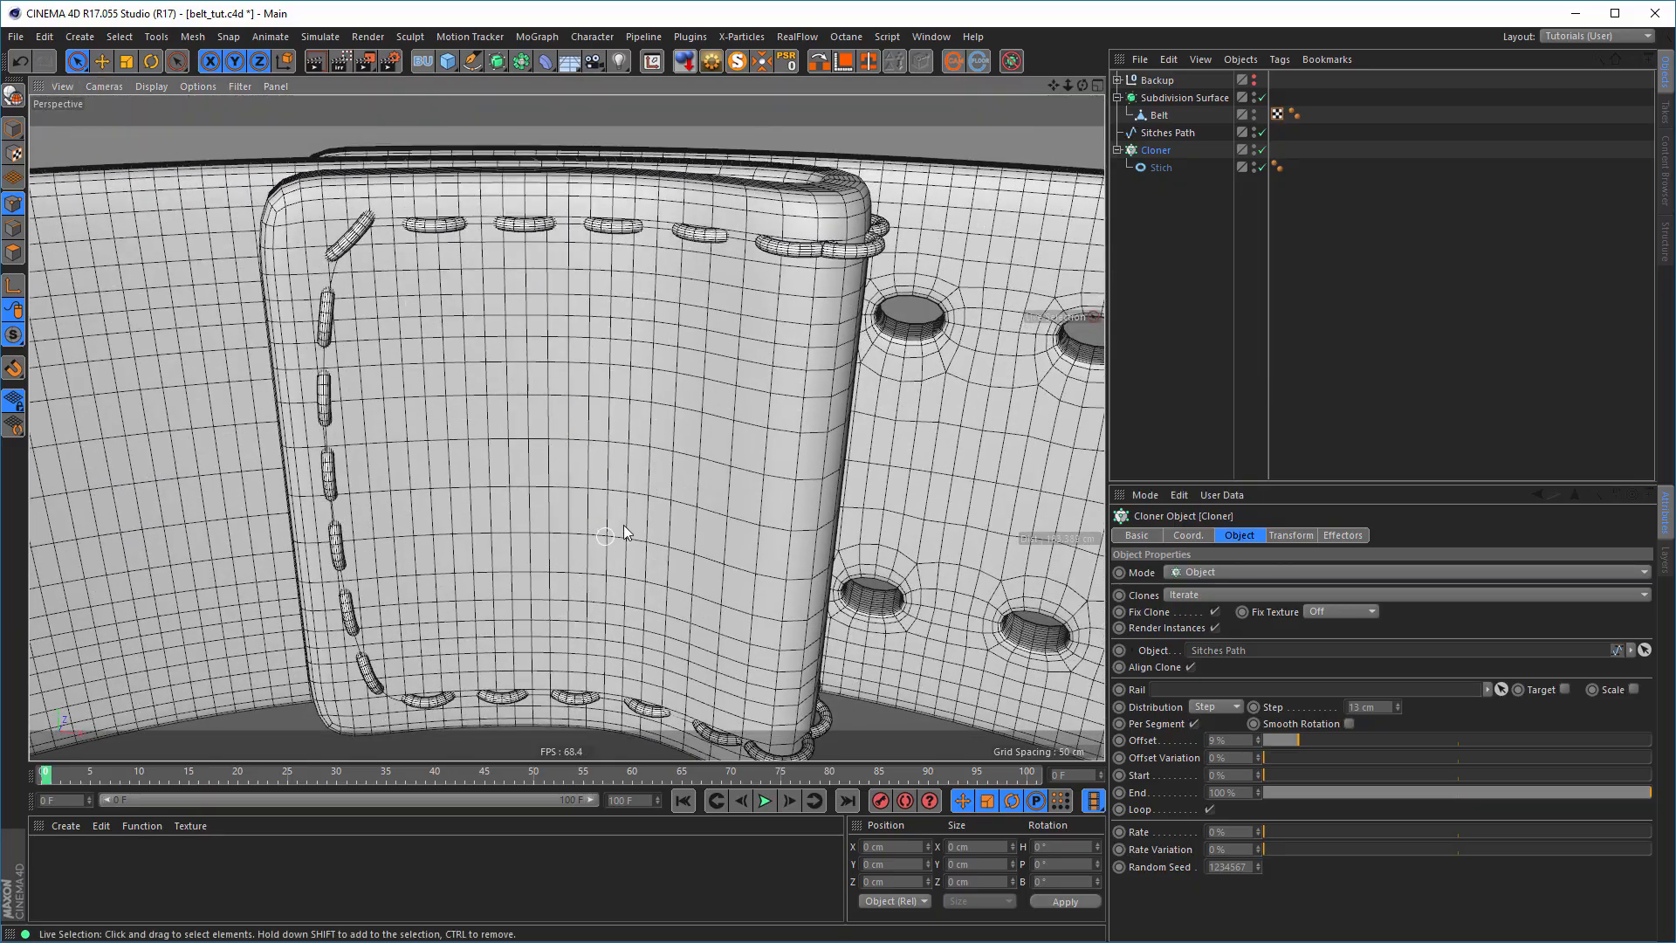
{"action": "left_click_drag", "start_coordinate": [623, 527], "coordinate": [647, 502], "text": "alt"}
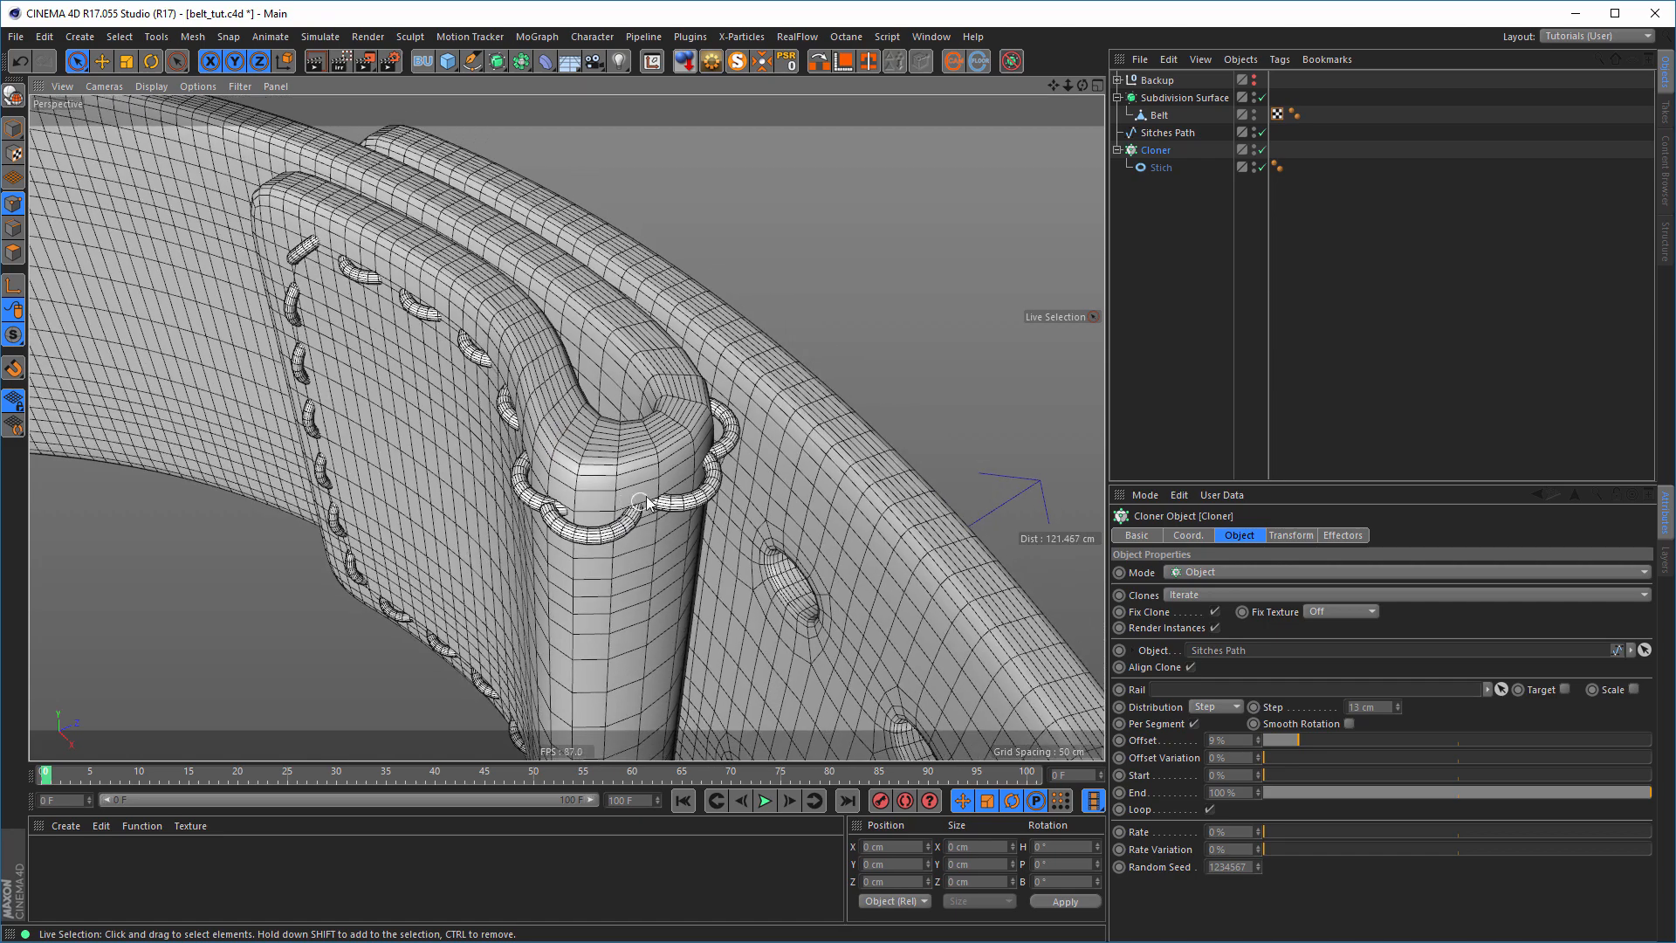
{"action": "scroll", "coordinate": [647, 502], "scroll_direction": "up", "scroll_amount": 3}
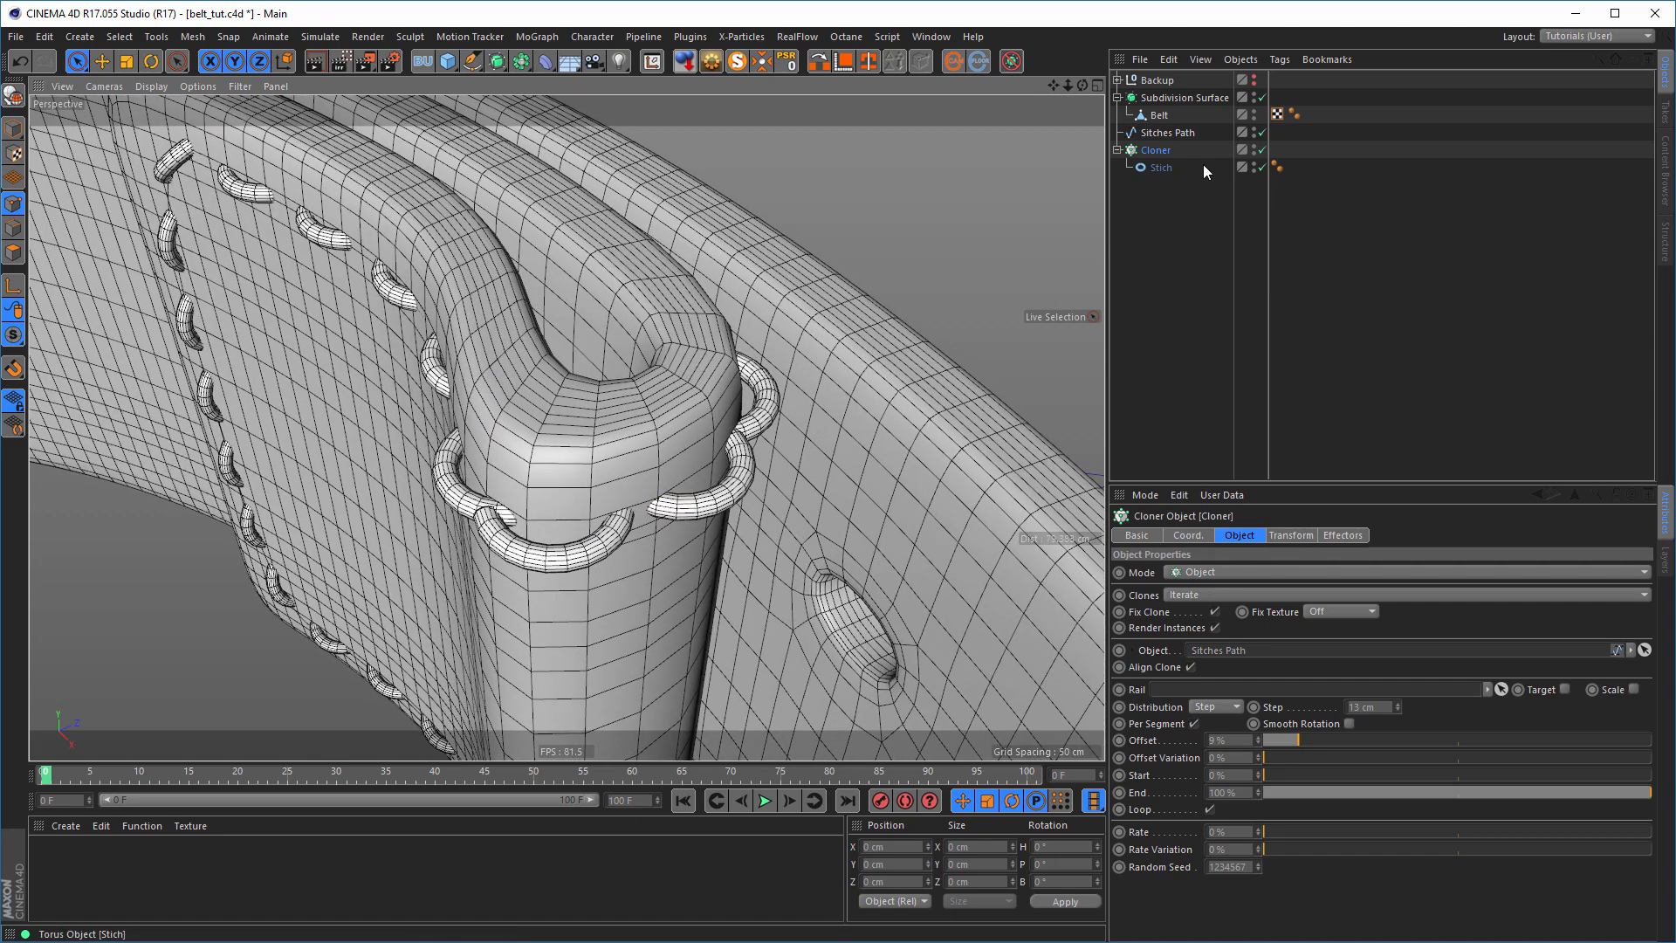
{"action": "left_click", "coordinate": [1172, 131]}
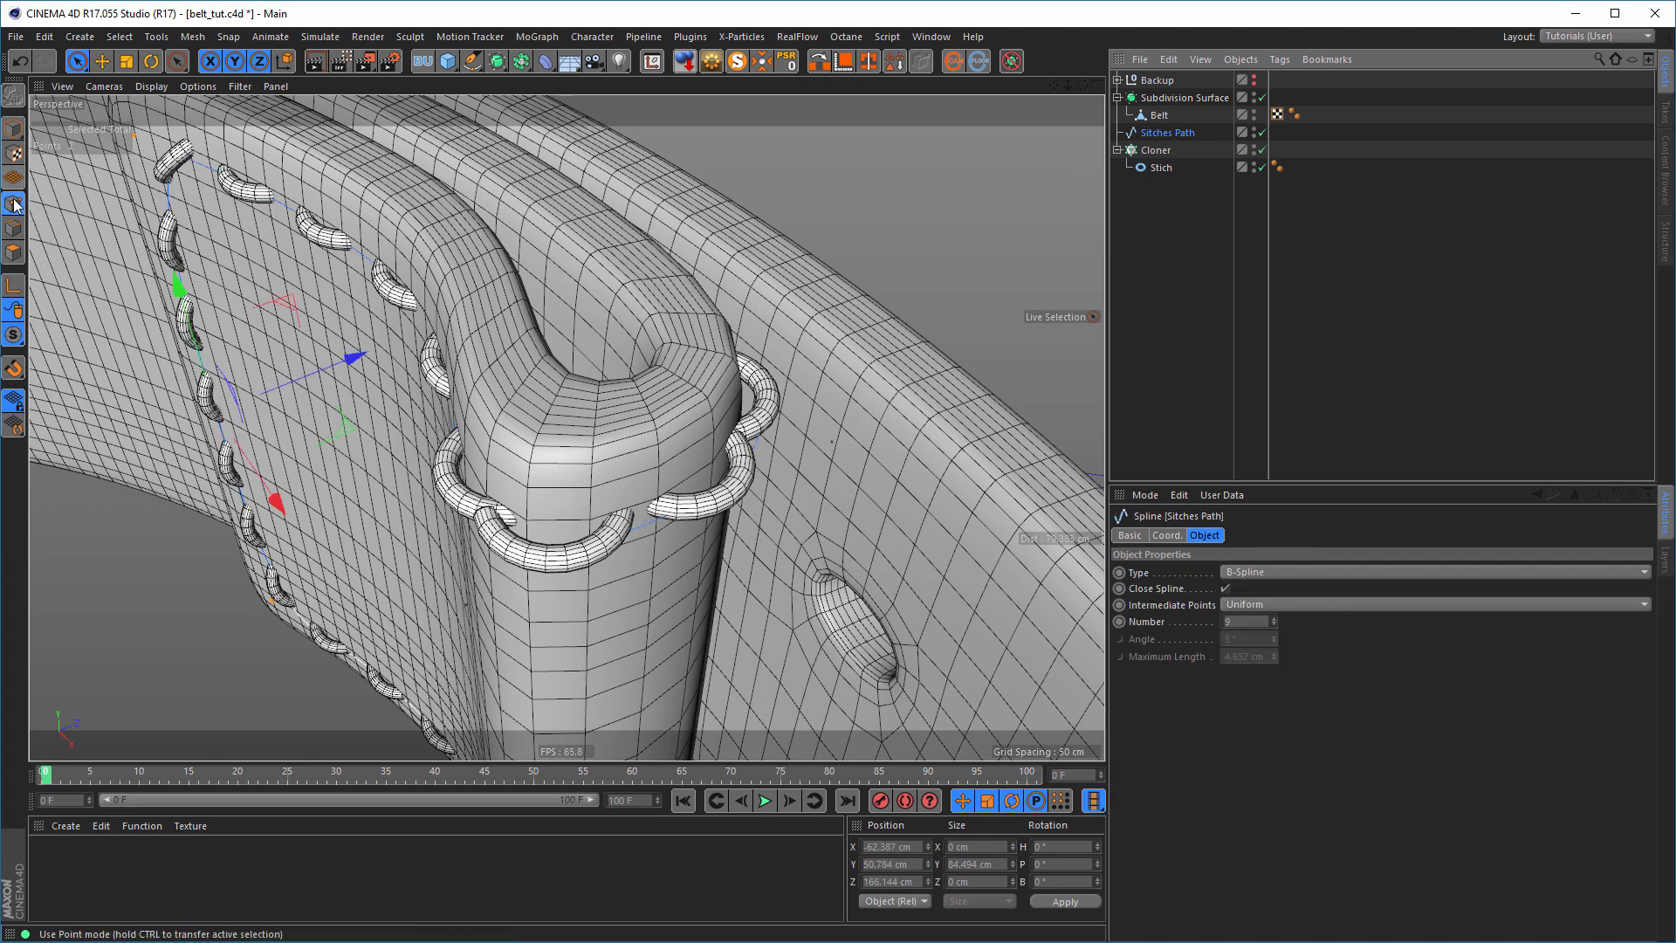
{"action": "left_click", "coordinate": [615, 513]}
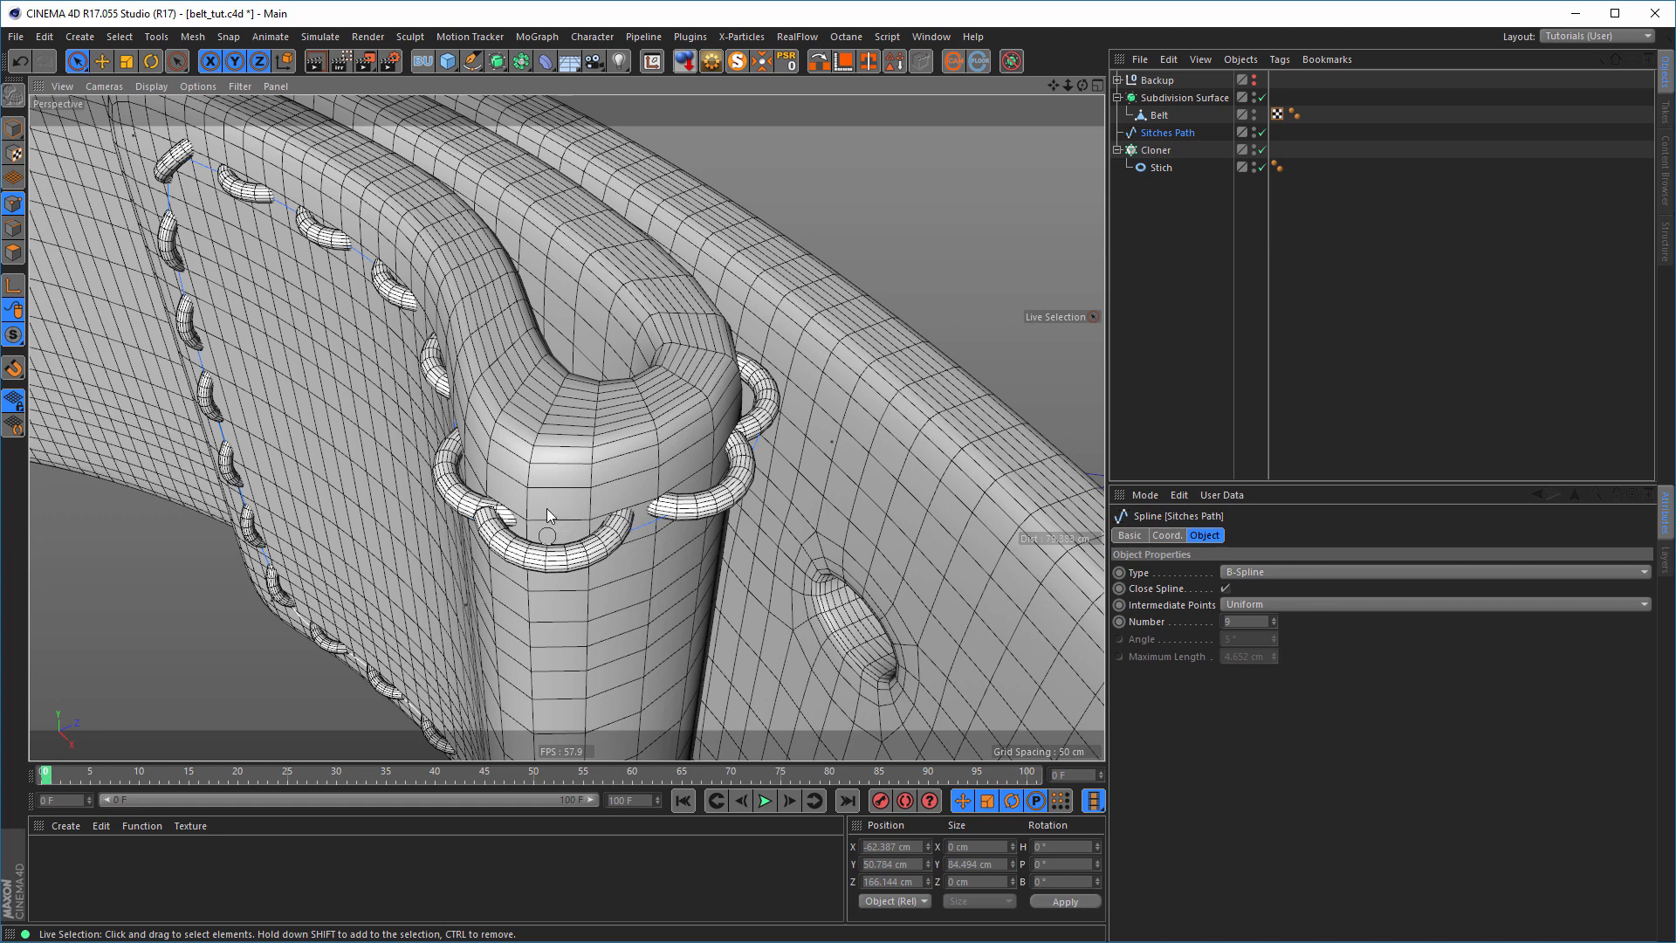
{"action": "left_click", "coordinate": [1172, 131]}
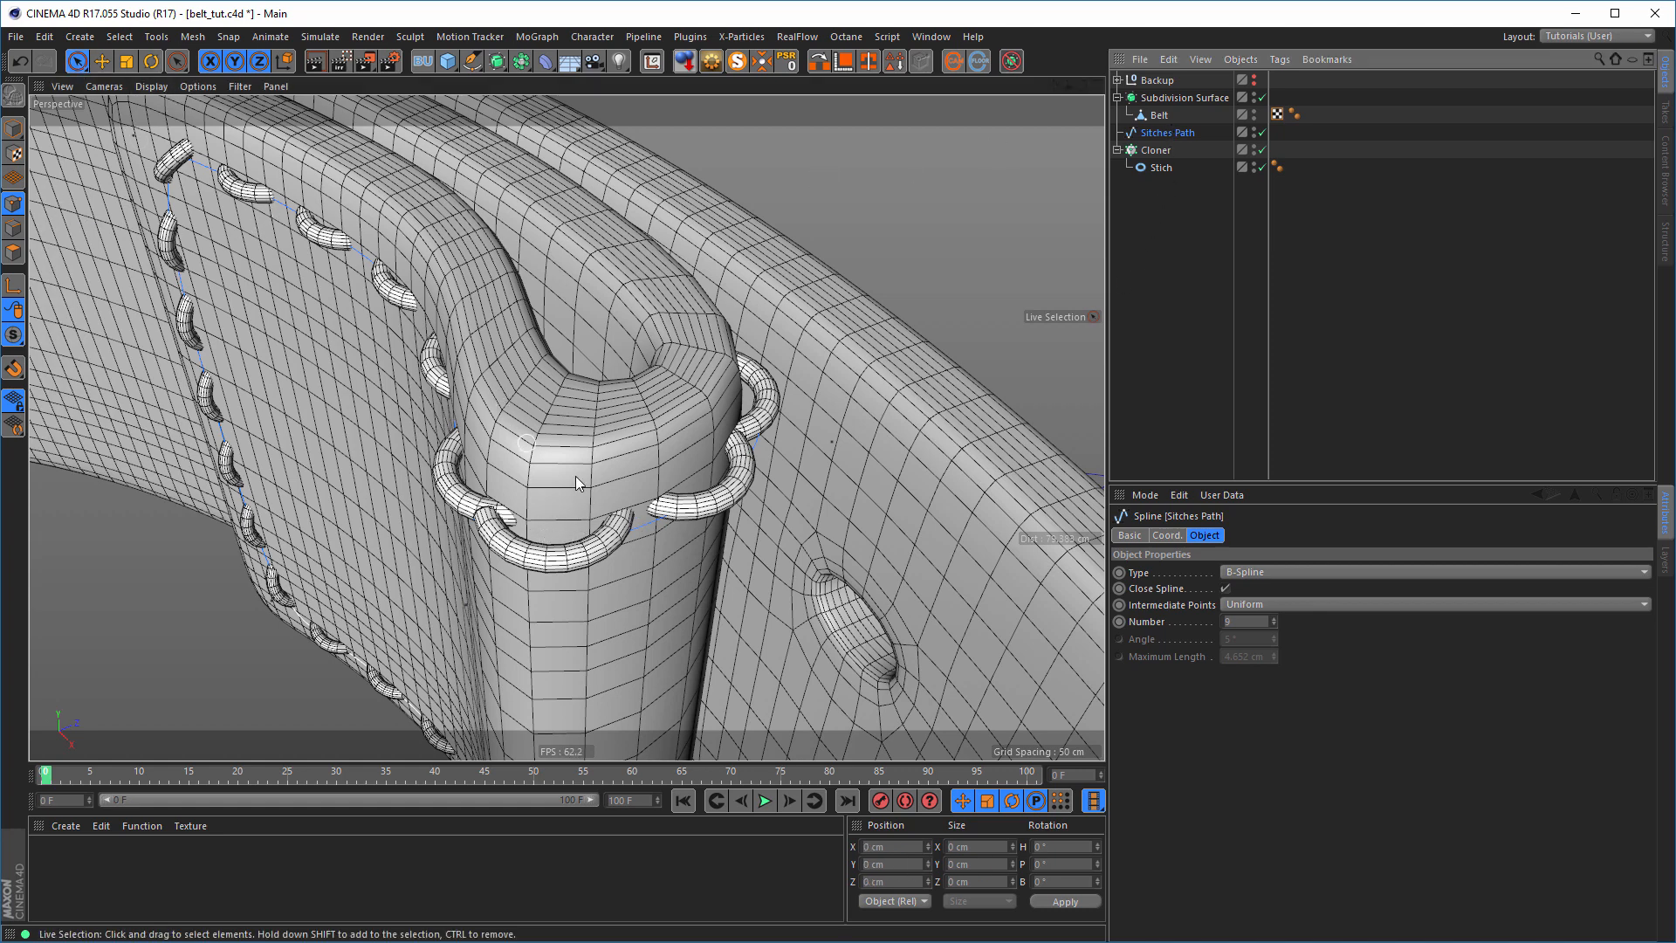
- Hide the smoothed belt and select the Sitches Path control point at the outer corner of the fold
{"action": "left_click", "coordinate": [1254, 95]}
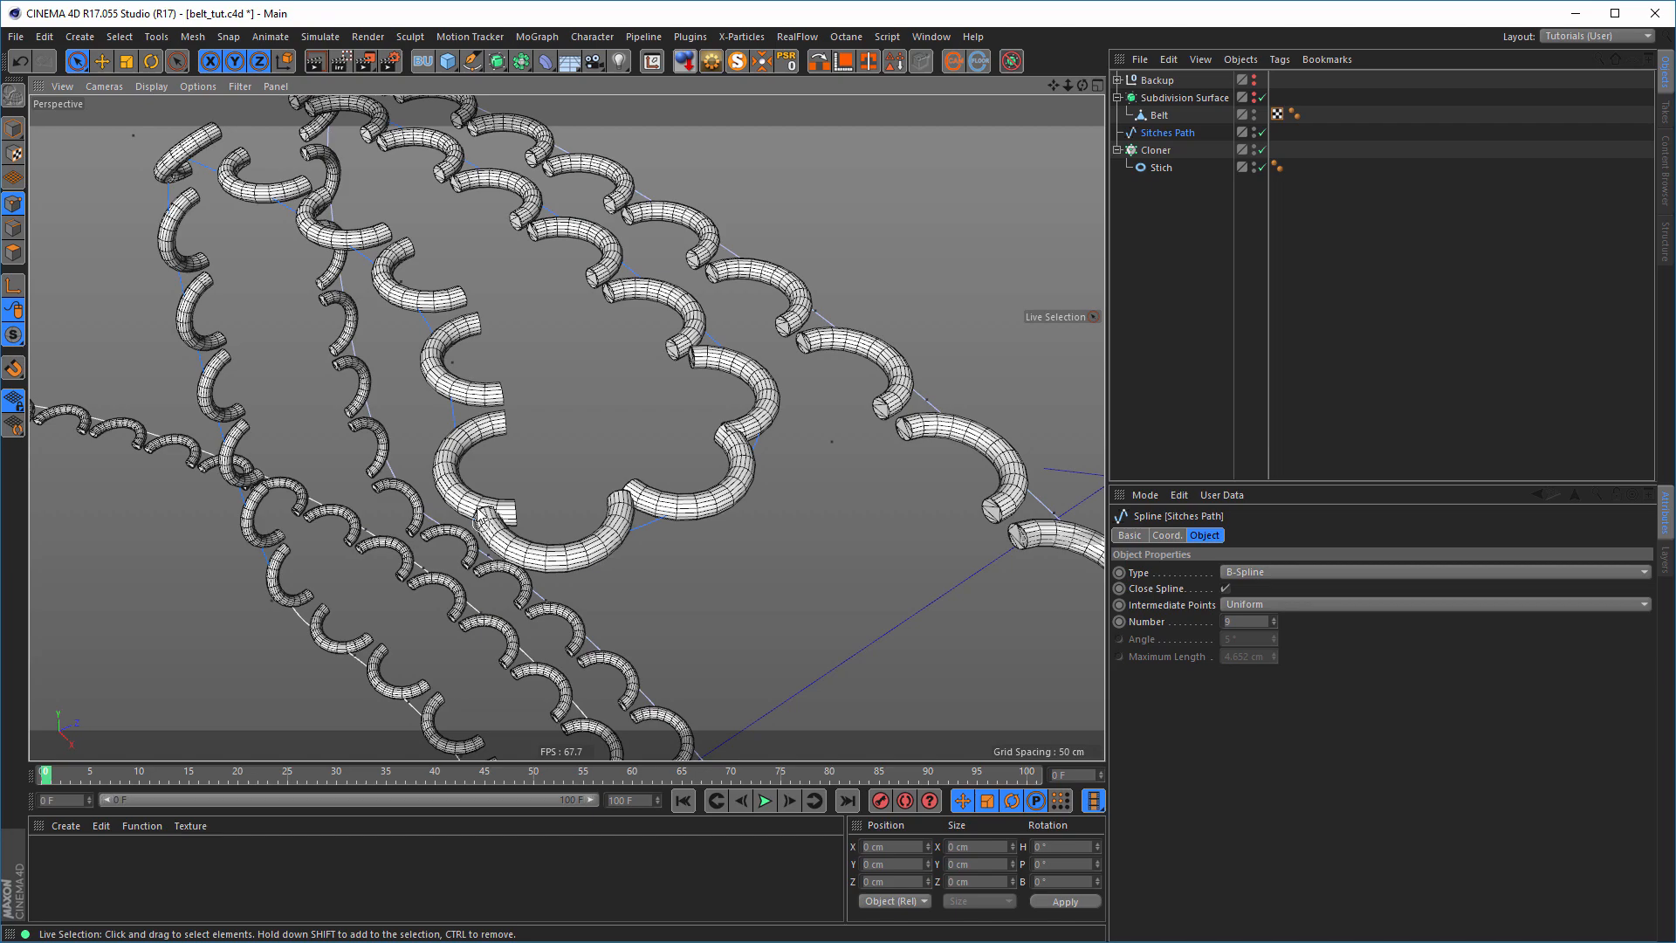
{"action": "left_click_drag", "start_coordinate": [583, 566], "coordinate": [481, 461], "text": "alt"}
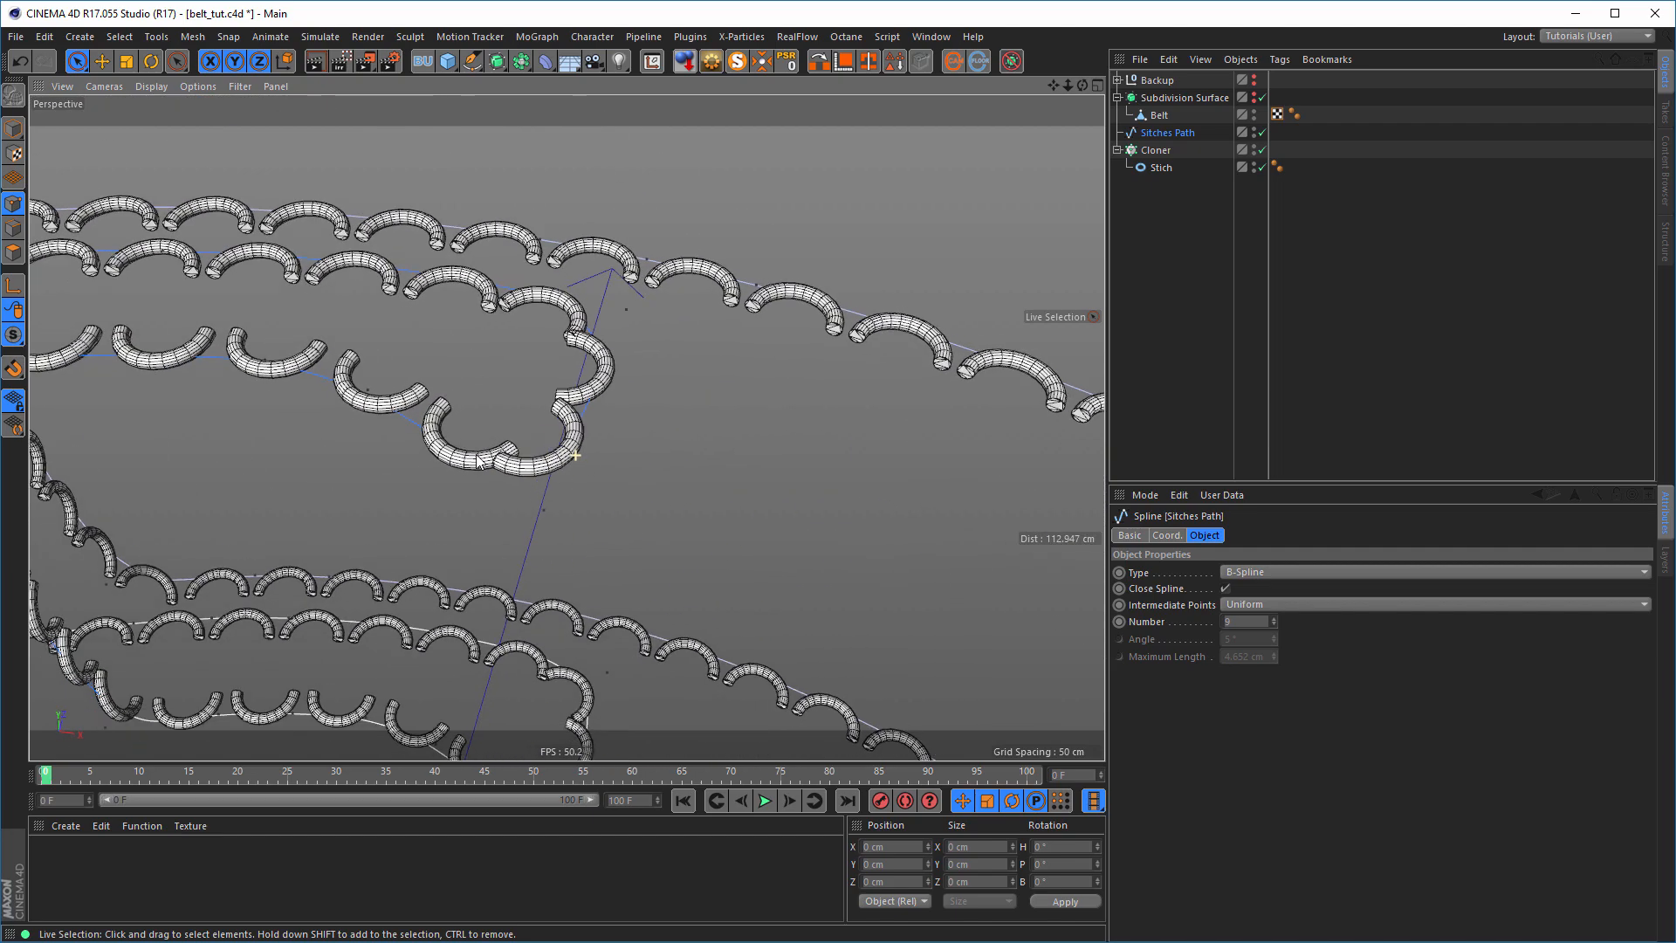
{"action": "left_click", "coordinate": [549, 508]}
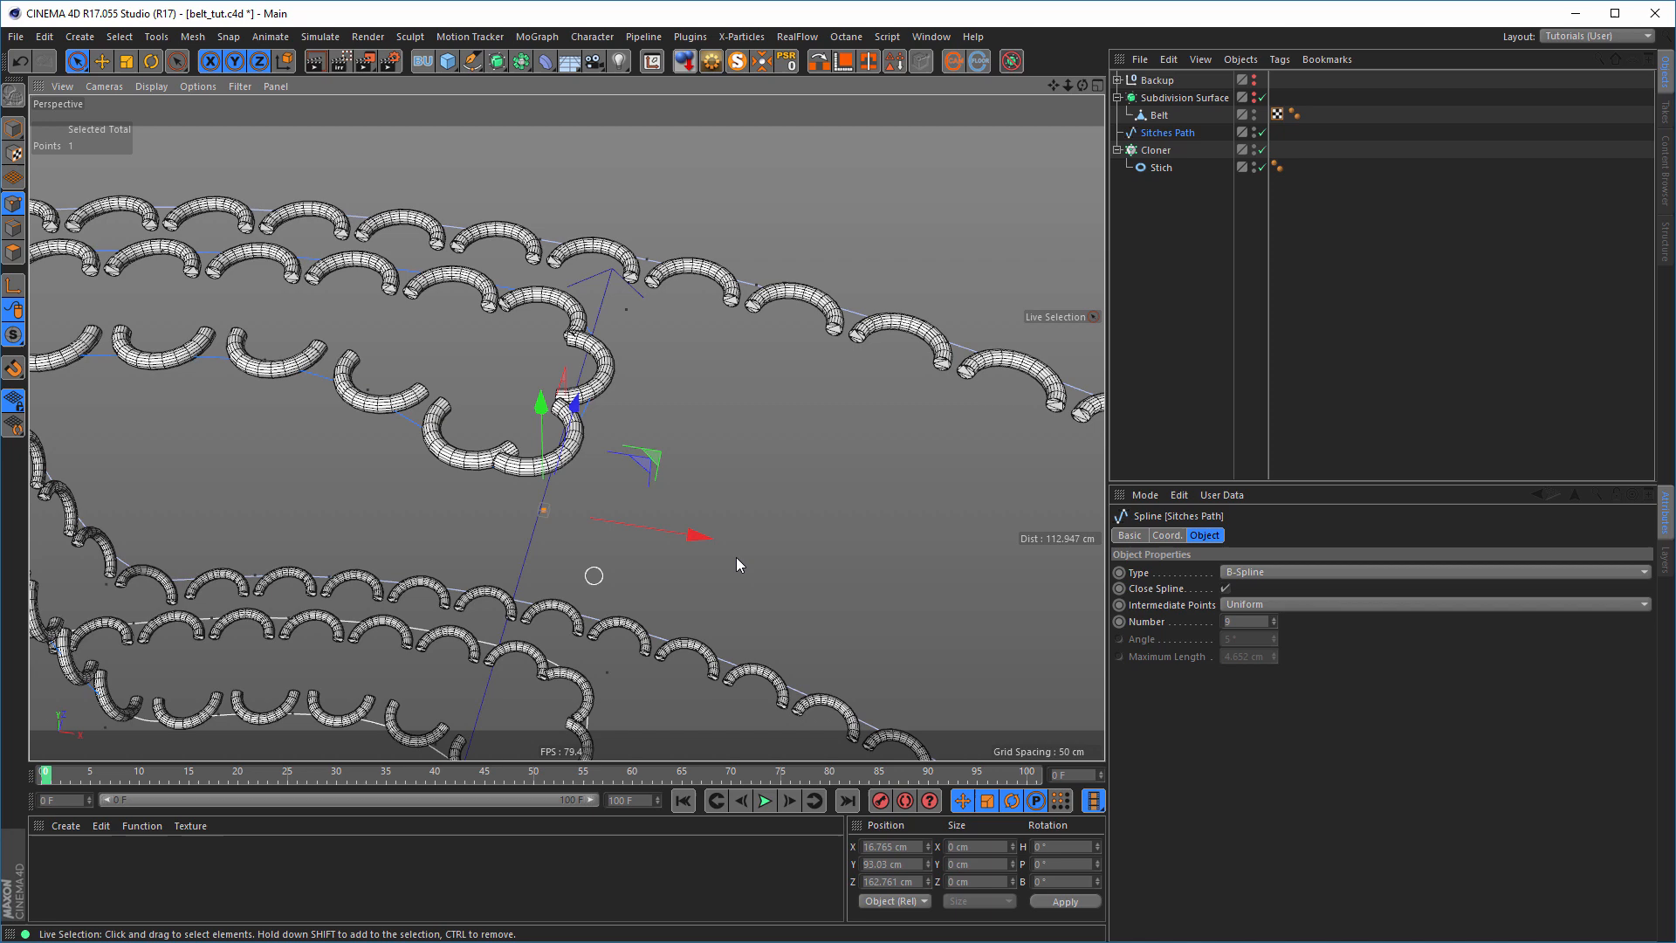
{"action": "middle_click", "coordinate": [750, 476]}
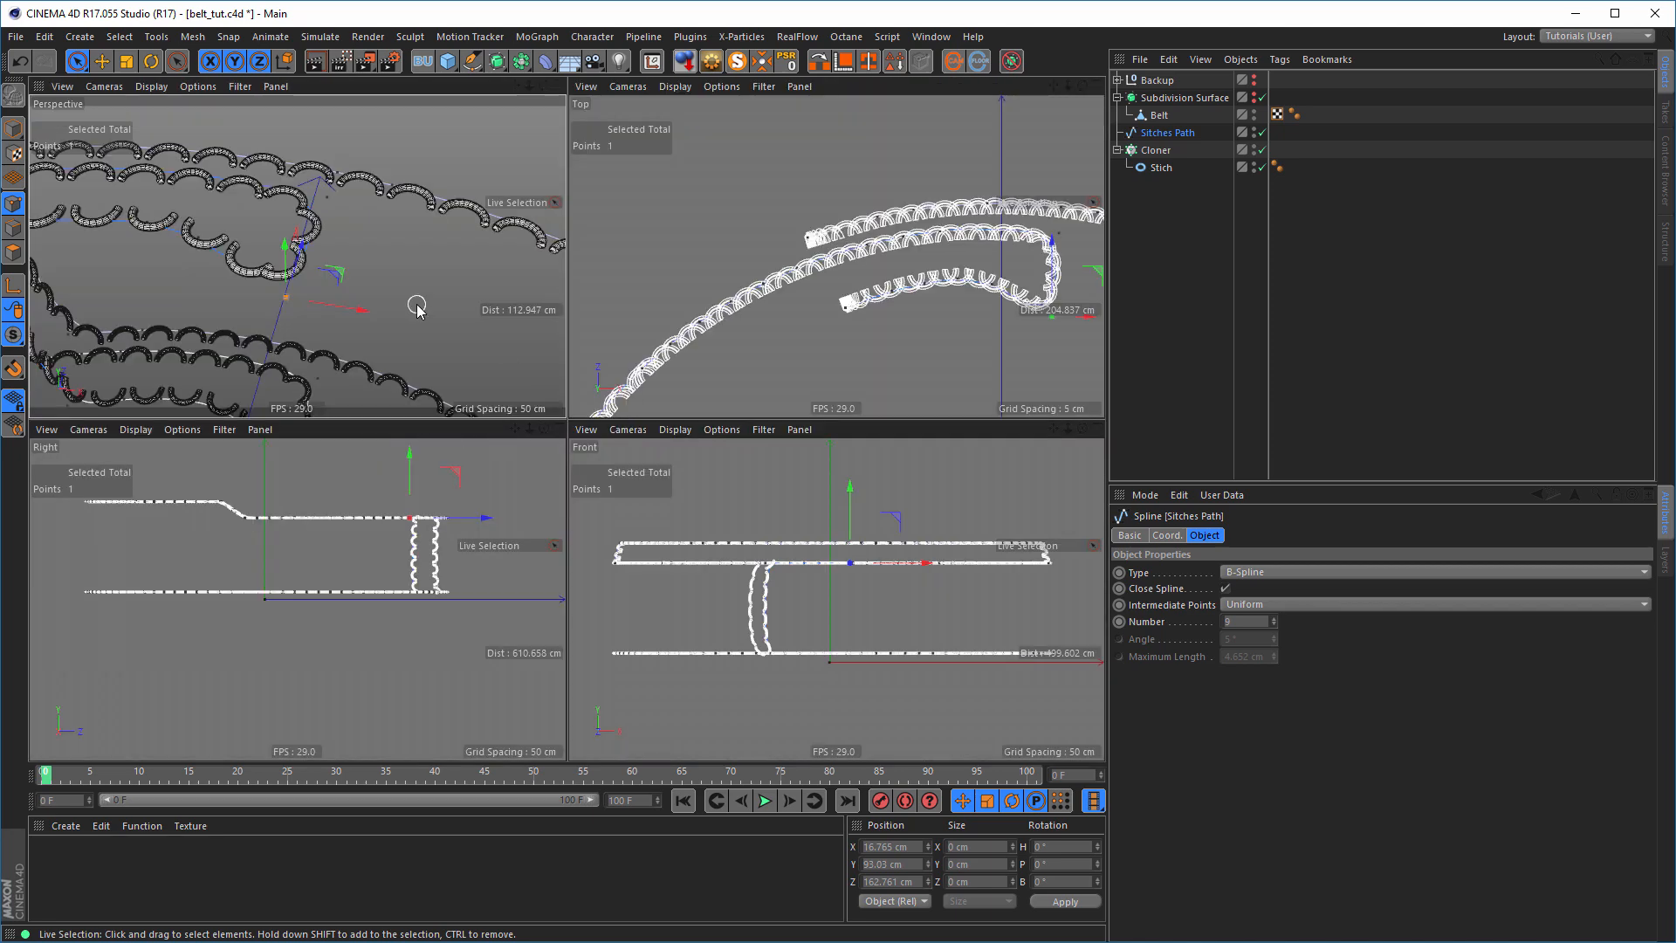
{"action": "middle_click", "coordinate": [421, 310]}
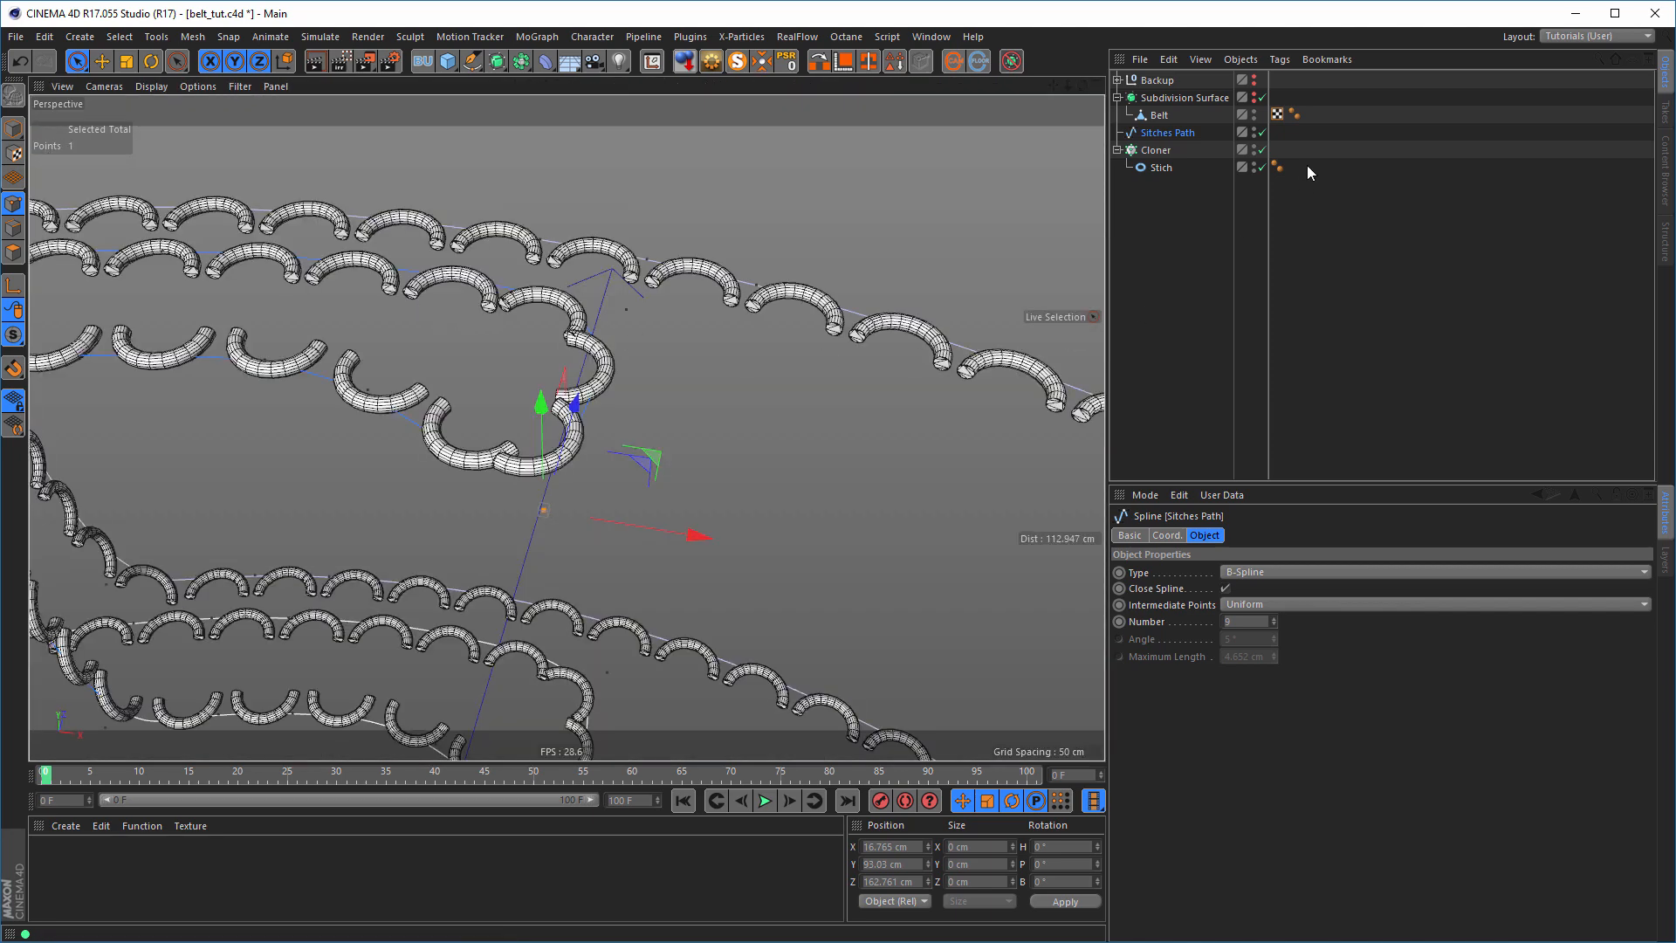
- Show the smoothed belt again and move the selected path point toward the fold in the top view, to about X 16.4 cm, Z 165.4 cm
{"action": "left_click", "coordinate": [1255, 94]}
{"action": "right_click_drag", "start_coordinate": [553, 433], "coordinate": [613, 426], "text": "alt"}
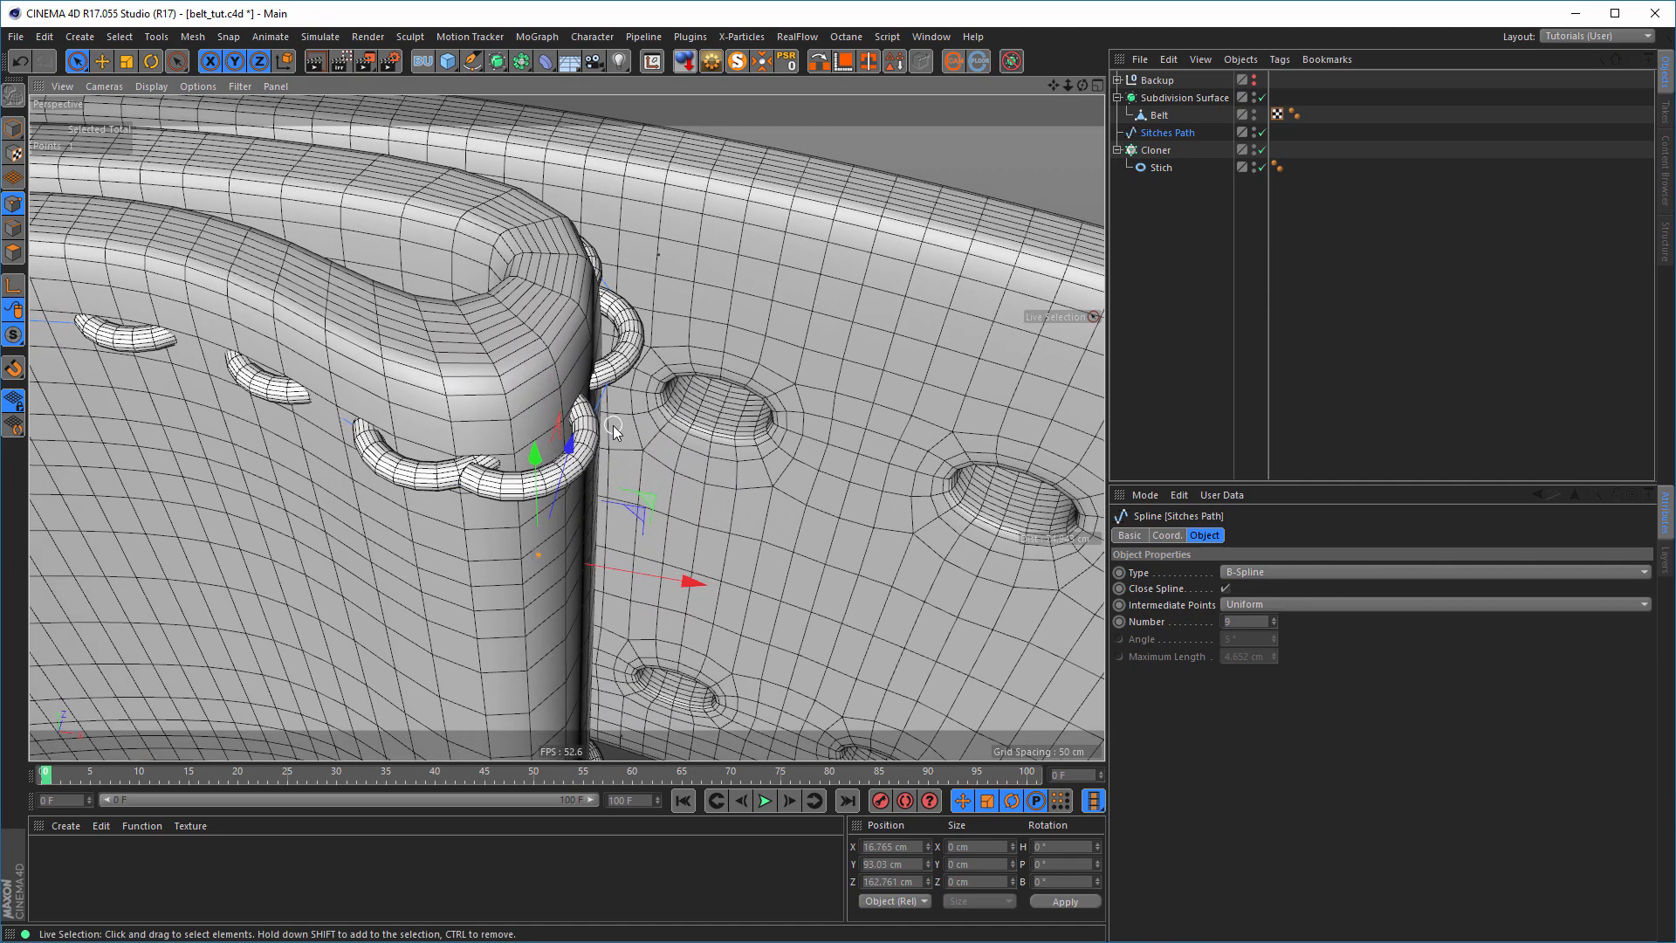
{"action": "scroll", "coordinate": [612, 426], "scroll_direction": "down", "scroll_amount": 5}
{"action": "middle_click", "coordinate": [661, 446]}
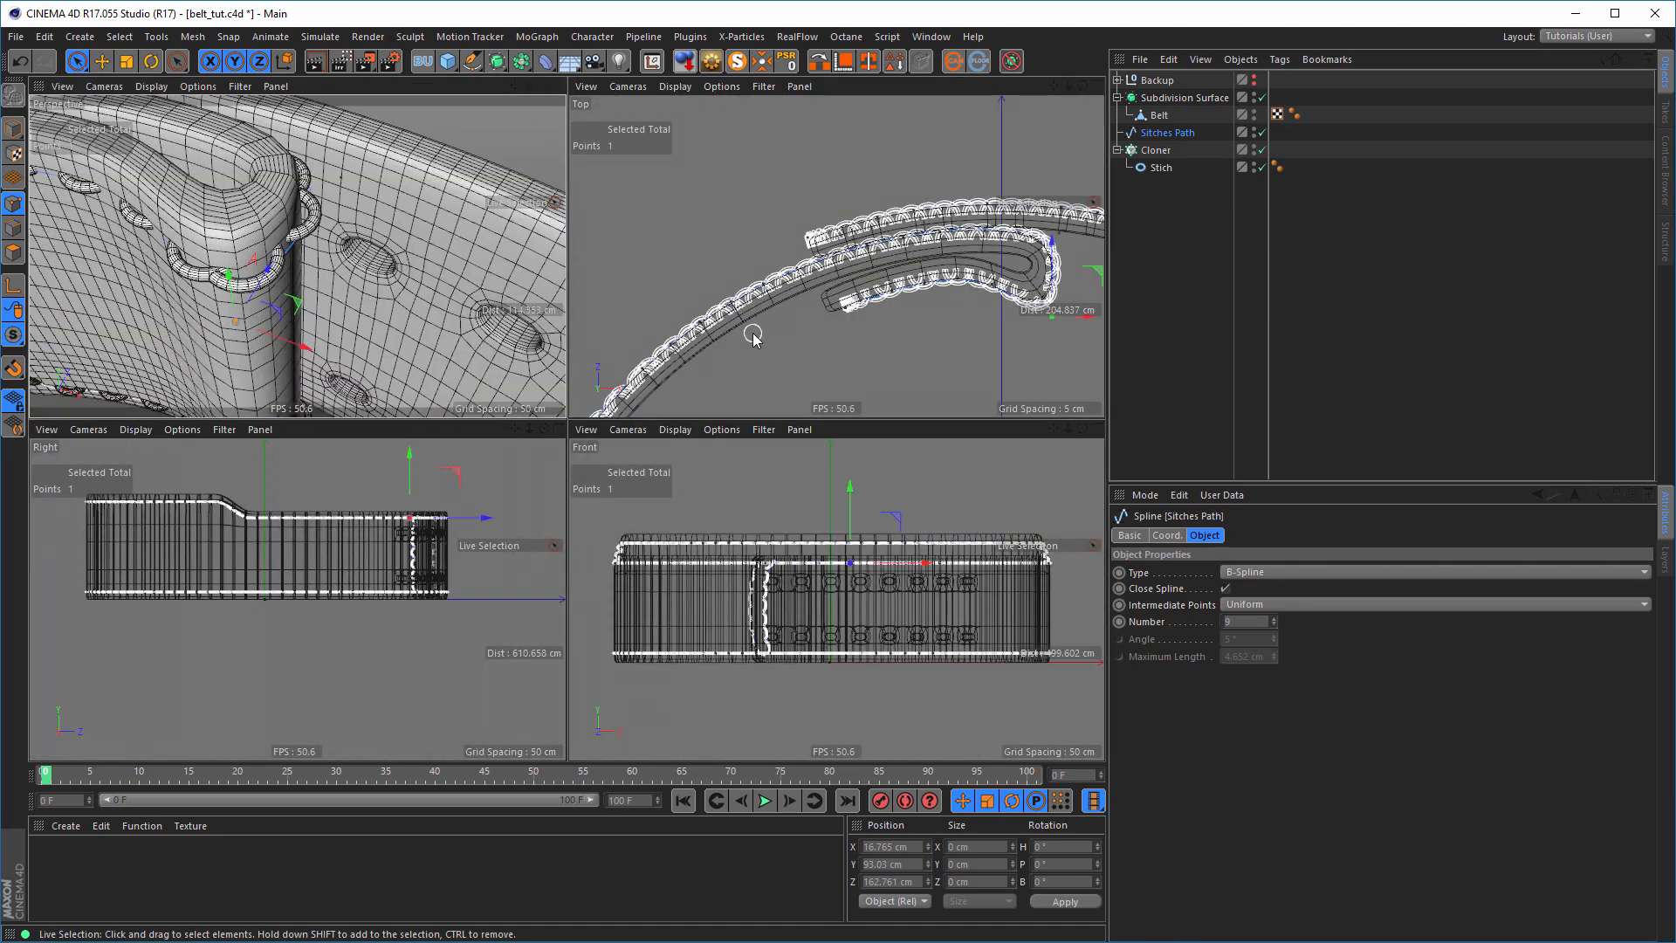
{"action": "middle_click", "coordinate": [752, 336]}
{"action": "scroll", "coordinate": [794, 504], "scroll_direction": "up", "scroll_amount": 5}
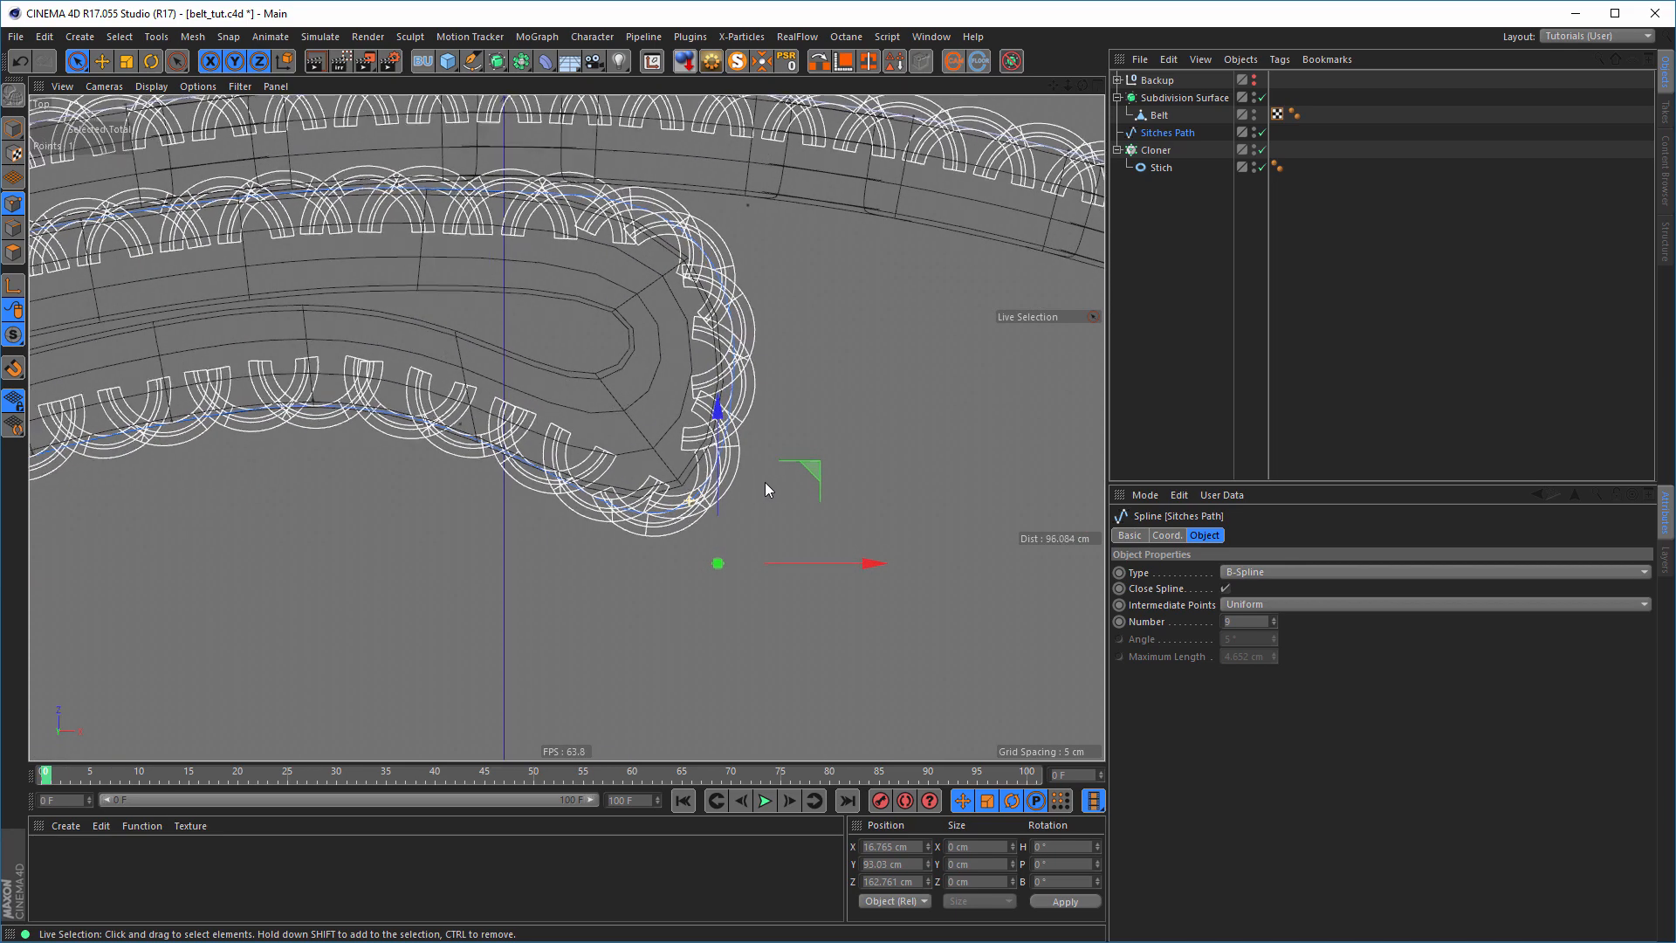
{"action": "scroll", "coordinate": [764, 481], "scroll_direction": "up", "scroll_amount": 3}
{"action": "left_click_drag", "start_coordinate": [837, 512], "coordinate": [831, 463]}
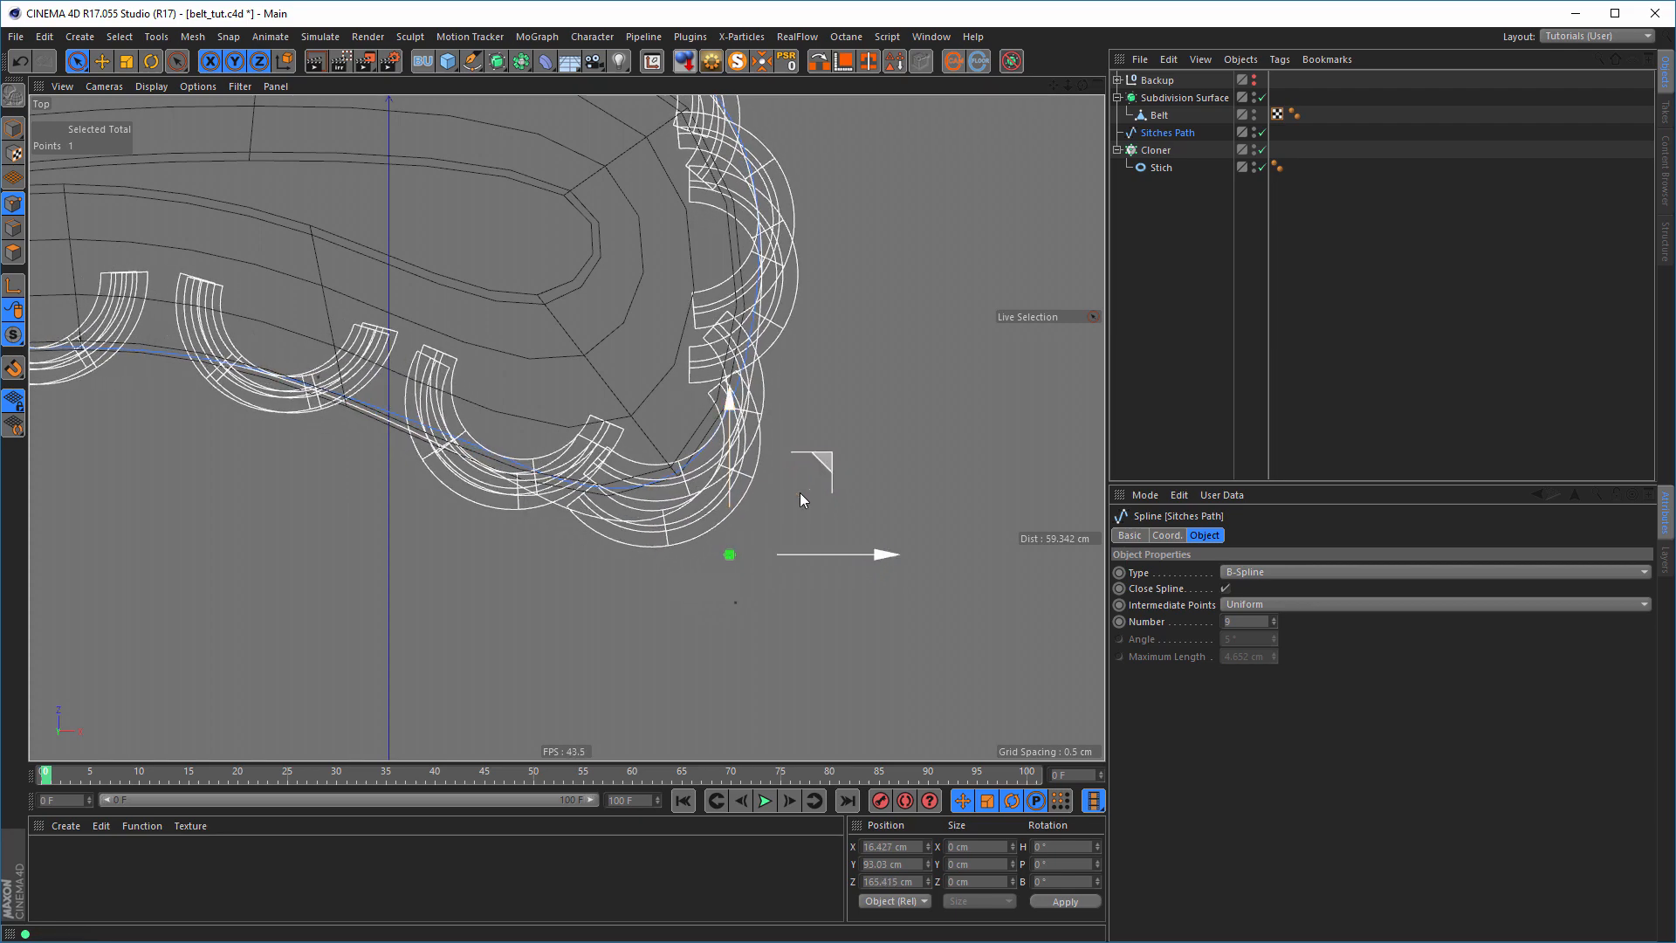
- Check the stitches around the fold in the perspective view and undo the path point's move
{"action": "middle_click", "coordinate": [800, 492]}
{"action": "middle_click", "coordinate": [339, 307]}
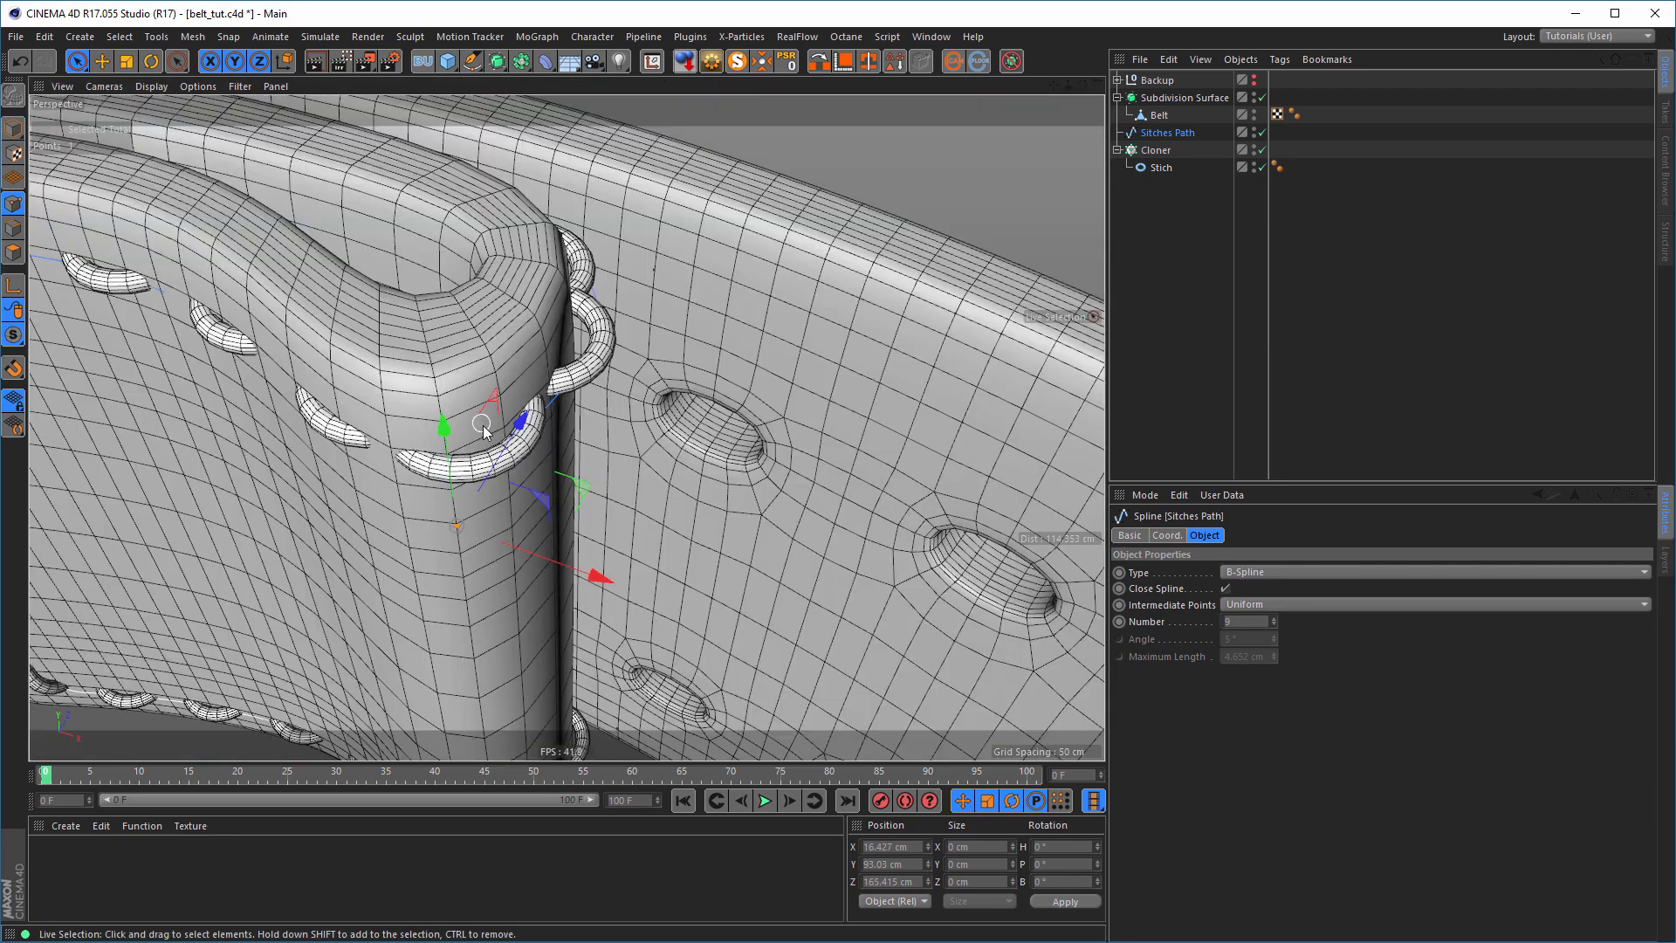
{"action": "left_click_drag", "start_coordinate": [484, 426], "coordinate": [628, 336], "text": "alt"}
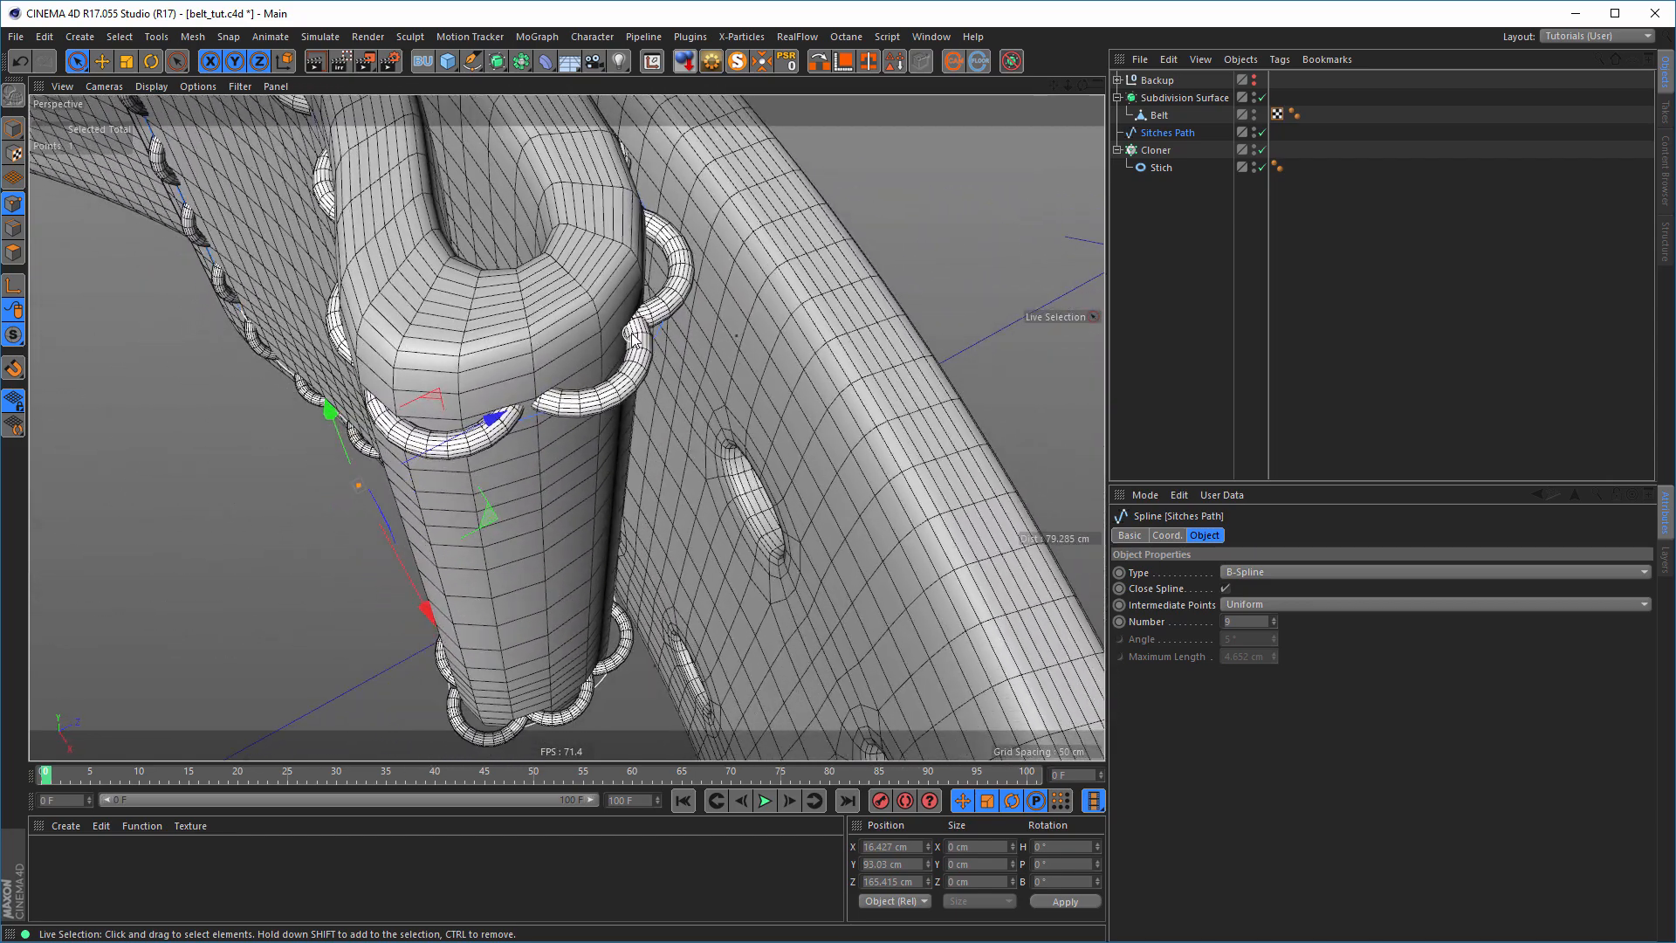
{"action": "middle_click", "coordinate": [696, 393]}
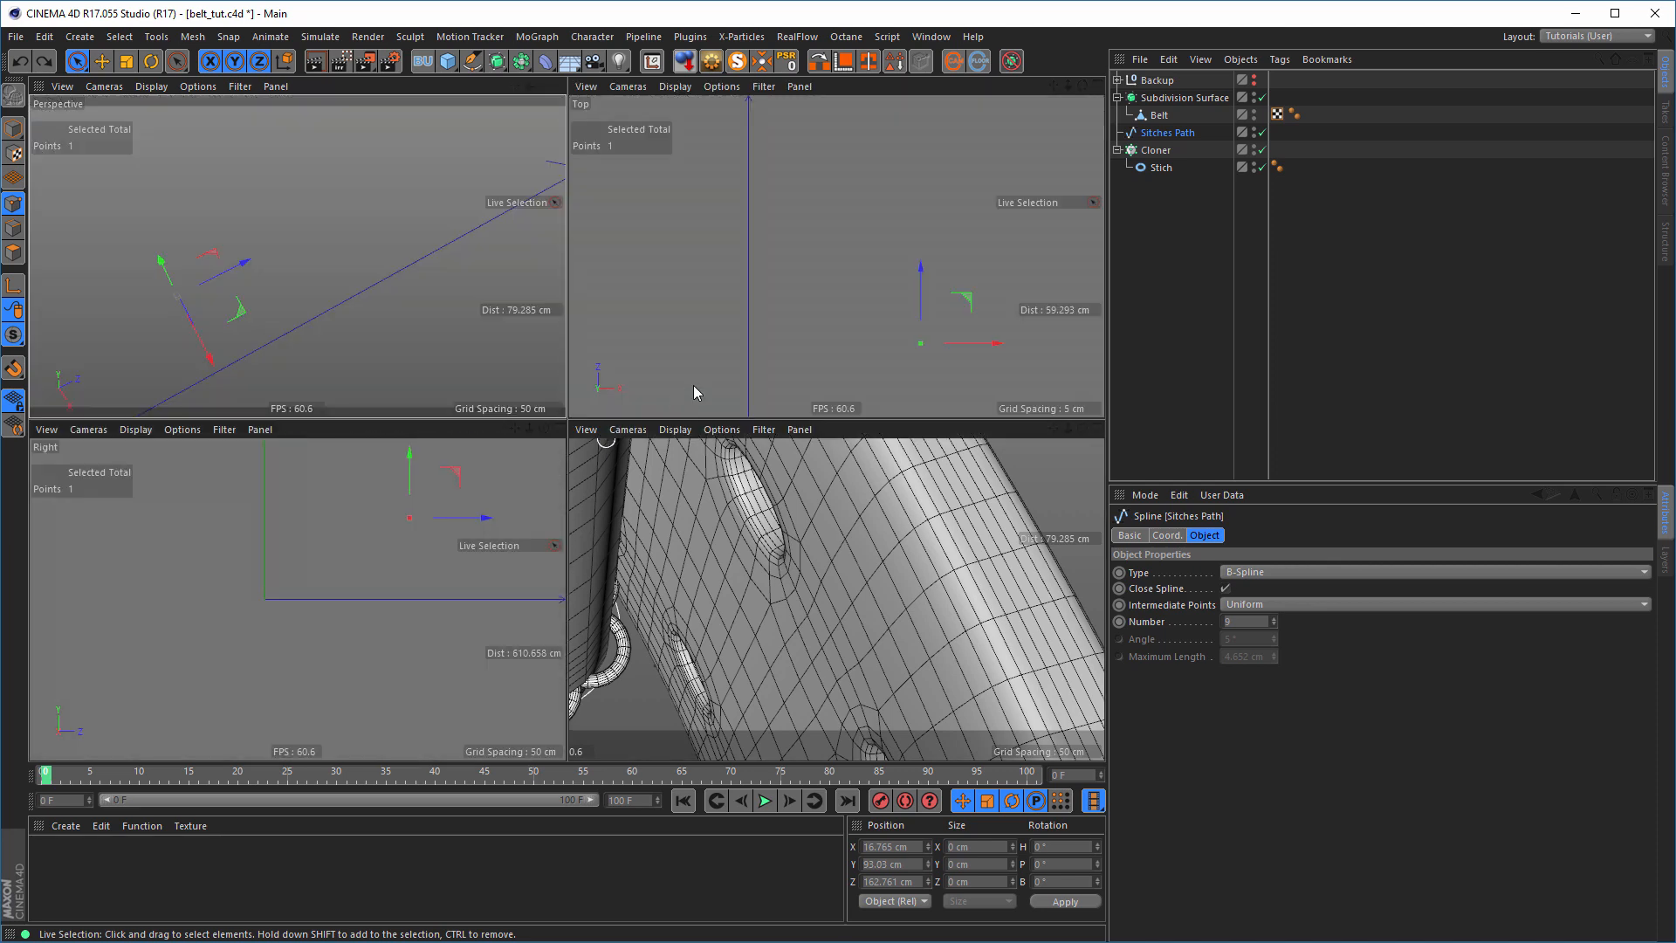
- In the top view, turn off Only Select Visible Elements for the Live Selection tool
{"action": "middle_click", "coordinate": [730, 367]}
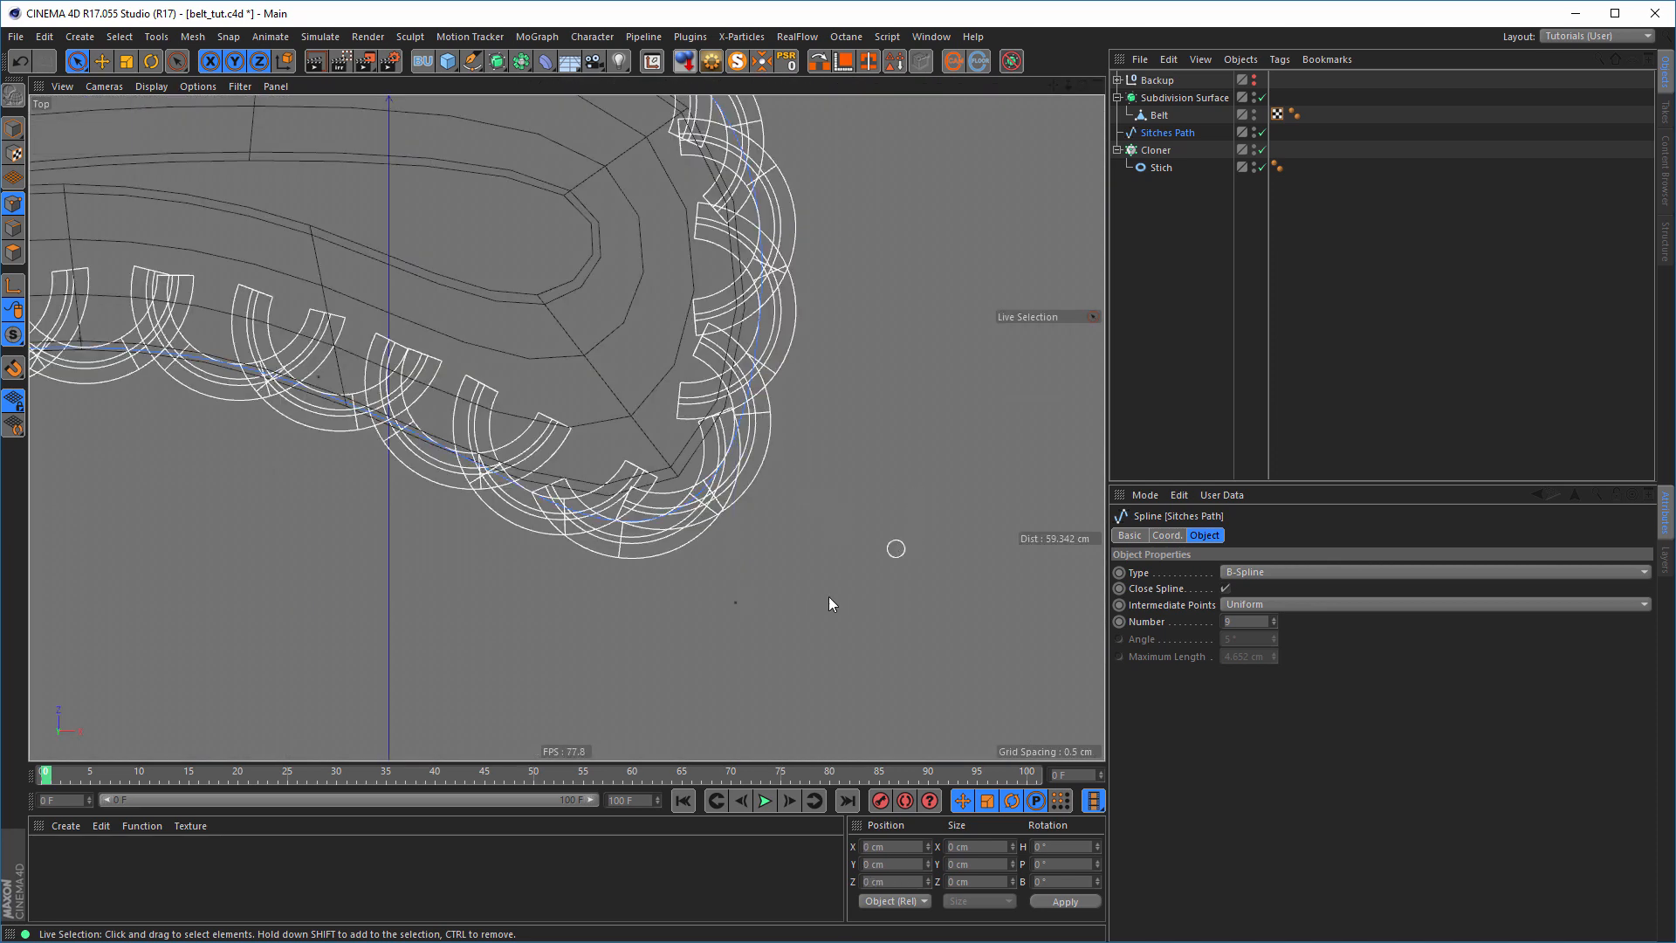
{"action": "left_click", "coordinate": [77, 60]}
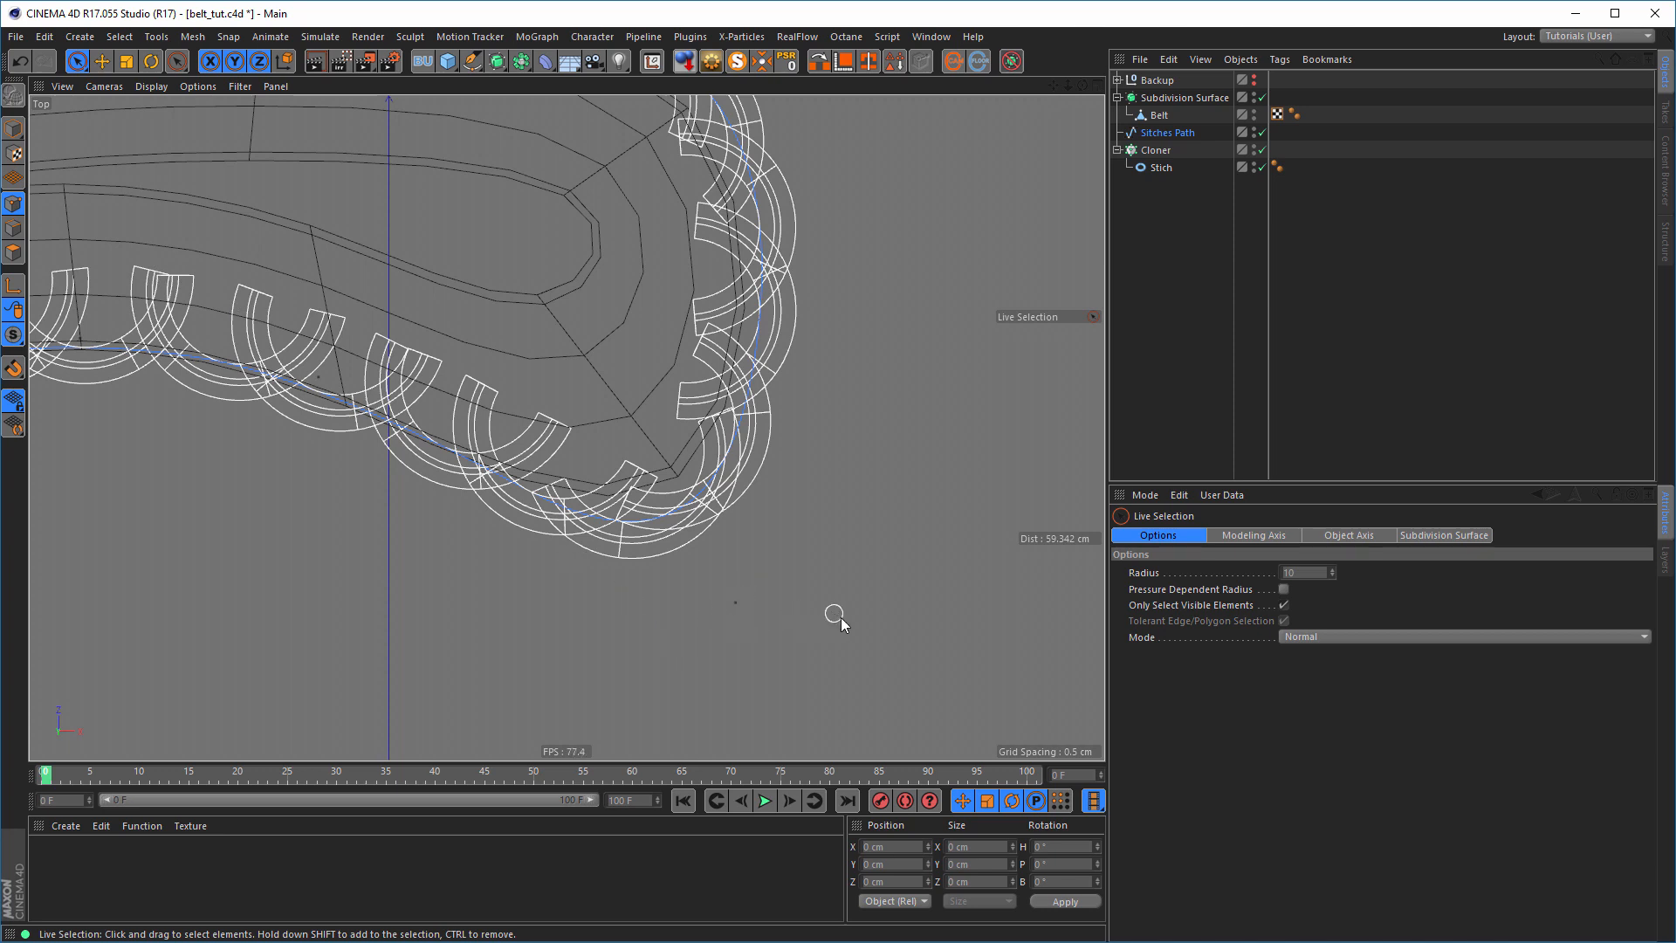
{"action": "left_click", "coordinate": [1284, 605]}
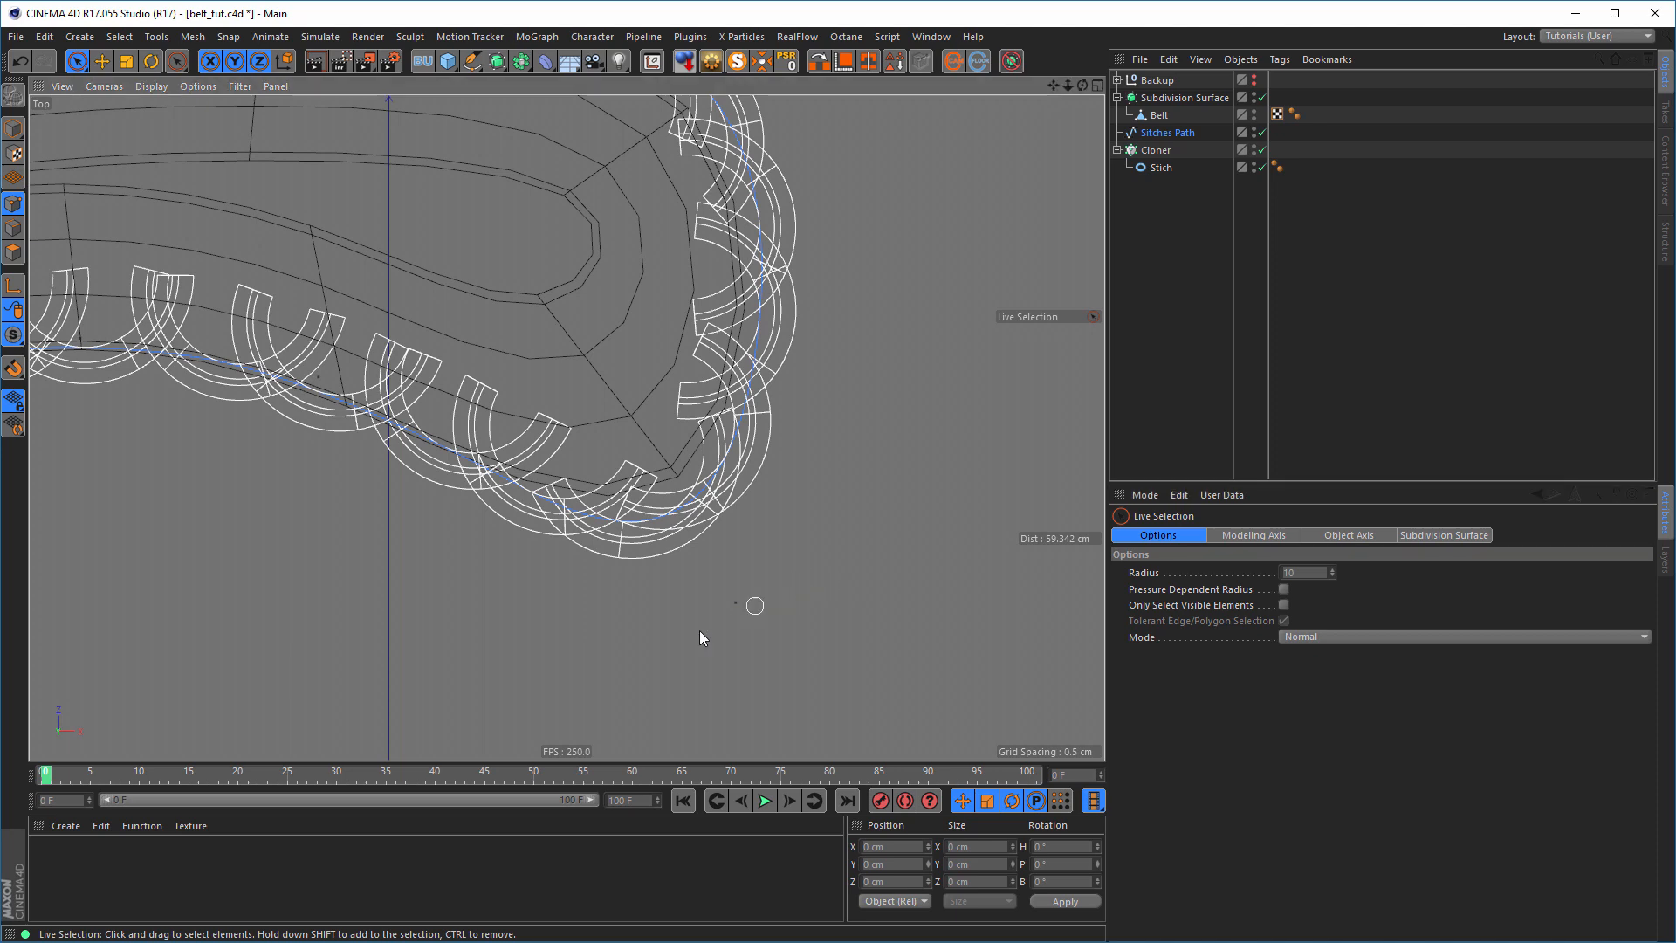
- Hide the Cloner and move the Sitches Path point at the fold's lower outer corner to about X 15.6 cm, Z 164.5 cm
{"action": "left_click", "coordinate": [737, 599]}
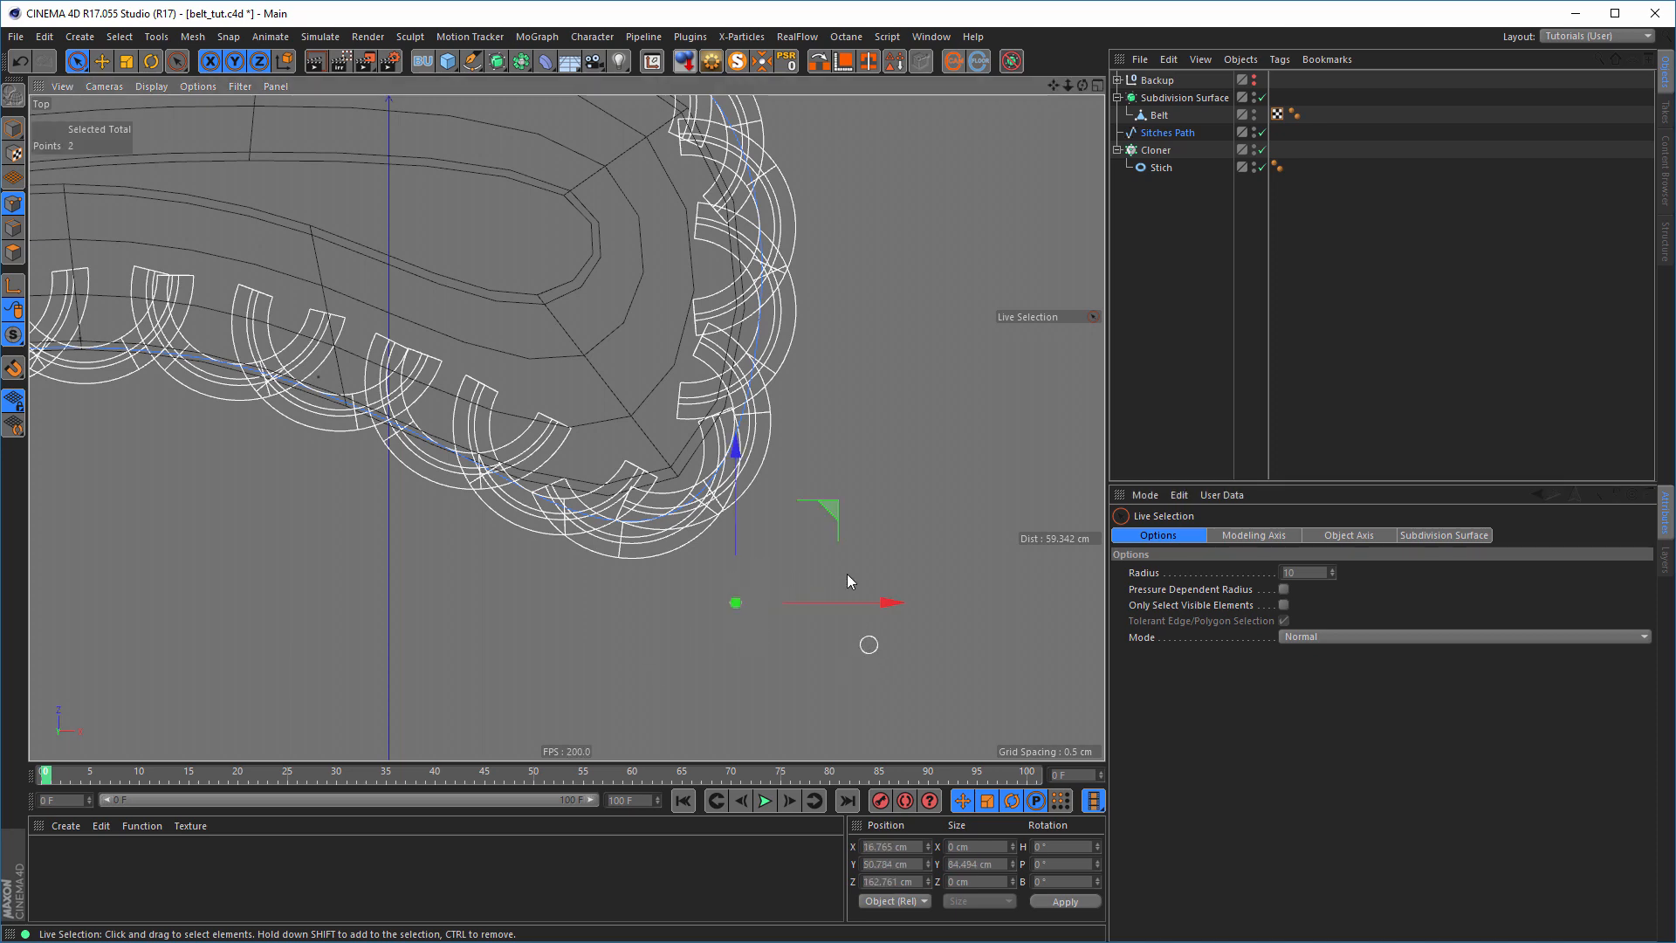
{"action": "left_click_drag", "start_coordinate": [836, 510], "coordinate": [829, 490]}
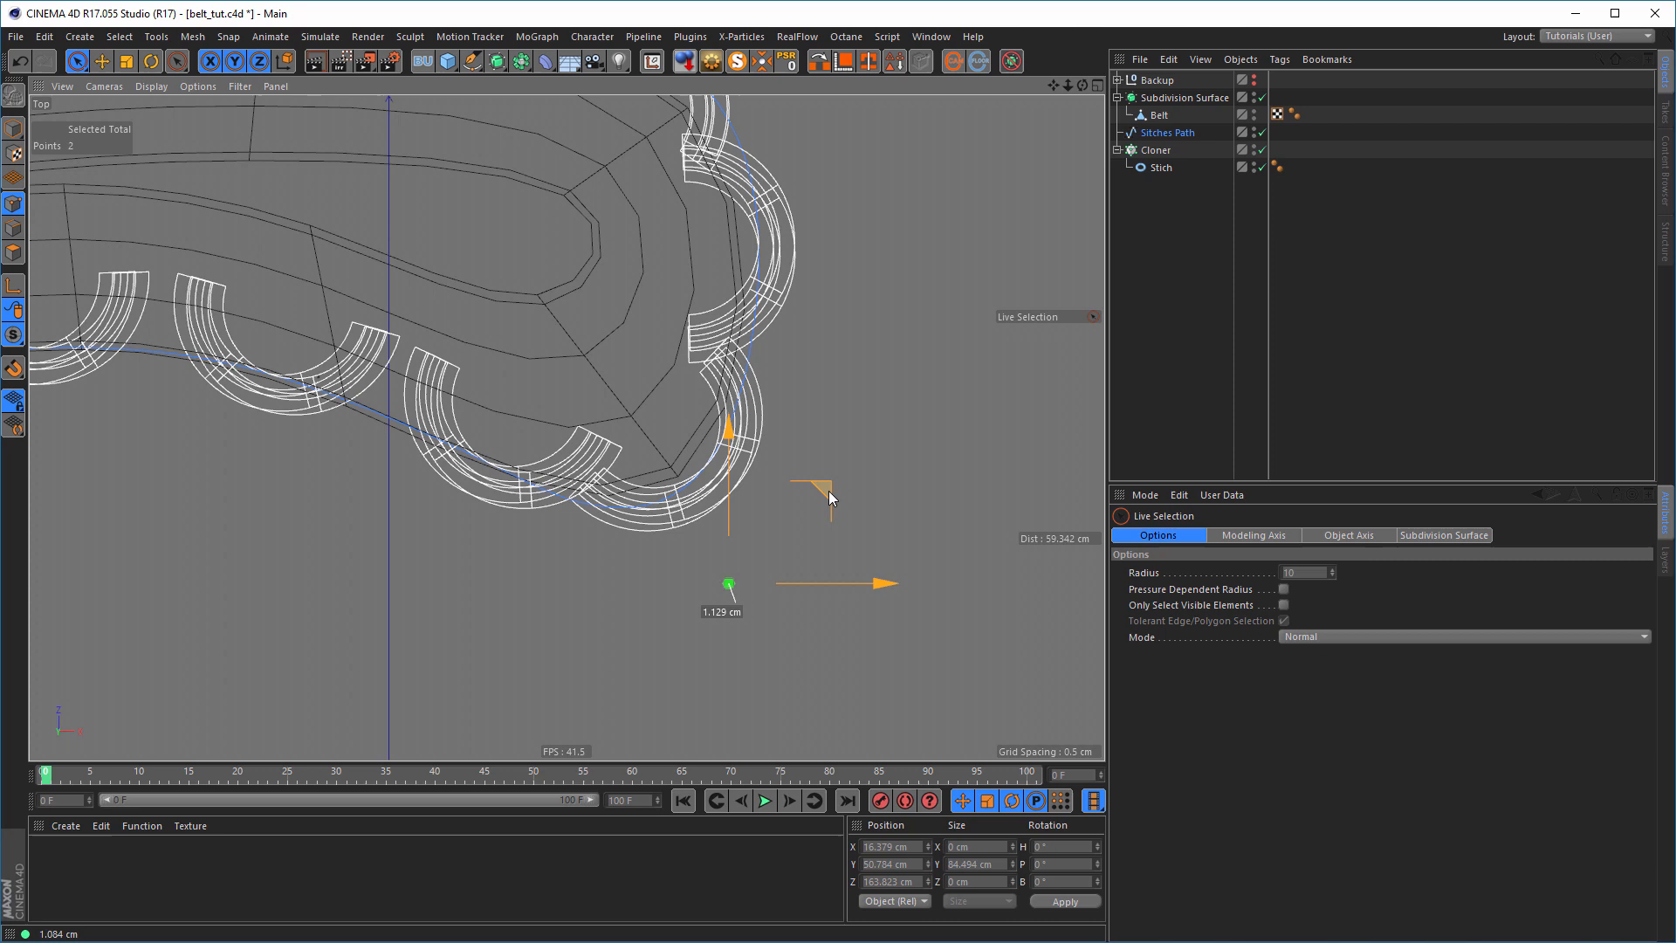
{"action": "left_click", "coordinate": [1254, 146]}
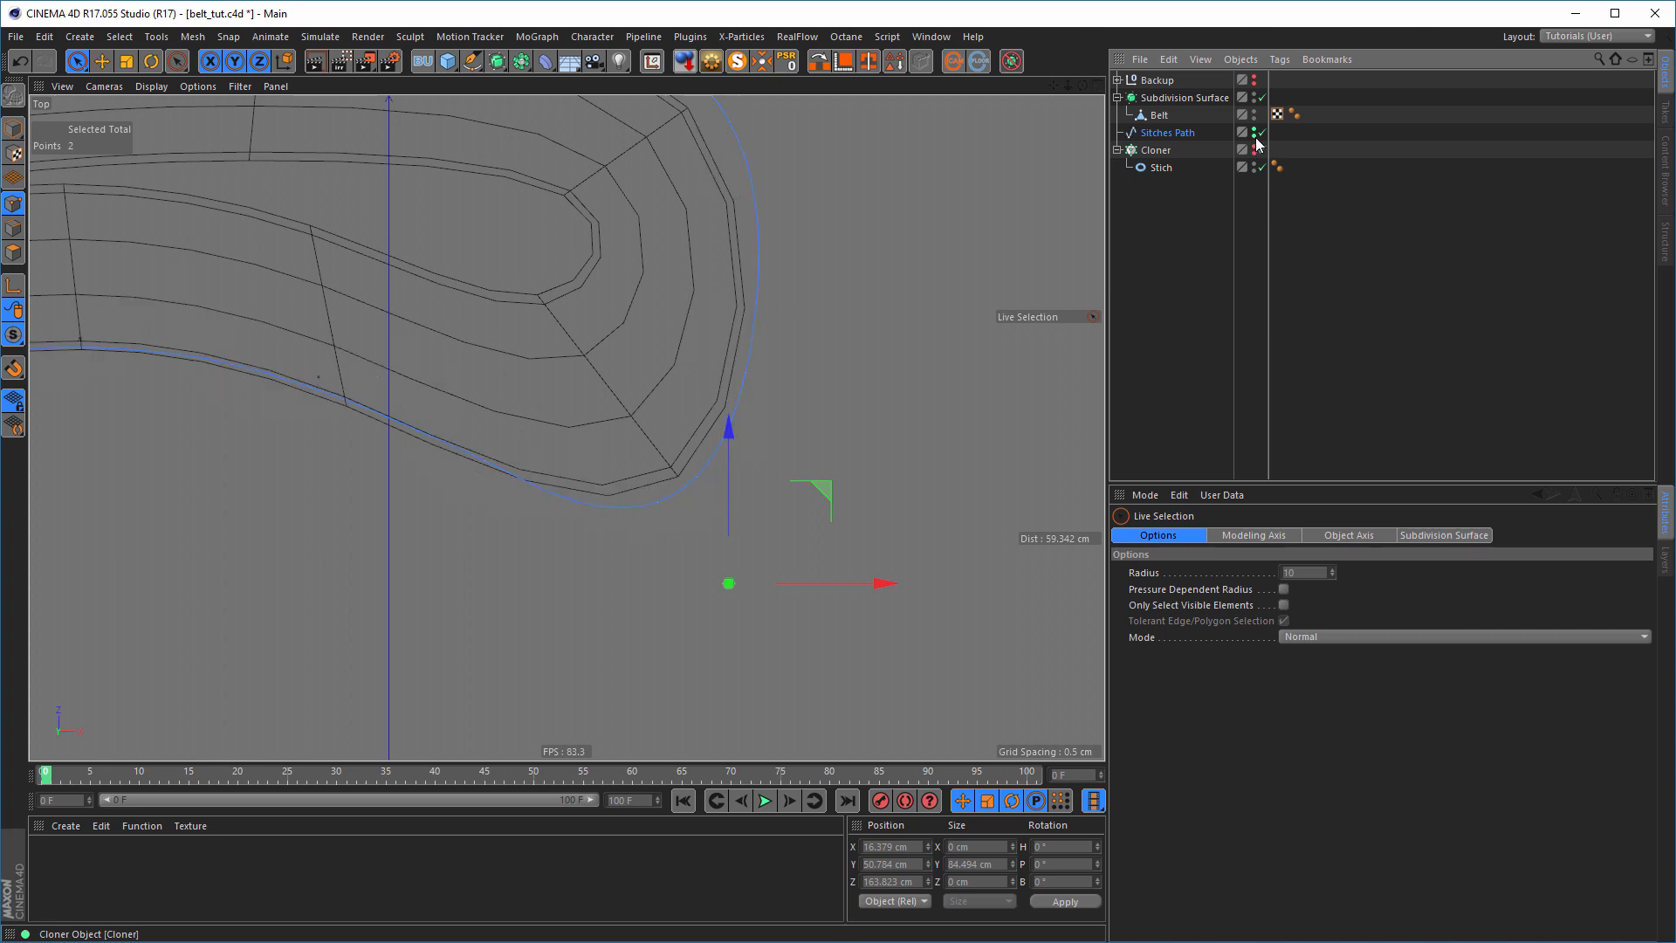
{"action": "left_click", "coordinate": [1256, 137]}
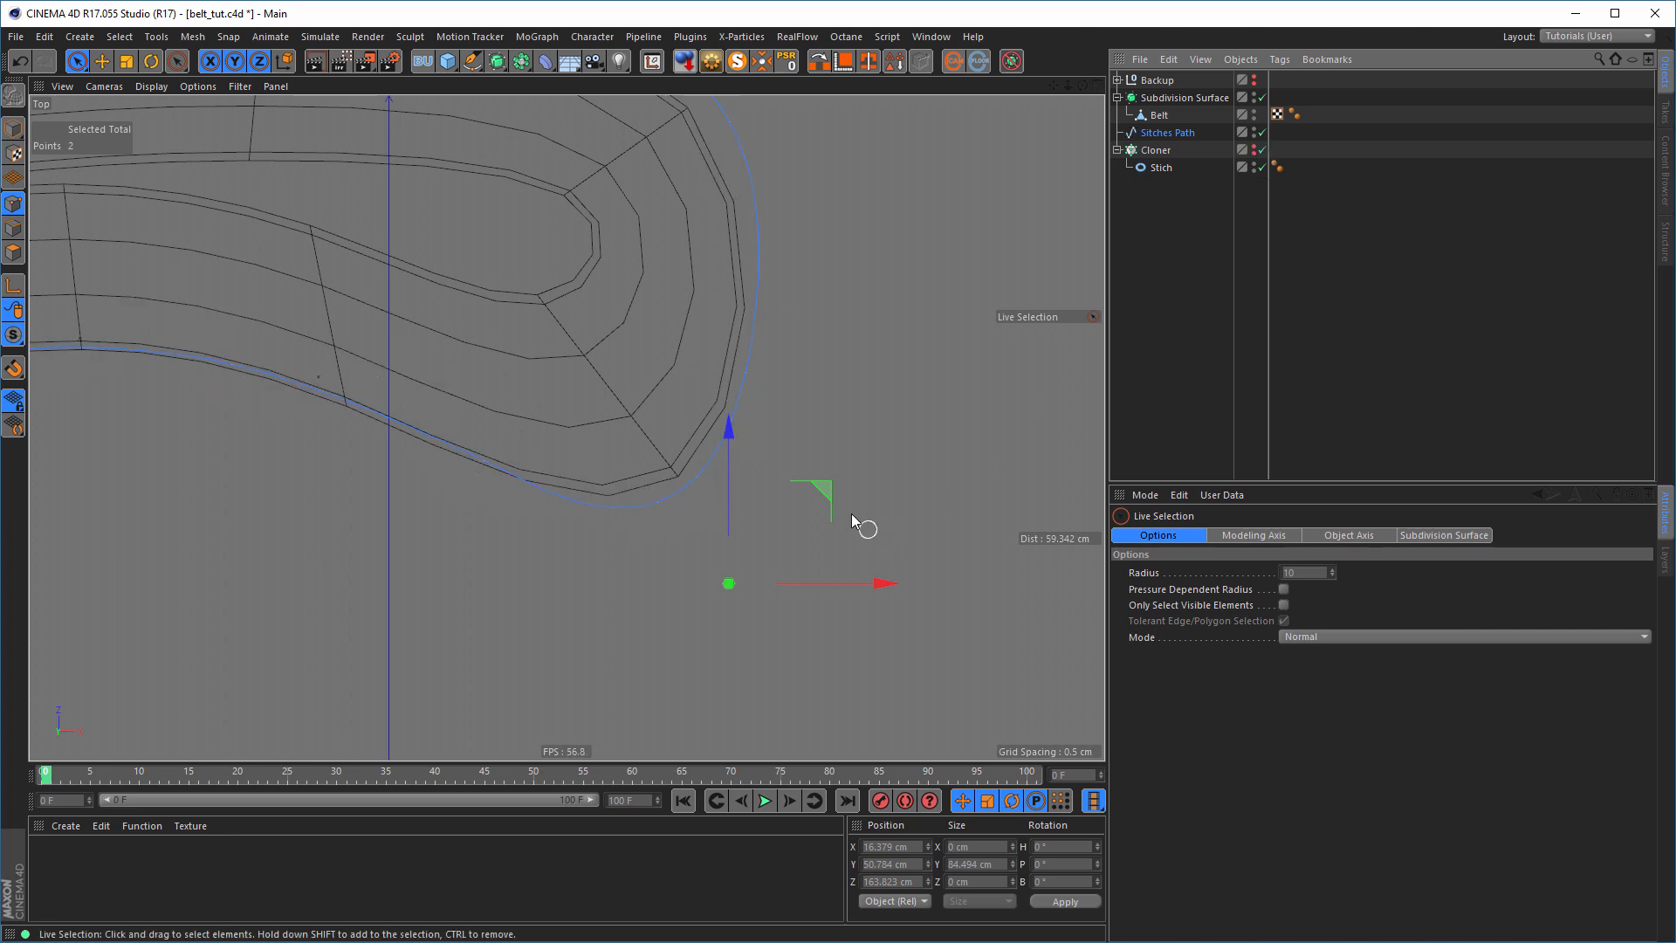
{"action": "left_click_drag", "start_coordinate": [825, 487], "coordinate": [811, 476]}
- Move the Sitches Path point at the fold's upper outer corner to about X 18.2 cm, Z 193.7 cm
{"action": "middle_click_drag", "start_coordinate": [748, 287], "coordinate": [692, 596], "text": "alt"}
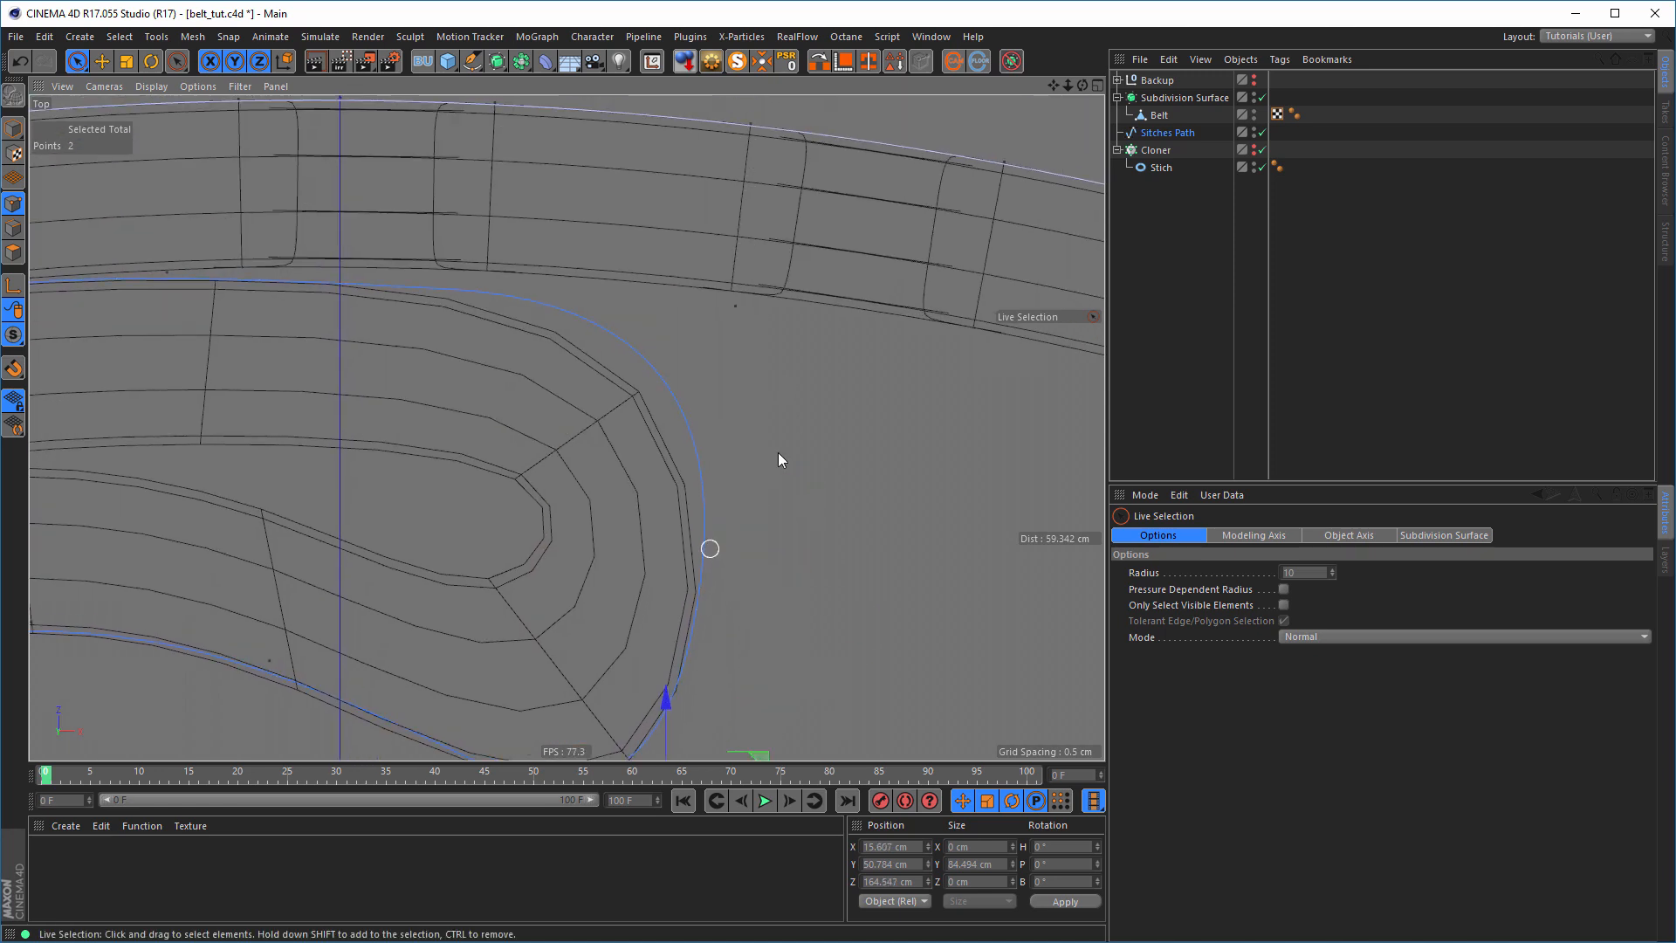
{"action": "mouse_move", "coordinate": [759, 330]}
{"action": "left_mouse_down"}
{"action": "mouse_move", "coordinate": [752, 316]}
{"action": "mouse_move", "coordinate": [758, 371]}
{"action": "left_mouse_up"}
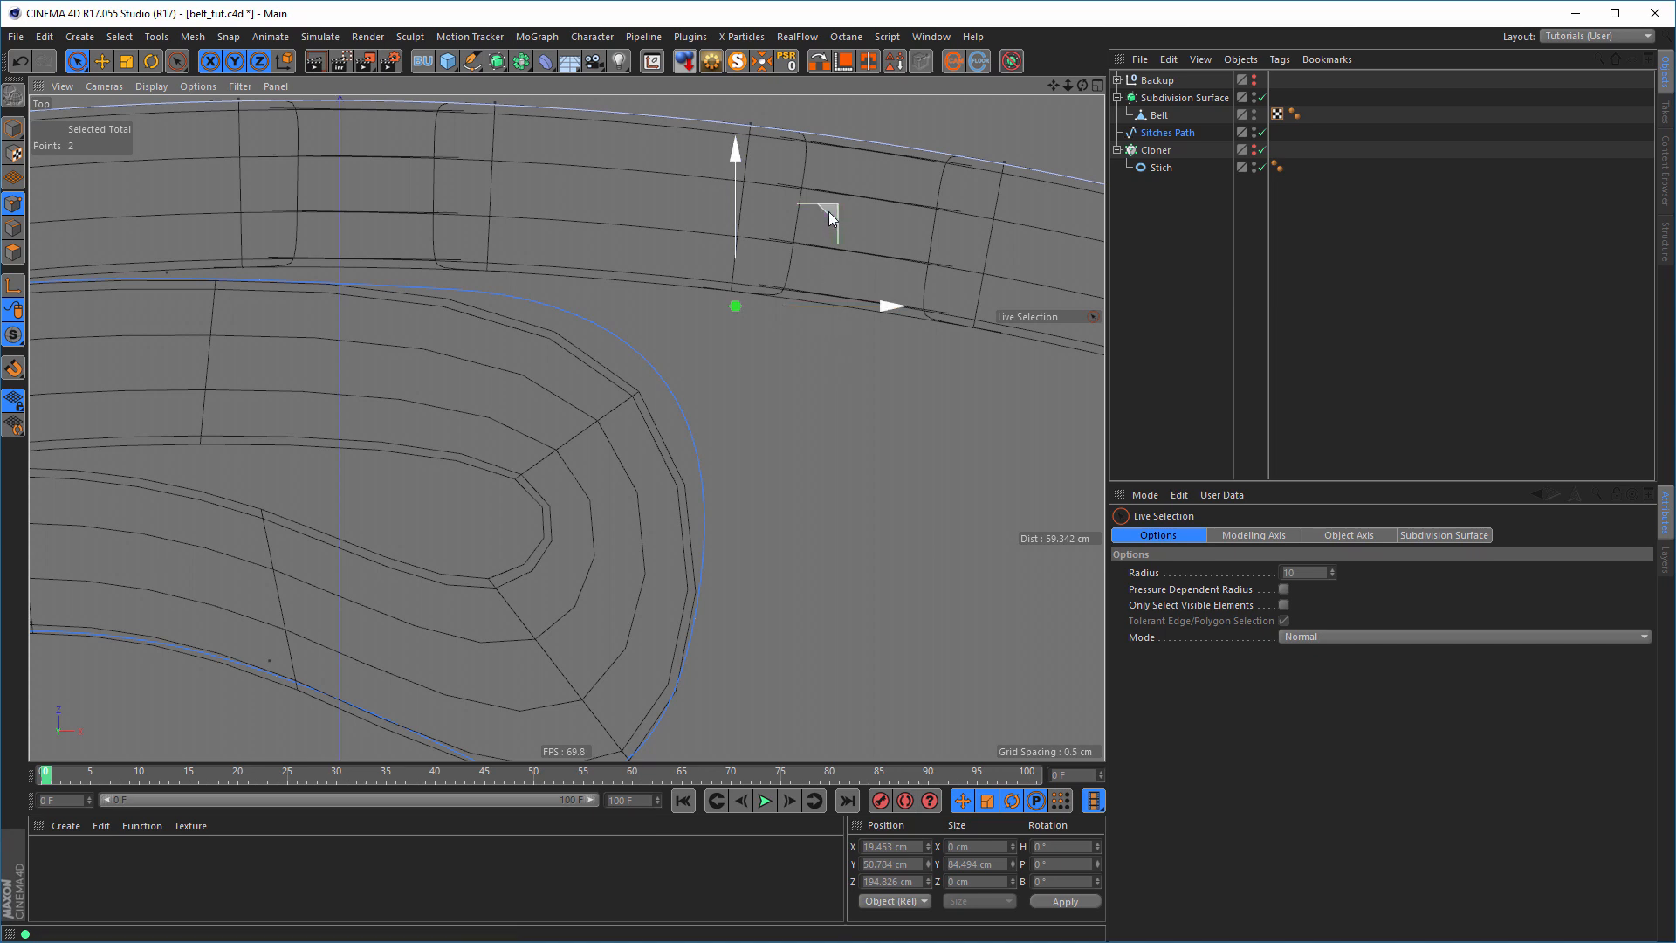
{"action": "left_click_drag", "start_coordinate": [827, 211], "coordinate": [805, 232]}
{"action": "middle_click_drag", "start_coordinate": [694, 522], "coordinate": [724, 326]}
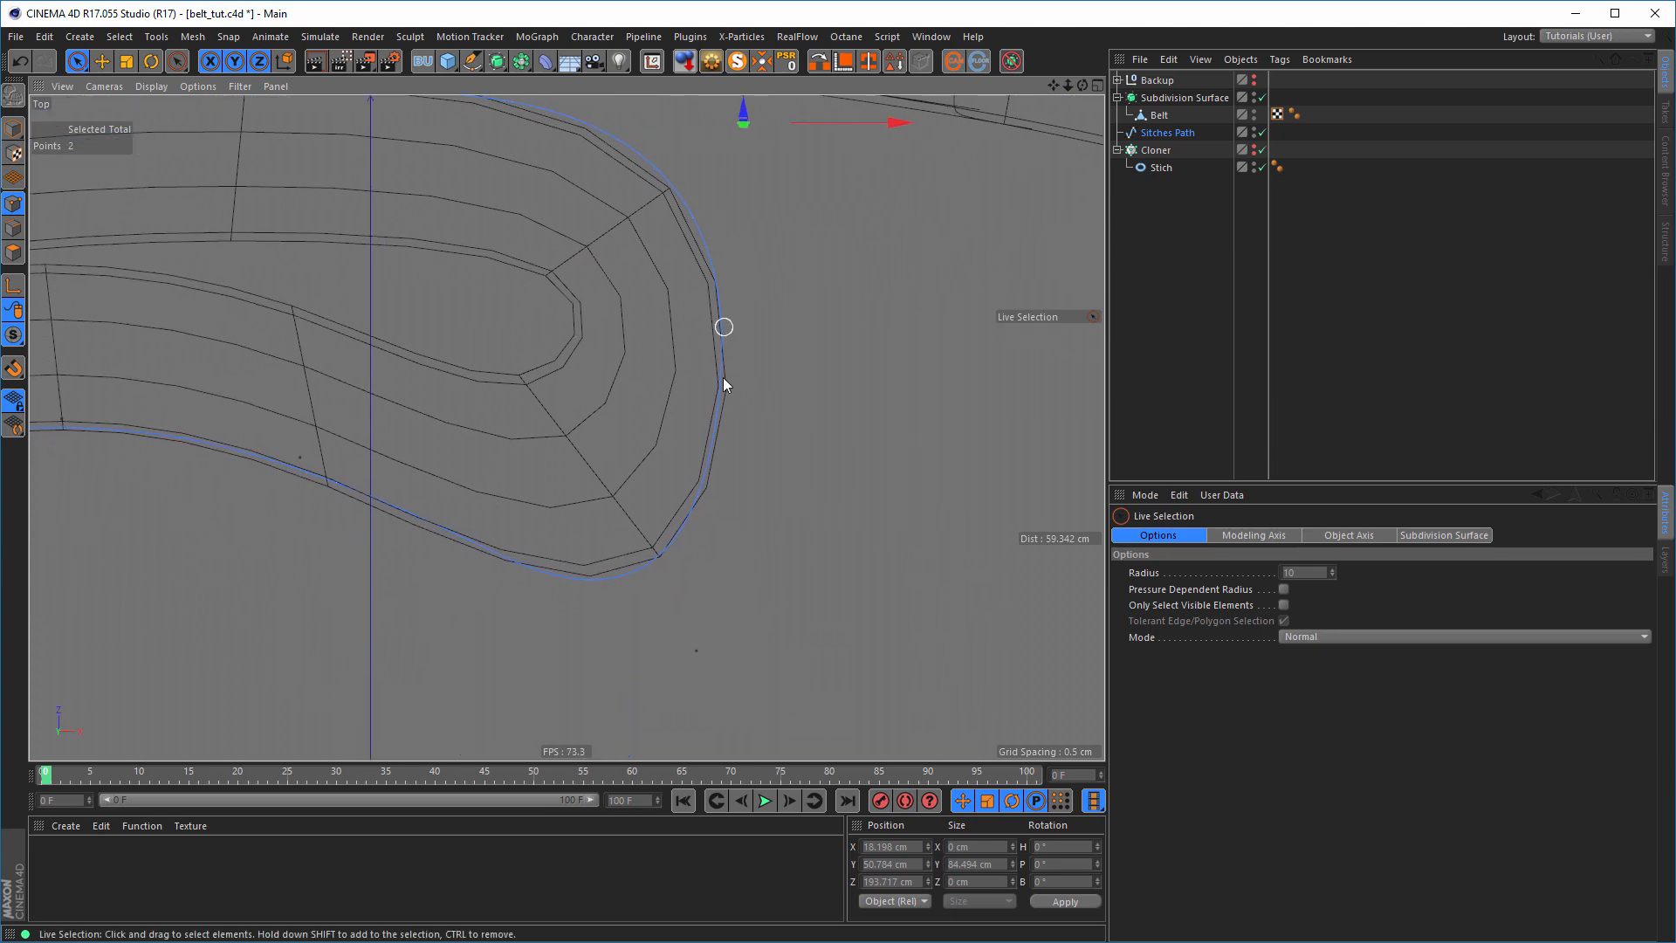
- Move the Sitches Path end point at the belt's outer tip inward along the edge to about X -68.7 cm, Z 196.1 cm
{"action": "right_click_drag", "start_coordinate": [658, 524], "coordinate": [605, 517], "text": "alt"}
{"action": "middle_click_drag", "start_coordinate": [583, 493], "coordinate": [888, 432], "text": "alt"}
{"action": "right_click_drag", "start_coordinate": [888, 432], "coordinate": [867, 437], "text": "alt"}
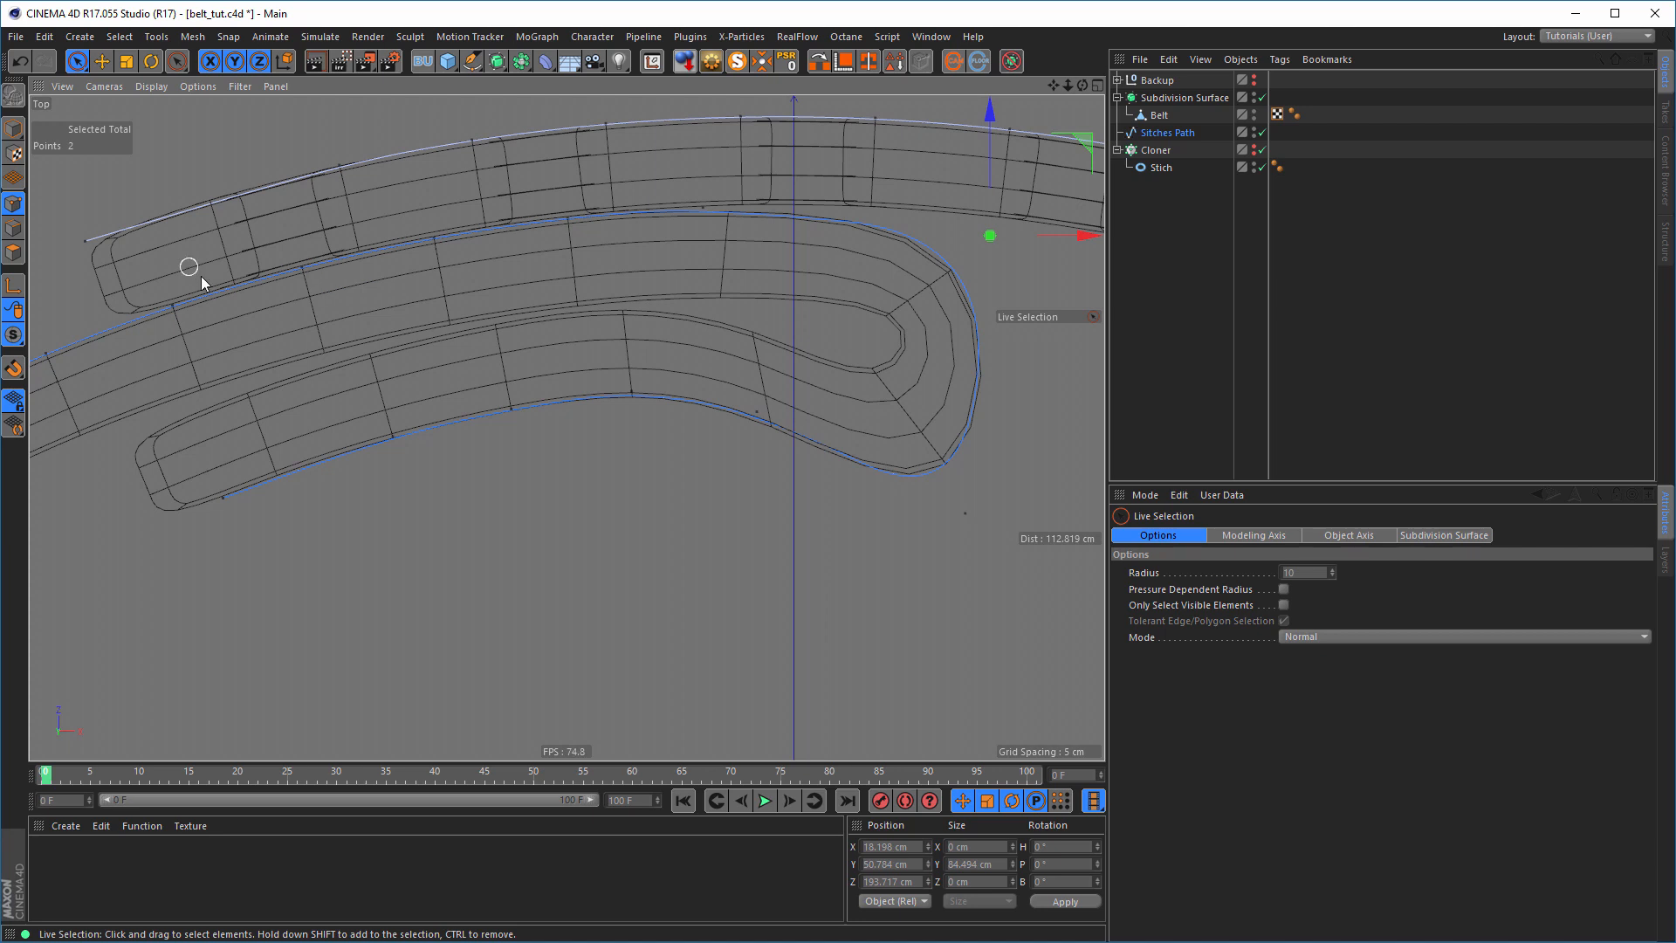
{"action": "middle_click_drag", "start_coordinate": [202, 282], "coordinate": [393, 430]}
{"action": "left_click", "coordinate": [283, 416]}
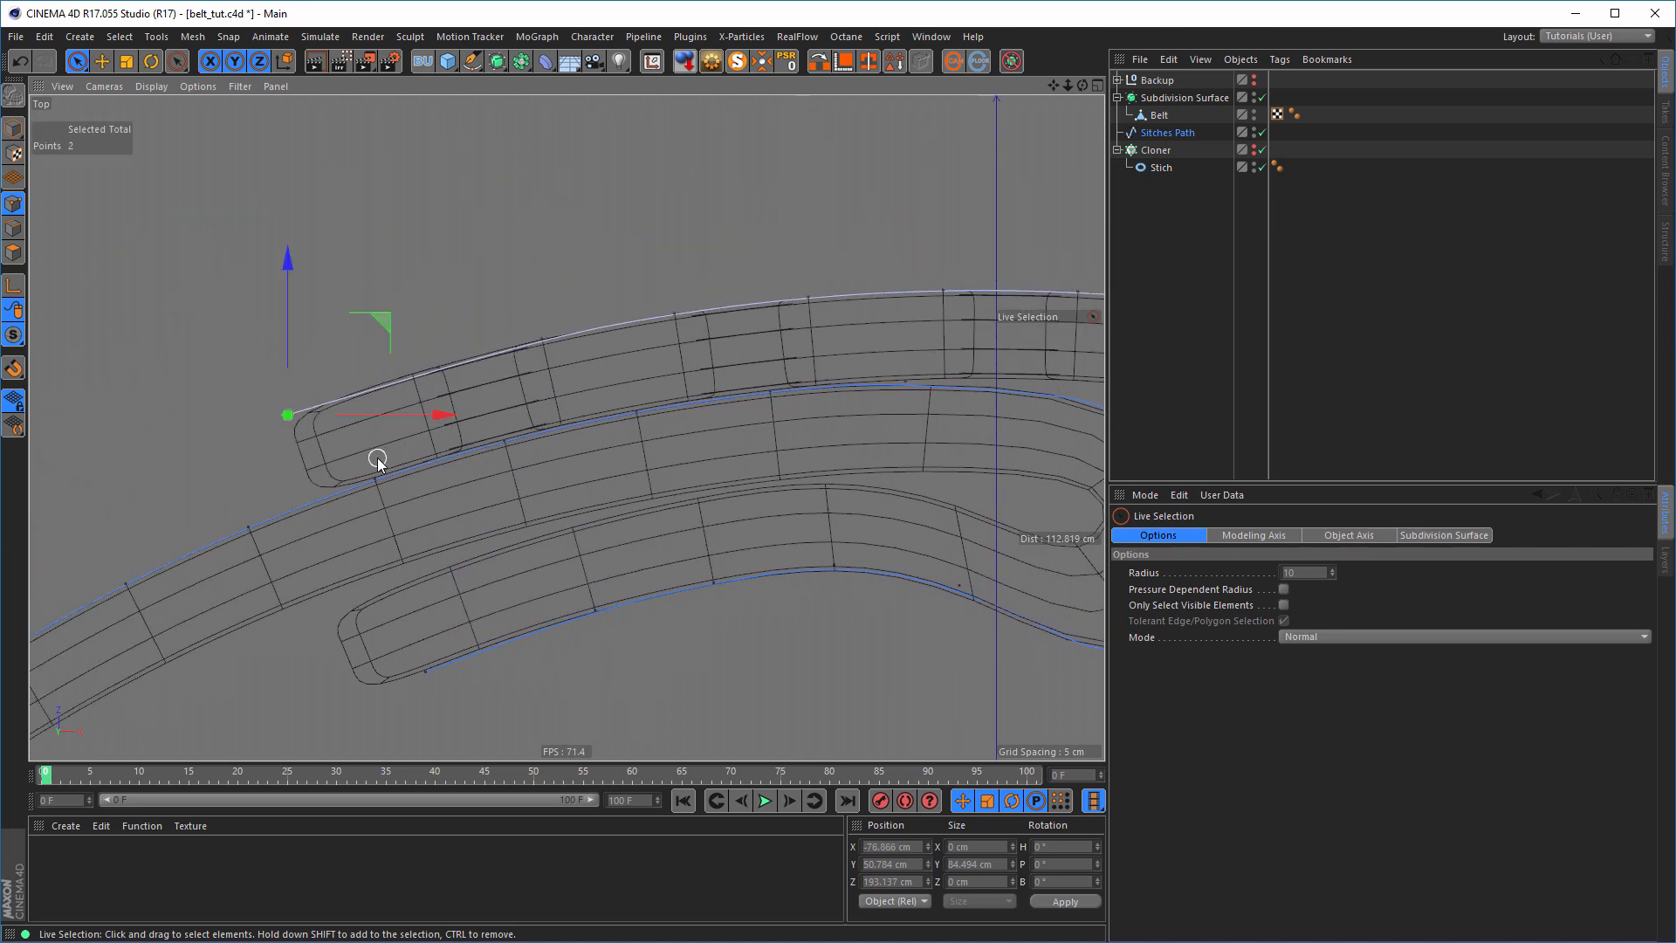
{"action": "left_click_drag", "start_coordinate": [388, 331], "coordinate": [465, 297]}
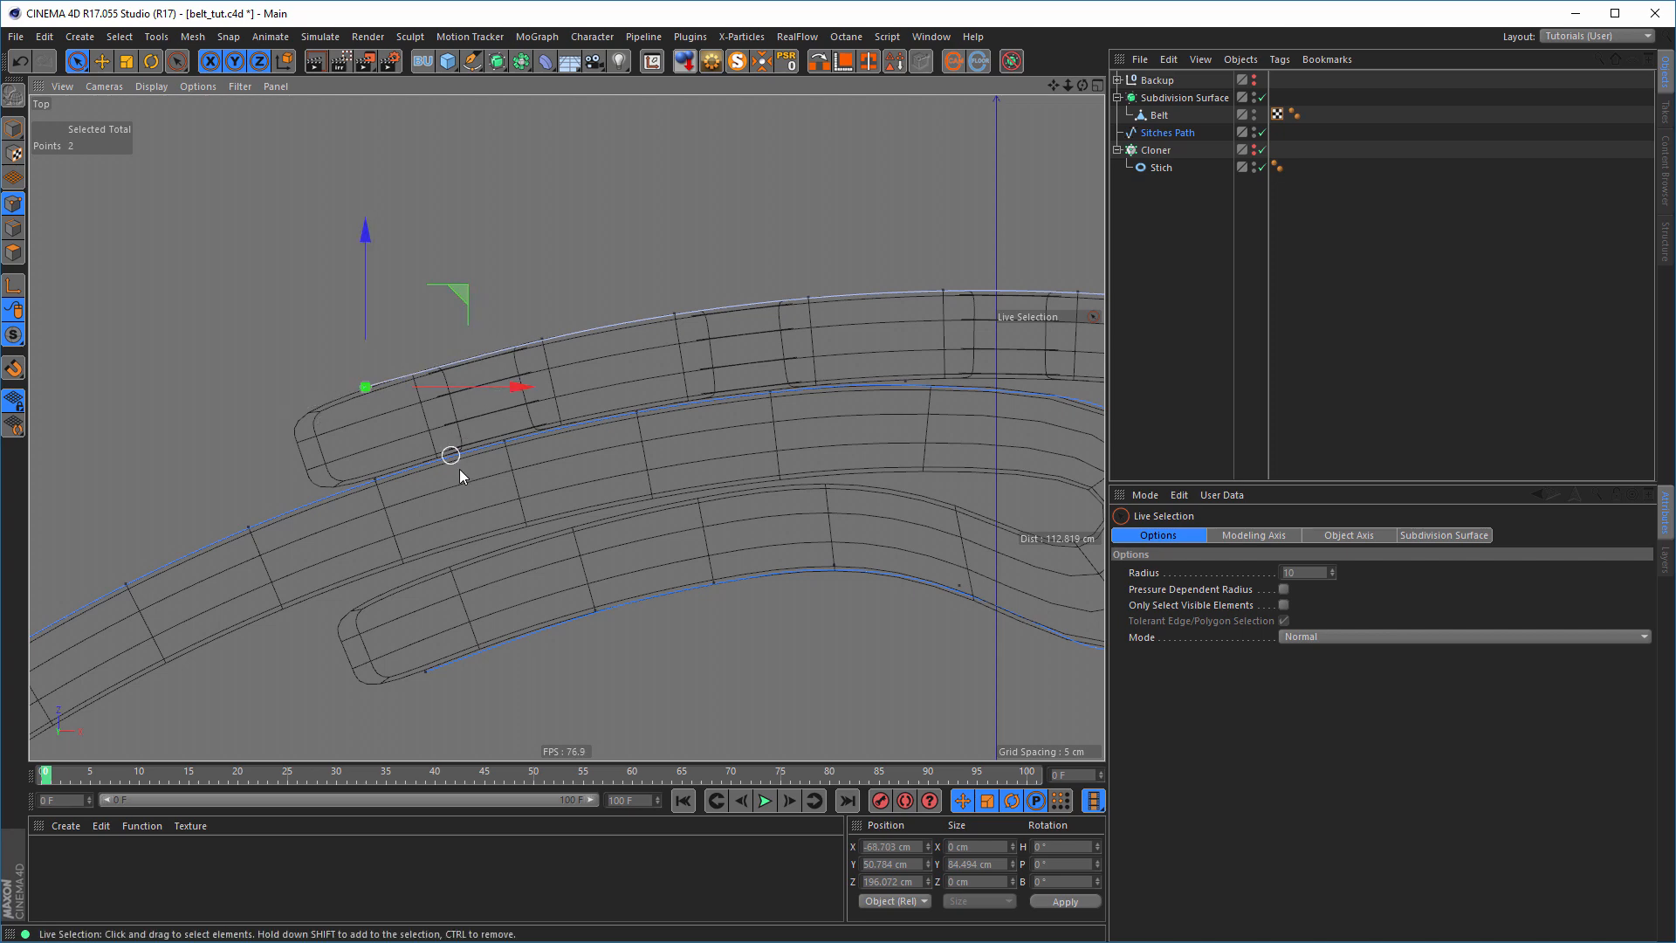
- Show the Cloner again and check the stitches around the fold in the perspective view
{"action": "middle_click_drag", "start_coordinate": [459, 450], "coordinate": [337, 306], "text": "alt"}
{"action": "left_click_drag", "start_coordinate": [622, 466], "coordinate": [621, 470], "text": "alt"}
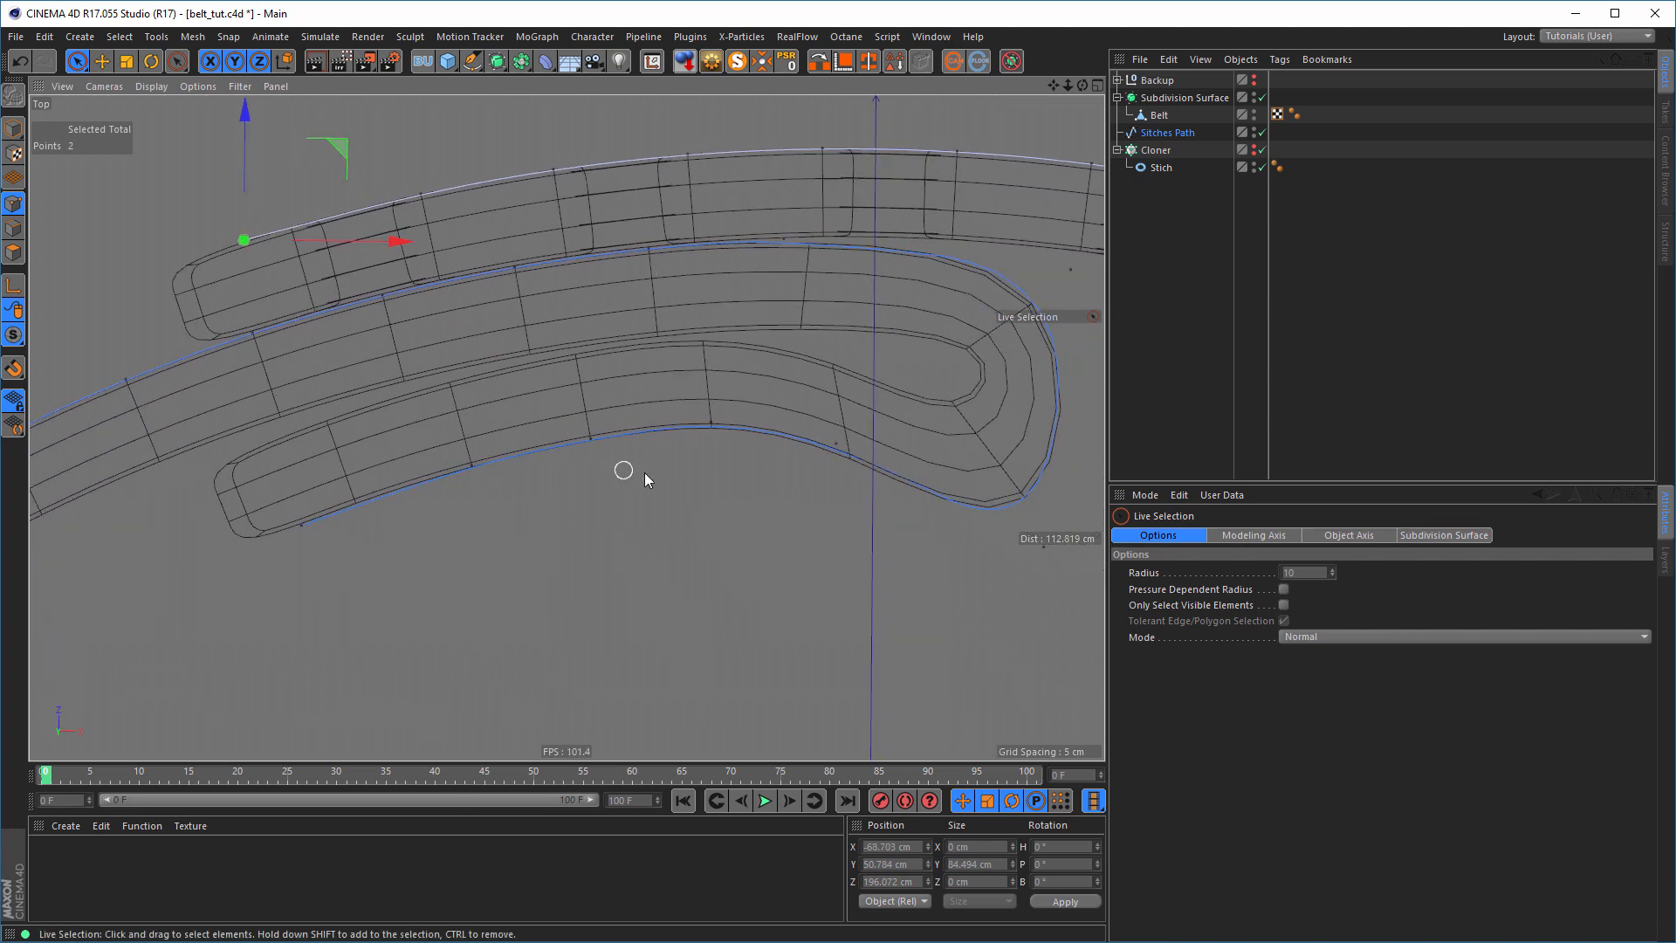
{"action": "middle_click_drag", "start_coordinate": [760, 421], "coordinate": [510, 420], "text": "alt"}
{"action": "middle_click", "coordinate": [513, 421]}
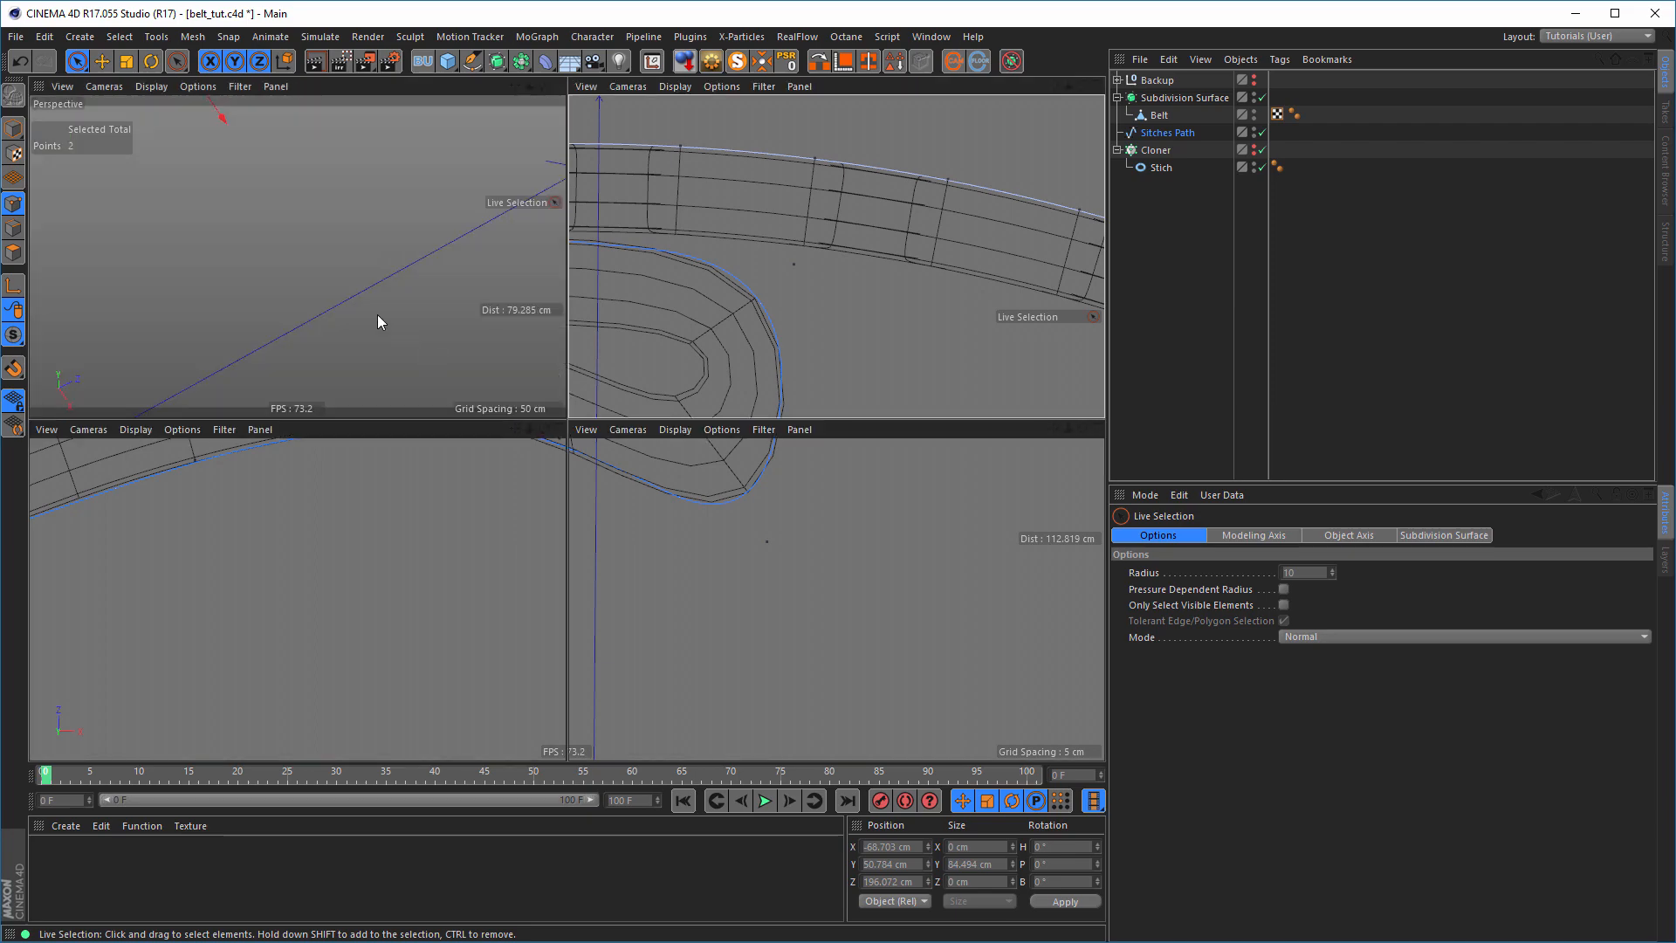
{"action": "middle_click", "coordinate": [344, 292]}
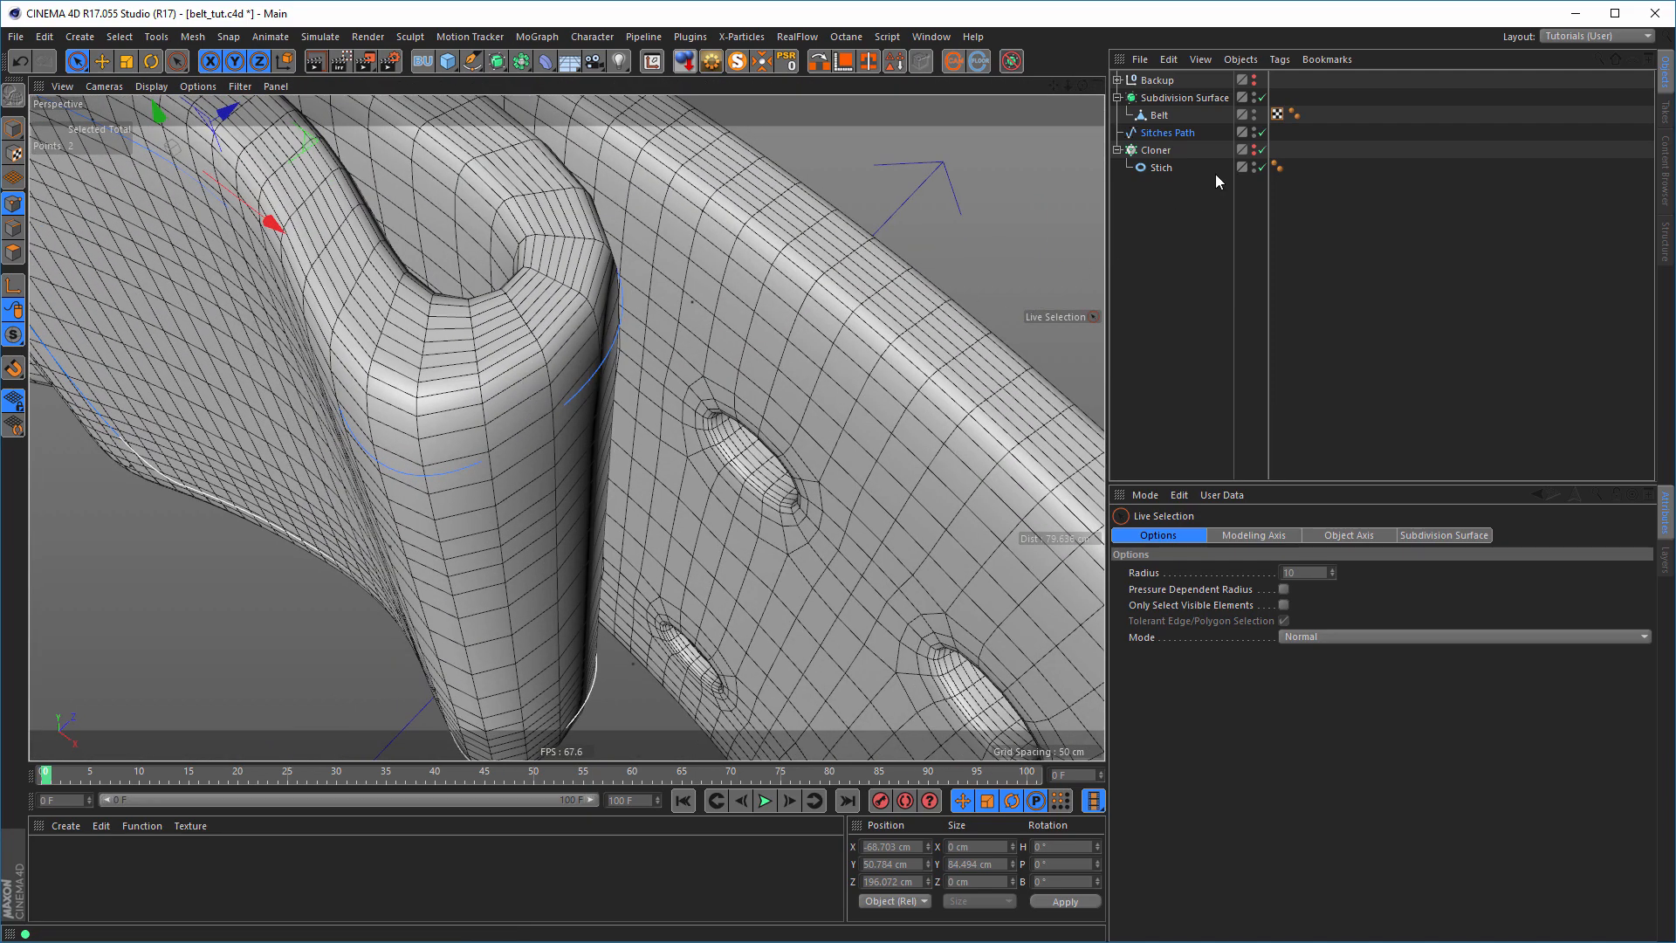
{"action": "left_click", "coordinate": [1261, 150]}
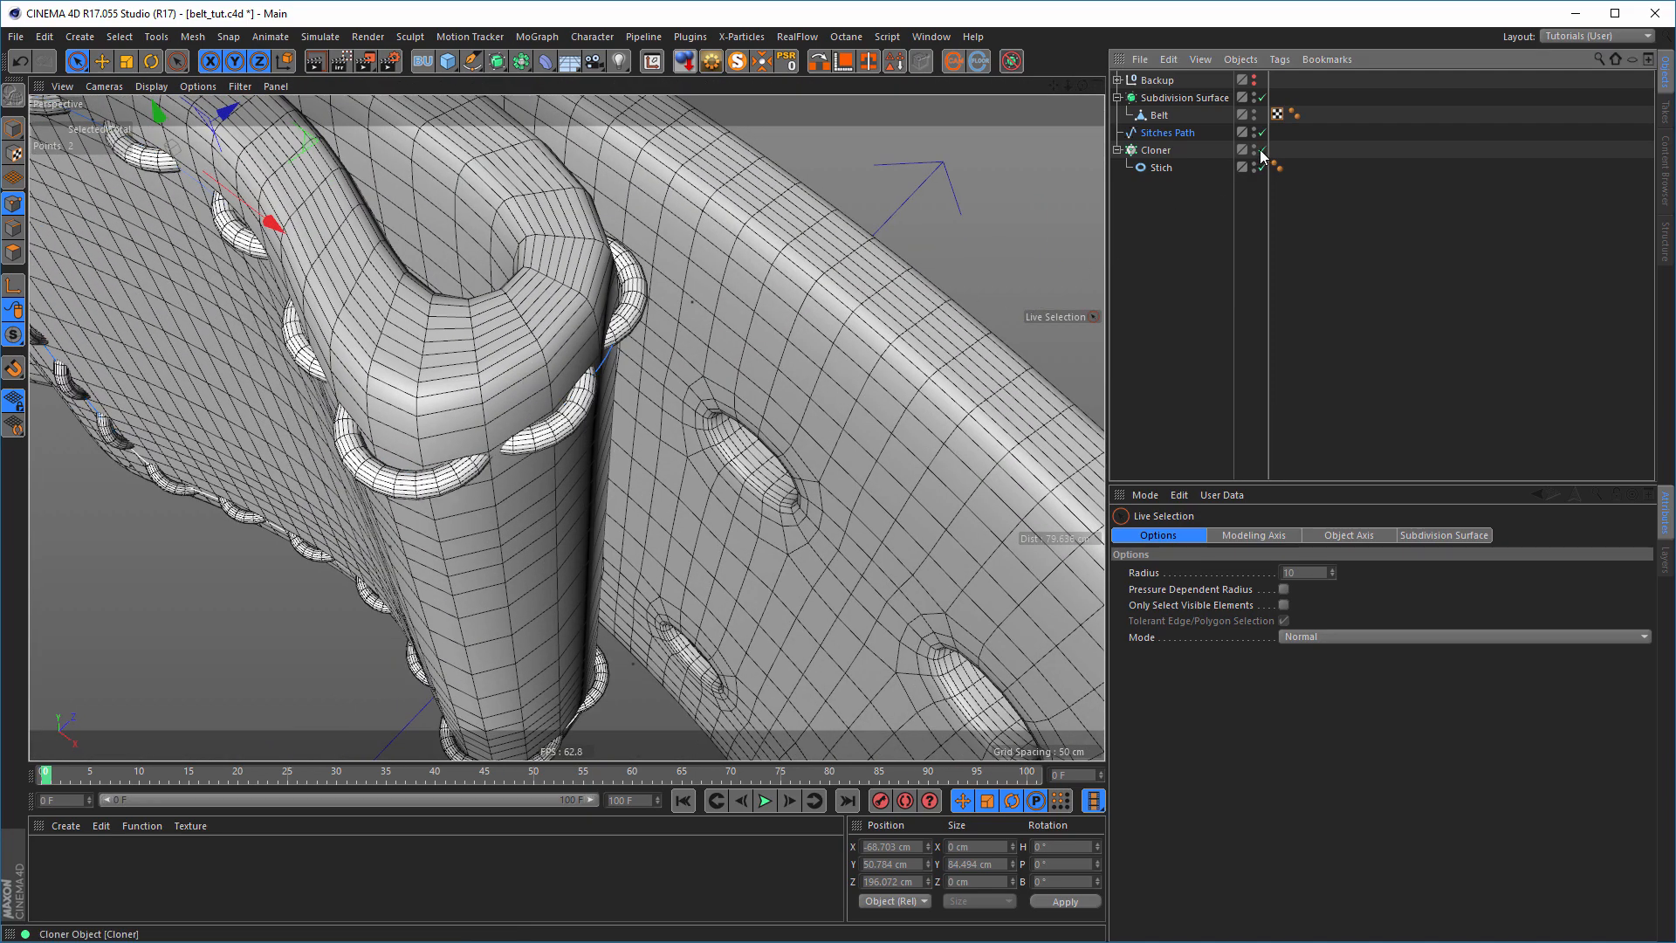
{"action": "left_click_drag", "start_coordinate": [396, 378], "coordinate": [535, 359], "text": "alt"}
- In the top view, nudge the fold's upper path corner to about X 16.5, Z 193.9 cm and the lower one to about X 16.9, Z 165.8 cm
{"action": "middle_click", "coordinate": [650, 382]}
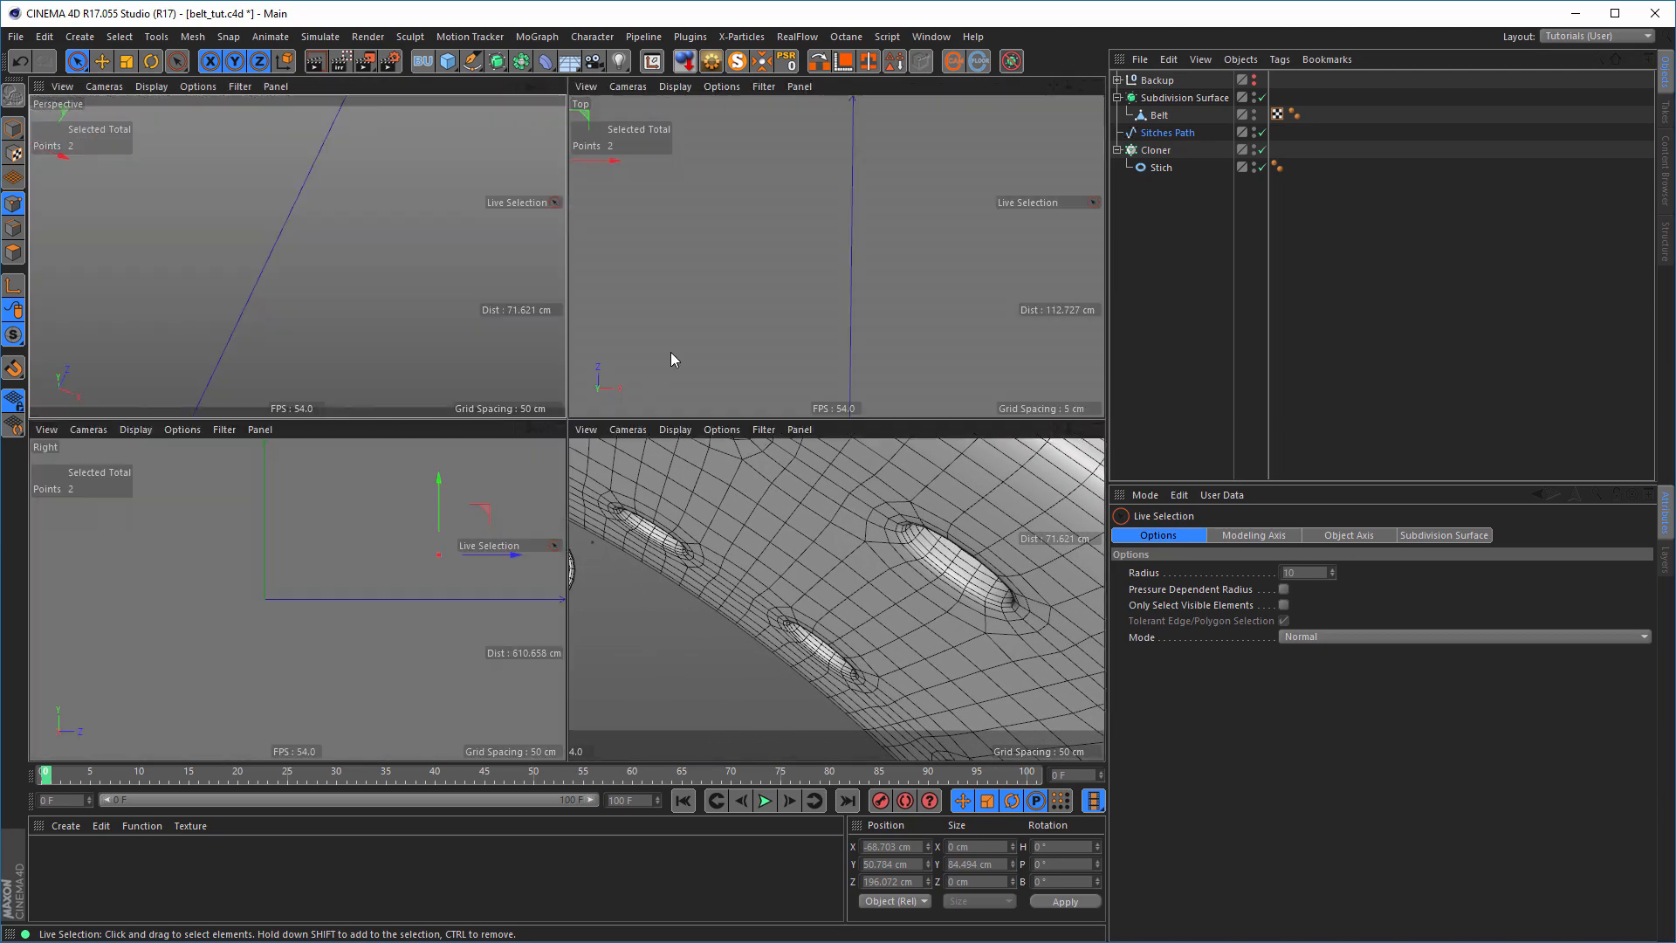
{"action": "middle_click", "coordinate": [693, 325]}
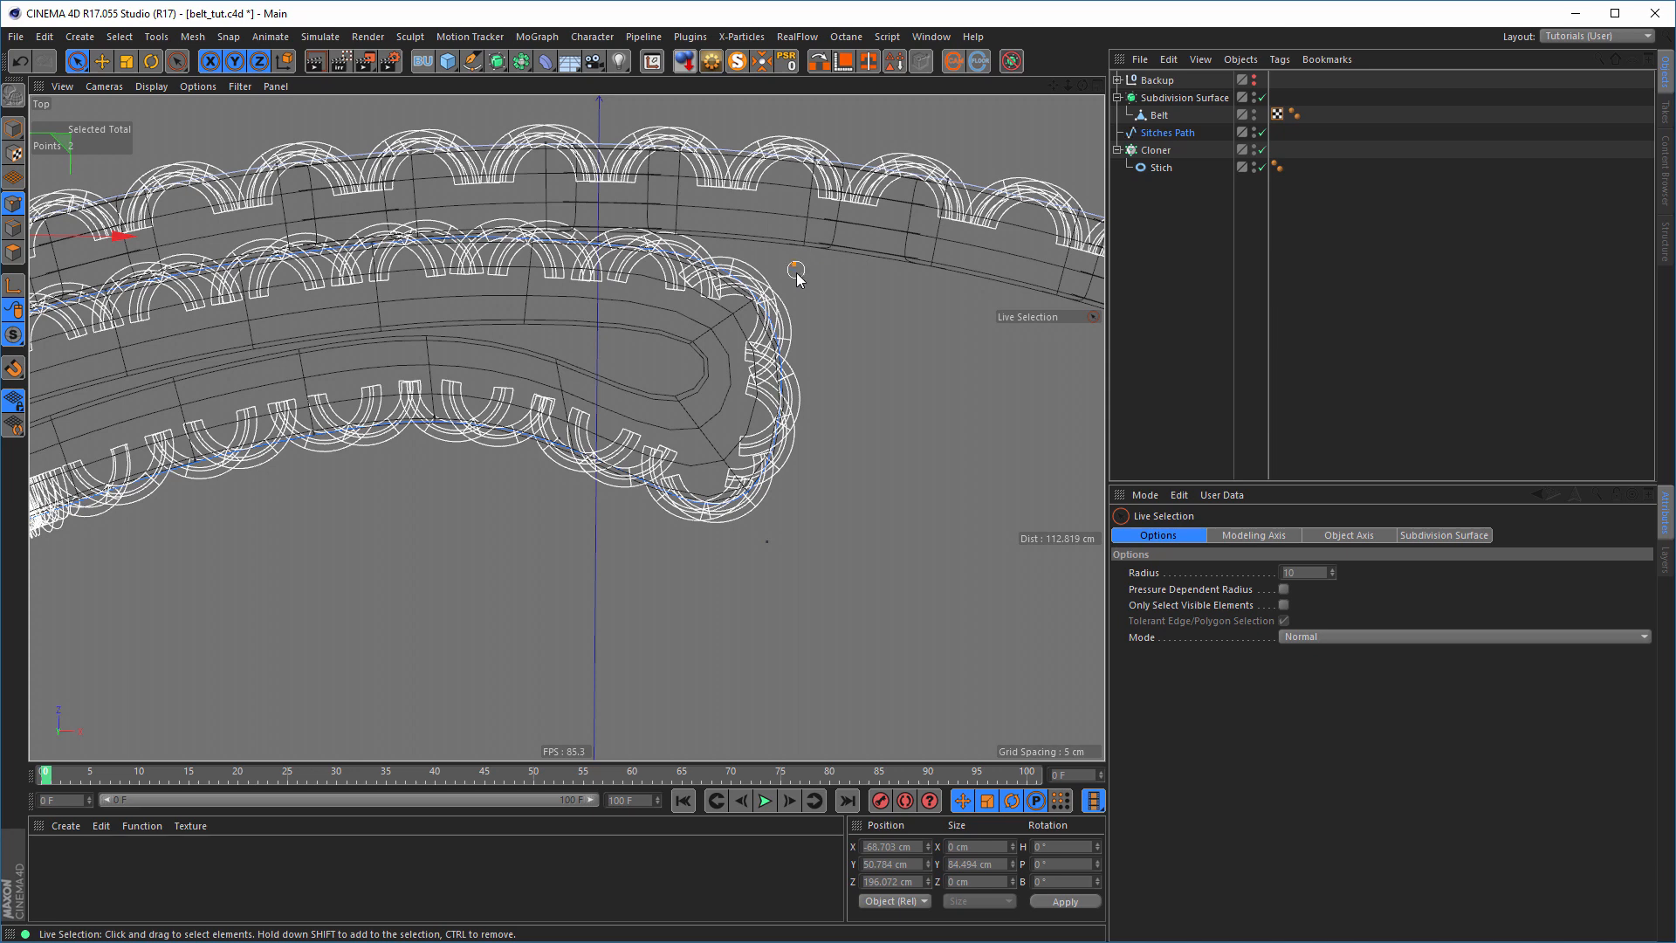
{"action": "left_click", "coordinate": [793, 264]}
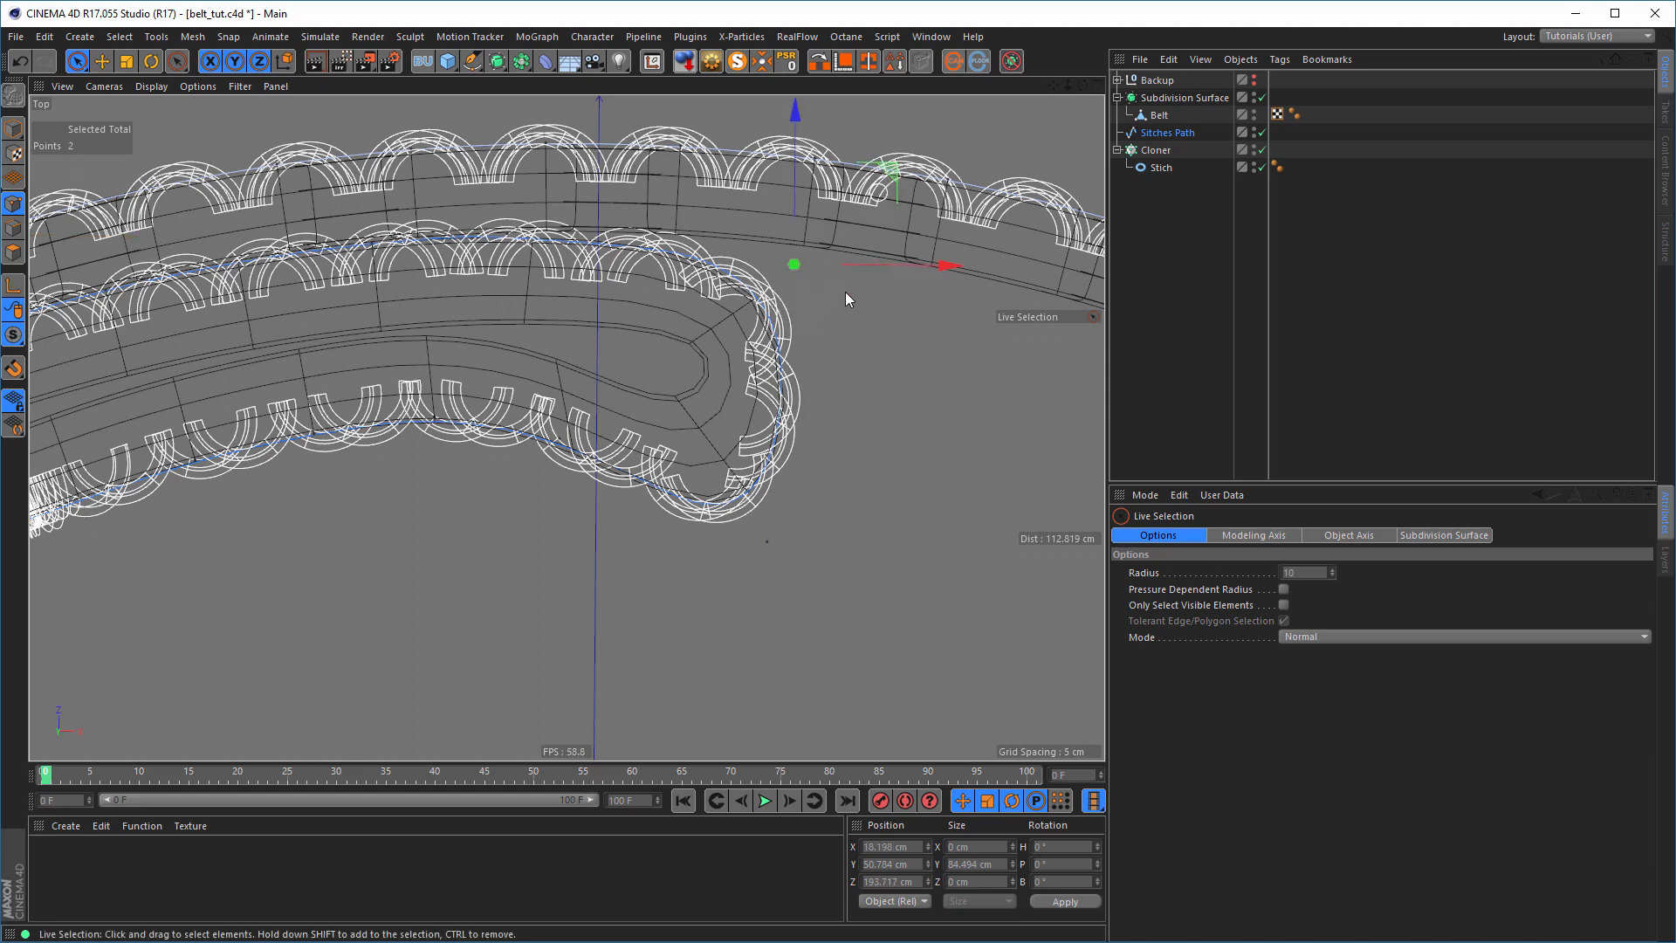
{"action": "middle_click", "coordinate": [843, 332]}
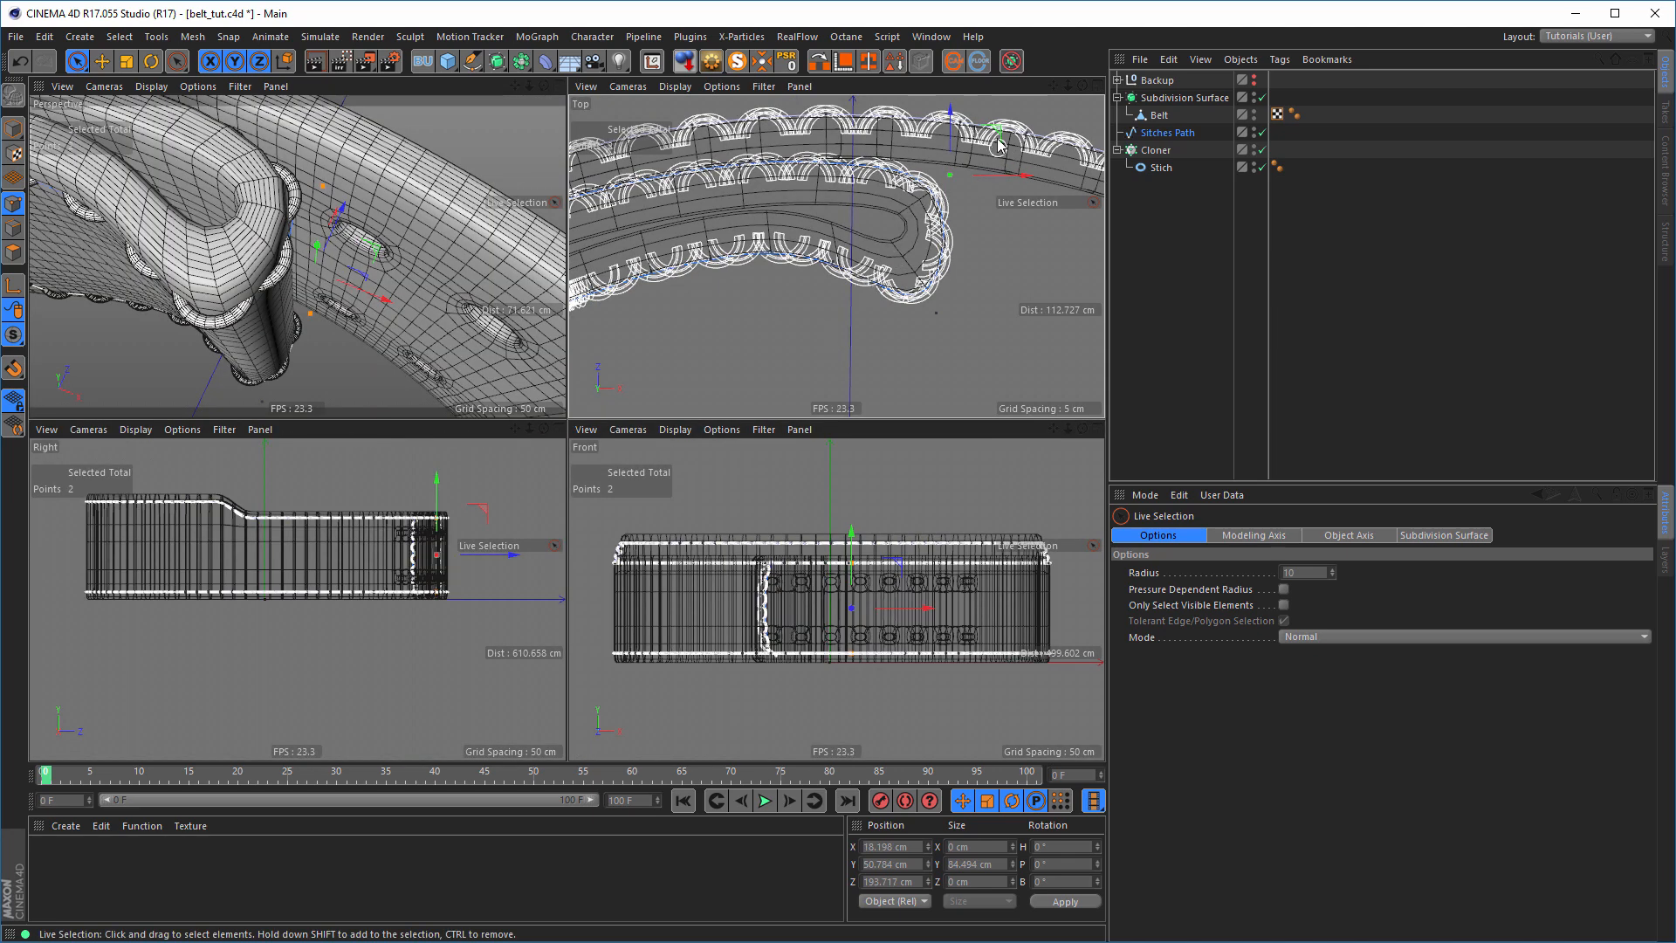
{"action": "left_click_drag", "start_coordinate": [998, 133], "coordinate": [990, 129]}
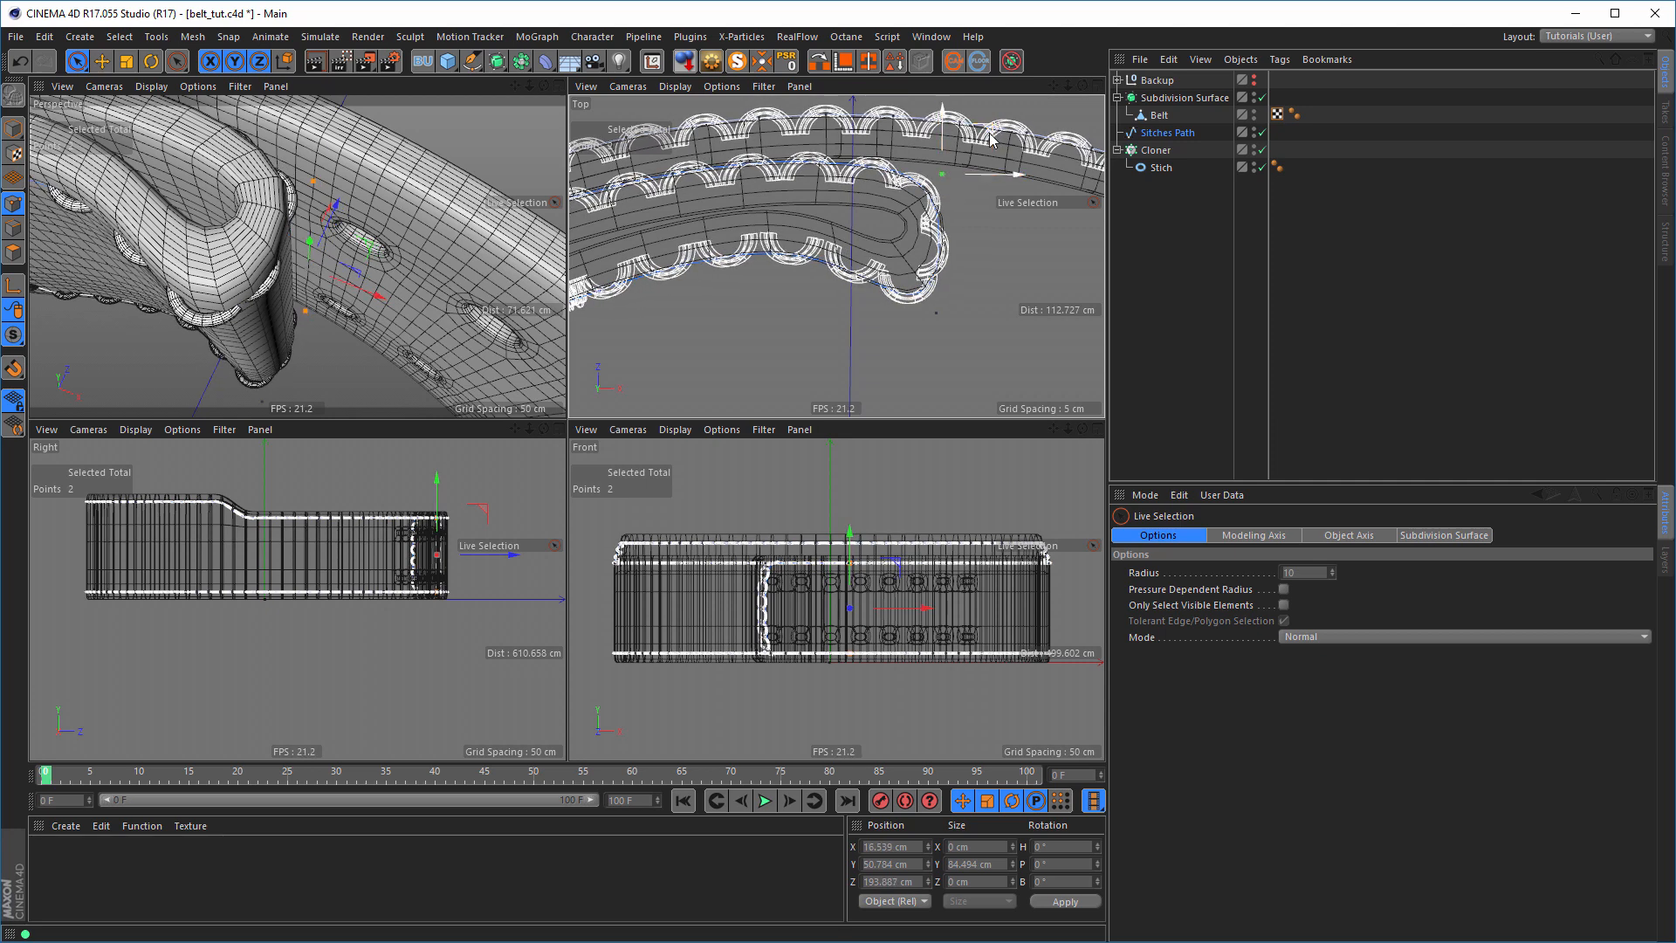
{"action": "left_click", "coordinate": [937, 314]}
{"action": "left_click_drag", "start_coordinate": [983, 268], "coordinate": [992, 271]}
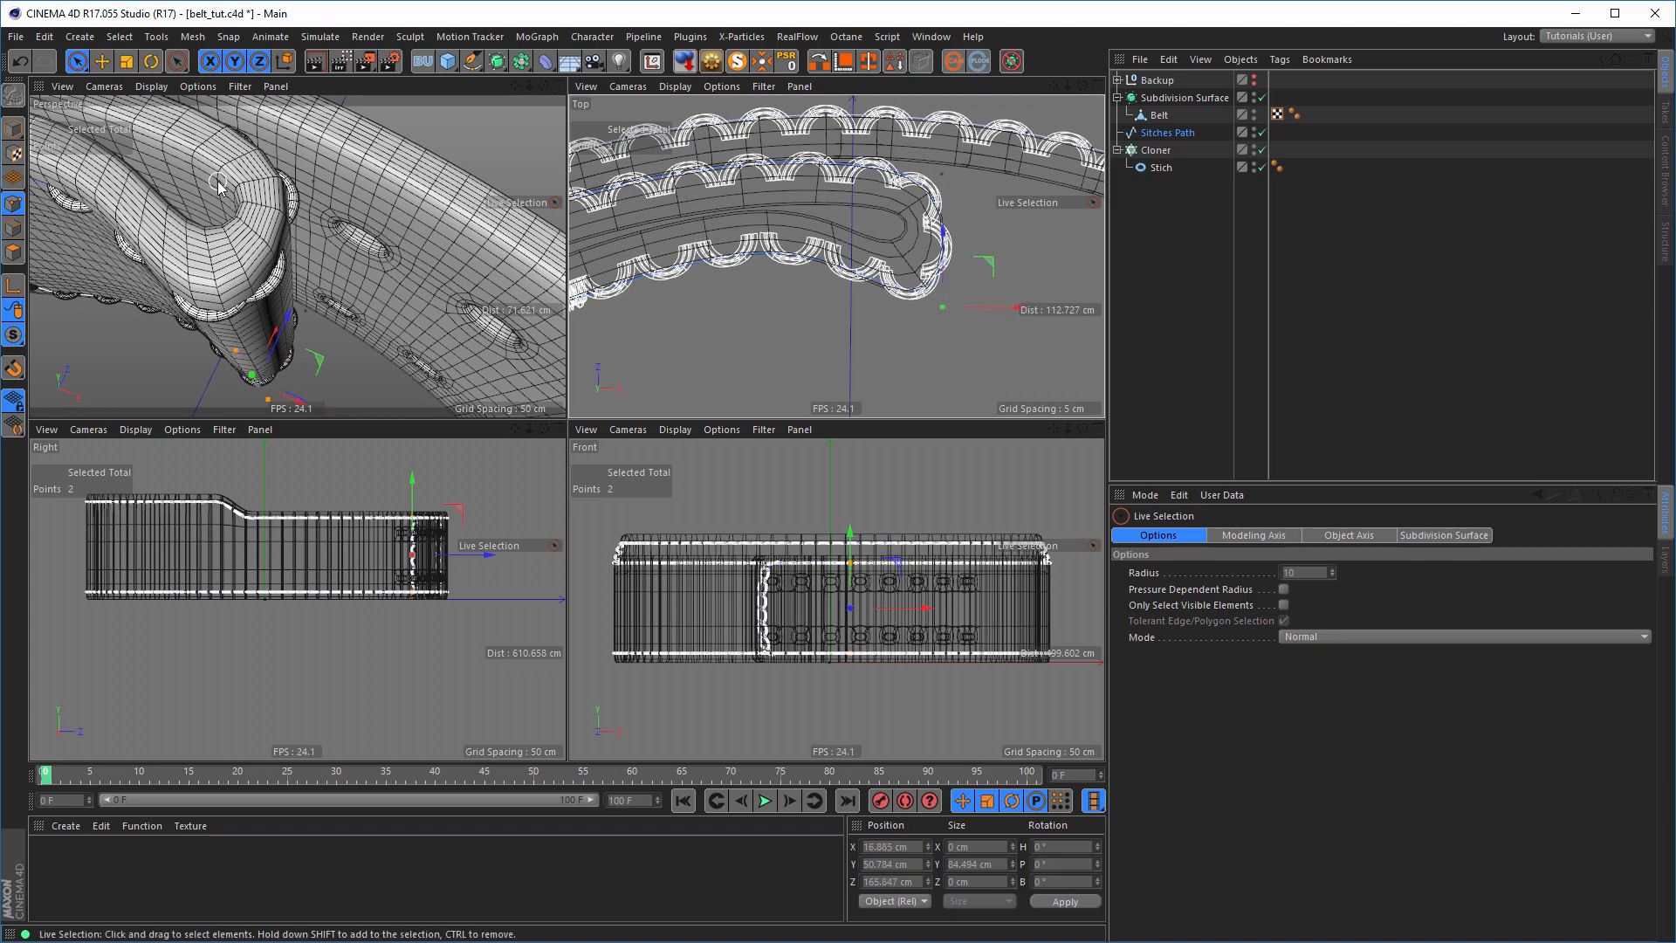
- Examine the stitch placement around the fold and flap from several angles in the perspective view
{"action": "middle_click", "coordinate": [314, 273]}
{"action": "right_click_drag", "start_coordinate": [484, 406], "coordinate": [459, 458], "text": "alt"}
{"action": "left_click_drag", "start_coordinate": [459, 459], "coordinate": [428, 569], "text": "alt"}
{"action": "middle_click_drag", "start_coordinate": [427, 569], "coordinate": [598, 356], "text": "alt"}
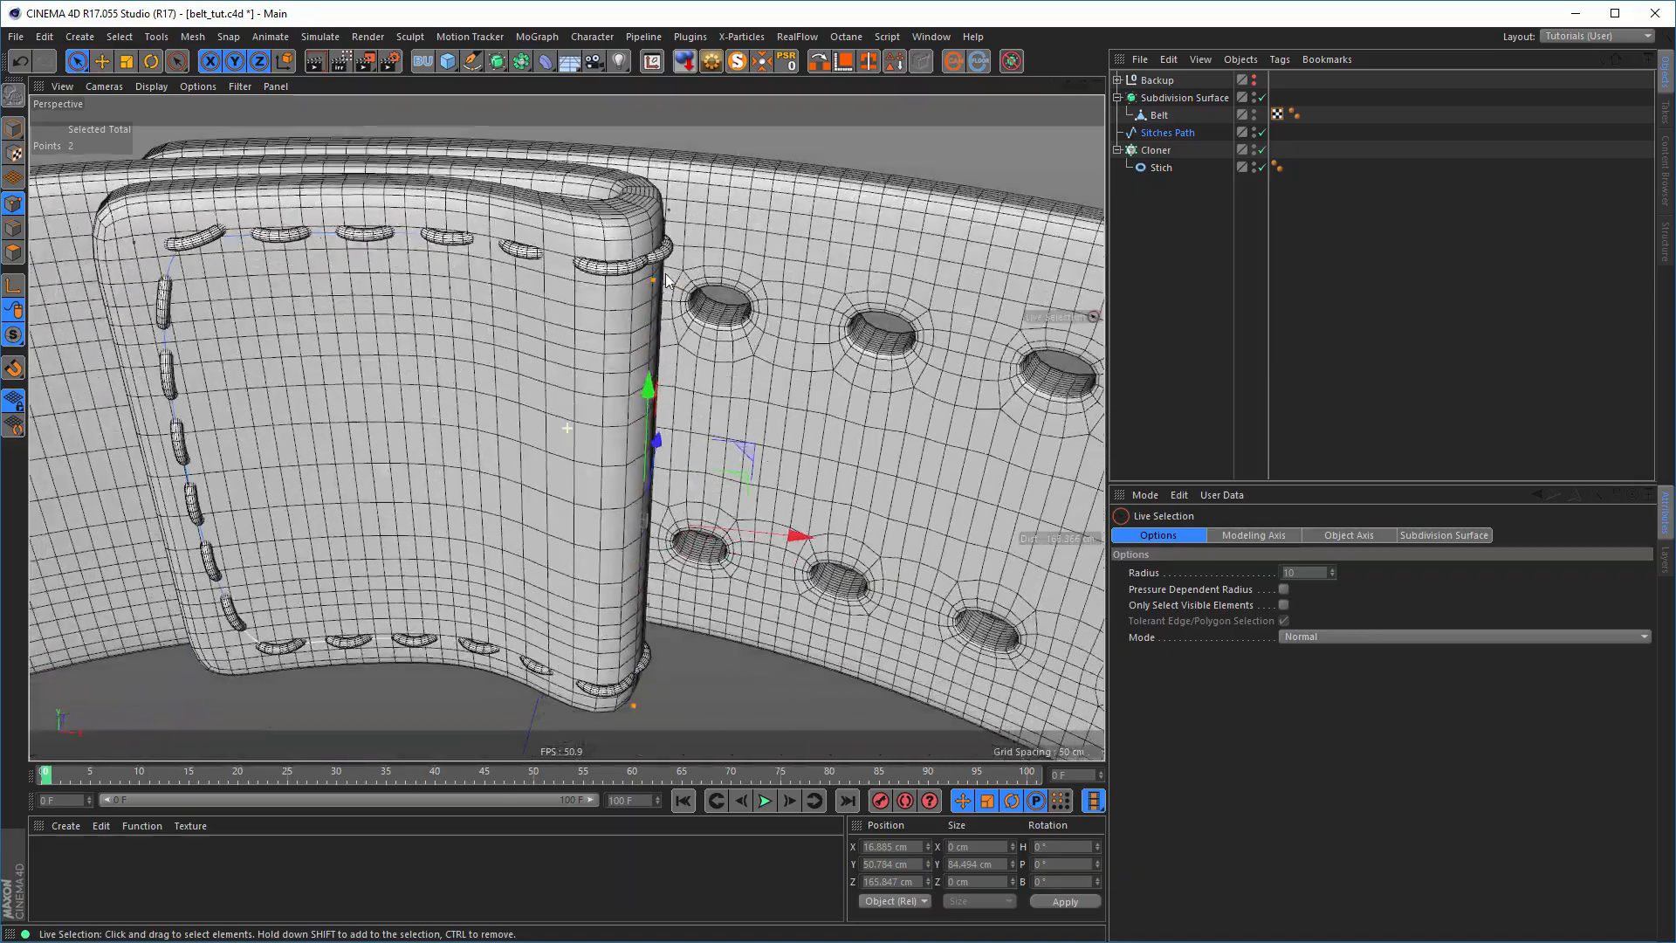
{"action": "right_click_drag", "start_coordinate": [651, 289], "coordinate": [629, 301], "text": "alt"}
{"action": "left_click_drag", "start_coordinate": [629, 300], "coordinate": [777, 283], "text": "alt"}
{"action": "middle_click_drag", "start_coordinate": [710, 250], "coordinate": [644, 319], "text": "alt"}
{"action": "right_click_drag", "start_coordinate": [644, 320], "coordinate": [717, 320], "text": "alt"}
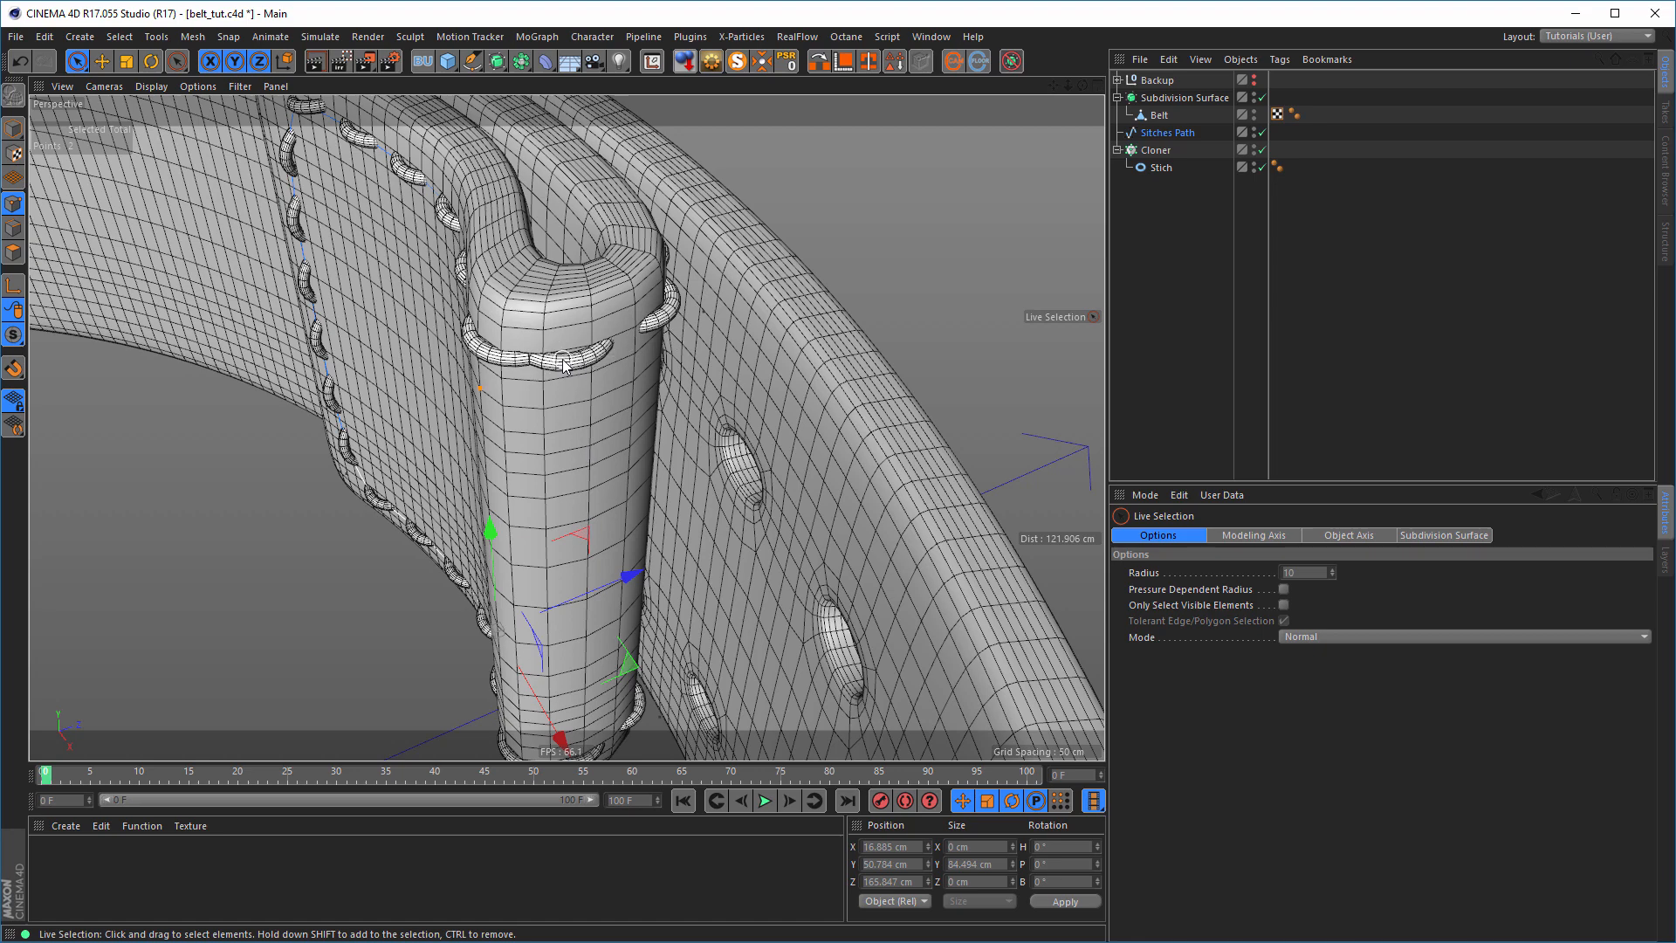
{"action": "scroll", "coordinate": [563, 361], "scroll_direction": "down", "scroll_amount": 2}
{"action": "left_click_drag", "start_coordinate": [548, 353], "coordinate": [637, 323], "text": "alt"}
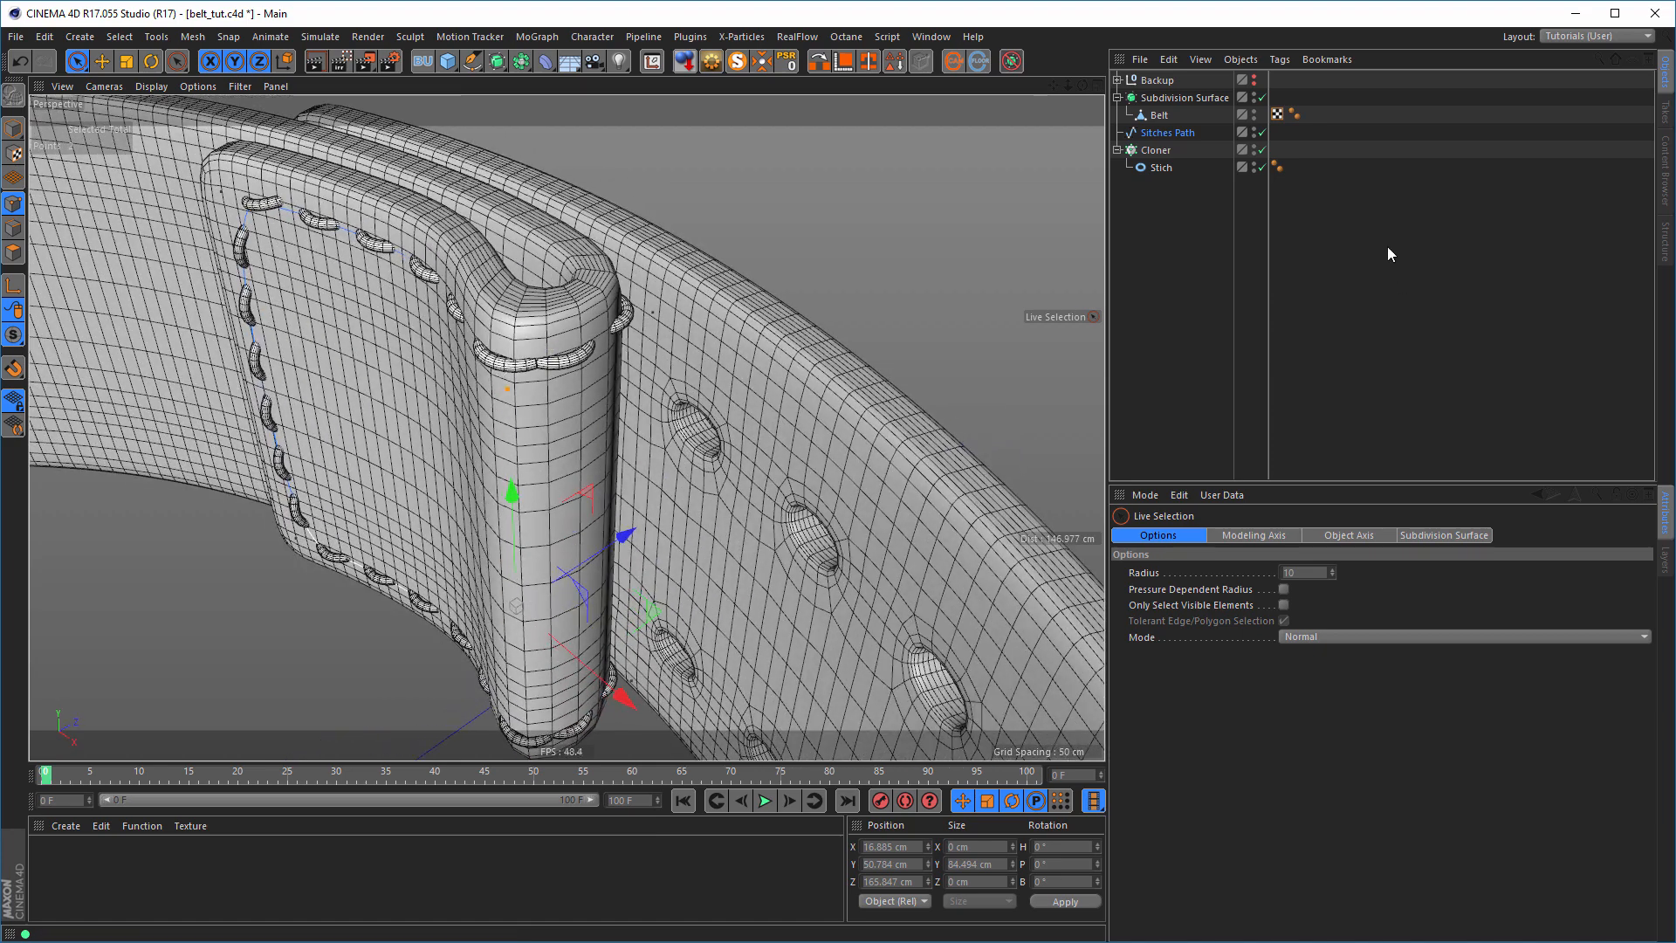
- Set the Cloner's Offset to 8 % to shift the stitches around the fold
{"action": "left_click", "coordinate": [1155, 149]}
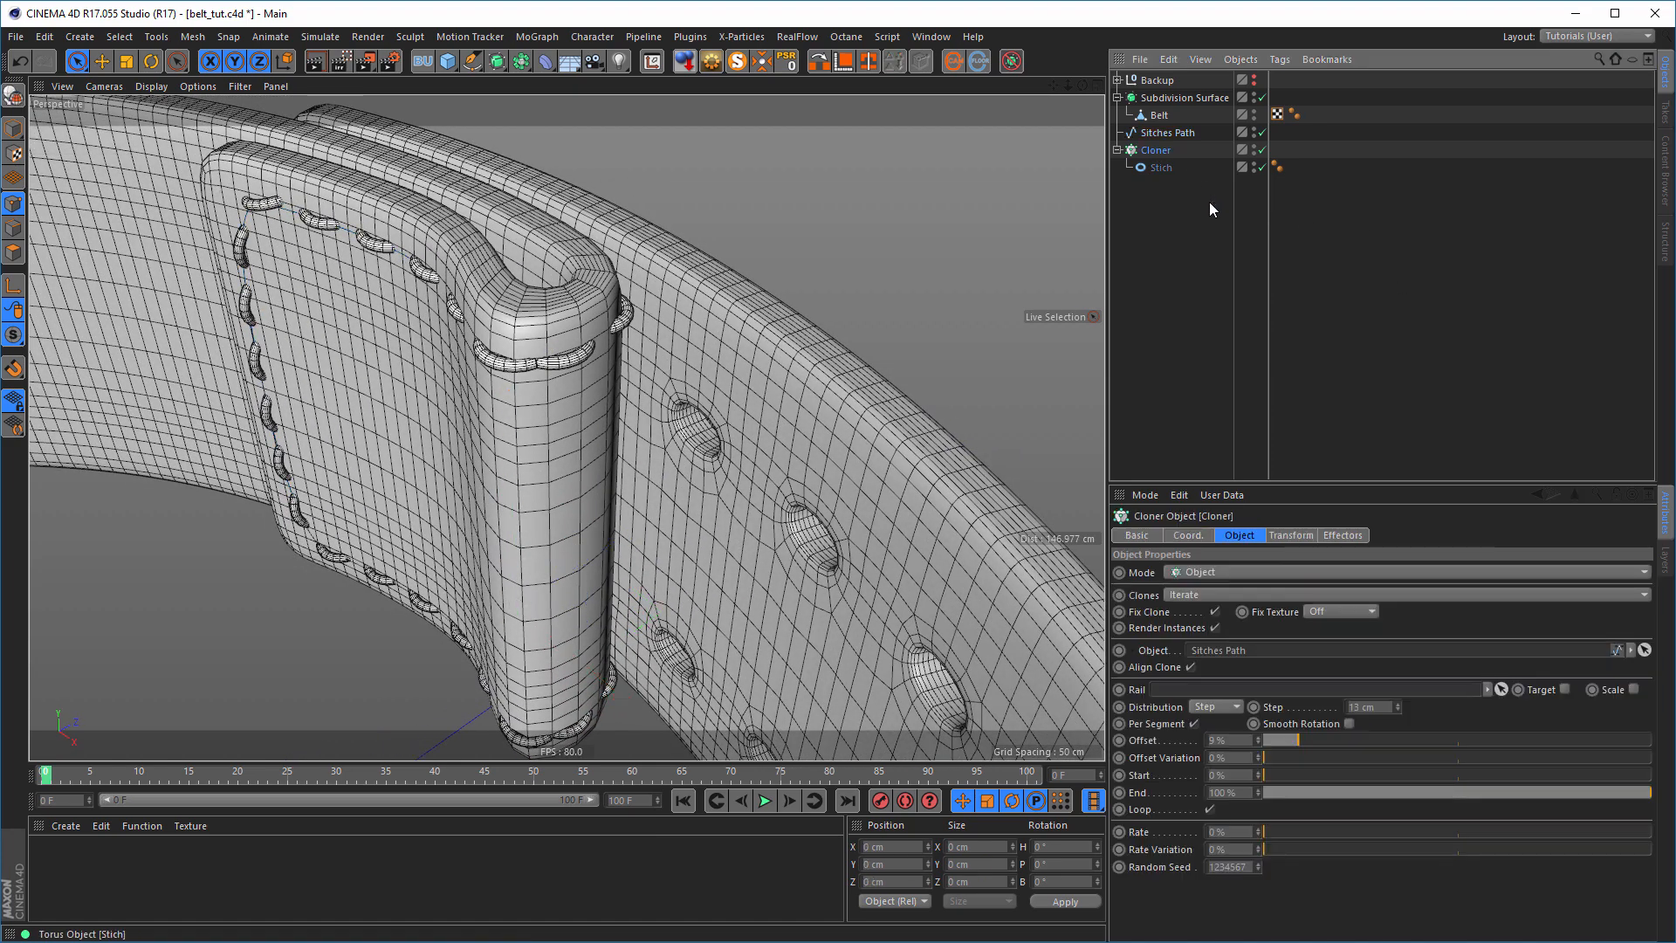
{"action": "left_click", "coordinate": [1259, 744]}
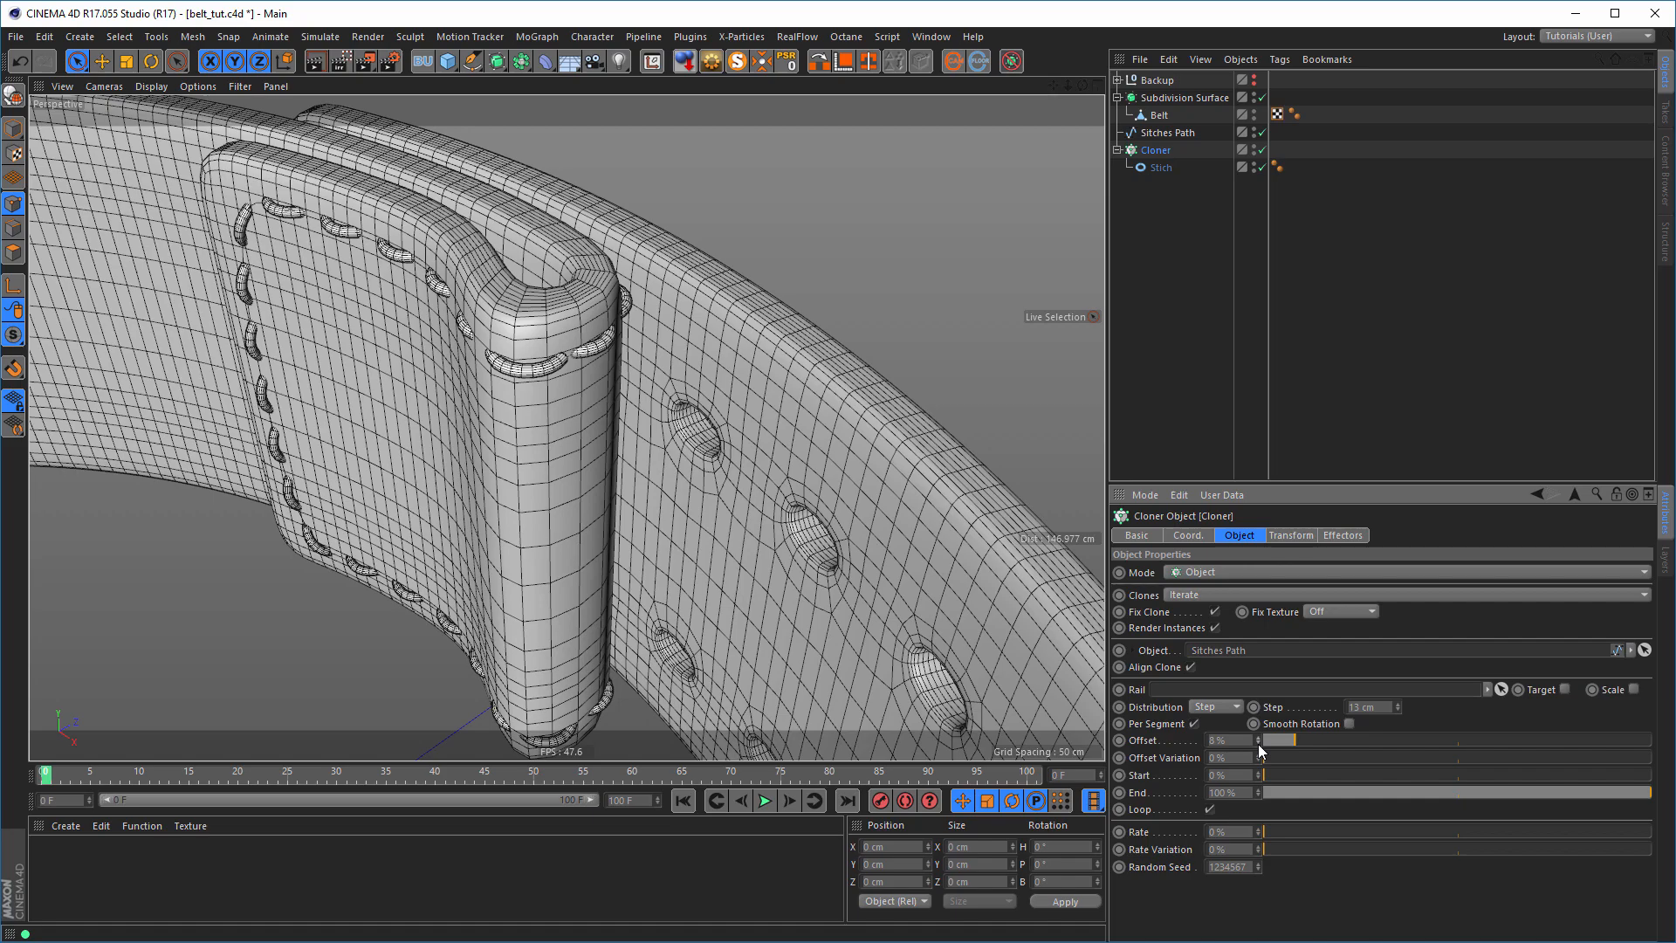
{"action": "left_click_drag", "start_coordinate": [515, 395], "coordinate": [557, 390], "text": "alt"}
- Inspect the stitching around the whole belt from the inside, front and above
{"action": "right_click_drag", "start_coordinate": [557, 390], "coordinate": [440, 496], "text": "alt"}
{"action": "middle_click_drag", "start_coordinate": [440, 496], "coordinate": [574, 337], "text": "alt"}
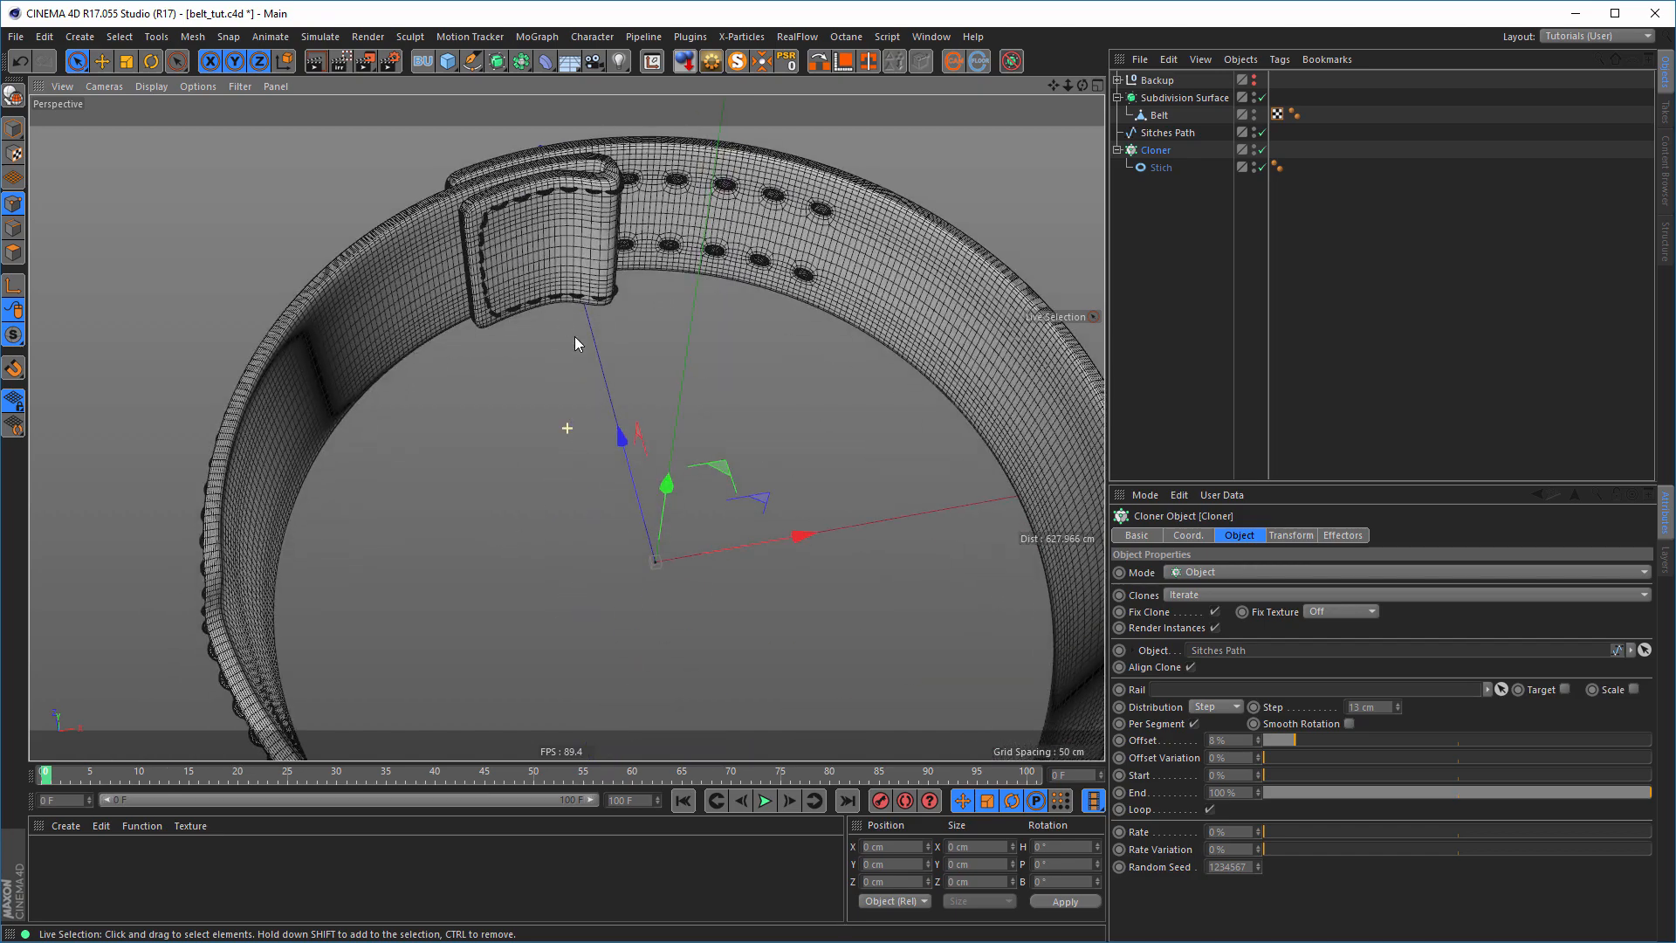
{"action": "right_click_drag", "start_coordinate": [575, 337], "coordinate": [471, 428], "text": "alt"}
{"action": "left_click_drag", "start_coordinate": [699, 525], "coordinate": [732, 658], "text": "alt"}
{"action": "right_click_drag", "start_coordinate": [731, 658], "coordinate": [943, 467], "text": "alt"}
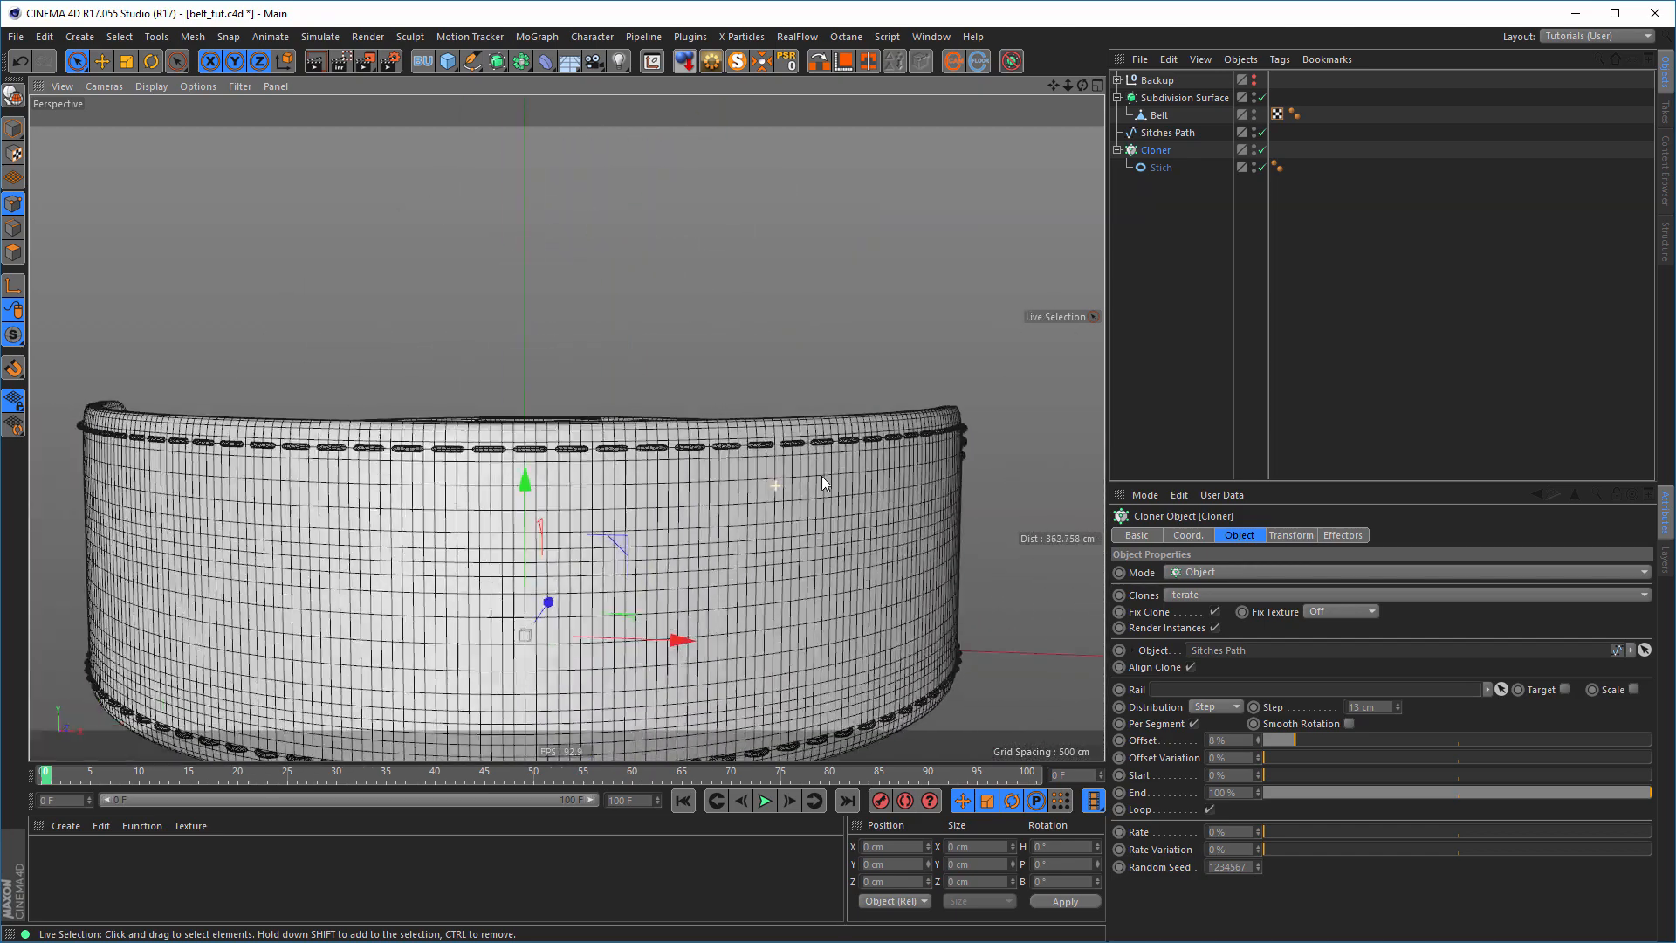
{"action": "left_click_drag", "start_coordinate": [820, 475], "coordinate": [714, 459], "text": "alt"}
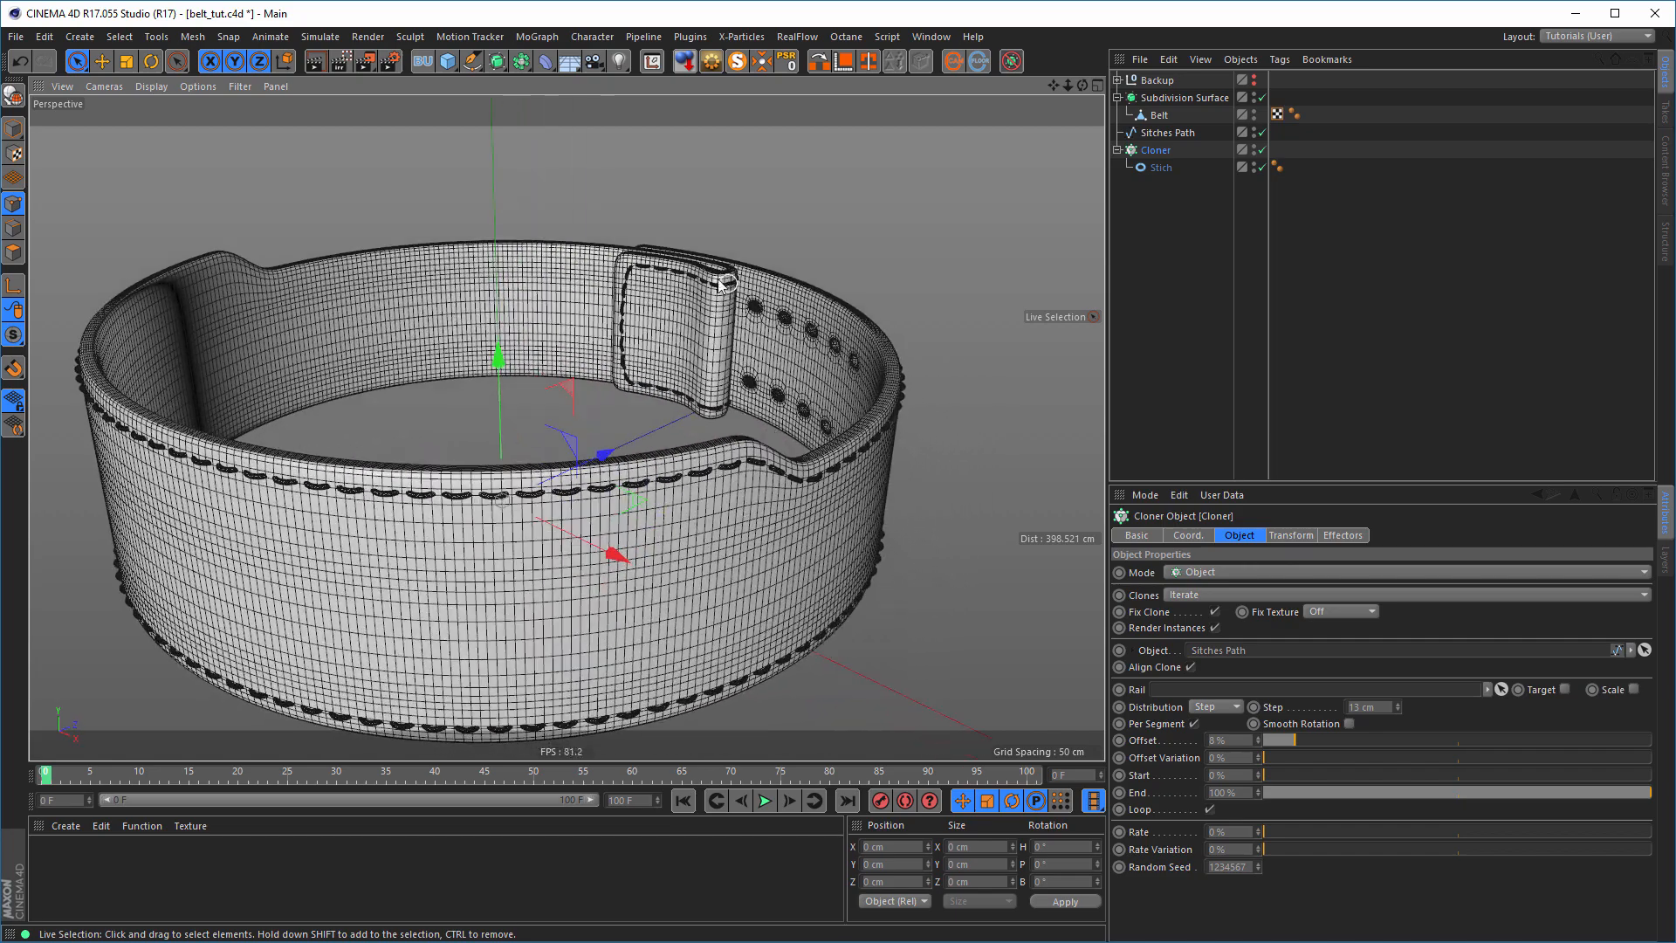
{"action": "left_click_drag", "start_coordinate": [585, 494], "coordinate": [721, 586], "text": "alt"}
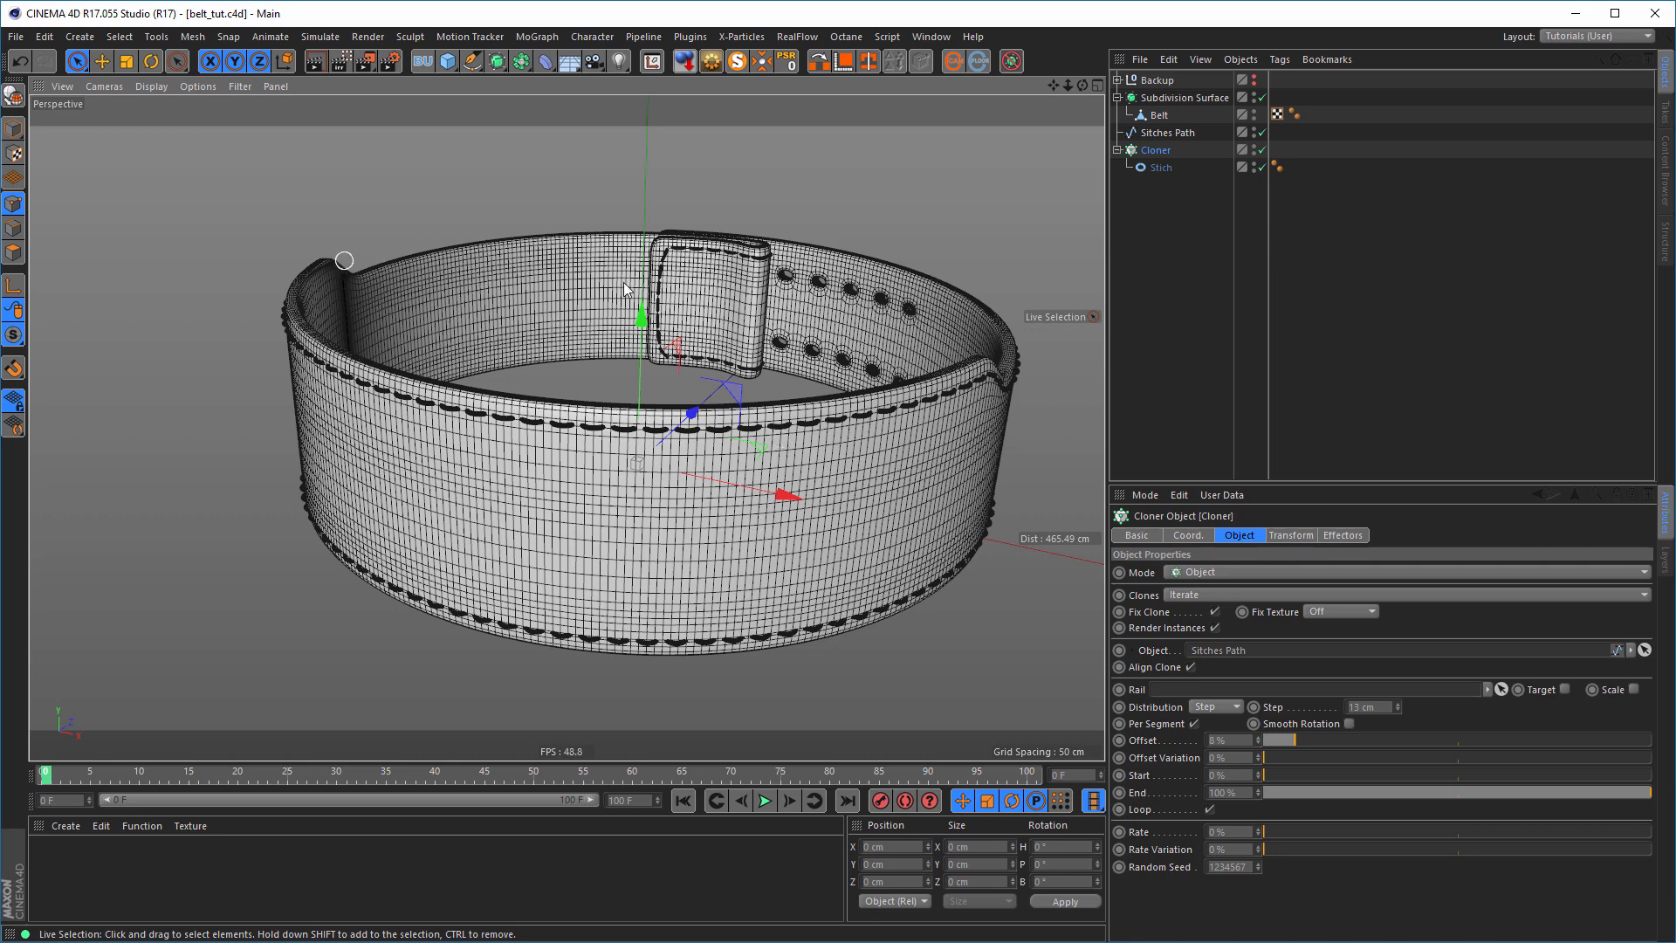
{"action": "left_click_drag", "start_coordinate": [676, 427], "coordinate": [688, 489], "text": "alt"}
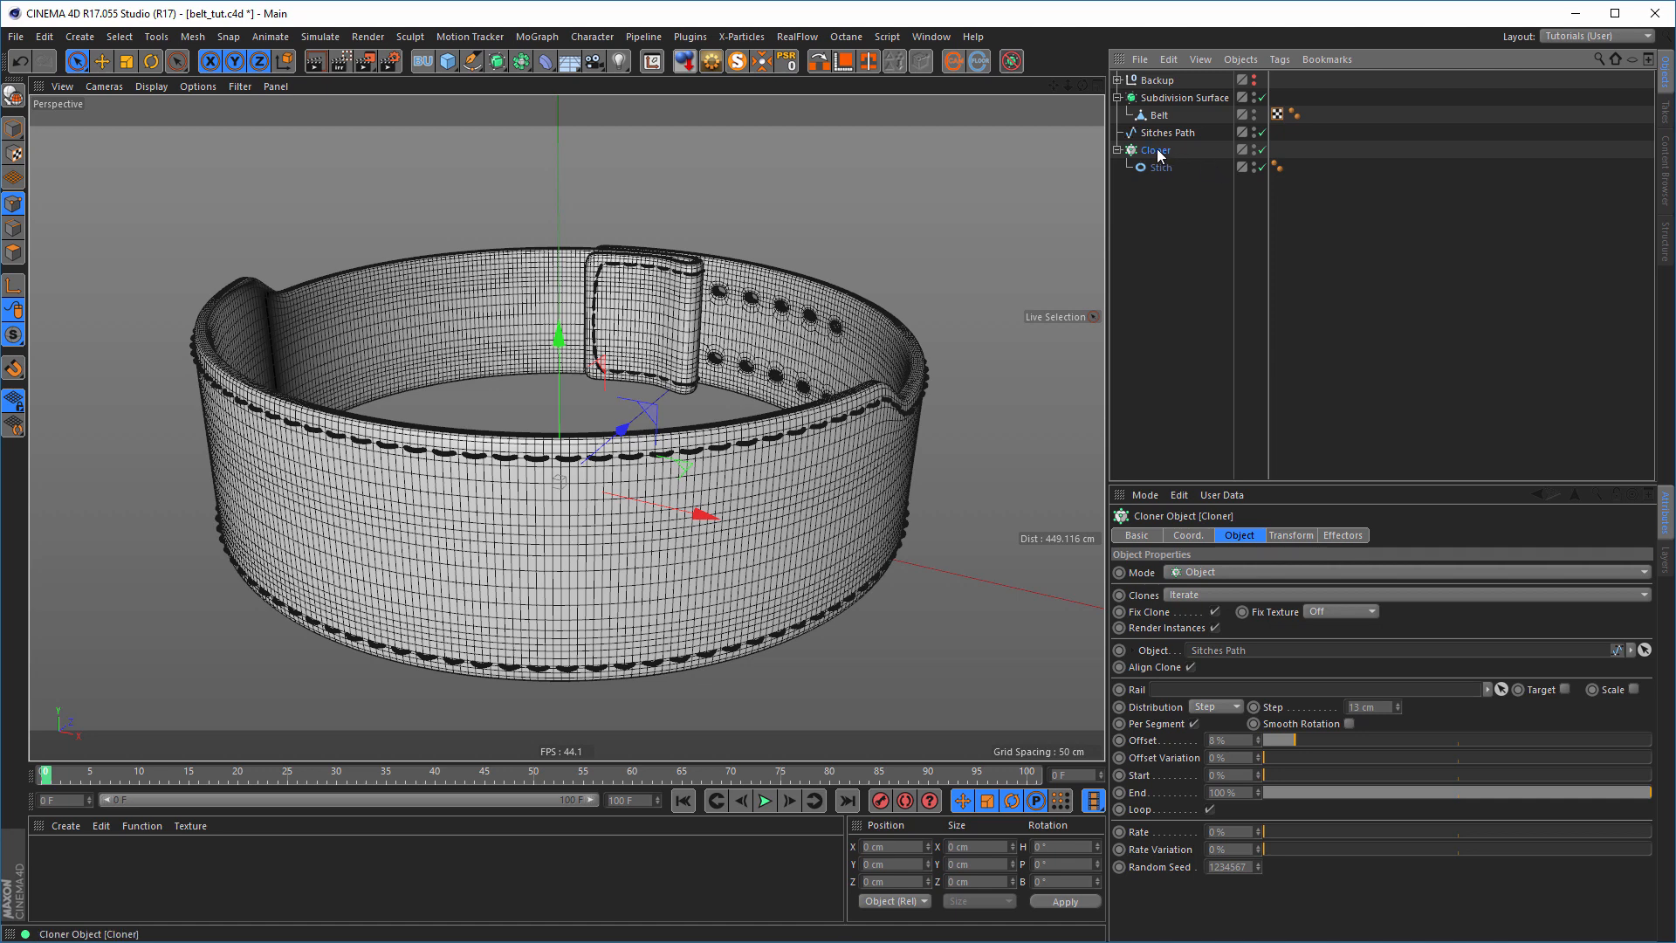
- Duplicate the Cloner with its stitch and set the duplicate's pitch rotation (R.P) to 90°
{"action": "left_click_drag", "start_coordinate": [1180, 174], "coordinate": [1168, 253], "text": "ctrl"}
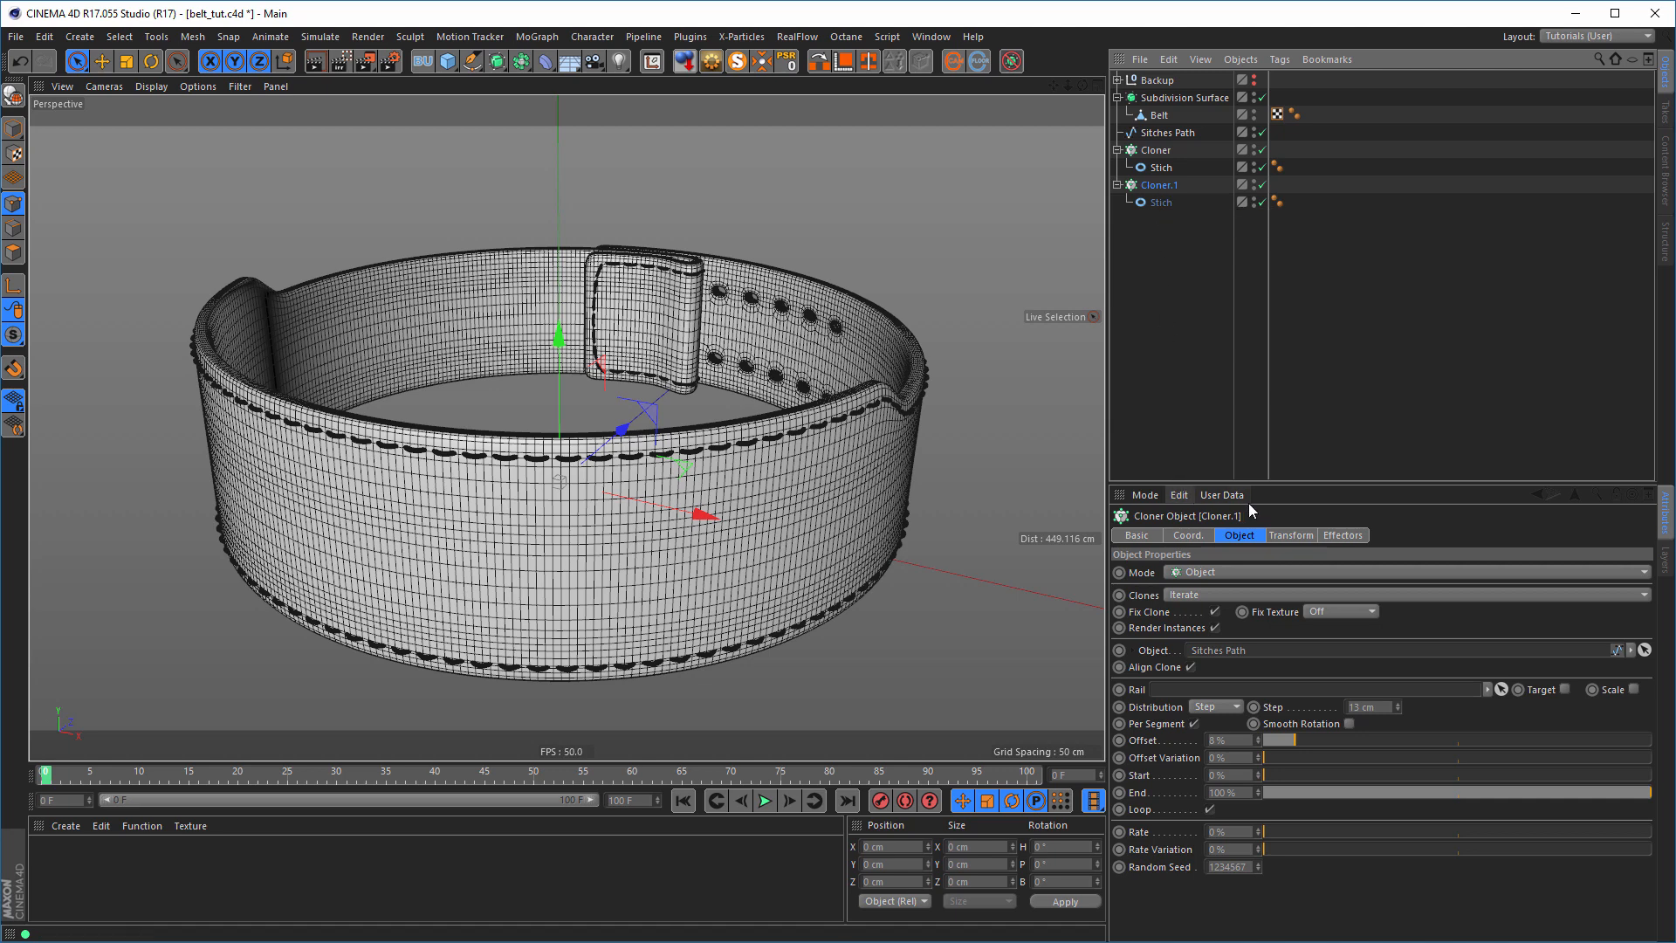
{"action": "left_click", "coordinate": [1292, 535]}
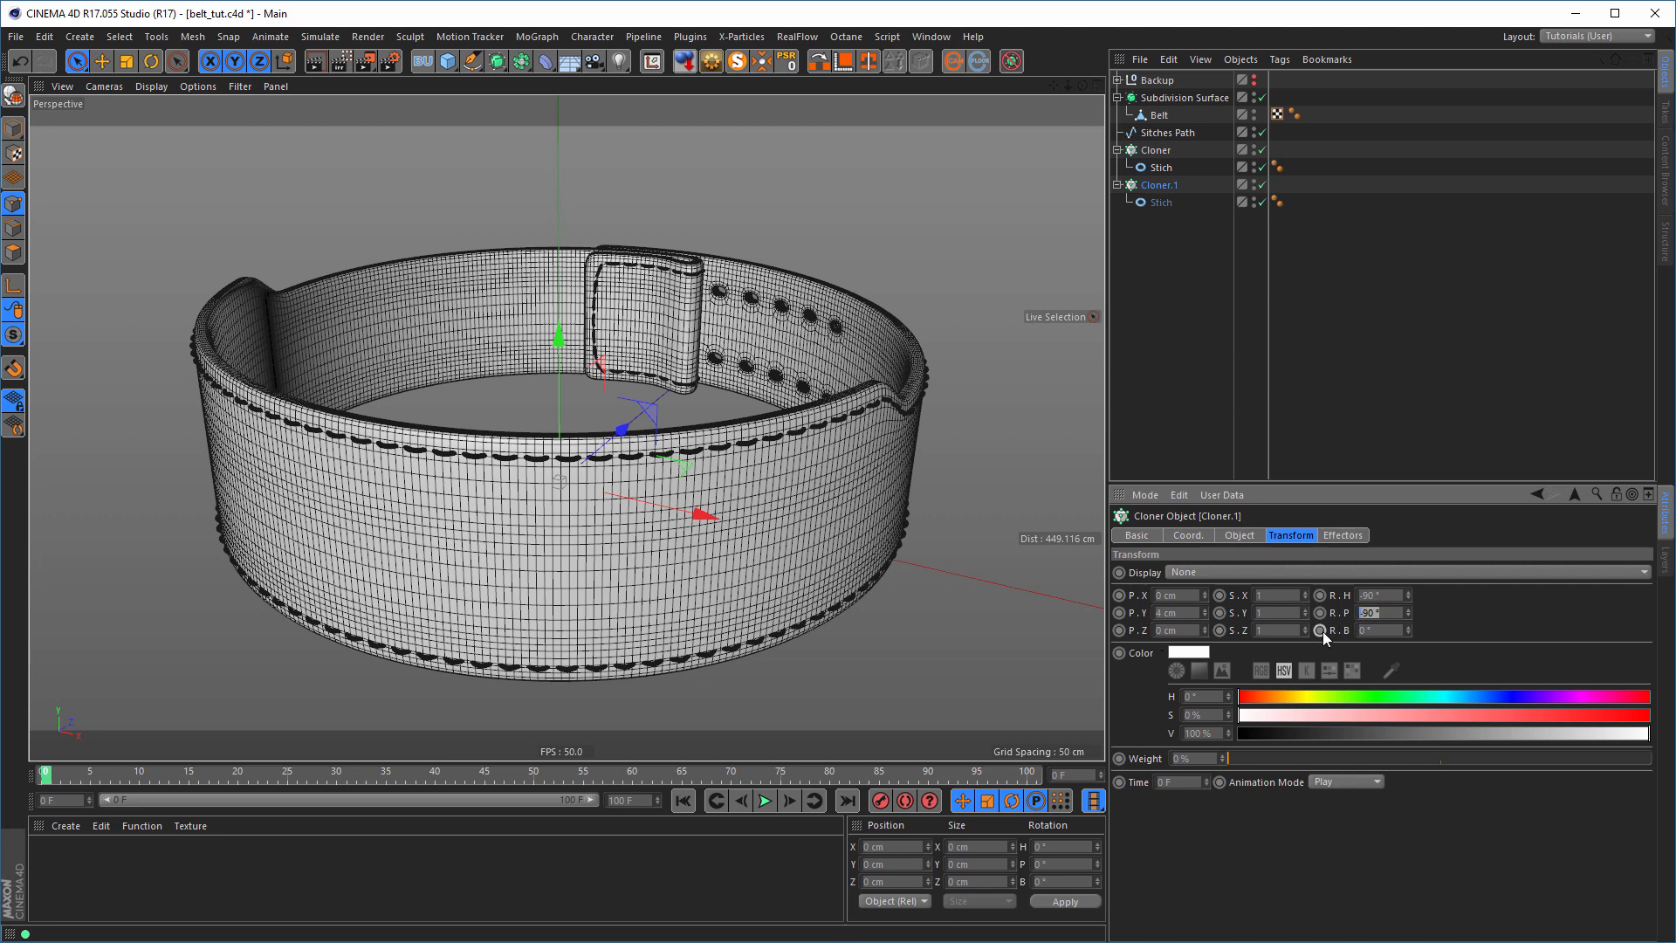
{"action": "type", "text": "90"}
{"action": "key", "text": "Return"}
- Check the duplicated stitches along the belt's edge and set the duplicate Cloner's P.Y to 3 cm
{"action": "left_click_drag", "start_coordinate": [726, 458], "coordinate": [768, 442], "text": "alt"}
{"action": "left_click_drag", "start_coordinate": [784, 370], "coordinate": [806, 357], "text": "alt"}
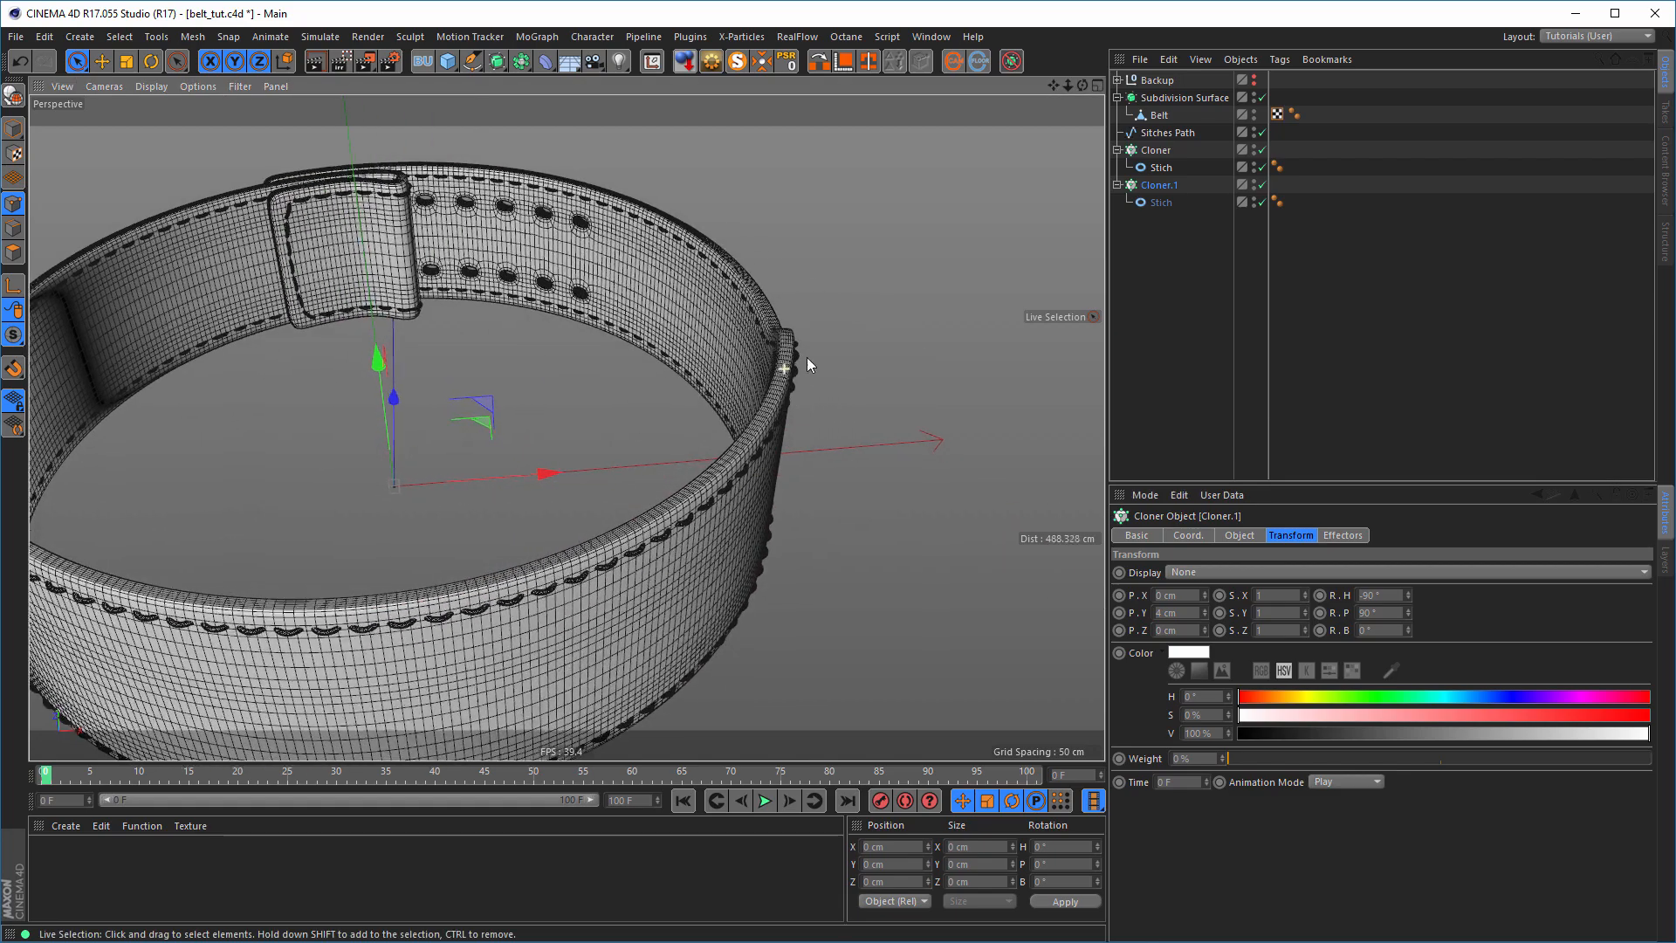
{"action": "right_click_drag", "start_coordinate": [807, 358], "coordinate": [1009, 329], "text": "alt"}
{"action": "mouse_move", "coordinate": [766, 323]}
{"action": "left_mouse_down", "text": "alt"}
{"action": "mouse_move", "coordinate": [725, 310]}
{"action": "mouse_move", "coordinate": [781, 323]}
{"action": "left_mouse_up", "text": "alt"}
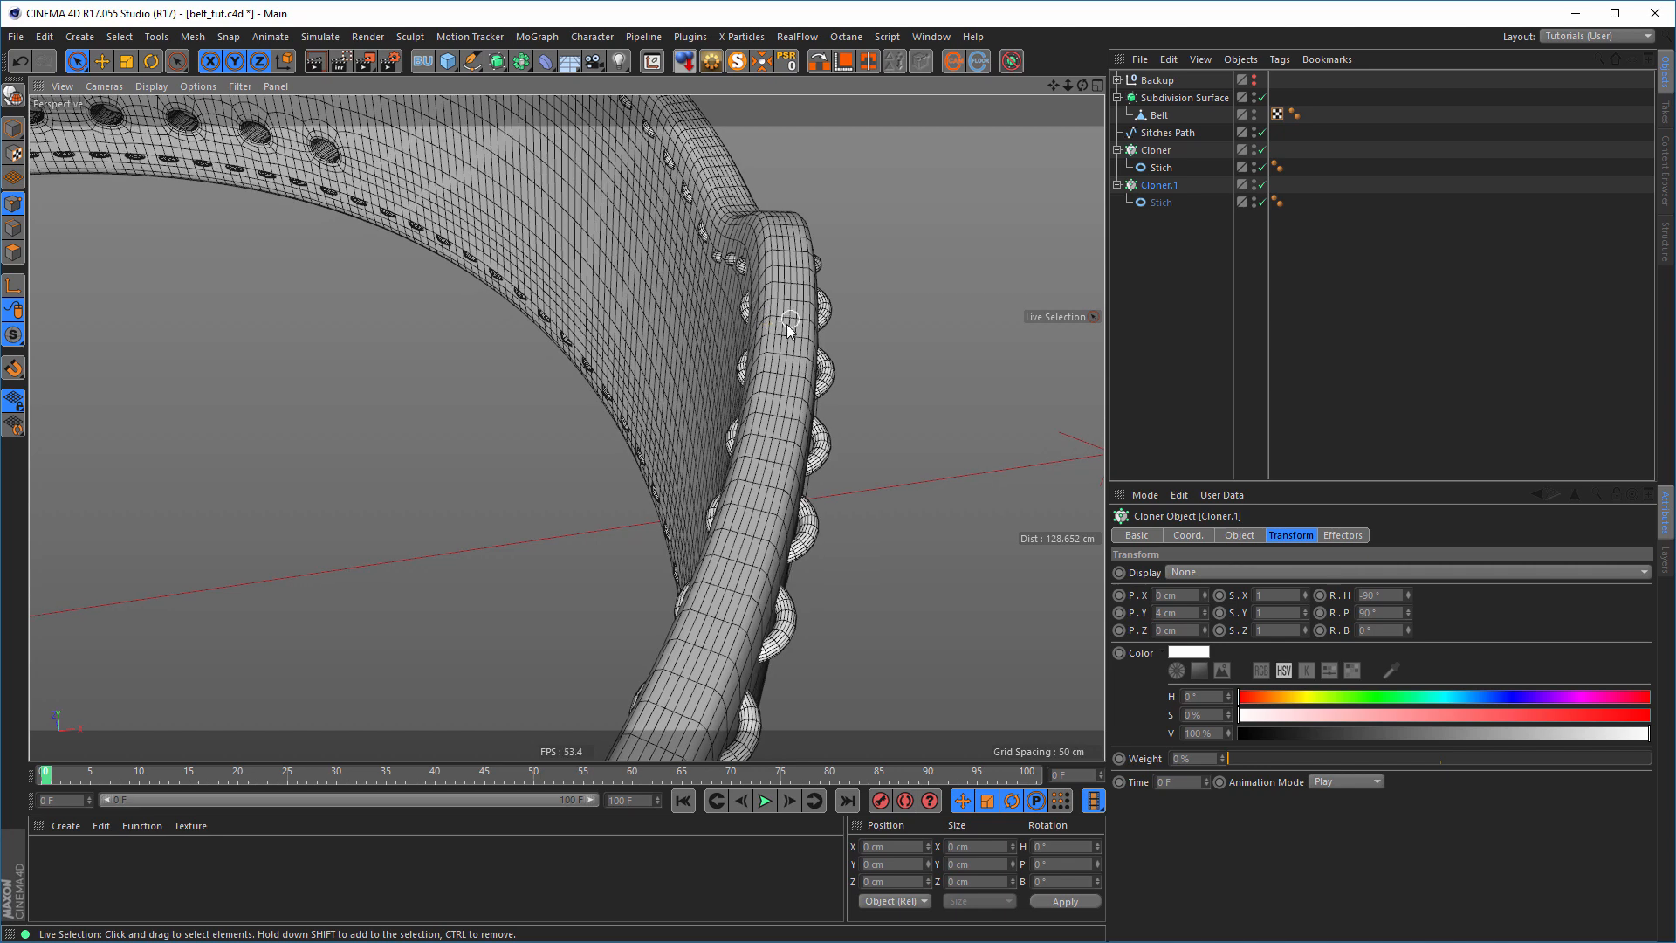
{"action": "left_click", "coordinate": [1204, 616]}
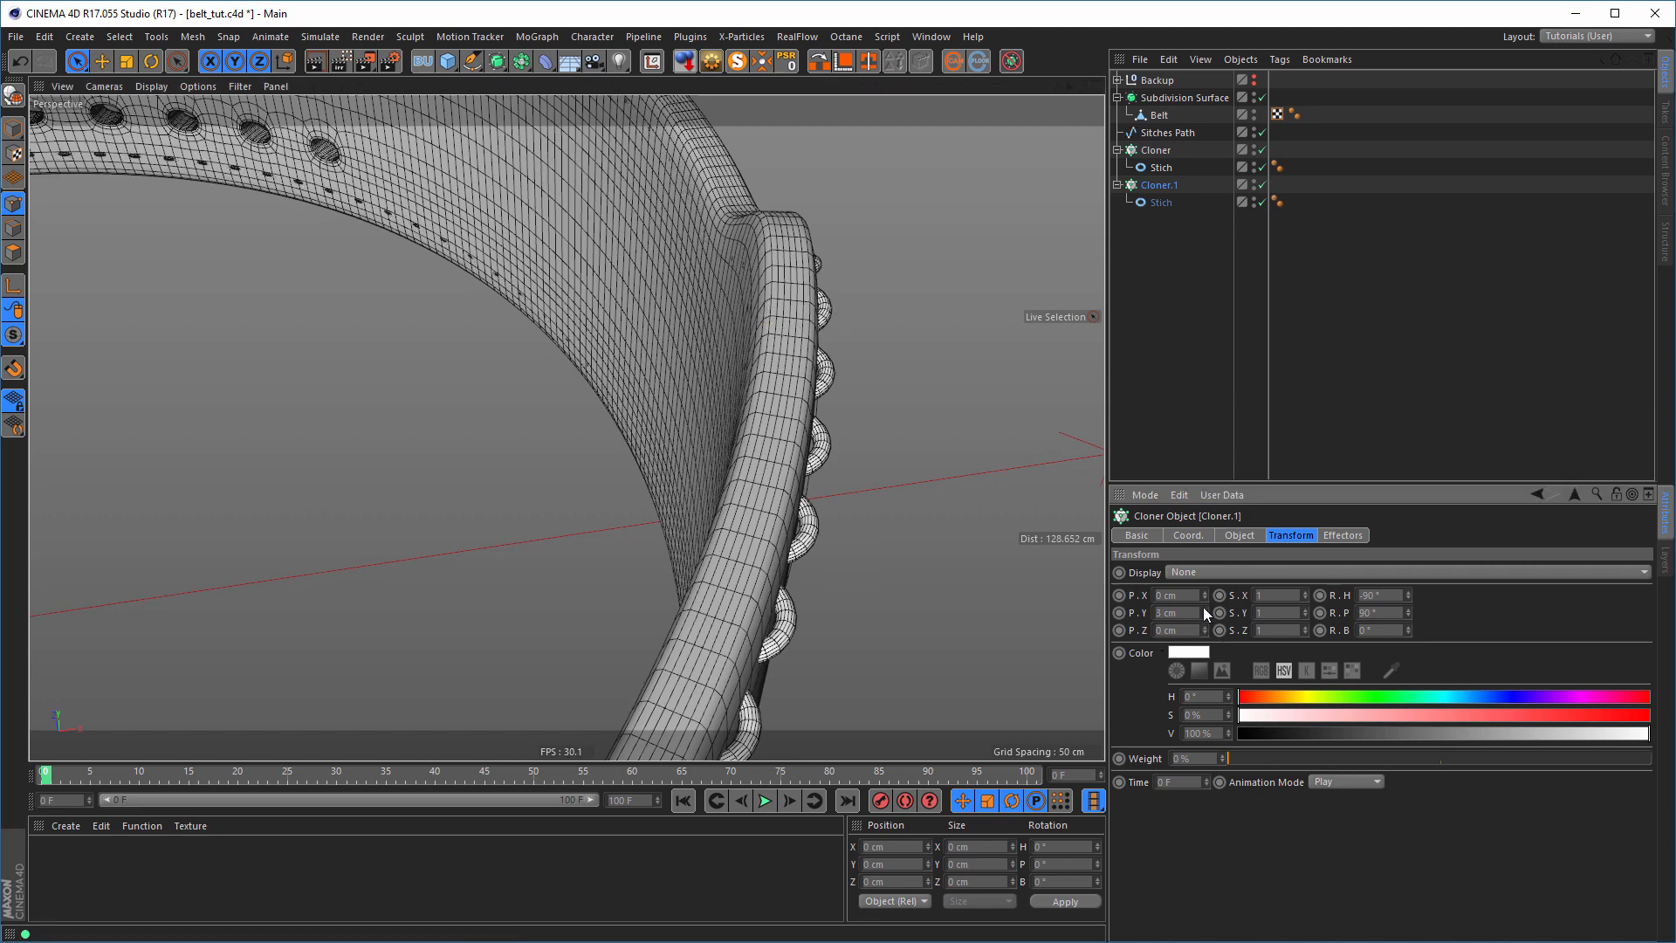
- Set P.Y to 4.5 cm in the transform settings of both the duplicate Cloner and the original Cloner
{"action": "left_click", "coordinate": [1204, 610]}
{"action": "left_click", "coordinate": [1204, 610]}
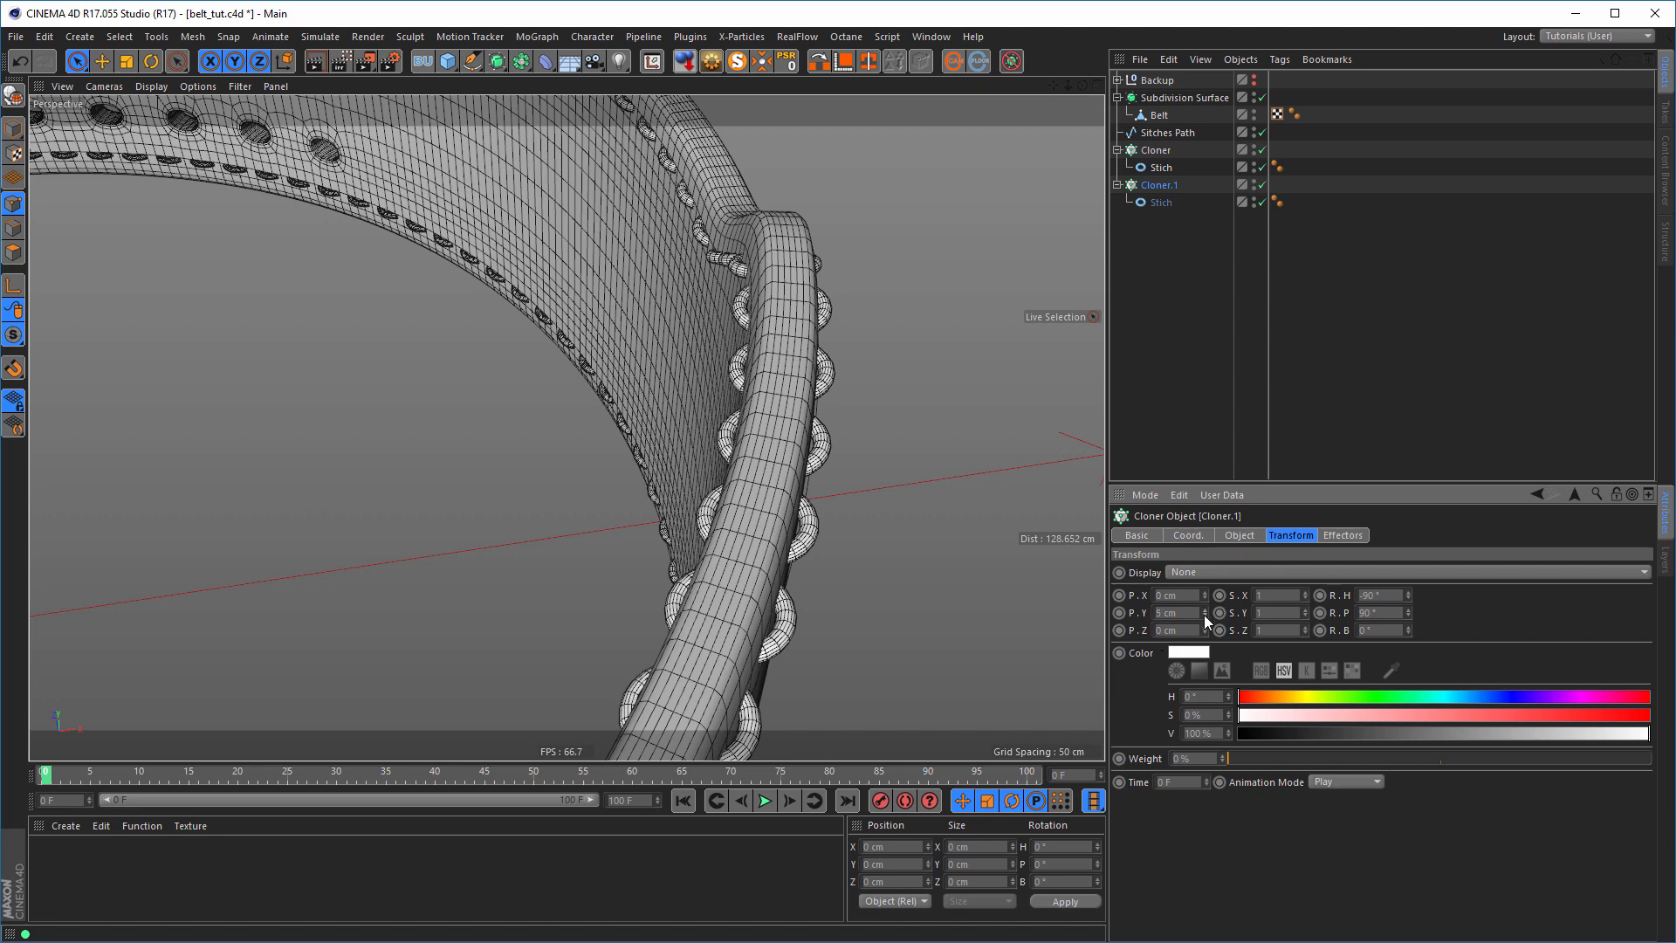
{"action": "left_click", "coordinate": [1204, 615]}
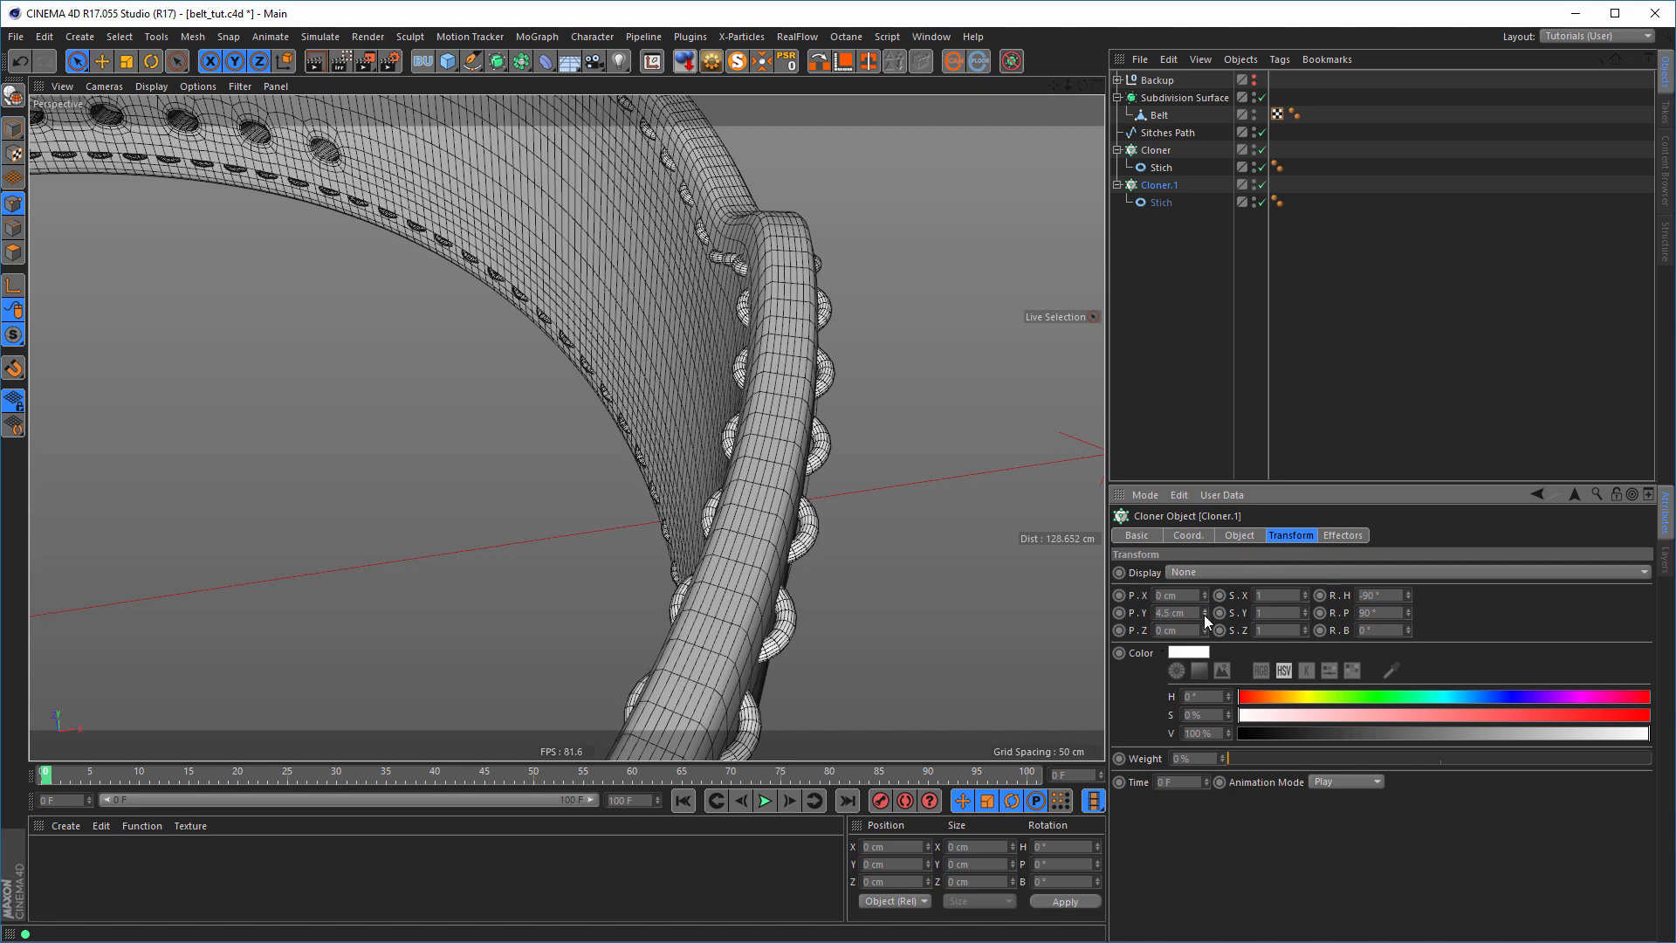
{"action": "left_click", "coordinate": [1154, 152]}
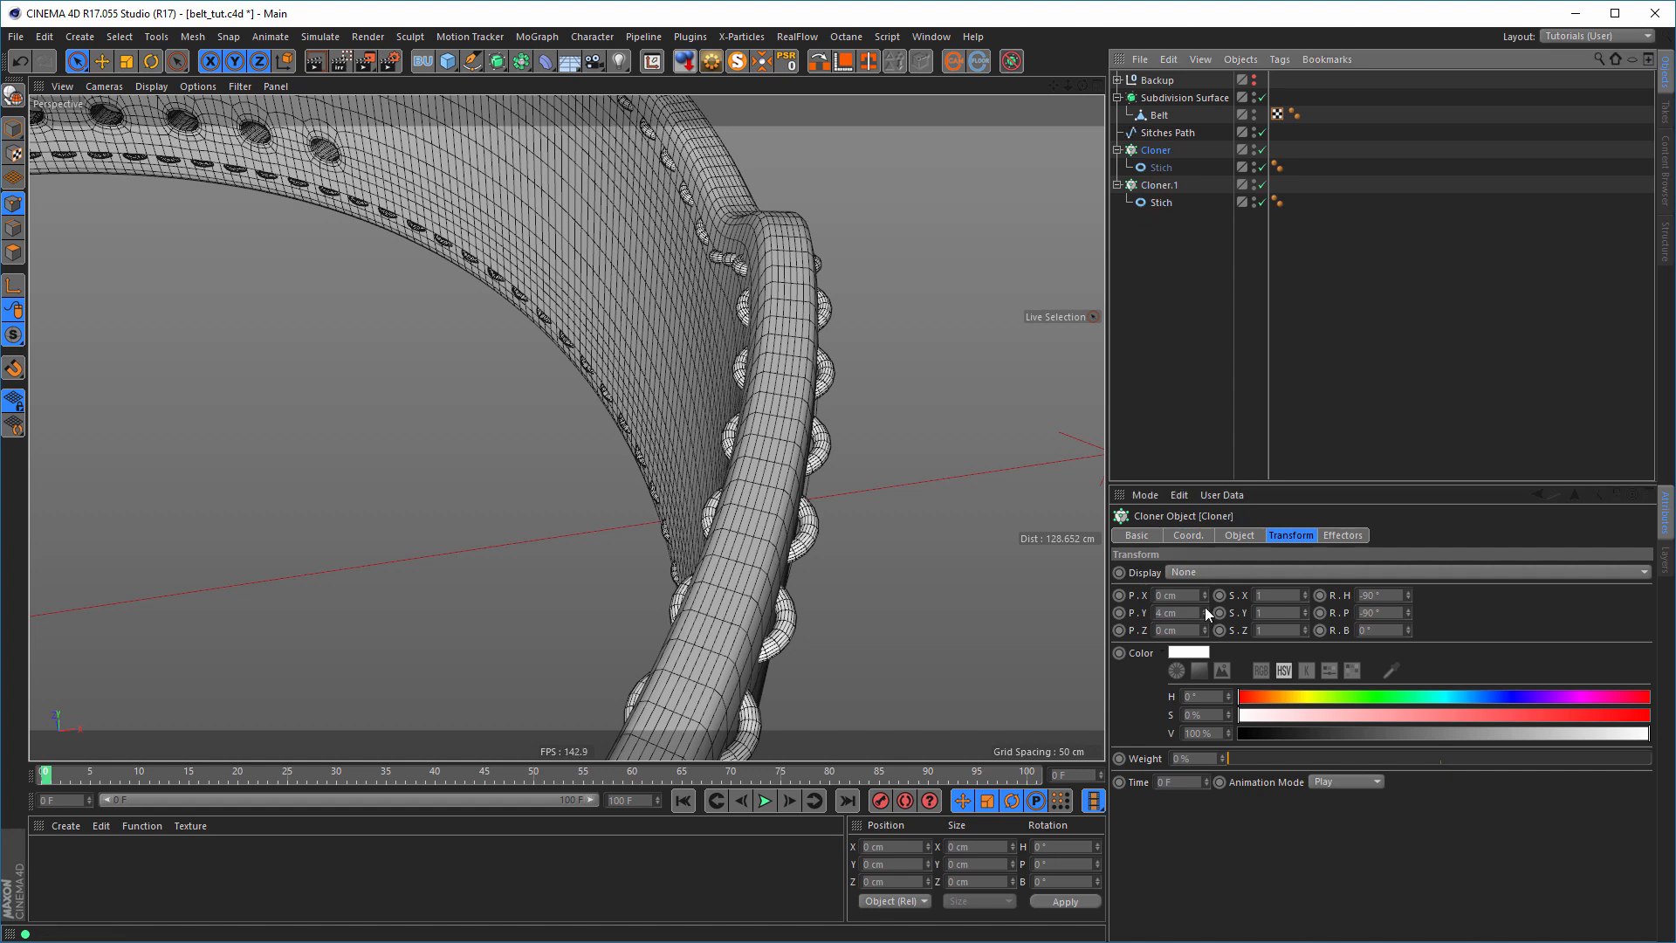
{"action": "left_click", "coordinate": [1205, 609]}
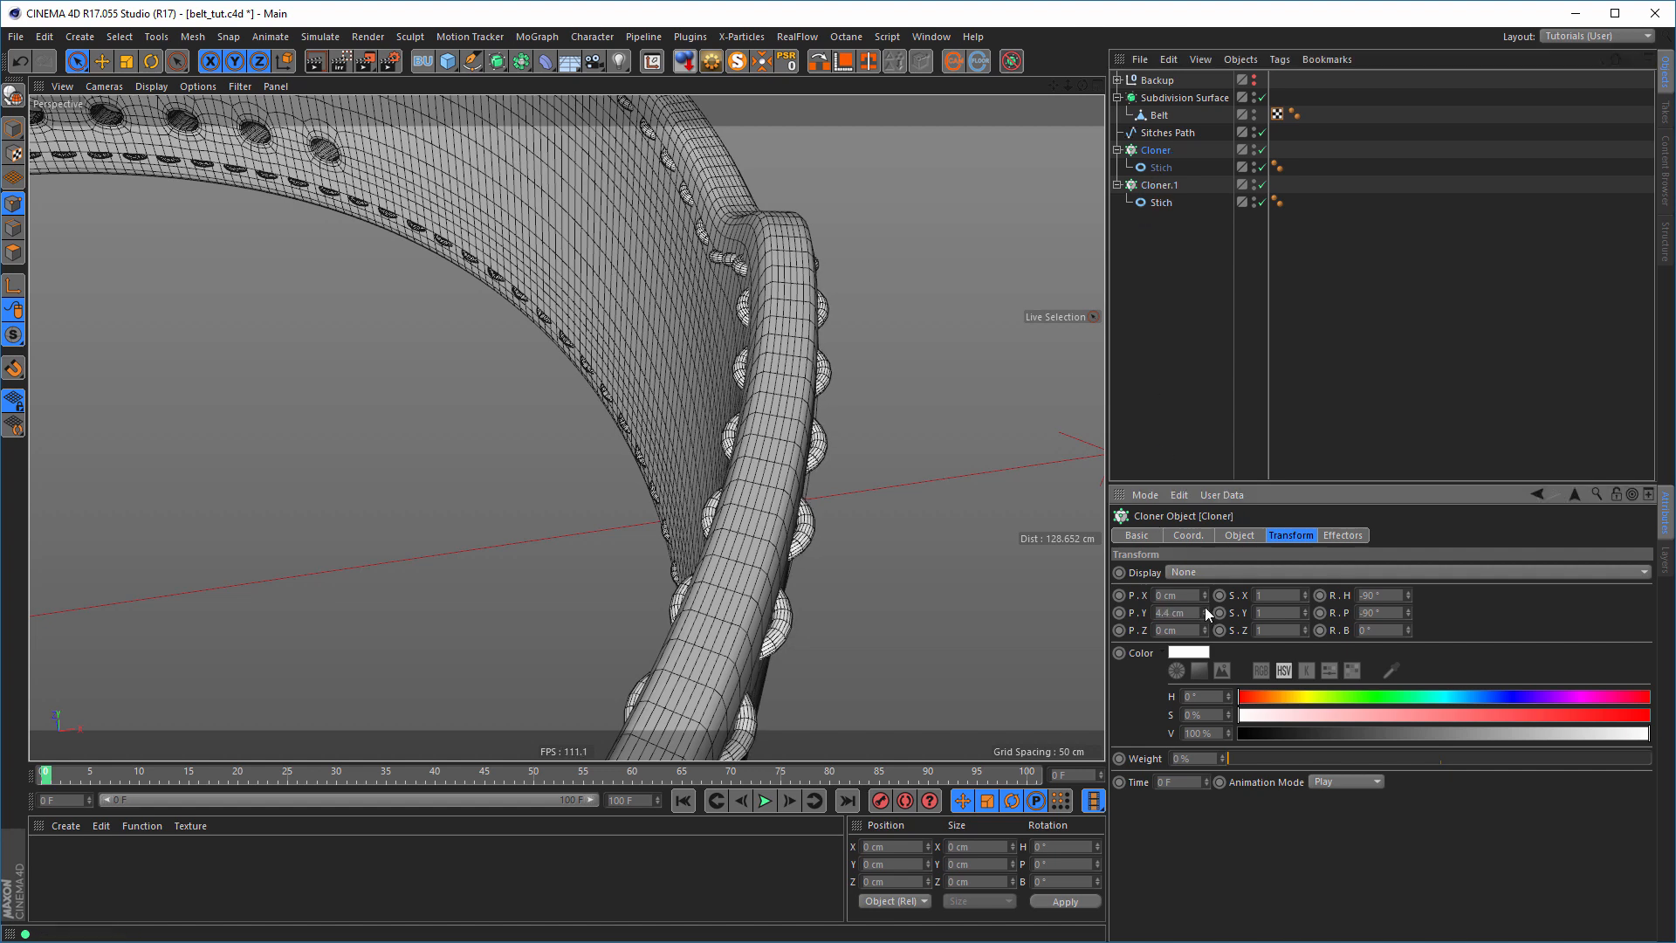
{"action": "left_click", "coordinate": [1205, 609]}
- Inspect the stitching around the whole belt and compare it with the finished belt render in the Picture Viewer
{"action": "right_click_drag", "start_coordinate": [657, 480], "coordinate": [531, 575], "text": "alt"}
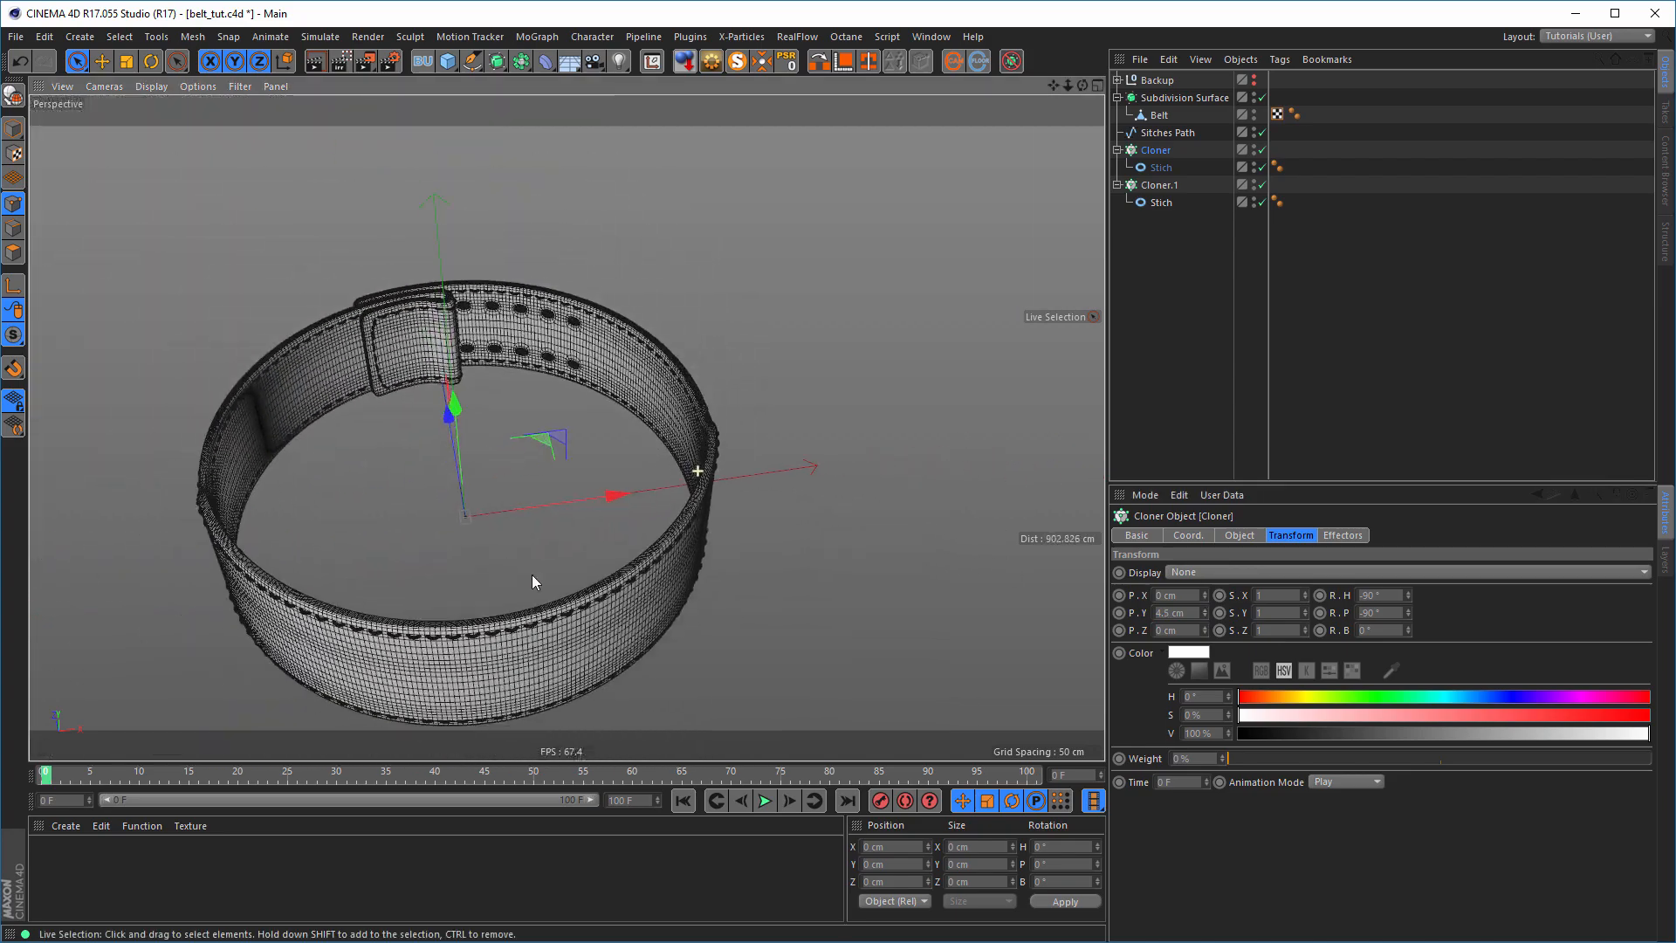
{"action": "mouse_move", "coordinate": [729, 688]}
{"action": "left_mouse_down", "text": "alt"}
{"action": "mouse_move", "coordinate": [696, 671]}
{"action": "mouse_move", "coordinate": [737, 676]}
{"action": "left_mouse_up", "text": "alt"}
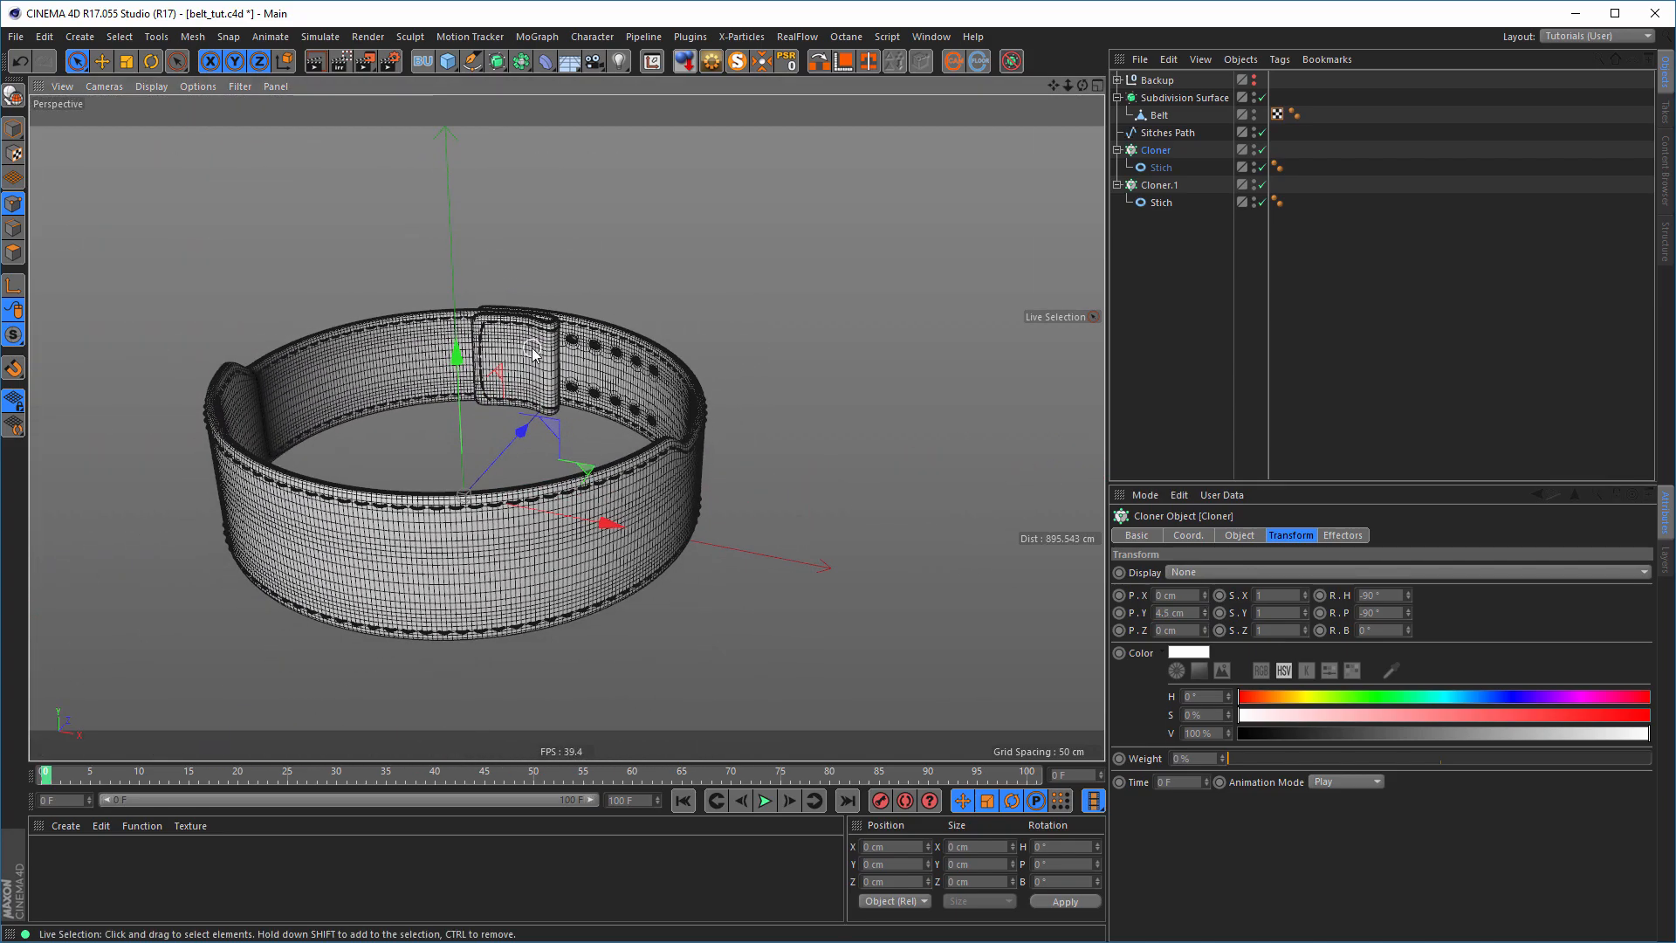
{"action": "right_click_drag", "start_coordinate": [532, 348], "coordinate": [710, 531], "text": "alt"}
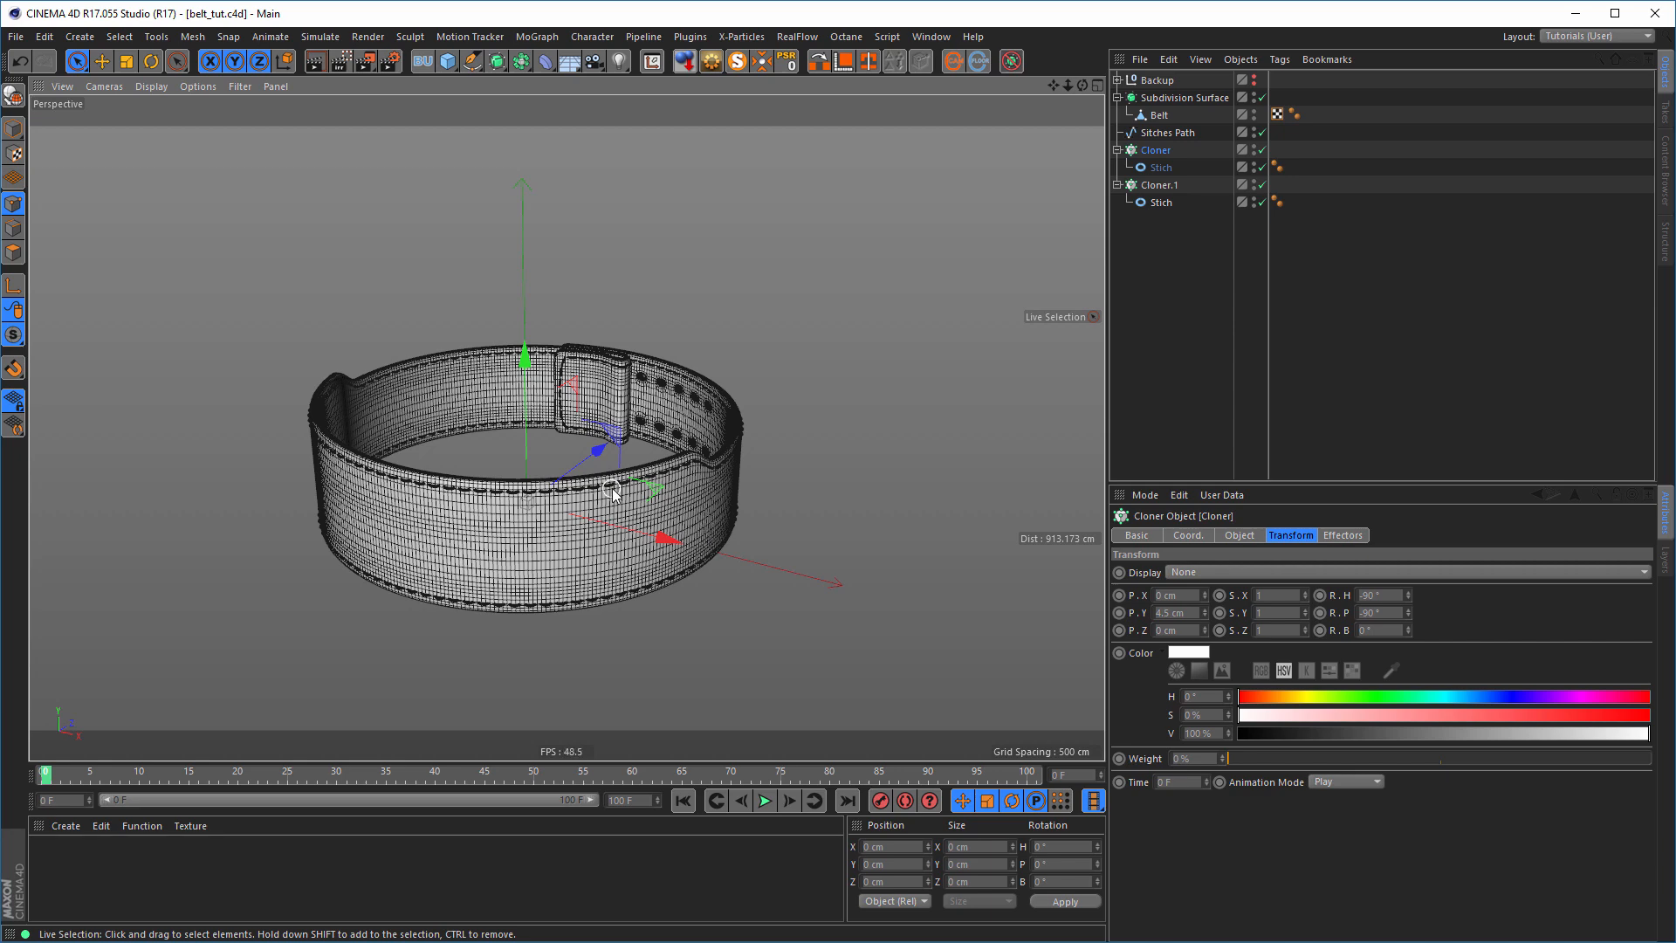
{"action": "middle_click_drag", "start_coordinate": [612, 493], "coordinate": [698, 547], "text": "alt"}
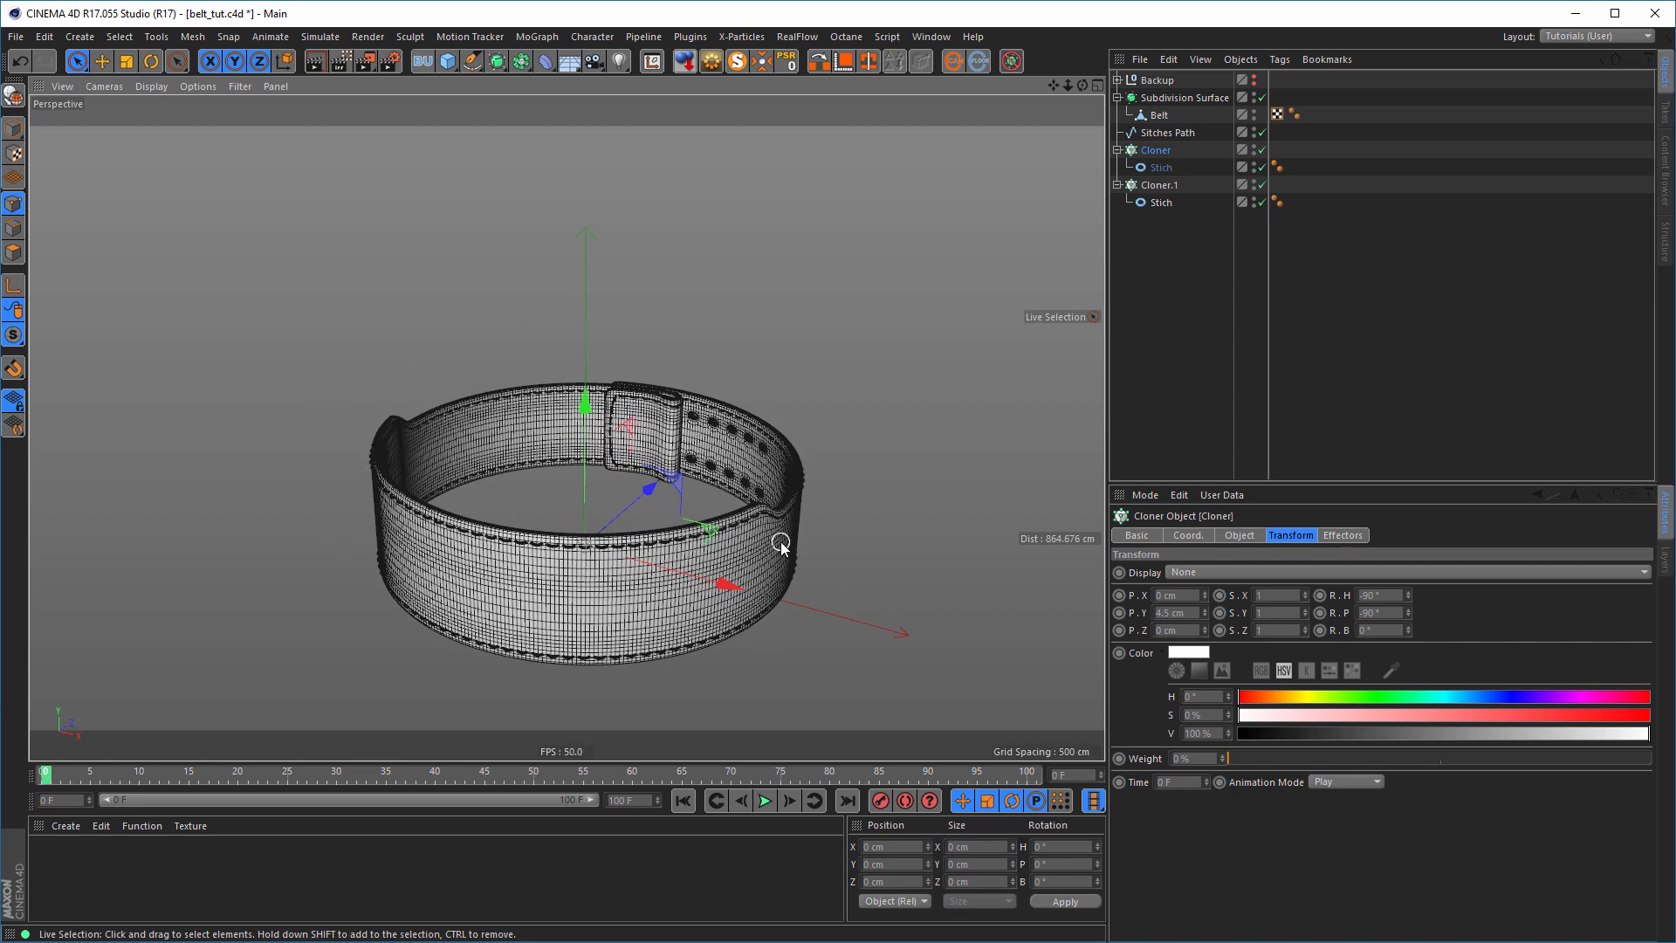
{"action": "key", "text": "shift+F6"}
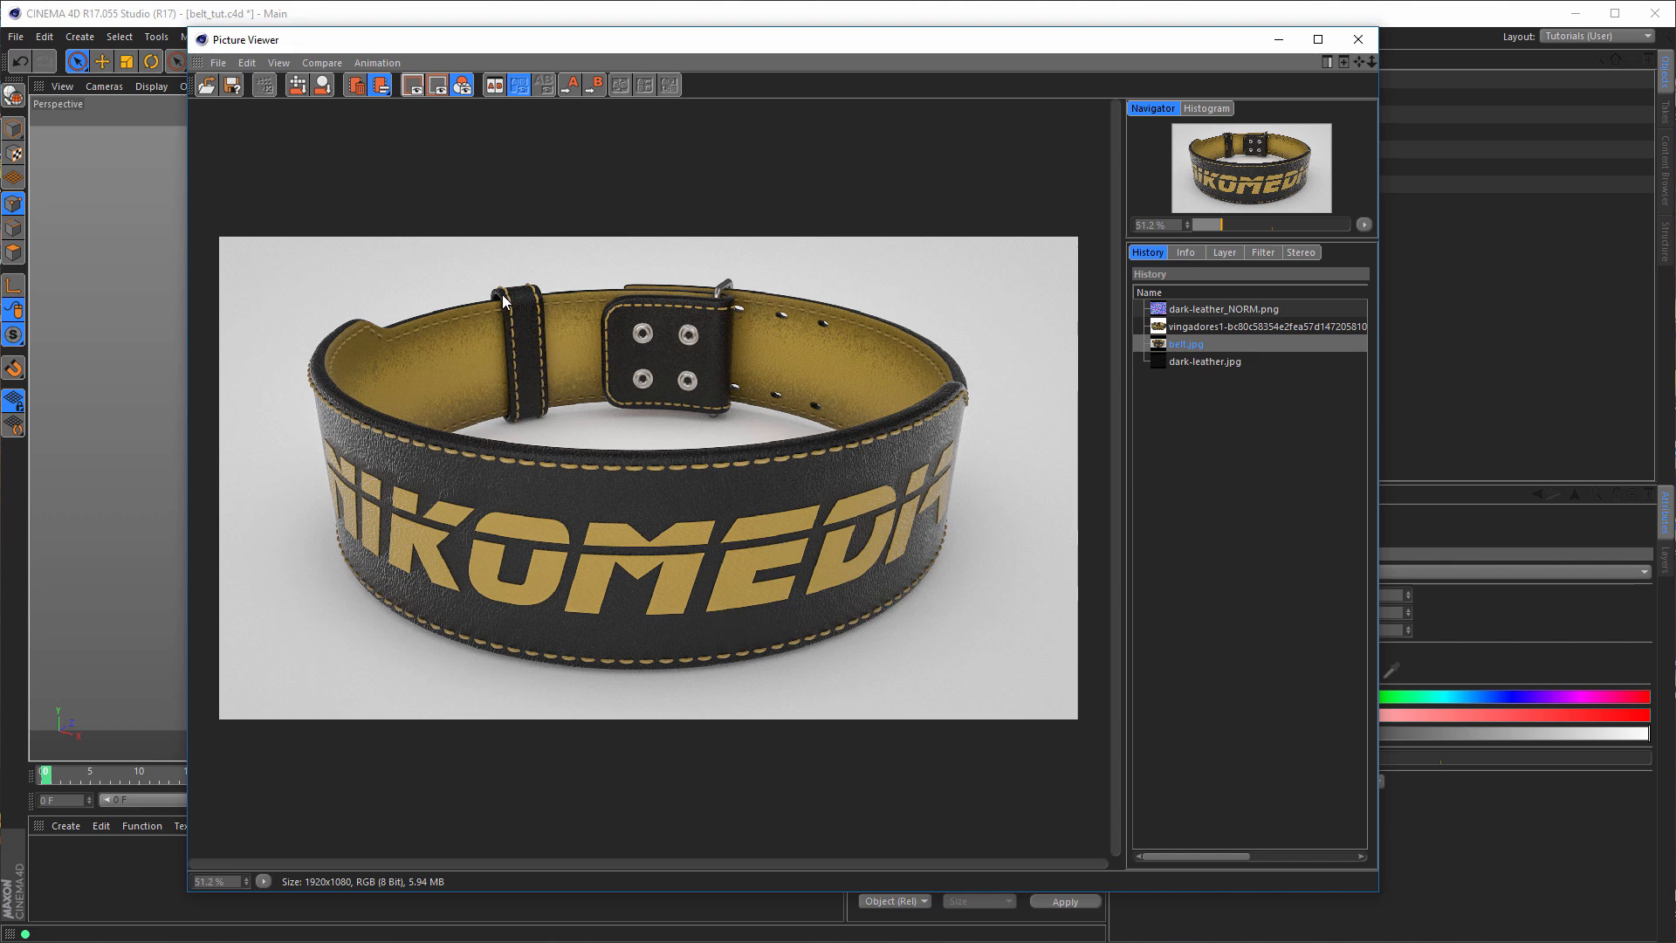
{"action": "left_click", "coordinate": [1358, 40]}
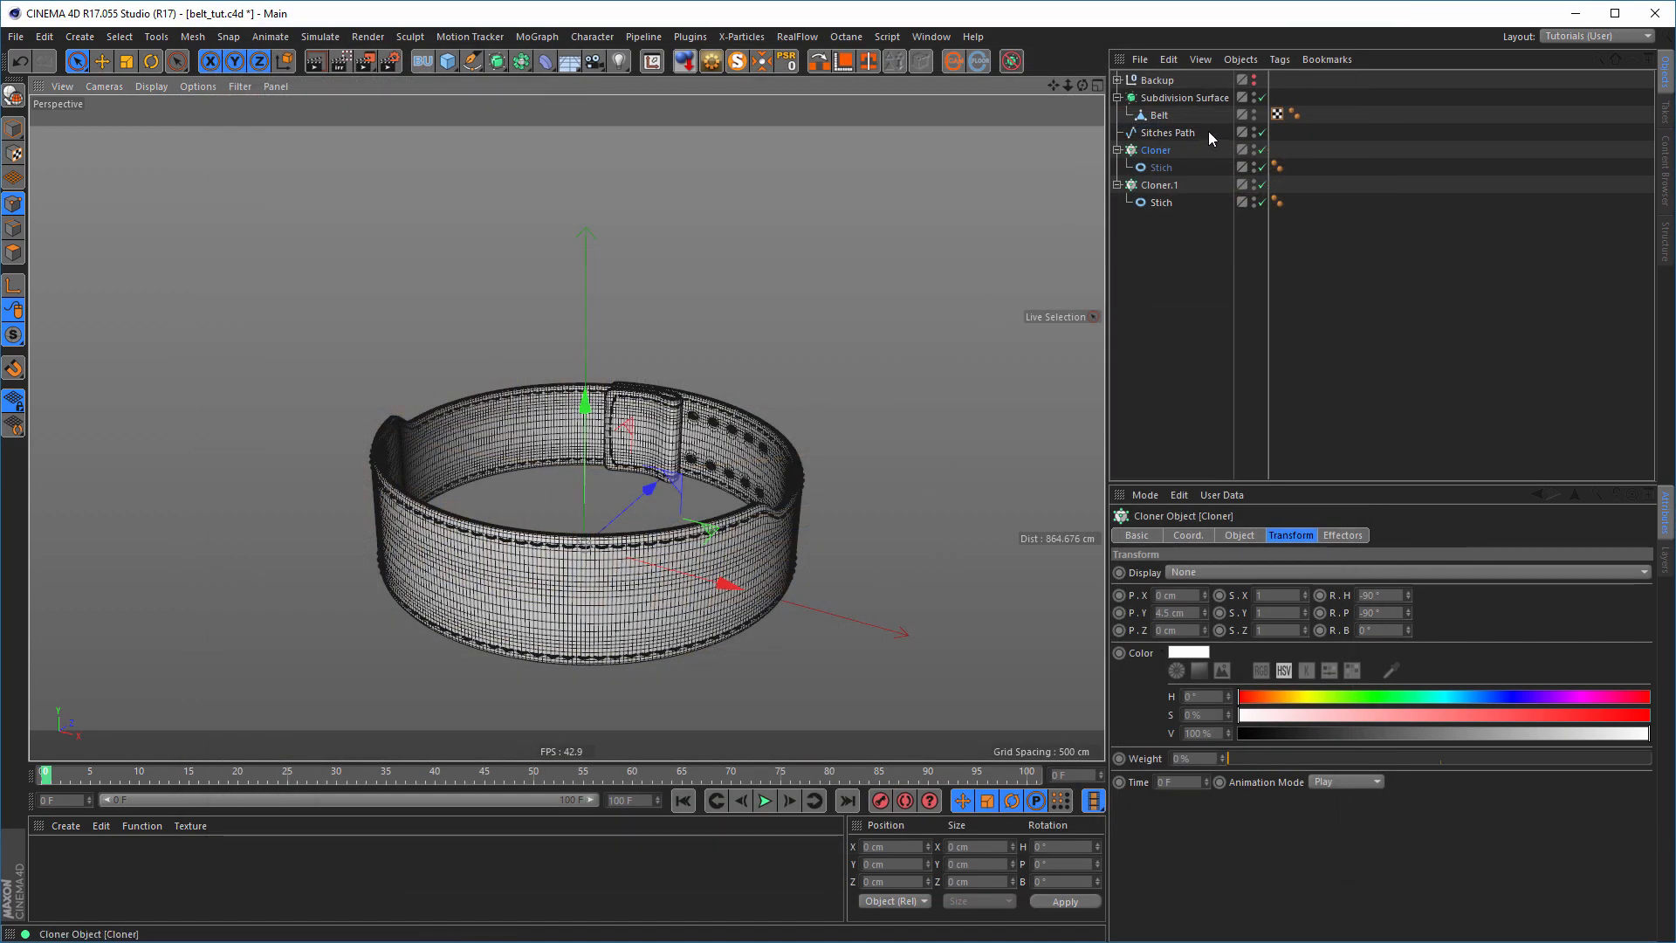
- Disable the Subdivision Surface and put the Belt object into polygon editing
{"action": "left_click", "coordinate": [1261, 97]}
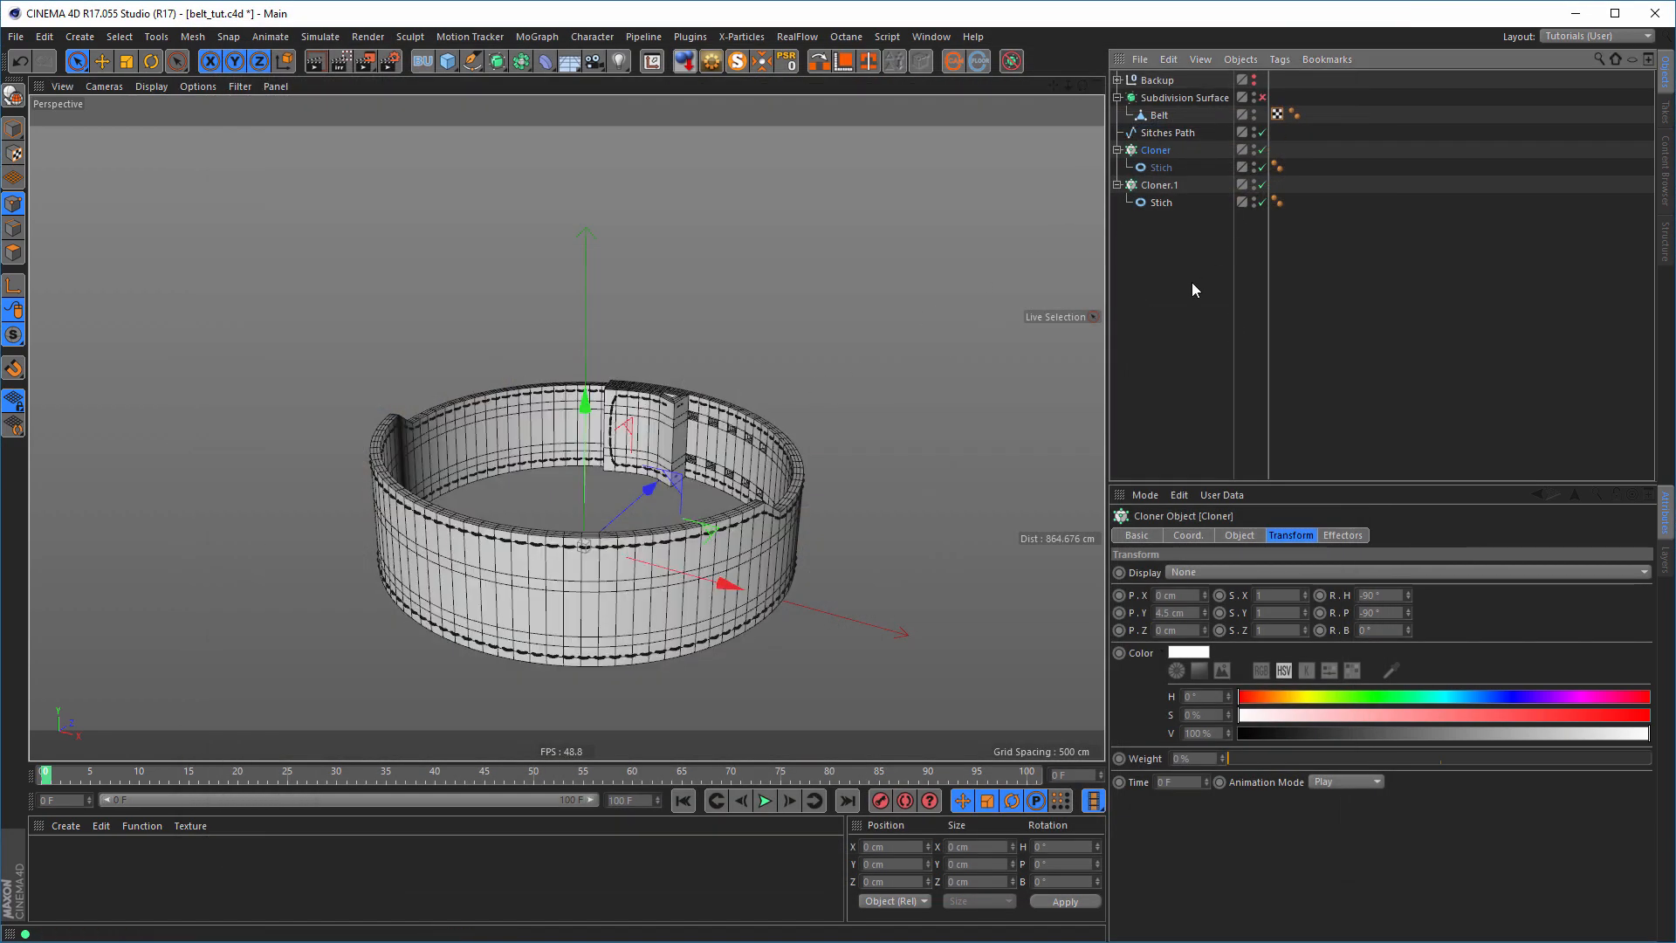
{"action": "left_click", "coordinate": [1159, 116]}
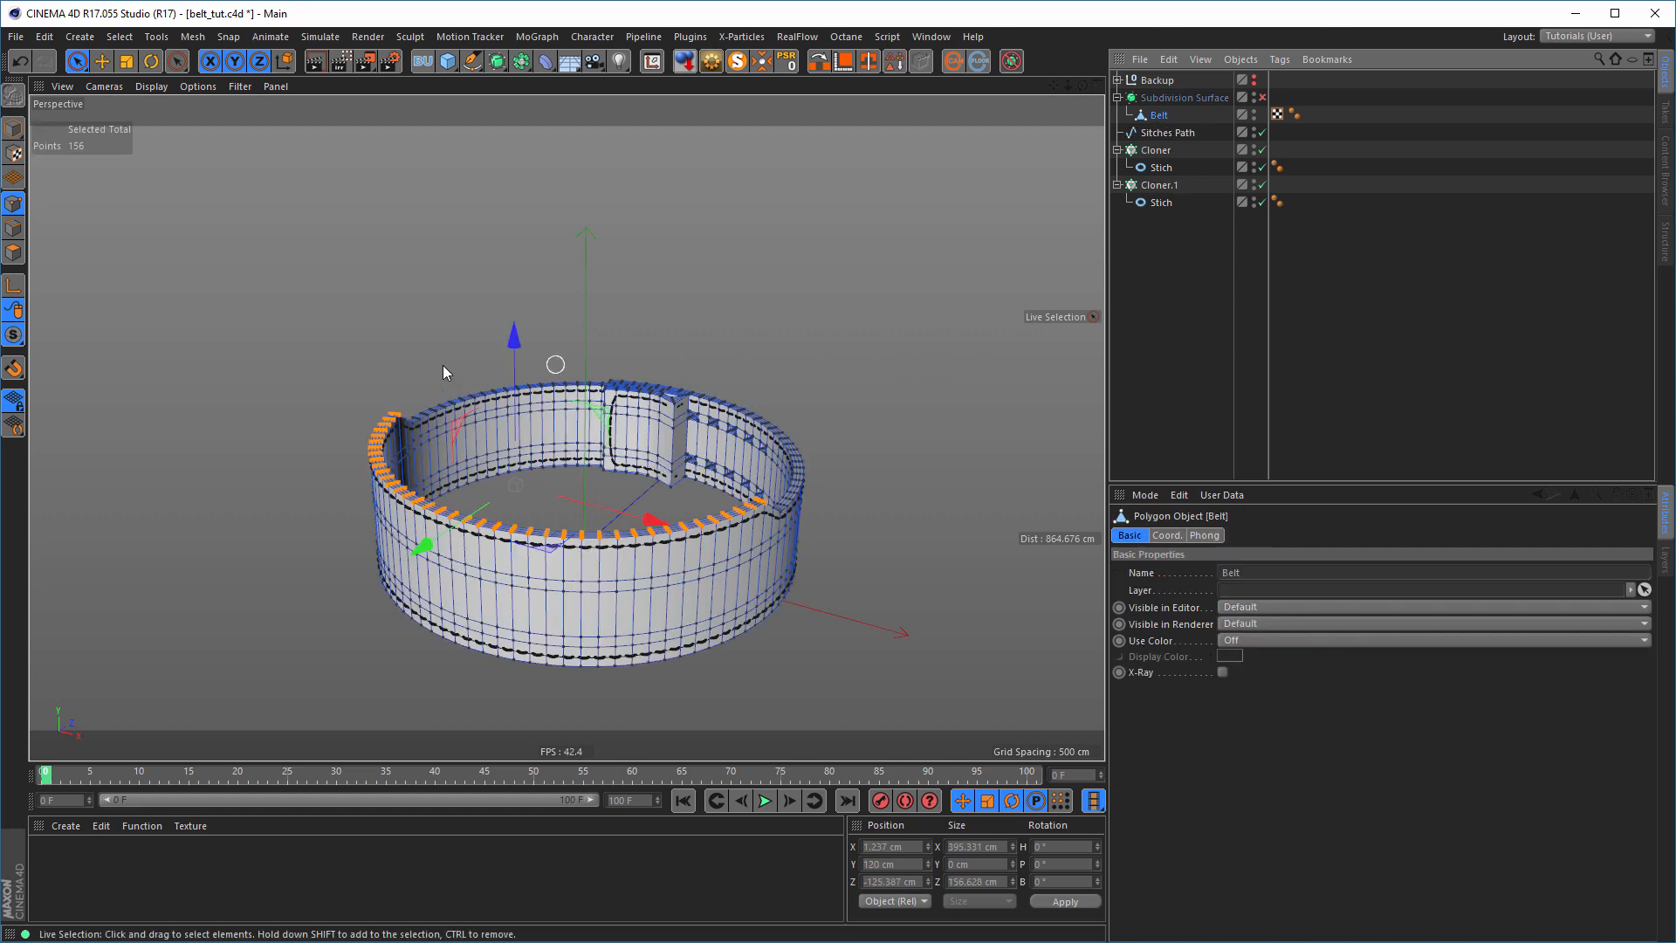
{"action": "left_click", "coordinate": [13, 253]}
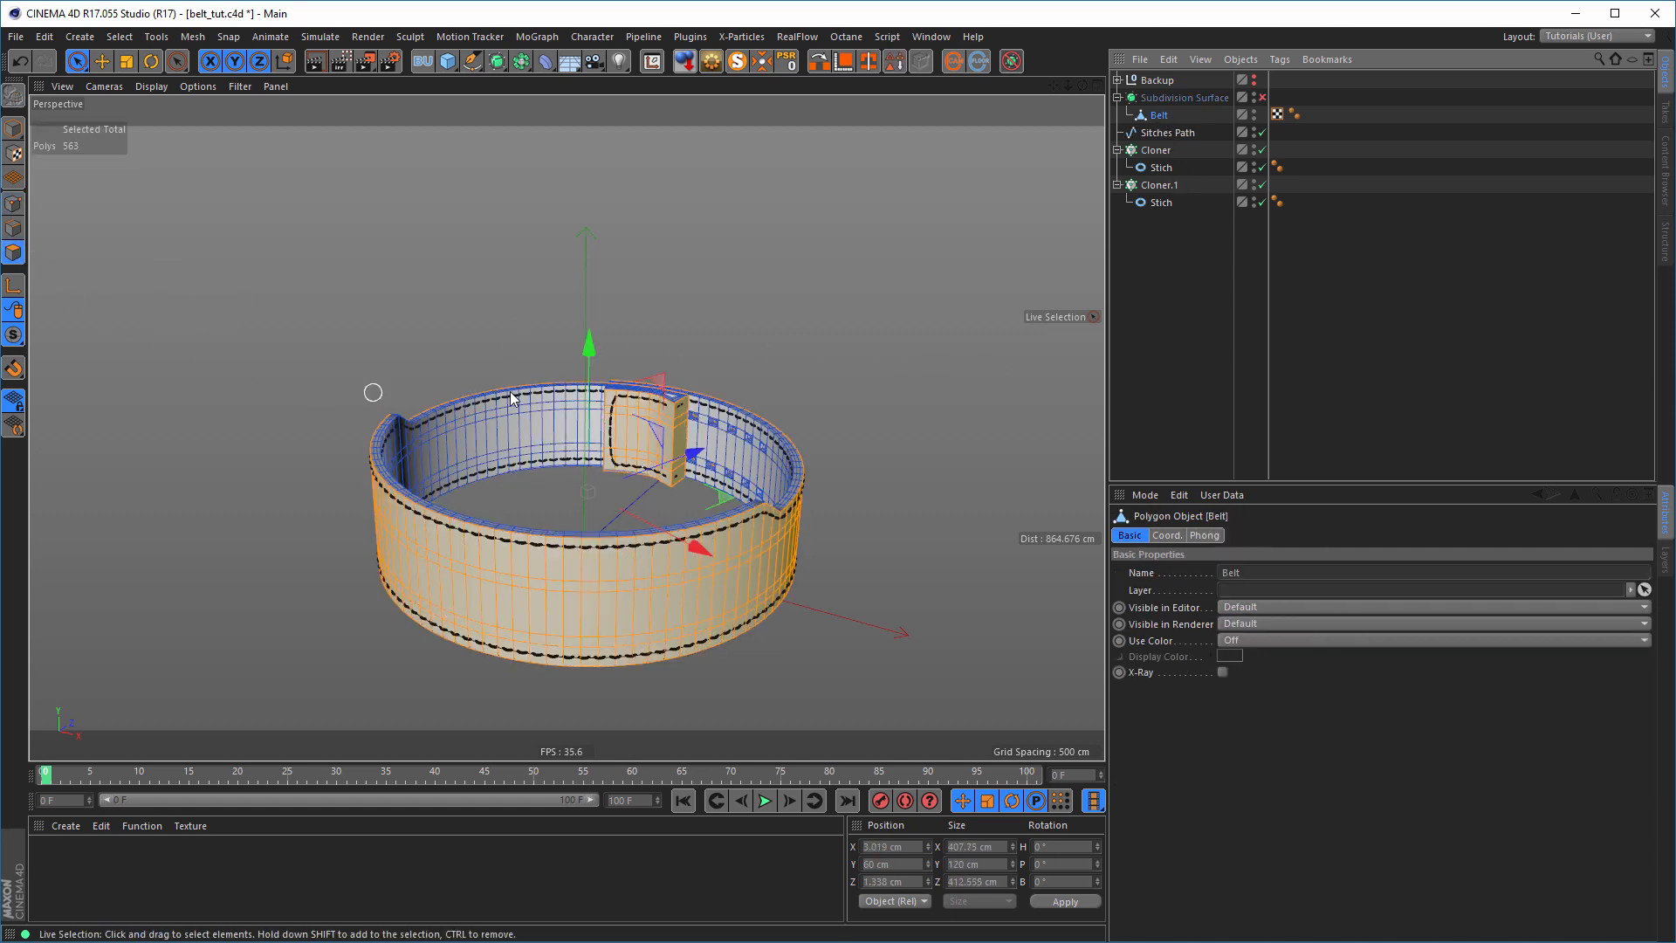
- Loop-select three adjacent polygon bands running across the belt near the folded flap and split them into a separate object
{"action": "left_click_drag", "start_coordinate": [463, 478], "coordinate": [632, 433], "text": "alt"}
{"action": "right_click_drag", "start_coordinate": [419, 487], "coordinate": [715, 487], "text": "alt"}
{"action": "mouse_move", "coordinate": [717, 488]}
{"action": "left_mouse_down", "text": "alt"}
{"action": "mouse_move", "coordinate": [740, 464]}
{"action": "mouse_move", "coordinate": [747, 480]}
{"action": "mouse_move", "coordinate": [688, 478]}
{"action": "left_mouse_up", "text": "alt"}
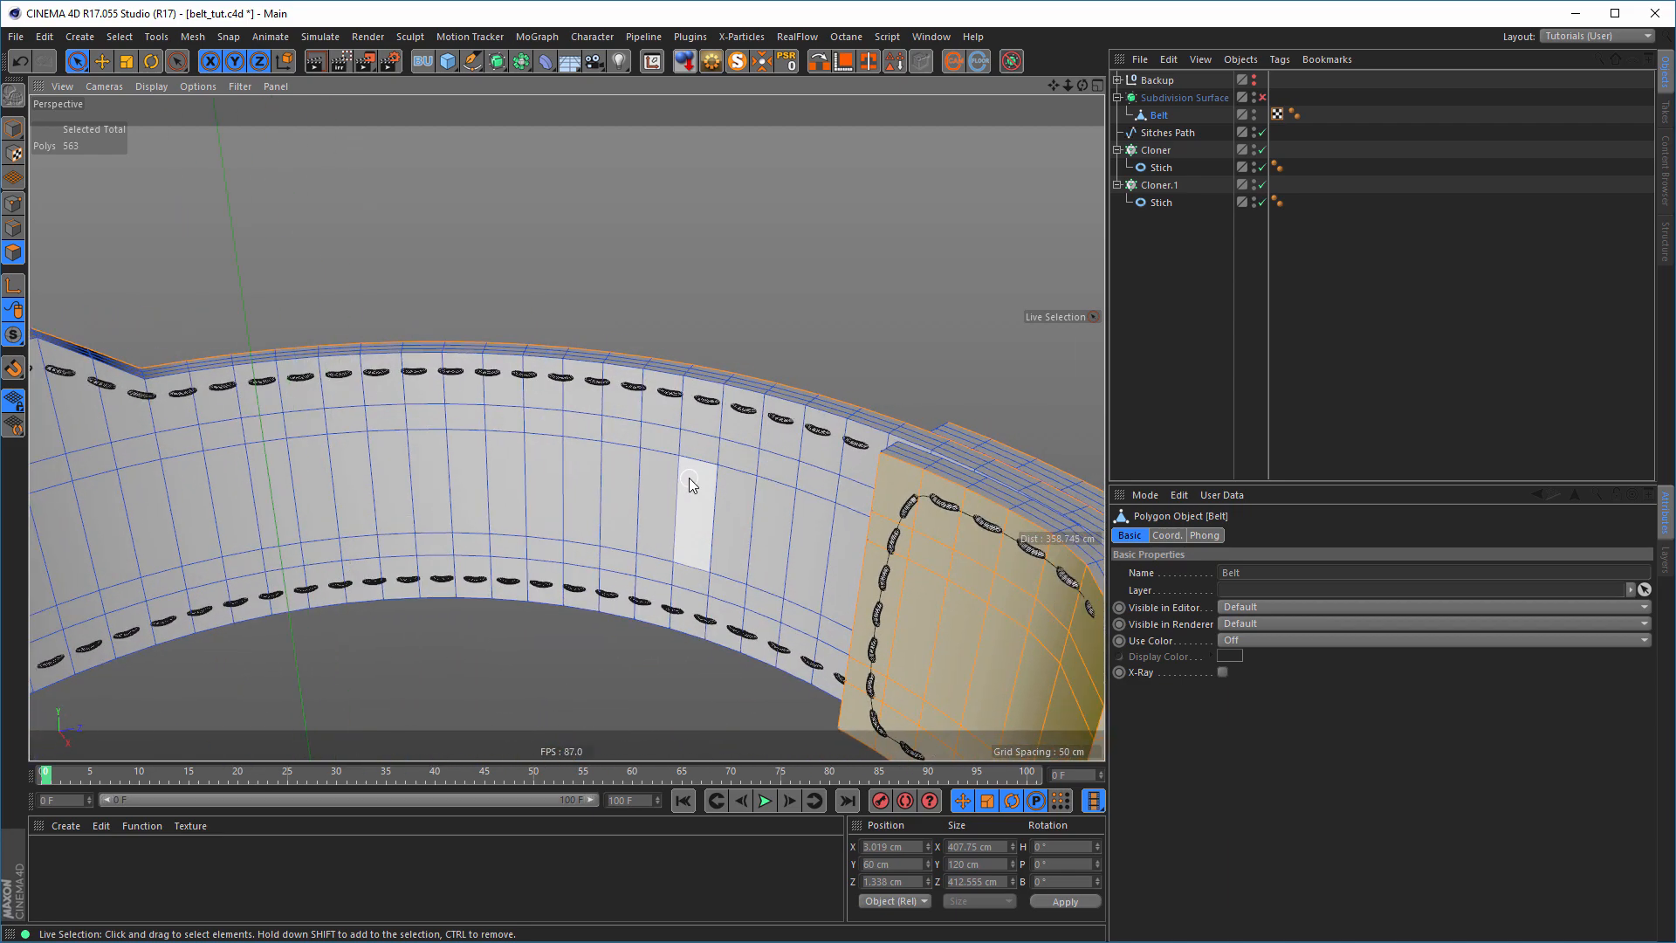
{"action": "key", "text": "u"}
{"action": "key", "text": "l"}
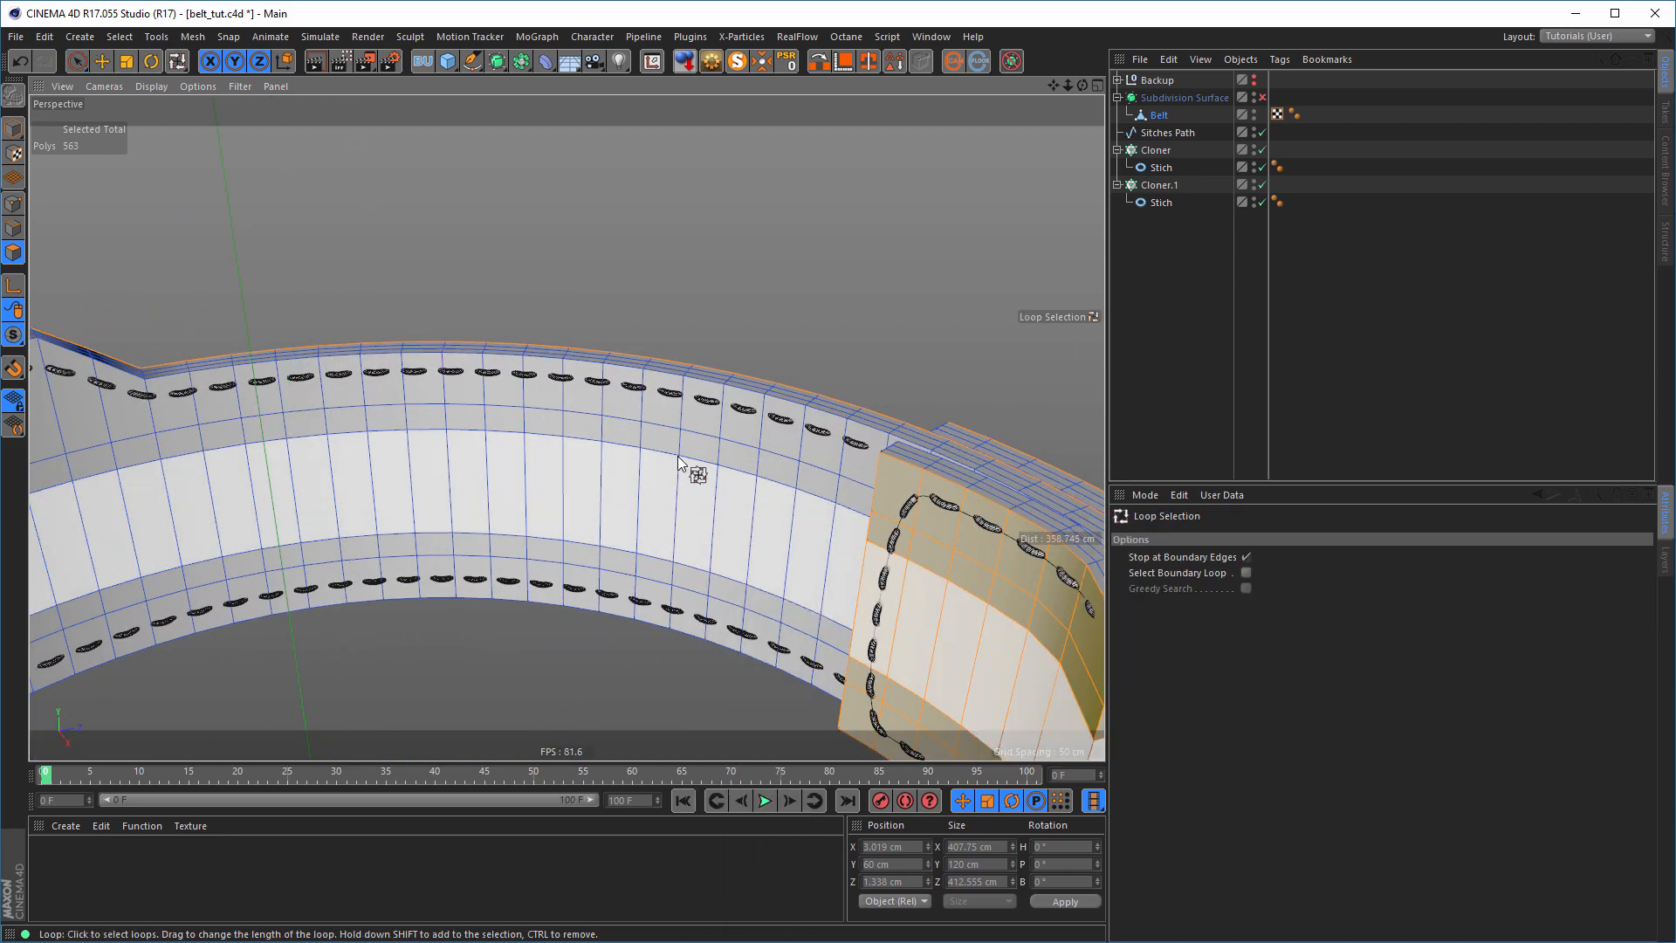
{"action": "left_click", "coordinate": [656, 380]}
{"action": "left_click", "coordinate": [624, 376], "text": "shift"}
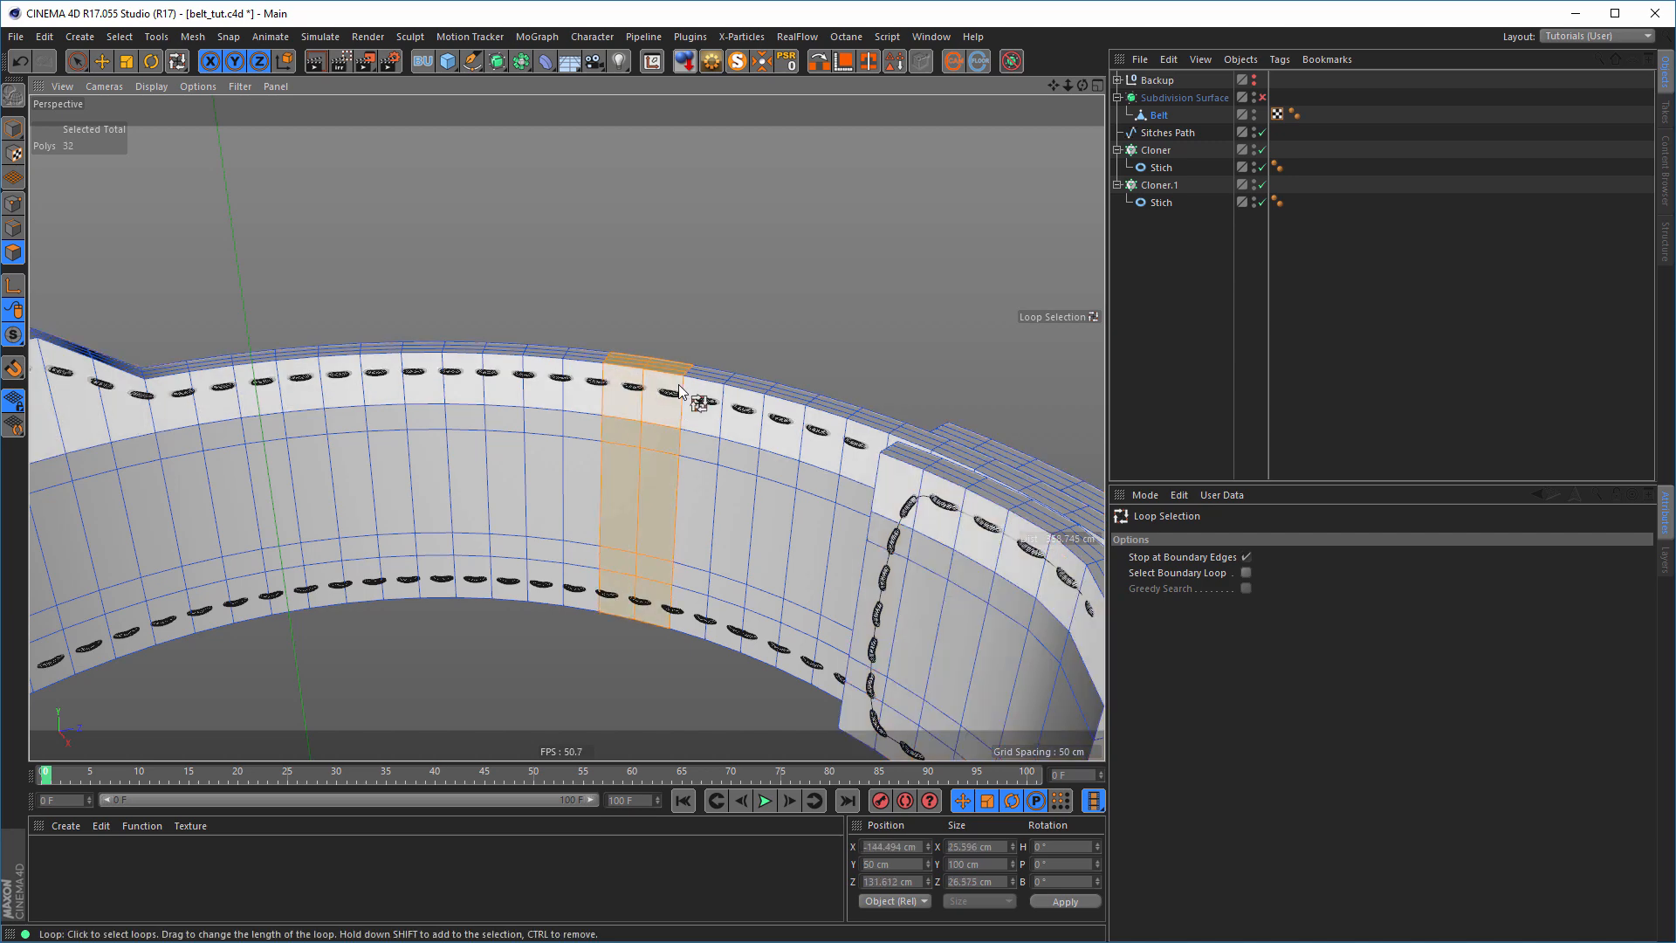
{"action": "left_click", "coordinate": [711, 384], "text": "shift"}
{"action": "middle_click_drag", "start_coordinate": [746, 442], "coordinate": [718, 430], "text": "alt"}
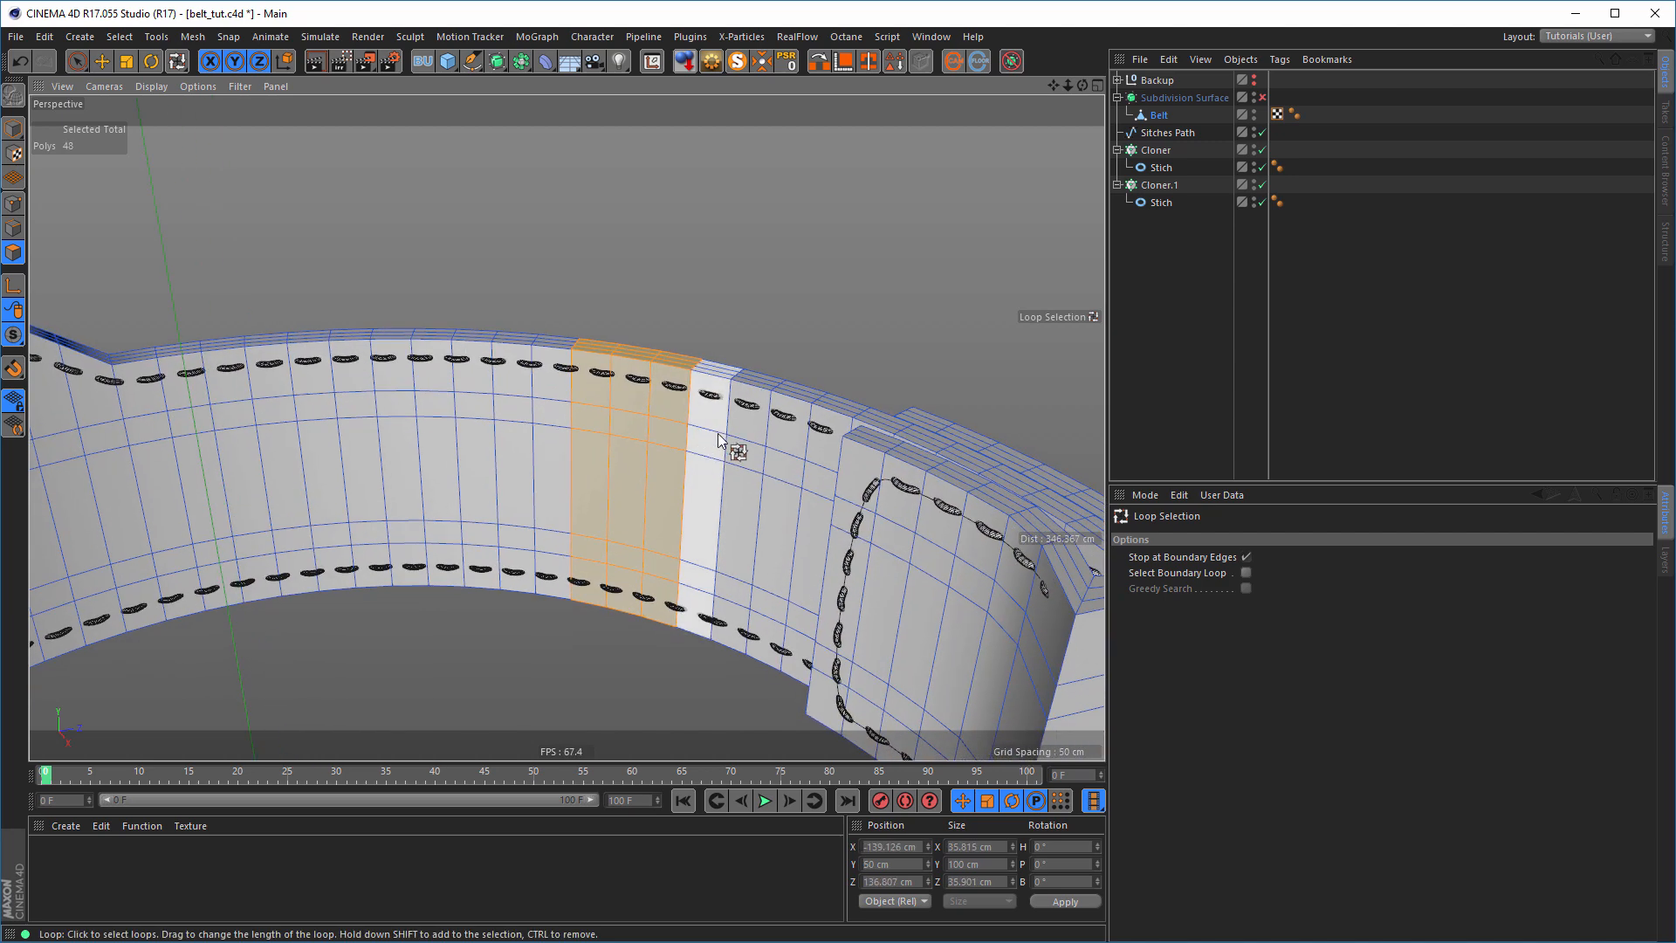
{"action": "left_click_drag", "start_coordinate": [725, 427], "coordinate": [674, 391], "text": "alt"}
{"action": "right_click_drag", "start_coordinate": [675, 390], "coordinate": [751, 370], "text": "alt"}
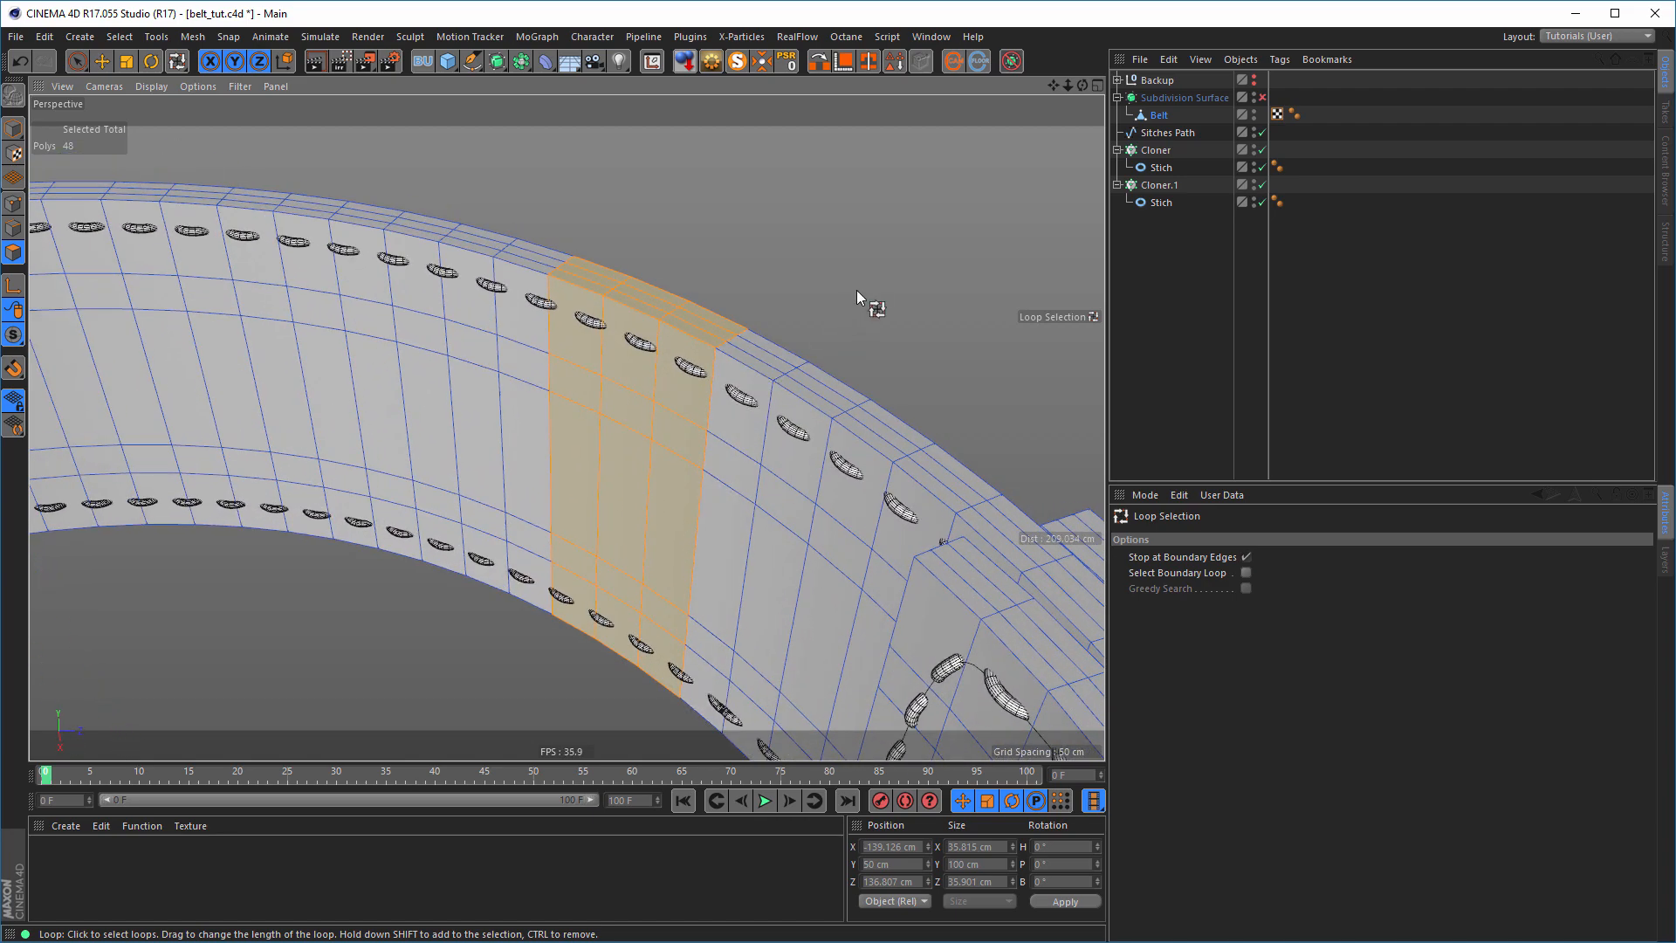
{"action": "right_click", "coordinate": [863, 232]}
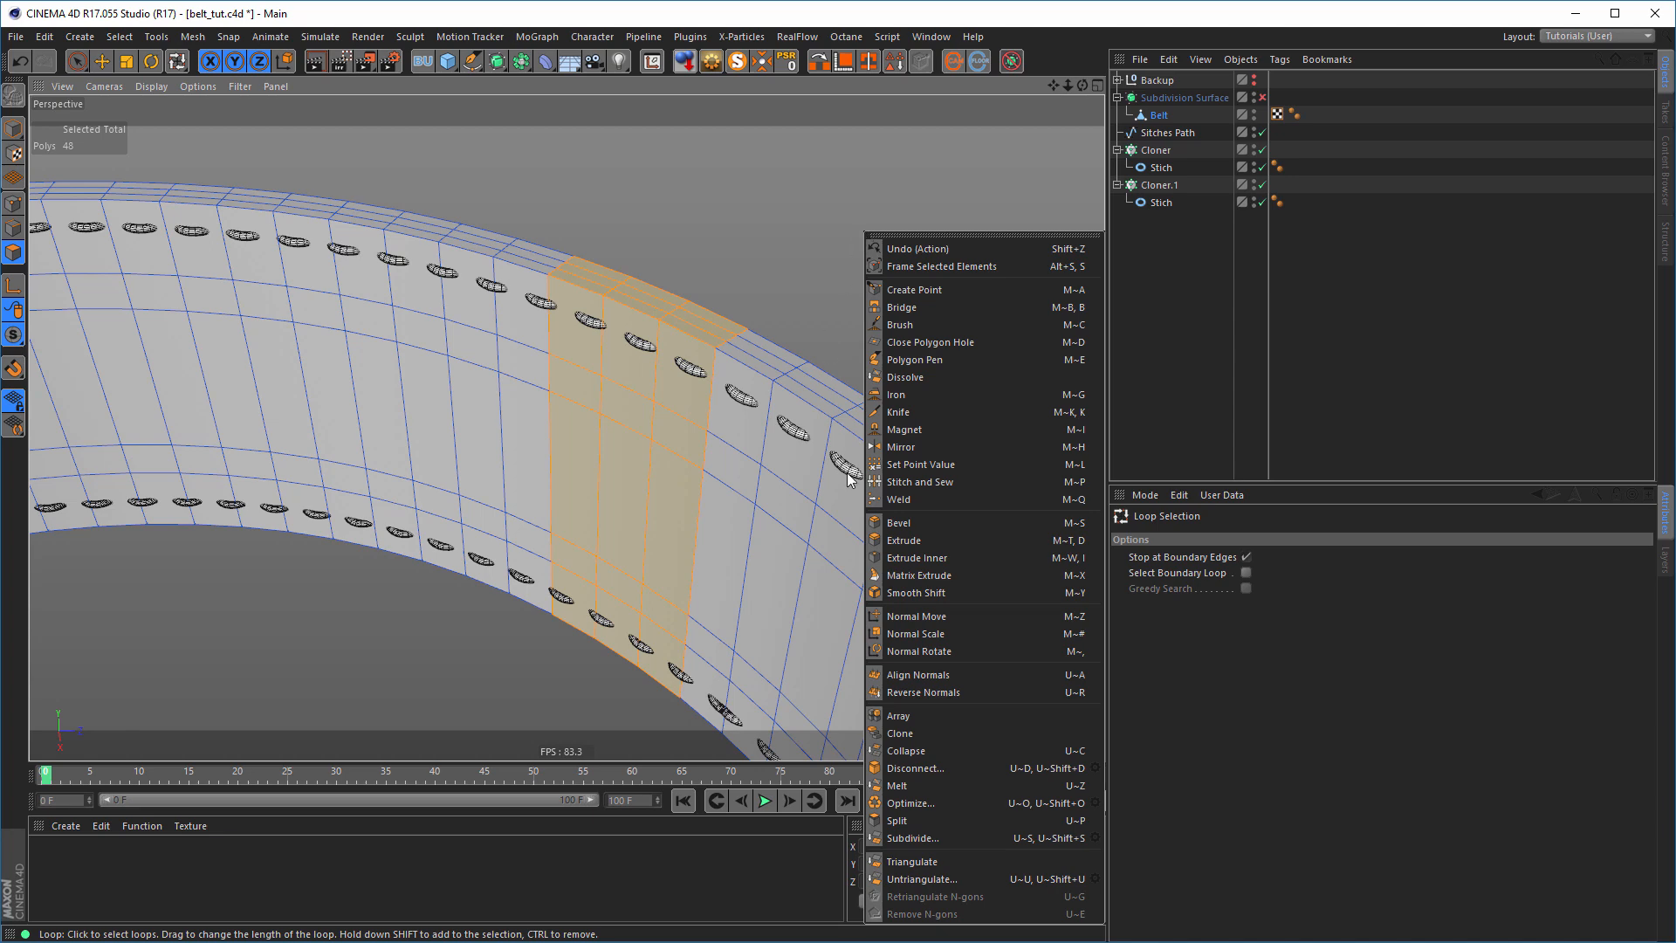
{"action": "left_click", "coordinate": [919, 820]}
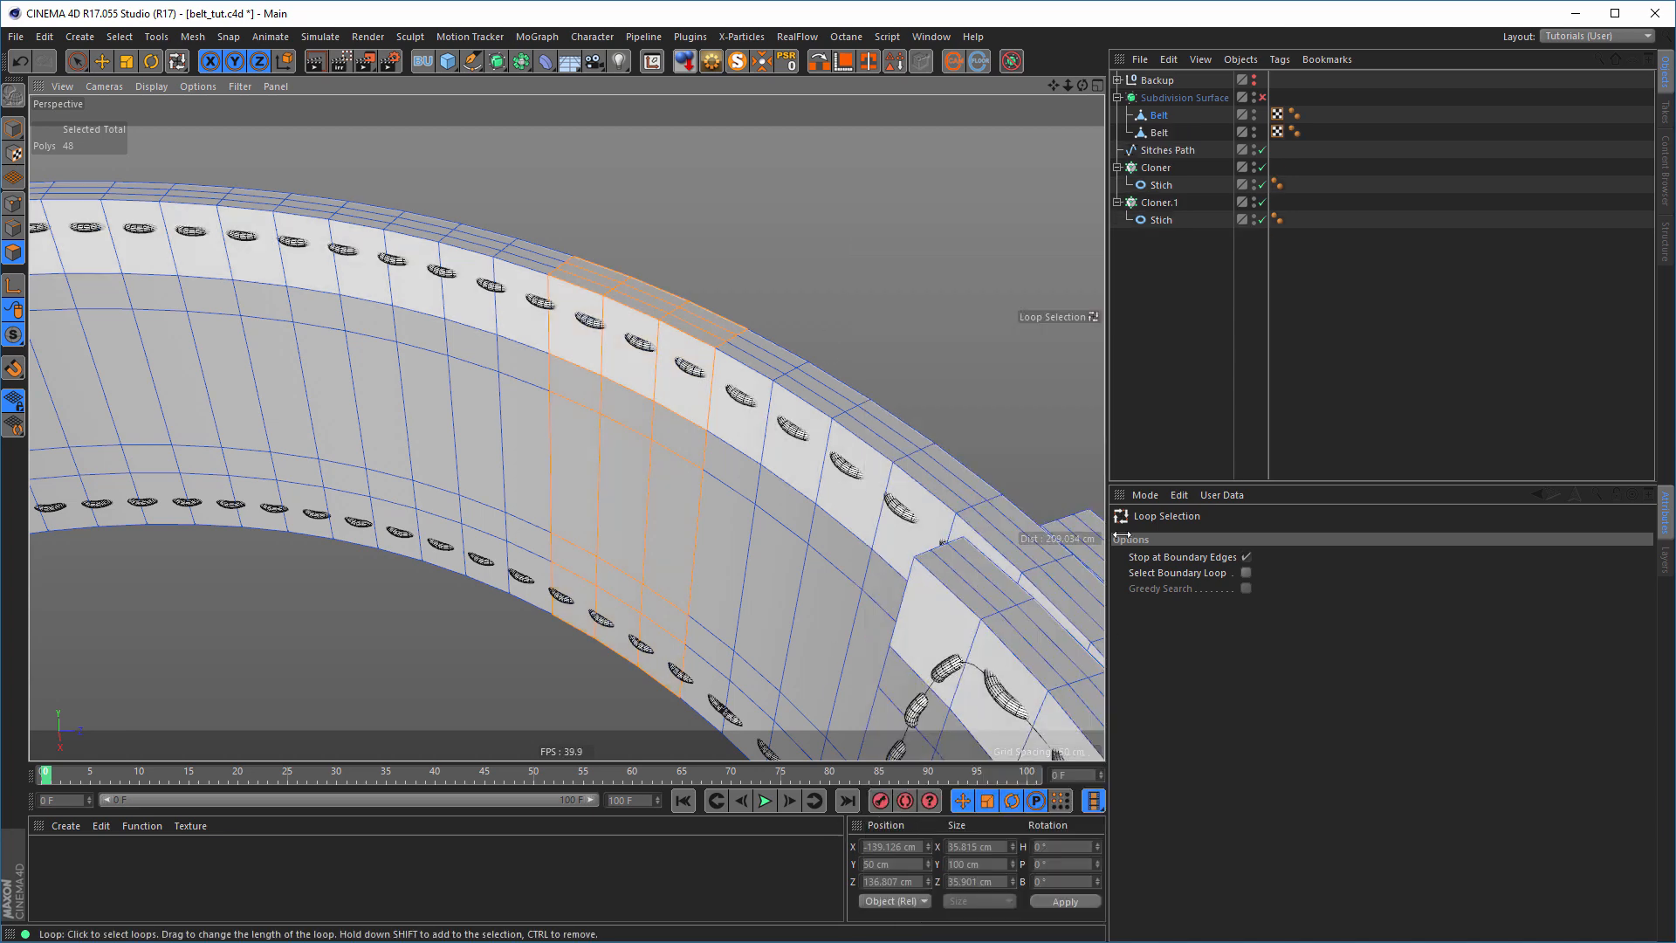
- Group the Belt under a Null inside the Subdivision Surface and move the split band into the same Null
{"action": "left_click", "coordinate": [1160, 116]}
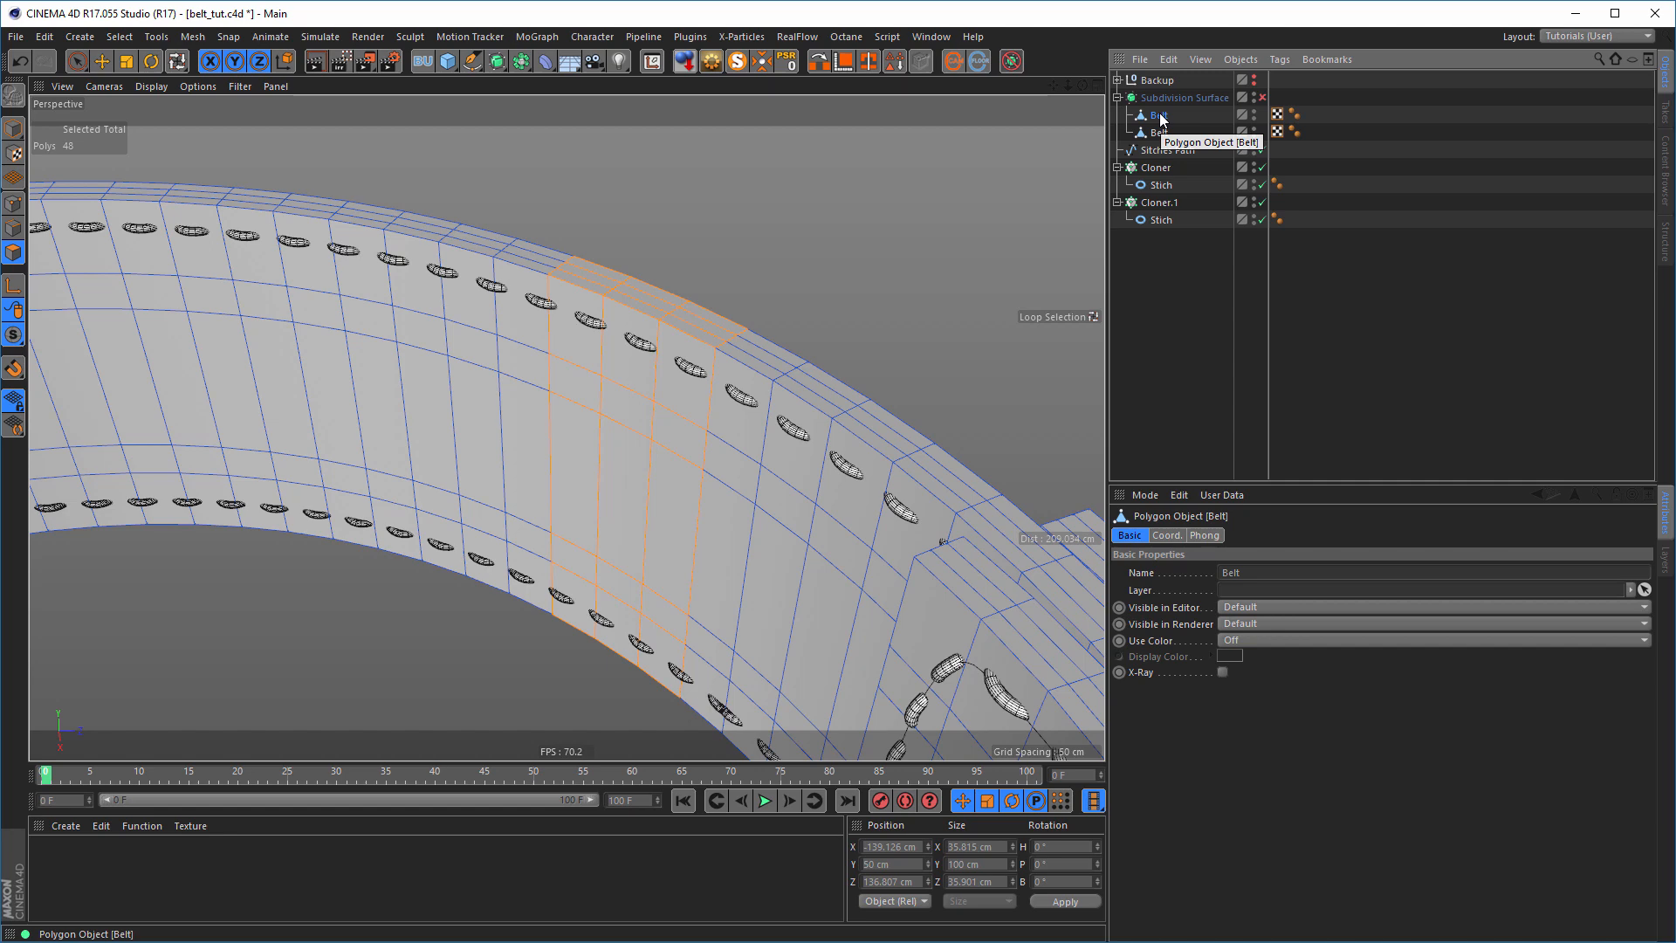
{"action": "key", "text": "alt+g"}
{"action": "left_click", "coordinate": [1127, 114]}
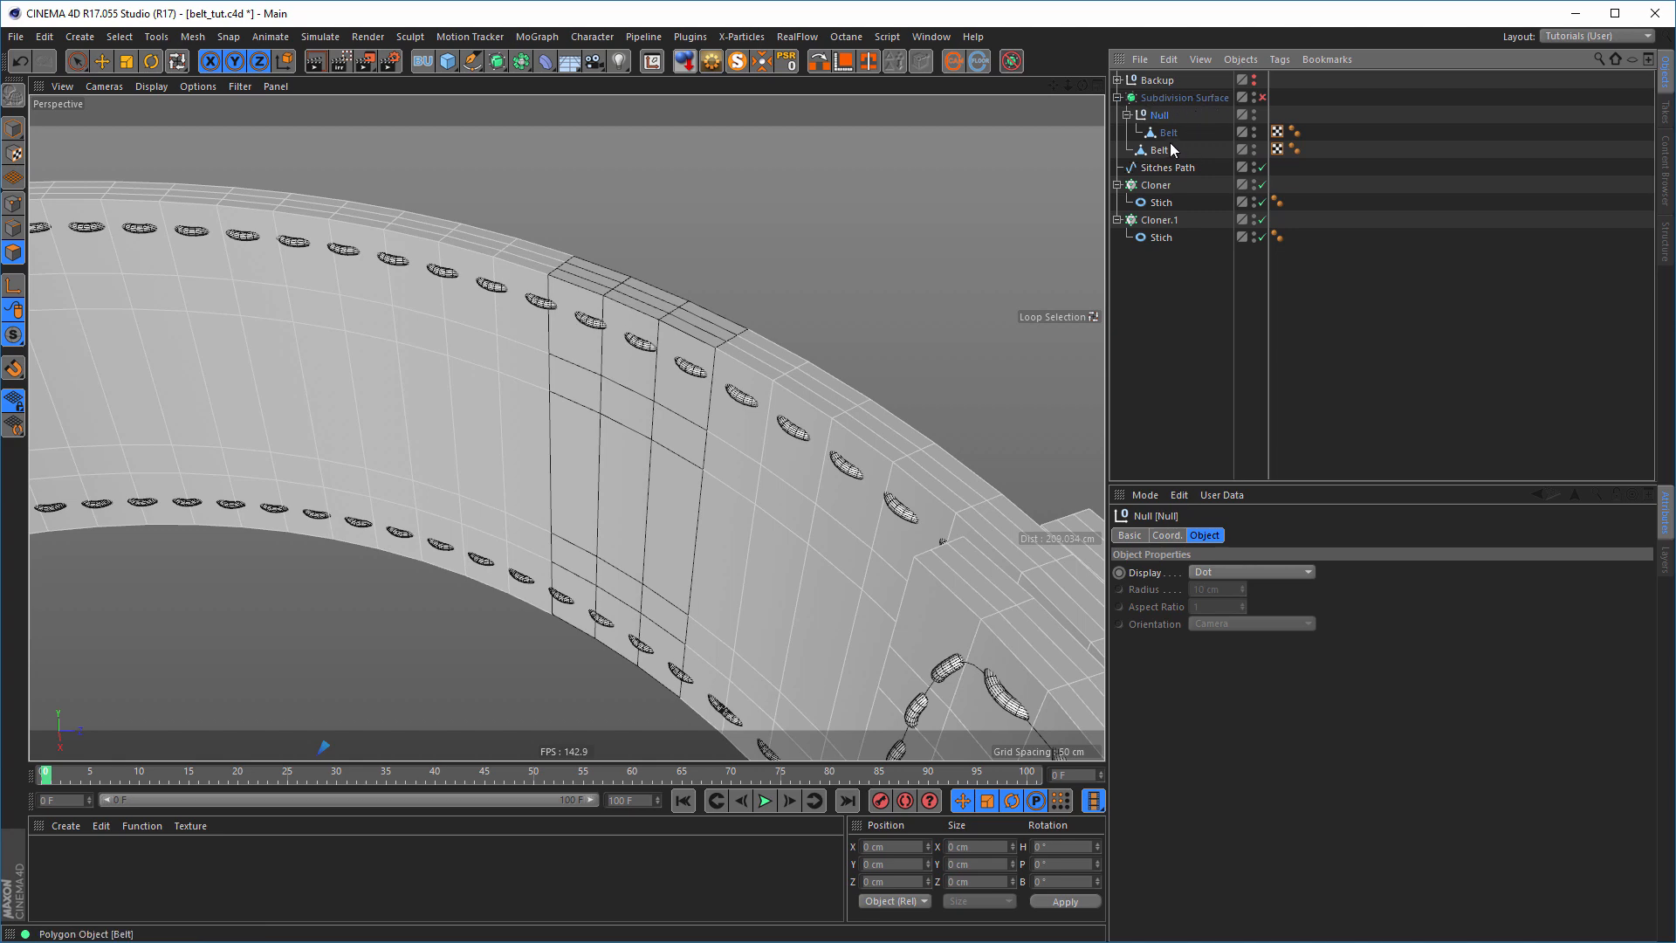
{"action": "left_click_drag", "start_coordinate": [1159, 150], "coordinate": [1170, 141]}
{"action": "left_click_drag", "start_coordinate": [1184, 192], "coordinate": [1168, 156]}
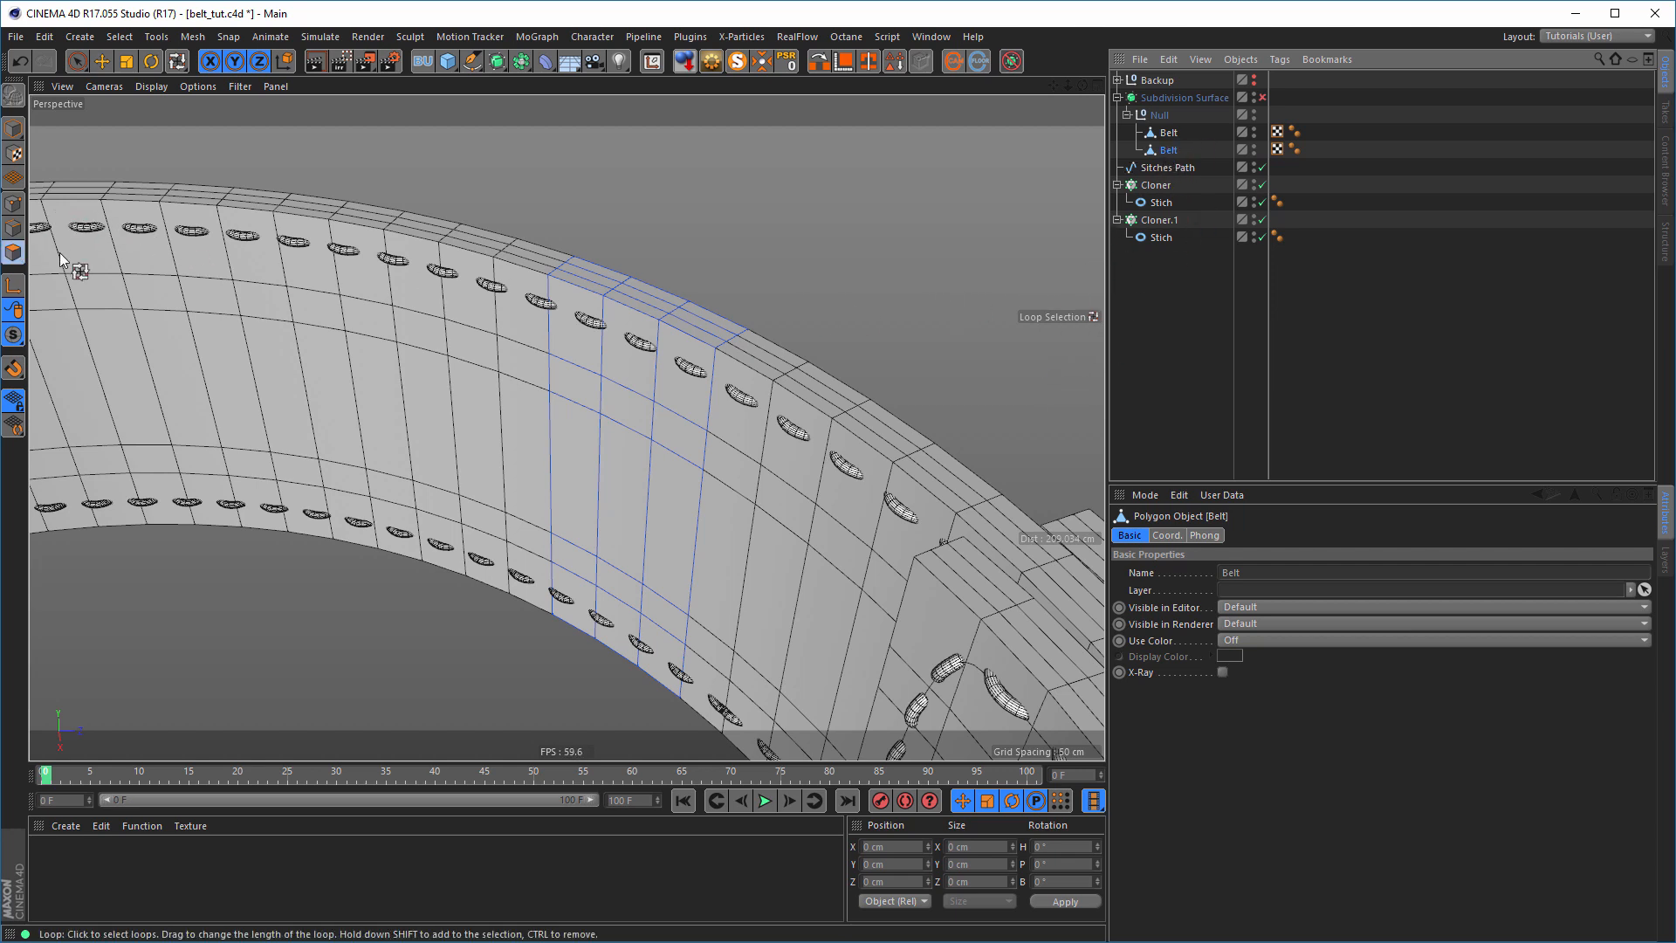
- Select all polygons of the split band and rename the object Loop
{"action": "left_click", "coordinate": [77, 60]}
{"action": "left_click", "coordinate": [667, 437]}
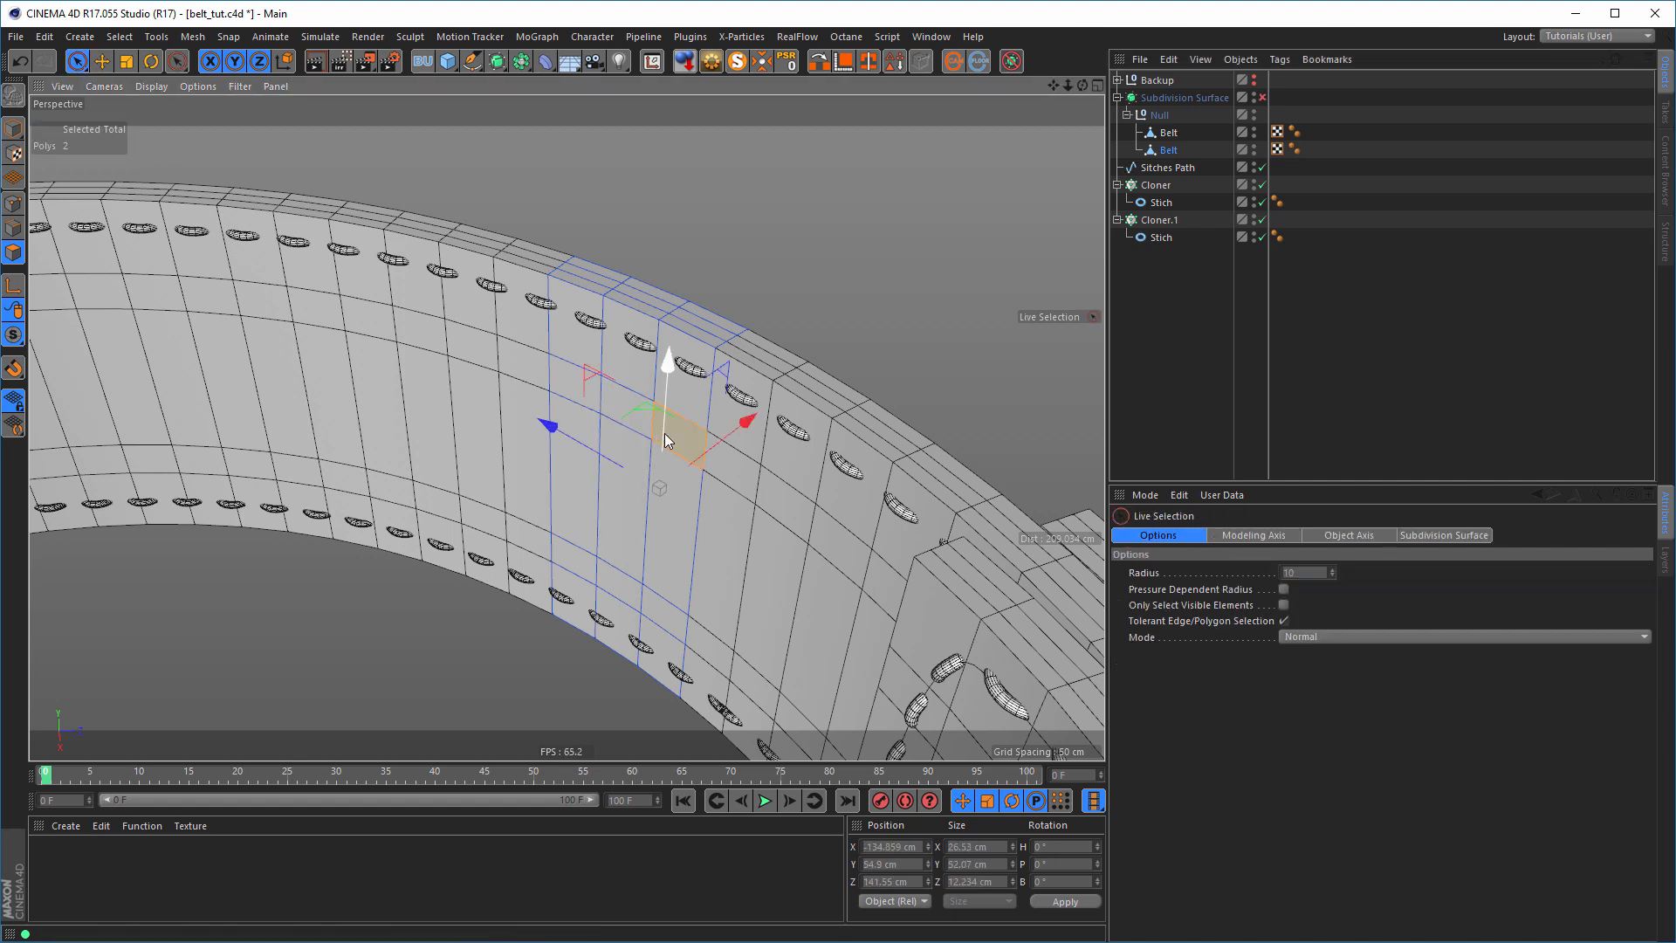
{"action": "key", "text": "ctrl+a"}
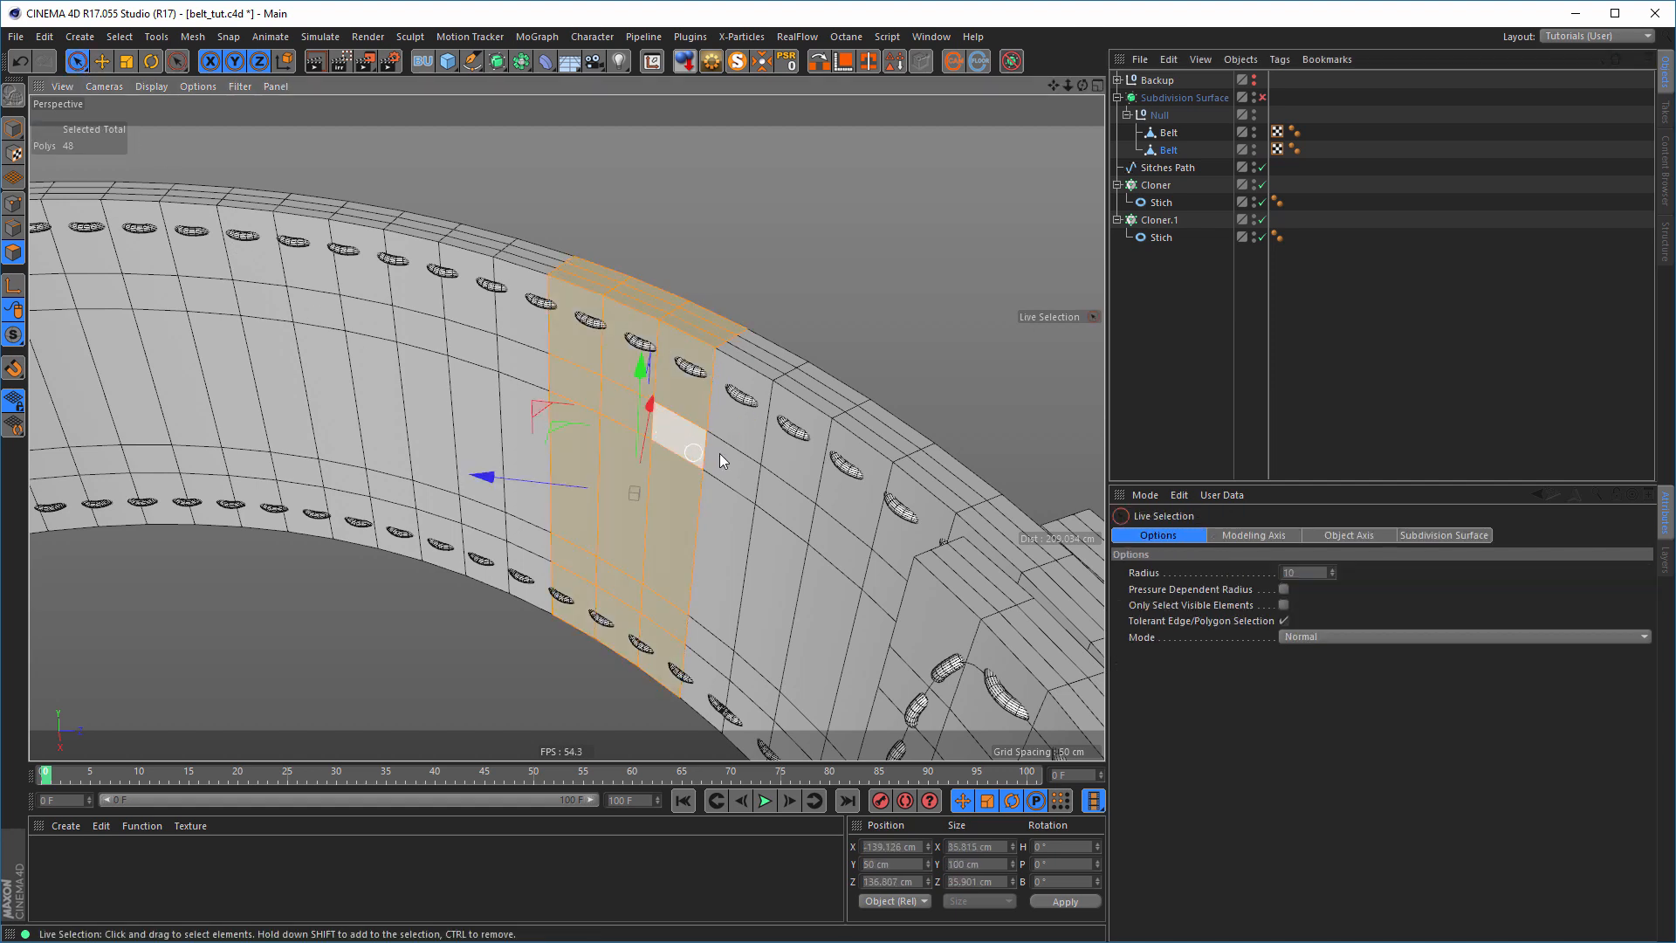
{"action": "double_click", "coordinate": [1170, 150]}
{"action": "type", "text": "Loop"}
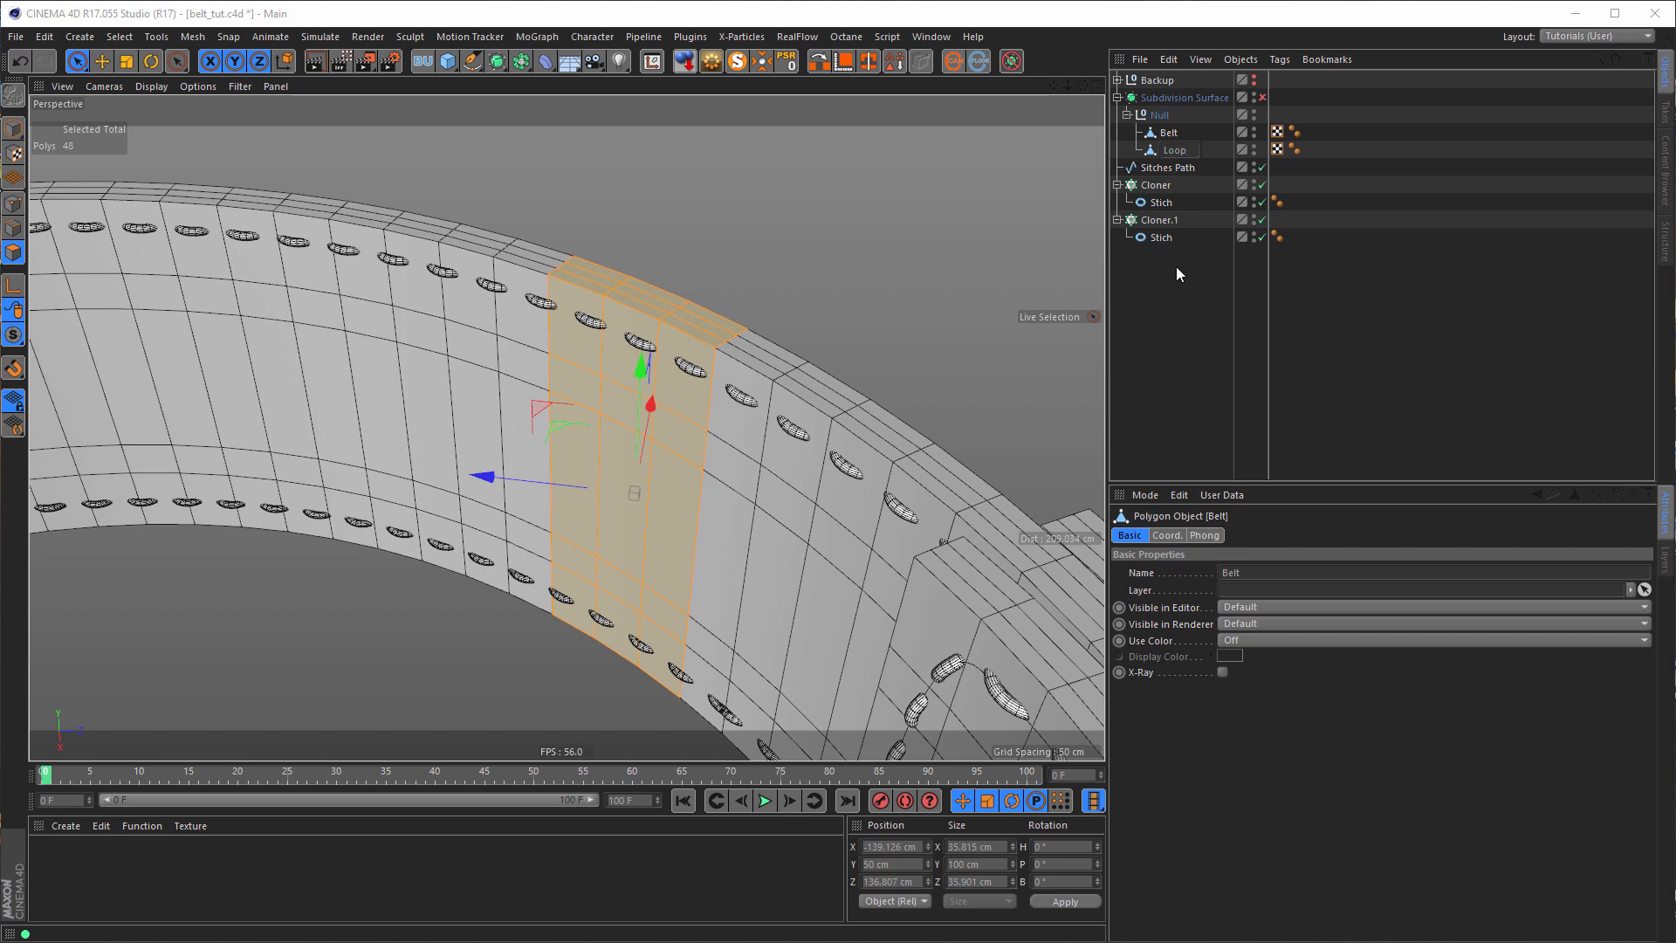
{"action": "key", "text": "Return"}
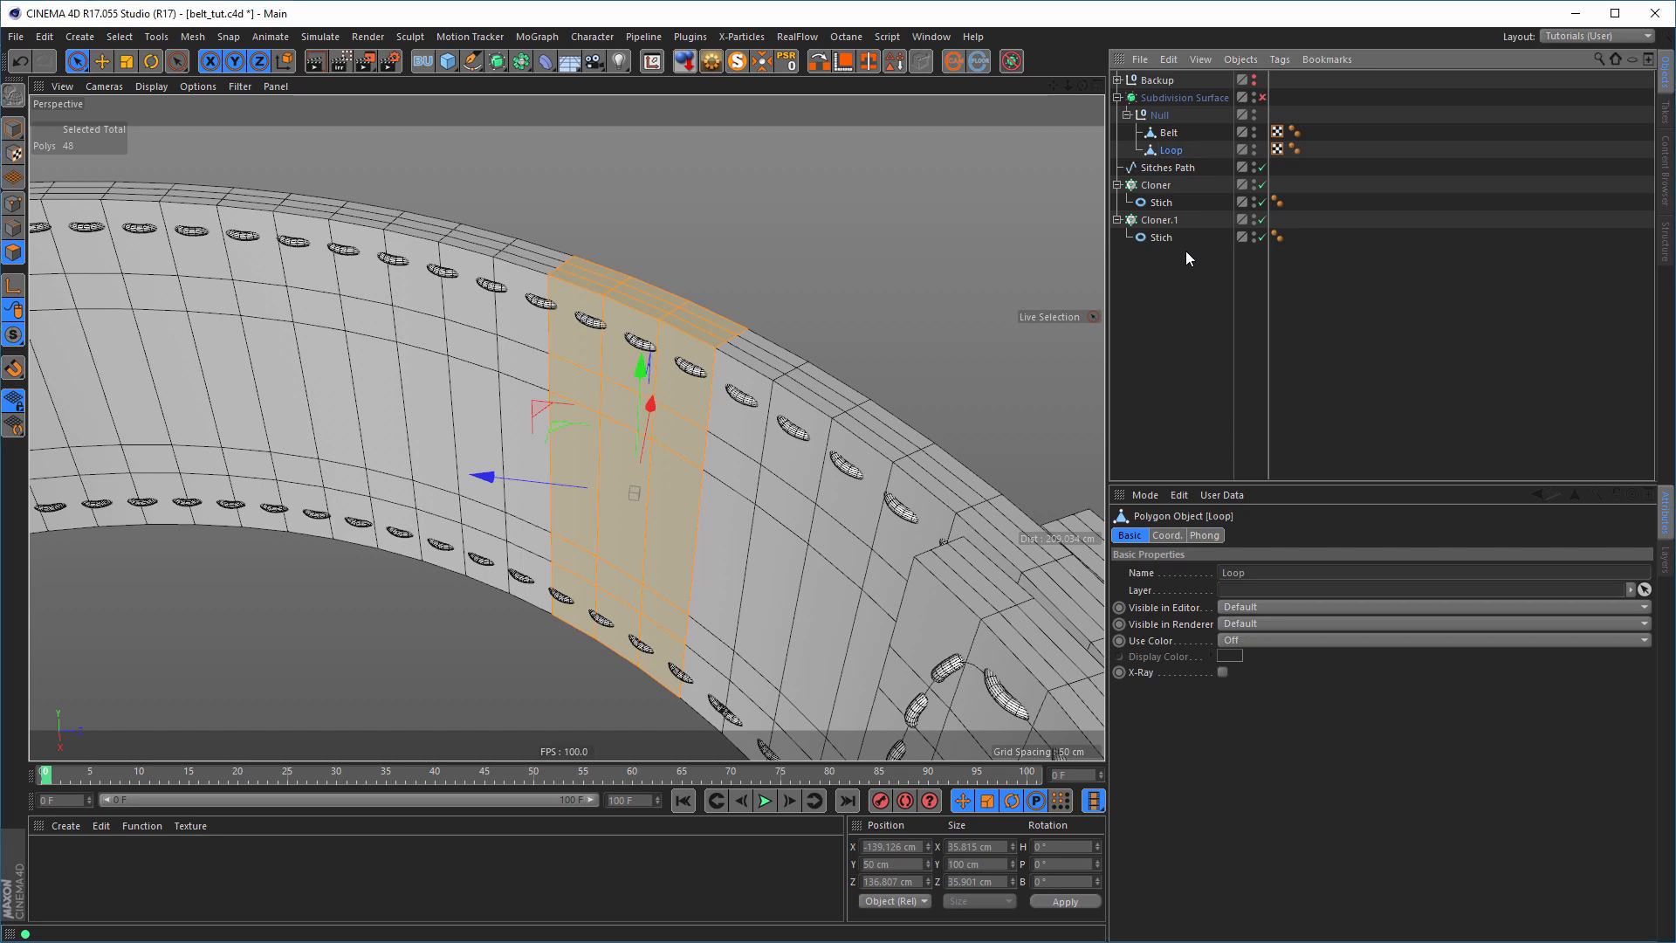
- Extrude the Loop's polygons outward with an Offset of 9.2 cm and Subdivision 2
{"action": "middle_click_drag", "start_coordinate": [625, 399], "coordinate": [569, 390], "text": "alt"}
{"action": "right_click_drag", "start_coordinate": [698, 398], "coordinate": [778, 346], "text": "alt"}
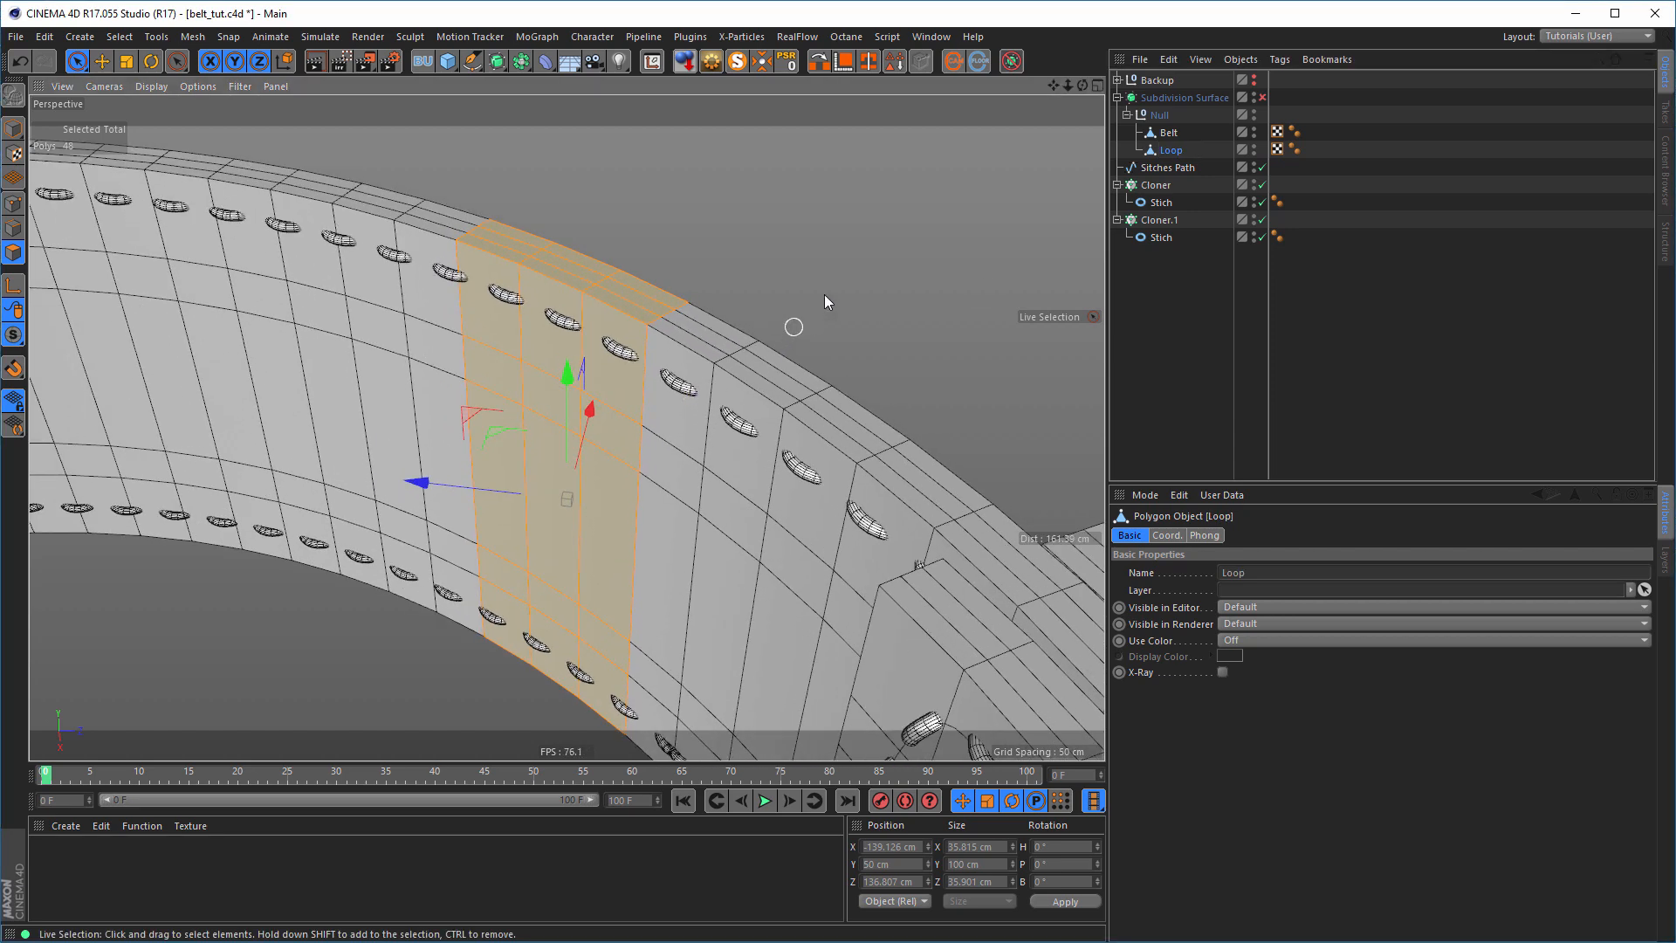
{"action": "key", "text": "d"}
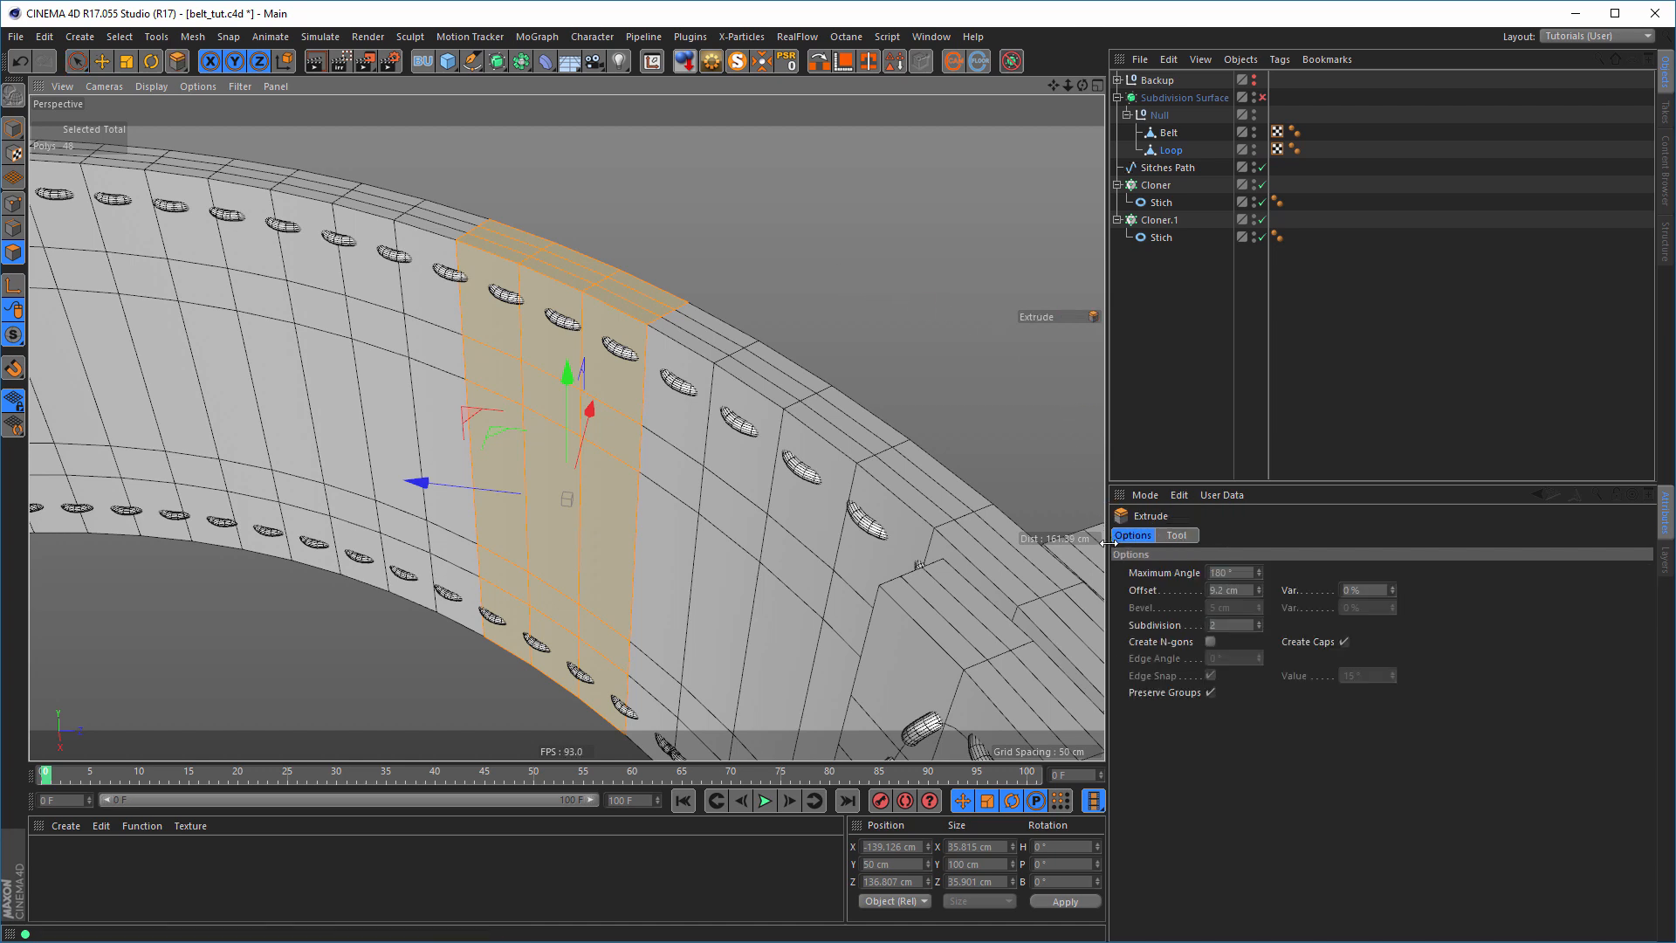
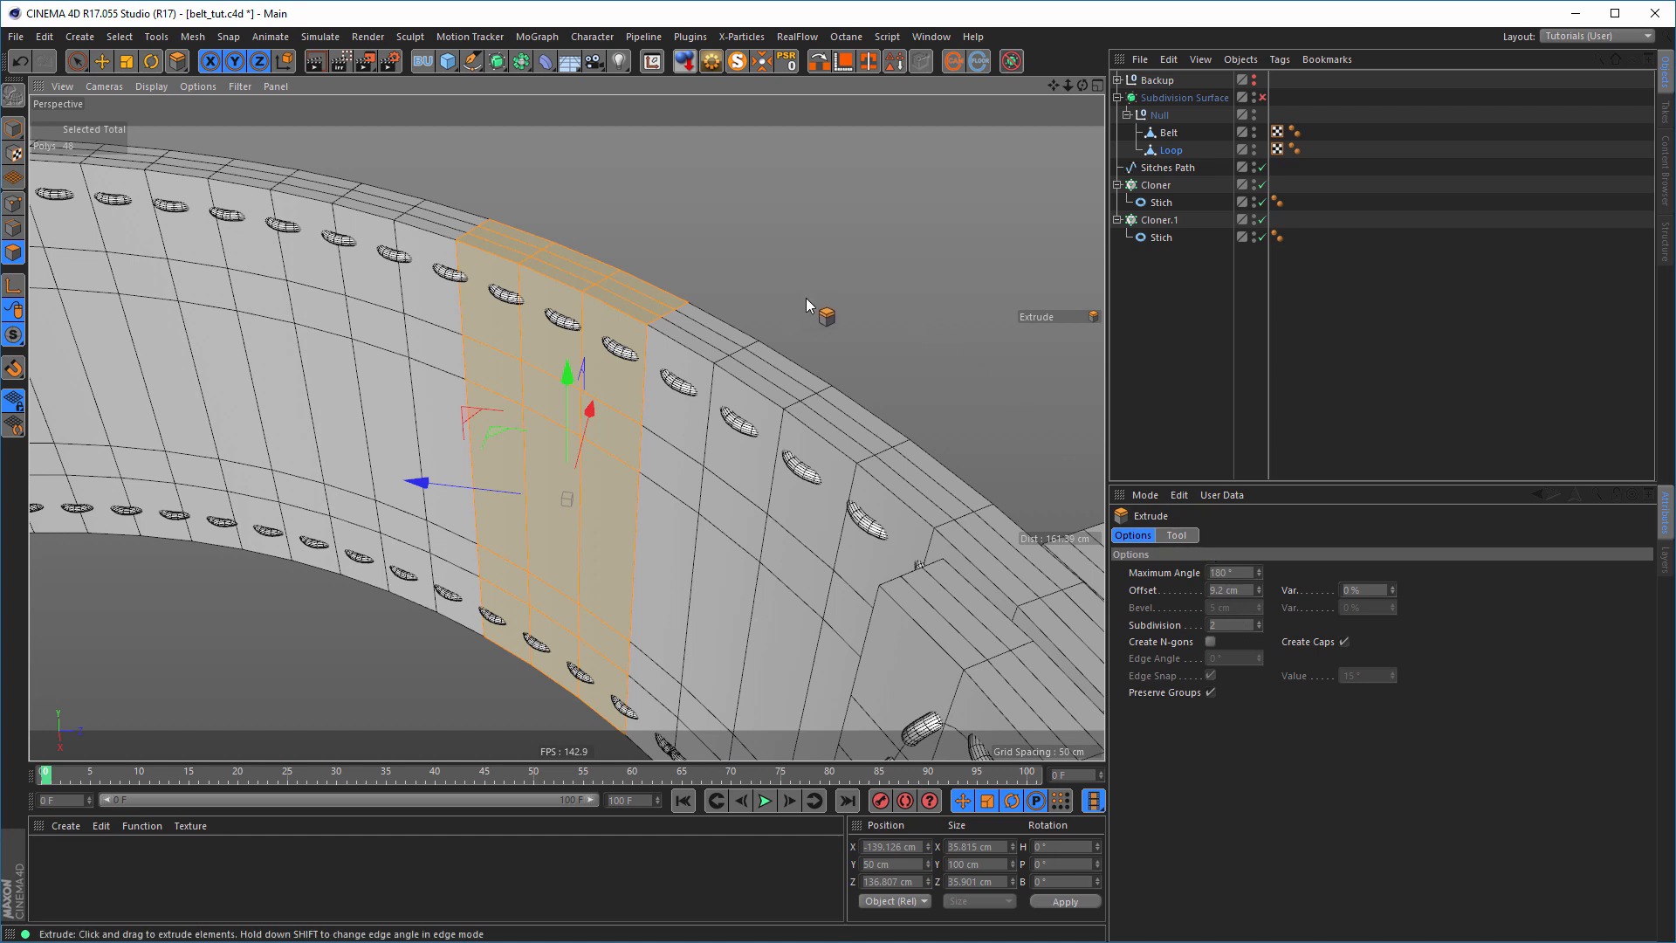
{"action": "left_click", "coordinate": [1189, 547]}
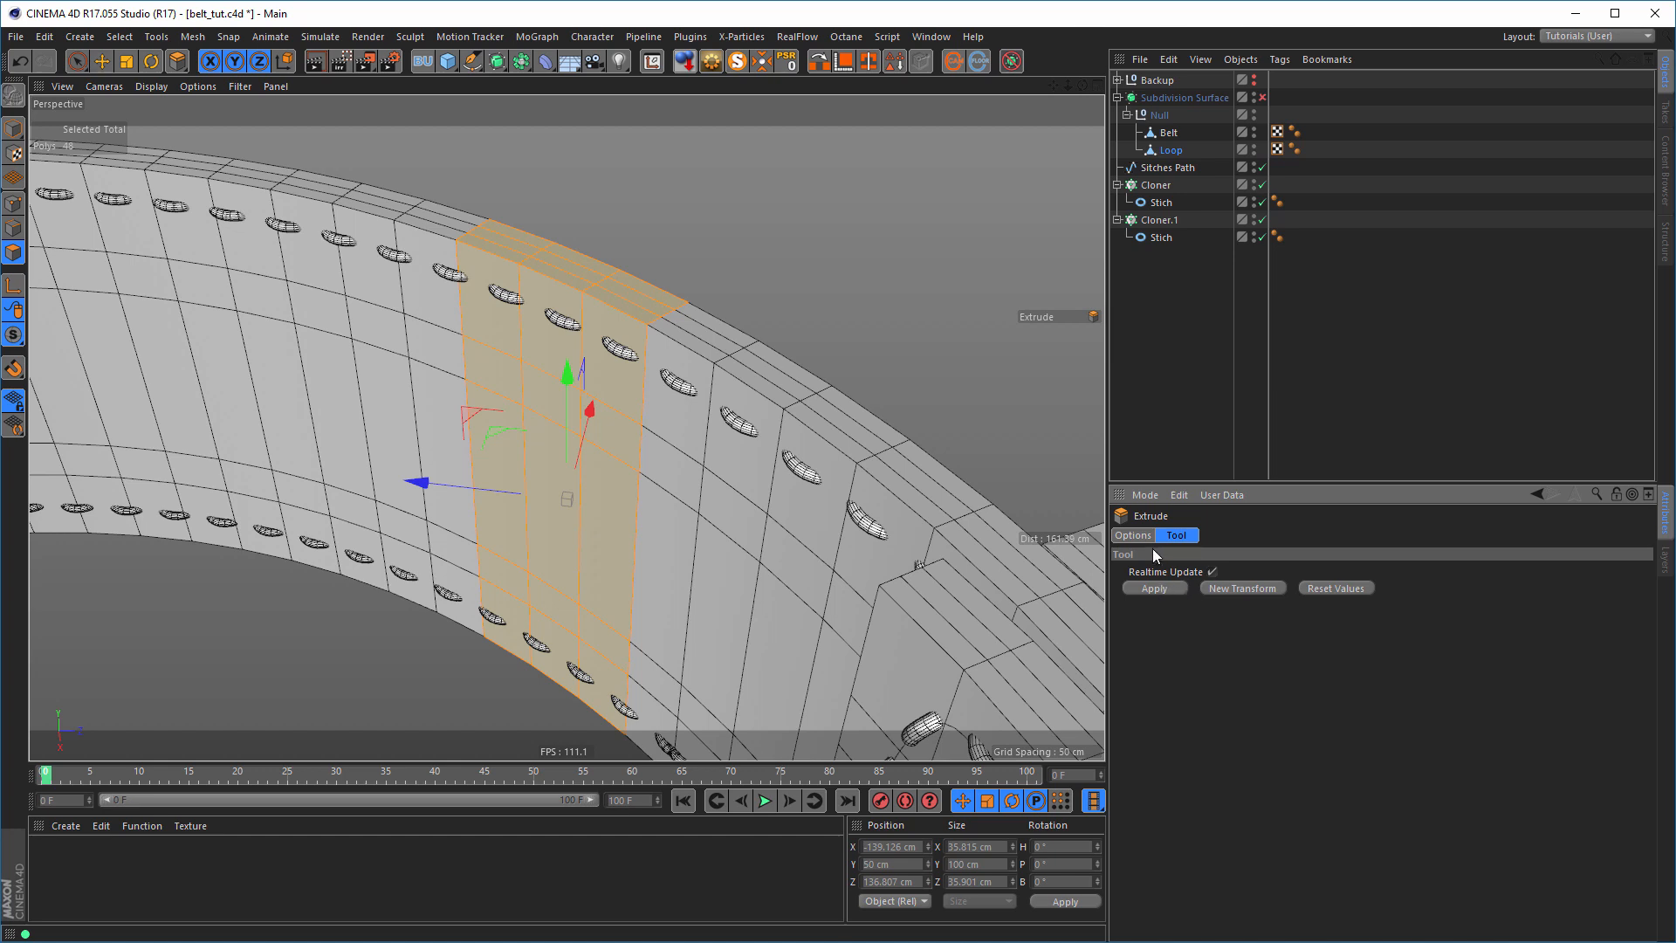
{"action": "left_click", "coordinate": [1134, 536]}
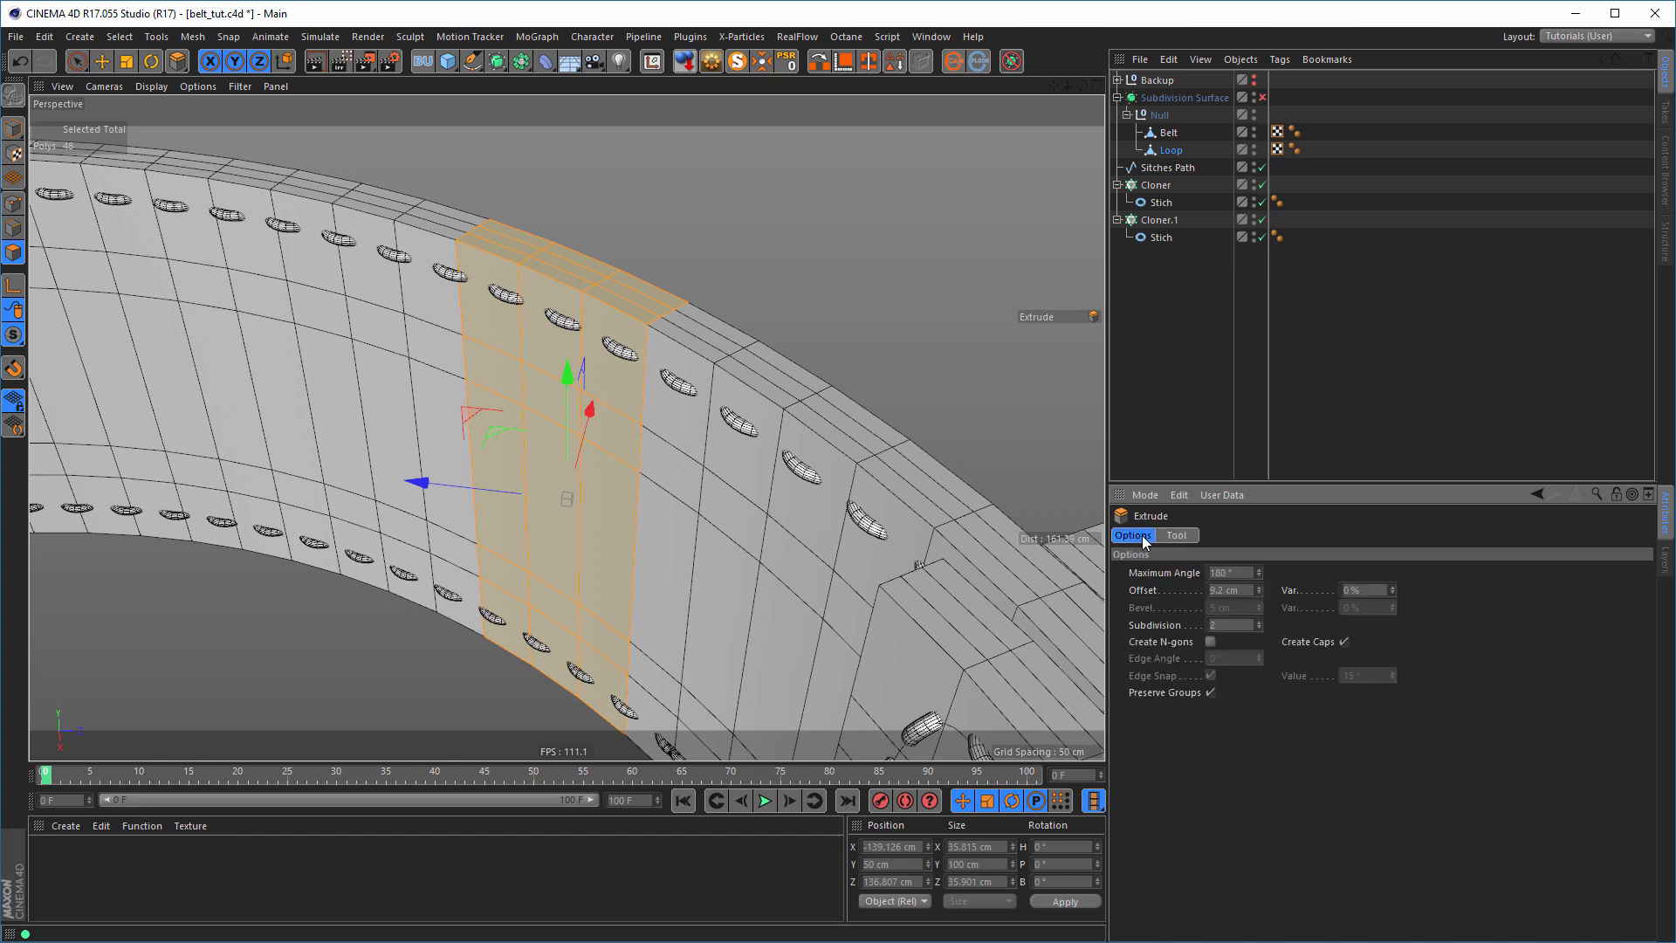
{"action": "left_click", "coordinate": [1176, 535]}
{"action": "left_click", "coordinate": [1146, 541]}
{"action": "left_click", "coordinate": [1170, 535], "text": "shift"}
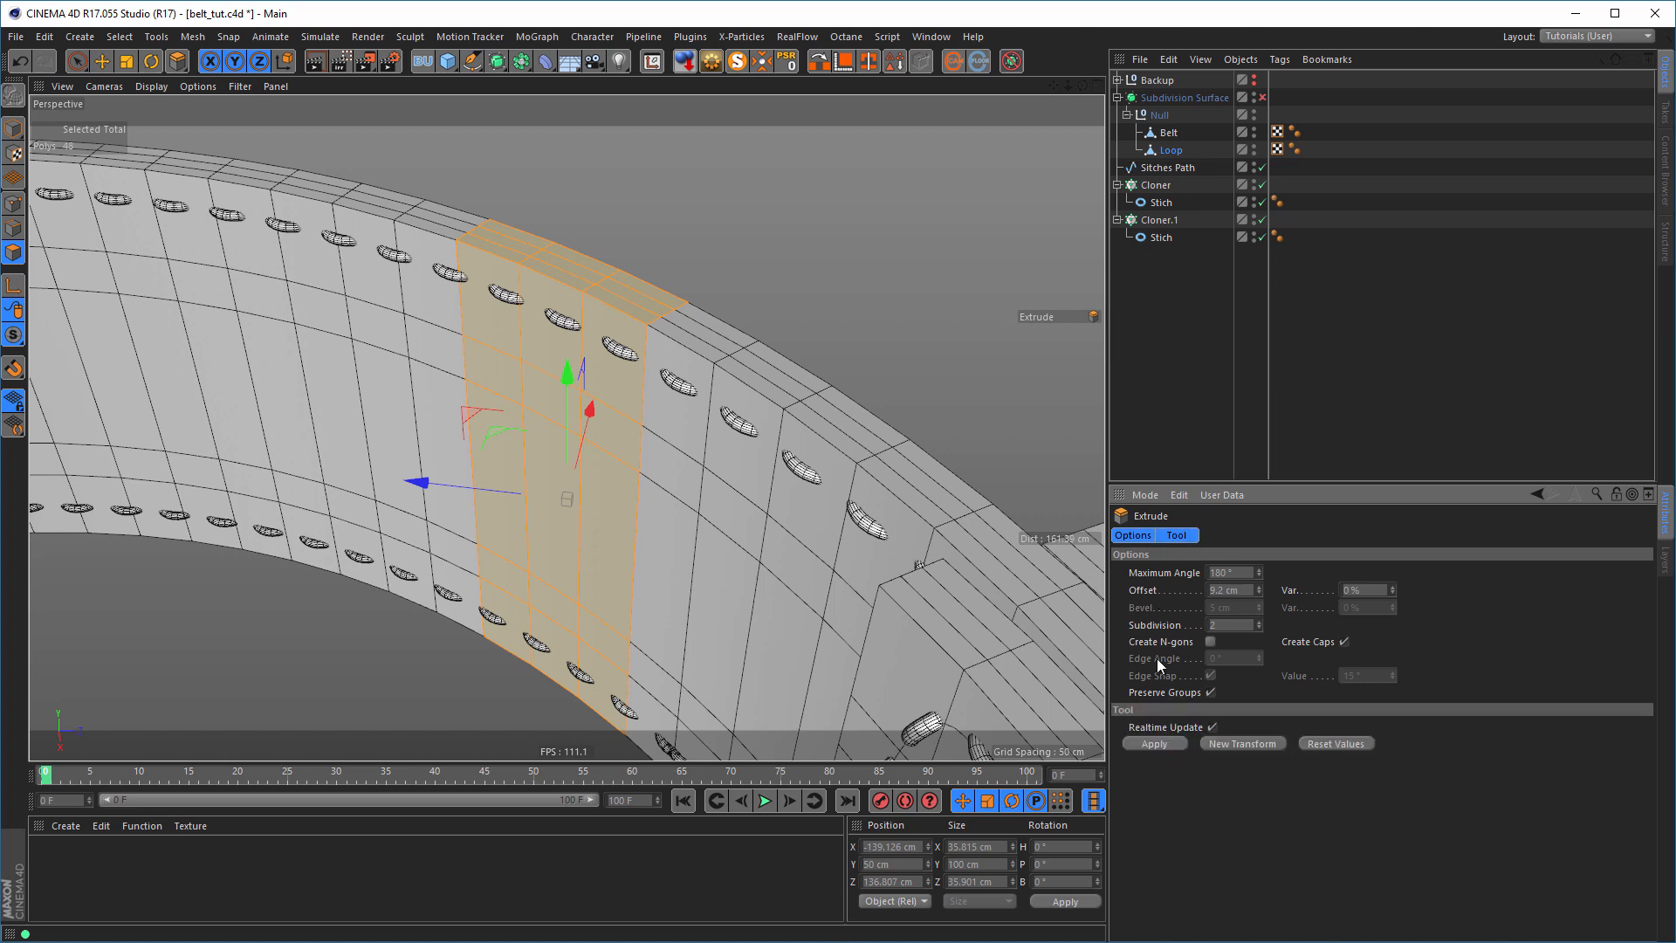
{"action": "left_click", "coordinate": [1164, 744]}
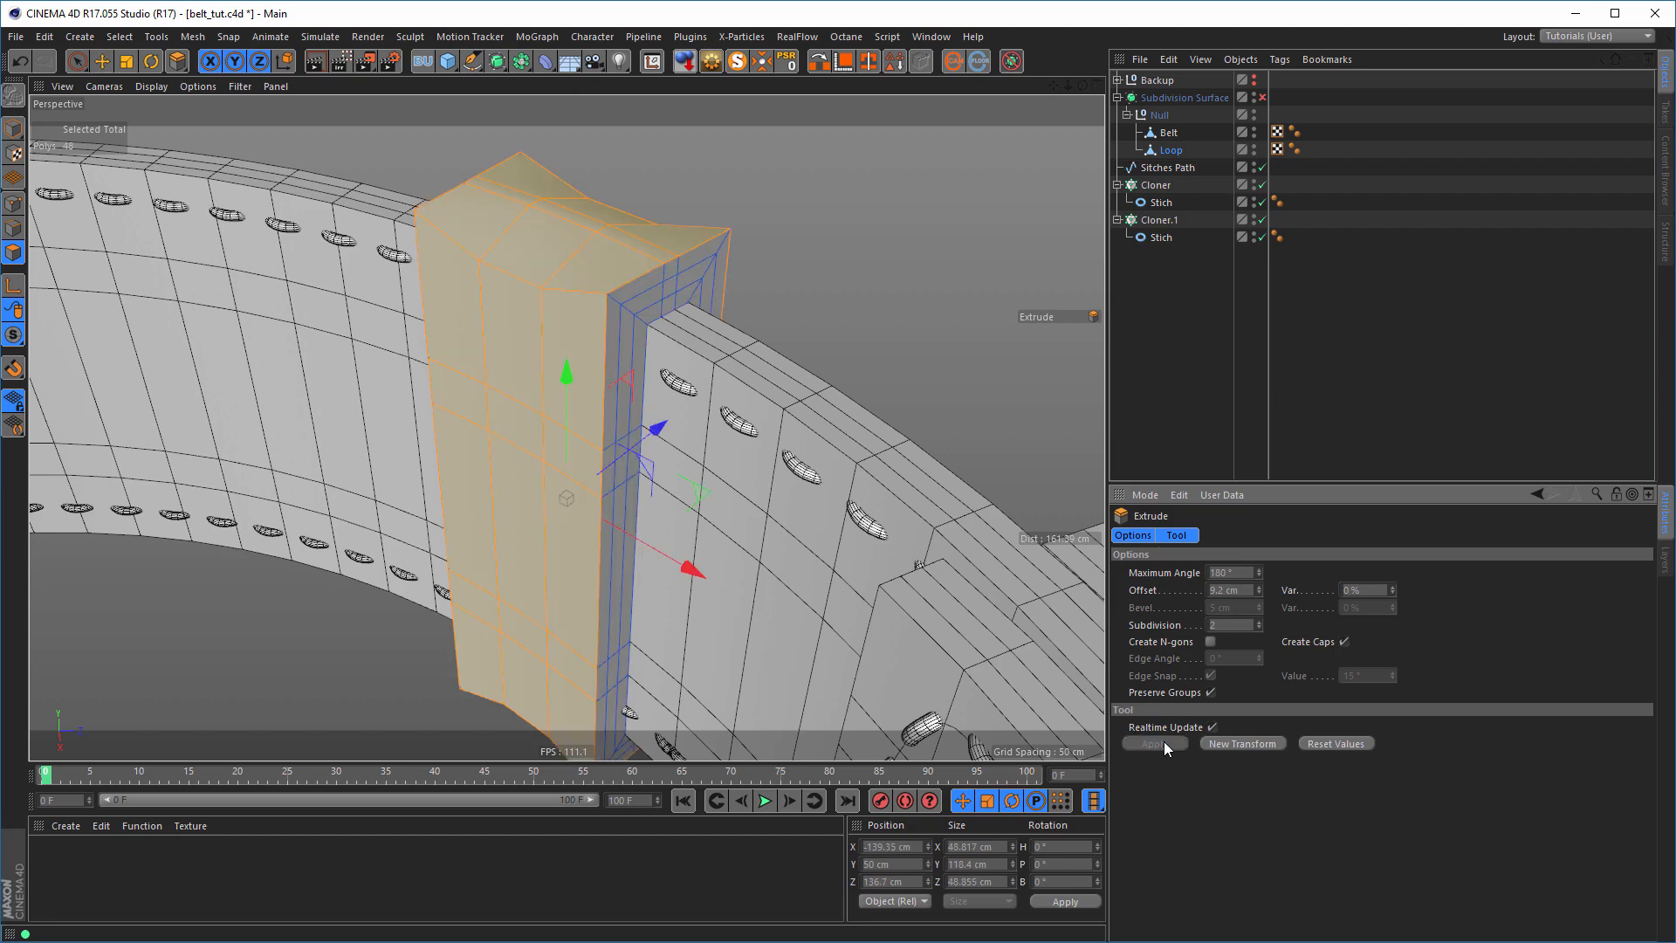
{"action": "scroll", "coordinate": [777, 391], "scroll_direction": "up", "scroll_amount": 3}
{"action": "left_click_drag", "start_coordinate": [776, 391], "coordinate": [718, 377], "text": "alt"}
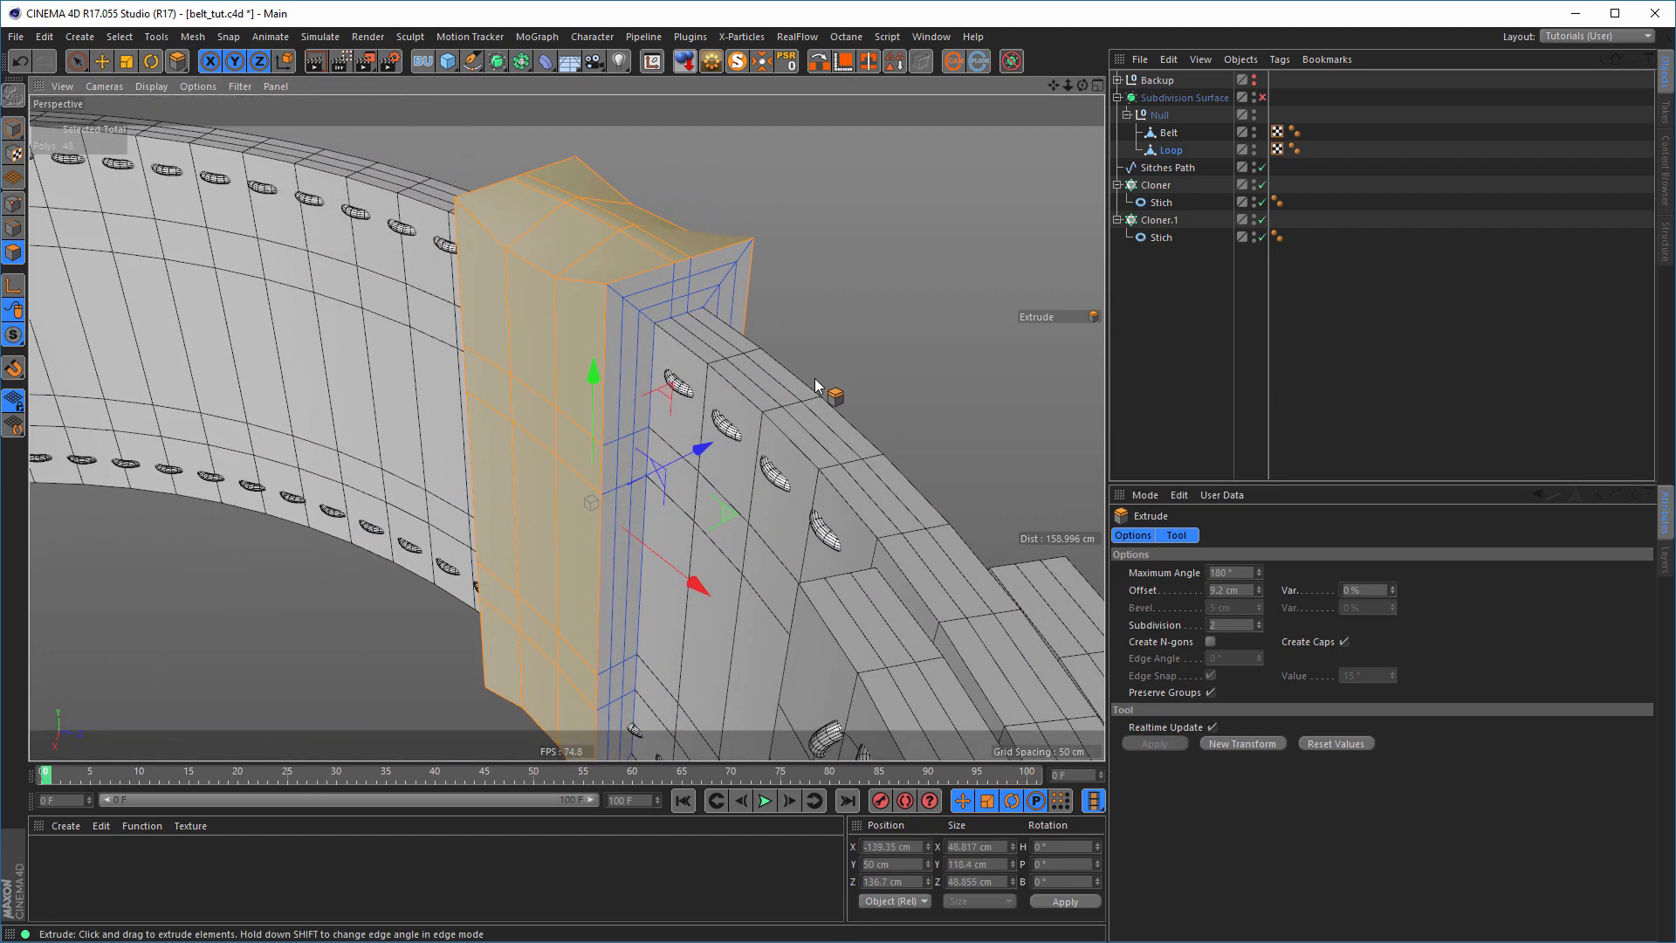
- Undo the last extrusion and extrude the Loop's polygons outward again with an Offset of about 6.1 cm
{"action": "key", "text": "ctrl+z"}
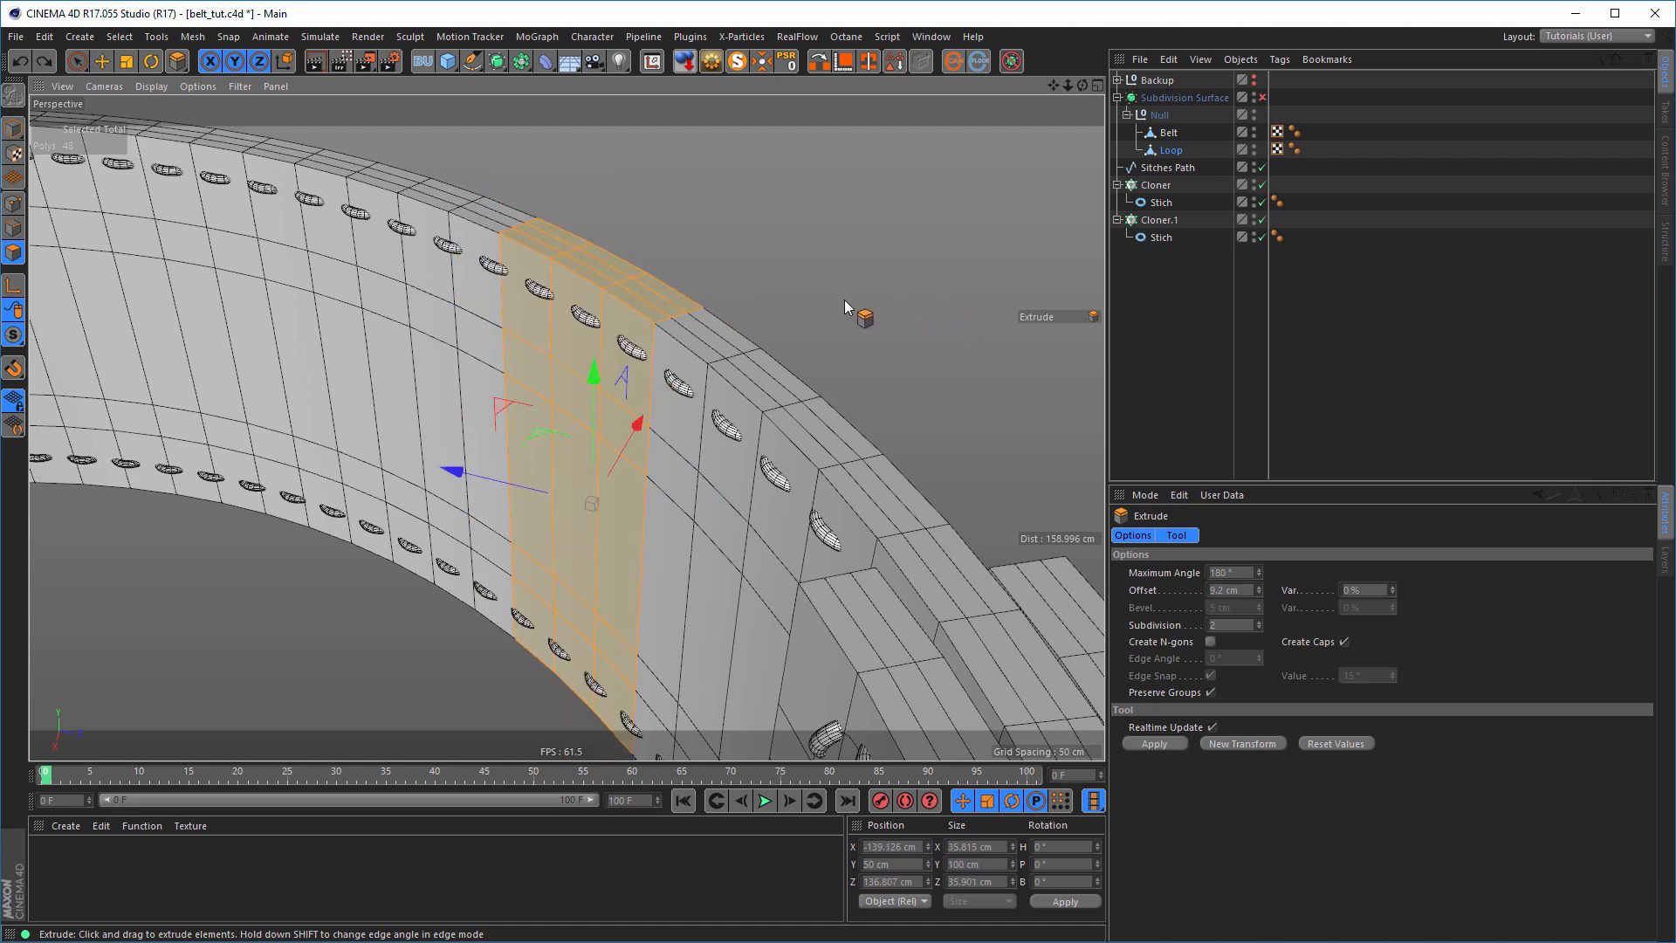
{"action": "left_click_drag", "start_coordinate": [844, 300], "coordinate": [948, 305]}
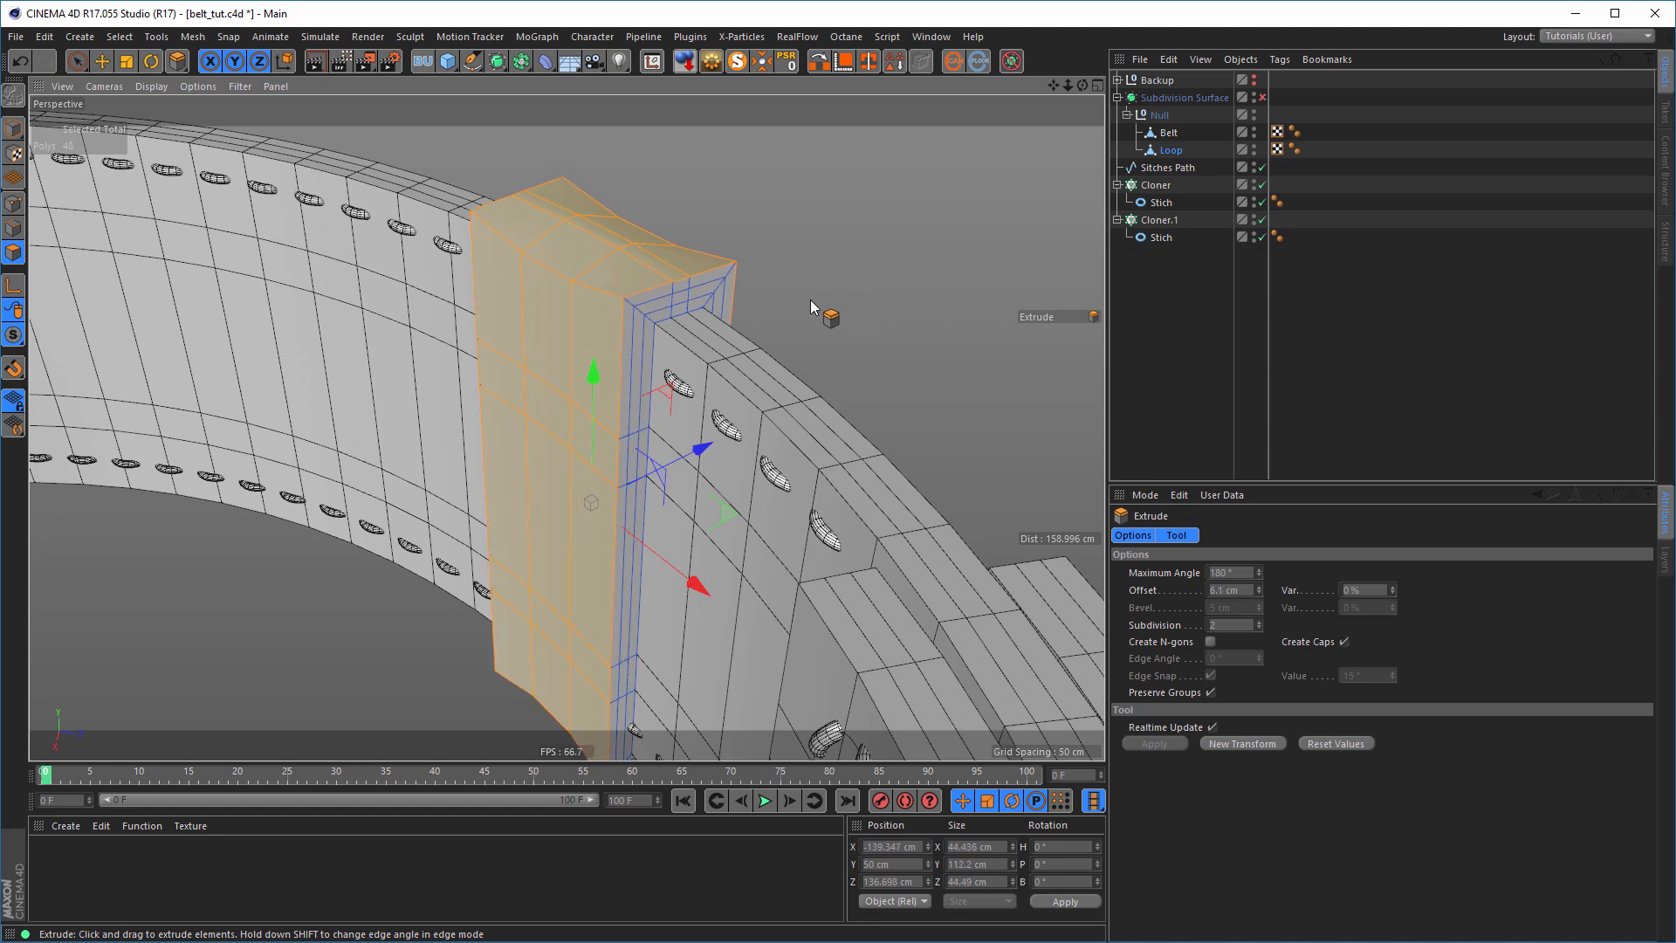
{"action": "left_click_drag", "start_coordinate": [719, 299], "coordinate": [400, 345], "text": "alt"}
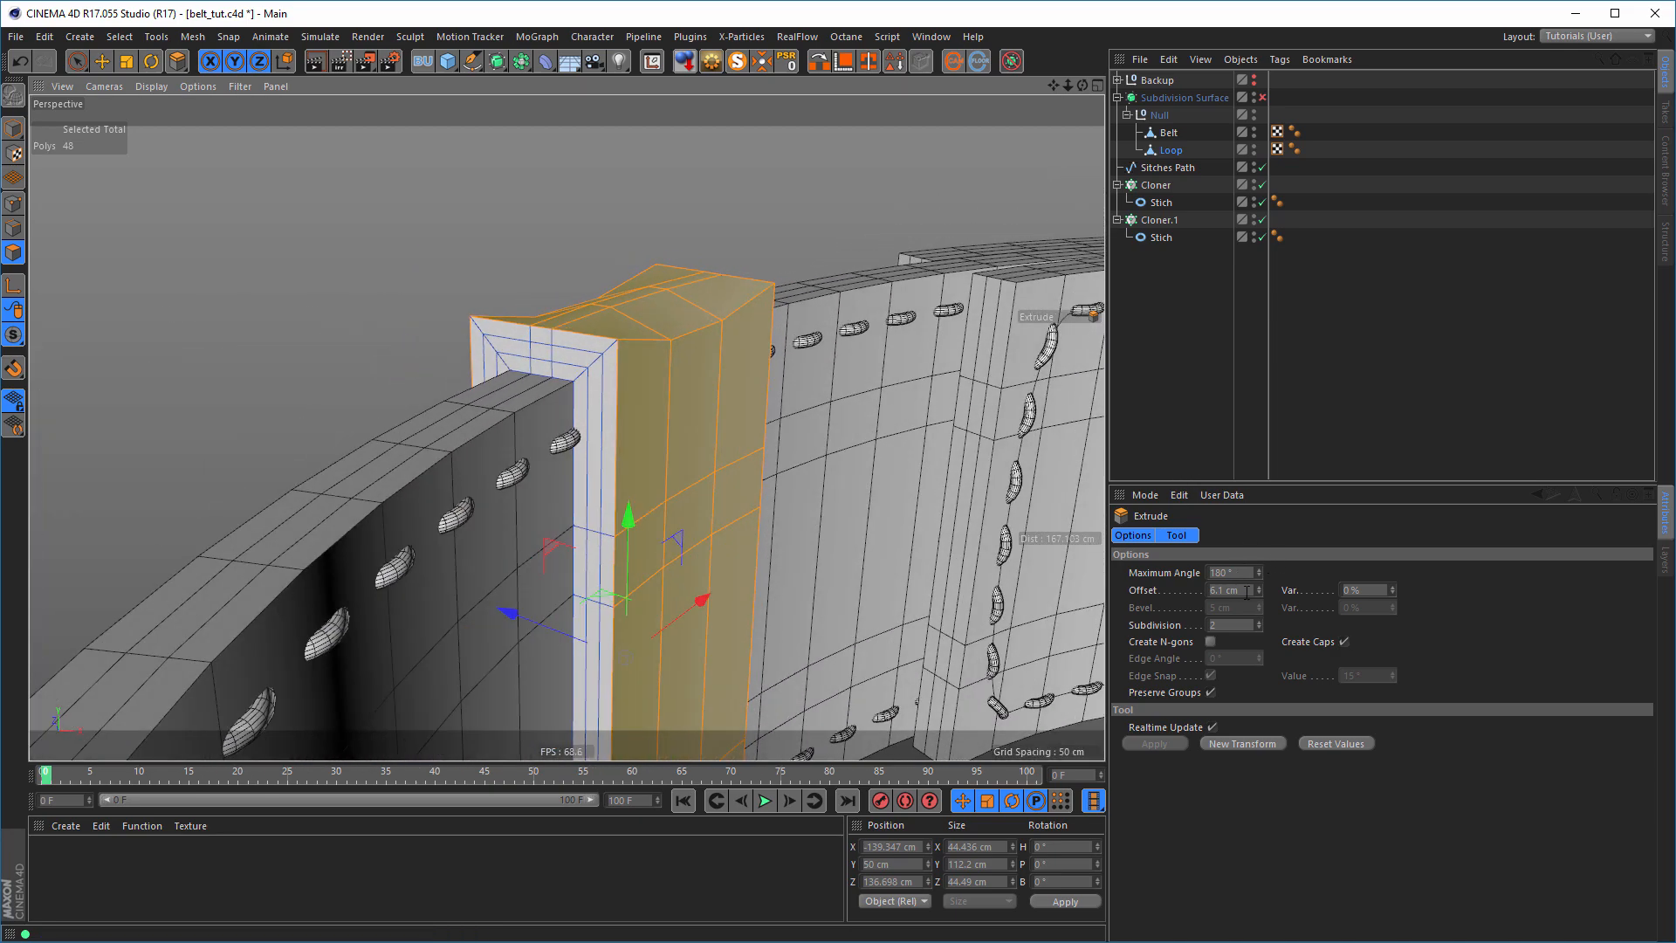
- Live-select the polygons on top of the Loop with Only Select Visible Elements enabled
{"action": "left_click_drag", "start_coordinate": [889, 454], "coordinate": [668, 369], "text": "alt"}
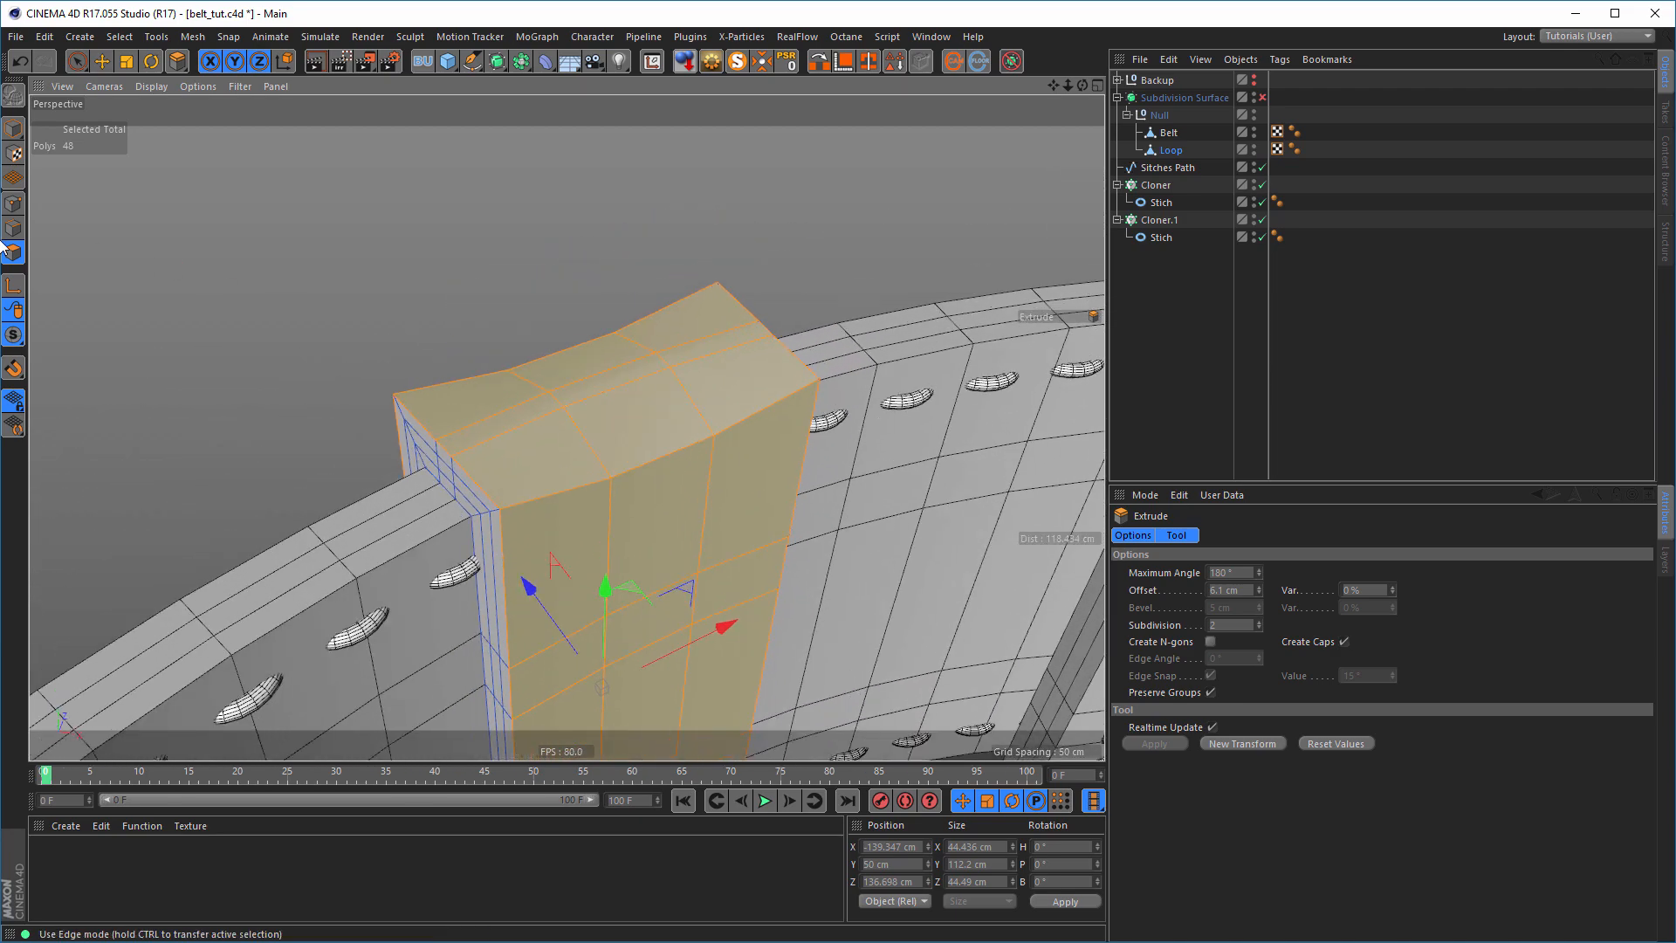
{"action": "left_click", "coordinate": [75, 61]}
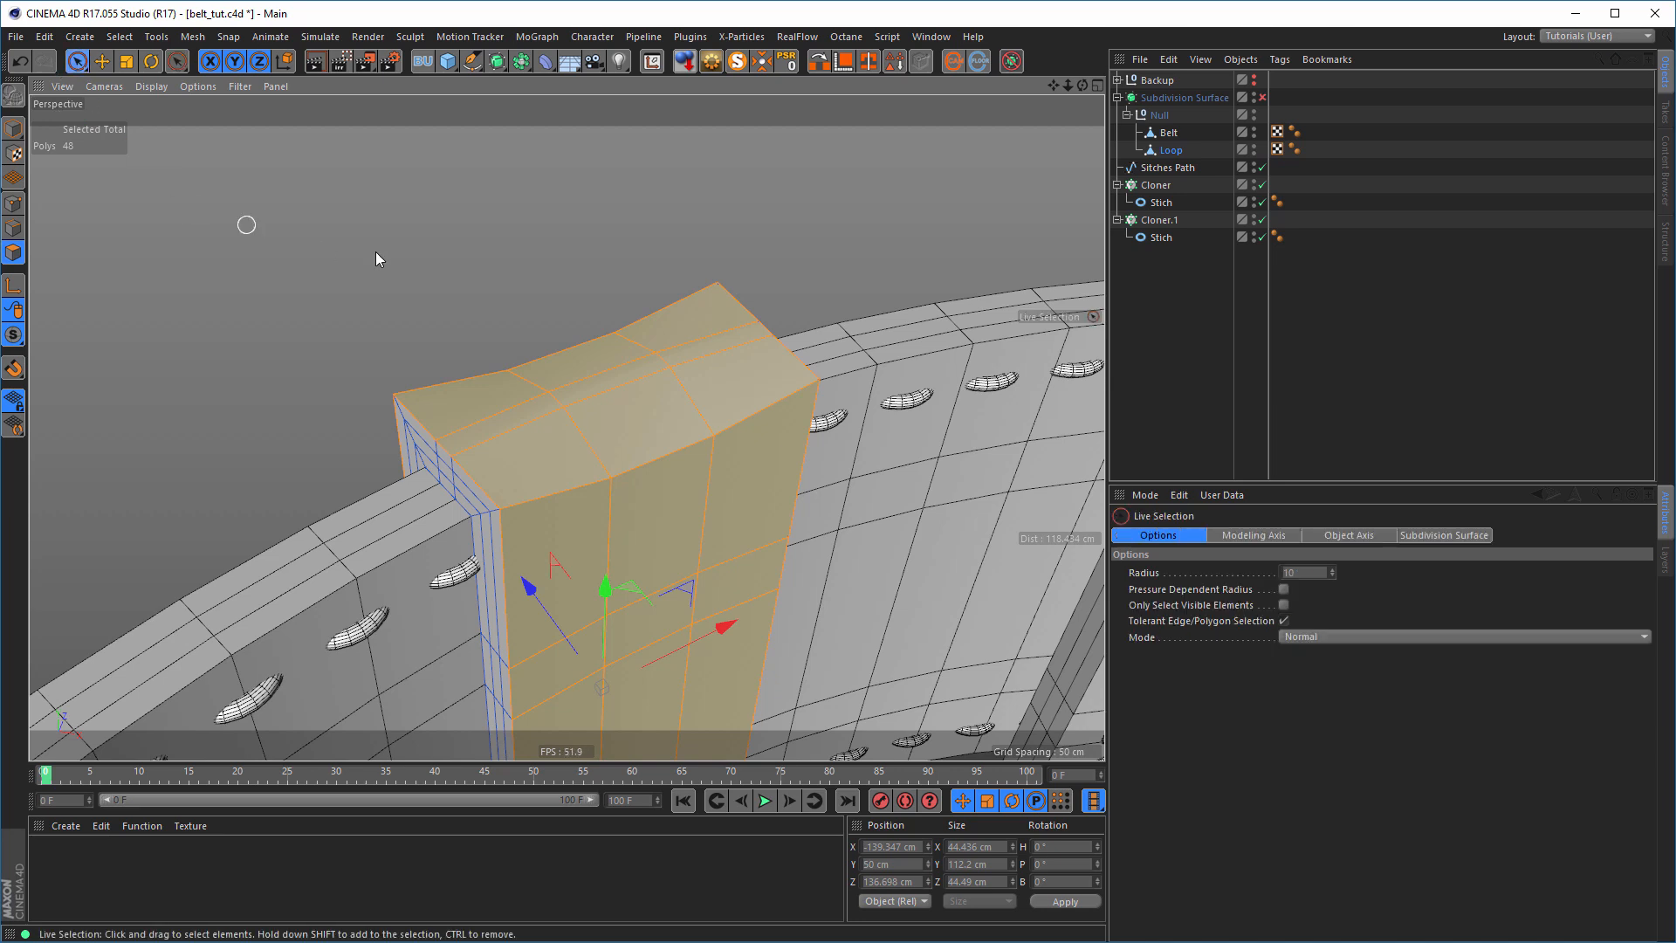
{"action": "left_click", "coordinate": [1283, 605]}
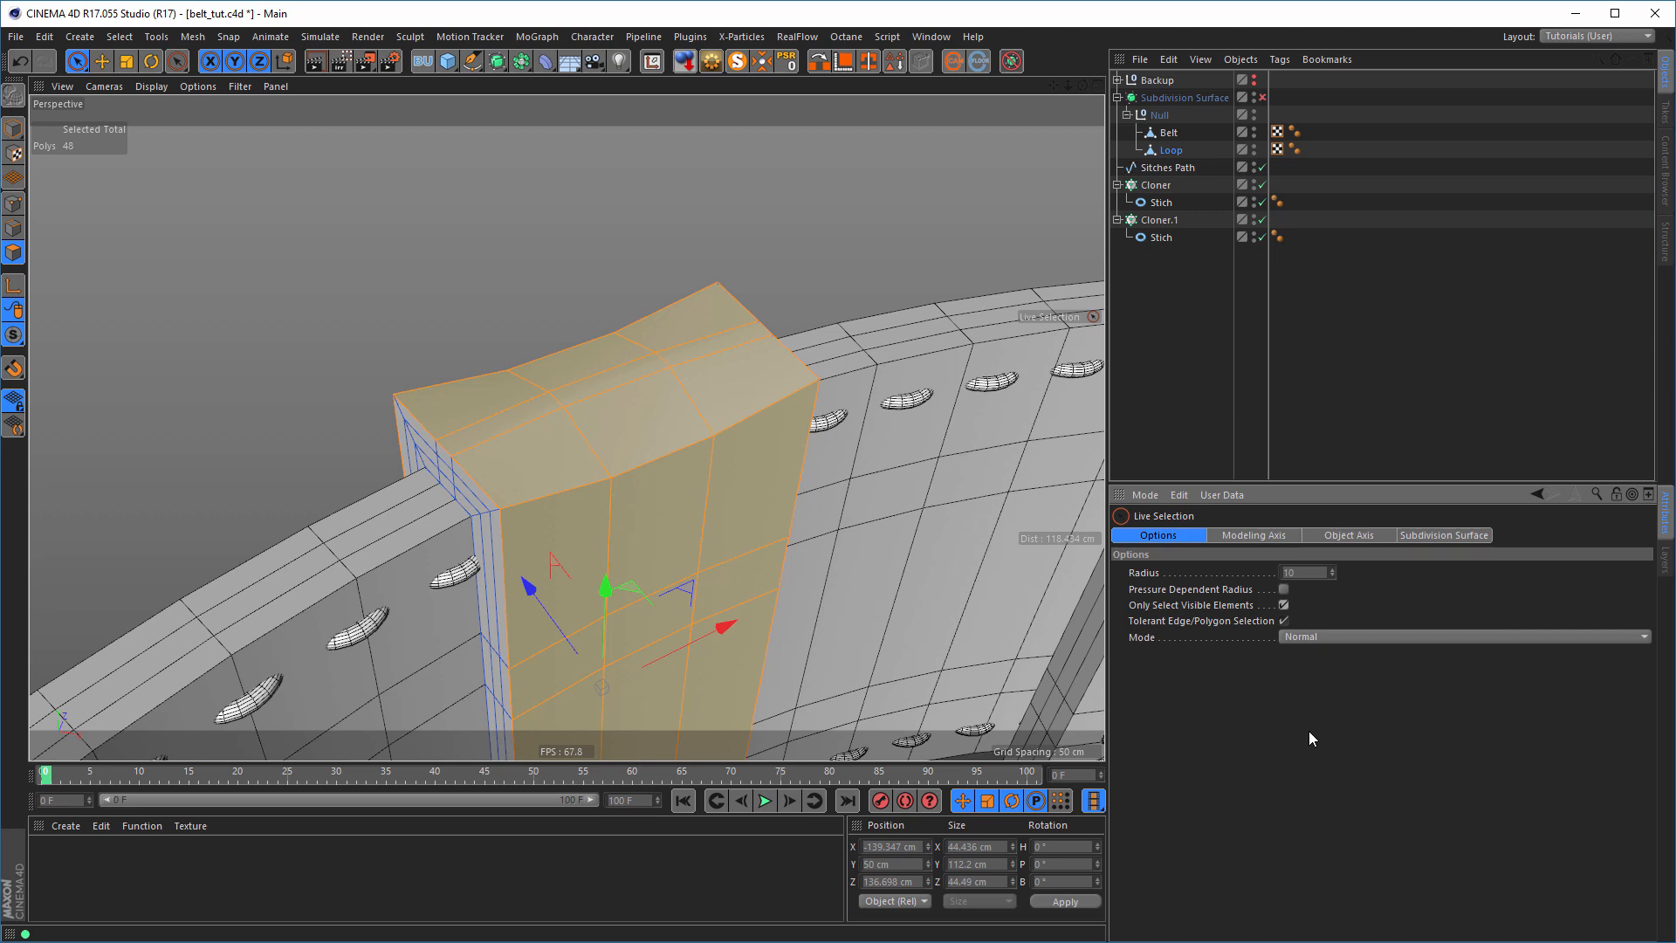
{"action": "mouse_move", "coordinate": [546, 392]}
{"action": "left_mouse_down"}
{"action": "mouse_move", "coordinate": [580, 419]}
{"action": "mouse_move", "coordinate": [676, 348]}
{"action": "mouse_move", "coordinate": [745, 434]}
{"action": "left_mouse_up"}
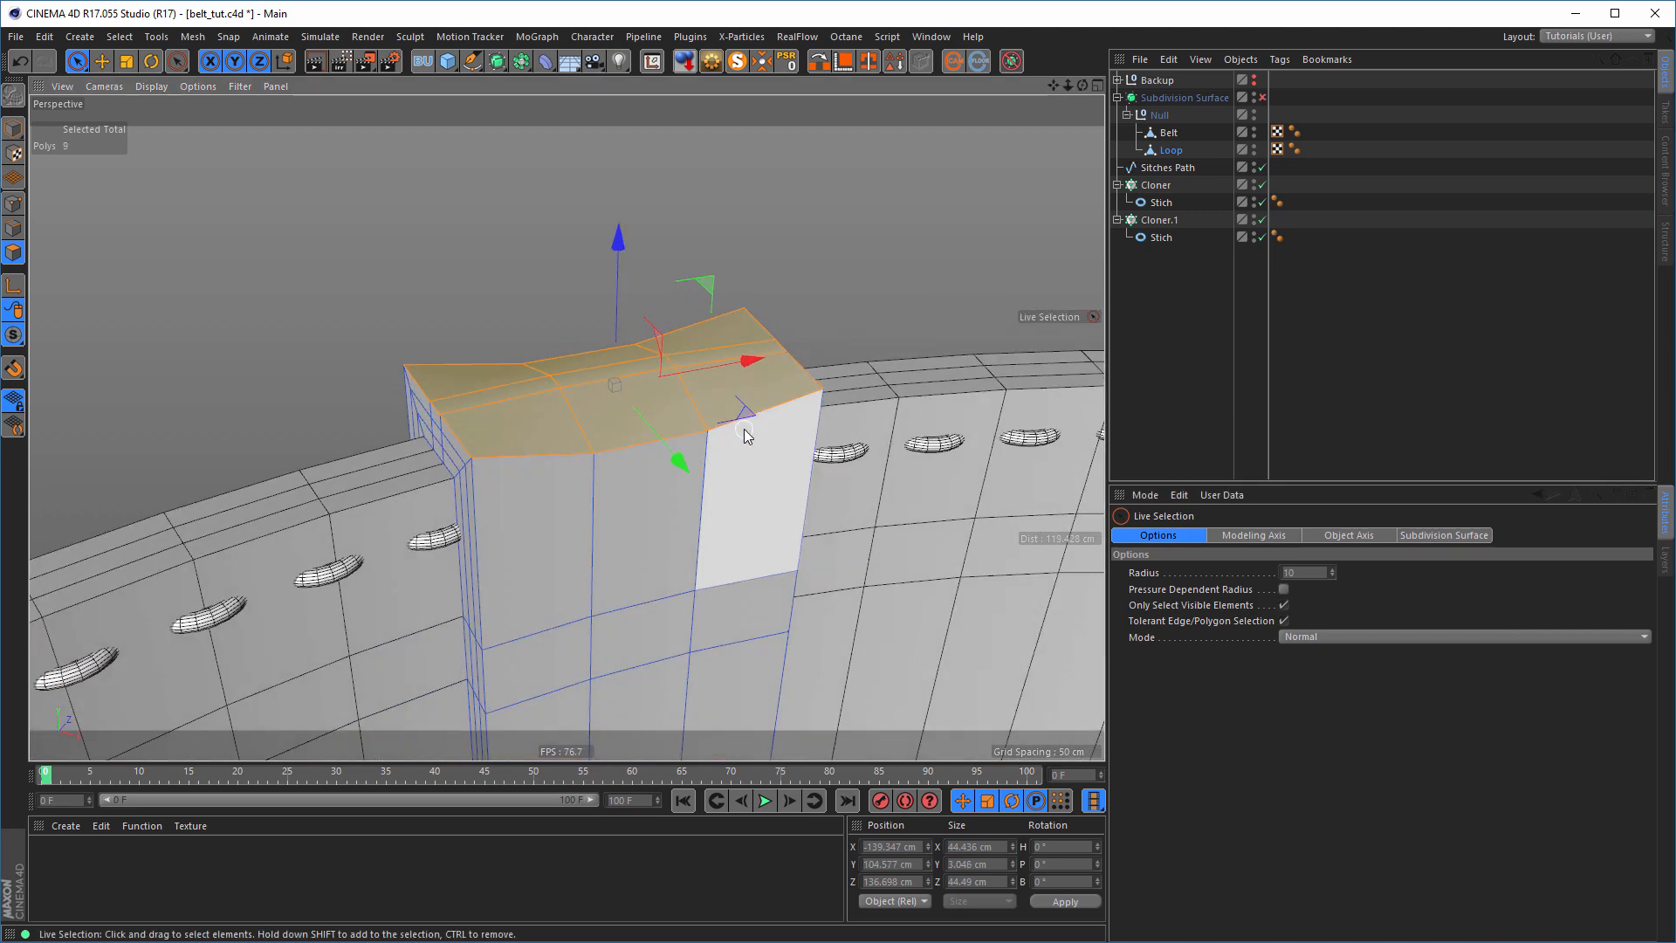
- Flatten the Loop's top polygons by scaling them vertically and raise them to a Y position of about 106 cm
{"action": "key", "text": "t"}
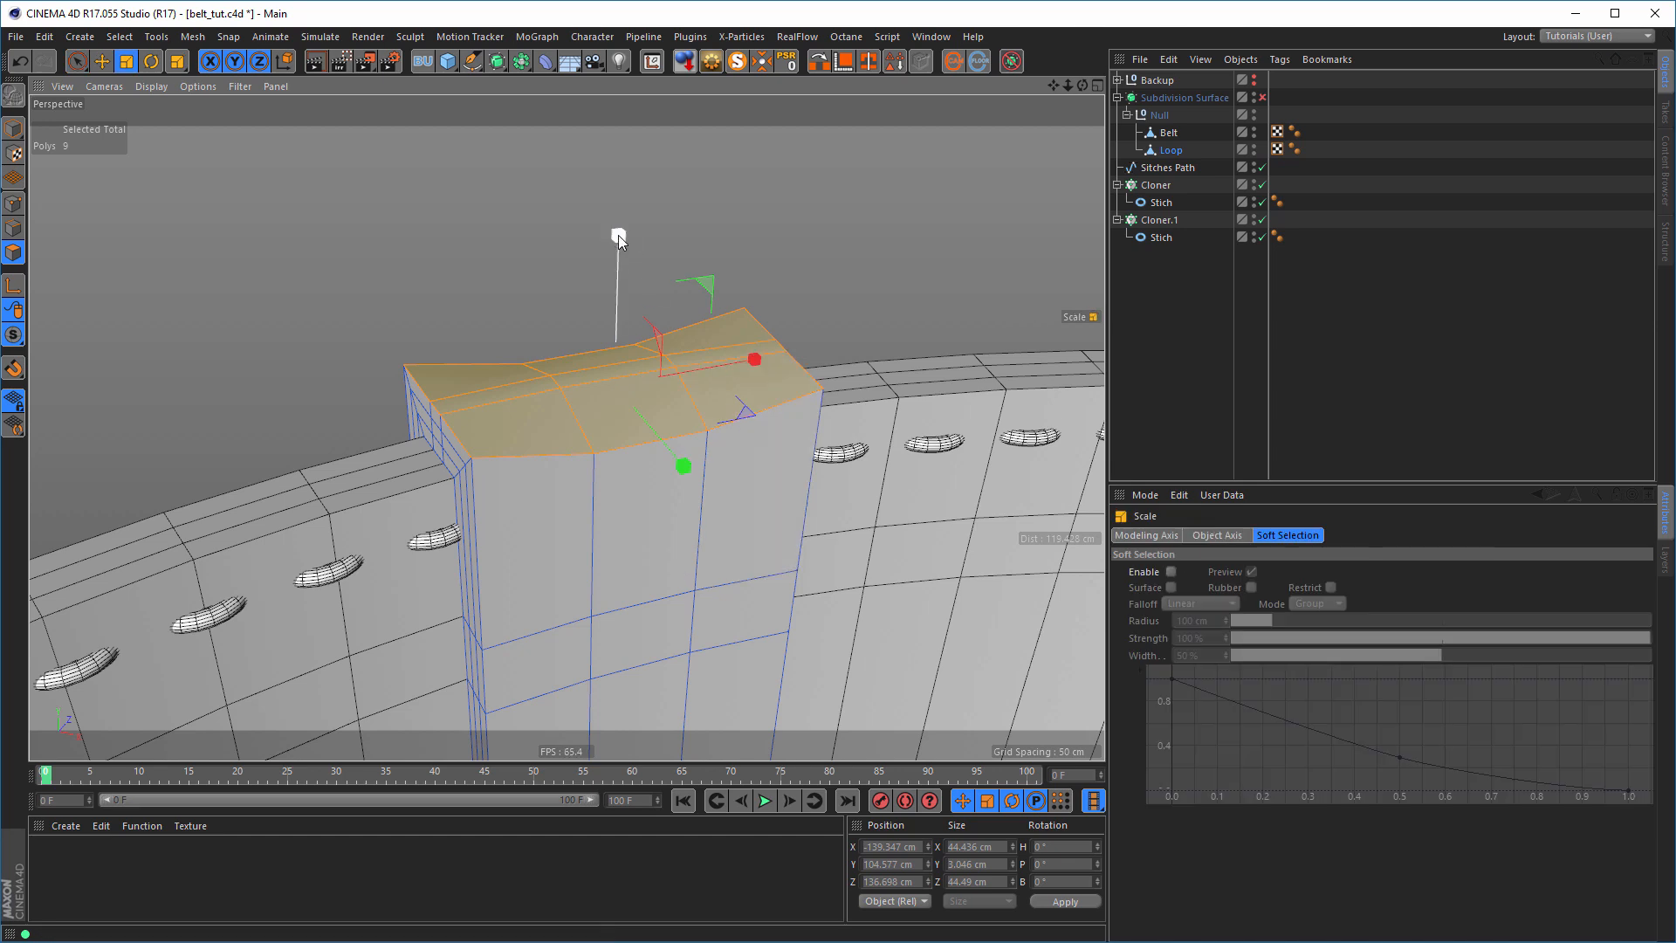
{"action": "left_click_drag", "start_coordinate": [618, 236], "coordinate": [438, 487]}
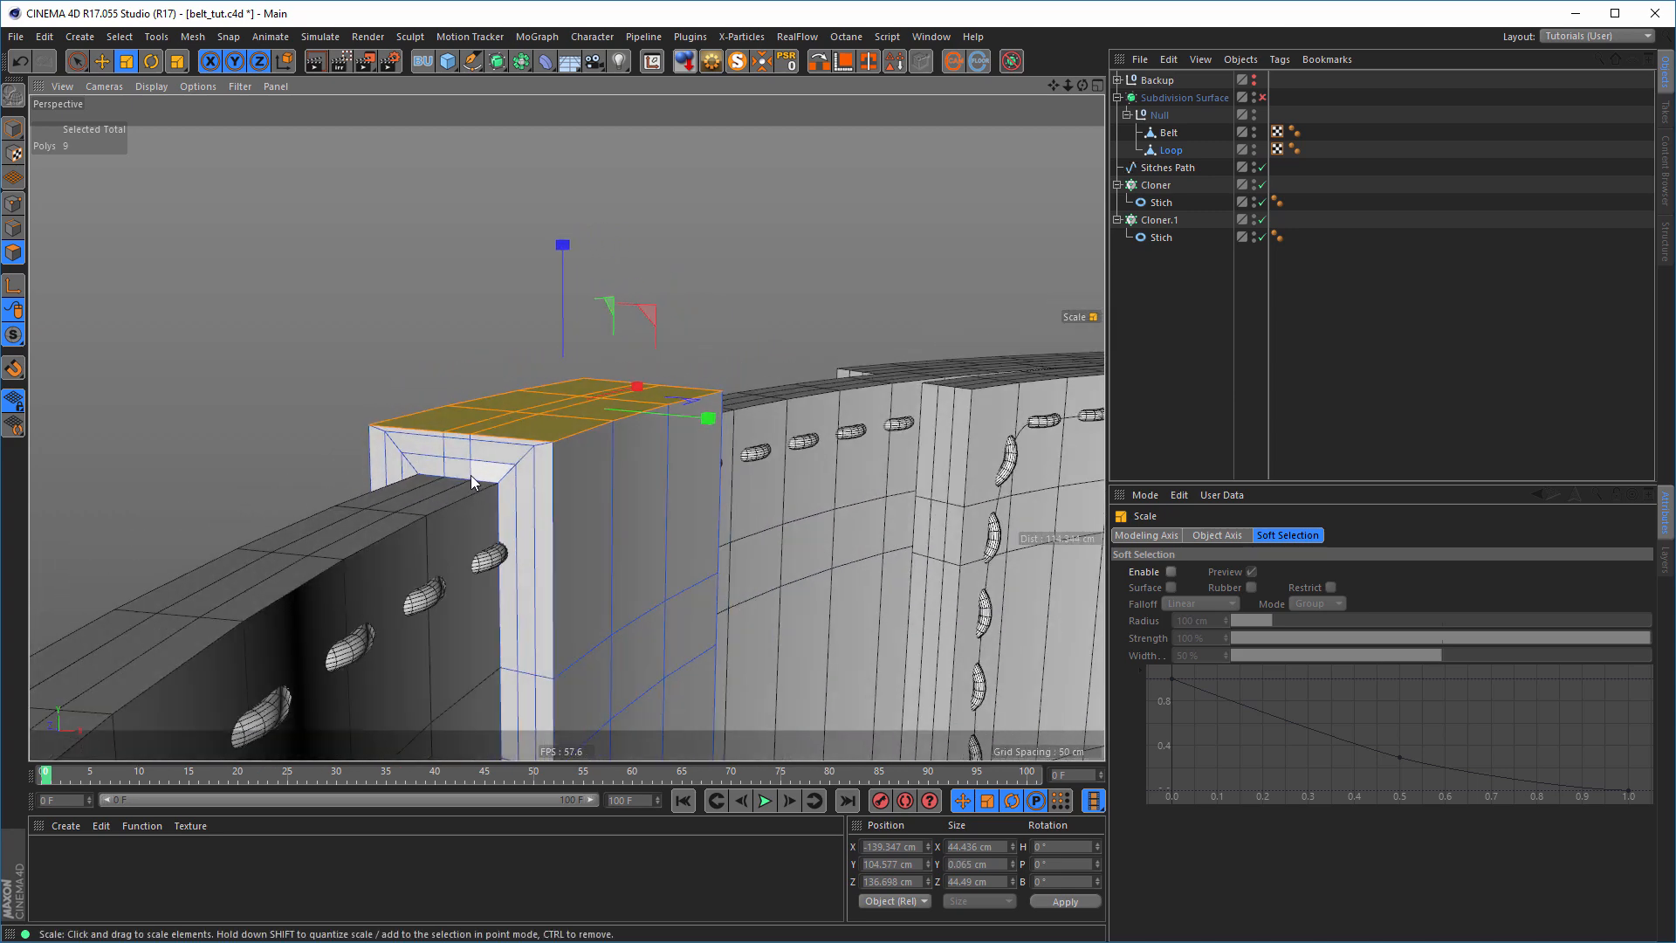
{"action": "key", "text": "e"}
{"action": "left_click_drag", "start_coordinate": [564, 250], "coordinate": [564, 238]}
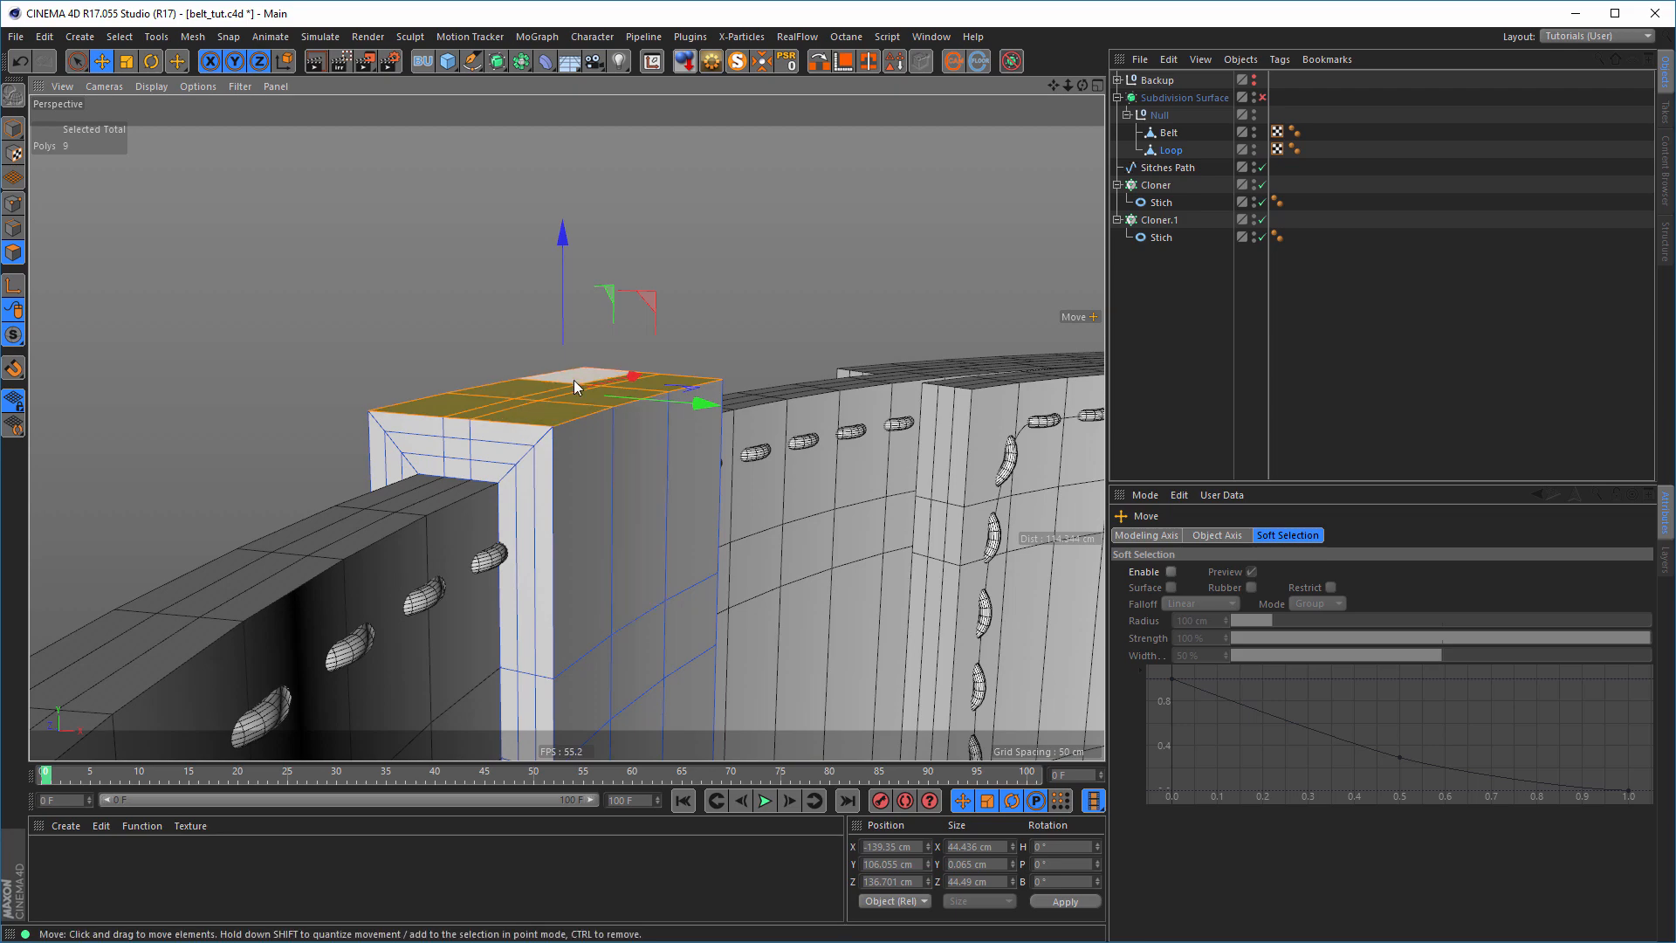
- Live-select all the polygons on the underside of the Loop
{"action": "right_click_drag", "start_coordinate": [582, 464], "coordinate": [531, 526], "text": "alt"}
{"action": "middle_click_drag", "start_coordinate": [531, 526], "coordinate": [447, 338], "text": "alt"}
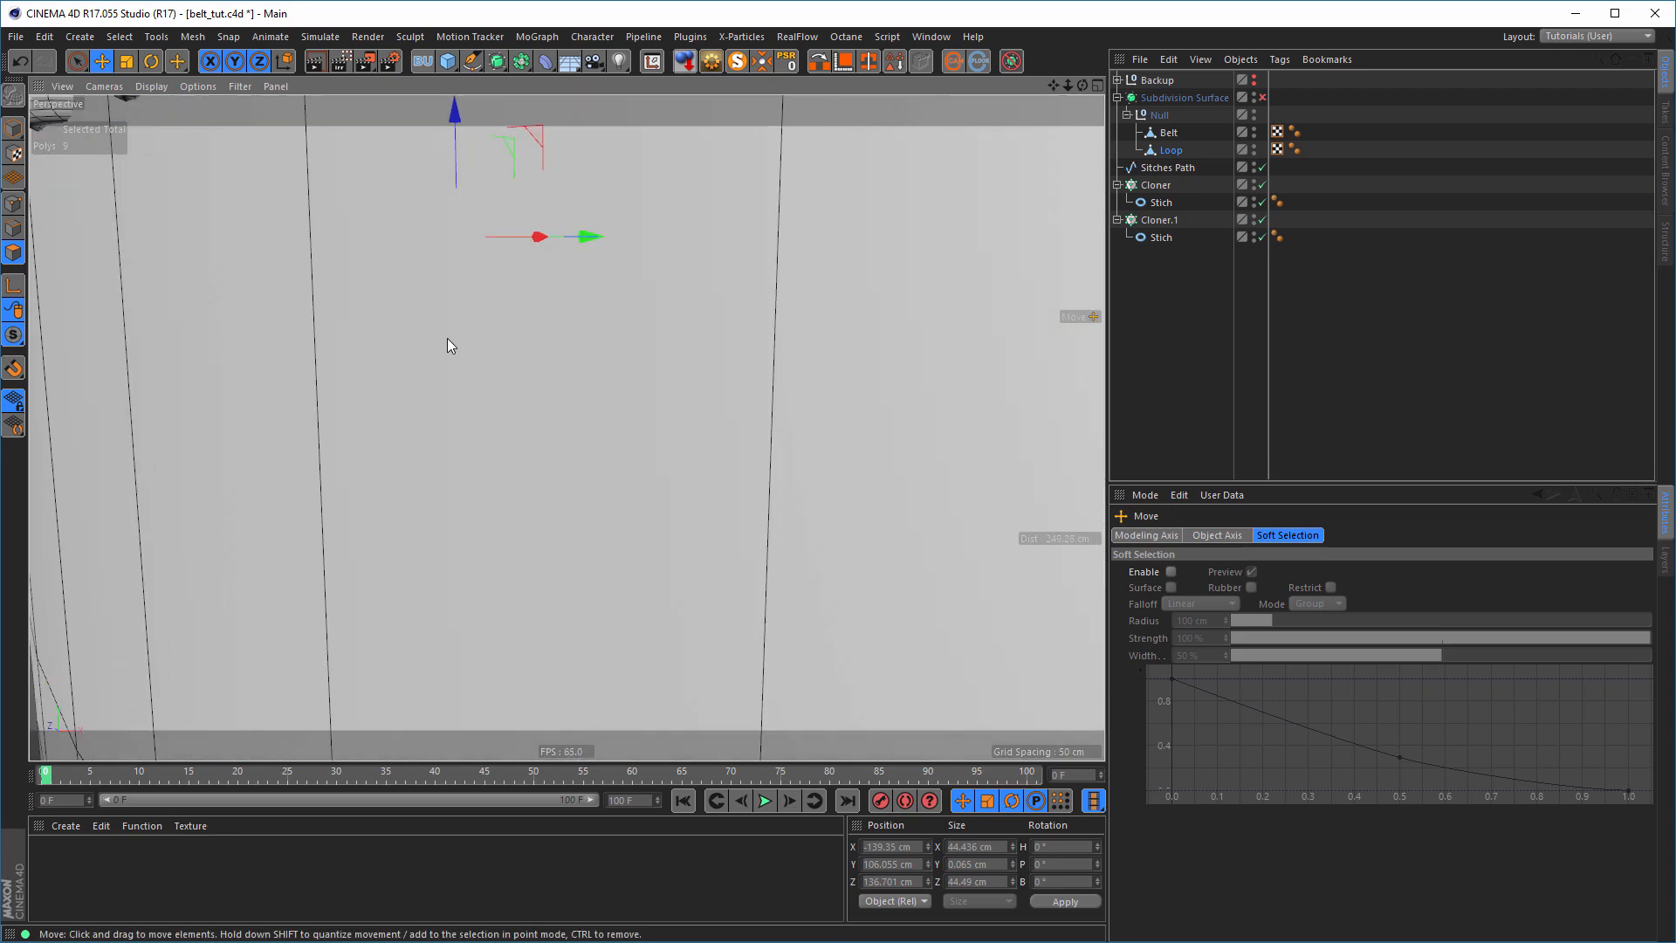
{"action": "left_click_drag", "start_coordinate": [447, 338], "coordinate": [609, 260], "text": "alt"}
{"action": "right_click_drag", "start_coordinate": [609, 260], "coordinate": [517, 379], "text": "alt"}
{"action": "middle_click_drag", "start_coordinate": [517, 379], "coordinate": [402, 440], "text": "alt"}
{"action": "right_click_drag", "start_coordinate": [569, 371], "coordinate": [768, 363], "text": "alt"}
{"action": "left_click_drag", "start_coordinate": [753, 365], "coordinate": [719, 554], "text": "alt"}
{"action": "right_click_drag", "start_coordinate": [664, 420], "coordinate": [719, 358], "text": "alt"}
{"action": "mouse_move", "coordinate": [707, 358]}
{"action": "left_mouse_down", "text": "alt"}
{"action": "mouse_move", "coordinate": [661, 416]}
{"action": "mouse_move", "coordinate": [463, 415]}
{"action": "mouse_move", "coordinate": [700, 463]}
{"action": "mouse_move", "coordinate": [730, 447]}
{"action": "mouse_move", "coordinate": [655, 416]}
{"action": "mouse_move", "coordinate": [671, 384]}
{"action": "left_mouse_up", "text": "alt"}
{"action": "key", "text": "9"}
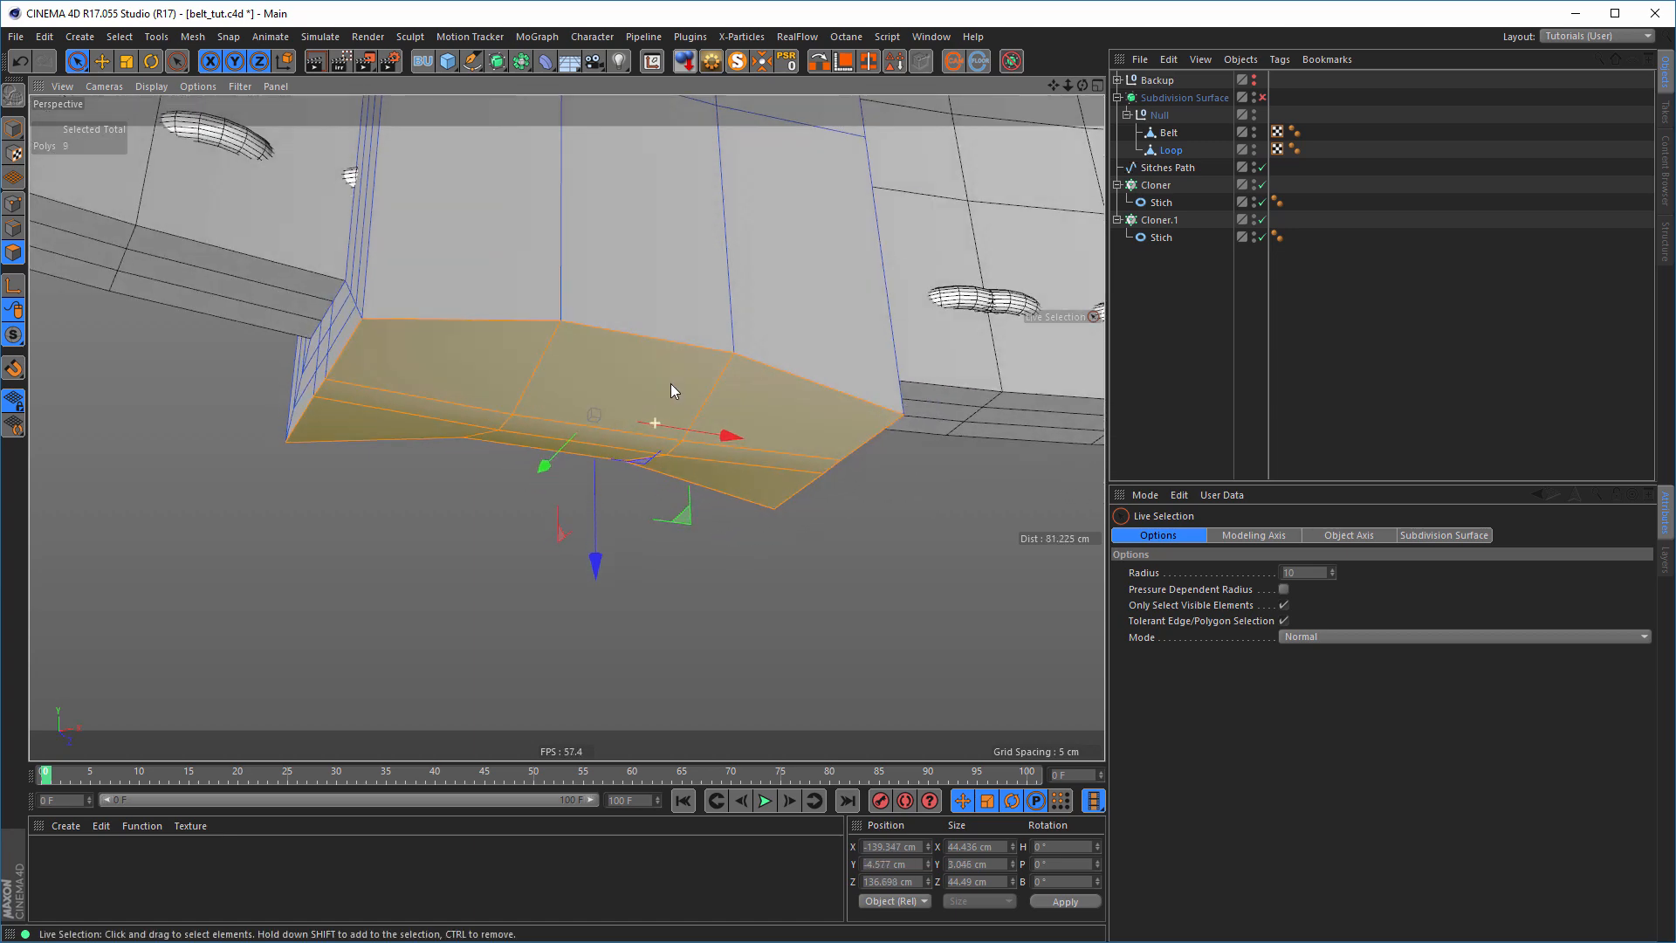
- Flatten the Loop's underside polygons by scaling them vertically and setting their Y size to 0 cm
{"action": "key", "text": "t"}
{"action": "mouse_move", "coordinate": [598, 558]}
{"action": "left_mouse_down"}
{"action": "mouse_move", "coordinate": [593, 417]}
{"action": "mouse_move", "coordinate": [506, 342]}
{"action": "mouse_move", "coordinate": [531, 412]}
{"action": "mouse_move", "coordinate": [496, 335]}
{"action": "mouse_move", "coordinate": [441, 296]}
{"action": "mouse_move", "coordinate": [447, 314]}
{"action": "left_mouse_up"}
{"action": "left_click", "coordinate": [973, 864]}
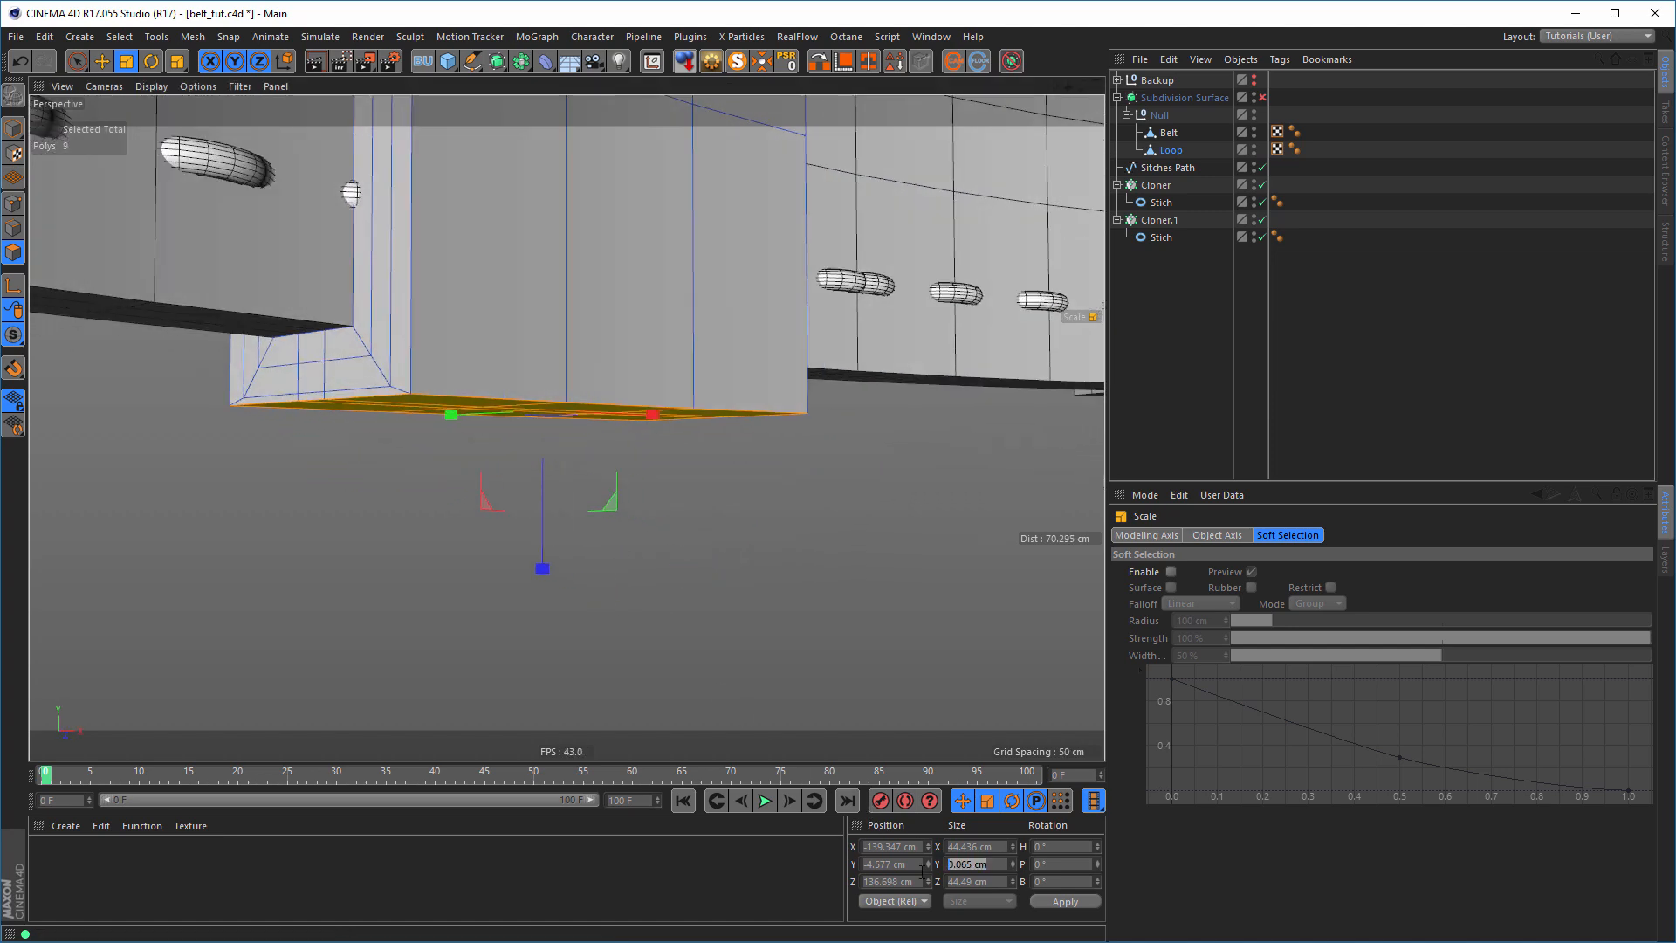
{"action": "type", "text": "0"}
{"action": "key", "text": "Return"}
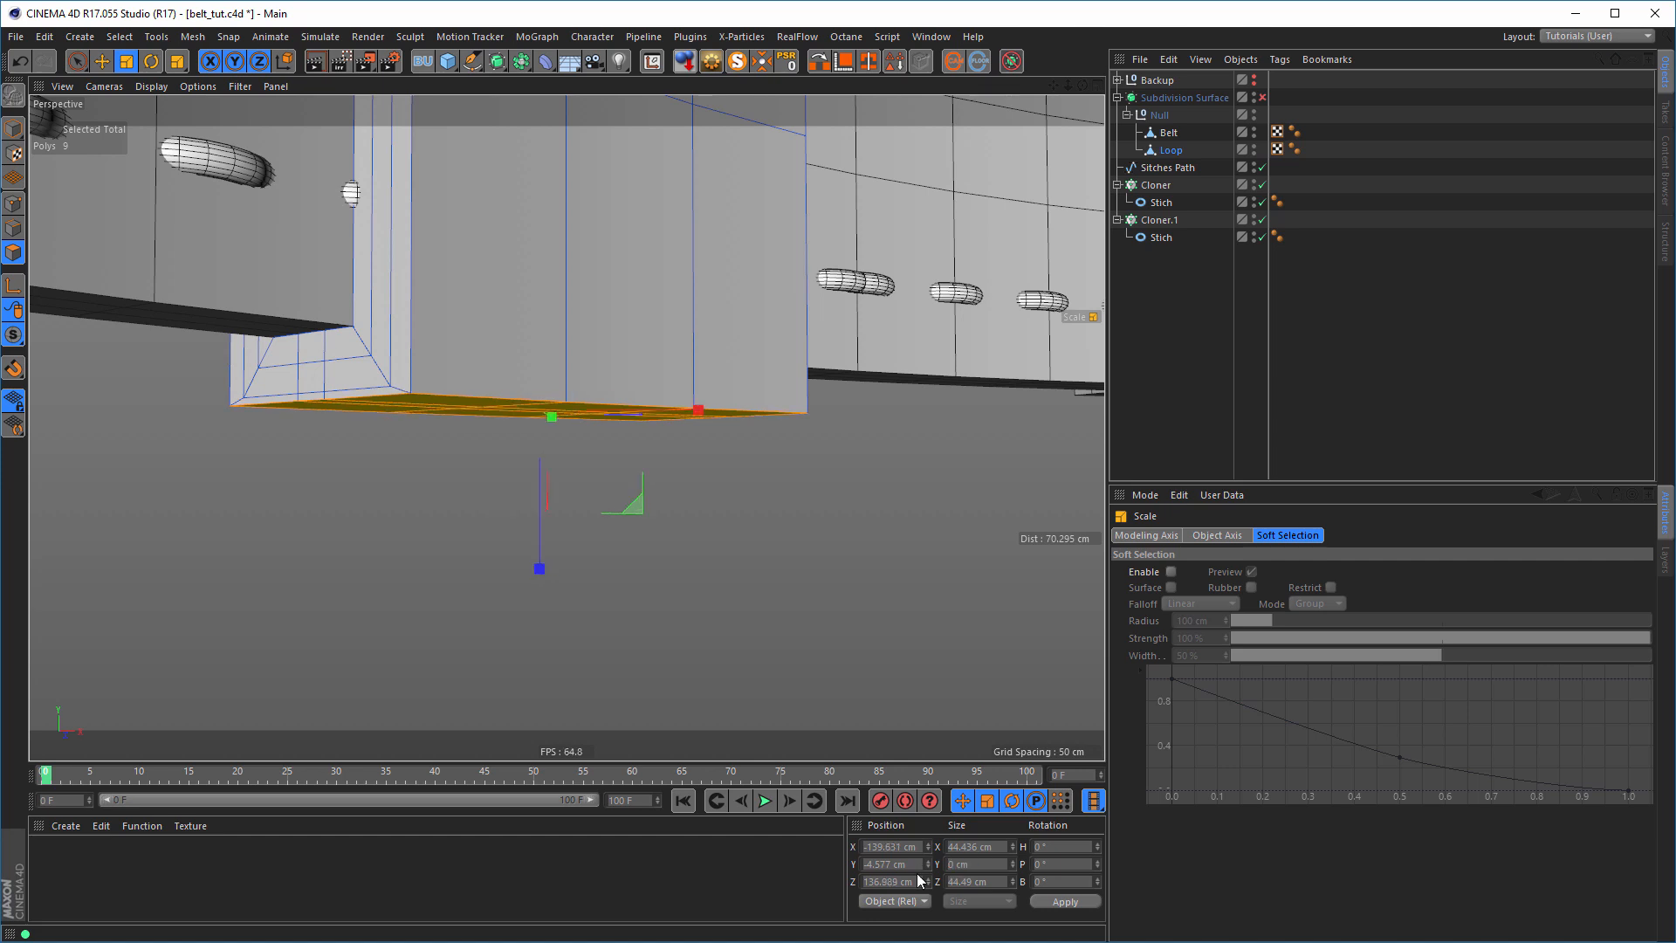
- Lower the flattened underside polygons slightly to a Y position of about -5.7 cm
{"action": "key", "text": "e"}
{"action": "left_click_drag", "start_coordinate": [471, 413], "coordinate": [444, 386], "text": "alt"}
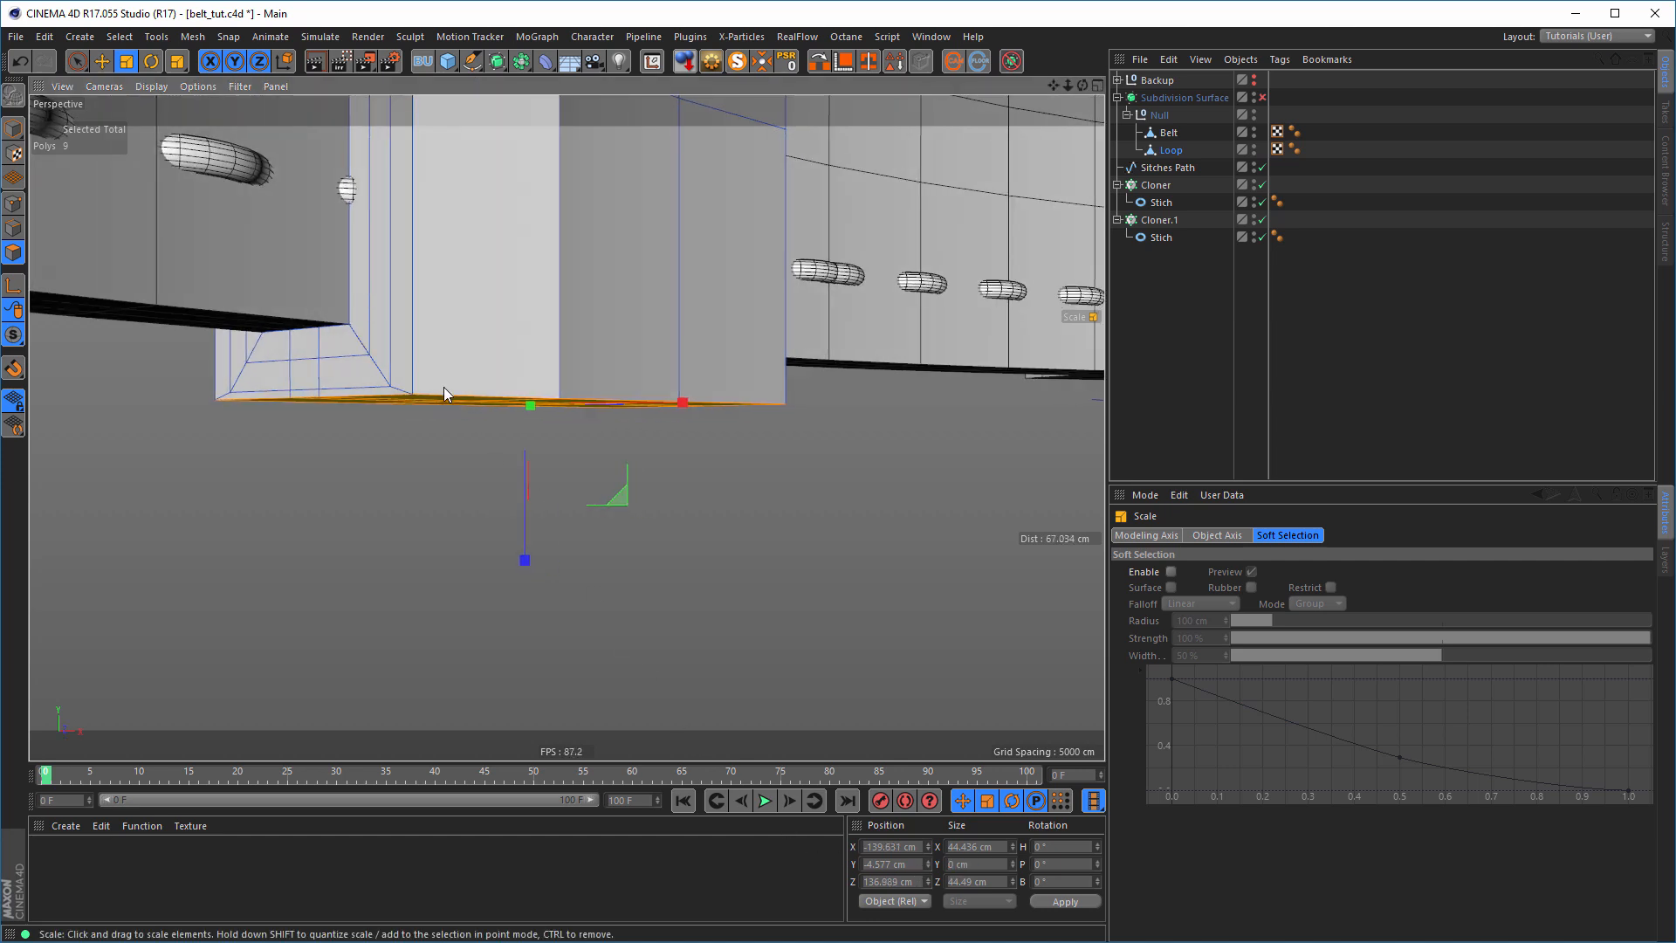
{"action": "left_click_drag", "start_coordinate": [525, 560], "coordinate": [511, 461]}
- Switch to Model mode, enable the Subdivision Surface and render the whole belt to check the smoothed loop
{"action": "right_click_drag", "start_coordinate": [923, 290], "coordinate": [647, 271], "text": "alt"}
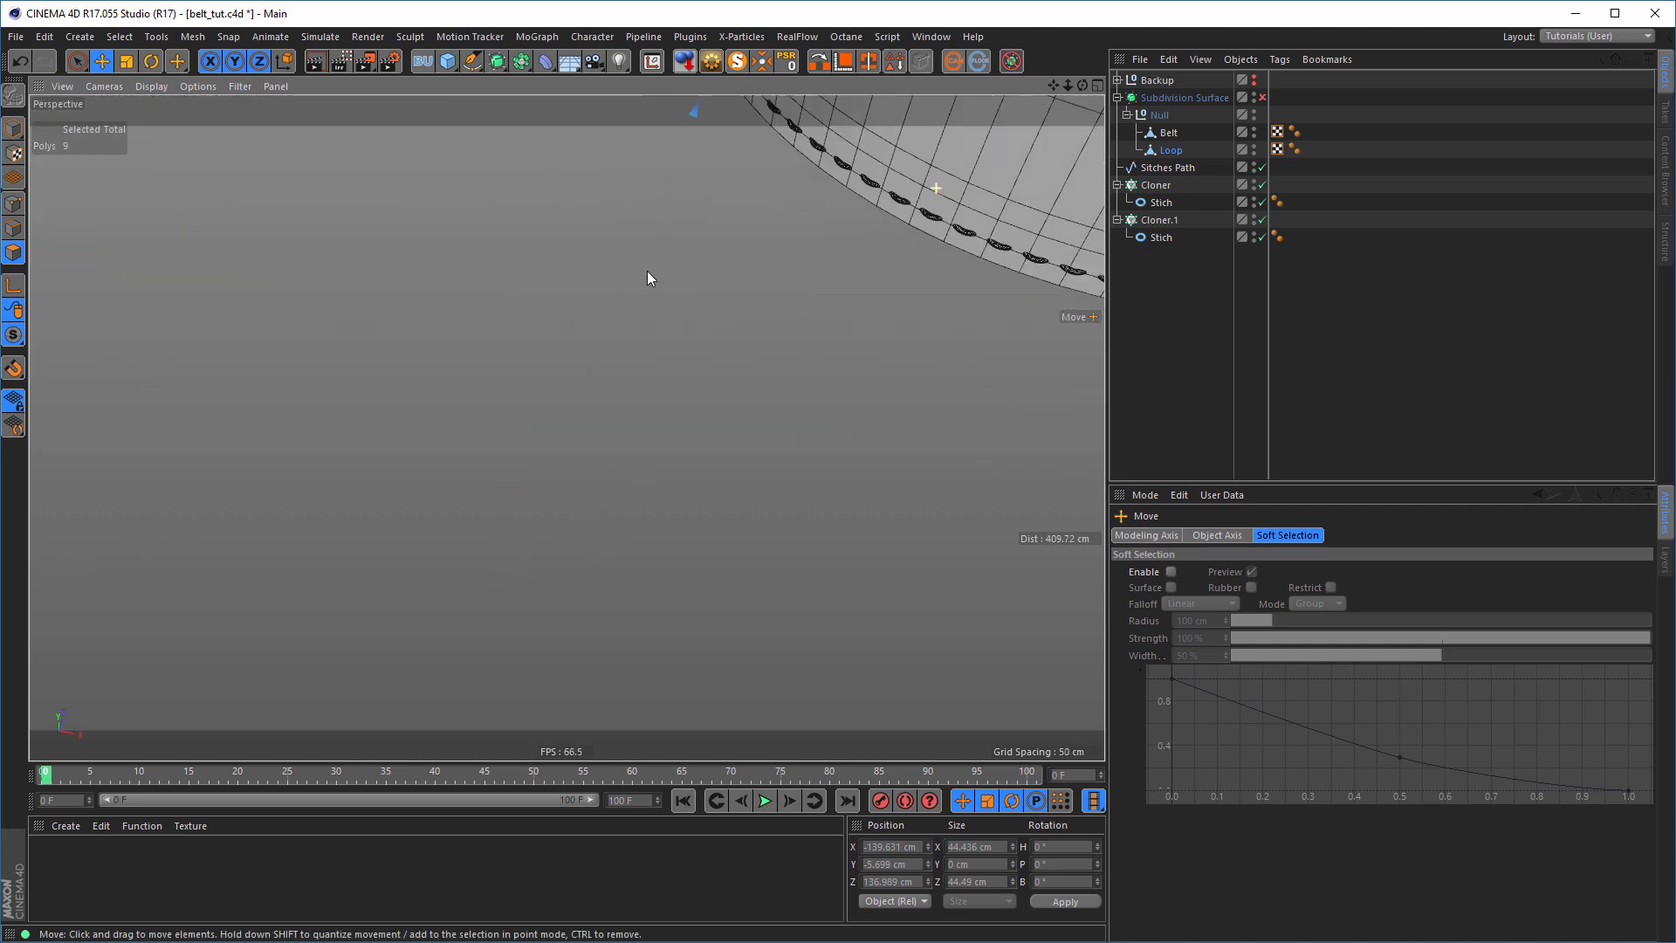
{"action": "left_click_drag", "start_coordinate": [647, 271], "coordinate": [485, 567], "text": "alt"}
{"action": "left_click_drag", "start_coordinate": [620, 409], "coordinate": [726, 227], "text": "alt"}
{"action": "middle_click_drag", "start_coordinate": [725, 227], "coordinate": [889, 394], "text": "alt"}
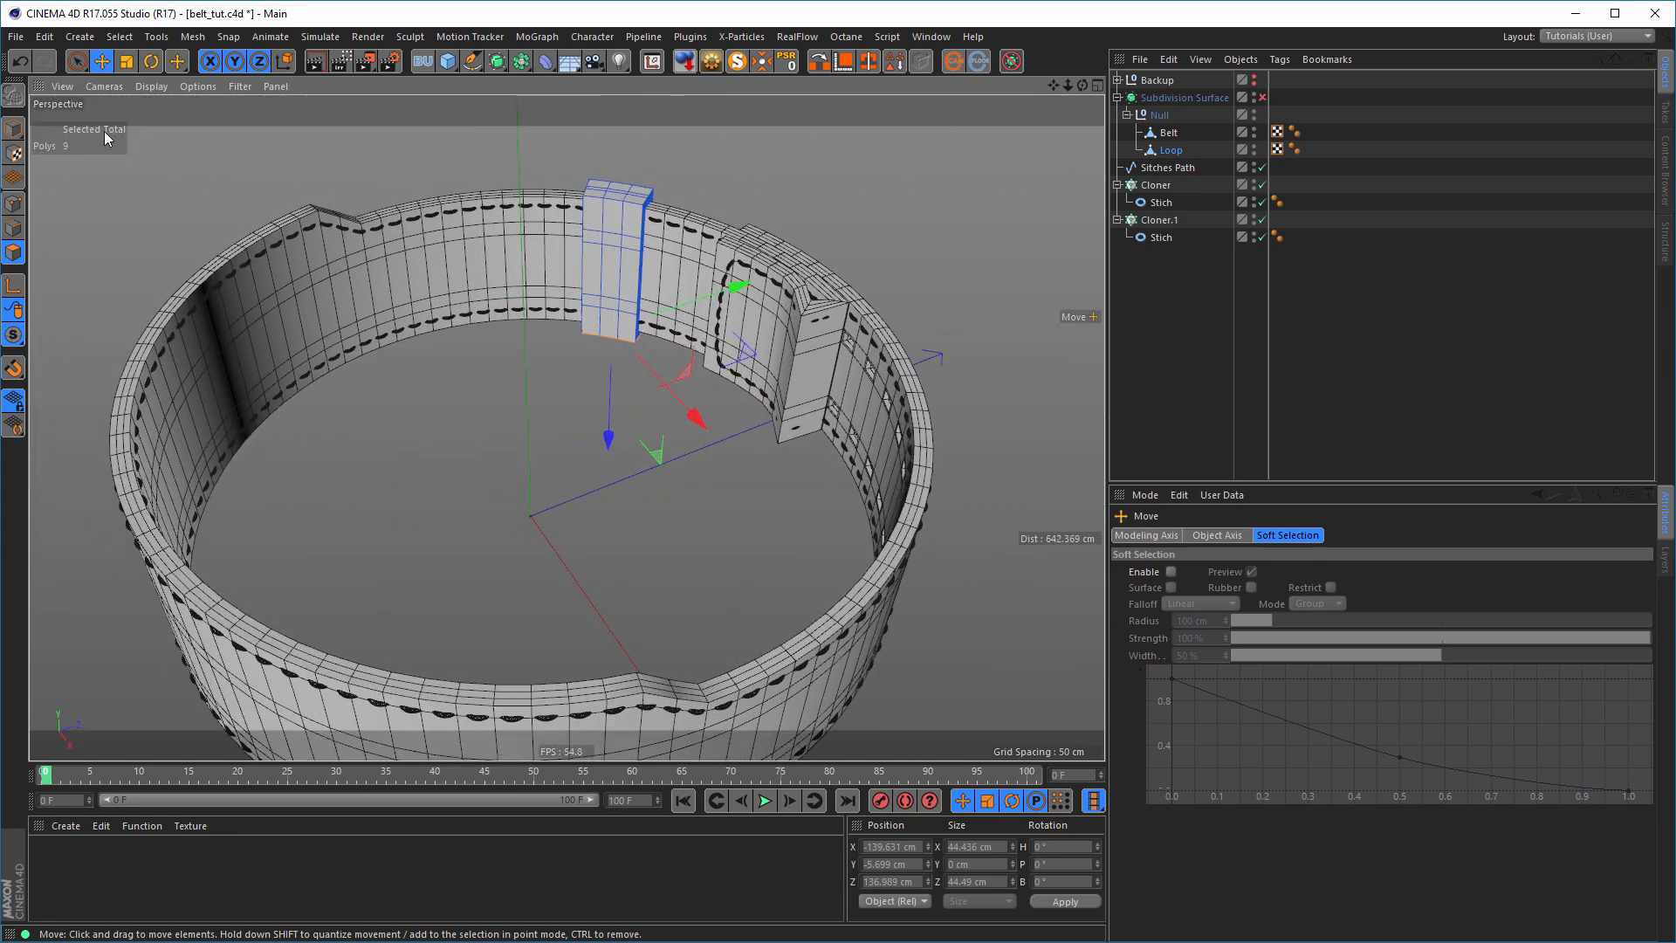
{"action": "left_click", "coordinate": [14, 129]}
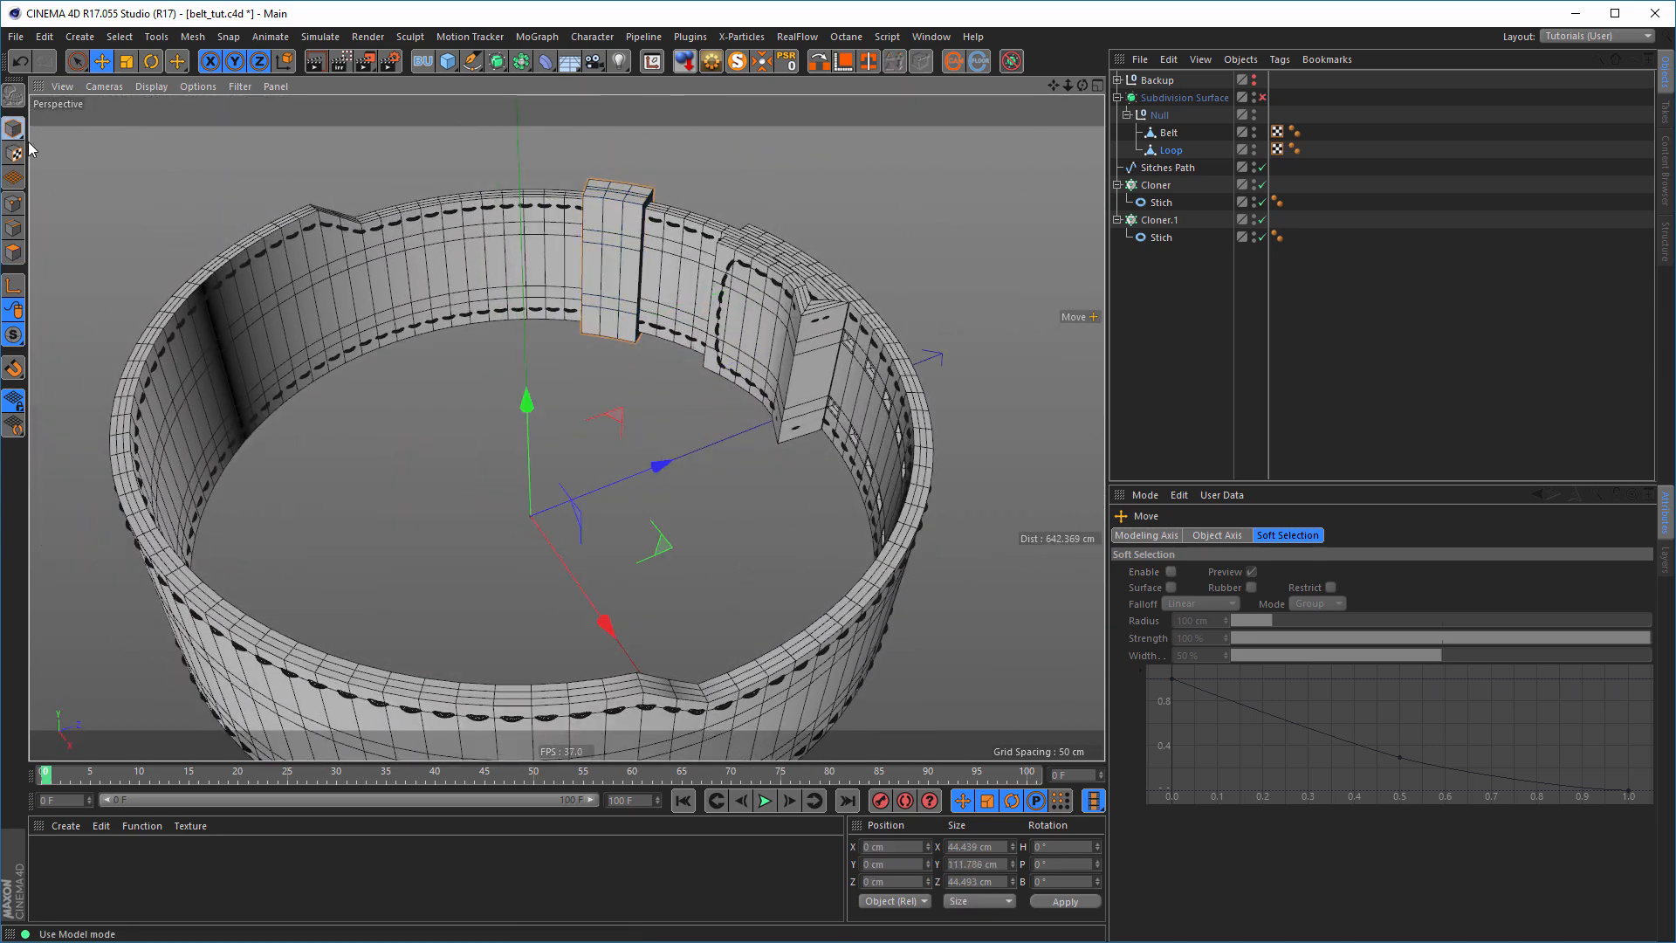
{"action": "left_click", "coordinate": [1262, 97]}
{"action": "middle_click_drag", "start_coordinate": [739, 531], "coordinate": [672, 444], "text": "alt"}
{"action": "left_click_drag", "start_coordinate": [686, 545], "coordinate": [641, 501], "text": "alt"}
{"action": "right_click_drag", "start_coordinate": [641, 501], "coordinate": [694, 537], "text": "alt"}
{"action": "key", "text": "ctrl+r"}
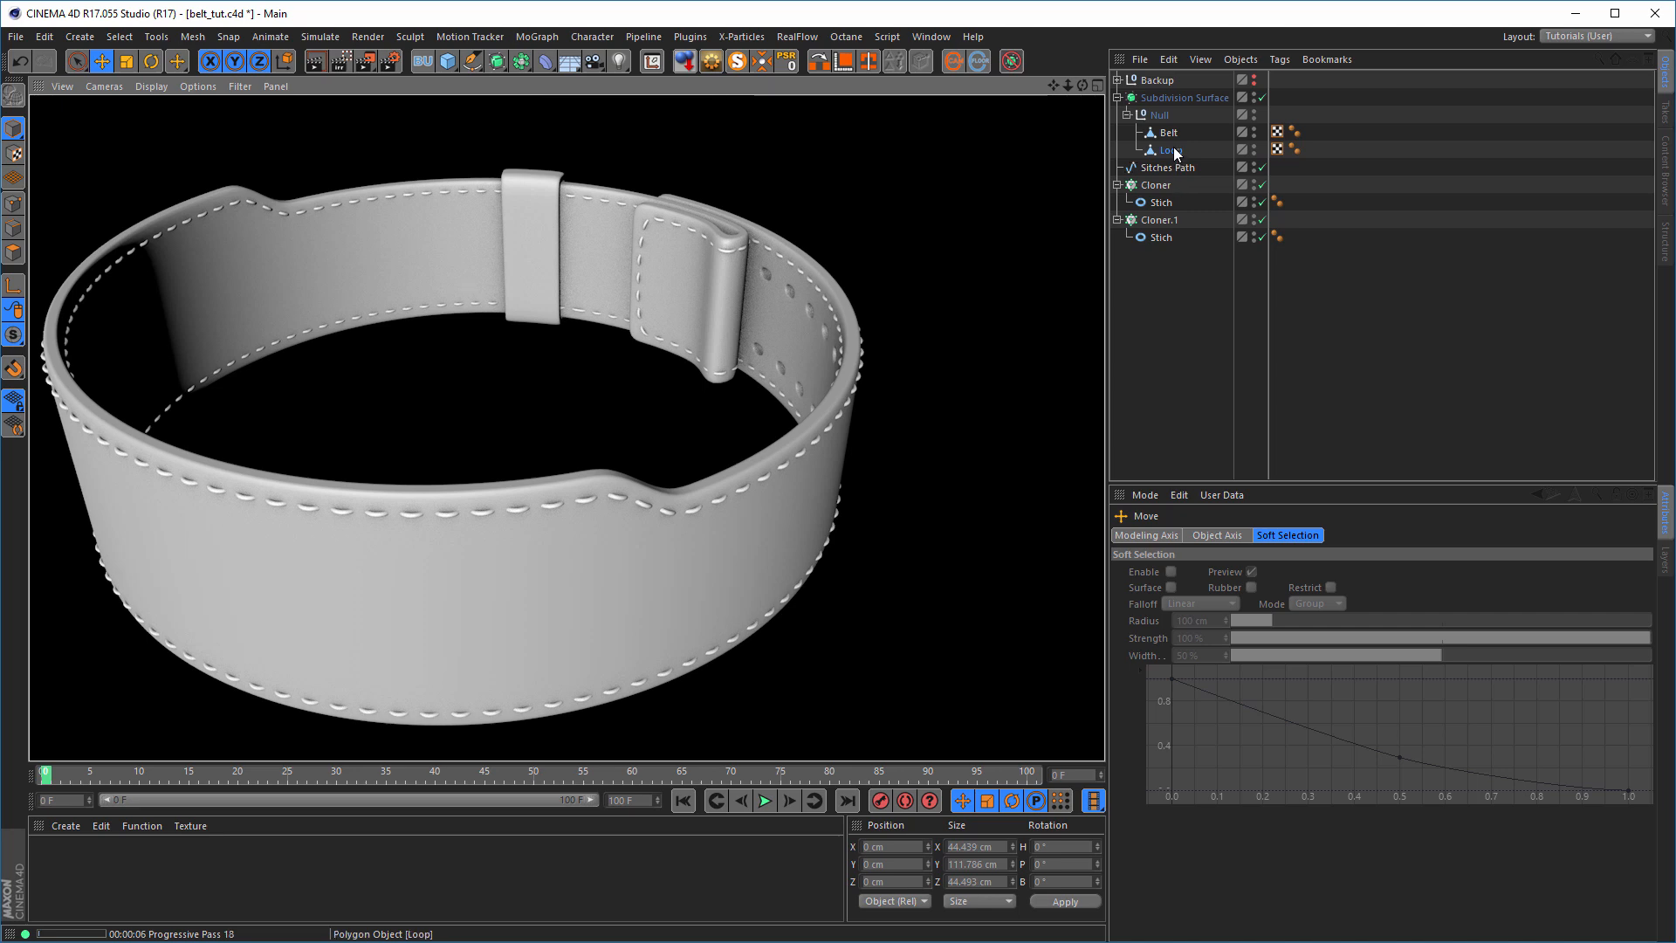
{"action": "left_click", "coordinate": [1119, 254]}
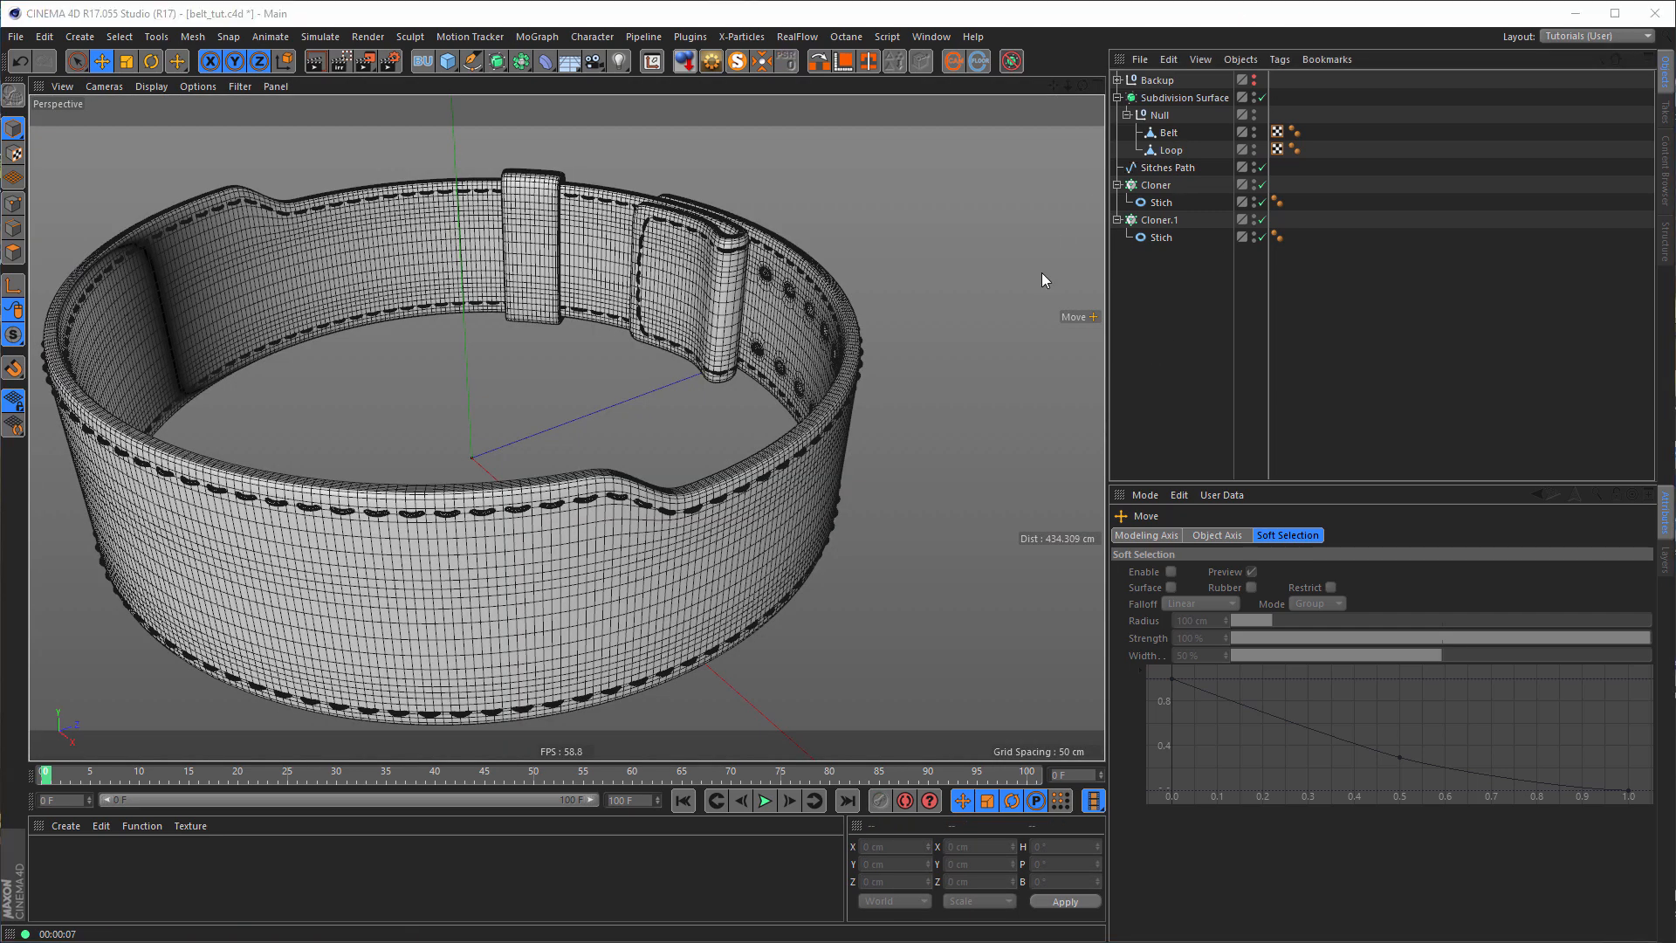
- Disable the Subdivision Surface and start Loop Selection on the Loop object in edge mode
{"action": "scroll", "coordinate": [527, 223], "scroll_direction": "up", "scroll_amount": 5}
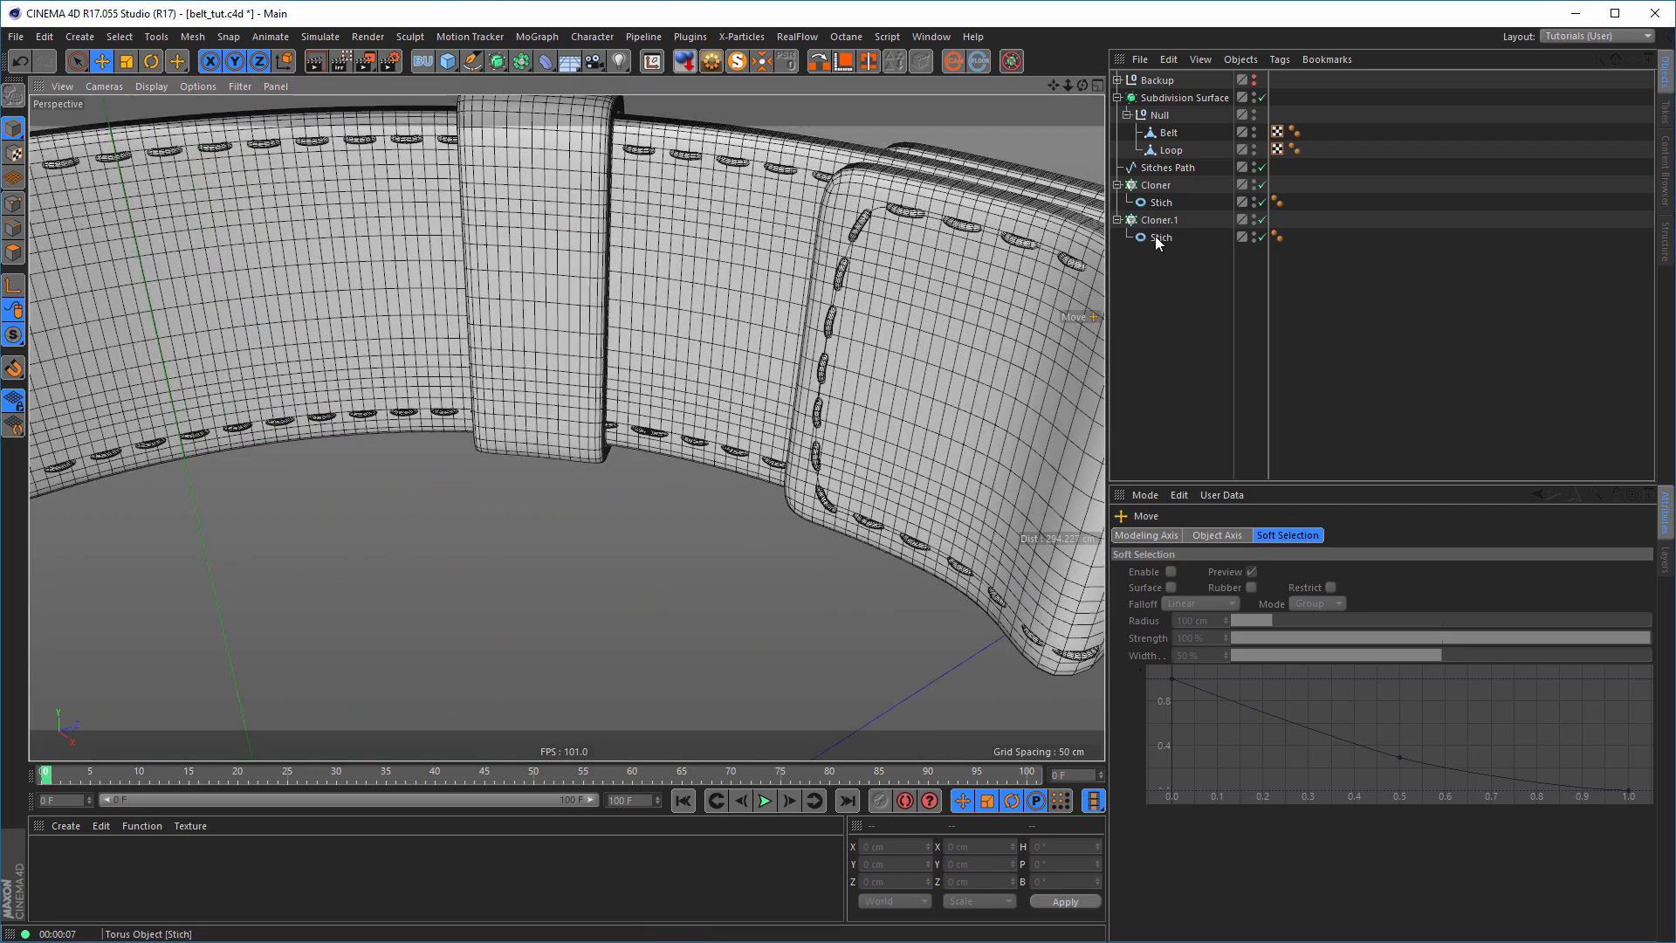
{"action": "left_click", "coordinate": [1170, 150]}
{"action": "left_click", "coordinate": [1262, 97]}
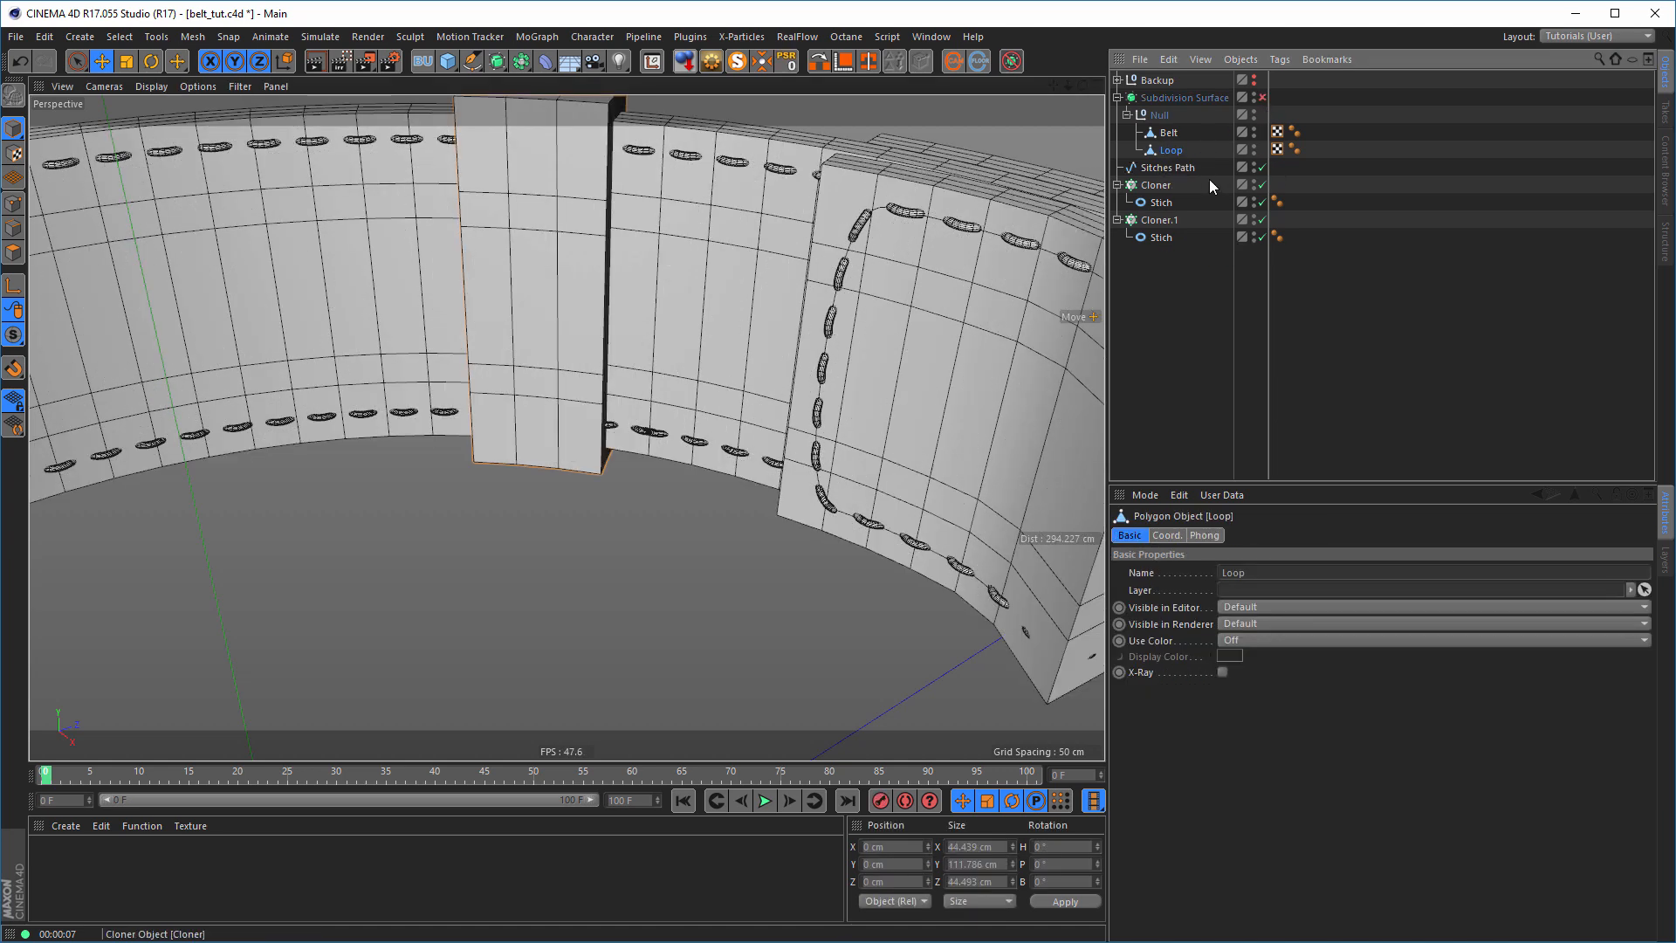
{"action": "left_click", "coordinate": [13, 228]}
{"action": "left_click_drag", "start_coordinate": [494, 309], "coordinate": [503, 358], "text": "alt"}
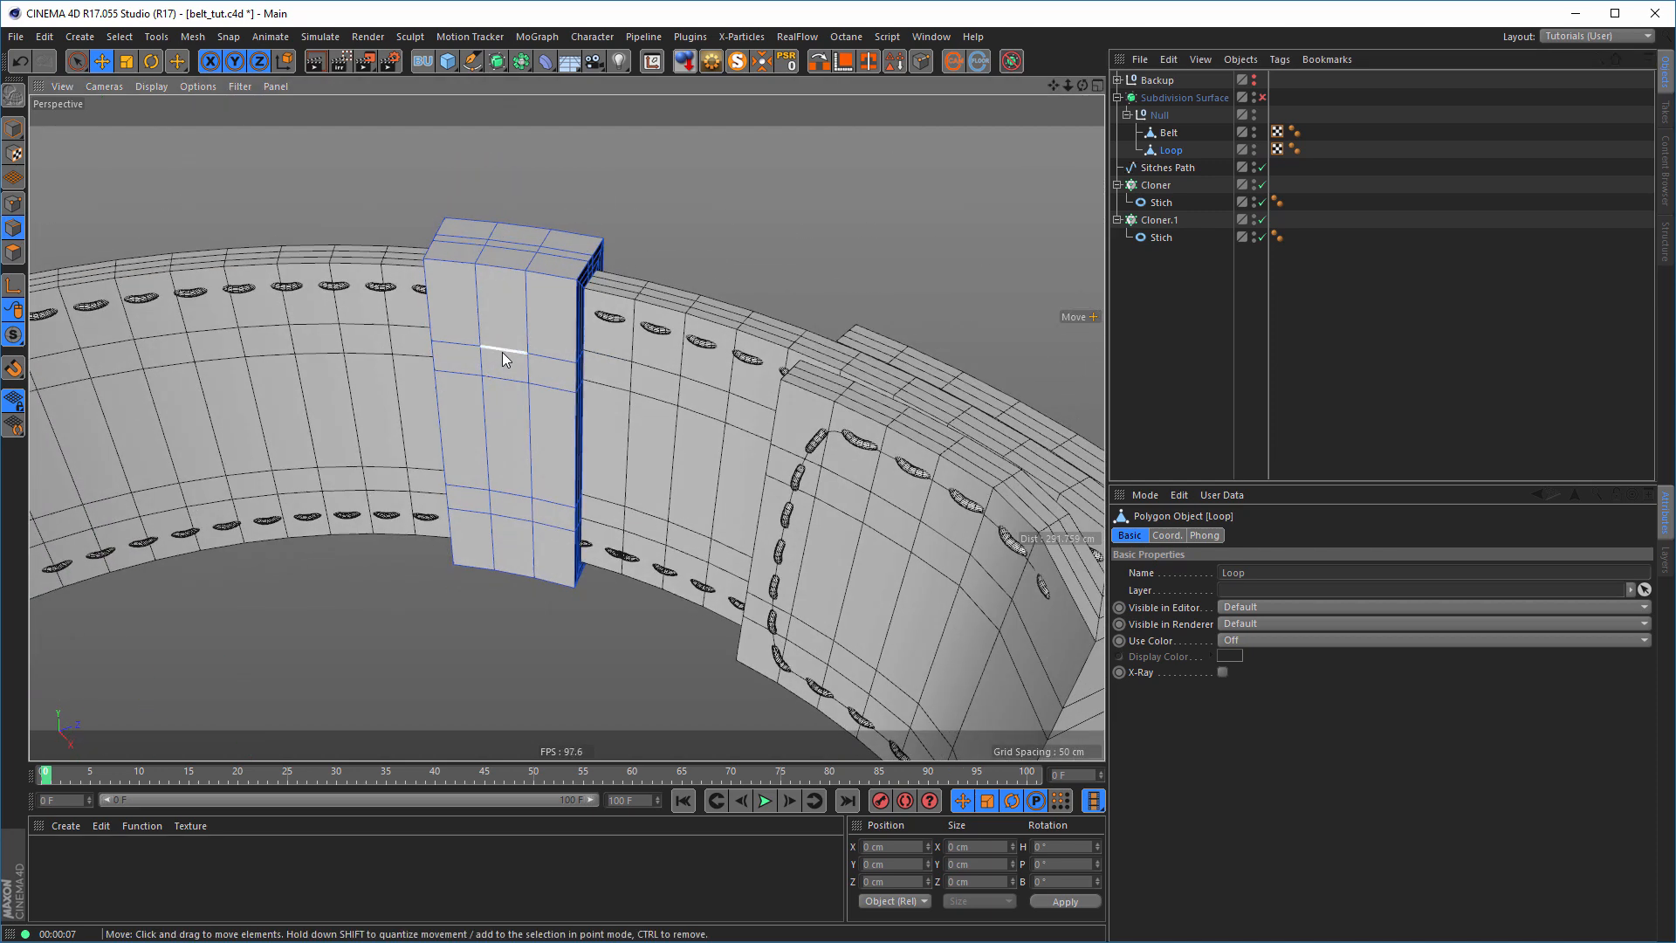
{"action": "key", "text": "u"}
{"action": "key", "text": "l"}
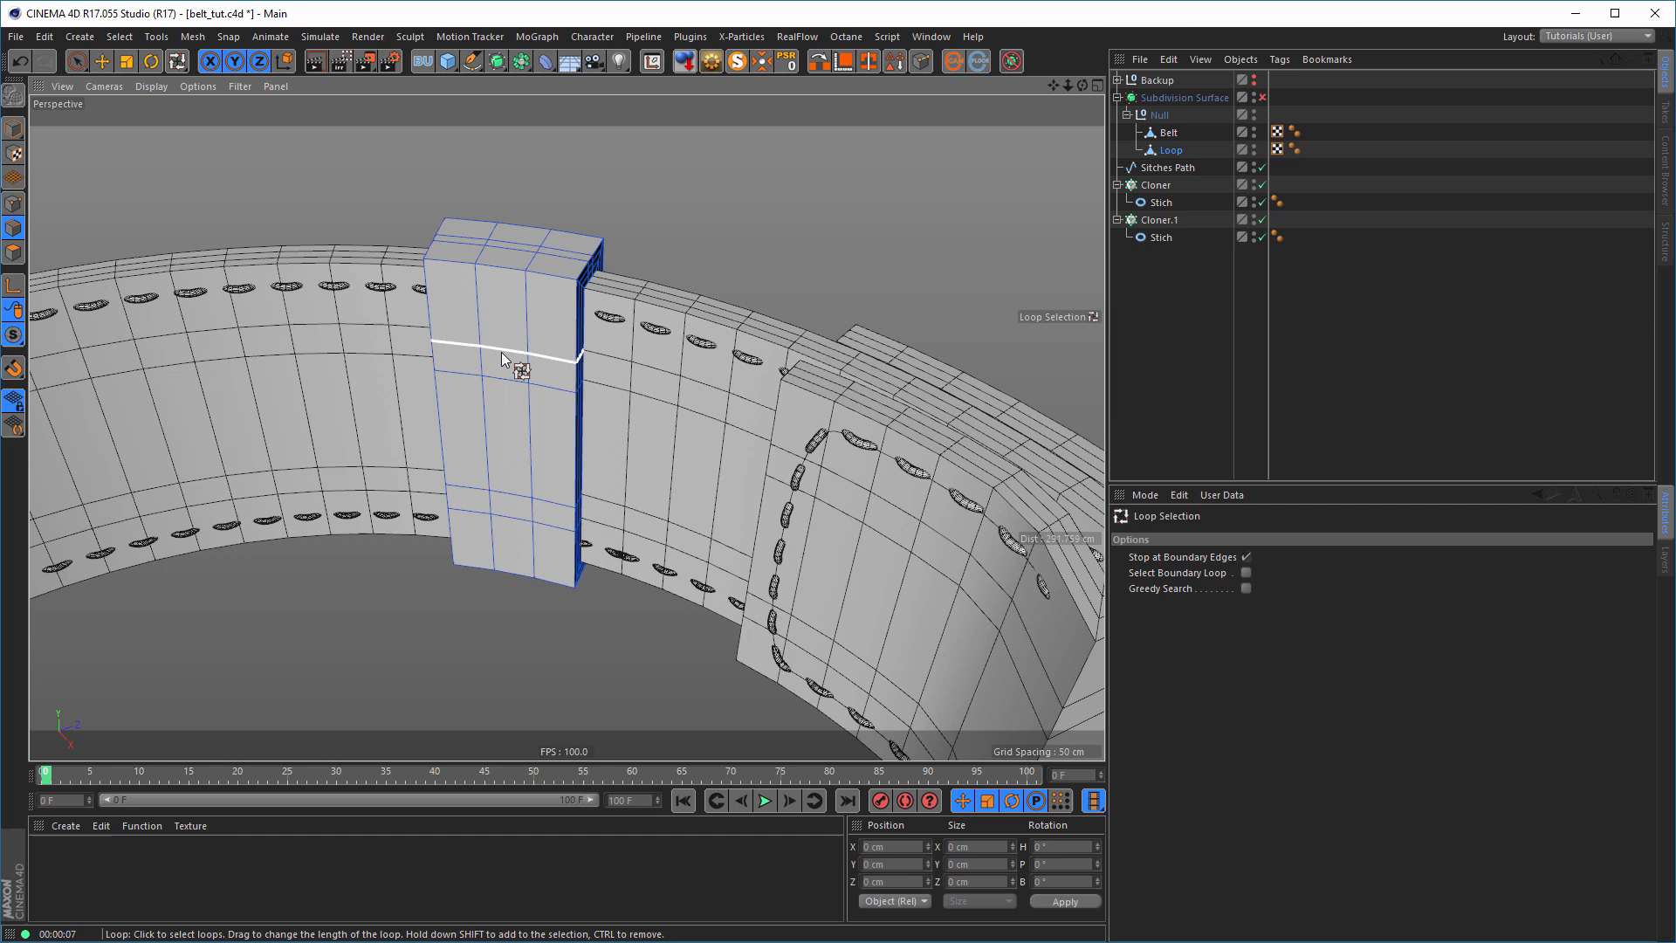
{"action": "left_click", "coordinate": [529, 316]}
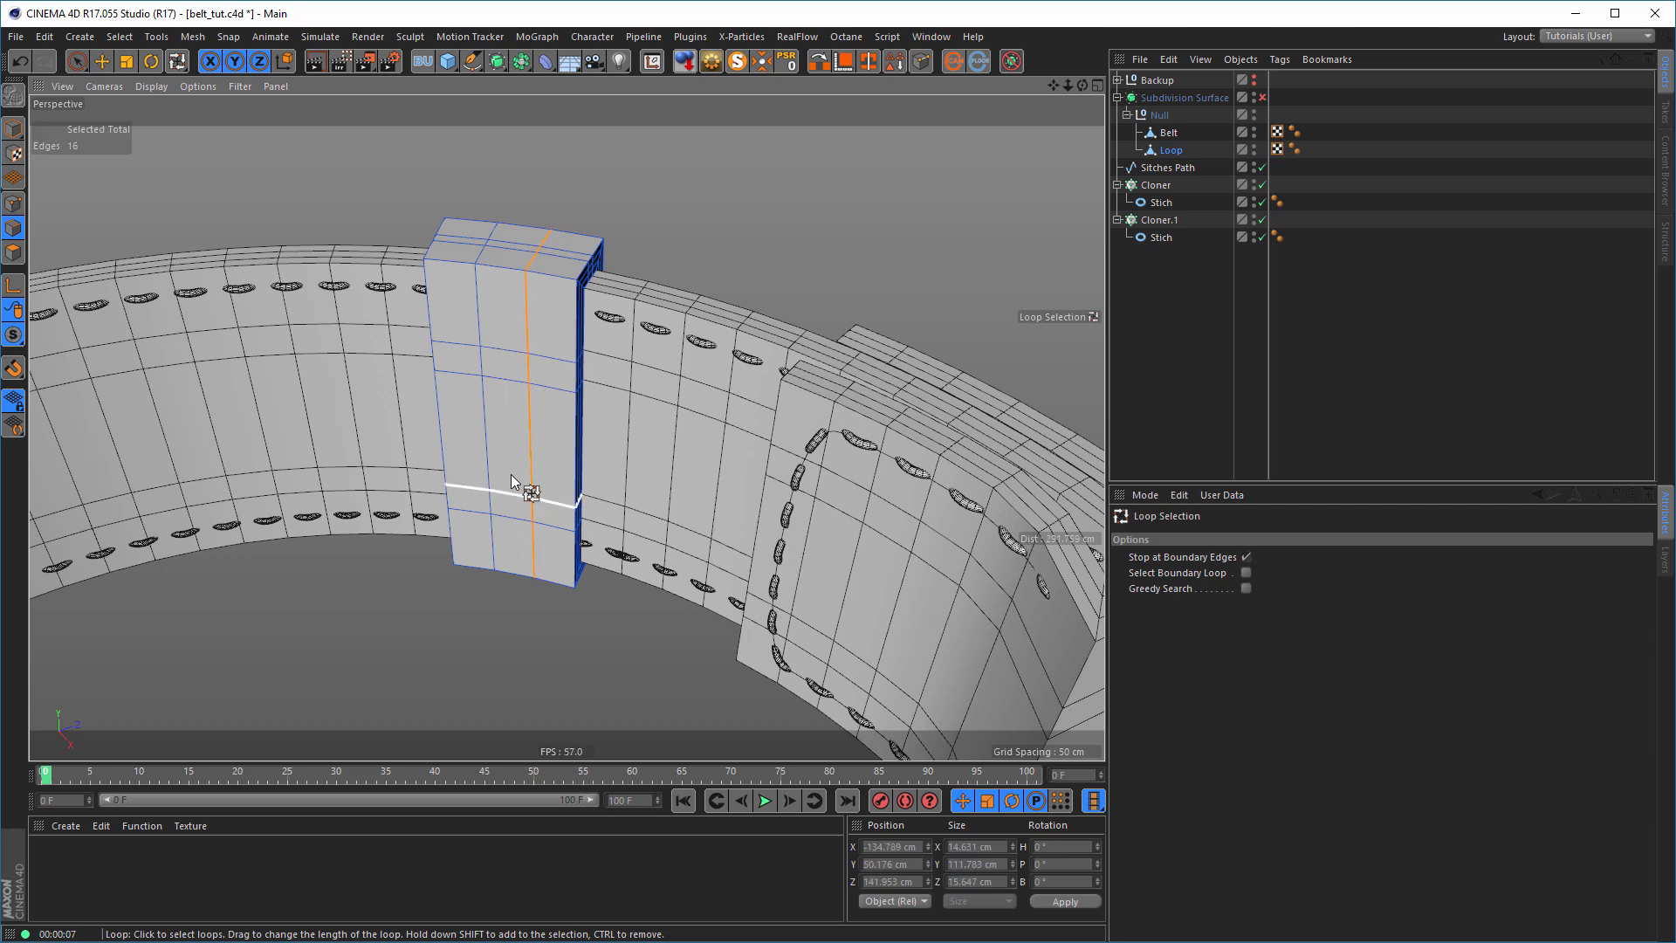
{"action": "left_click", "coordinate": [479, 294], "text": "shift"}
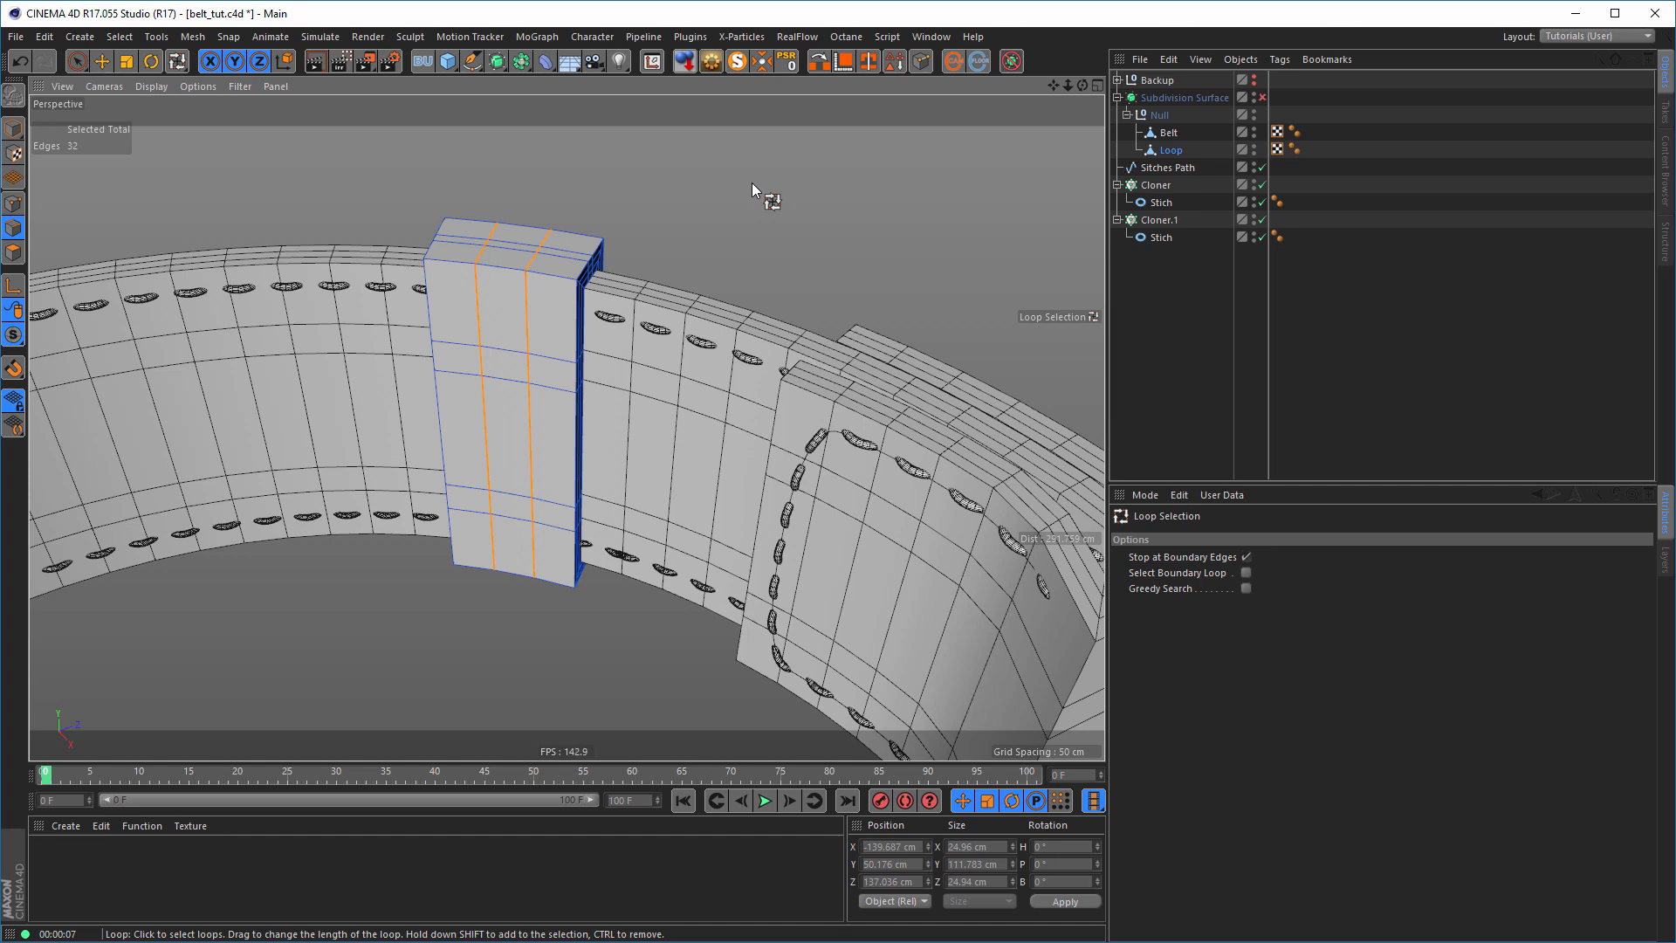
{"action": "left_click", "coordinate": [751, 181]}
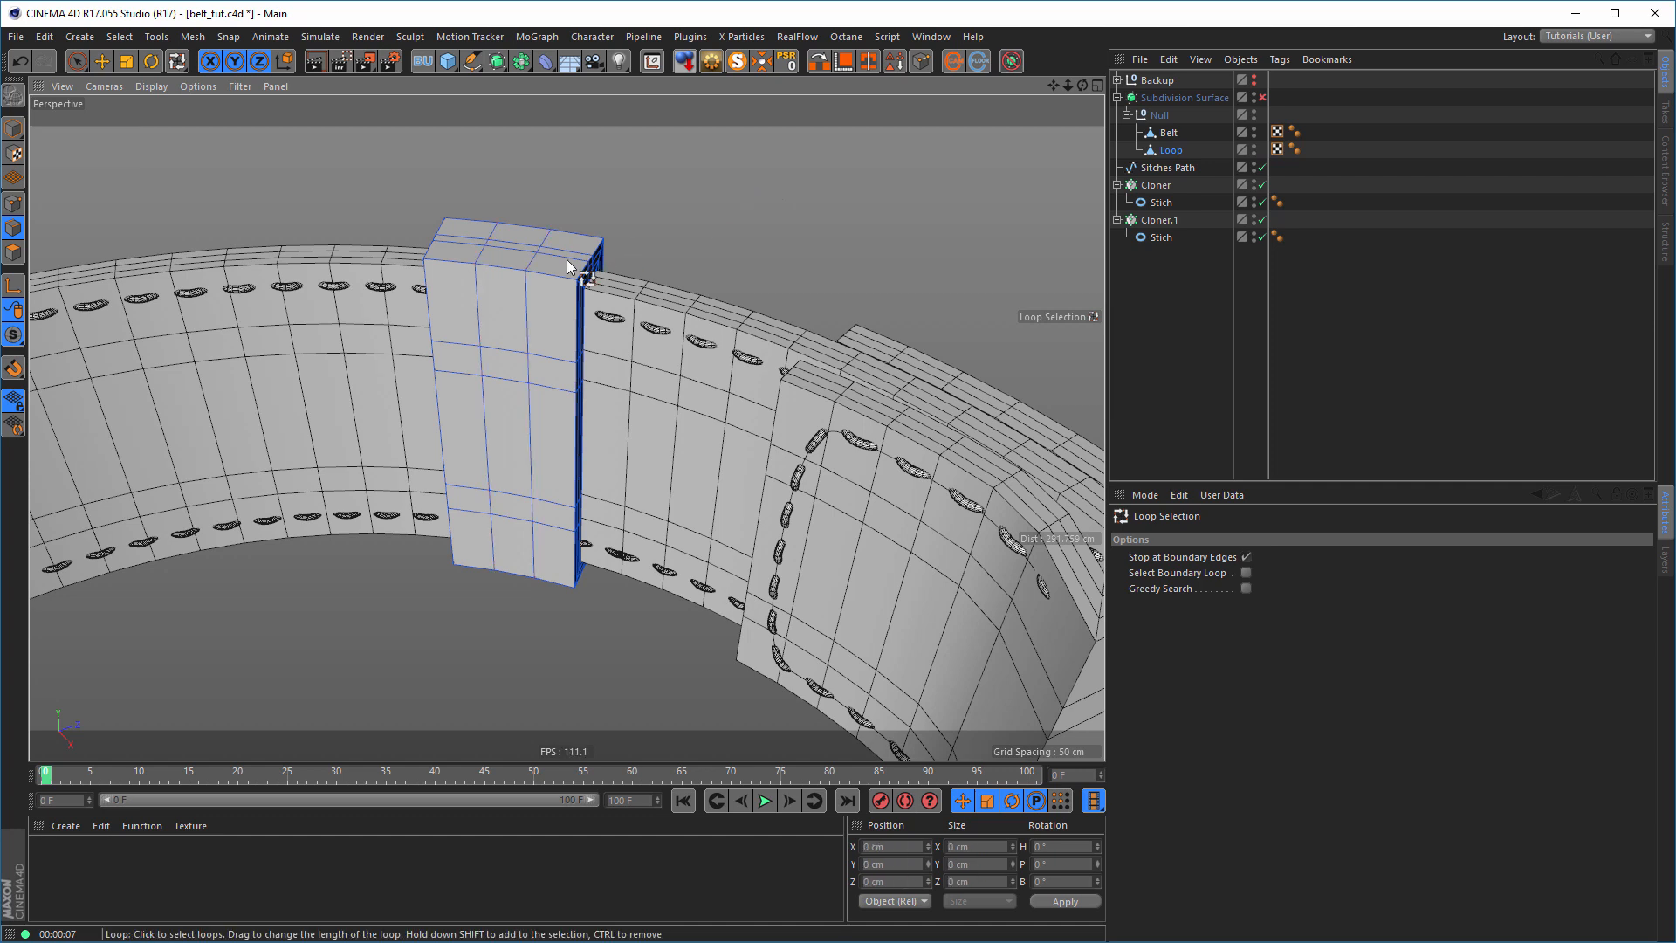
- Slide the Loop's two inner lengthwise edge loops, one at a time, toward its nearest side edges by about 4.9 cm each
{"action": "left_click", "coordinate": [525, 275]}
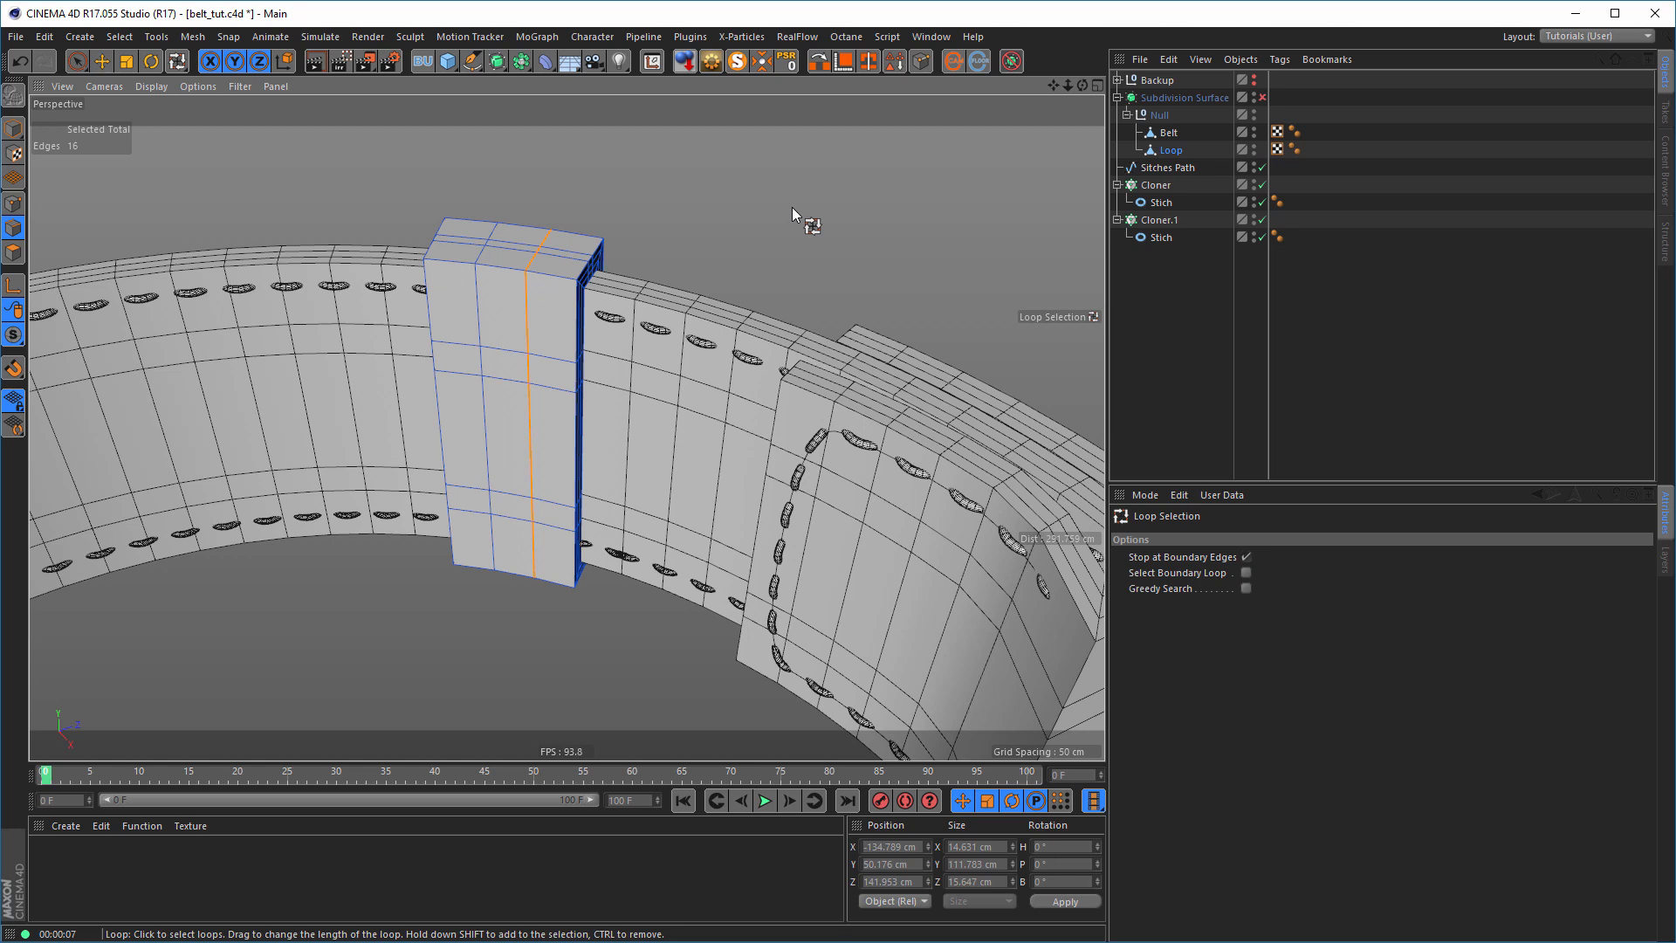
{"action": "right_click", "coordinate": [834, 148]}
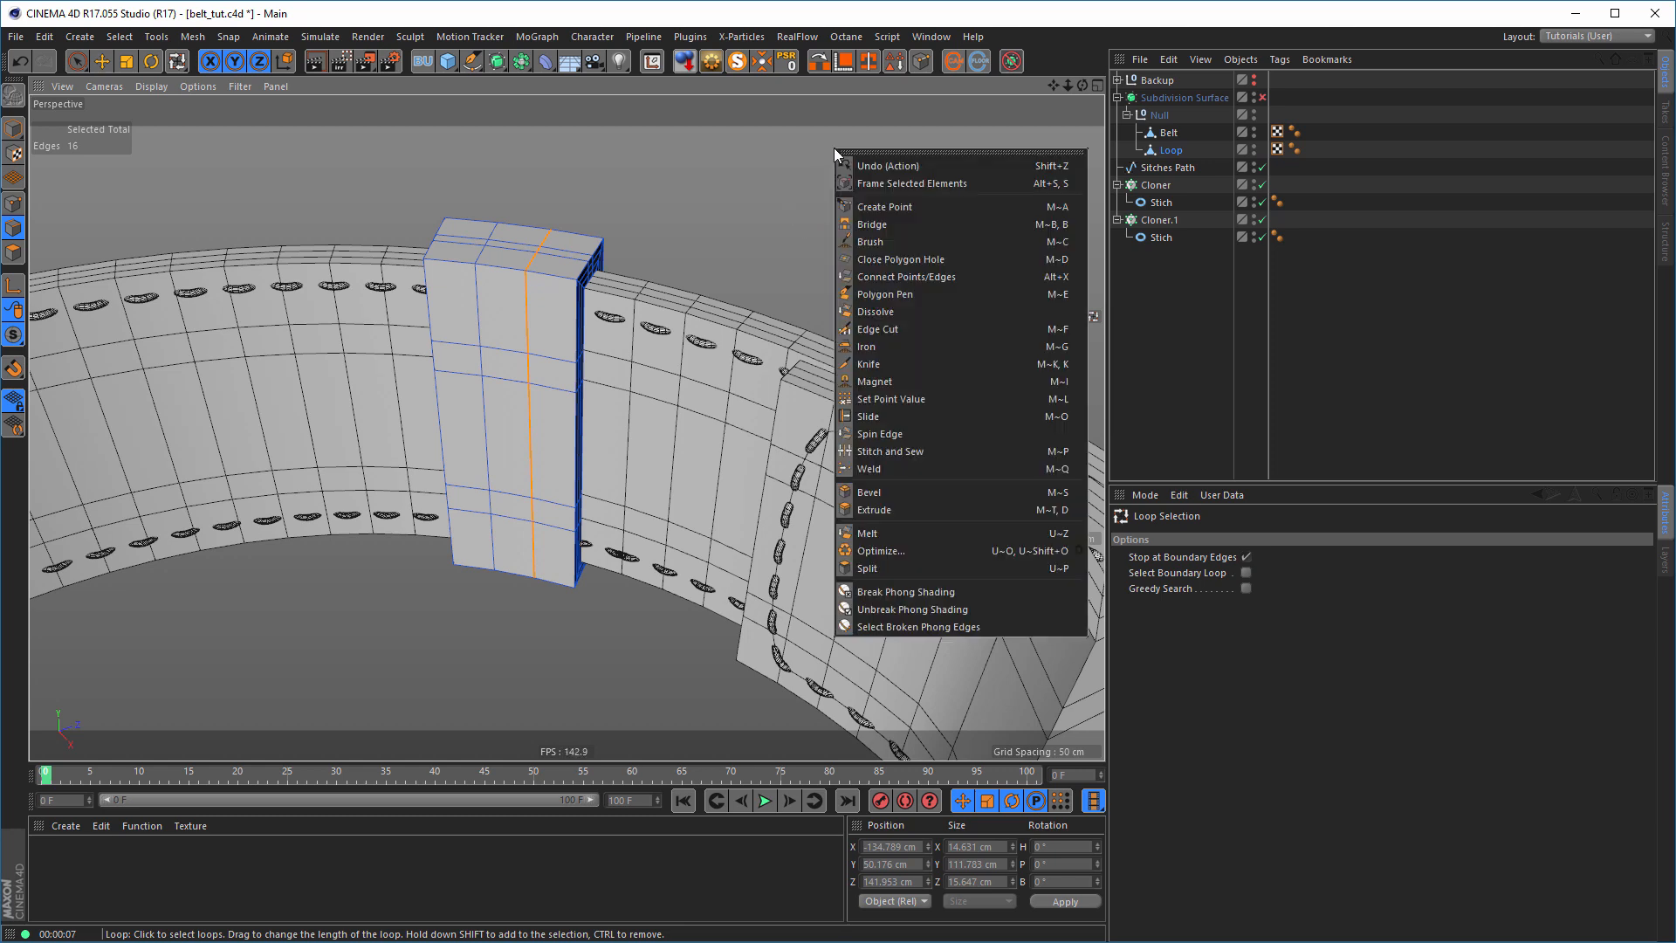
{"action": "left_click", "coordinate": [770, 228]}
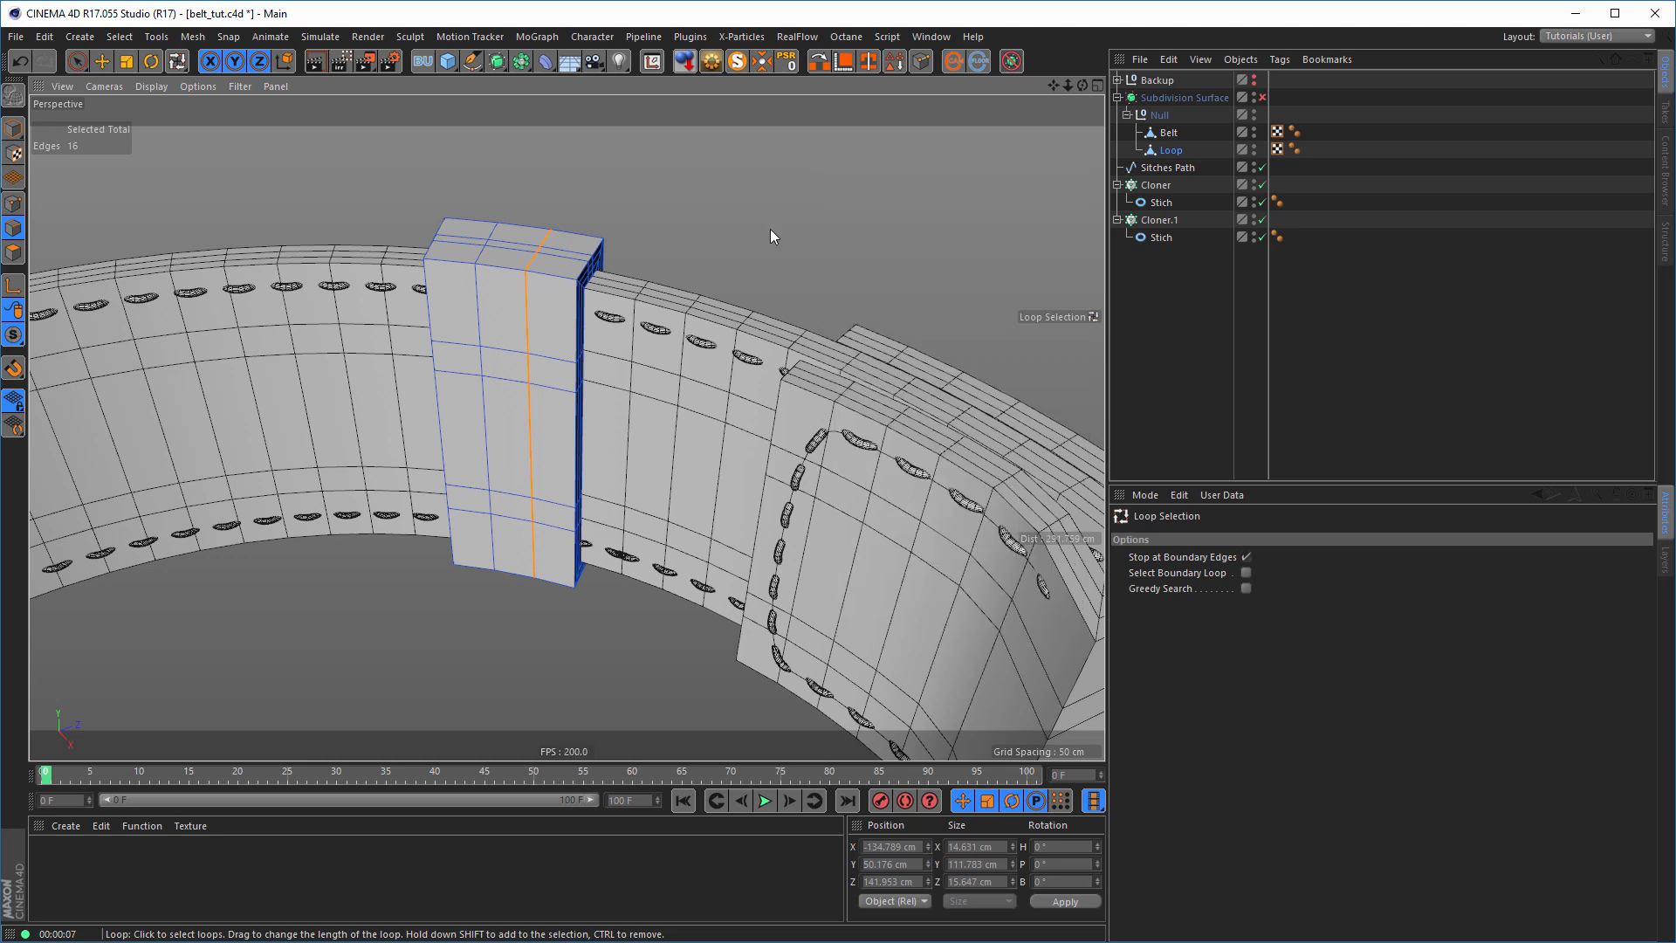
{"action": "right_click", "coordinate": [843, 185]}
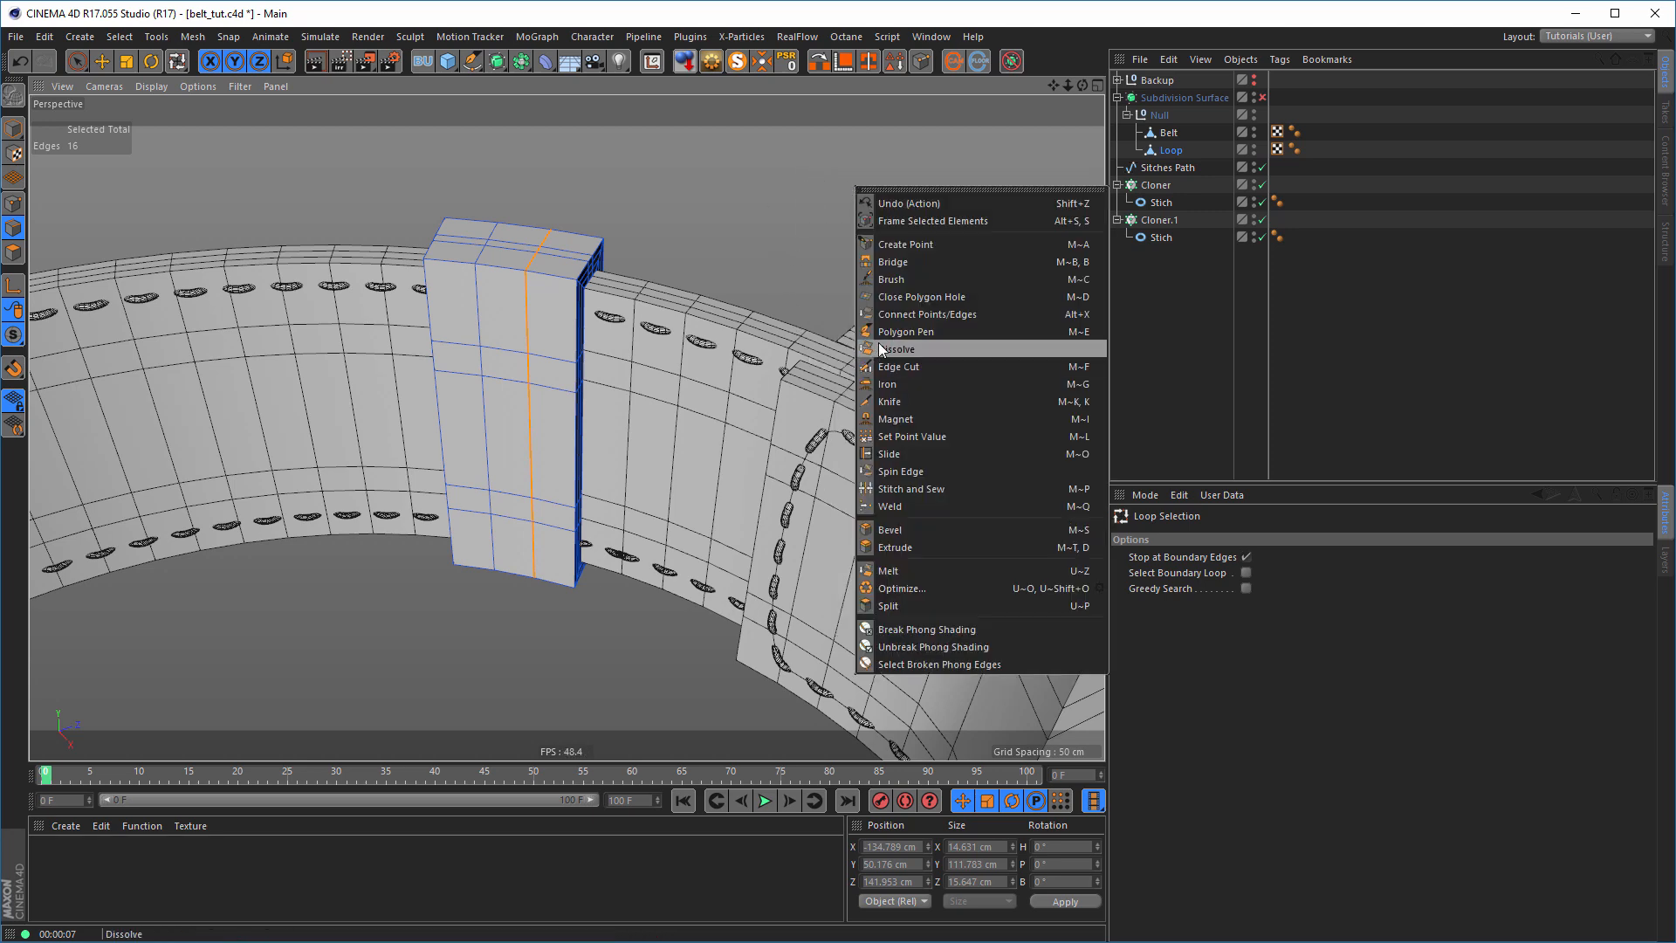
{"action": "left_click", "coordinate": [898, 454]}
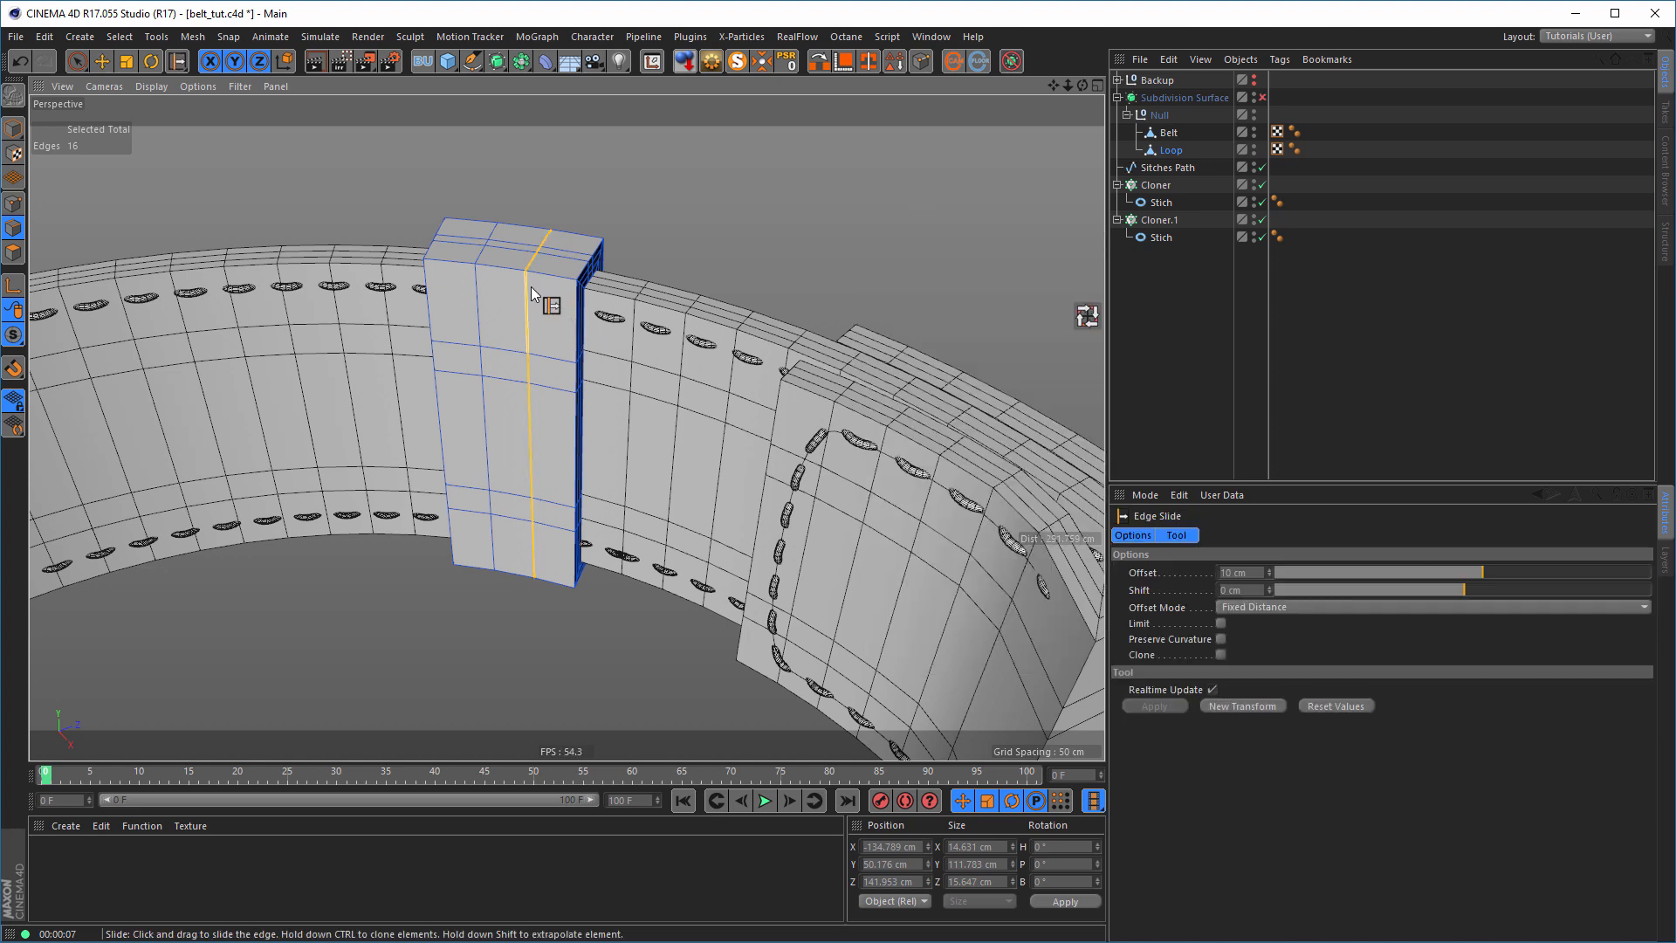
{"action": "mouse_move", "coordinate": [530, 287]}
{"action": "left_mouse_down"}
{"action": "mouse_move", "coordinate": [548, 295]}
{"action": "mouse_move", "coordinate": [495, 287]}
{"action": "mouse_move", "coordinate": [544, 307]}
{"action": "left_mouse_up"}
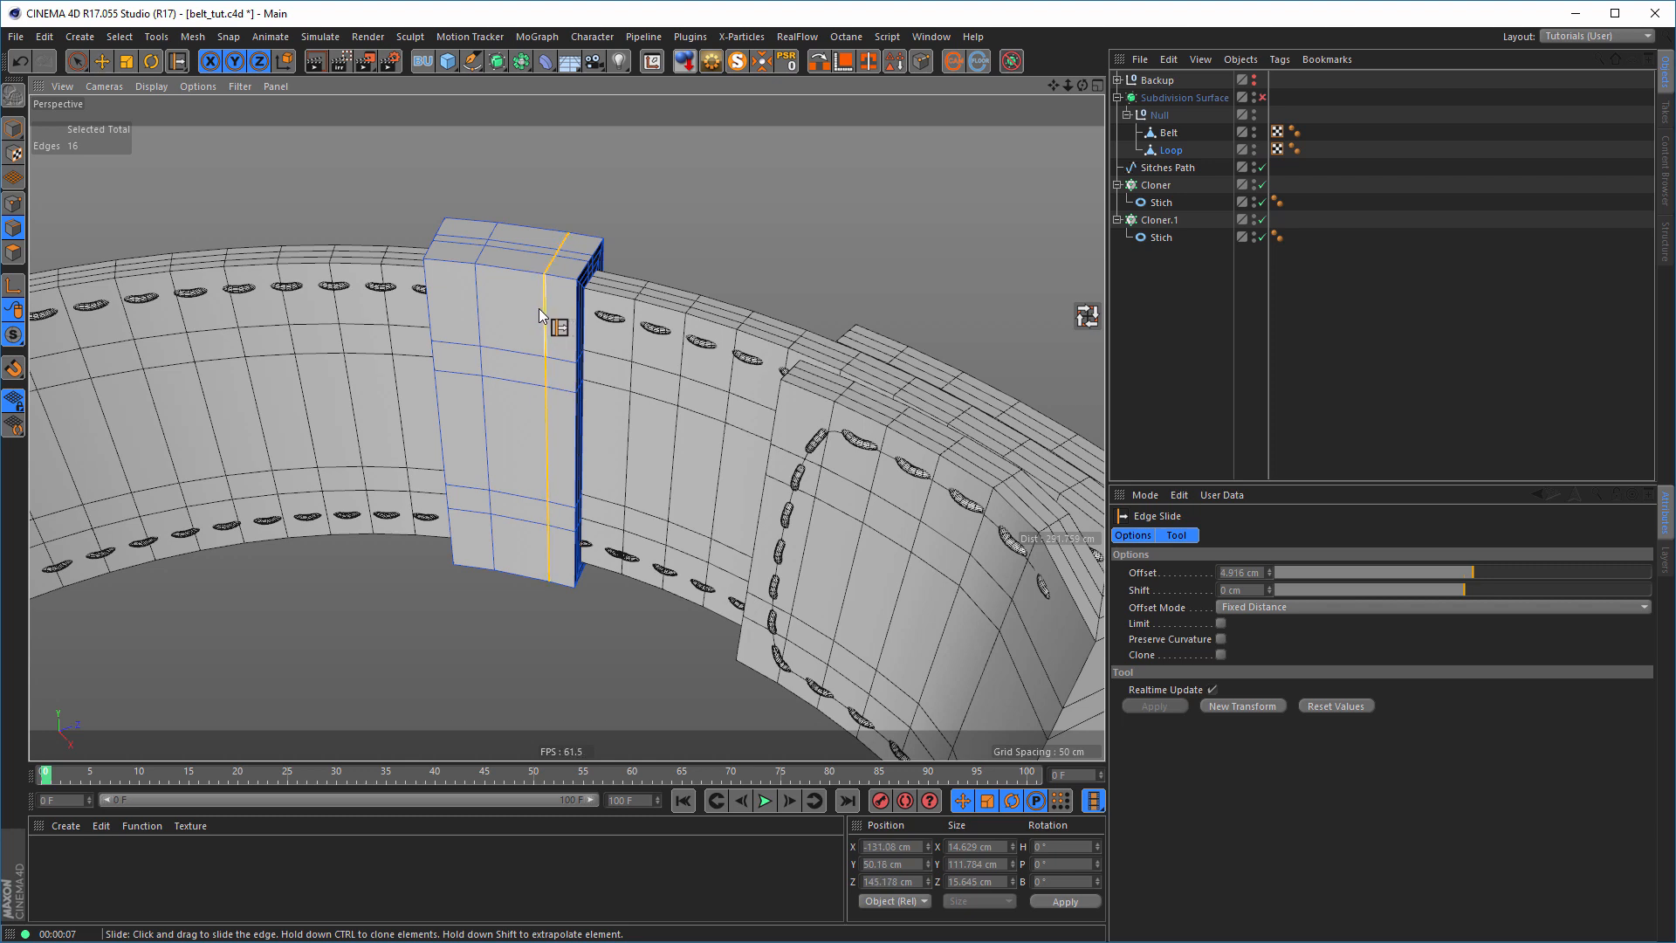
{"action": "left_click", "coordinate": [477, 303]}
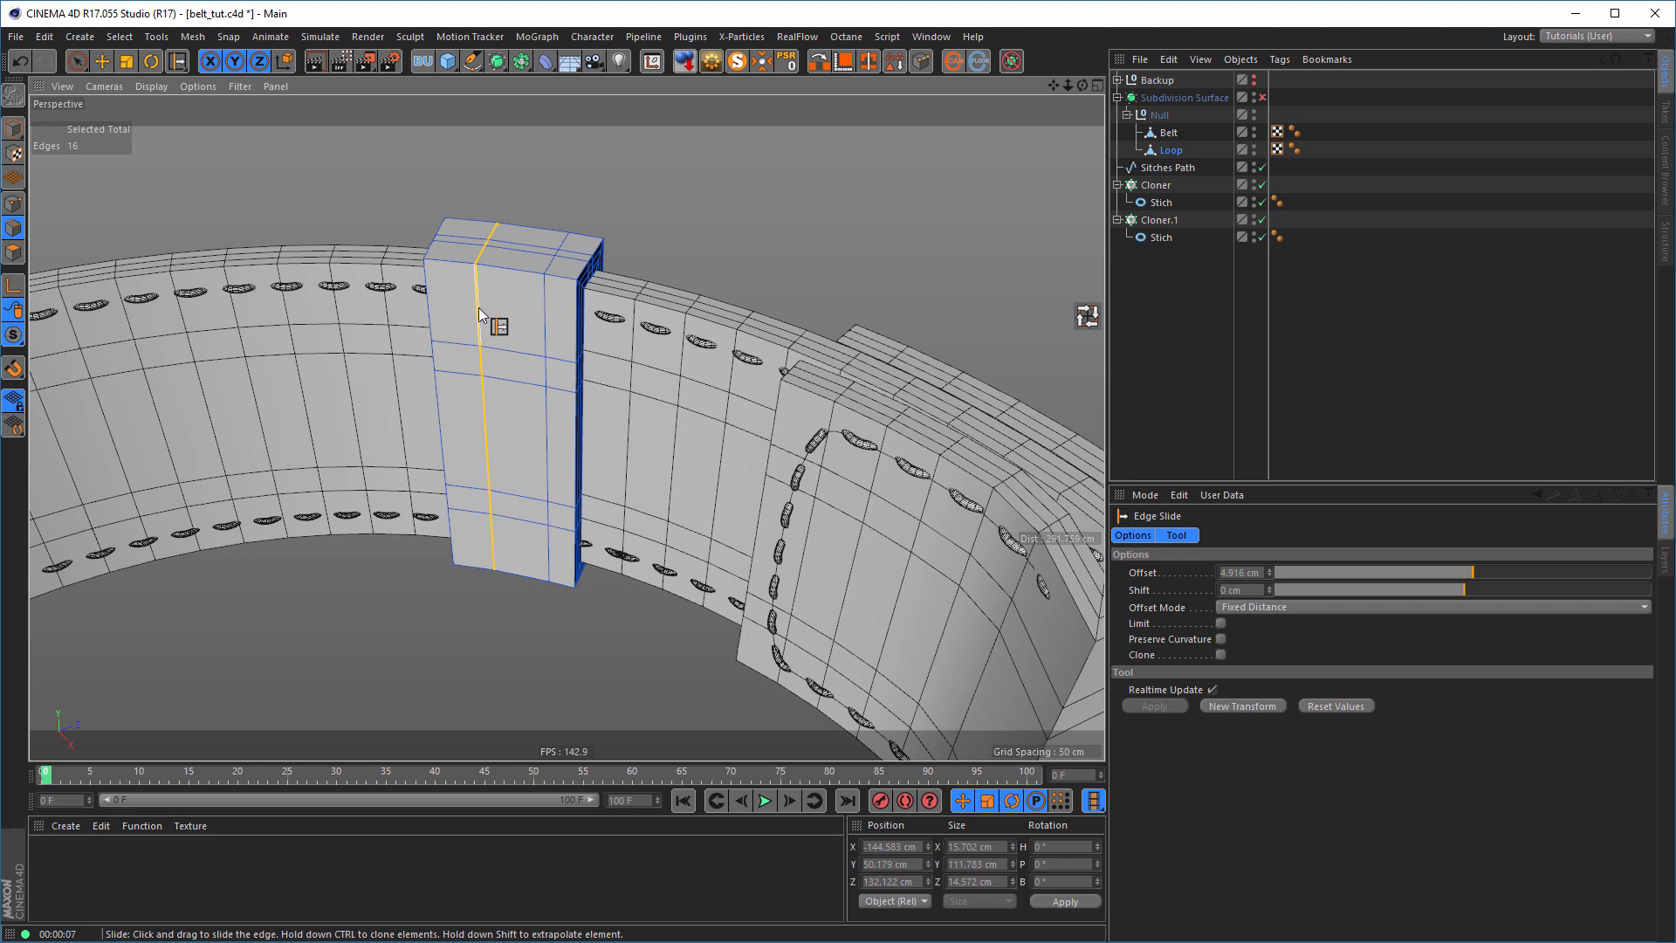
{"action": "left_click_drag", "start_coordinate": [482, 312], "coordinate": [468, 312]}
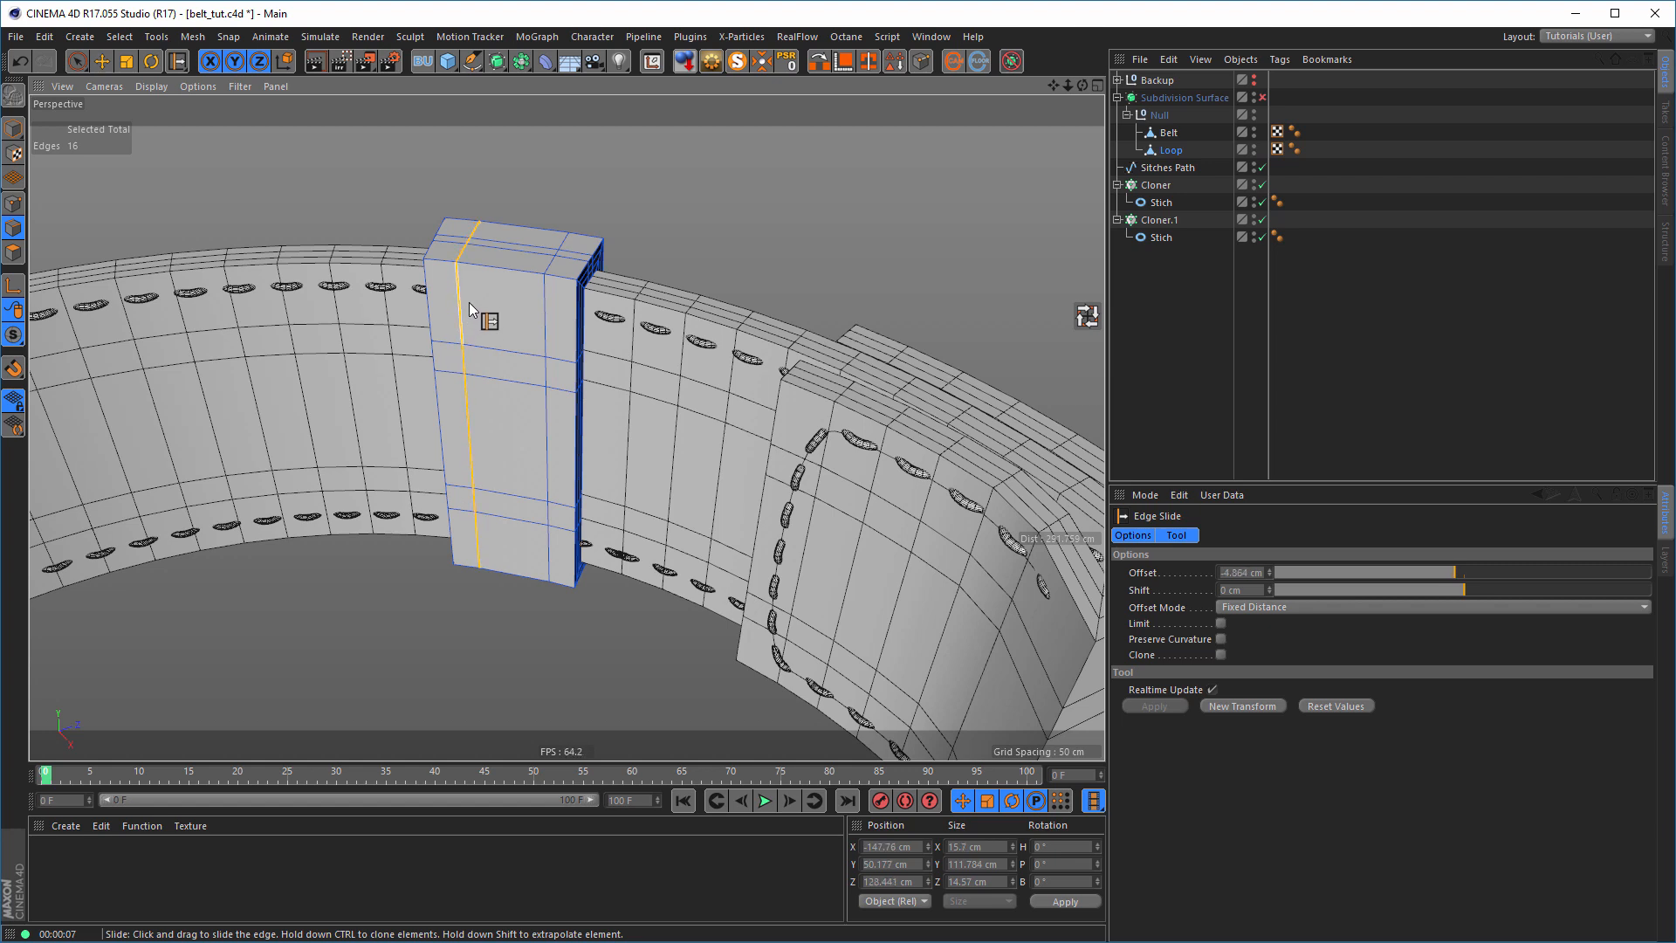
- Select both inner lengthwise edge loops of the Loop and convert them to a spline with Edge to Spline
{"action": "left_click", "coordinate": [98, 62]}
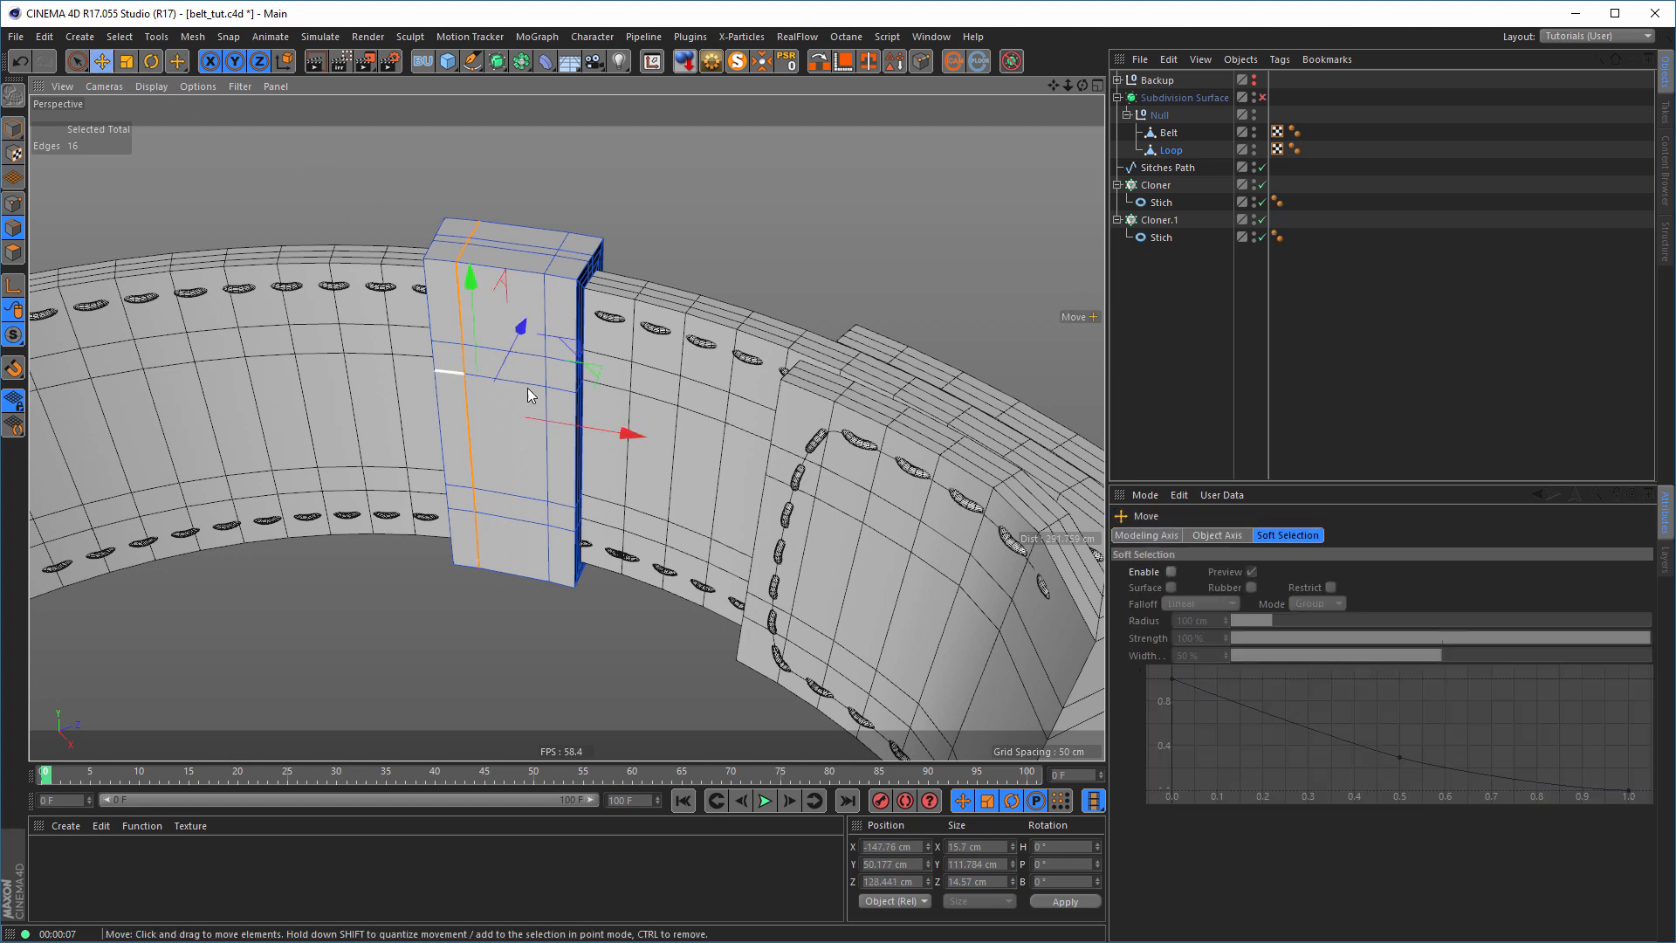
{"action": "double_click", "coordinate": [545, 298], "text": "shift"}
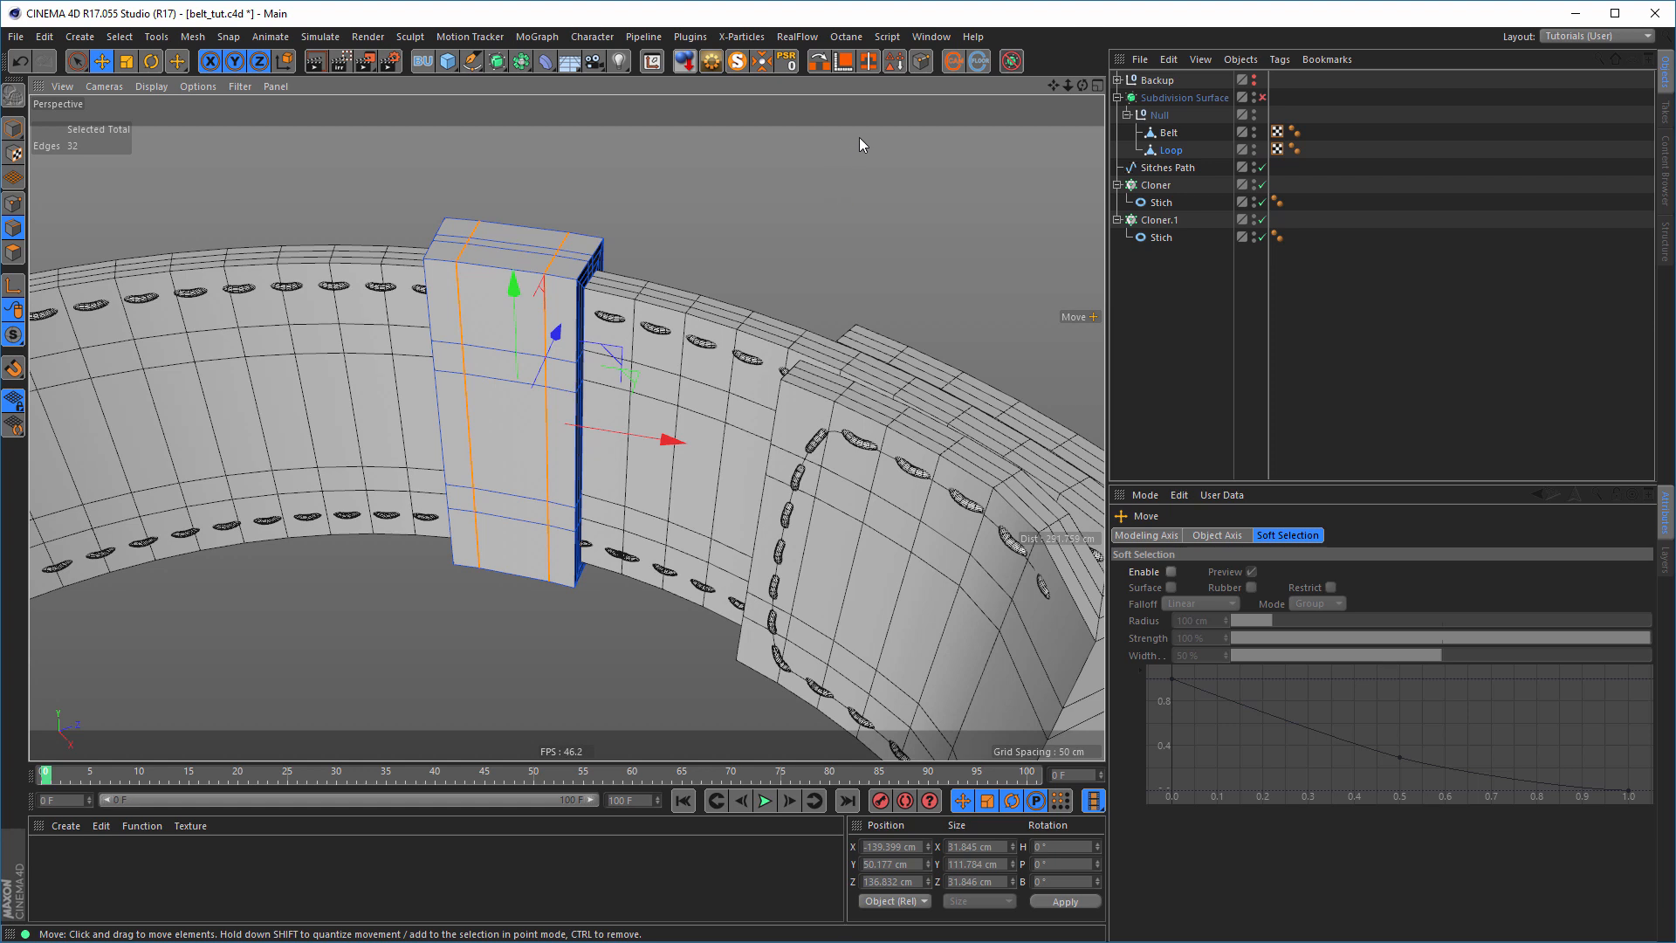
{"action": "left_click", "coordinate": [920, 66]}
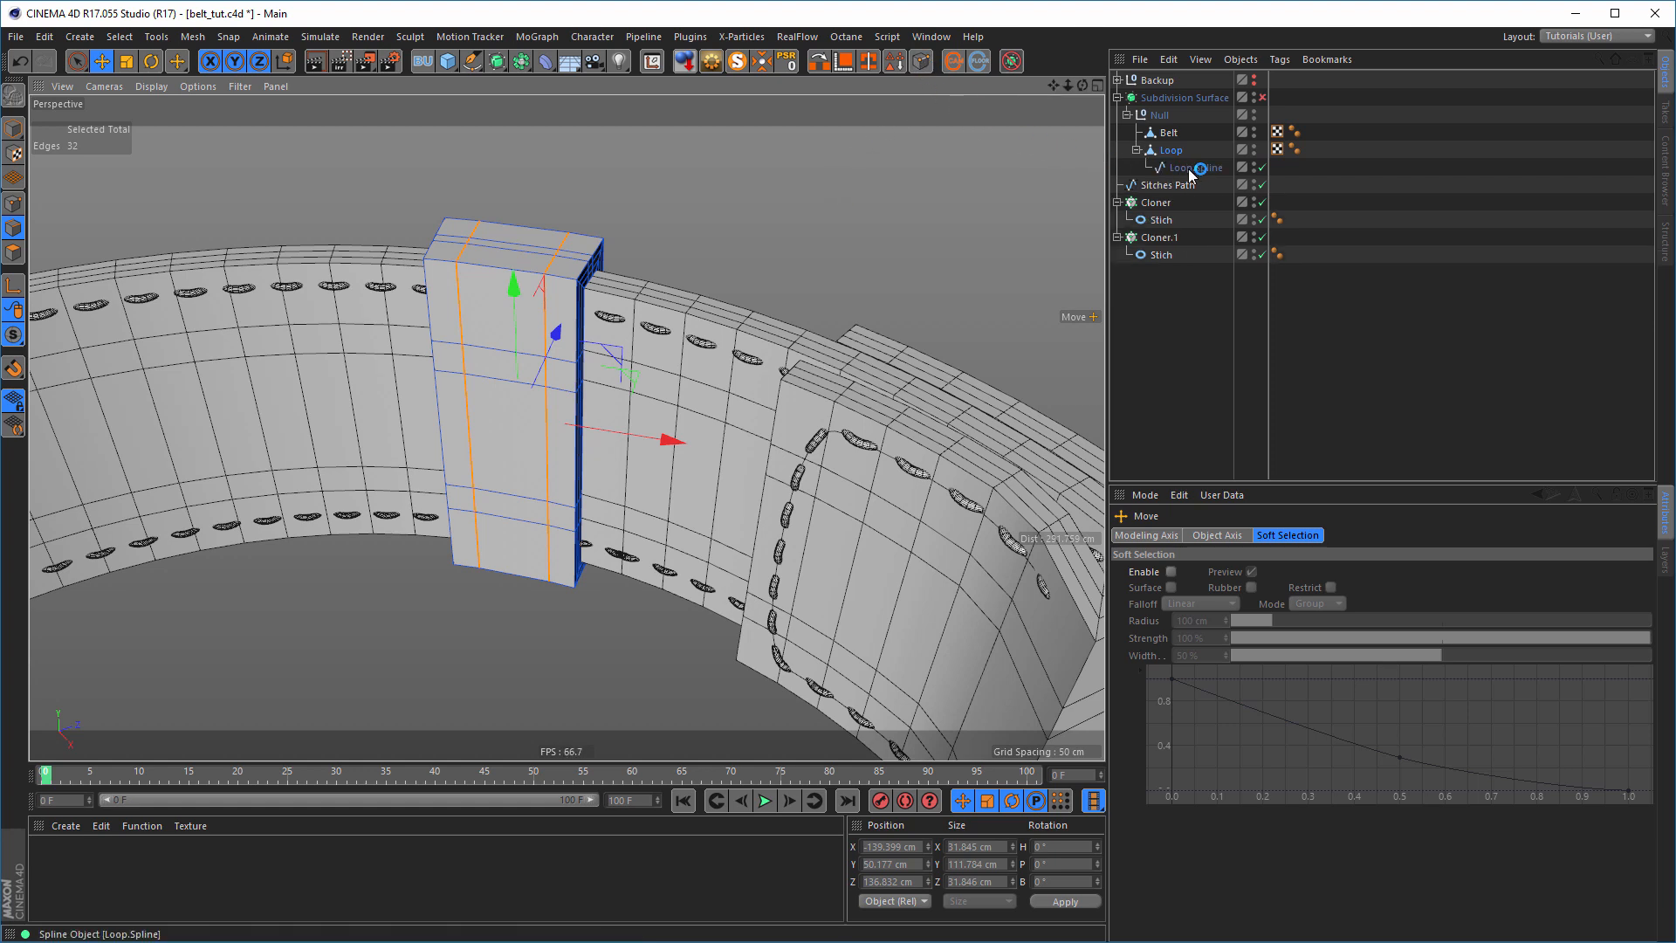
{"action": "left_click", "coordinate": [1194, 169]}
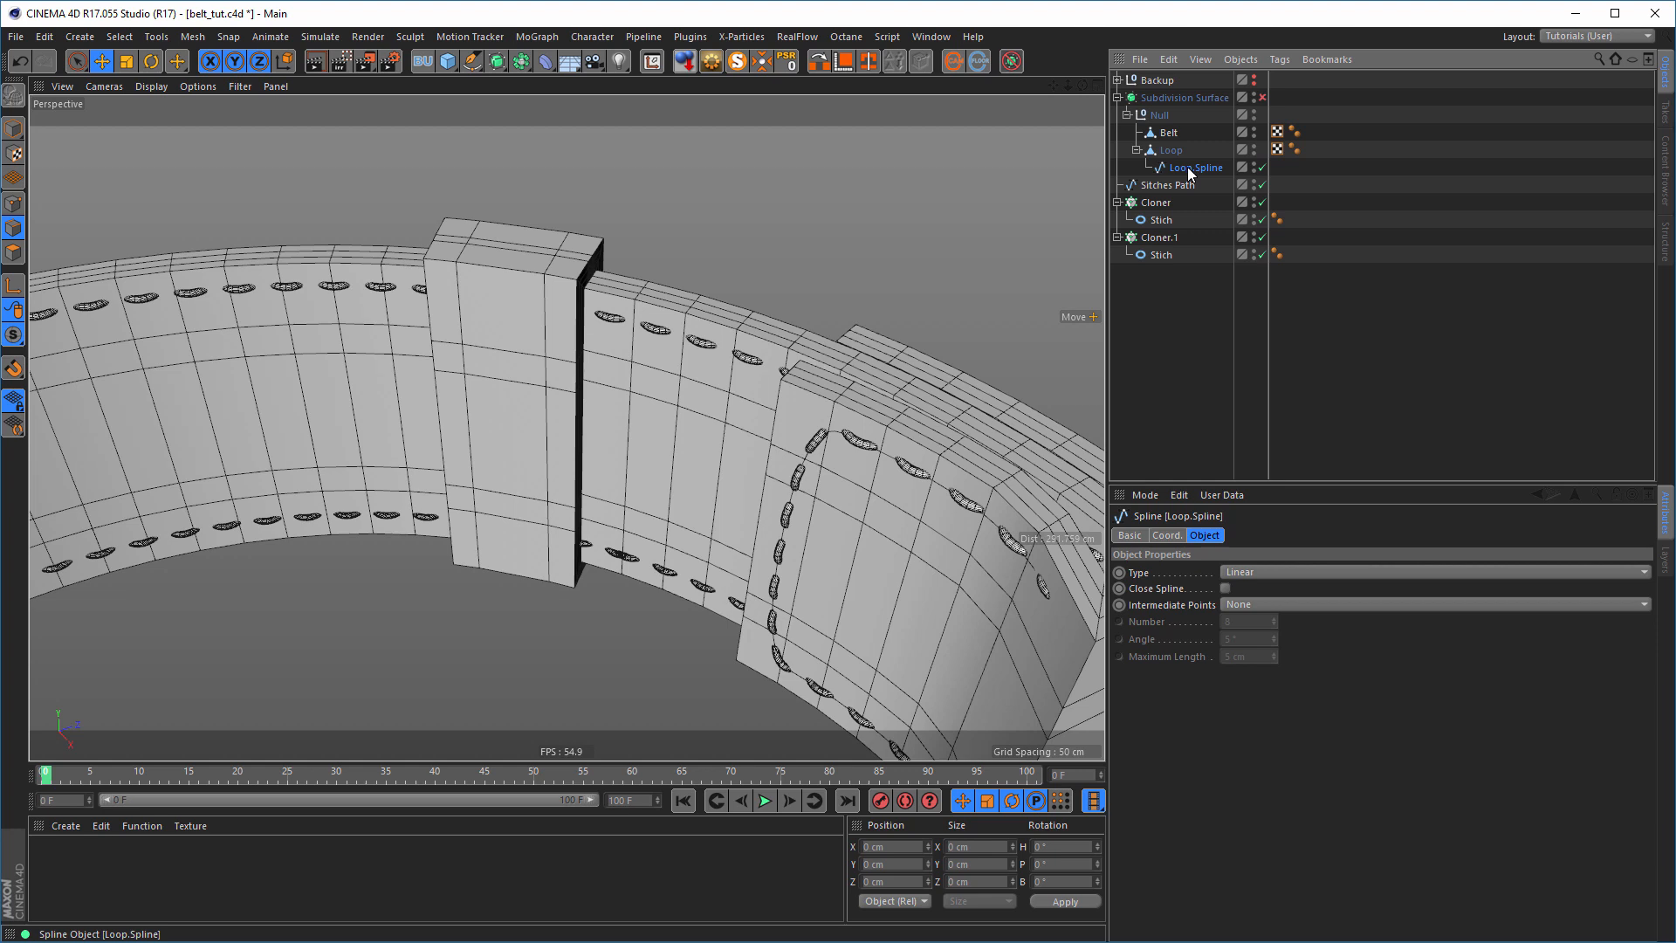
{"action": "left_click_drag", "start_coordinate": [1187, 166], "coordinate": [1179, 166]}
{"action": "left_click", "coordinate": [1161, 255]}
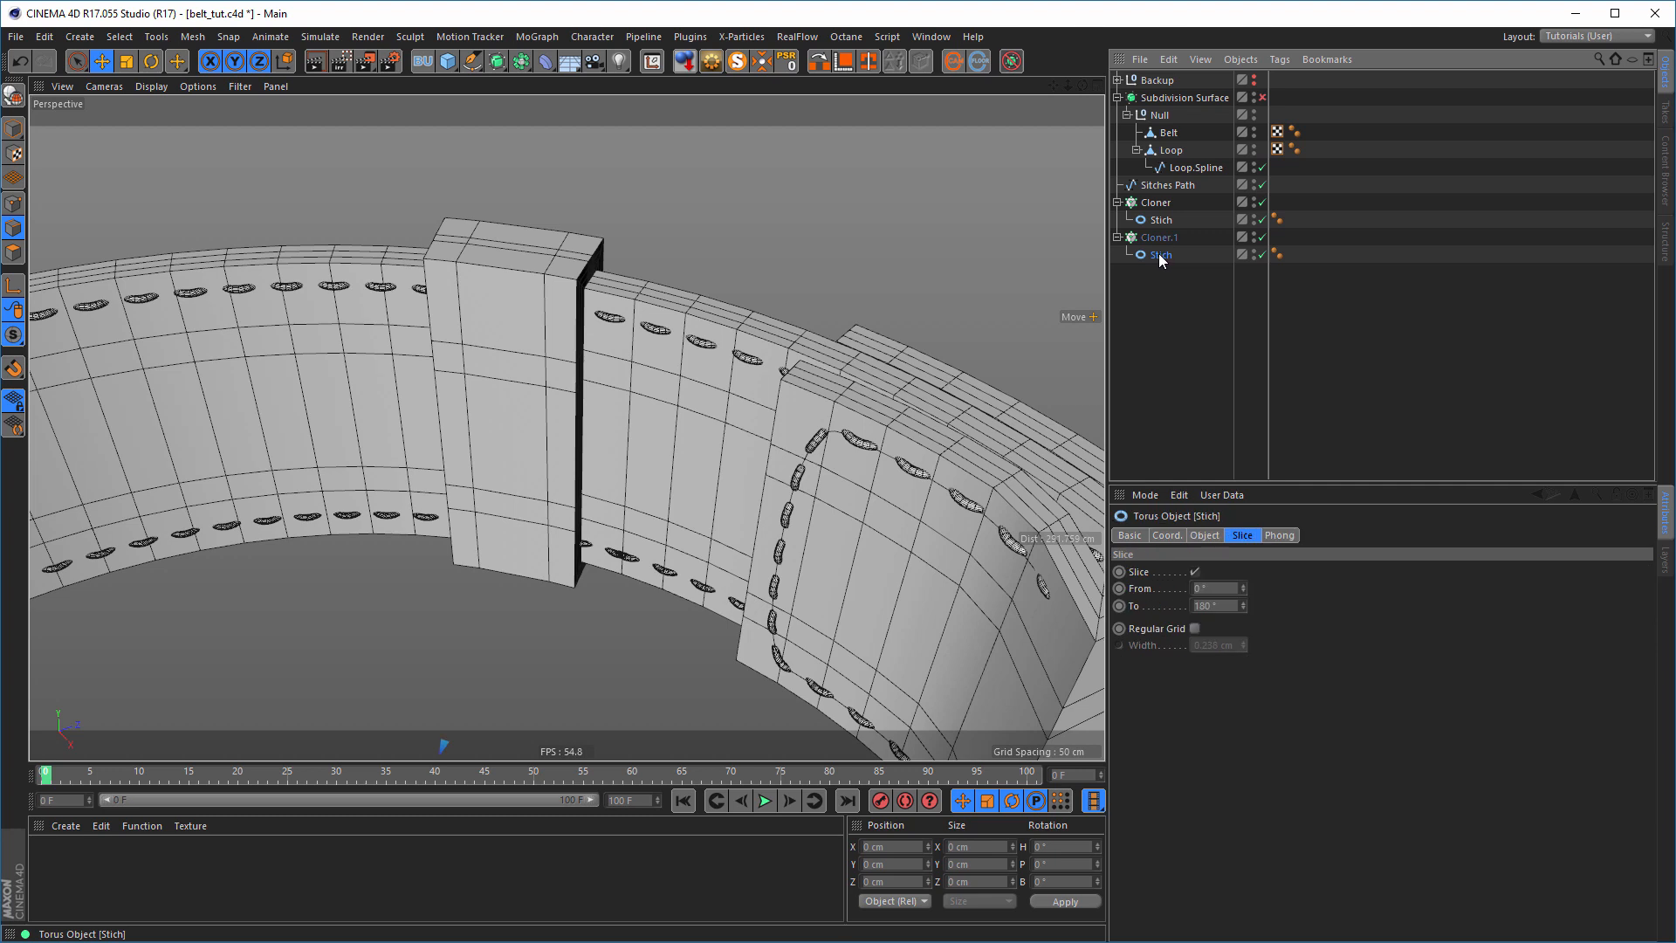
{"action": "mouse_move", "coordinate": [1161, 257]}
{"action": "left_mouse_down", "text": "ctrl"}
{"action": "mouse_move", "coordinate": [1170, 376]}
{"action": "mouse_move", "coordinate": [1142, 274]}
{"action": "left_mouse_up", "text": "ctrl"}
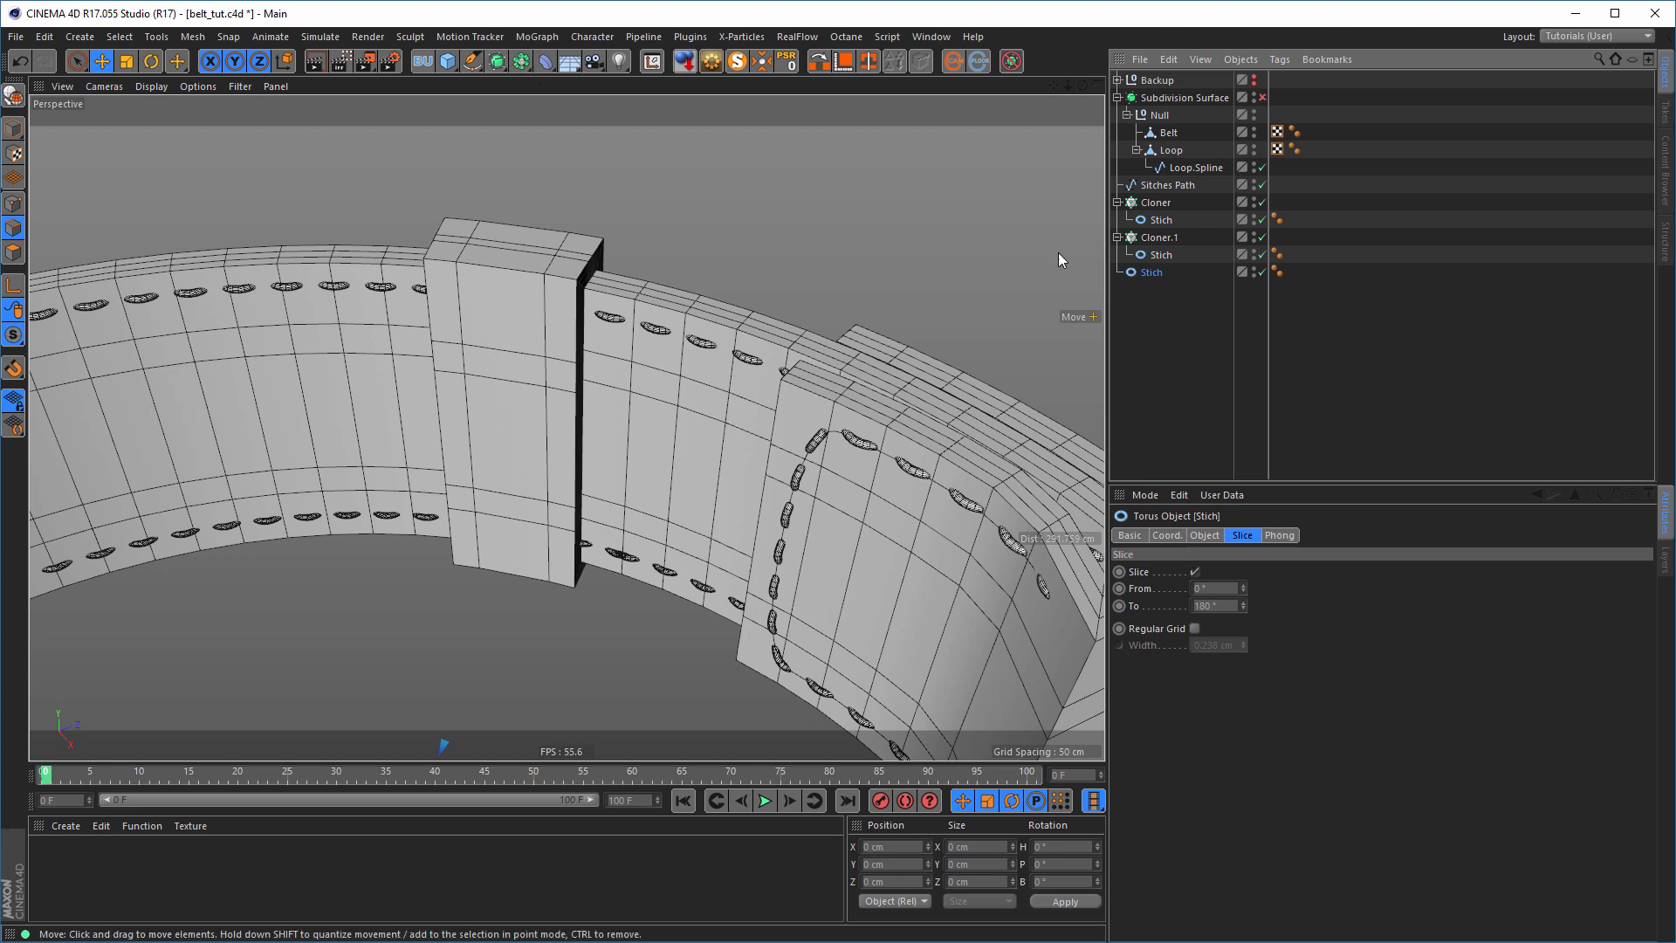
{"action": "key", "text": "Delete"}
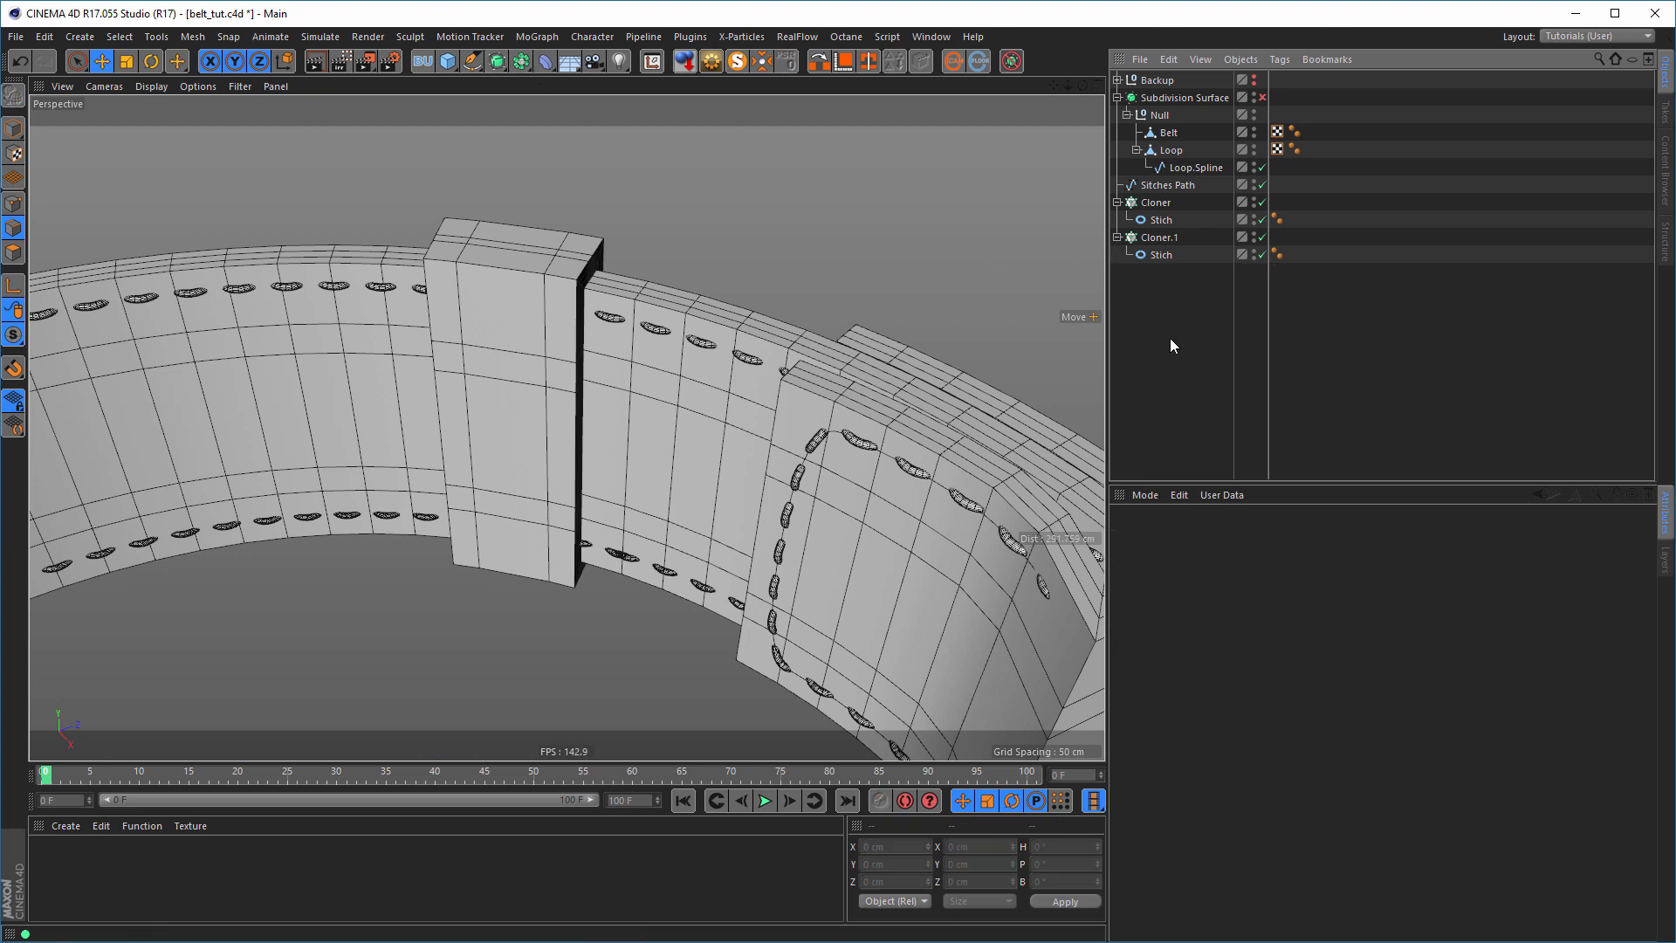
- Duplicate Cloner.1 with its stitch and assign Loop.Spline as the copy's target object
{"action": "left_click_drag", "start_coordinate": [1160, 237], "coordinate": [1164, 347]}
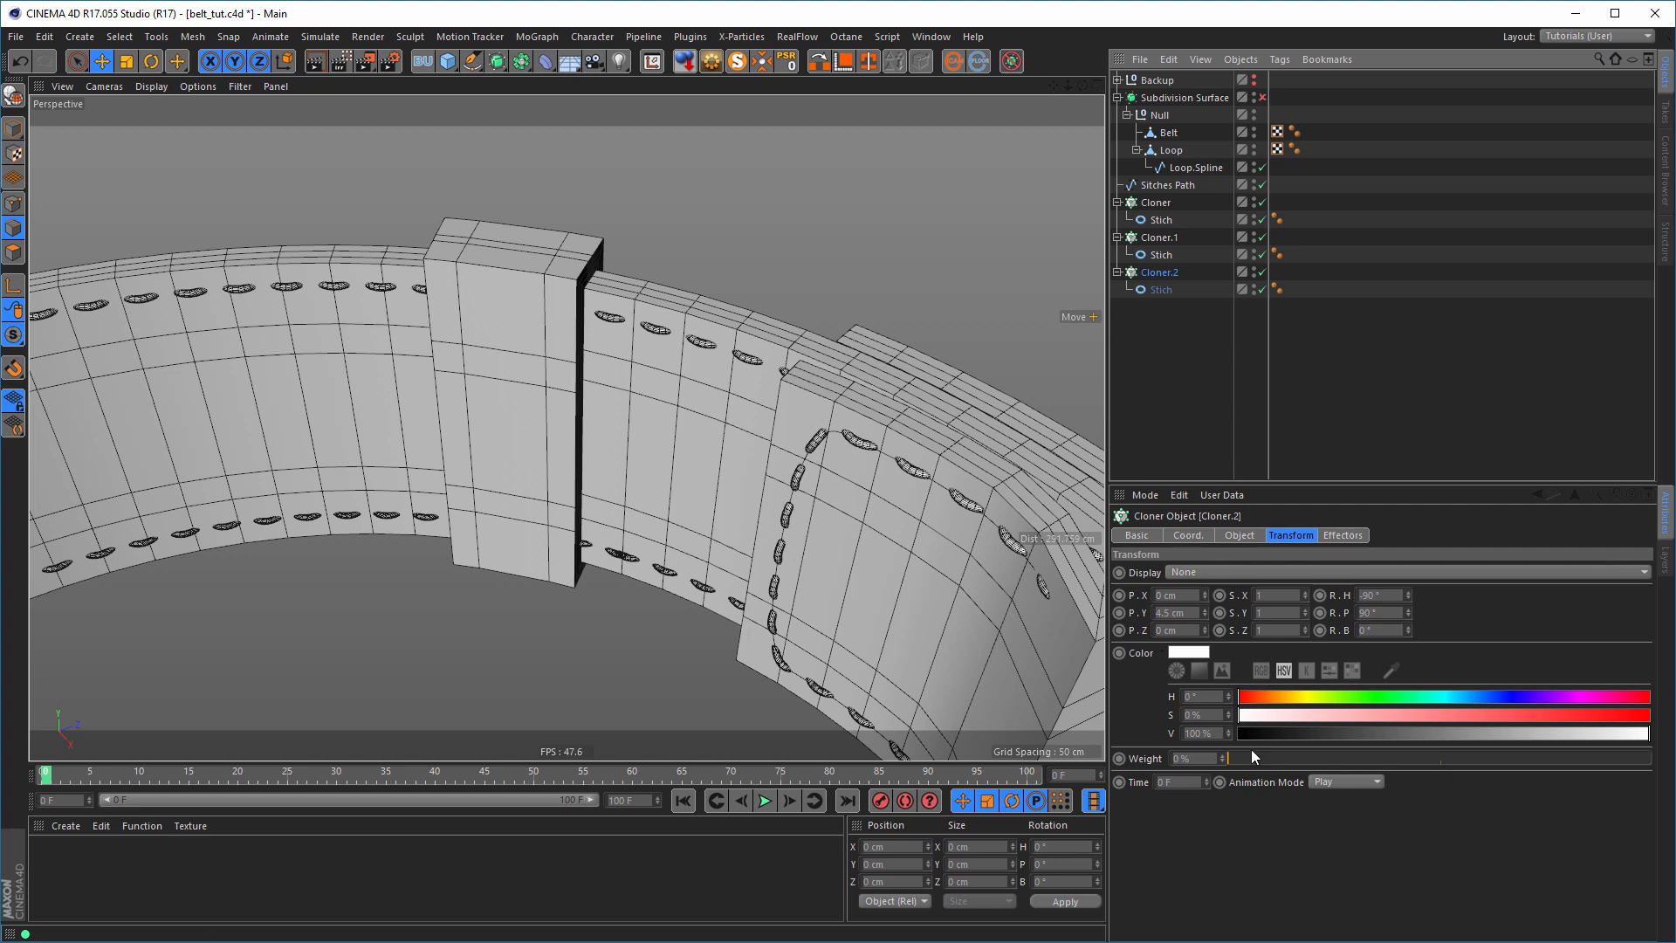
{"action": "left_click", "coordinate": [1239, 536]}
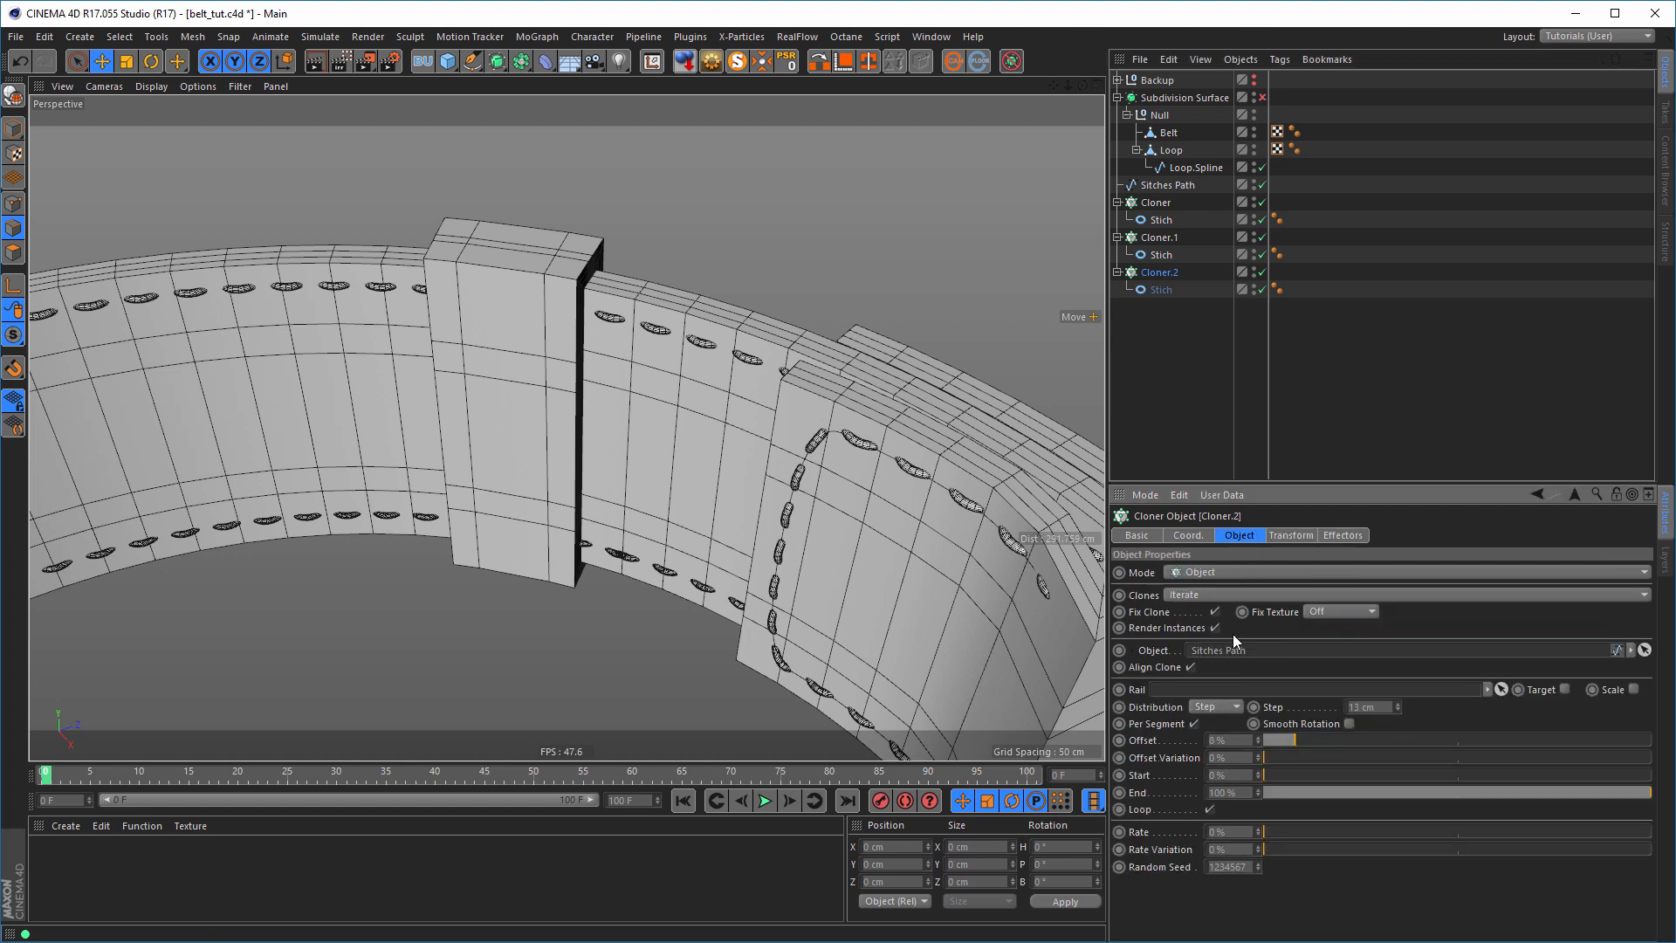
{"action": "left_click", "coordinate": [1181, 167]}
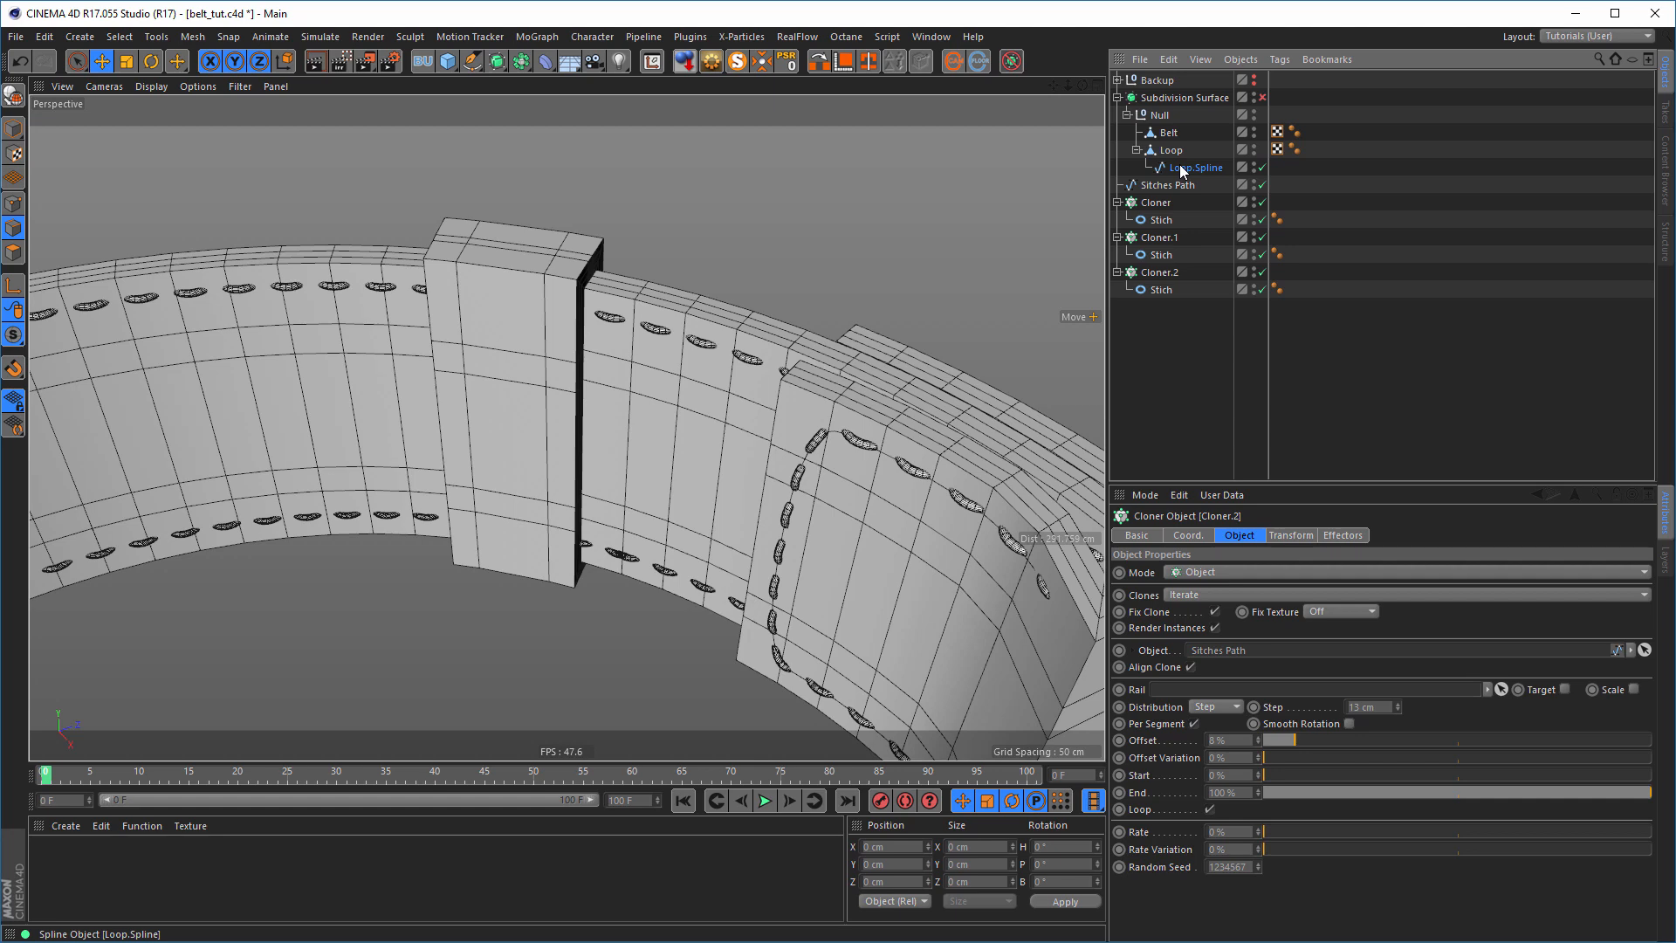
{"action": "left_click_drag", "start_coordinate": [1183, 170], "coordinate": [1224, 655]}
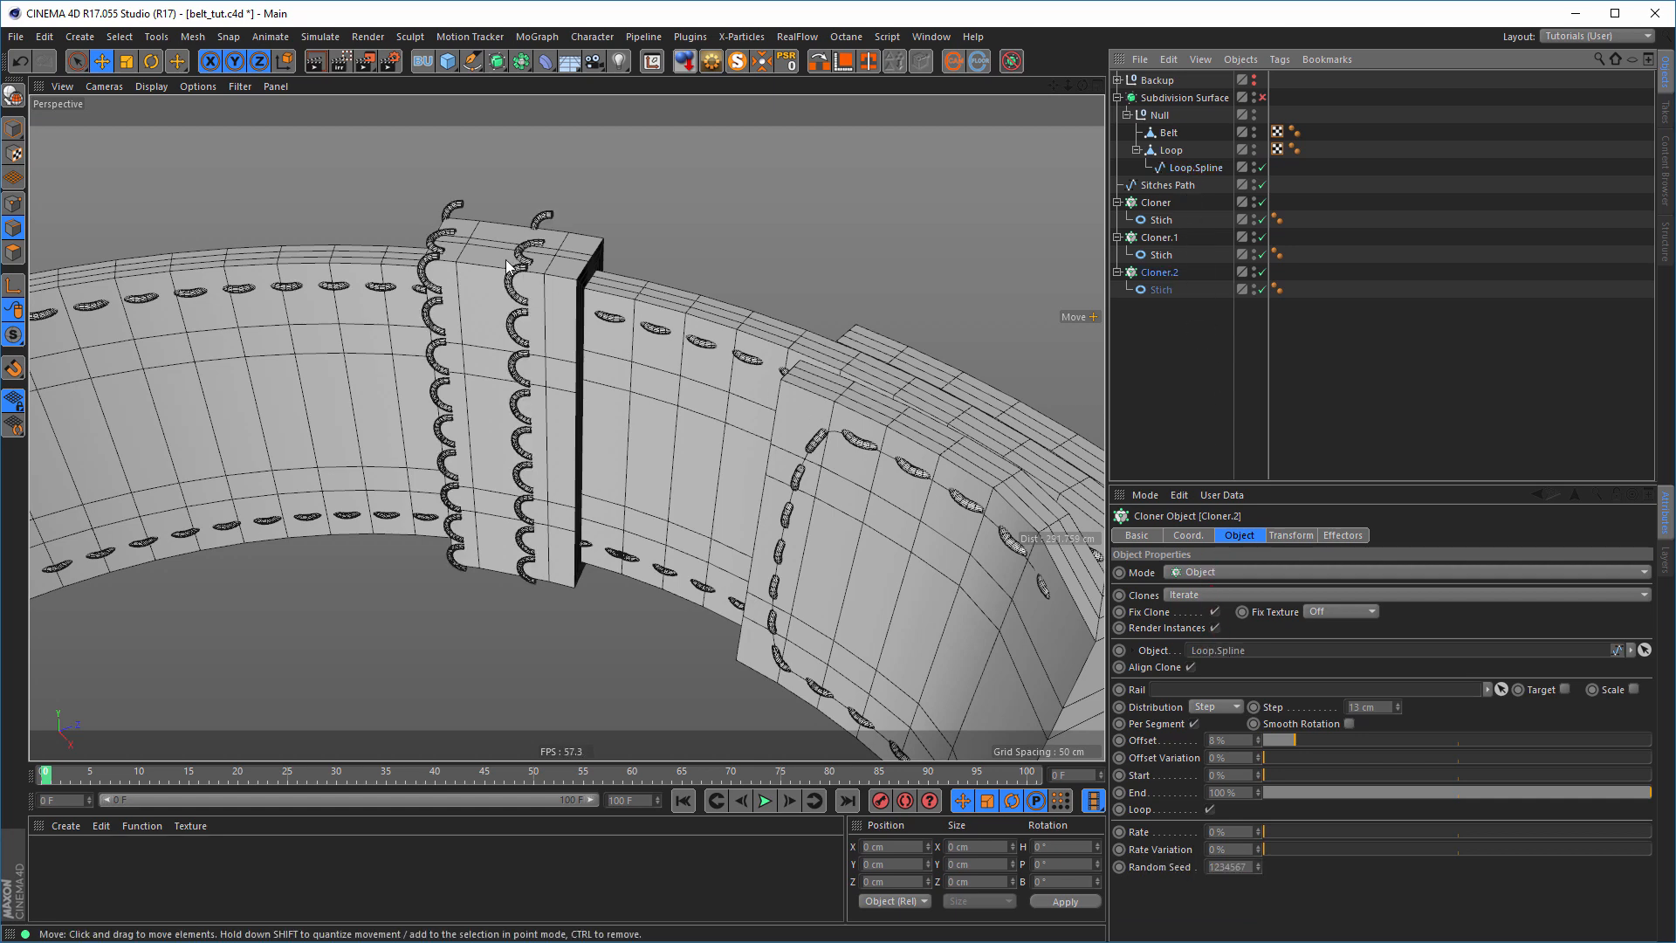
{"action": "scroll", "coordinate": [526, 298], "scroll_direction": "up", "scroll_amount": 3}
{"action": "scroll", "coordinate": [525, 298], "scroll_direction": "up", "scroll_amount": 1}
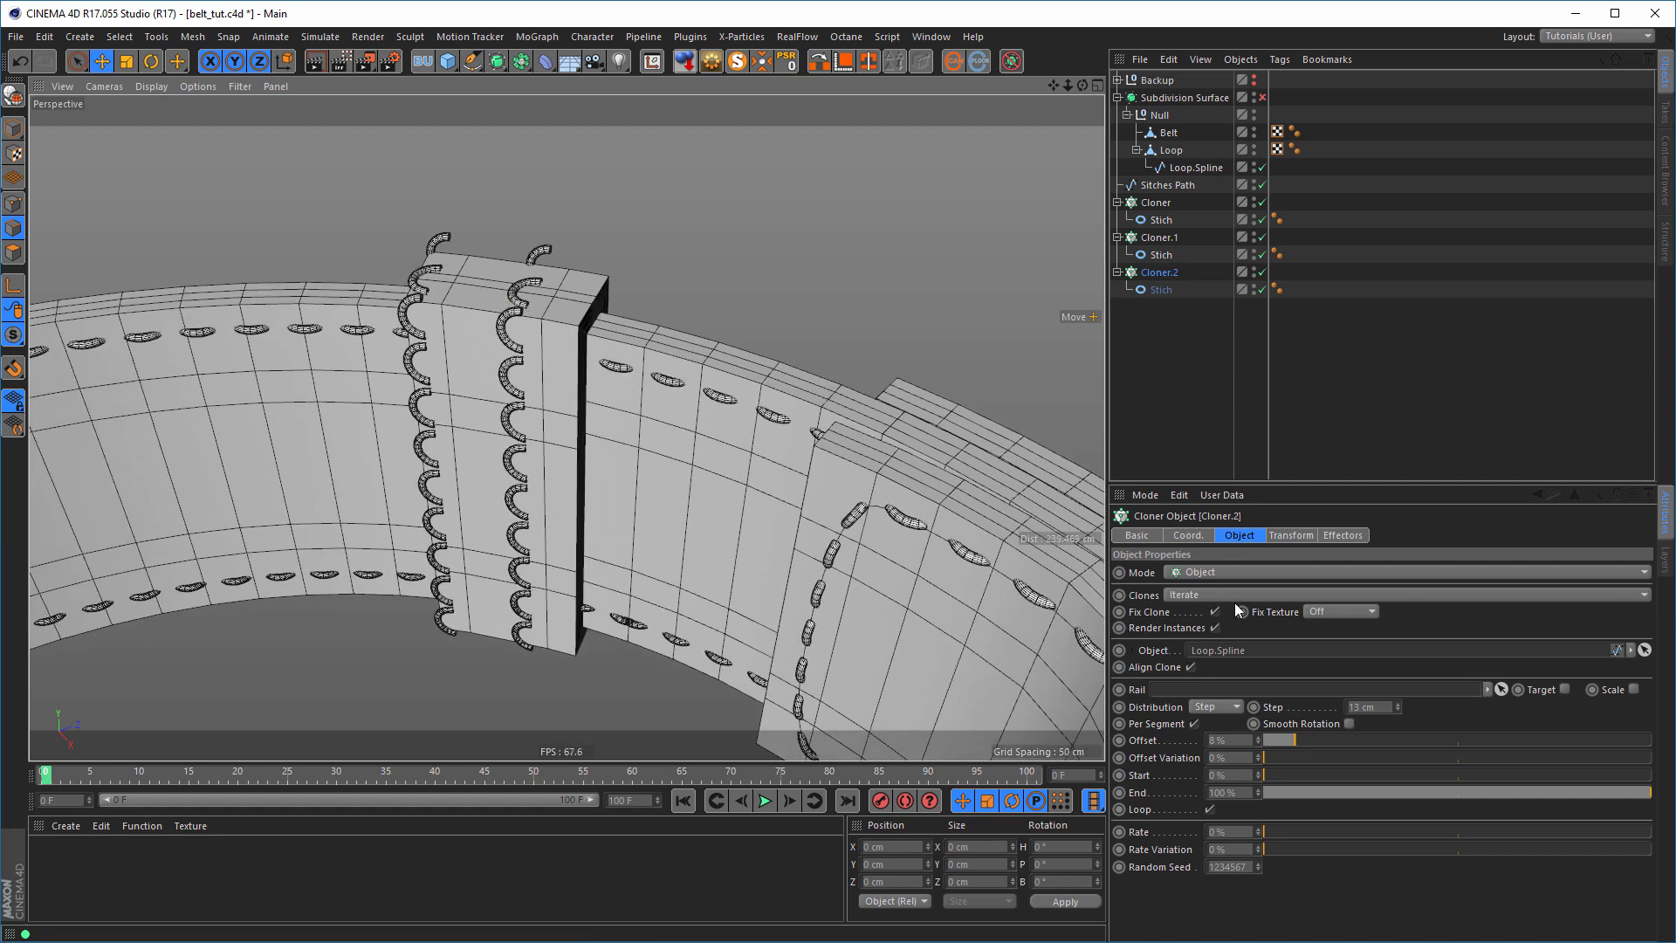
- Change Loop.Spline to the B-Spline type with Uniform intermediate points and set their number to 4
{"action": "left_click", "coordinate": [1309, 536]}
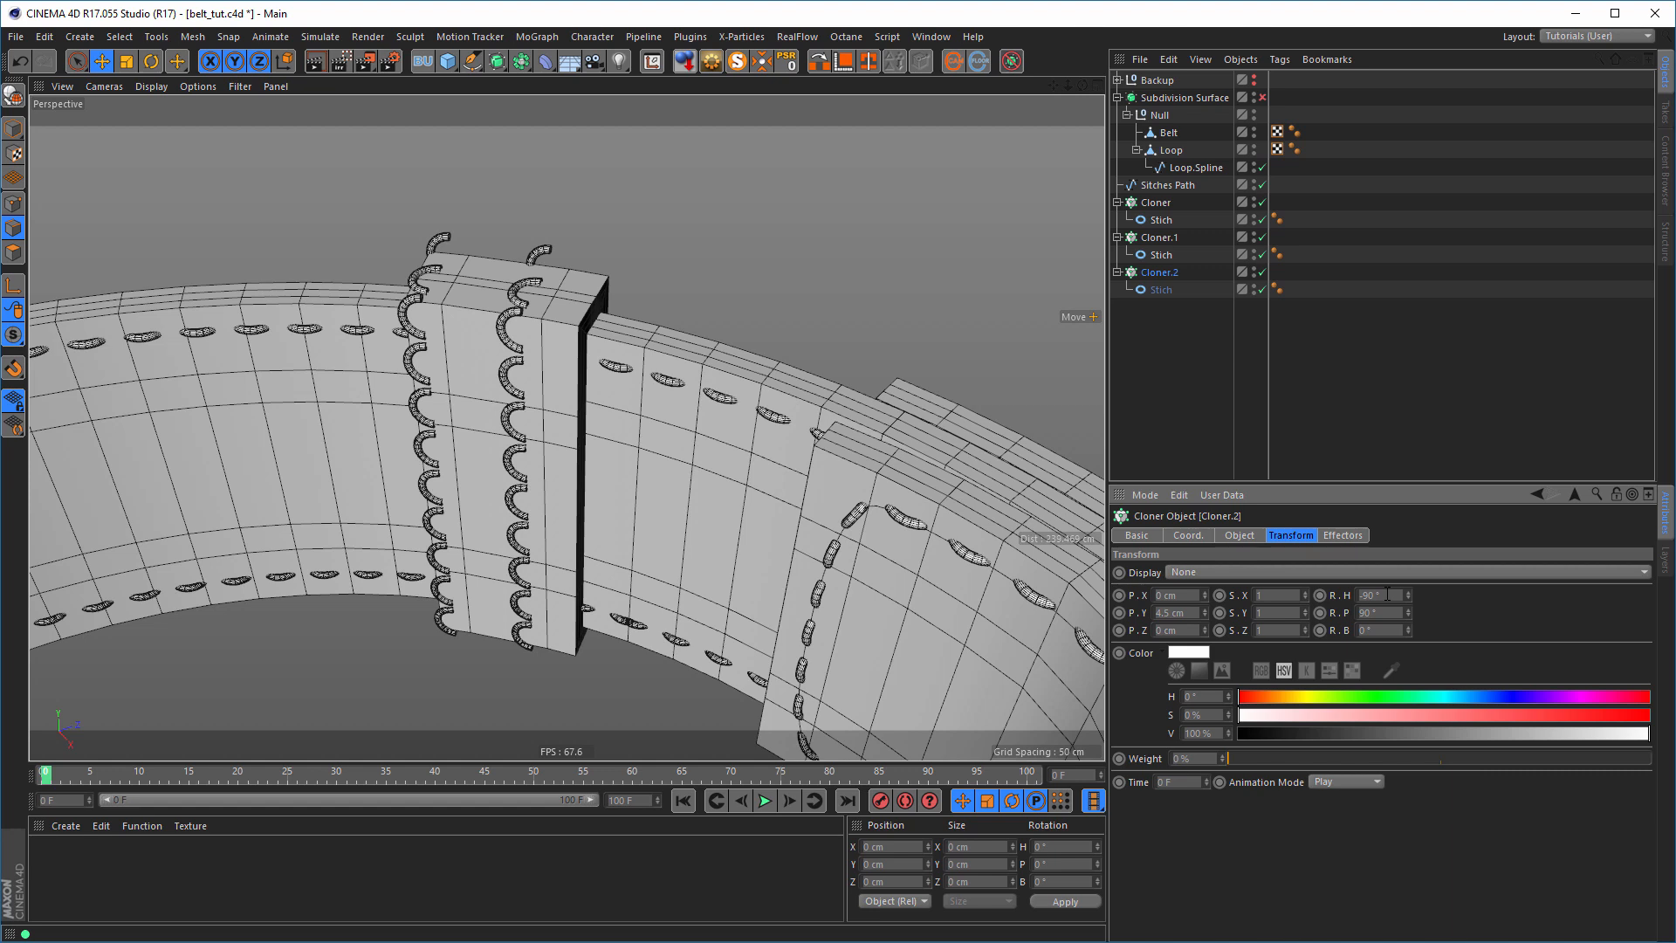
{"action": "left_click", "coordinate": [1180, 169]}
{"action": "left_click", "coordinate": [1243, 573]}
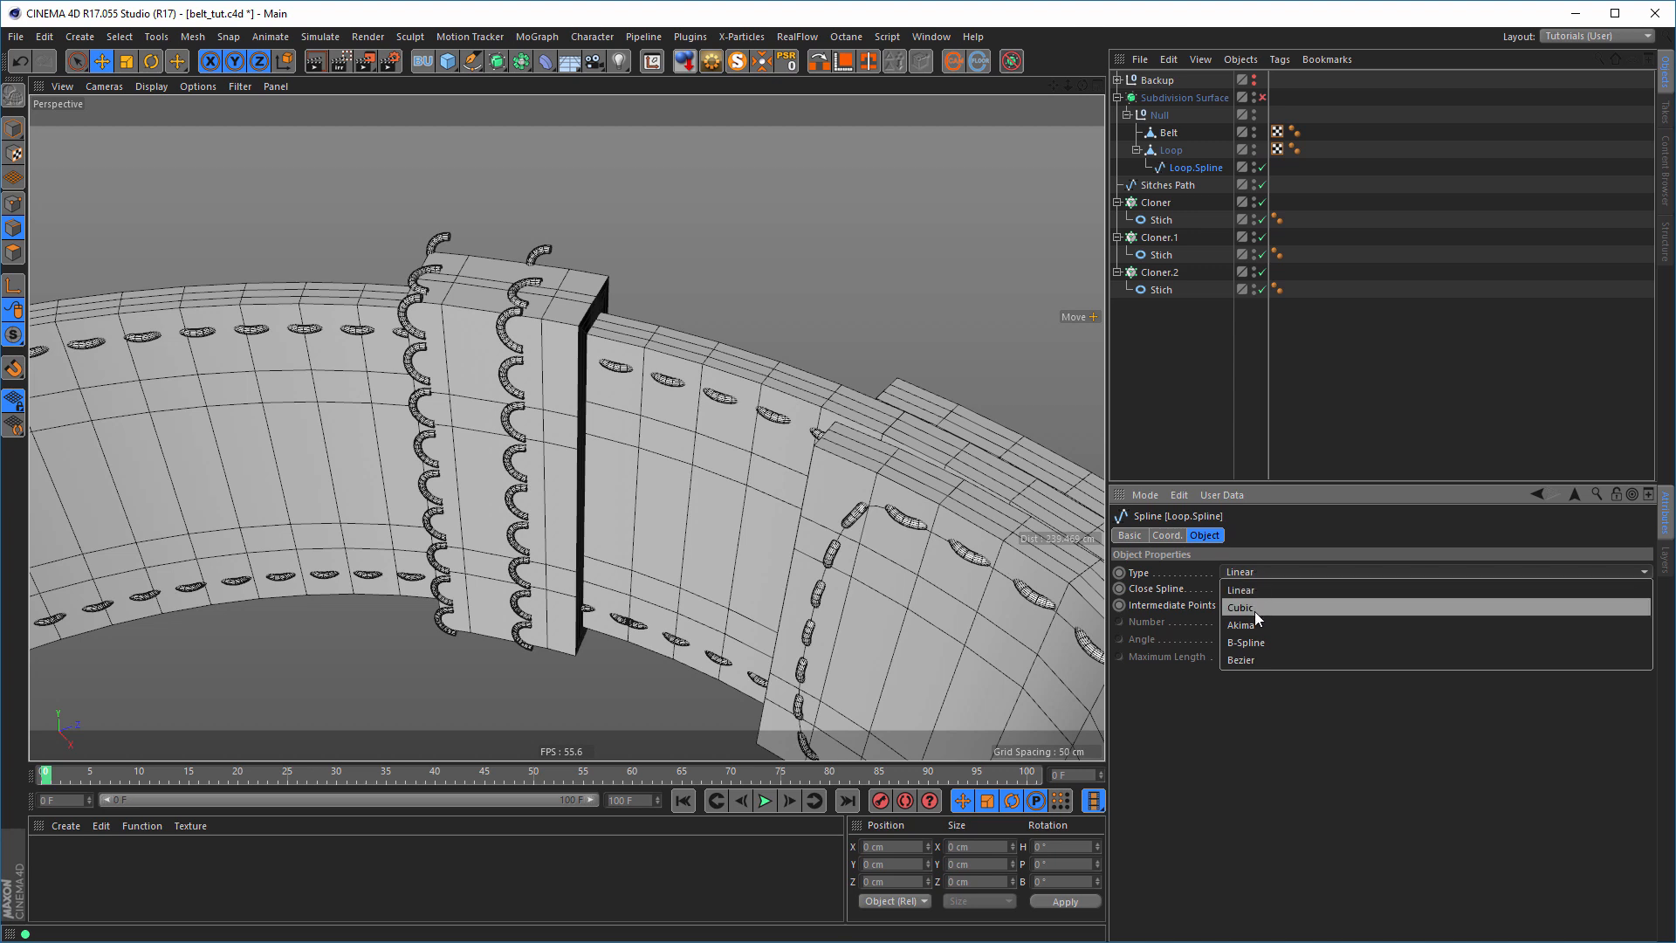
{"action": "left_click", "coordinate": [1254, 643]}
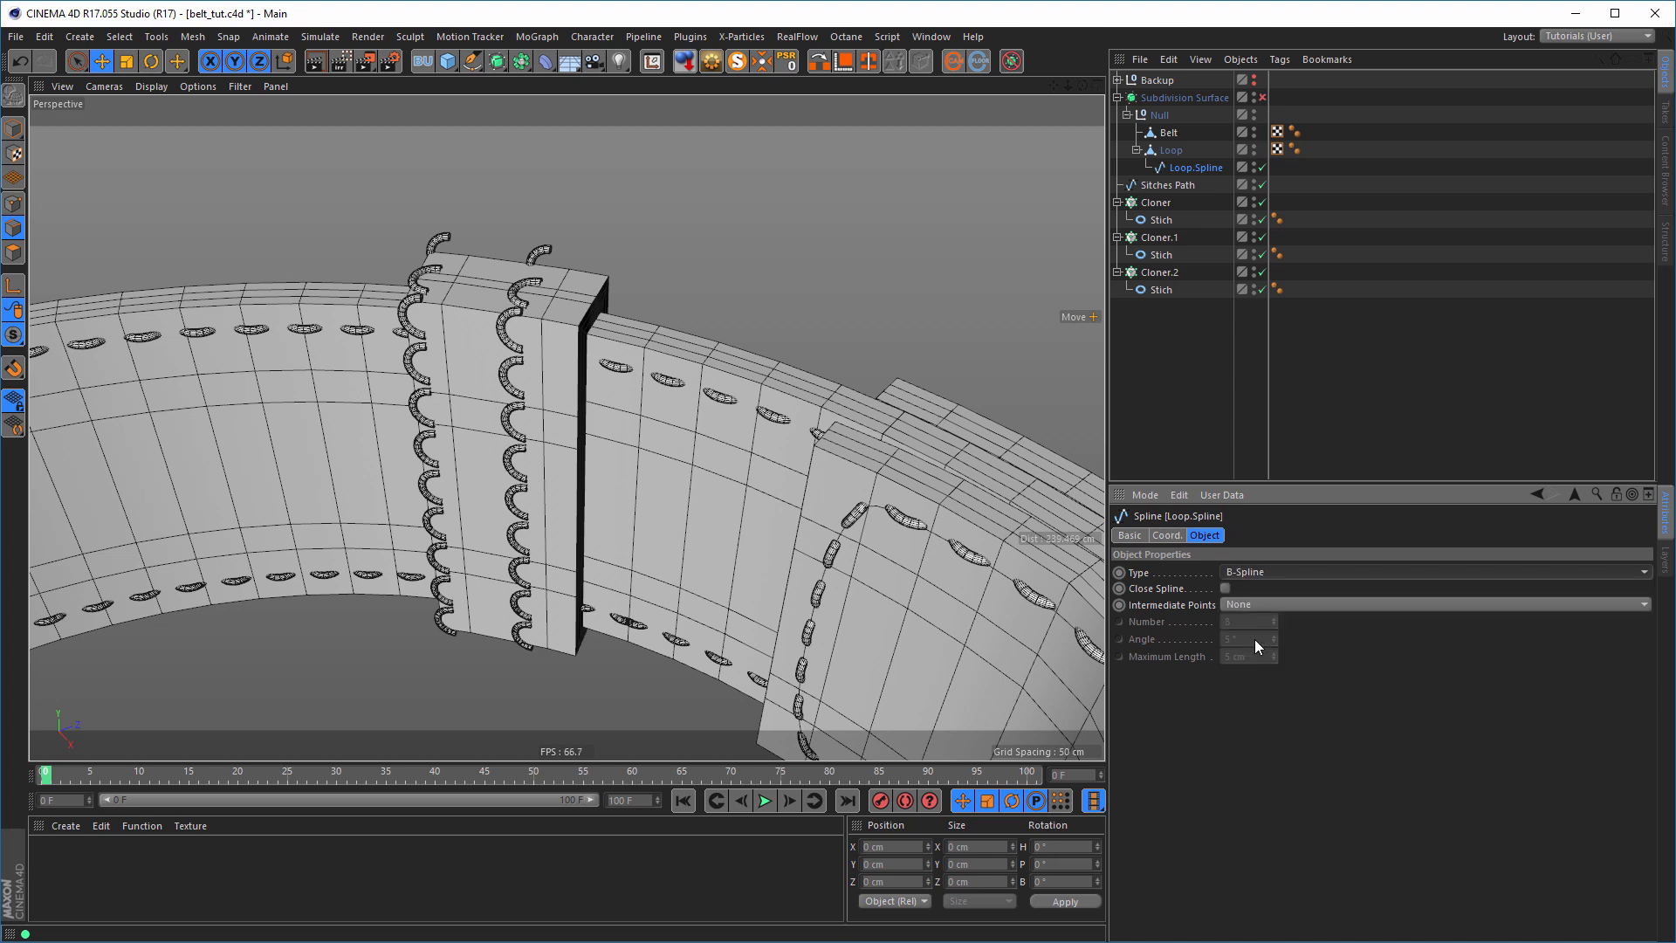
{"action": "left_click", "coordinate": [1246, 606]}
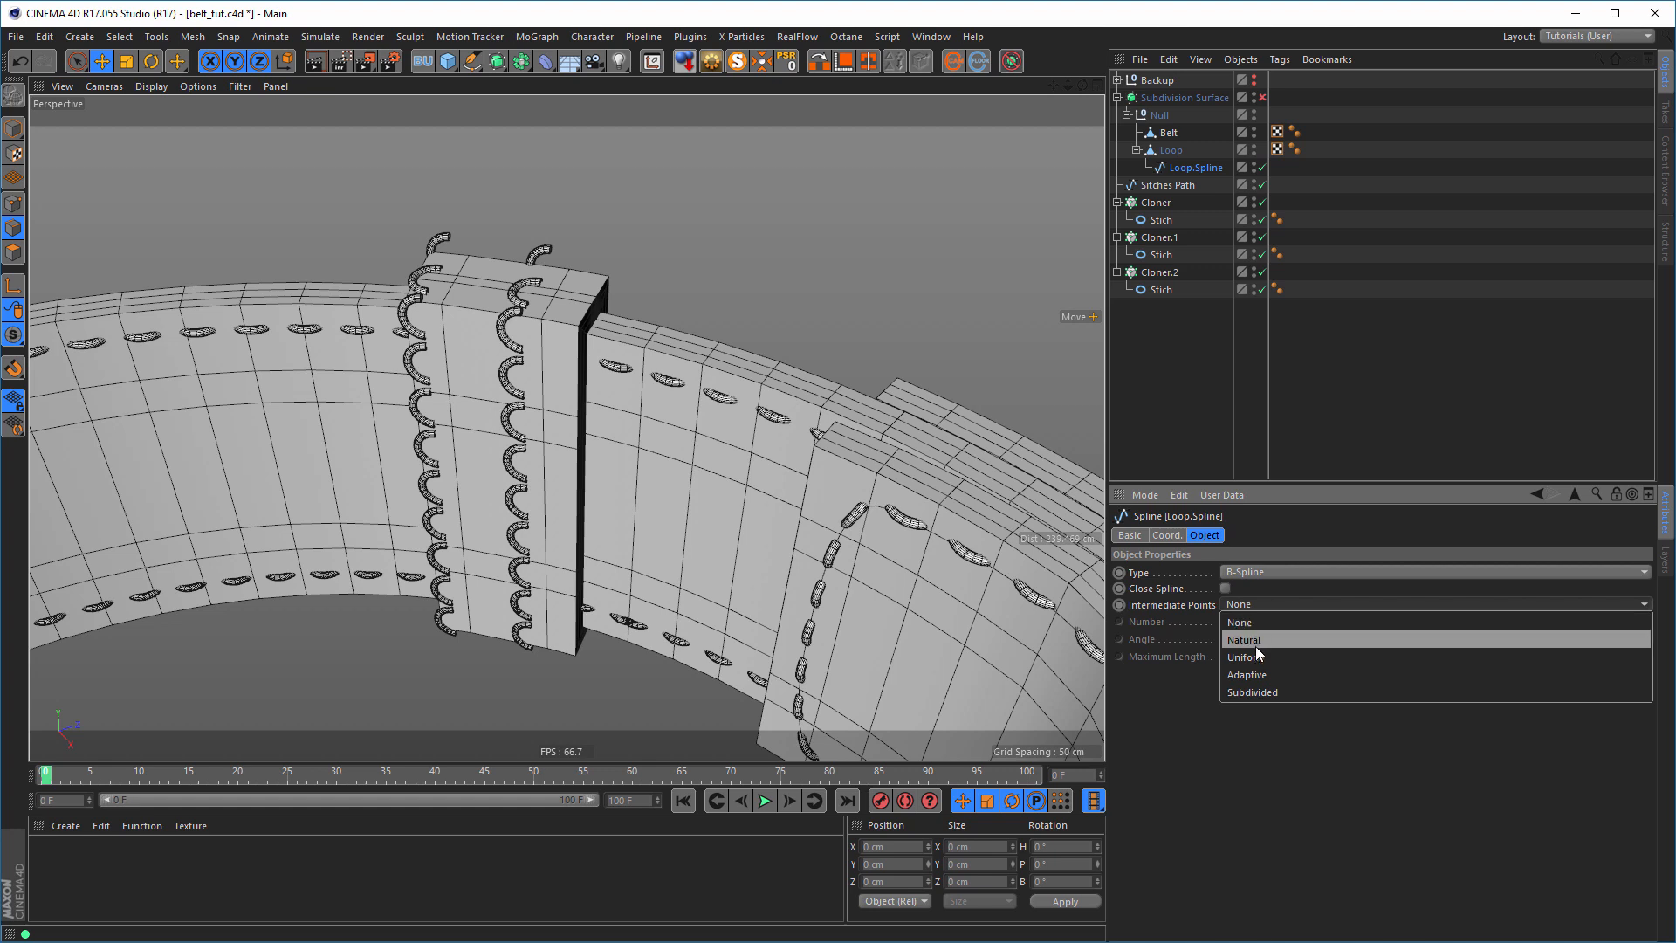
{"action": "left_click", "coordinate": [1256, 655]}
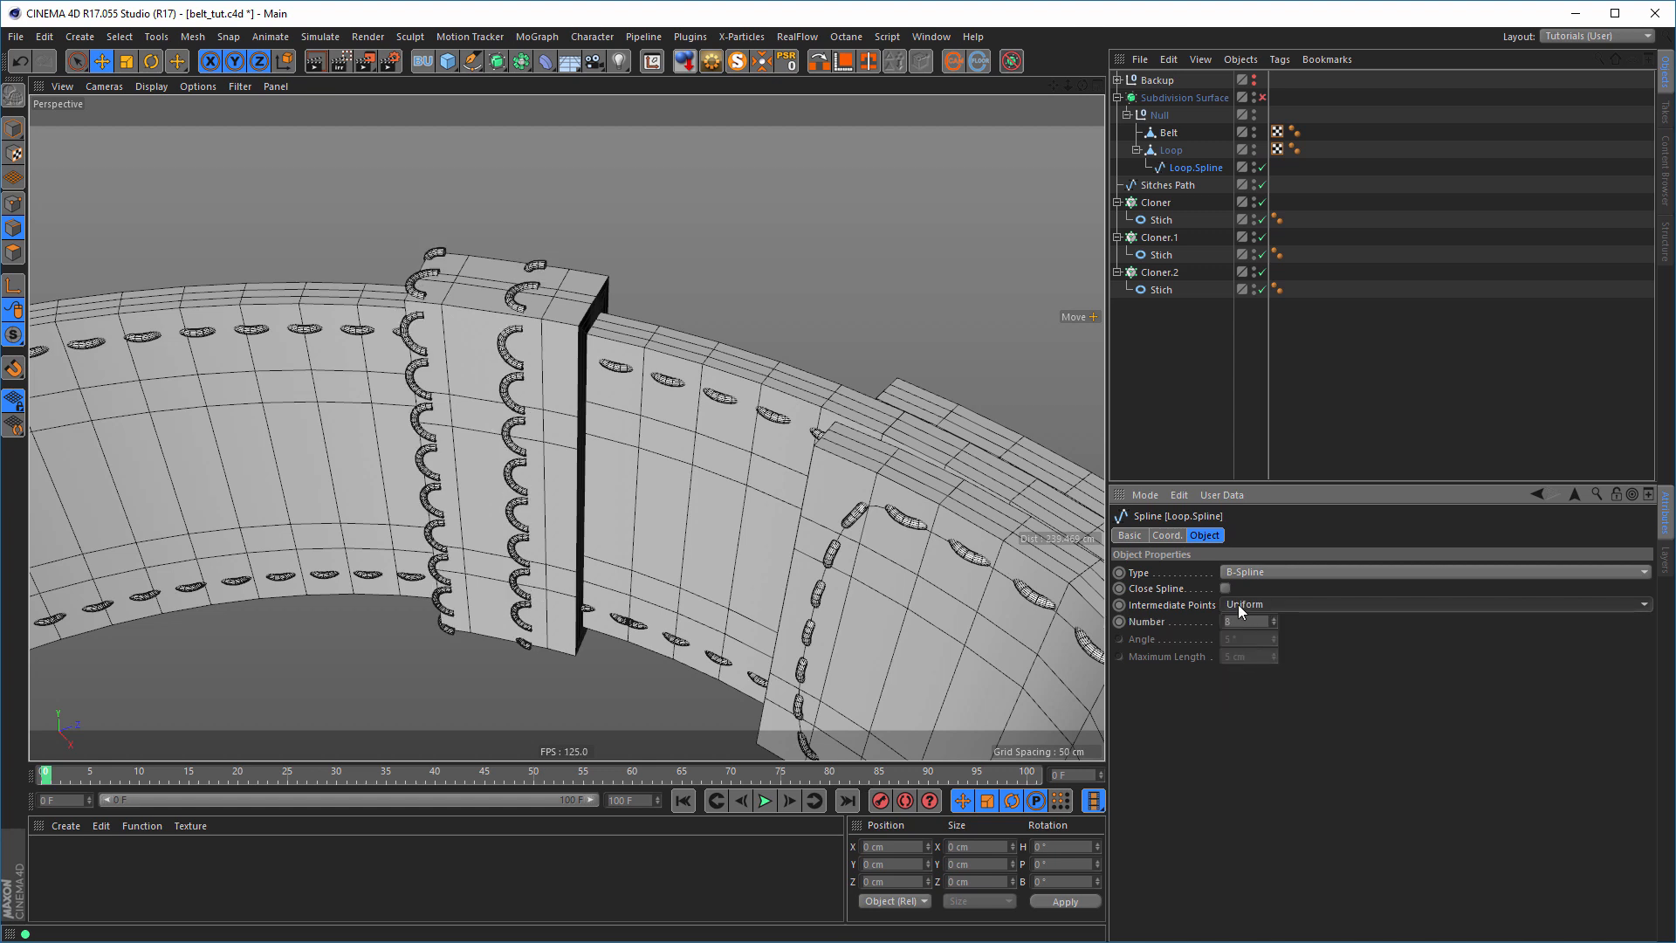
{"action": "left_click", "coordinate": [1272, 626]}
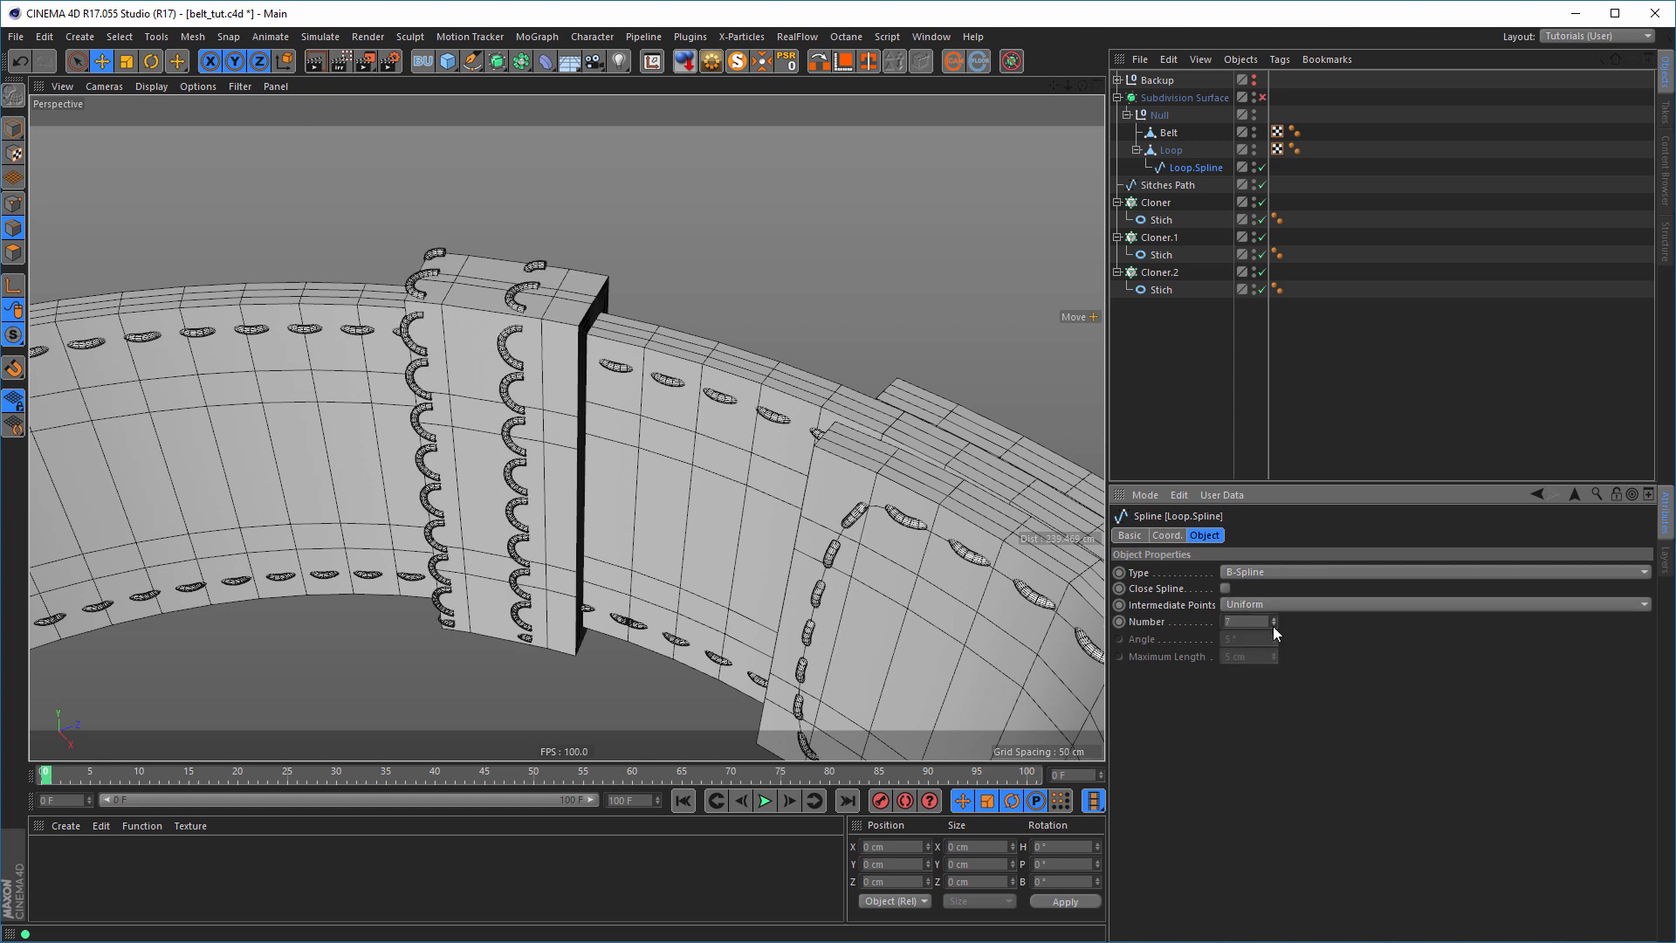
{"action": "left_click", "coordinate": [1273, 626]}
{"action": "left_click", "coordinate": [1273, 625]}
{"action": "left_click", "coordinate": [1273, 626]}
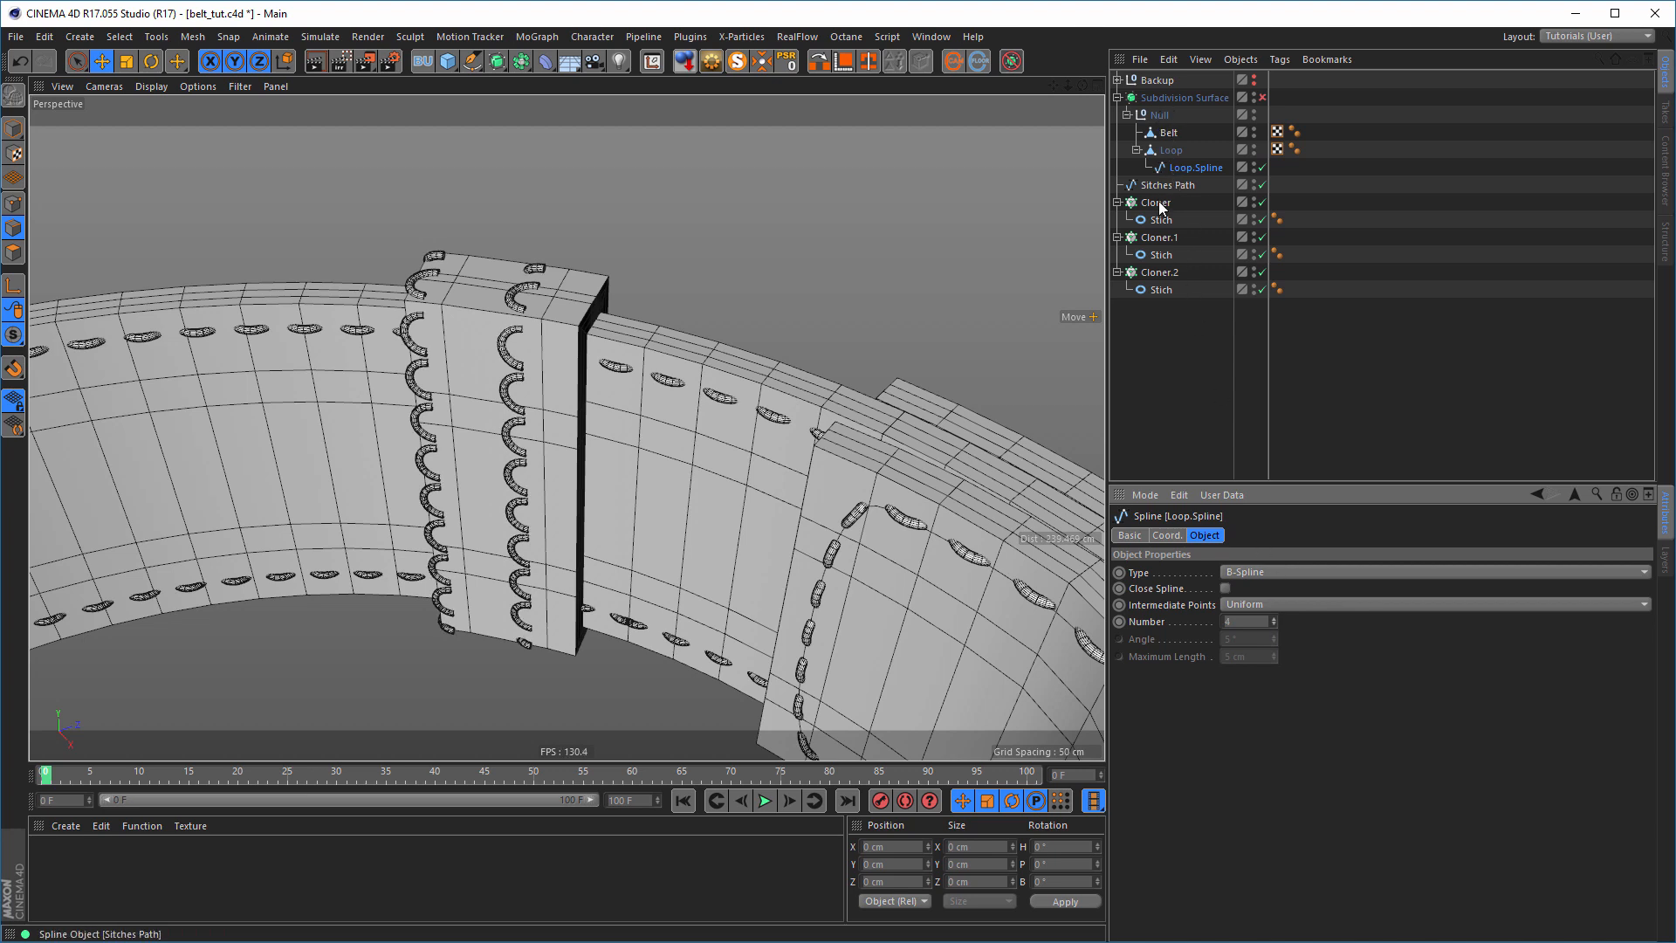
- Set the pitch rotation of the keeper loop's stitch clones in Cloner.2 to 180°
{"action": "left_click", "coordinate": [1161, 272]}
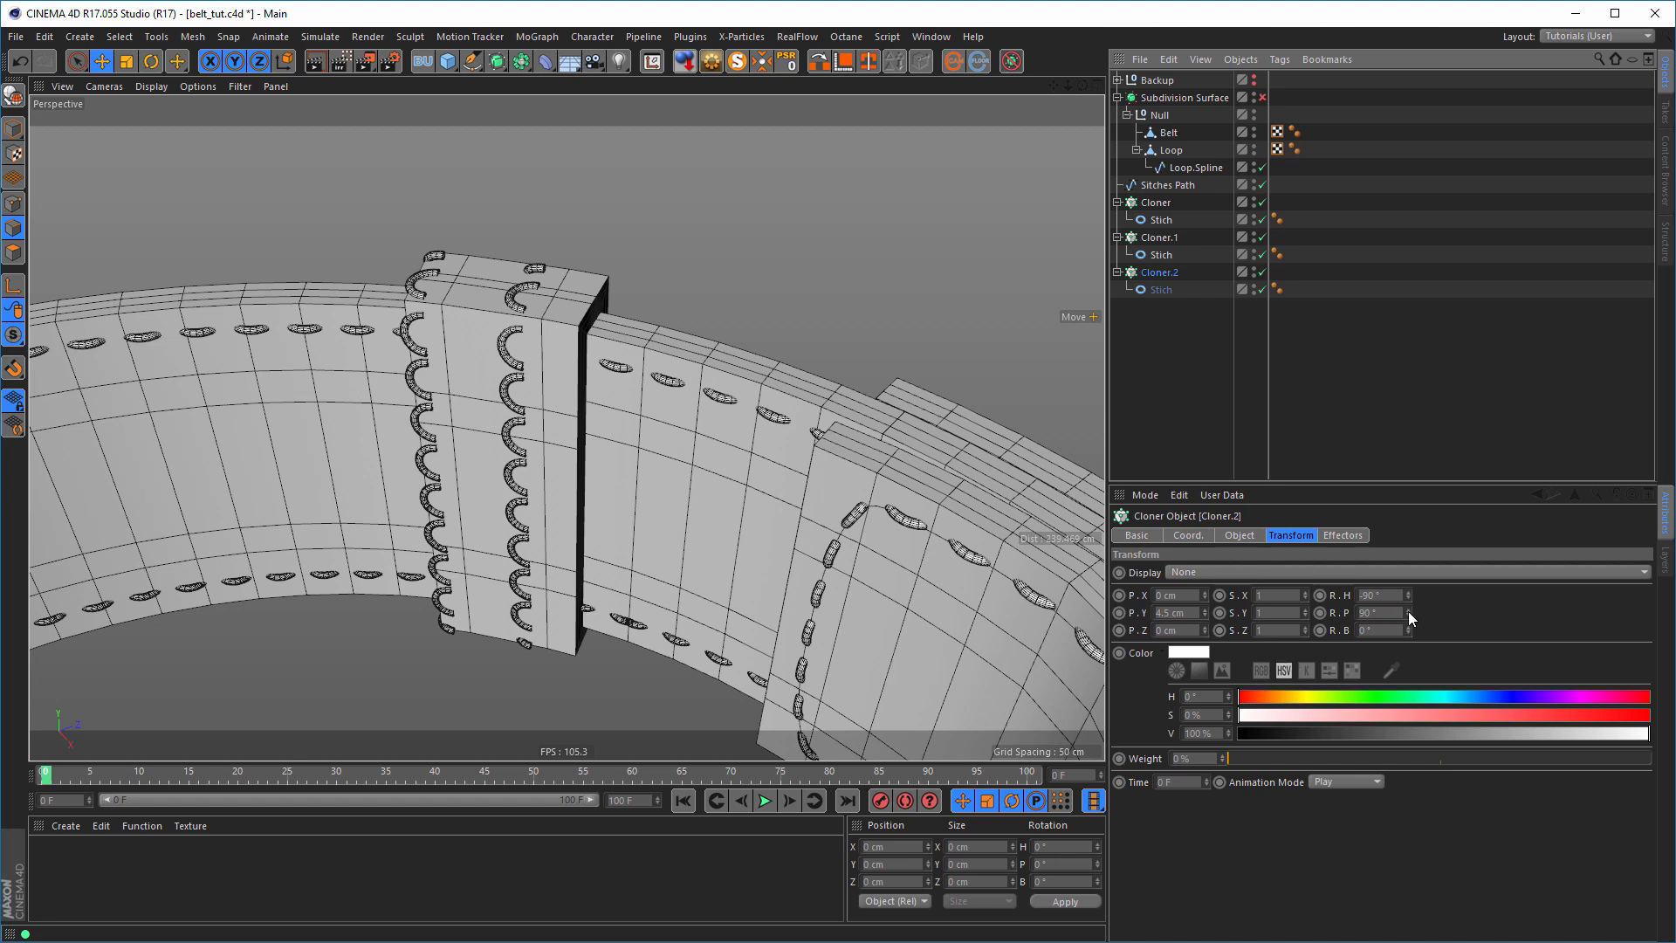
{"action": "left_click_drag", "start_coordinate": [1408, 611], "coordinate": [1394, 618]}
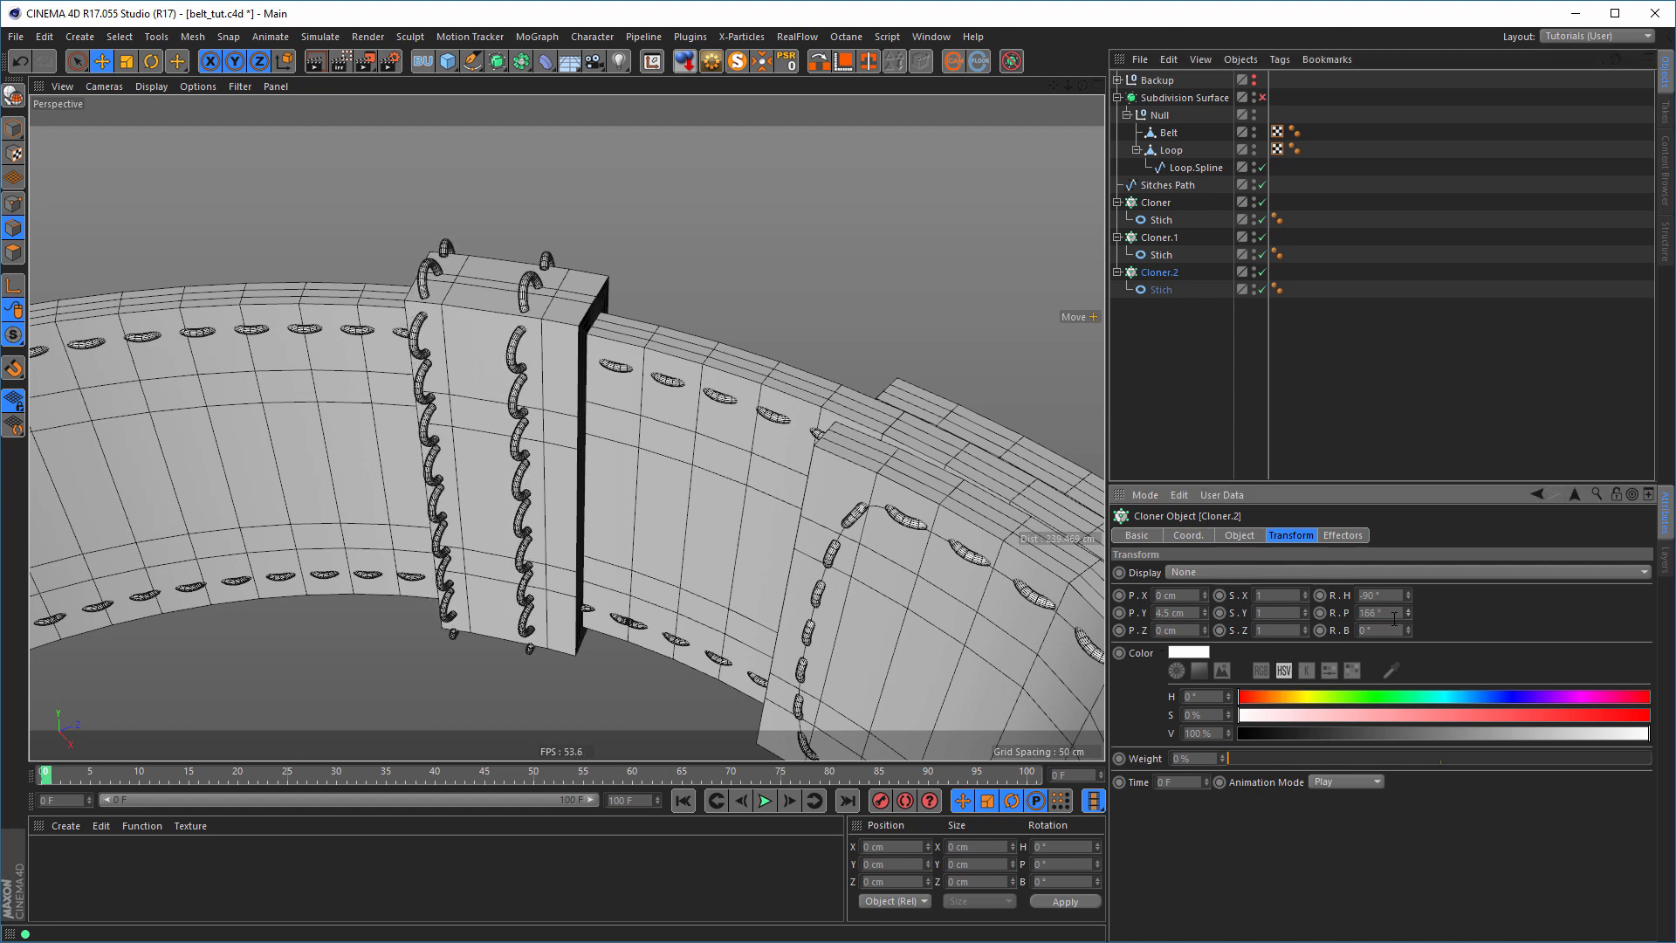
{"action": "left_click", "coordinate": [1384, 613]}
{"action": "type", "text": "0"}
{"action": "key", "text": "Return"}
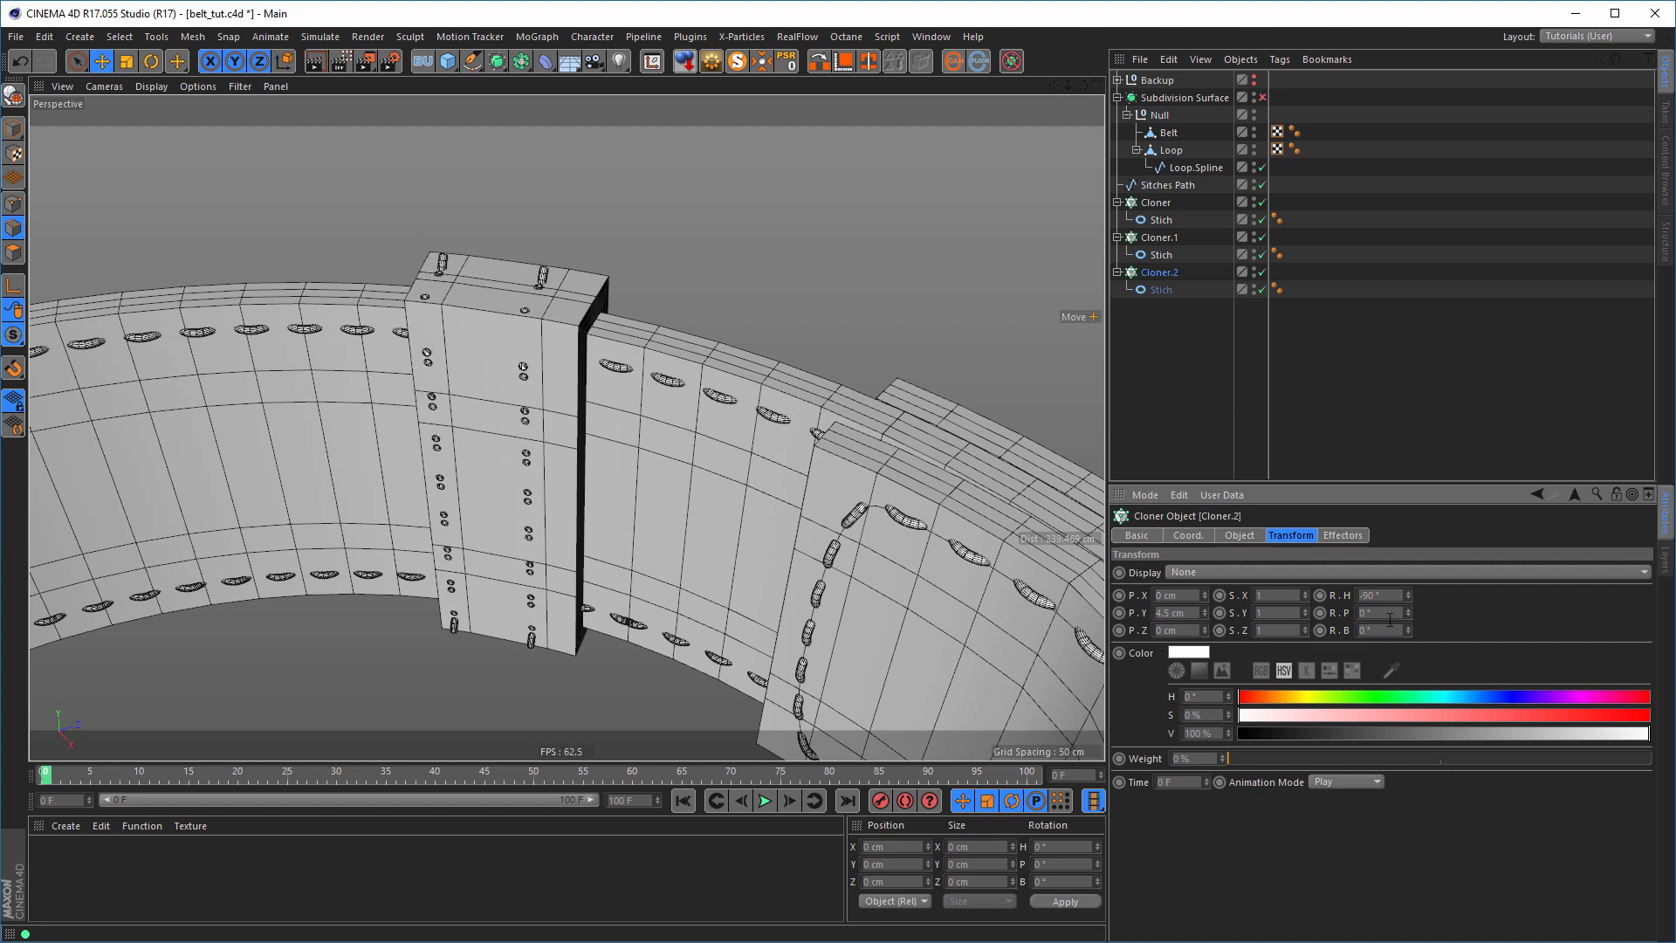
{"action": "left_click", "coordinate": [1386, 613]}
{"action": "type", "text": "180"}
{"action": "key", "text": "Return"}
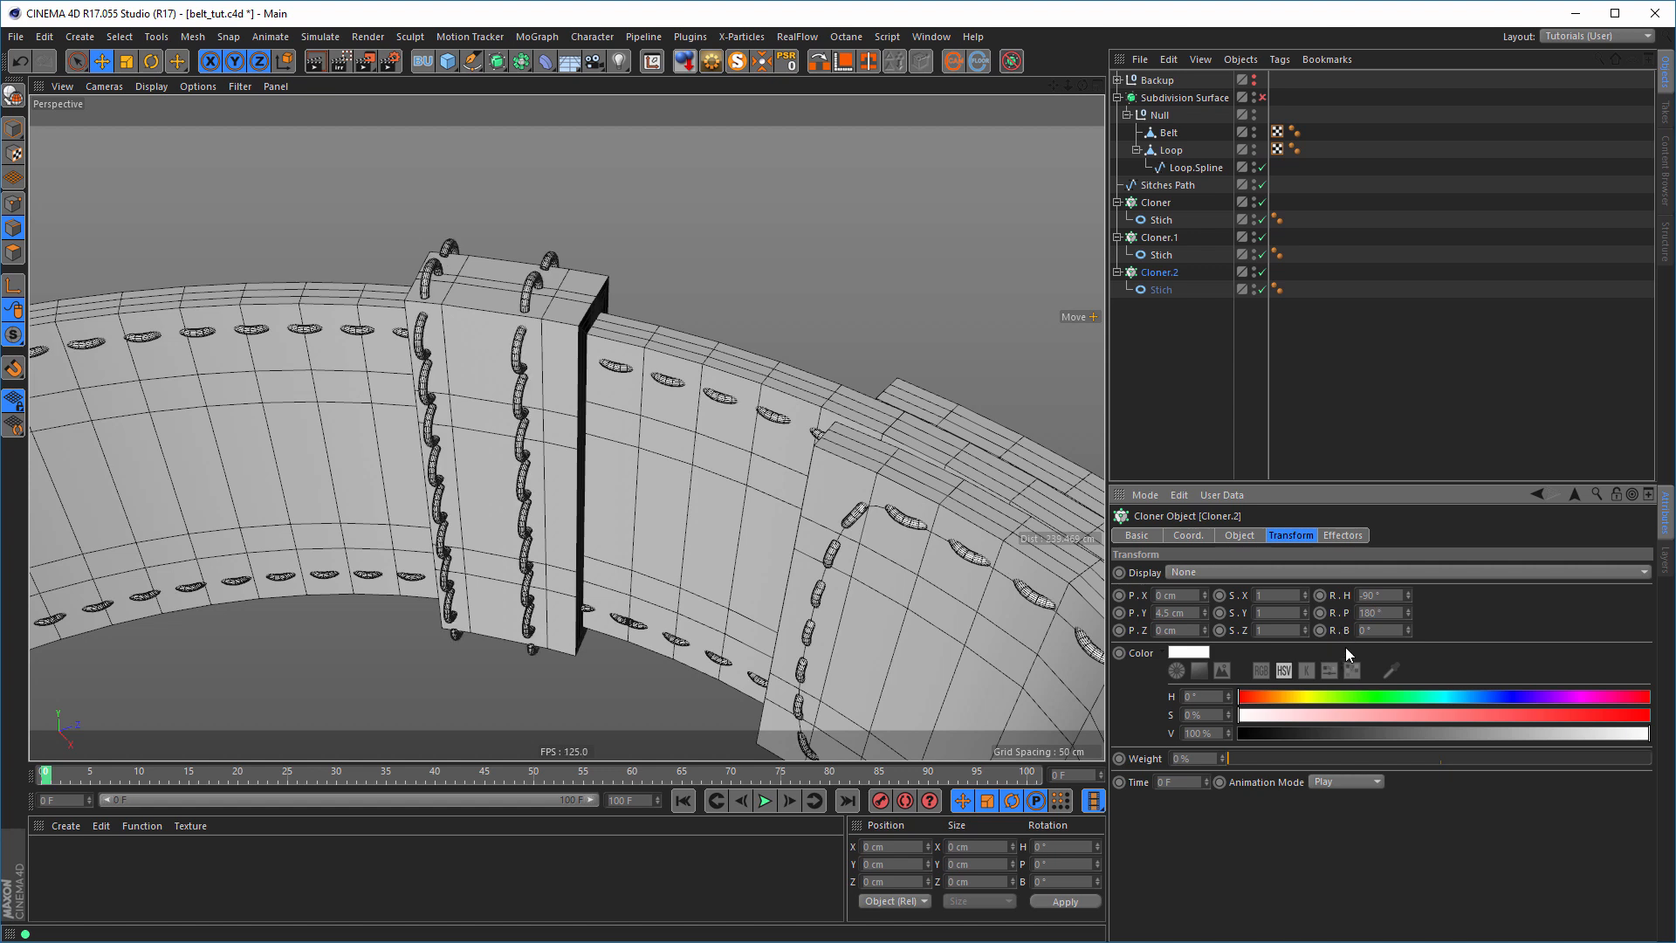
- Offset the keeper loop's stitch clones to a Y position of 0 cm and an X position of 4 cm
{"action": "left_click", "coordinate": [1203, 613]}
{"action": "left_click", "coordinate": [1203, 613]}
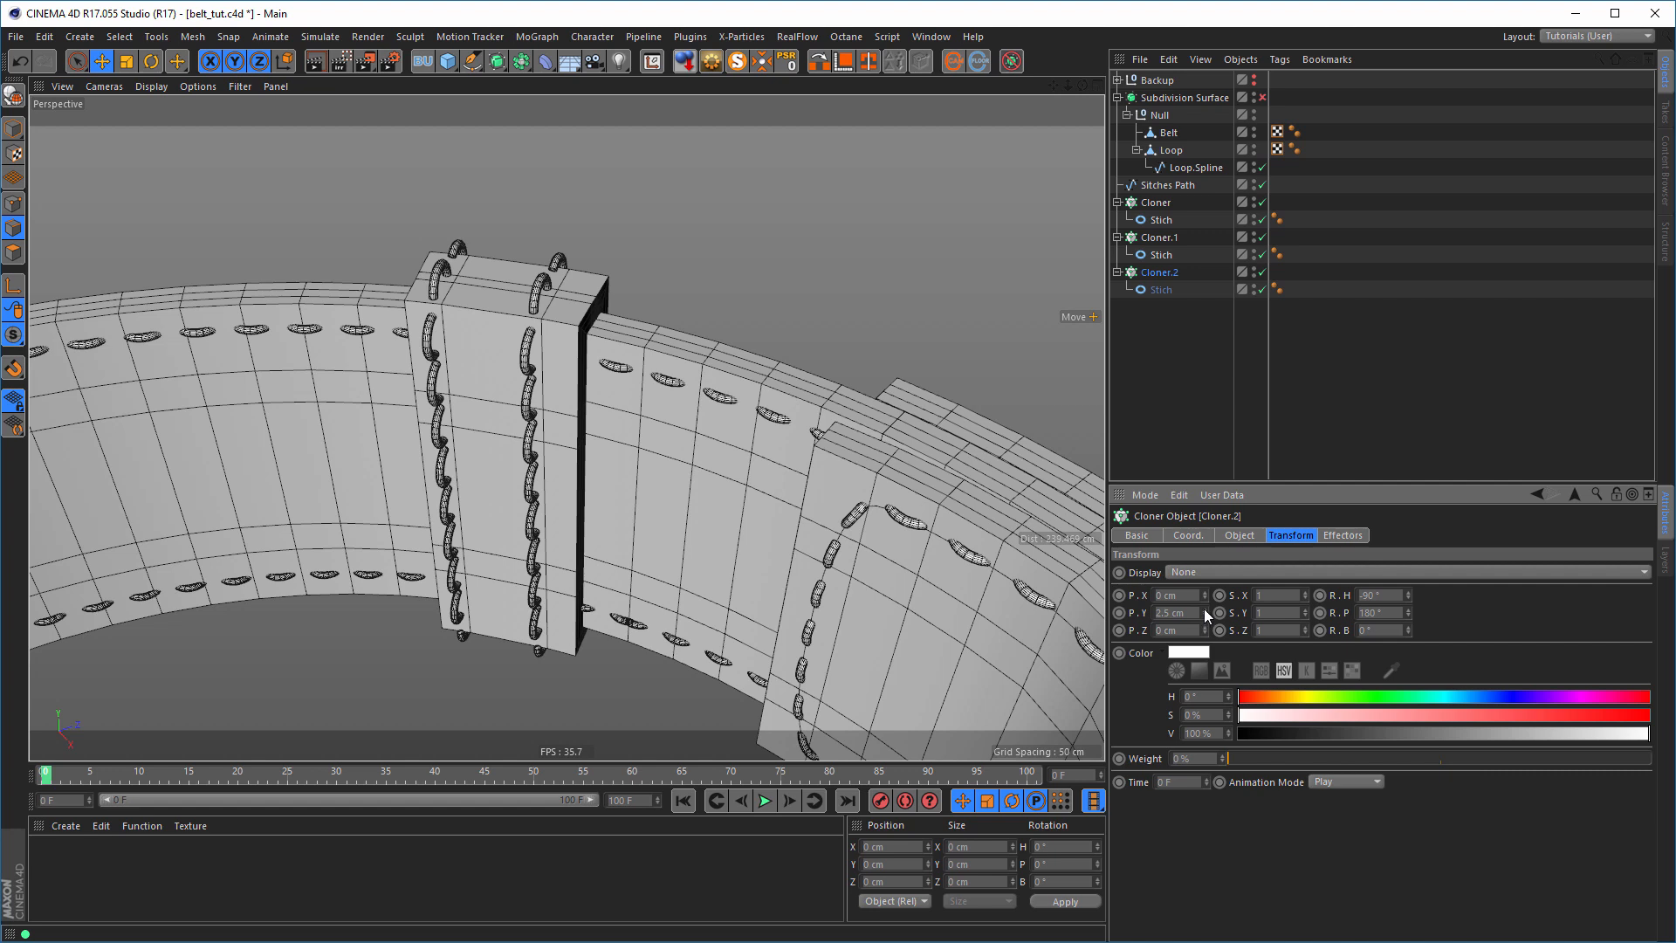
{"action": "left_click", "coordinate": [1205, 610]}
{"action": "left_click_drag", "start_coordinate": [1189, 613], "coordinate": [1099, 625]}
{"action": "type", "text": "0"}
{"action": "key", "text": "Return"}
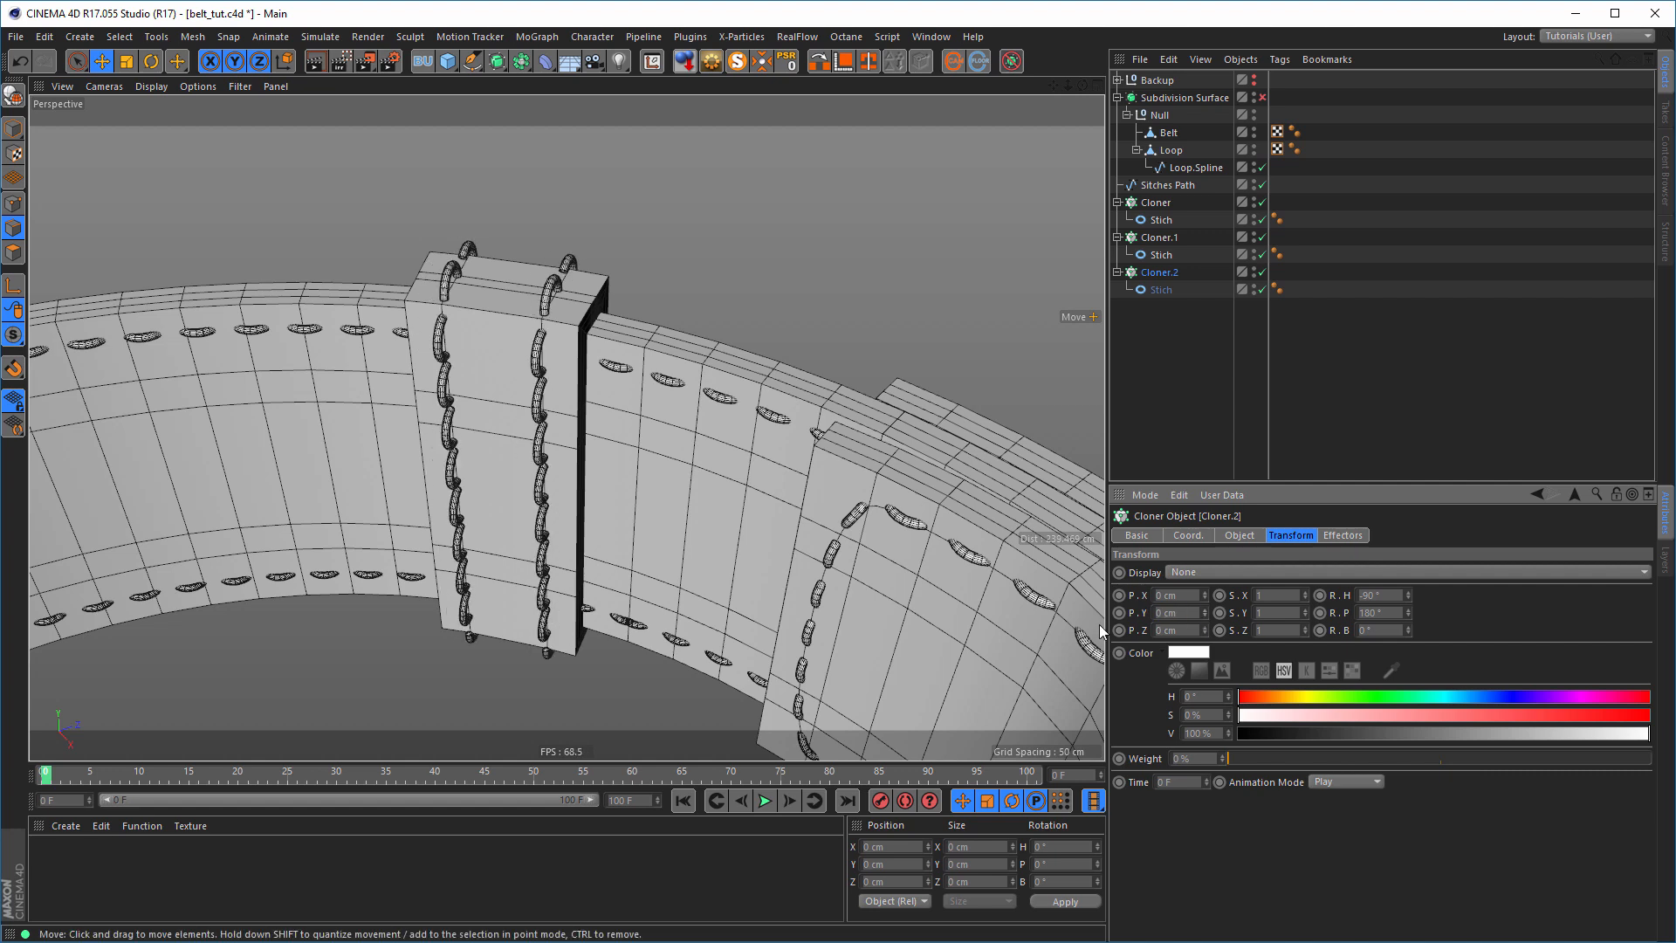
{"action": "left_click", "coordinate": [1204, 593]}
{"action": "left_click", "coordinate": [1204, 592]}
{"action": "left_click", "coordinate": [1204, 593]}
{"action": "left_click", "coordinate": [1204, 593]}
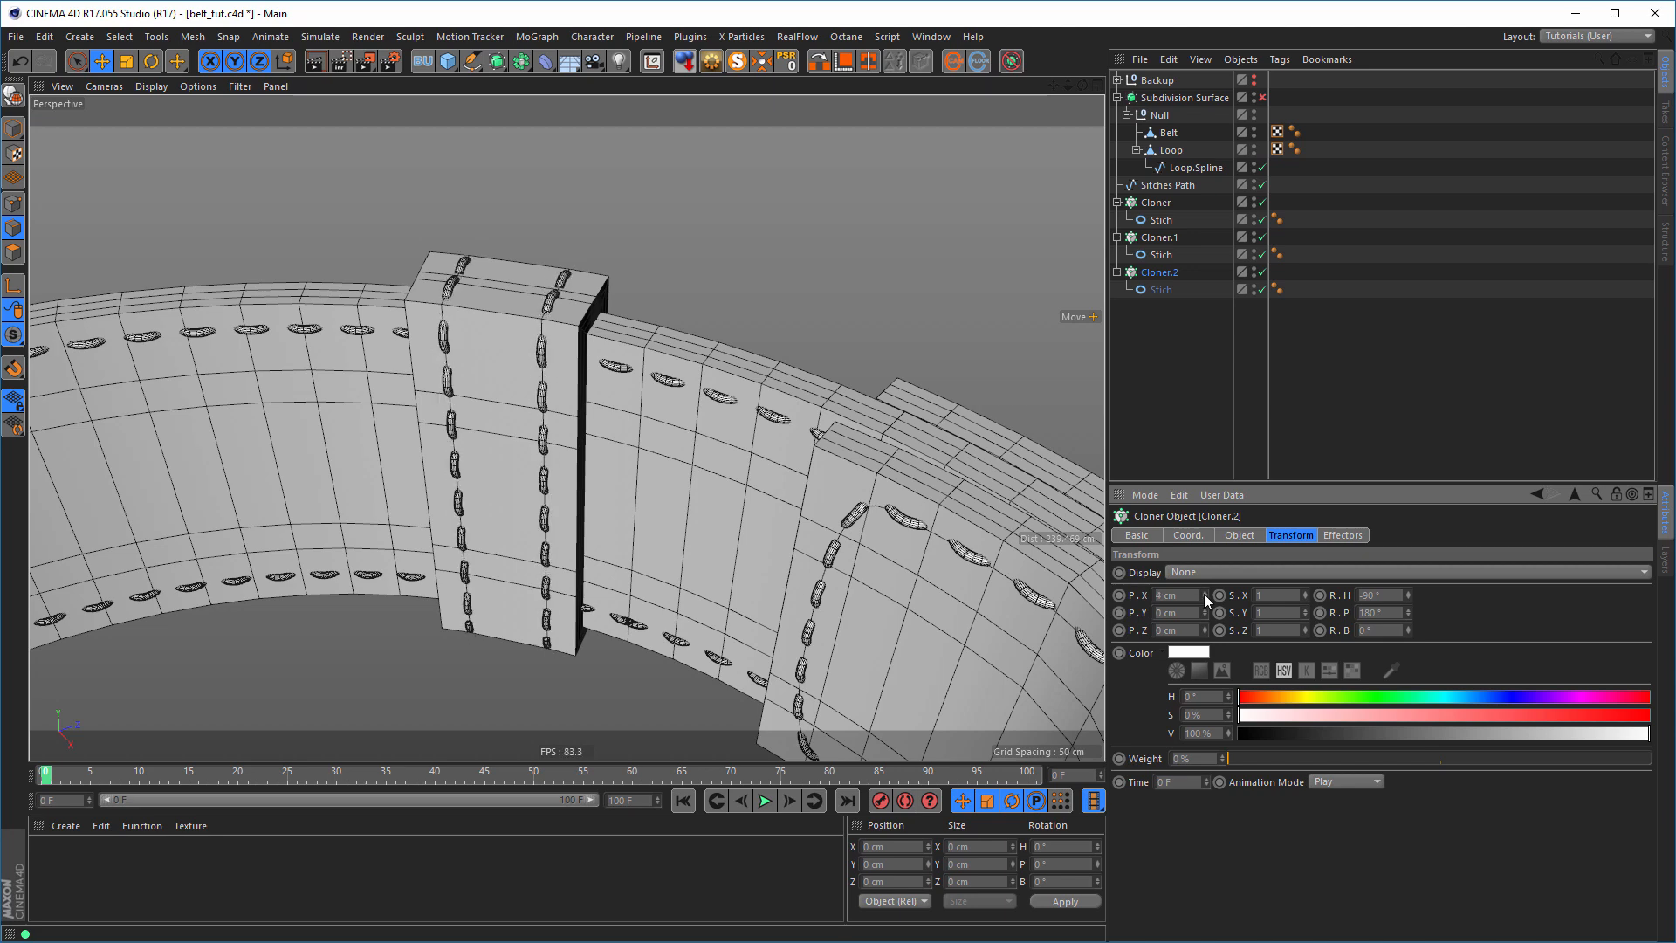
- Enable the Subdivision Surface and check how the stitches follow the smoothed keeper loop, selecting Loop.Spline
{"action": "left_click_drag", "start_coordinate": [515, 429], "coordinate": [377, 454], "text": "alt"}
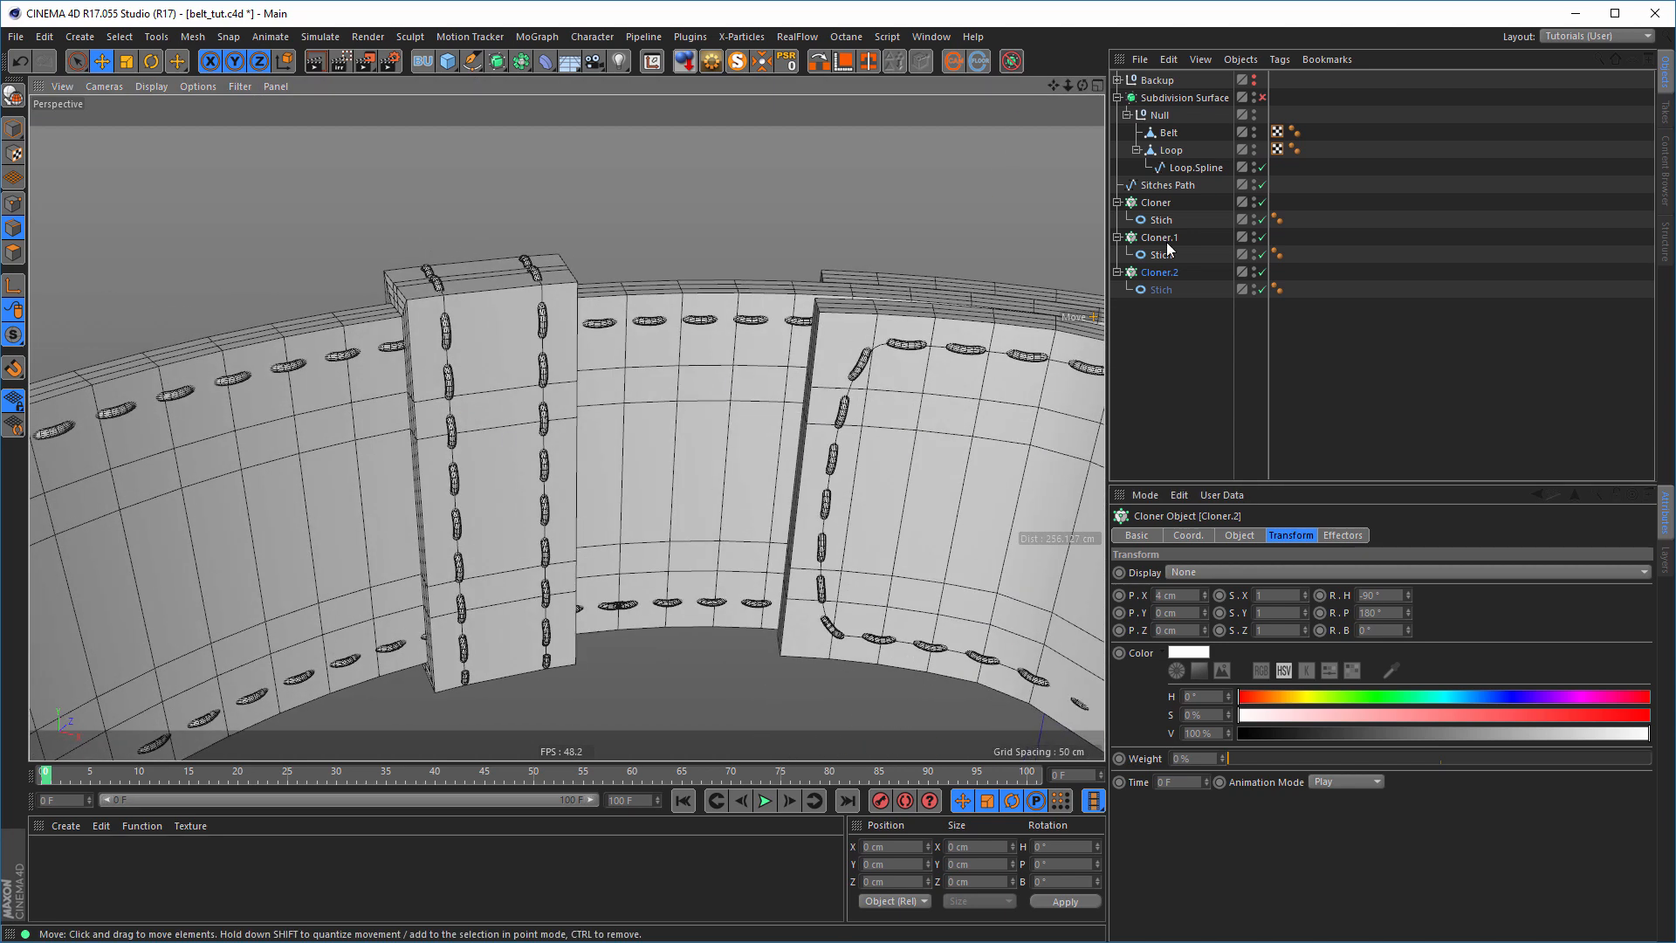
{"action": "left_click", "coordinate": [1263, 97]}
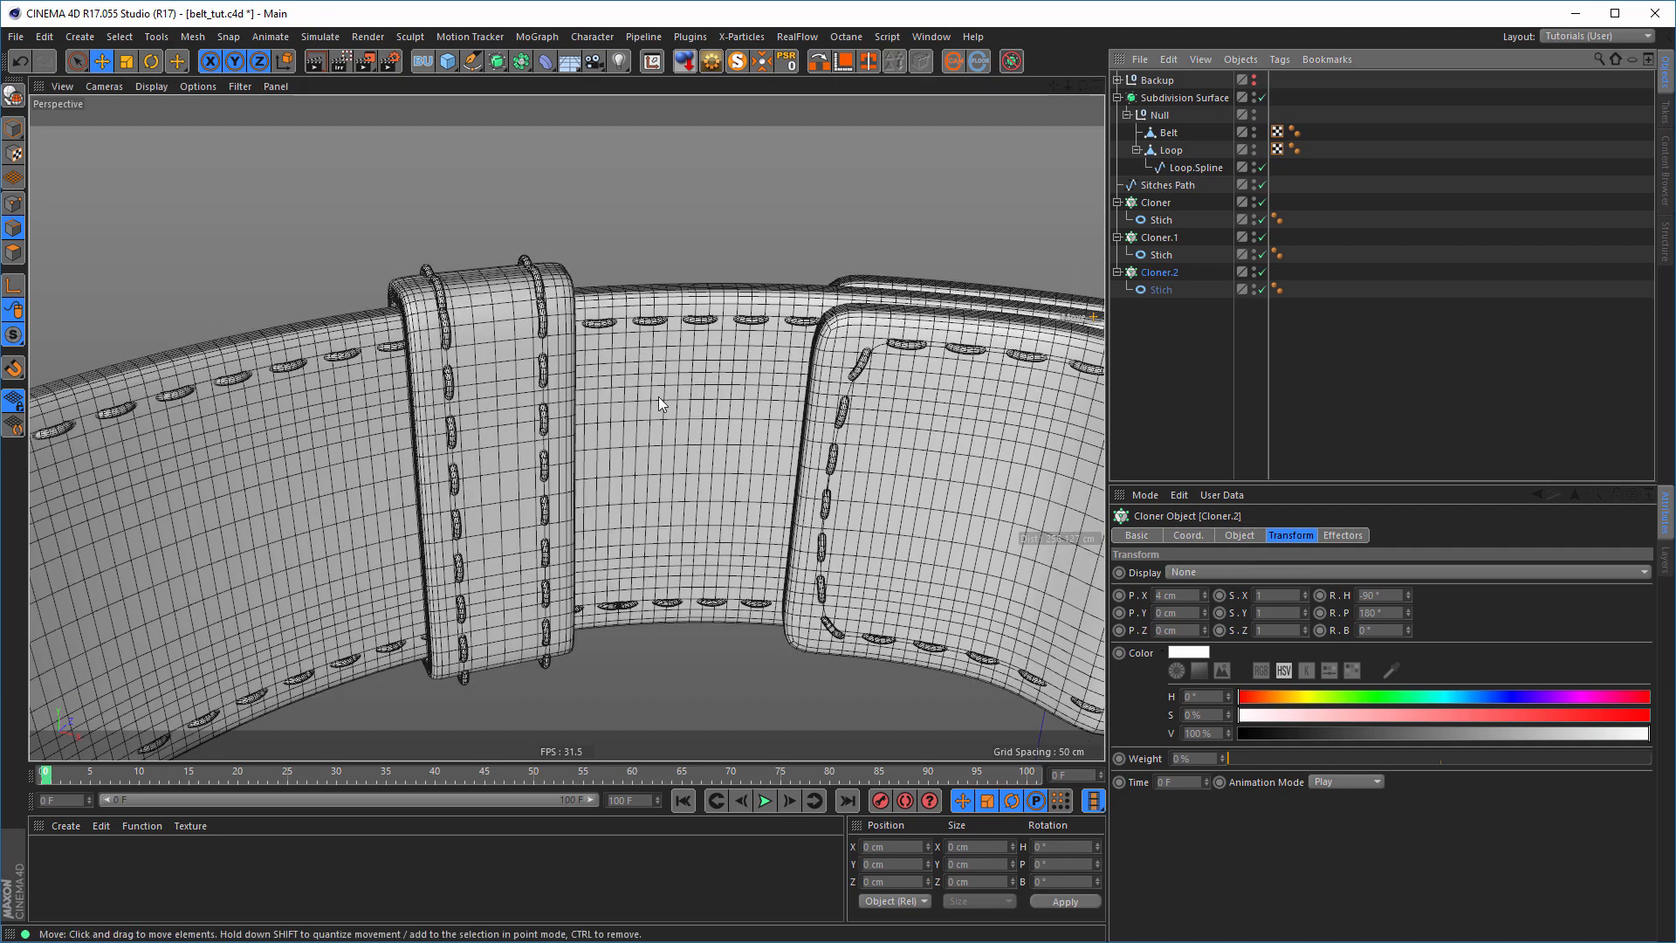
{"action": "left_click_drag", "start_coordinate": [473, 312], "coordinate": [512, 314], "text": "alt"}
{"action": "right_click_drag", "start_coordinate": [513, 314], "coordinate": [573, 303], "text": "alt"}
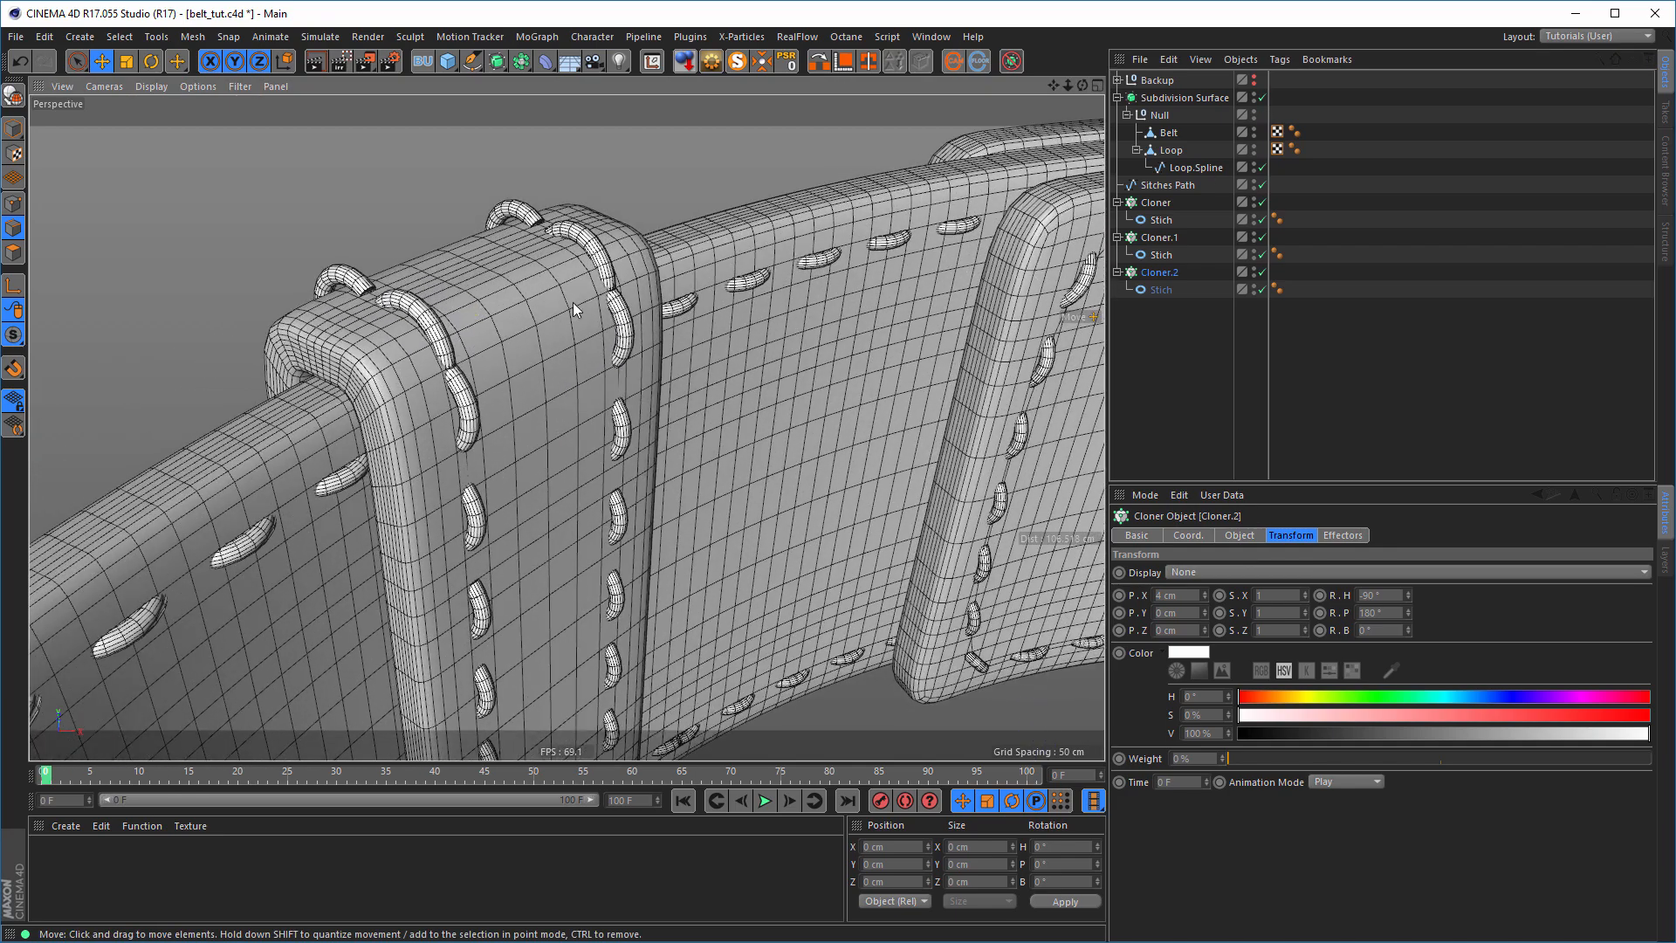
{"action": "mouse_move", "coordinate": [574, 307]}
{"action": "left_mouse_down", "text": "alt"}
{"action": "mouse_move", "coordinate": [521, 323]}
{"action": "mouse_move", "coordinate": [556, 331]}
{"action": "left_mouse_up", "text": "alt"}
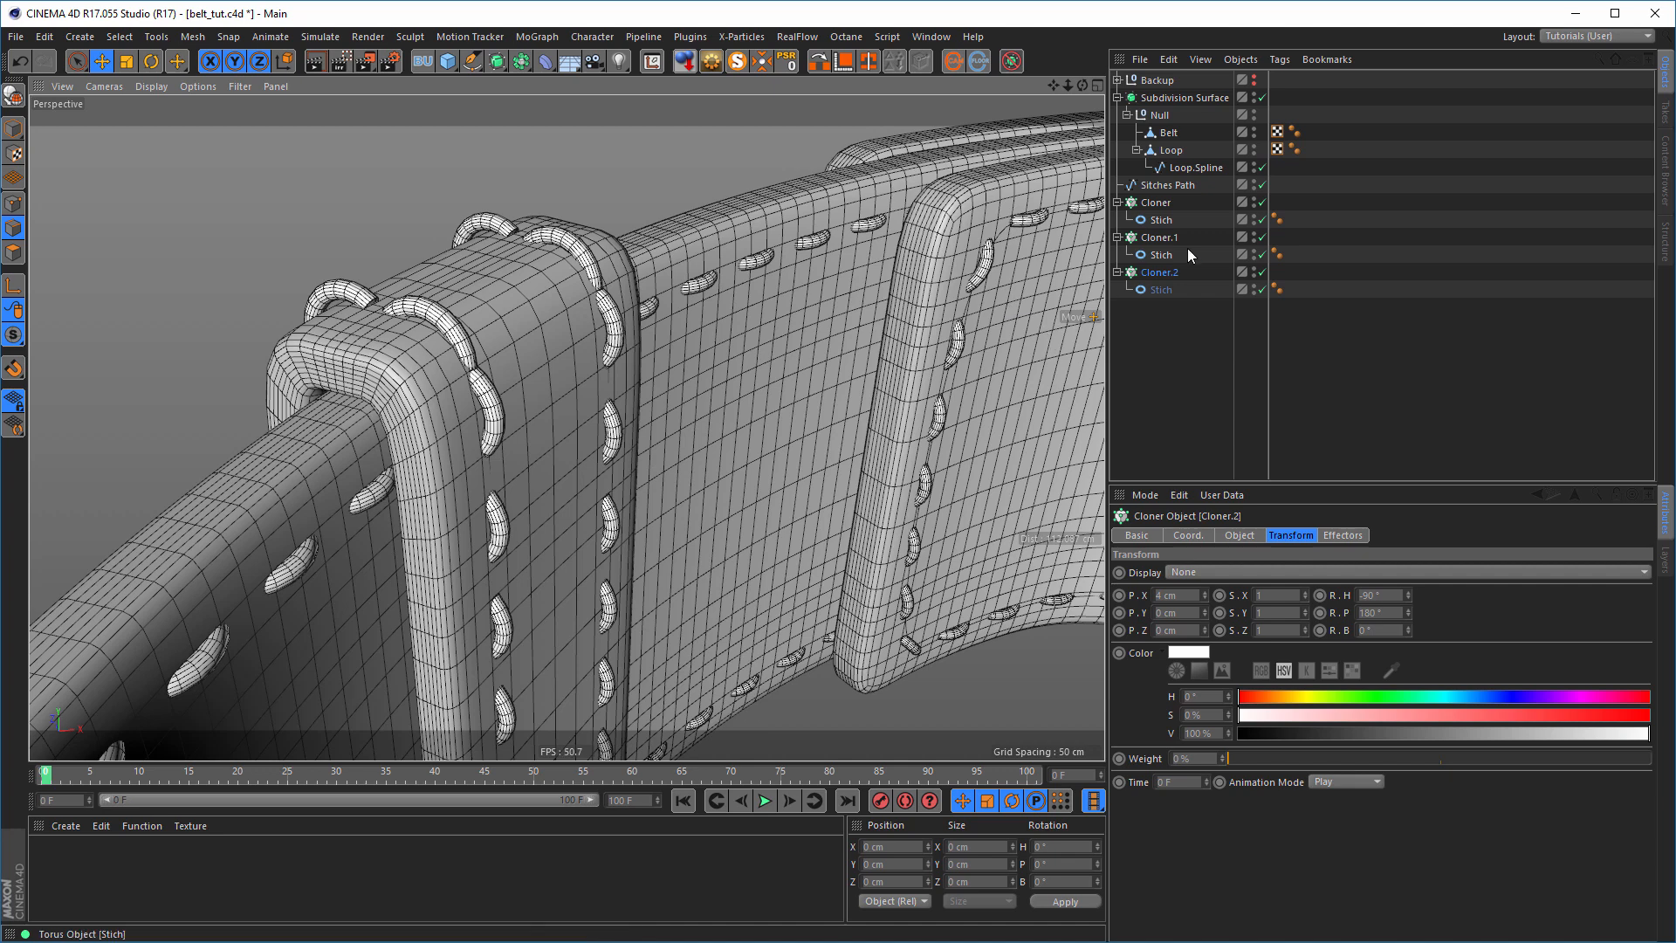
{"action": "left_click", "coordinate": [1190, 167]}
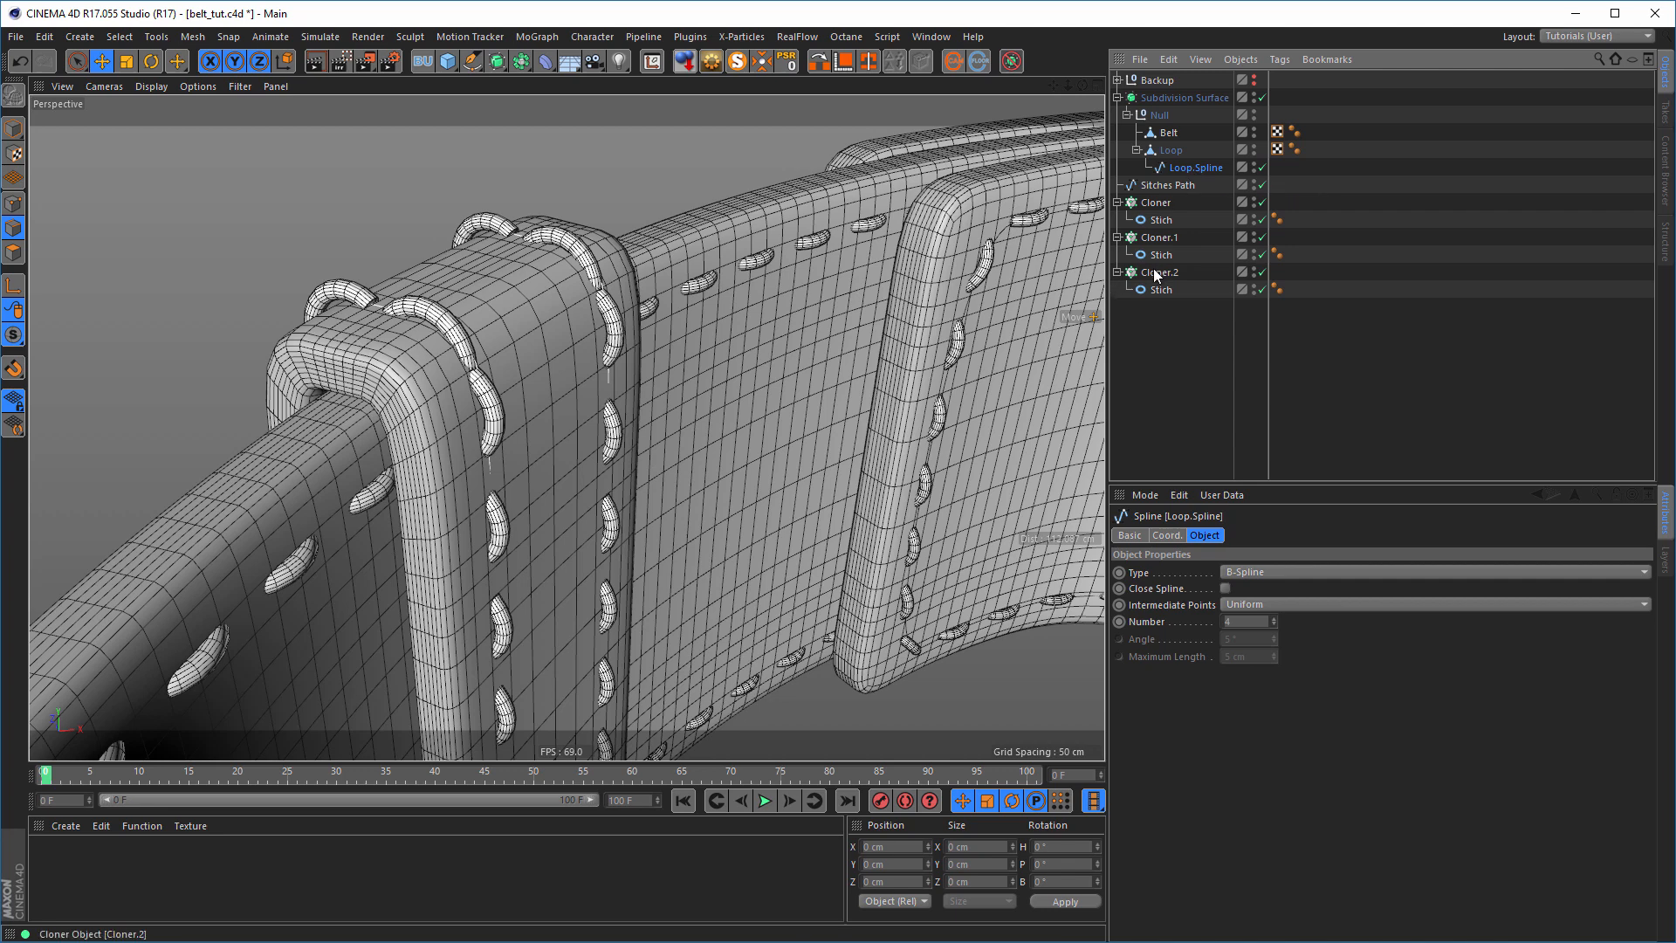
- Collapse Cloner and Cloner.1 in the object hierarchy, and rename Cloner as Belt Stiches 1
{"action": "left_click", "coordinate": [1118, 201]}
{"action": "left_click", "coordinate": [1117, 219]}
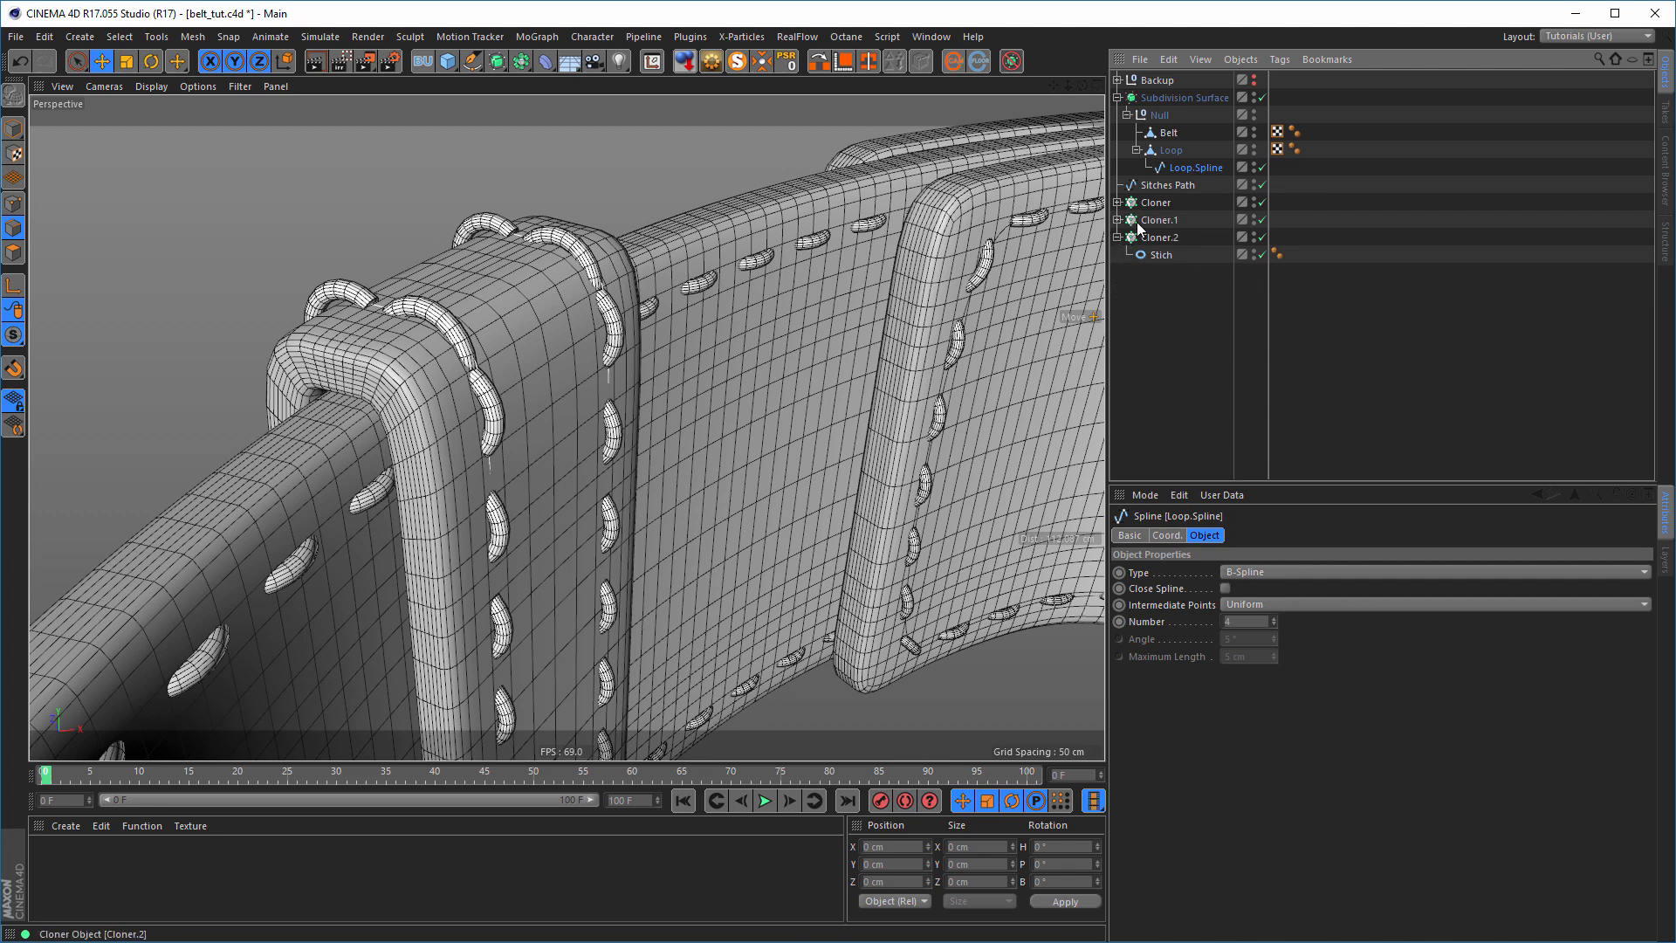
{"action": "double_click", "coordinate": [1157, 201]}
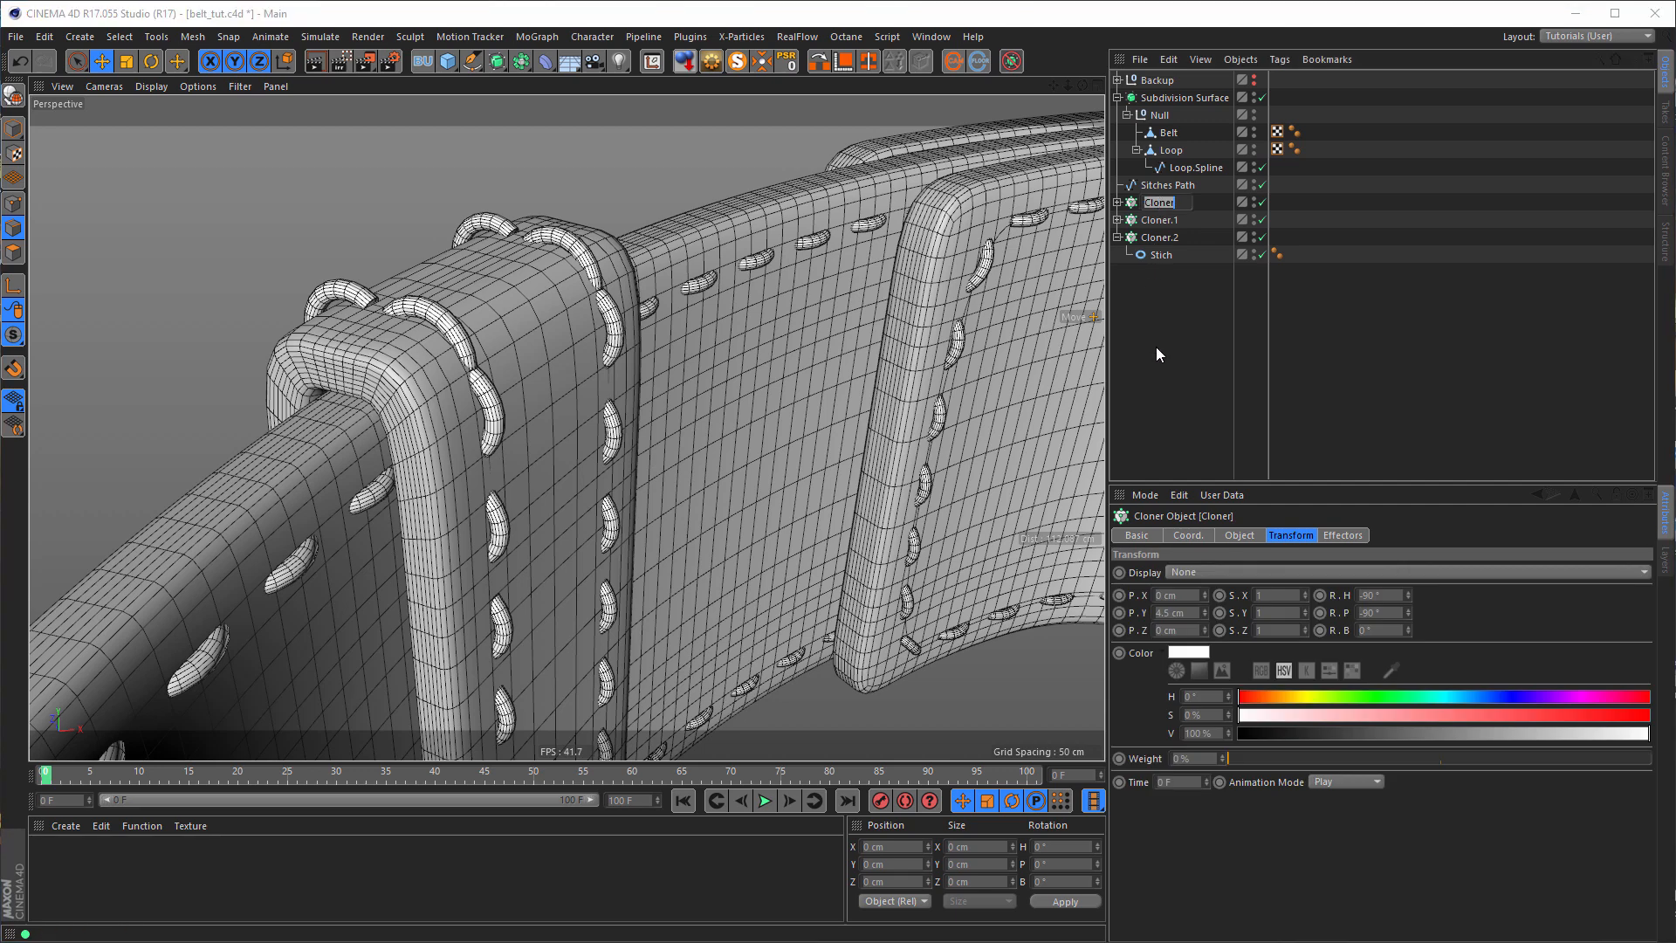
{"action": "key", "text": "Return"}
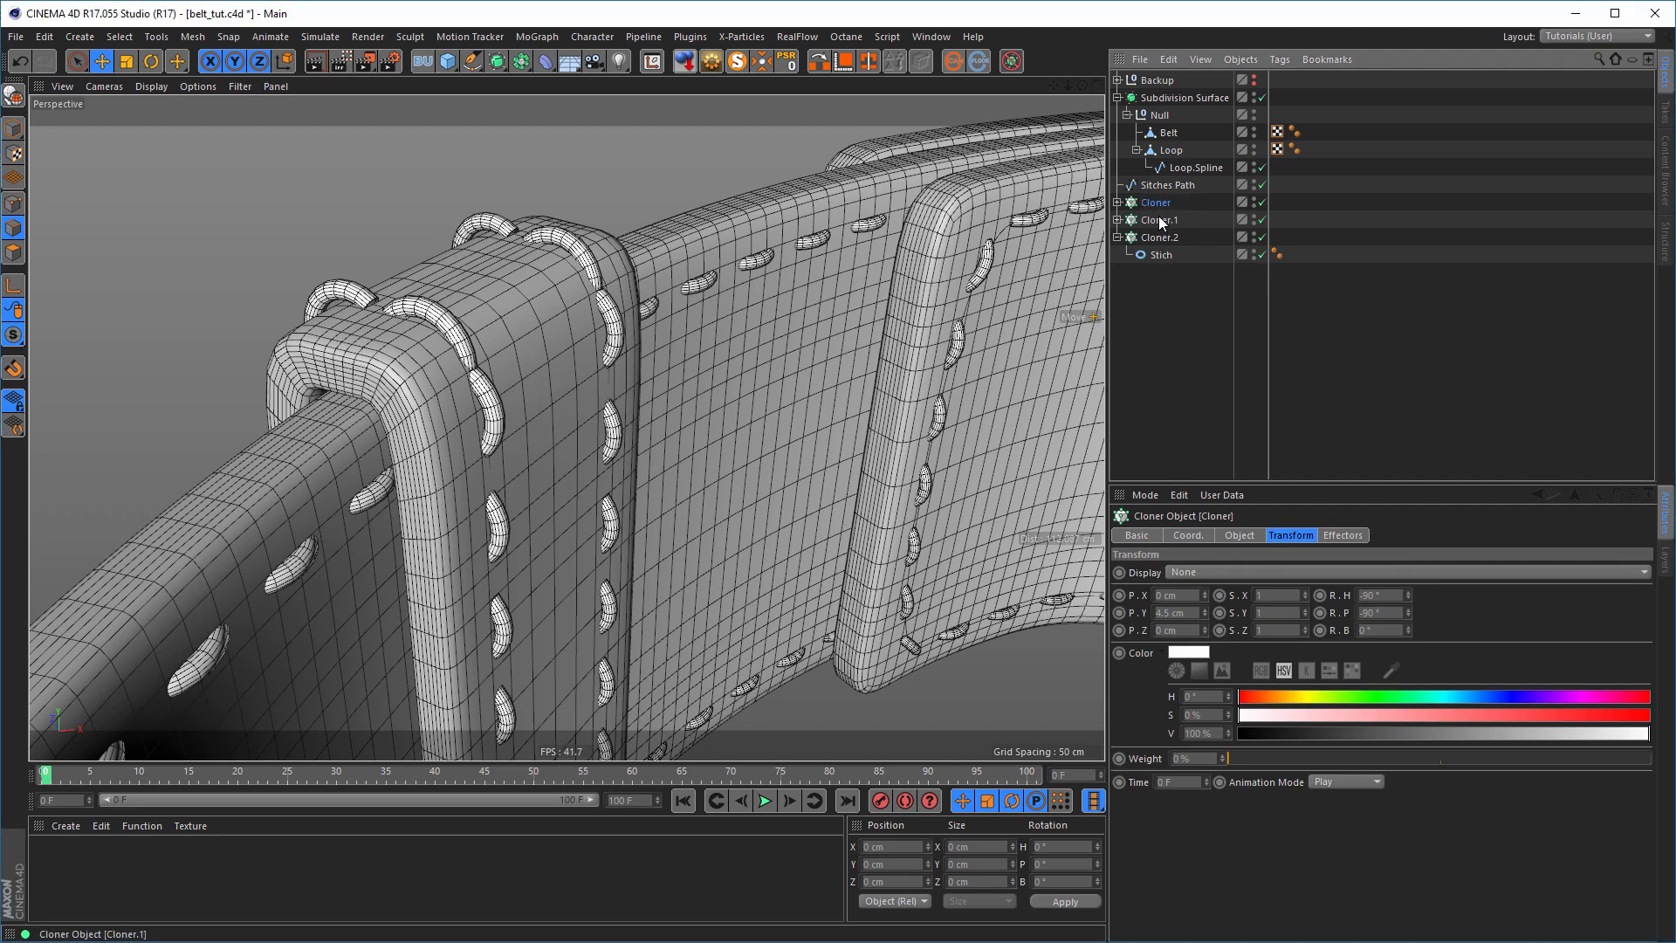
{"action": "left_click", "coordinate": [1159, 218]}
{"action": "double_click", "coordinate": [1159, 203]}
{"action": "type", "text": "Be"}
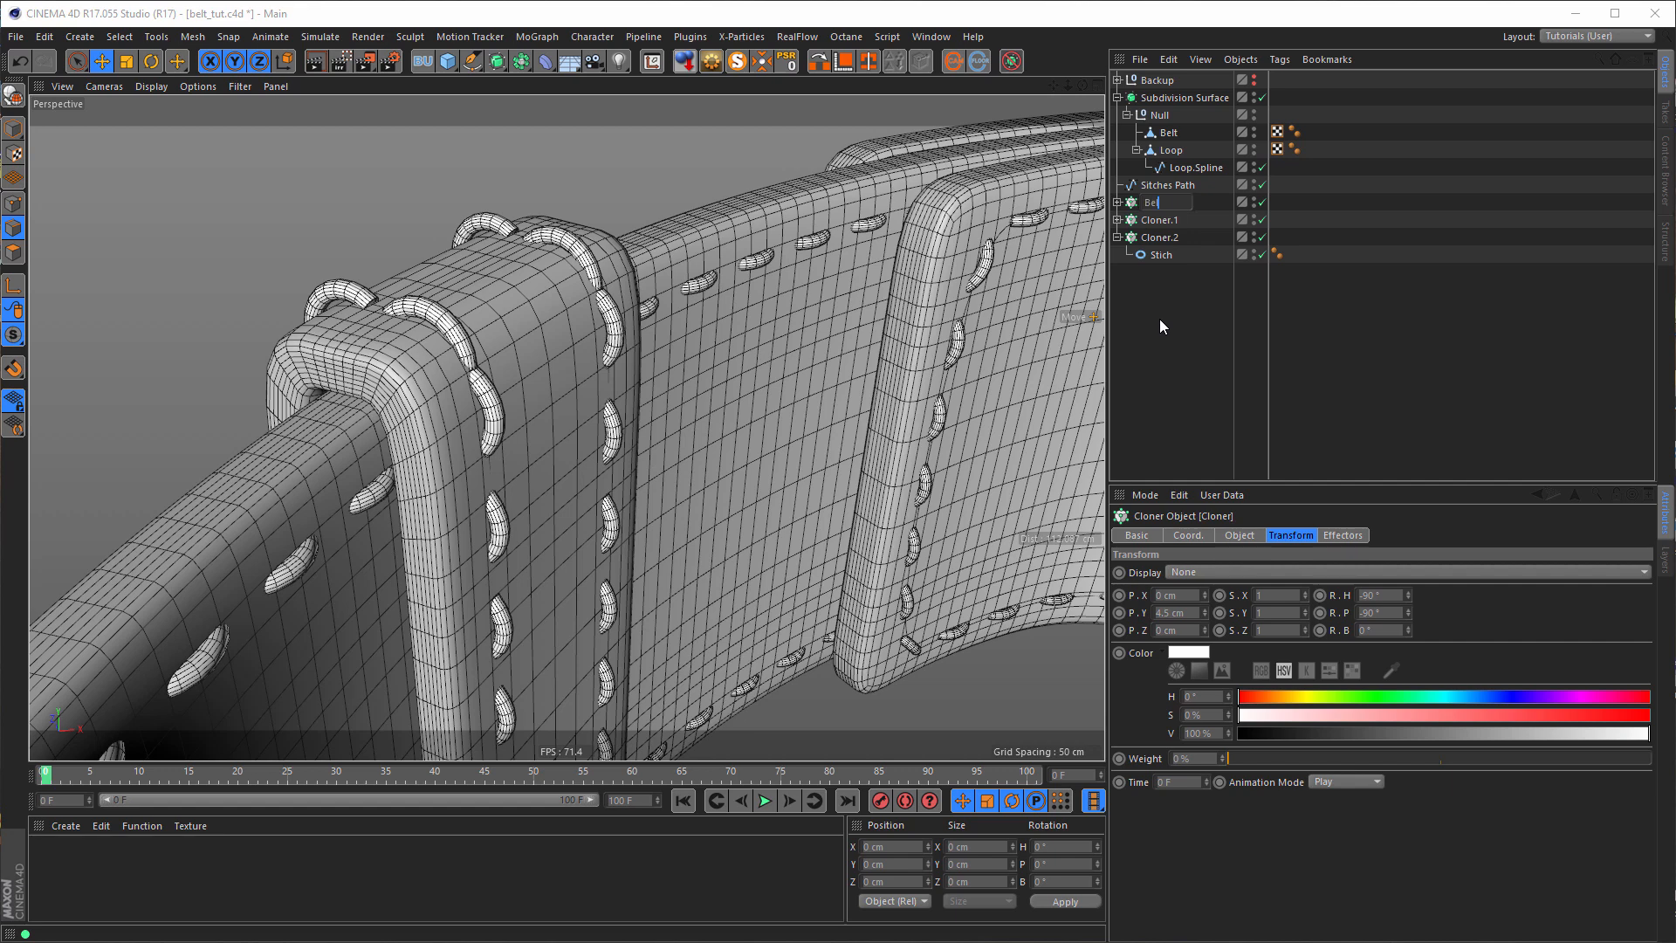
{"action": "type", "text": "lt Stiches"}
{"action": "key", "text": "shift+Left"}
{"action": "key", "text": "shift+Left"}
{"action": "key", "text": "shift+Left"}
{"action": "key", "text": "shift+Left"}
{"action": "key", "text": "shift+Left"}
{"action": "key", "text": "shift+Left"}
{"action": "key", "text": "shift+Left"}
{"action": "key", "text": "shift+Left"}
{"action": "key", "text": "shift+Left"}
{"action": "key", "text": "shift+Left"}
{"action": "key", "text": "shift+Left"}
{"action": "key", "text": "shift+Left"}
{"action": "key", "text": "Right"}
{"action": "type", "text": "1"}
{"action": "key", "text": "Return"}
- Rename Cloner.1 as Belt Stiches 2
{"action": "key", "text": "Down"}
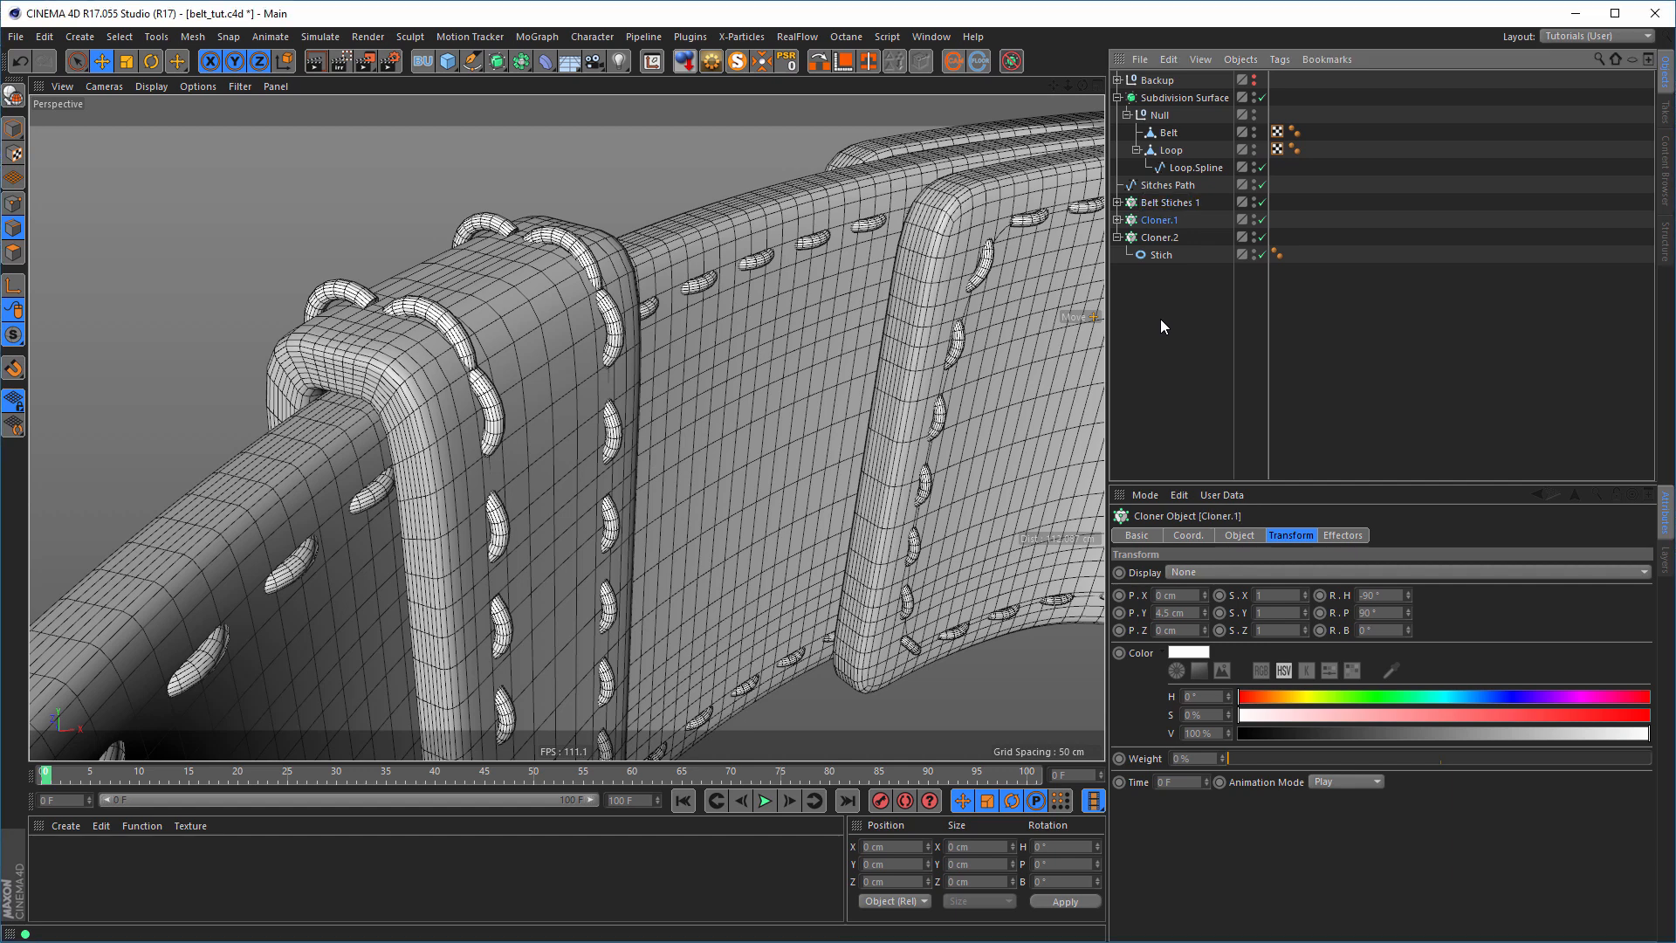
{"action": "key", "text": "Return"}
{"action": "type", "text": "Belt Stiches 1"}
{"action": "key", "text": "shift+Left"}
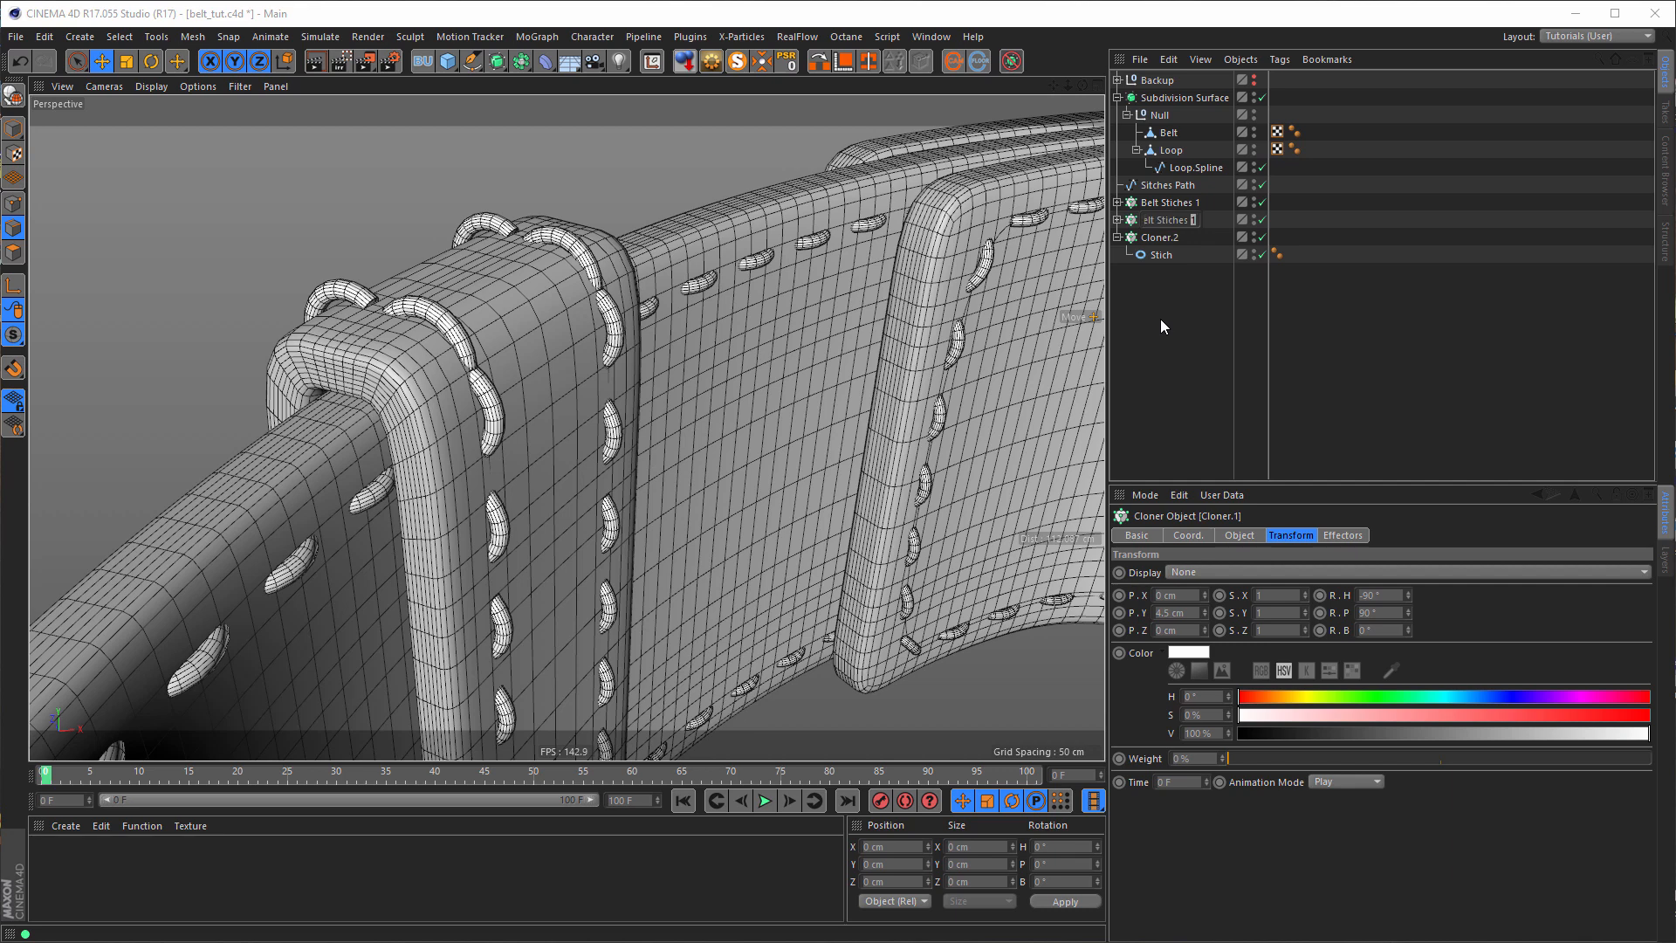
{"action": "type", "text": "2"}
{"action": "key", "text": "Return"}
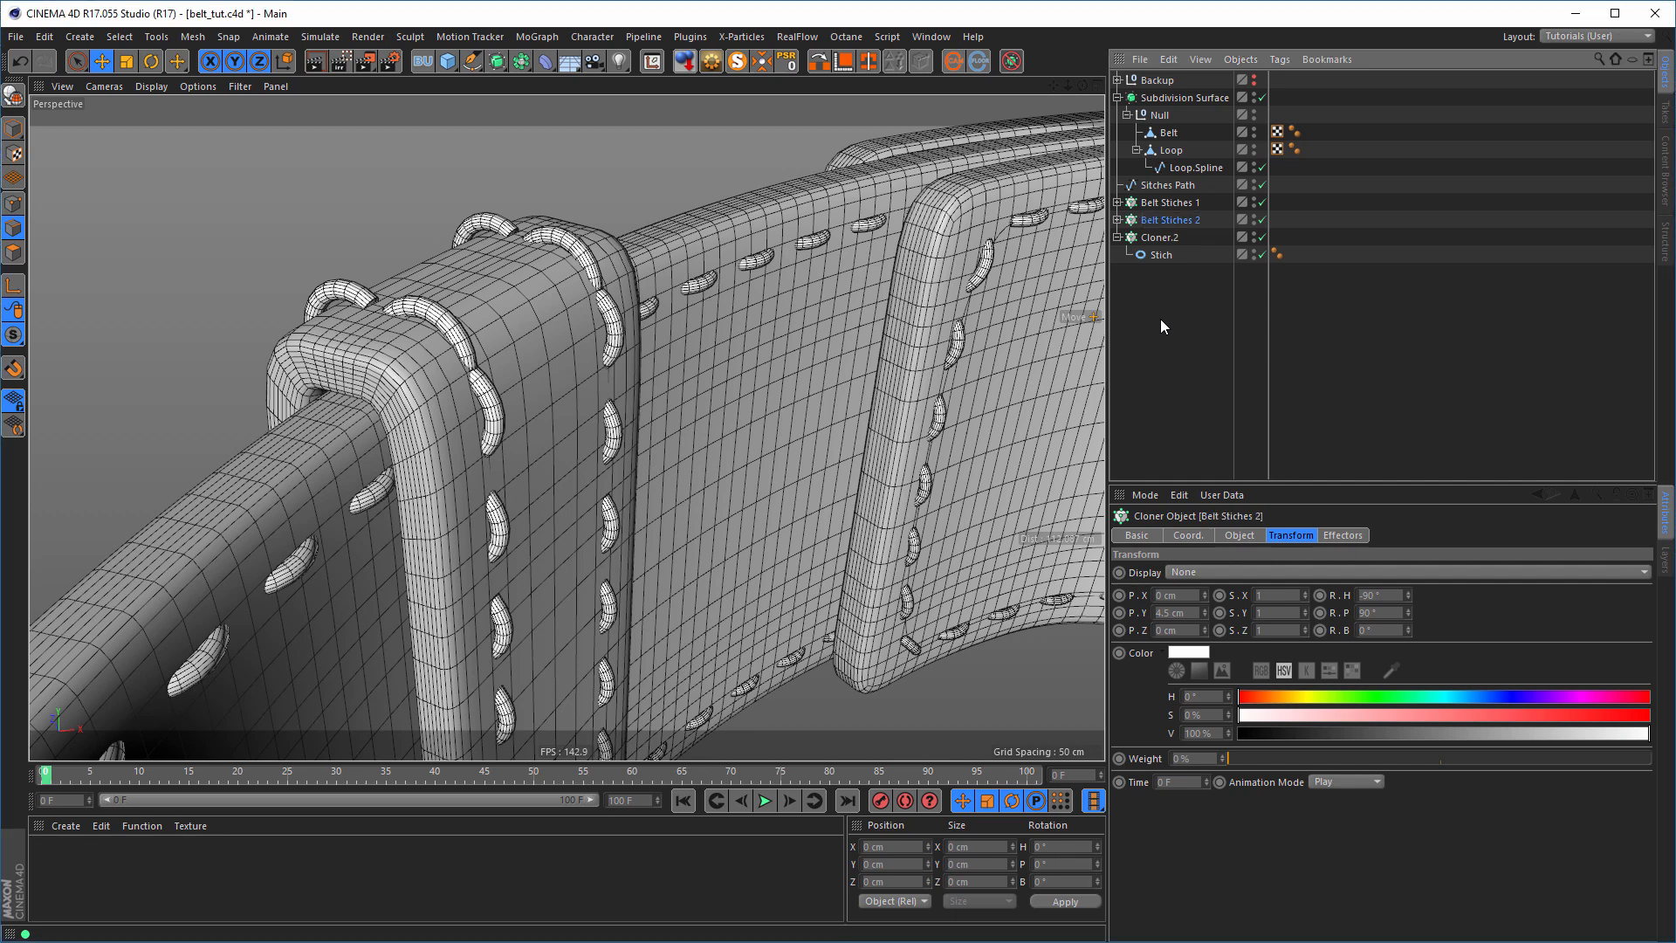
- Rename Cloner.2 as Loop Stiches and save the scene
{"action": "left_click", "coordinate": [1161, 239]}
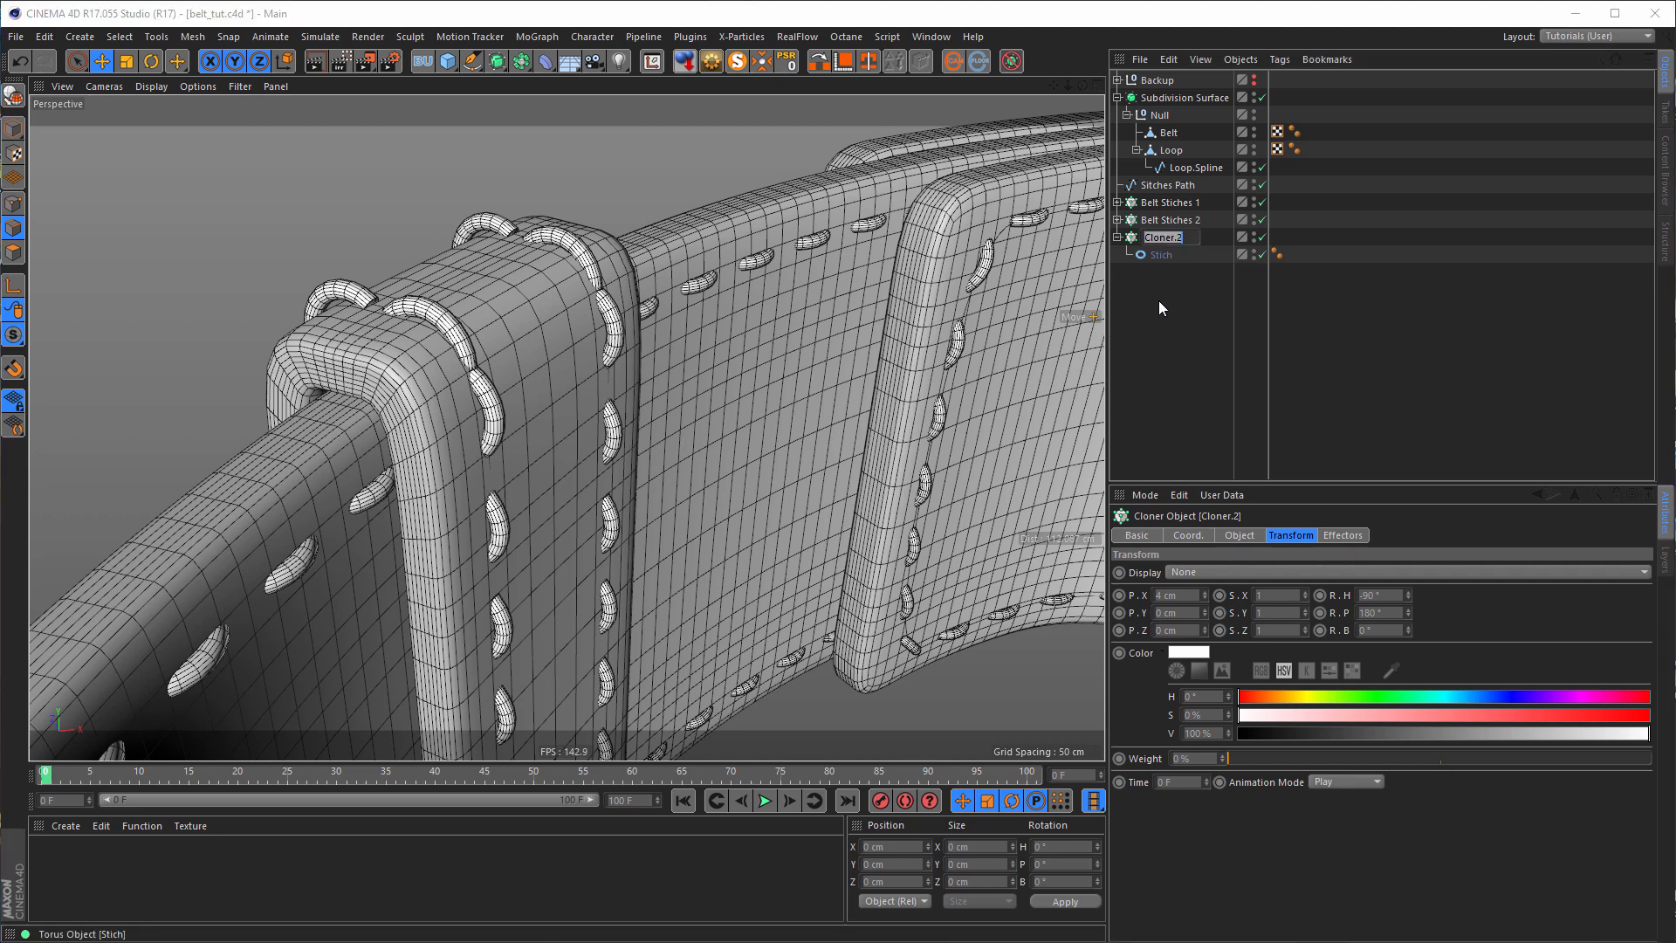
{"action": "key", "text": "Return"}
{"action": "type", "text": "Loo"}
{"action": "type", "text": "p Stiches"}
{"action": "key", "text": "Return"}
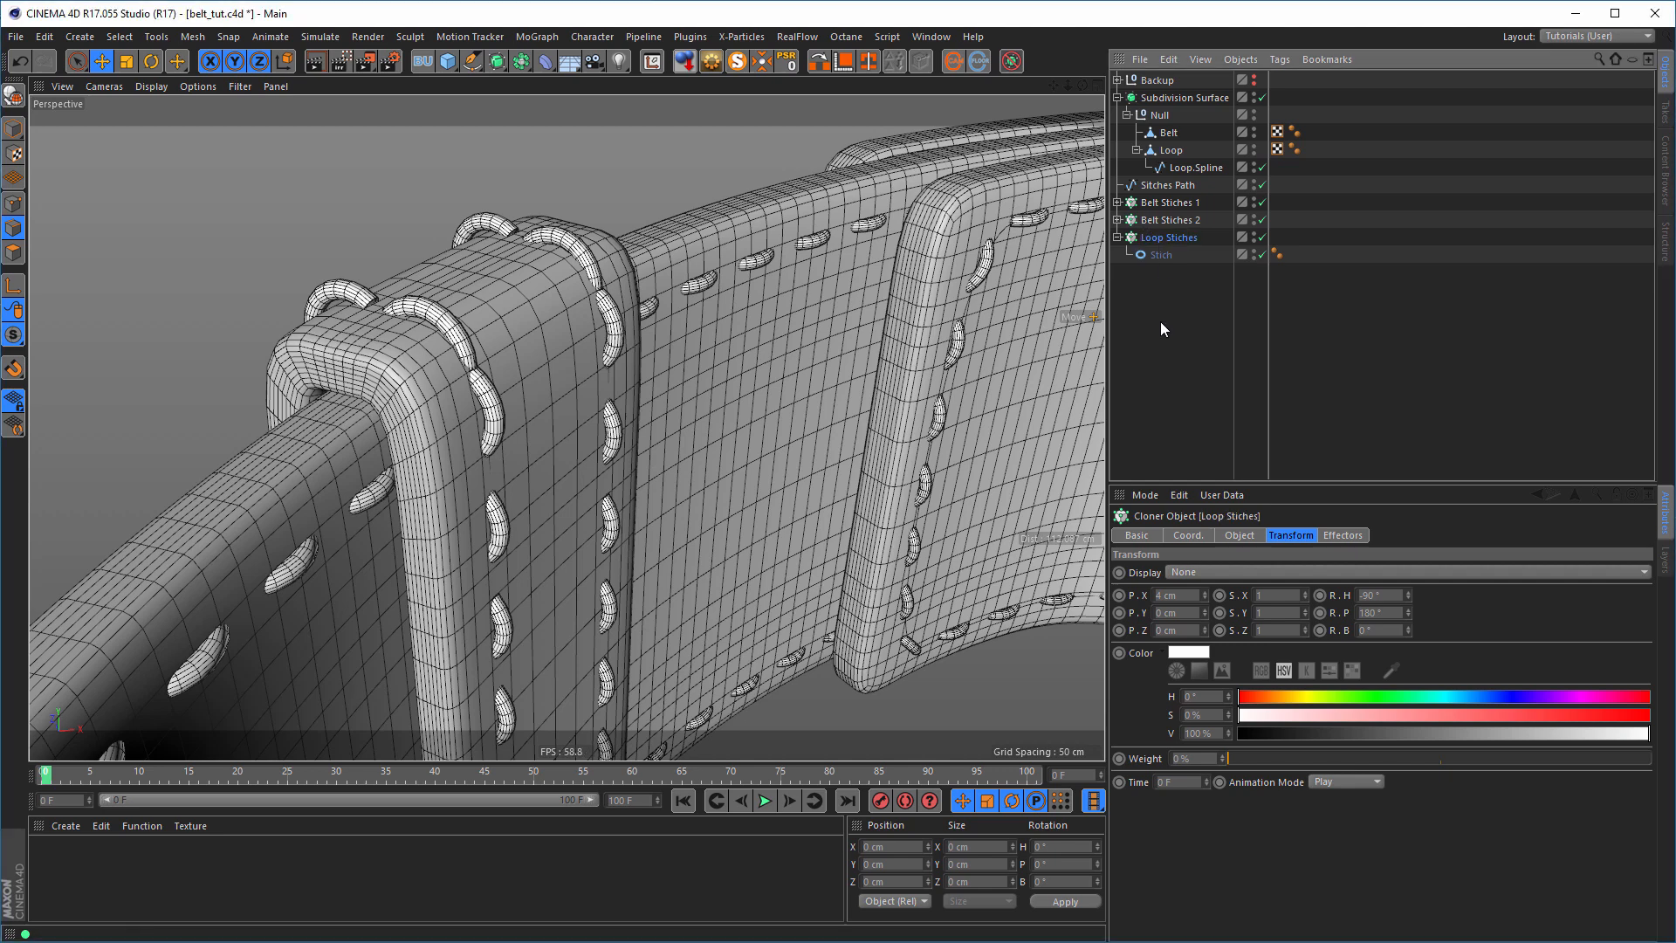
{"action": "key", "text": "ctrl+s"}
- Move Loop.Spline out of the Loop object to the top hierarchy level, directly above Loop Stiches
{"action": "left_click", "coordinate": [1187, 167]}
{"action": "left_click_drag", "start_coordinate": [1177, 186], "coordinate": [1154, 227]}
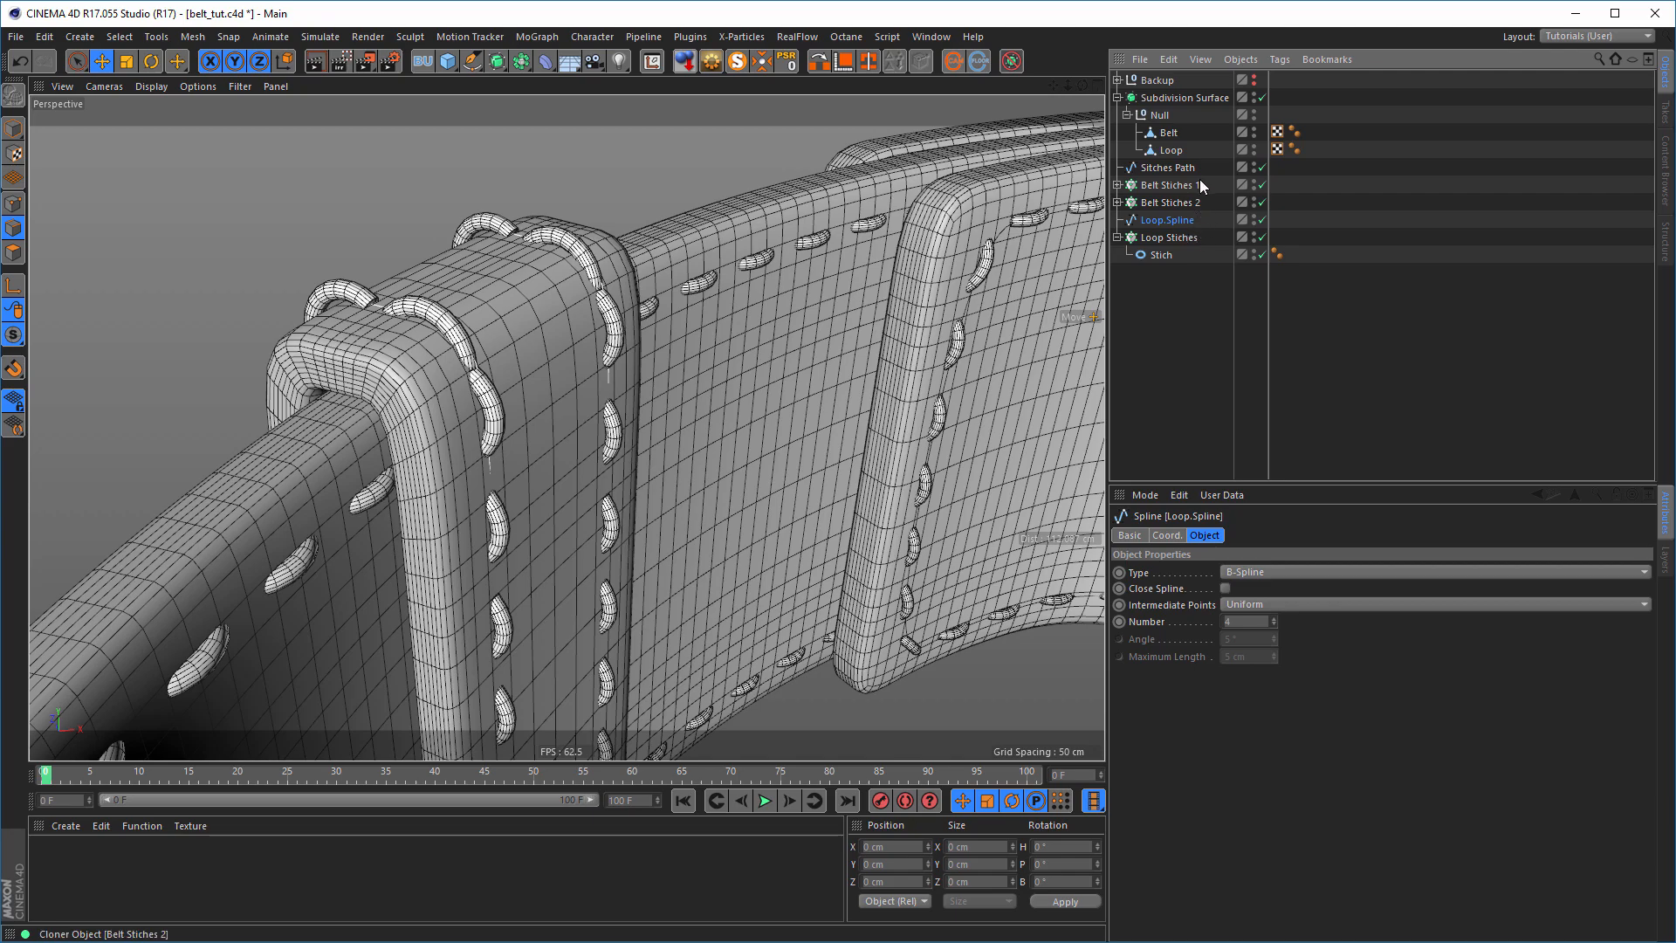
{"action": "left_click_drag", "start_coordinate": [469, 340], "coordinate": [332, 341], "text": "alt"}
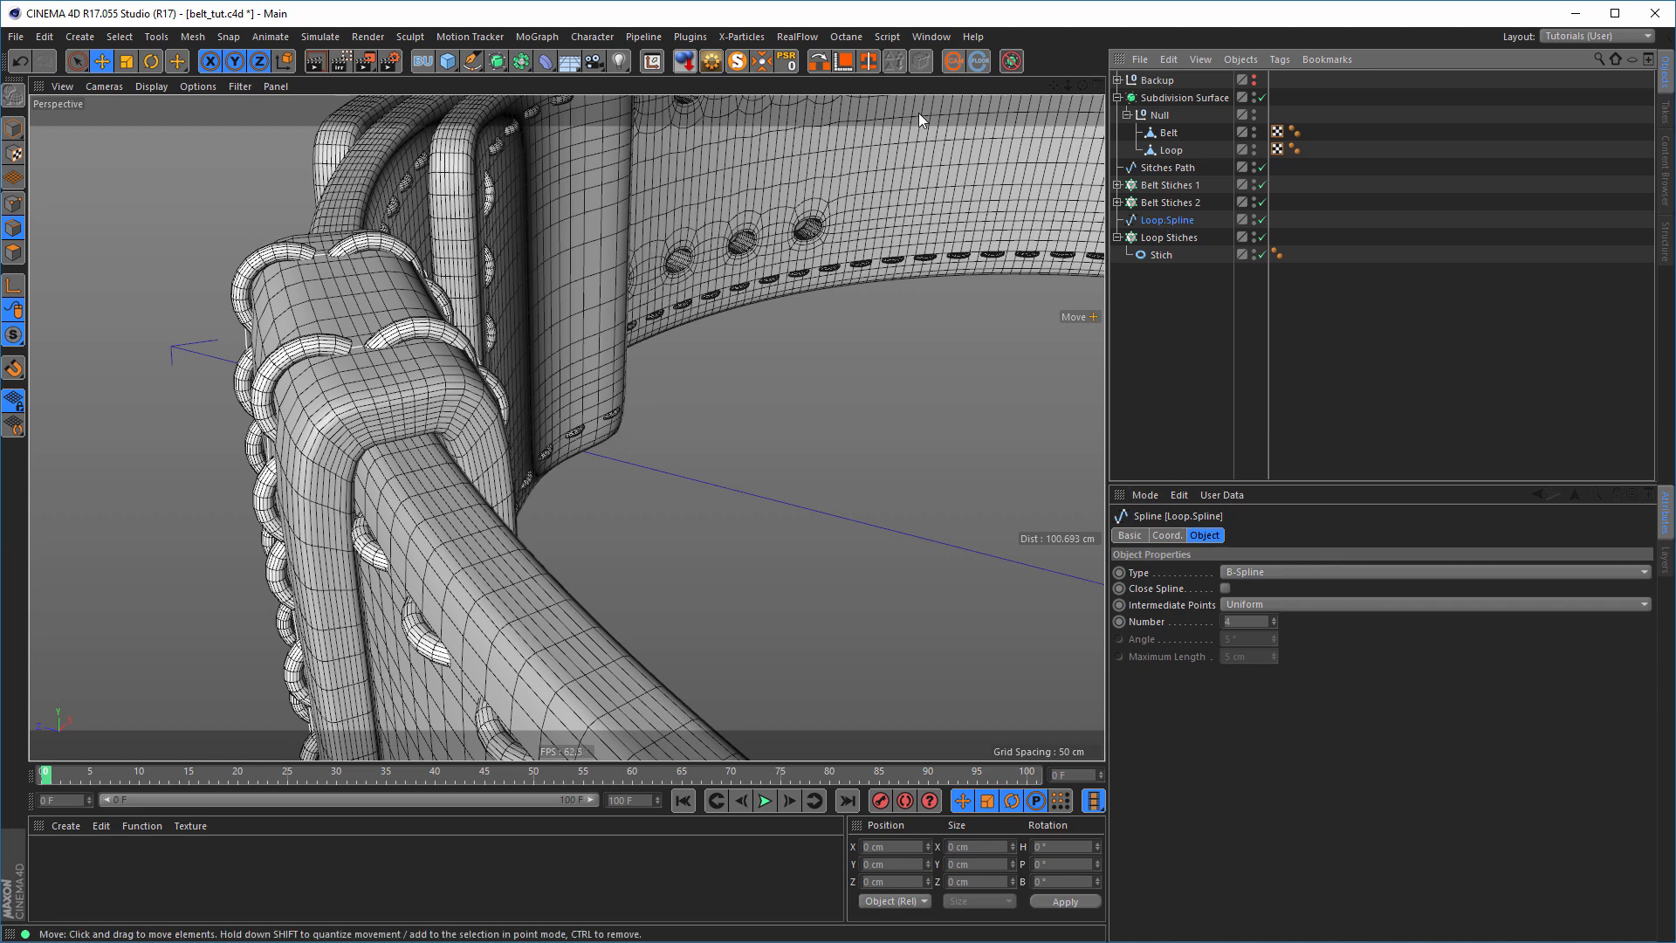
- Isolate Loop.Spline in the scene and set its number of intermediate points to 7
{"action": "left_click", "coordinate": [737, 63]}
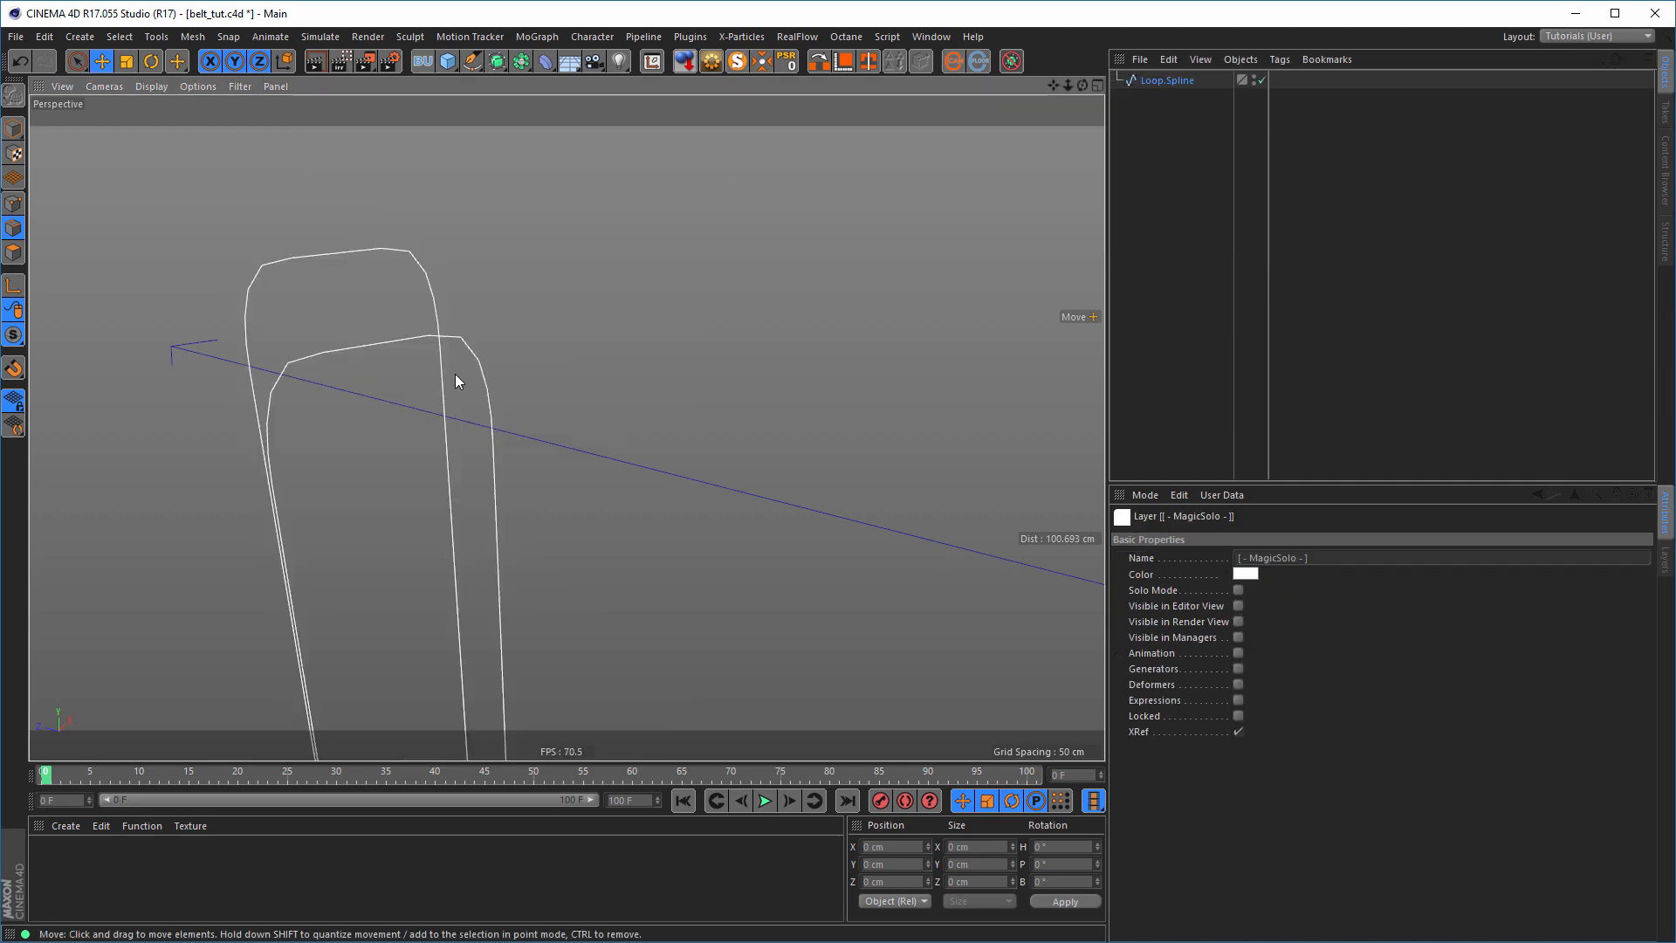
{"action": "scroll", "coordinate": [454, 374], "scroll_direction": "up", "scroll_amount": 3}
{"action": "left_click_drag", "start_coordinate": [518, 370], "coordinate": [510, 380], "text": "alt"}
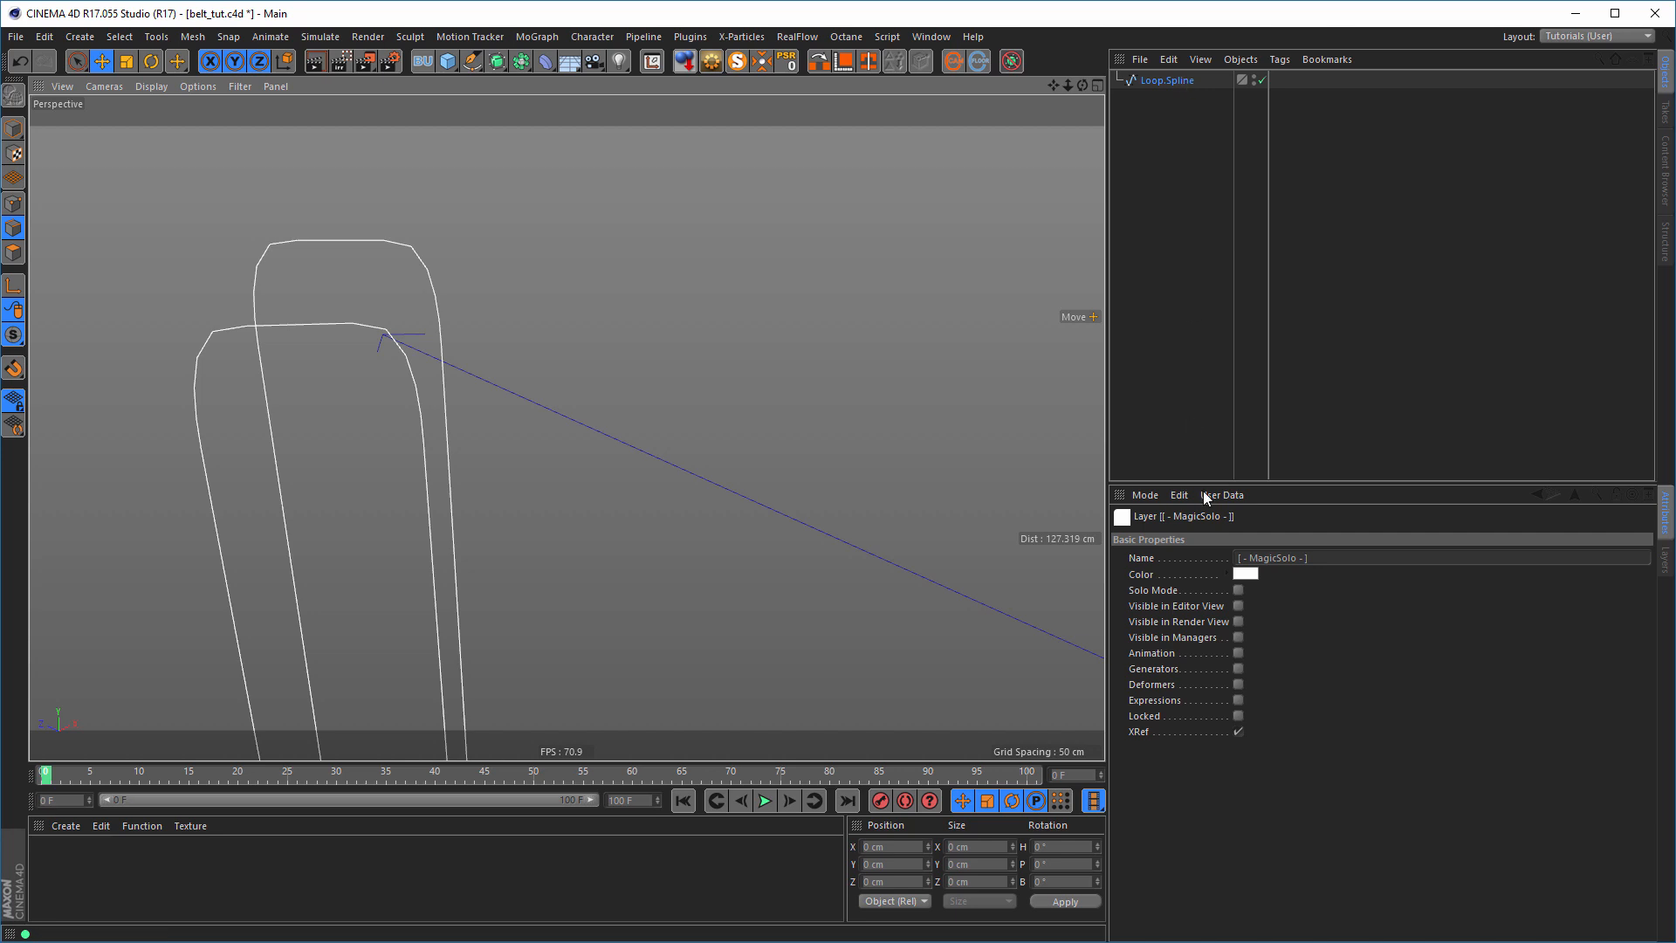
{"action": "left_click", "coordinate": [1167, 80]}
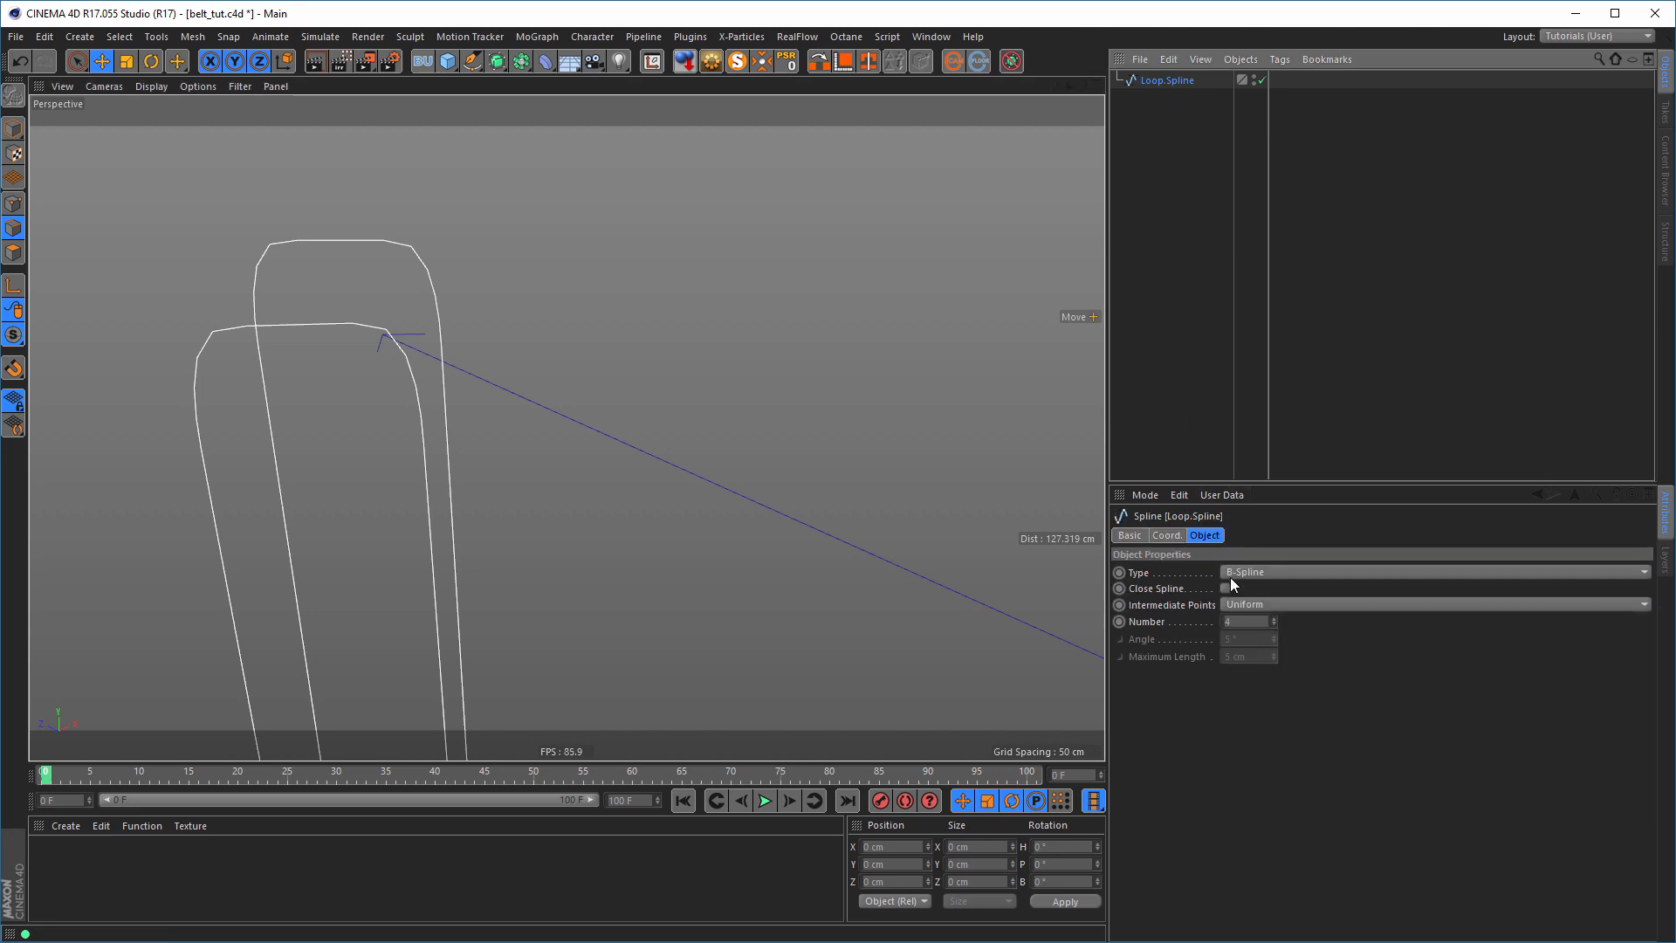
{"action": "left_click", "coordinate": [1275, 620]}
{"action": "left_click", "coordinate": [1274, 619]}
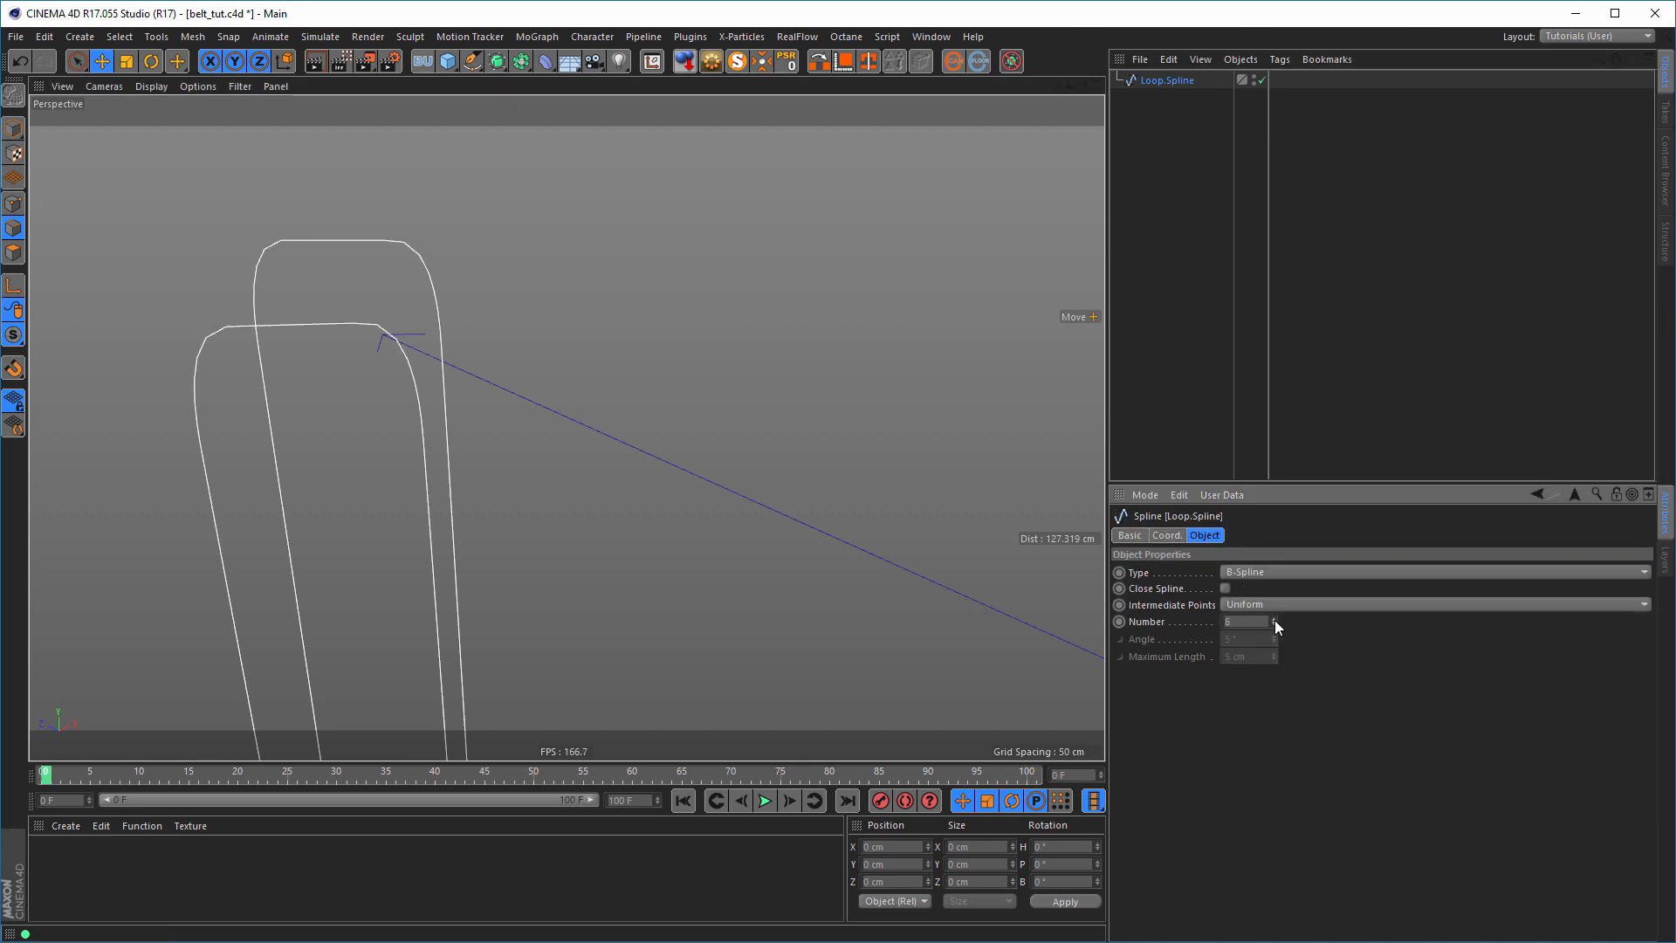
{"action": "left_click", "coordinate": [1275, 620]}
- Try the Cubic and Akima types on Loop.Spline and return it to B-Spline
{"action": "left_click", "coordinate": [1271, 572]}
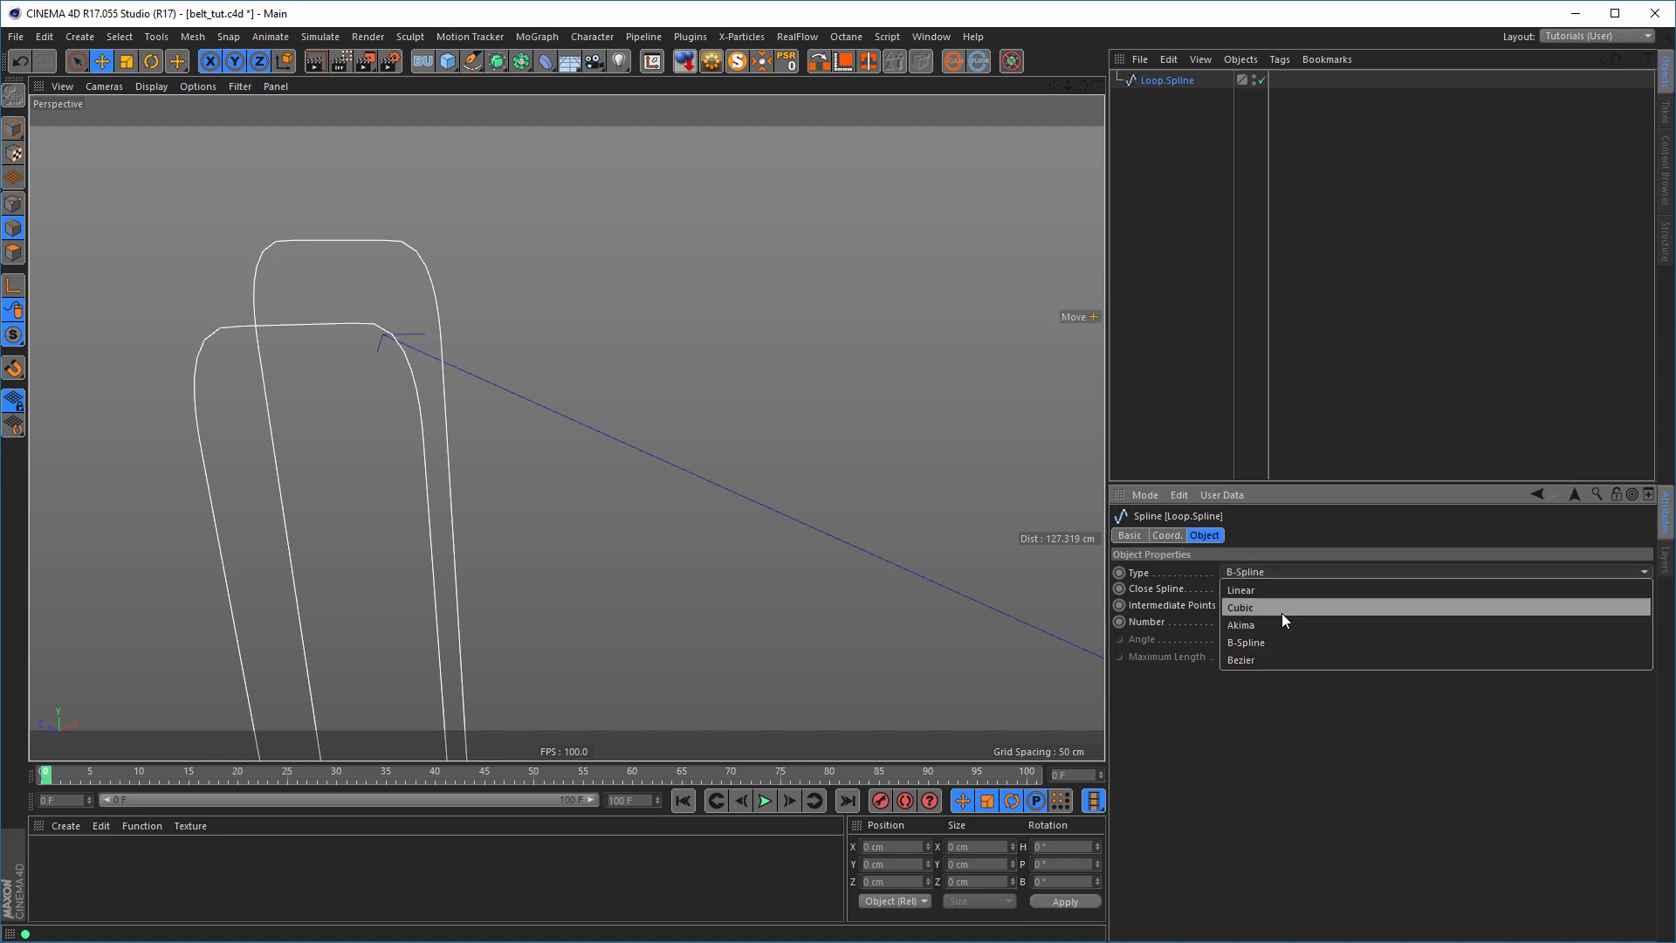
{"action": "left_click", "coordinate": [1284, 609]}
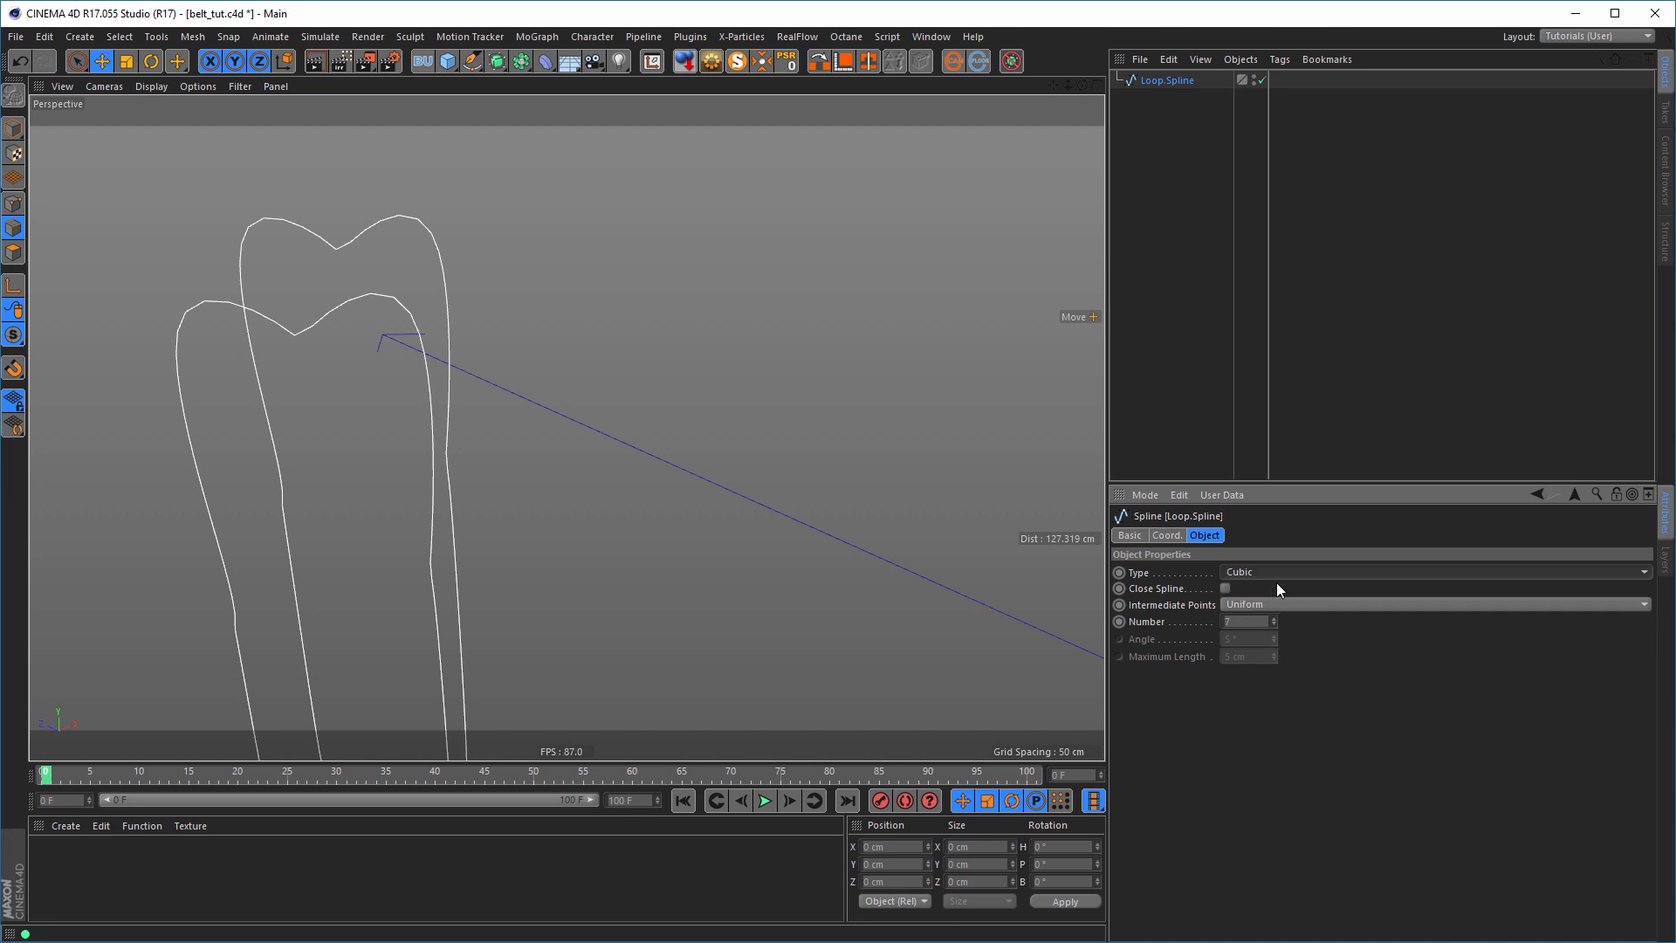
{"action": "left_click", "coordinate": [1271, 578]}
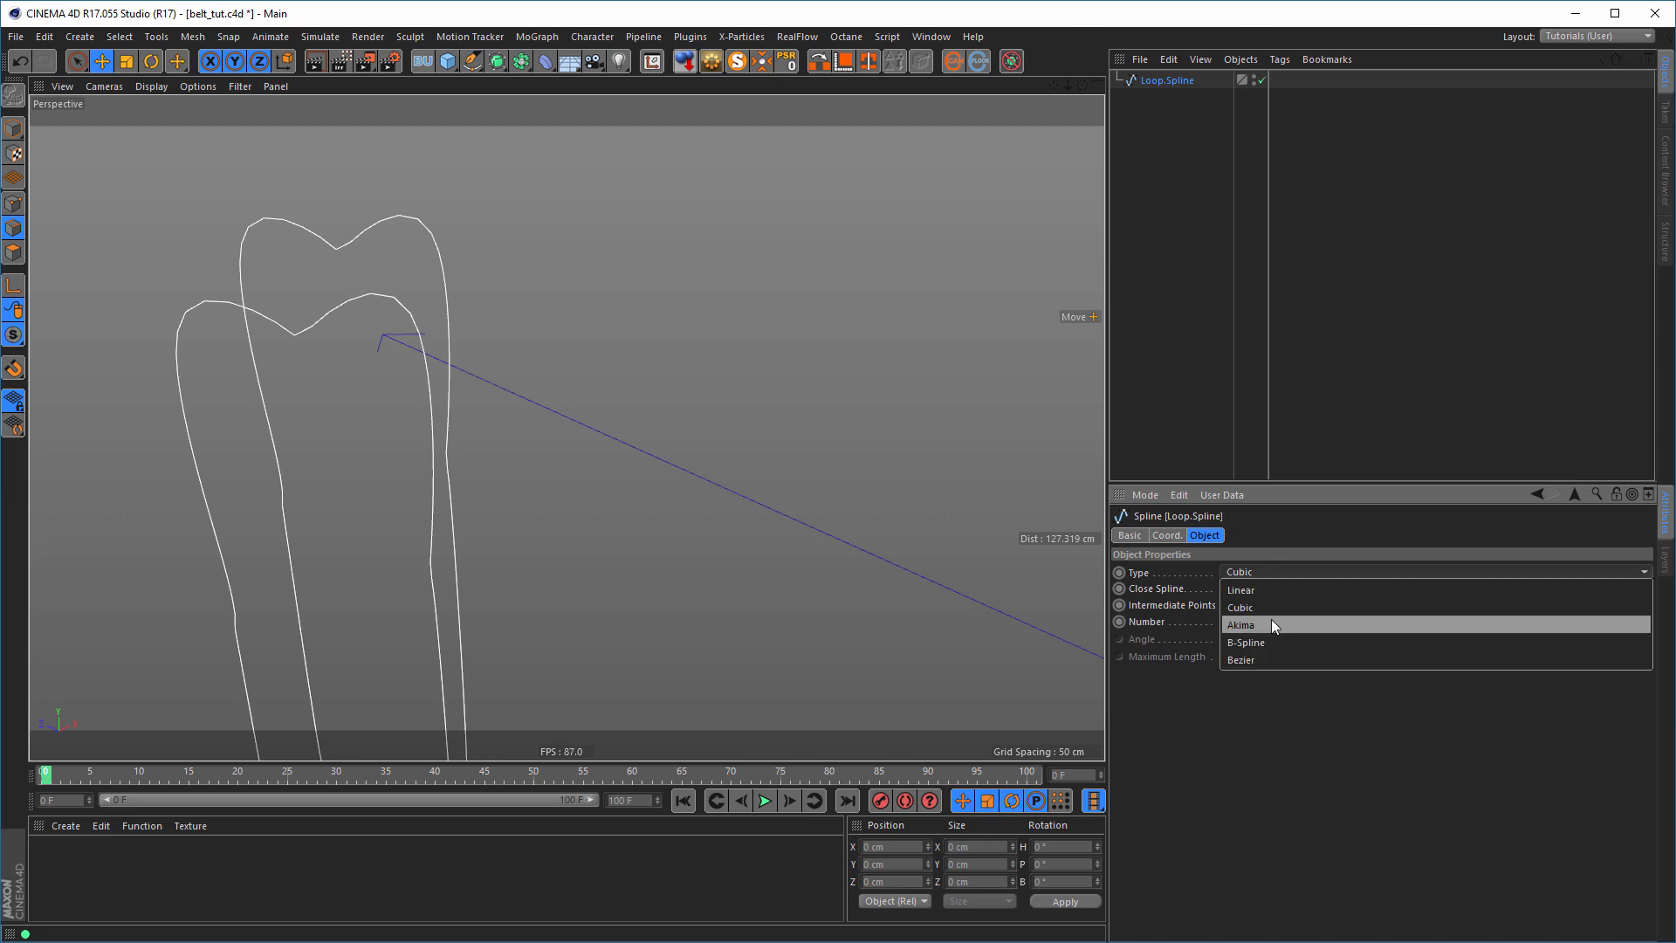
{"action": "left_click", "coordinate": [1271, 620]}
{"action": "left_click", "coordinate": [1271, 579]}
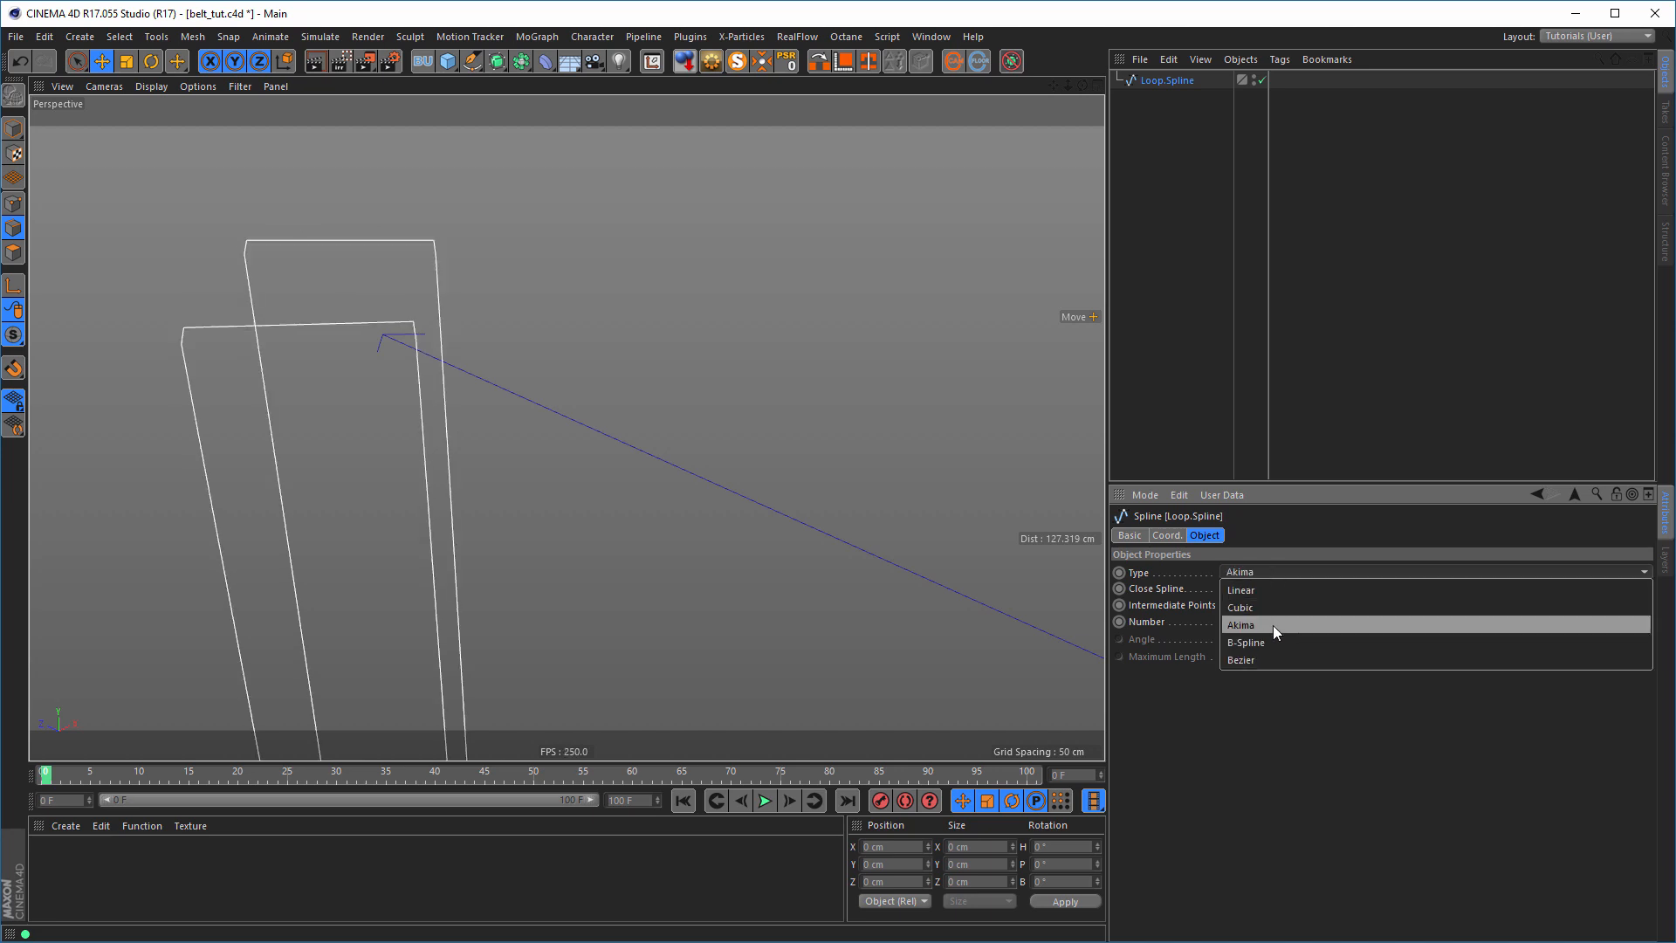
{"action": "left_click", "coordinate": [1273, 644]}
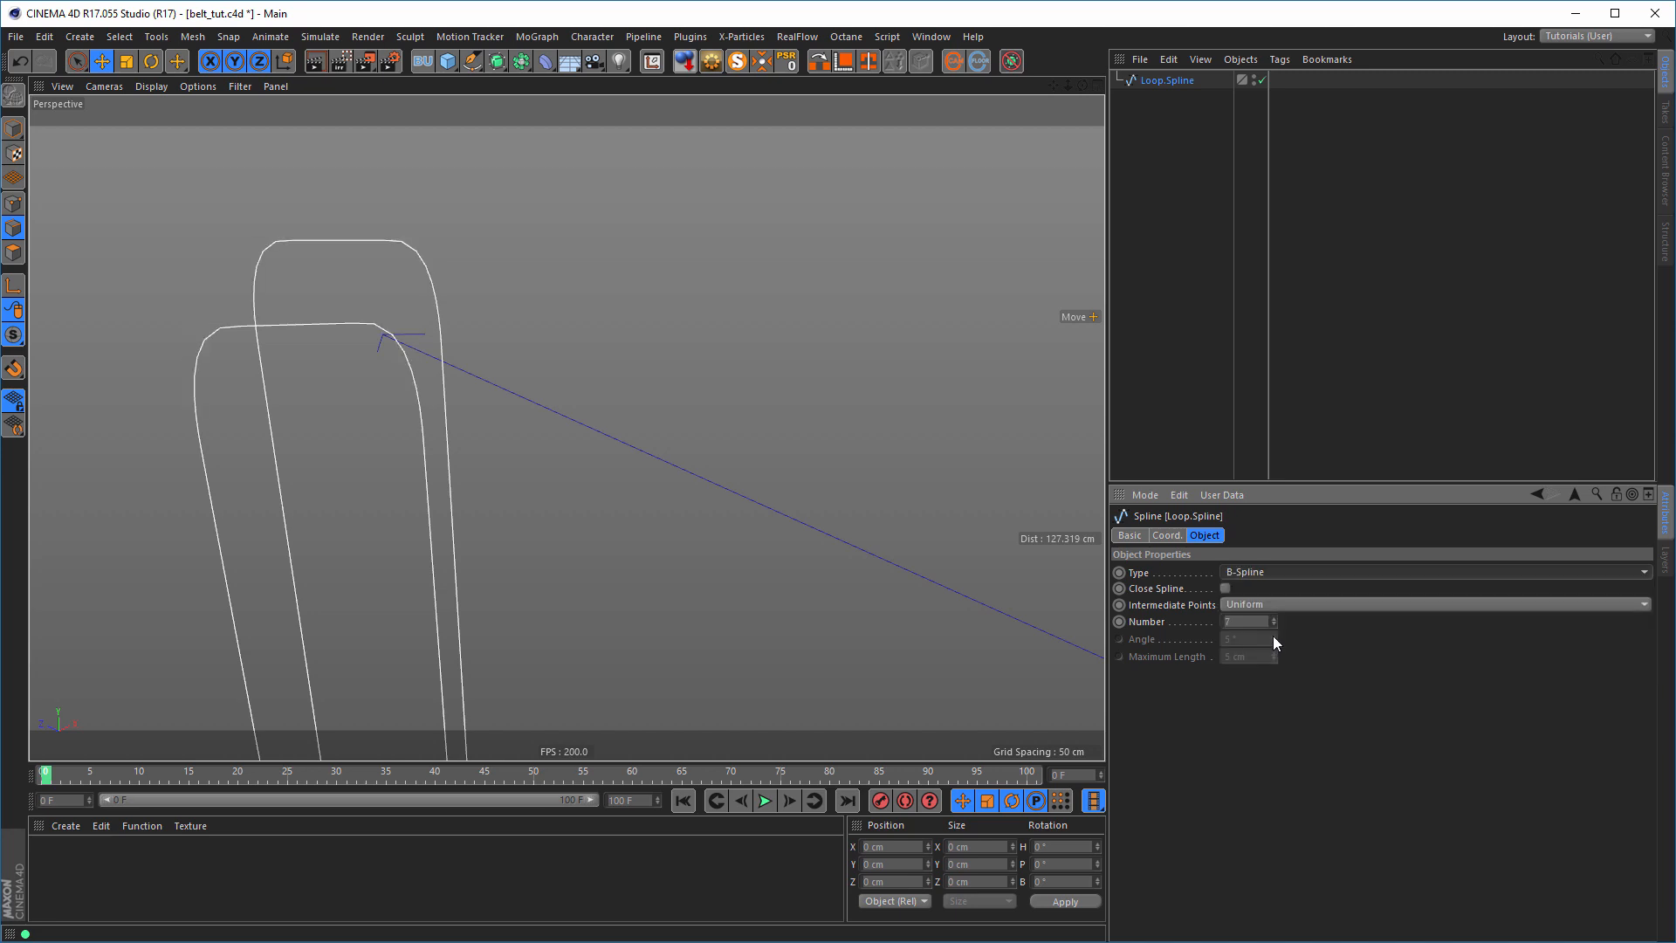
- Select the two upper corner points of the spline's nearer loop and lower them by about 2 cm
{"action": "middle_click_drag", "start_coordinate": [649, 482], "coordinate": [773, 428], "text": "alt"}
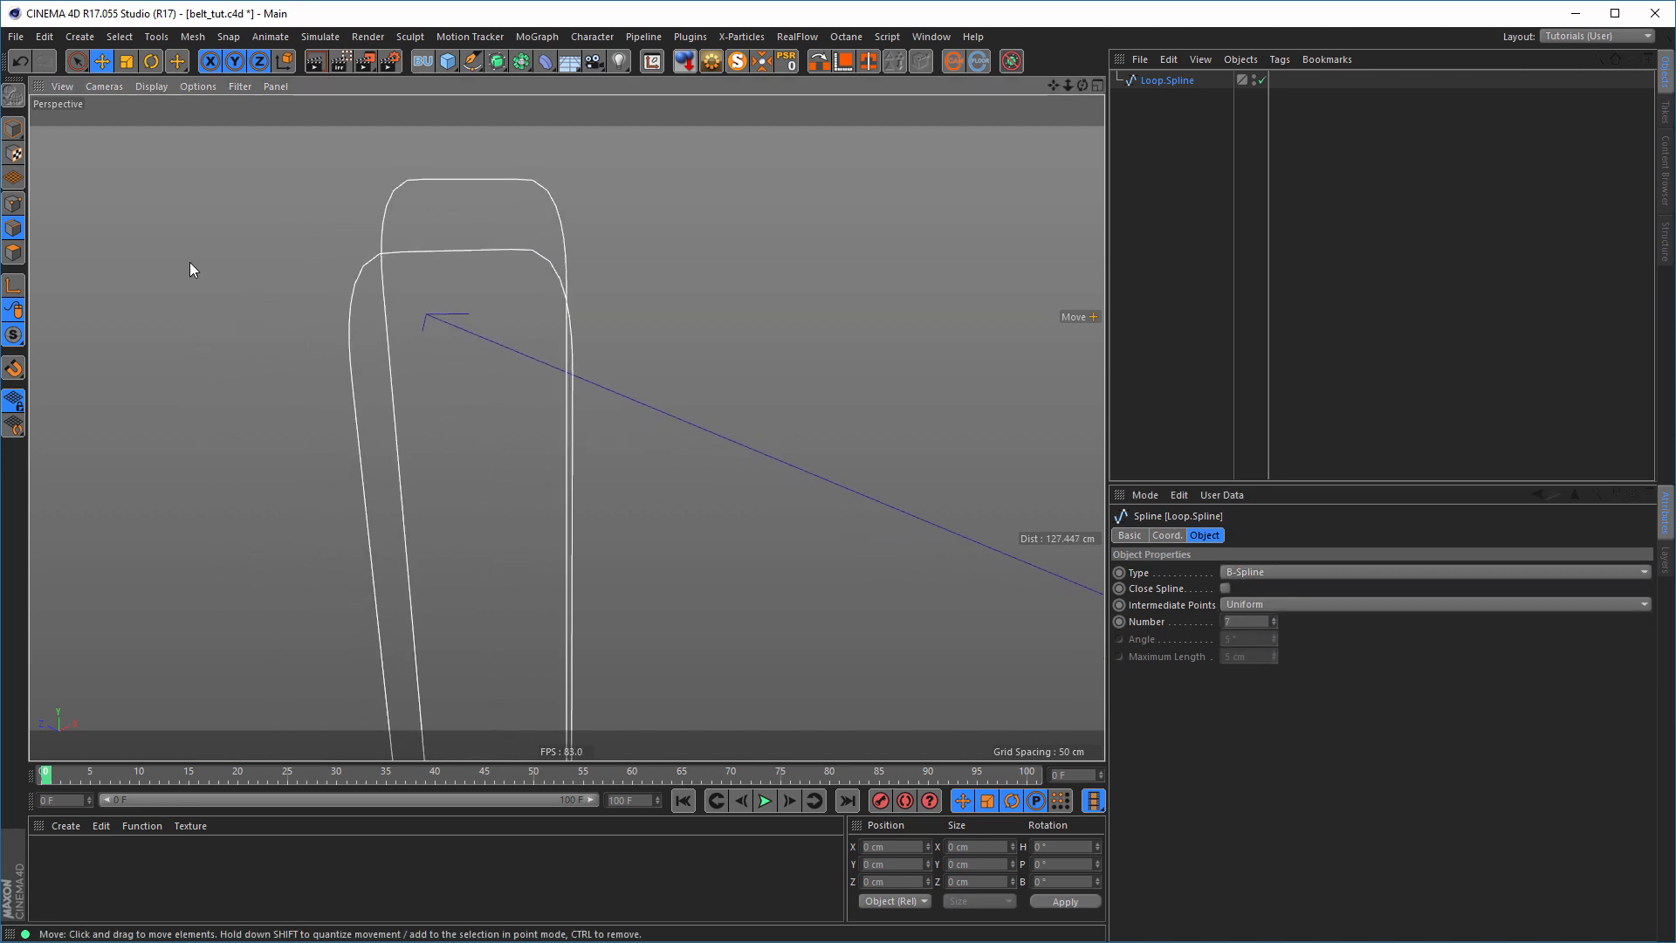
{"action": "left_click_drag", "start_coordinate": [512, 312], "coordinate": [579, 307], "text": "alt"}
{"action": "key", "text": "9"}
{"action": "left_click", "coordinate": [551, 237]}
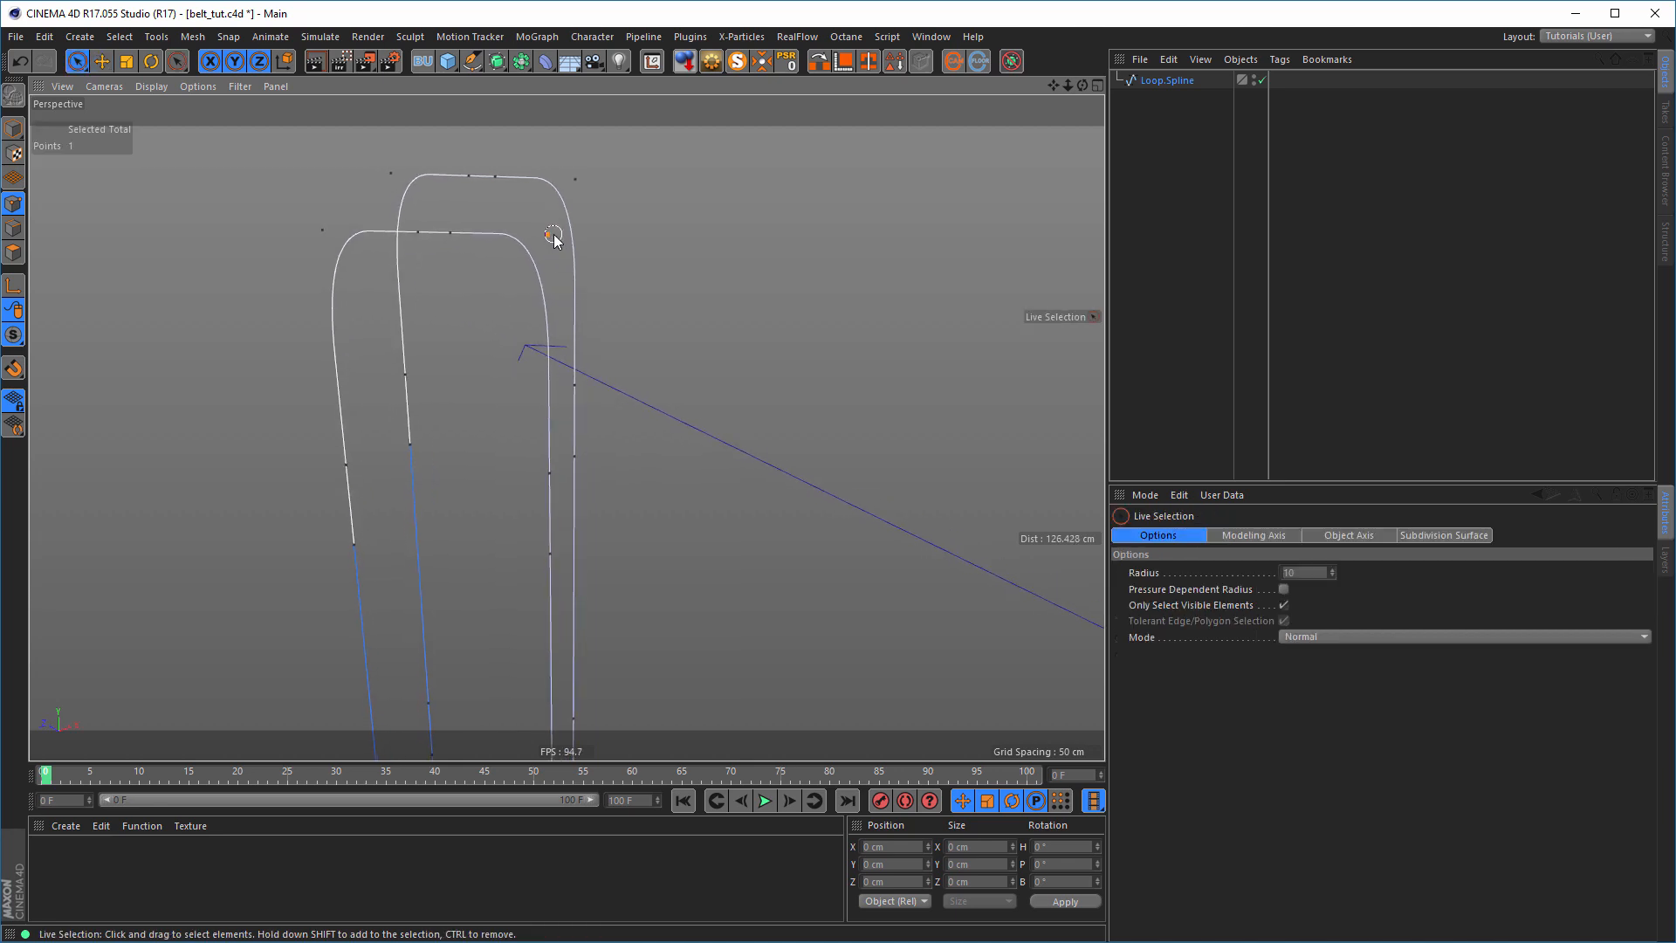
{"action": "left_click", "coordinate": [314, 236], "text": "shift"}
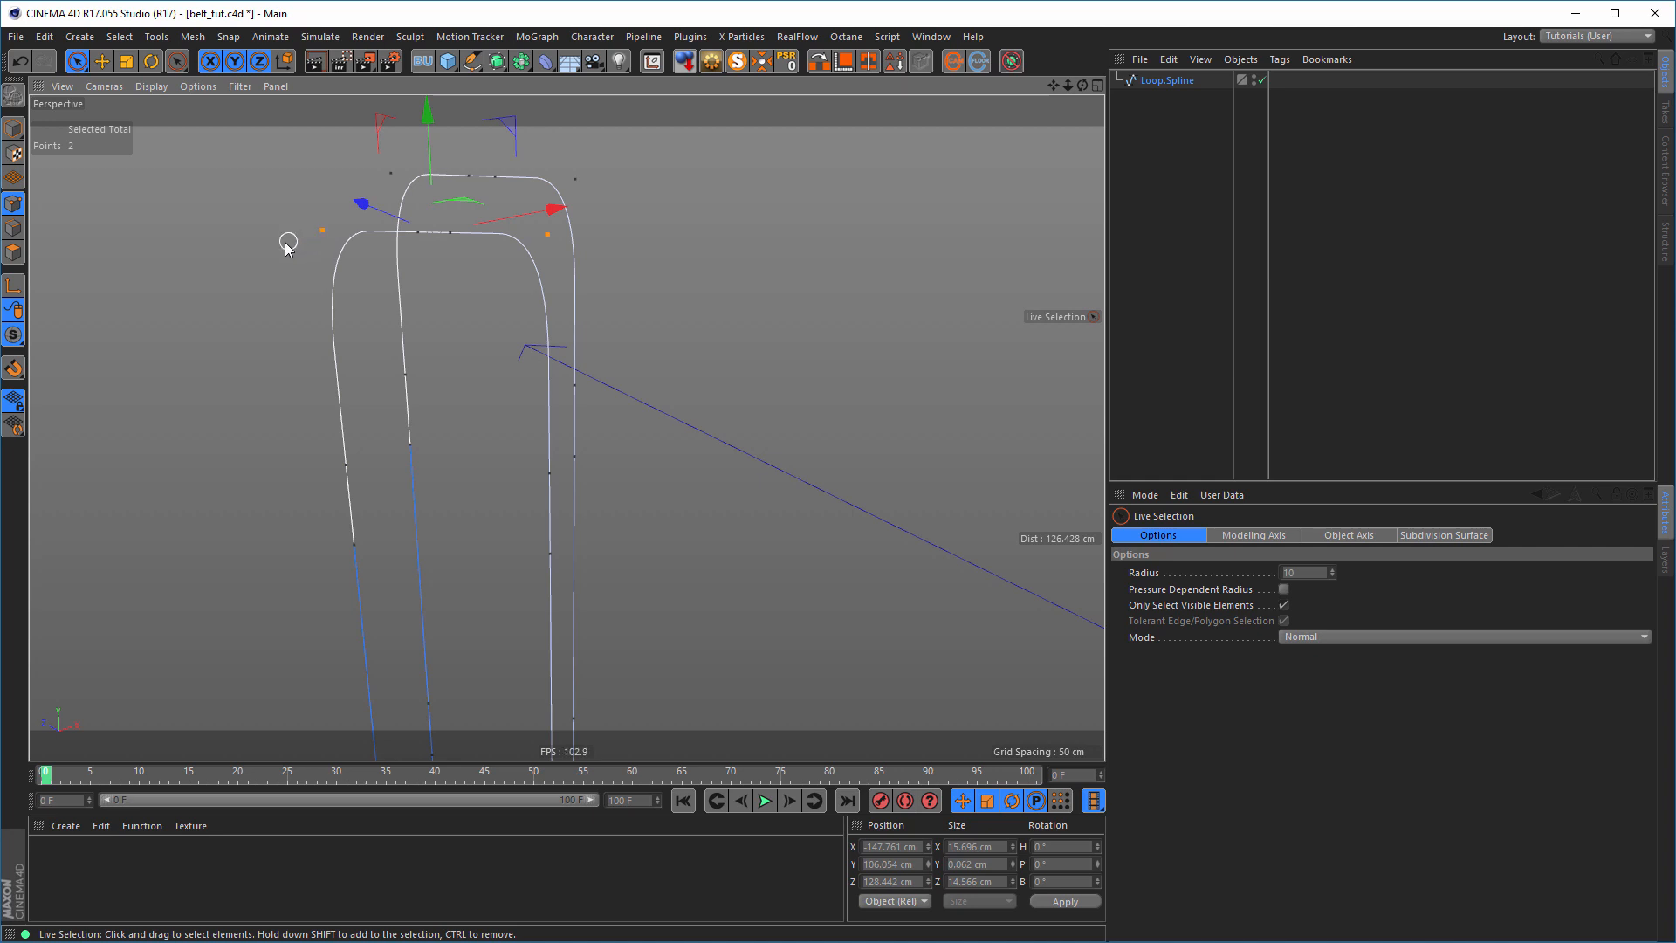
{"action": "left_click_drag", "start_coordinate": [430, 109], "coordinate": [432, 129]}
- Select the two upper corner points of the spline's farther loop and lower them by about 1.7 cm
{"action": "left_click", "coordinate": [388, 174]}
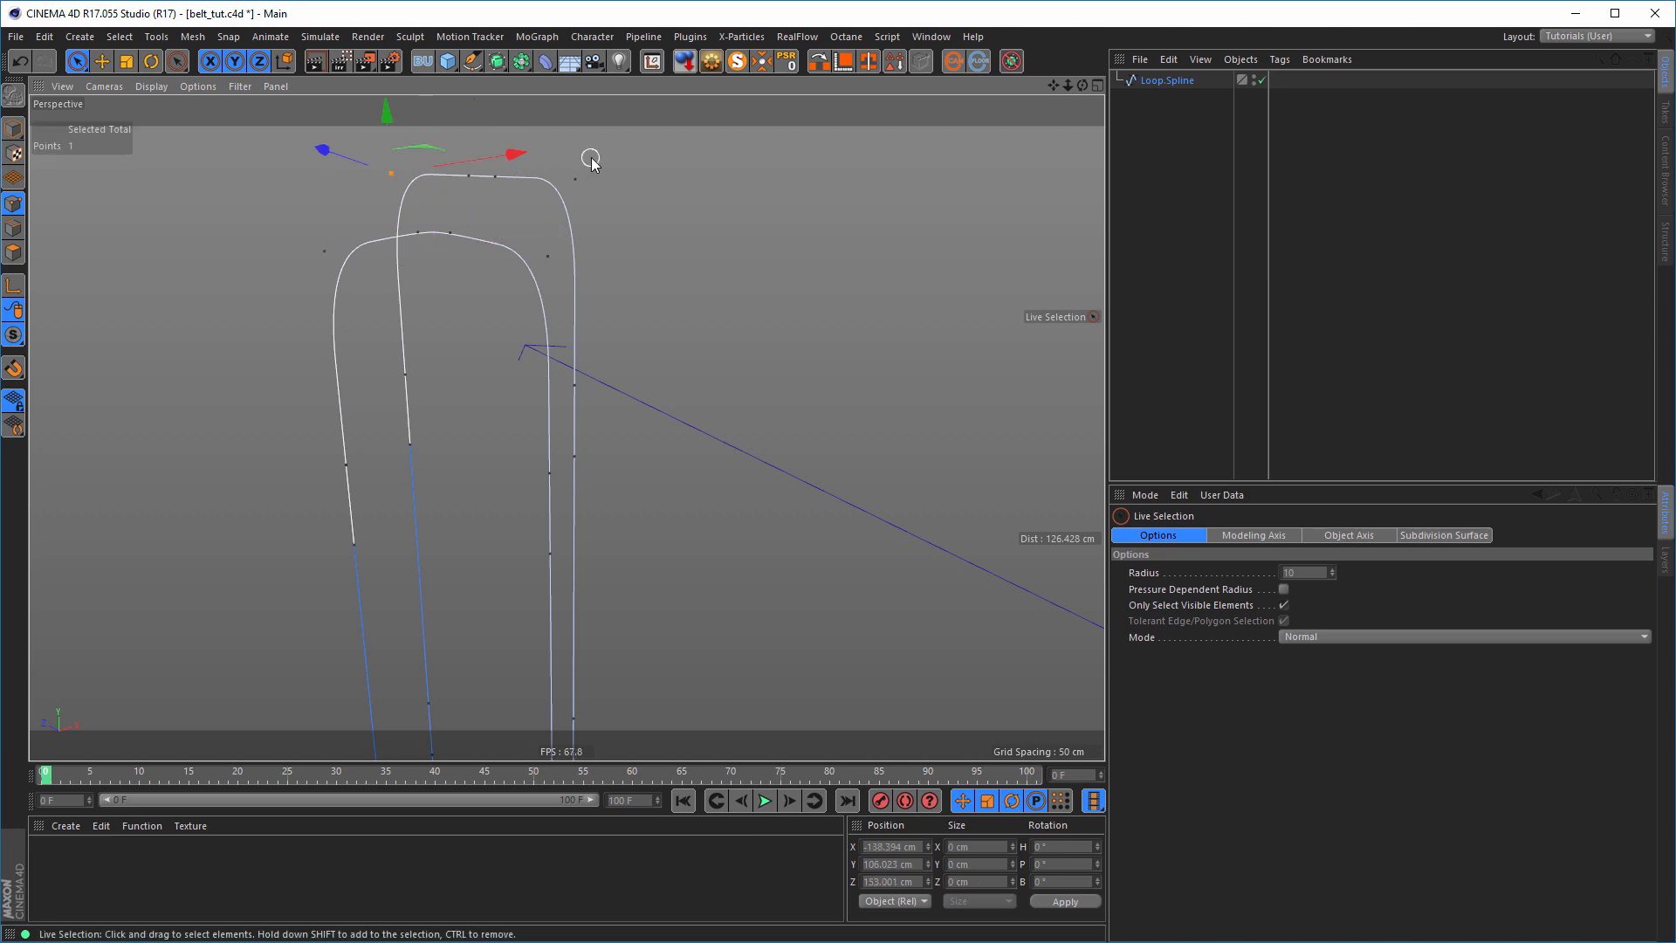
{"action": "left_click", "coordinate": [575, 180], "text": "shift"}
{"action": "left_click_drag", "start_coordinate": [482, 107], "coordinate": [484, 122]}
{"action": "middle_click_drag", "start_coordinate": [541, 458], "coordinate": [541, 422], "text": "alt"}
{"action": "right_click_drag", "start_coordinate": [675, 398], "coordinate": [561, 449], "text": "alt"}
{"action": "middle_click_drag", "start_coordinate": [565, 448], "coordinate": [543, 422], "text": "alt"}
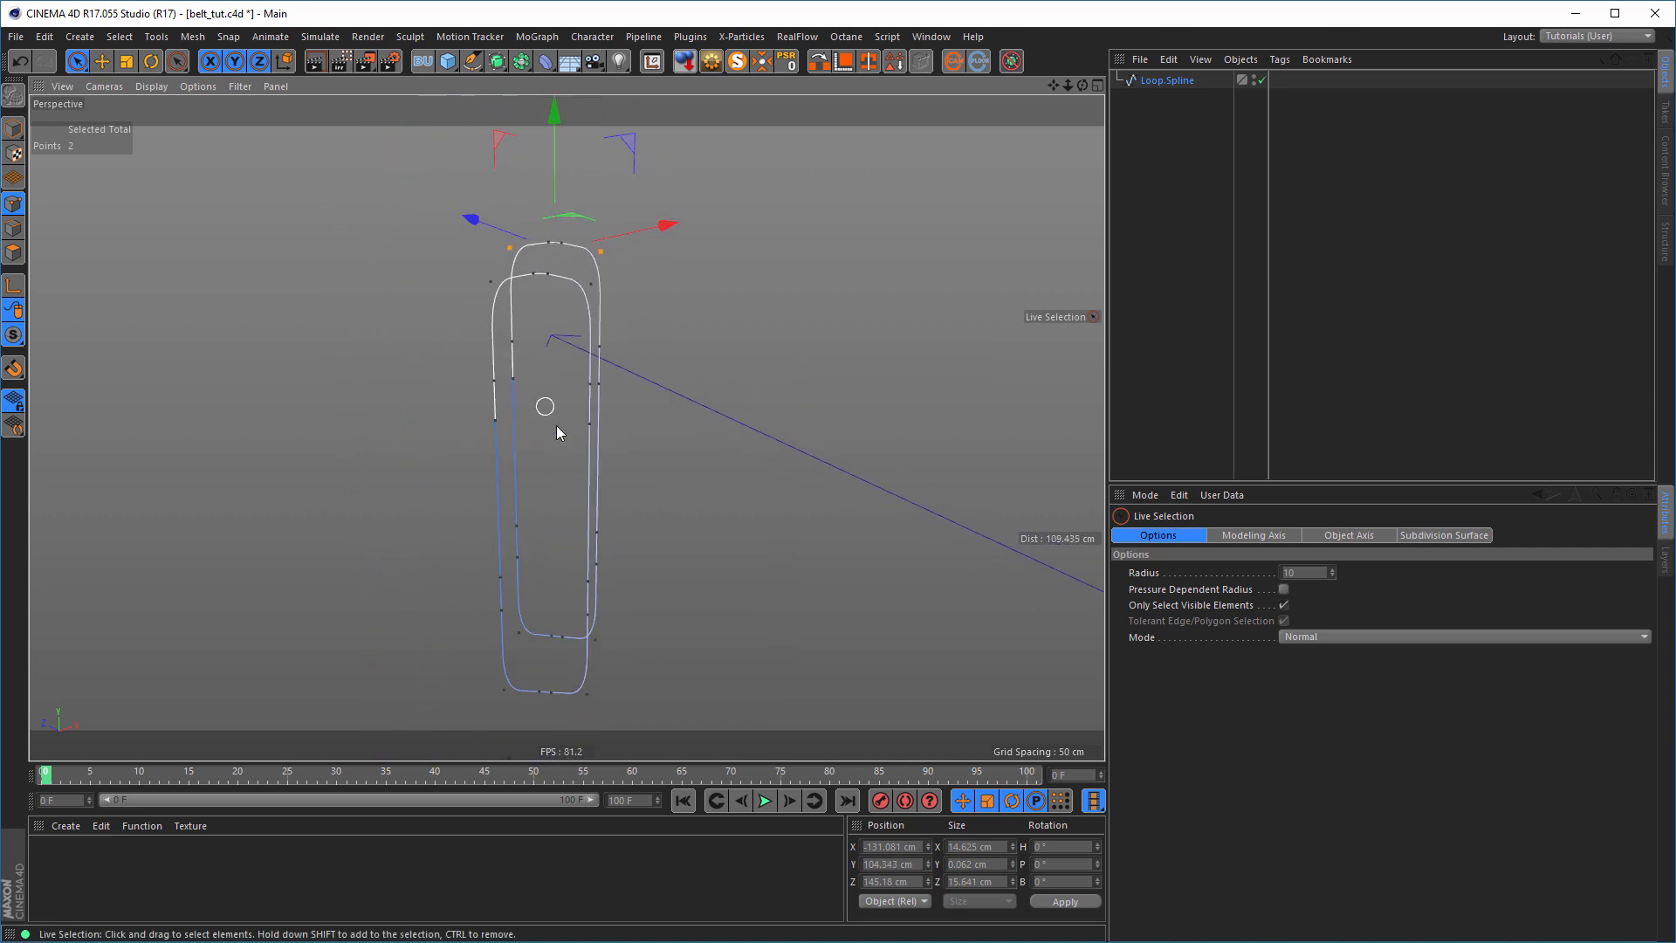
{"action": "middle_click_drag", "start_coordinate": [545, 294], "coordinate": [545, 319], "text": "alt"}
{"action": "right_click_drag", "start_coordinate": [548, 313], "coordinate": [704, 285], "text": "alt"}
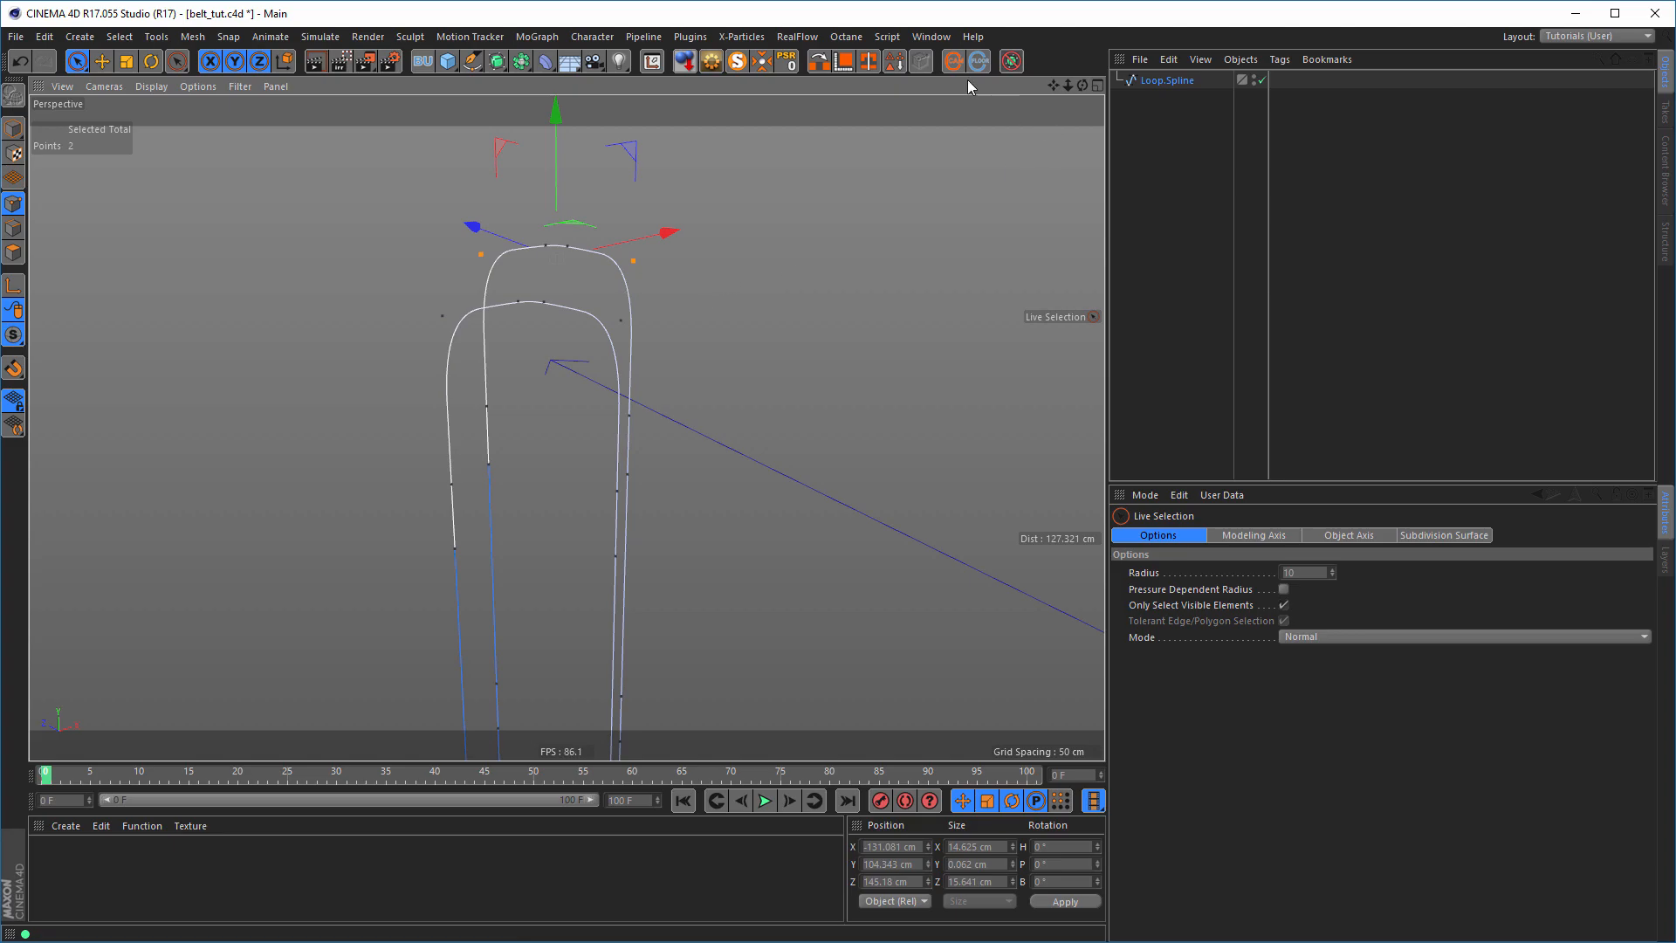
- Show the whole scene again, add the nearer loop's two upper corner points to the selection, and raise all four by about 1.5 cm
{"action": "left_click", "coordinate": [737, 62]}
{"action": "left_click_drag", "start_coordinate": [621, 301], "coordinate": [665, 225], "text": "alt"}
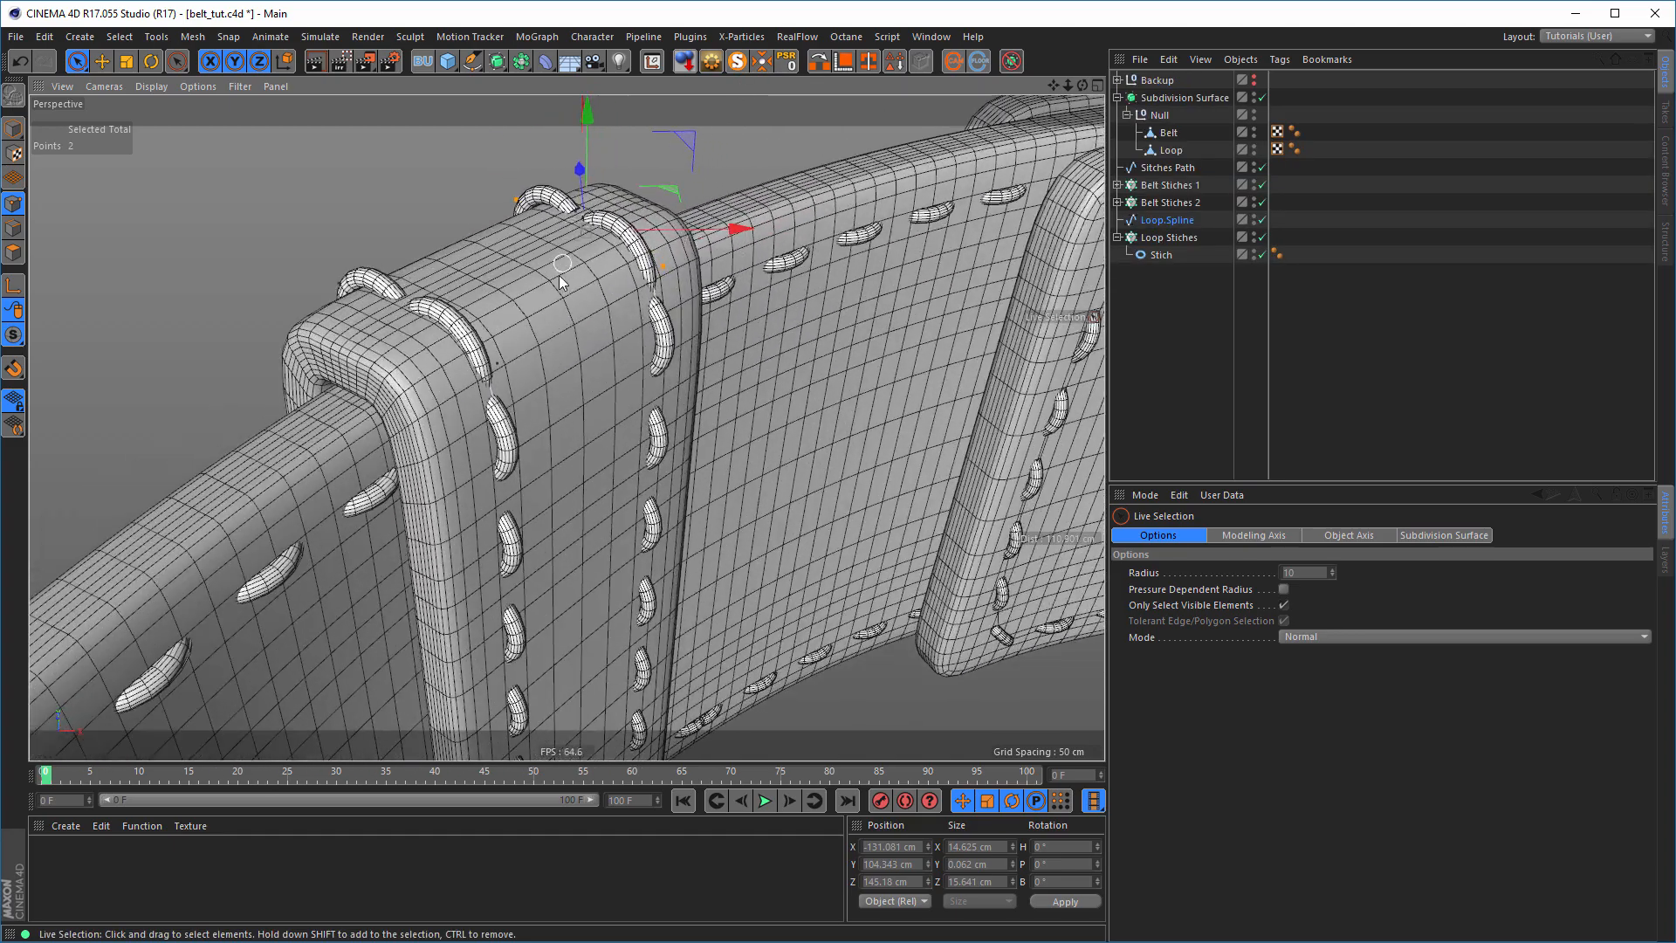
{"action": "left_click", "coordinate": [485, 367], "text": "shift"}
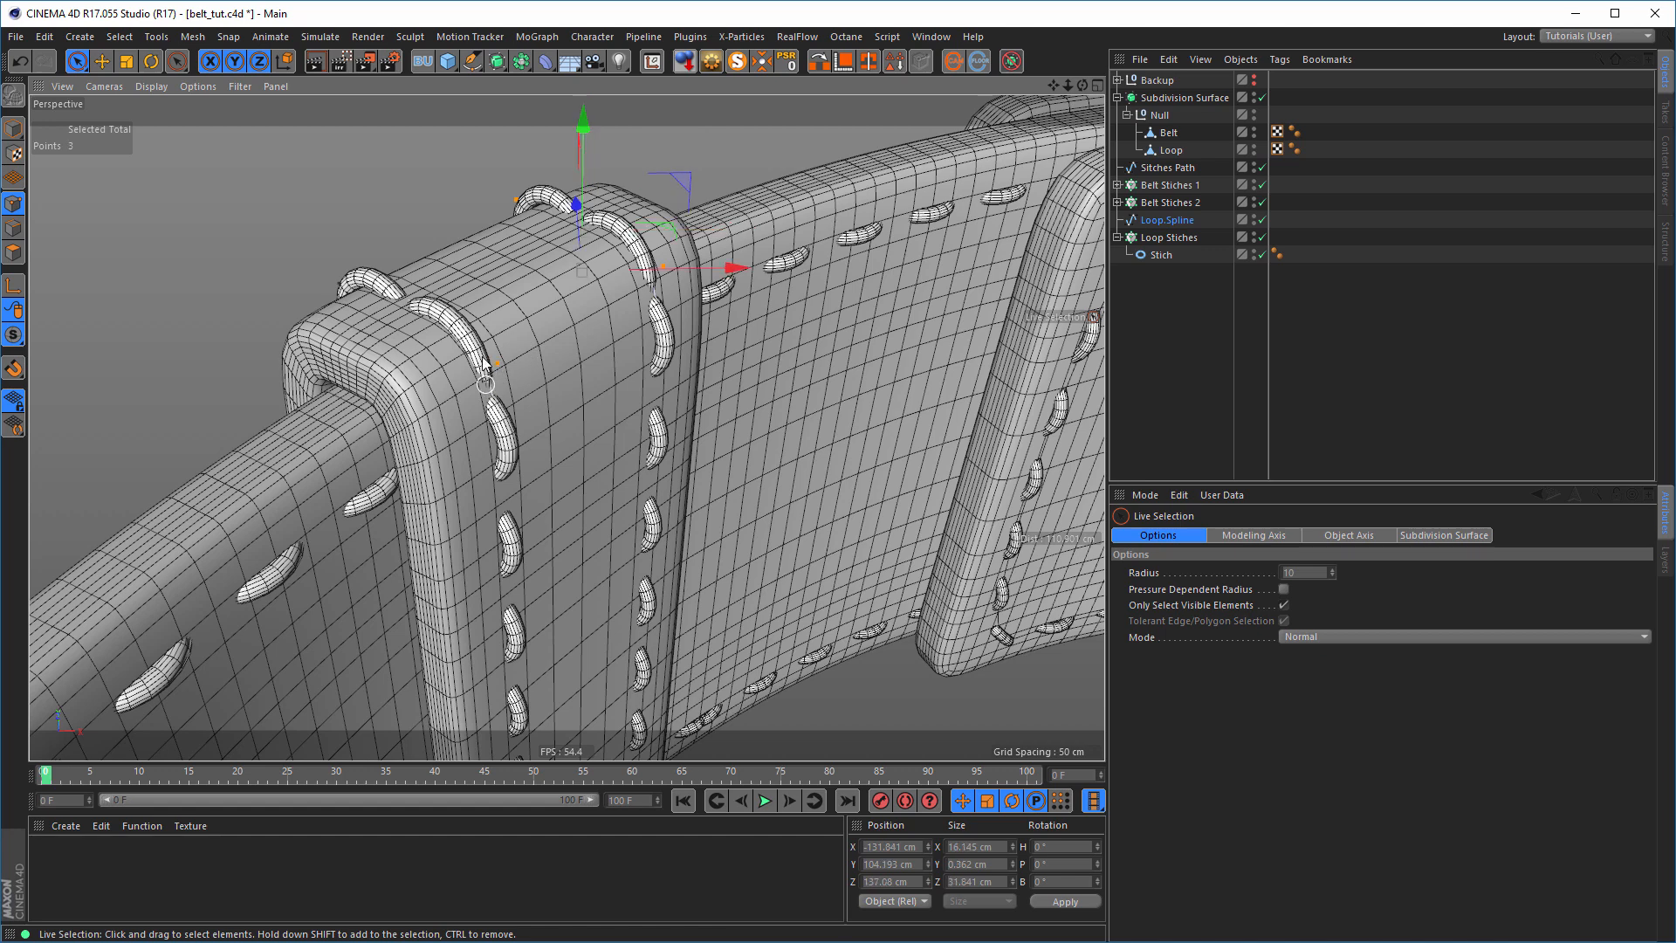
{"action": "left_click", "coordinate": [340, 285], "text": "shift"}
{"action": "left_click_drag", "start_coordinate": [504, 129], "coordinate": [502, 108]}
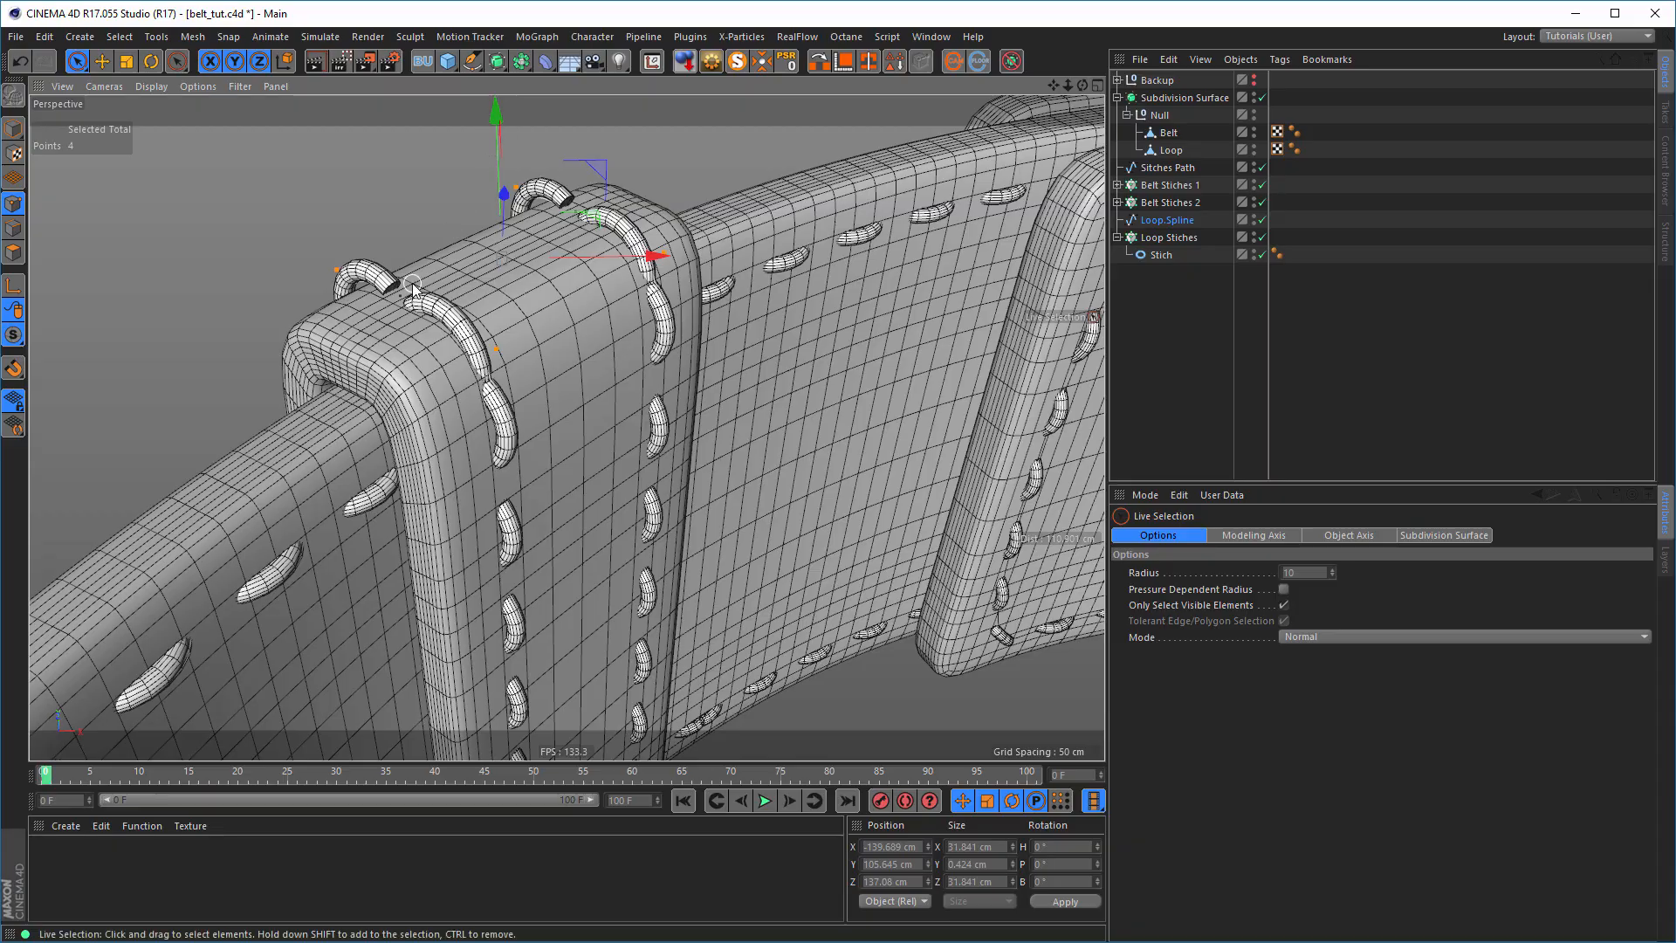
{"action": "left_click_drag", "start_coordinate": [582, 336], "coordinate": [406, 371], "text": "alt"}
{"action": "left_click_drag", "start_coordinate": [524, 332], "coordinate": [649, 295], "text": "alt"}
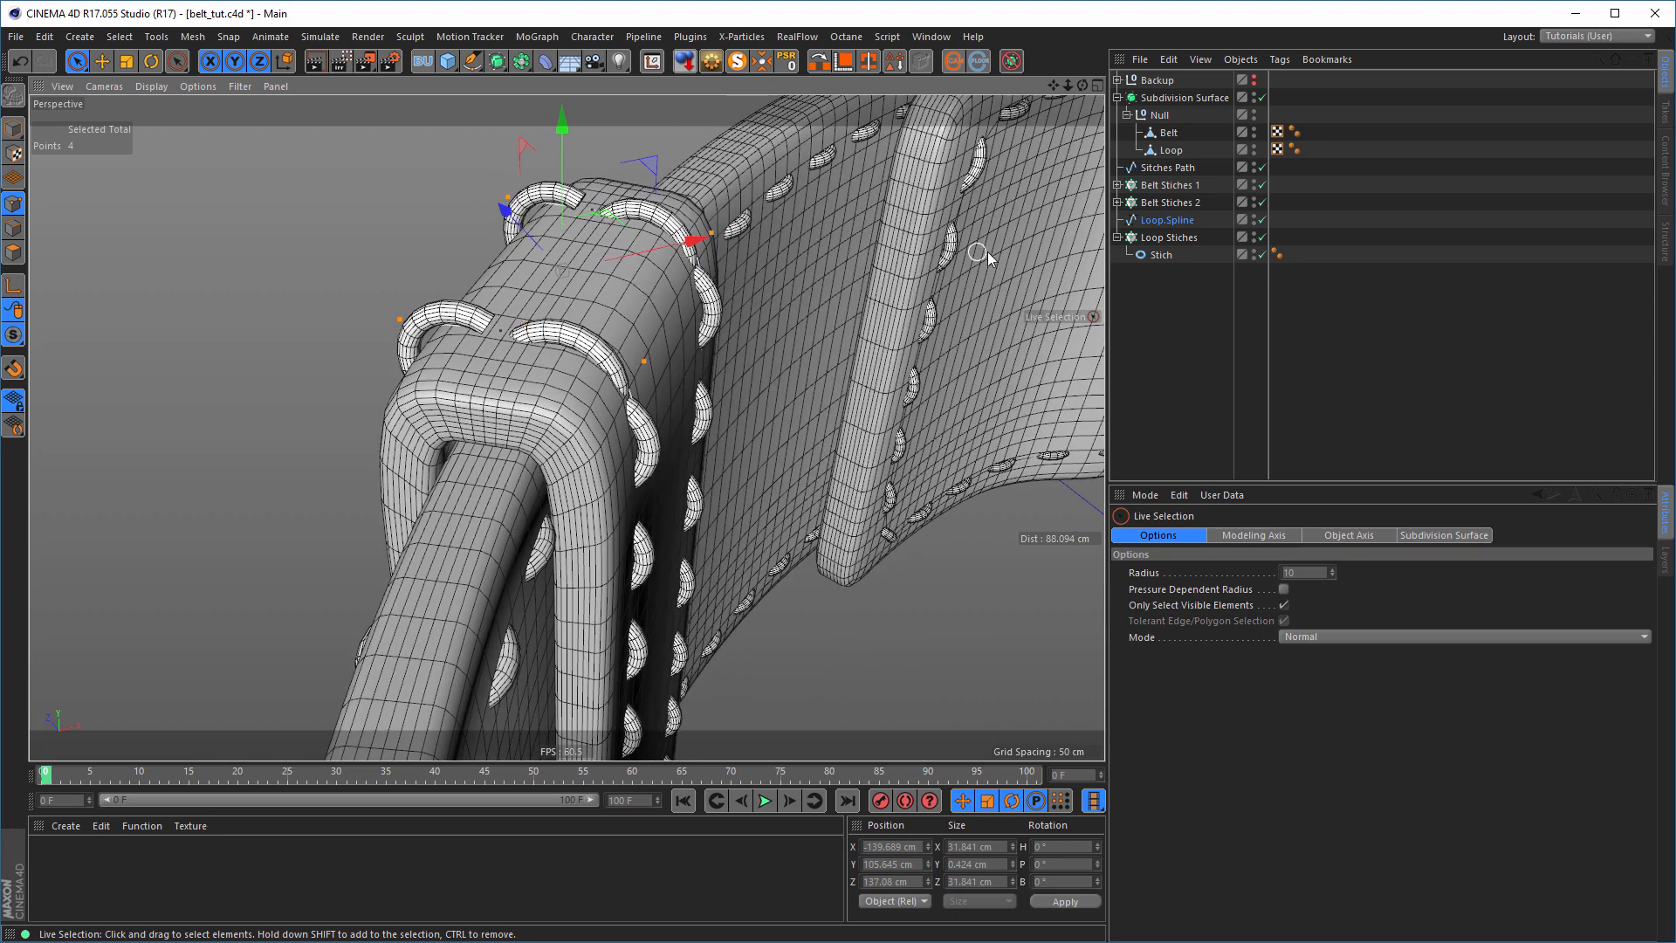
- Set the Offset of the Loop Stiches cloner to 1% to shift the stitches along the spline
{"action": "left_click", "coordinate": [1170, 238]}
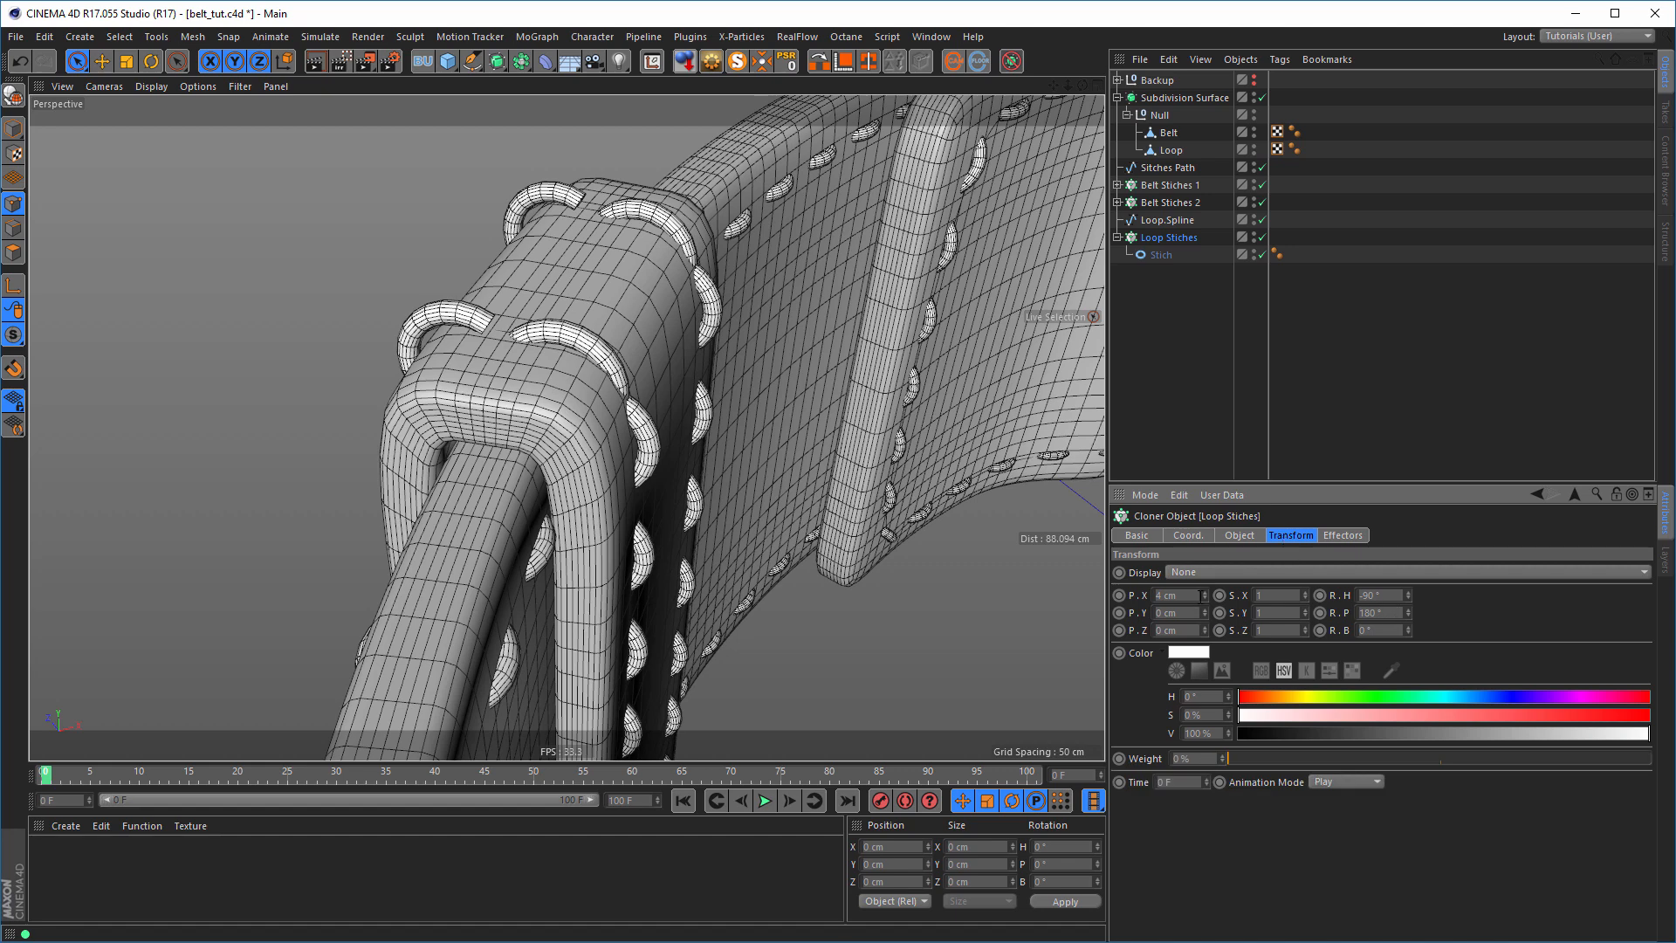
{"action": "left_click", "coordinate": [1237, 536]}
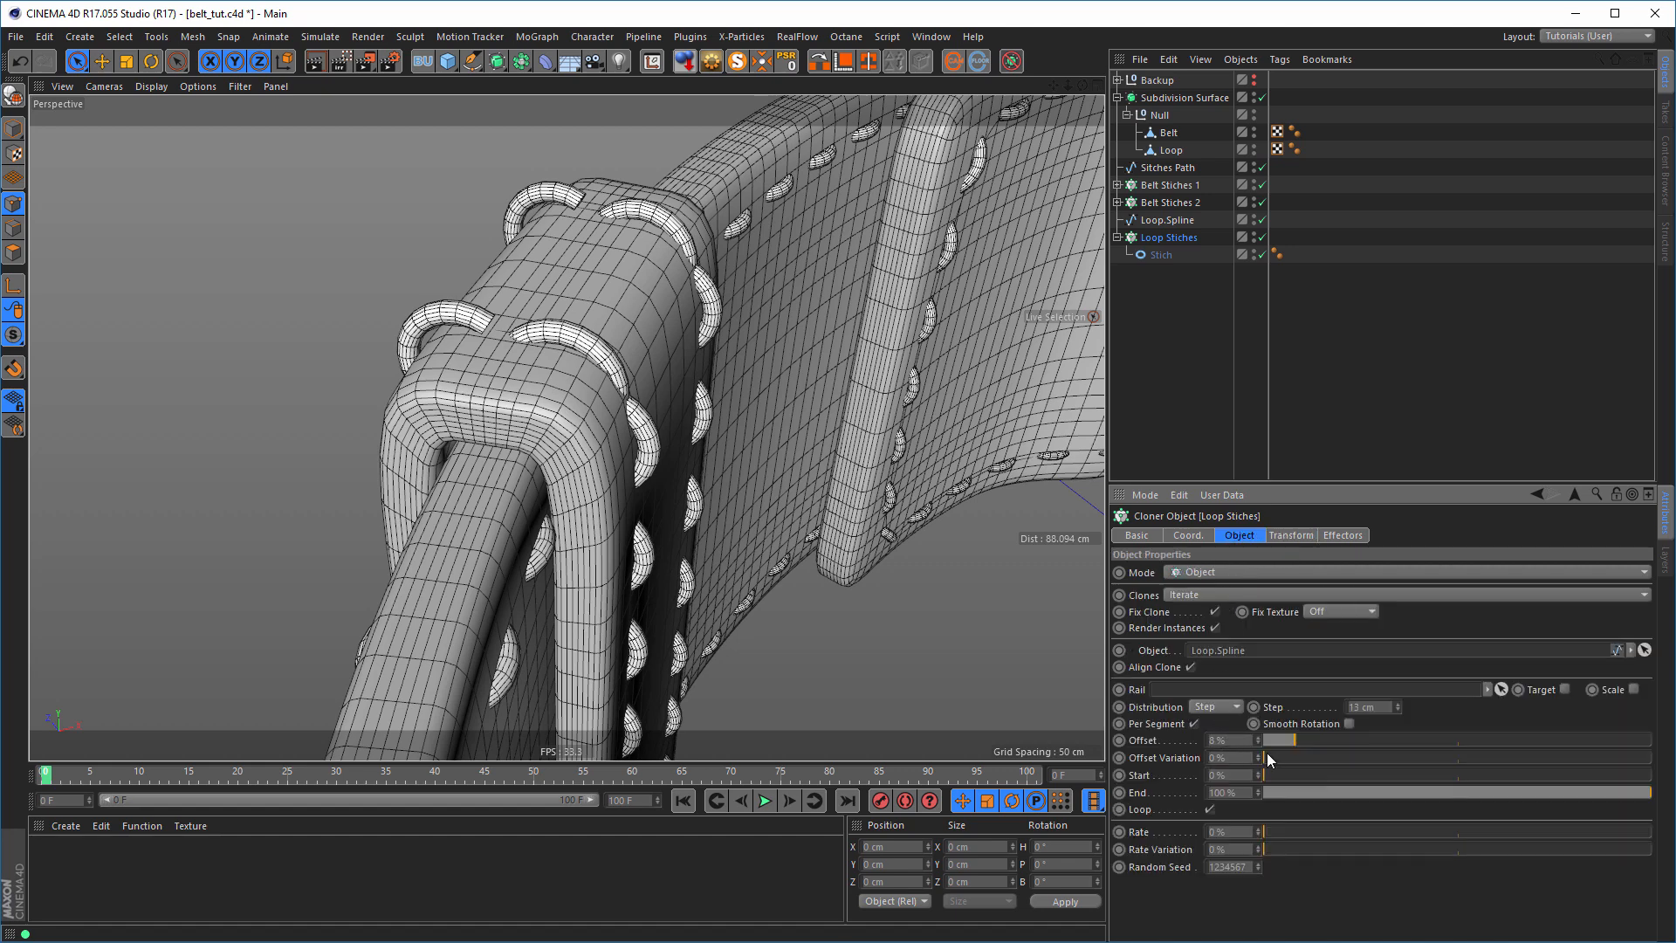
{"action": "left_click_drag", "start_coordinate": [1257, 741], "coordinate": [1257, 741]}
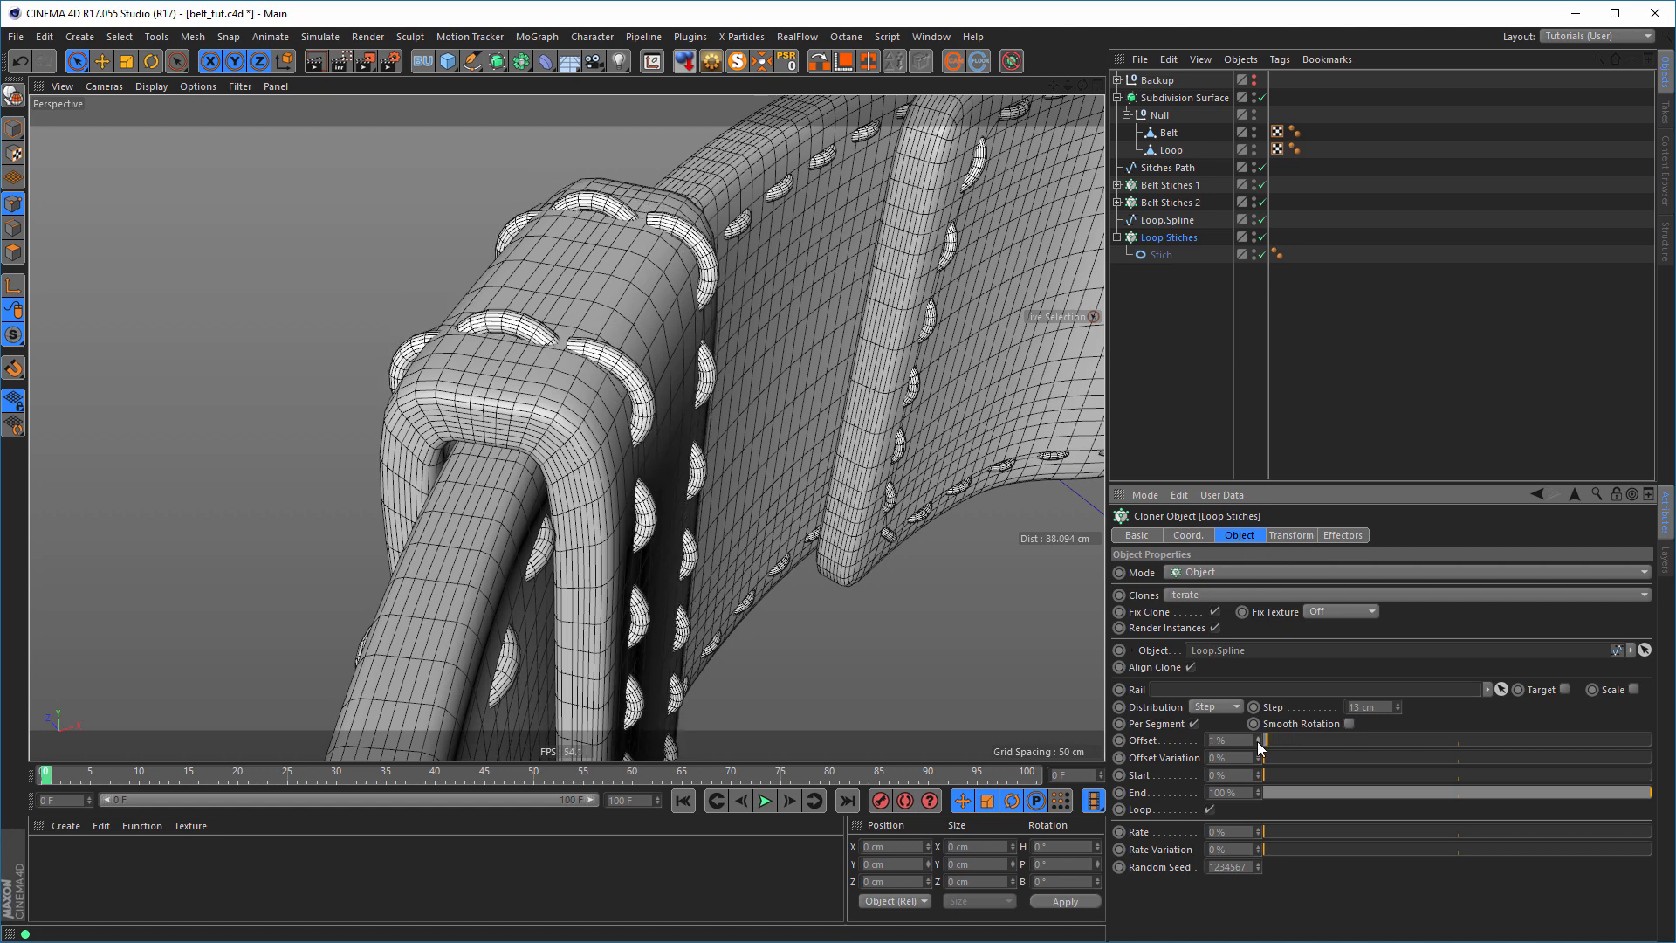
- Set the X position in the Loop Stiches cloner's transform to 5 cm to sink the stitches into the loop
{"action": "left_click_drag", "start_coordinate": [732, 424], "coordinate": [597, 351], "text": "alt"}
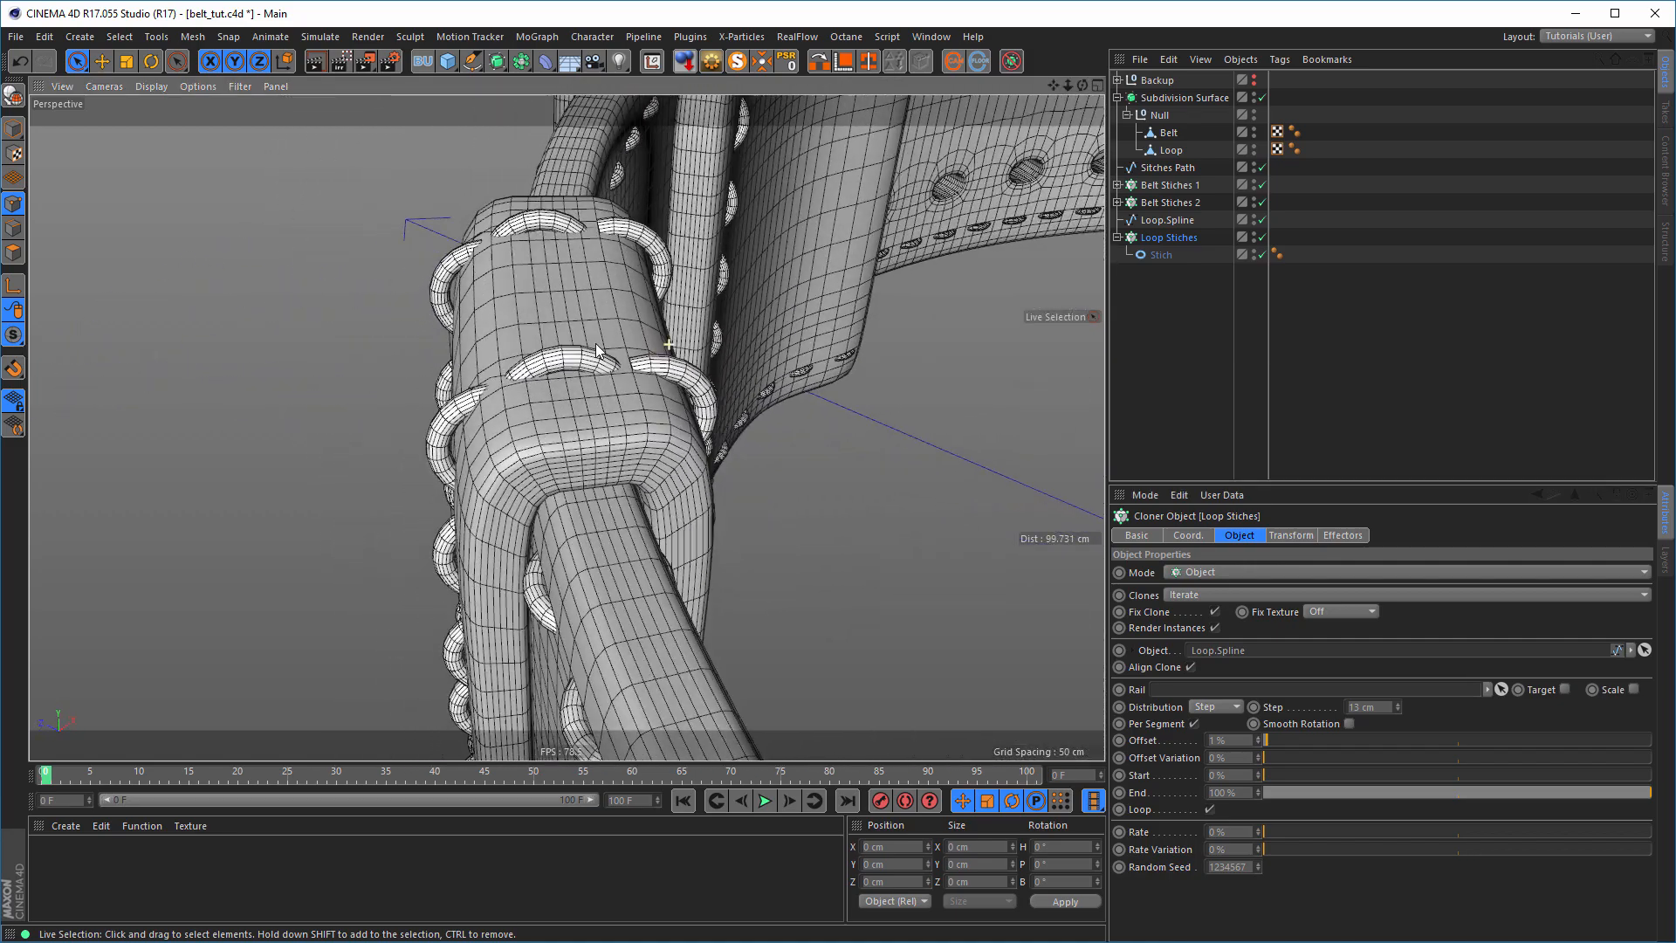
{"action": "left_click", "coordinate": [1290, 535]}
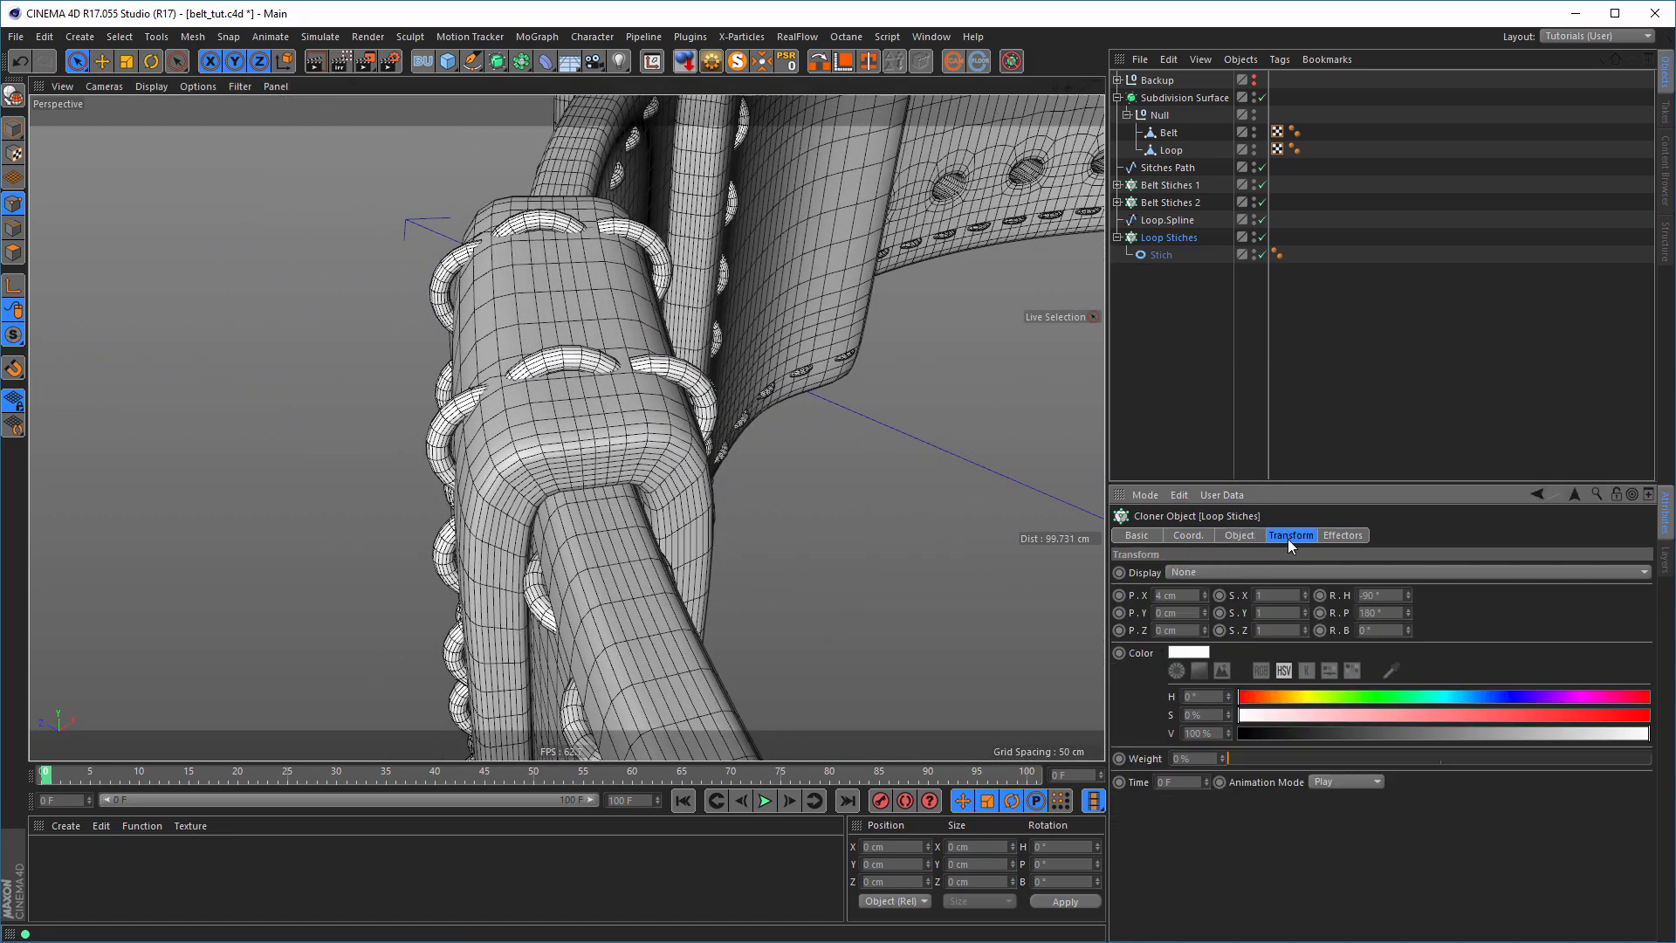
{"action": "left_click", "coordinate": [1205, 592]}
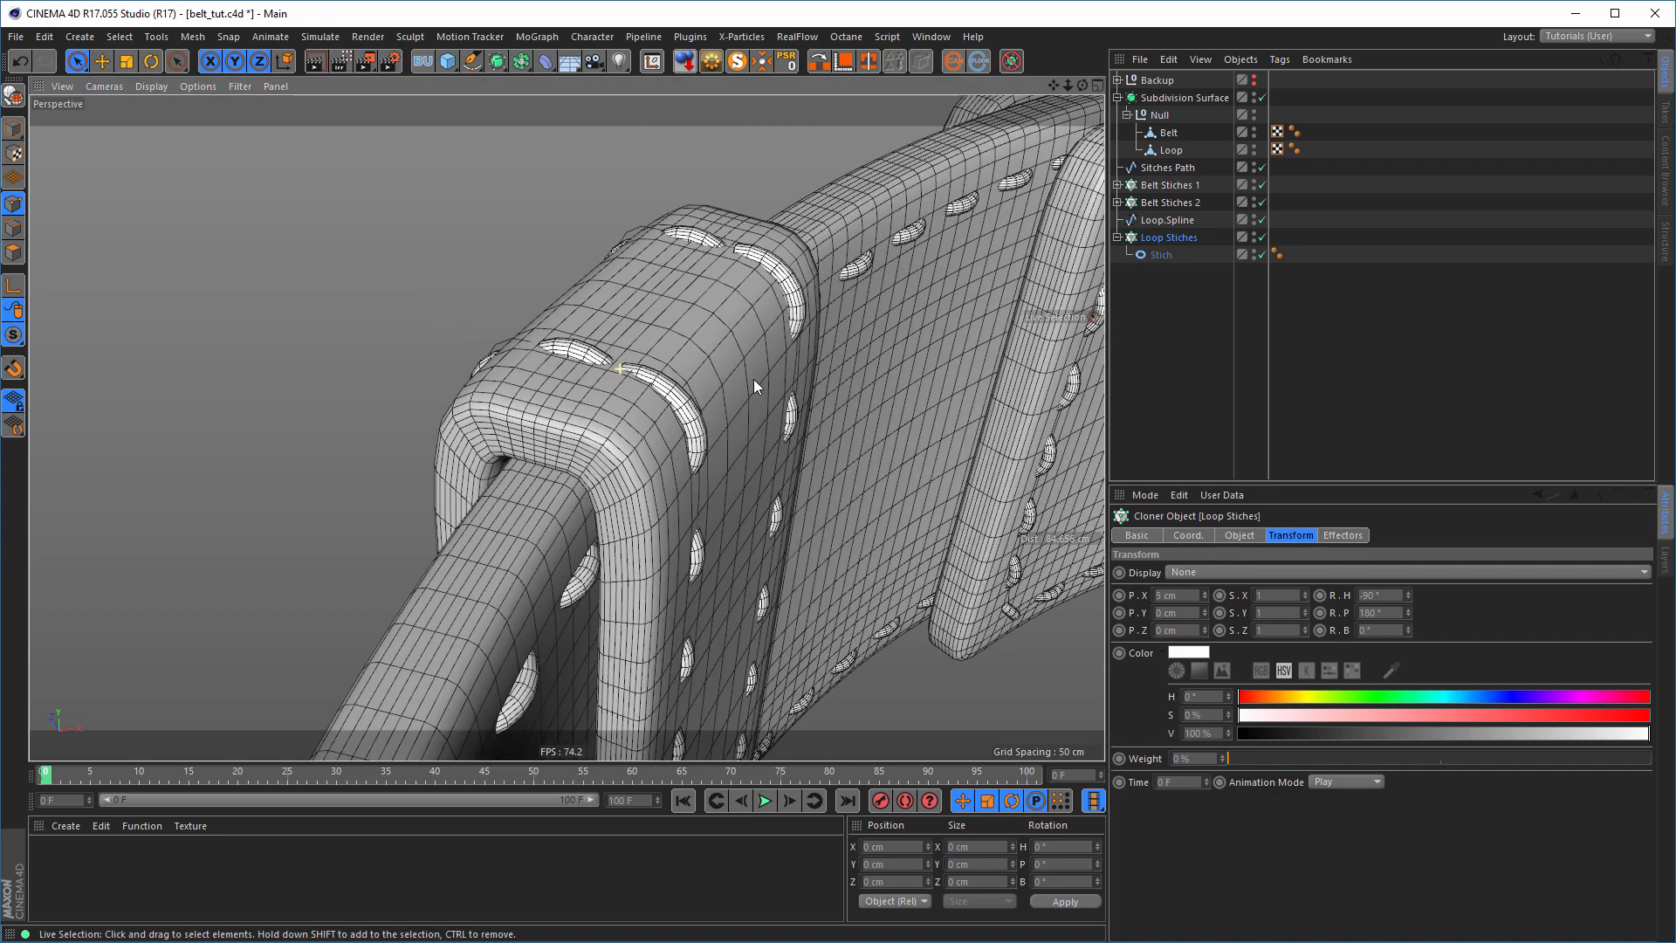
{"action": "left_click_drag", "start_coordinate": [752, 379], "coordinate": [690, 384], "text": "alt"}
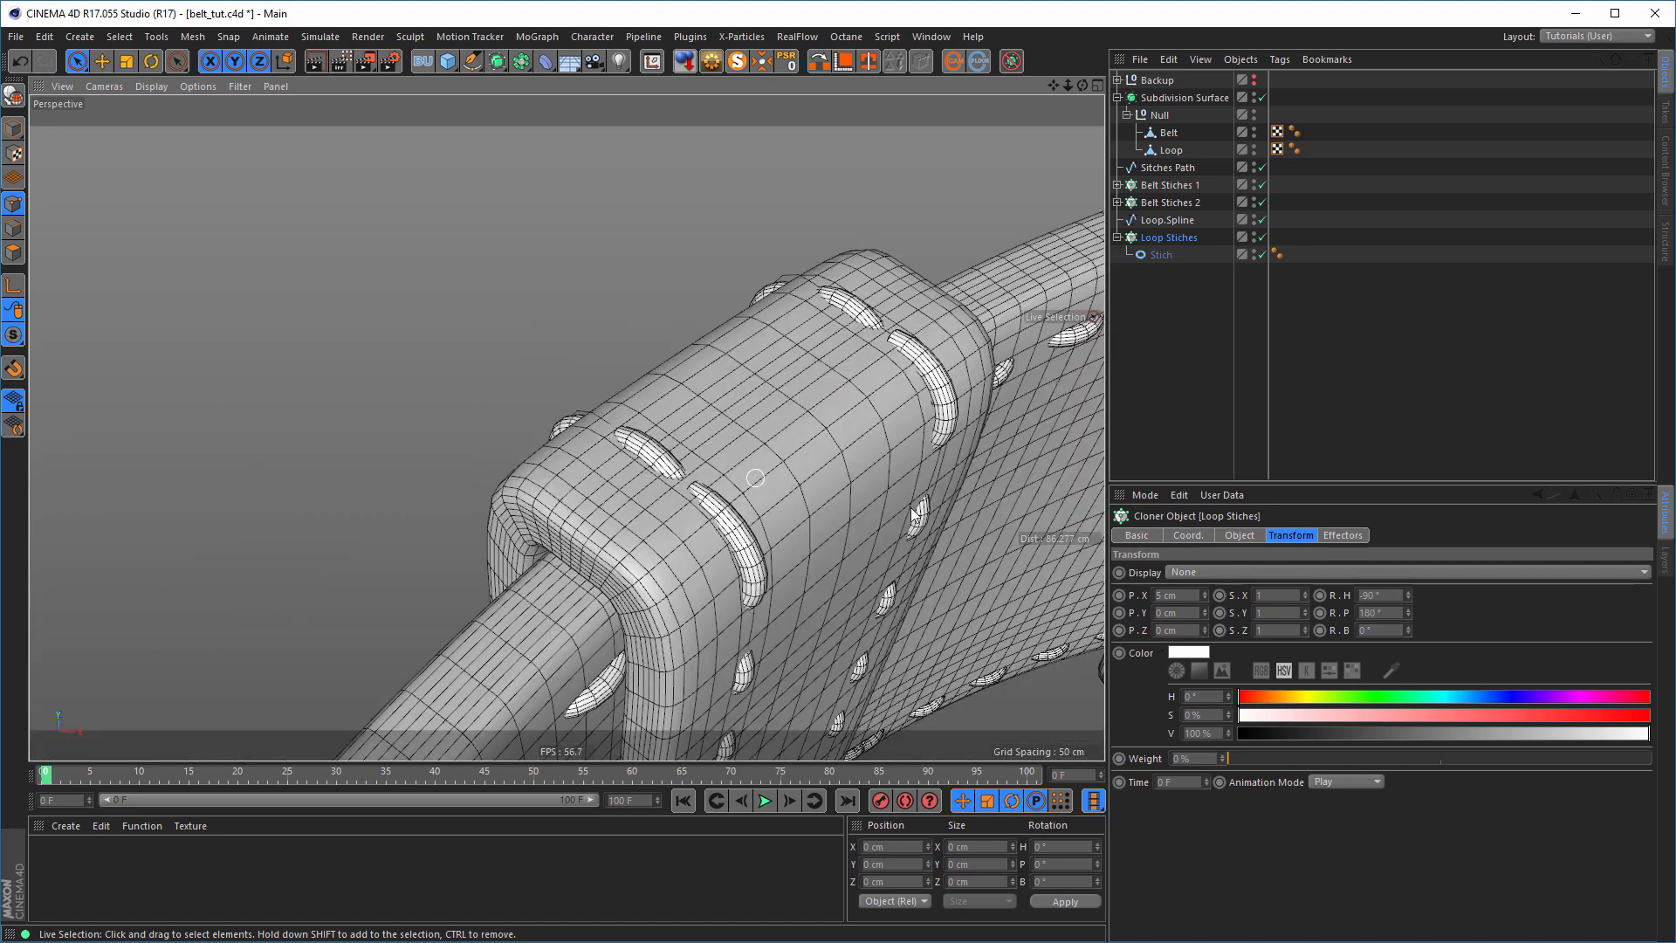
- Set the Offset of the Loop Stiches cloner to 7% and preview the whole belt as a render
{"action": "left_click", "coordinate": [1240, 535]}
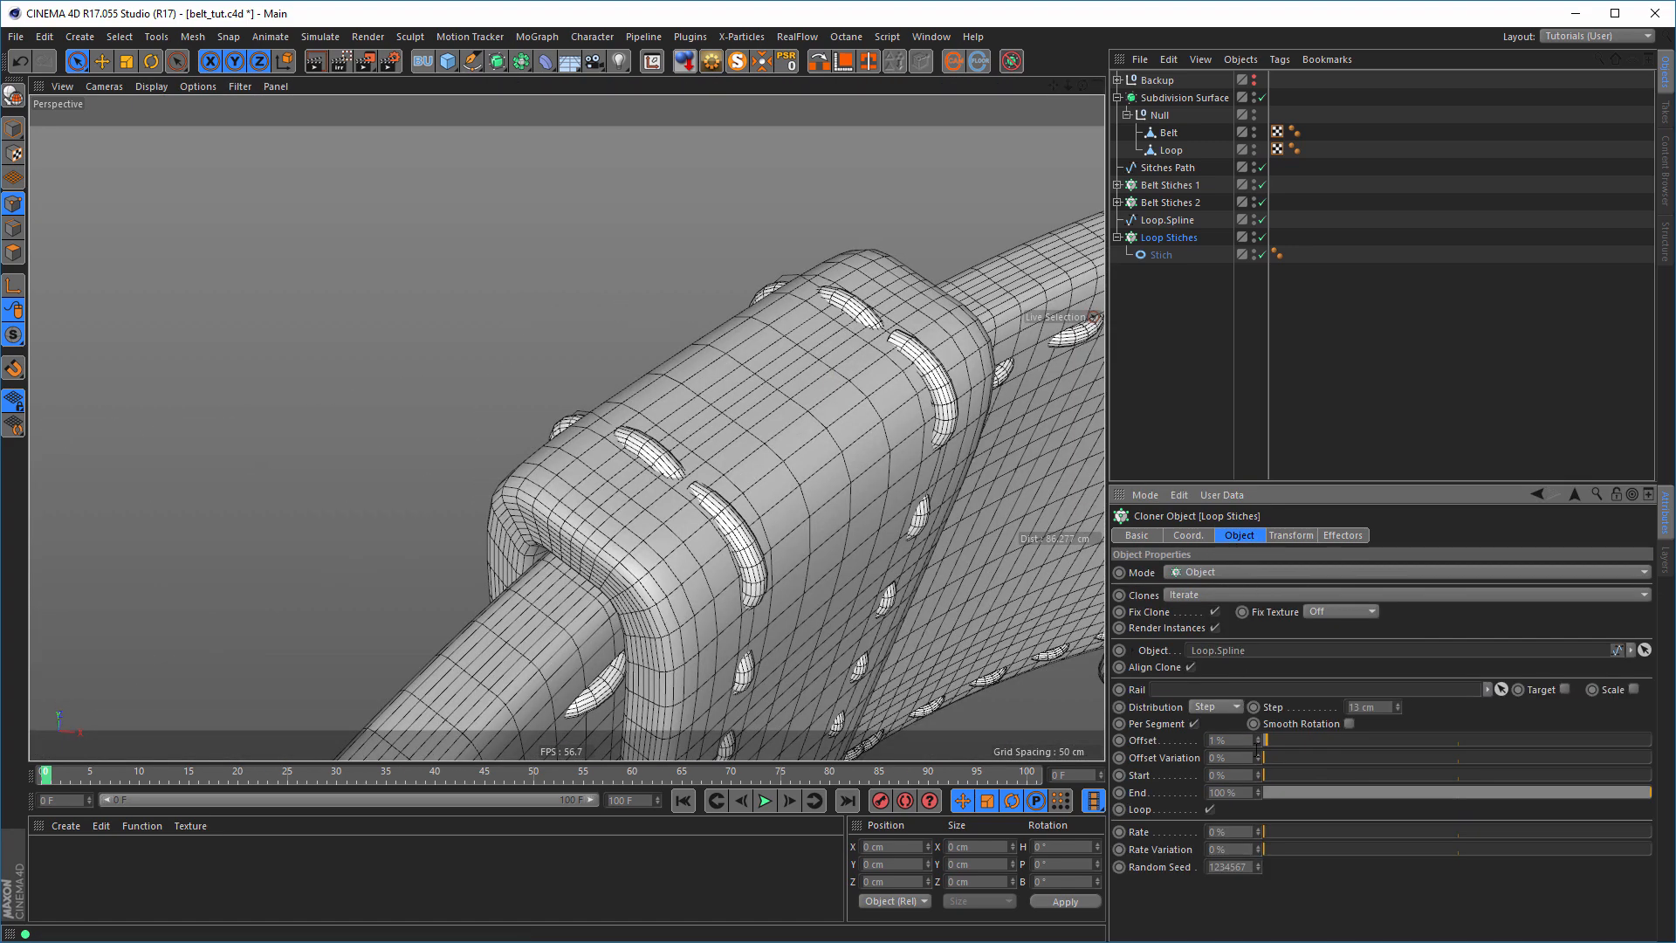
{"action": "left_click", "coordinate": [1258, 743]}
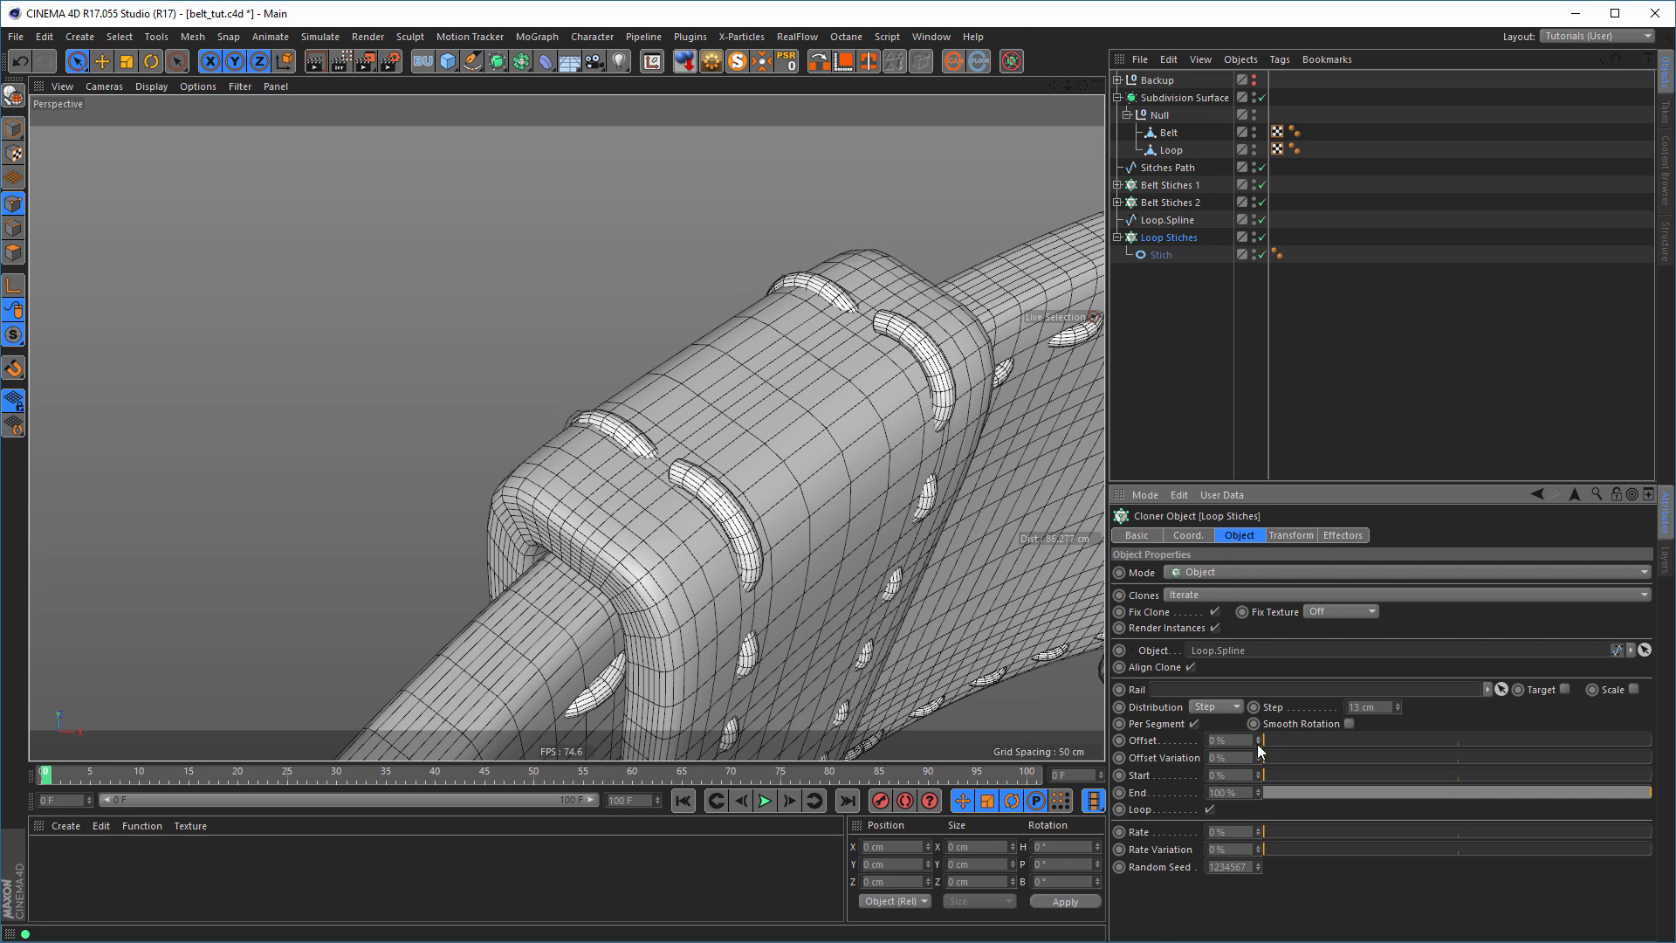
{"action": "left_click_drag", "start_coordinate": [1258, 740], "coordinate": [1258, 741]}
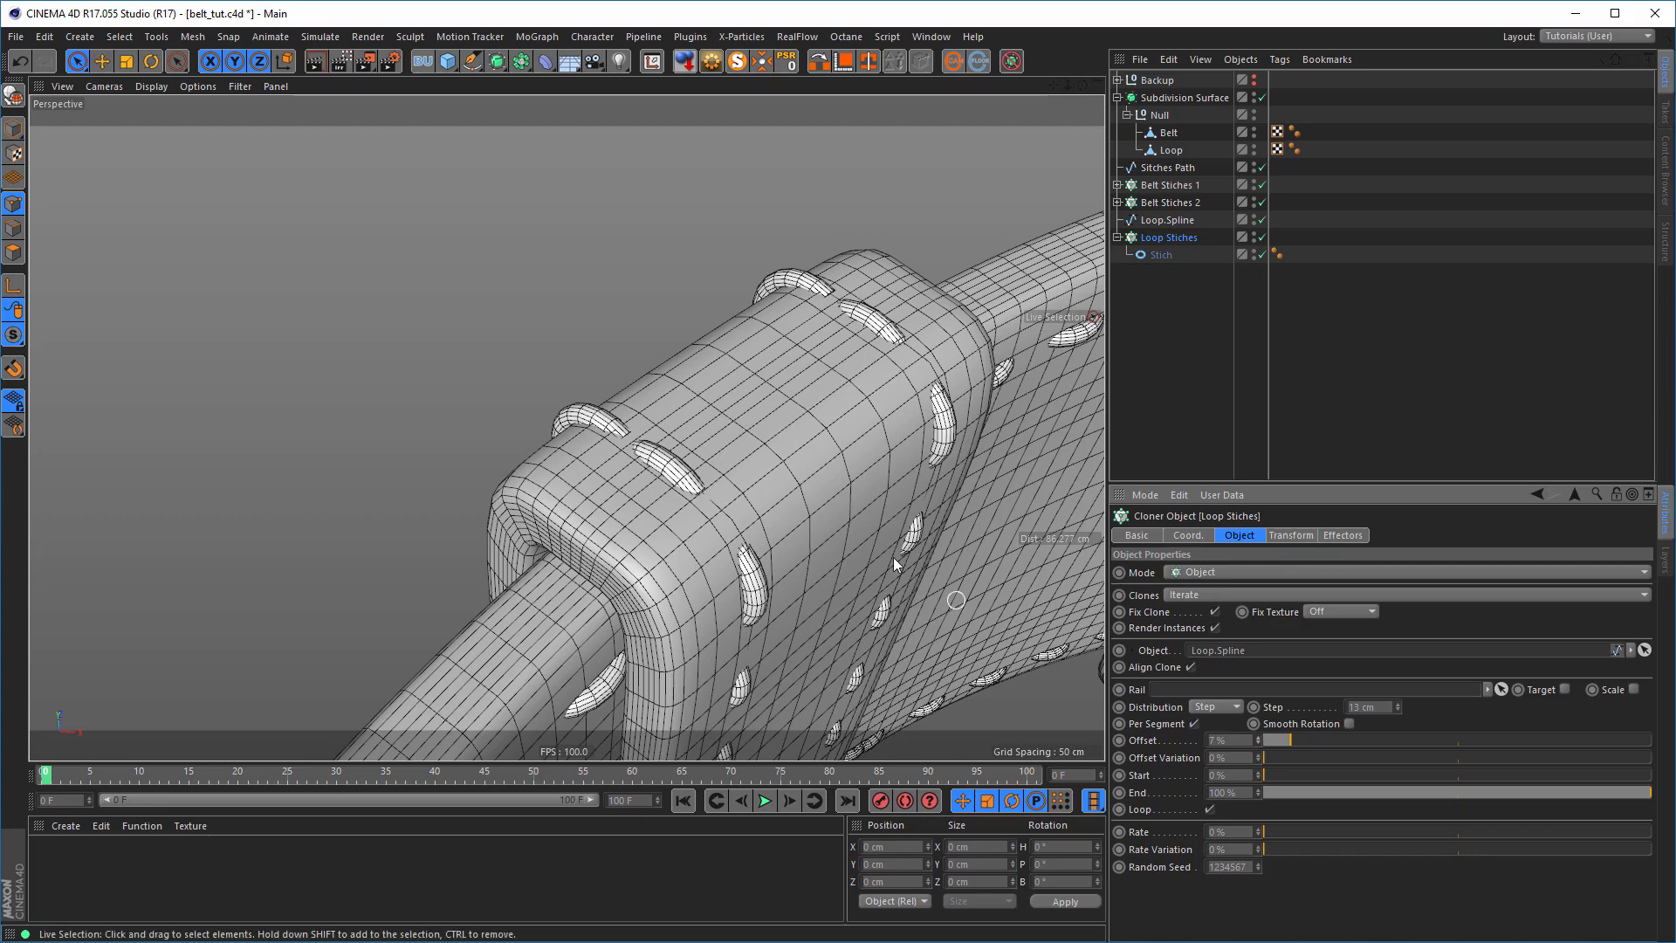
{"action": "left_click_drag", "start_coordinate": [893, 557], "coordinate": [793, 403], "text": "alt"}
{"action": "right_click_drag", "start_coordinate": [794, 403], "coordinate": [771, 502], "text": "alt"}
{"action": "middle_click_drag", "start_coordinate": [770, 501], "coordinate": [725, 425], "text": "alt"}
{"action": "left_click_drag", "start_coordinate": [679, 459], "coordinate": [705, 496], "text": "alt"}
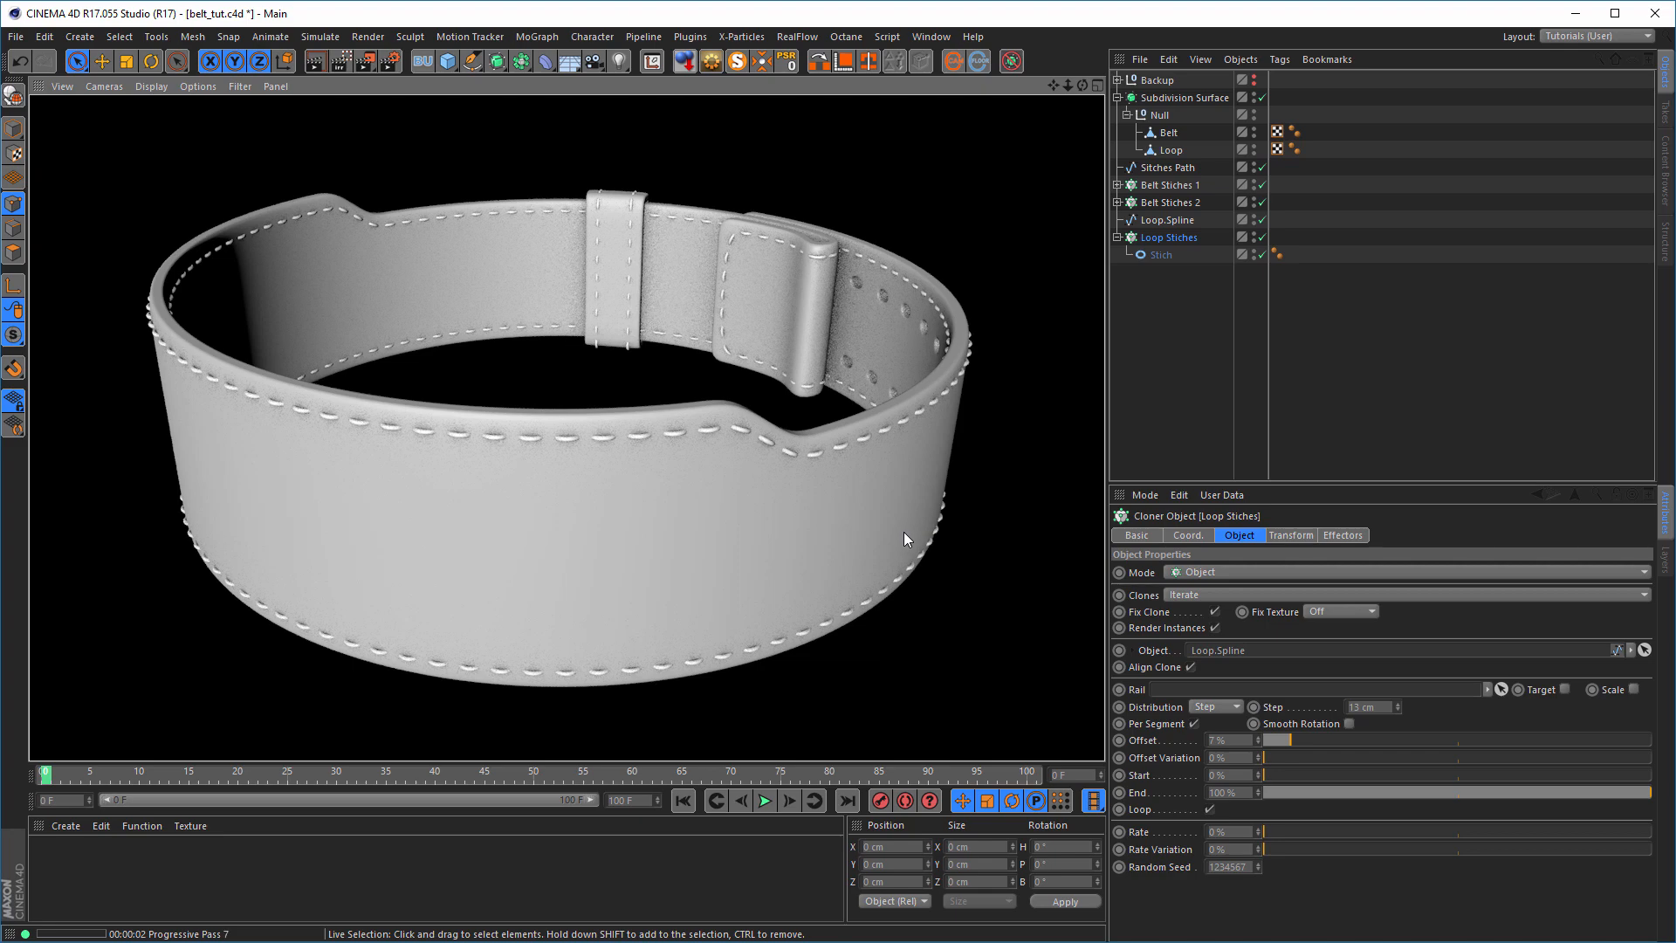
- Reduce the Step of the Loop Stiches cloner to 11 cm and render the belt again to check the stitch spacing
{"action": "left_click", "coordinate": [1154, 239]}
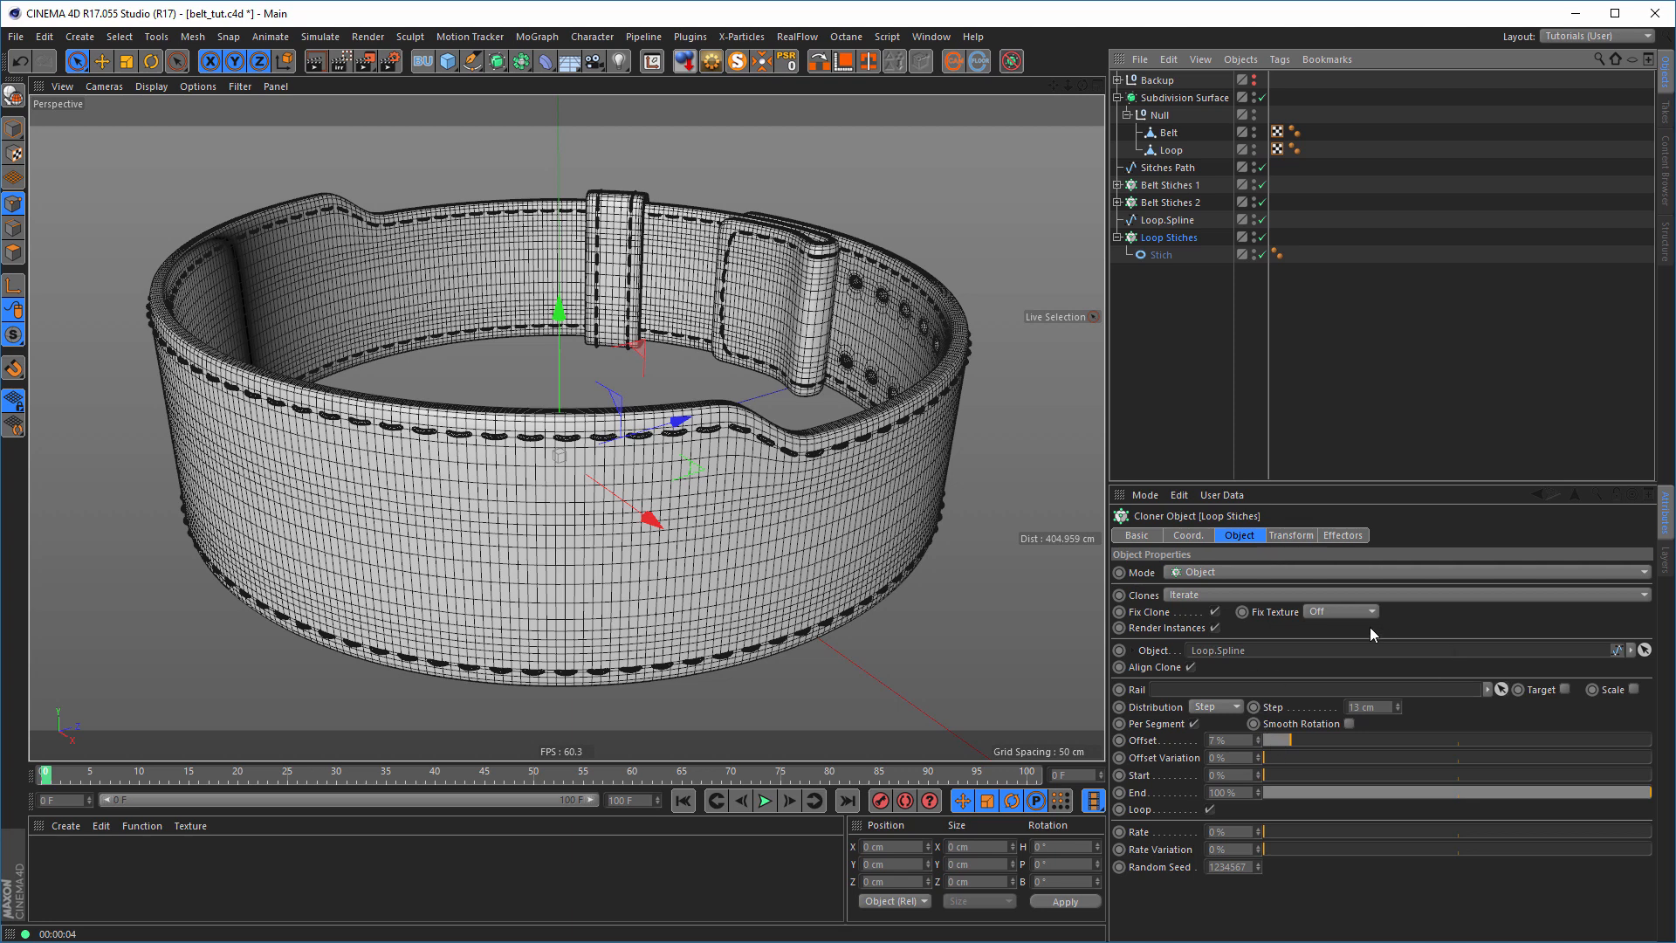
{"action": "left_click", "coordinate": [1243, 540]}
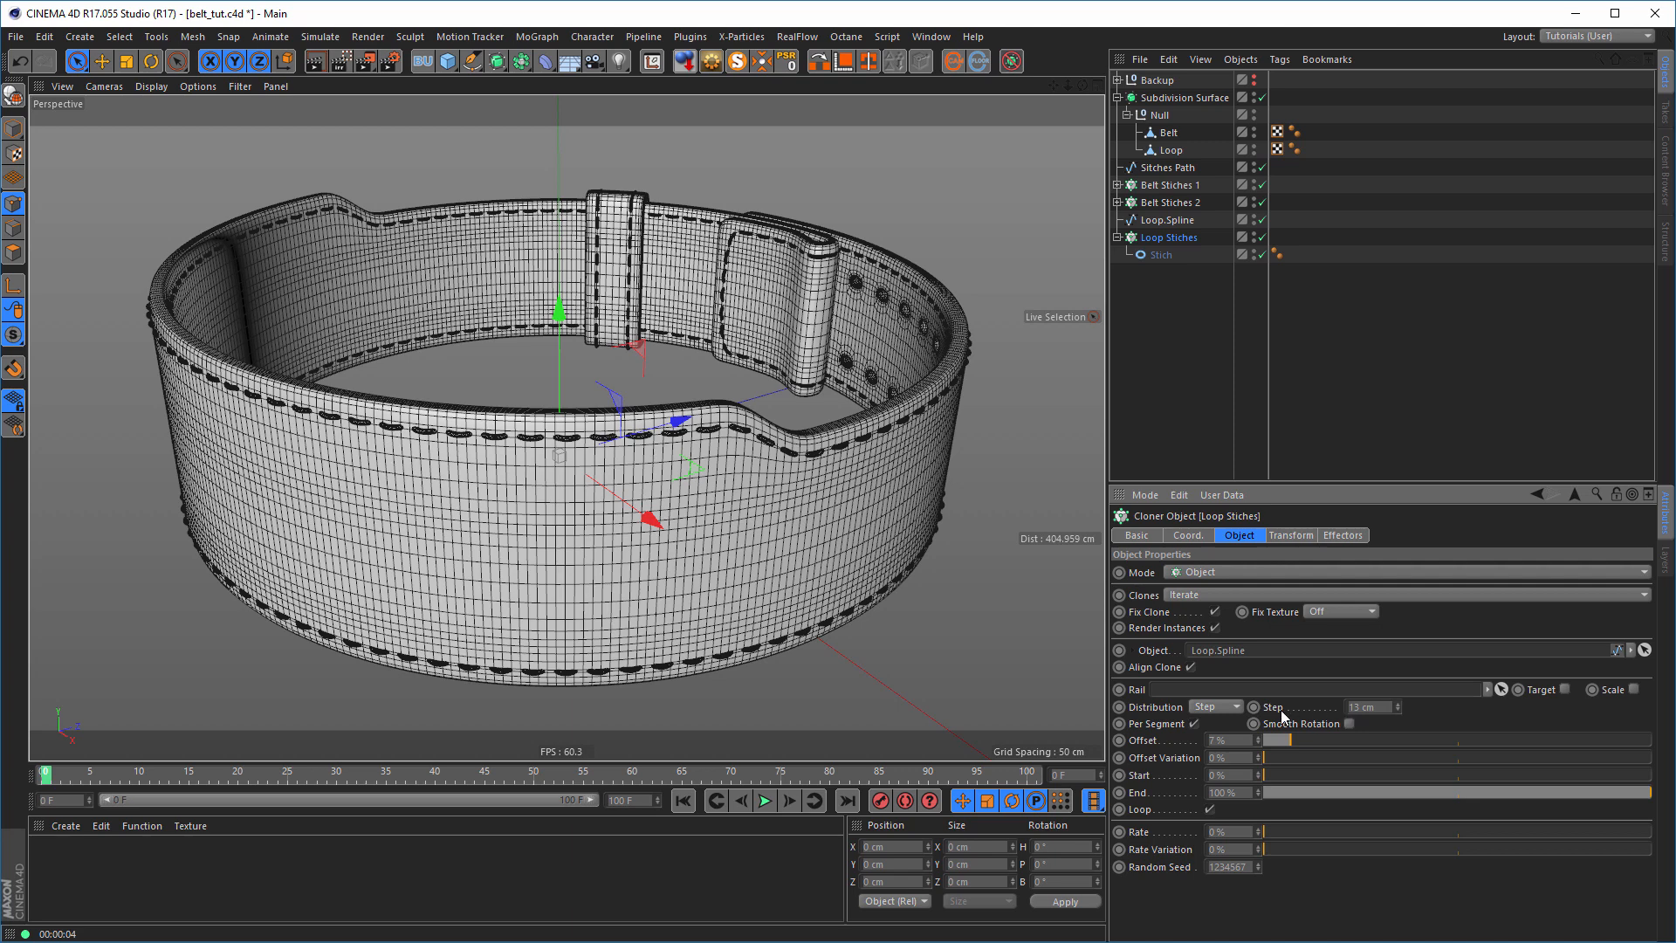
{"action": "left_click", "coordinate": [1396, 709]}
{"action": "key", "text": "ctrl+r"}
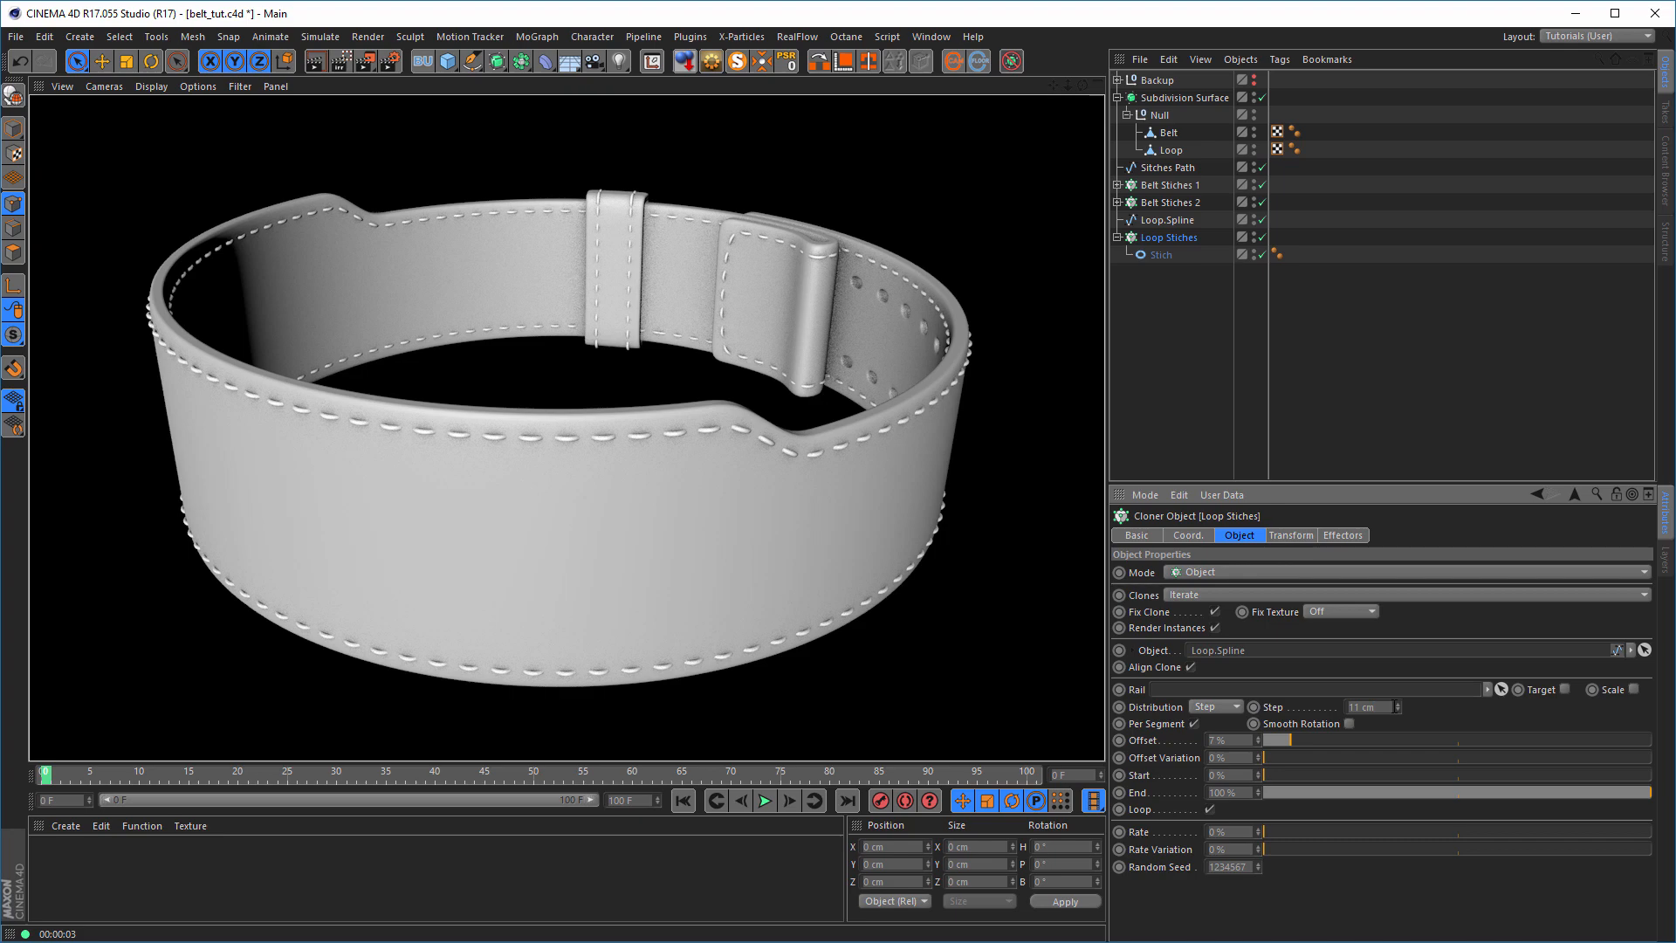
{"action": "left_click", "coordinate": [1399, 711]}
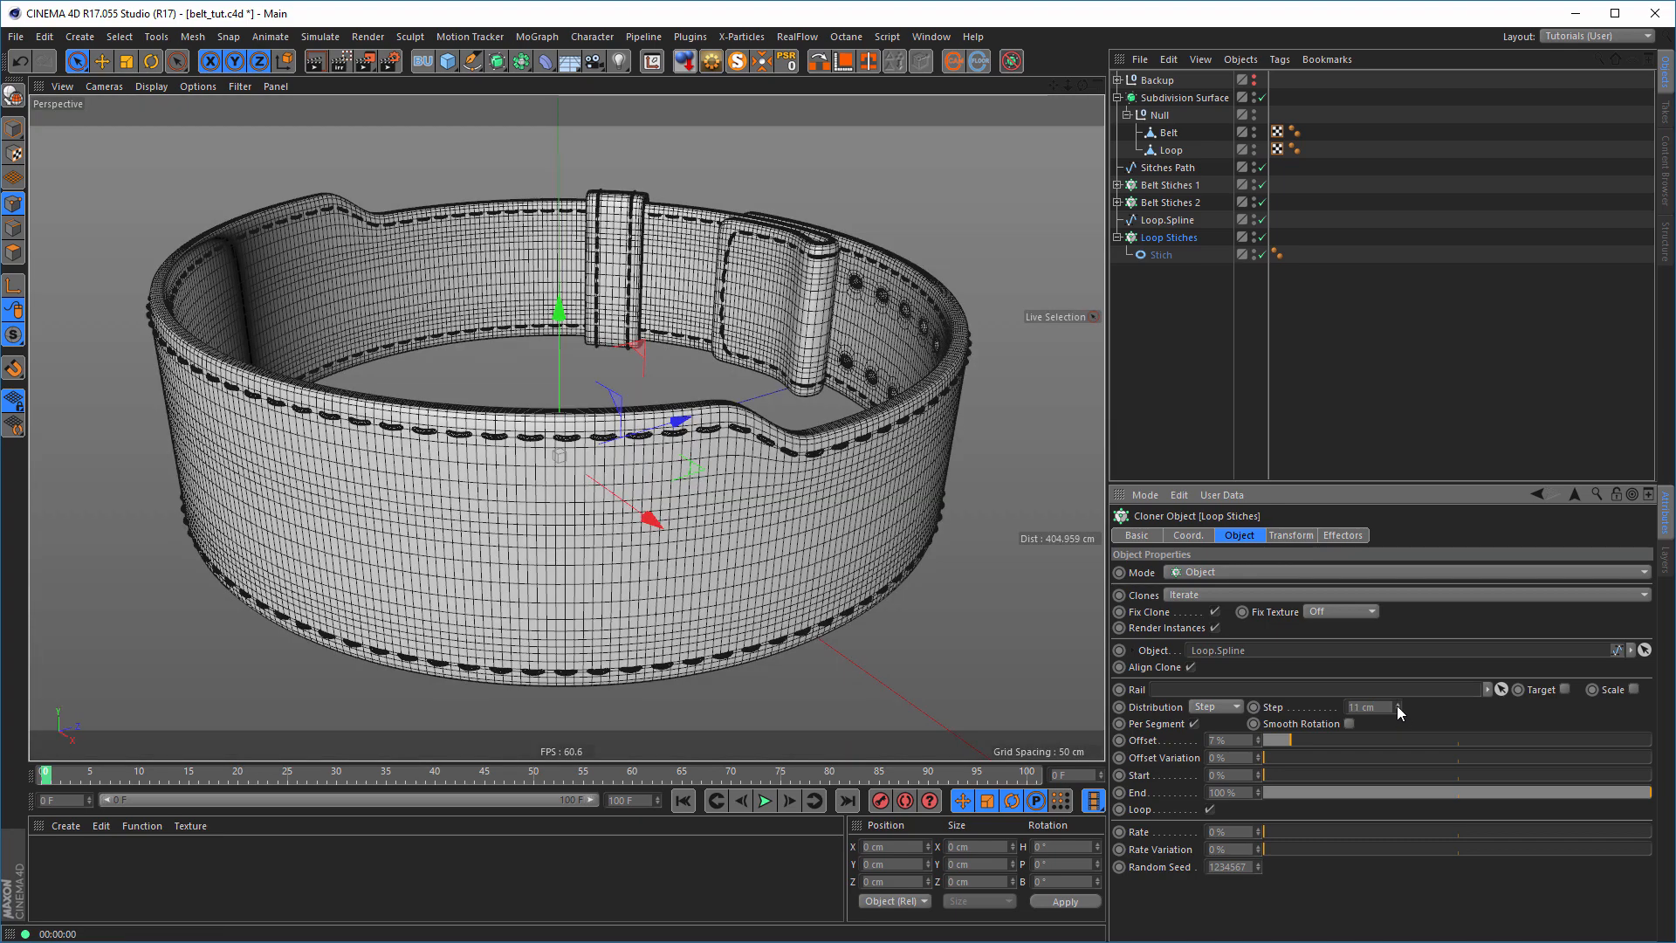
- Try an Offset Variation on the Loop Stiches cloner, then reset it to 0%
{"action": "right_click_drag", "start_coordinate": [614, 204], "coordinate": [959, 244], "text": "alt"}
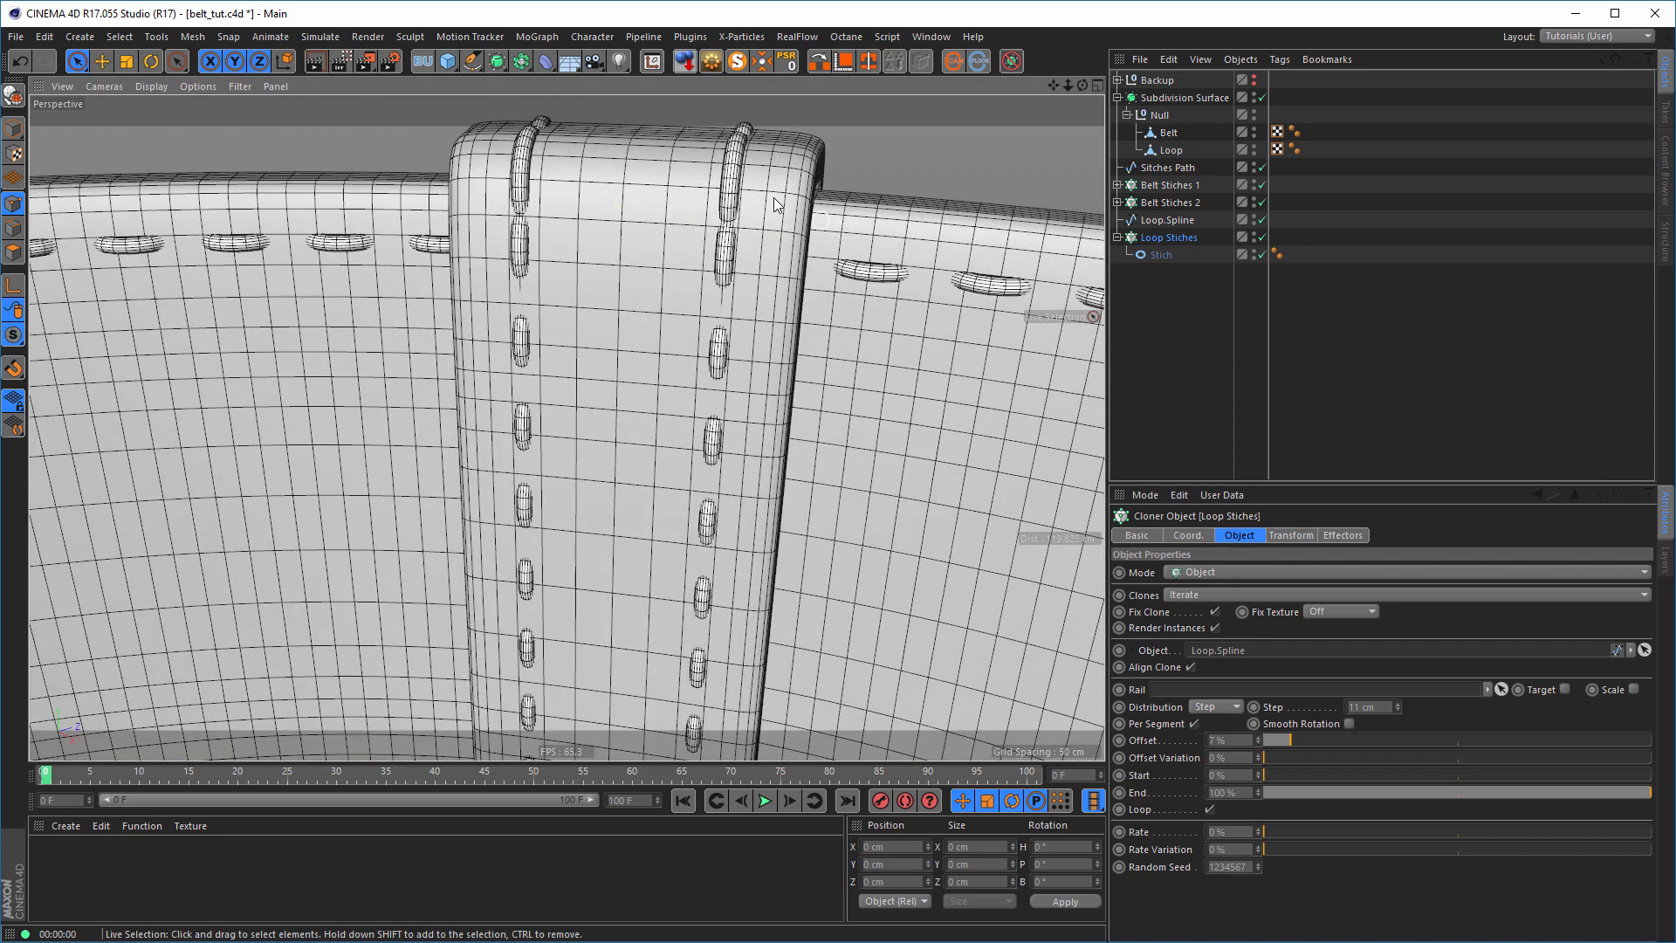
{"action": "left_click_drag", "start_coordinate": [775, 205], "coordinate": [678, 171], "text": "alt"}
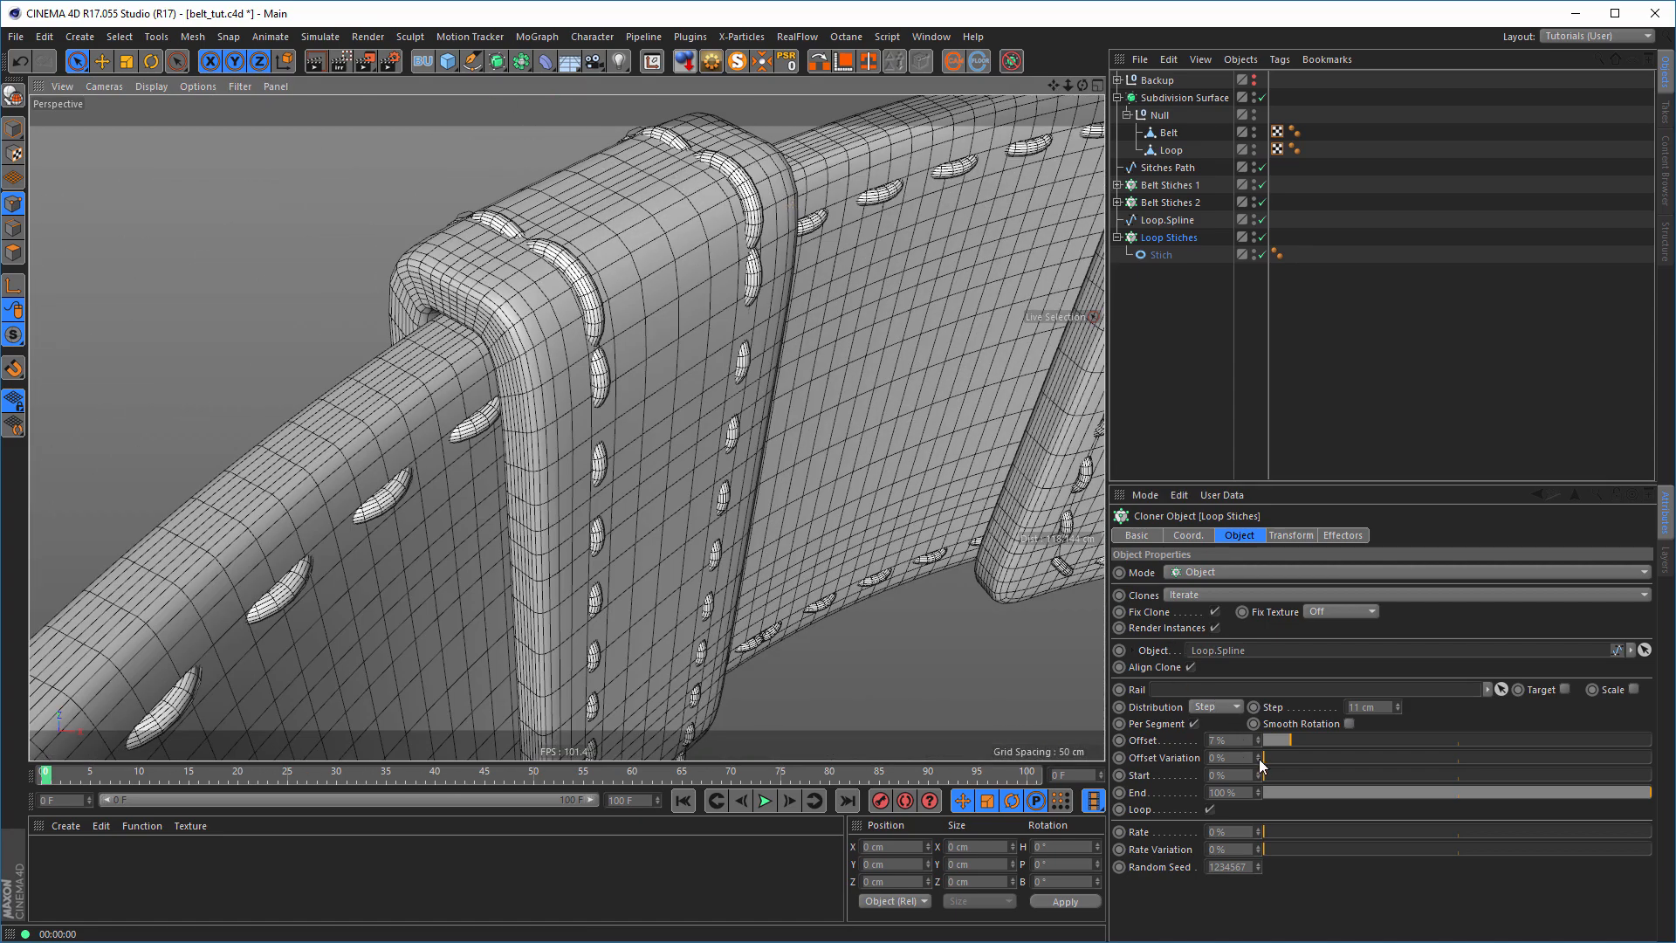
{"action": "mouse_move", "coordinate": [1259, 764]}
{"action": "left_mouse_down"}
{"action": "mouse_move", "coordinate": [1258, 674]}
{"action": "mouse_move", "coordinate": [1259, 789]}
{"action": "mouse_move", "coordinate": [1257, 762]}
{"action": "left_mouse_up"}
{"action": "type", "text": "0"}
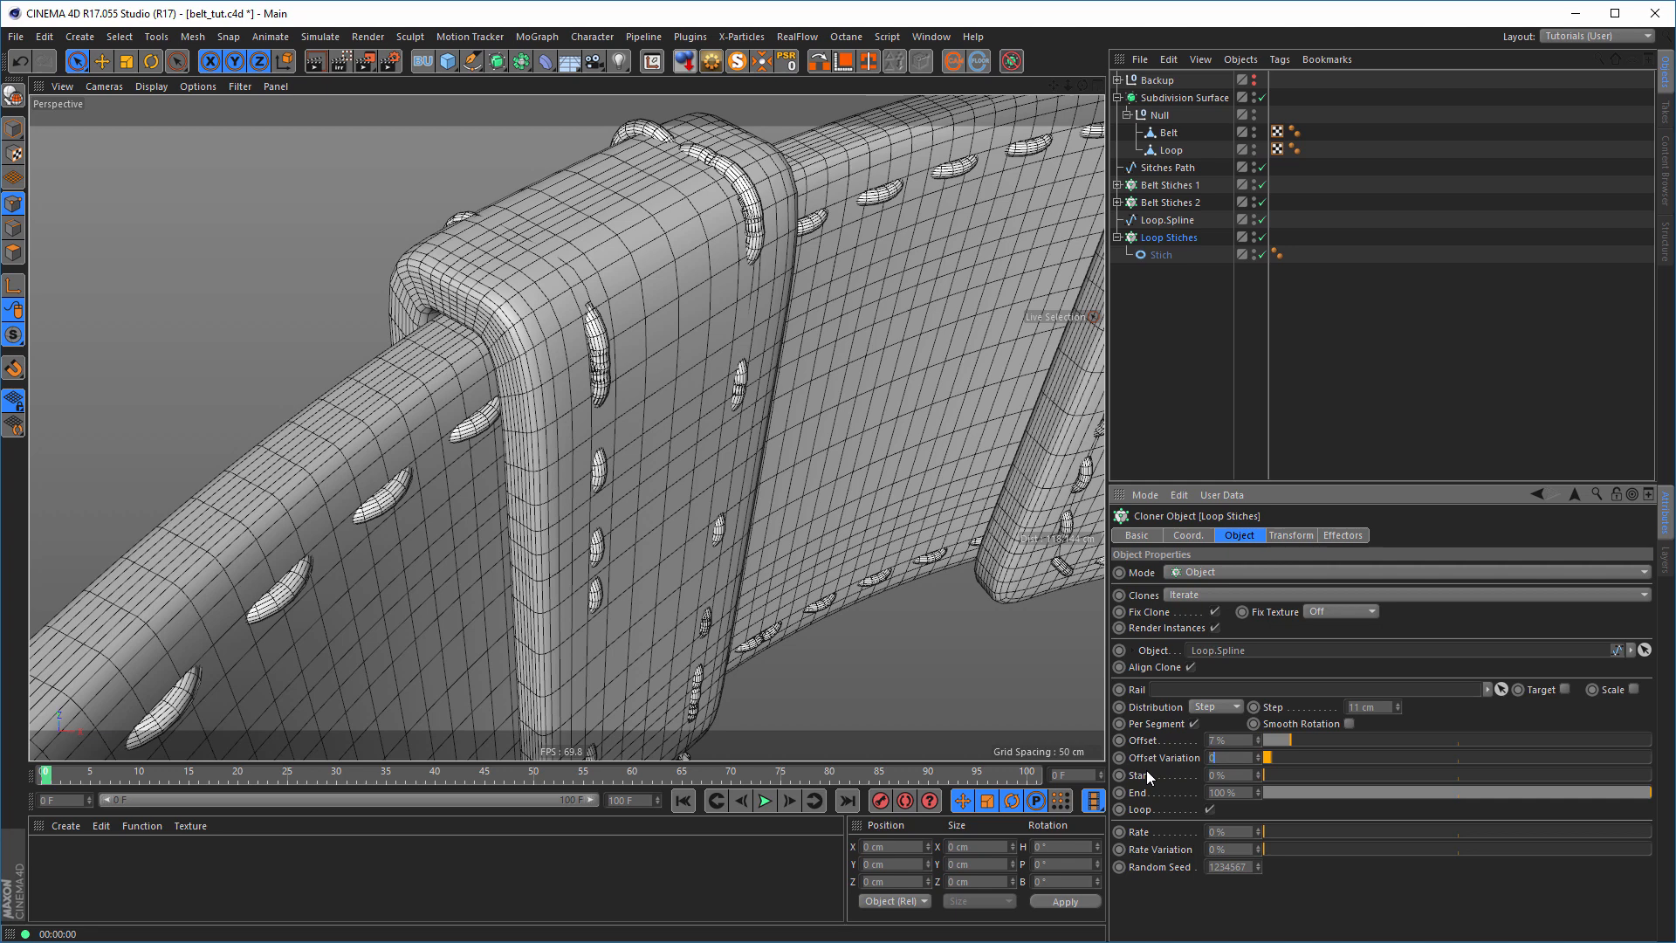
{"action": "key", "text": "Return"}
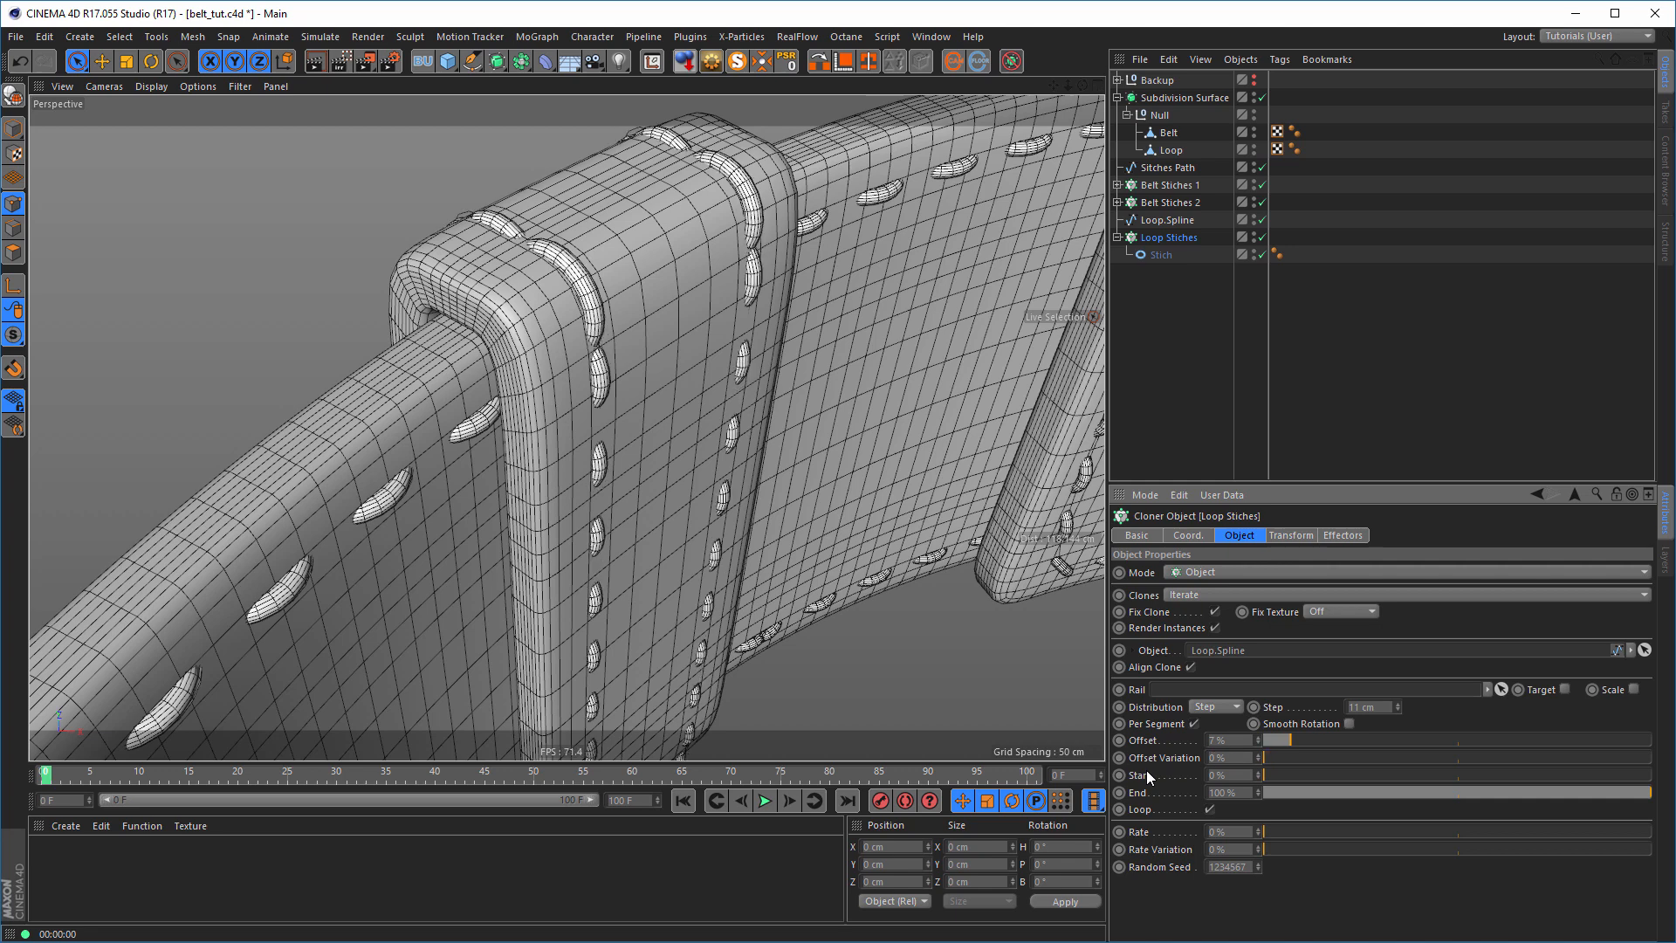
- Lower the Offset of the Loop Stiches cloner gradually into negative values, comparing how the stitches meet the loop's upper corners
{"action": "left_click", "coordinate": [1258, 737]}
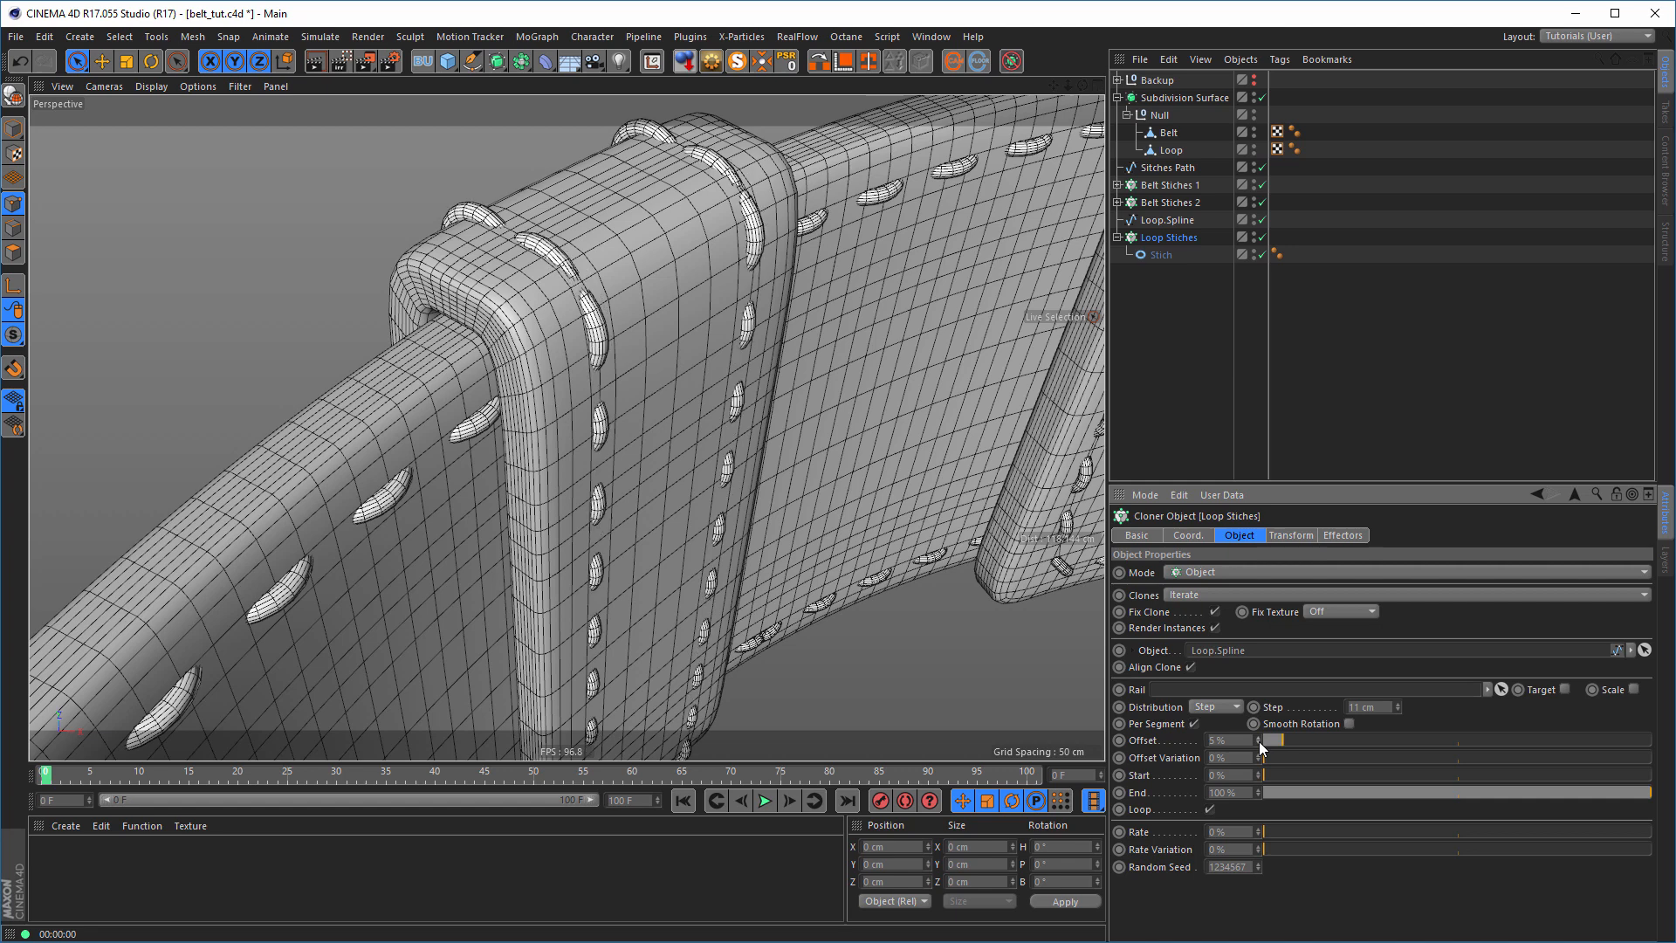
{"action": "left_click", "coordinate": [1259, 742]}
{"action": "left_click", "coordinate": [1259, 741]}
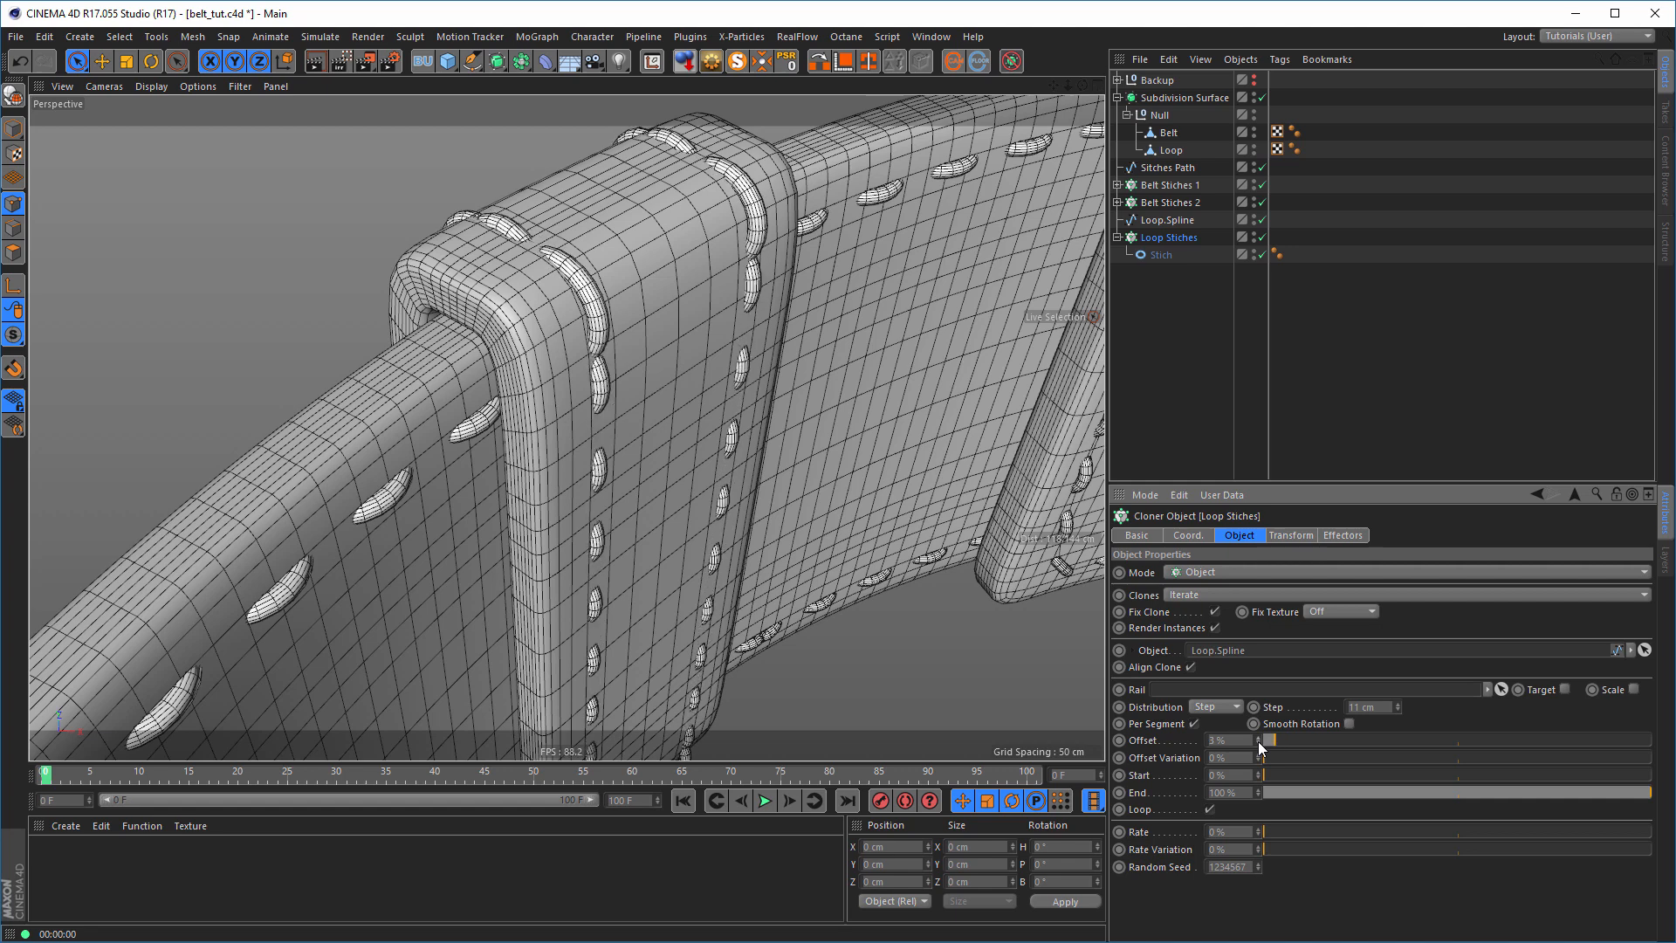
{"action": "left_click", "coordinate": [1259, 742]}
{"action": "left_click", "coordinate": [1258, 742]}
{"action": "left_click", "coordinate": [1259, 742]}
{"action": "left_click", "coordinate": [1259, 742]}
{"action": "left_click", "coordinate": [1259, 742]}
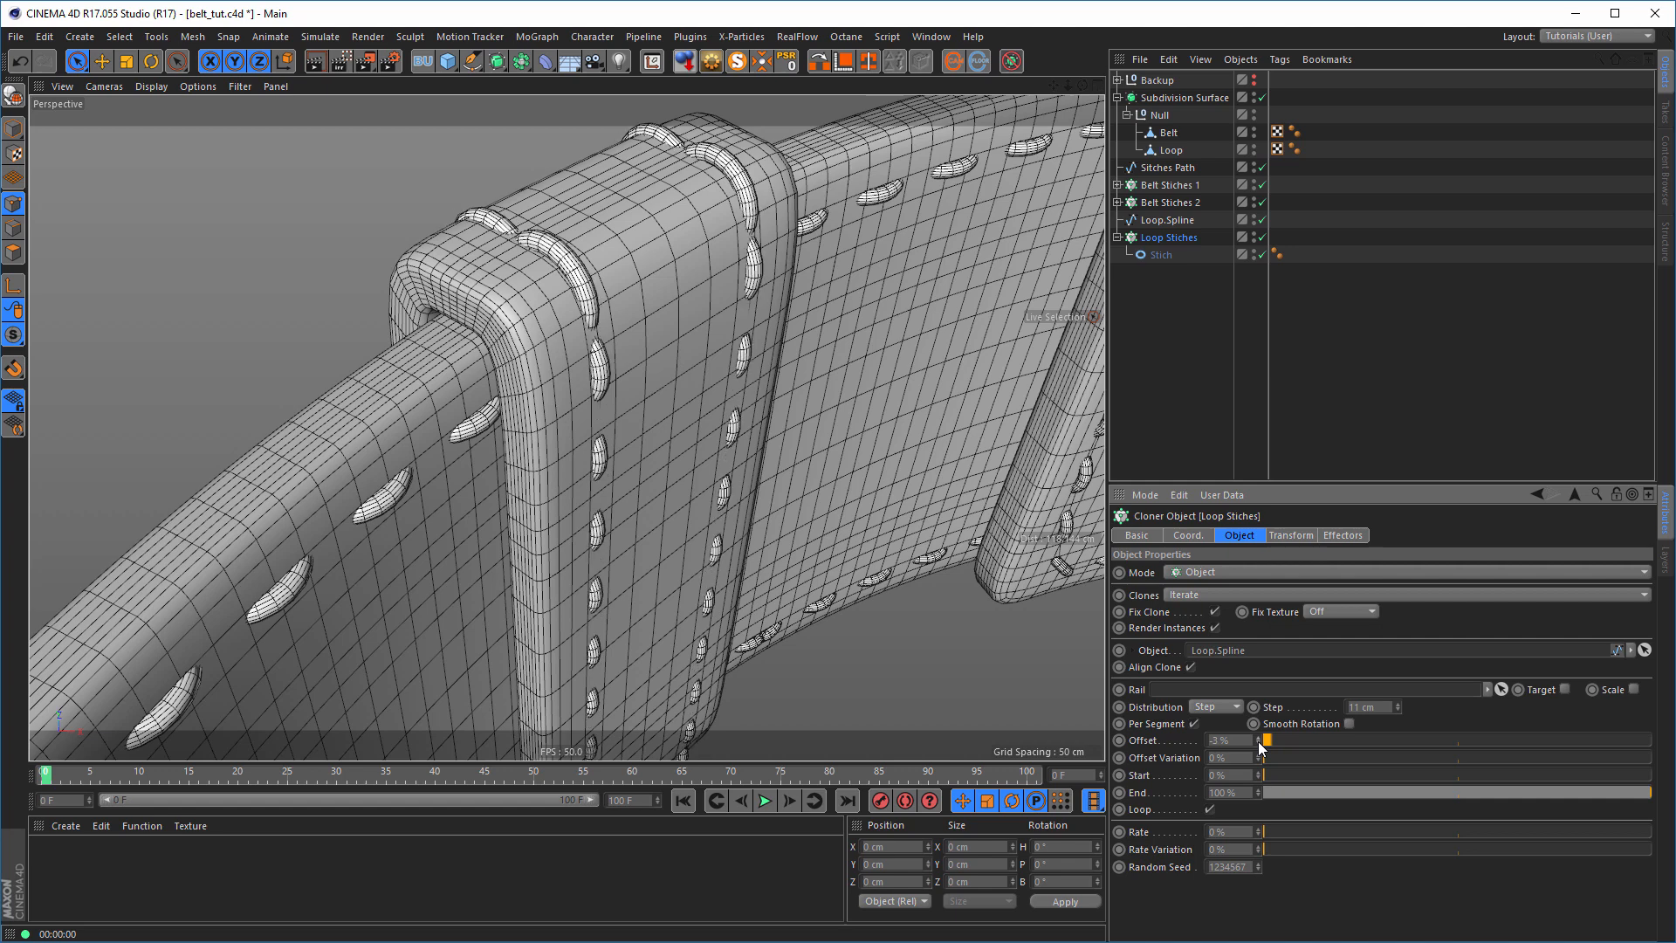
{"action": "left_click", "coordinate": [1259, 742]}
{"action": "left_click", "coordinate": [1259, 742]}
{"action": "left_click", "coordinate": [1259, 742]}
{"action": "left_click", "coordinate": [1259, 742]}
{"action": "left_click", "coordinate": [1259, 742]}
{"action": "left_click", "coordinate": [1259, 742]}
{"action": "left_click", "coordinate": [1259, 742]}
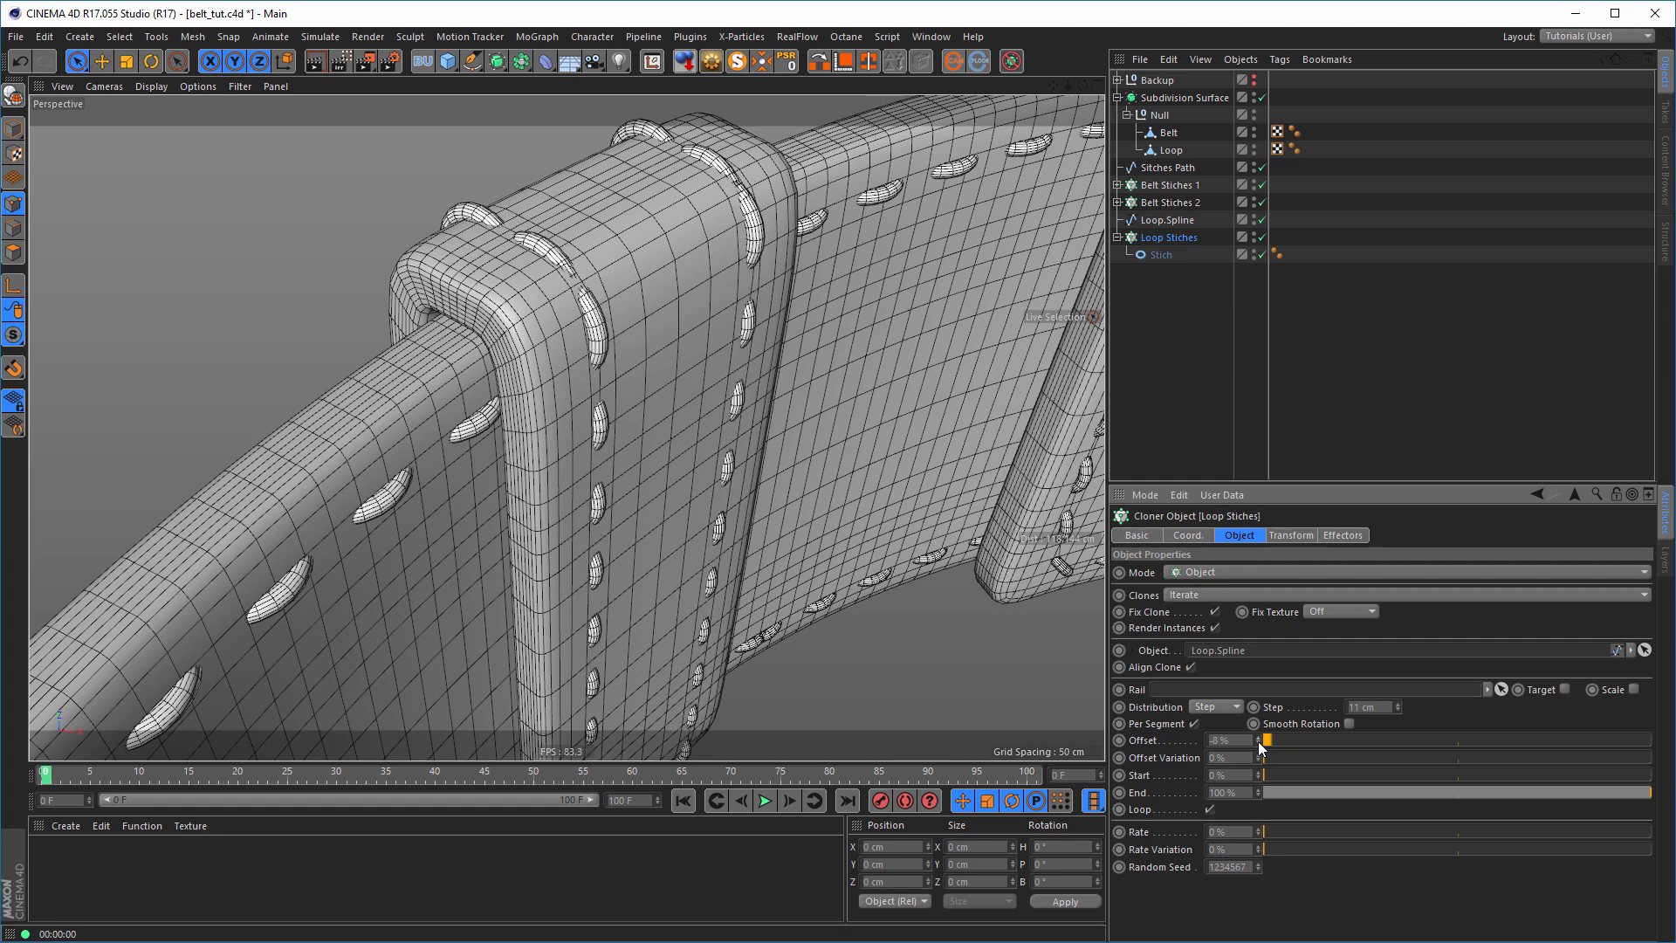
{"action": "left_click", "coordinate": [1259, 742]}
{"action": "left_click", "coordinate": [1259, 742]}
{"action": "left_click", "coordinate": [1259, 742]}
{"action": "left_click", "coordinate": [1259, 742]}
{"action": "left_click", "coordinate": [1258, 742]}
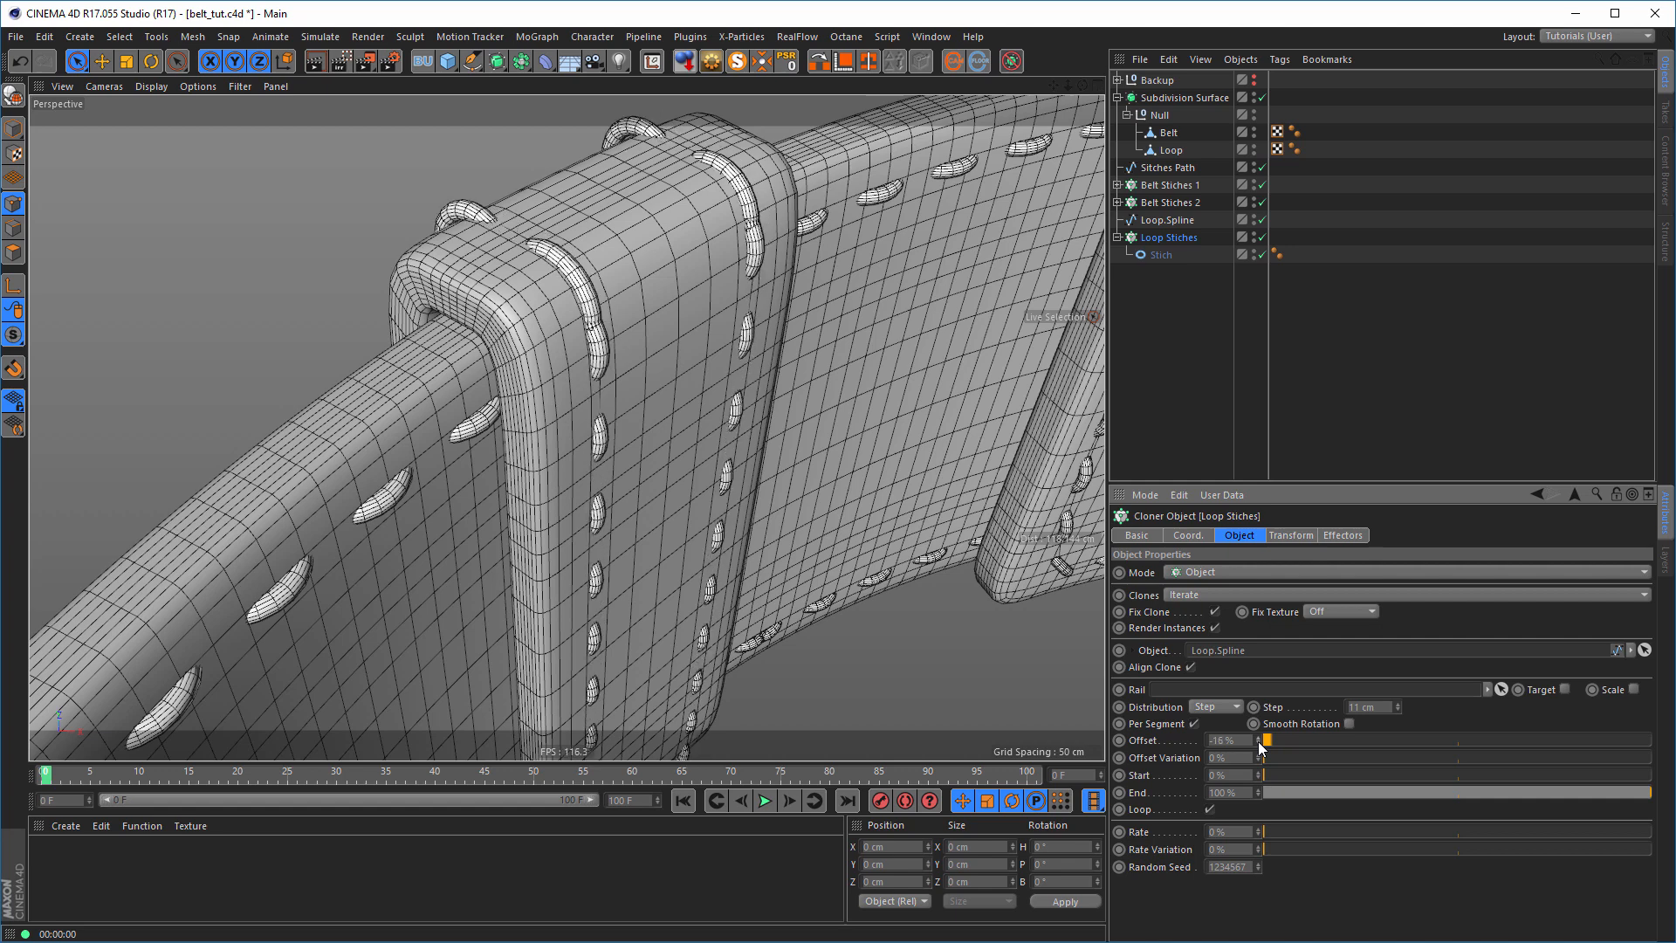
{"action": "left_click", "coordinate": [1259, 742]}
{"action": "left_click", "coordinate": [1258, 742]}
- Raise the Offset of the Loop Stiches cloner back to -8% and check the stitches from the loop's other side
{"action": "left_click", "coordinate": [1259, 738]}
{"action": "left_click", "coordinate": [1259, 737]}
{"action": "left_click", "coordinate": [1259, 737]}
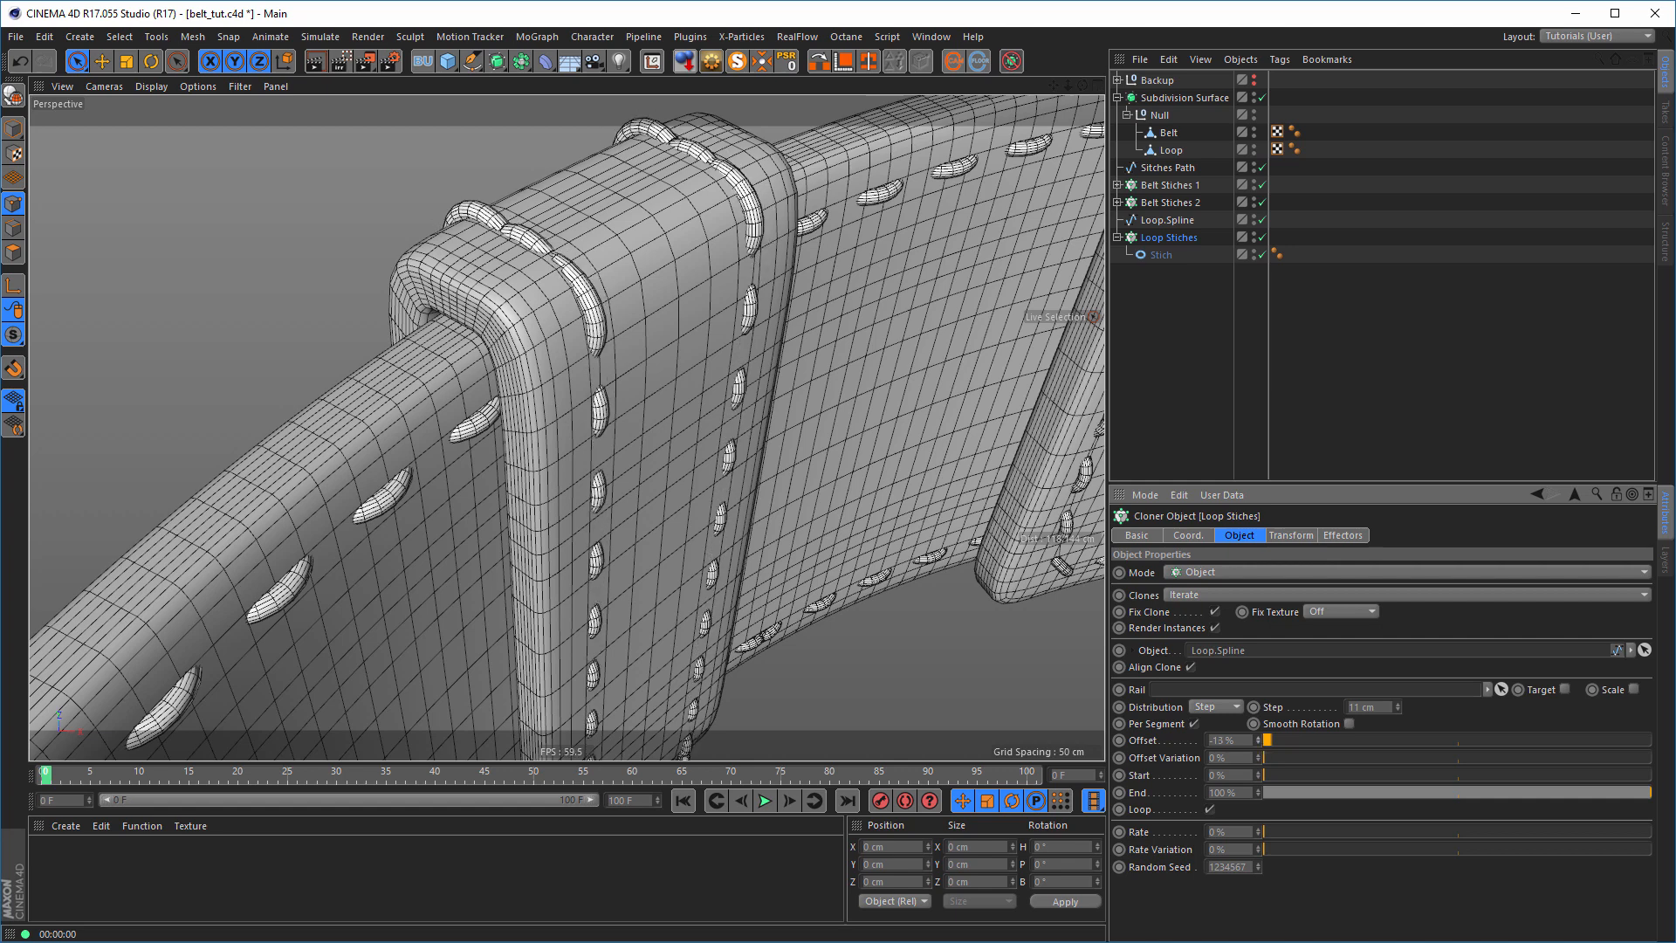
{"action": "left_click", "coordinate": [1259, 737]}
{"action": "left_click", "coordinate": [1259, 737]}
{"action": "left_click", "coordinate": [1259, 738]}
{"action": "left_click", "coordinate": [1259, 737]}
{"action": "left_click", "coordinate": [1258, 738]}
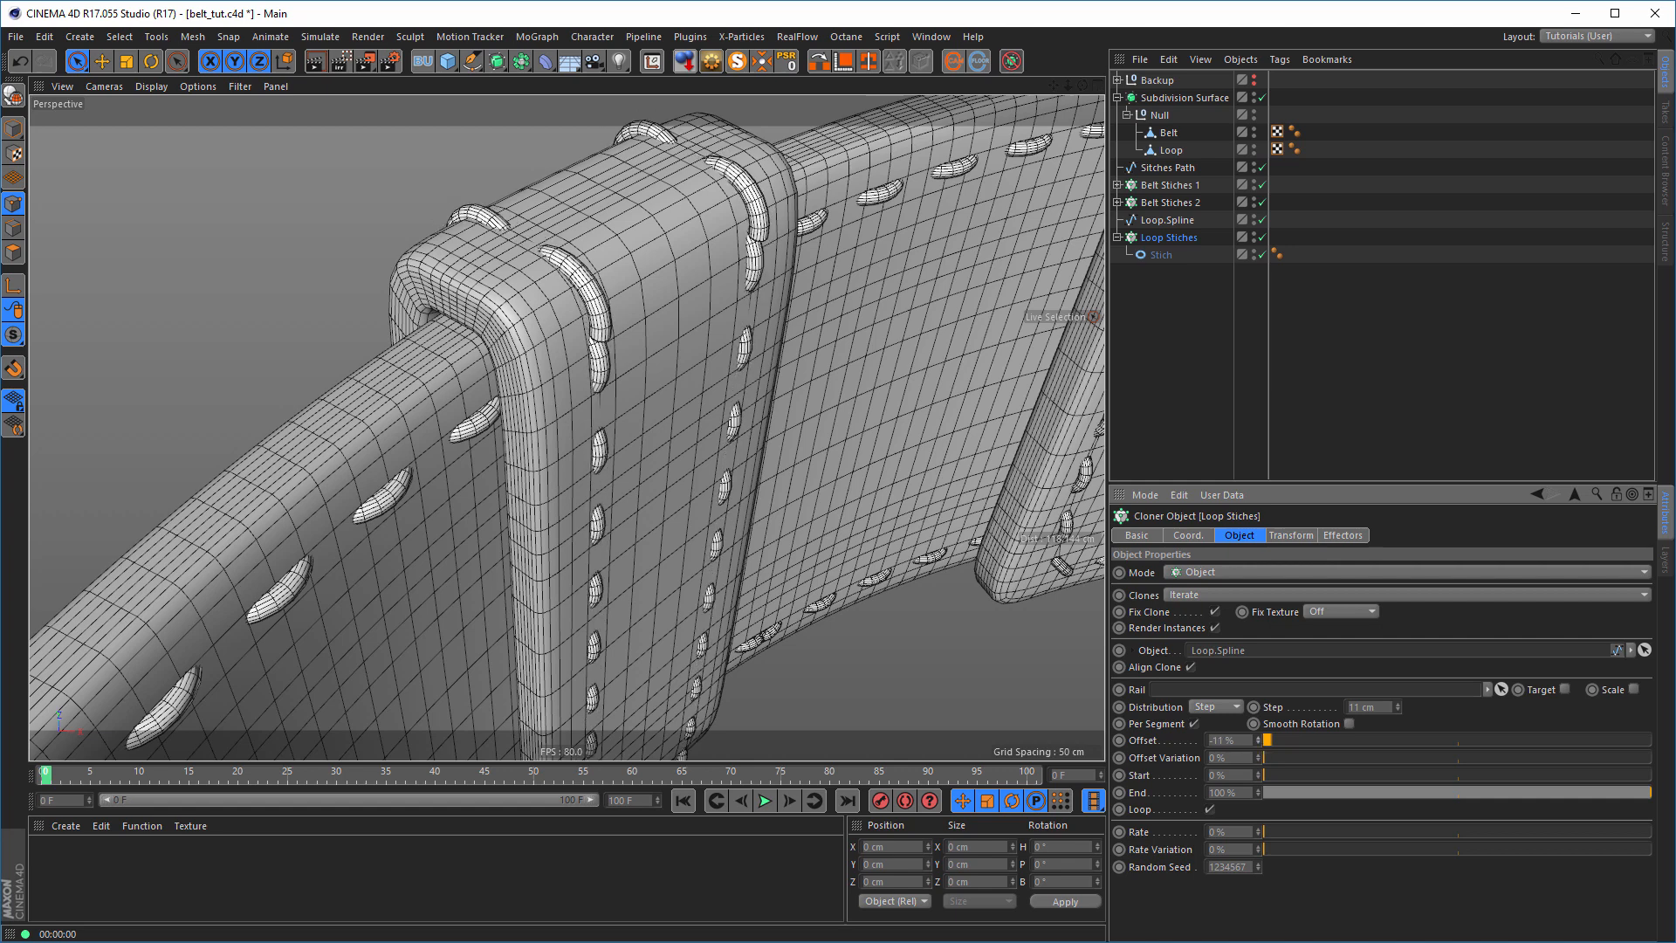
{"action": "left_click", "coordinate": [1258, 737]}
{"action": "left_click", "coordinate": [1259, 743]}
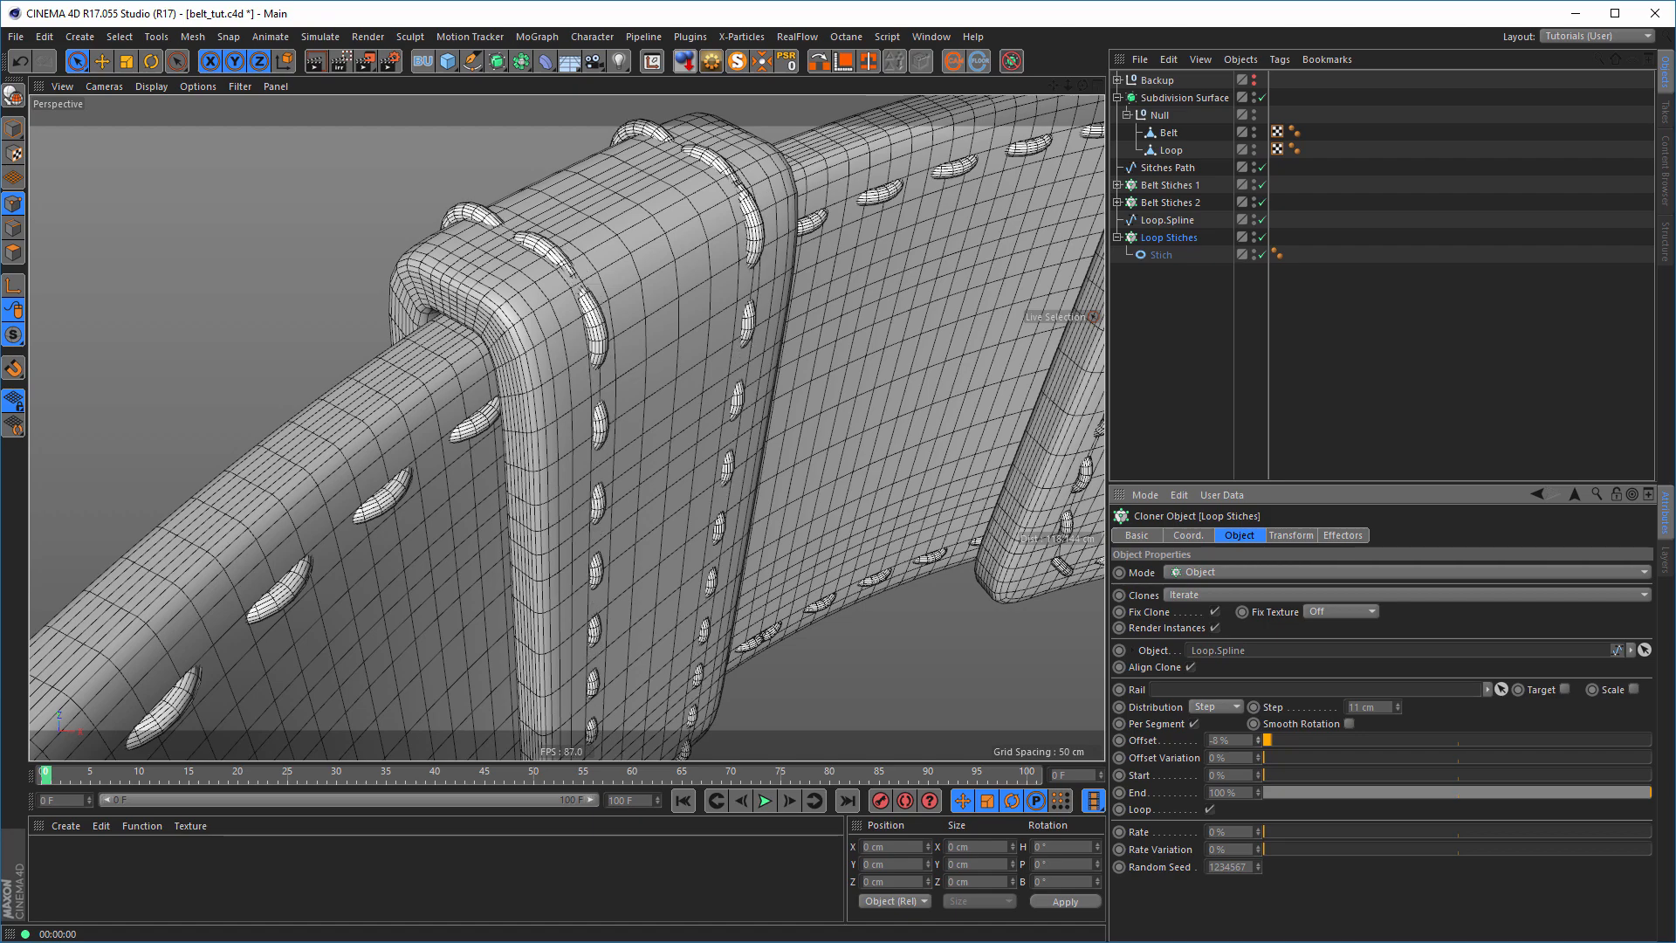
{"action": "left_click", "coordinate": [1258, 743]}
{"action": "left_click", "coordinate": [1258, 737]}
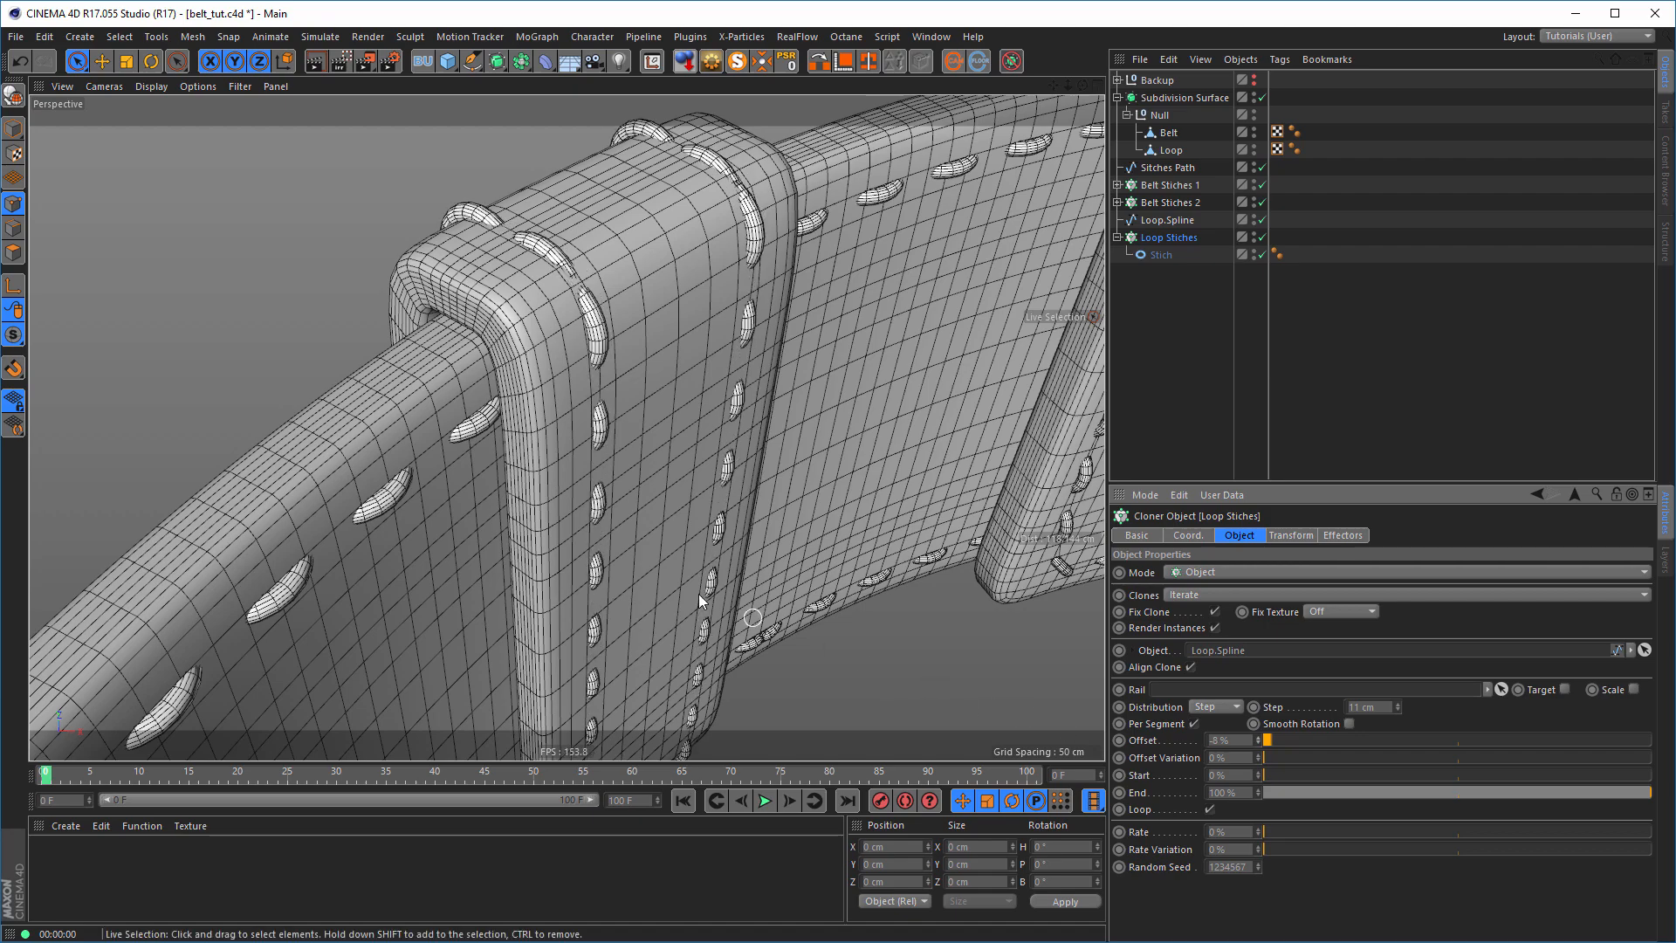
{"action": "right_click_drag", "start_coordinate": [635, 555], "coordinate": [524, 553], "text": "alt"}
{"action": "left_click_drag", "start_coordinate": [669, 571], "coordinate": [850, 616], "text": "alt"}
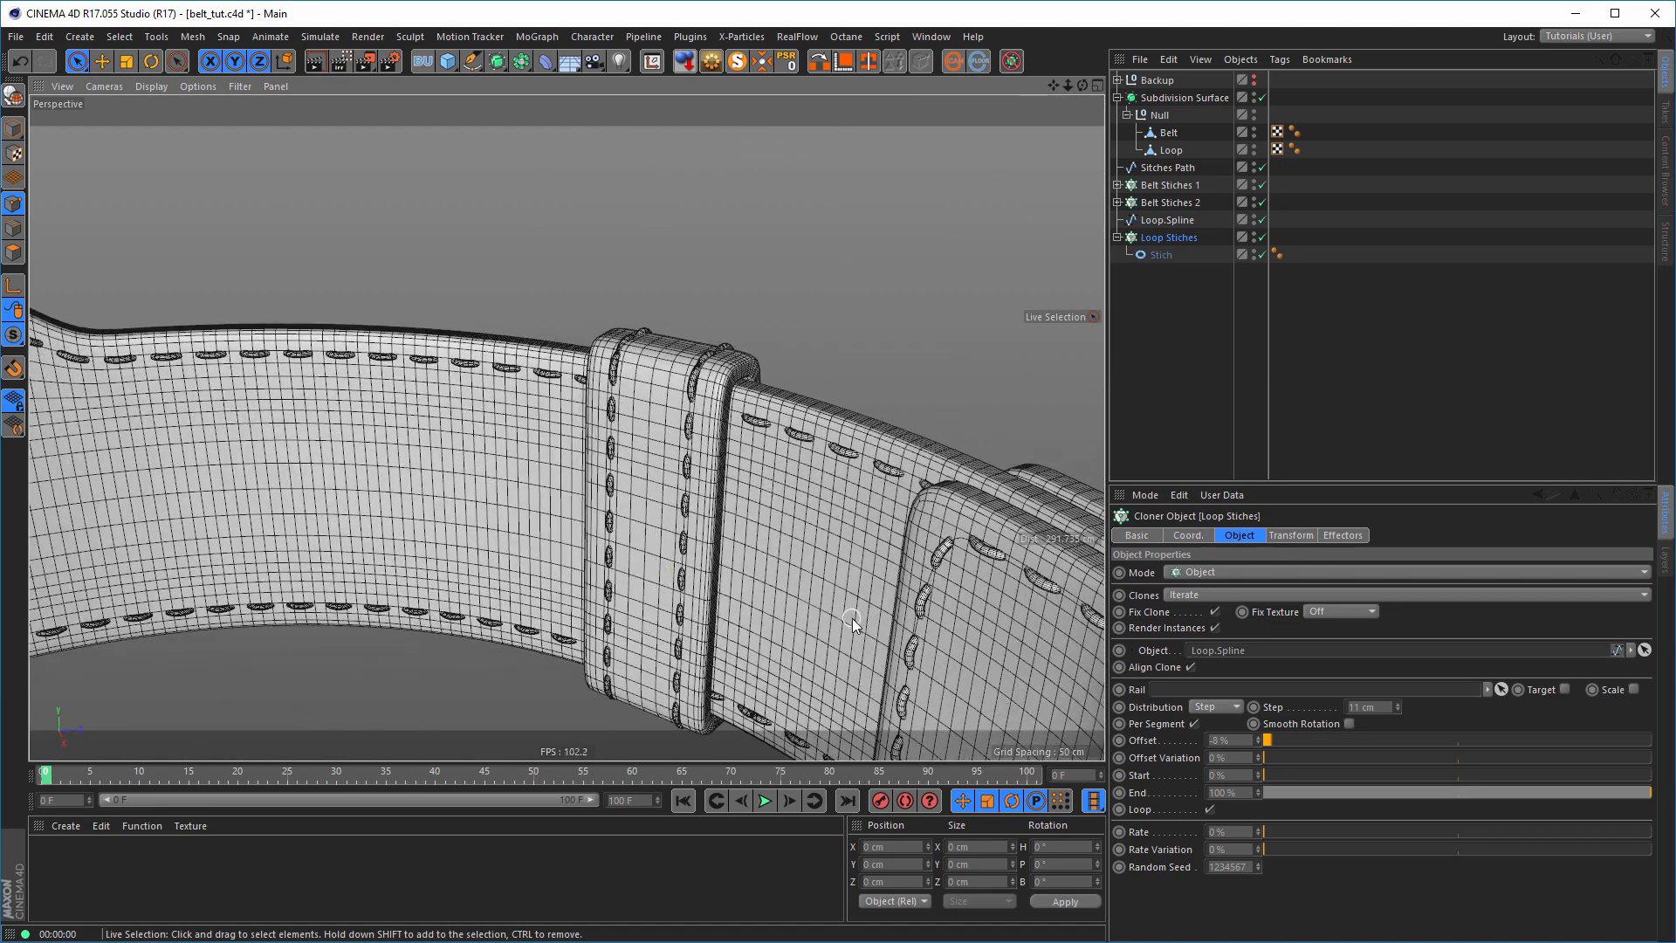
{"action": "right_click_drag", "start_coordinate": [683, 381], "coordinate": [852, 335], "text": "alt"}
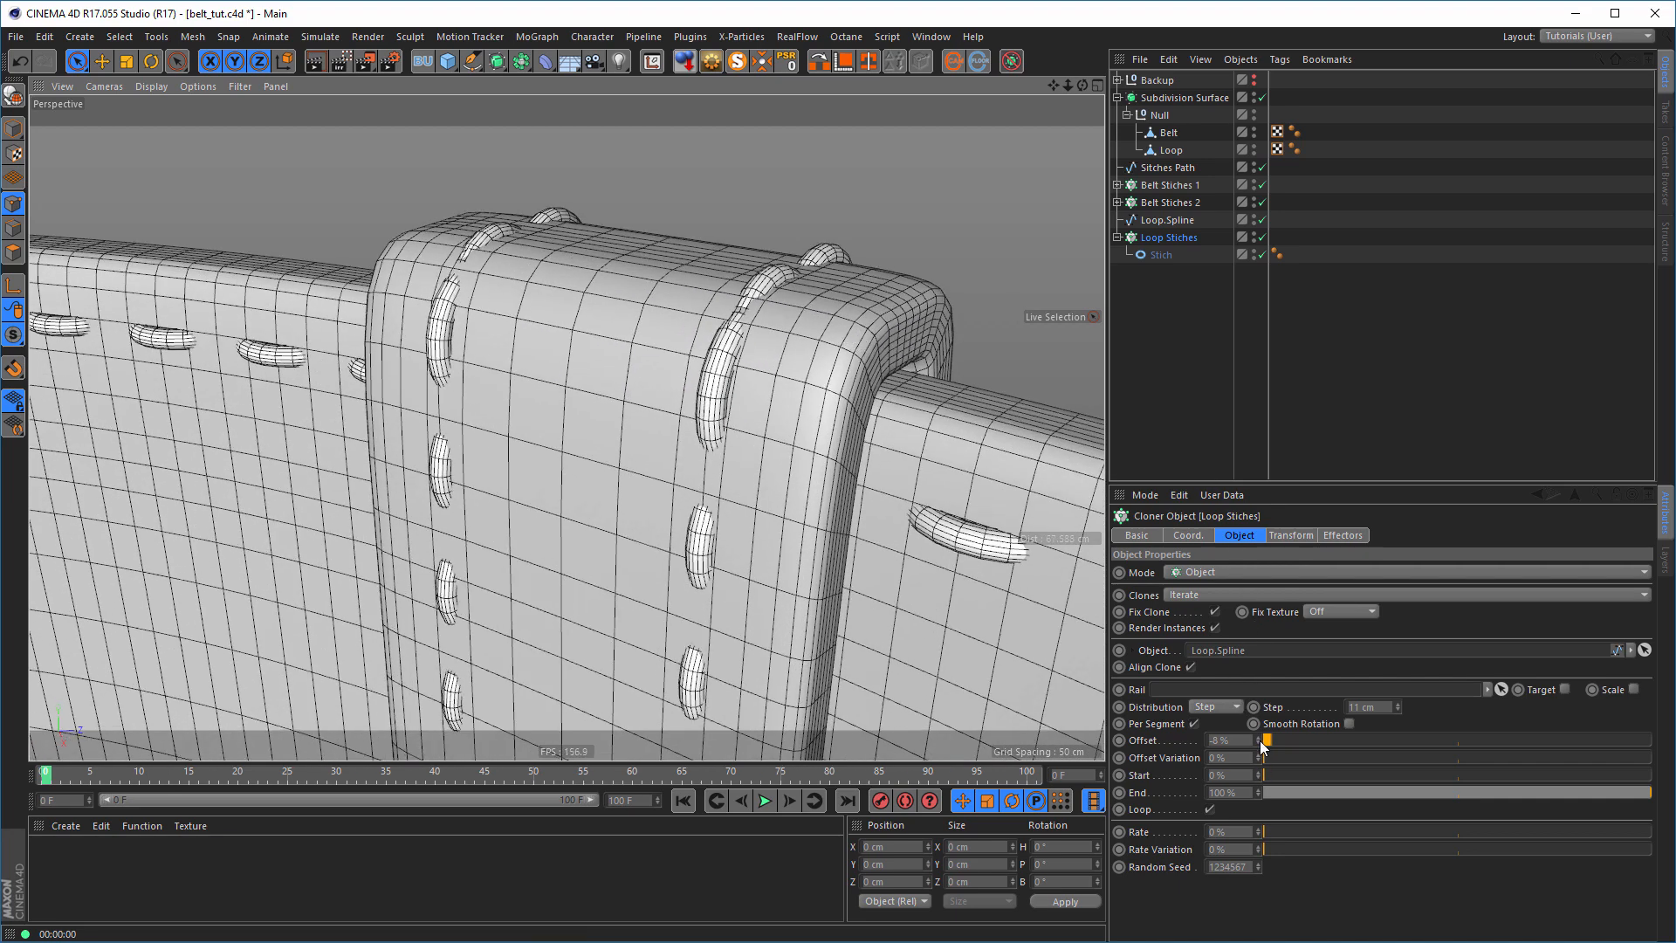
- Set the Loop Stiches cloner's Offset to 13% and its Step to 12 cm
{"action": "left_click_drag", "start_coordinate": [1260, 740], "coordinate": [1312, 749]}
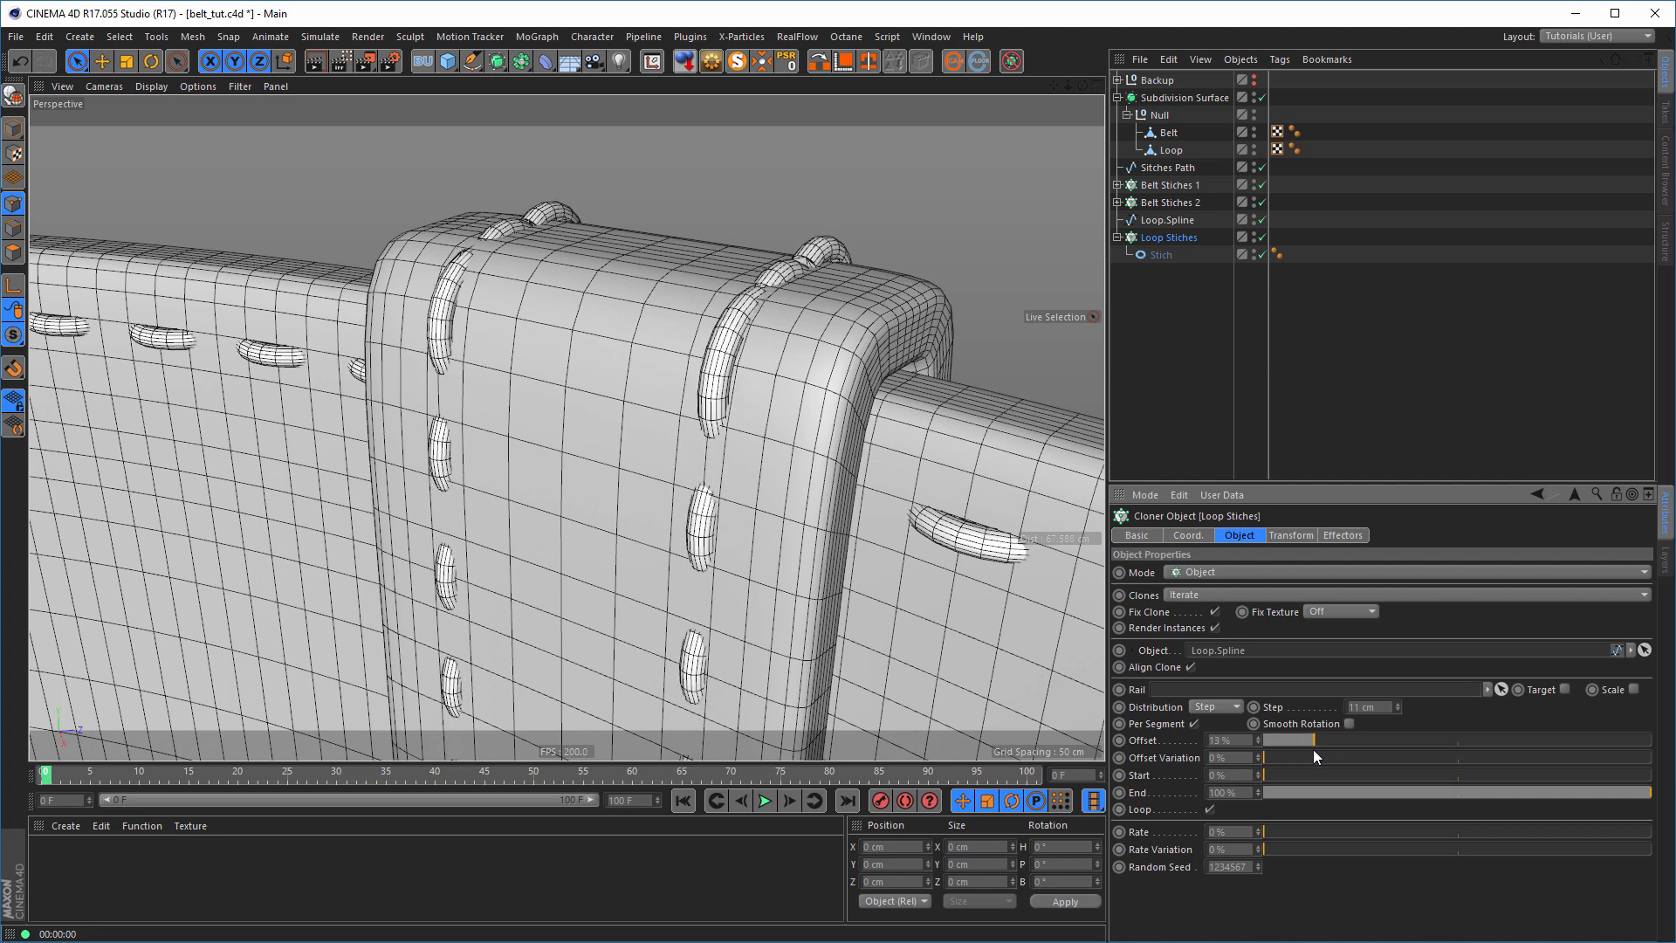
{"action": "left_click", "coordinate": [1400, 706]}
{"action": "left_click", "coordinate": [1400, 705]}
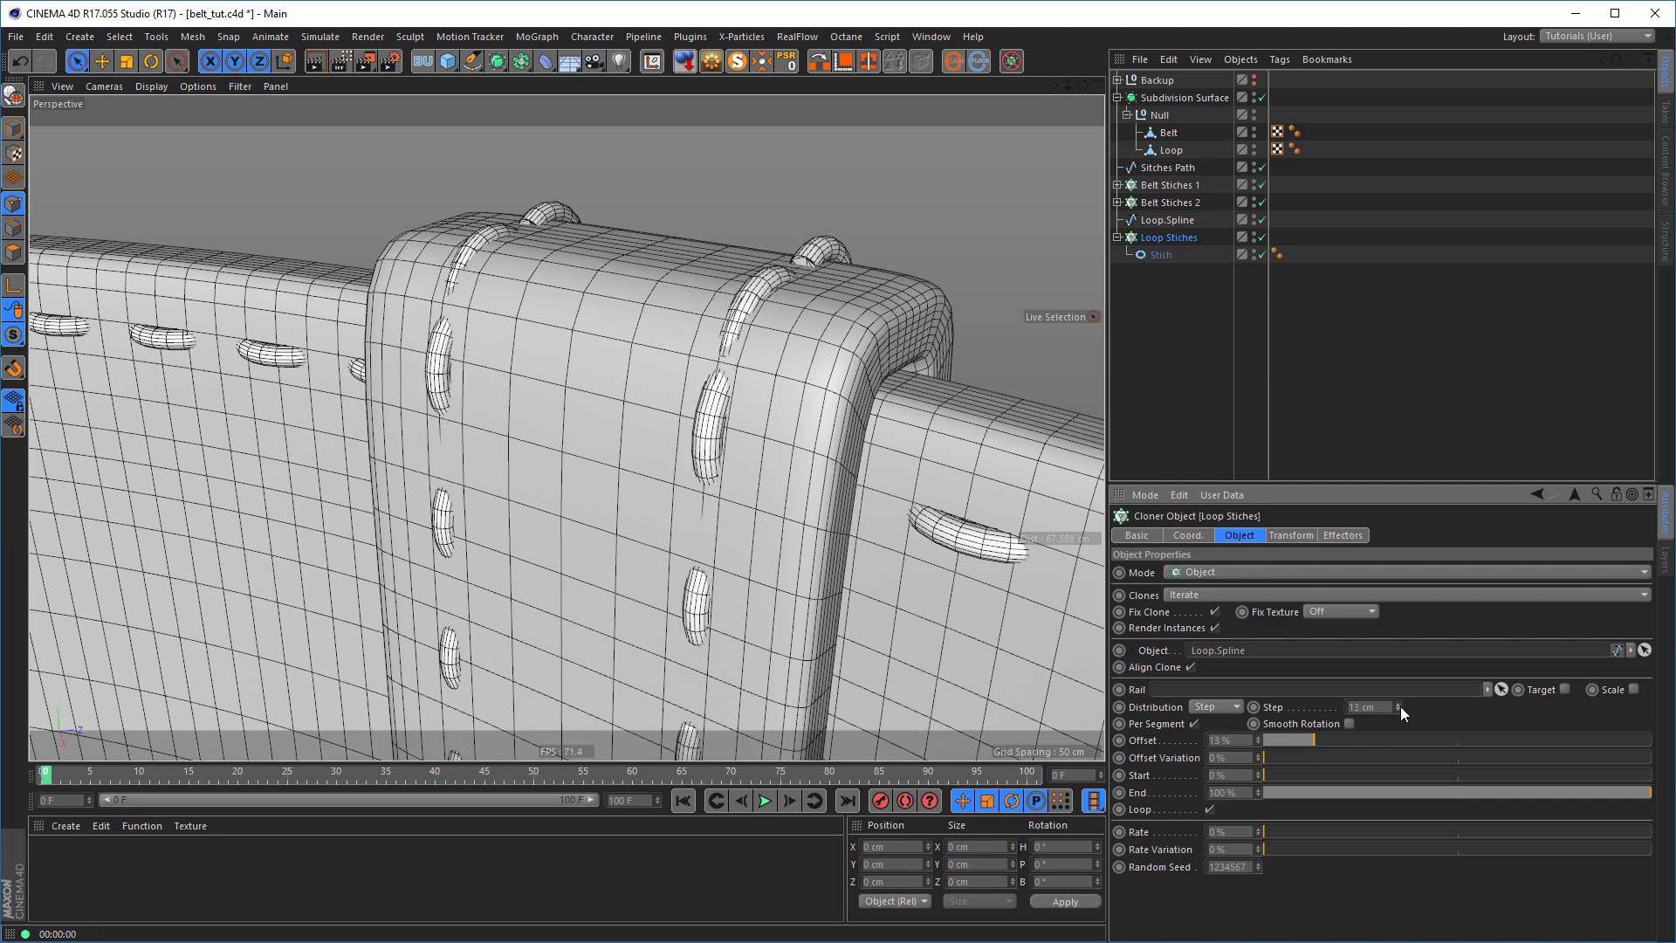
{"action": "left_click", "coordinate": [1399, 708]}
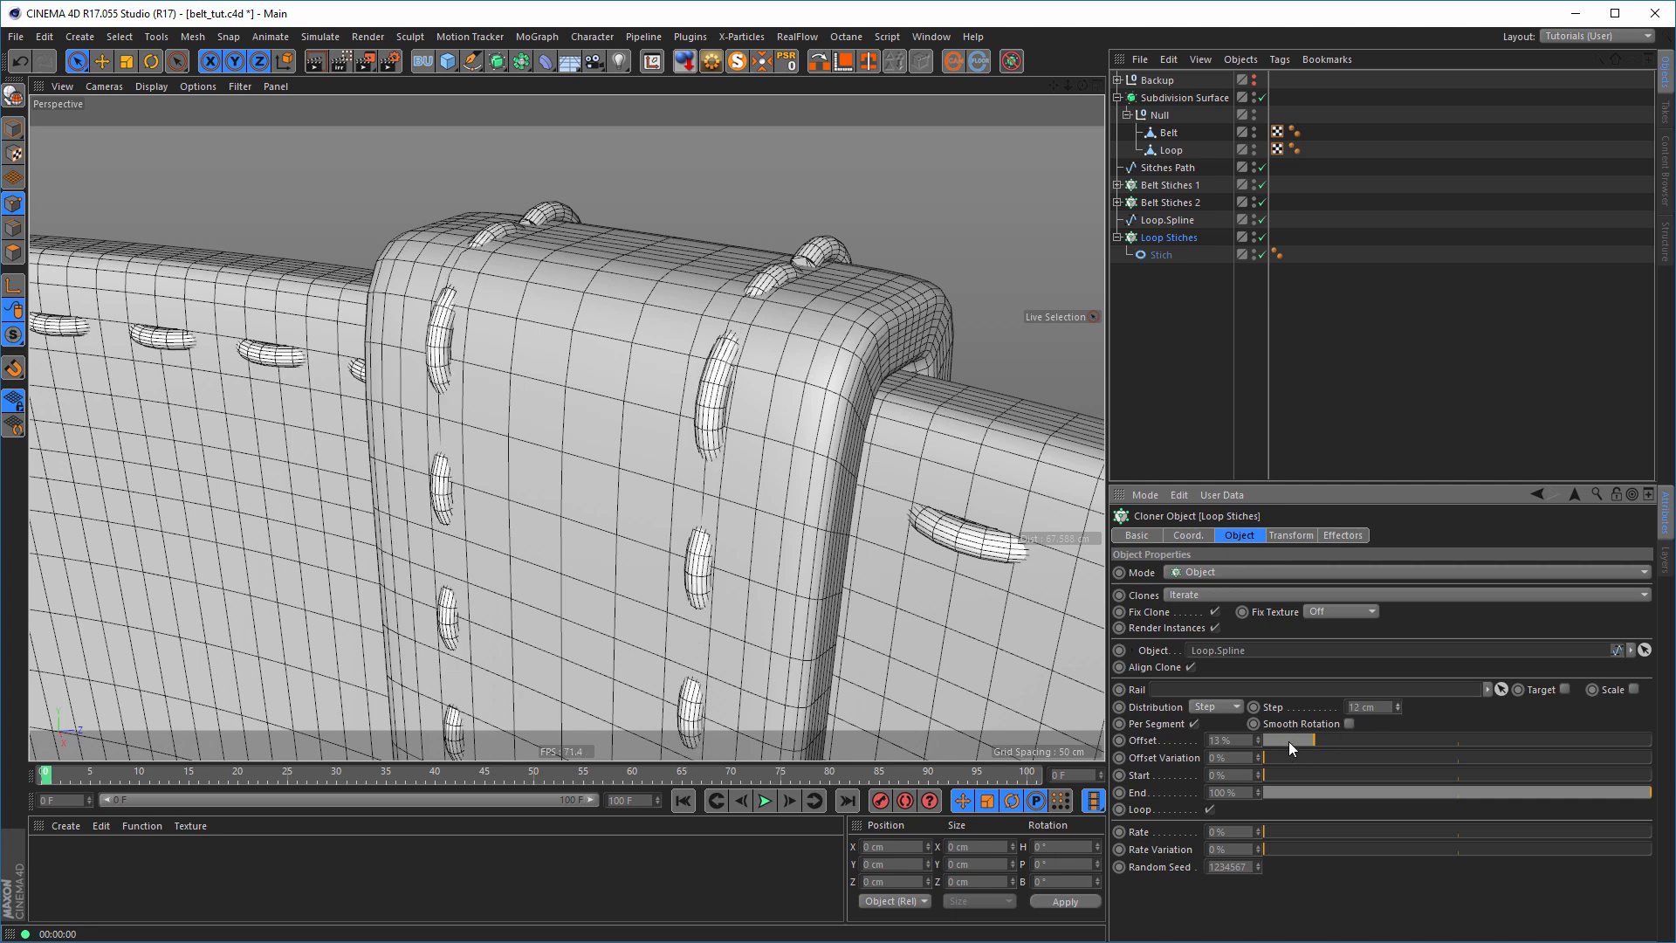
- Set the Loop Stiches cloner's Offset to 8% and inspect the stitches around the loop's upper edge
{"action": "left_click_drag", "start_coordinate": [1312, 737], "coordinate": [1296, 747]}
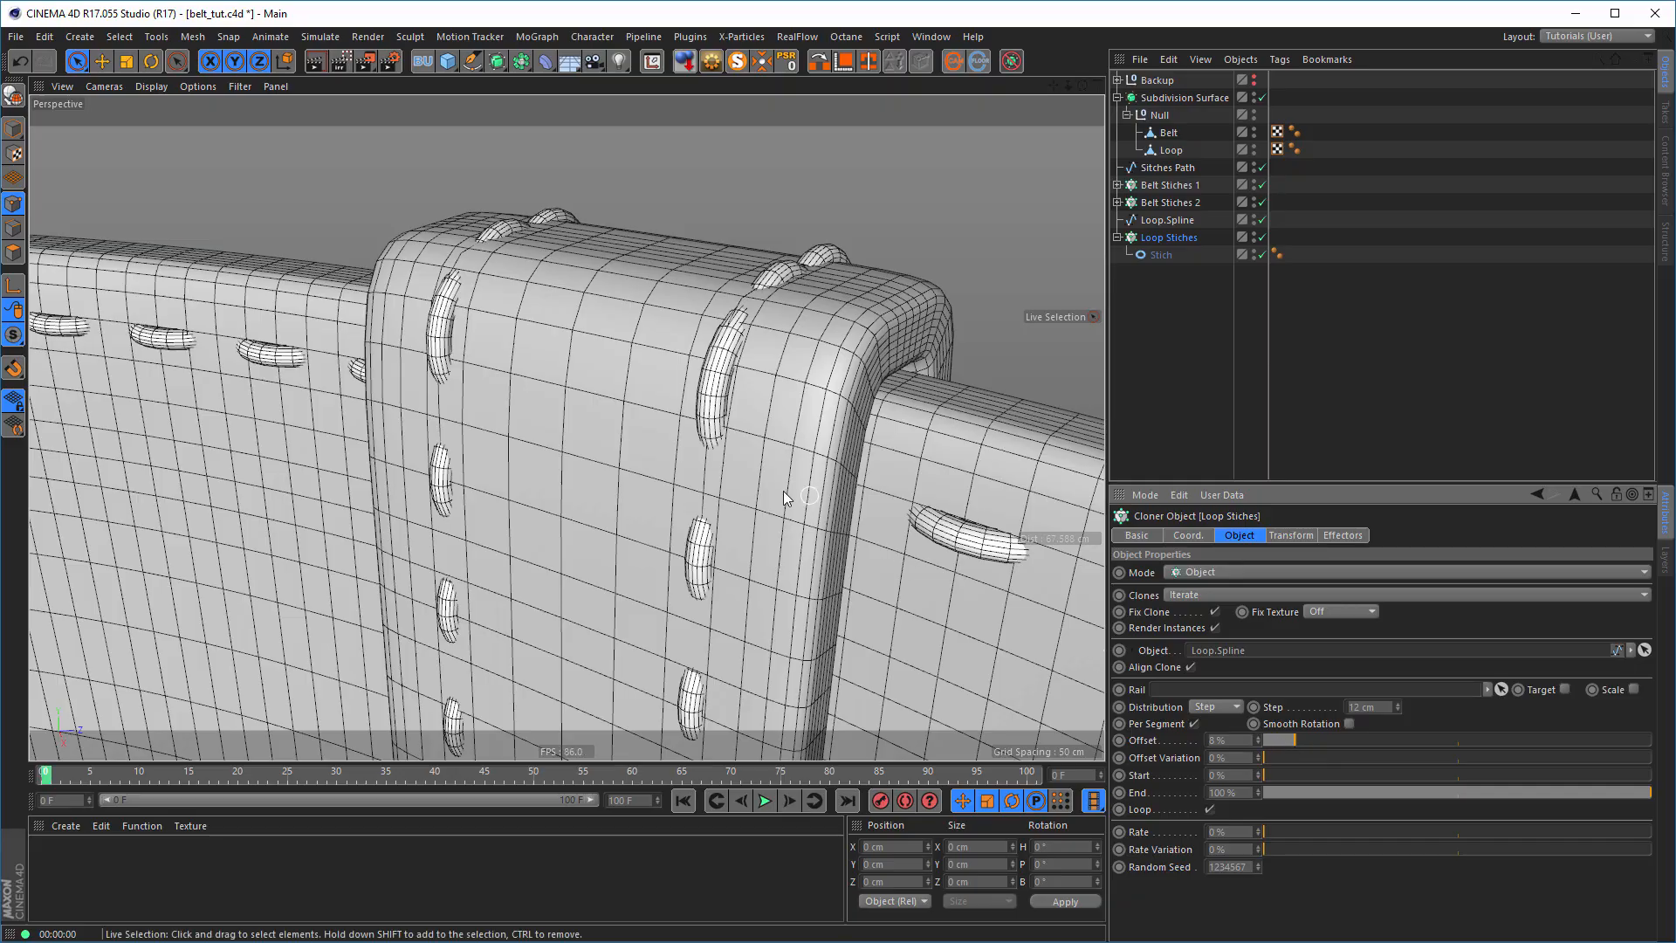
{"action": "left_click_drag", "start_coordinate": [783, 491], "coordinate": [557, 526], "text": "alt"}
{"action": "right_click_drag", "start_coordinate": [557, 526], "coordinate": [491, 535], "text": "alt"}
{"action": "left_click_drag", "start_coordinate": [658, 579], "coordinate": [625, 520], "text": "alt"}
{"action": "right_click_drag", "start_coordinate": [663, 476], "coordinate": [957, 447], "text": "alt"}
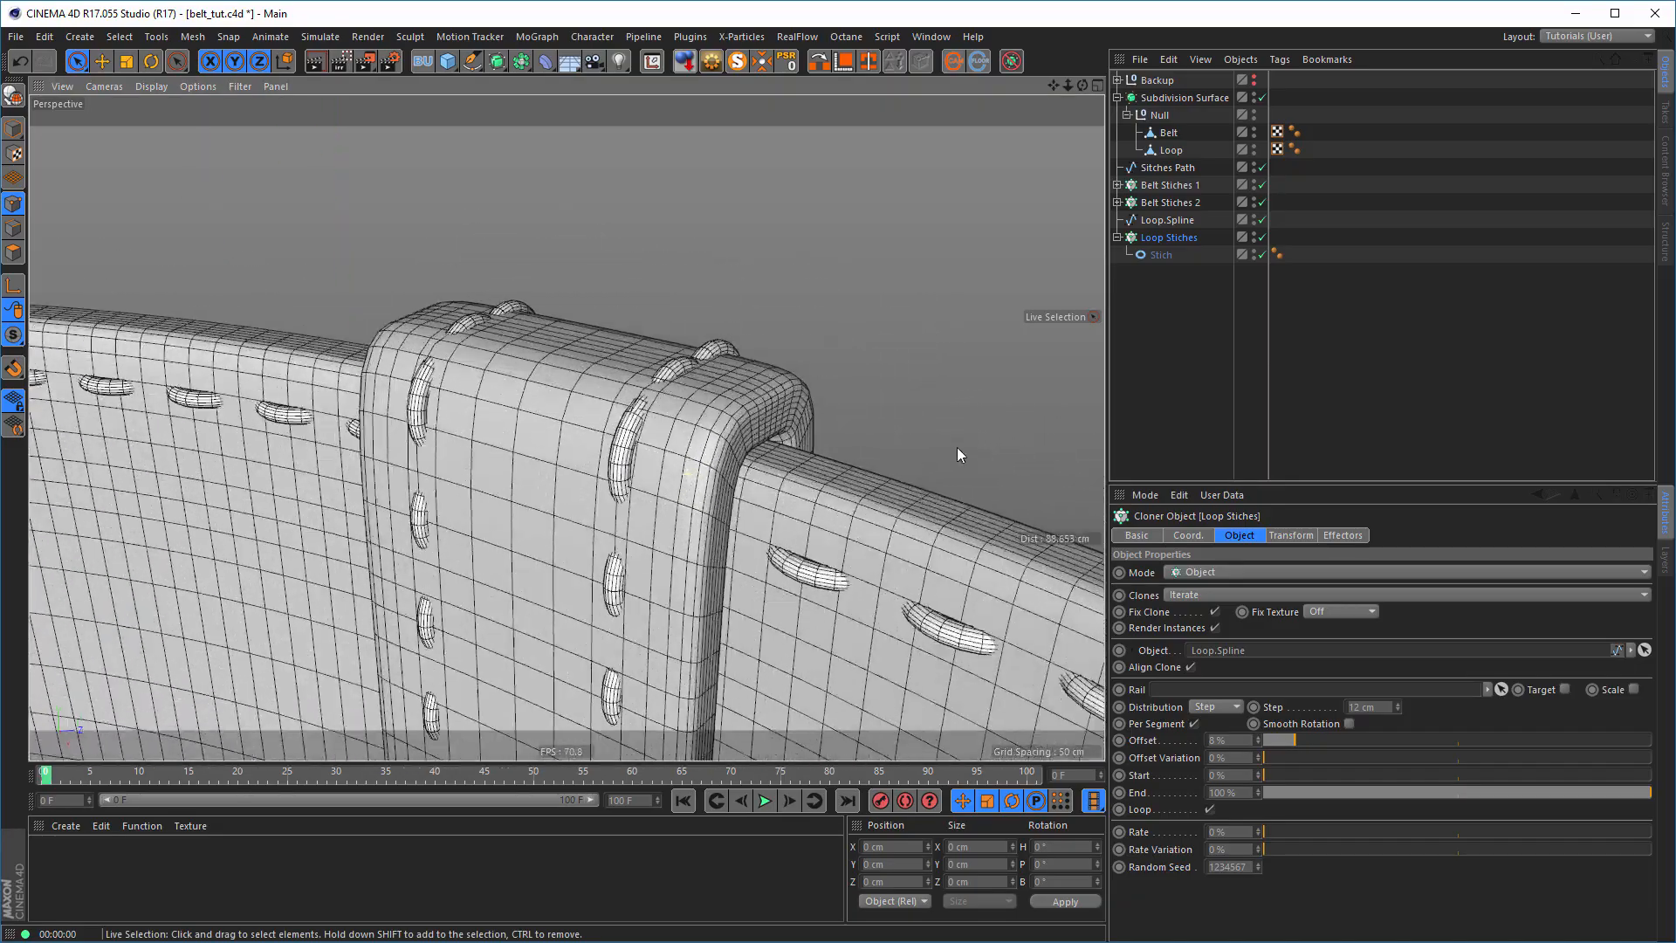
- Examine the stitched belt and its loop from several angles and check the rivets in the reference render
{"action": "left_click_drag", "start_coordinate": [957, 447], "coordinate": [777, 363], "text": "alt"}
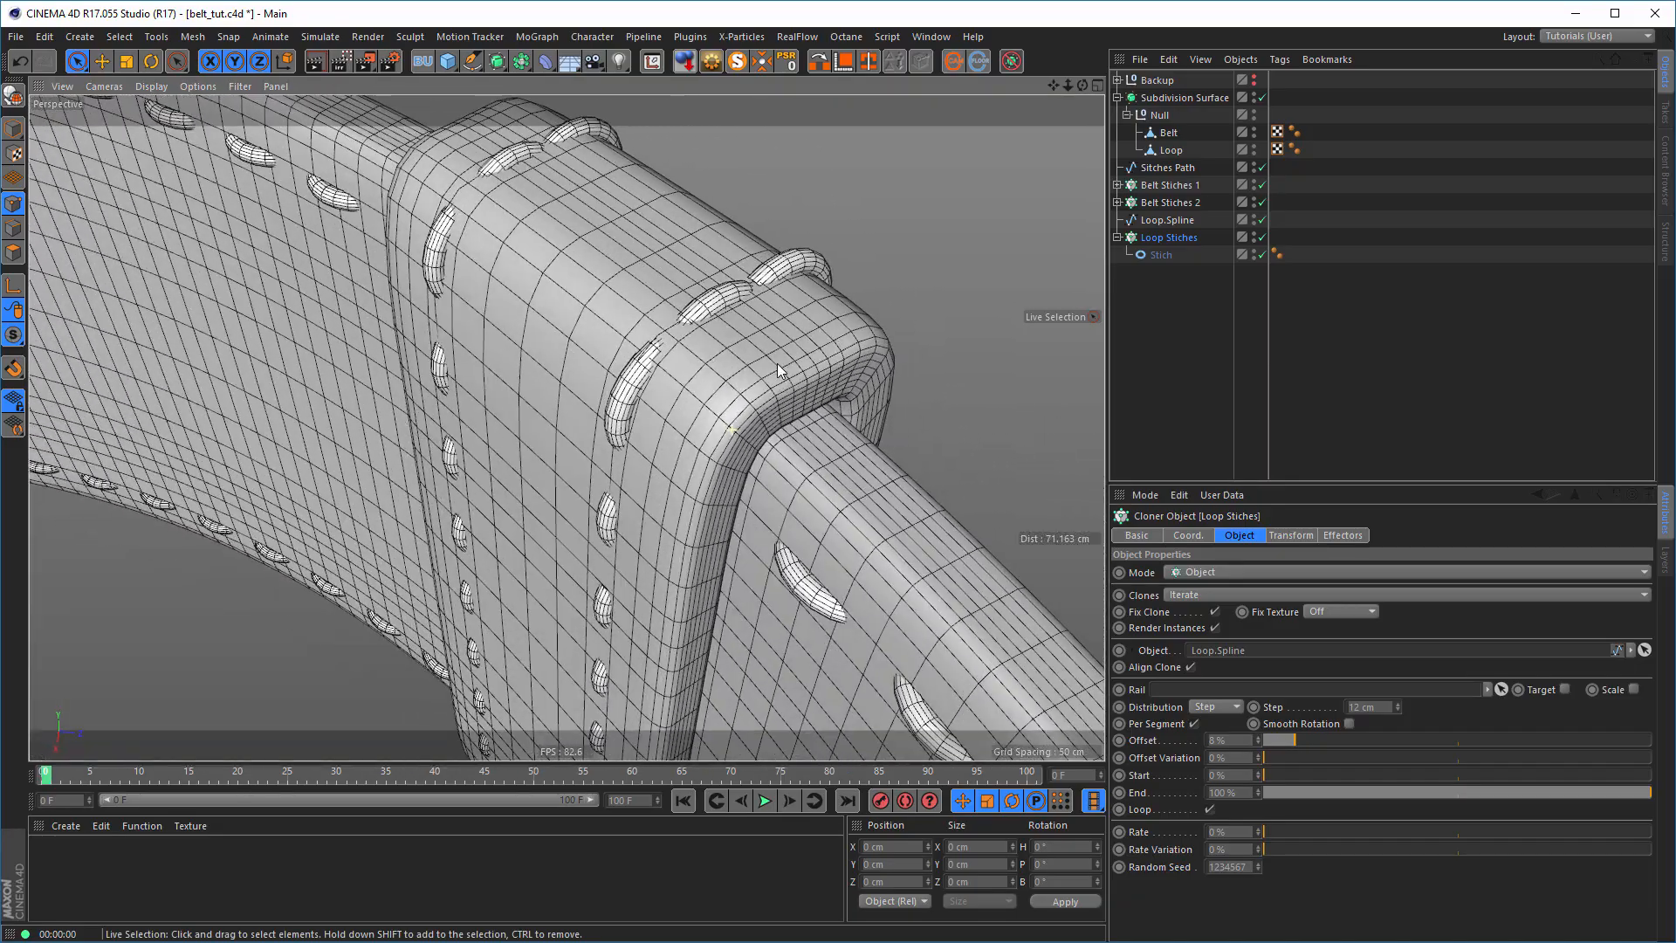
{"action": "right_click_drag", "start_coordinate": [737, 371], "coordinate": [532, 419], "text": "alt"}
{"action": "middle_click_drag", "start_coordinate": [632, 496], "coordinate": [644, 401], "text": "alt"}
{"action": "left_click_drag", "start_coordinate": [644, 401], "coordinate": [612, 504], "text": "alt"}
{"action": "middle_click_drag", "start_coordinate": [611, 504], "coordinate": [641, 512], "text": "alt"}
{"action": "right_click_drag", "start_coordinate": [641, 512], "coordinate": [721, 475], "text": "alt"}
{"action": "middle_click_drag", "start_coordinate": [721, 474], "coordinate": [767, 465], "text": "alt"}
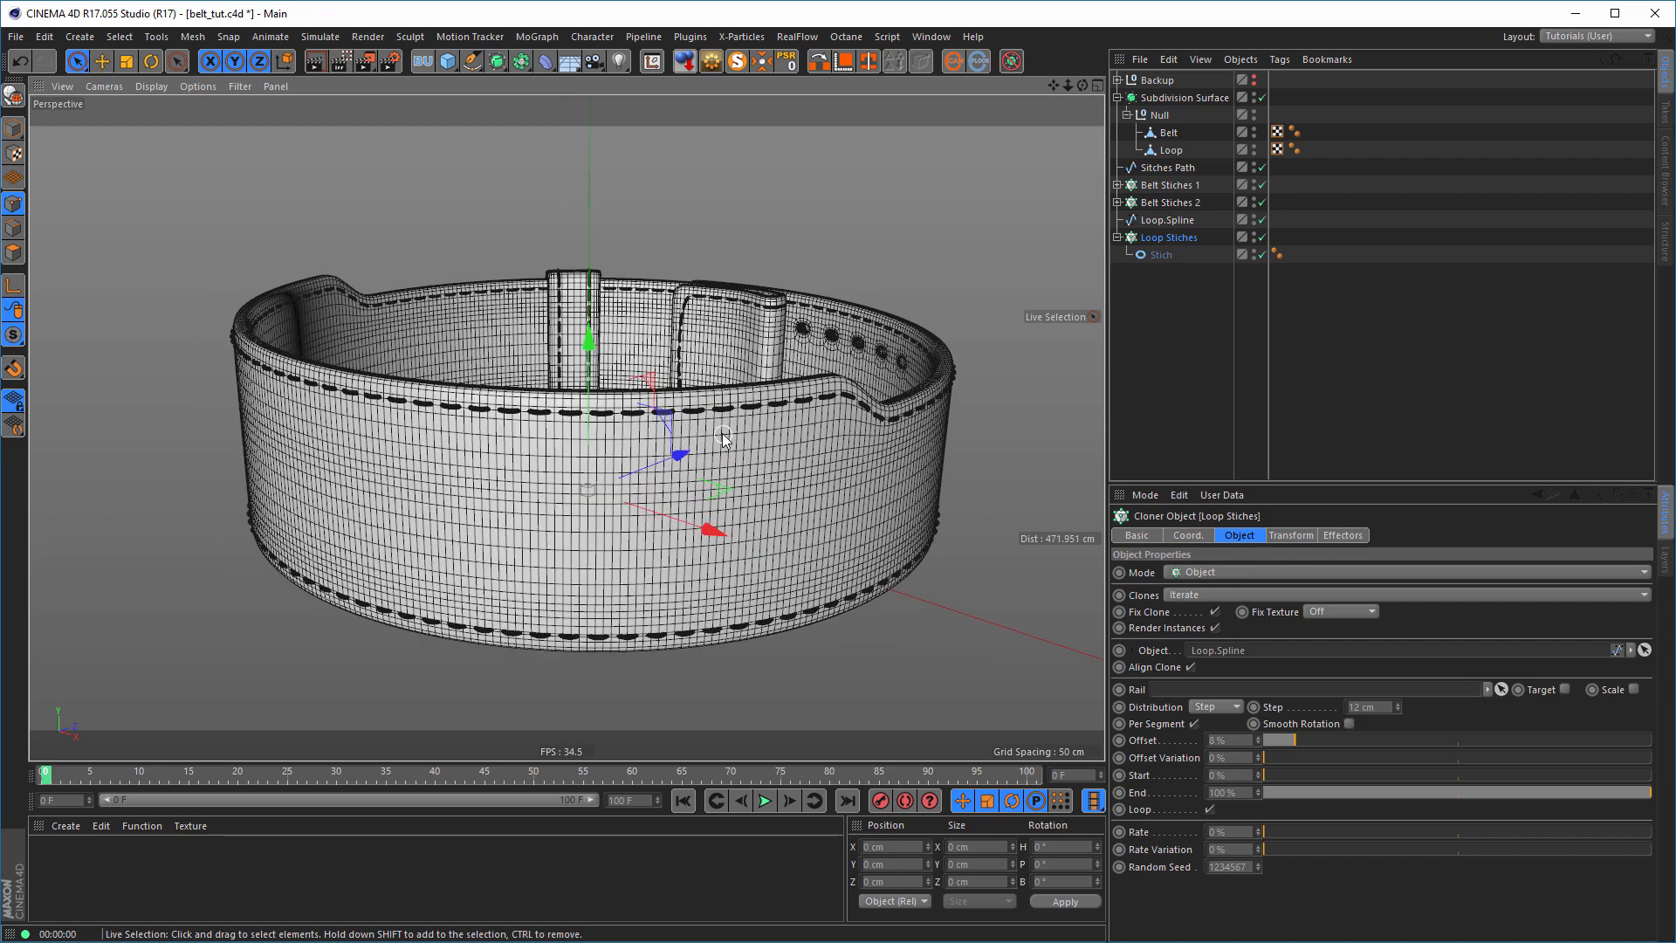
{"action": "left_click_drag", "start_coordinate": [765, 482], "coordinate": [511, 229], "text": "alt"}
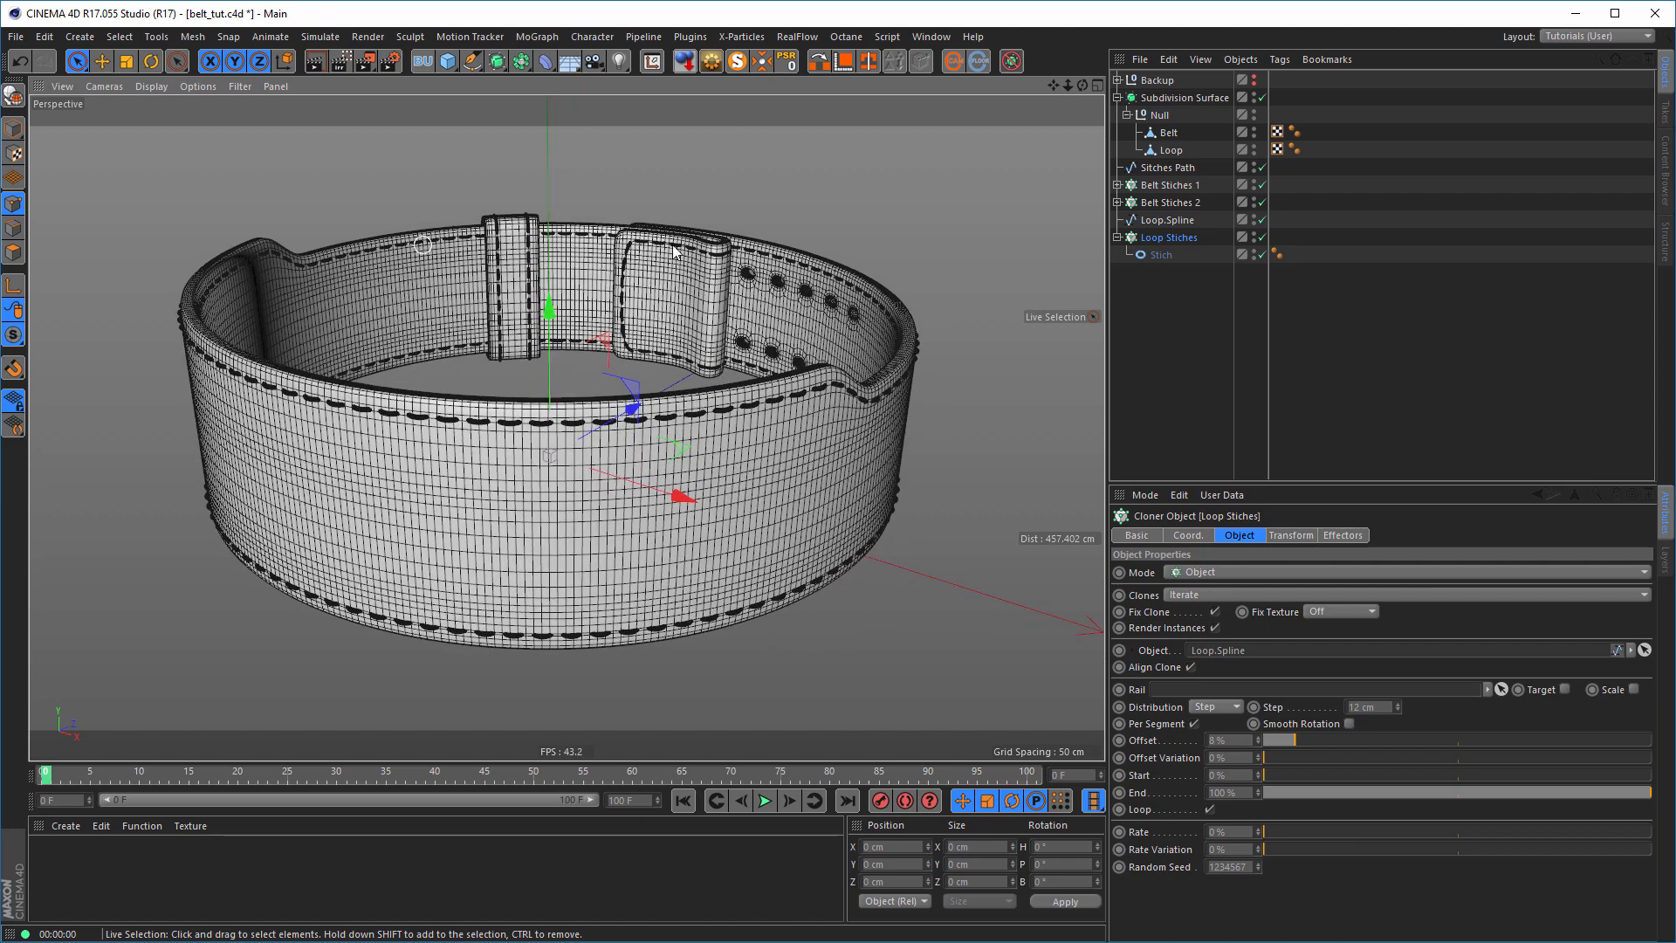
{"action": "left_click_drag", "start_coordinate": [766, 473], "coordinate": [815, 469], "text": "alt"}
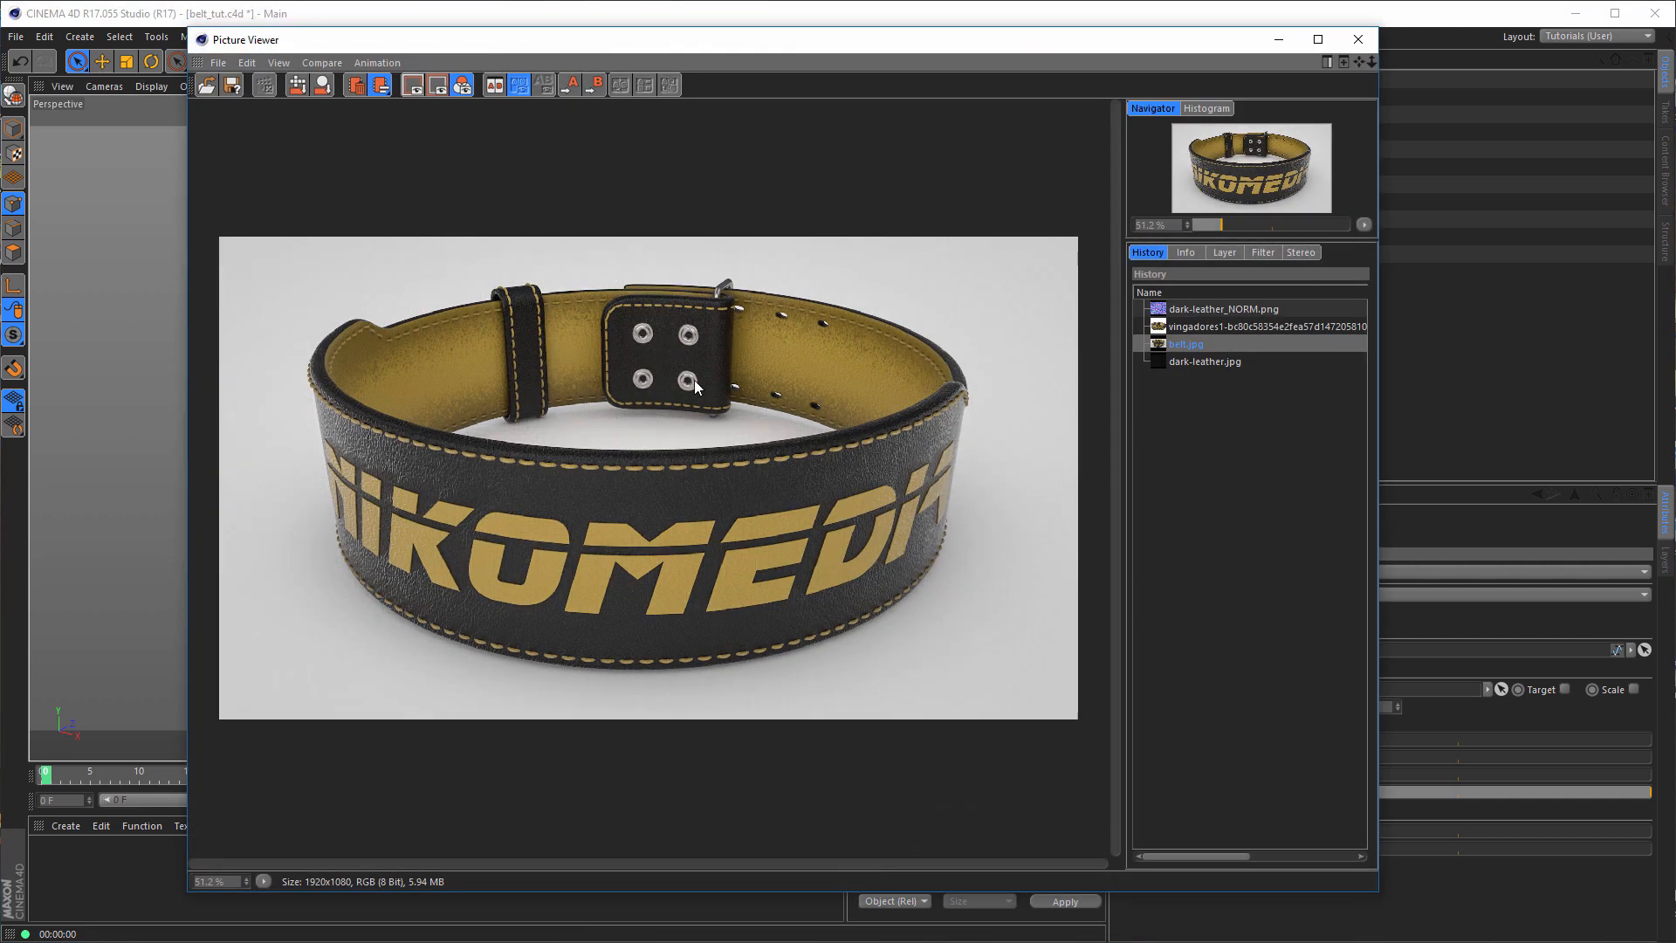
{"action": "left_click", "coordinate": [1356, 43]}
- Add a torus primitive for the rivet and set its orientation to +Z
{"action": "left_click_drag", "start_coordinate": [689, 290], "coordinate": [680, 287], "text": "alt"}
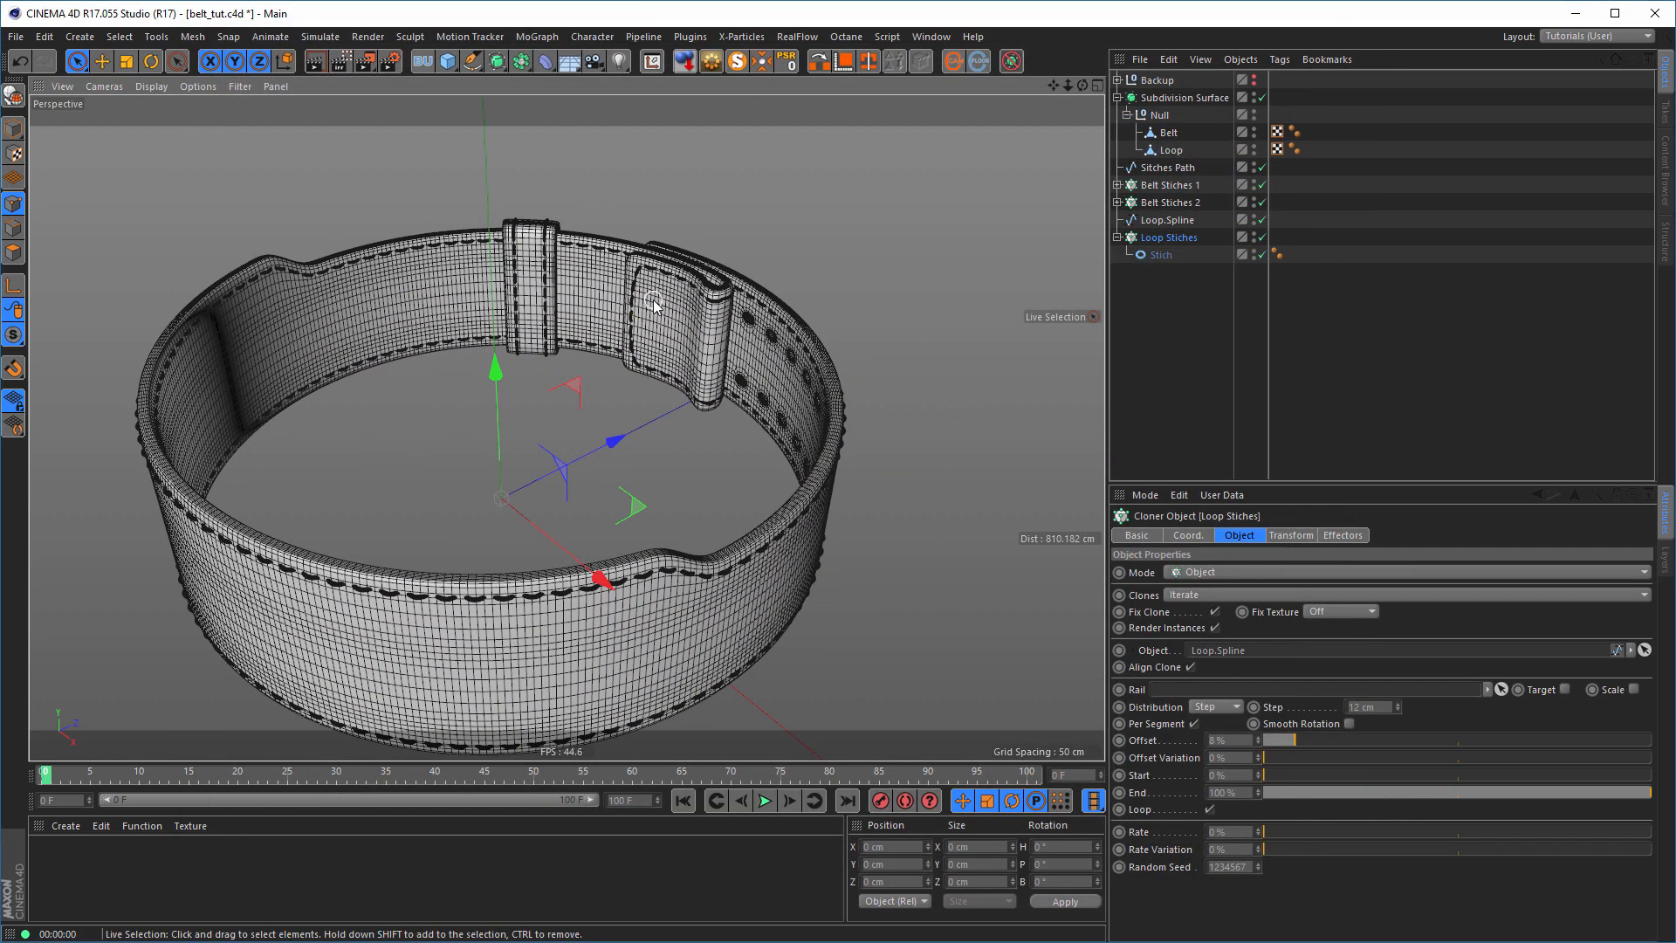
{"action": "middle_click_drag", "start_coordinate": [657, 293], "coordinate": [704, 362], "text": "alt"}
{"action": "right_click_drag", "start_coordinate": [704, 362], "coordinate": [783, 350], "text": "alt"}
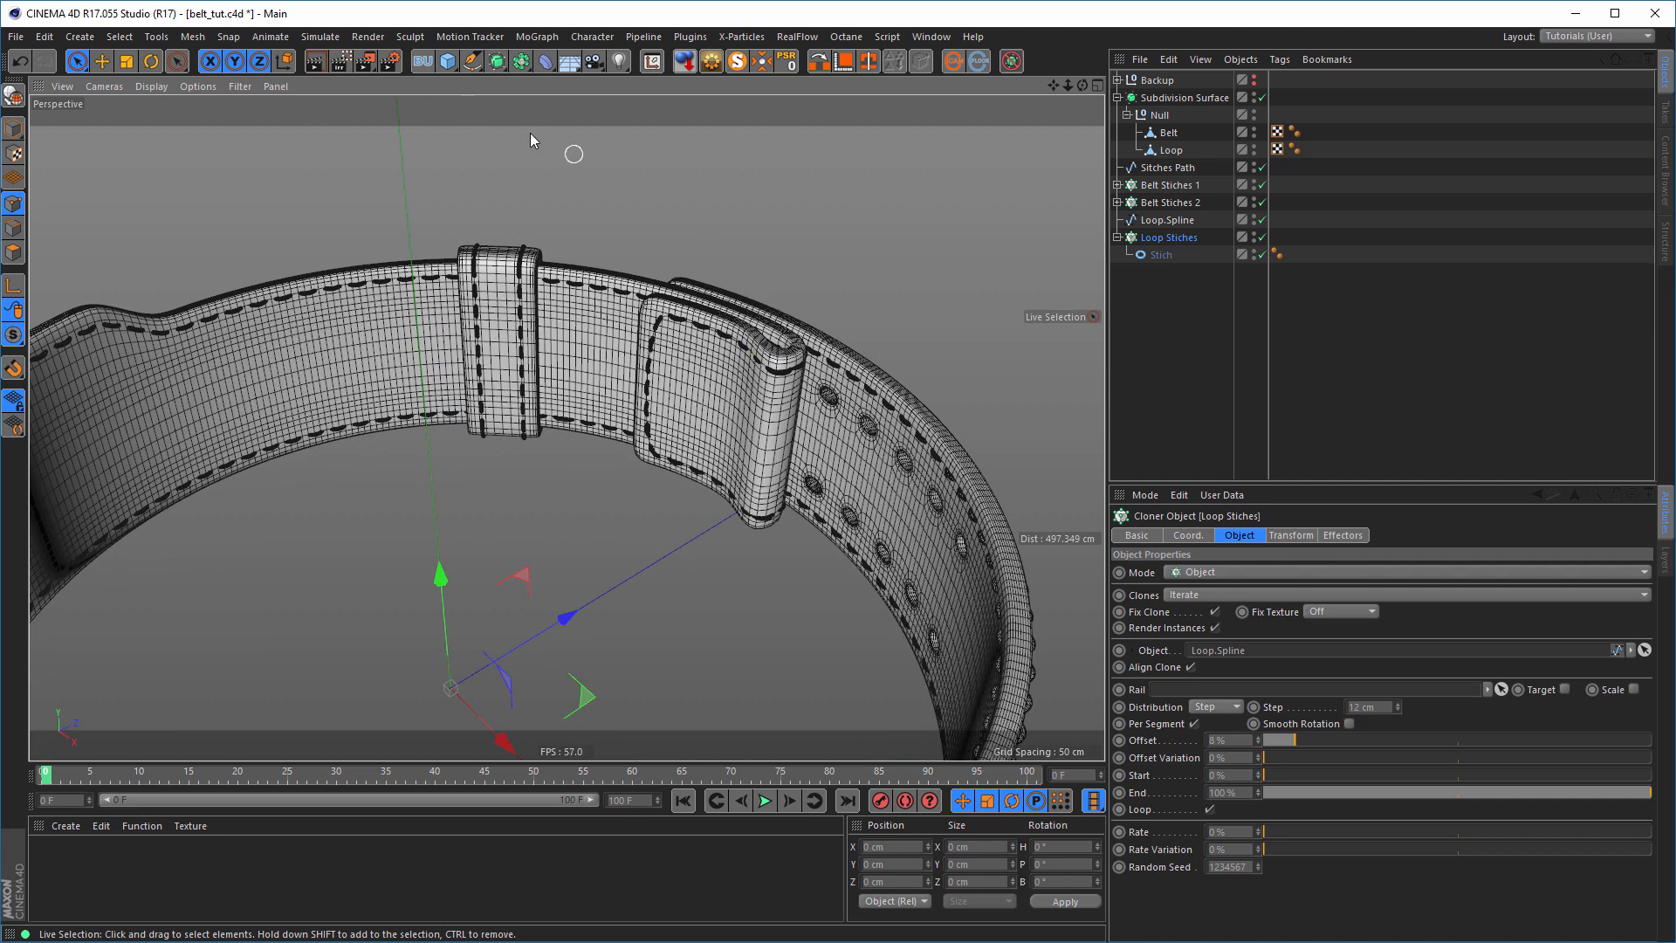
{"action": "left_click", "coordinate": [447, 61]}
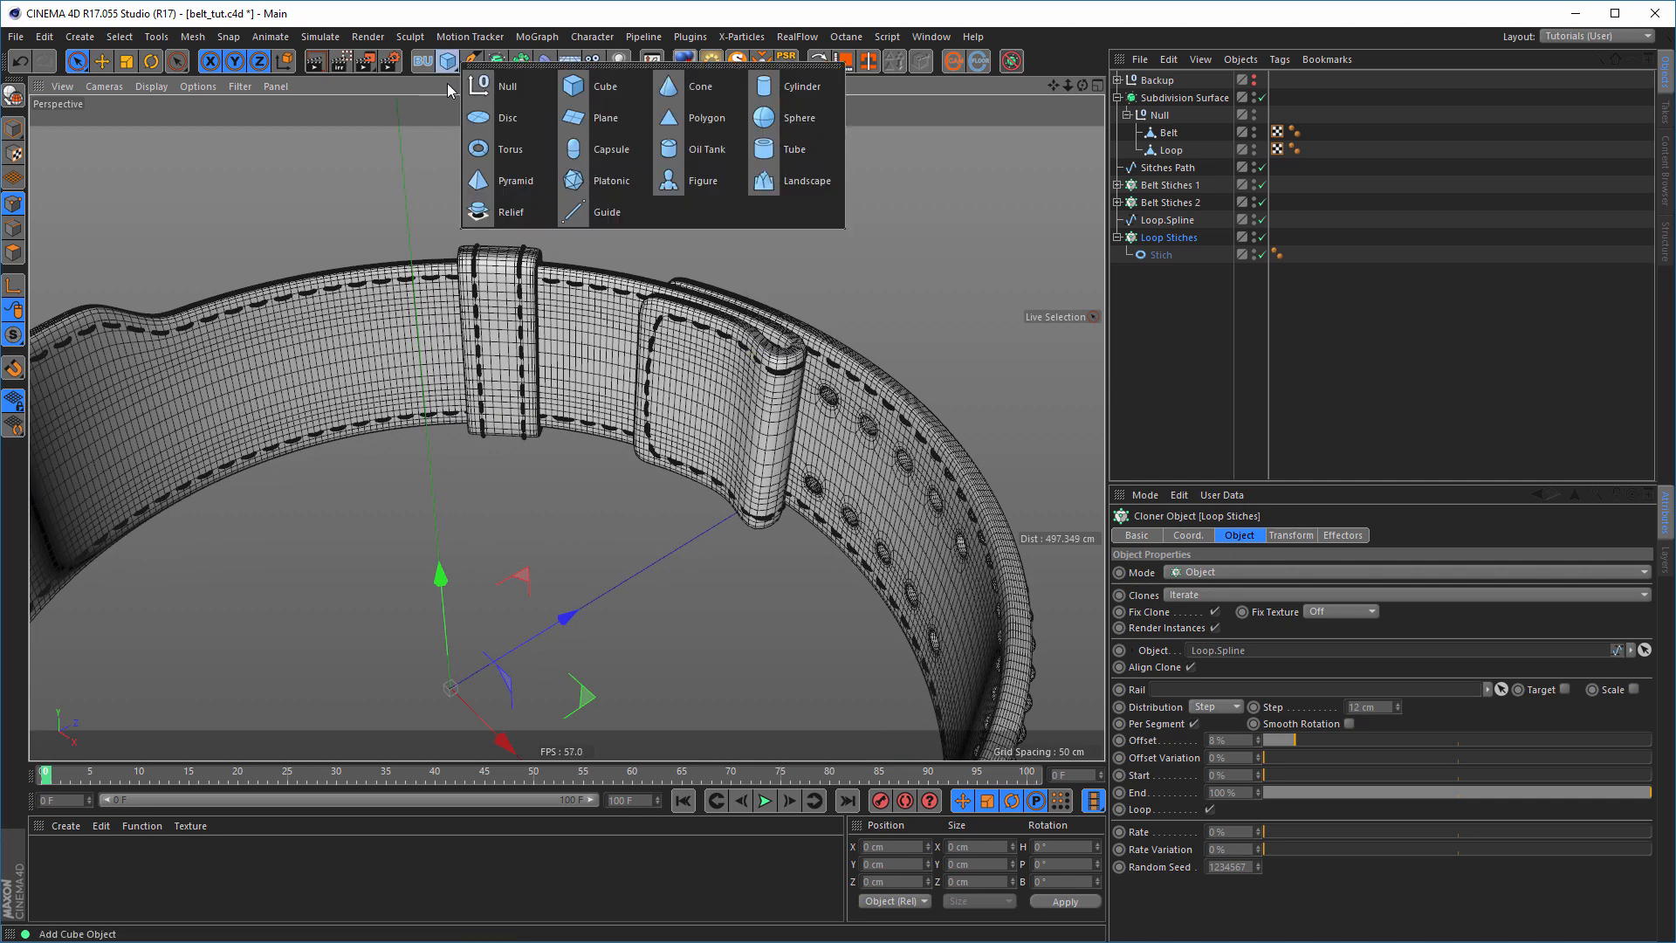
{"action": "left_click", "coordinate": [519, 157]}
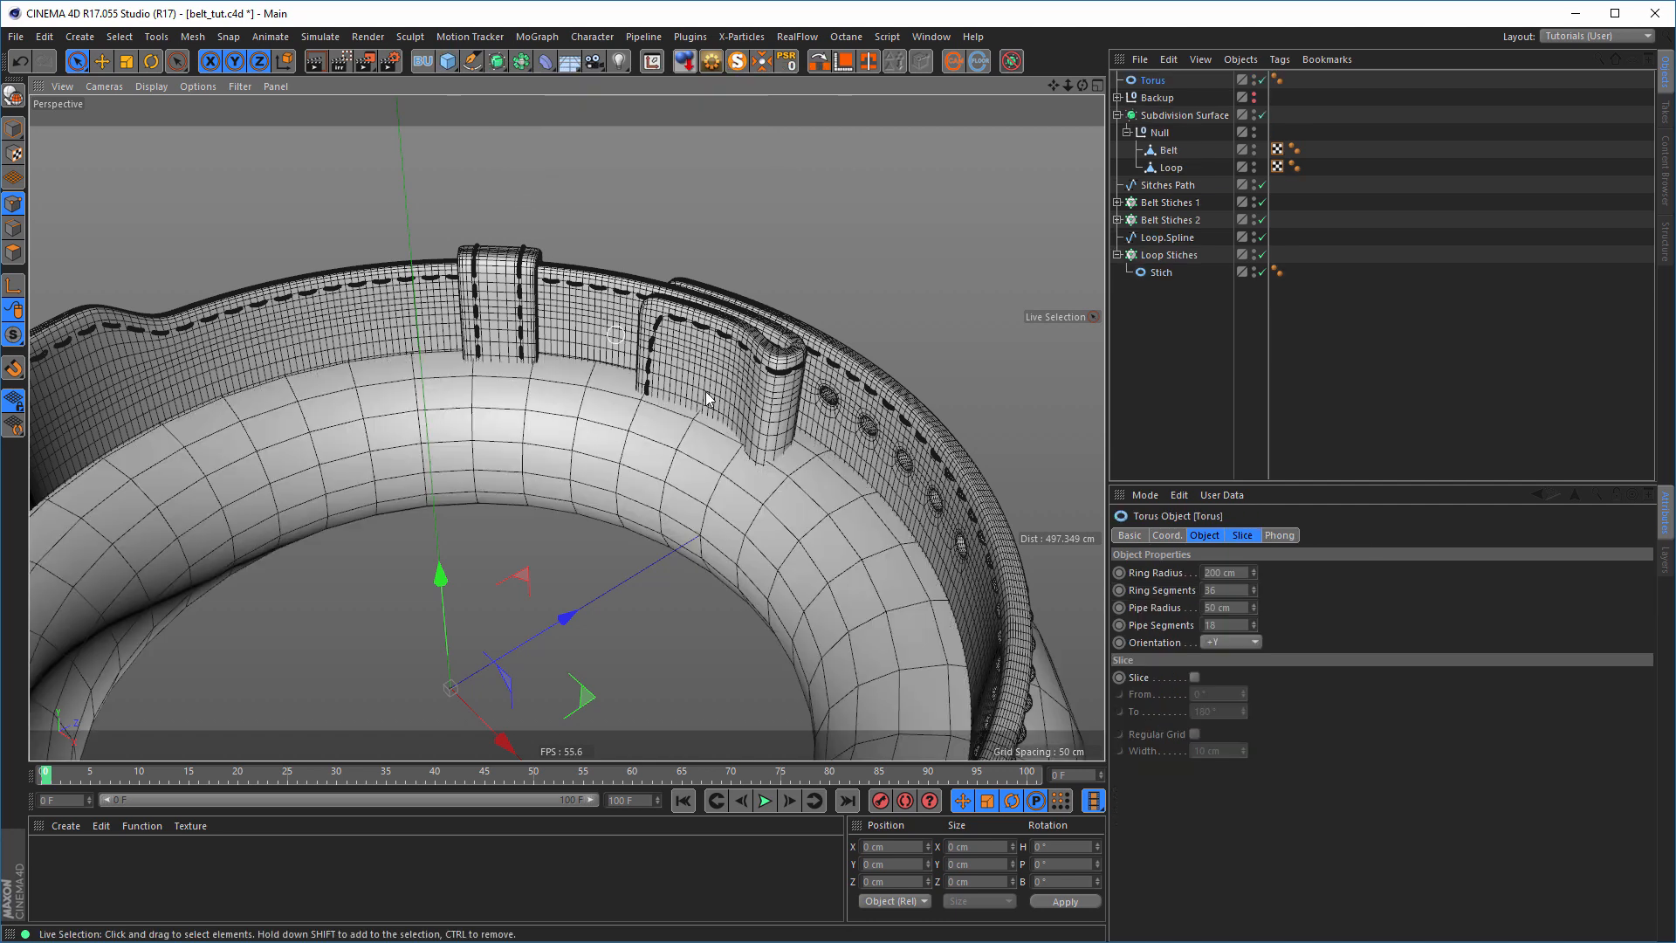
{"action": "left_click", "coordinate": [1243, 643]}
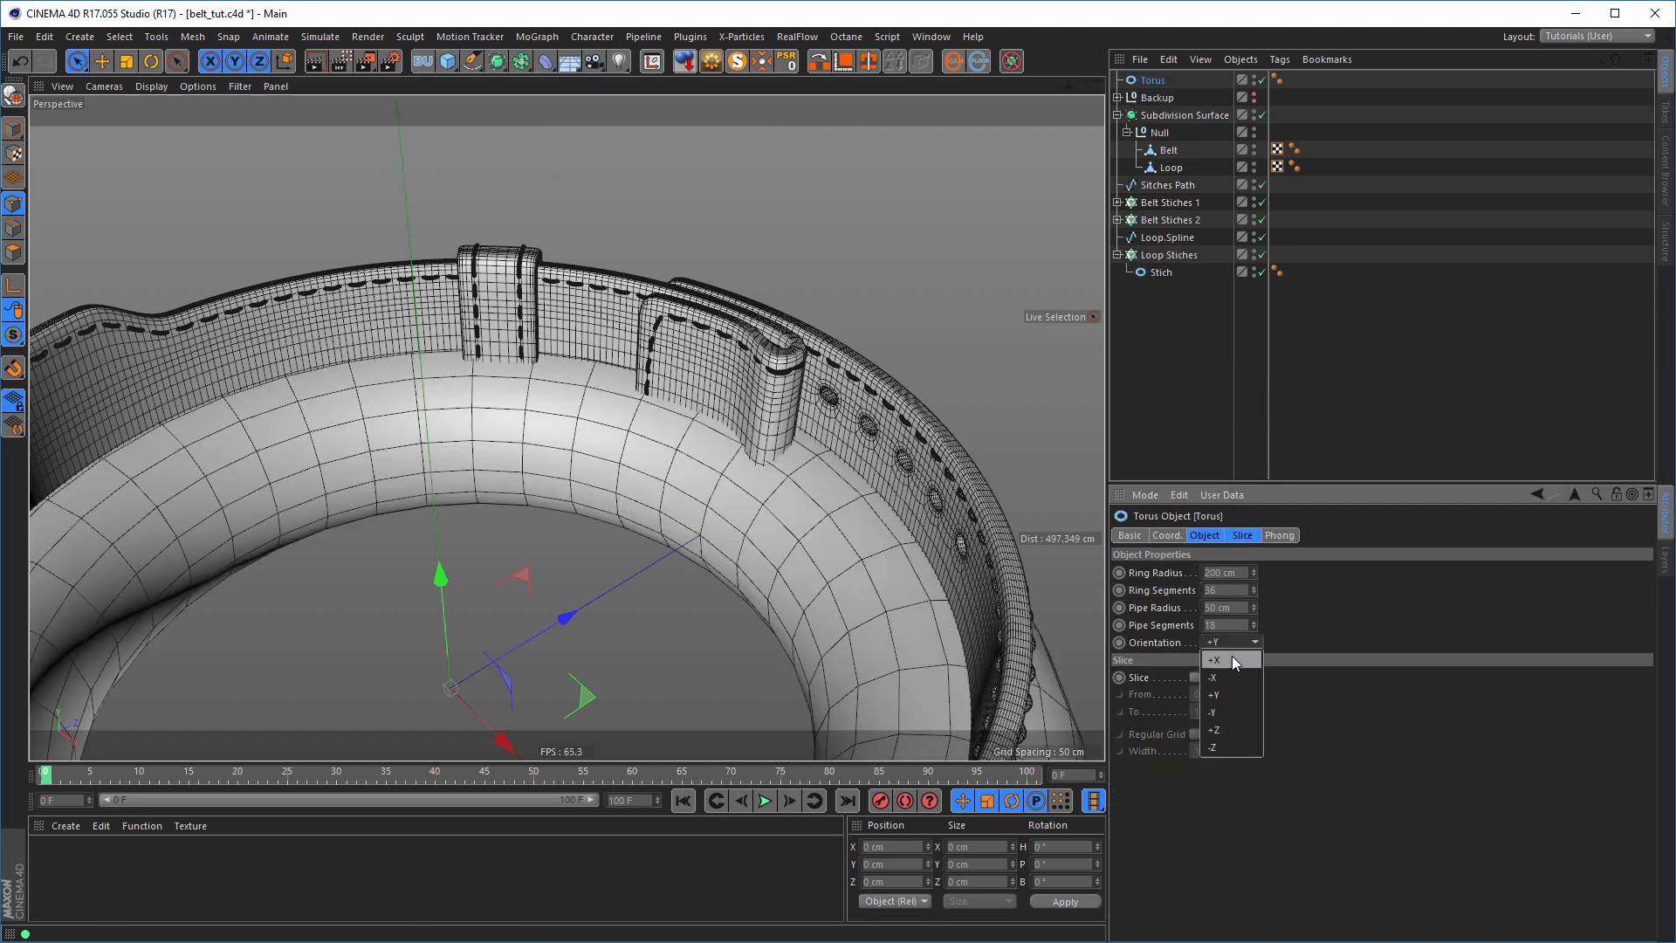
{"action": "left_click", "coordinate": [1240, 728]}
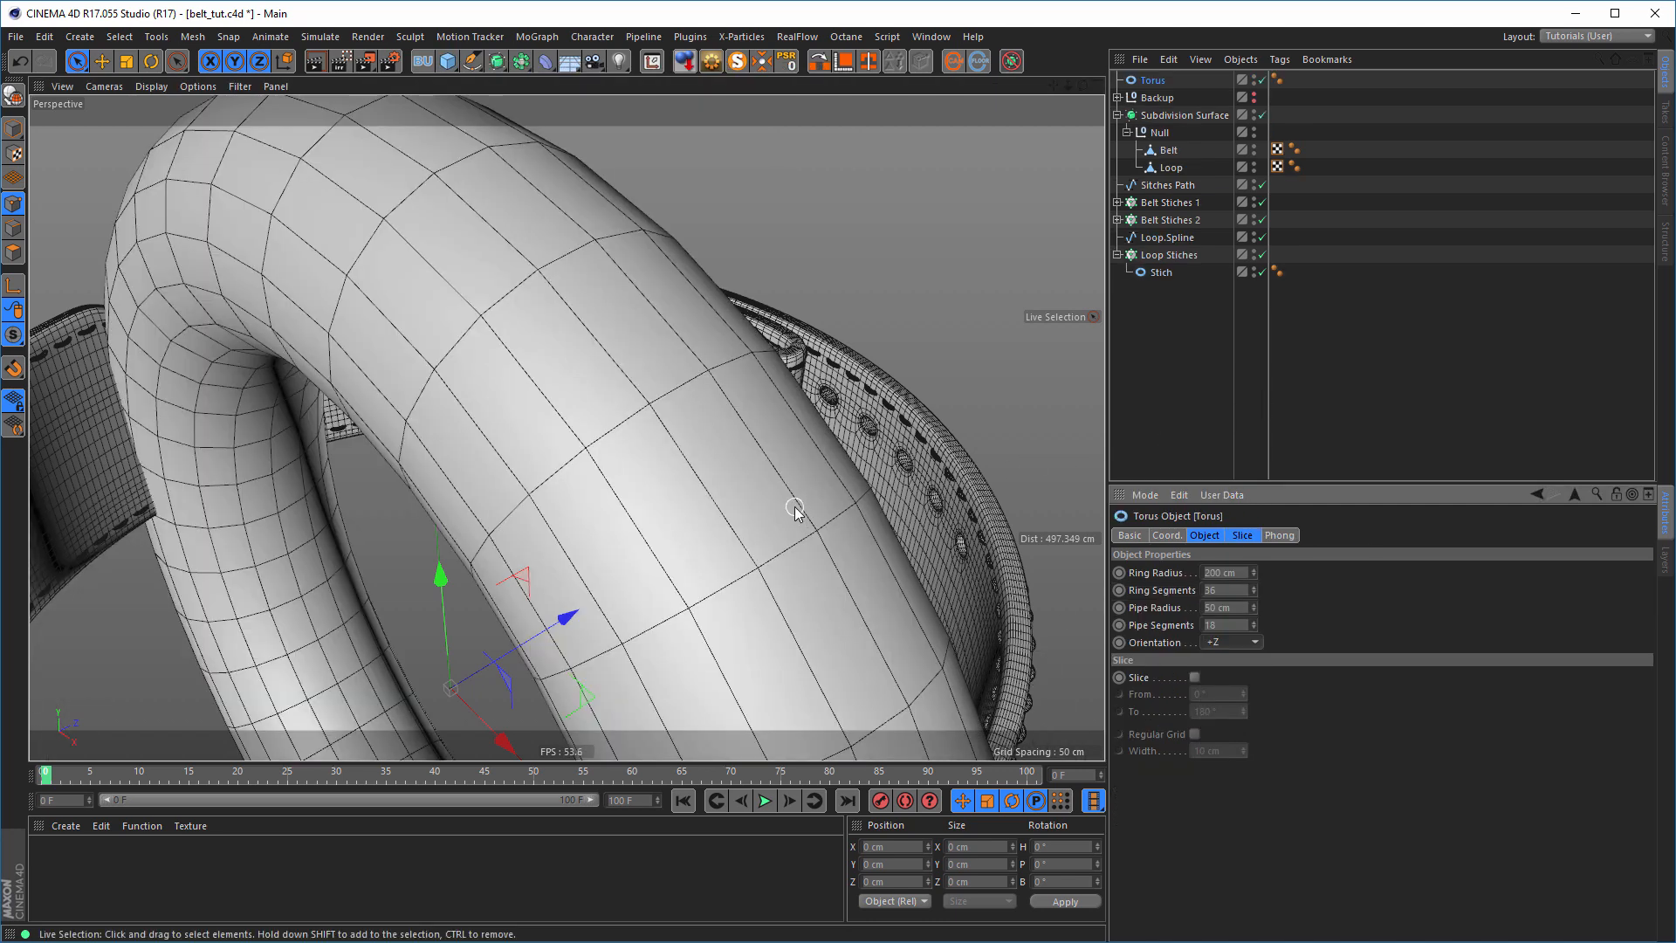
- Scale the torus down to a ring radius of about 6.6 cm and move it along Z to near the belt's flap
{"action": "key", "text": "t"}
{"action": "left_click_drag", "start_coordinate": [793, 509], "coordinate": [145, 704]}
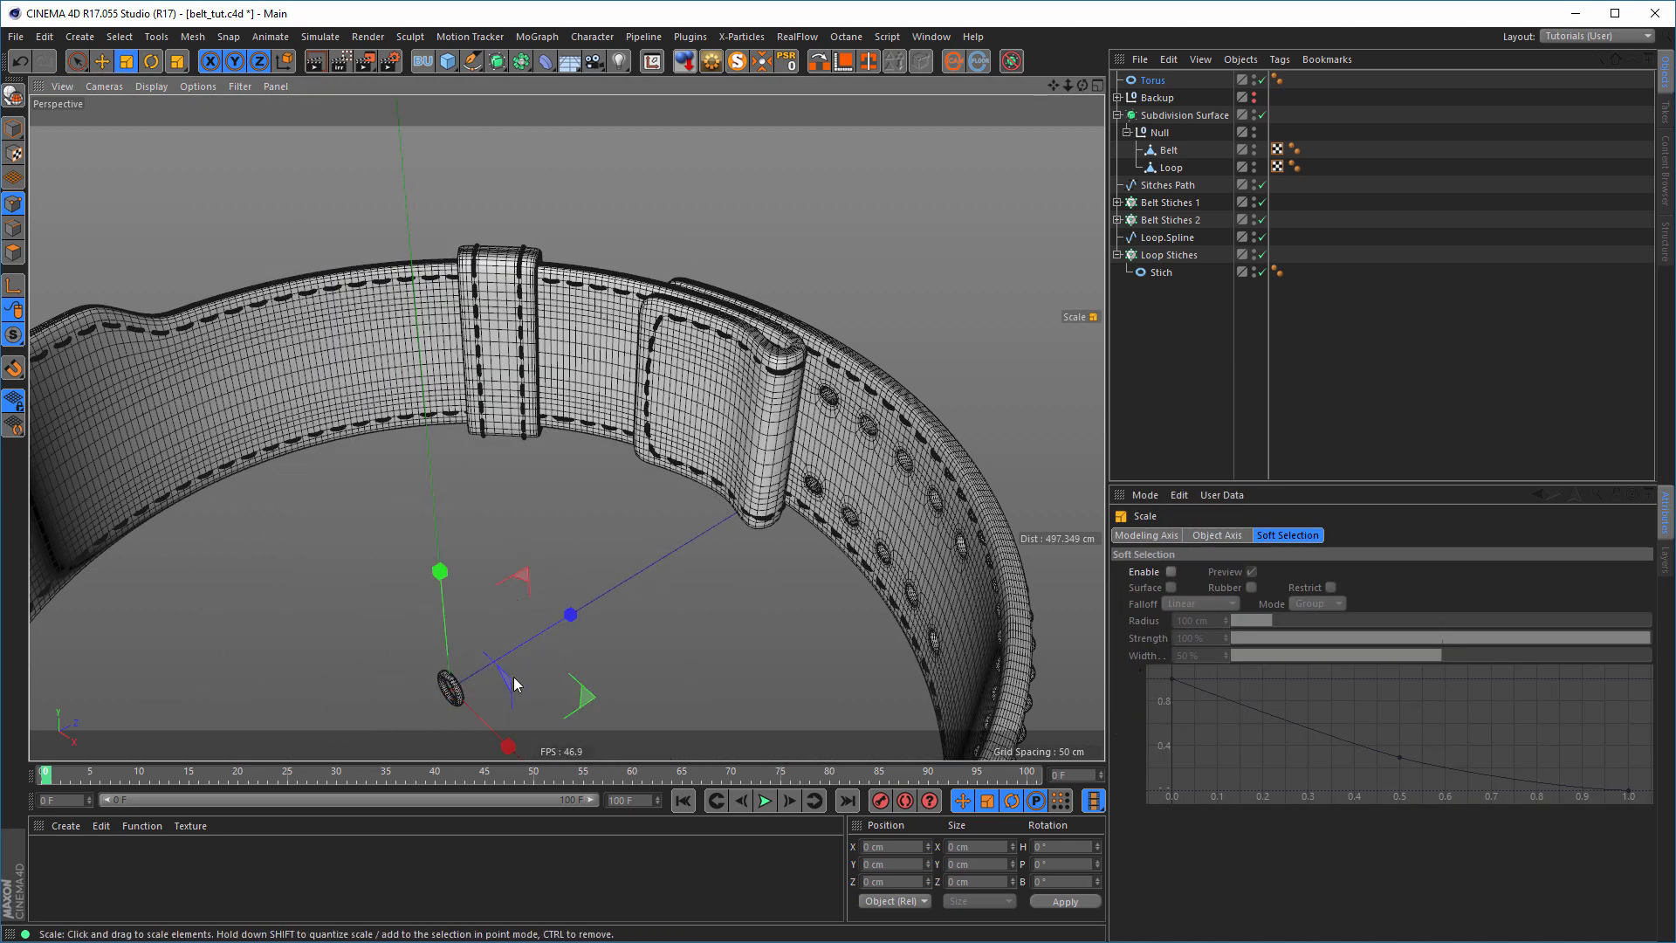
{"action": "key", "text": "e"}
{"action": "left_click_drag", "start_coordinate": [571, 620], "coordinate": [795, 522]}
- In the top view, place the torus against the inner face of the folded flap and rotate it to follow the curve
{"action": "middle_click", "coordinate": [794, 522]}
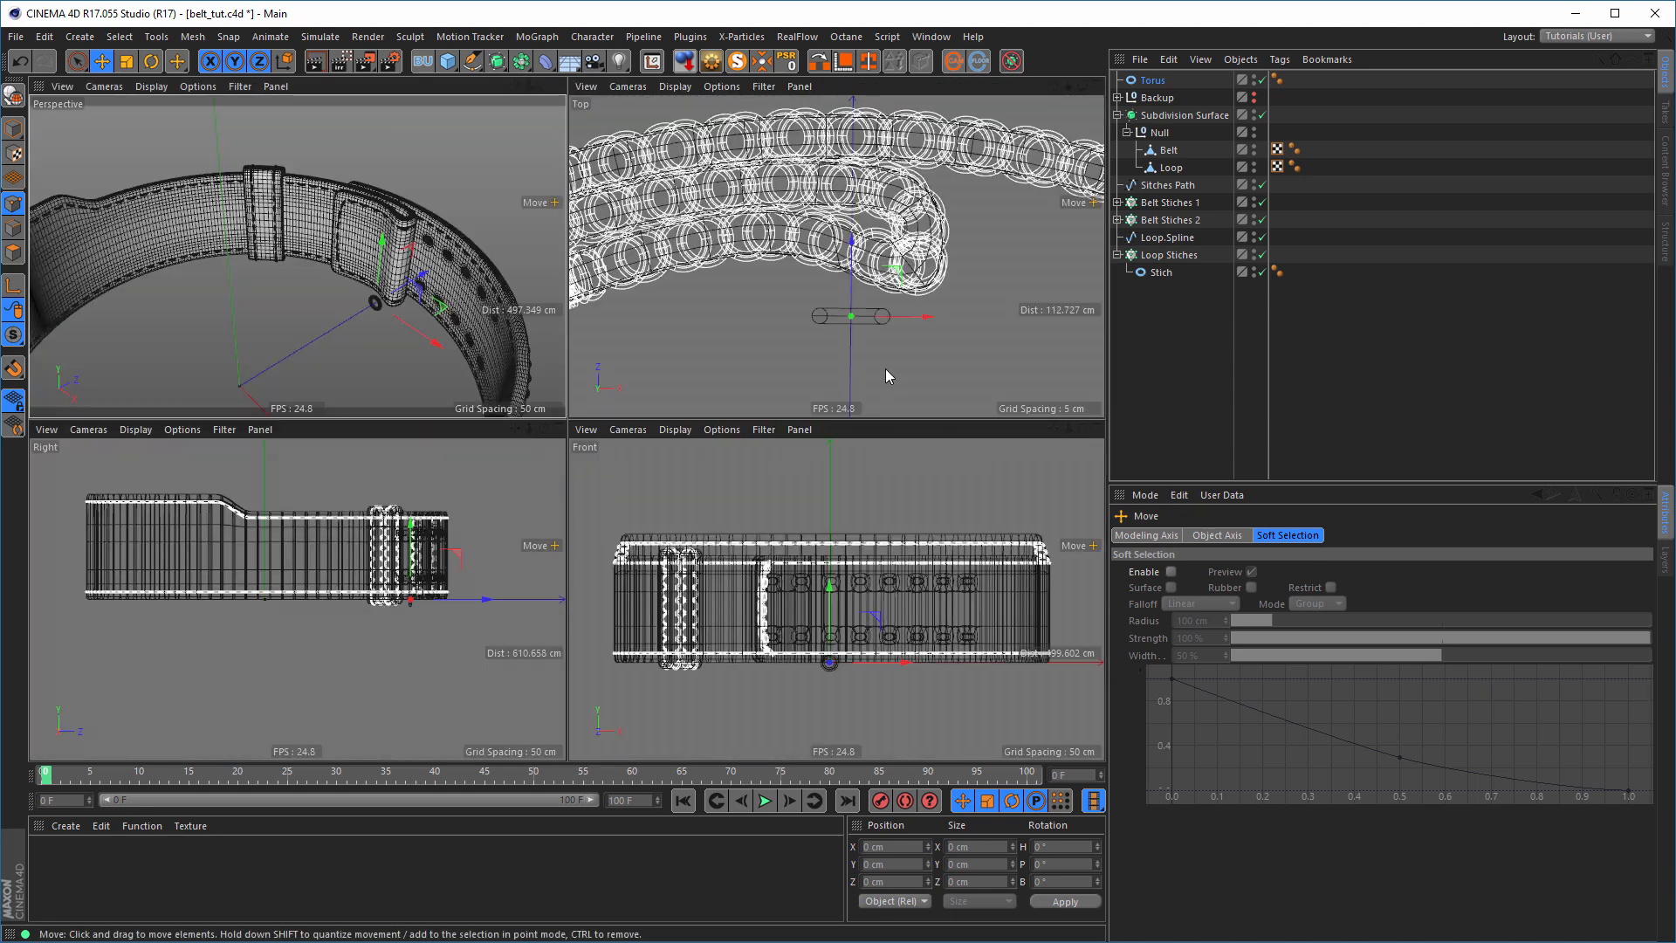
{"action": "middle_click", "coordinate": [884, 370]}
{"action": "middle_click_drag", "start_coordinate": [644, 484], "coordinate": [988, 406], "text": "alt"}
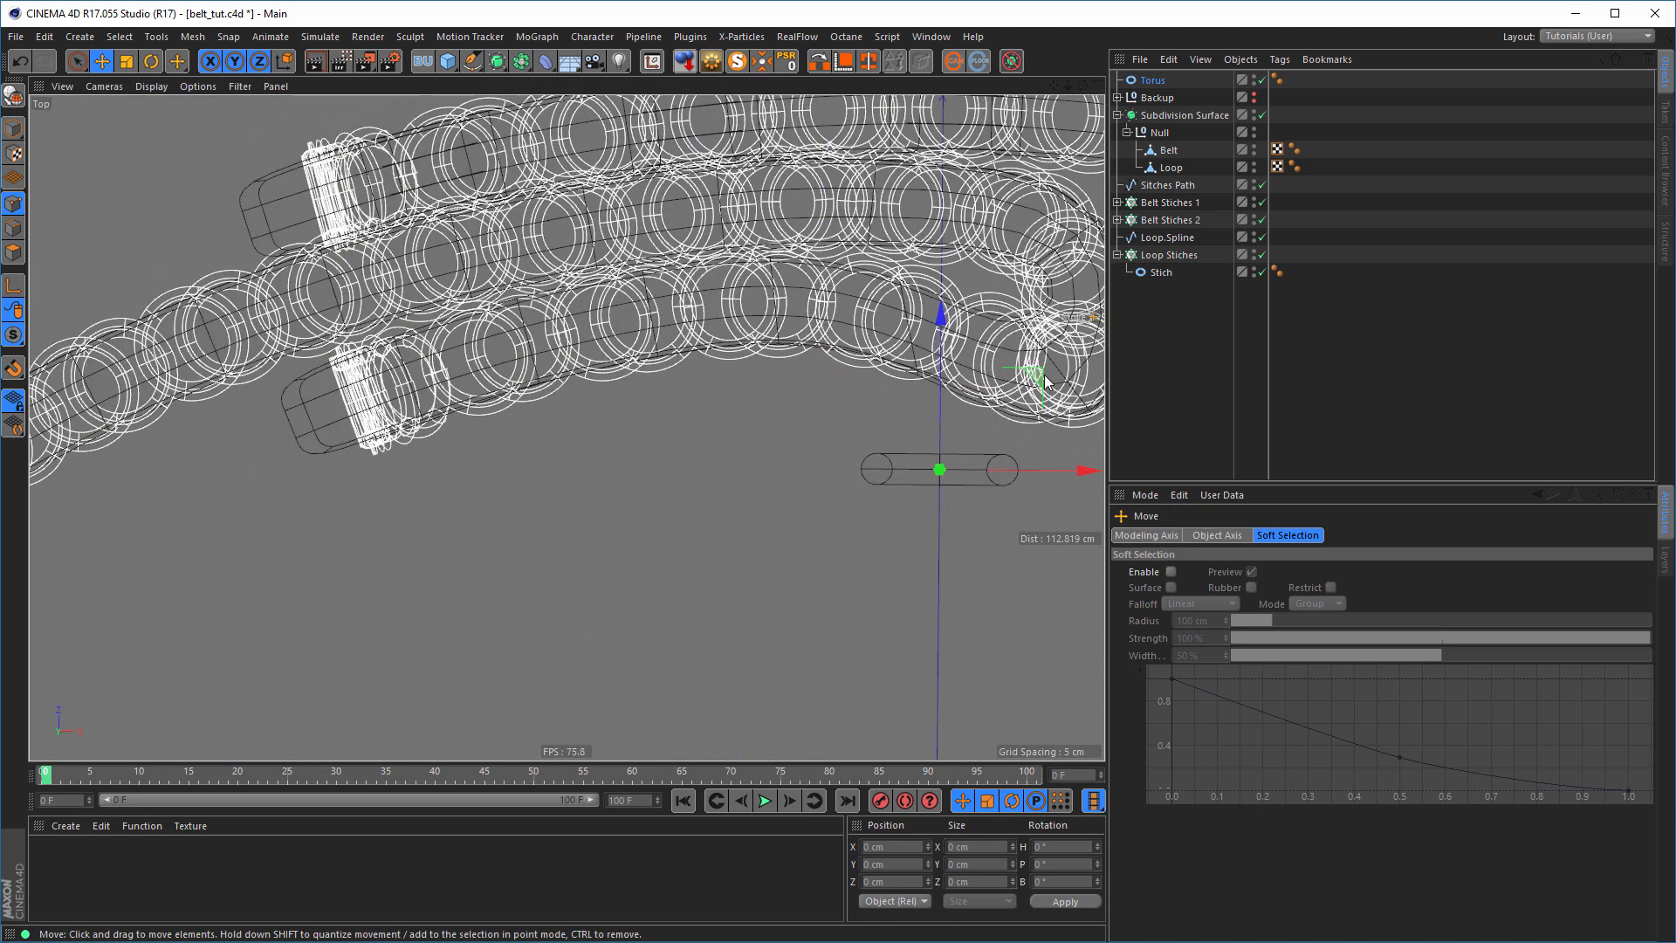
{"action": "left_click_drag", "start_coordinate": [1043, 377], "coordinate": [649, 292]}
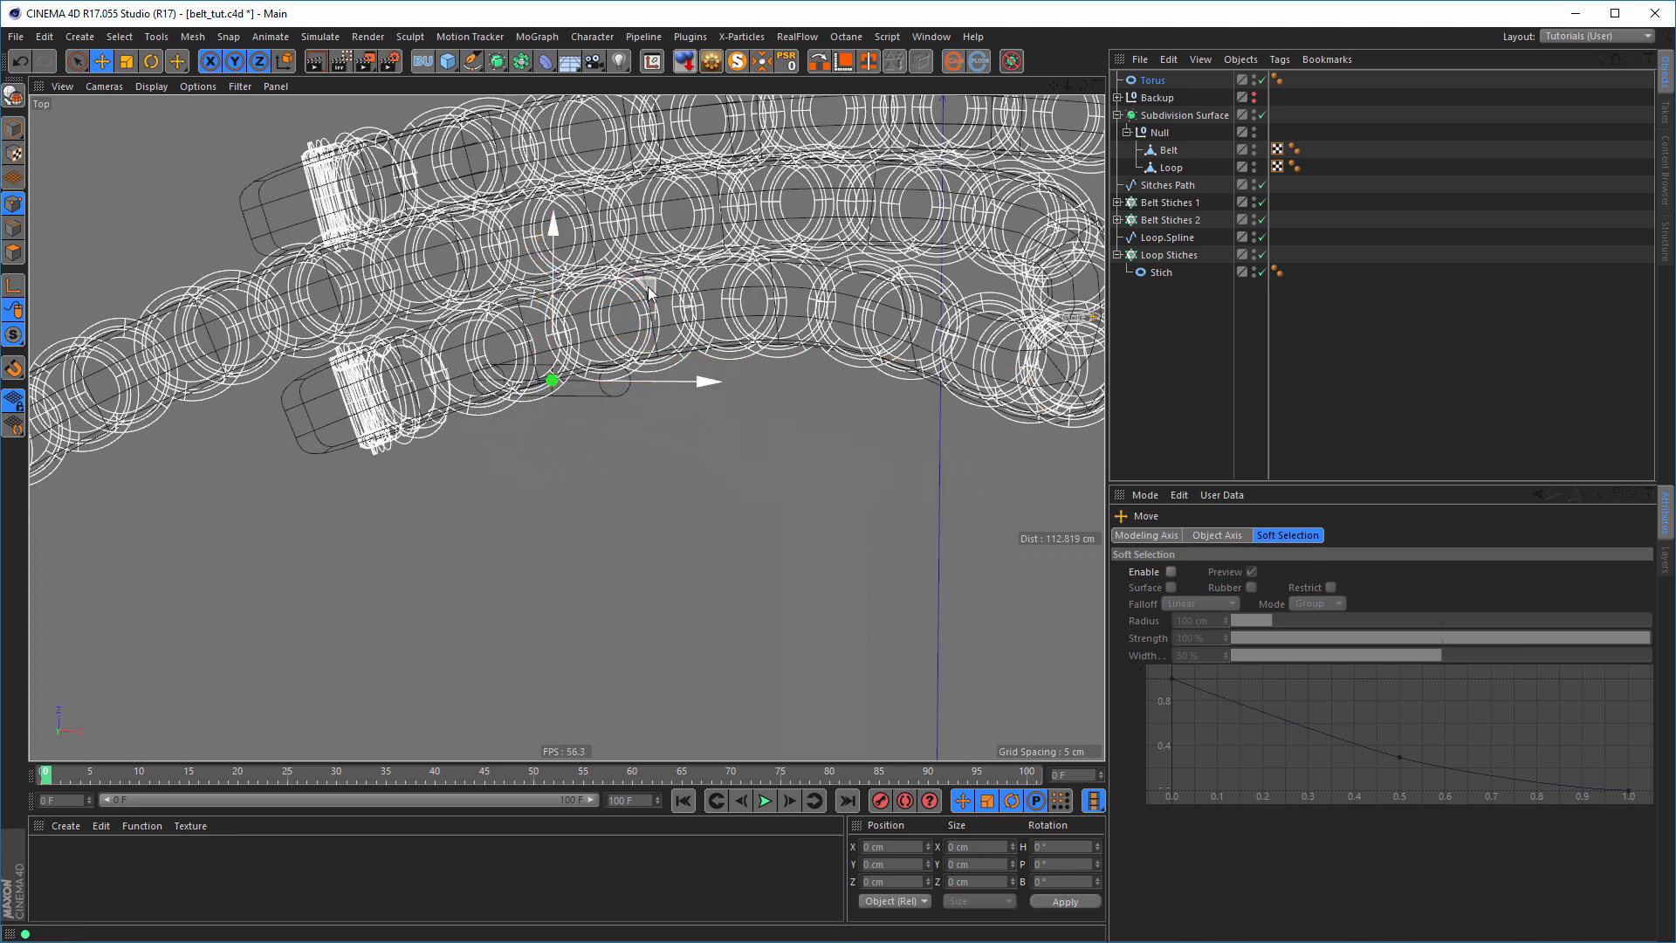
{"action": "key", "text": "r"}
{"action": "left_click_drag", "start_coordinate": [615, 454], "coordinate": [627, 432]}
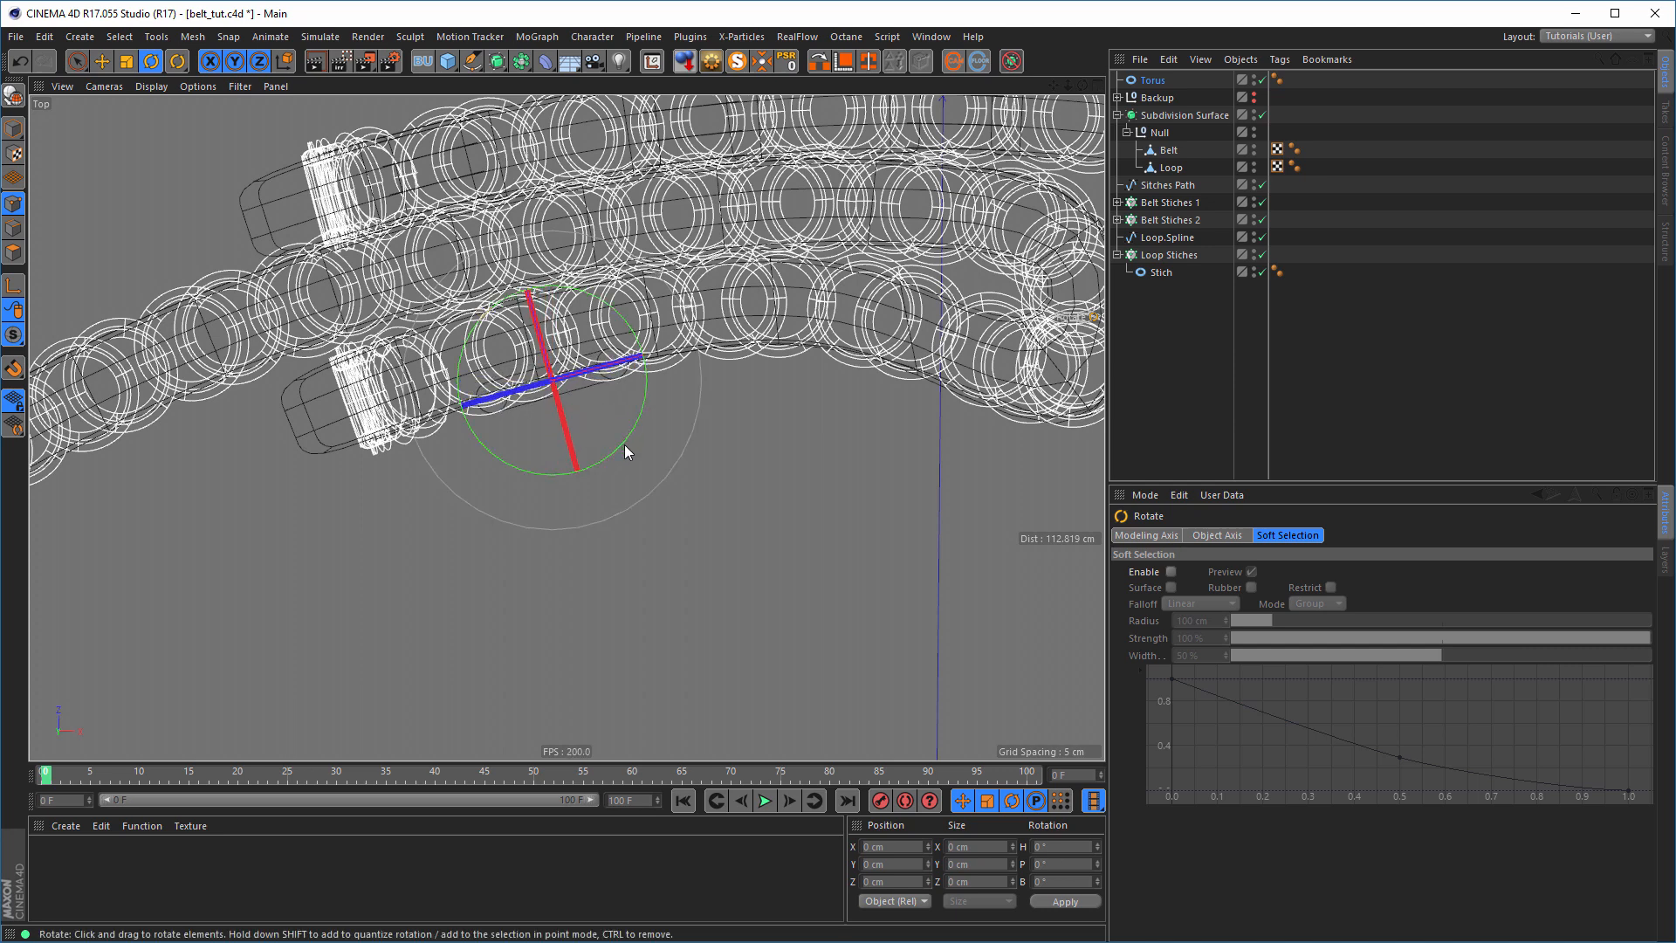
{"action": "middle_click", "coordinate": [625, 445]}
{"action": "middle_click", "coordinate": [347, 268]}
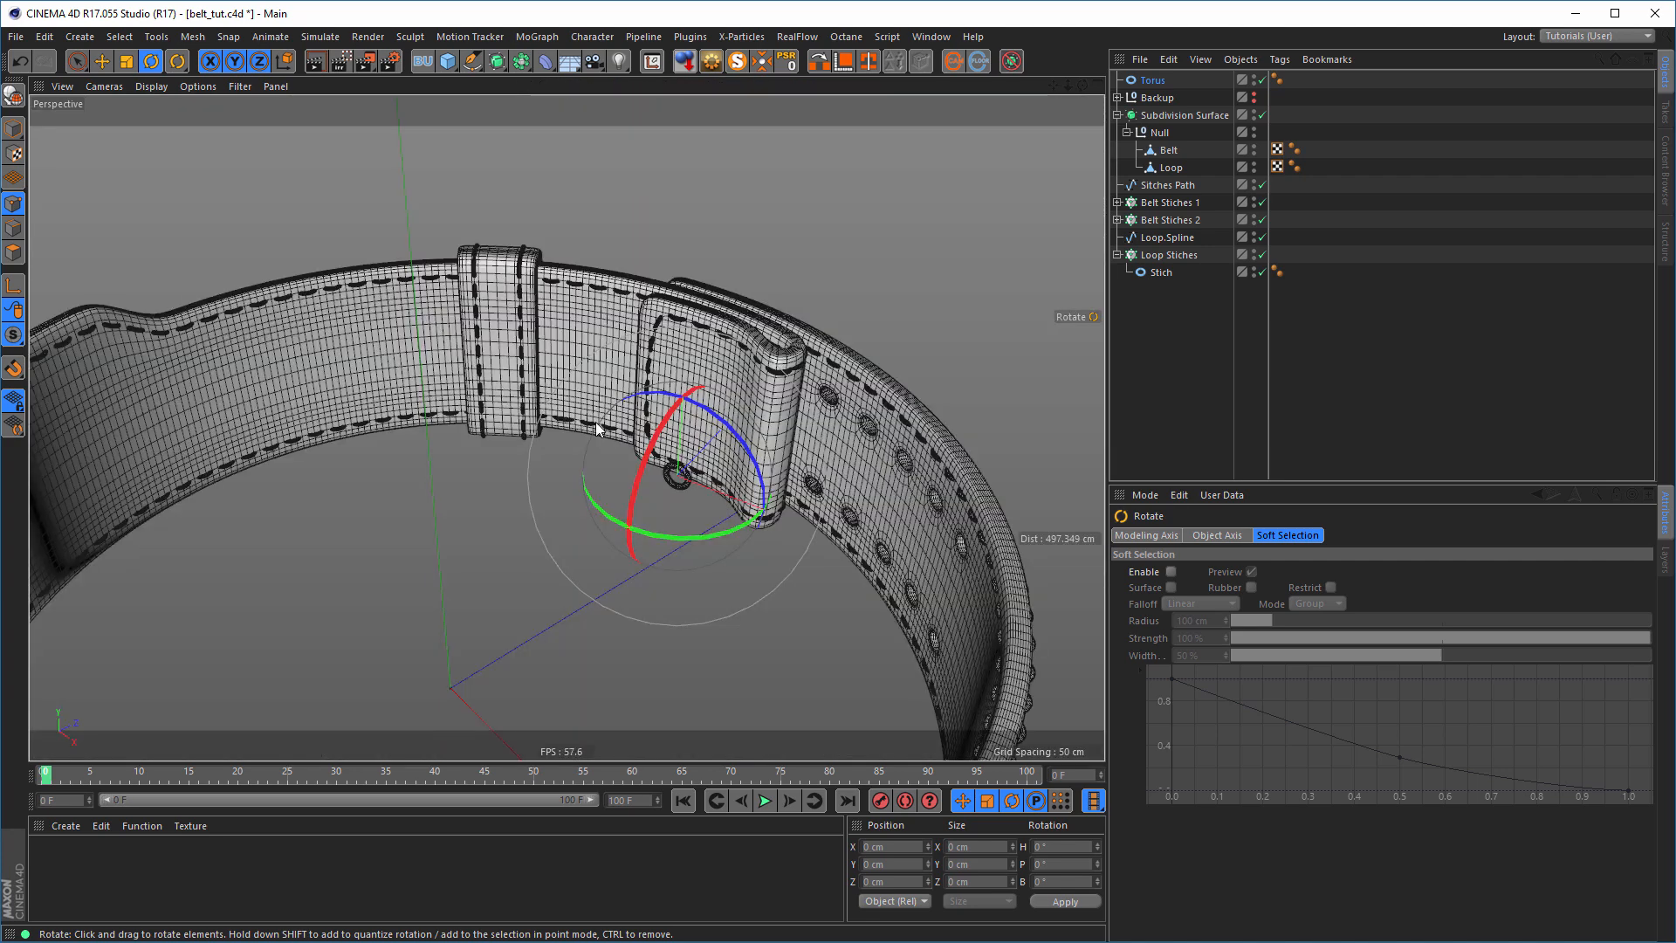
- In the front view, raise the torus to the height of the belt's upper row of holes
{"action": "middle_click", "coordinate": [599, 428]}
{"action": "middle_click", "coordinate": [750, 676]}
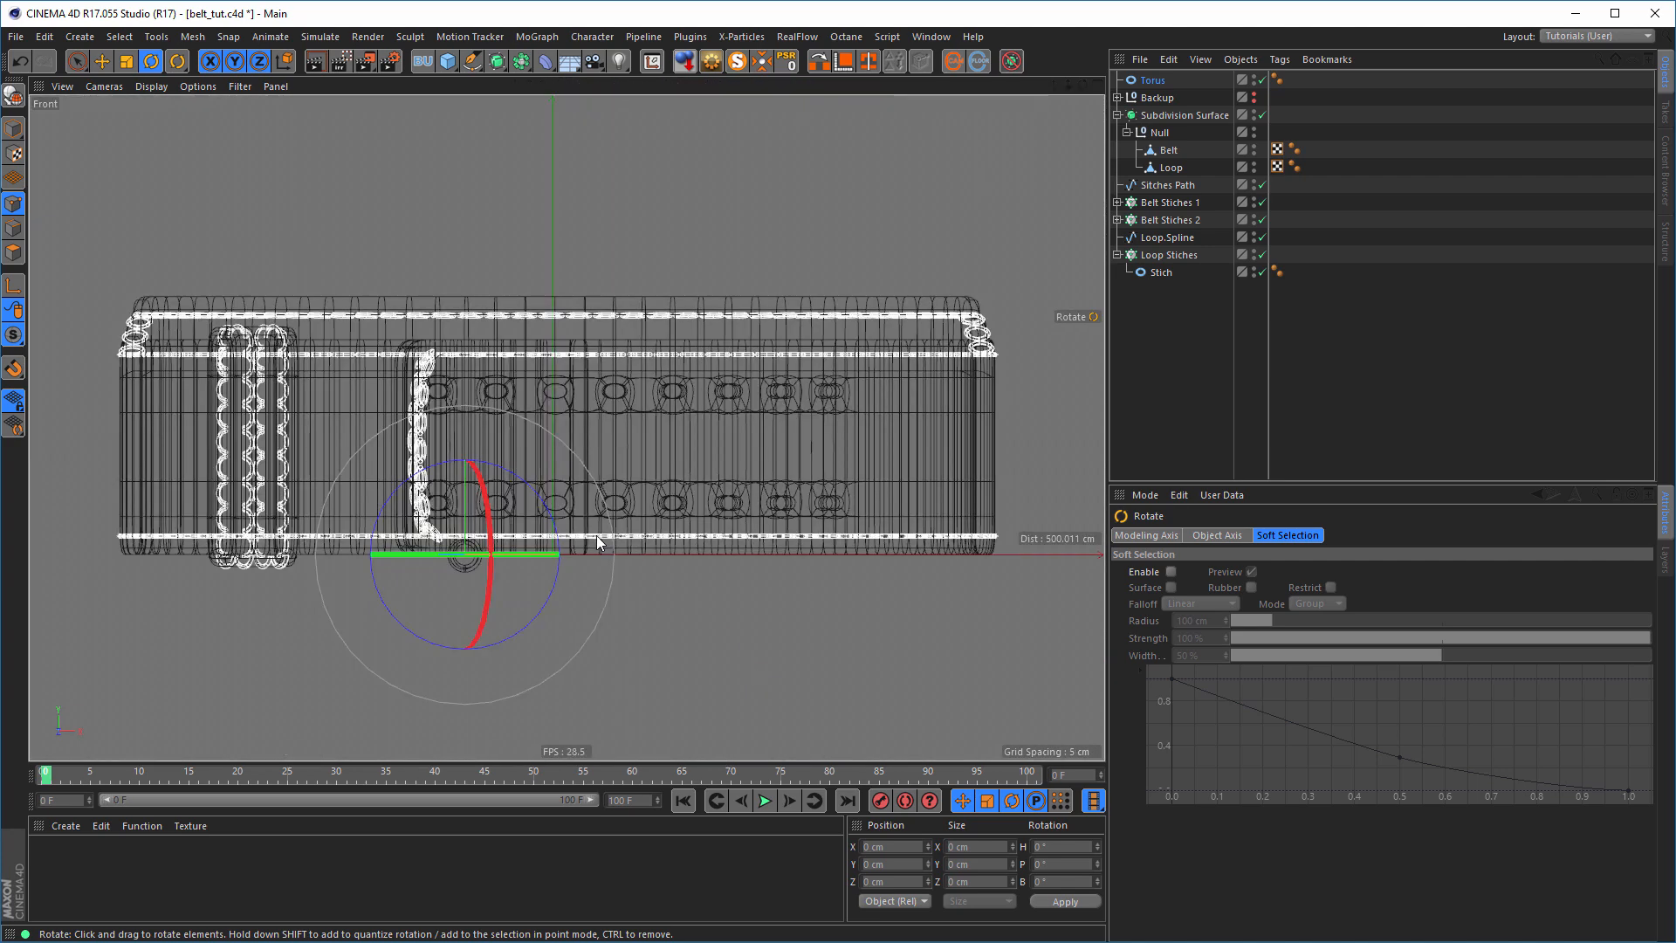
{"action": "key", "text": "e"}
{"action": "left_click_drag", "start_coordinate": [467, 400], "coordinate": [462, 238]}
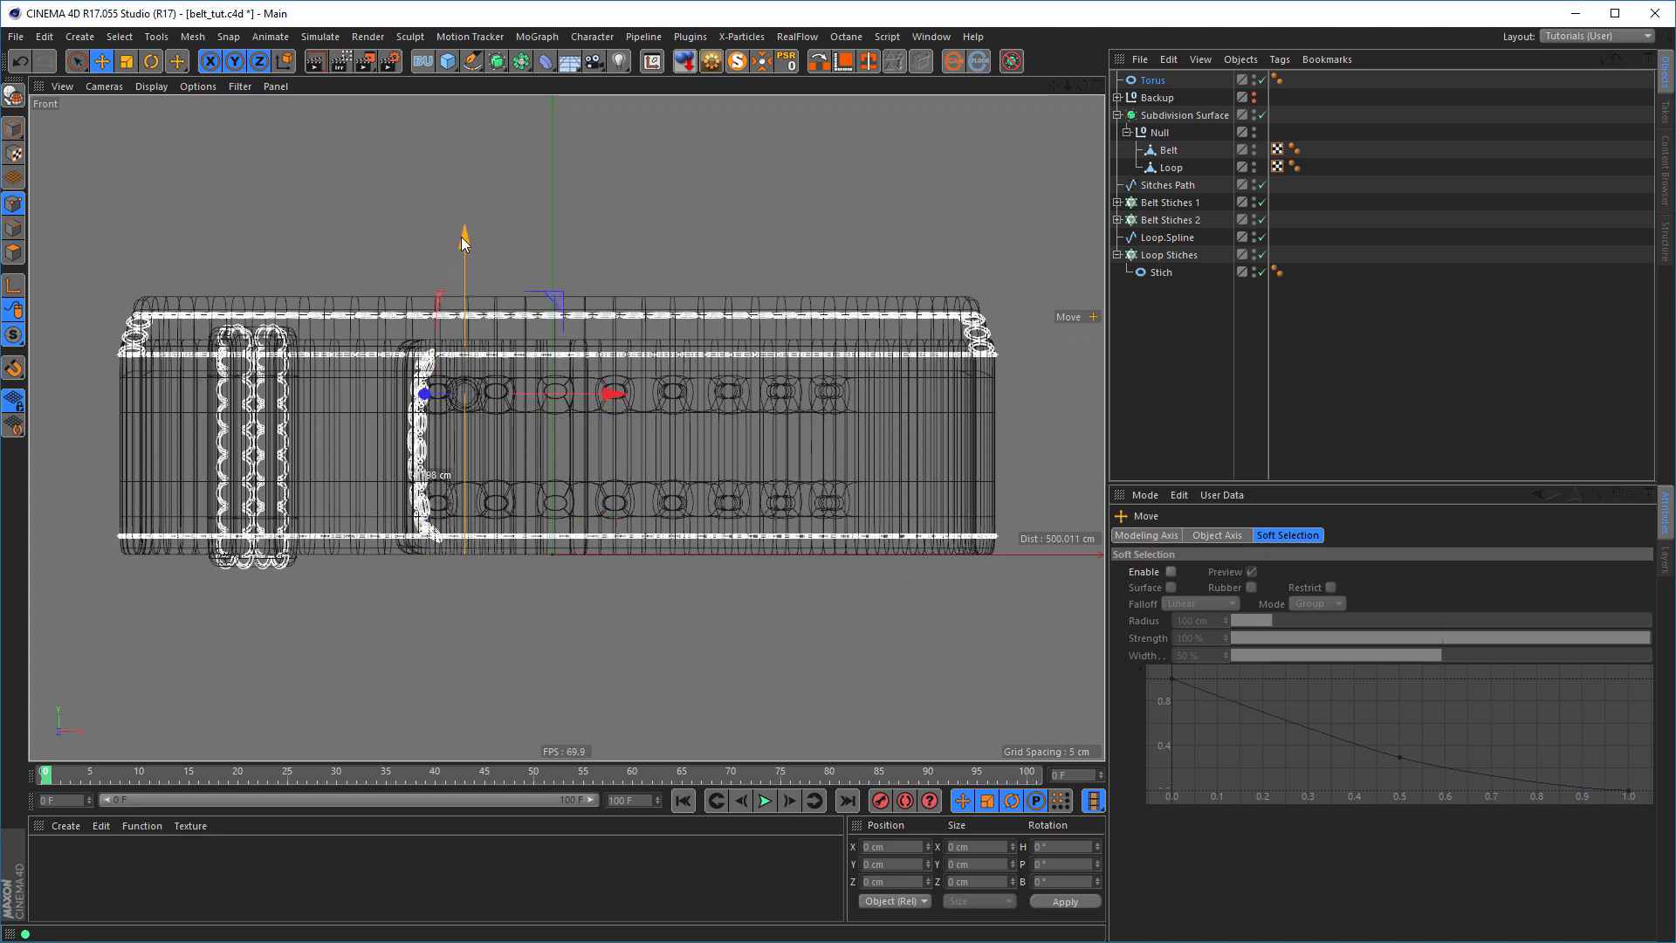
{"action": "middle_click", "coordinate": [459, 337]}
{"action": "middle_click", "coordinate": [379, 312]}
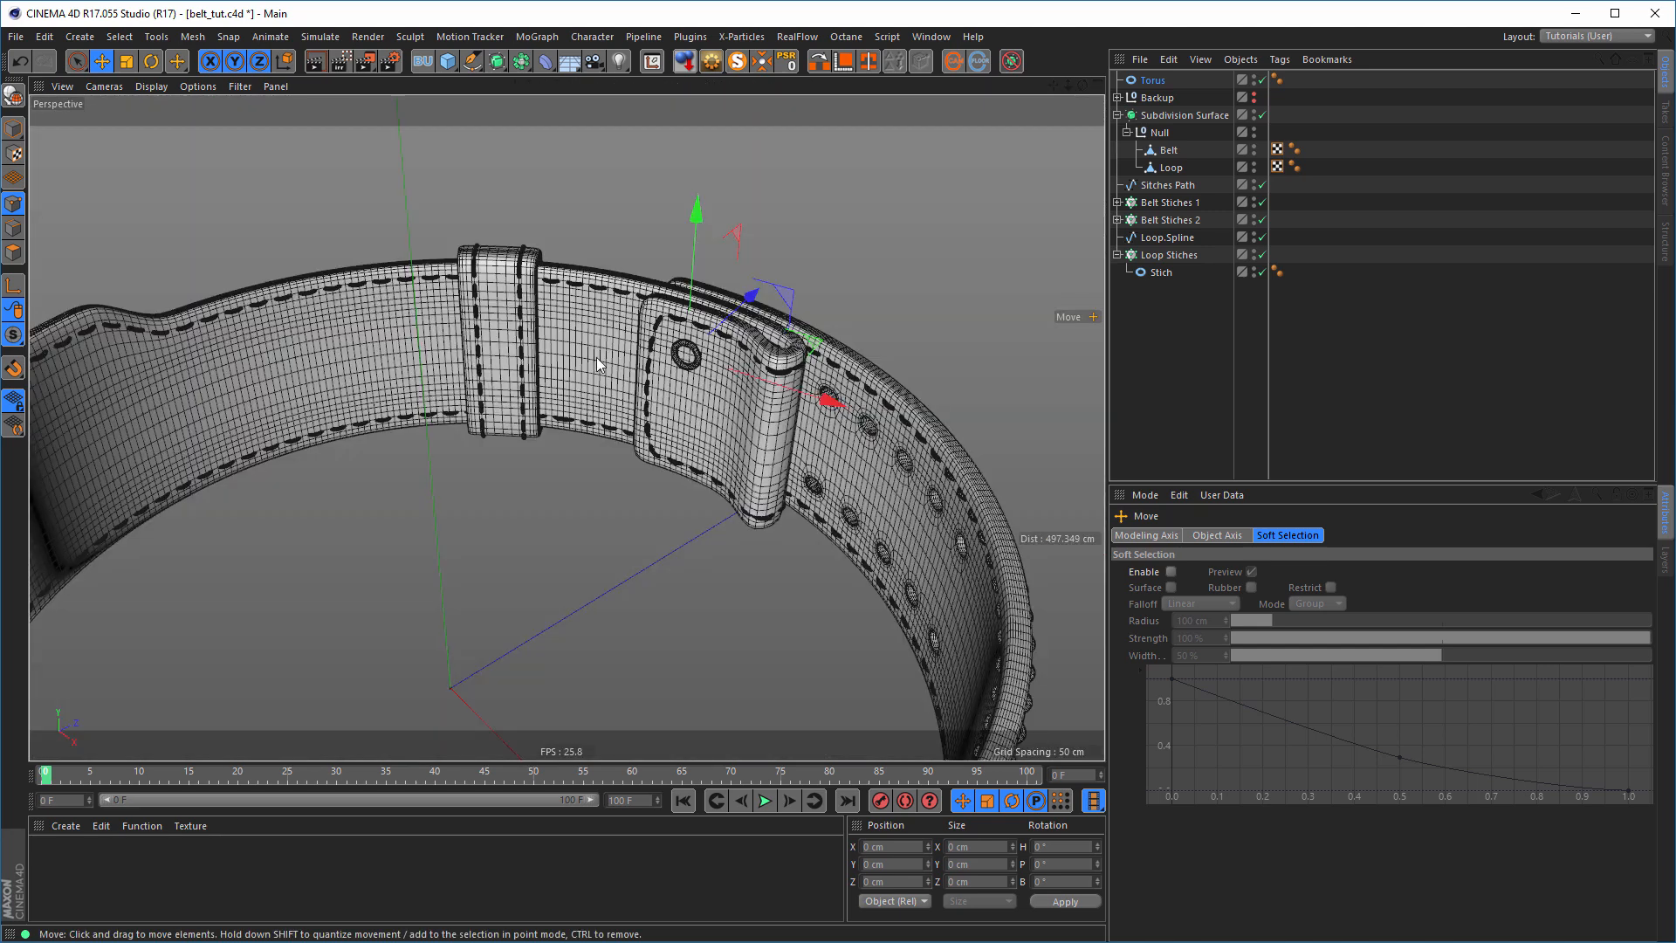
- Set the torus's pipe radius to 4 cm, then scale the whole torus down to a ring radius of about 4.1 cm
{"action": "scroll", "coordinate": [690, 373], "scroll_direction": "up", "scroll_amount": 10}
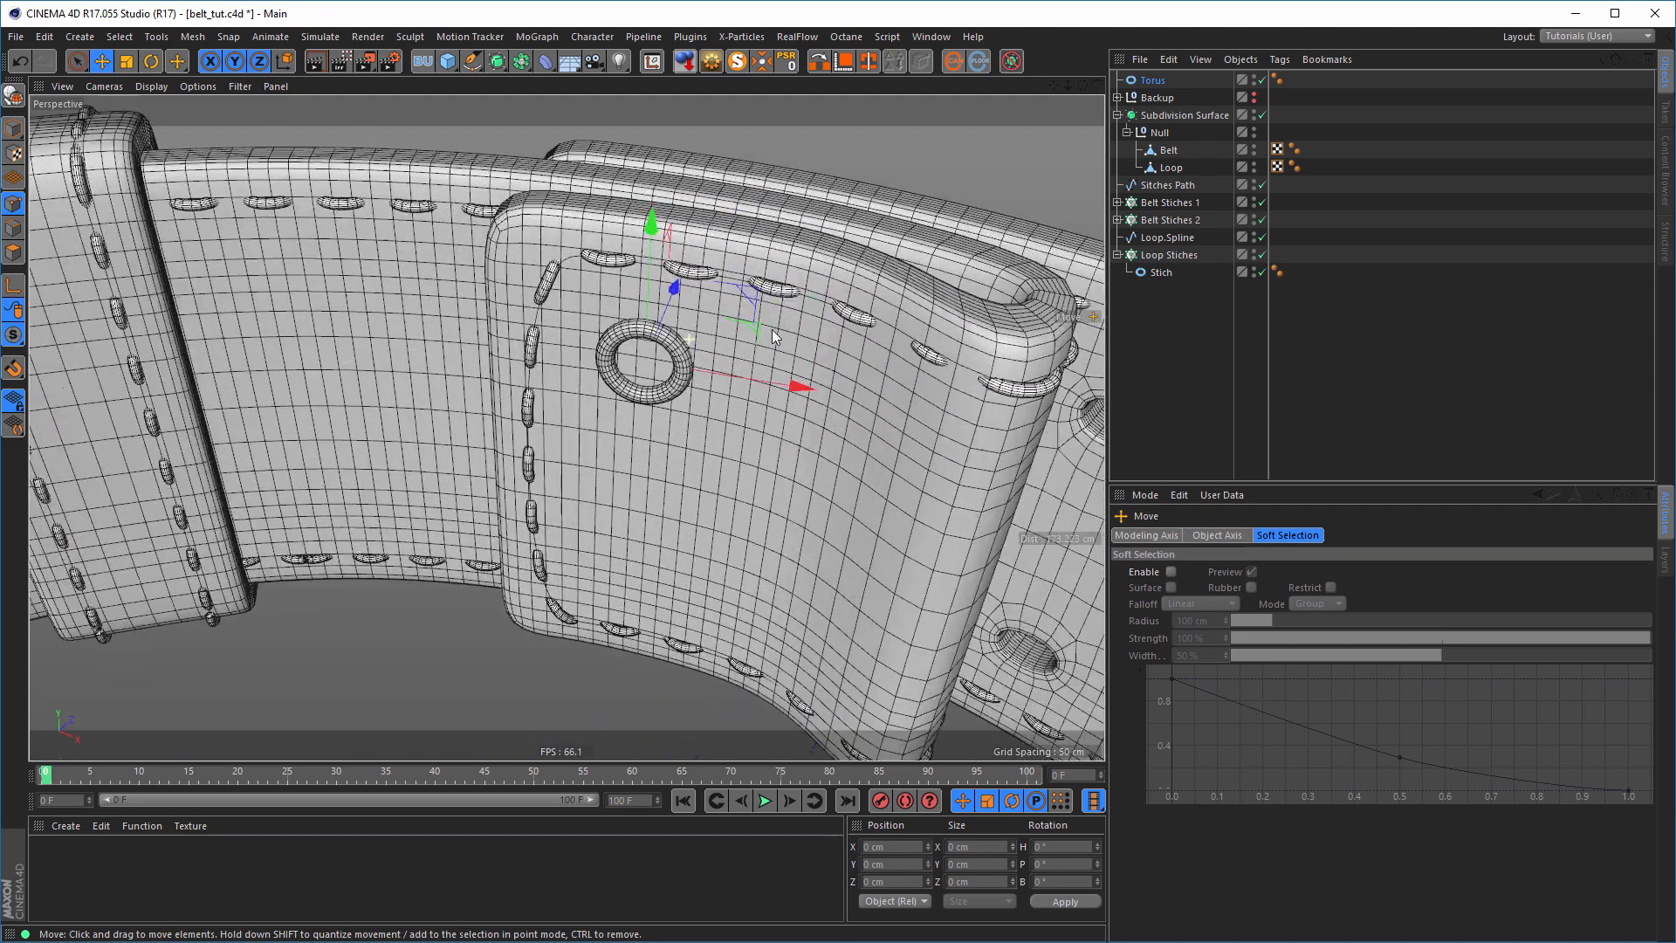
{"action": "right_click_drag", "start_coordinate": [772, 336], "coordinate": [800, 327], "text": "alt"}
{"action": "left_click", "coordinate": [1156, 79]}
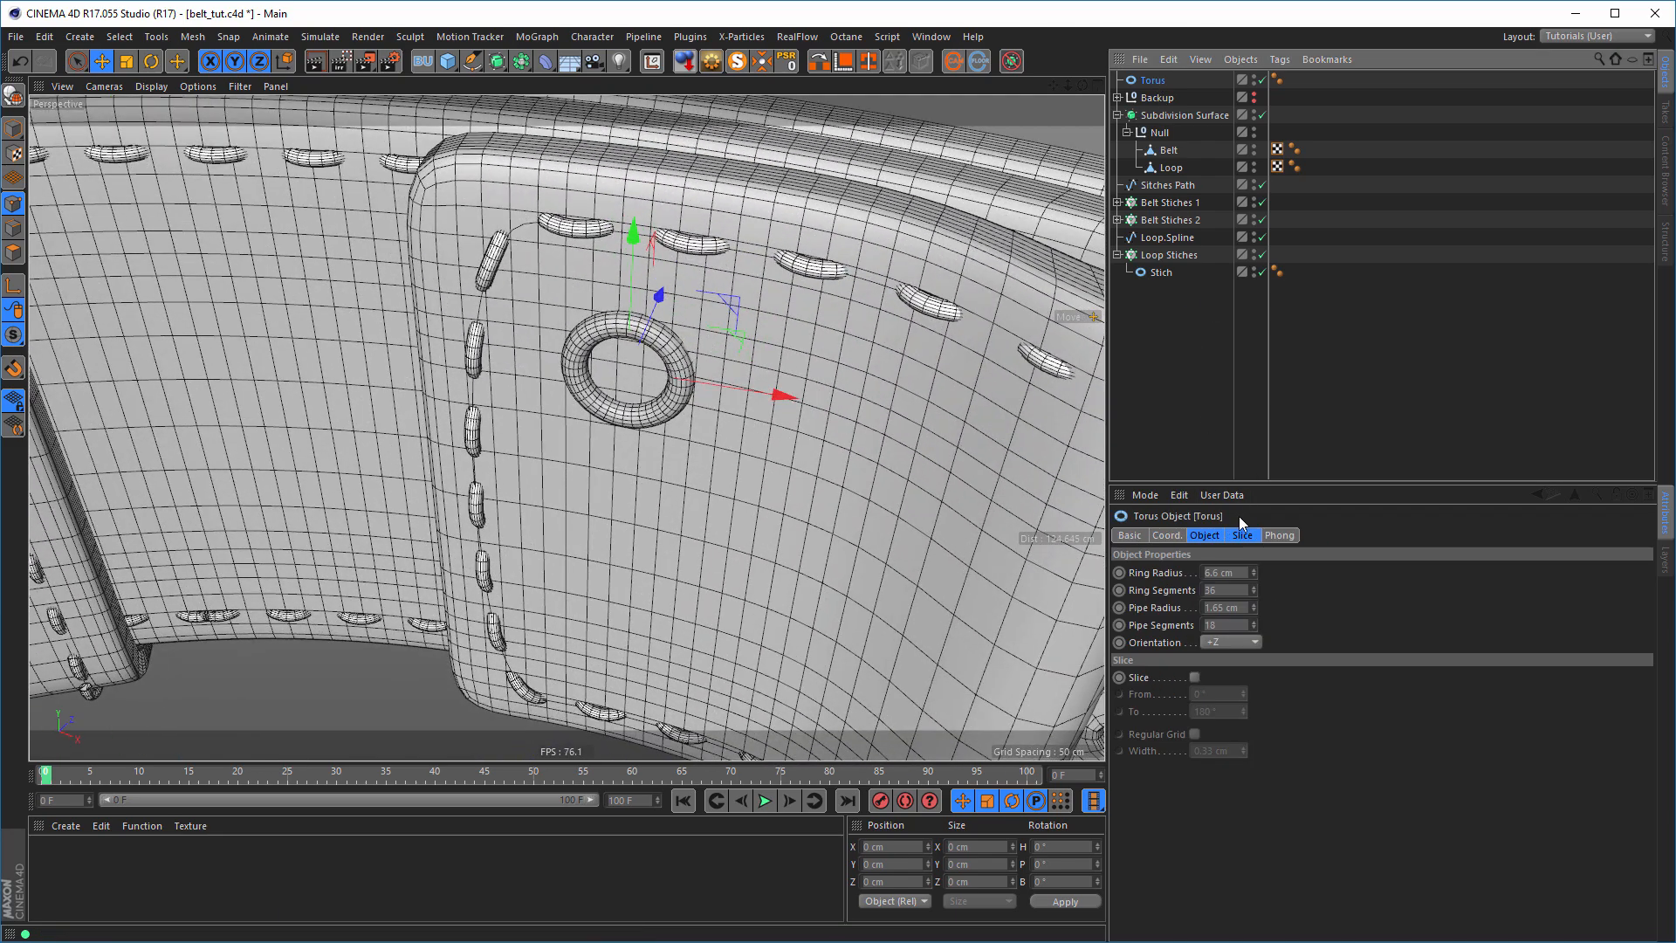
{"action": "double_click", "coordinate": [1231, 608]}
{"action": "type", "text": "4"}
{"action": "key", "text": "Return"}
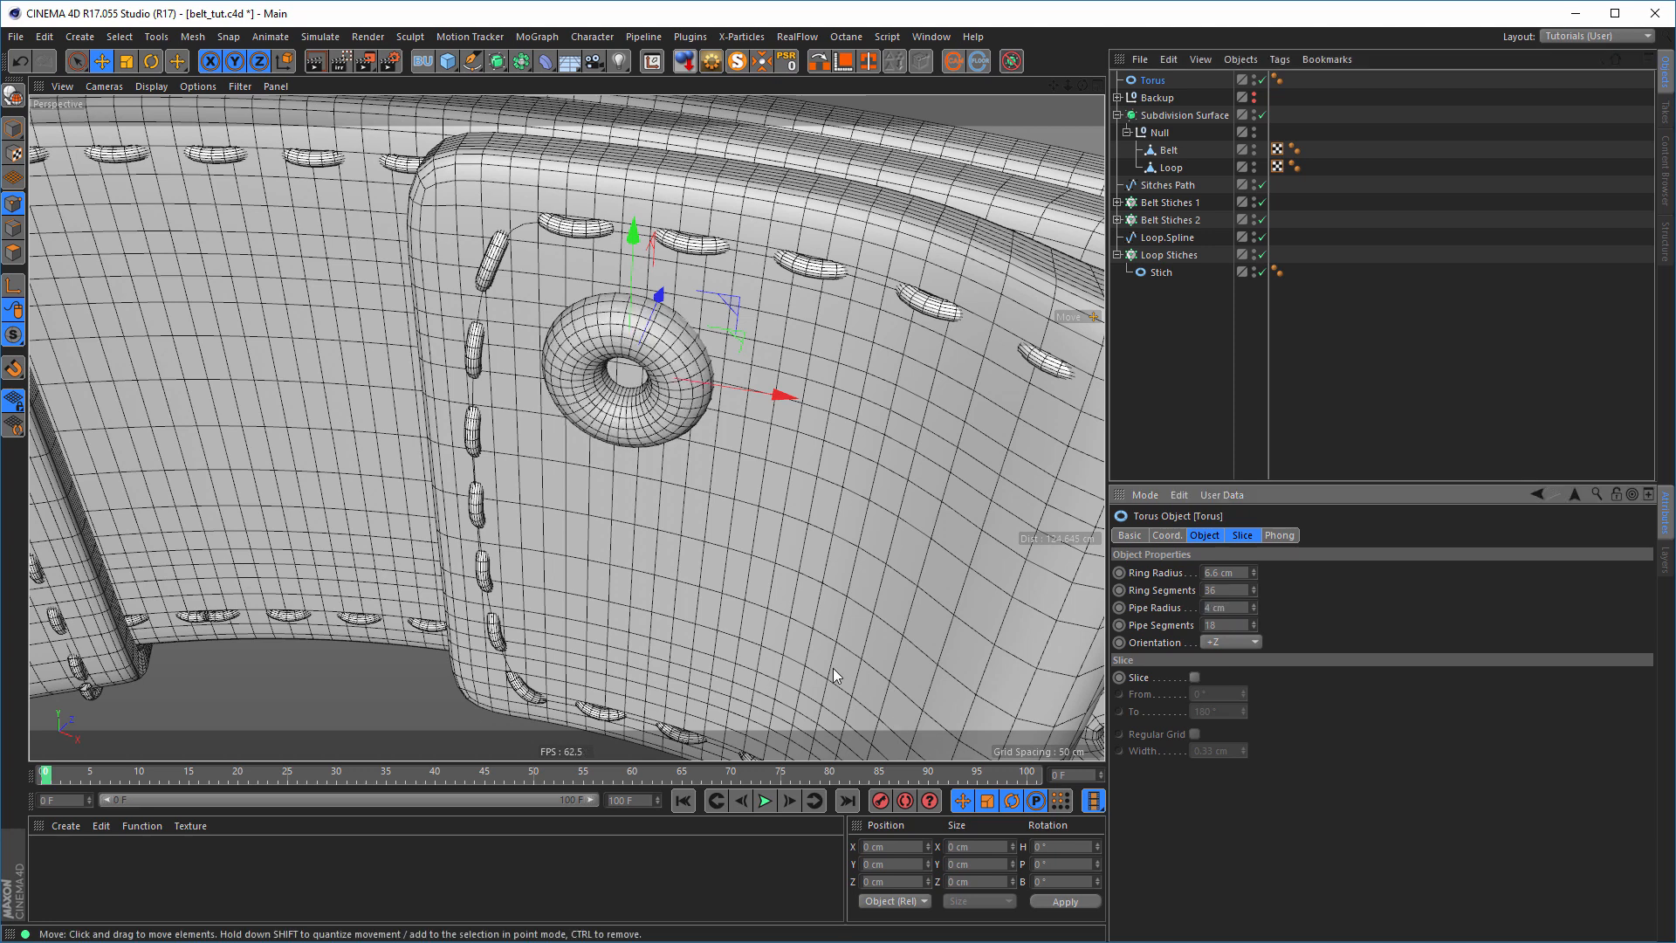
{"action": "key", "text": "t"}
{"action": "left_click_drag", "start_coordinate": [780, 630], "coordinate": [585, 698]}
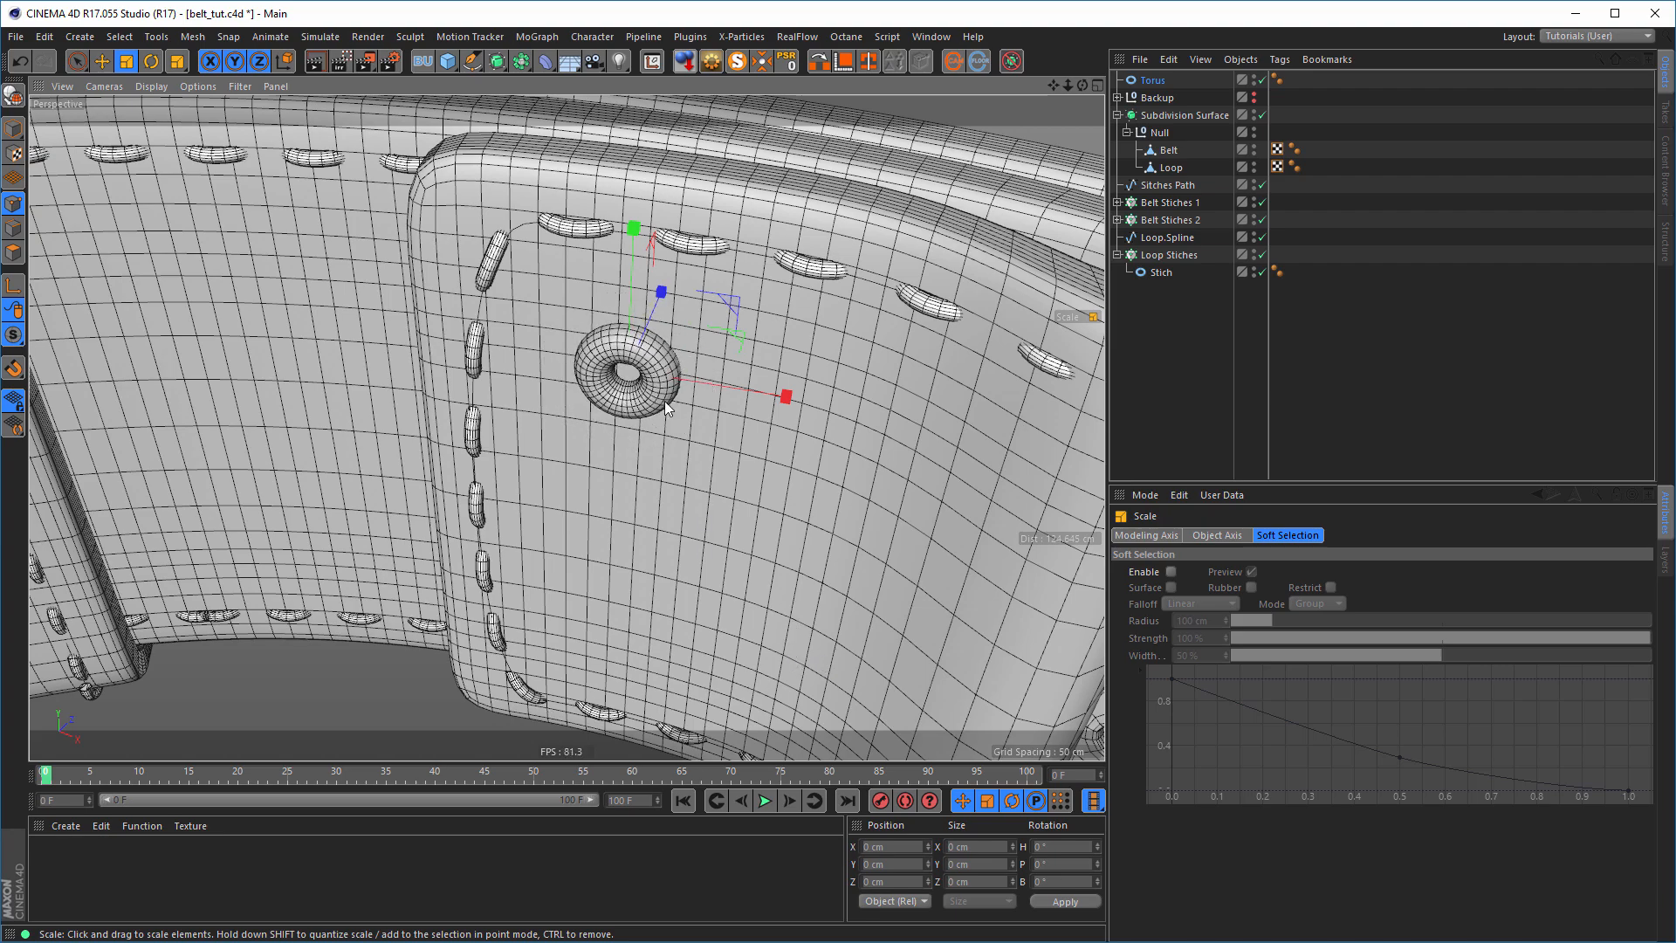
{"action": "left_click_drag", "start_coordinate": [663, 400], "coordinate": [628, 409], "text": "alt"}
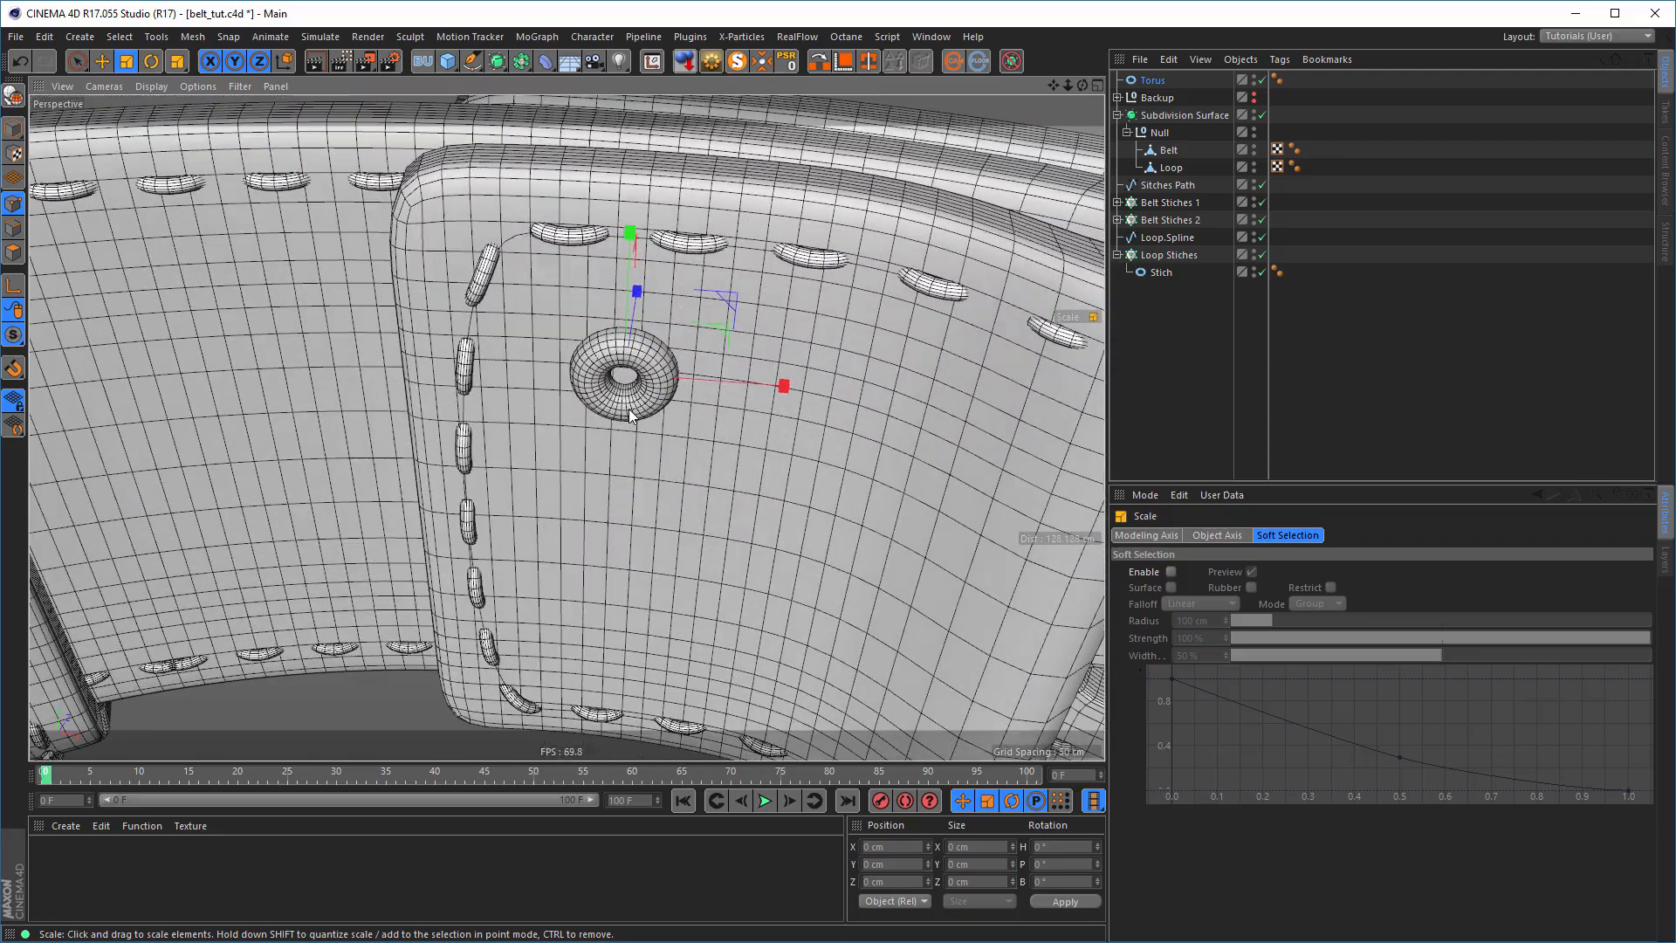
- Make the torus an editable polygon object and place it last in the object hierarchy
{"action": "left_click", "coordinate": [1151, 80]}
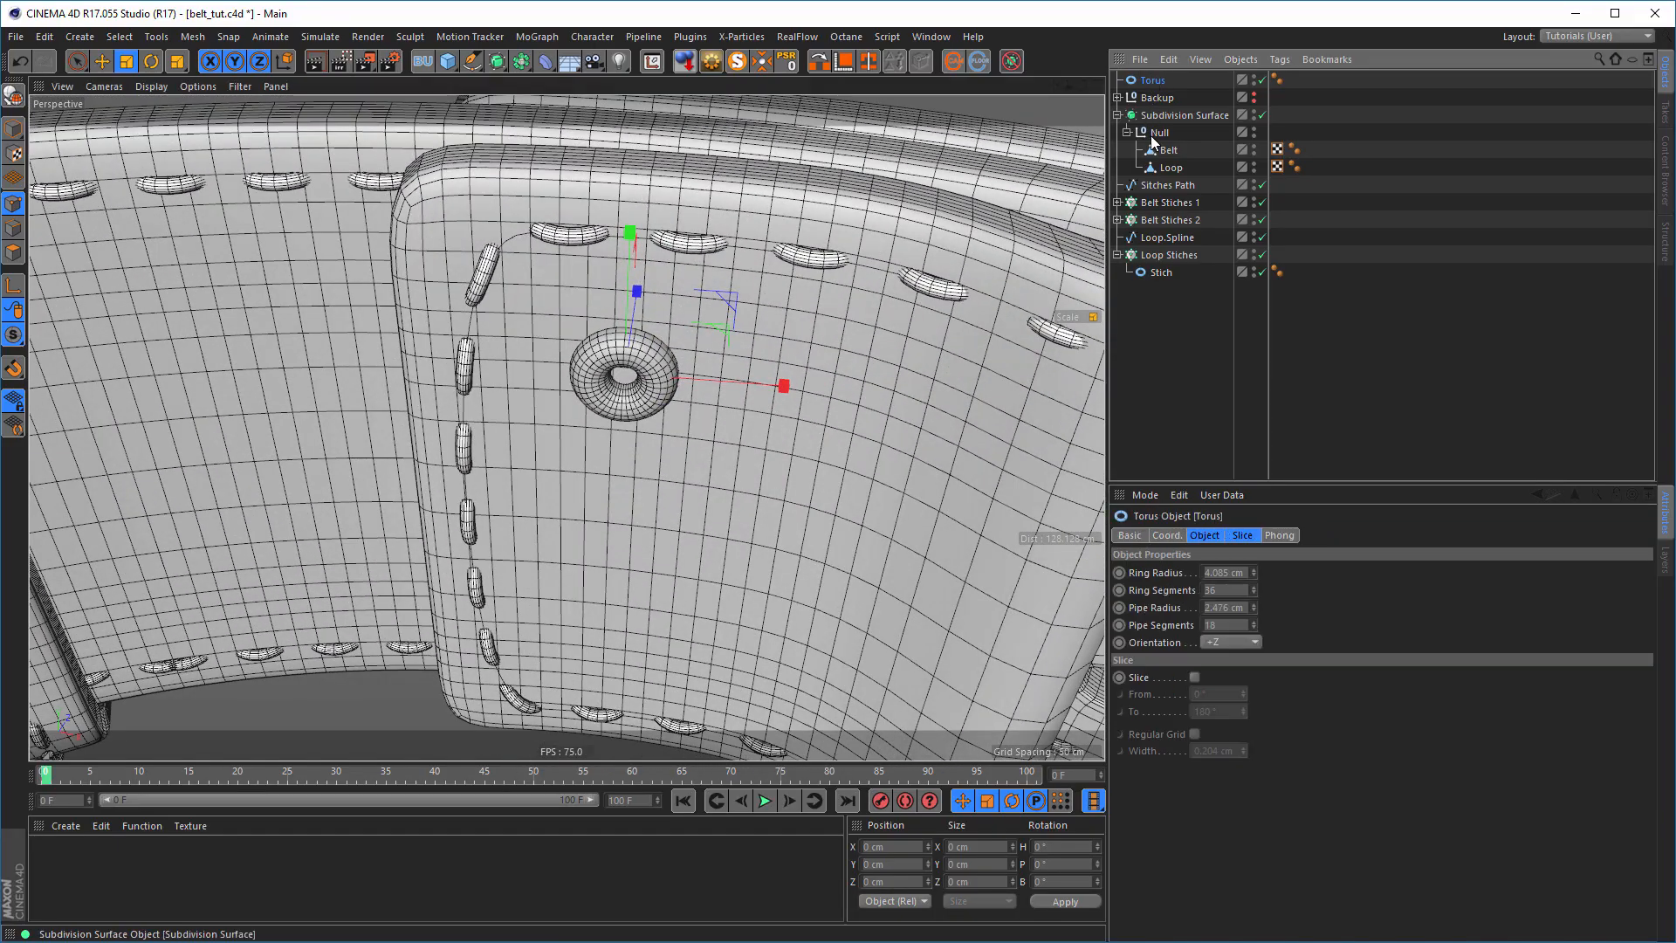
{"action": "key", "text": "c"}
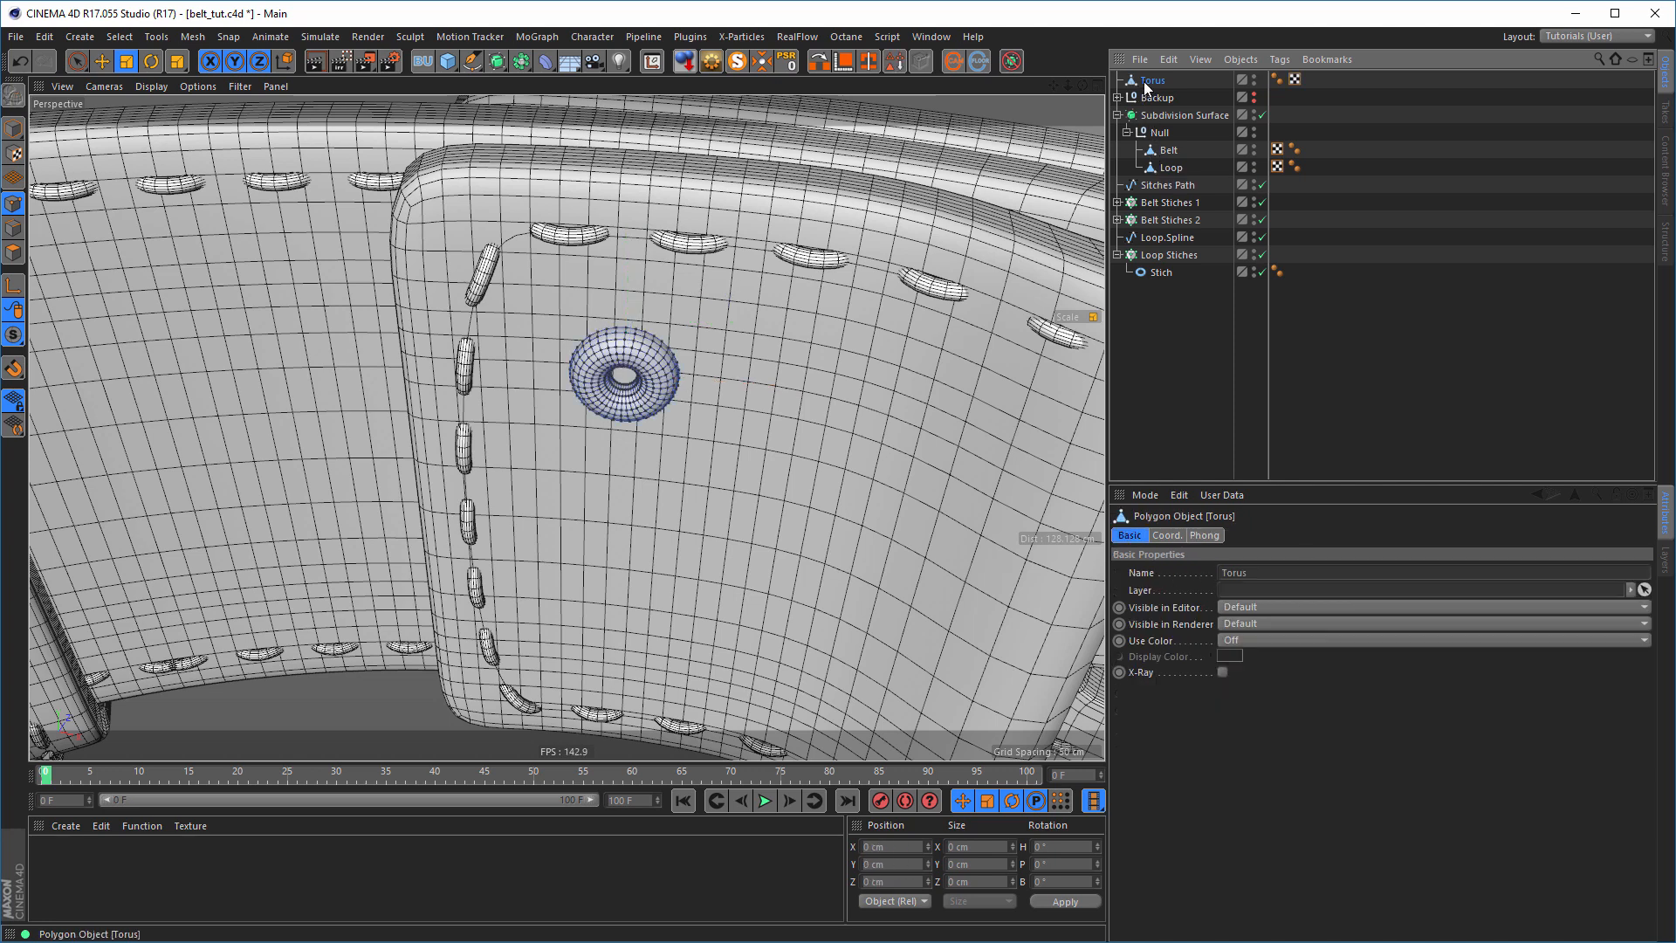
{"action": "left_click_drag", "start_coordinate": [1155, 130], "coordinate": [1167, 364]}
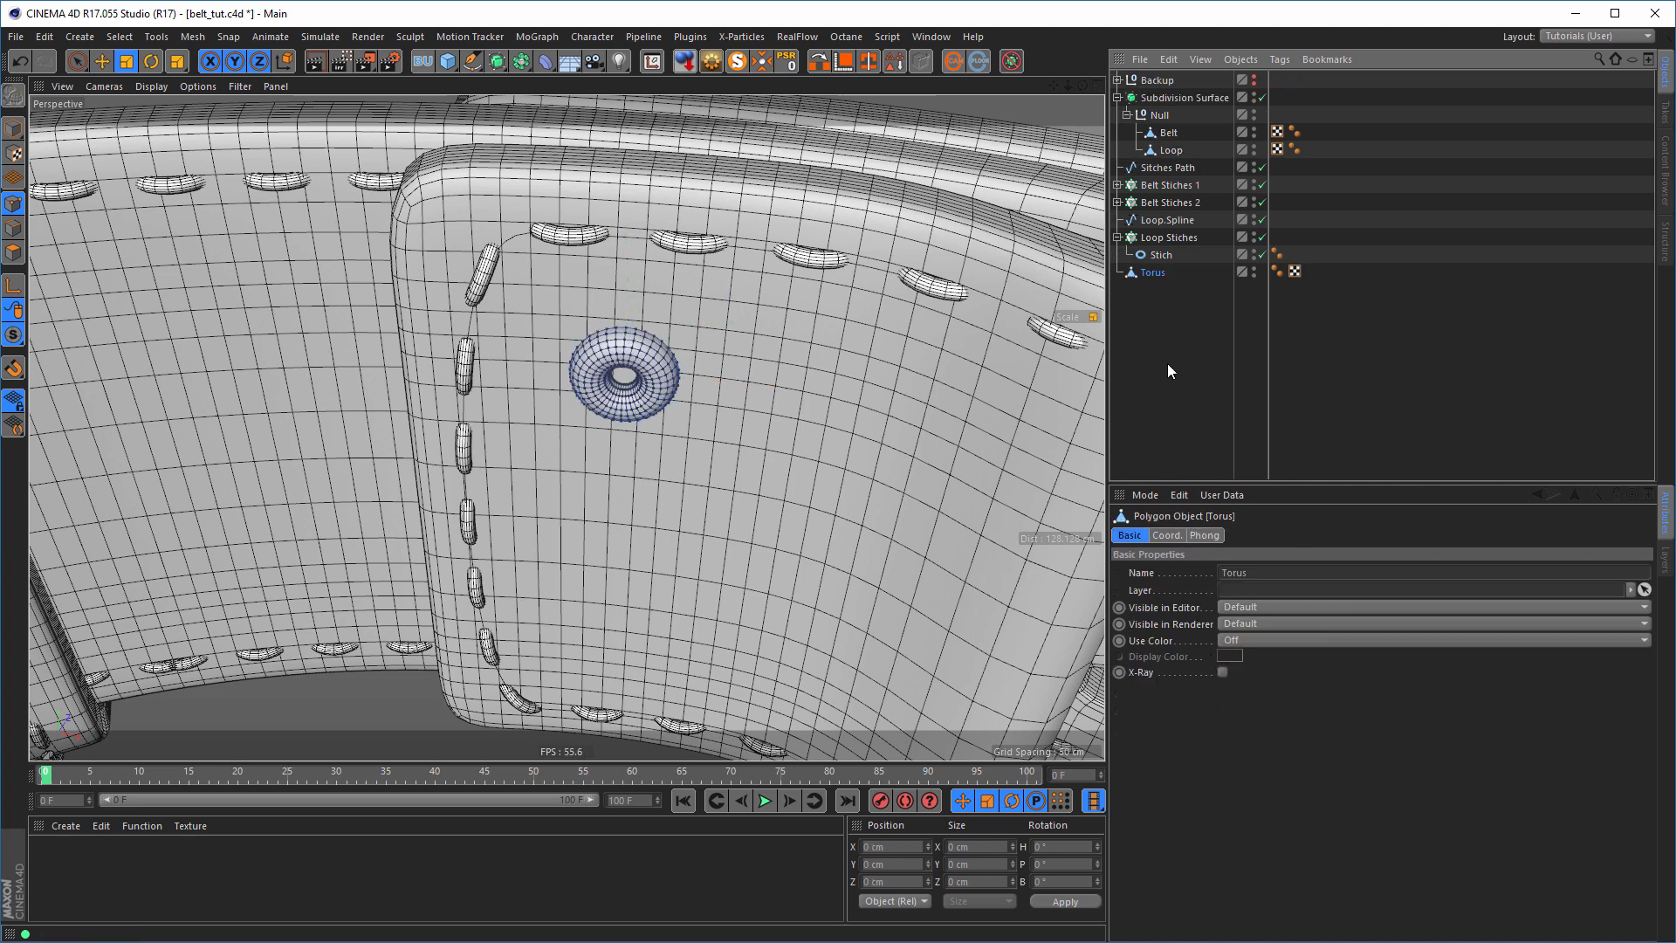
- Rename the torus object as Rivet
{"action": "left_click_drag", "start_coordinate": [634, 349], "coordinate": [478, 368], "text": "alt"}
{"action": "double_click", "coordinate": [1160, 271]}
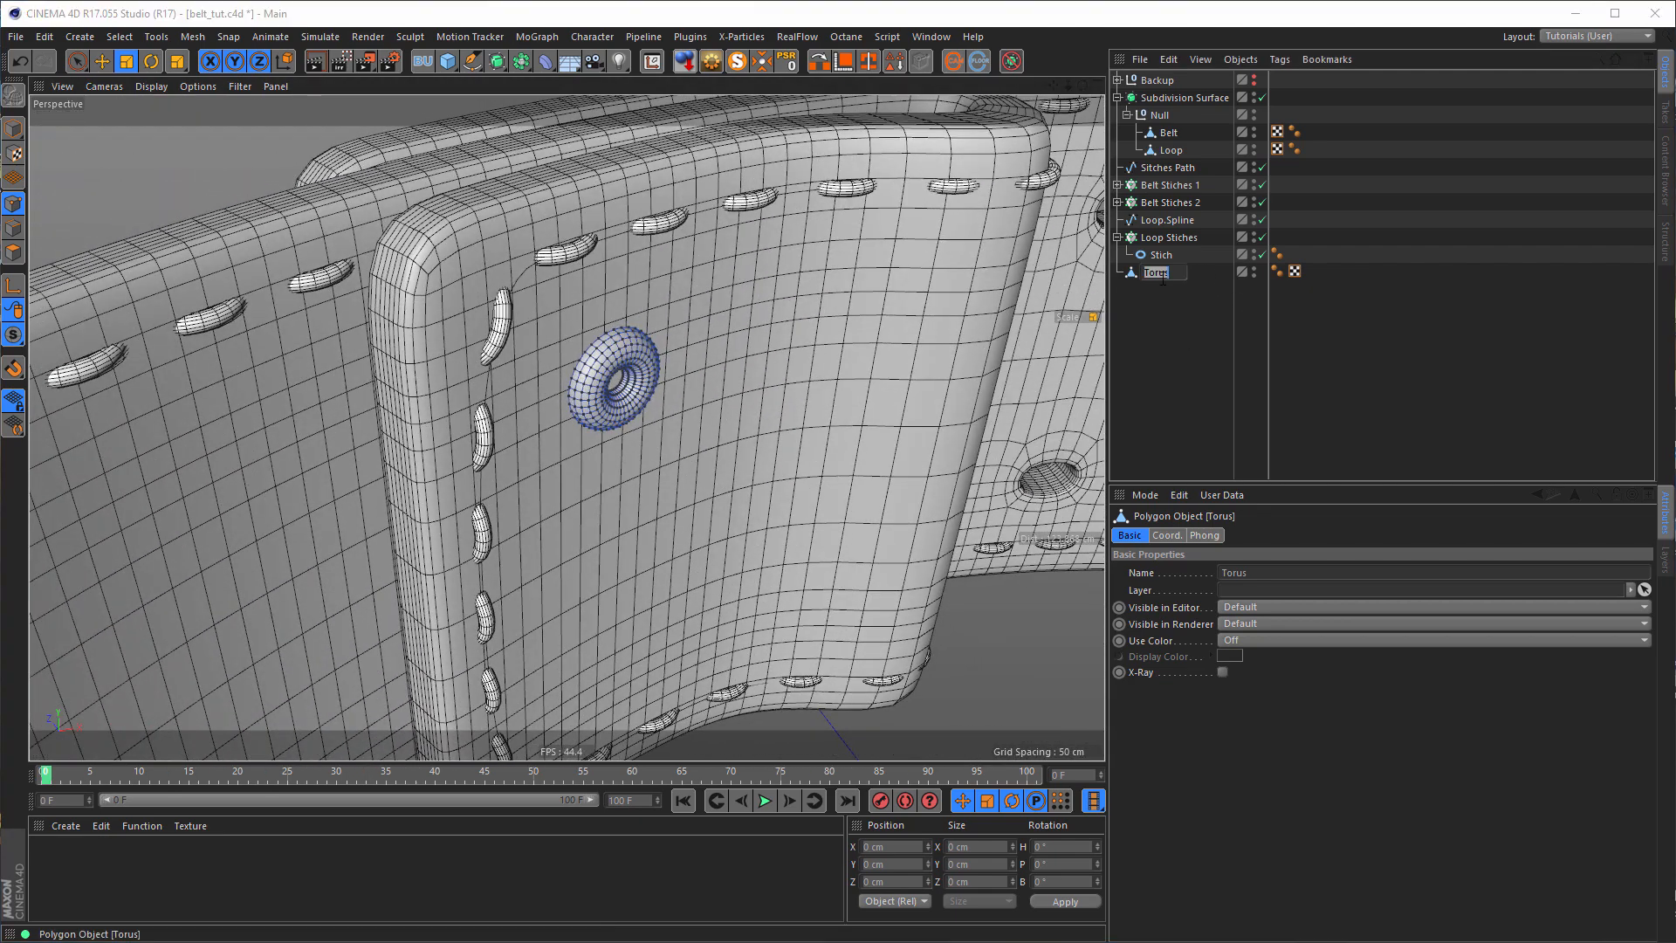
{"action": "type", "text": "Rivet"}
{"action": "key", "text": "Return"}
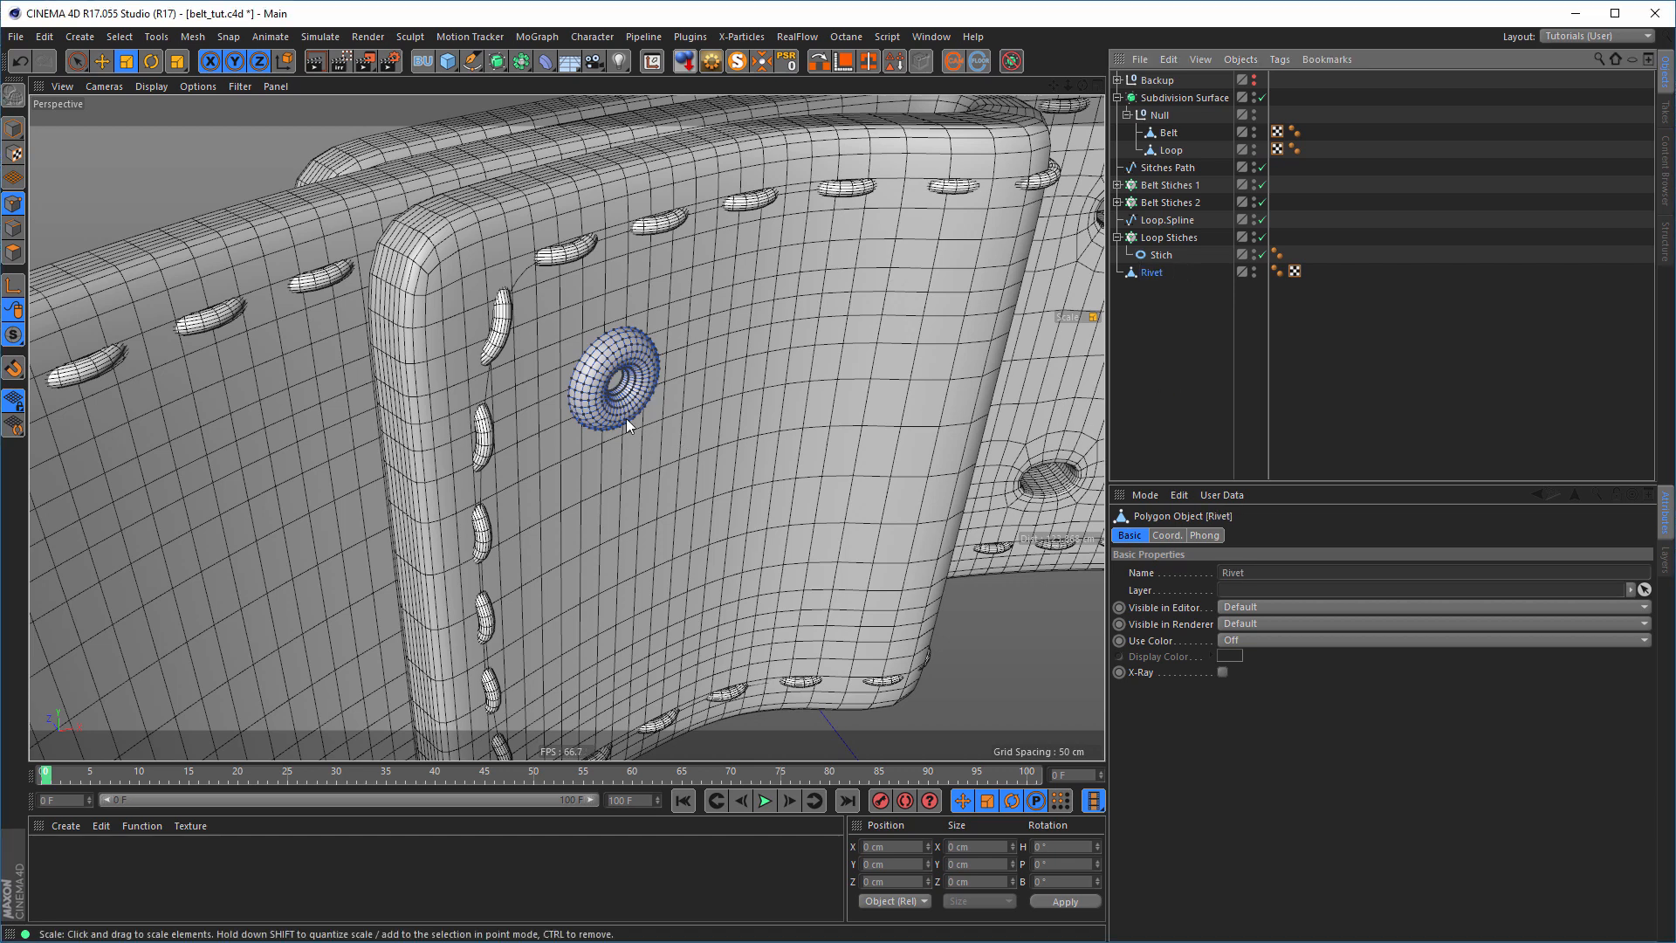
- Select two adjacent polygon loops around the rivet's front face and push them inward along Z to about -0.95 cm
{"action": "left_click", "coordinate": [13, 253]}
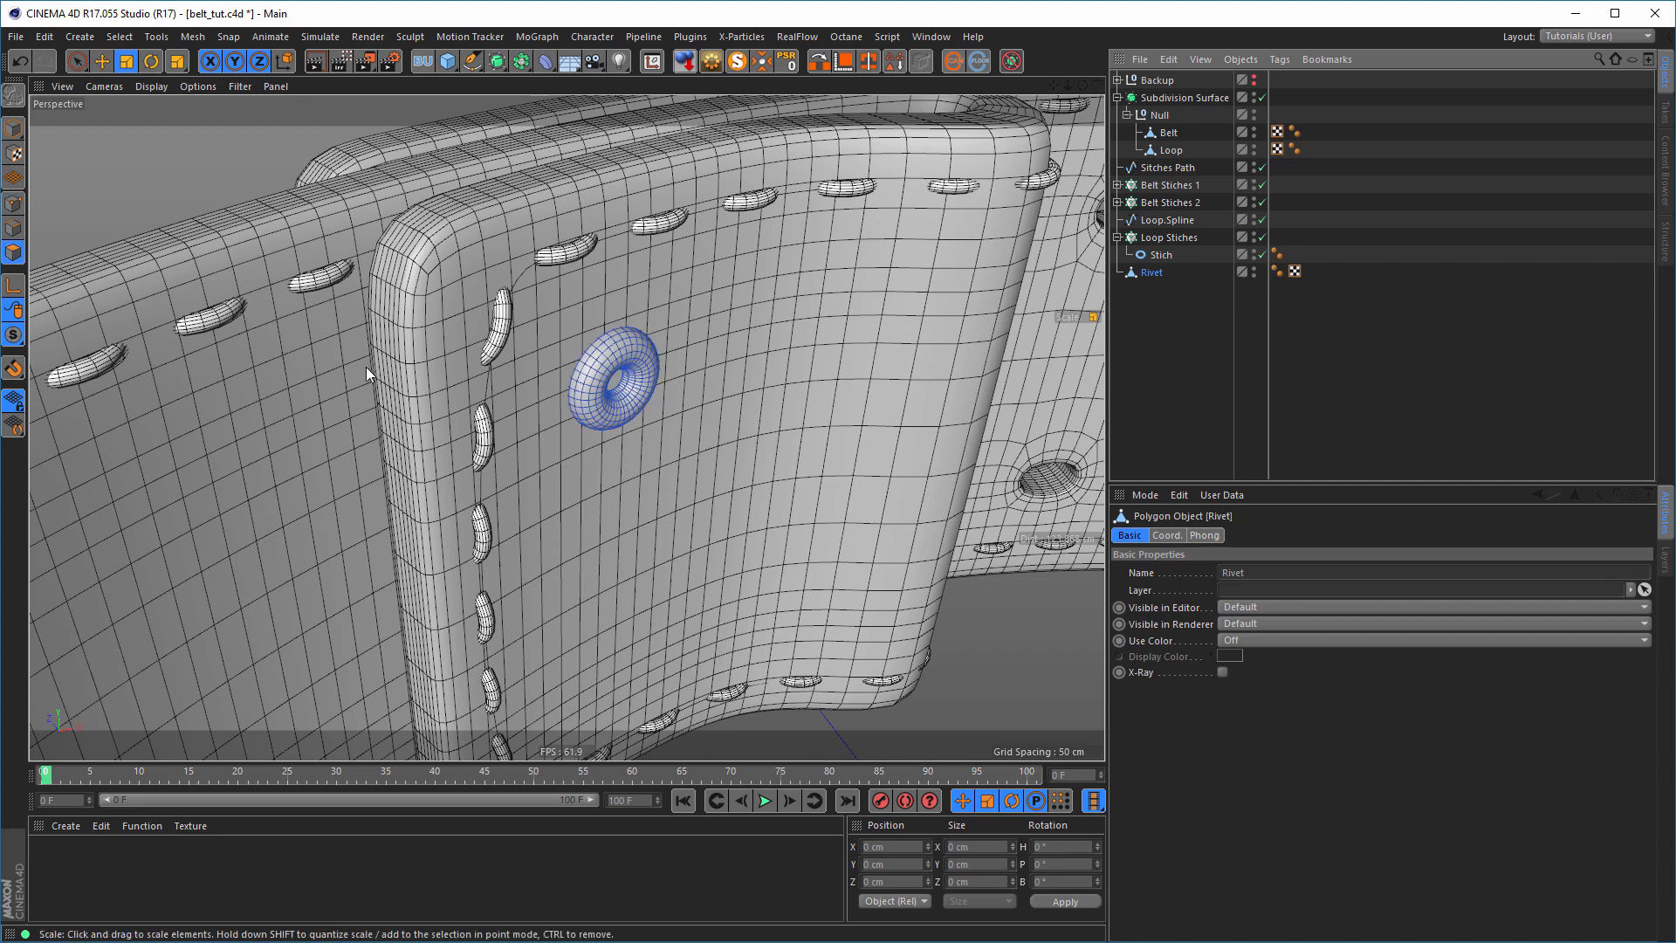
{"action": "key", "text": "u"}
{"action": "key", "text": "l"}
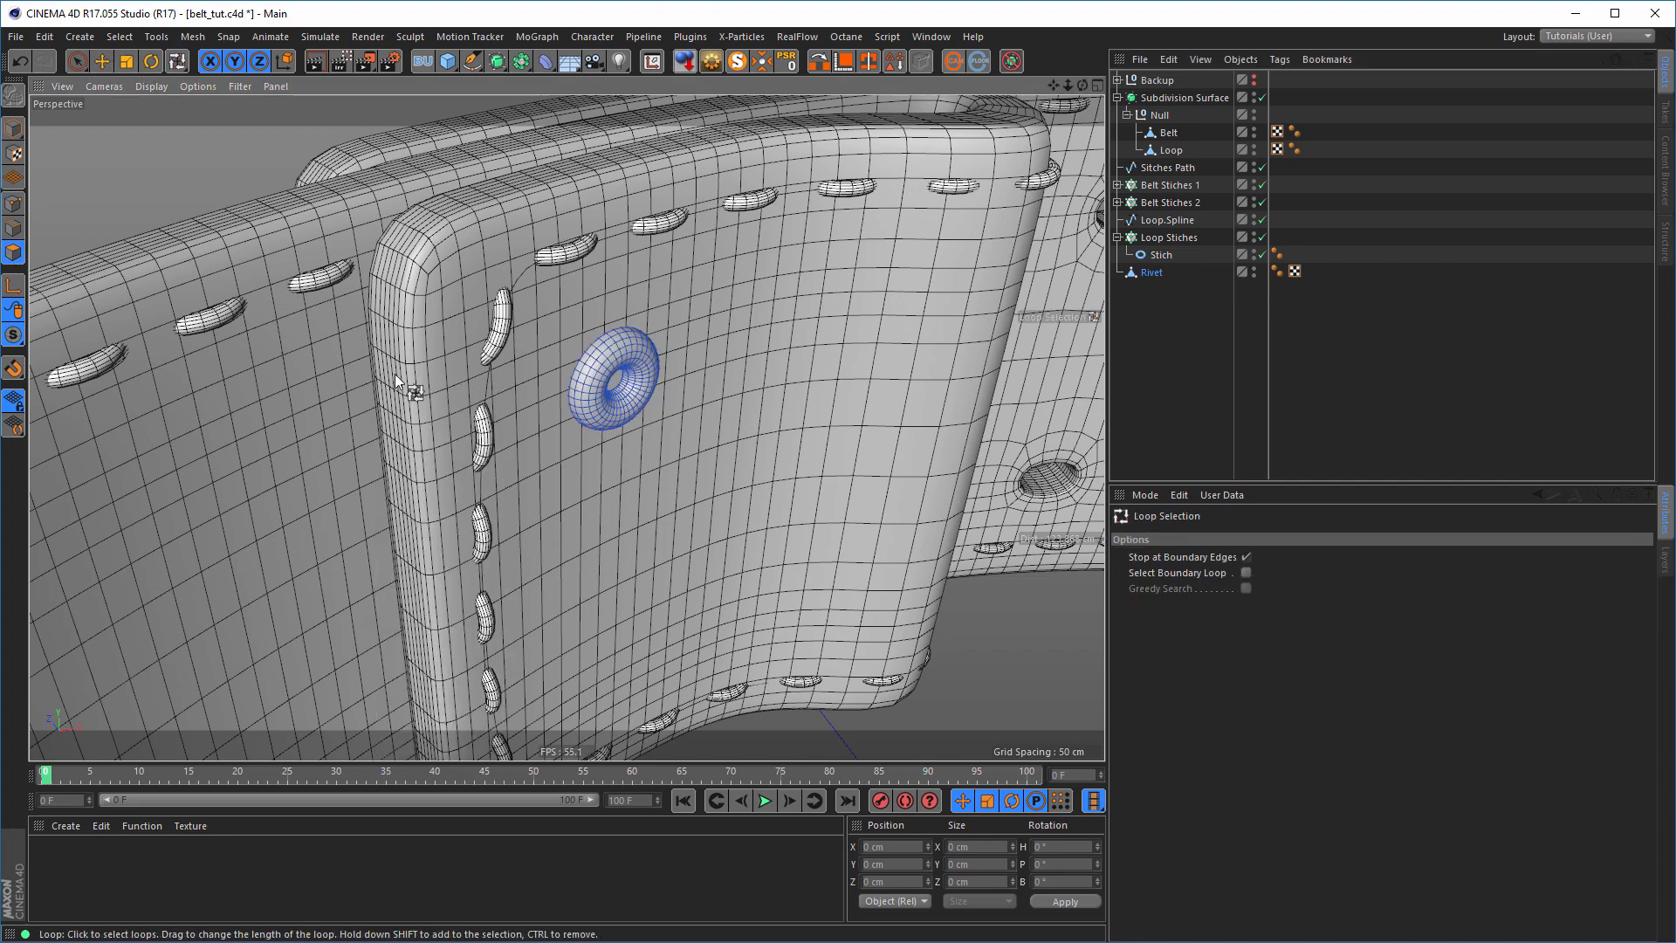
{"action": "scroll", "coordinate": [602, 371], "scroll_direction": "up", "scroll_amount": 5}
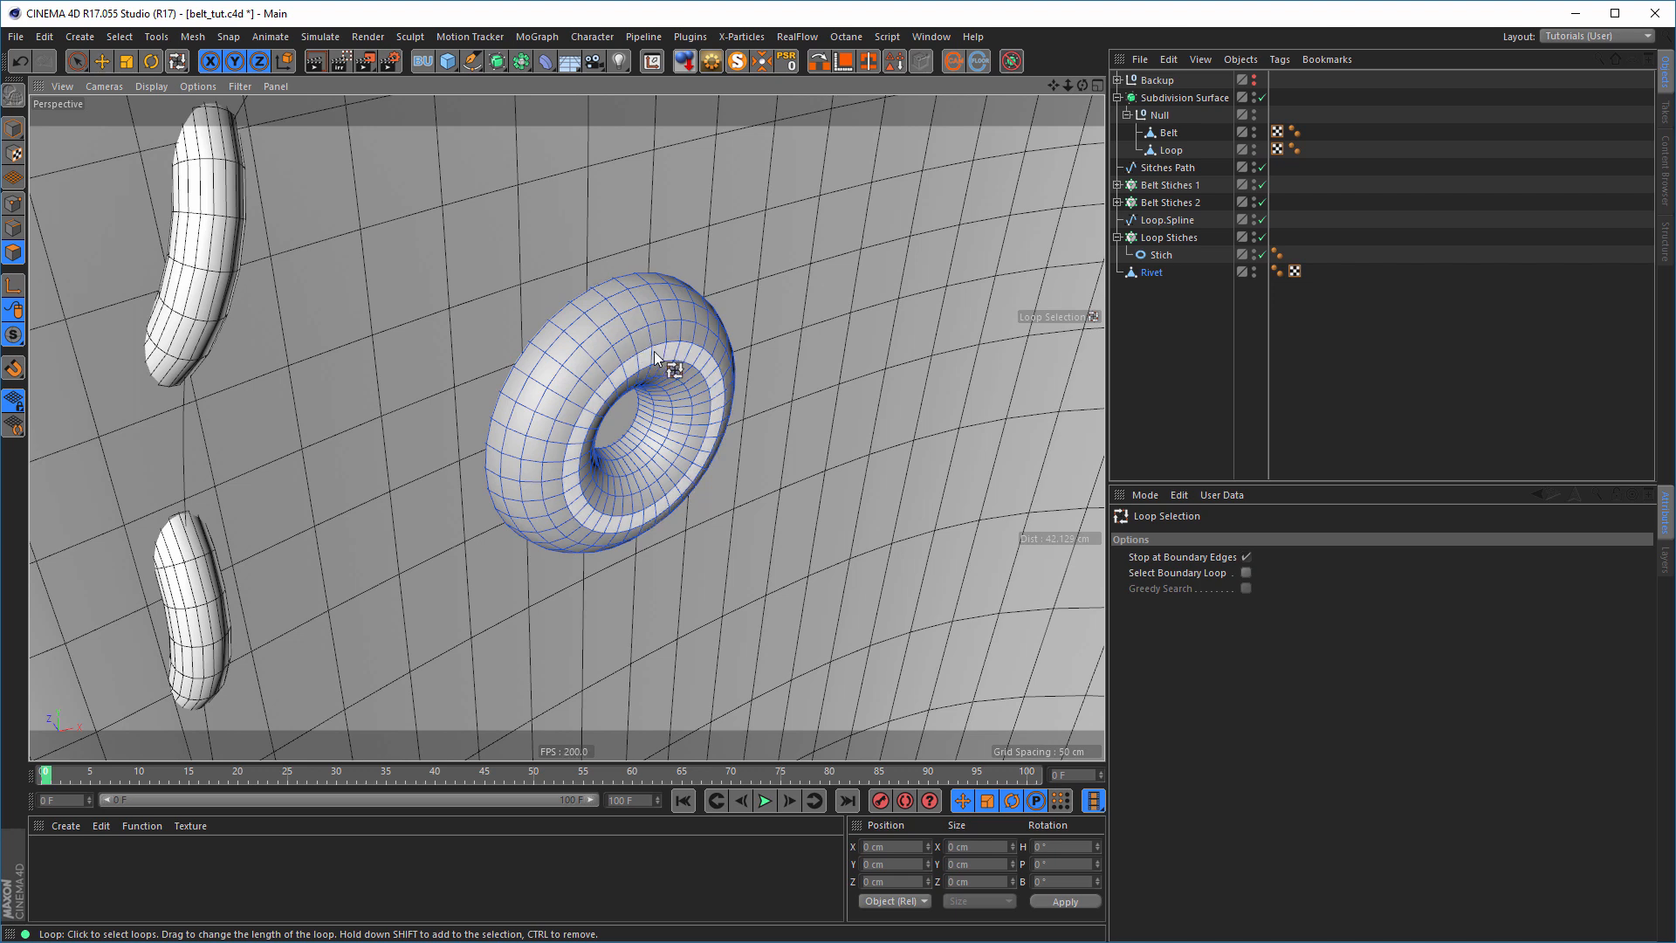
{"action": "left_click", "coordinate": [652, 341]}
{"action": "left_click", "coordinate": [694, 356], "text": "shift"}
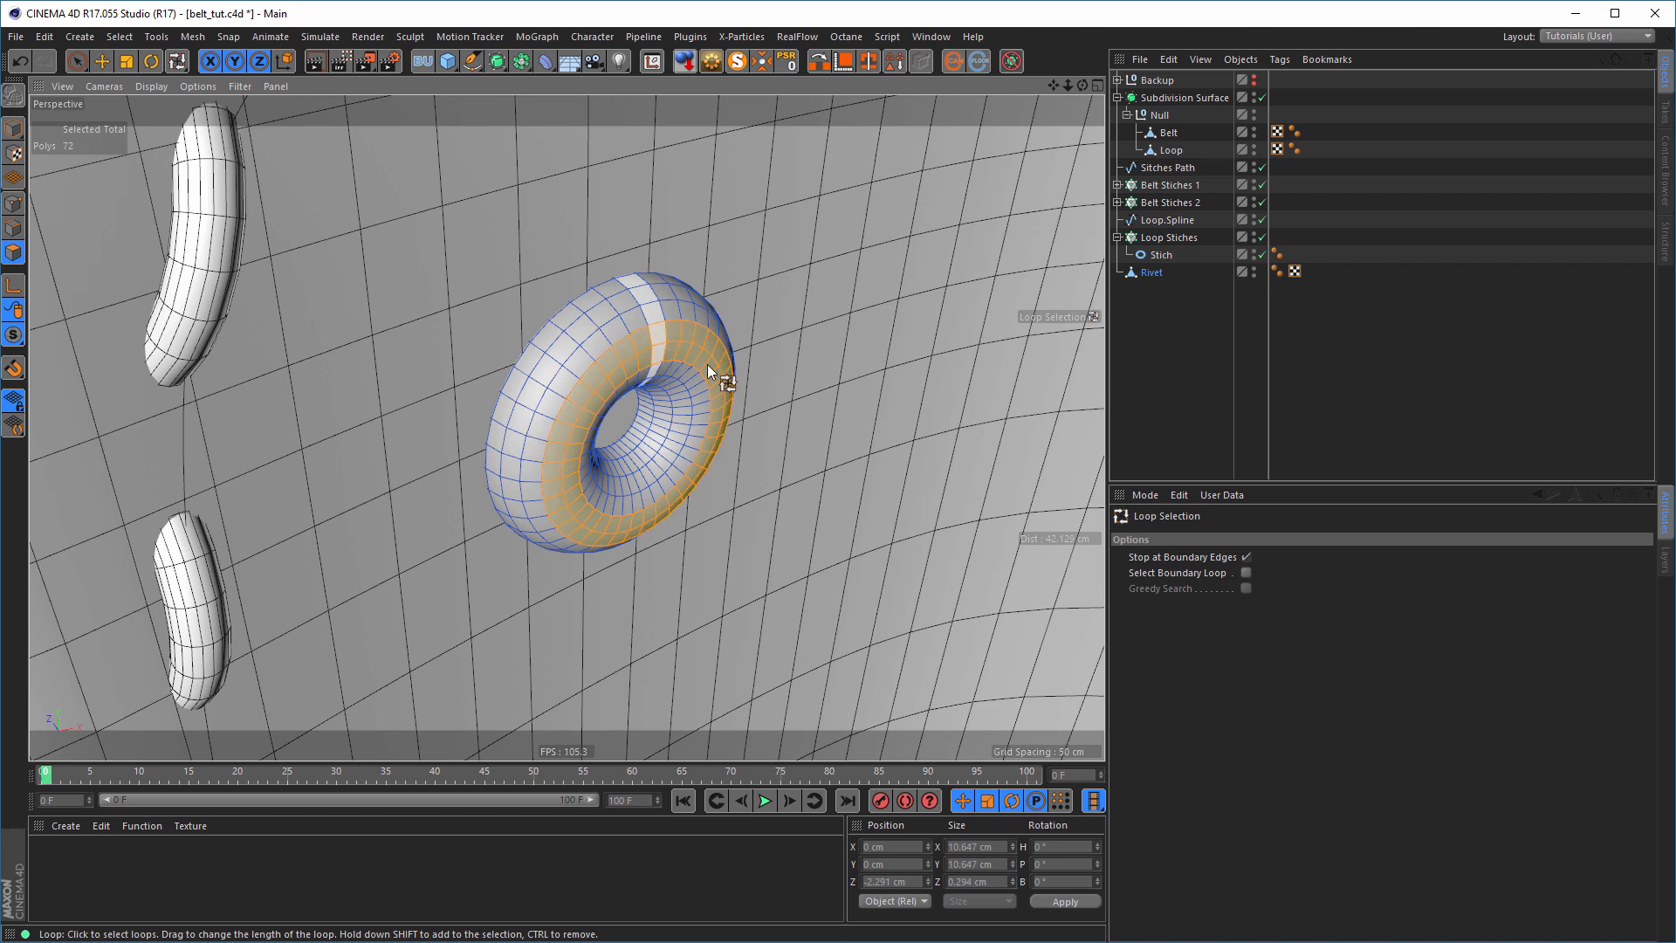
{"action": "key", "text": "e"}
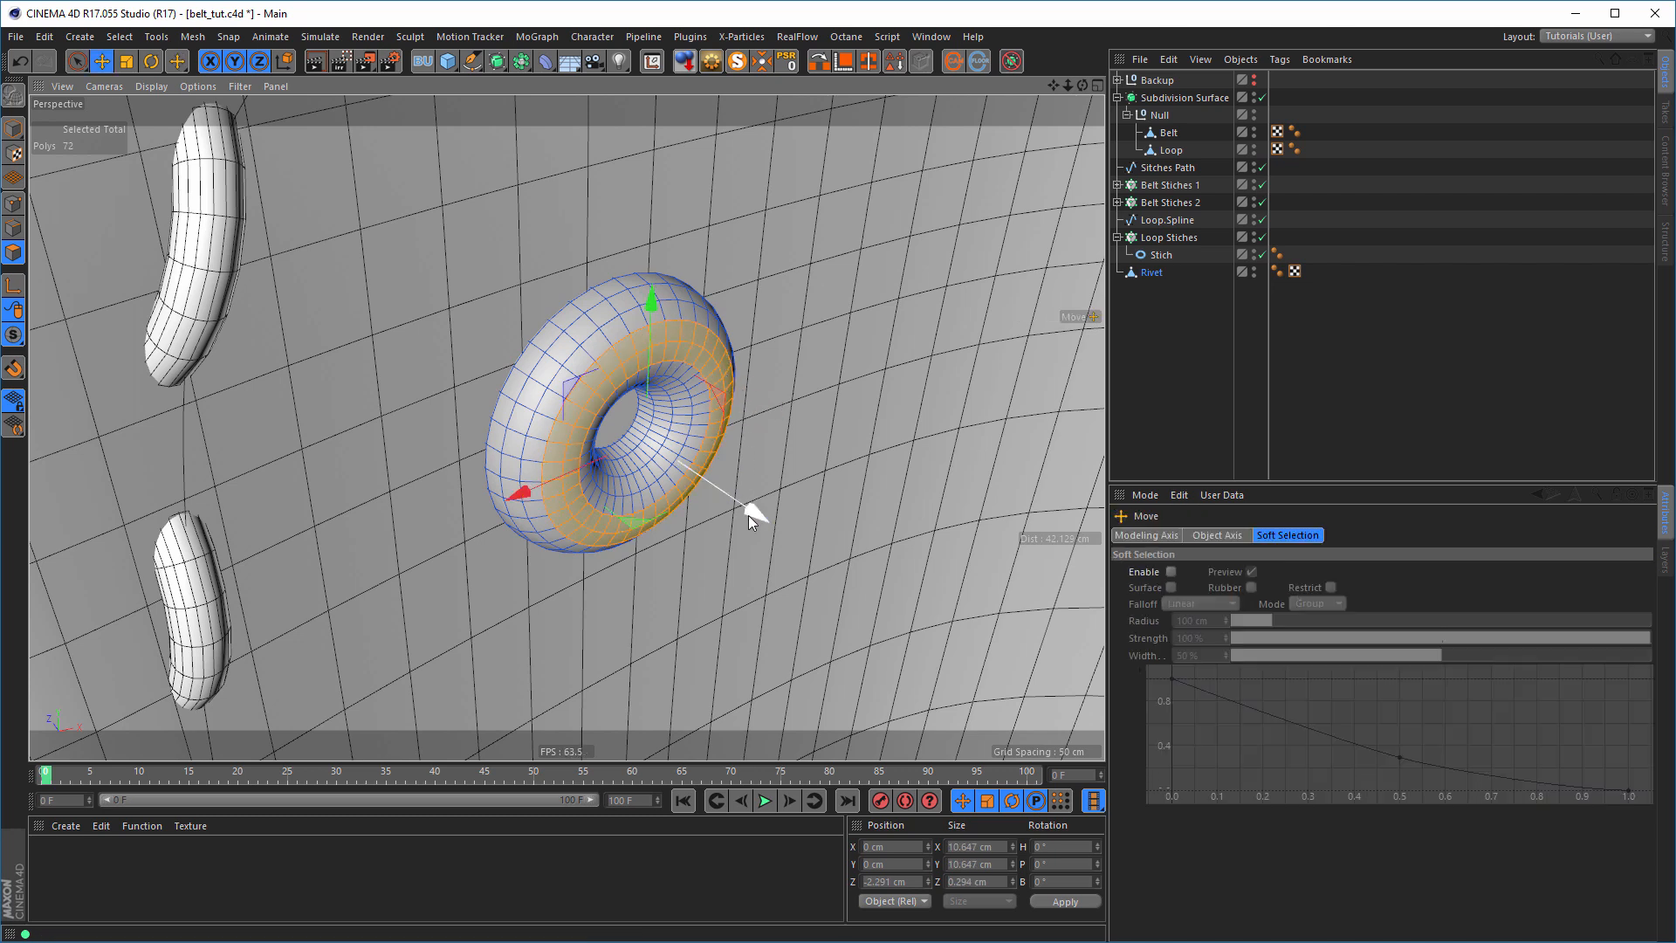
{"action": "left_click_drag", "start_coordinate": [756, 512], "coordinate": [872, 426]}
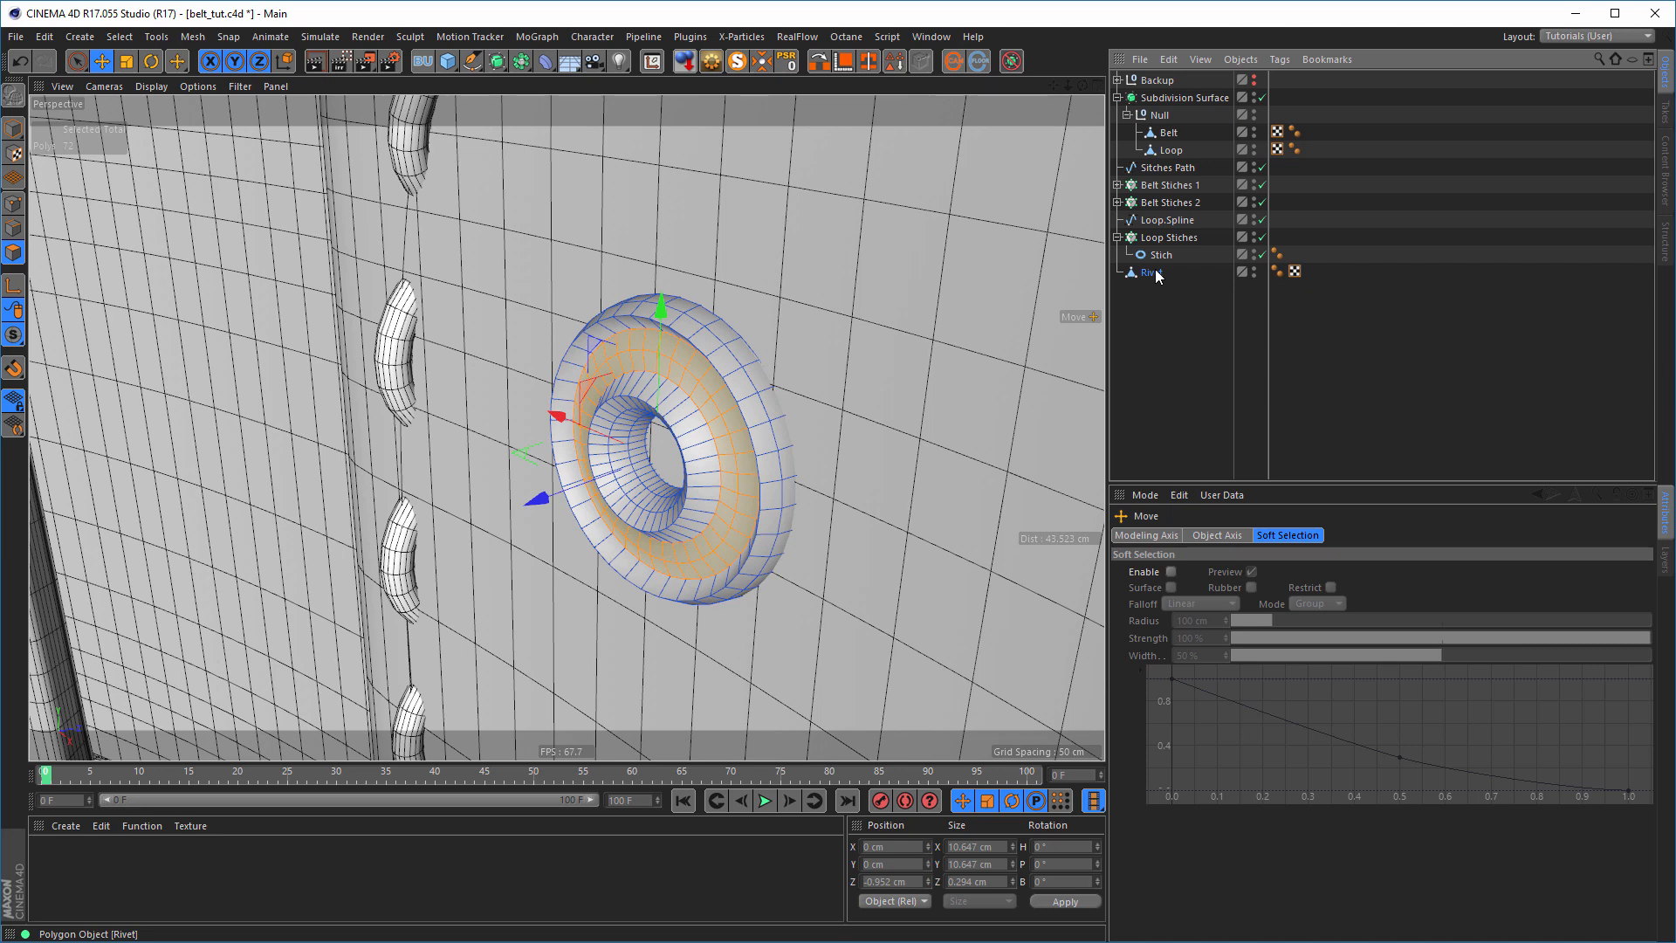
- Place the Rivet object inside the Null under the Subdivision Surface, directly below Loop
{"action": "left_click_drag", "start_coordinate": [1152, 272], "coordinate": [1168, 161]}
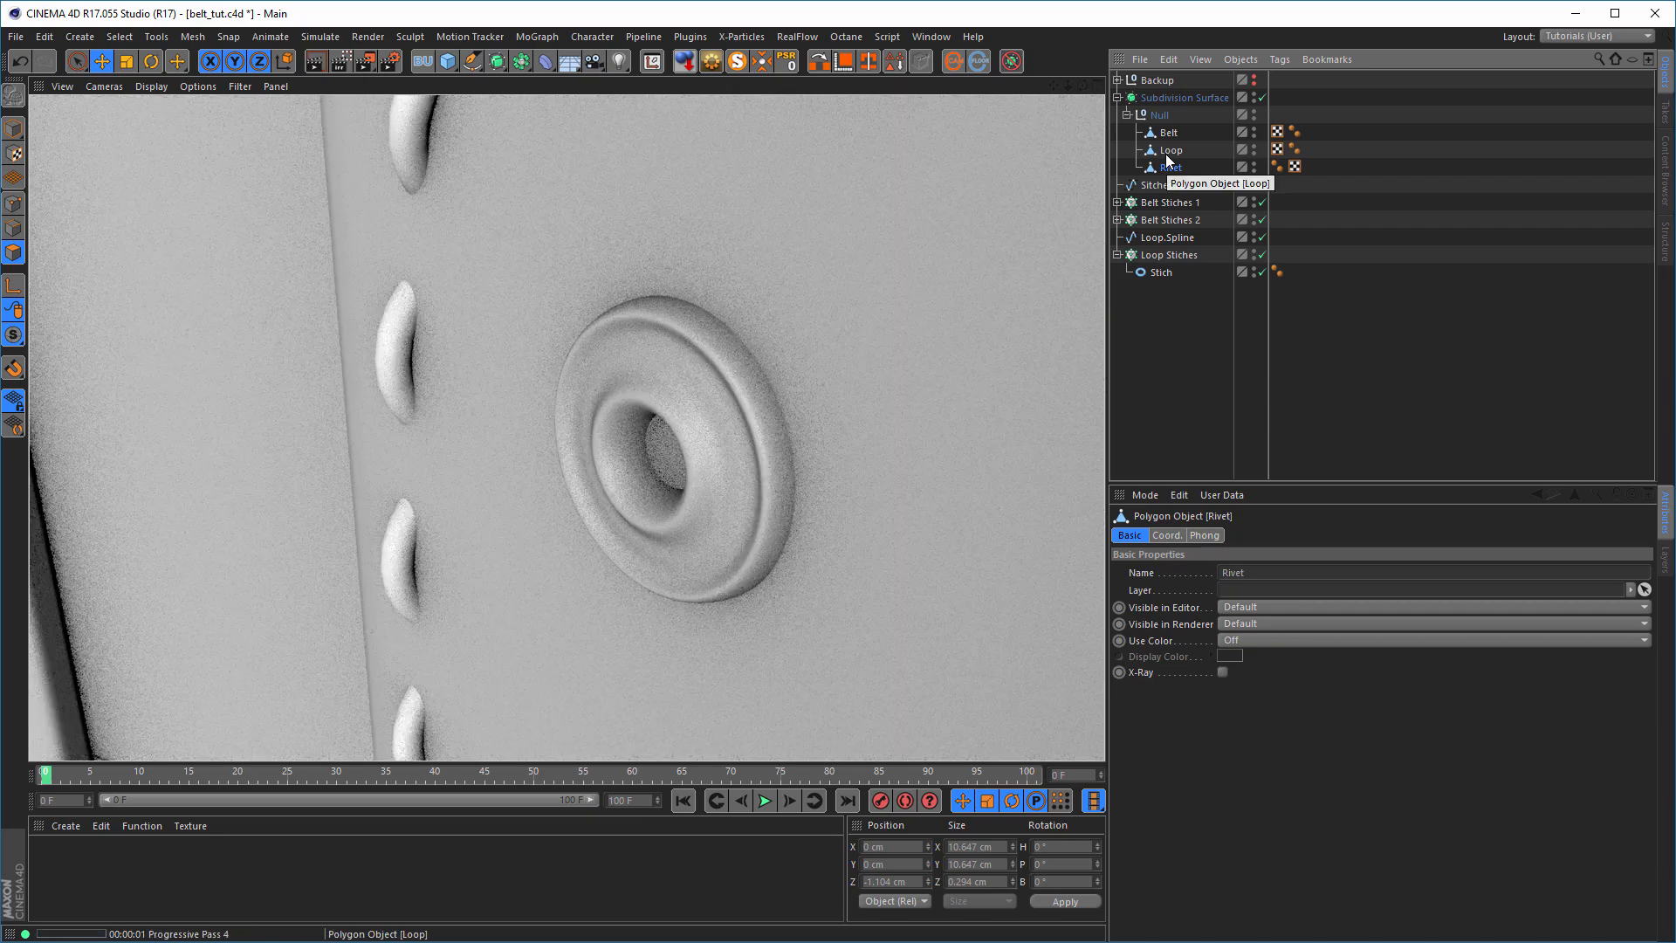
{"action": "right_click_drag", "start_coordinate": [688, 368], "coordinate": [593, 384], "text": "alt"}
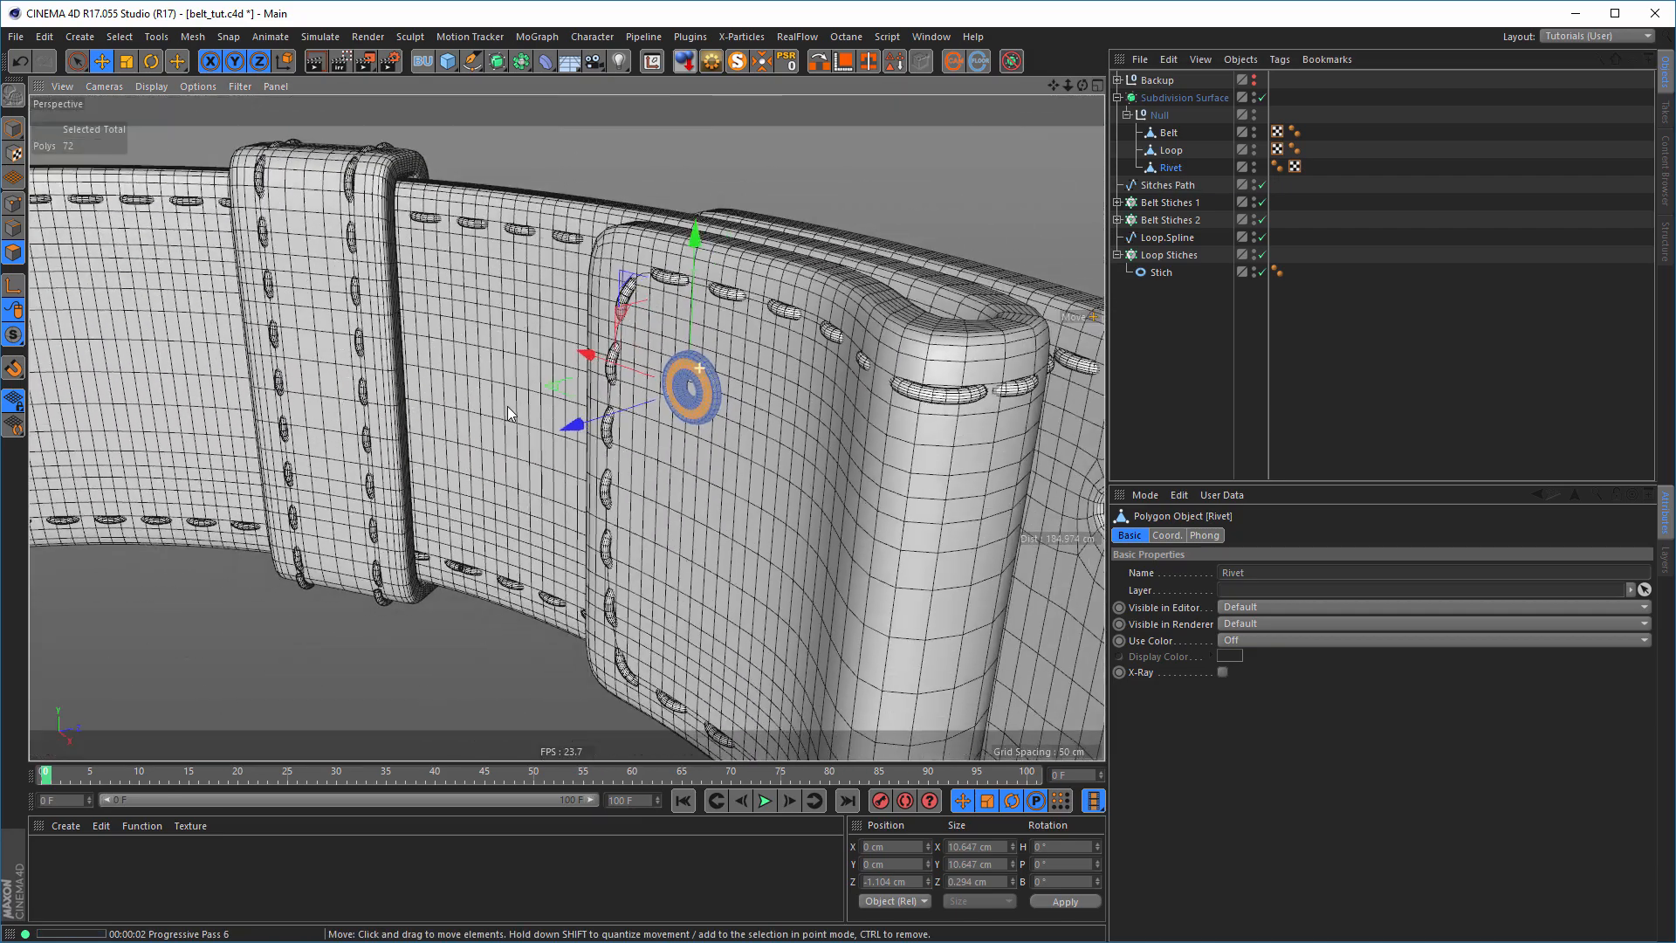
{"action": "left_click_drag", "start_coordinate": [727, 381], "coordinate": [702, 413], "text": "alt"}
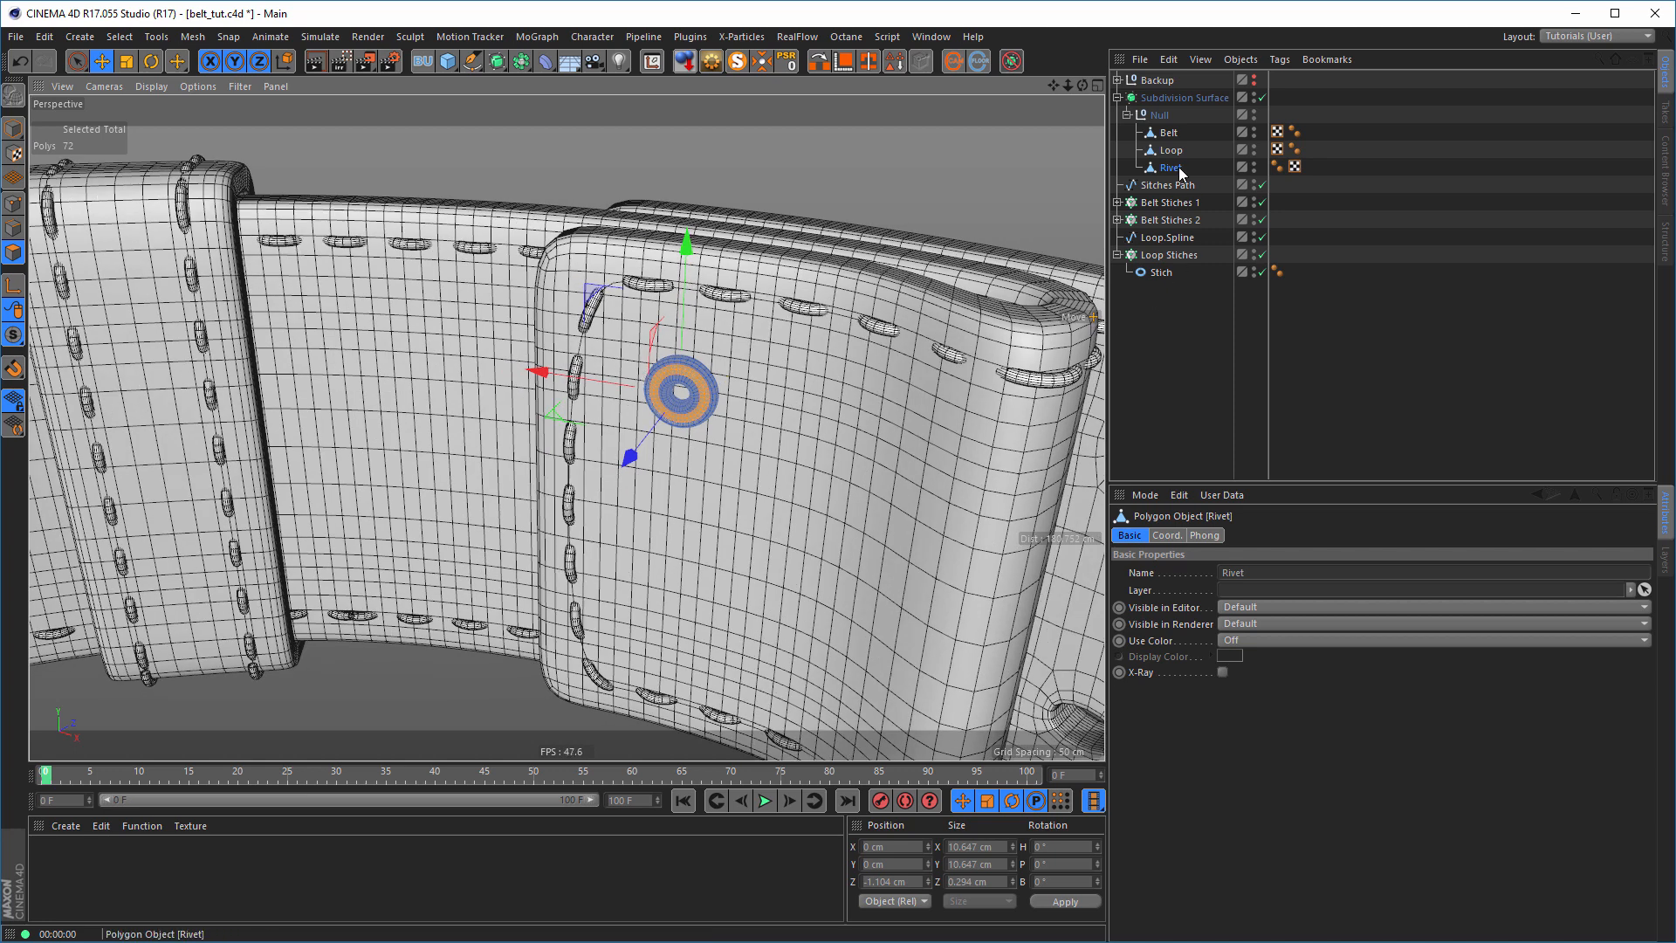
- With subdivision off, duplicate the whole rivet down to about Y 25 cm and copy the pair toward the fold to about X -13.4 cm
{"action": "left_click", "coordinate": [13, 130]}
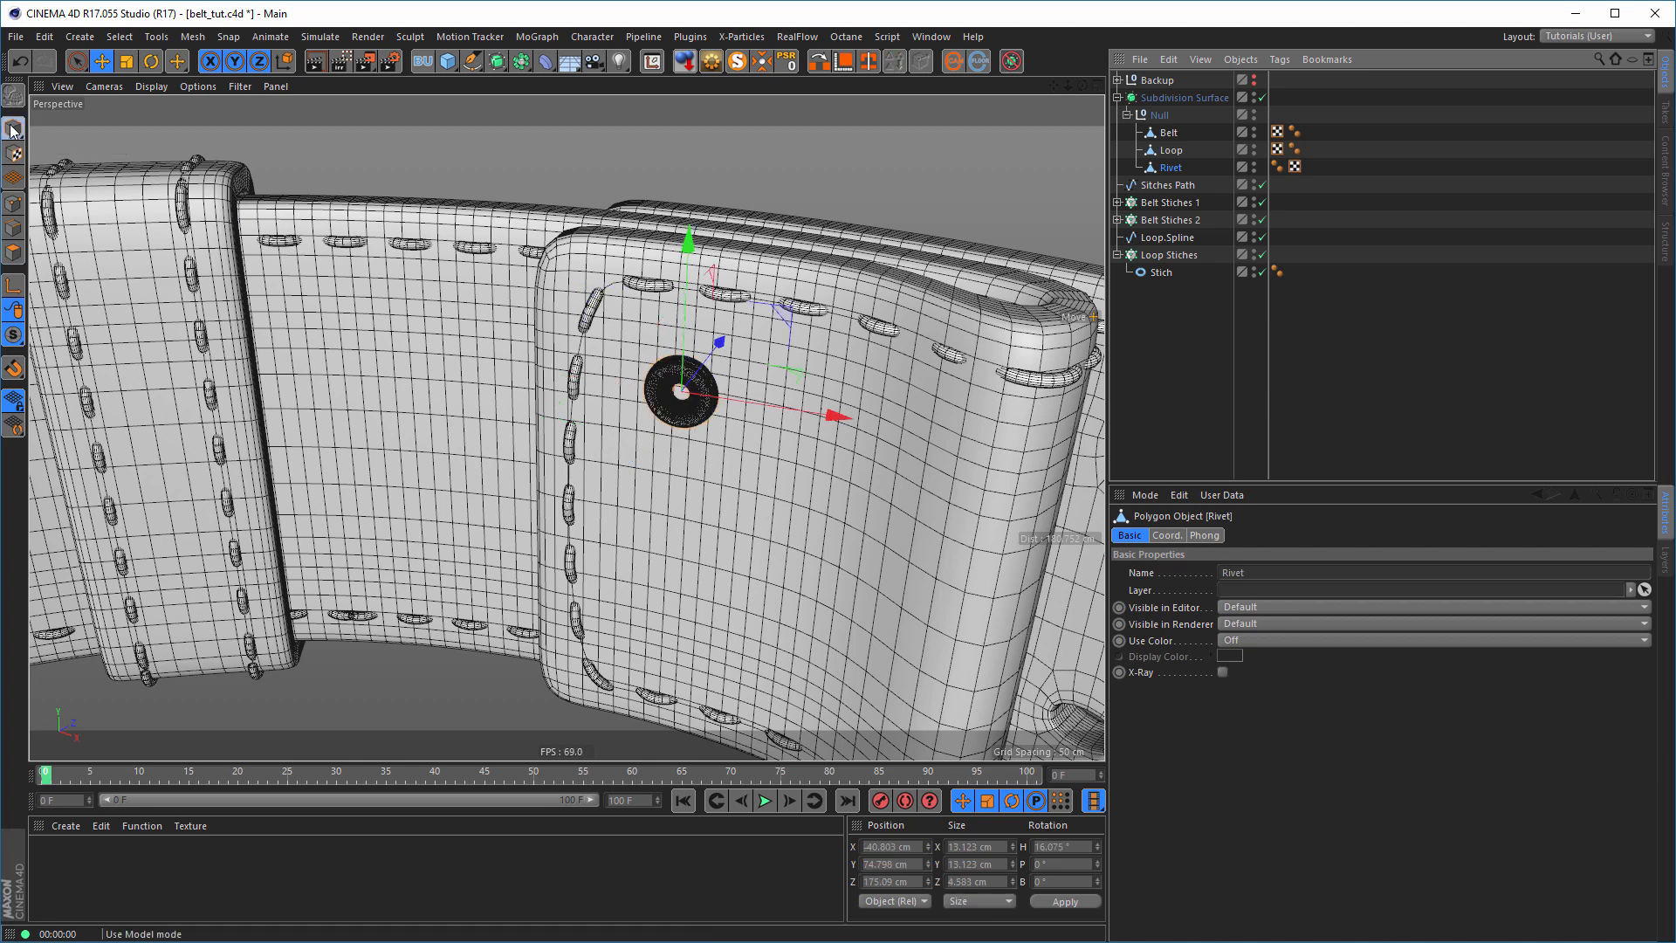
{"action": "left_click", "coordinate": [1262, 97]}
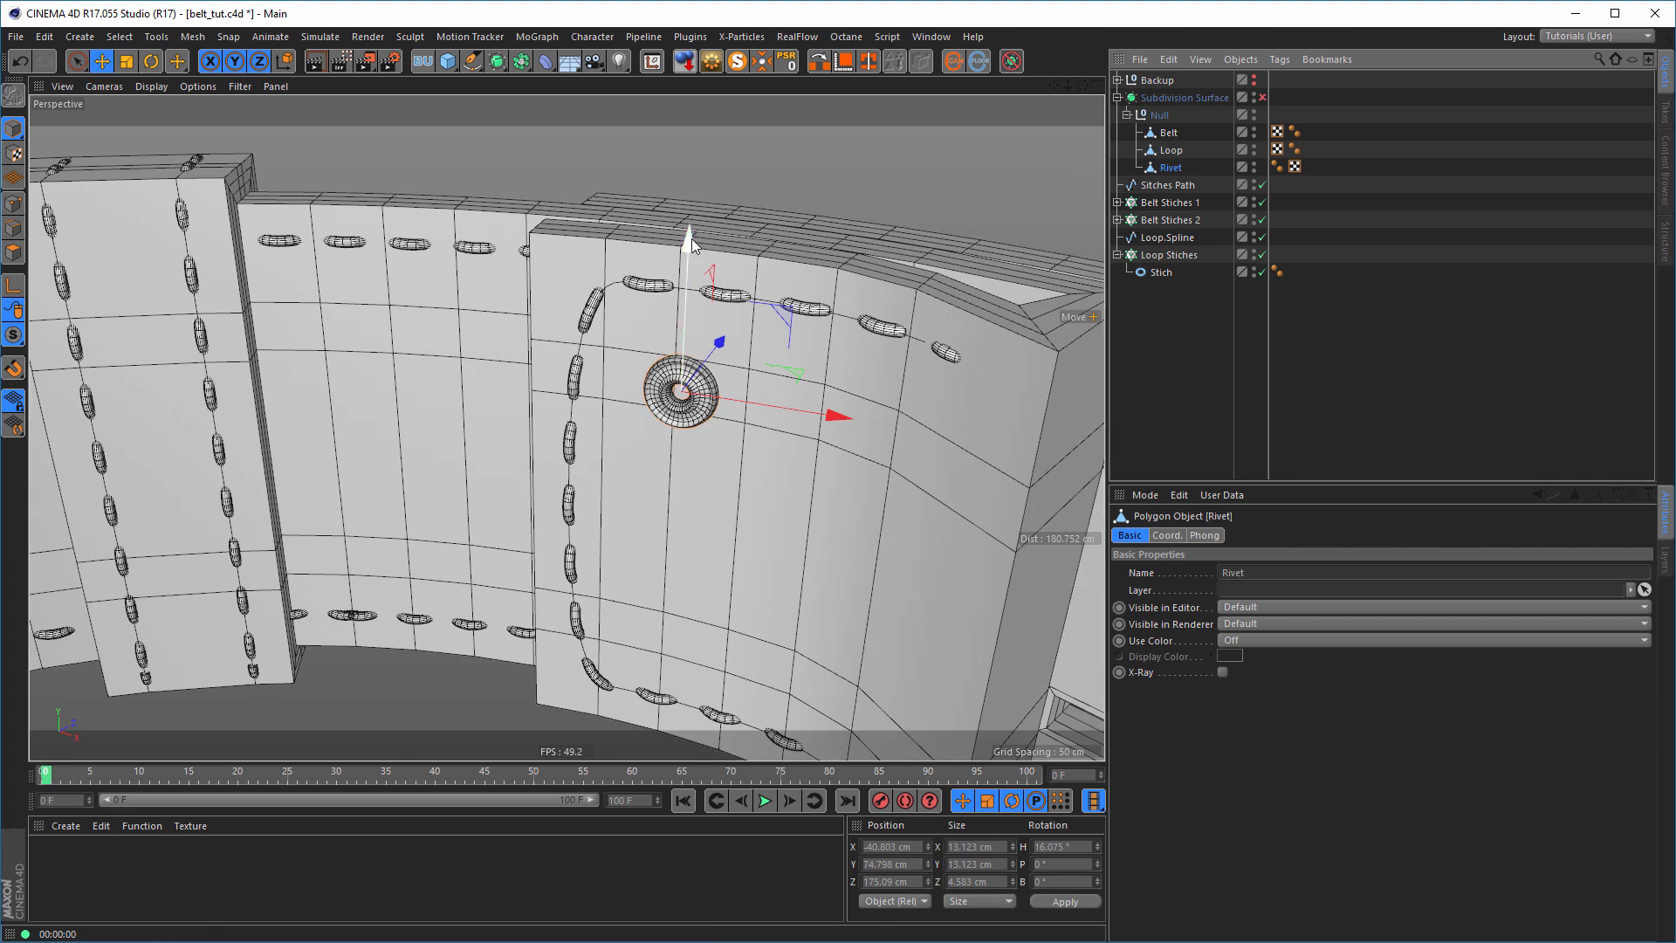
{"action": "left_click_drag", "start_coordinate": [689, 237], "coordinate": [635, 490], "text": "ctrl"}
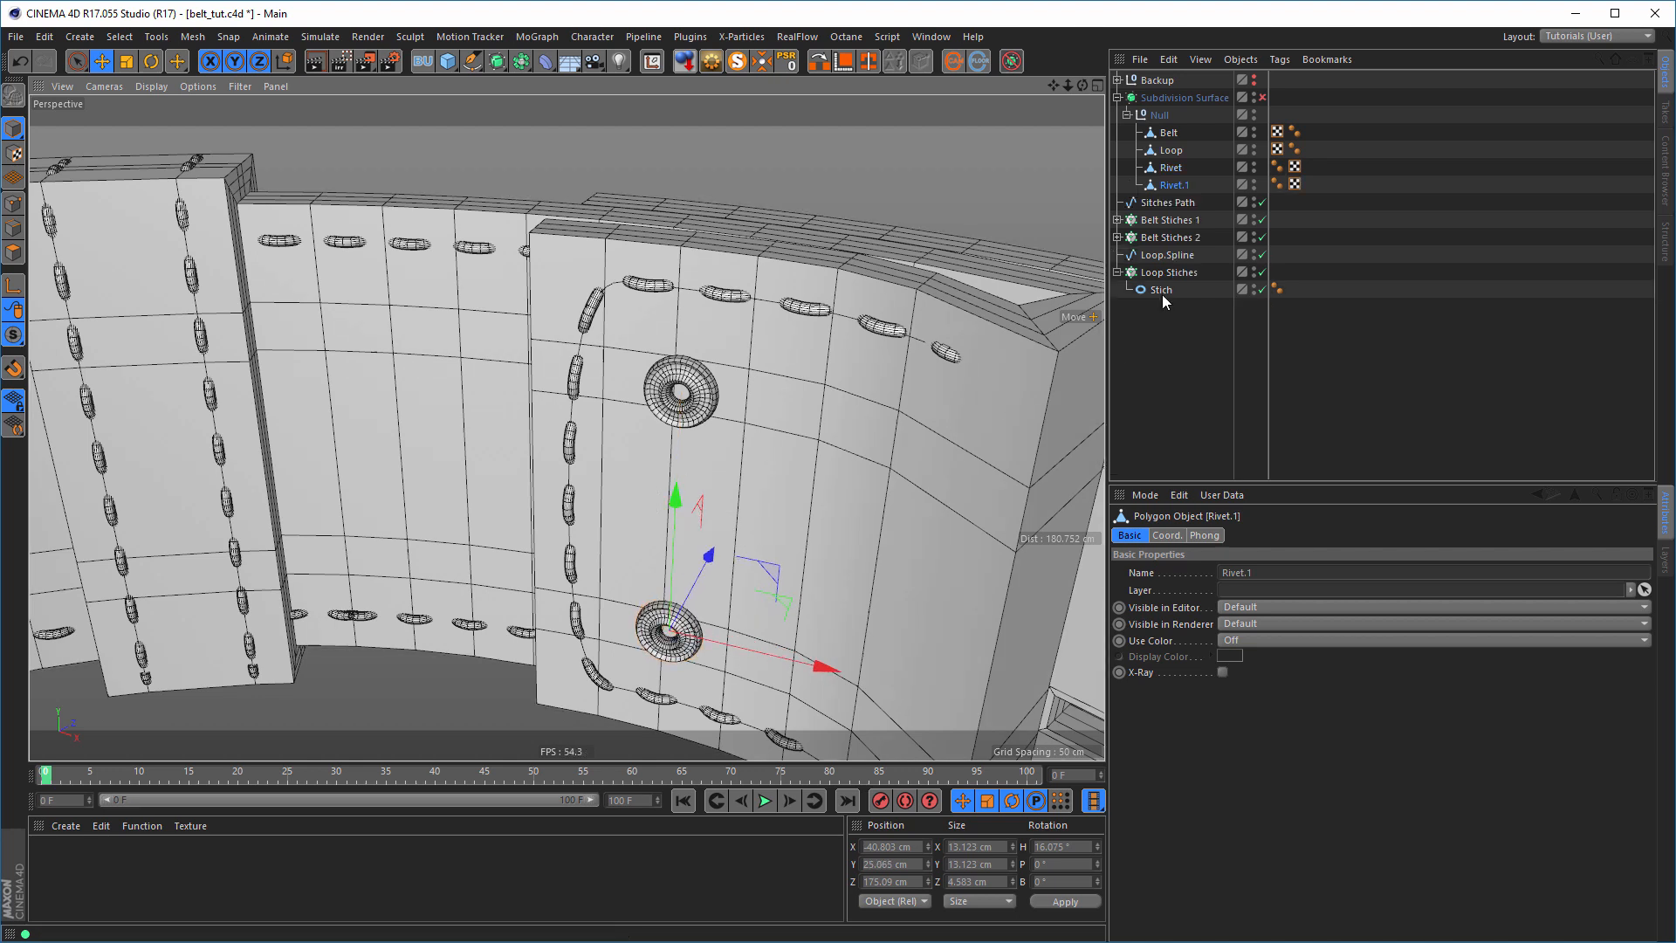
{"action": "left_click", "coordinate": [1171, 167], "text": "ctrl"}
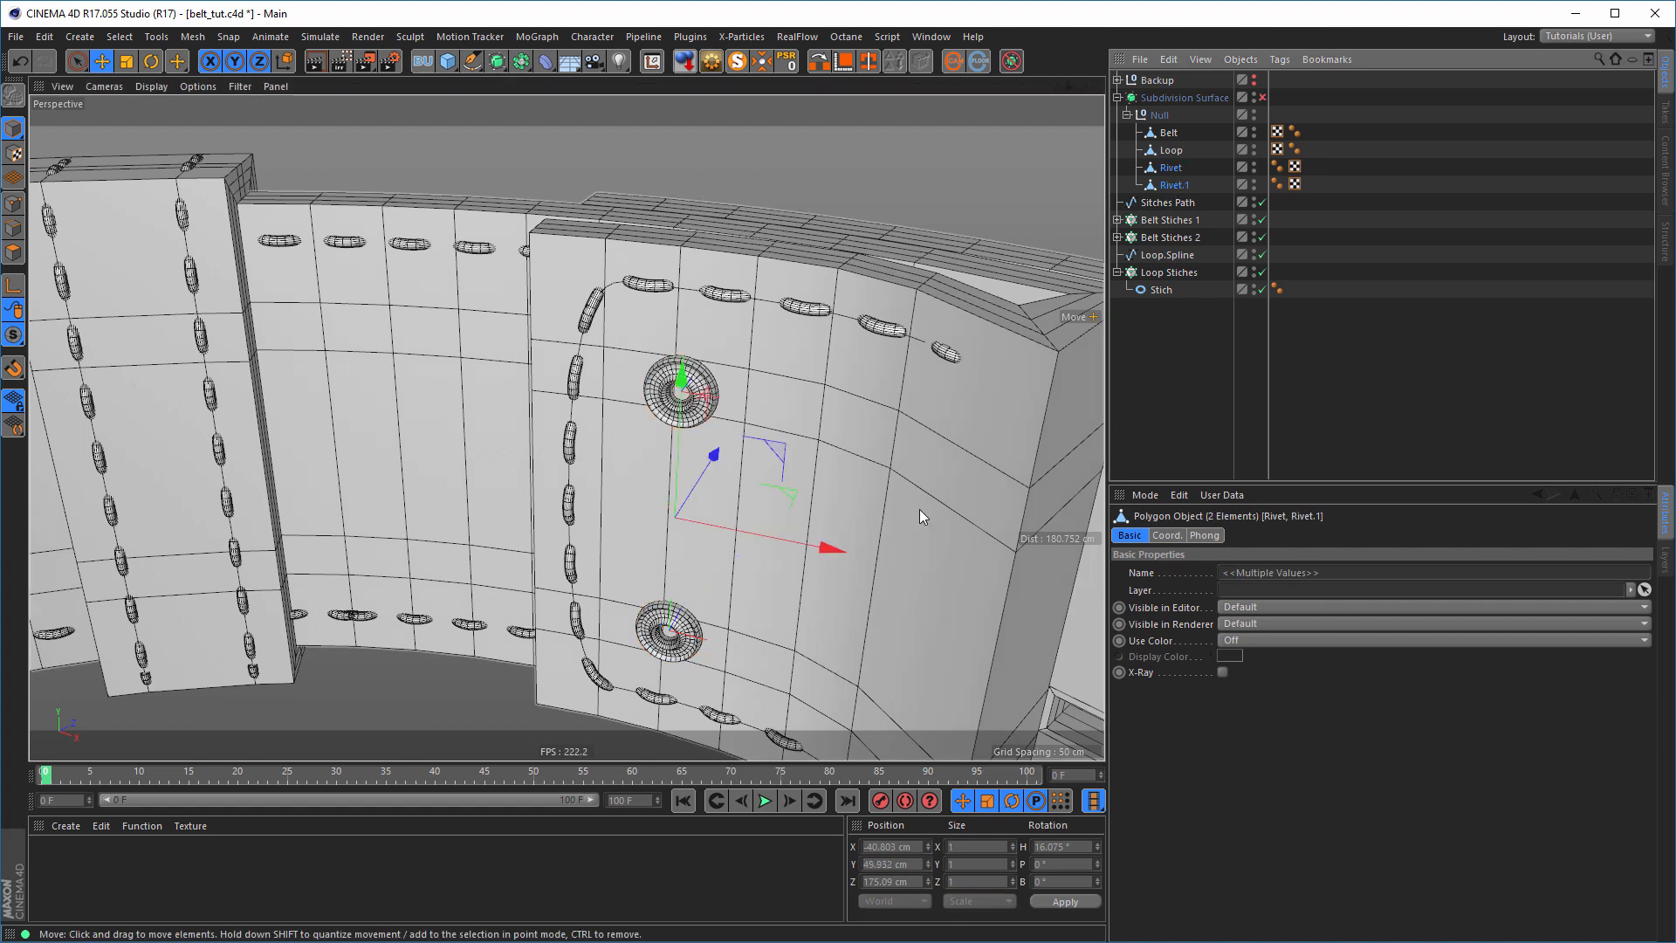
{"action": "left_click_drag", "start_coordinate": [831, 547], "coordinate": [995, 599], "text": "ctrl"}
- Move and rotate the copied rivet pair to follow the flap's curve, at about X -15.4 cm, Z 179.2 cm, and turn subdivision back on
{"action": "middle_click", "coordinate": [785, 529]}
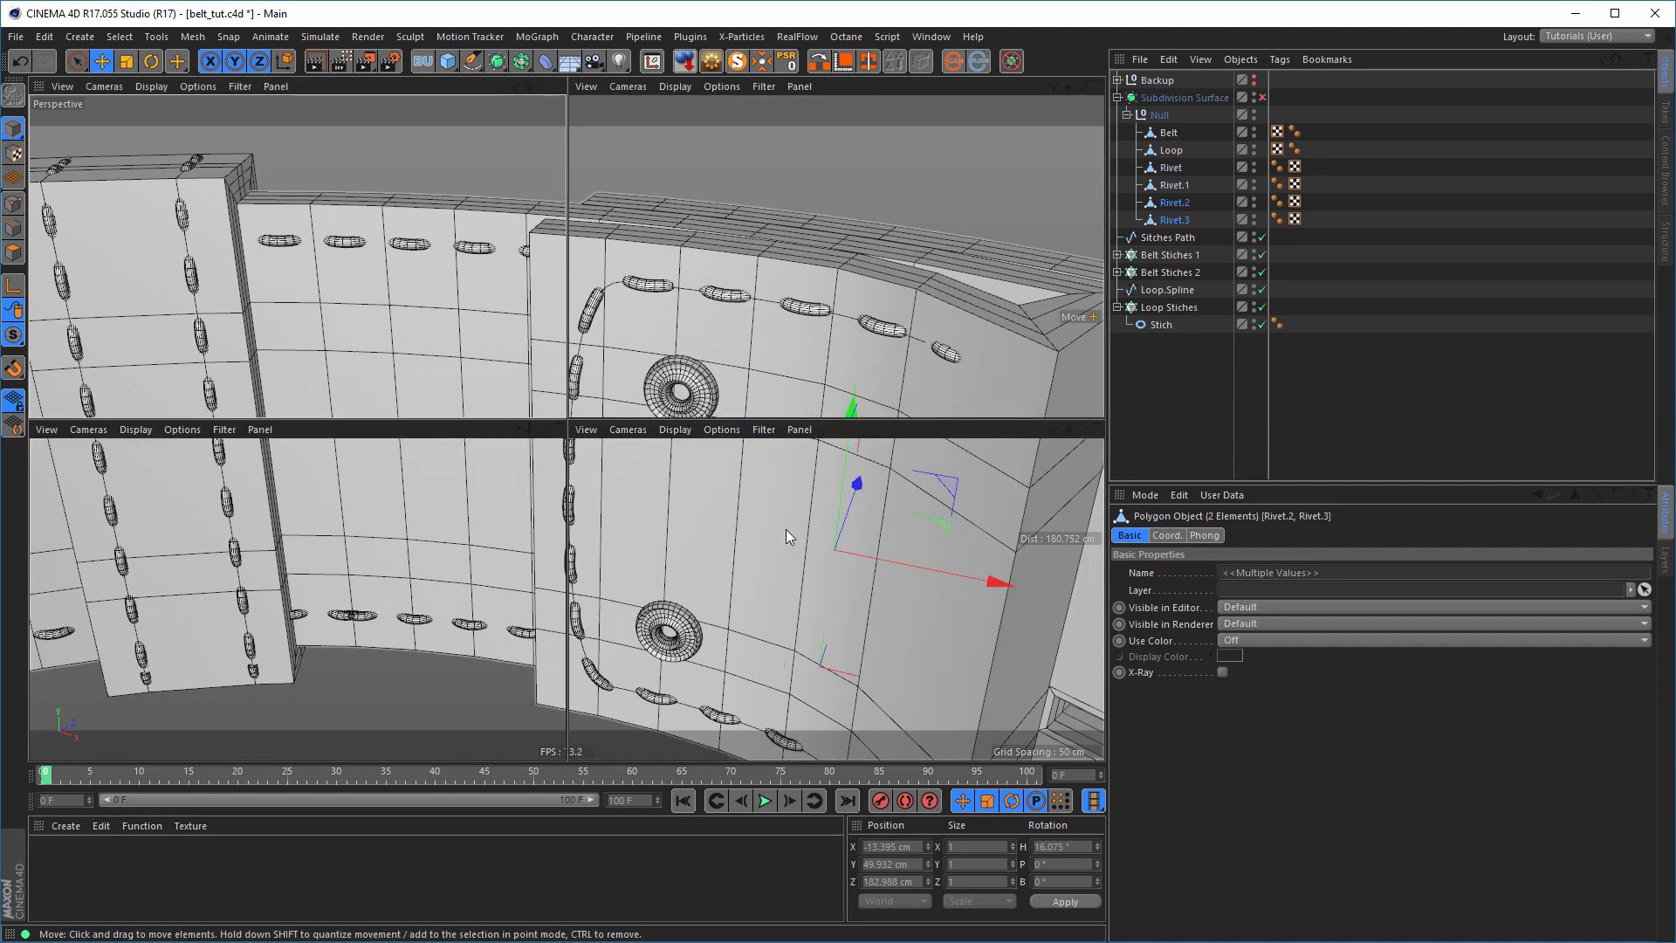
{"action": "middle_click", "coordinate": [847, 328]}
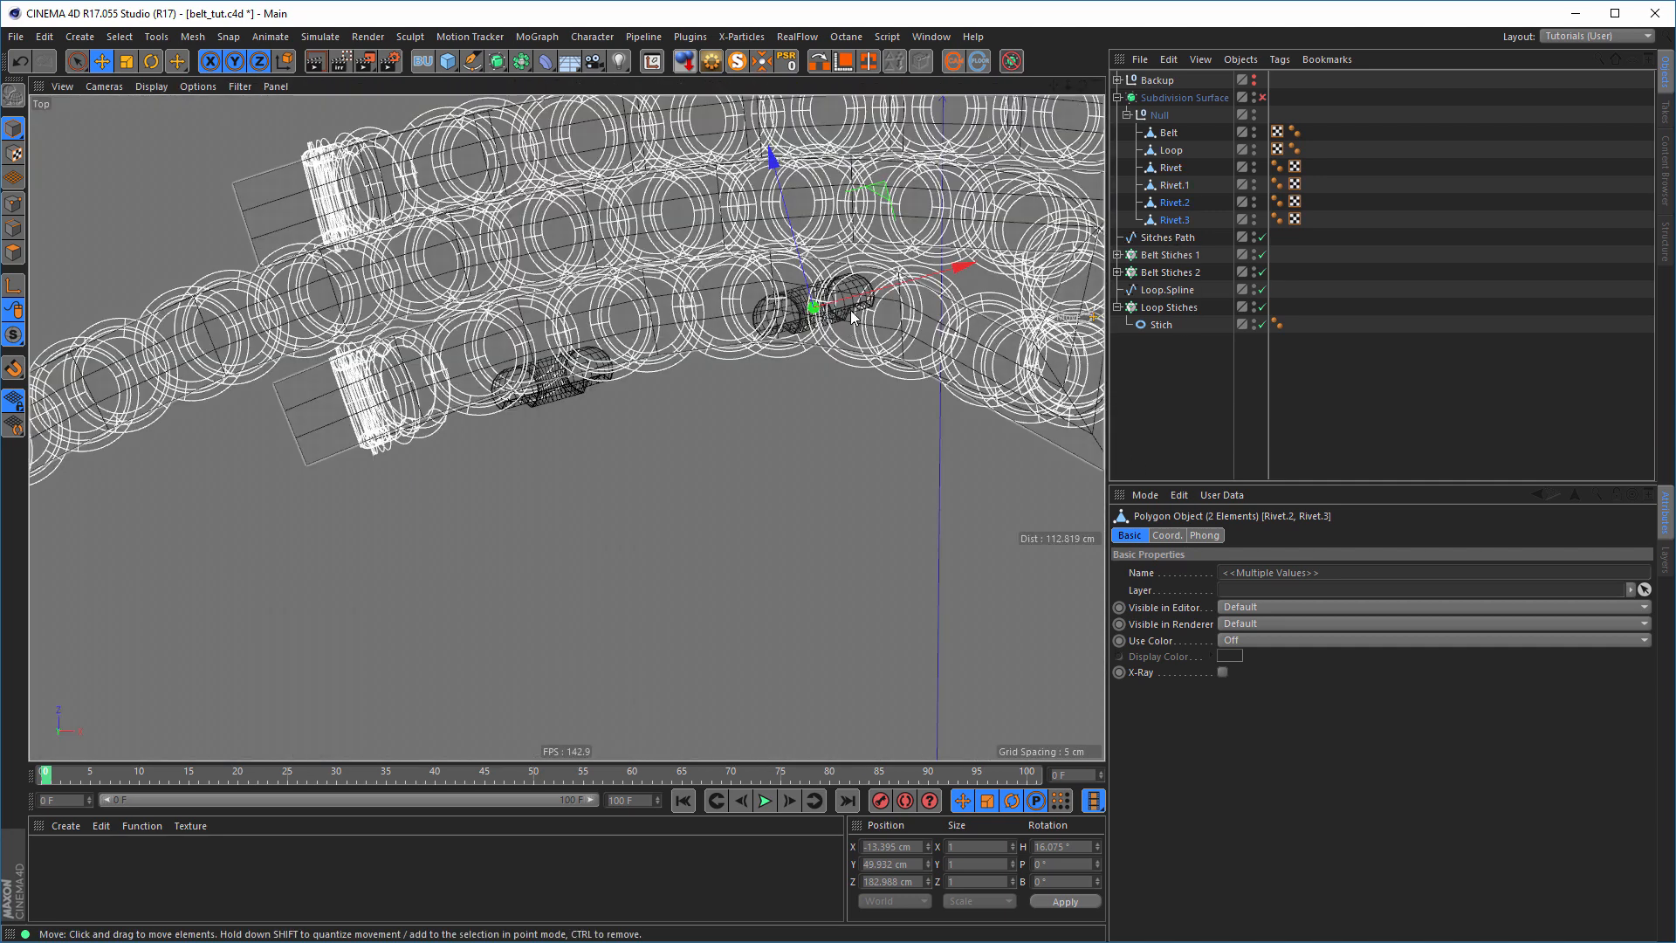
{"action": "scroll", "coordinate": [838, 323], "scroll_direction": "up", "scroll_amount": 5}
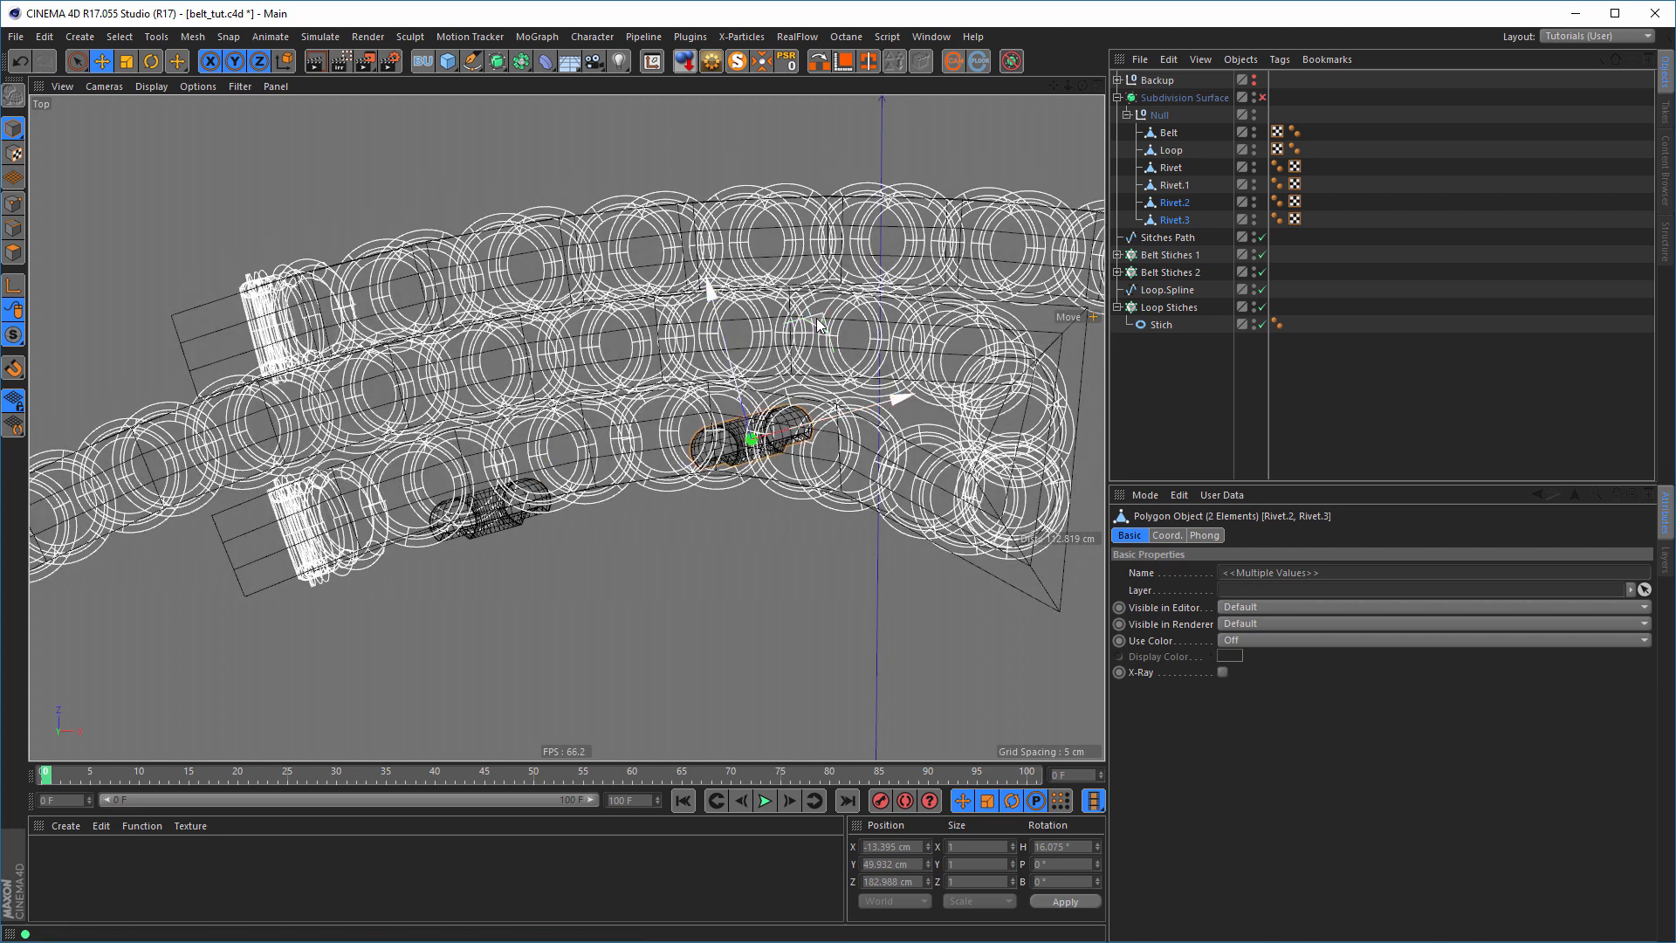
{"action": "left_click_drag", "start_coordinate": [813, 330], "coordinate": [859, 390]}
{"action": "key", "text": "r"}
{"action": "middle_click", "coordinate": [810, 428]}
{"action": "middle_click", "coordinate": [500, 359]}
{"action": "scroll", "coordinate": [804, 411], "scroll_direction": "down", "scroll_amount": 5}
{"action": "left_click", "coordinate": [1262, 97]}
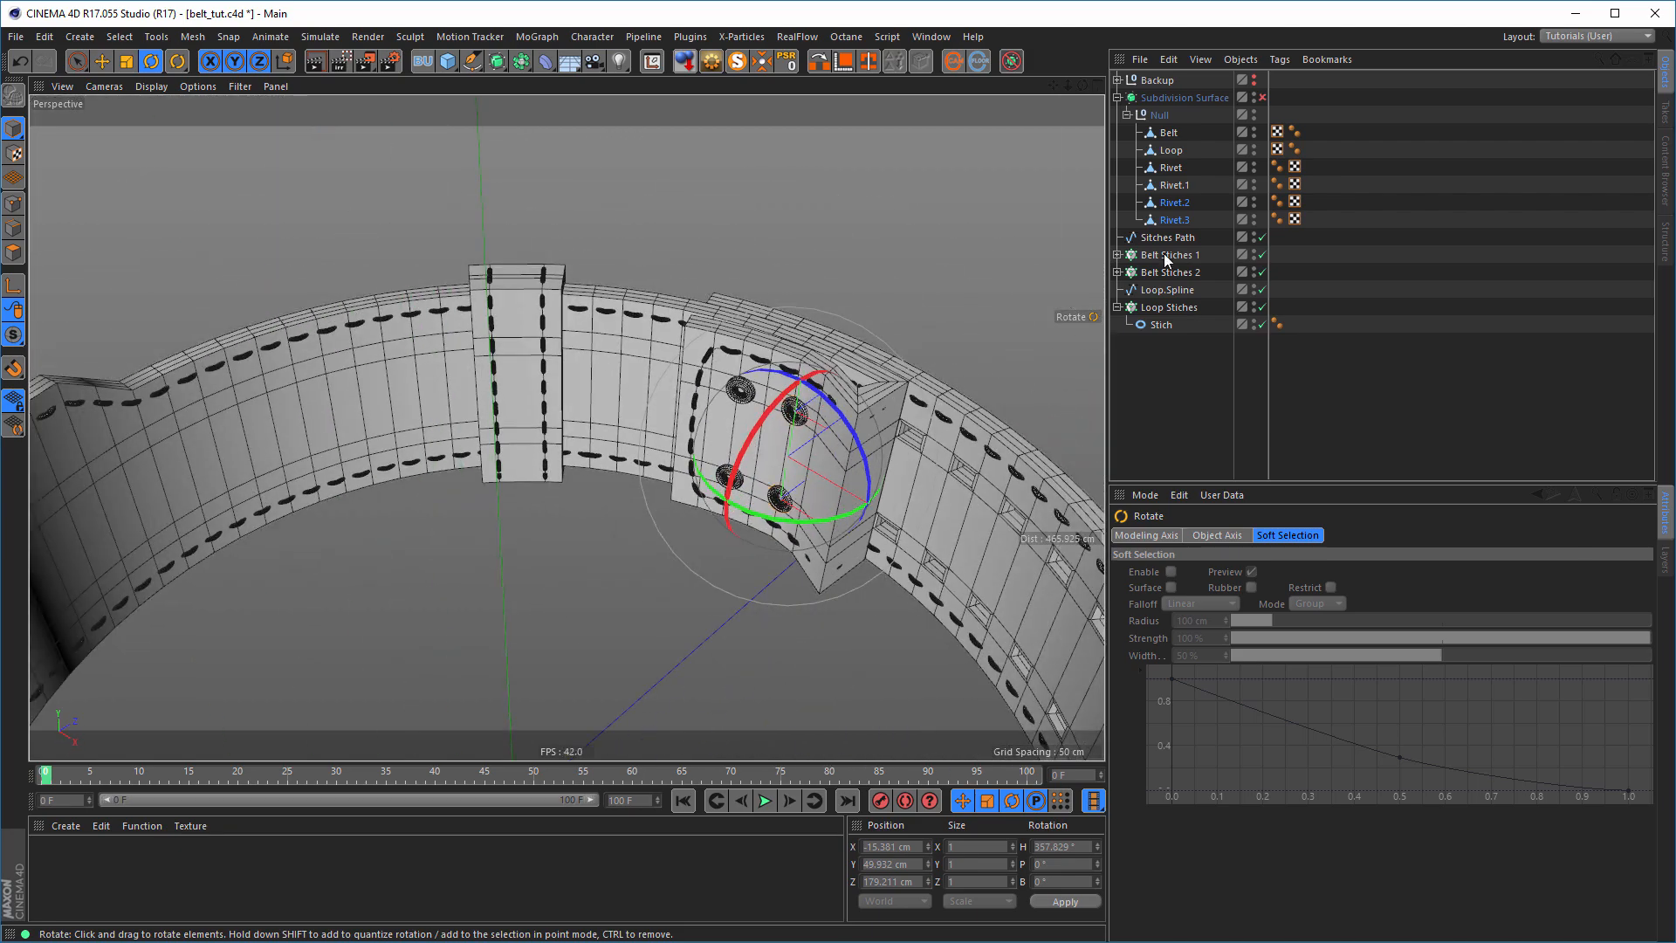
- Frame the whole belt and render it in the viewport to examine the four rivets on the flap
{"action": "scroll", "coordinate": [840, 429], "scroll_direction": "down", "scroll_amount": 4}
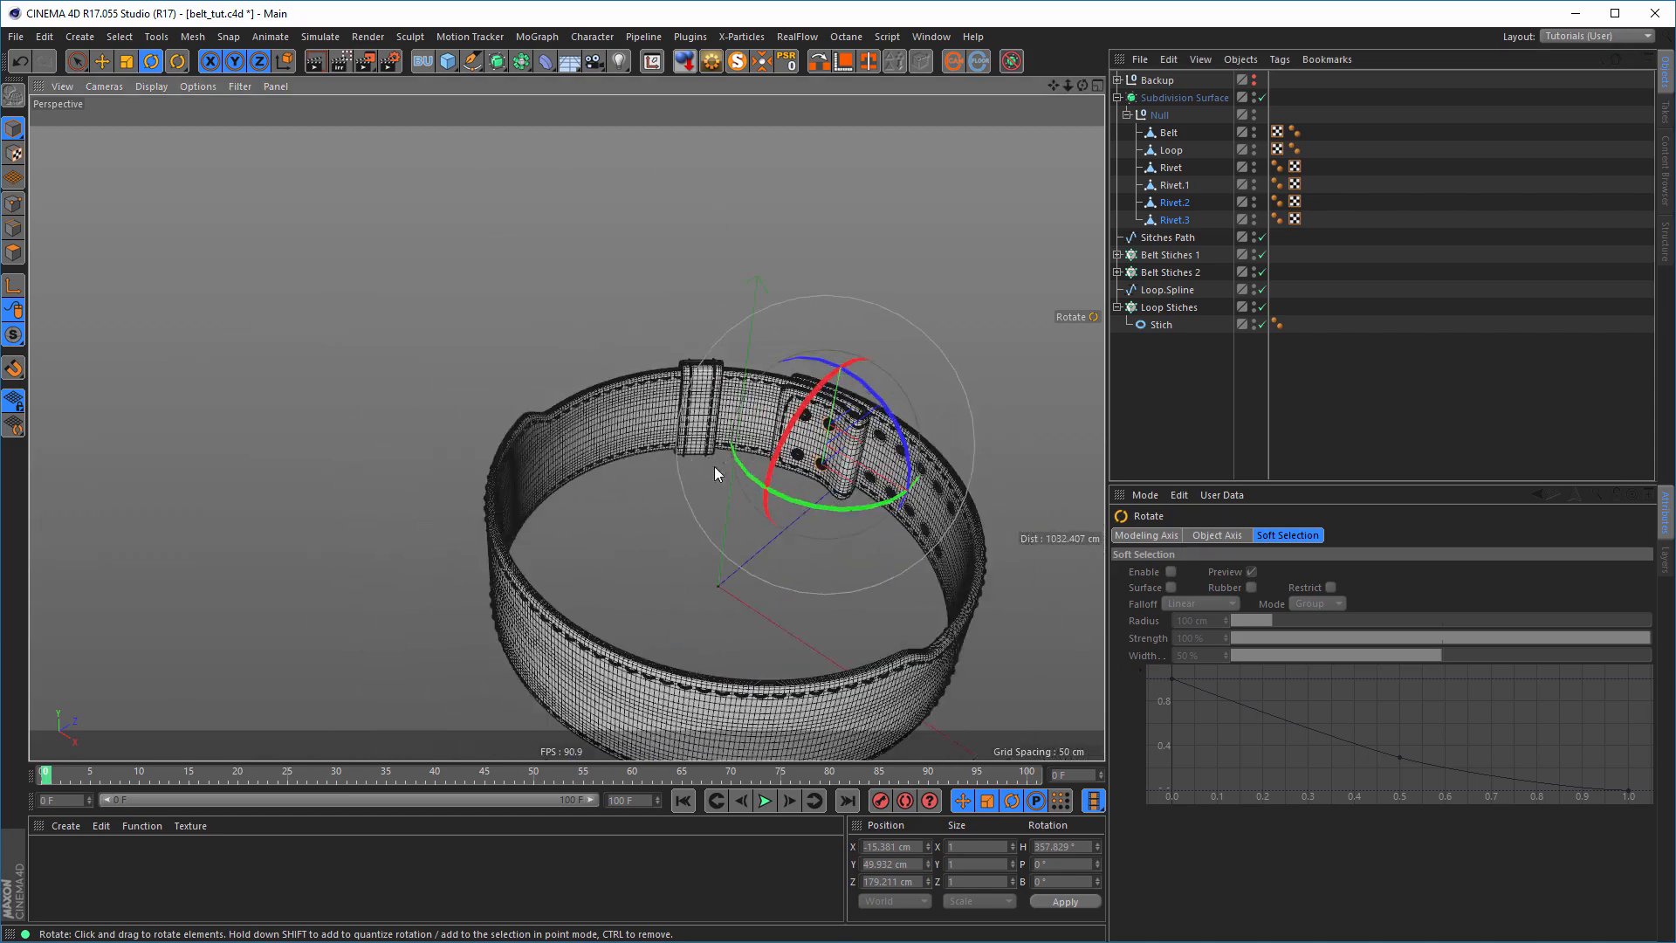
{"action": "left_click_drag", "start_coordinate": [714, 466], "coordinate": [656, 480], "text": "alt"}
{"action": "middle_click_drag", "start_coordinate": [655, 480], "coordinate": [576, 463], "text": "alt"}
{"action": "left_click_drag", "start_coordinate": [655, 403], "coordinate": [673, 435], "text": "alt"}
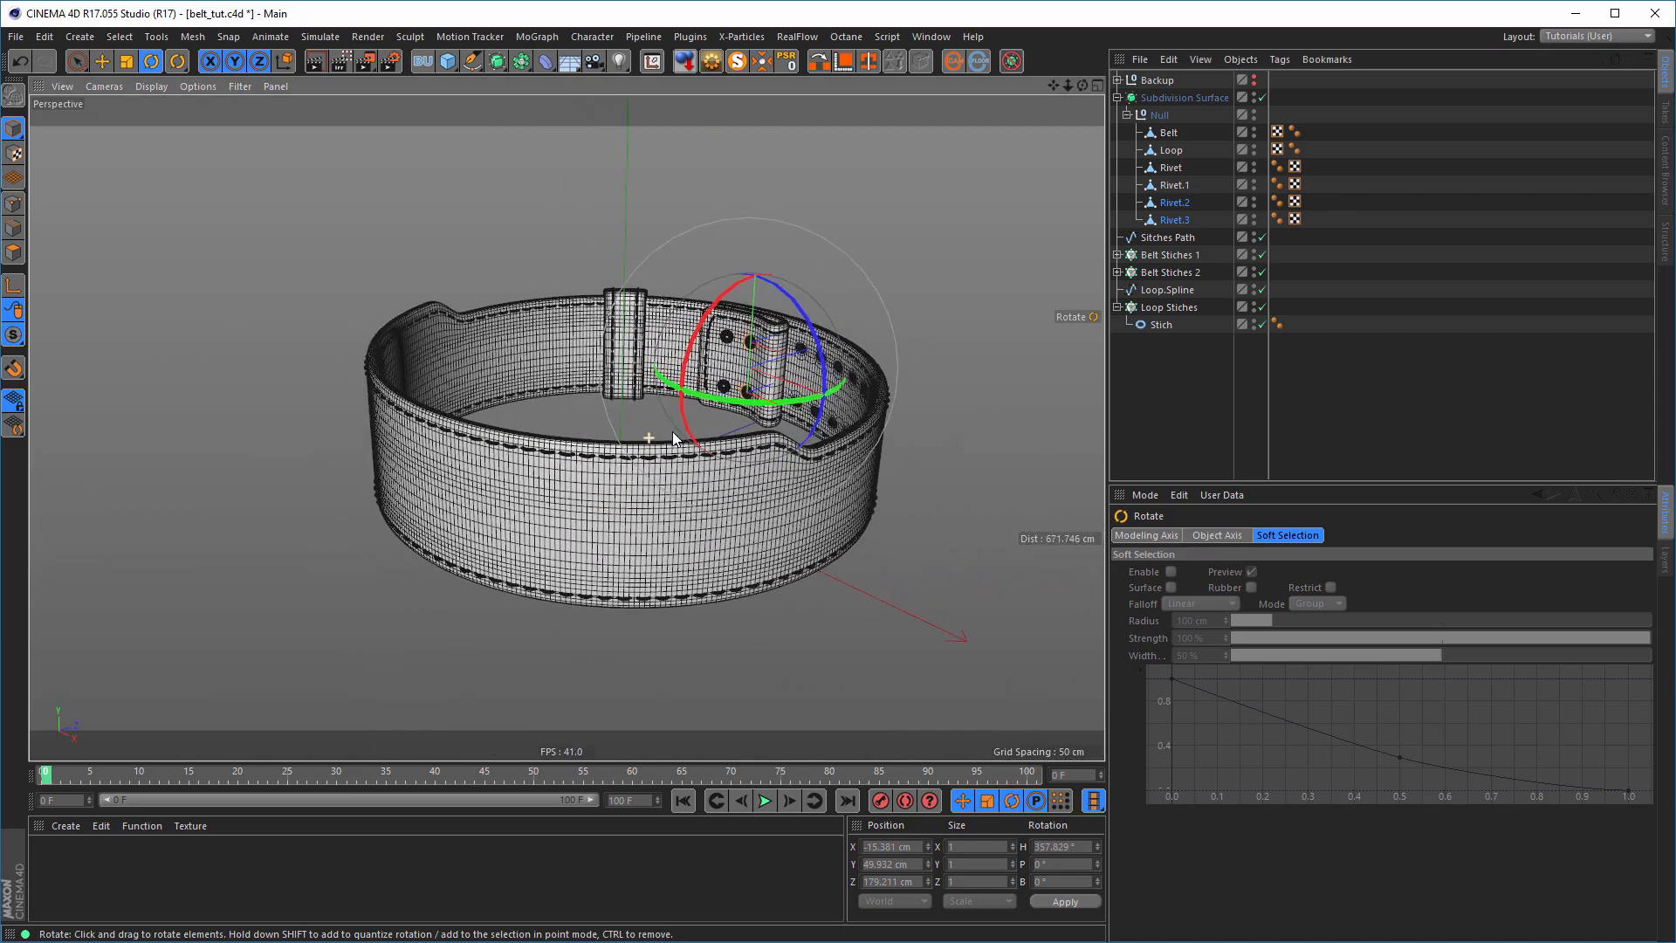
{"action": "scroll", "coordinate": [690, 444], "scroll_direction": "up", "scroll_amount": 4}
{"action": "middle_click_drag", "start_coordinate": [690, 448], "coordinate": [625, 465], "text": "alt"}
{"action": "left_click_drag", "start_coordinate": [624, 472], "coordinate": [600, 457], "text": "alt"}
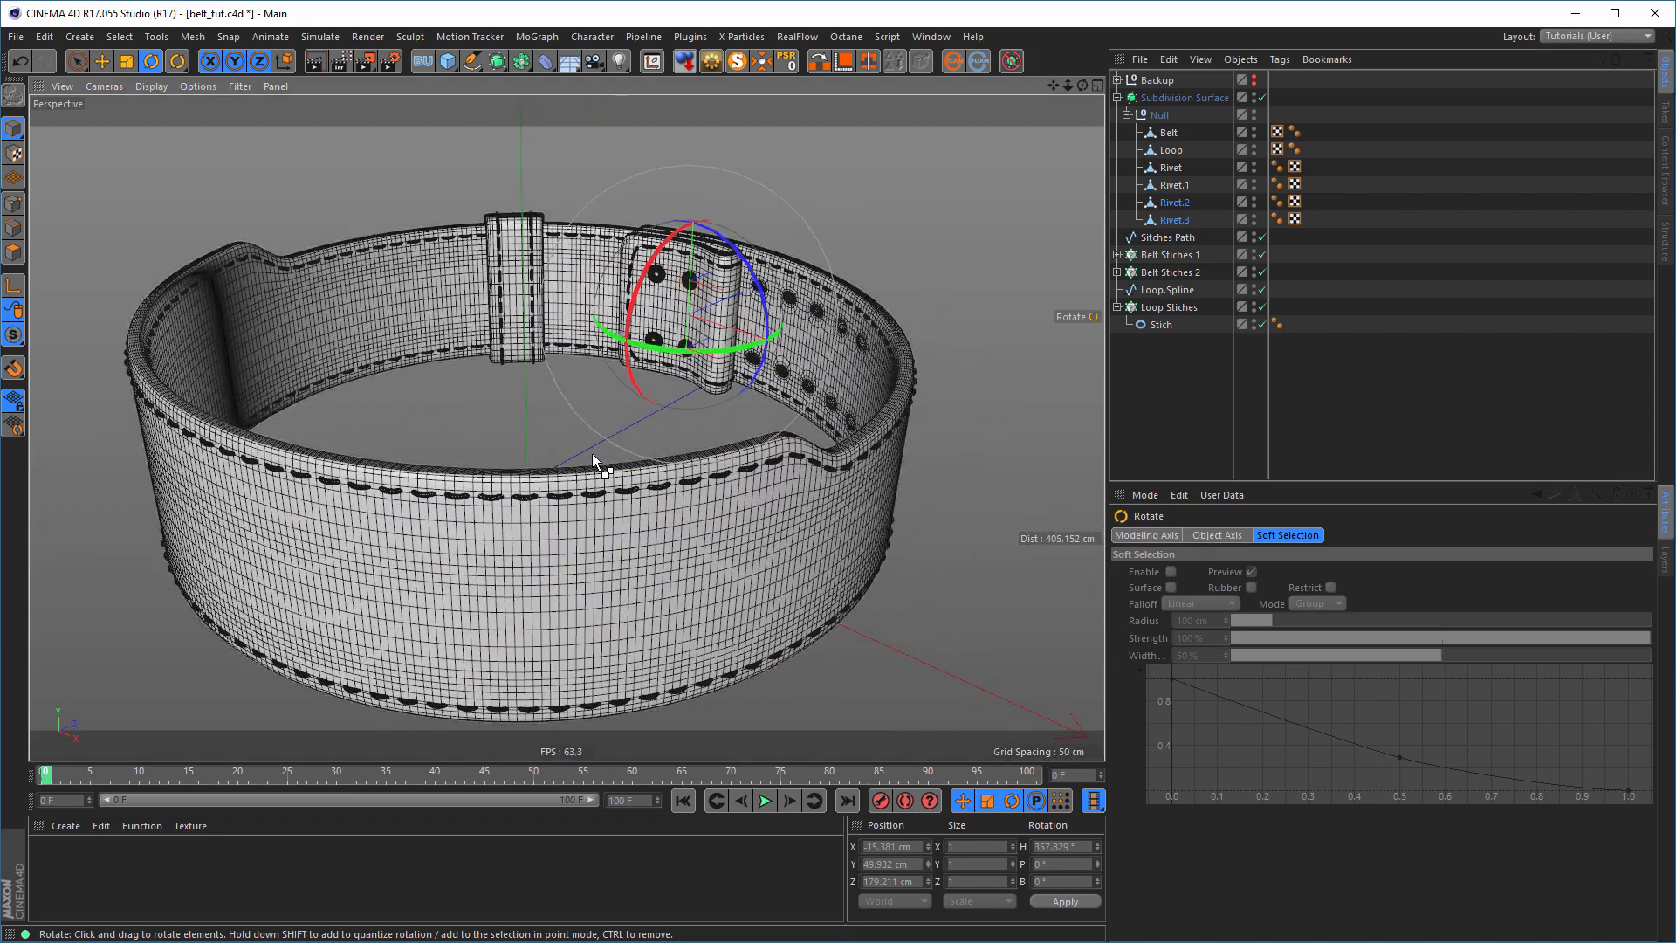
{"action": "key", "text": "ctrl+r"}
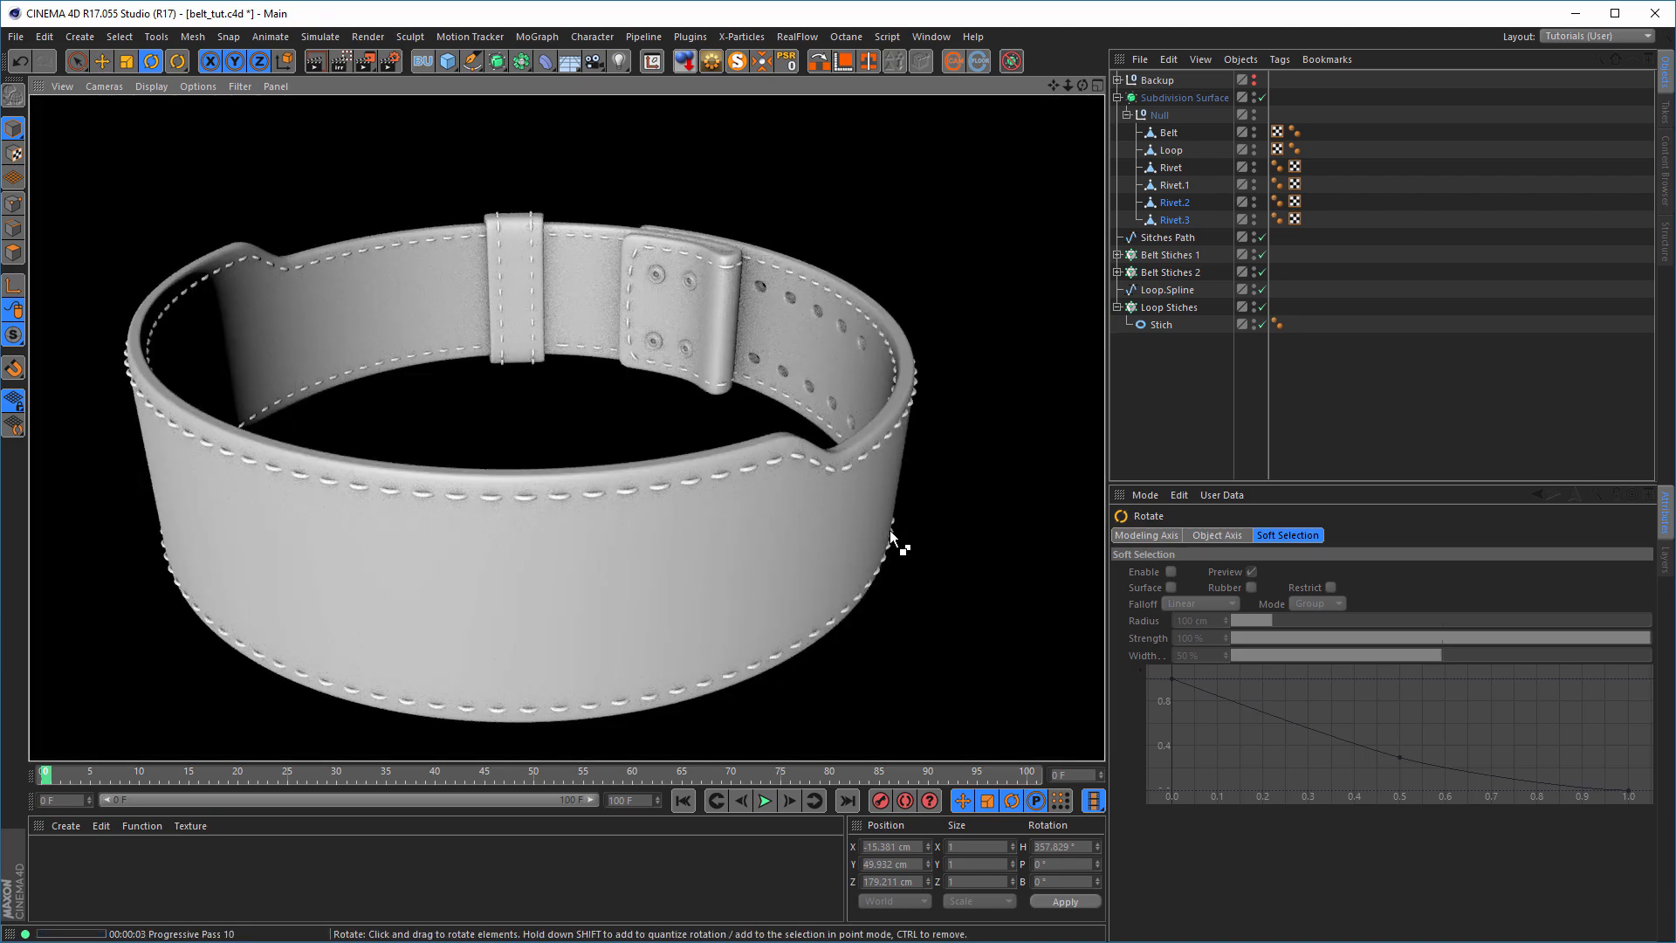
- Nudge the rivet pair nearest the fold along its depth to about Z 178.7 cm, then save the scene
{"action": "right_click_drag", "start_coordinate": [680, 310], "coordinate": [1102, 360], "text": "alt"}
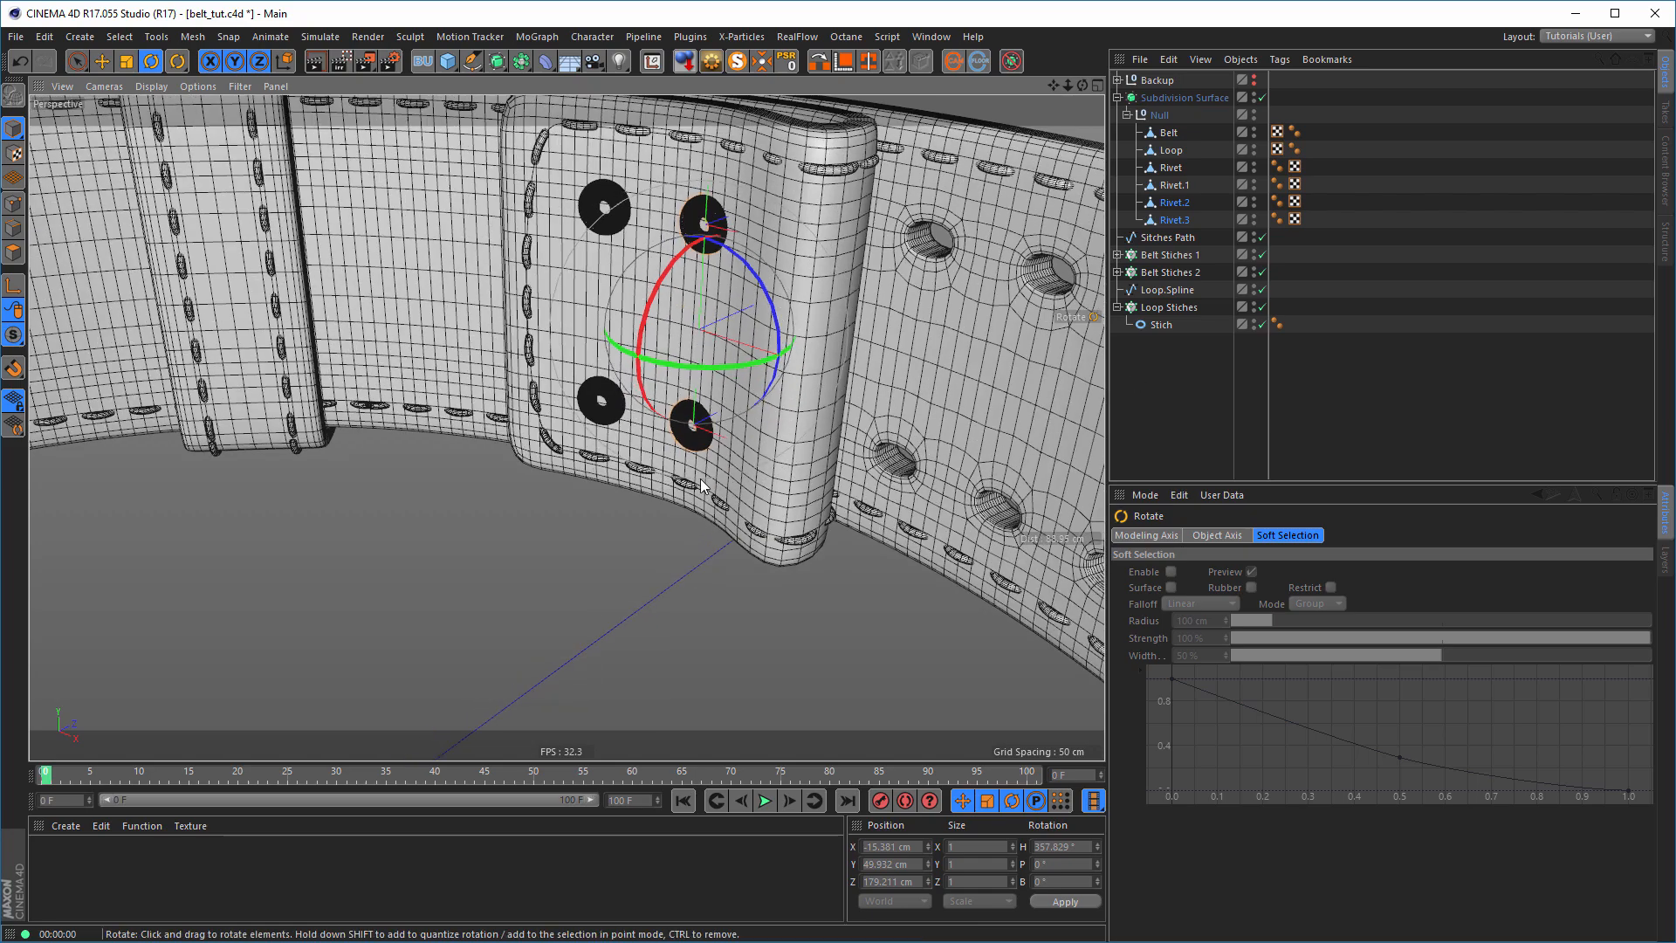
{"action": "right_click_drag", "start_coordinate": [700, 479], "coordinate": [896, 430], "text": "alt"}
{"action": "left_click_drag", "start_coordinate": [766, 318], "coordinate": [758, 286], "text": "alt"}
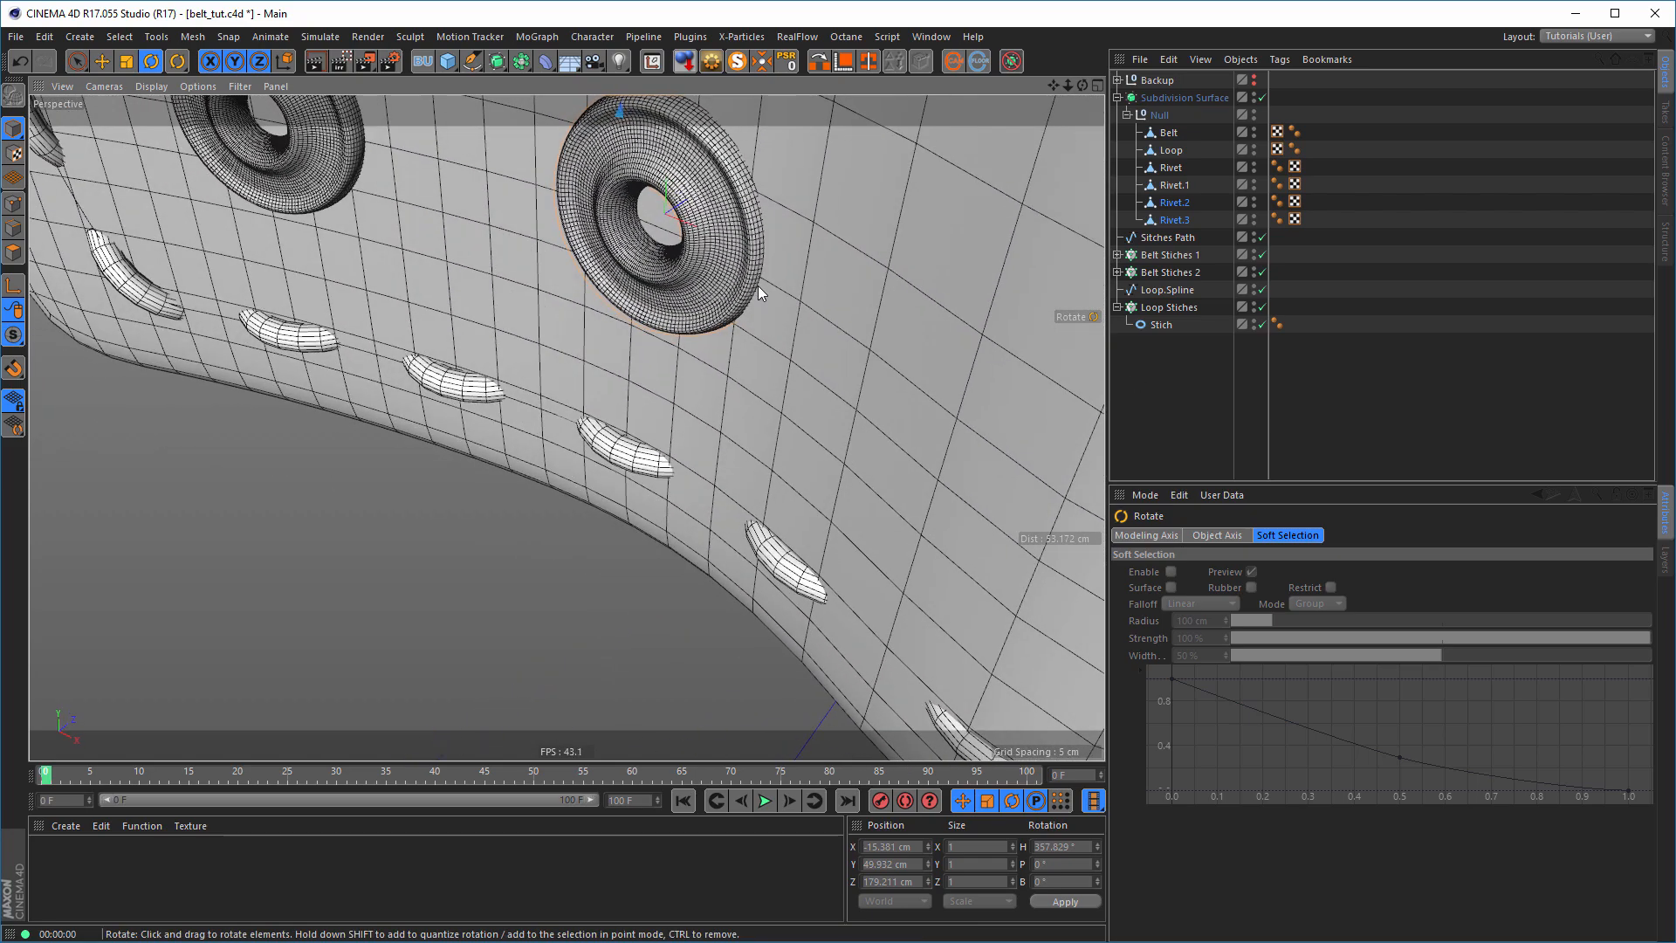
{"action": "middle_click_drag", "start_coordinate": [757, 285], "coordinate": [751, 495], "text": "alt"}
{"action": "right_click_drag", "start_coordinate": [751, 495], "coordinate": [705, 439], "text": "alt"}
{"action": "middle_click_drag", "start_coordinate": [708, 414], "coordinate": [698, 471], "text": "alt"}
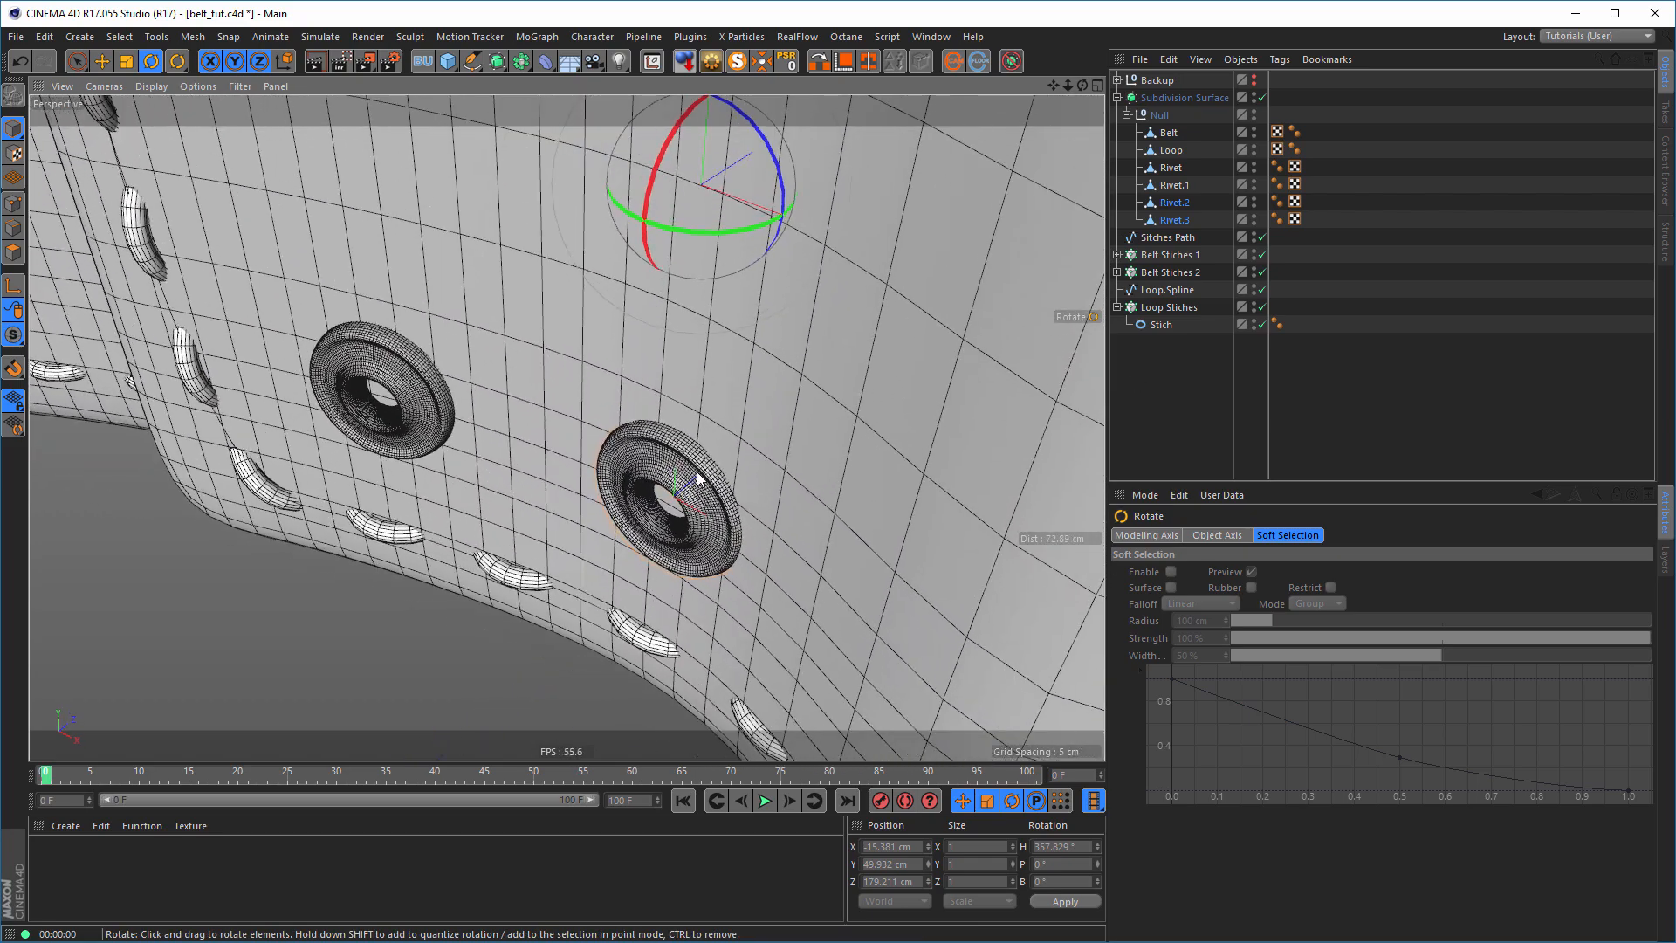
{"action": "key", "text": "e"}
{"action": "left_click_drag", "start_coordinate": [783, 133], "coordinate": [779, 142]}
{"action": "right_click_drag", "start_coordinate": [729, 414], "coordinate": [690, 358], "text": "alt"}
{"action": "middle_click_drag", "start_coordinate": [689, 358], "coordinate": [607, 466], "text": "alt"}
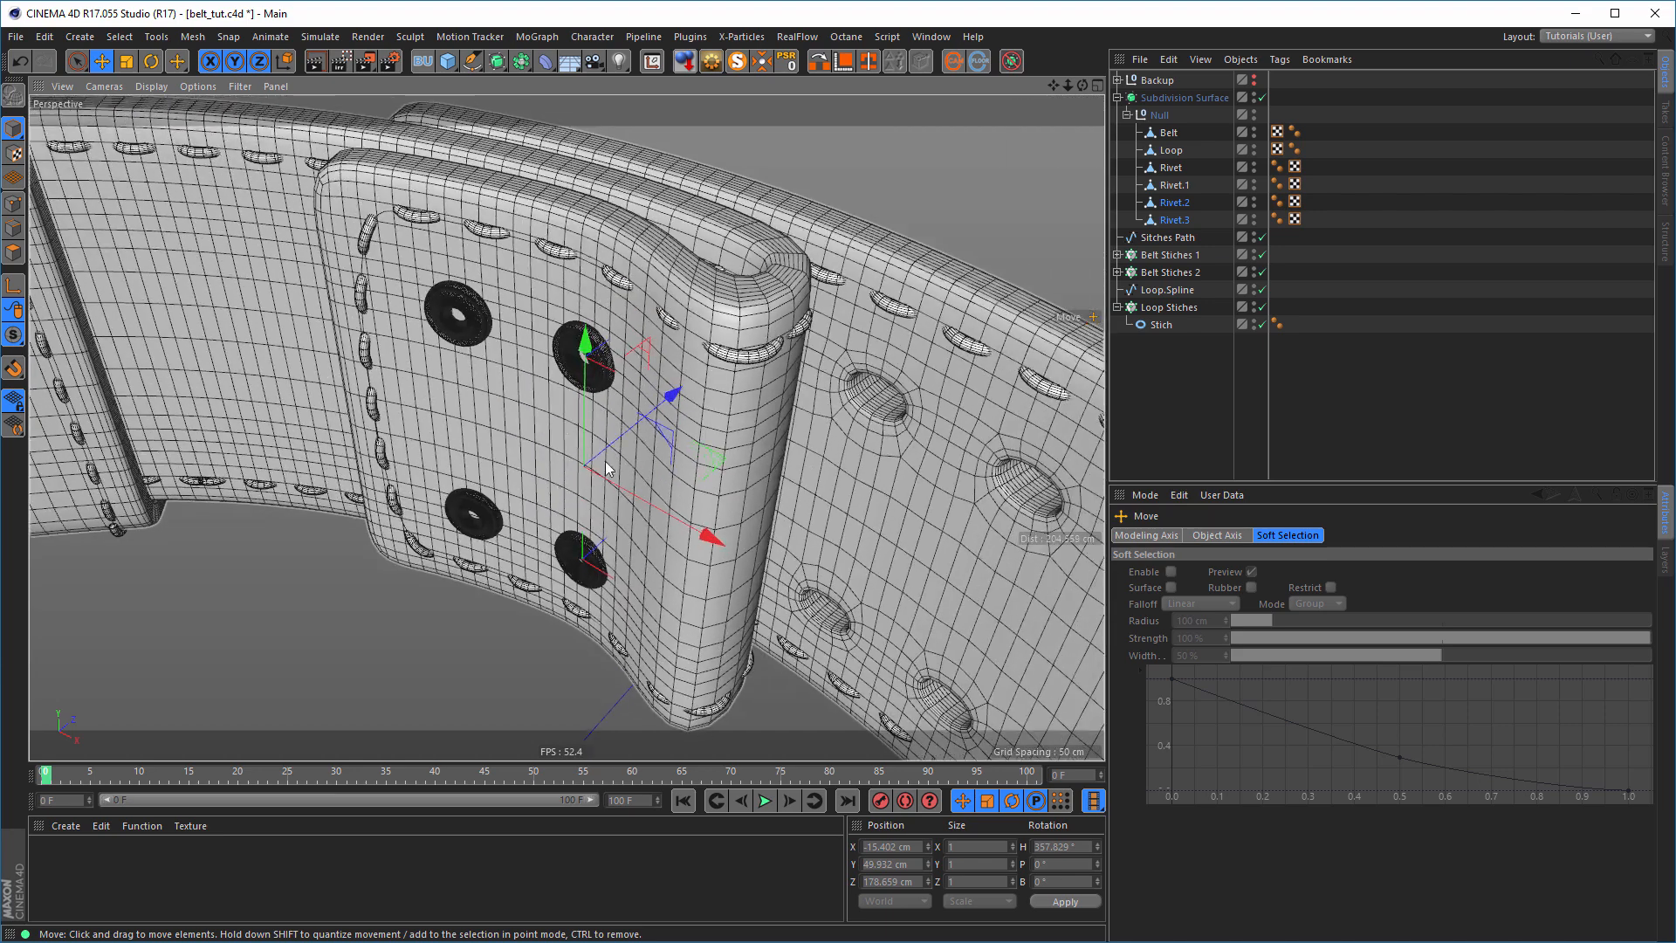
{"action": "key", "text": "ctrl+s"}
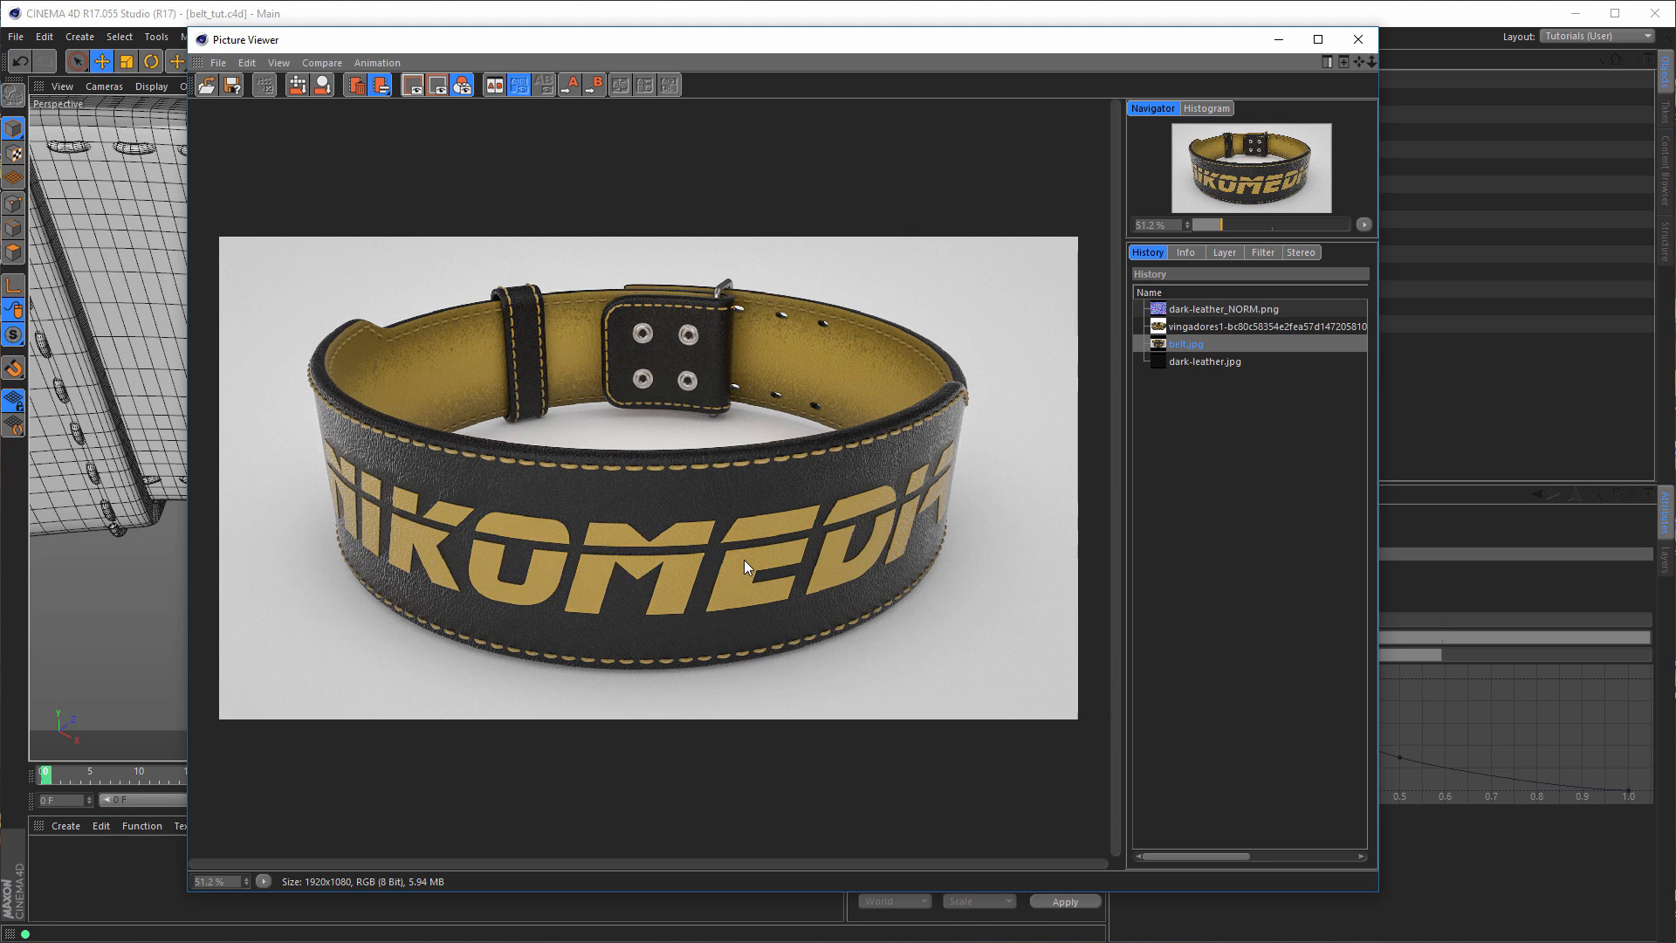
- Close the reference render and add a rectangle spline oriented in the ZY plane
{"action": "left_click", "coordinate": [1358, 39]}
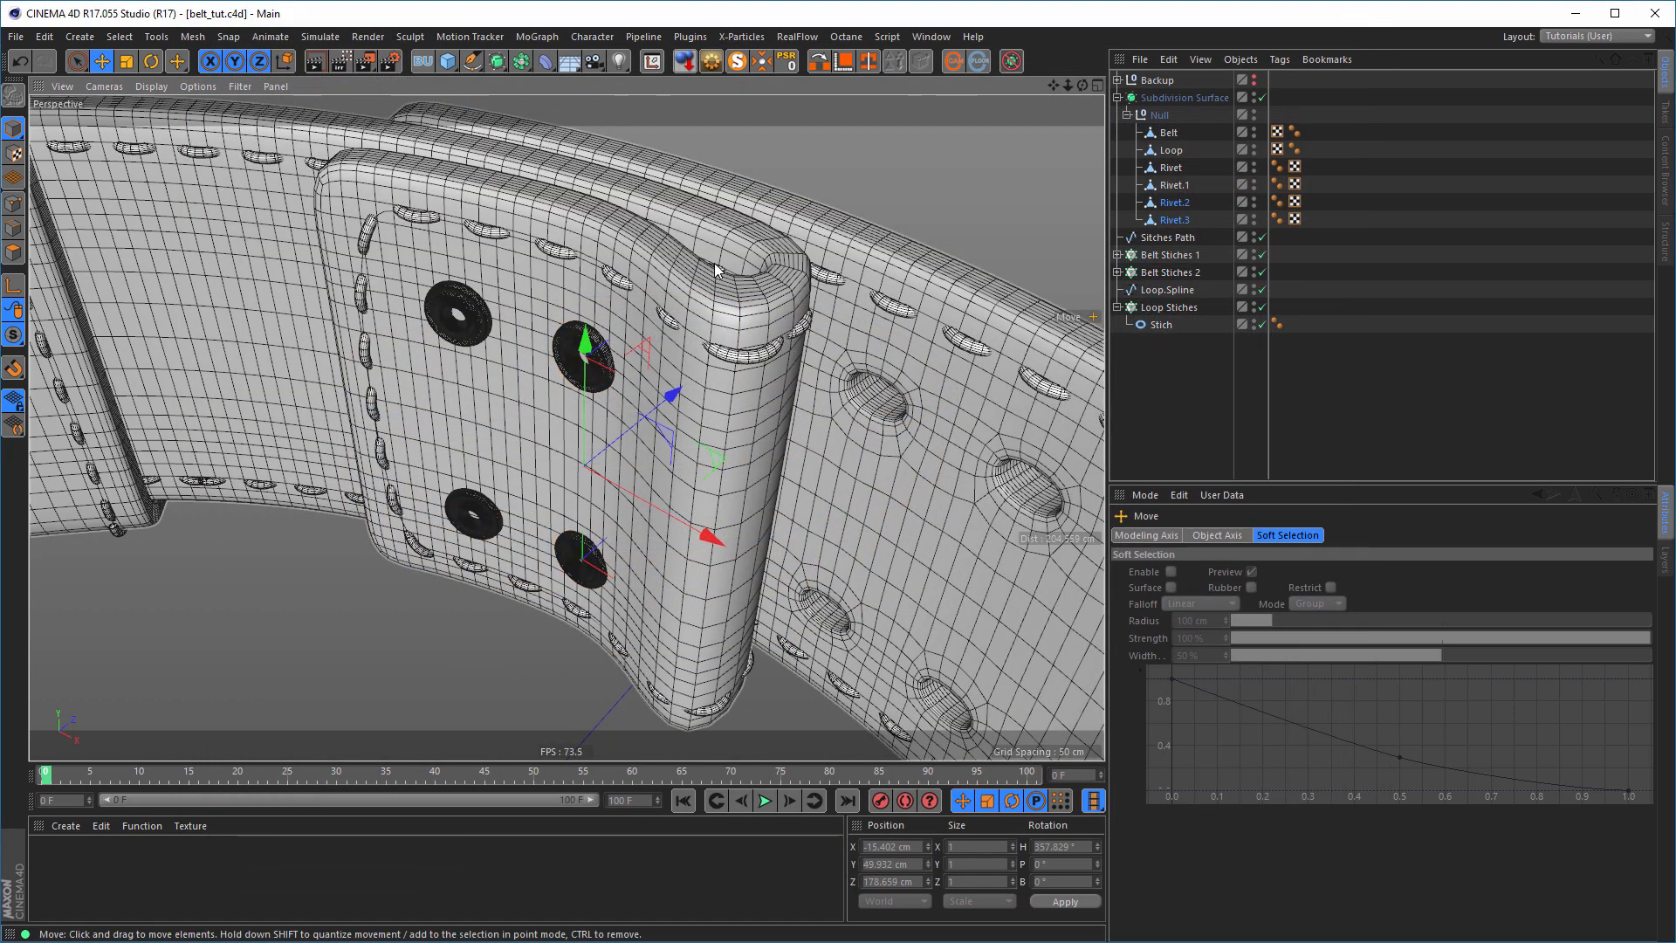
{"action": "right_click_drag", "start_coordinate": [643, 373], "coordinate": [552, 401], "text": "alt"}
{"action": "left_click_drag", "start_coordinate": [623, 397], "coordinate": [607, 342], "text": "alt"}
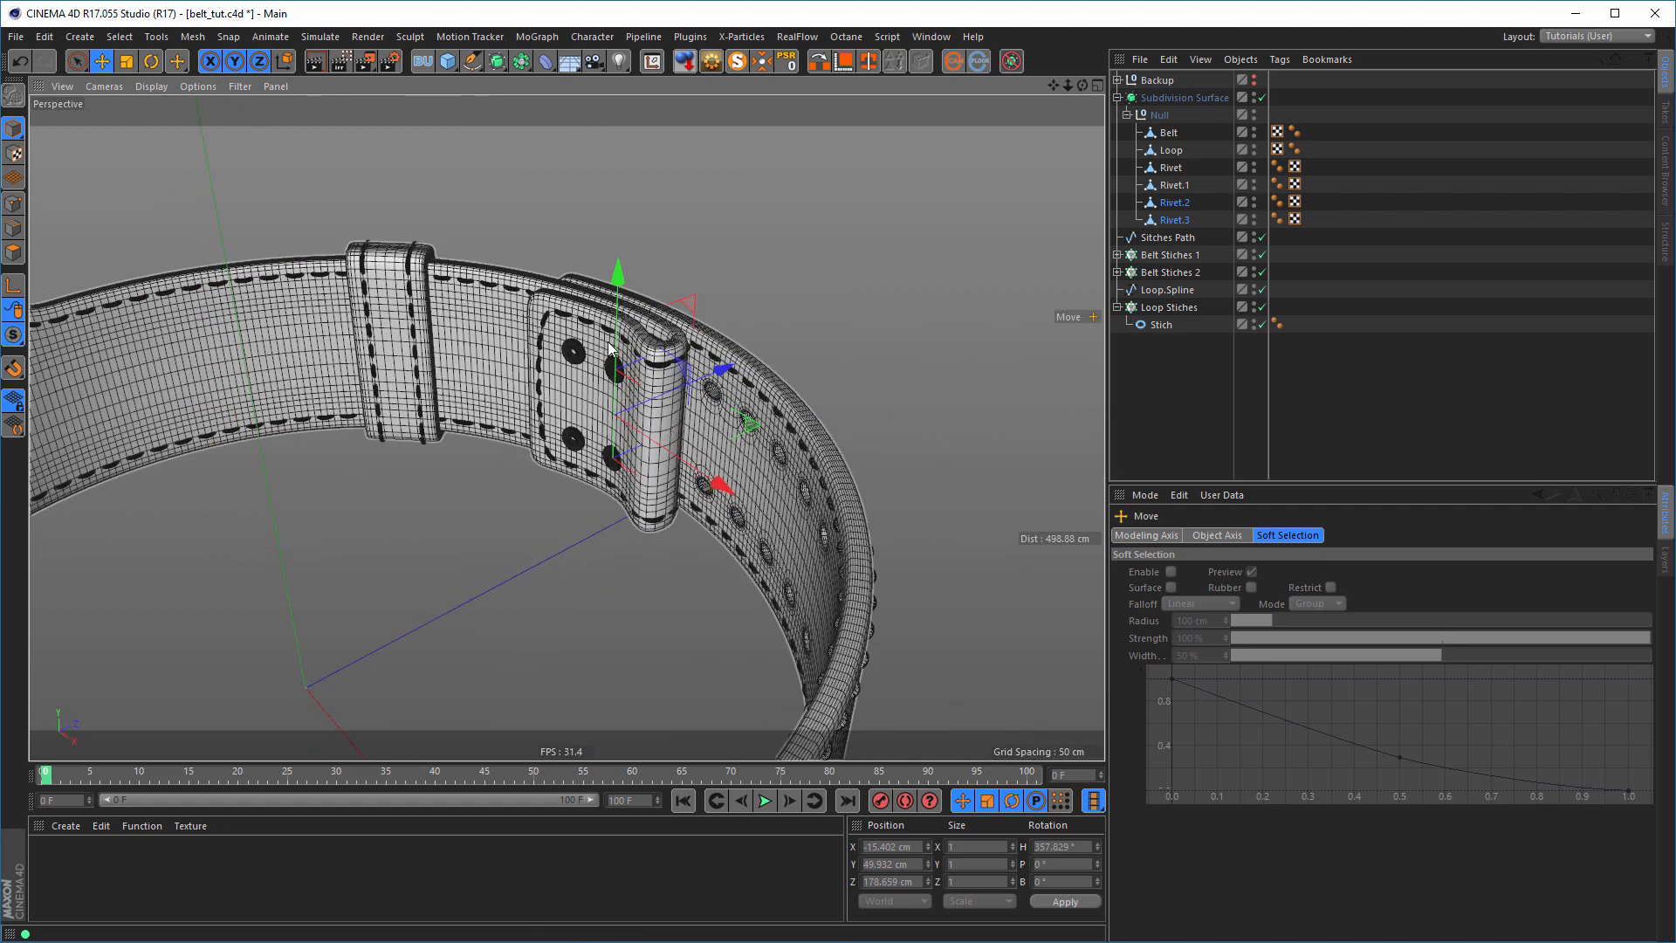
{"action": "left_click", "coordinate": [472, 61]}
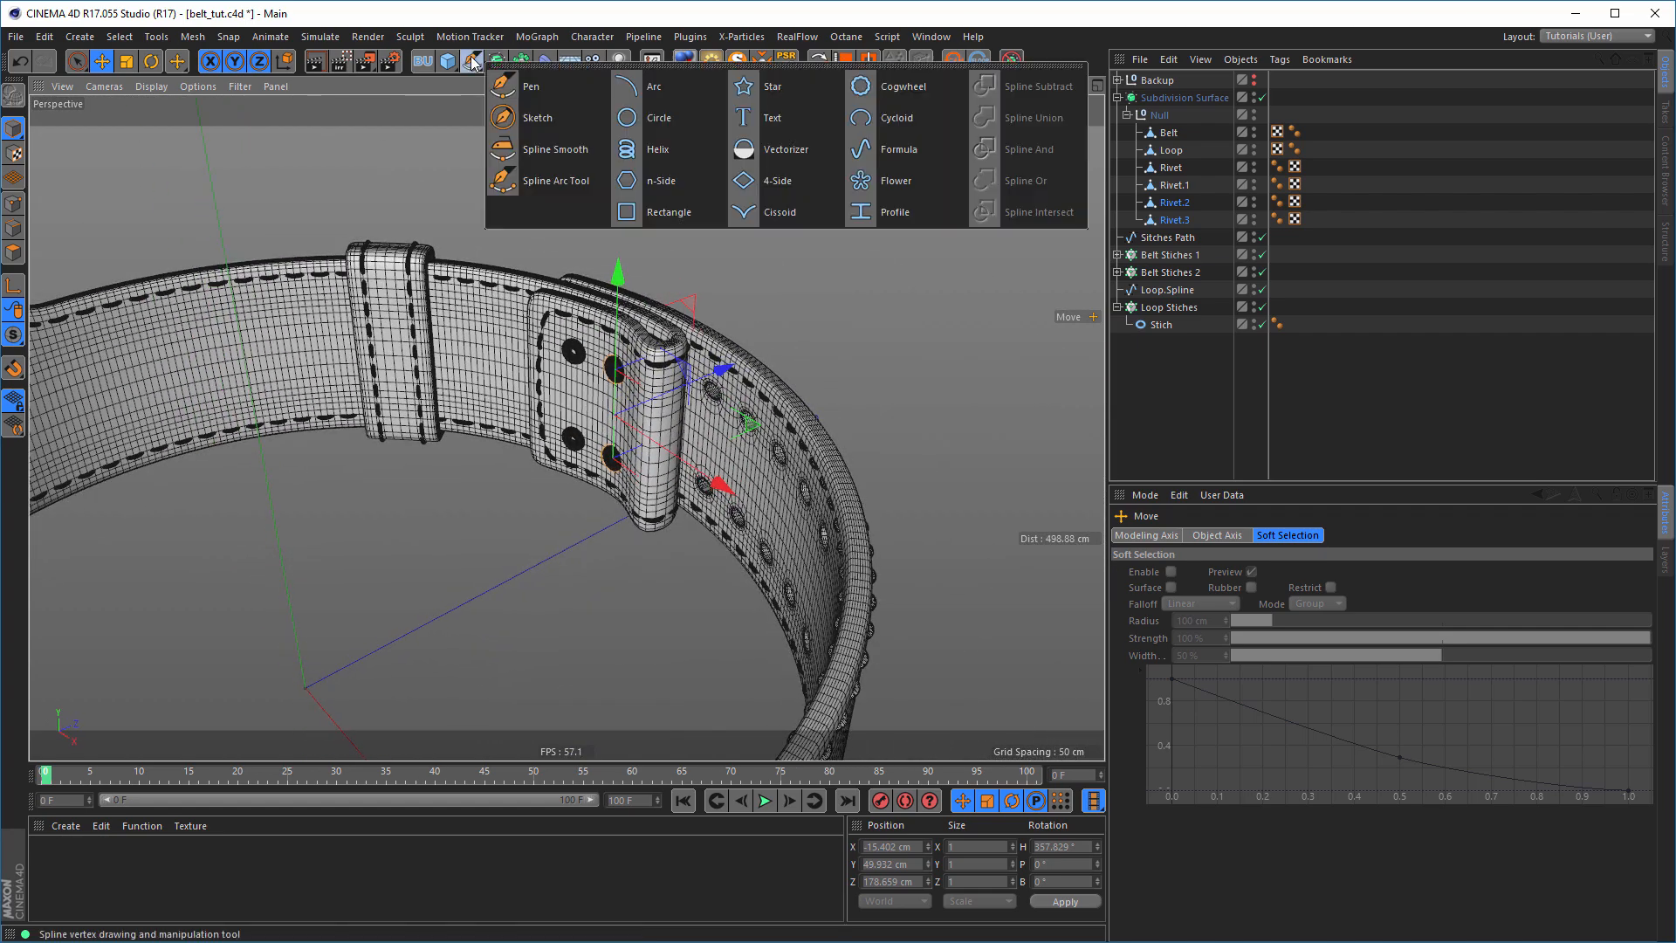
{"action": "left_click", "coordinate": [653, 213]}
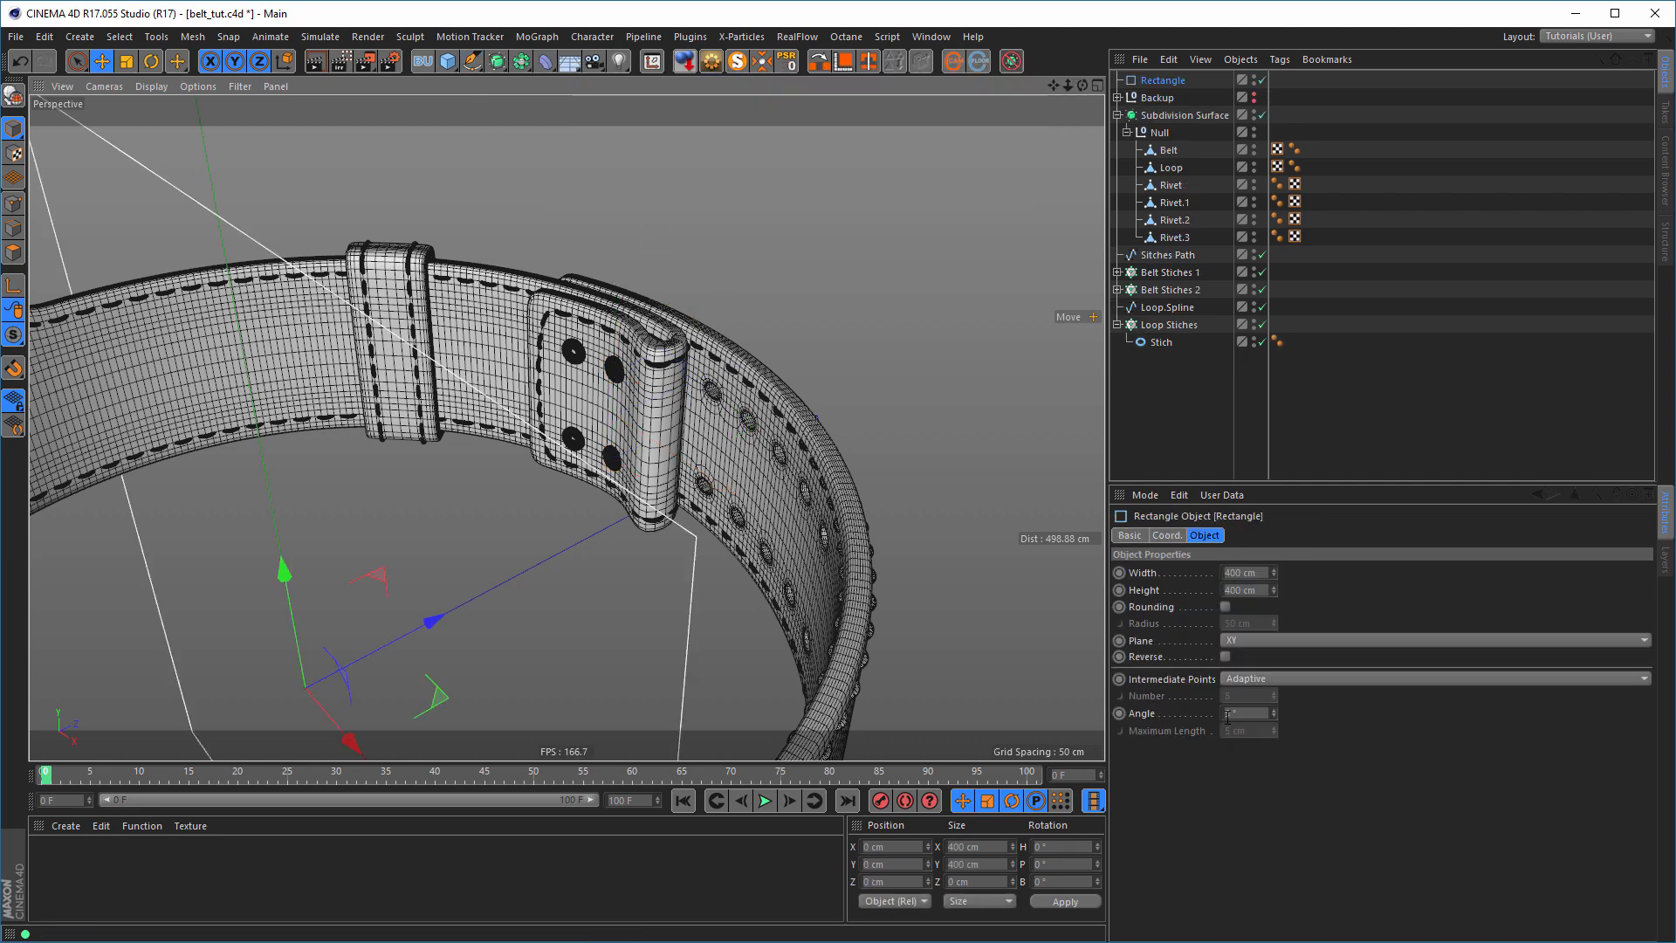
{"action": "left_click", "coordinate": [1254, 645]}
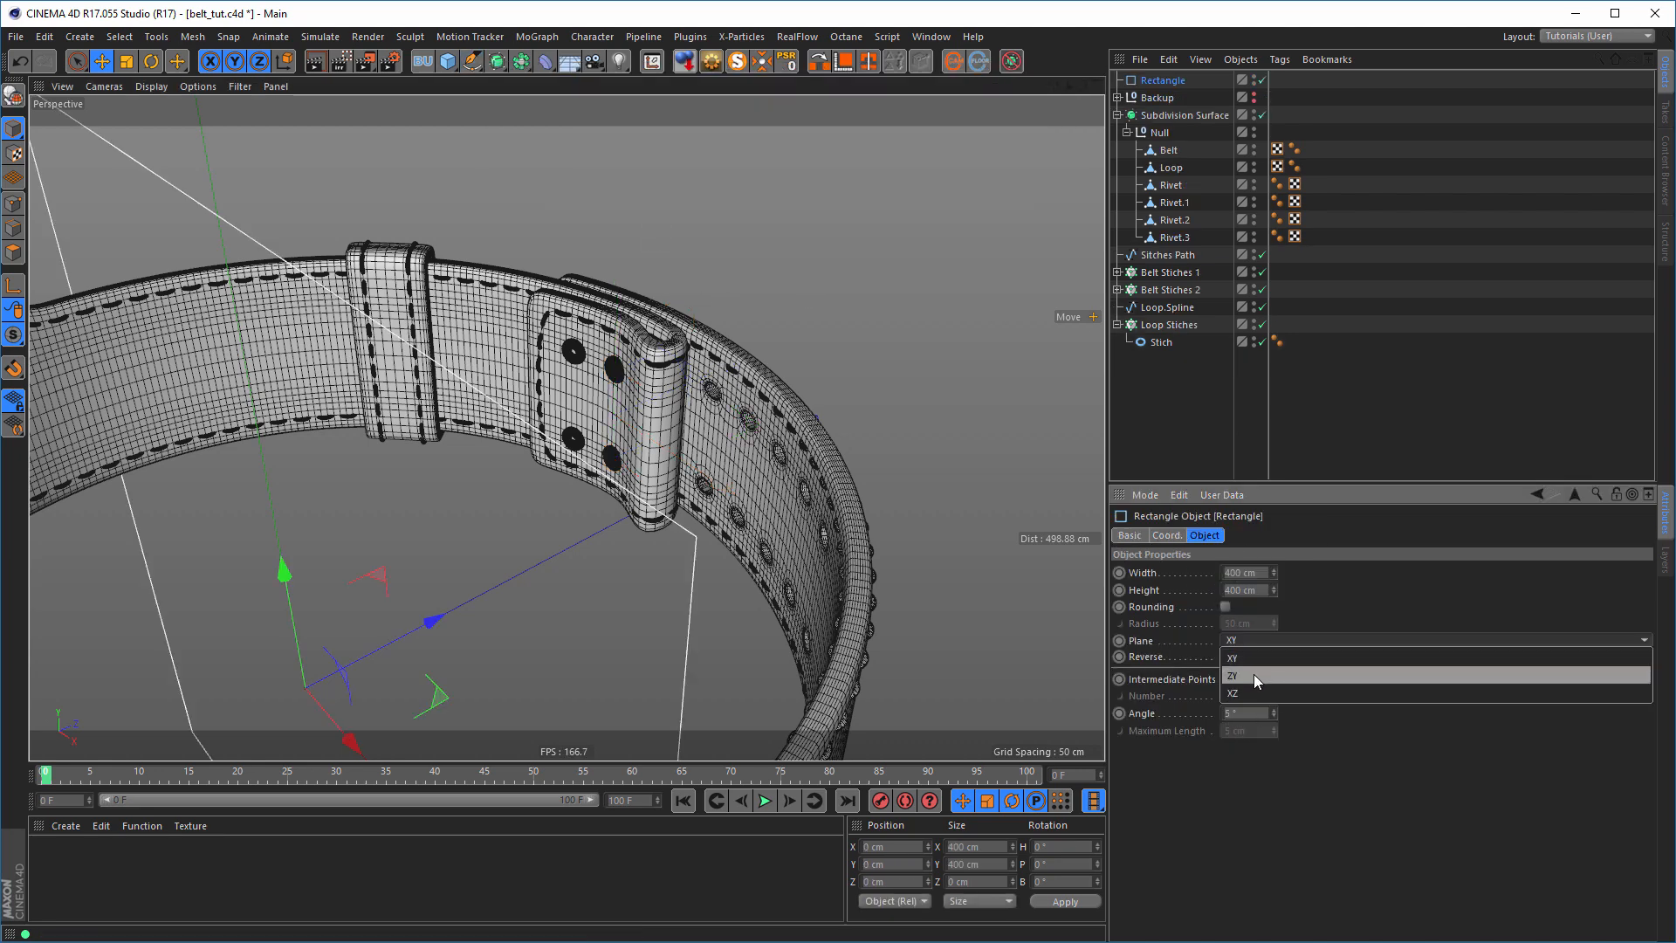
{"action": "left_click", "coordinate": [1253, 674]}
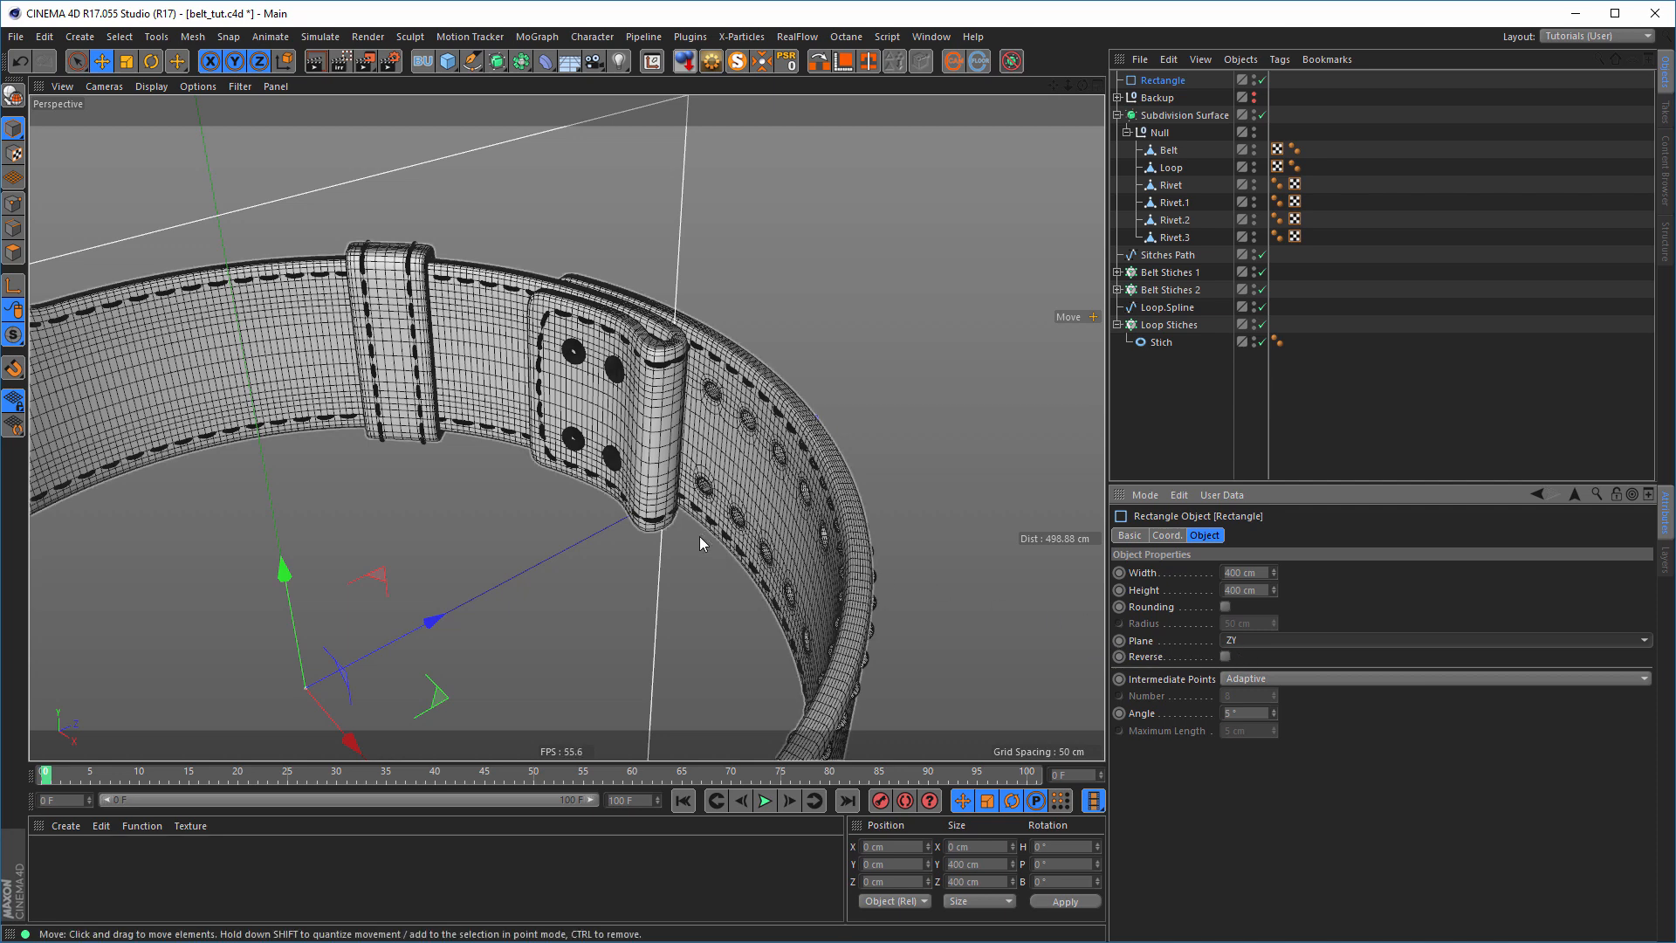
- Move the rectangle along Z to the folded flap at about 178 cm and hide Belt Stiches 1 and Belt Stiches 2
{"action": "left_click_drag", "start_coordinate": [437, 621], "coordinate": [759, 524]}
{"action": "middle_click", "coordinate": [759, 523]}
{"action": "middle_click", "coordinate": [845, 328]}
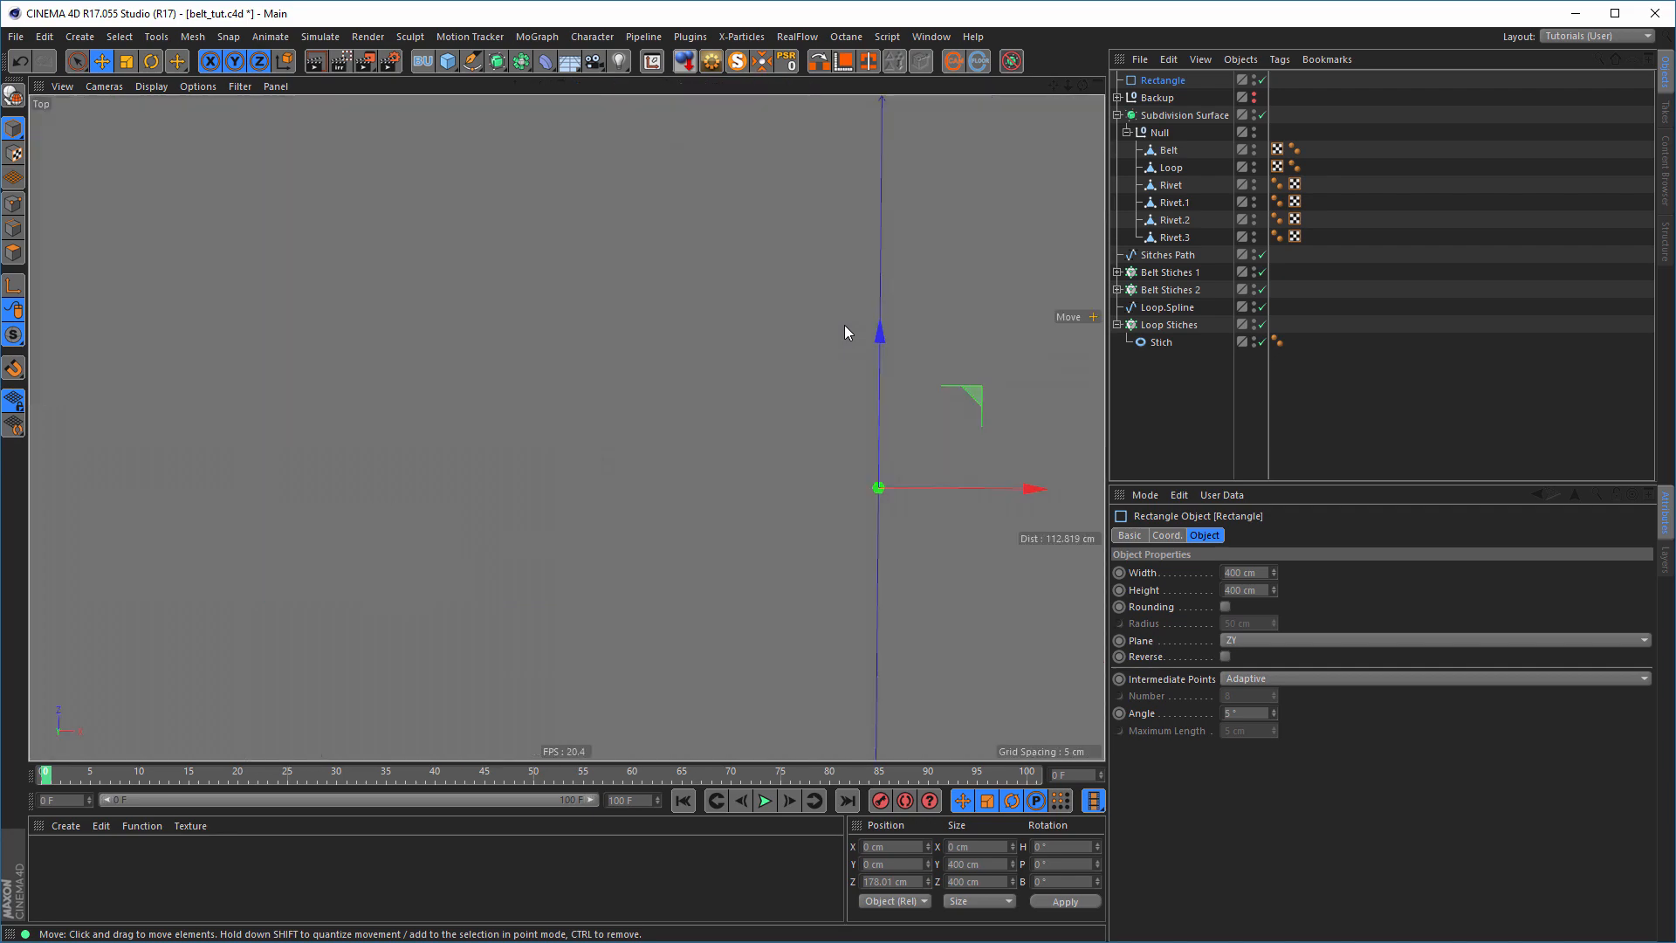
{"action": "scroll", "coordinate": [752, 348], "scroll_direction": "up", "scroll_amount": 3}
{"action": "right_click_drag", "start_coordinate": [752, 342], "coordinate": [747, 345], "text": "alt"}
{"action": "middle_click_drag", "start_coordinate": [748, 345], "coordinate": [571, 405], "text": "alt"}
{"action": "right_click_drag", "start_coordinate": [741, 387], "coordinate": [784, 375], "text": "alt"}
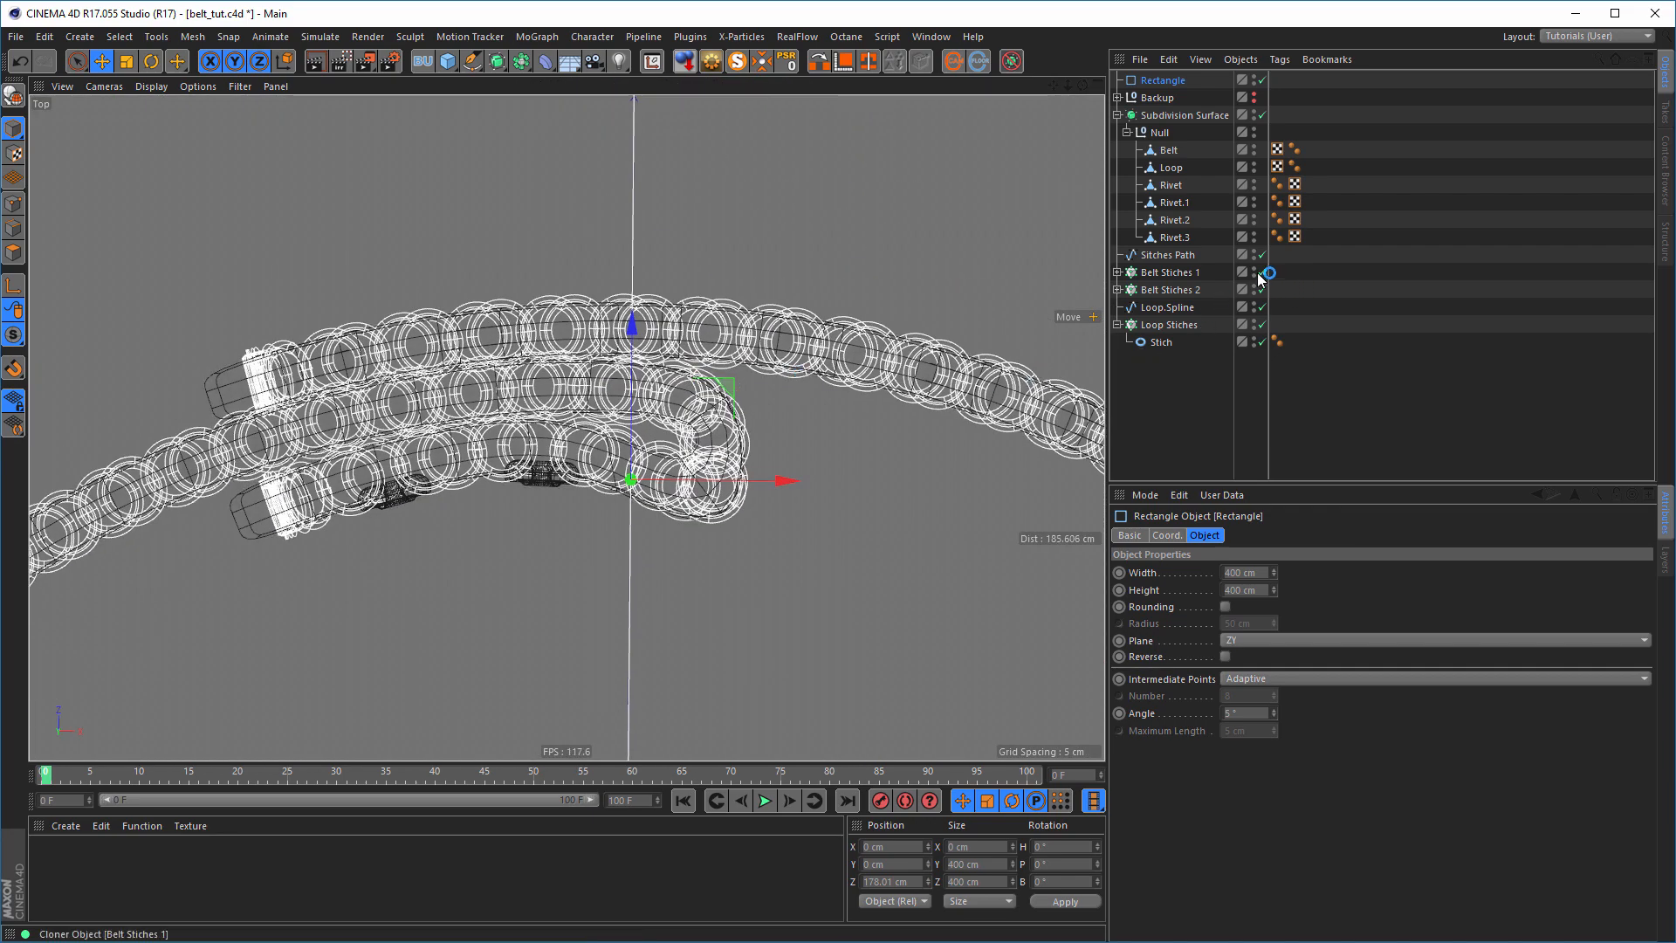
{"action": "left_click_drag", "start_coordinate": [1258, 285], "coordinate": [1256, 293], "text": "alt"}
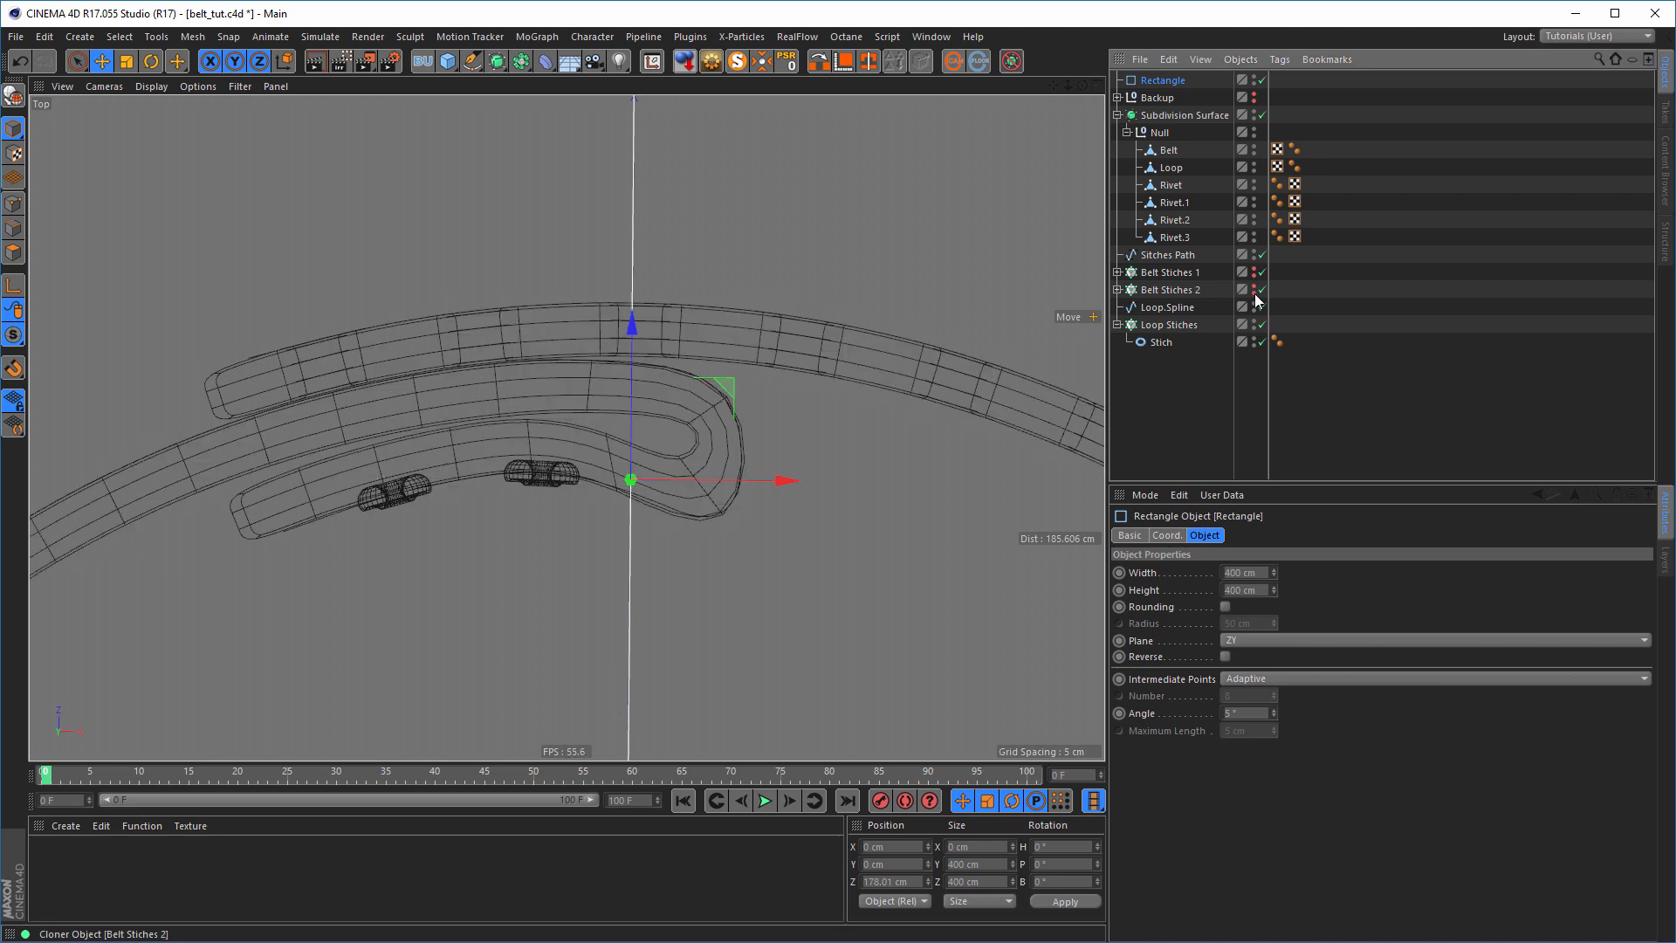
- Position the rectangle between the outer belt and the fold, at about X 5.7 cm and Z 198.3 cm
{"action": "left_click_drag", "start_coordinate": [636, 327], "coordinate": [656, 206]}
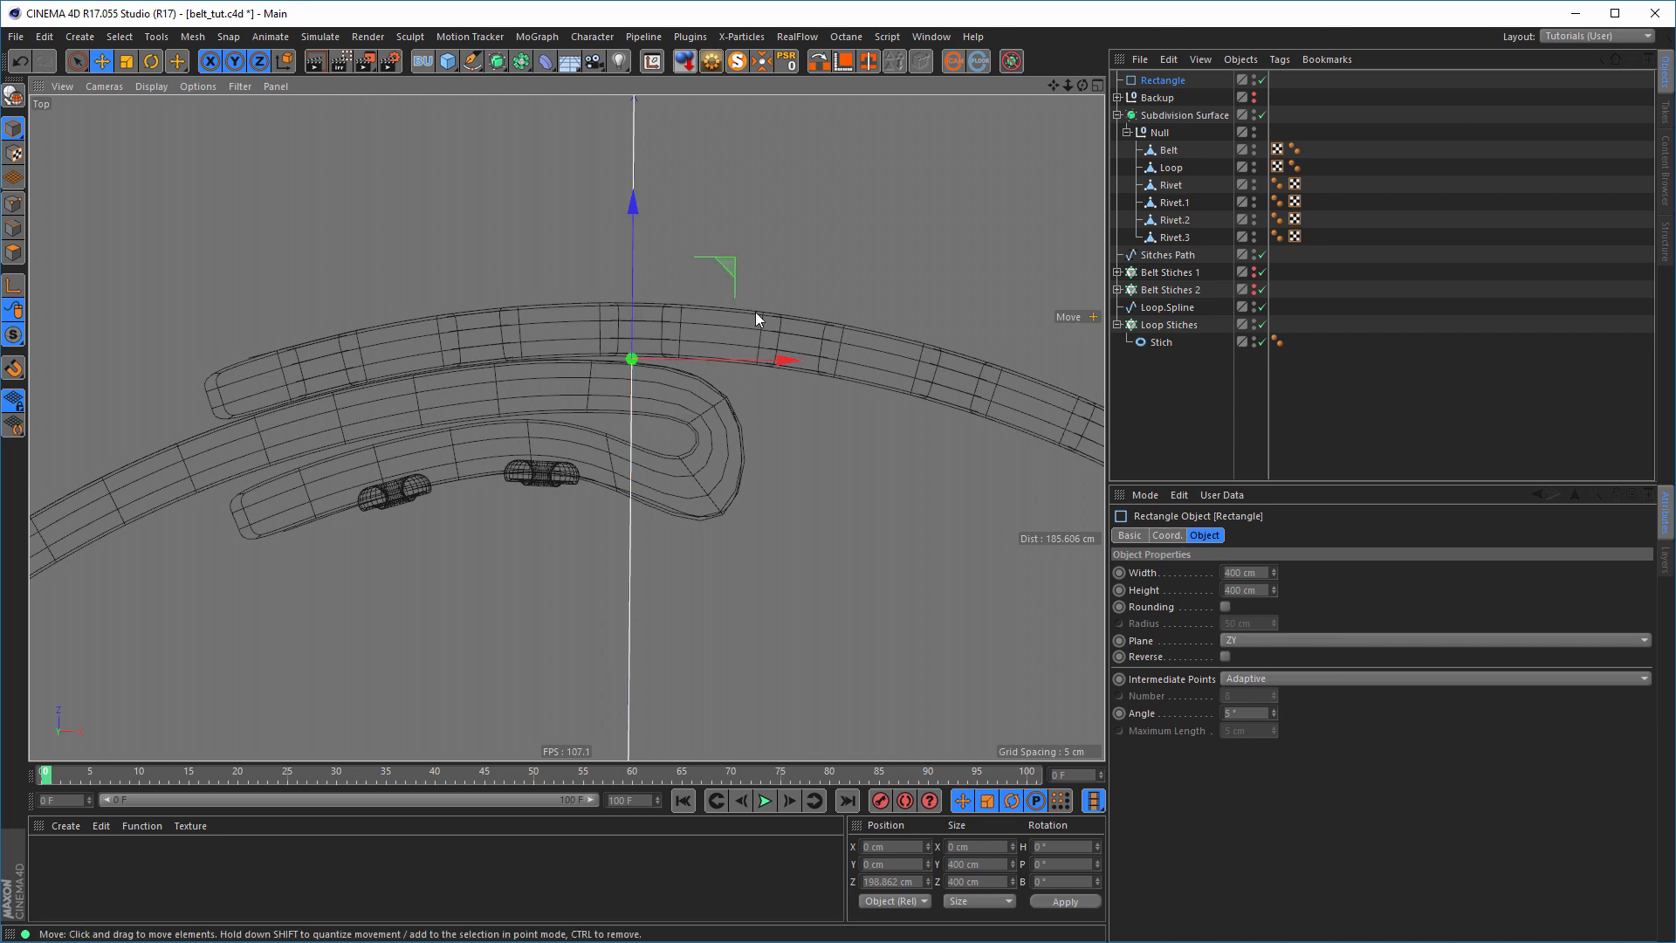
{"action": "left_click_drag", "start_coordinate": [782, 359], "coordinate": [818, 364]}
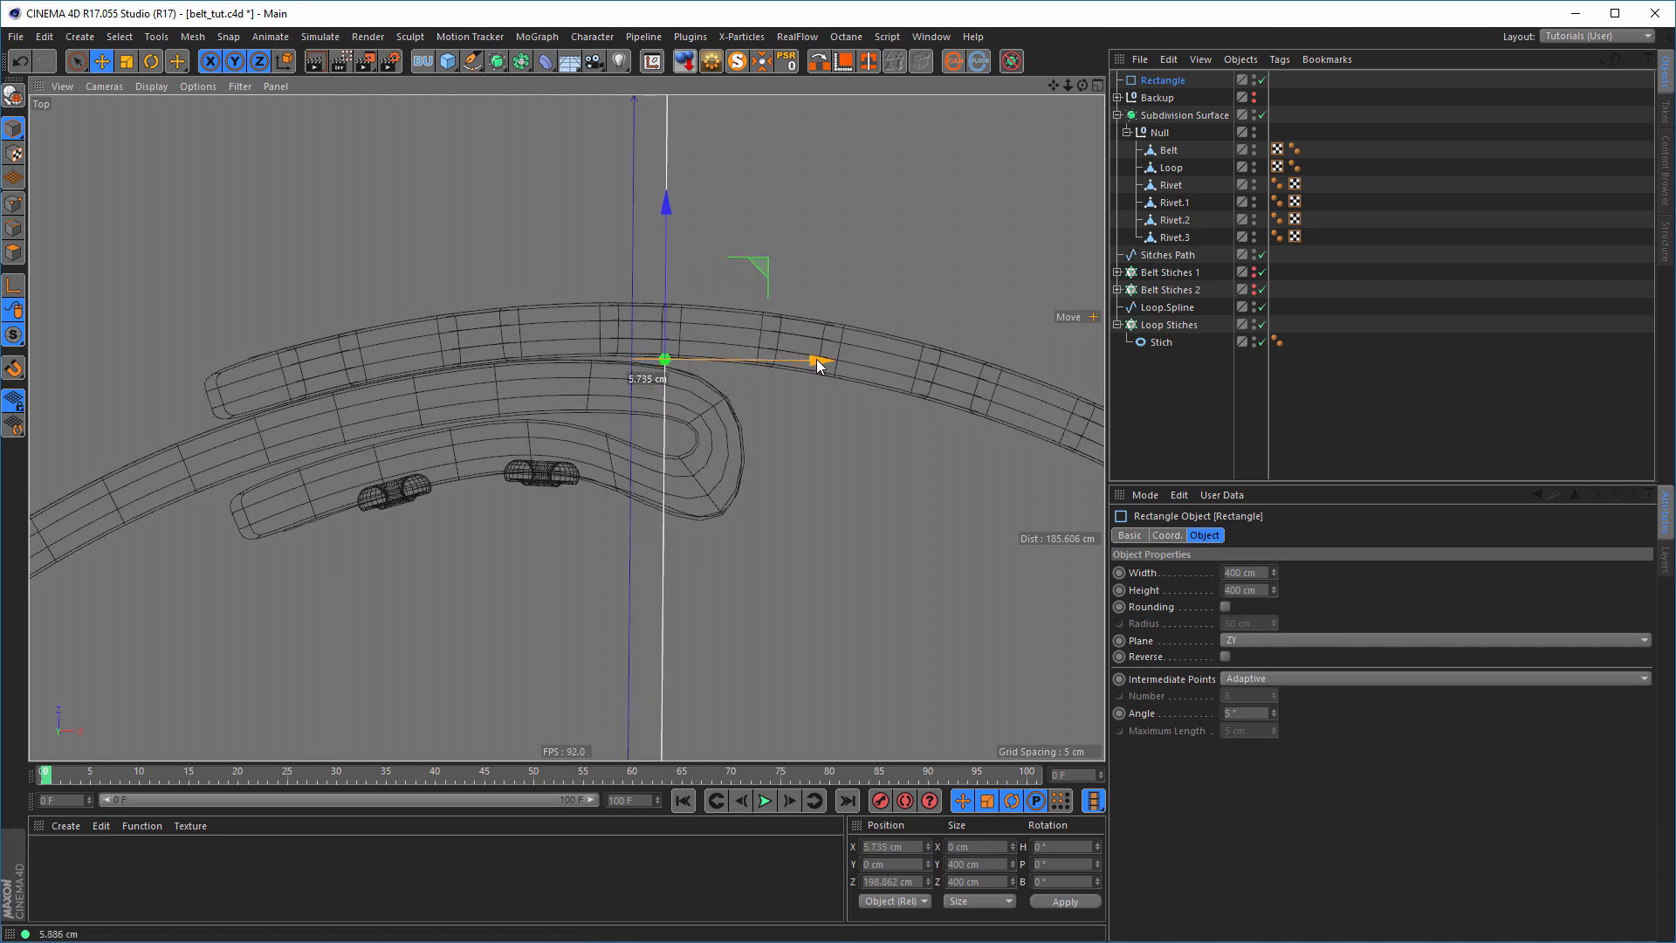
{"action": "left_click_drag", "start_coordinate": [672, 202], "coordinate": [671, 208]}
- Reduce the rectangle spline's width to 25 cm so it spans from the outer belt into the fold
{"action": "right_click_drag", "start_coordinate": [731, 554], "coordinate": [631, 558], "text": "alt"}
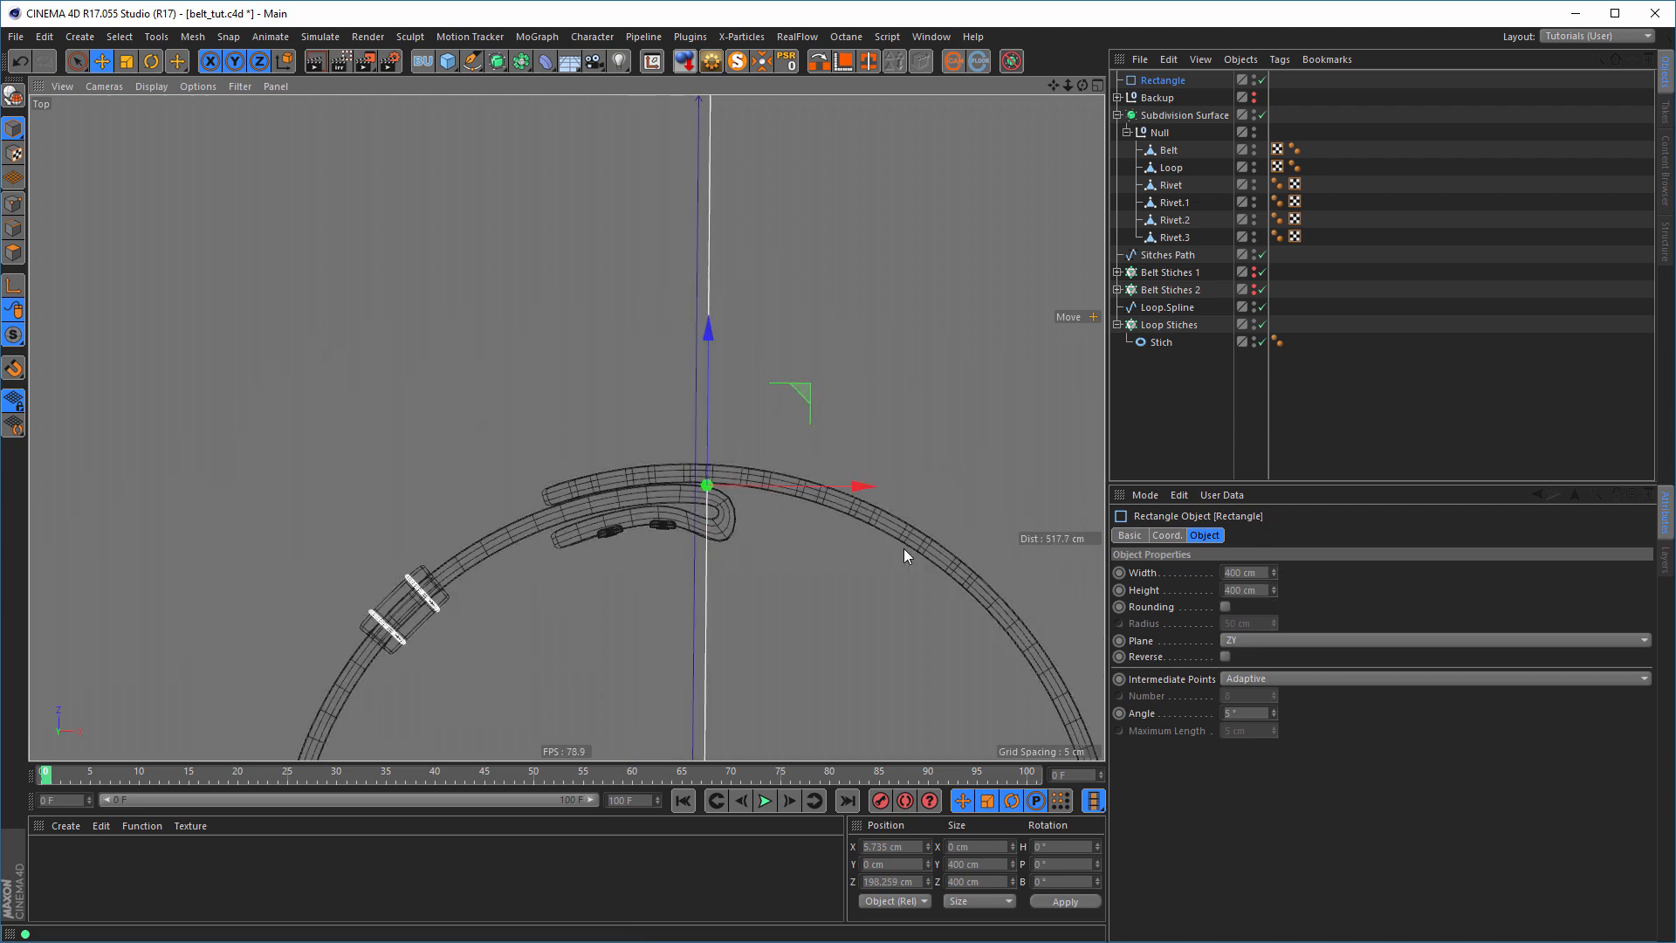
{"action": "right_click_drag", "start_coordinate": [903, 548], "coordinate": [749, 536], "text": "alt"}
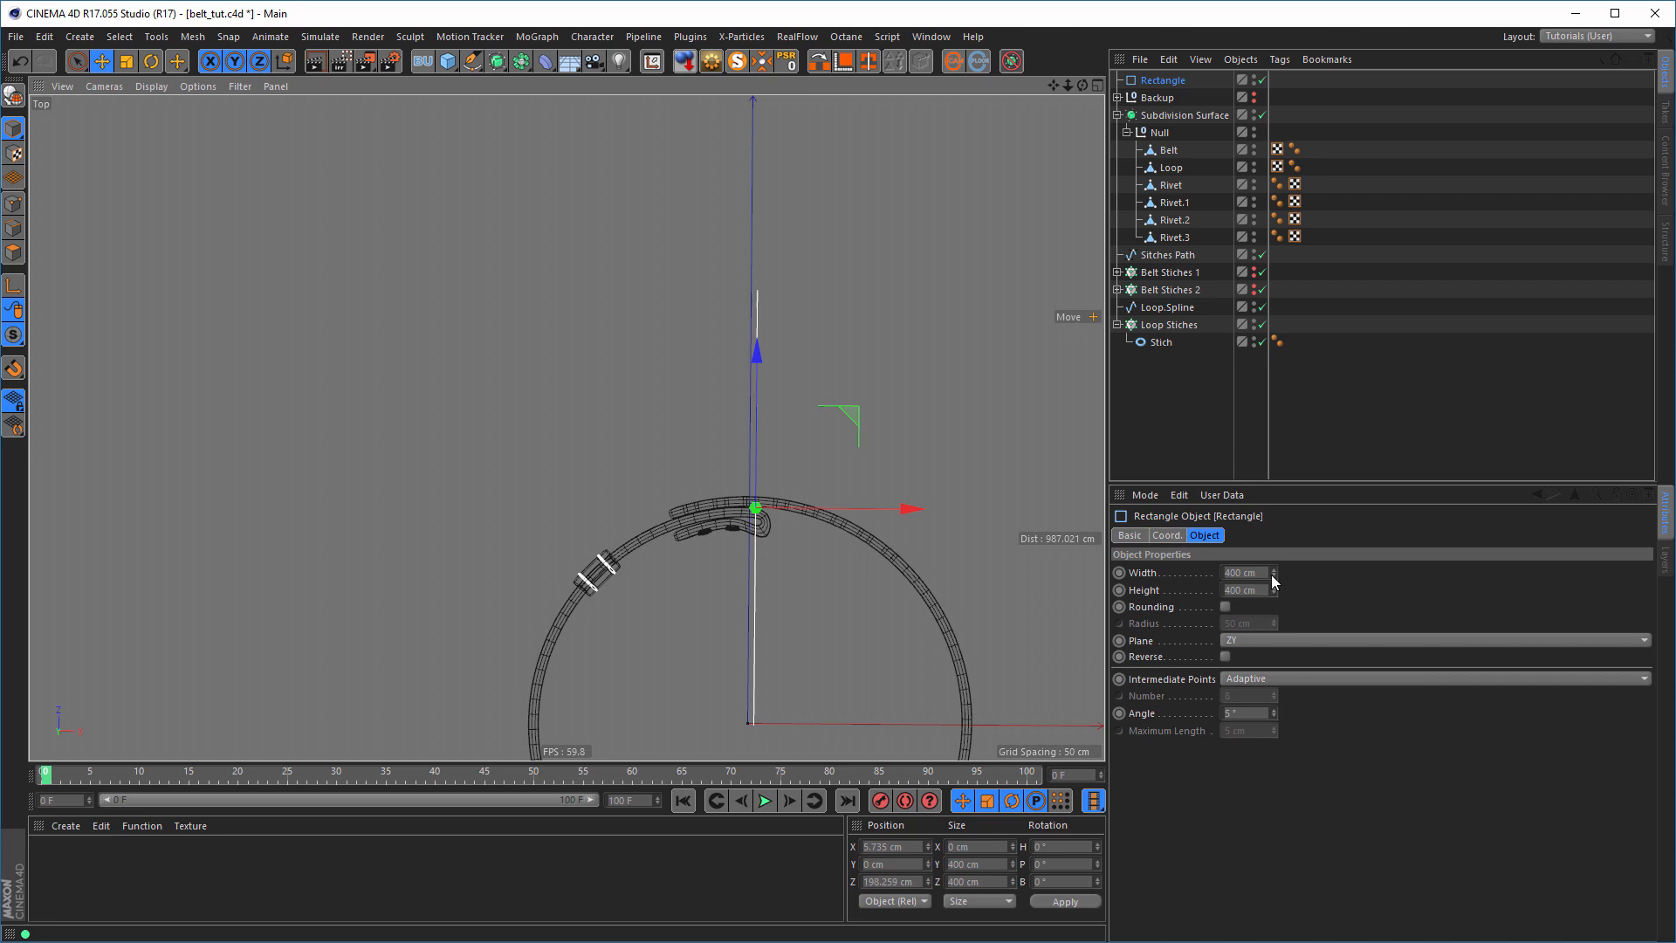
{"action": "left_click_drag", "start_coordinate": [1273, 574], "coordinate": [1273, 576]}
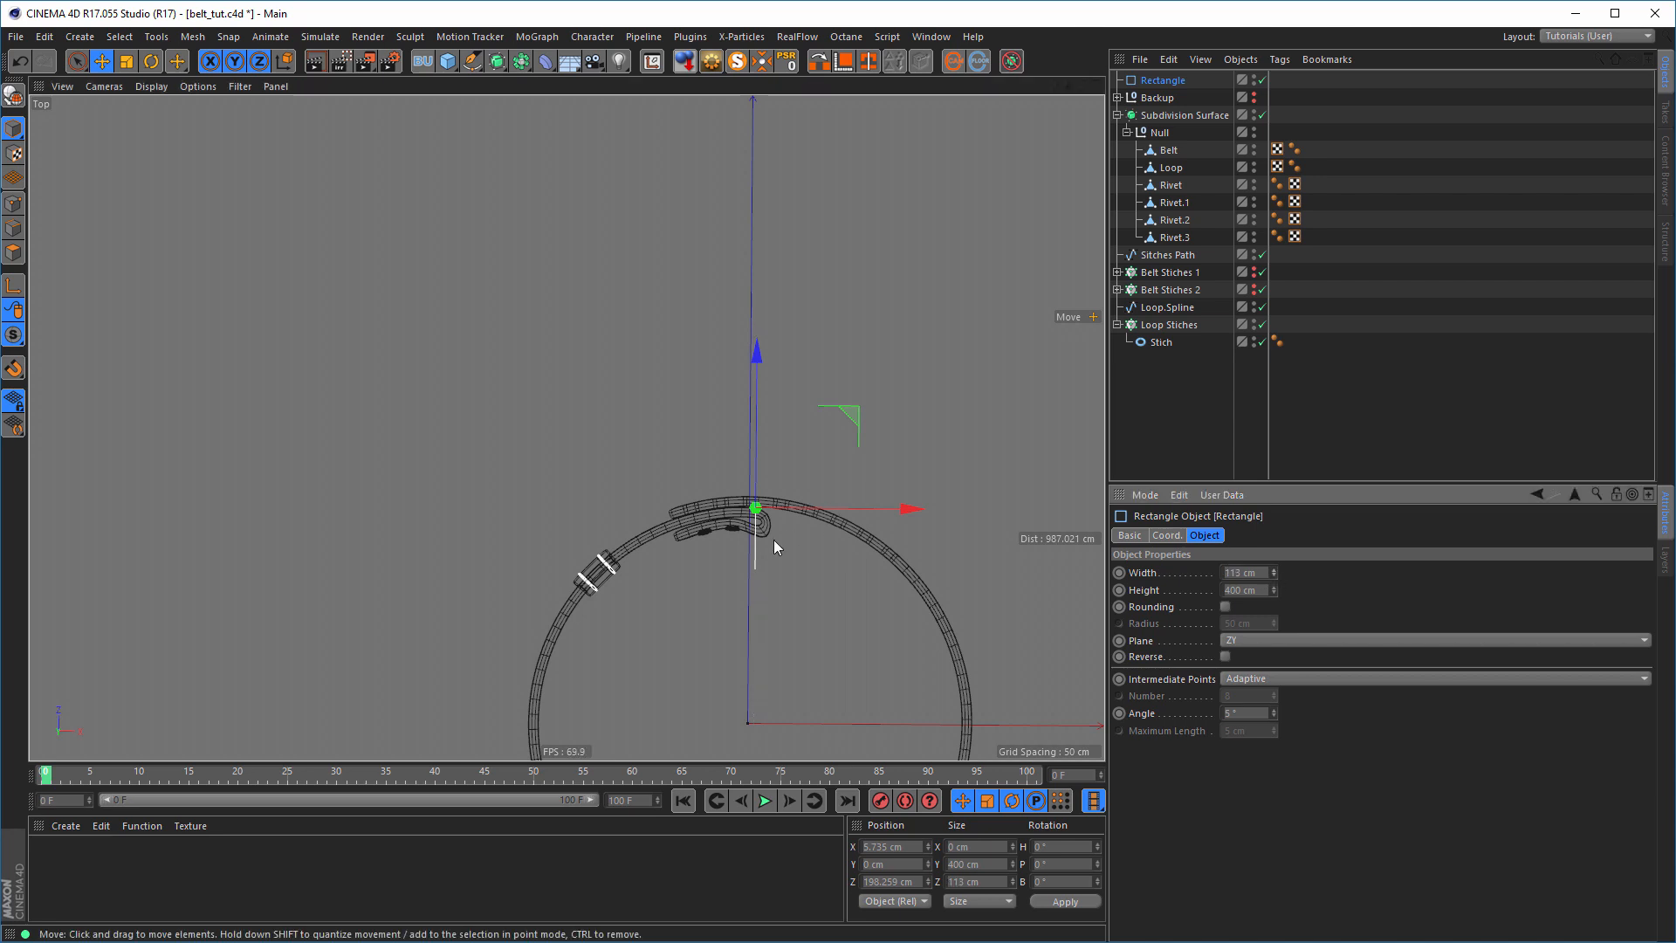
{"action": "right_click_drag", "start_coordinate": [773, 539], "coordinate": [938, 397], "text": "alt"}
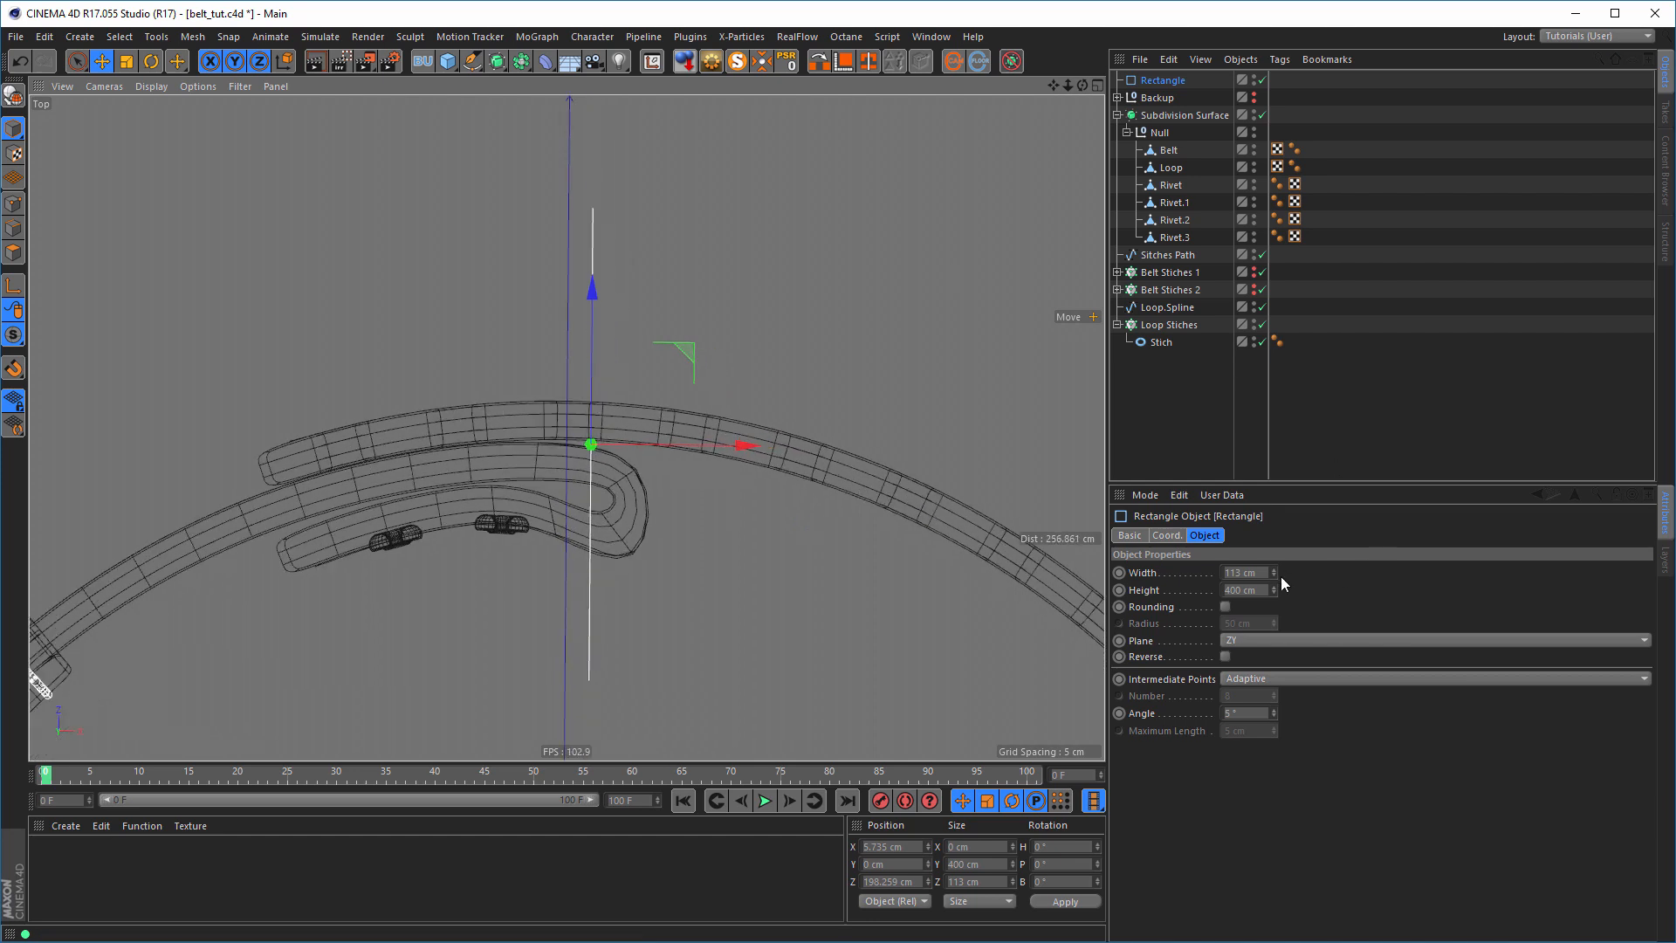
{"action": "left_click_drag", "start_coordinate": [1275, 572], "coordinate": [1274, 597]}
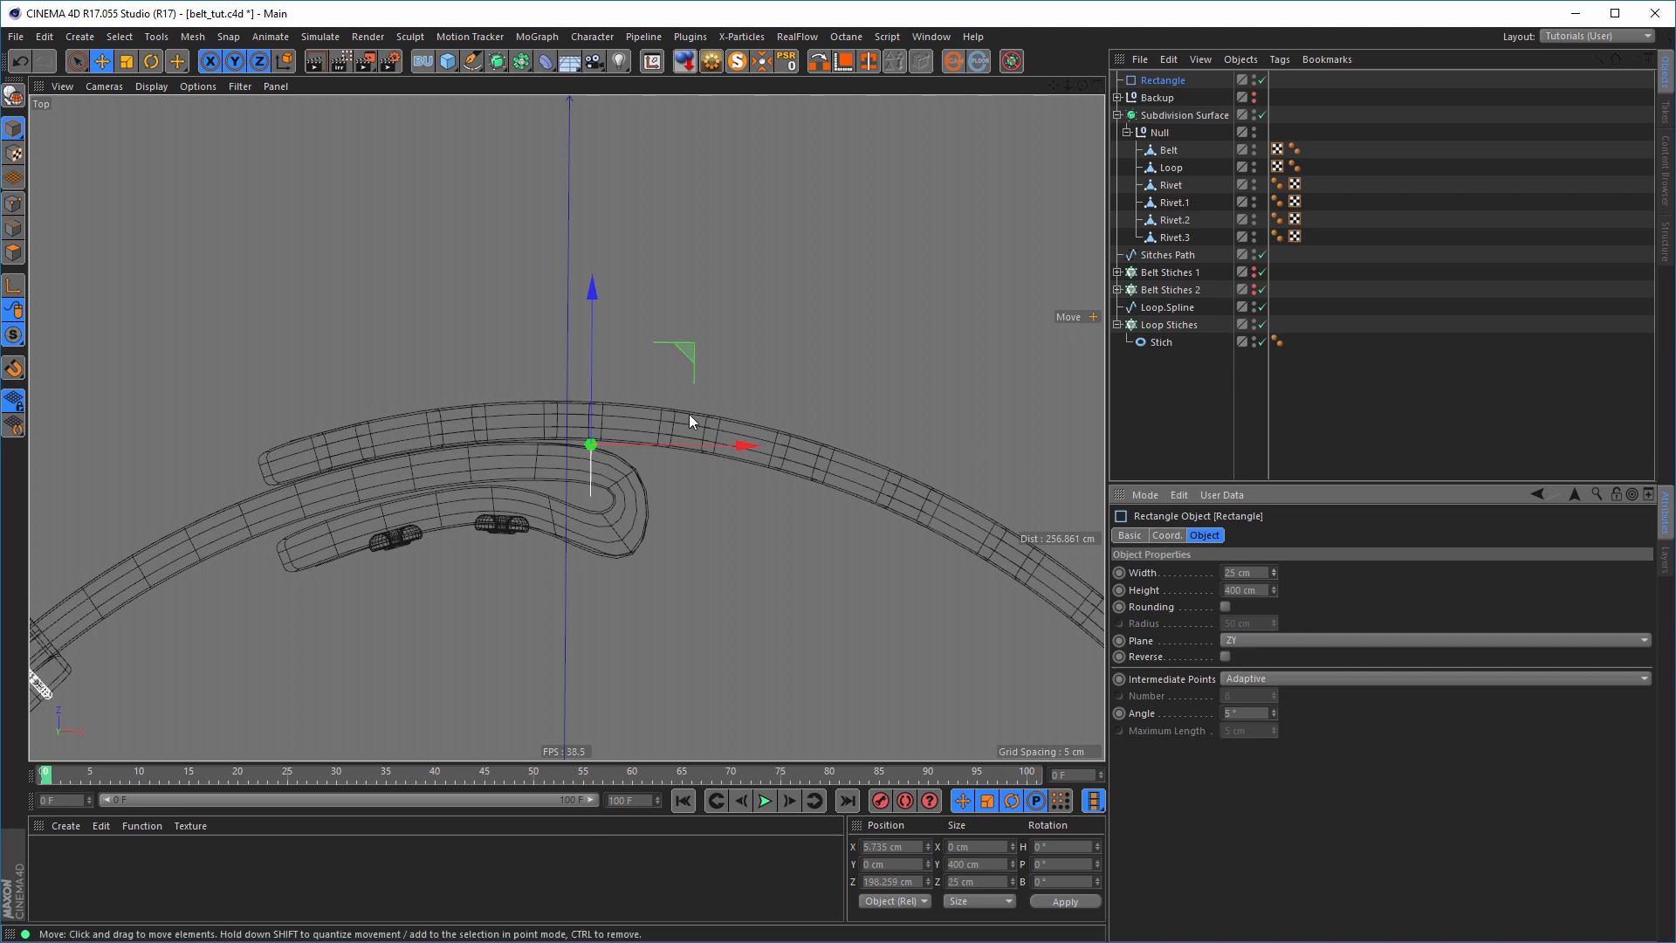
- Raise the rectangle along Y to the middle of the belt's height, at about 49.2 cm
{"action": "middle_click", "coordinate": [691, 571]}
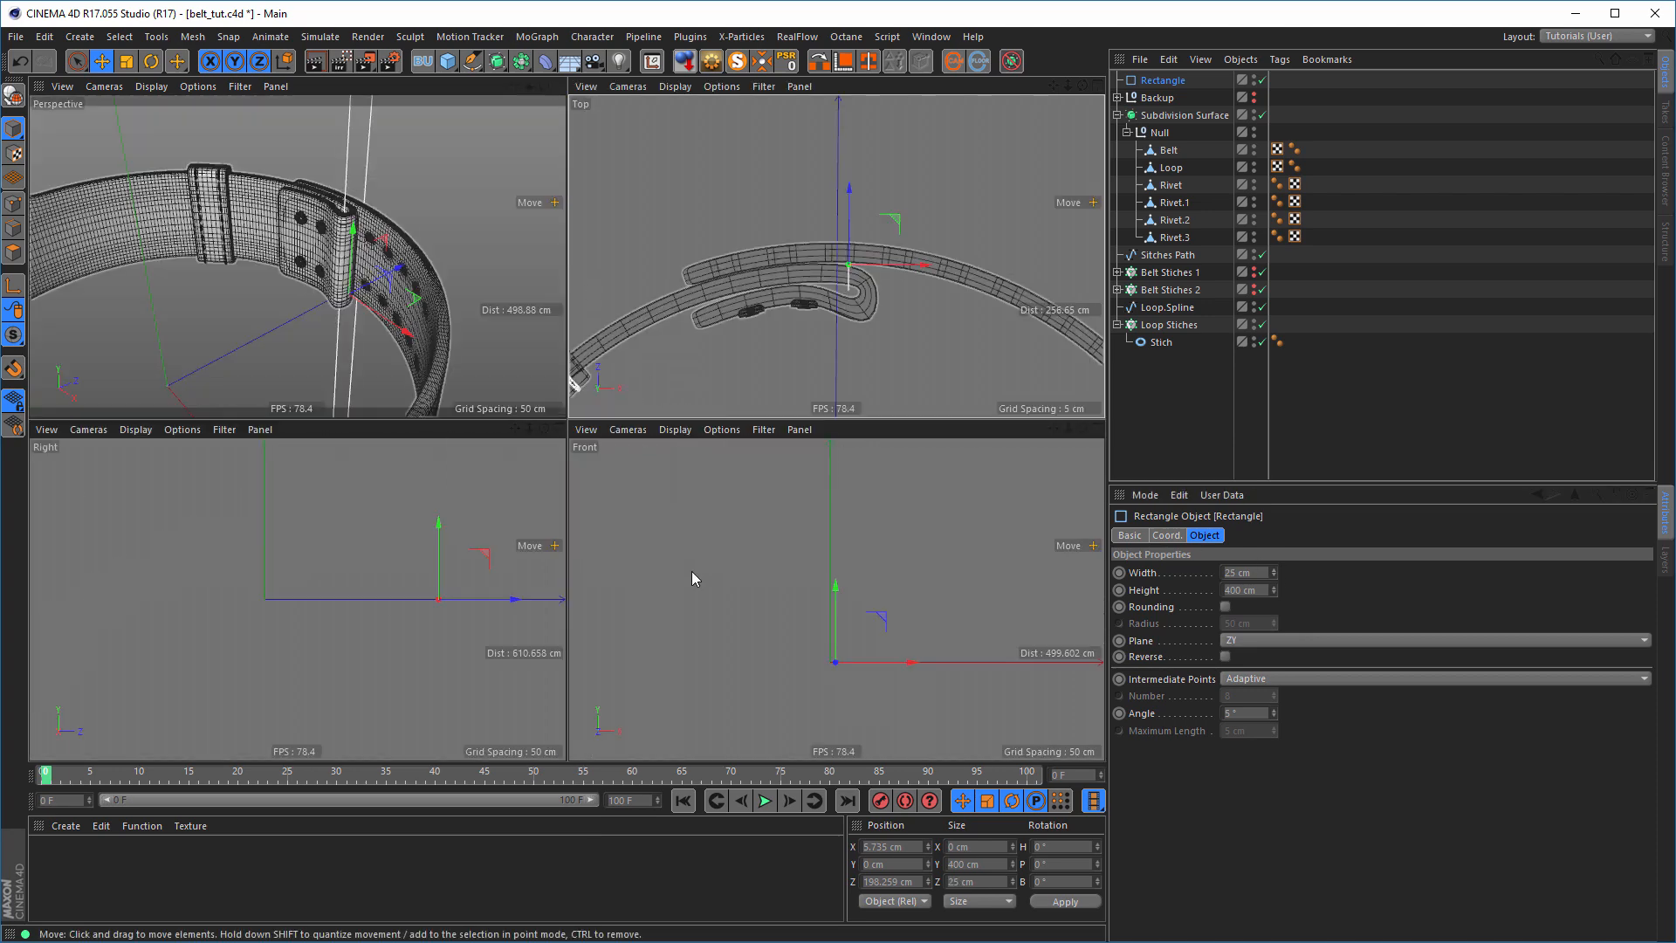
{"action": "middle_click", "coordinate": [384, 281]}
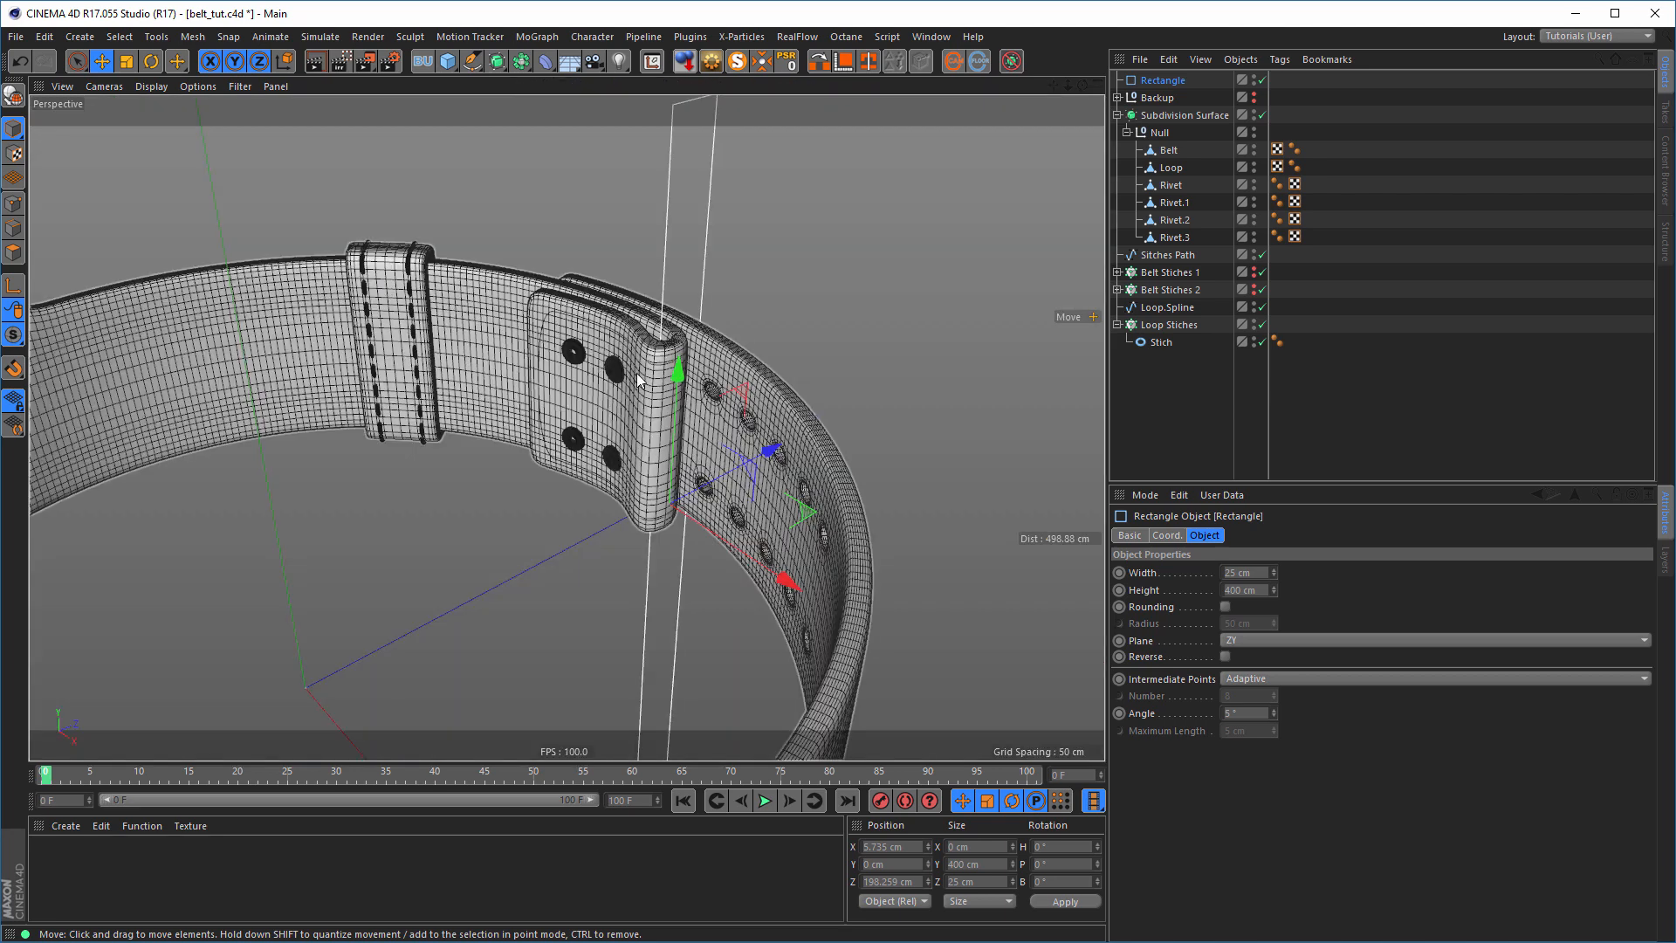
{"action": "middle_click", "coordinate": [638, 380]}
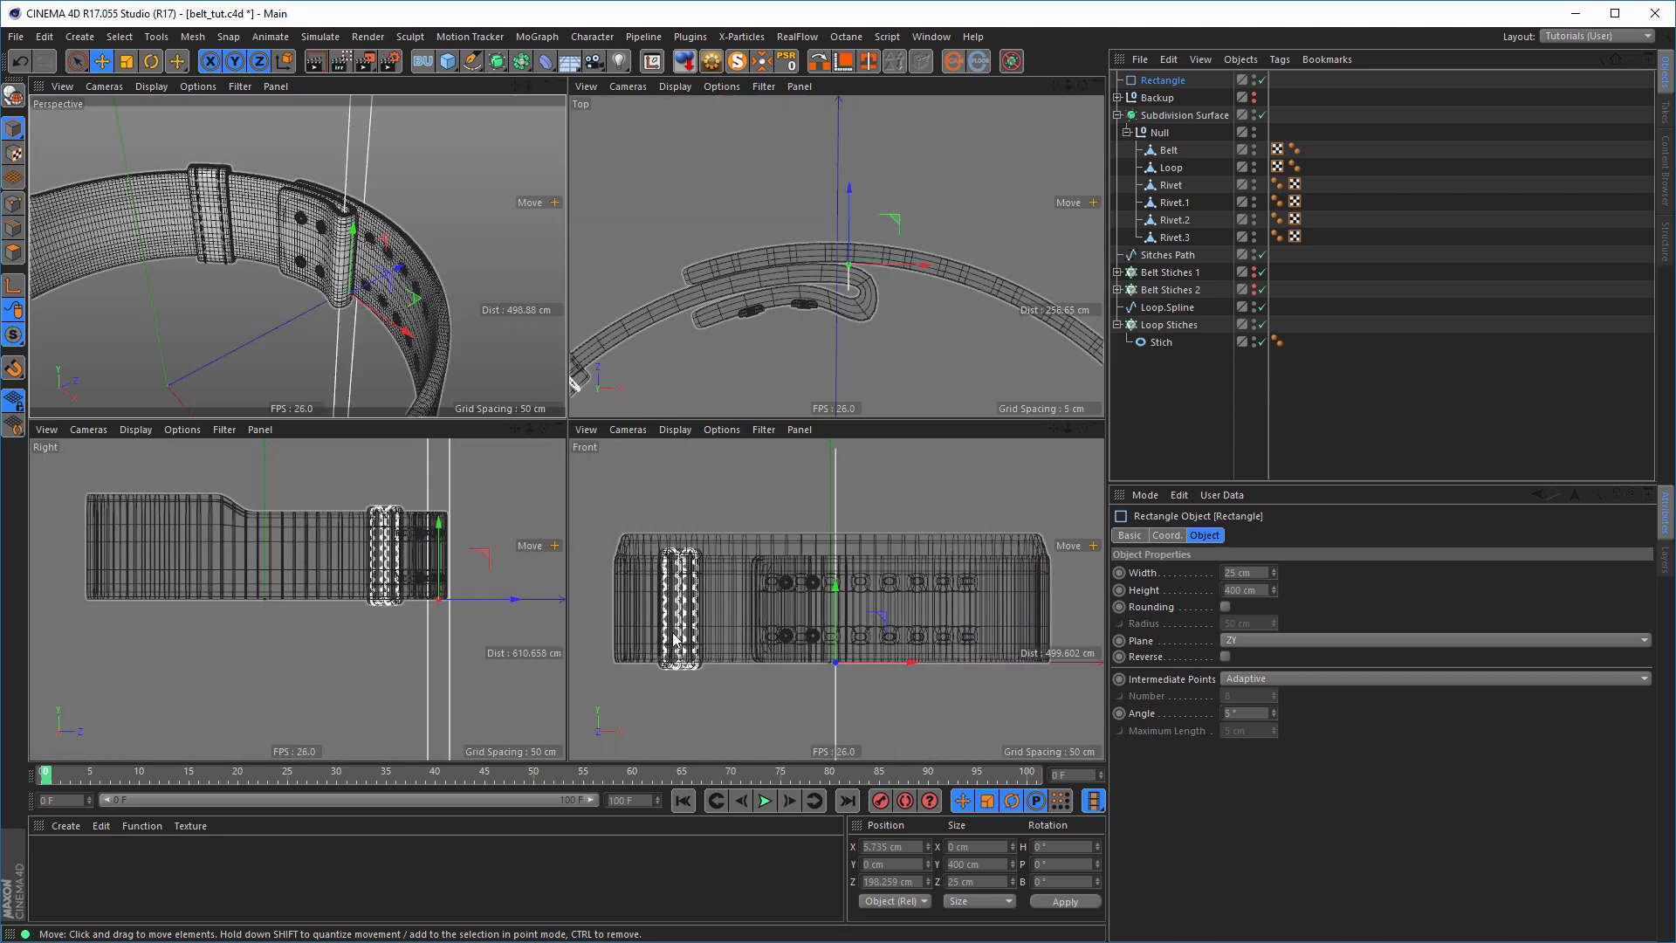
{"action": "middle_click", "coordinate": [673, 632]}
{"action": "middle_click", "coordinate": [507, 462]}
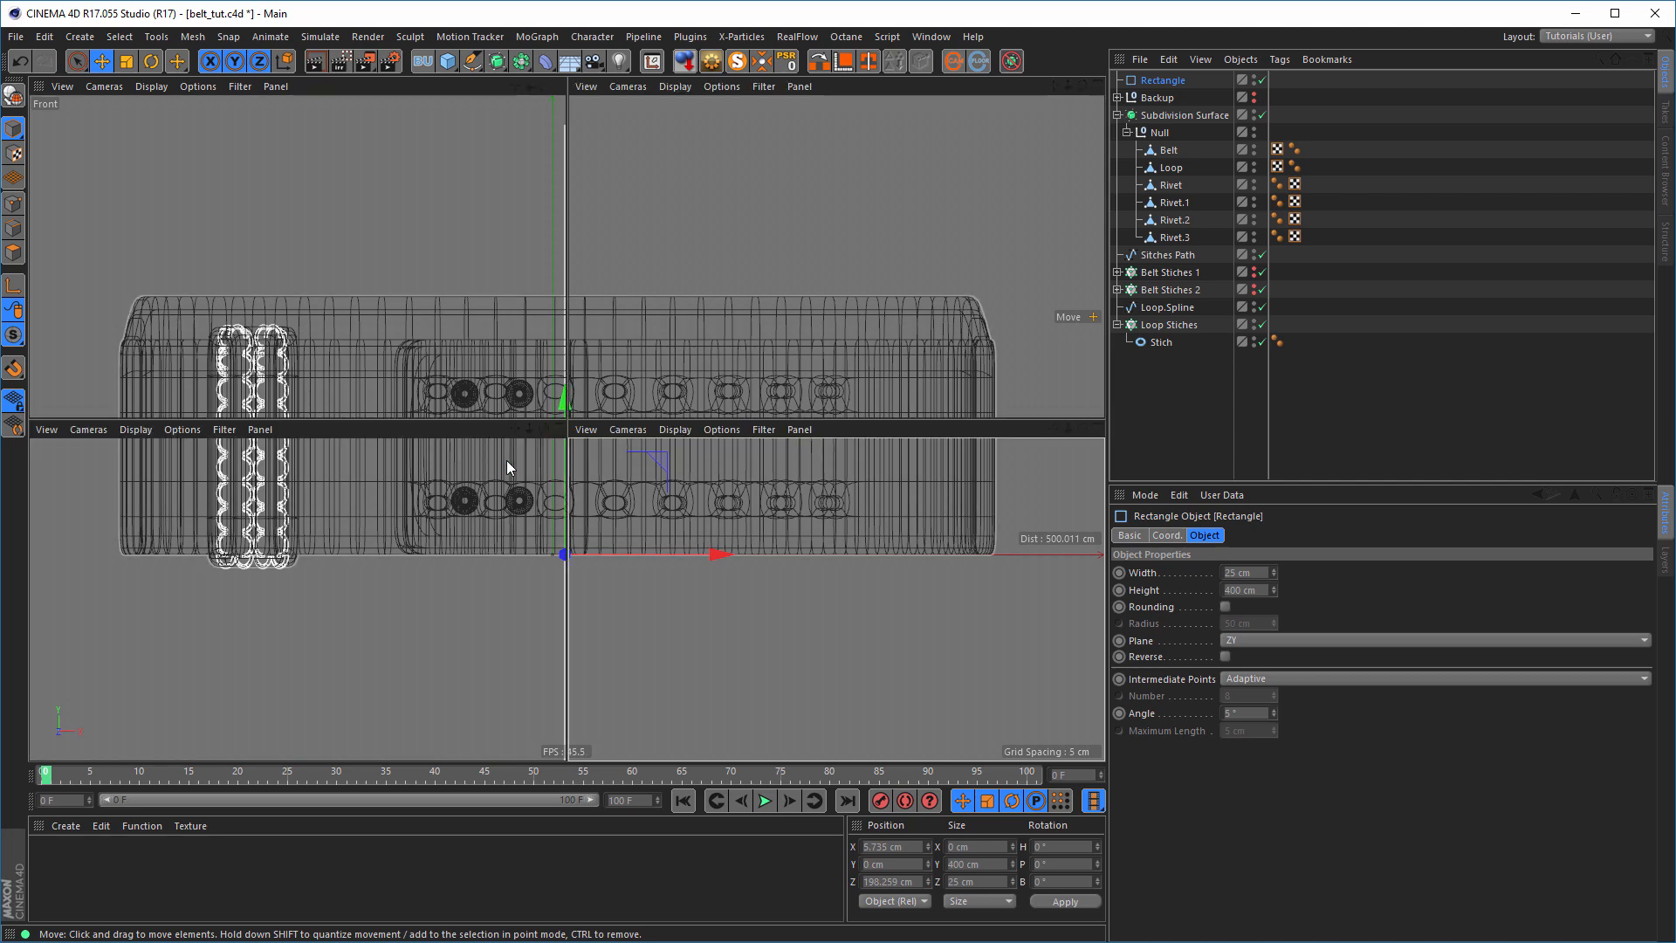
{"action": "middle_click", "coordinate": [351, 474]}
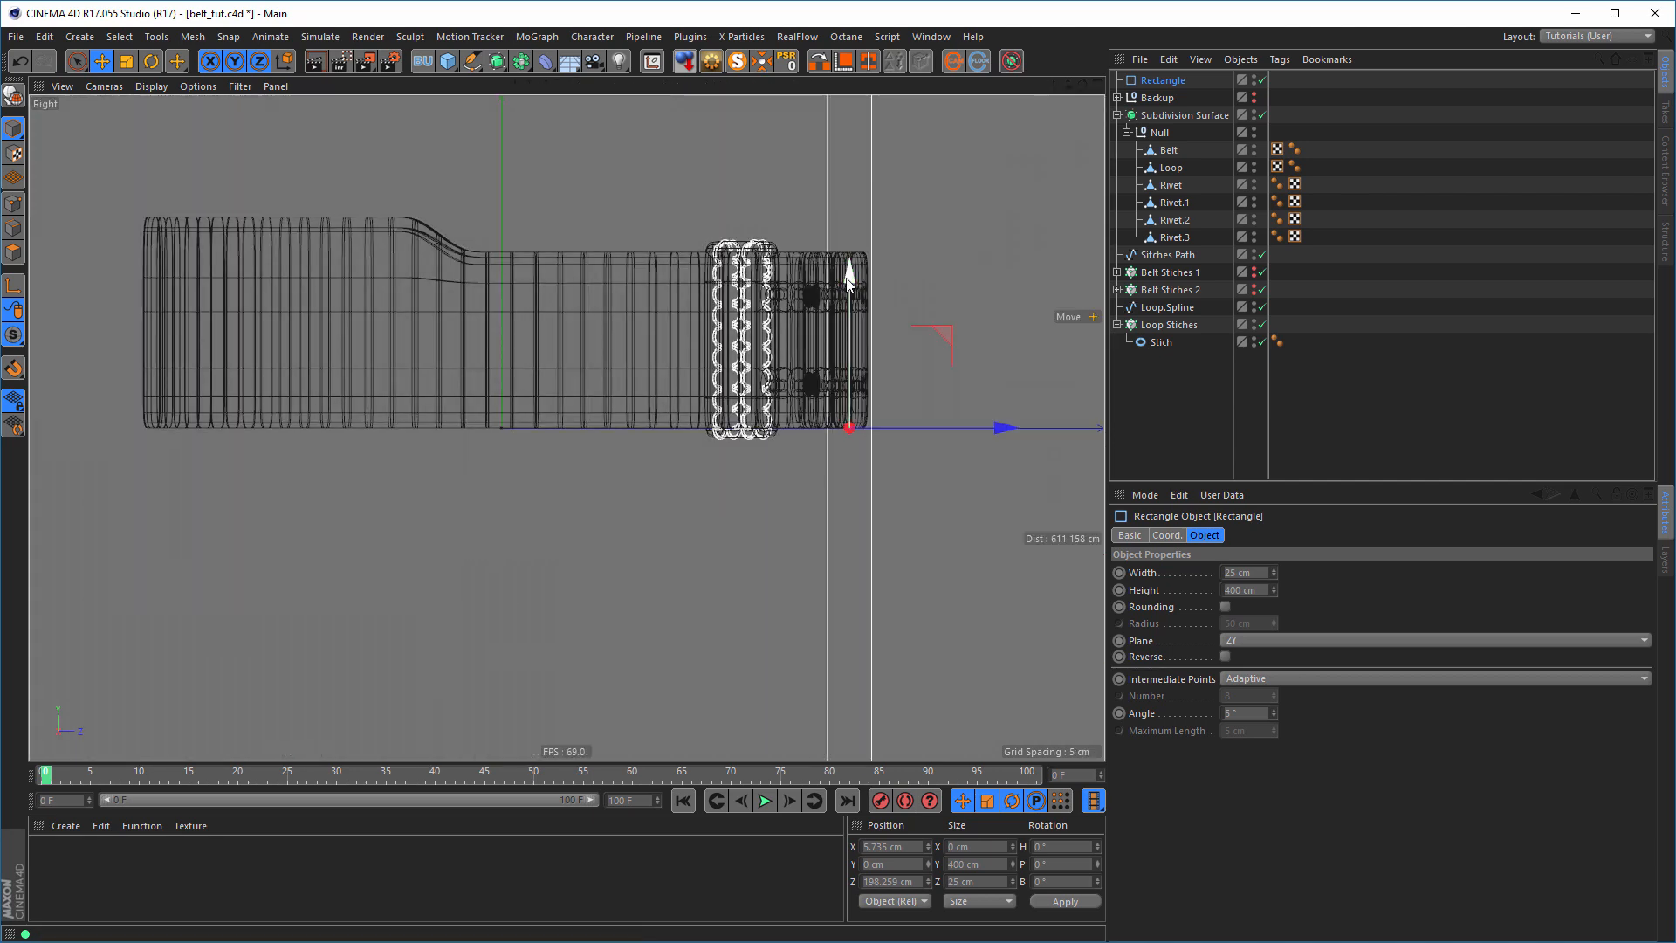
{"action": "left_click_drag", "start_coordinate": [848, 278], "coordinate": [857, 186]}
{"action": "middle_click_drag", "start_coordinate": [786, 333], "coordinate": [668, 400]}
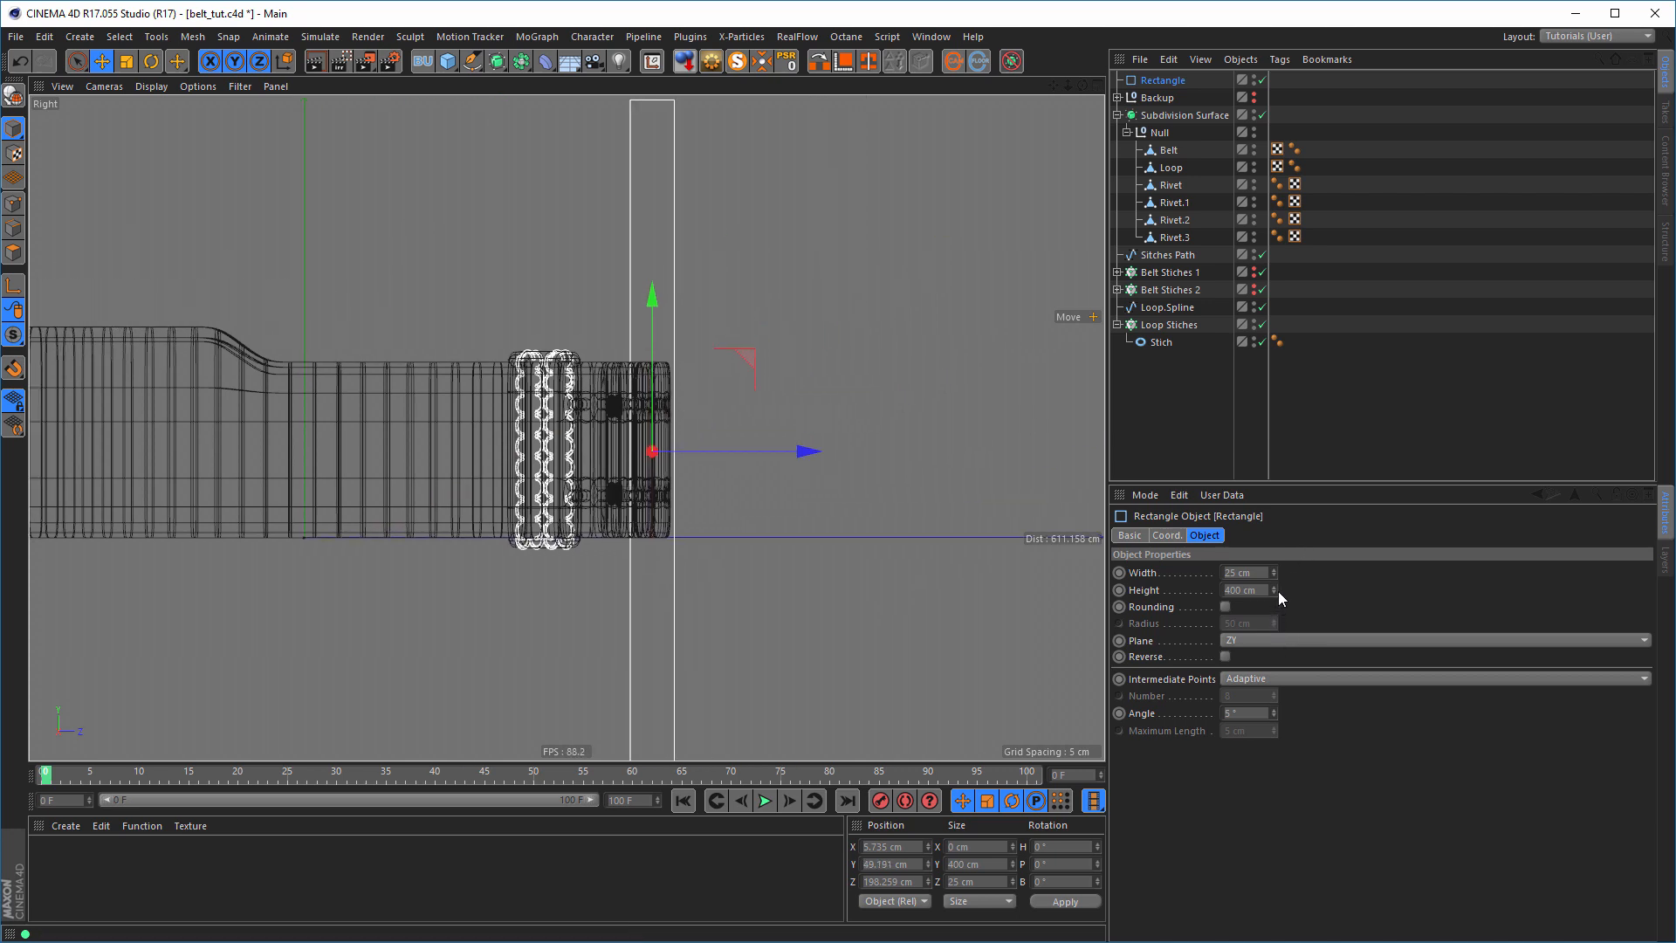
- Set the rectangle's height to 106 cm and centre it on the belt at about Y 50.2 cm
{"action": "left_click_drag", "start_coordinate": [1274, 591], "coordinate": [1274, 696]}
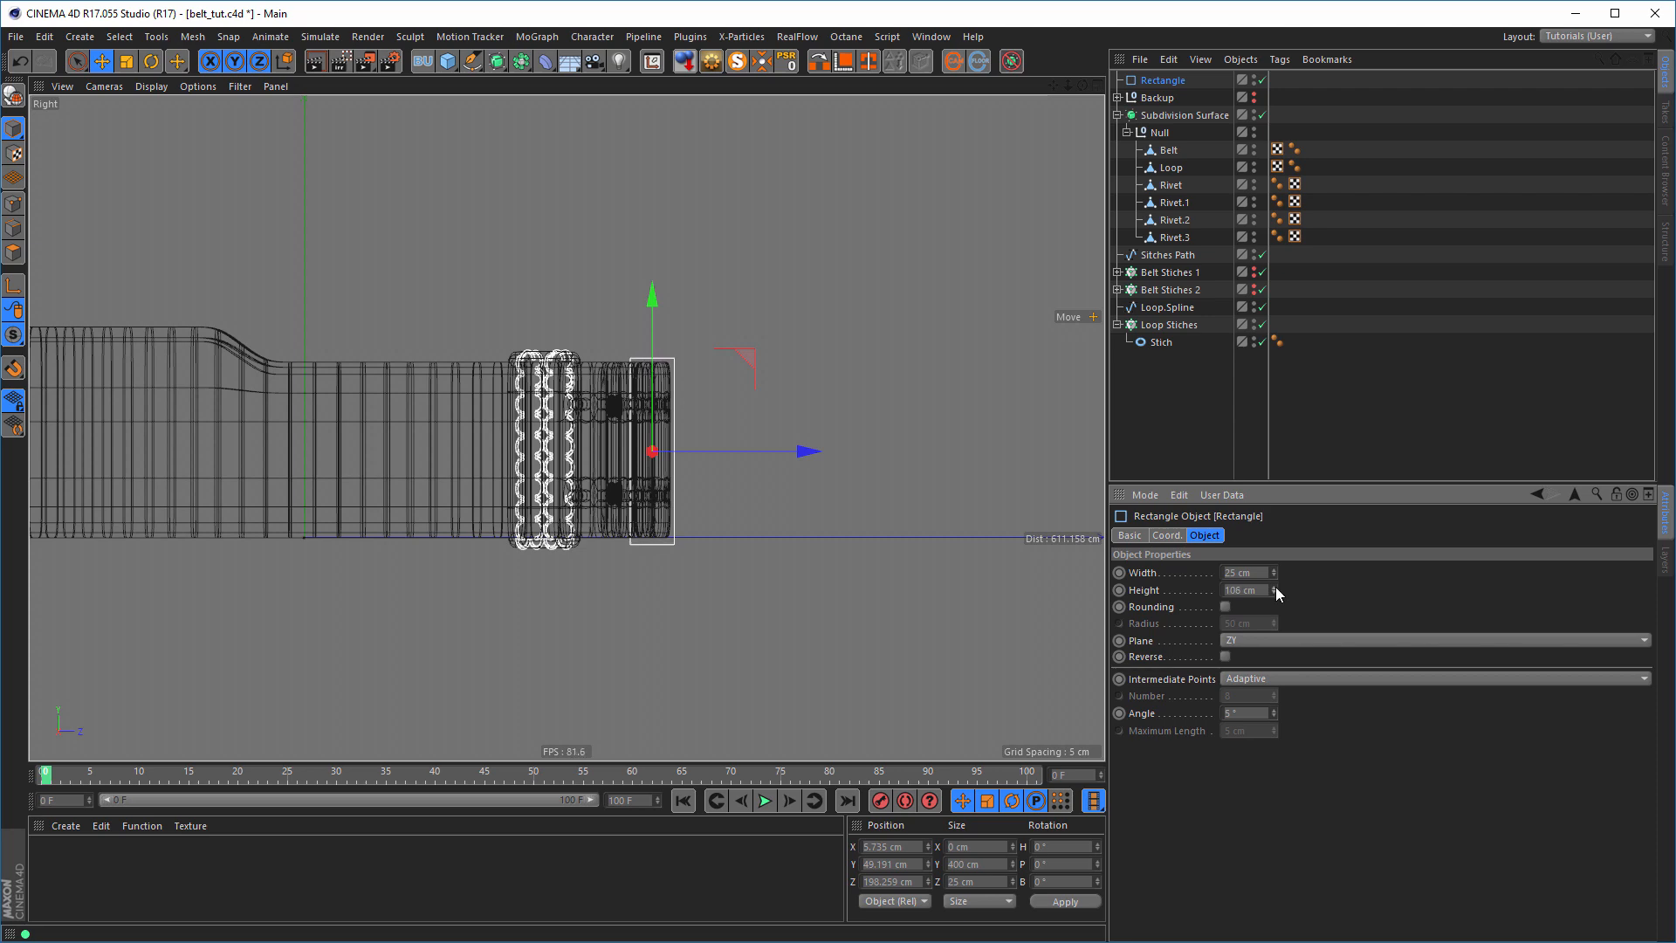
{"action": "scroll", "coordinate": [726, 419], "scroll_direction": "up", "scroll_amount": 5}
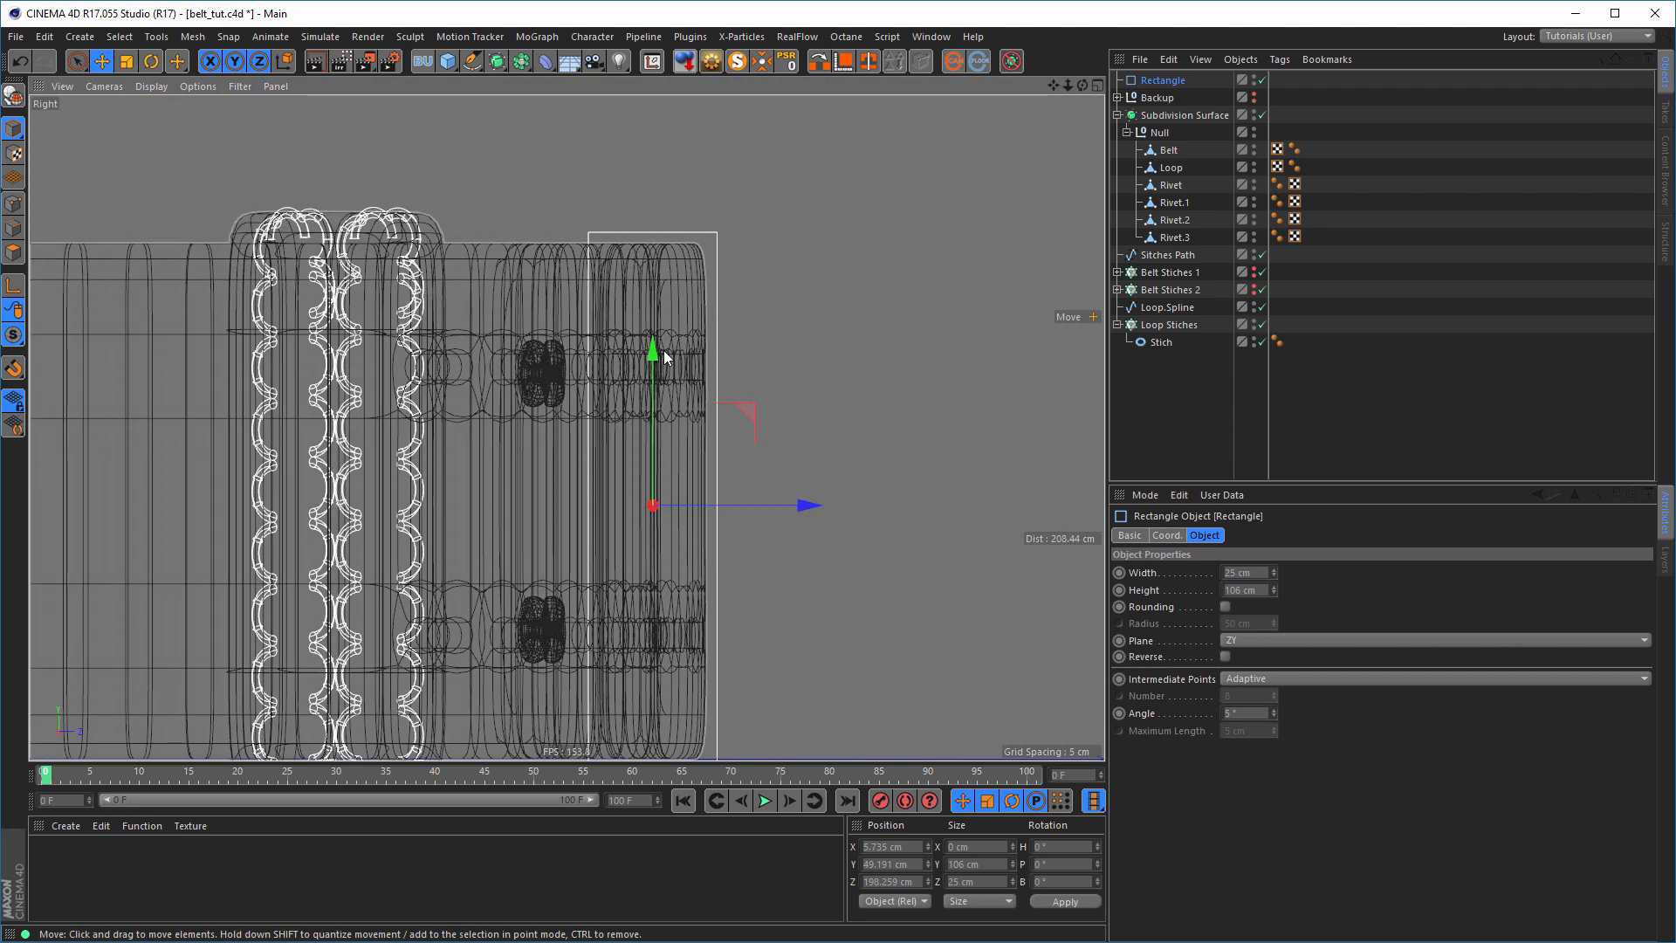
{"action": "middle_click_drag", "start_coordinate": [658, 355], "coordinate": [679, 293], "text": "alt"}
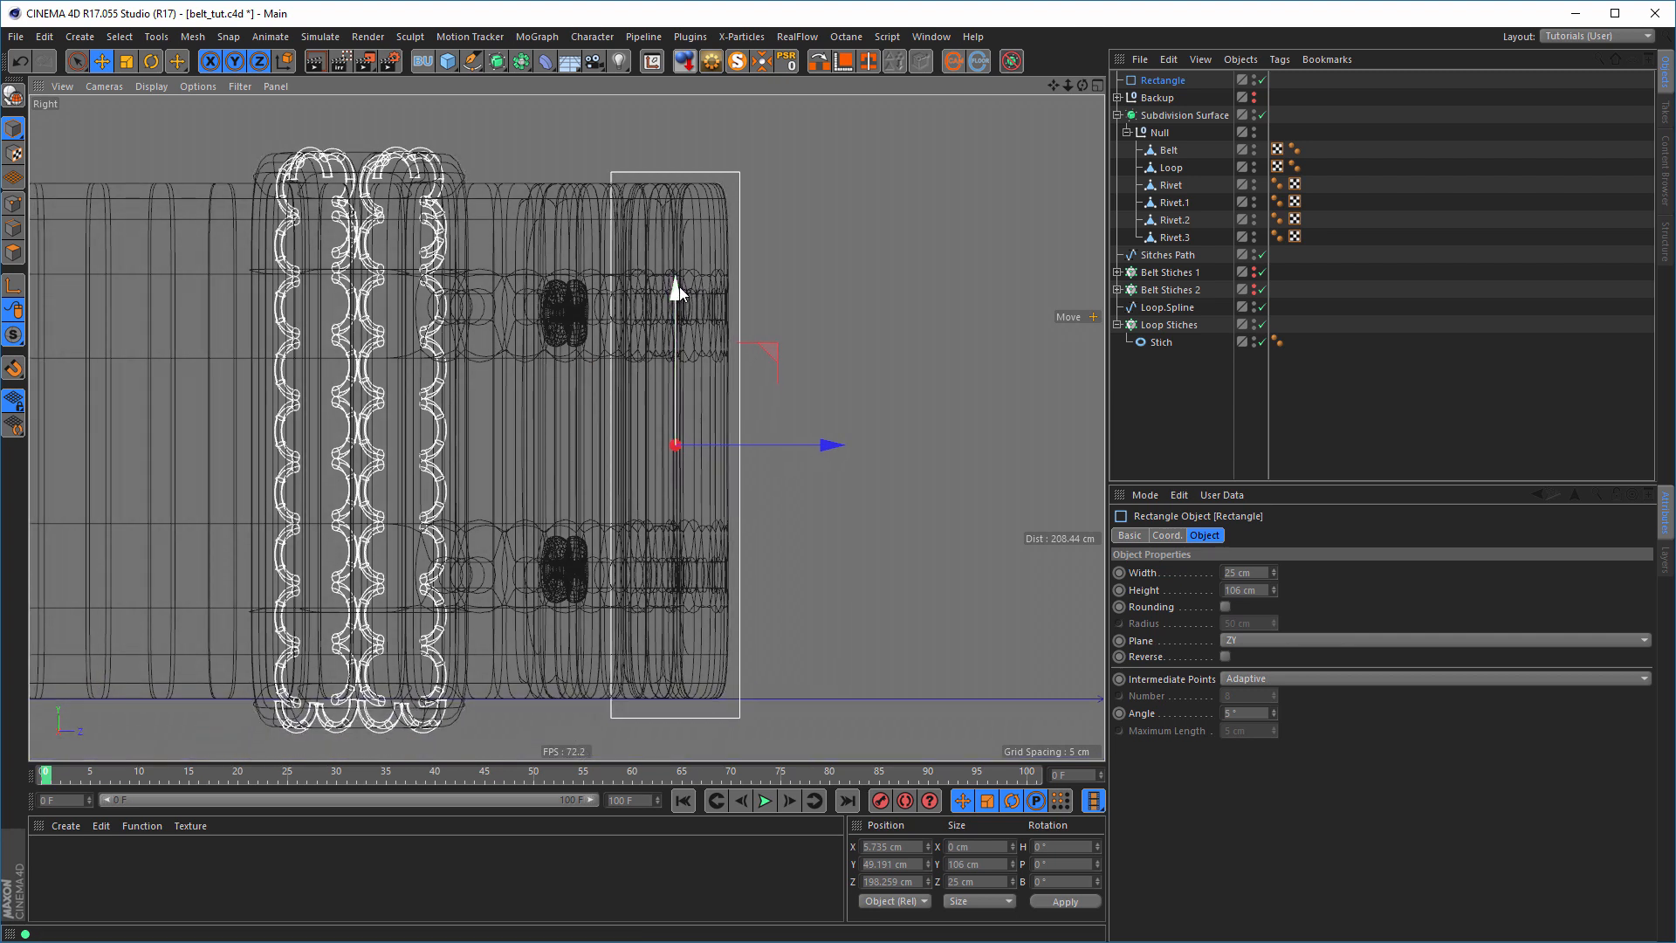
{"action": "left_click_drag", "start_coordinate": [678, 289], "coordinate": [679, 283]}
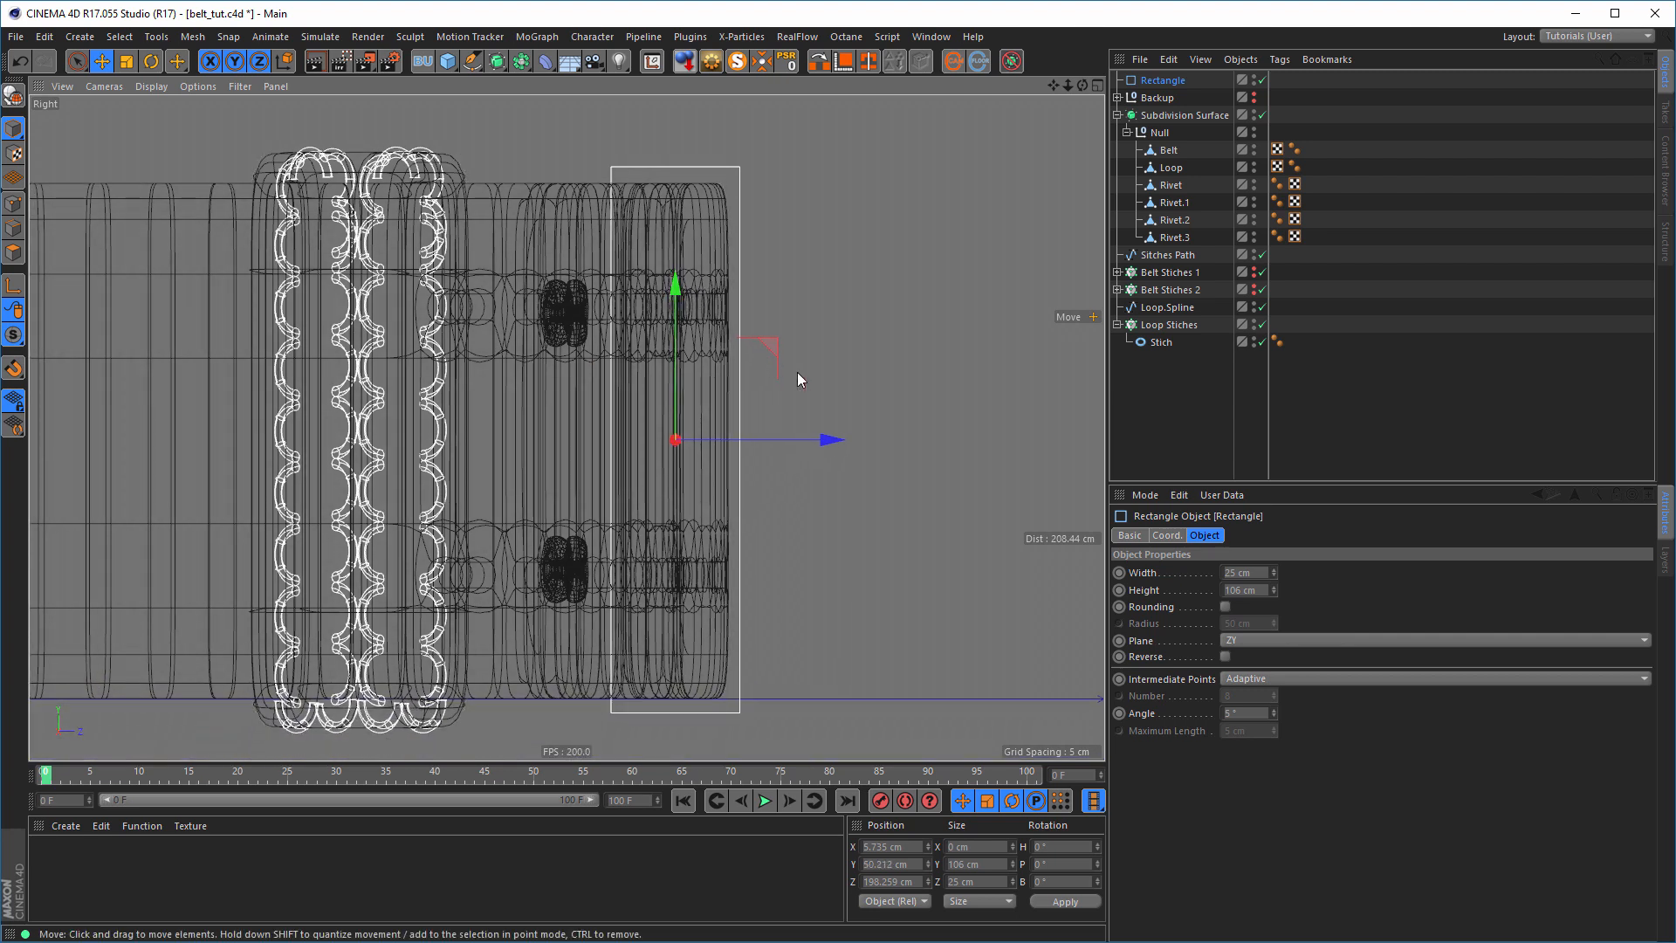
- Turn on rounding for the rectangle and set the corner radius to 5.5 cm
{"action": "left_click", "coordinate": [1226, 606]}
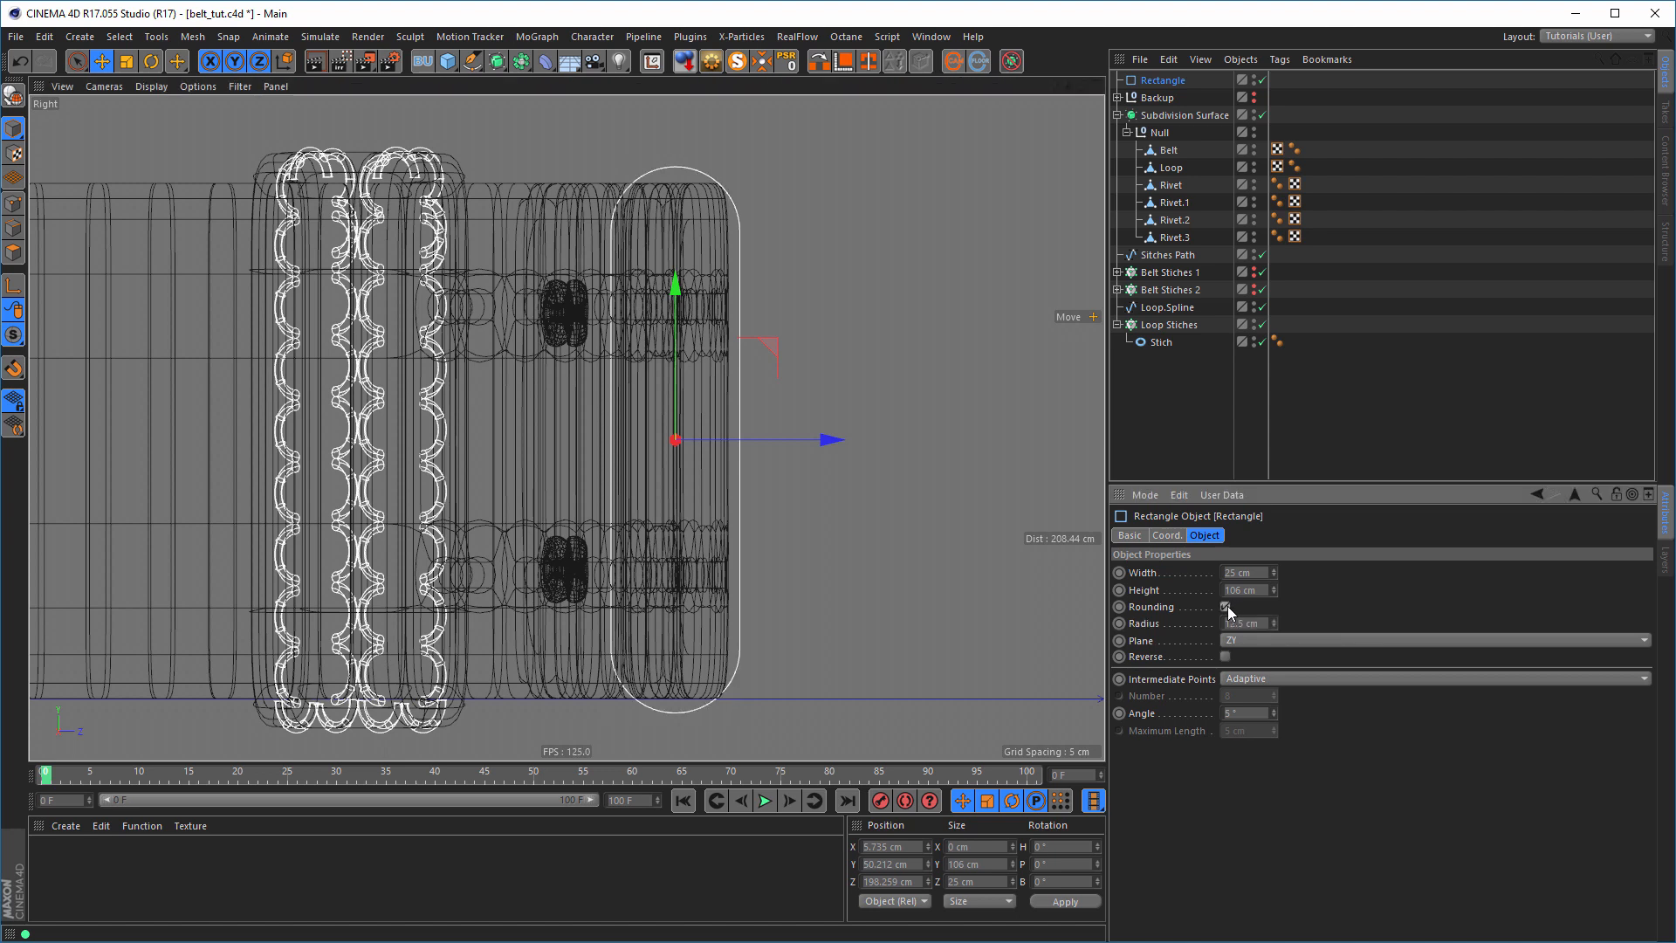
{"action": "left_click", "coordinate": [1275, 625]}
{"action": "left_click", "coordinate": [1275, 625]}
{"action": "left_click", "coordinate": [1274, 624]}
{"action": "left_click", "coordinate": [1274, 625]}
{"action": "left_click", "coordinate": [1275, 625]}
{"action": "left_click", "coordinate": [1274, 625]}
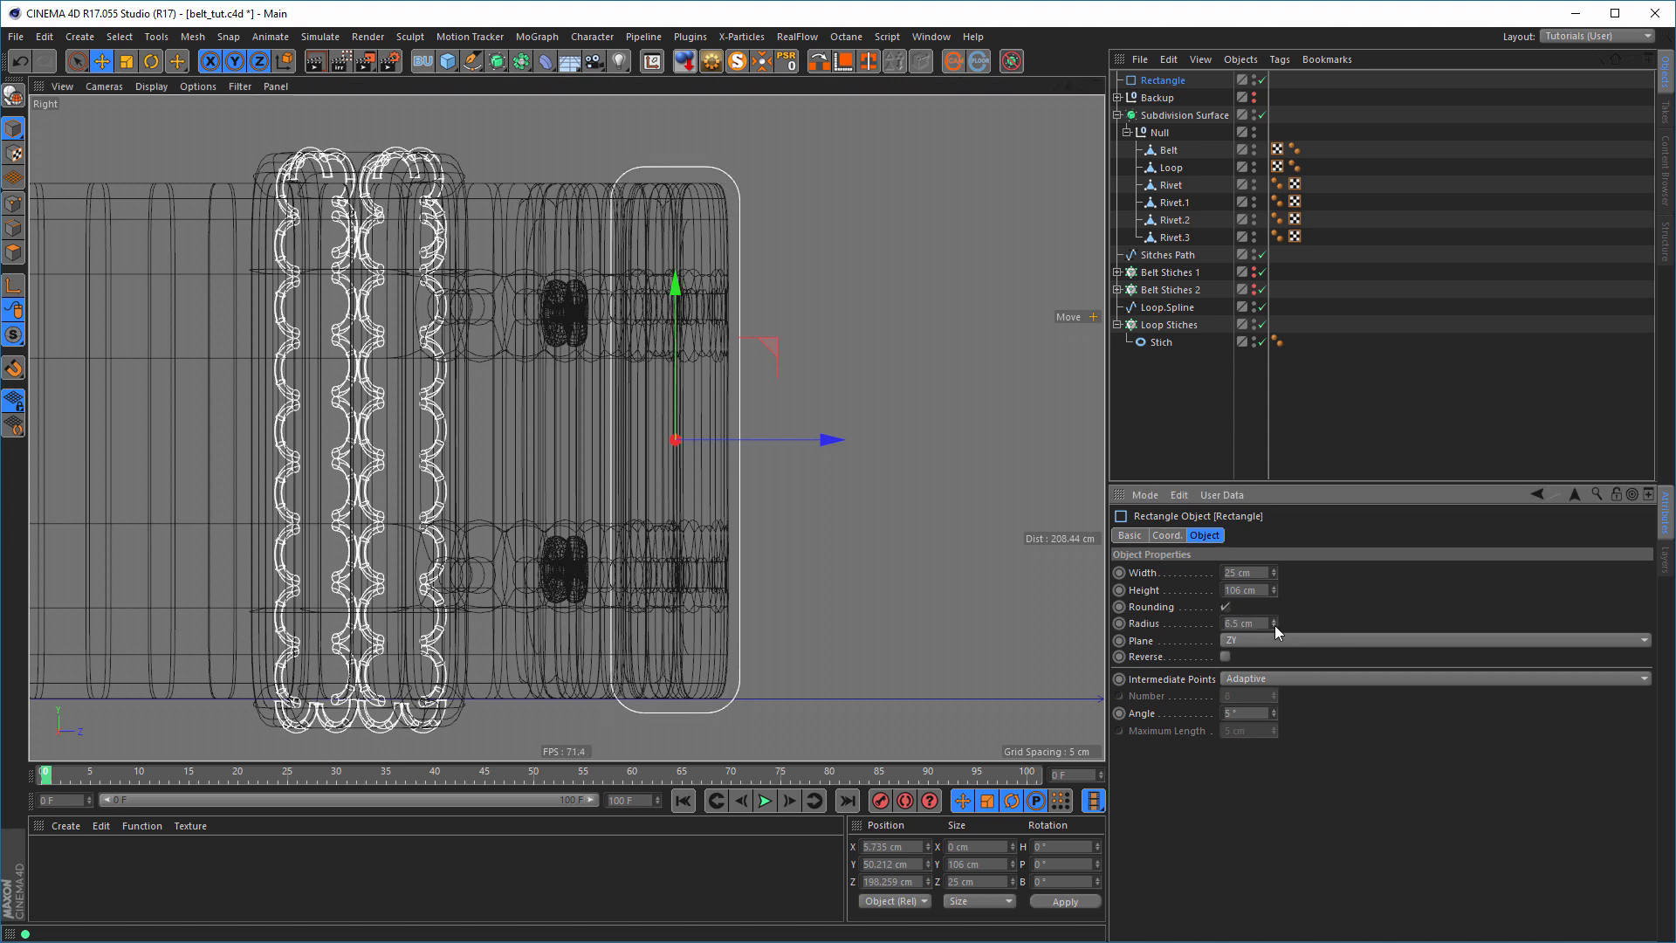
{"action": "left_click", "coordinate": [1275, 625]}
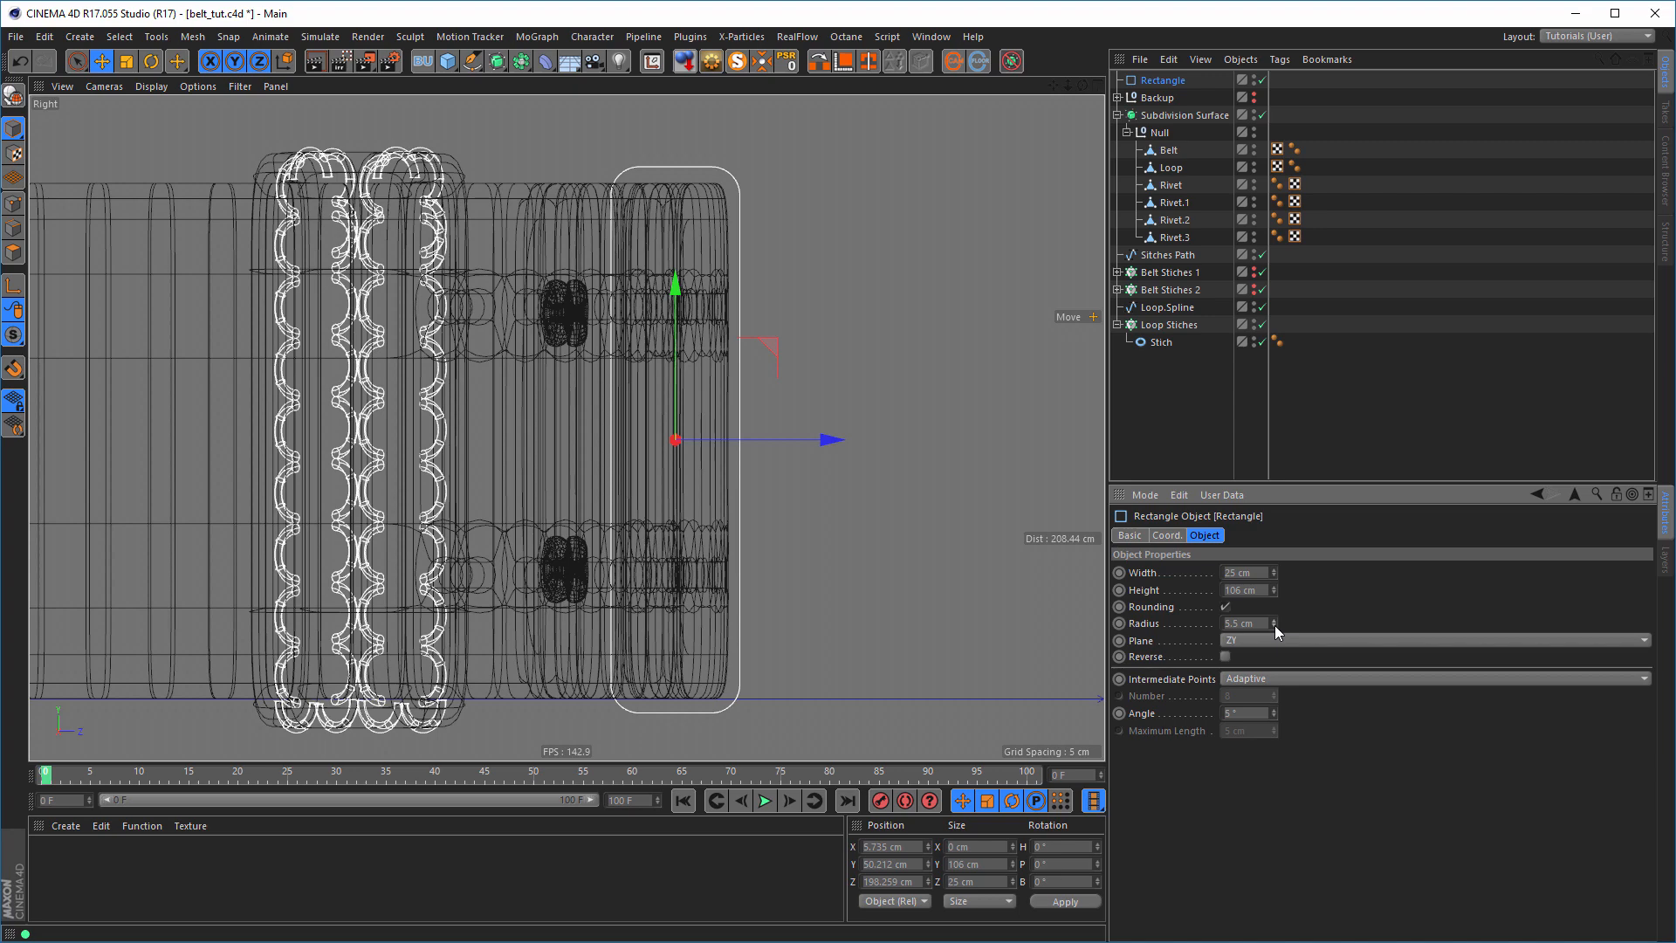
- Collapse the Loop Stiches group and move the Rectangle to the end of the object hierarchy
{"action": "middle_click", "coordinate": [919, 457]}
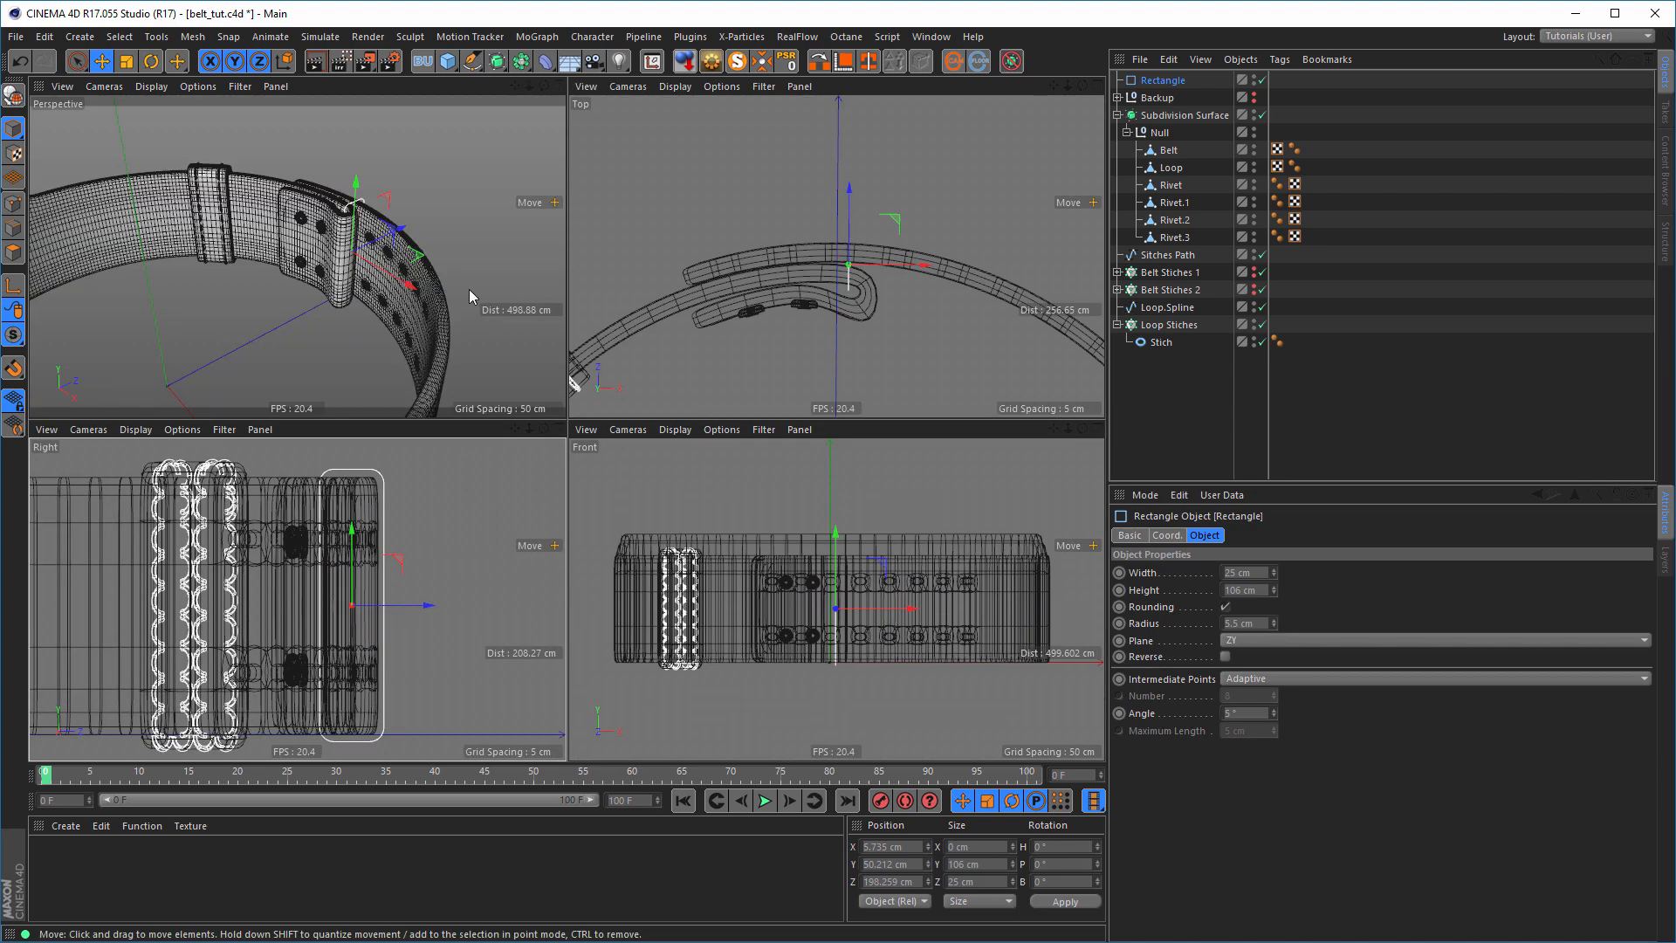
{"action": "middle_click", "coordinate": [468, 290]}
{"action": "scroll", "coordinate": [489, 307], "scroll_direction": "up", "scroll_amount": 3}
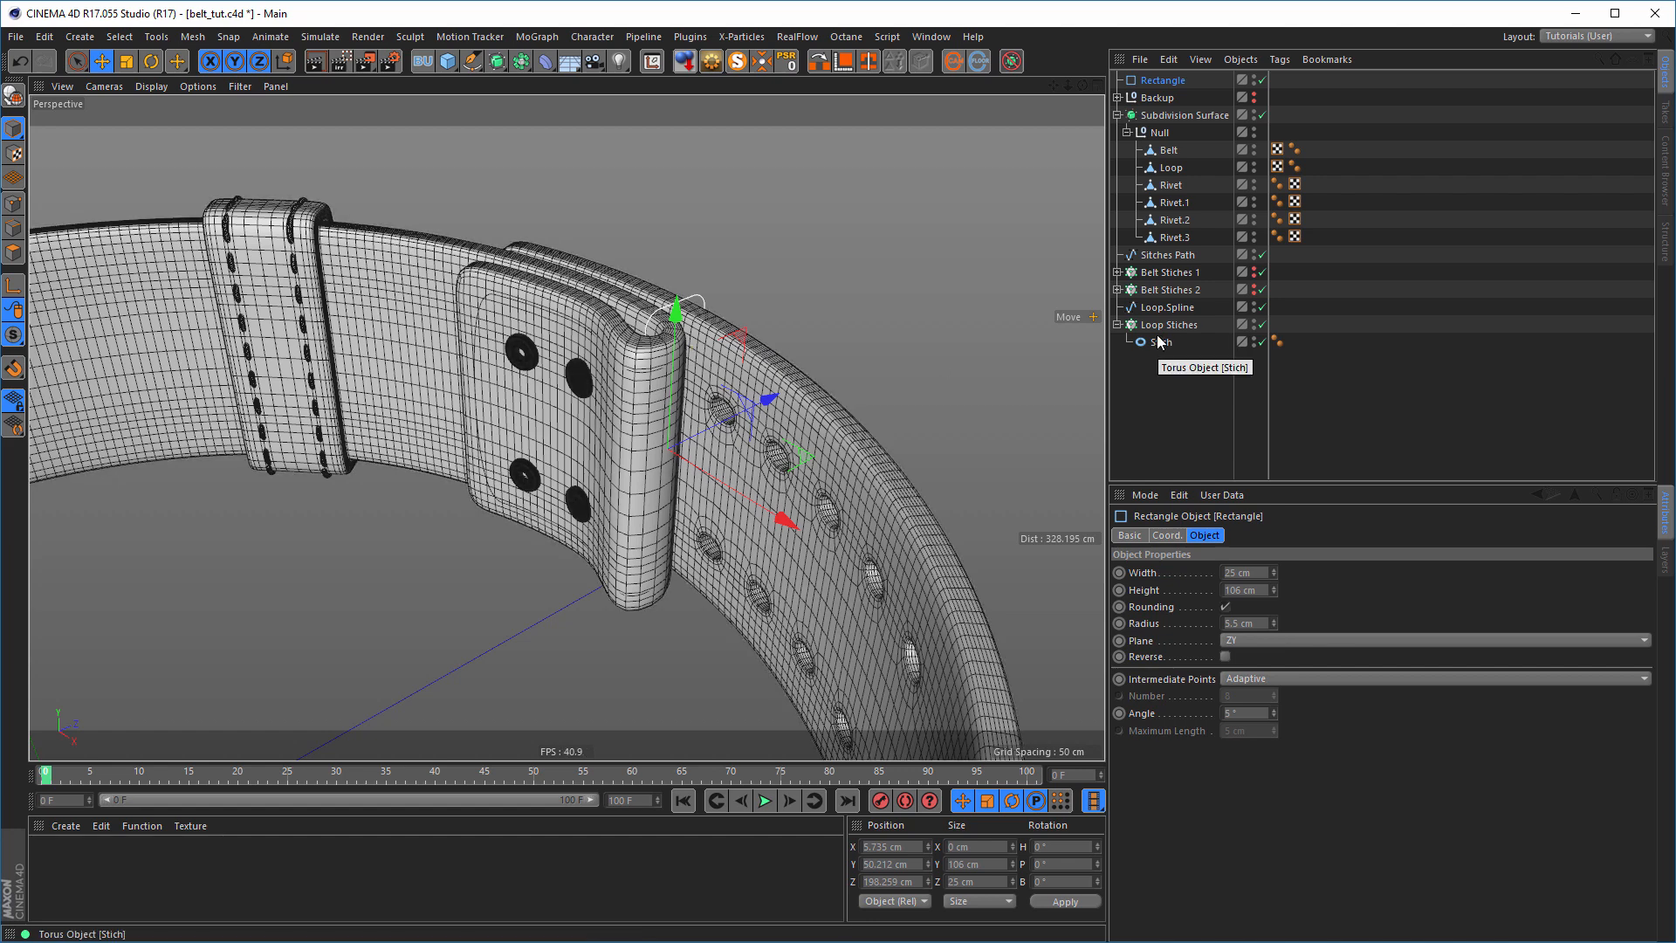
{"action": "left_click", "coordinate": [1117, 325]}
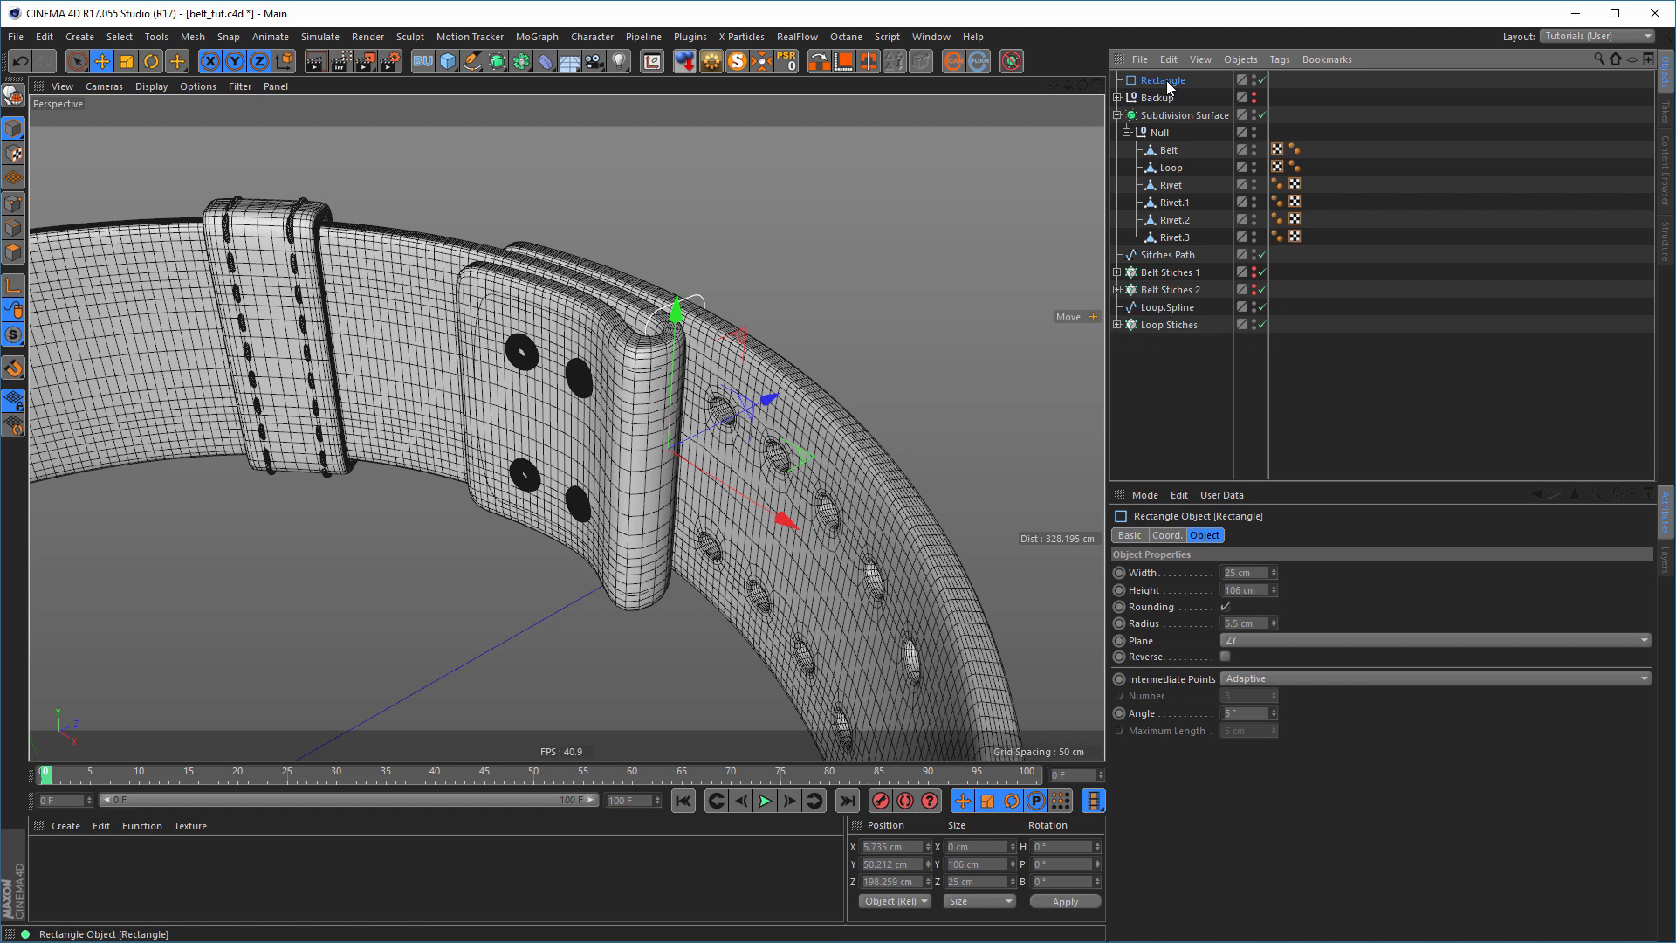
{"action": "left_click_drag", "start_coordinate": [1161, 82], "coordinate": [1164, 375]}
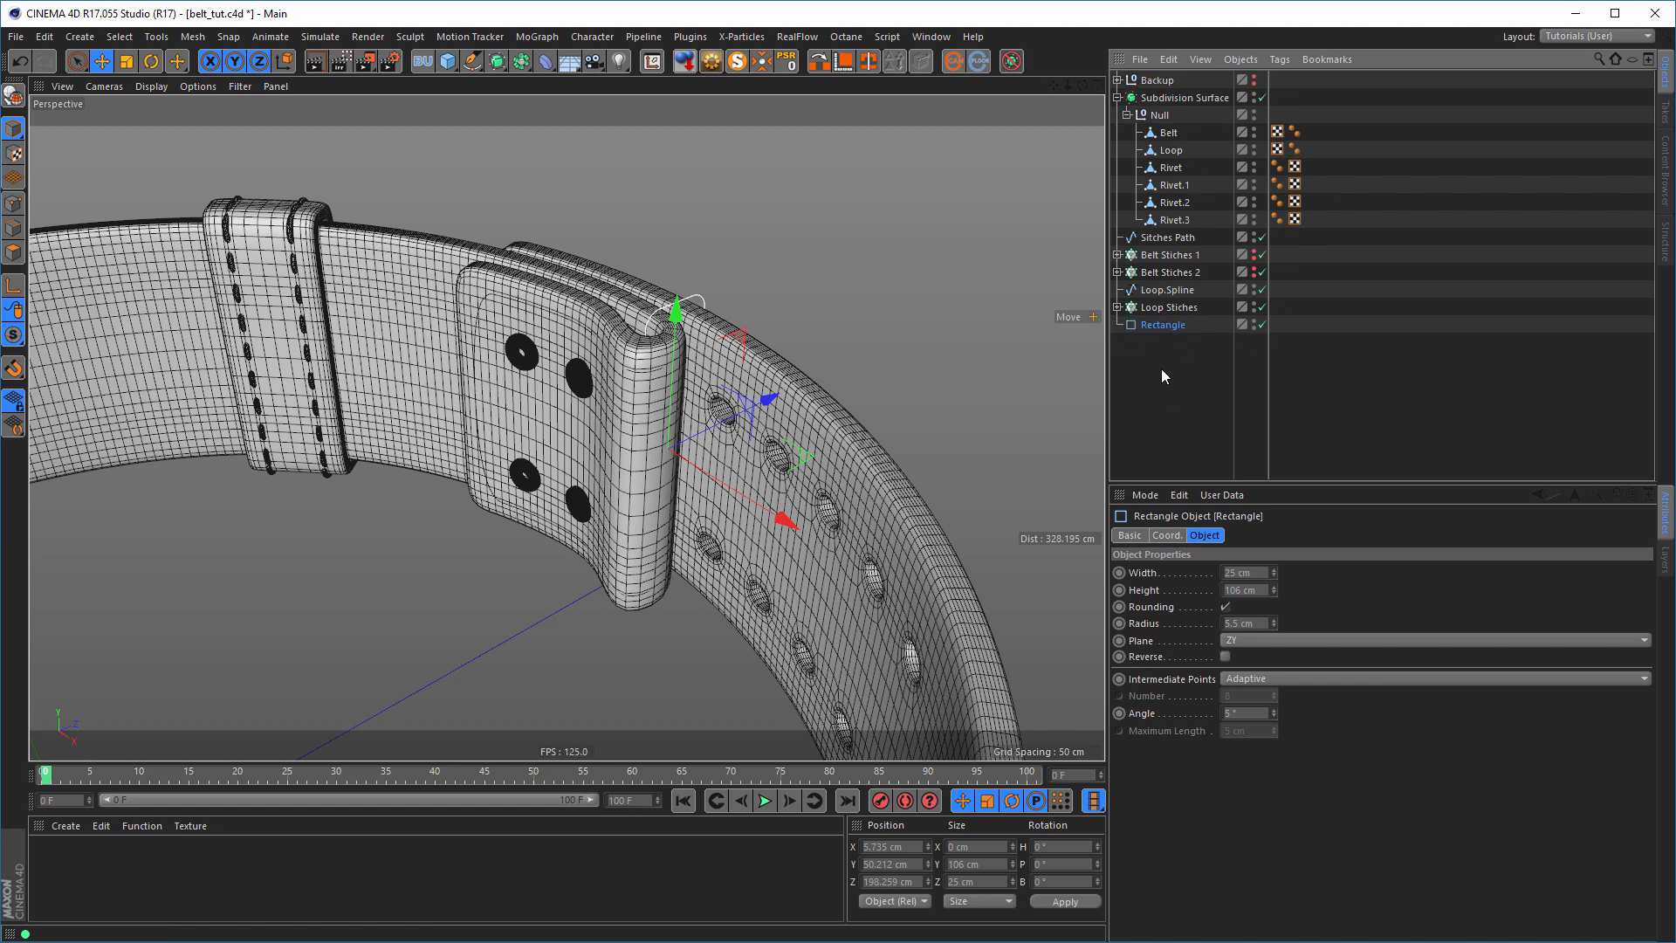
- Add a circle spline with a radius of 4 cm as the buckle's profile
{"action": "left_click", "coordinate": [472, 61]}
{"action": "left_click", "coordinate": [653, 123]}
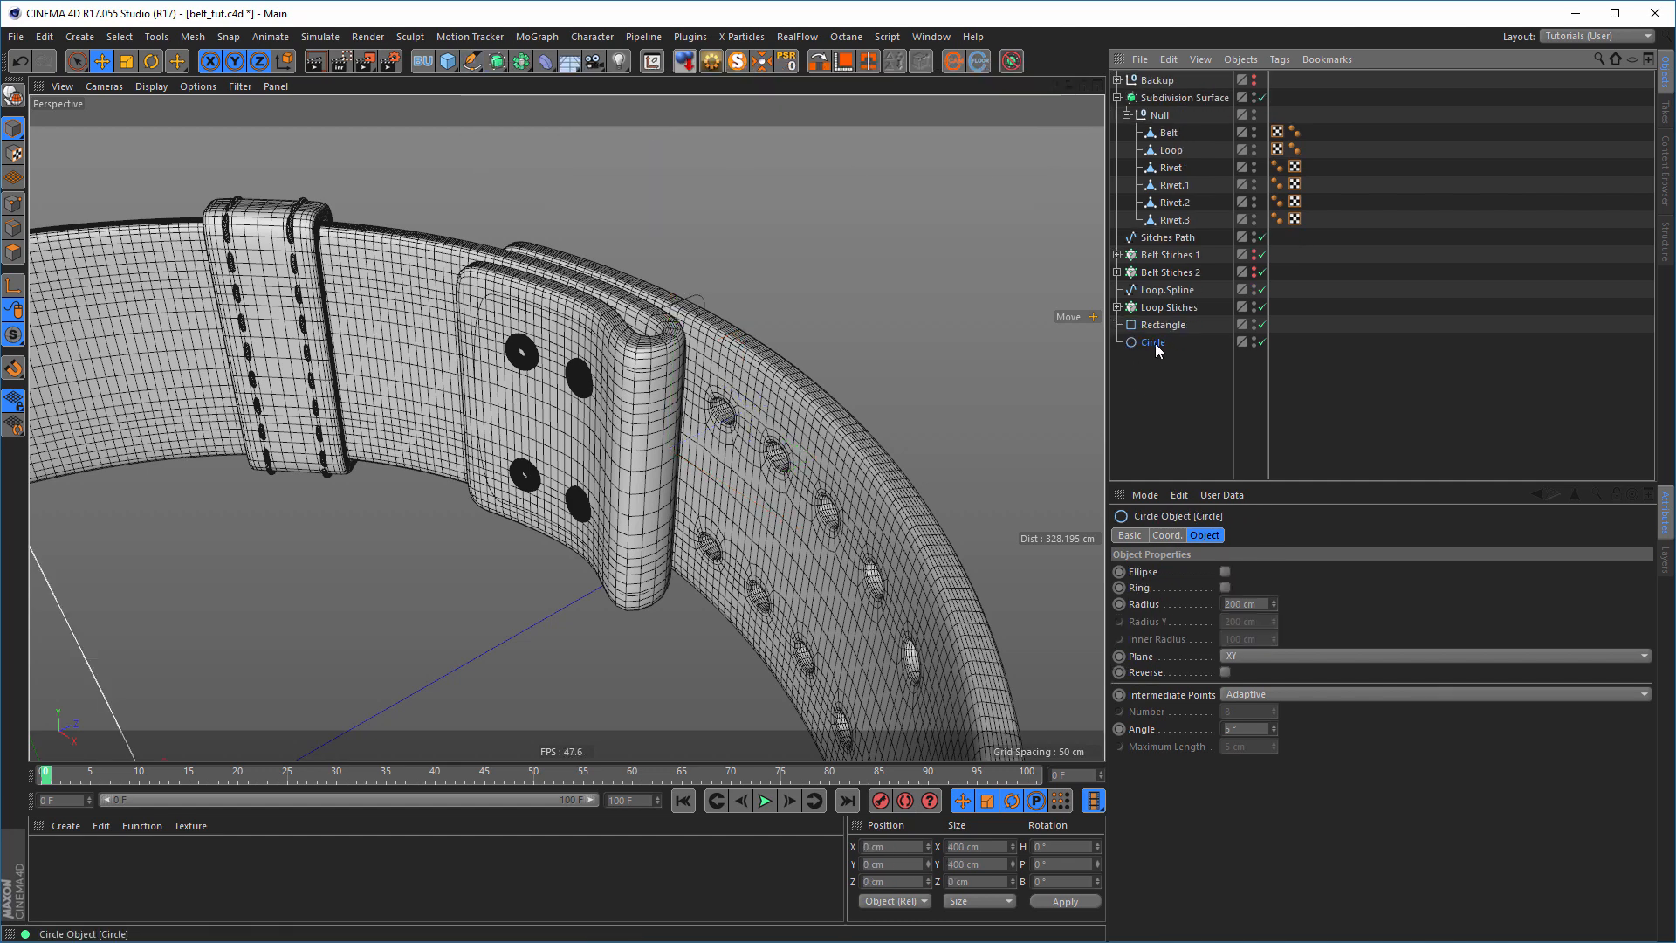
{"action": "left_click", "coordinate": [1246, 604]}
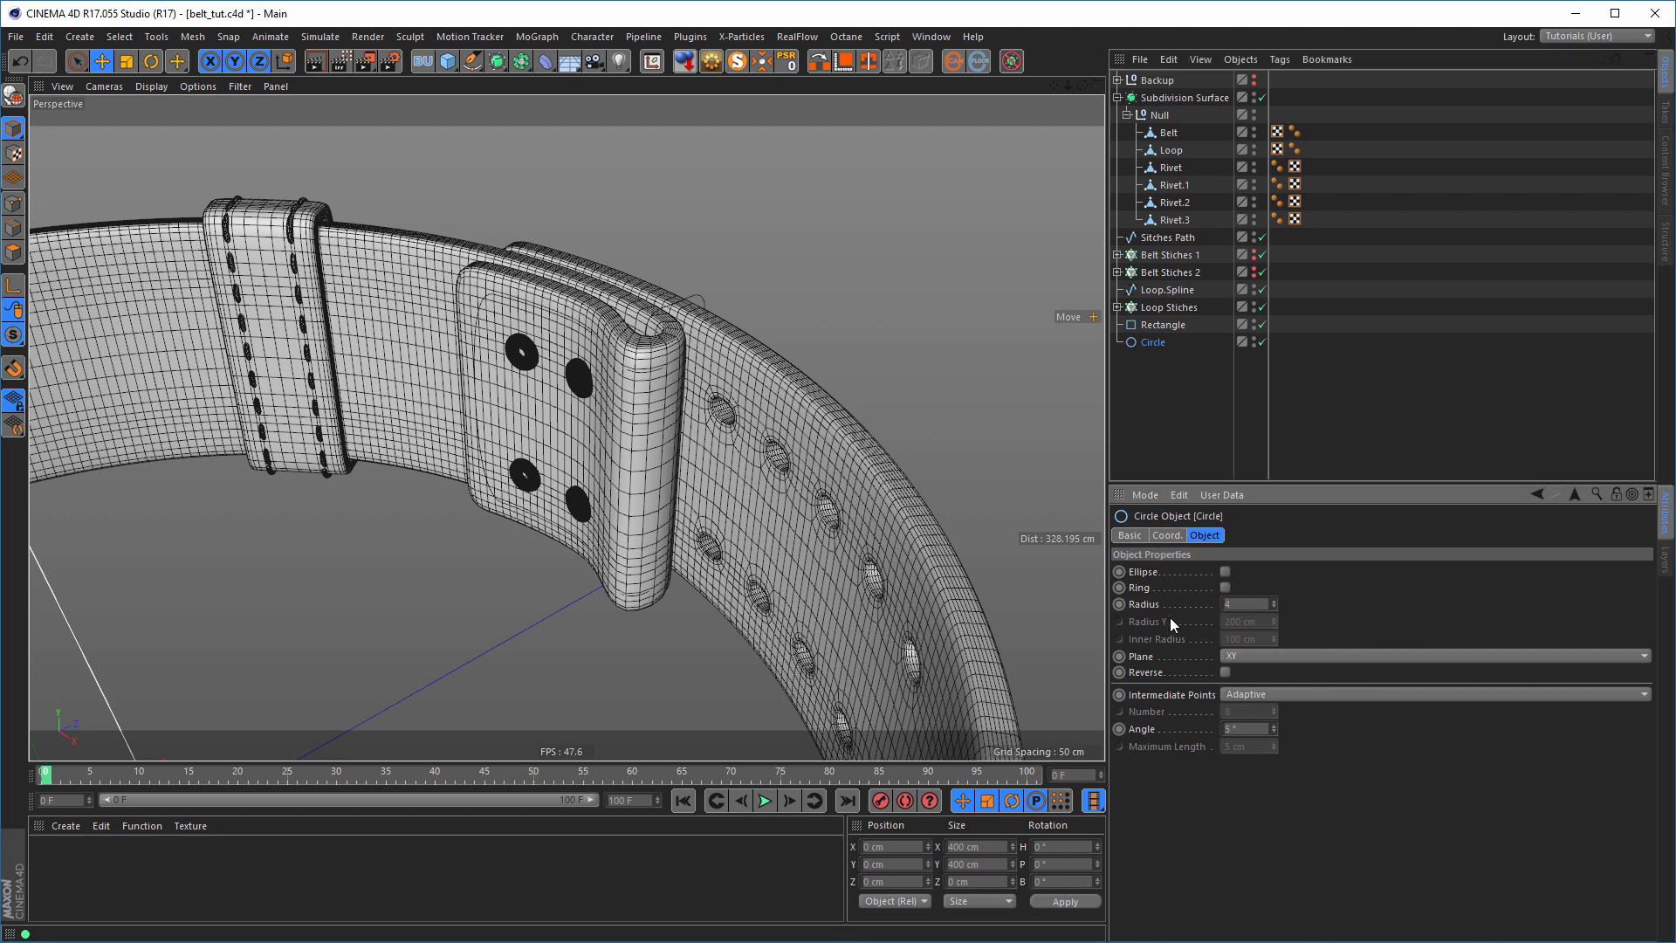
{"action": "key", "text": "Return"}
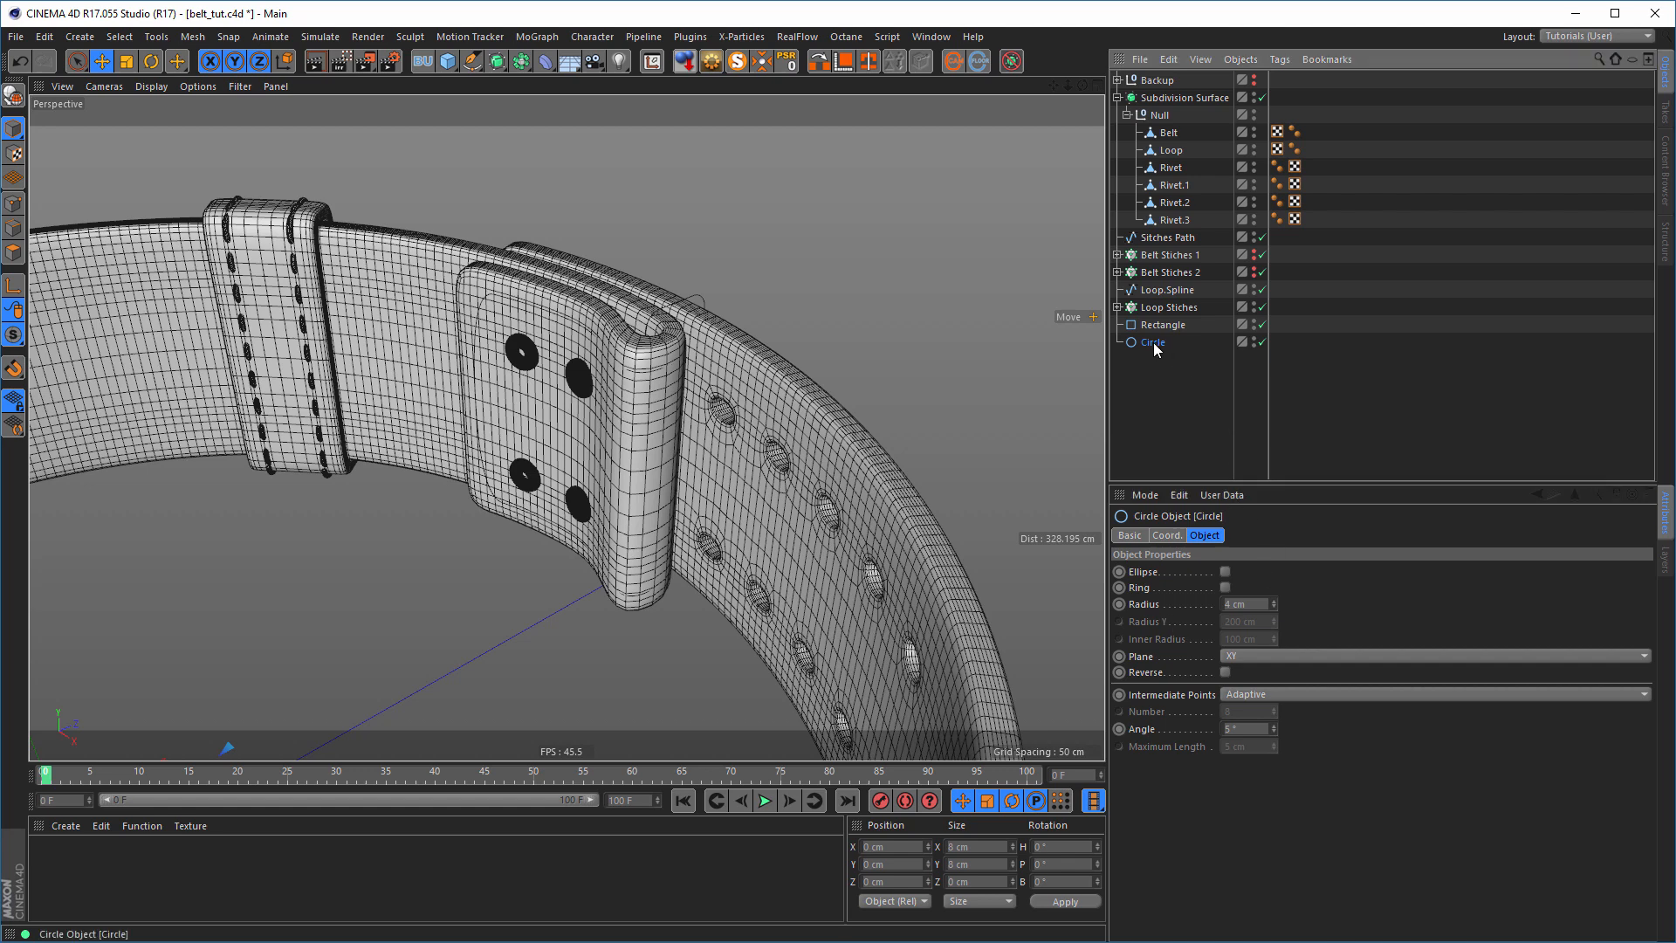
- Create a Sweep containing the Circle as profile and the Rectangle as path to form the buckle frame
{"action": "left_click", "coordinate": [495, 63]}
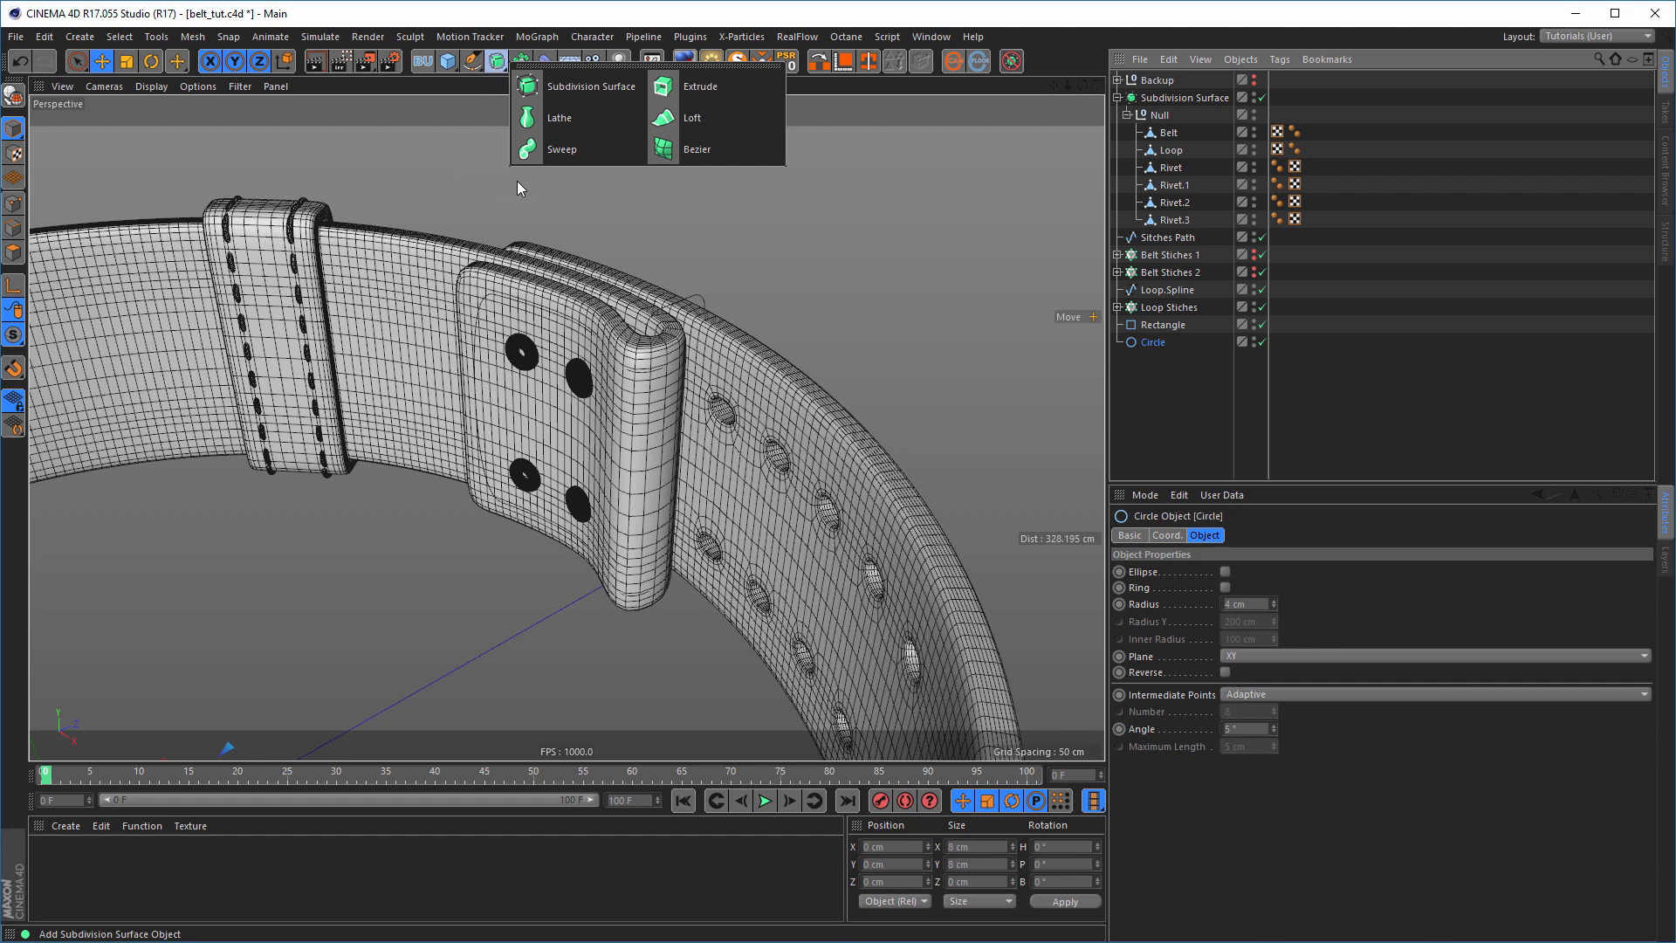
{"action": "left_click", "coordinate": [561, 150], "text": "alt"}
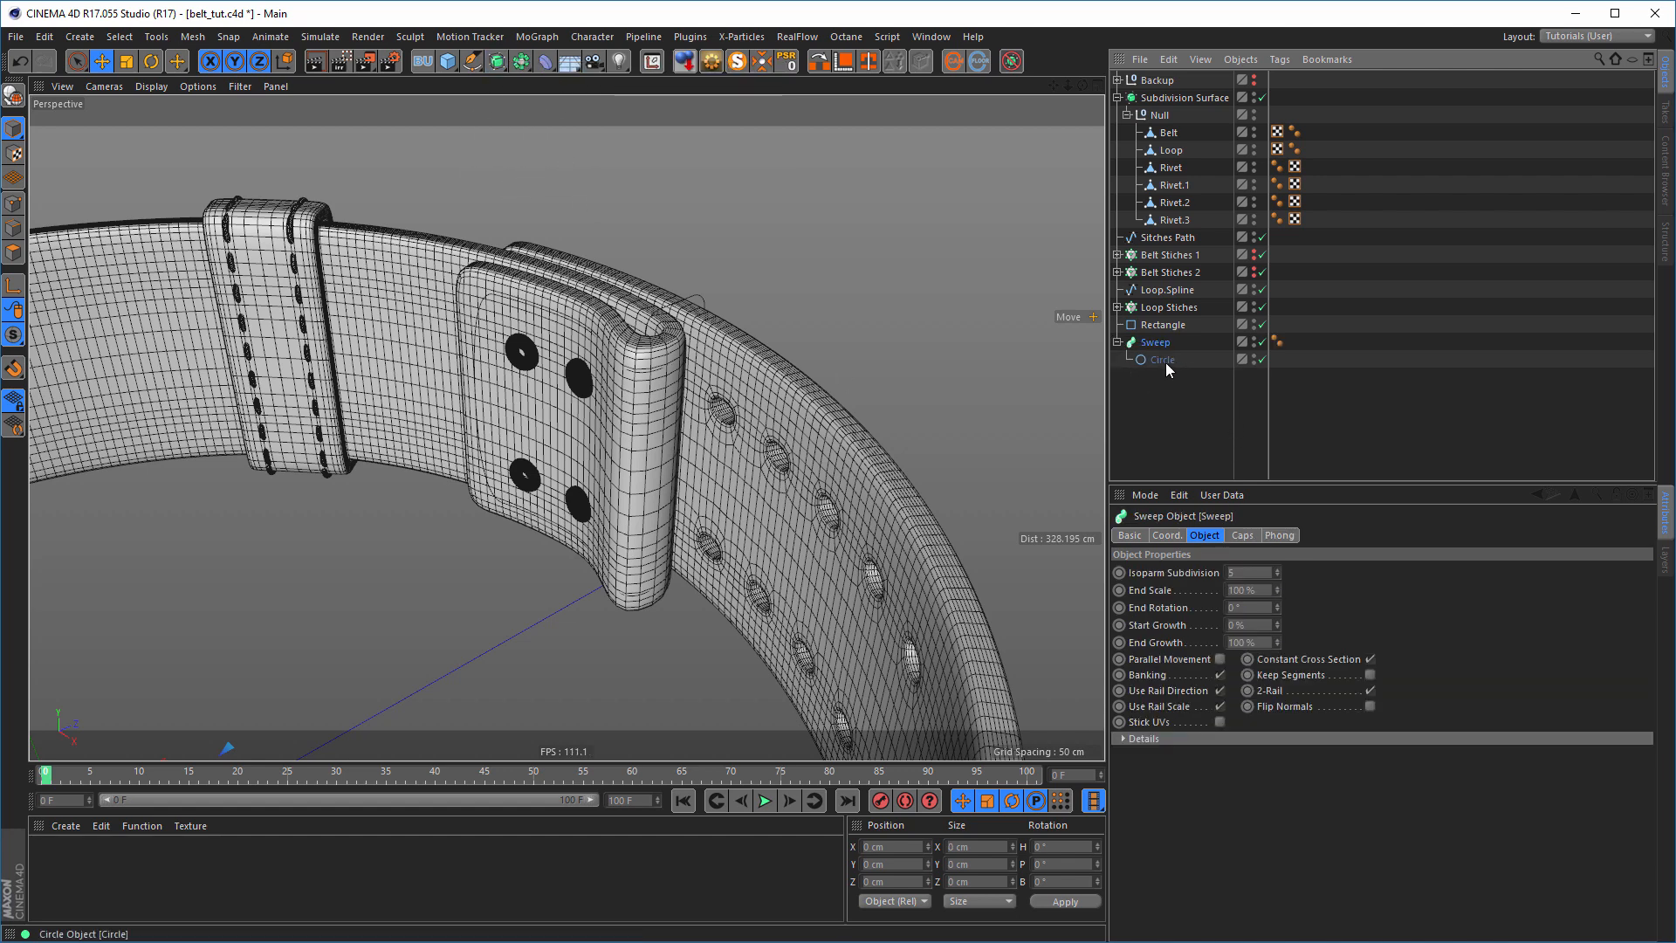
{"action": "left_click", "coordinate": [1150, 327]}
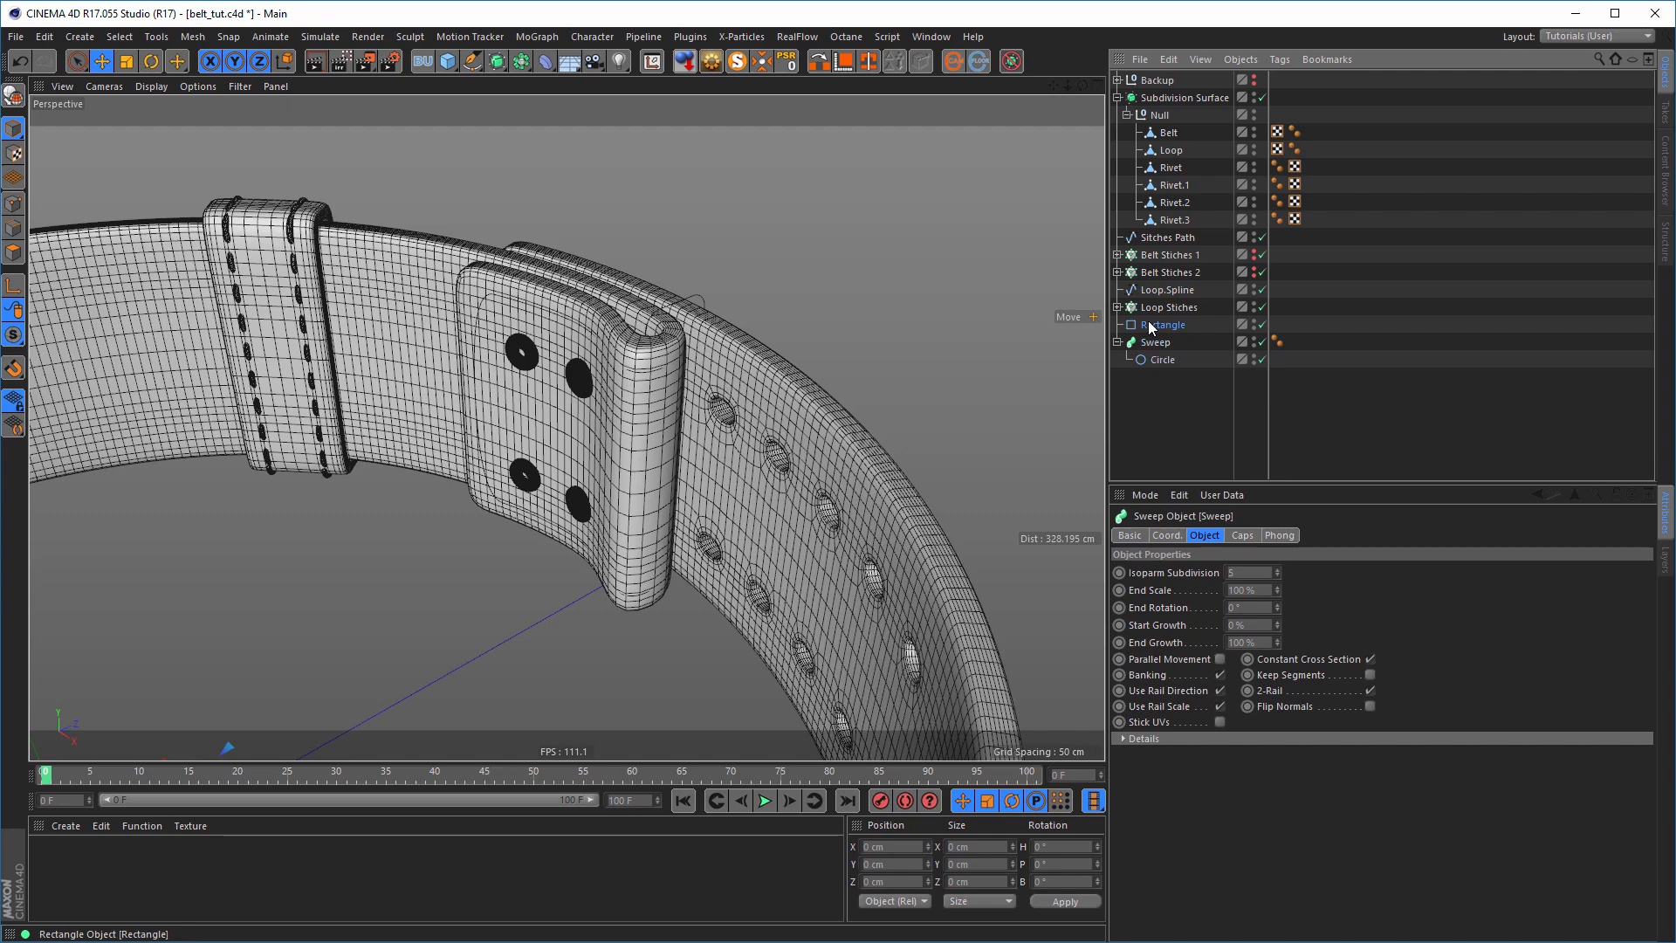
{"action": "left_click_drag", "start_coordinate": [1161, 326], "coordinate": [1165, 371]}
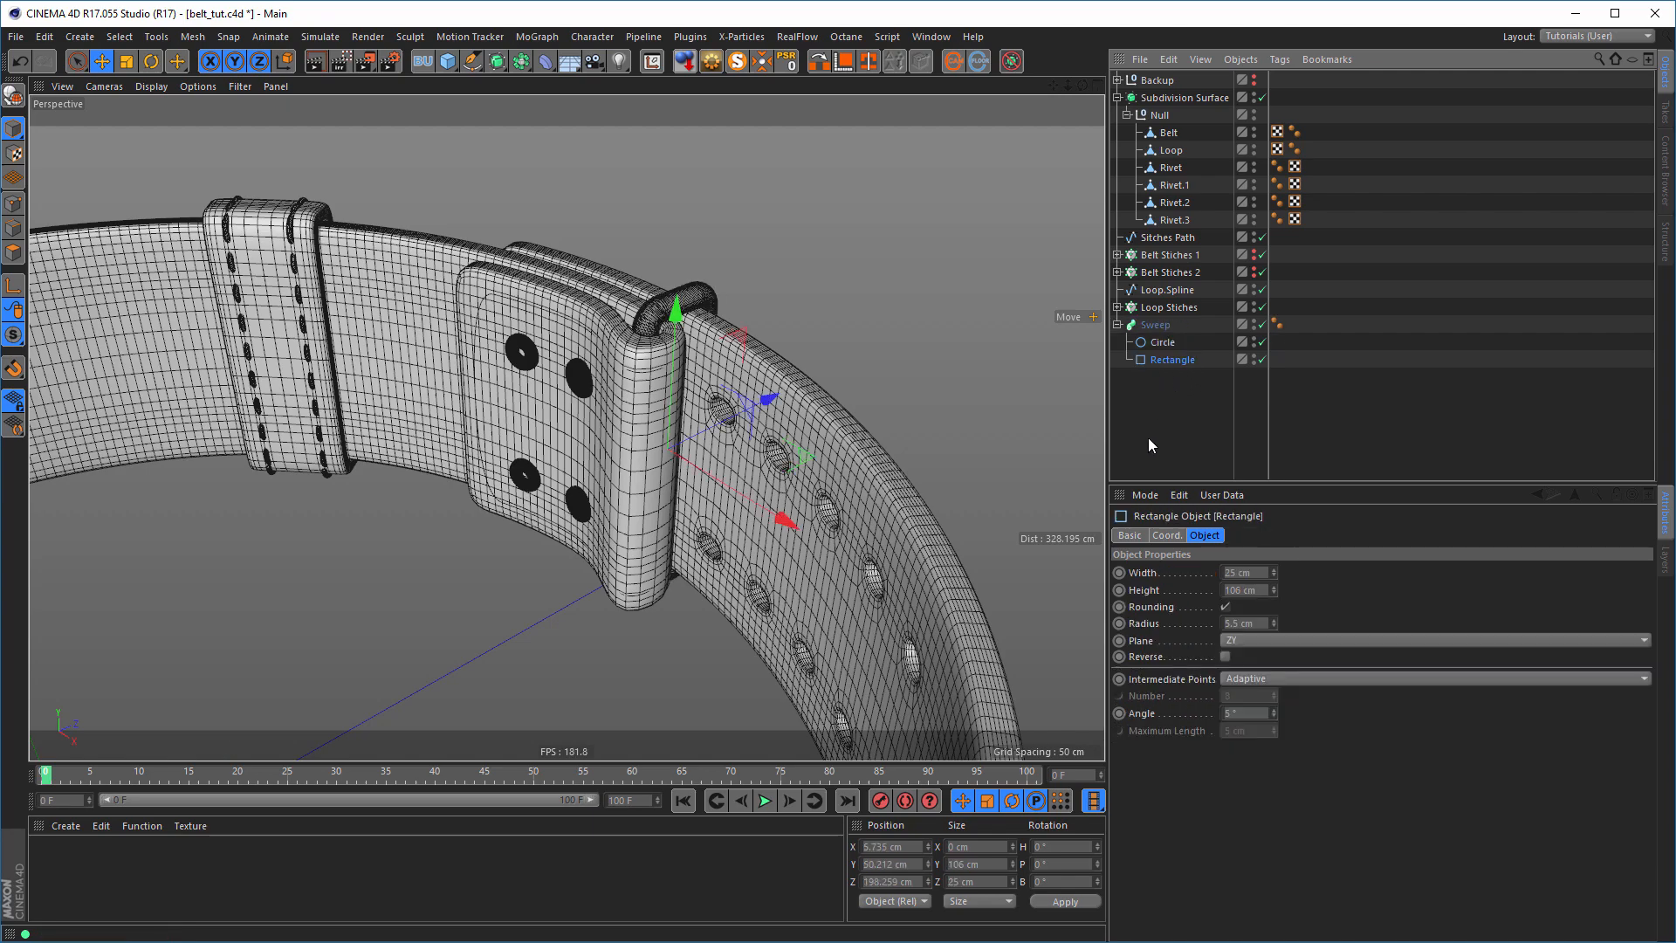
- Shift the rectangle path to seat the buckle frame in the fold, at about X 7.2 cm and Z 197.7 cm
{"action": "right_click_drag", "start_coordinate": [671, 331], "coordinate": [746, 325], "text": "alt"}
{"action": "left_click_drag", "start_coordinate": [746, 325], "coordinate": [638, 194], "text": "alt"}
{"action": "right_click_drag", "start_coordinate": [639, 337], "coordinate": [704, 305], "text": "alt"}
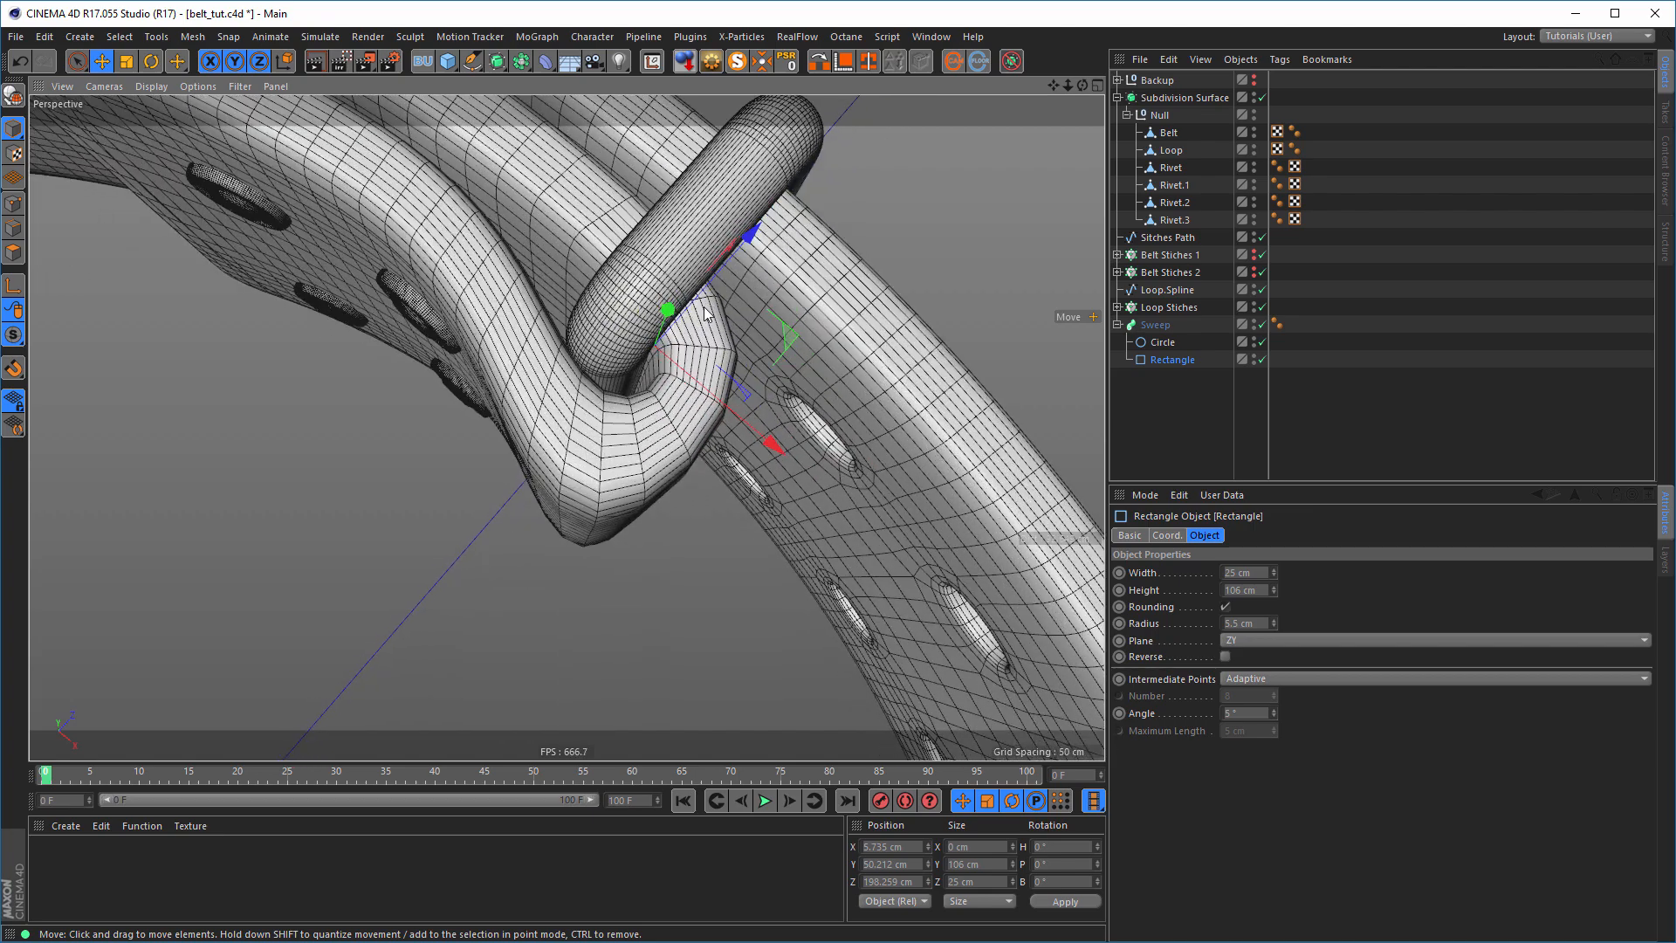
{"action": "left_click_drag", "start_coordinate": [704, 305], "coordinate": [862, 354], "text": "alt"}
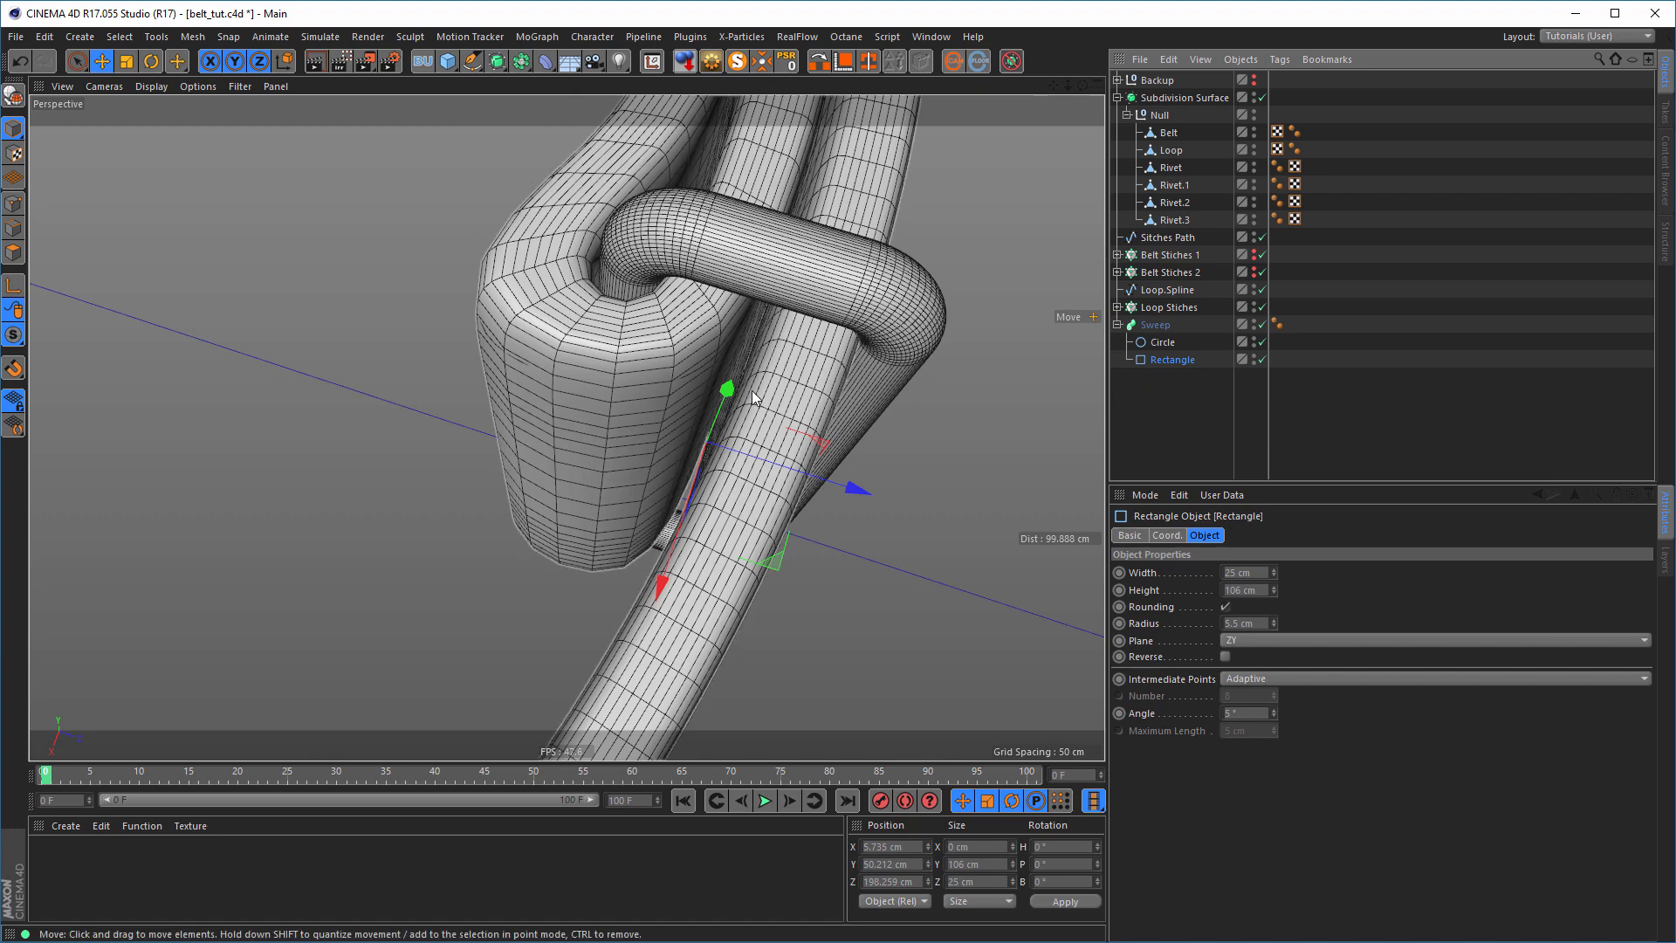
{"action": "left_click_drag", "start_coordinate": [731, 391], "coordinate": [787, 587]}
{"action": "key", "text": "ctrl+z"}
{"action": "left_click_drag", "start_coordinate": [816, 378], "coordinate": [812, 380]}
{"action": "left_click_drag", "start_coordinate": [714, 259], "coordinate": [873, 395], "text": "alt"}
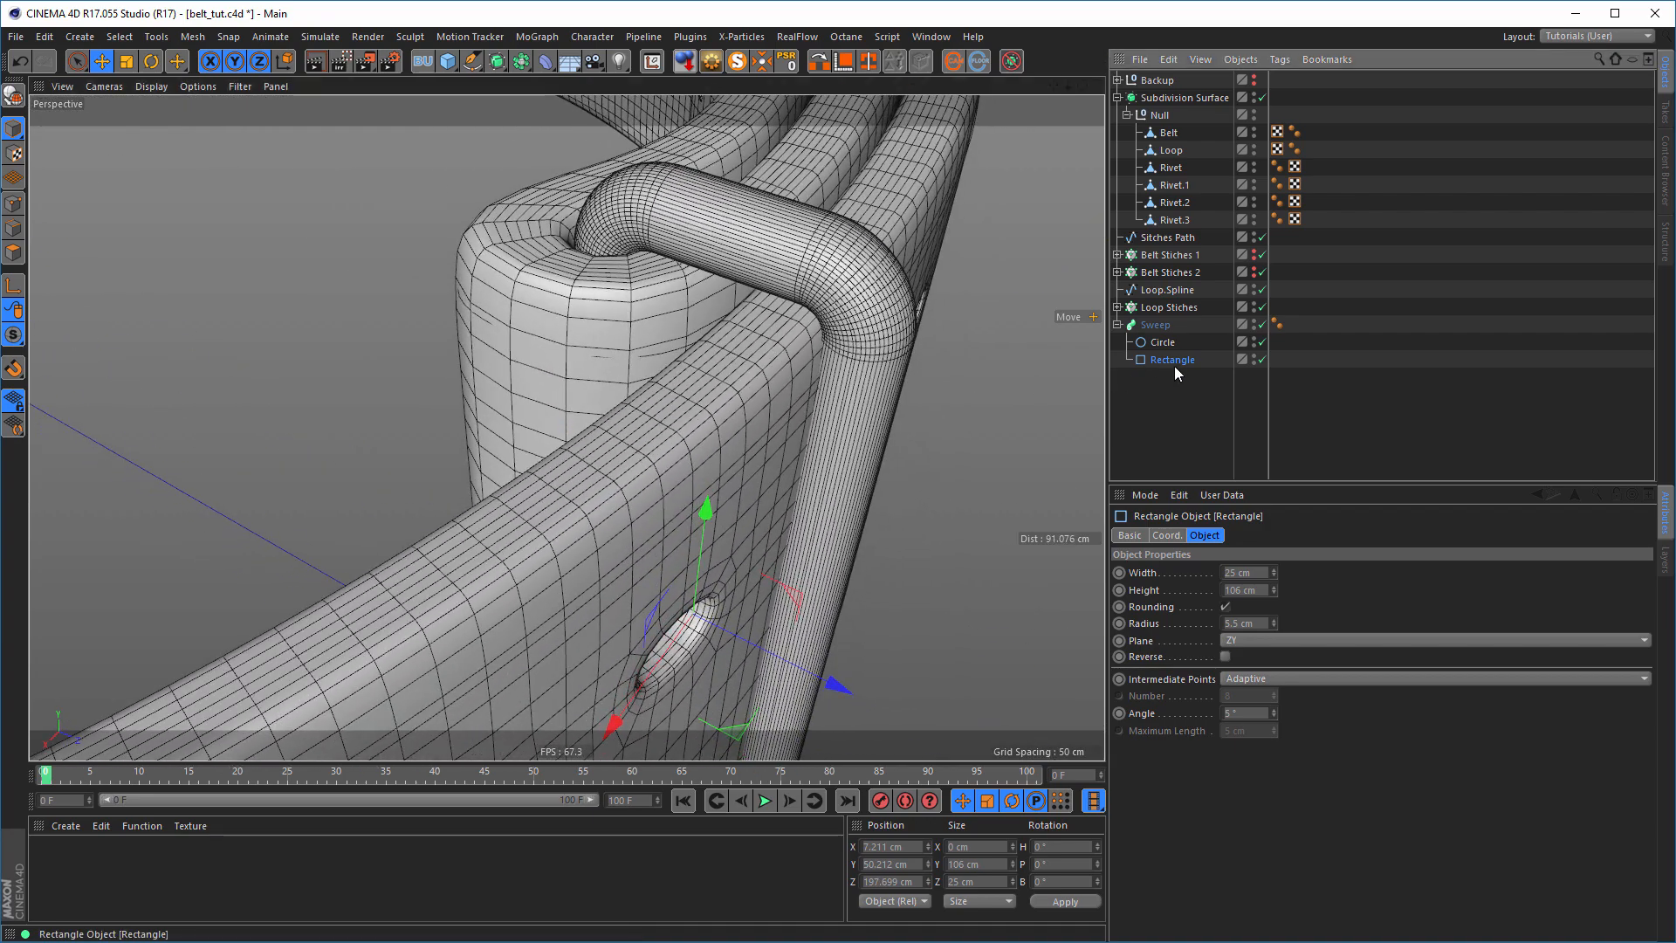
- Set the rectangle's width to 27 cm and move it along Z to about 198.5 cm to clear the belt
{"action": "left_click", "coordinate": [1274, 570]}
{"action": "left_click", "coordinate": [1274, 570]}
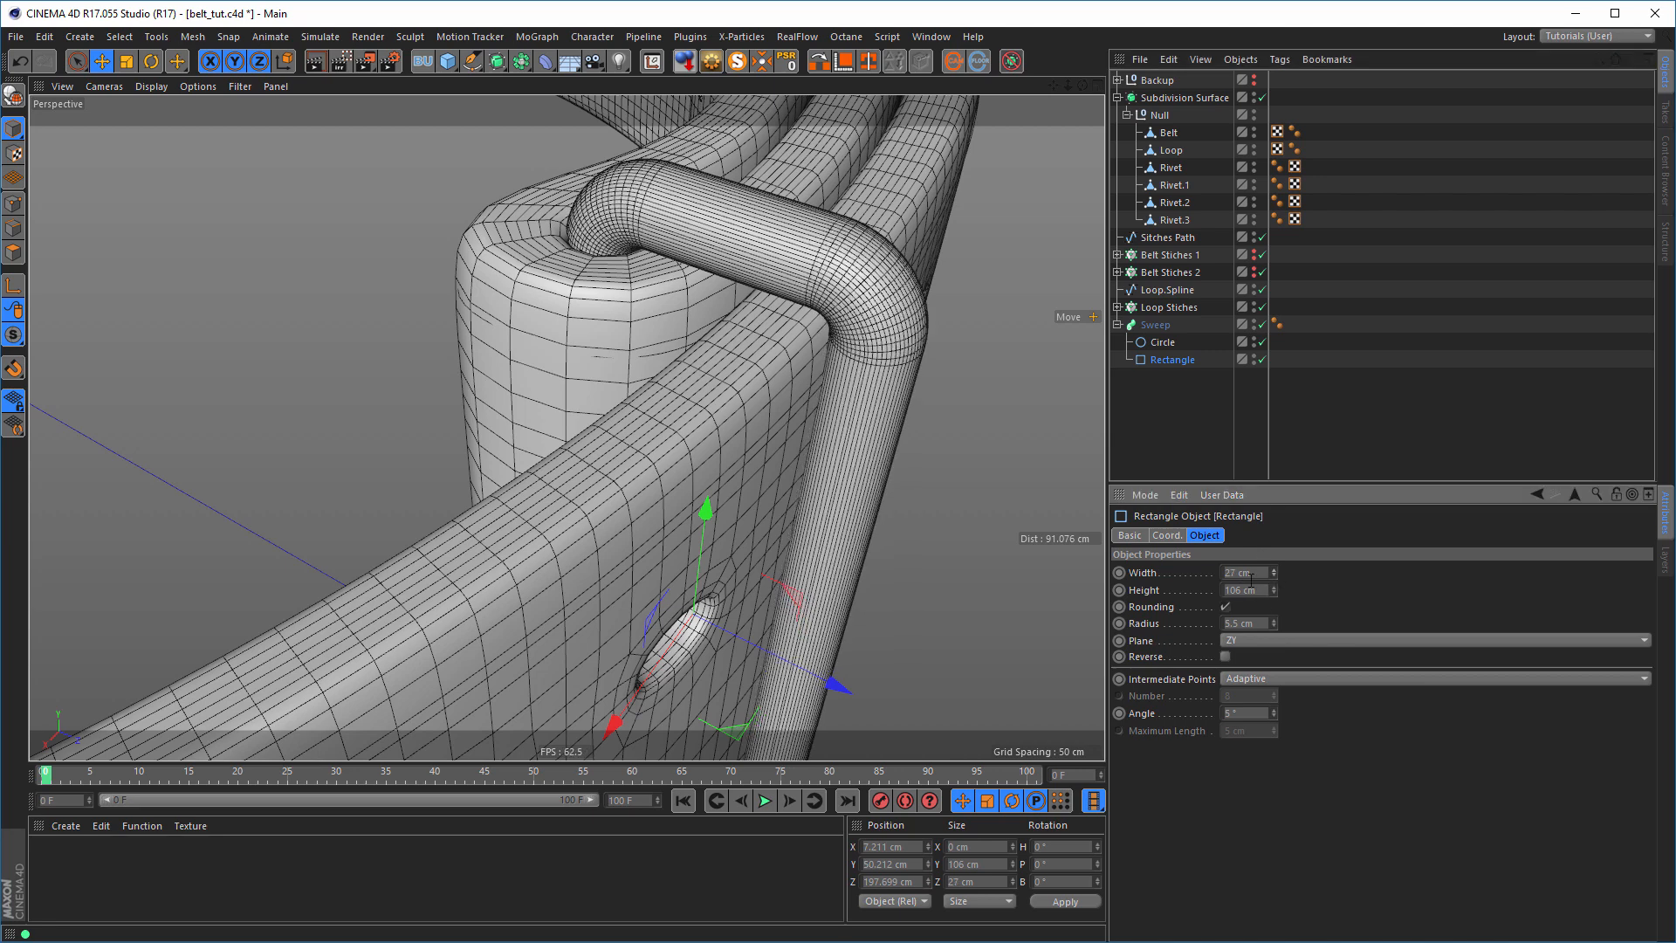
{"action": "left_click_drag", "start_coordinate": [850, 693], "coordinate": [856, 694]}
{"action": "left_click_drag", "start_coordinate": [788, 293], "coordinate": [690, 236], "text": "alt"}
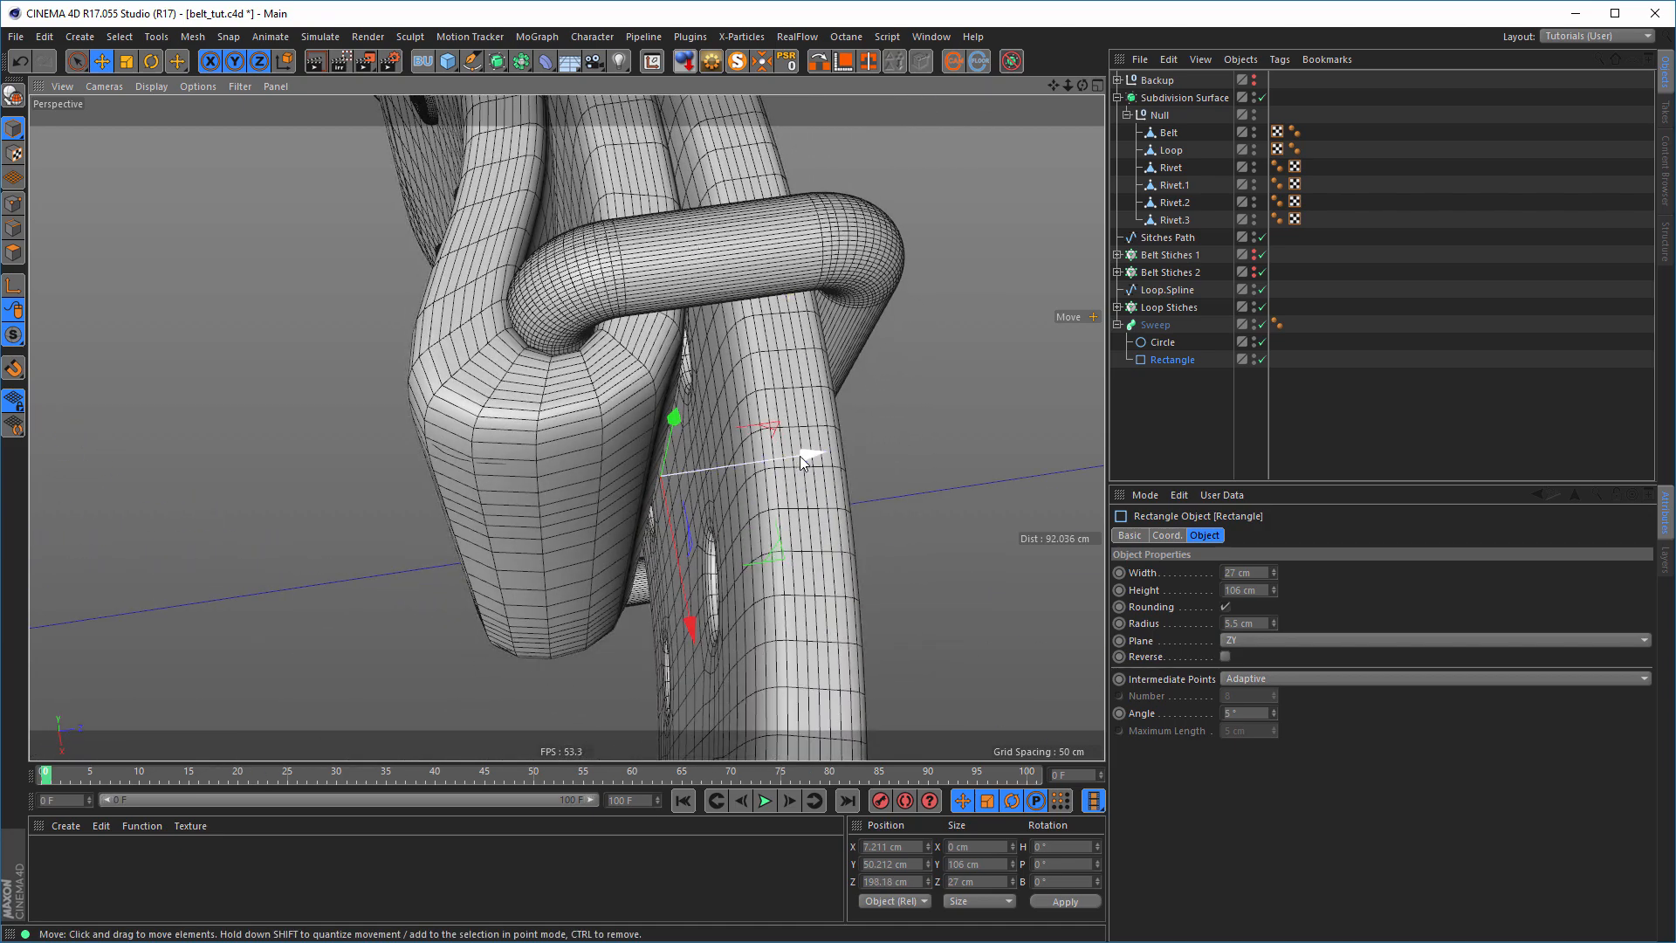
{"action": "left_click_drag", "start_coordinate": [819, 459], "coordinate": [717, 426]}
{"action": "right_click_drag", "start_coordinate": [717, 428], "coordinate": [646, 437], "text": "alt"}
{"action": "middle_click_drag", "start_coordinate": [699, 489], "coordinate": [708, 342], "text": "alt"}
{"action": "right_click_drag", "start_coordinate": [744, 341], "coordinate": [776, 384], "text": "alt"}
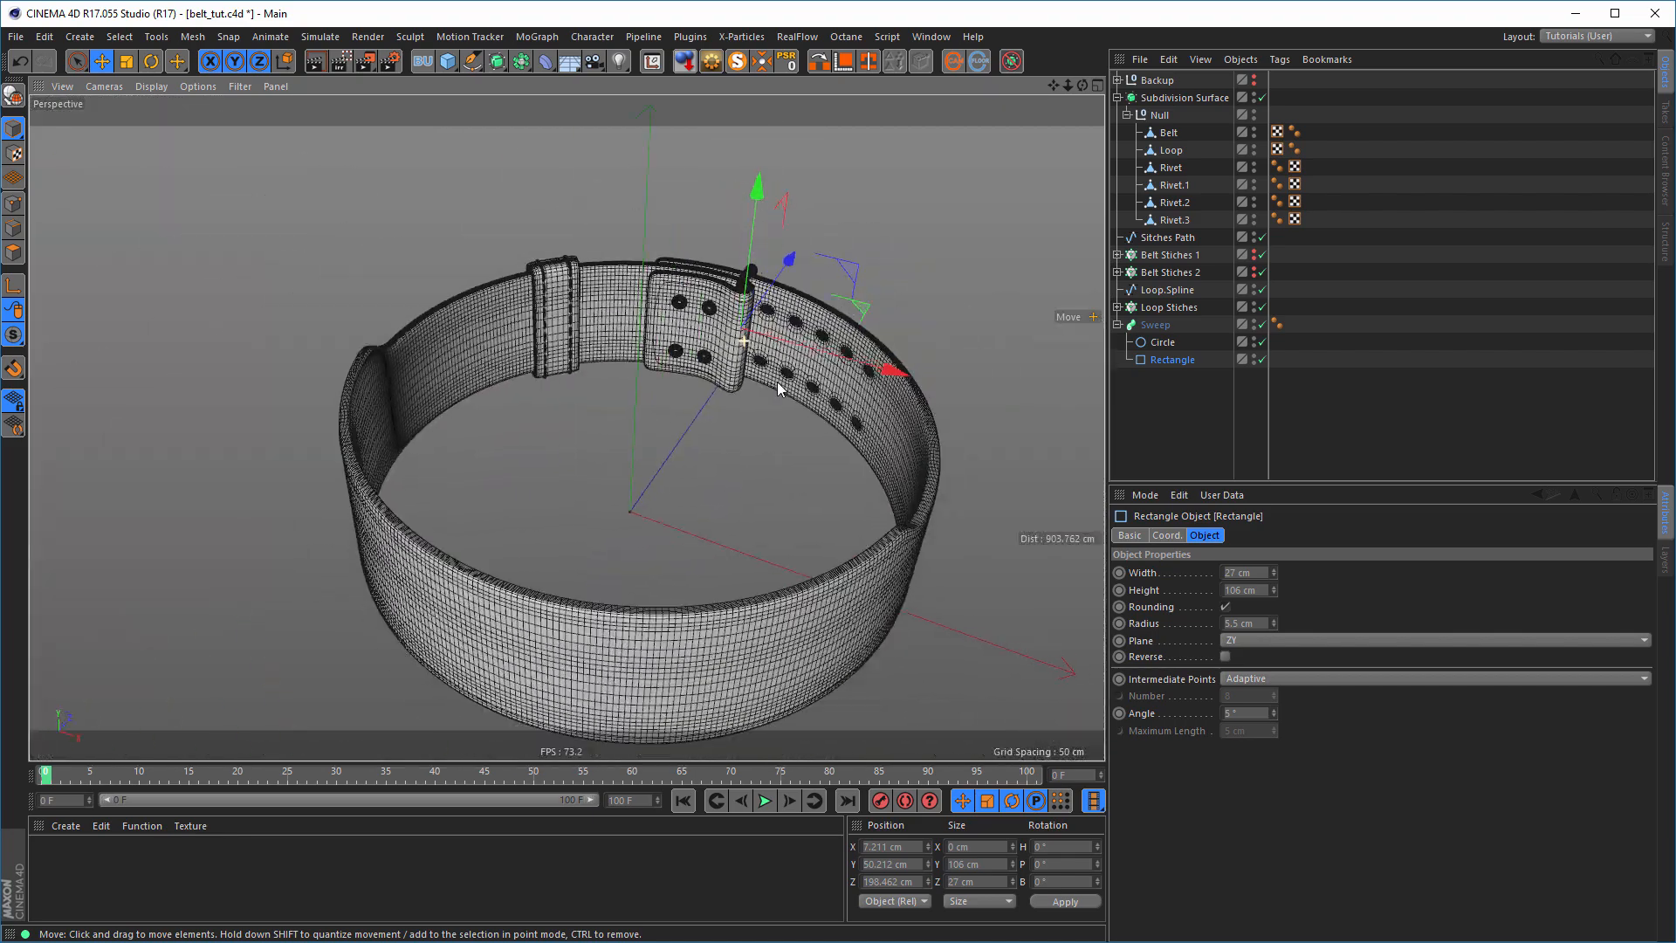
- Preview-render the belt with its buckle frame, and reduce the sweep's circle profile to a radius of 3 cm
{"action": "mouse_move", "coordinate": [778, 384]}
{"action": "left_mouse_down", "text": "alt"}
{"action": "mouse_move", "coordinate": [795, 406]}
{"action": "mouse_move", "coordinate": [785, 363]}
{"action": "left_mouse_up", "text": "alt"}
{"action": "right_click_drag", "start_coordinate": [785, 363], "coordinate": [802, 357], "text": "alt"}
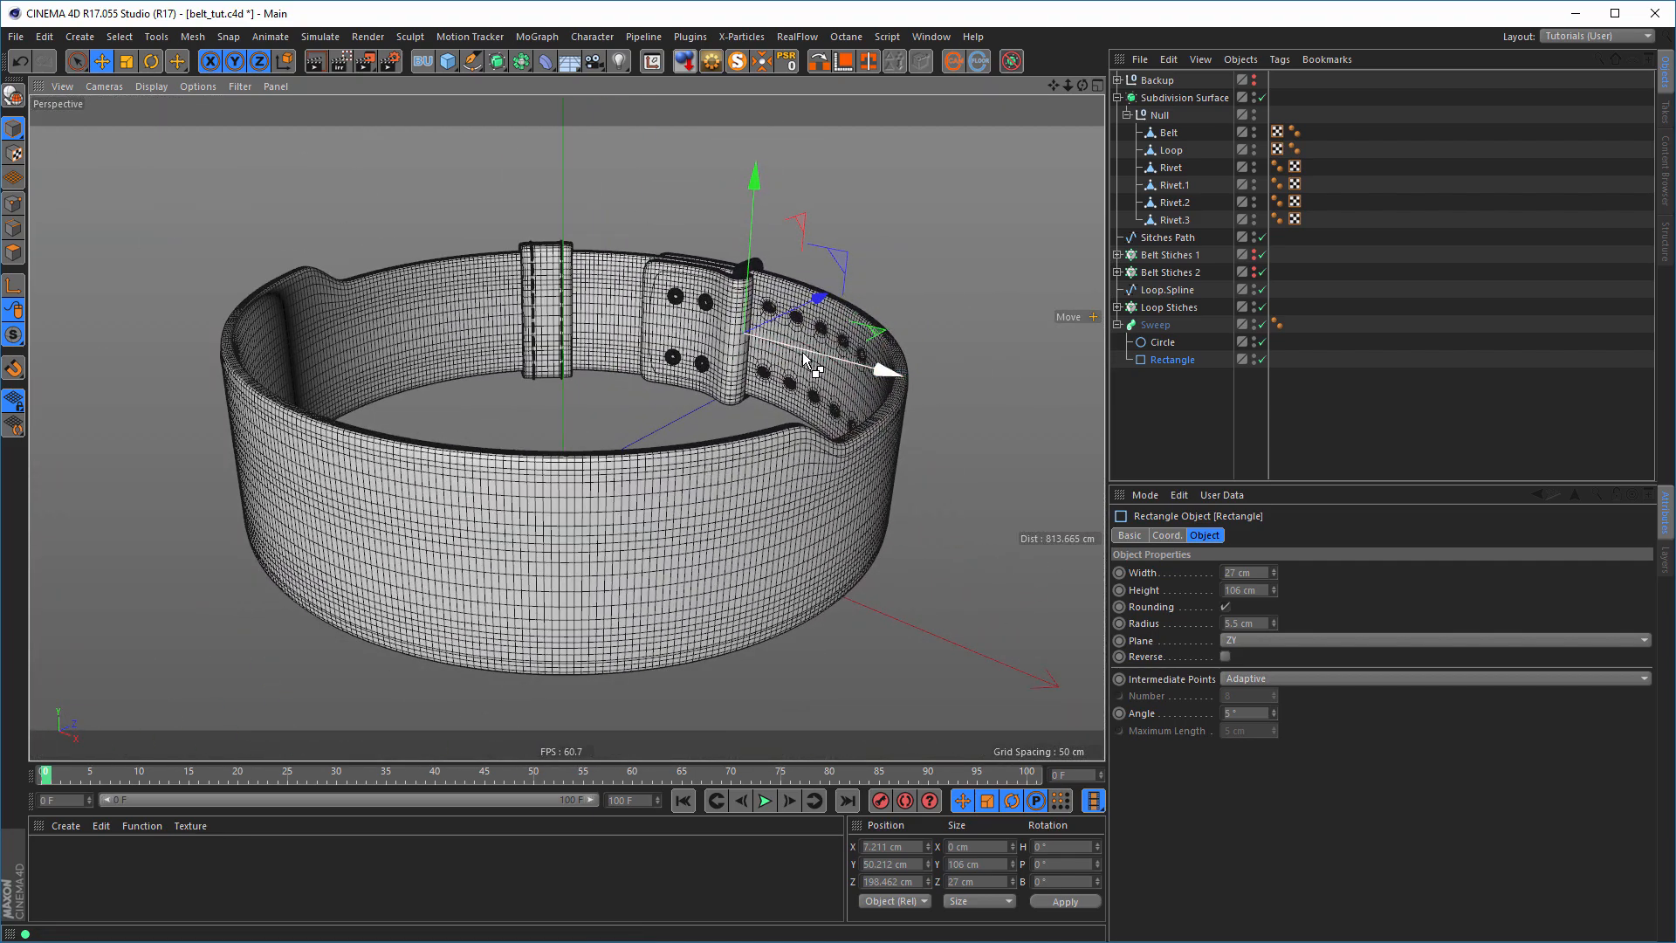
{"action": "key", "text": "ctrl+r"}
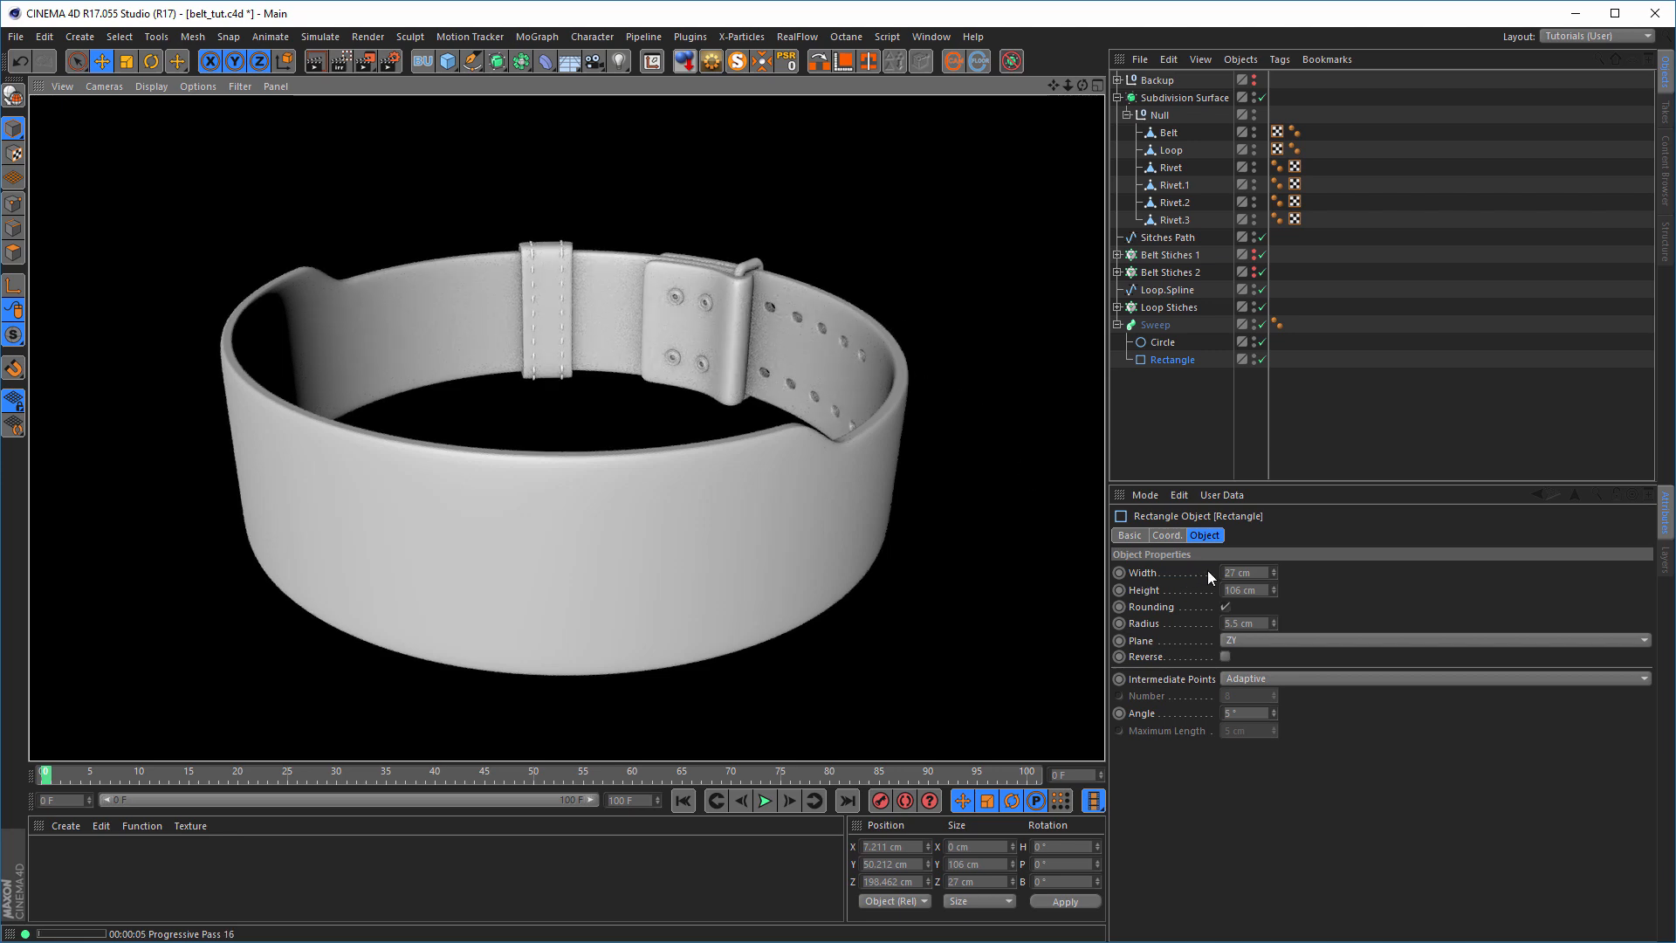
{"action": "left_click", "coordinate": [1162, 341]}
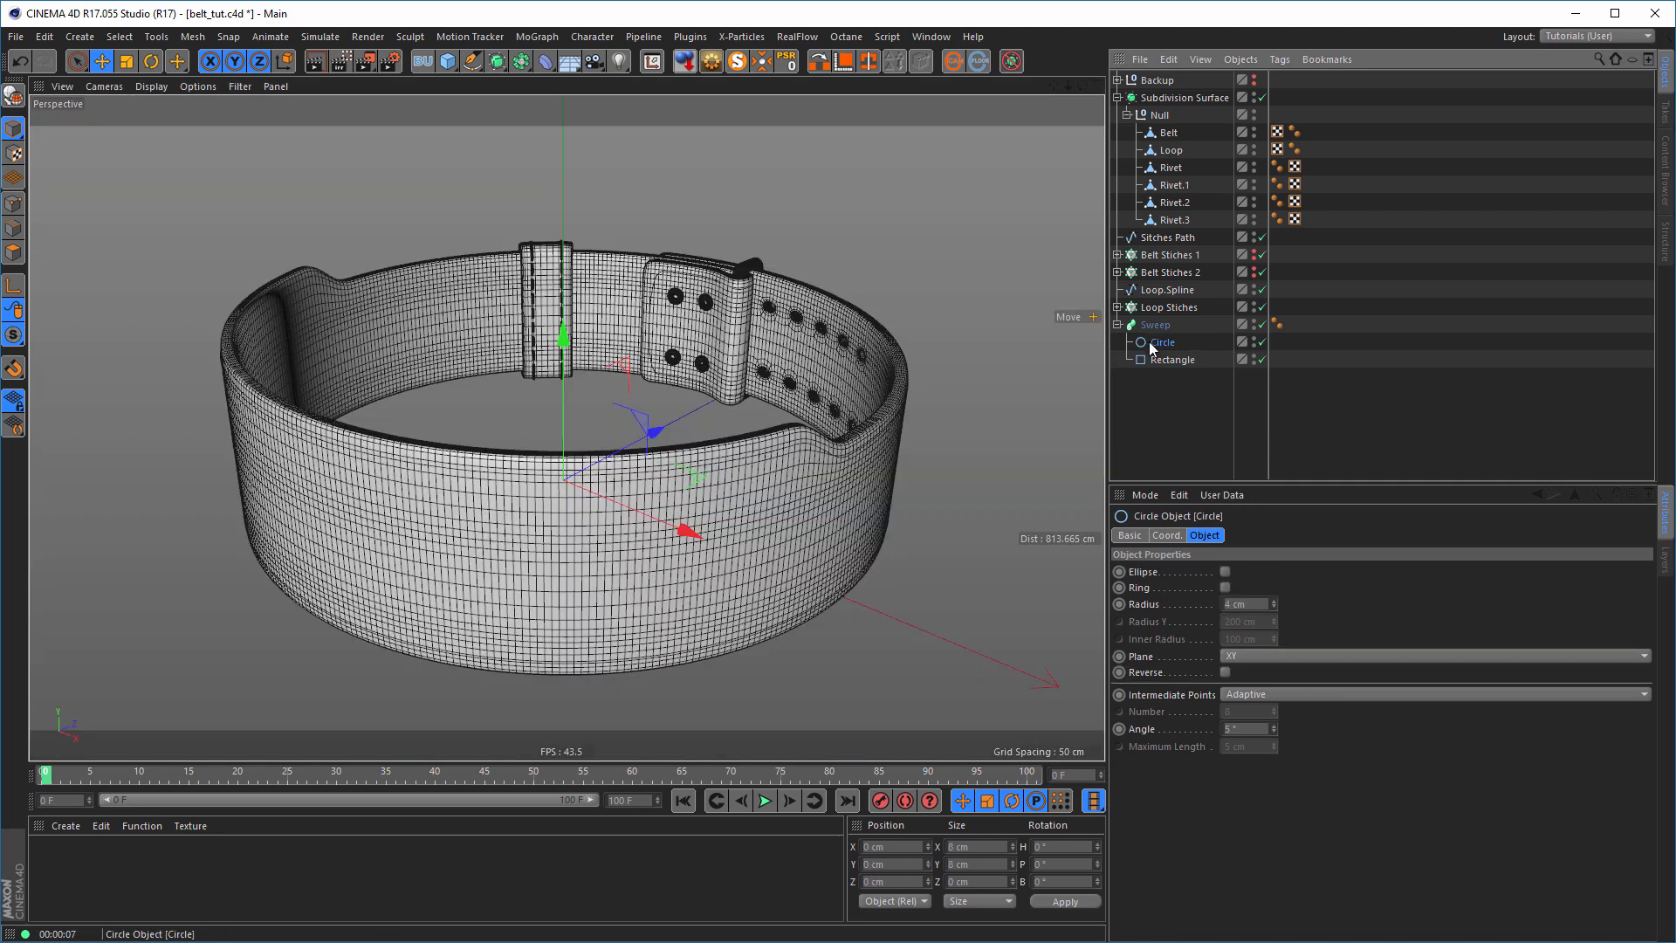
{"action": "left_click", "coordinate": [1255, 604]}
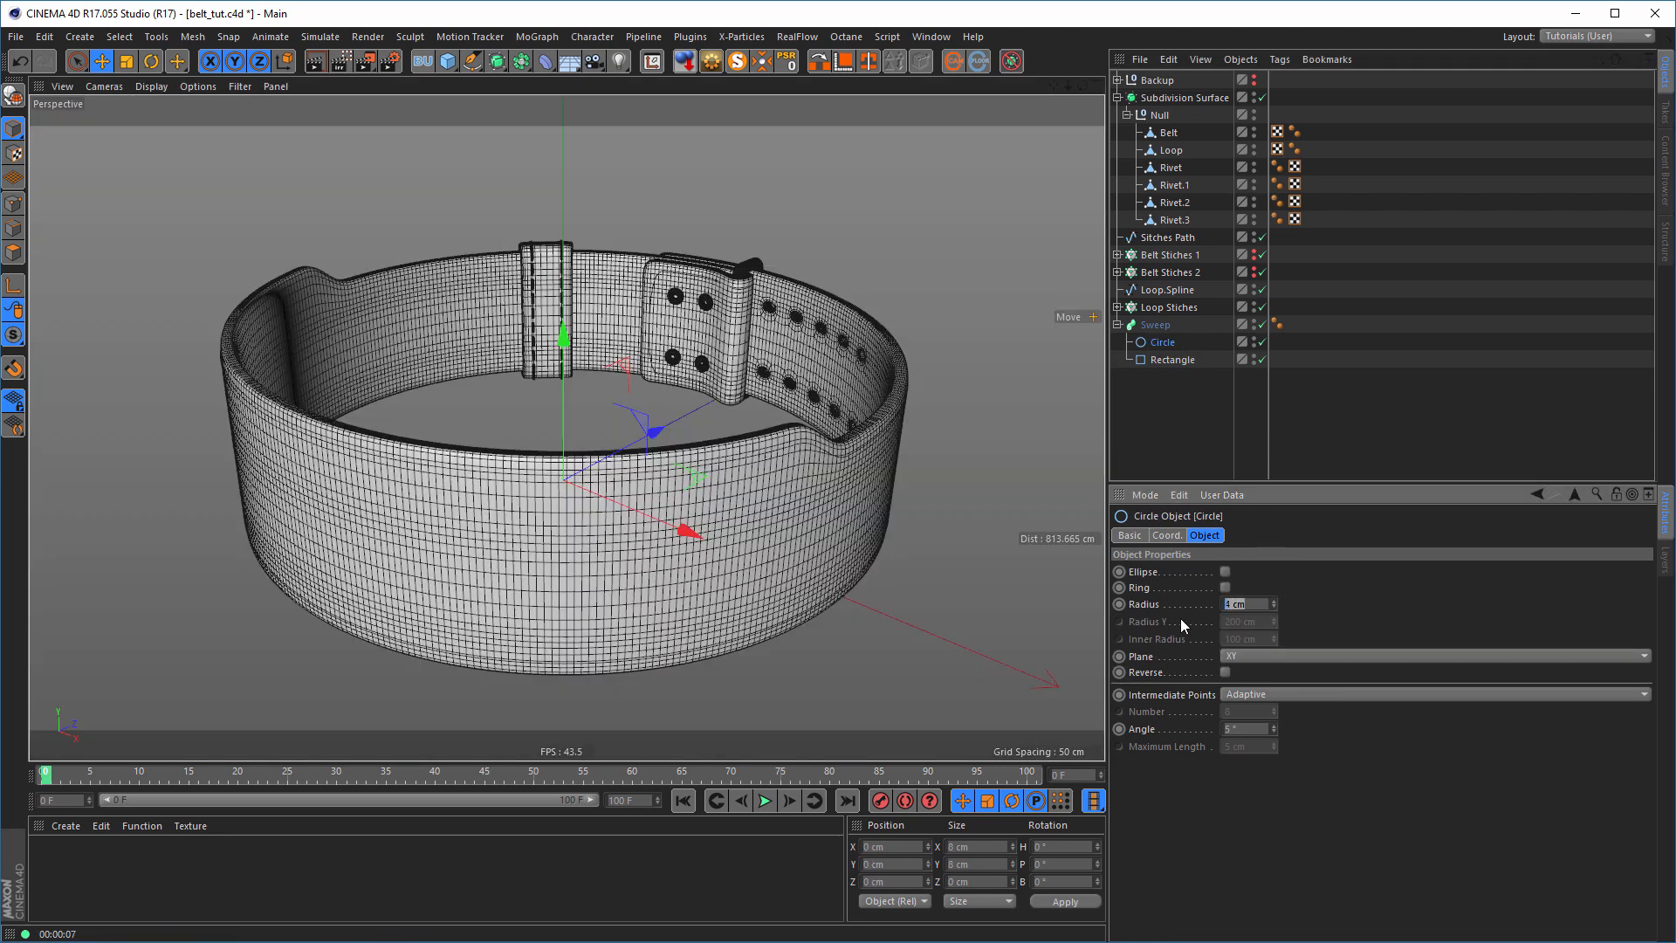
{"action": "type", "text": "3"}
{"action": "key", "text": "Return"}
- Set the buckle rectangle's intermediate point angle to 20° and save the project
{"action": "left_click", "coordinate": [1169, 361]}
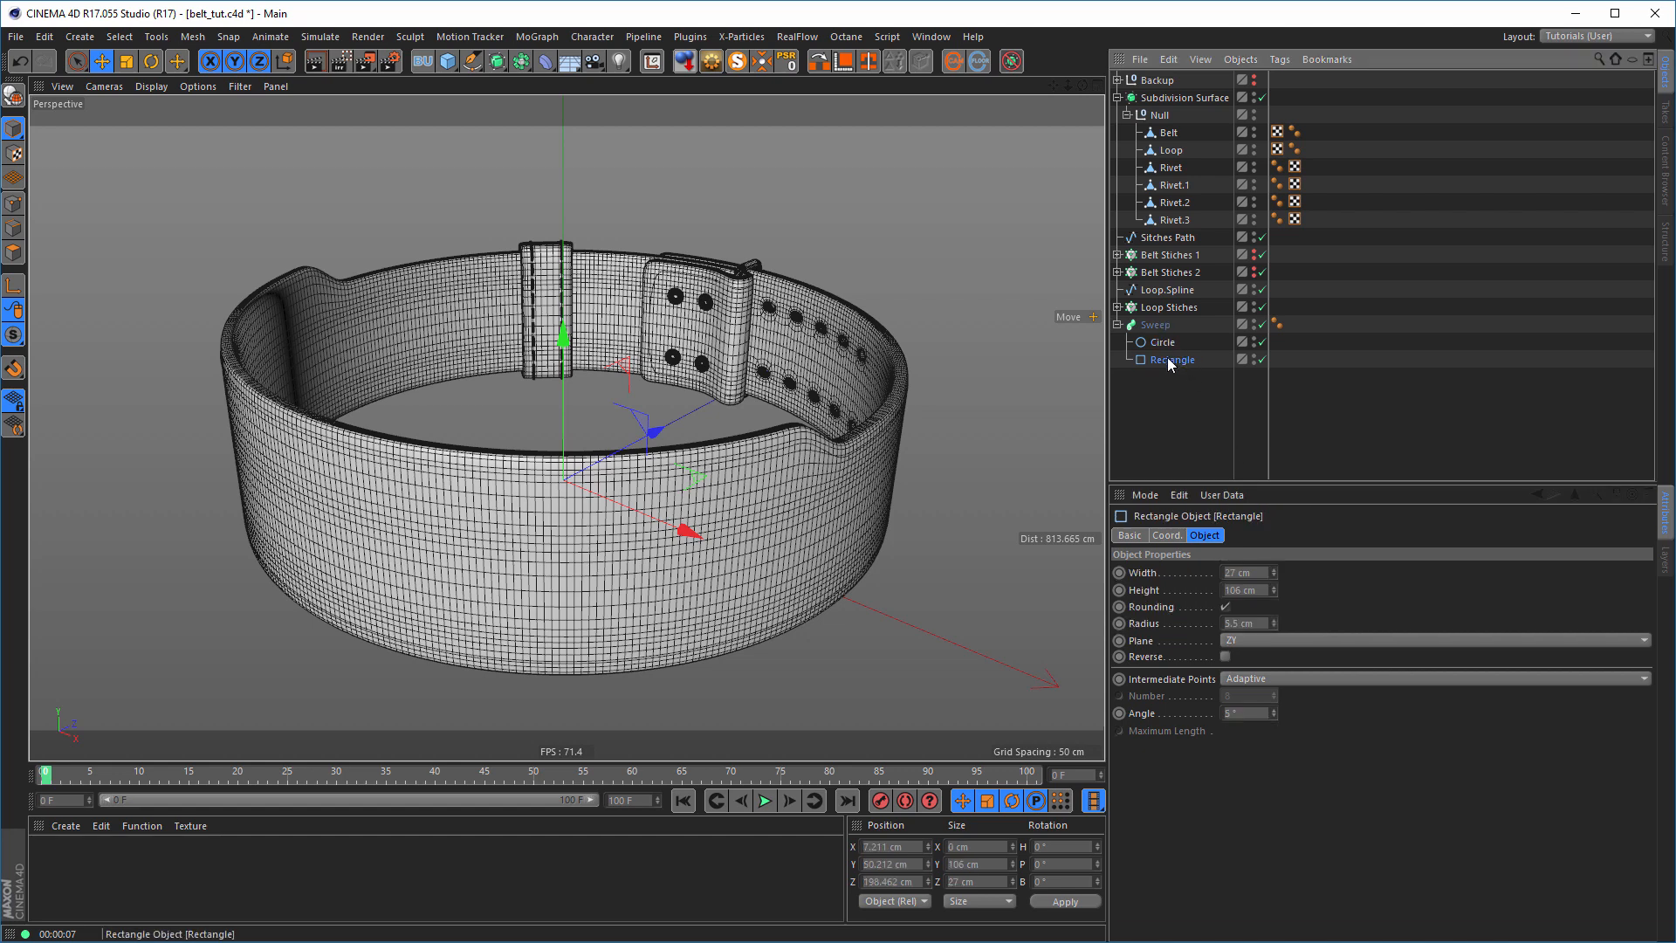
{"action": "left_click", "coordinate": [1258, 714]}
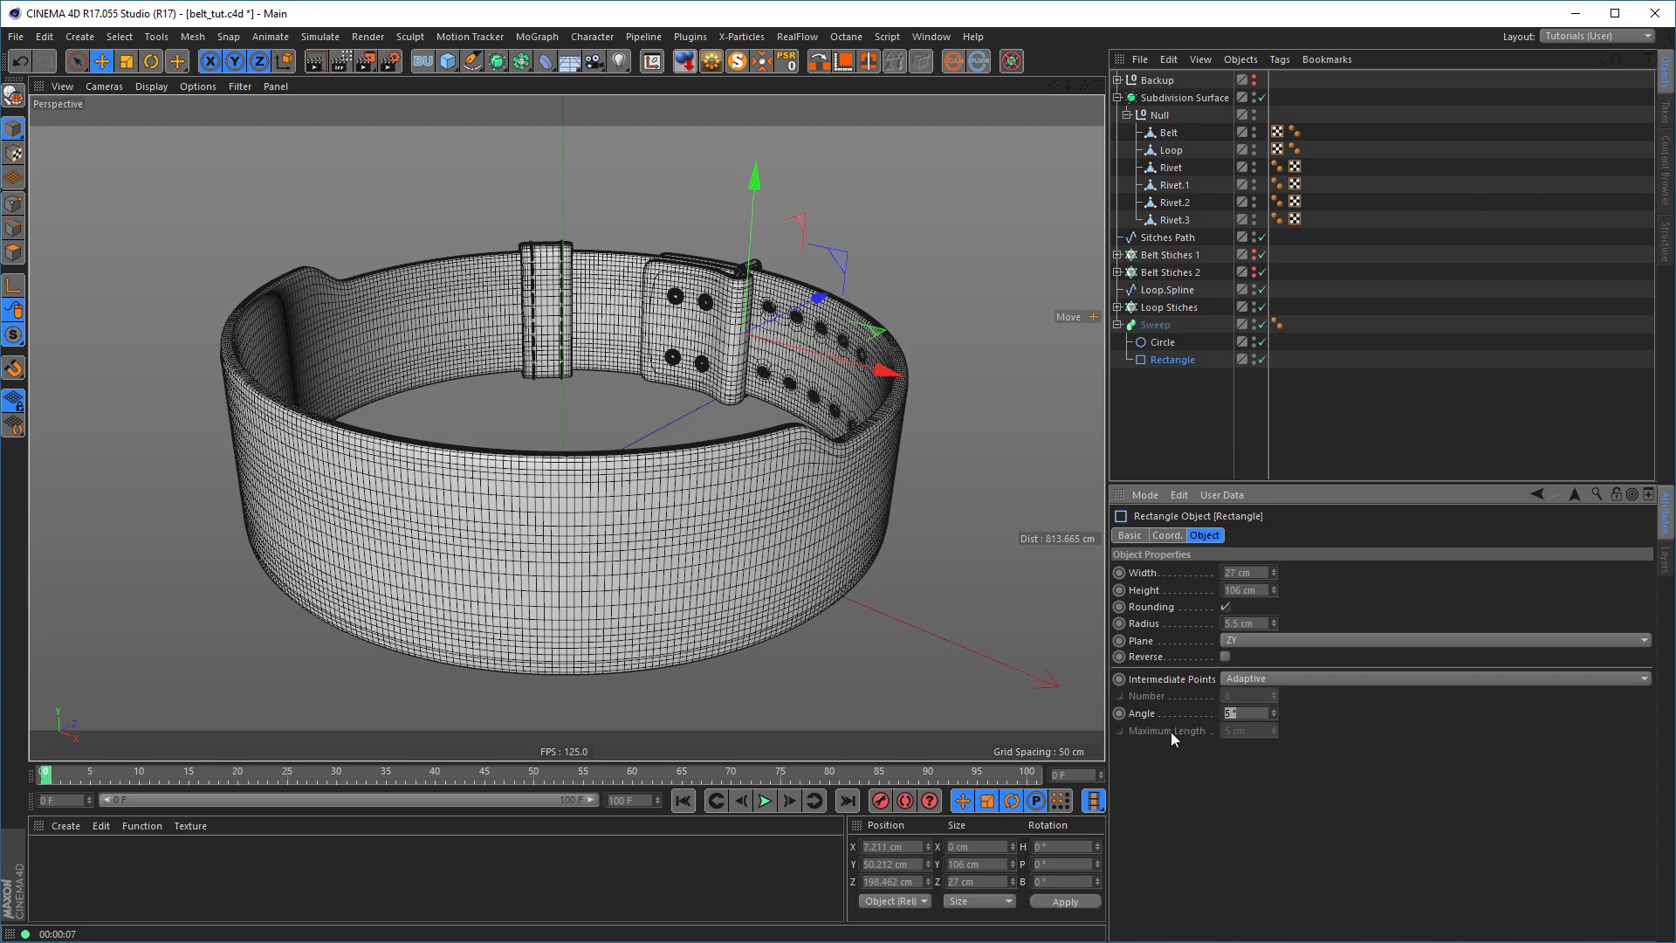
{"action": "type", "text": "20"}
{"action": "key", "text": "Return"}
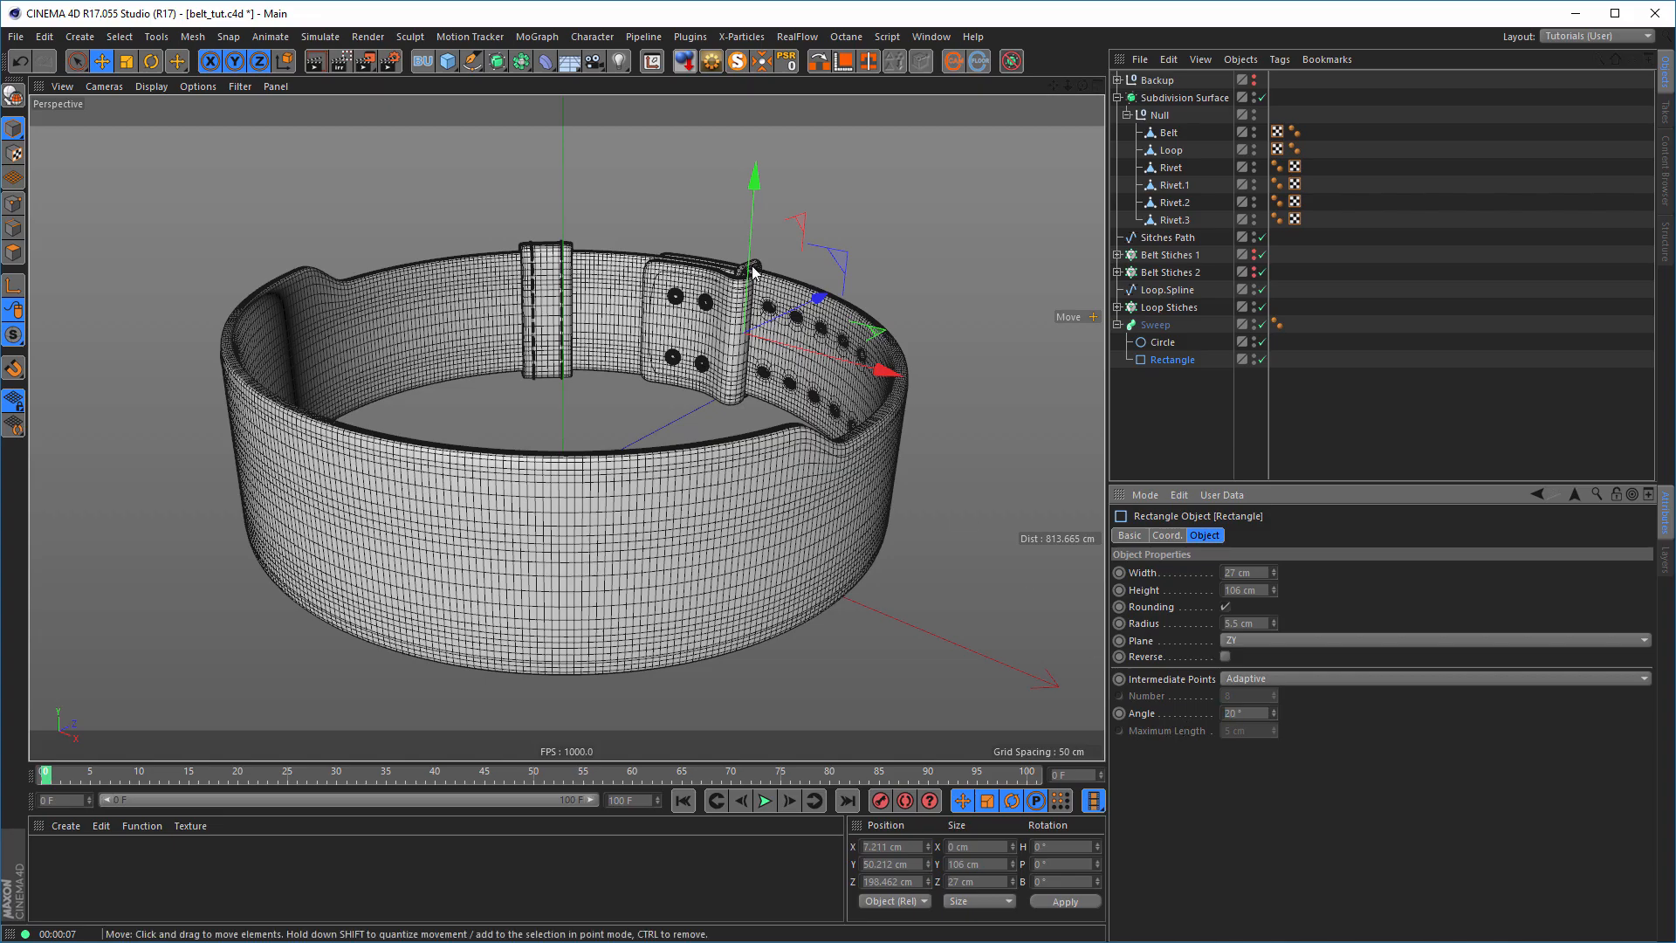
{"action": "scroll", "coordinate": [915, 257], "scroll_direction": "up", "scroll_amount": 10}
{"action": "scroll", "coordinate": [787, 307], "scroll_direction": "down", "scroll_amount": 10}
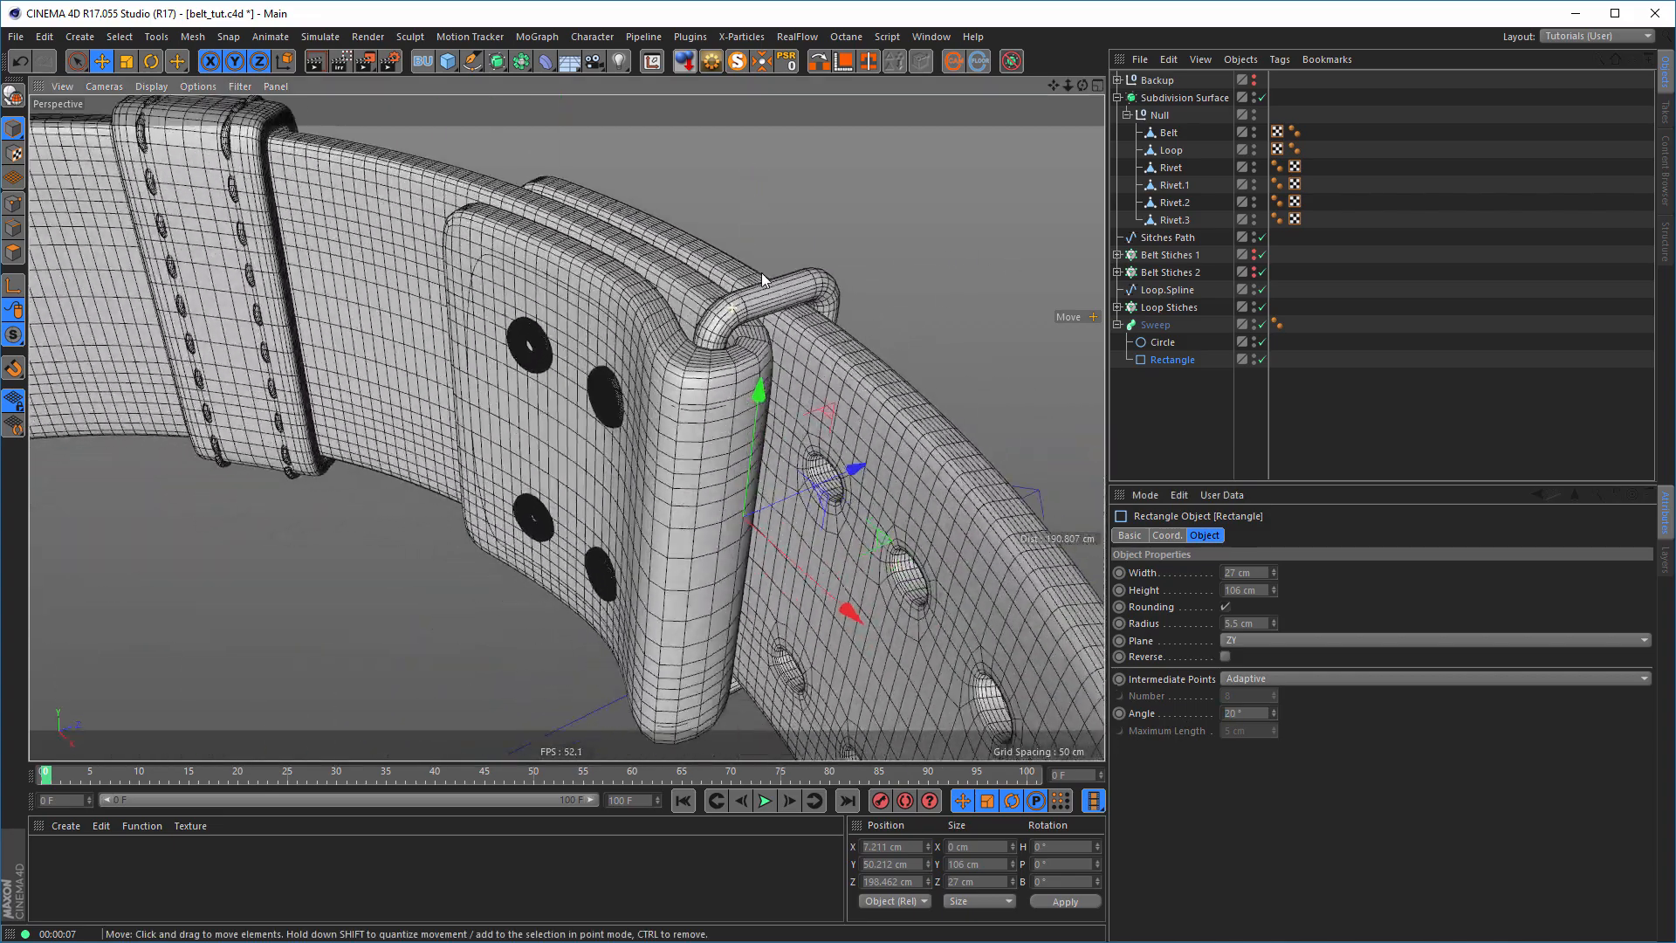
{"action": "left_click_drag", "start_coordinate": [705, 402], "coordinate": [698, 429], "text": "alt"}
{"action": "key", "text": "ctrl+s"}
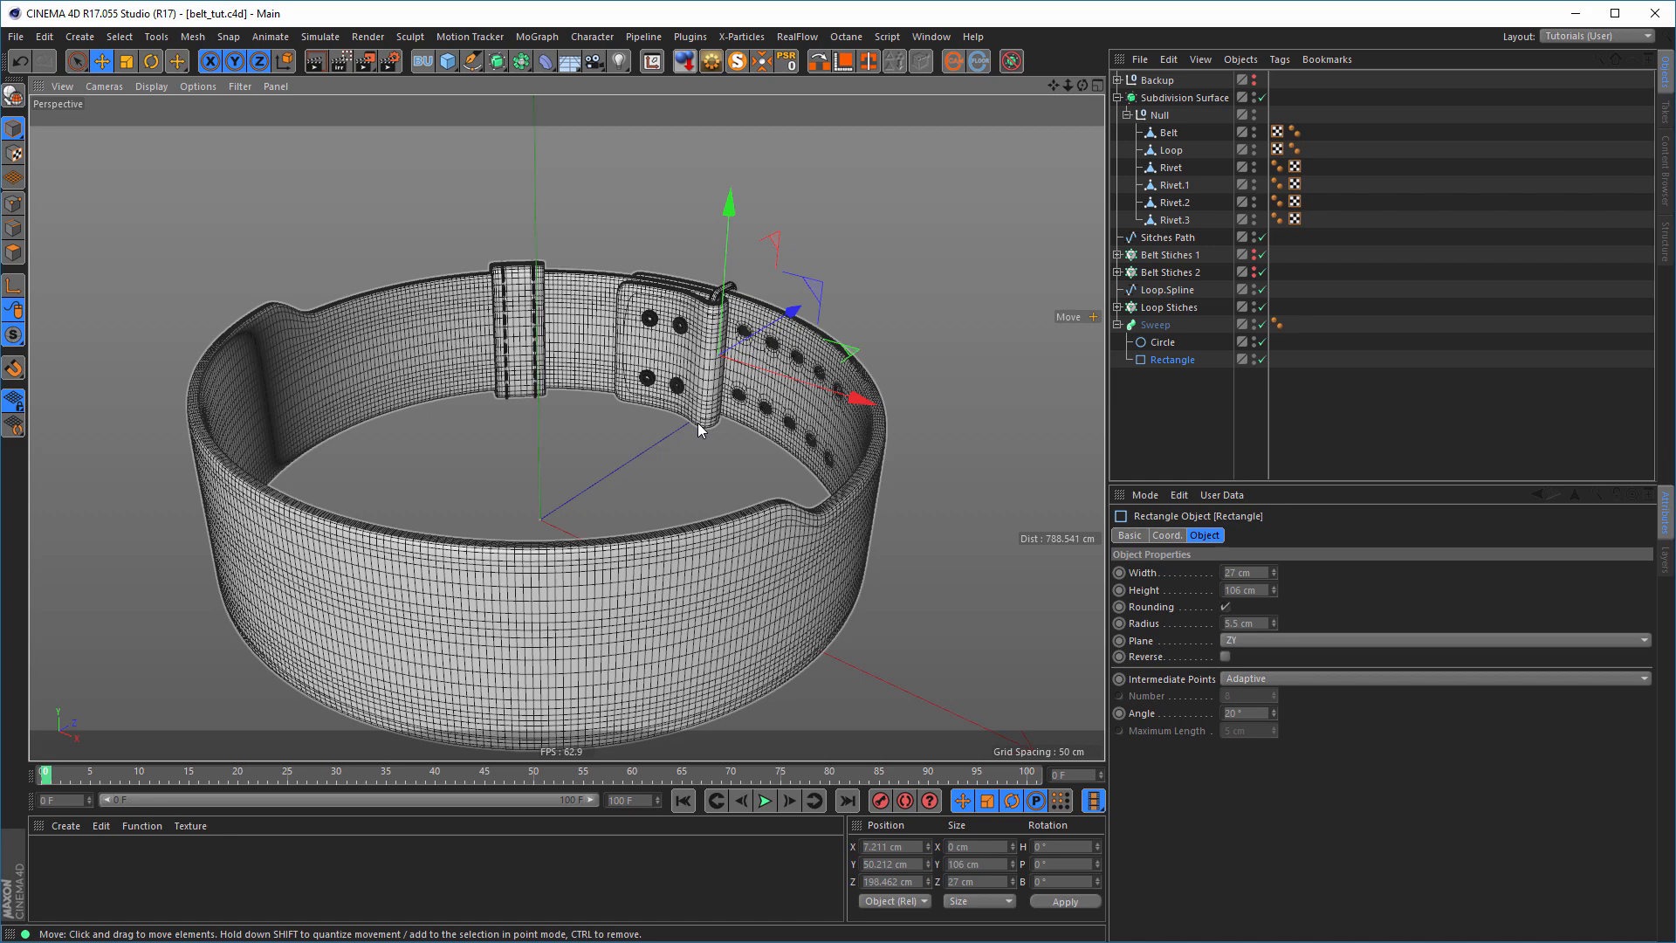
- Disable the Subdivision Surface and loop-select the horizontal edge loop running around the middle of the Belt mesh
{"action": "middle_click_drag", "start_coordinate": [647, 612], "coordinate": [662, 494], "text": "alt"}
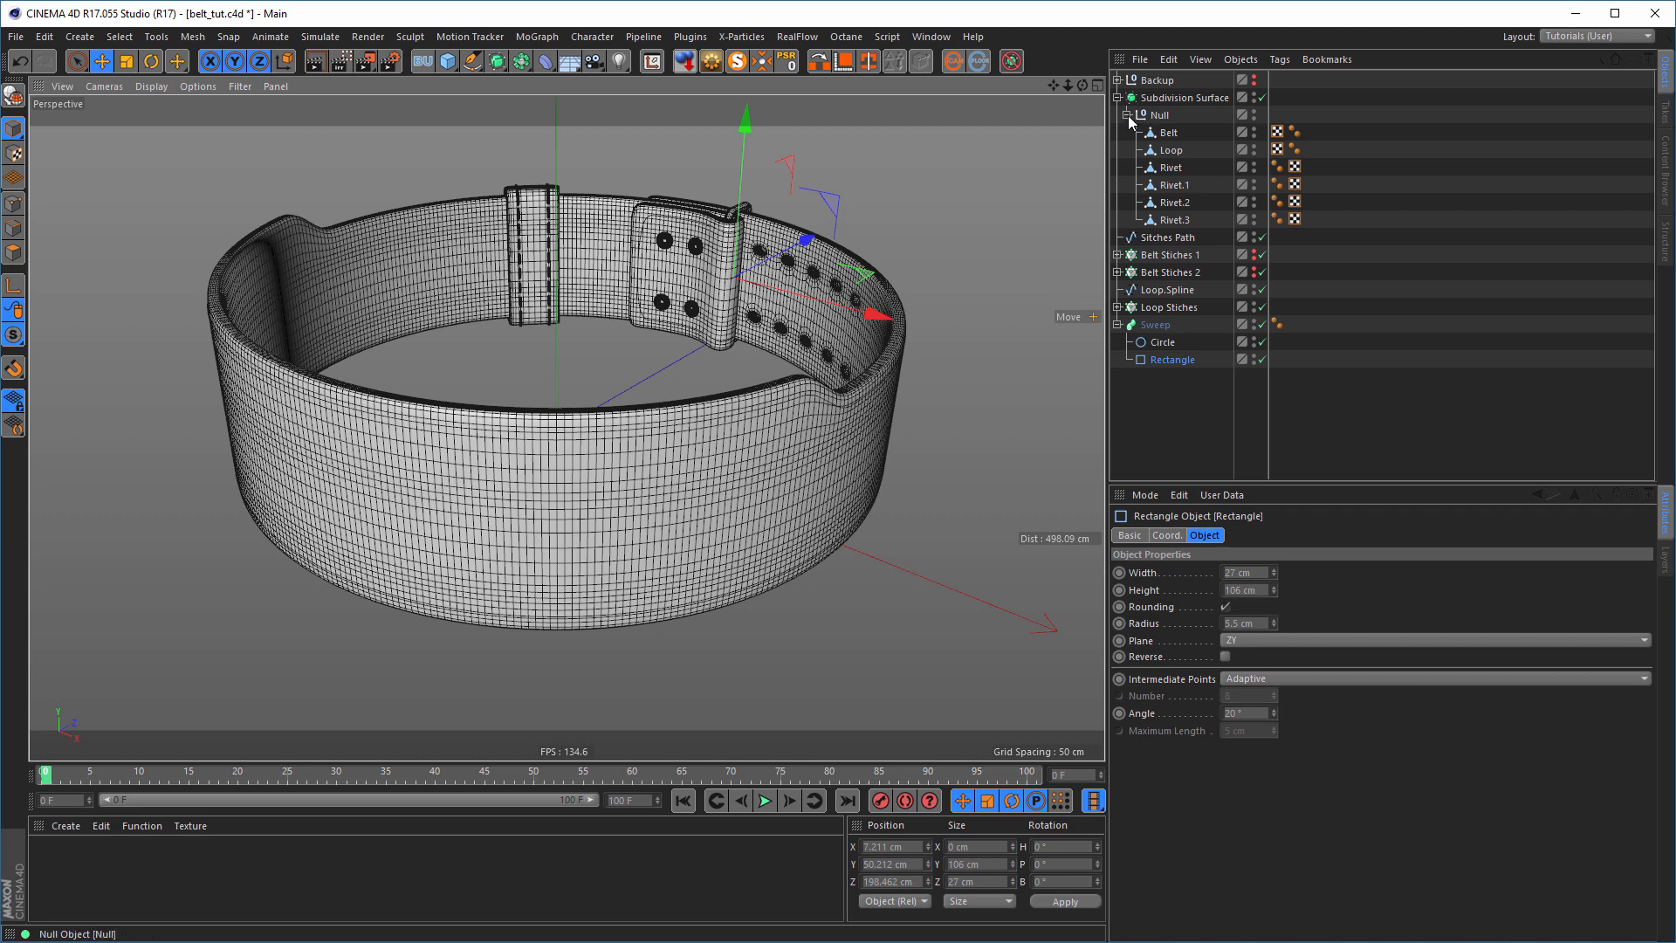
{"action": "left_click", "coordinate": [1195, 133]}
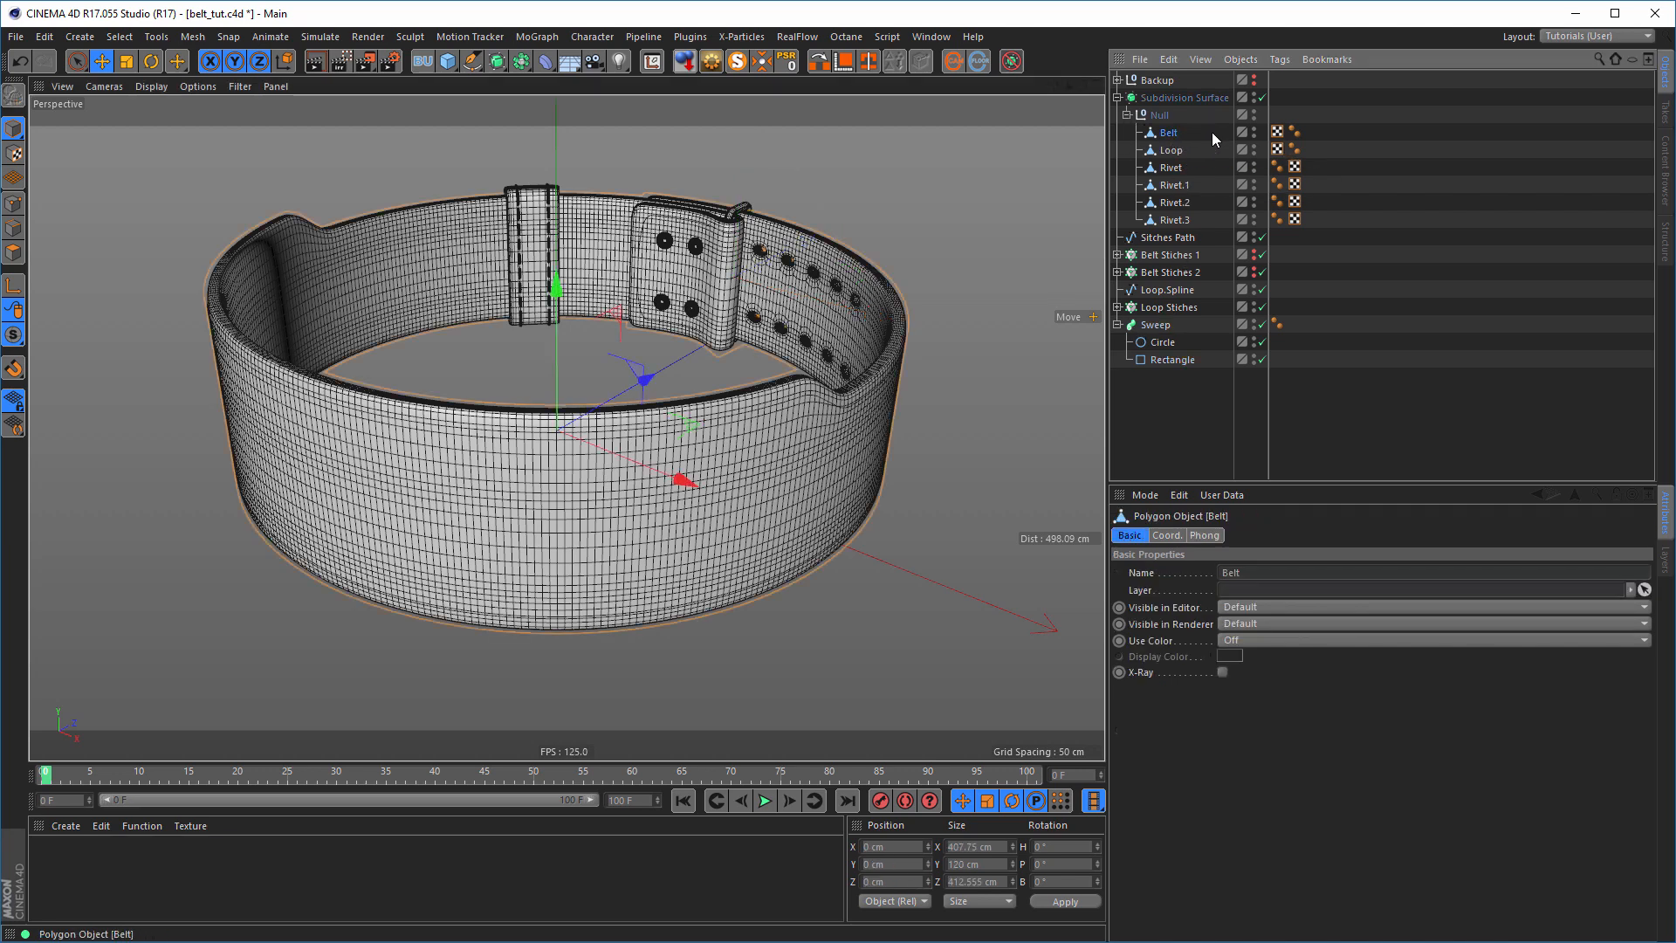
{"action": "left_click", "coordinate": [1262, 97]}
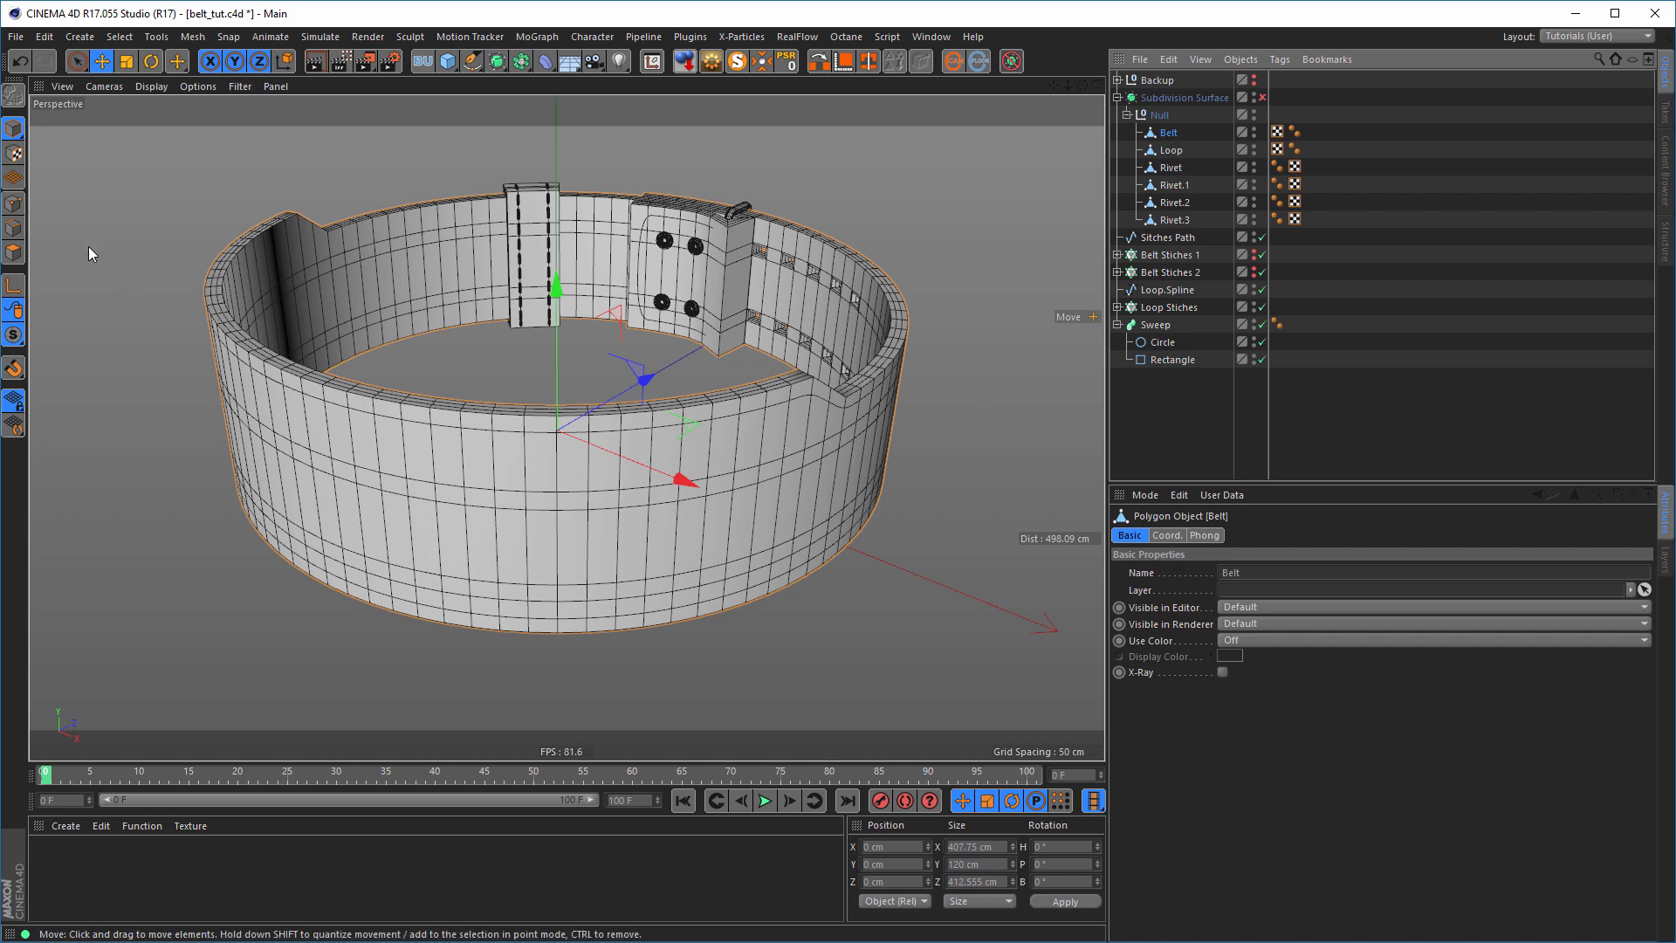
{"action": "left_click", "coordinate": [12, 233]}
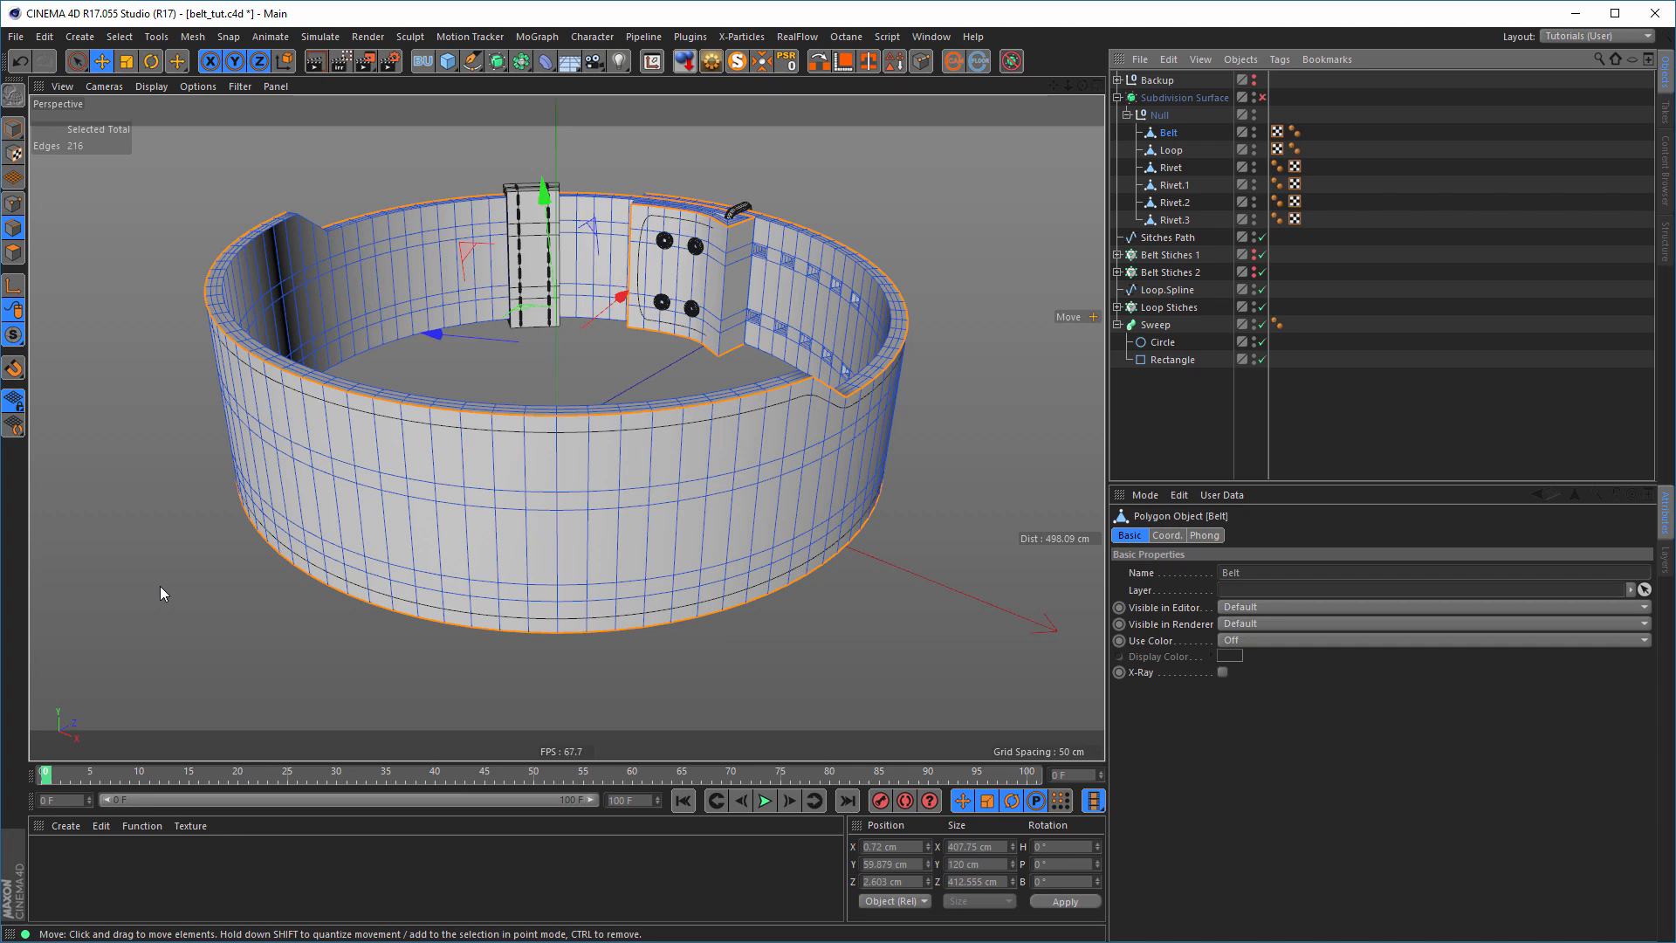
{"action": "key", "text": "u"}
{"action": "key", "text": "l"}
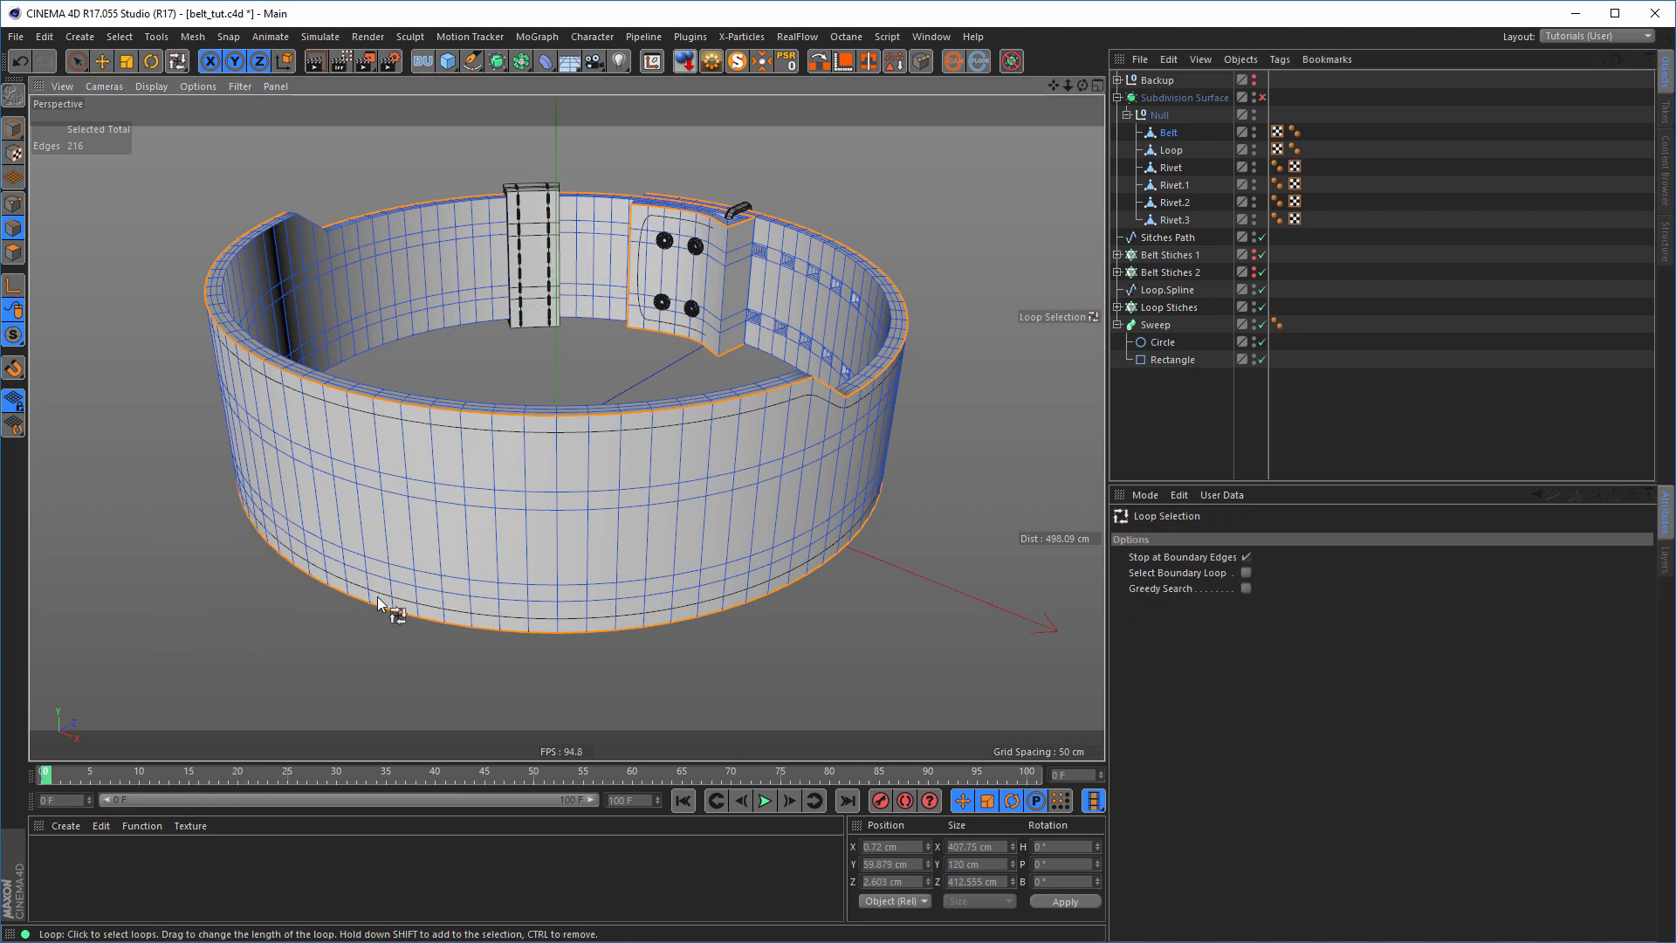
{"action": "left_click", "coordinate": [505, 510]}
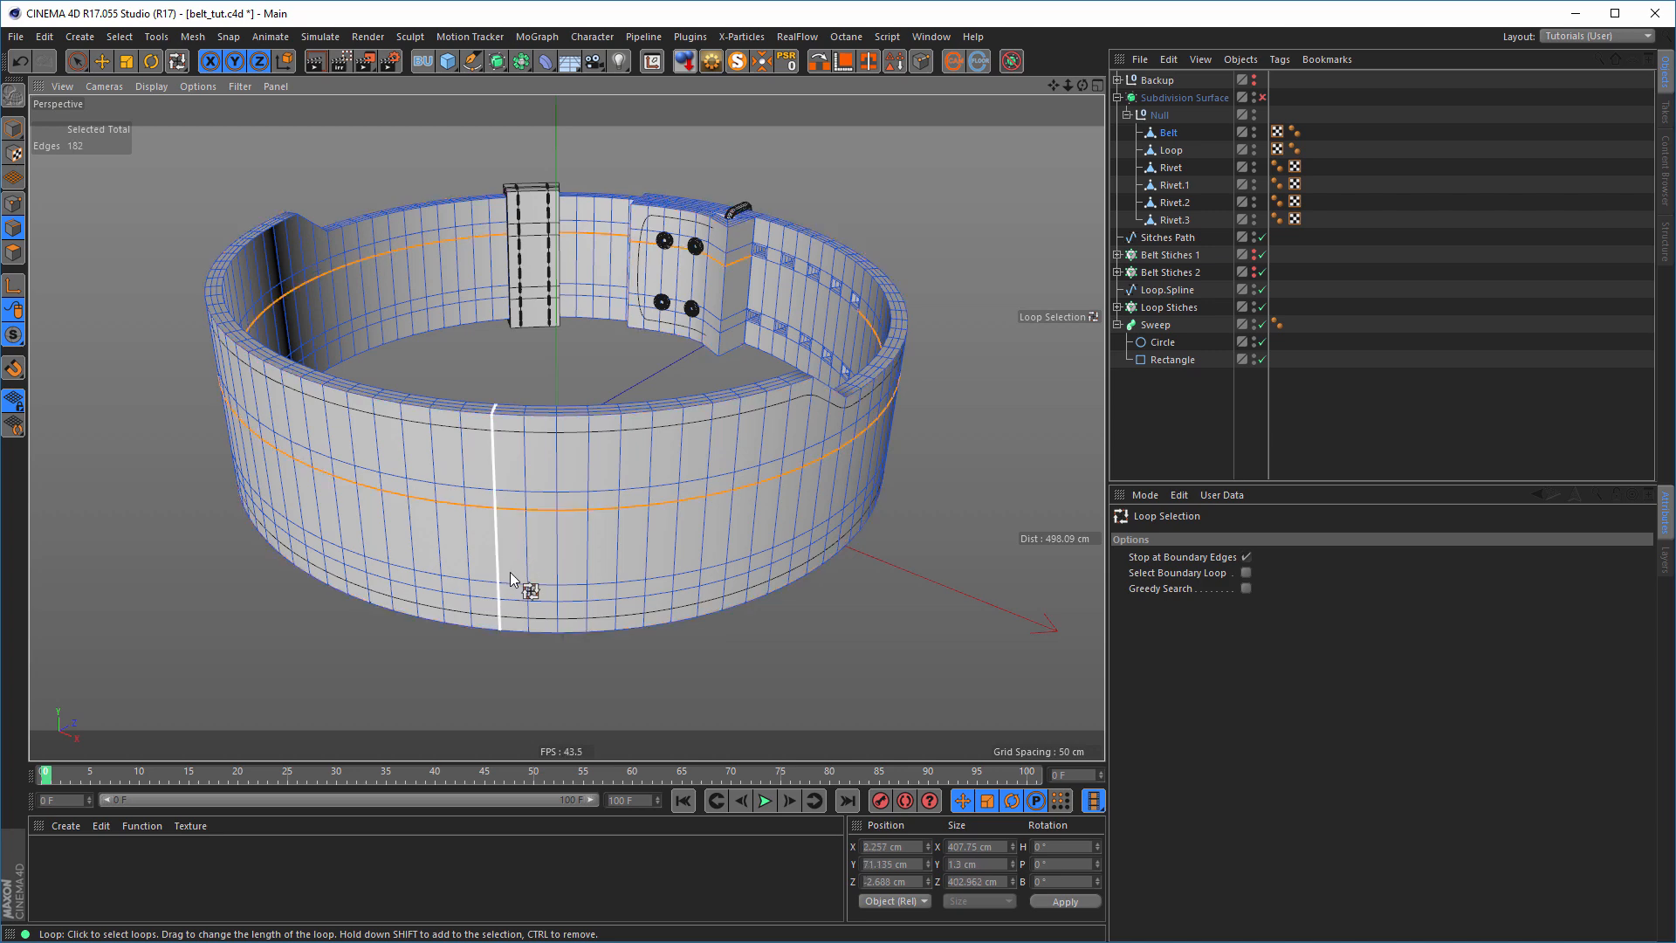
- In the Top view, deselect the loop's edges on the buckle half with Rectangle Selection, keeping only the opposite half selected
{"action": "middle_click", "coordinate": [688, 655]}
{"action": "middle_click", "coordinate": [743, 356]}
{"action": "scroll", "coordinate": [742, 343], "scroll_direction": "down", "scroll_amount": 10}
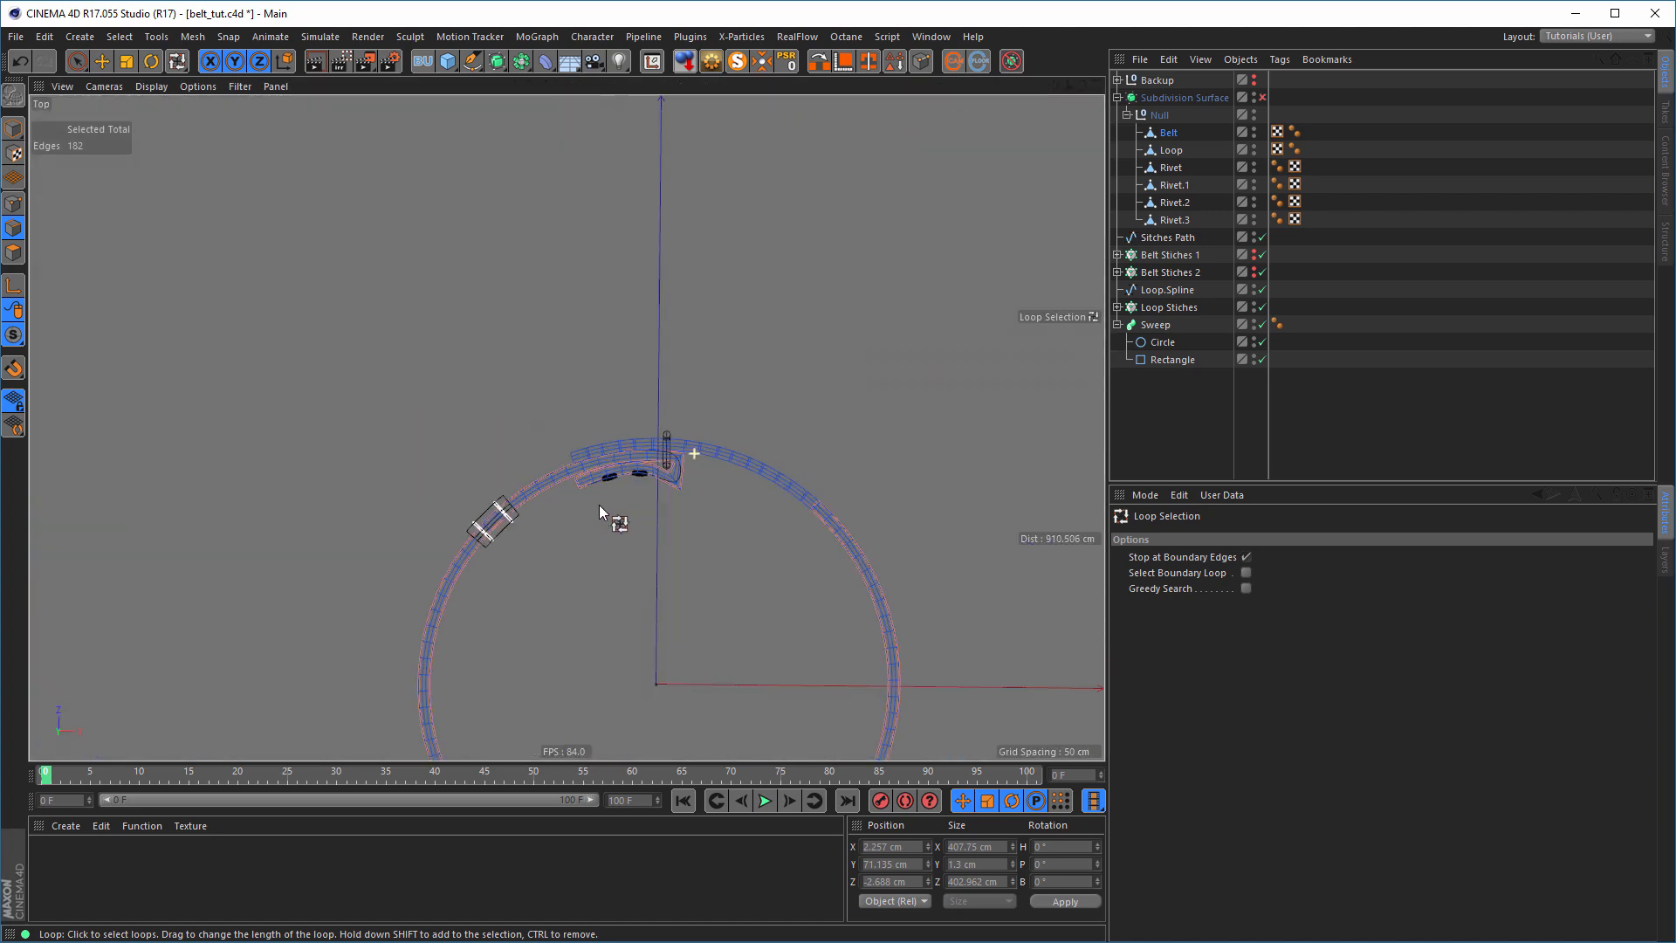
{"action": "scroll", "coordinate": [659, 454], "scroll_direction": "up", "scroll_amount": 2}
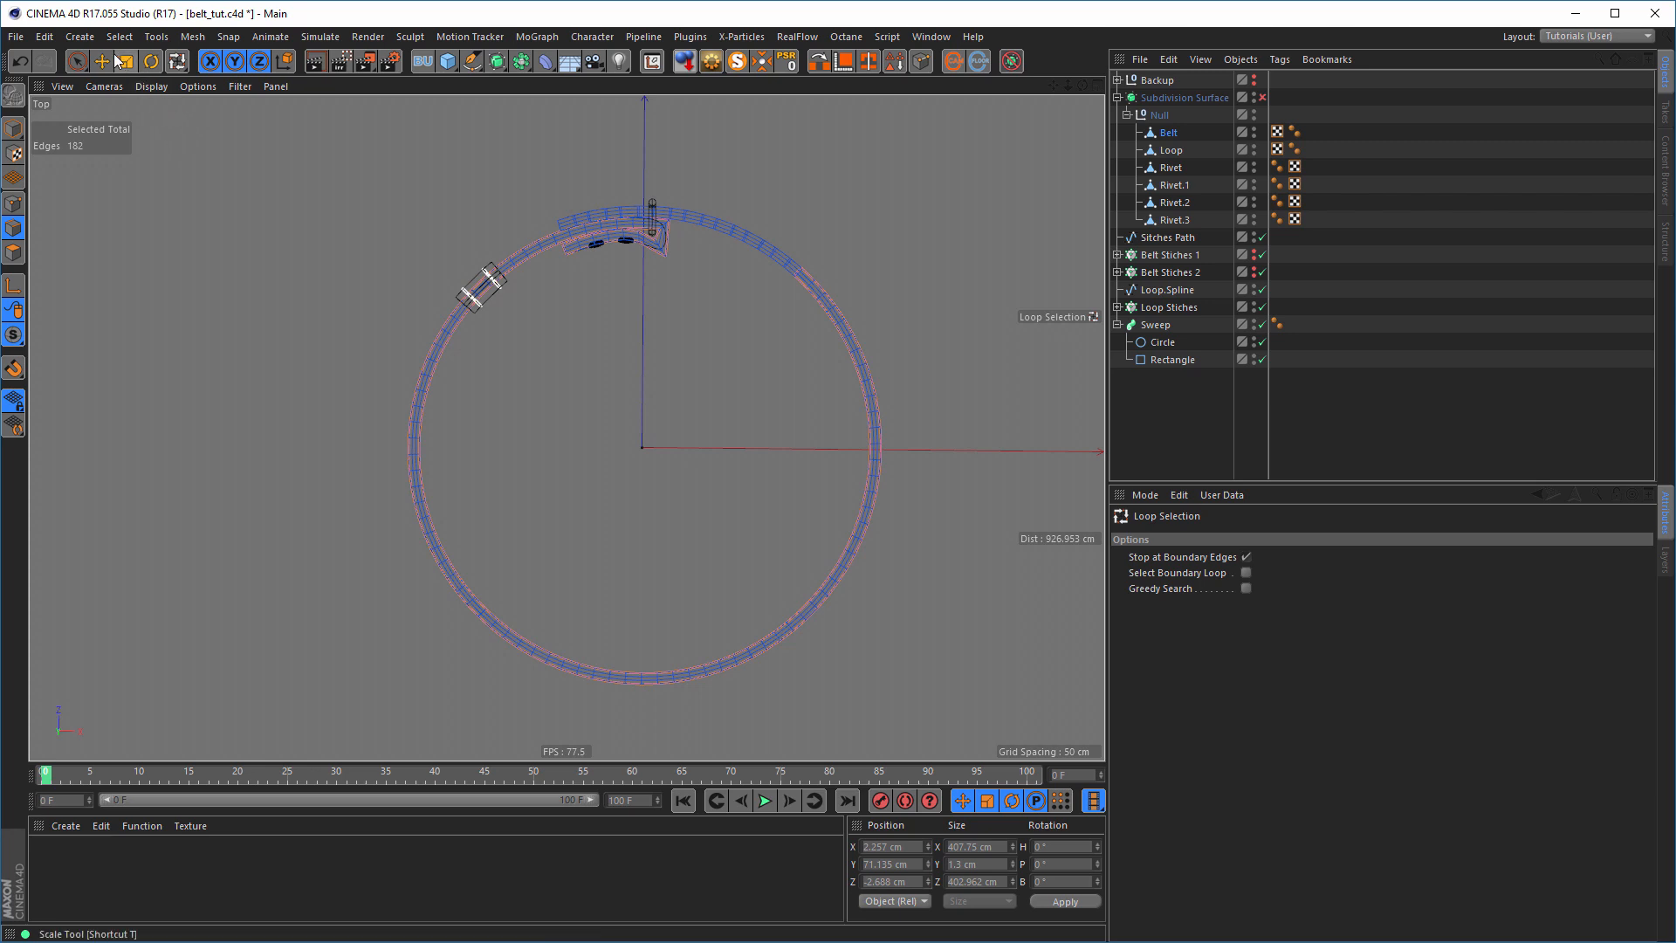
{"action": "left_click", "coordinate": [77, 61]}
{"action": "left_click", "coordinate": [146, 117]}
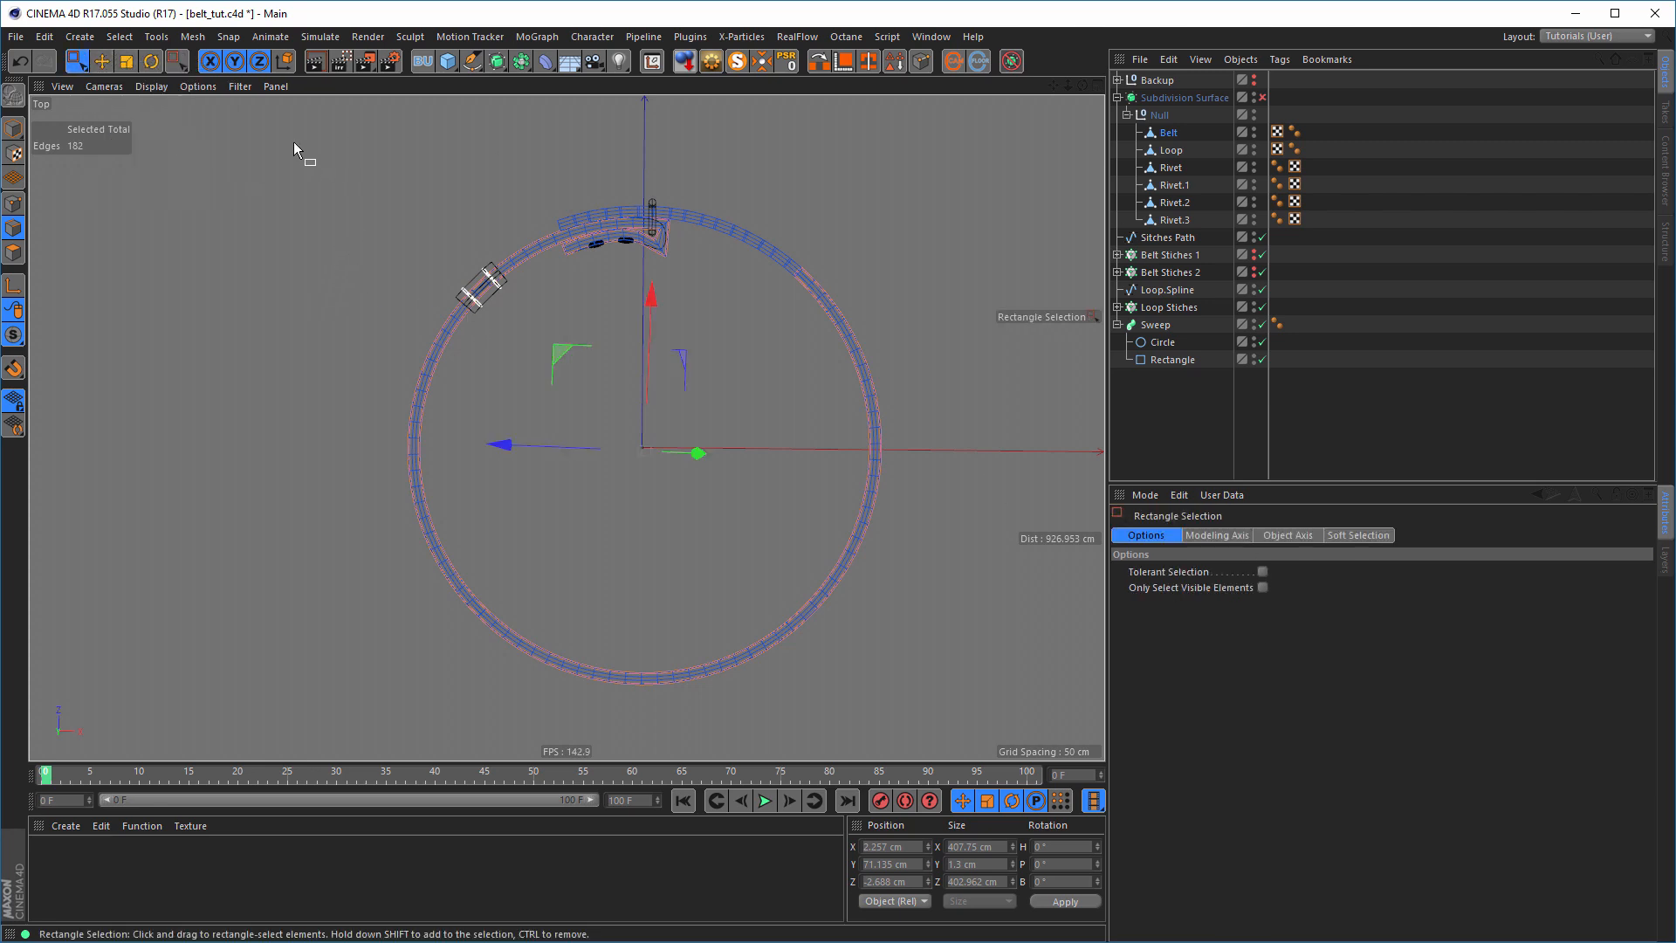
{"action": "left_click_drag", "start_coordinate": [285, 139], "coordinate": [965, 483]}
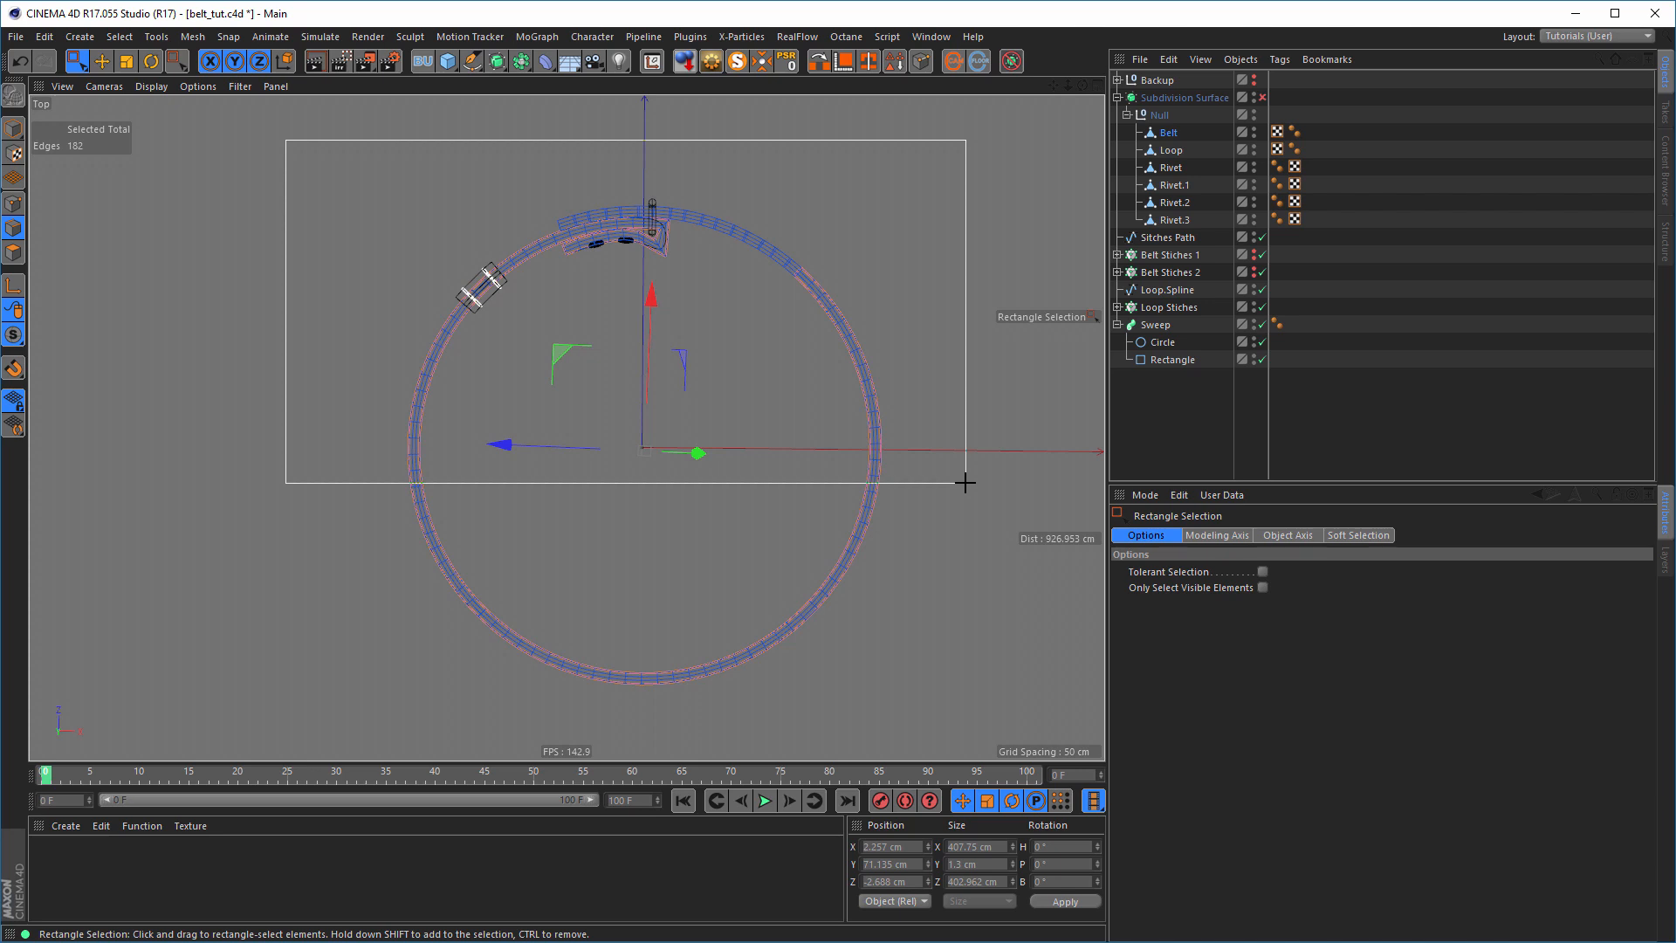
{"action": "left_click_drag", "start_coordinate": [965, 483], "coordinate": [966, 481]}
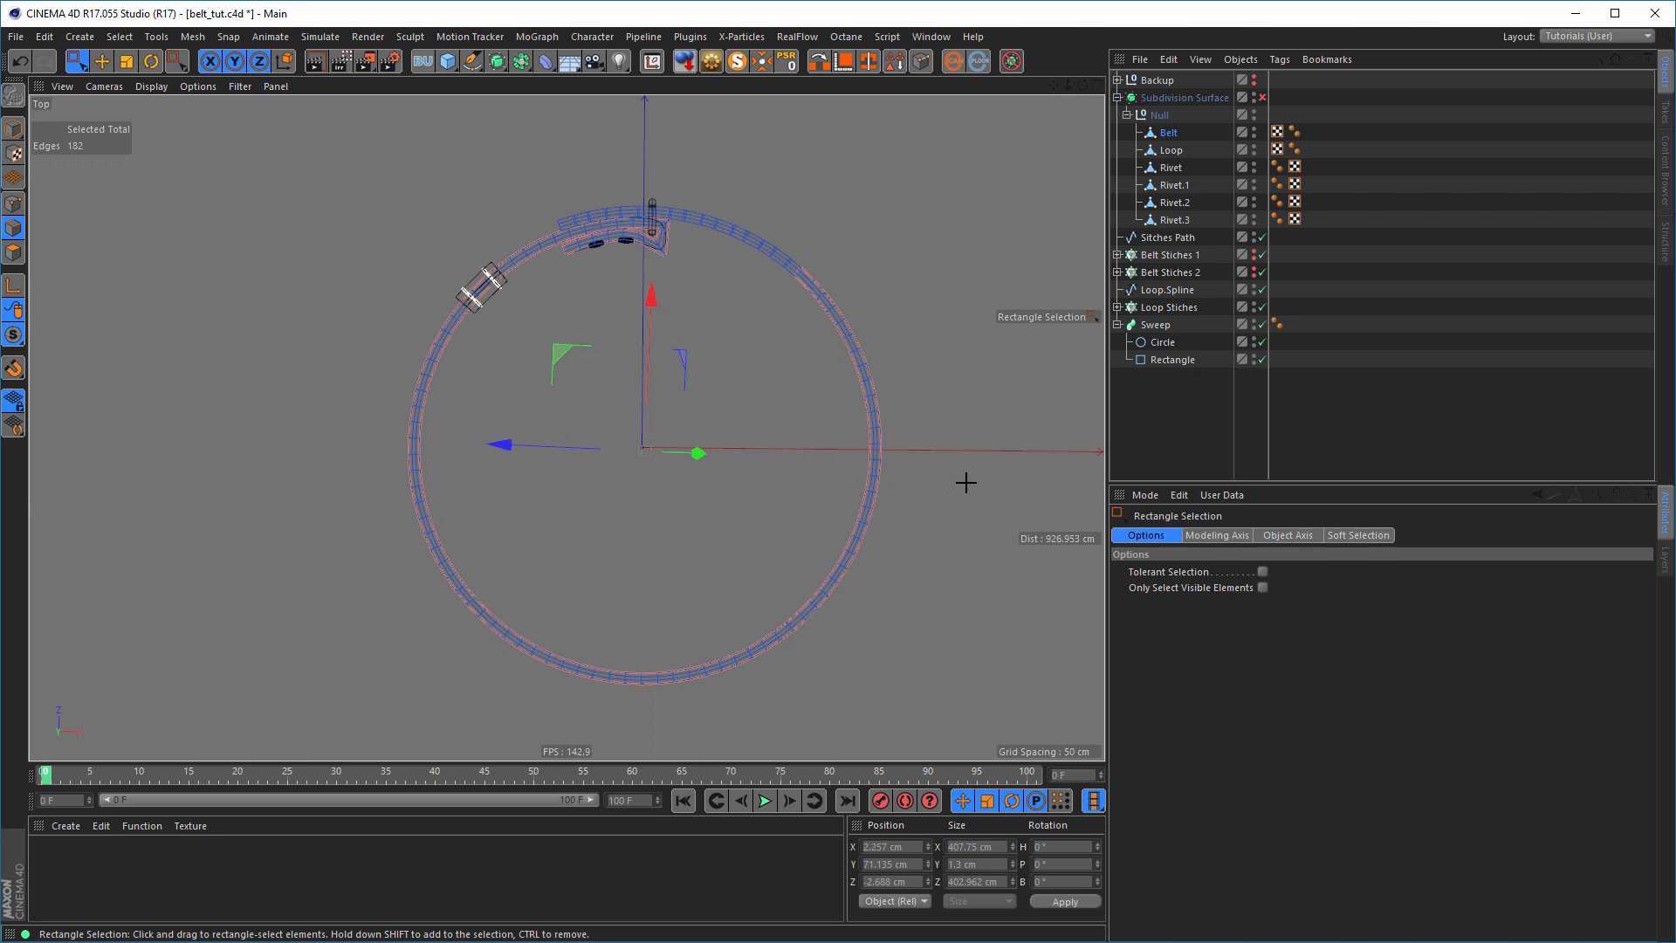
{"action": "middle_click", "coordinate": [968, 525]}
{"action": "middle_click", "coordinate": [426, 314]}
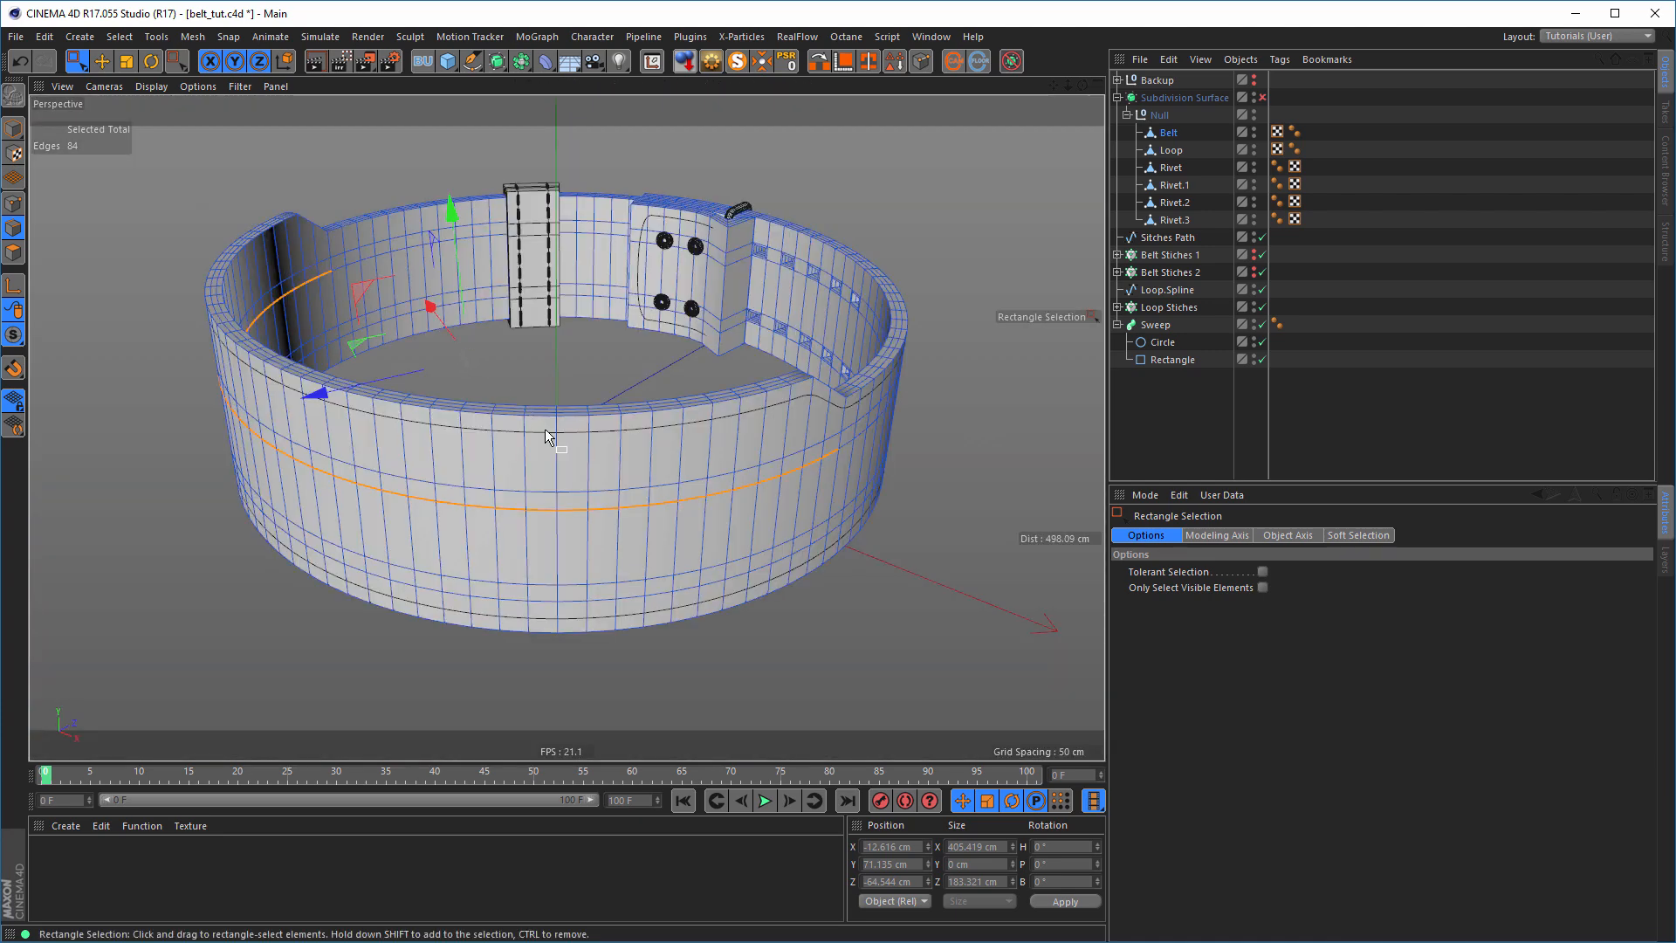
- Convert the selected belt edges to a spline and take it out of the Belt to the hierarchy's top level
{"action": "left_click_drag", "start_coordinate": [547, 434], "coordinate": [465, 362], "text": "alt"}
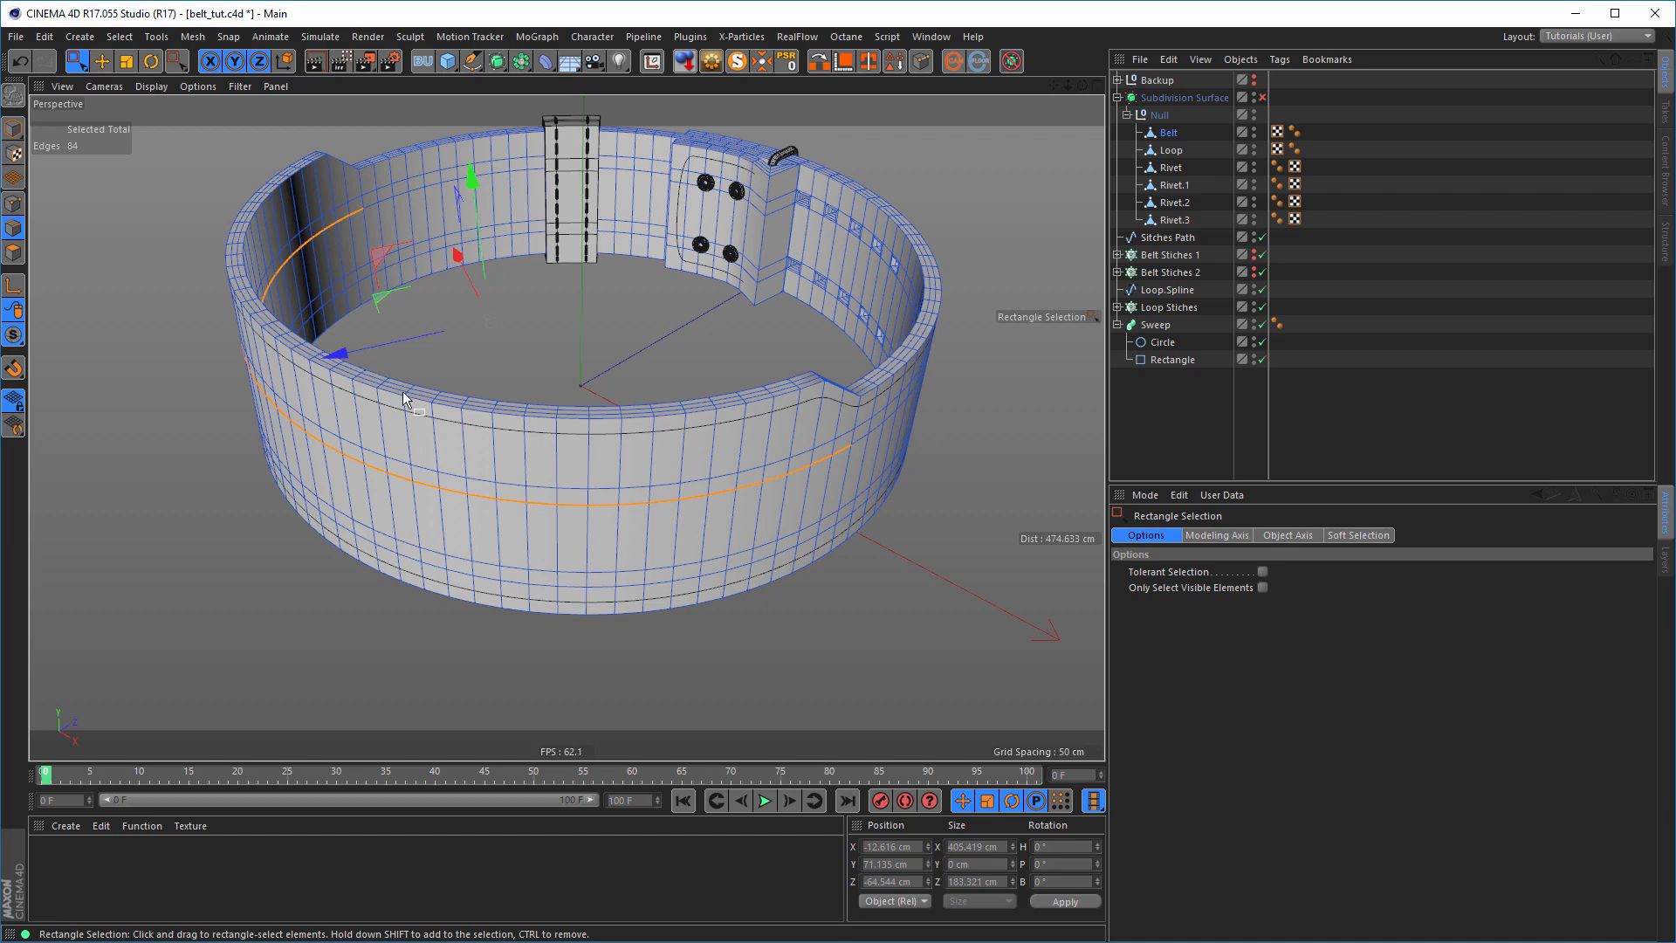
{"action": "left_click_drag", "start_coordinate": [338, 260], "coordinate": [356, 228], "text": "alt"}
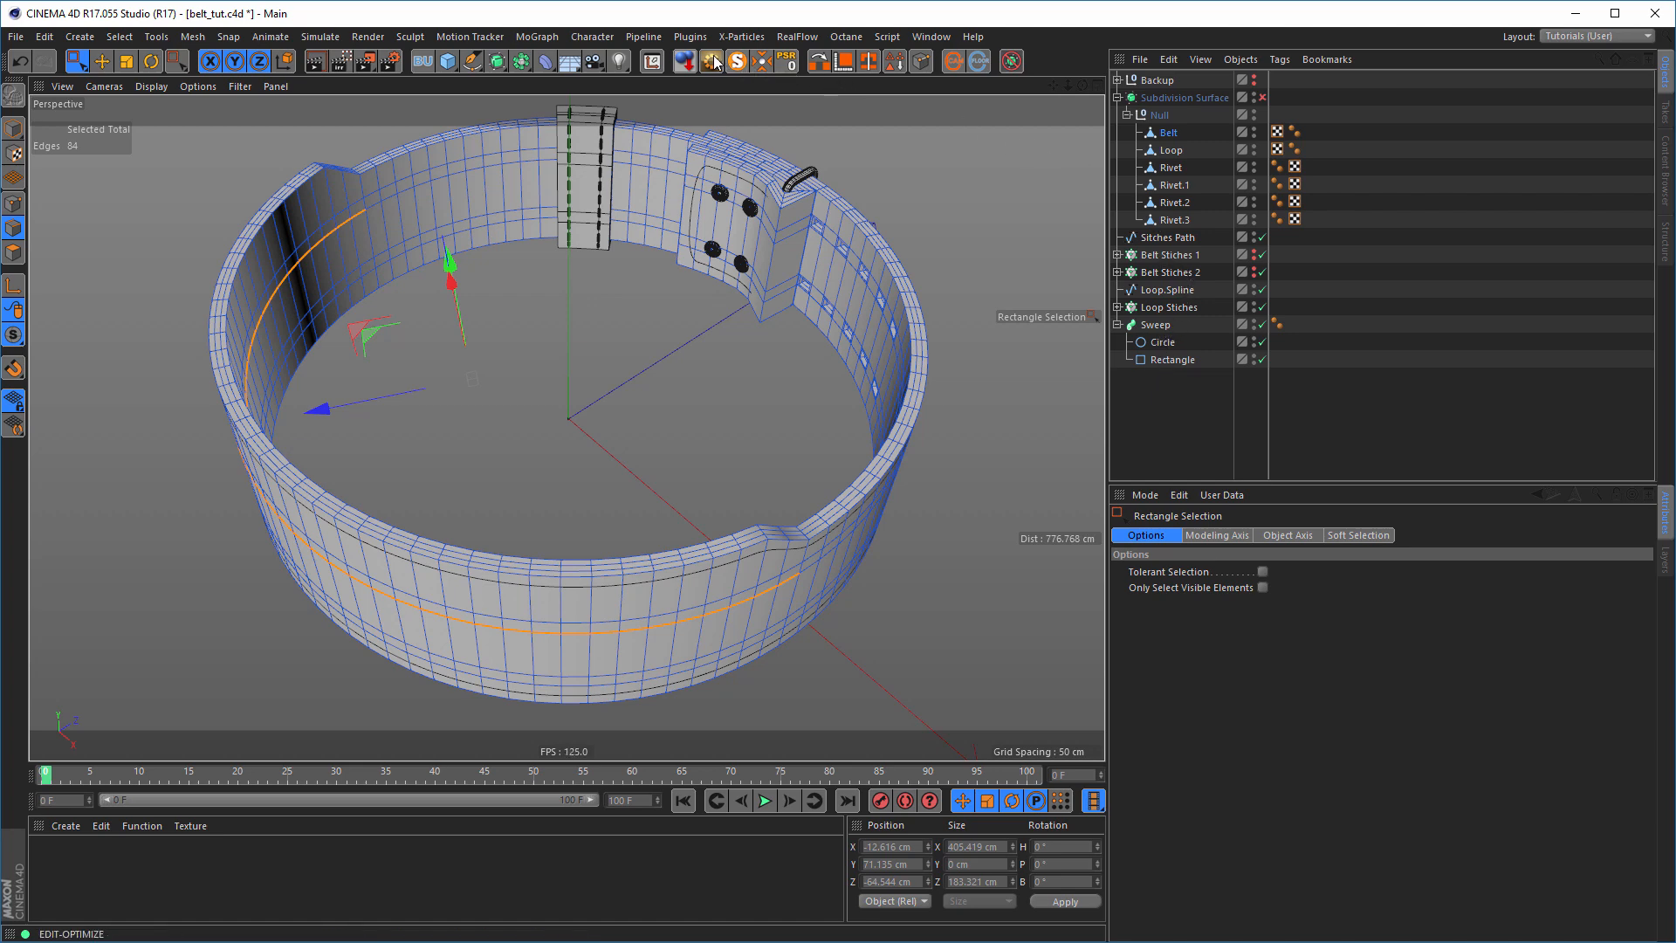
{"action": "left_click", "coordinate": [921, 61]}
{"action": "left_click", "coordinate": [1192, 151]}
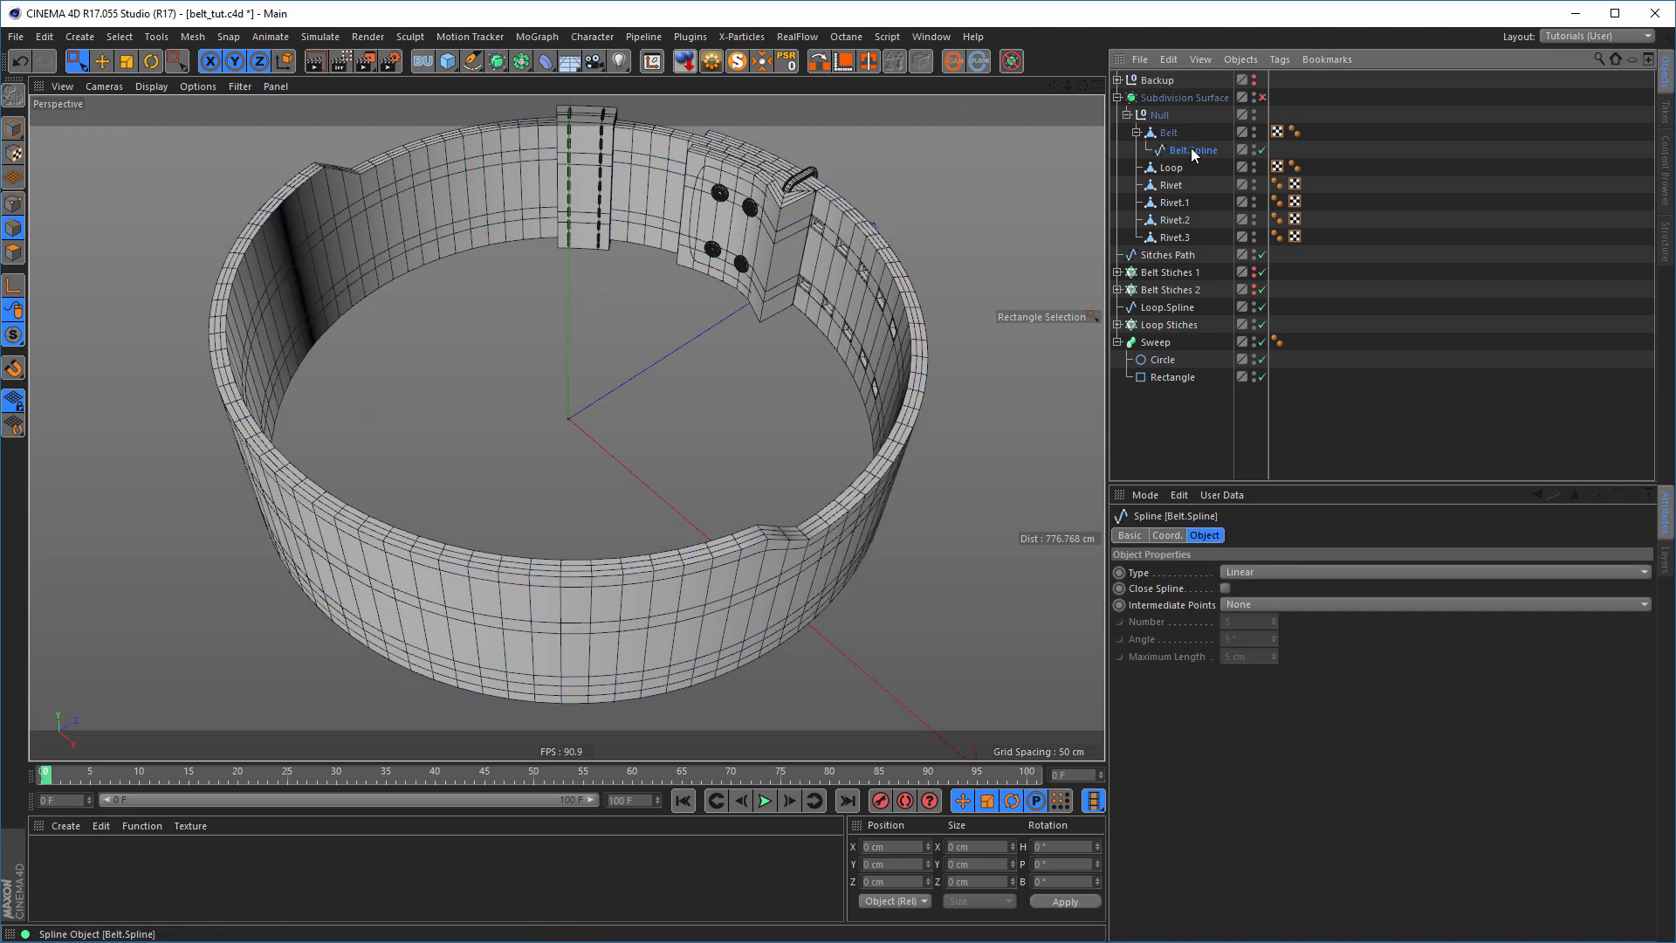
{"action": "left_click_drag", "start_coordinate": [1193, 151], "coordinate": [1181, 447]}
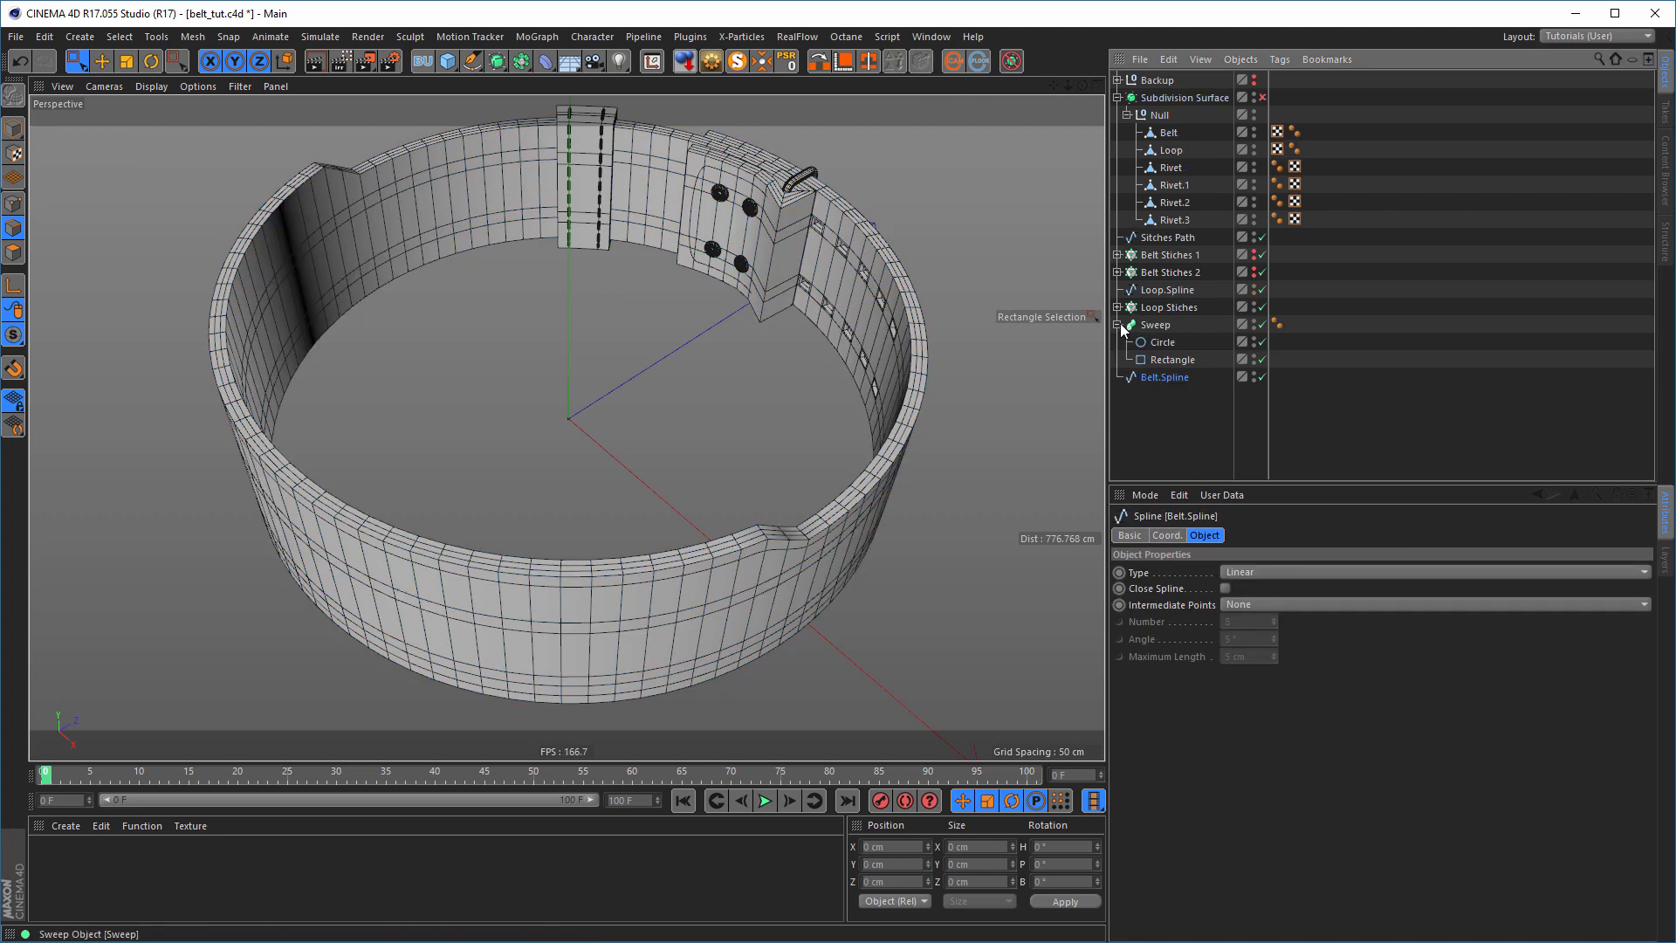
- Rename the extracted belt spline to "Text path" and save the project
{"action": "left_click", "coordinate": [1119, 324]}
{"action": "double_click", "coordinate": [1166, 343]}
{"action": "type", "text": "Te"}
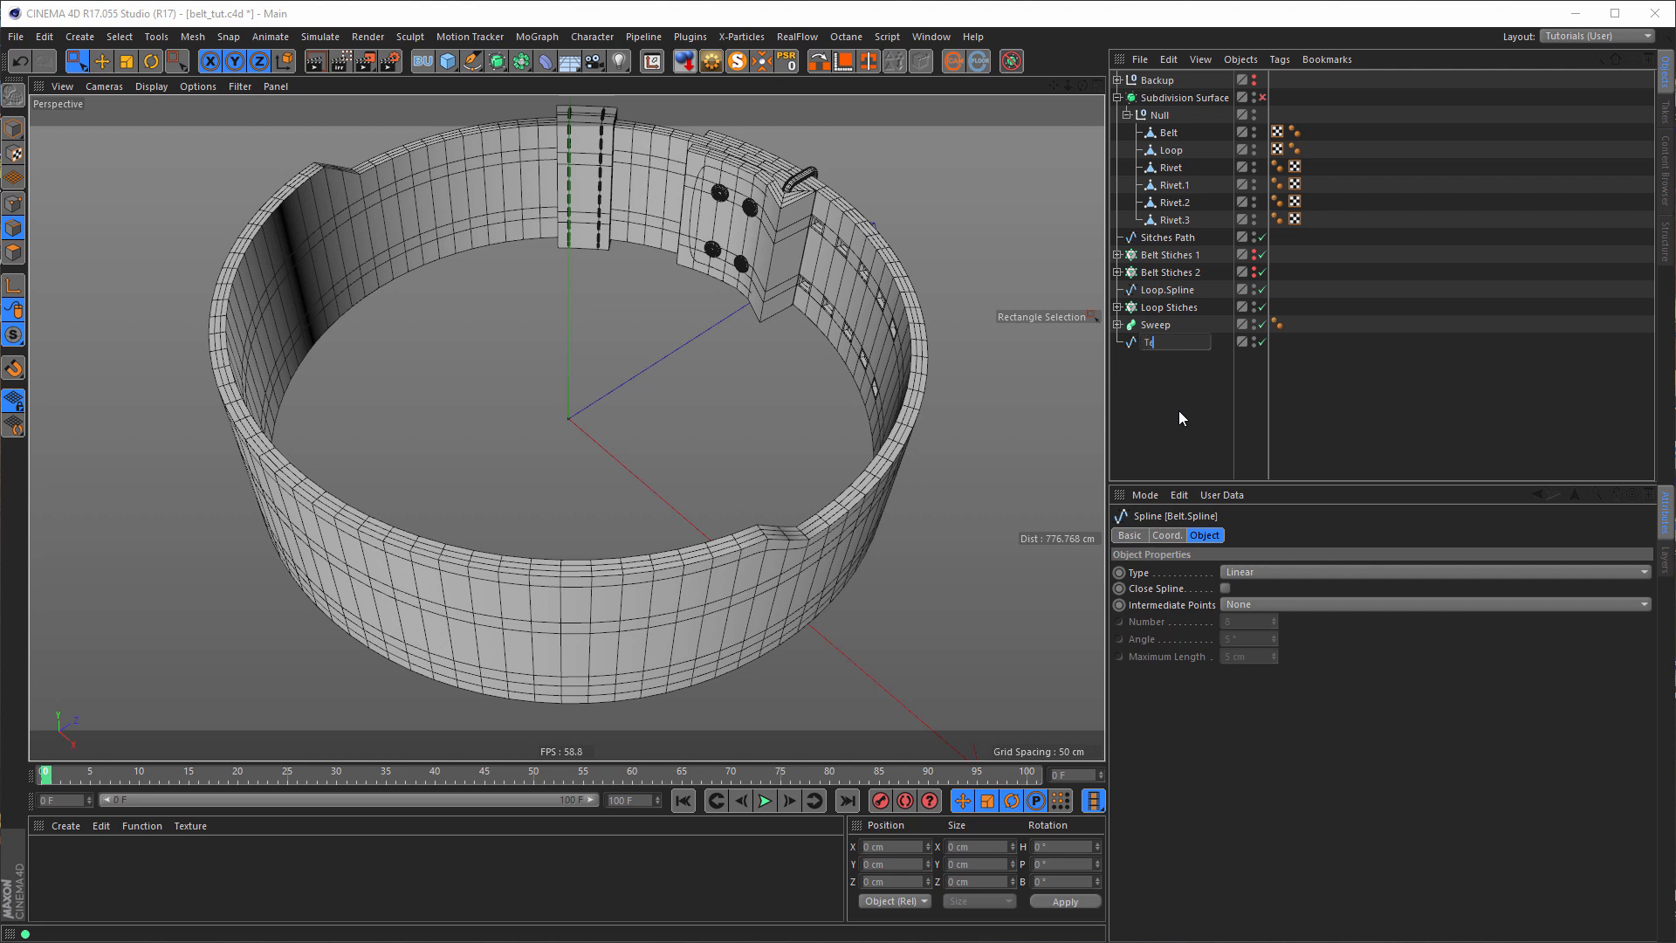
{"action": "type", "text": "xt path"}
{"action": "key", "text": "Return"}
{"action": "key", "text": "ctrl+s"}
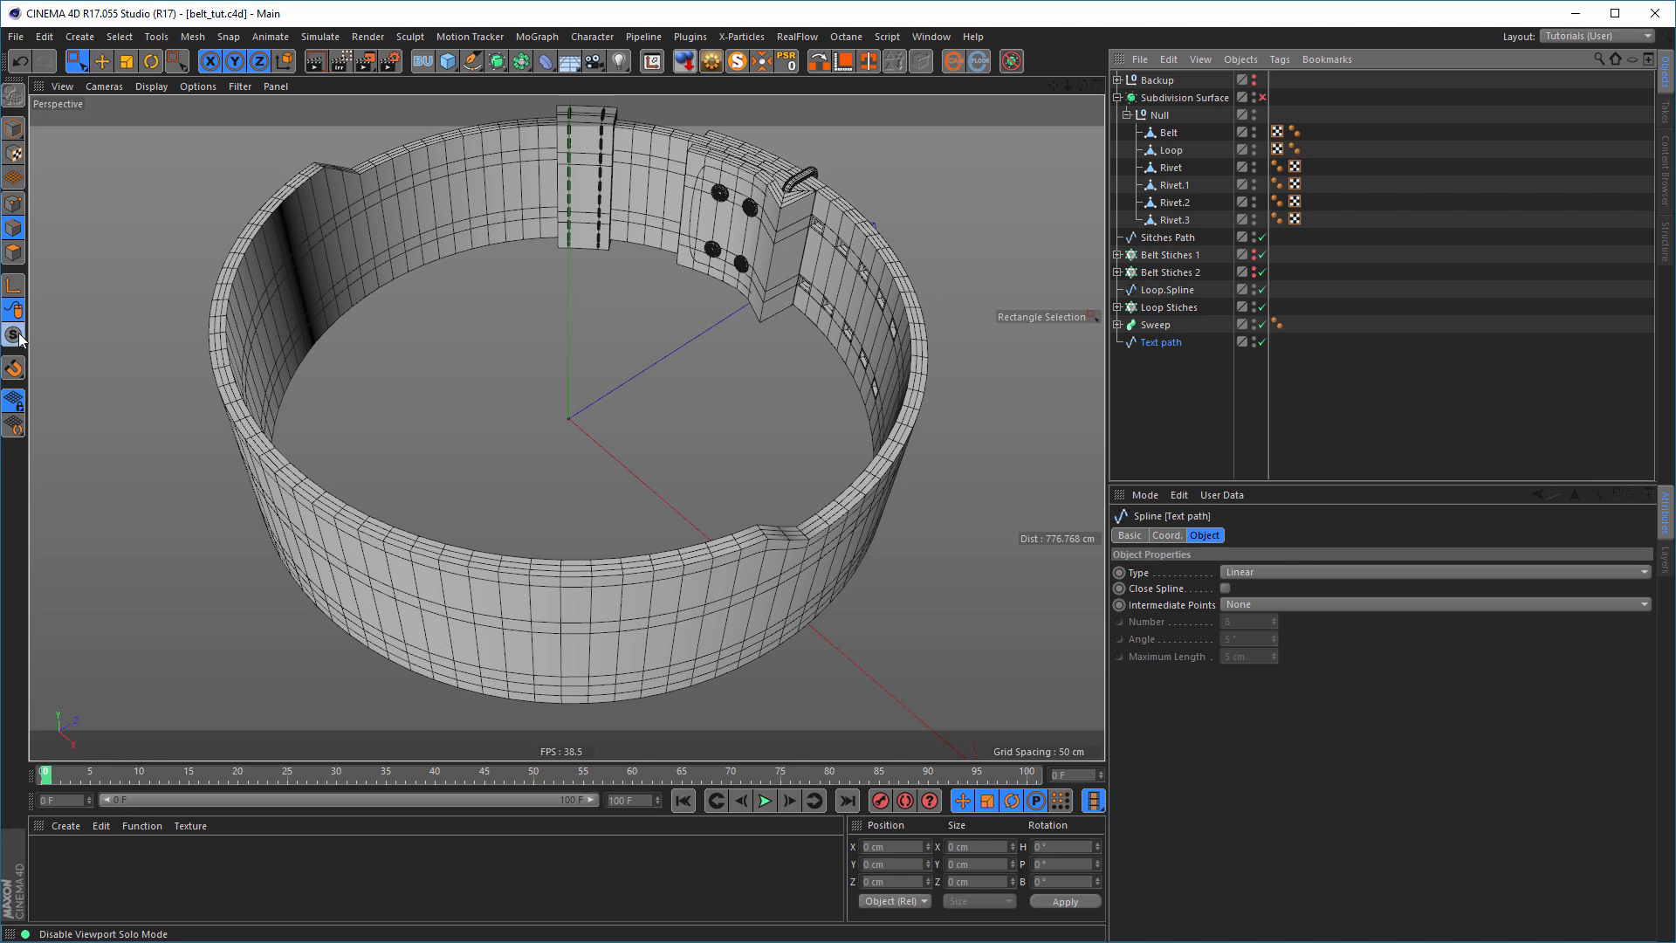
- Isolate the Text path spline in solo mode and explode its segments into separate splines
{"action": "left_click", "coordinate": [737, 63]}
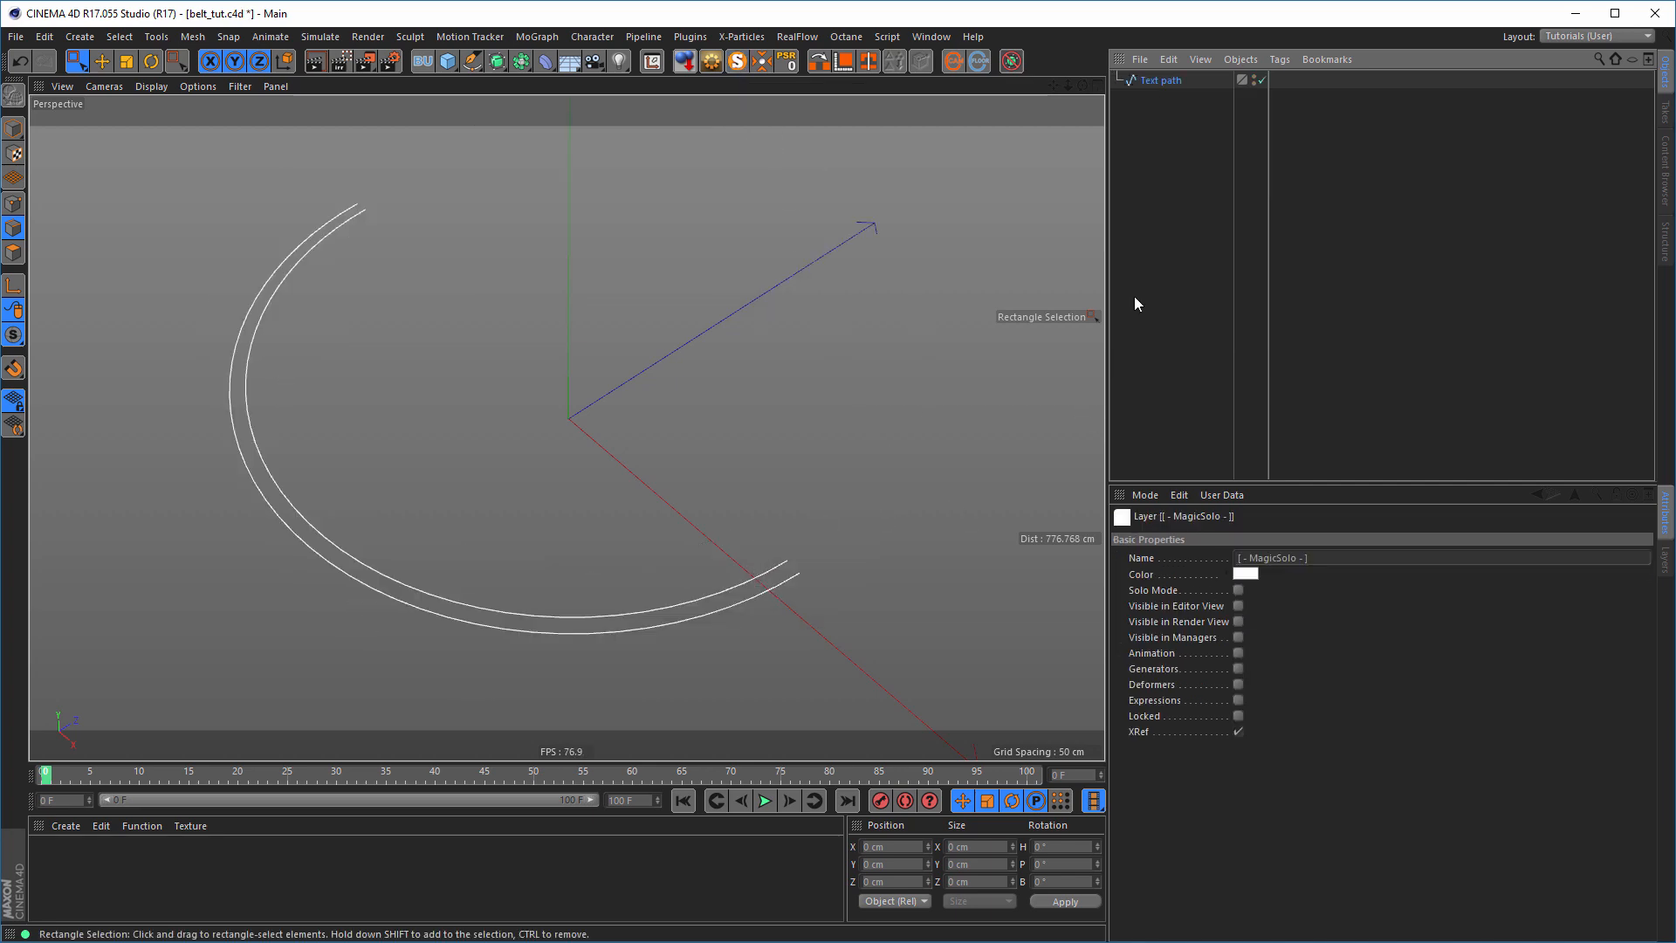
{"action": "left_click", "coordinate": [1161, 80]}
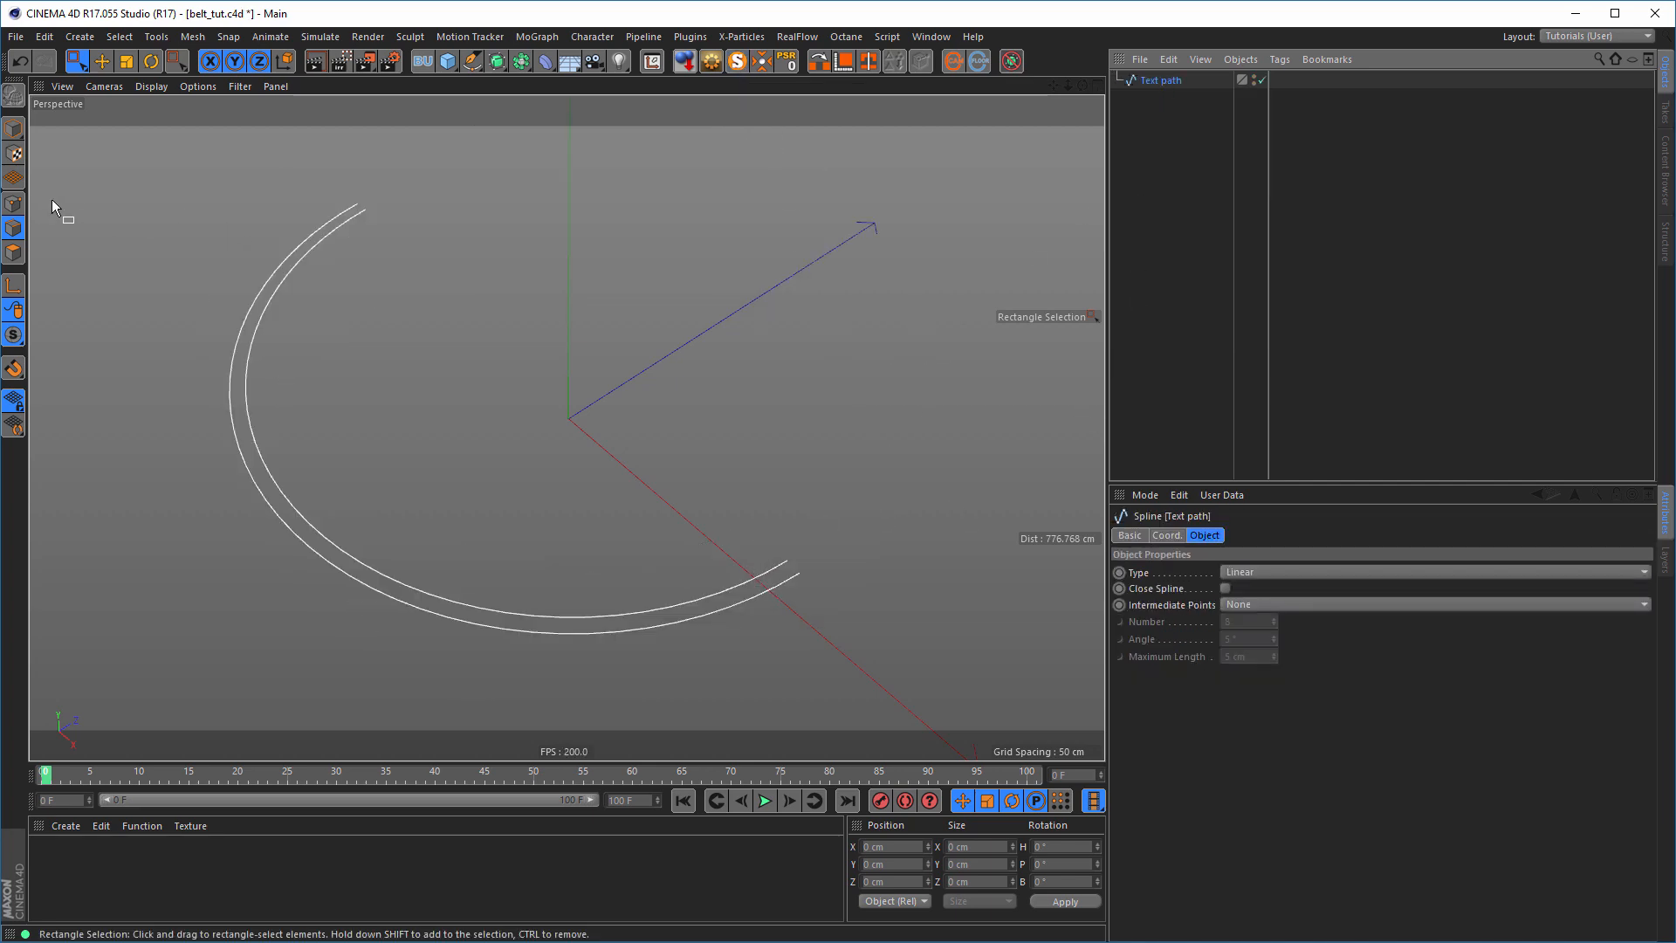
{"action": "left_click", "coordinate": [13, 203]}
{"action": "right_click", "coordinate": [899, 281]}
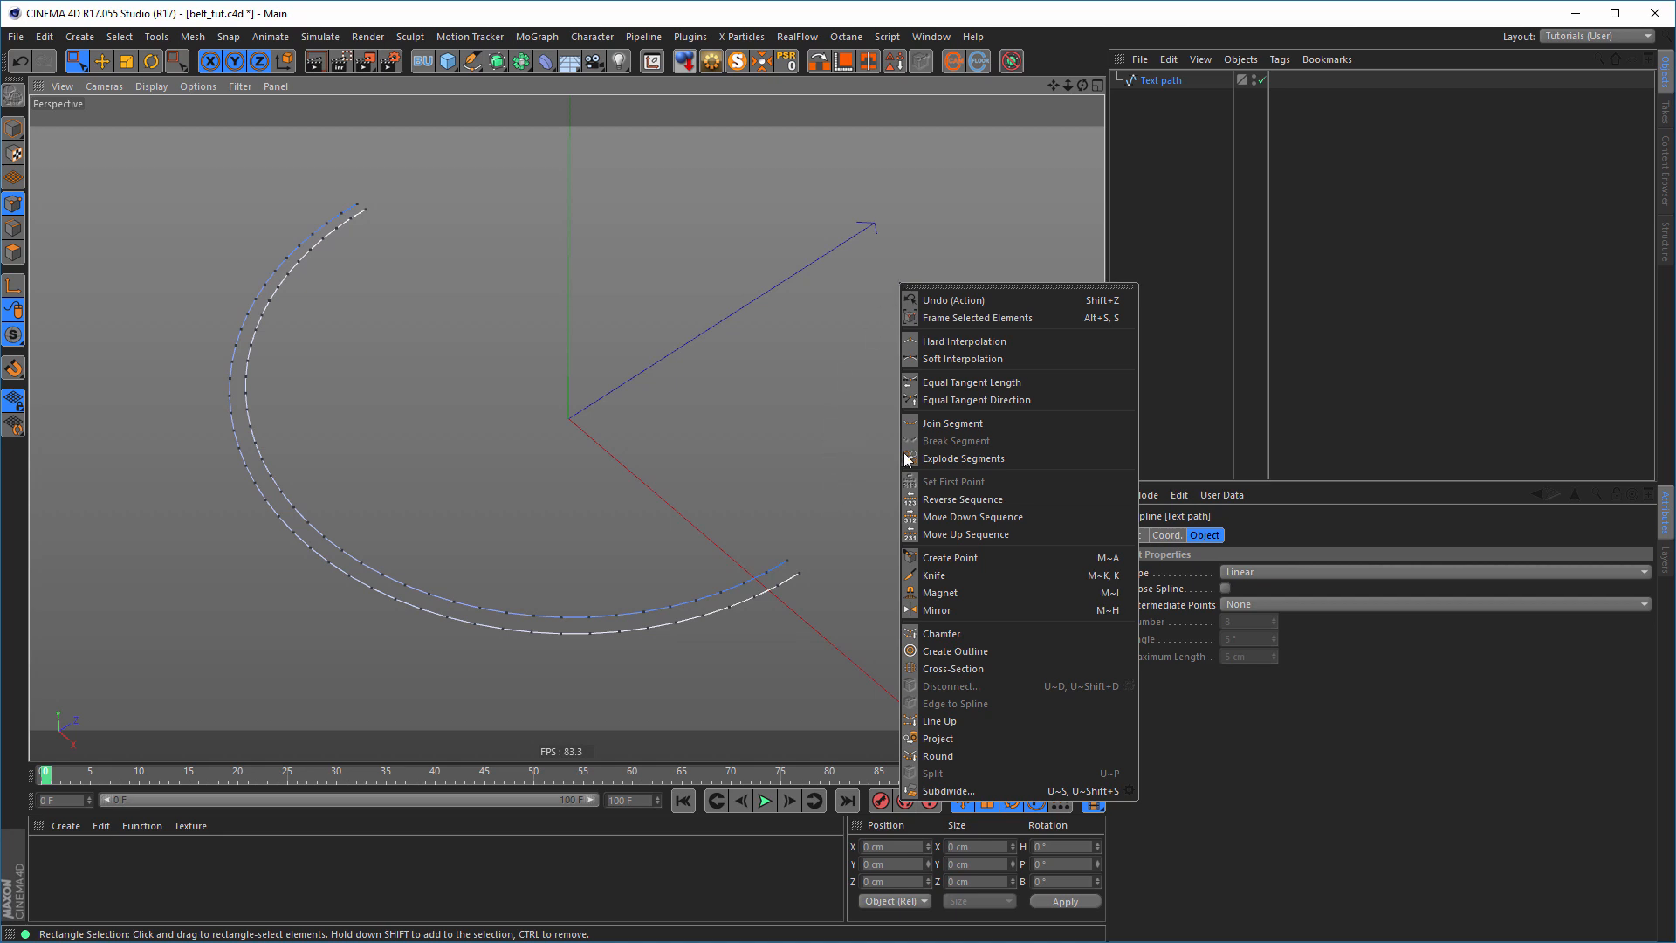
{"action": "left_click", "coordinate": [934, 457]}
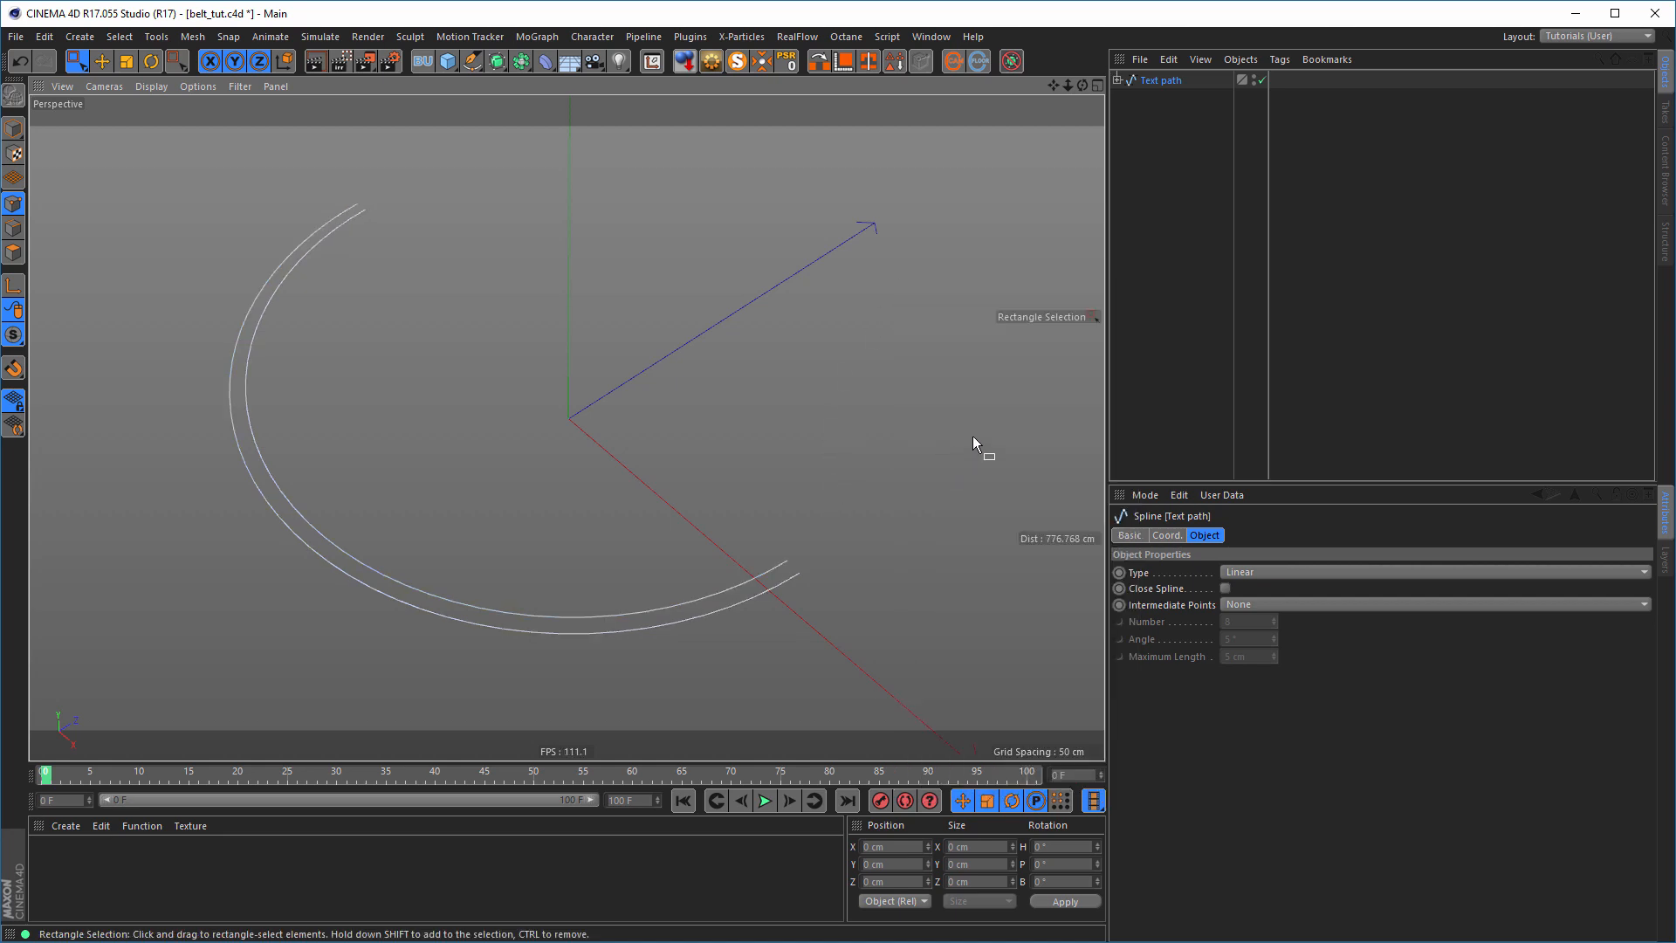
- Move the outer arc, Text path.1, out of its parent and delete Text path together with the inner arc
{"action": "left_click", "coordinate": [1118, 80]}
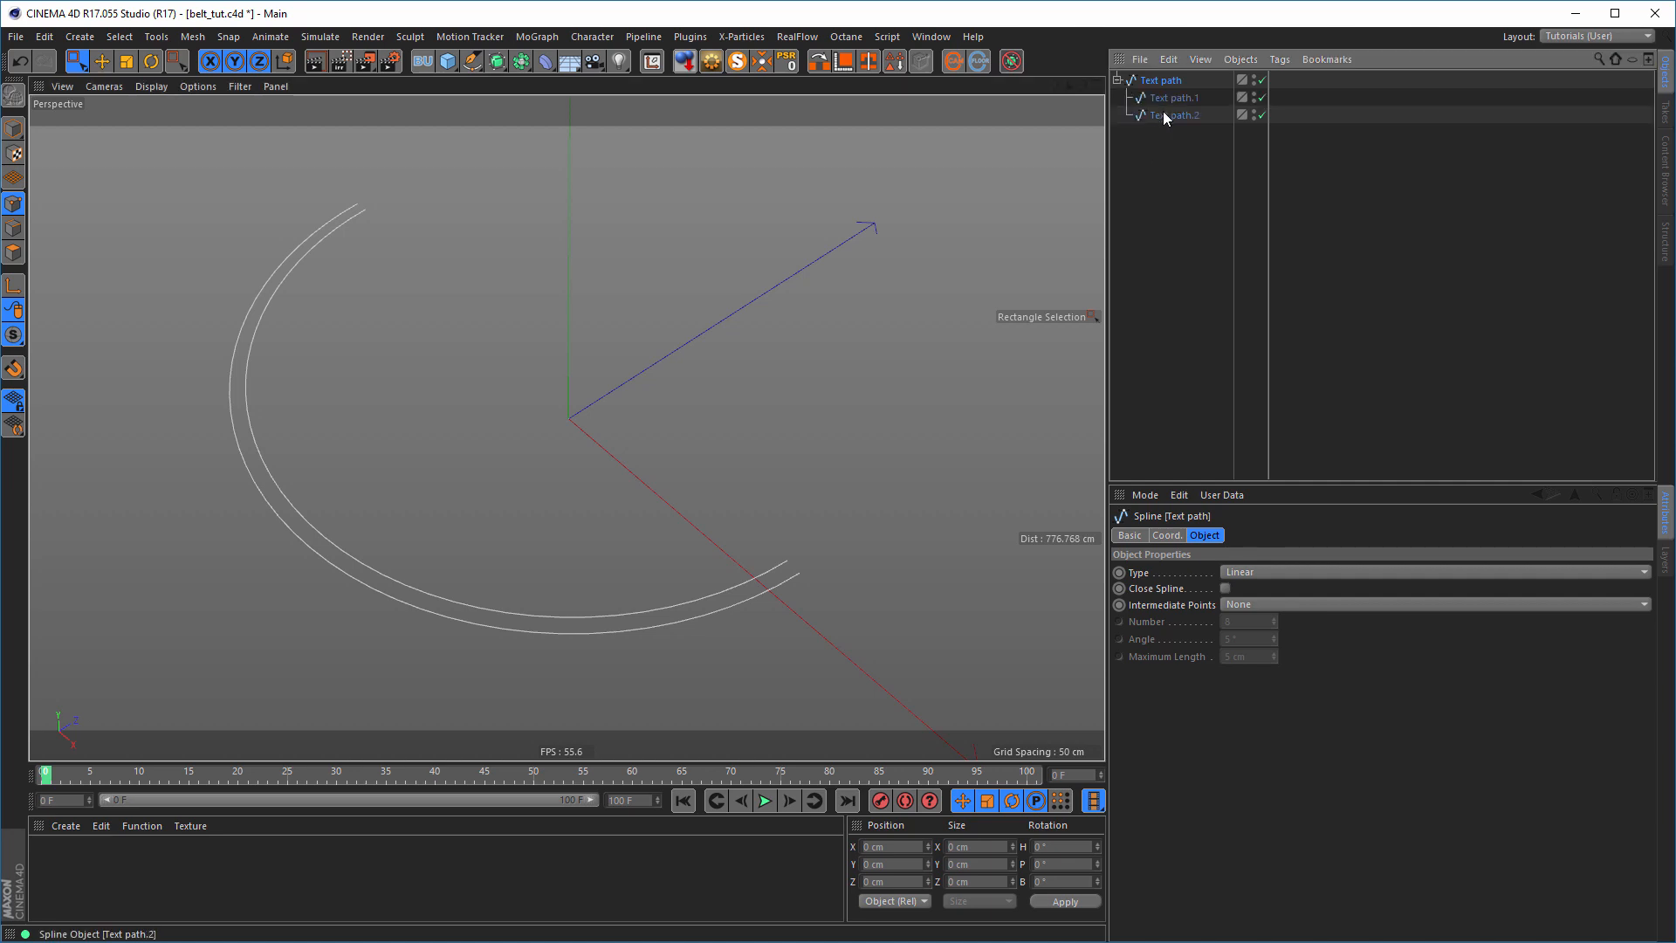
{"action": "left_click", "coordinate": [1165, 114]}
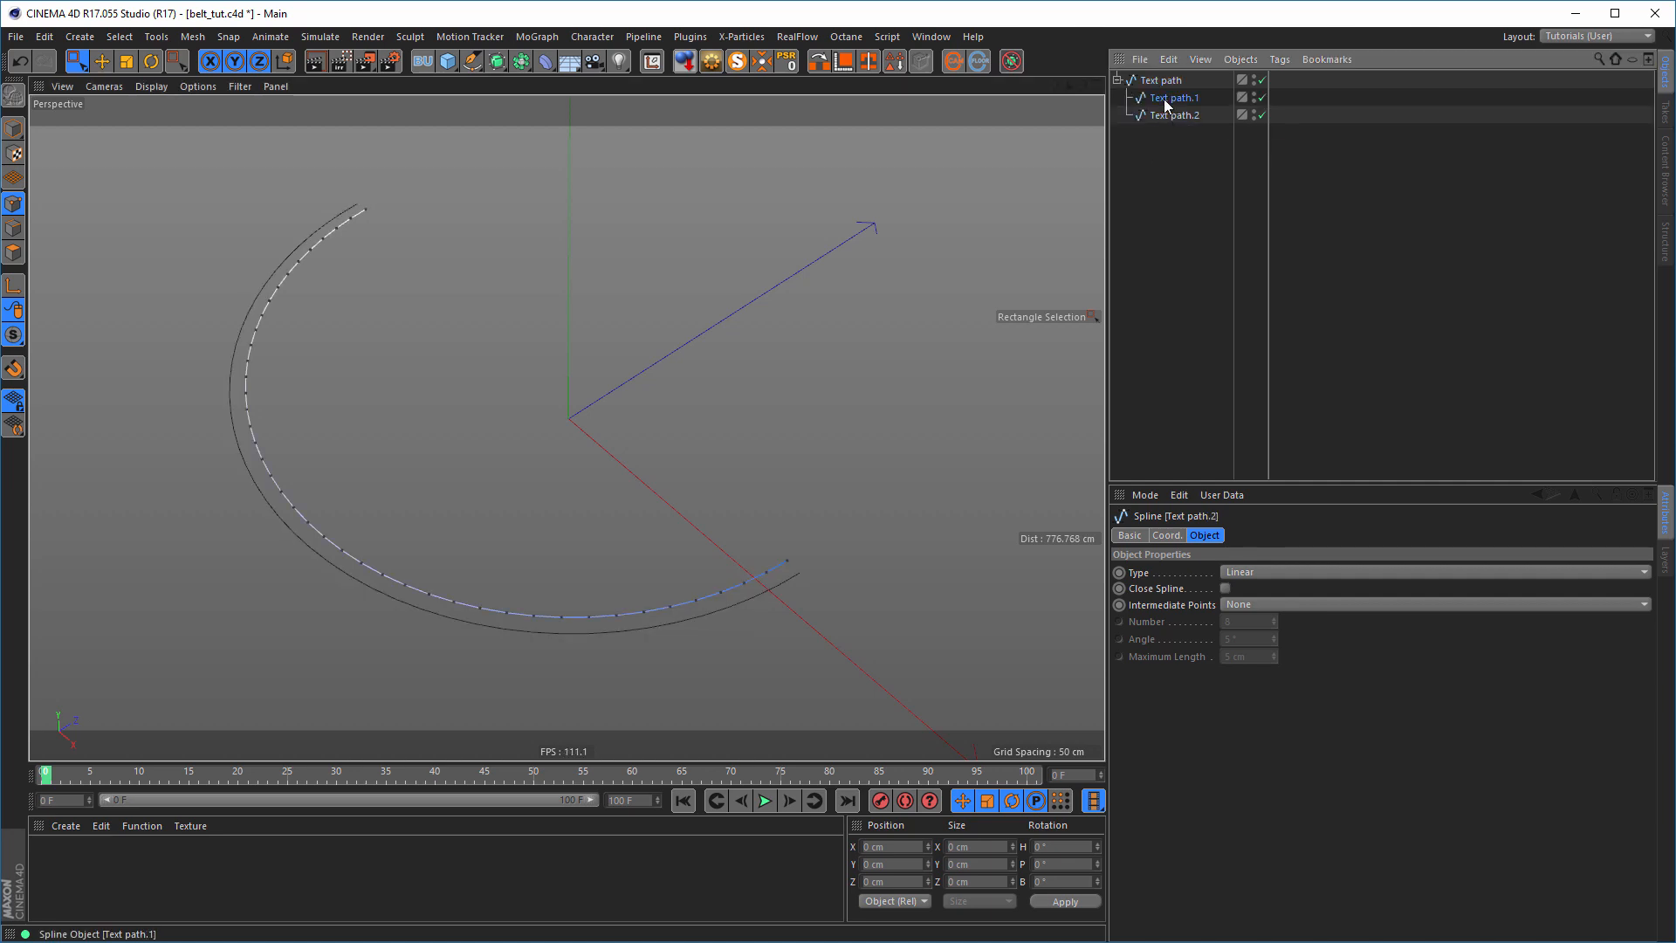
{"action": "left_click", "coordinate": [1165, 98]}
{"action": "left_click_drag", "start_coordinate": [1161, 96], "coordinate": [1175, 246]}
{"action": "left_click", "coordinate": [1165, 82]}
{"action": "key", "text": "Delete"}
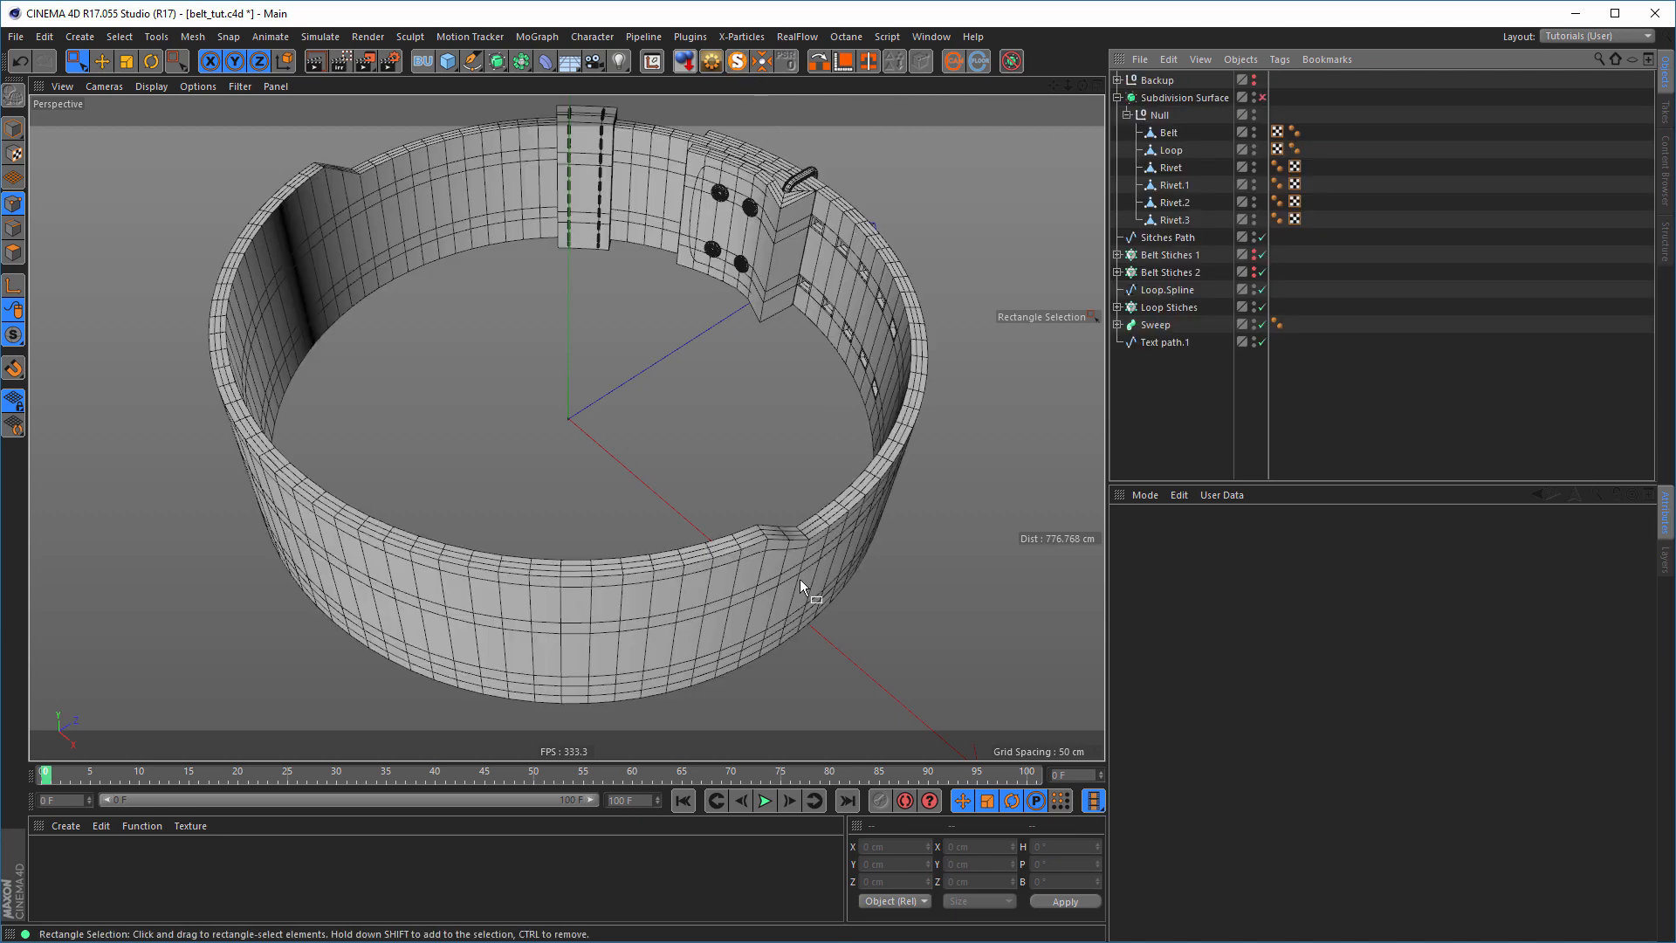
{"action": "middle_click_drag", "start_coordinate": [799, 579], "coordinate": [830, 537], "text": "alt"}
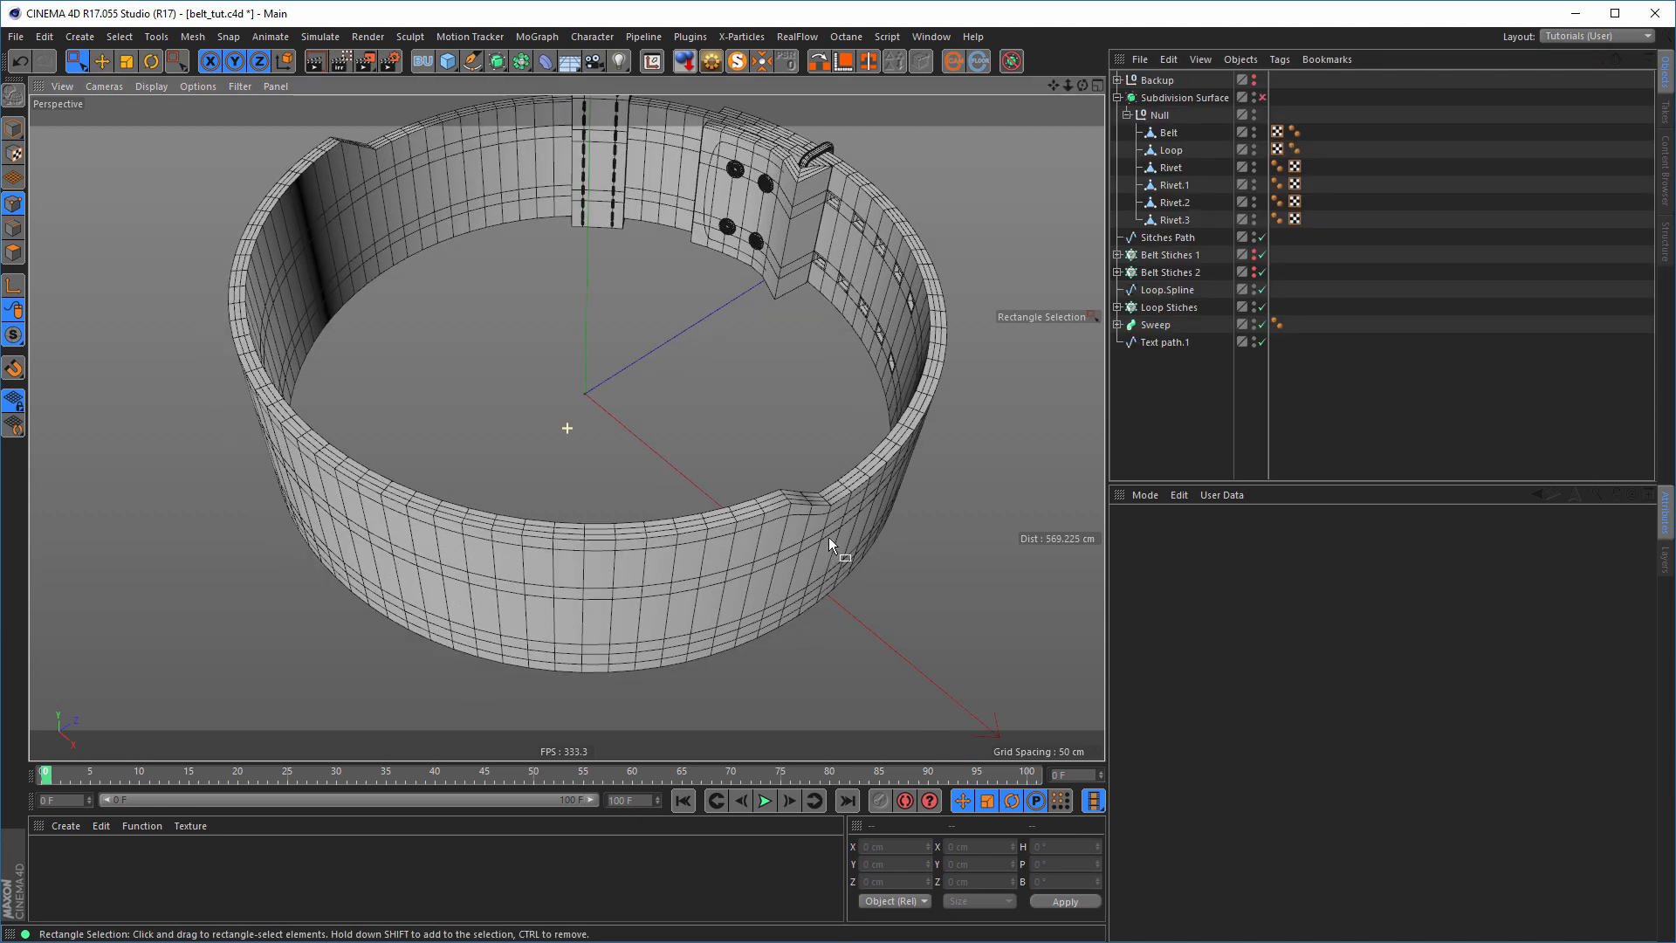
- Save the project and add a MoText object with its alignment set to Middle, checking the finished belt reference image
{"action": "mouse_move", "coordinate": [758, 546]}
{"action": "left_mouse_down", "text": "alt"}
{"action": "mouse_move", "coordinate": [737, 579]}
{"action": "mouse_move", "coordinate": [761, 537]}
{"action": "left_mouse_up", "text": "alt"}
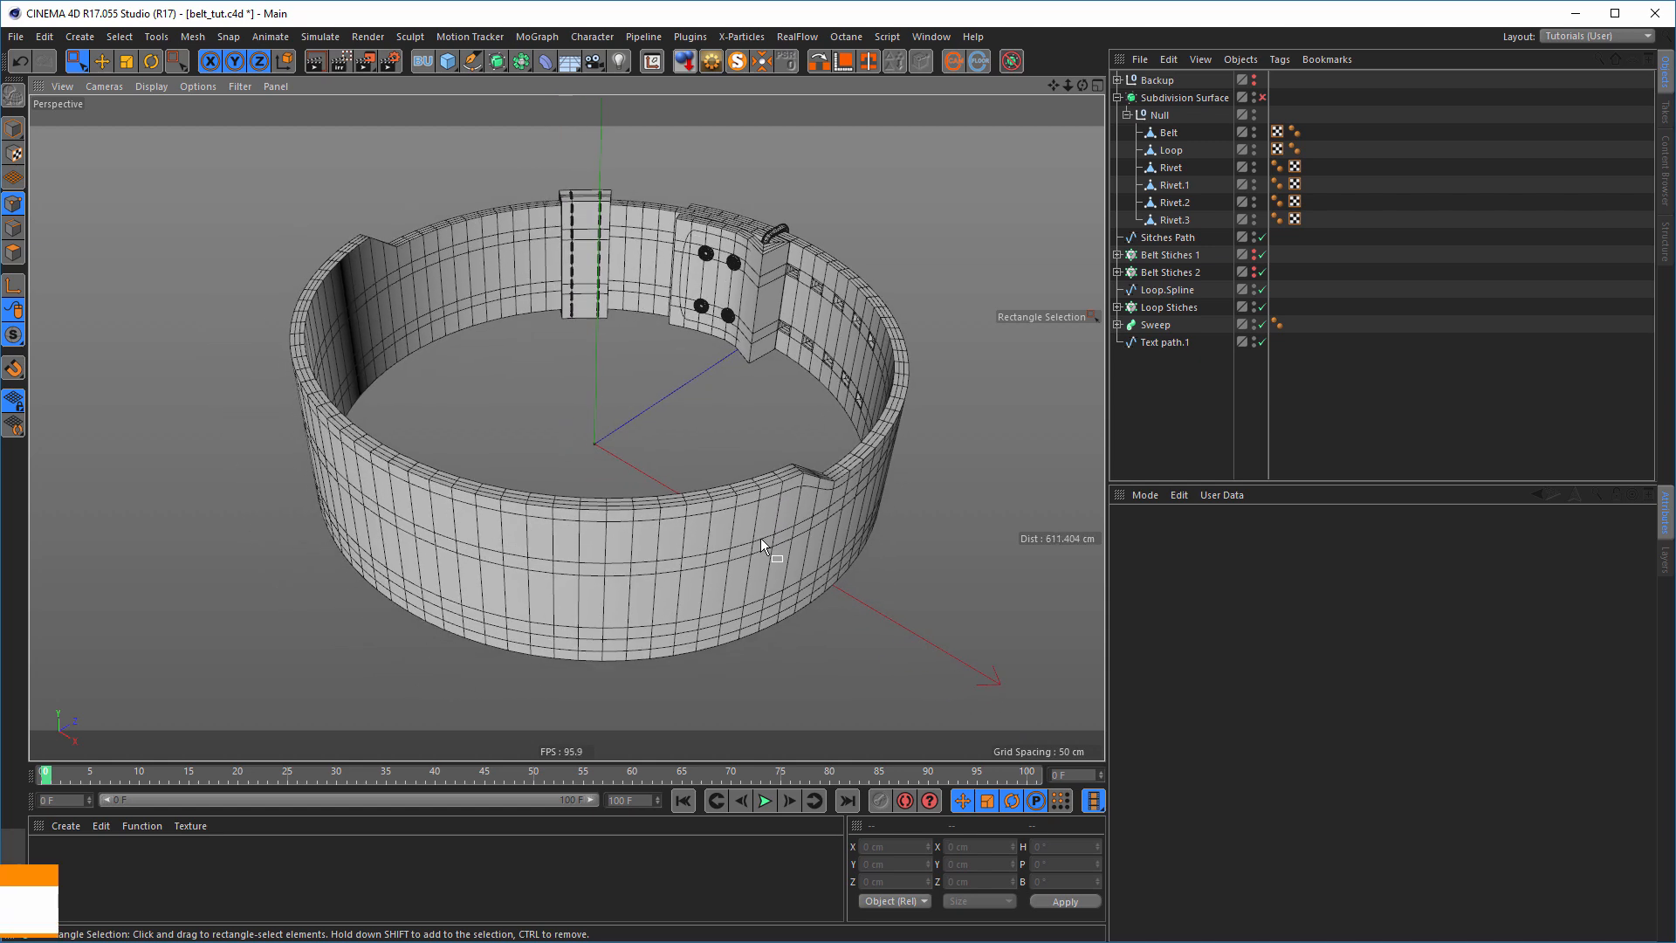
{"action": "key", "text": "ctrl+s"}
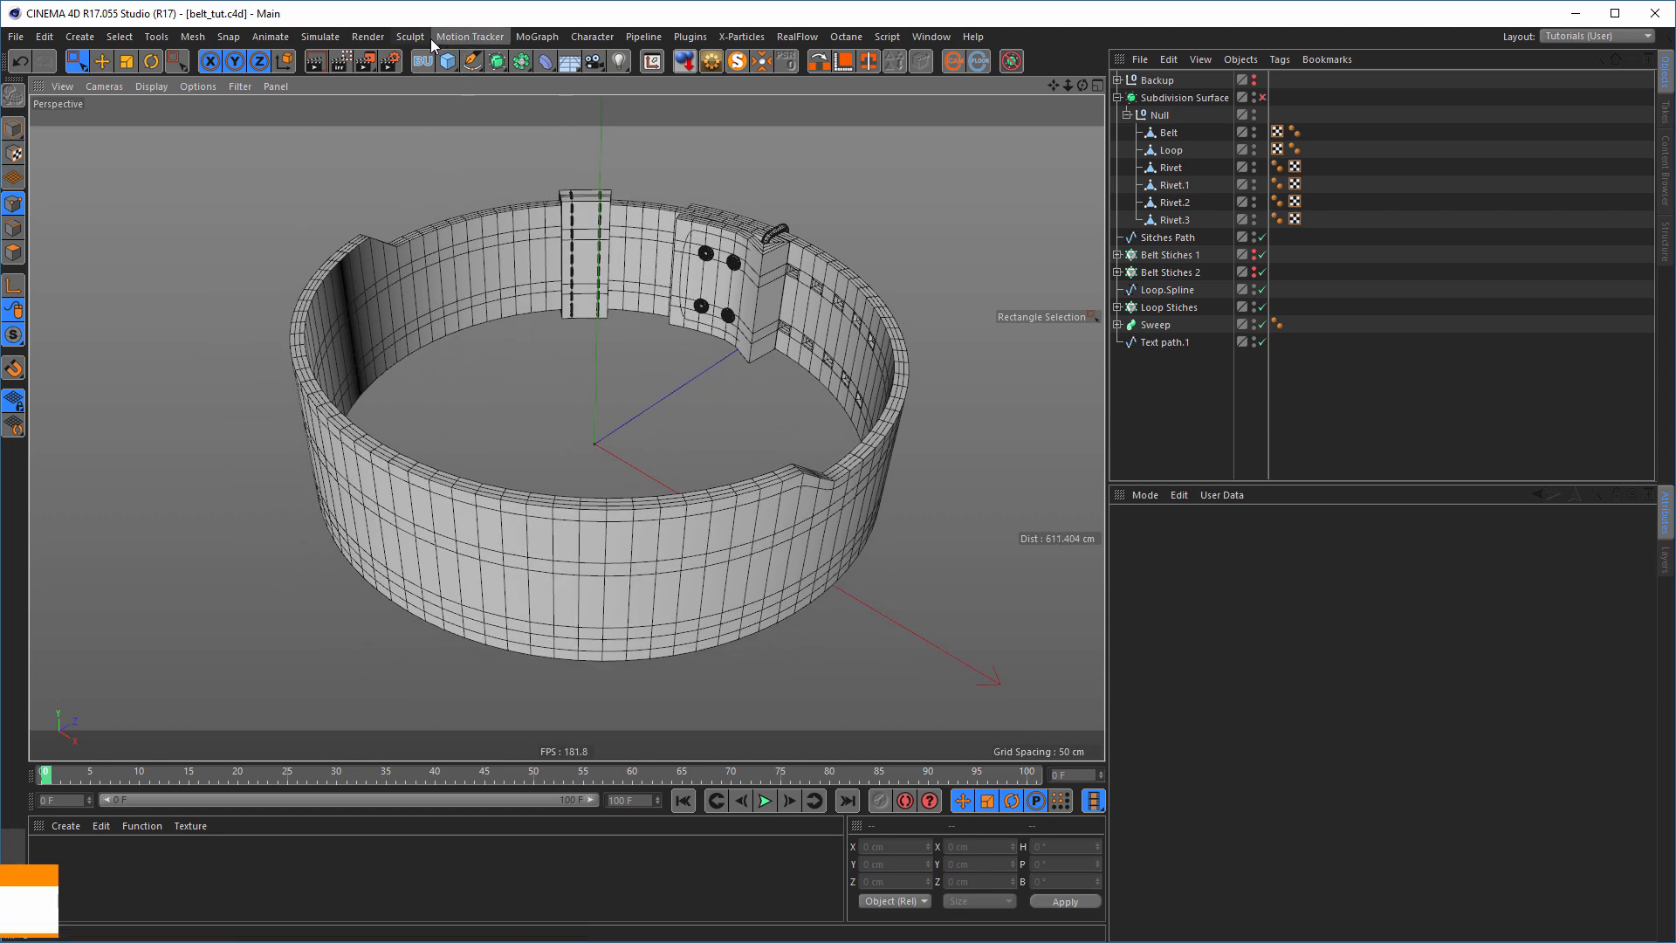
{"action": "left_click", "coordinate": [529, 37]}
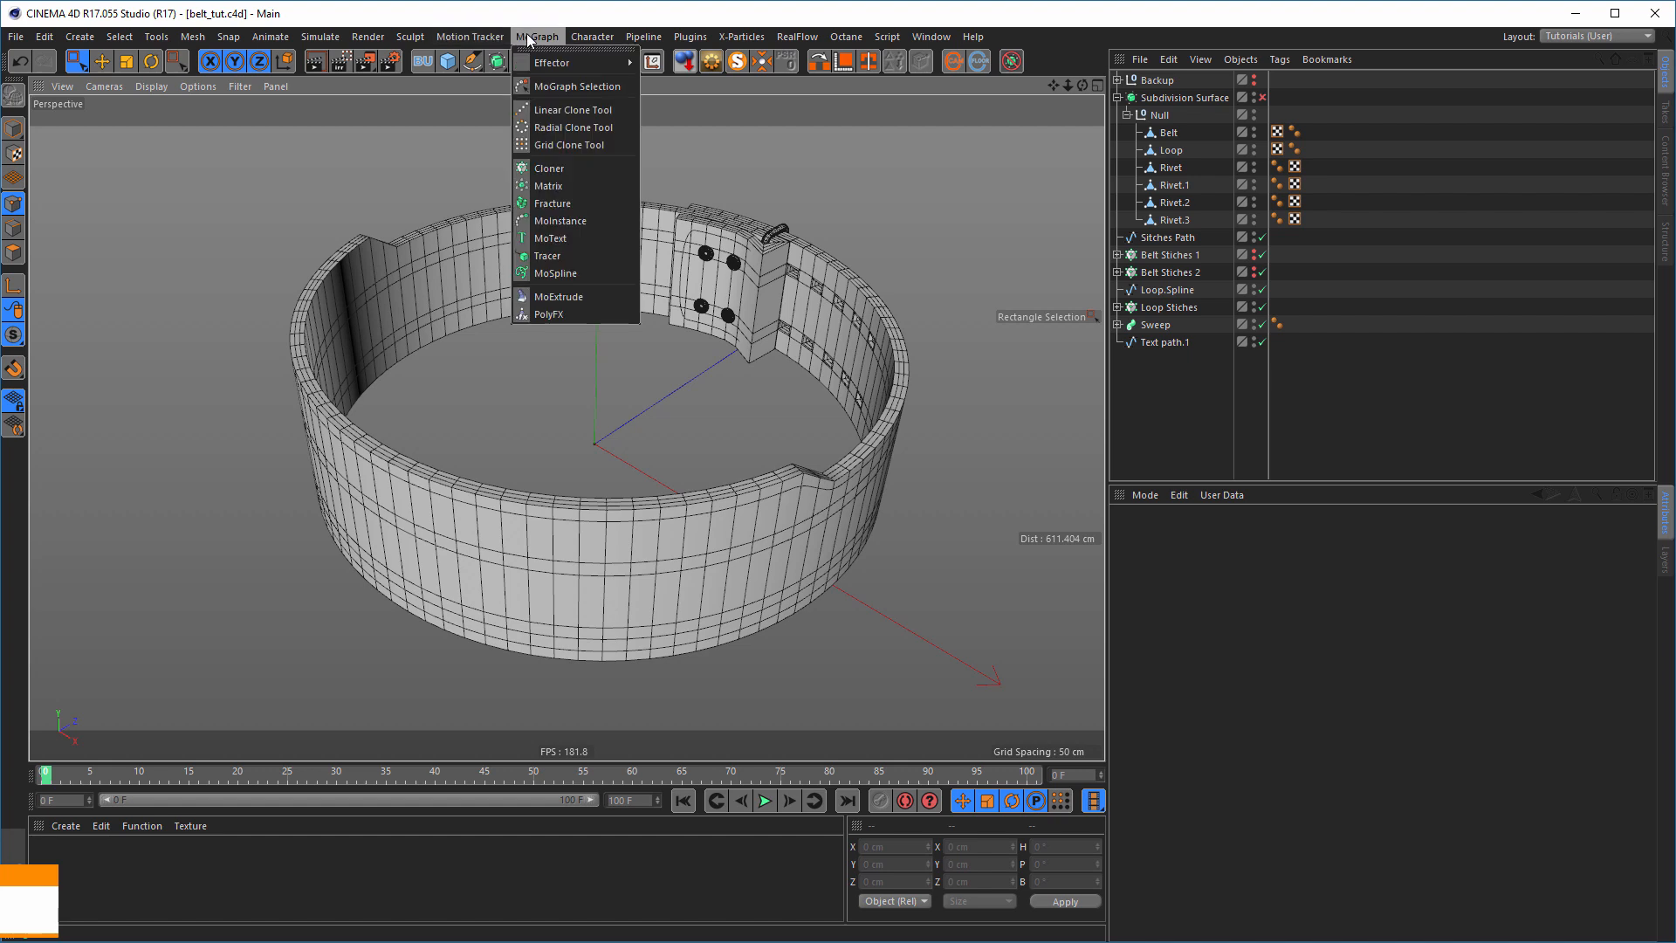
{"action": "left_click", "coordinate": [555, 240]}
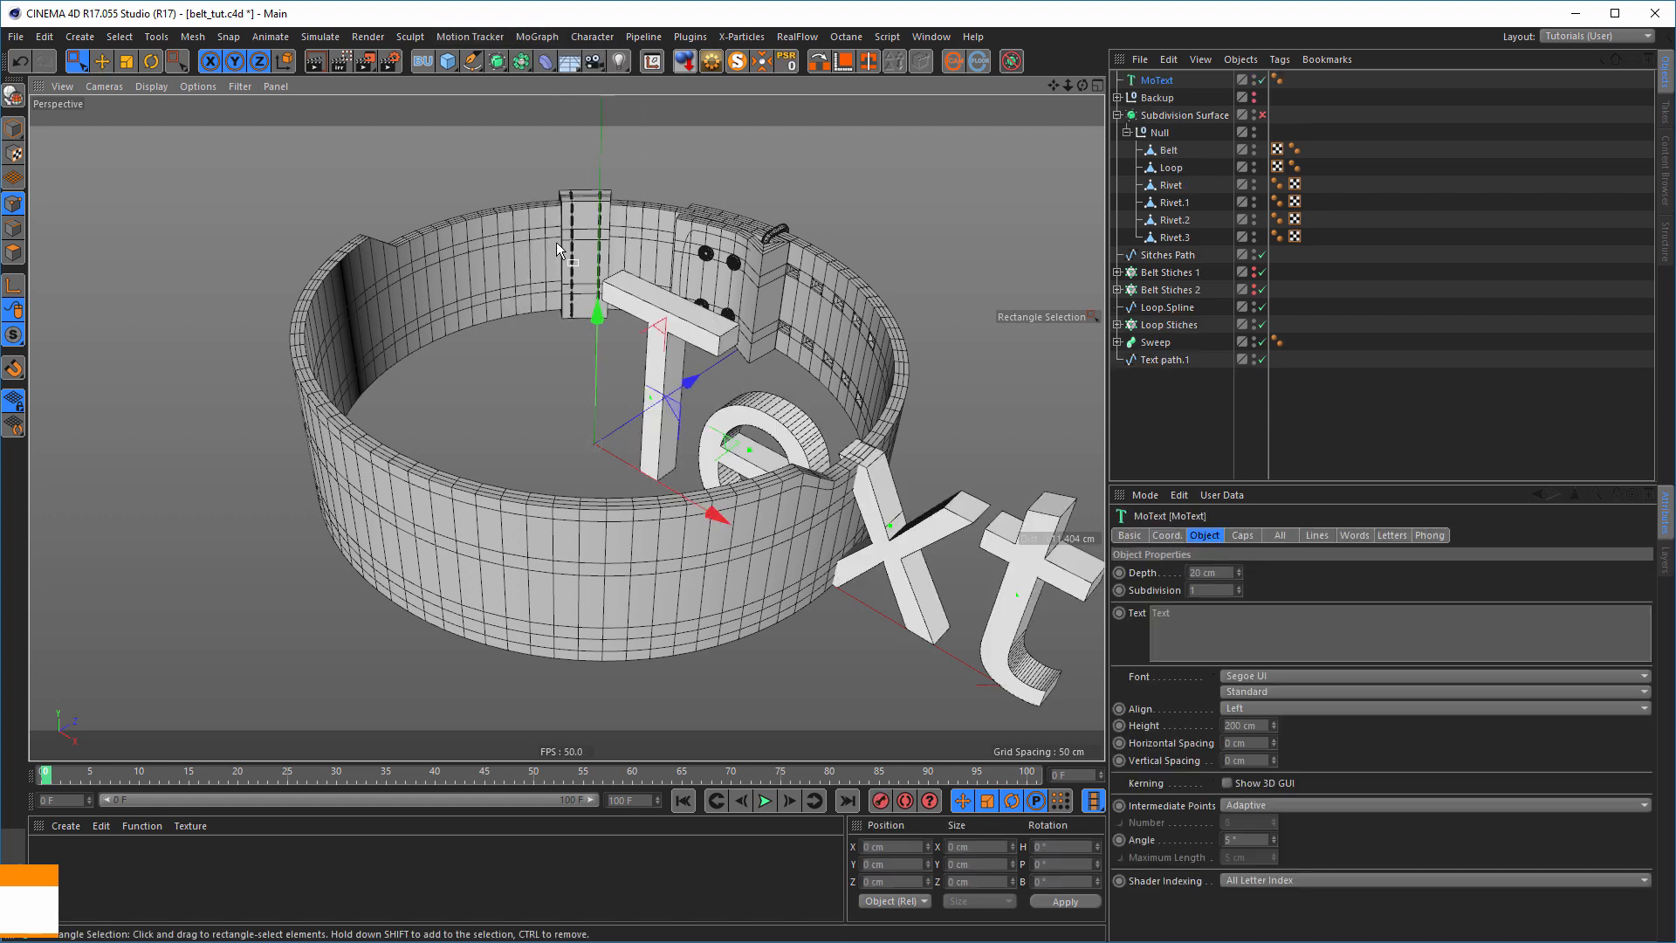
{"action": "left_click", "coordinate": [1275, 708]}
{"action": "left_click", "coordinate": [1274, 738]}
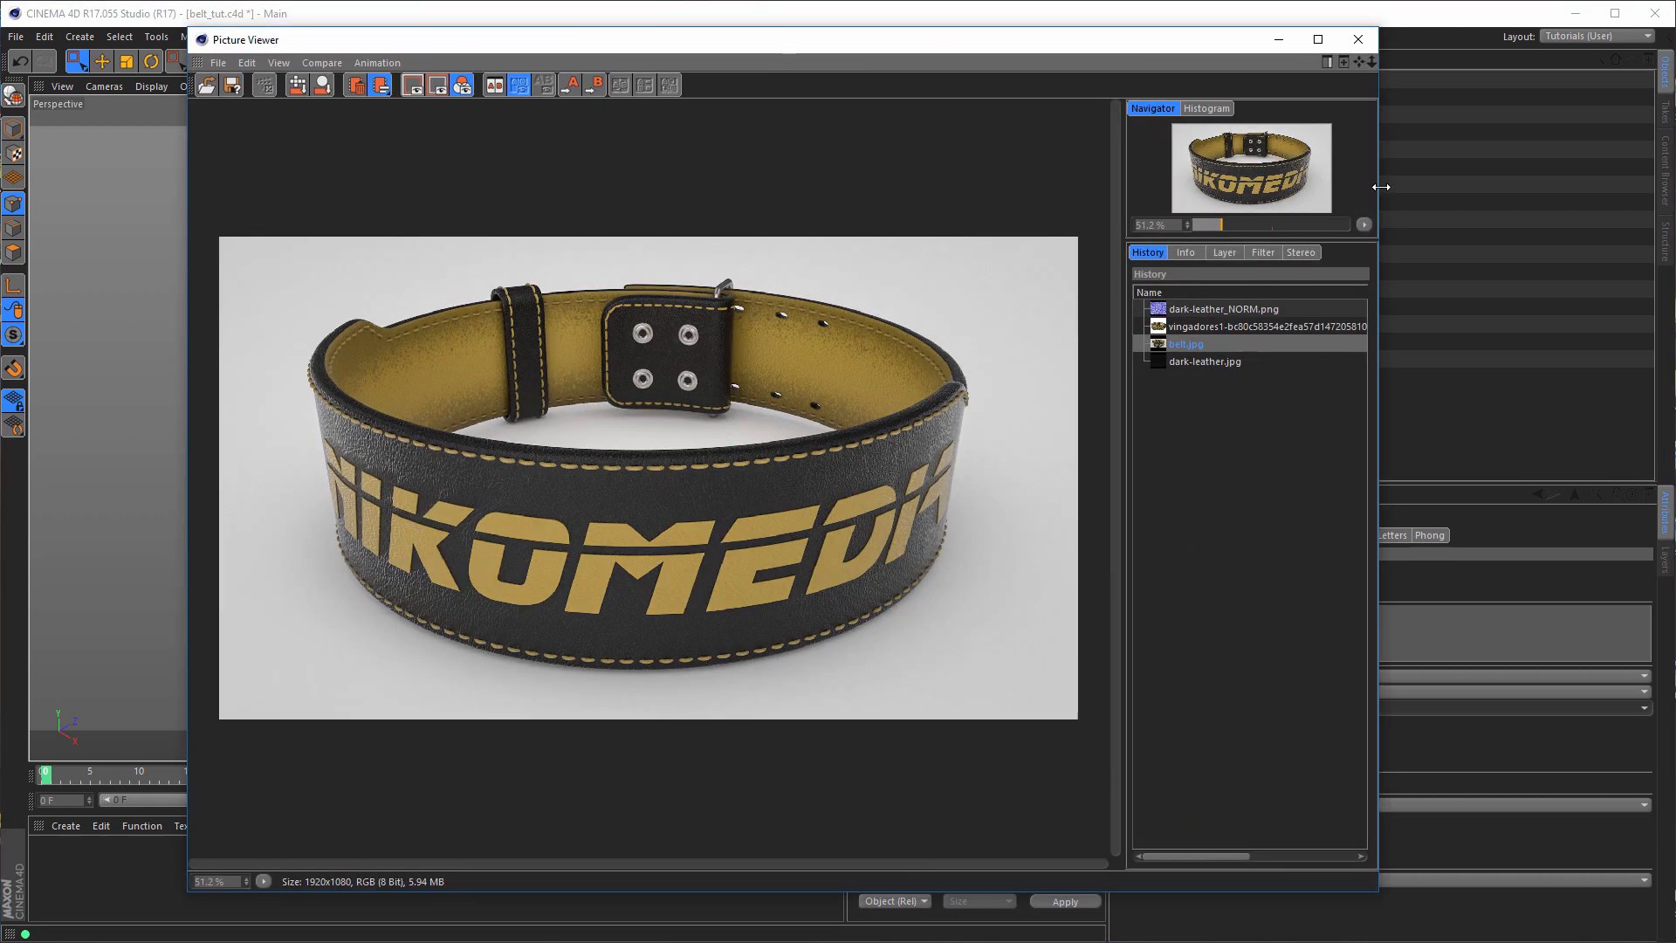
{"action": "left_click", "coordinate": [1370, 38]}
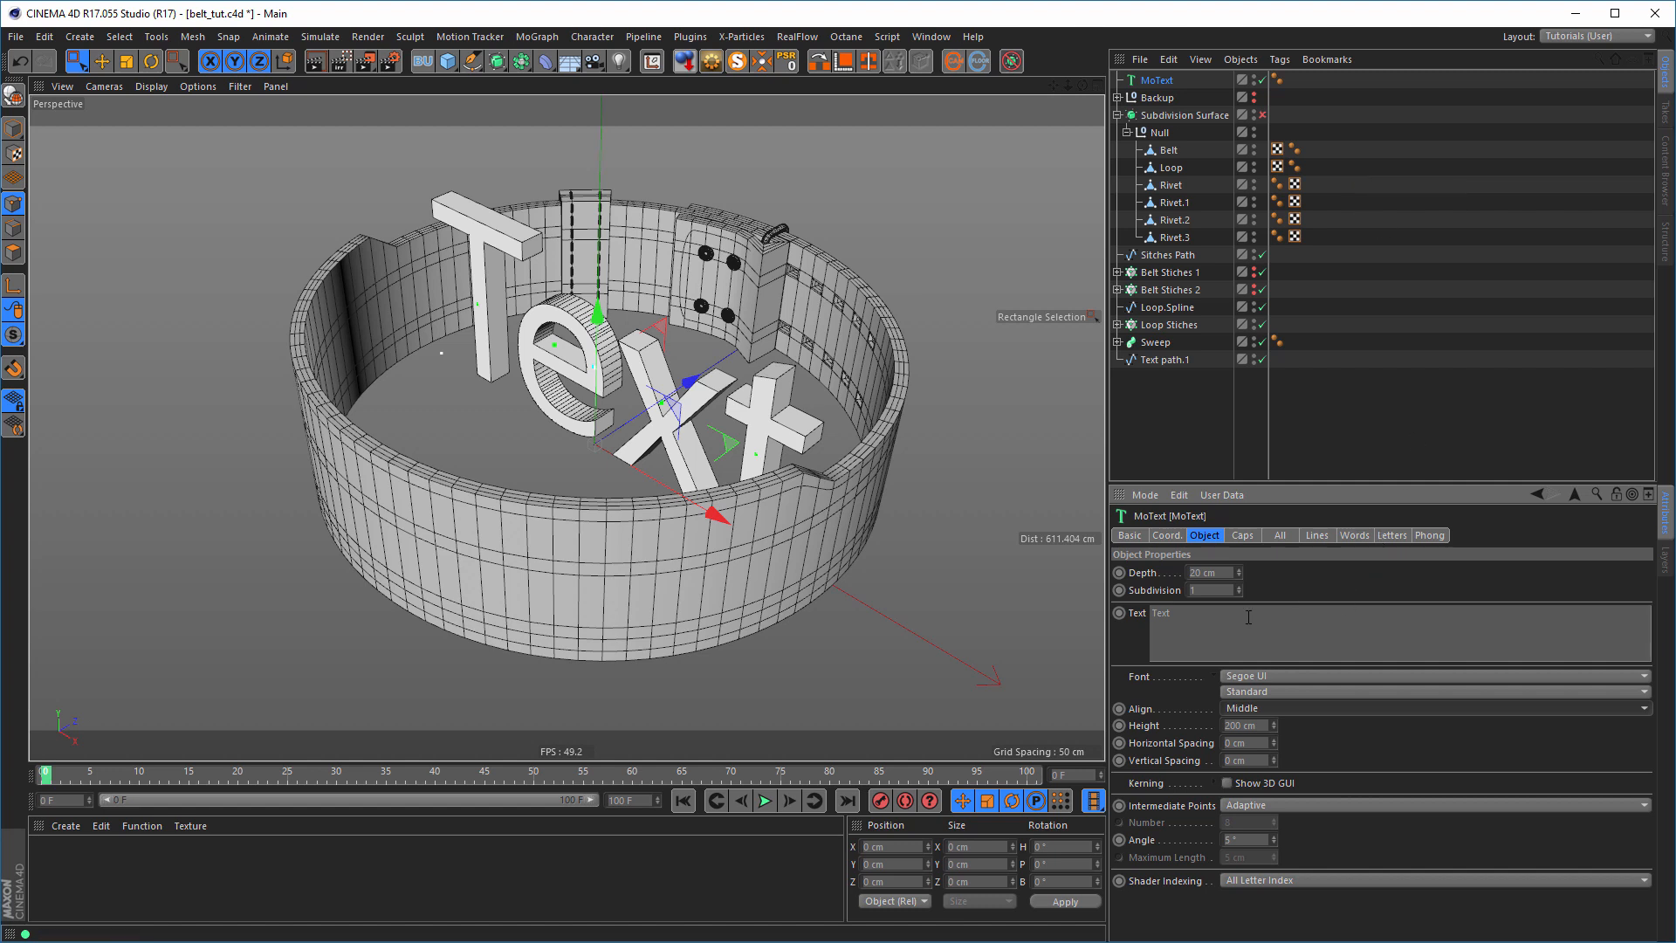
- Replace the MoText's text with "TFW" and set its font to Alien Encounters
{"action": "left_click_drag", "start_coordinate": [1248, 617], "coordinate": [1101, 629]}
{"action": "type", "text": "T"}
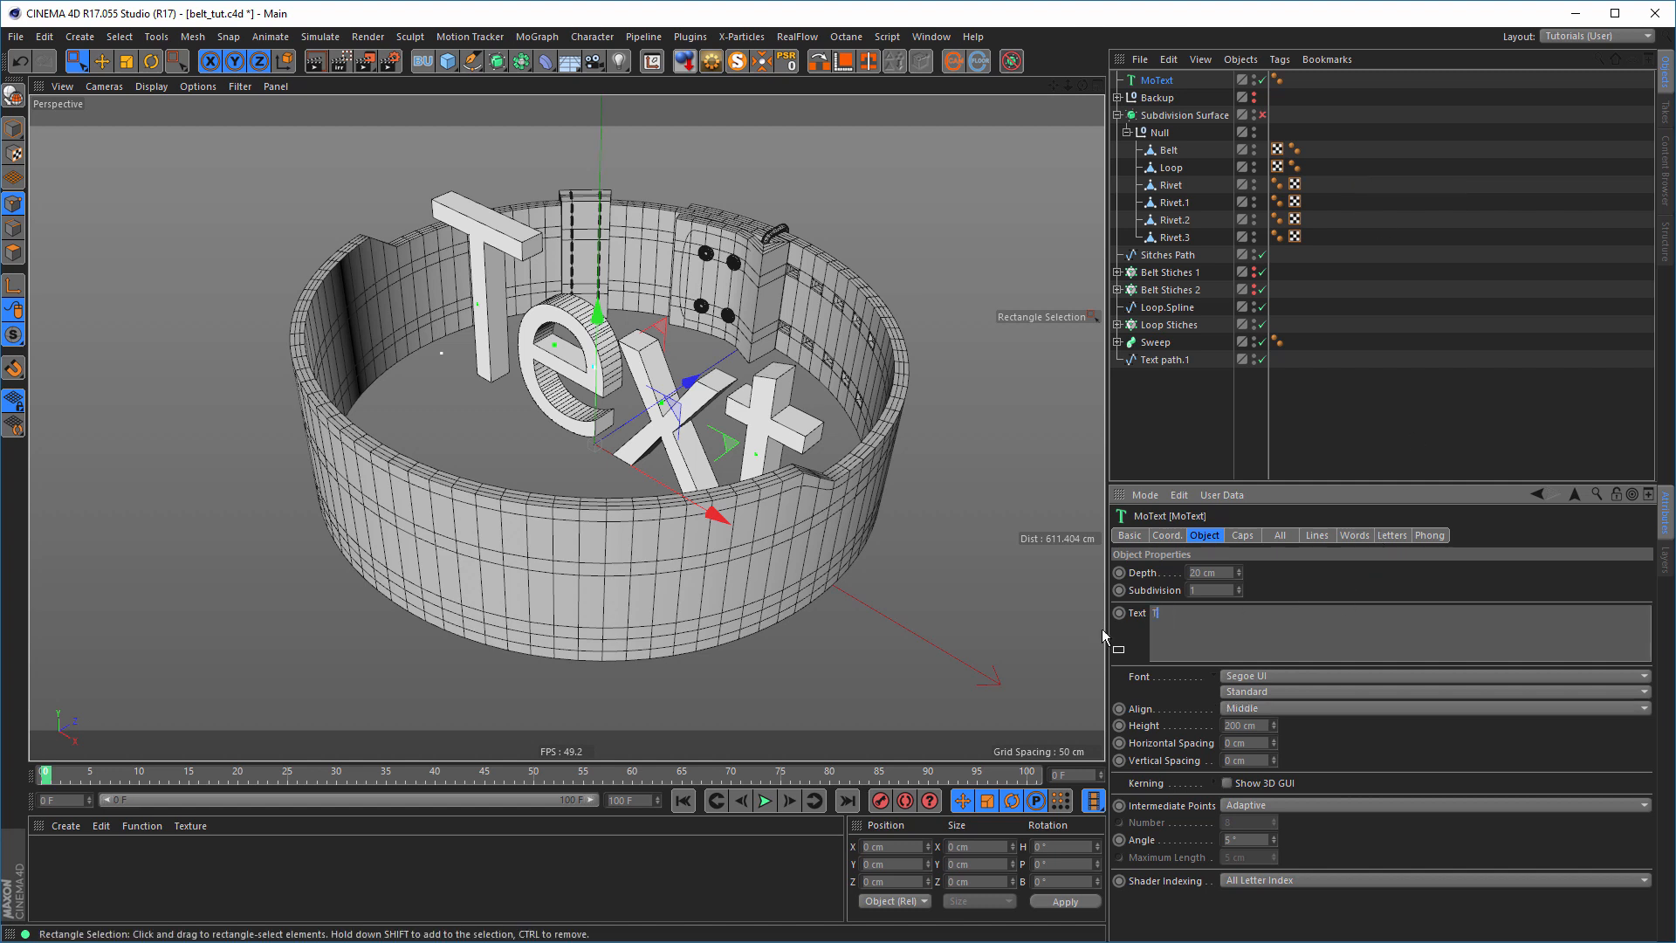
{"action": "type", "text": "FW"}
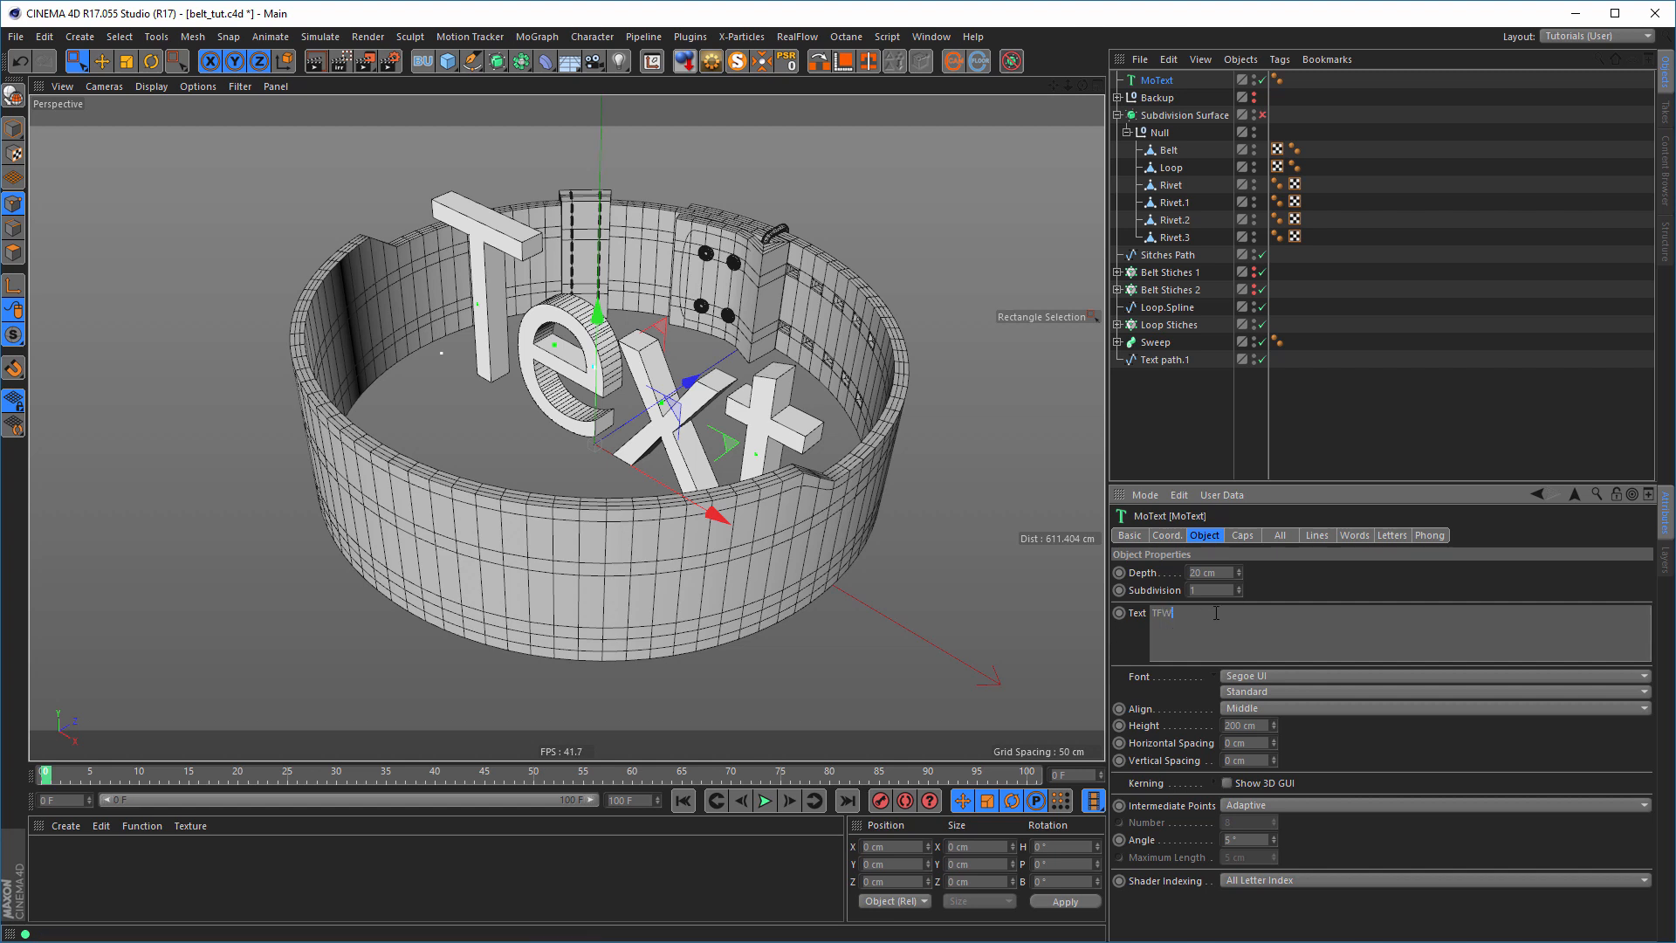
{"action": "left_click", "coordinate": [1344, 679]}
{"action": "left_click", "coordinate": [1344, 679]}
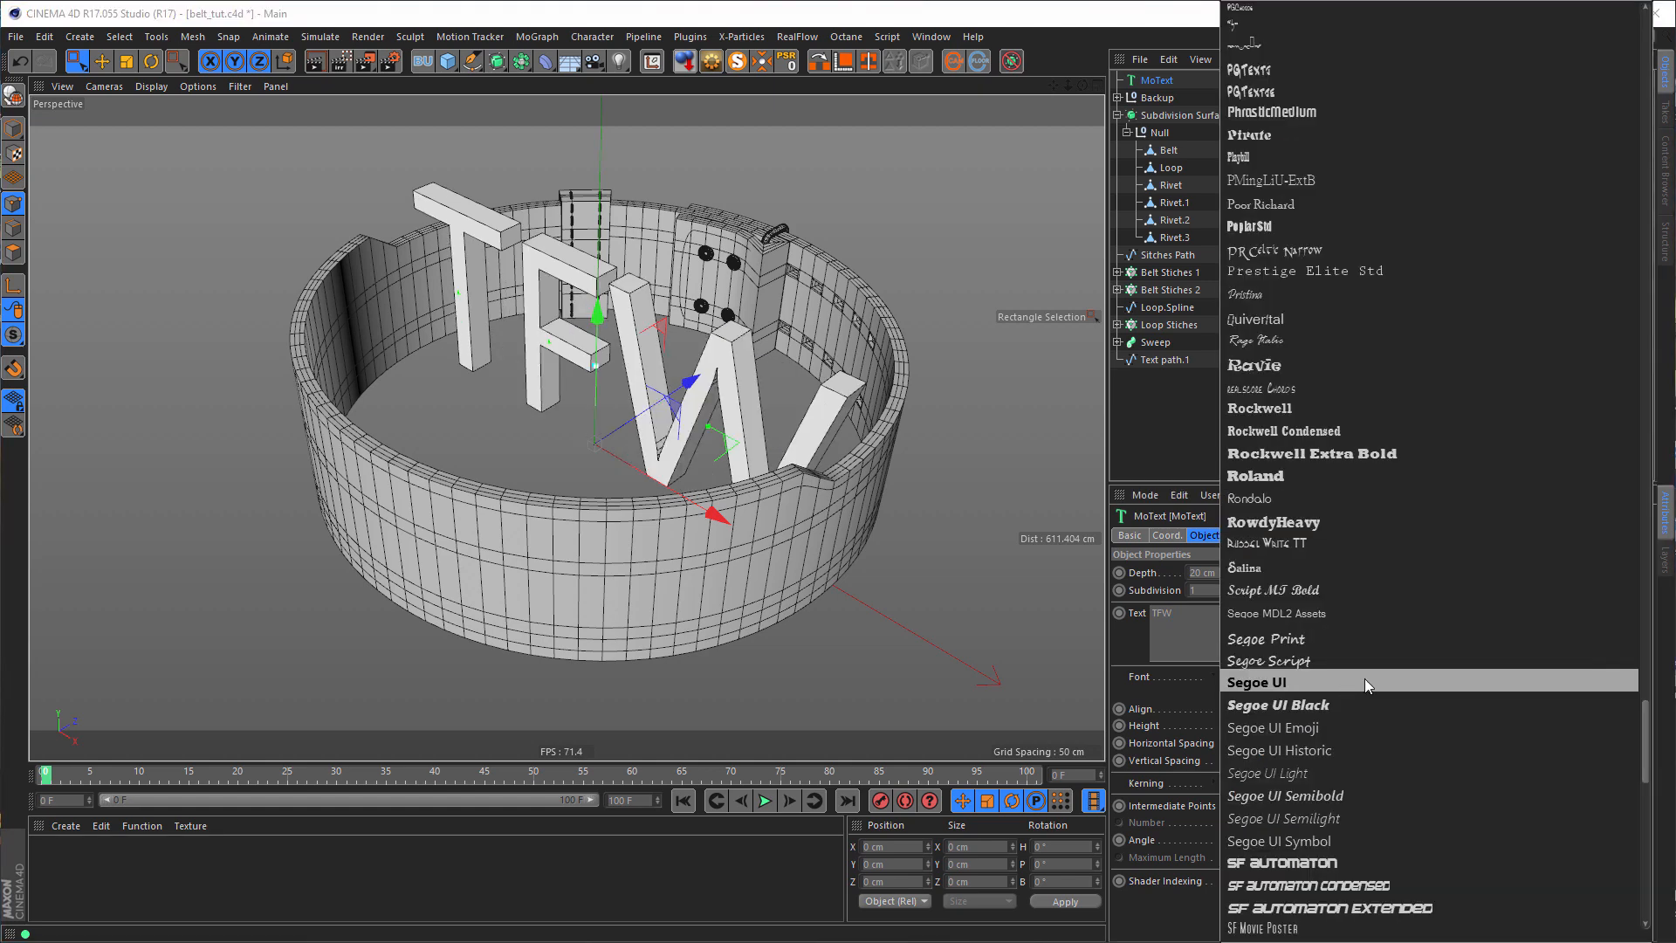
{"action": "left_click_drag", "start_coordinate": [1644, 724], "coordinate": [1669, 108]}
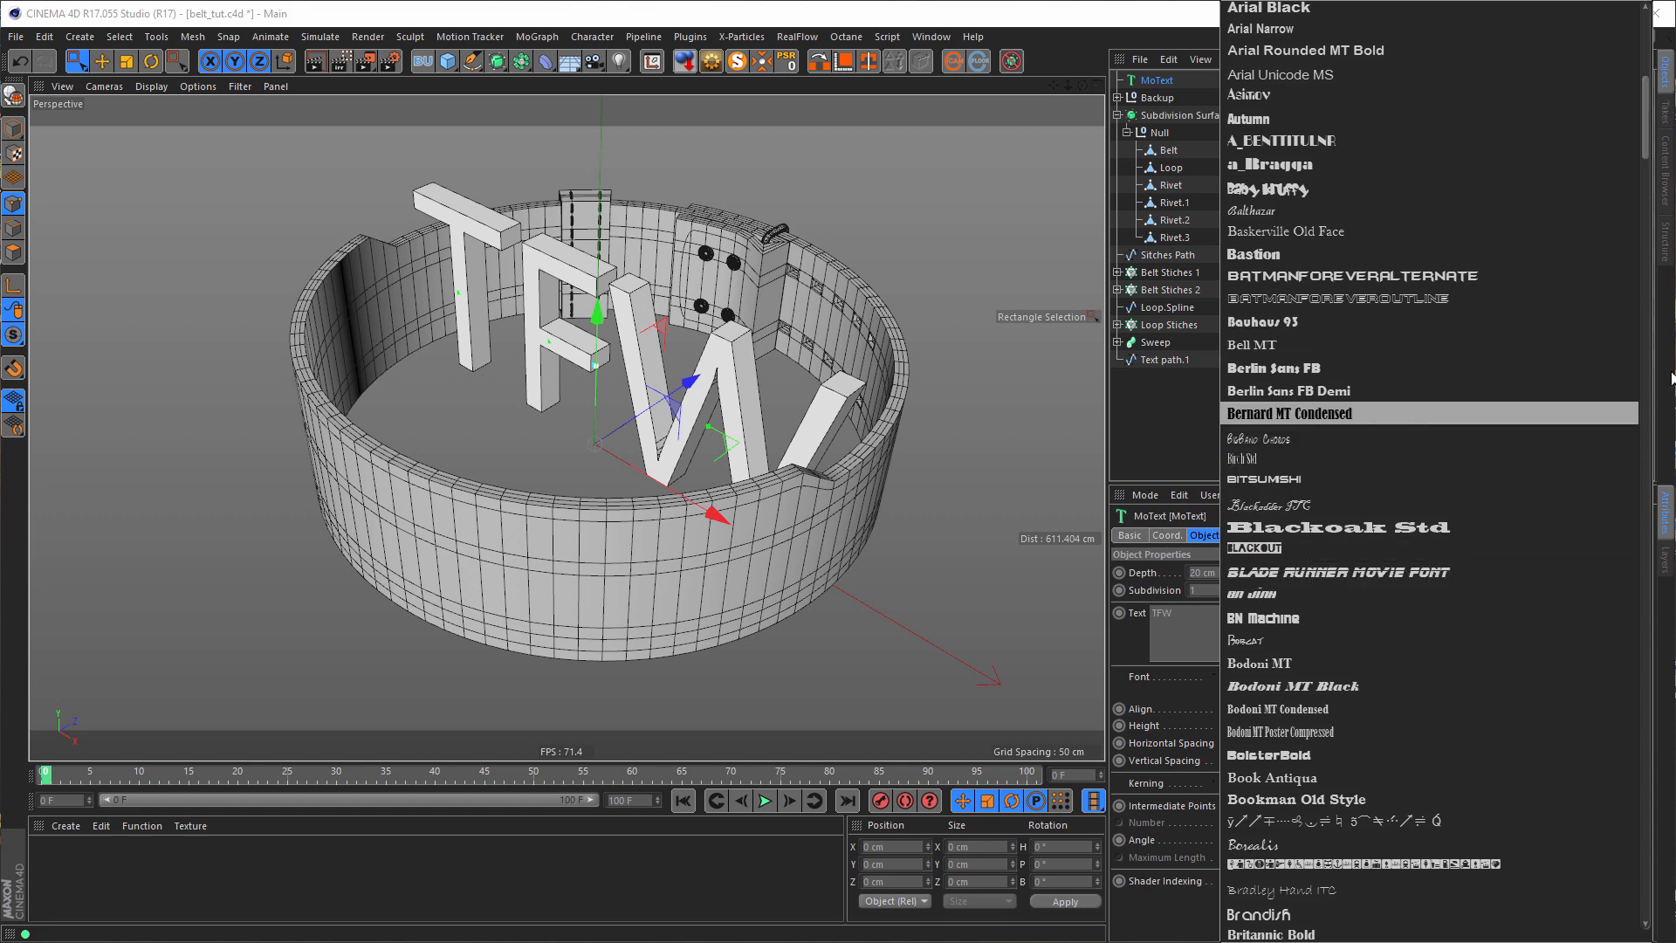
{"action": "left_click_drag", "start_coordinate": [1646, 133], "coordinate": [1646, 93]}
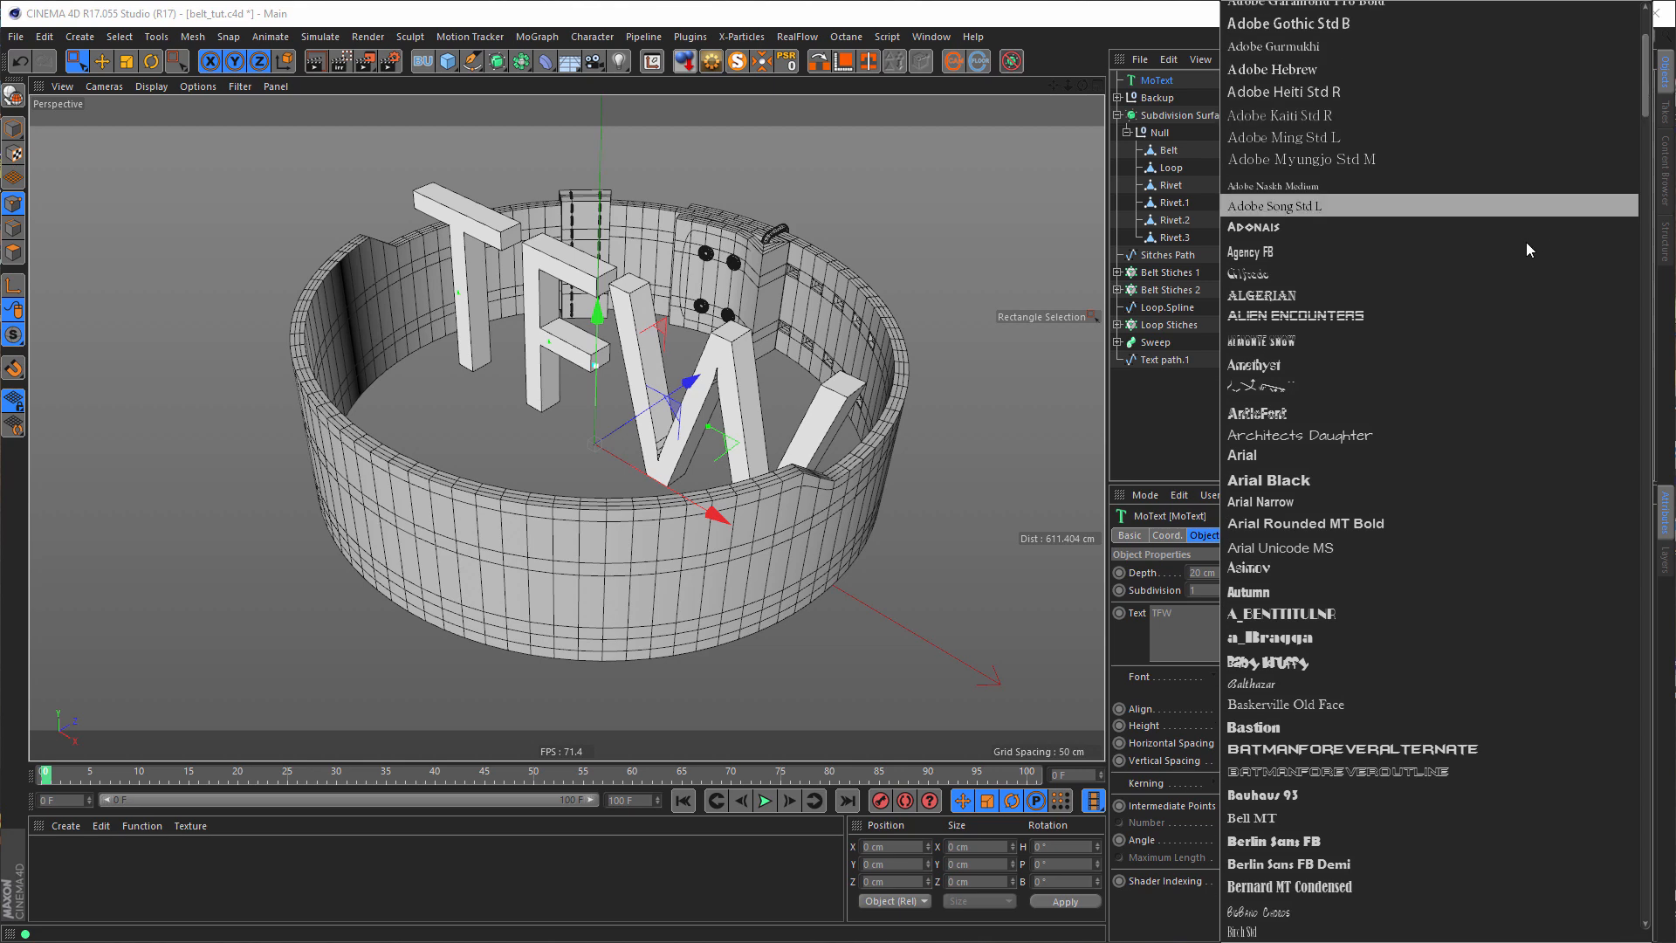
{"action": "left_click", "coordinate": [1330, 313]}
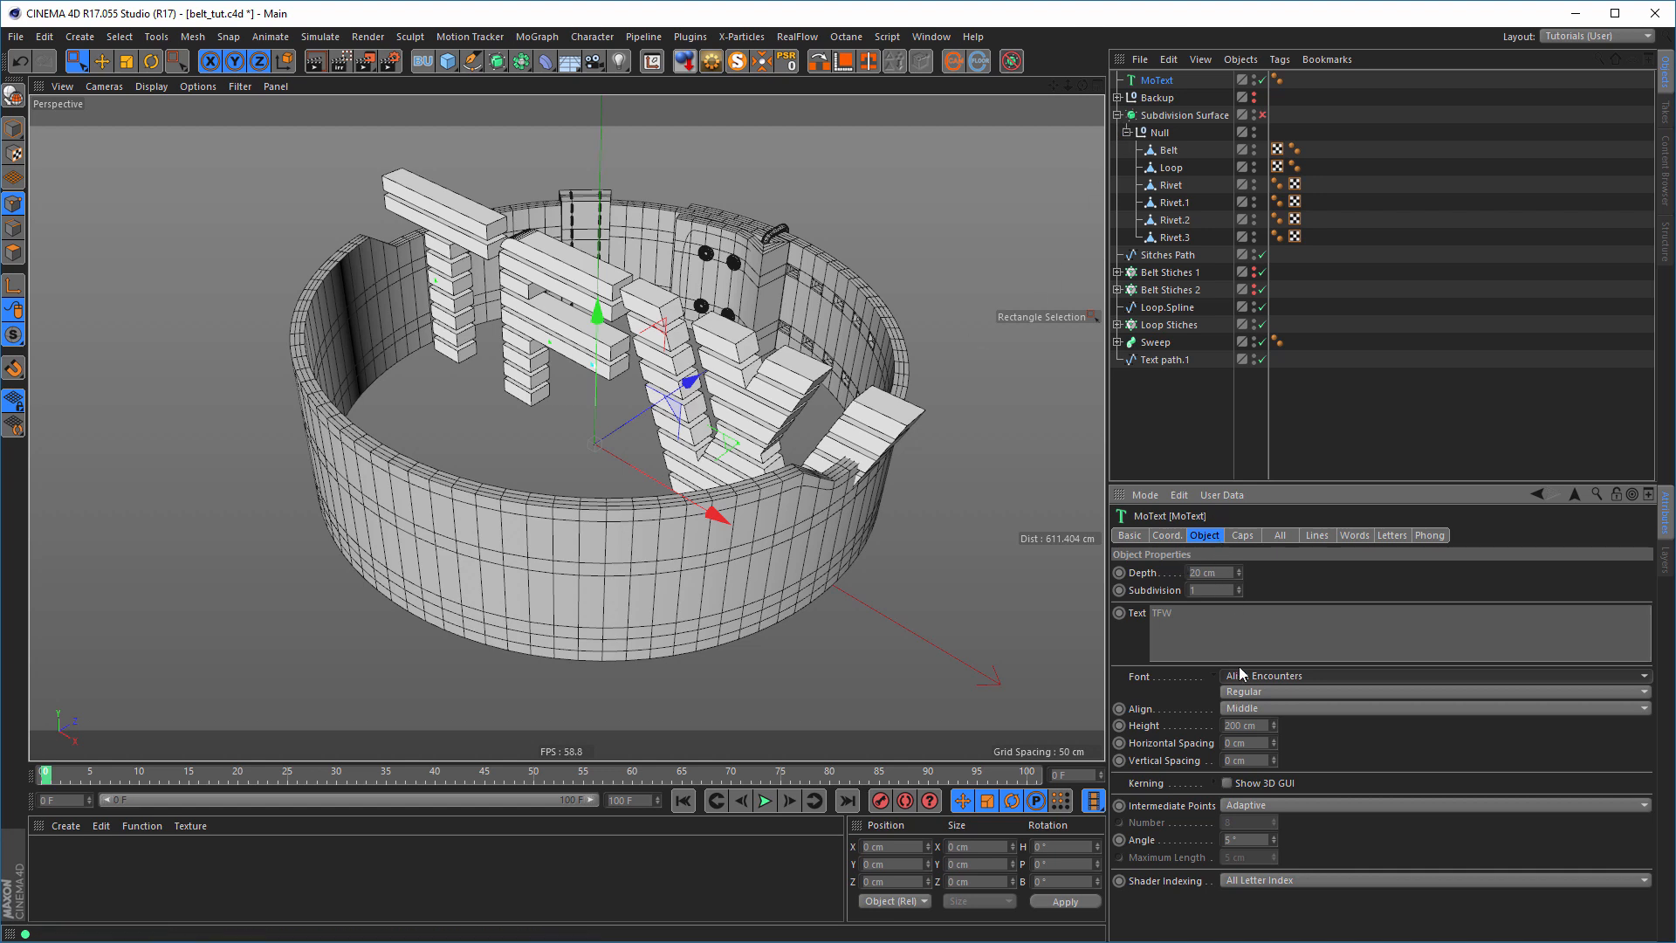
- Set the MoText's depth to 5 cm
{"action": "double_click", "coordinate": [1218, 574]}
{"action": "type", "text": "5"}
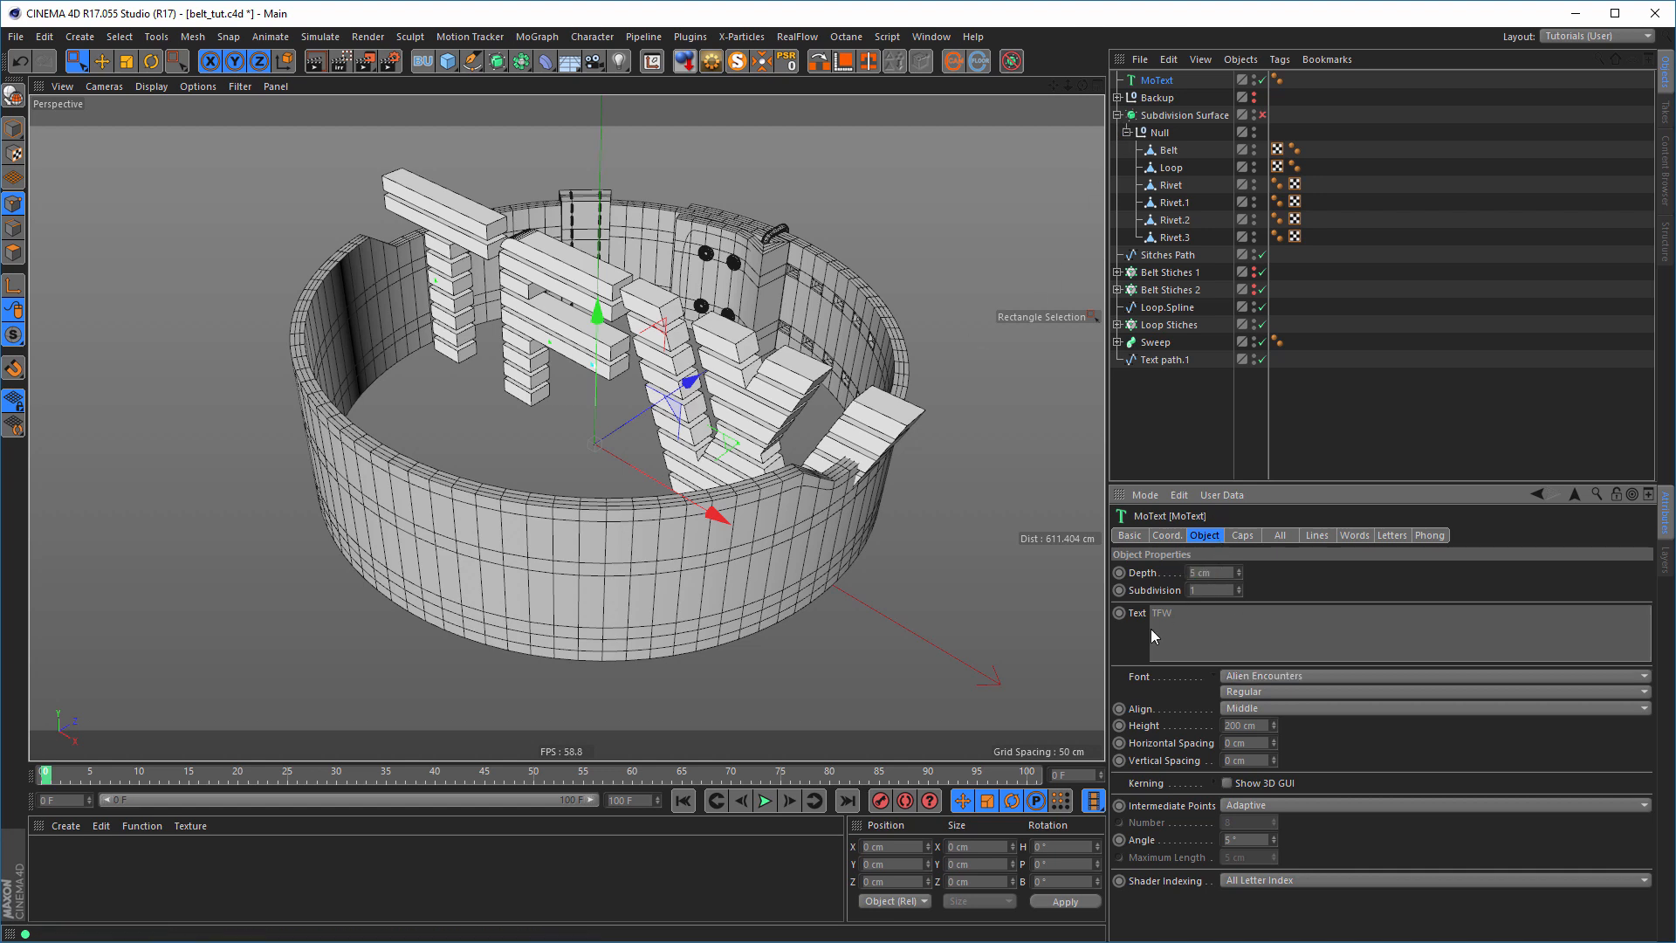
{"action": "key", "text": "Tab"}
- Set the MoText's height to 120 cm and raise it in the front view to centre it vertically on the belt
{"action": "middle_click_drag", "start_coordinate": [799, 541], "coordinate": [798, 505], "text": "alt"}
{"action": "left_click_drag", "start_coordinate": [798, 504], "coordinate": [784, 562], "text": "alt"}
{"action": "middle_click", "coordinate": [986, 667]}
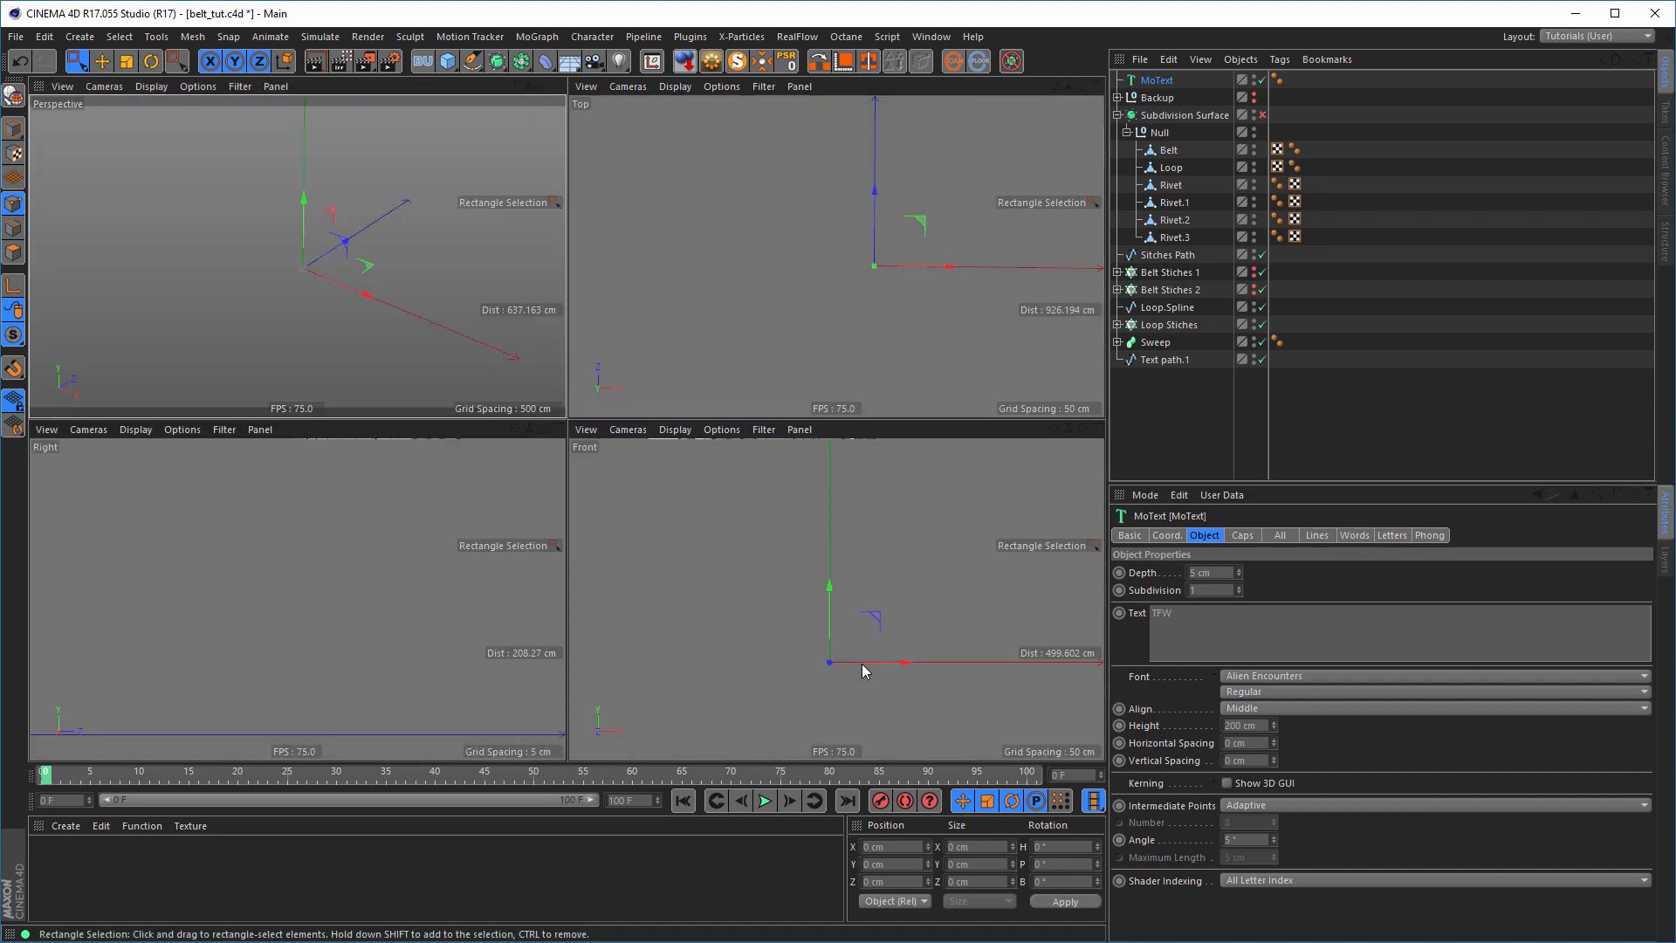
{"action": "middle_click", "coordinate": [862, 663]}
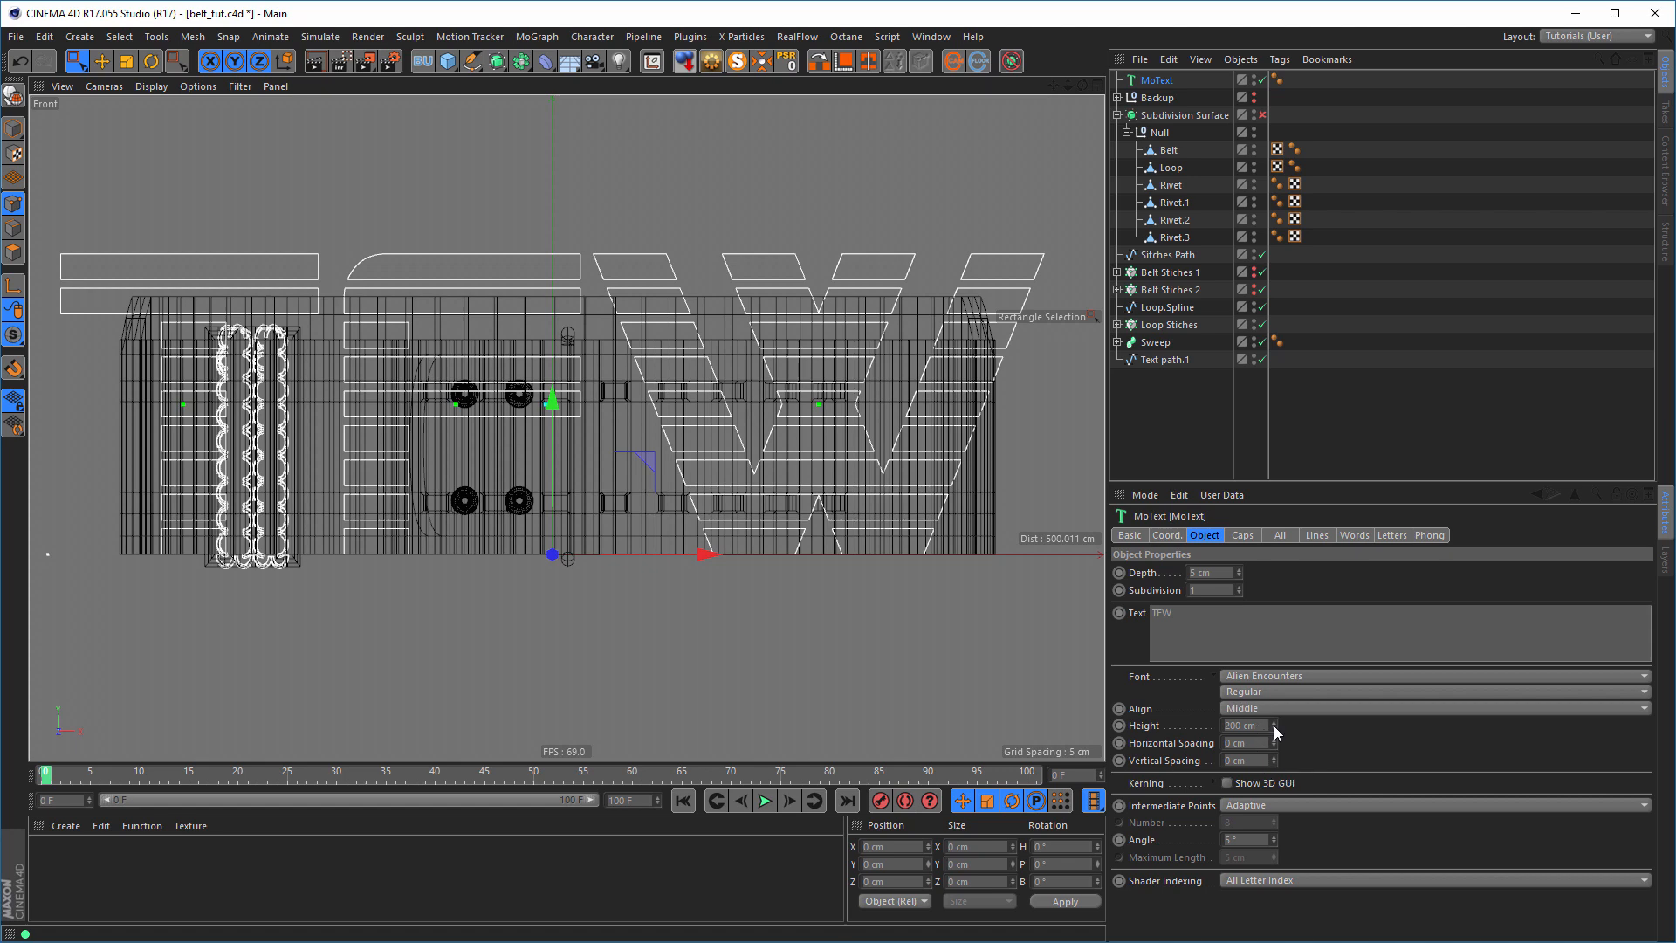
{"action": "left_click_drag", "start_coordinate": [1274, 725], "coordinate": [1274, 782]}
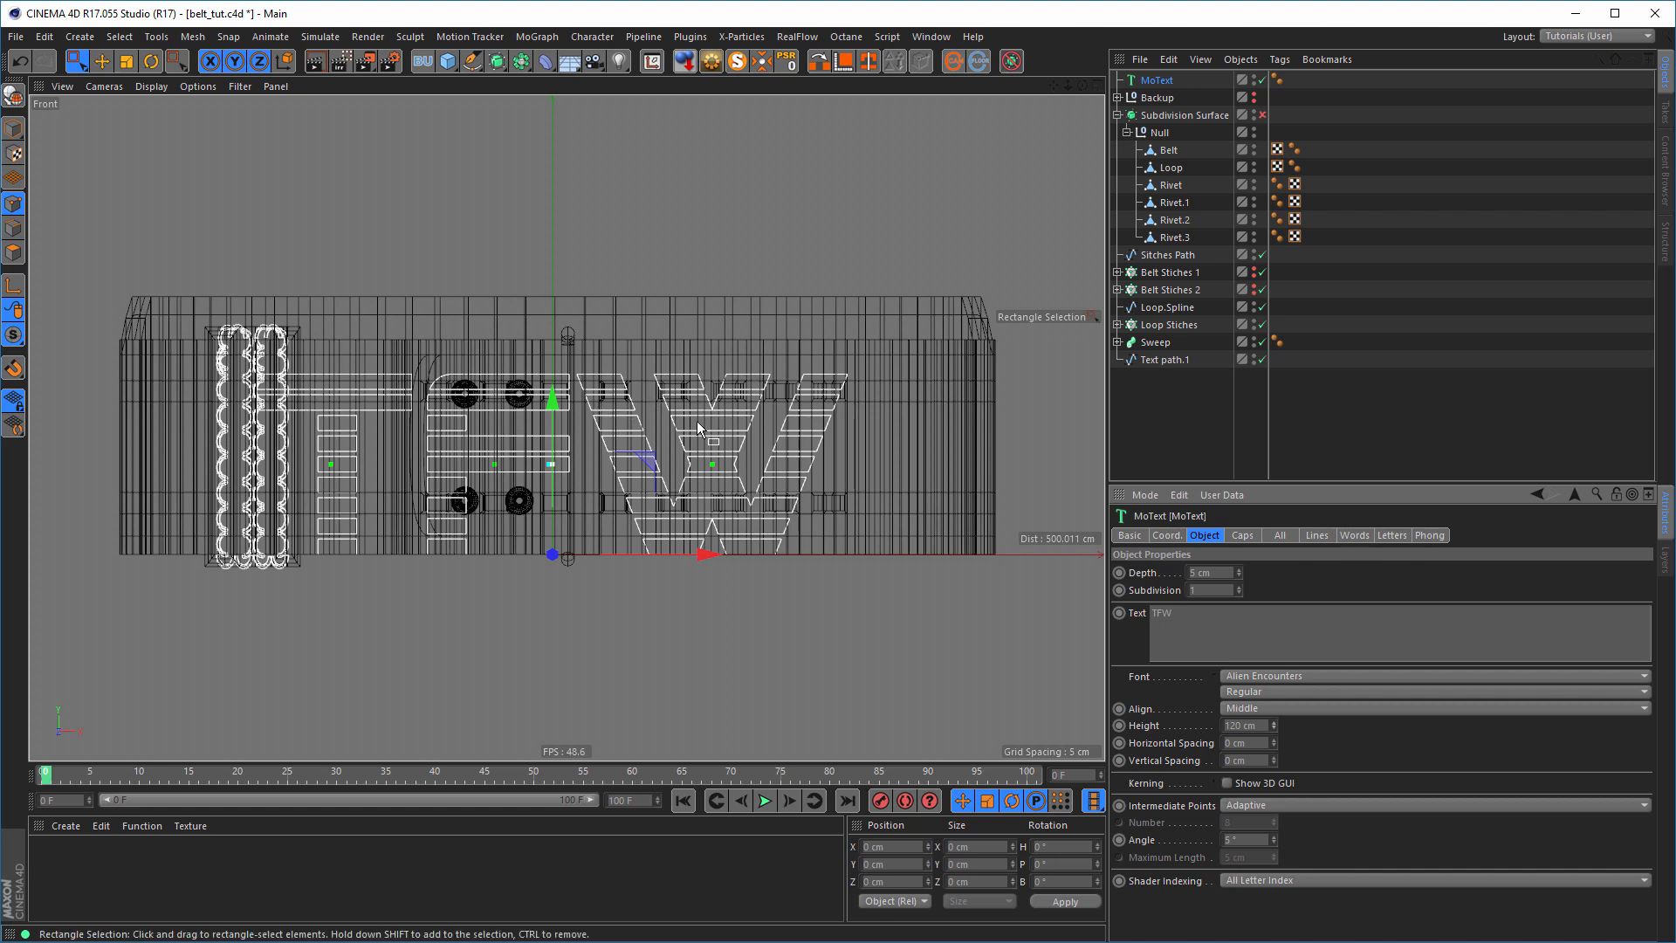
{"action": "left_click_drag", "start_coordinate": [552, 403], "coordinate": [557, 372]}
{"action": "middle_click", "coordinate": [557, 376]}
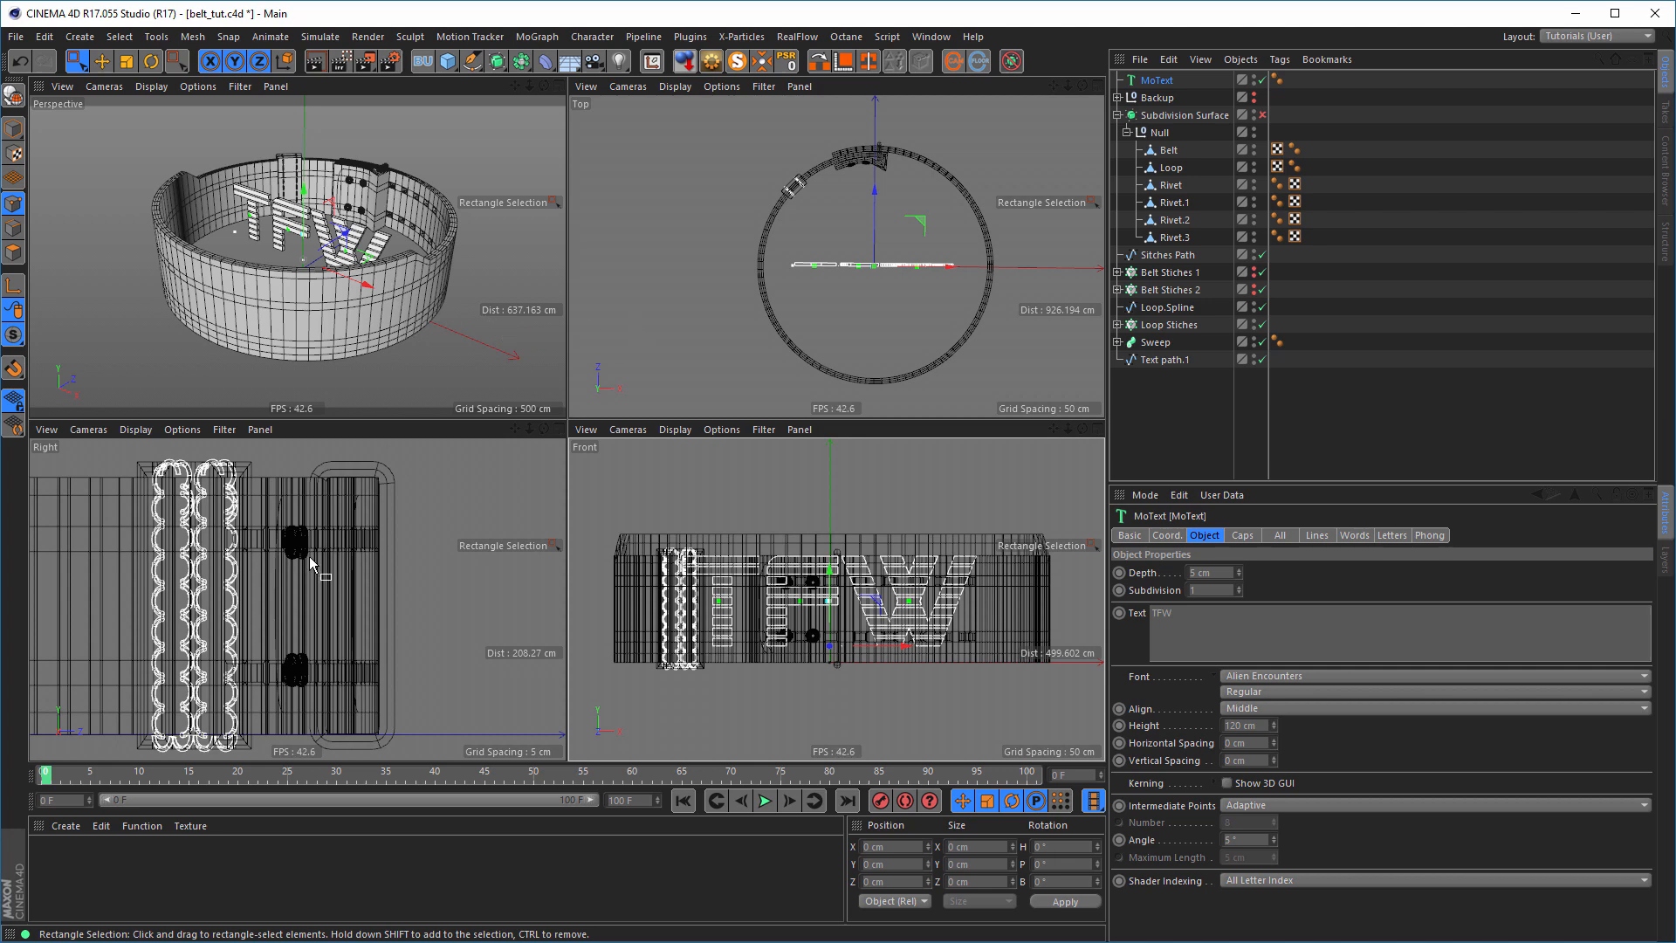
- Move the MoText below Text path.1 in the hierarchy, then collapse the Subdivision Surface group and hide it in the viewport
{"action": "scroll", "coordinate": [311, 561], "scroll_direction": "down", "scroll_amount": 8}
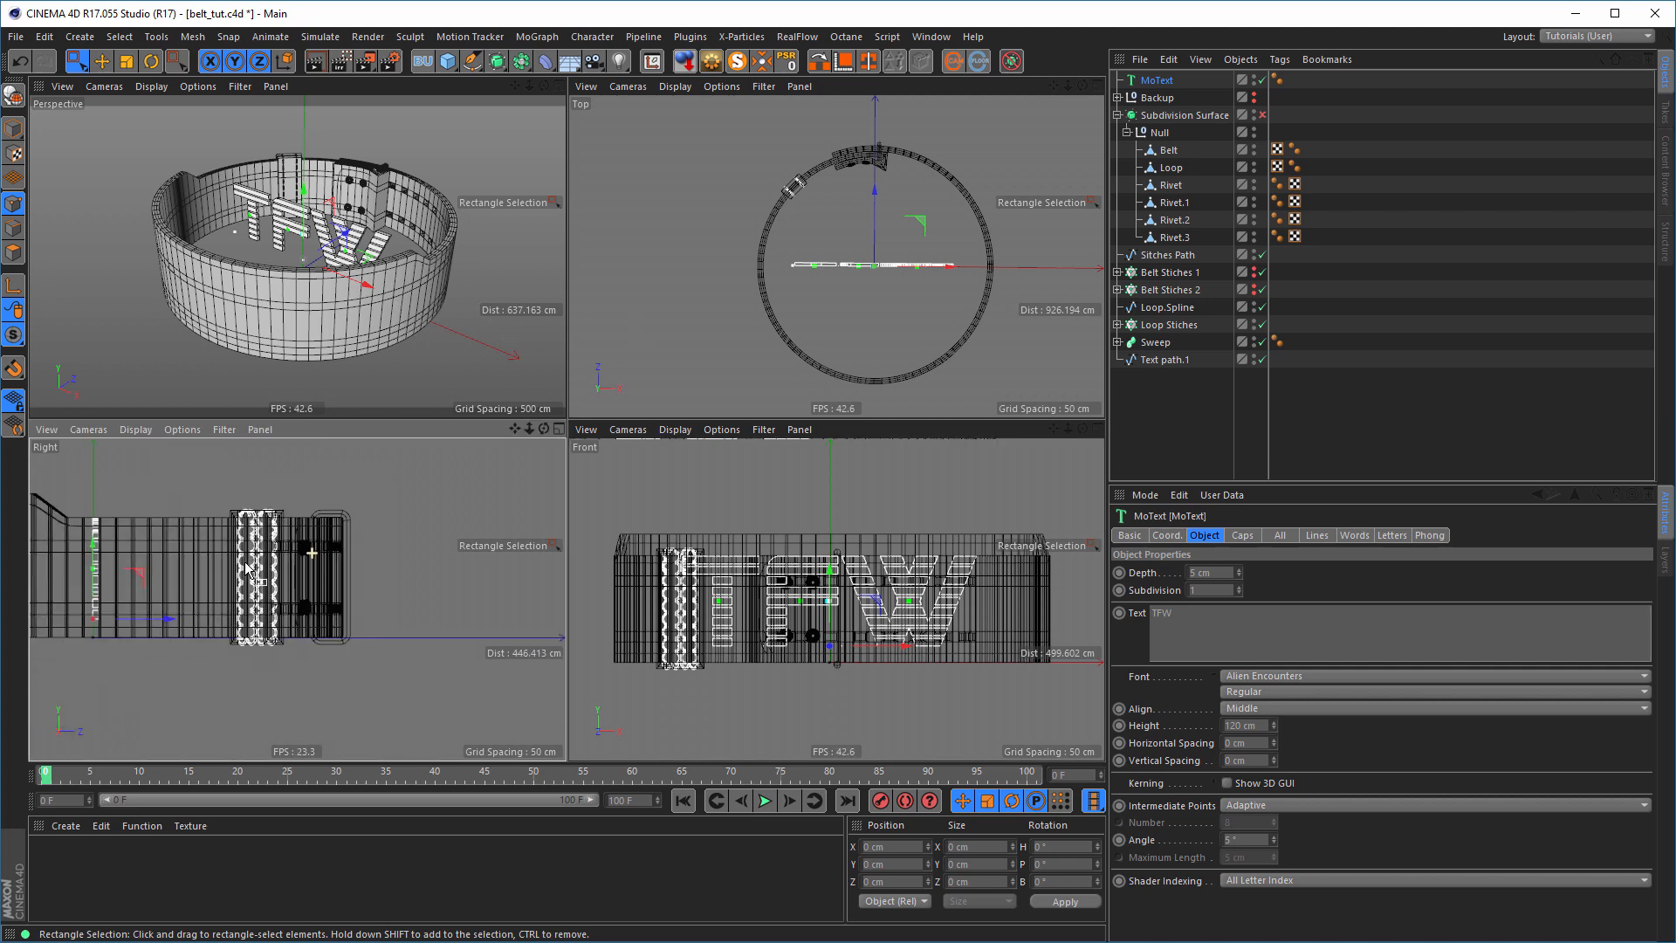
{"action": "middle_click_drag", "start_coordinate": [267, 564], "coordinate": [481, 541], "text": "alt"}
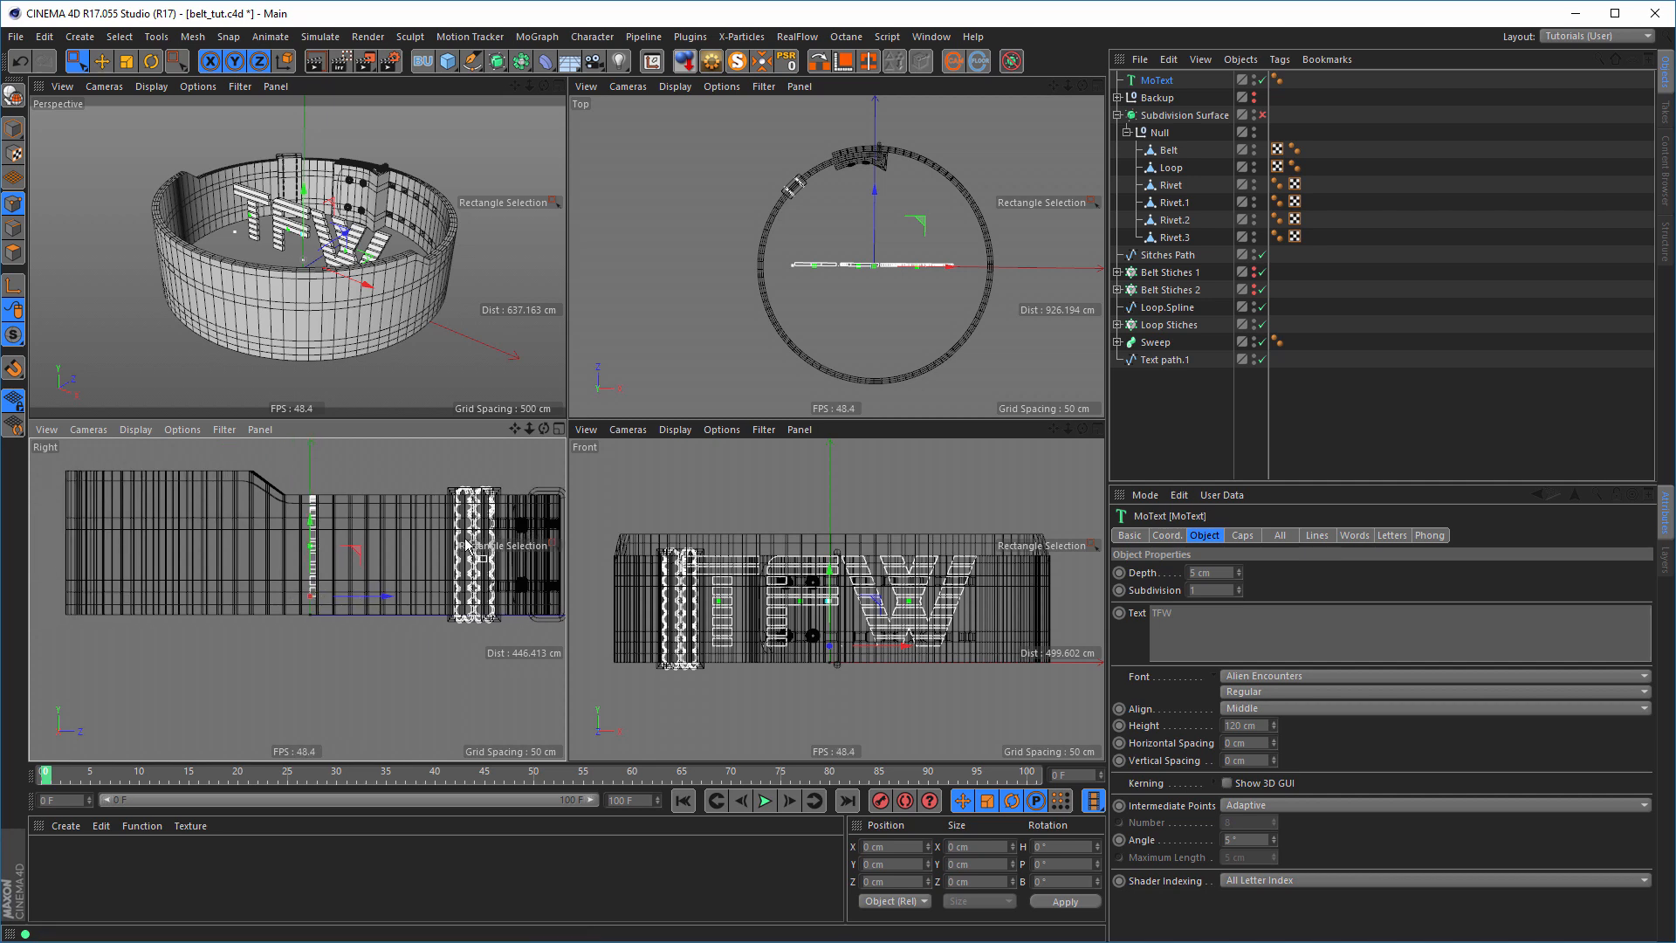
{"action": "middle_click", "coordinate": [417, 308]}
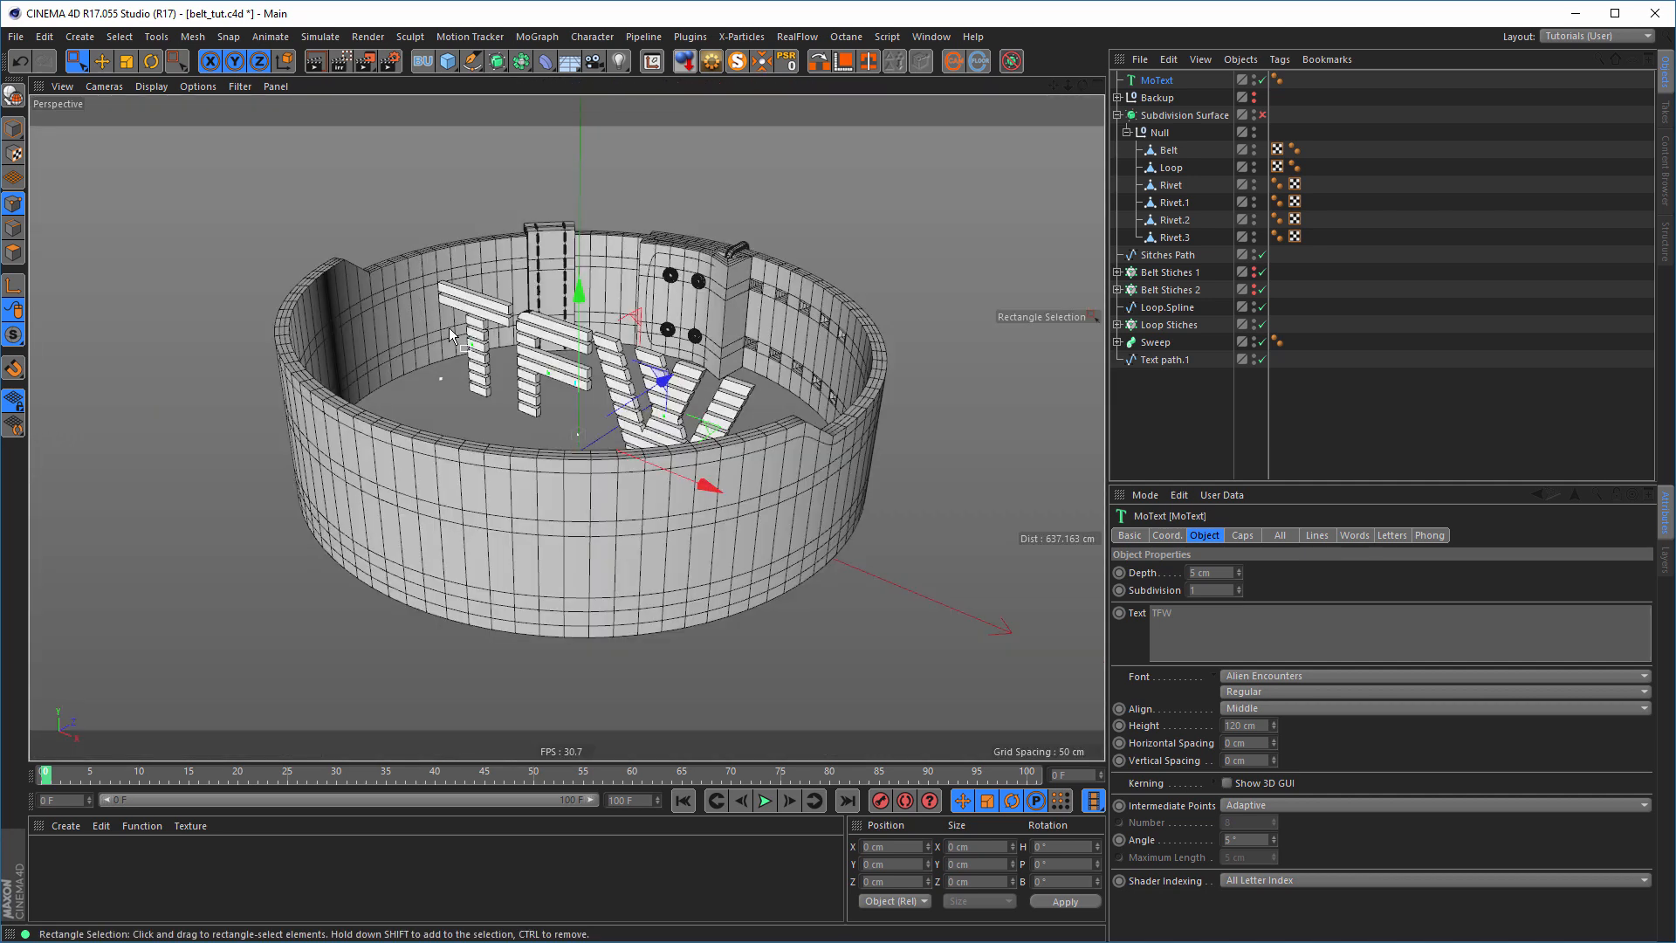
{"action": "right_click_drag", "start_coordinate": [696, 381], "coordinate": [878, 365], "text": "alt"}
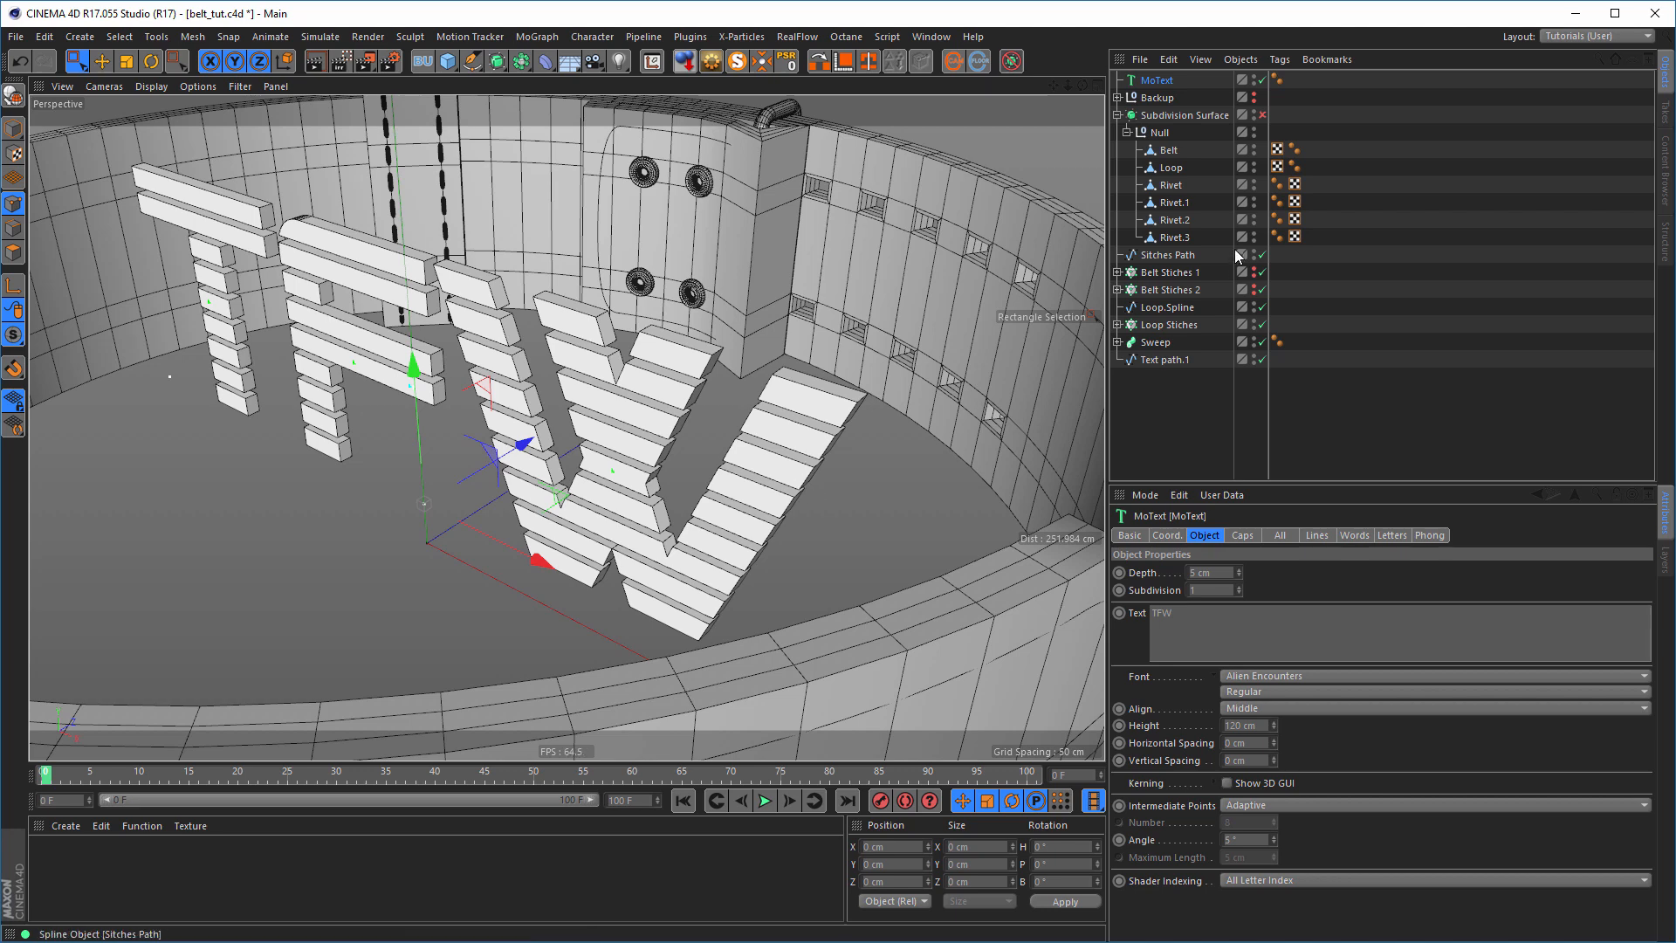
{"action": "left_click_drag", "start_coordinate": [1159, 85], "coordinate": [1166, 377]}
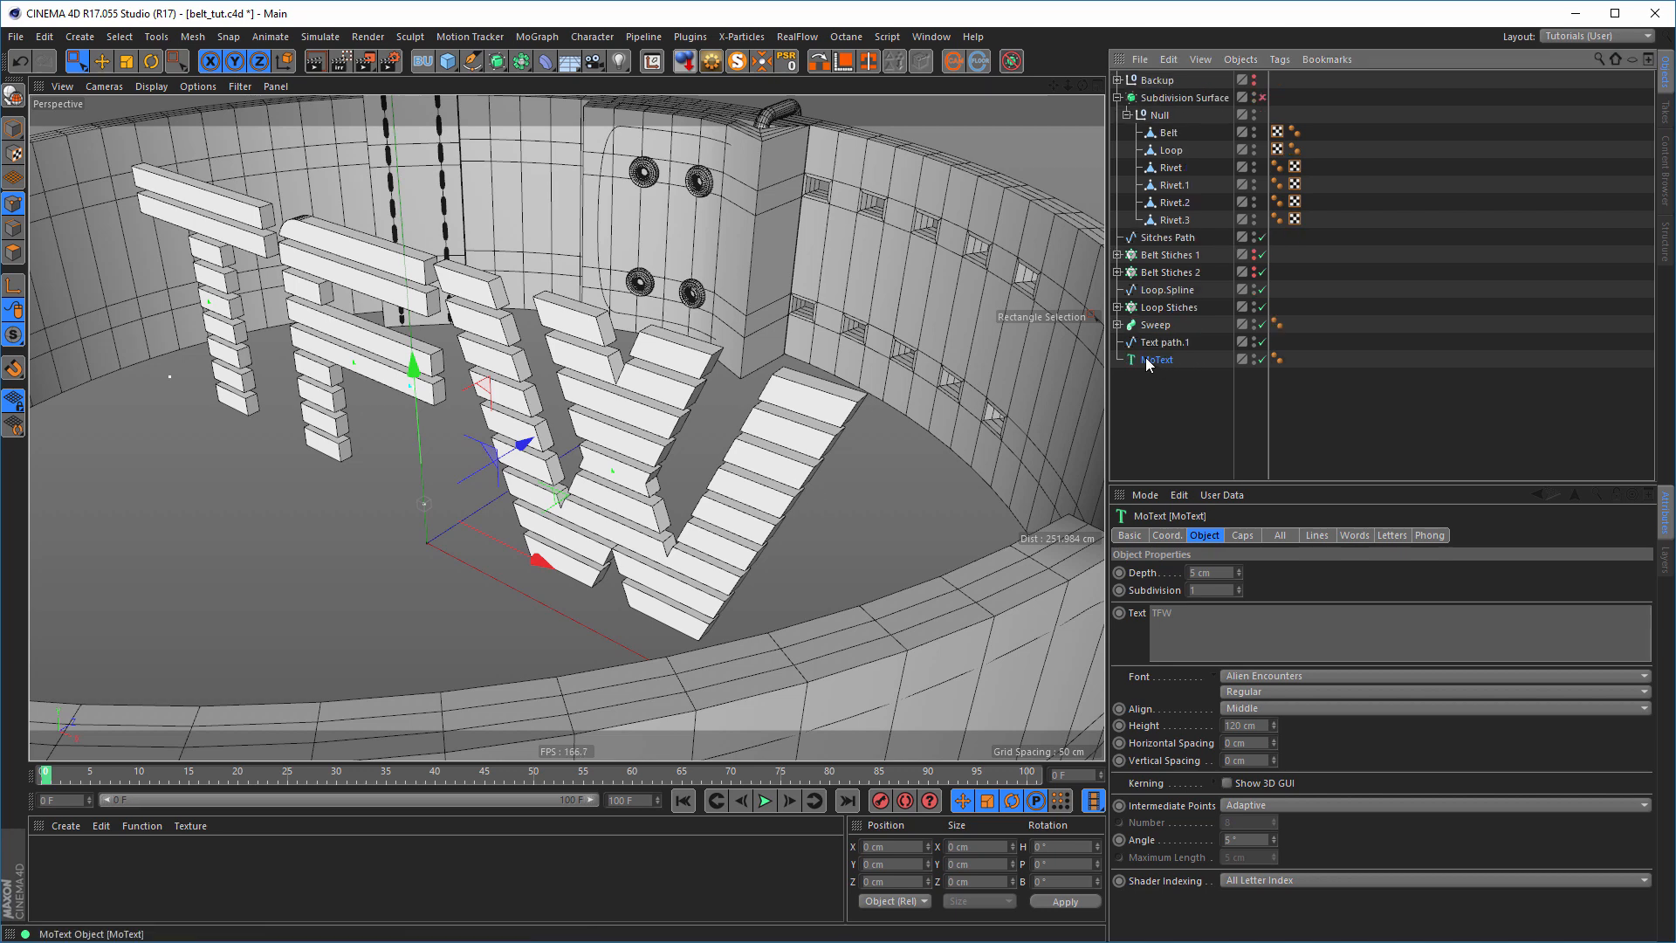
{"action": "right_click_drag", "start_coordinate": [956, 397], "coordinate": [875, 414], "text": "alt"}
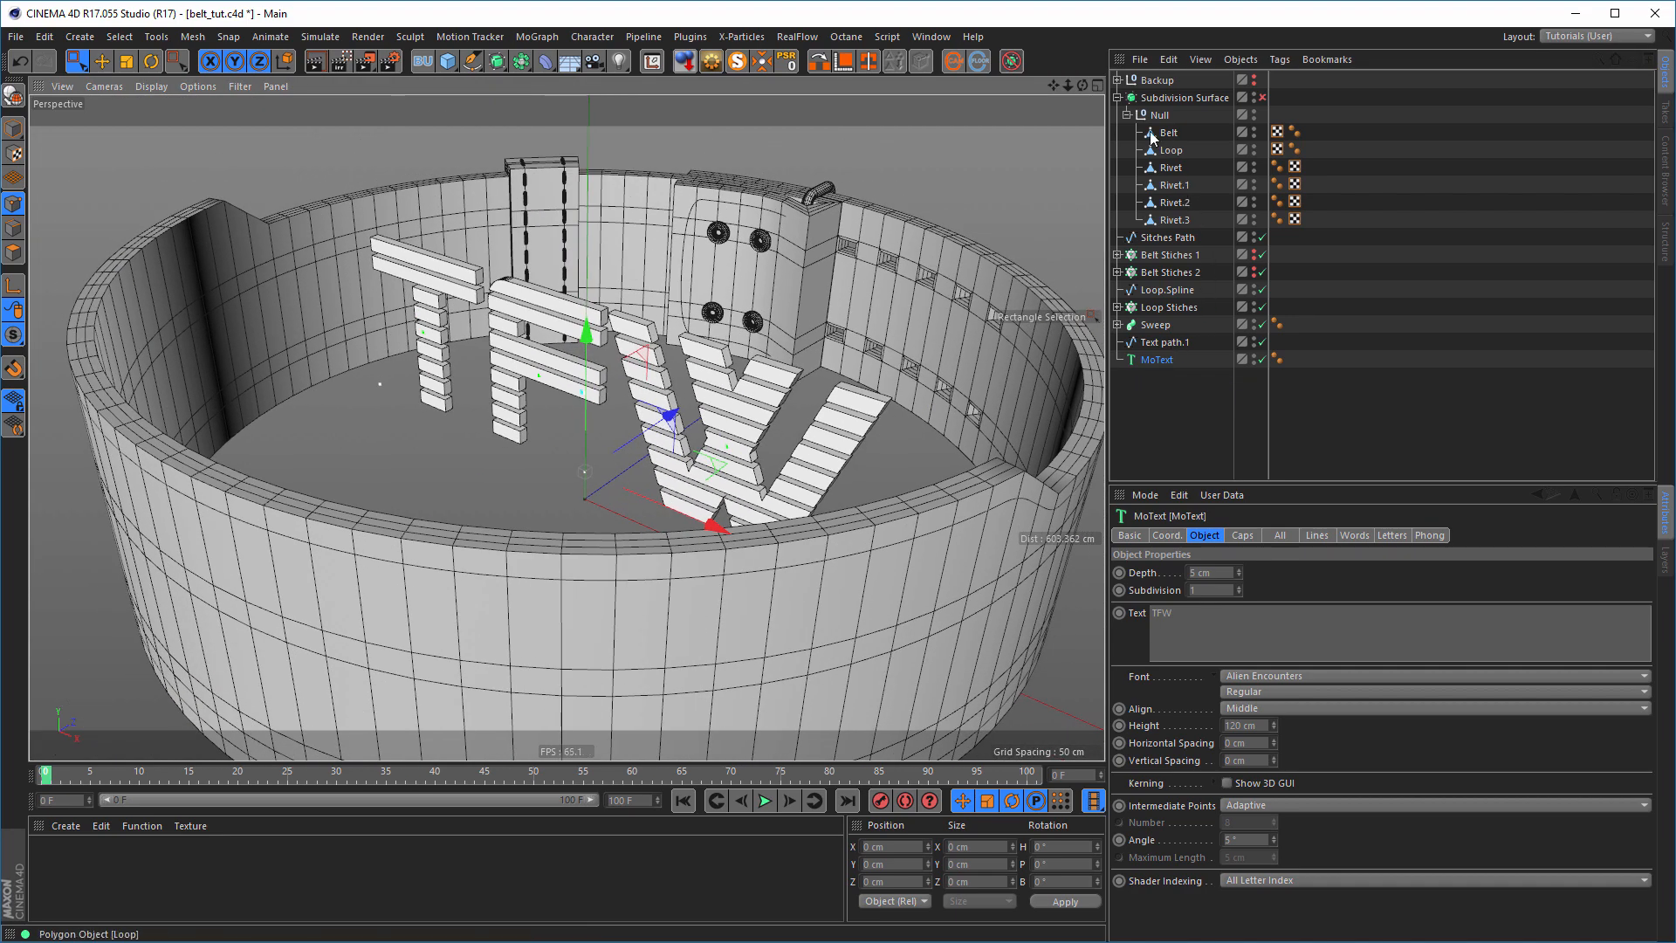
{"action": "left_click", "coordinate": [1117, 97]}
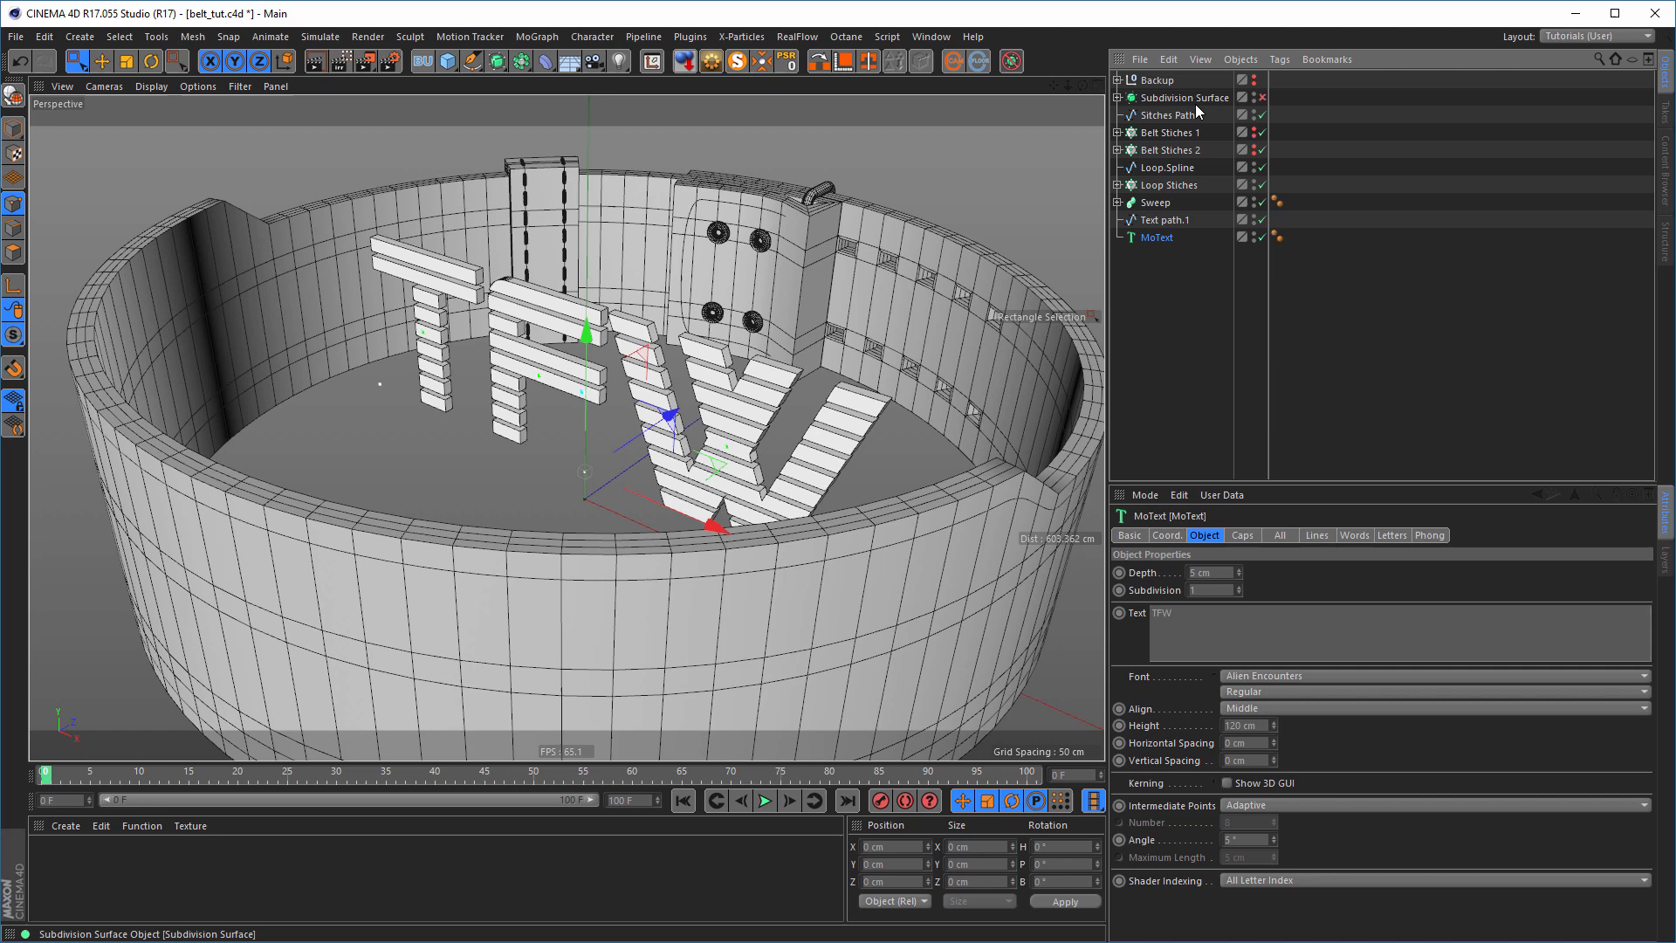
{"action": "left_click", "coordinate": [1254, 94]}
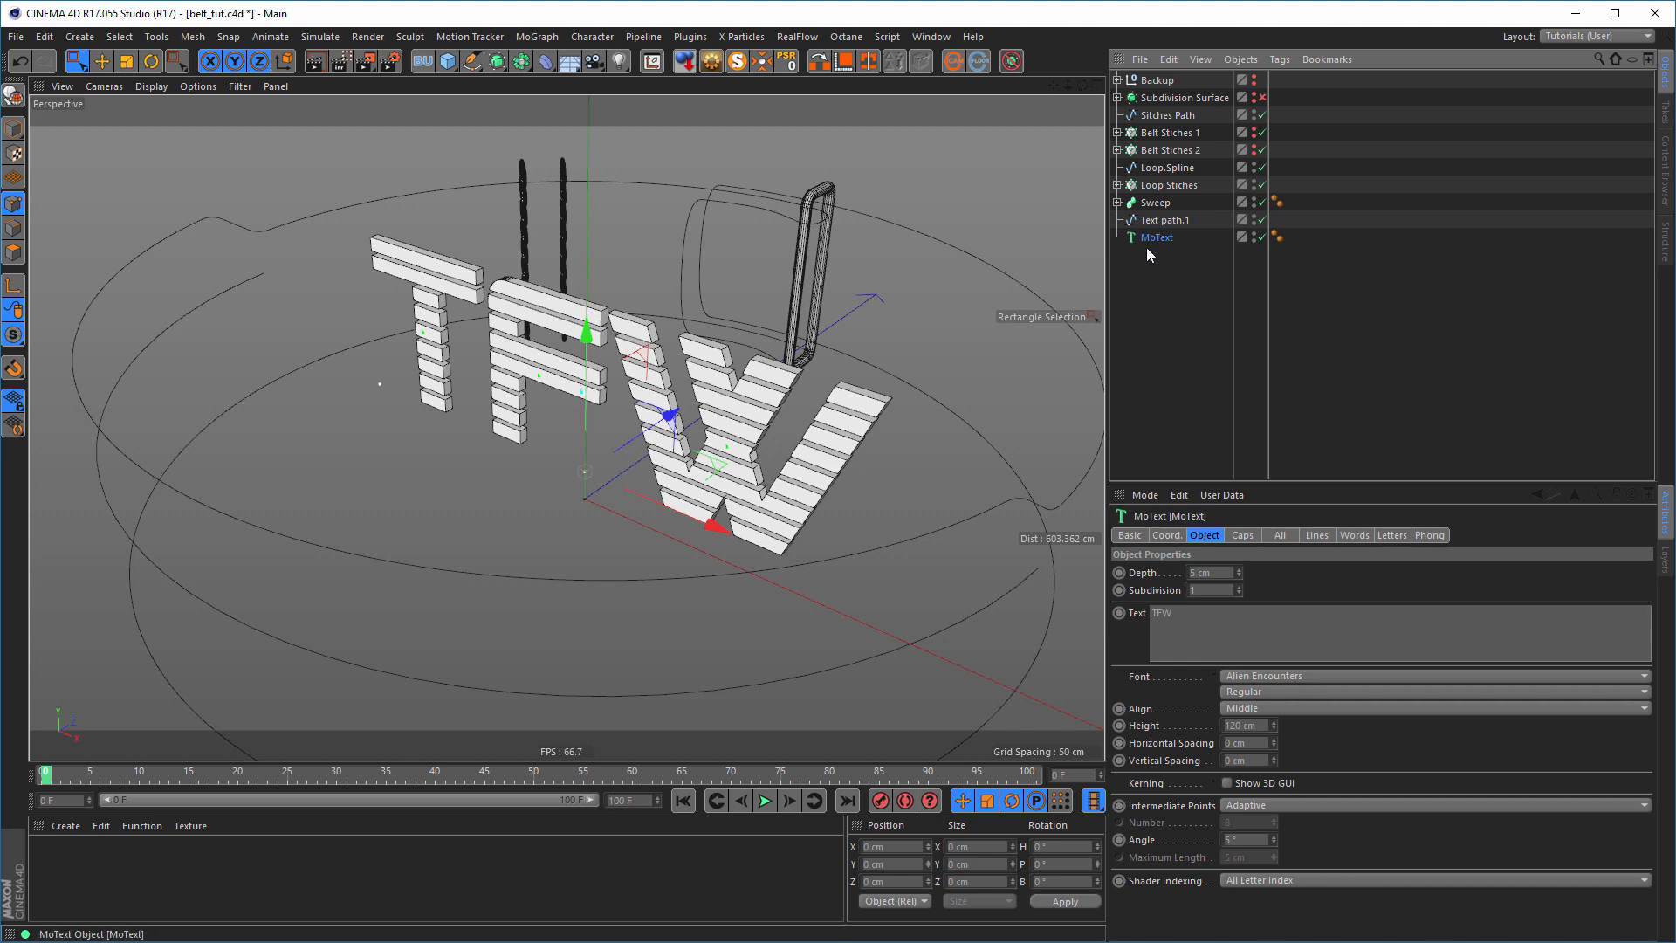
- Add a Spline Wrap deformer as a child of the MoText and assign Text path.1 as its spline
{"action": "left_click", "coordinate": [547, 65]}
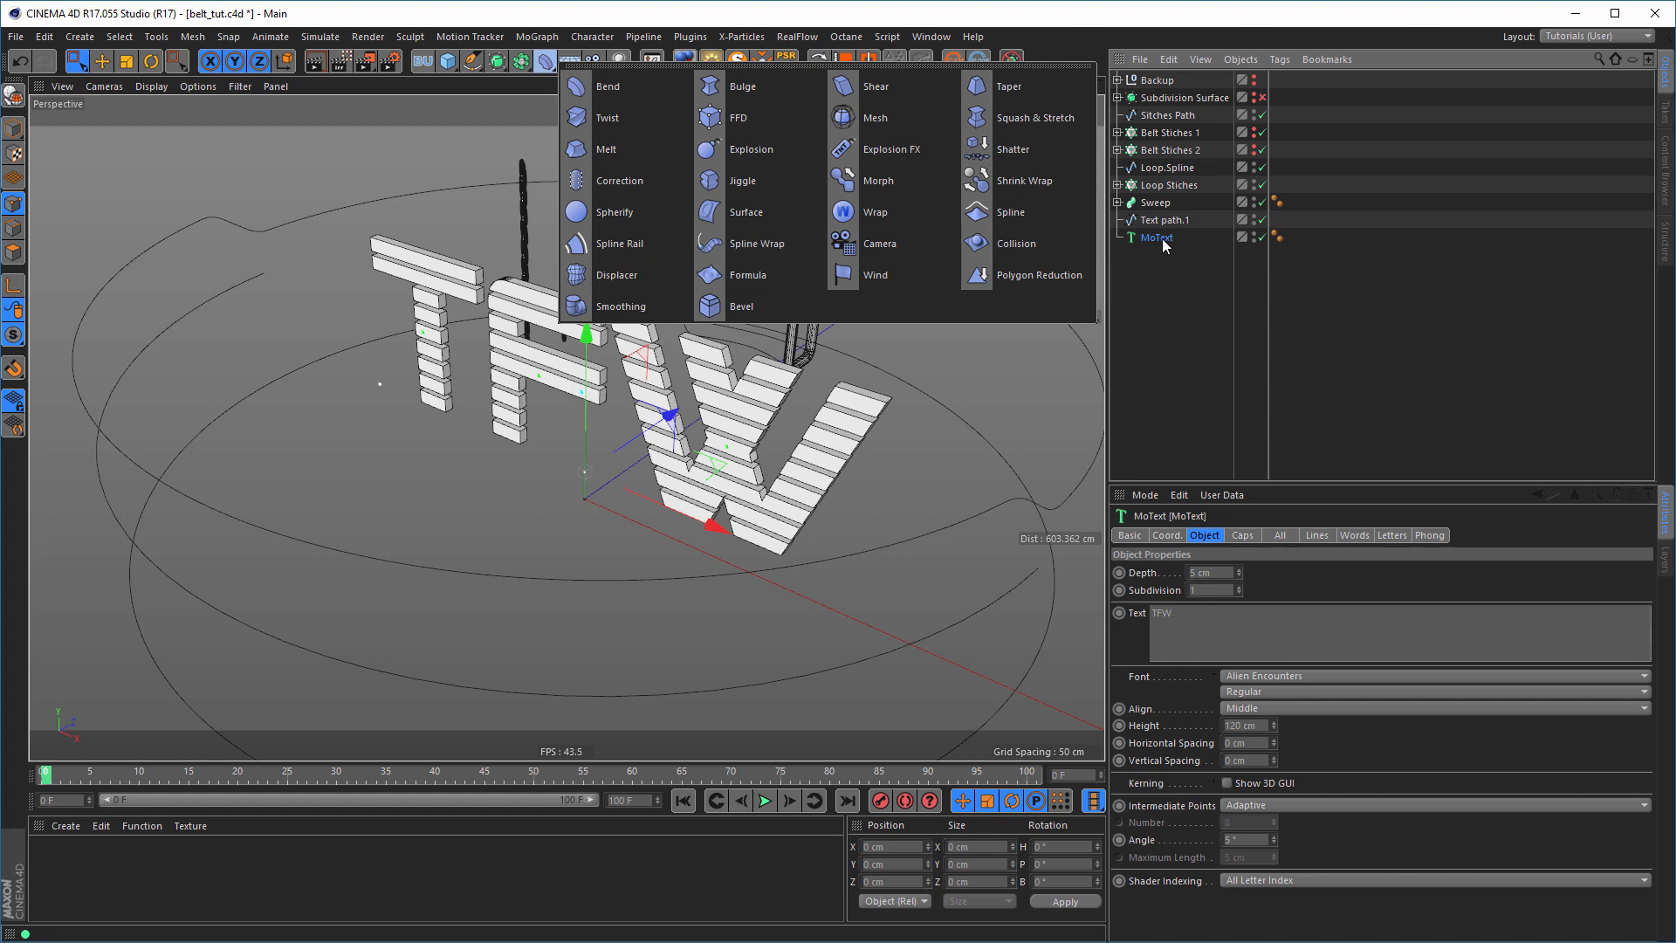
{"action": "left_click", "coordinate": [748, 247], "text": "shift"}
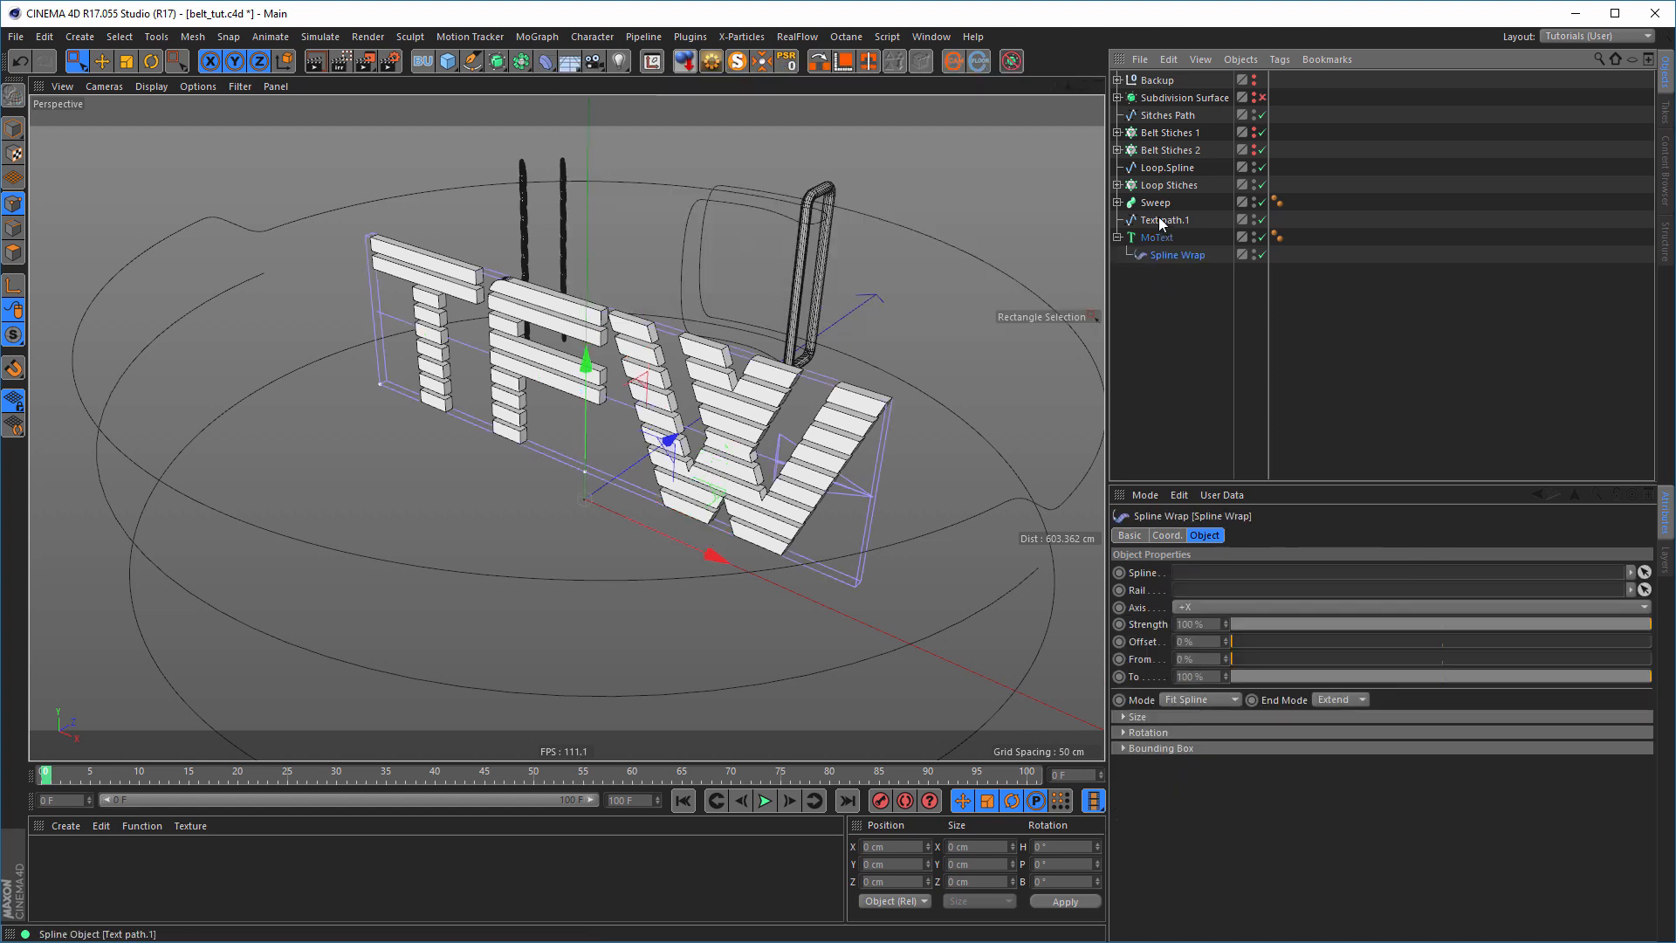
{"action": "left_click_drag", "start_coordinate": [1161, 223], "coordinate": [1208, 578]}
{"action": "scroll", "coordinate": [790, 522], "scroll_direction": "down", "scroll_amount": 4}
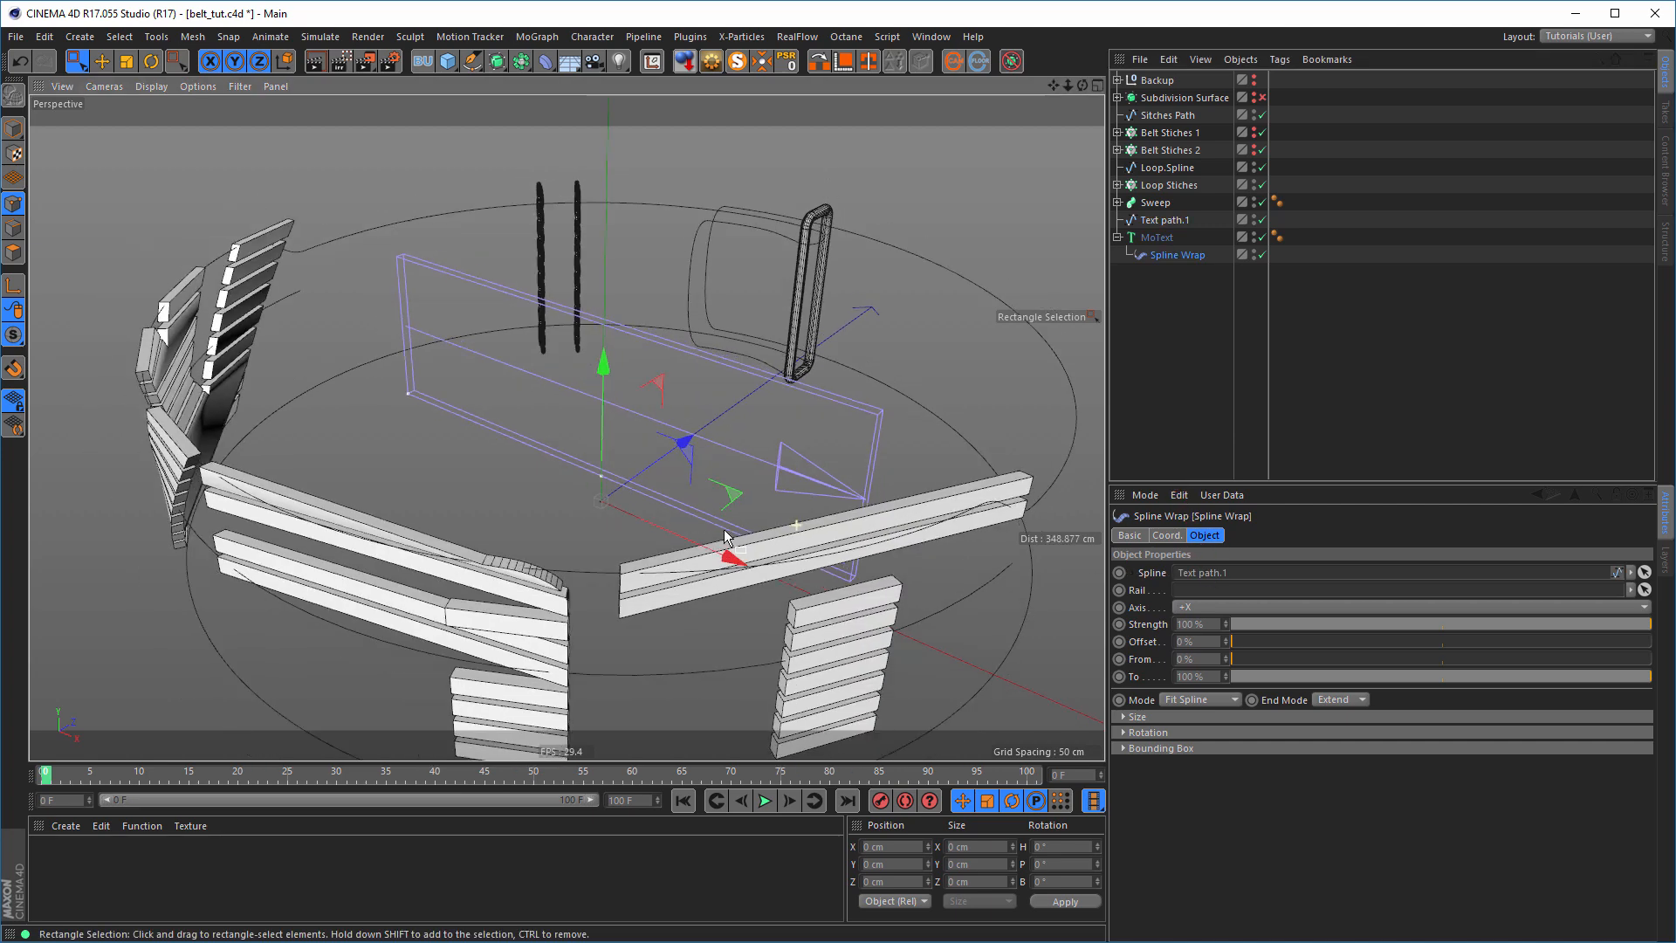
{"action": "mouse_move", "coordinate": [506, 529]}
{"action": "left_mouse_down", "text": "alt"}
{"action": "mouse_move", "coordinate": [431, 511]}
{"action": "mouse_move", "coordinate": [321, 533]}
{"action": "mouse_move", "coordinate": [487, 553]}
{"action": "left_mouse_up", "text": "alt"}
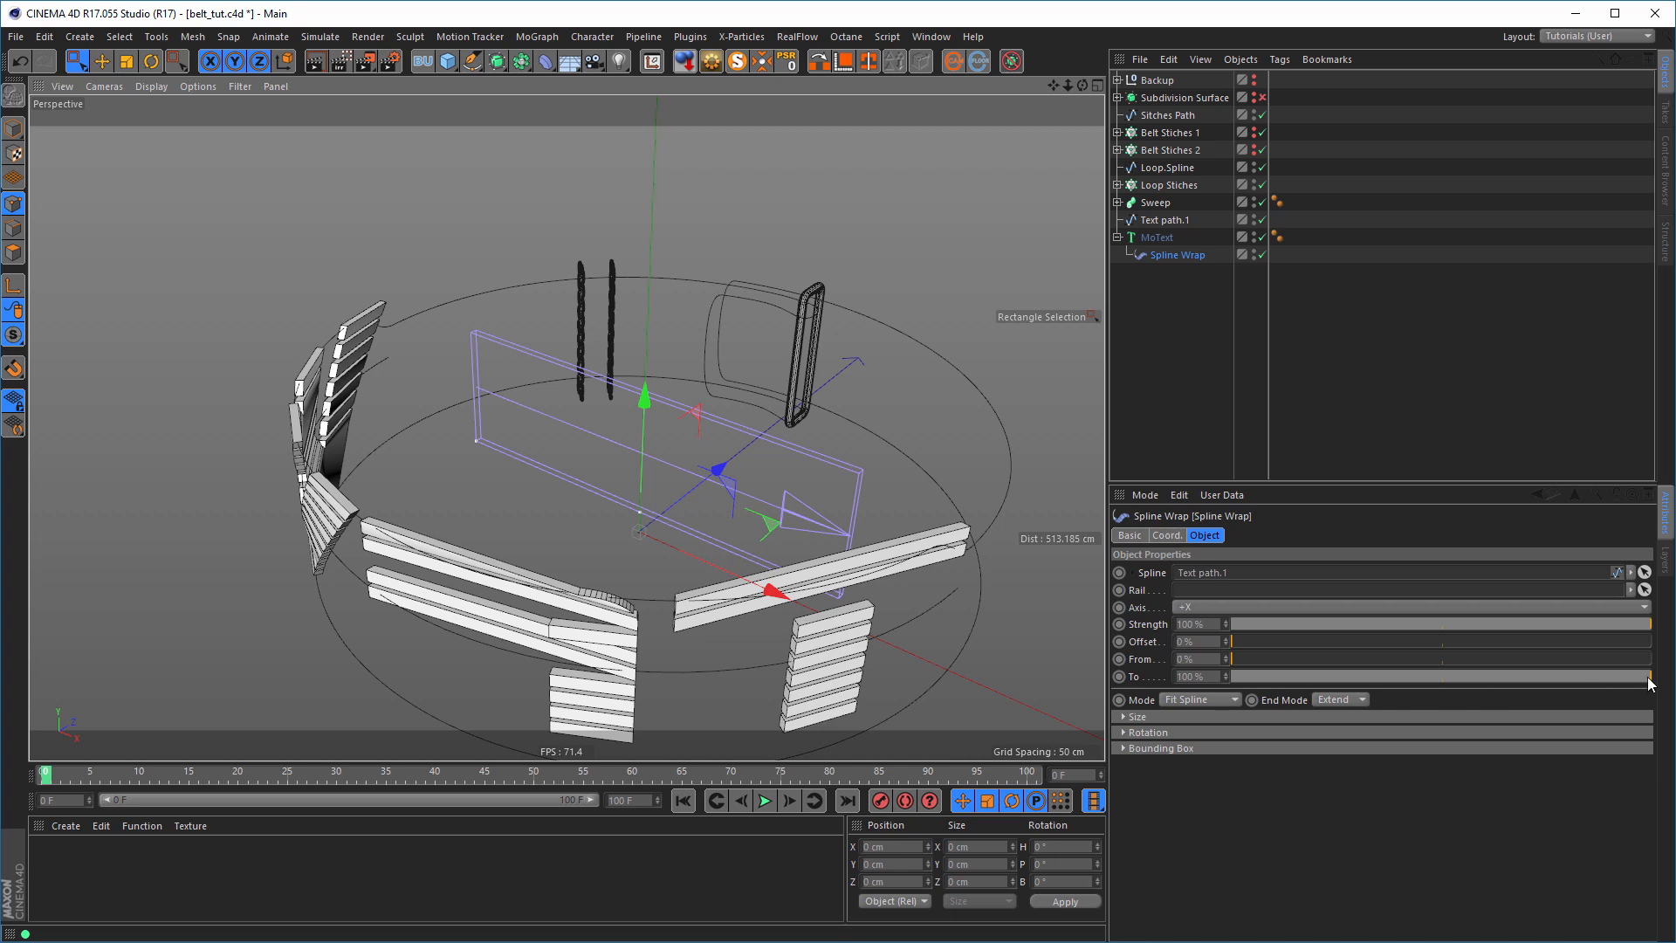
- Set the Spline Wrap's mode to Keep Length
{"action": "left_click", "coordinate": [1203, 700]}
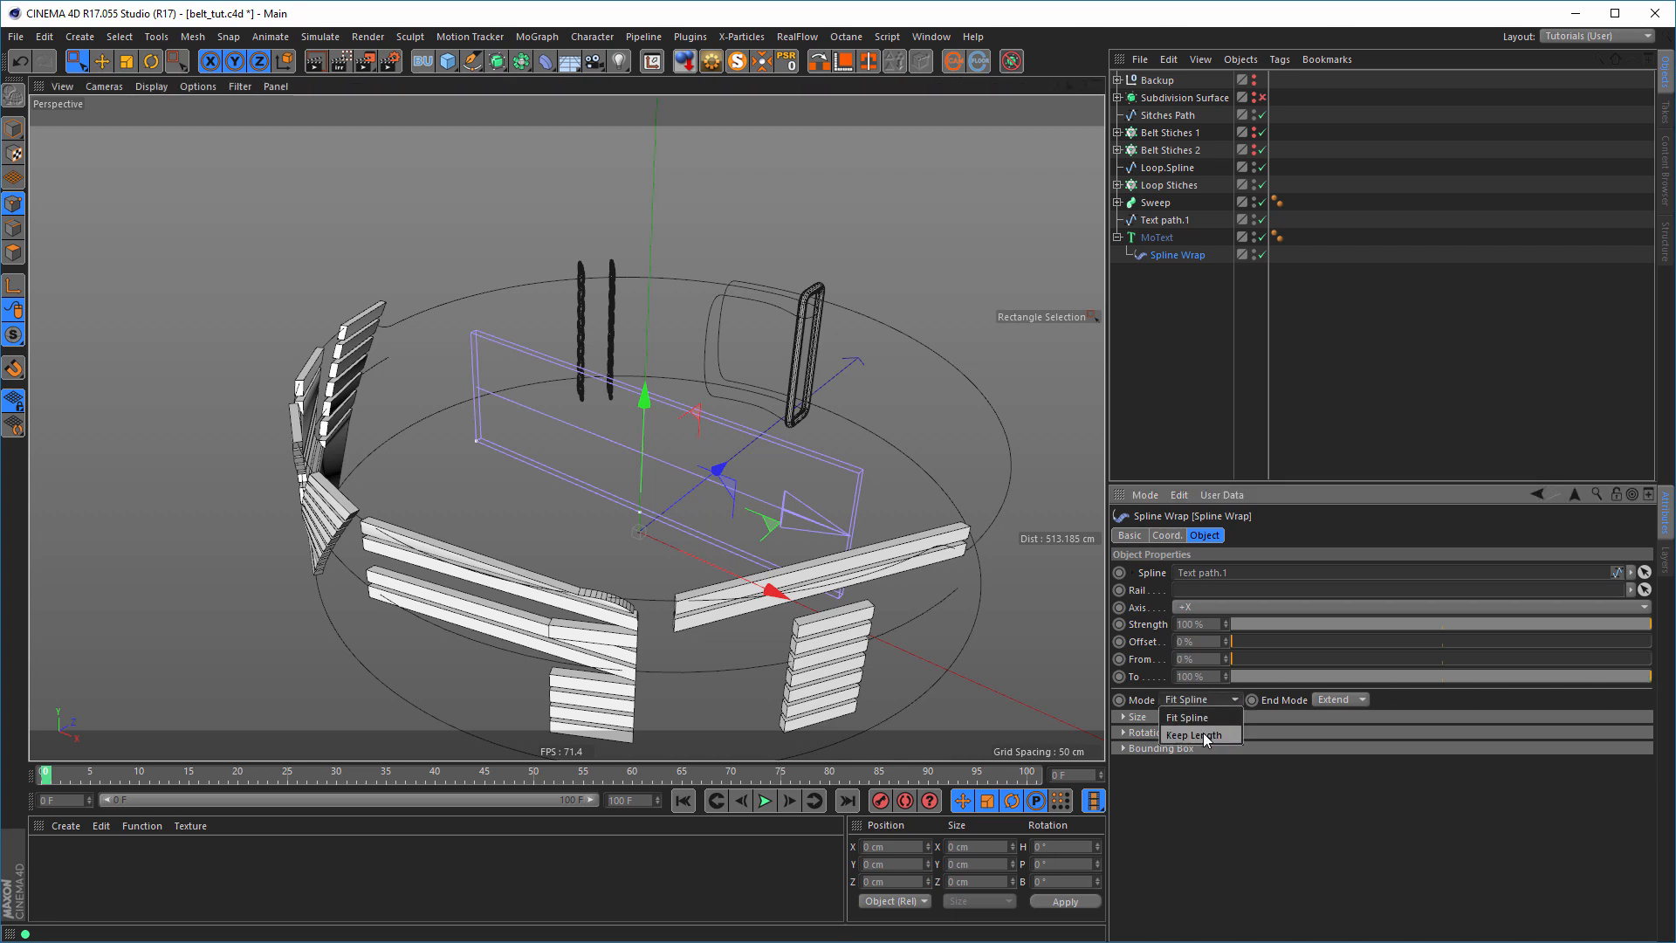
{"action": "left_click", "coordinate": [1206, 736]}
{"action": "scroll", "coordinate": [784, 487], "scroll_direction": "up", "scroll_amount": 3}
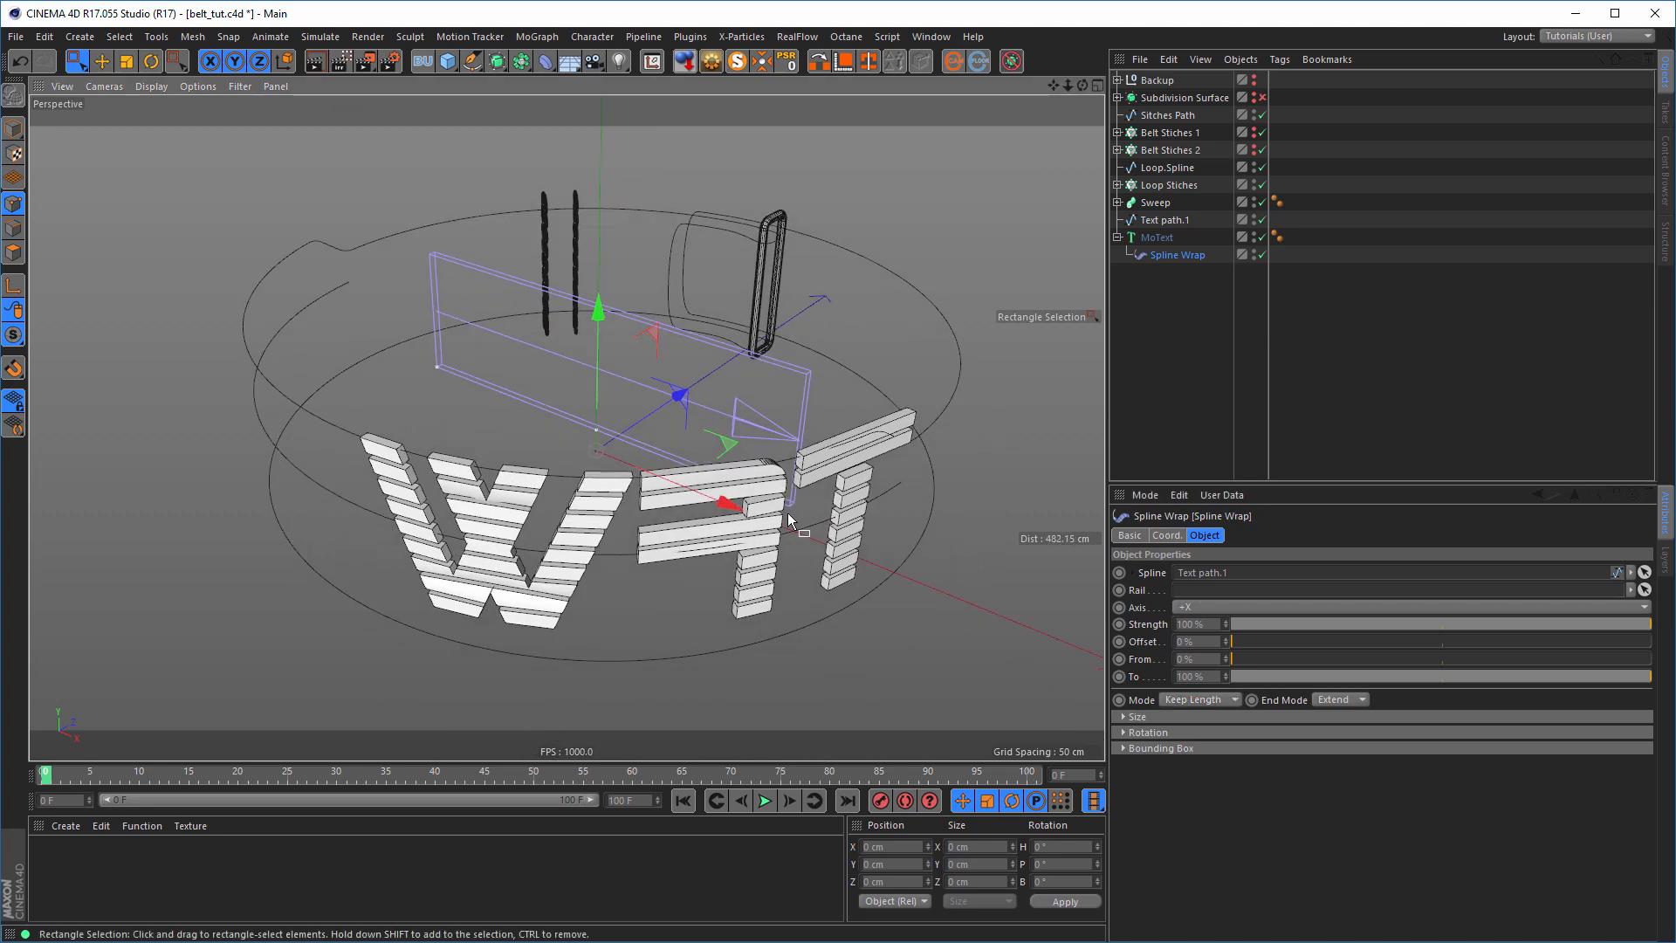
{"action": "left_click_drag", "start_coordinate": [789, 514], "coordinate": [809, 516], "text": "alt"}
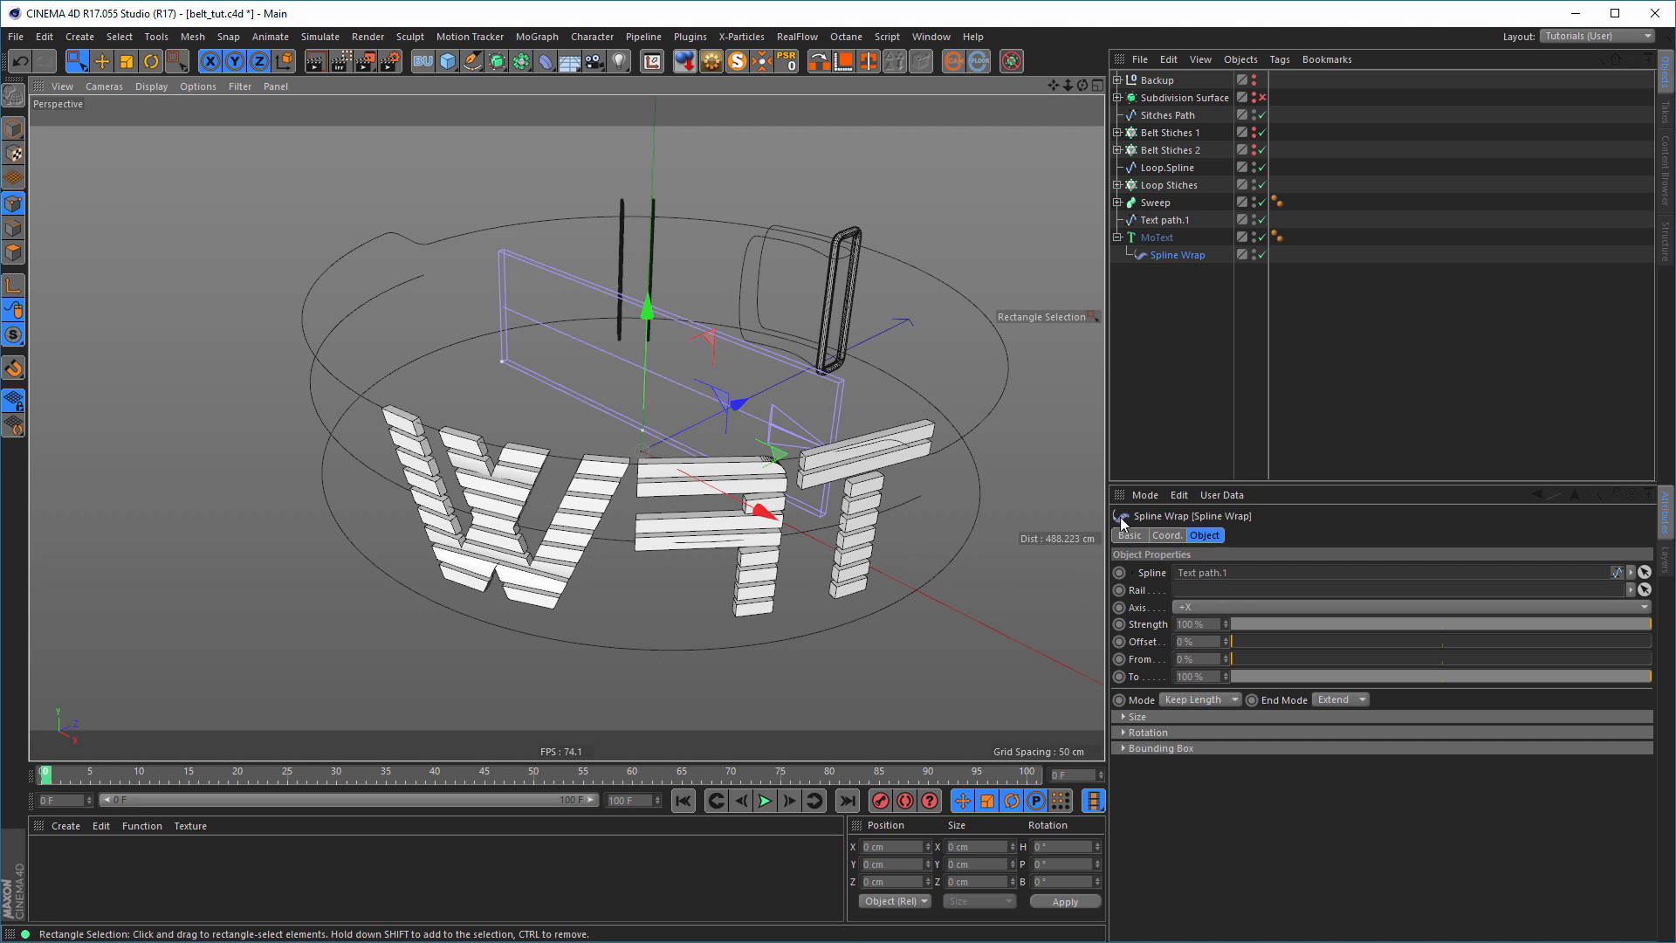
- Reverse the point sequence of the Text path.1 spline
{"action": "left_click", "coordinate": [1162, 221]}
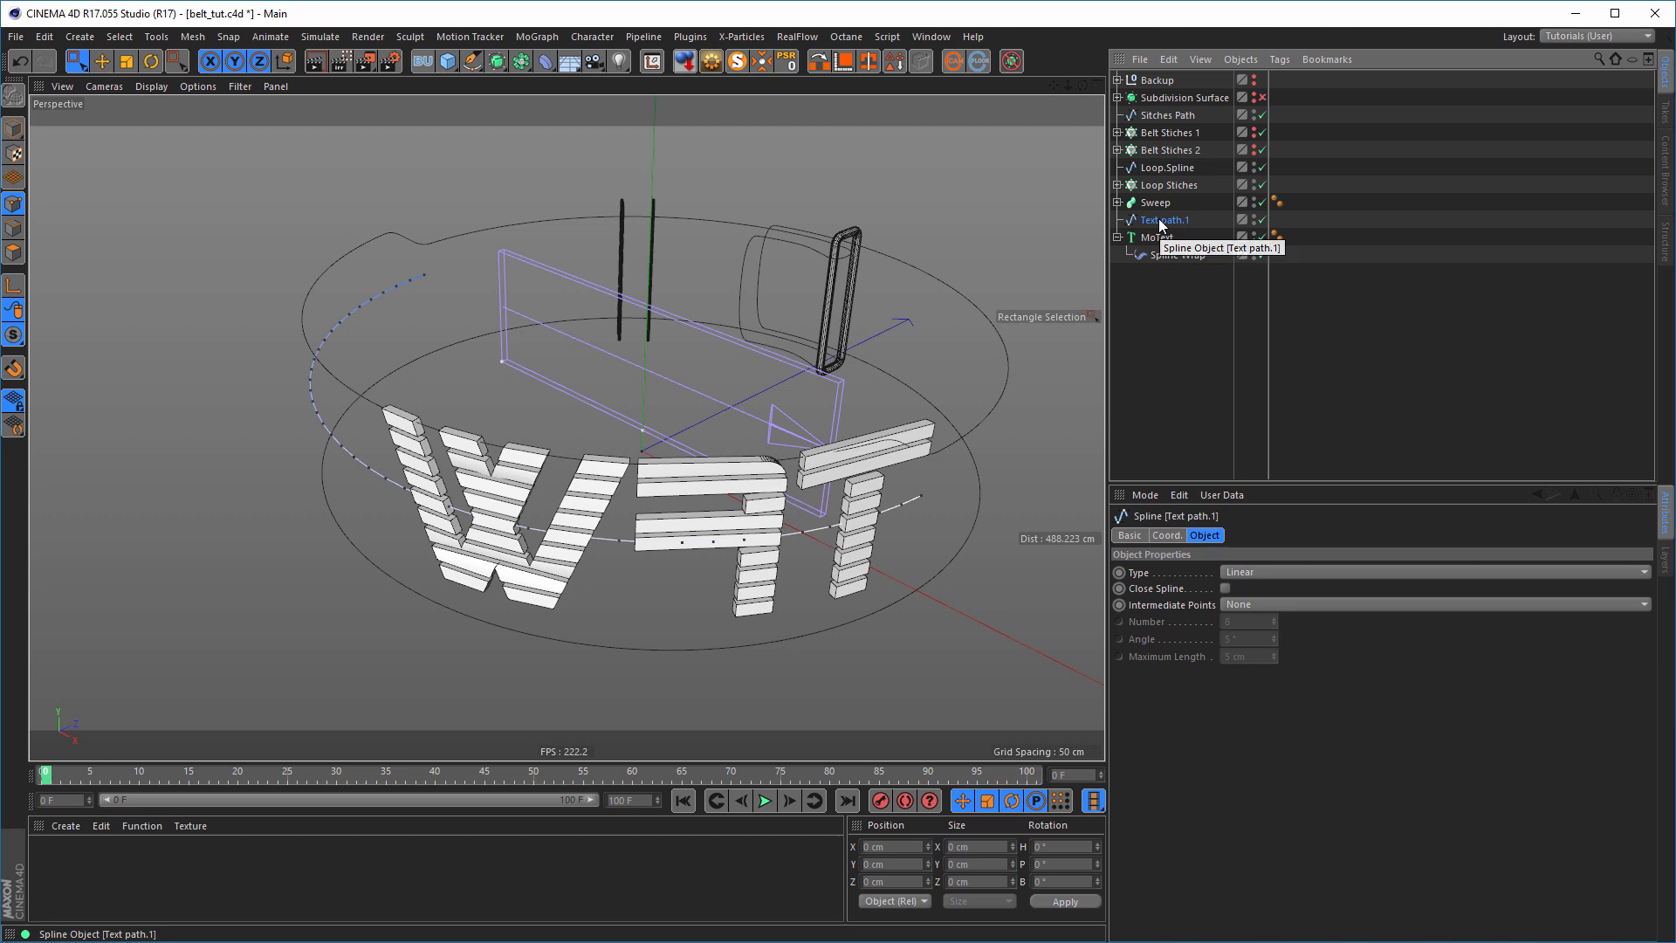
{"action": "right_click", "coordinate": [144, 182]}
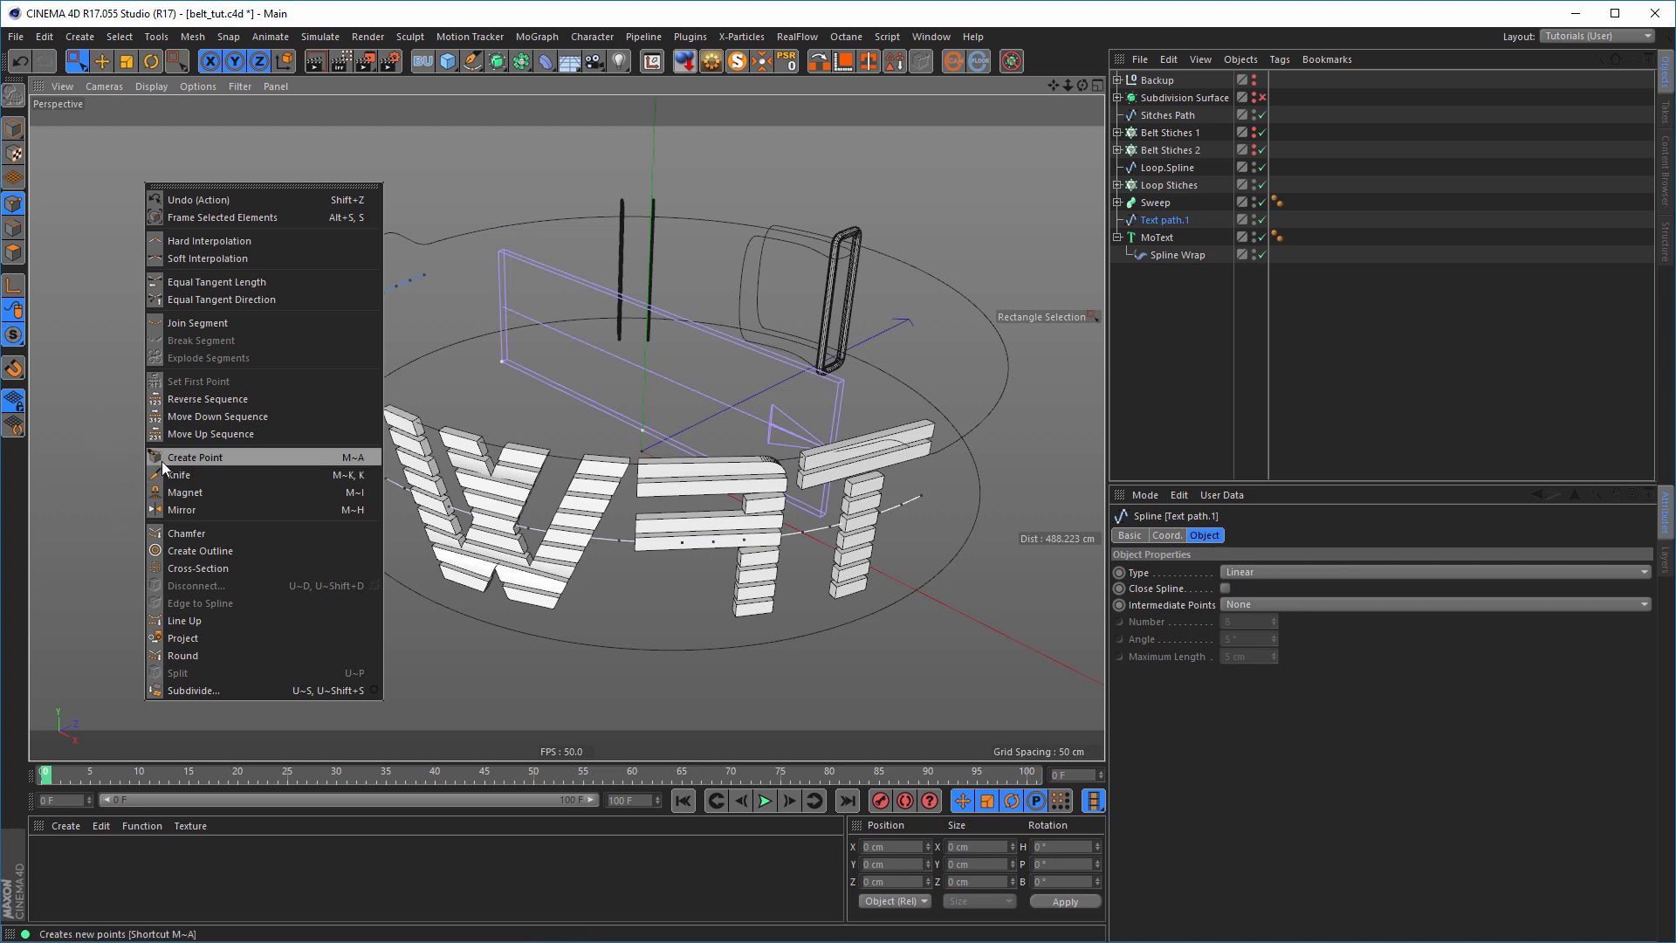
{"action": "left_click", "coordinate": [201, 400]}
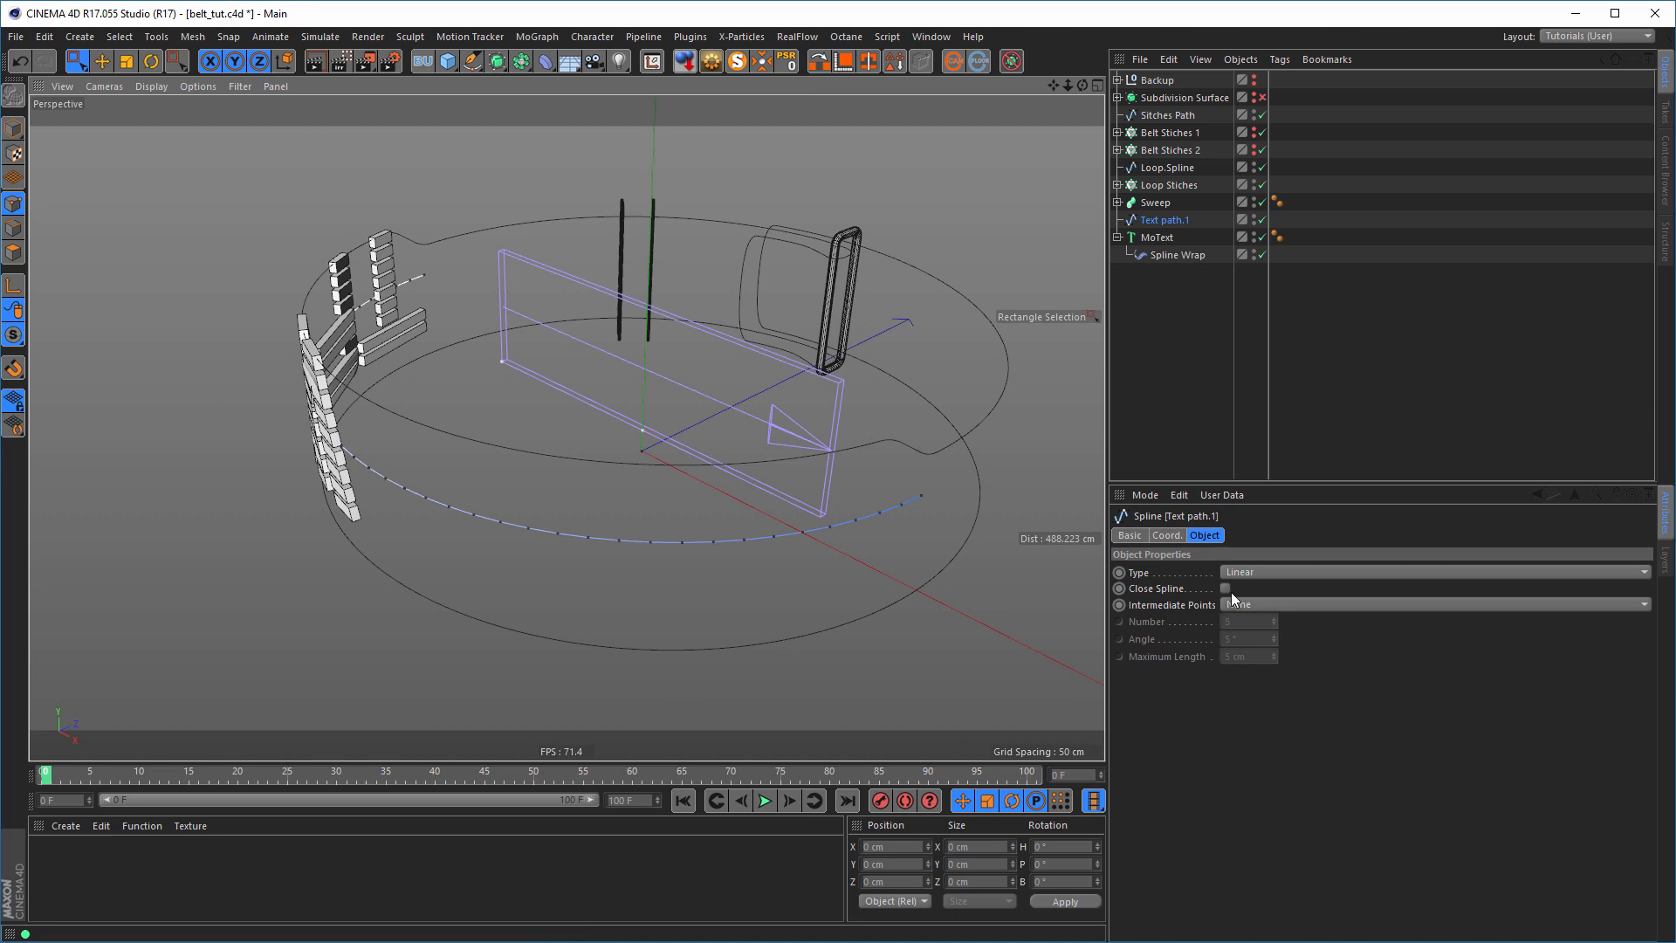
- Set the Spline Wrap's rotation banking to 180° so the lettering is flipped along the path
{"action": "left_click", "coordinate": [1173, 254]}
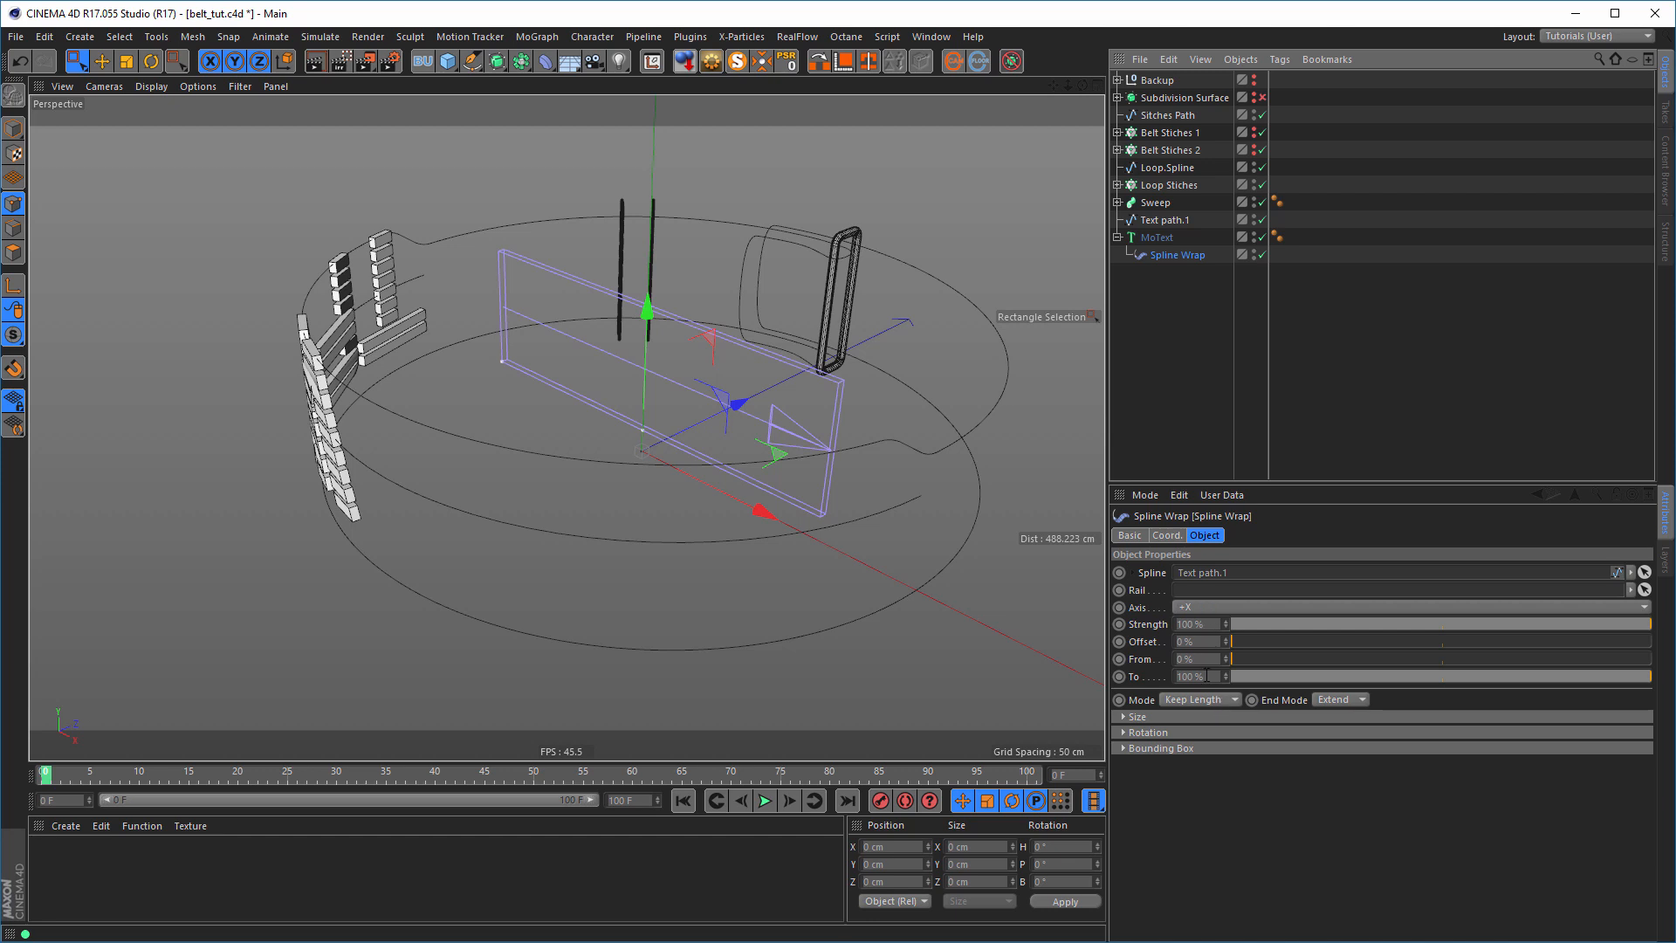
{"action": "left_click", "coordinate": [1202, 732]}
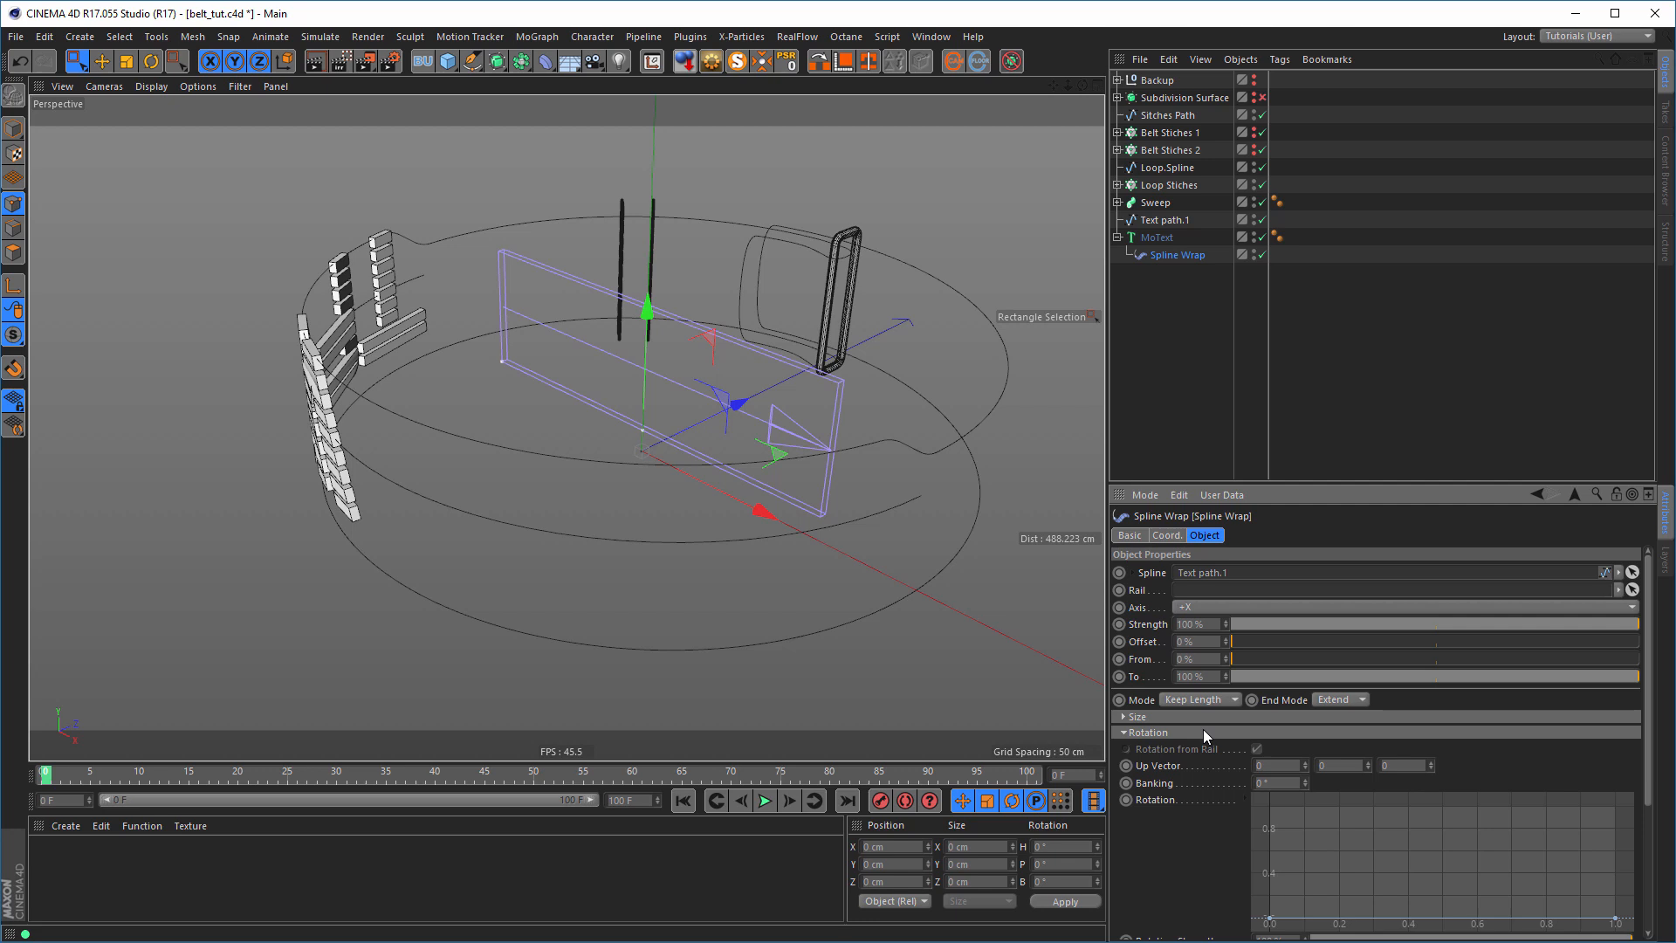
{"action": "left_click_drag", "start_coordinate": [1307, 784], "coordinate": [1308, 717]}
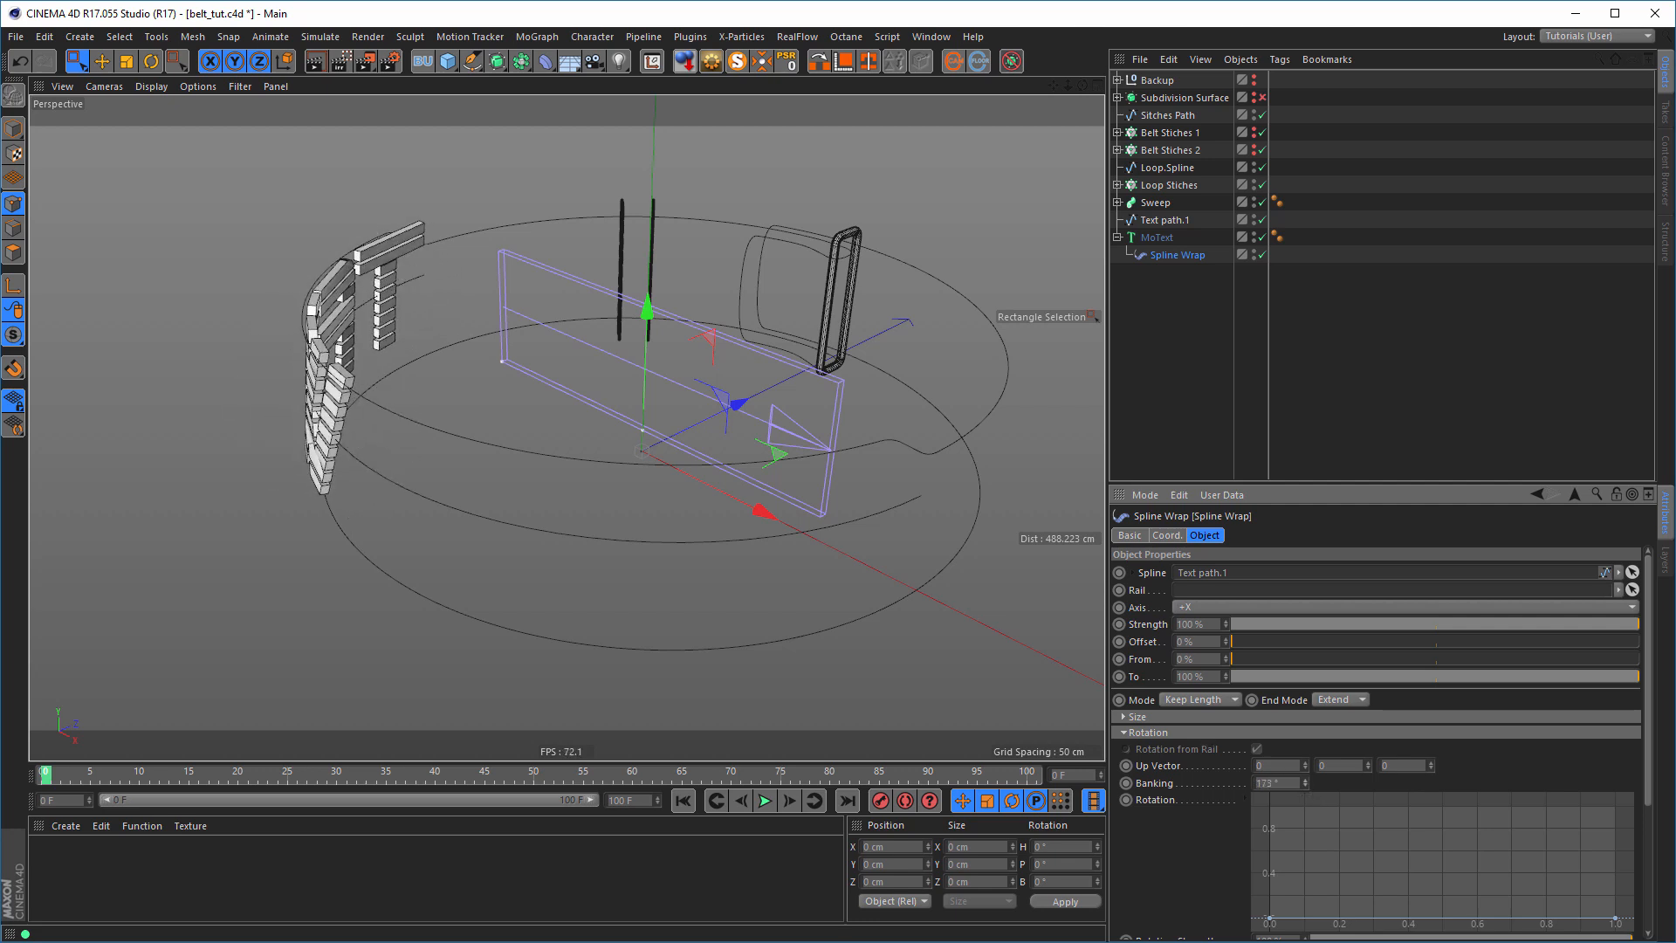
{"action": "left_click_drag", "start_coordinate": [1289, 781], "coordinate": [1186, 798]}
{"action": "type", "text": "180"}
{"action": "key", "text": "Return"}
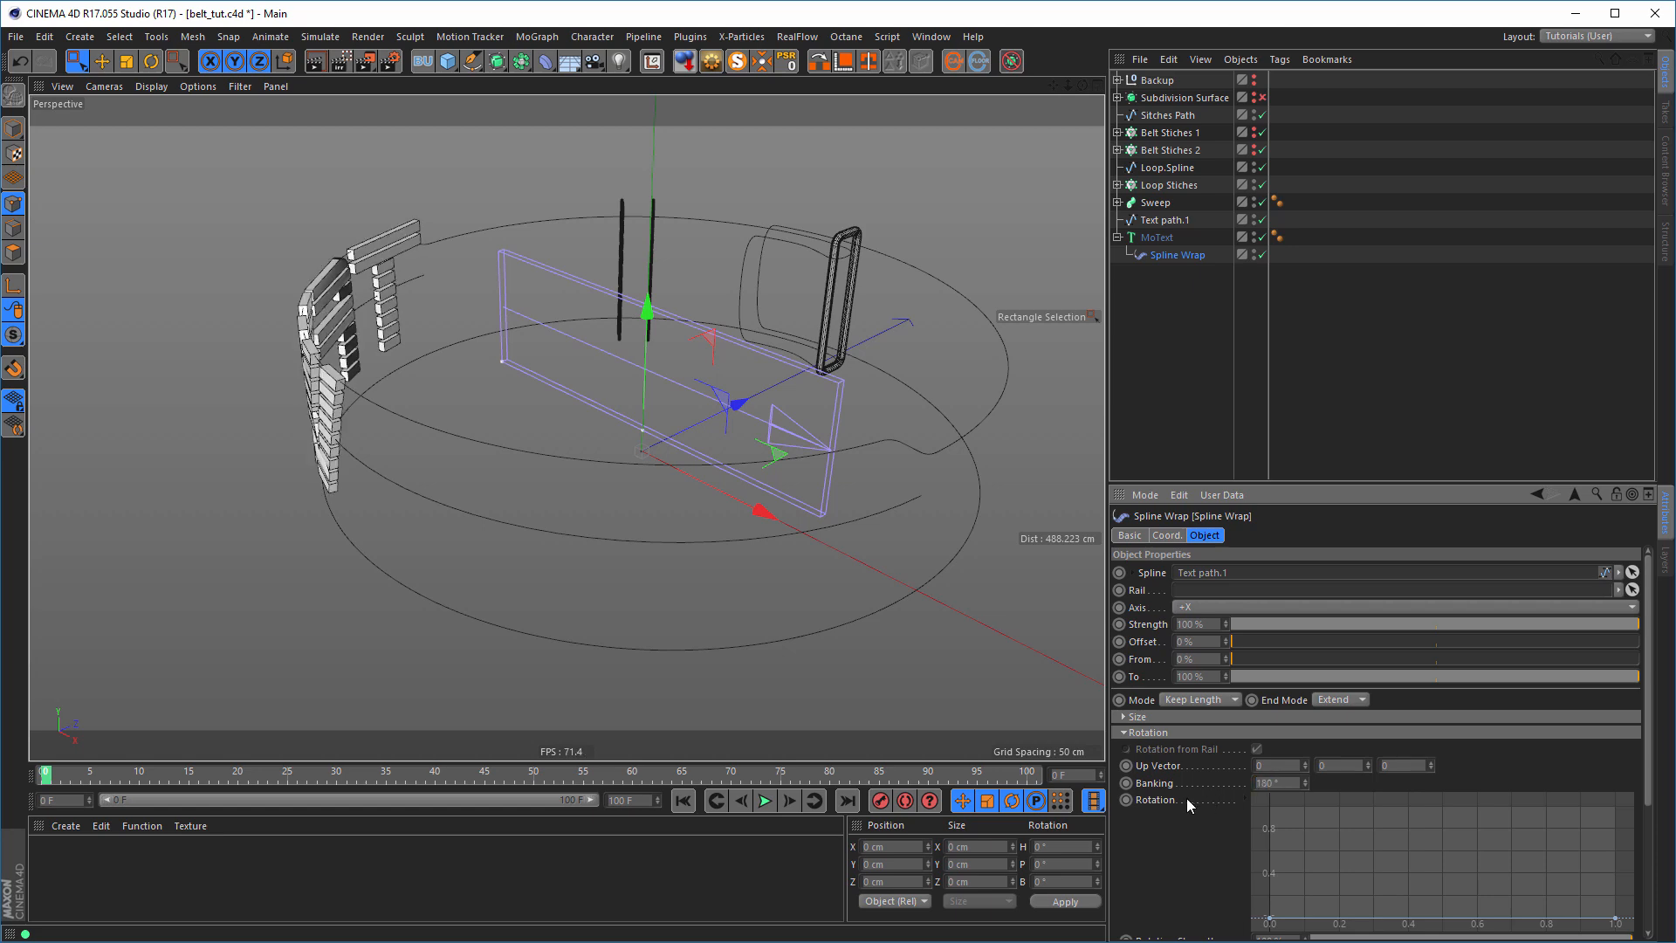
- Set the Spline Wrap's offset to 20% to shift the TFW lettering along the path toward the belt's front
{"action": "left_click_drag", "start_coordinate": [349, 542], "coordinate": [532, 517], "text": "alt"}
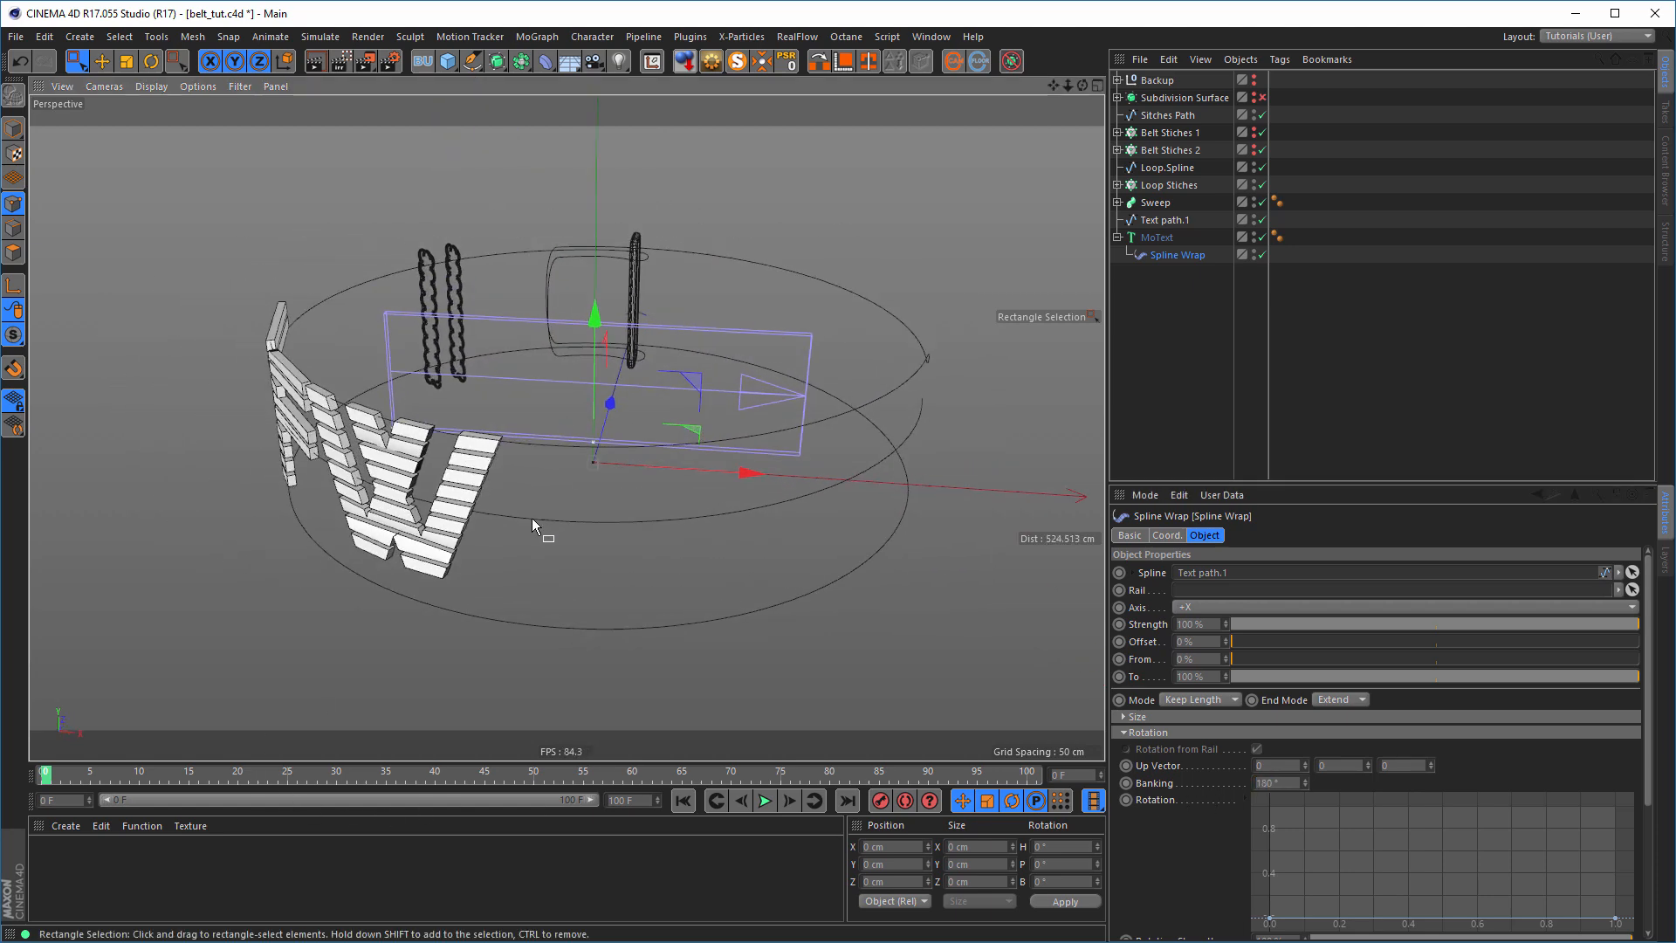
{"action": "left_click", "coordinate": [1201, 730]}
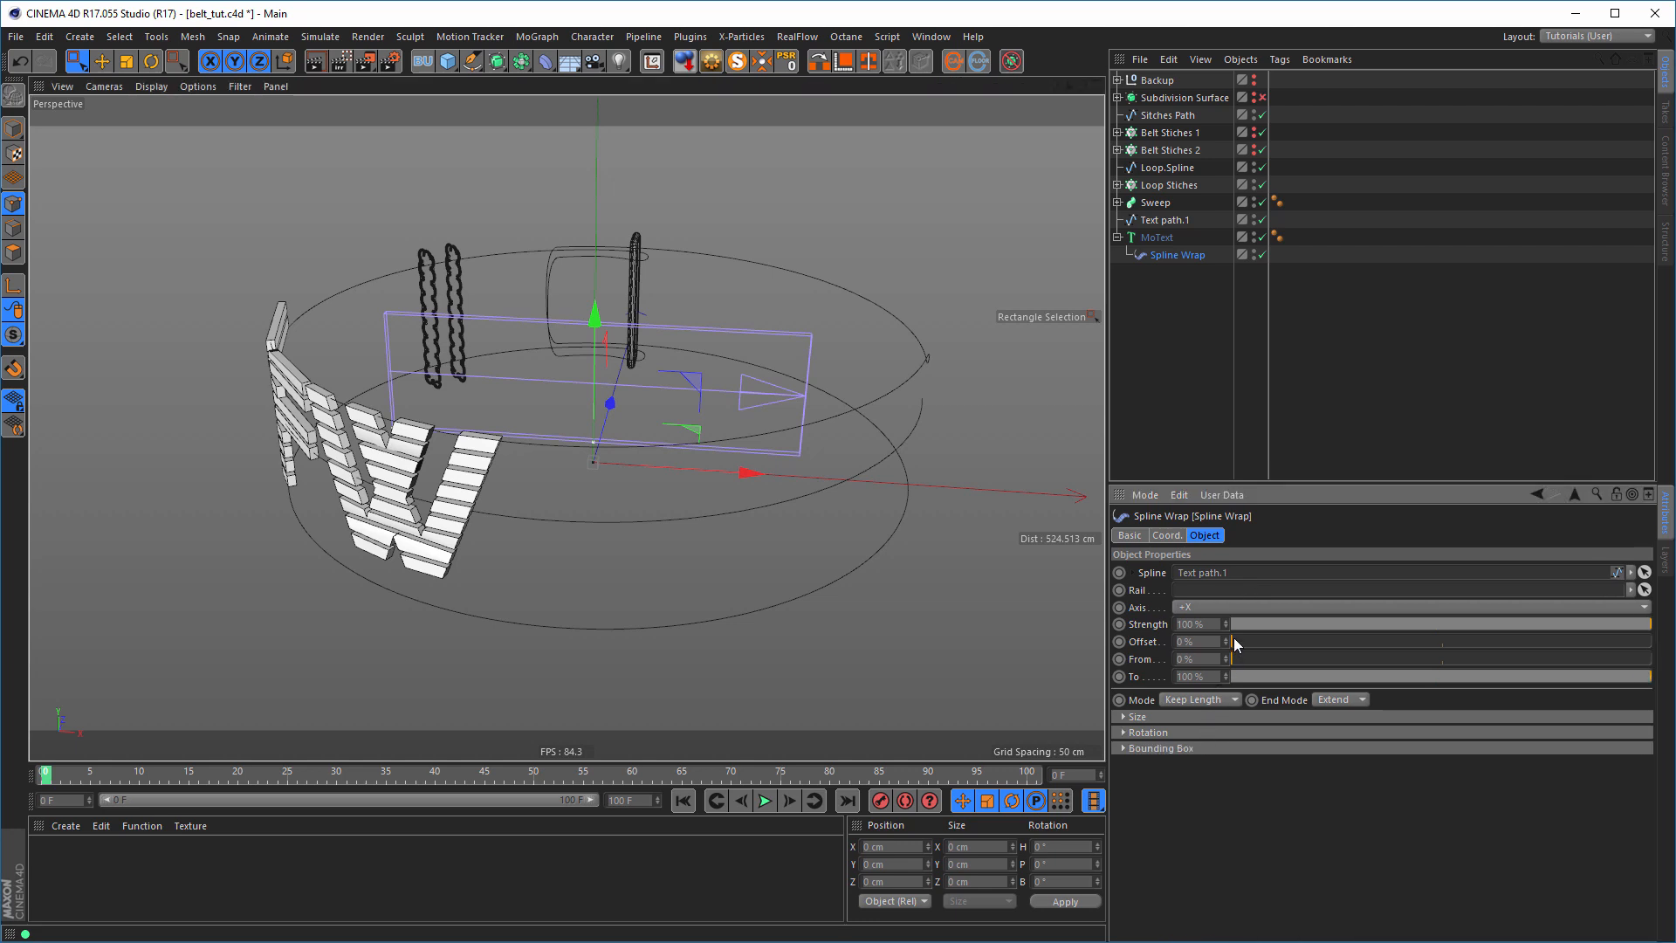
{"action": "left_click_drag", "start_coordinate": [1236, 646], "coordinate": [1315, 643]}
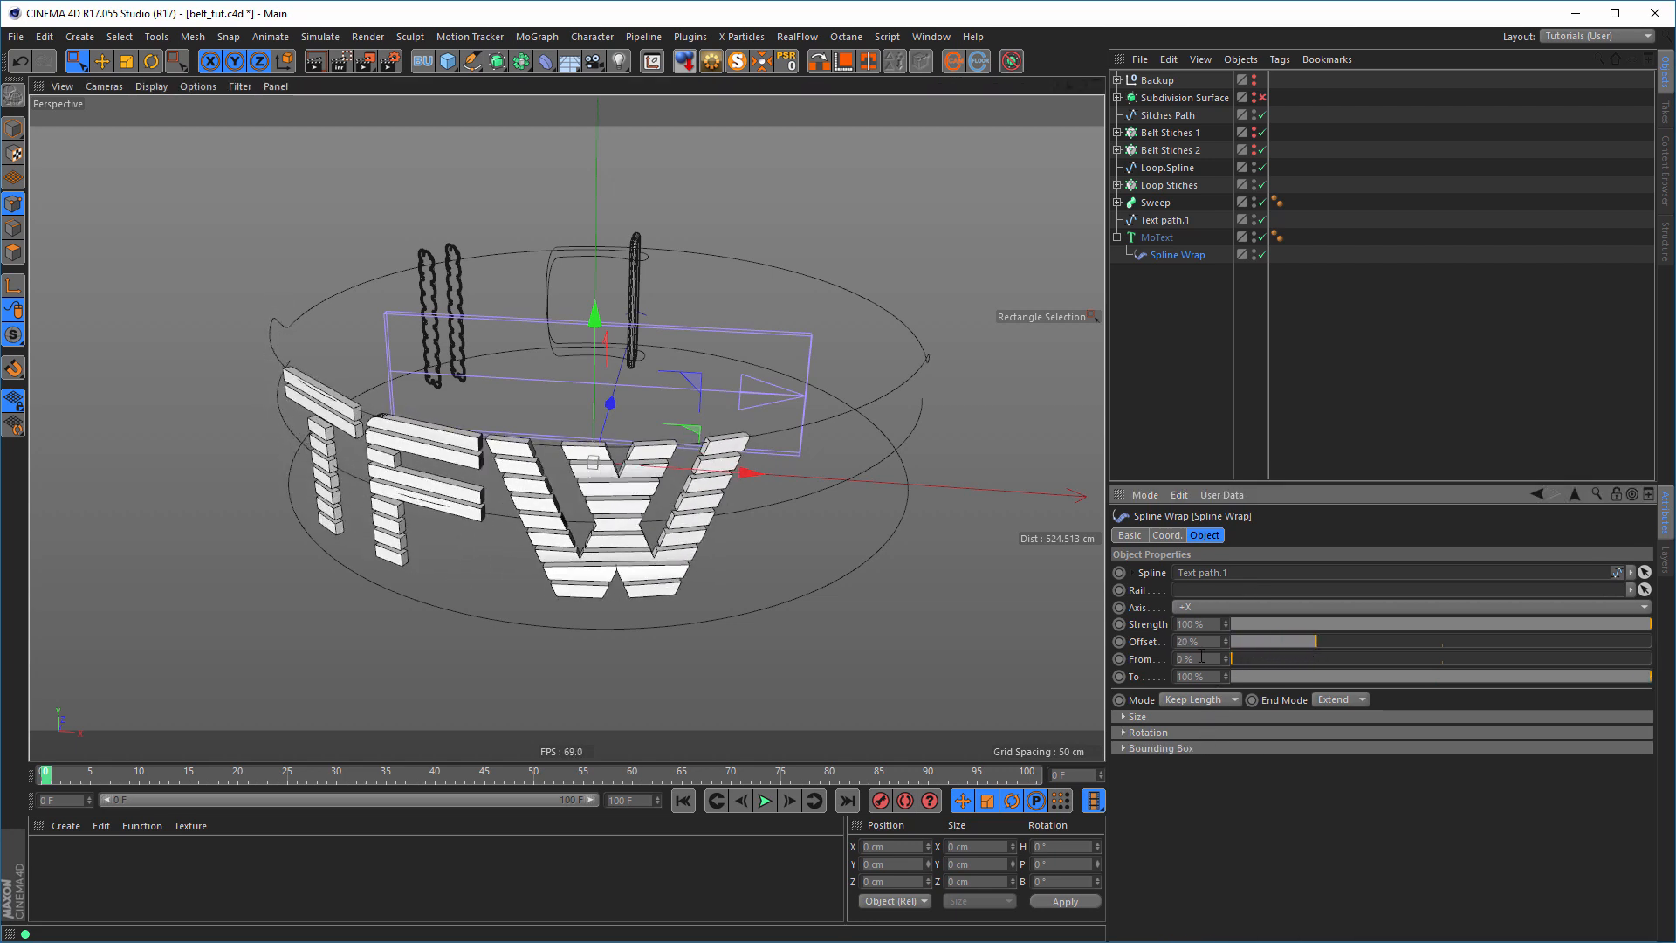
- Set the MoText's cap type to Quadrangles and enable the regular grid
{"action": "left_click_drag", "start_coordinate": [593, 483], "coordinate": [654, 486], "text": "alt"}
{"action": "right_click_drag", "start_coordinate": [655, 487], "coordinate": [734, 450], "text": "alt"}
{"action": "left_click_drag", "start_coordinate": [707, 499], "coordinate": [610, 548], "text": "alt"}
{"action": "left_click_drag", "start_coordinate": [568, 427], "coordinate": [253, 266], "text": "alt"}
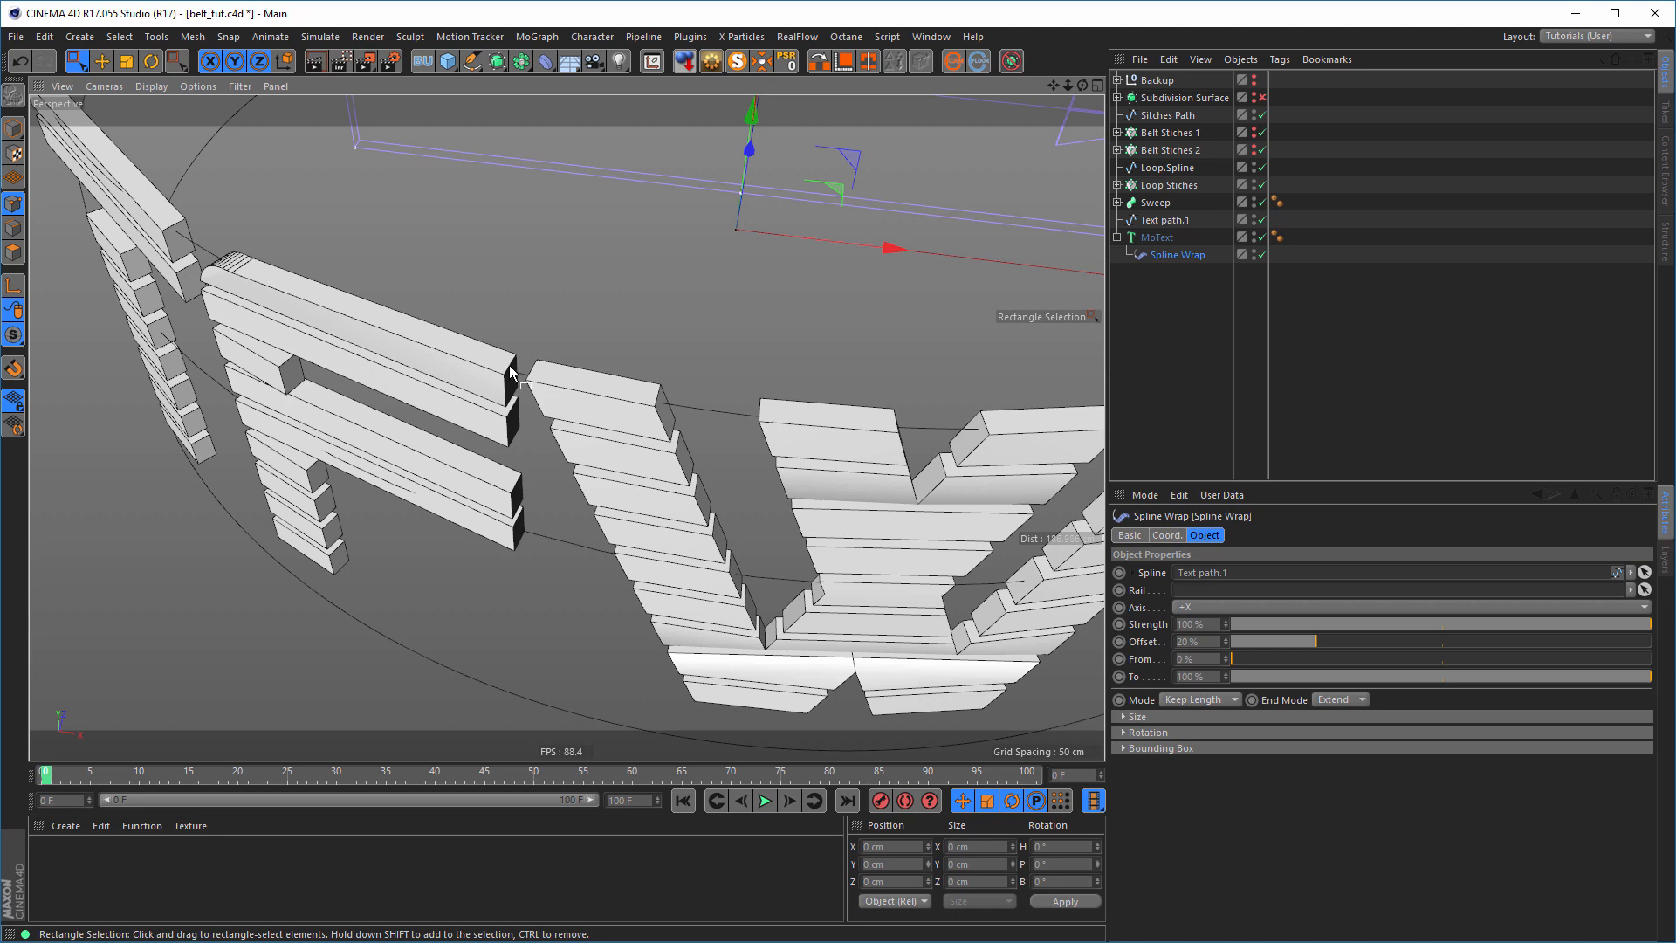
{"action": "right_click_drag", "start_coordinate": [742, 494], "coordinate": [698, 497], "text": "alt"}
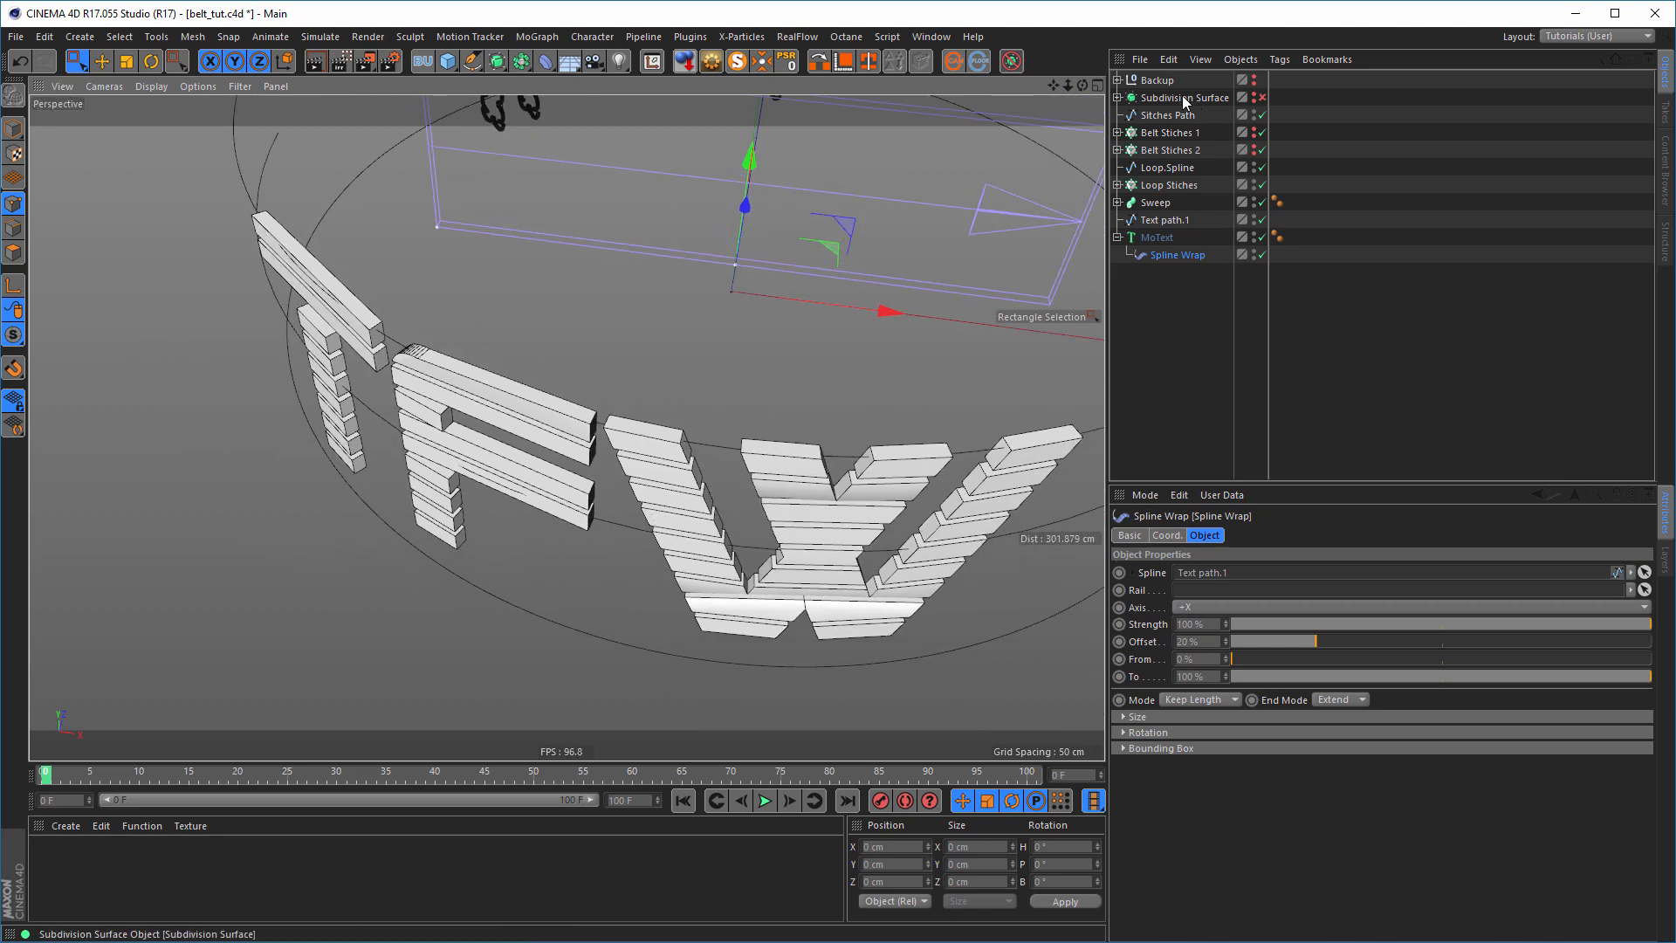
{"action": "left_click", "coordinate": [1169, 238]}
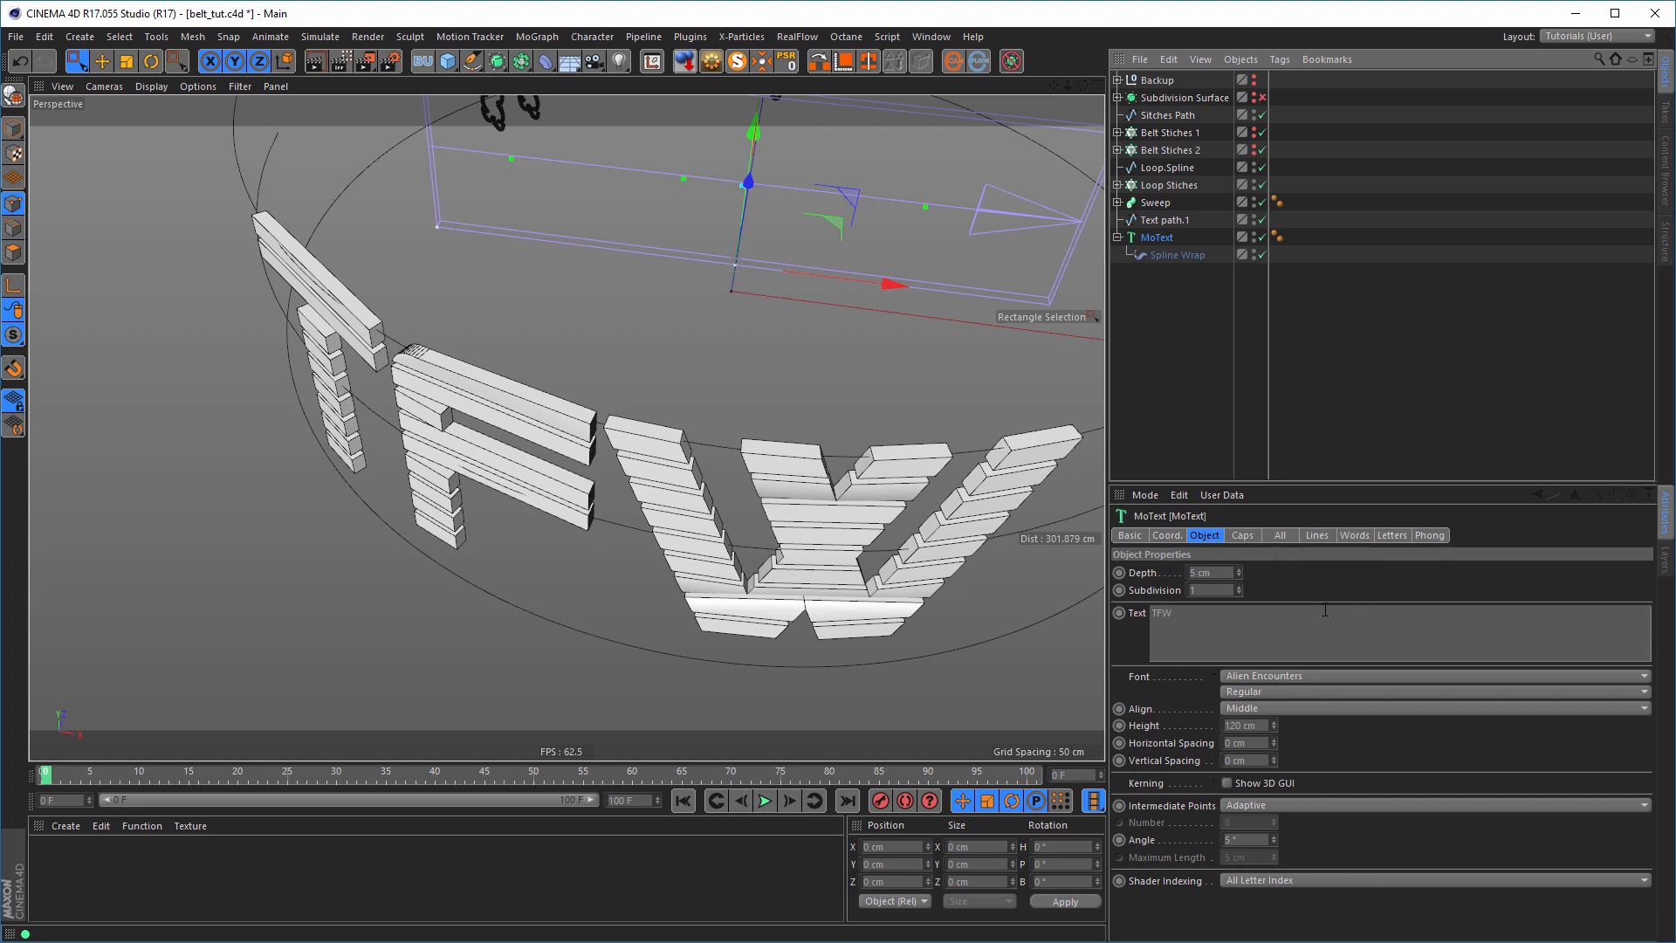
{"action": "left_click", "coordinate": [1240, 535]}
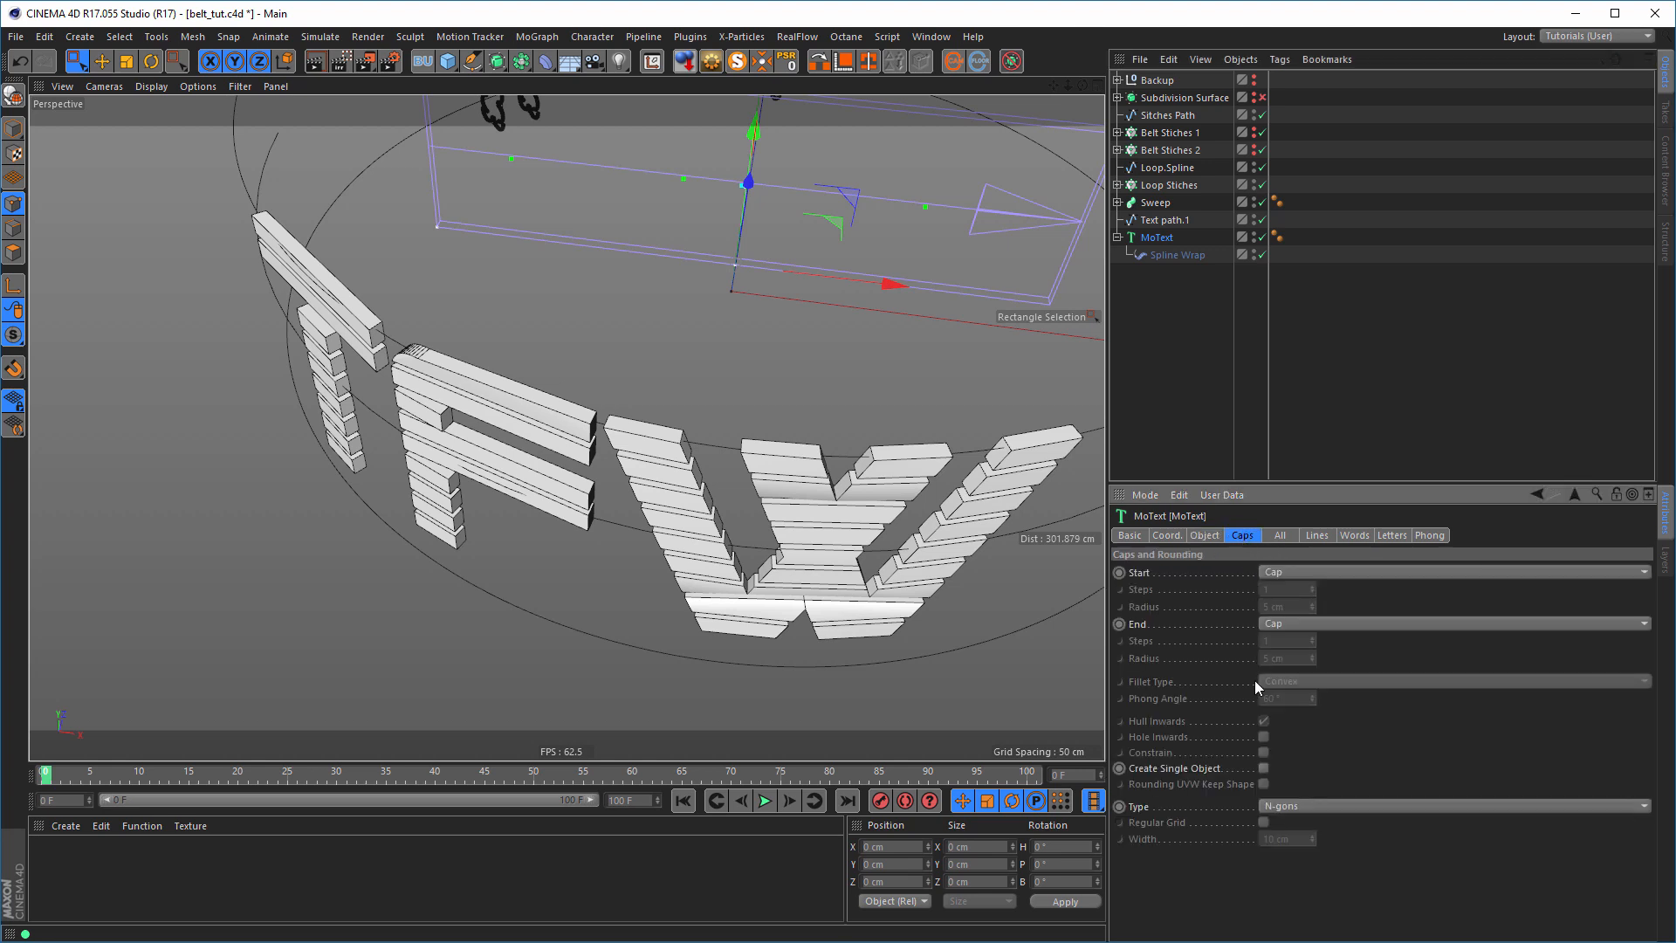
{"action": "left_click", "coordinate": [1285, 809]}
{"action": "left_click", "coordinate": [1305, 838]}
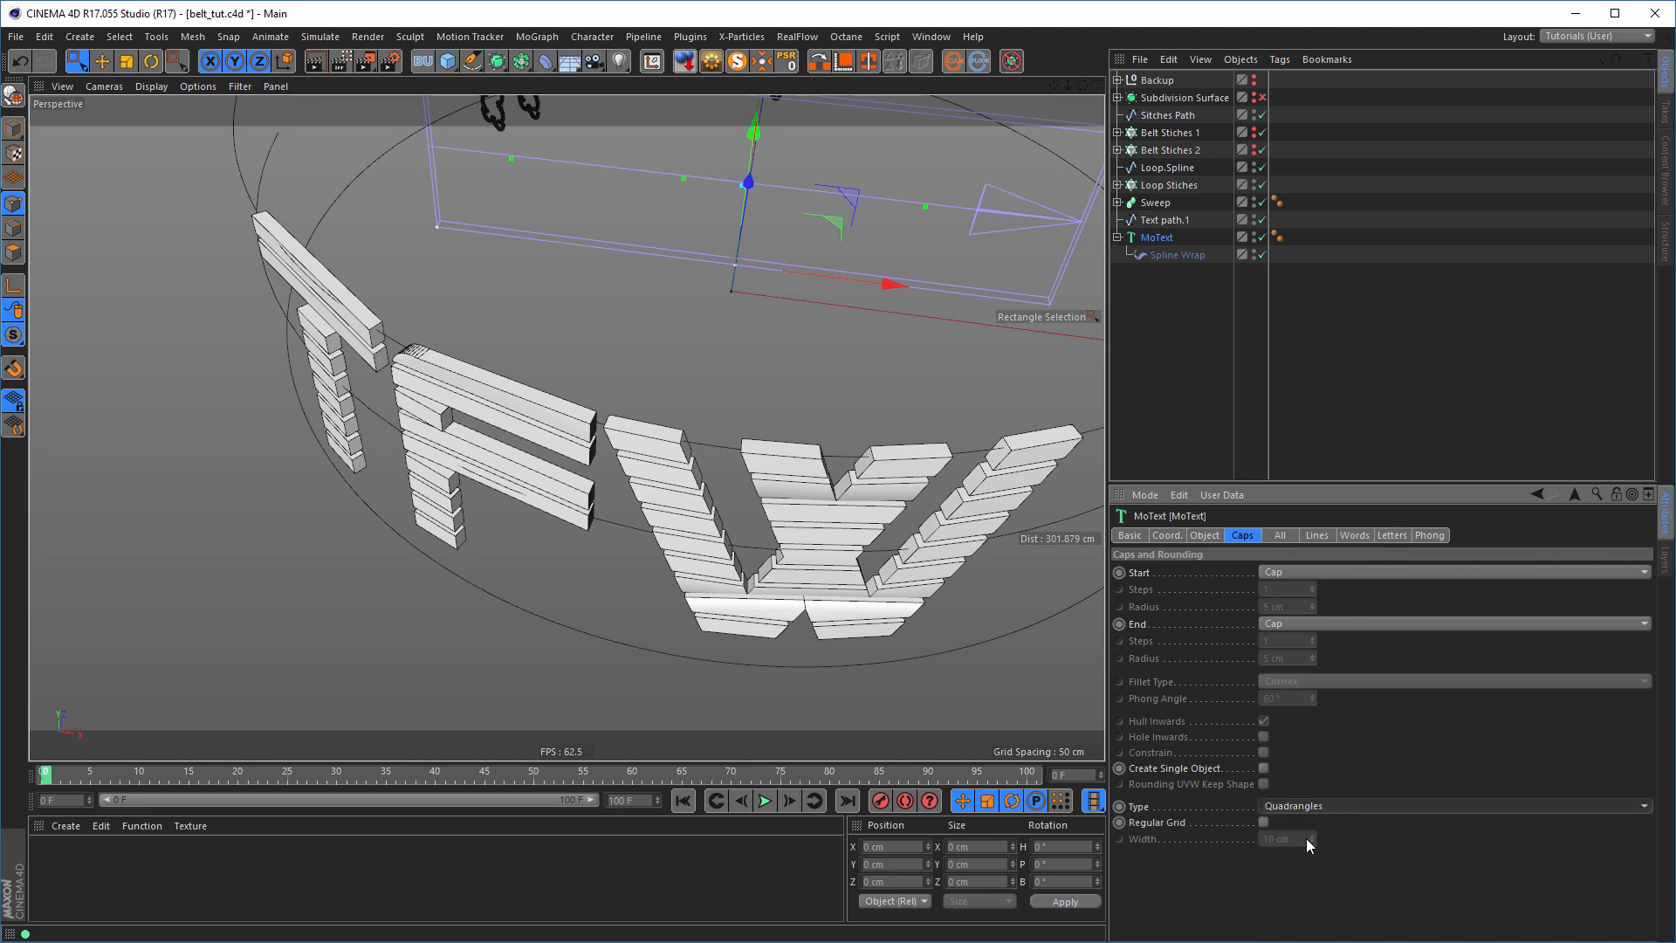
{"action": "left_click_drag", "start_coordinate": [1004, 593], "coordinate": [895, 545], "text": "alt"}
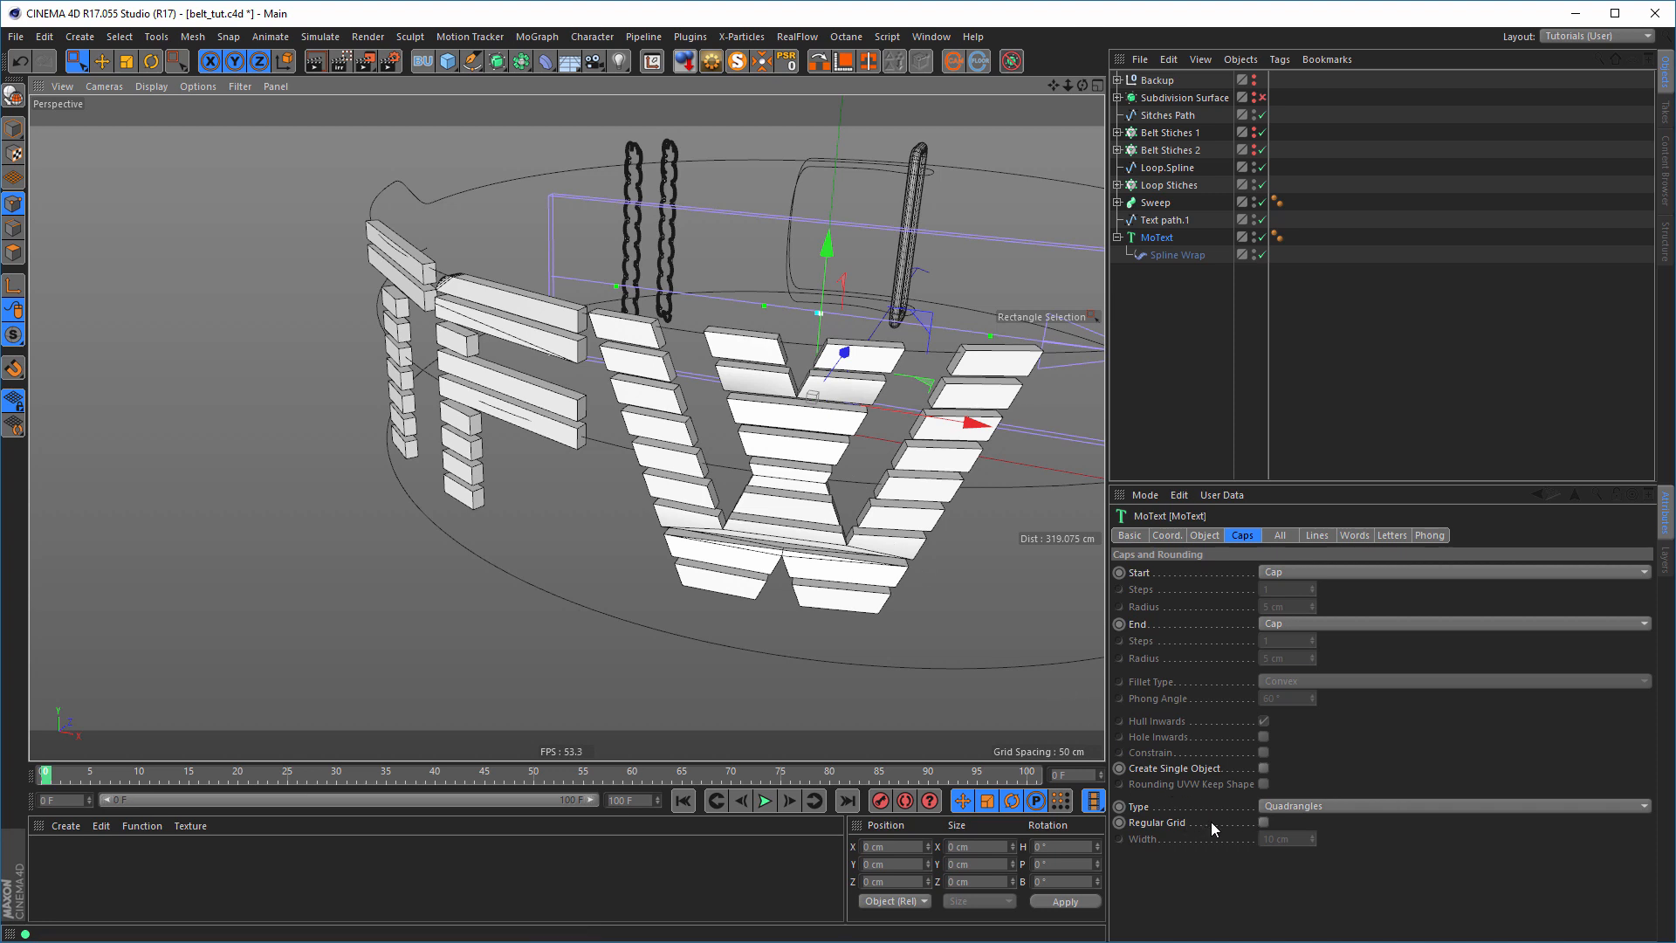
{"action": "left_click", "coordinate": [1261, 821]}
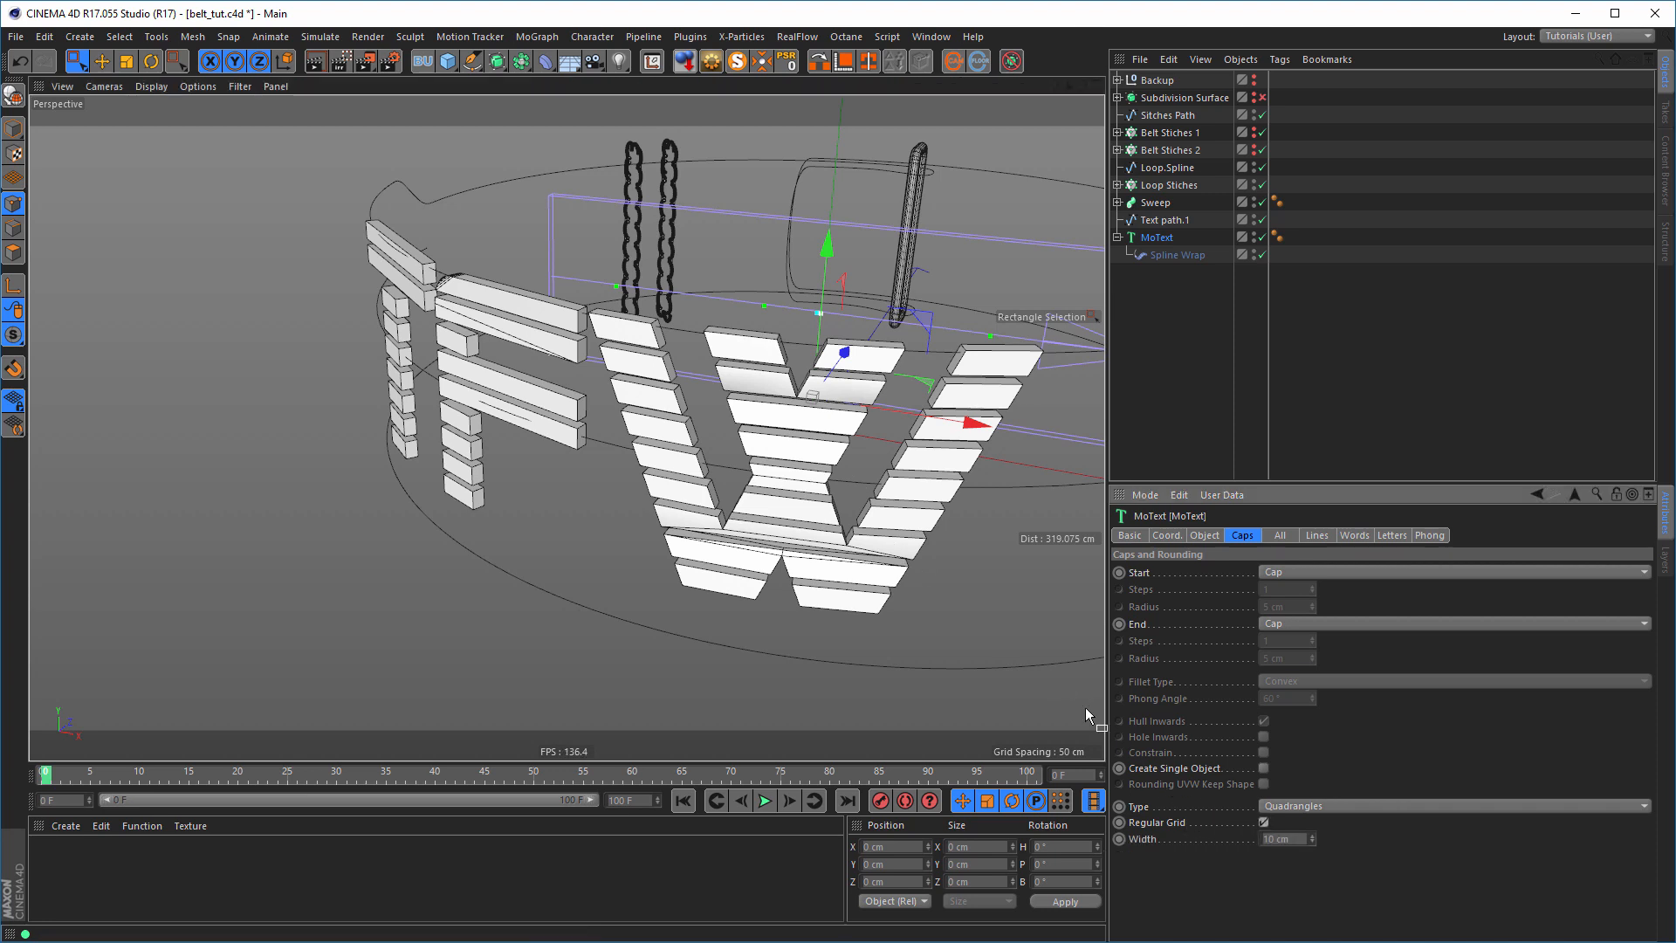
- Set the MoText's intermediate points to Uniform so the letters bend smoothly around the belt
{"action": "left_click", "coordinate": [1205, 535]}
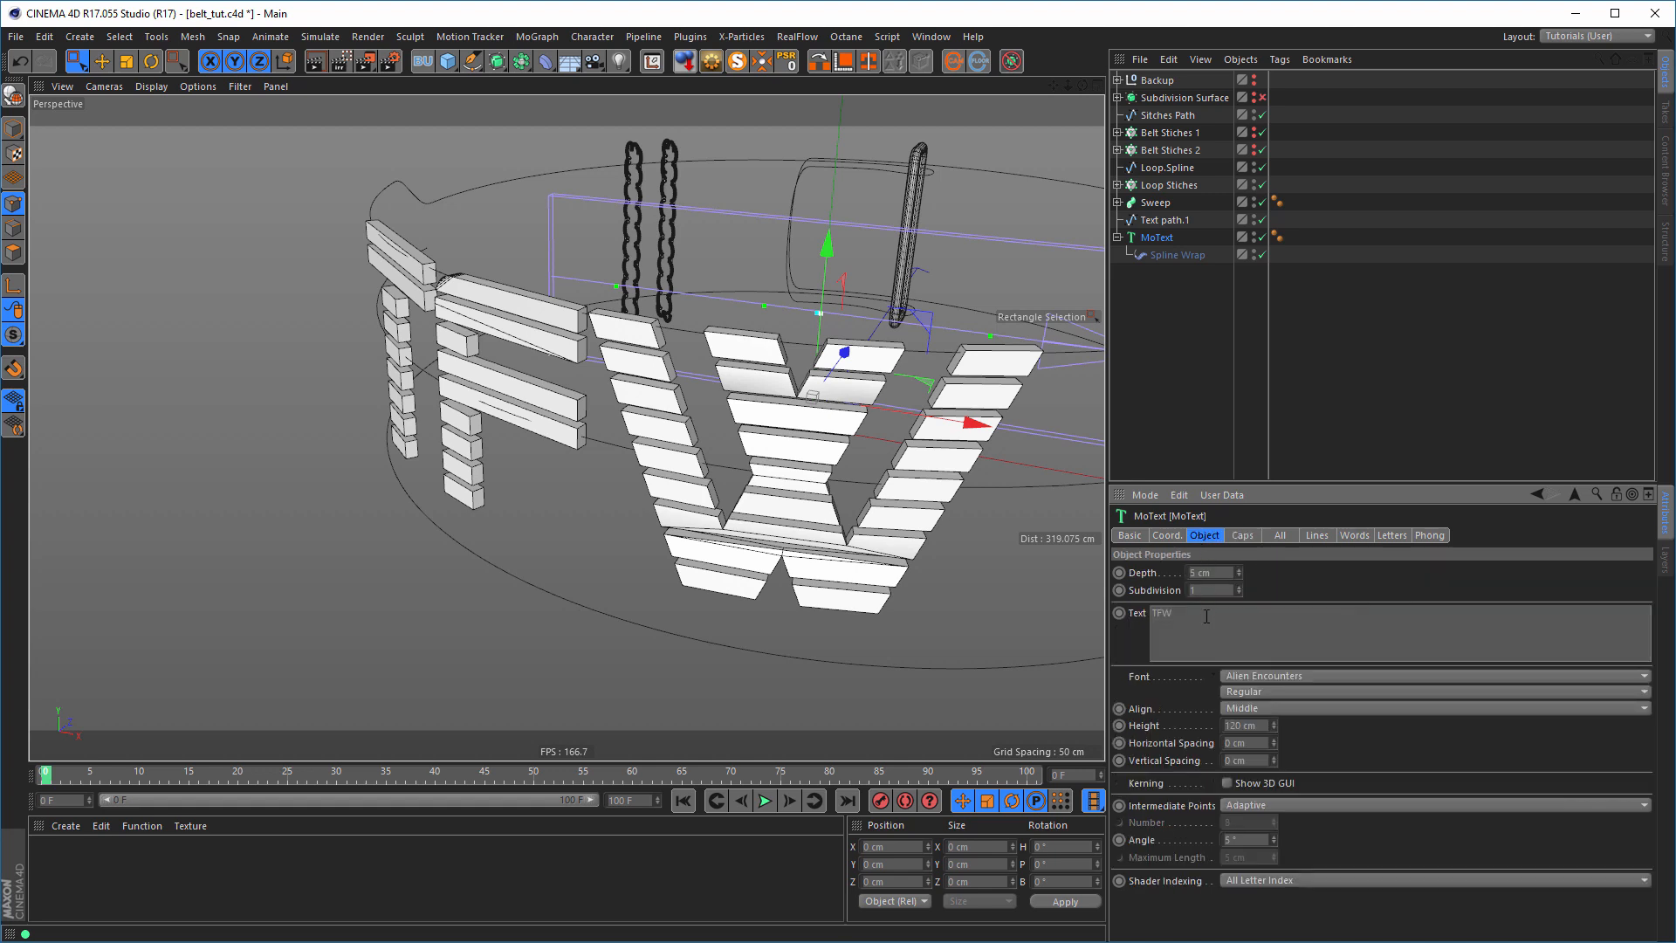
{"action": "left_click", "coordinate": [1243, 807]}
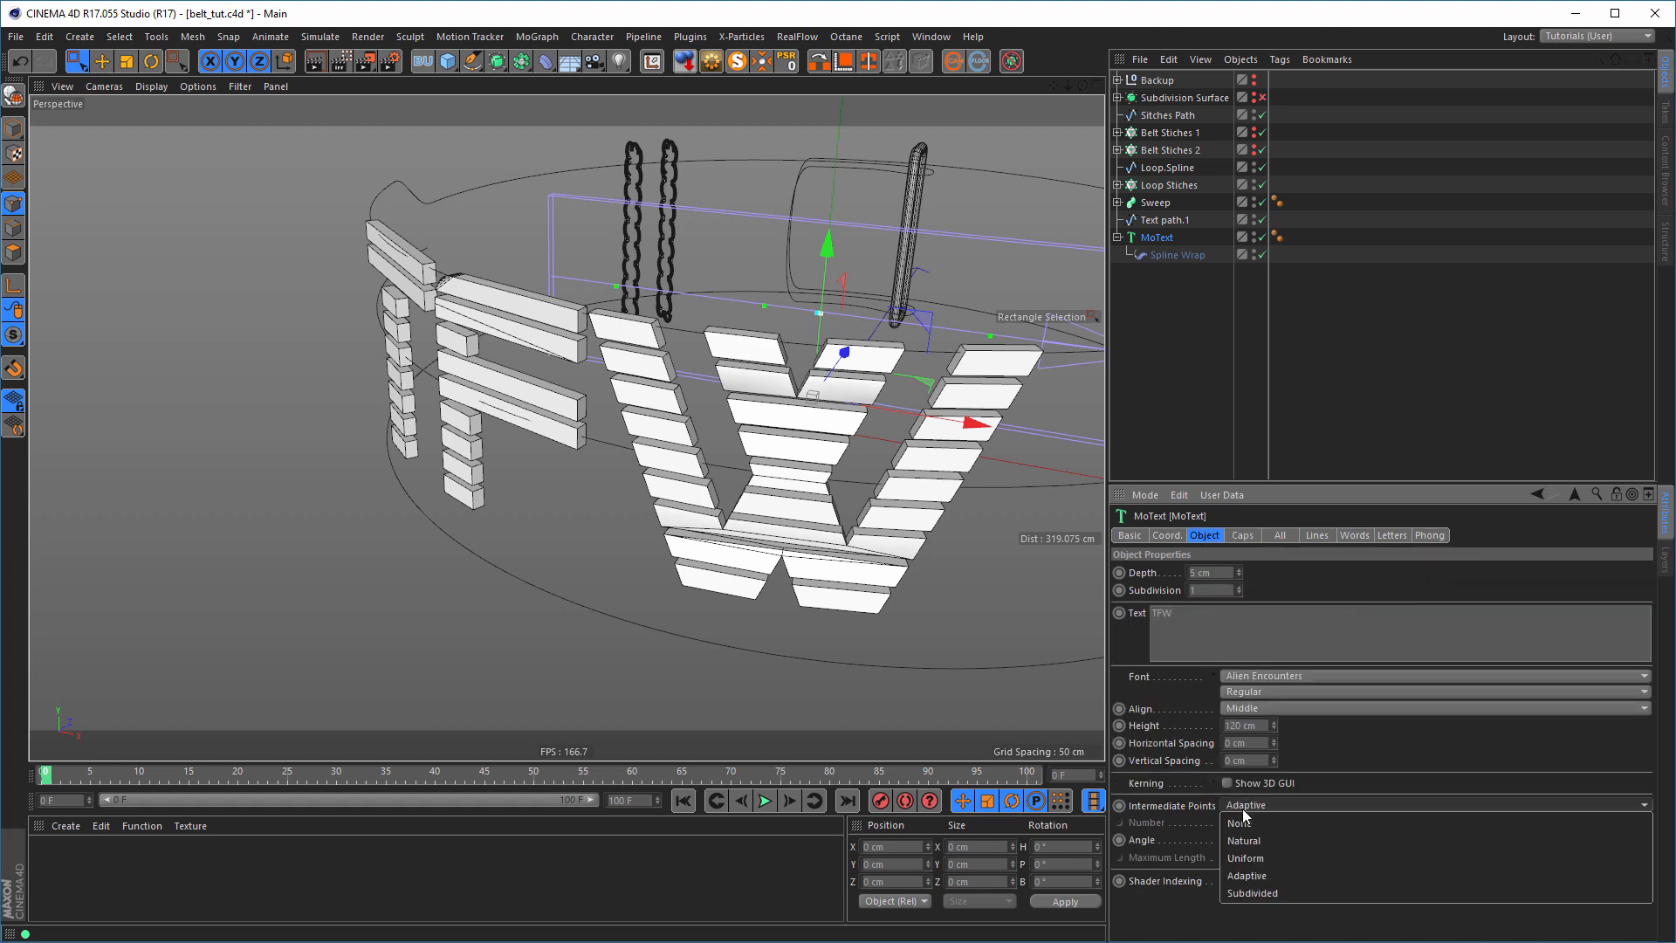
{"action": "left_click", "coordinate": [1260, 860]}
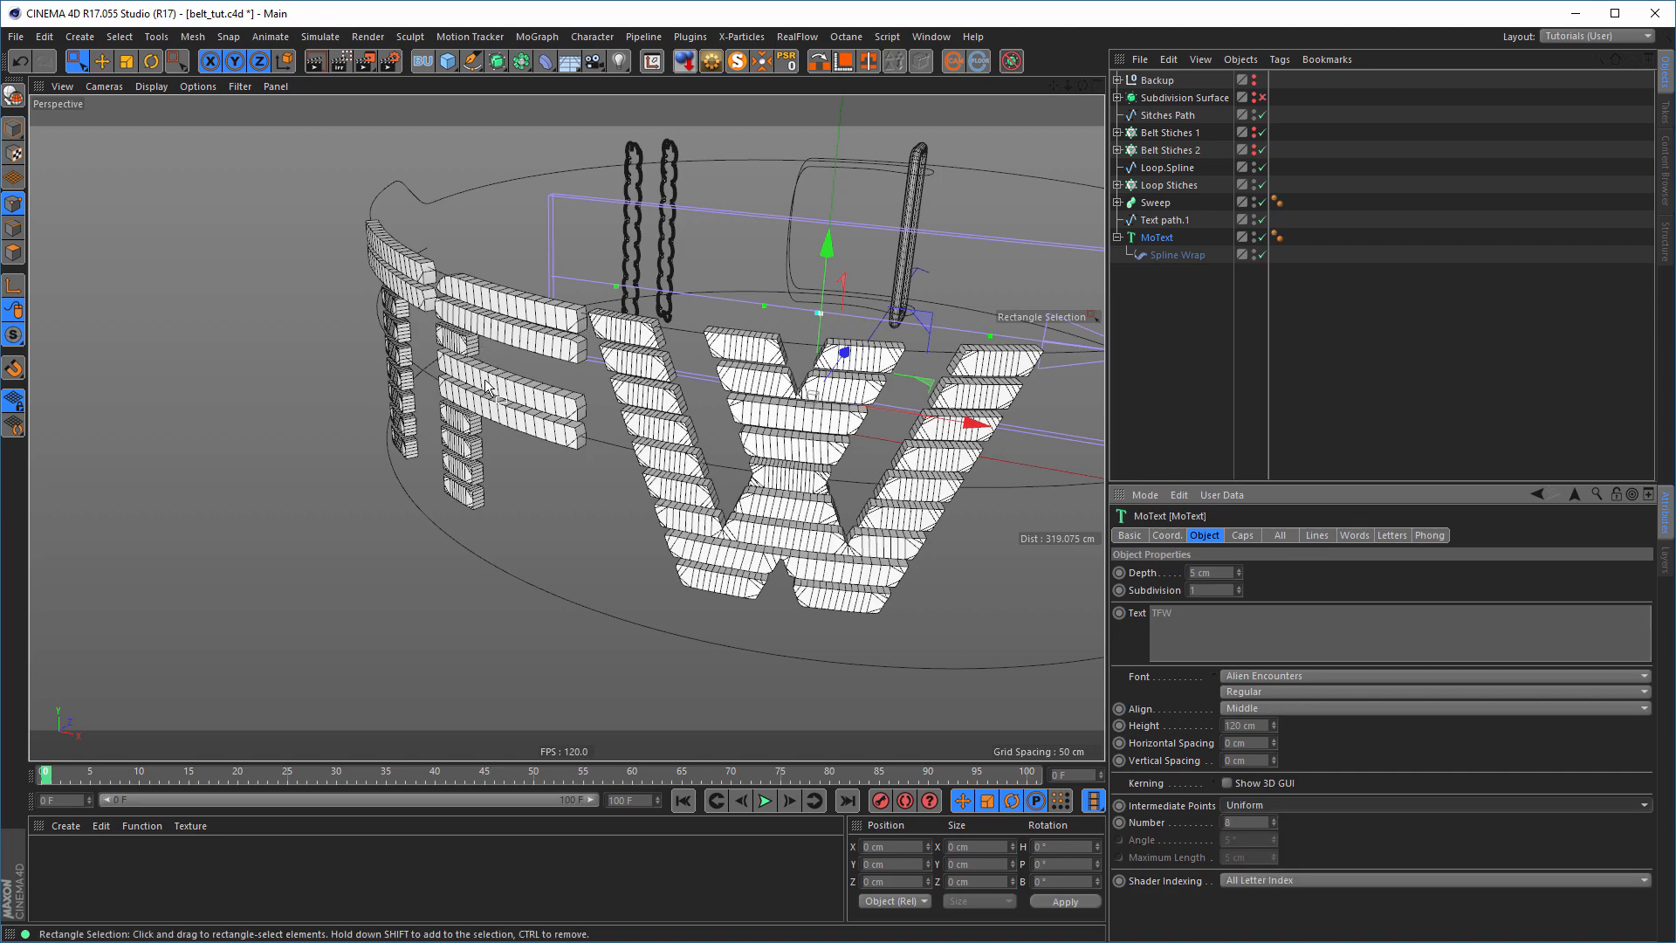
- Change both the start and end caps of the MoText to Fillet Cap
{"action": "scroll", "coordinate": [616, 327], "scroll_direction": "up", "scroll_amount": 6}
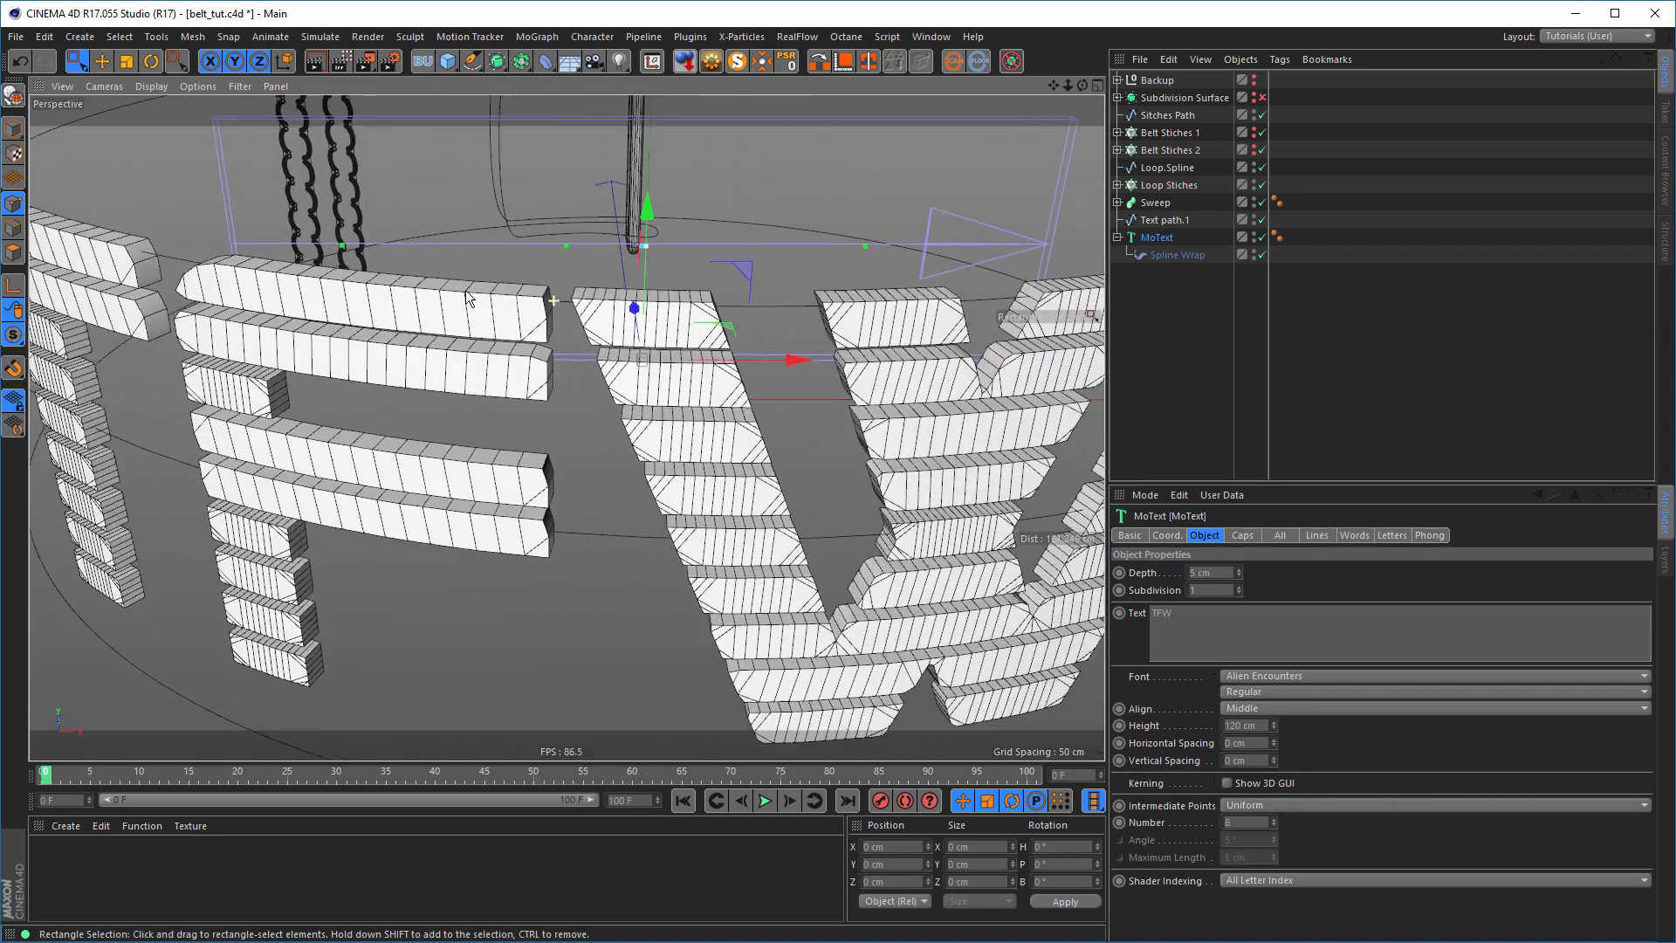
{"action": "mouse_move", "coordinate": [465, 299]}
{"action": "left_mouse_down", "text": "alt"}
{"action": "mouse_move", "coordinate": [436, 297]}
{"action": "mouse_move", "coordinate": [503, 312]}
{"action": "mouse_move", "coordinate": [561, 298]}
{"action": "mouse_move", "coordinate": [618, 250]}
{"action": "mouse_move", "coordinate": [545, 227]}
{"action": "mouse_move", "coordinate": [485, 475]}
{"action": "left_mouse_up", "text": "alt"}
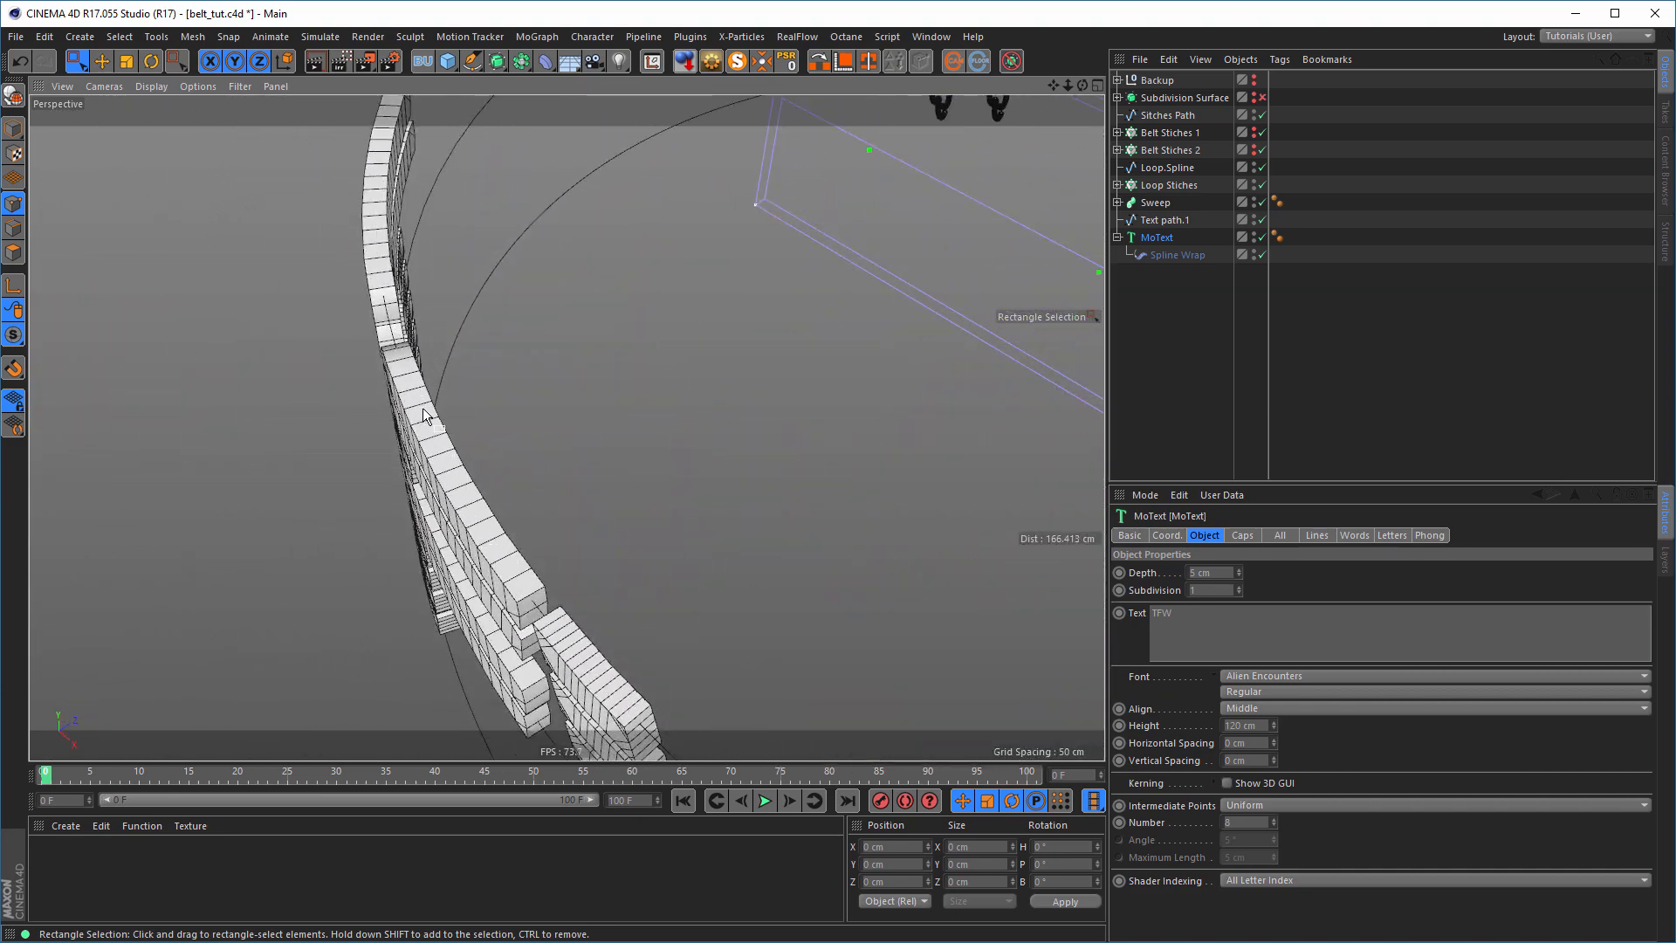
{"action": "left_click_drag", "start_coordinate": [454, 459], "coordinate": [893, 381], "text": "alt"}
{"action": "scroll", "coordinate": [893, 381], "scroll_direction": "up", "scroll_amount": 4}
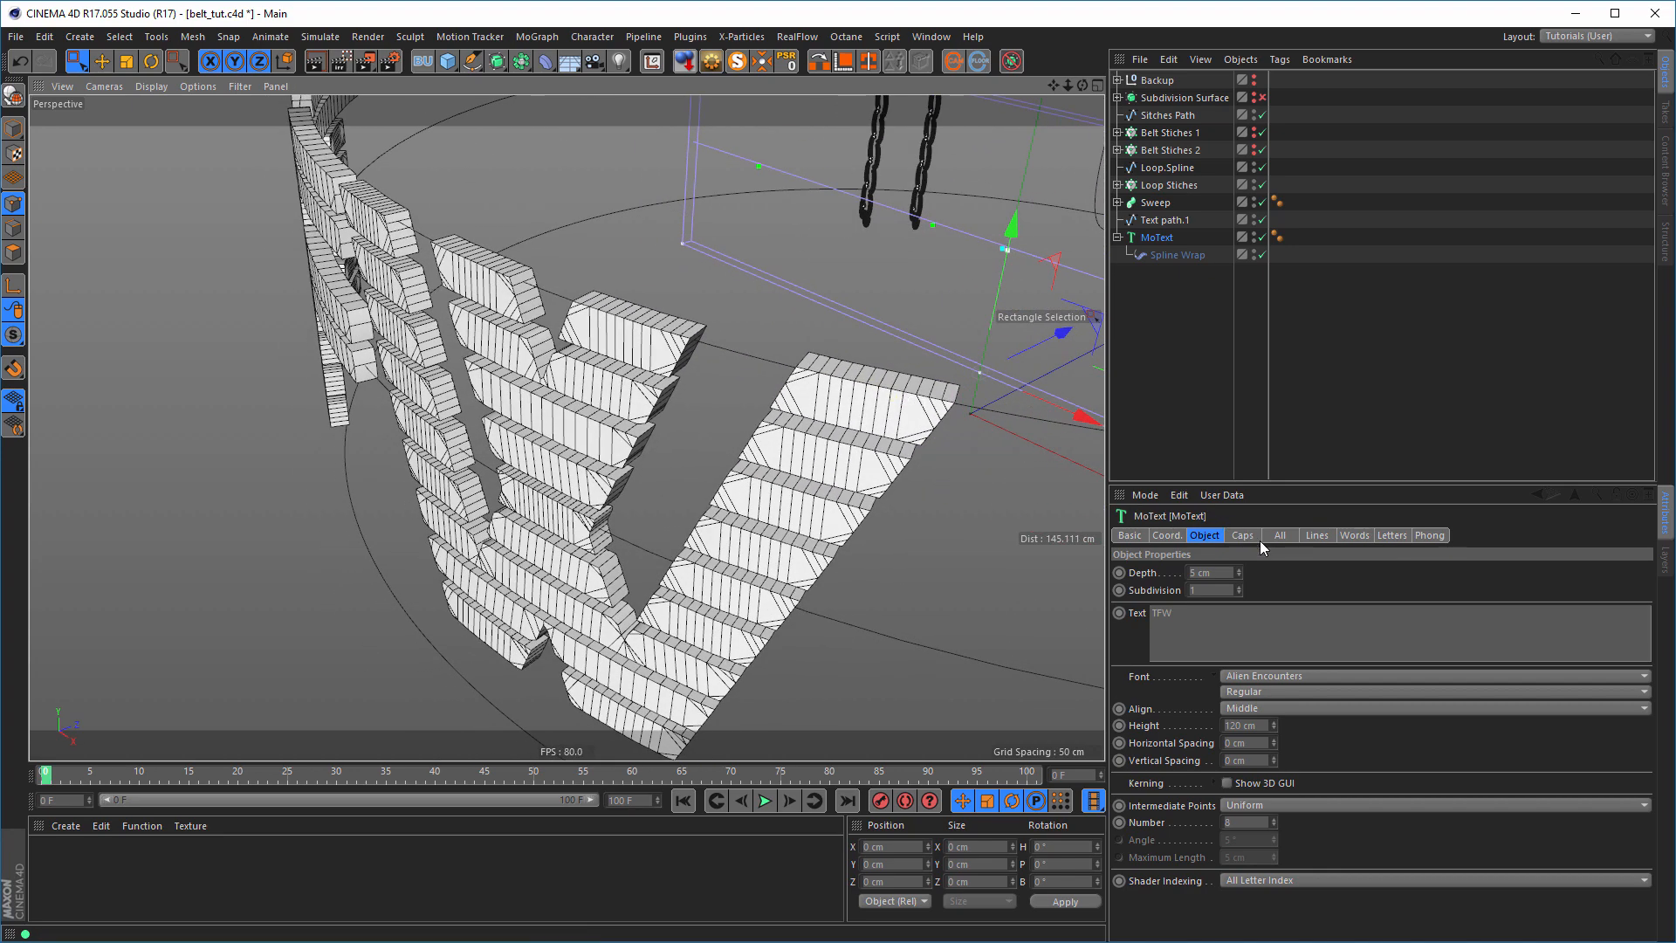
{"action": "left_click", "coordinate": [1254, 536]}
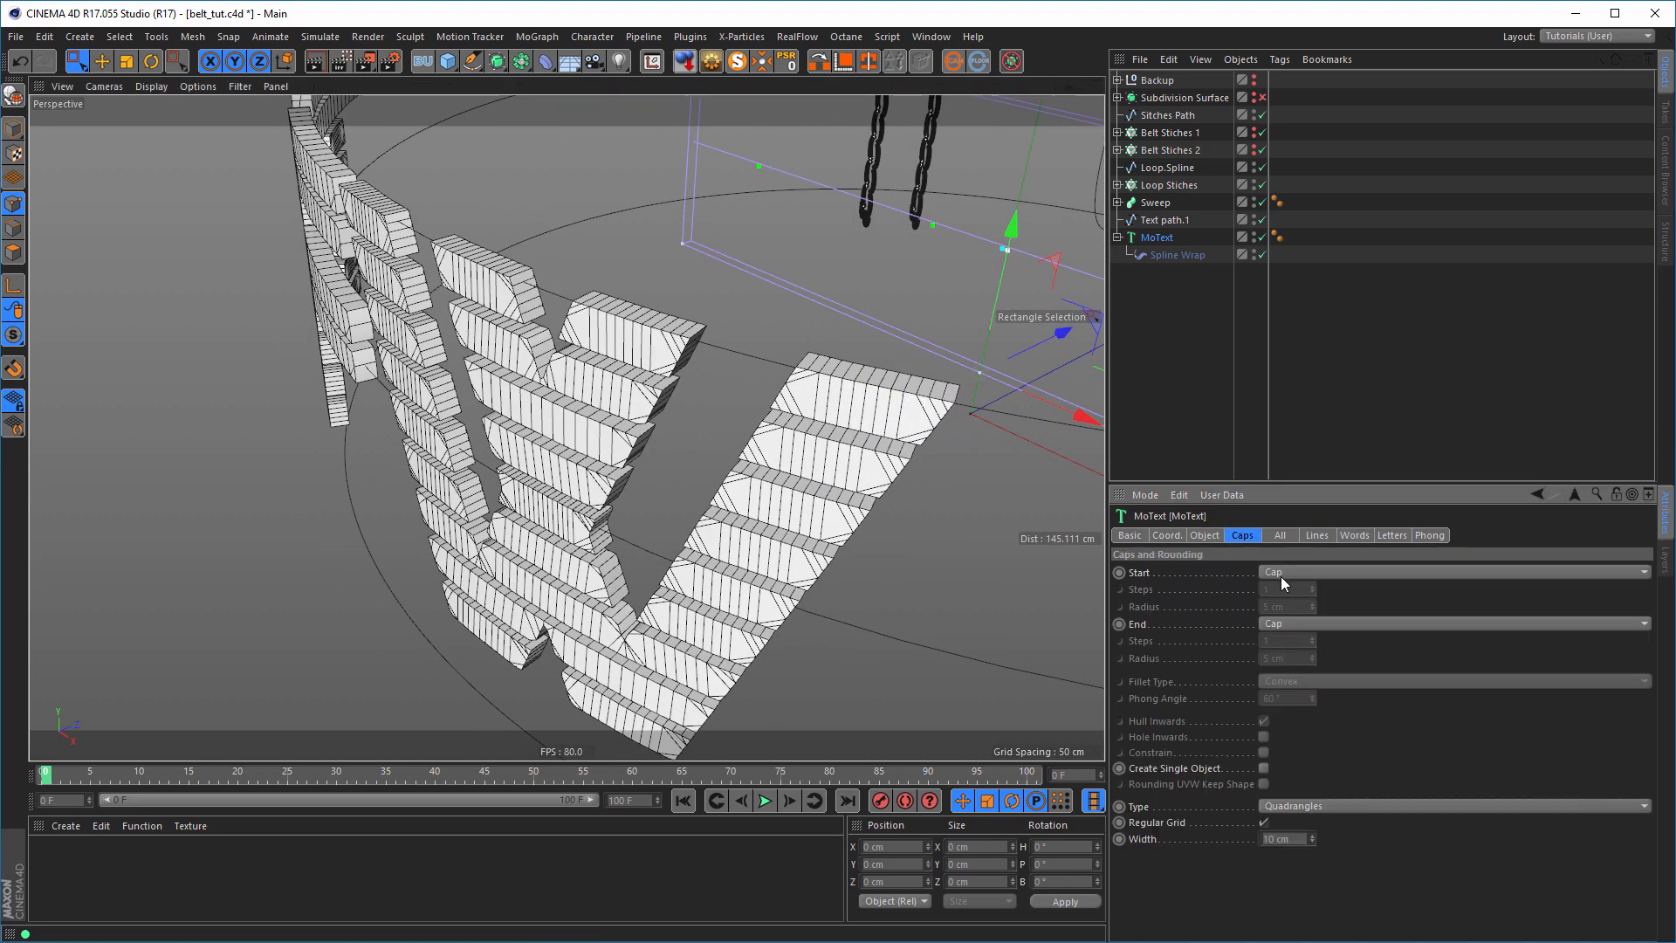
{"action": "left_click", "coordinate": [1280, 572]}
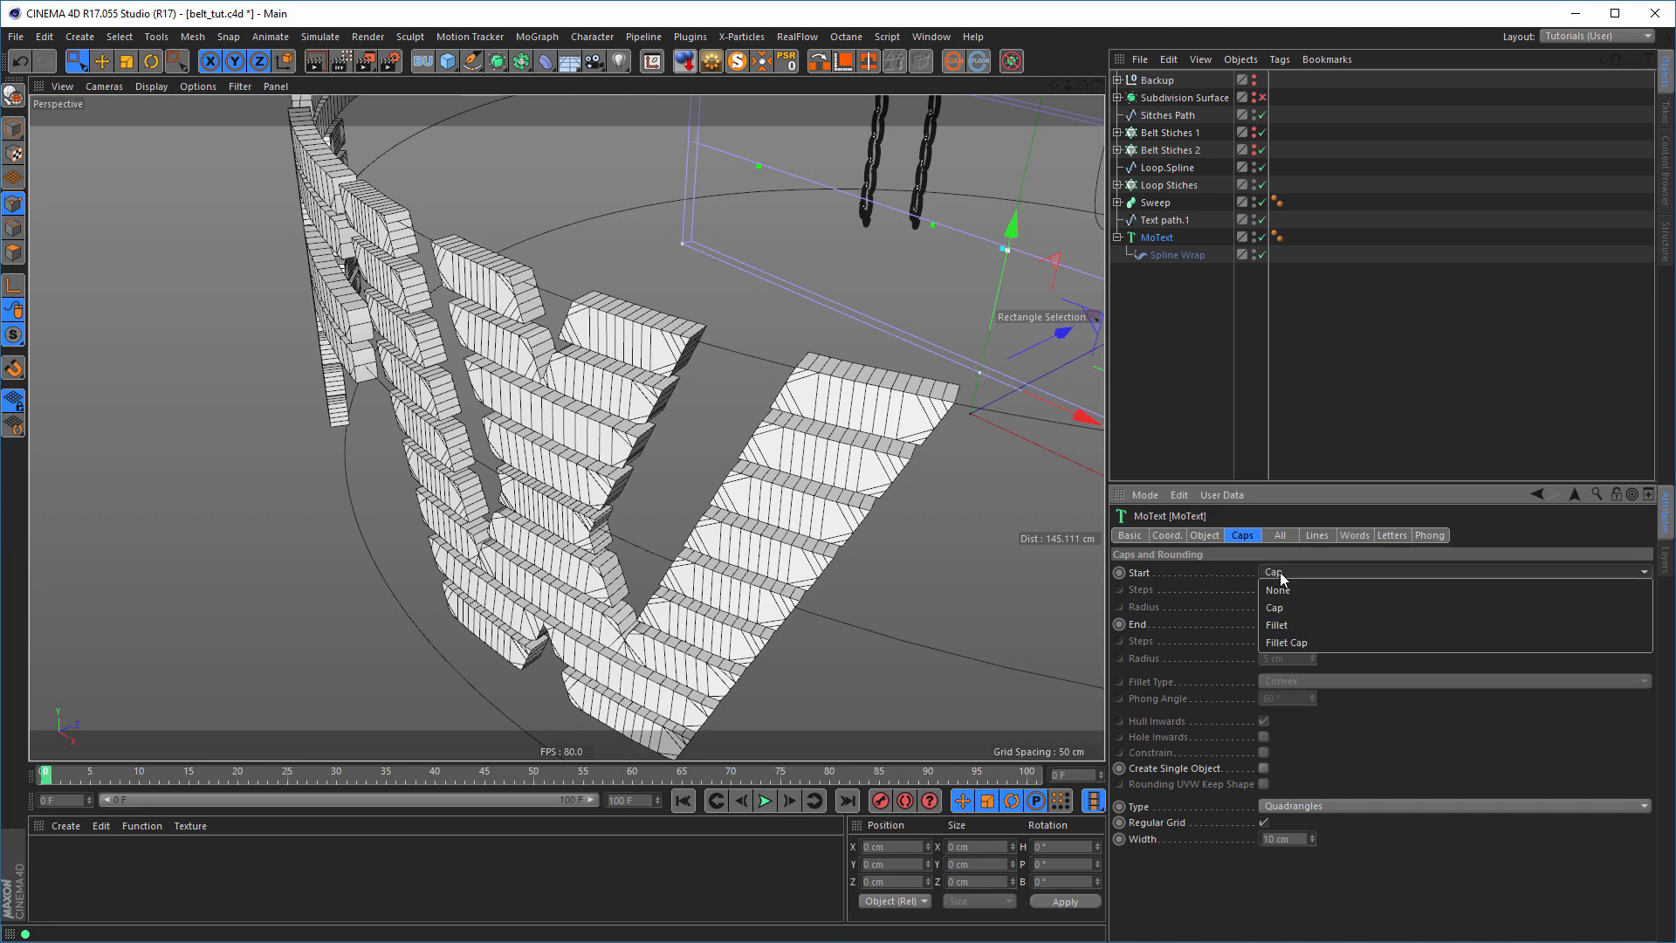
{"action": "left_click", "coordinate": [1285, 648]}
{"action": "left_click", "coordinate": [1292, 627]}
{"action": "left_click", "coordinate": [1301, 689]}
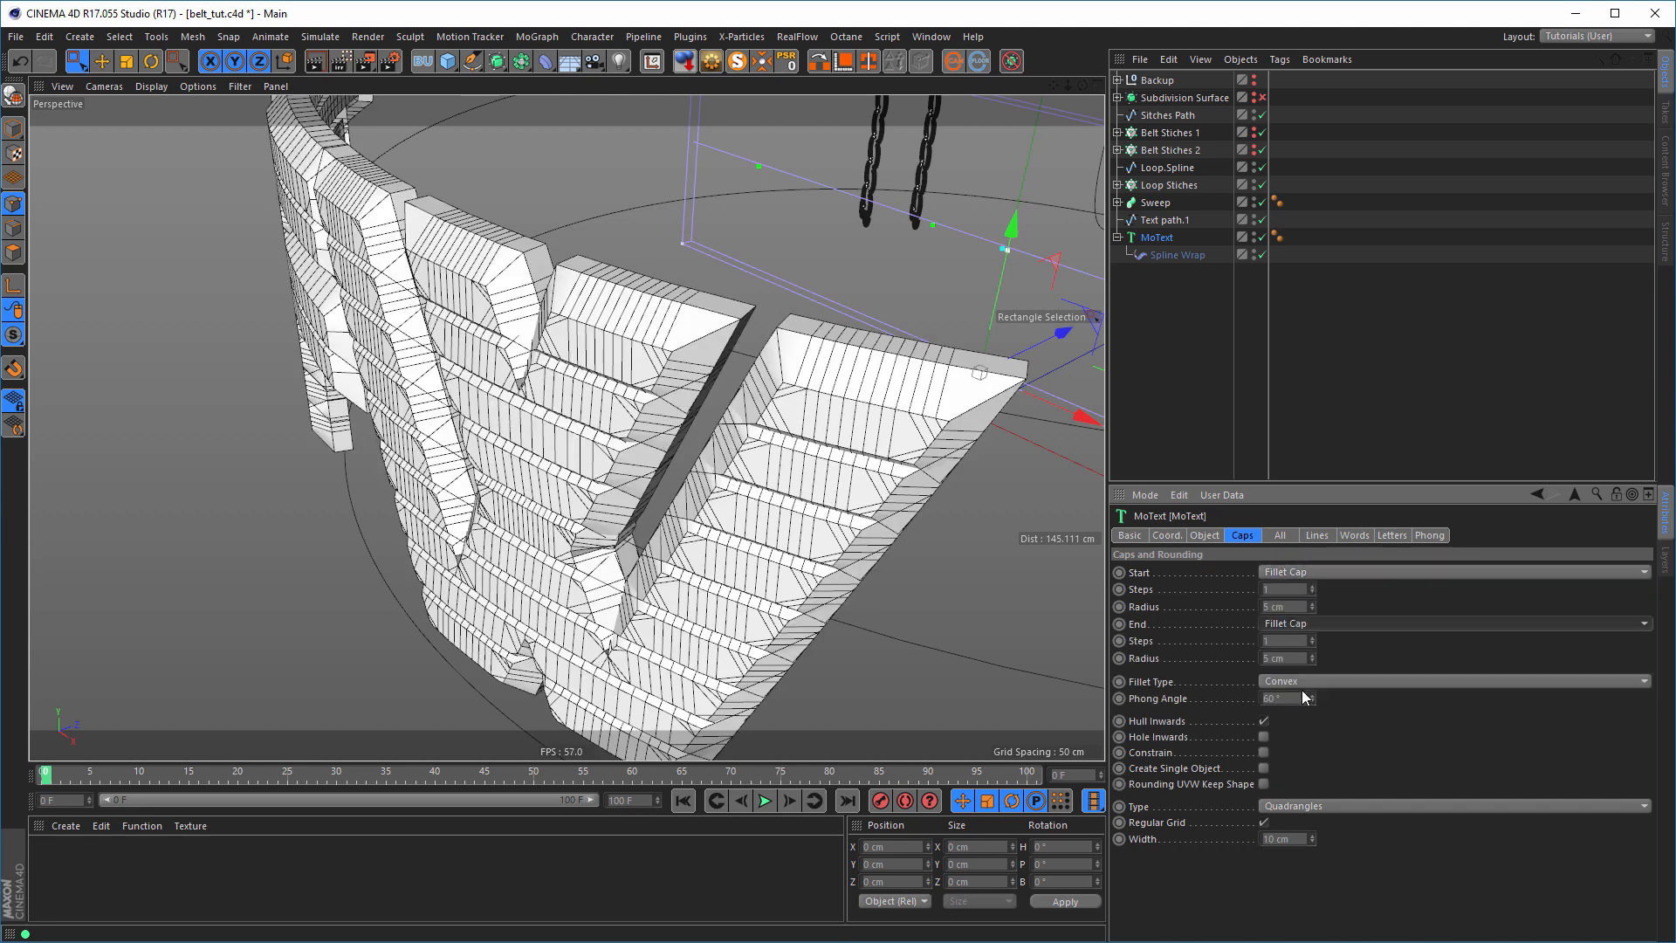
- Set the start and end fillets of the MoText to 3 steps with a 1 cm radius
{"action": "left_click", "coordinate": [1294, 606]}
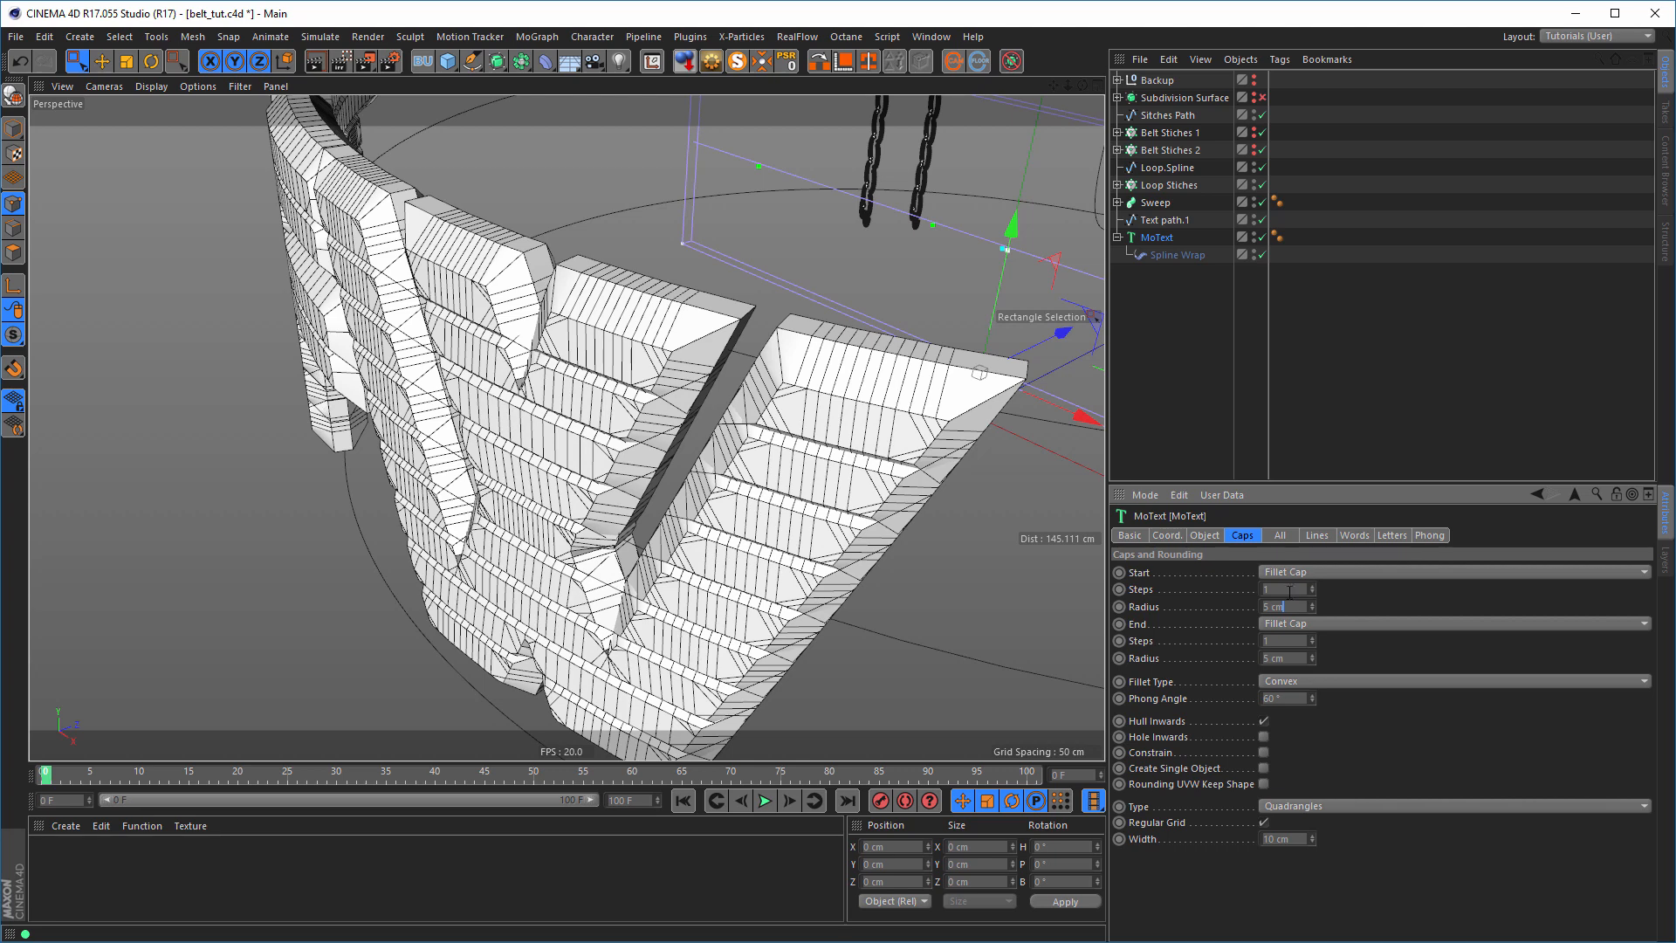
{"action": "type", "text": "3"}
{"action": "key", "text": "Tab"}
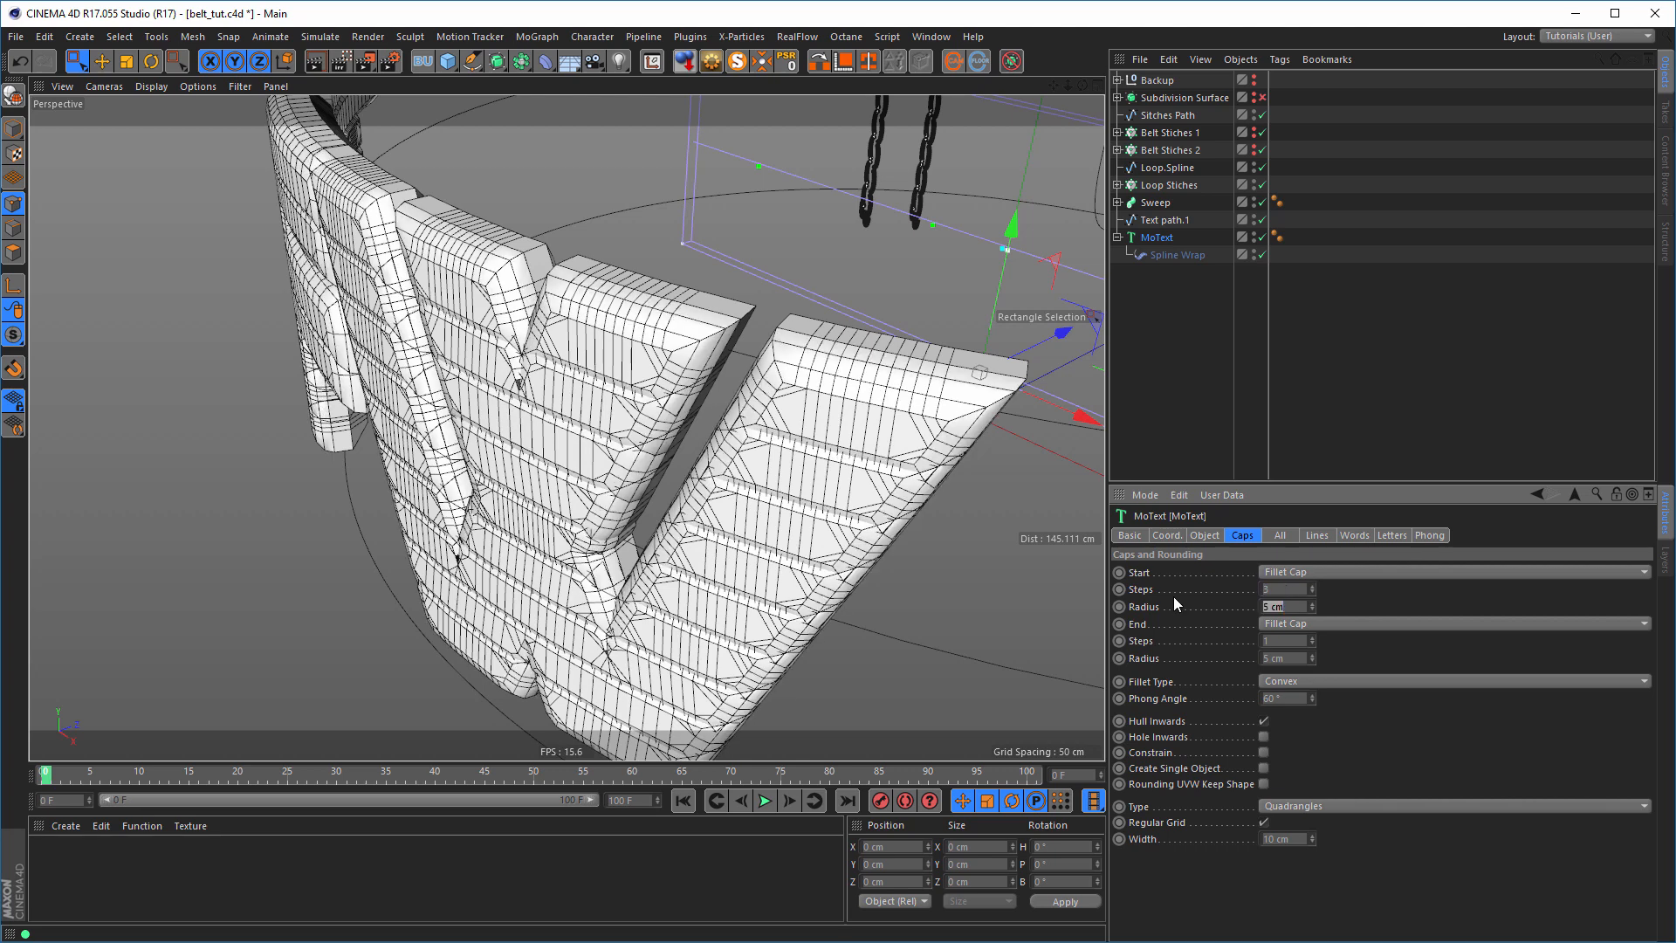
{"action": "type", "text": "1"}
{"action": "key", "text": "Tab"}
{"action": "key", "text": "Tab"}
{"action": "type", "text": "3"}
{"action": "key", "text": "Tab"}
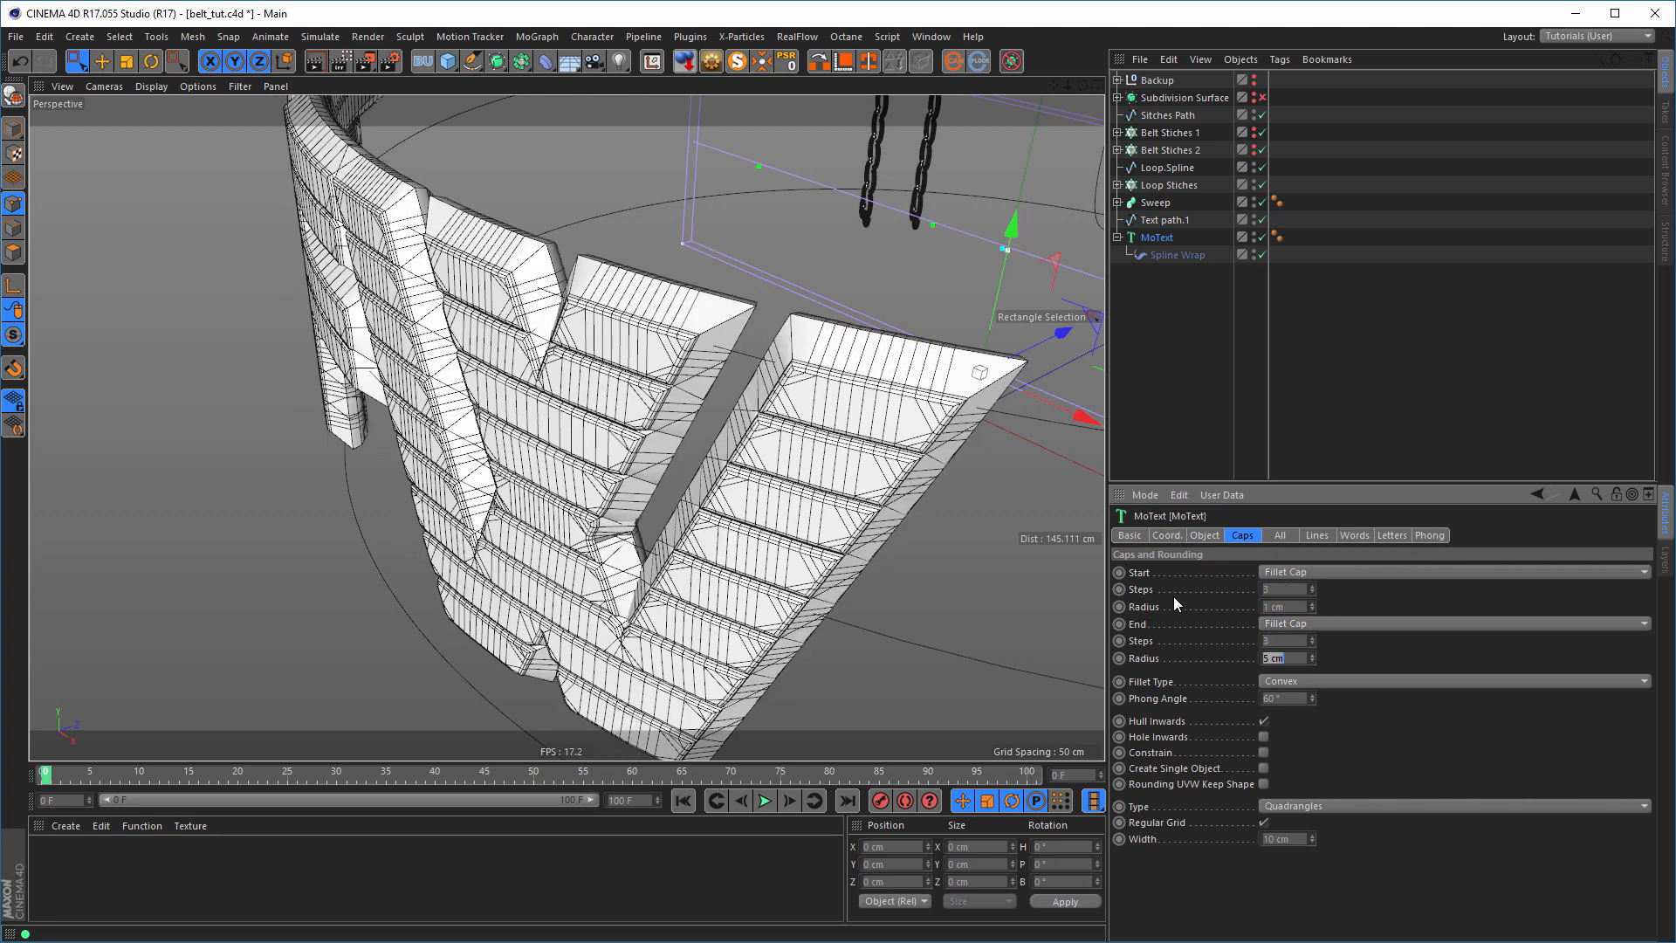
{"action": "type", "text": "1"}
{"action": "key", "text": "Return"}
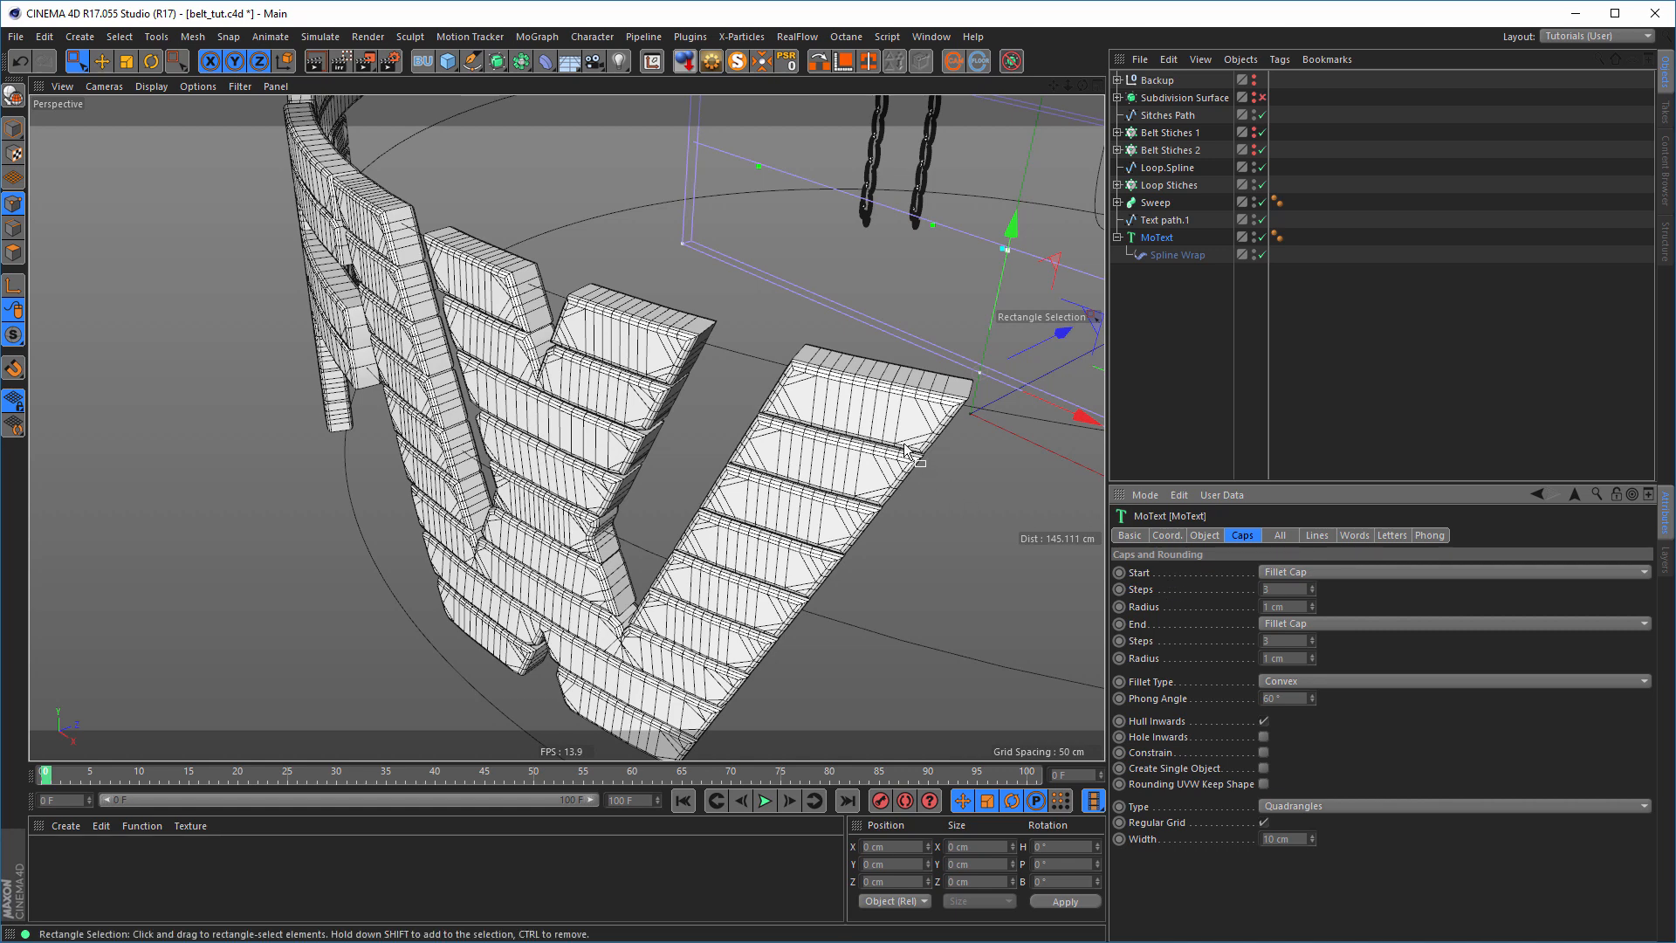
- Show the belt's Subdivision Surface in the viewport again to compare the lettering with the belt surface
{"action": "left_click_drag", "start_coordinate": [912, 454], "coordinate": [940, 438], "text": "alt"}
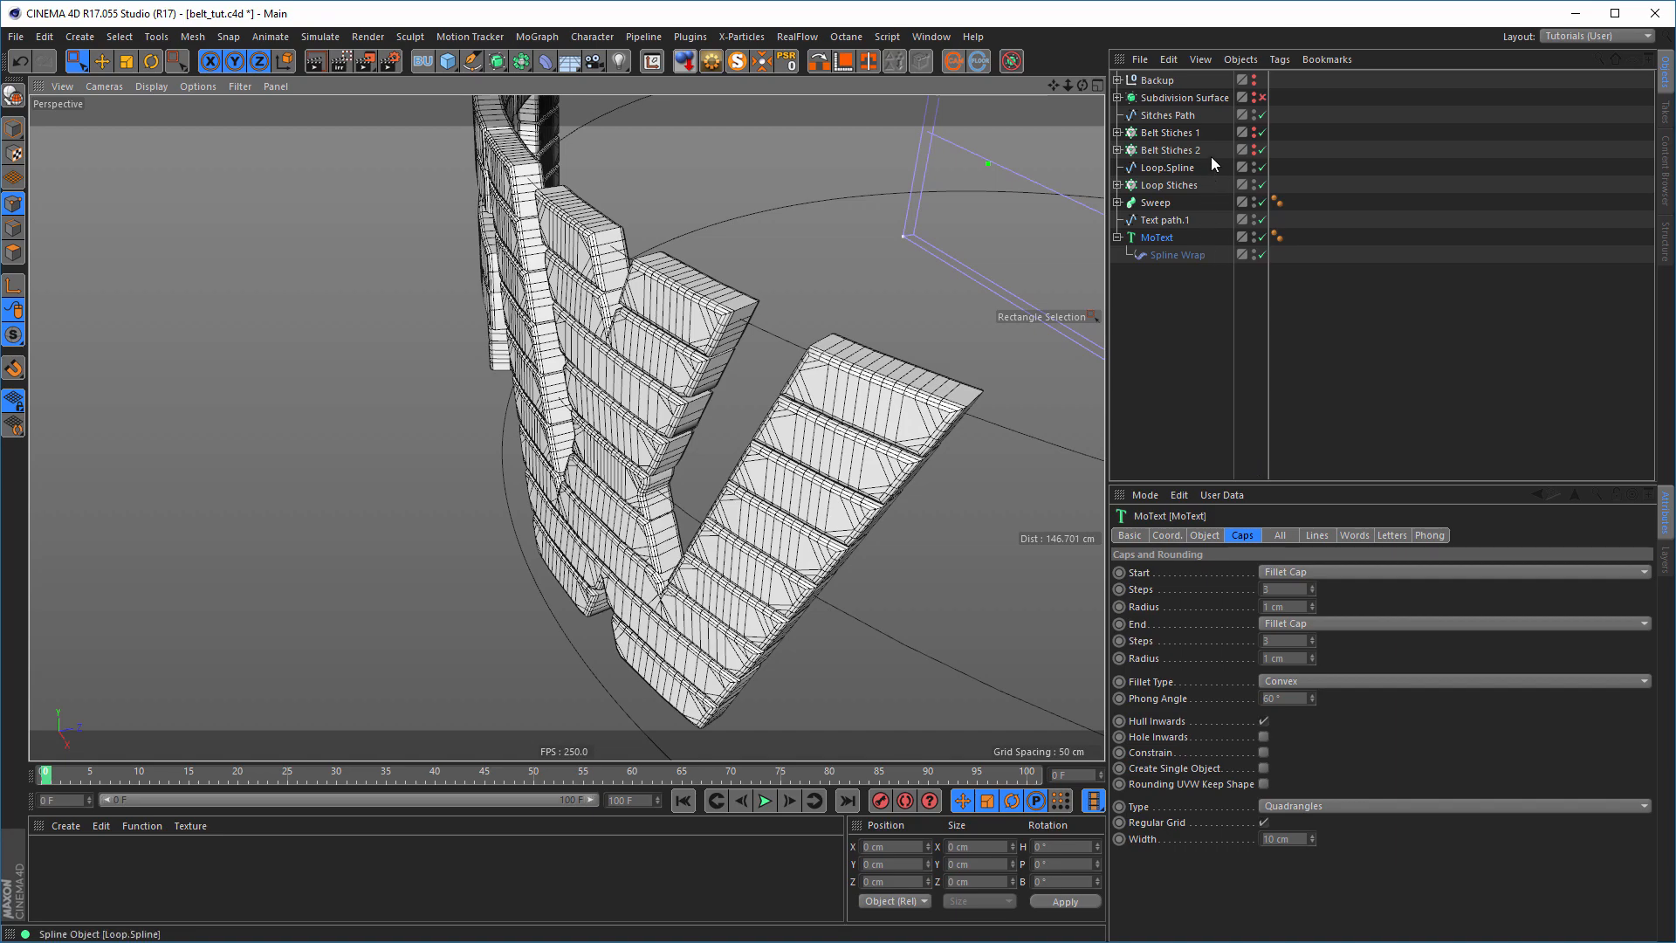
{"action": "left_click", "coordinate": [1253, 94]}
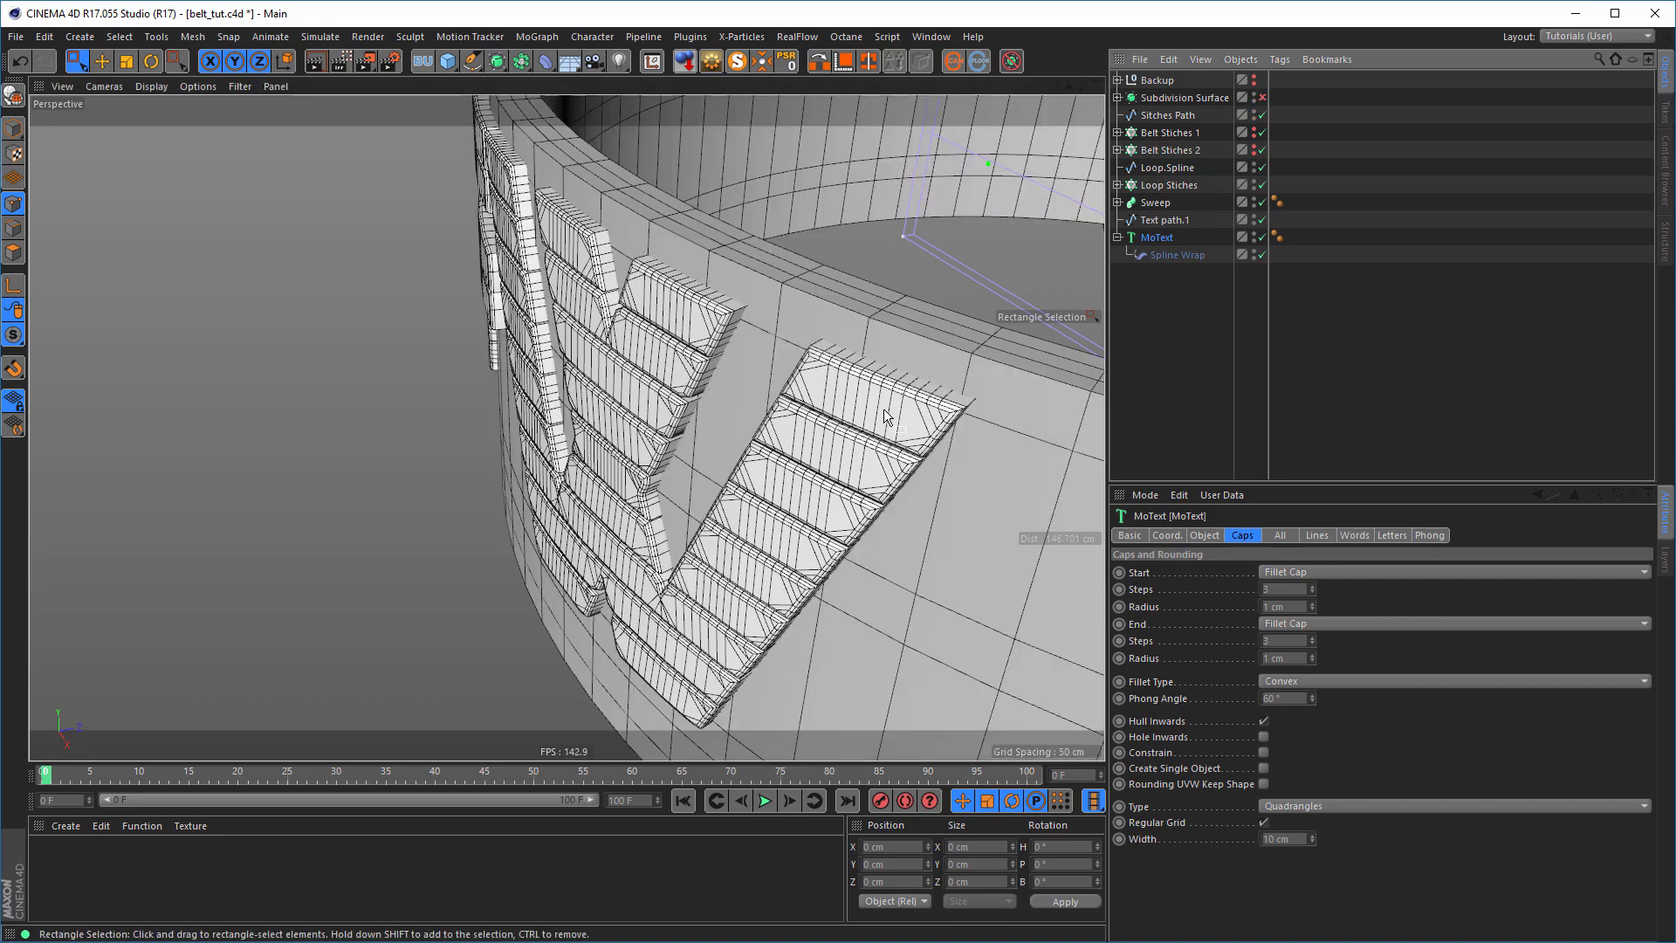
{"action": "middle_click_drag", "start_coordinate": [884, 408], "coordinate": [672, 529], "text": "alt"}
{"action": "scroll", "coordinate": [681, 524], "scroll_direction": "up", "scroll_amount": 5}
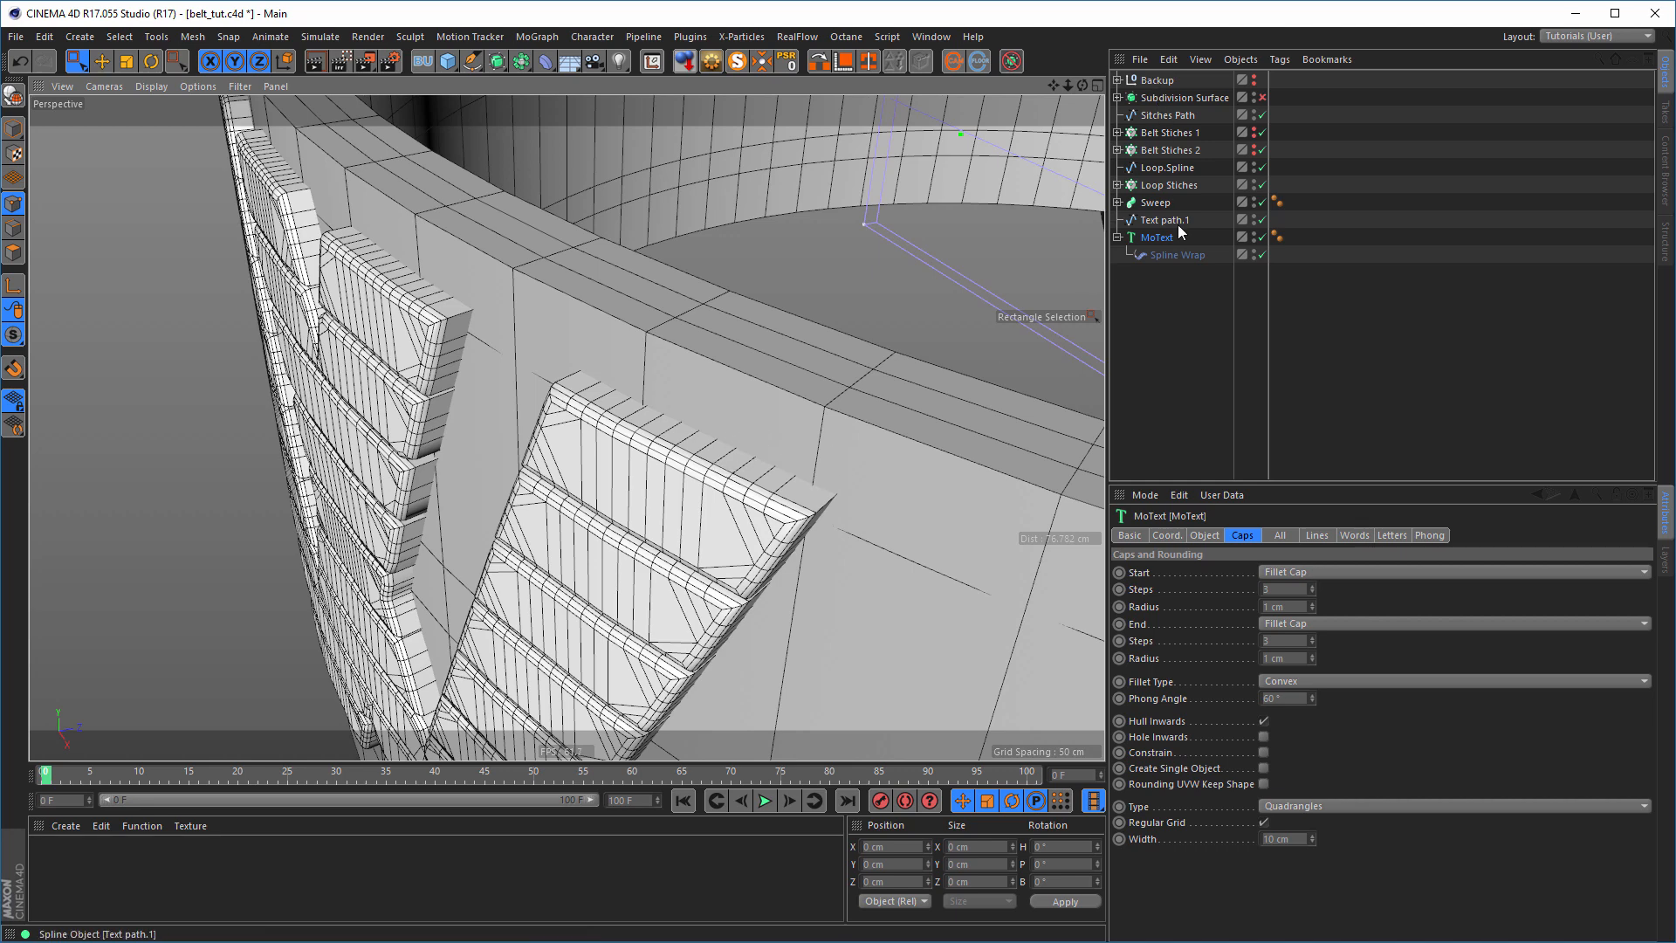
- Reduce the MoText's extrusion depth to 0.2 cm so the letters sit thinly on the belt
{"action": "left_click", "coordinate": [1215, 537]}
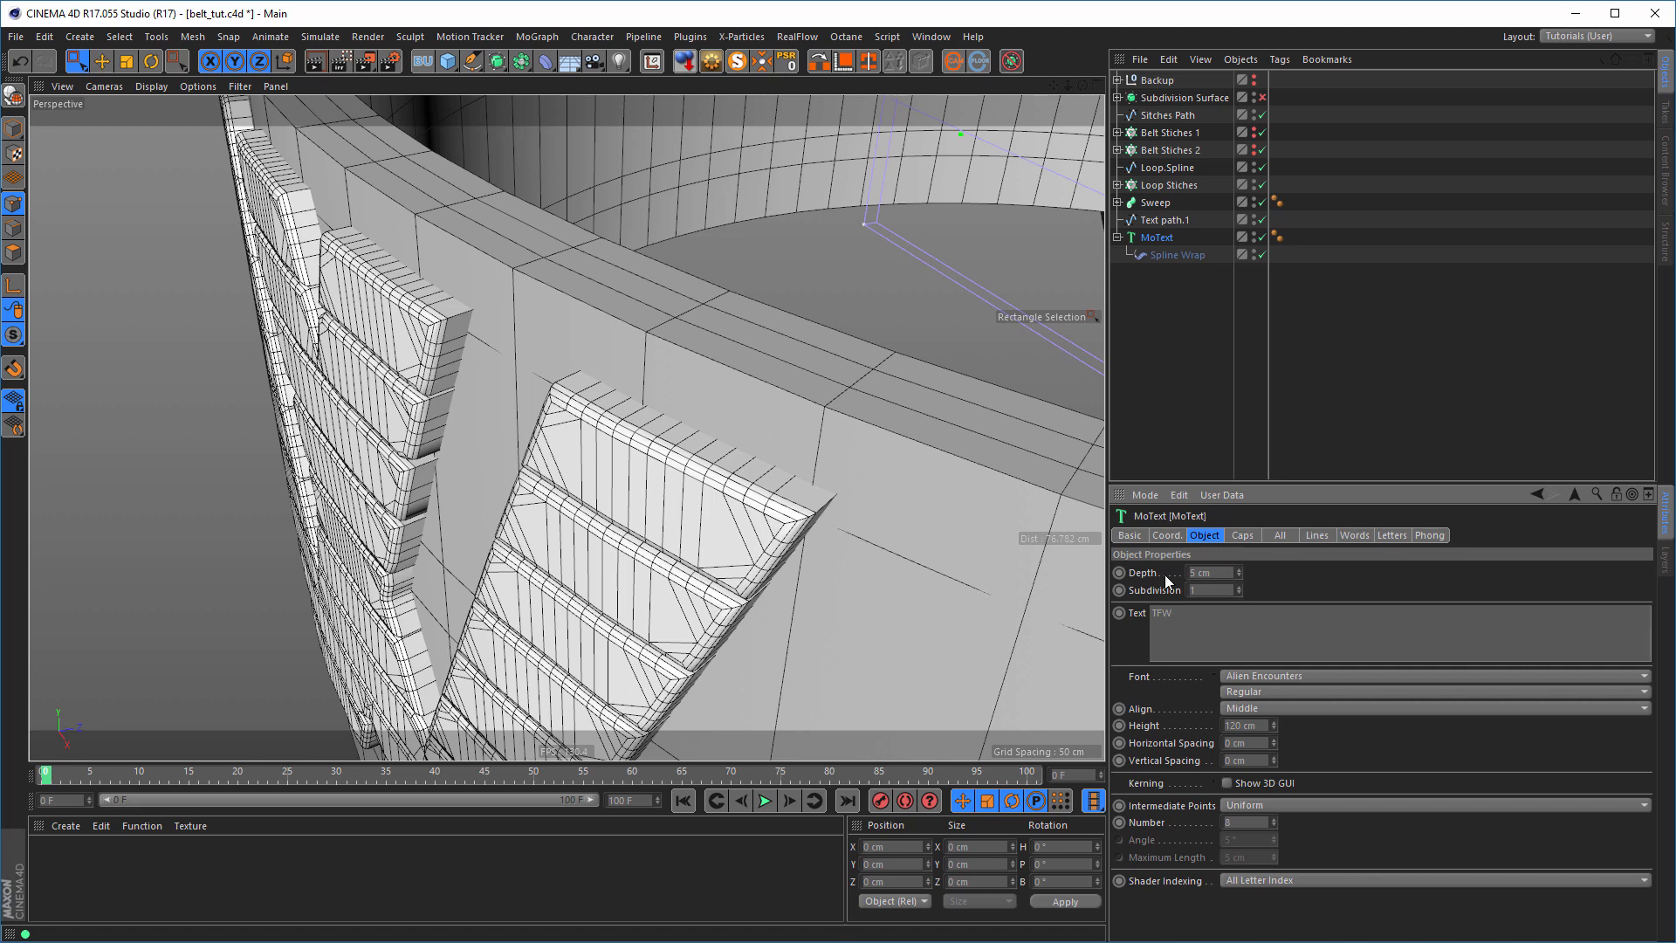
{"action": "left_click", "coordinate": [1238, 577]}
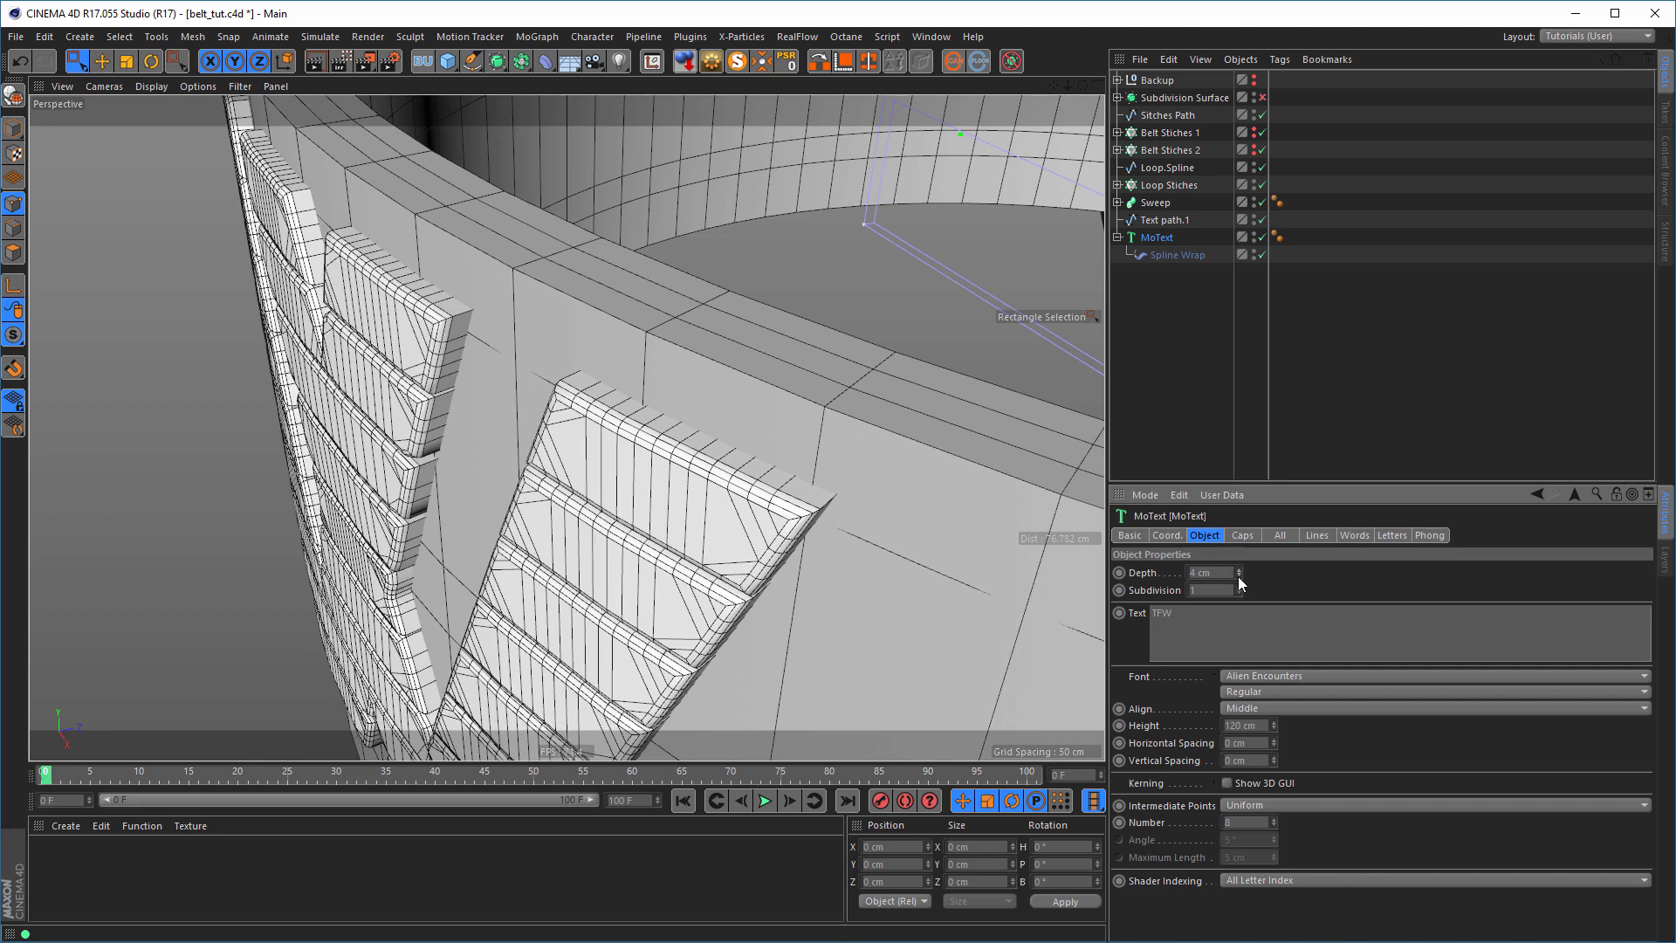
{"action": "left_click", "coordinate": [1239, 577]}
{"action": "left_click", "coordinate": [1239, 577]}
{"action": "left_click", "coordinate": [1238, 577]}
{"action": "left_click", "coordinate": [1239, 577]}
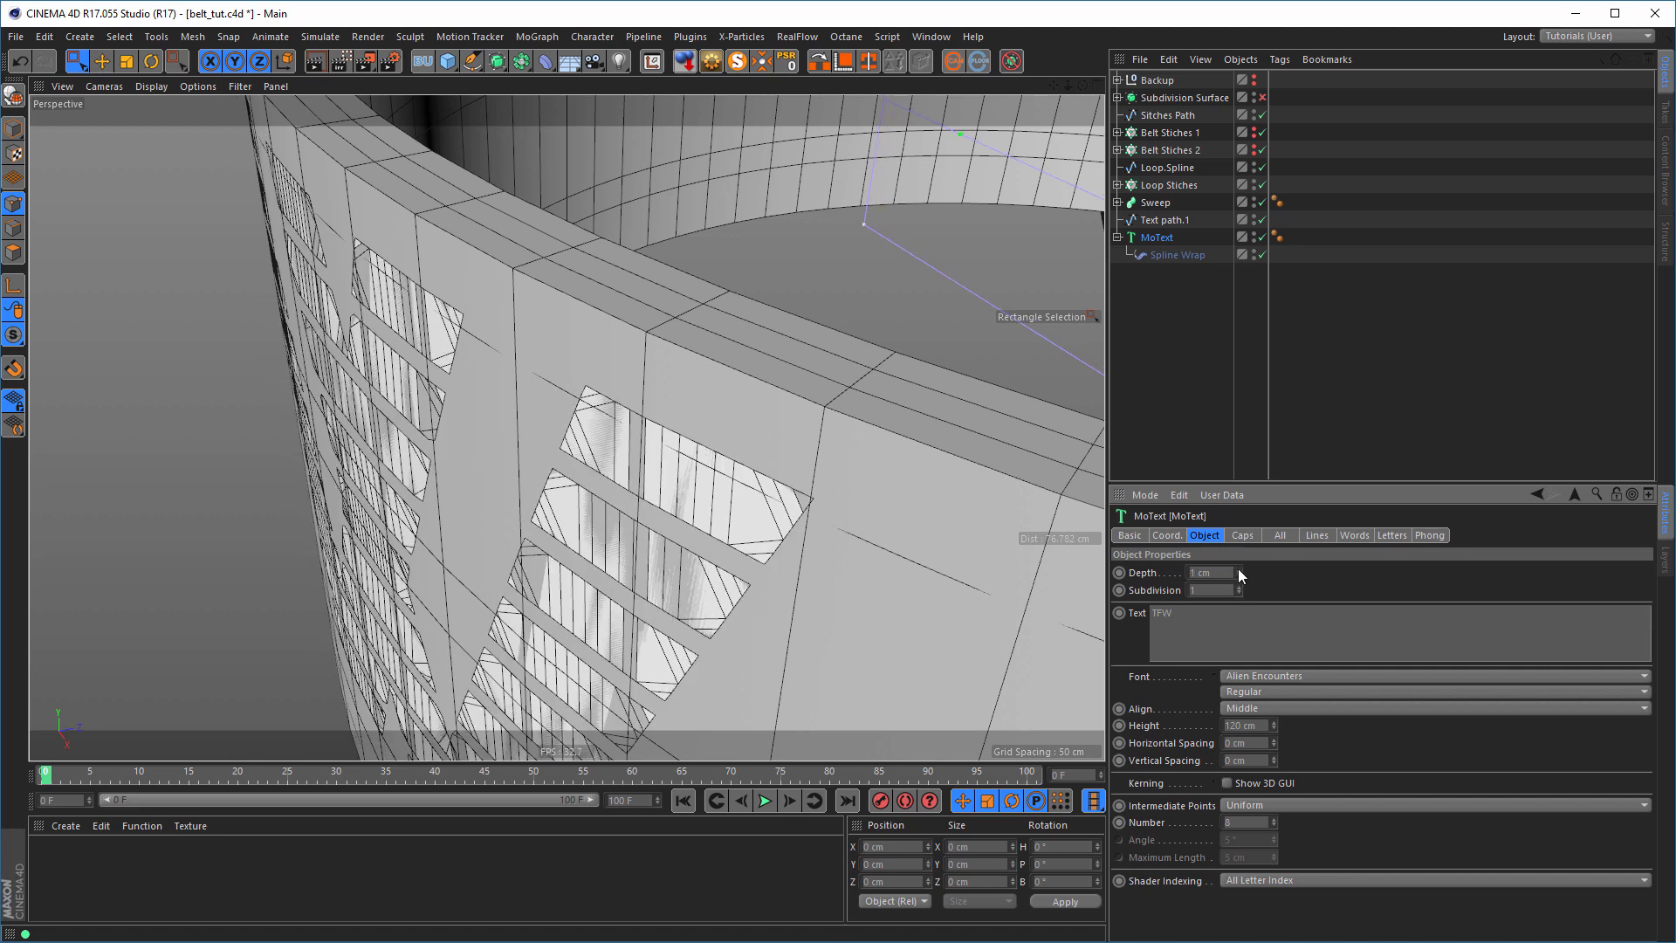
{"action": "left_click", "coordinate": [1237, 569]}
{"action": "left_click", "coordinate": [1238, 578], "text": "alt"}
{"action": "left_click", "coordinate": [1238, 578], "text": "alt"}
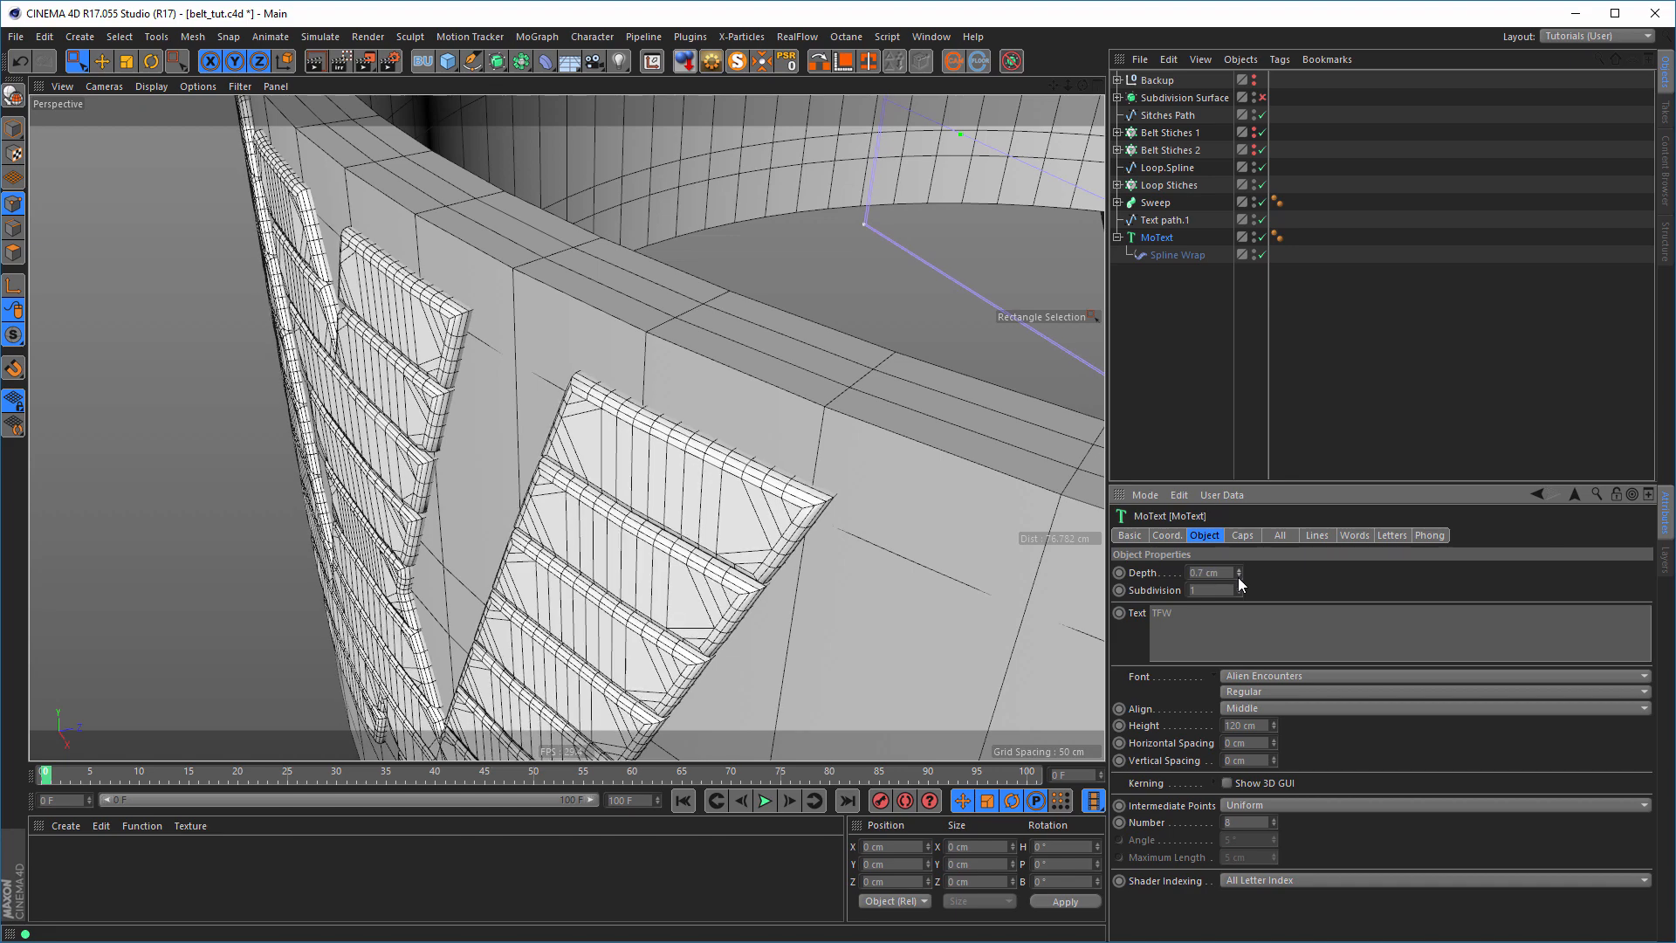
{"action": "left_click", "coordinate": [1238, 578], "text": "alt"}
{"action": "left_click", "coordinate": [1238, 578], "text": "alt"}
{"action": "left_click", "coordinate": [1238, 577], "text": "alt"}
{"action": "left_click", "coordinate": [1238, 577], "text": "alt"}
{"action": "left_click", "coordinate": [1237, 578], "text": "alt"}
{"action": "left_click", "coordinate": [1238, 578], "text": "alt"}
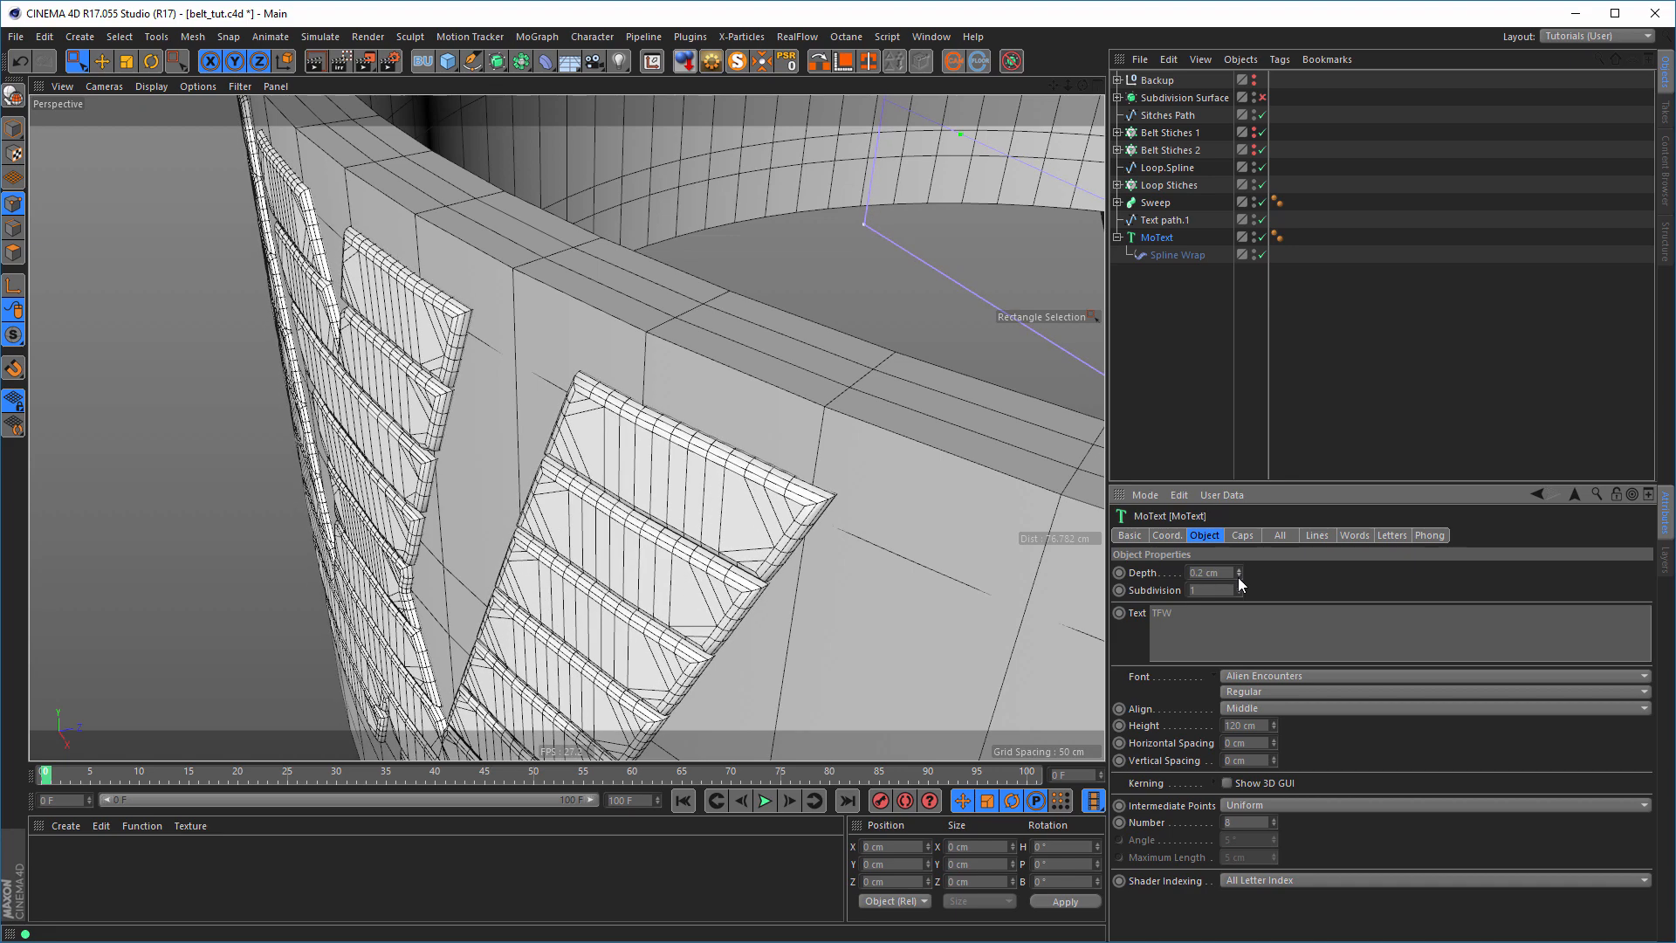
- Shift the lettering along the belt path by raising the Spline Wrap's offset to 26%
{"action": "scroll", "coordinate": [533, 490], "scroll_direction": "down", "scroll_amount": 10}
{"action": "left_click_drag", "start_coordinate": [424, 522], "coordinate": [521, 497], "text": "alt"}
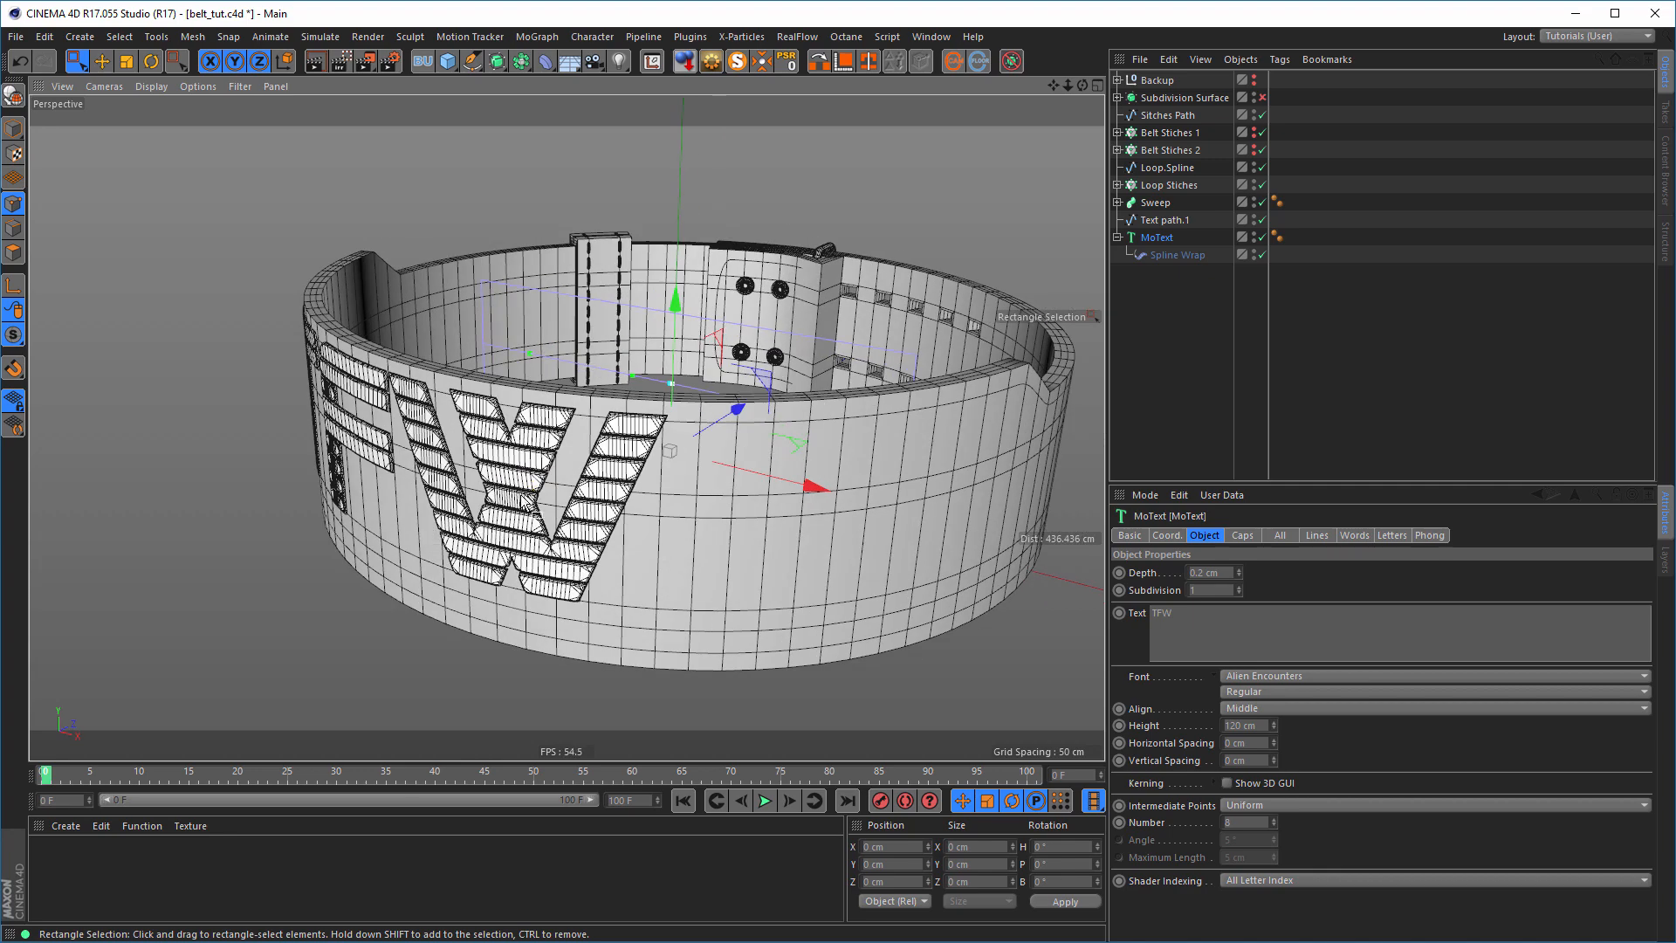
{"action": "middle_click_drag", "start_coordinate": [521, 498], "coordinate": [620, 525], "text": "alt"}
{"action": "left_click_drag", "start_coordinate": [620, 525], "coordinate": [696, 605], "text": "alt"}
{"action": "middle_click", "coordinate": [696, 605]}
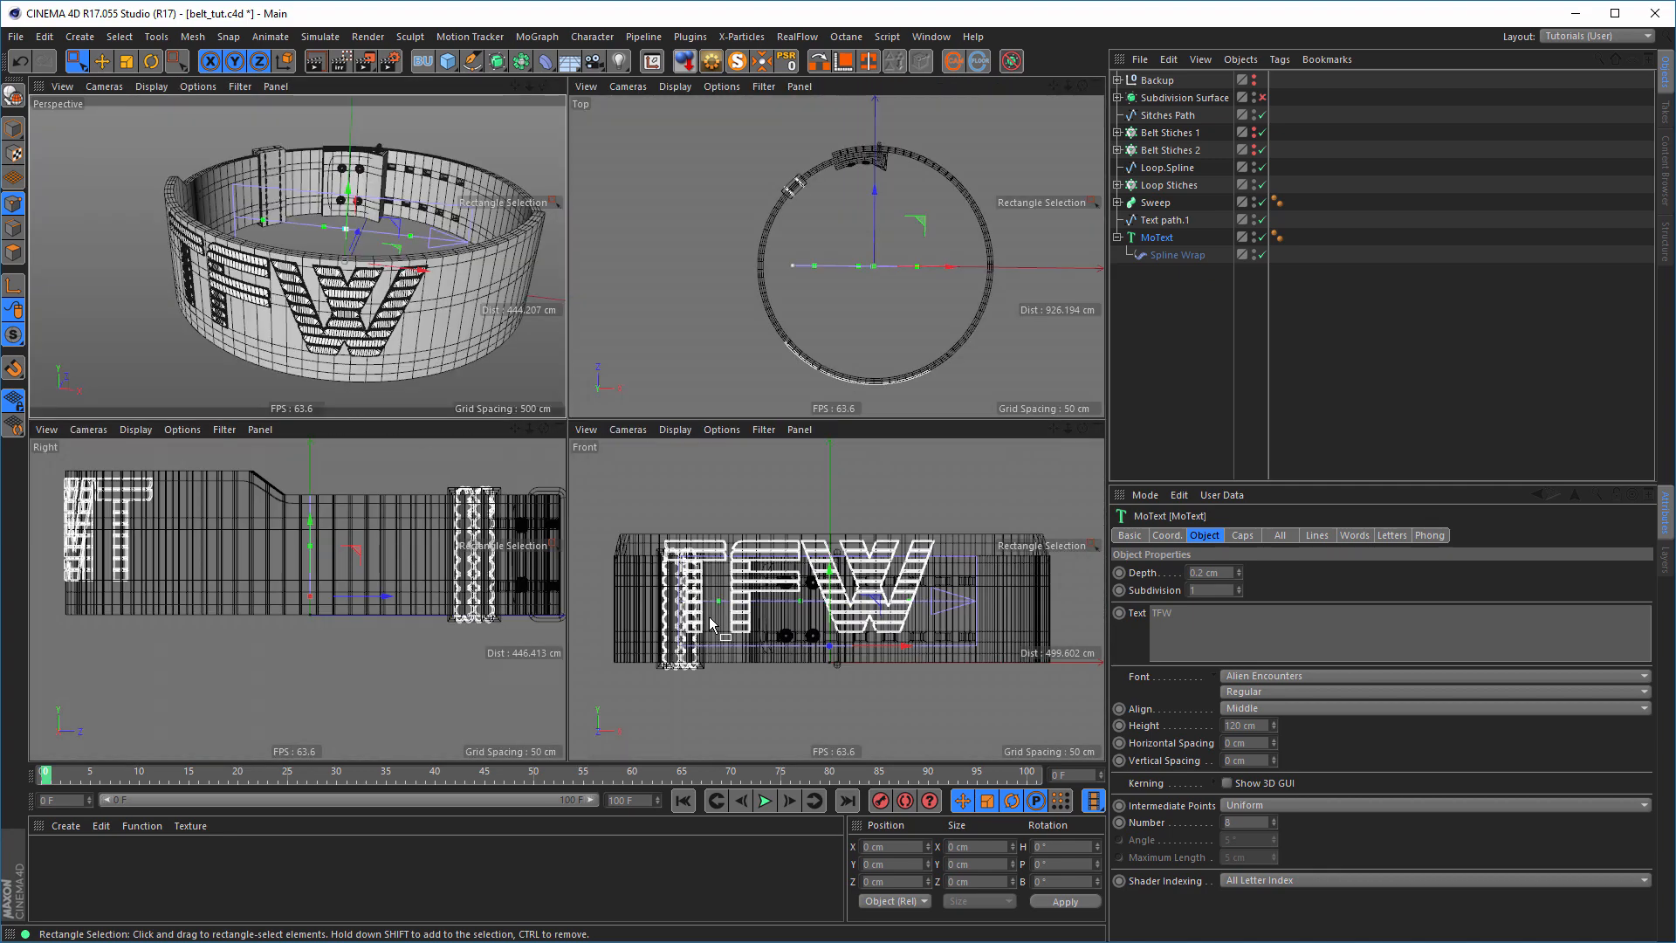
{"action": "middle_click", "coordinate": [632, 528]}
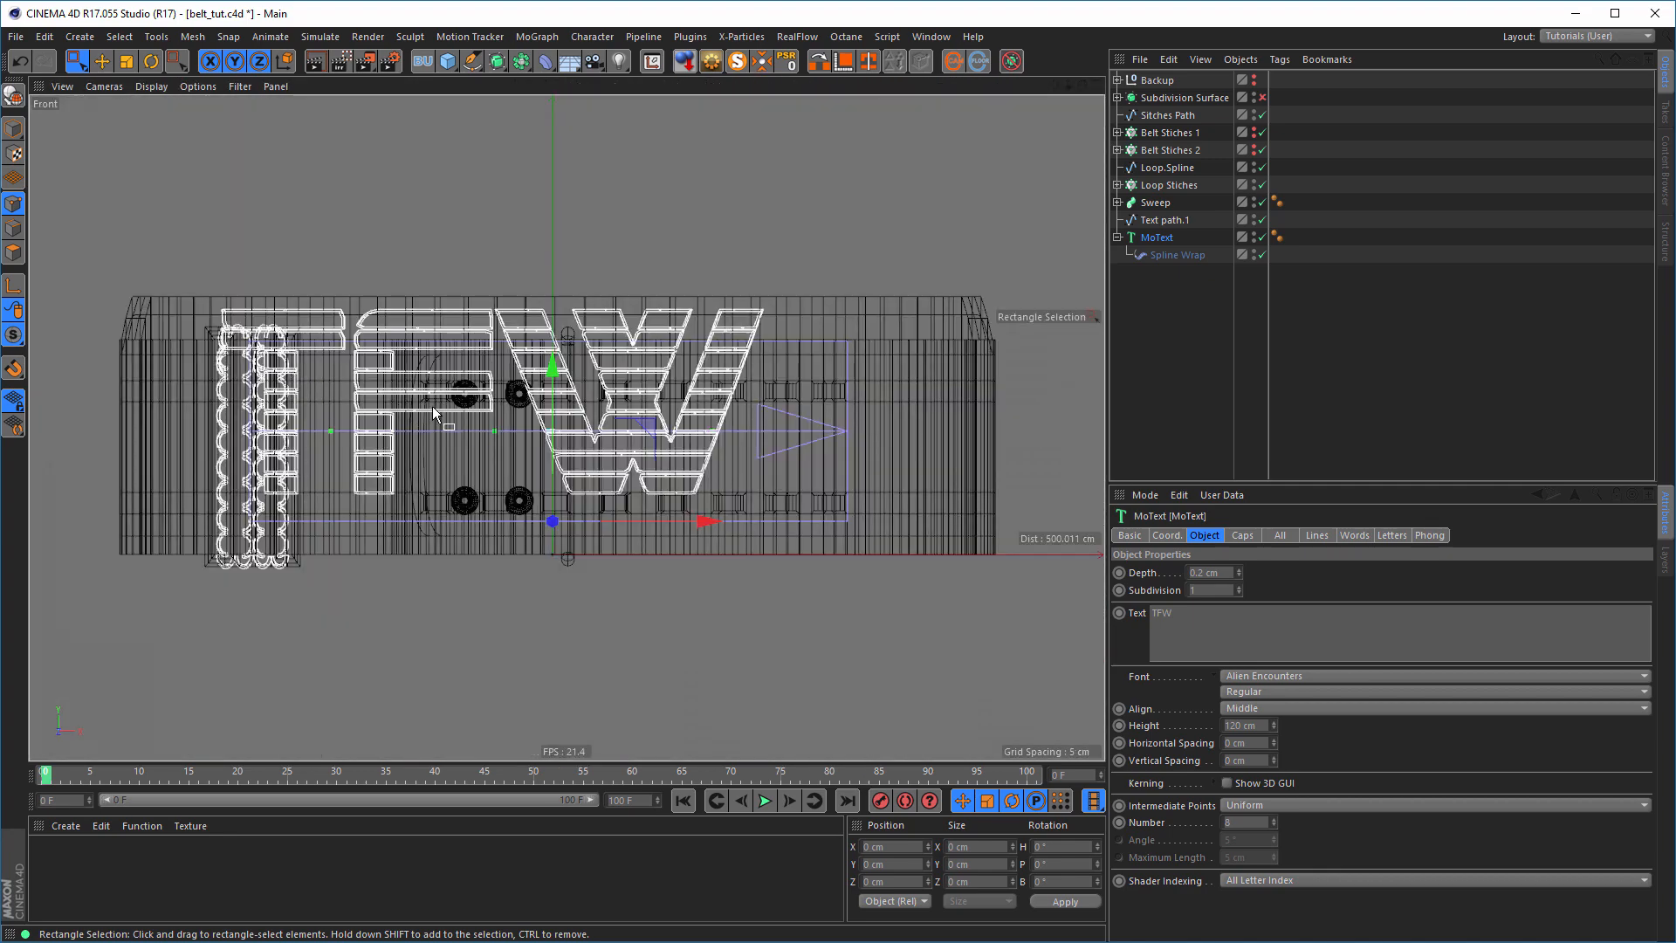
{"action": "left_click", "coordinate": [1171, 256]}
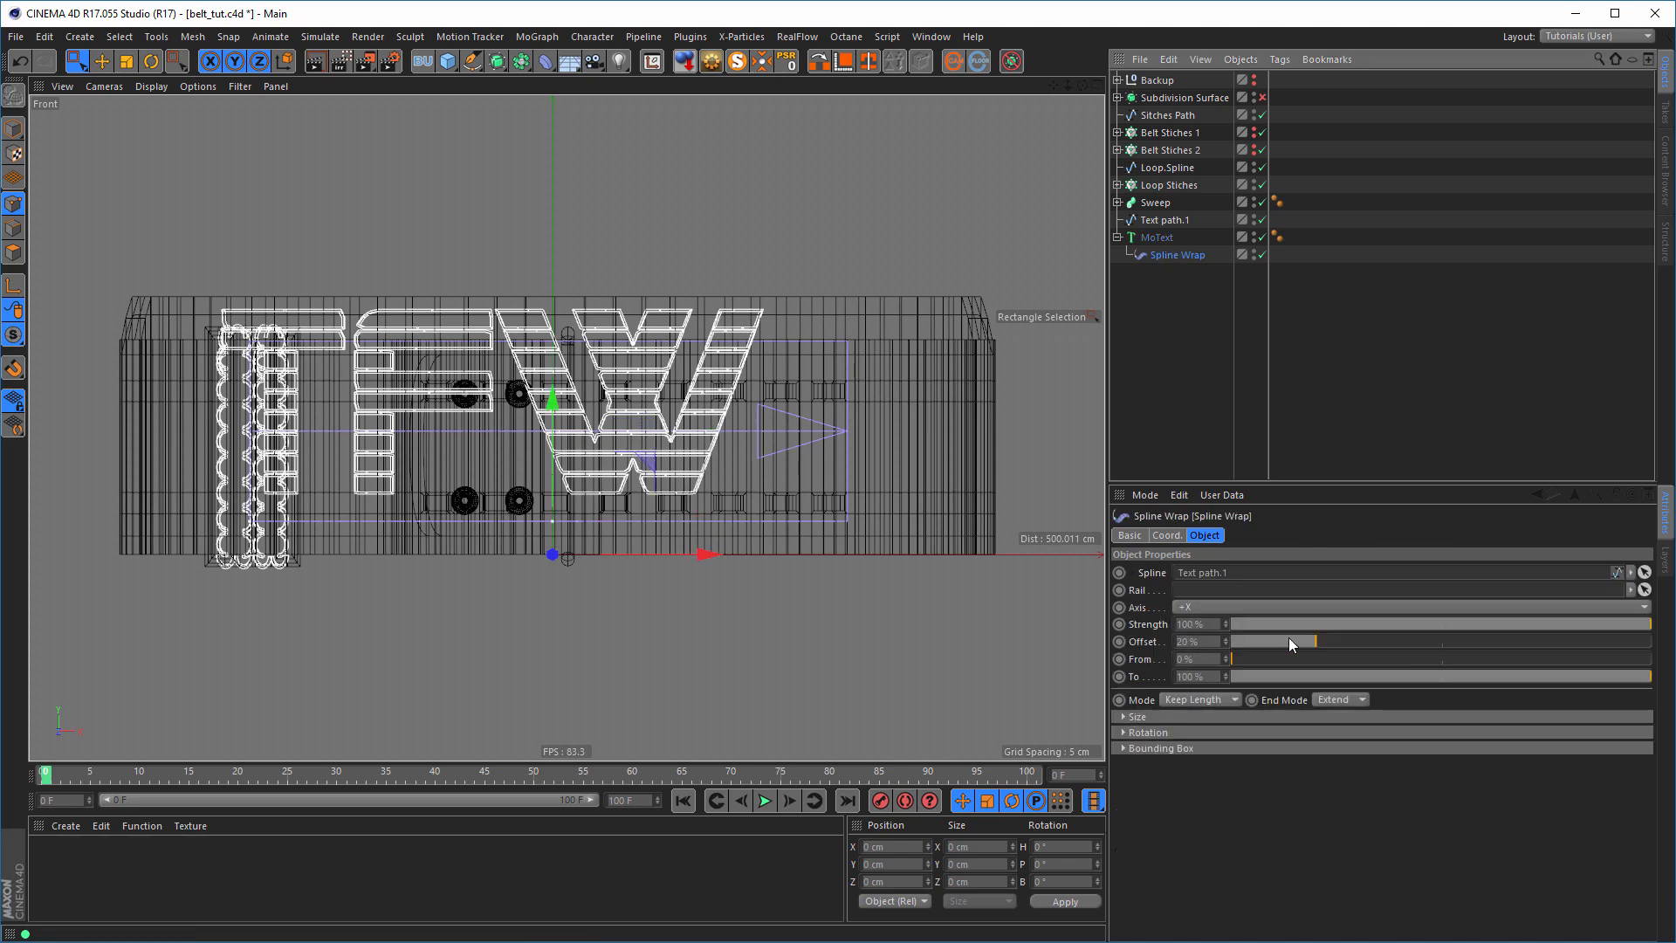
{"action": "left_click_drag", "start_coordinate": [1318, 640], "coordinate": [1339, 641]}
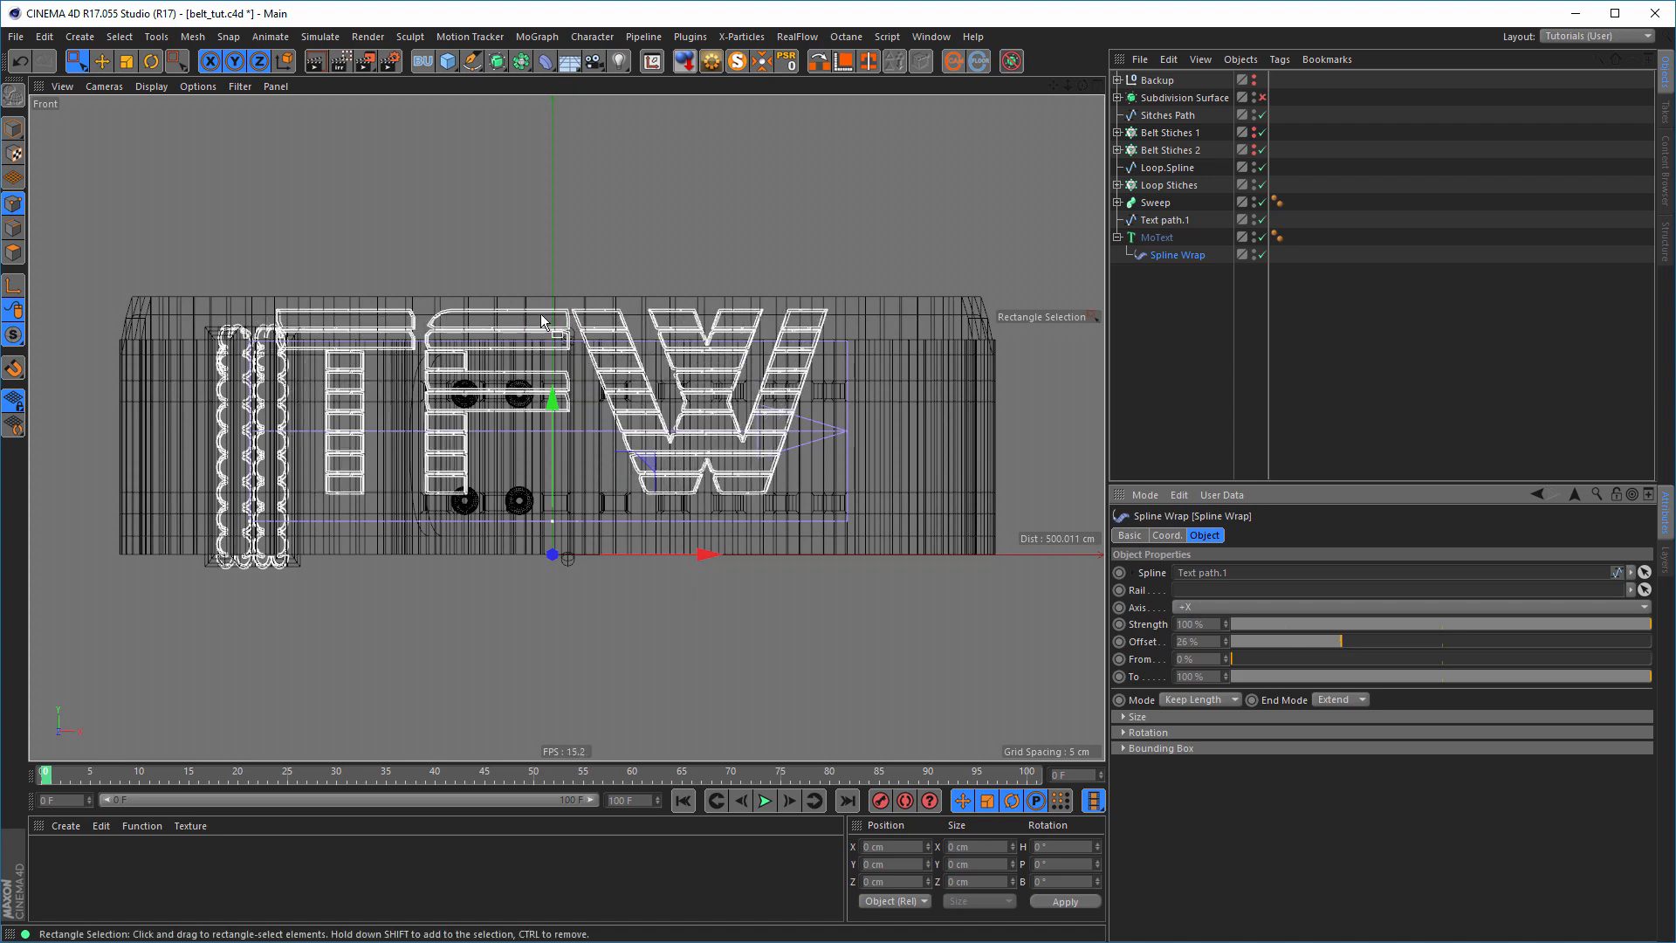
- Enable the MoText's 3D kerning GUI and switch to Model mode so the letter handles can be used
{"action": "scroll", "coordinate": [541, 314], "scroll_direction": "up", "scroll_amount": 3}
{"action": "scroll", "coordinate": [580, 318], "scroll_direction": "up", "scroll_amount": 2}
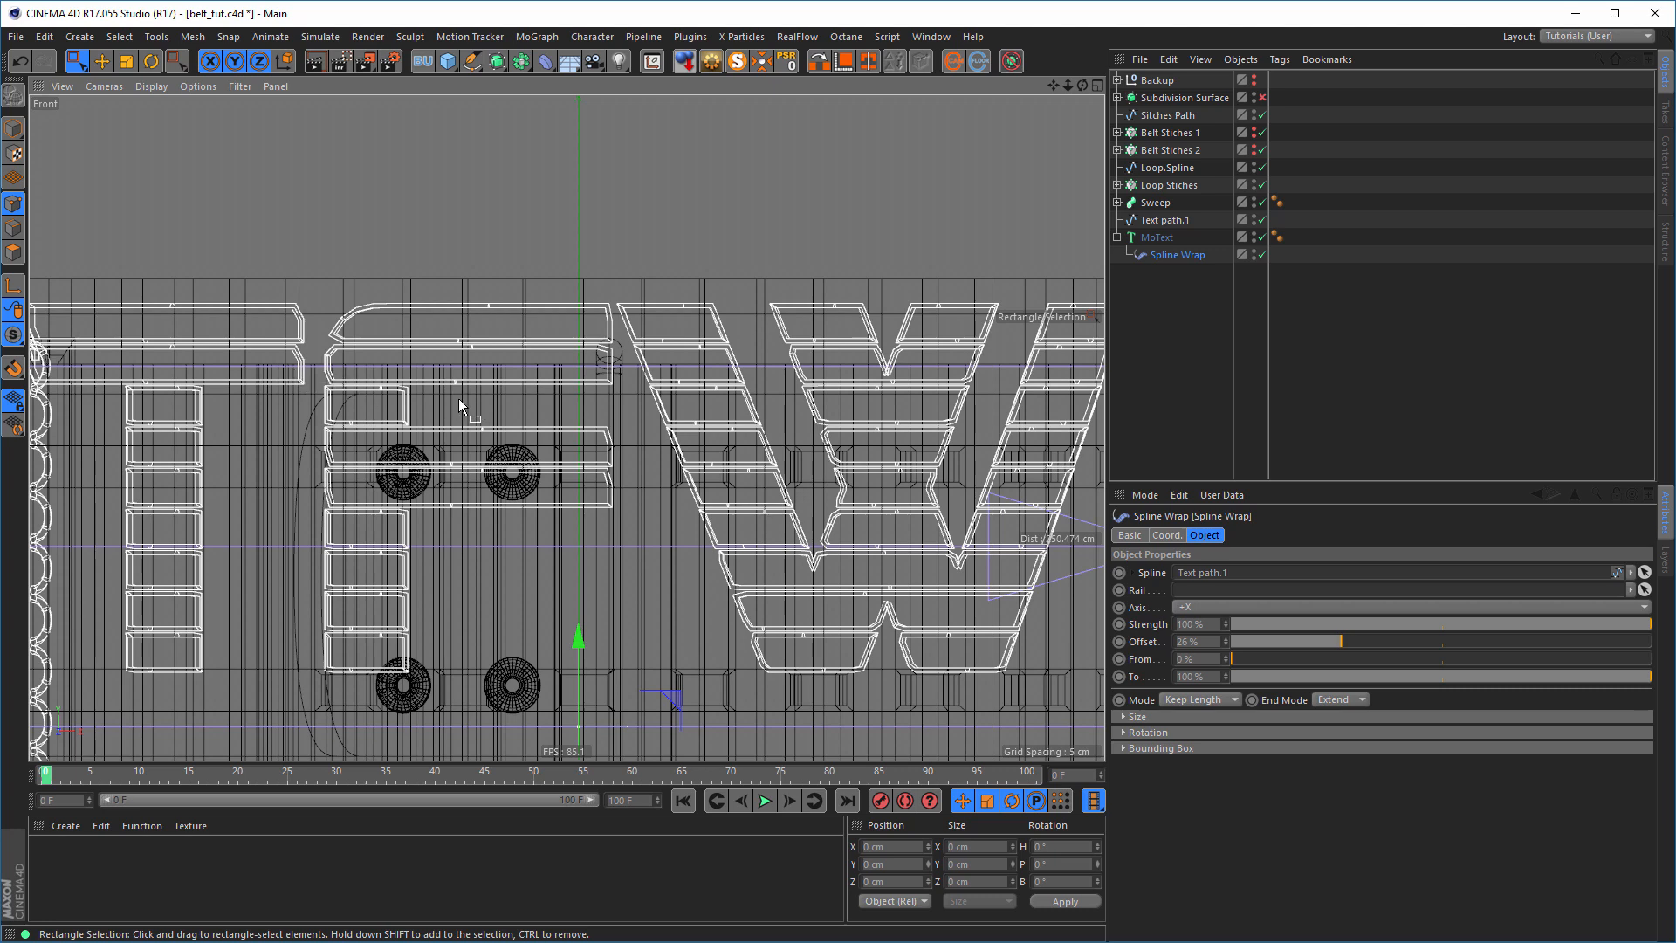
{"action": "left_click", "coordinate": [1156, 237]}
{"action": "middle_click", "coordinate": [558, 377]}
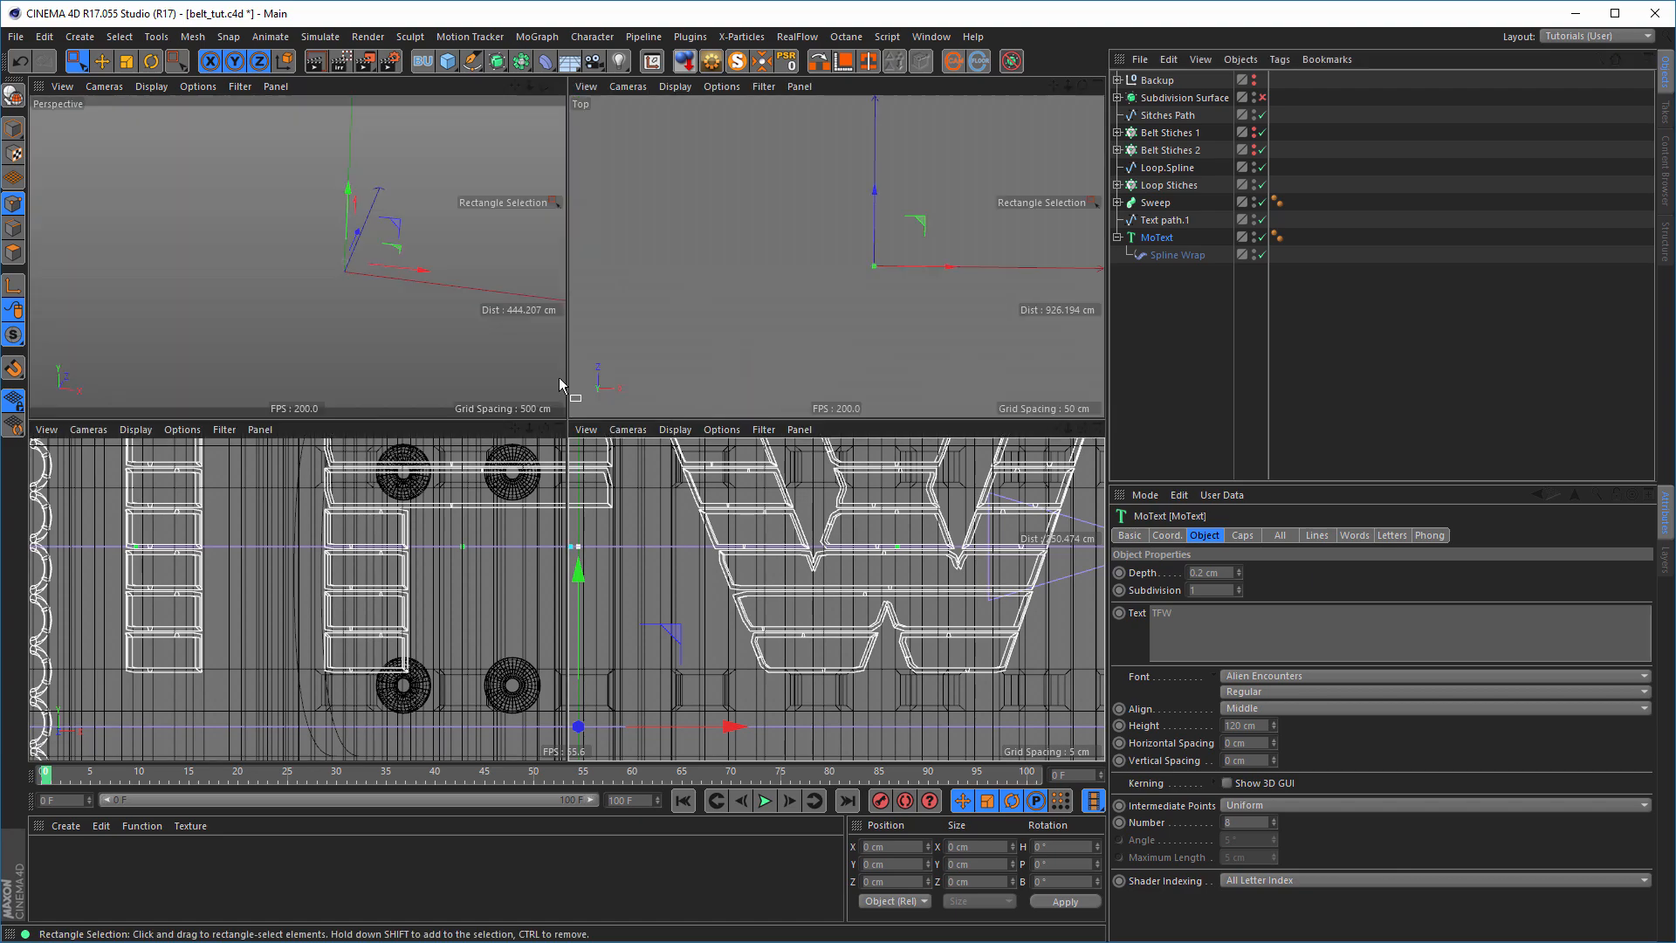
{"action": "middle_click", "coordinate": [559, 377]}
{"action": "right_click_drag", "start_coordinate": [696, 529], "coordinate": [811, 537], "text": "alt"}
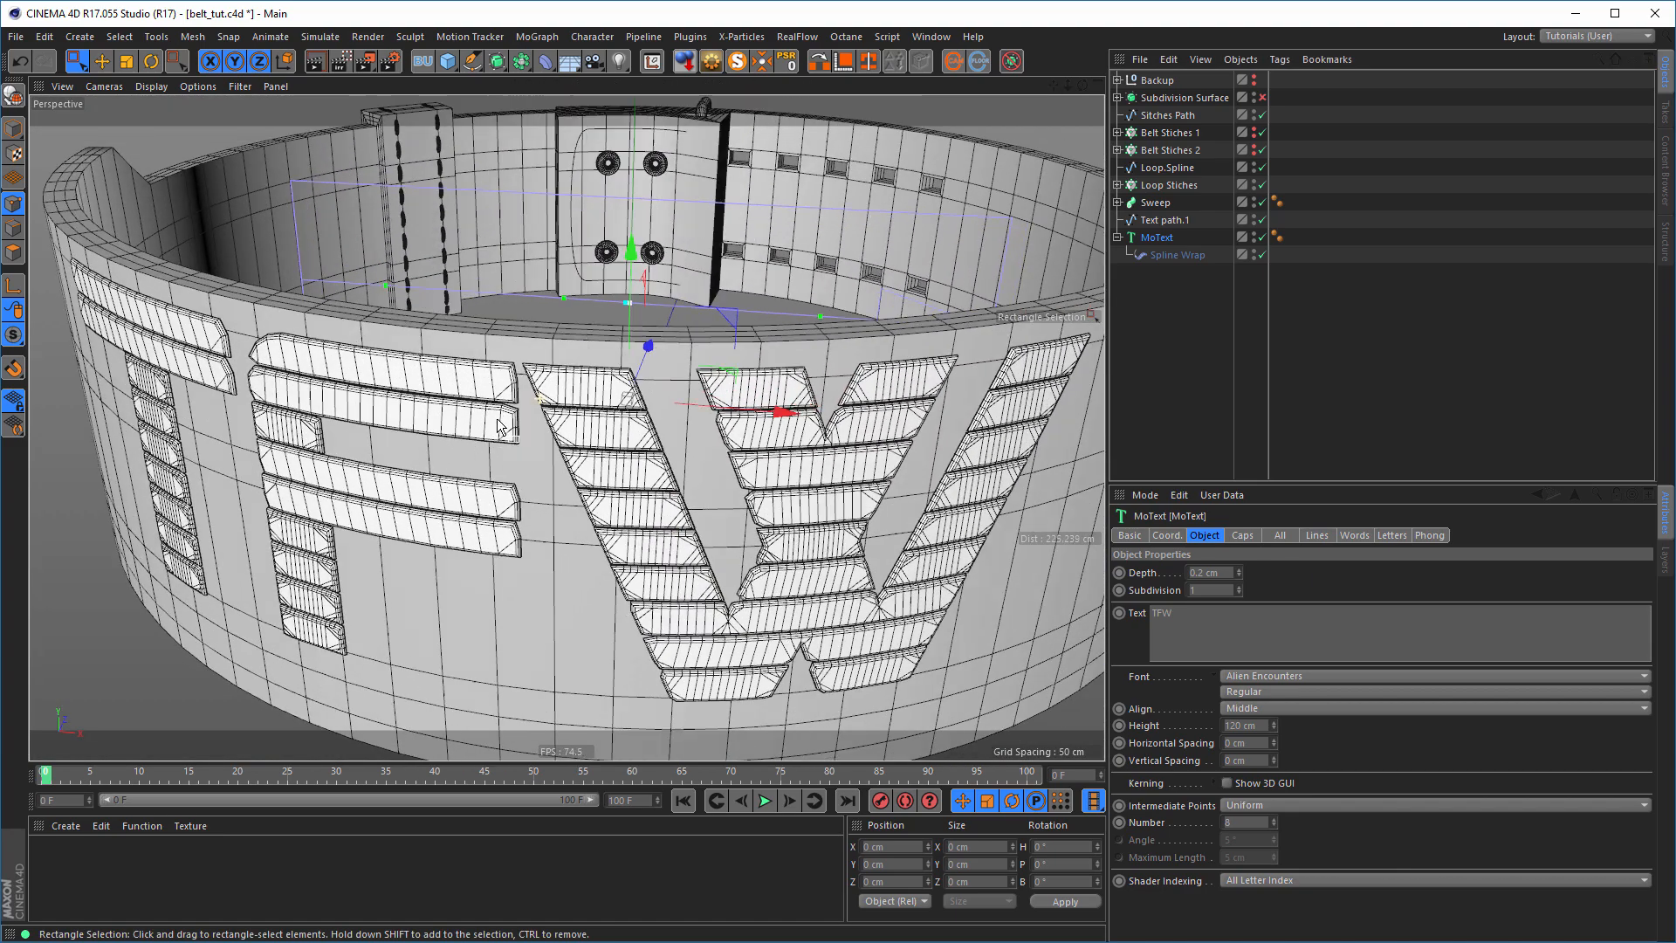
{"action": "left_click_drag", "start_coordinate": [681, 603], "coordinate": [756, 541], "text": "alt"}
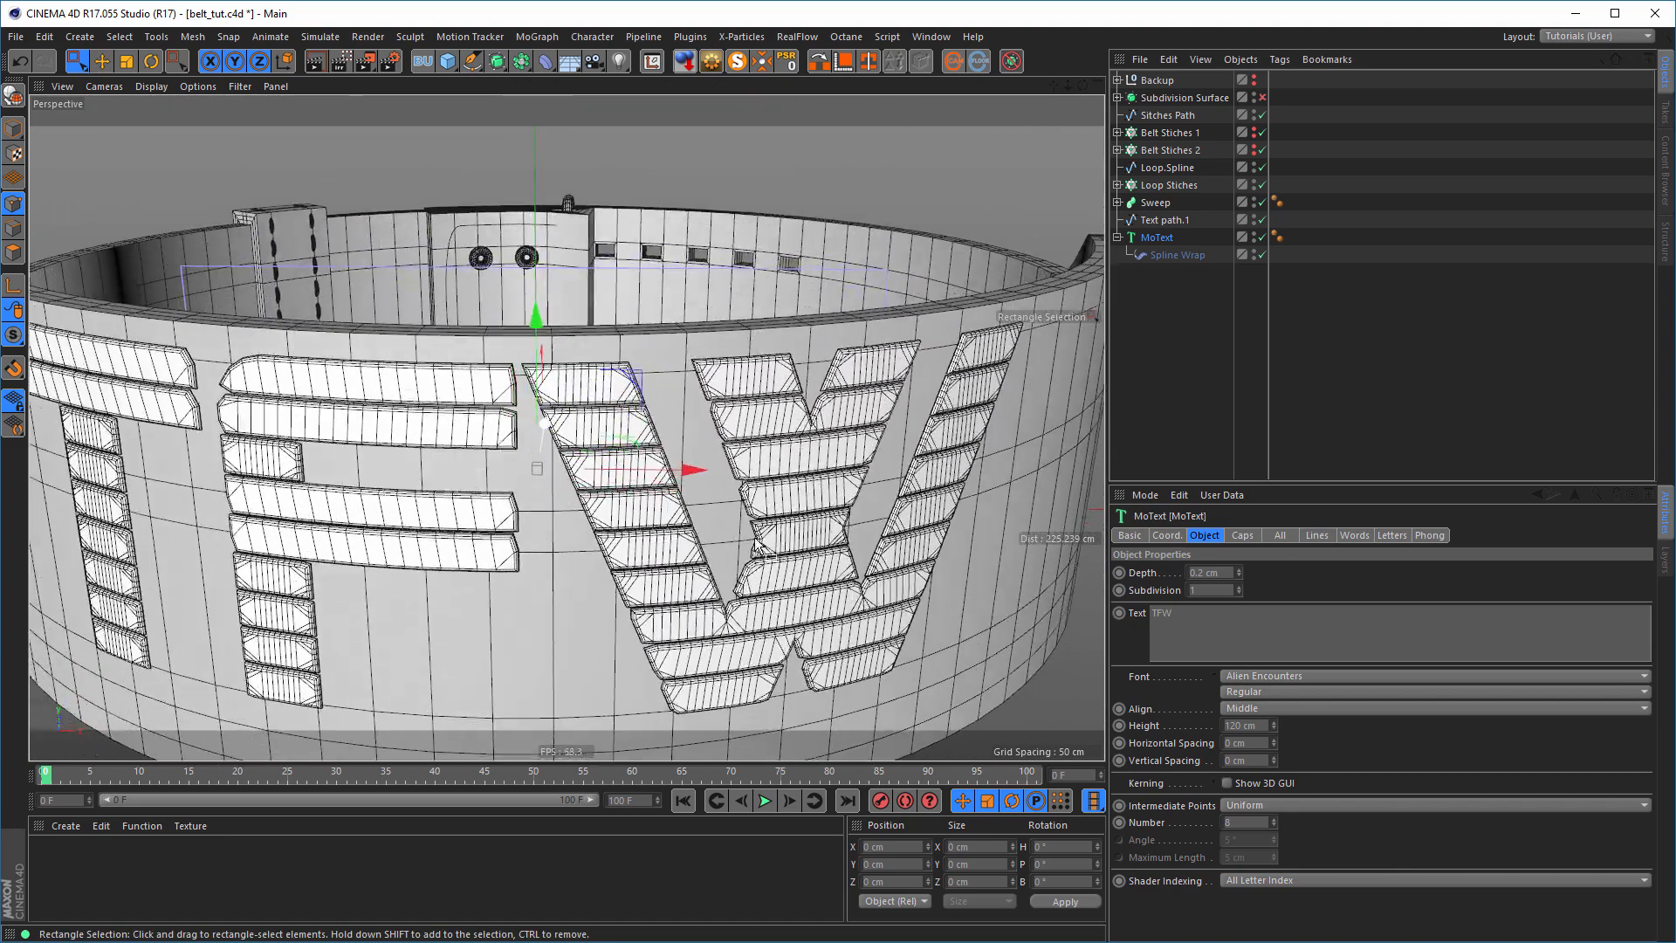
{"action": "left_click", "coordinate": [1226, 783]}
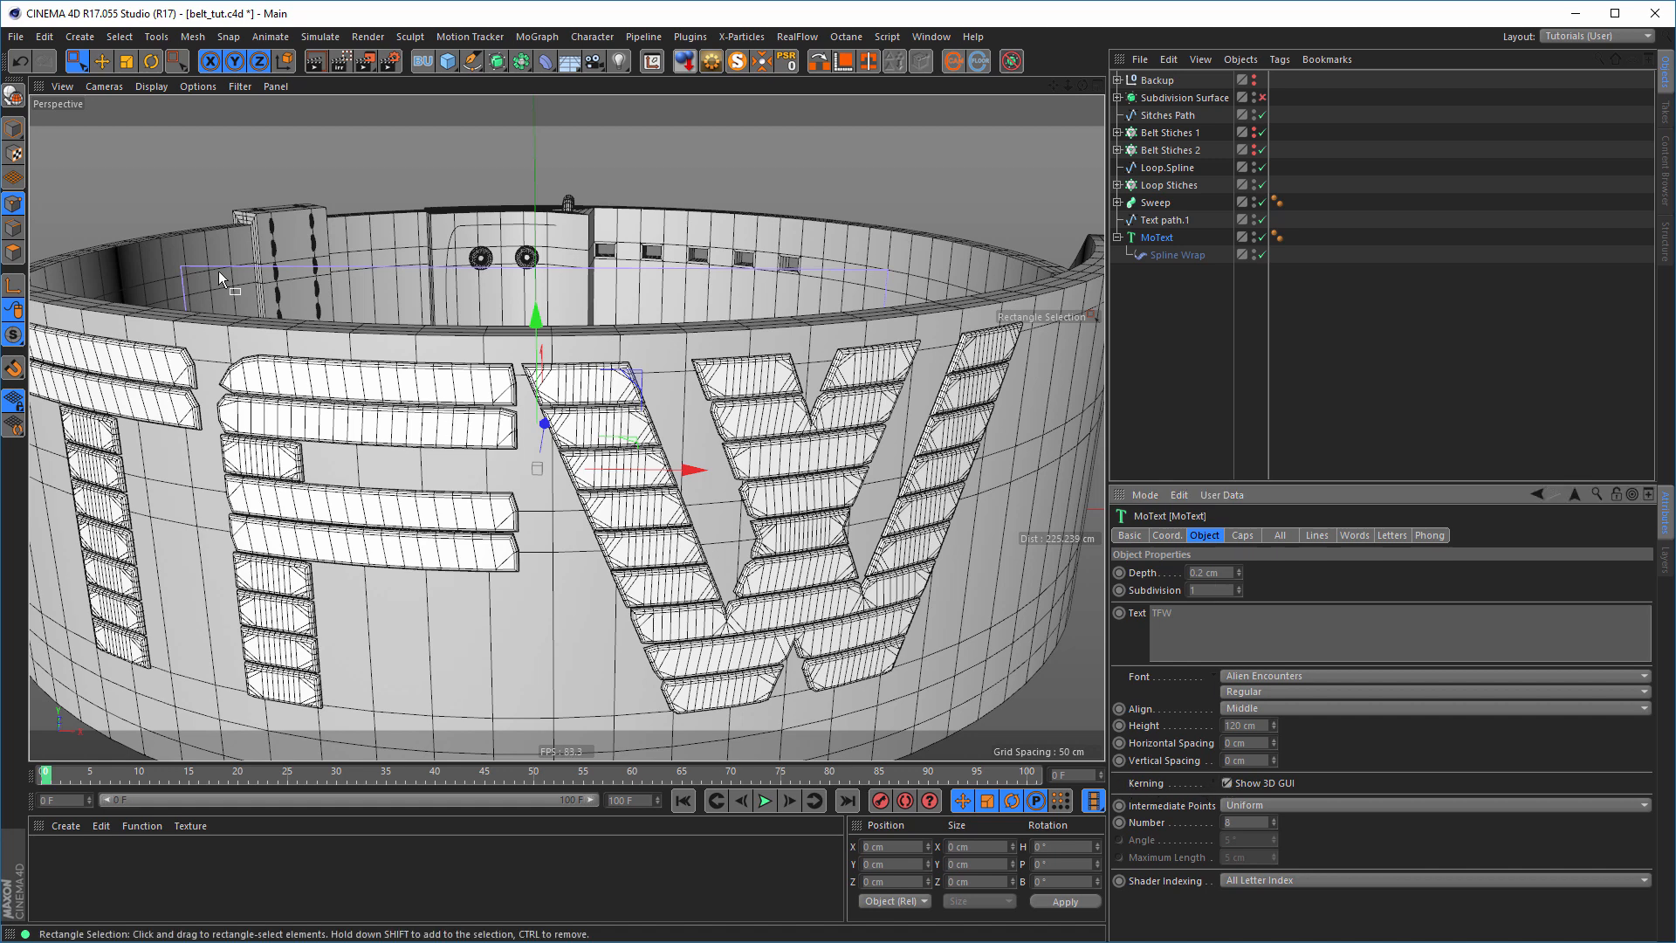
{"action": "left_click", "coordinate": [15, 129]}
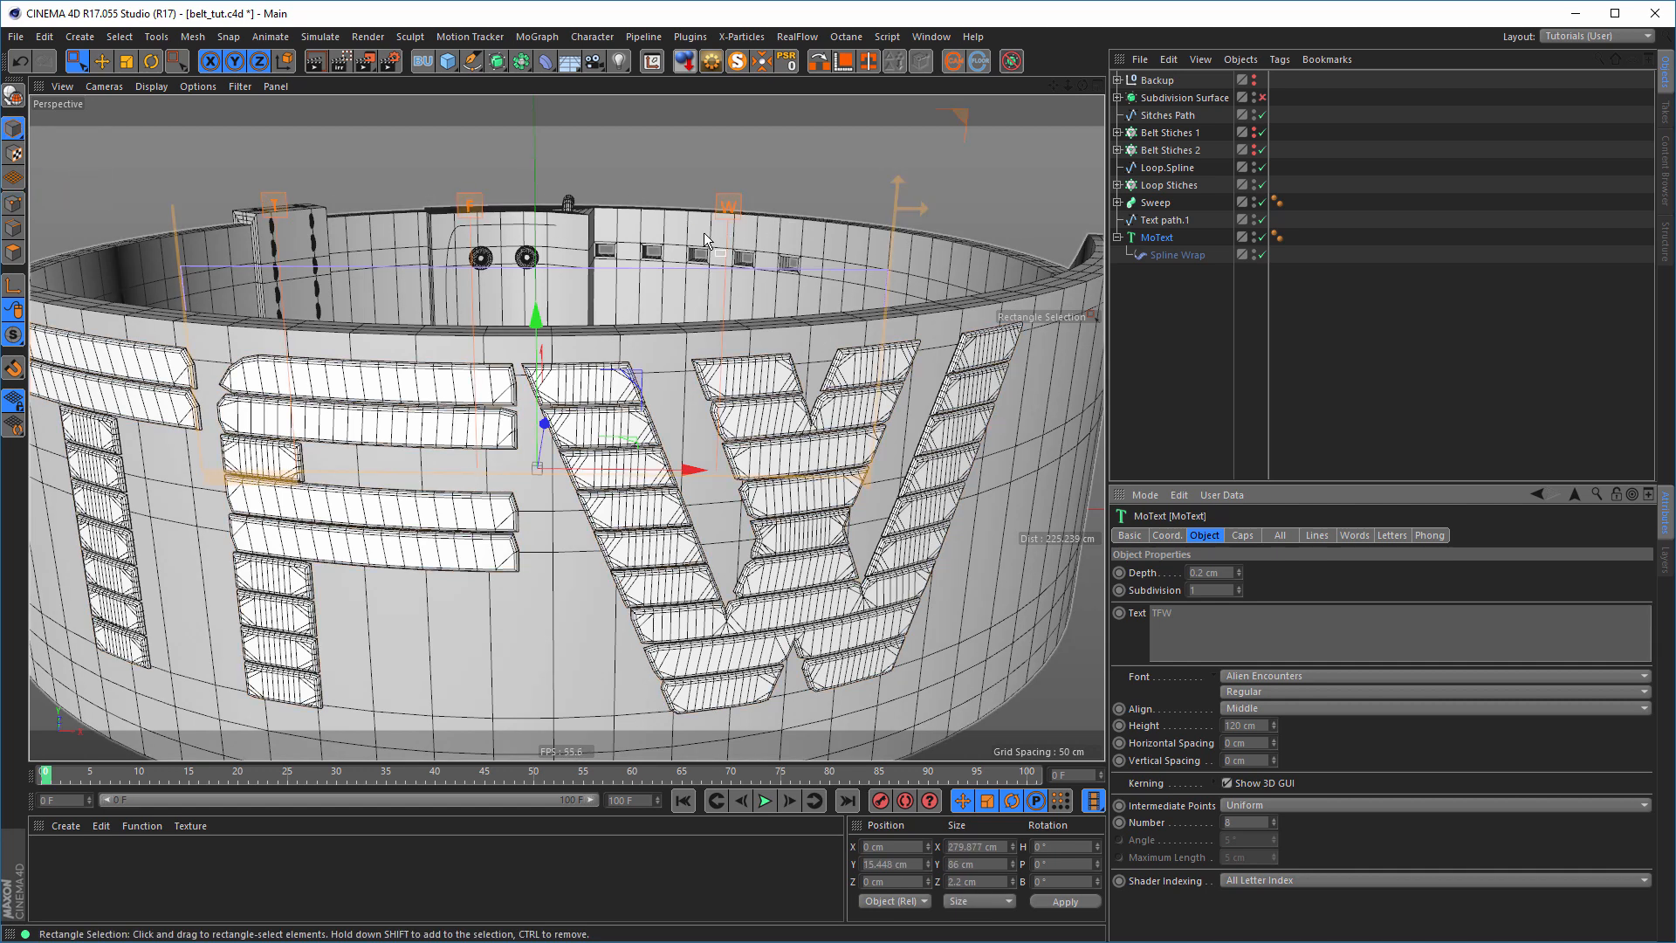
- Widen the gap between the F and W slightly with the W's kerning handle, fine-tuning it in the Front view
{"action": "left_click_drag", "start_coordinate": [705, 229], "coordinate": [709, 221], "text": "alt"}
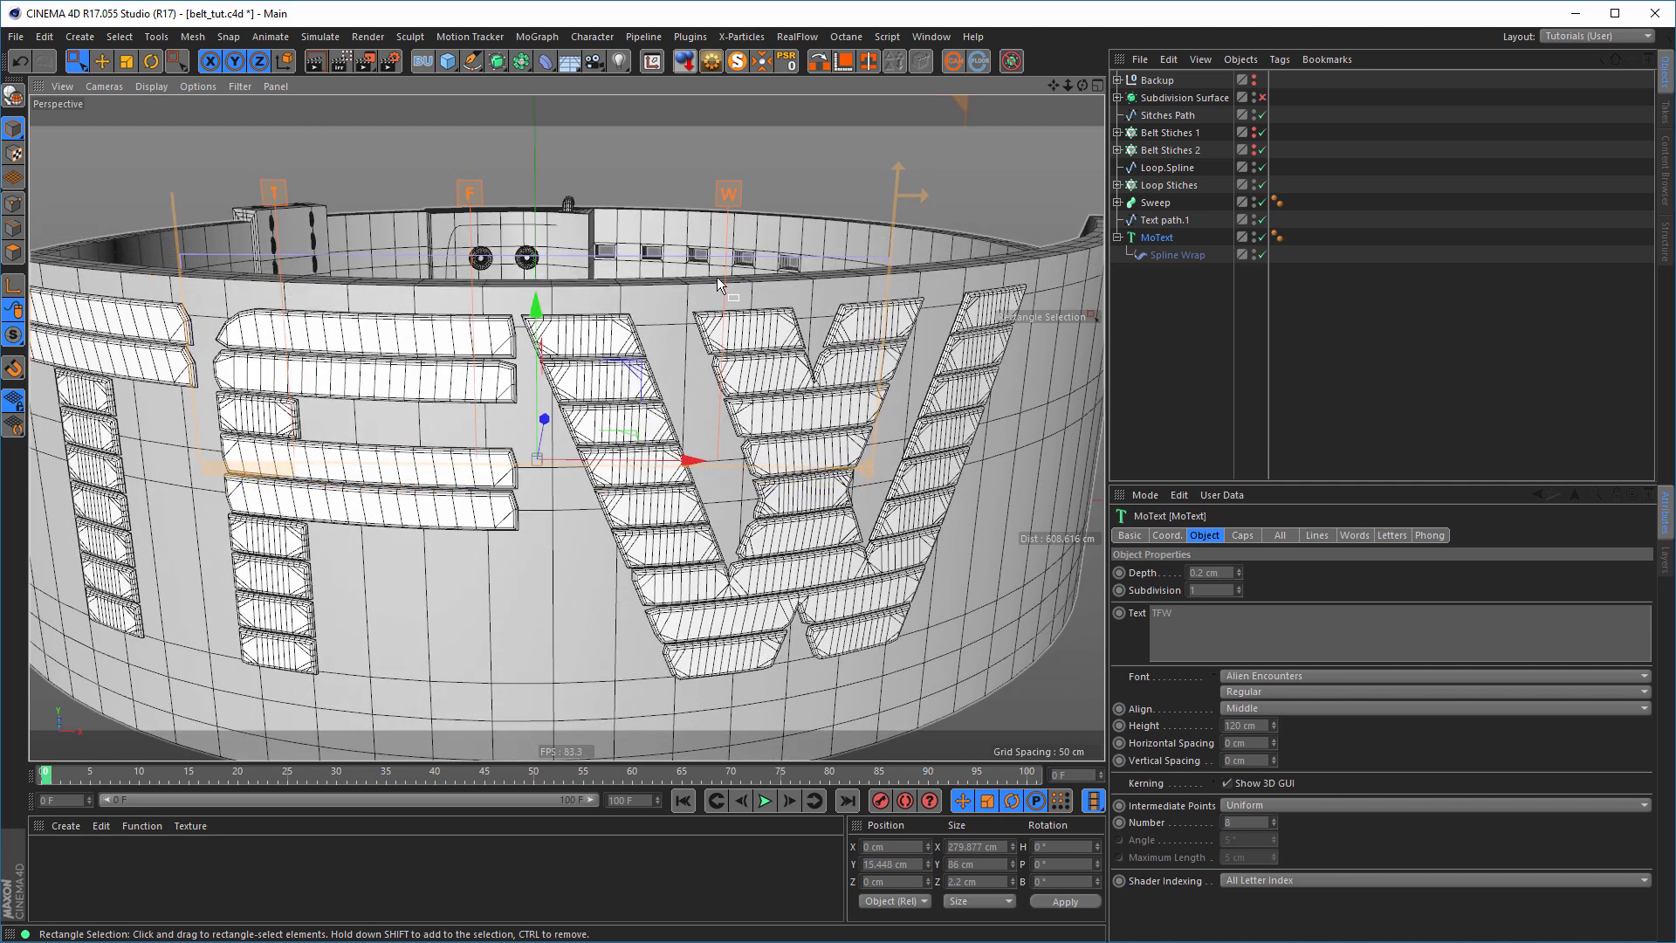
{"action": "left_click", "coordinate": [732, 195]}
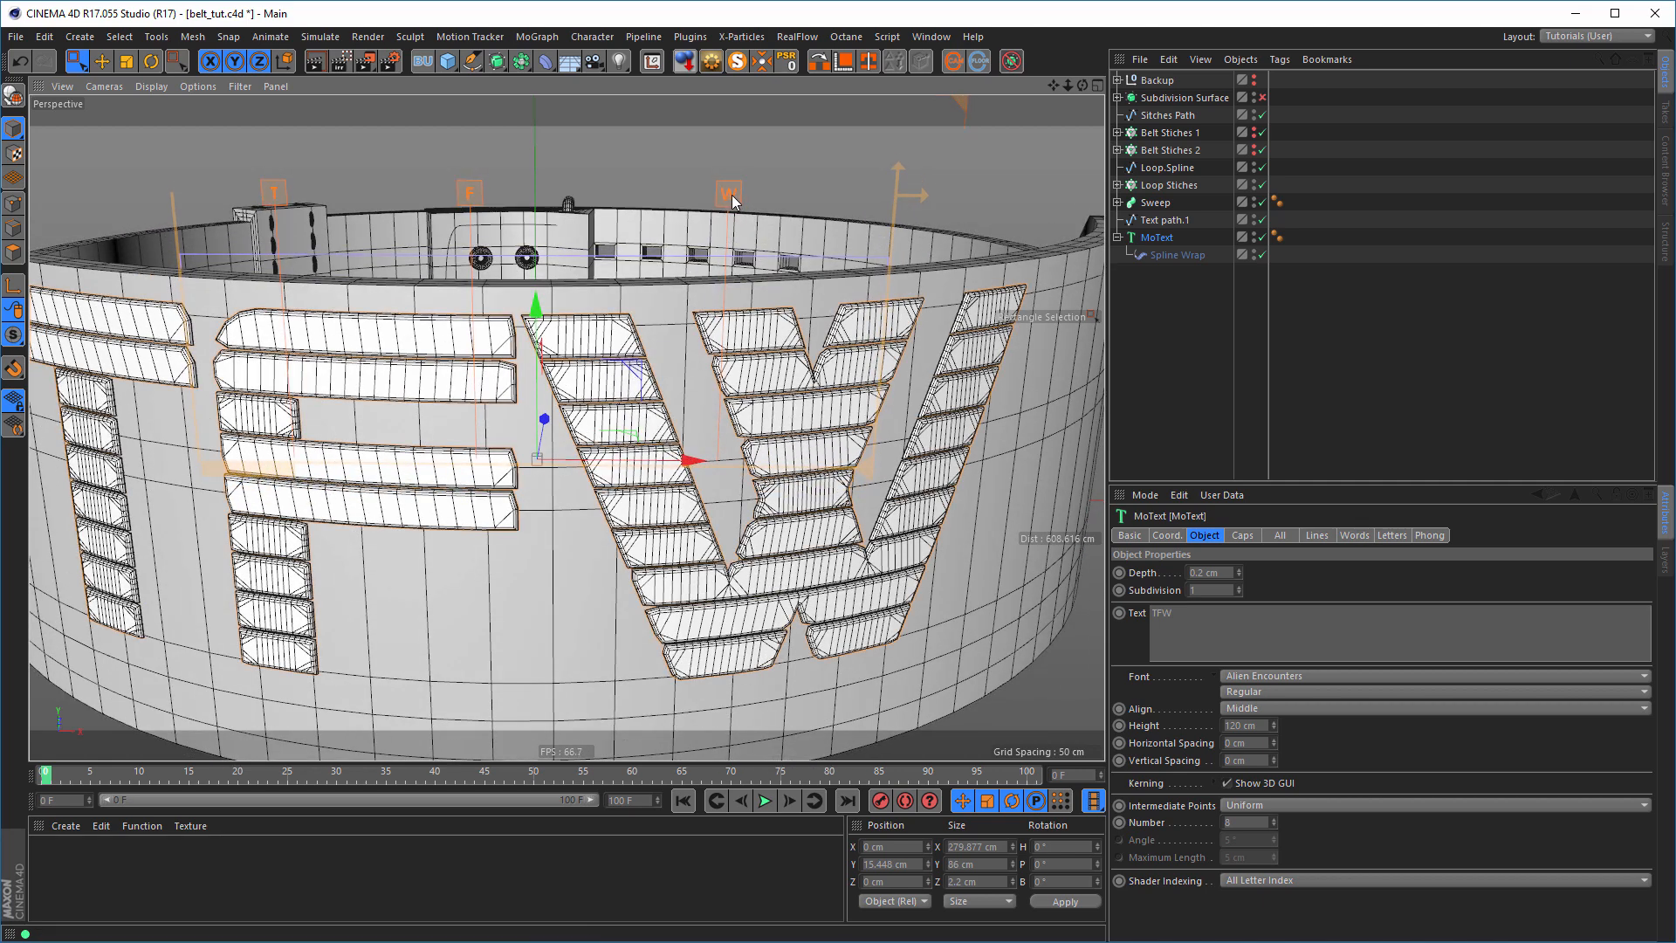
{"action": "left_click_drag", "start_coordinate": [732, 196], "coordinate": [737, 192]}
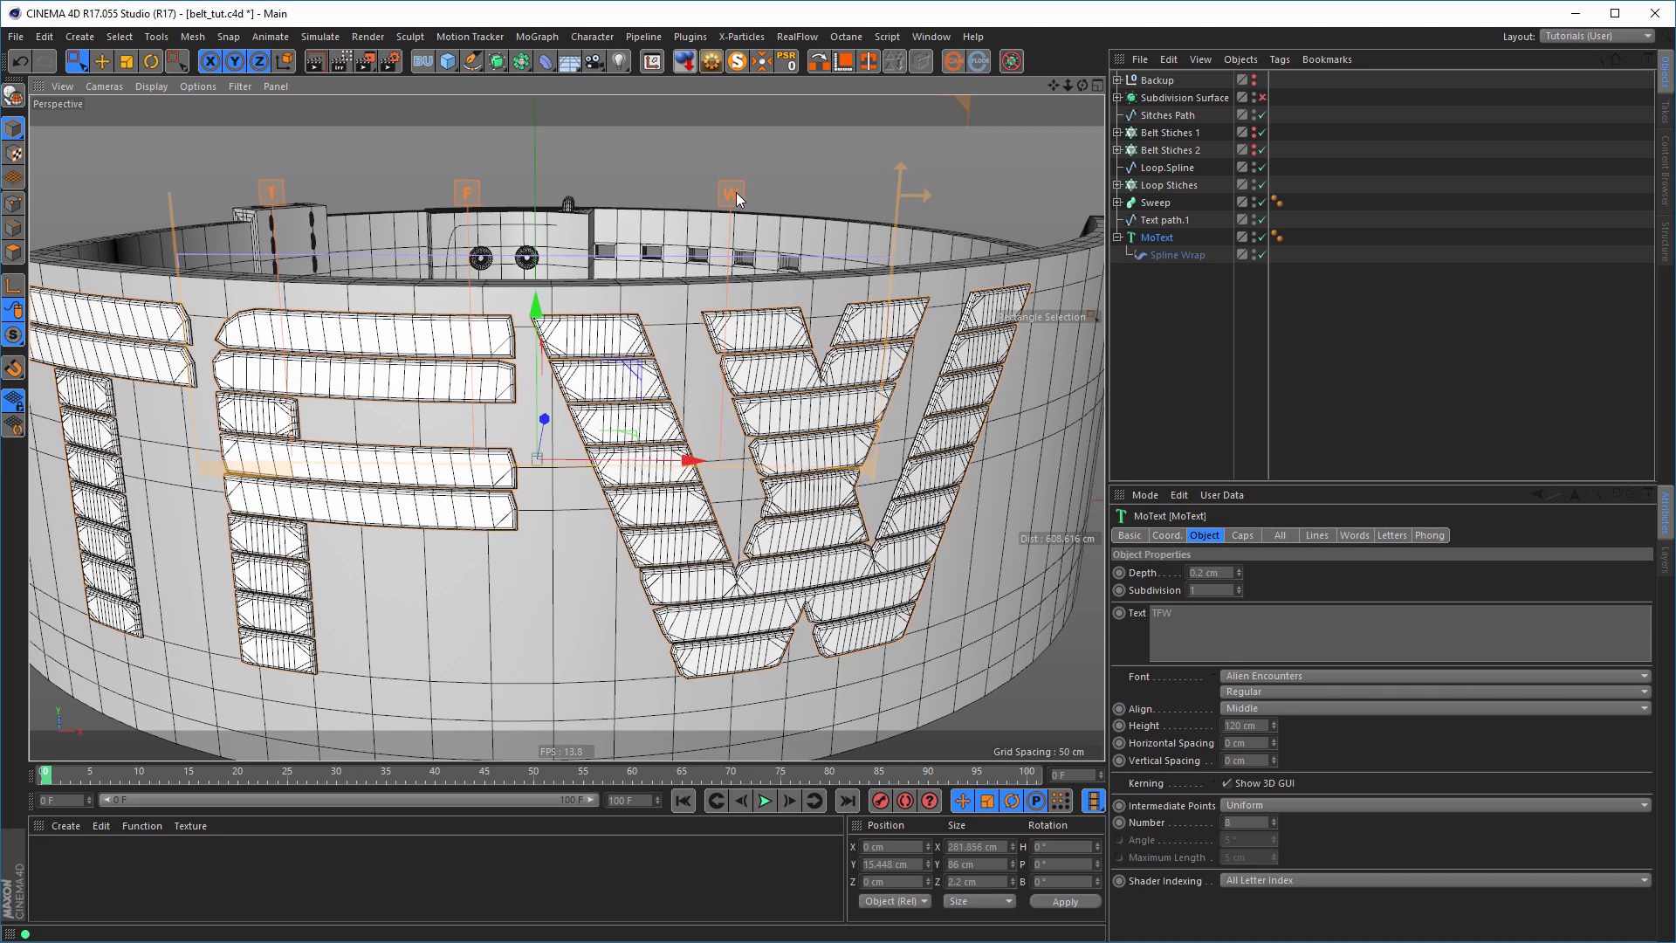
{"action": "middle_click", "coordinate": [703, 446]}
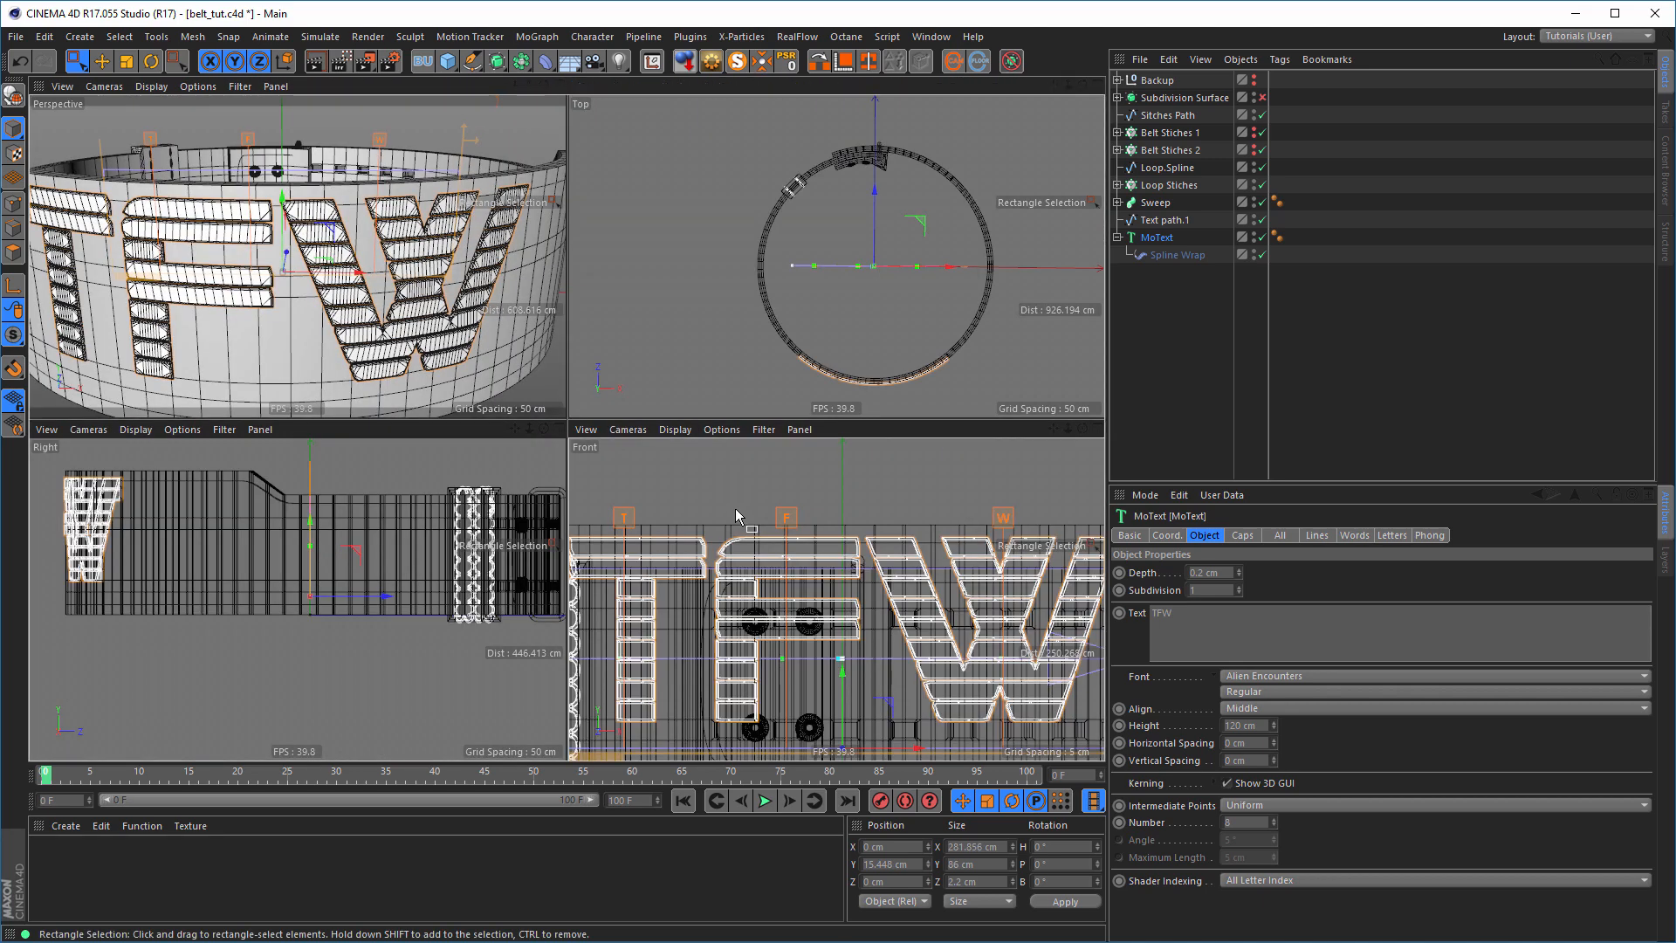
{"action": "middle_click", "coordinate": [724, 490]}
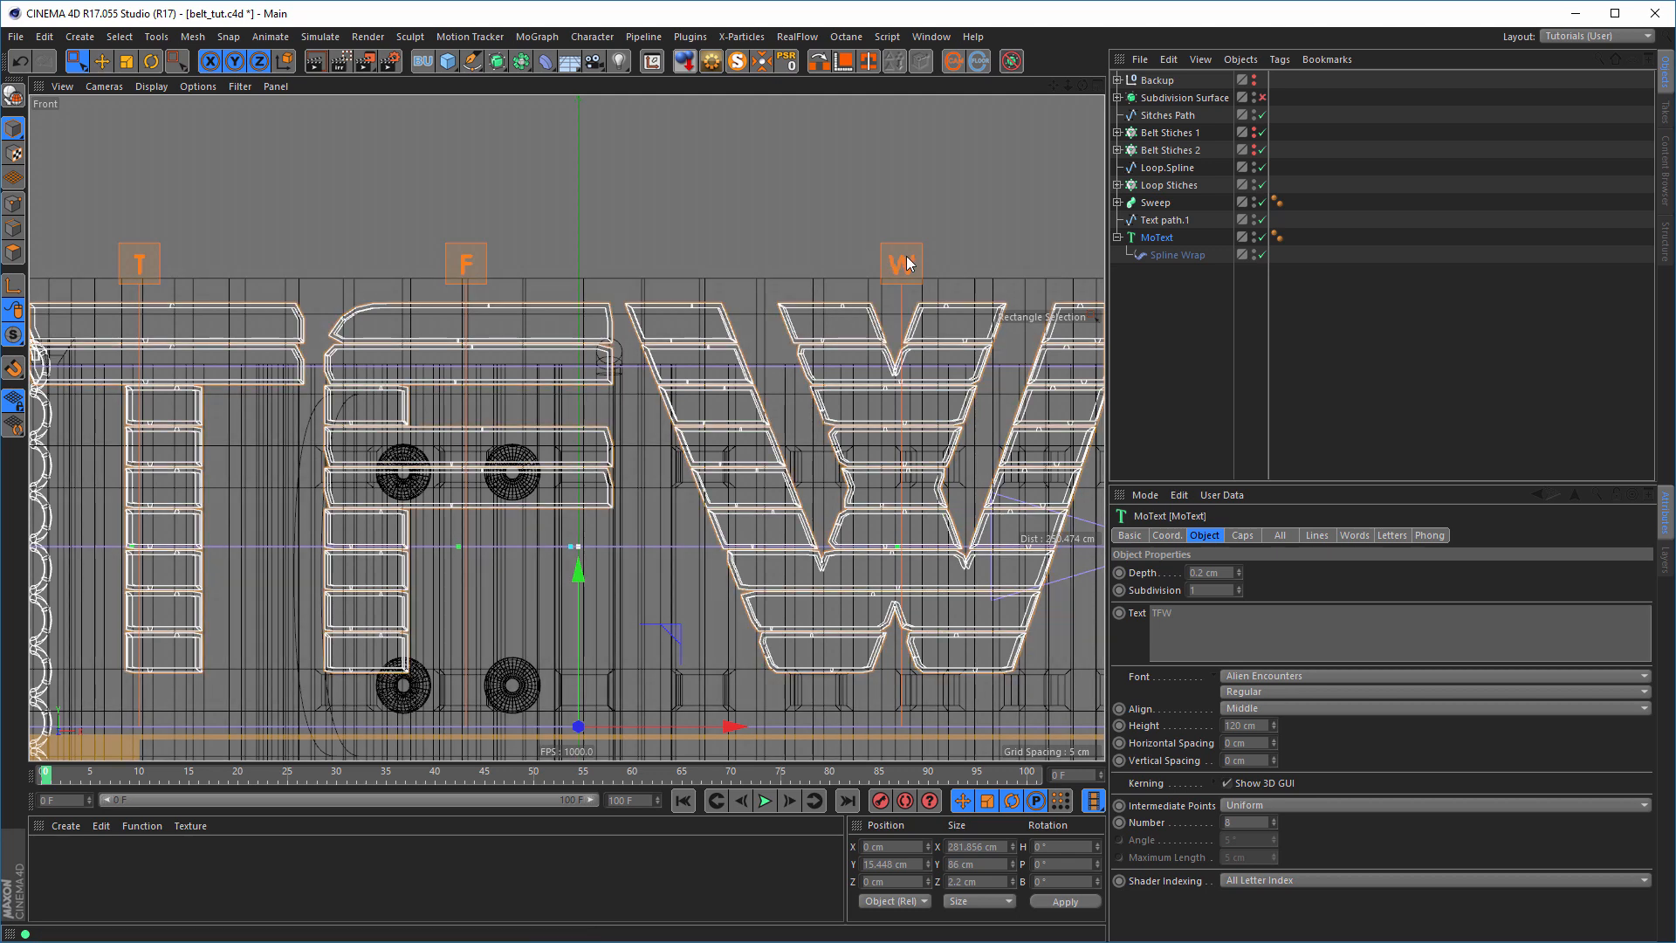
{"action": "left_click_drag", "start_coordinate": [908, 263], "coordinate": [912, 263]}
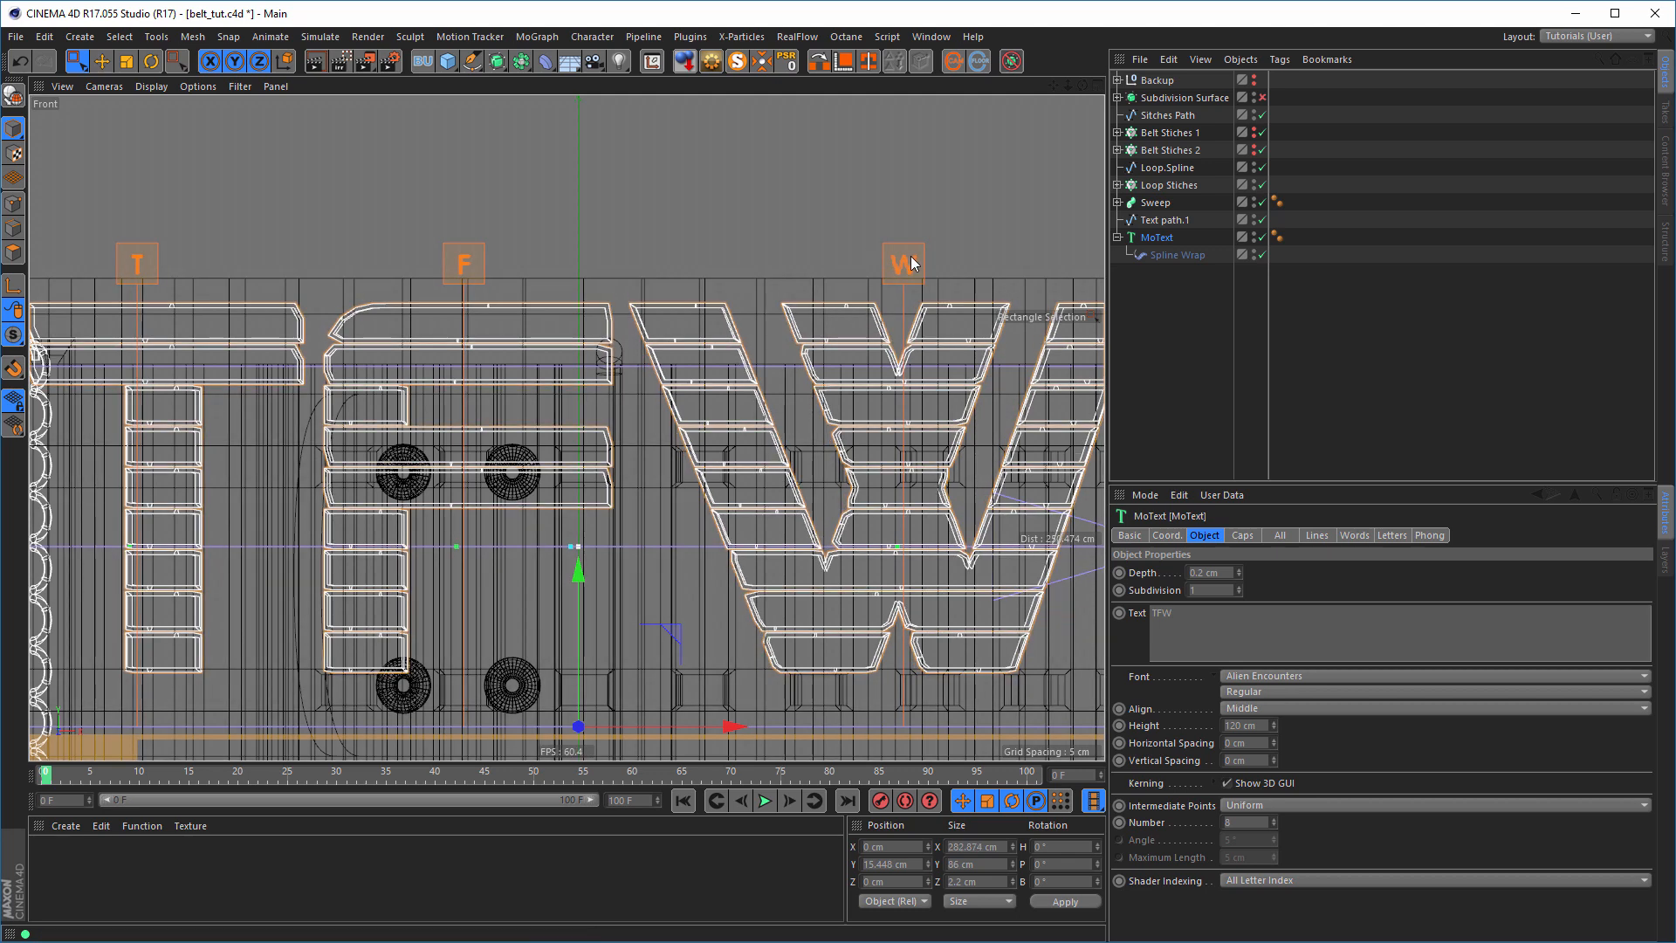
- Check the adjusted letter spacing in perspective and turn off the MoText's 3D kerning GUI
{"action": "middle_click", "coordinate": [696, 457]}
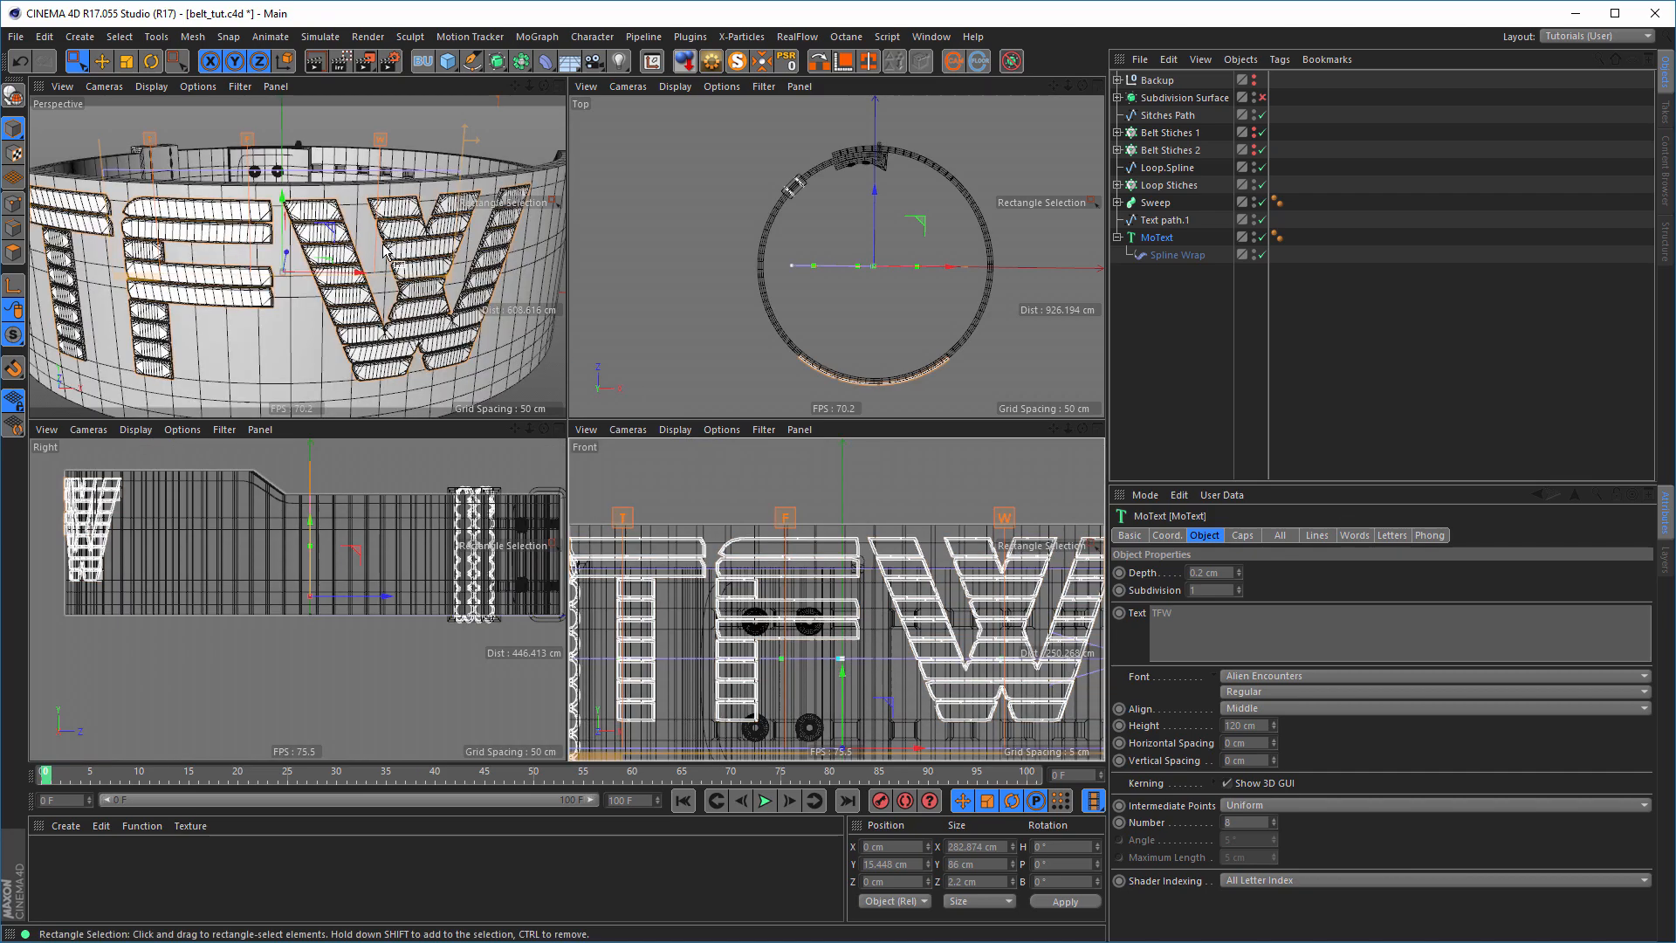
{"action": "middle_click", "coordinate": [384, 250]}
{"action": "left_click_drag", "start_coordinate": [534, 340], "coordinate": [600, 335], "text": "alt"}
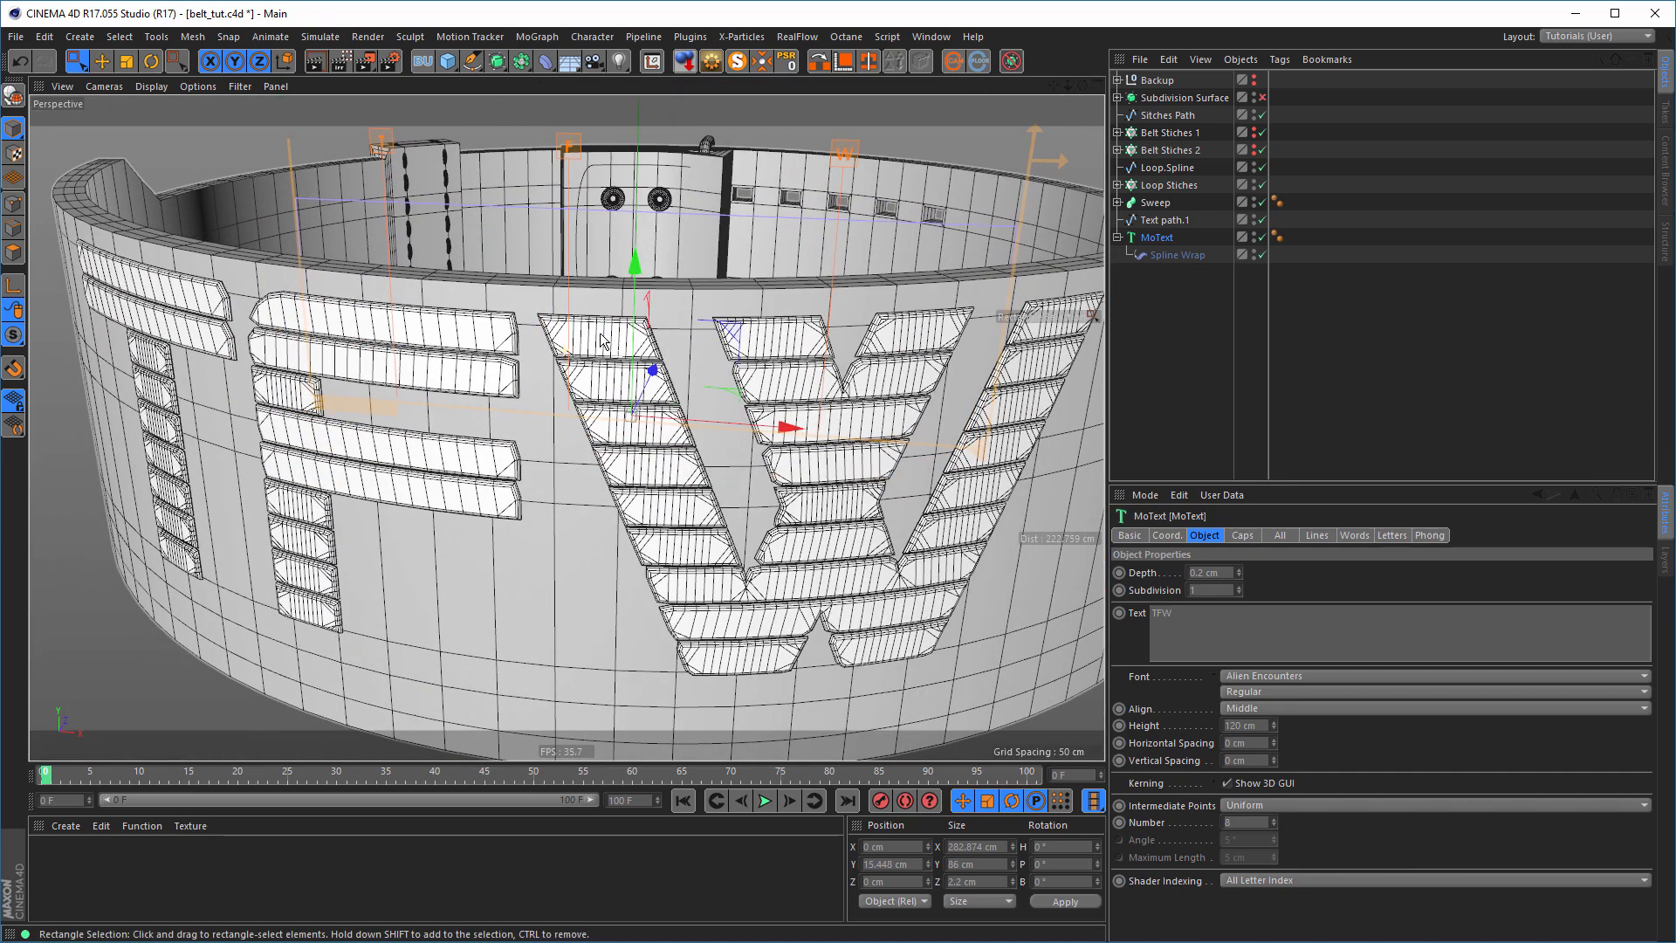
{"action": "left_click", "coordinate": [1228, 783]}
{"action": "scroll", "coordinate": [483, 506], "scroll_direction": "down", "scroll_amount": 3}
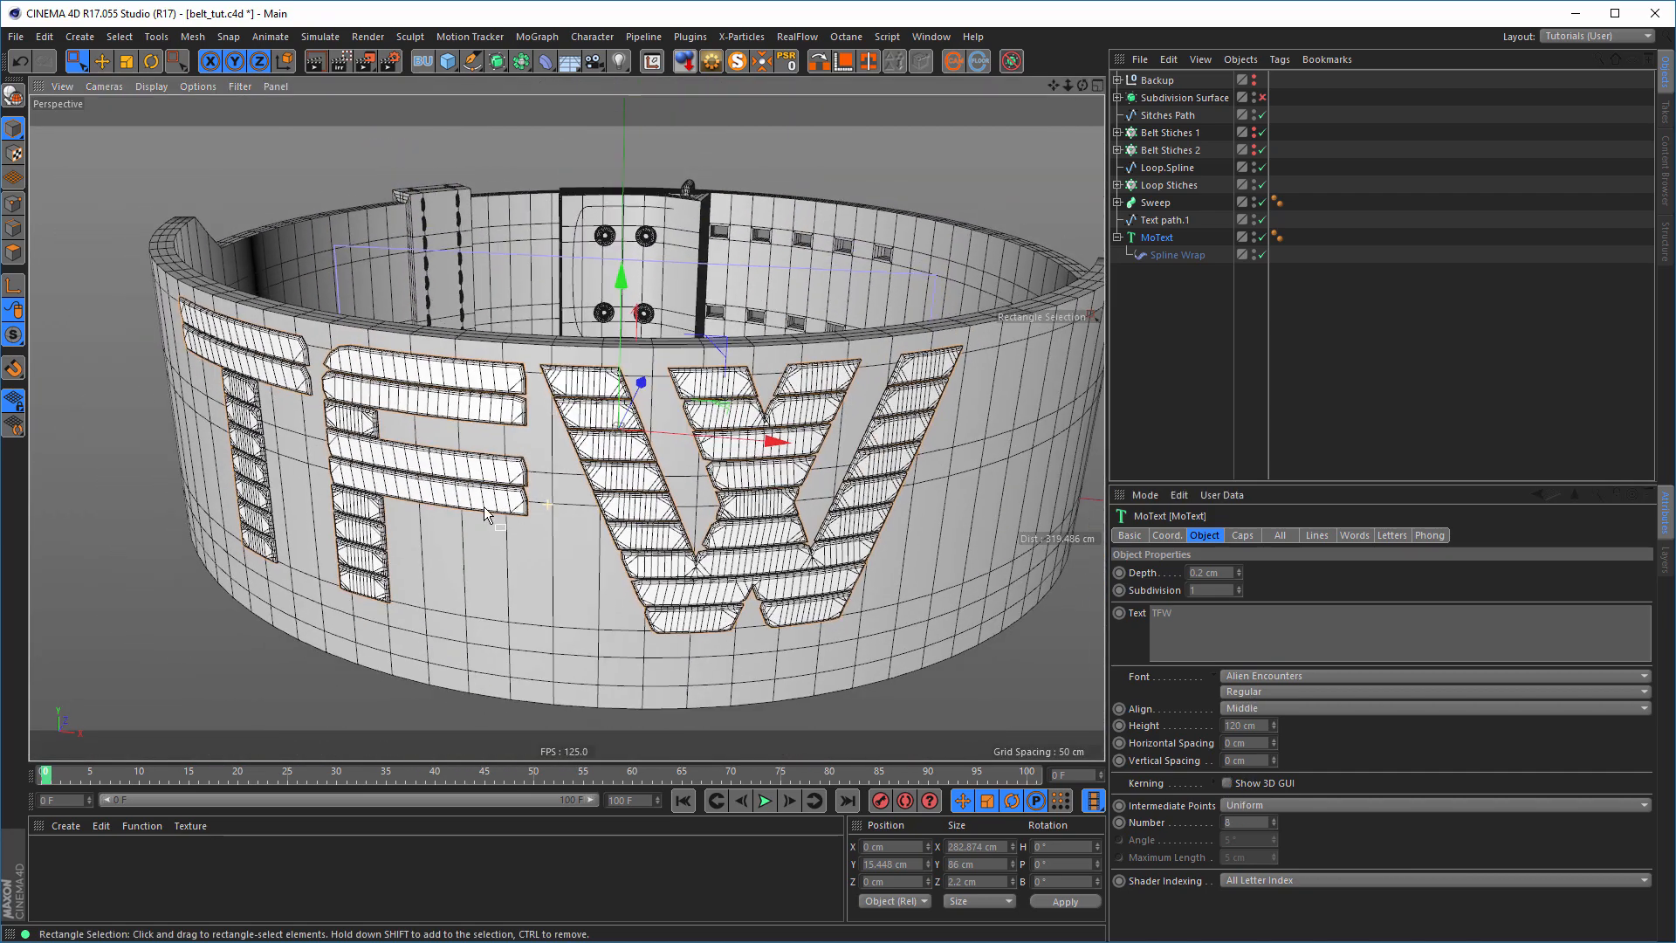
- Save the project and render the perspective view to preview the belt with its lettering
{"action": "left_click_drag", "start_coordinate": [483, 506], "coordinate": [559, 516], "text": "alt"}
{"action": "middle_click_drag", "start_coordinate": [559, 516], "coordinate": [481, 485], "text": "alt"}
{"action": "scroll", "coordinate": [481, 484], "scroll_direction": "down", "scroll_amount": 3}
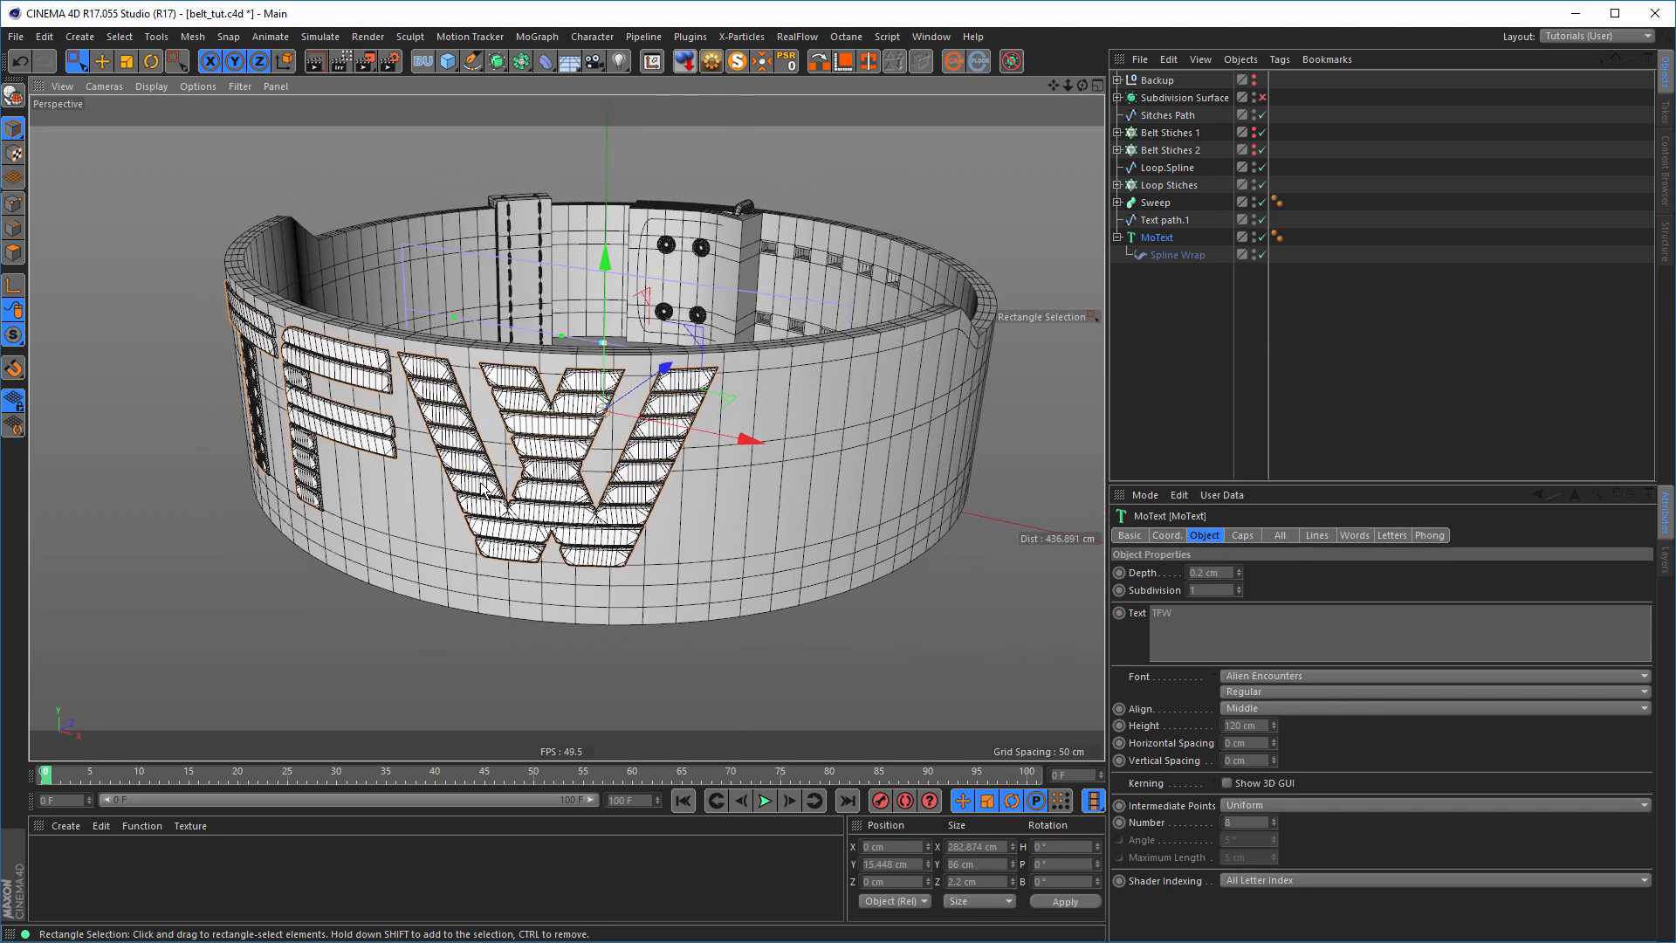
{"action": "left_click_drag", "start_coordinate": [484, 489], "coordinate": [549, 553], "text": "alt"}
{"action": "key", "text": "ctrl+s"}
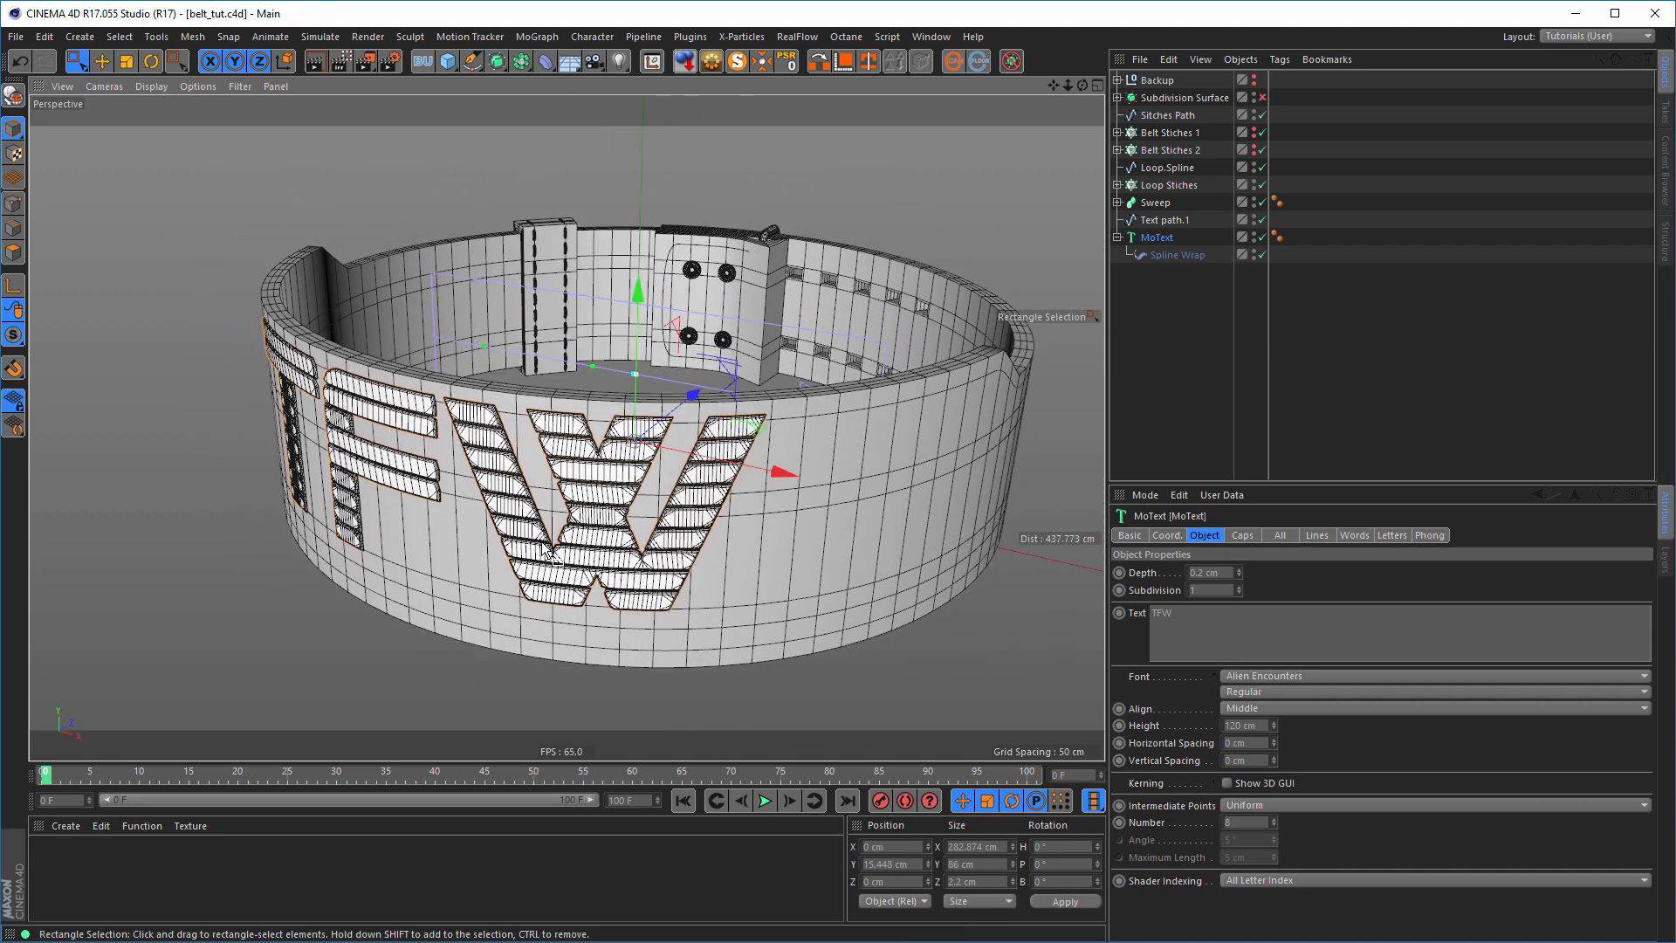
{"action": "key", "text": "ctrl+r"}
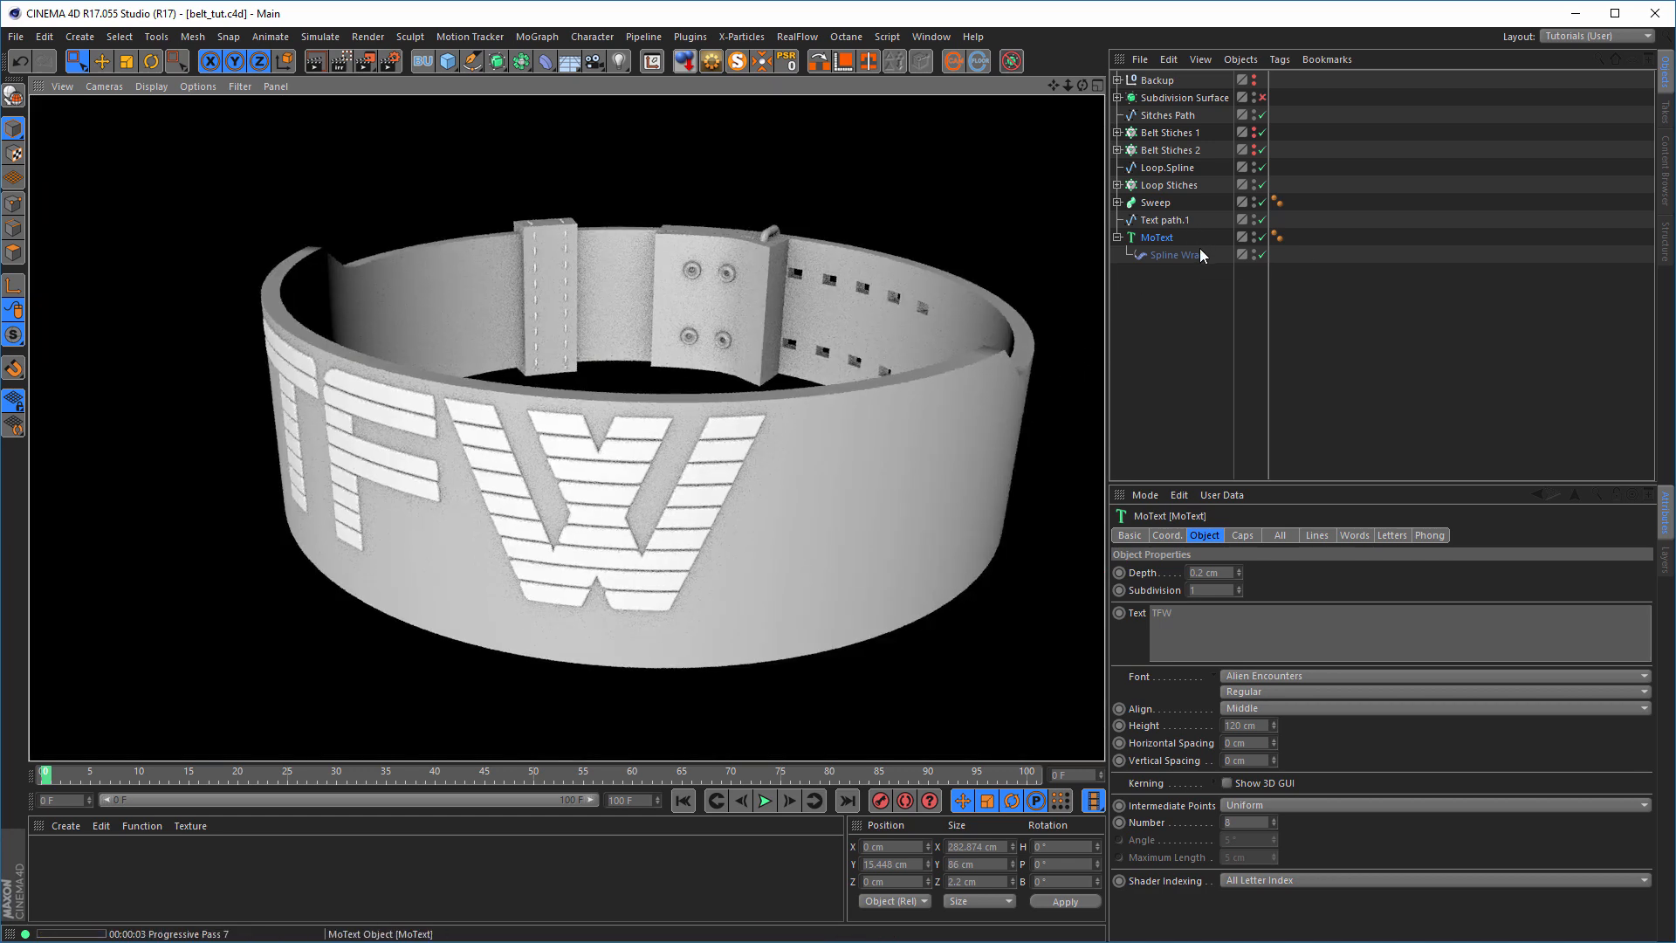
- Lower the text path spline about 9.9 cm along Y to reposition the lettering on the belt, and save the project
{"action": "left_click", "coordinate": [1157, 220]}
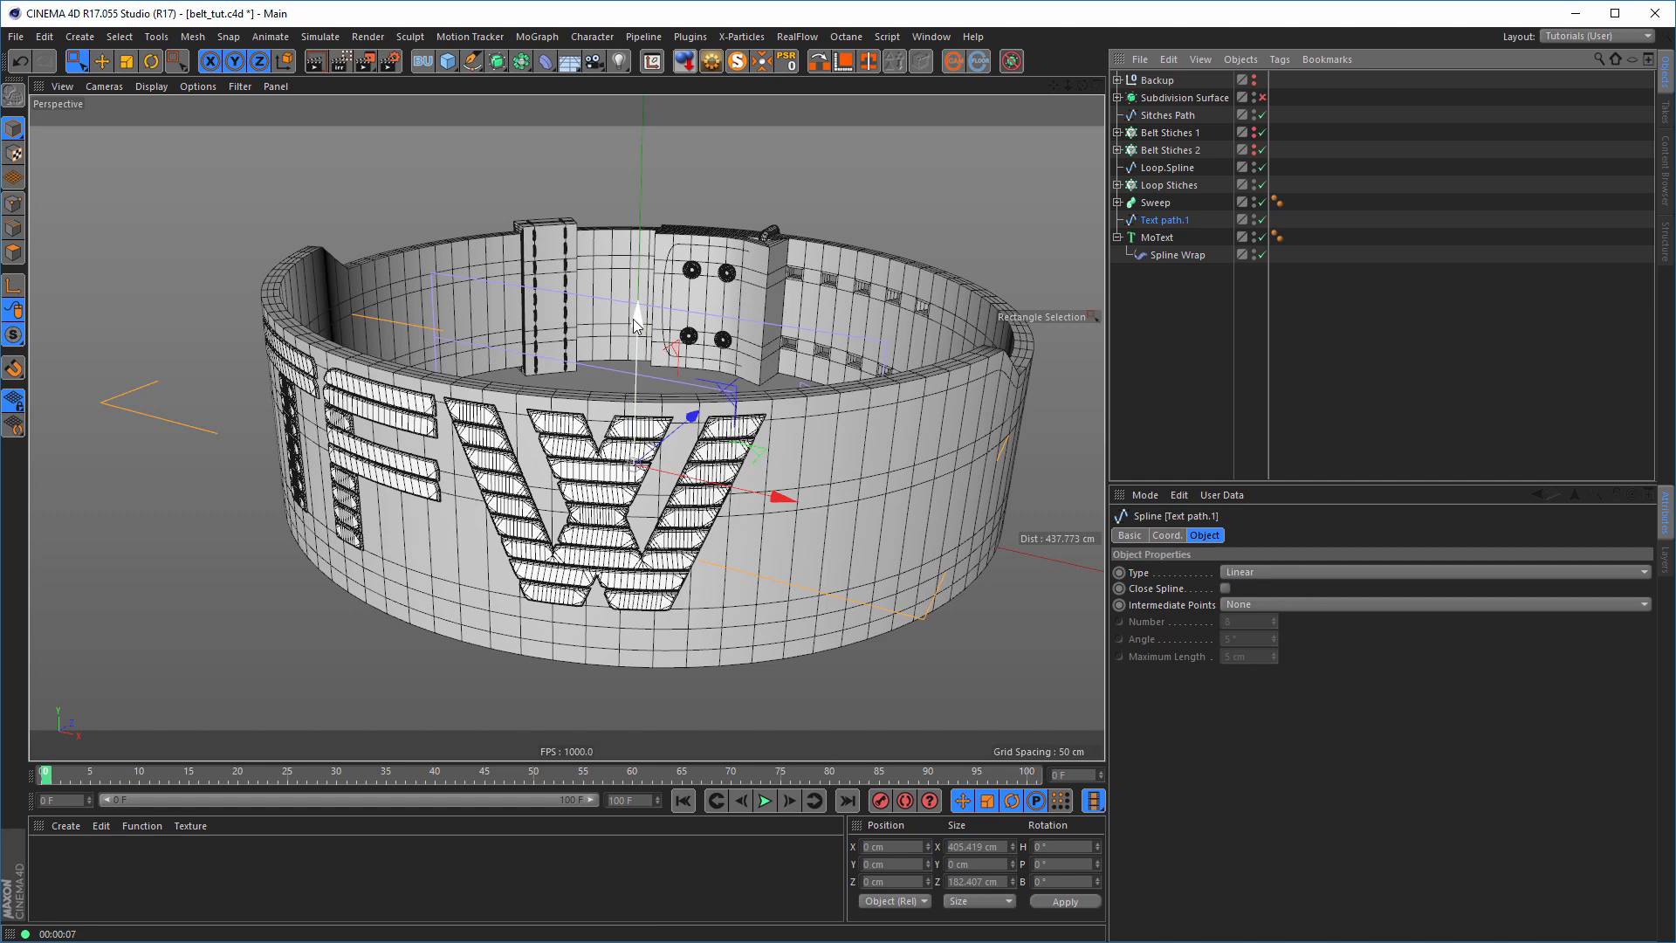
{"action": "left_click_drag", "start_coordinate": [641, 321], "coordinate": [638, 337]}
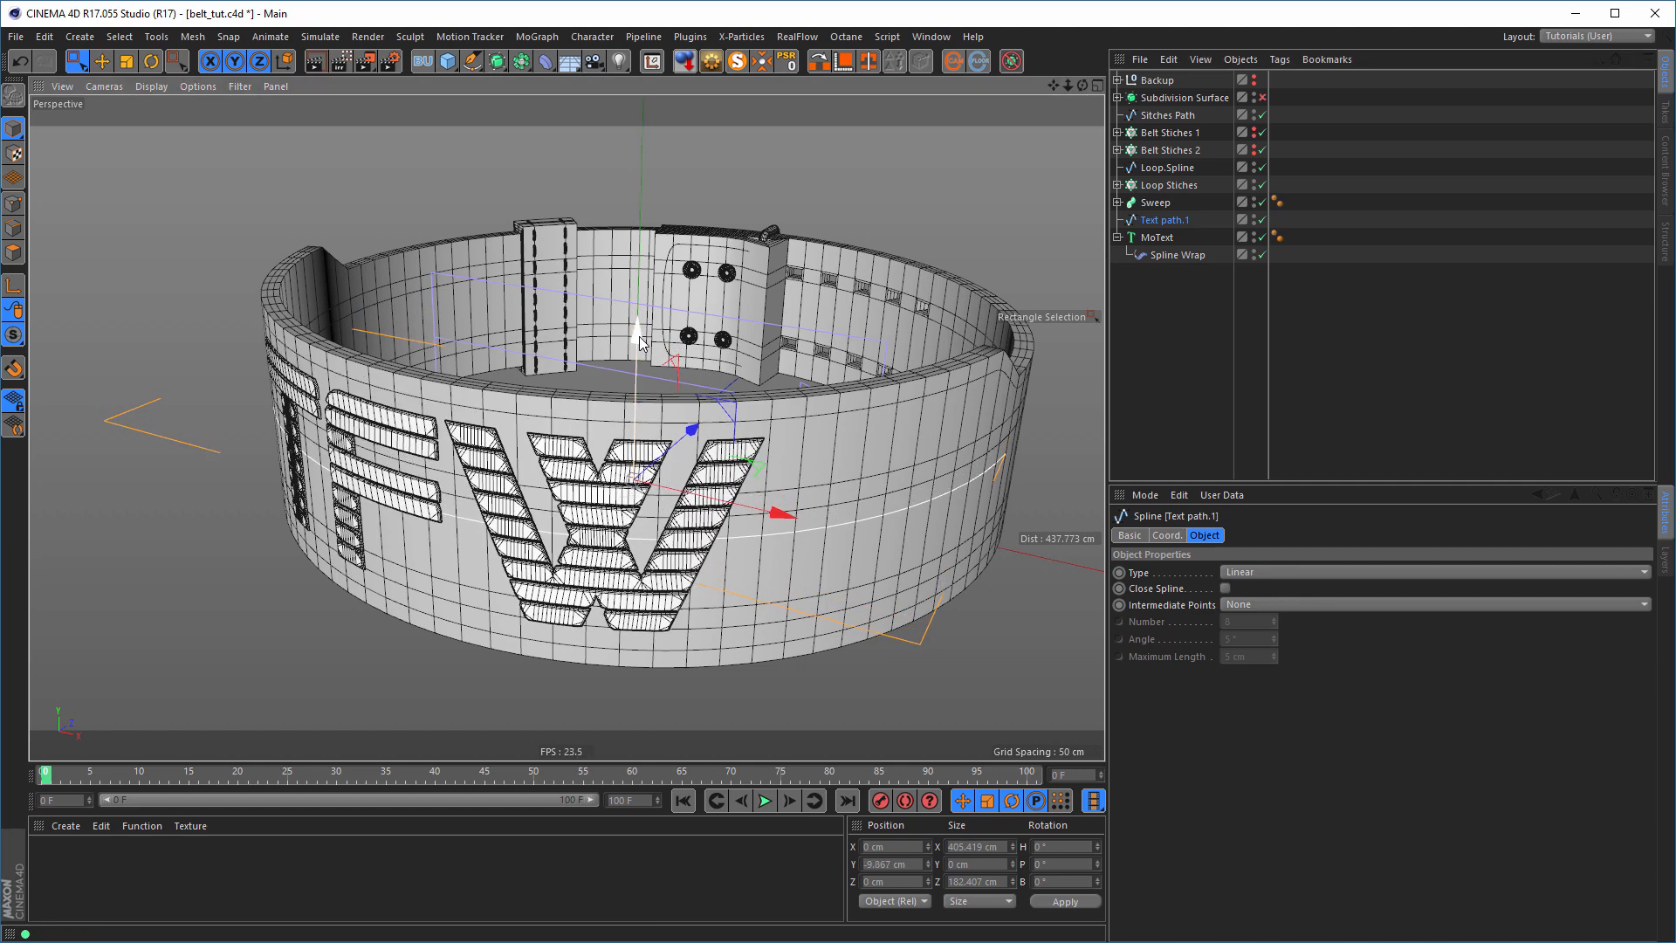
{"action": "key", "text": "ctrl+s"}
- Re-enable the belt's Subdivision Surface to see the smoothed belt with the lettering
{"action": "left_click_drag", "start_coordinate": [568, 518], "coordinate": [586, 481], "text": "alt"}
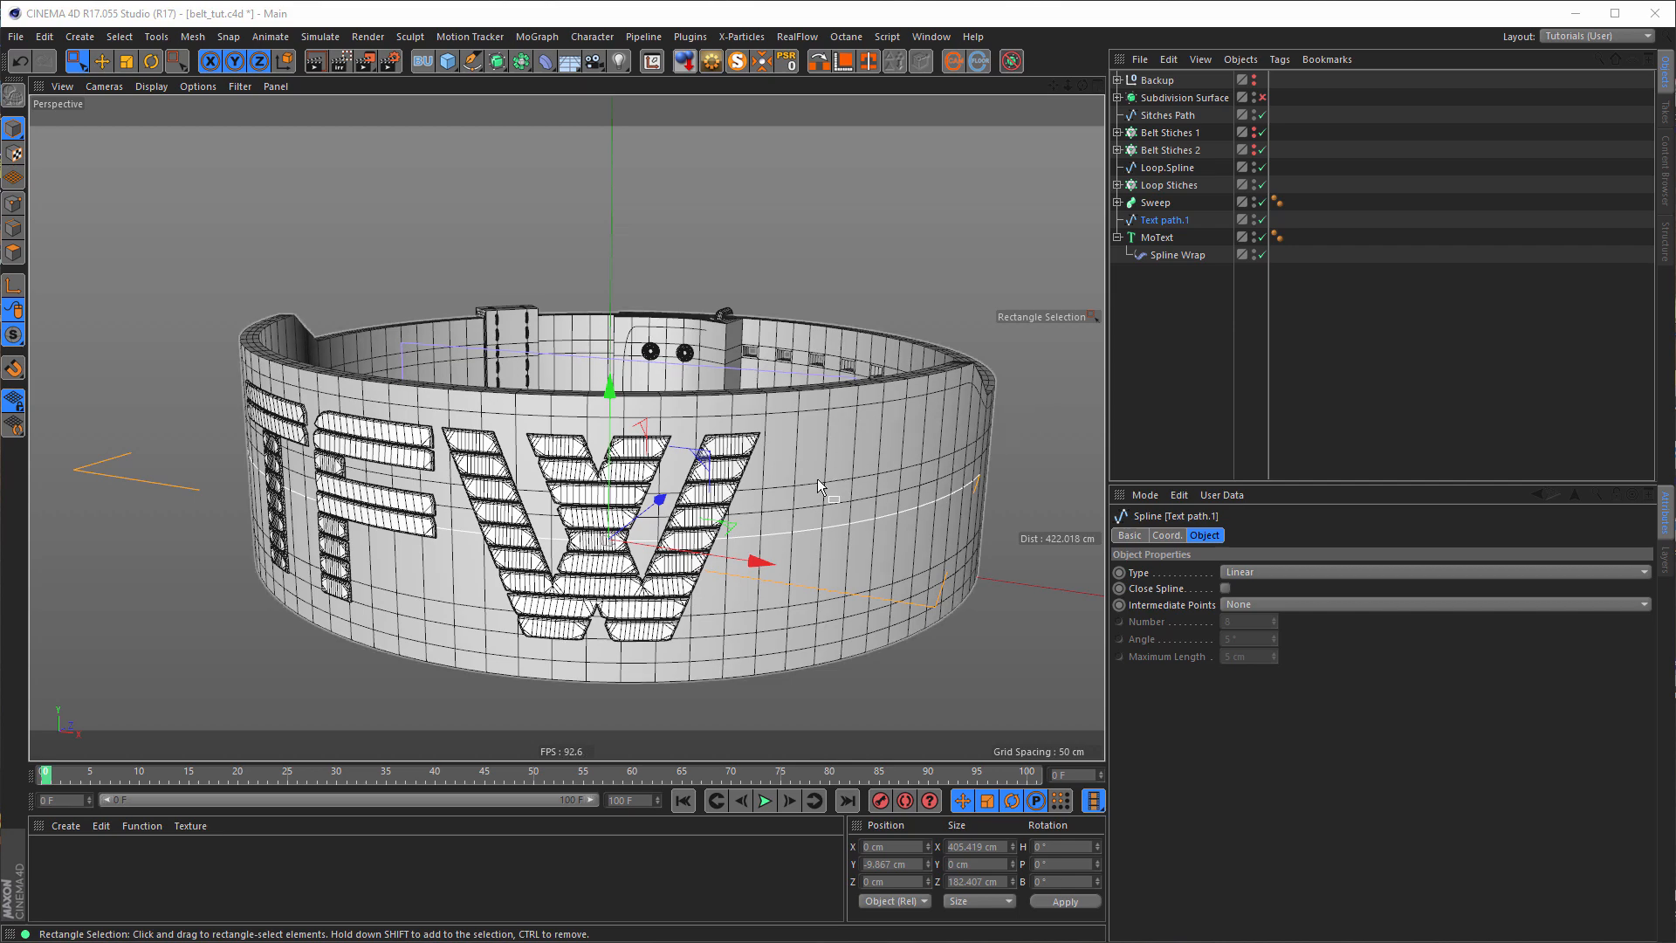
{"action": "left_click_drag", "start_coordinate": [815, 478], "coordinate": [1045, 339], "text": "alt"}
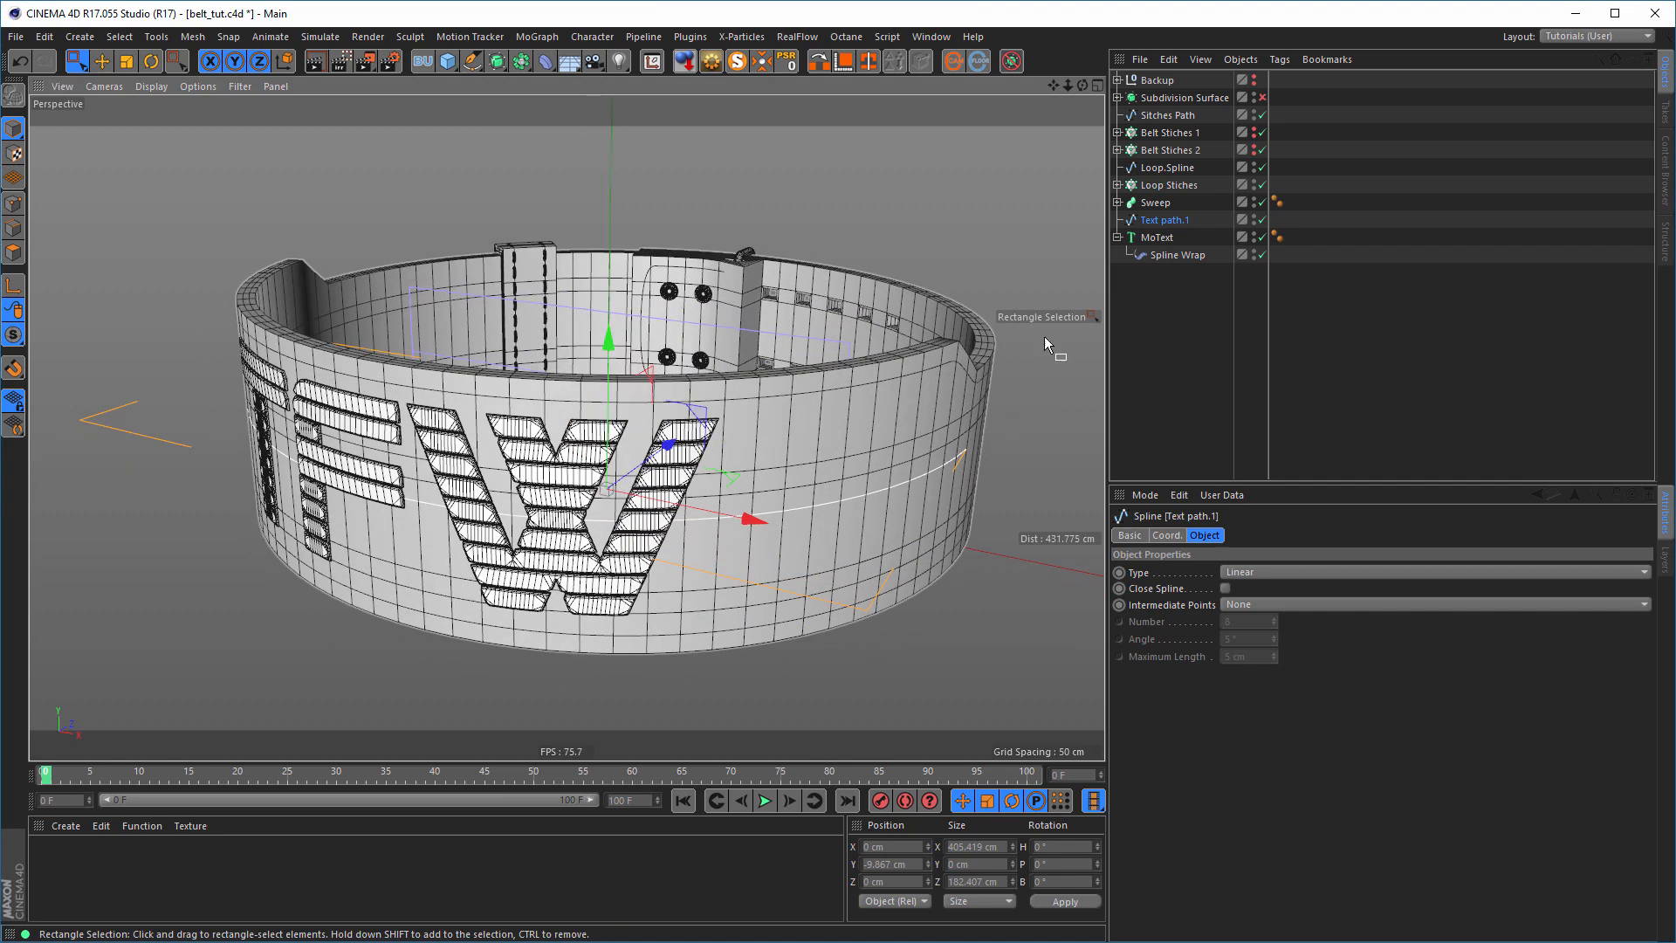
{"action": "left_click", "coordinate": [1262, 97]}
{"action": "left_click_drag", "start_coordinate": [885, 470], "coordinate": [857, 439], "text": "alt"}
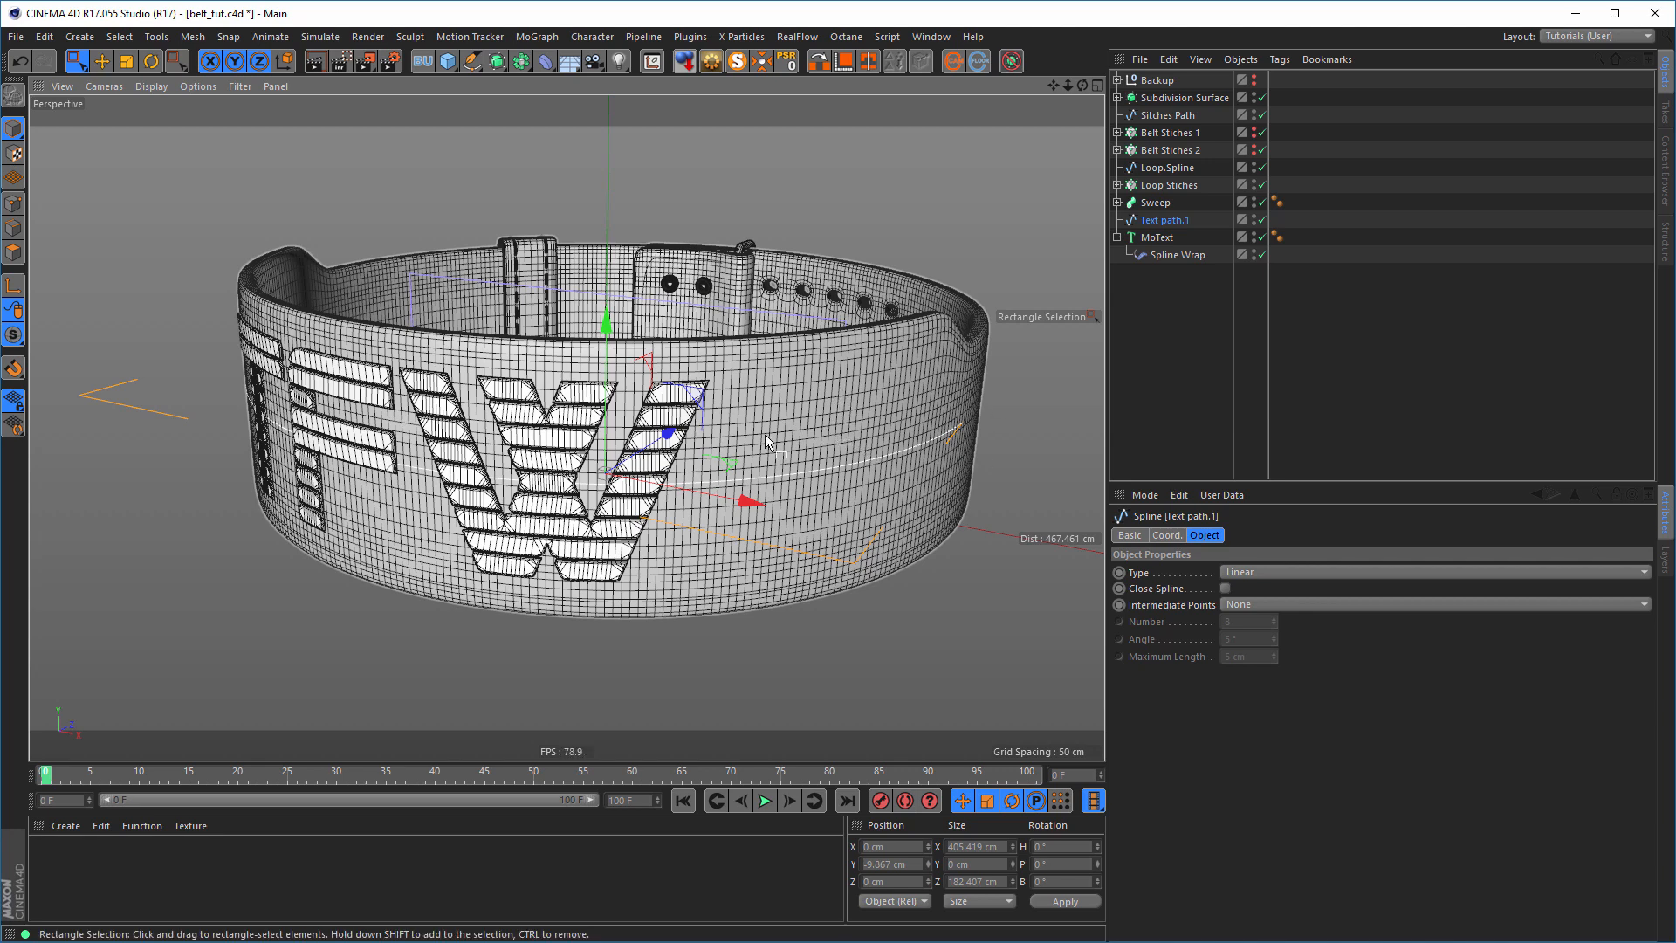
- Create a new material, open it for editing and enable its Color channel
{"action": "double_click", "coordinate": [192, 876]}
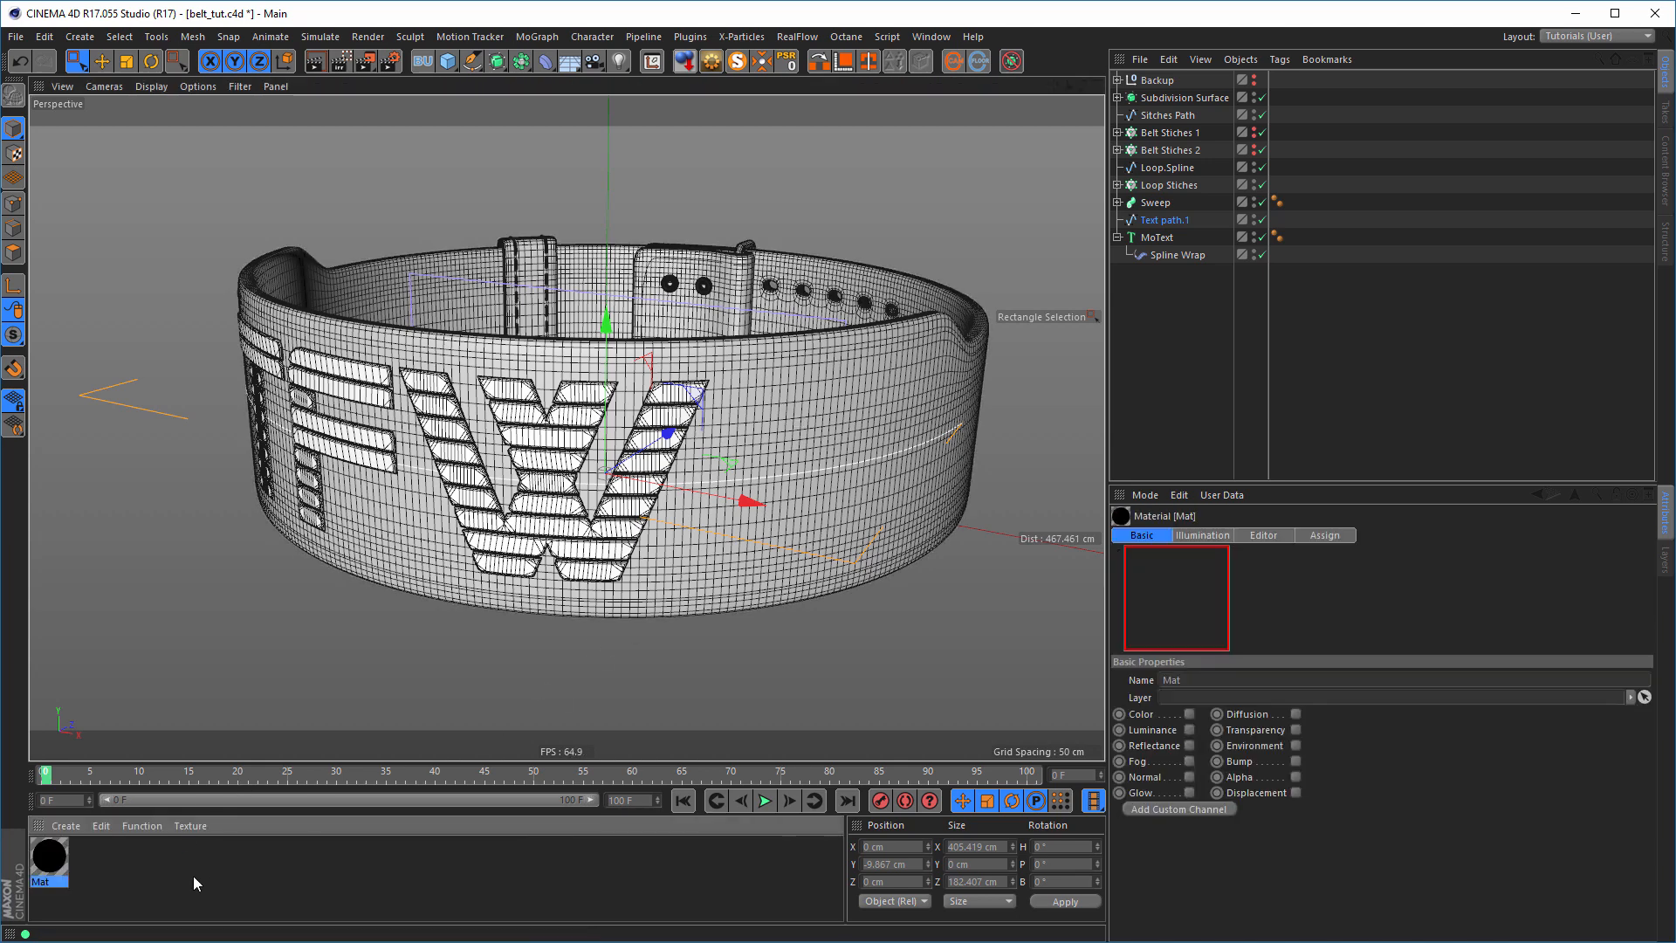
{"action": "double_click", "coordinate": [53, 857]}
{"action": "left_click_drag", "start_coordinate": [342, 140], "coordinate": [771, 210]}
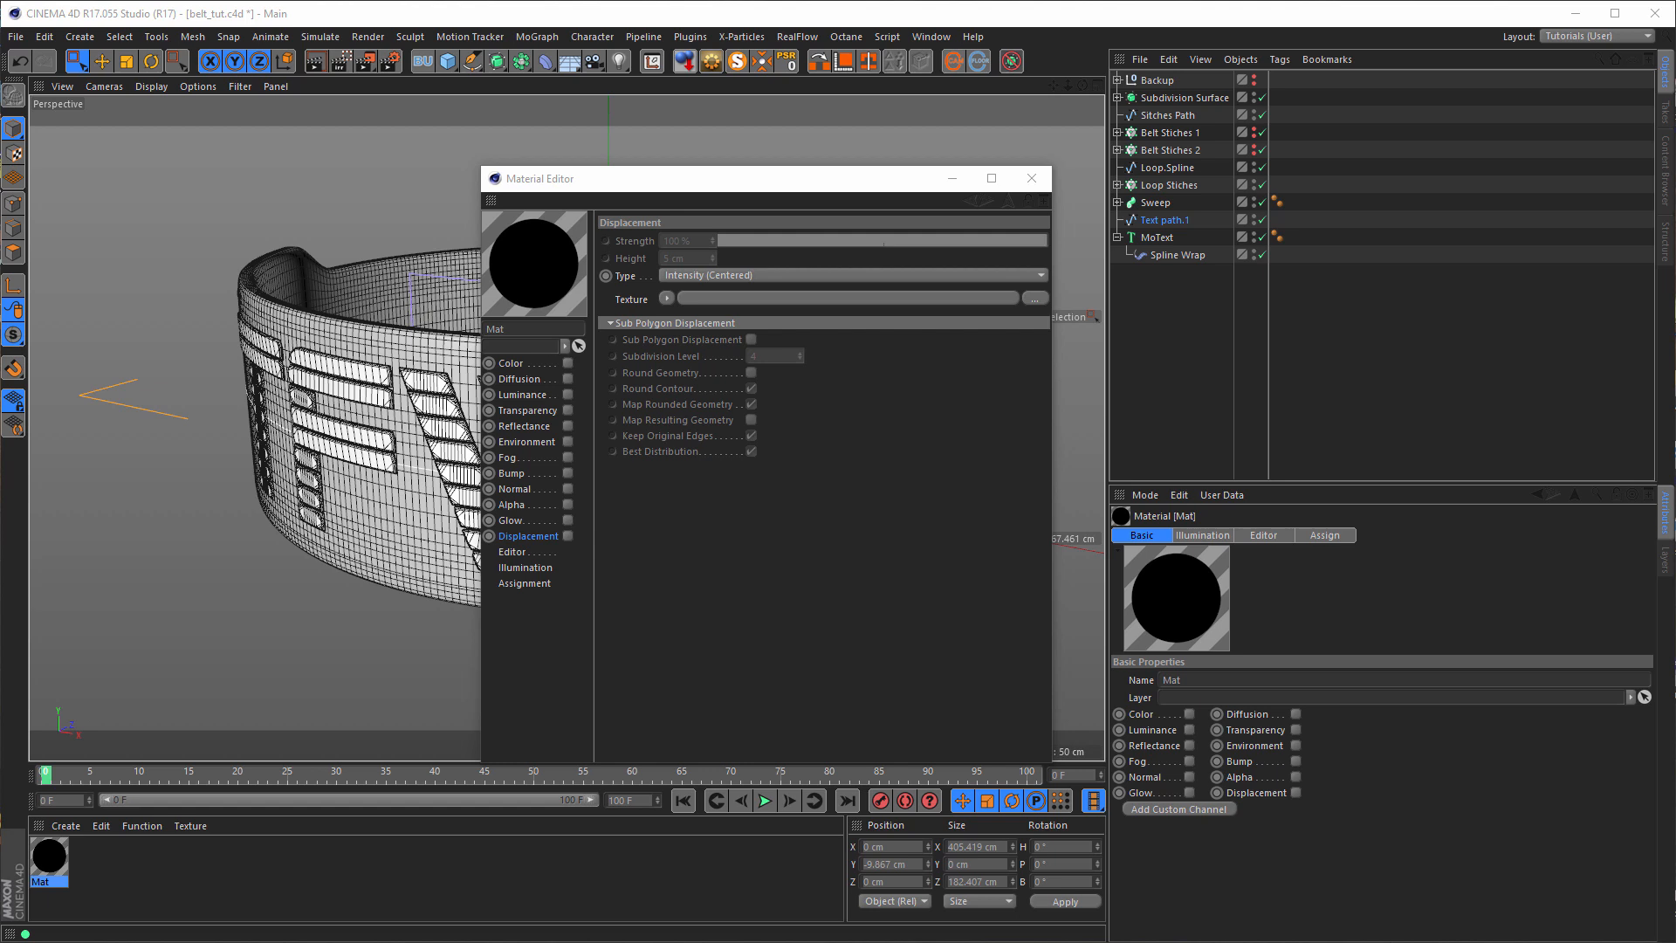
{"action": "left_click", "coordinate": [522, 360]}
{"action": "left_click", "coordinate": [567, 363]}
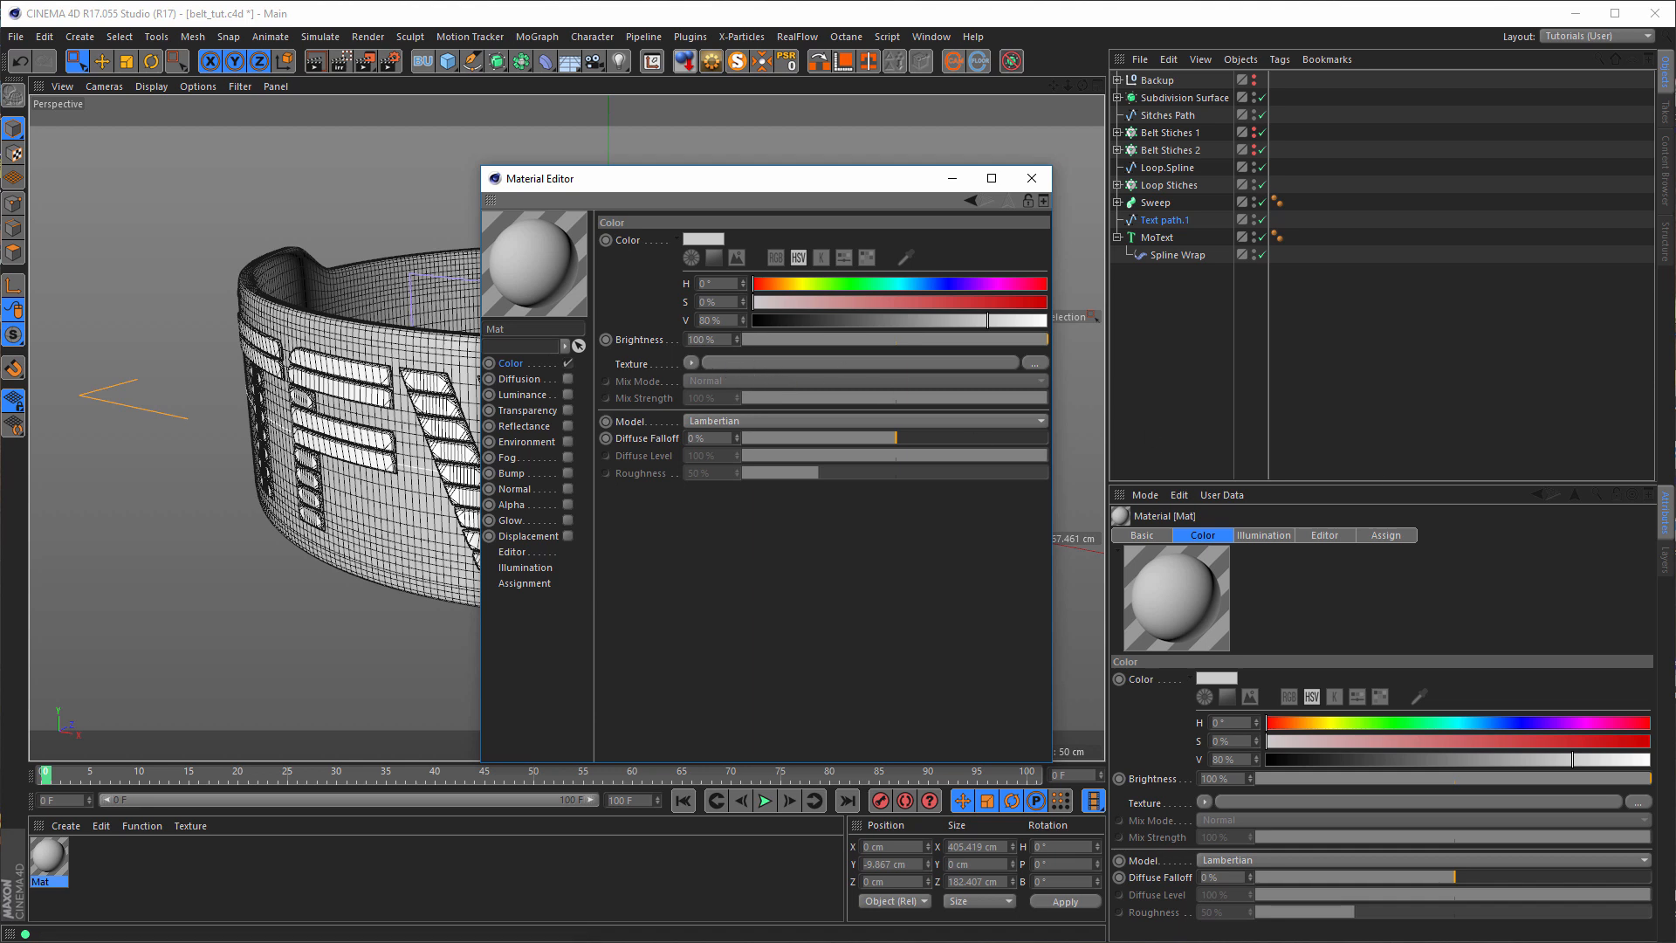
- Load the dark image from the Belt-MAX-FORCE texture folder as the Color texture without copying it to the project location
{"action": "left_click_drag", "start_coordinate": [49, 857], "coordinate": [1210, 531]}
{"action": "left_click_drag", "start_coordinate": [718, 367], "coordinate": [717, 365]}
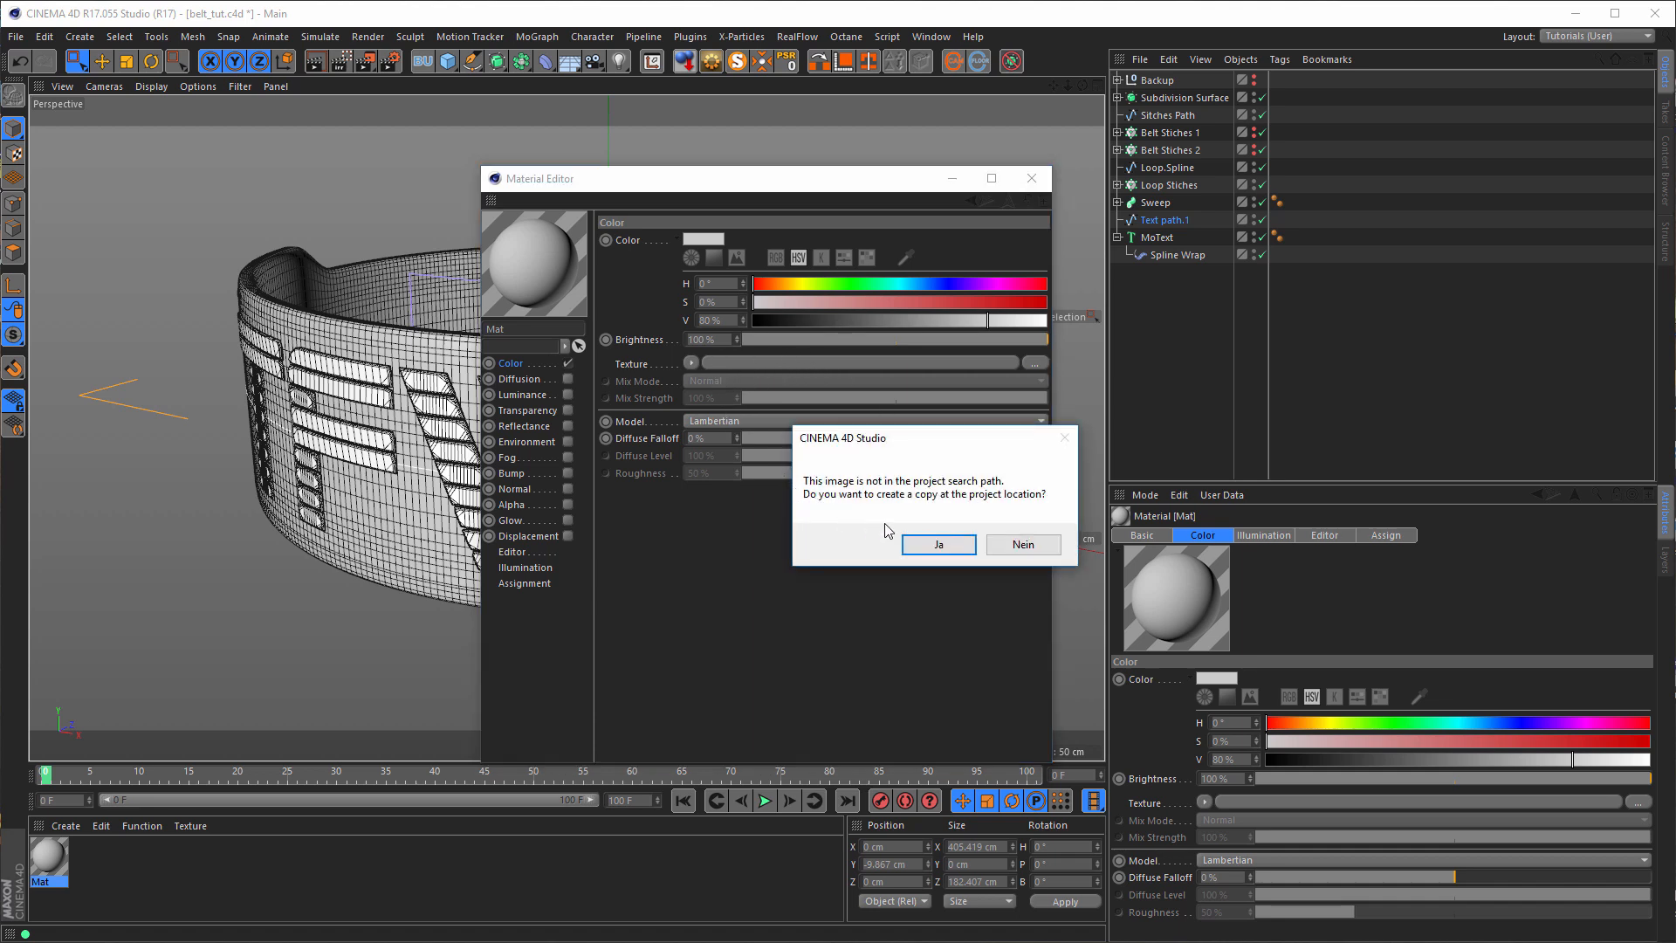
{"action": "left_click", "coordinate": [1017, 544]}
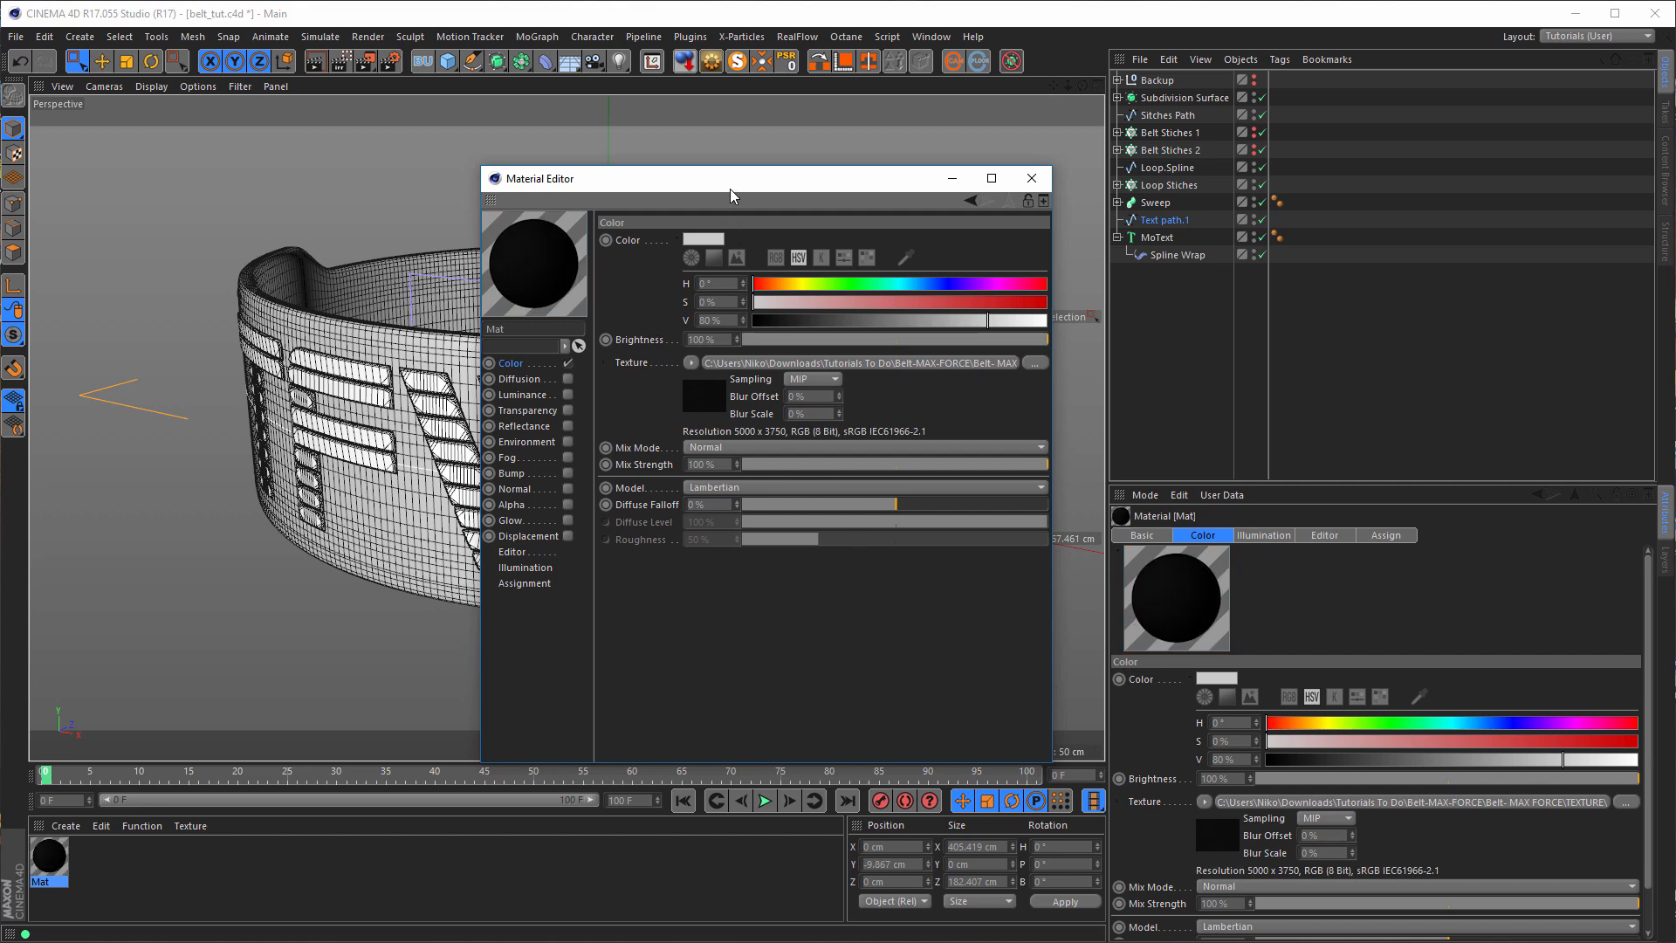
- Apply the dark image-textured material to the Belt and Loop objects and close the material's editor
{"action": "left_click_drag", "start_coordinate": [730, 187], "coordinate": [454, 211]}
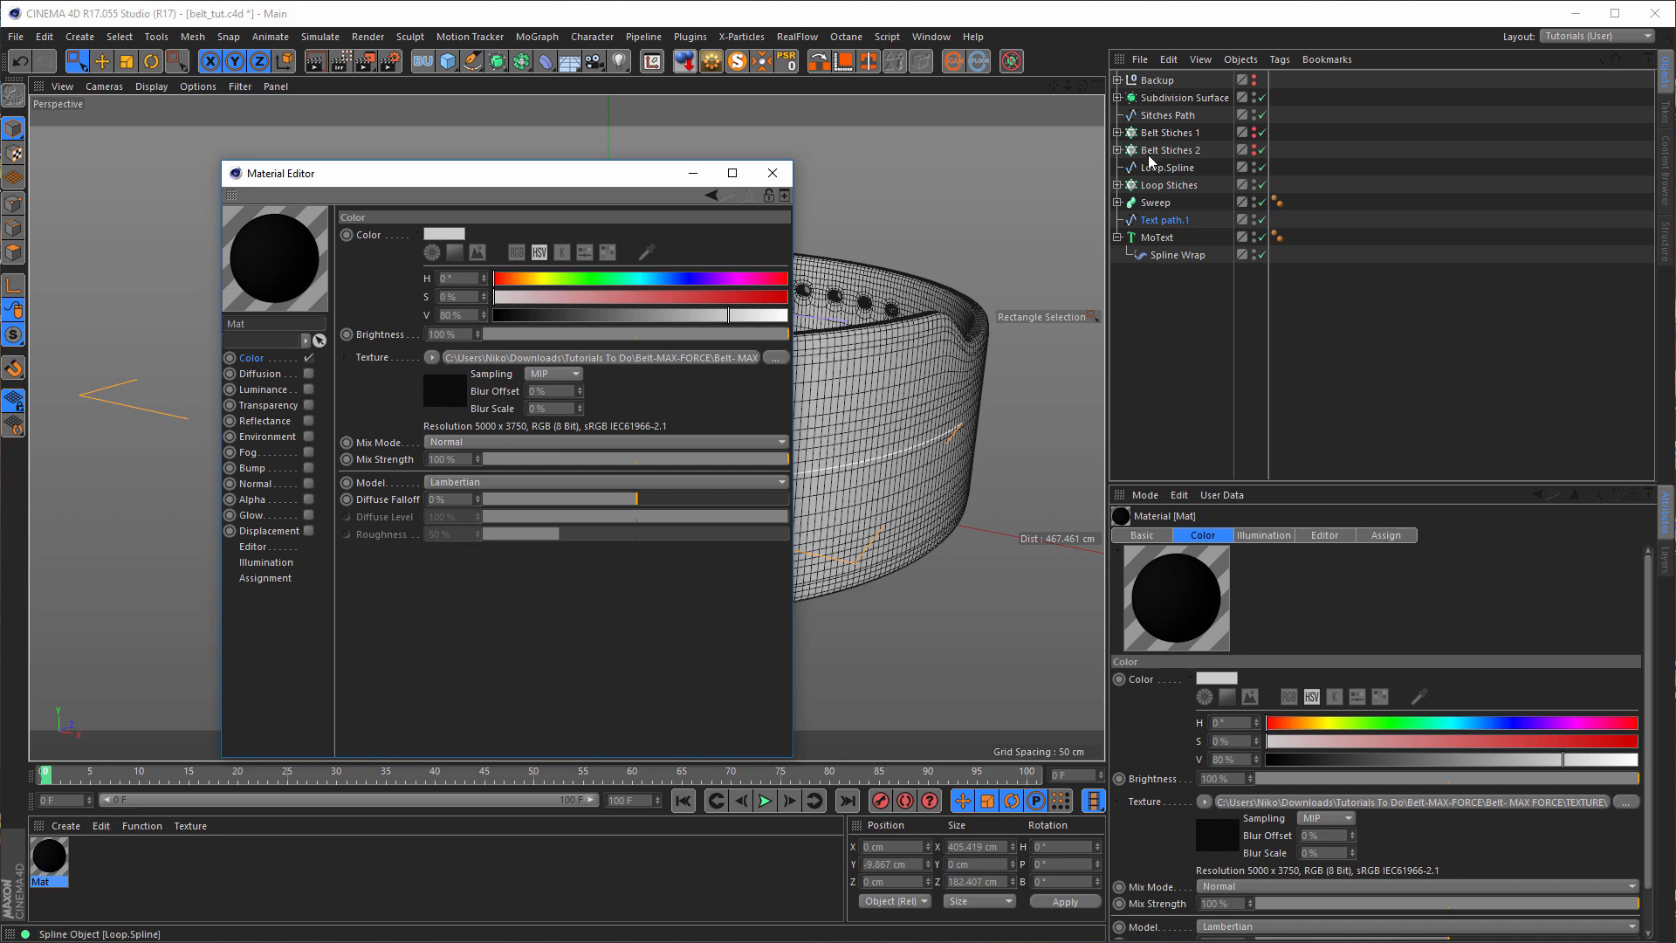
{"action": "left_click", "coordinate": [1118, 97]}
{"action": "left_click", "coordinate": [1161, 134]}
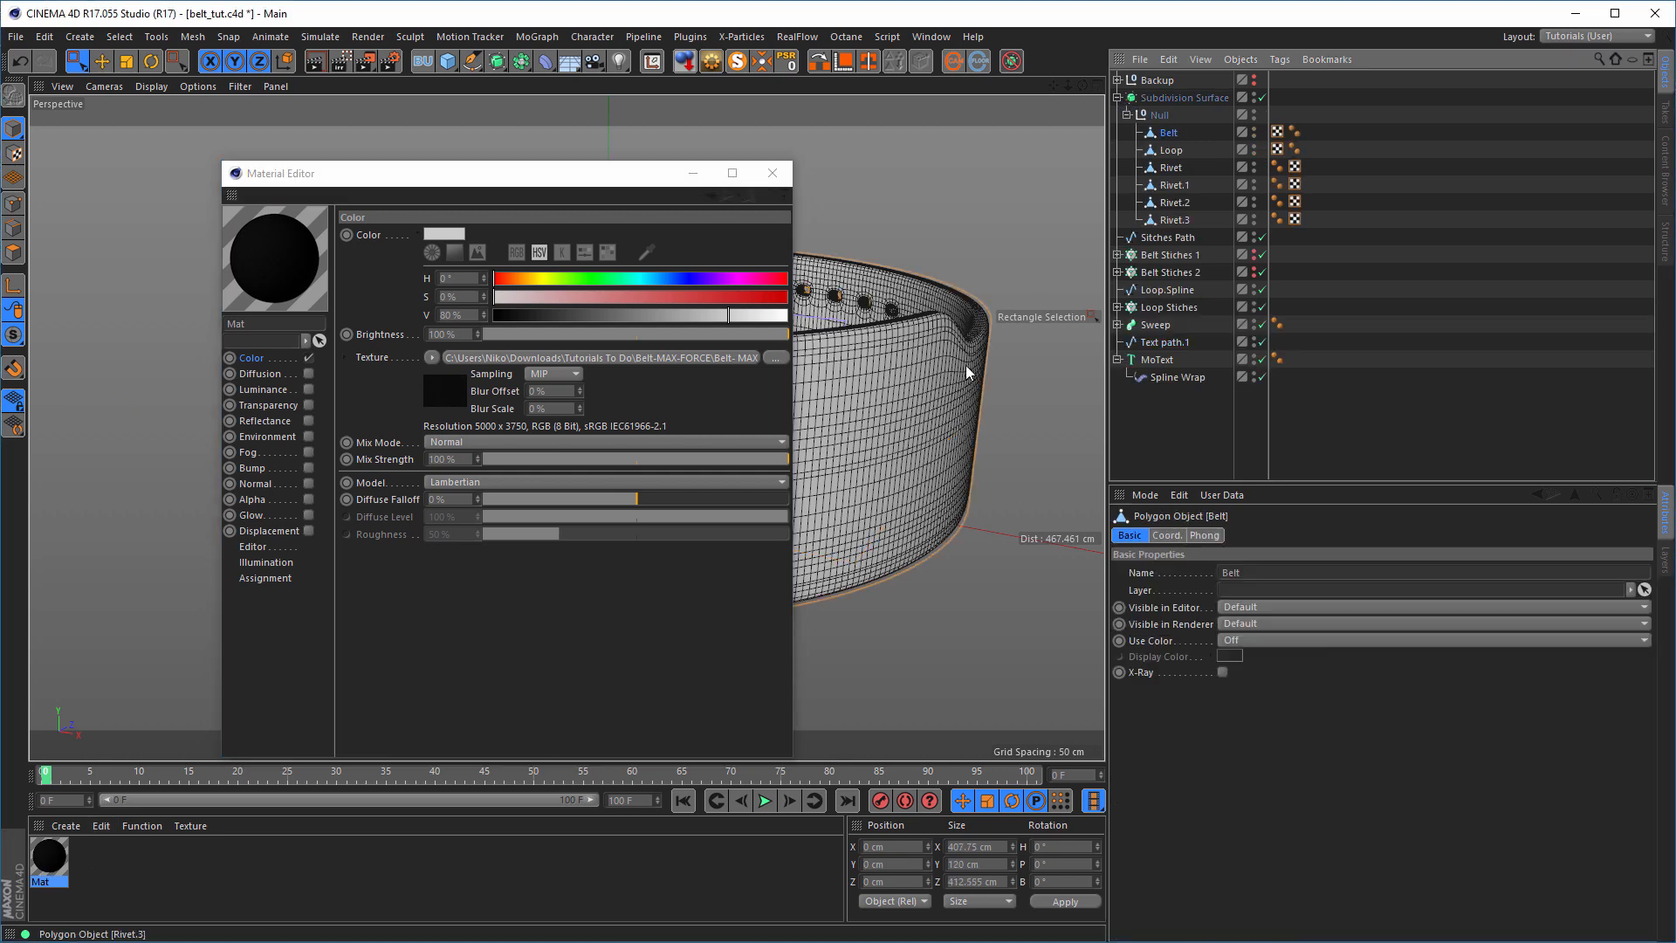
{"action": "left_click_drag", "start_coordinate": [54, 860], "coordinate": [1313, 150]}
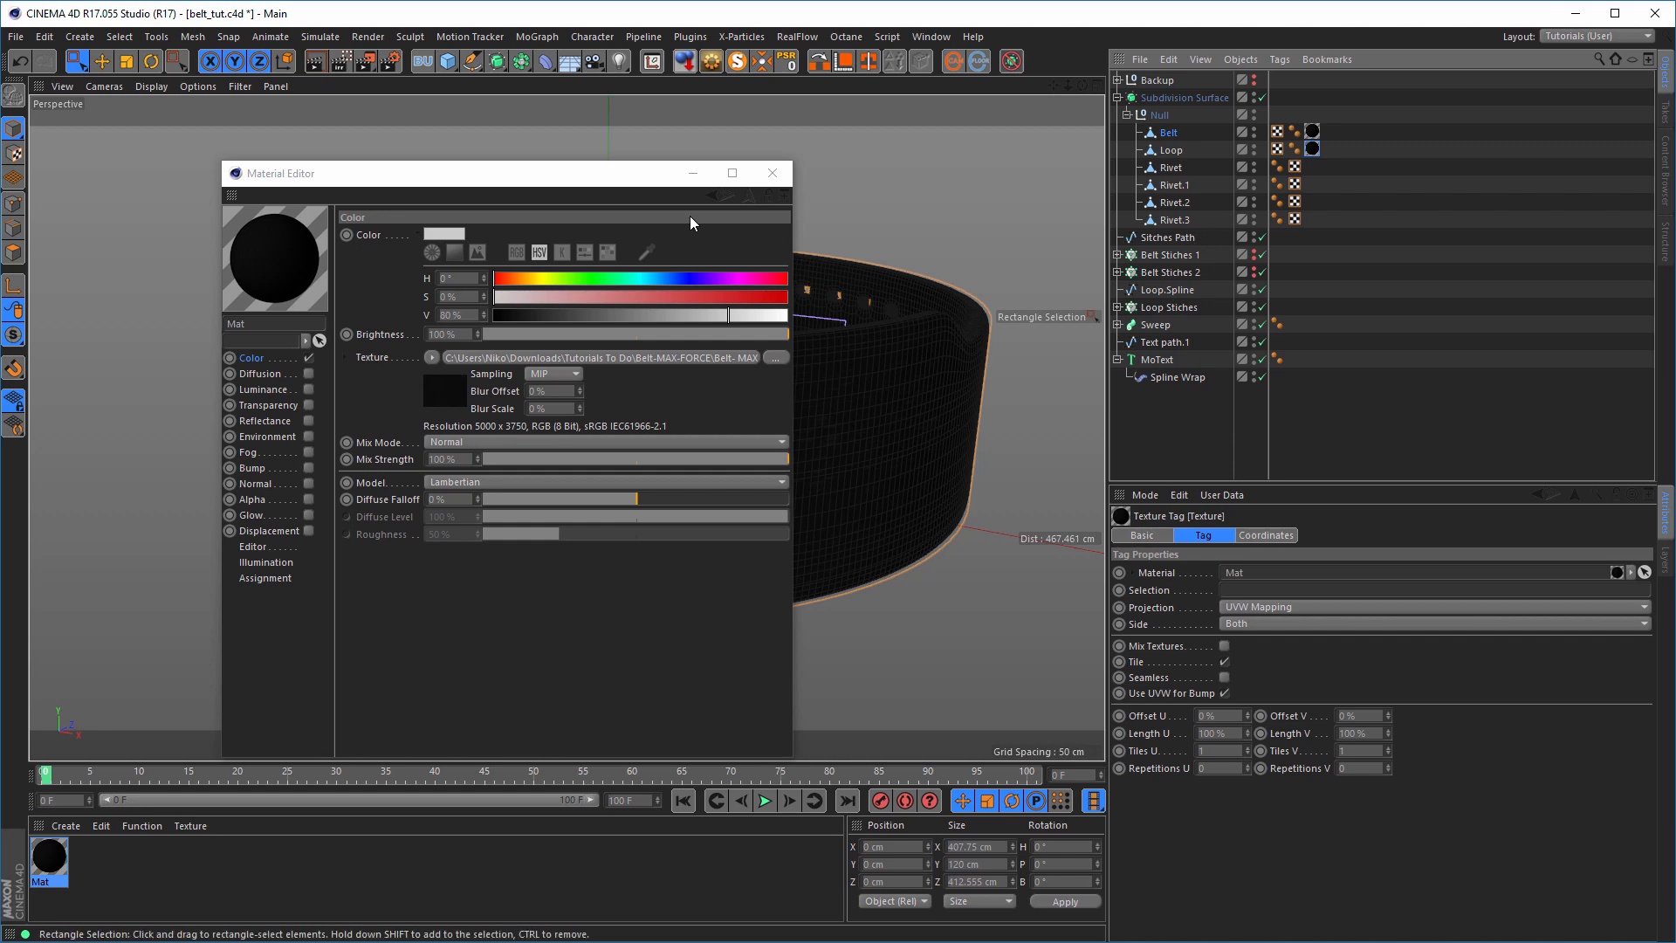
{"action": "left_click", "coordinate": [526, 187]}
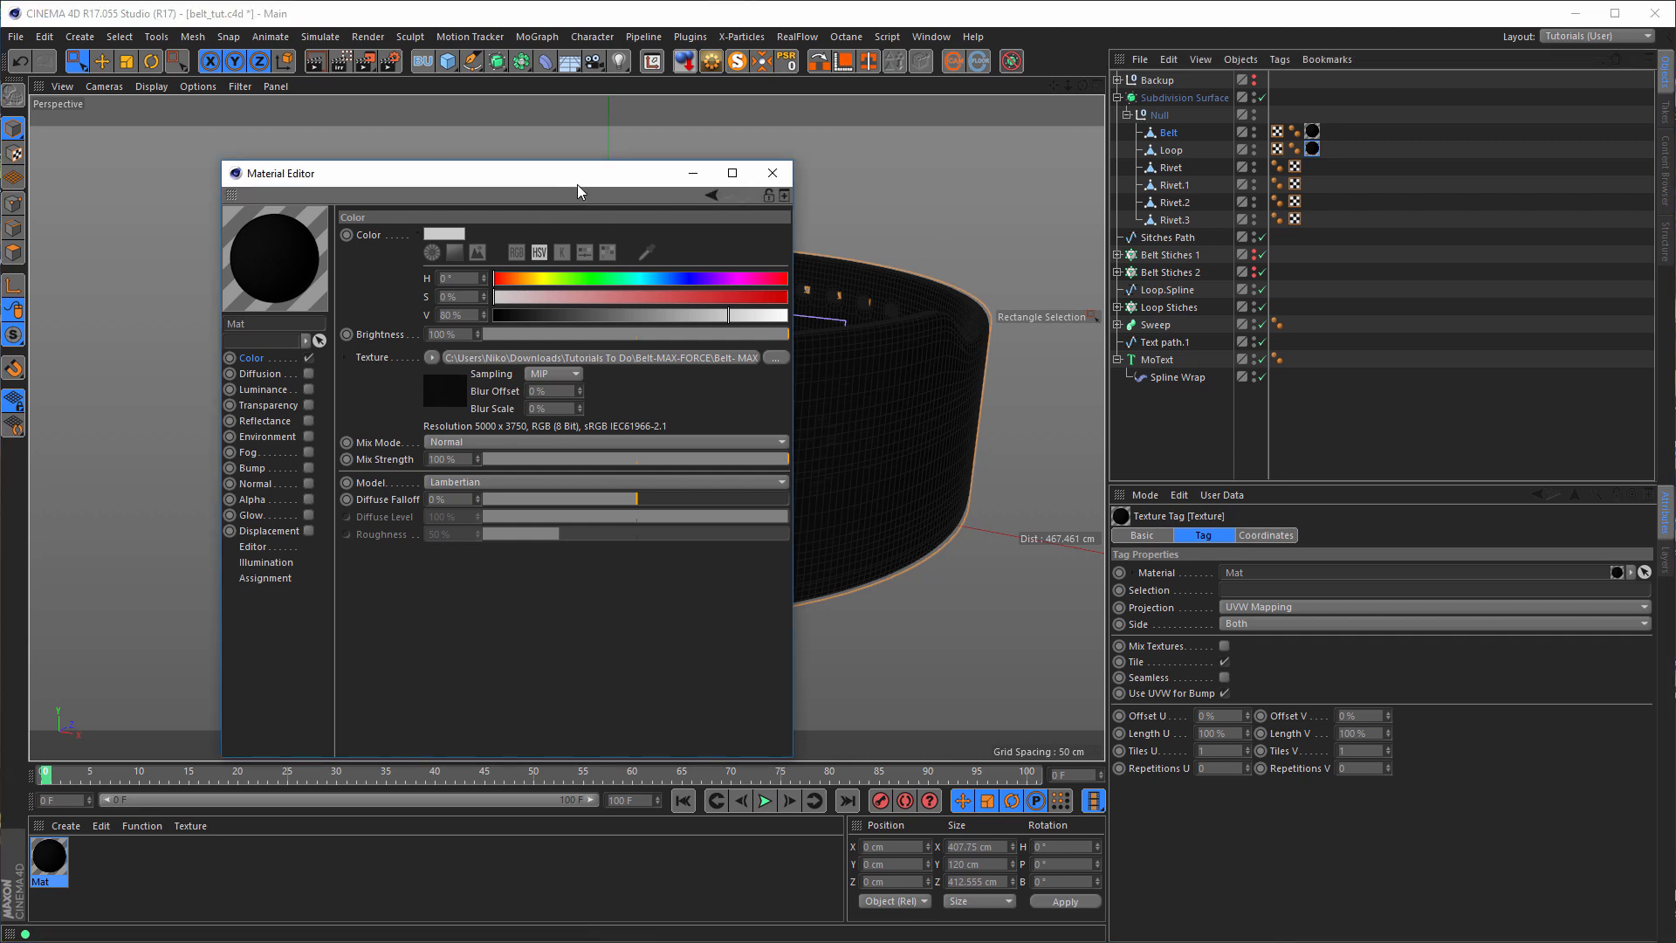
{"action": "left_click_drag", "start_coordinate": [578, 185], "coordinate": [837, 184]}
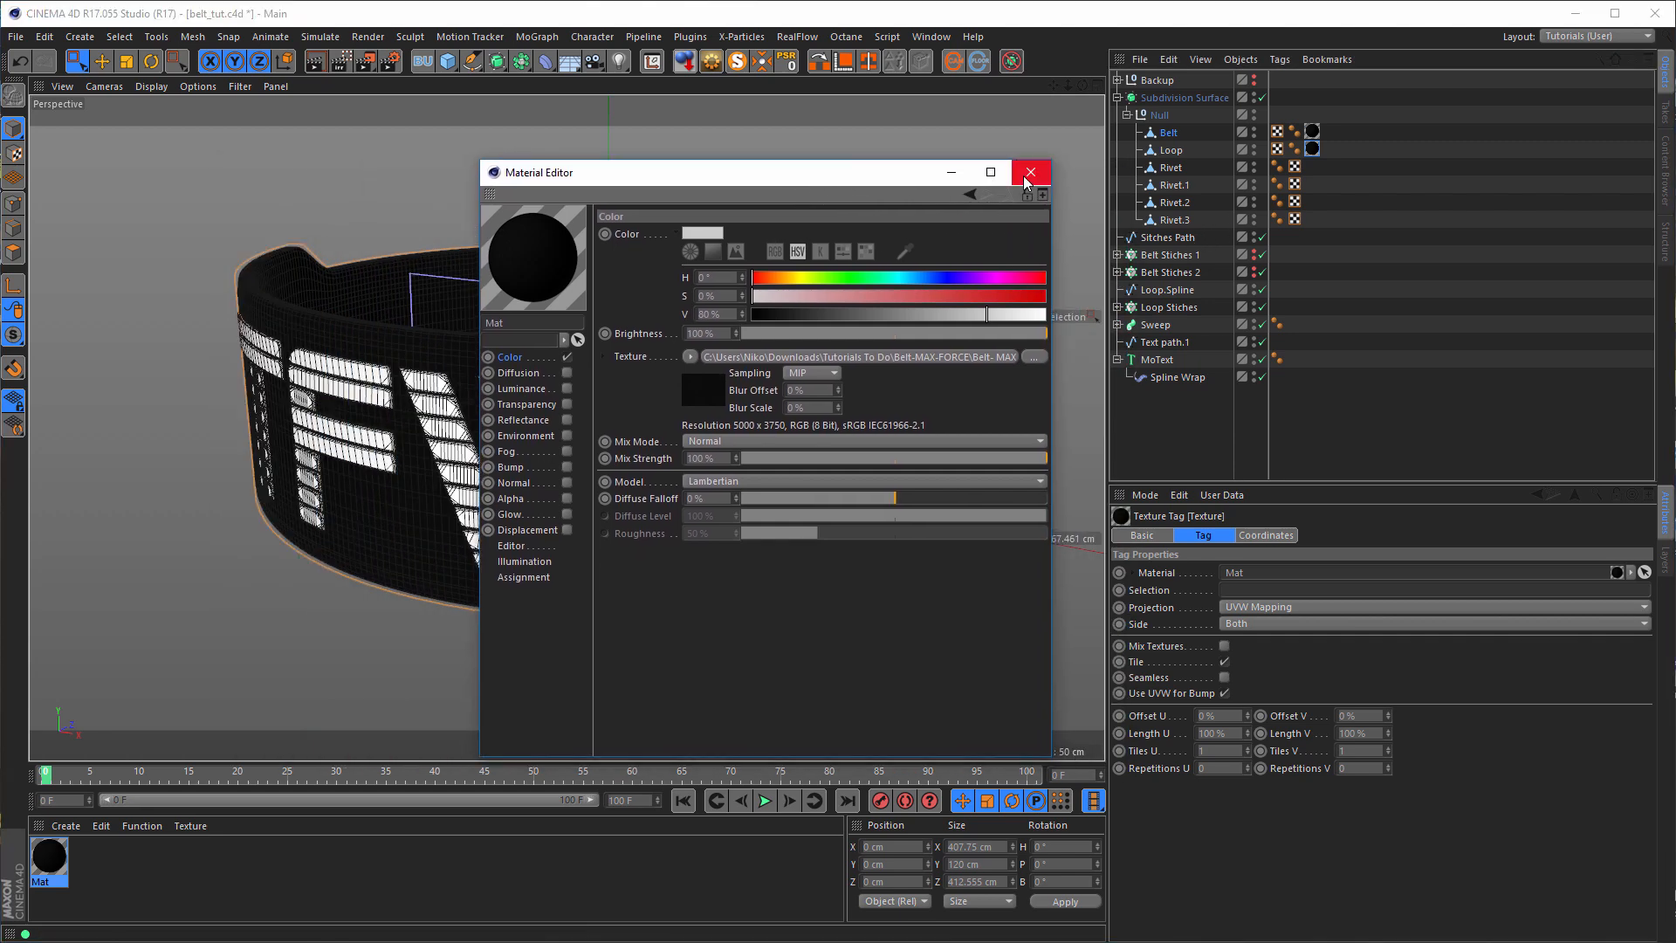
{"action": "left_click", "coordinate": [1026, 180]}
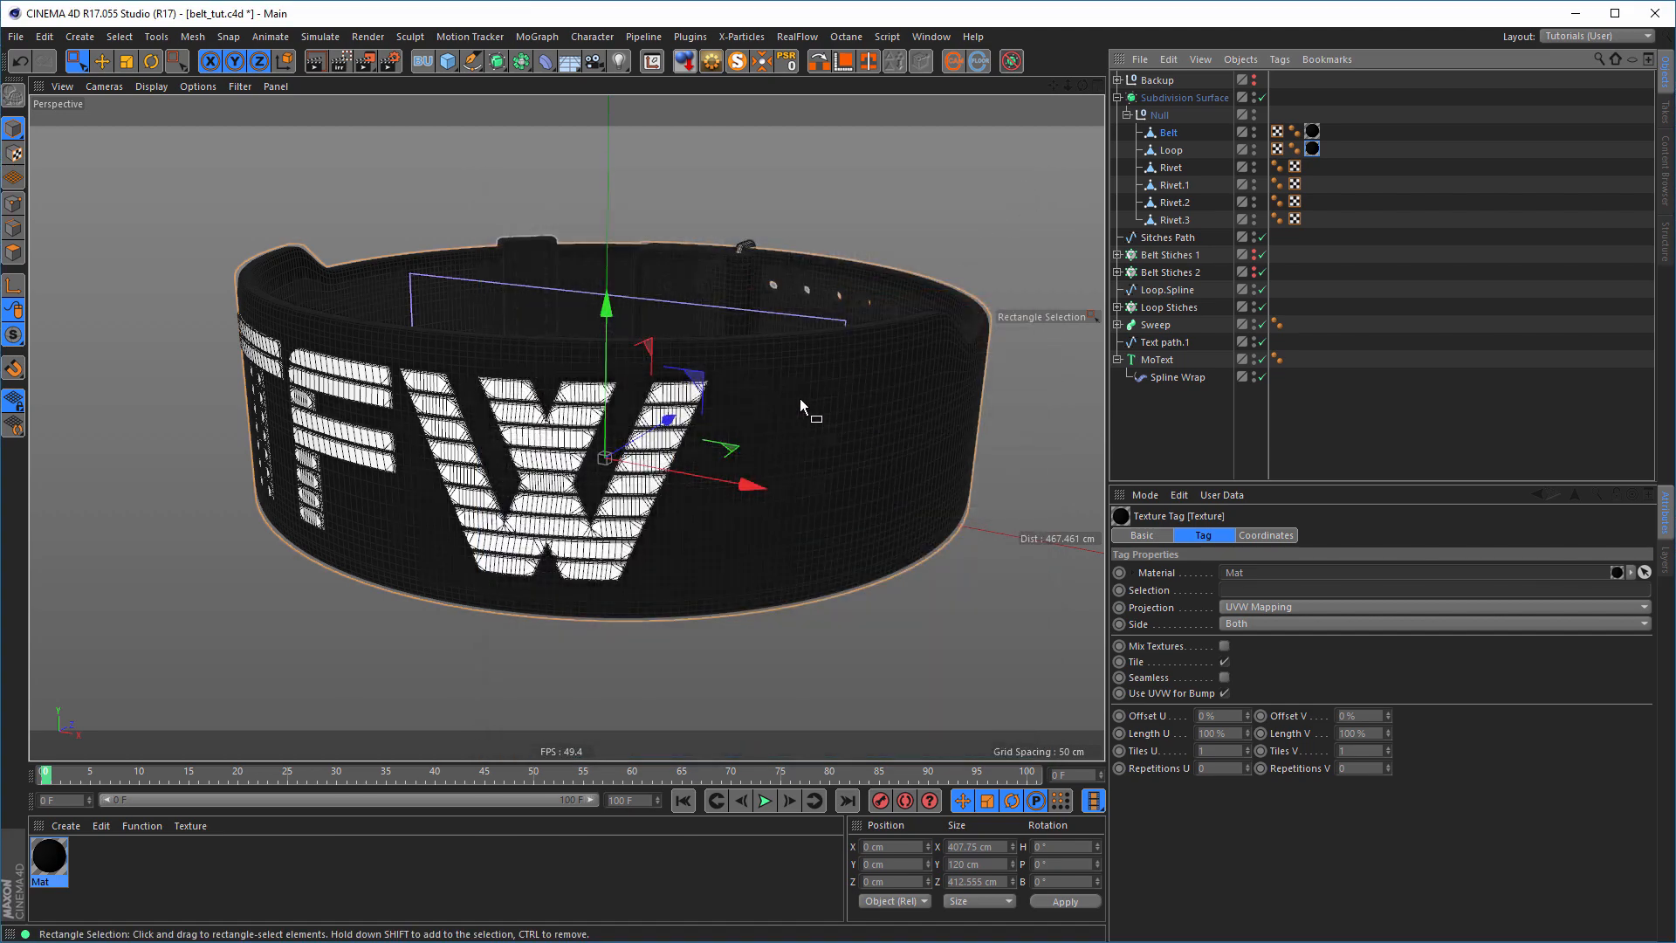
- Load the Nikomedias Scene Rig Pro preset from the content library into the belt scene
{"action": "middle_click_drag", "start_coordinate": [627, 393], "coordinate": [587, 403], "text": "alt"}
{"action": "left_click_drag", "start_coordinate": [586, 403], "coordinate": [576, 399], "text": "alt"}
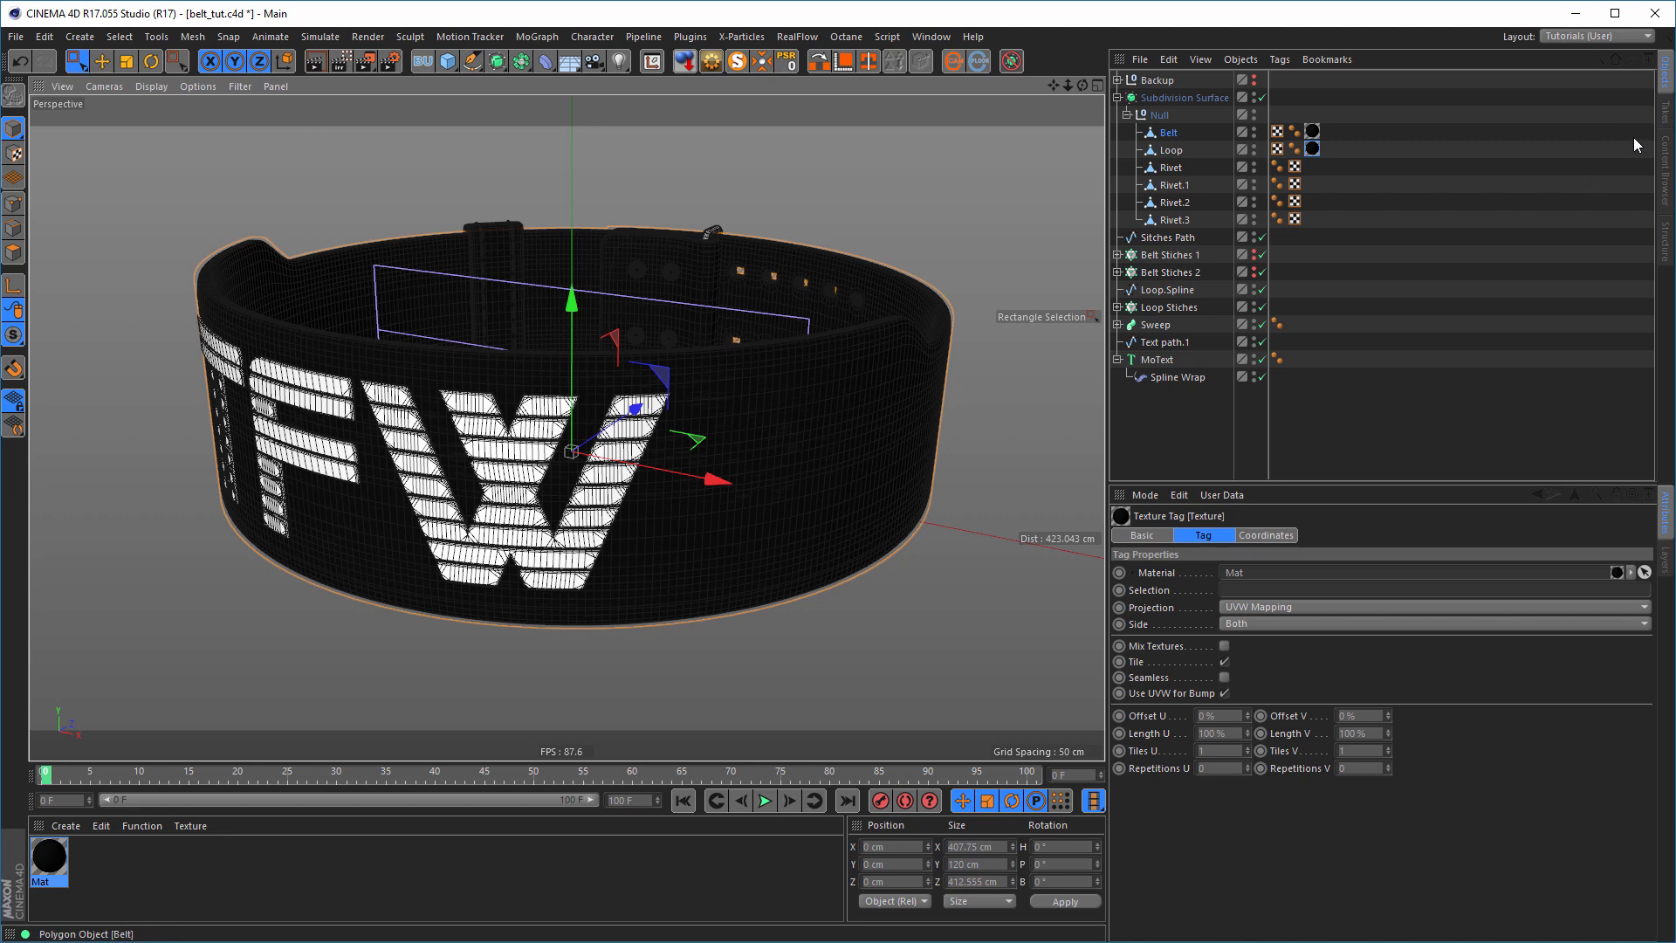
{"action": "left_click", "coordinate": [1665, 170]}
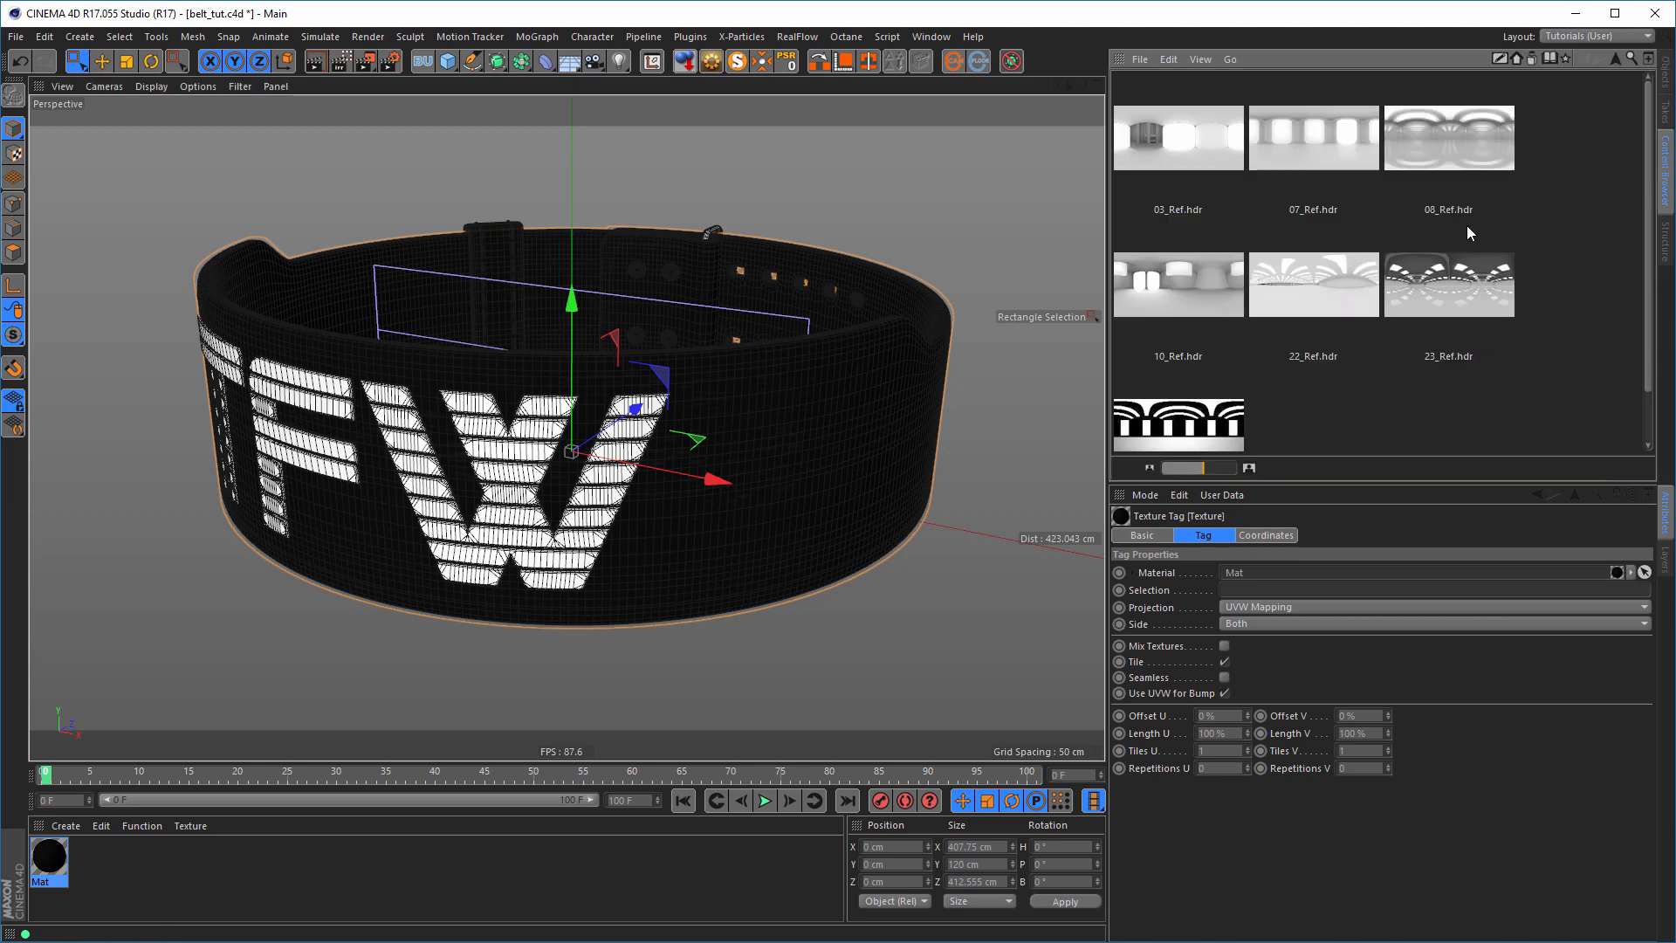
{"action": "left_click", "coordinate": [1565, 57]}
{"action": "double_click", "coordinate": [1311, 312]}
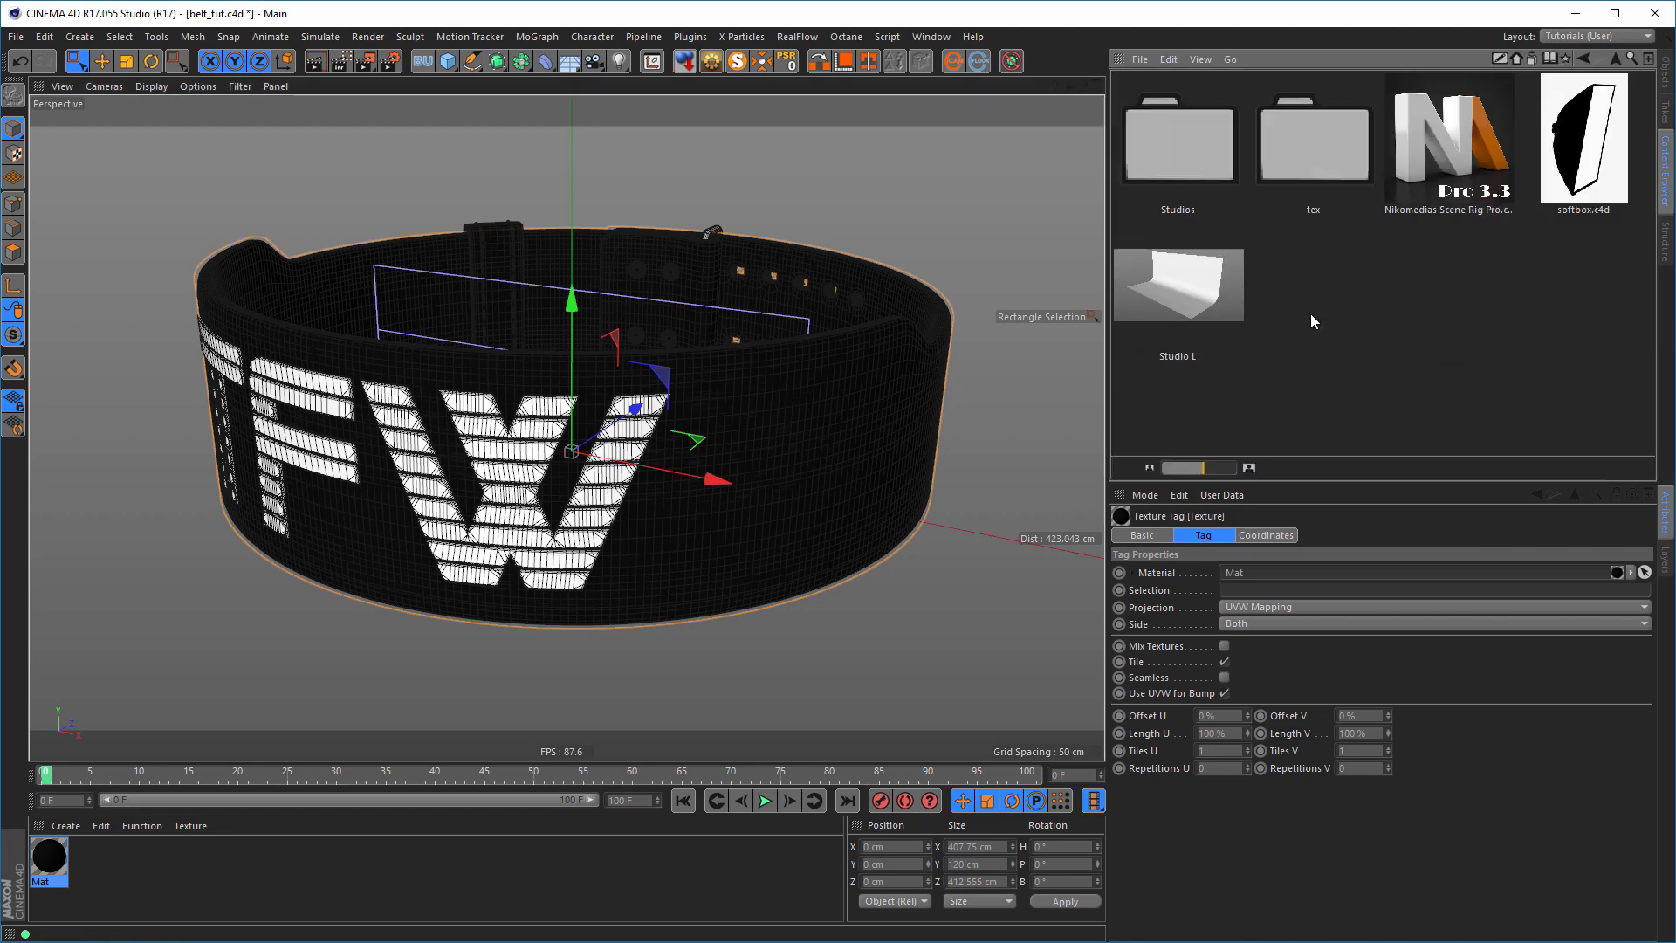
{"action": "left_click", "coordinate": [1462, 168]}
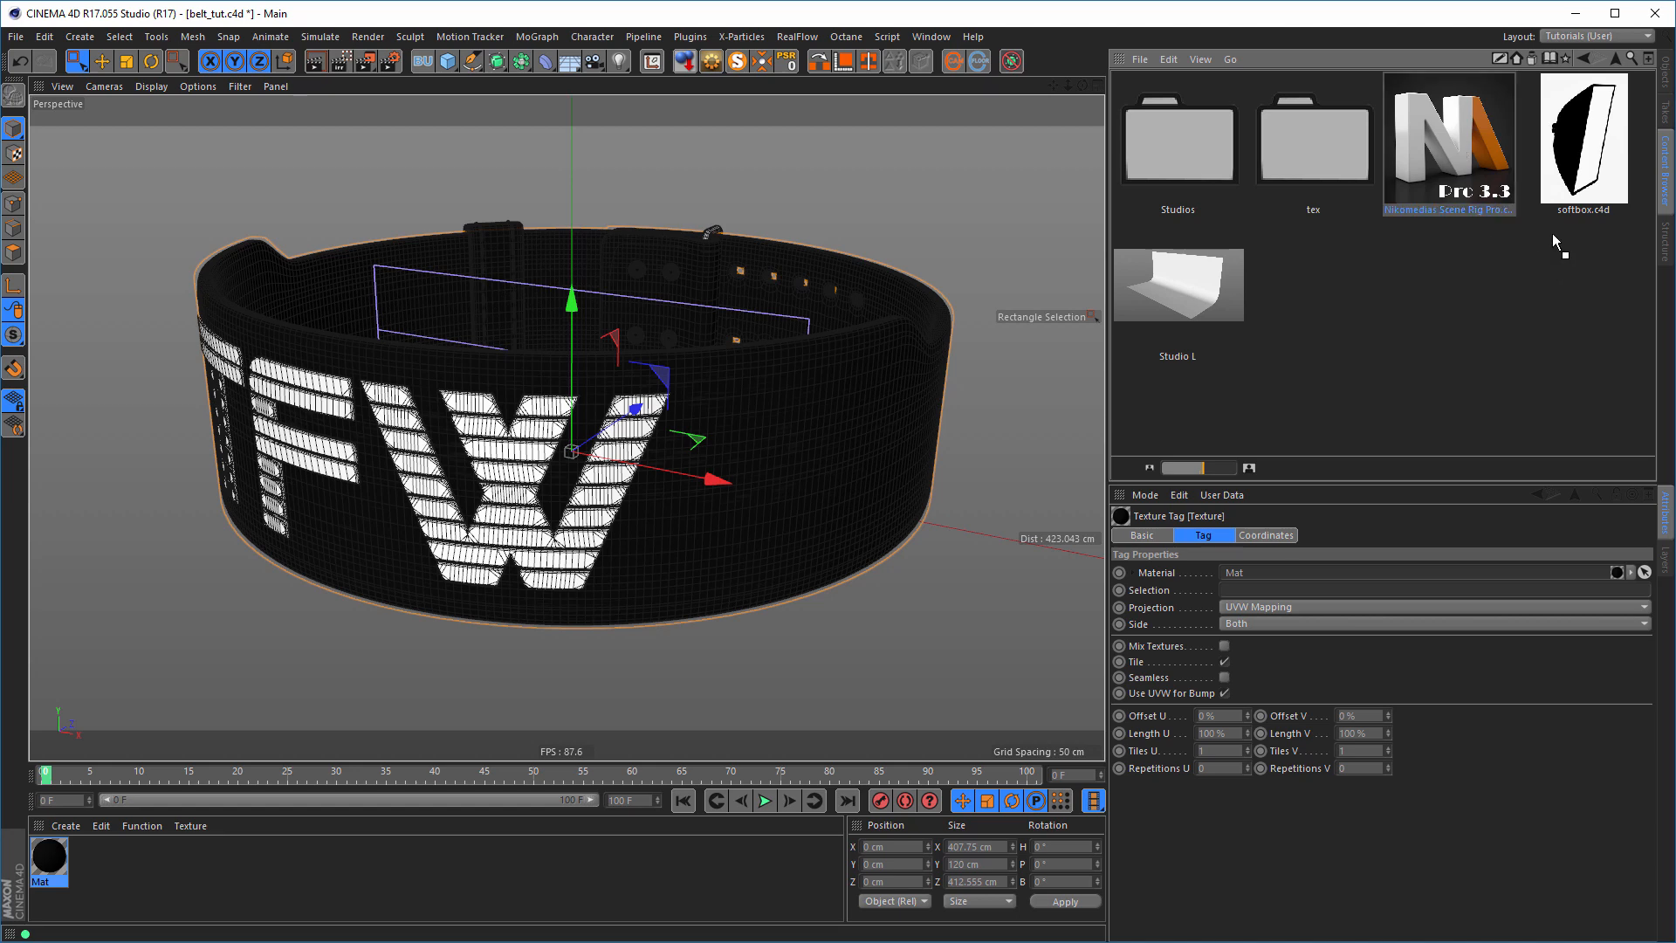
{"action": "left_click", "coordinate": [1666, 77]}
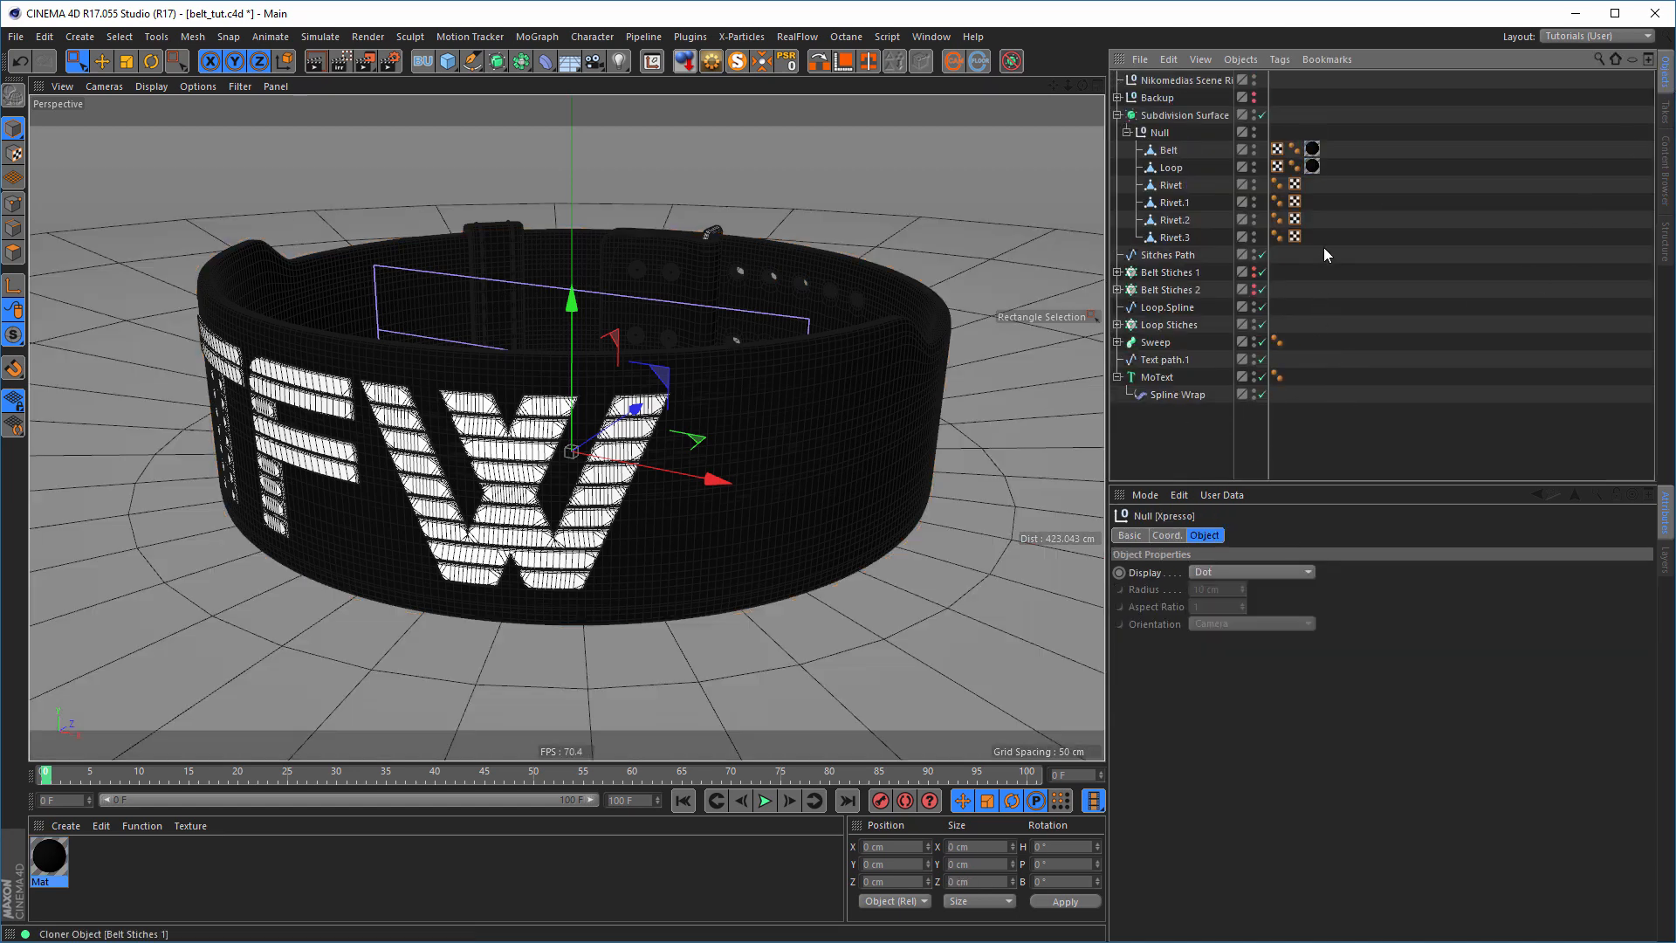
- Check the belt against the floor in the Right view and hide the lettering's Spline Wrap cage
{"action": "middle_click", "coordinate": [773, 456]}
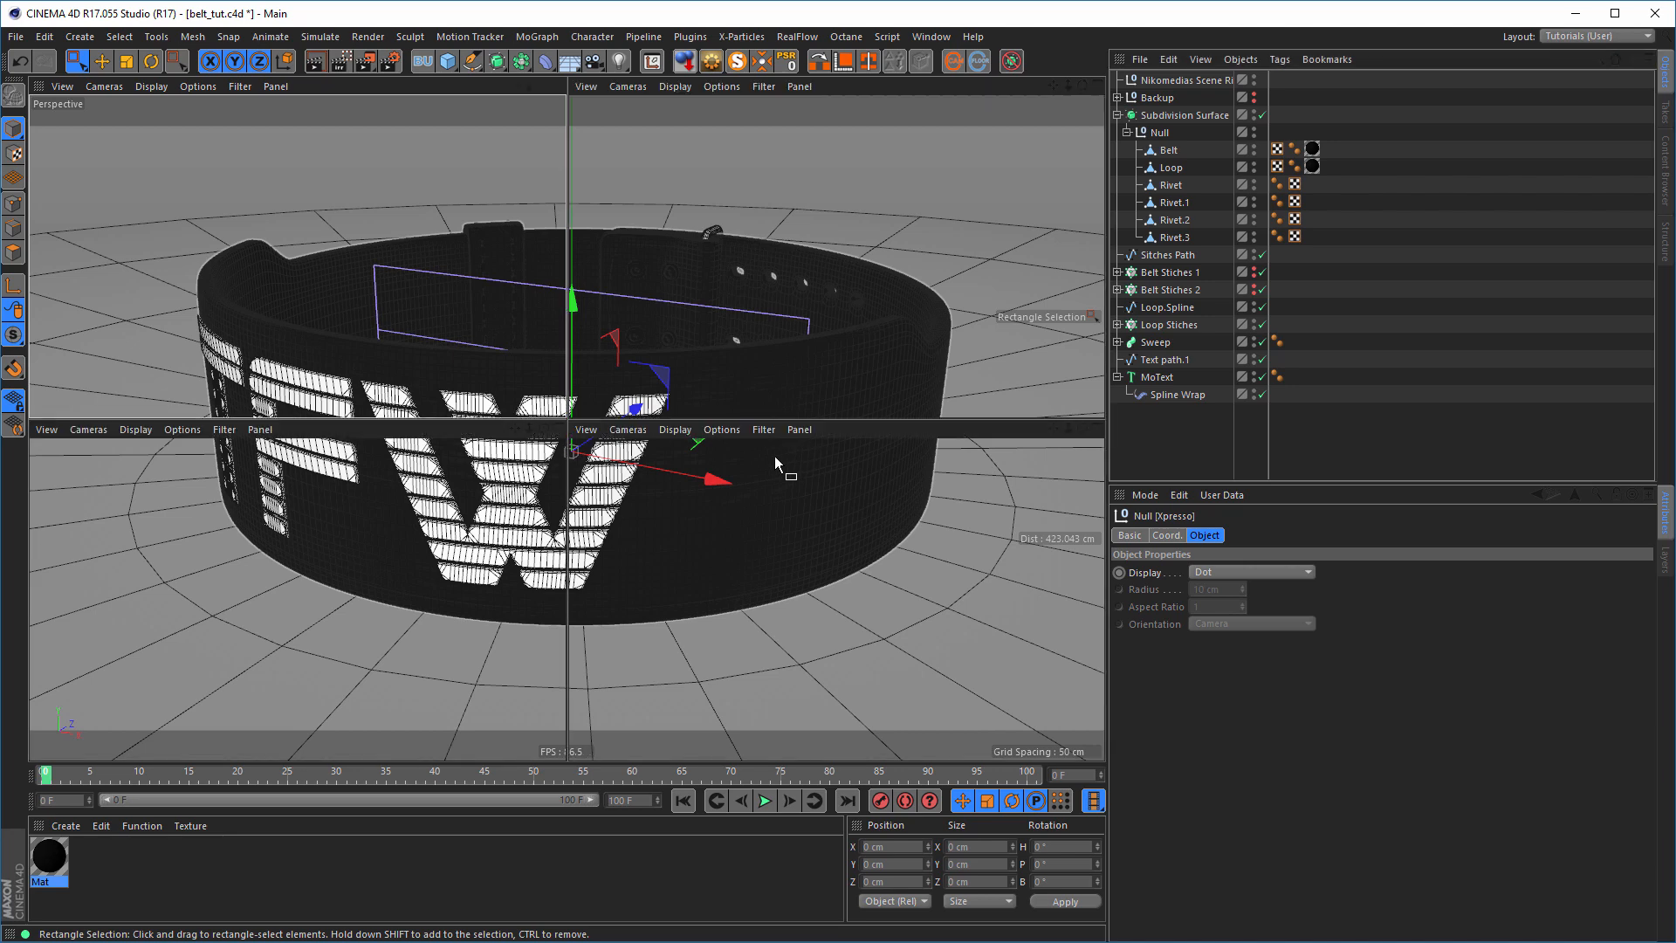
{"action": "middle_click", "coordinate": [479, 557]}
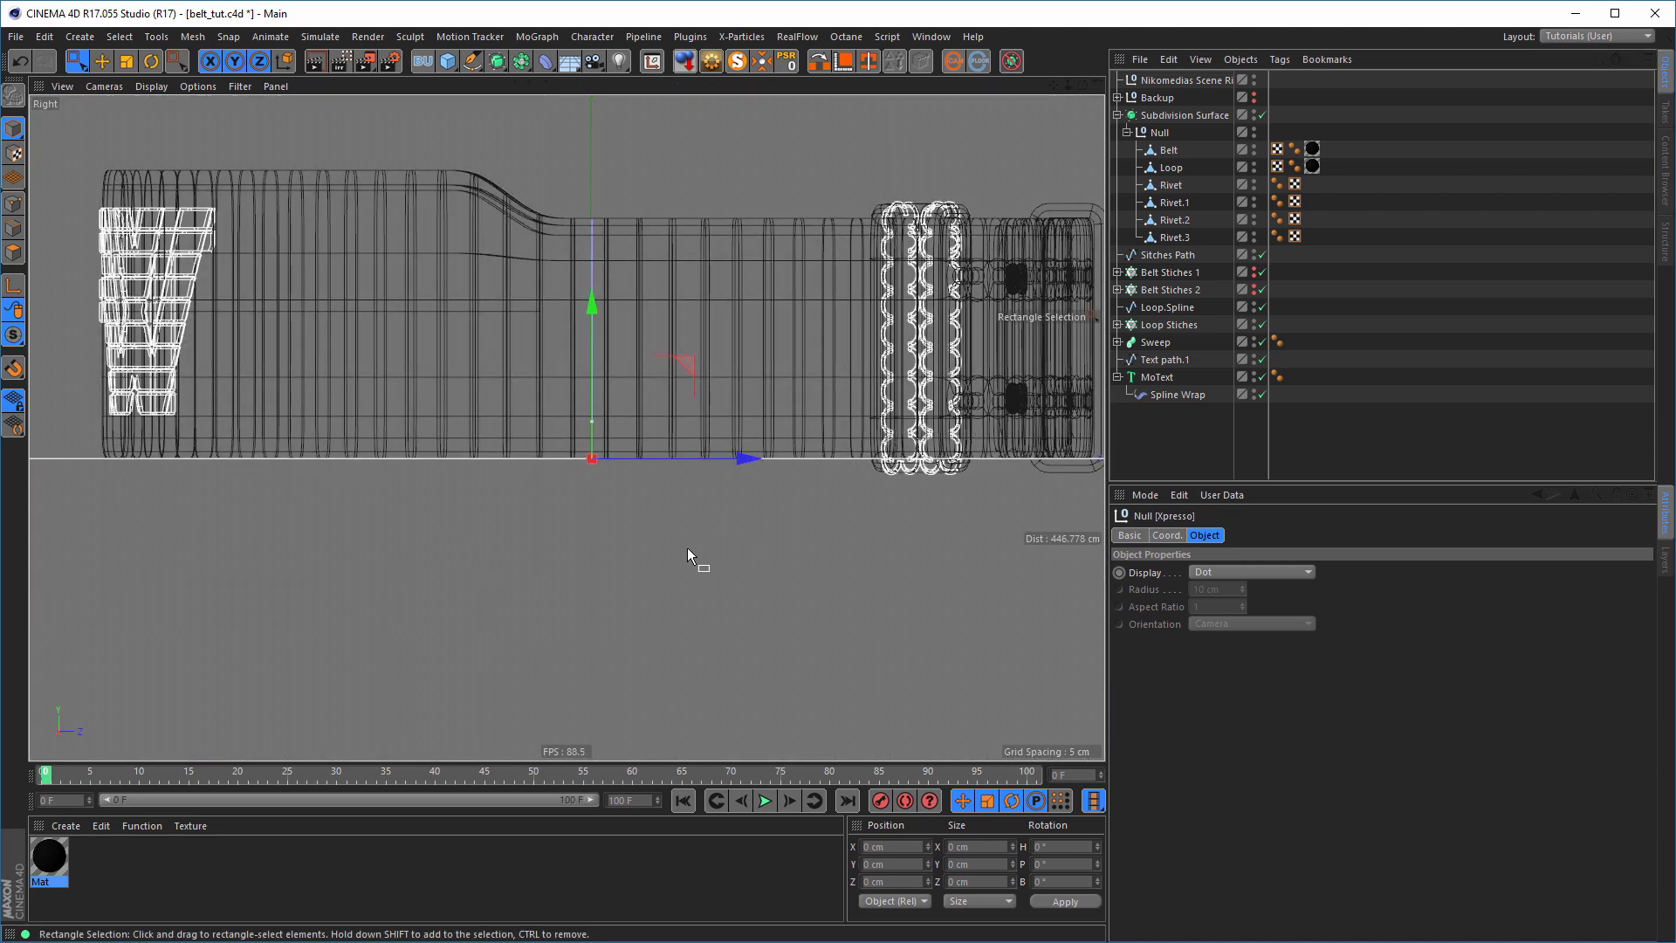
{"action": "middle_click", "coordinate": [559, 529]}
{"action": "middle_click", "coordinate": [389, 330]}
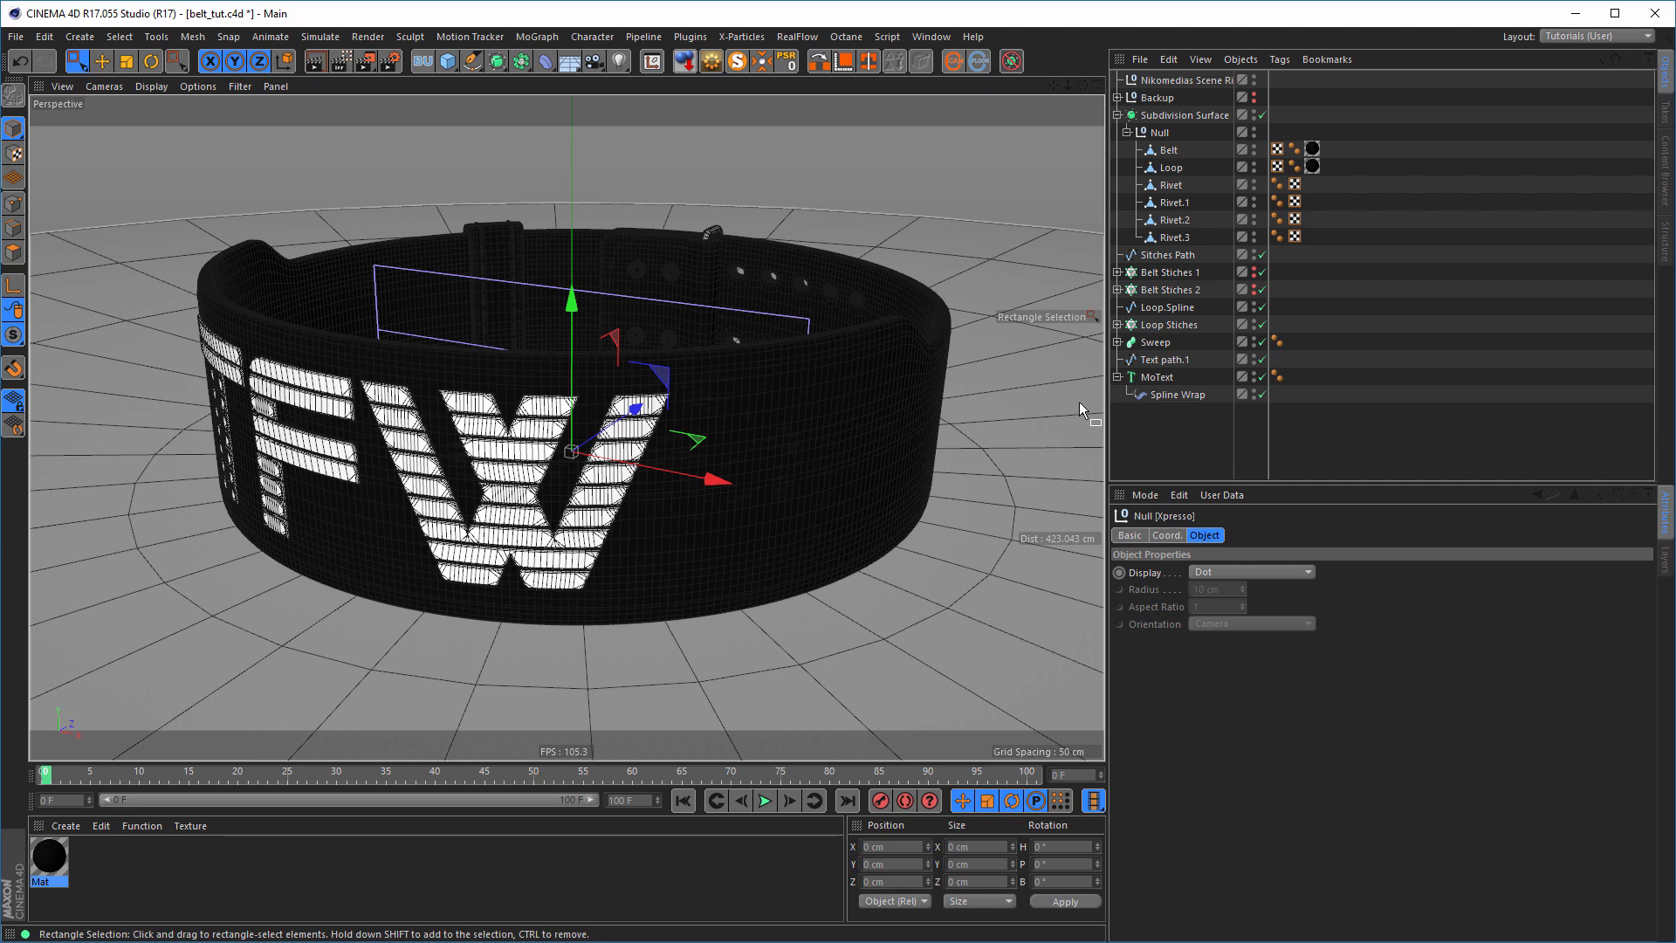
{"action": "left_click", "coordinate": [1254, 391]}
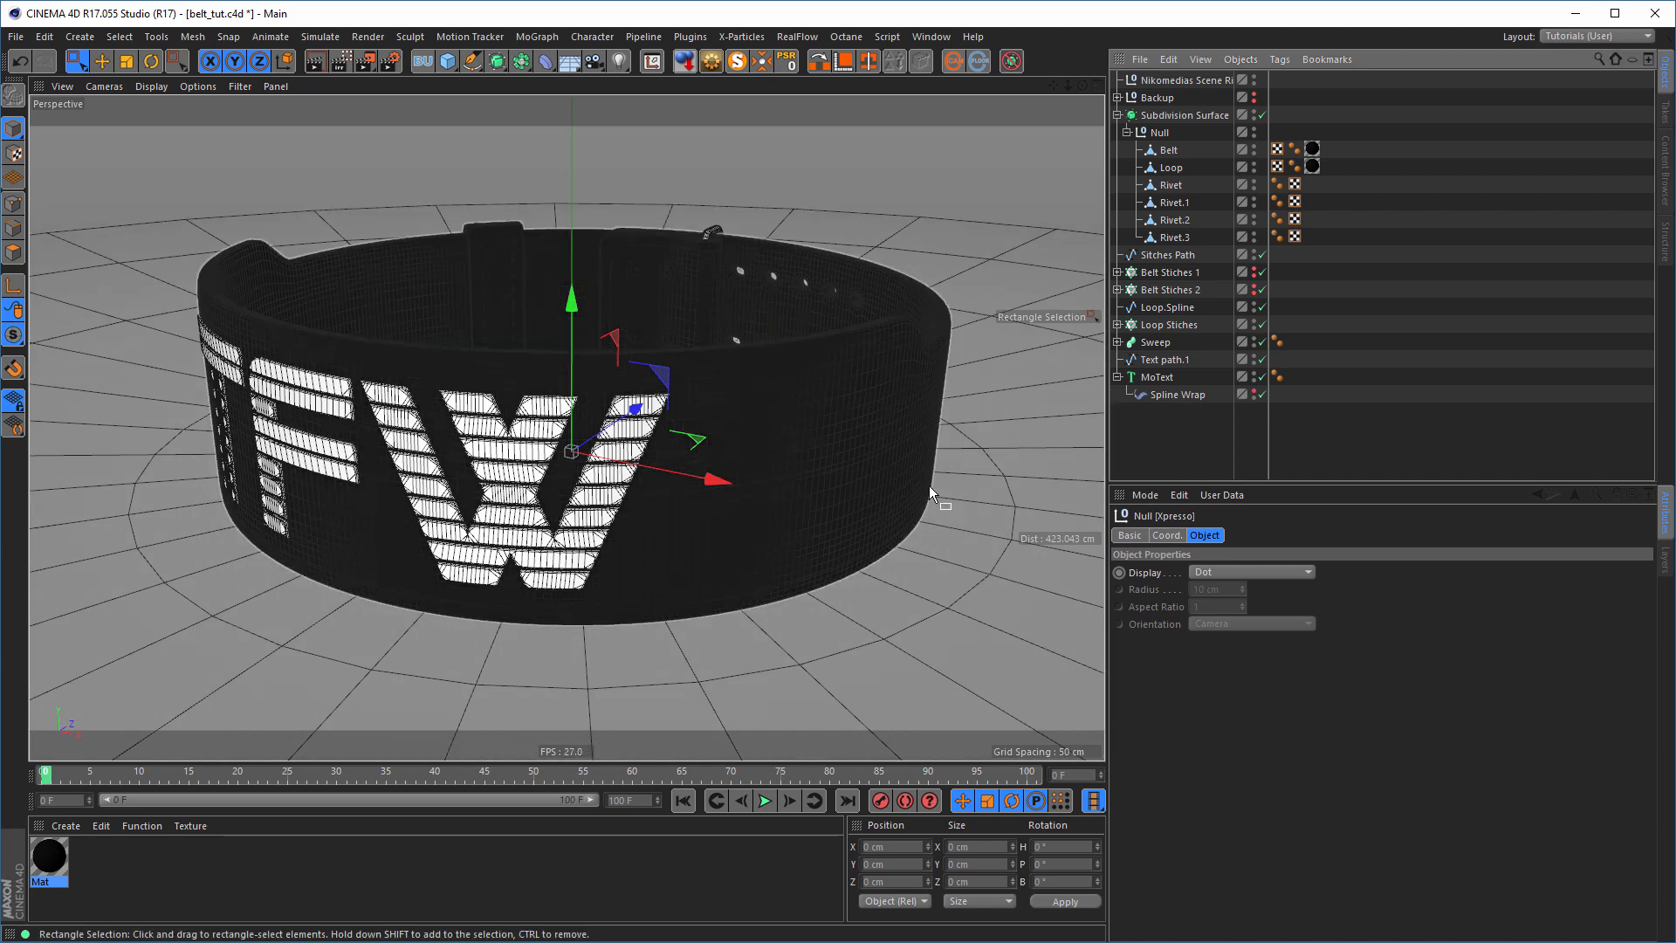
{"action": "left_click_drag", "start_coordinate": [913, 476], "coordinate": [779, 442], "text": "alt"}
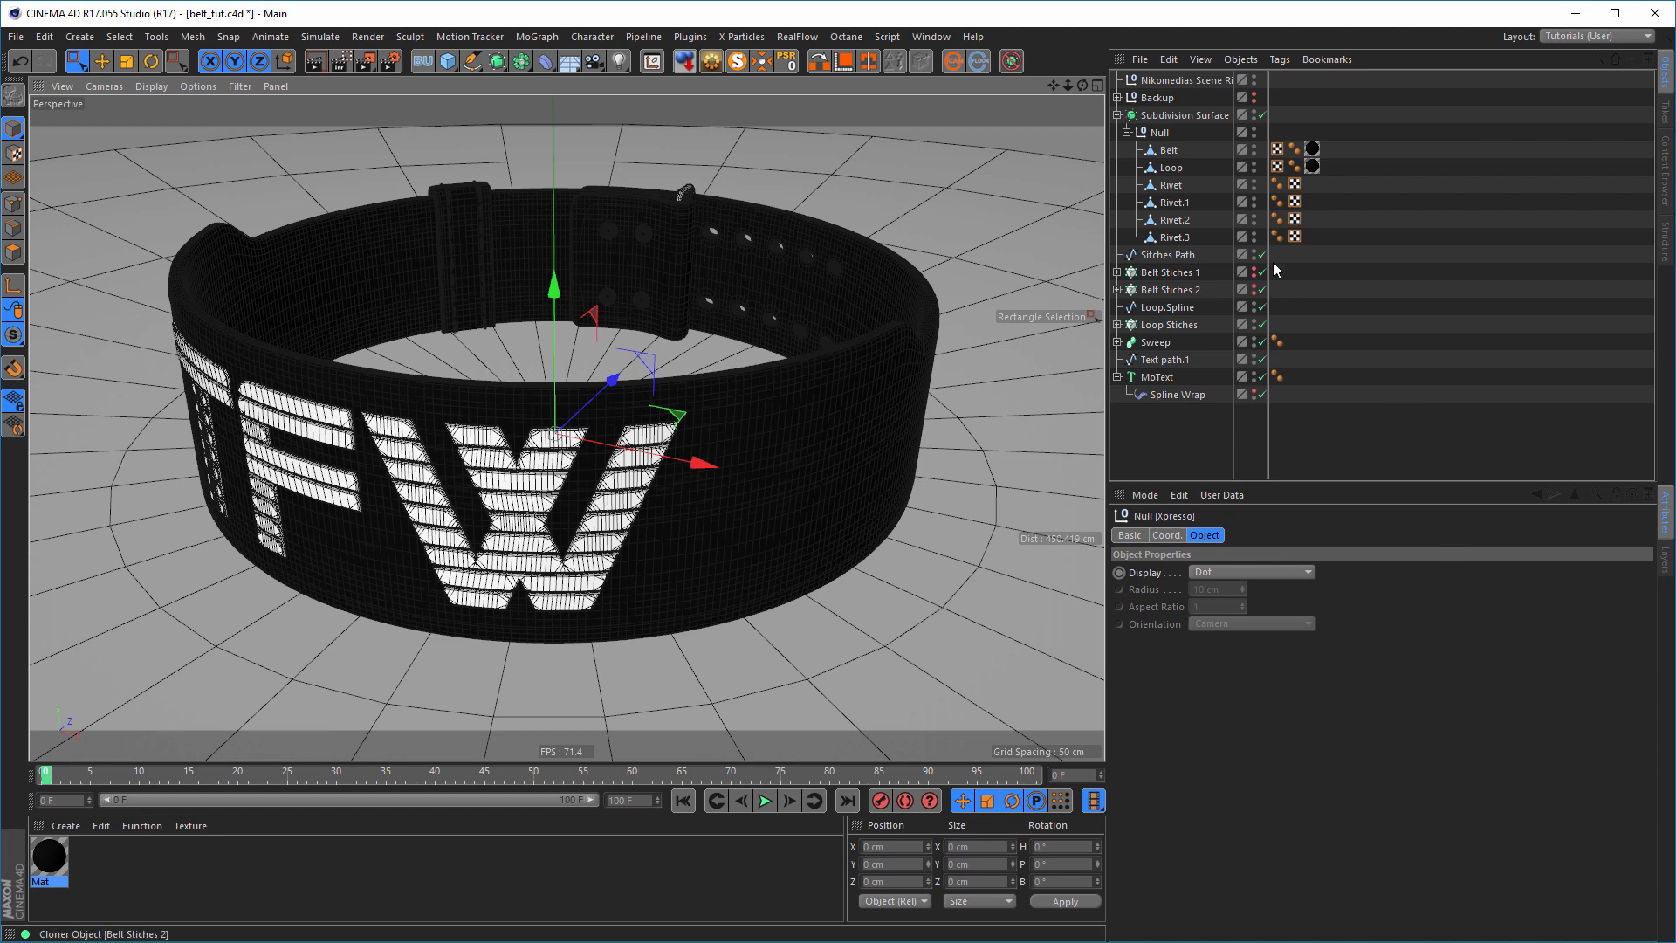
- Assign 07_Ref.hdr from the preset's Studios folder as the HDRI file of the scene rig
{"action": "left_click", "coordinate": [1184, 80]}
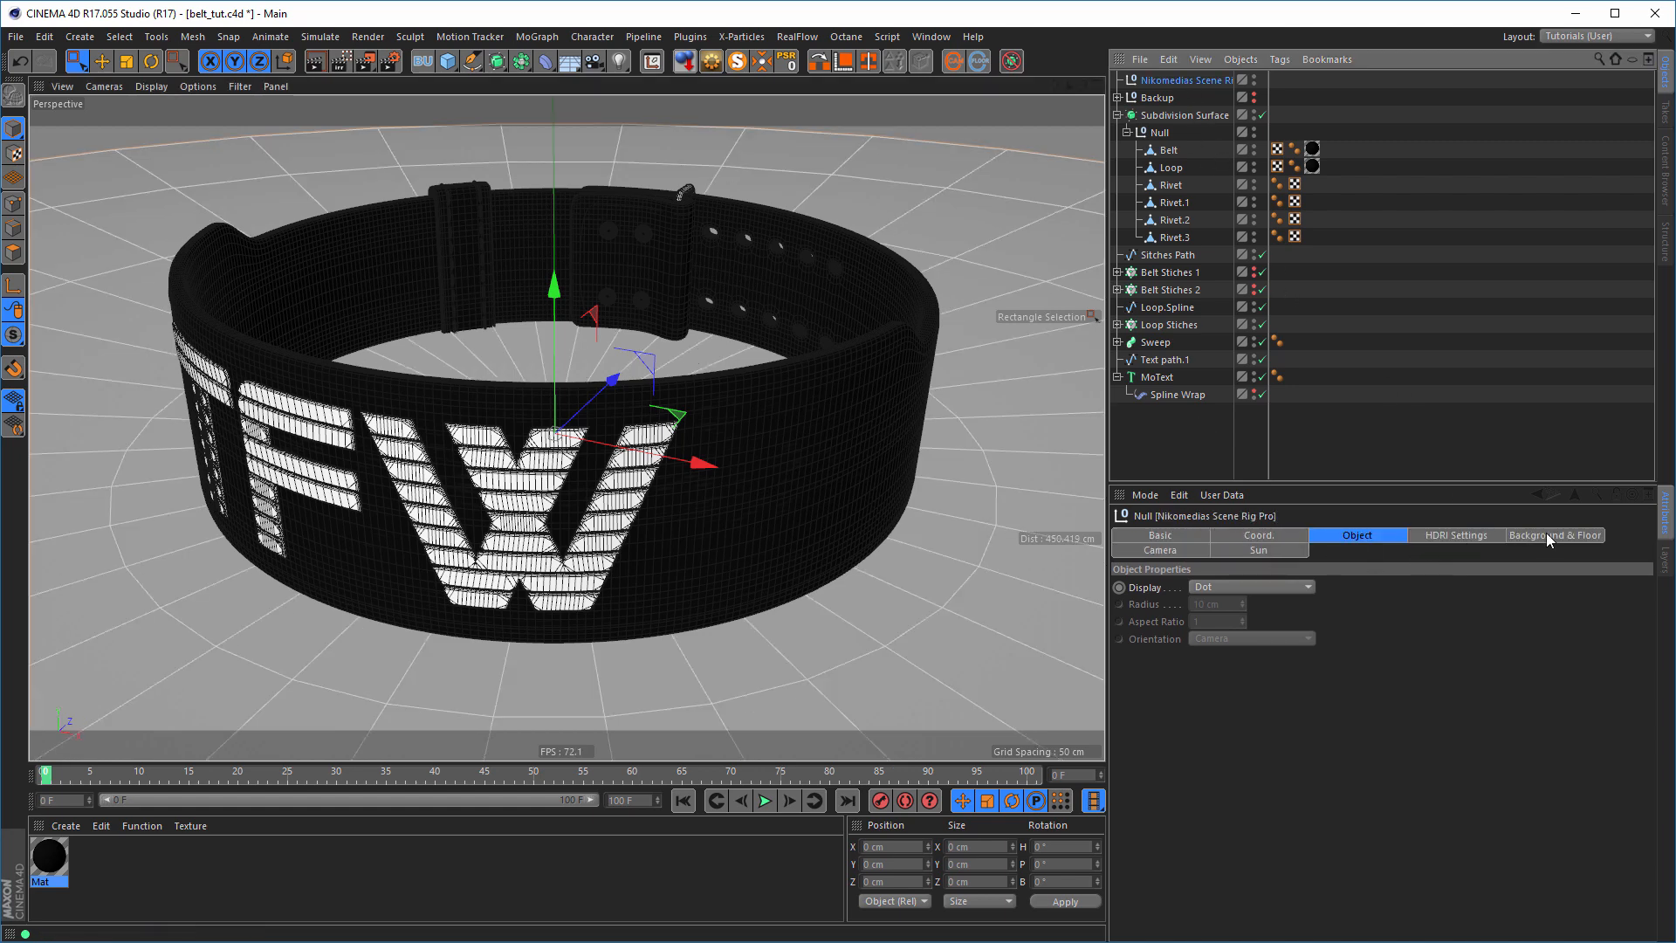
{"action": "left_click", "coordinate": [1480, 539]}
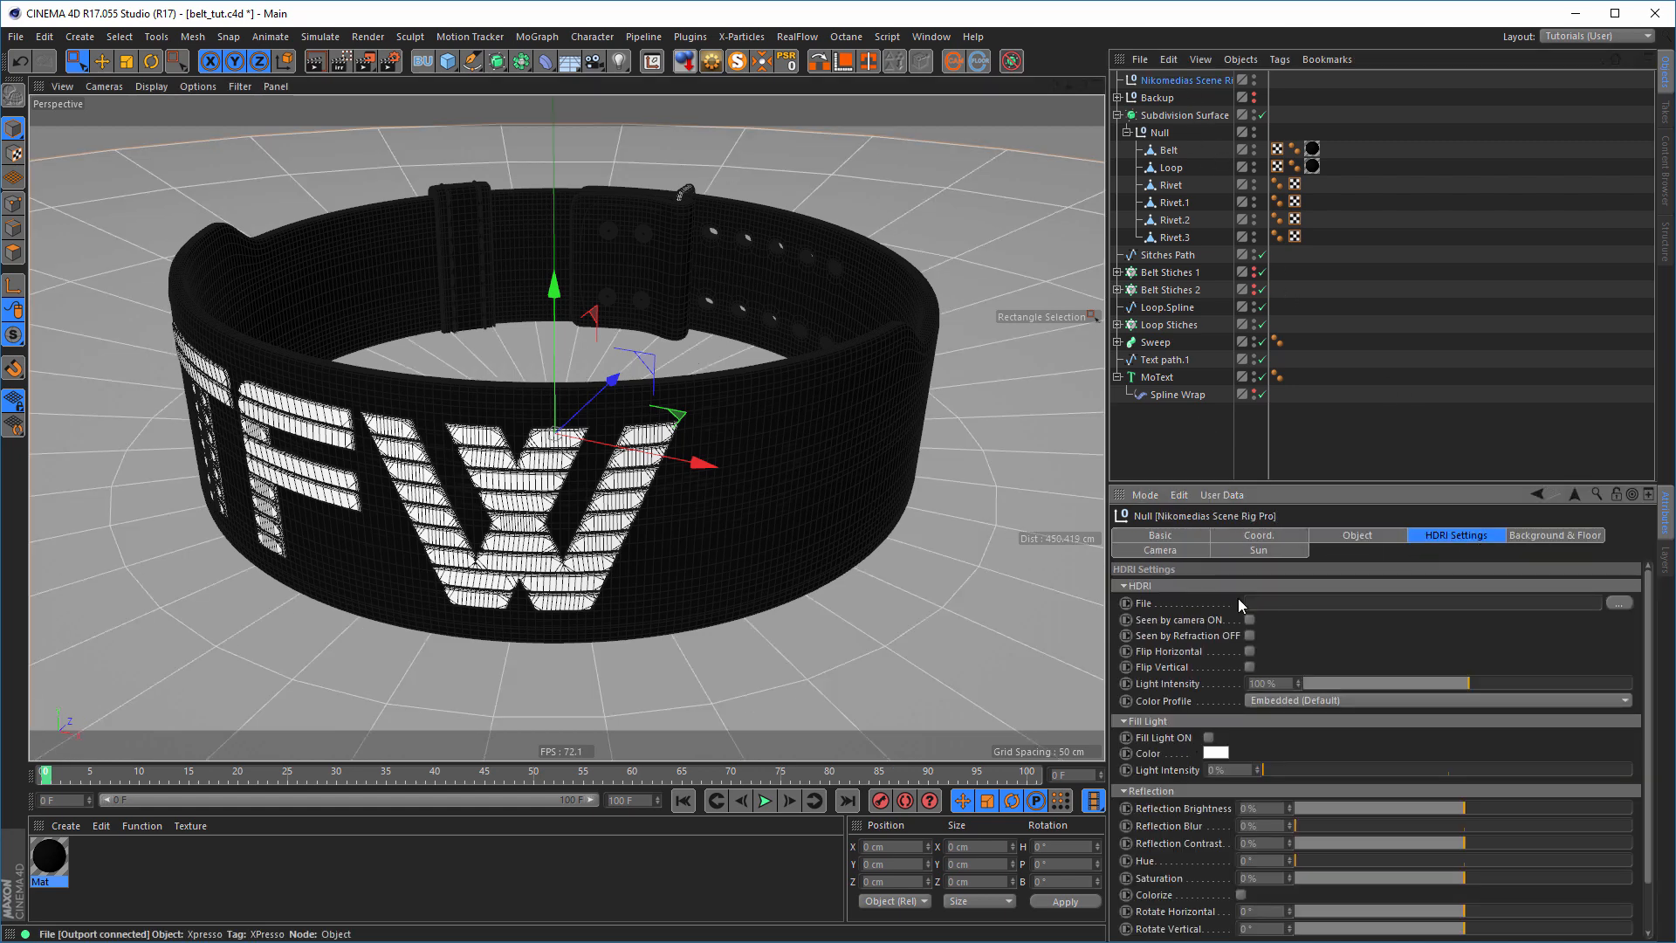
{"action": "left_click", "coordinate": [1666, 166]}
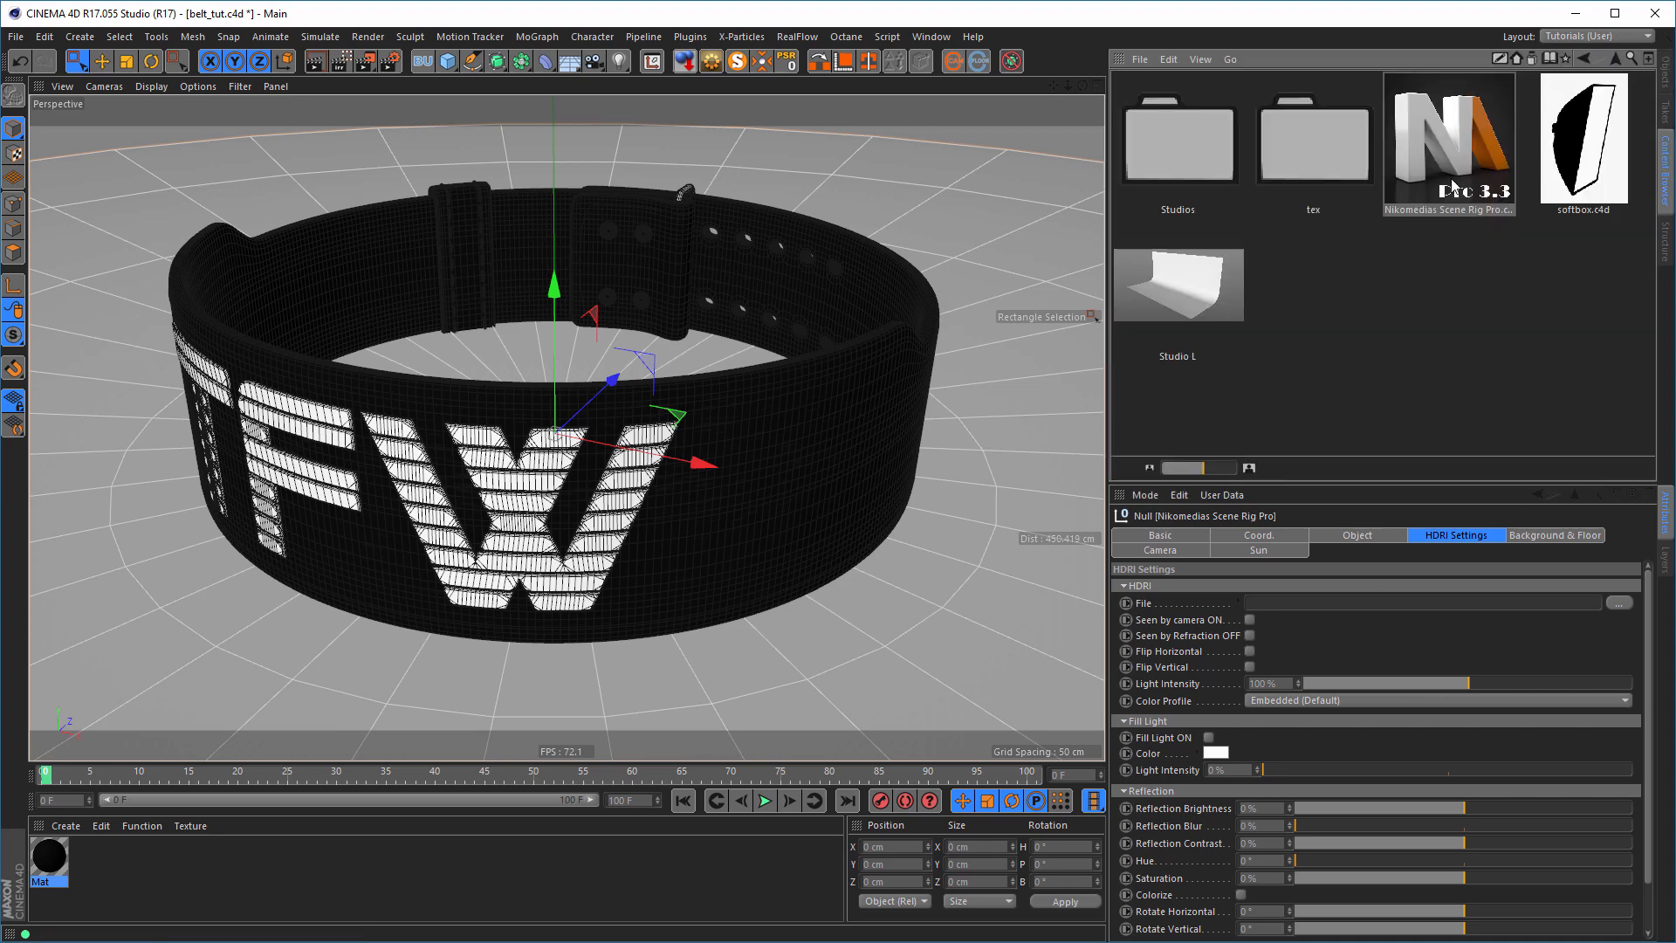
{"action": "double_click", "coordinate": [1161, 160]}
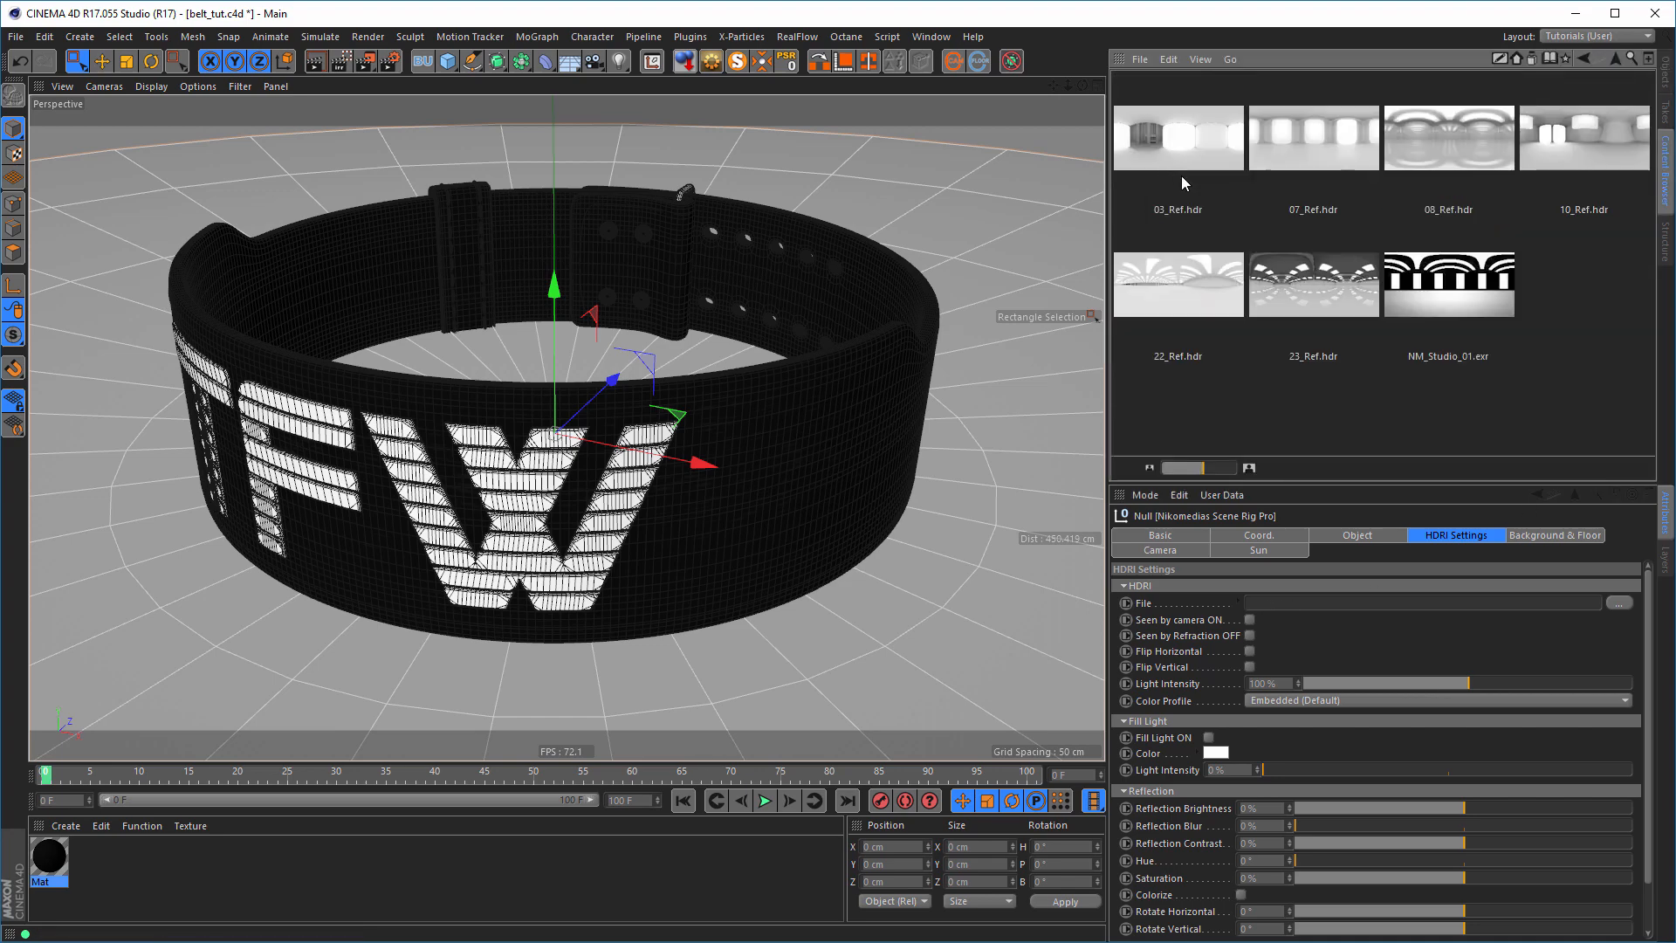
{"action": "left_click_drag", "start_coordinate": [1307, 138], "coordinate": [1316, 612]}
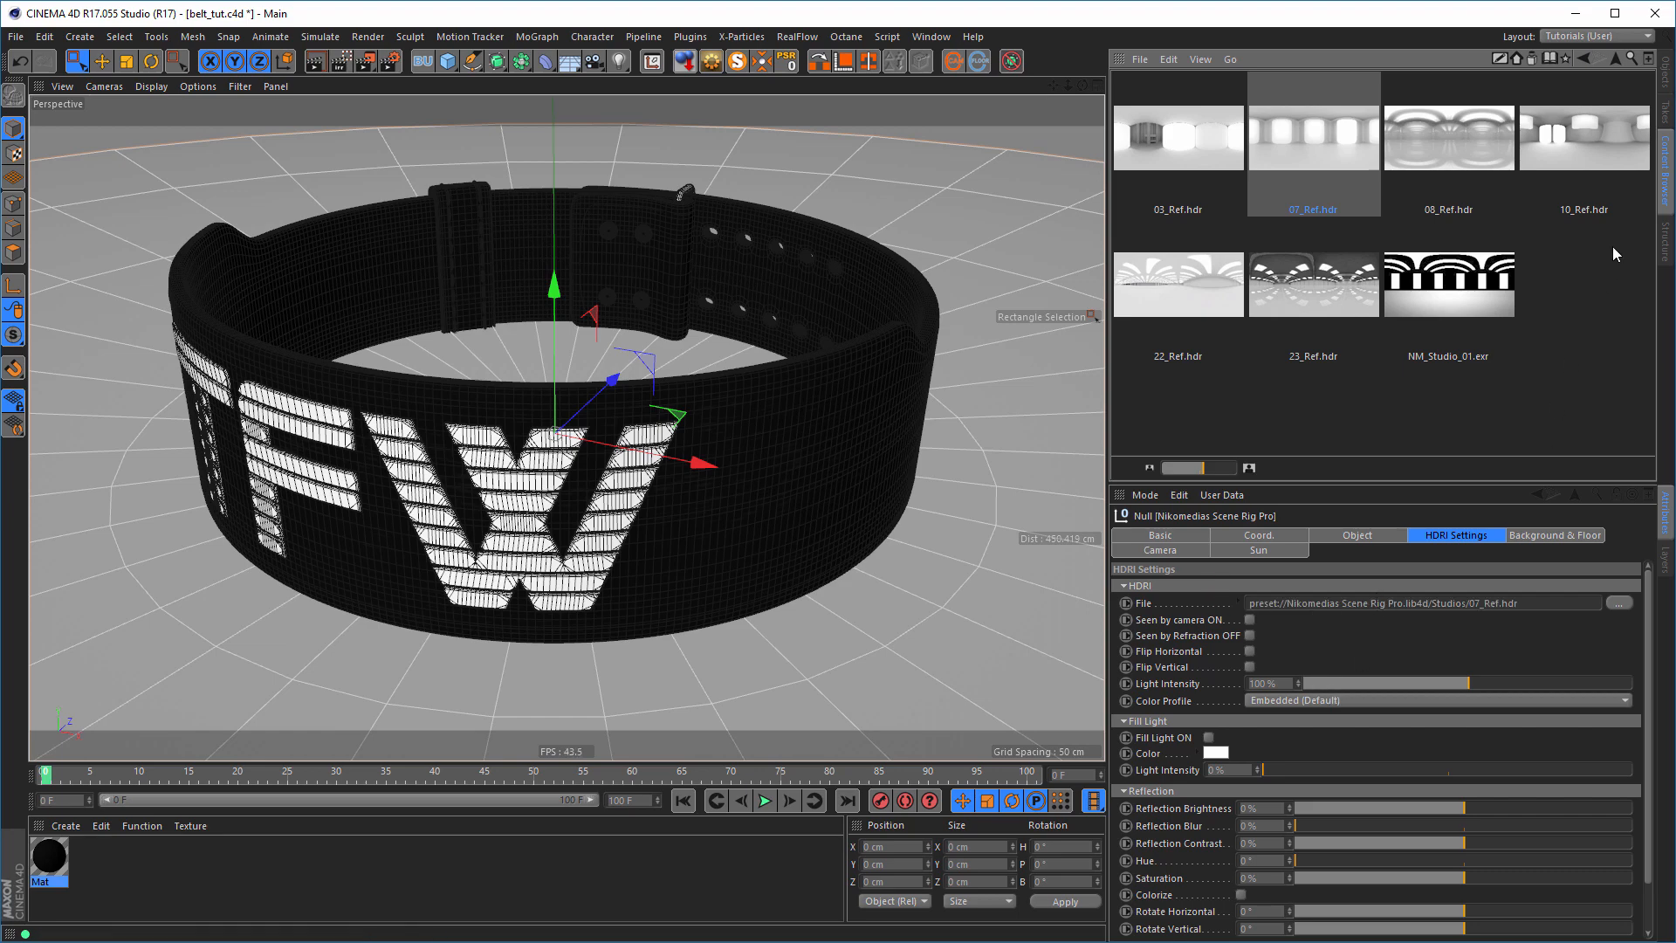
{"action": "left_click", "coordinate": [1666, 71]}
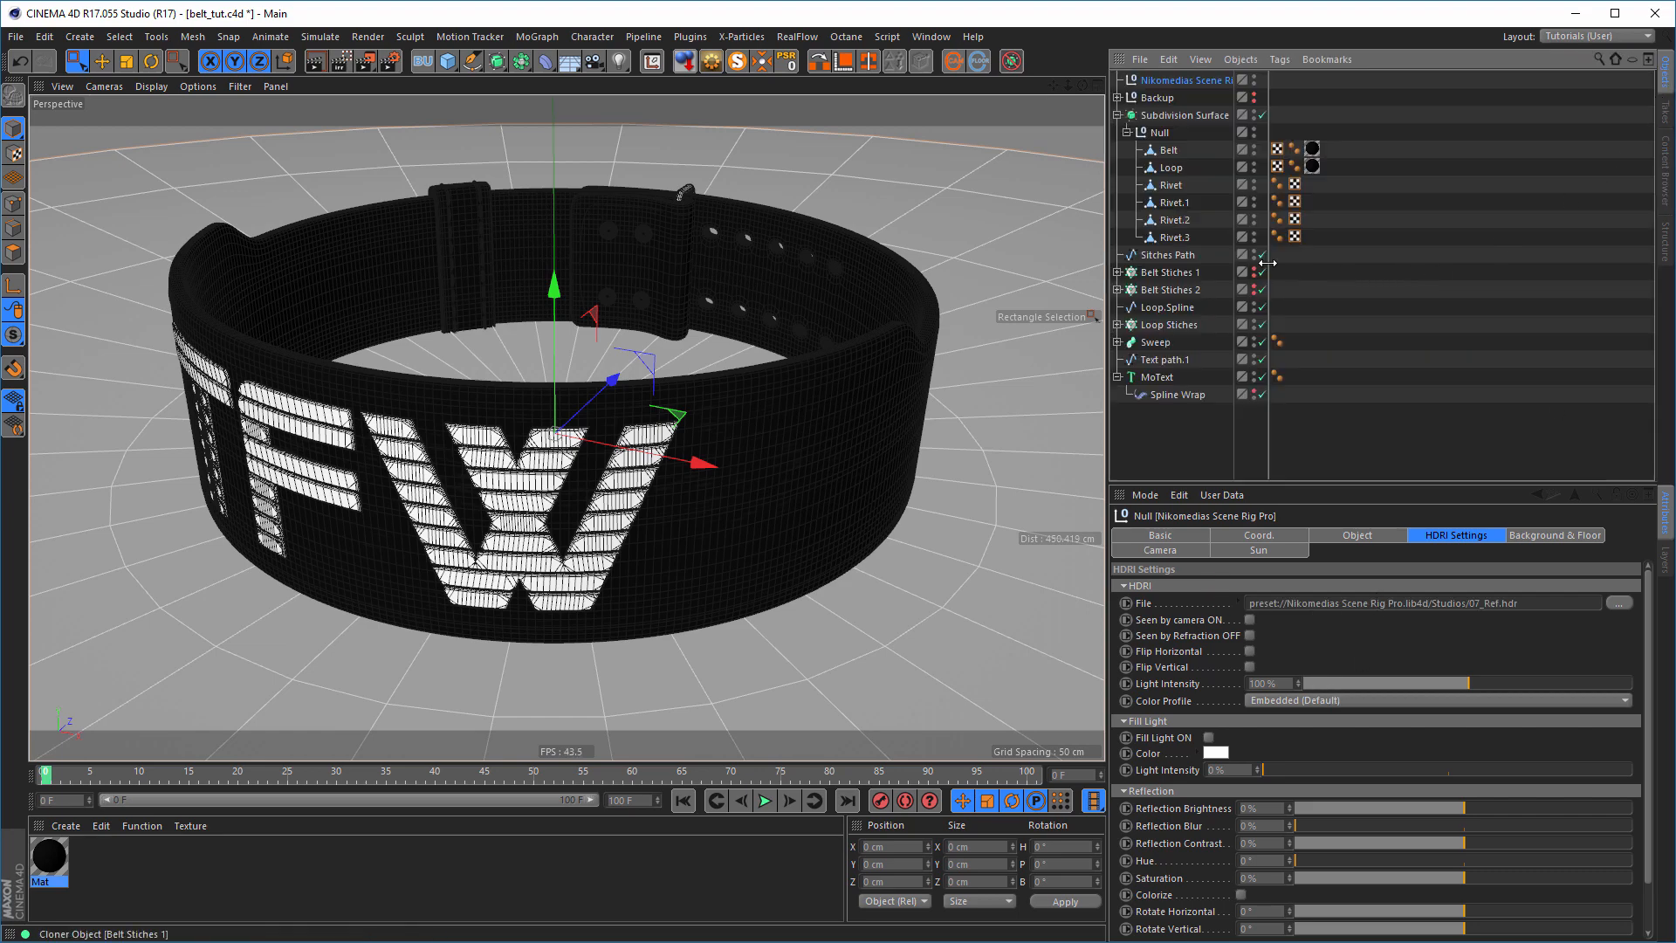
- Start an interactive render region over the belt and make Low GI the active render setting
{"action": "left_click", "coordinate": [345, 66]}
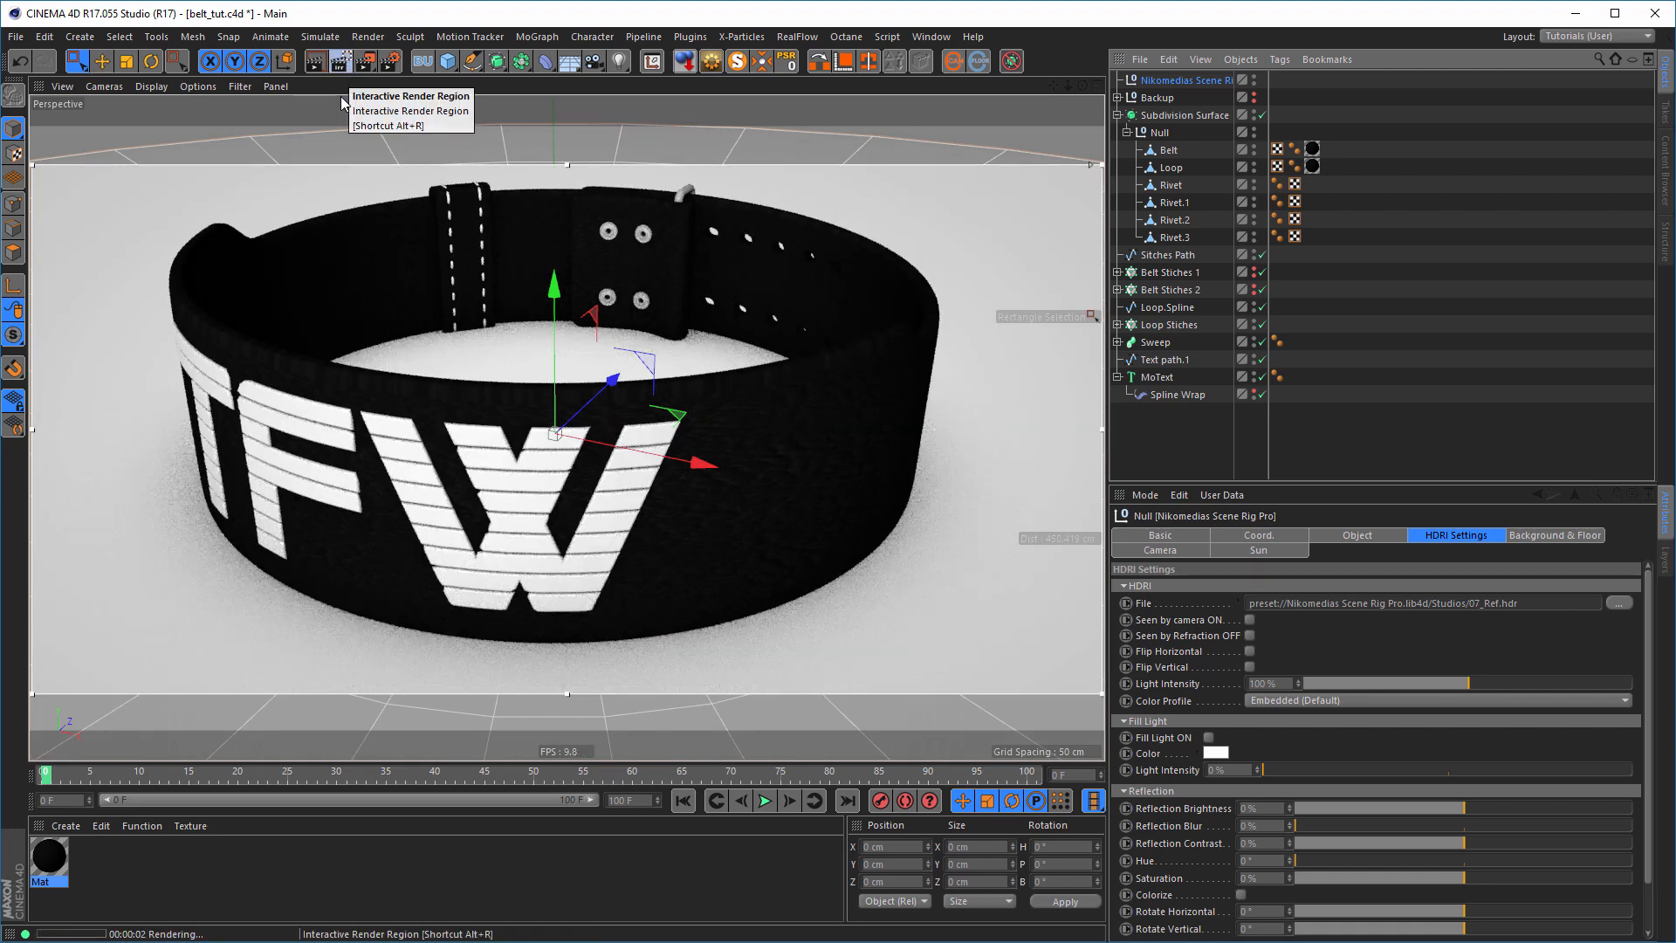
{"action": "left_click", "coordinate": [391, 61]}
{"action": "left_click", "coordinate": [56, 332]}
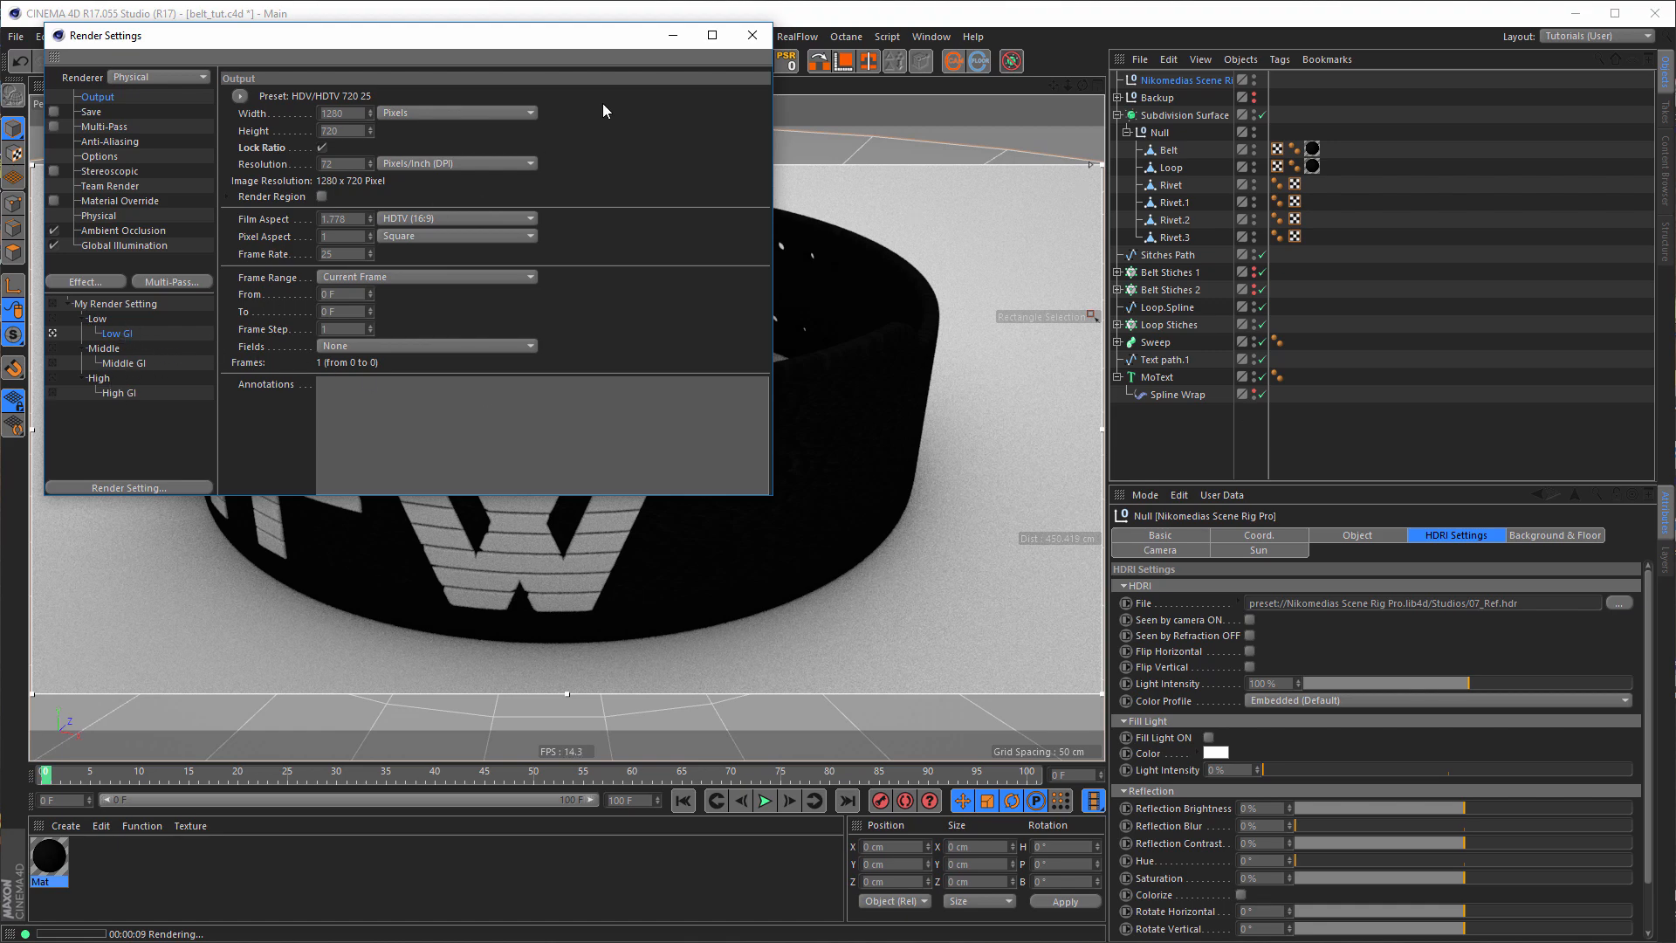
{"action": "left_click", "coordinate": [751, 36]}
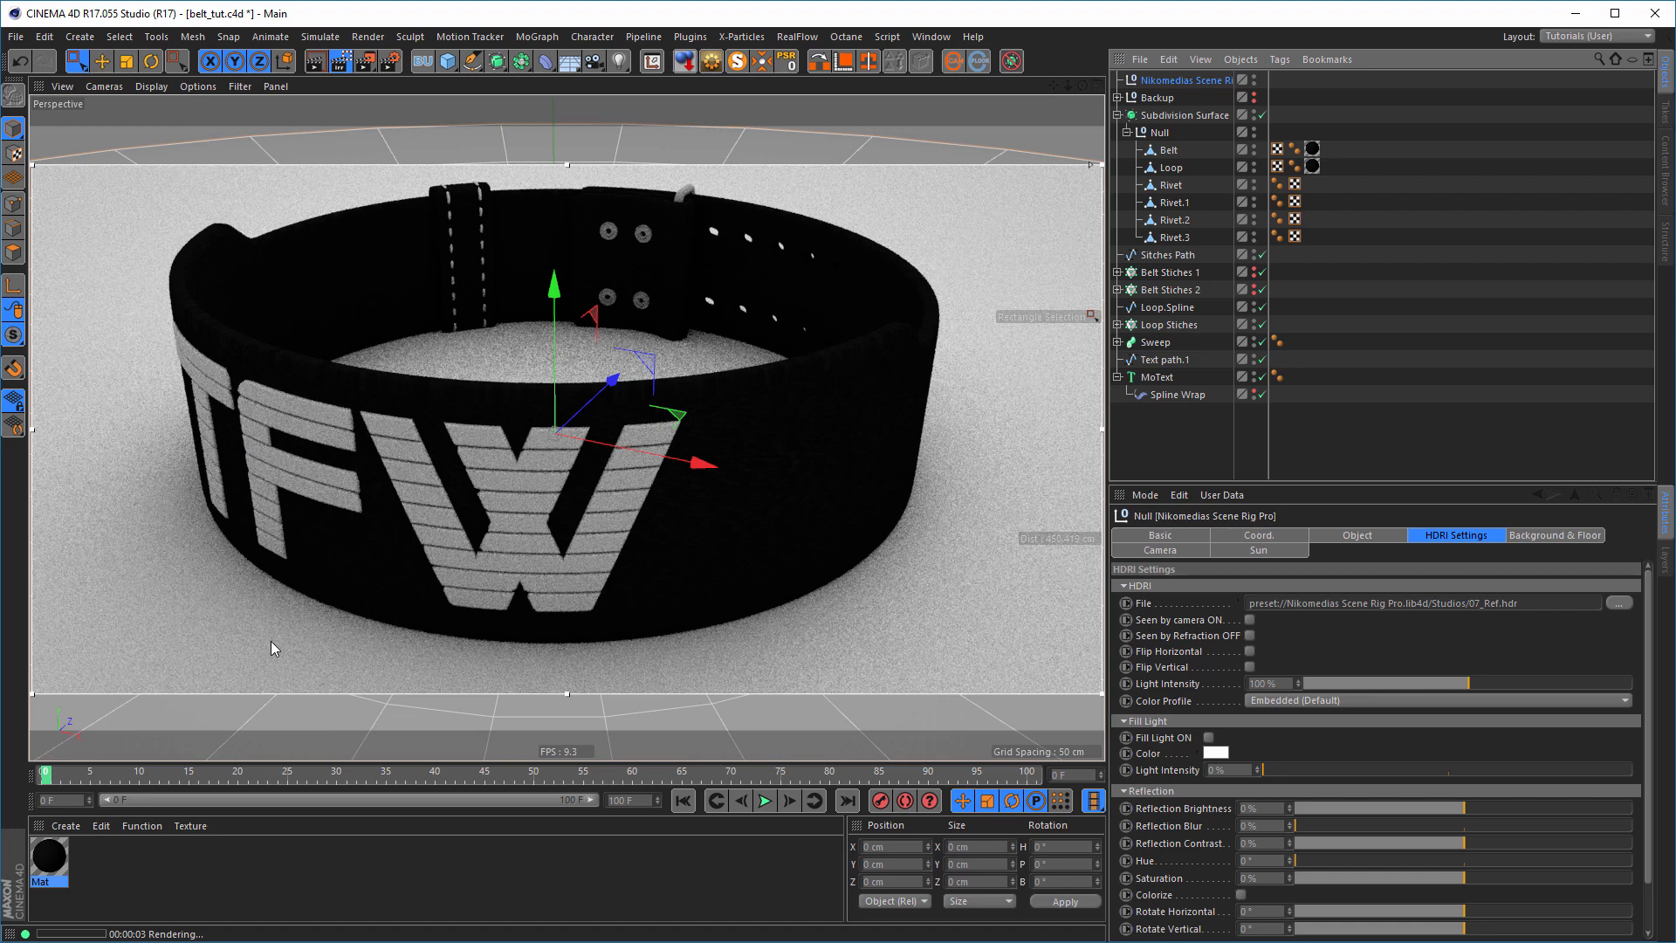
- Reopen the belt material beside the render preview and enable its Reflectance channel with a GGX layer
{"action": "double_click", "coordinate": [50, 855]}
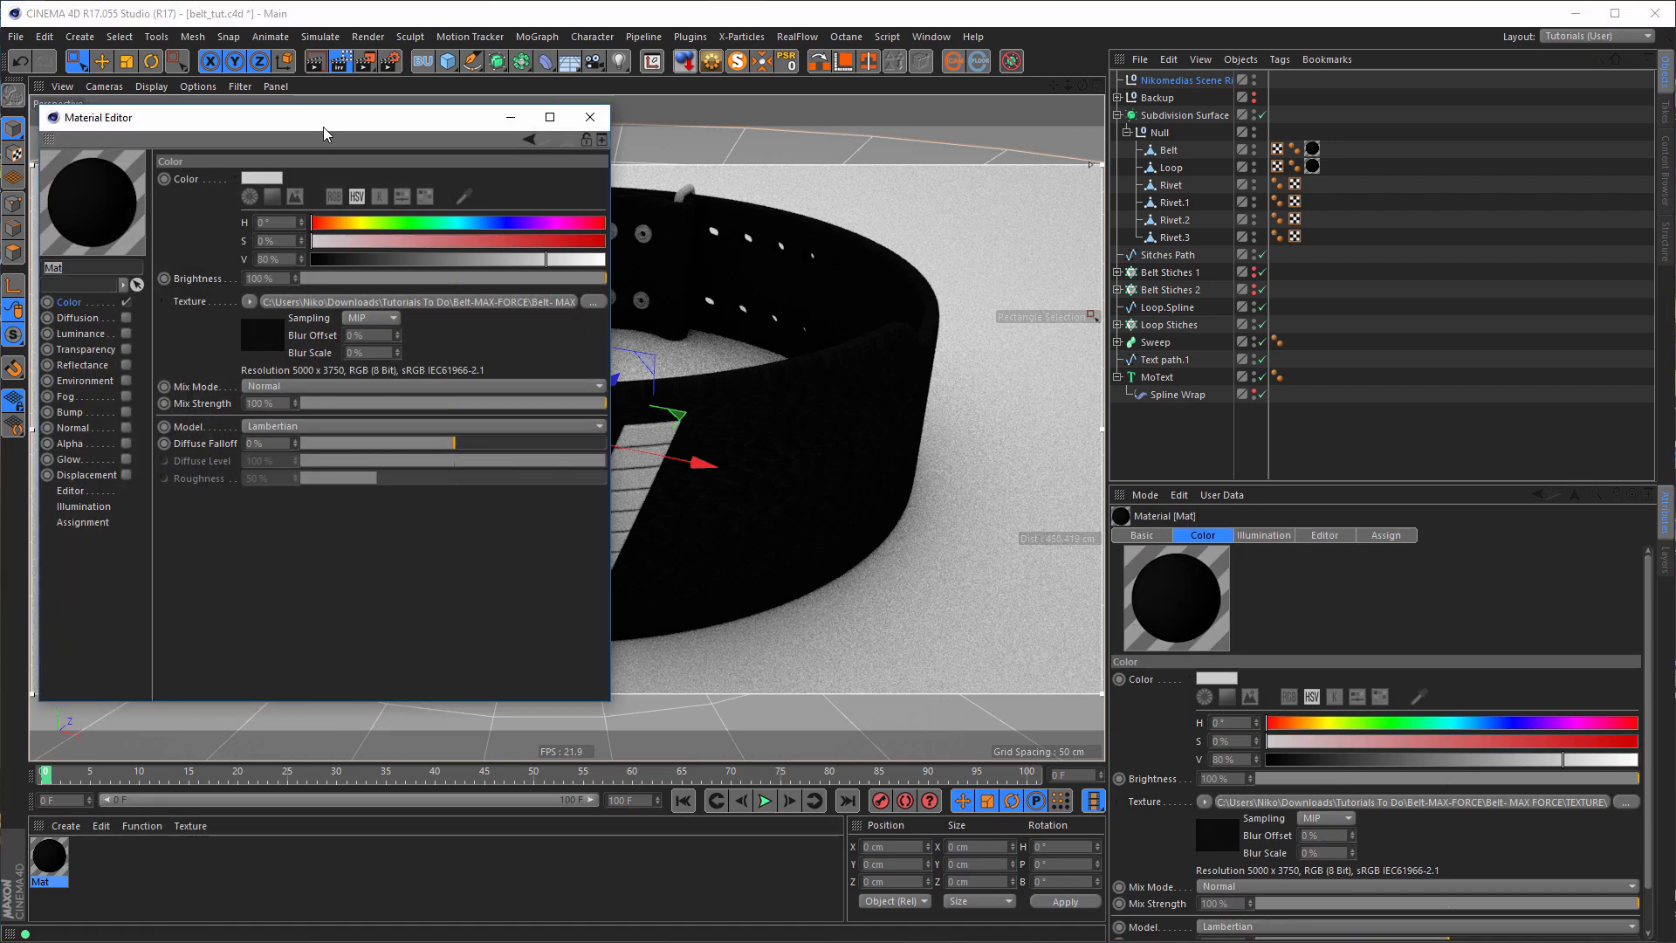
{"action": "left_click_drag", "start_coordinate": [323, 127], "coordinate": [1274, 166]}
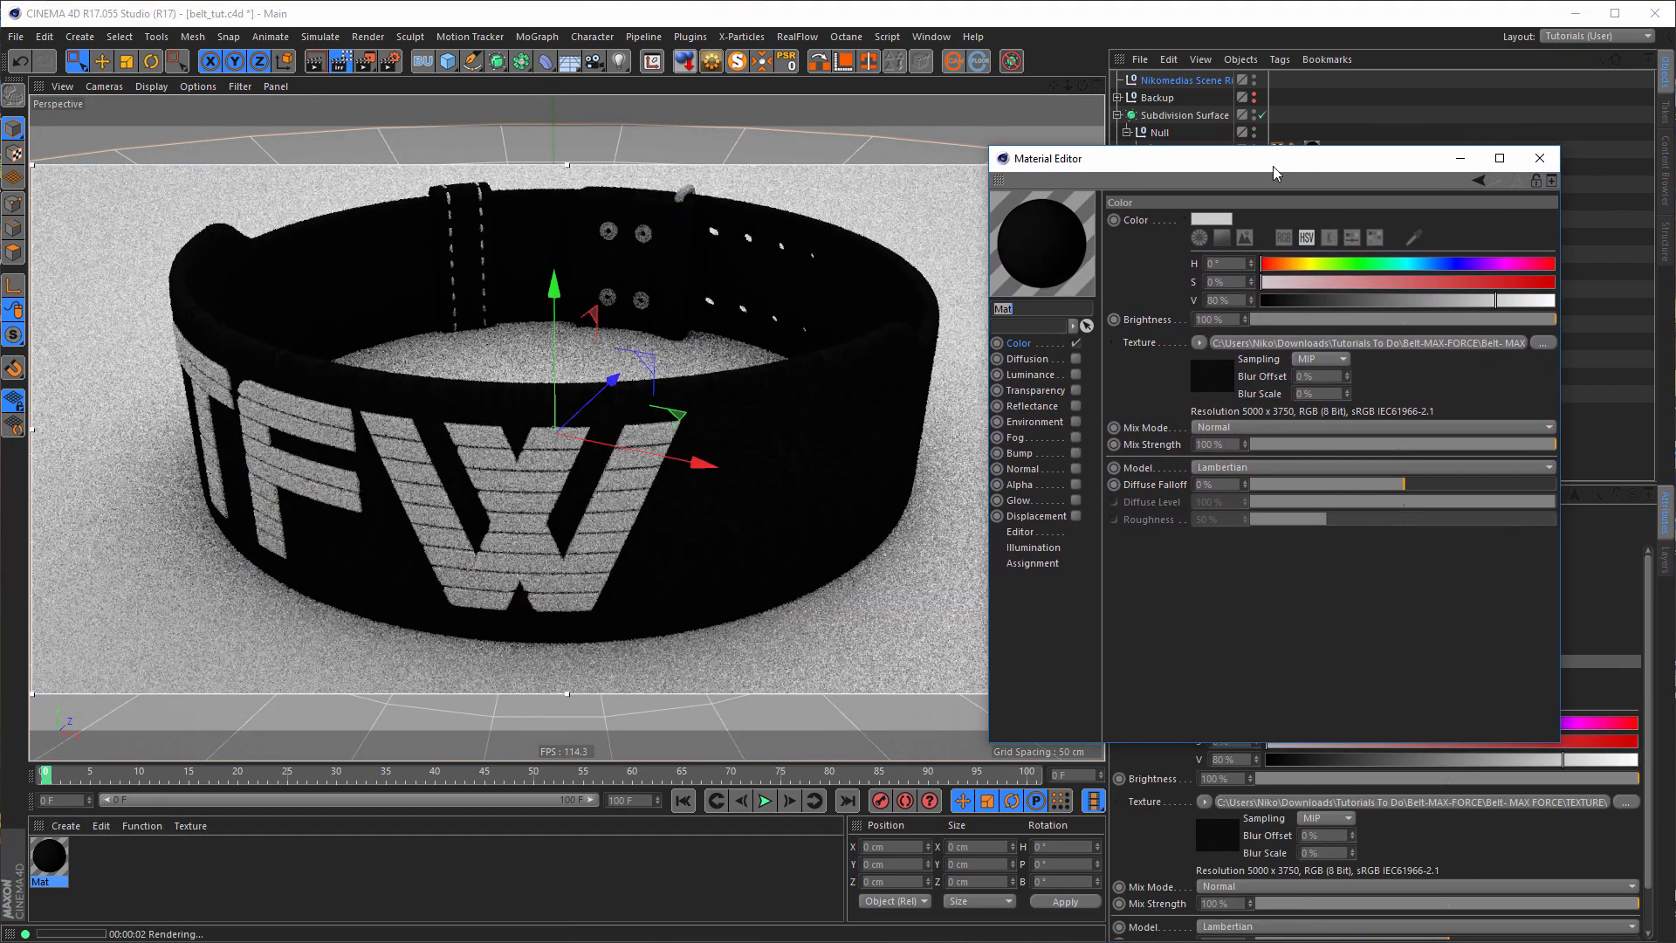
{"action": "left_click", "coordinate": [1081, 407]}
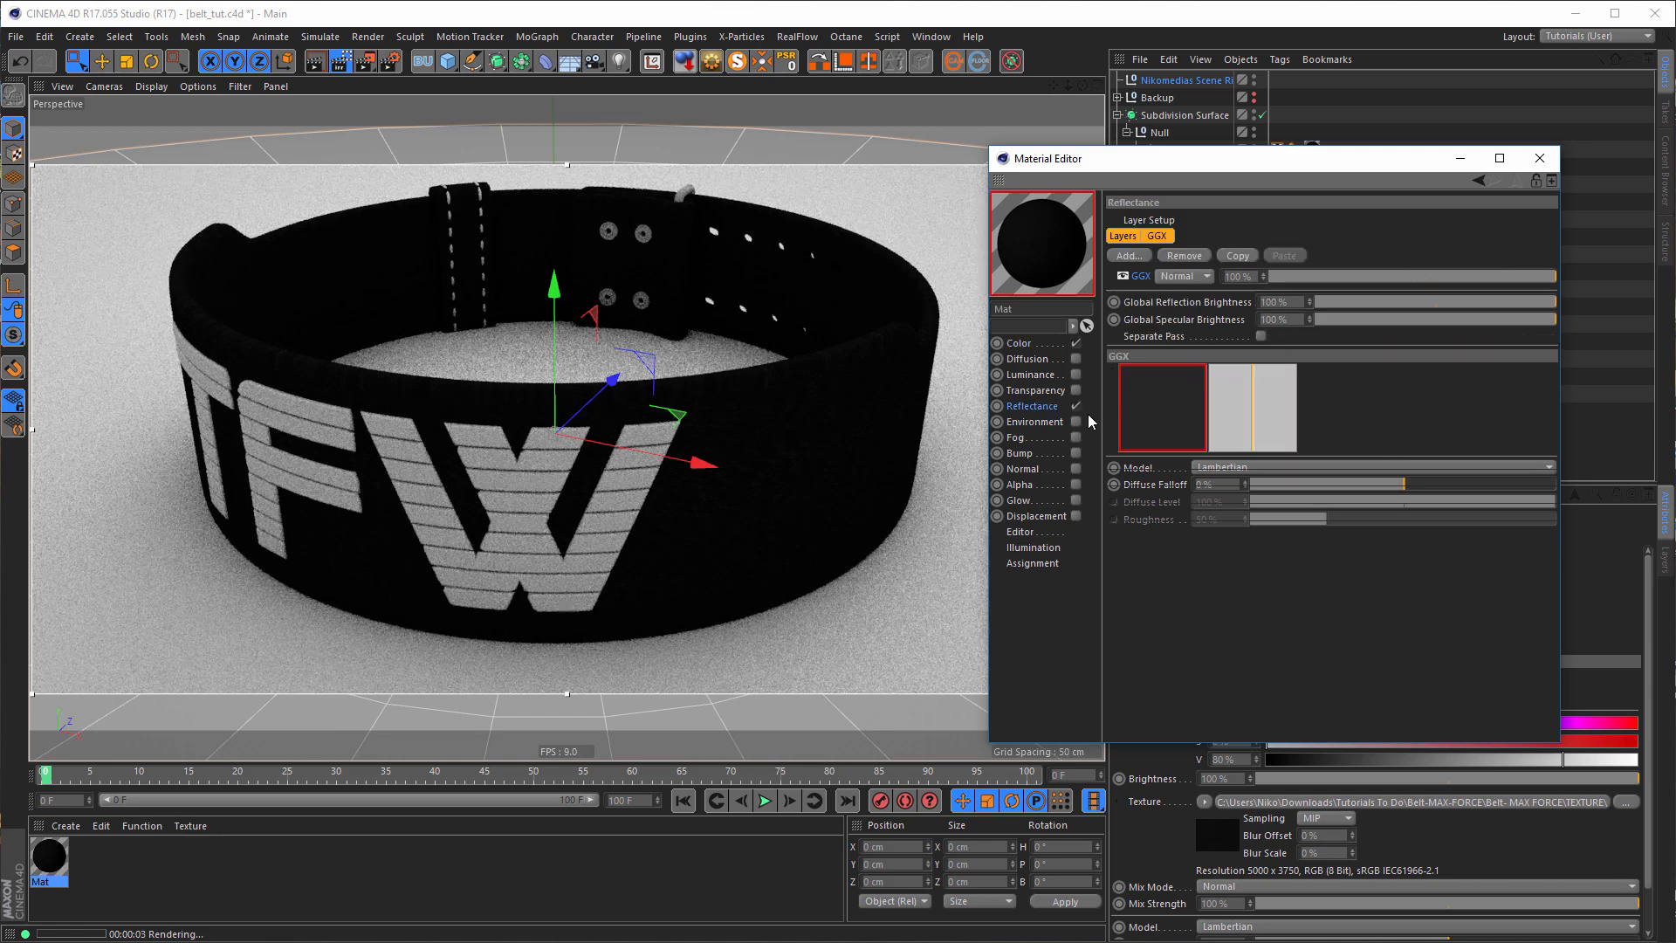
{"action": "key", "text": "ctrl+r"}
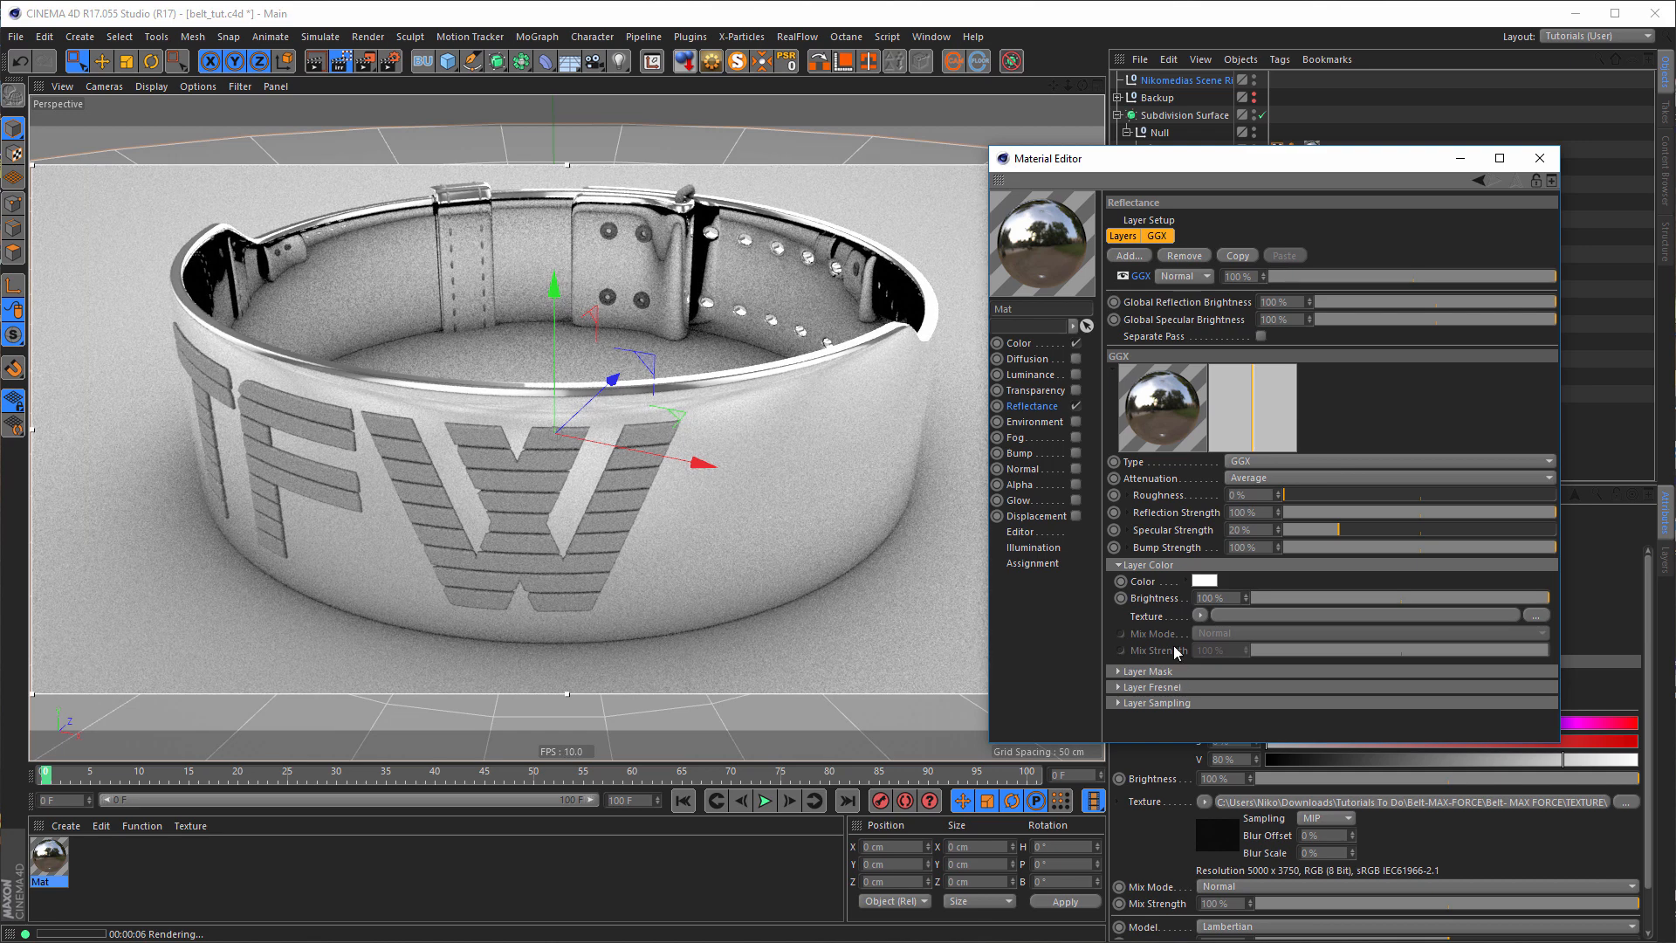
- Give the GGX layer a Dielectric Fresnel with the Oil (Vegetable) preset and set its Specular Strength to 0%
{"action": "left_click", "coordinate": [1152, 687]}
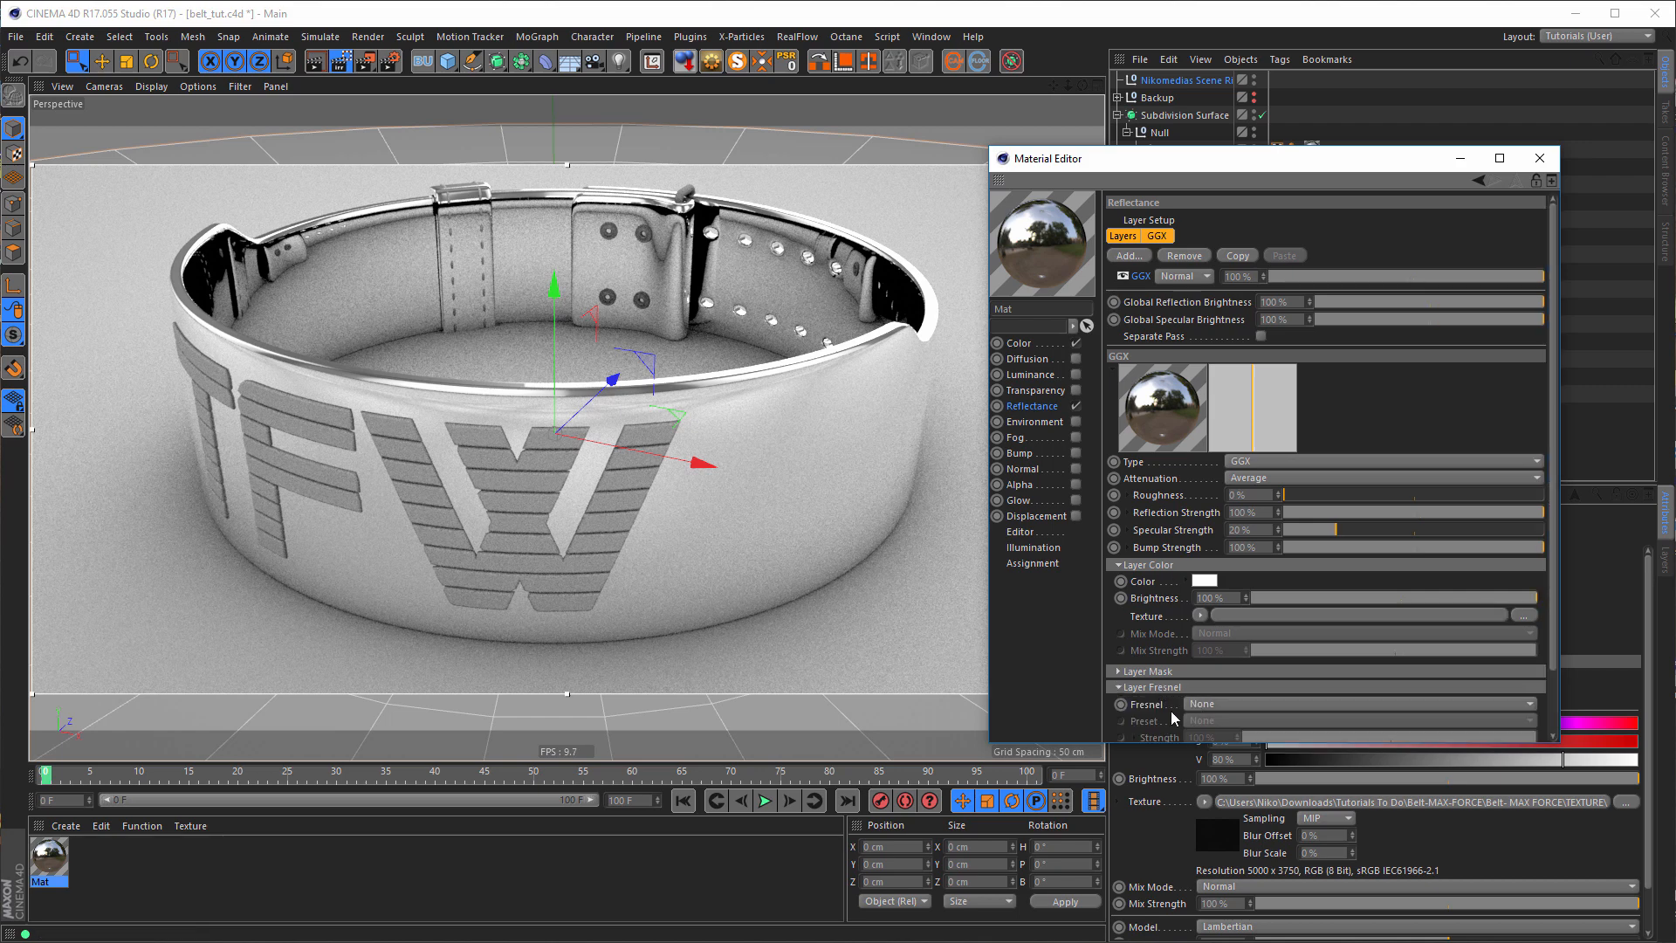
{"action": "left_click", "coordinate": [1213, 703]}
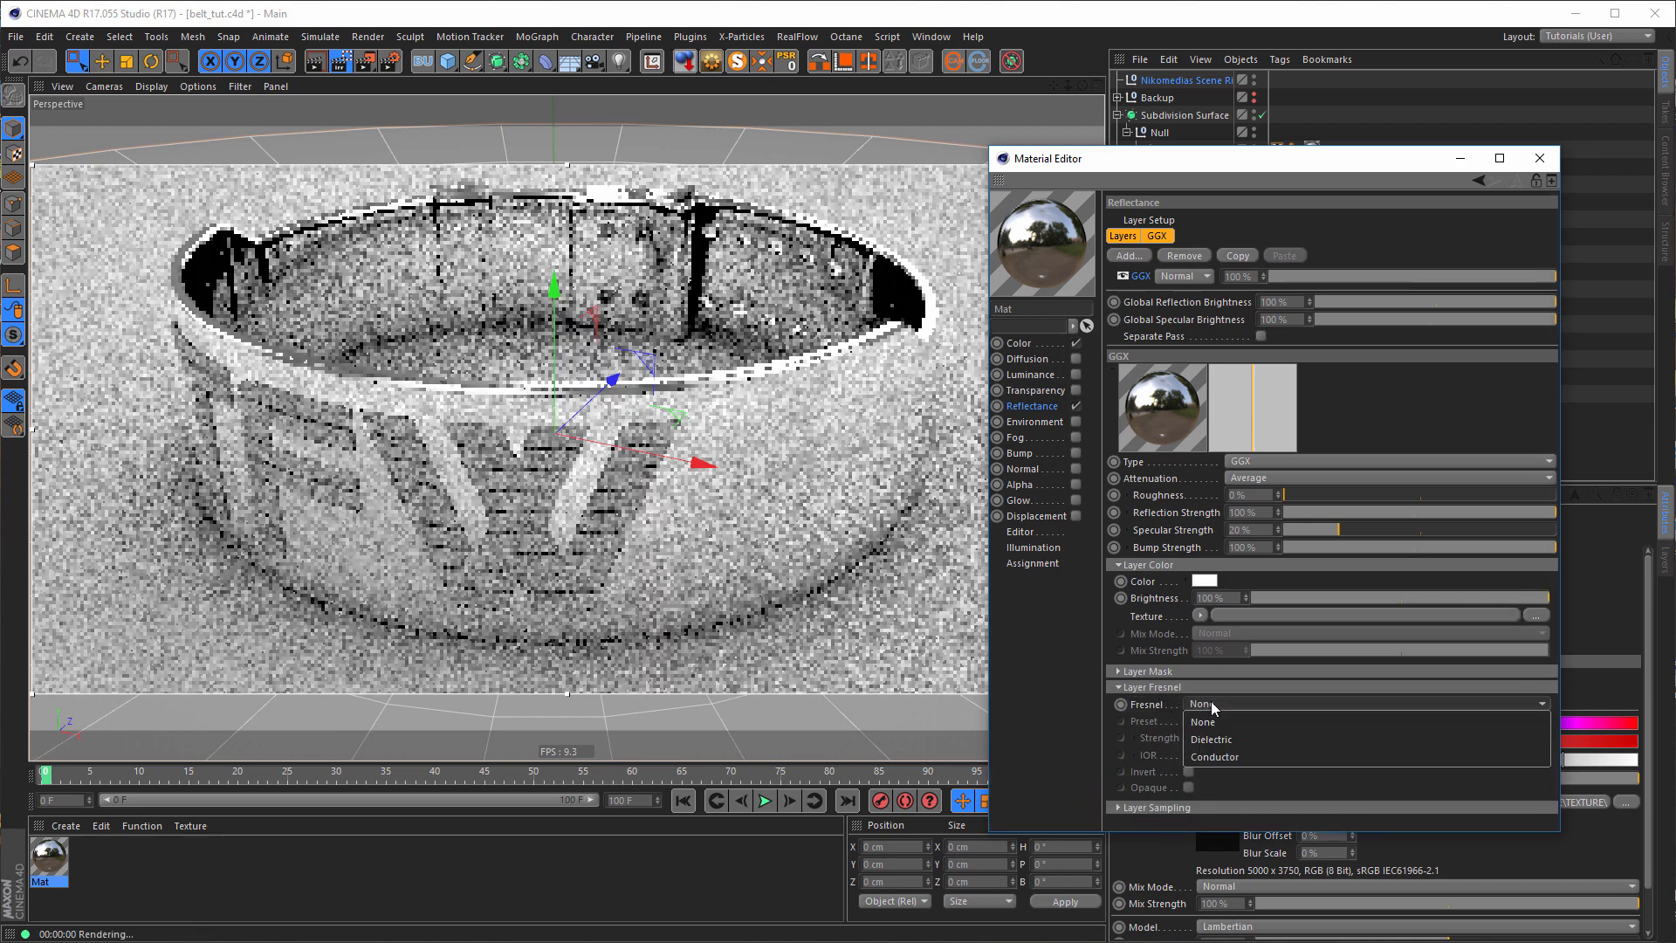
{"action": "left_click", "coordinate": [1257, 738]}
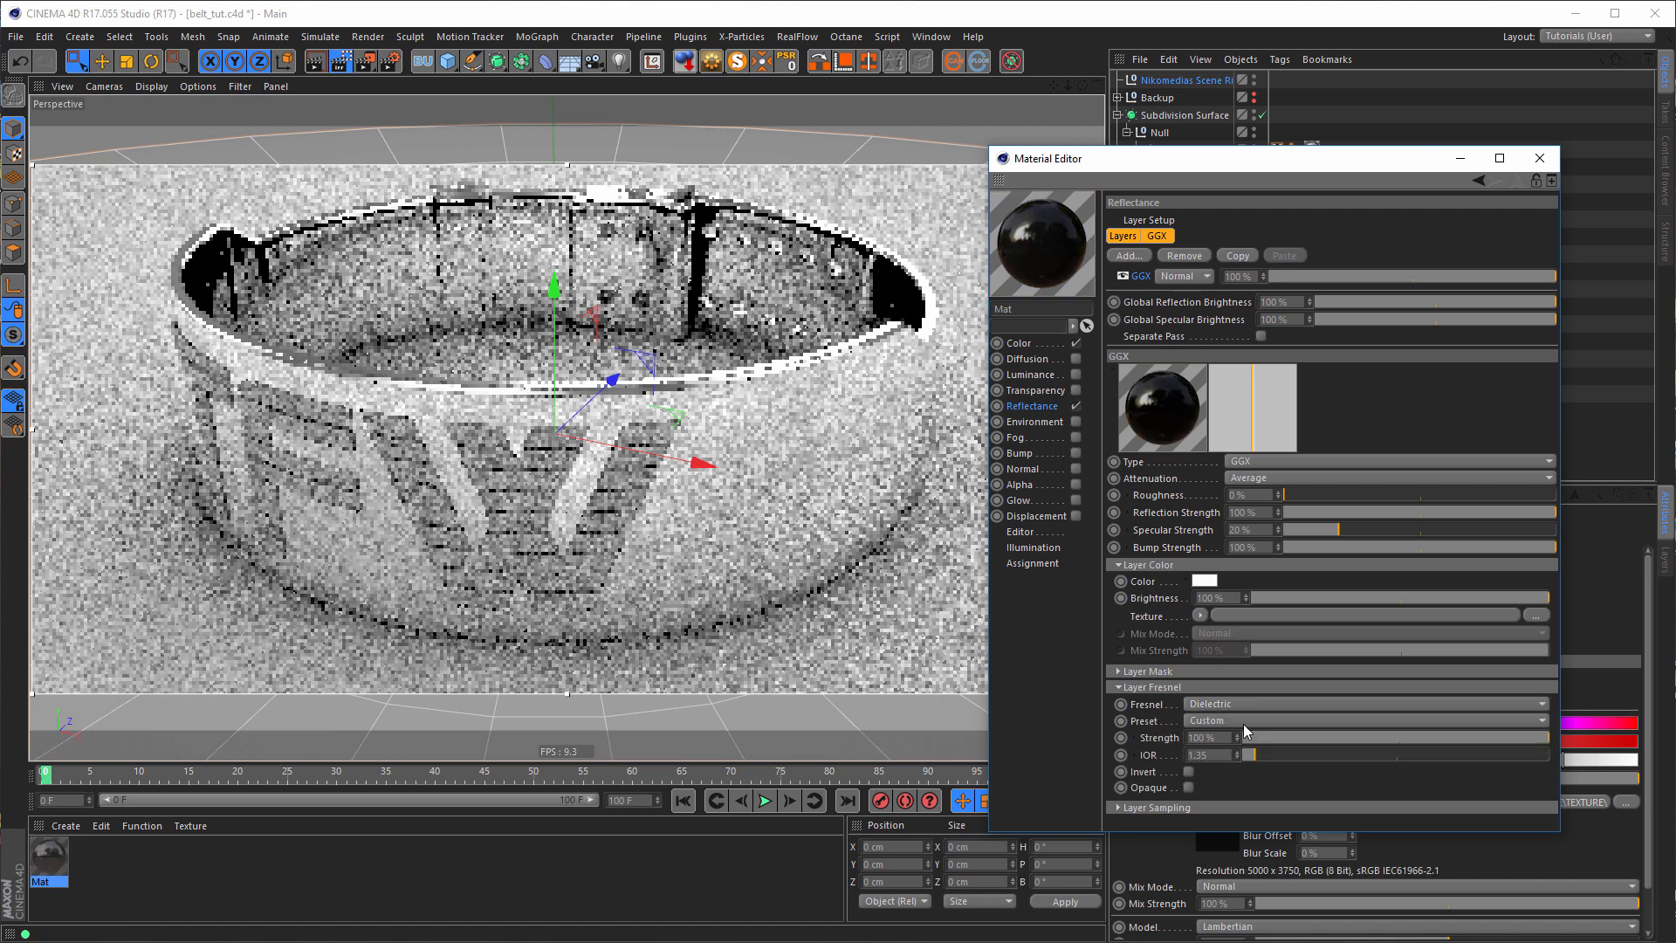
{"action": "left_click", "coordinate": [1234, 720]}
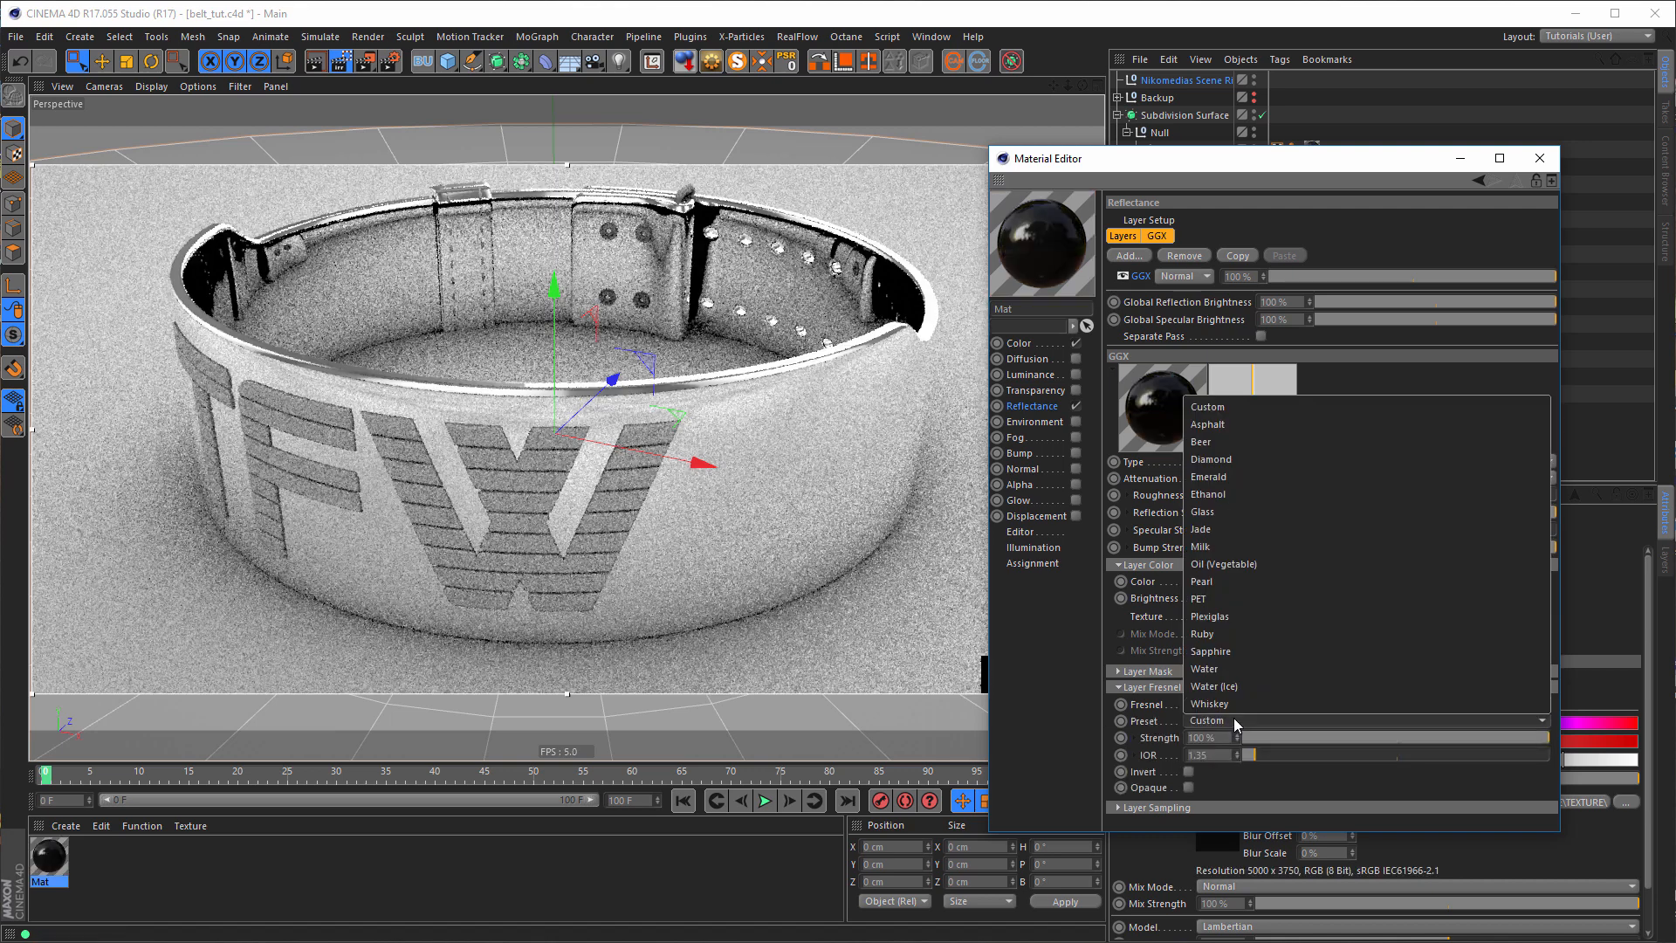
{"action": "left_click", "coordinate": [1247, 565]}
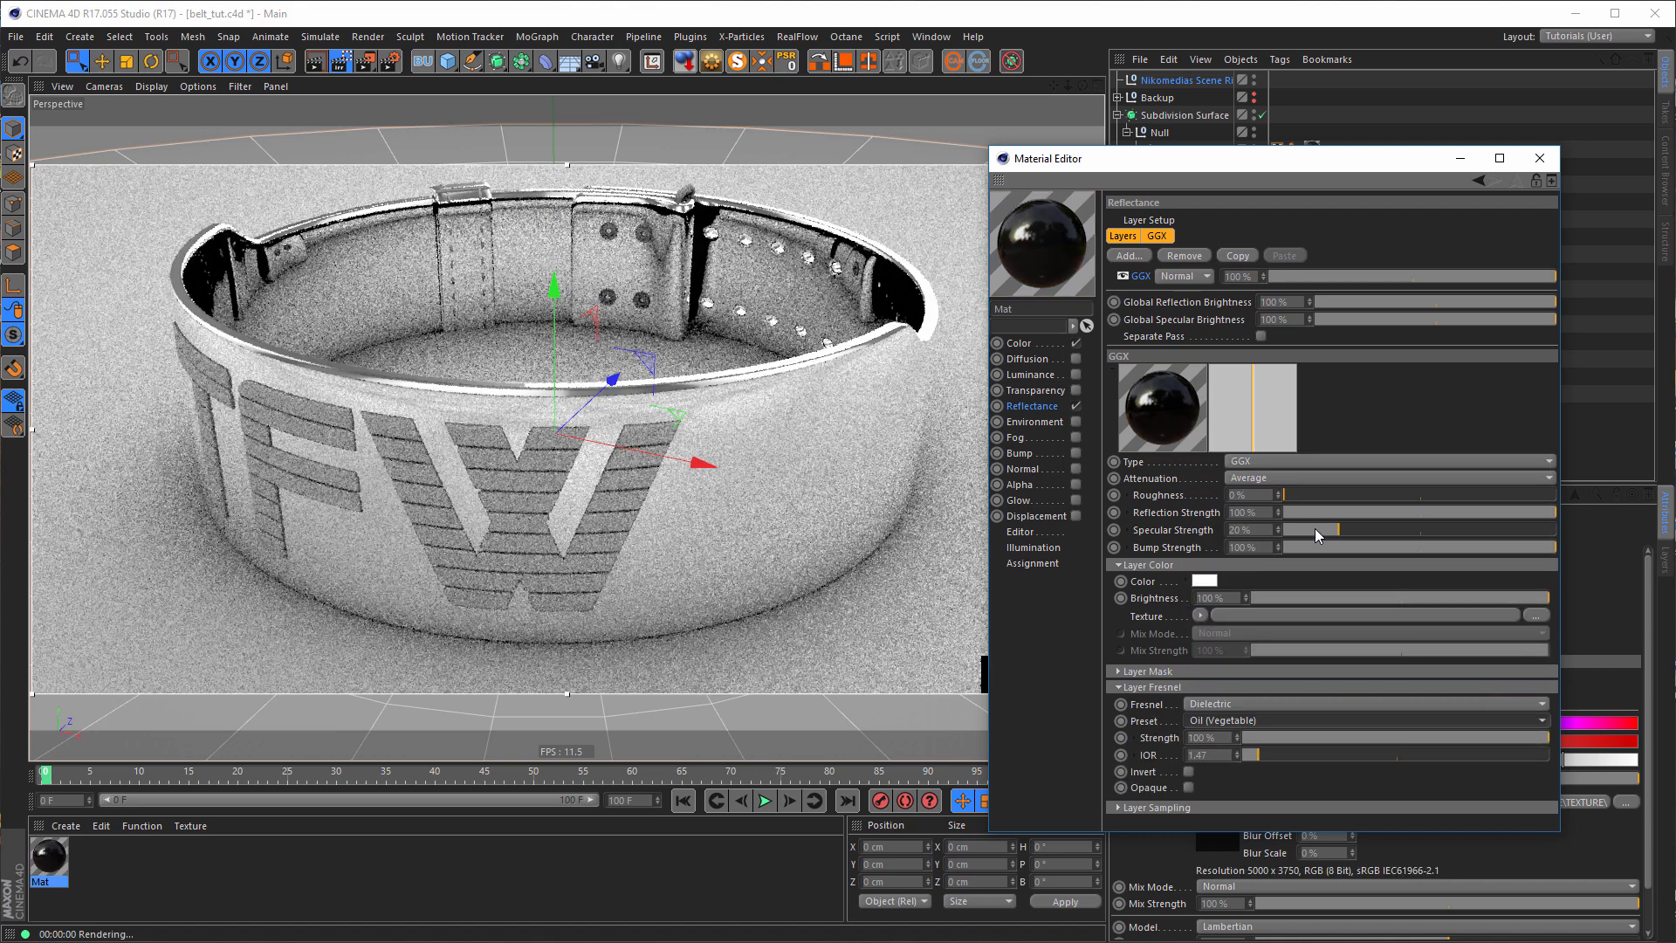
{"action": "left_click_drag", "start_coordinate": [1314, 528], "coordinate": [1238, 529]}
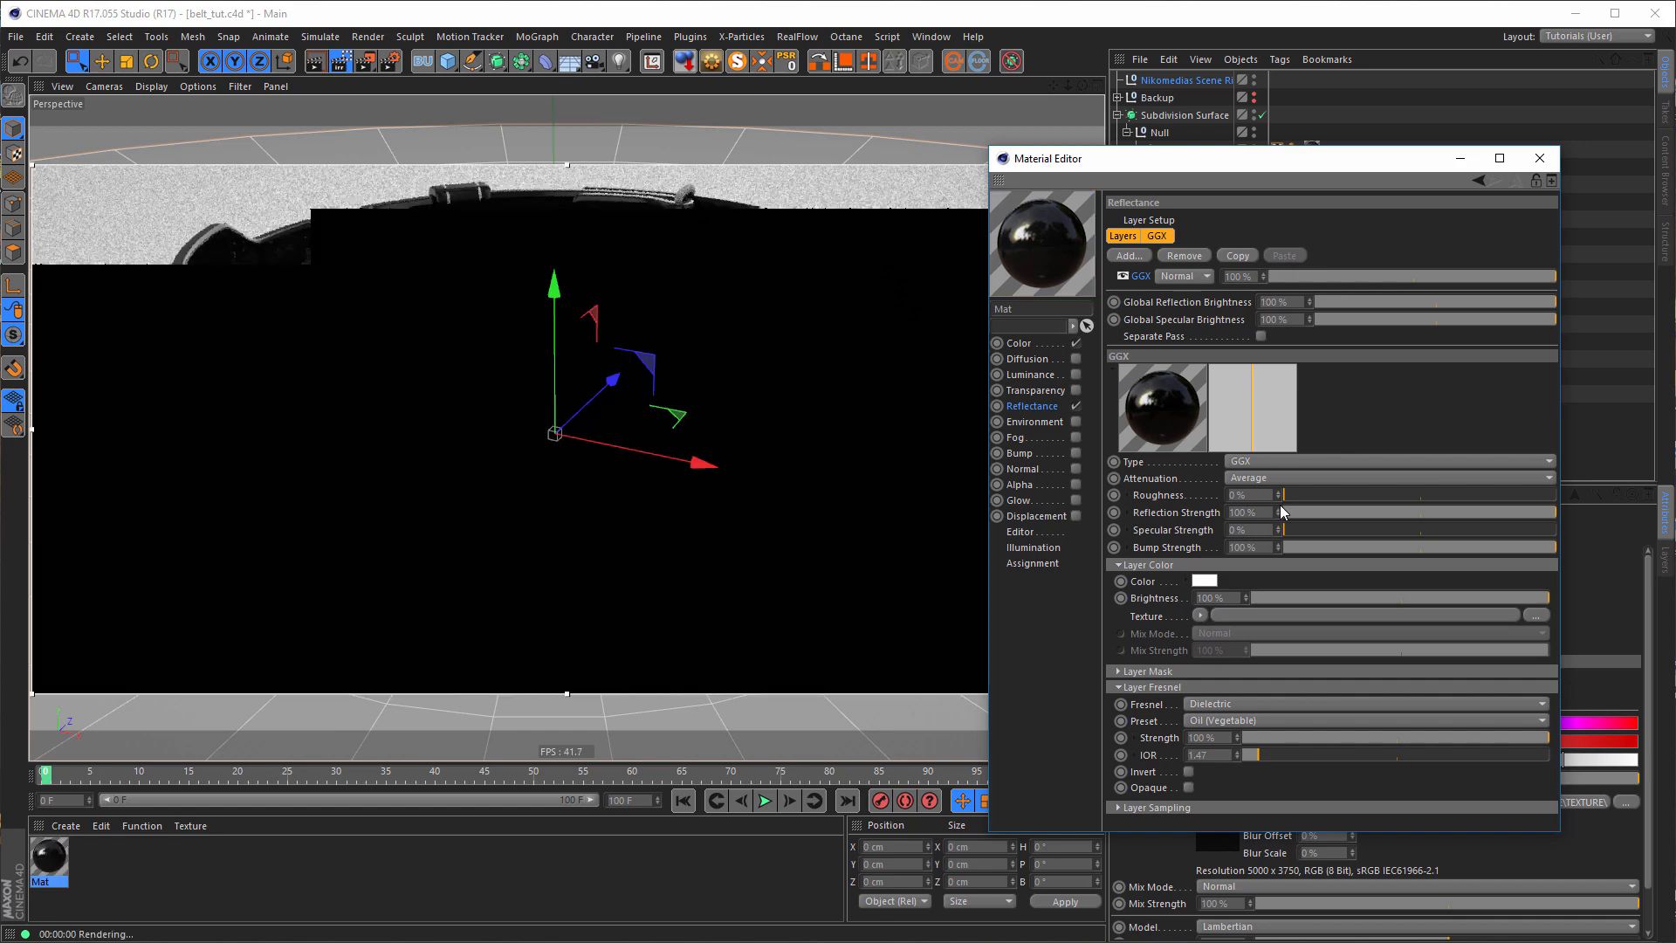
- Set the GGX layer's Roughness to 25% and load the leather normal map into the belt material's enabled Normal channel
{"action": "left_click_drag", "start_coordinate": [1298, 495], "coordinate": [1348, 501]}
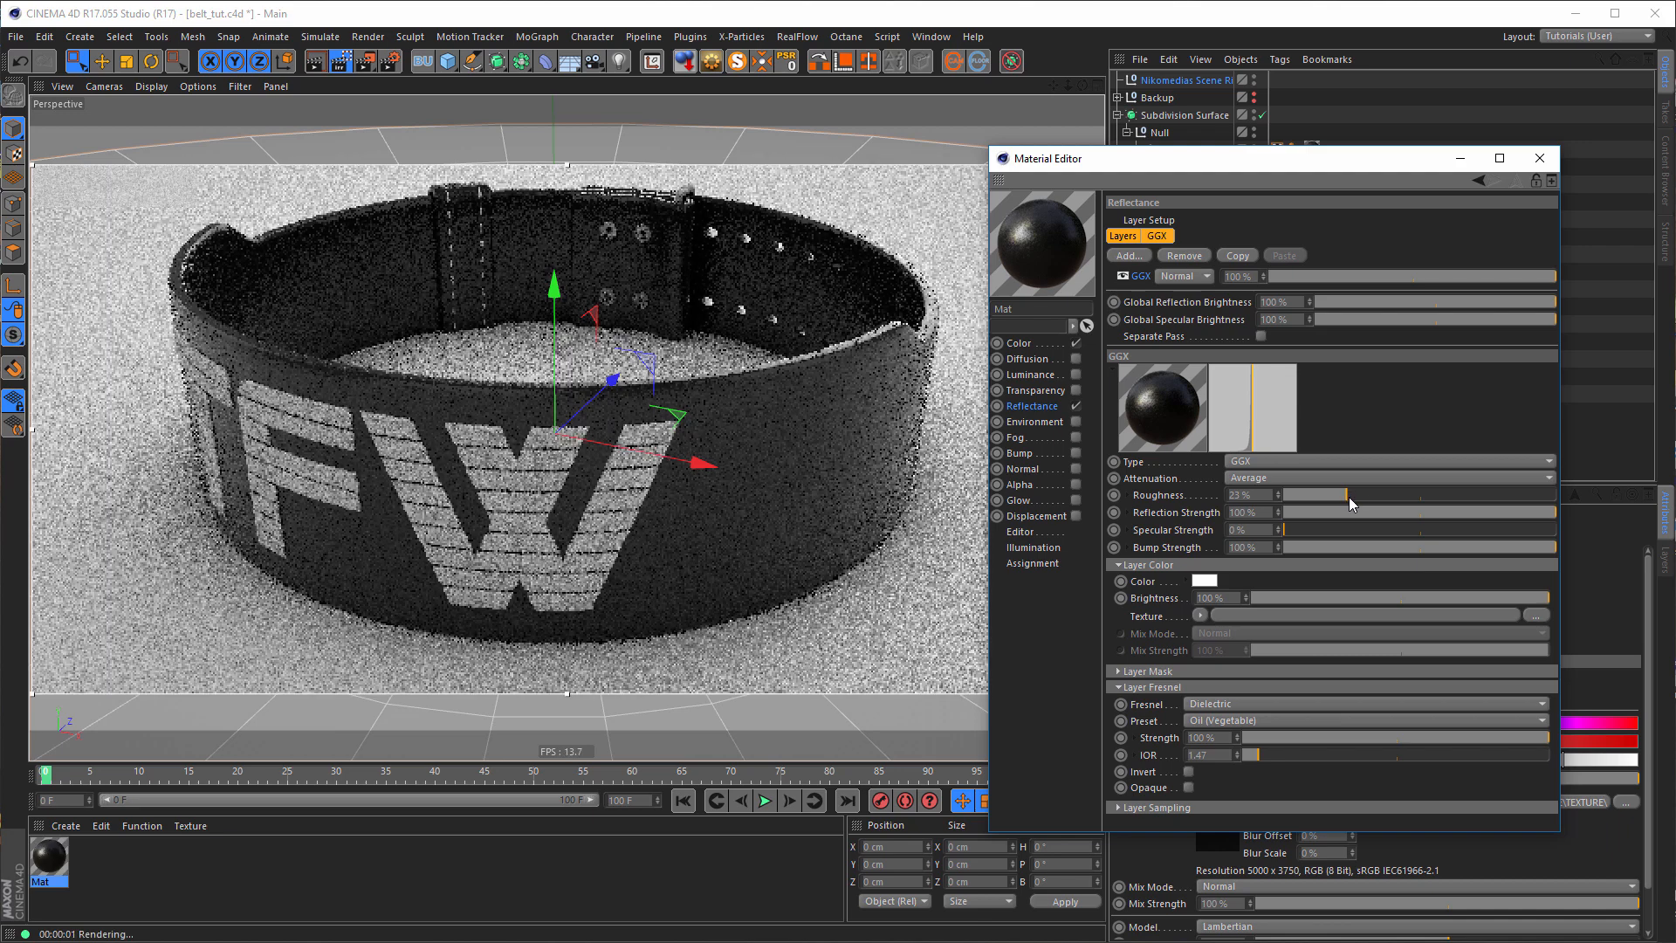
{"action": "left_click_drag", "start_coordinate": [1348, 498], "coordinate": [1366, 500]}
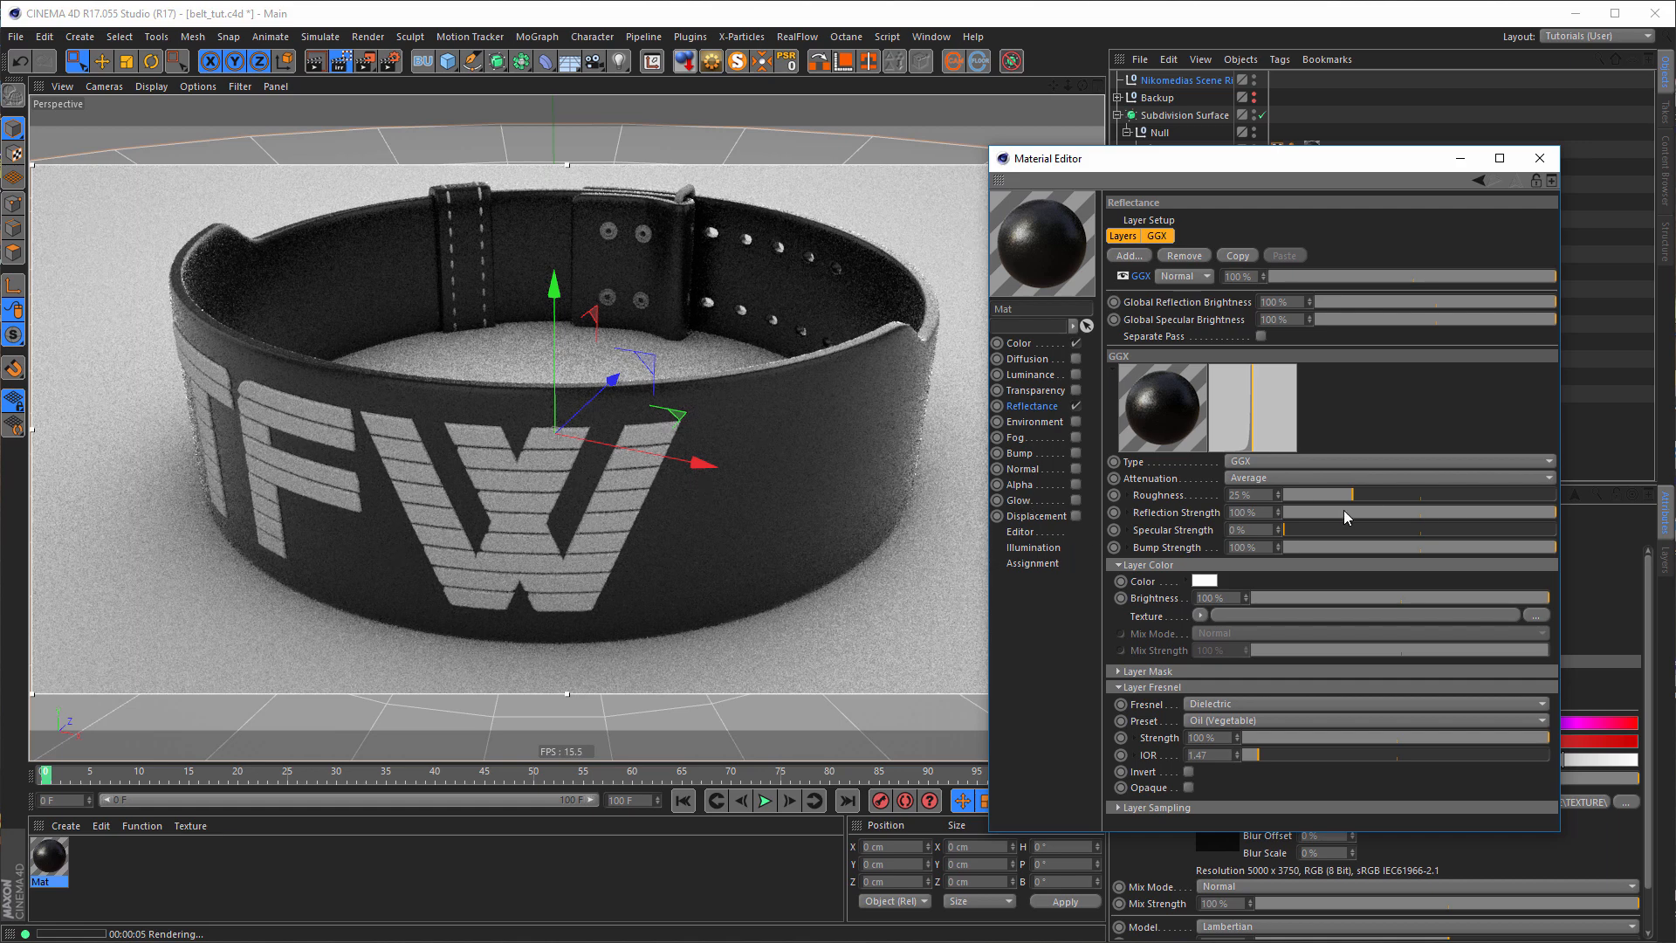
{"action": "left_click", "coordinate": [1077, 469]}
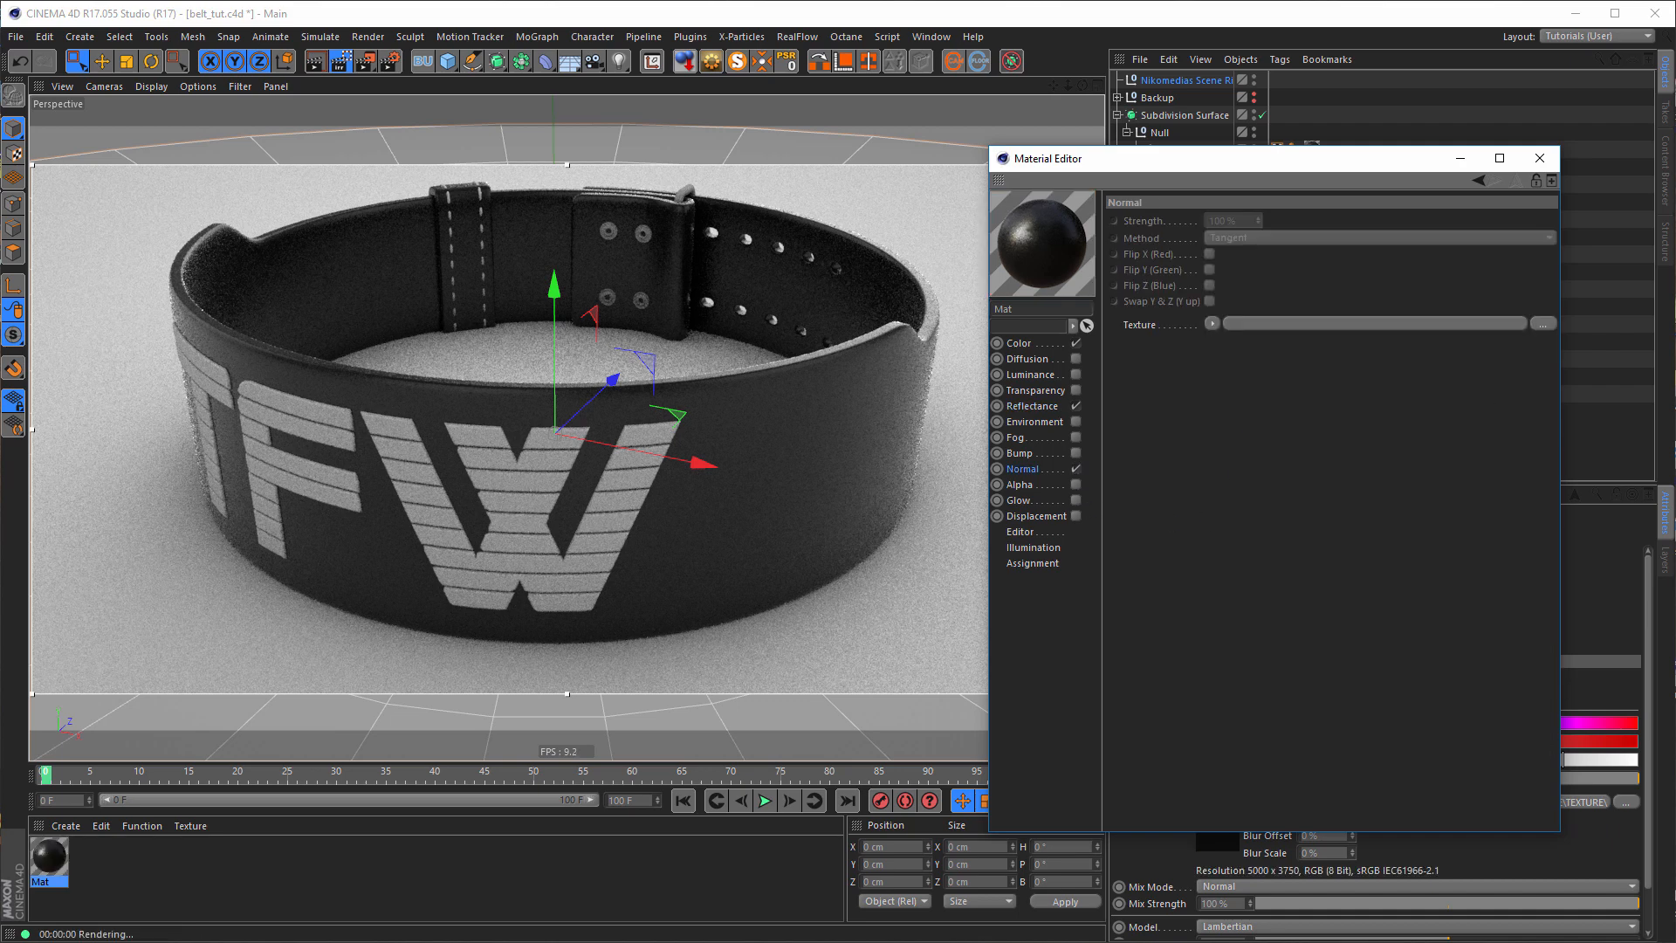
{"action": "left_click_drag", "start_coordinate": [1675, 411], "coordinate": [1391, 395]}
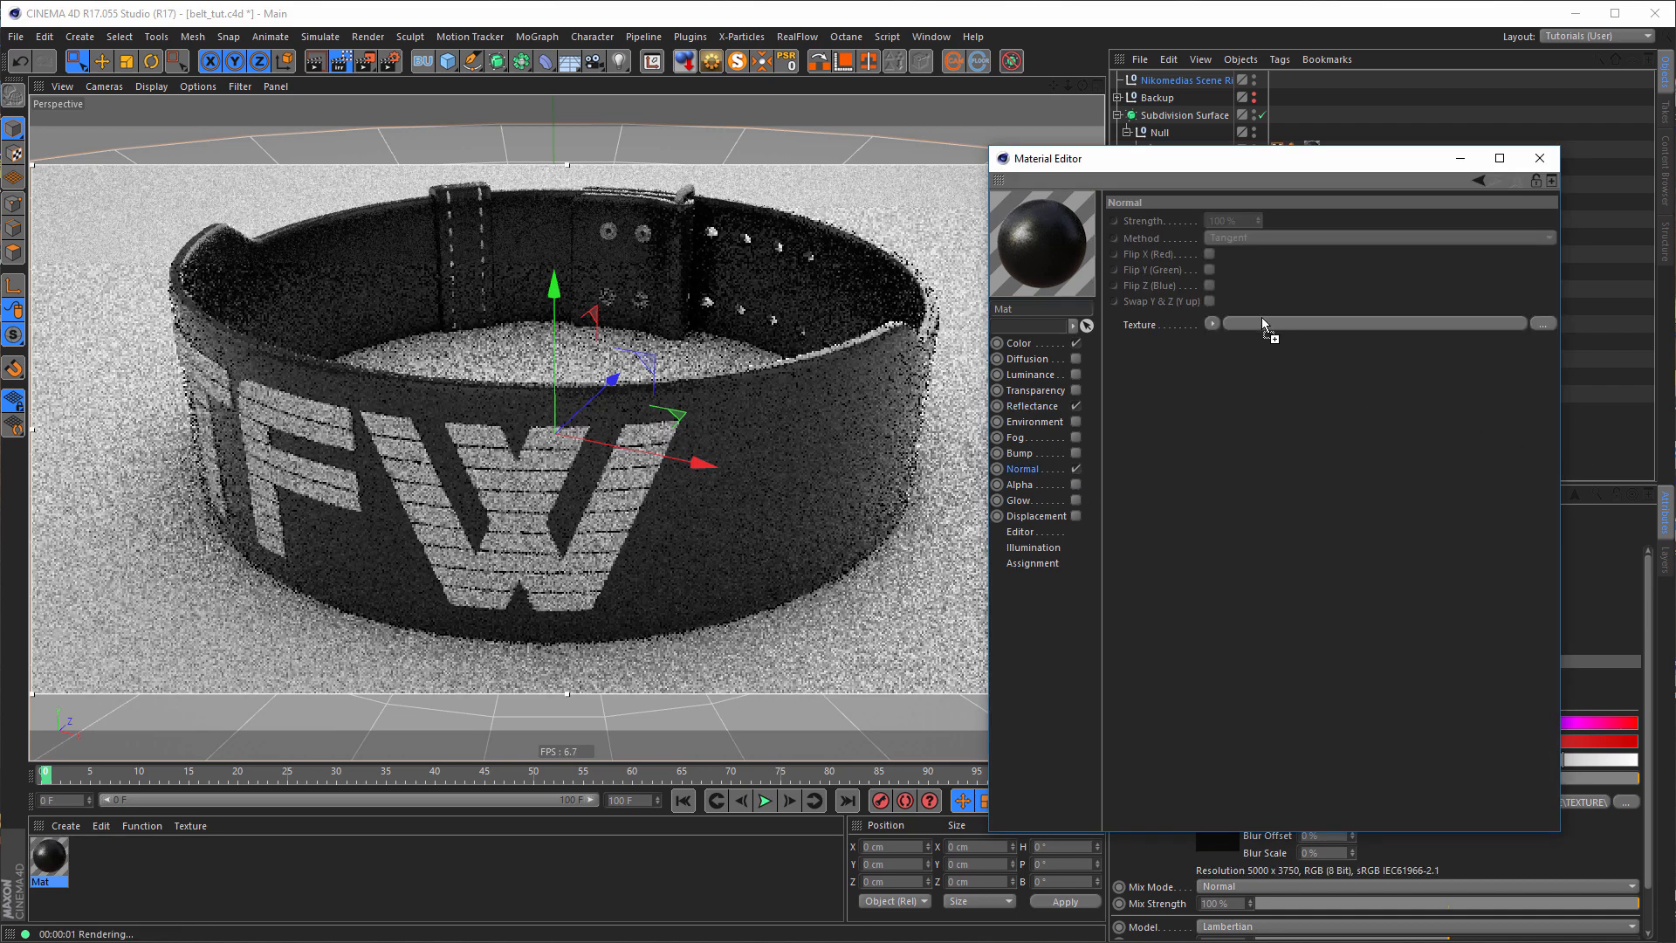
{"action": "left_click_drag", "start_coordinate": [1260, 317], "coordinate": [1260, 317]}
{"action": "left_click", "coordinate": [1039, 544]}
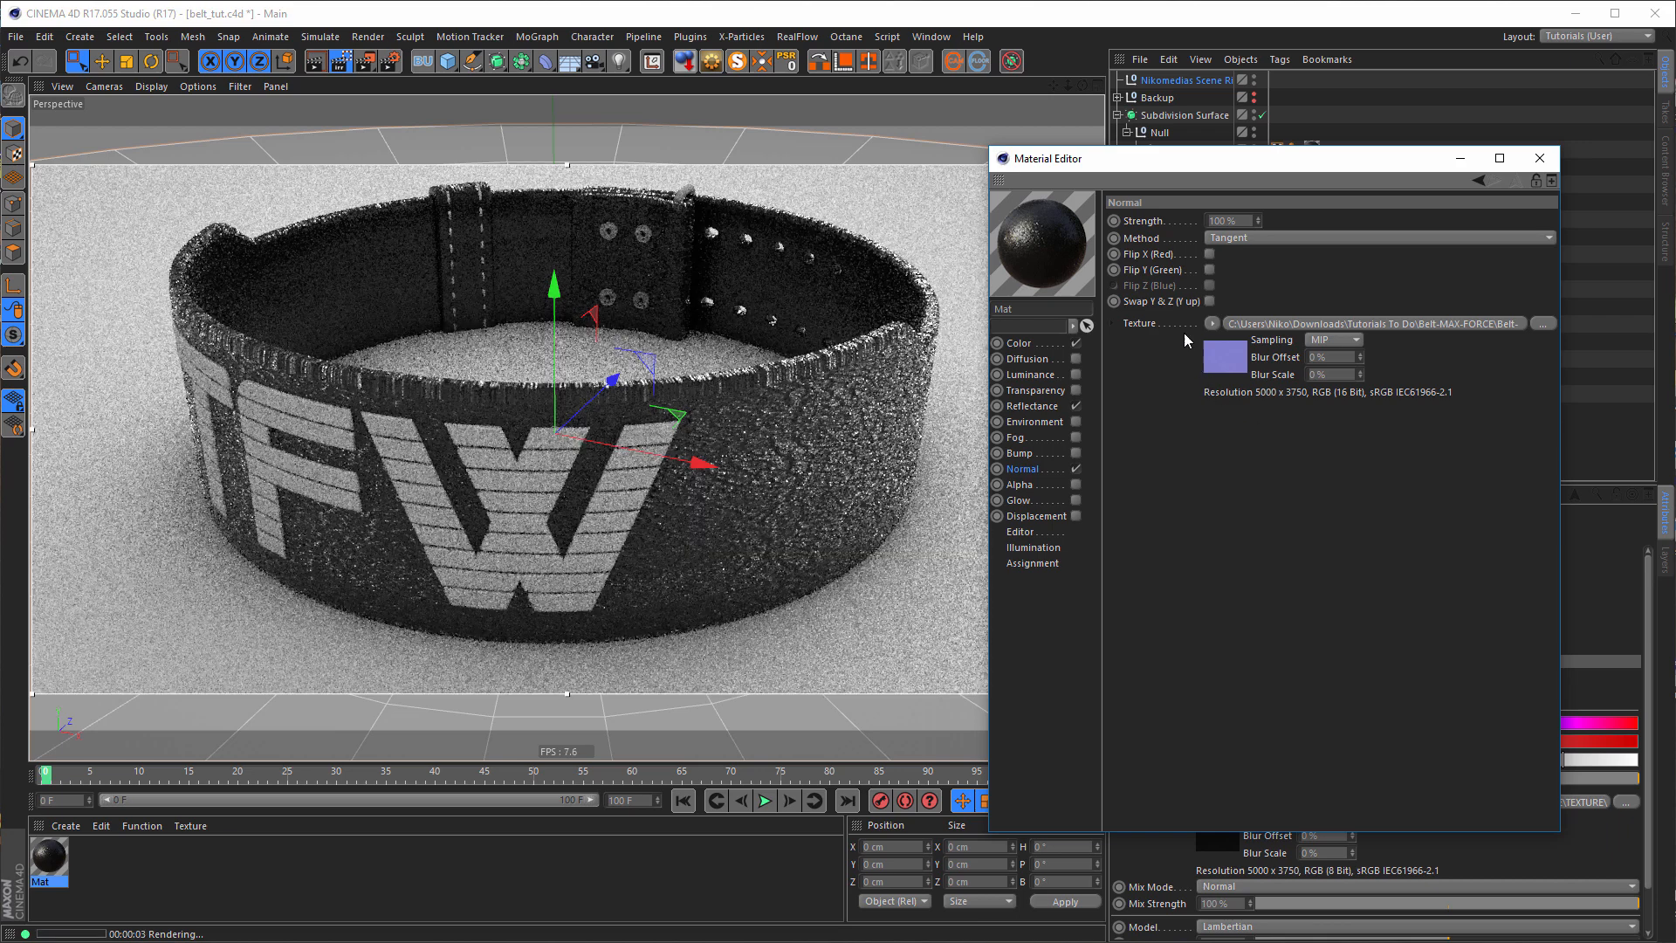
{"action": "left_click_drag", "start_coordinate": [1184, 165], "coordinate": [1007, 222]}
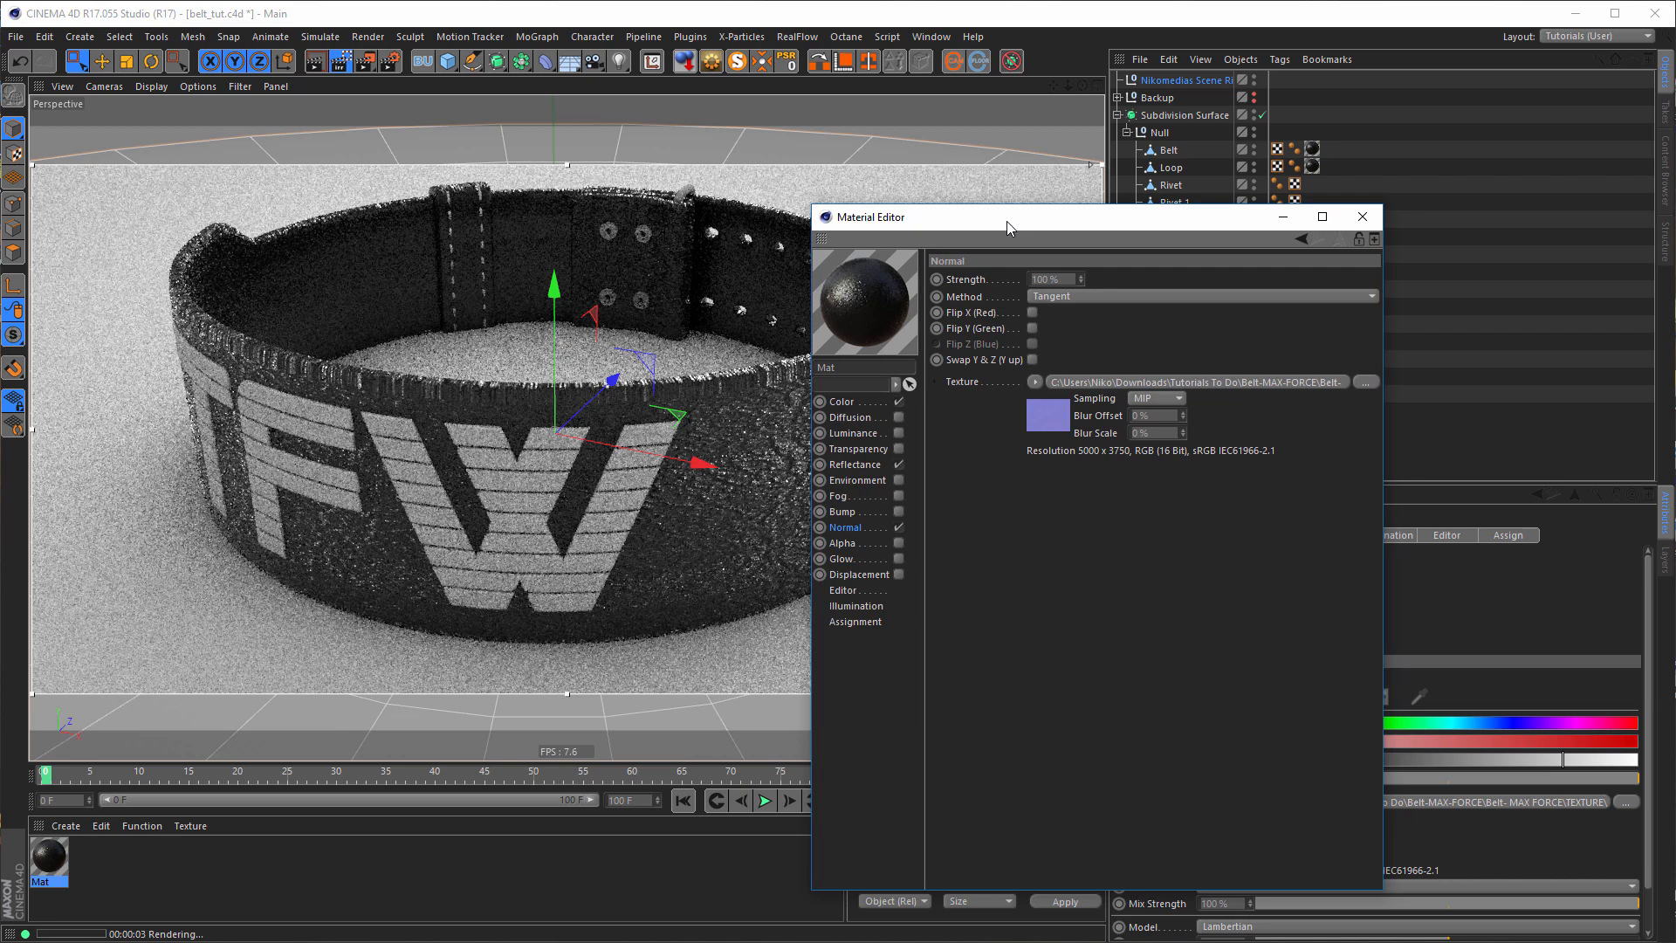
{"action": "left_click", "coordinate": [1363, 217]}
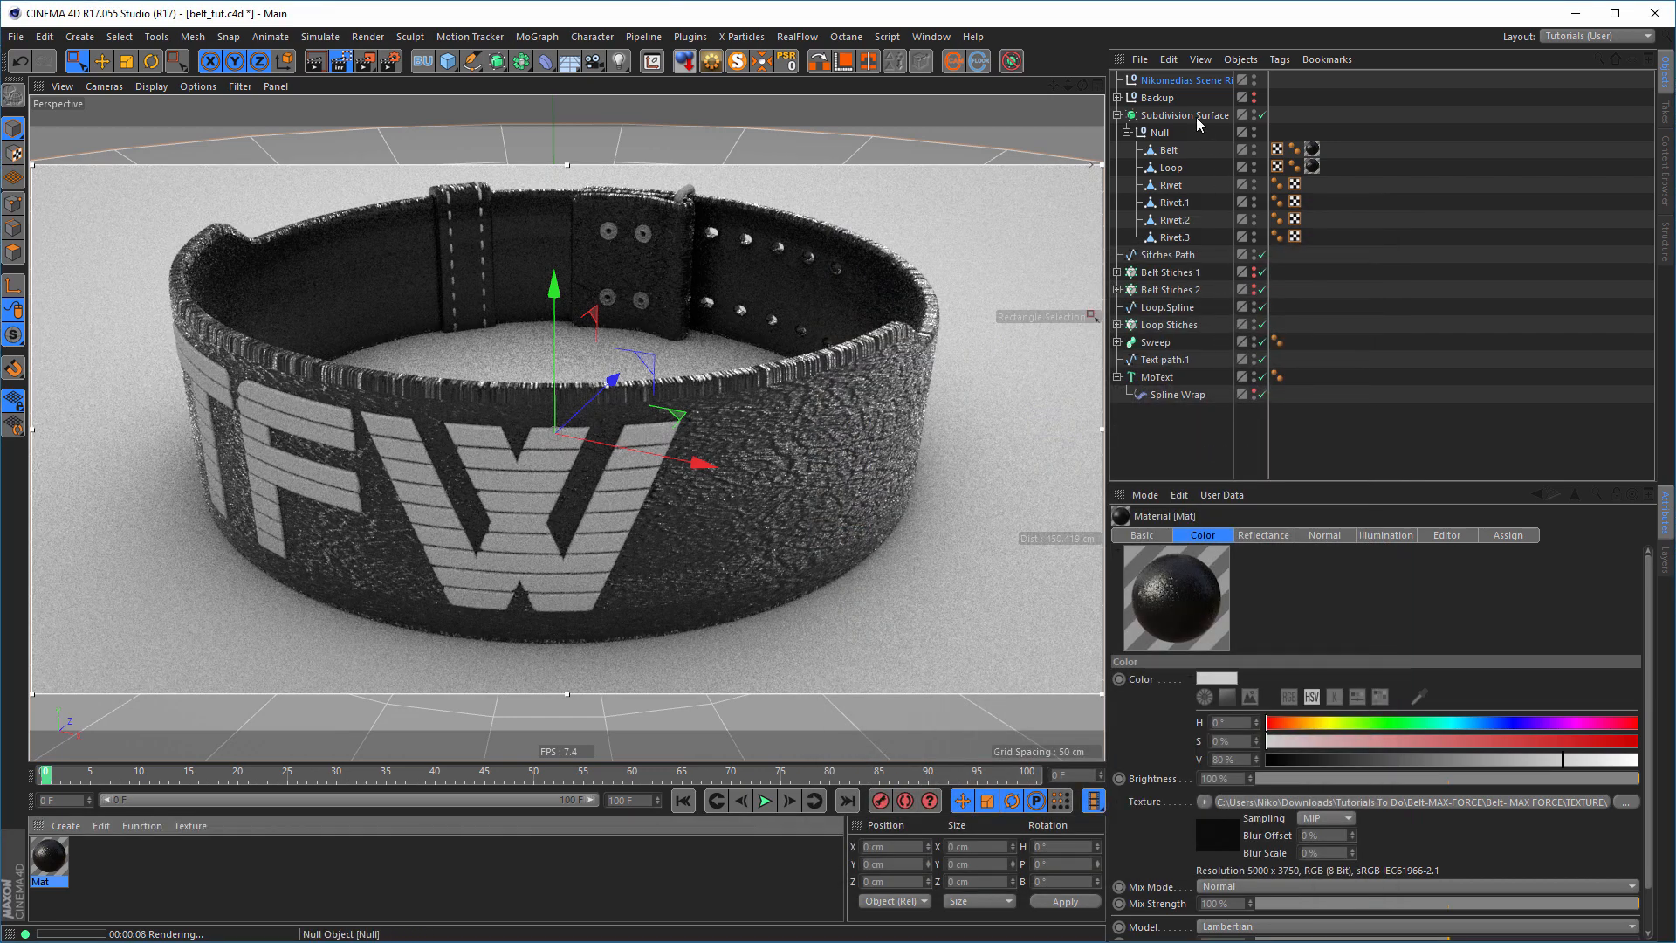
- Set the projection of the Belt and Loop texture tags to Cubic
{"action": "left_click", "coordinate": [1312, 150]}
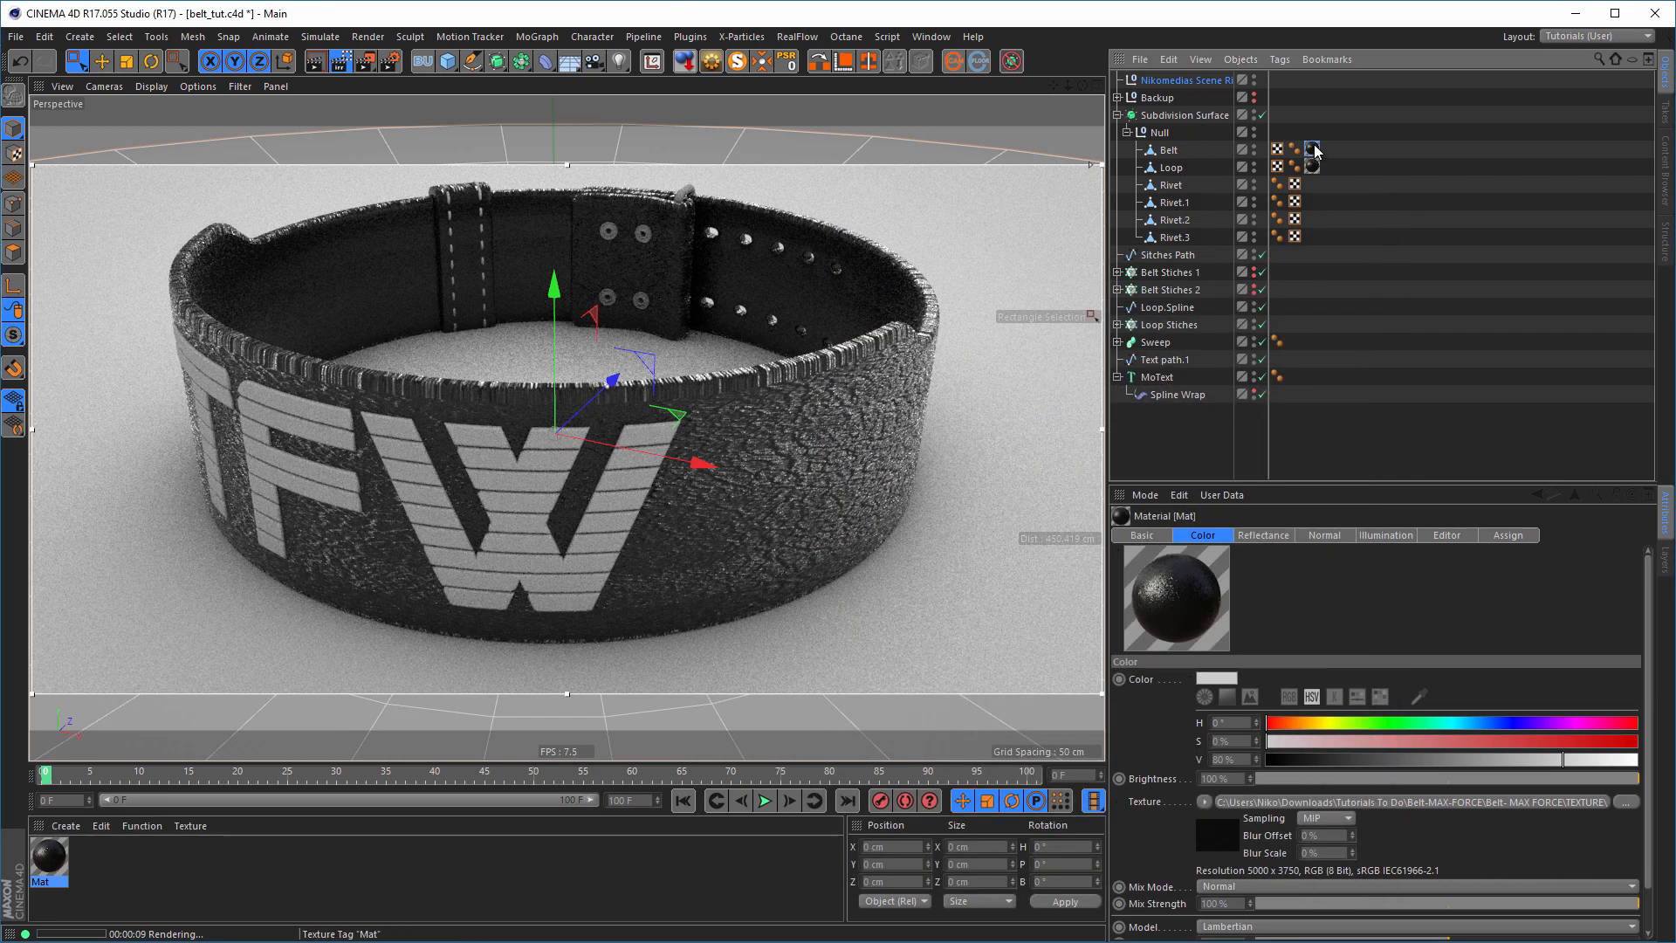
{"action": "left_click", "coordinate": [1313, 168], "text": "ctrl"}
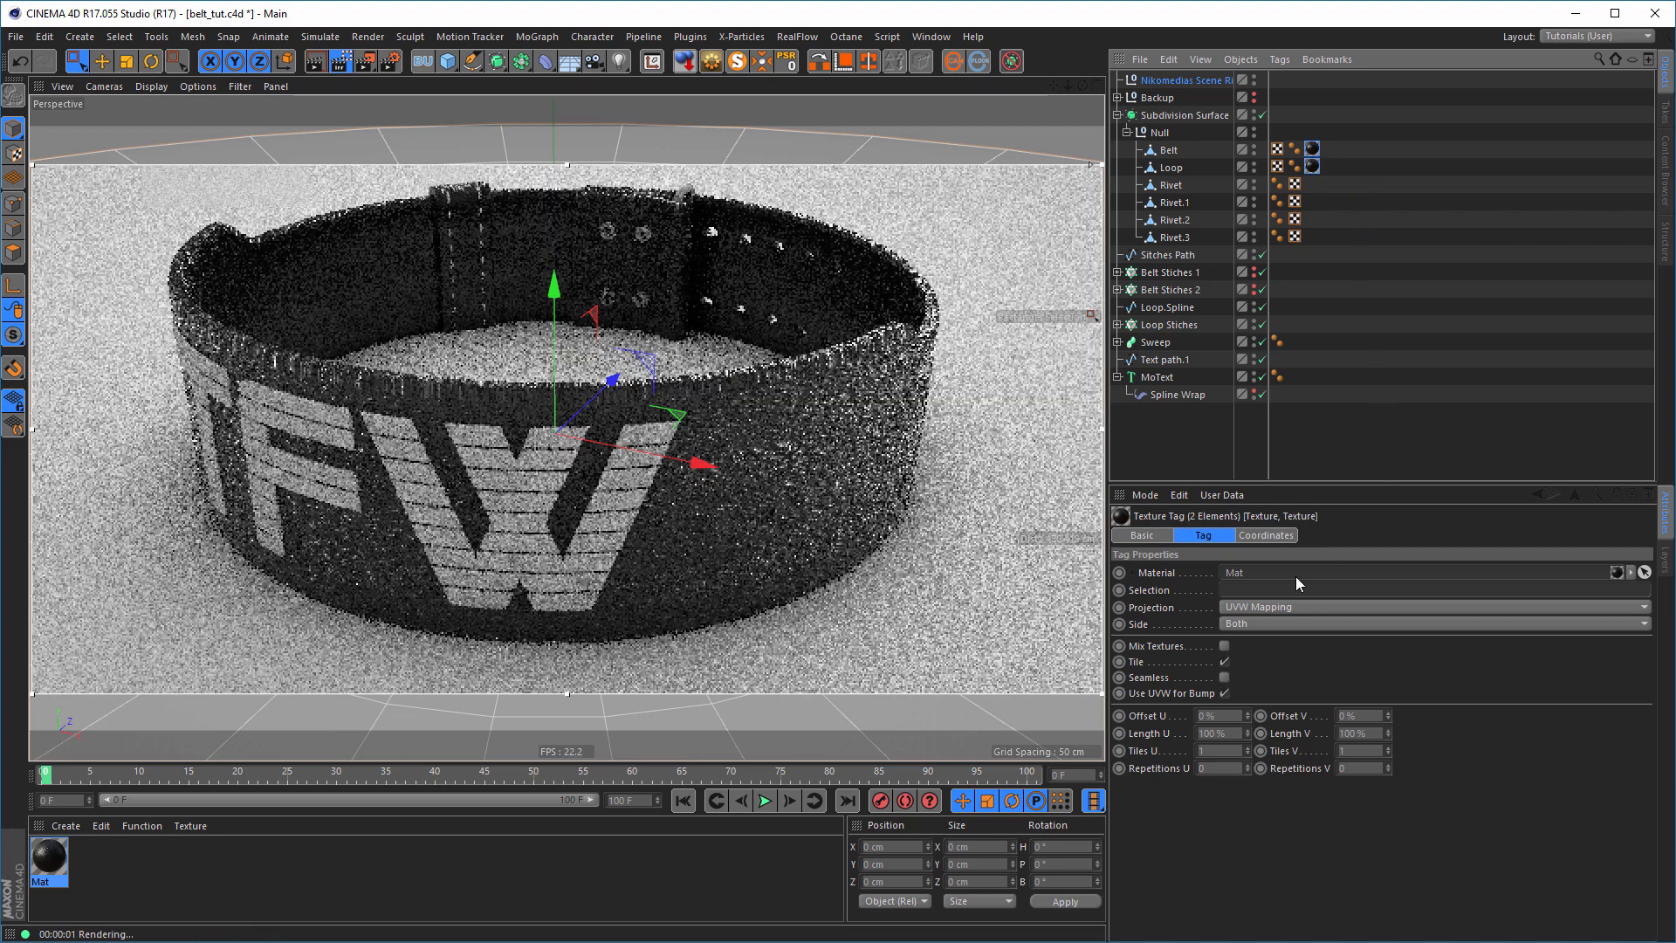
{"action": "left_click", "coordinate": [1259, 605]}
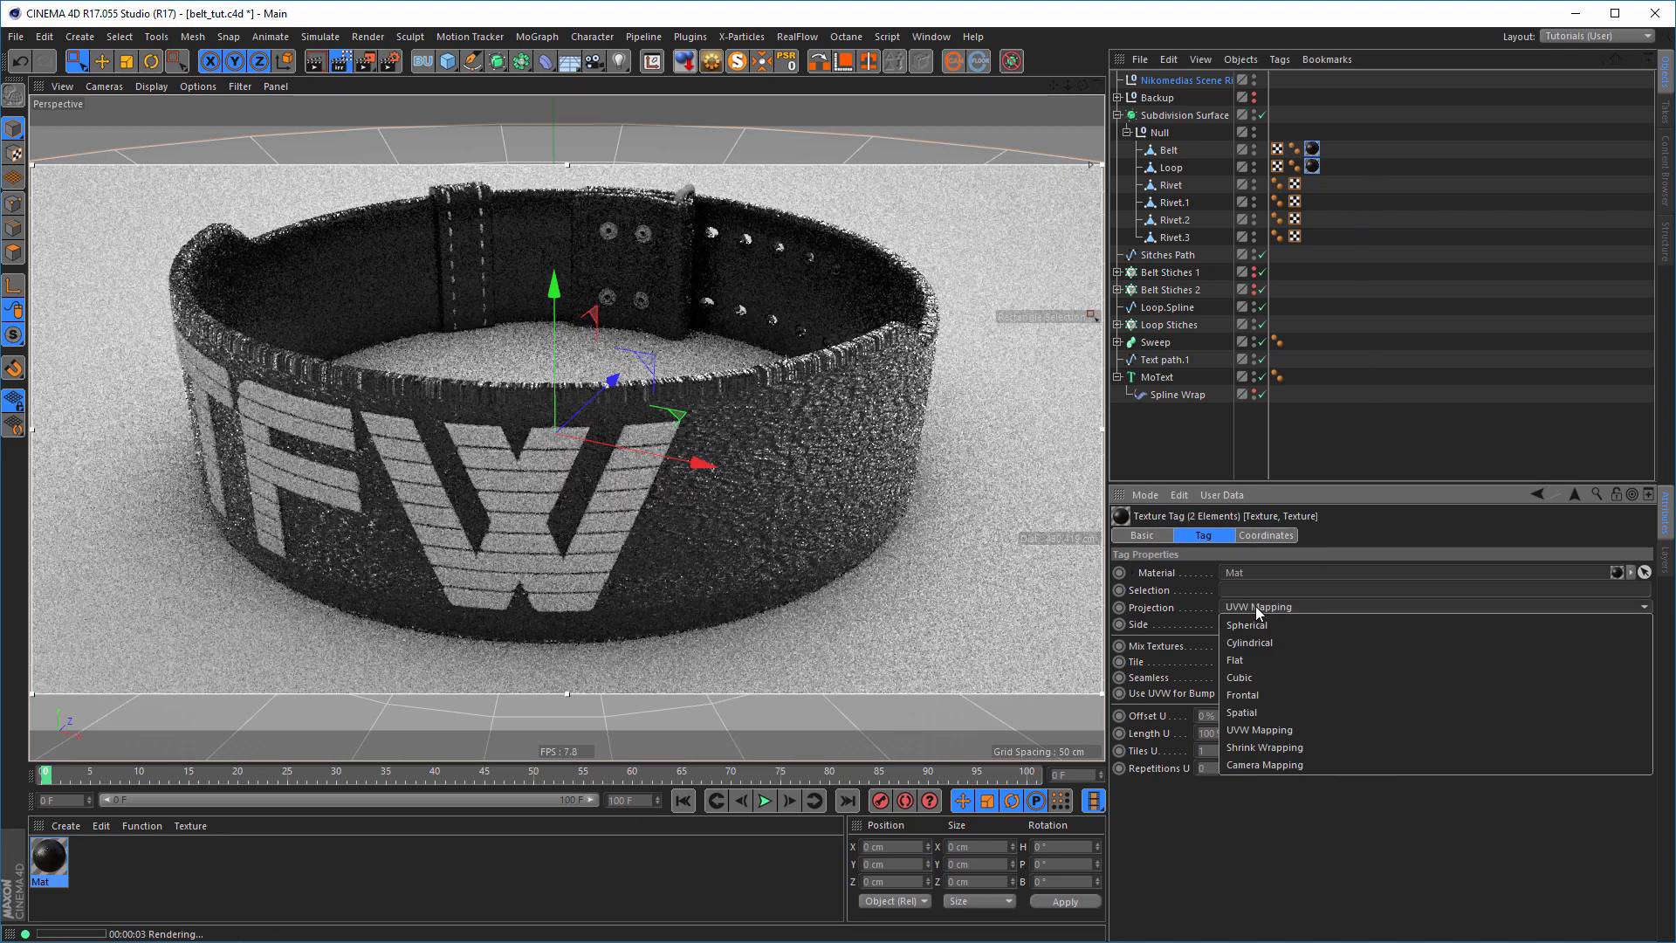
{"action": "left_click", "coordinate": [1261, 677]}
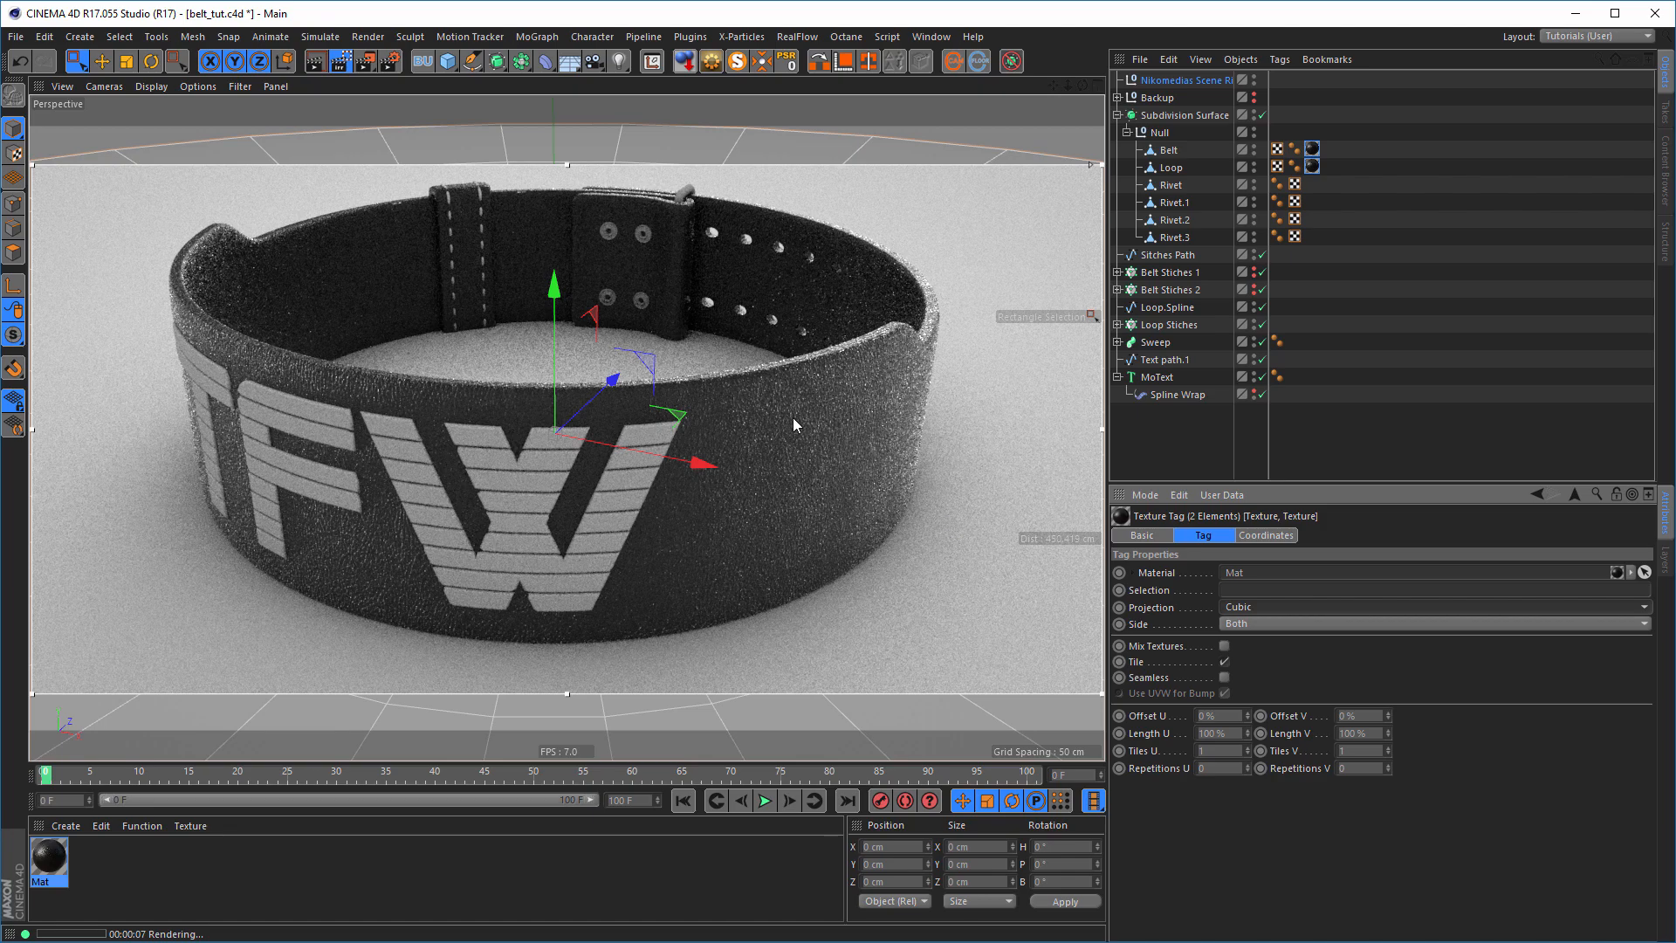
- Reduce the Normal channel strength of the belt material to 70%
{"action": "scroll", "coordinate": [775, 420], "scroll_direction": "up", "scroll_amount": 8}
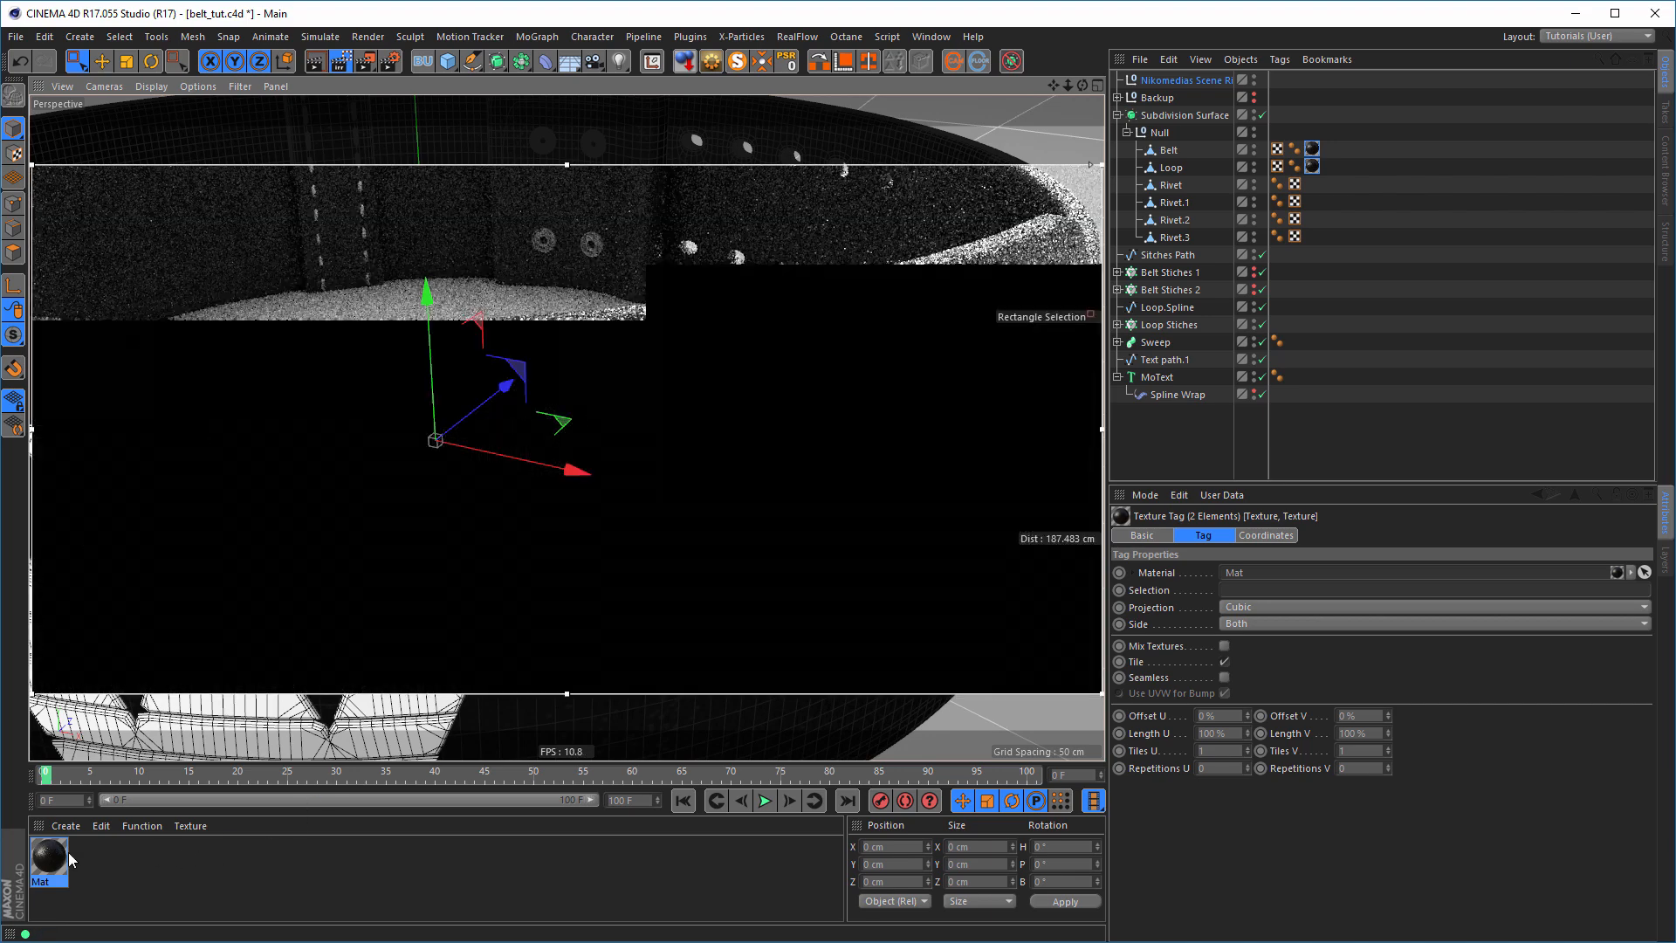
{"action": "double_click", "coordinate": [69, 858]}
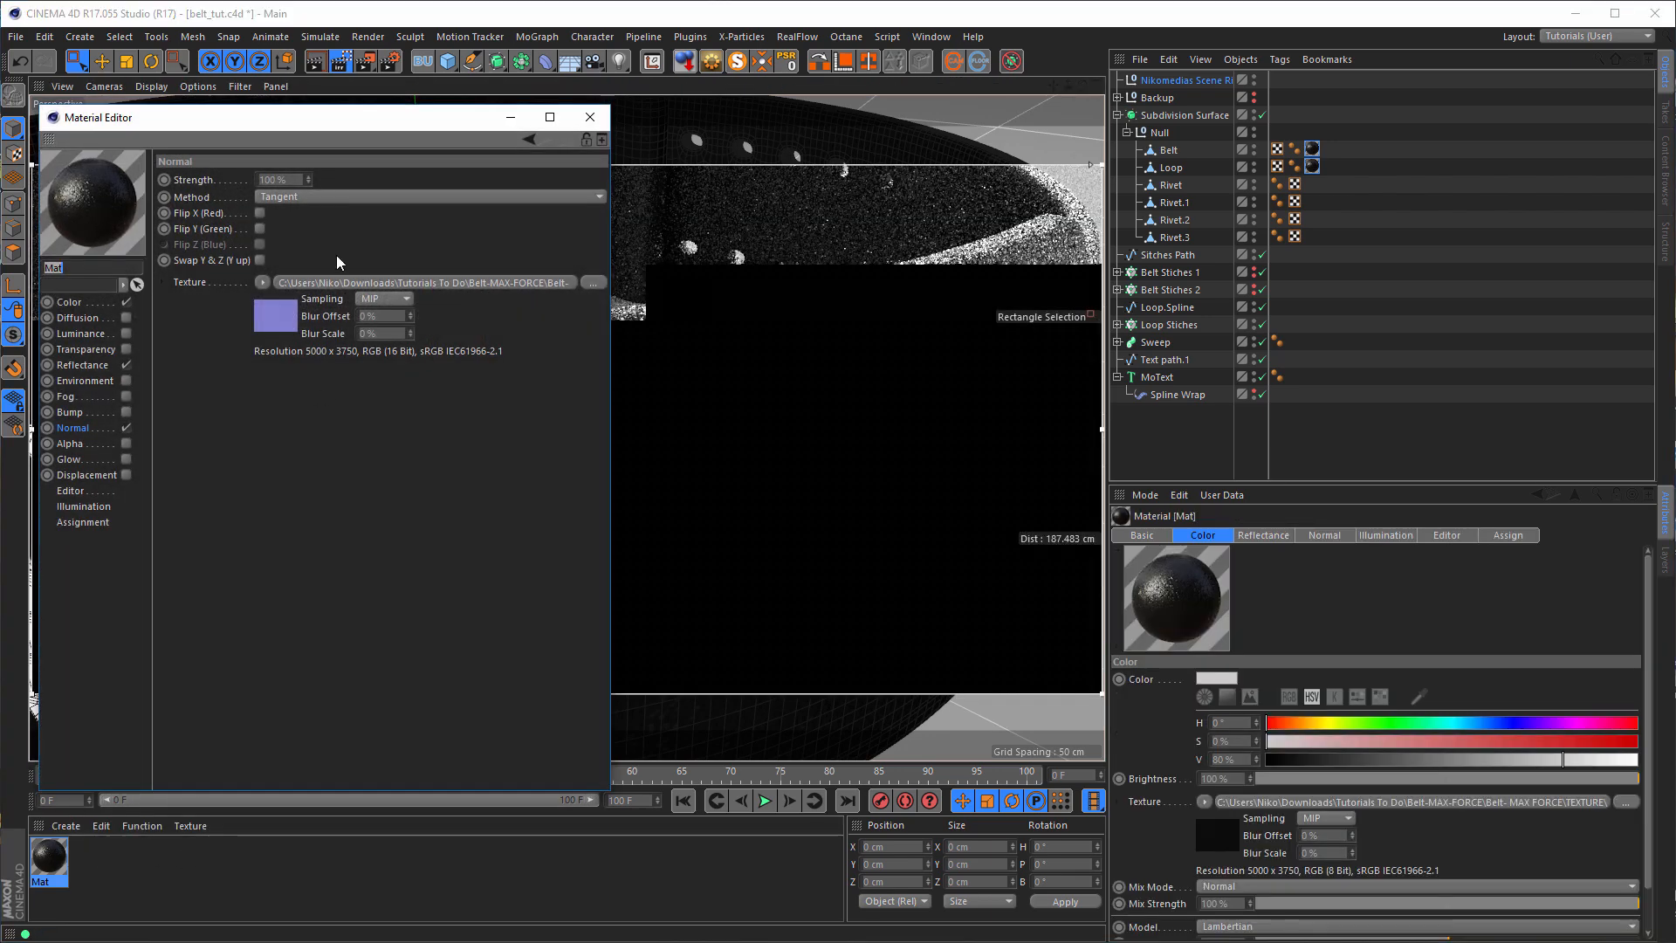
{"action": "left_click_drag", "start_coordinate": [458, 112], "coordinate": [1088, 146]}
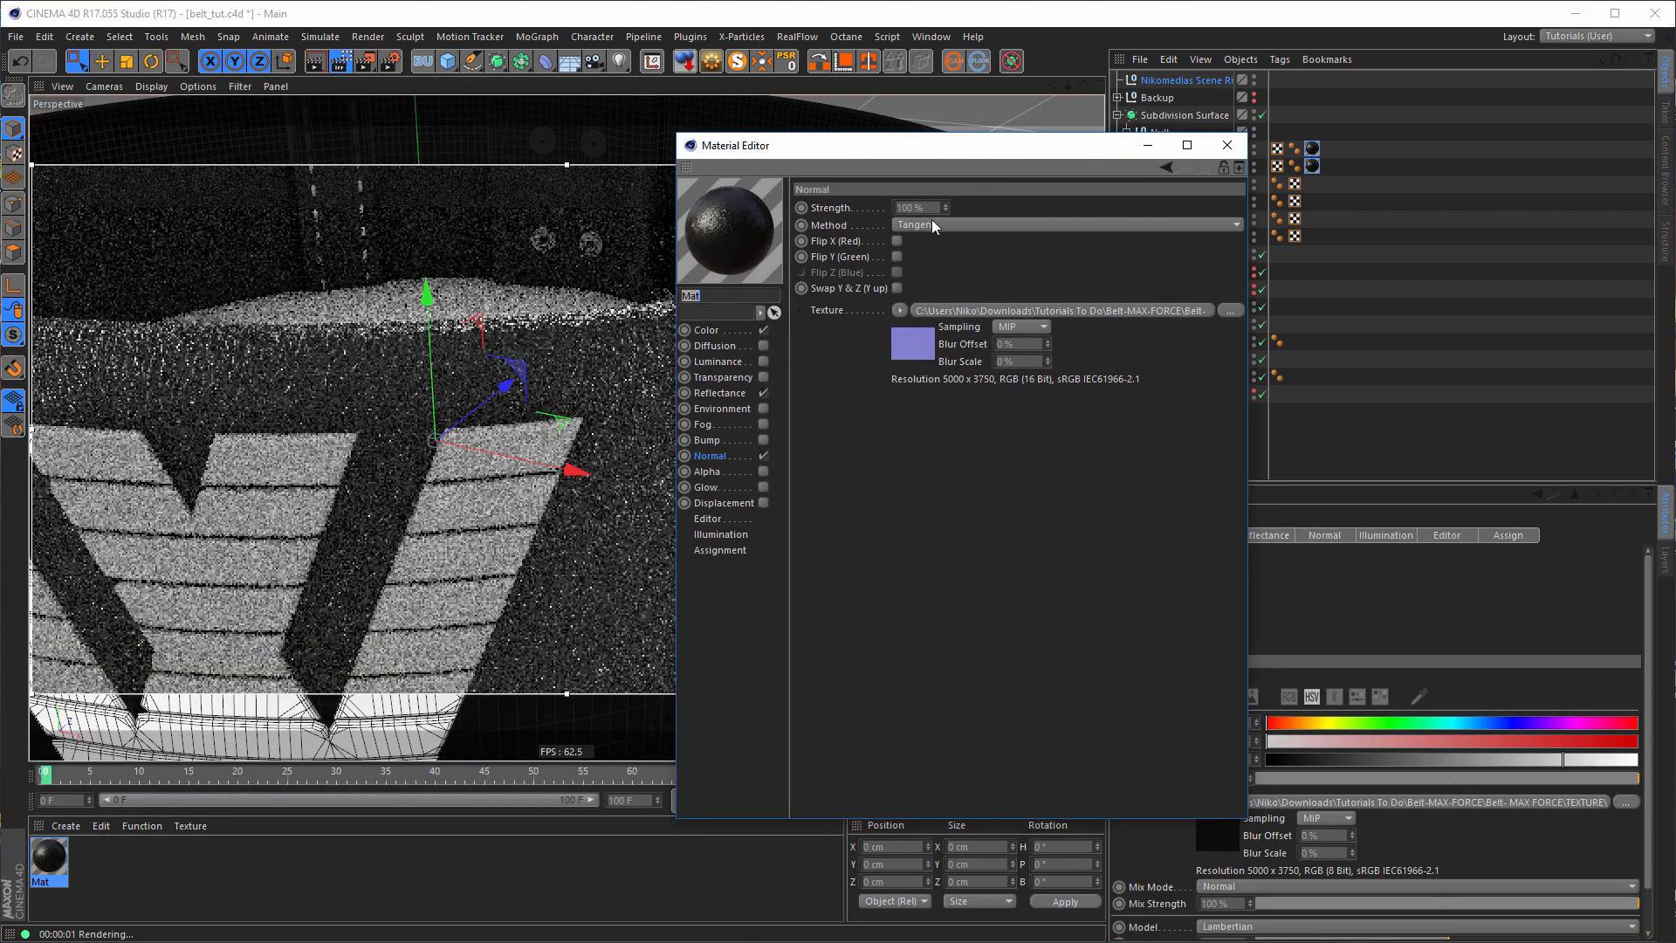
{"action": "left_click", "coordinate": [937, 207]}
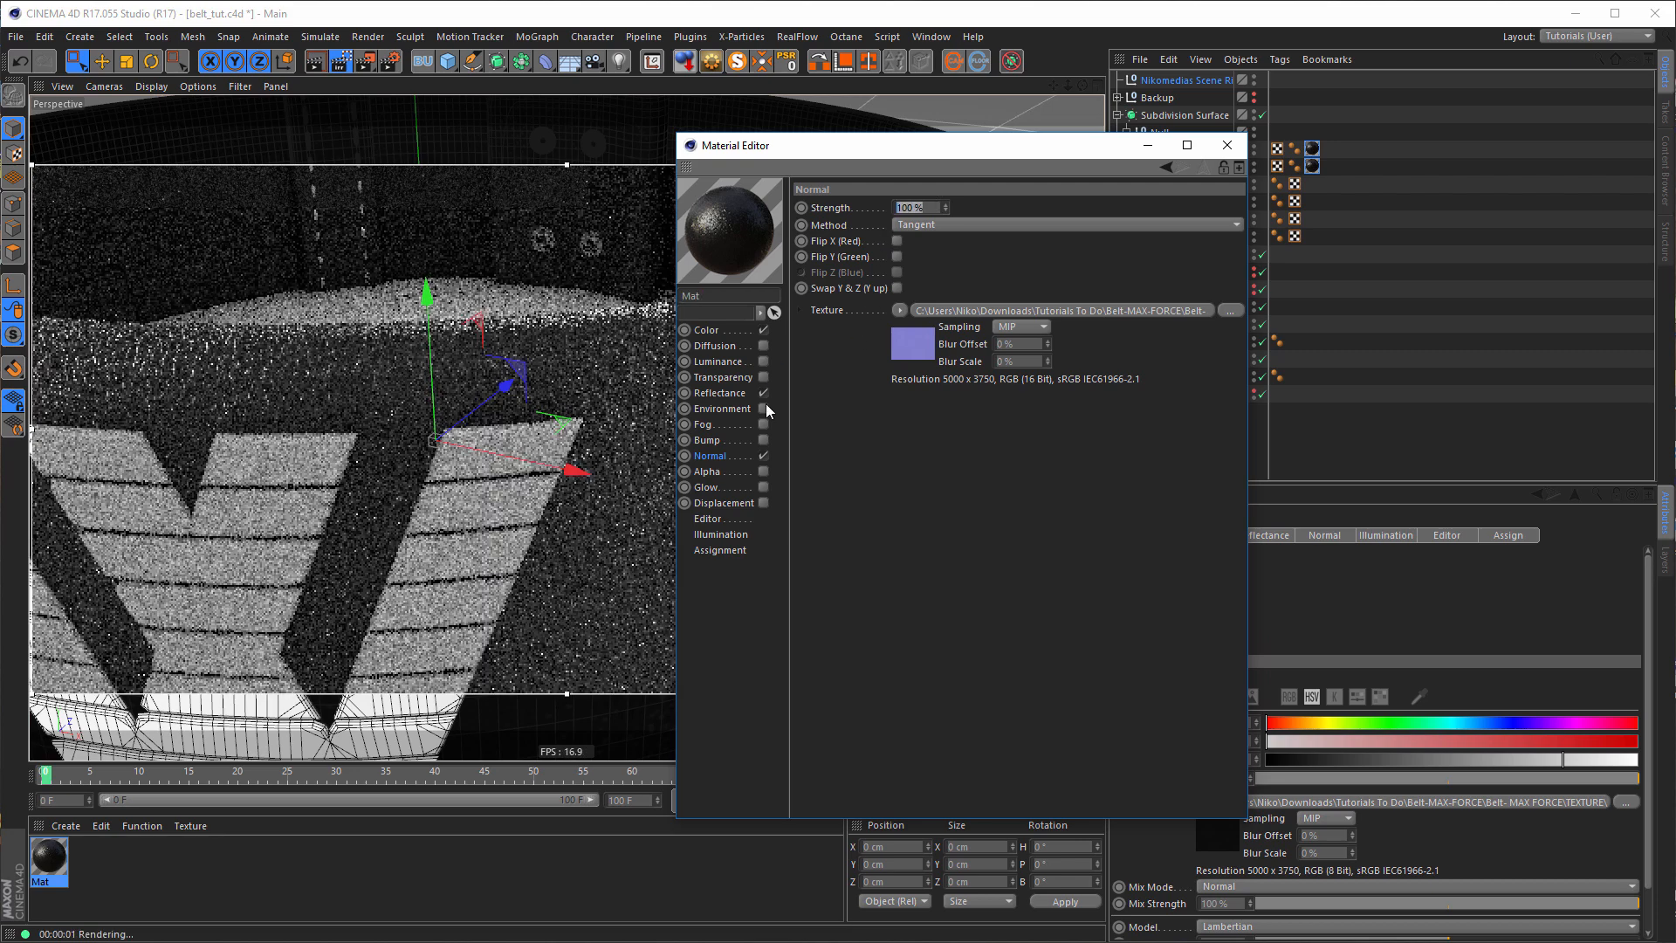
{"action": "type", "text": "70"}
{"action": "key", "text": "Return"}
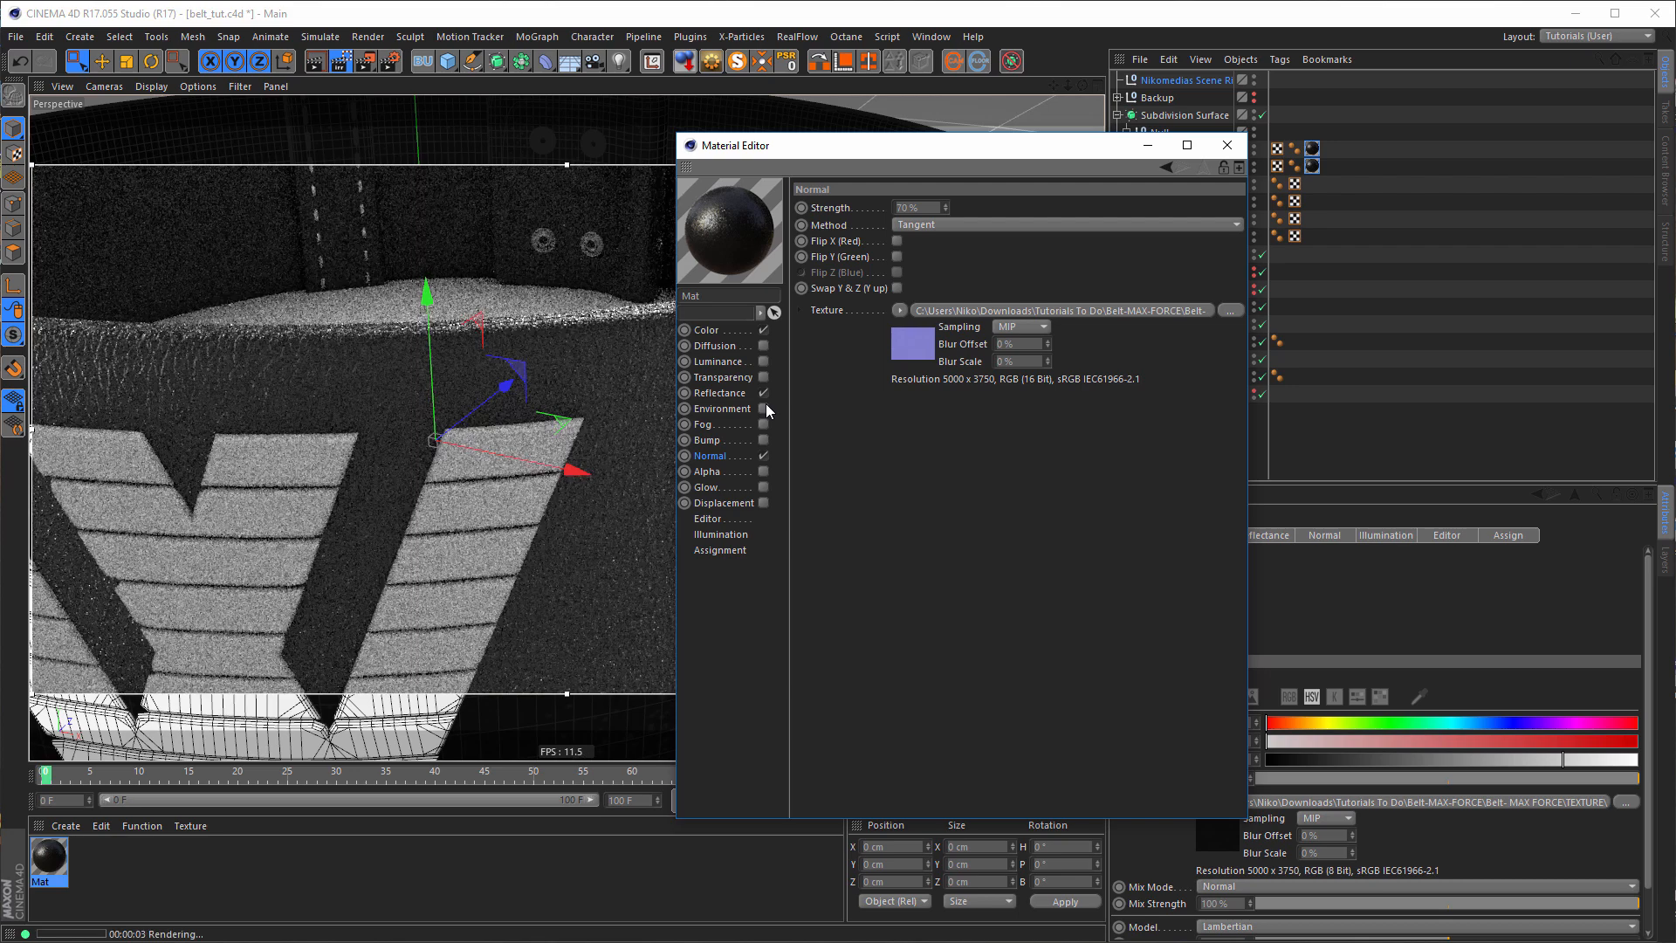
{"action": "left_click", "coordinate": [1227, 145]}
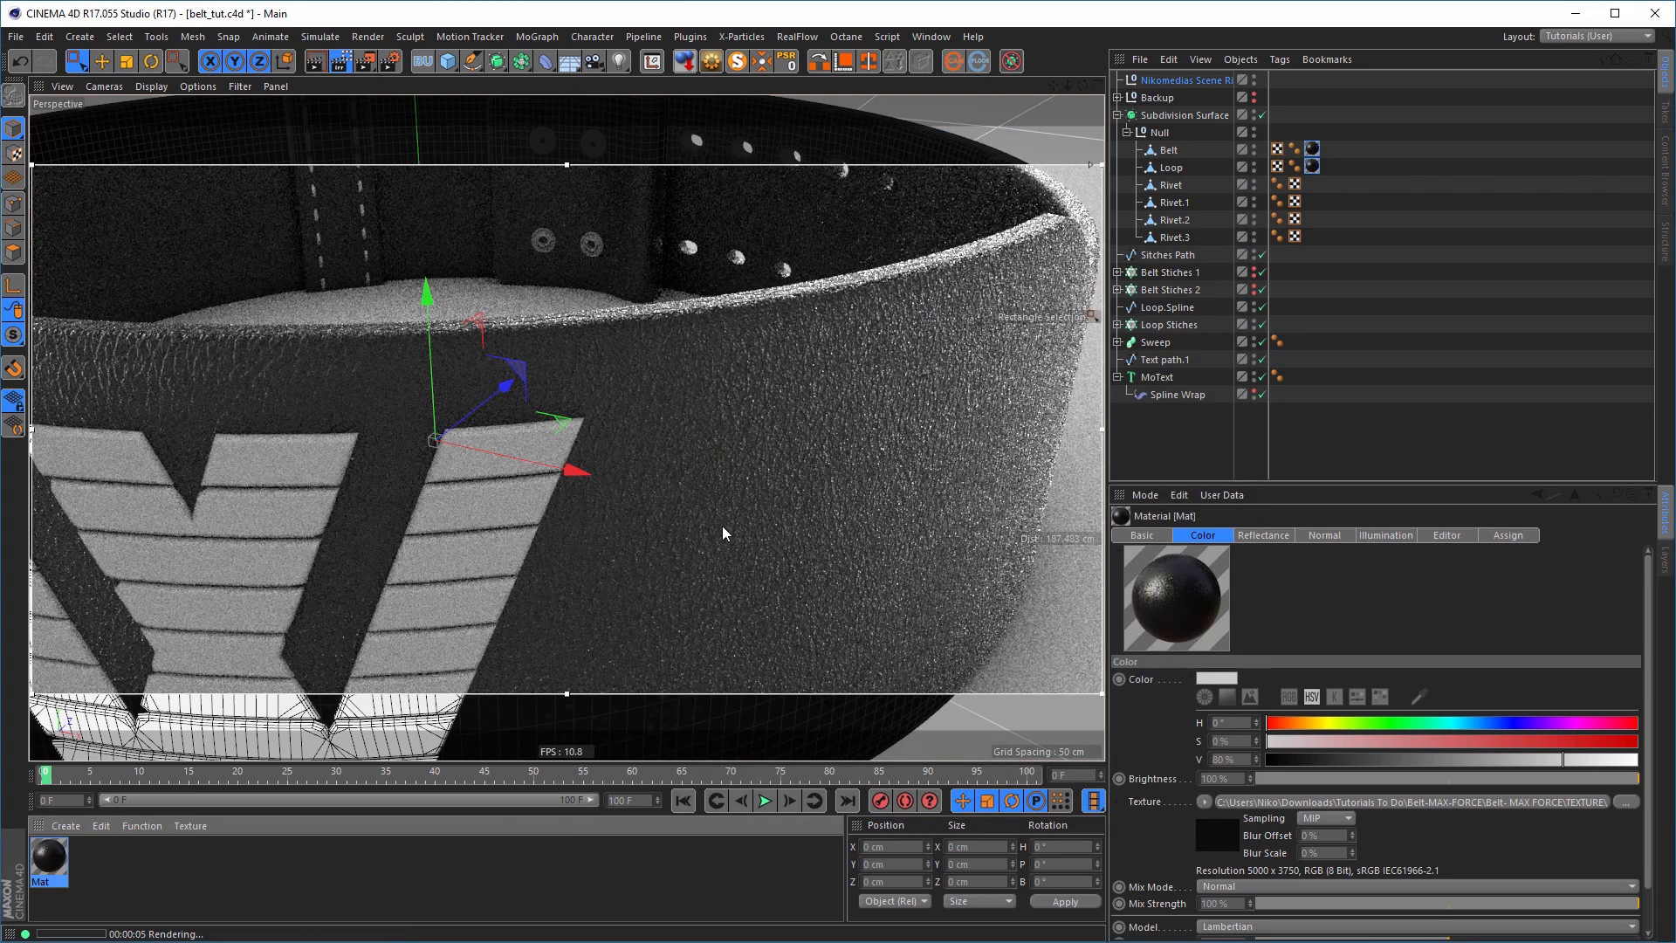
- Examine the leather on the whole belt in the render preview and compare it with the finished belt reference image
{"action": "right_click_drag", "start_coordinate": [634, 529], "coordinate": [438, 548], "text": "alt"}
{"action": "middle_click_drag", "start_coordinate": [559, 506], "coordinate": [611, 476], "text": "alt"}
{"action": "left_click_drag", "start_coordinate": [665, 472], "coordinate": [613, 455], "text": "alt"}
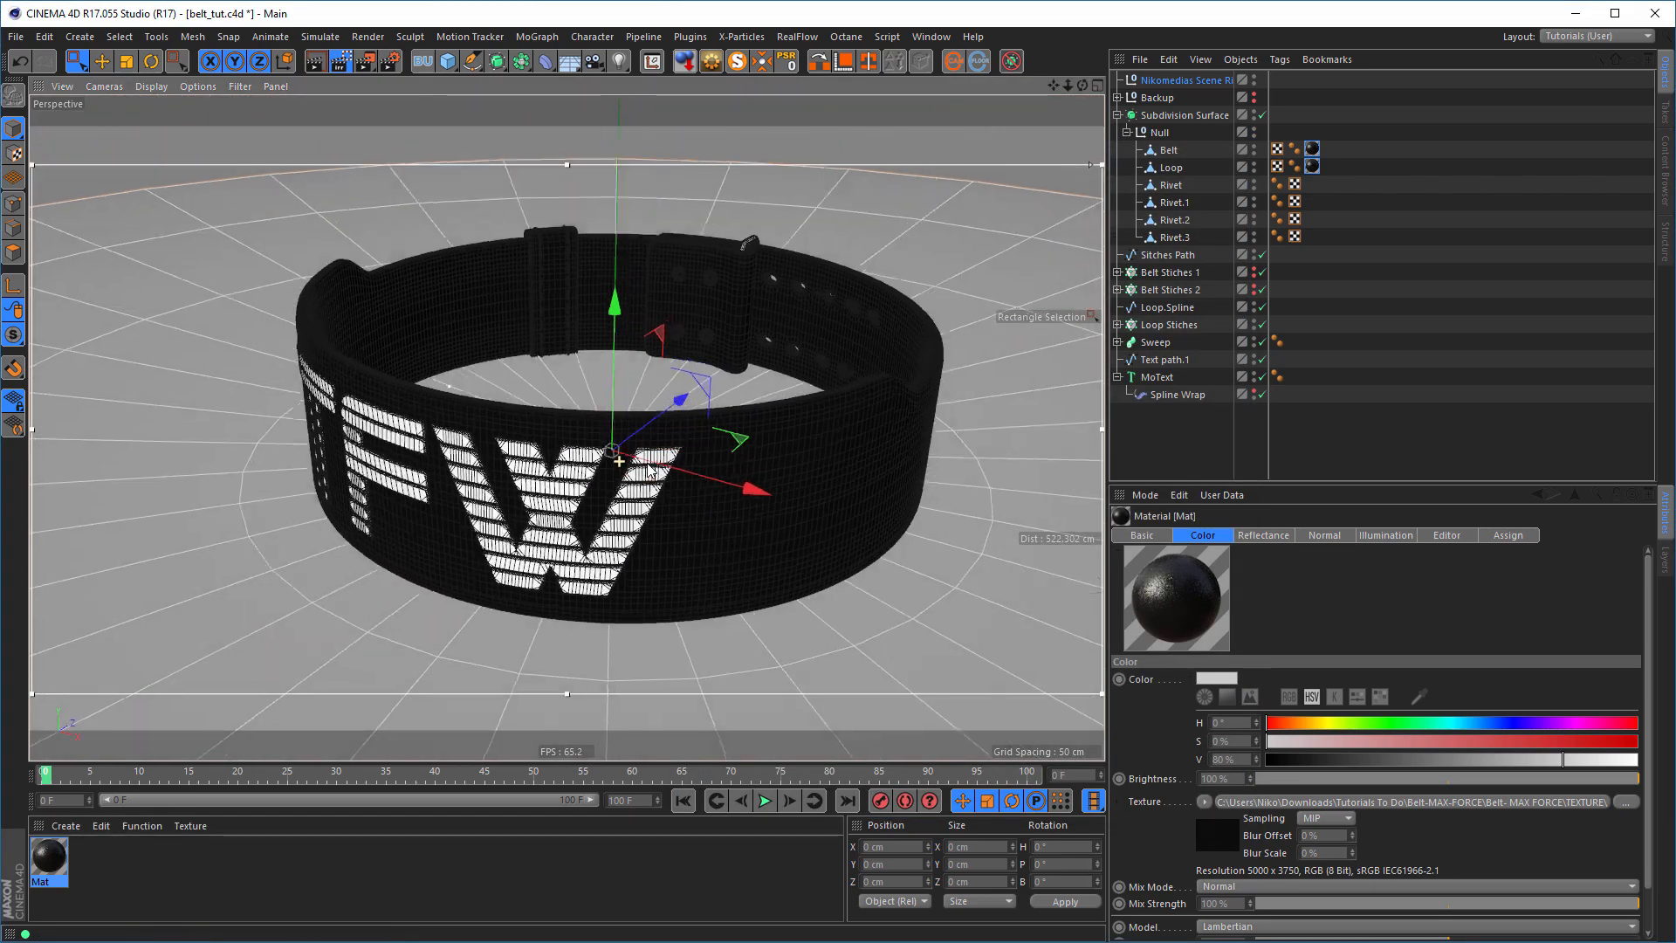
{"action": "right_click_drag", "start_coordinate": [649, 468], "coordinate": [697, 473], "text": "alt"}
{"action": "middle_click_drag", "start_coordinate": [695, 475], "coordinate": [660, 483], "text": "alt"}
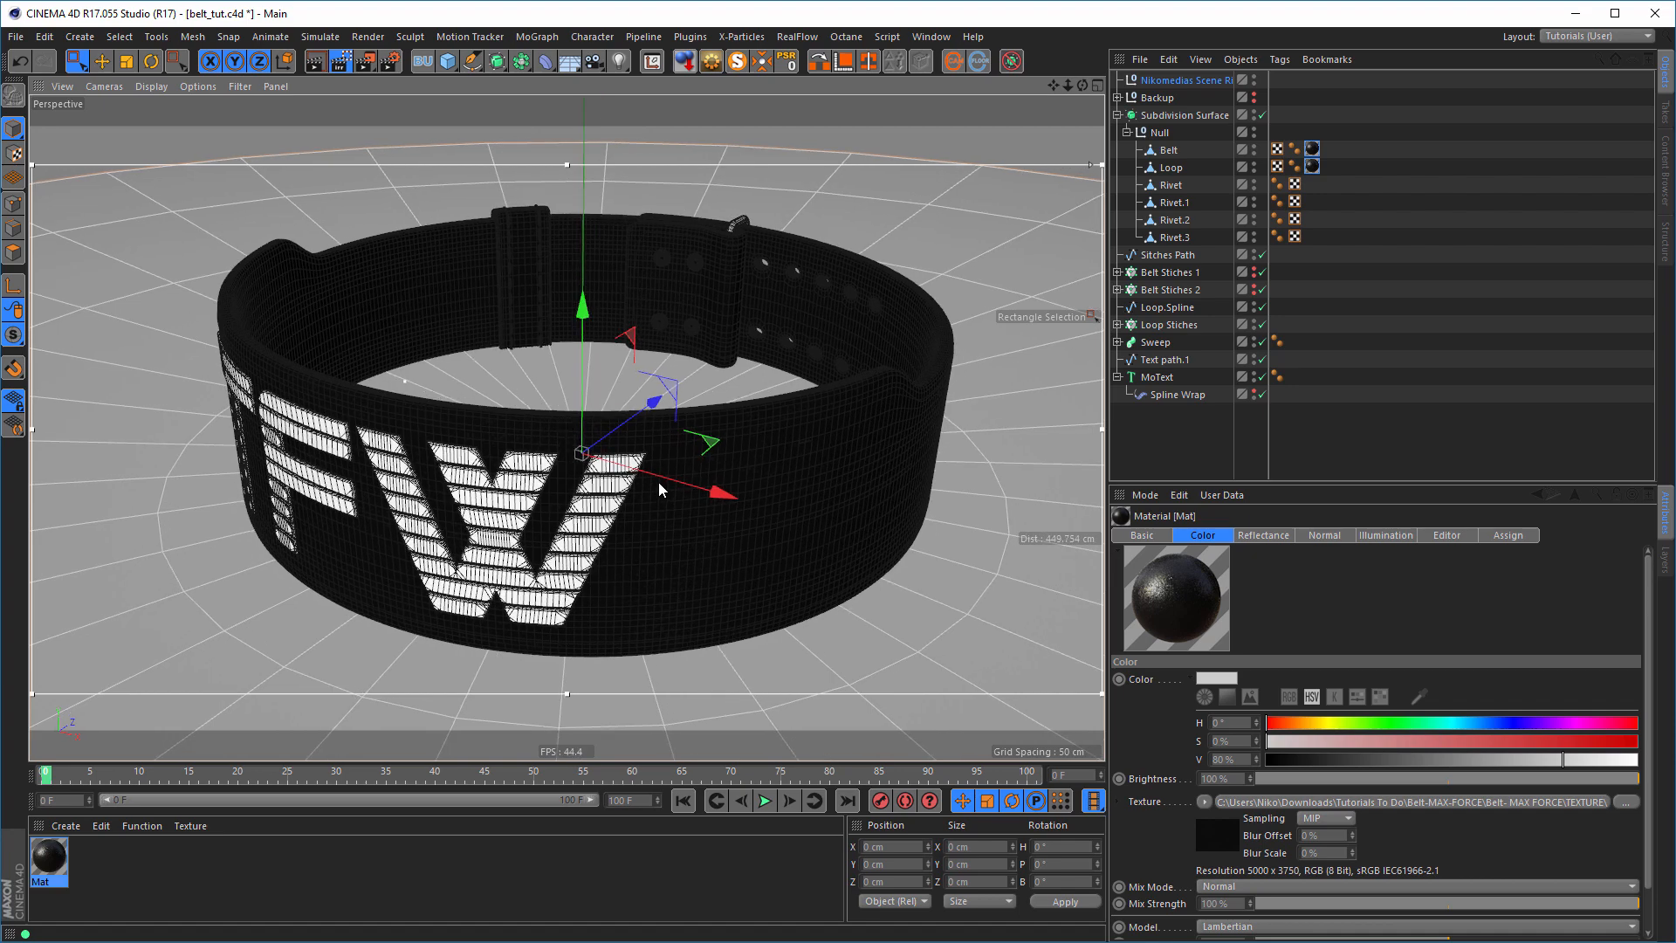
{"action": "key", "text": "ctrl+r"}
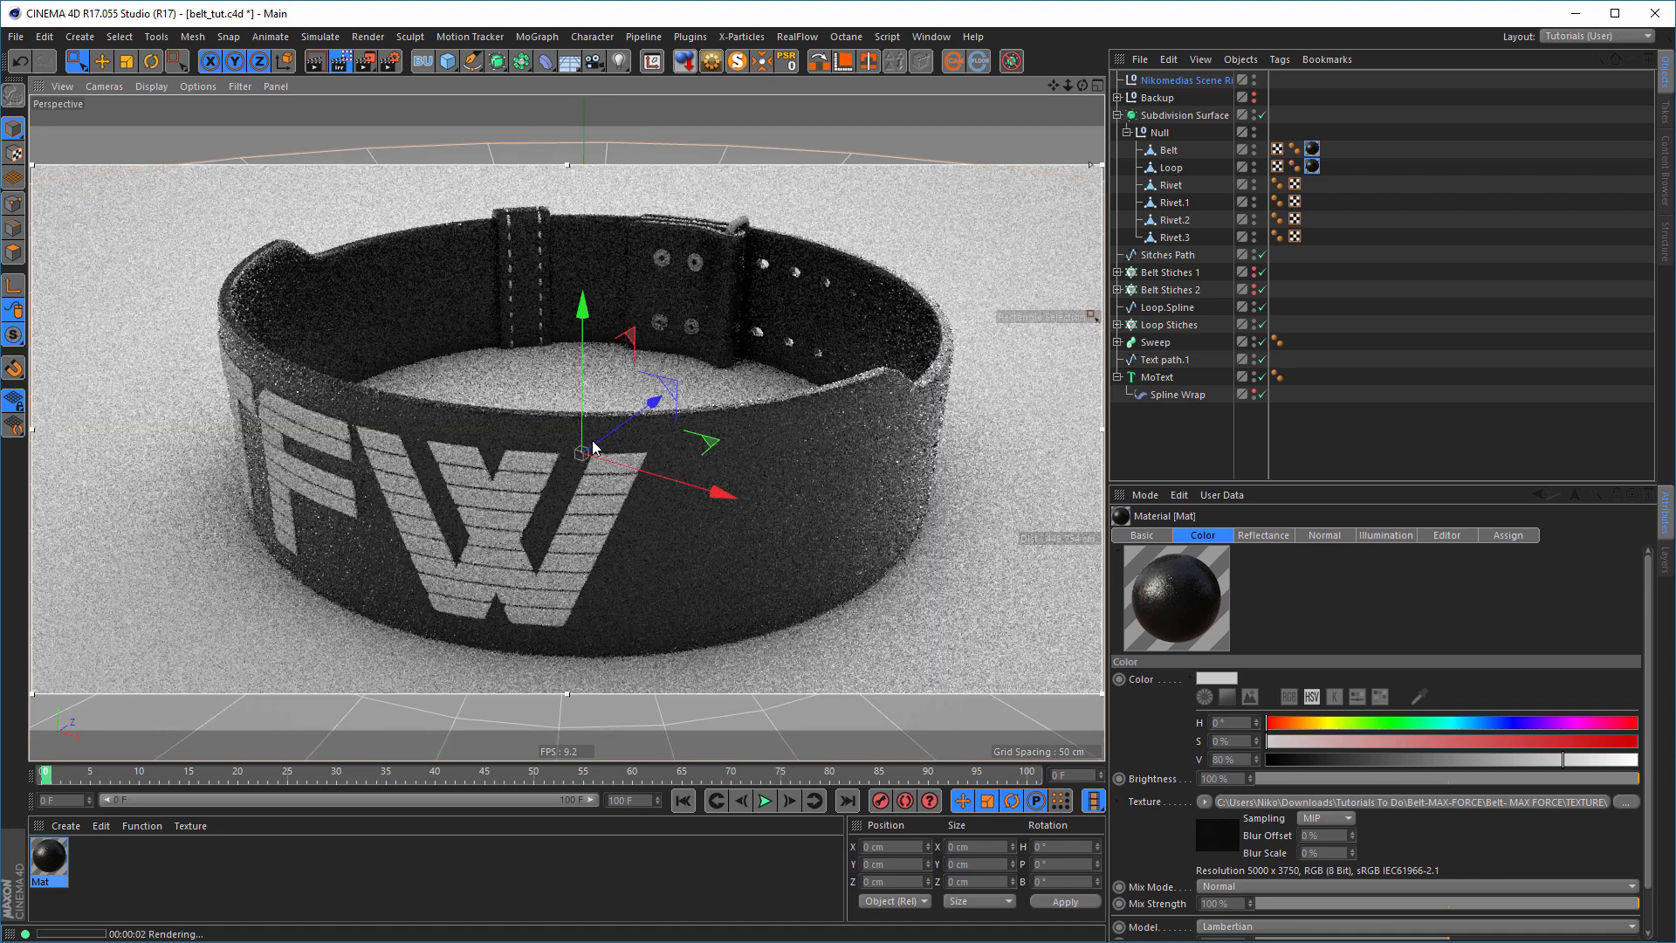
{"action": "key", "text": "shift+r"}
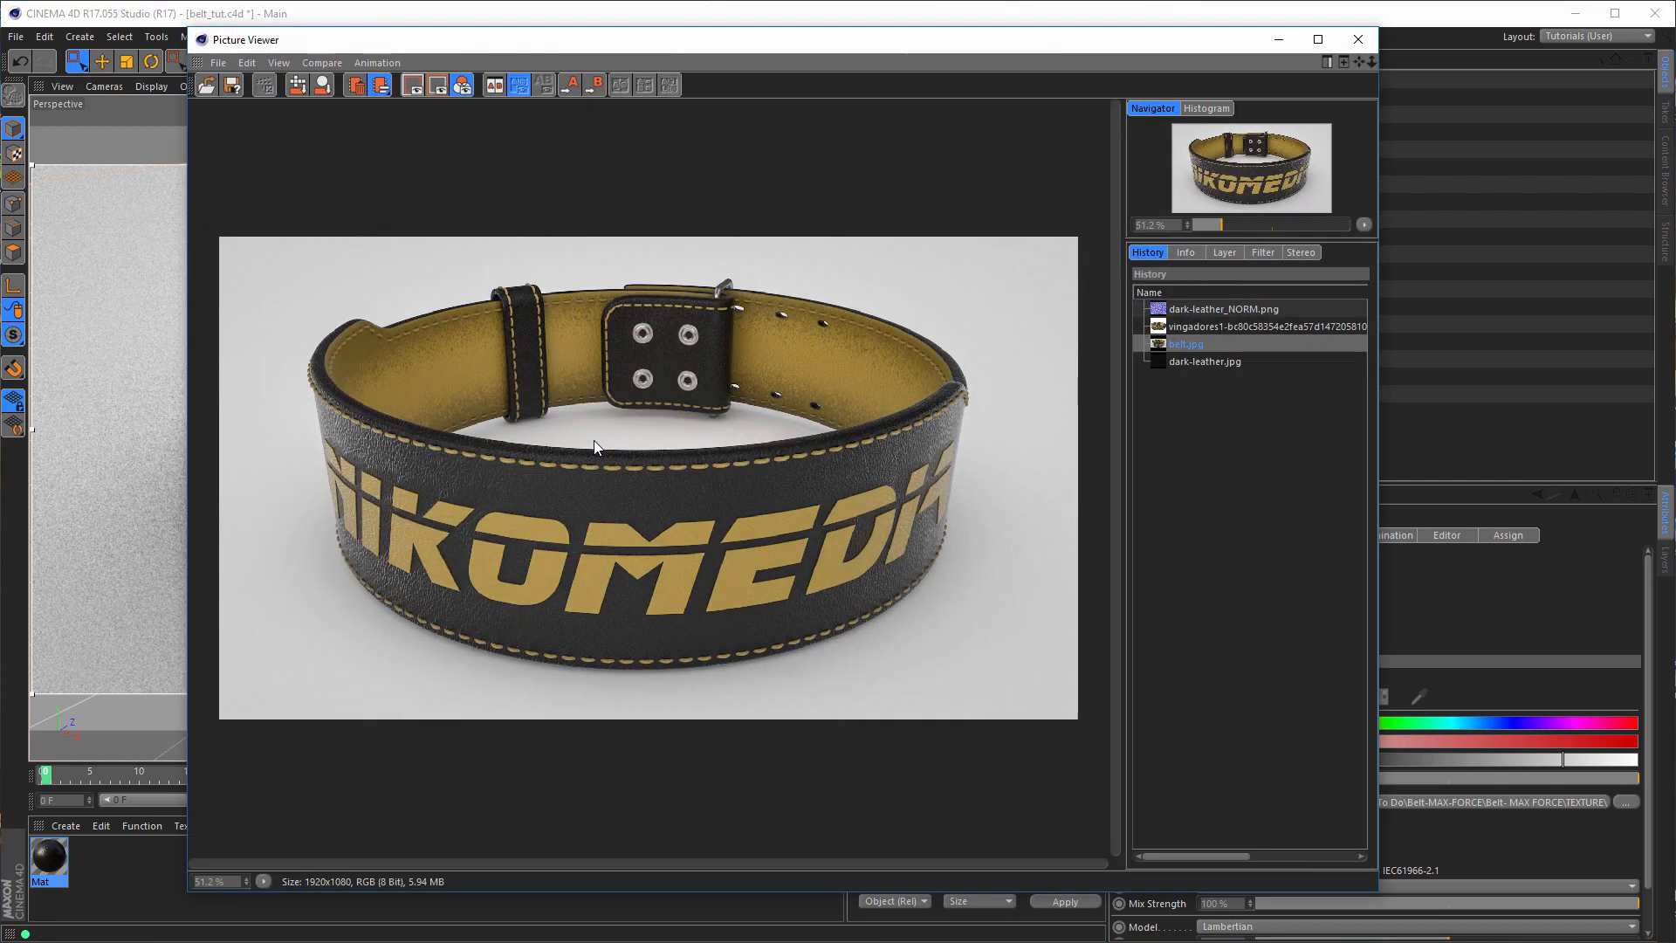
{"action": "left_click", "coordinate": [1359, 40]}
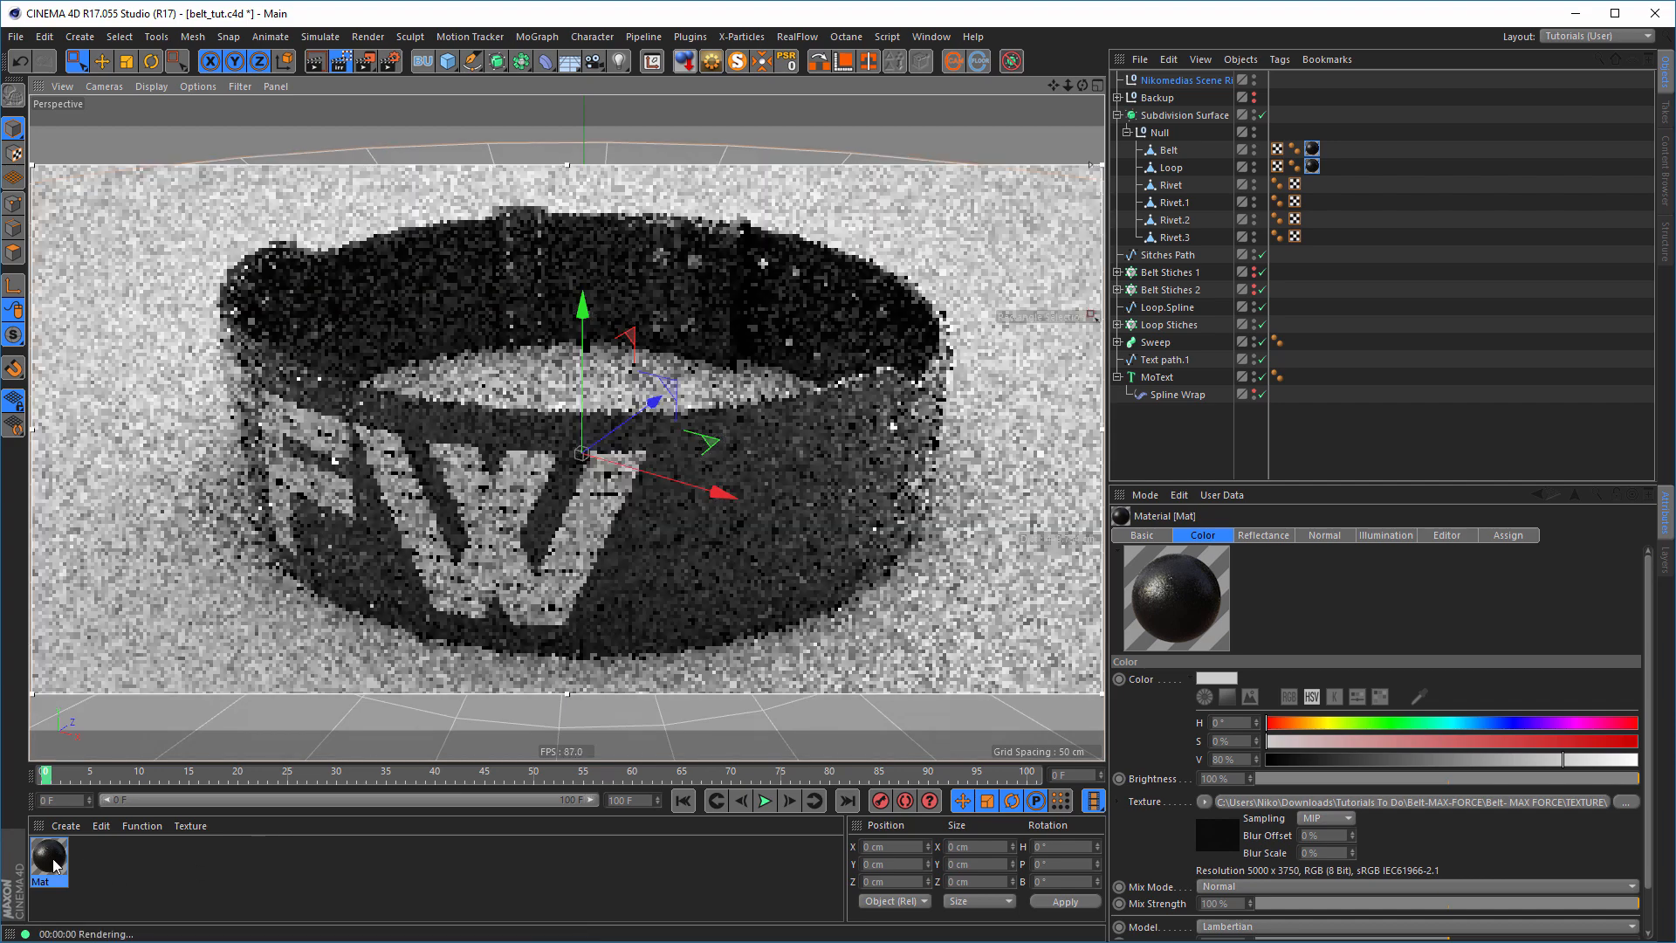
- Rename the belt material to leather
{"action": "double_click", "coordinate": [49, 857]}
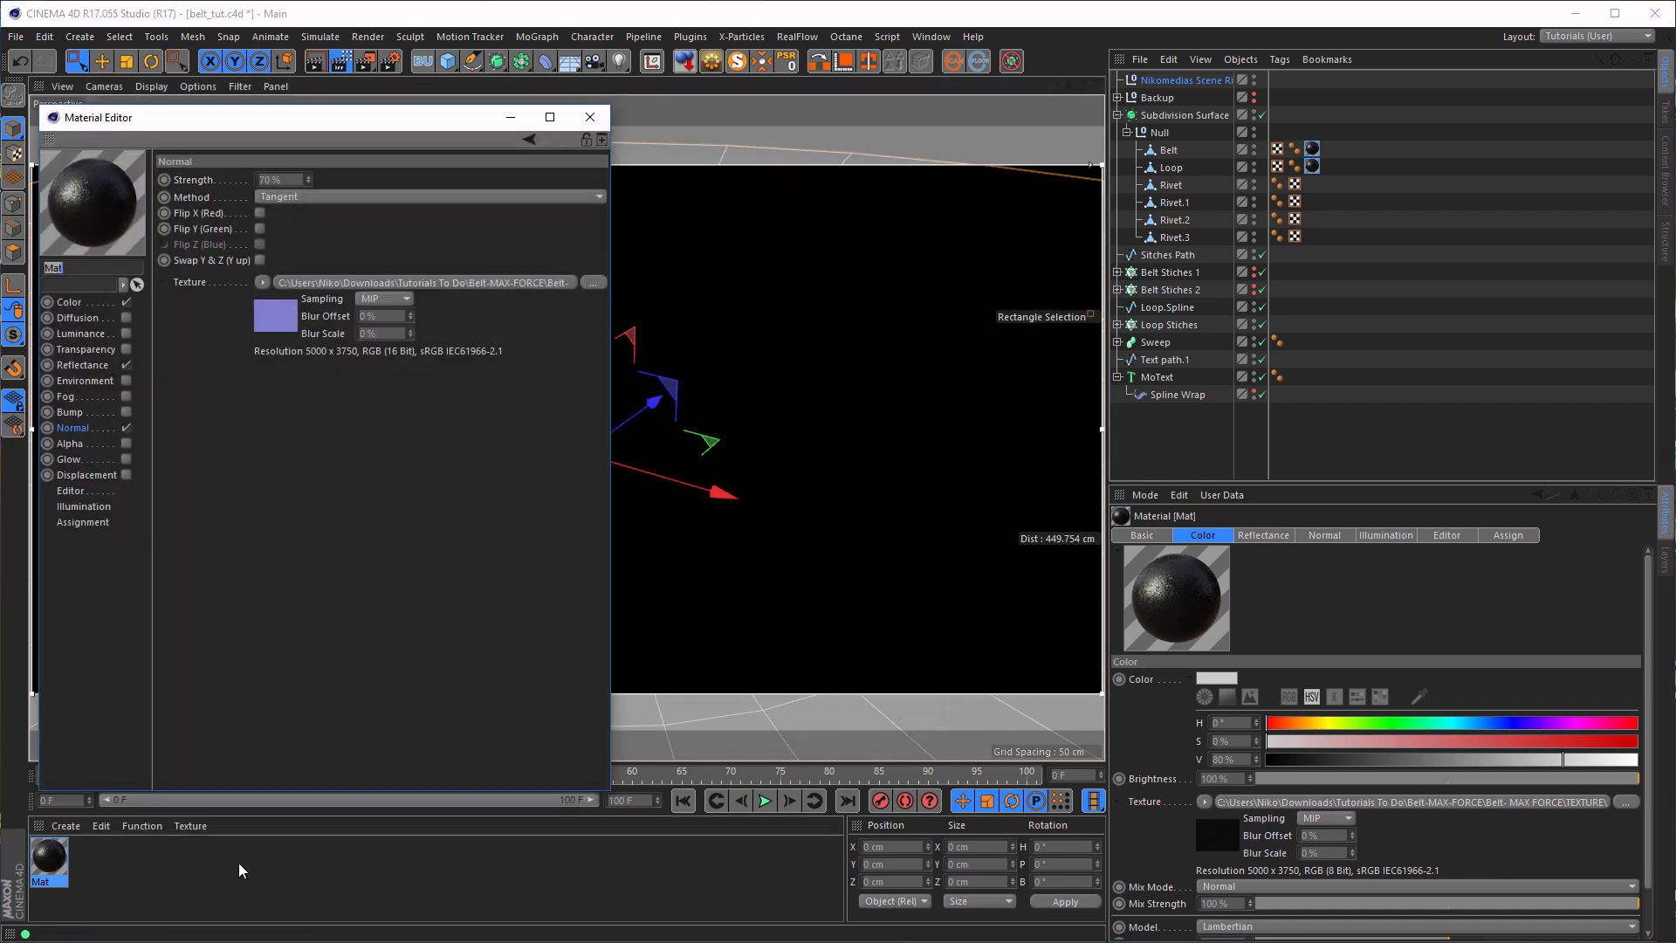
{"action": "type", "text": "leather"}
{"action": "key", "text": "Return"}
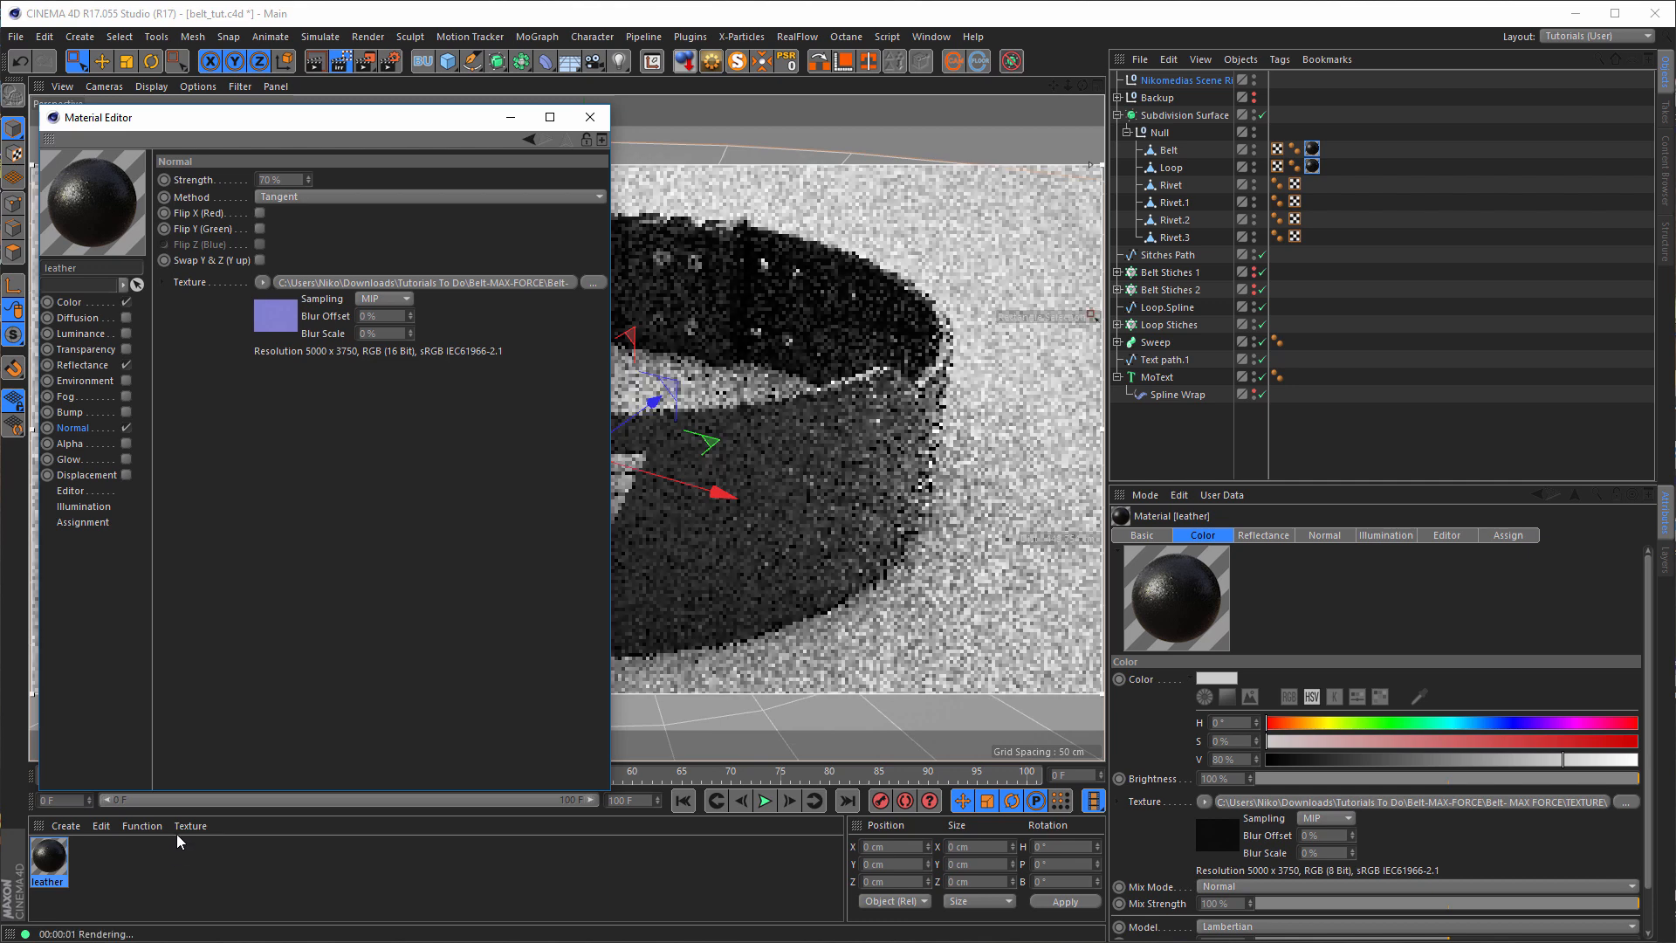
- Create a new material and sample its color from the golden inner side of the belt in the reference image
{"action": "double_click", "coordinate": [155, 874]}
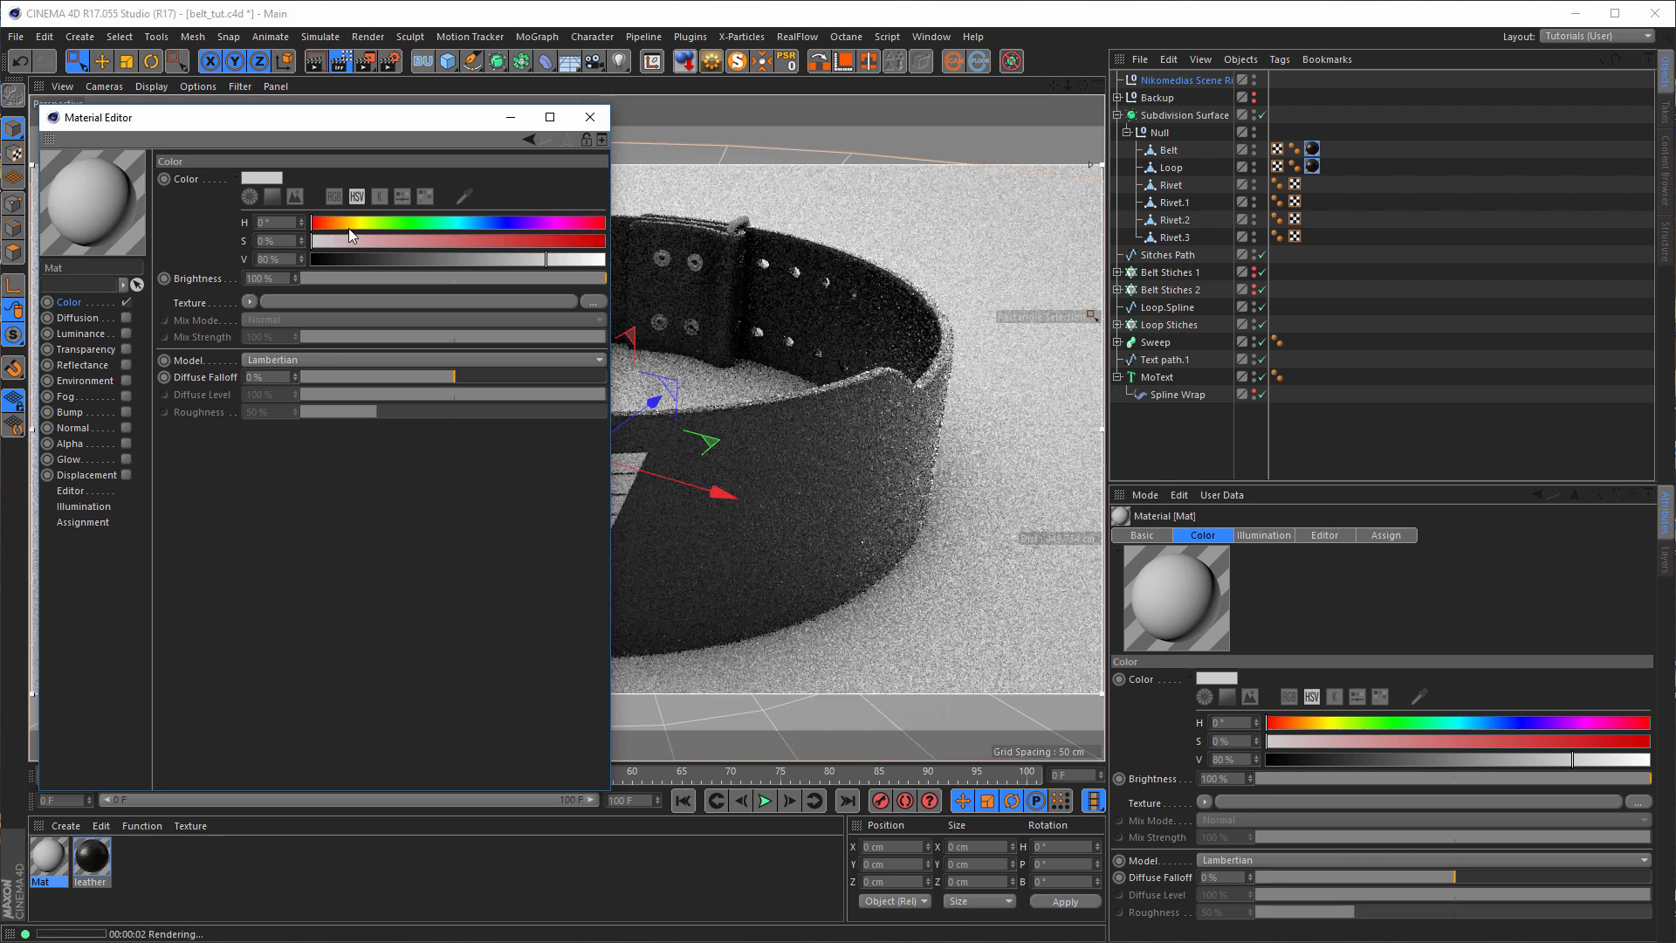
{"action": "key", "text": "shift+F6"}
{"action": "left_click_drag", "start_coordinate": [701, 37], "coordinate": [1061, 56]}
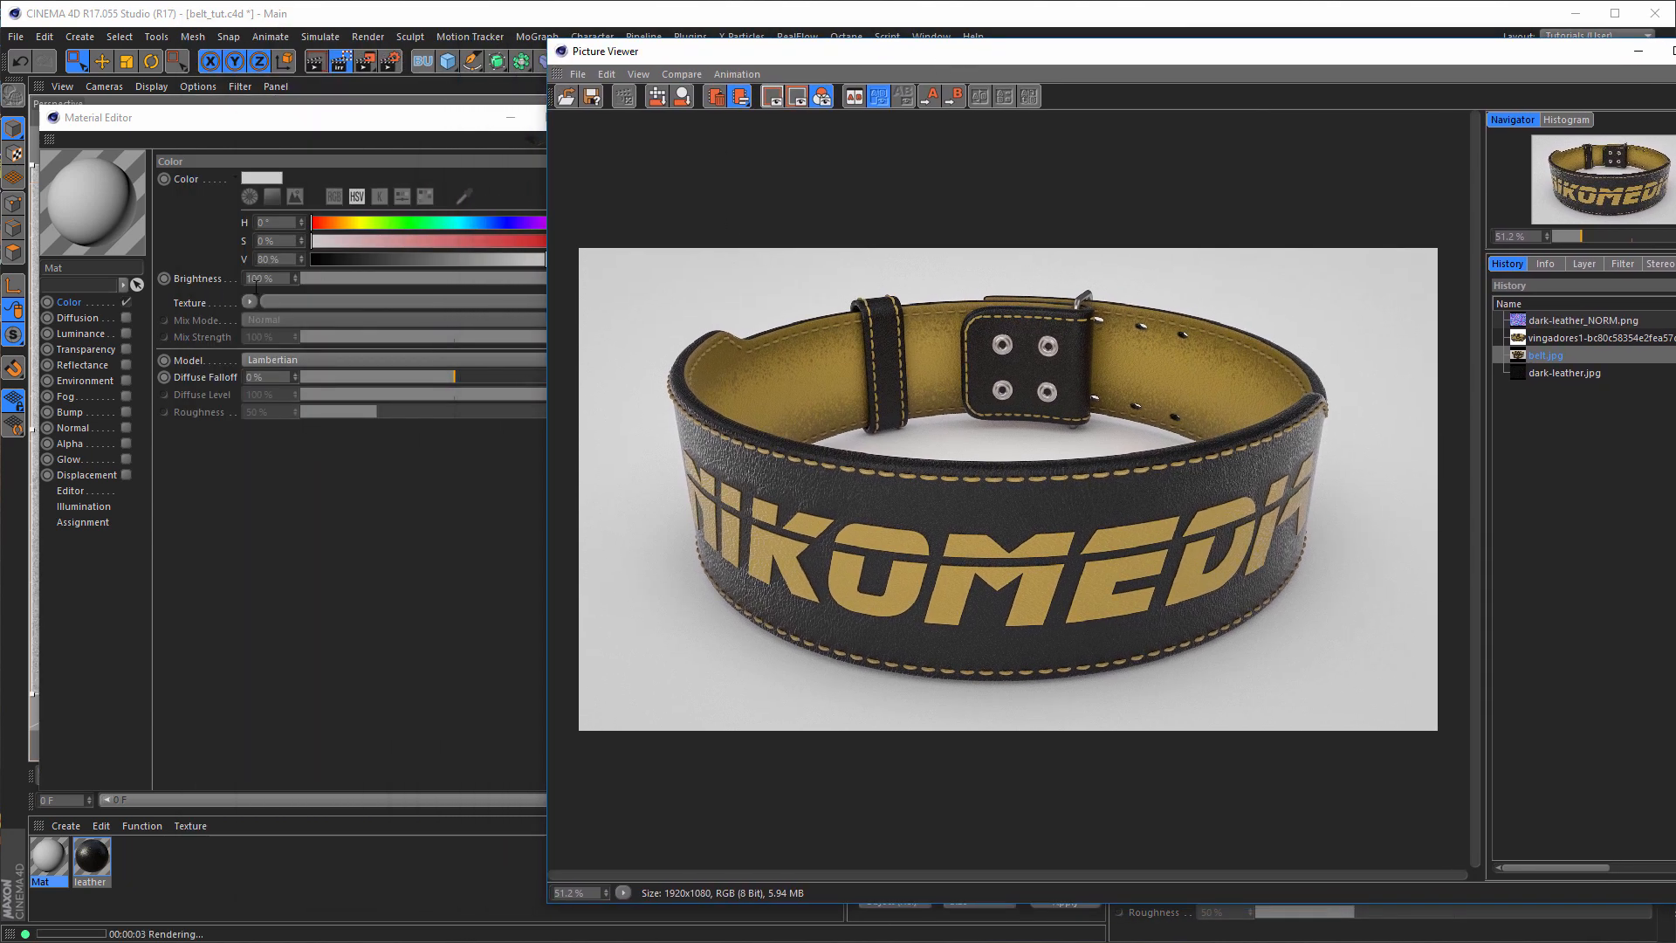
{"action": "left_click", "coordinate": [104, 298]}
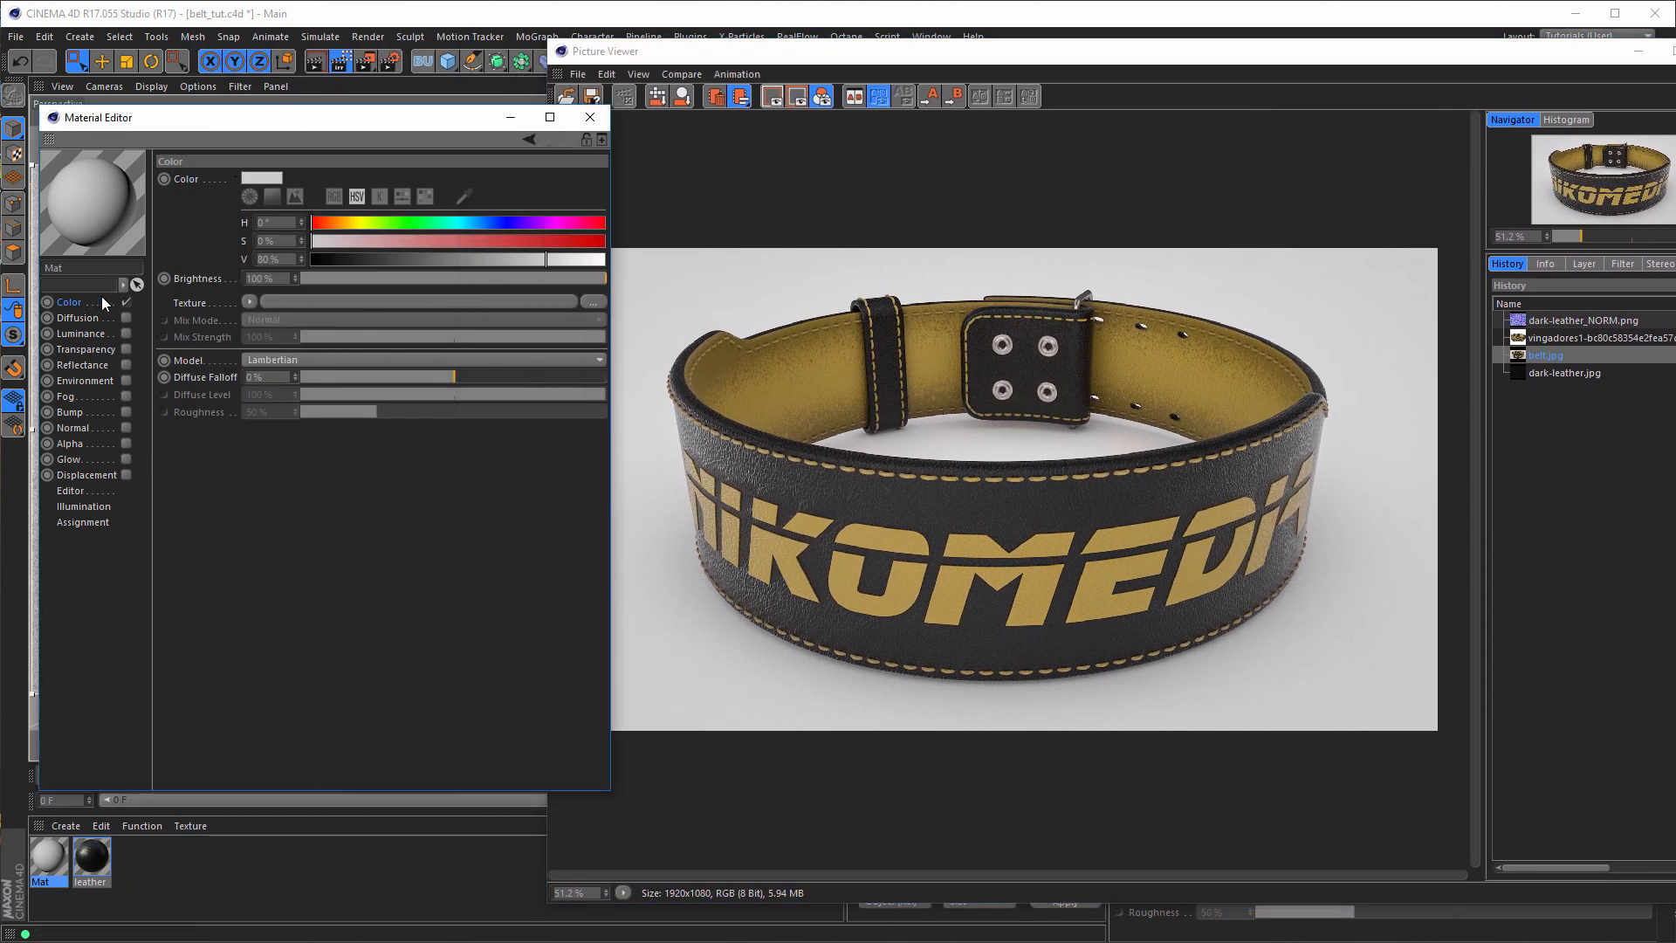
{"action": "left_click", "coordinate": [465, 207]}
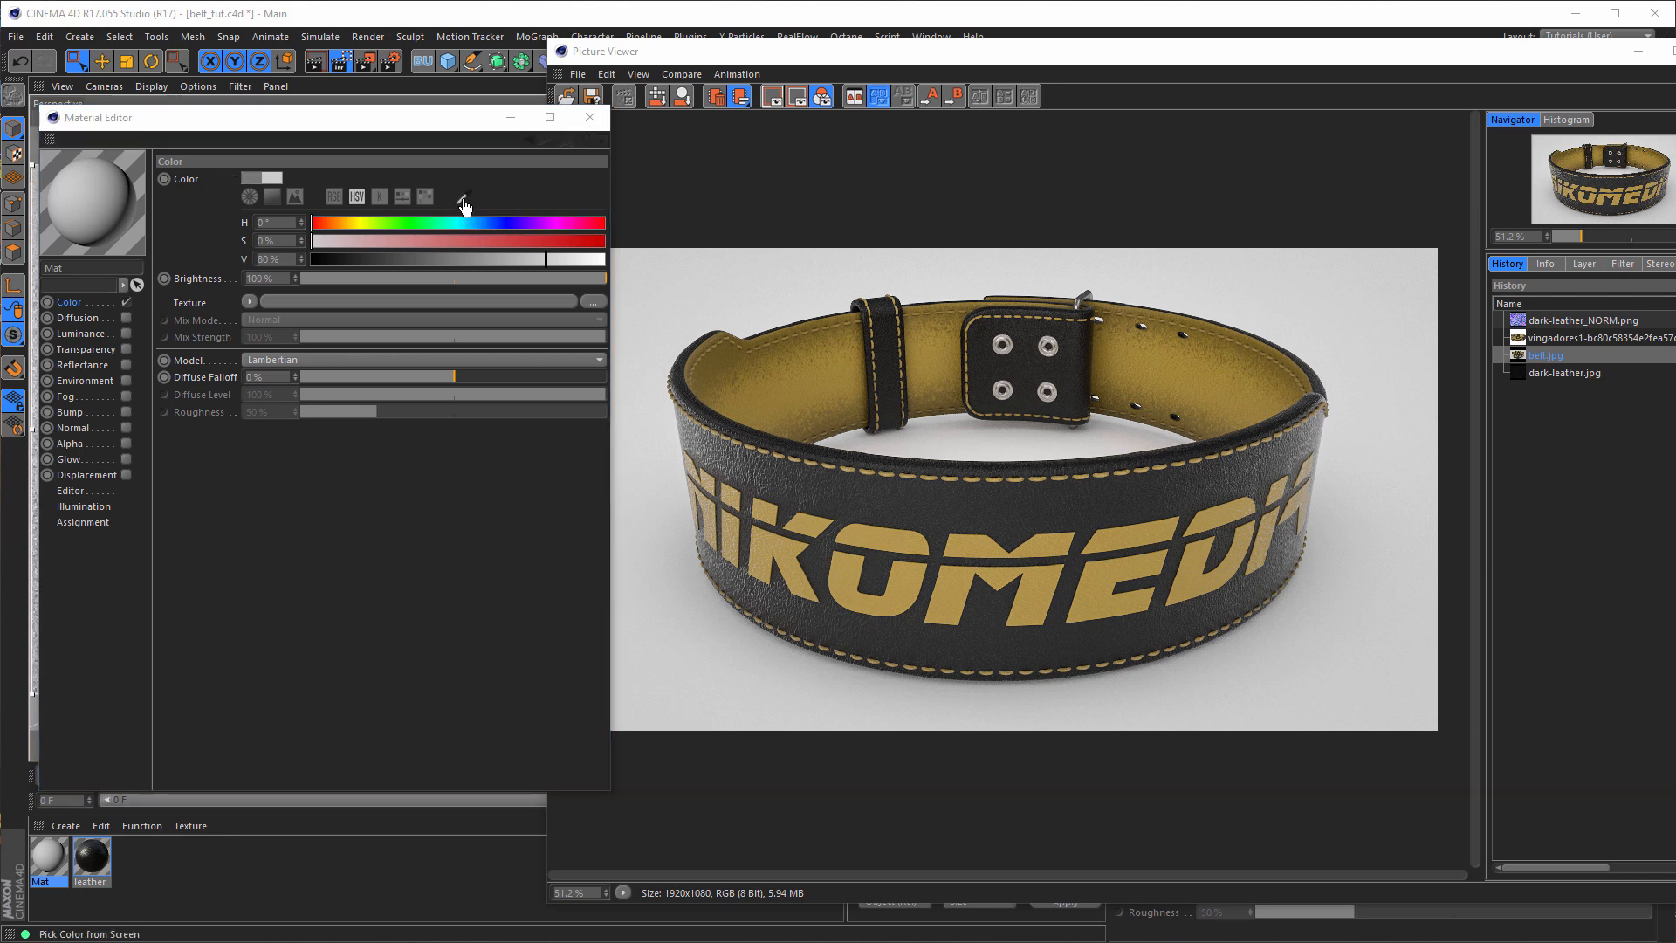
{"action": "left_click", "coordinate": [814, 390]}
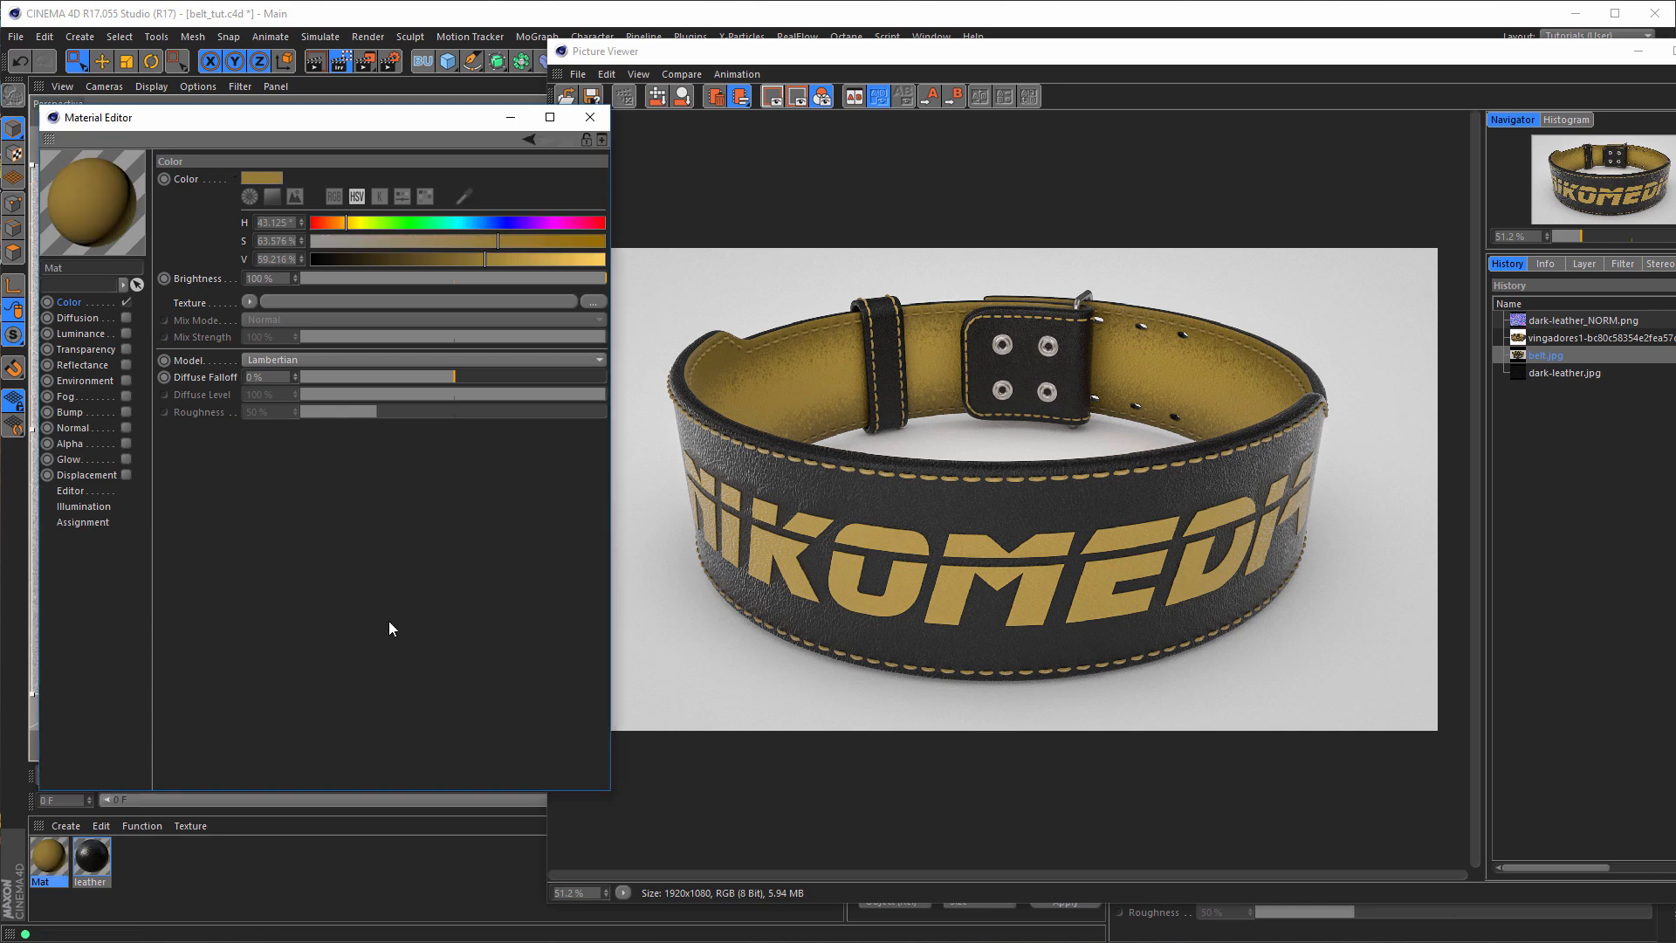
{"action": "left_click", "coordinate": [1638, 50]}
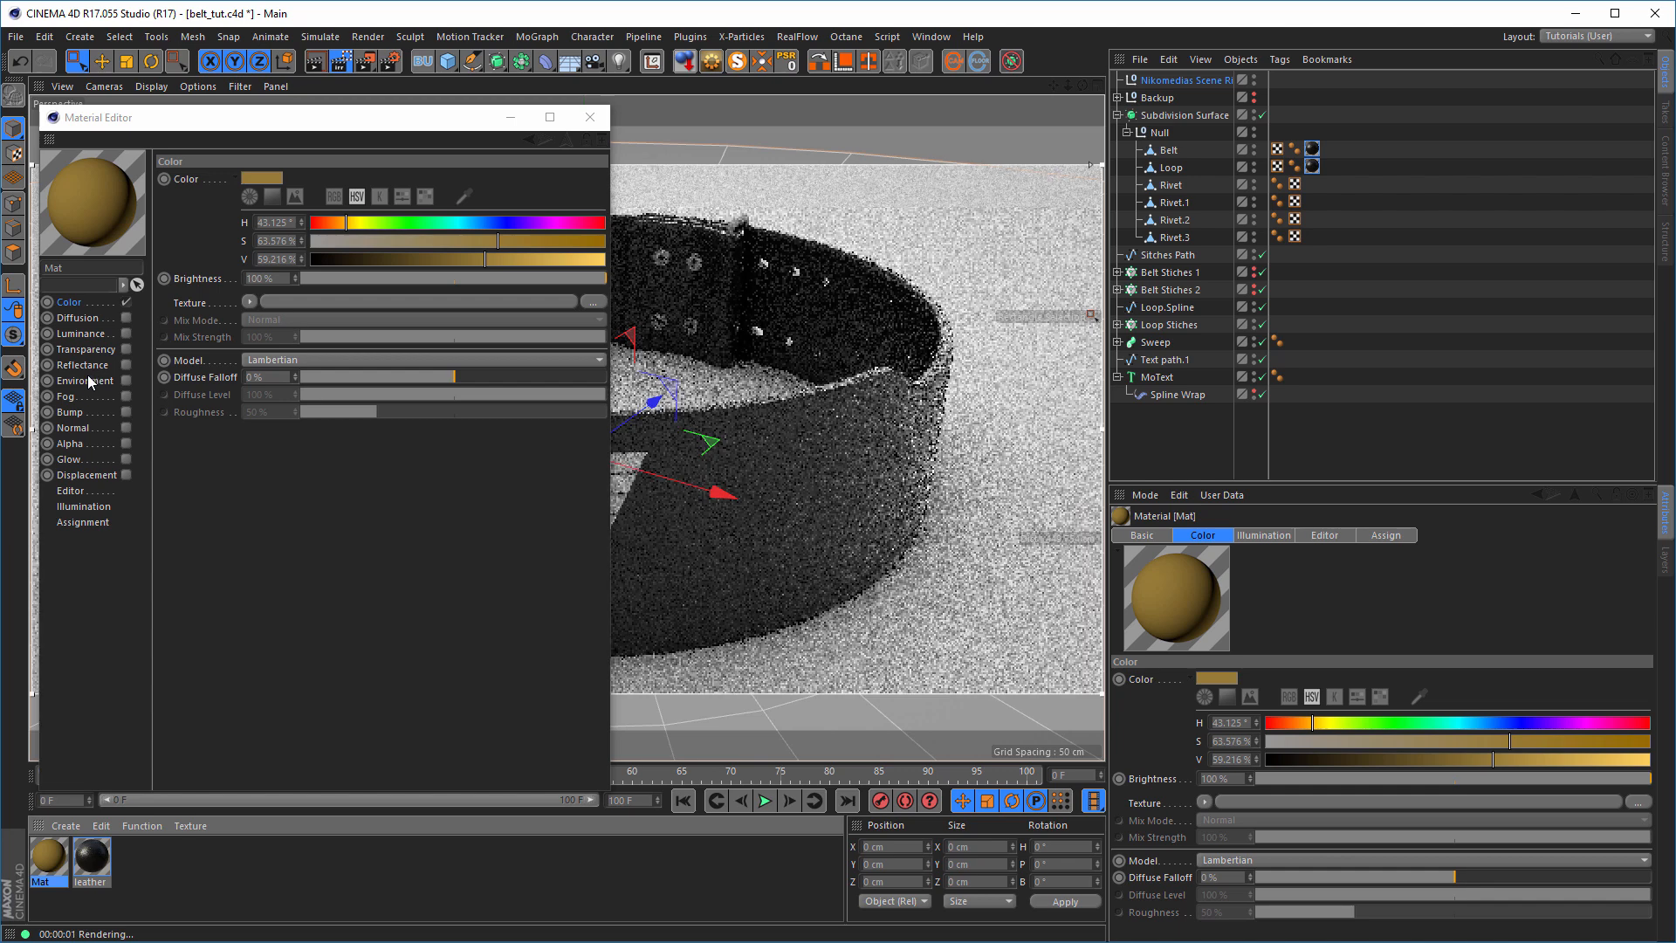
- Enable the golden material's Reflectance channel with a GGX layer and set its Layer Fresnel to Dielectric
{"action": "left_click", "coordinate": [127, 364]}
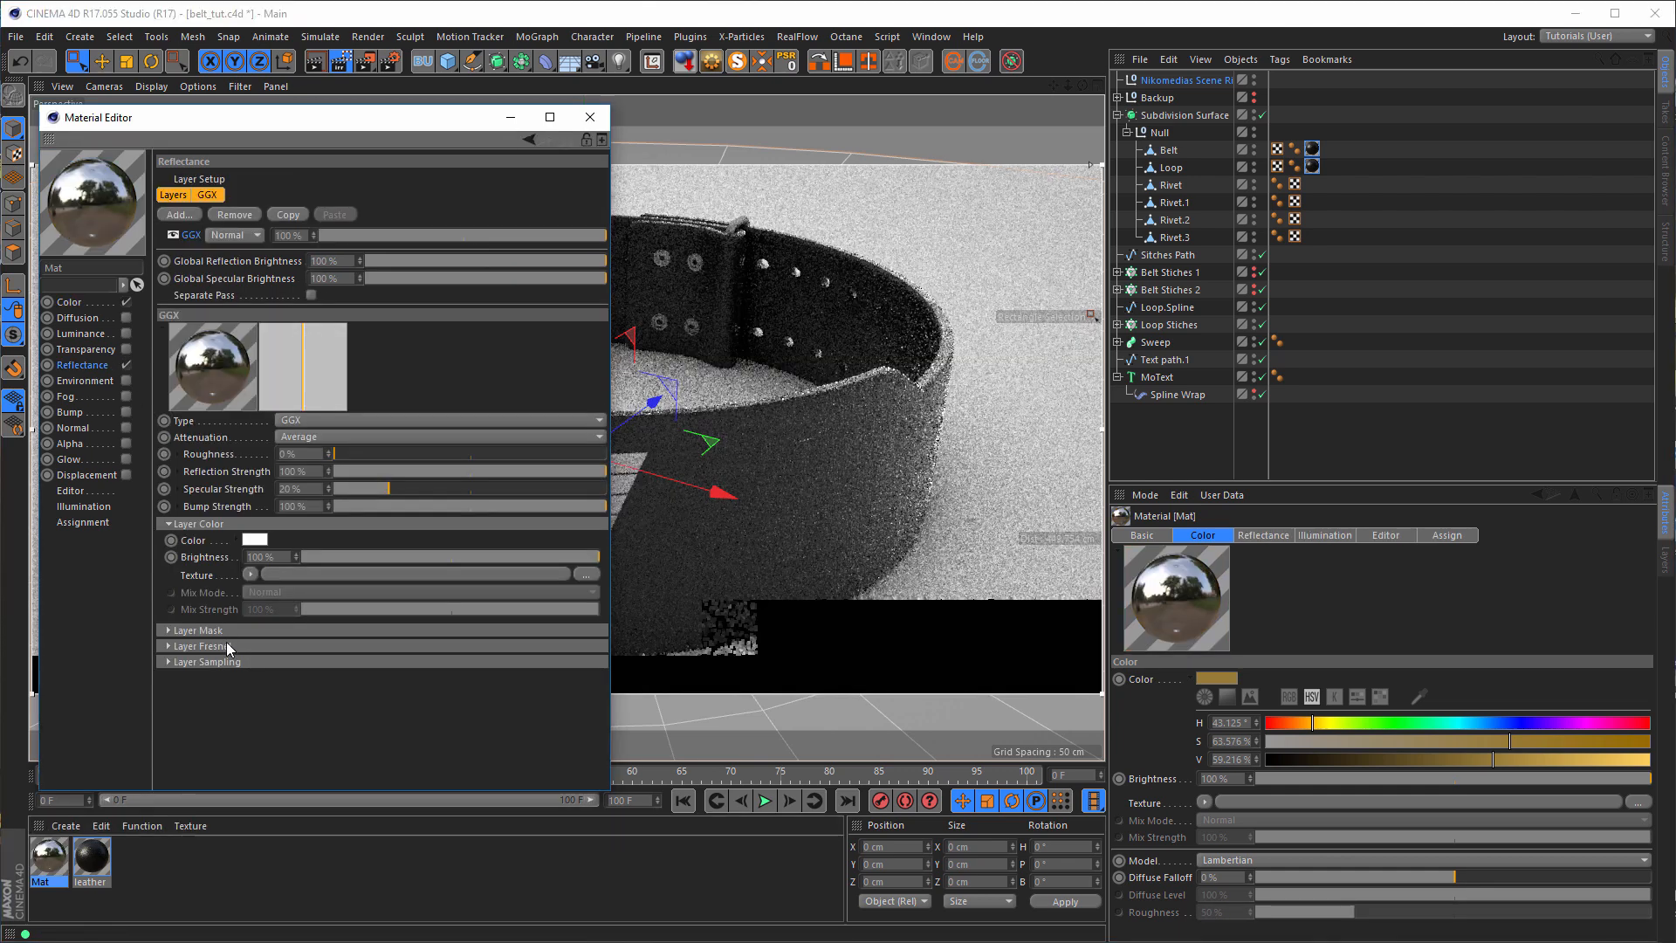
{"action": "left_click", "coordinate": [227, 645]}
{"action": "left_click", "coordinate": [262, 664]}
{"action": "left_click", "coordinate": [273, 698]}
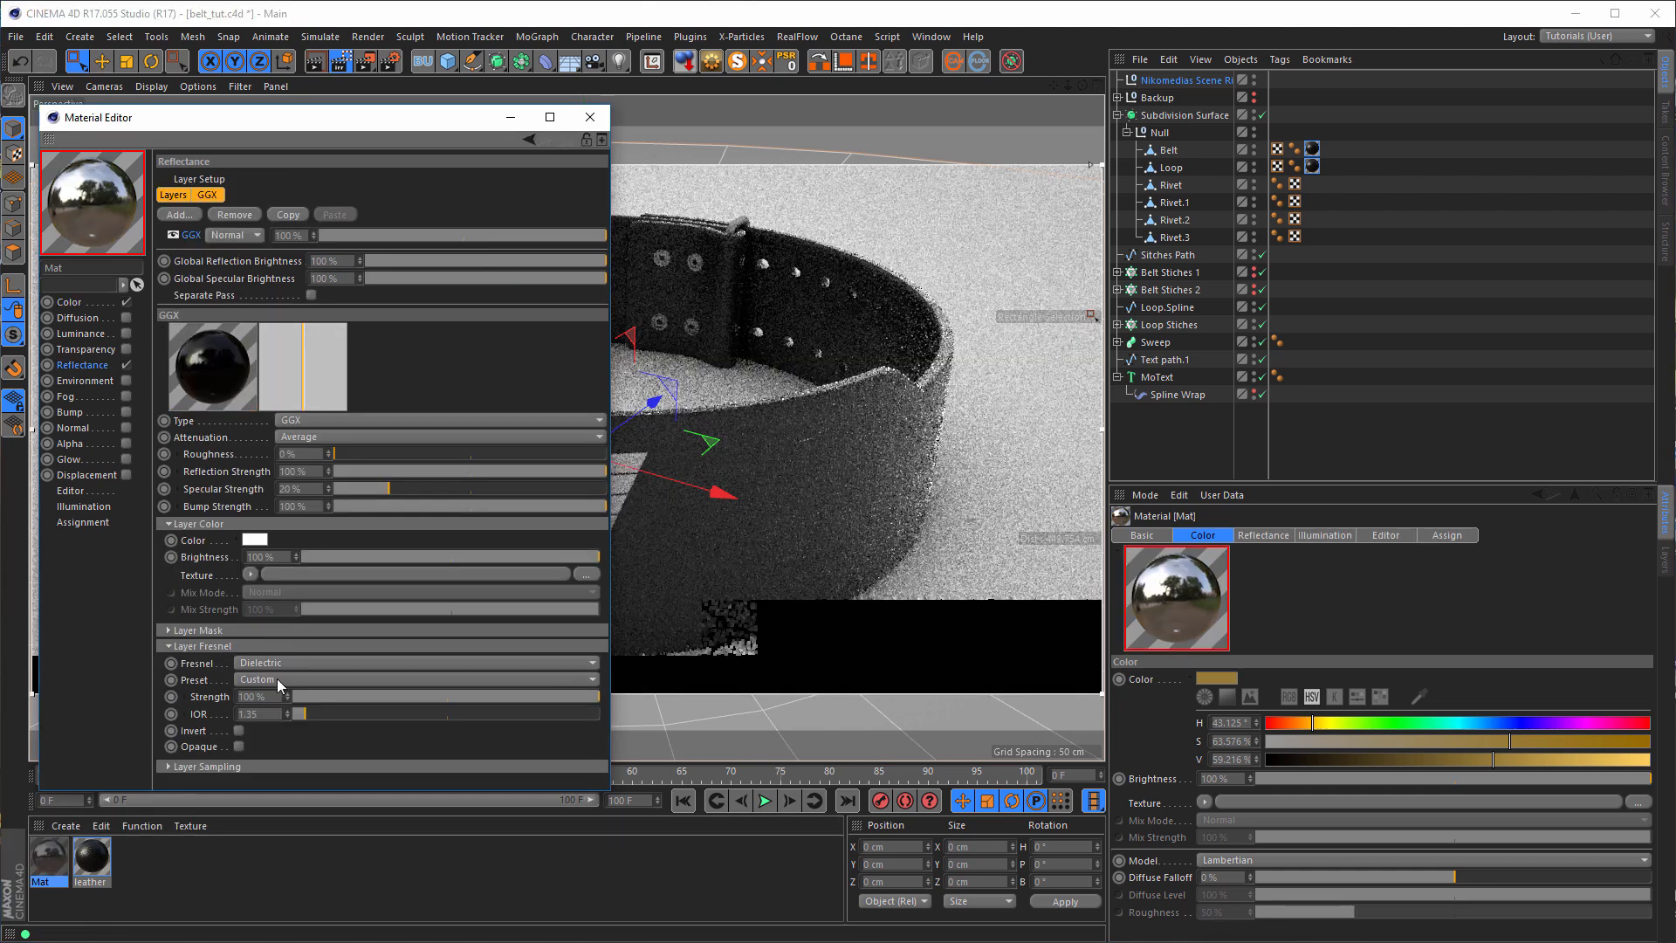
- Set the material's Fresnel preset to Oil (Vegetable), the GGX roughness to 29% and the specular strength to 0%
{"action": "left_click", "coordinate": [278, 679]}
{"action": "left_click", "coordinate": [286, 524]}
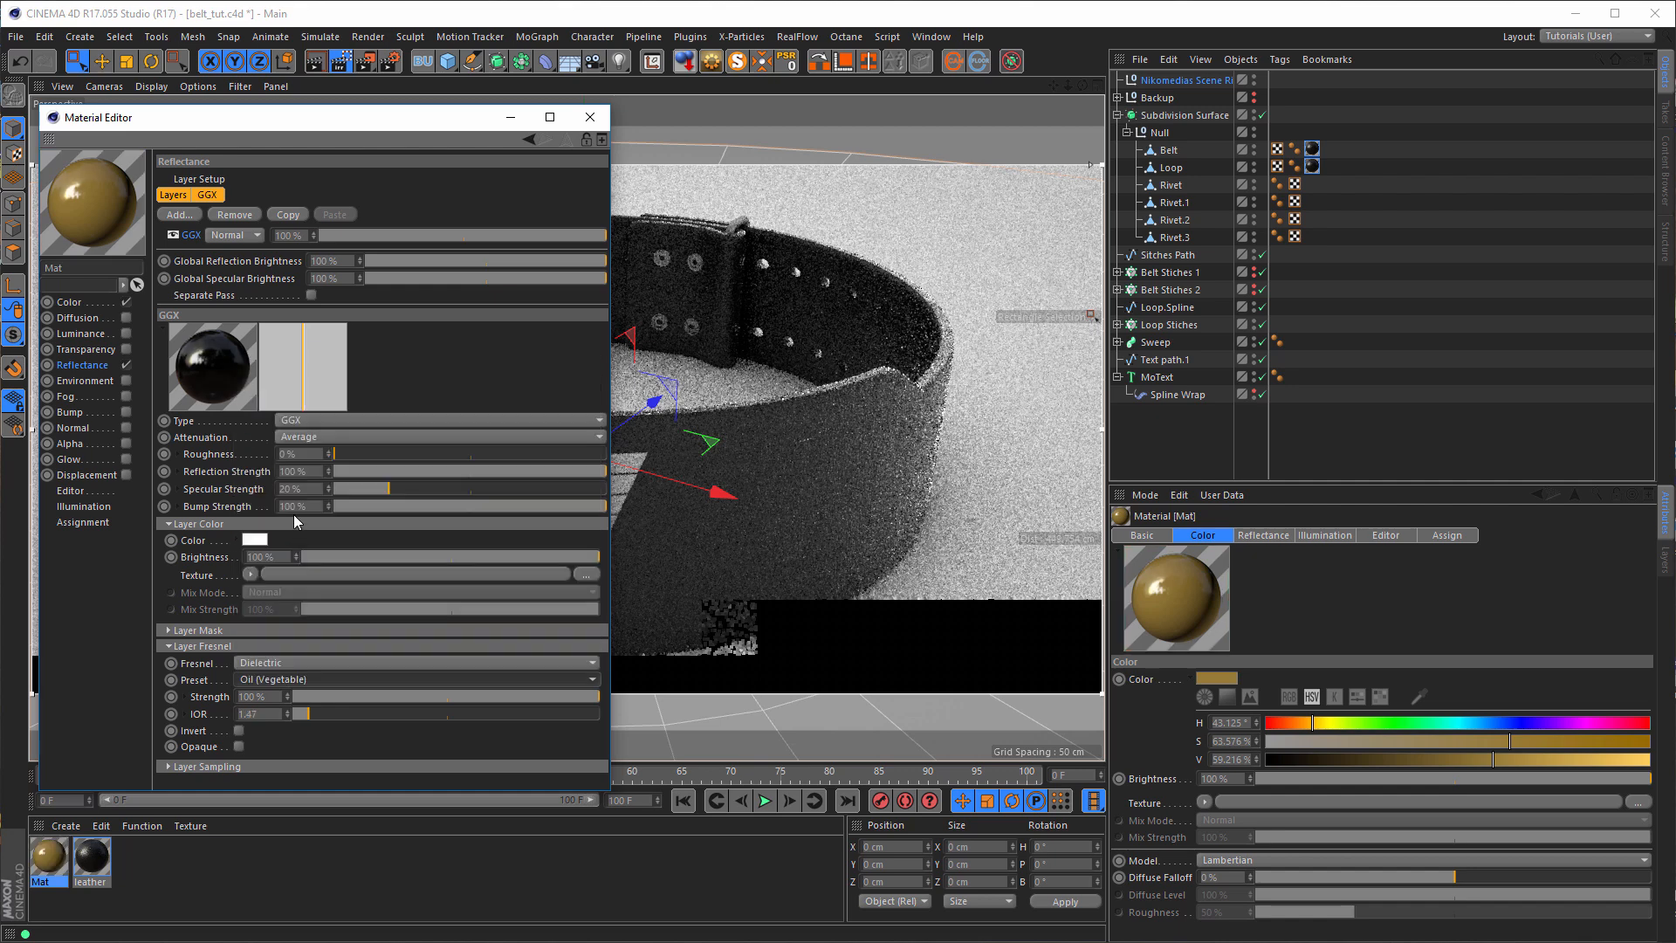
{"action": "left_click_drag", "start_coordinate": [361, 484], "coordinate": [419, 459]}
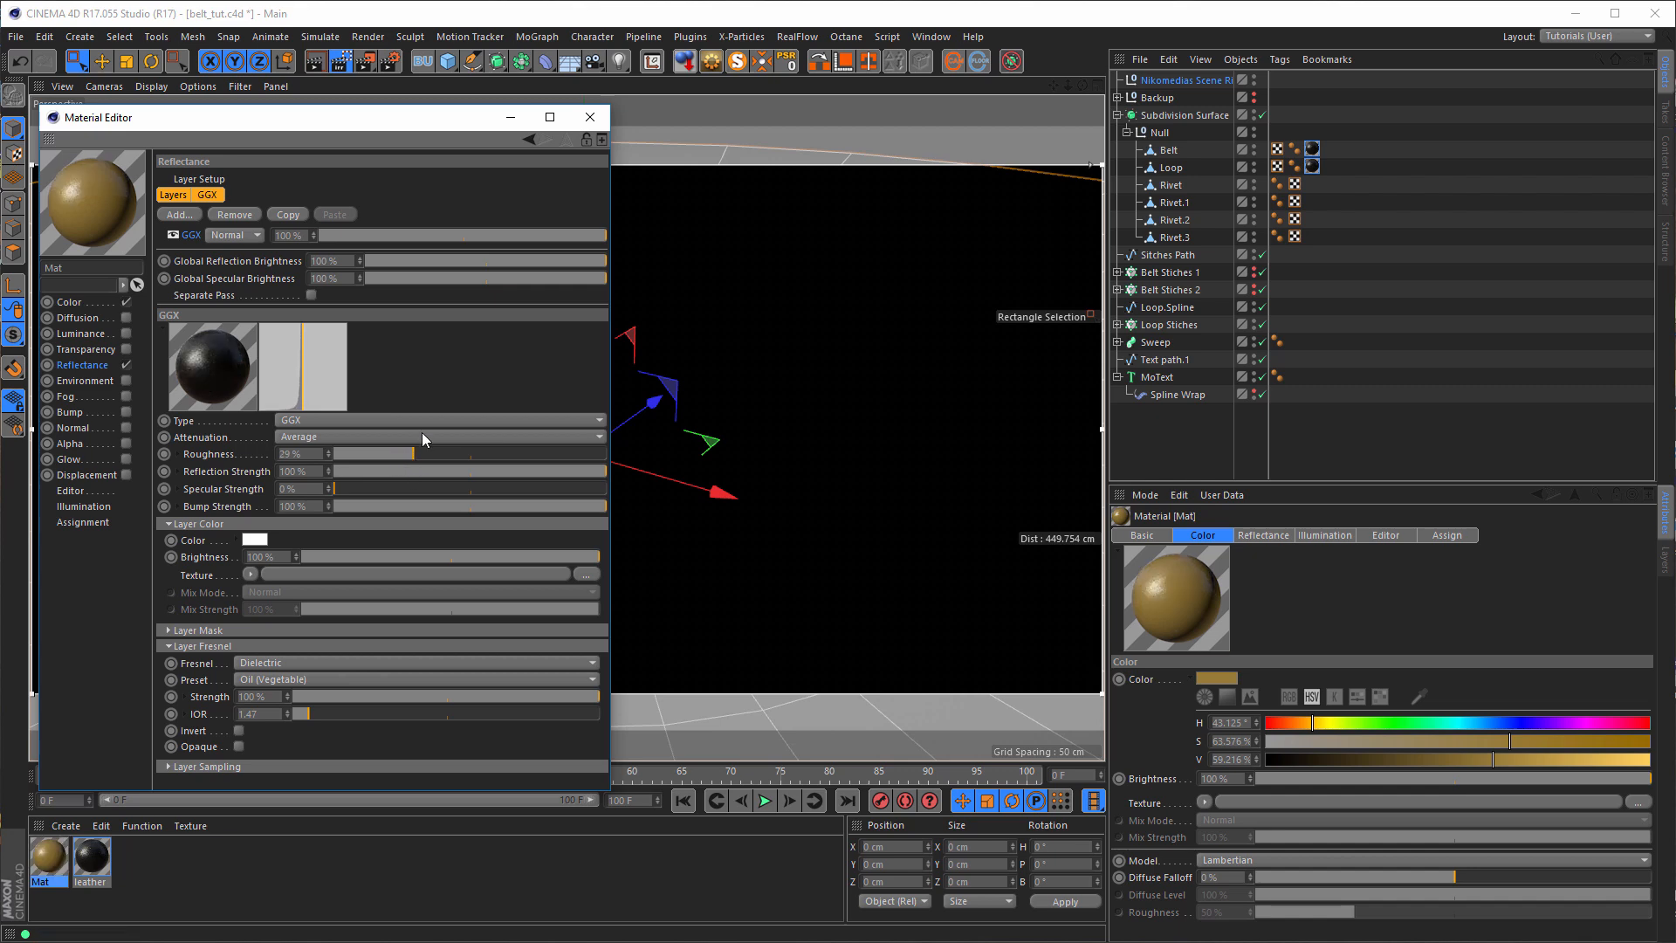
{"action": "left_click", "coordinate": [602, 124]}
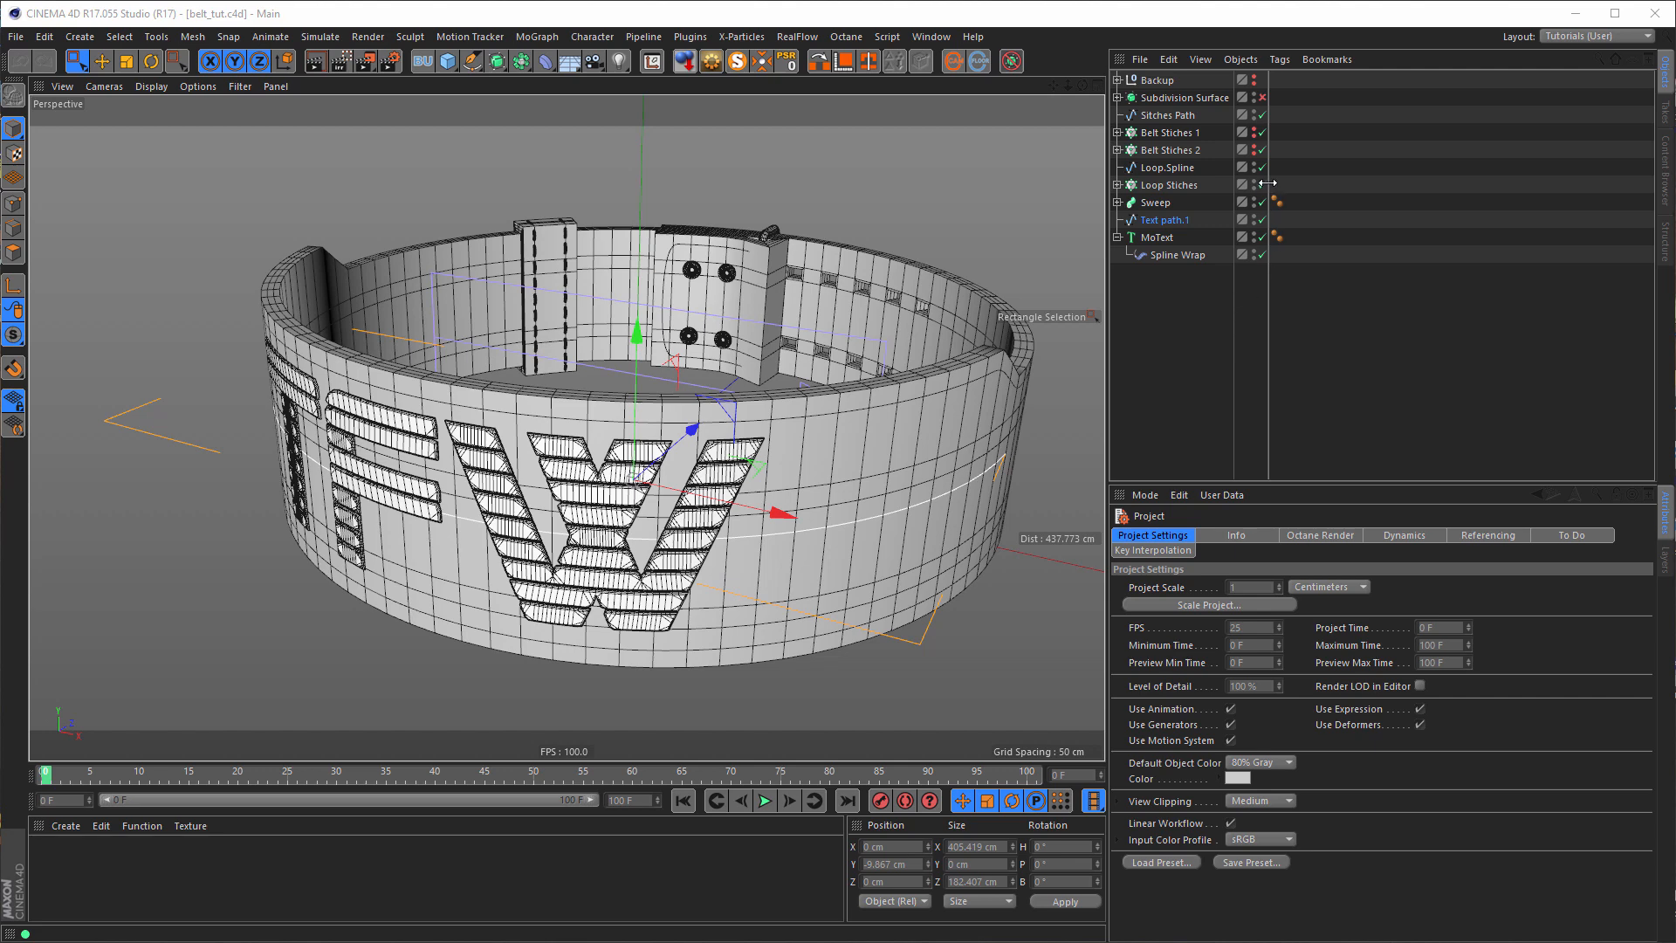
- Show Belt Stiches 1 and Belt Stiches 2, hide the Spline Wrap under MoText, and save the project
{"action": "left_click", "coordinate": [1255, 133], "text": "alt"}
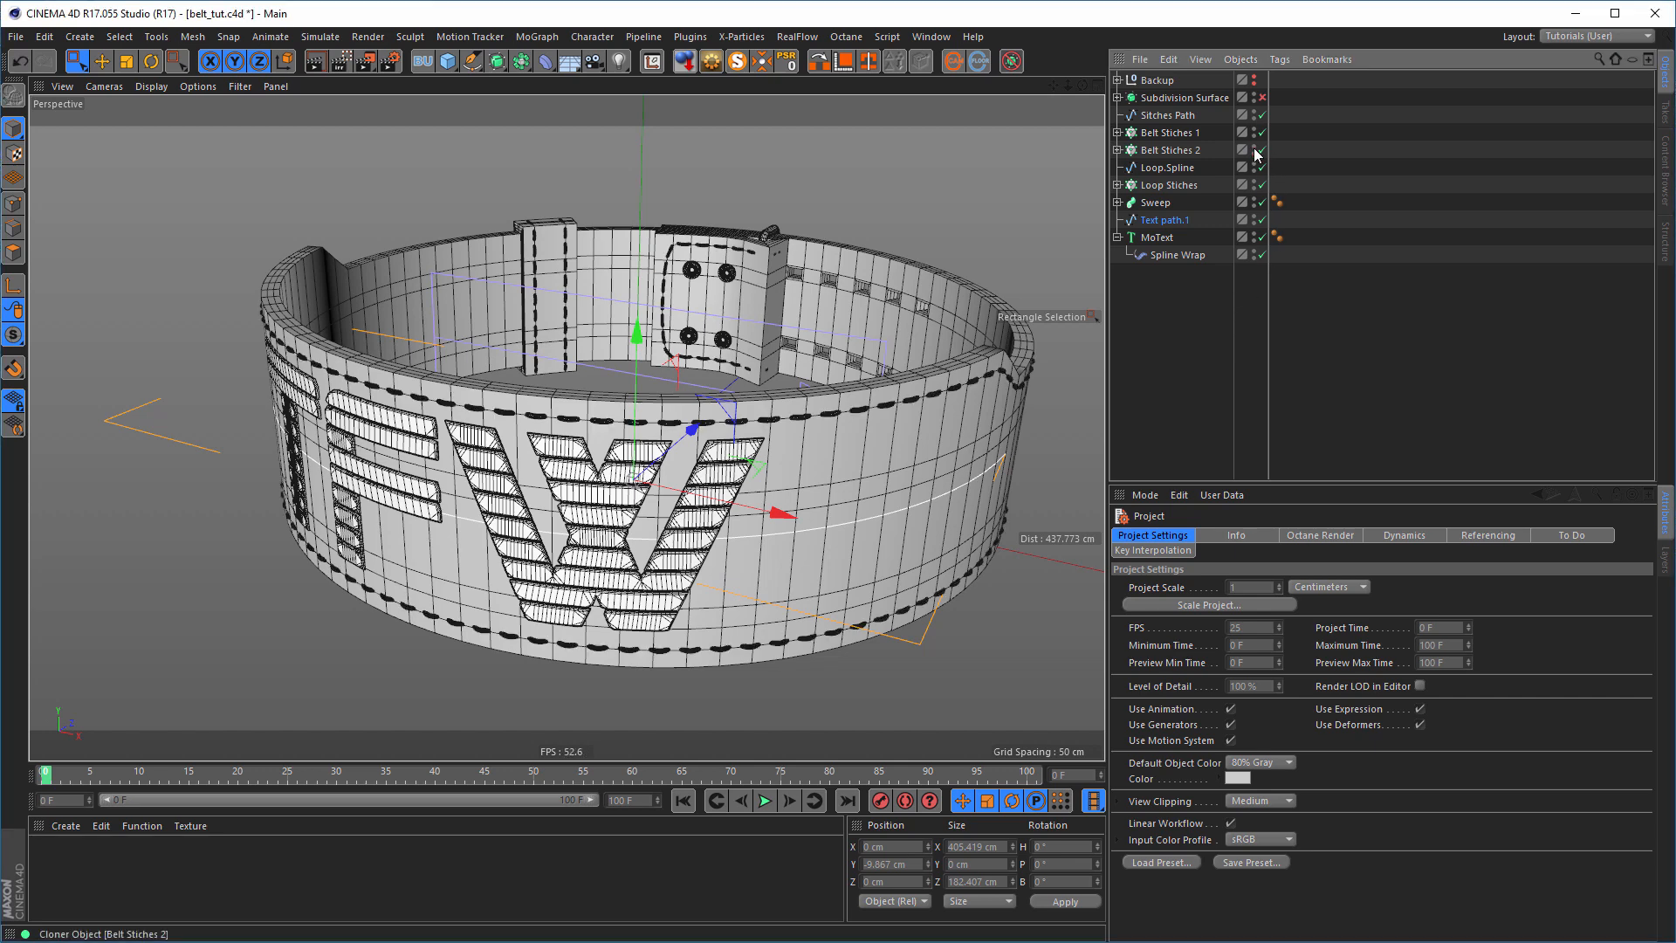
{"action": "left_click", "coordinate": [1254, 150], "text": "alt"}
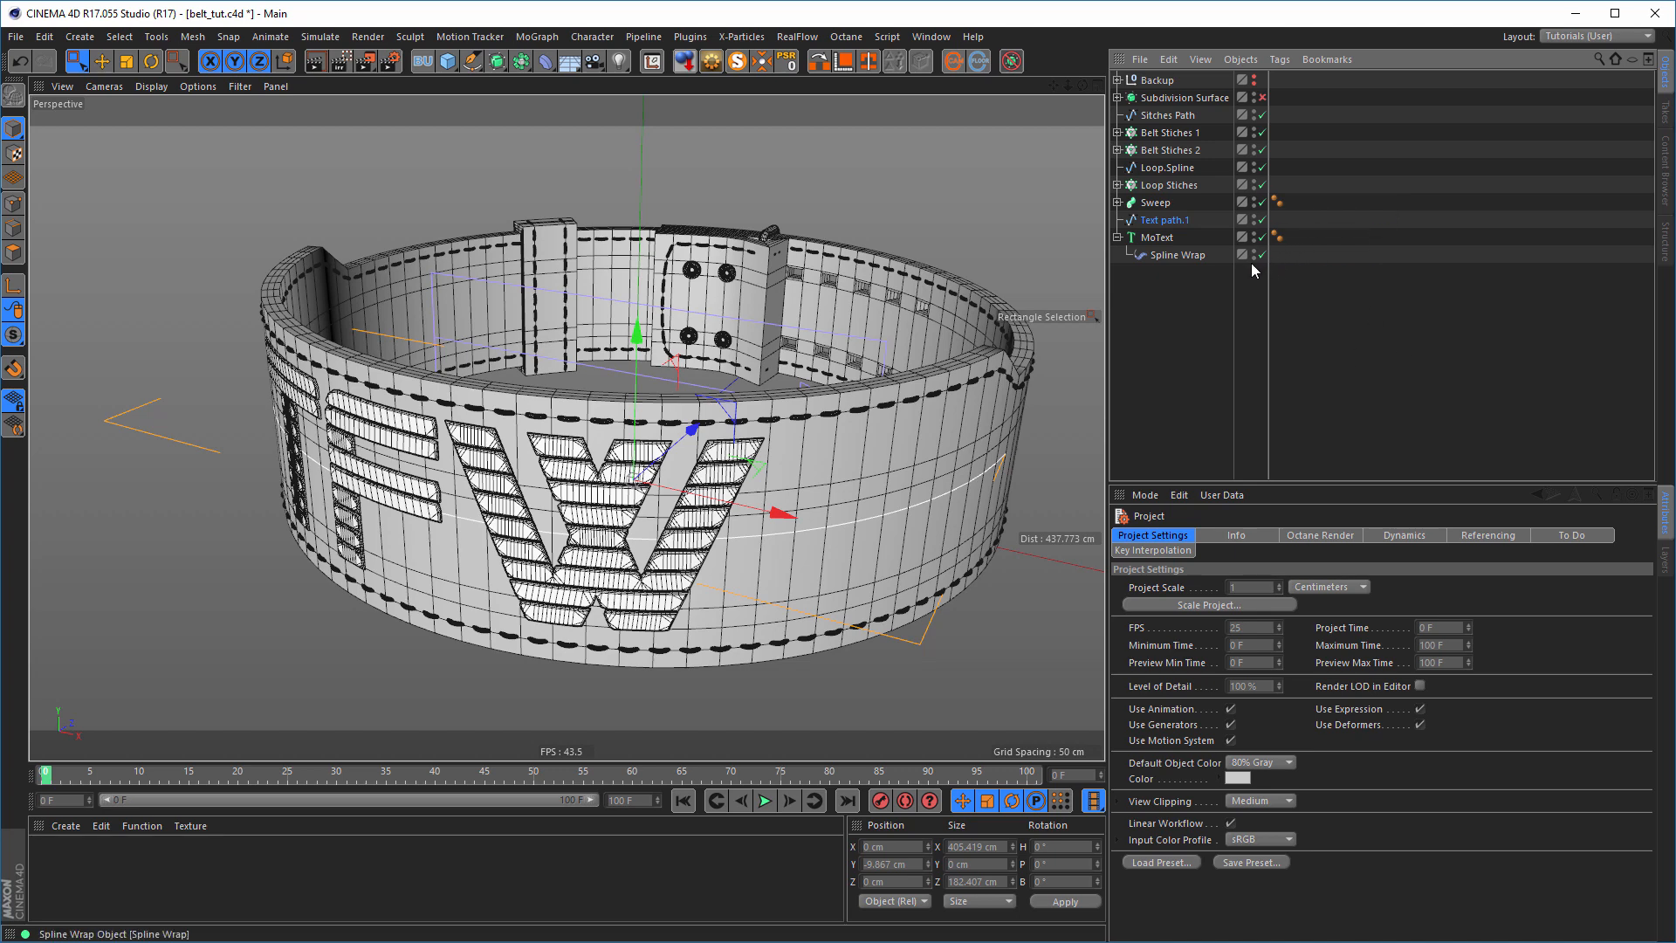
{"action": "key", "text": "ctrl+s"}
{"action": "left_click", "coordinate": [1255, 251]}
- Load the Nikomedias Scene Rig Pro preset into the scene and select the rig object
{"action": "left_click", "coordinate": [1666, 161]}
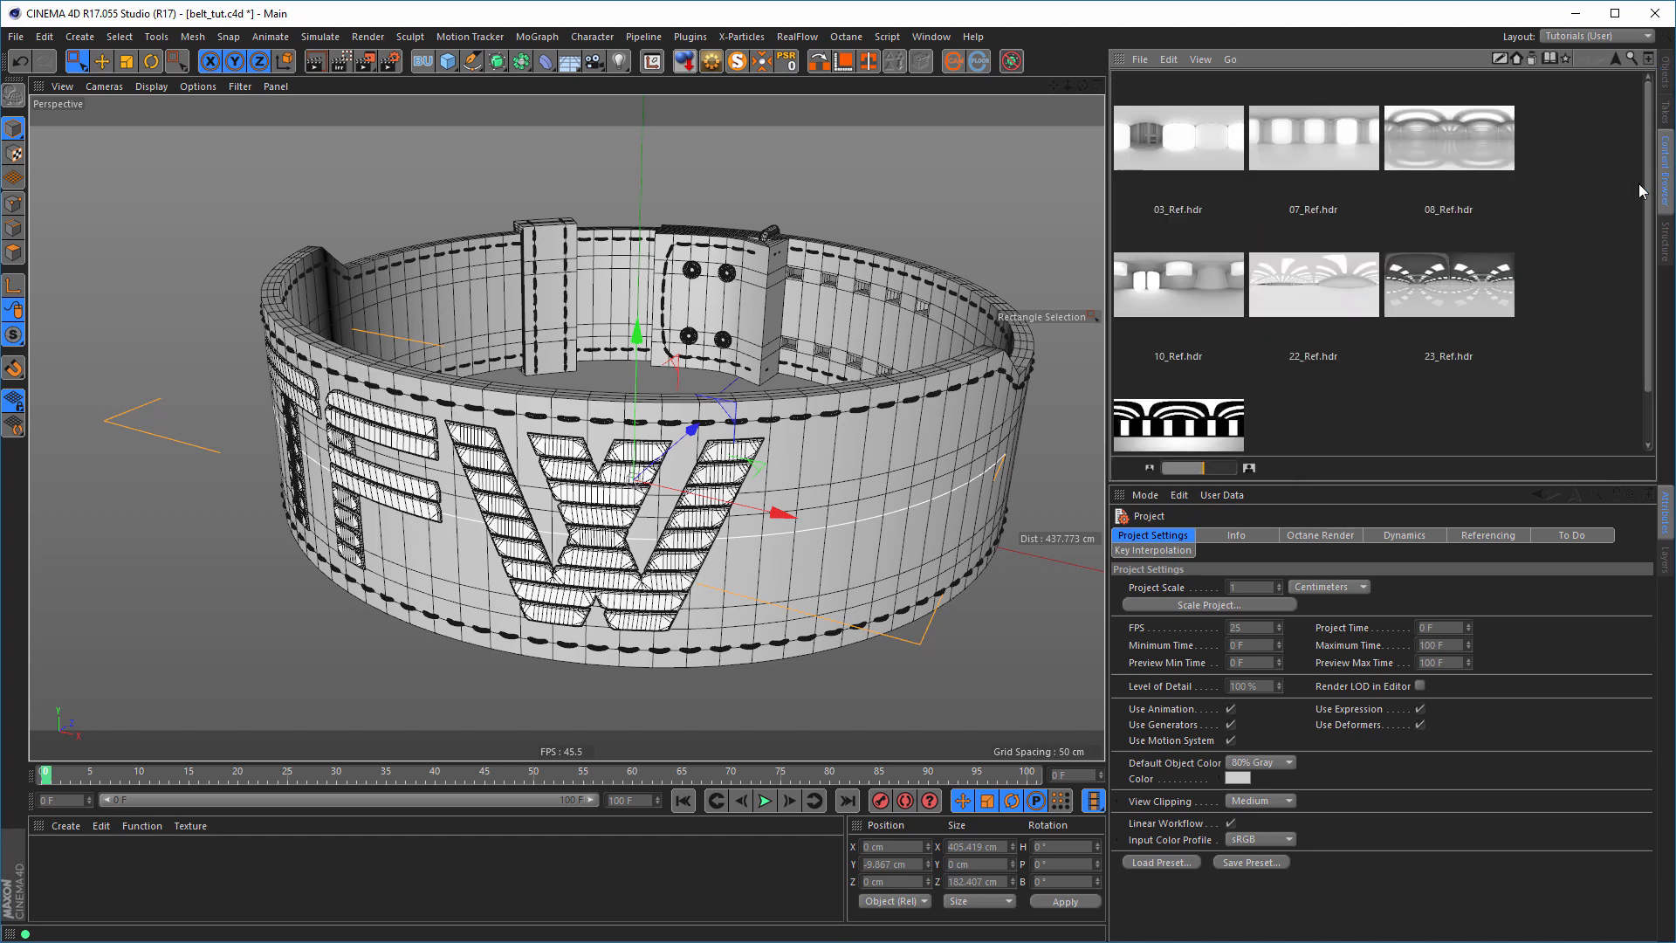
{"action": "left_click", "coordinate": [1565, 58]}
{"action": "double_click", "coordinate": [1330, 294]}
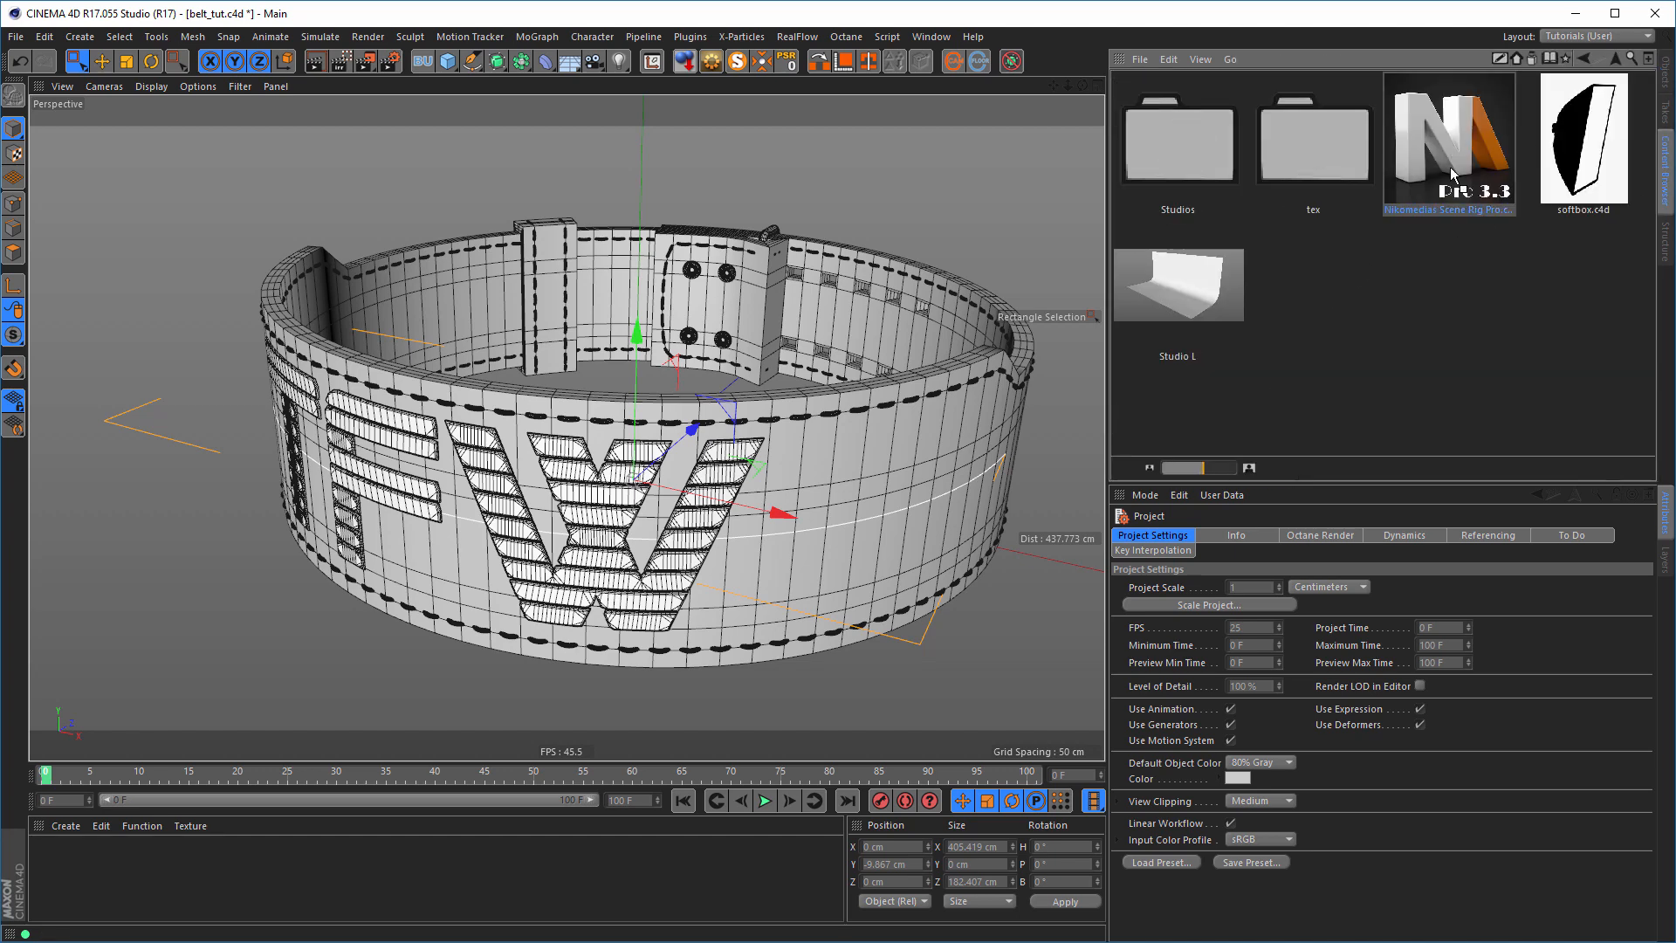
{"action": "left_click", "coordinate": [1665, 77]}
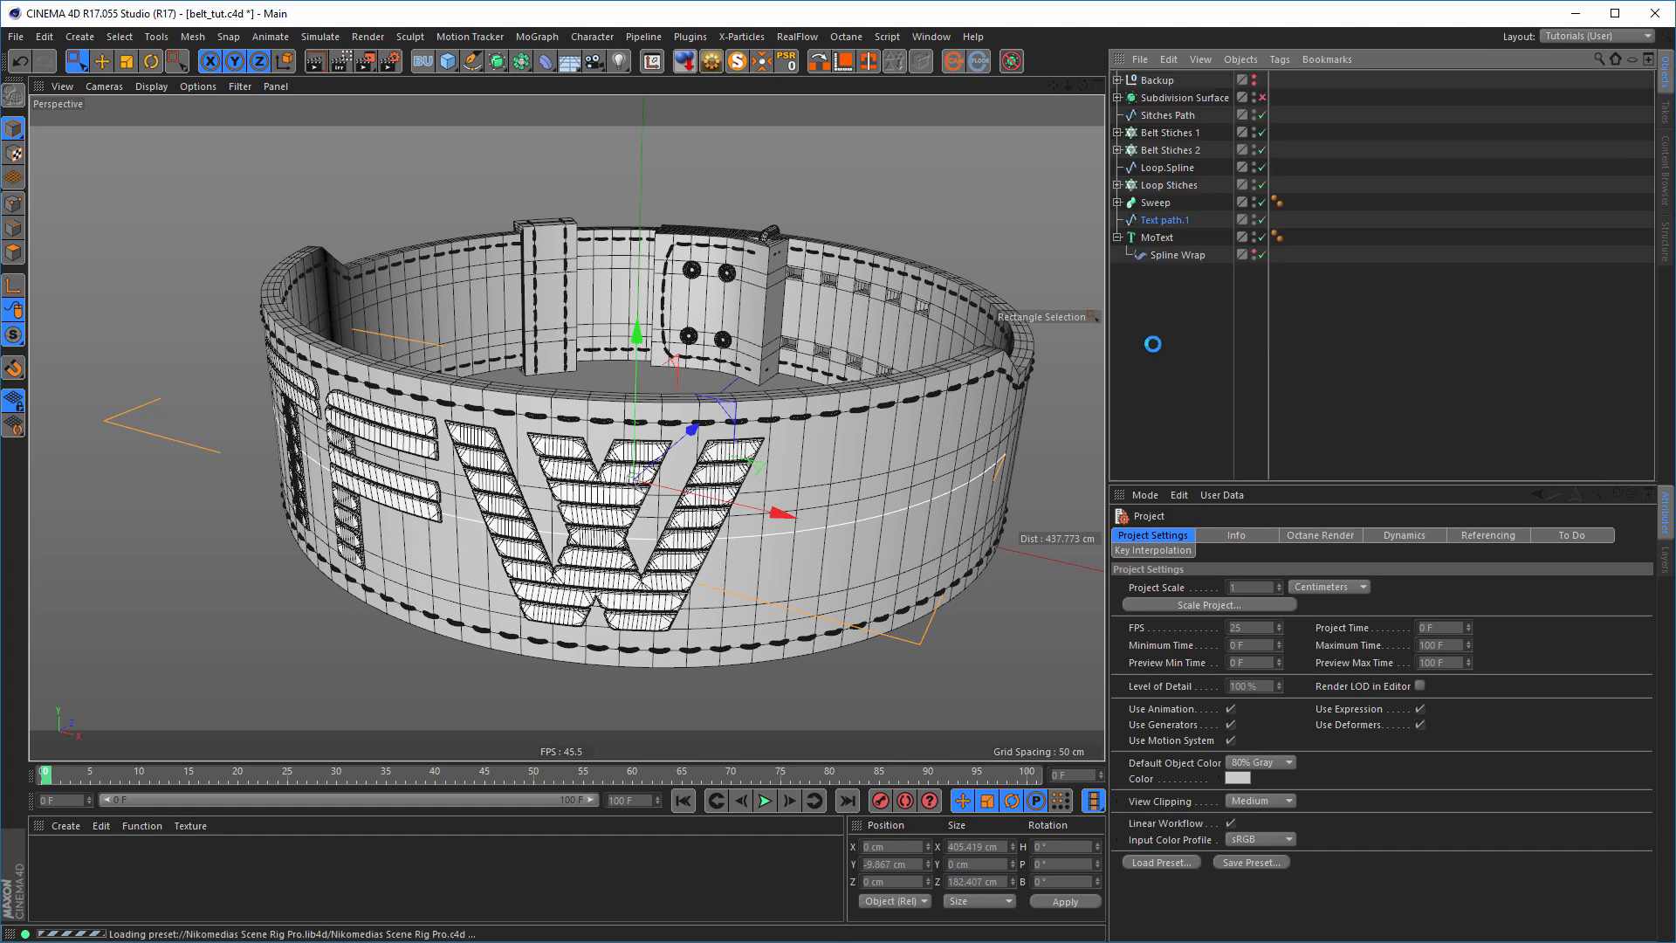
{"action": "left_click", "coordinate": [1231, 81]}
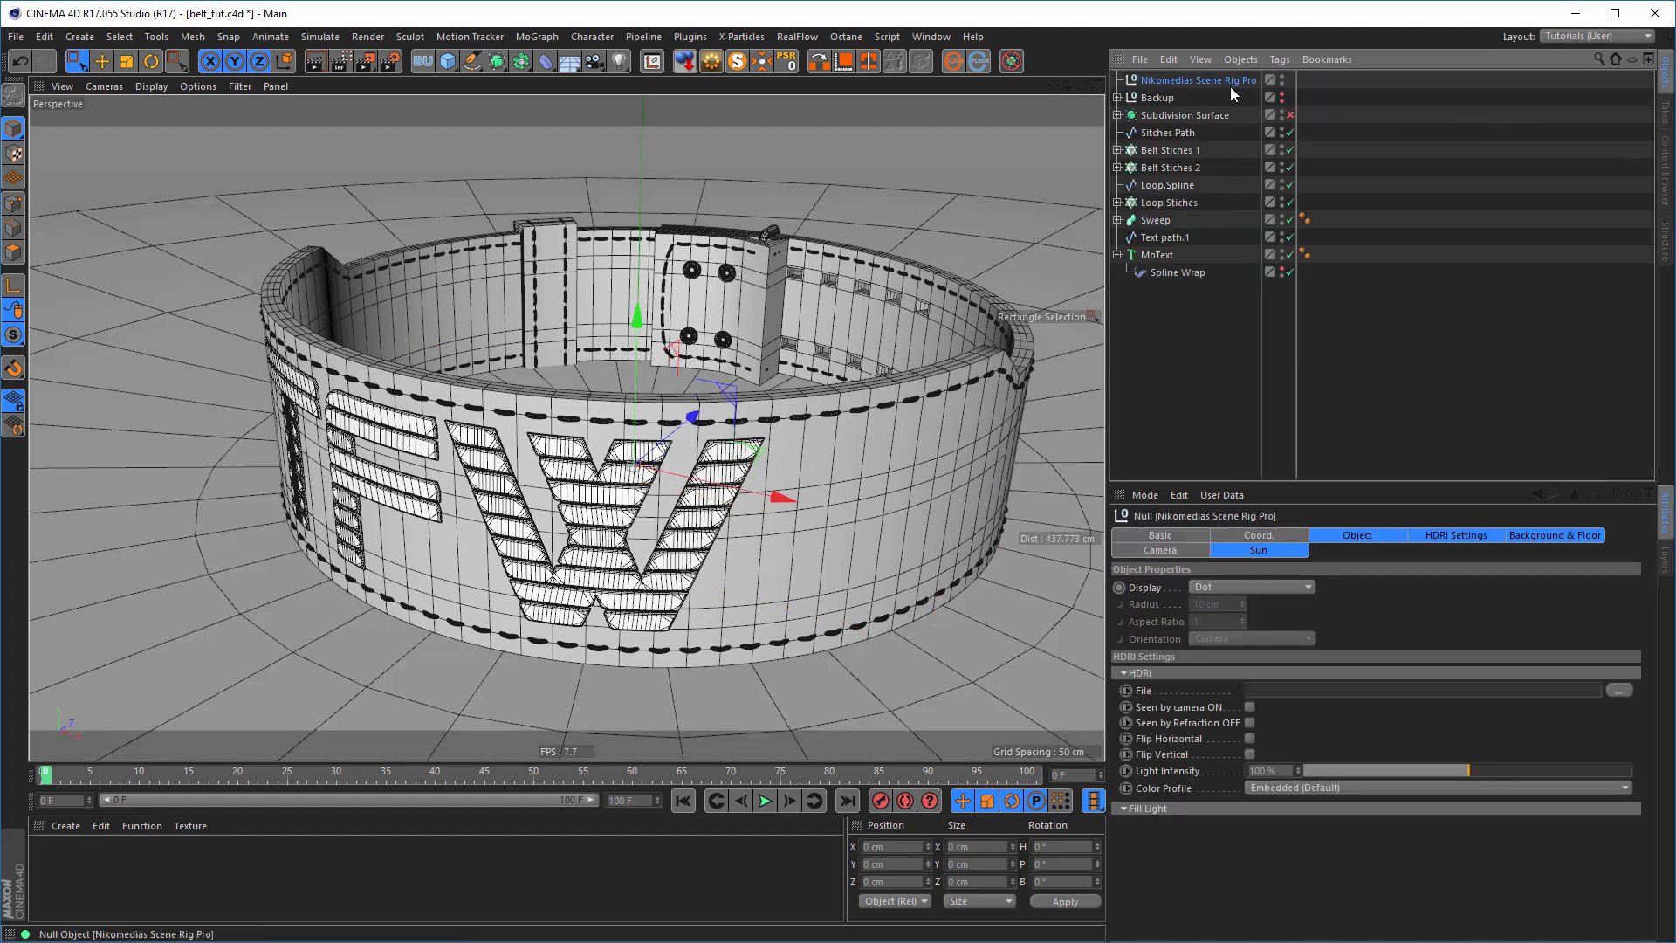
- Assign 07_Ref.hdr from the preset's Studios folder as the scene rig's HDRI file and save the project
{"action": "left_click", "coordinate": [1667, 157]}
{"action": "double_click", "coordinate": [1206, 147]}
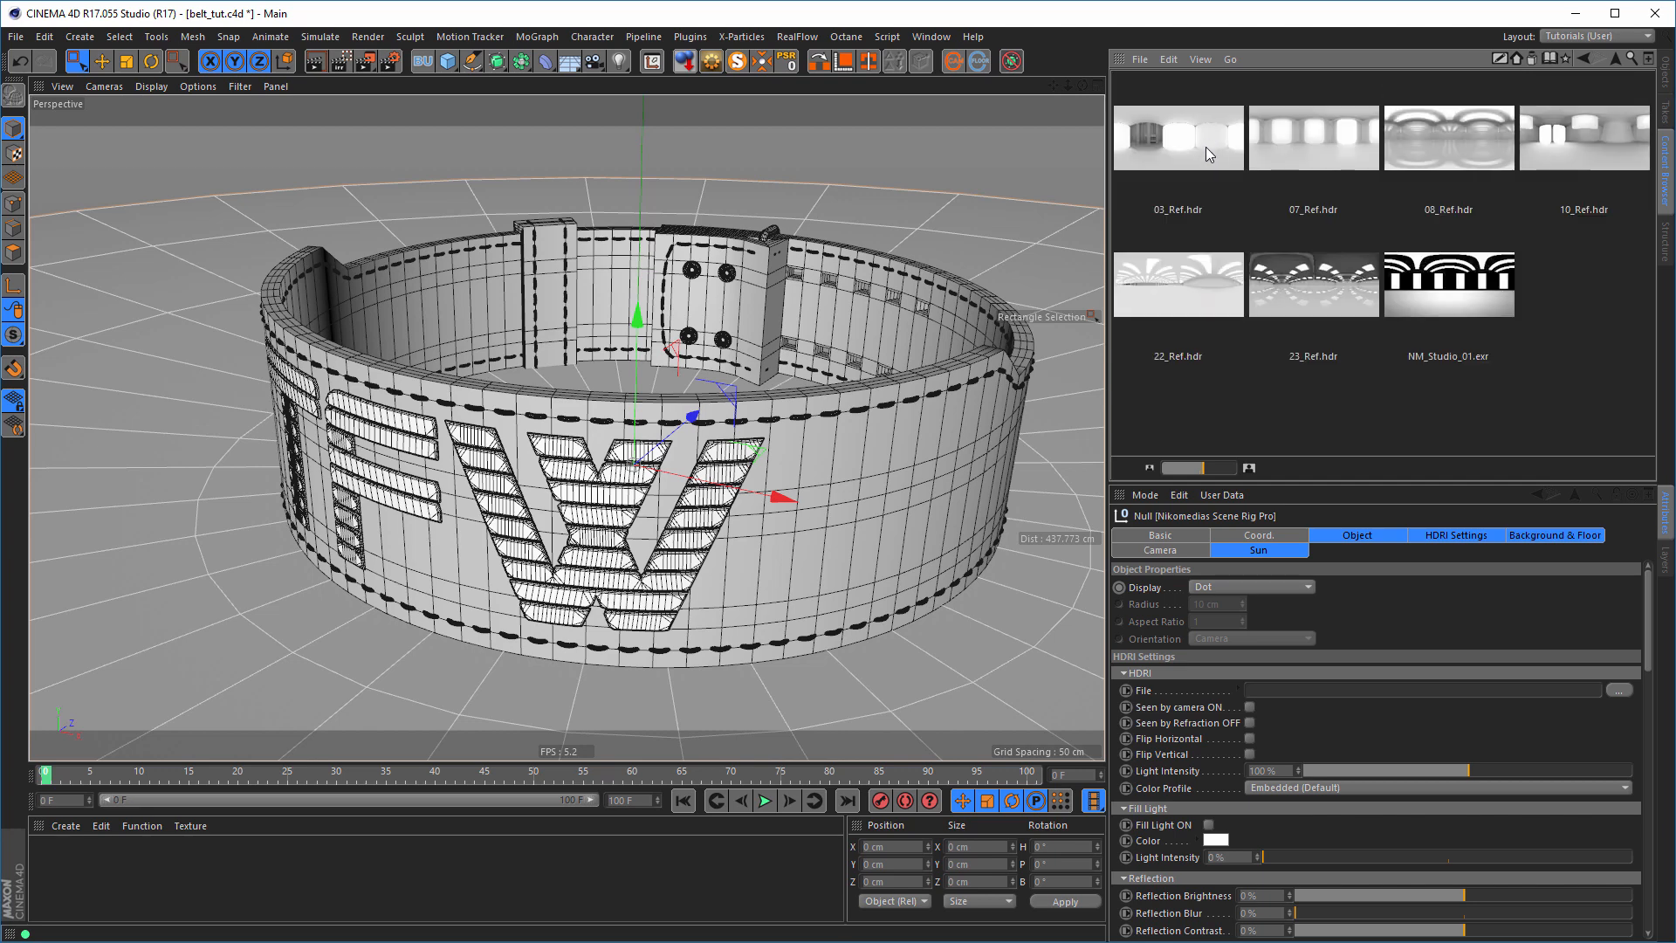
{"action": "left_click_drag", "start_coordinate": [1310, 147], "coordinate": [1305, 697]}
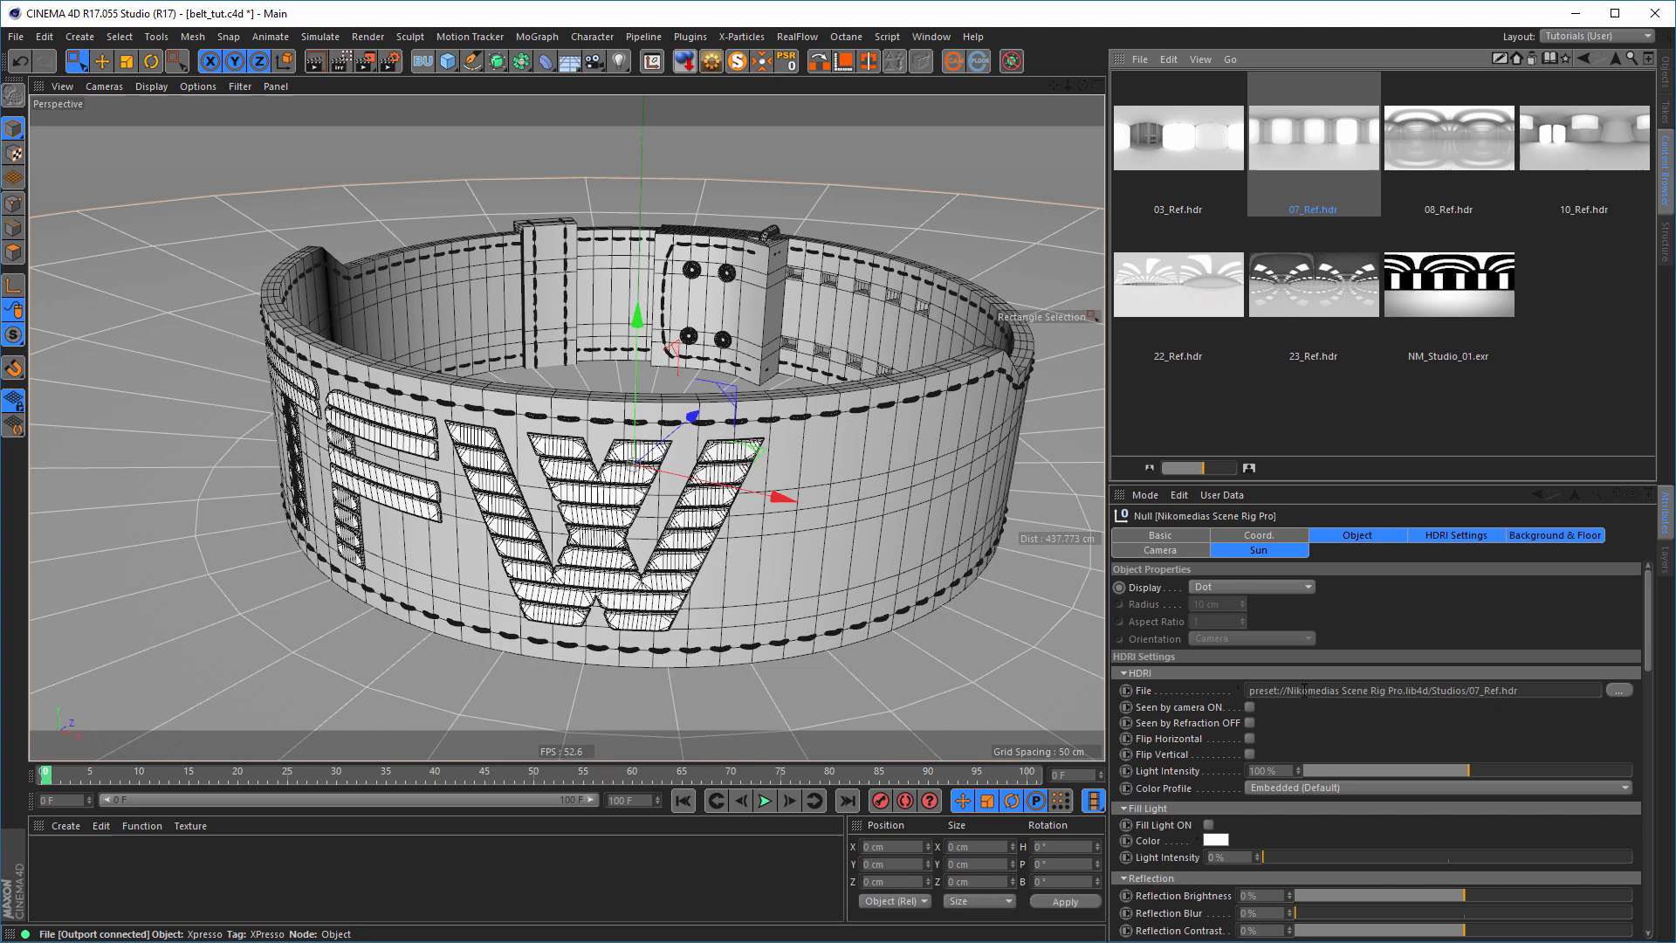
{"action": "left_click", "coordinate": [1459, 535]}
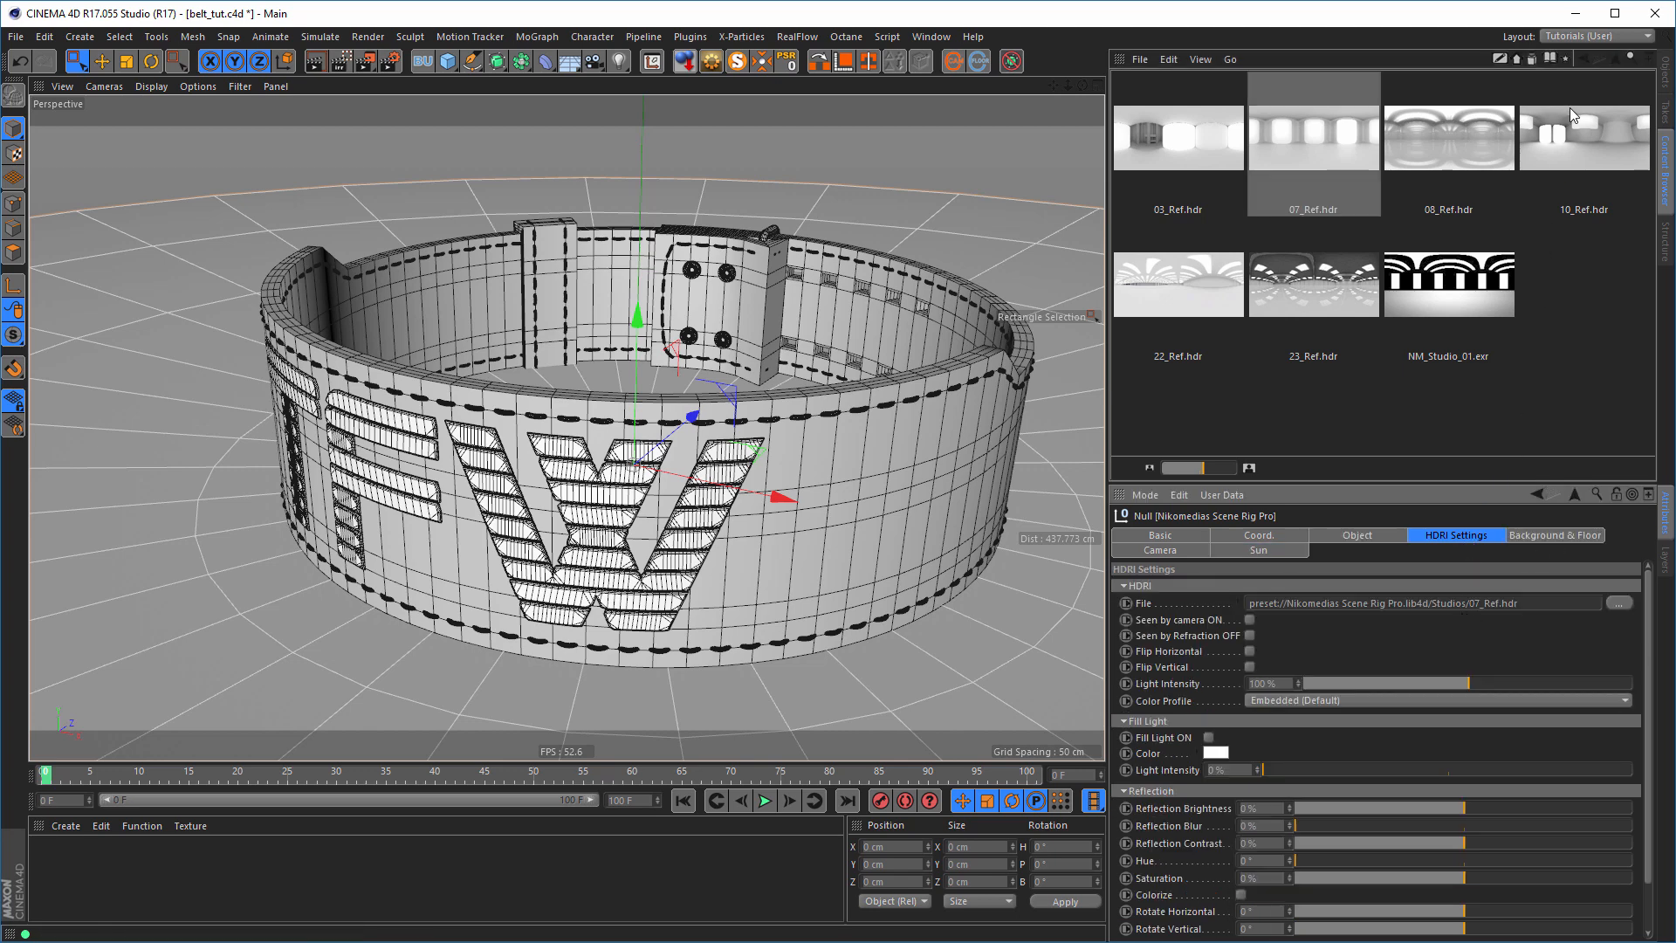
{"action": "left_click", "coordinate": [1665, 72]}
{"action": "key", "text": "ctrl+s"}
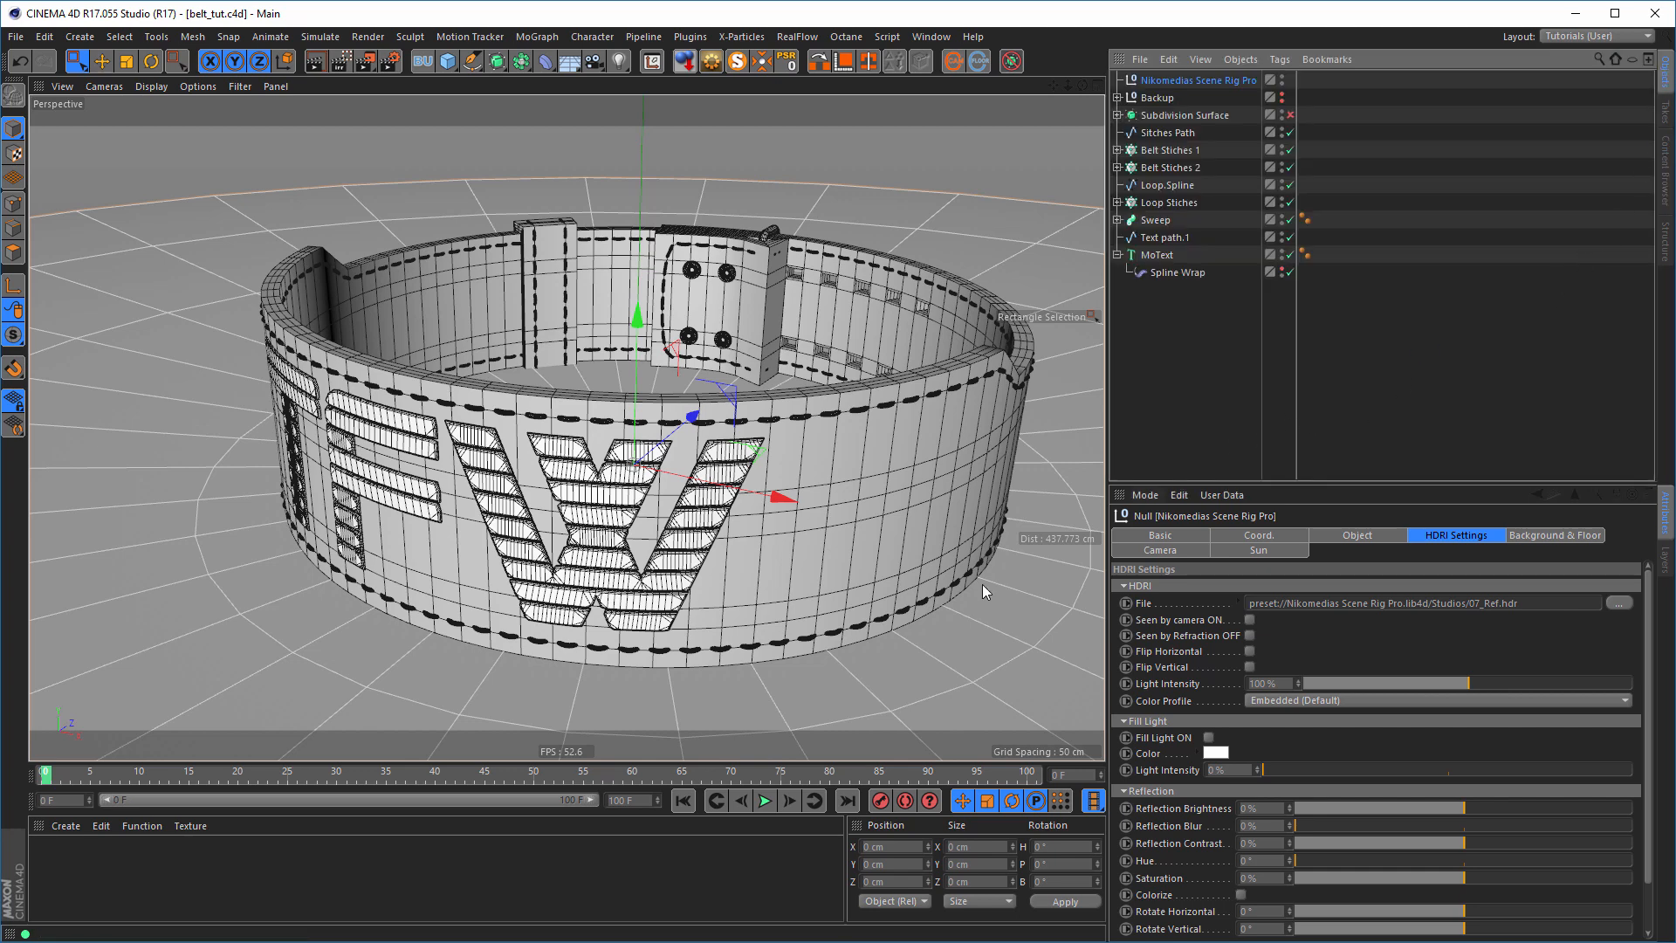
- Create a new material and name it Leather
{"action": "double_click", "coordinate": [87, 873]}
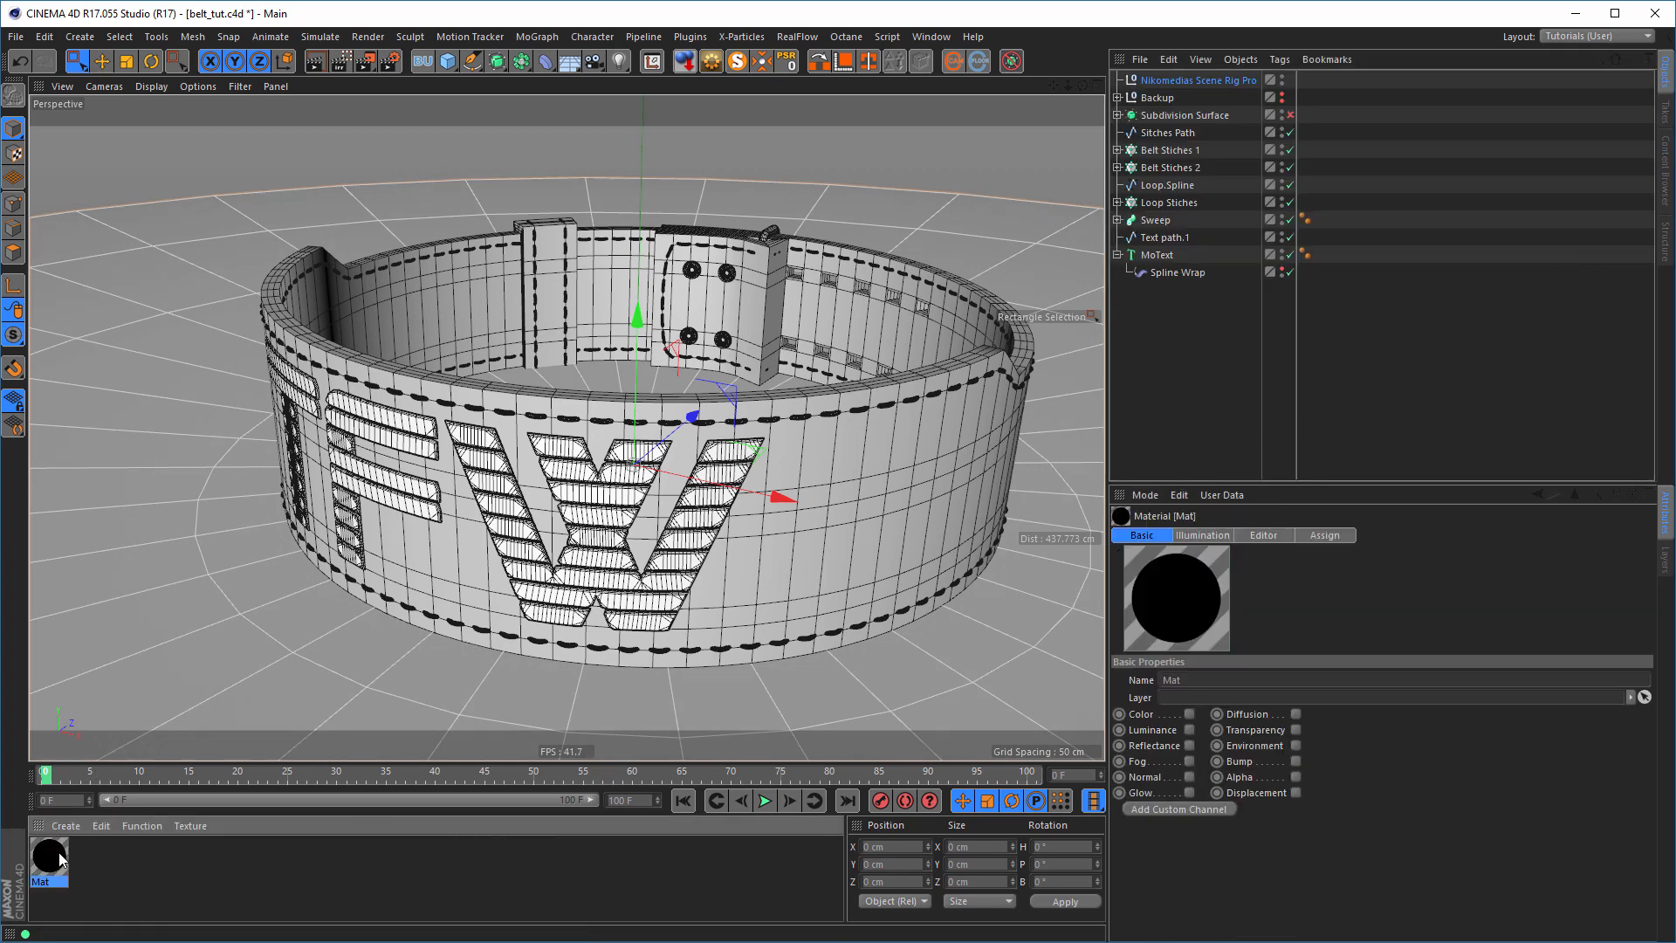
{"action": "double_click", "coordinate": [59, 856]}
{"action": "left_click_drag", "start_coordinate": [222, 128], "coordinate": [517, 289]}
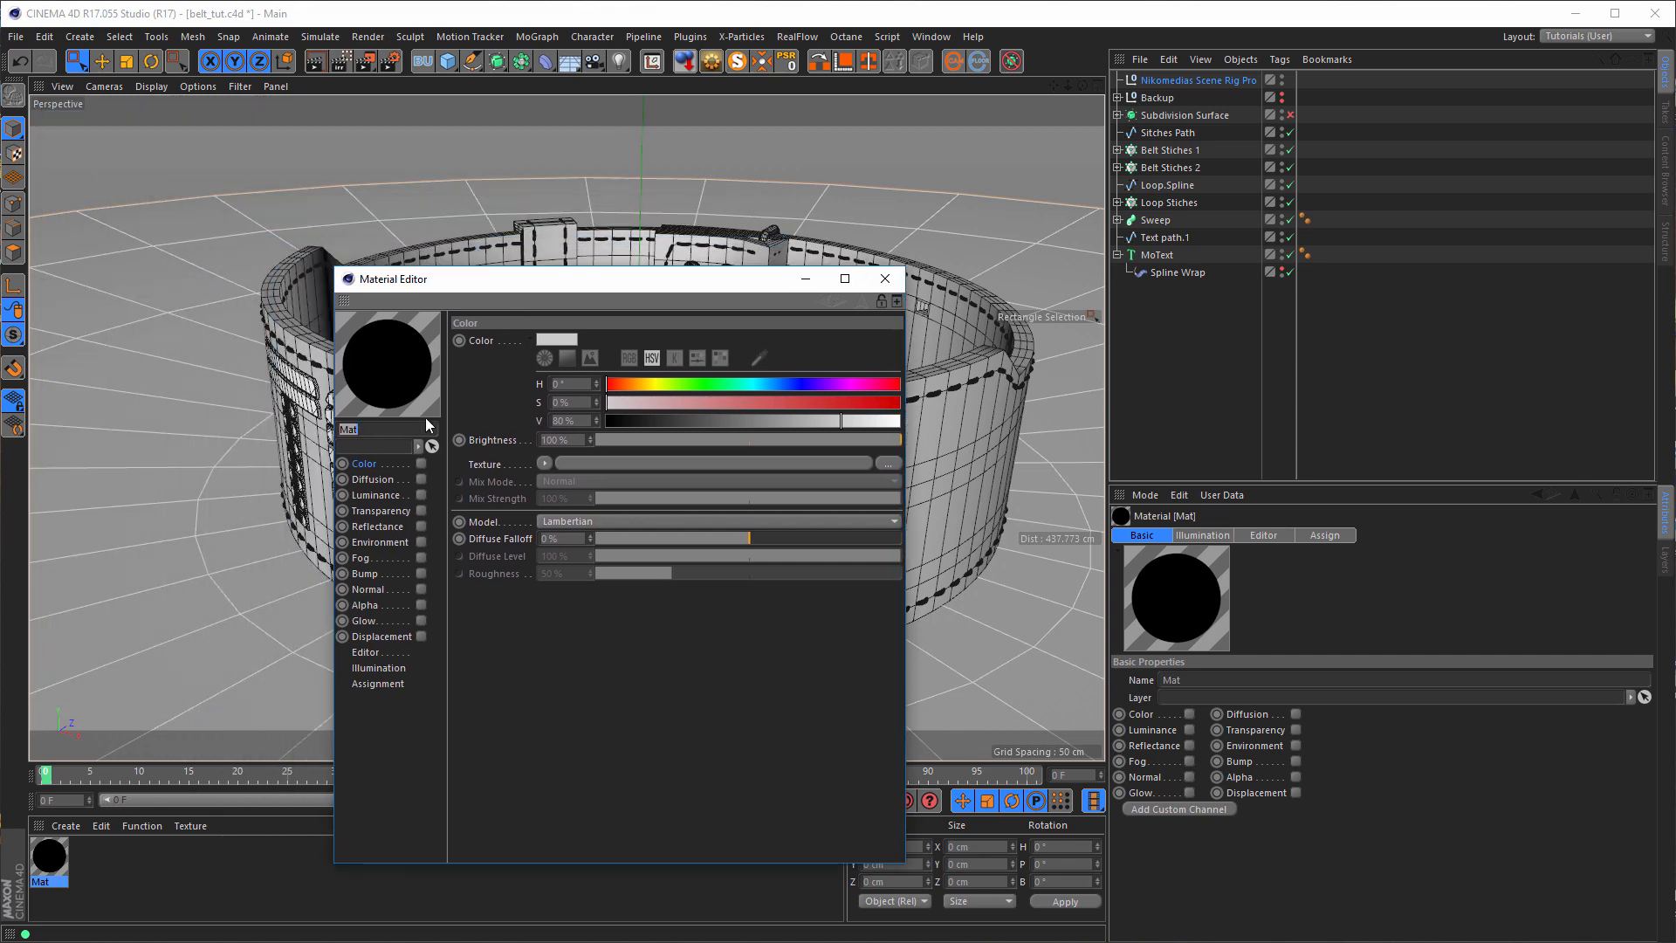
{"action": "type", "text": "Leather"}
{"action": "key", "text": "Return"}
- Enable the Leather material's Color channel and load dark-leather.jpg as its texture without copying it to the project location
{"action": "left_click", "coordinate": [421, 464]}
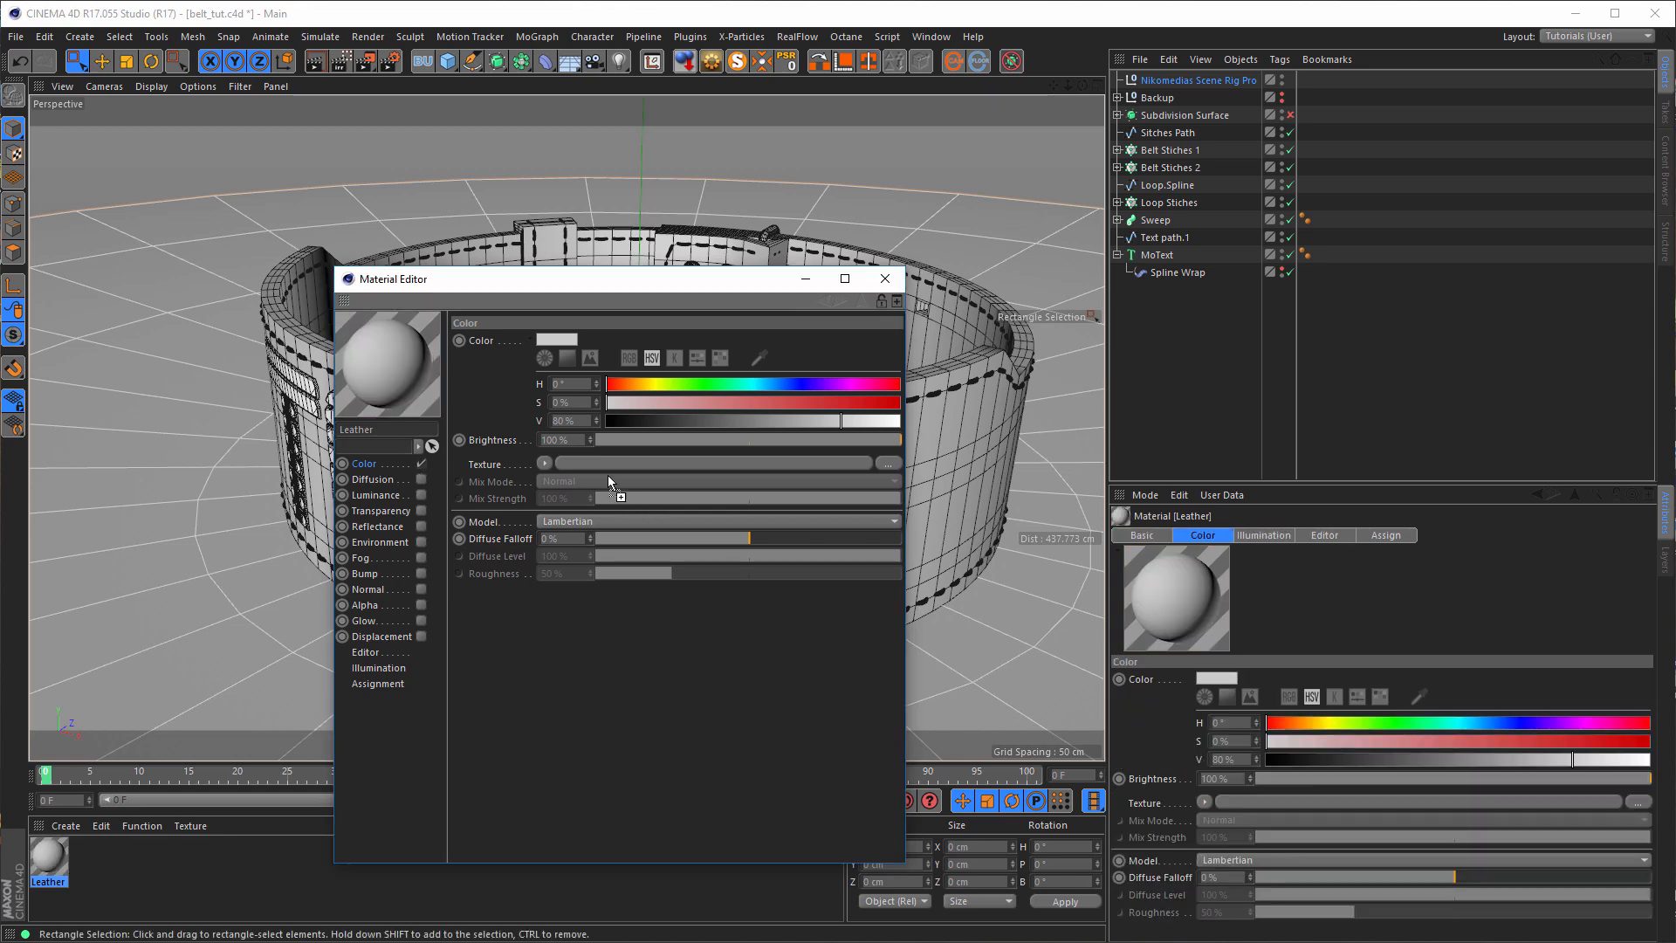
{"action": "left_click_drag", "start_coordinate": [607, 481], "coordinate": [588, 505]}
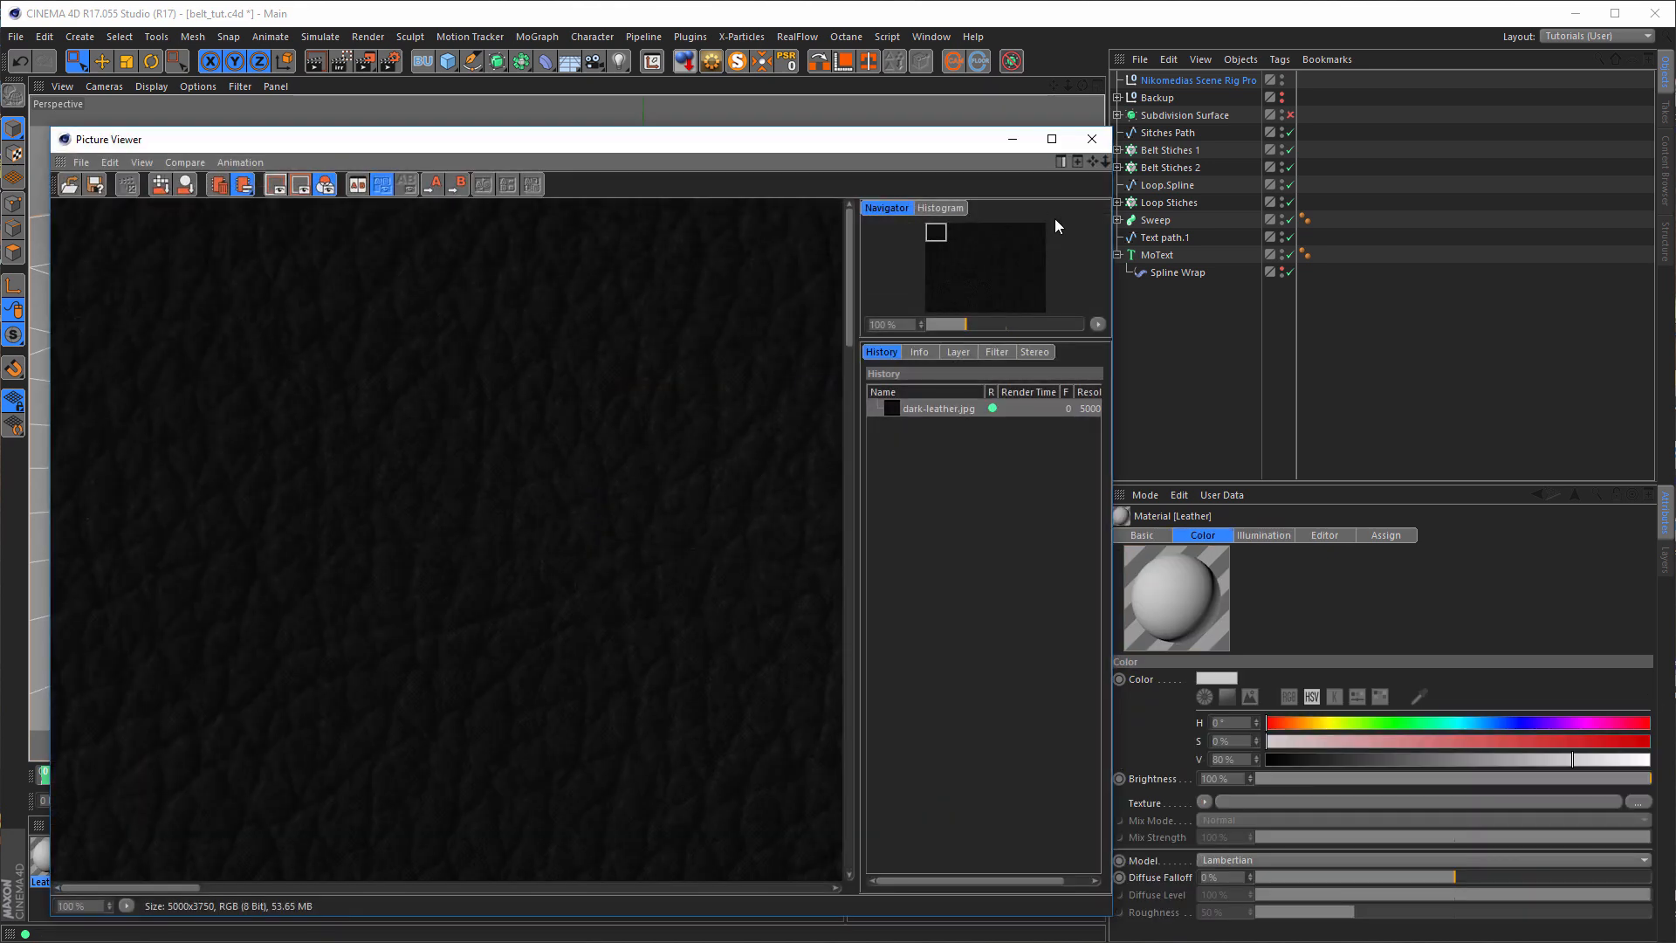
{"action": "left_click", "coordinate": [1092, 139]}
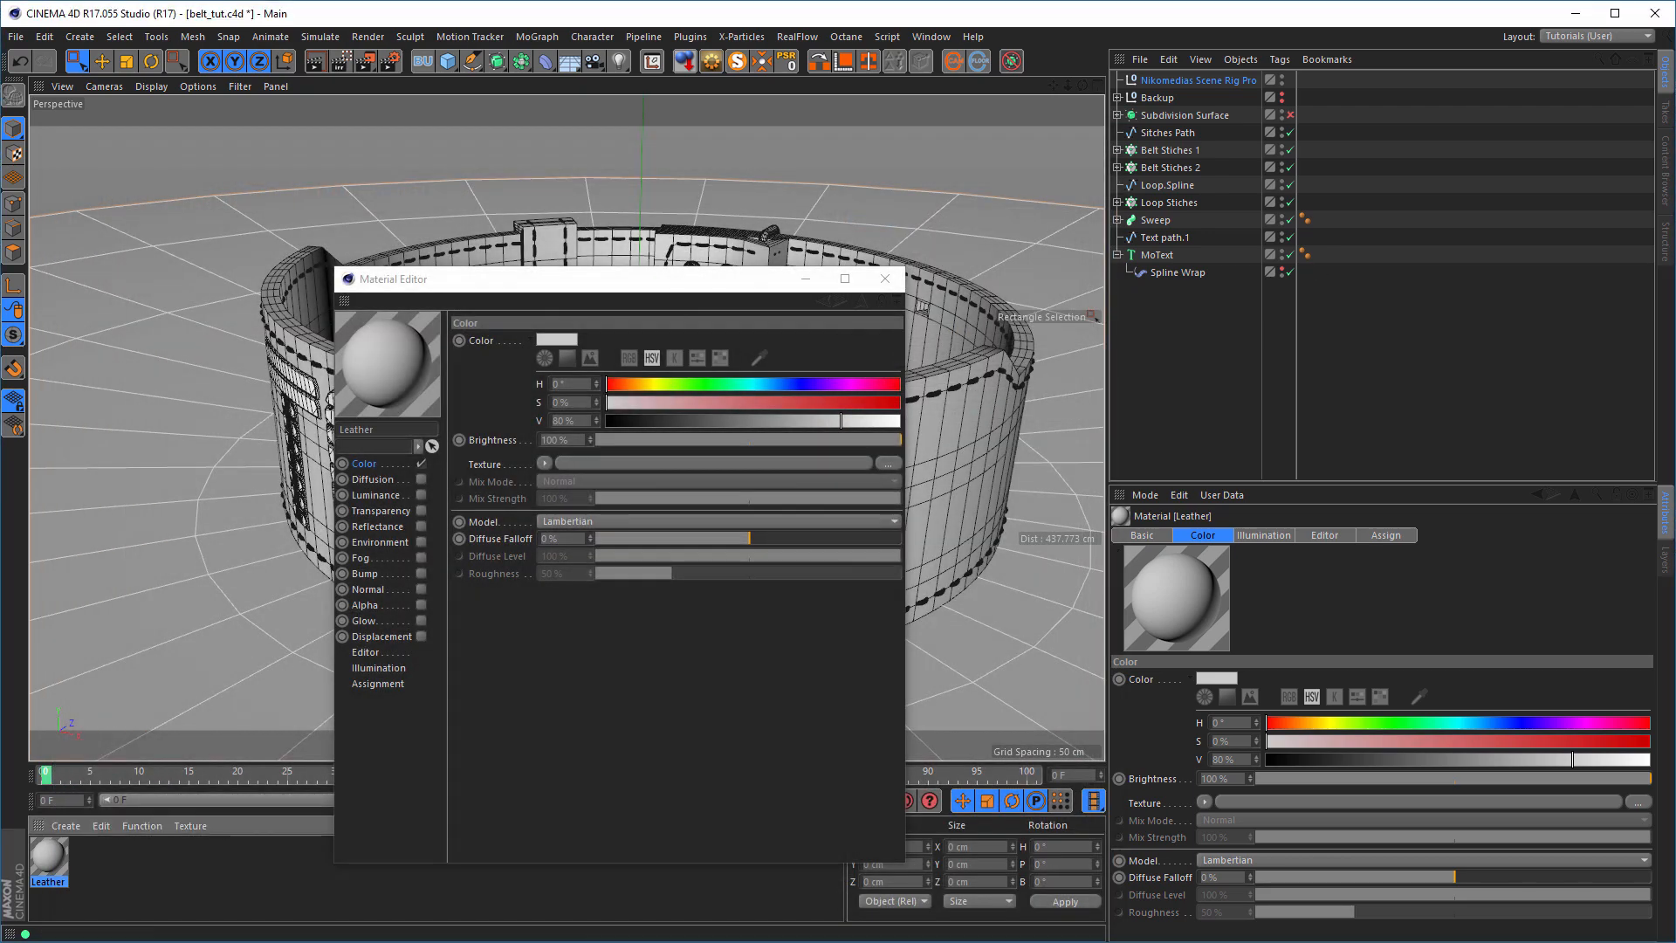
{"action": "left_click_drag", "start_coordinate": [579, 458], "coordinate": [569, 460]}
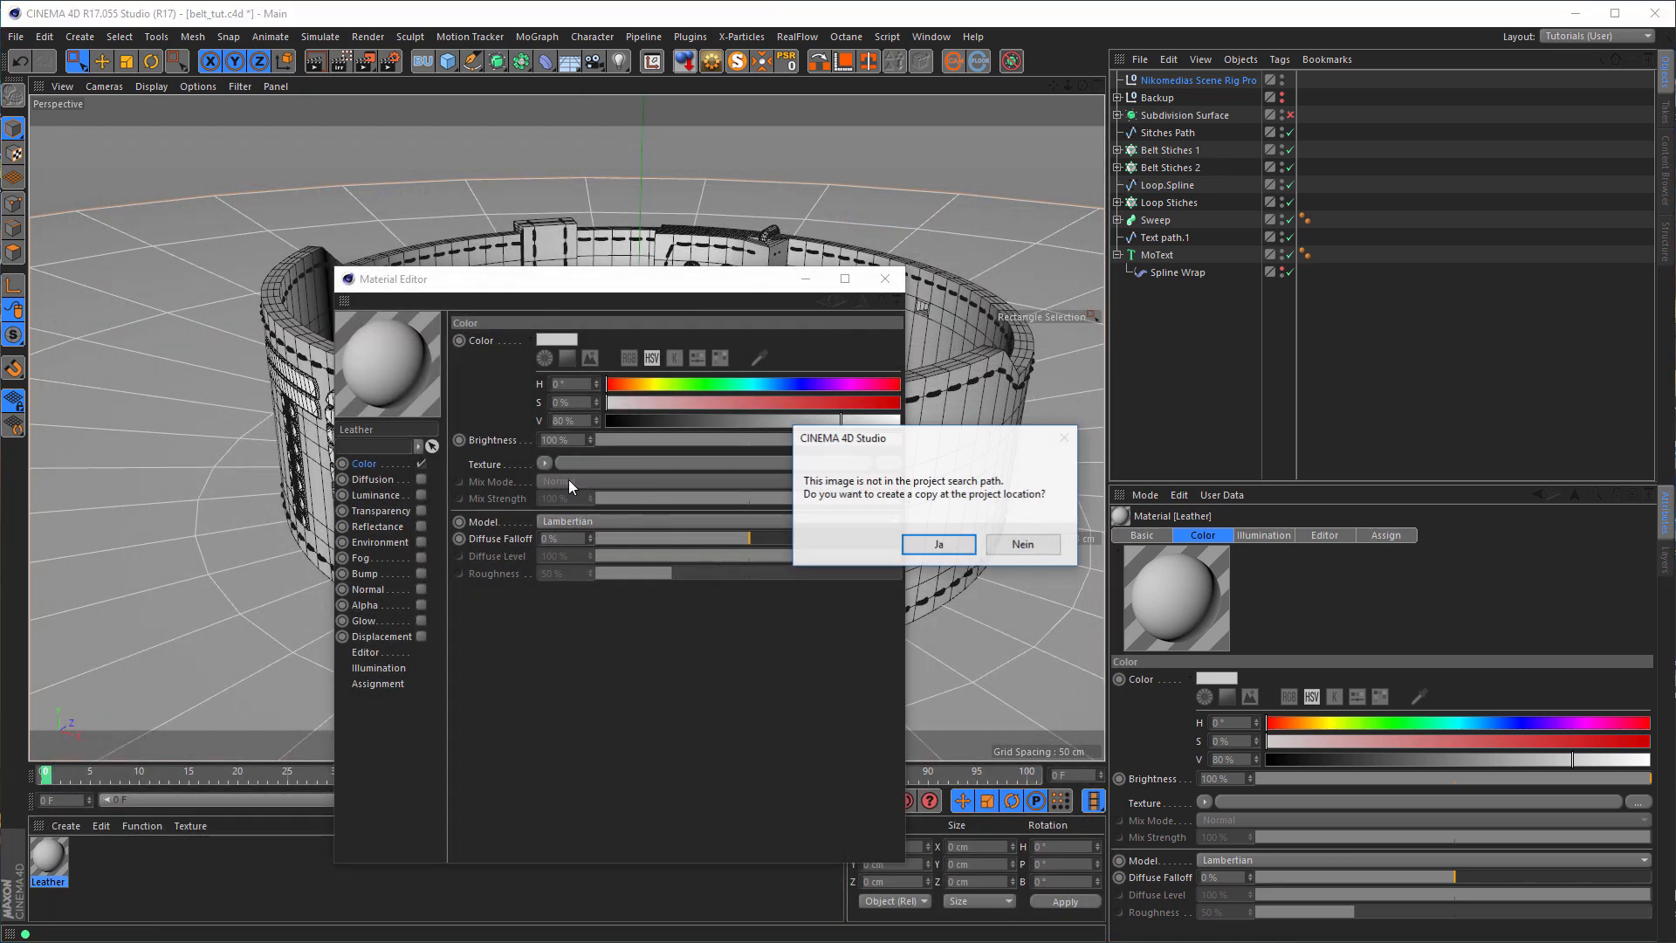
{"action": "left_click", "coordinate": [1023, 544]}
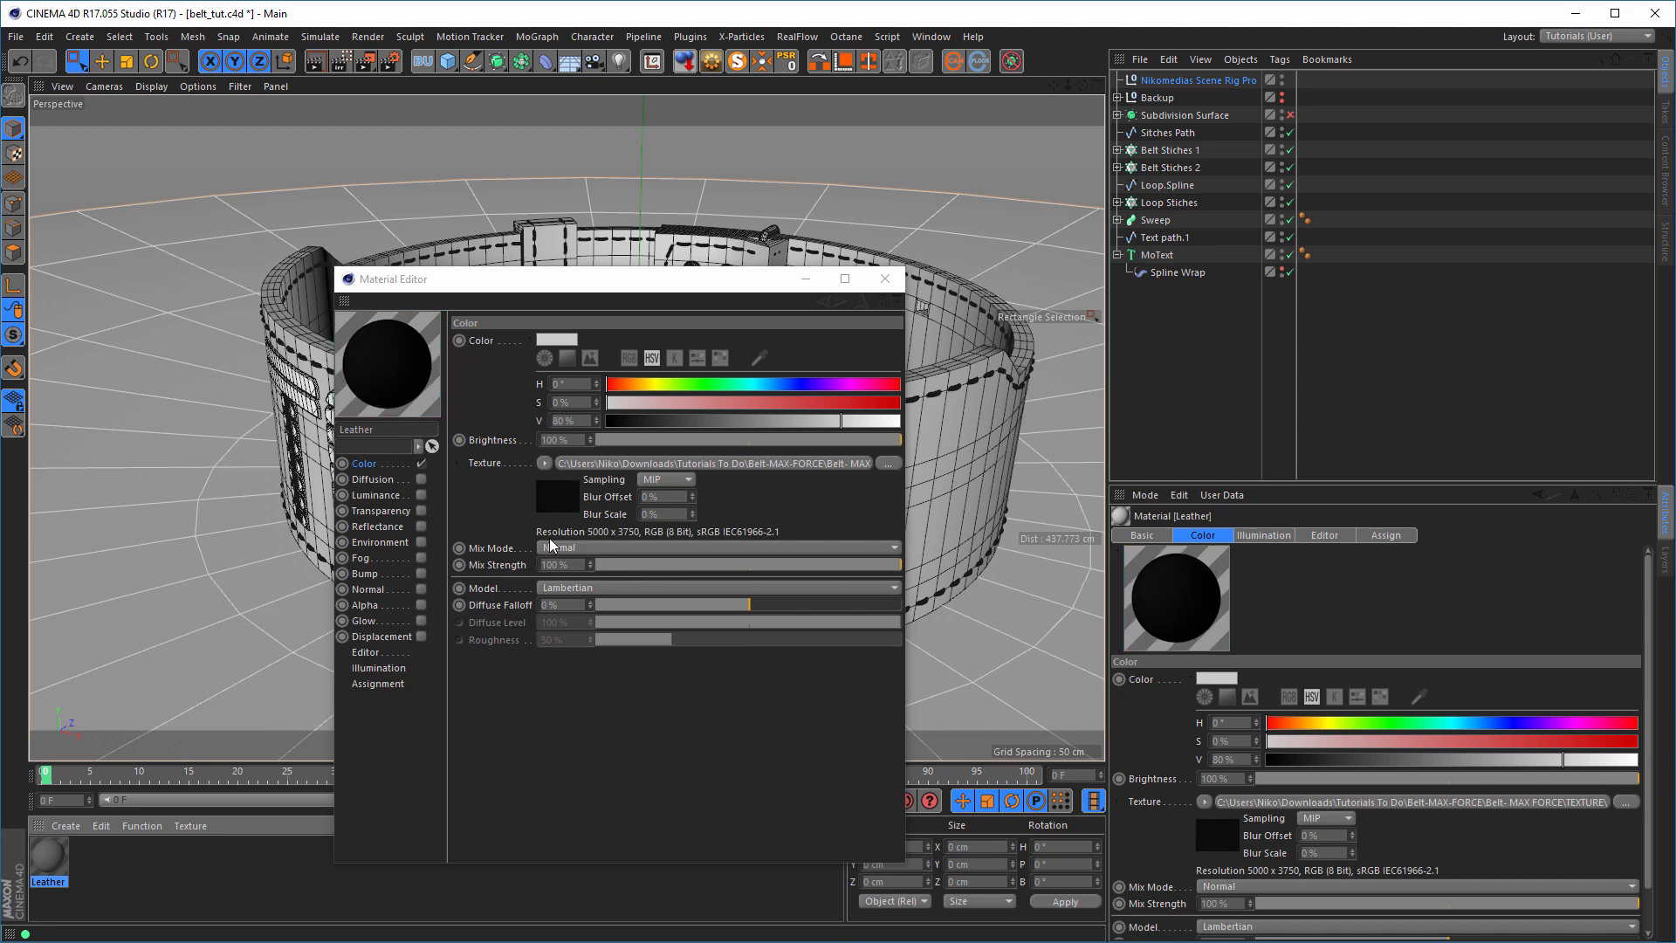
- Enable reflectance with a GGX layer on Leather, using a Dielectric Fresnel with the Oil (Vegetable) preset
{"action": "left_click", "coordinate": [419, 527]}
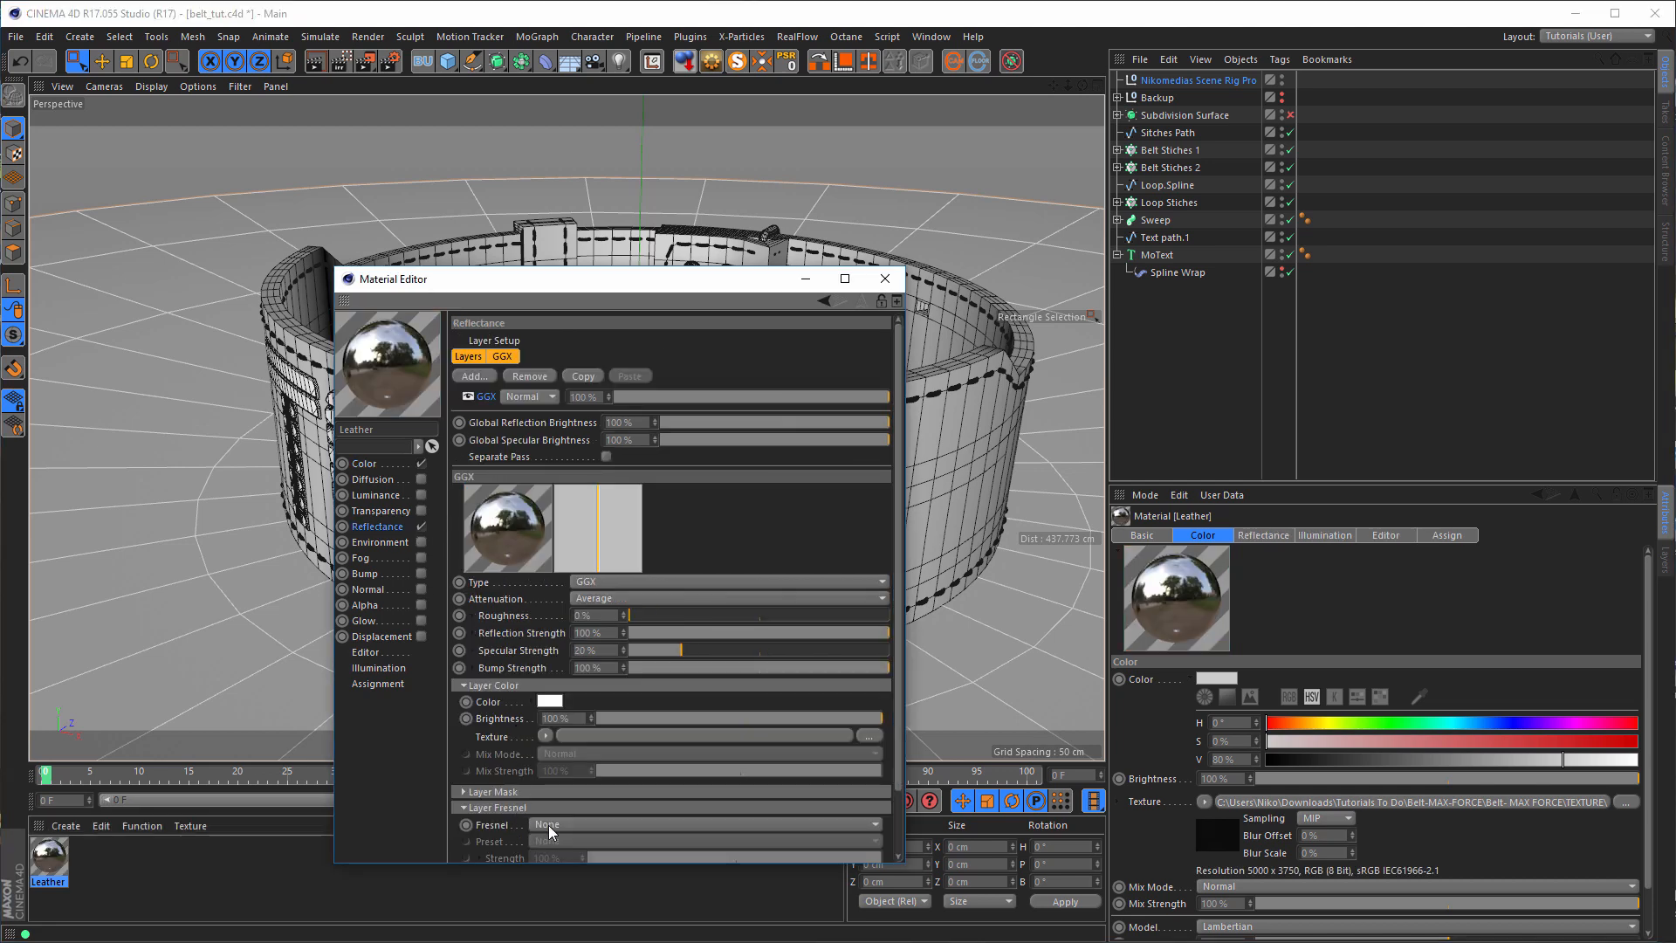
{"action": "left_click", "coordinate": [548, 825]}
{"action": "left_click", "coordinate": [573, 844]}
{"action": "left_click", "coordinate": [574, 842]}
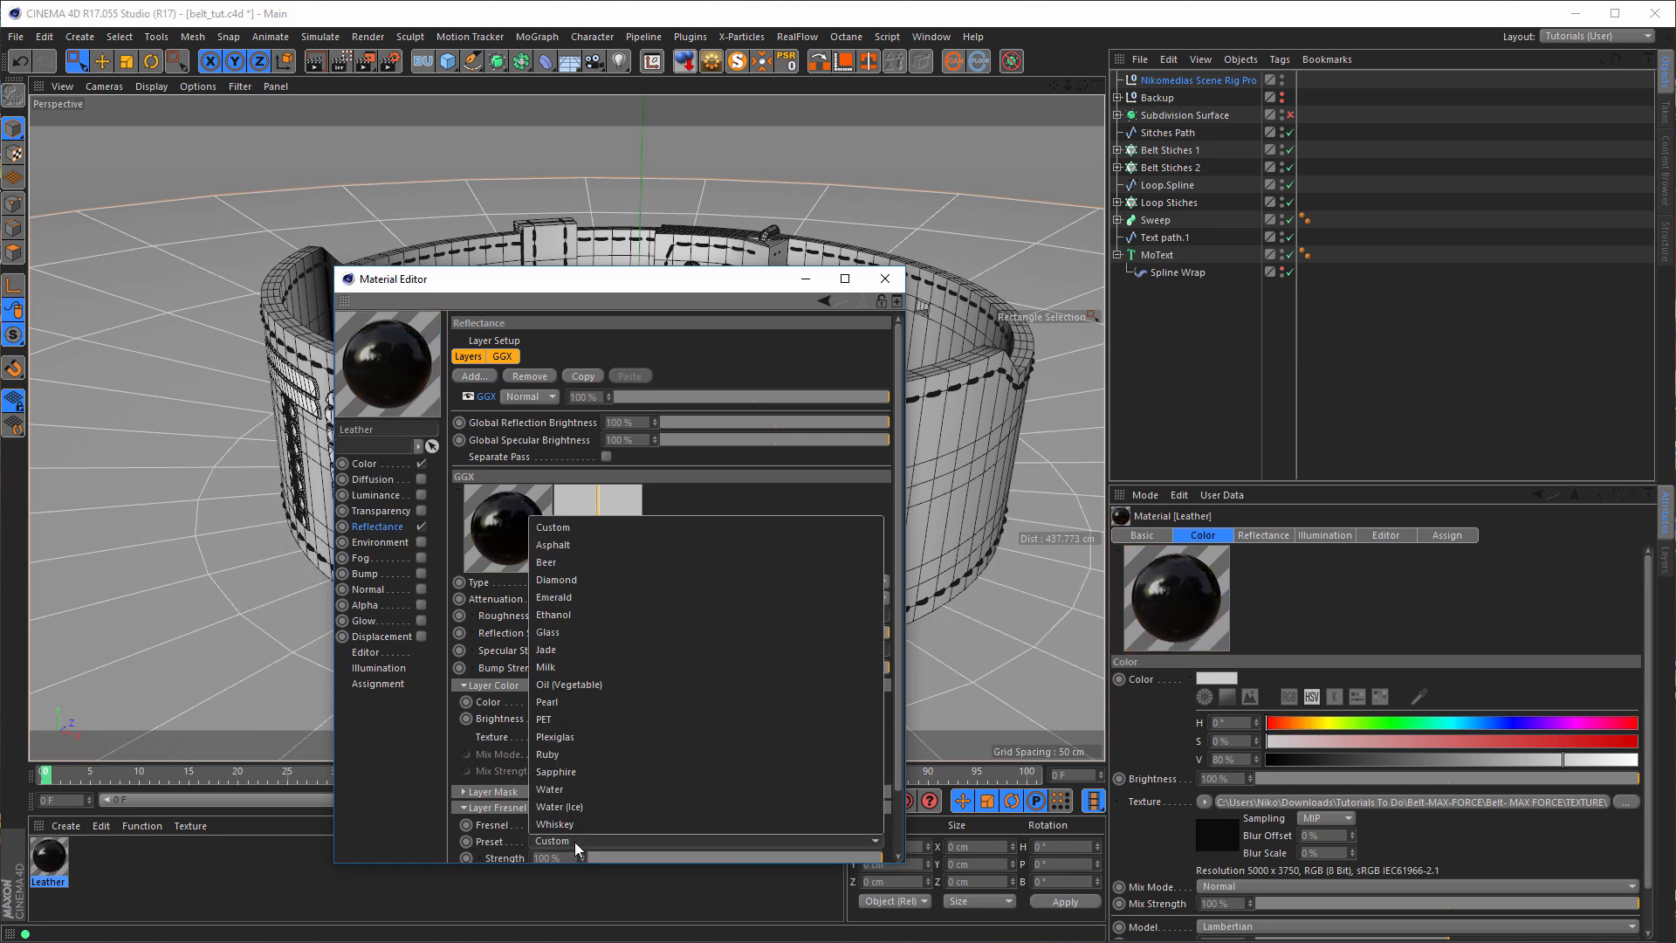
{"action": "left_click", "coordinate": [595, 683]}
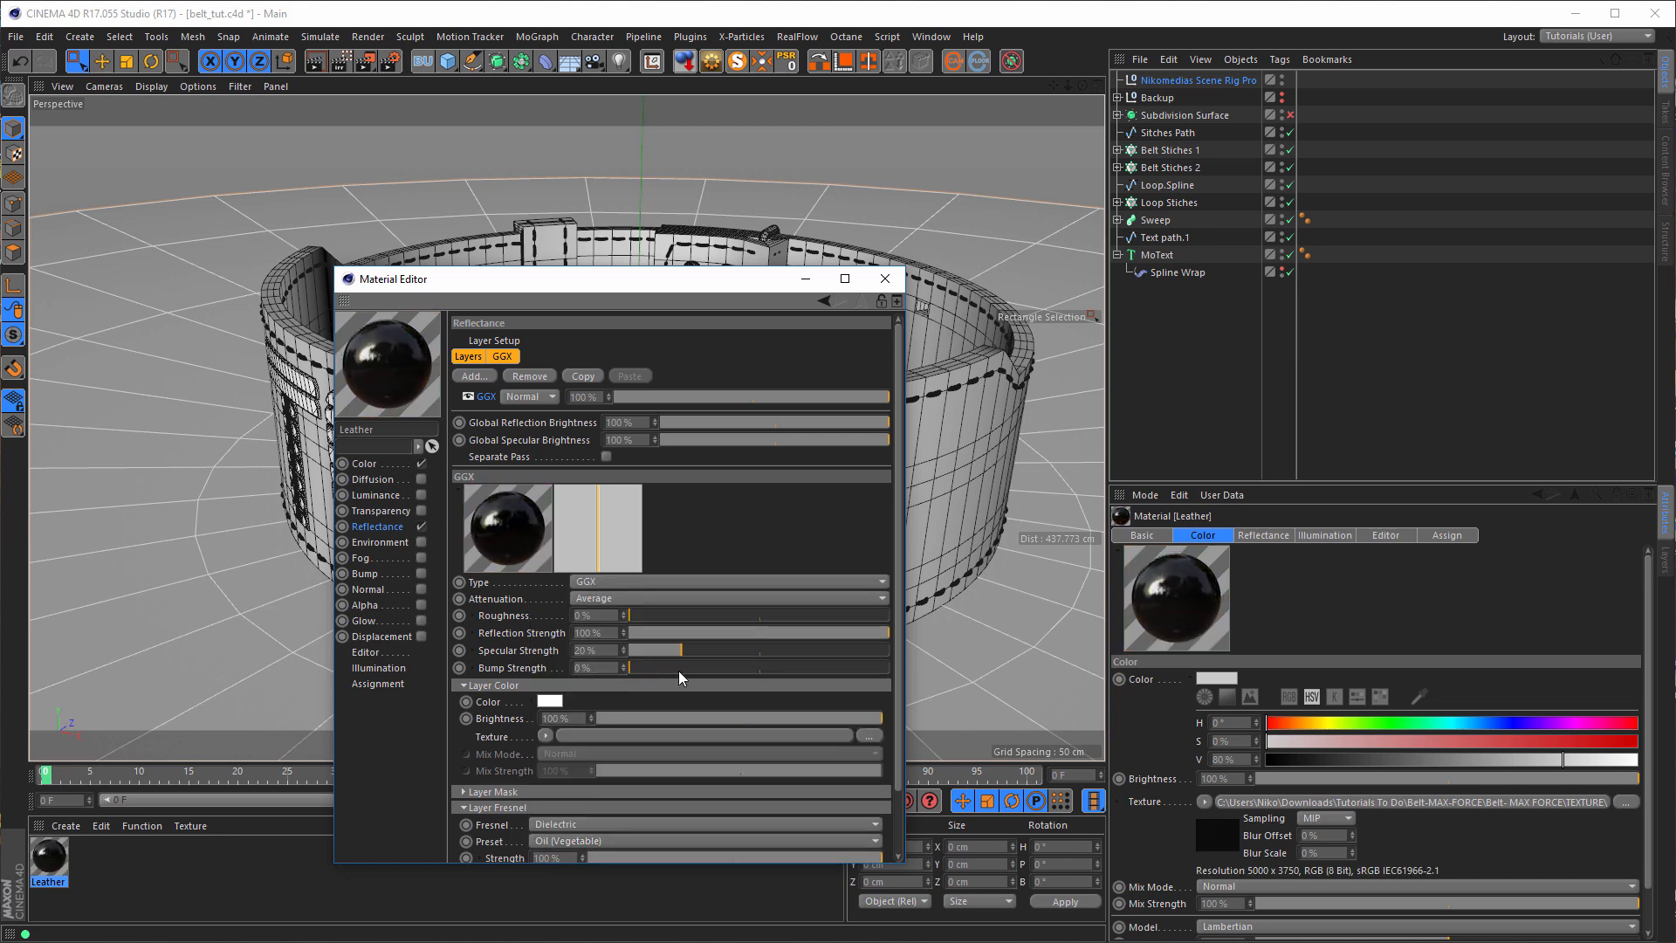
- Set the GGX layer's specular strength to 0% and roughness to 25%, keeping bump strength at 100%
{"action": "mouse_move", "coordinate": [679, 670]}
{"action": "left_mouse_down"}
{"action": "mouse_move", "coordinate": [892, 669]}
{"action": "mouse_move", "coordinate": [615, 657]}
{"action": "mouse_move", "coordinate": [684, 616]}
{"action": "left_mouse_up"}
{"action": "left_click", "coordinate": [666, 601]}
{"action": "left_click", "coordinate": [690, 575]}
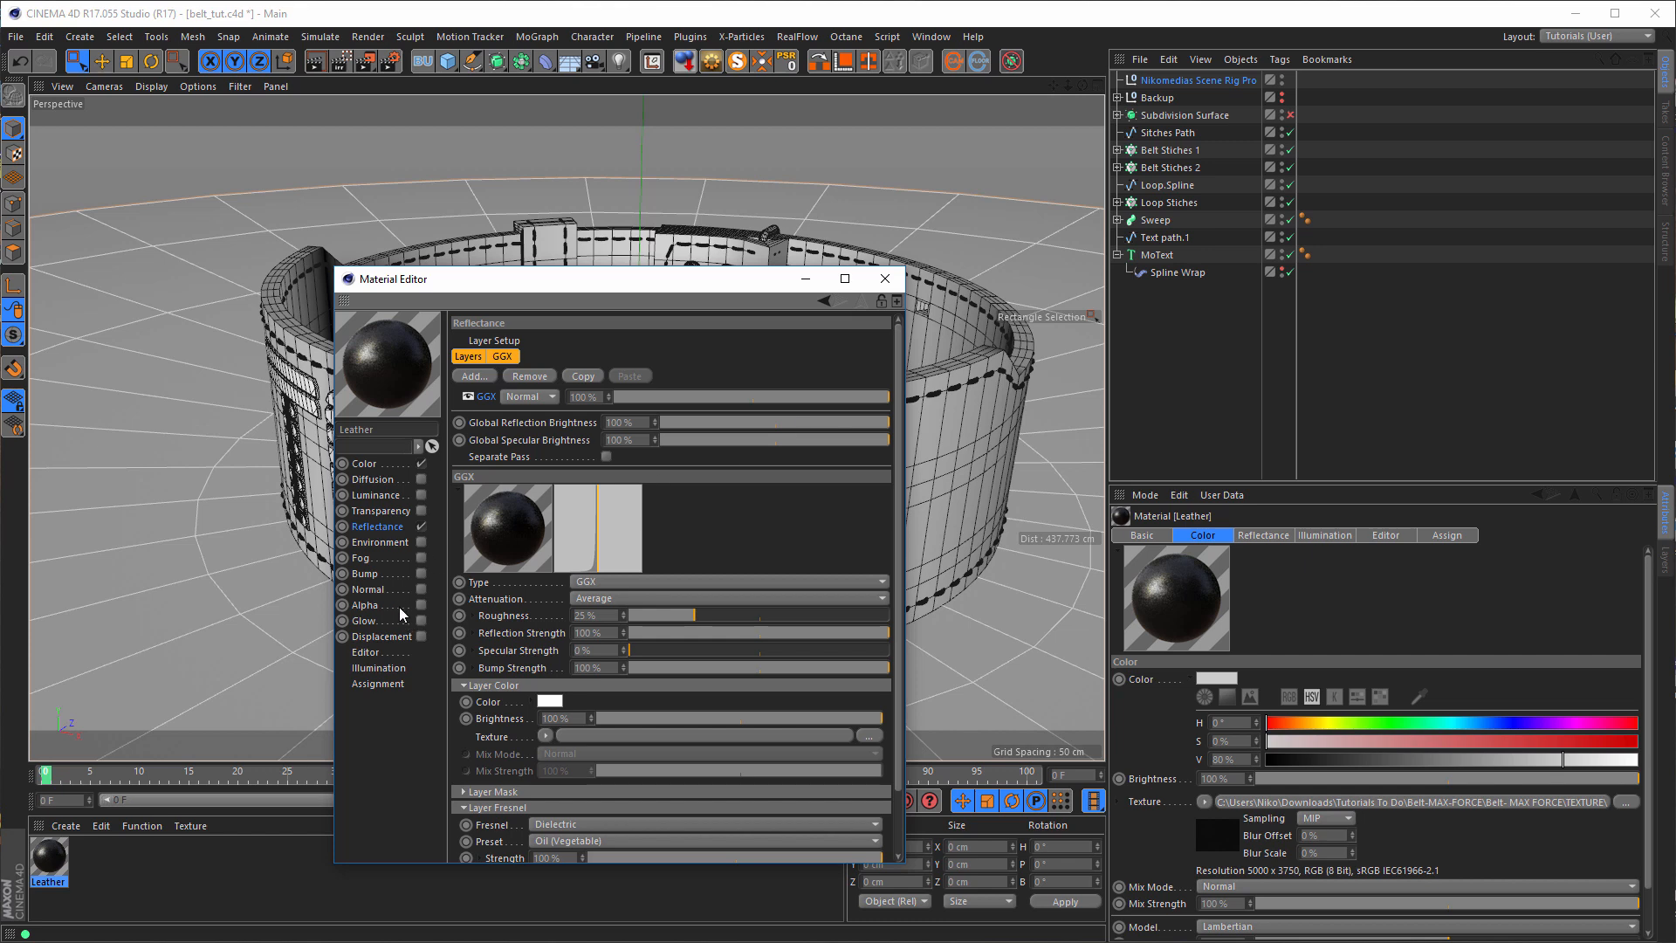
- Enable Leather's Normal channel and load the leather normal map without copying it to the project location
{"action": "left_click", "coordinate": [420, 590]}
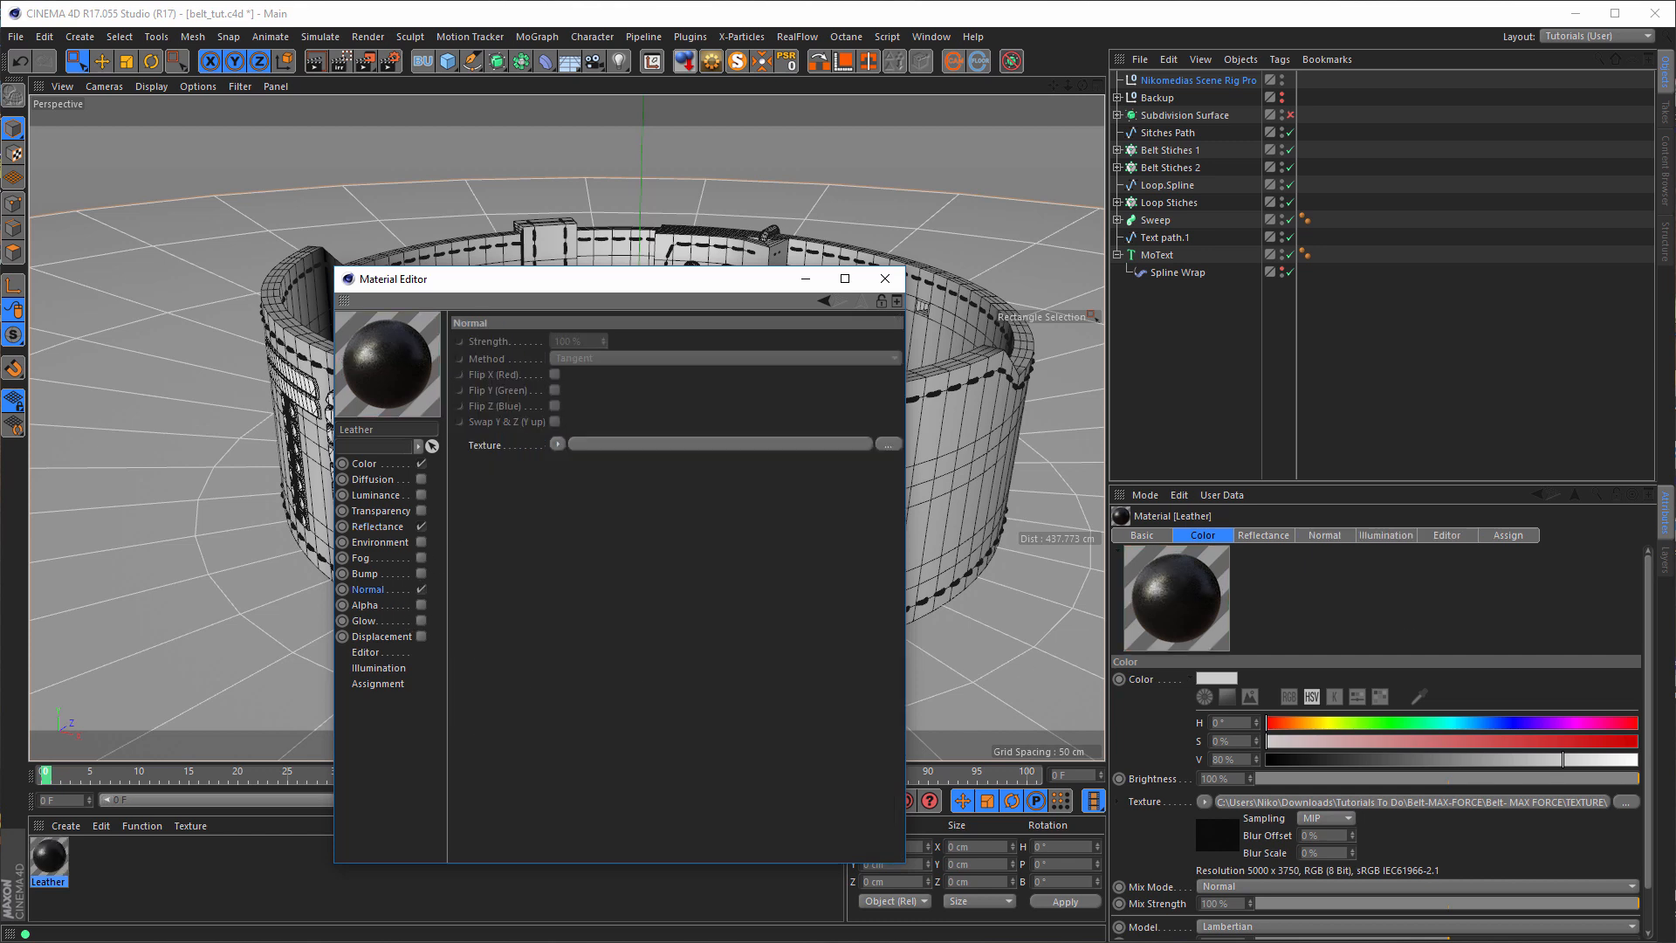
{"action": "left_click_drag", "start_coordinate": [778, 684], "coordinate": [597, 446]}
{"action": "left_click", "coordinate": [1013, 537]}
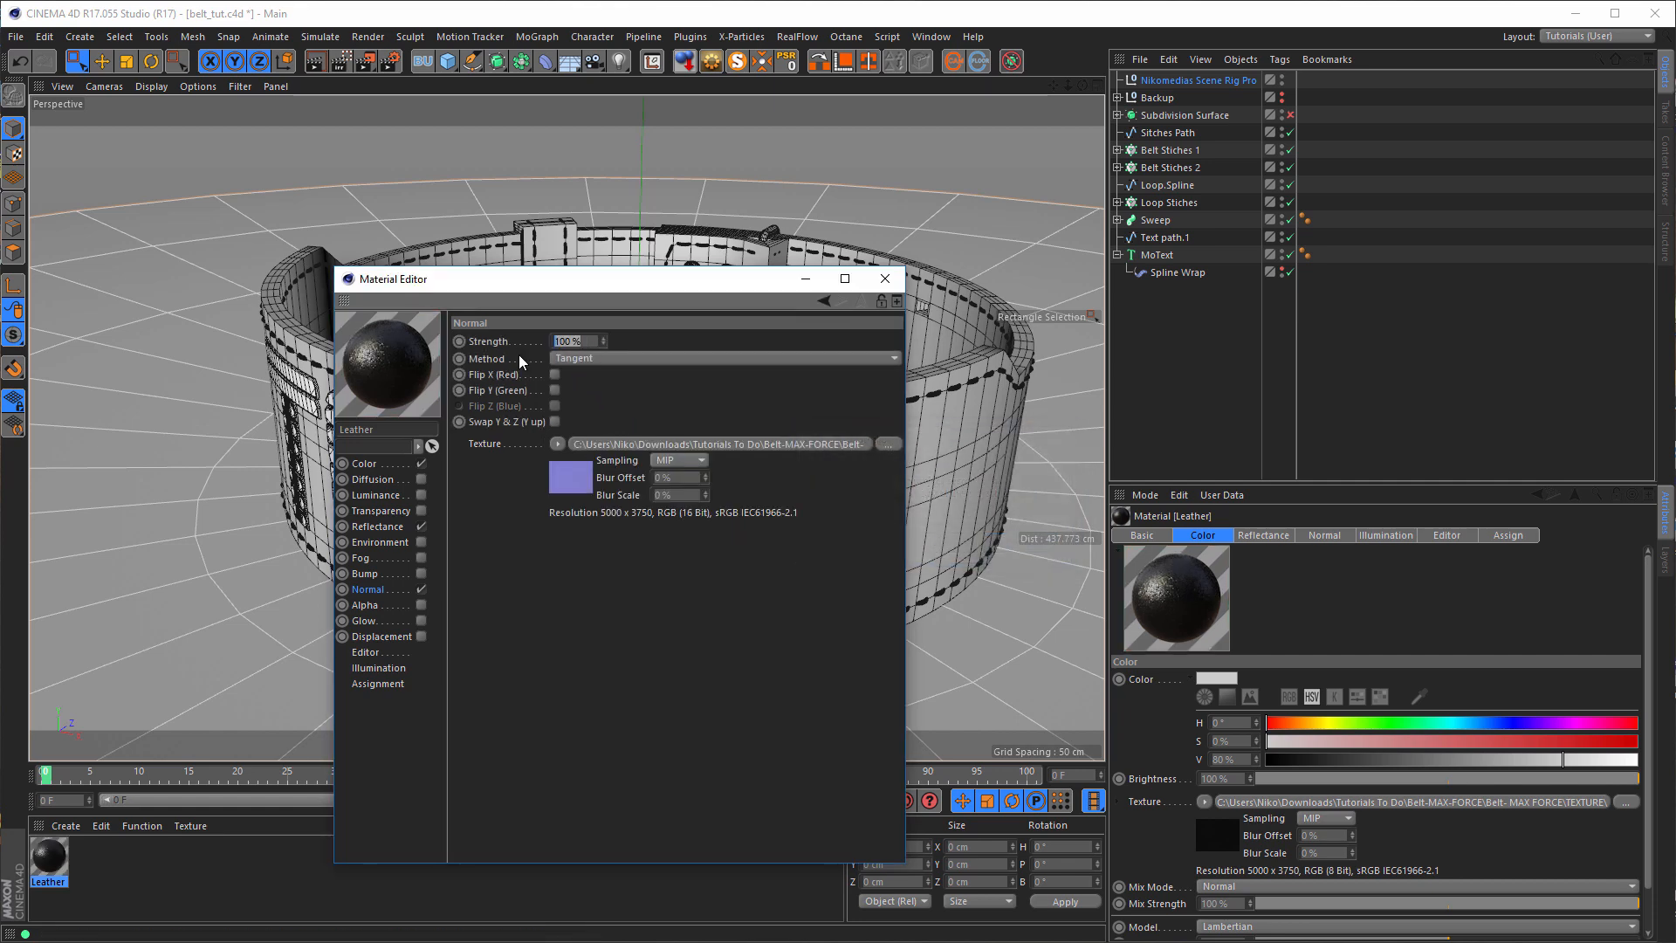
- Set the normal map's strength to 70%, close the material settings and save the project
{"action": "type", "text": "70"}
{"action": "key", "text": "Return"}
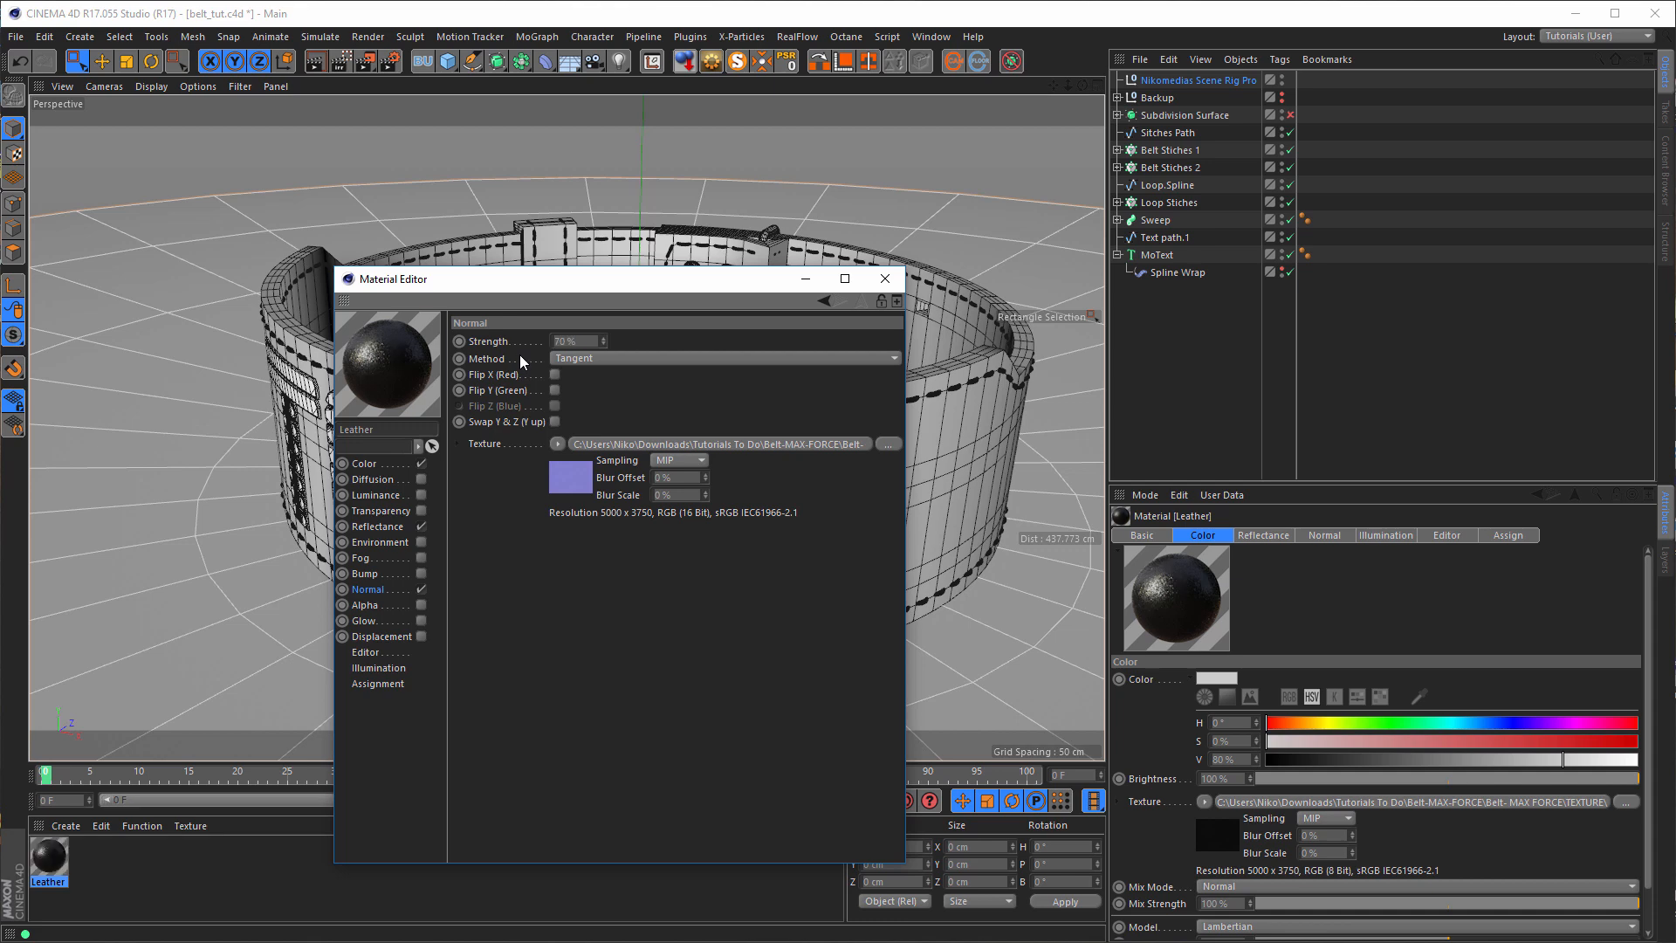
{"action": "left_click", "coordinate": [885, 279]}
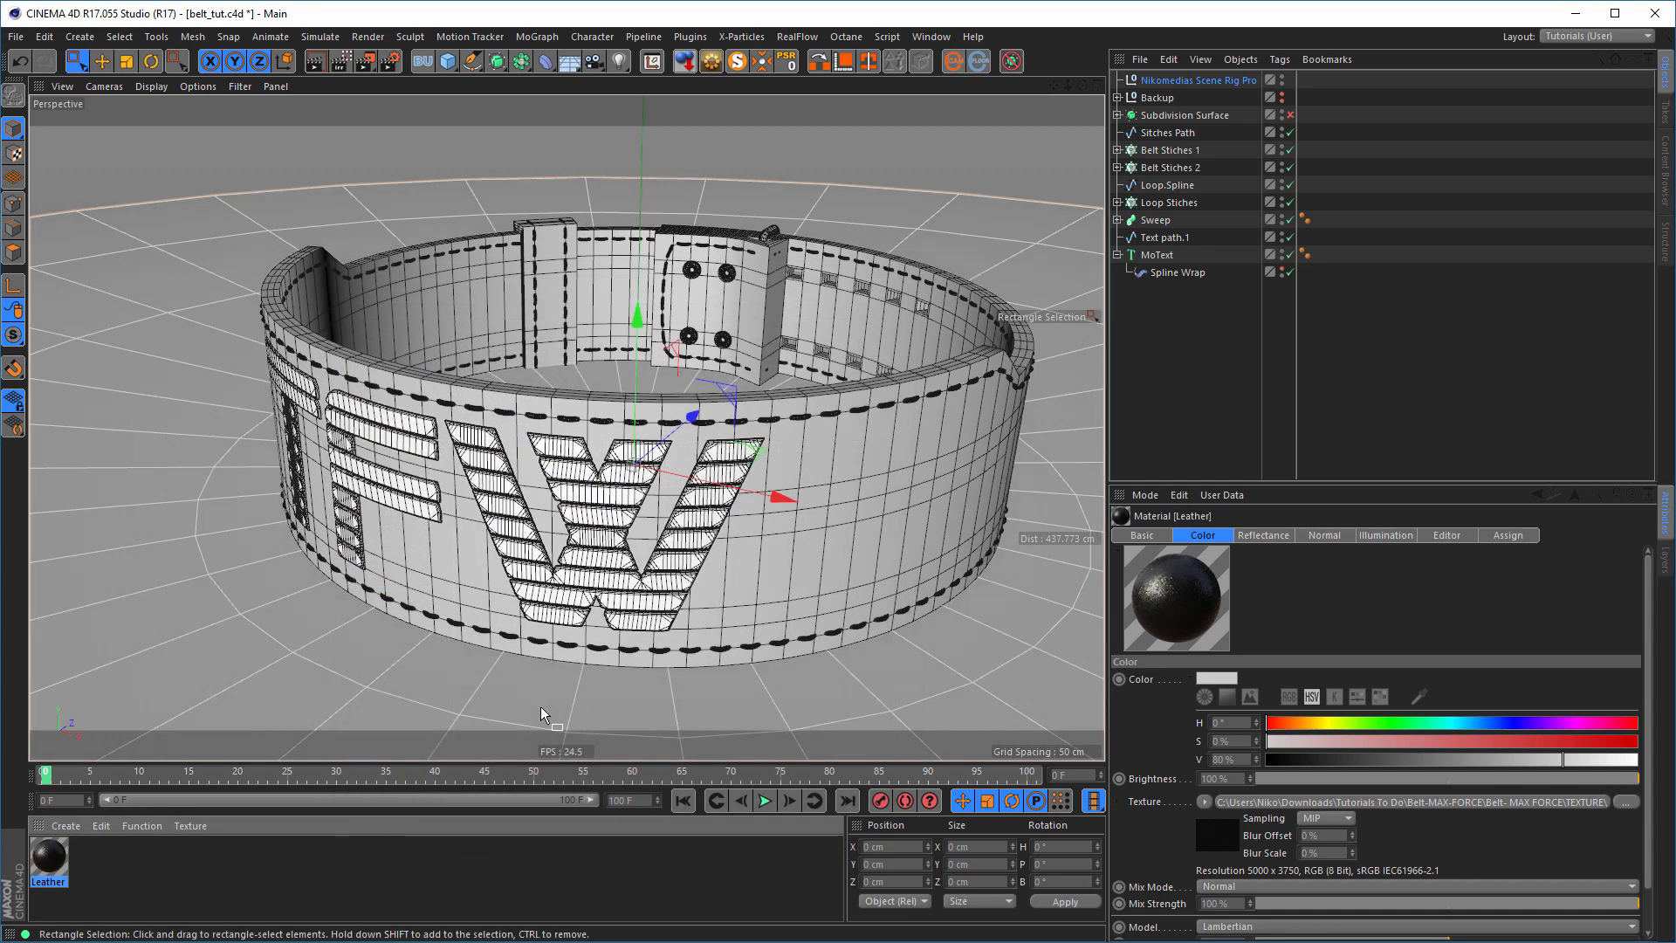
{"action": "key", "text": "ctrl+s"}
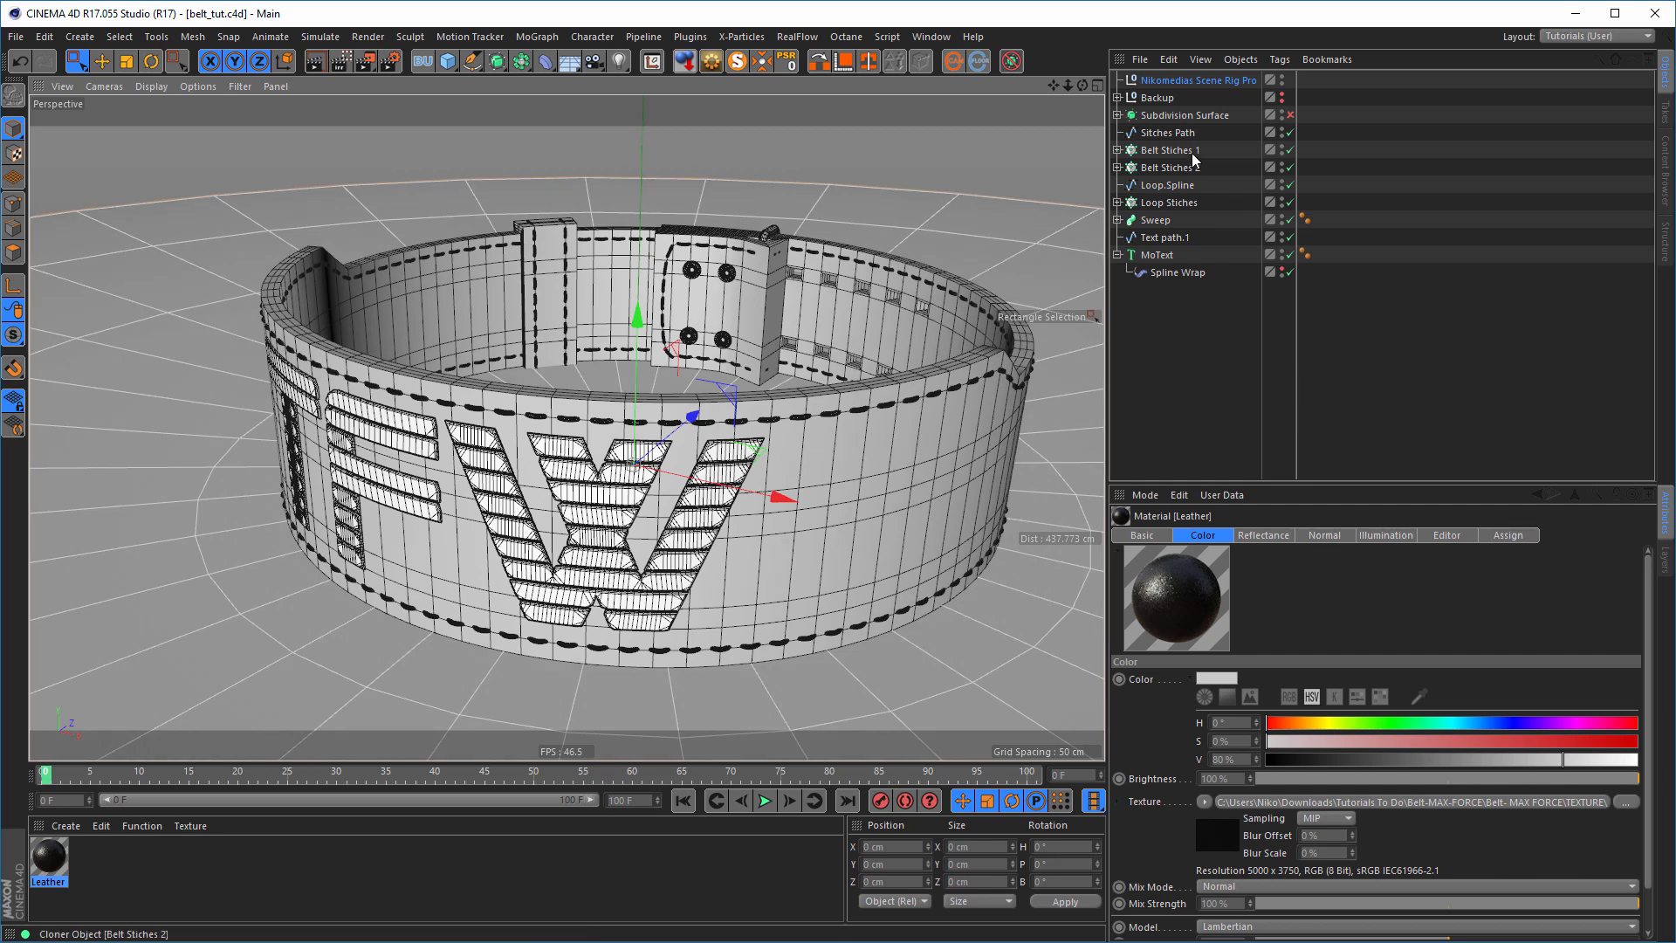
- Apply the Leather material to the Belt object inside Subdivision Surface and set its projection to Cubic
{"action": "left_click", "coordinate": [1118, 115]}
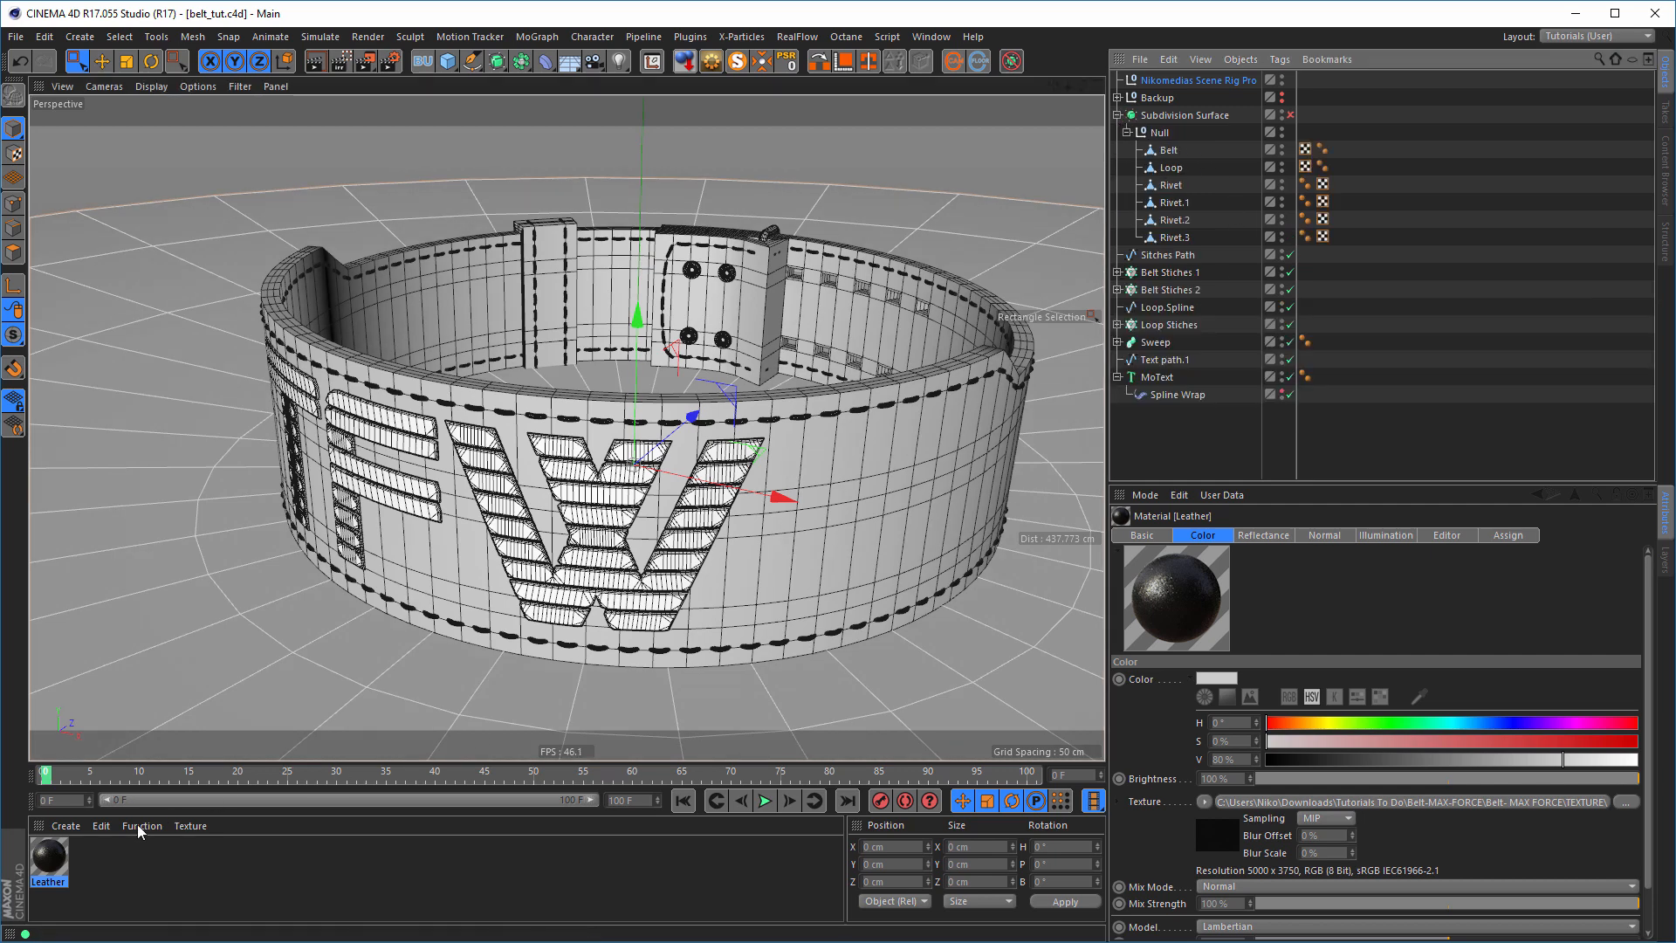
{"action": "left_click_drag", "start_coordinate": [54, 864], "coordinate": [1174, 154]}
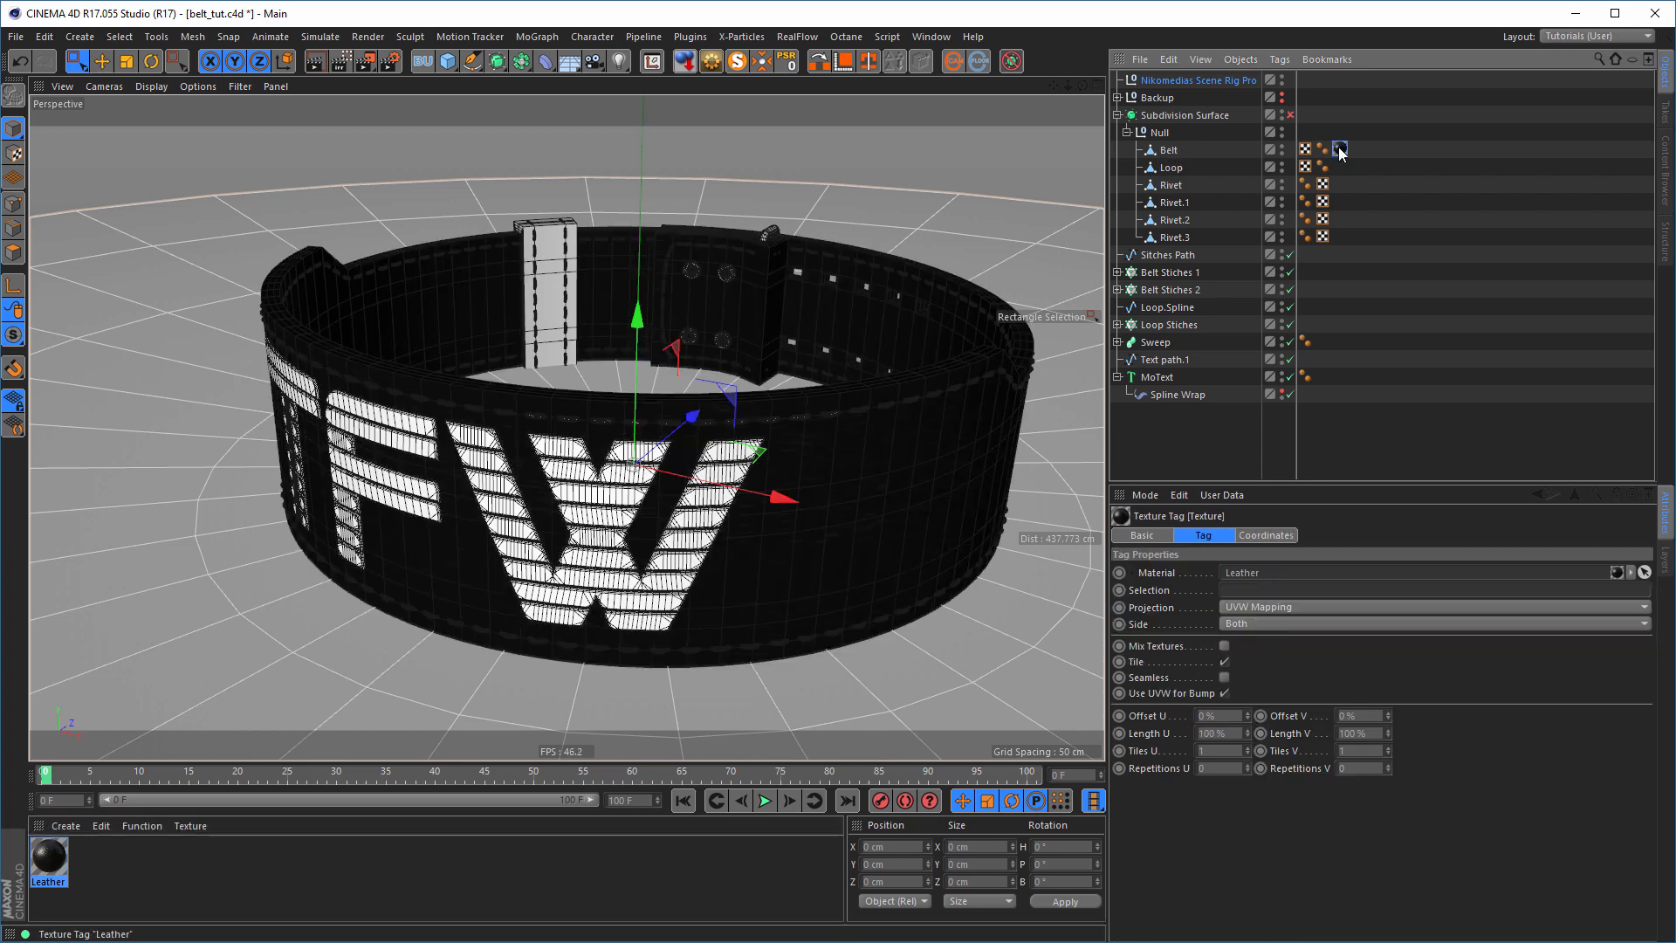
{"action": "left_click", "coordinate": [1253, 611]}
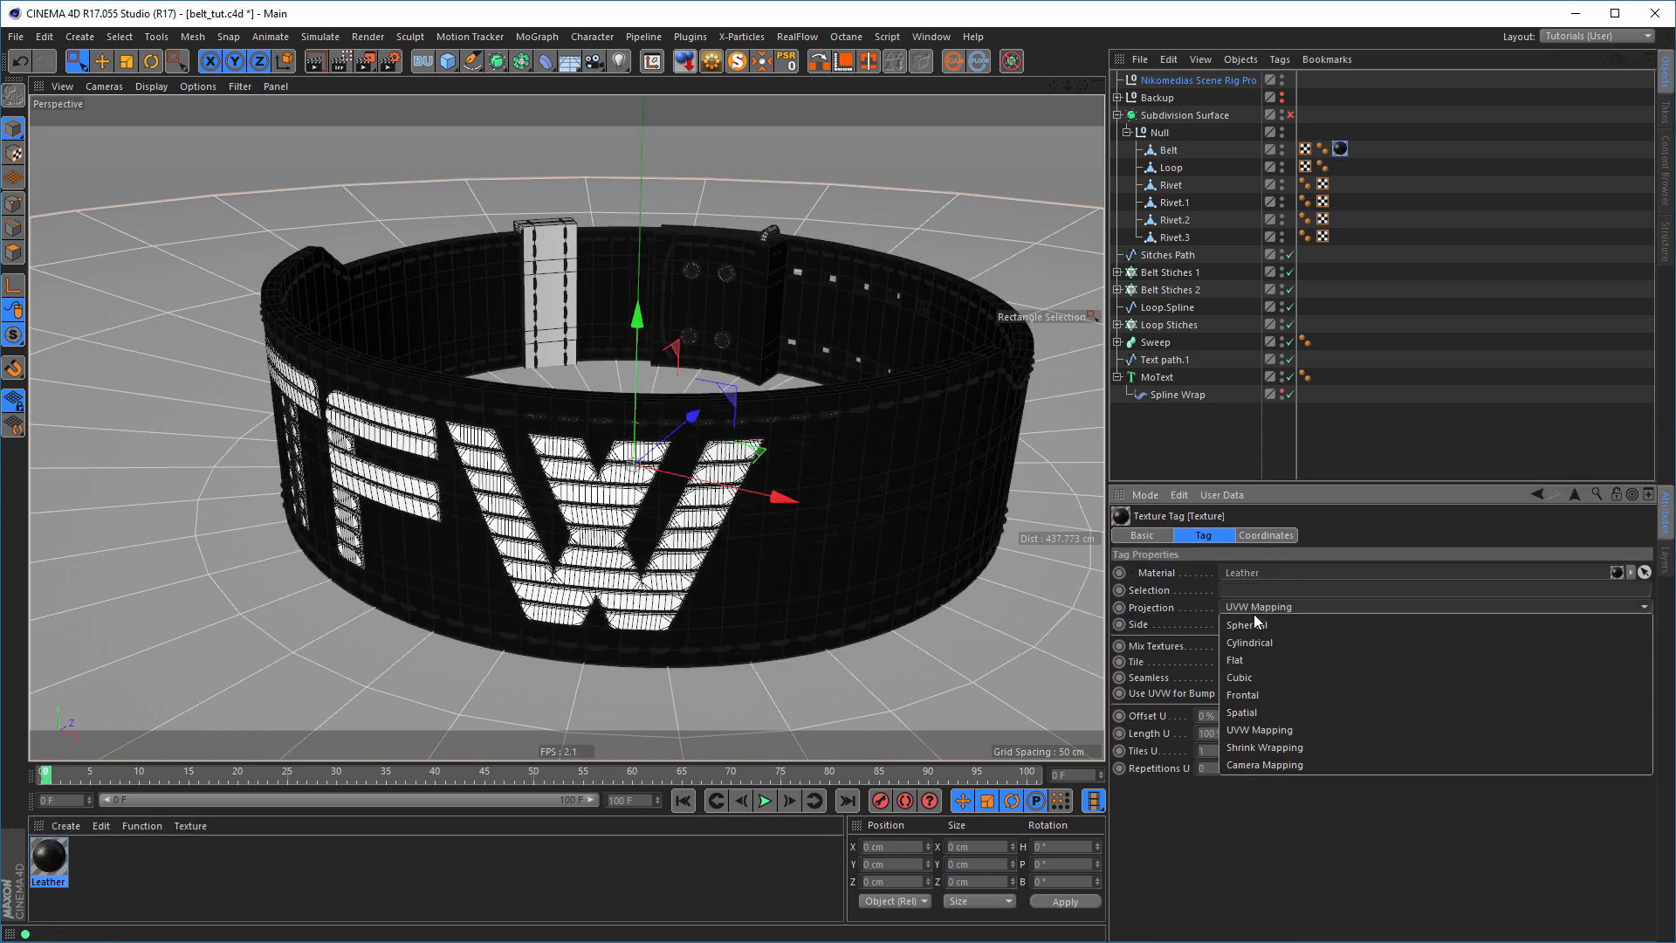
{"action": "left_click", "coordinate": [1301, 676]}
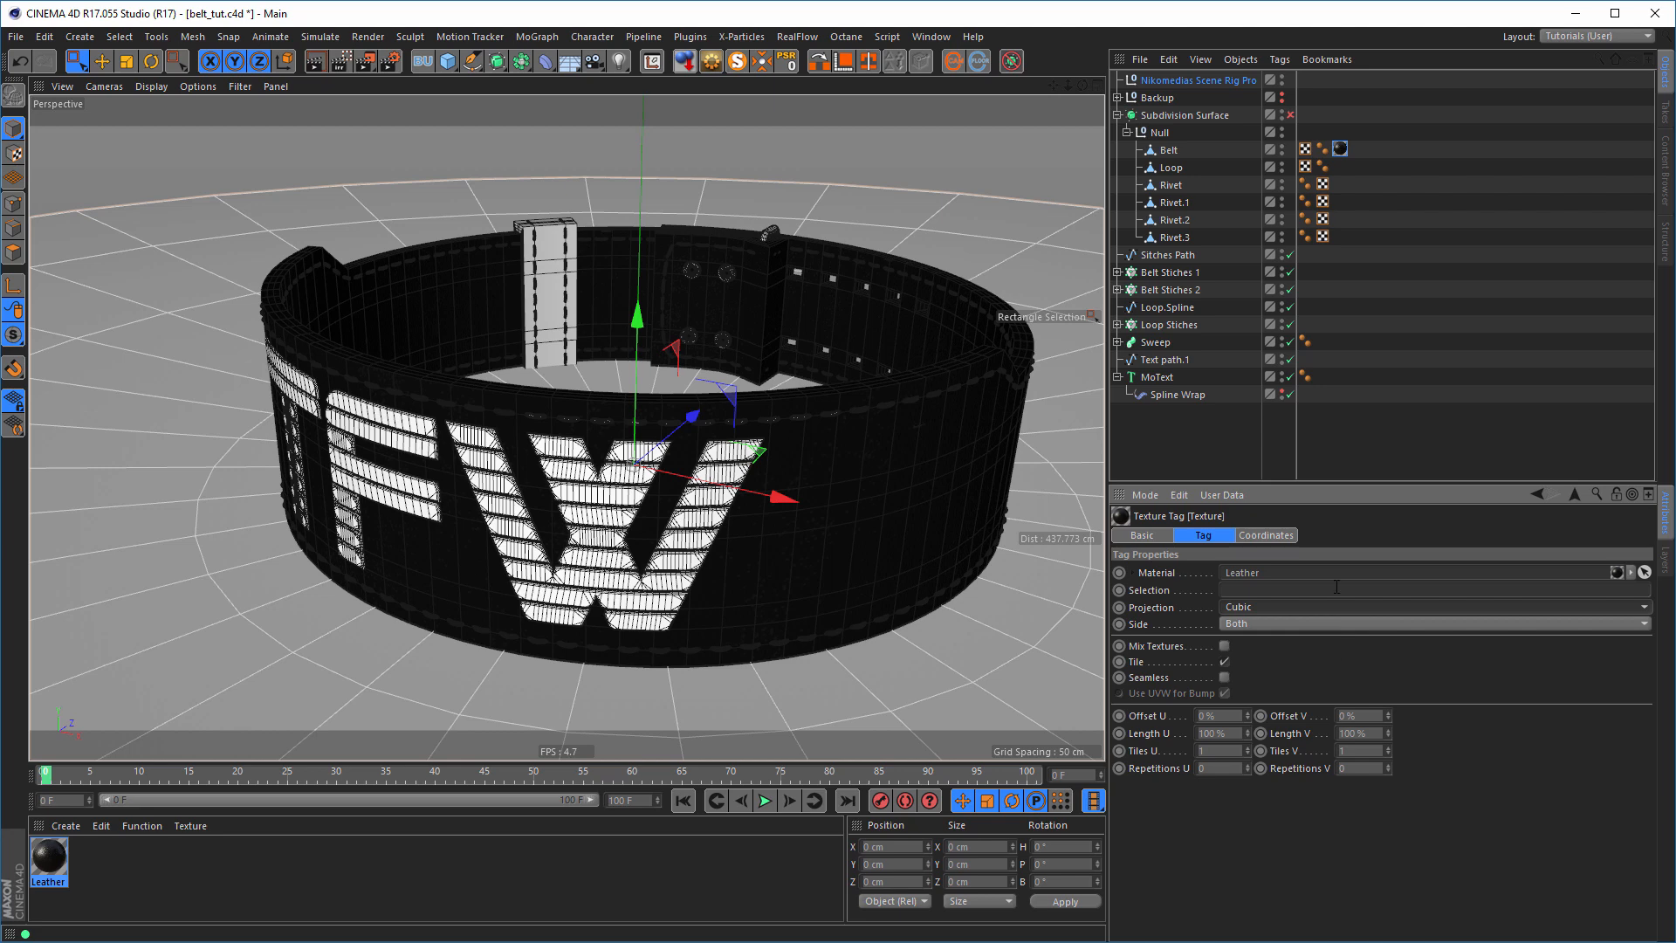
- Fit the Leather texture to the Belt object, and copy its texture tag to Loop and fit it there as well
{"action": "right_click", "coordinate": [1341, 150]}
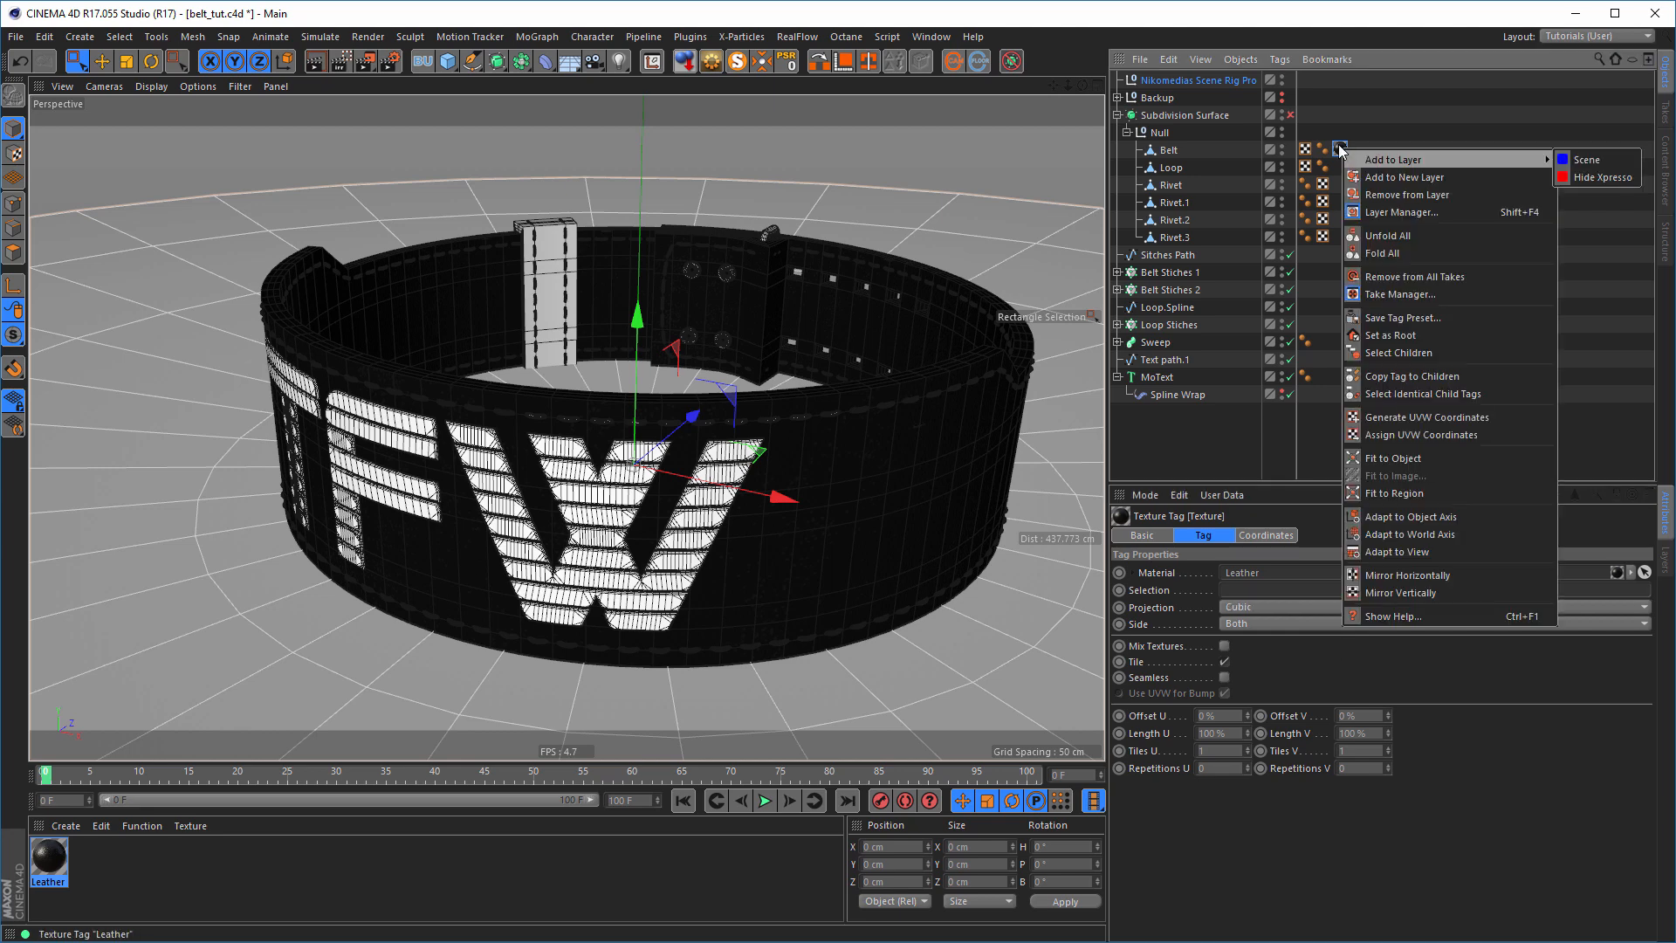
{"action": "left_click", "coordinate": [1339, 147]}
{"action": "right_click", "coordinate": [1339, 145]}
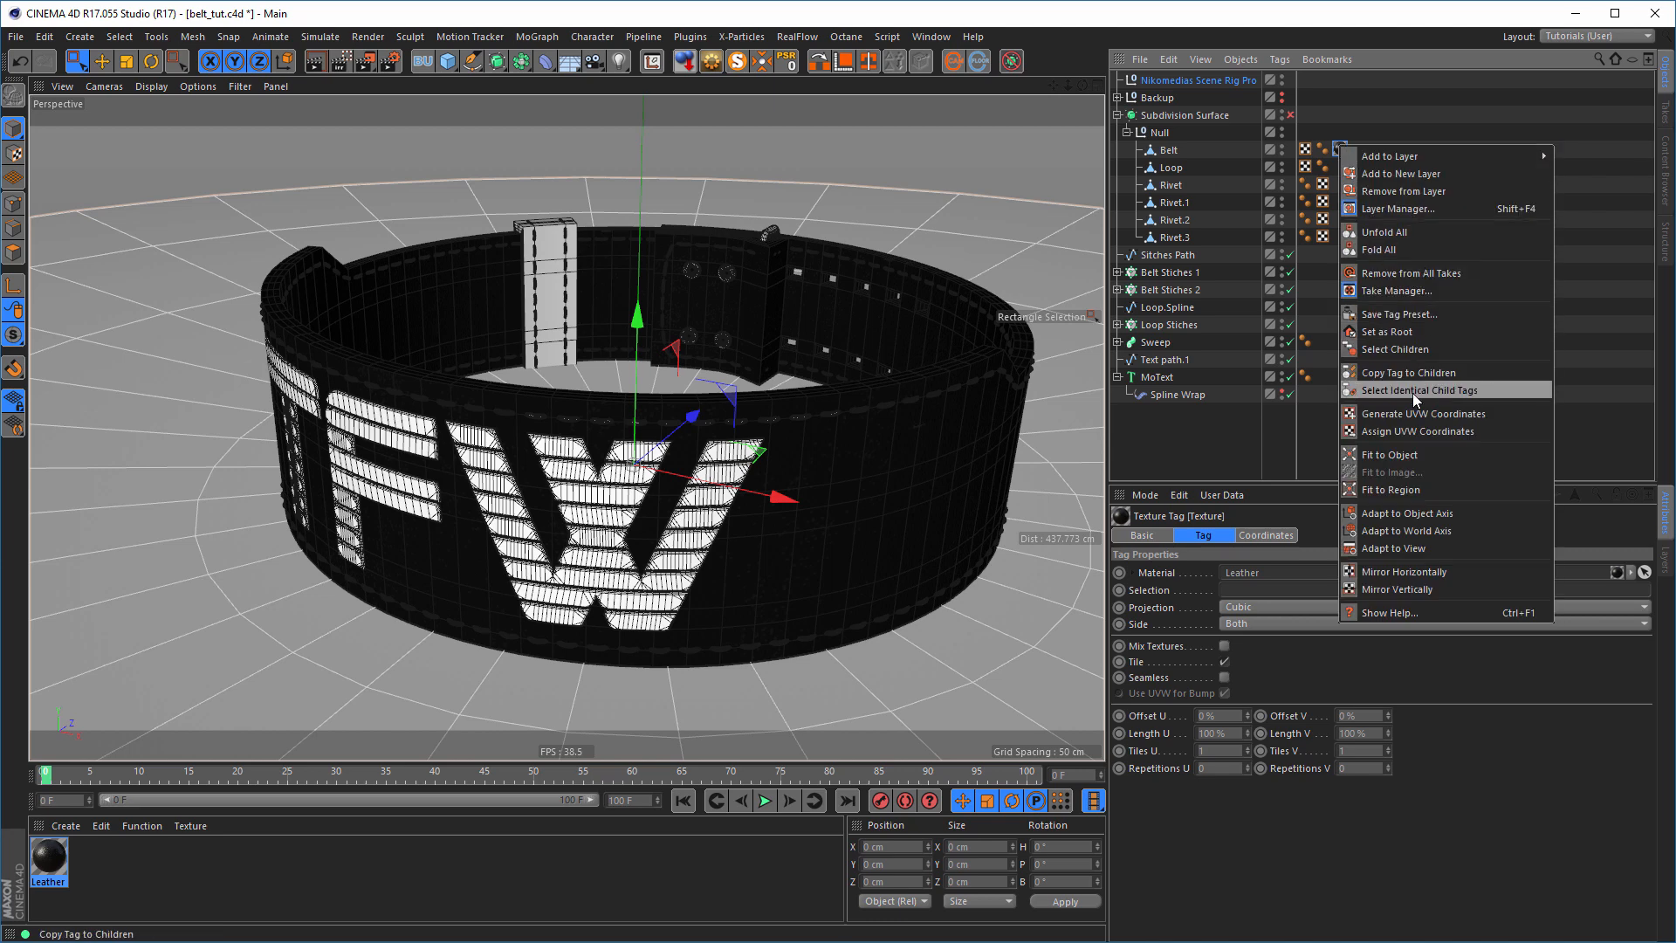
{"action": "left_click", "coordinate": [1410, 455]}
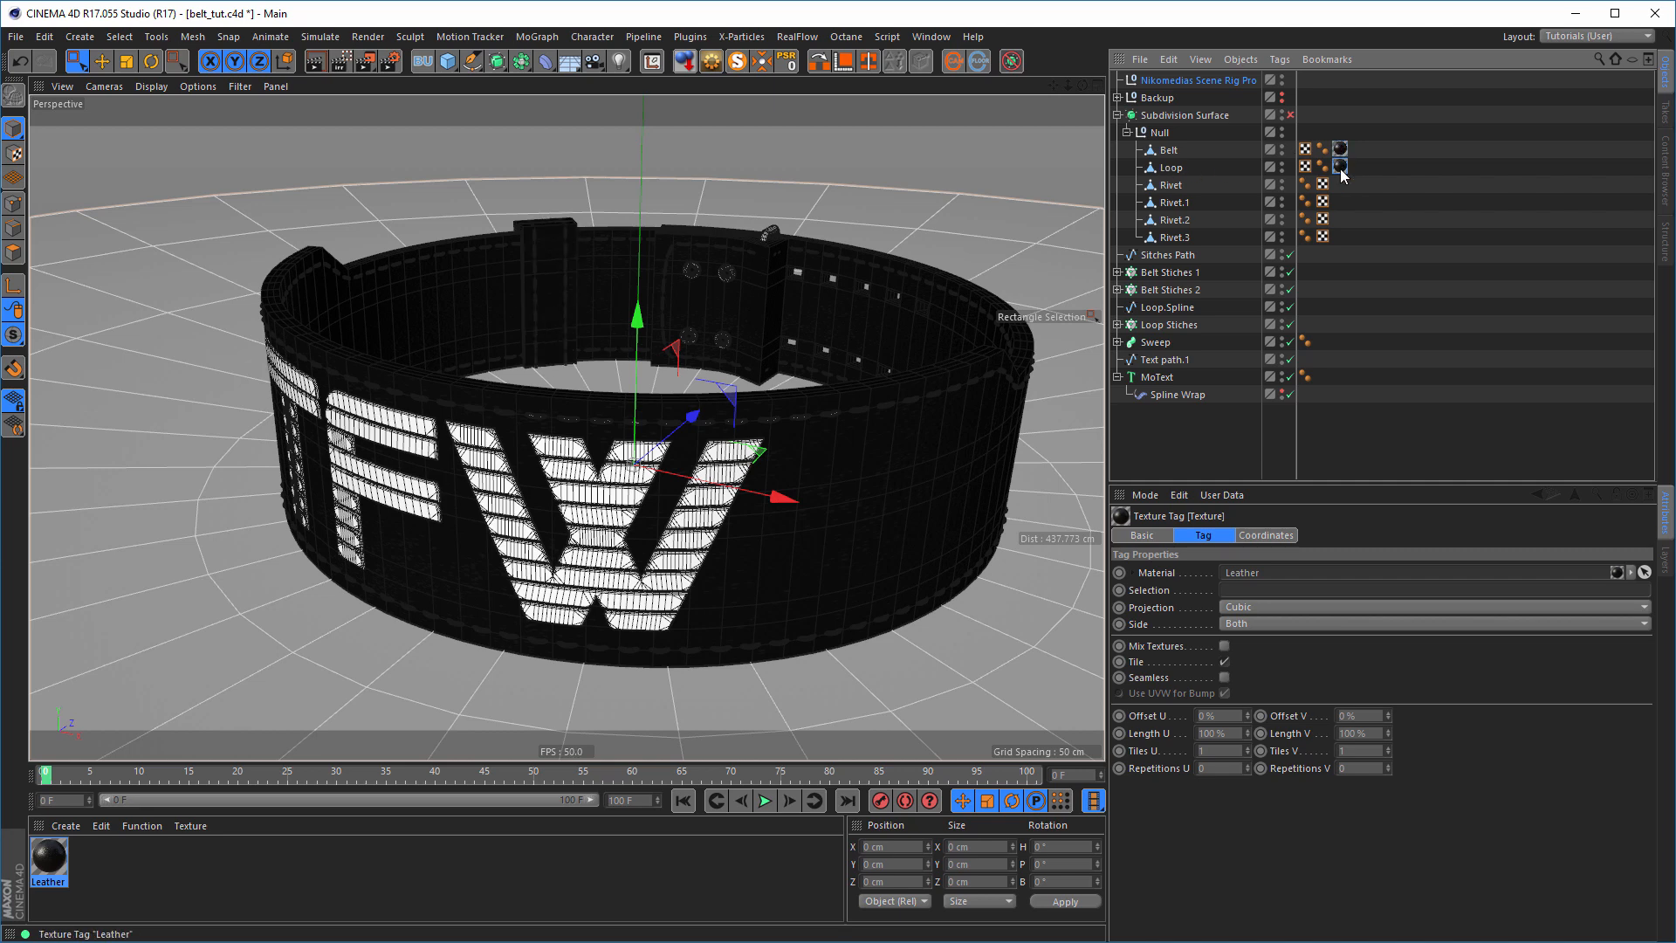
{"action": "right_click", "coordinate": [1340, 165]}
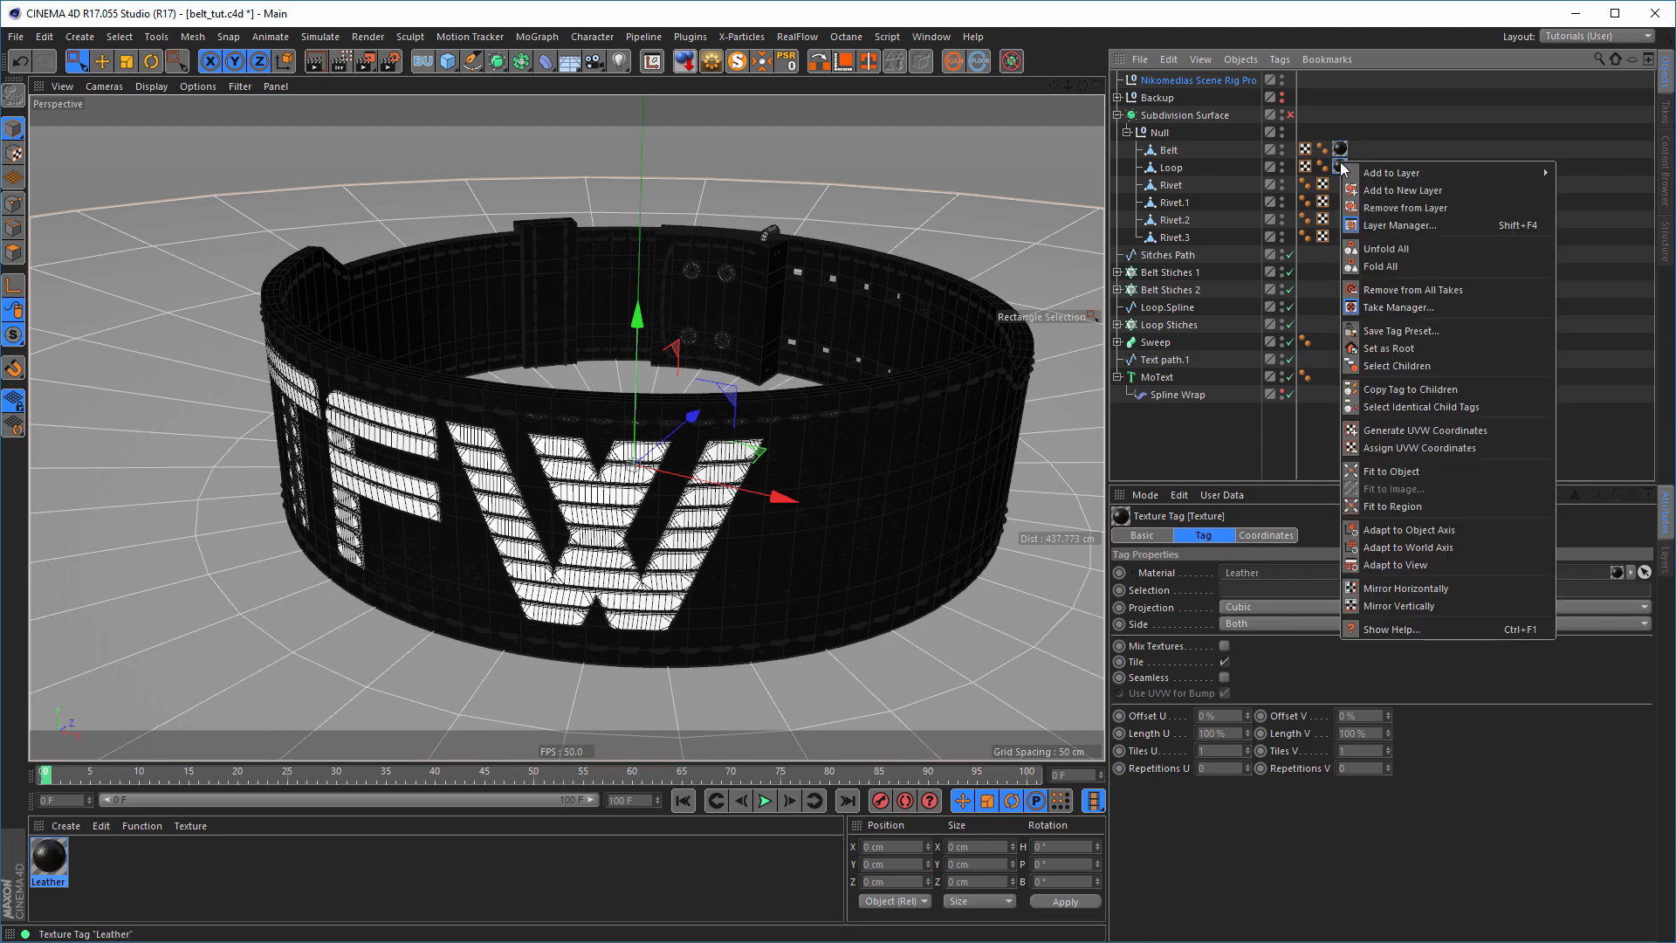
{"action": "left_click", "coordinate": [1423, 471]}
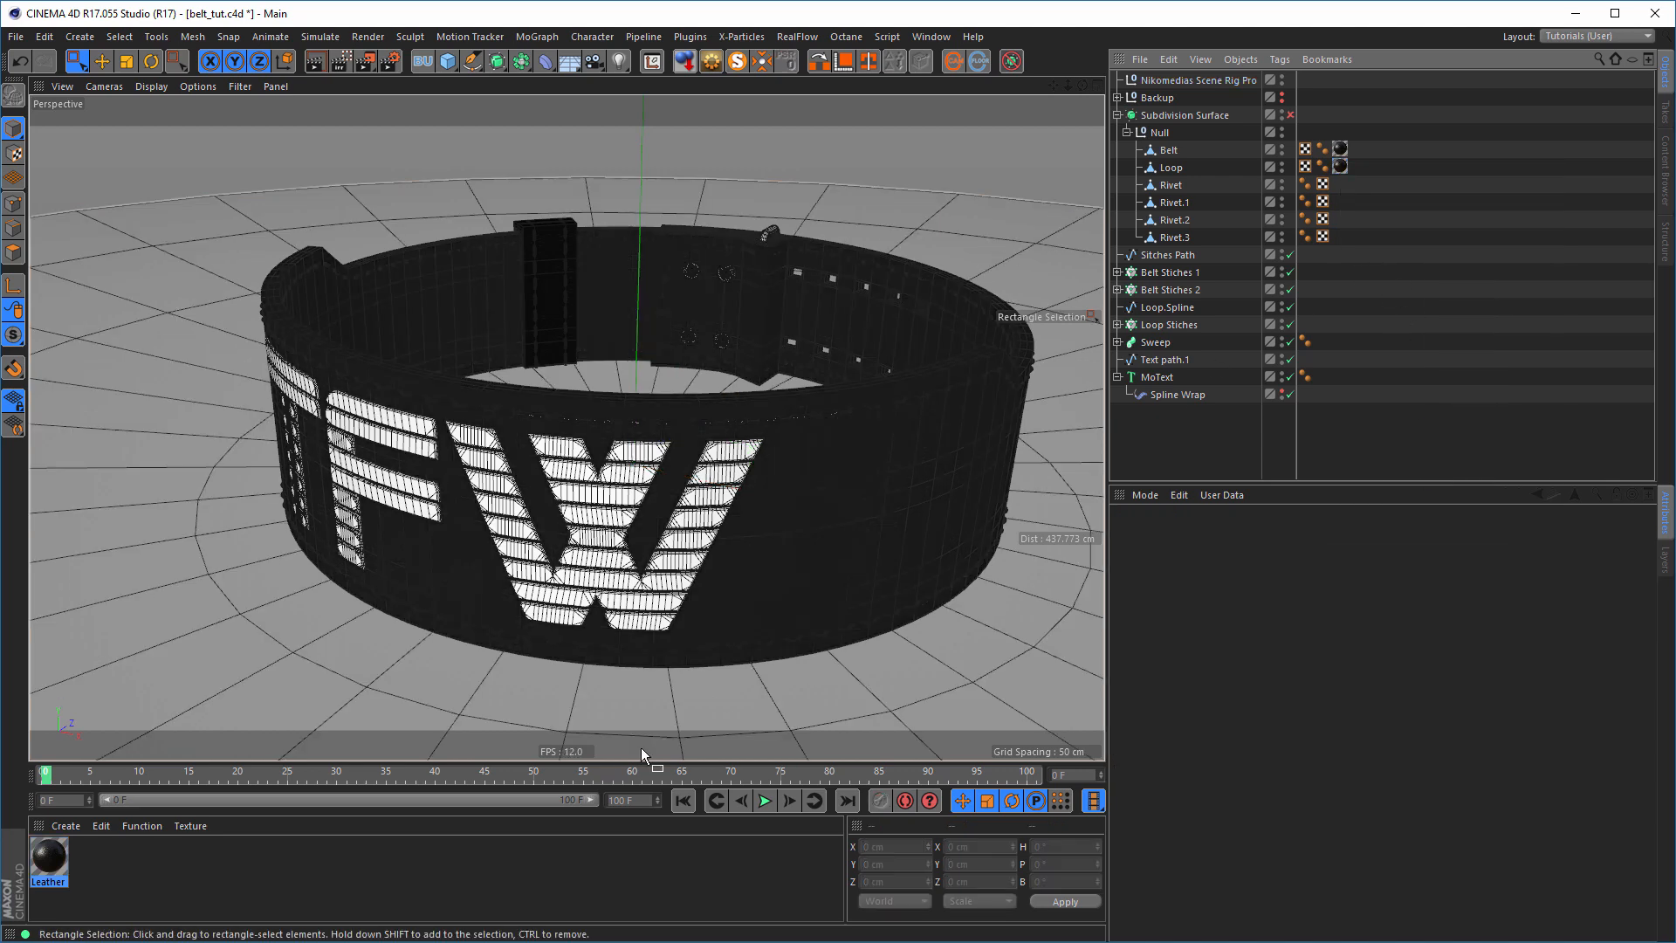
- Create a new material and show it in the Material Editor
{"action": "left_click", "coordinate": [260, 898]}
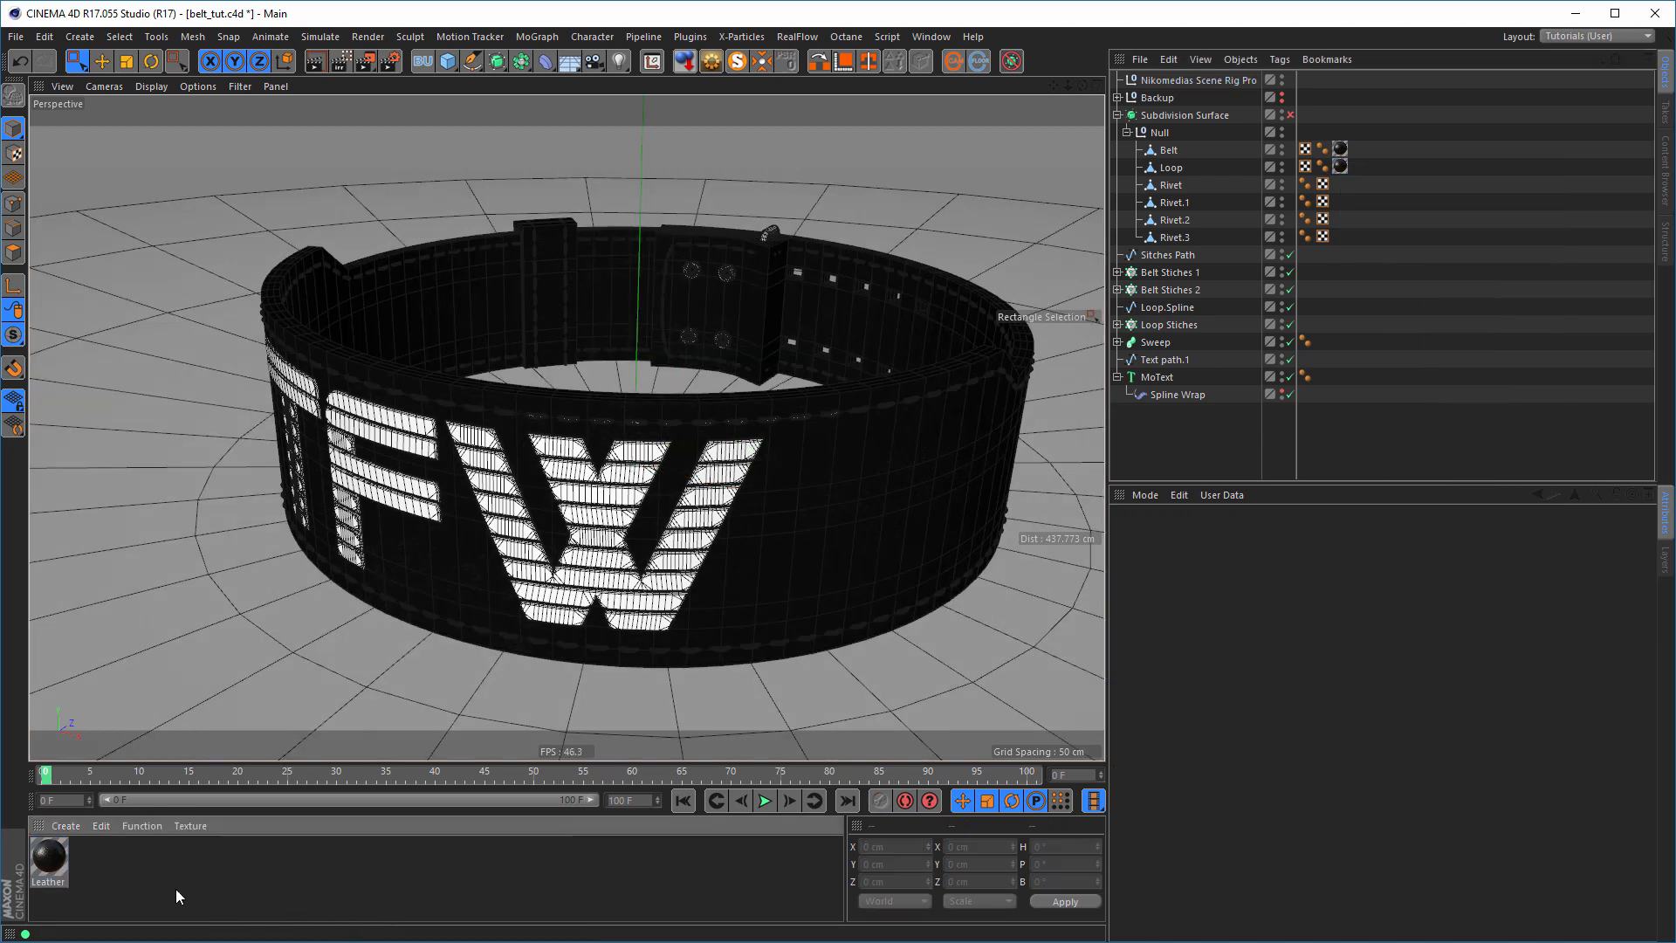
{"action": "double_click", "coordinate": [110, 874]}
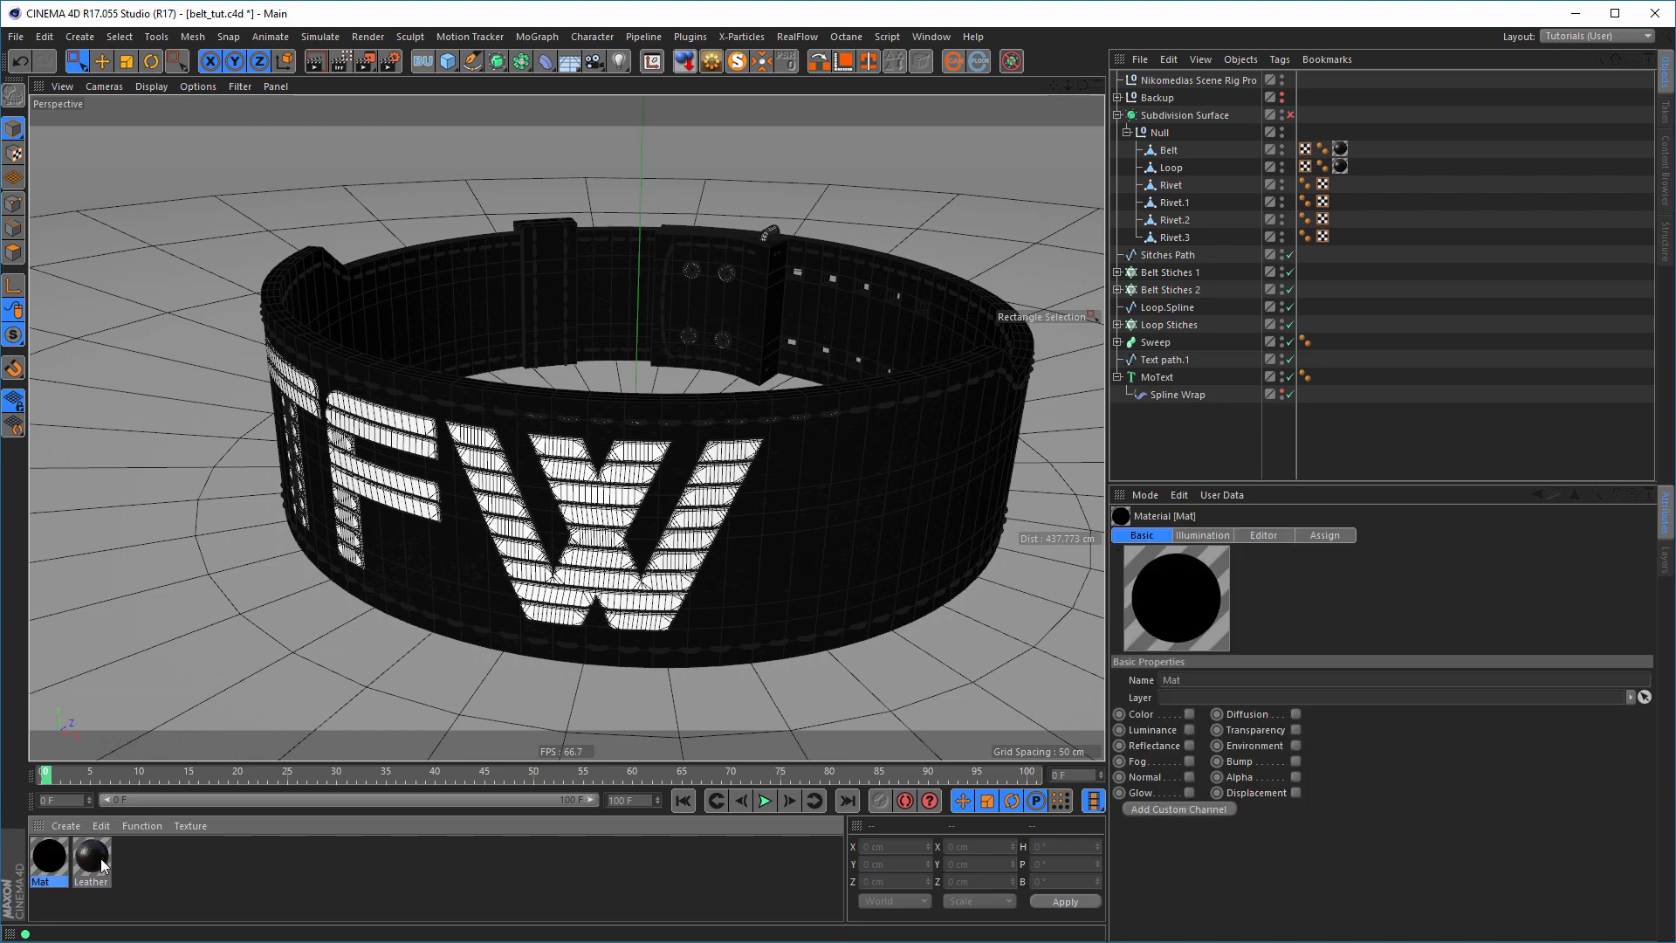
{"action": "double_click", "coordinate": [92, 857]}
{"action": "left_click_drag", "start_coordinate": [382, 128], "coordinate": [1296, 273]}
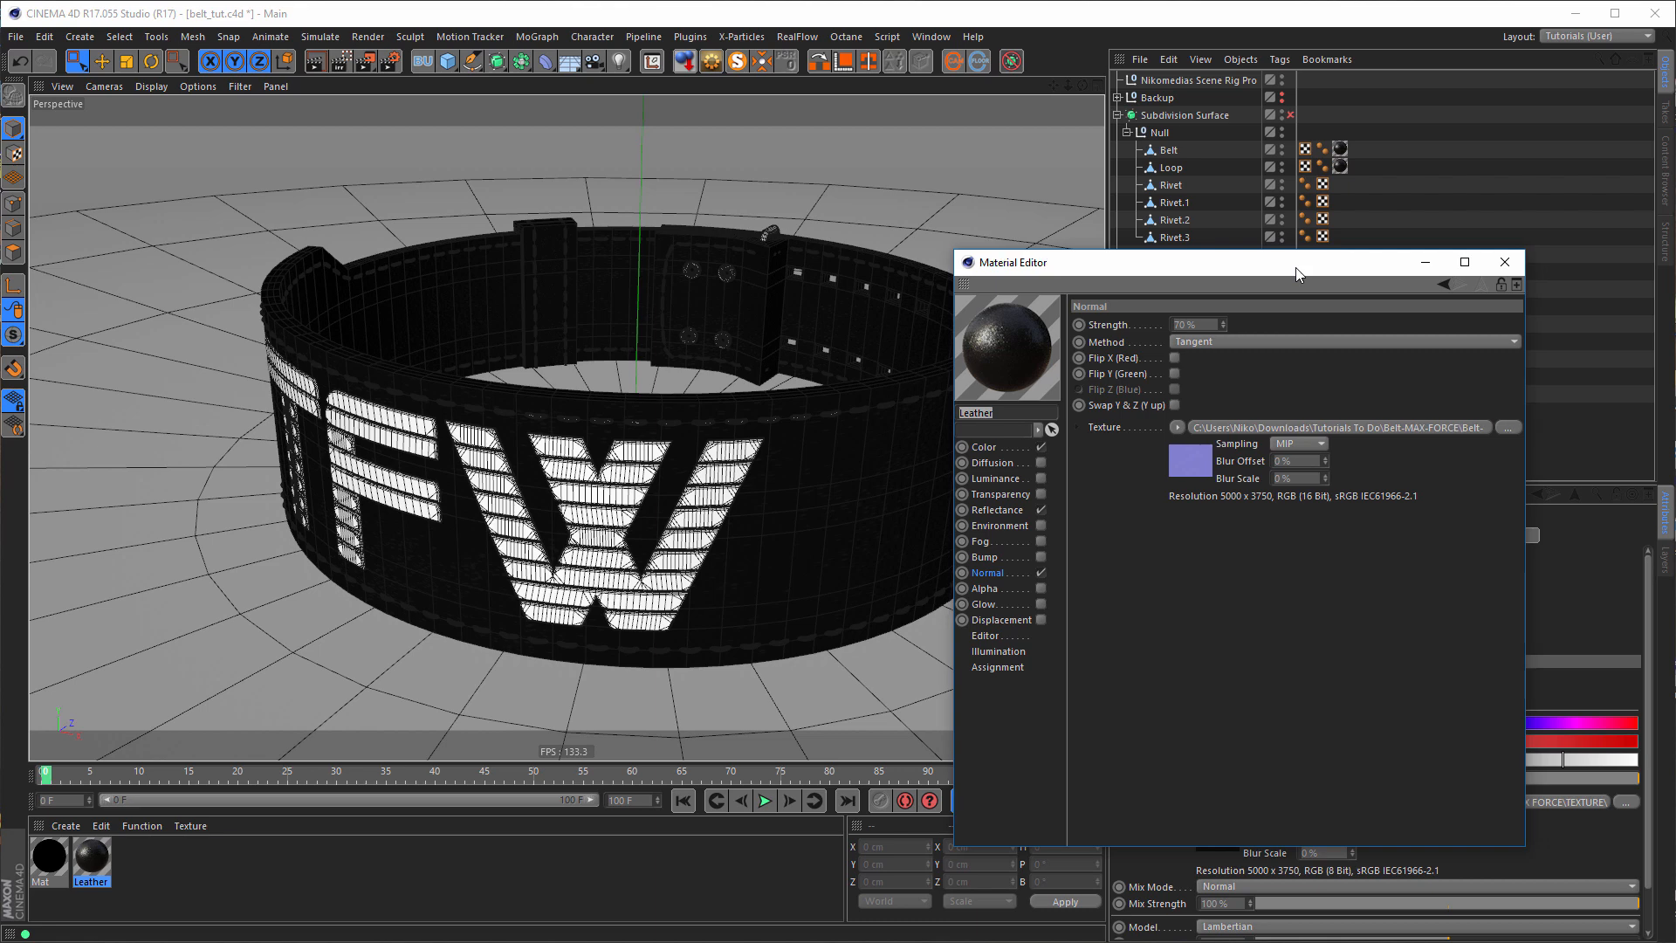
{"action": "left_click", "coordinate": [49, 855]}
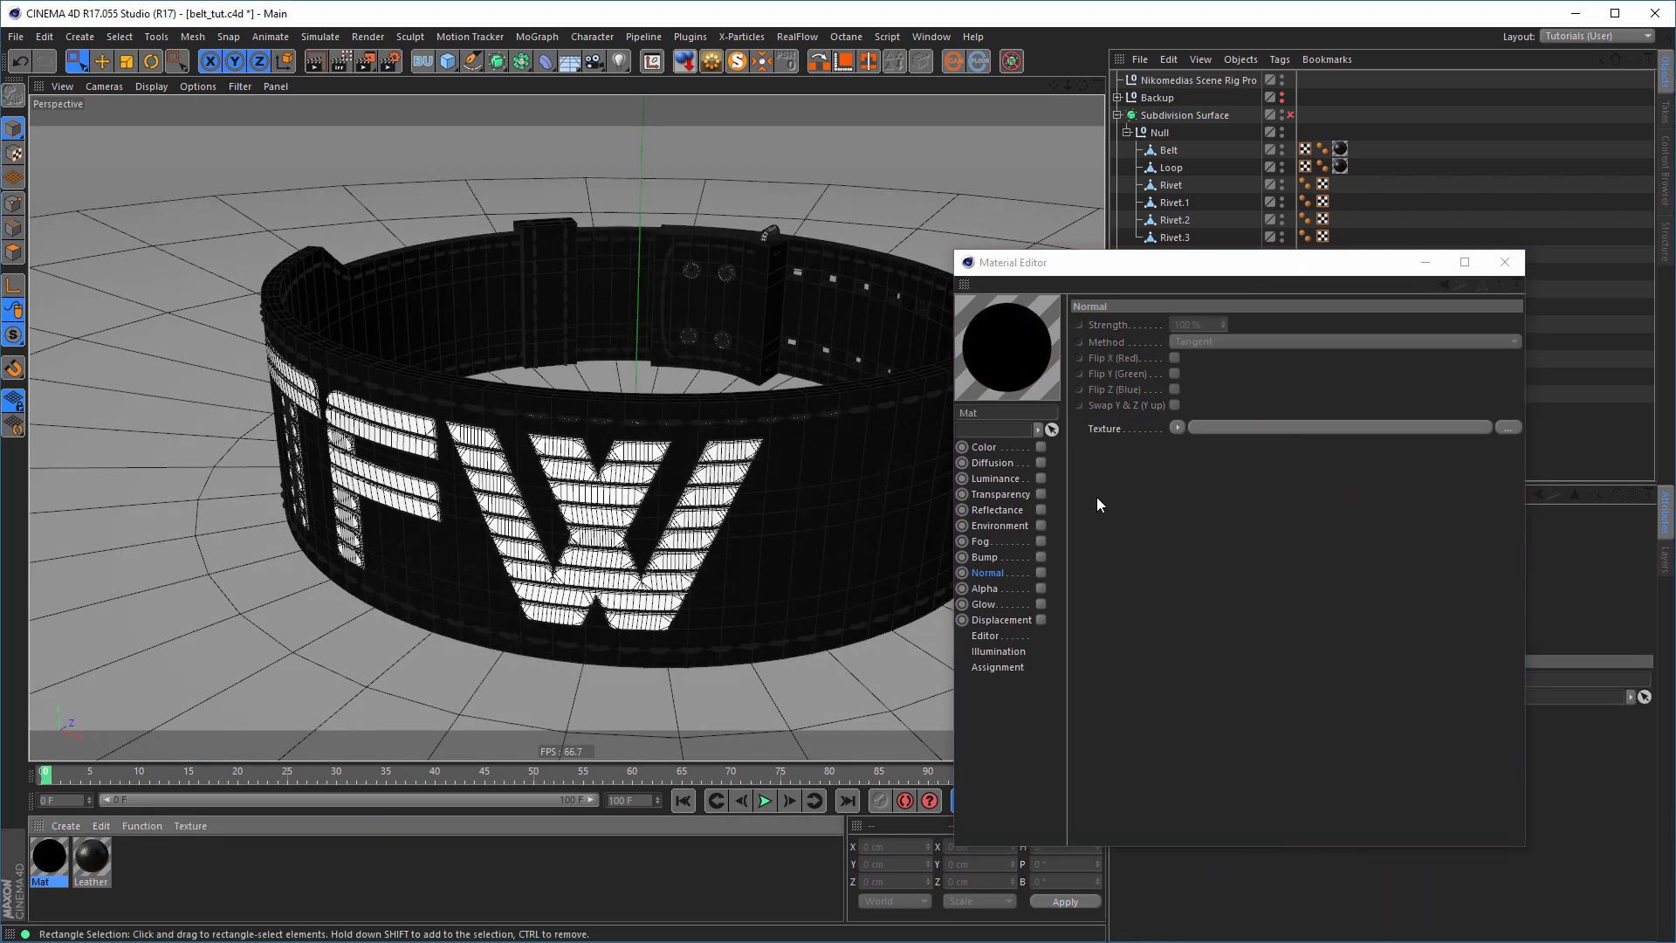
- Name the new material Stiches and enable its Color channel with a golden brown of H 43.8°, S 64.935%, V 60.392%
{"action": "double_click", "coordinate": [1013, 413]}
{"action": "type", "text": "S"}
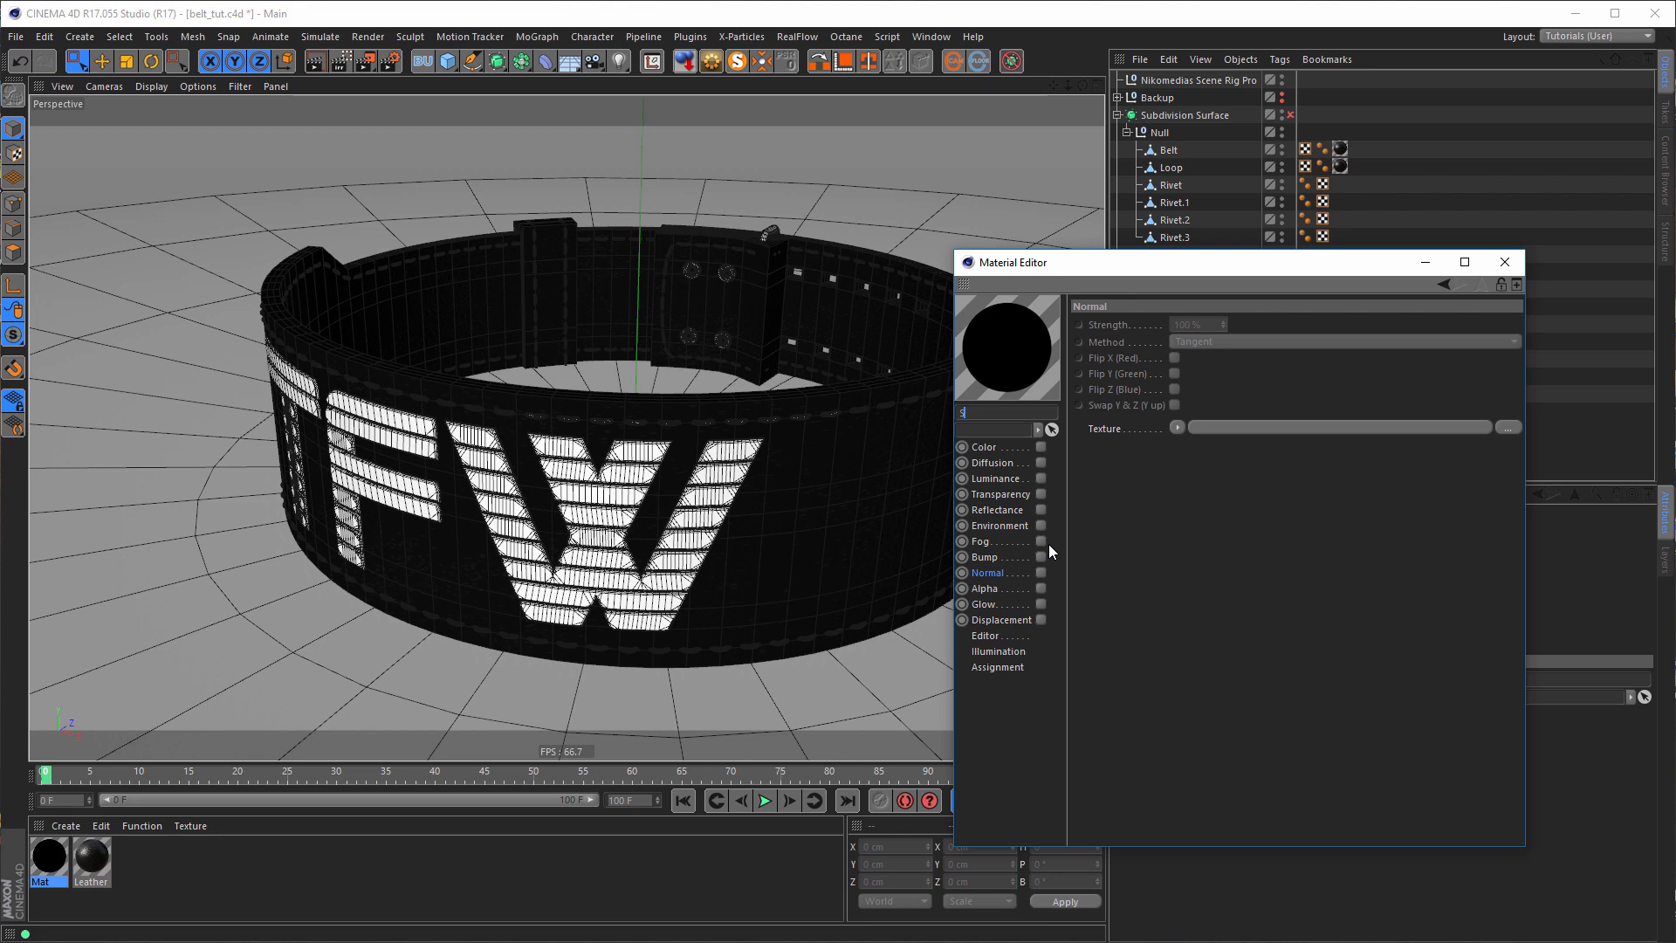
{"action": "type", "text": "tiches"}
{"action": "key", "text": "Return"}
{"action": "left_click", "coordinate": [1040, 447]}
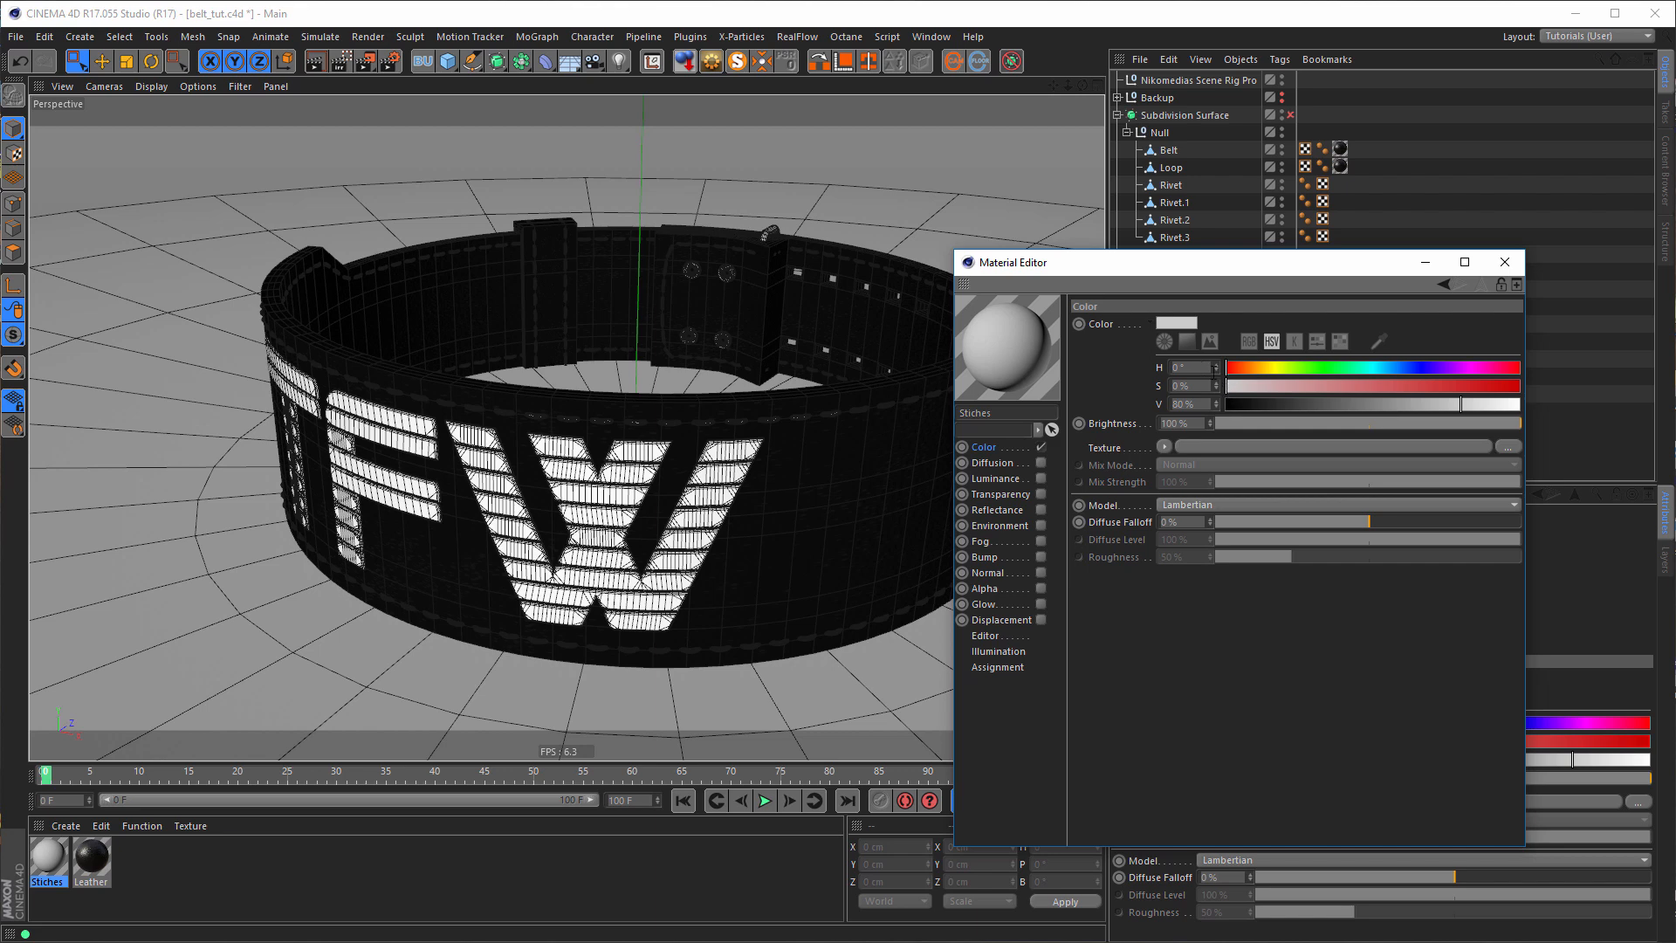
{"action": "left_click", "coordinate": [1379, 342]}
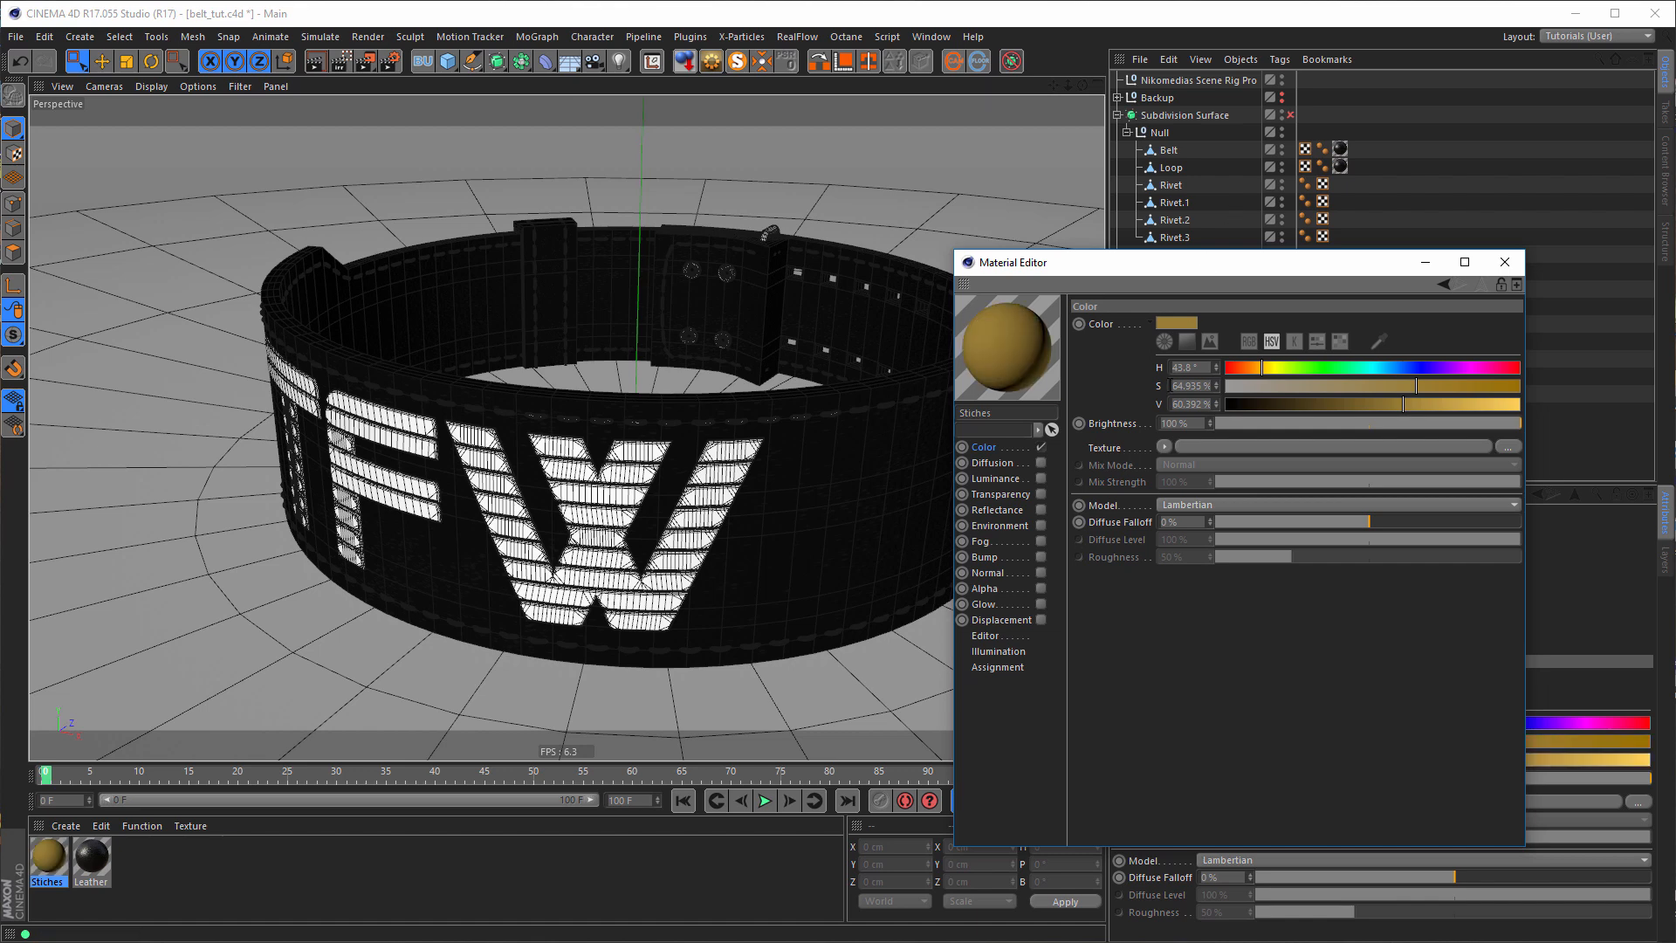
- Enable Reflectance on Stiches with a GGX layer, using Dielectric Fresnel and the Oil (Vegetable) preset
{"action": "left_click", "coordinate": [1040, 510]}
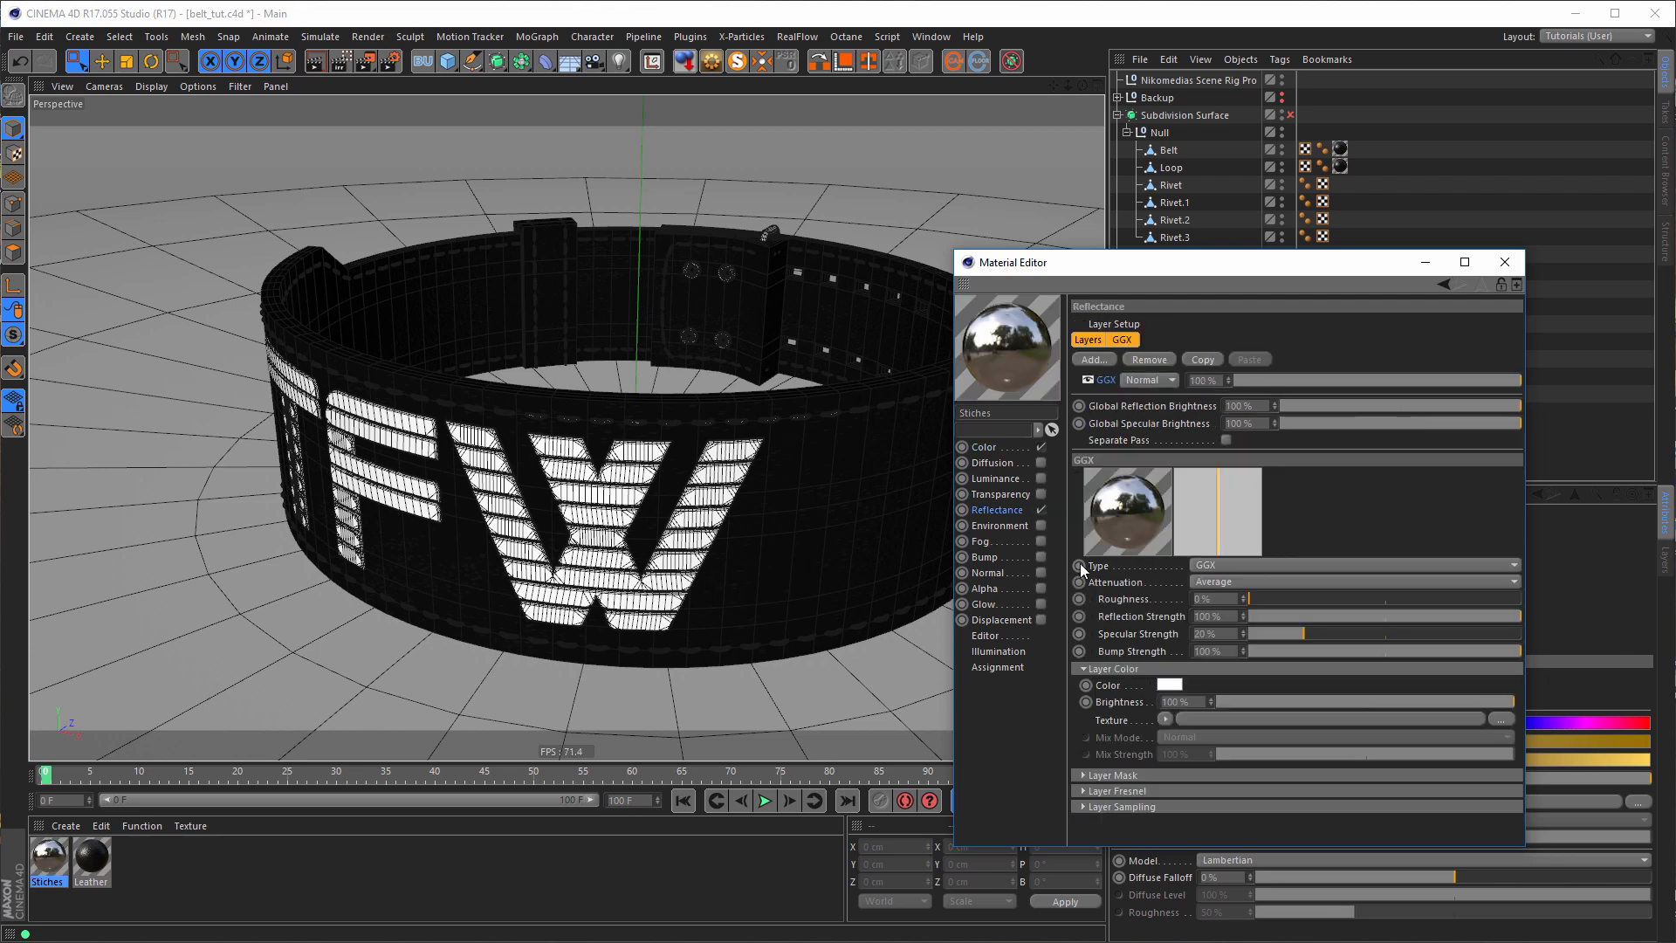
{"action": "left_click", "coordinate": [1144, 792]}
{"action": "left_click", "coordinate": [1187, 808]}
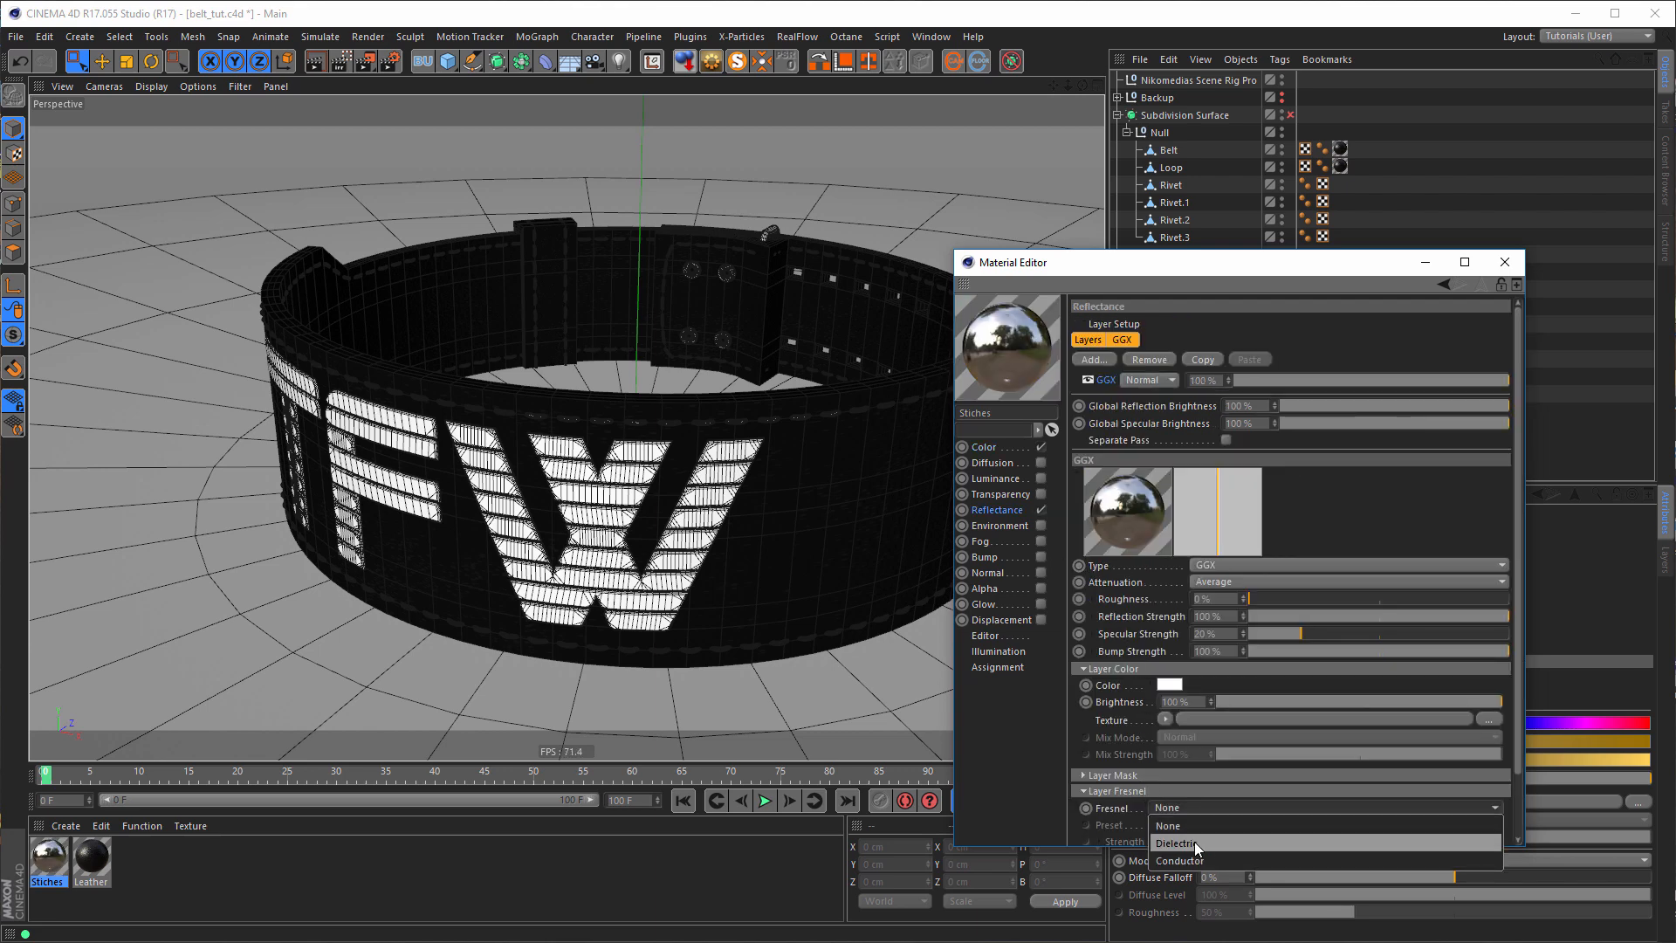
{"action": "left_click", "coordinate": [1195, 842]}
{"action": "left_click", "coordinate": [1198, 822]}
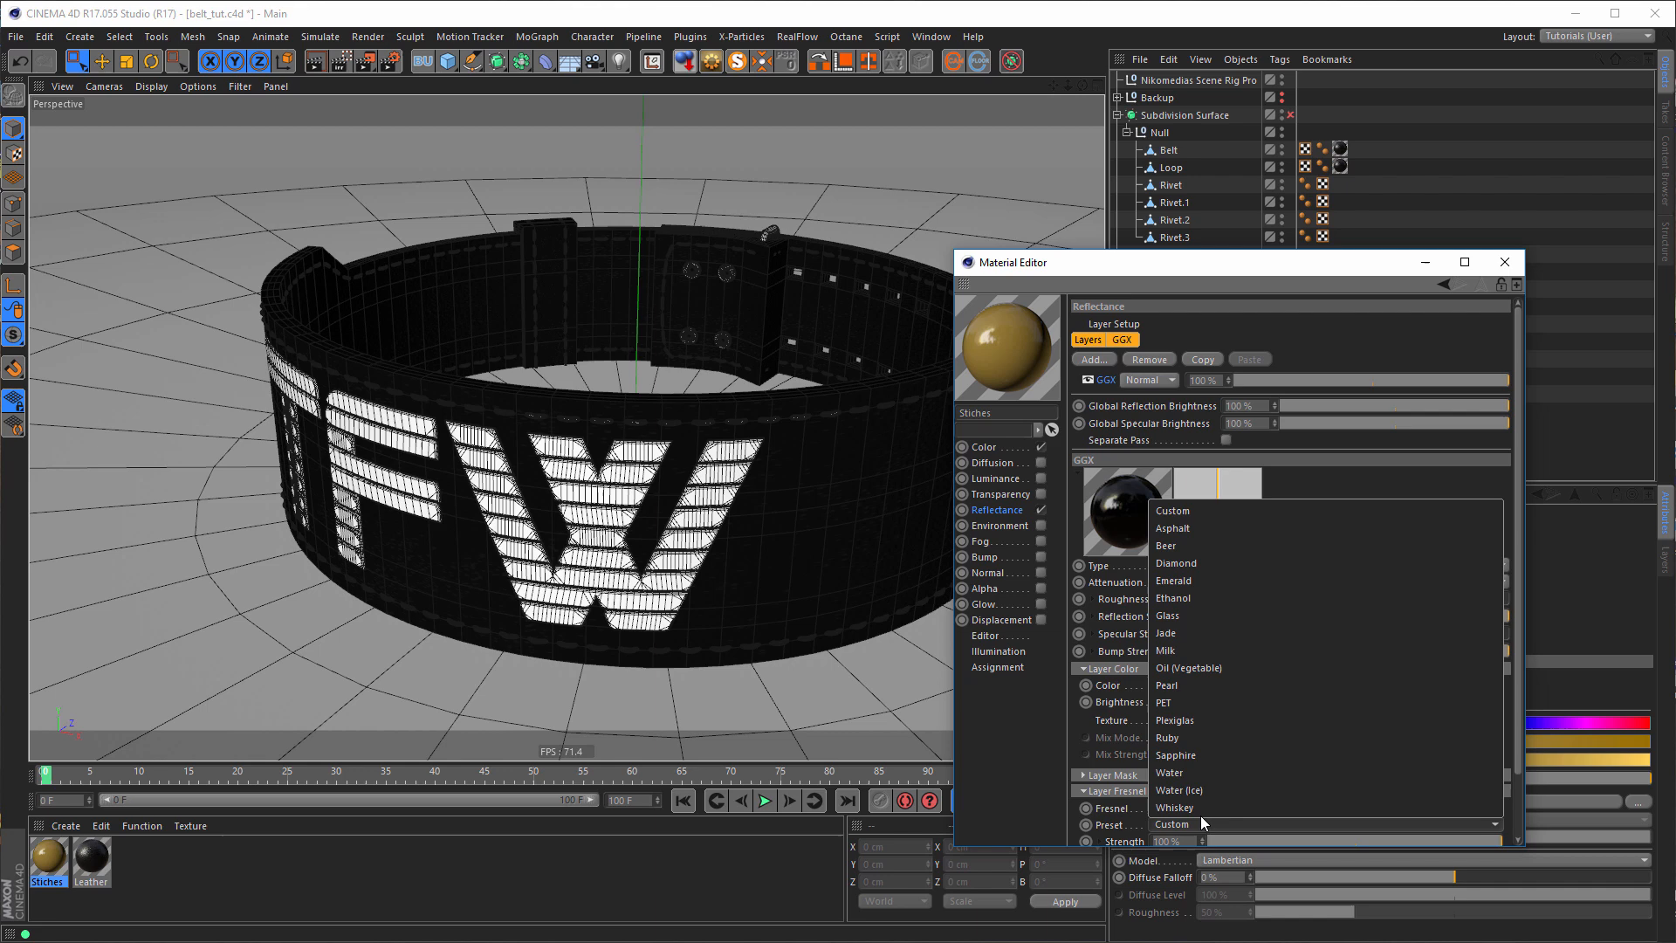
{"action": "left_click", "coordinate": [1205, 667]}
- Increase the roughness of the Stiches GGX layer, close the material settings and save the project
{"action": "left_click_drag", "start_coordinate": [1281, 632], "coordinate": [1325, 602]}
{"action": "left_click", "coordinate": [1505, 264]}
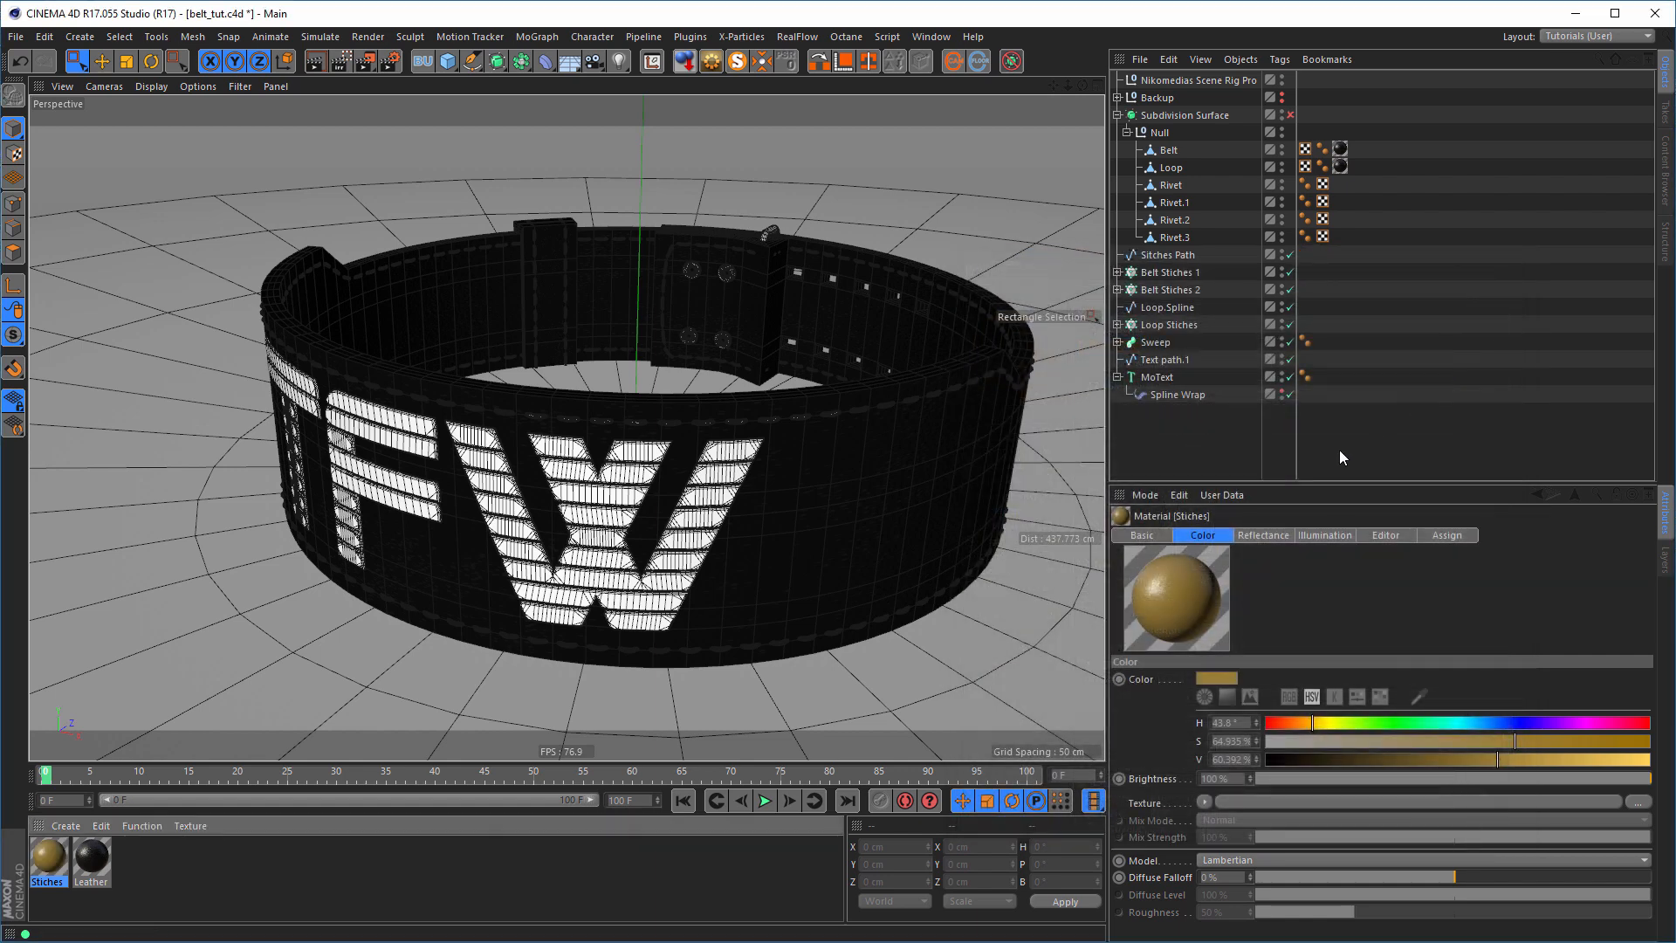
{"action": "key", "text": "ctrl+s"}
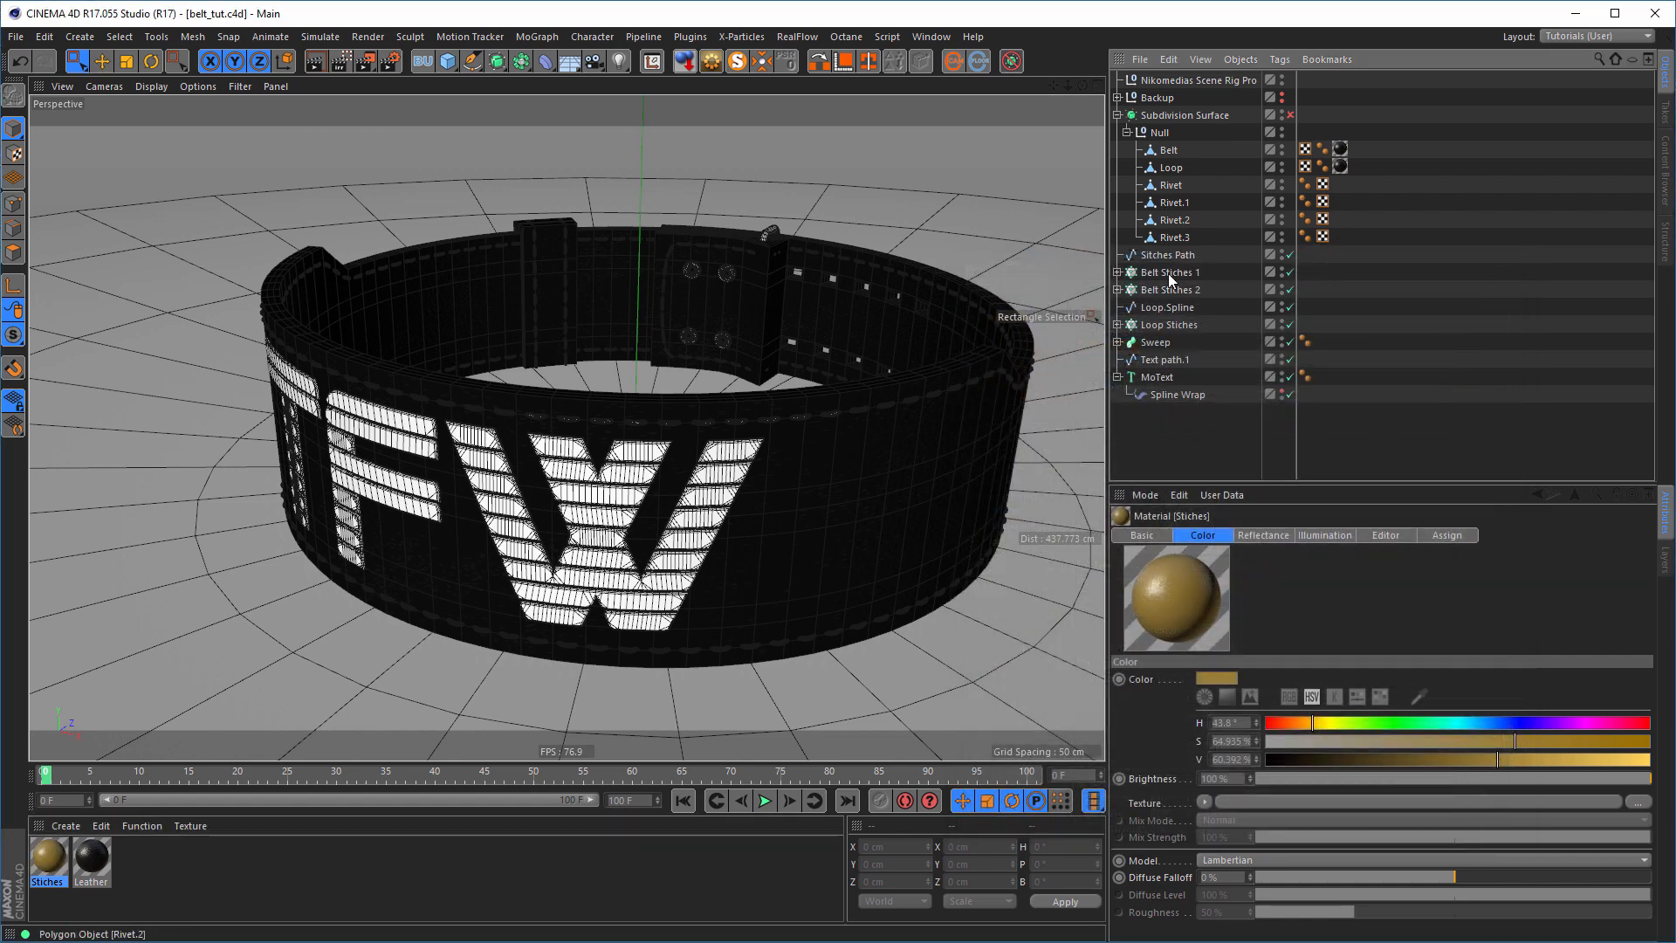
- Apply the Stiches material to the Stich object in Belt Stiches 1 and copy its tag to those in Belt Stiches 2 and Loop Stiches
{"action": "left_click", "coordinate": [1119, 273]}
{"action": "left_click", "coordinate": [1117, 307]}
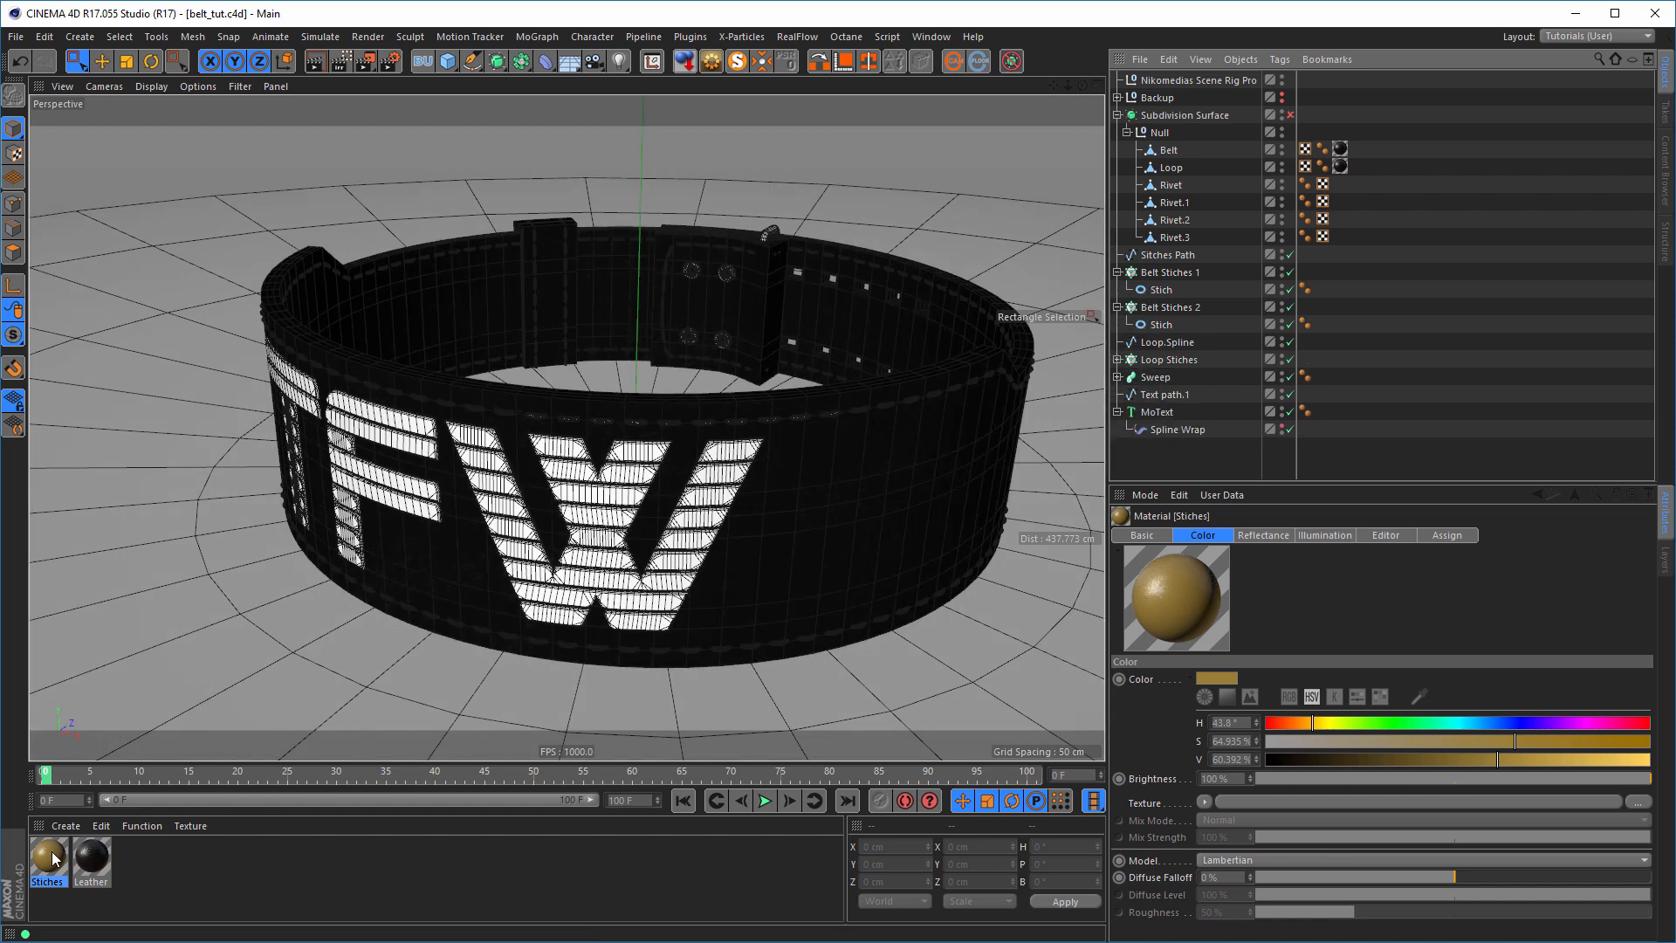
{"action": "left_click_drag", "start_coordinate": [54, 858], "coordinate": [1168, 290]}
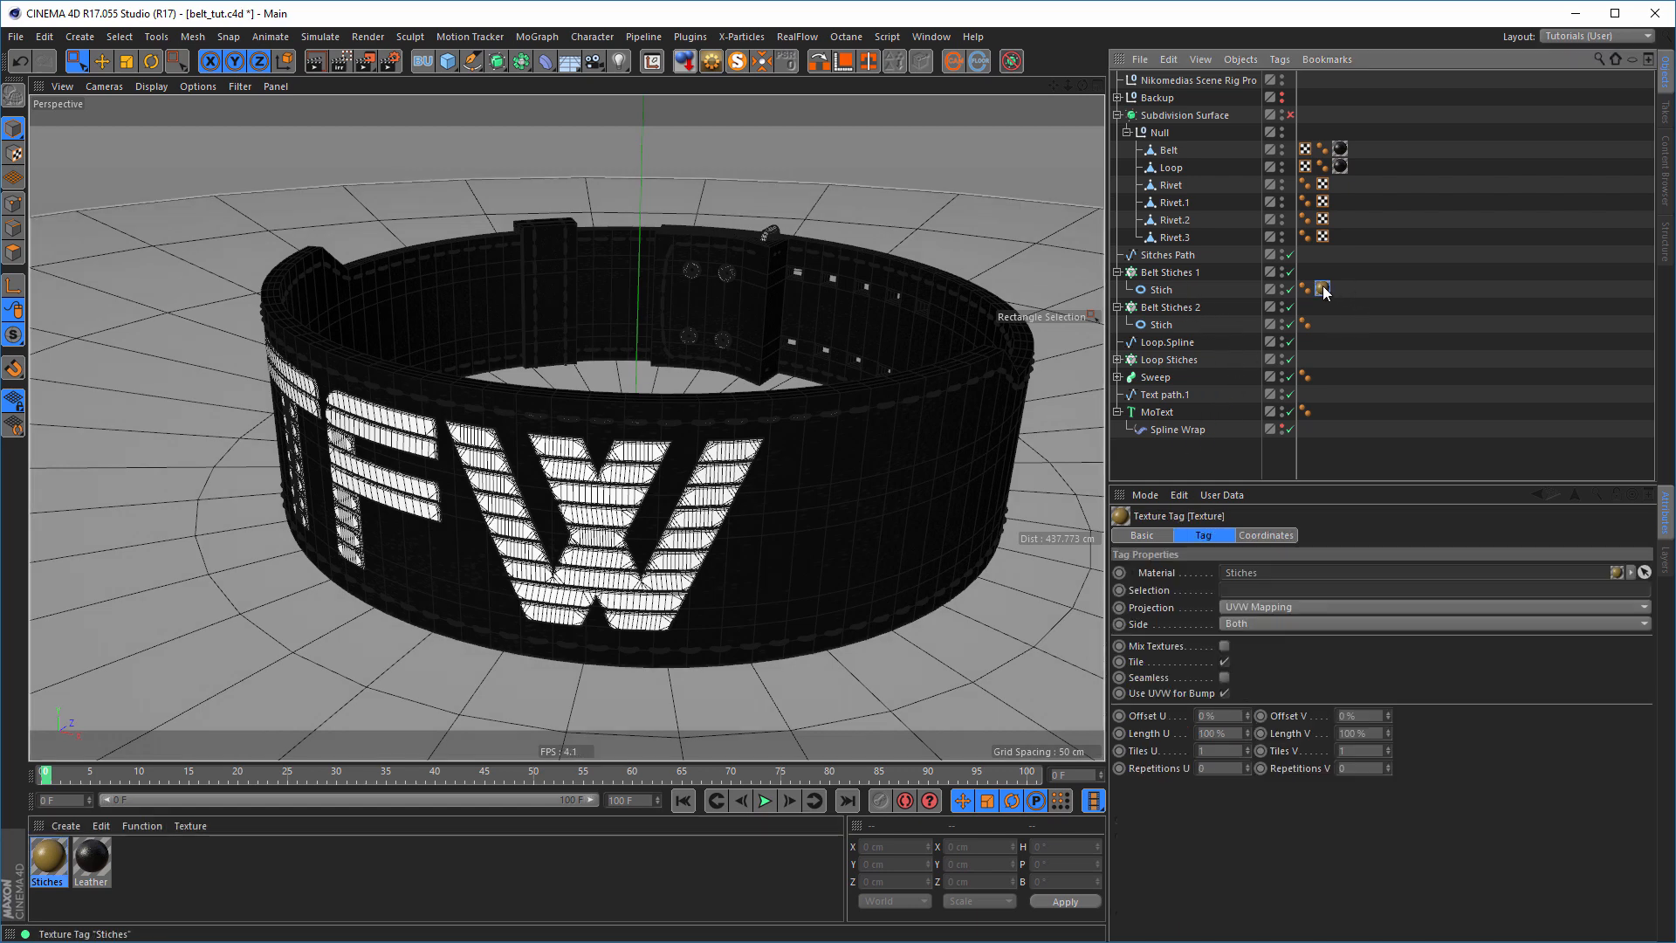
{"action": "left_click_drag", "start_coordinate": [1324, 291], "coordinate": [1328, 327], "text": "ctrl"}
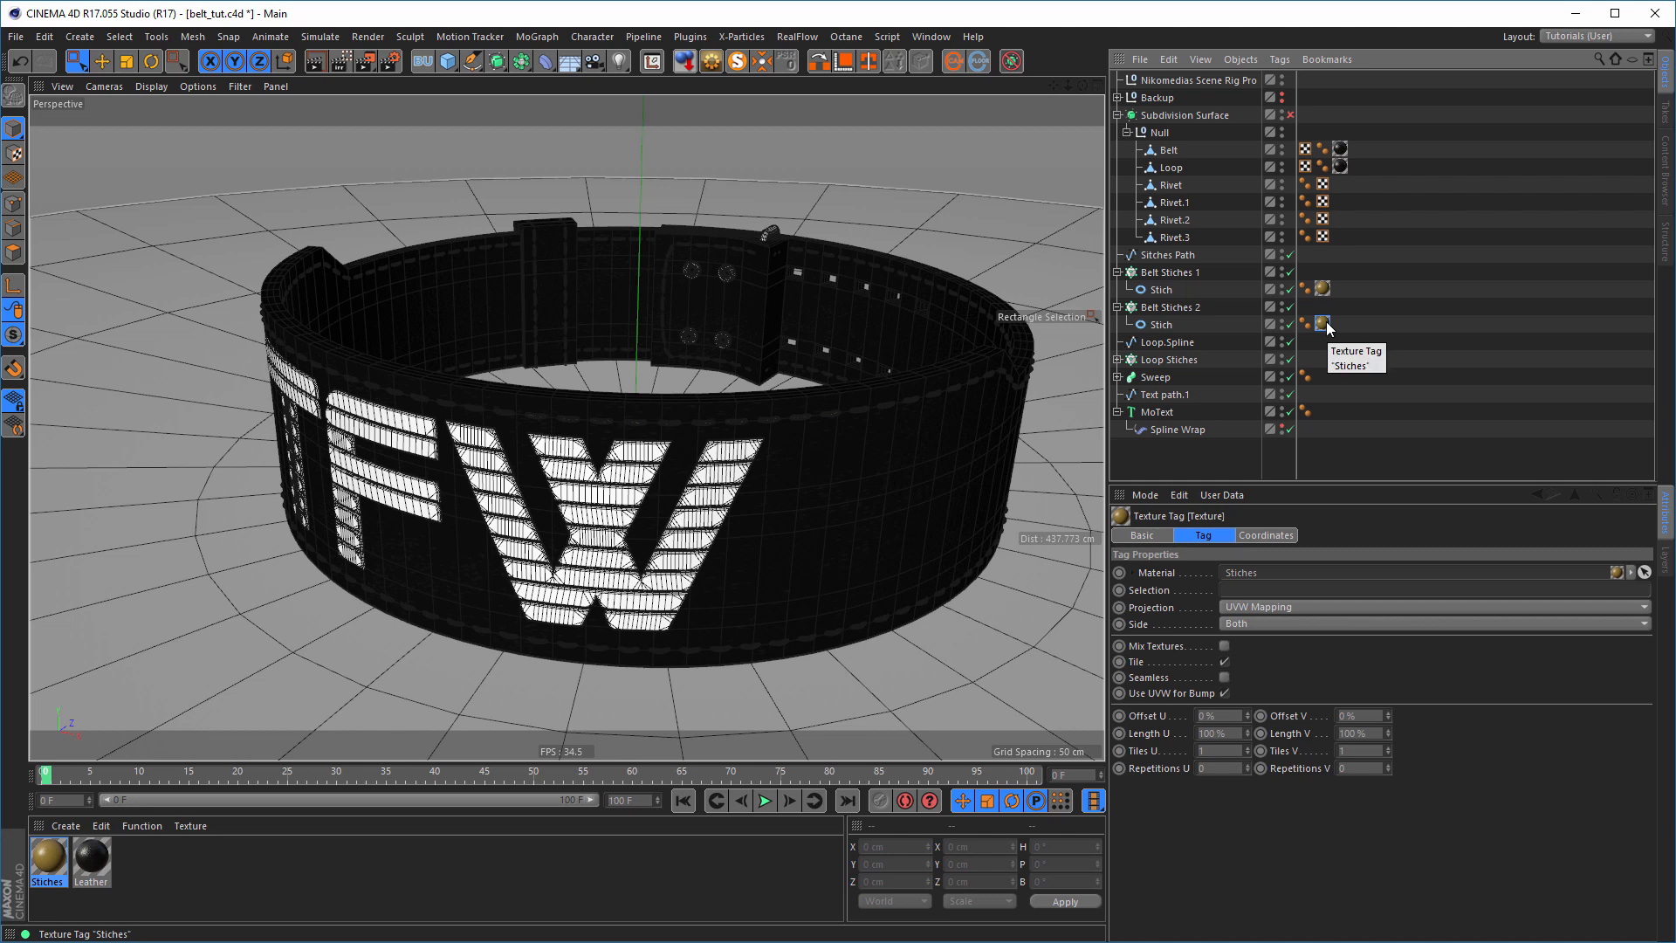
{"action": "left_click", "coordinate": [1119, 360]}
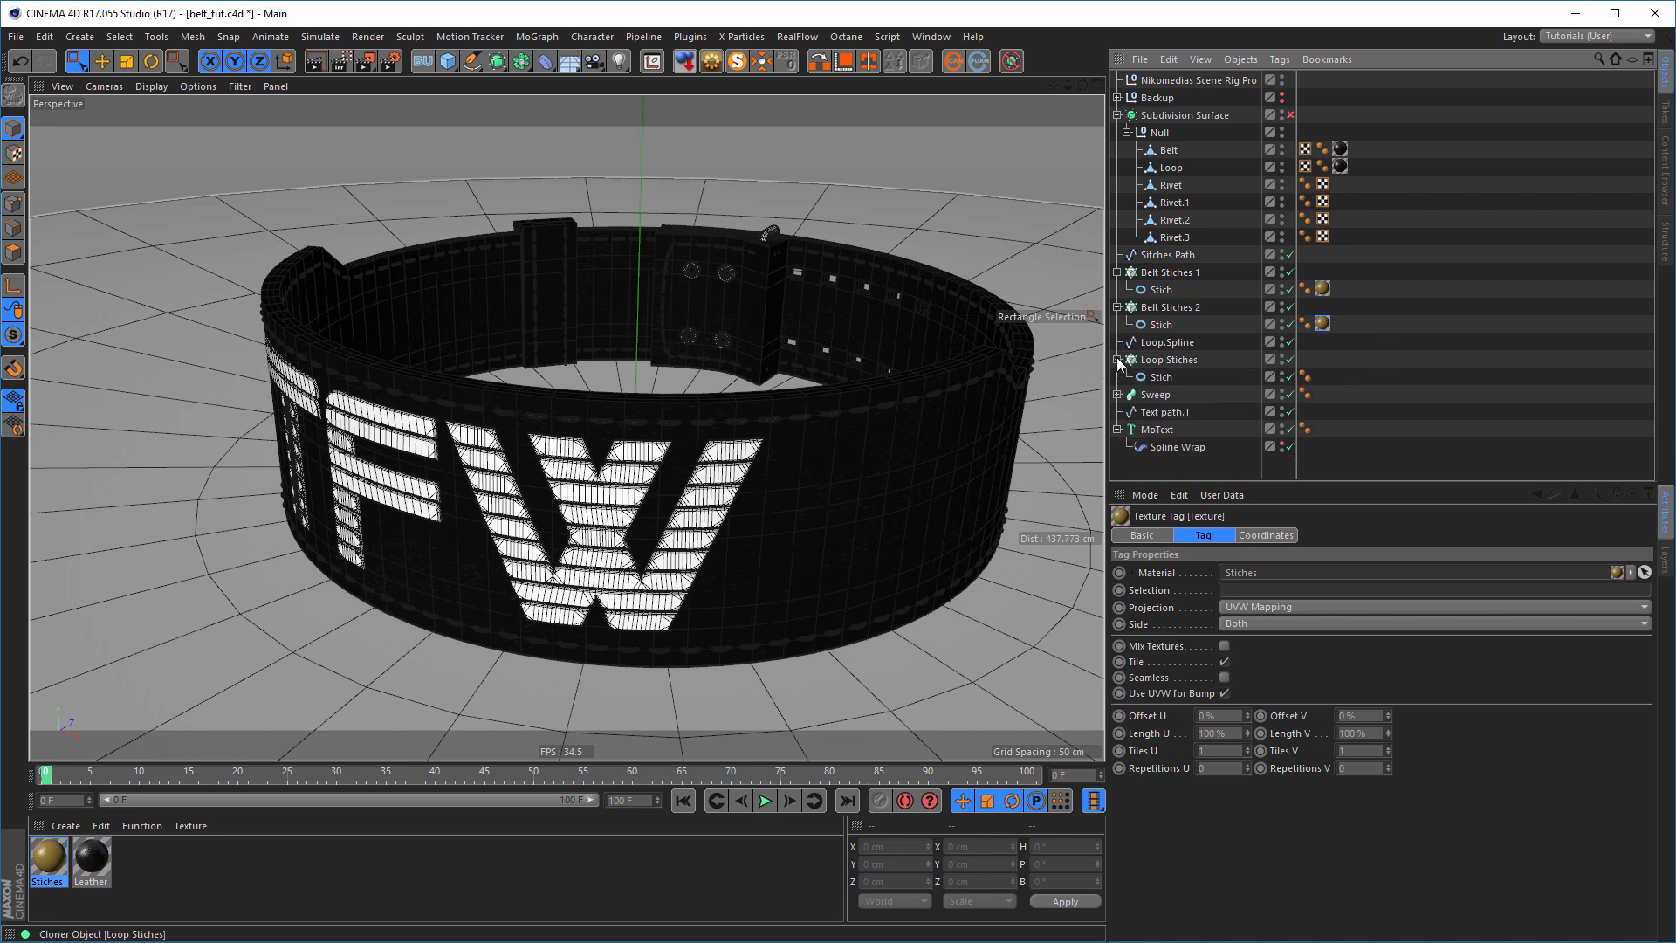
{"action": "left_click_drag", "start_coordinate": [1324, 327], "coordinate": [1325, 385], "text": "ctrl"}
- Set all three Stiches texture tags to Cubic projection, fit them to their objects and save the project
{"action": "left_click", "coordinate": [1323, 323], "text": "shift"}
{"action": "left_click", "coordinate": [1325, 288], "text": "shift"}
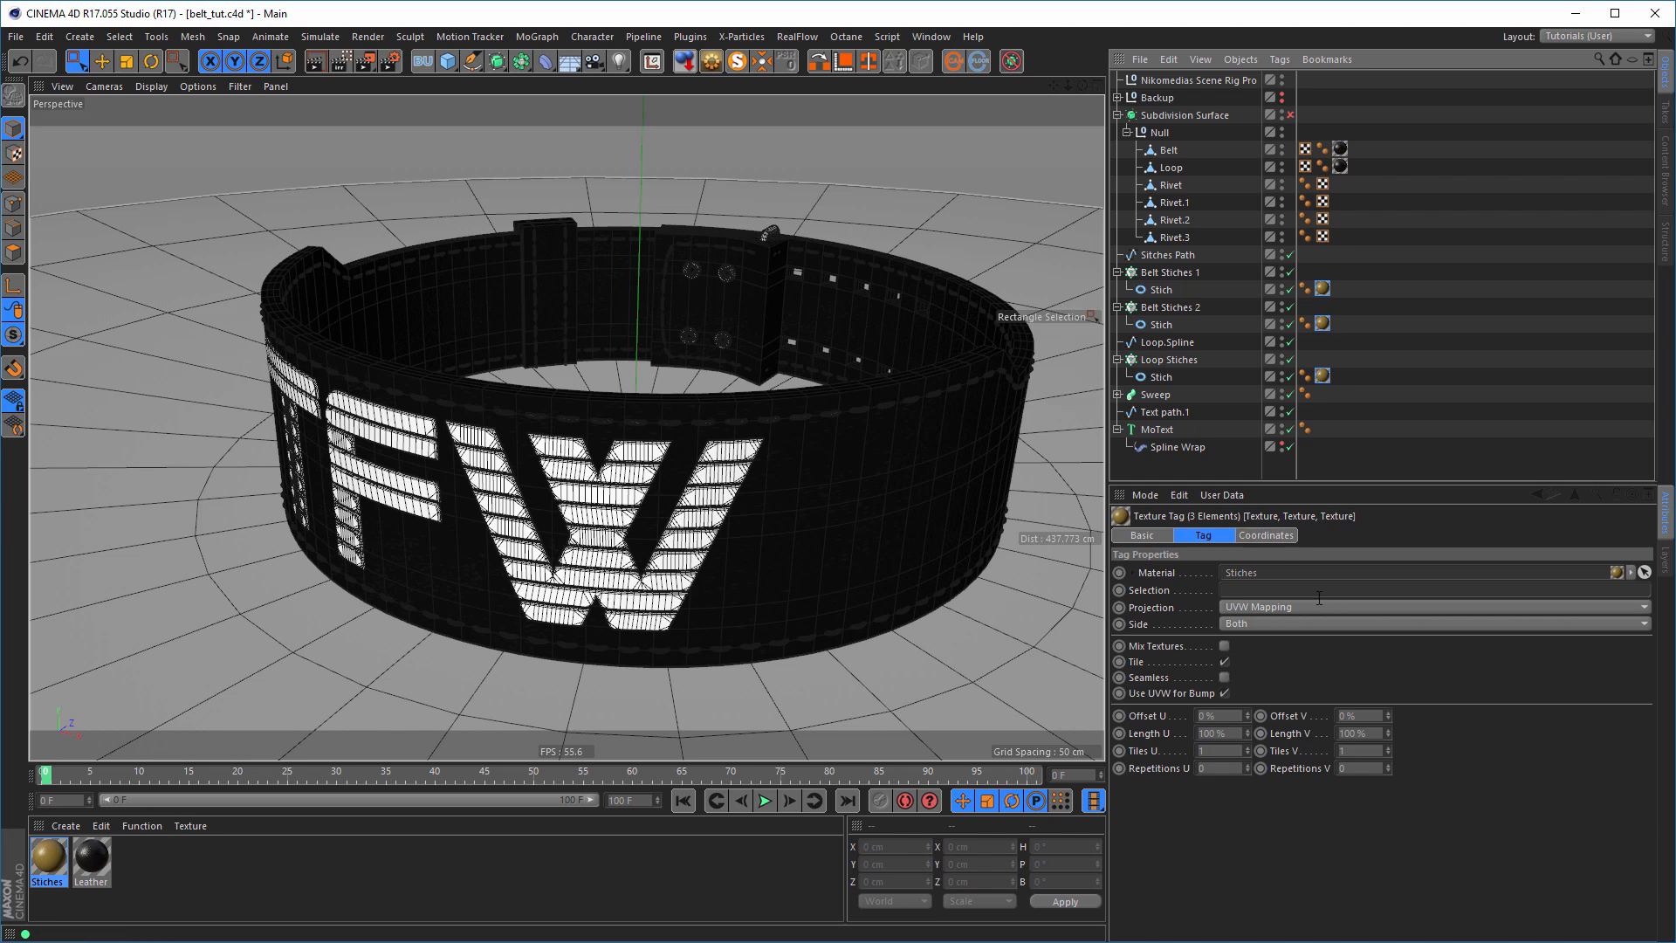
{"action": "left_click", "coordinate": [1271, 608]}
{"action": "left_click", "coordinate": [1249, 678]}
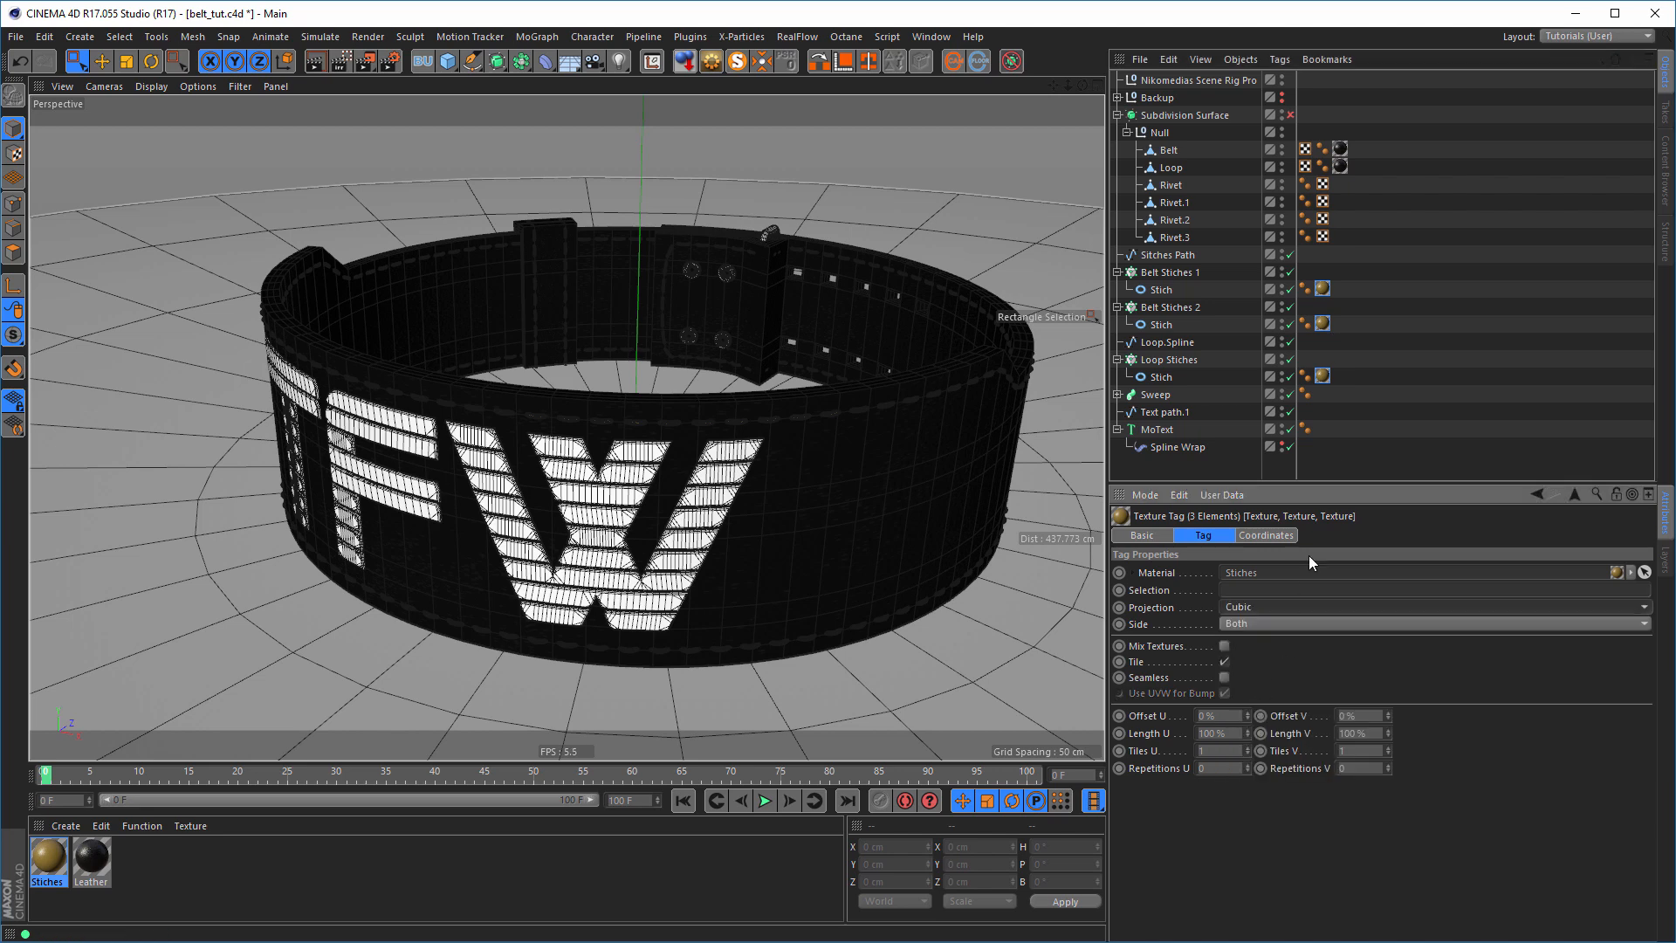
{"action": "right_click", "coordinate": [1323, 376]}
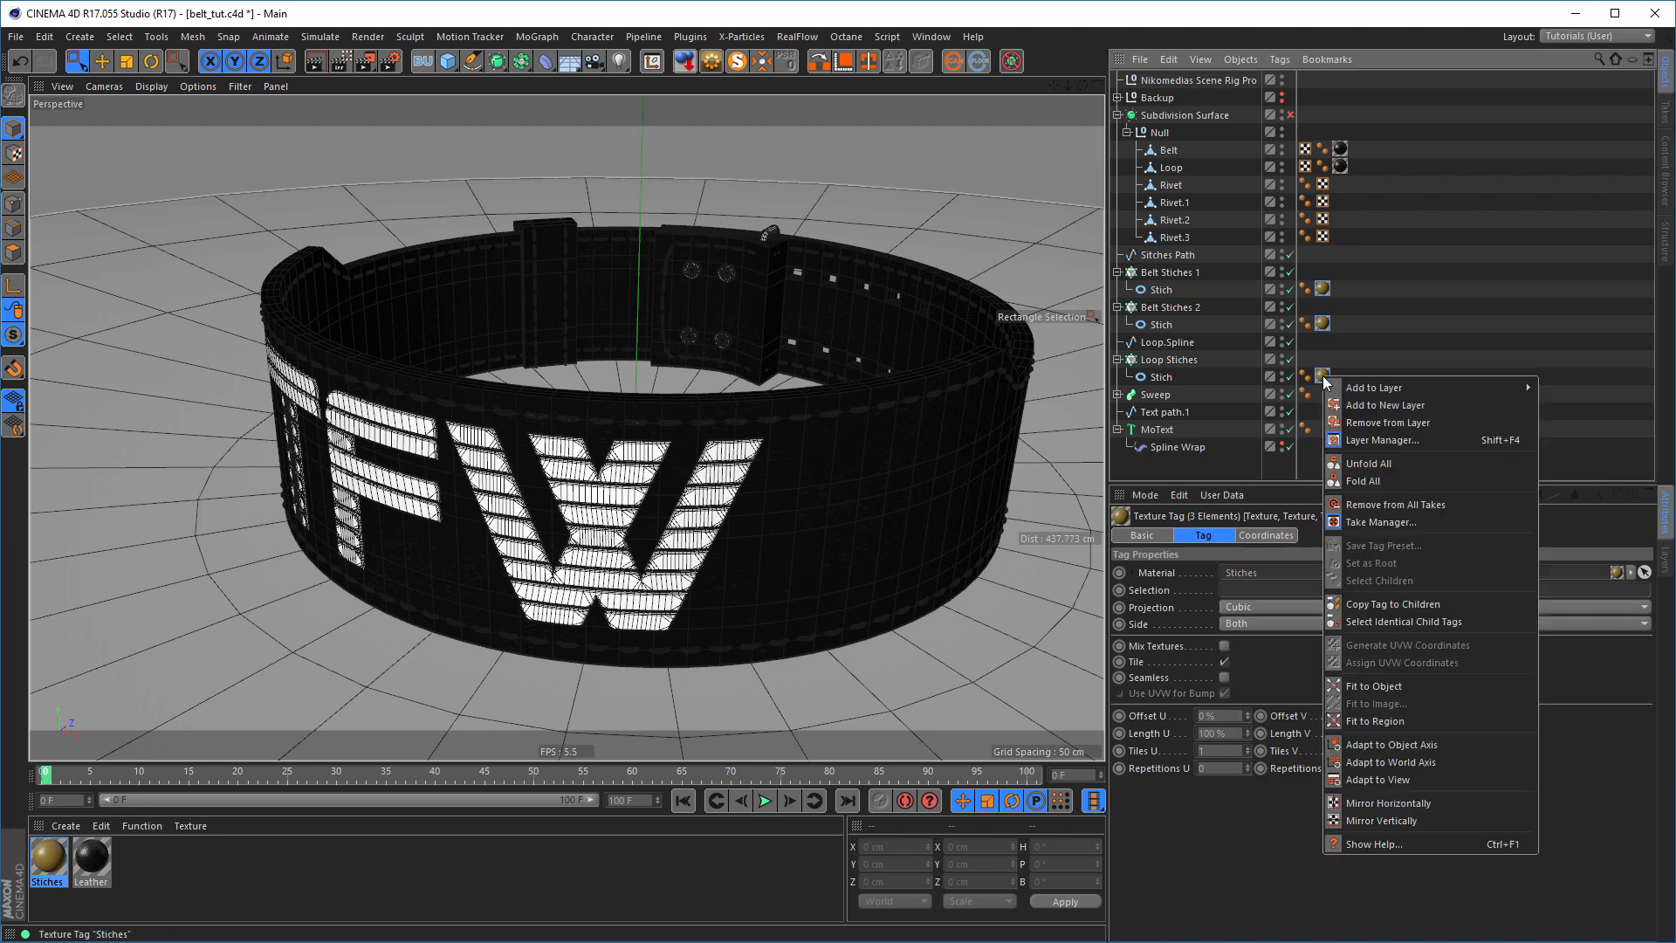
{"action": "left_click", "coordinate": [1390, 686]}
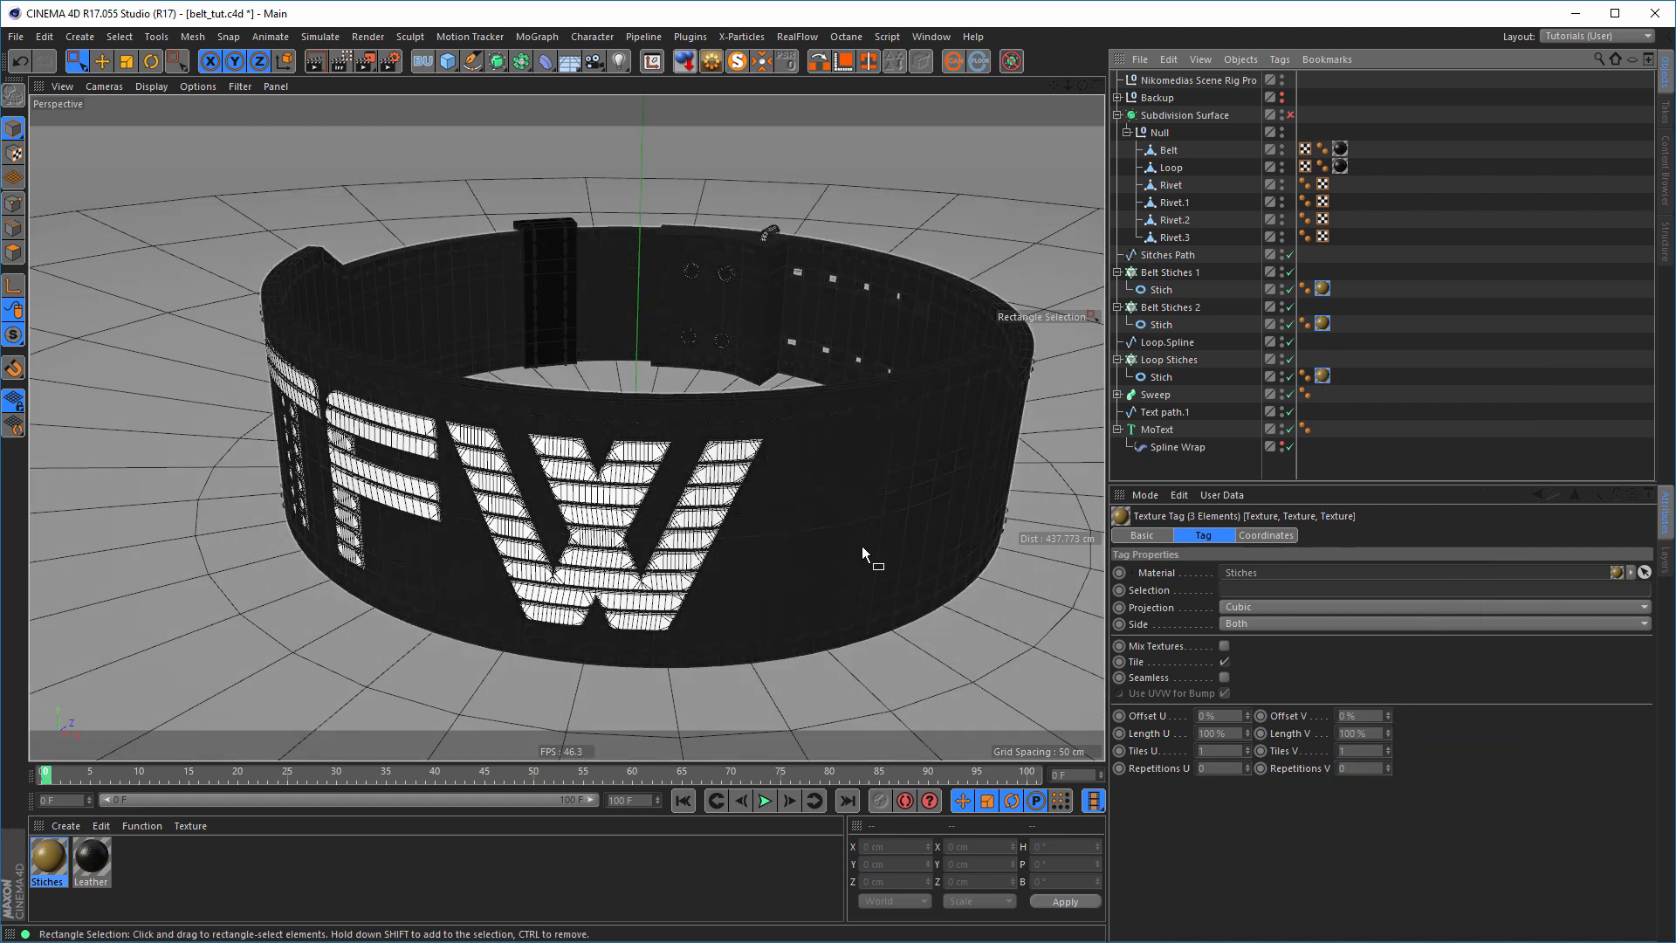
{"action": "key", "text": "ctrl+s"}
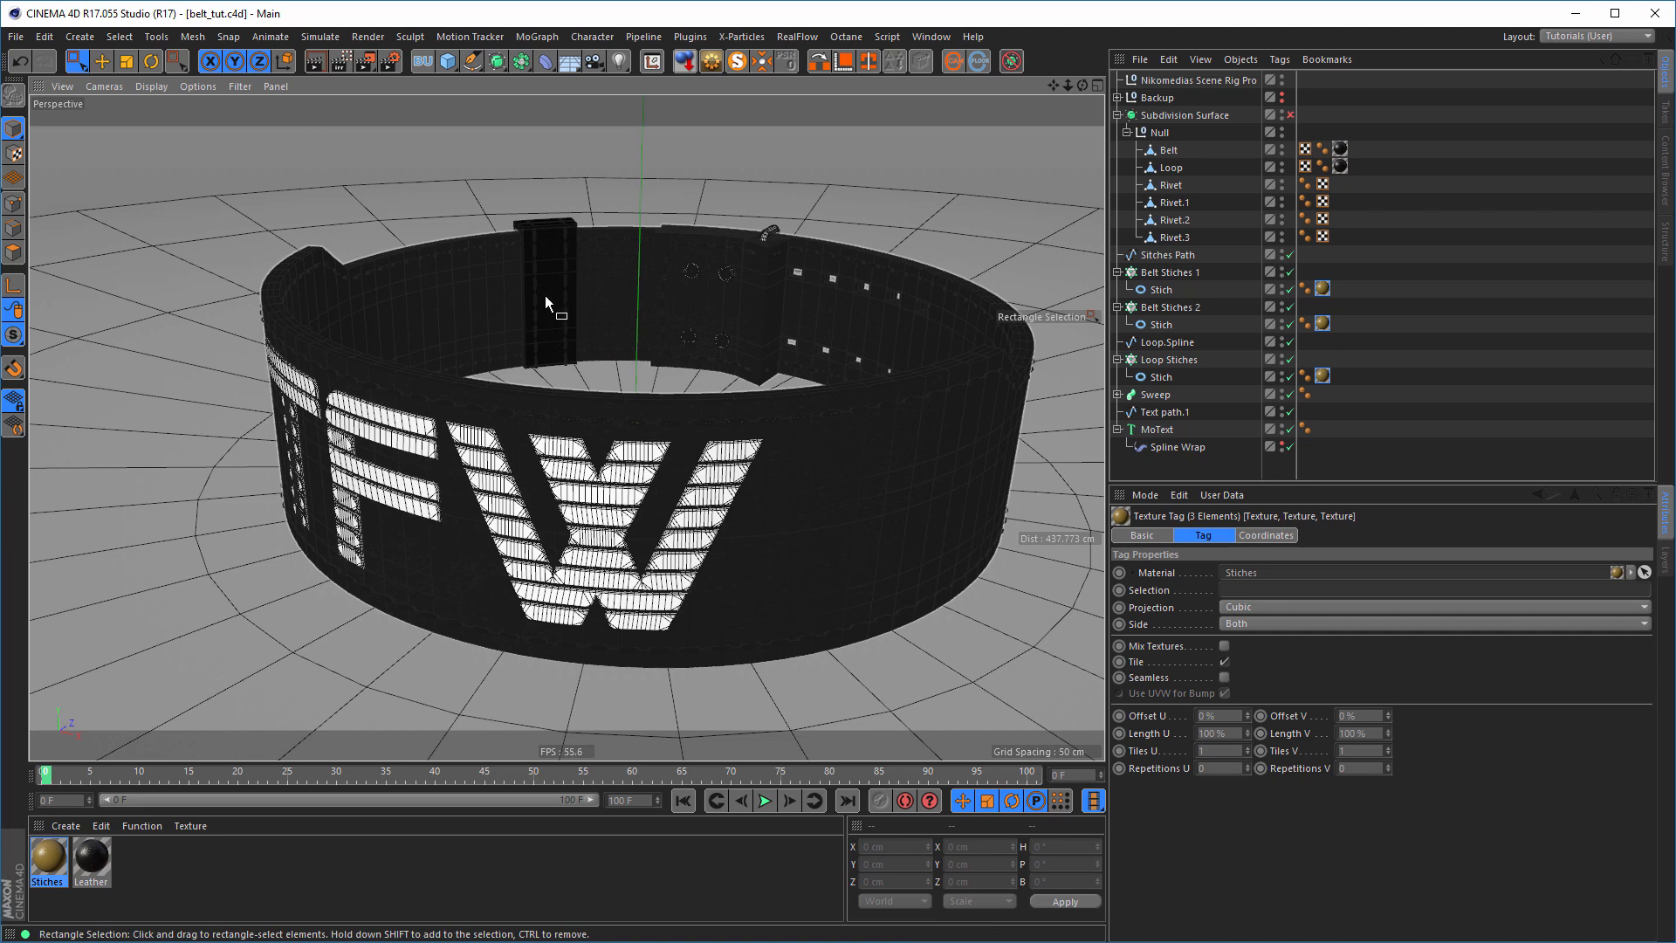
- Start the Interactive Render Region and enable the Subdivision Surface object
{"action": "left_click", "coordinate": [342, 60]}
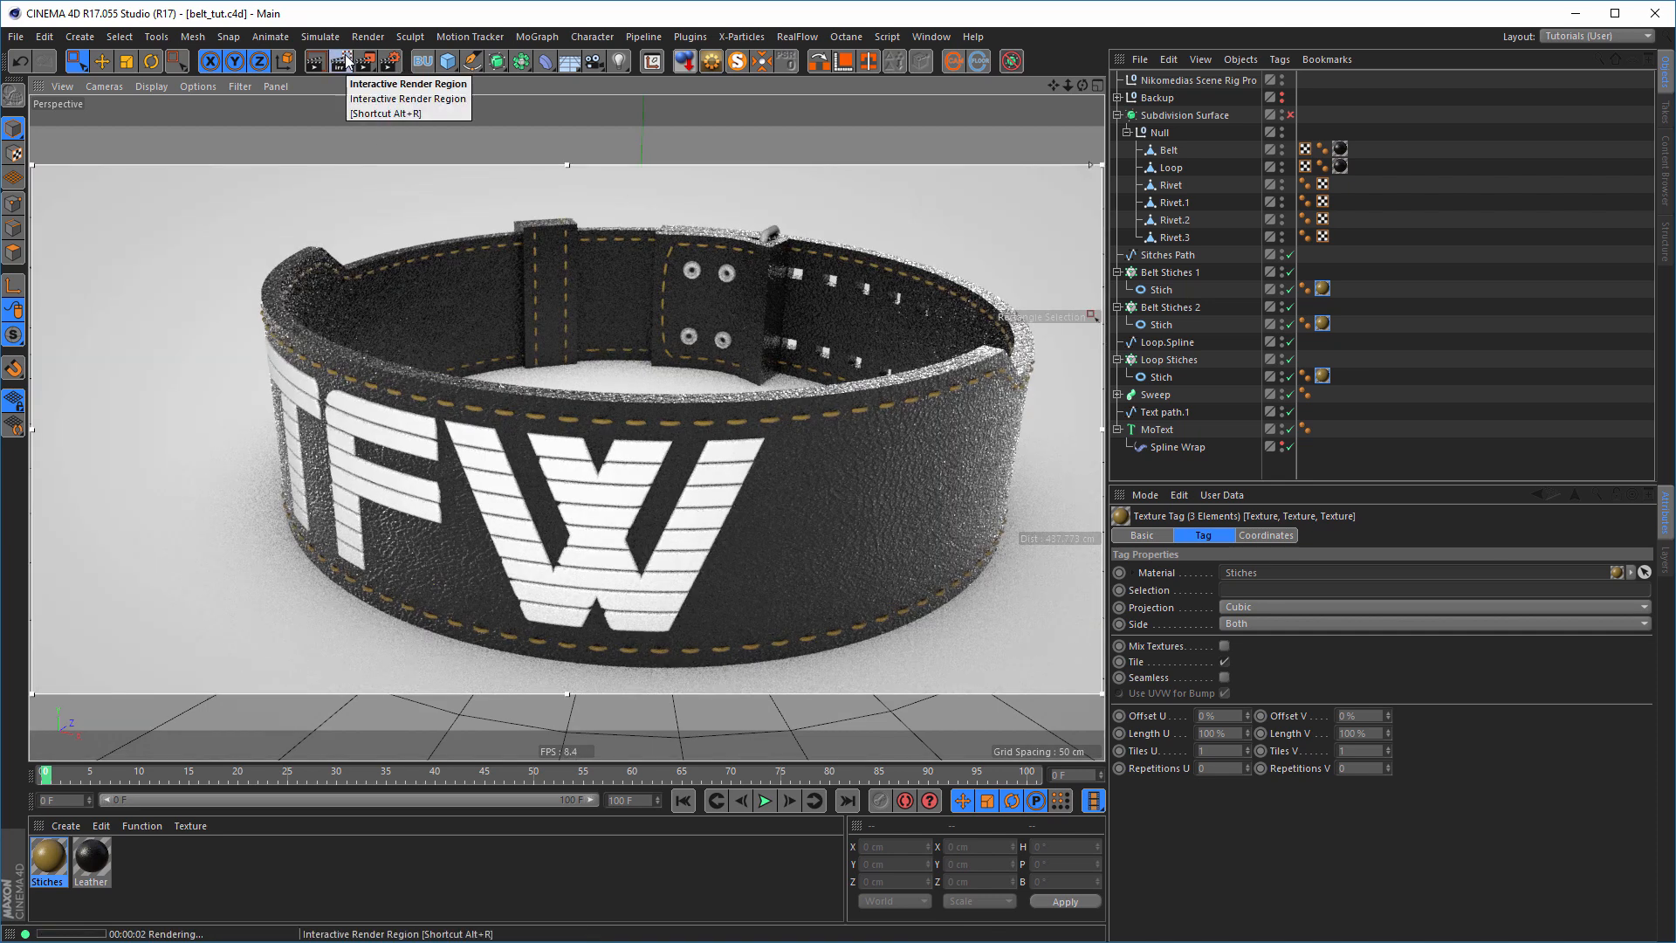
{"action": "left_click", "coordinate": [1290, 115]}
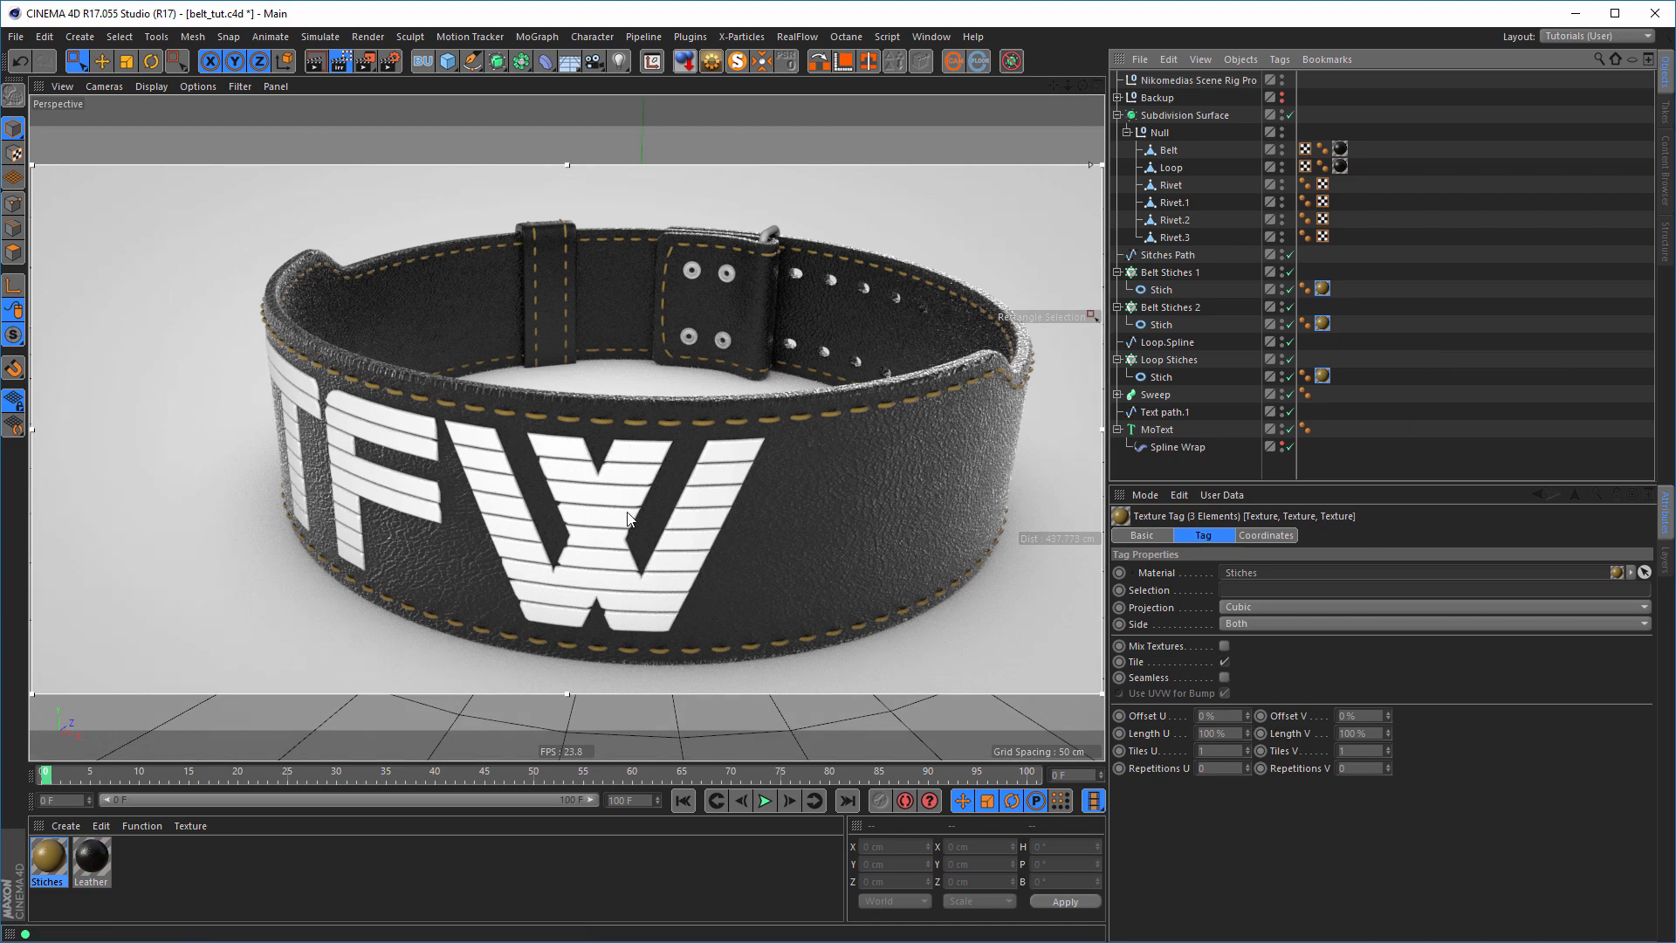
- Apply the Stiches material to the MoText object and set its projection to Cubic
{"action": "left_click_drag", "start_coordinate": [1326, 379], "coordinate": [1331, 392], "text": "ctrl"}
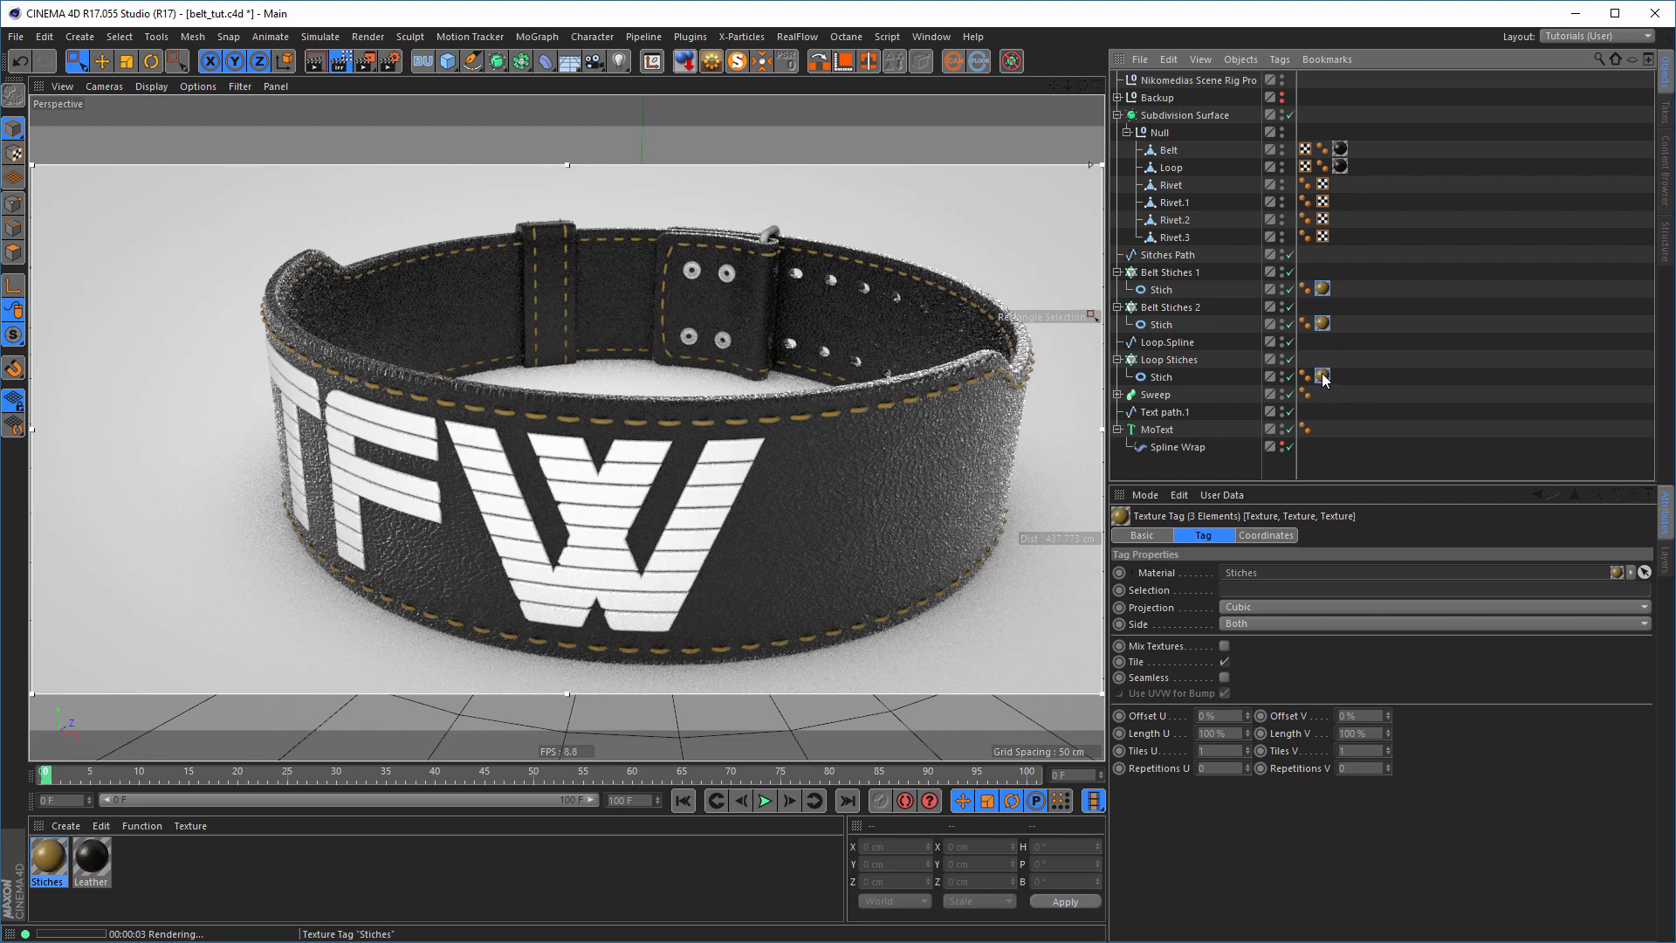
{"action": "left_click", "coordinate": [50, 862]}
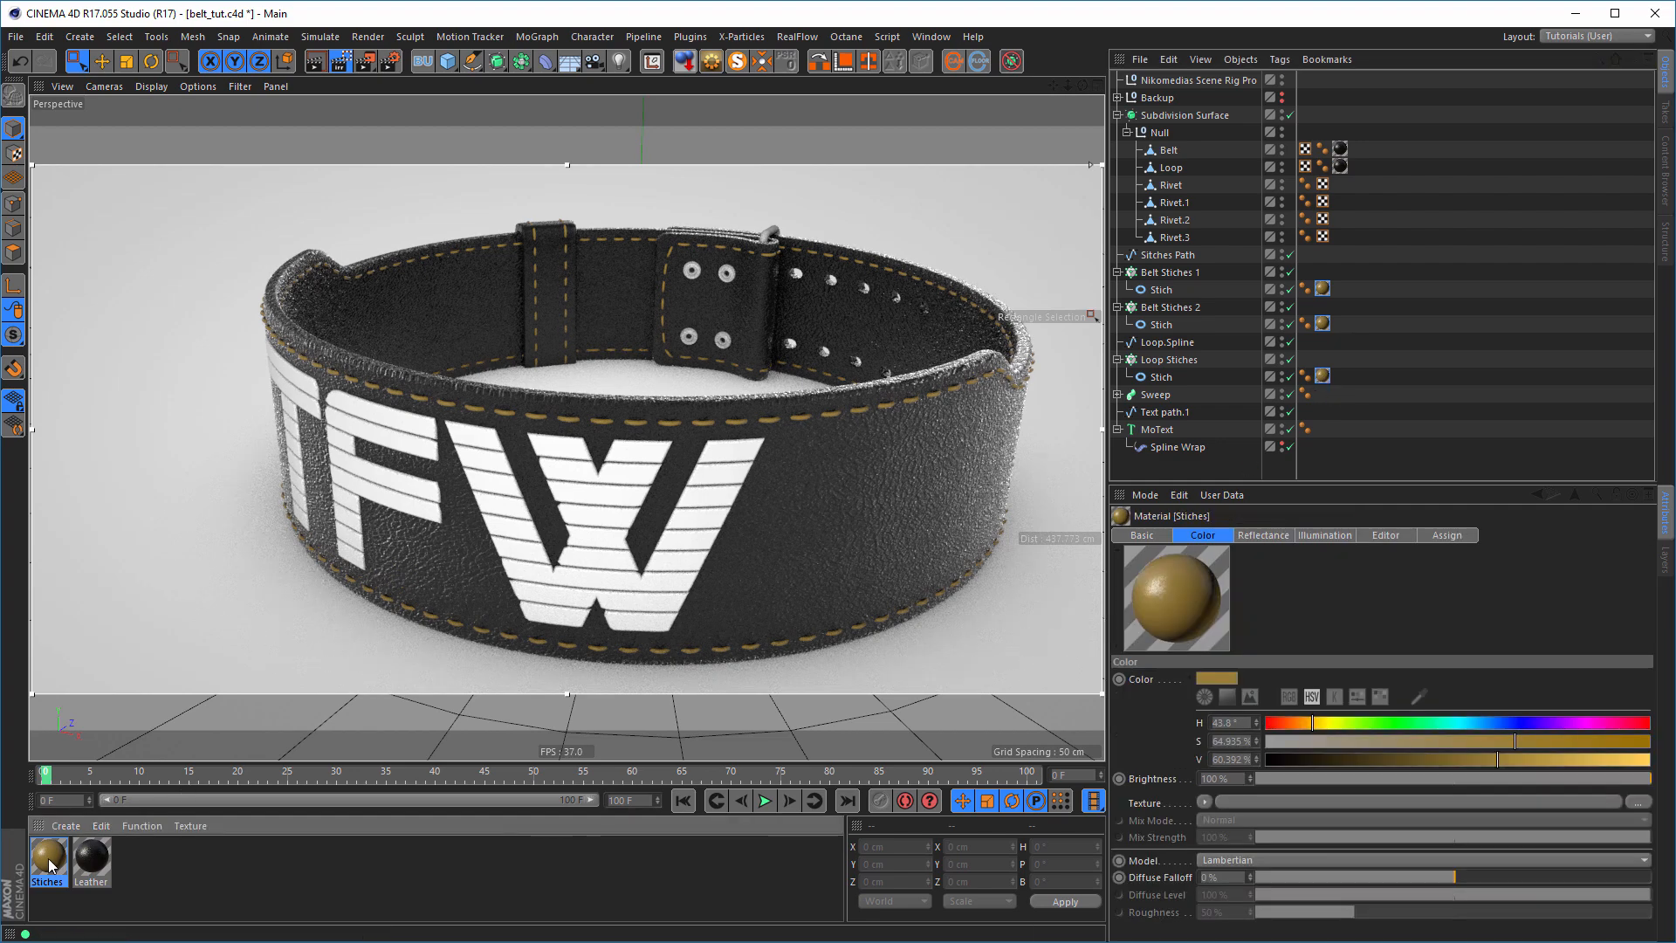
{"action": "left_click_drag", "start_coordinate": [51, 864], "coordinate": [1154, 428]}
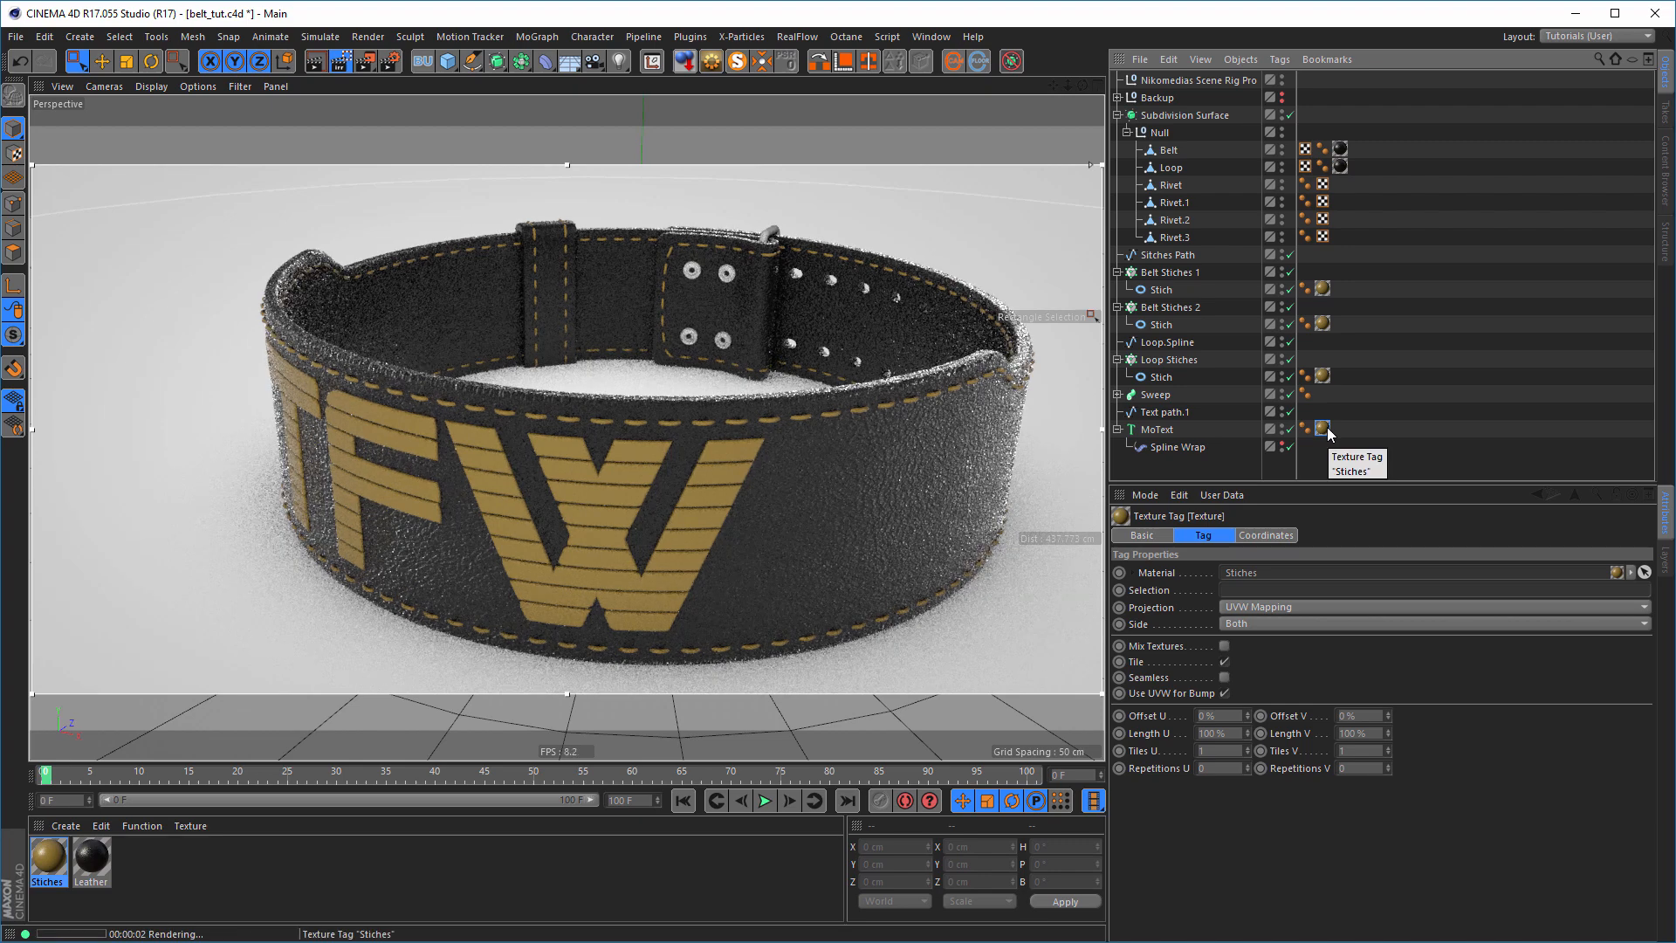
{"action": "left_click", "coordinate": [1282, 608]}
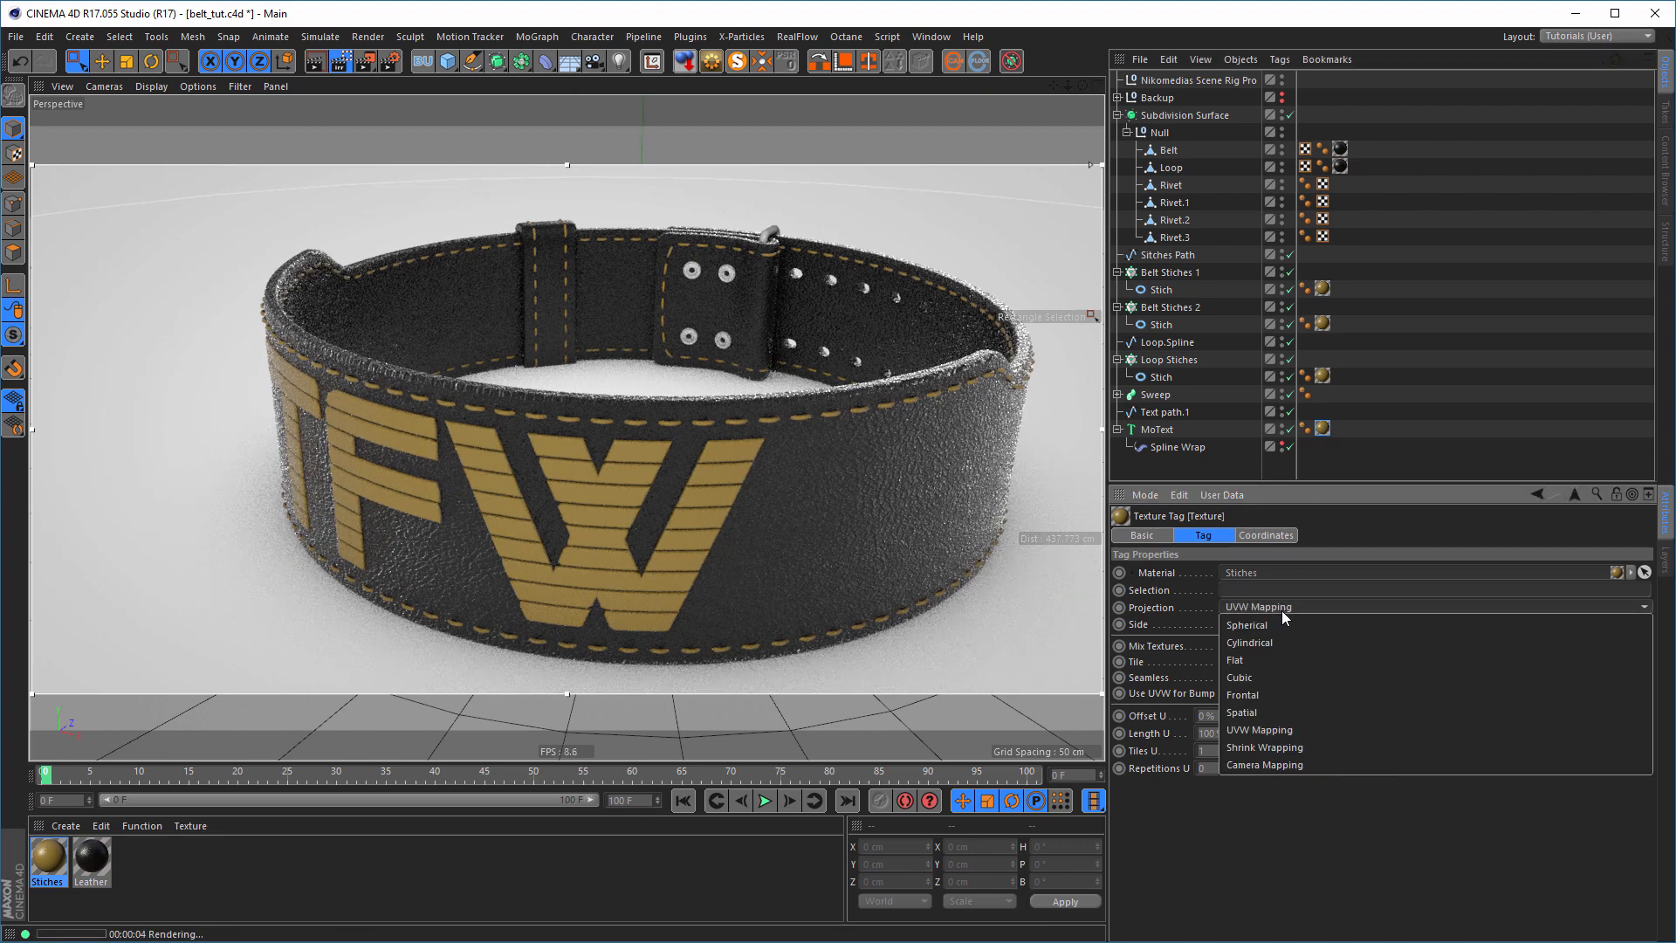
{"action": "left_click", "coordinate": [1270, 679]}
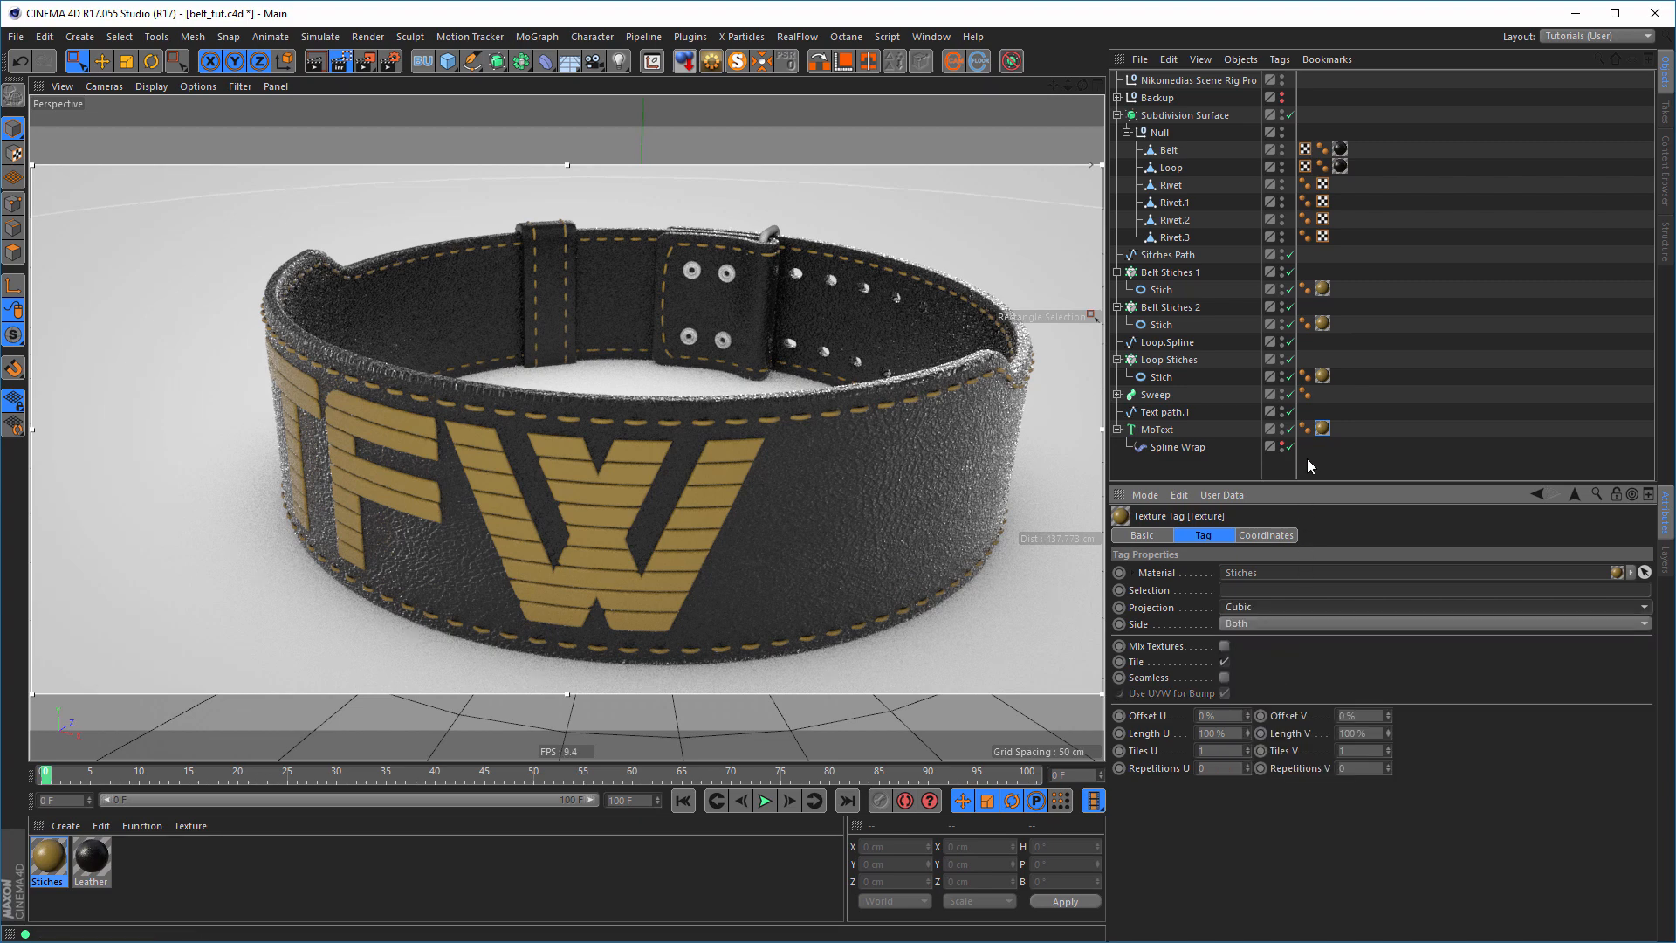
- Fit the Stiches texture to the MoText object with sub-objects included
{"action": "right_click", "coordinate": [1323, 430]}
{"action": "left_click", "coordinate": [1358, 739]}
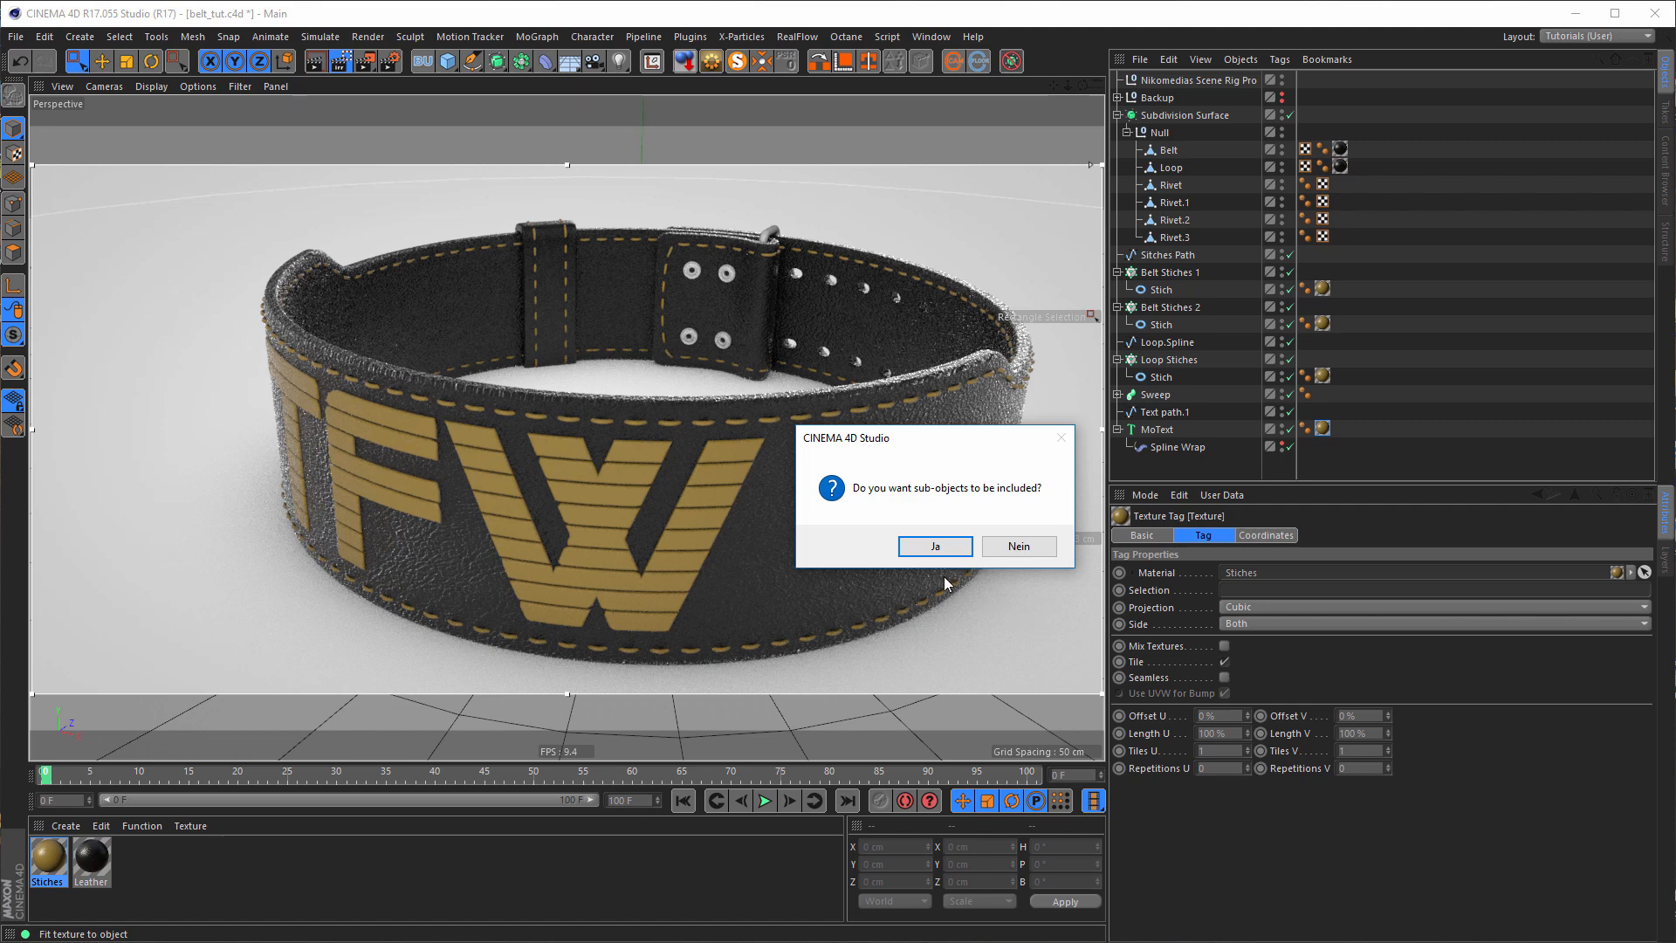
{"action": "left_click", "coordinate": [918, 547]}
{"action": "key", "text": "ctrl+r"}
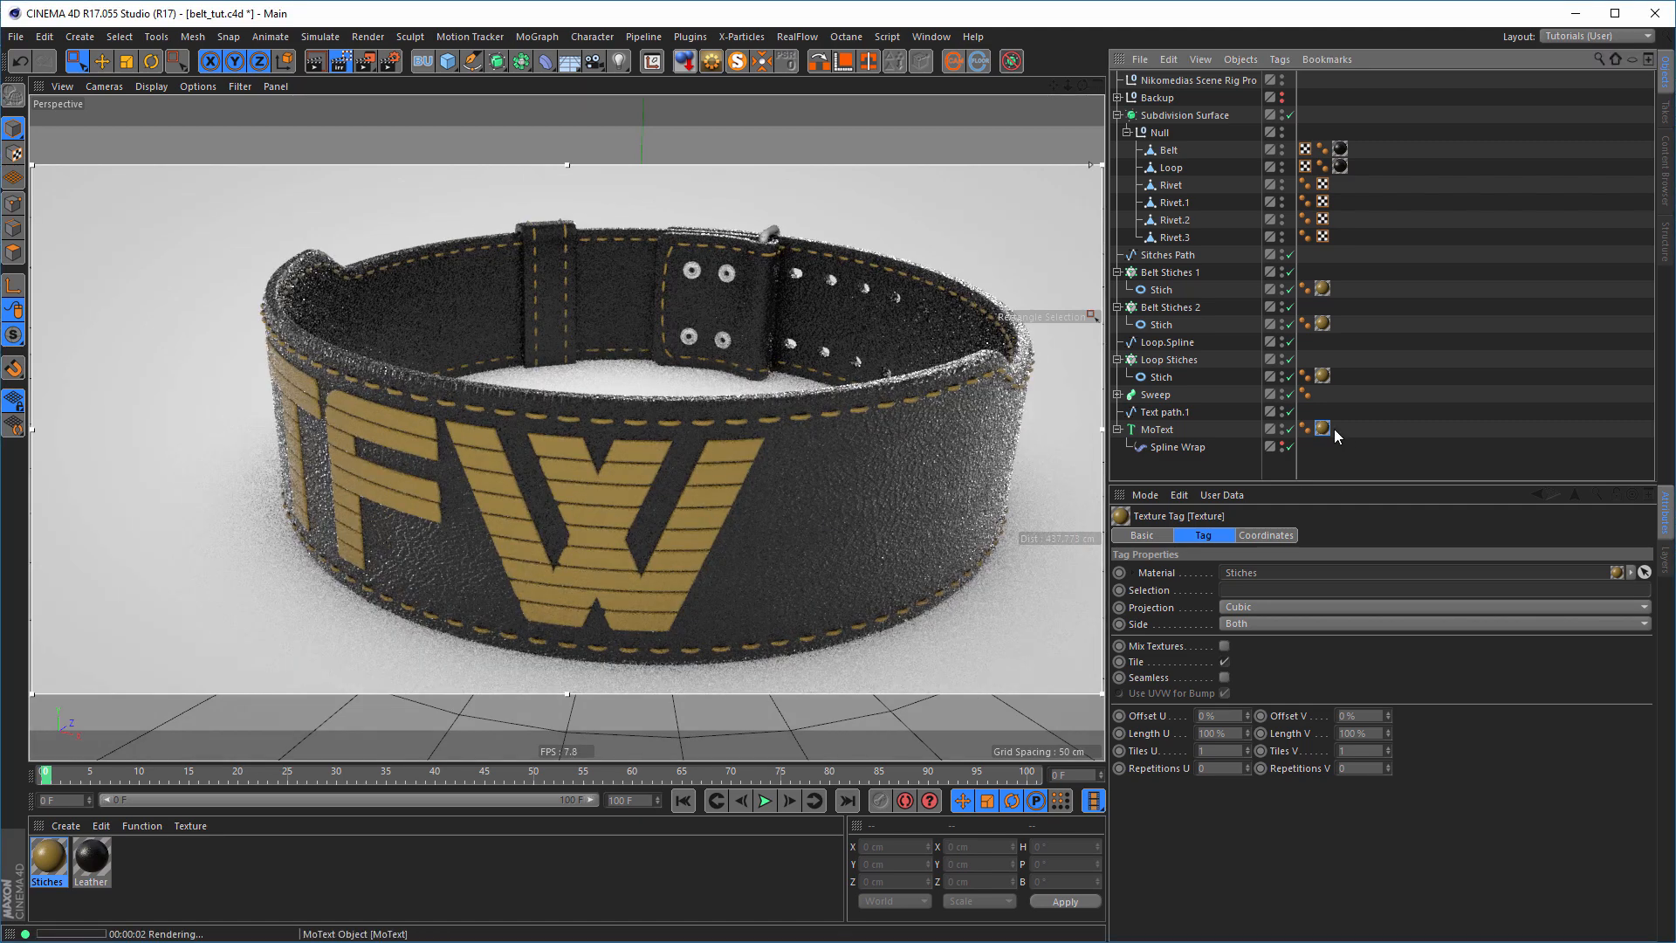
- Duplicate the Stiches material and rename the copy Text
{"action": "left_click", "coordinate": [49, 858]}
{"action": "key", "text": "ctrl+r"}
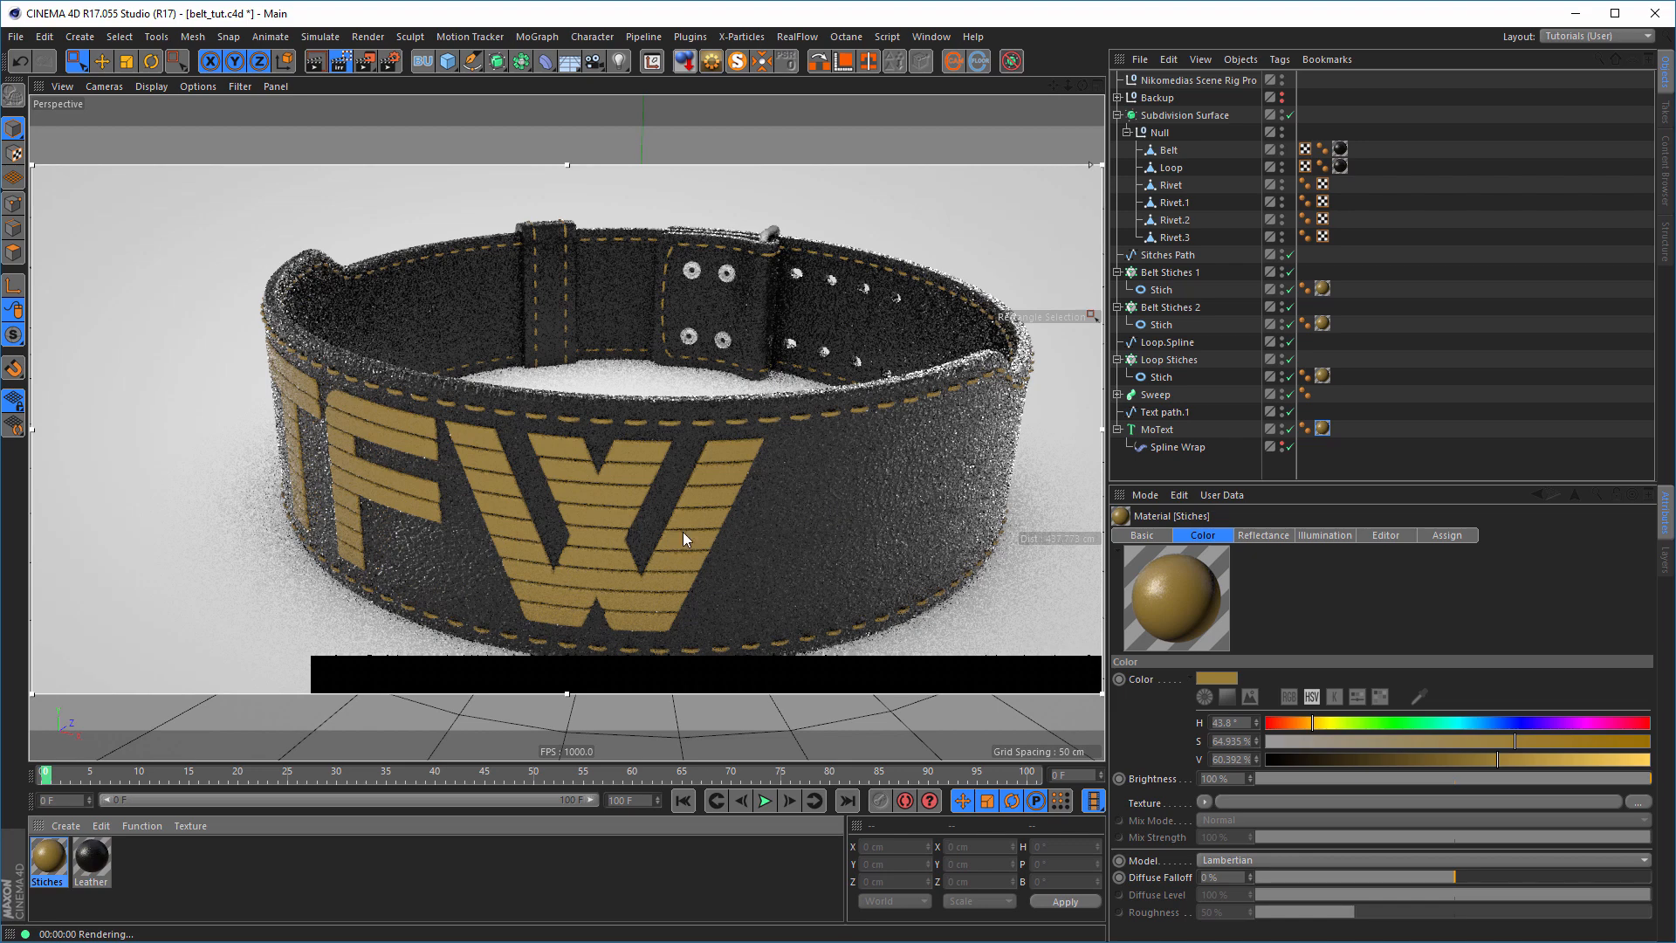
{"action": "left_click", "coordinate": [46, 864]}
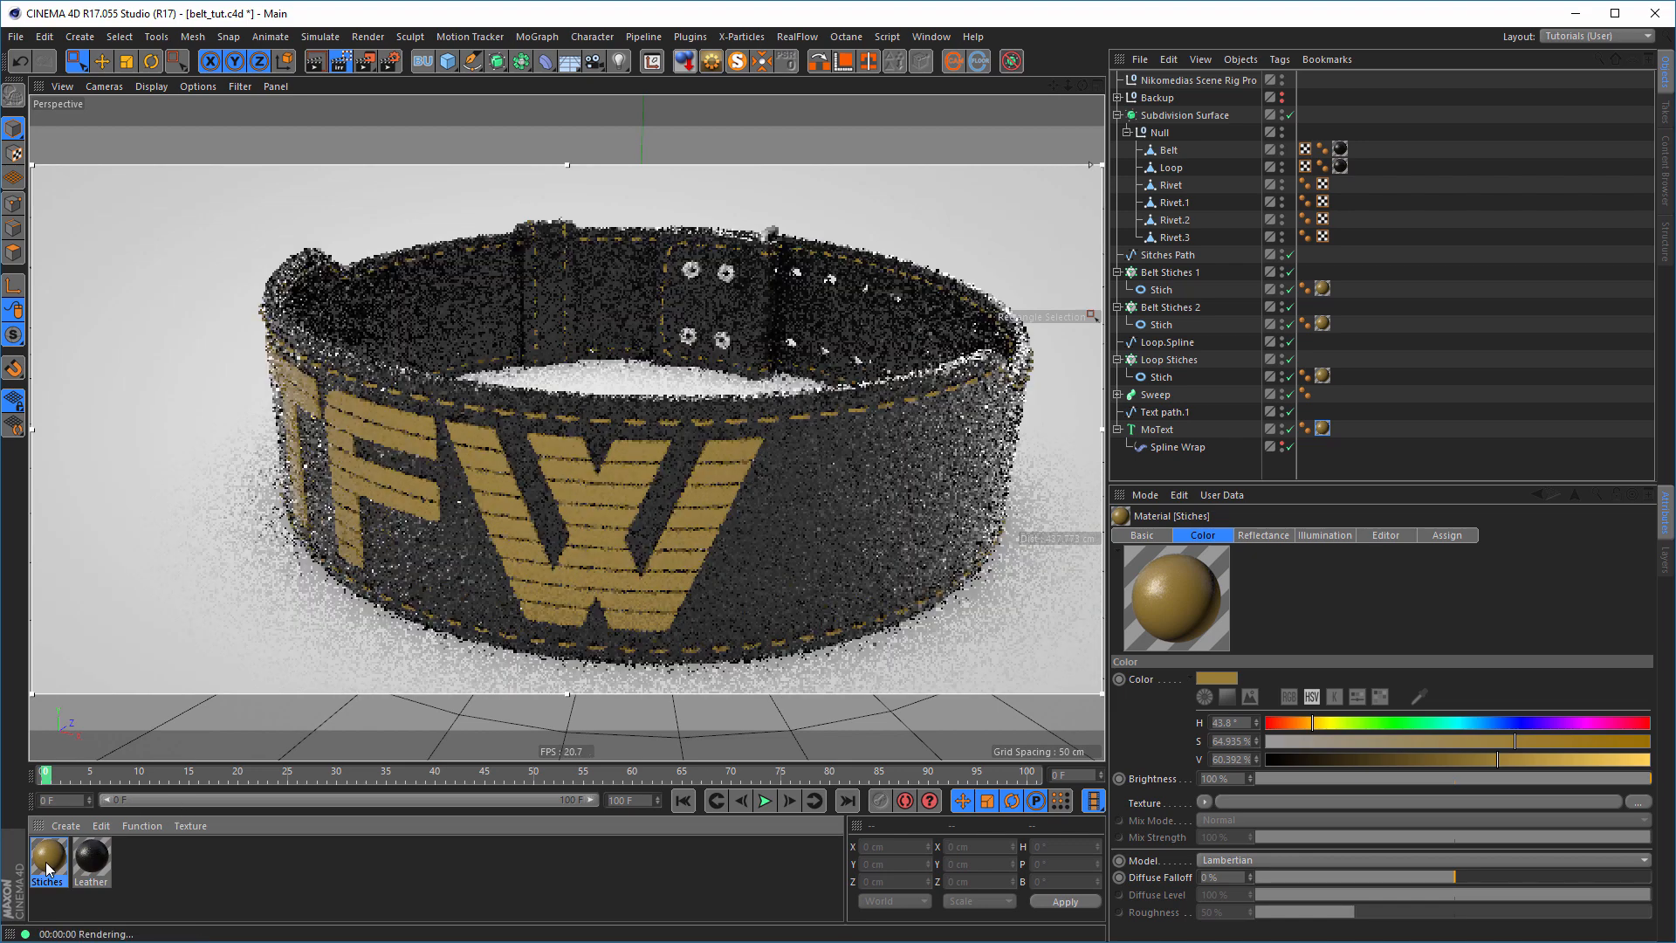
{"action": "left_click_drag", "start_coordinate": [47, 864], "coordinate": [171, 865], "text": "ctrl"}
{"action": "double_click", "coordinate": [134, 859]}
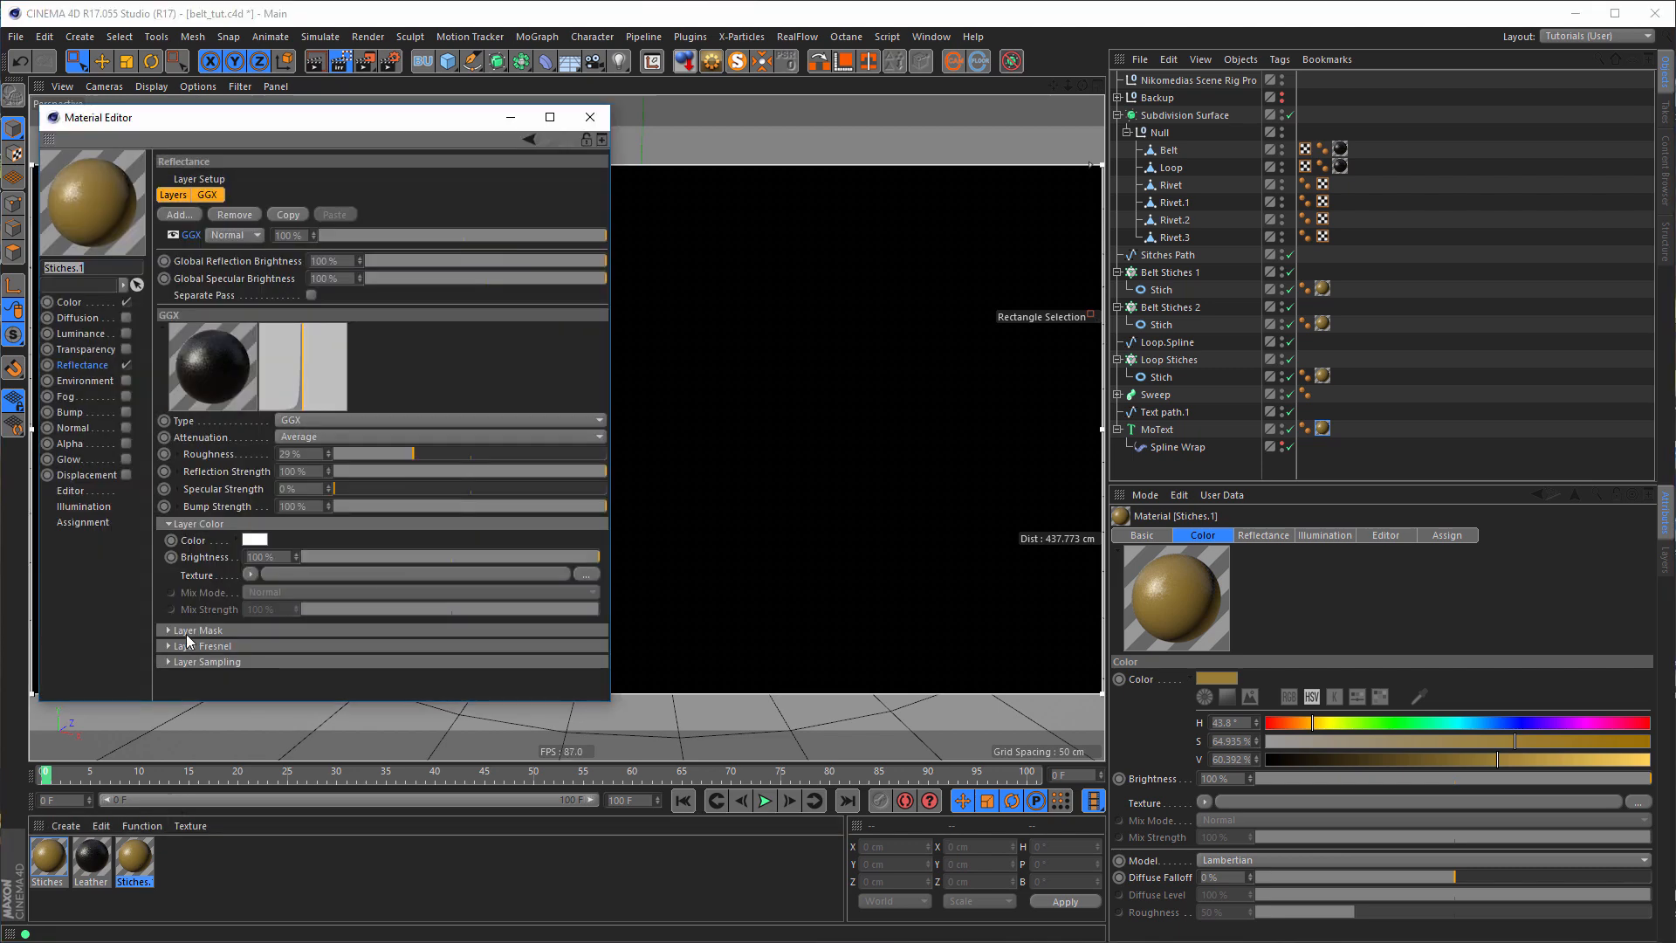
{"action": "type", "text": "Text"}
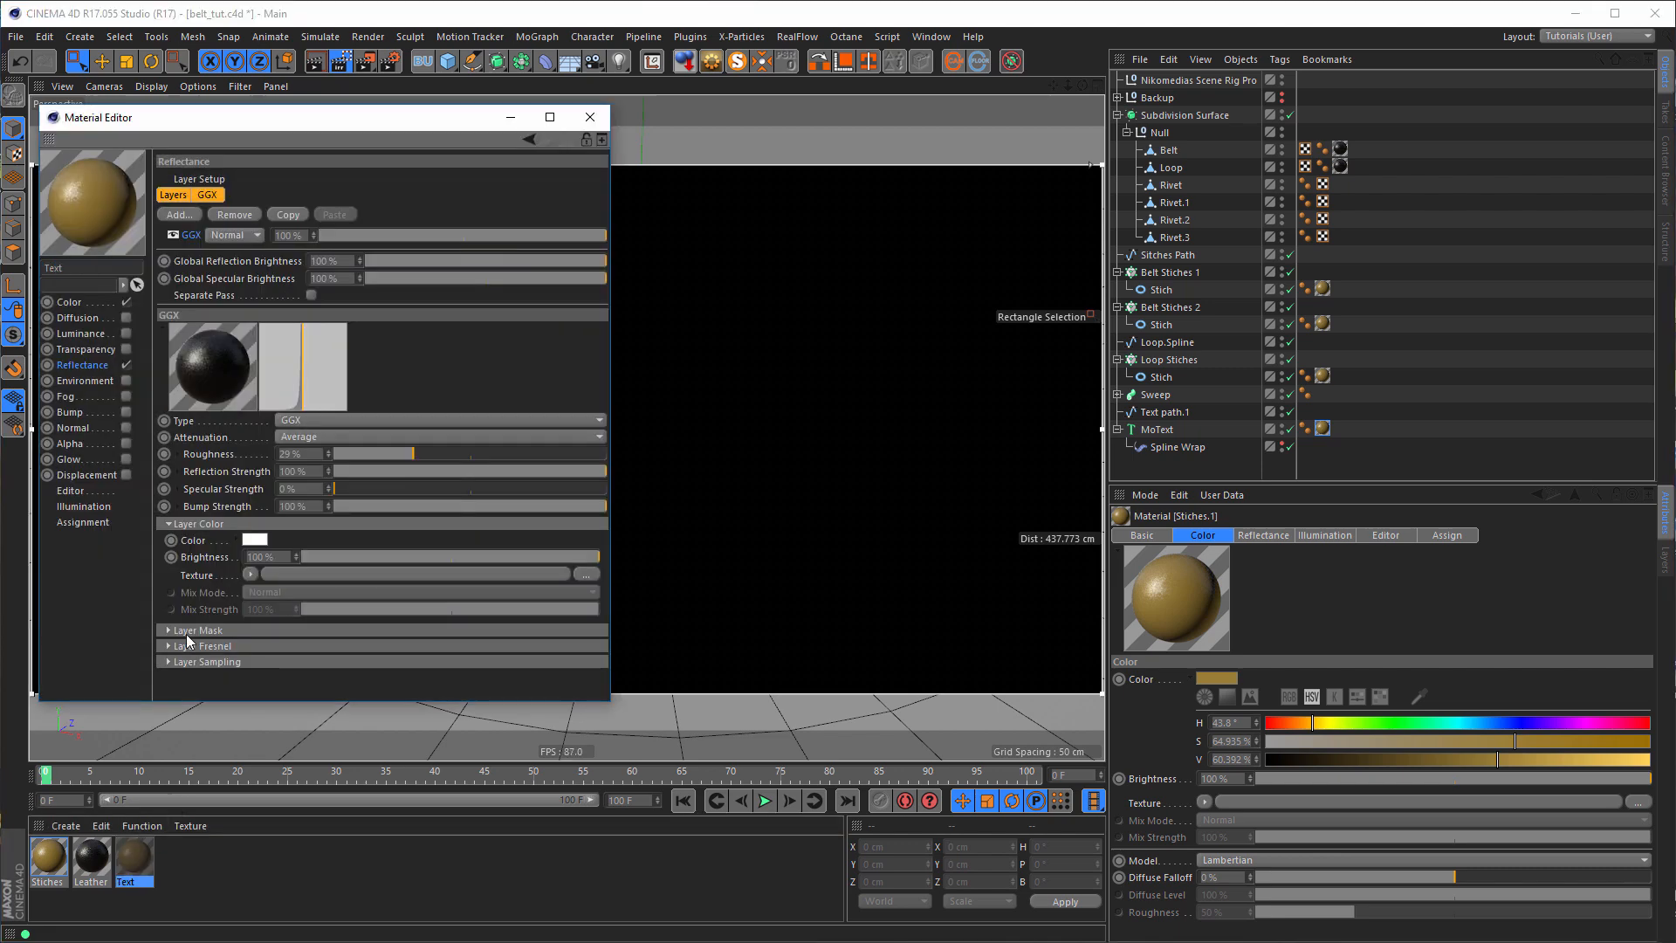
{"action": "key", "text": "Return"}
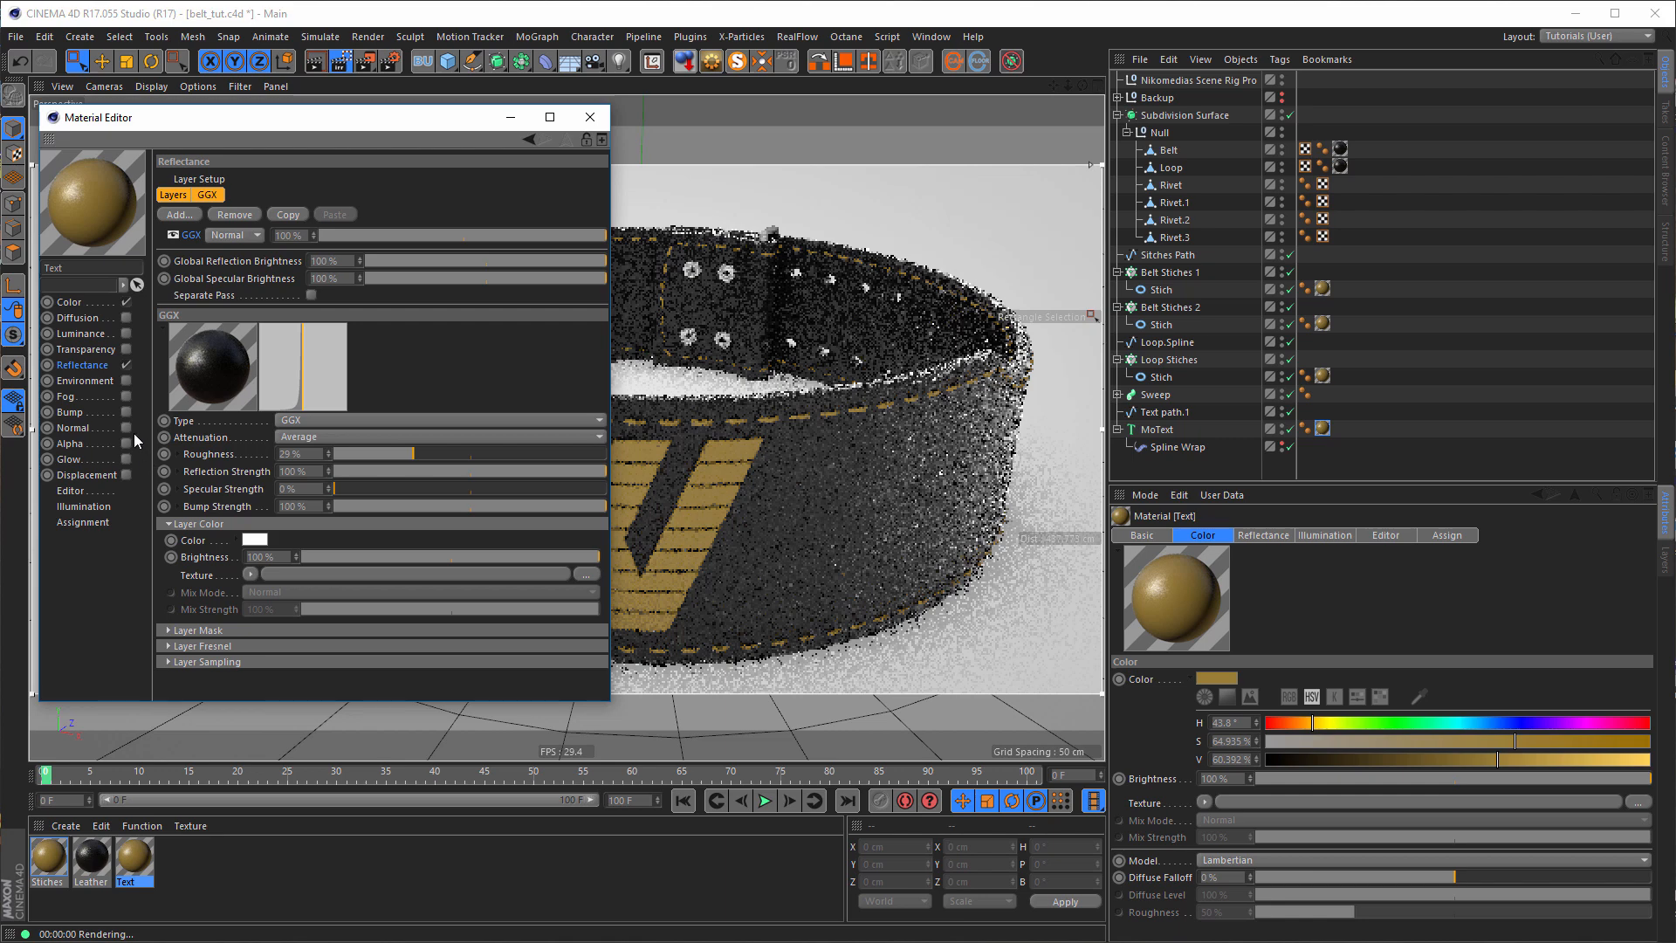
- Enable the Text material's Normal channel, load the belt normal map image and set its strength to 50%
{"action": "left_click", "coordinate": [127, 428]}
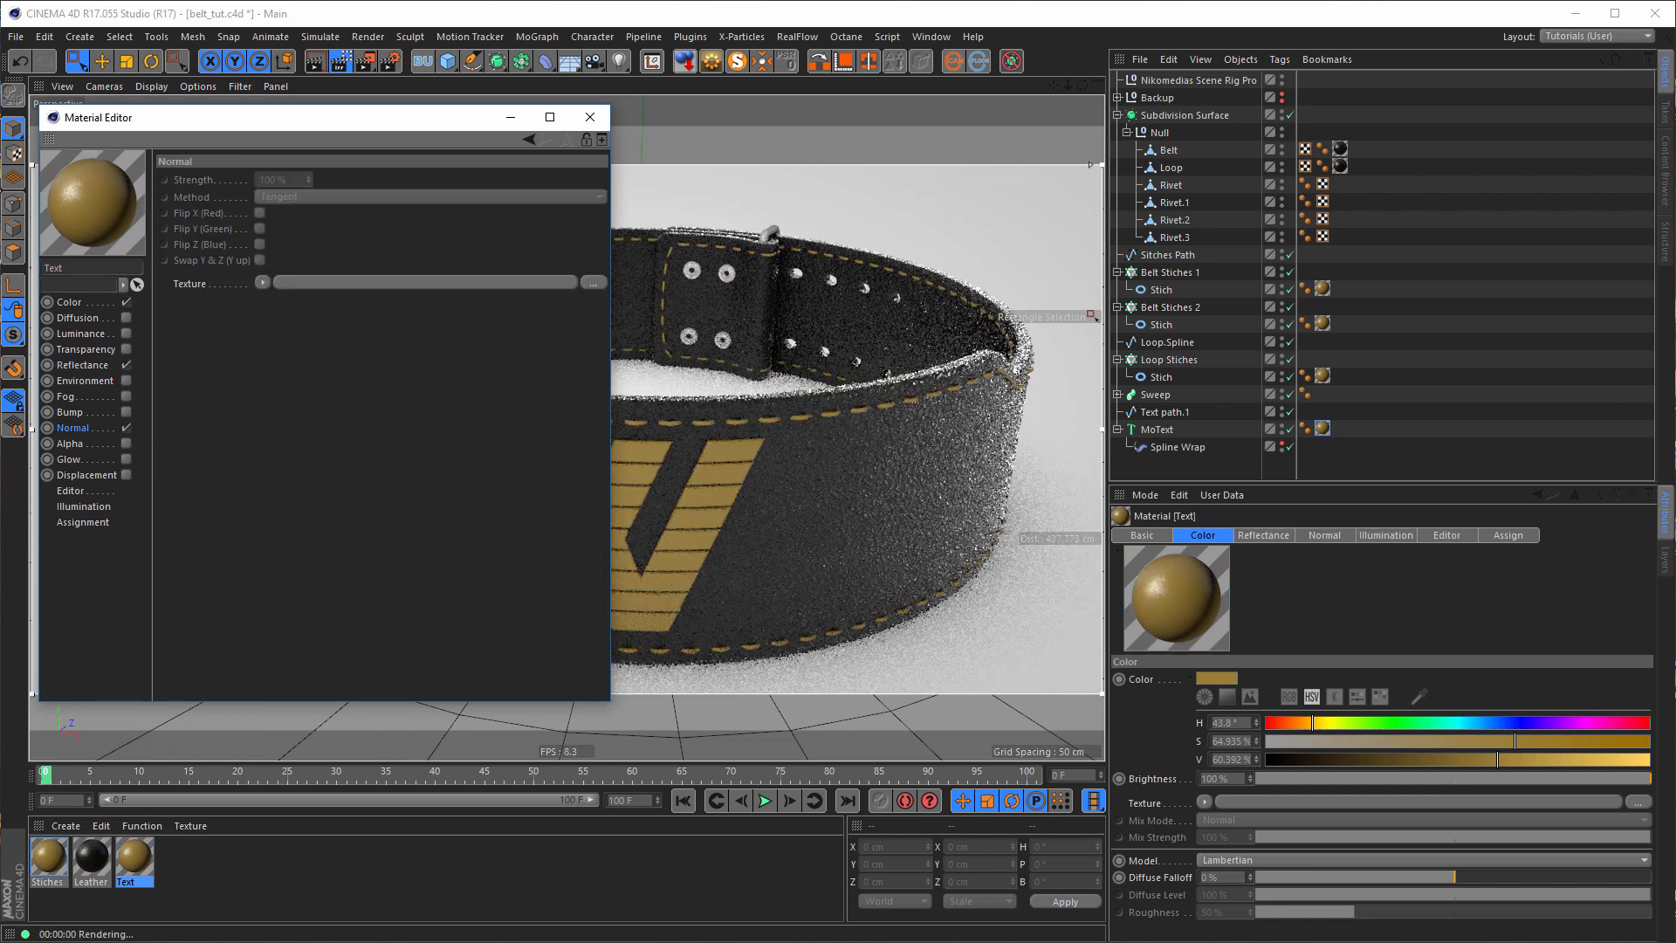
{"action": "left_click_drag", "start_coordinate": [454, 381], "coordinate": [320, 282]}
{"action": "left_click", "coordinate": [1020, 547]}
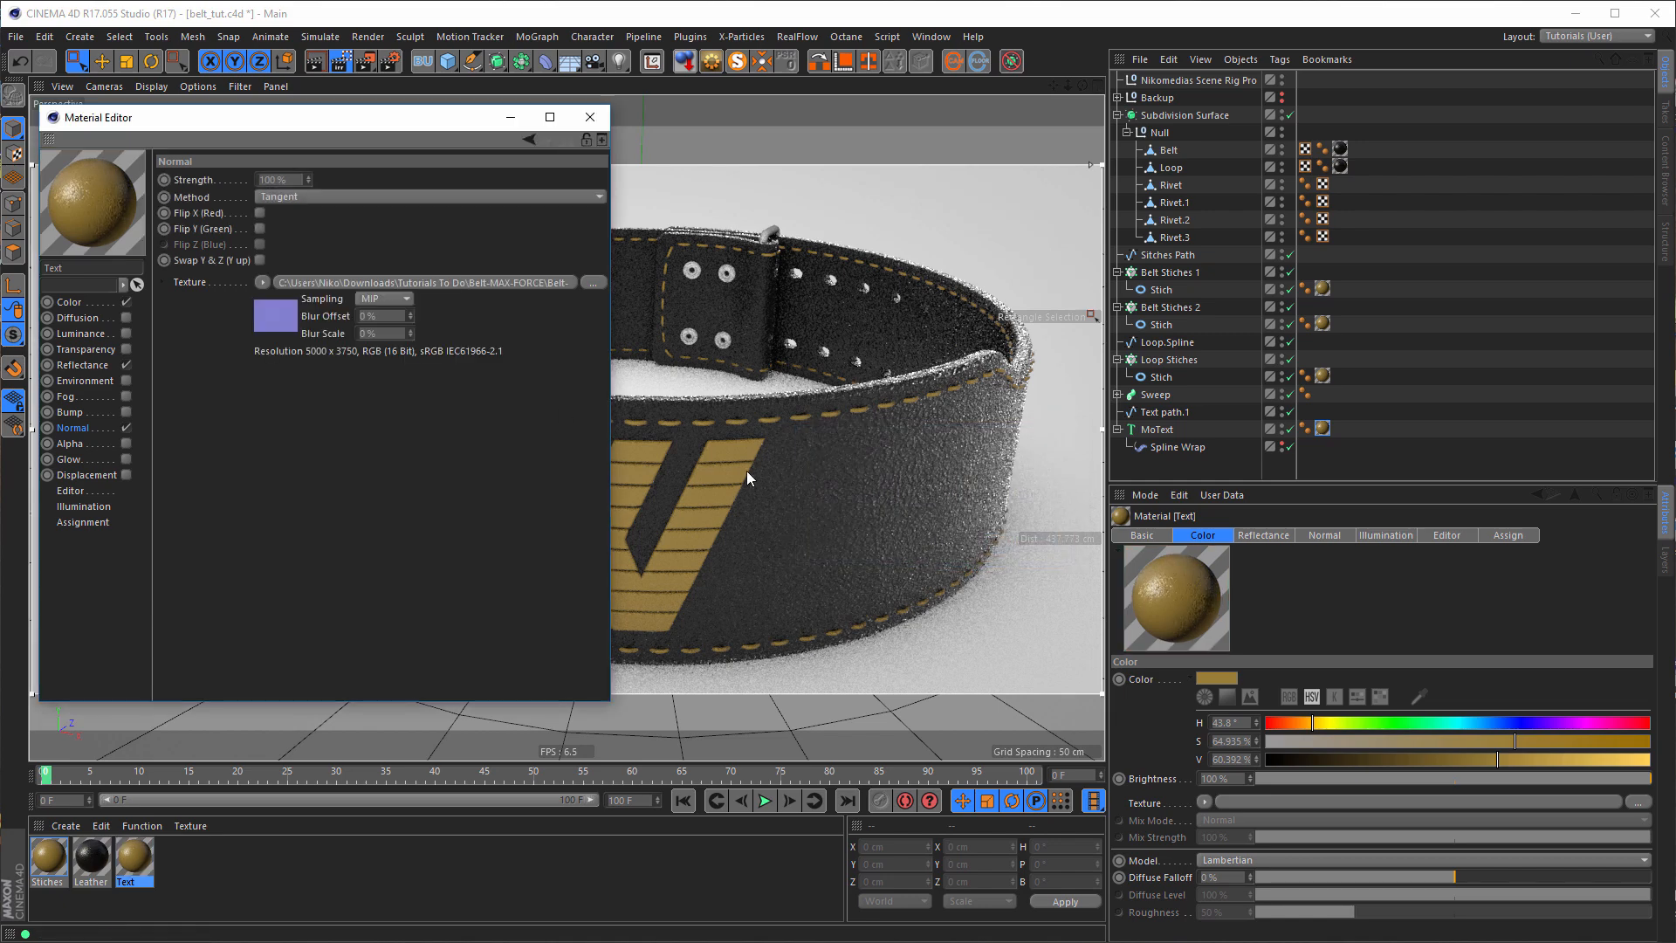
{"action": "left_click_drag", "start_coordinate": [321, 123], "coordinate": [1304, 187]}
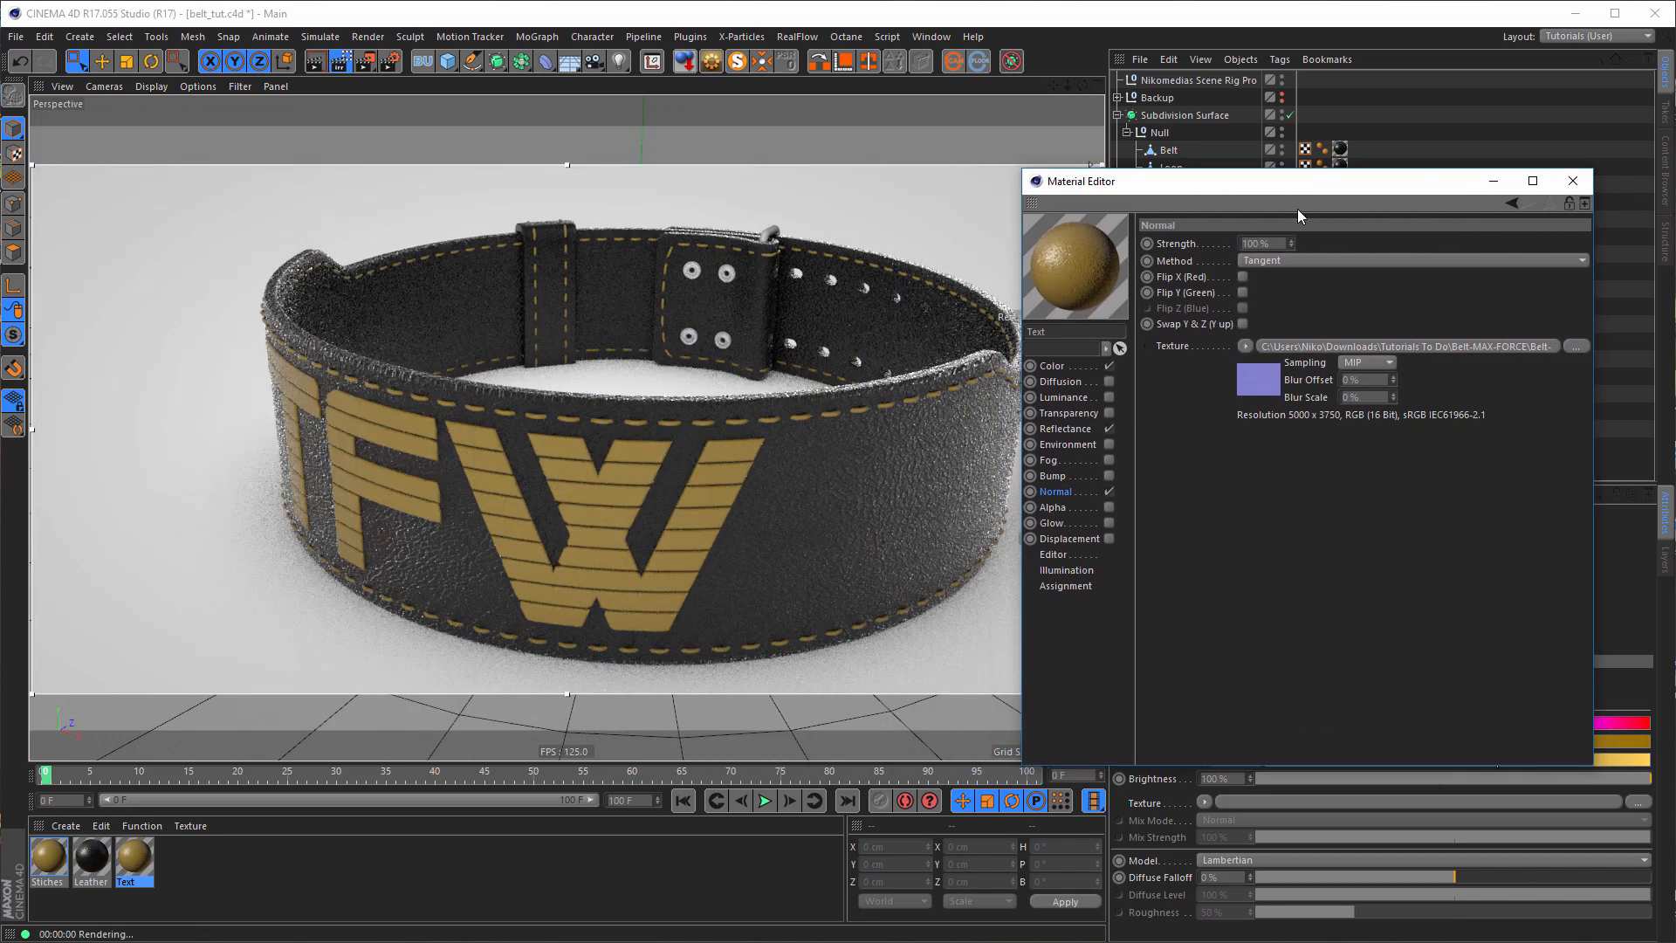
{"action": "type", "text": "50"}
{"action": "key", "text": "Return"}
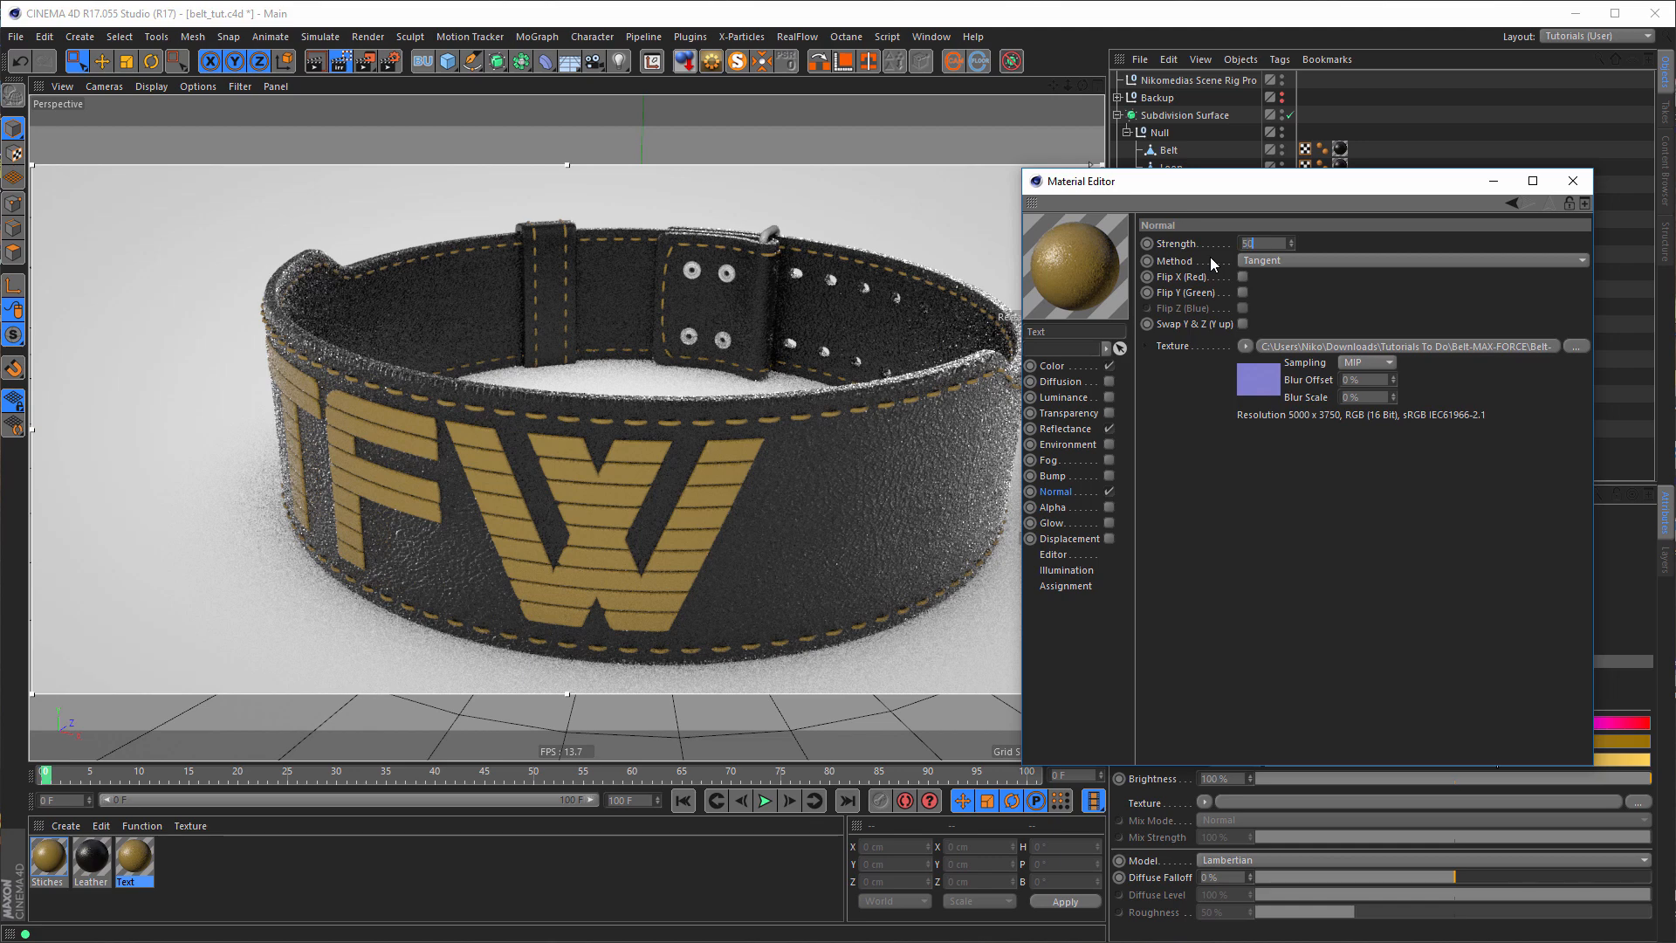
{"action": "left_click", "coordinate": [1573, 181]}
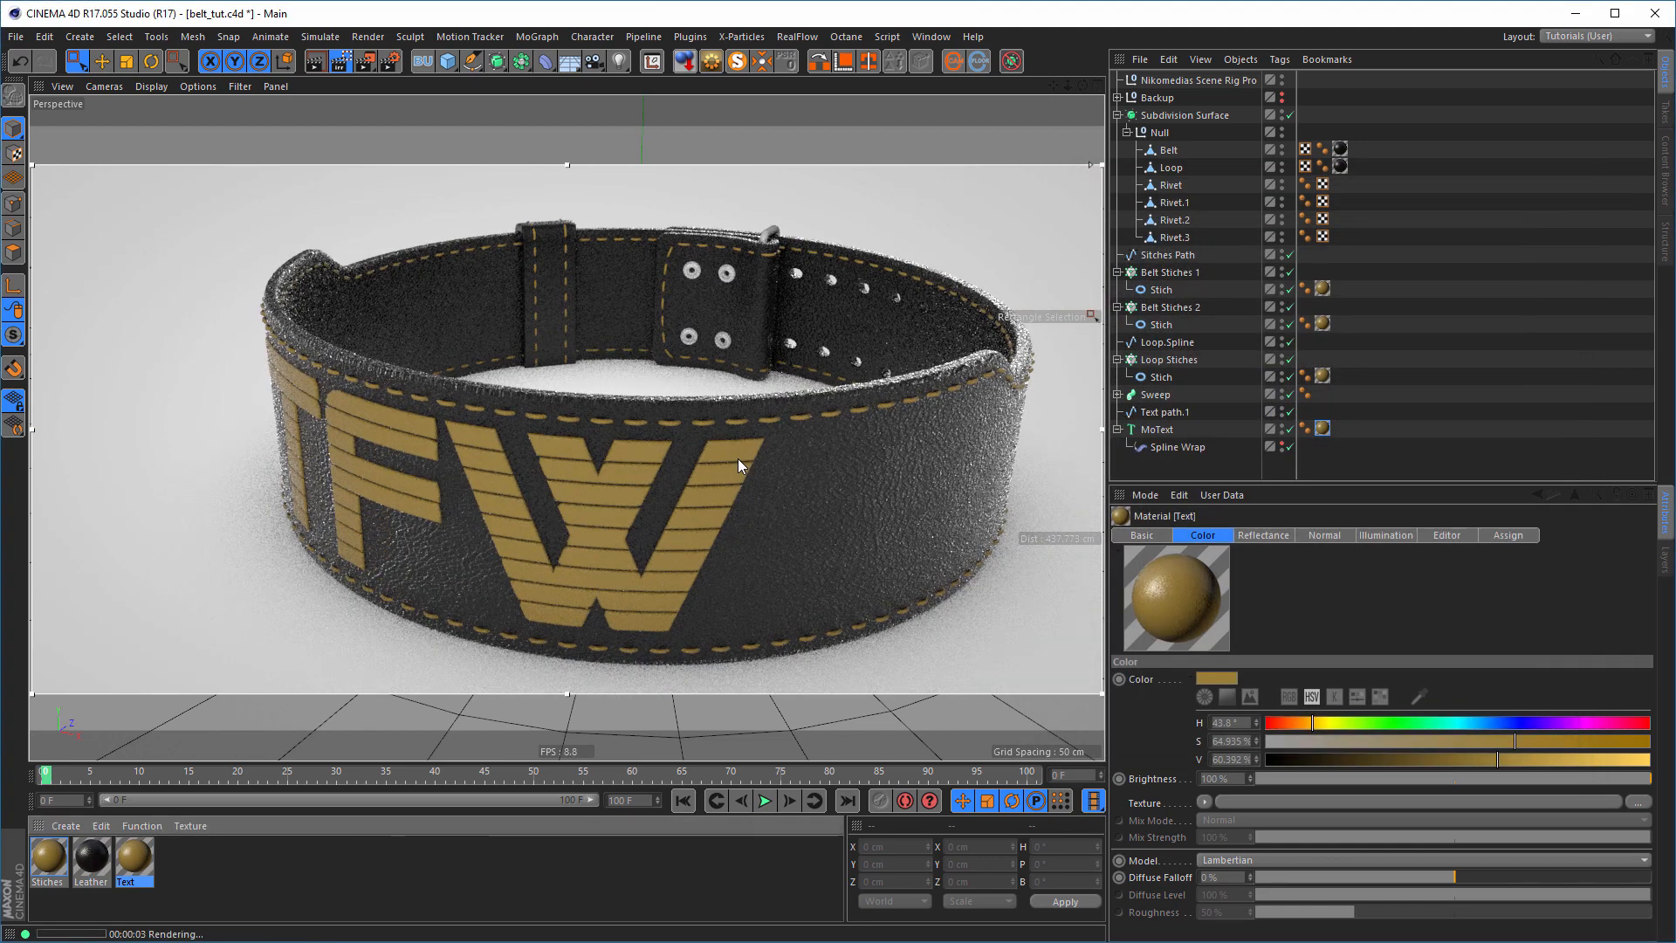
- Replace the Stiches material on the MoText object's texture tag with the Text material
{"action": "right_click_drag", "start_coordinate": [736, 458], "coordinate": [926, 449], "text": "alt"}
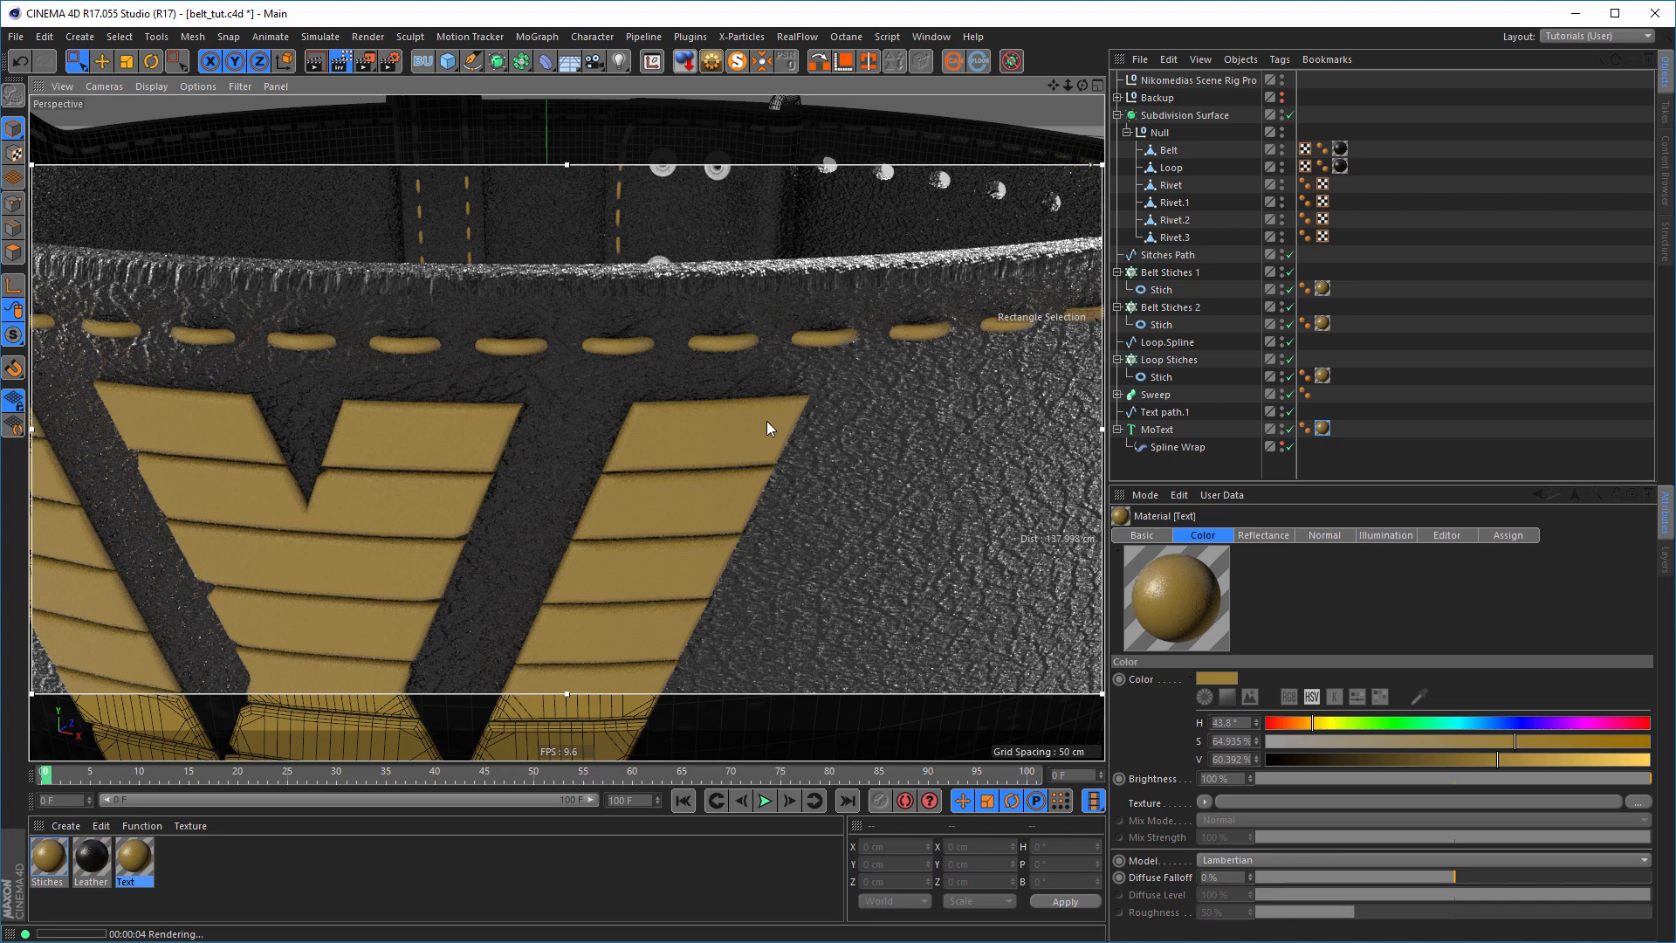
{"action": "left_click_drag", "start_coordinate": [773, 414], "coordinate": [871, 444], "text": "alt"}
{"action": "right_click_drag", "start_coordinate": [871, 444], "coordinate": [938, 428], "text": "alt"}
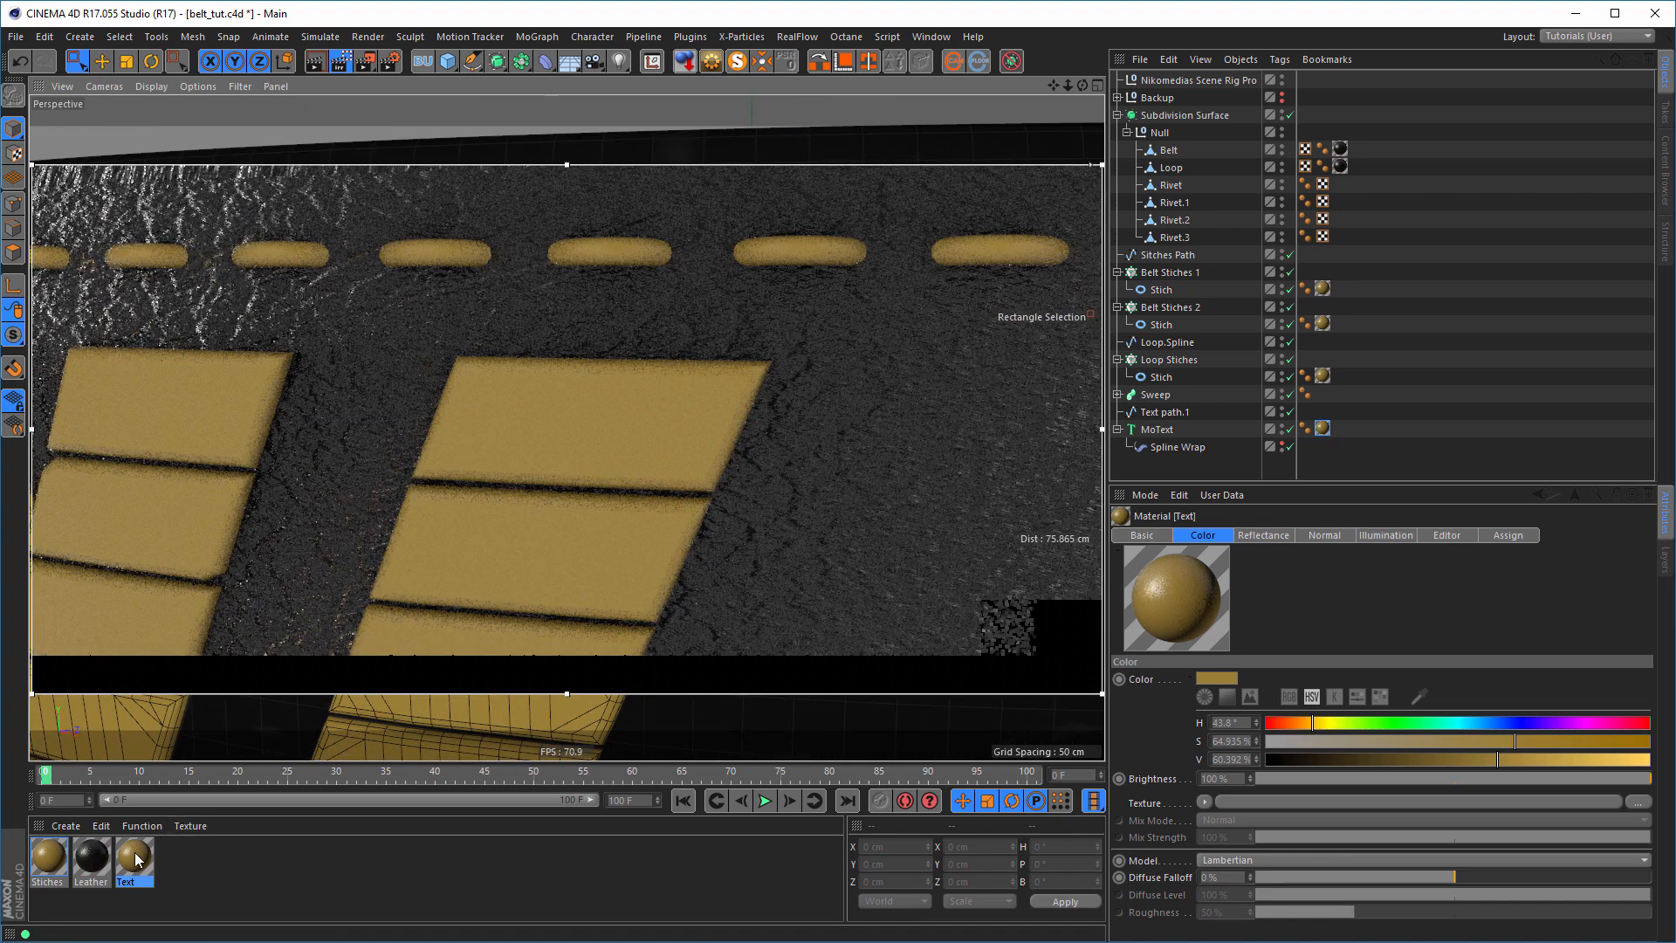
{"action": "left_click_drag", "start_coordinate": [137, 860], "coordinate": [1324, 429]}
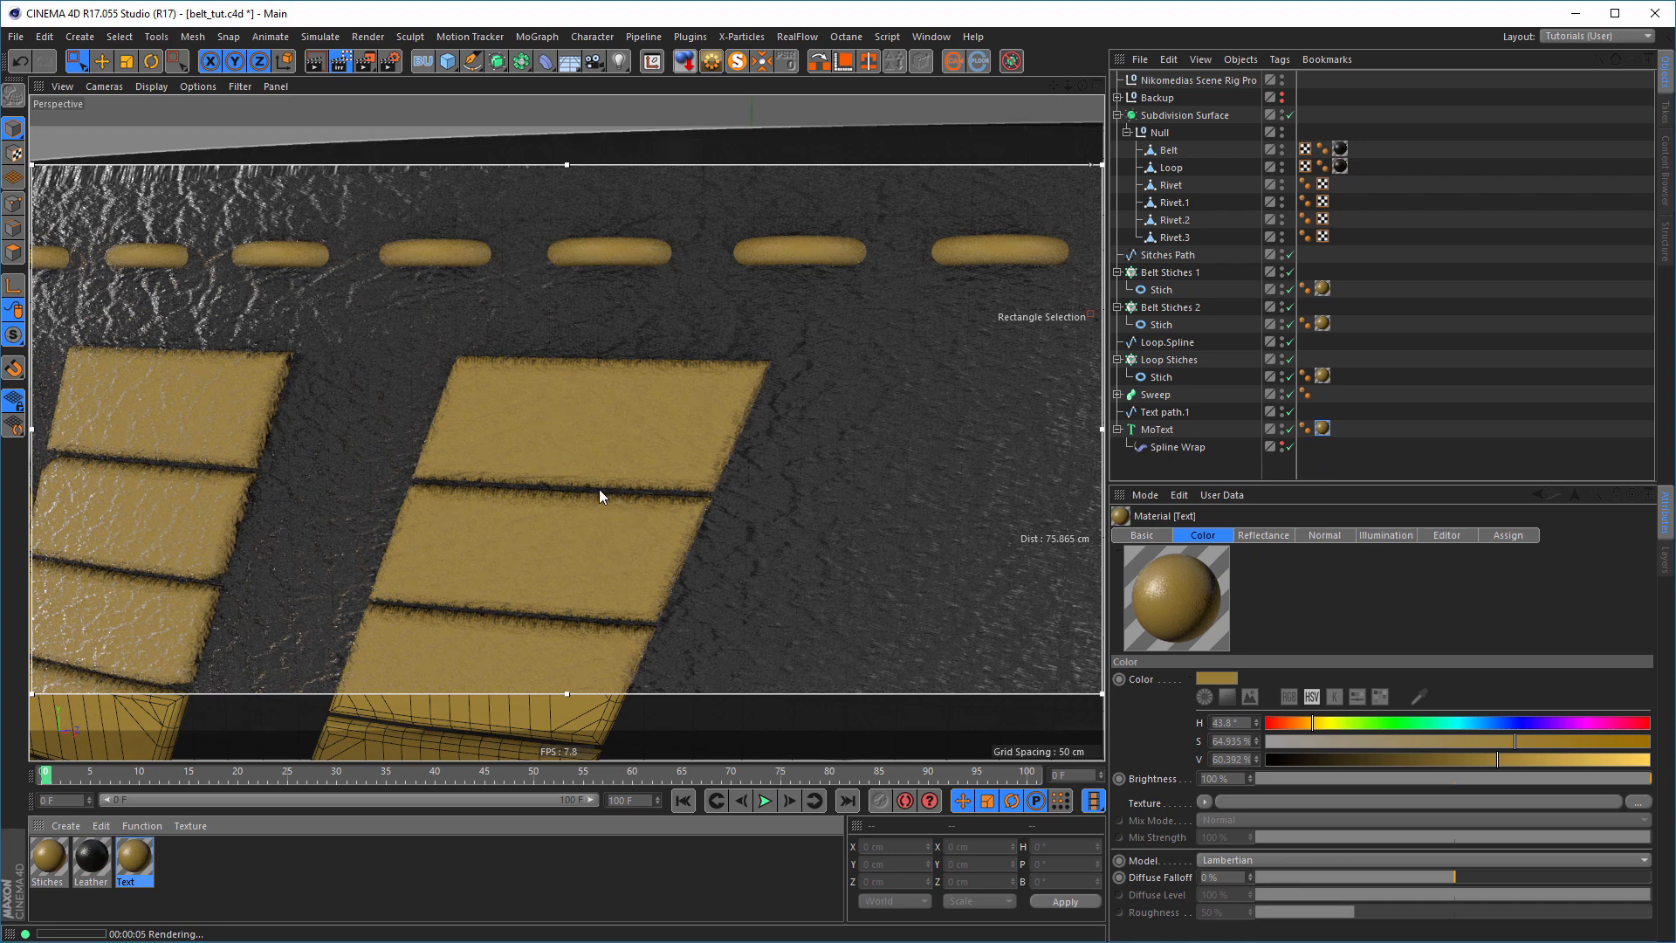
- Examine the rendered lettering up close and from a view of the whole belt
{"action": "right_click_drag", "start_coordinate": [513, 499], "coordinate": [244, 548], "text": "alt"}
{"action": "middle_click_drag", "start_coordinate": [600, 519], "coordinate": [631, 493], "text": "alt"}
{"action": "left_click_drag", "start_coordinate": [632, 501], "coordinate": [565, 473], "text": "alt"}
{"action": "right_click_drag", "start_coordinate": [566, 473], "coordinate": [599, 463], "text": "alt"}
{"action": "middle_click_drag", "start_coordinate": [662, 440], "coordinate": [701, 436], "text": "alt"}
{"action": "left_click_drag", "start_coordinate": [733, 479], "coordinate": [677, 479], "text": "alt"}
{"action": "middle_click_drag", "start_coordinate": [760, 468], "coordinate": [819, 442], "text": "alt"}
{"action": "left_click_drag", "start_coordinate": [819, 443], "coordinate": [810, 455], "text": "alt"}
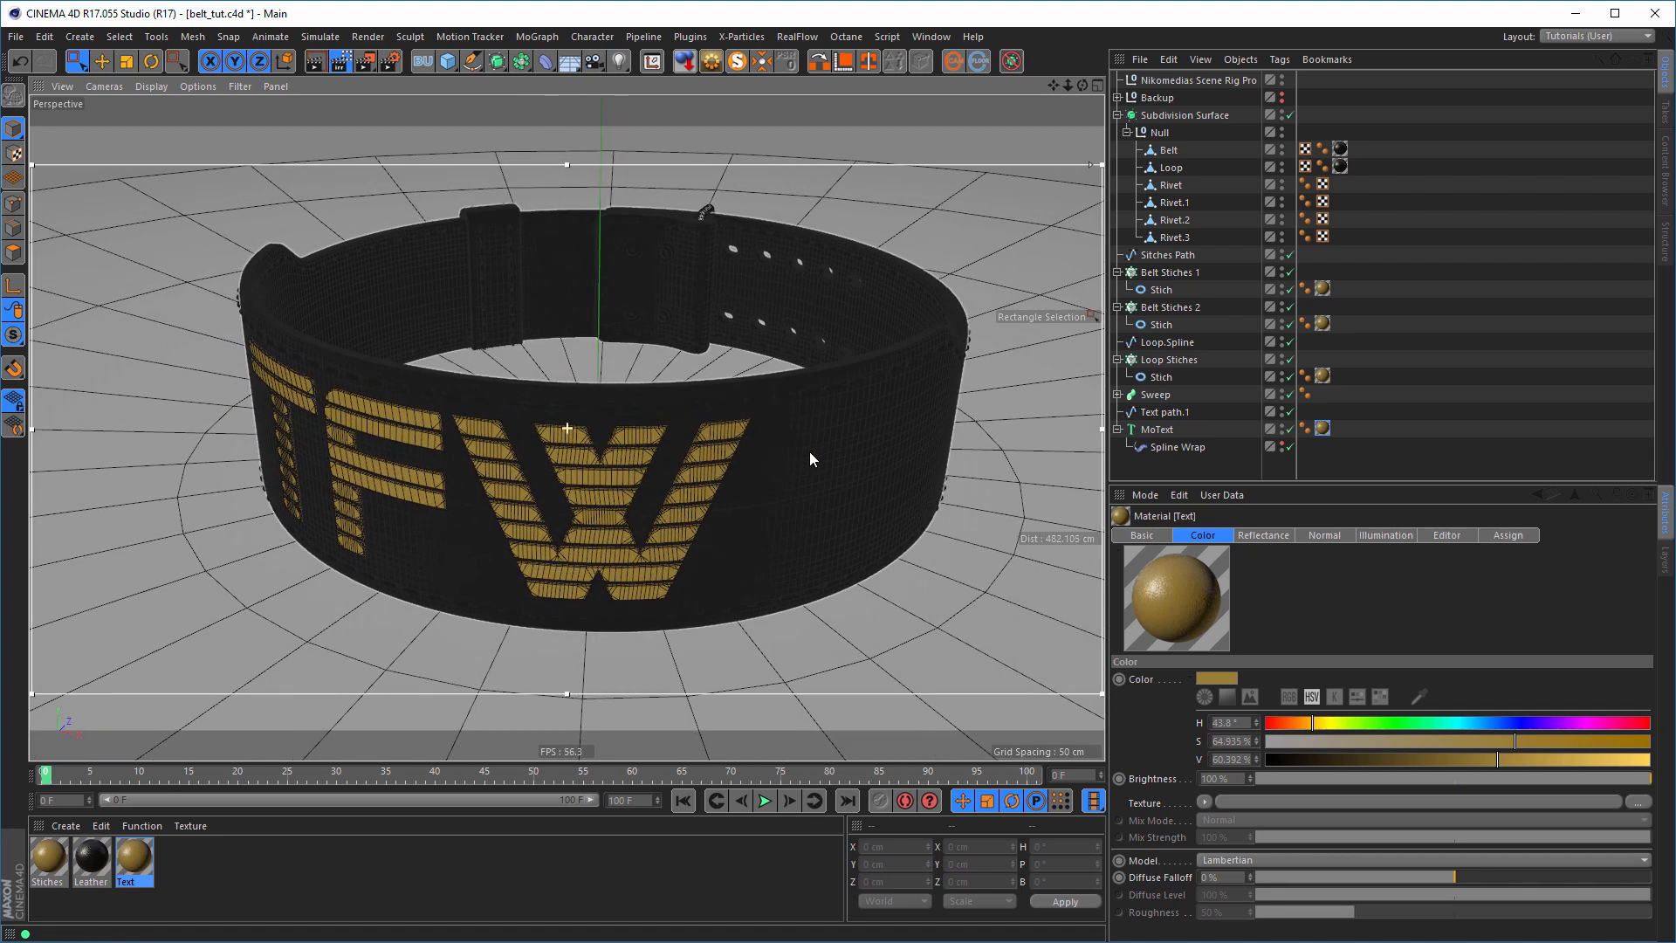
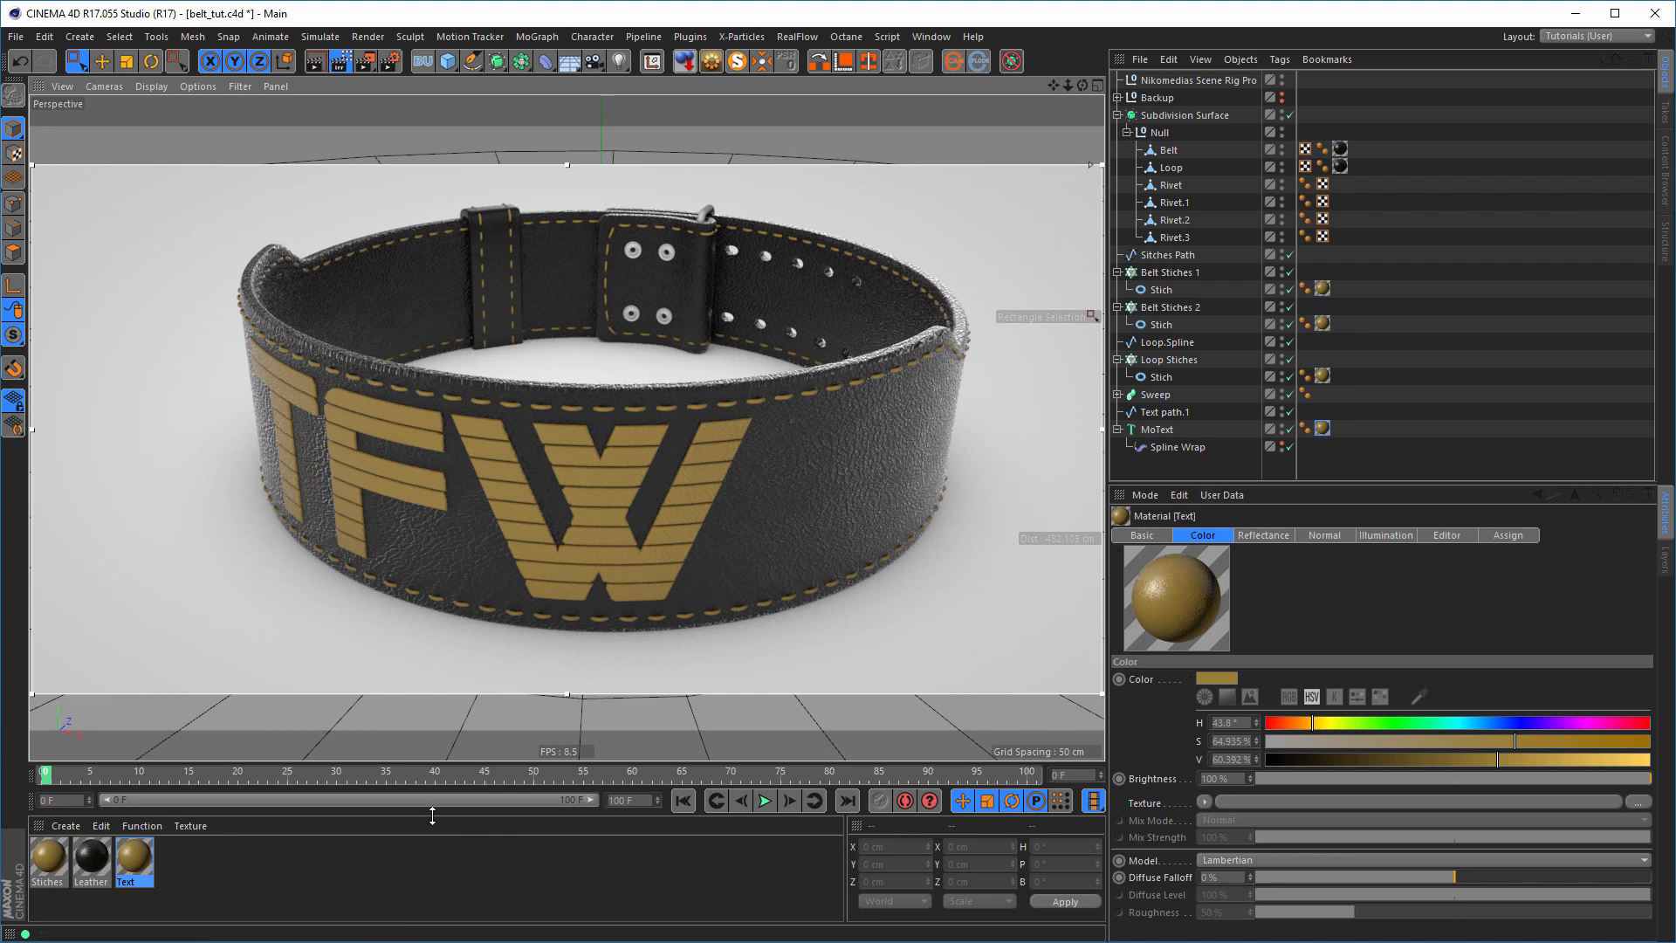
- Create a new material with only Reflectance enabled and set its layer Fresnel to Conductor with the Chromium preset
{"action": "double_click", "coordinate": [197, 861]}
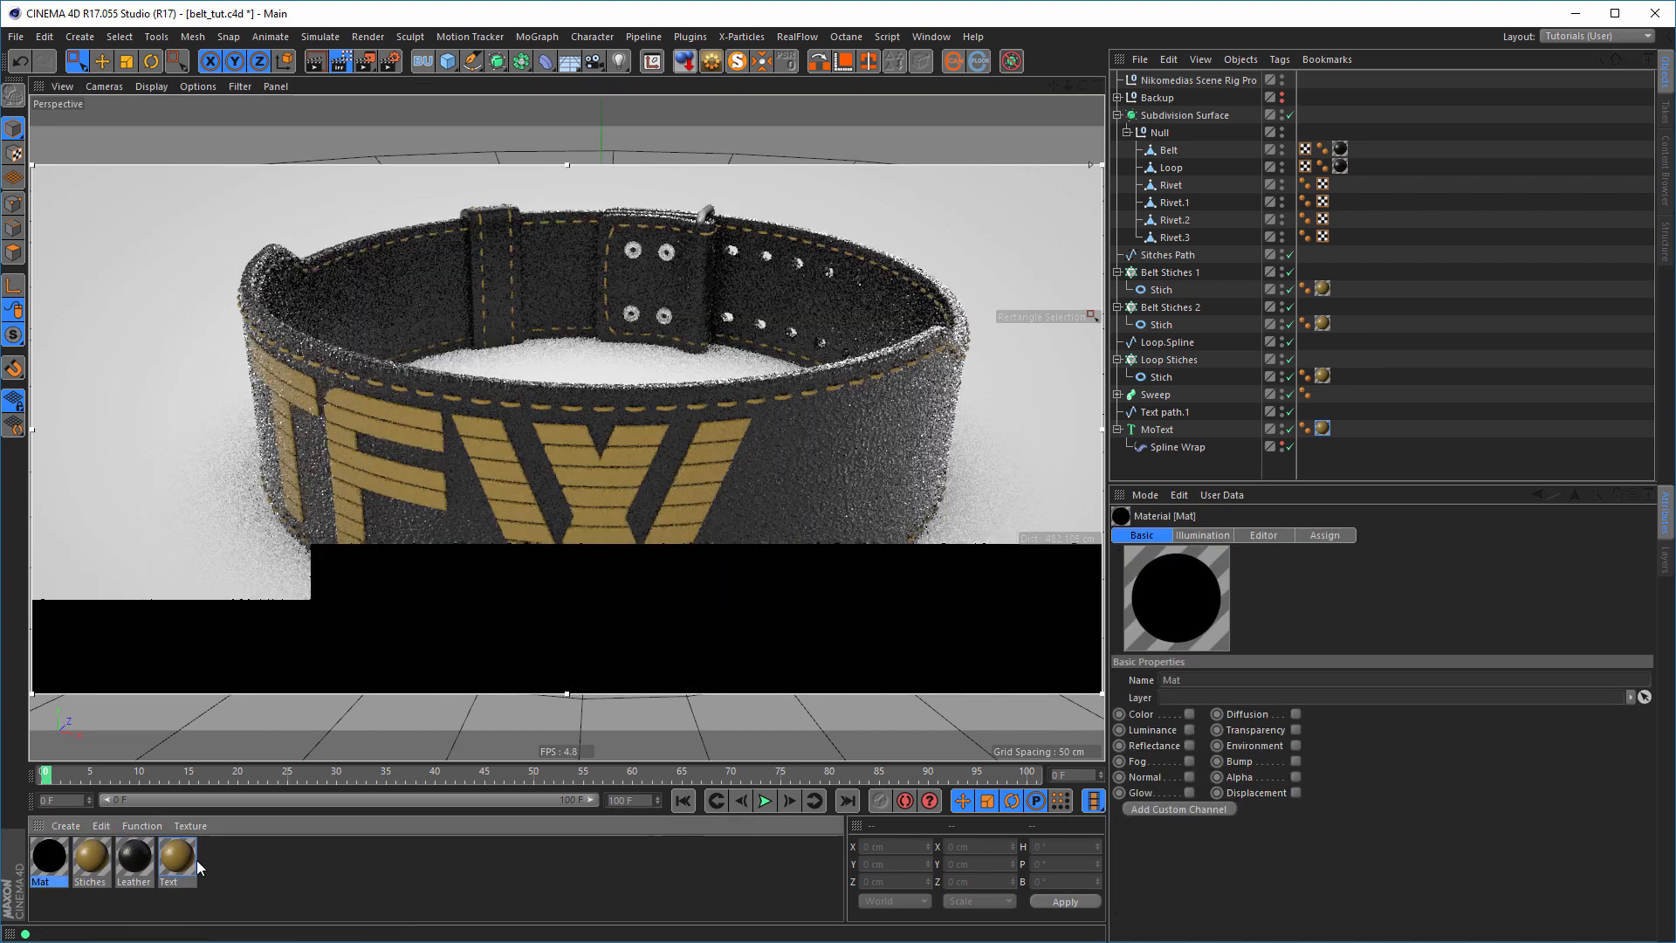
{"action": "double_click", "coordinate": [50, 857]}
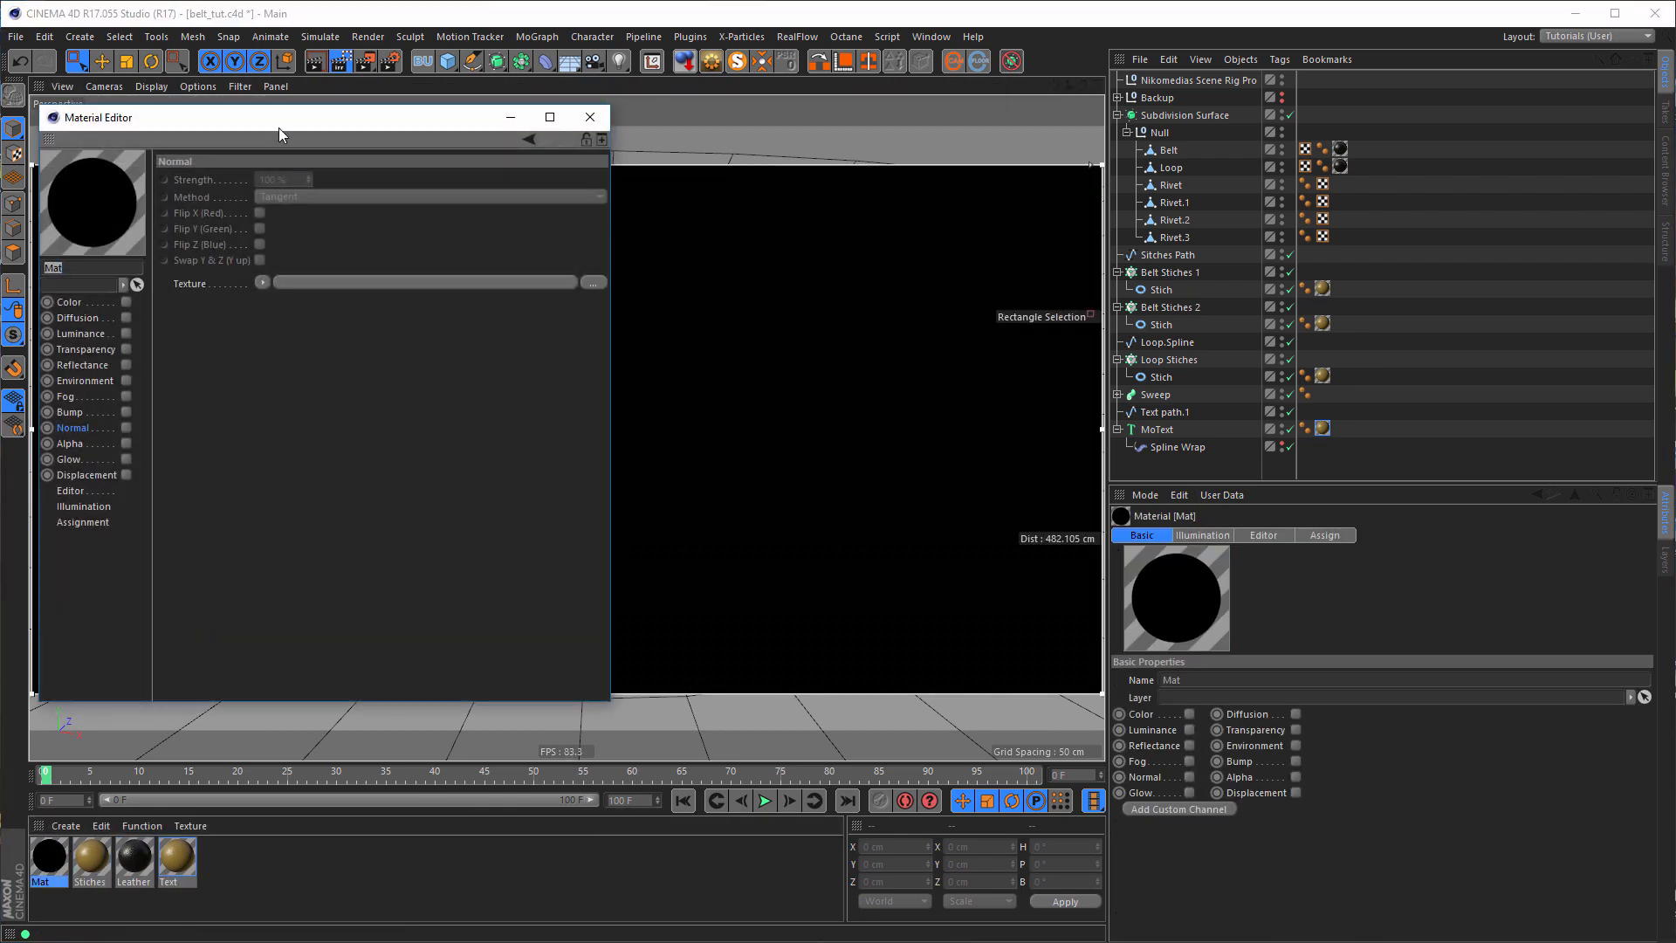
{"action": "left_click_drag", "start_coordinate": [280, 127], "coordinate": [652, 156]}
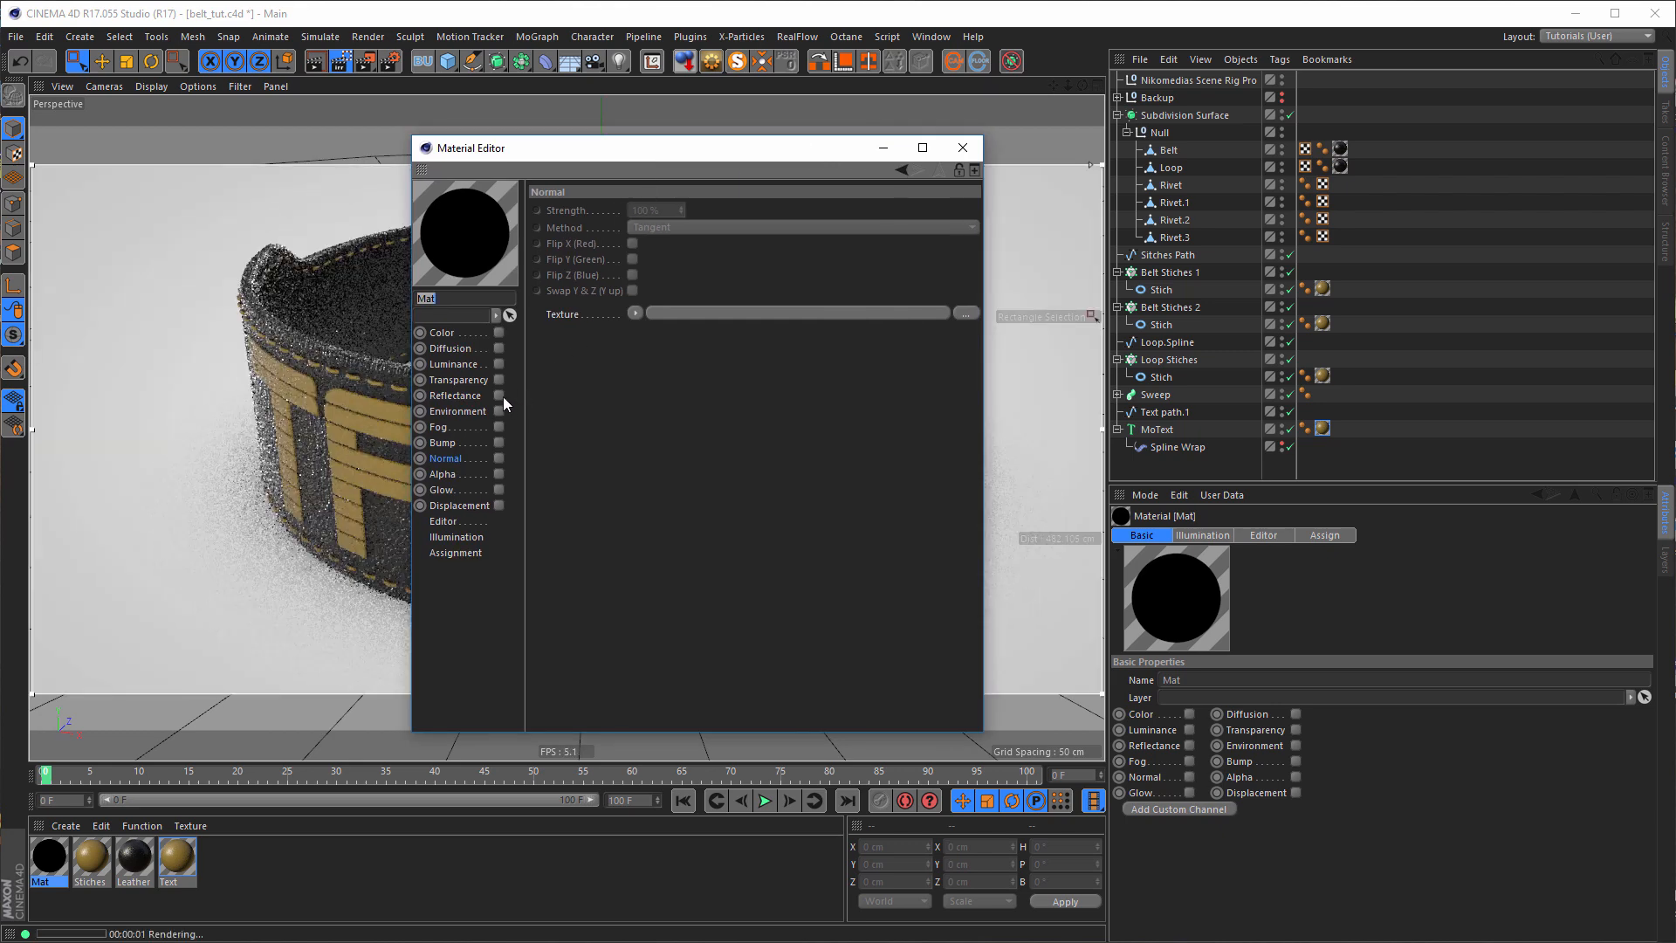
{"action": "left_click", "coordinate": [501, 396]}
{"action": "left_click", "coordinate": [595, 677]}
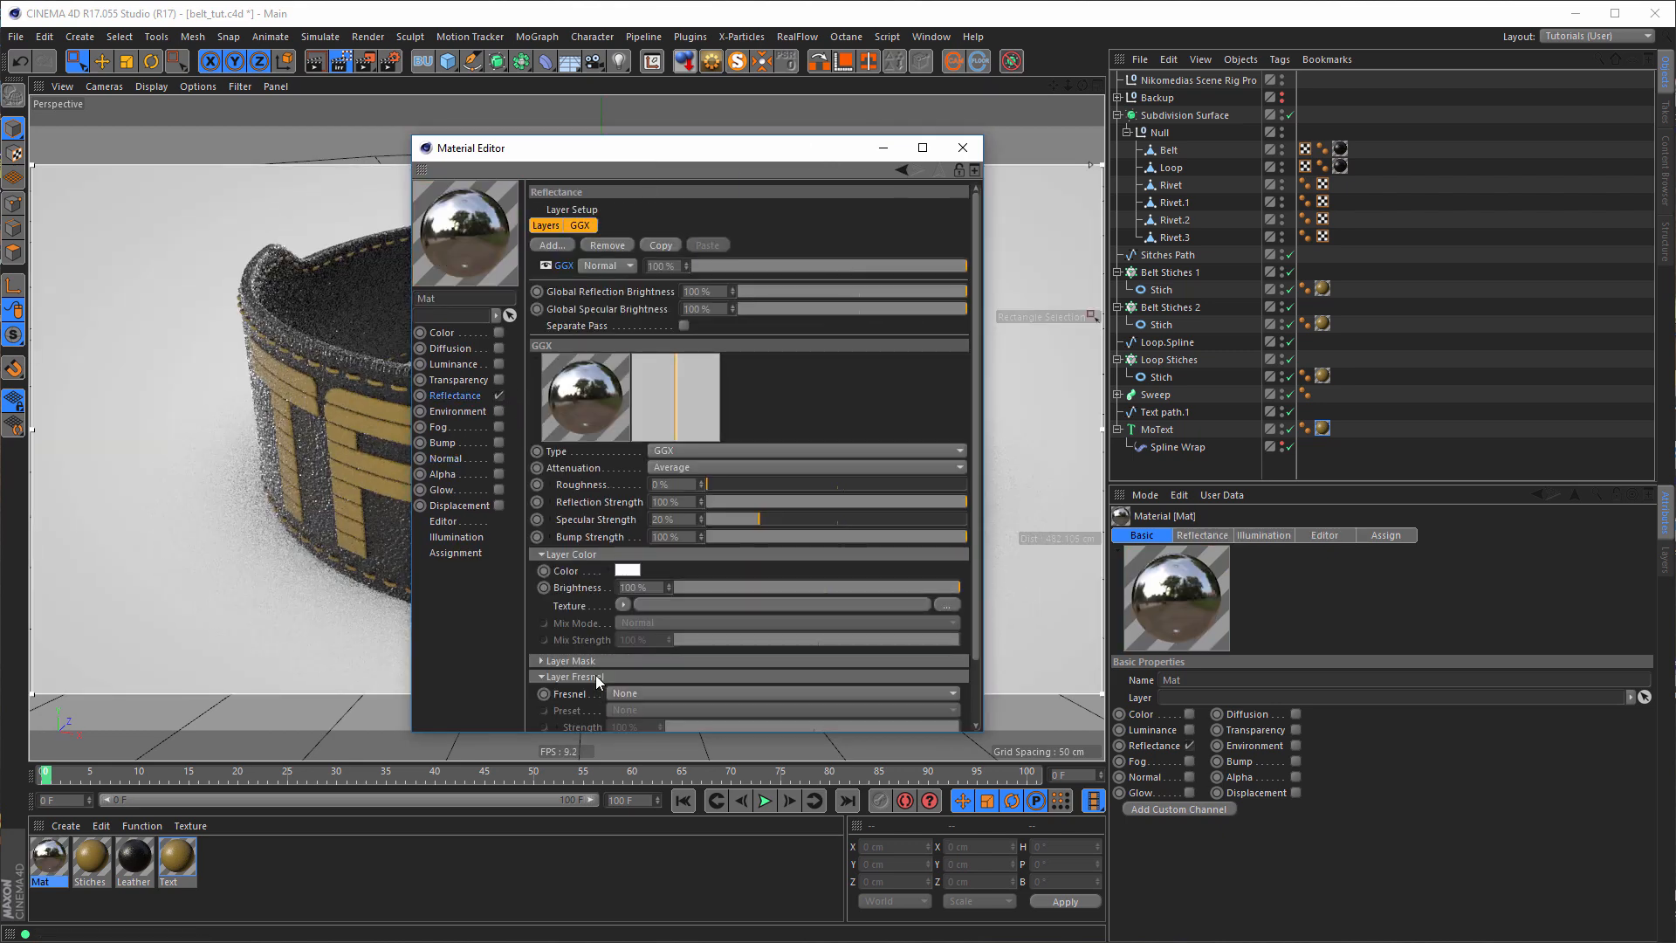
{"action": "left_click", "coordinate": [653, 696]}
{"action": "left_click", "coordinate": [663, 741]}
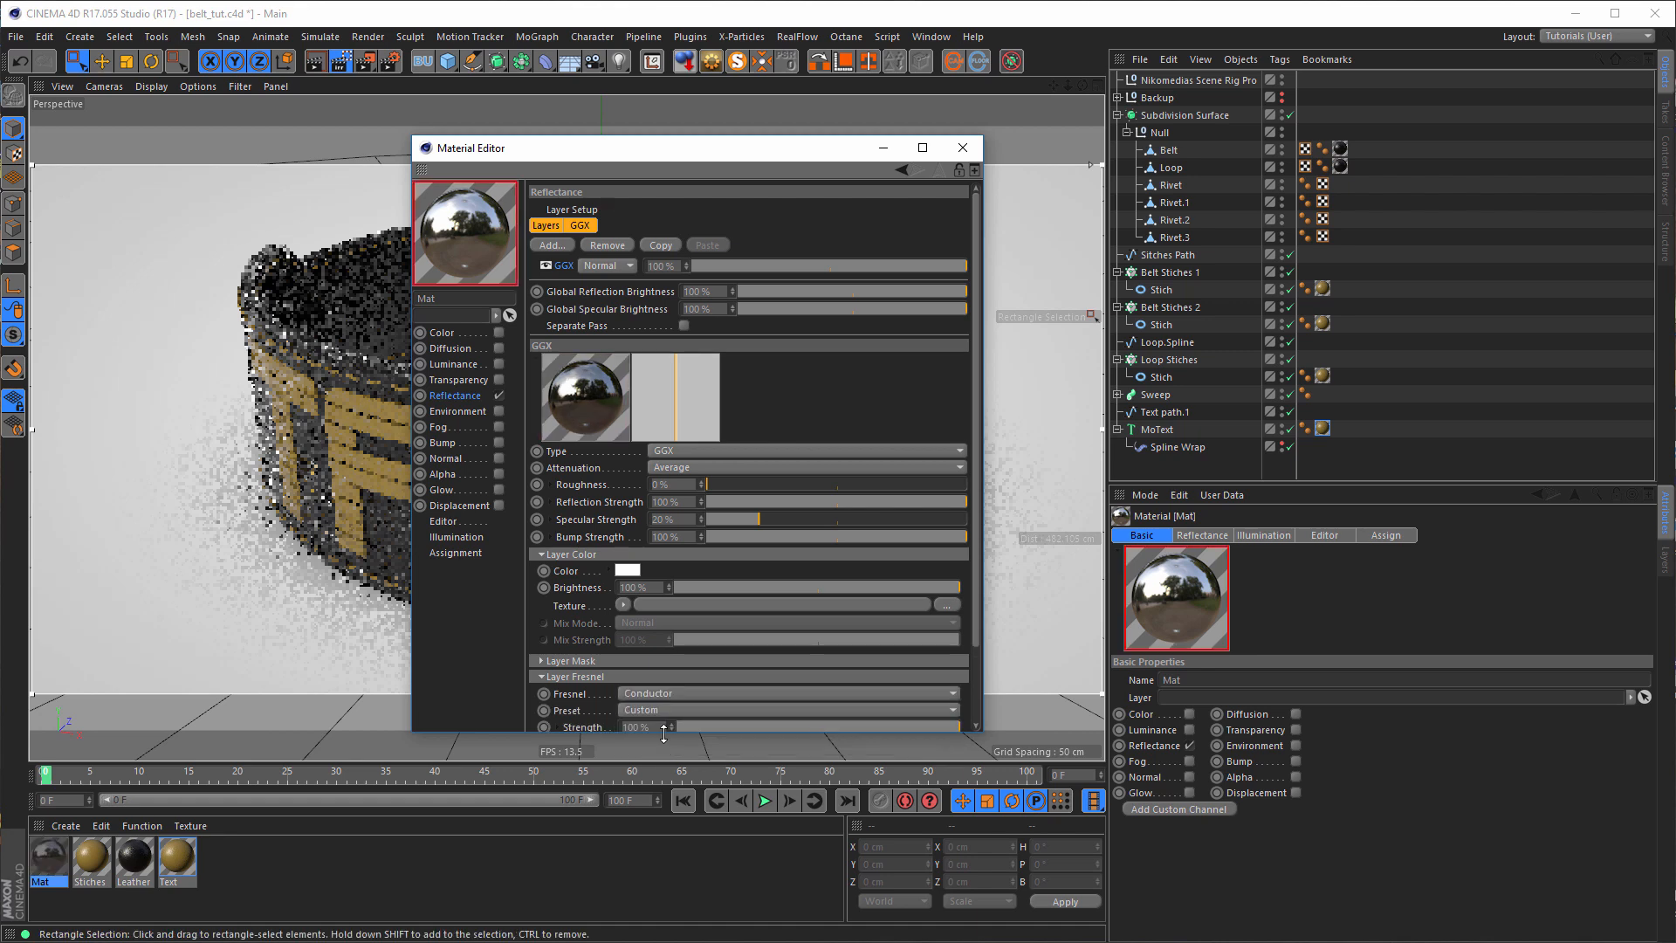
{"action": "left_click", "coordinate": [672, 711]}
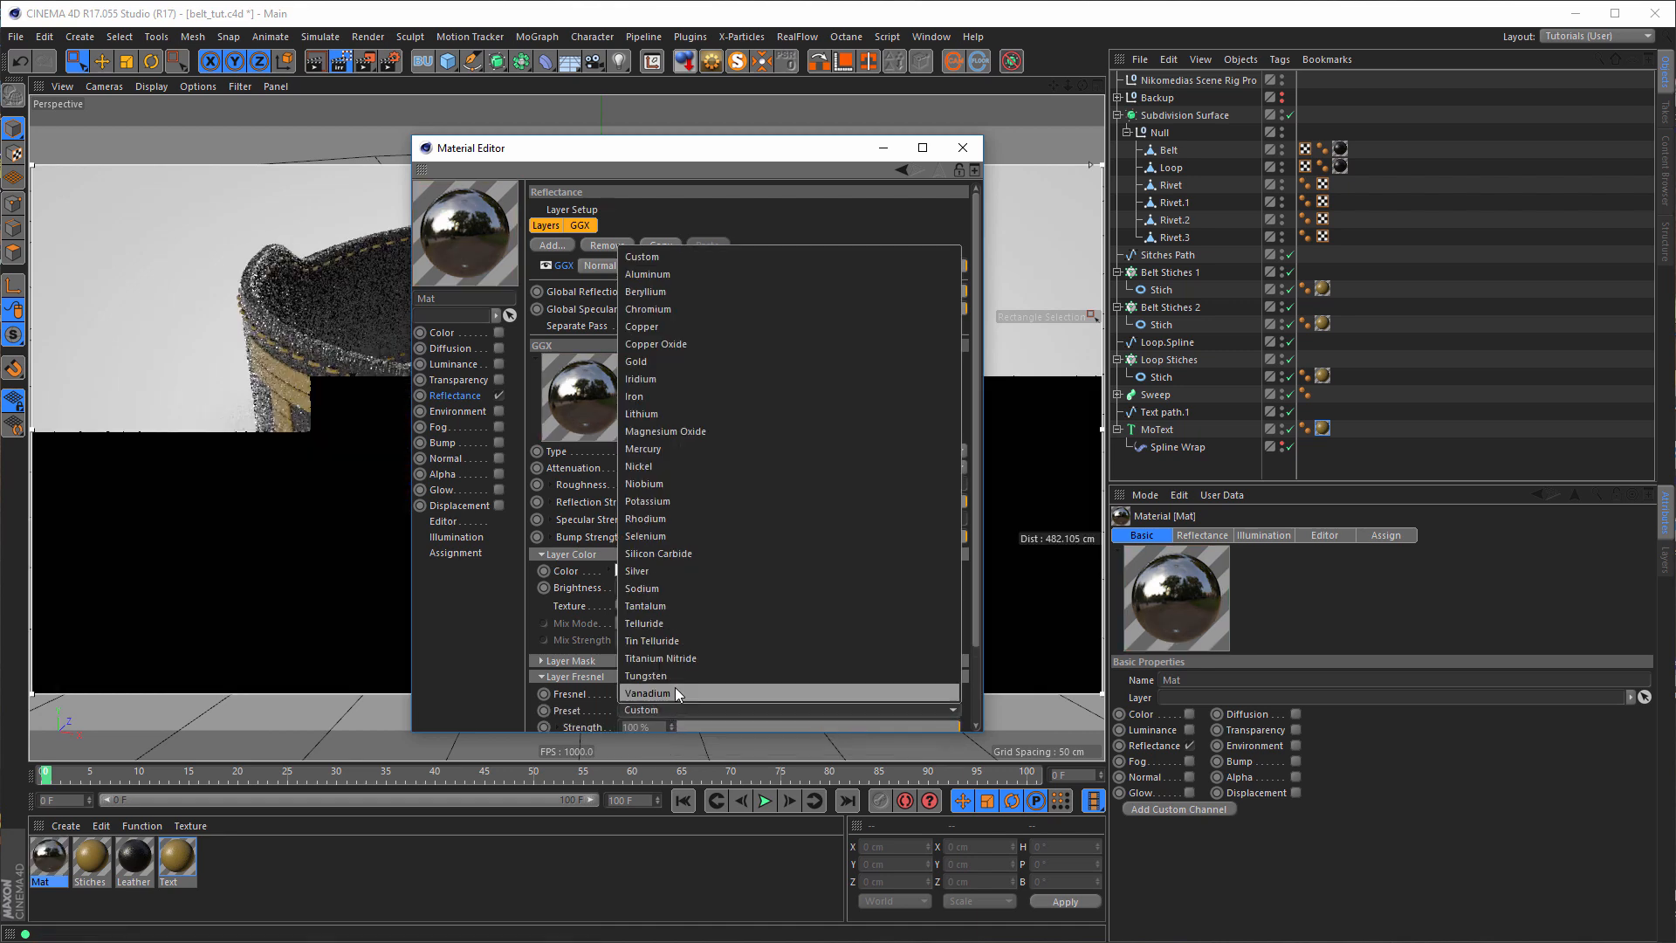
{"action": "left_click", "coordinate": [677, 308]}
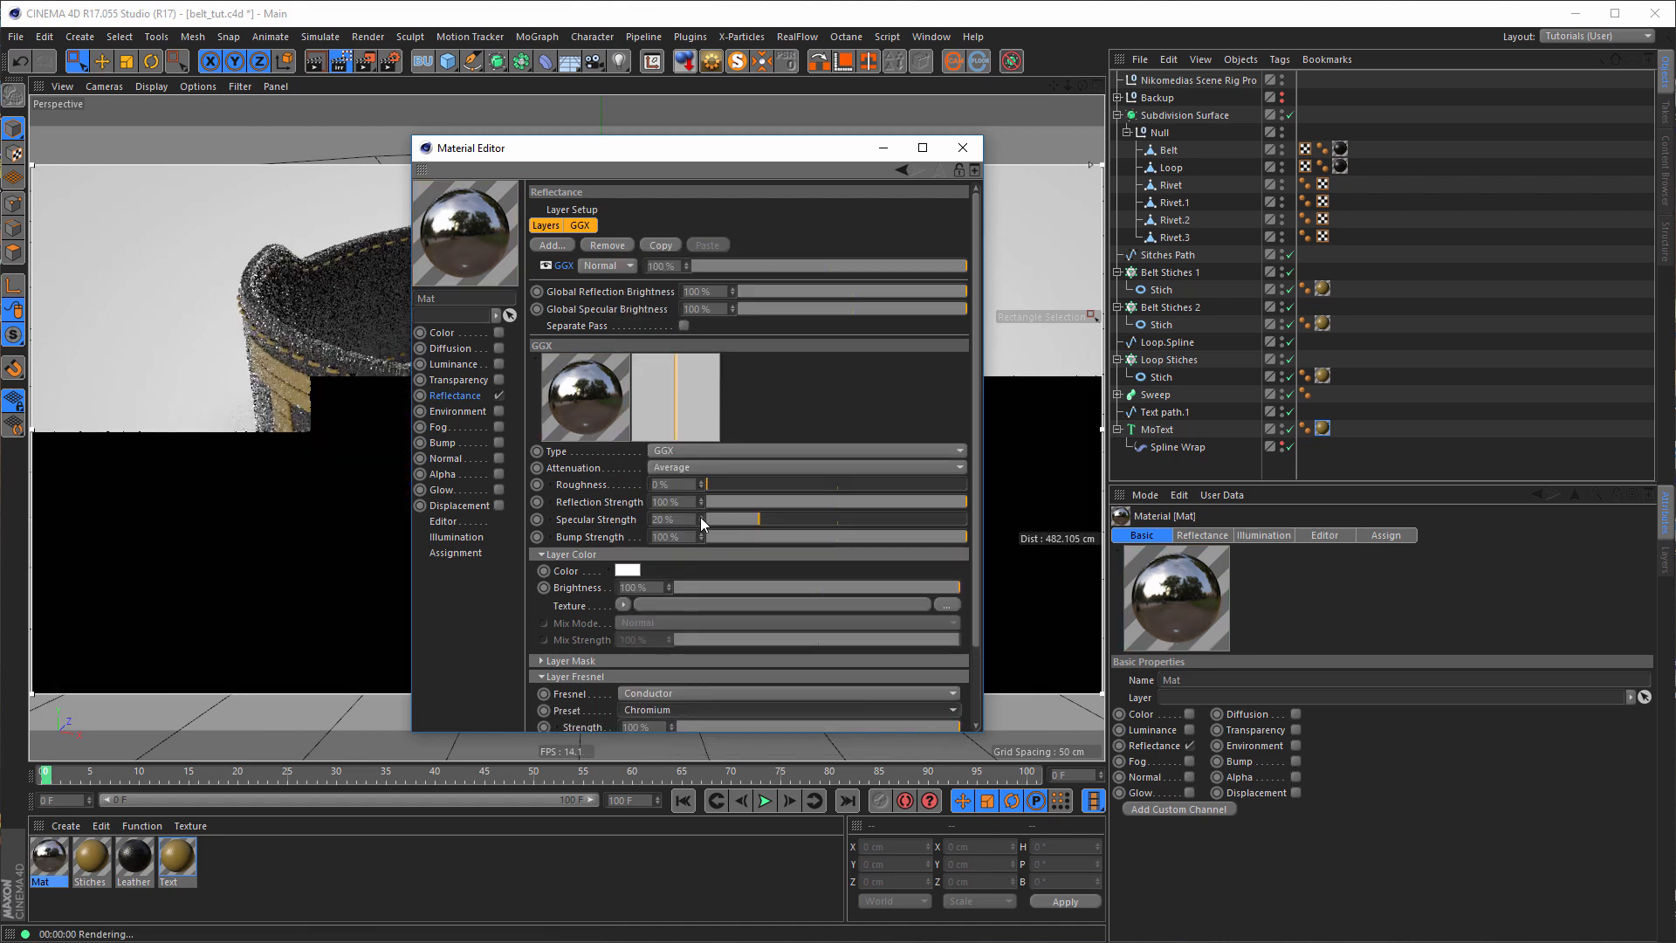
- Set the chromium material's specular strength and bump strength to 0% and its roughness to 10%
{"action": "left_click_drag", "start_coordinate": [700, 519], "coordinate": [697, 520]}
{"action": "left_click_drag", "start_coordinate": [782, 536], "coordinate": [757, 489]}
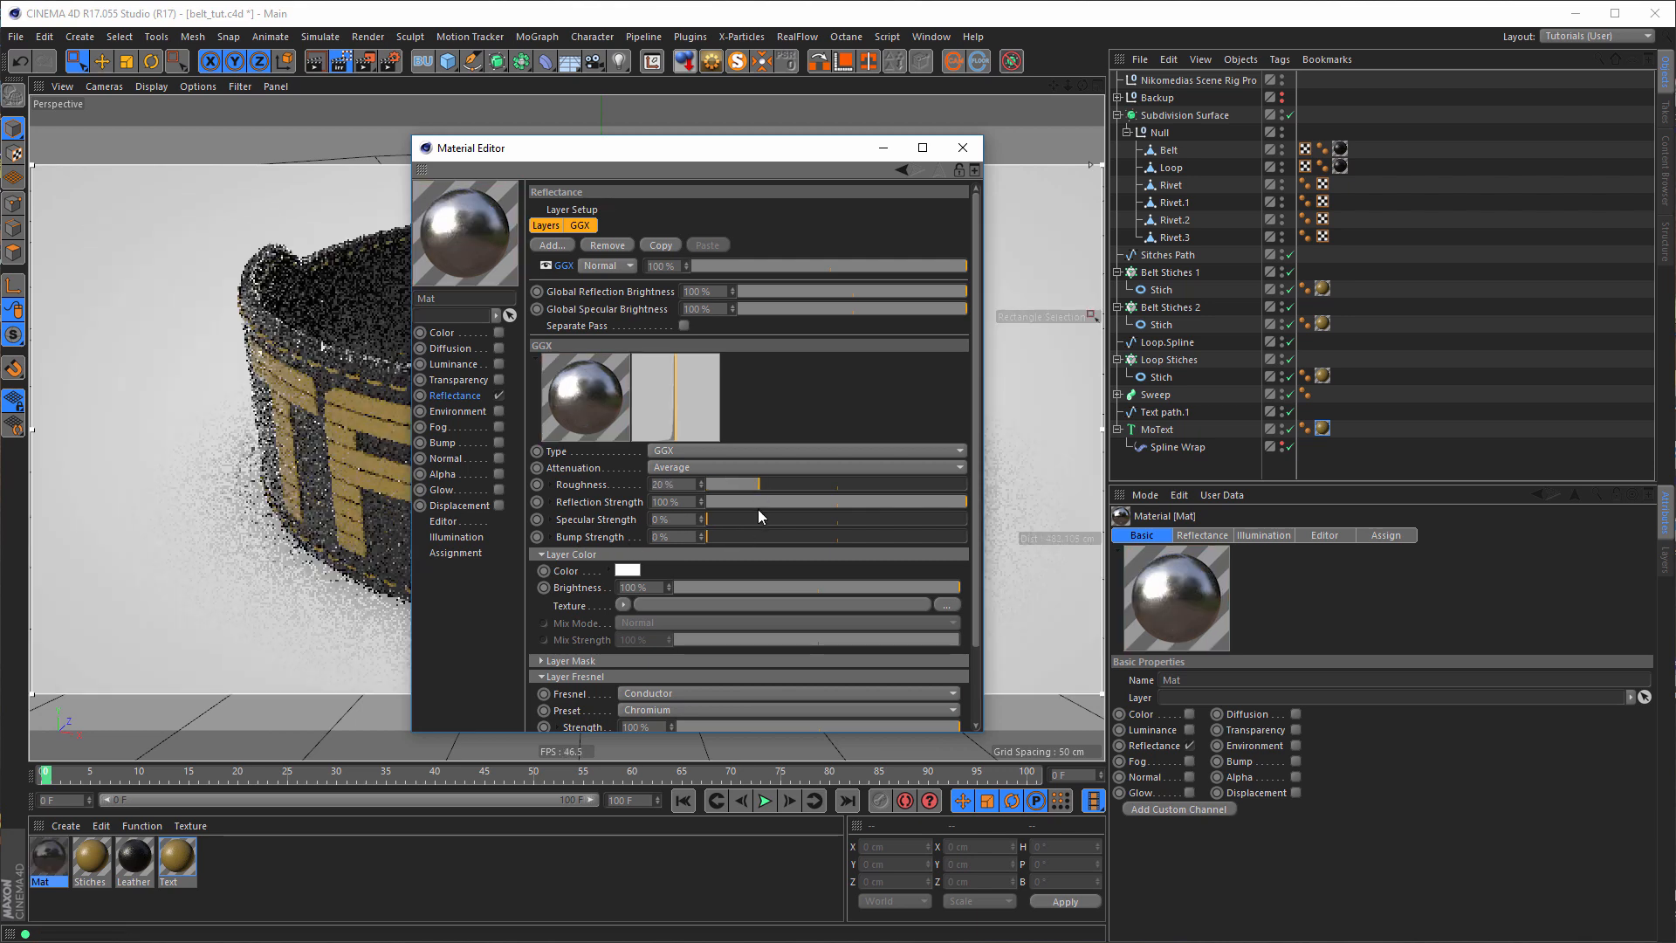
{"action": "left_click", "coordinate": [741, 484]}
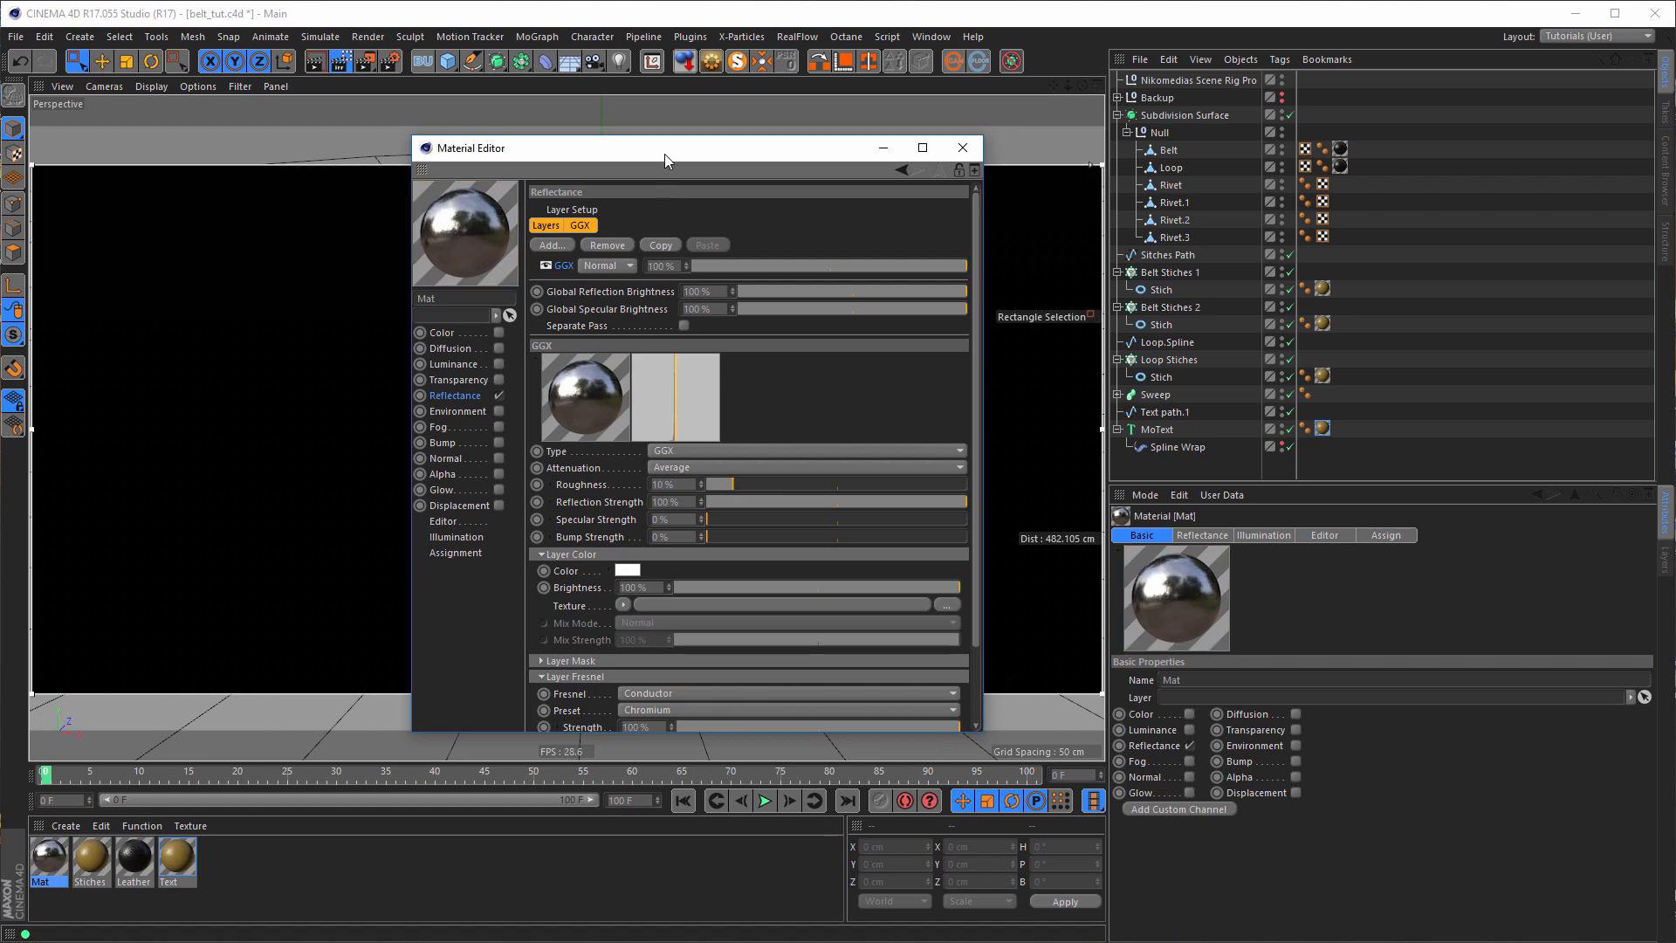
- Apply the chromium material Mat to all four rivet objects
{"action": "left_click_drag", "start_coordinate": [672, 155], "coordinate": [660, 248]}
{"action": "left_click", "coordinate": [947, 237]}
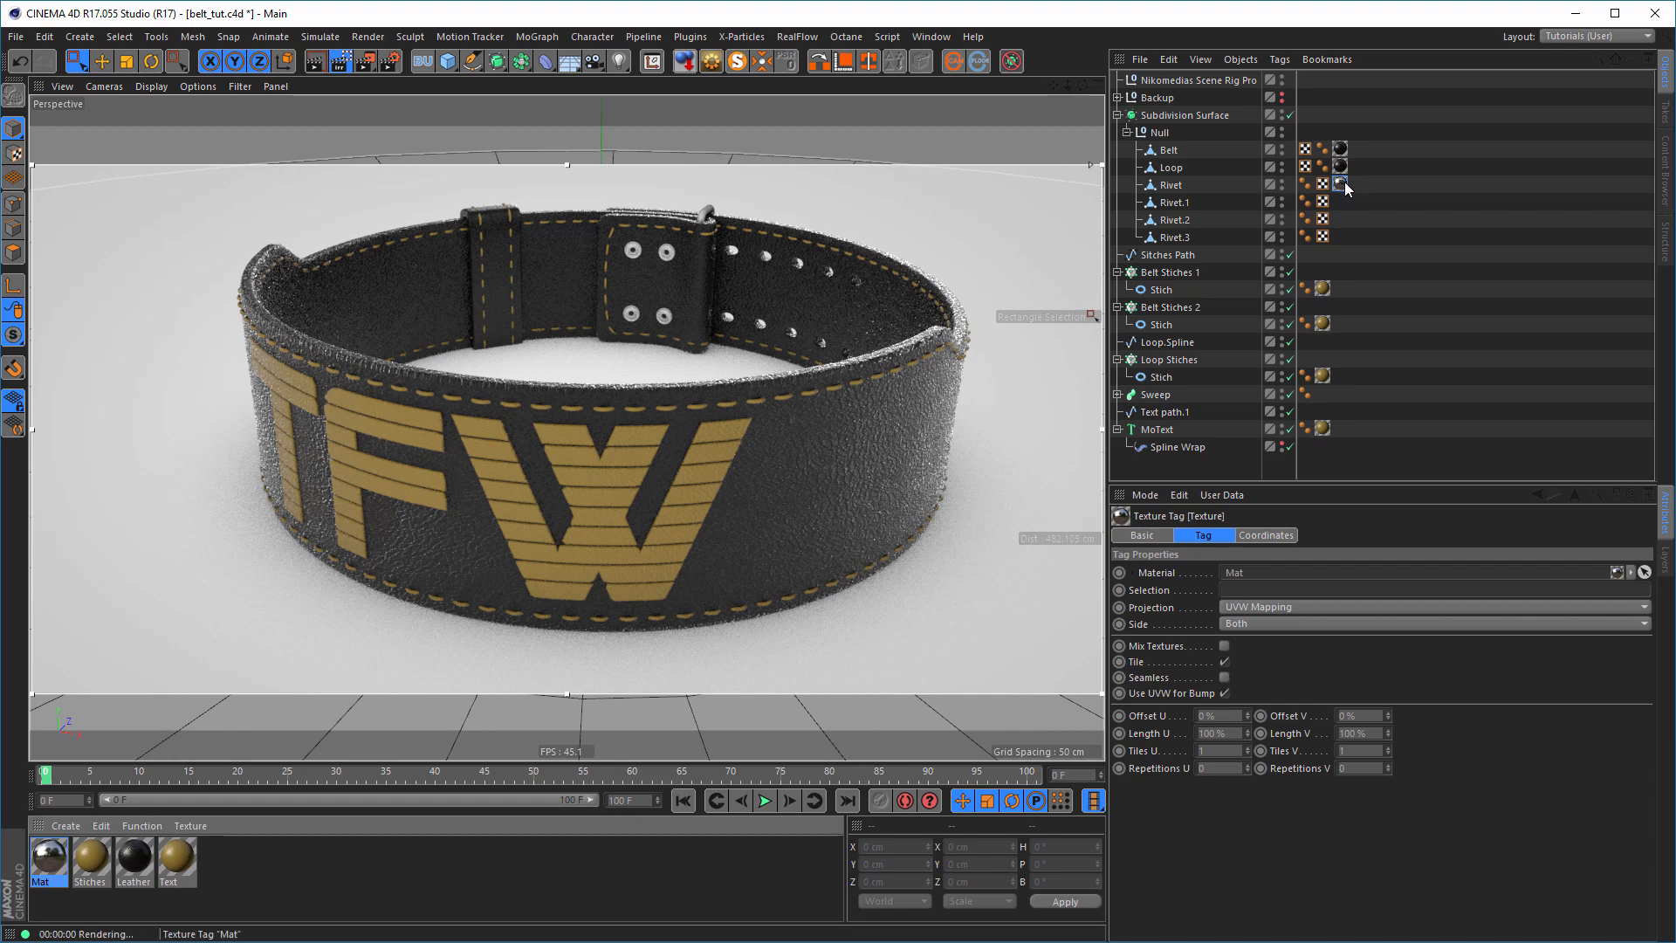
{"action": "left_click_drag", "start_coordinate": [1341, 184], "coordinate": [1342, 221], "text": "ctrl"}
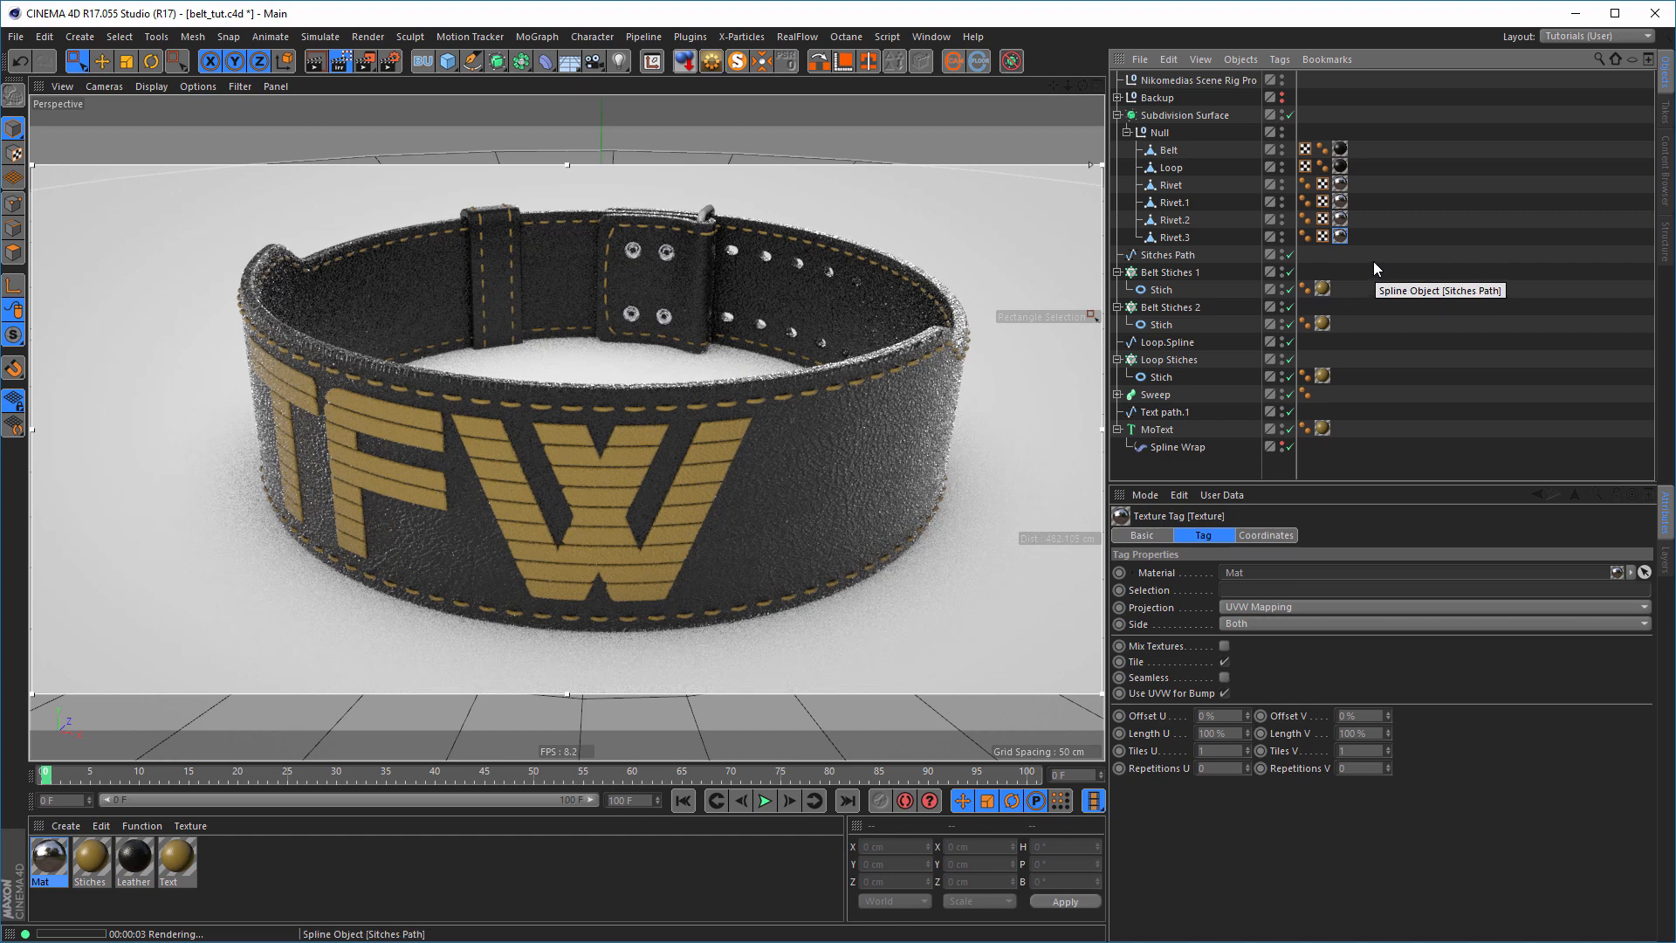
- Rename the Sweep object as Rectangle
{"action": "left_click", "coordinate": [1156, 395]}
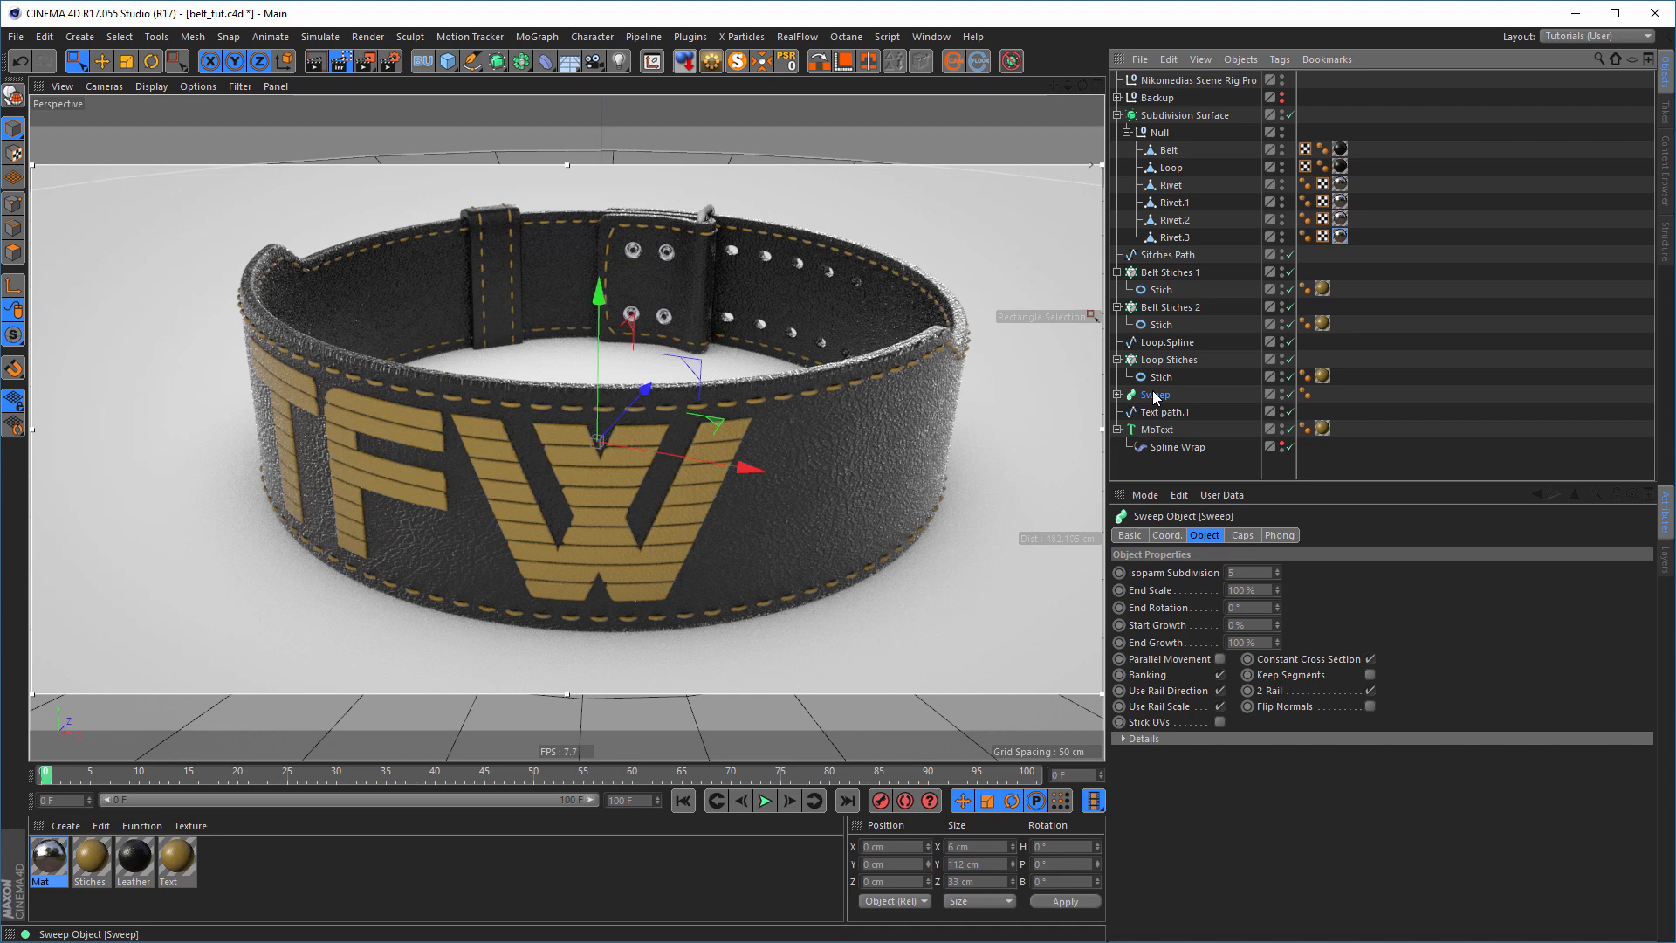
{"action": "double_click", "coordinate": [1156, 396]}
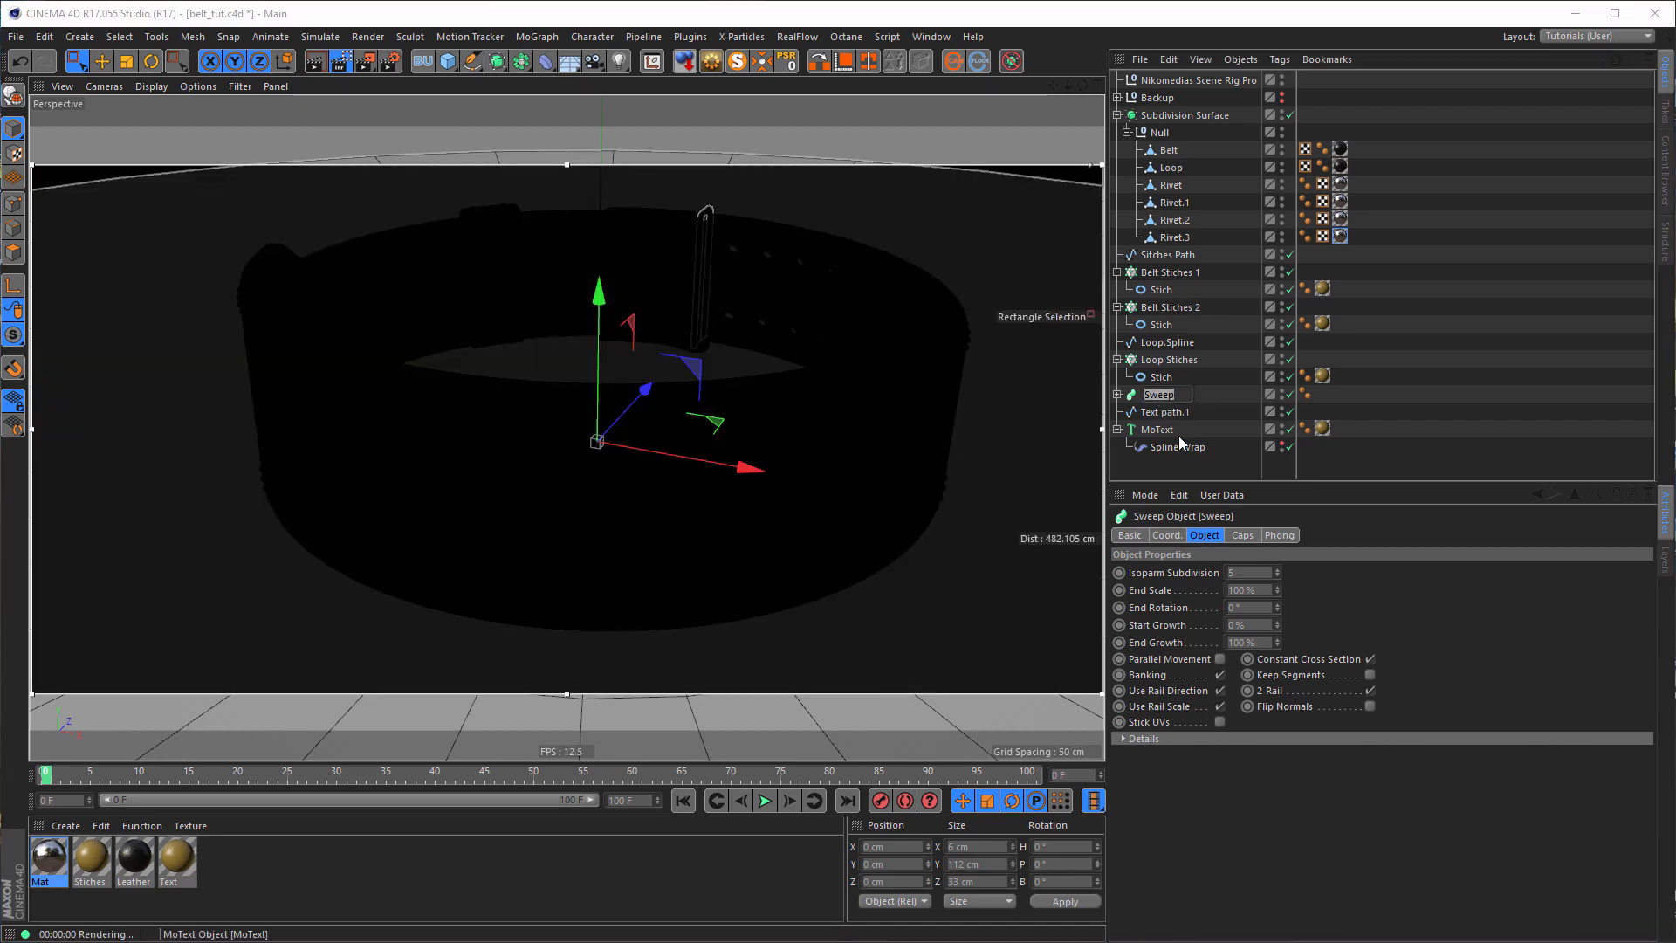
{"action": "type", "text": "Red"}
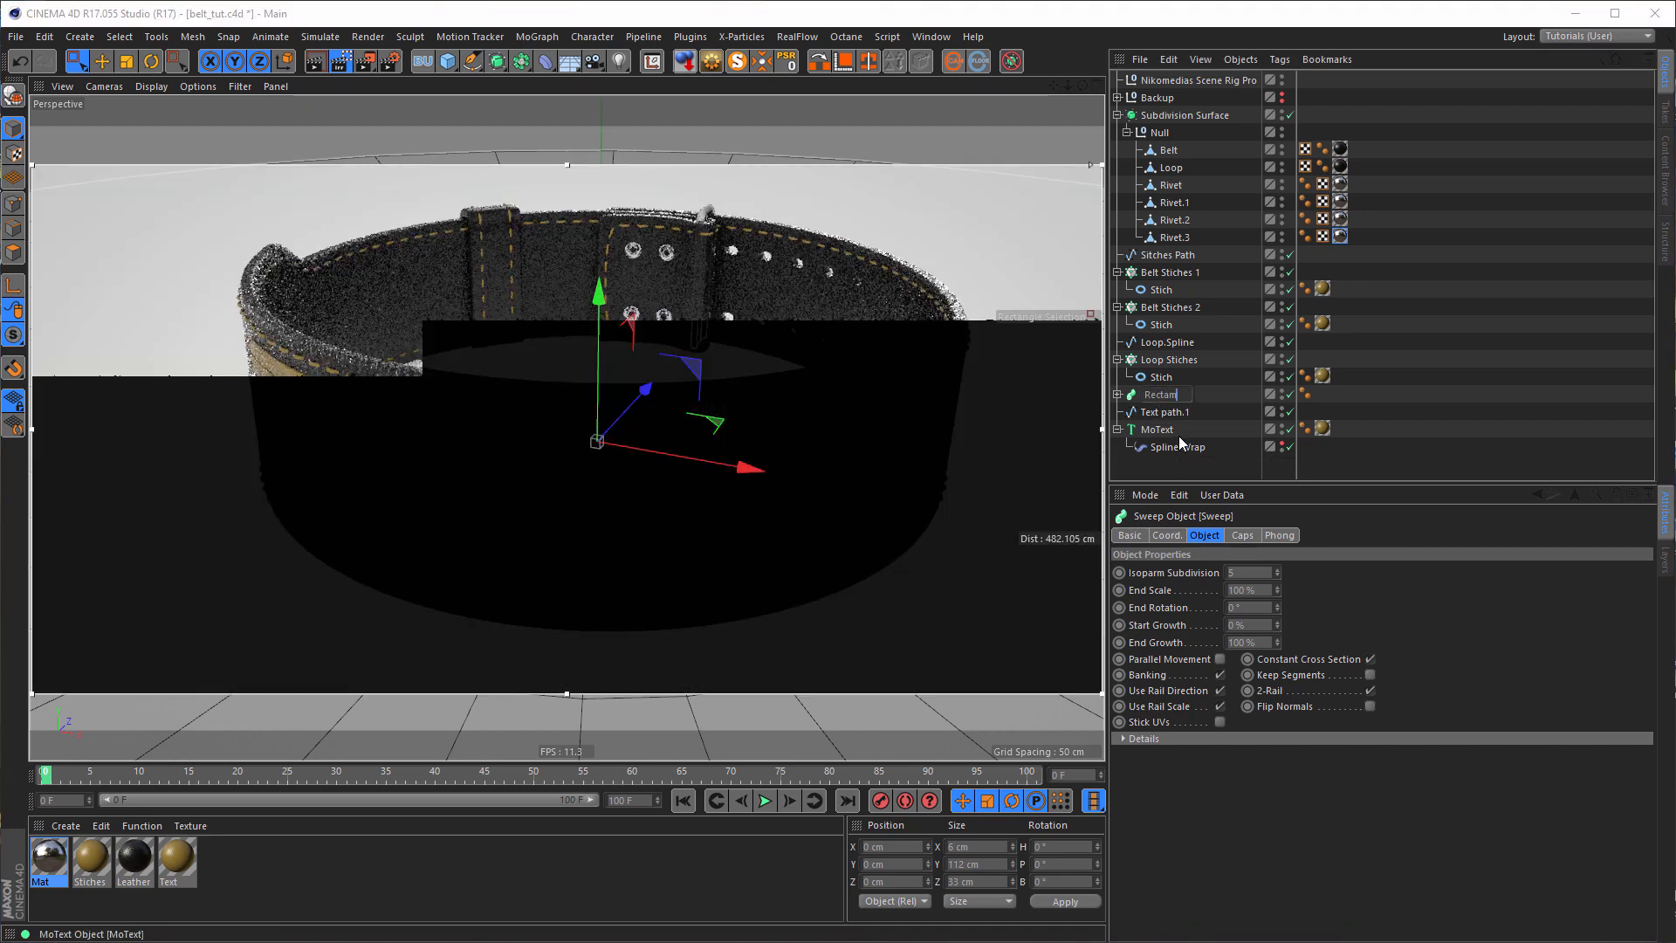
{"action": "type", "text": "tamgle"}
{"action": "key", "text": "Return"}
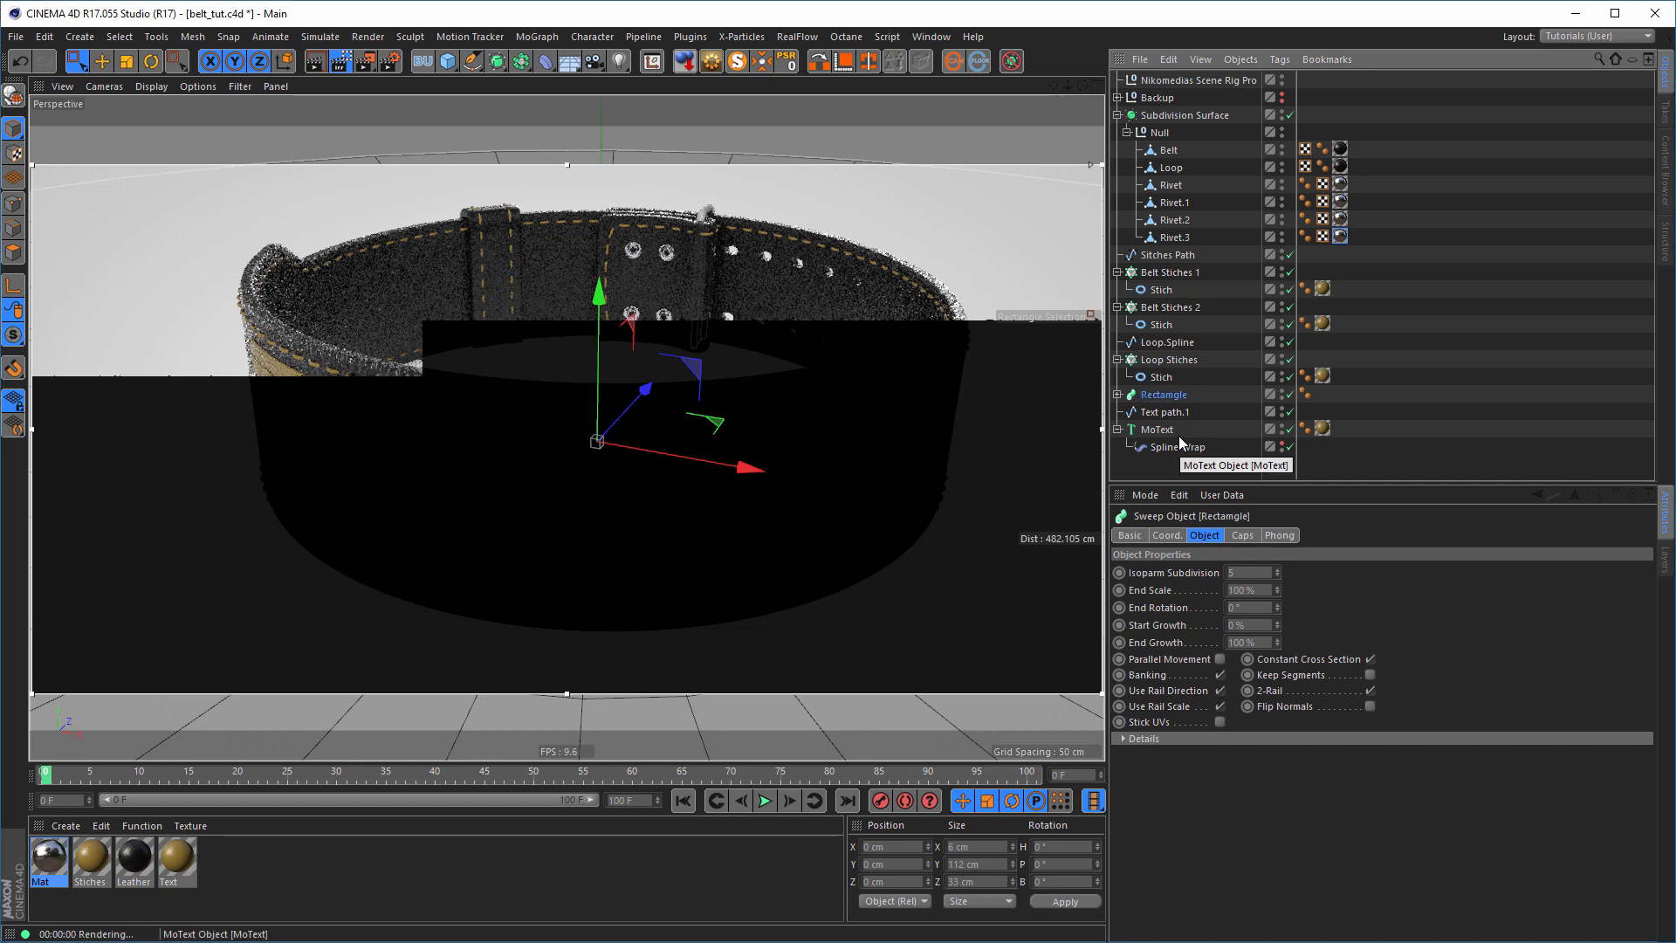
{"action": "double_click", "coordinate": [1168, 394]}
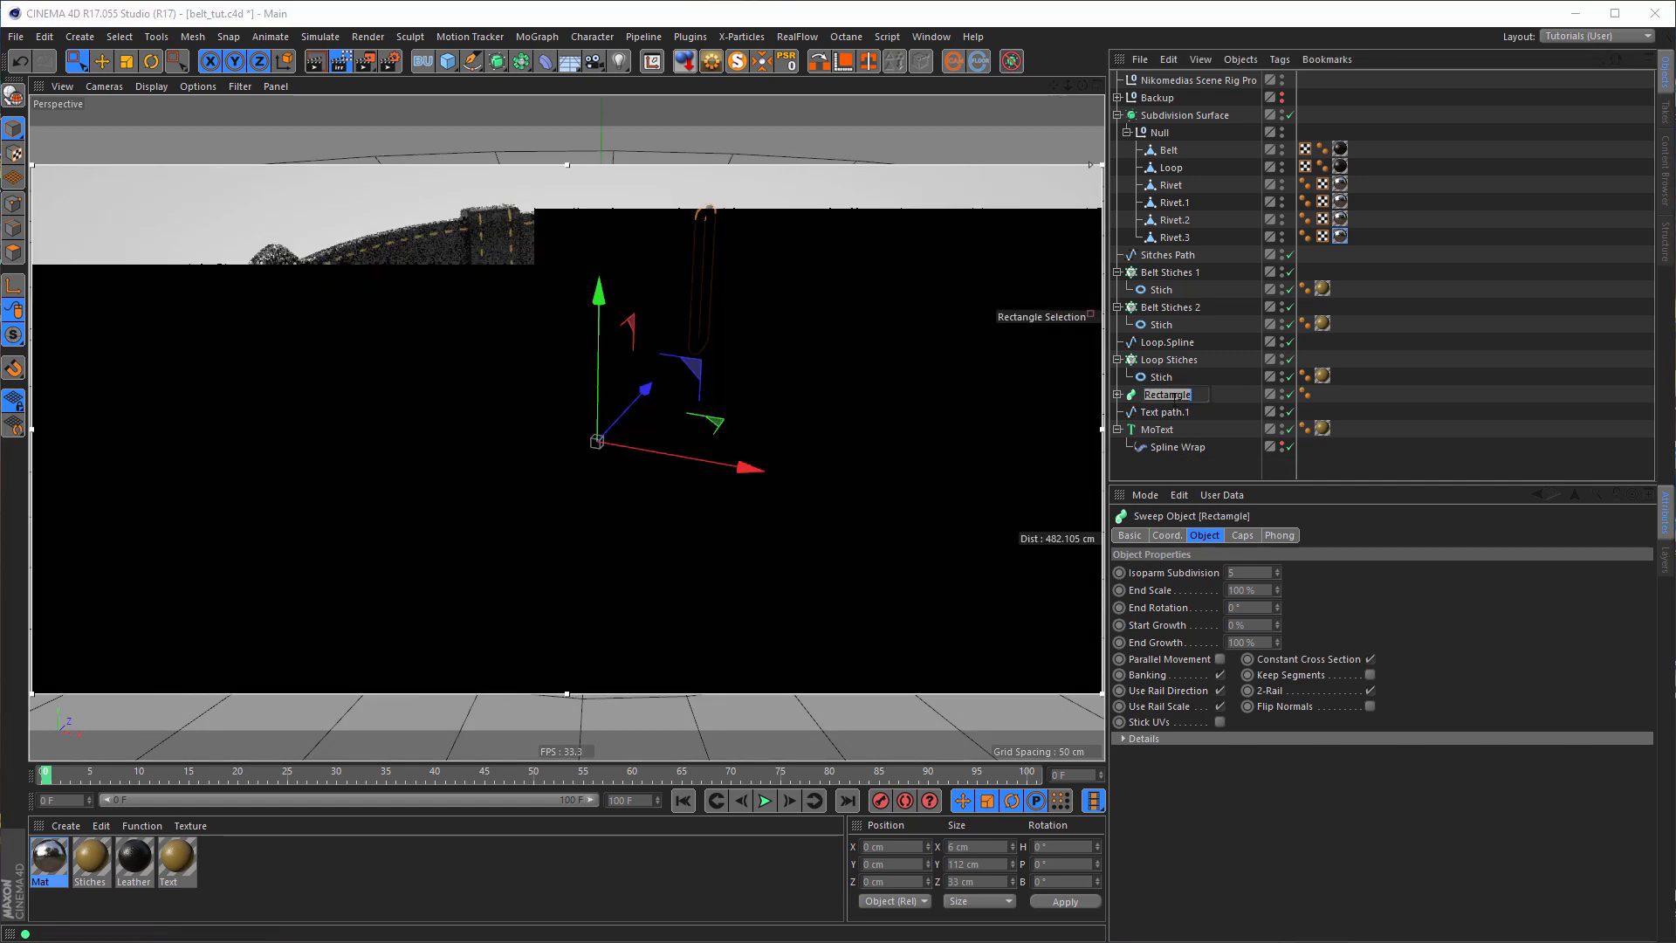
{"action": "type", "text": "Rectangle"}
{"action": "key", "text": "Return"}
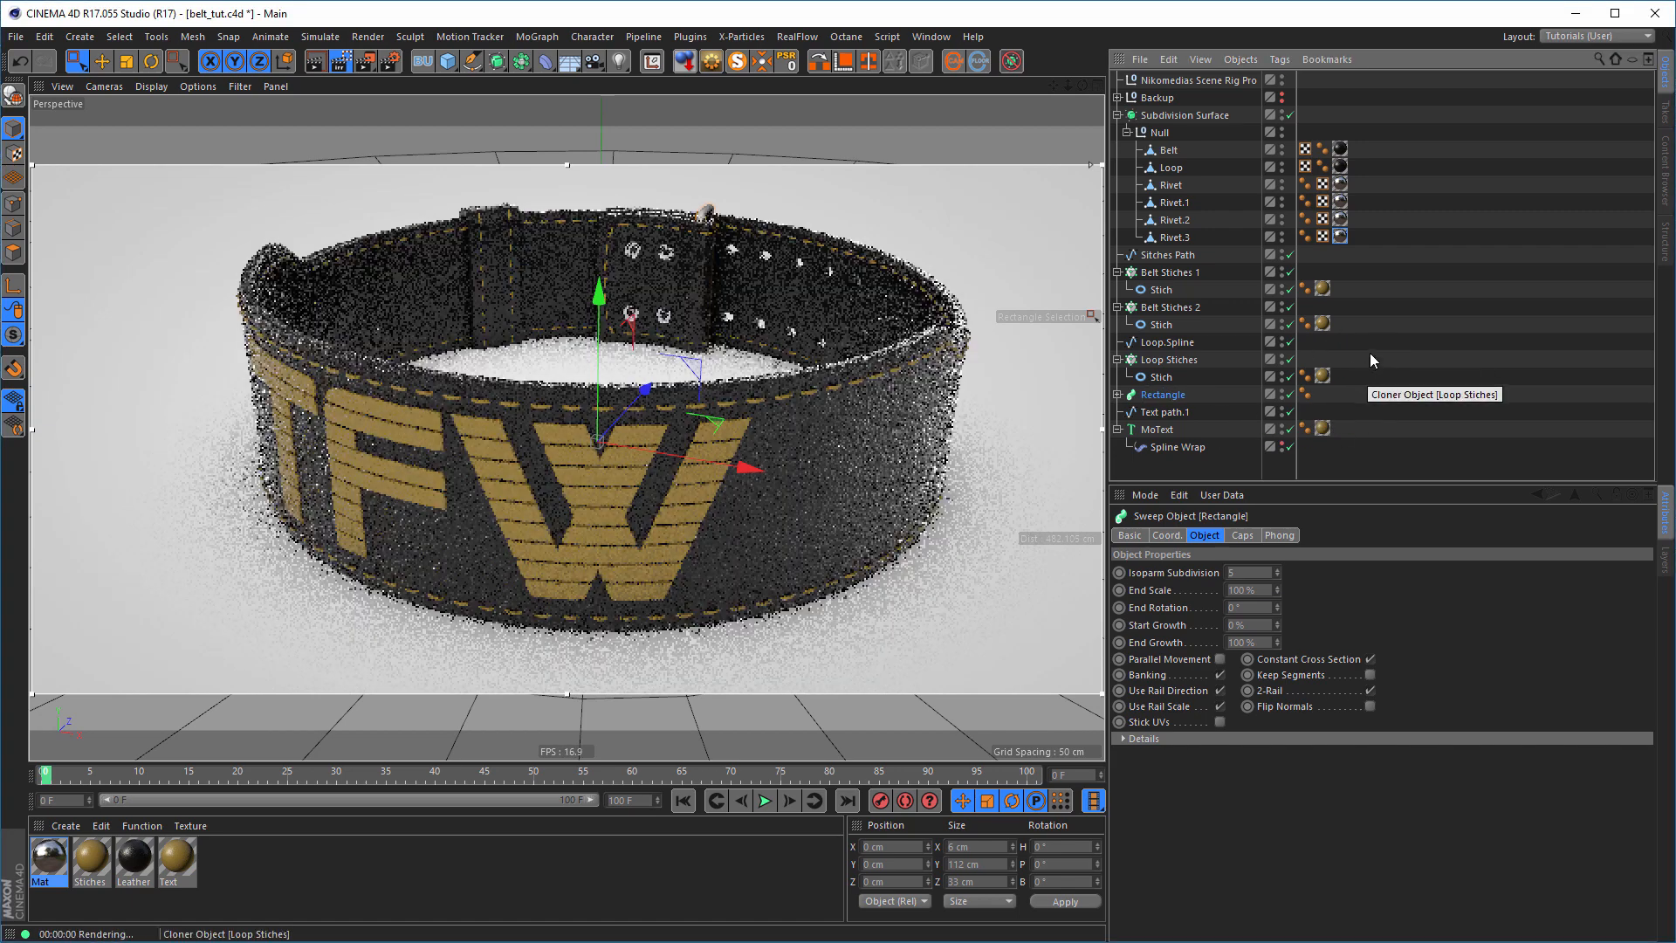
- Copy the Mat texture tag from Rivet.3 to the Rectangle object and save the project
{"action": "left_click", "coordinate": [1342, 238]}
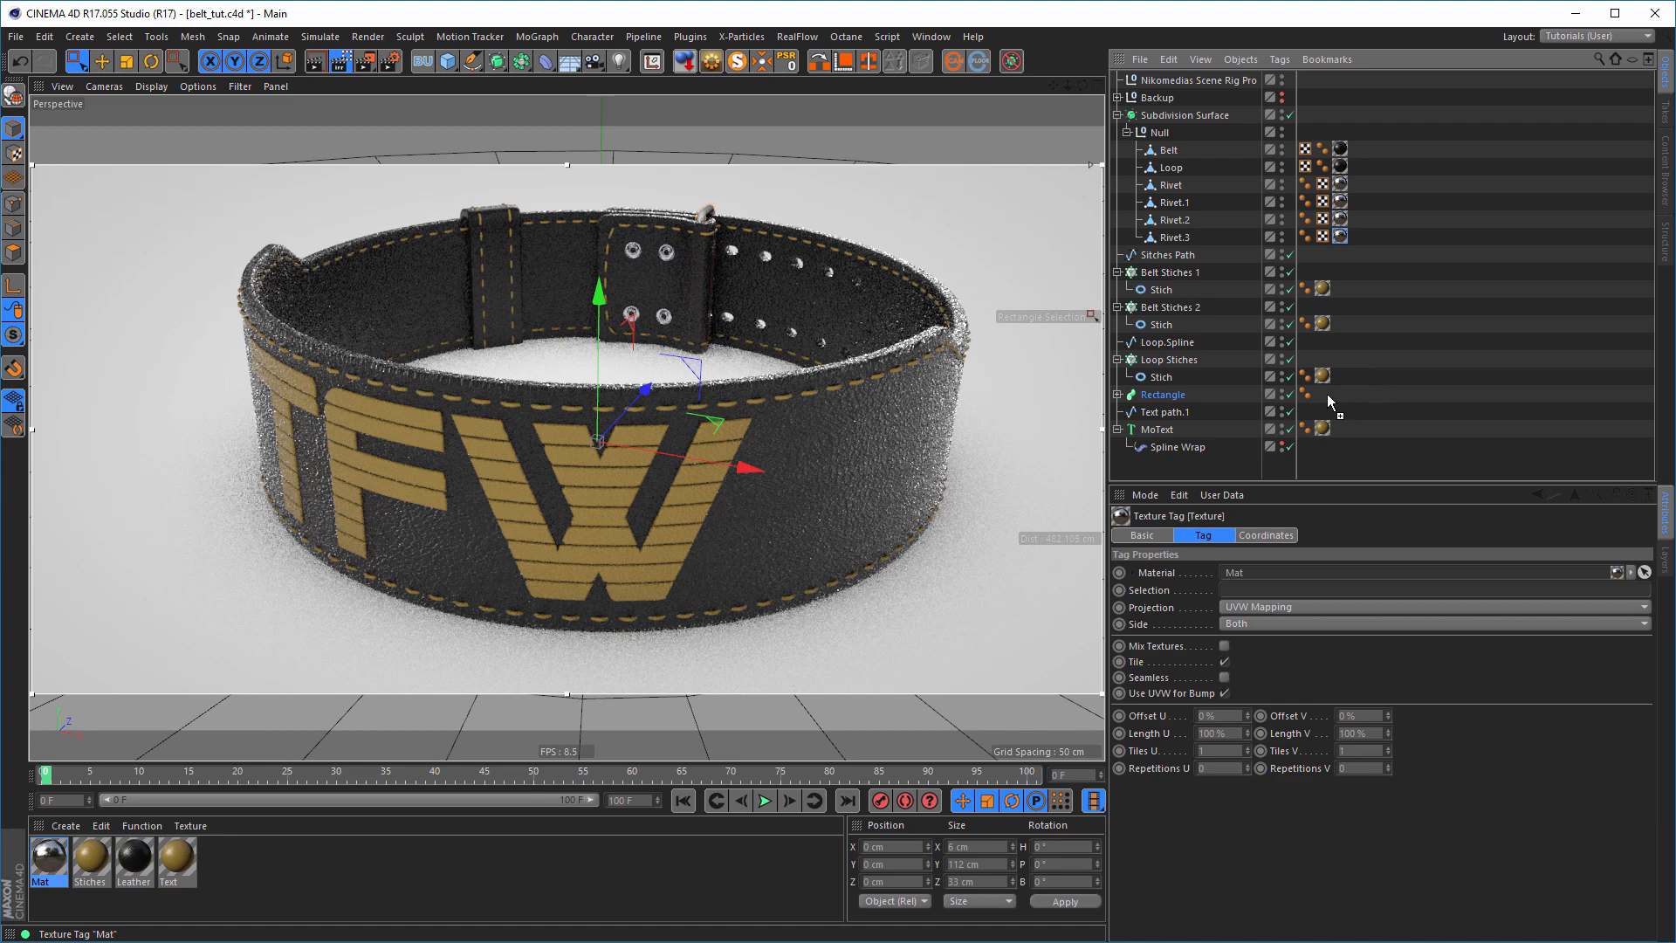
{"action": "left_click_drag", "start_coordinate": [1327, 395], "coordinate": [1325, 395], "text": "ctrl"}
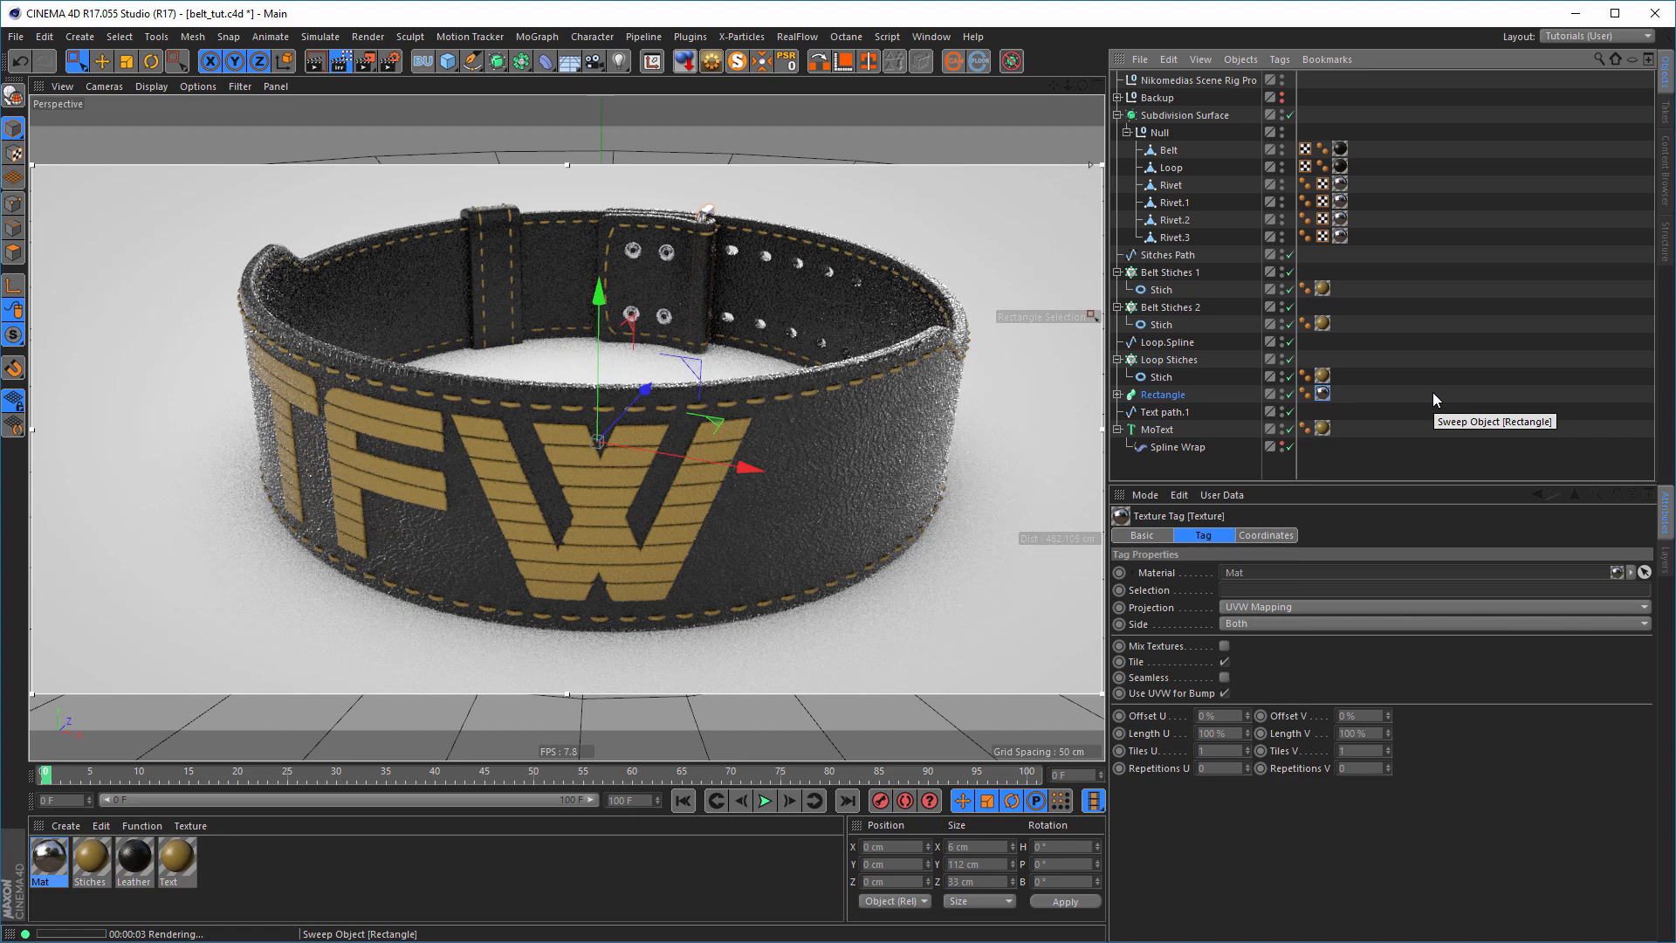
{"action": "key", "text": "ctrl+s"}
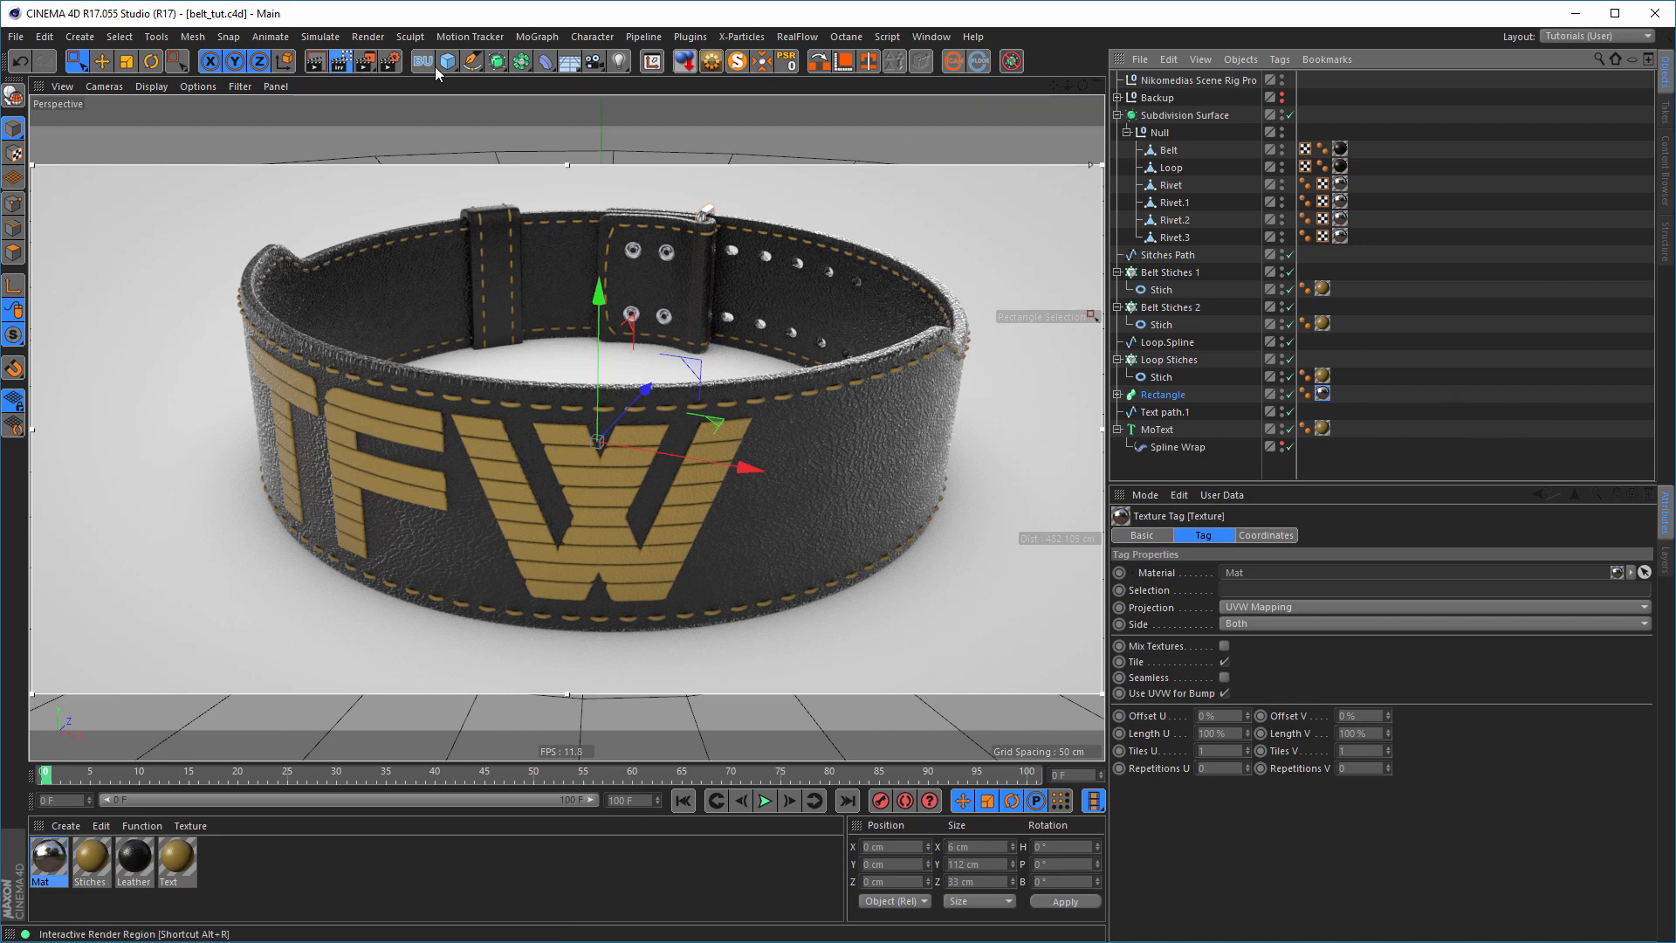
- Turn off the interactive render region and set the viewport to untextured Gouraud shading without wireframe lines
{"action": "double_click", "coordinate": [339, 65]}
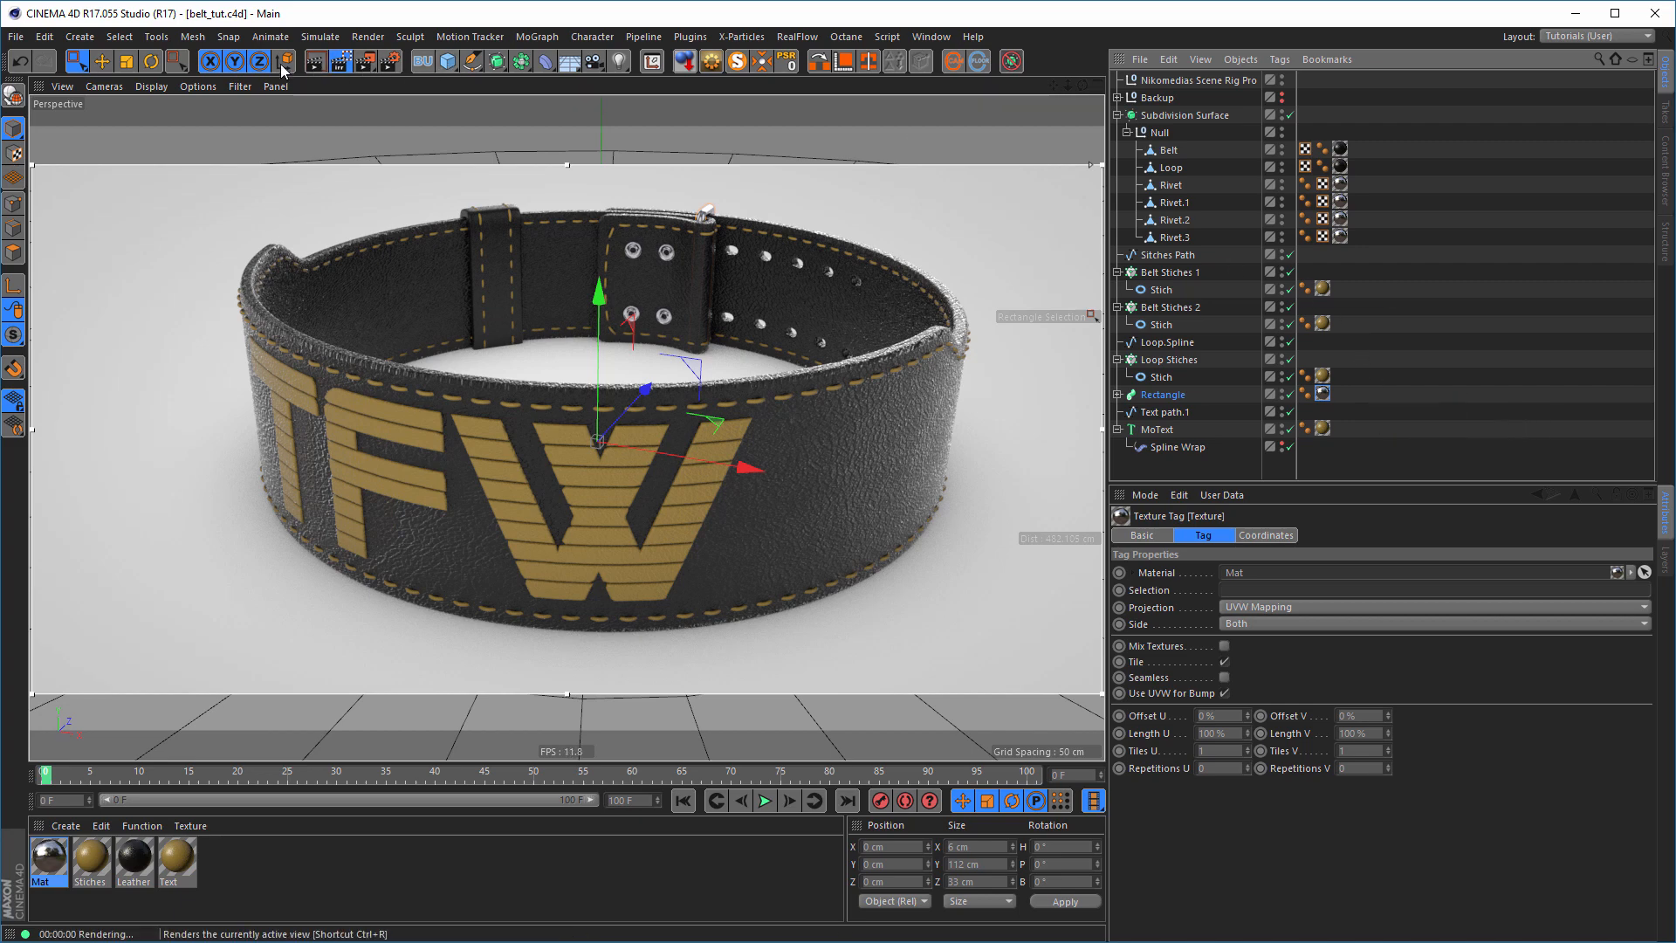
{"action": "left_click", "coordinate": [340, 65]}
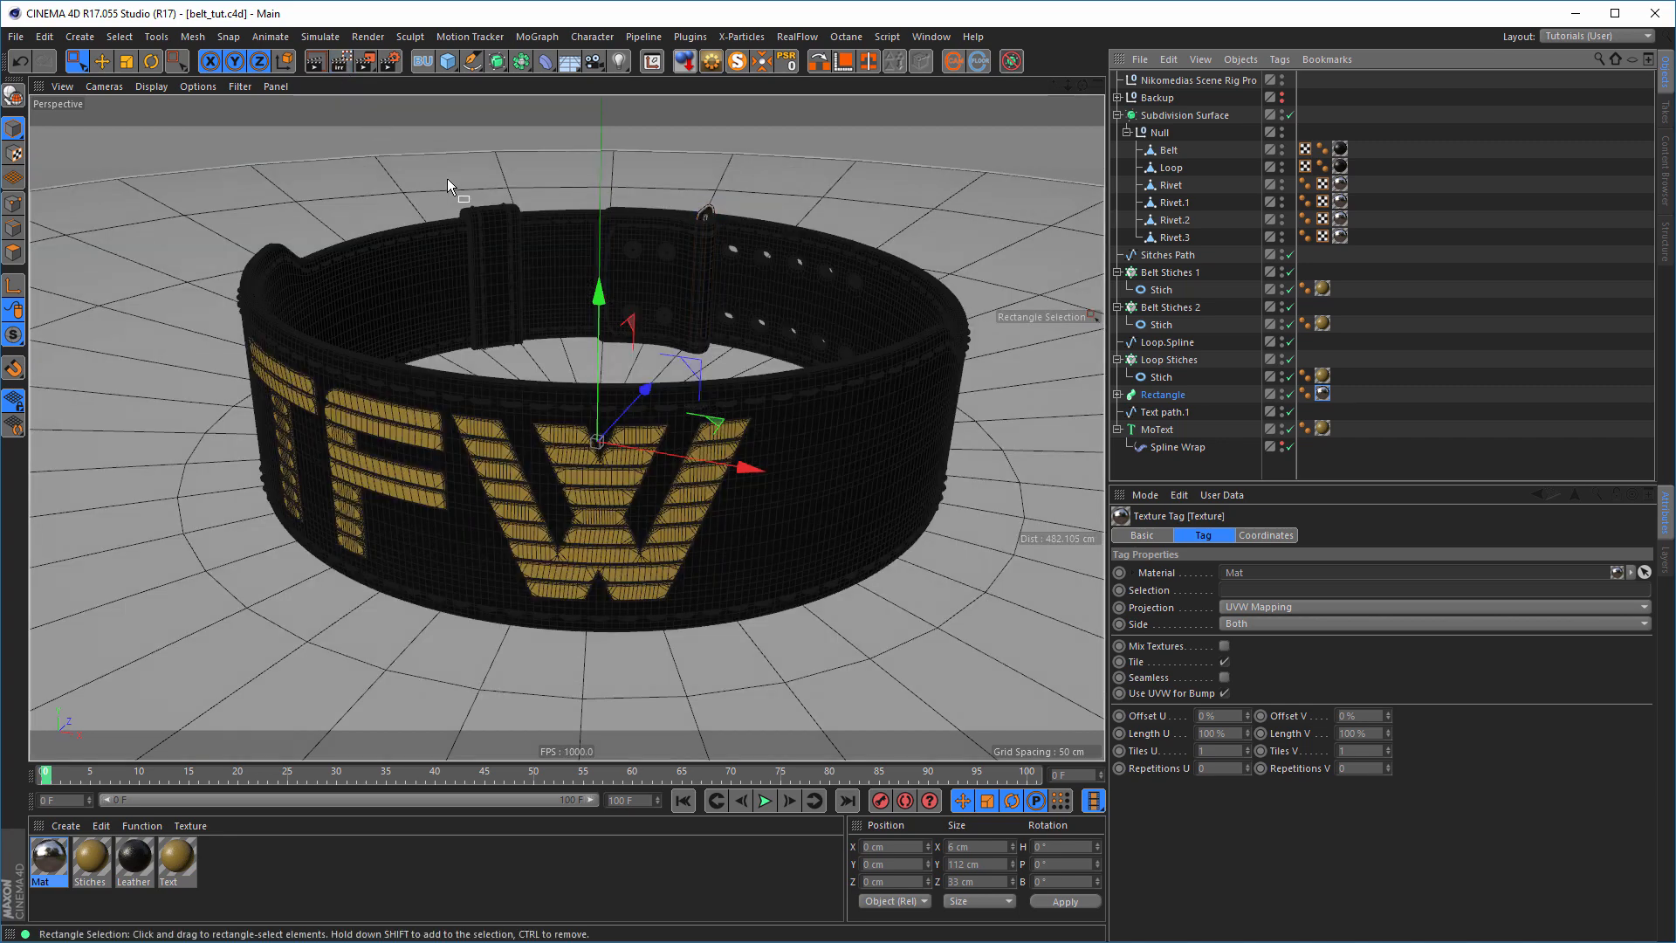
{"action": "key", "text": "n"}
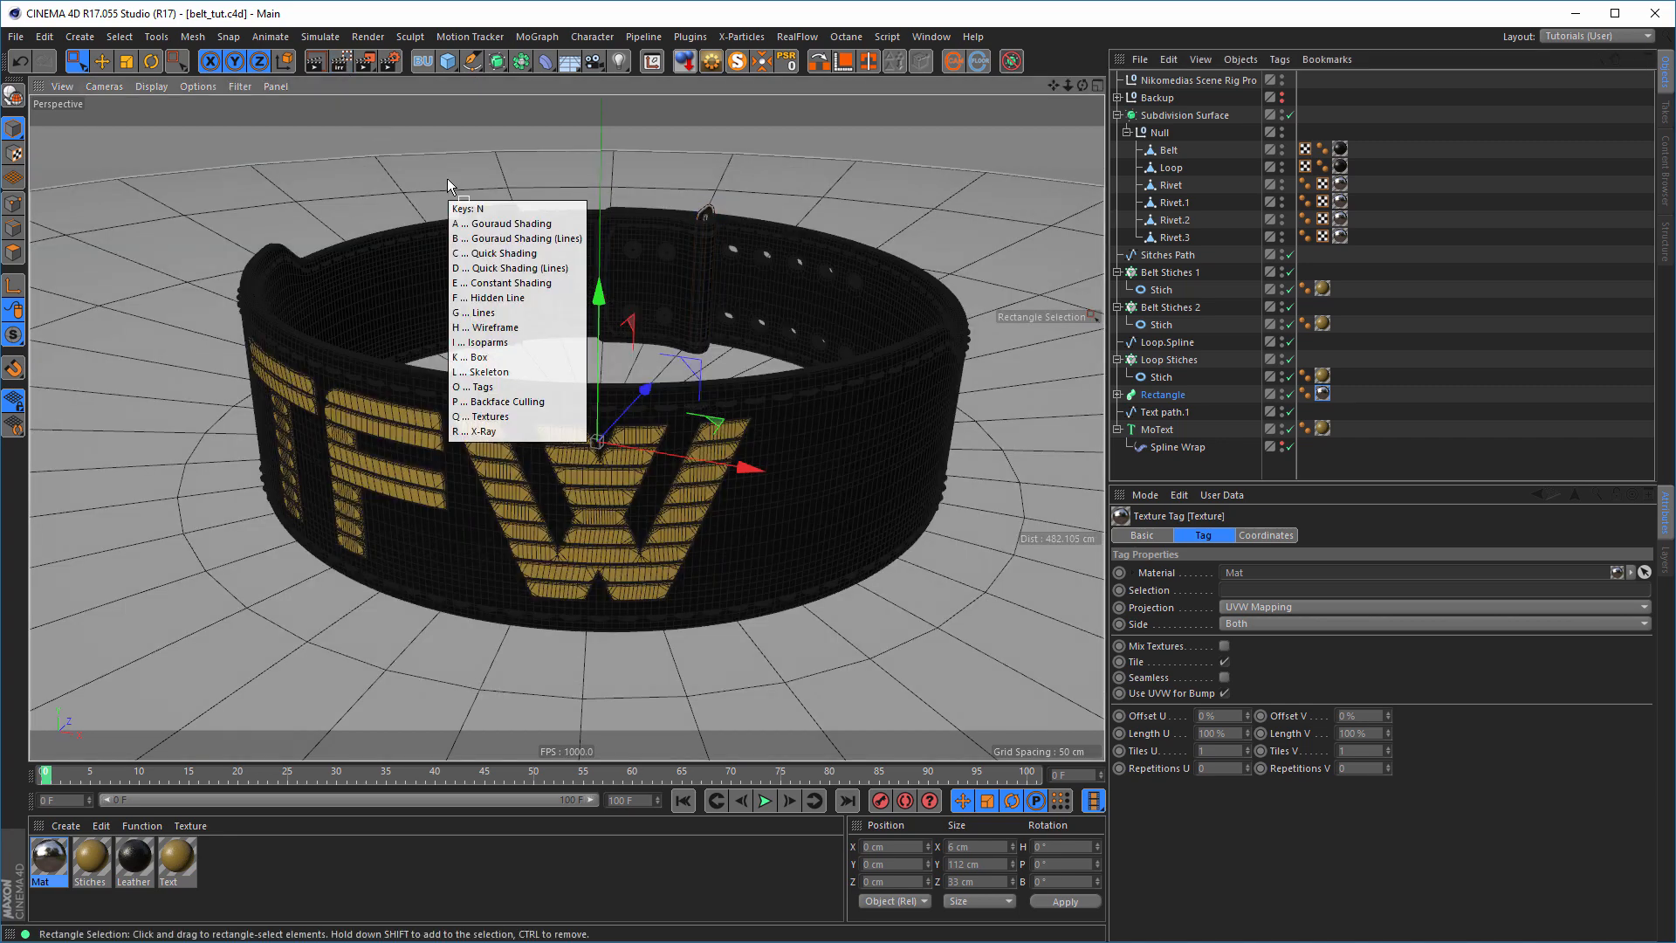
{"action": "key", "text": "f"}
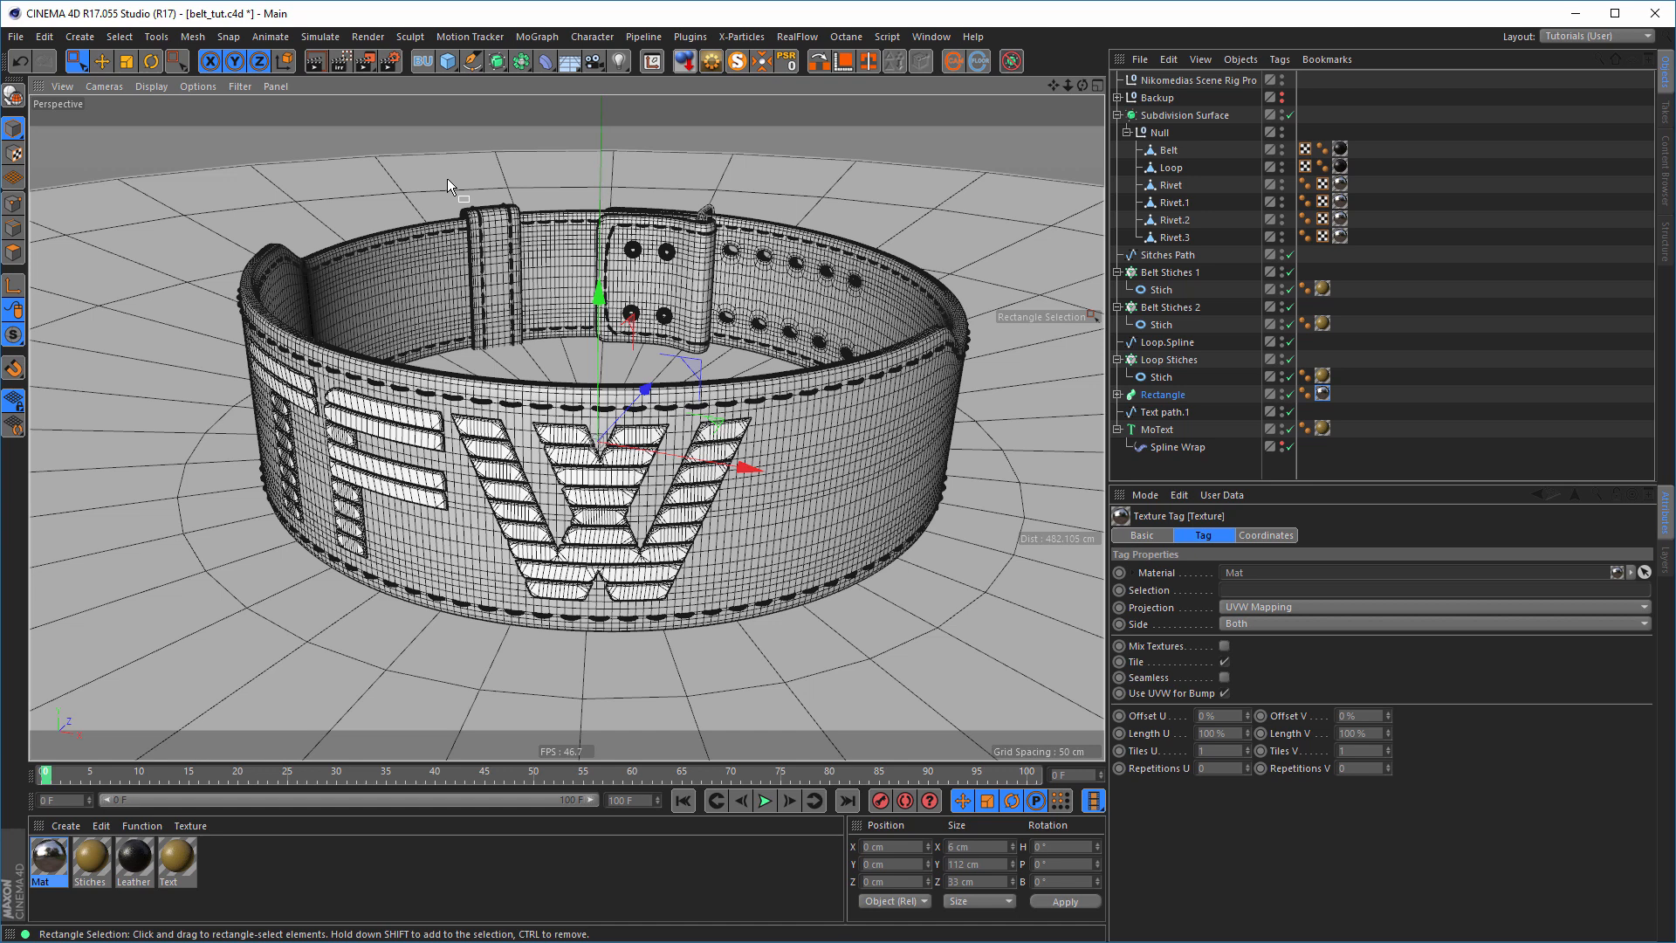
{"action": "key", "text": "n"}
{"action": "key", "text": "a"}
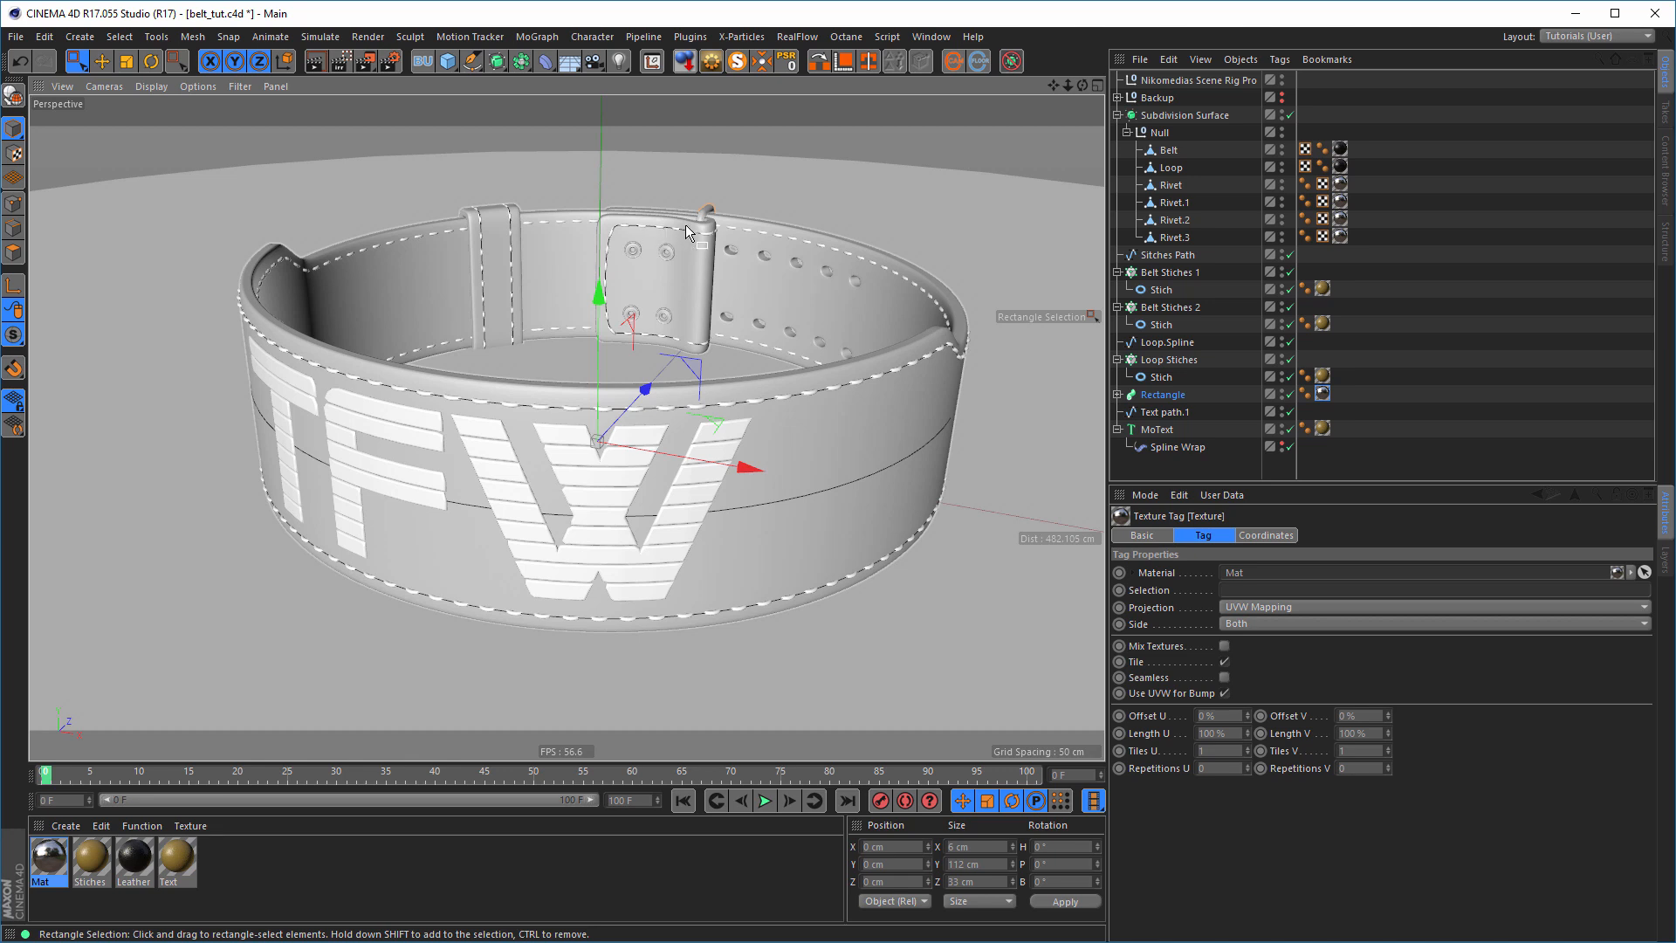
- Add a Camera object to the scene and focus the view on the riveted belt flap
{"action": "left_click", "coordinate": [593, 61]}
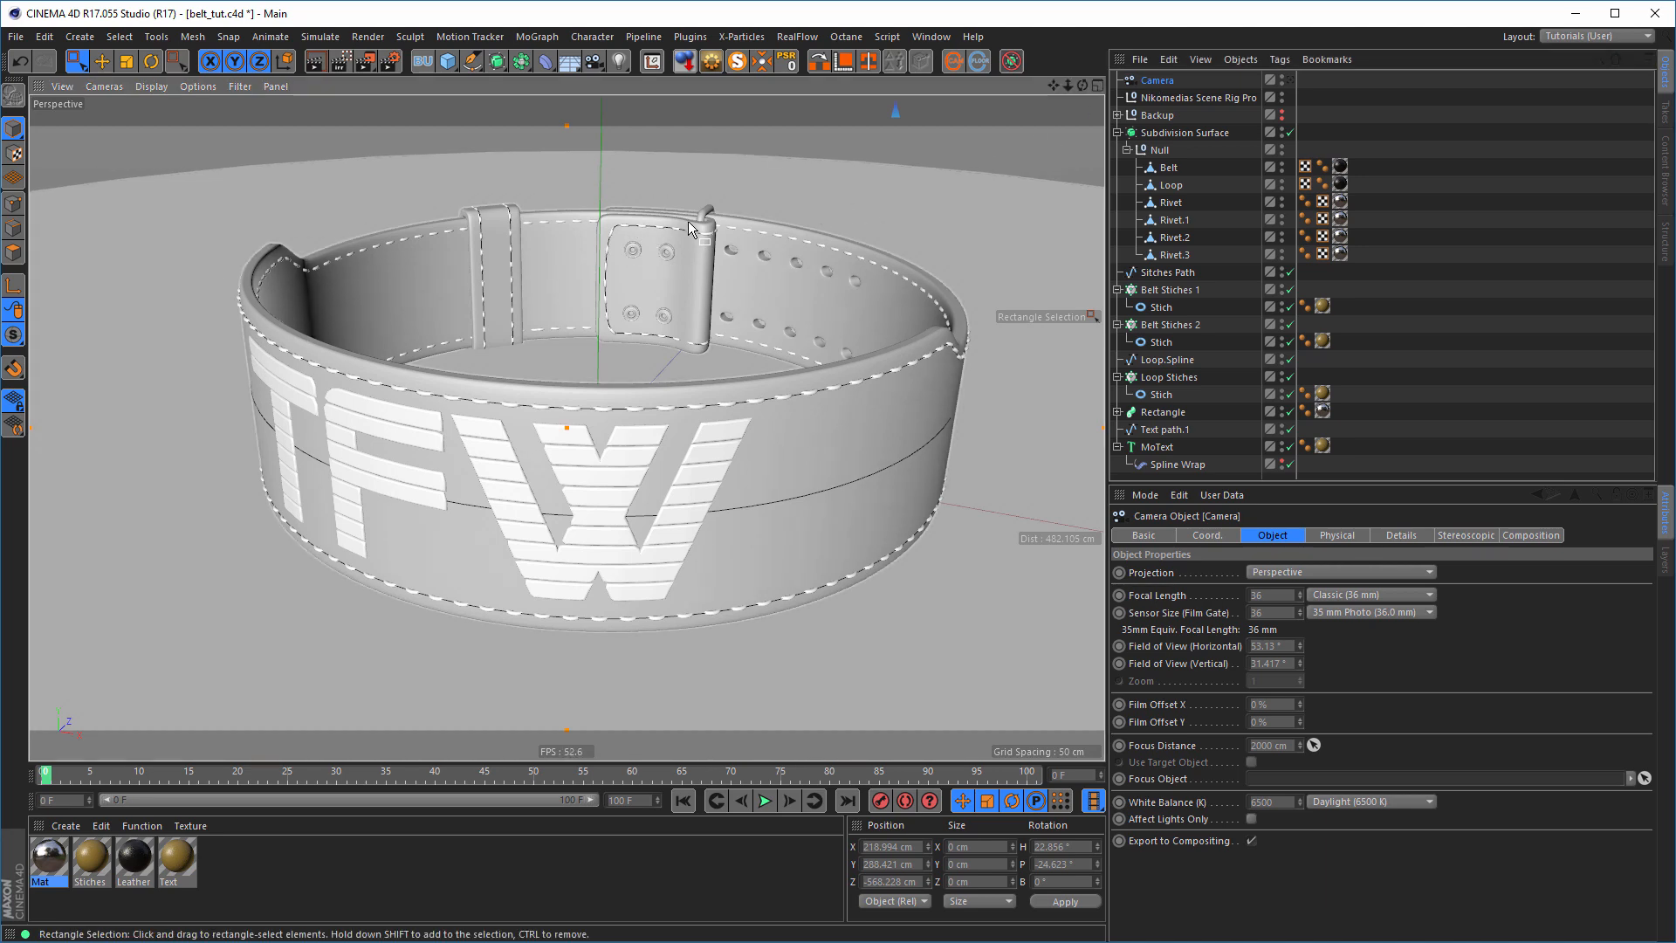
{"action": "scroll", "coordinate": [688, 222], "scroll_direction": "up", "scroll_amount": 5}
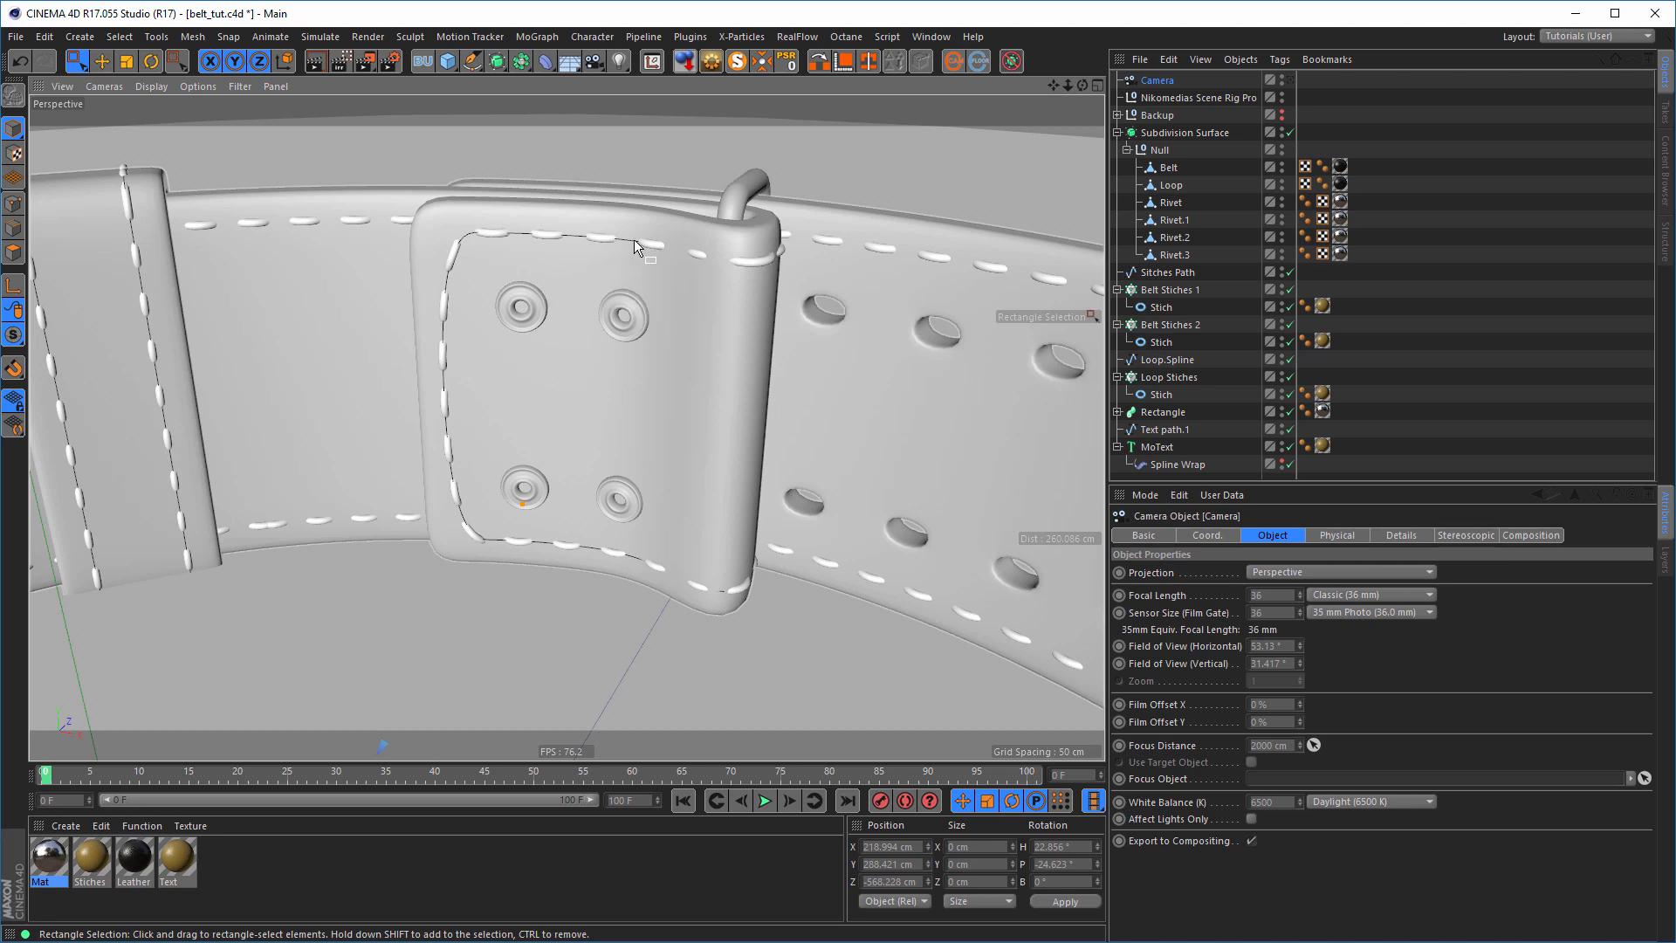
{"action": "scroll", "coordinate": [567, 236], "scroll_direction": "up", "scroll_amount": 5}
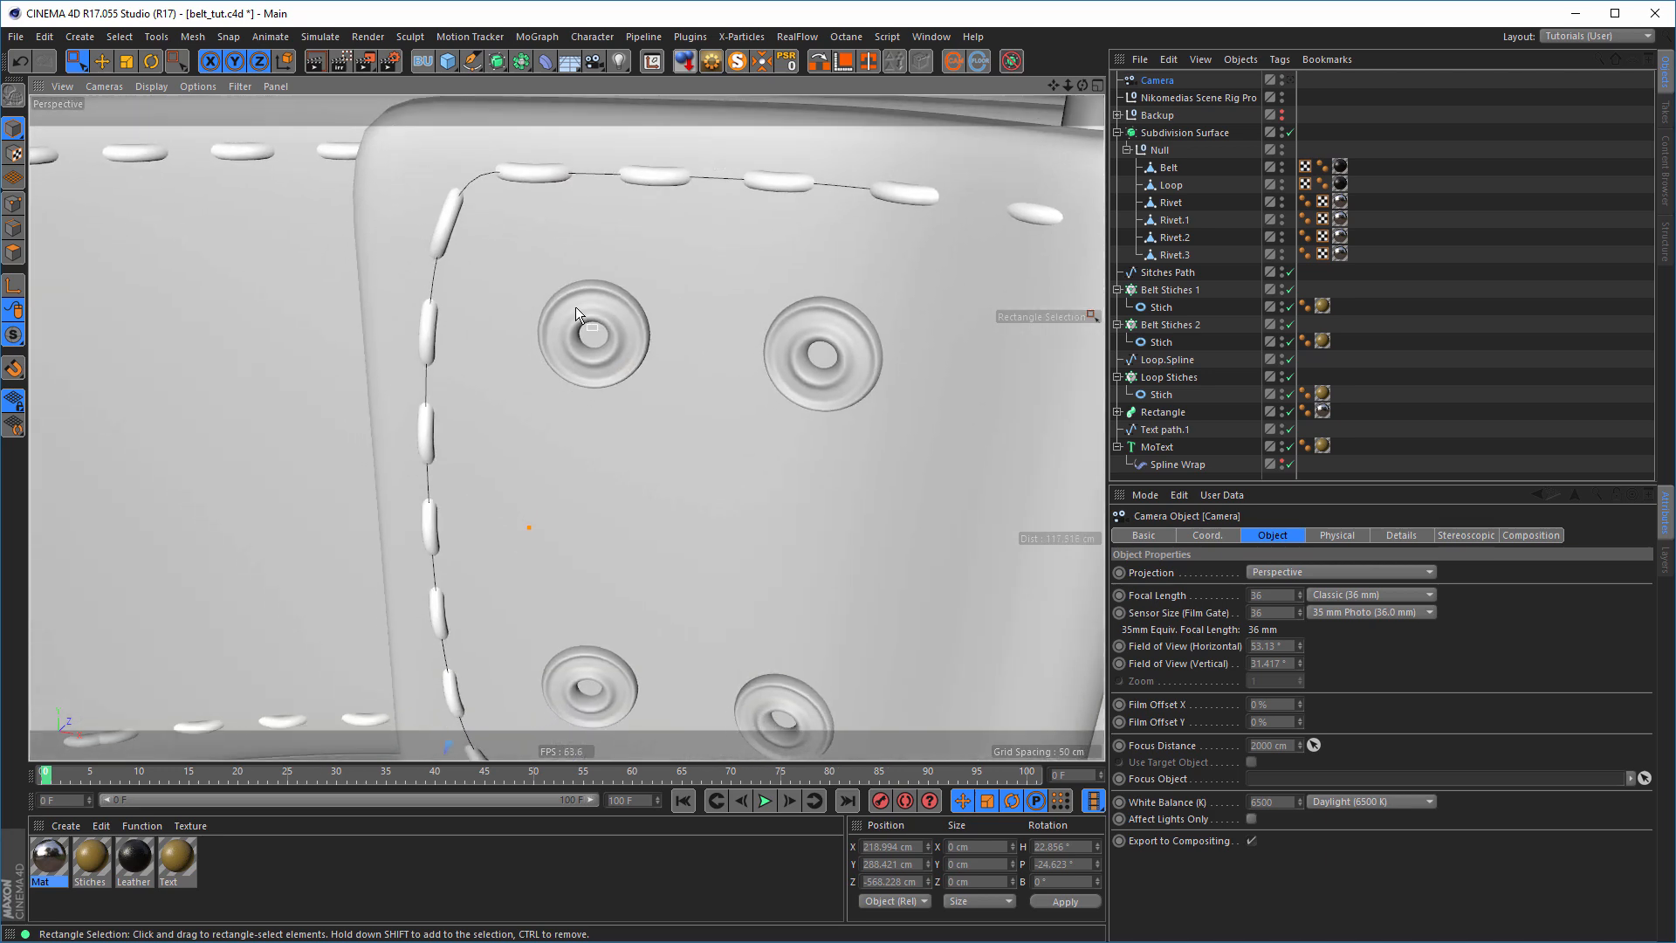
{"action": "left_click", "coordinate": [494, 224]}
{"action": "scroll", "coordinate": [494, 225], "scroll_direction": "down", "scroll_amount": 5}
{"action": "left_click_drag", "start_coordinate": [410, 273], "coordinate": [511, 241], "text": "alt"}
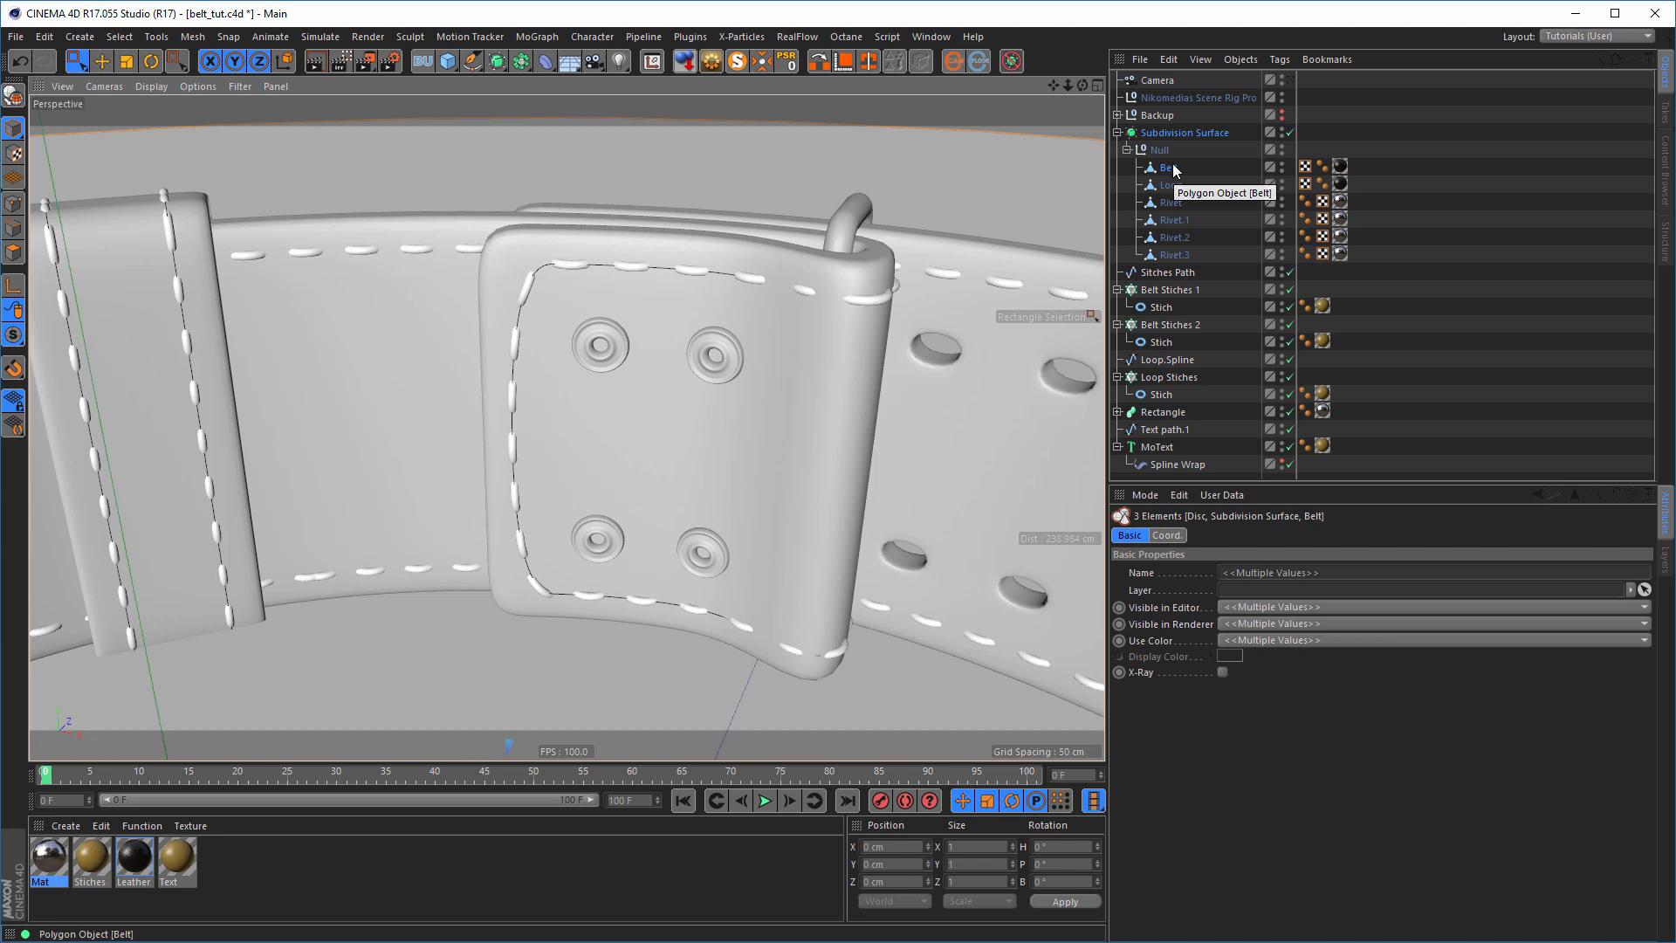
- Set the viewport to Gouraud Shading (Lines) and disable the Subdivision Surface to expose the low-poly belt mesh
{"action": "key", "text": "n"}
{"action": "key", "text": "b"}
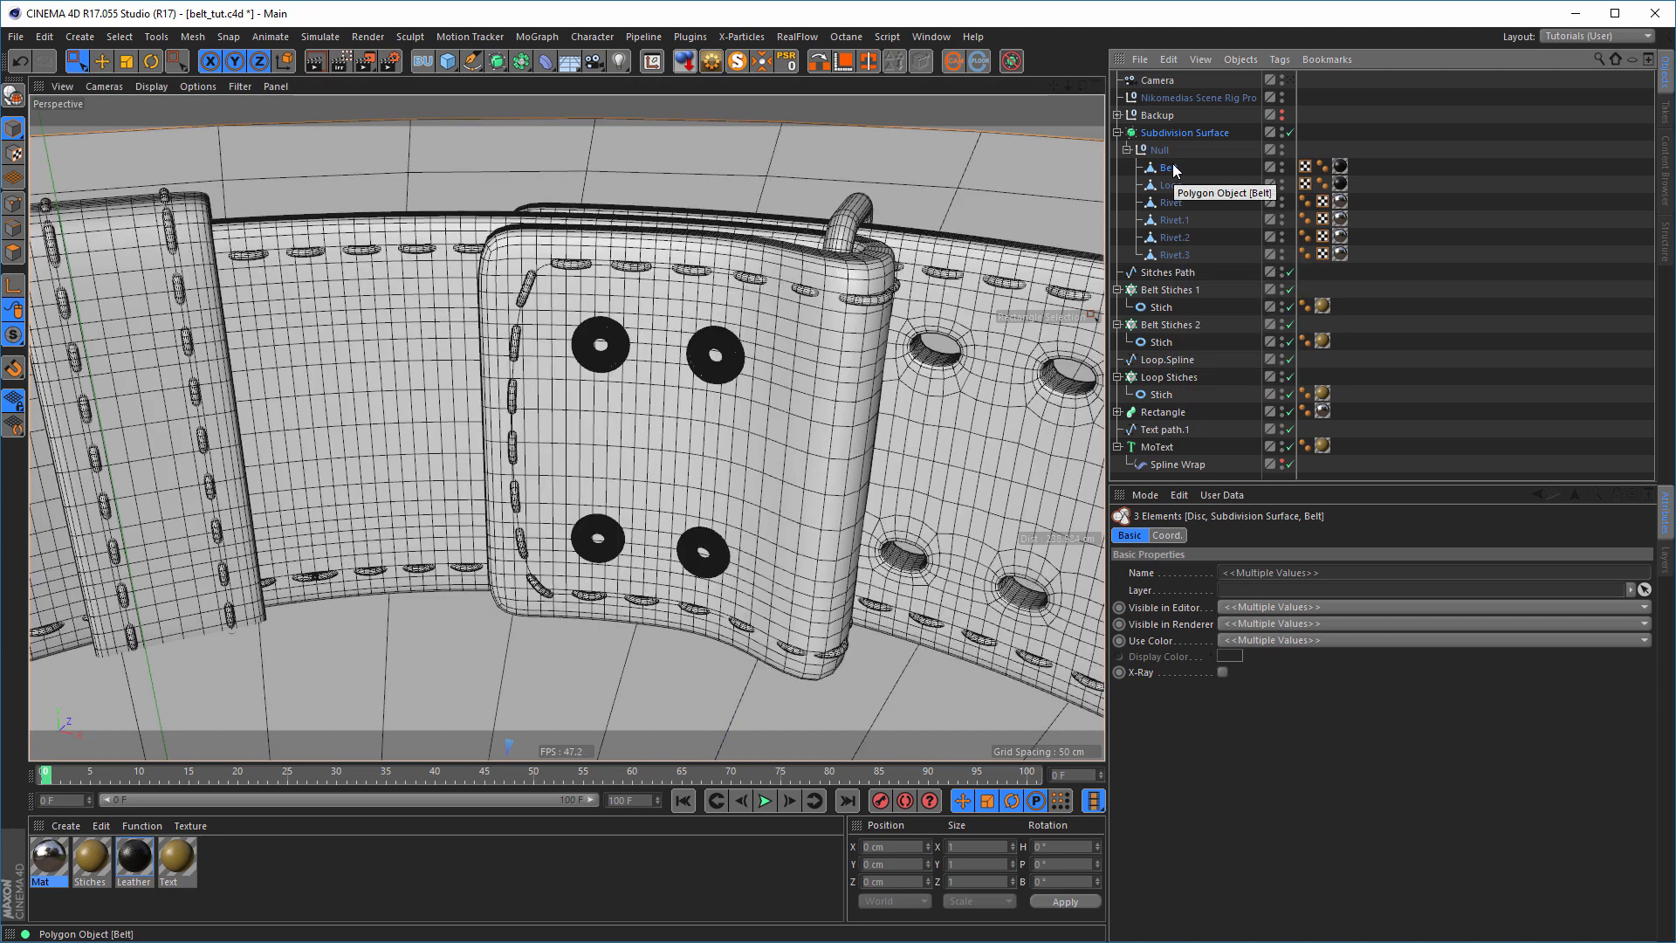
{"action": "left_click", "coordinate": [1290, 133]}
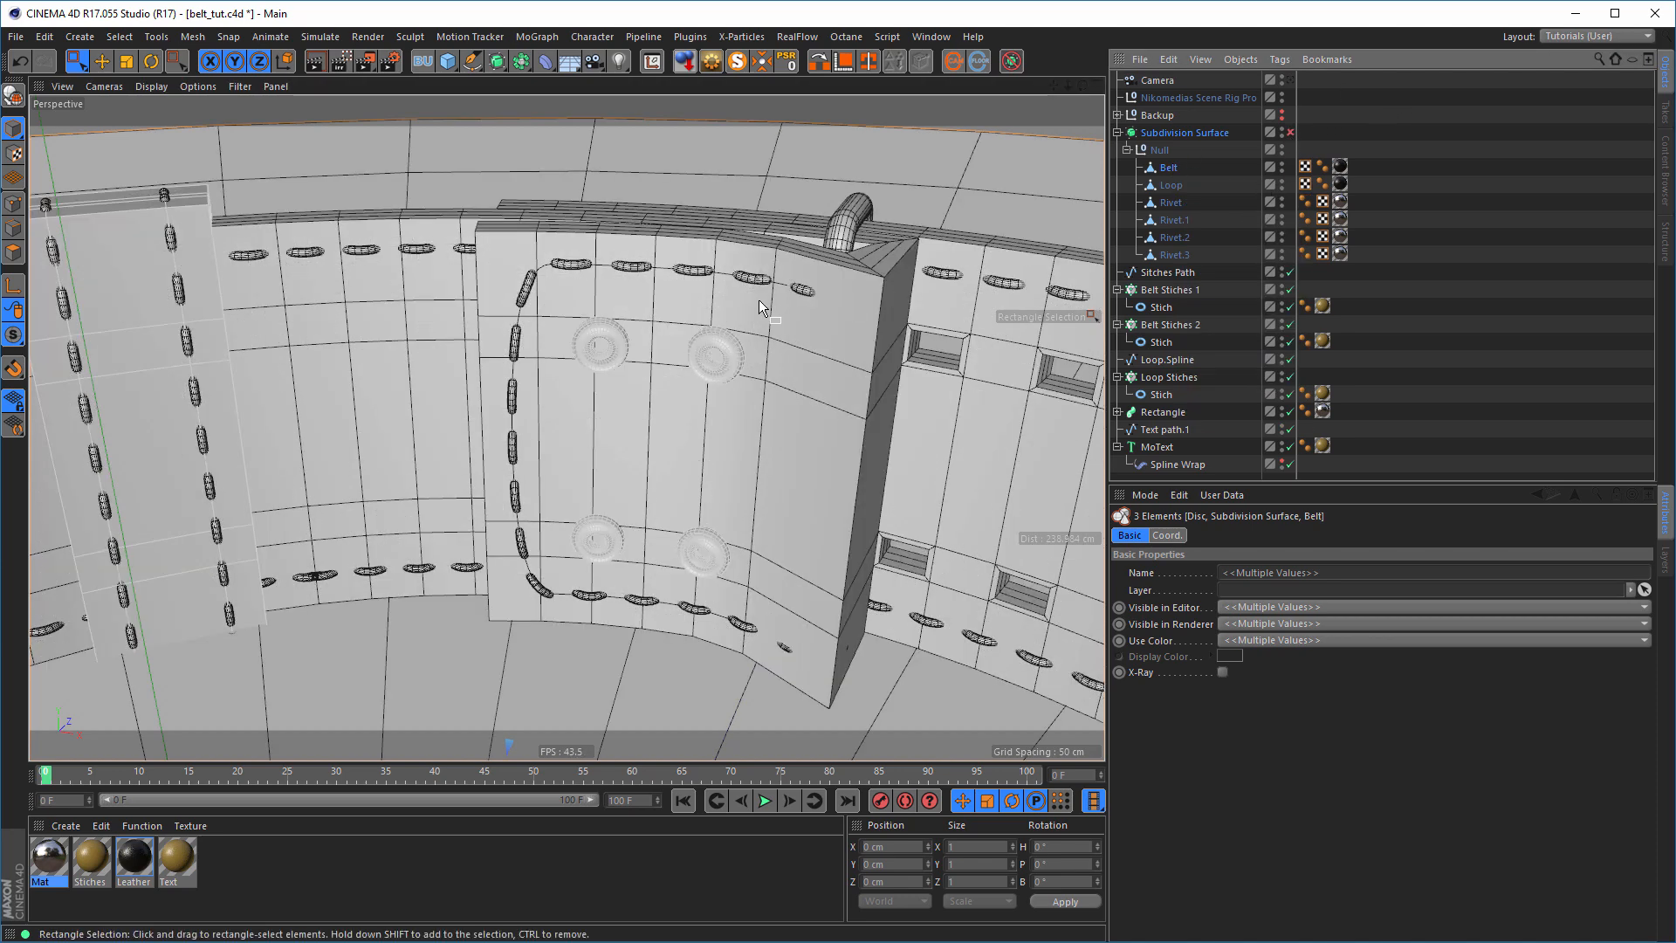
{"action": "left_click_drag", "start_coordinate": [572, 247], "coordinate": [499, 233], "text": "alt"}
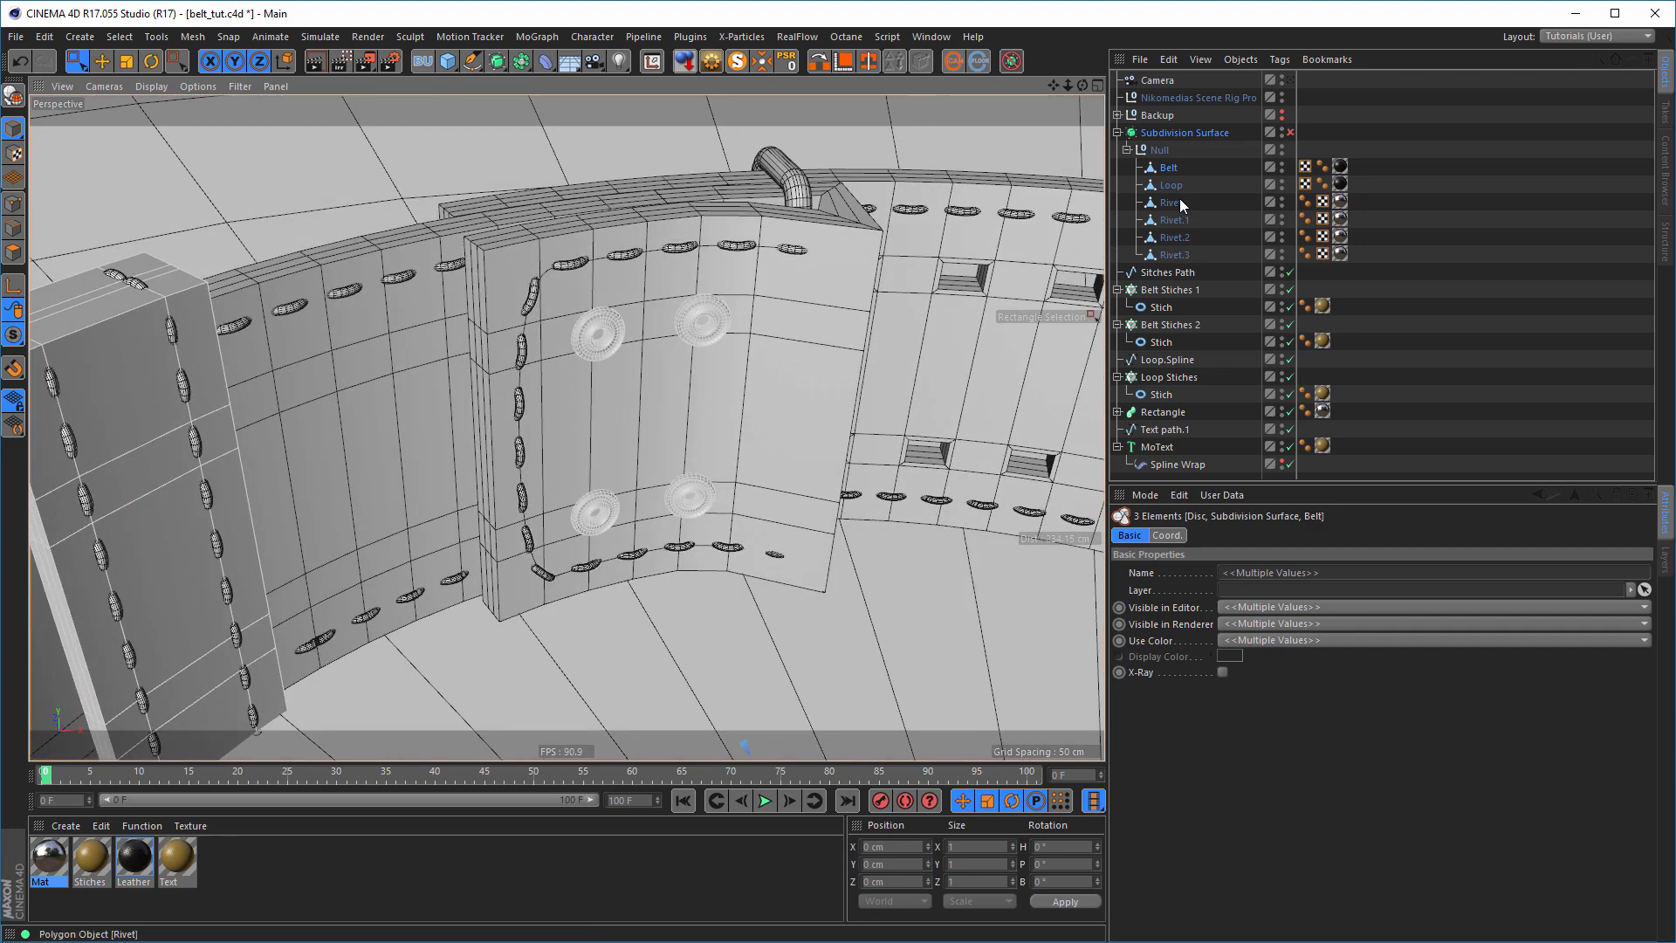
- Select the four points at the upper corner of the Belt's riveted flap end with Live Selection in point mode
{"action": "left_click", "coordinate": [1172, 171]}
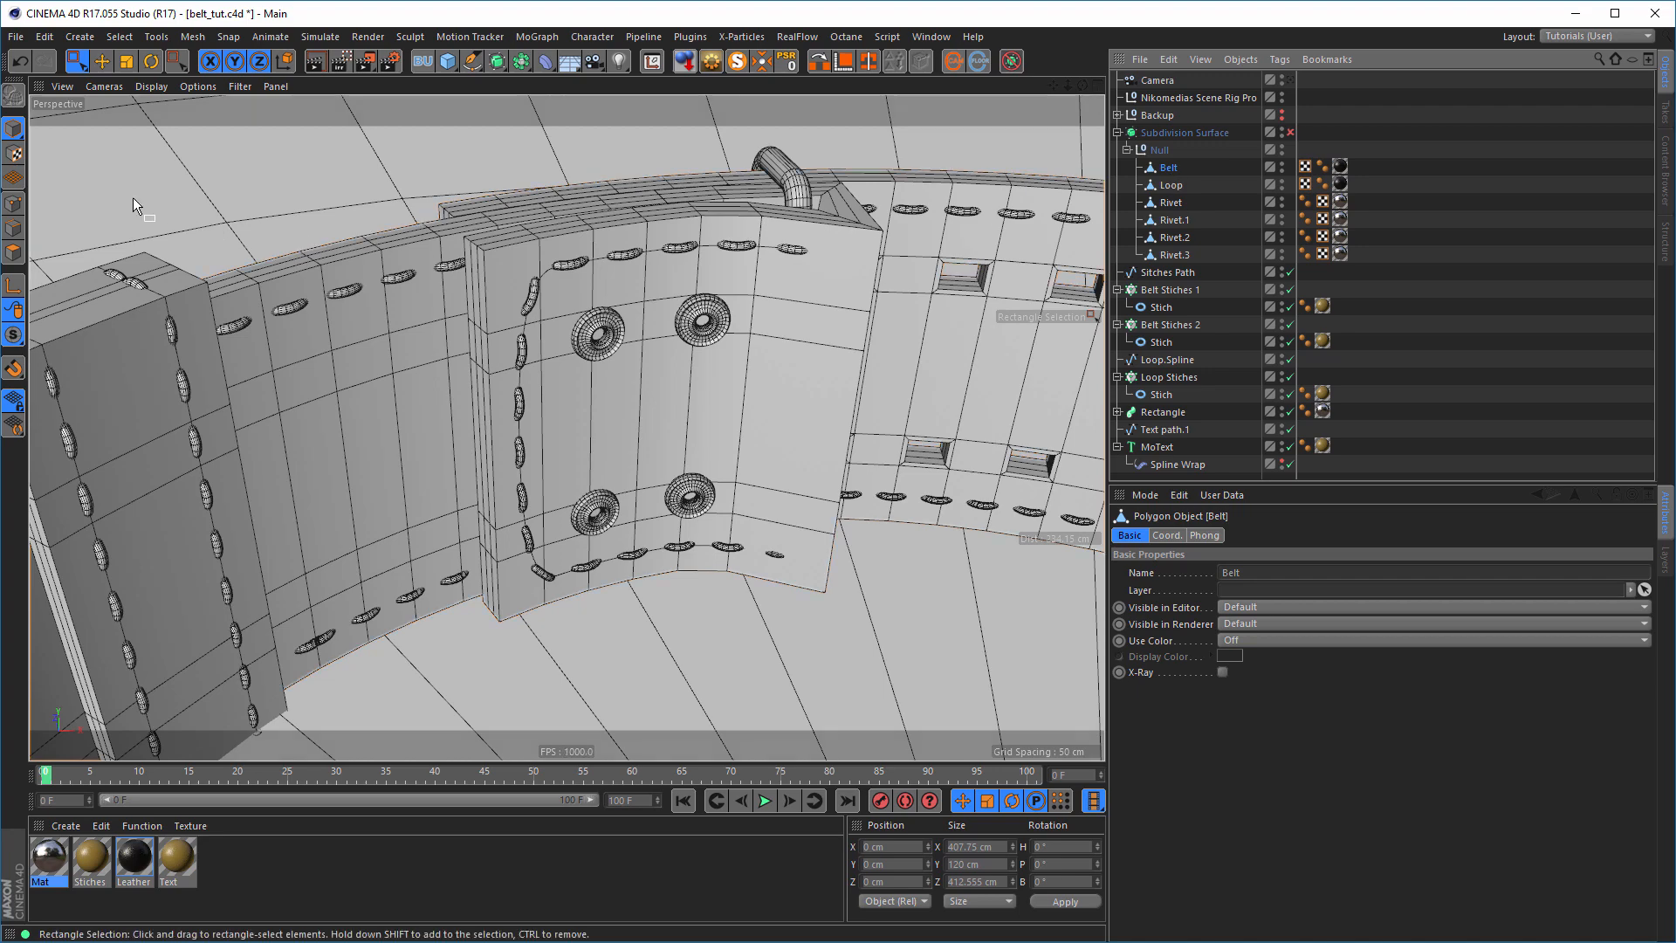
{"action": "left_click", "coordinate": [13, 203]}
{"action": "scroll", "coordinate": [609, 220], "scroll_direction": "up", "scroll_amount": 5}
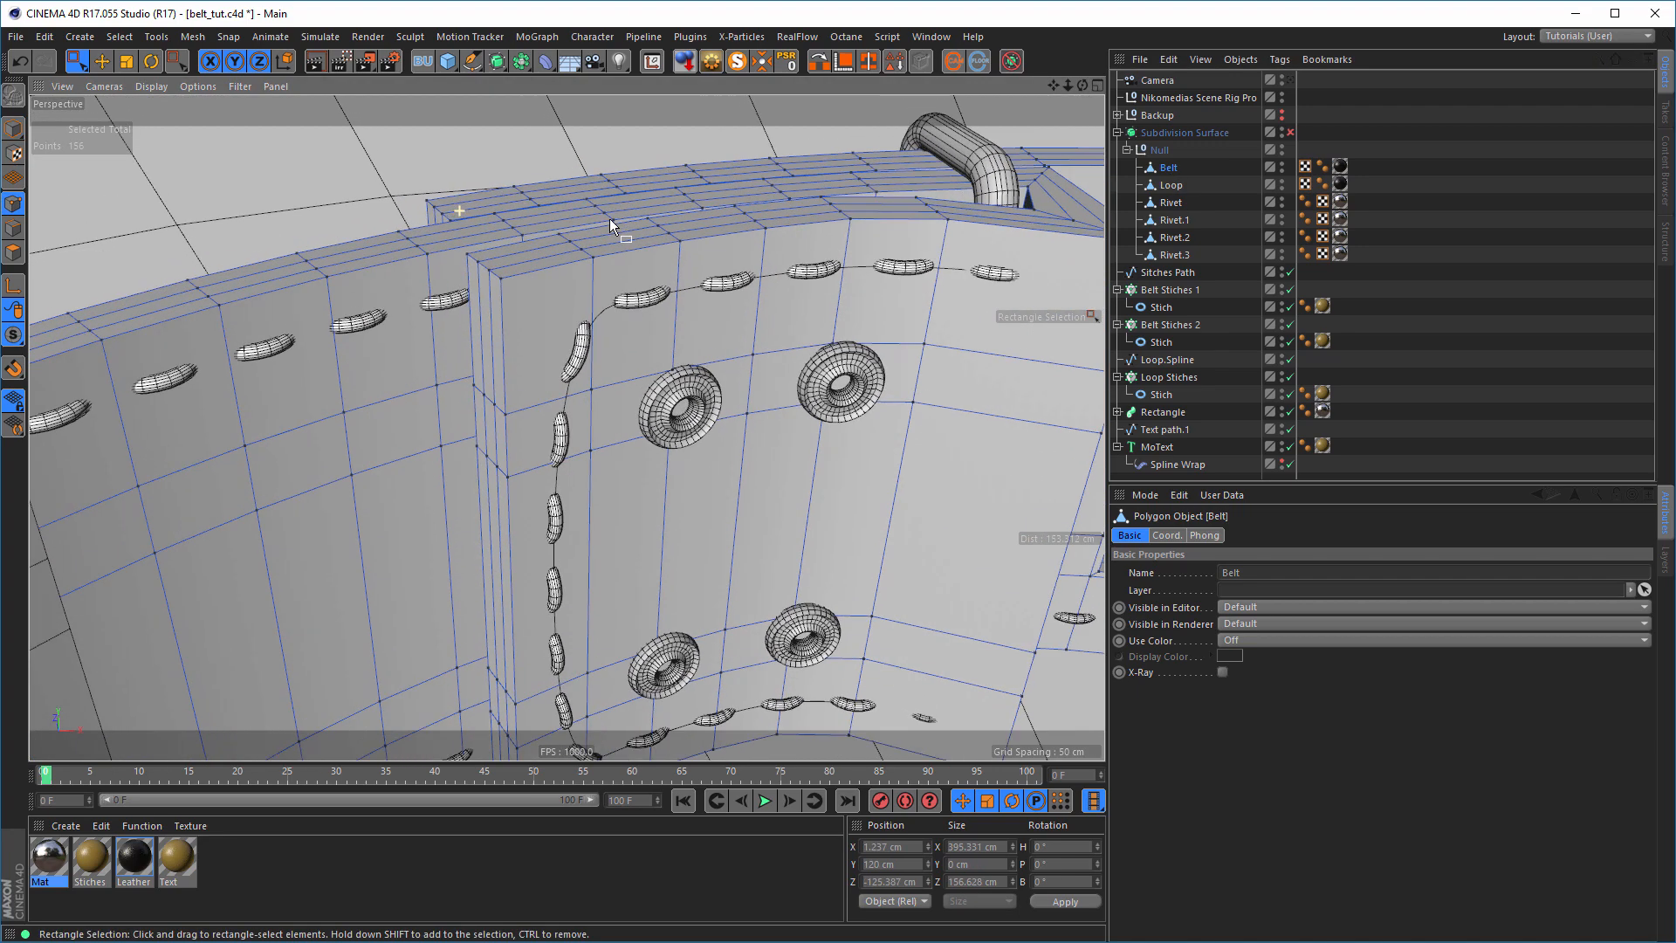
{"action": "left_click_drag", "start_coordinate": [76, 61], "coordinate": [140, 103]}
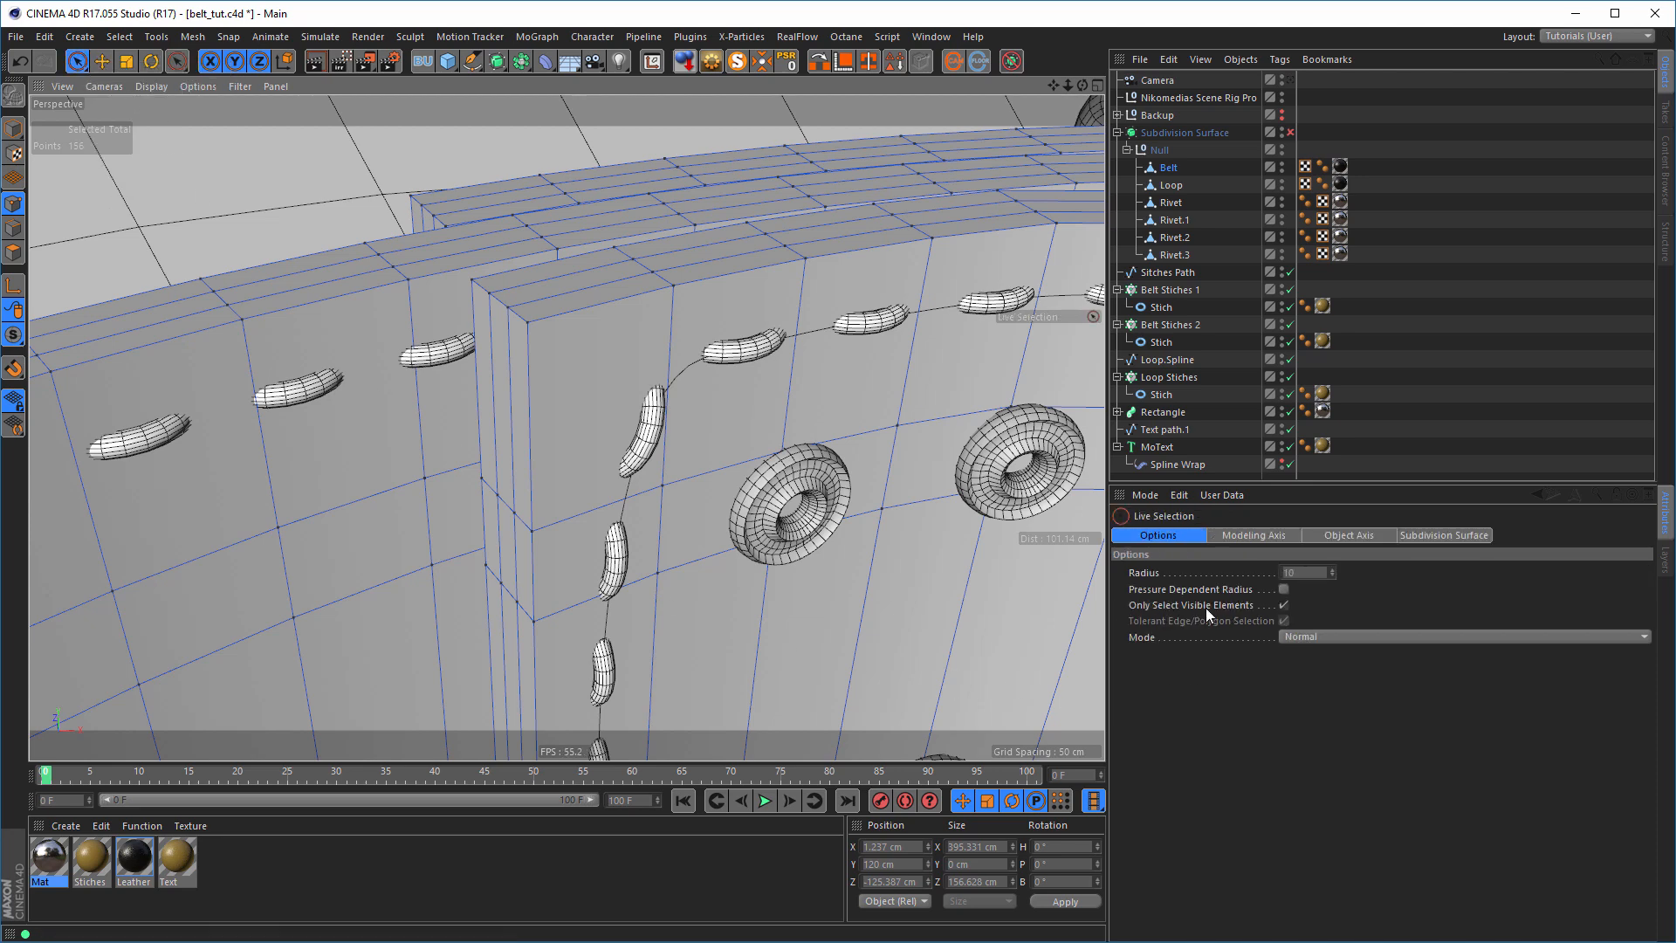
{"action": "left_click_drag", "start_coordinate": [541, 321], "coordinate": [513, 332], "text": "alt"}
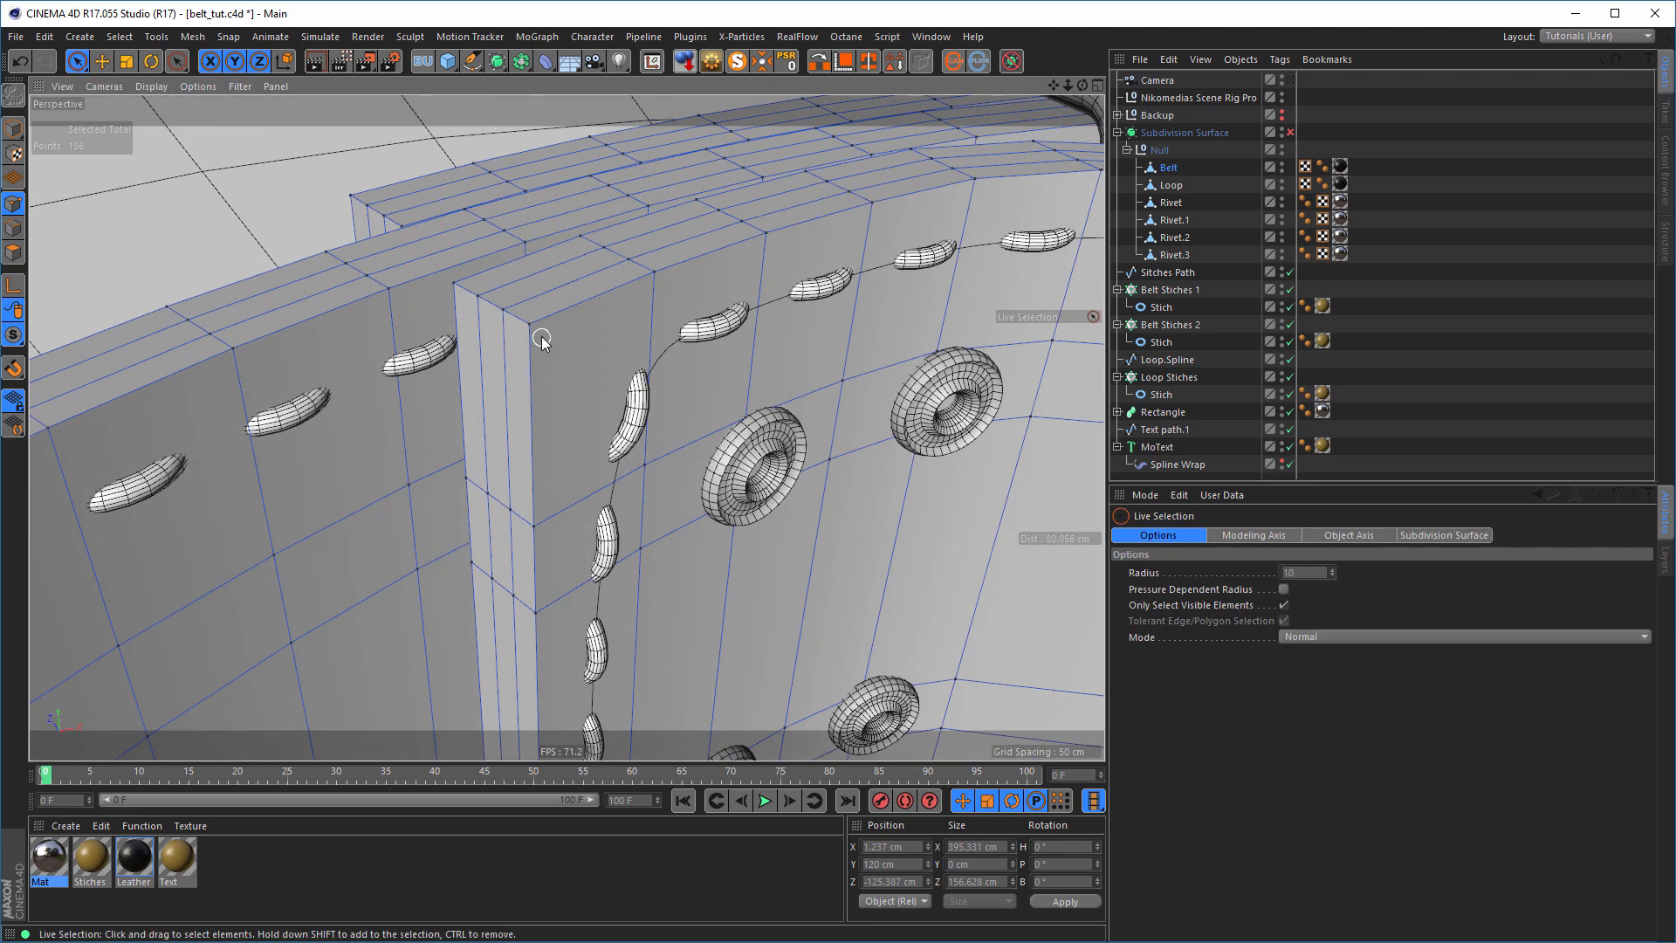
{"action": "left_click", "coordinate": [458, 285]}
{"action": "middle_click_drag", "start_coordinate": [619, 376], "coordinate": [667, 366], "text": "alt"}
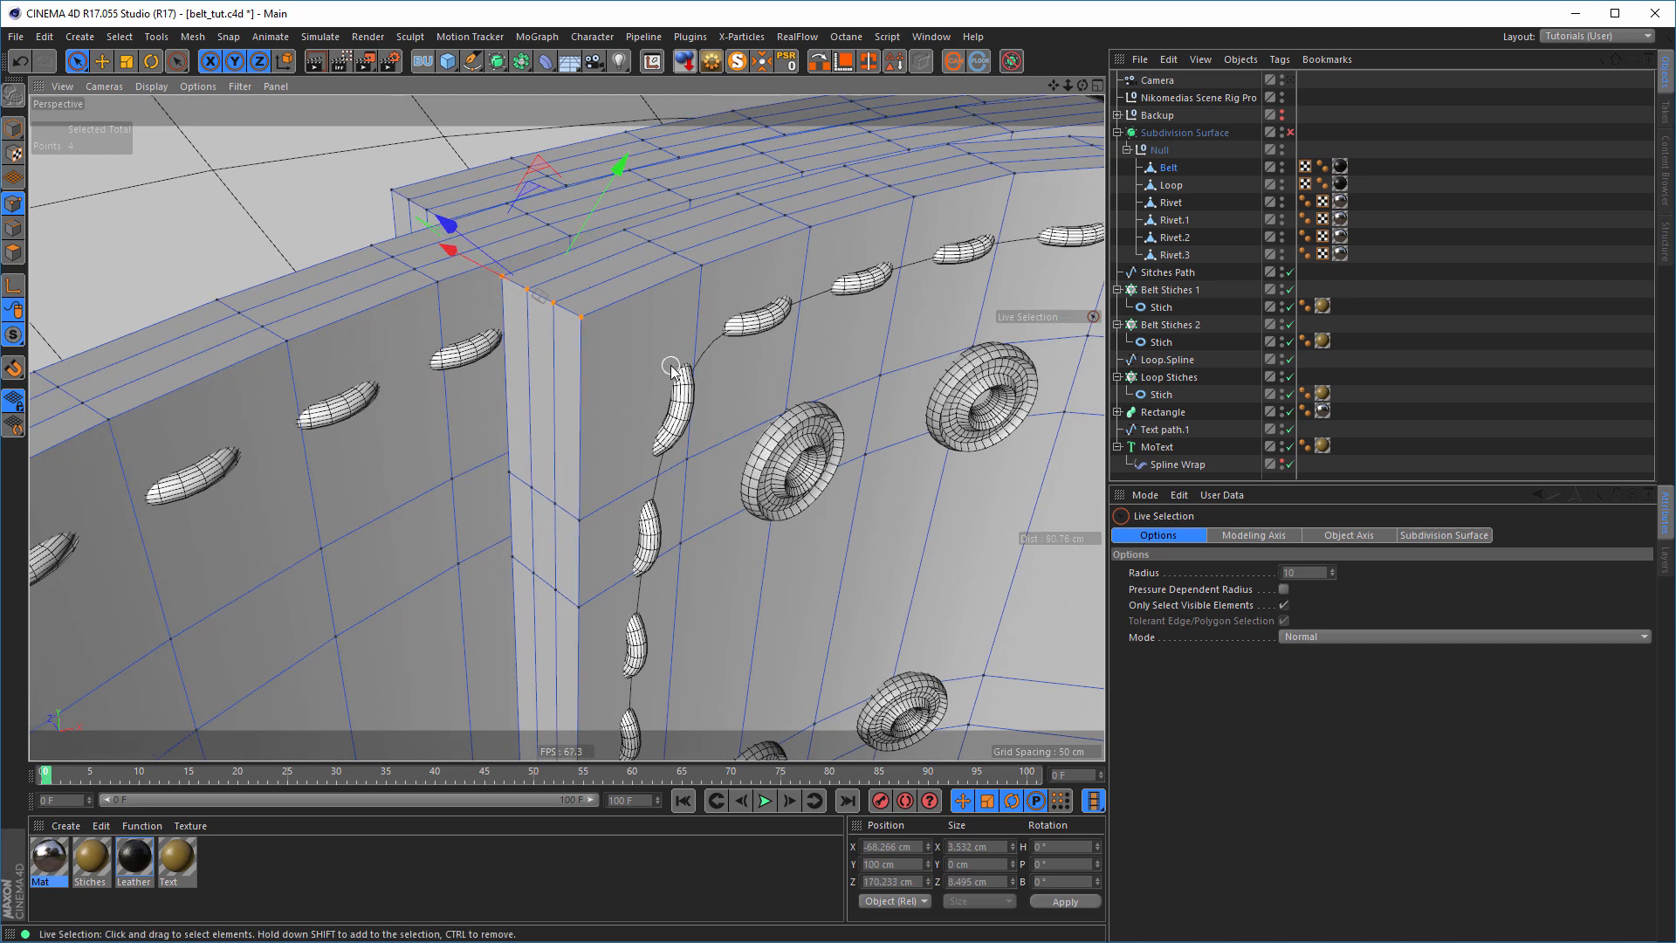
- Move the four selected points inward and downward to bevel the upper corner of the flap
{"action": "left_click_drag", "start_coordinate": [453, 249], "coordinate": [495, 281]}
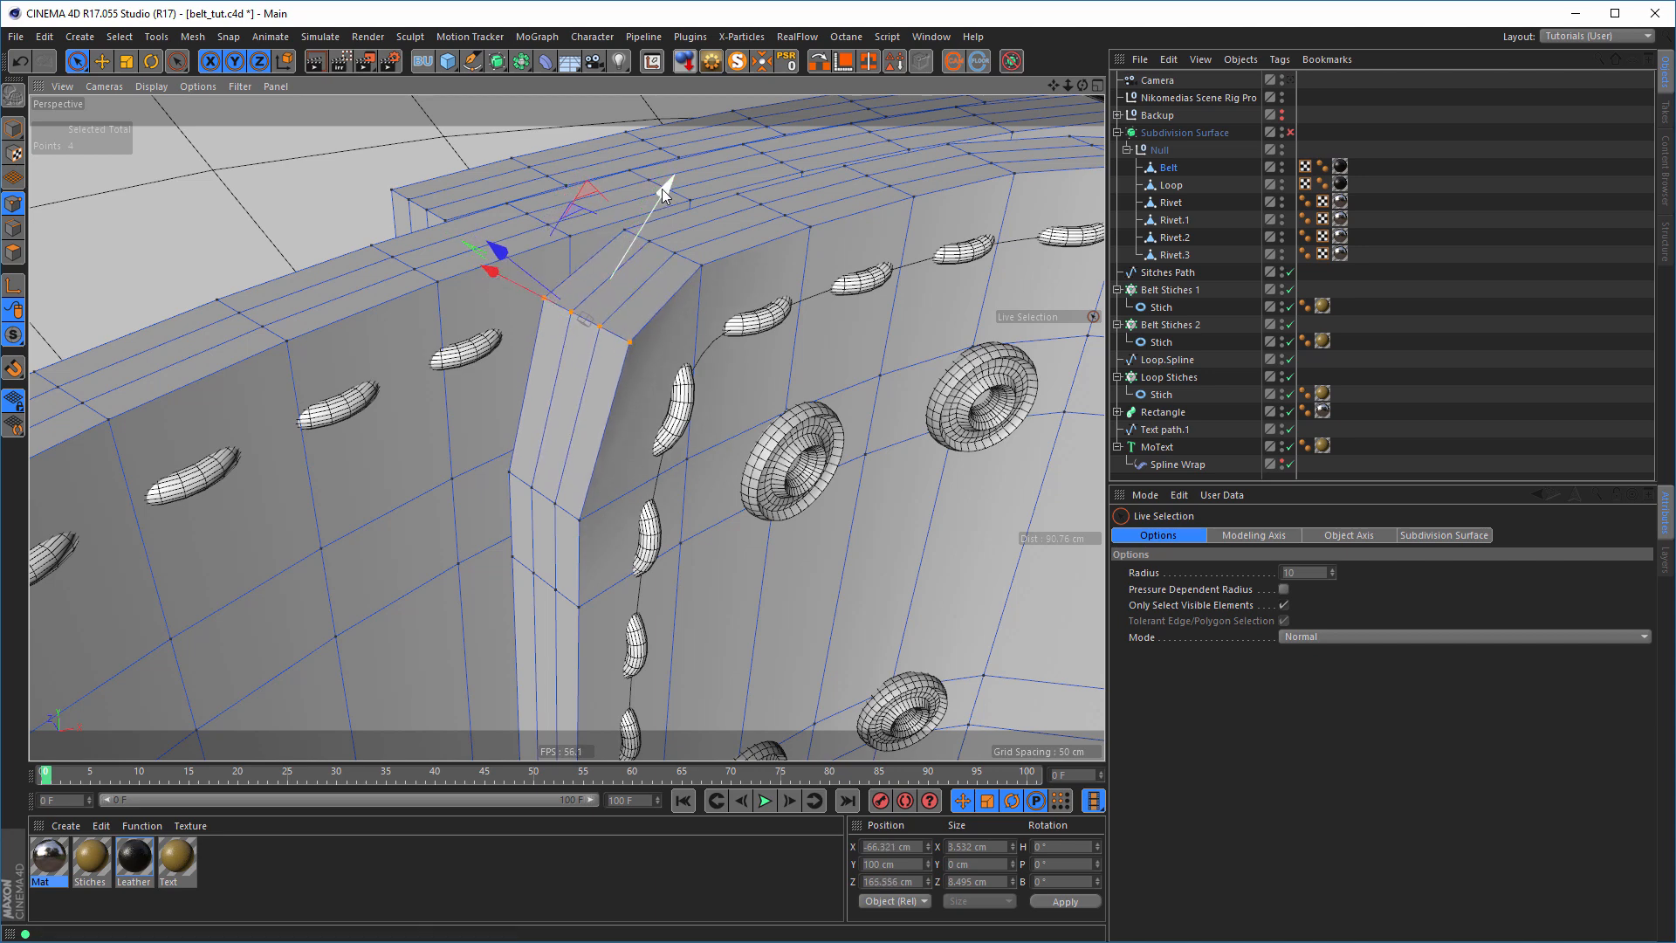
{"action": "left_click_drag", "start_coordinate": [666, 180], "coordinate": [653, 223]}
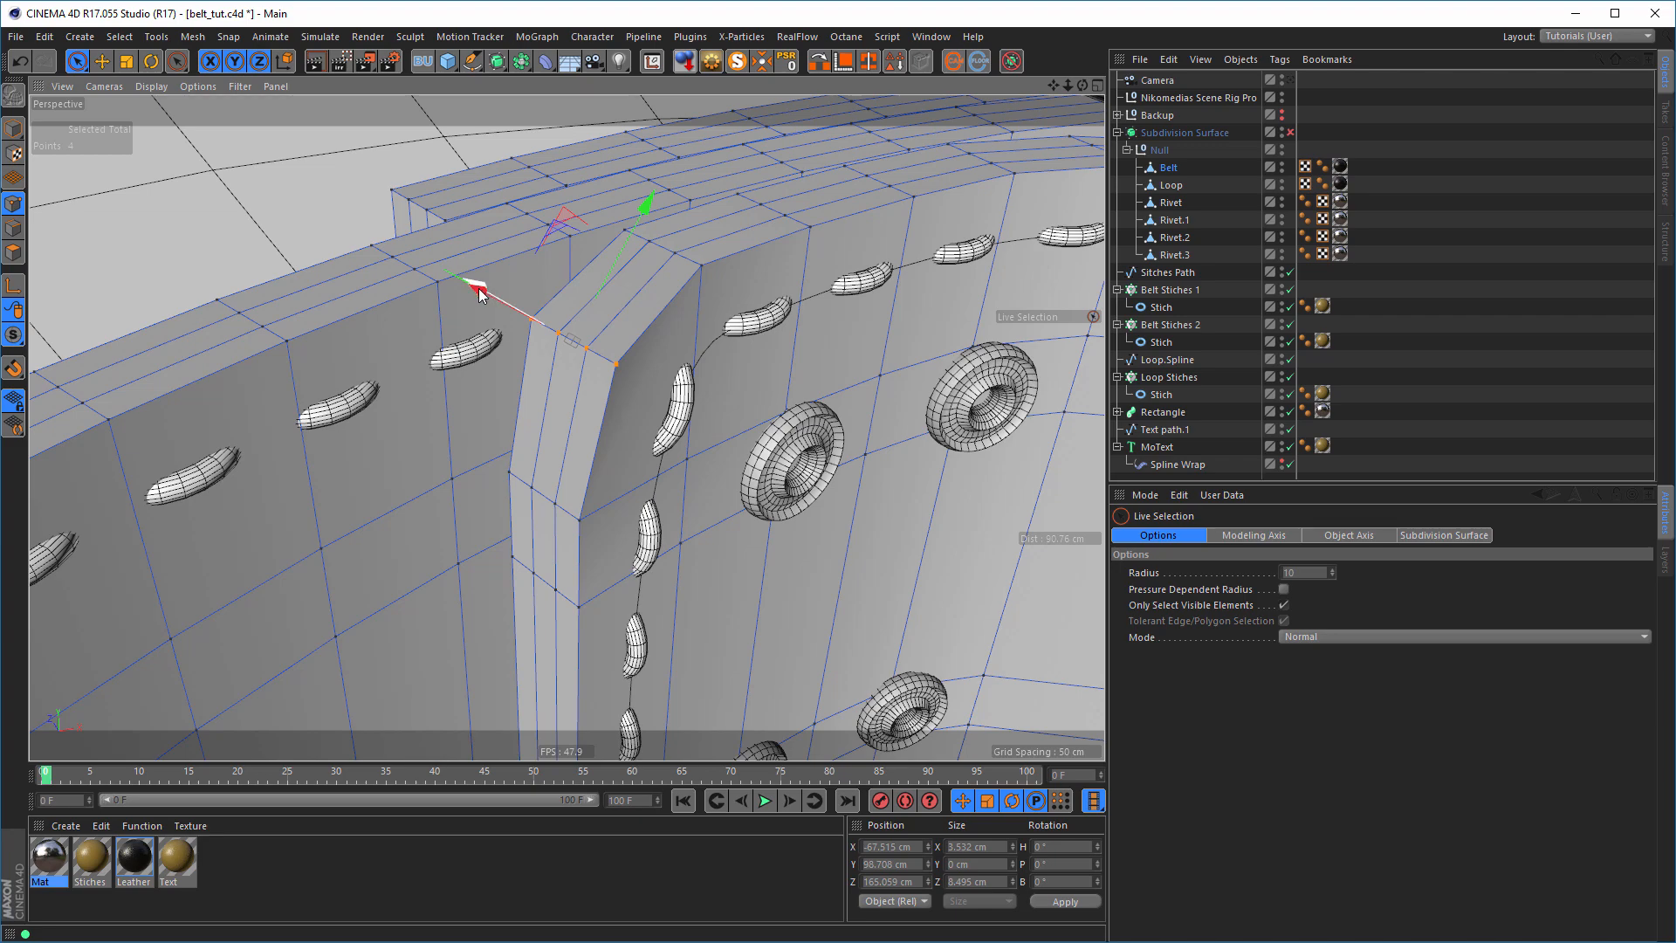
{"action": "left_click_drag", "start_coordinate": [479, 288], "coordinate": [484, 292]}
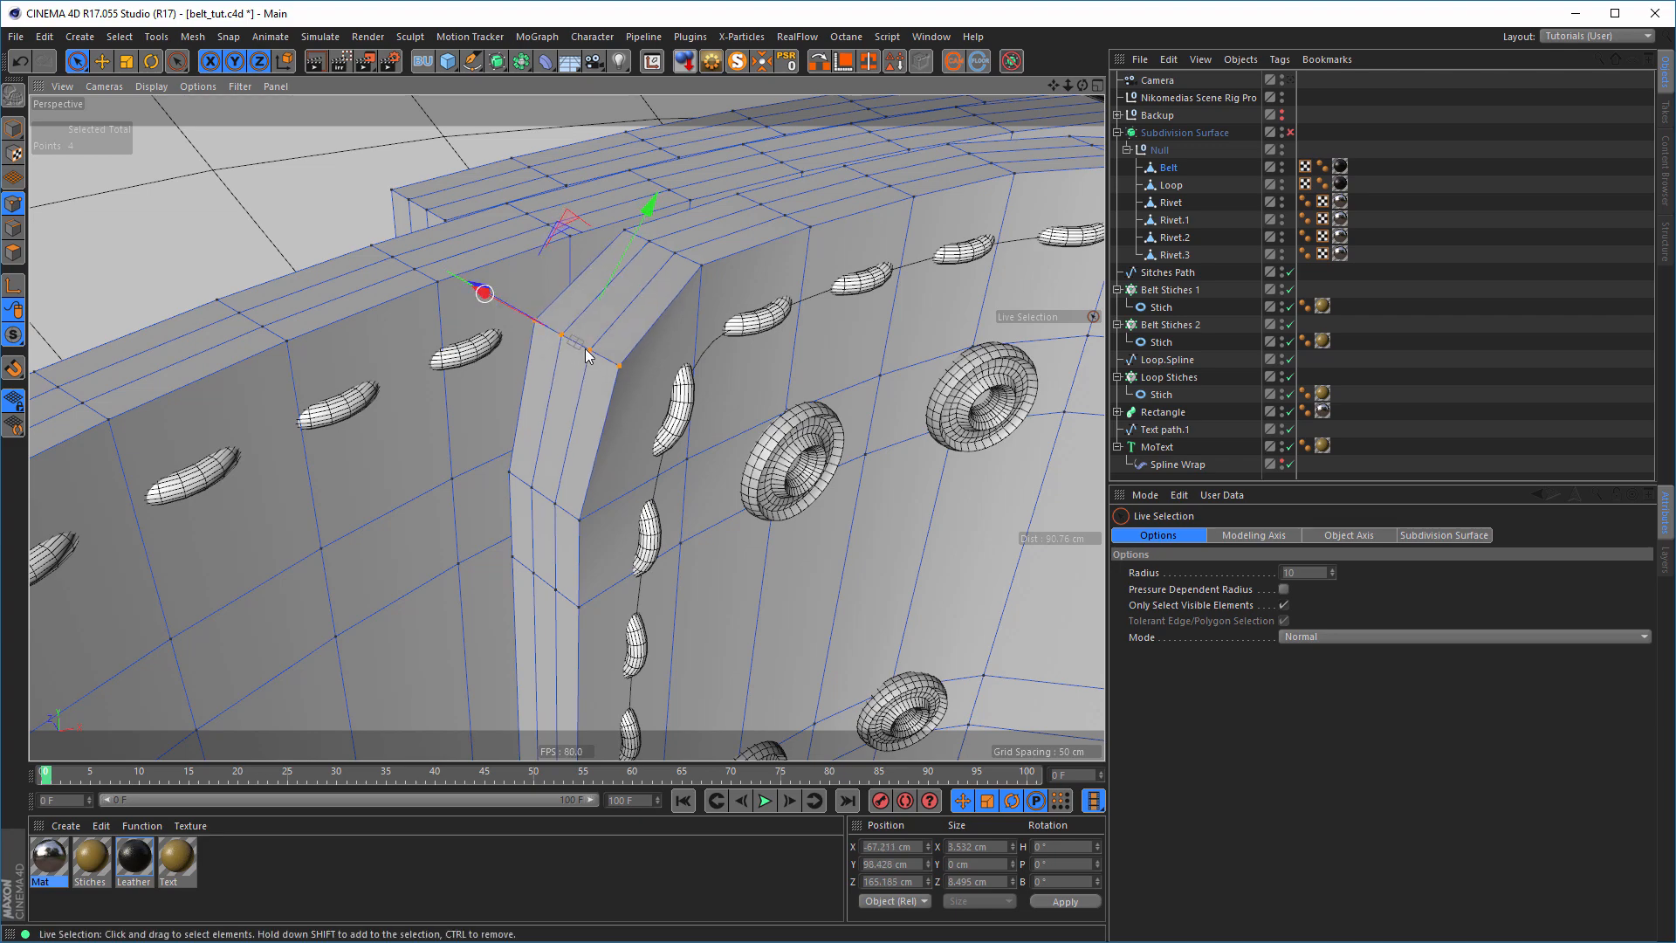
{"action": "left_click_drag", "start_coordinate": [621, 372], "coordinate": [733, 411], "text": "alt"}
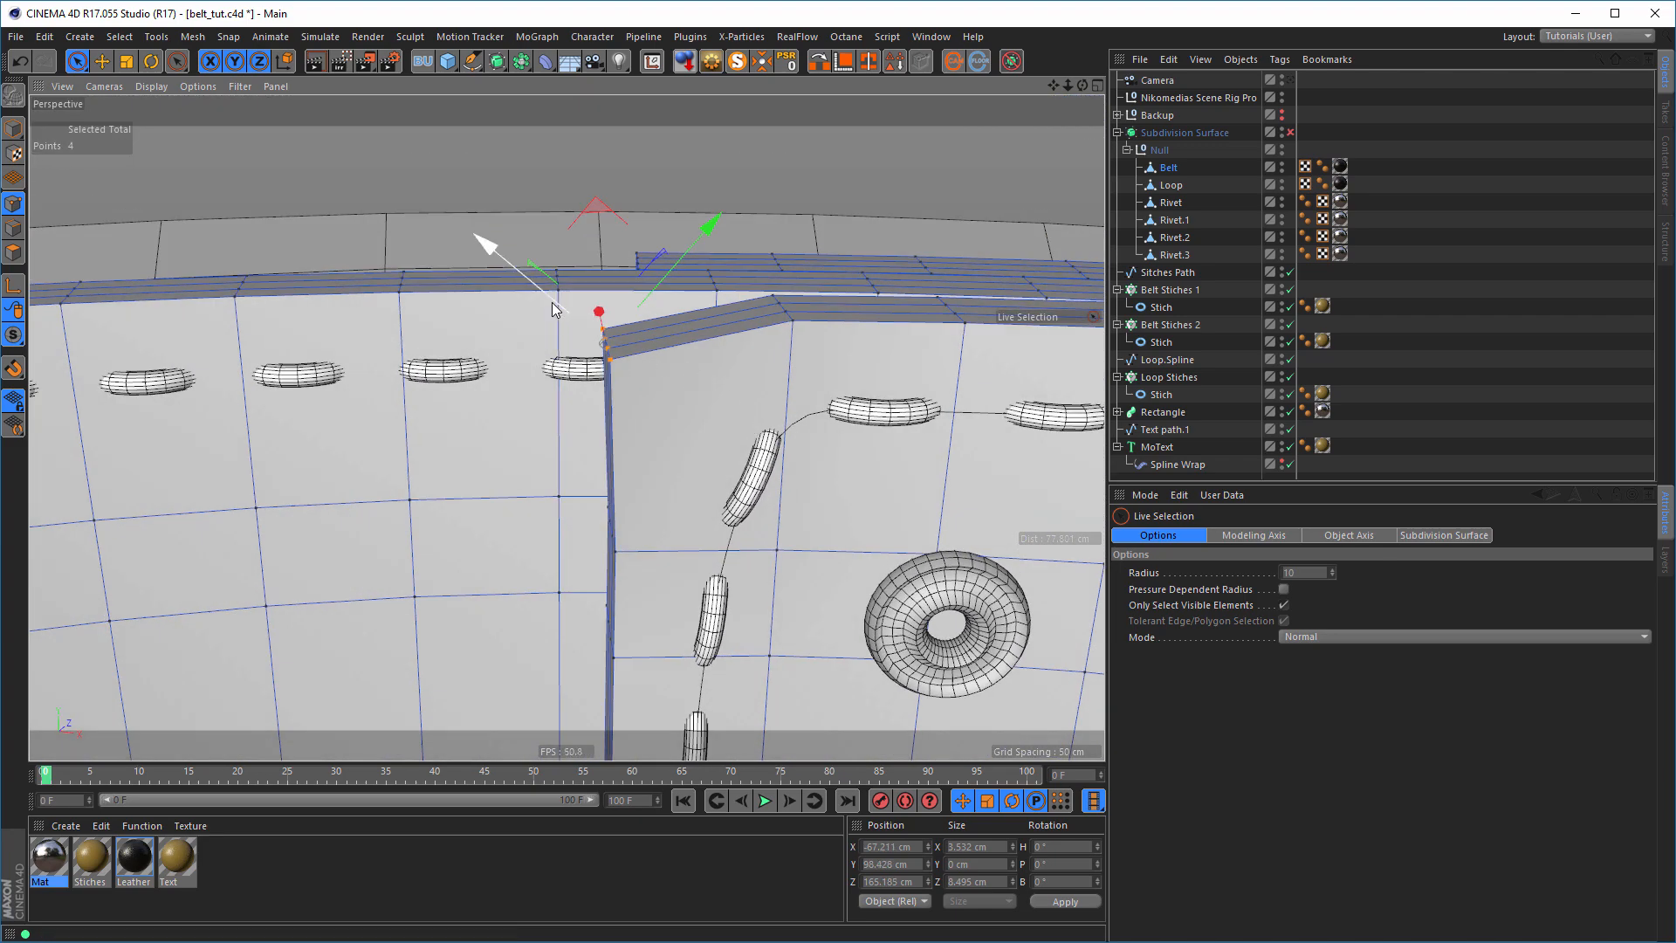
{"action": "key", "text": "ctrl+z"}
{"action": "left_click_drag", "start_coordinate": [483, 243], "coordinate": [508, 371]}
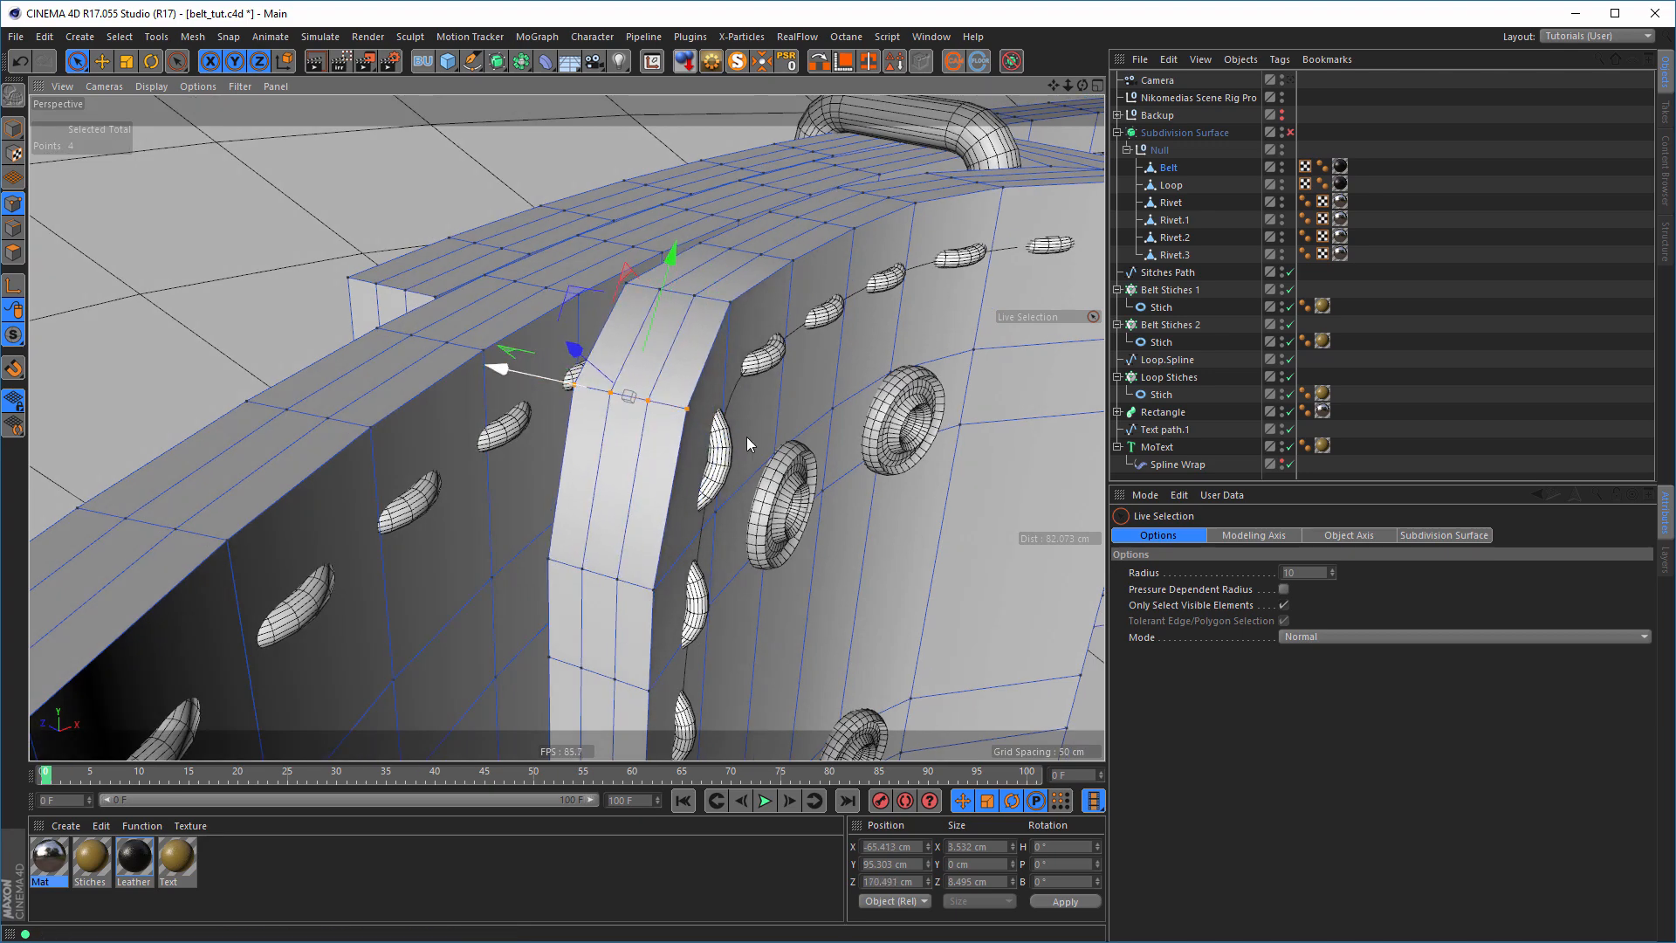
- Fine-tune the upper corner points to about X -65.66, Y 93.93, Z 171.19 cm, viewed from the front of the flap
{"action": "left_click_drag", "start_coordinate": [746, 436], "coordinate": [559, 426], "text": "alt"}
{"action": "mouse_move", "coordinate": [749, 449]}
{"action": "left_mouse_down", "text": "alt"}
{"action": "mouse_move", "coordinate": [879, 486]}
{"action": "mouse_move", "coordinate": [605, 401]}
{"action": "mouse_move", "coordinate": [672, 402]}
{"action": "mouse_move", "coordinate": [730, 439]}
{"action": "left_mouse_up", "text": "alt"}
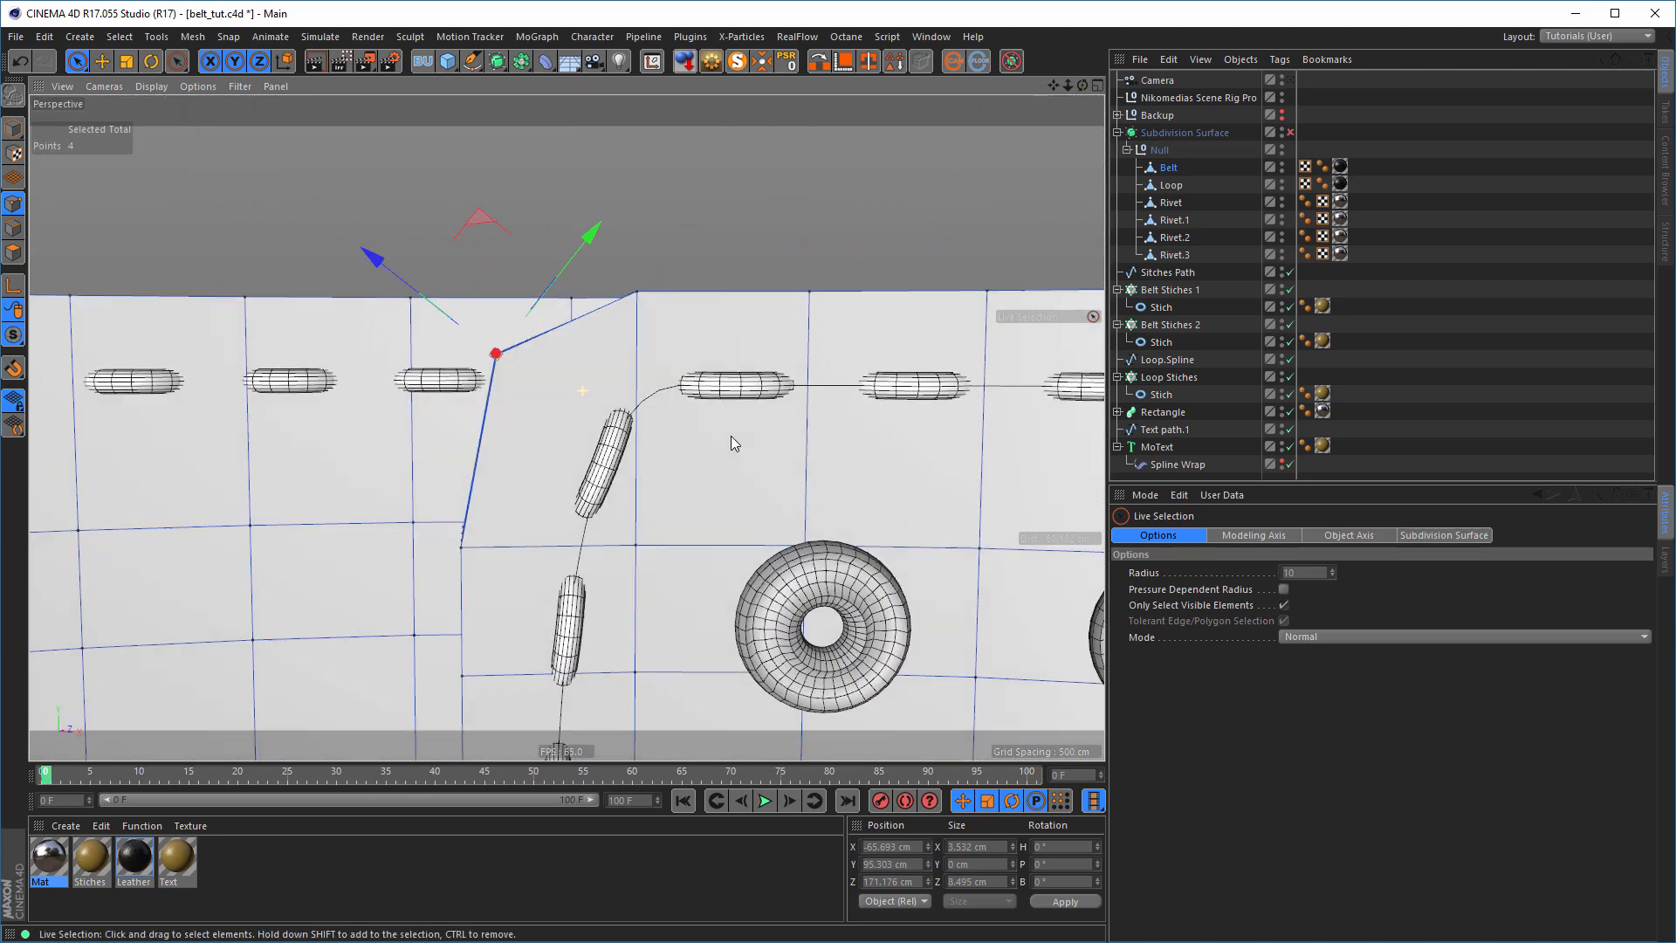
{"action": "left_click_drag", "start_coordinate": [372, 259], "coordinate": [376, 263]}
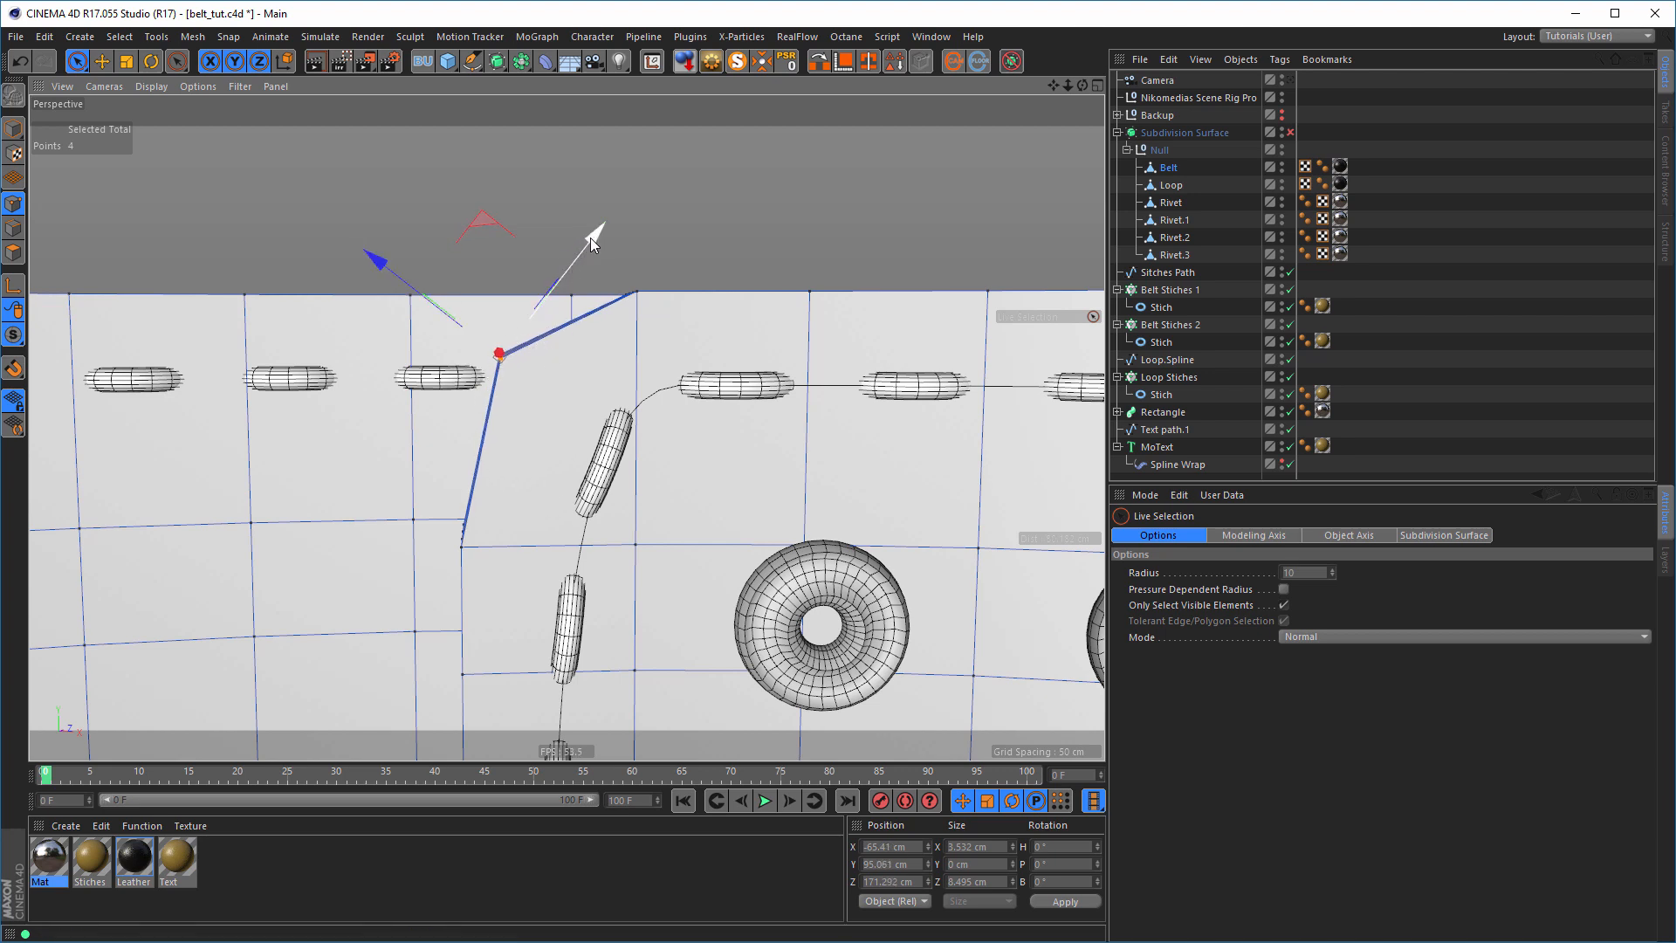
{"action": "left_click_drag", "start_coordinate": [590, 237], "coordinate": [582, 250]}
{"action": "left_click_drag", "start_coordinate": [363, 273], "coordinate": [369, 279]}
{"action": "scroll", "coordinate": [670, 462], "scroll_direction": "down", "scroll_amount": 2}
- Turn off Floor On in the Nikomedias Scene Rig Pro's Background & Floor settings
{"action": "middle_click_drag", "start_coordinate": [653, 445], "coordinate": [633, 254], "text": "alt"}
{"action": "right_click_drag", "start_coordinate": [573, 524], "coordinate": [574, 720], "text": "alt"}
{"action": "middle_click_drag", "start_coordinate": [574, 720], "coordinate": [616, 509], "text": "alt"}
{"action": "right_click_drag", "start_coordinate": [616, 510], "coordinate": [695, 500], "text": "alt"}
{"action": "left_click_drag", "start_coordinate": [696, 505], "coordinate": [613, 504], "text": "alt"}
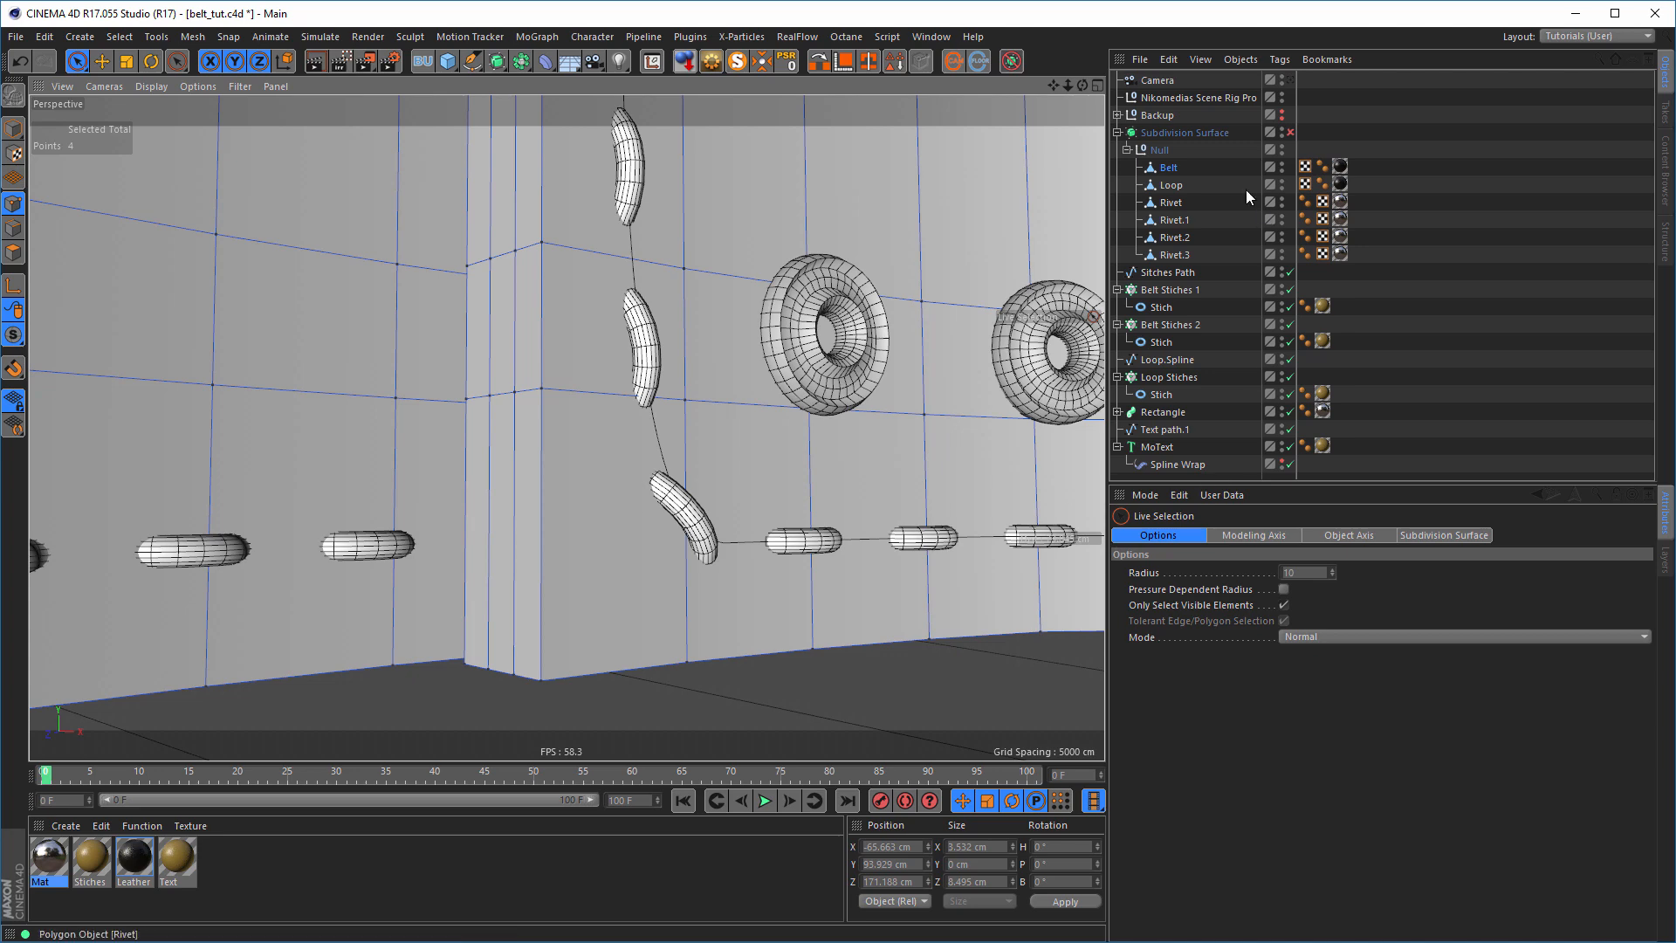
{"action": "left_click", "coordinate": [1180, 98]}
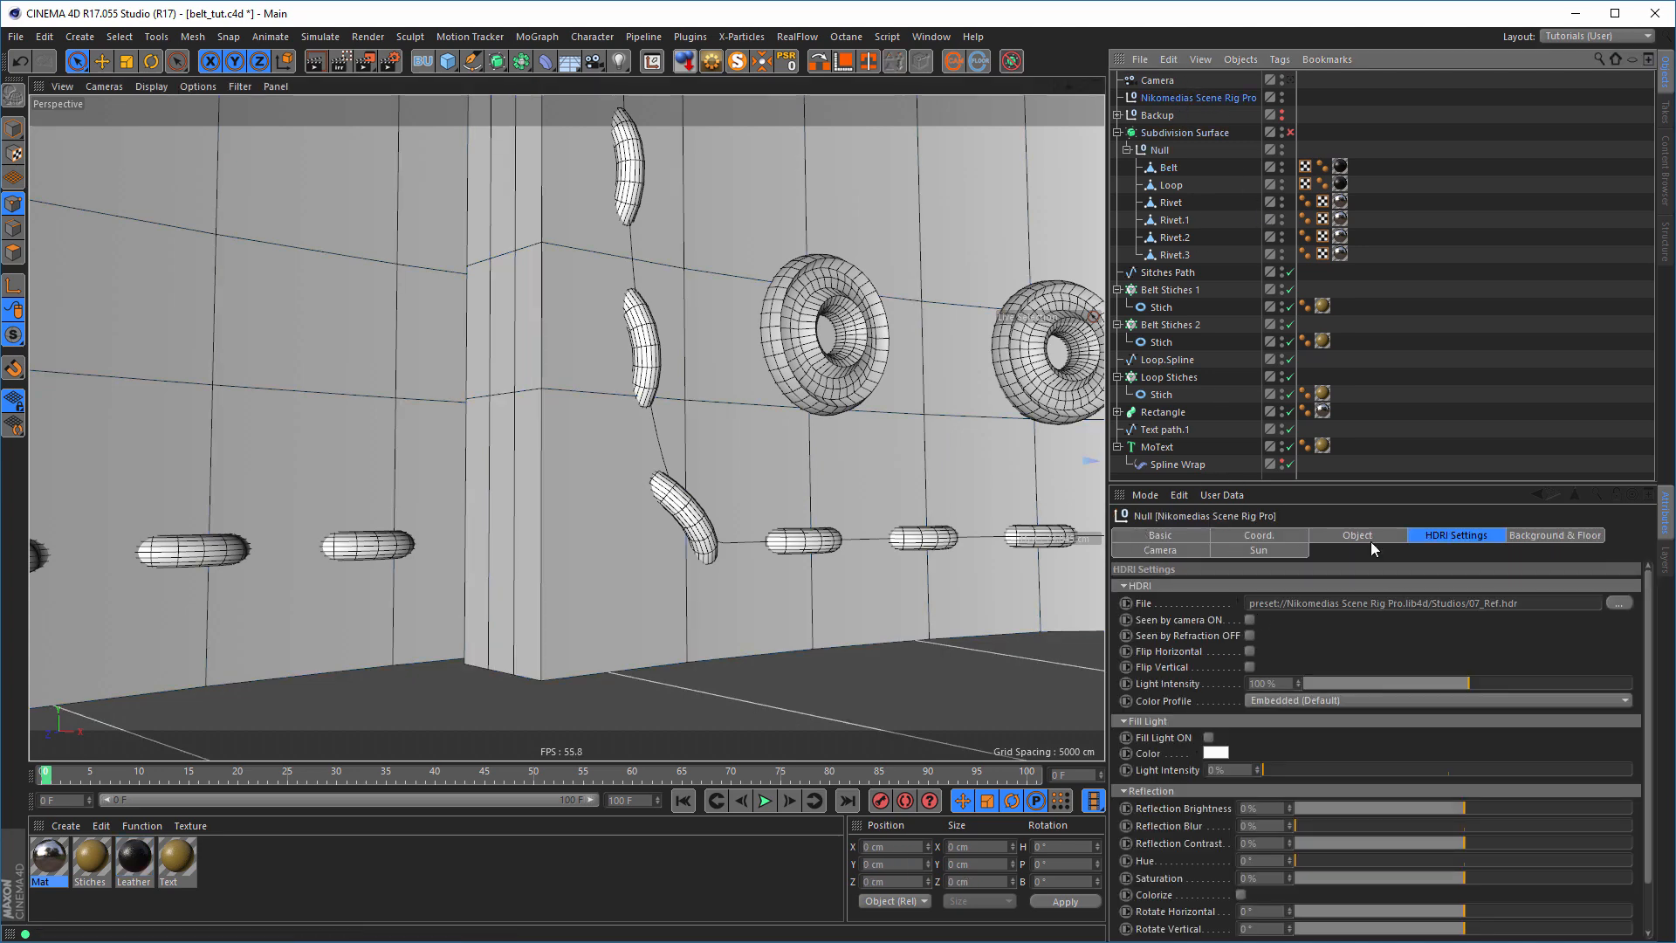
{"action": "left_click", "coordinate": [1526, 535]}
{"action": "scroll", "coordinate": [1155, 786], "scroll_direction": "down", "scroll_amount": 5}
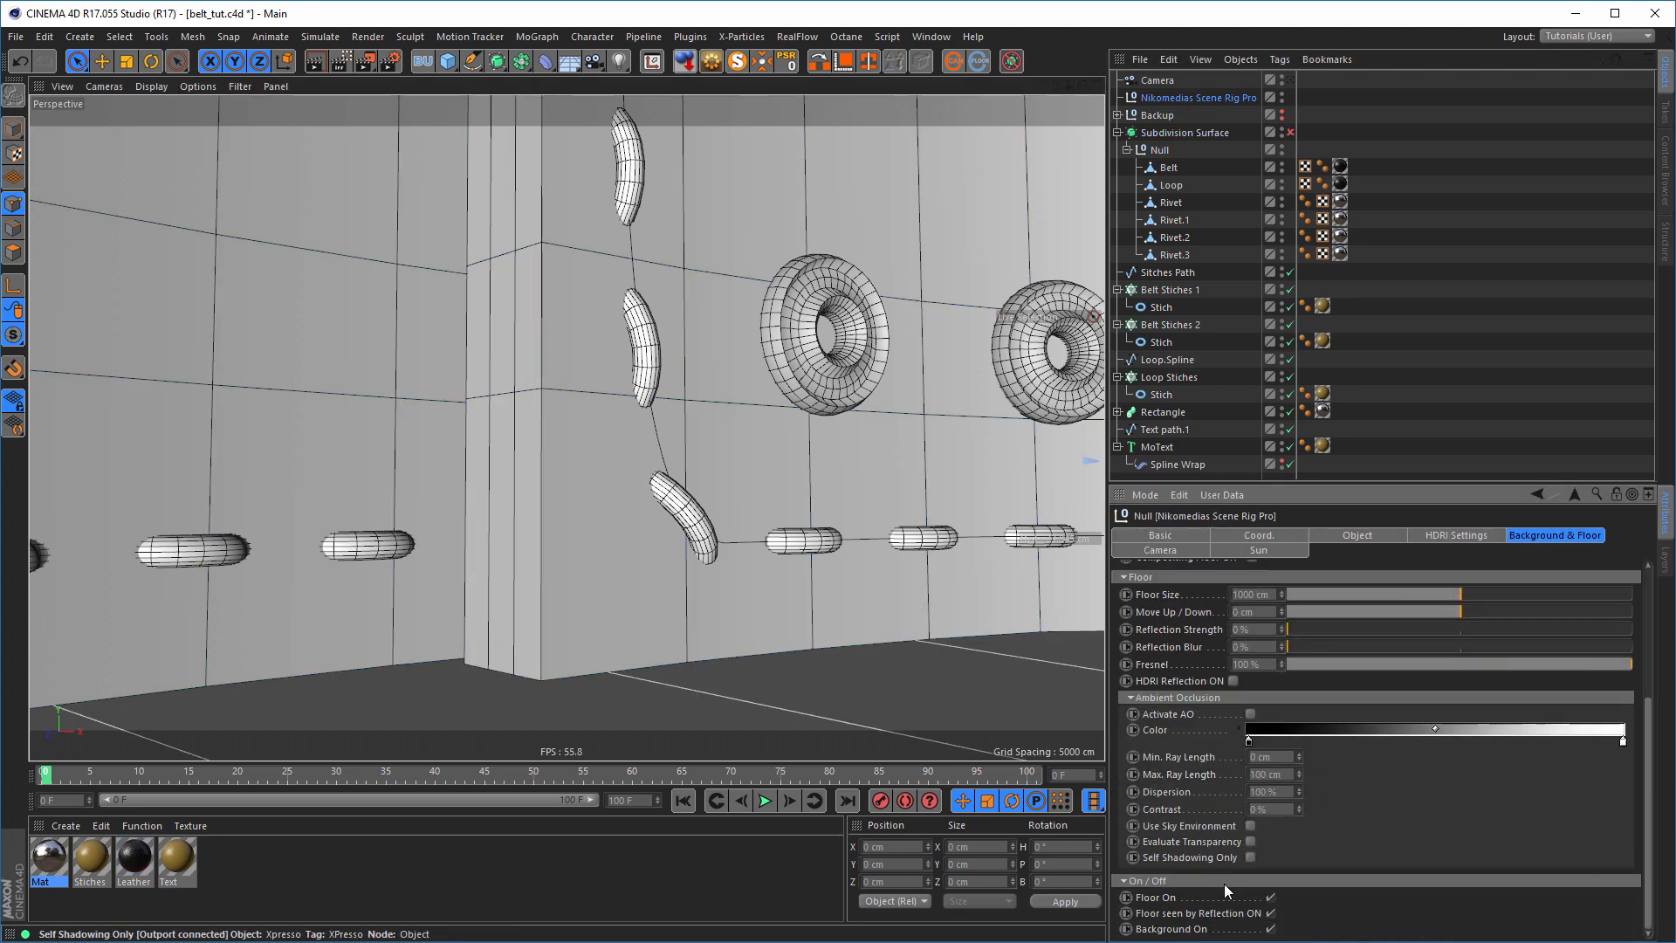
- Select the four Belt points at the lower corner of the flap end
{"action": "left_click_drag", "start_coordinate": [614, 651], "coordinate": [569, 594], "text": "alt"}
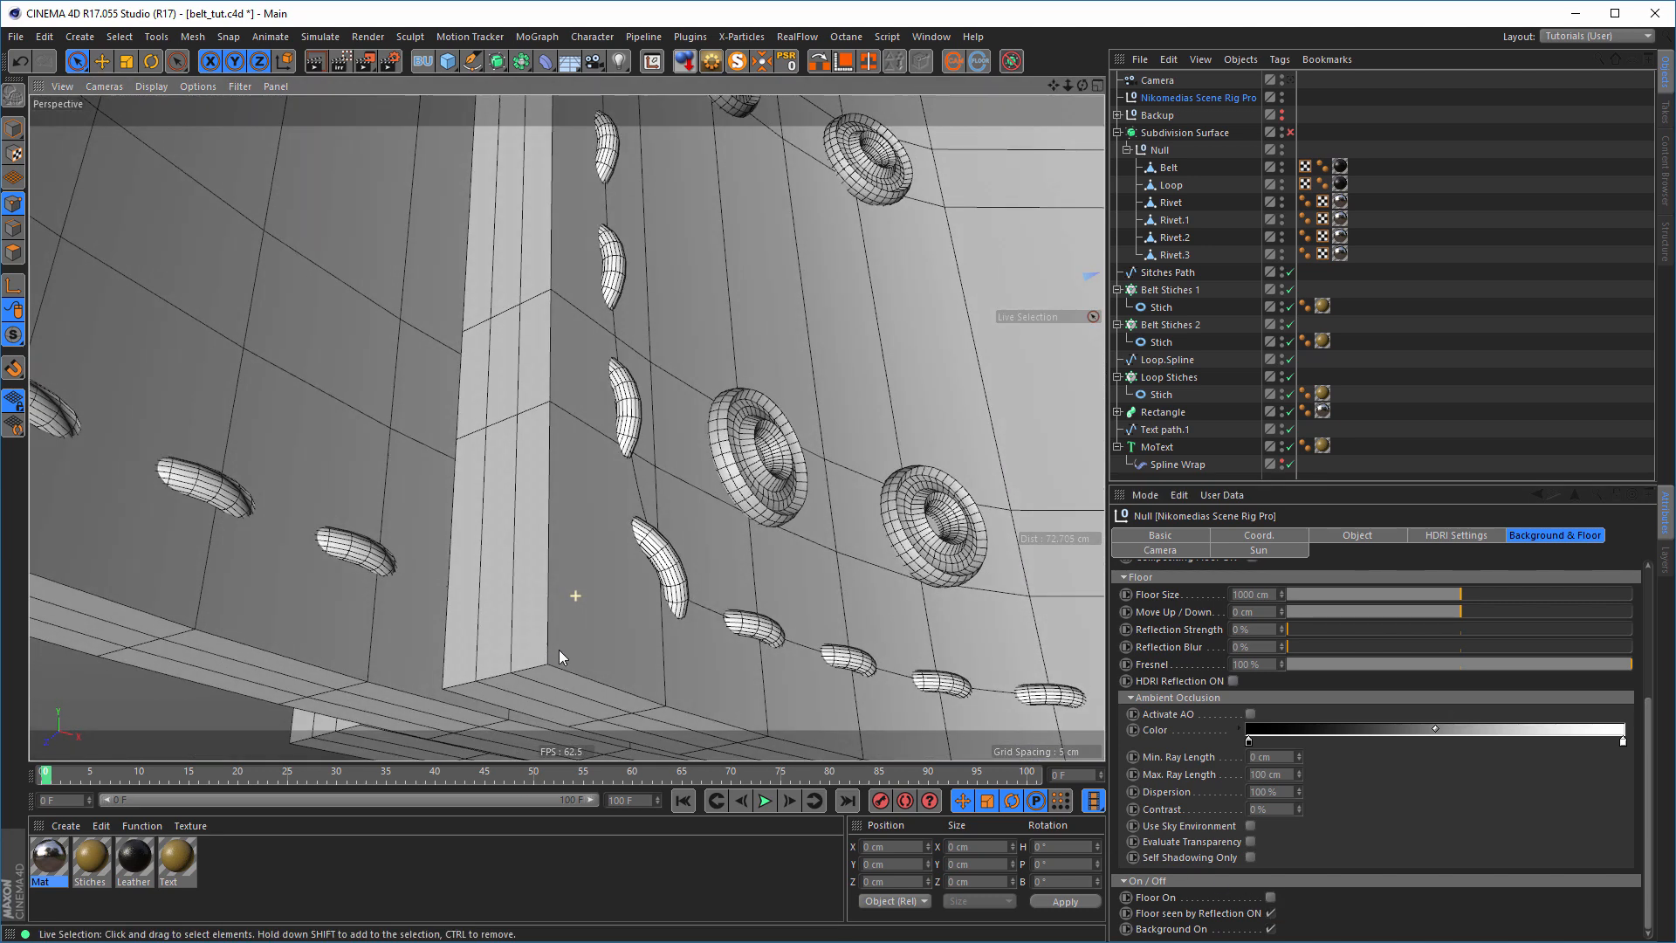
{"action": "left_click", "coordinate": [1169, 167]}
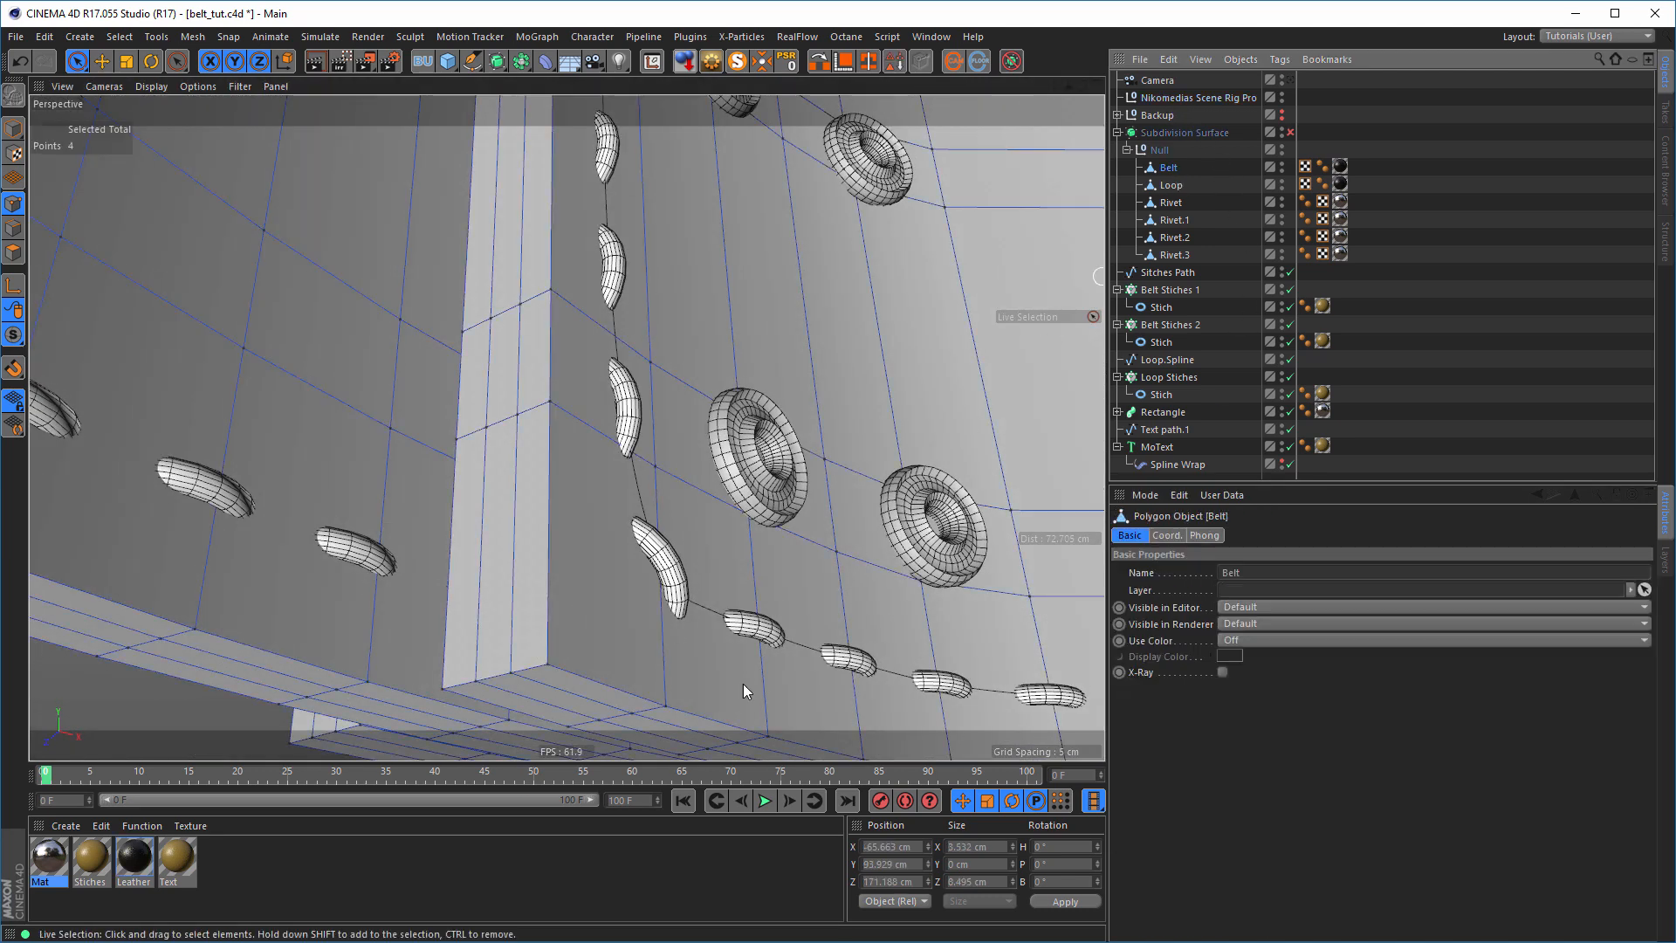
{"action": "left_click", "coordinate": [545, 668]}
{"action": "left_click_drag", "start_coordinate": [450, 690], "coordinate": [446, 689]}
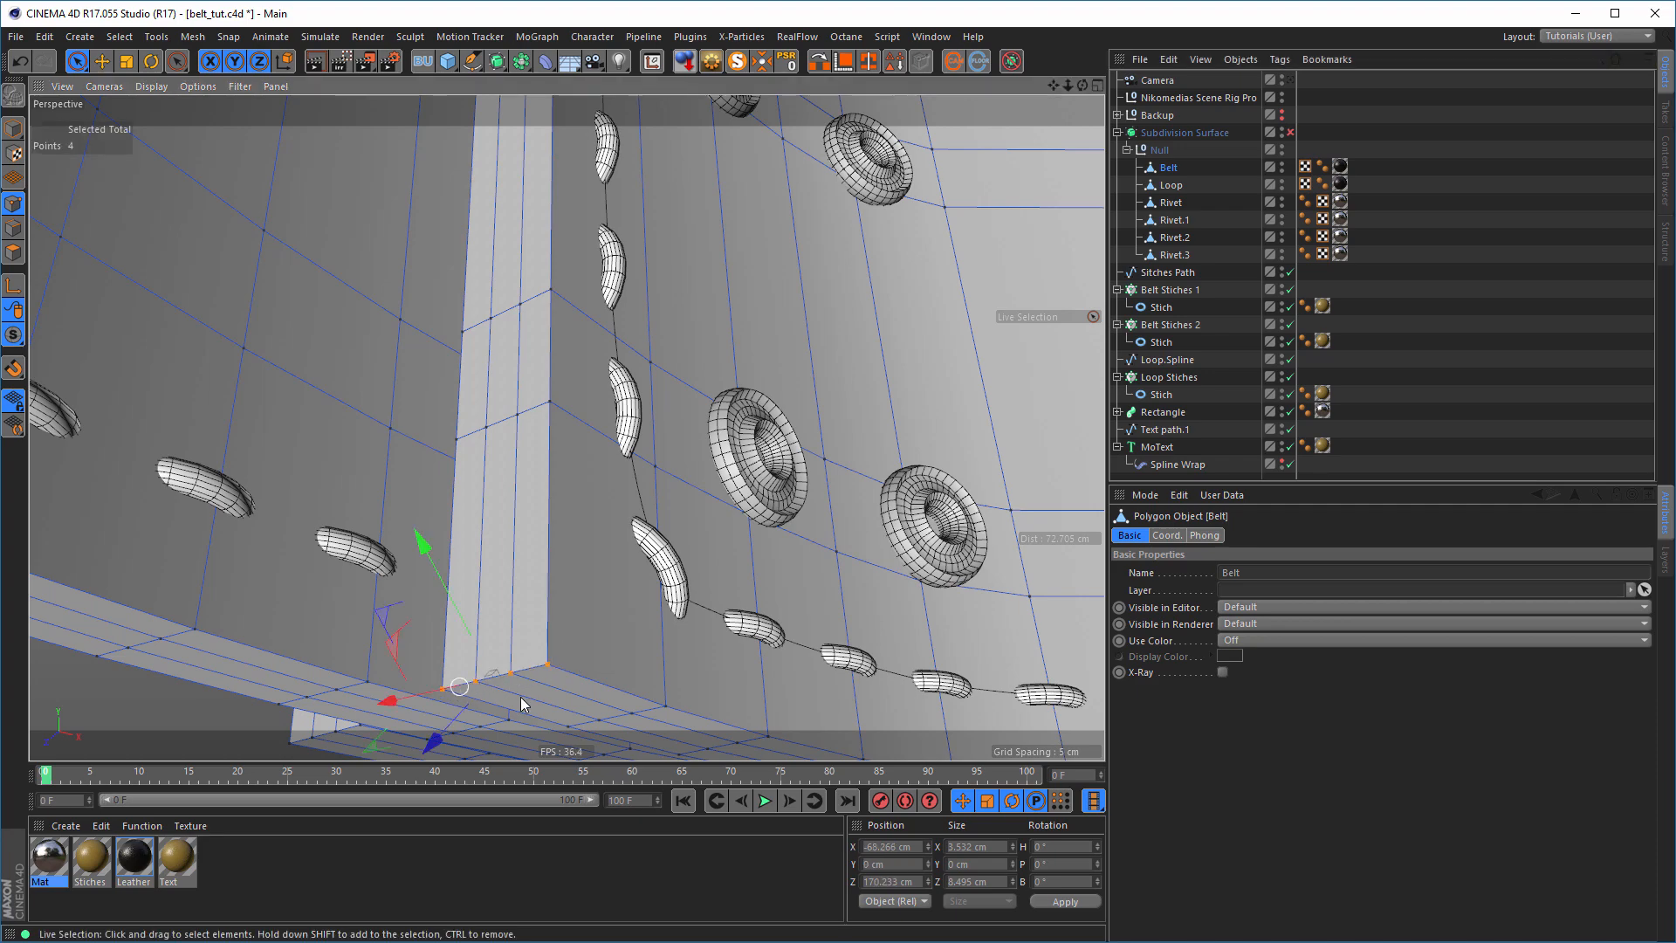
{"action": "left_click_drag", "start_coordinate": [599, 655], "coordinate": [693, 578], "text": "alt"}
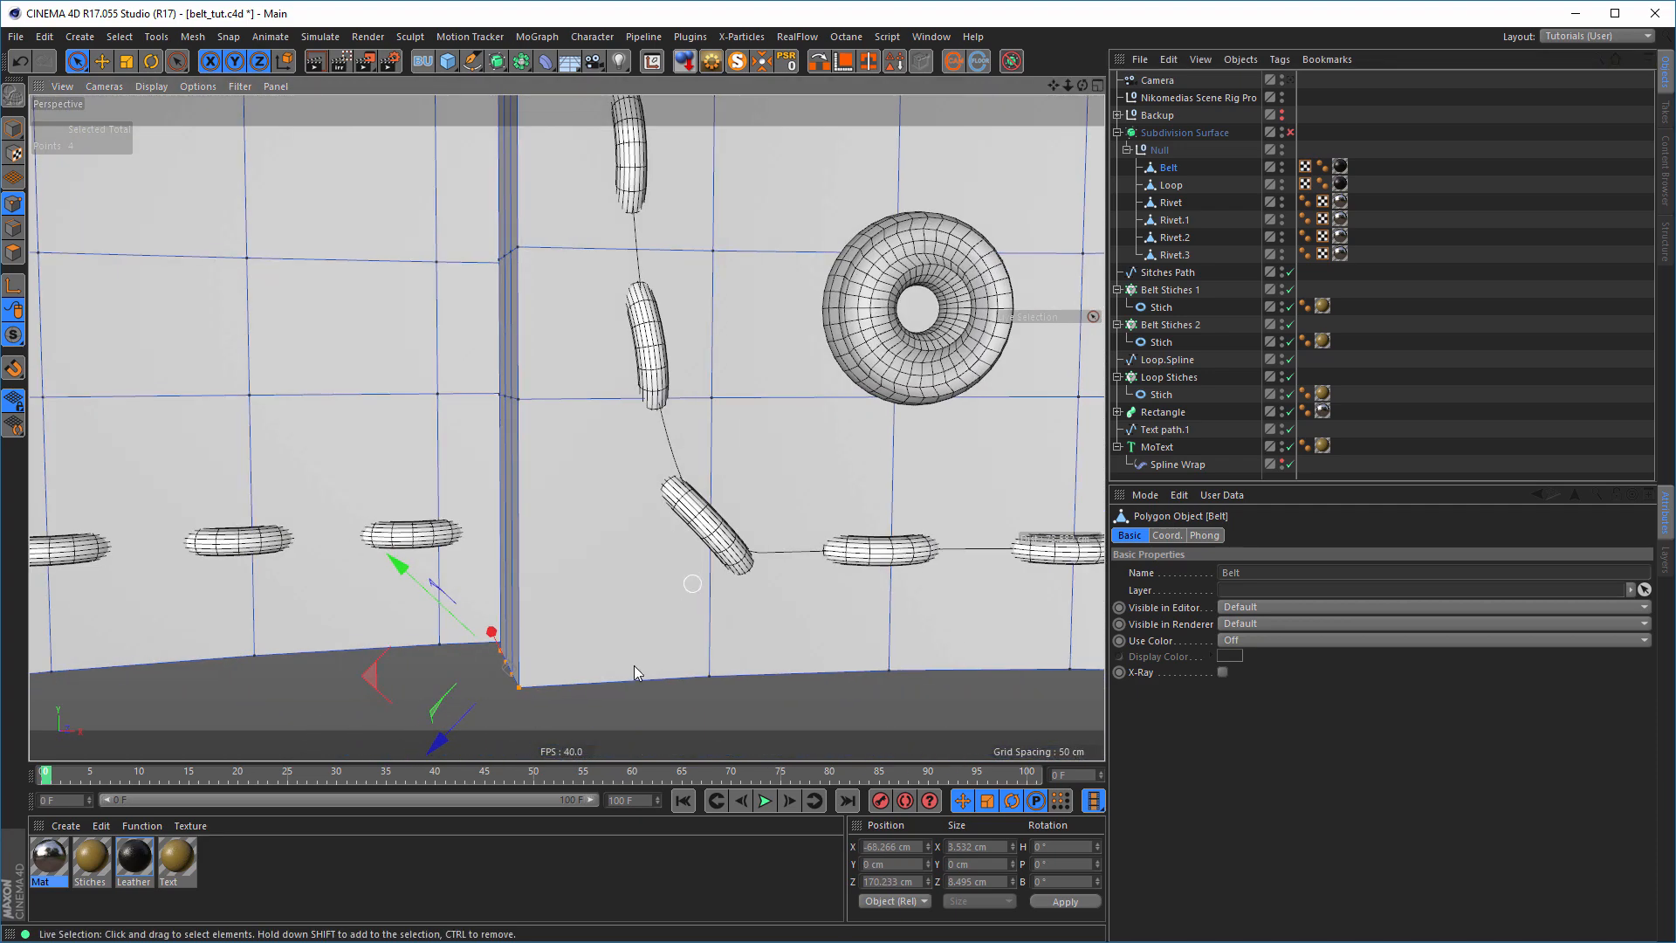
- Move the lower corner points inward and upward to about X -64.78, Y 8.14, Z 171.69 cm to bevel the corner
{"action": "left_click_drag", "start_coordinate": [442, 738], "coordinate": [519, 674]}
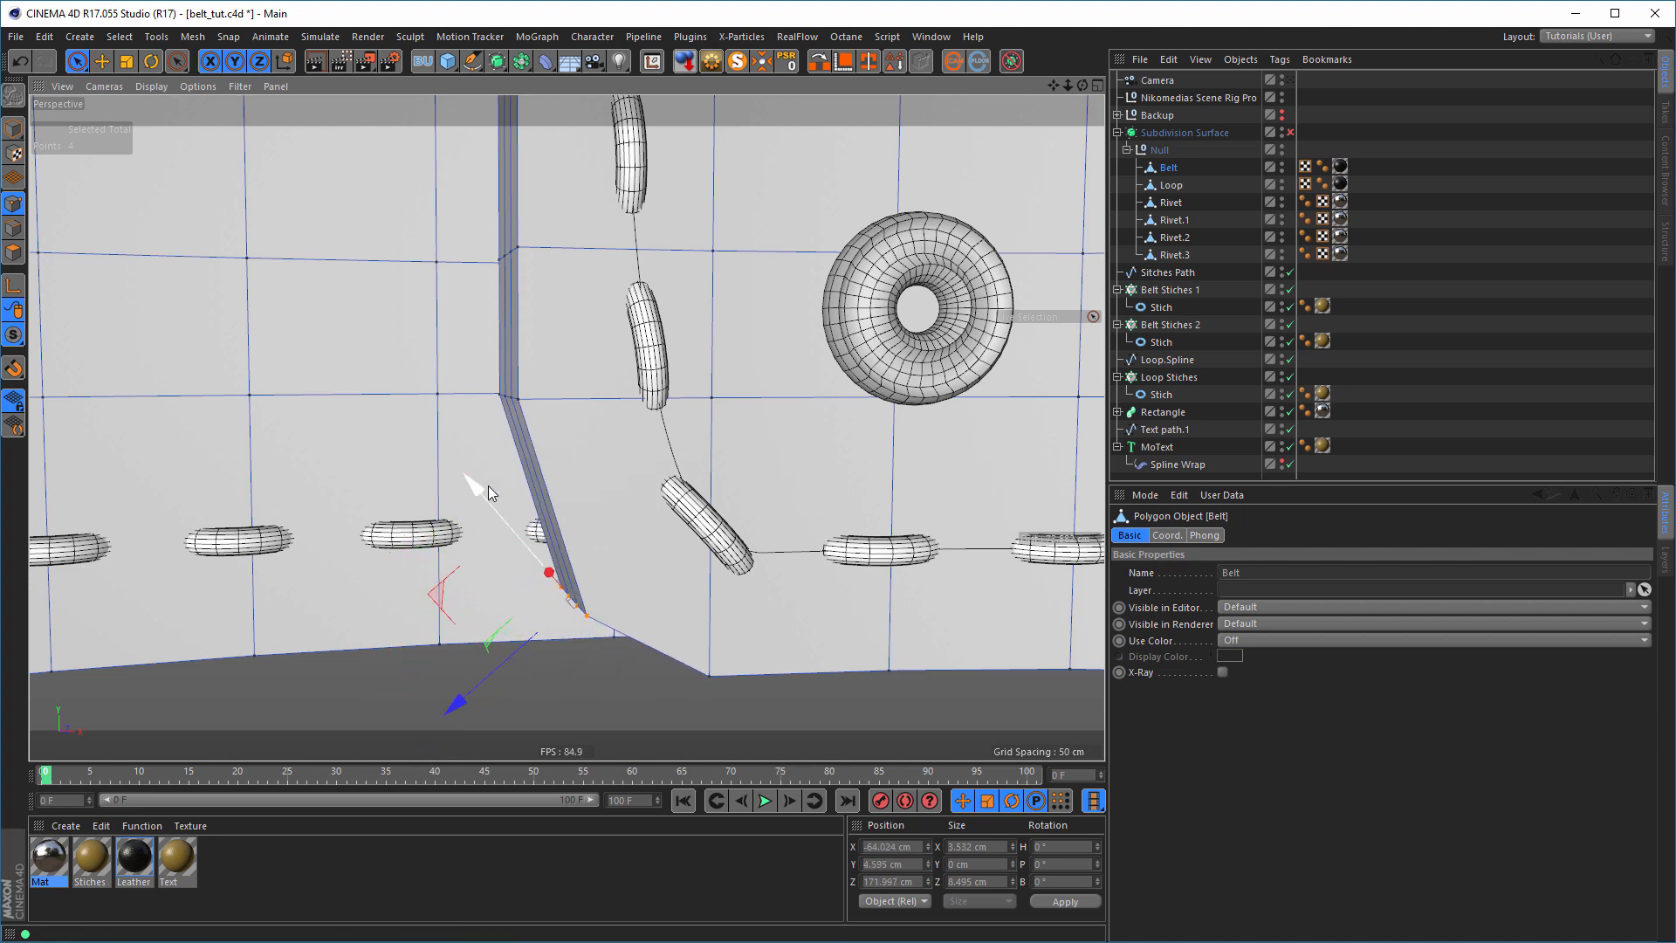
{"action": "left_click_drag", "start_coordinate": [479, 484], "coordinate": [464, 433]}
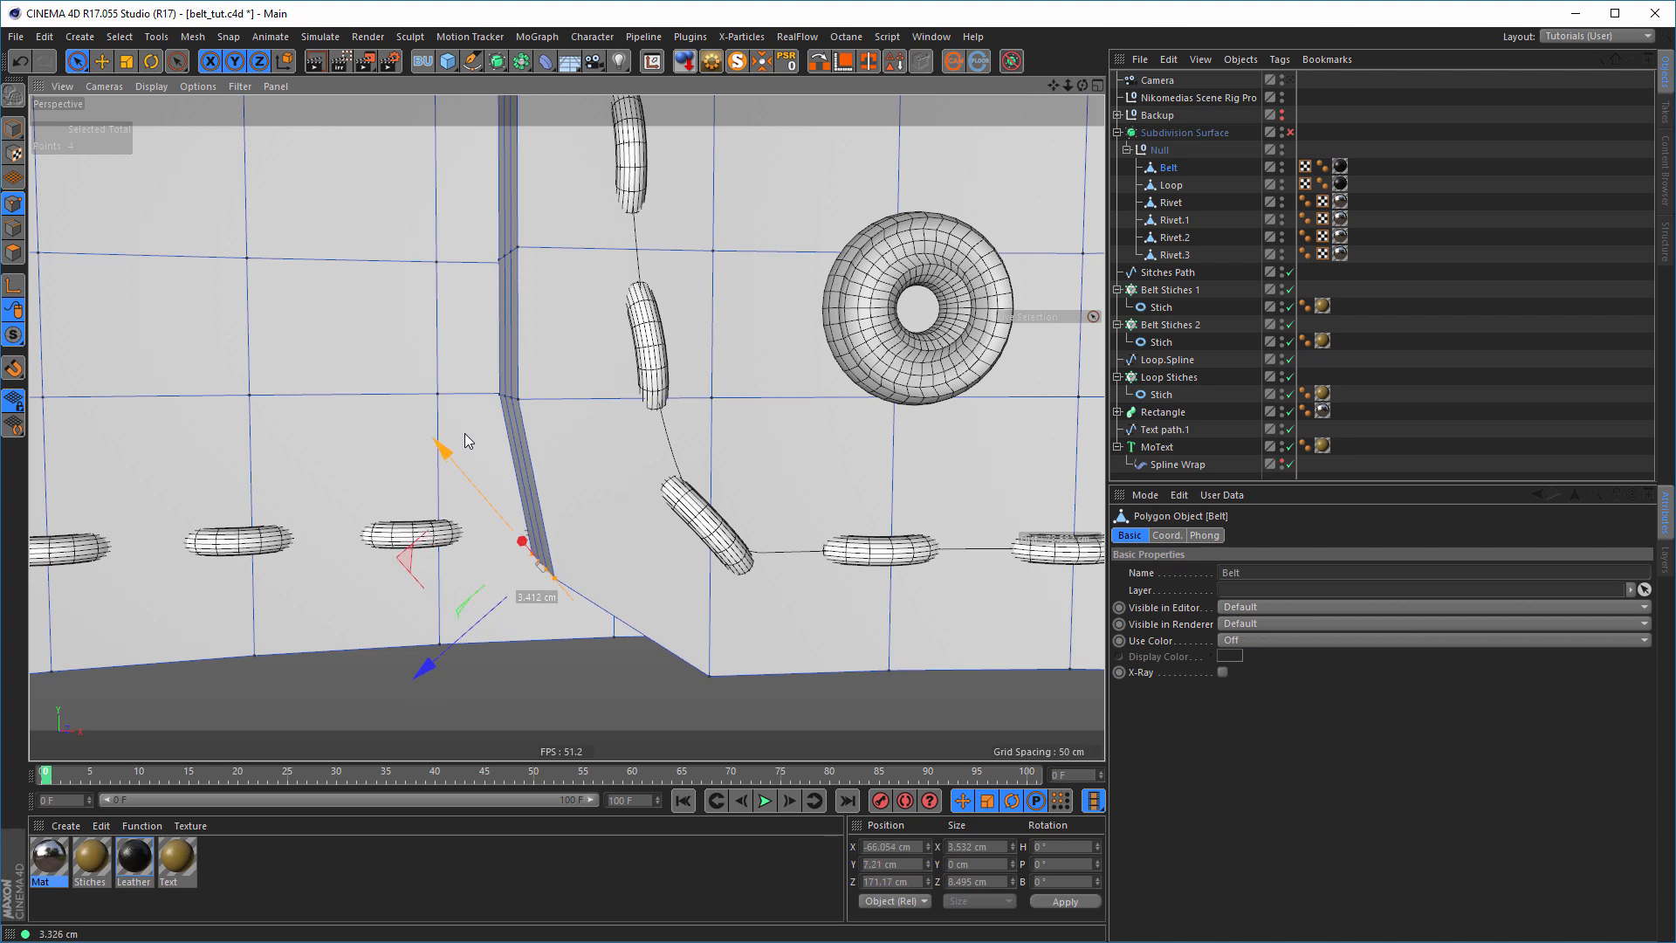
{"action": "left_click_drag", "start_coordinate": [408, 667], "coordinate": [429, 640]}
{"action": "left_click_drag", "start_coordinate": [673, 569], "coordinate": [625, 549], "text": "alt"}
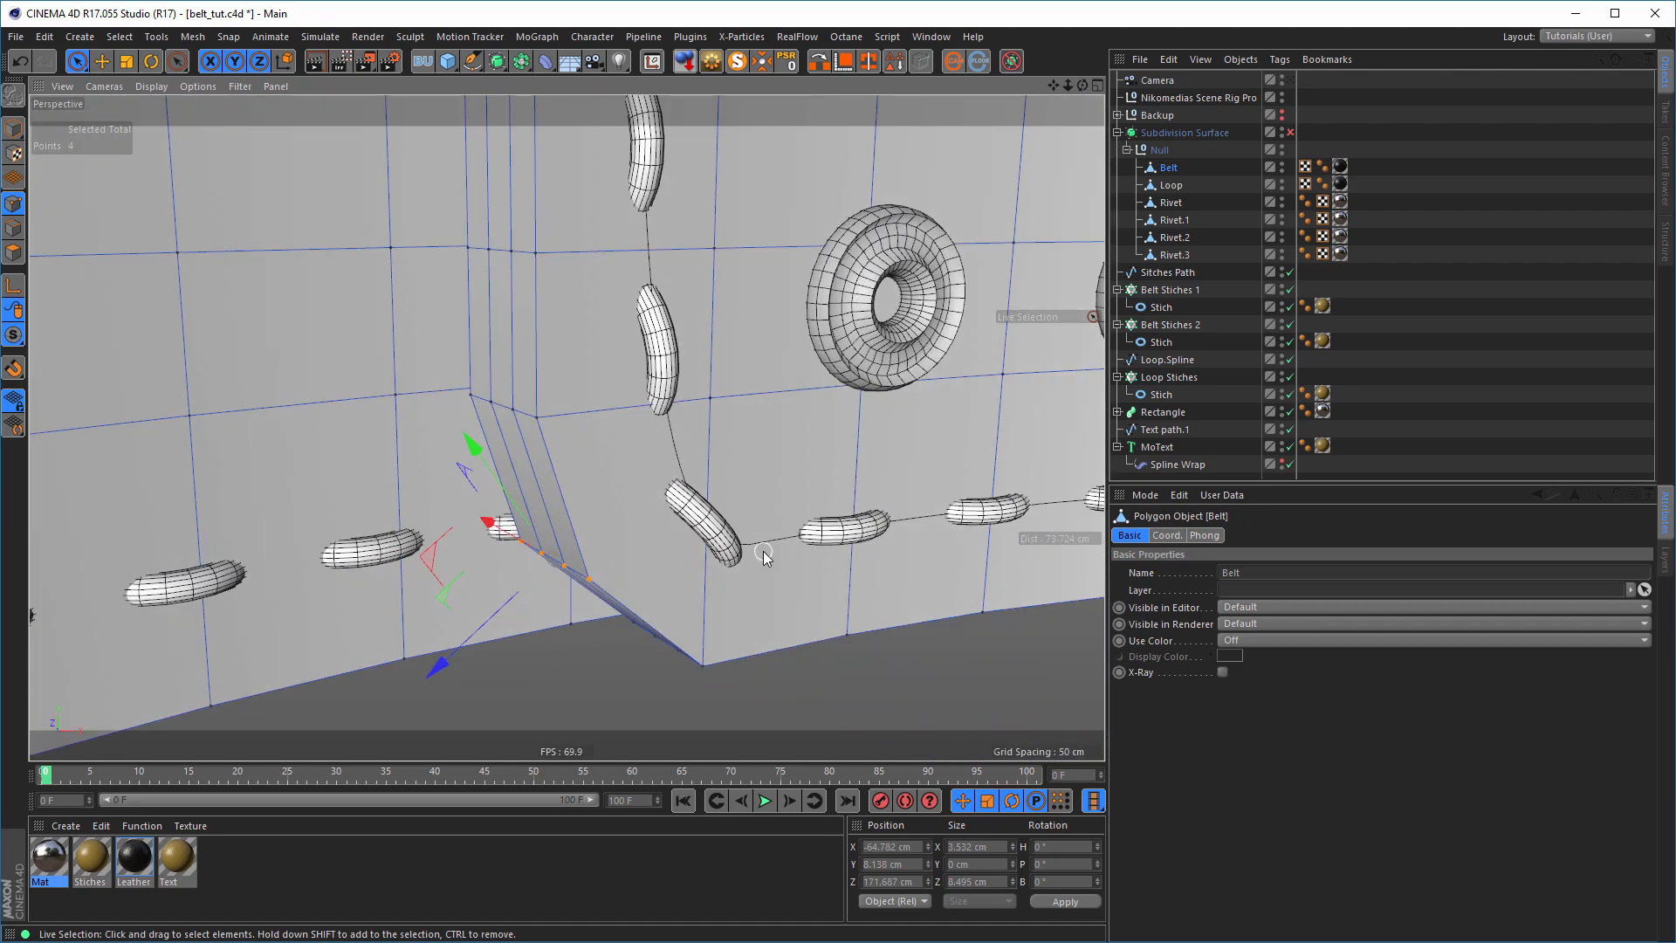
{"action": "left_click_drag", "start_coordinate": [763, 552], "coordinate": [836, 601], "text": "alt"}
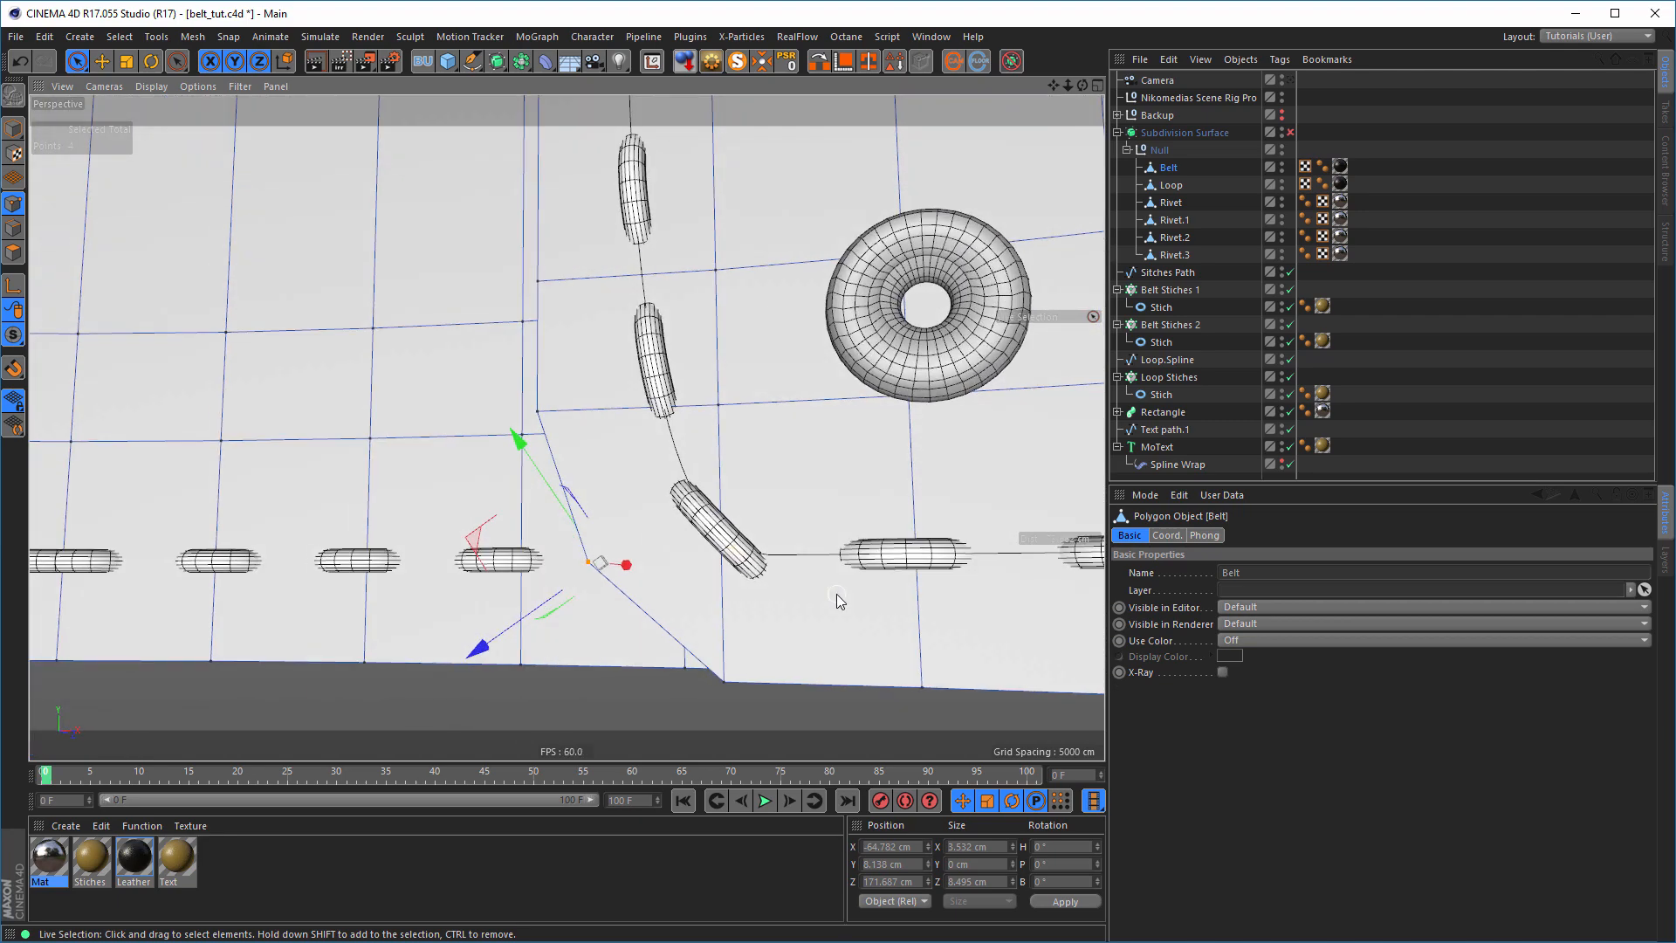
- Turn the Subdivision Surface back on, return to Model mode, and preview the whole belt in an interactive render region
{"action": "left_click_drag", "start_coordinate": [779, 514], "coordinate": [332, 504], "text": "alt"}
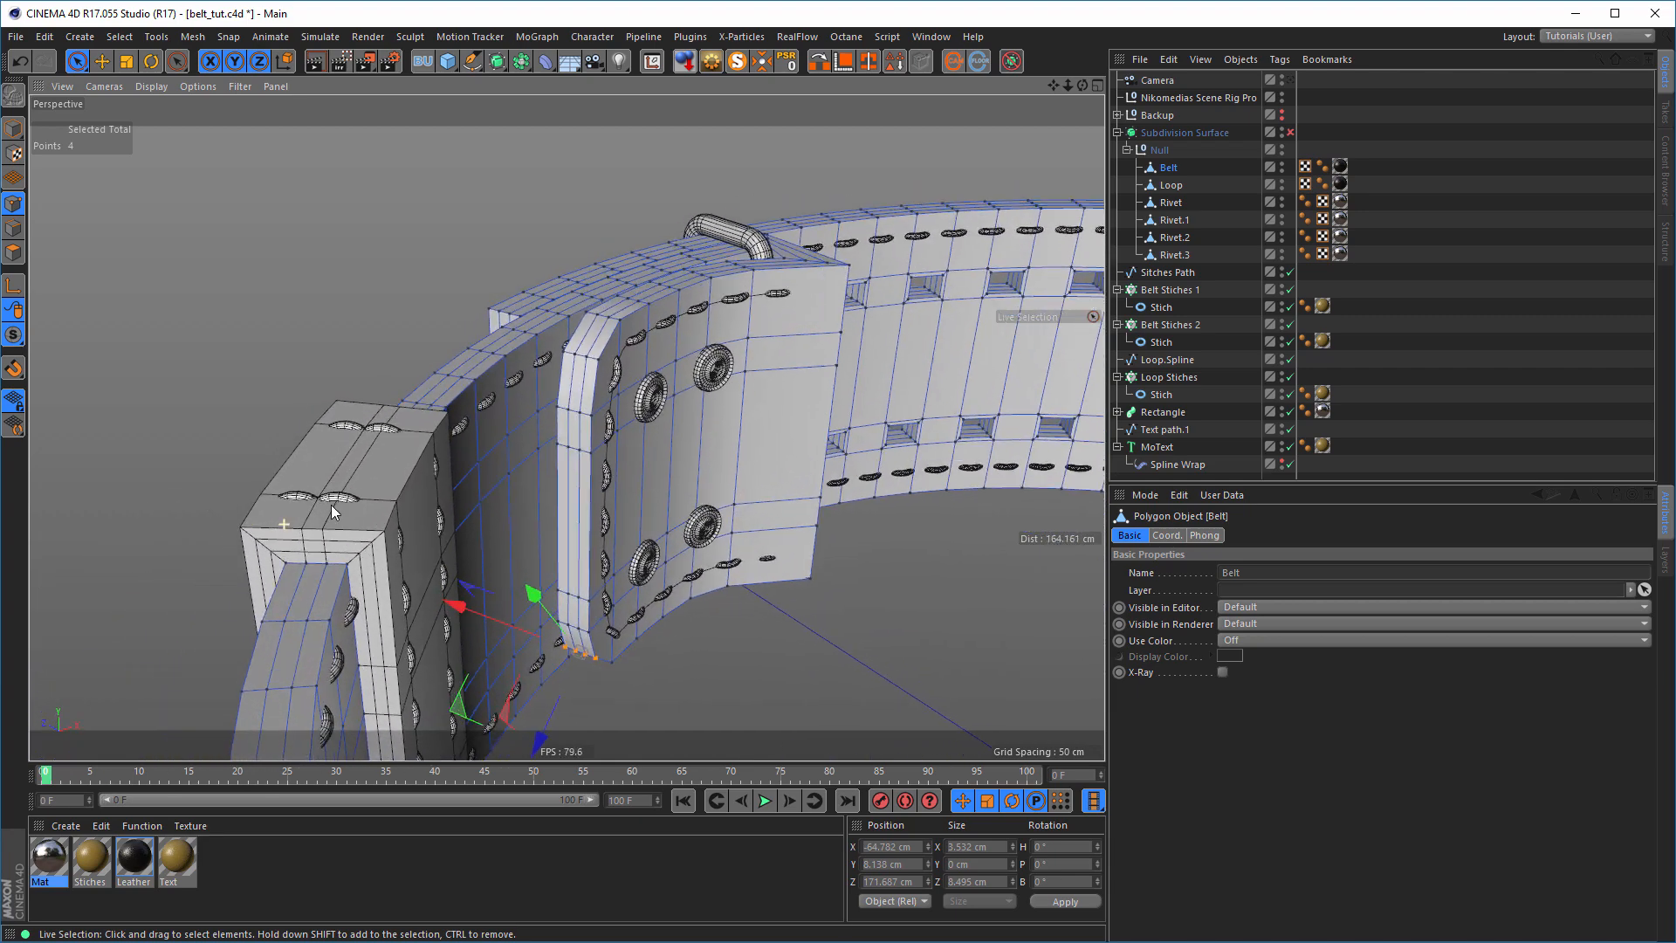
{"action": "right_click_drag", "start_coordinate": [332, 505], "coordinate": [382, 489], "text": "alt"}
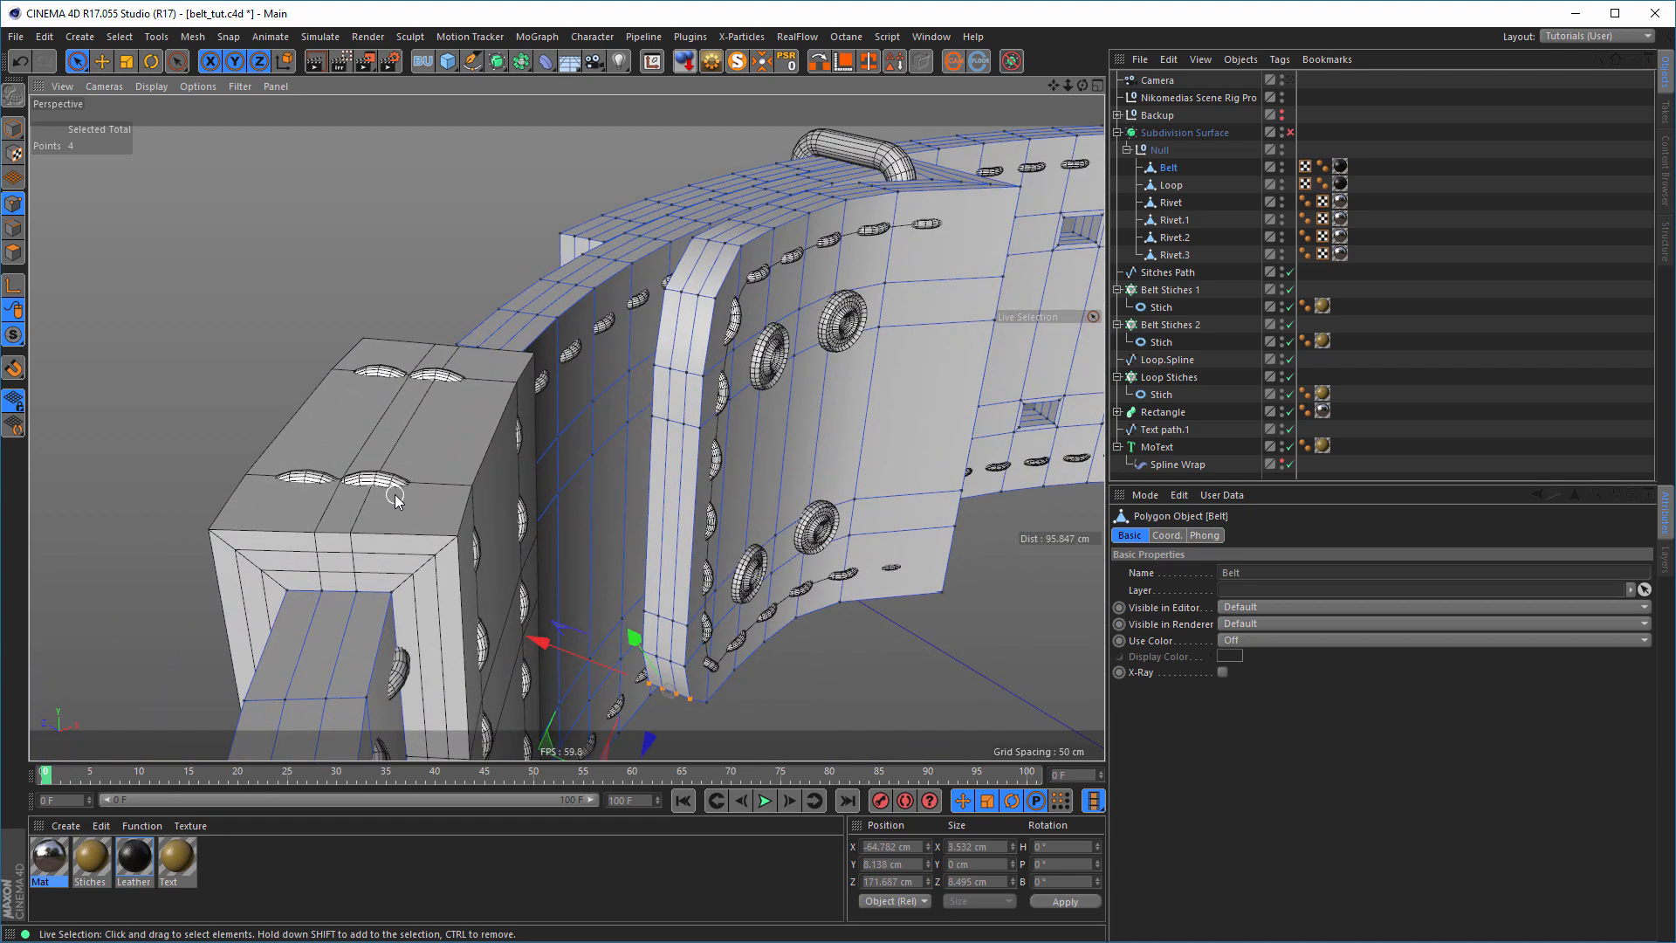
{"action": "left_click_drag", "start_coordinate": [394, 495], "coordinate": [558, 496], "text": "alt"}
{"action": "right_click_drag", "start_coordinate": [559, 496], "coordinate": [512, 500], "text": "alt"}
{"action": "middle_click_drag", "start_coordinate": [512, 501], "coordinate": [280, 390], "text": "alt"}
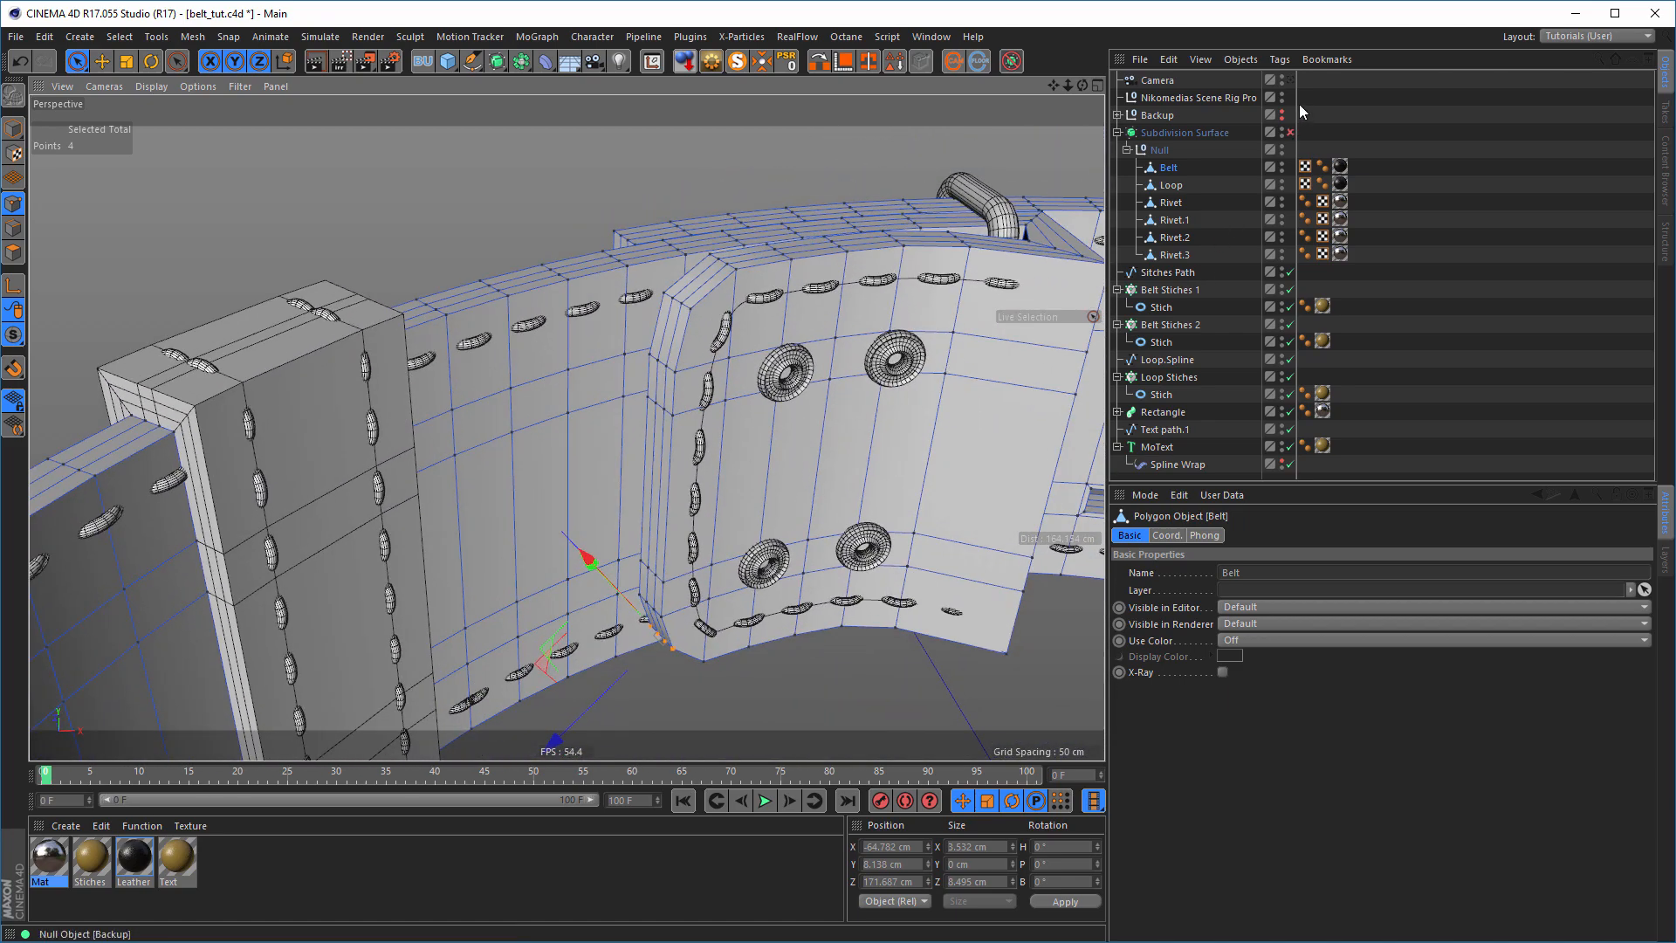
{"action": "key", "text": "h"}
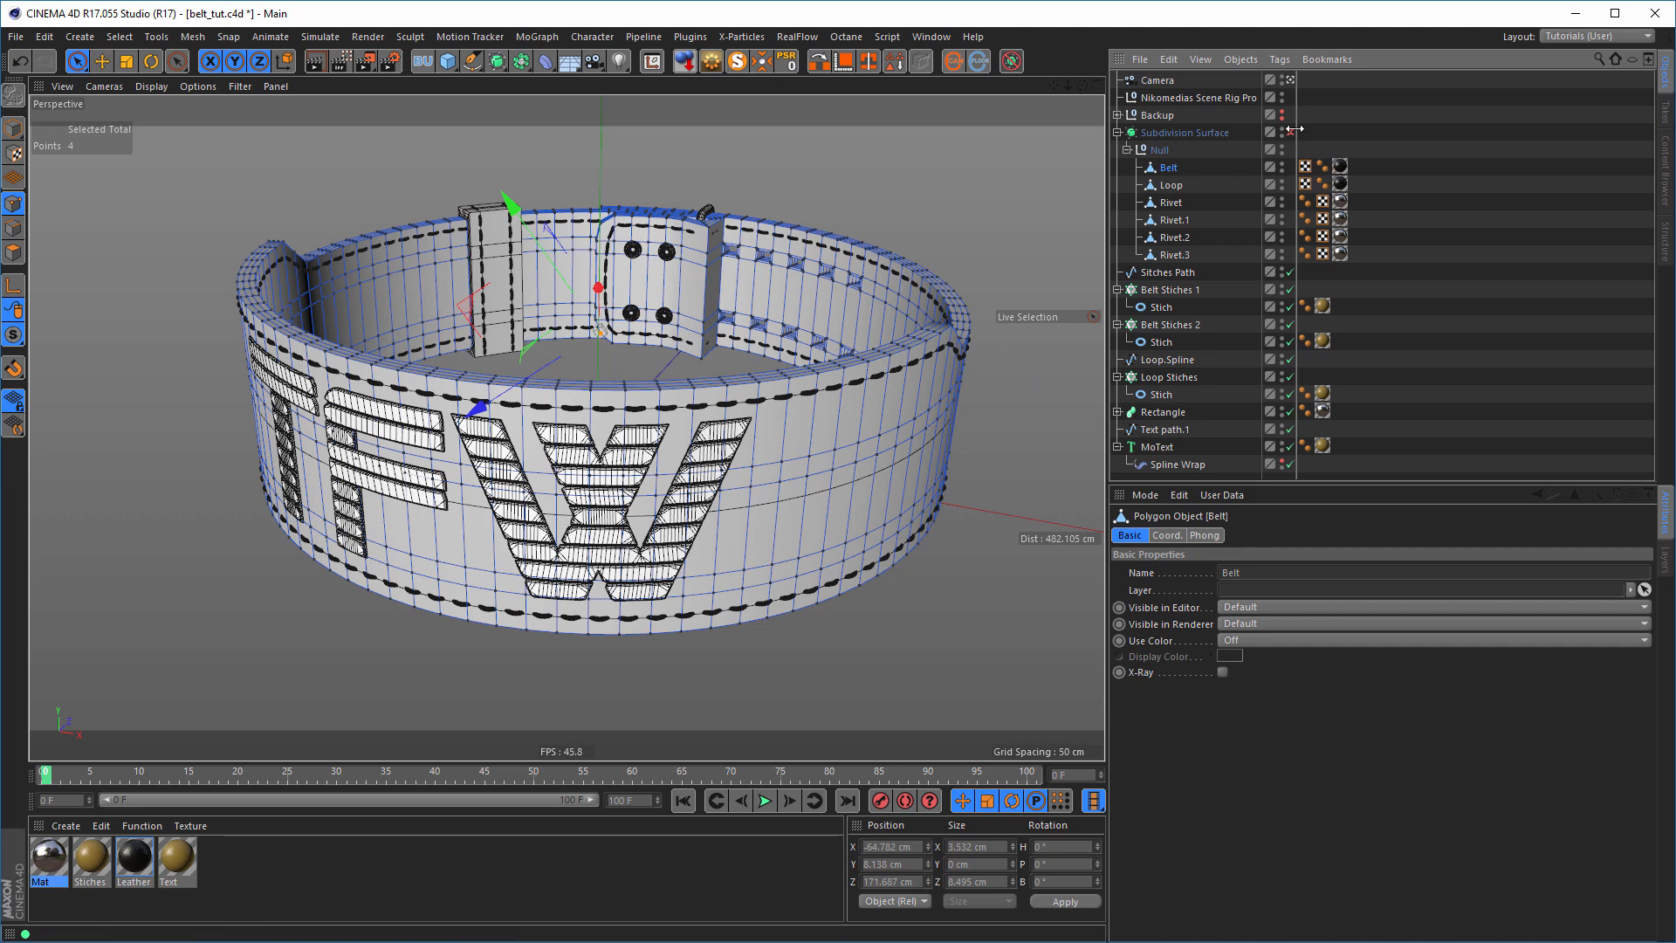
{"action": "key", "text": "q"}
{"action": "left_click", "coordinate": [13, 130]}
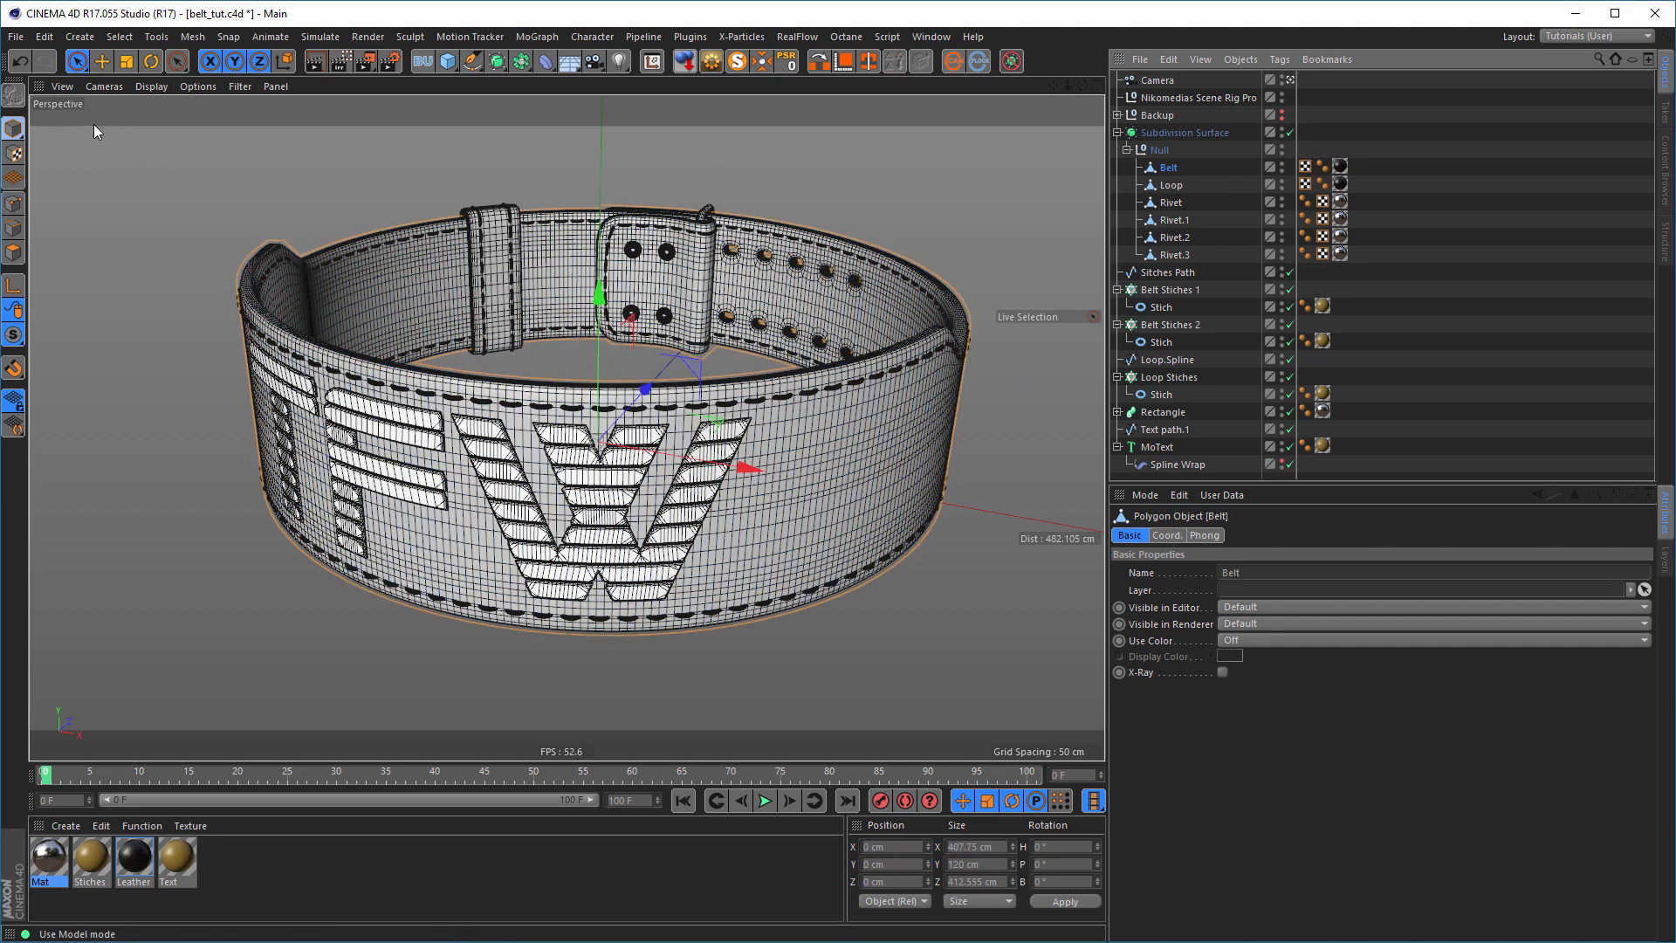
{"action": "left_click", "coordinate": [344, 64]}
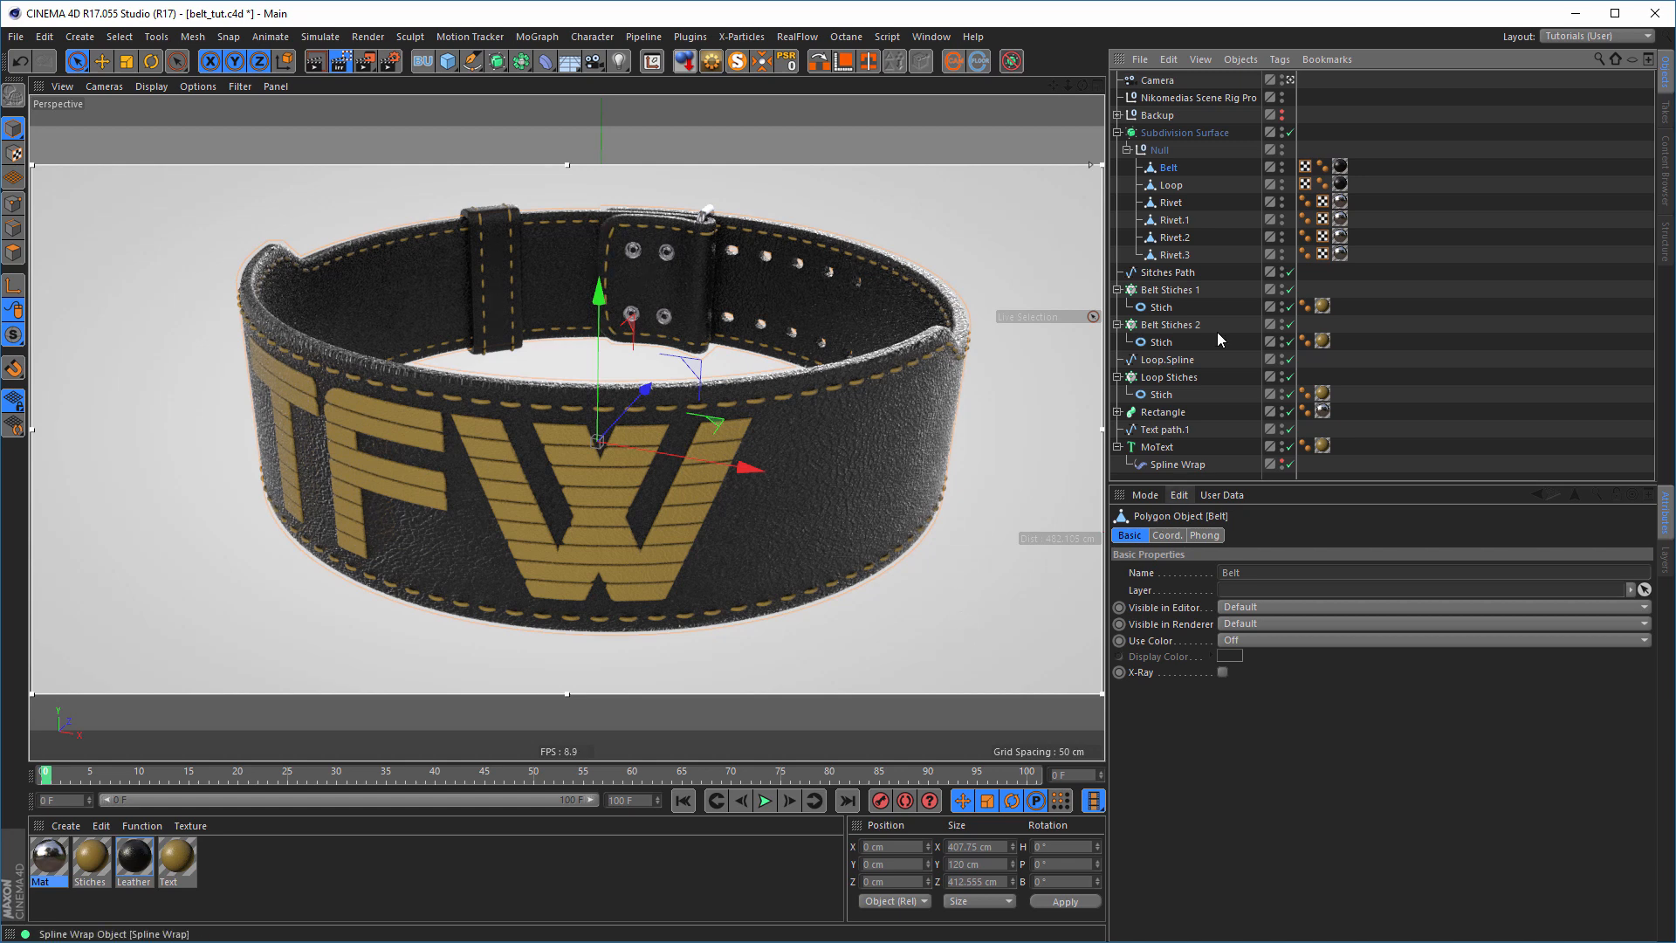
- Turn on Floor On in the Nikomedias Scene Rig Pro's Background & Floor settings
{"action": "left_click", "coordinate": [1197, 98]}
{"action": "scroll", "coordinate": [1229, 866], "scroll_direction": "down", "scroll_amount": 5}
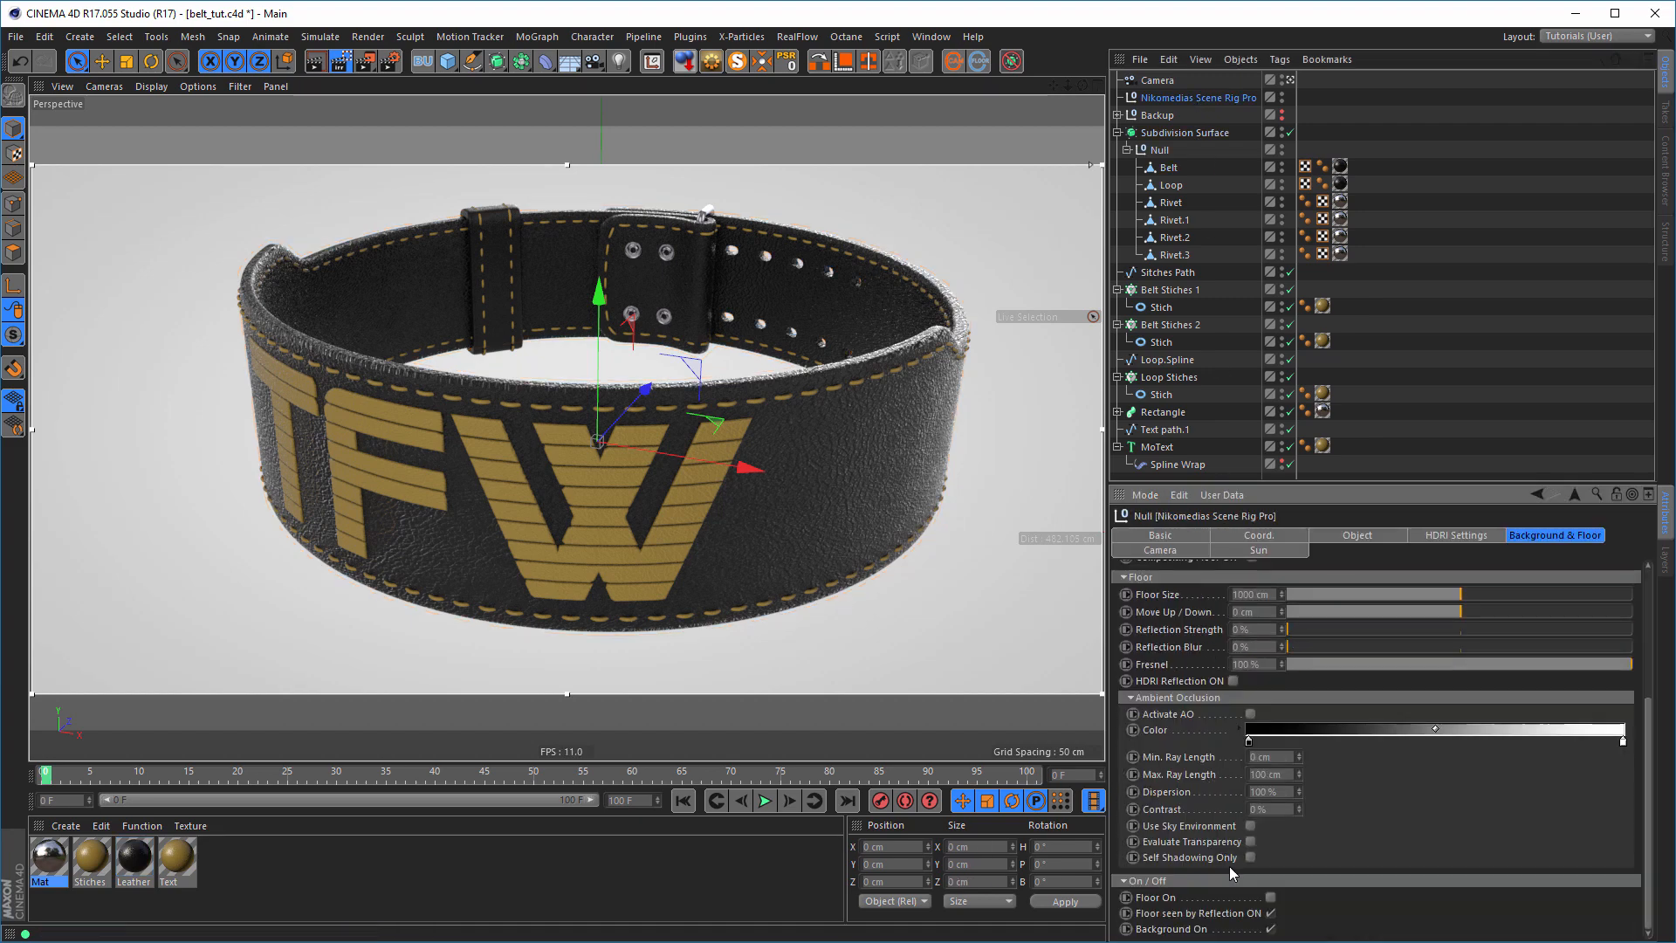
{"action": "left_click", "coordinate": [1272, 896]}
{"action": "left_click", "coordinate": [1276, 895]}
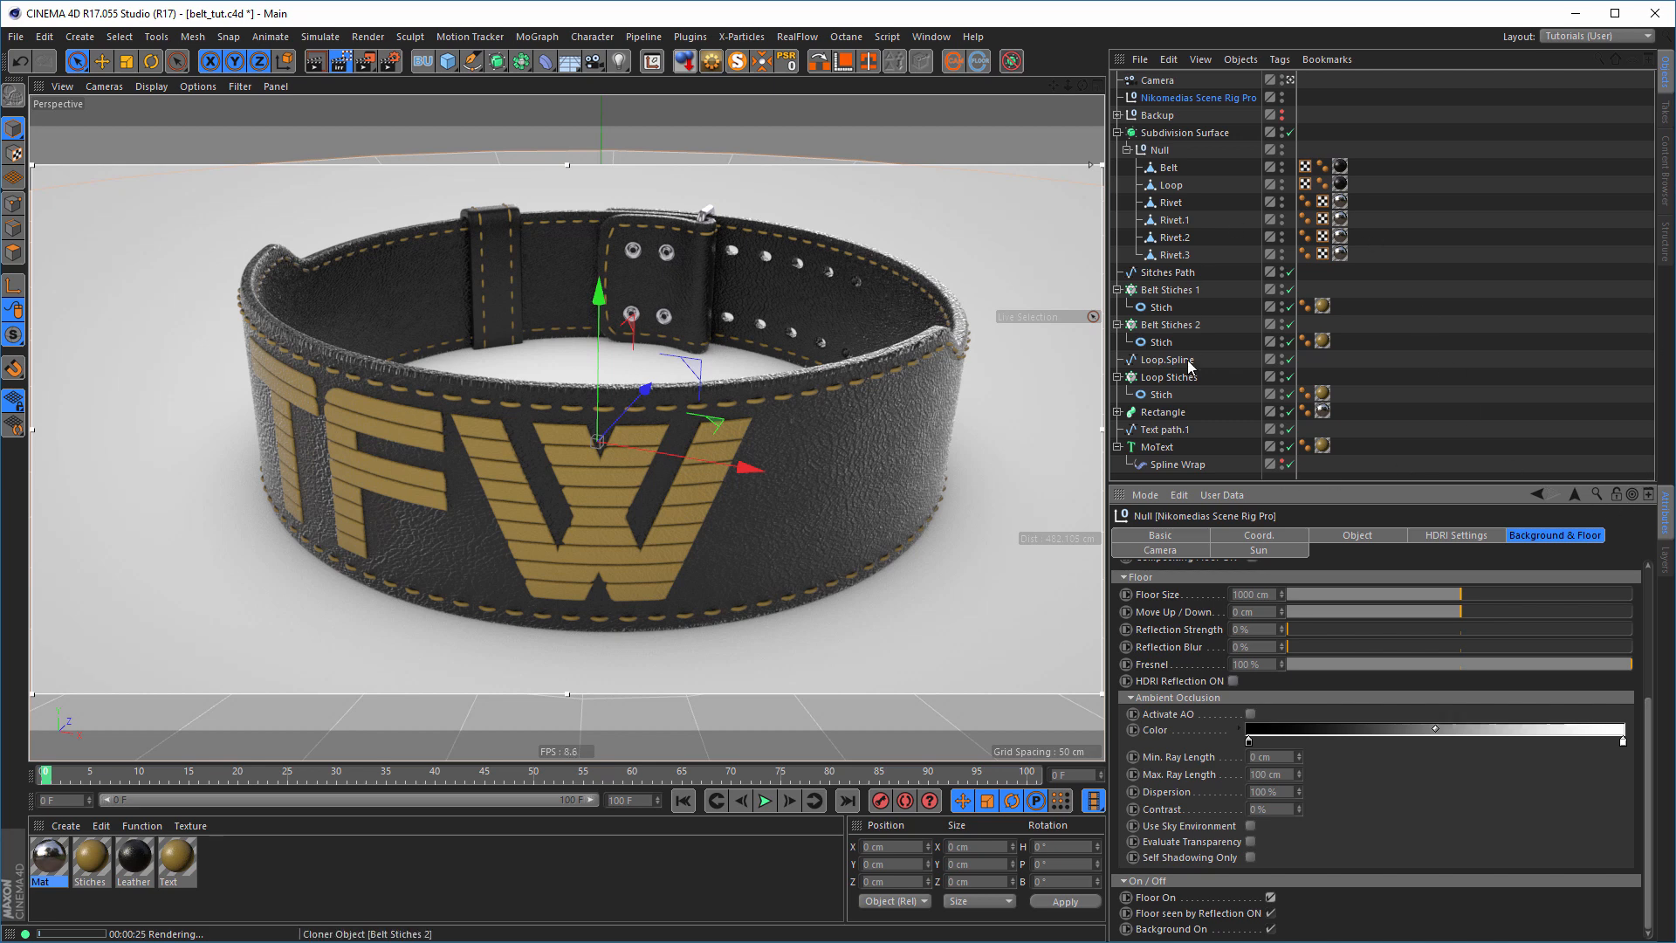
- Inspect the MoText object's settings, clear the selection, and check the Picture Viewer before closing it
{"action": "left_click", "coordinate": [1171, 447]}
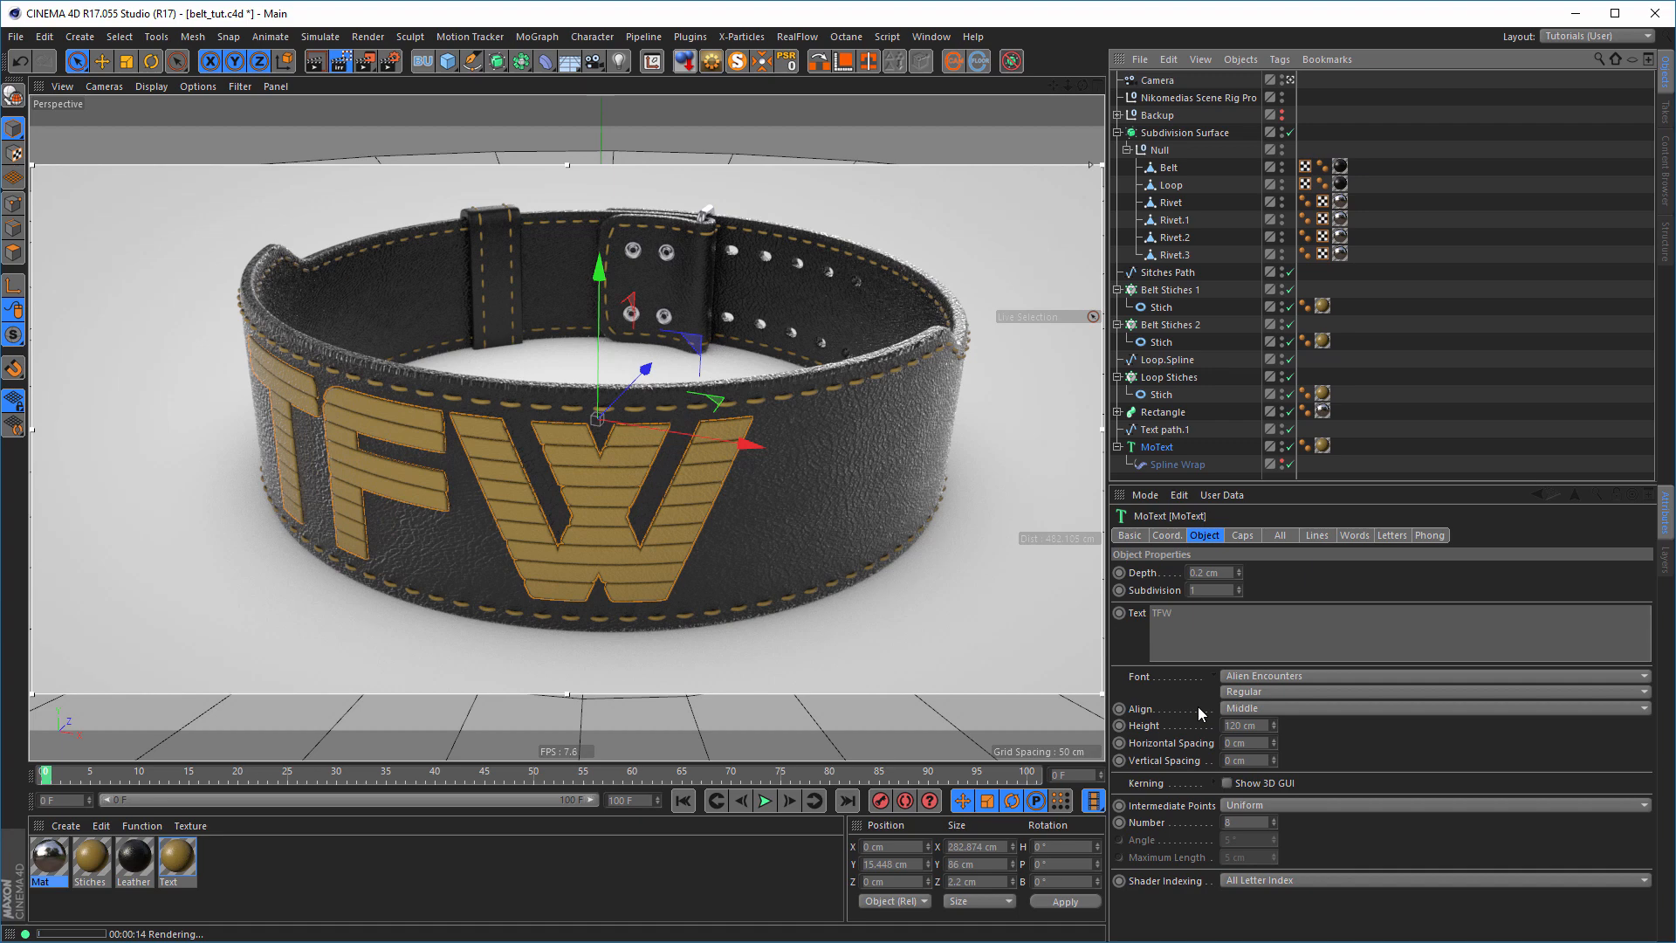
{"action": "left_click", "coordinate": [1454, 468]}
{"action": "key", "text": "ctrl+r"}
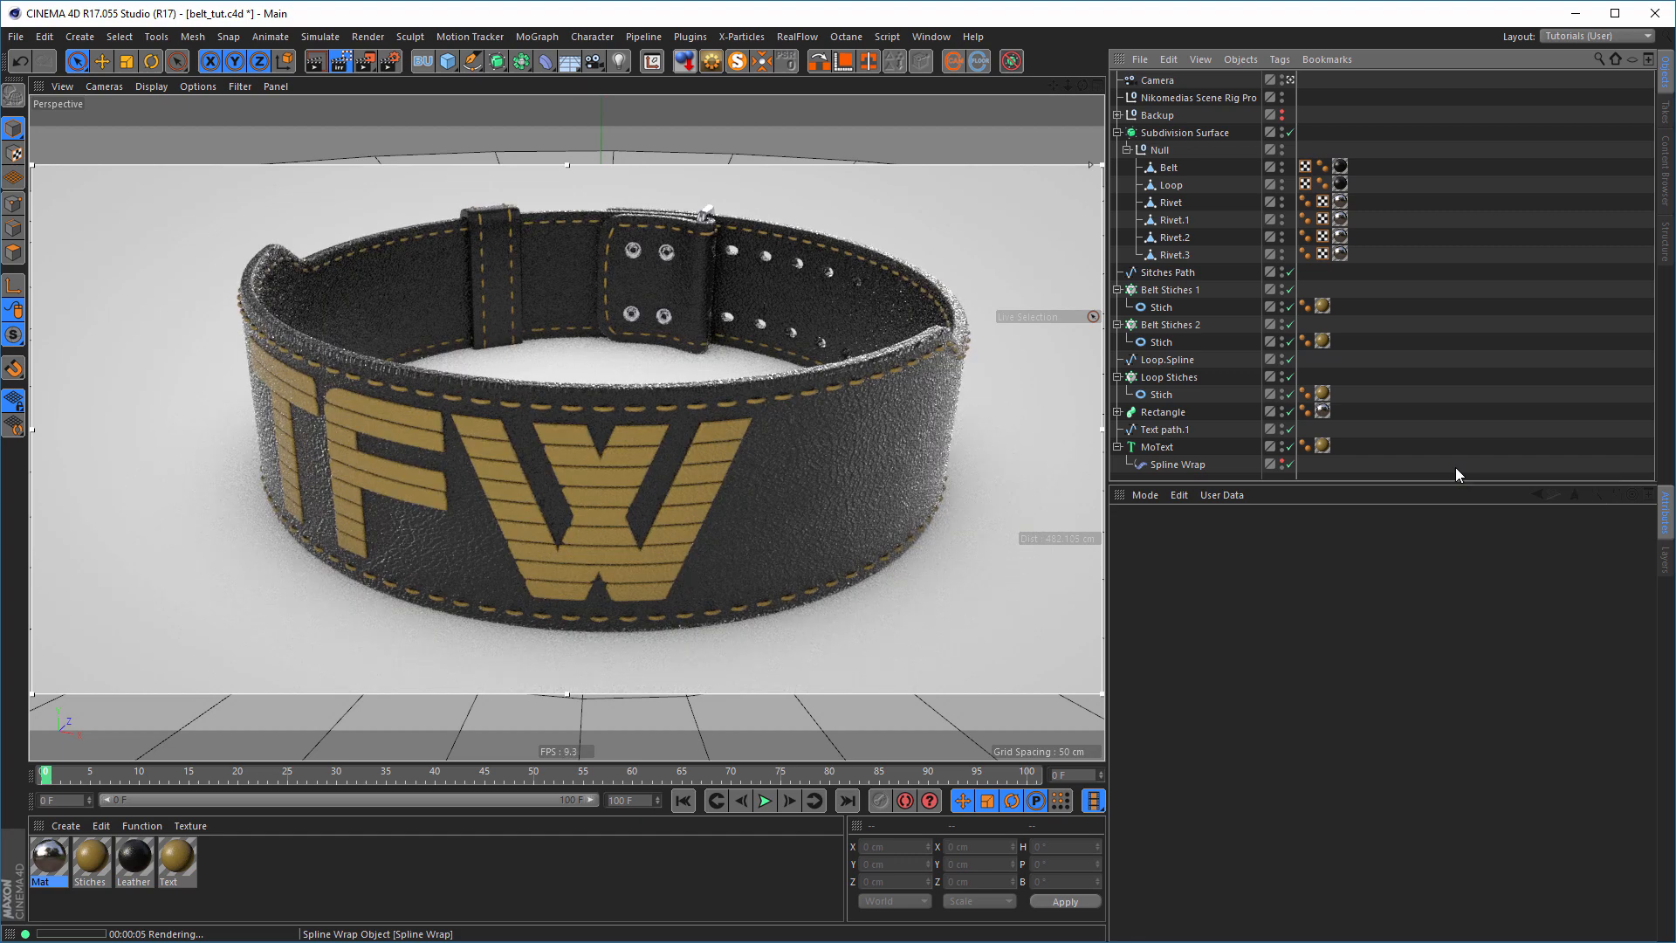
{"action": "key", "text": "shift+F6"}
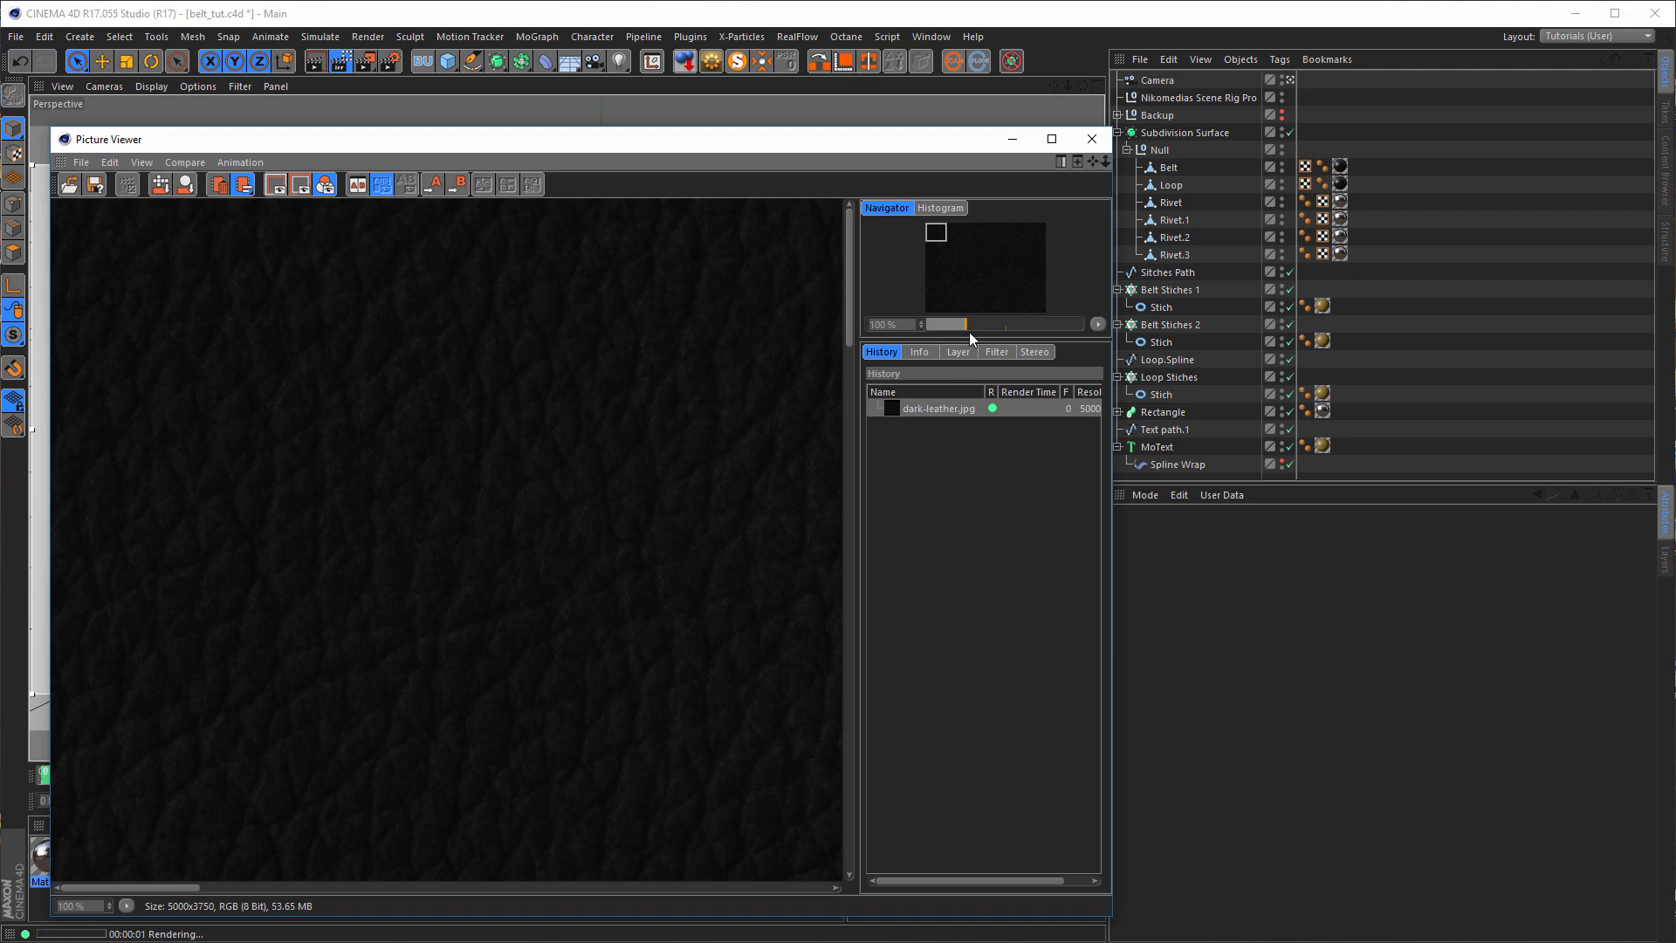
{"action": "left_click", "coordinate": [1092, 139]}
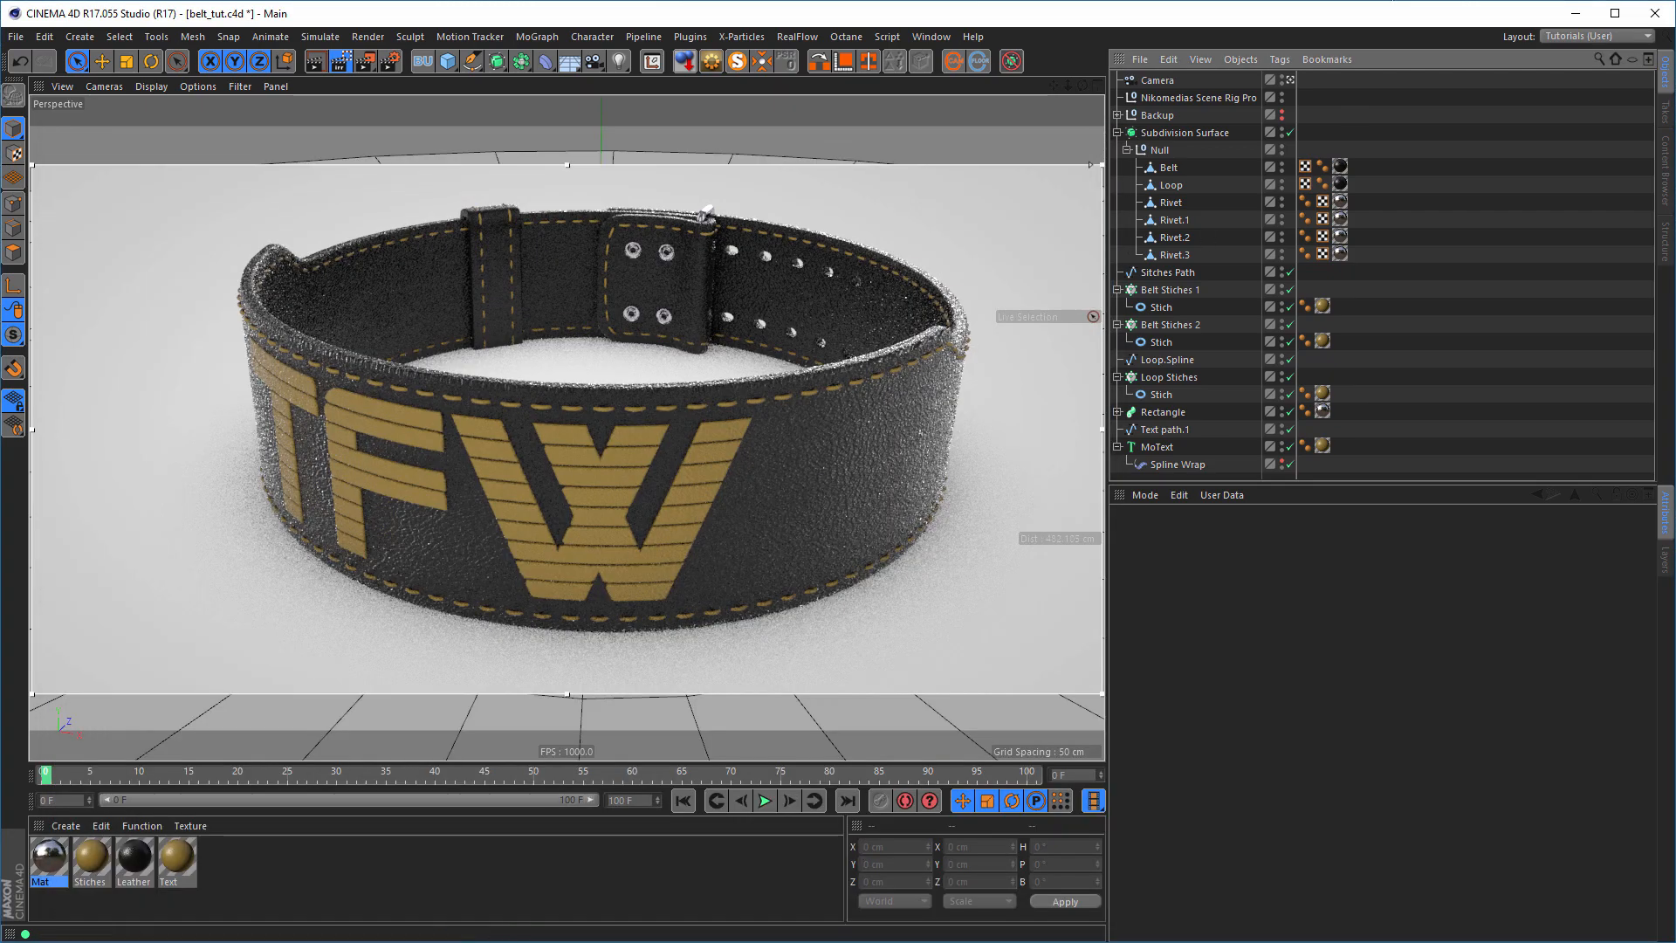
- Switch to Windows Photo Viewer and compare the reference image belt.jpg with the rendered belt
{"action": "key", "text": "alt+Tab"}
{"action": "left_click_drag", "start_coordinate": [949, 50], "coordinate": [742, 193]}
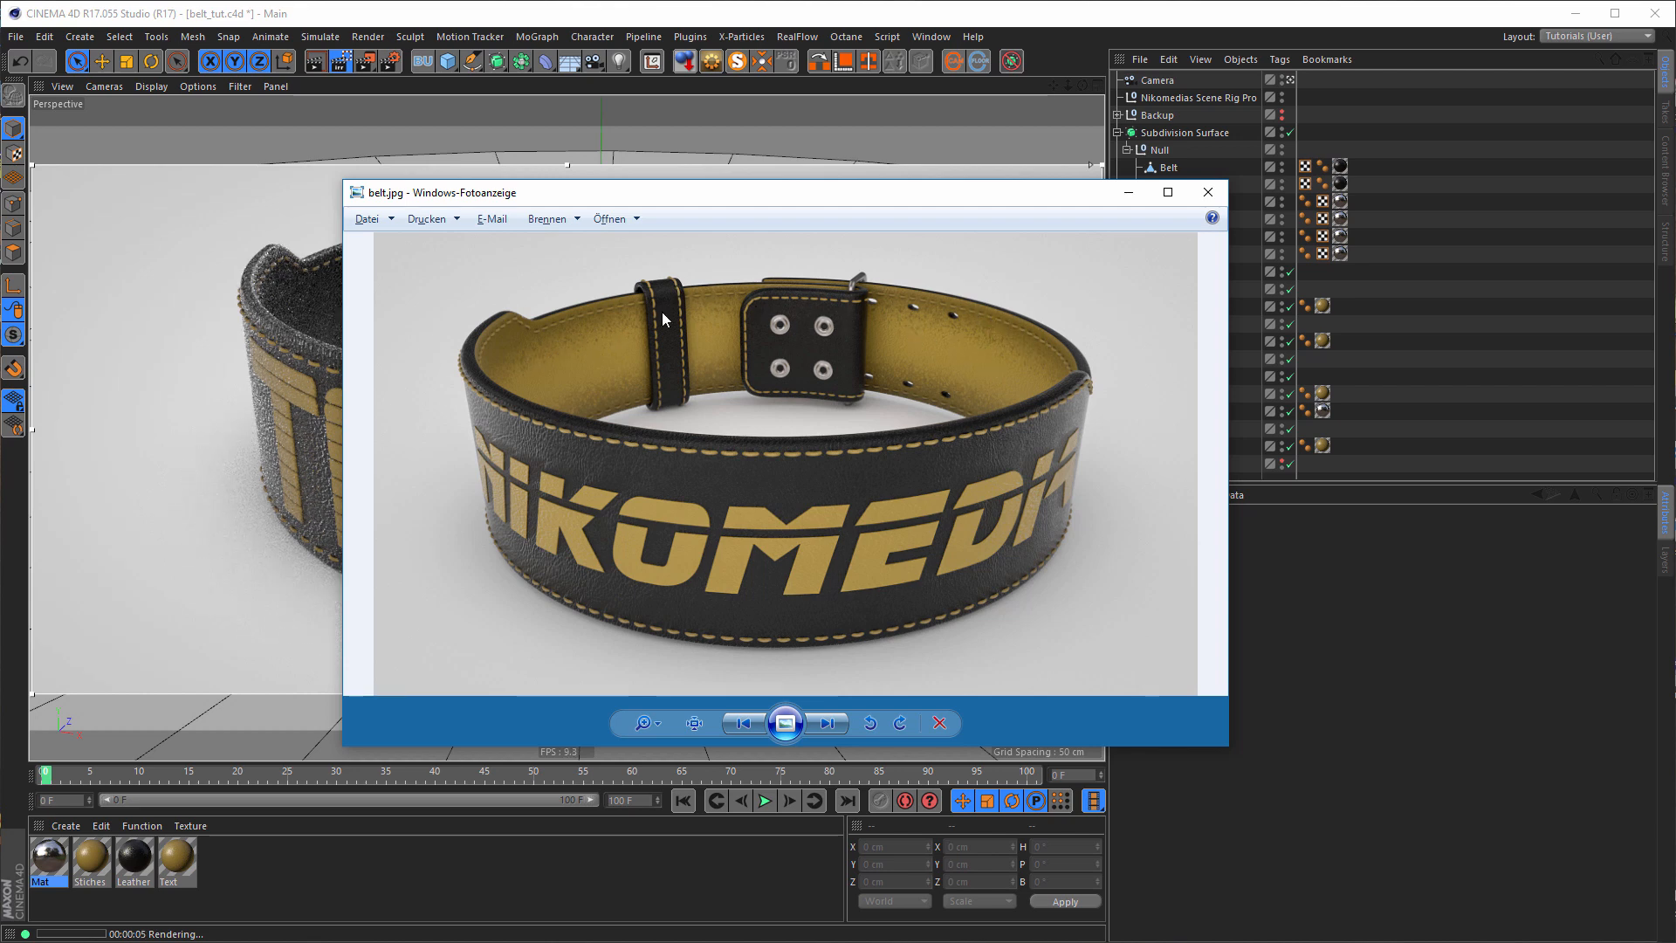
{"action": "left_click_drag", "start_coordinate": [882, 193], "coordinate": [1421, 0]}
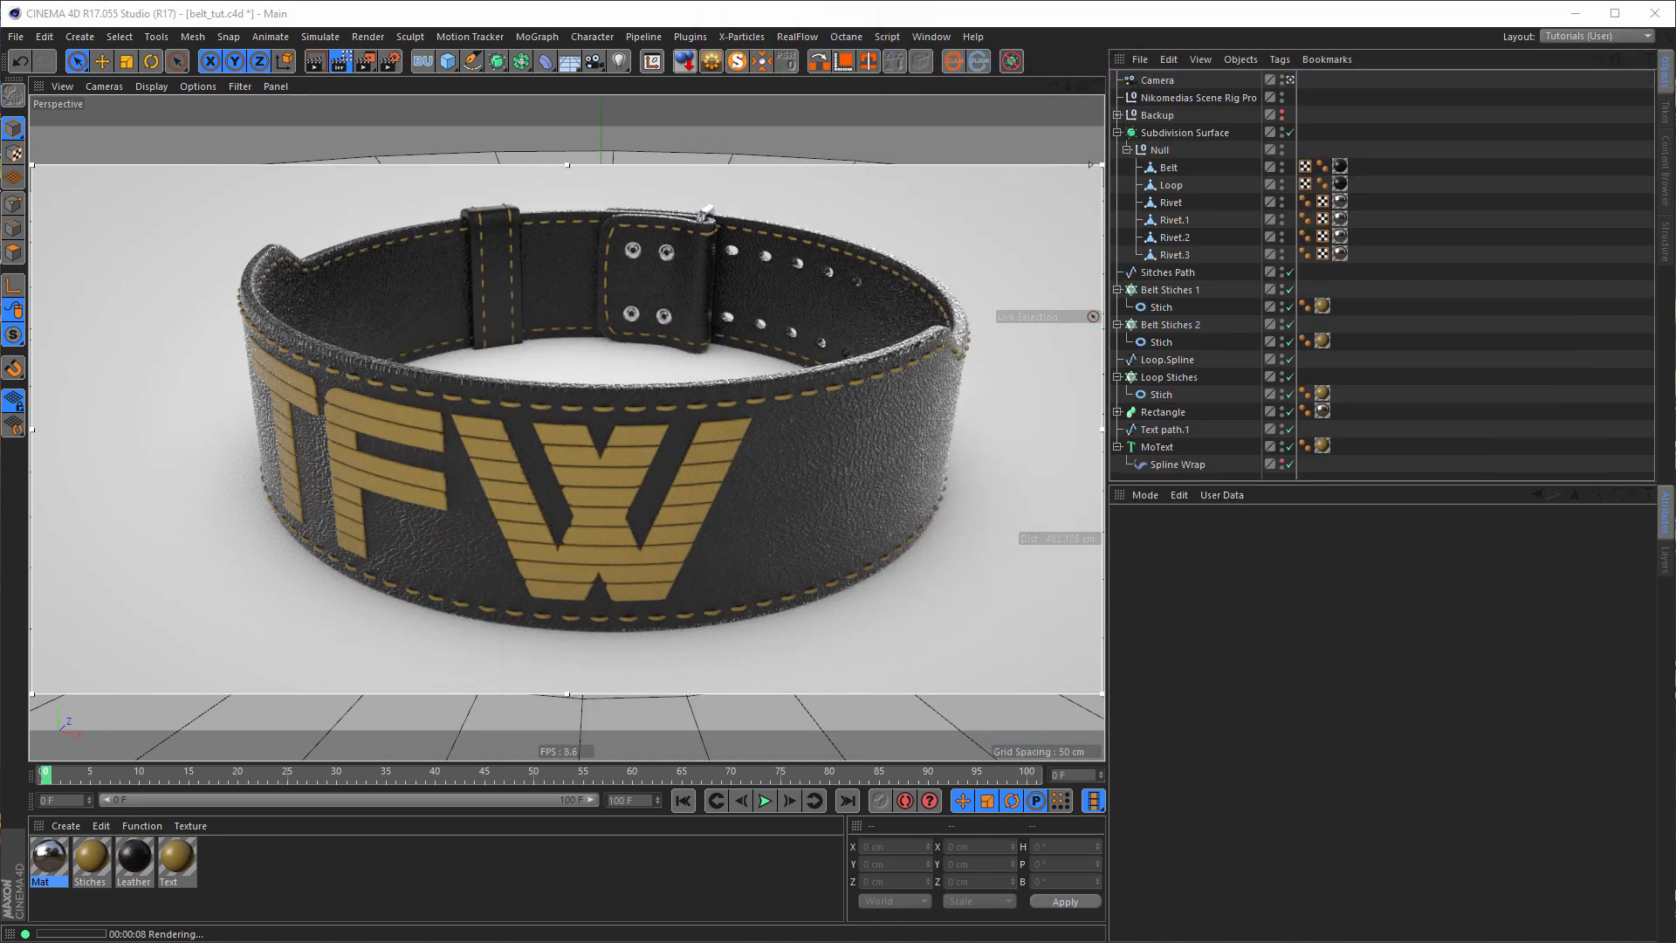
{"action": "left_click", "coordinate": [667, 206]}
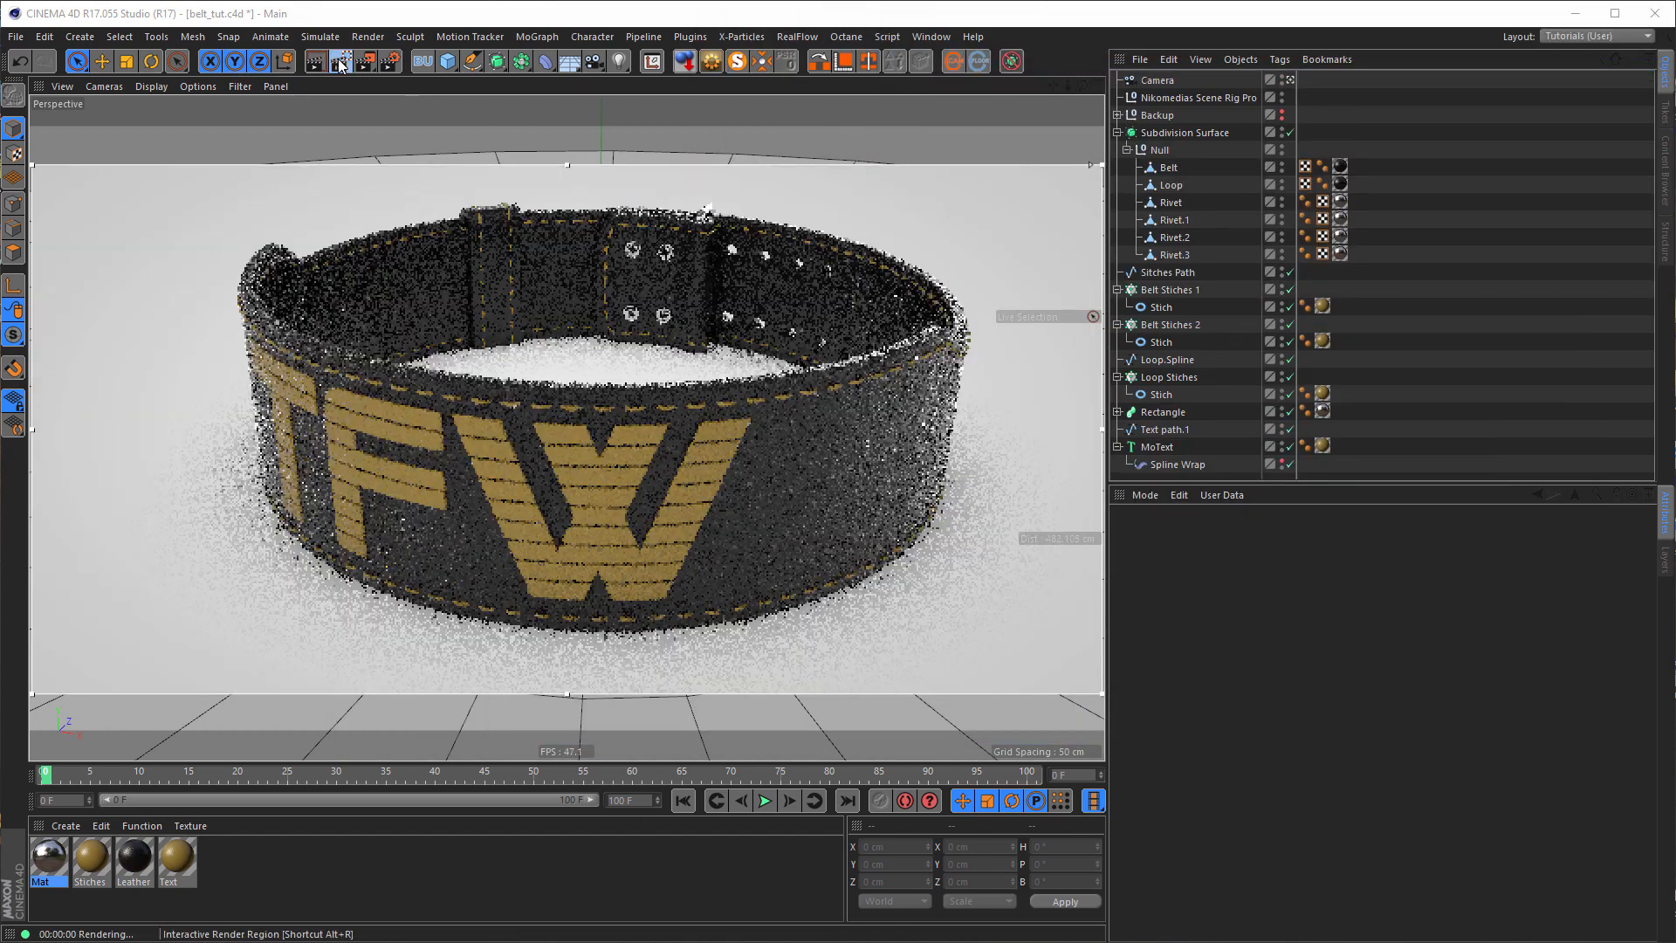
- Turn off the interactive render region and the Subdivision Surface, leaving the camera view for a close view of the flap
{"action": "left_click", "coordinate": [340, 66]}
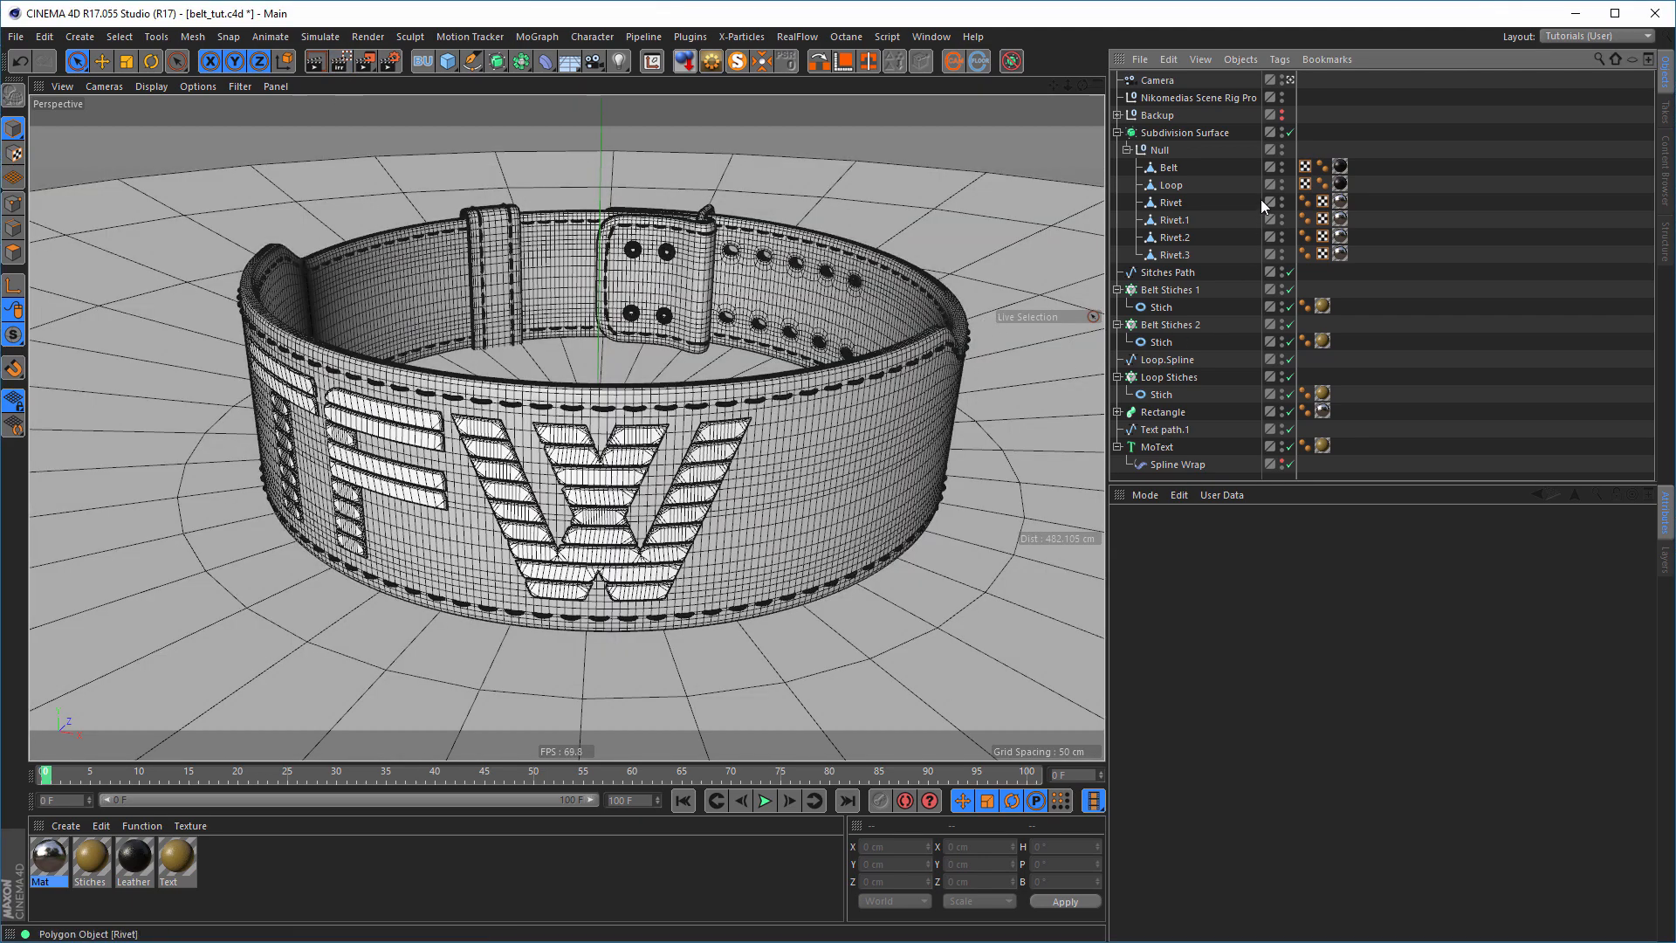
{"action": "left_click", "coordinate": [1290, 133]}
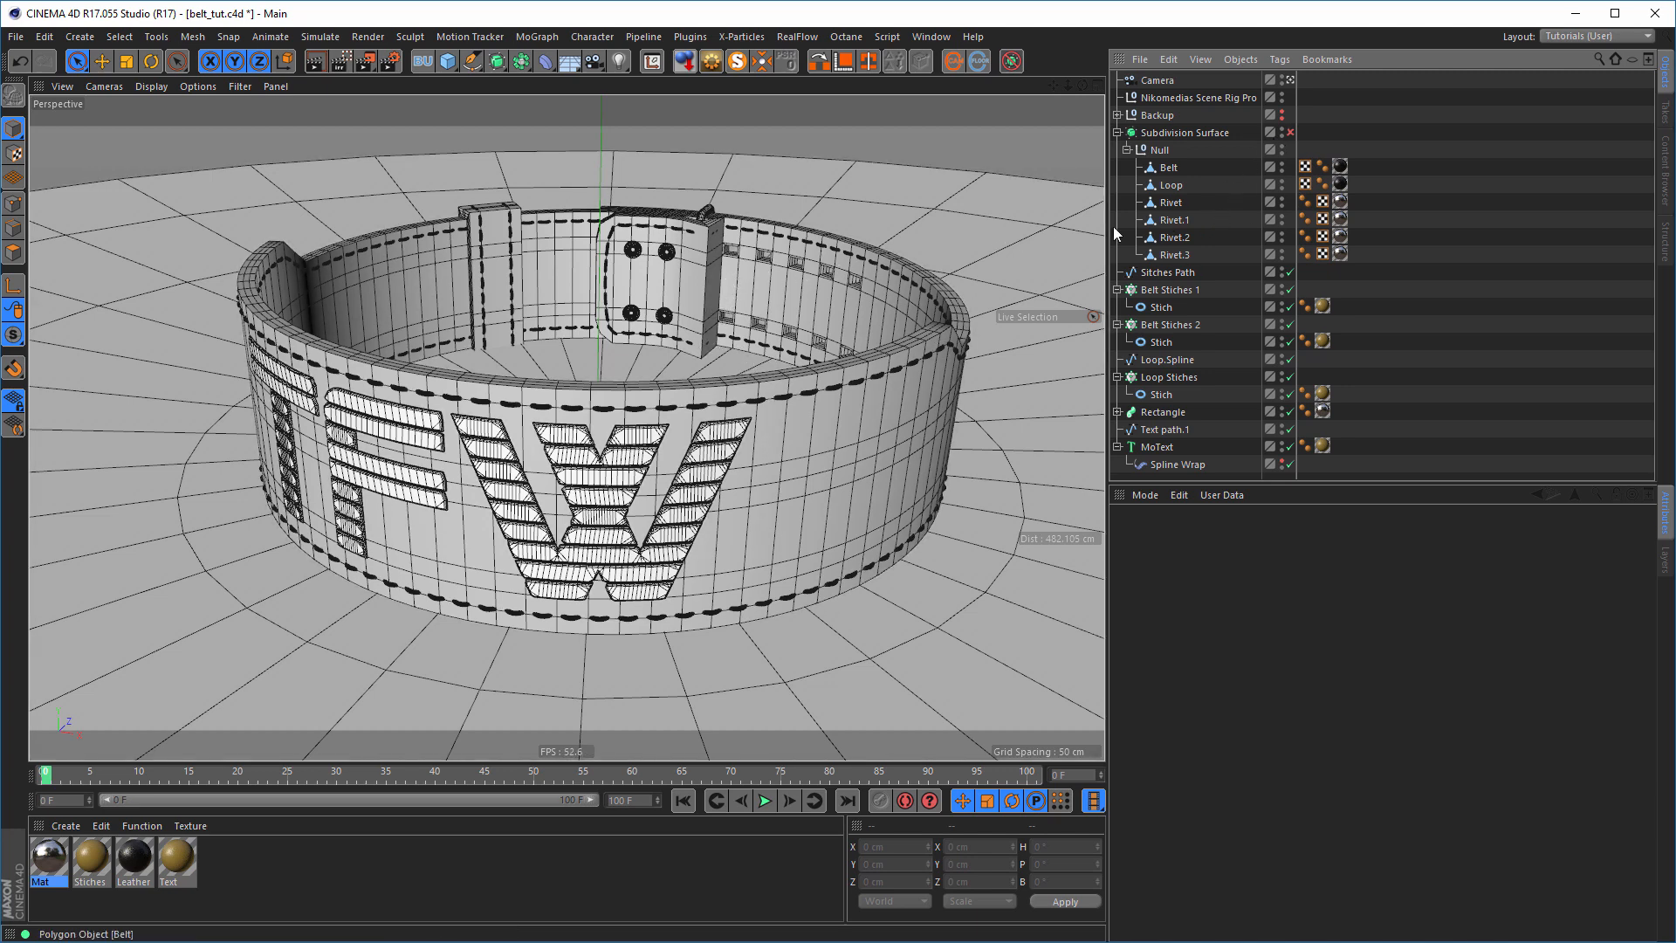
{"action": "left_click", "coordinate": [1288, 80]}
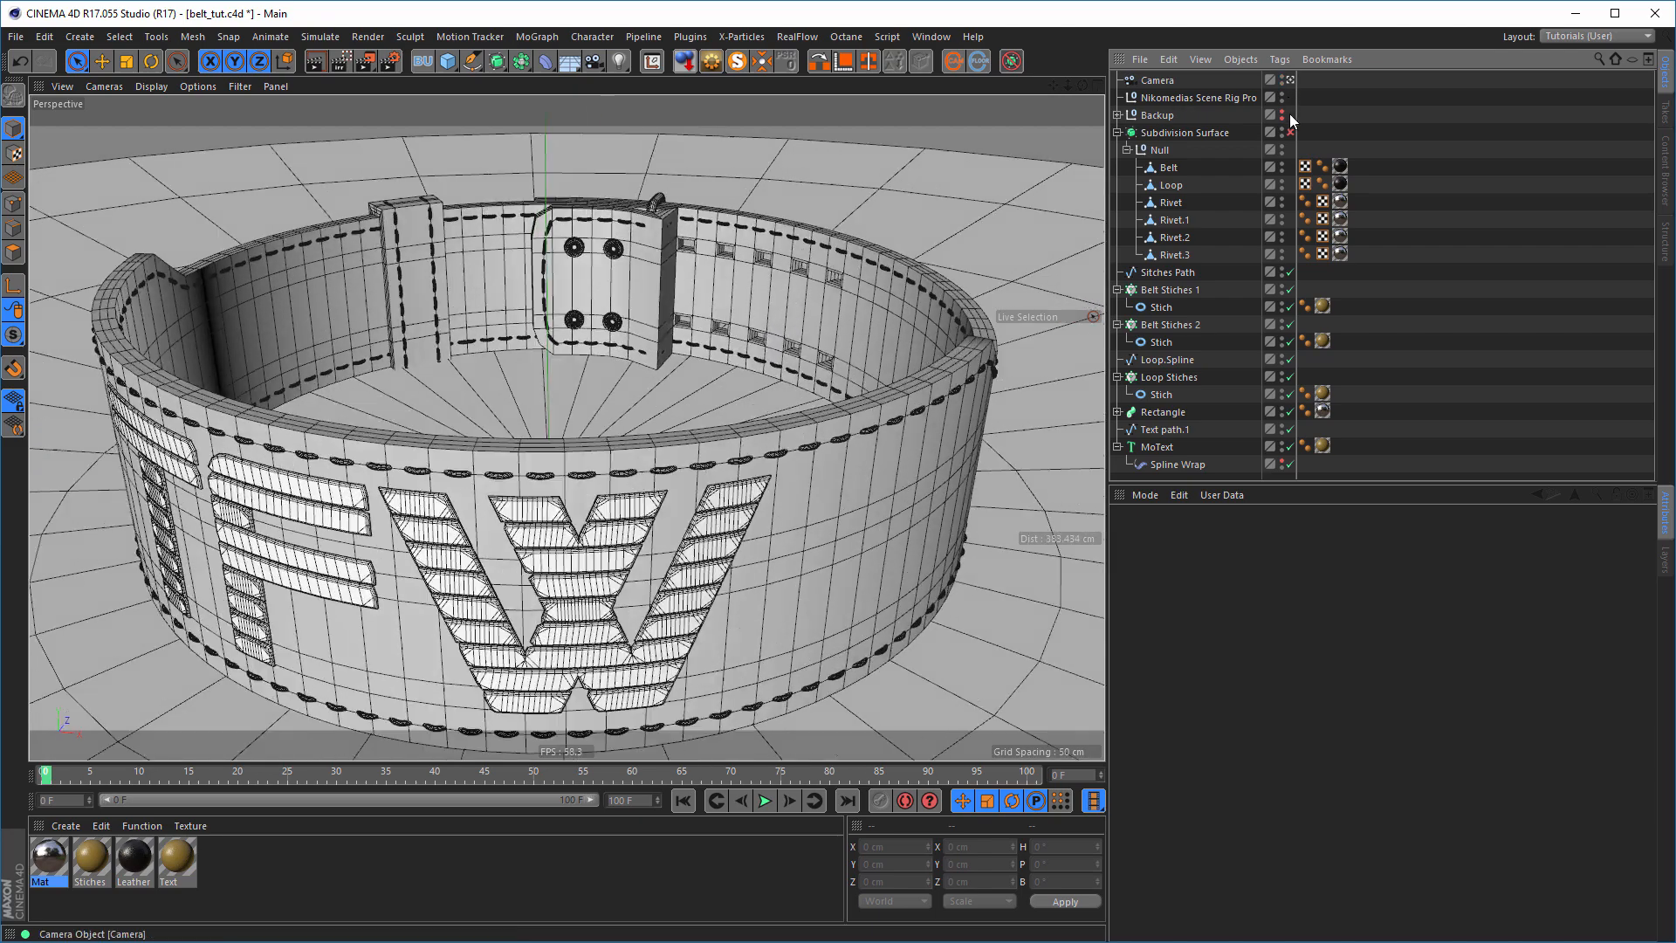
{"action": "left_click_drag", "start_coordinate": [753, 346], "coordinate": [862, 358], "text": "alt"}
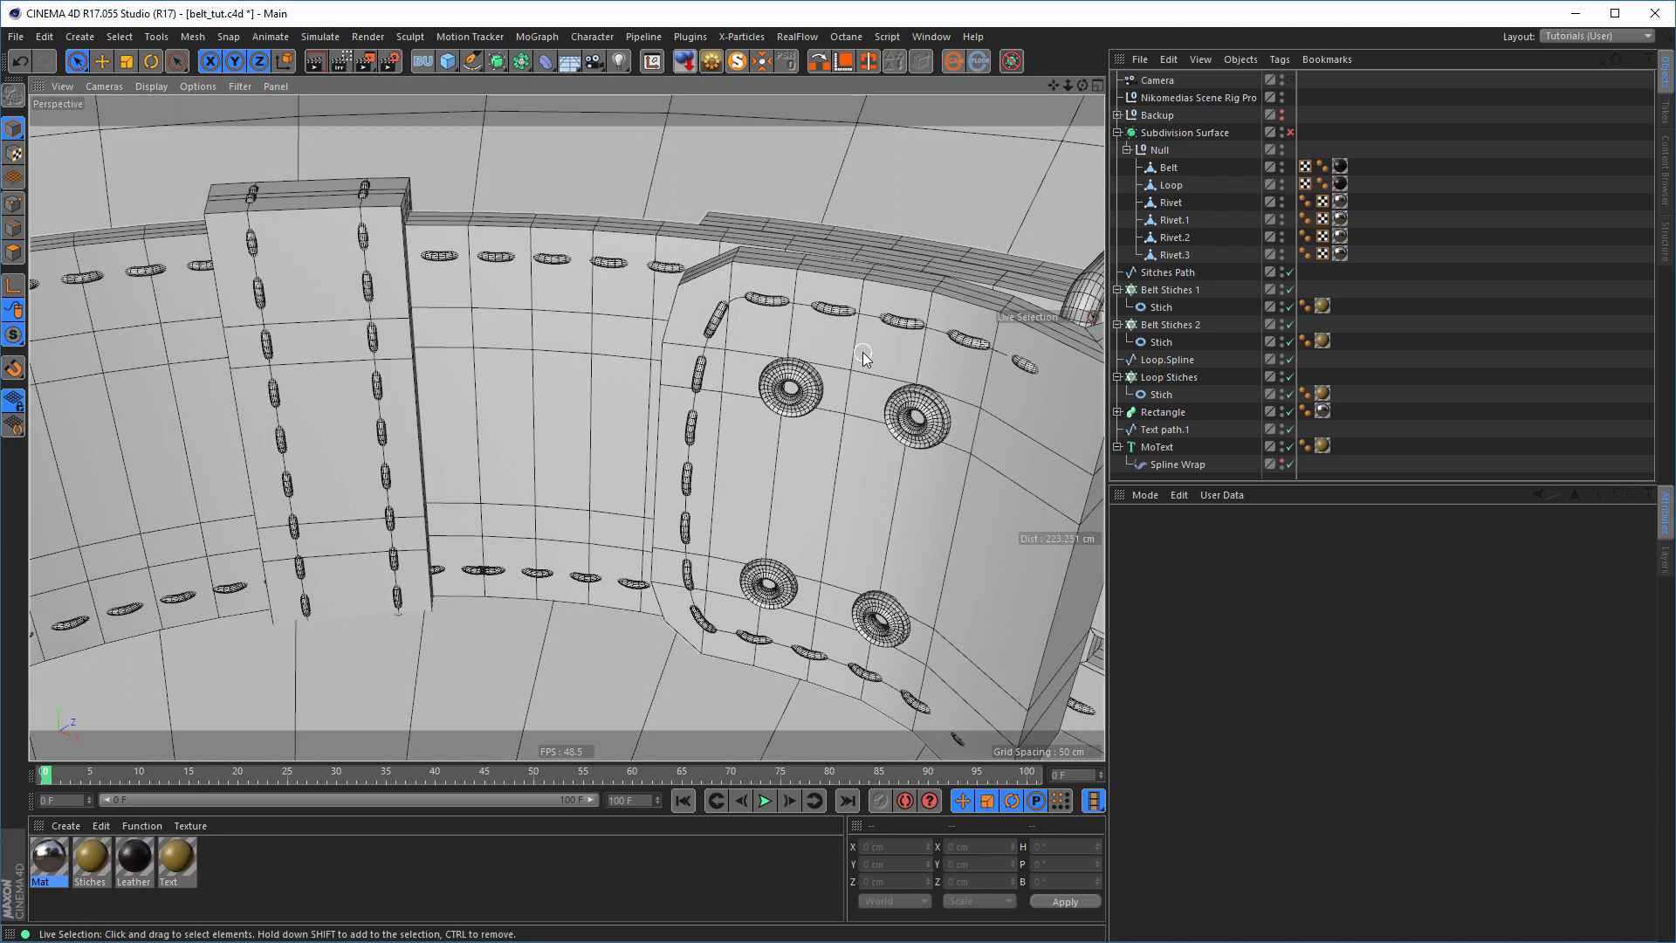
- Disable Floor On for the Nikomedias Scene Rig Pro to clear the floor from the viewport
{"action": "left_click", "coordinate": [1166, 96]}
{"action": "scroll", "coordinate": [1257, 786], "scroll_direction": "down", "scroll_amount": 5}
{"action": "left_click", "coordinate": [1265, 898]}
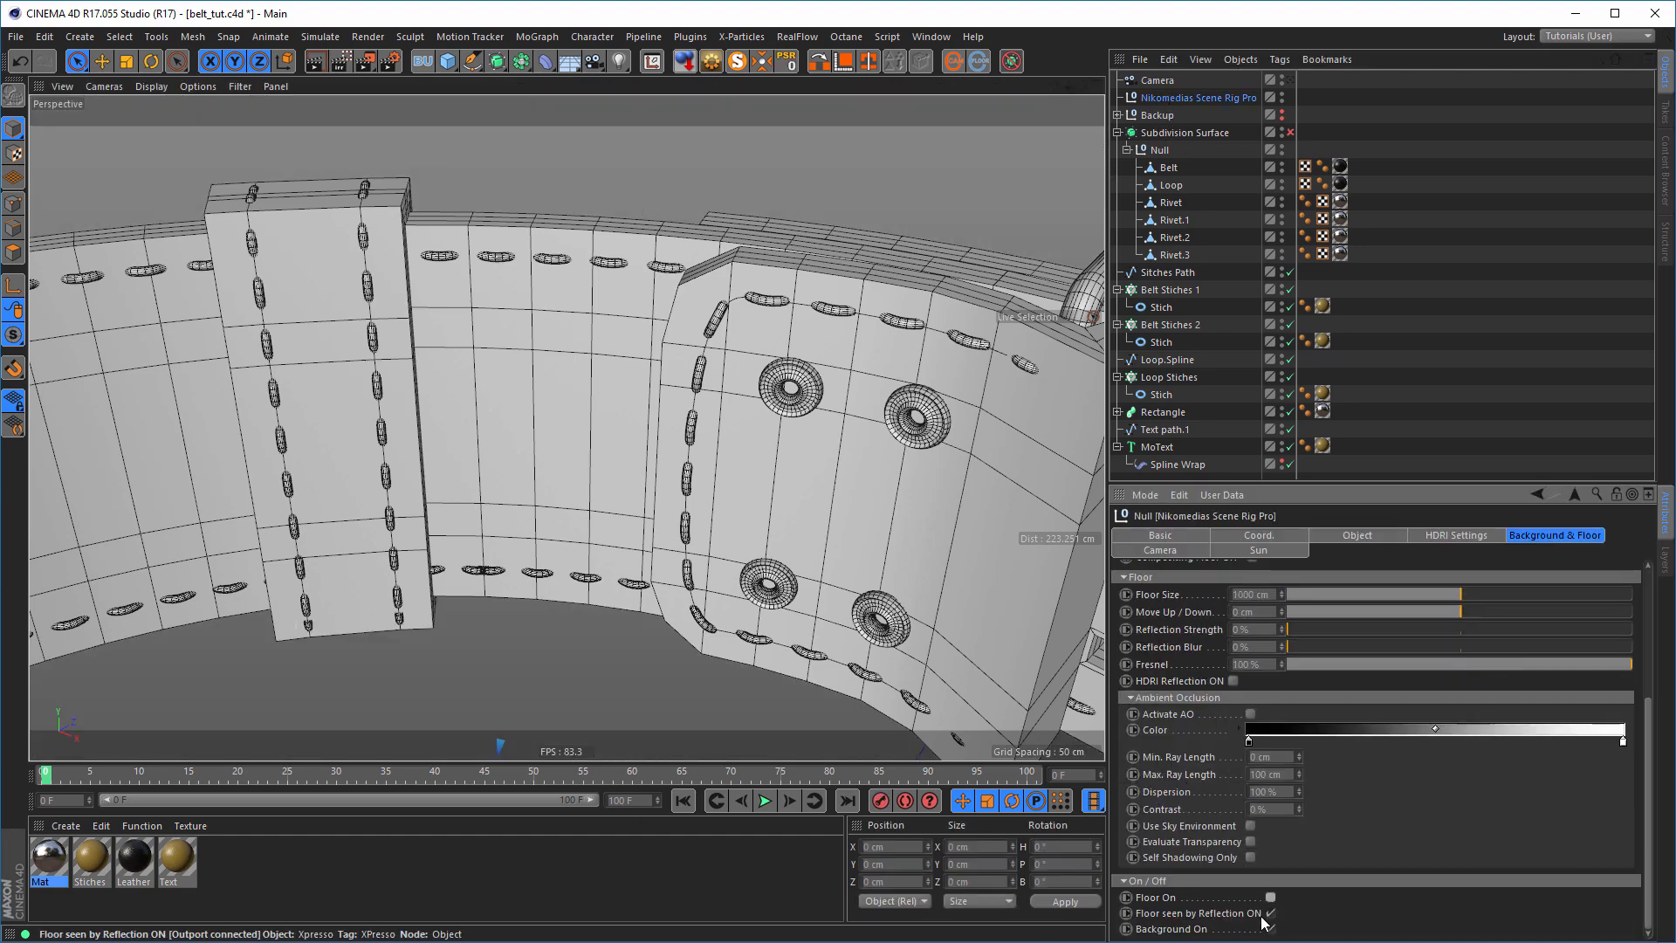
- Select the Belt object in polygon mode with the belt's inner side in view
{"action": "scroll", "coordinate": [616, 484], "scroll_direction": "down", "scroll_amount": 4}
{"action": "left_click_drag", "start_coordinate": [588, 401], "coordinate": [668, 390], "text": "alt"}
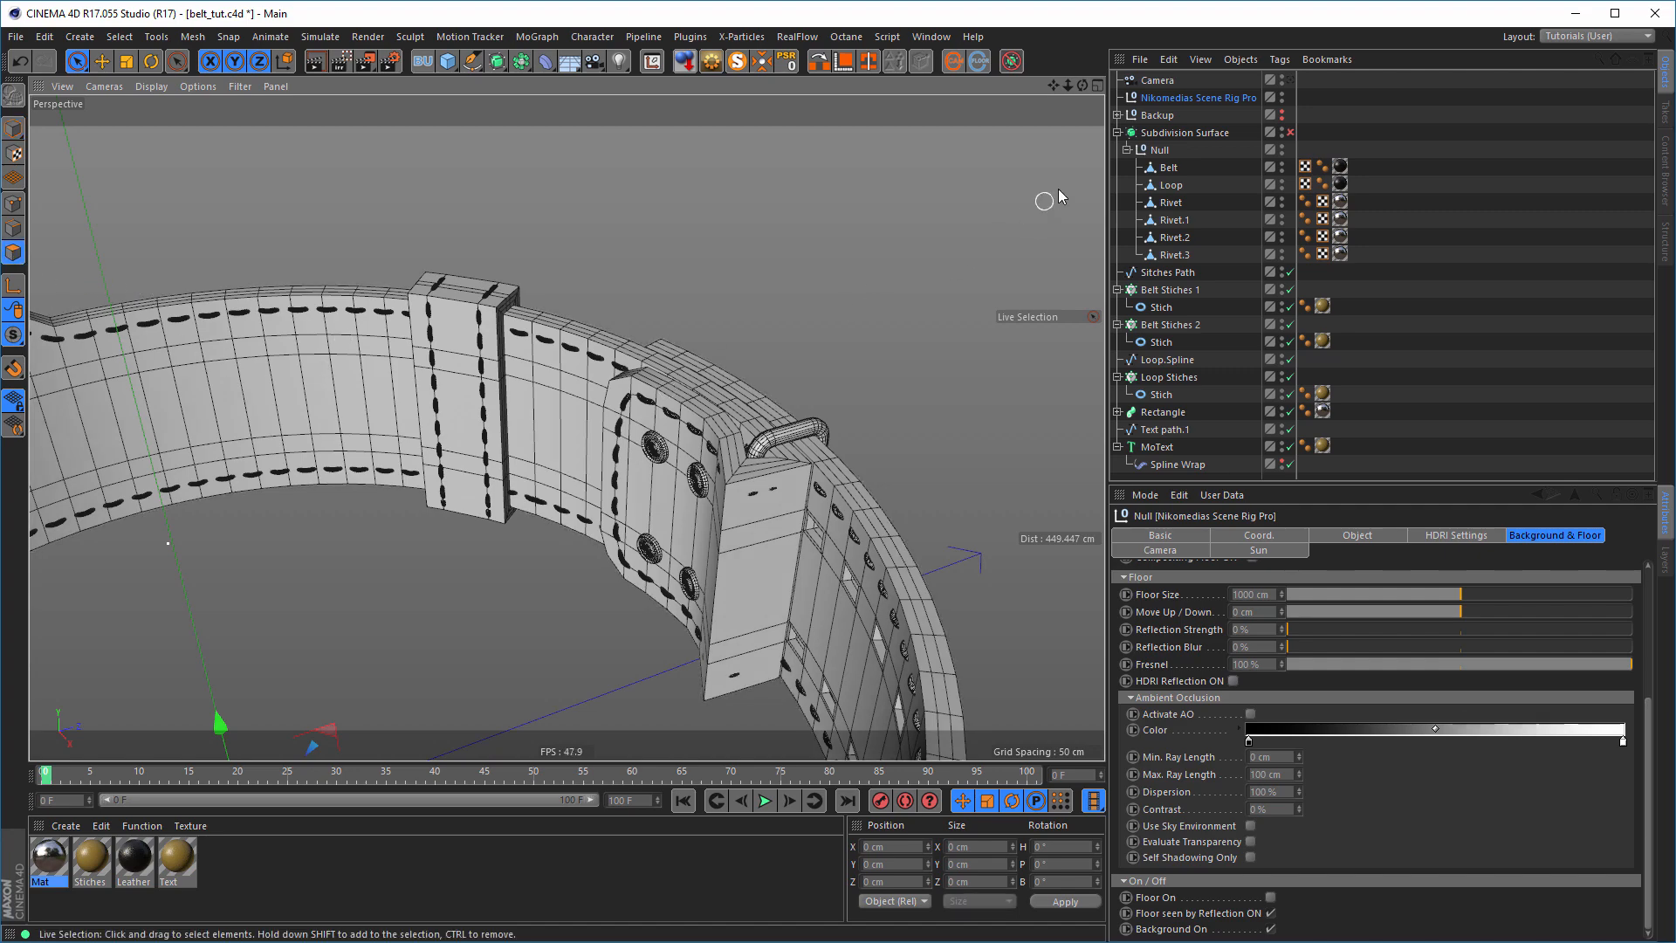
{"action": "left_click", "coordinate": [1168, 168]}
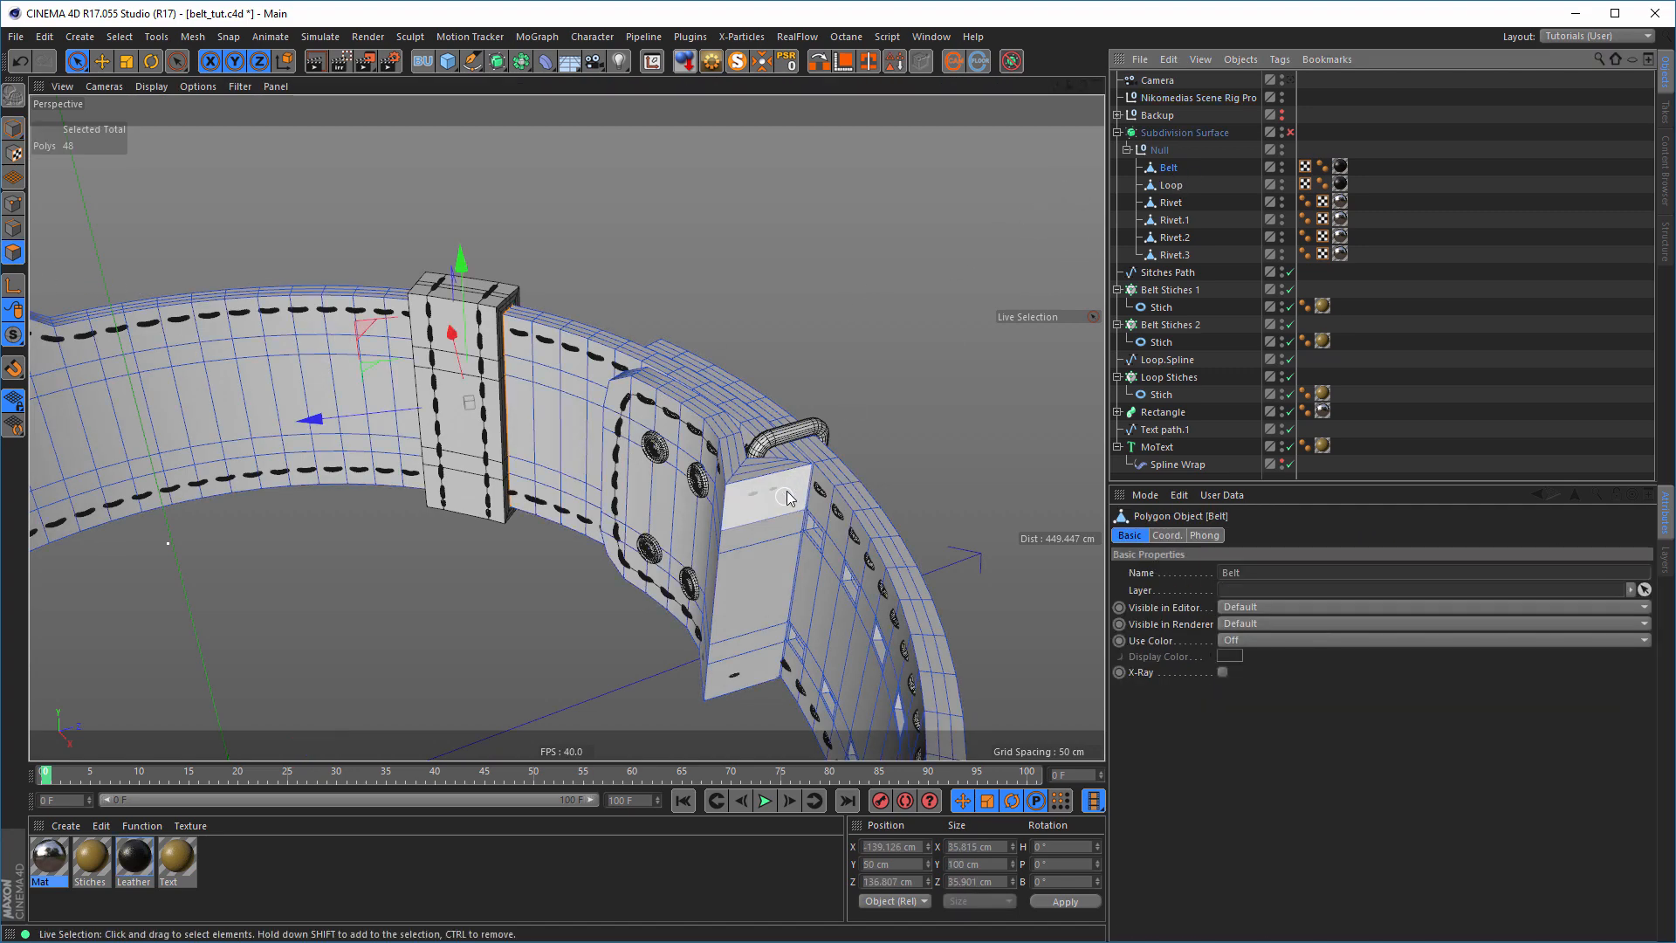
{"action": "middle_click_drag", "start_coordinate": [792, 491], "coordinate": [804, 380], "text": "alt"}
{"action": "left_click_drag", "start_coordinate": [815, 393], "coordinate": [464, 387], "text": "alt"}
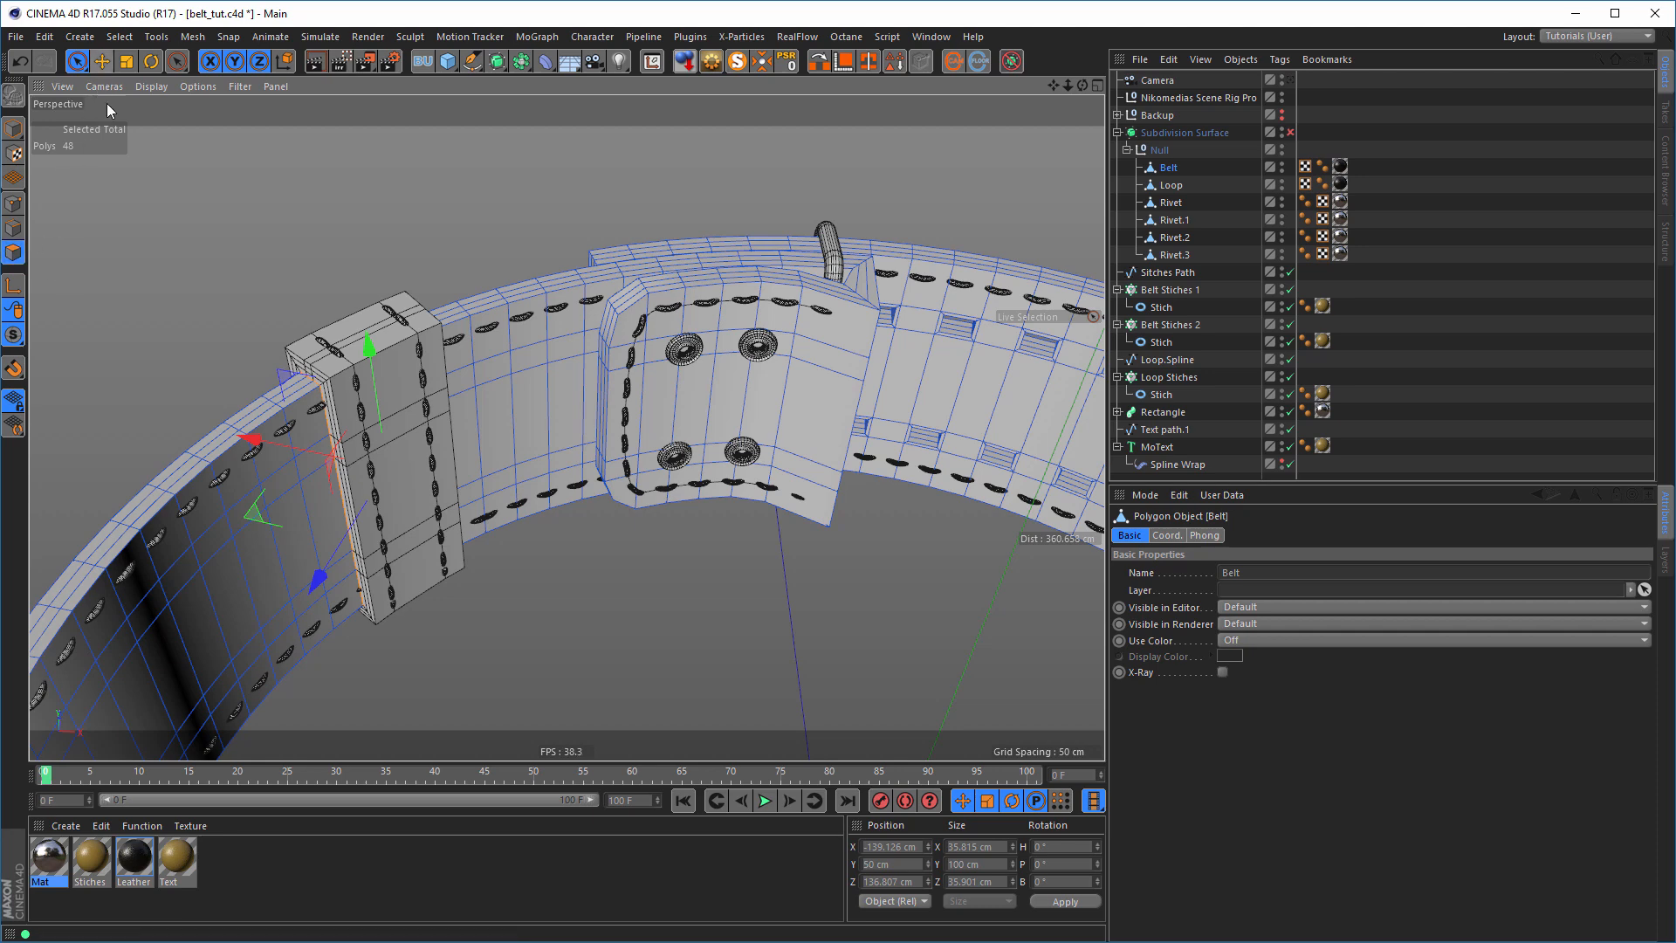
- Try a Loop Selection on the upper stitched strip of polygons along the belt's inner side
{"action": "key", "text": "u"}
{"action": "key", "text": "l"}
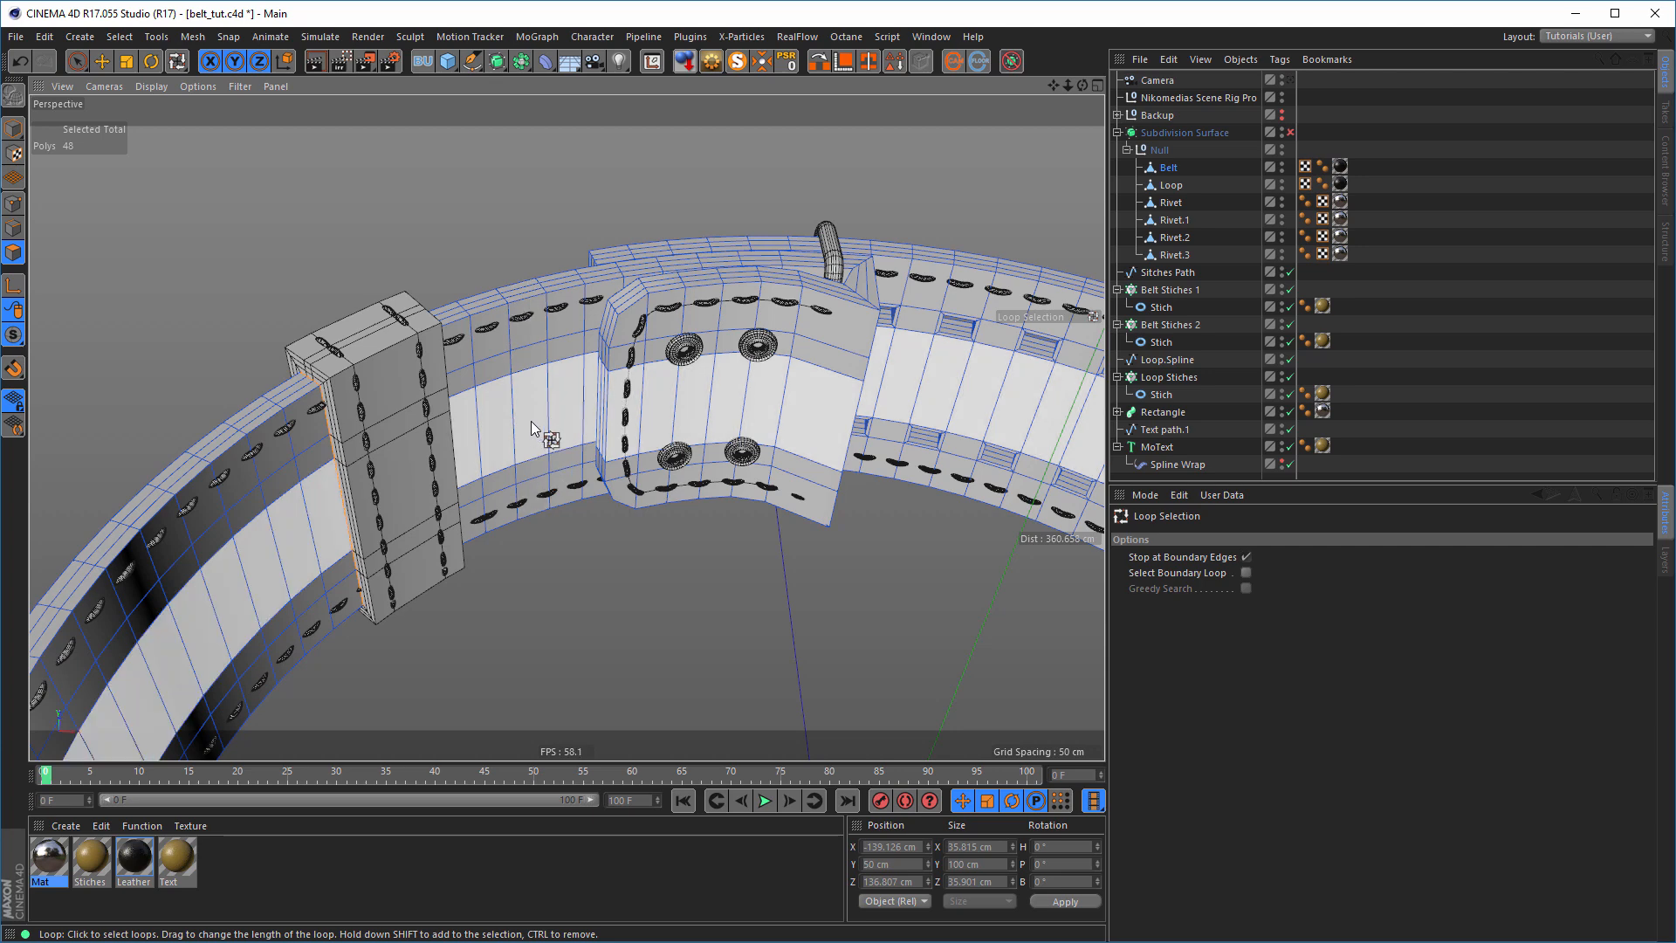
{"action": "left_click", "coordinate": [541, 329]}
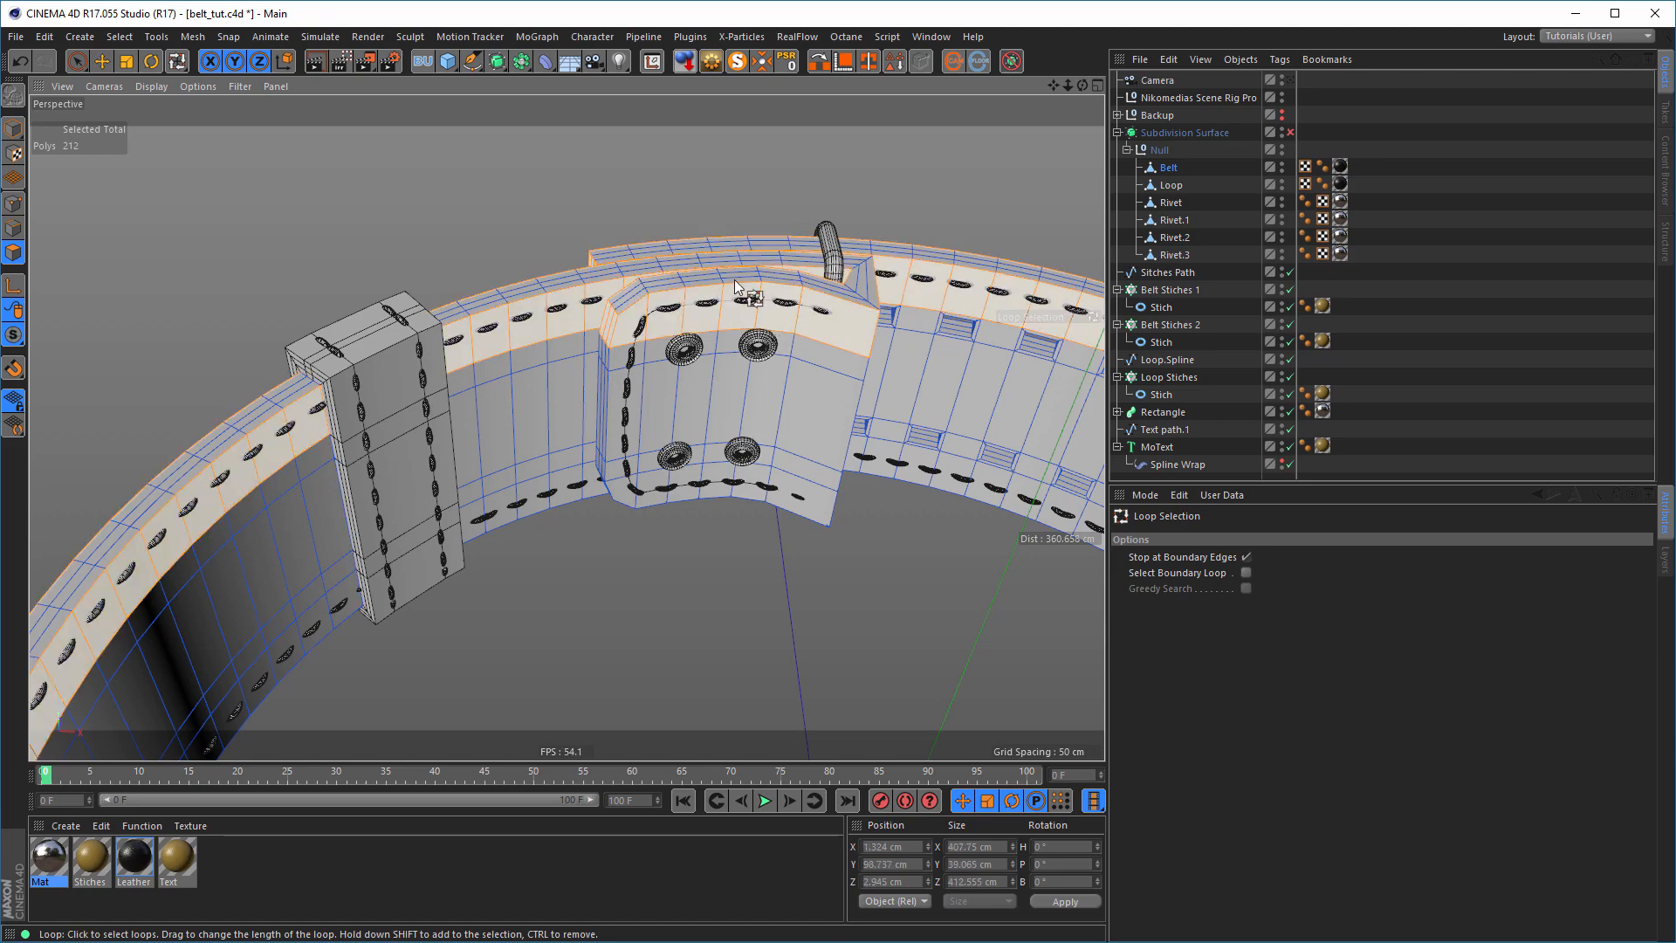
{"action": "left_click_drag", "start_coordinate": [773, 325], "coordinate": [950, 316], "text": "alt"}
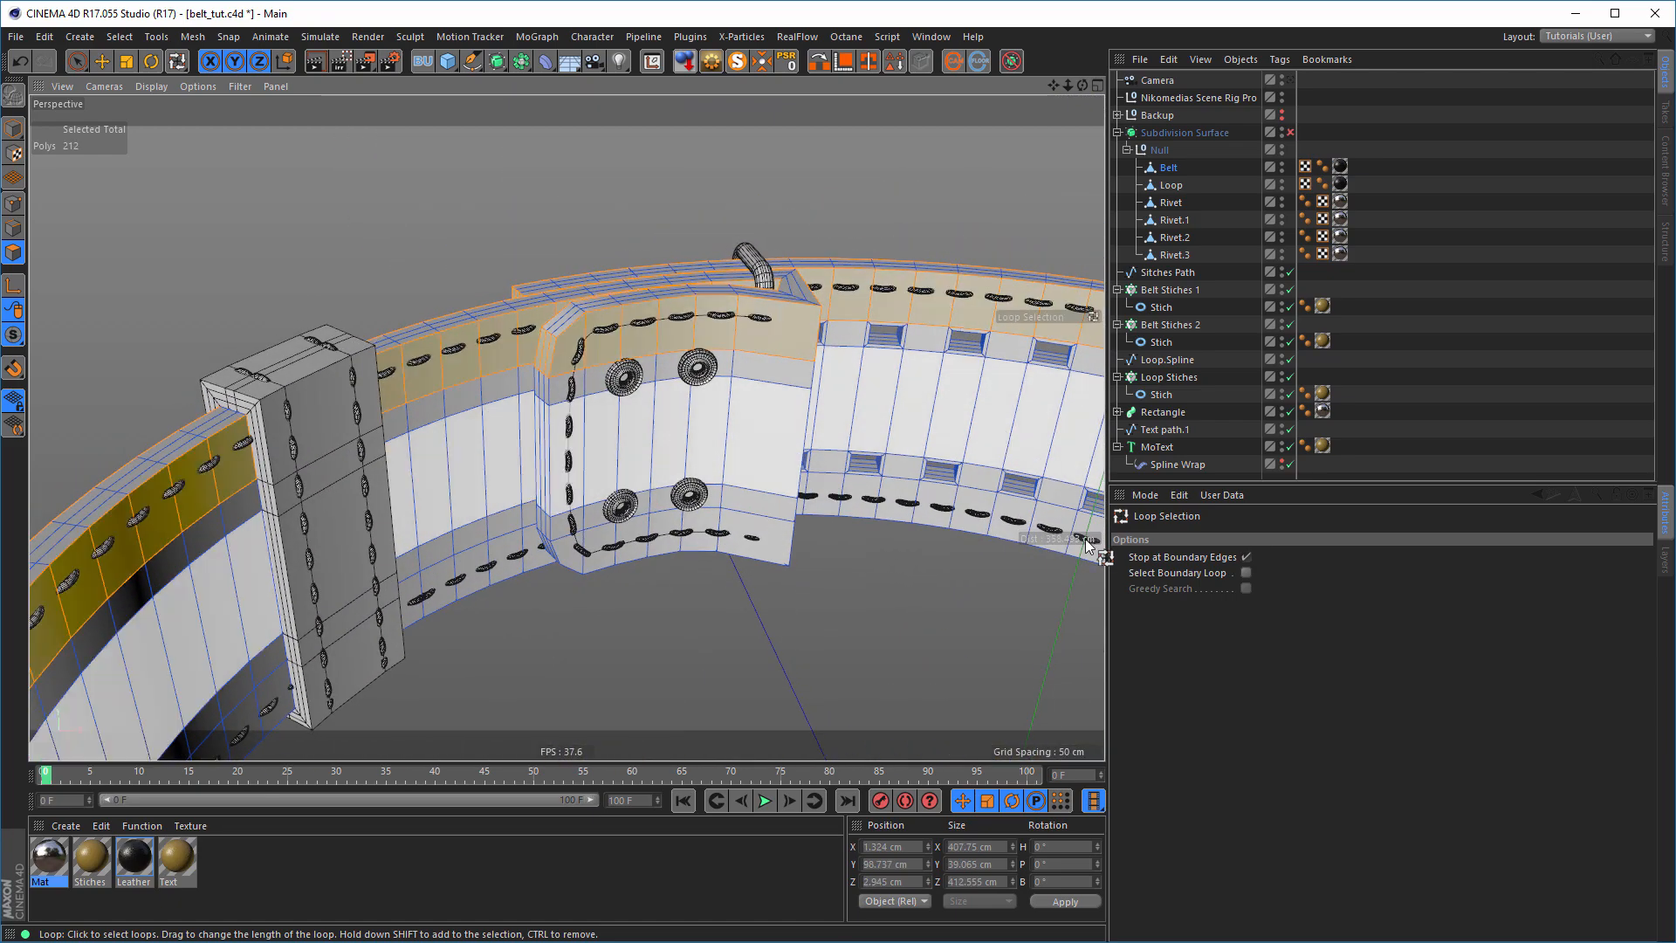
- Try Loop Selection with different Stop at Boundary Edges and Select Boundary Loop settings, and clear the polygon selection with Live Selection
{"action": "left_click", "coordinate": [1246, 557]}
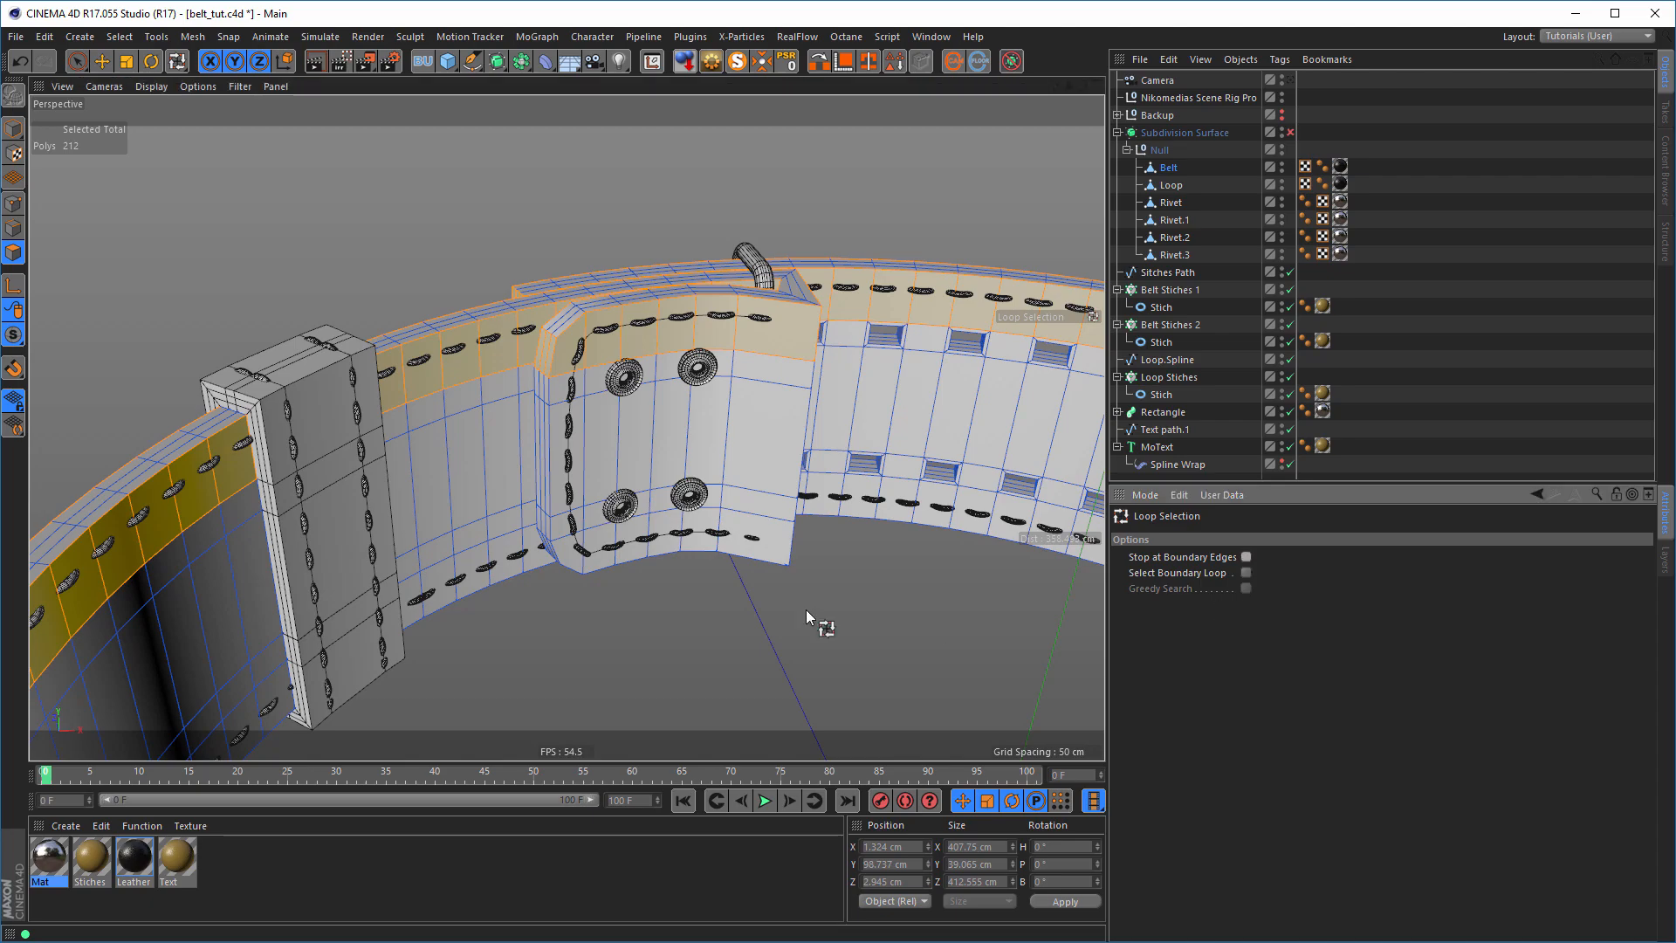
{"action": "left_click", "coordinate": [607, 344]}
{"action": "left_click_drag", "start_coordinate": [607, 346], "coordinate": [476, 327], "text": "alt"}
{"action": "left_click", "coordinate": [1246, 557]}
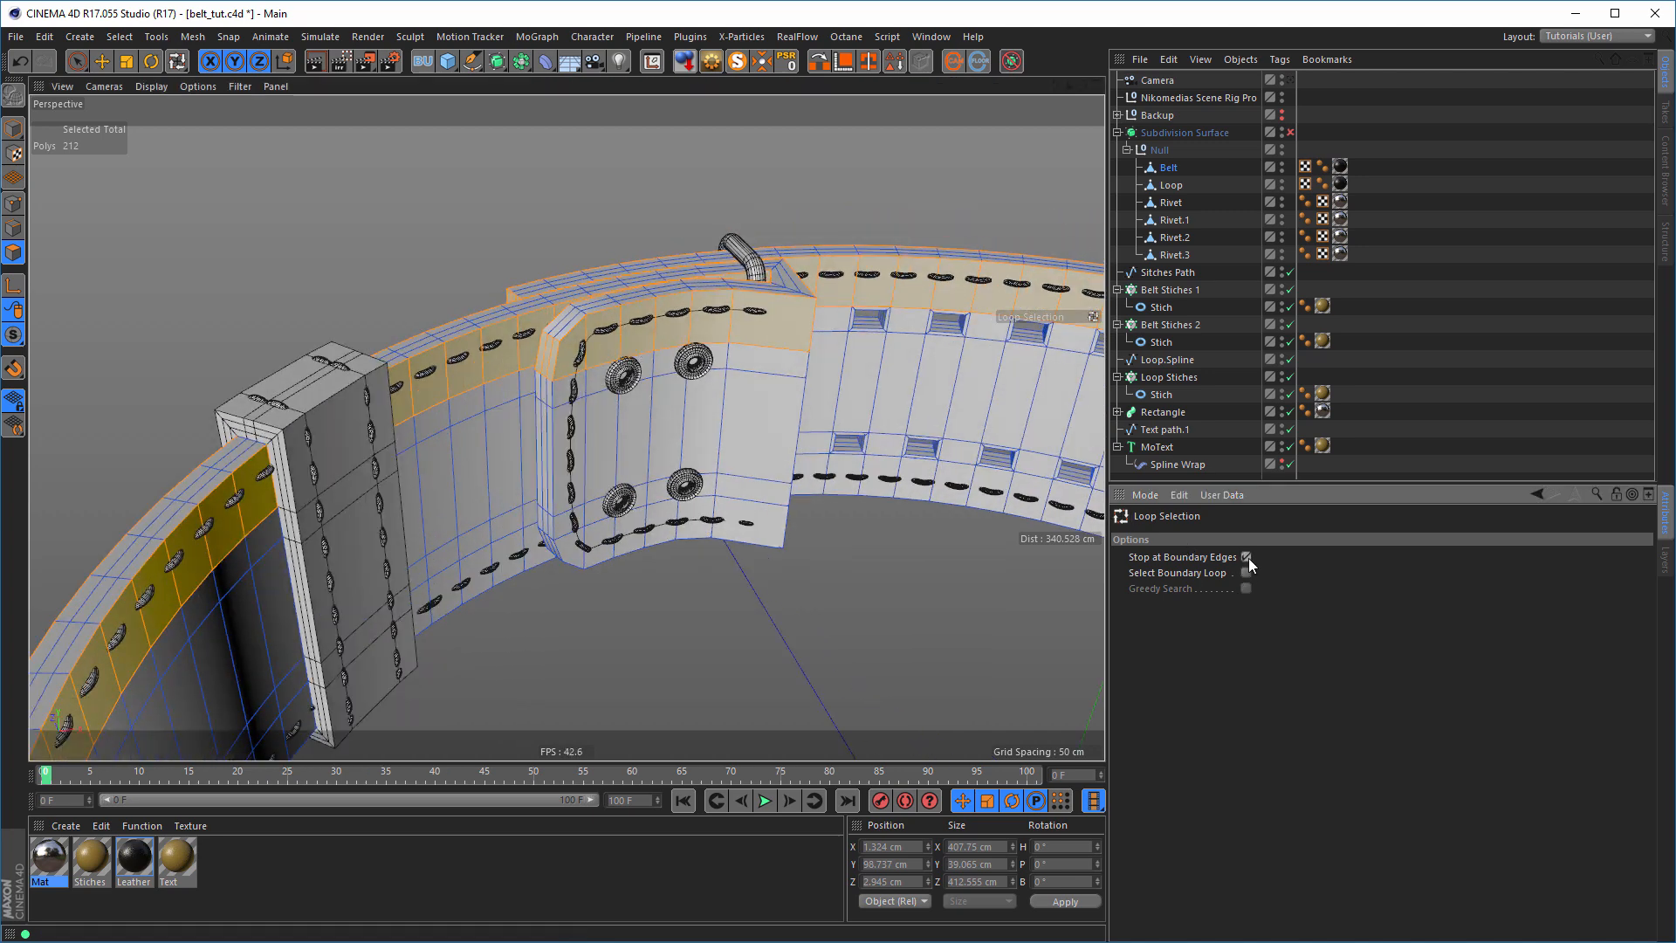
{"action": "left_click", "coordinate": [1247, 573]}
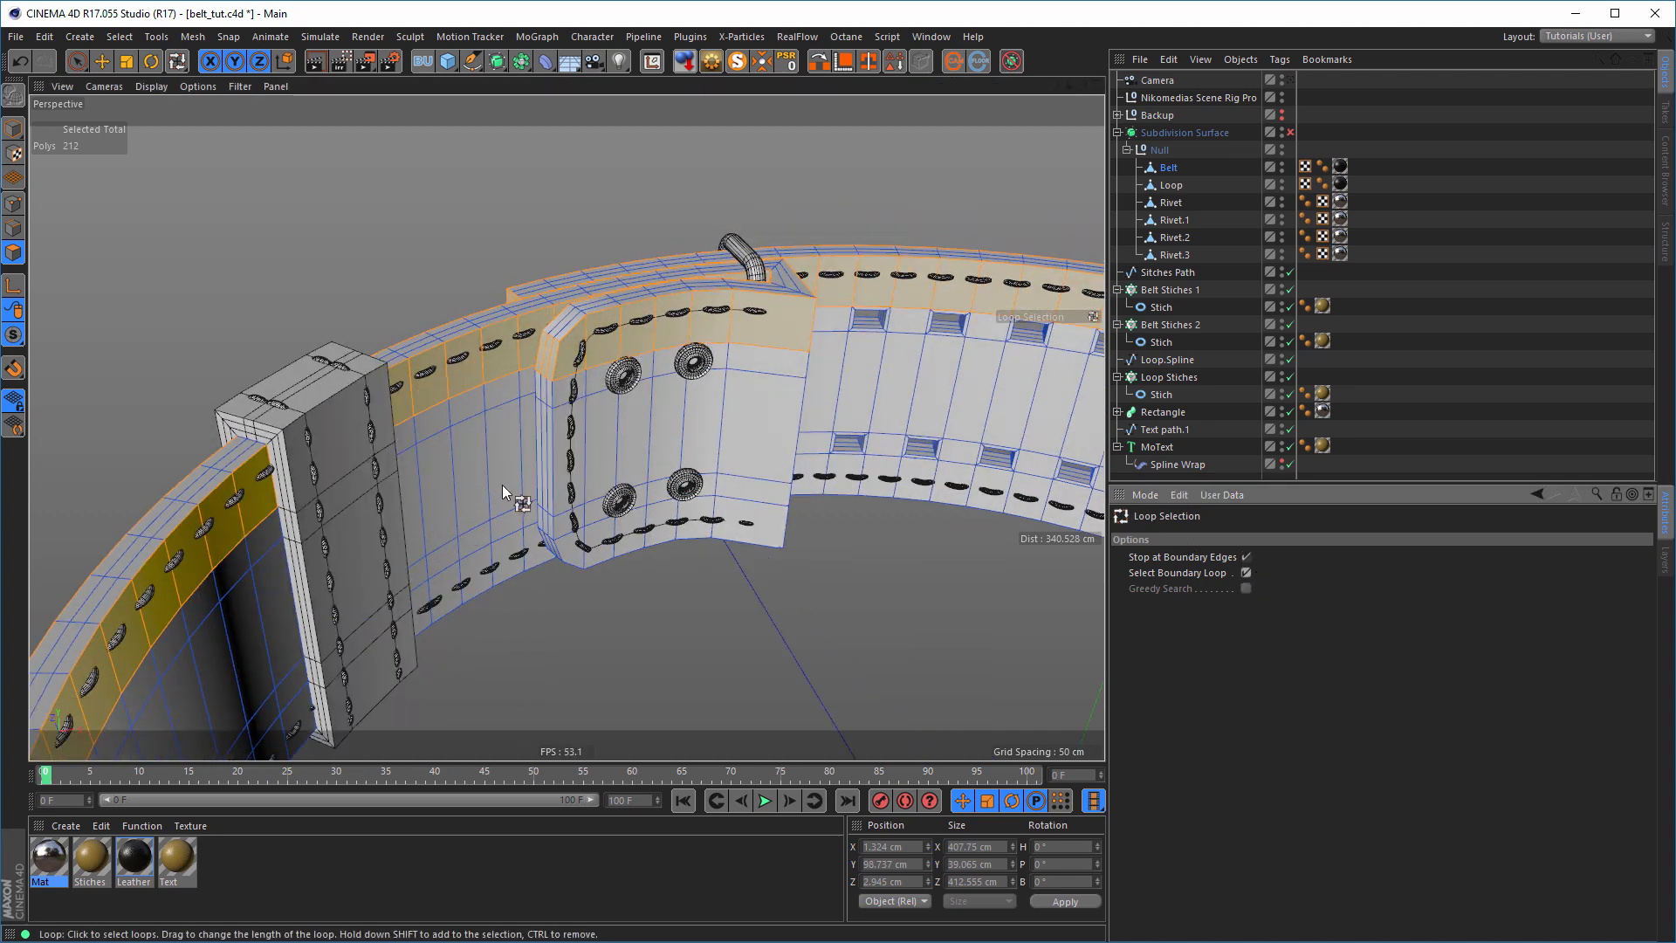
{"action": "left_click", "coordinate": [1247, 557]}
{"action": "left_click", "coordinate": [1247, 572]}
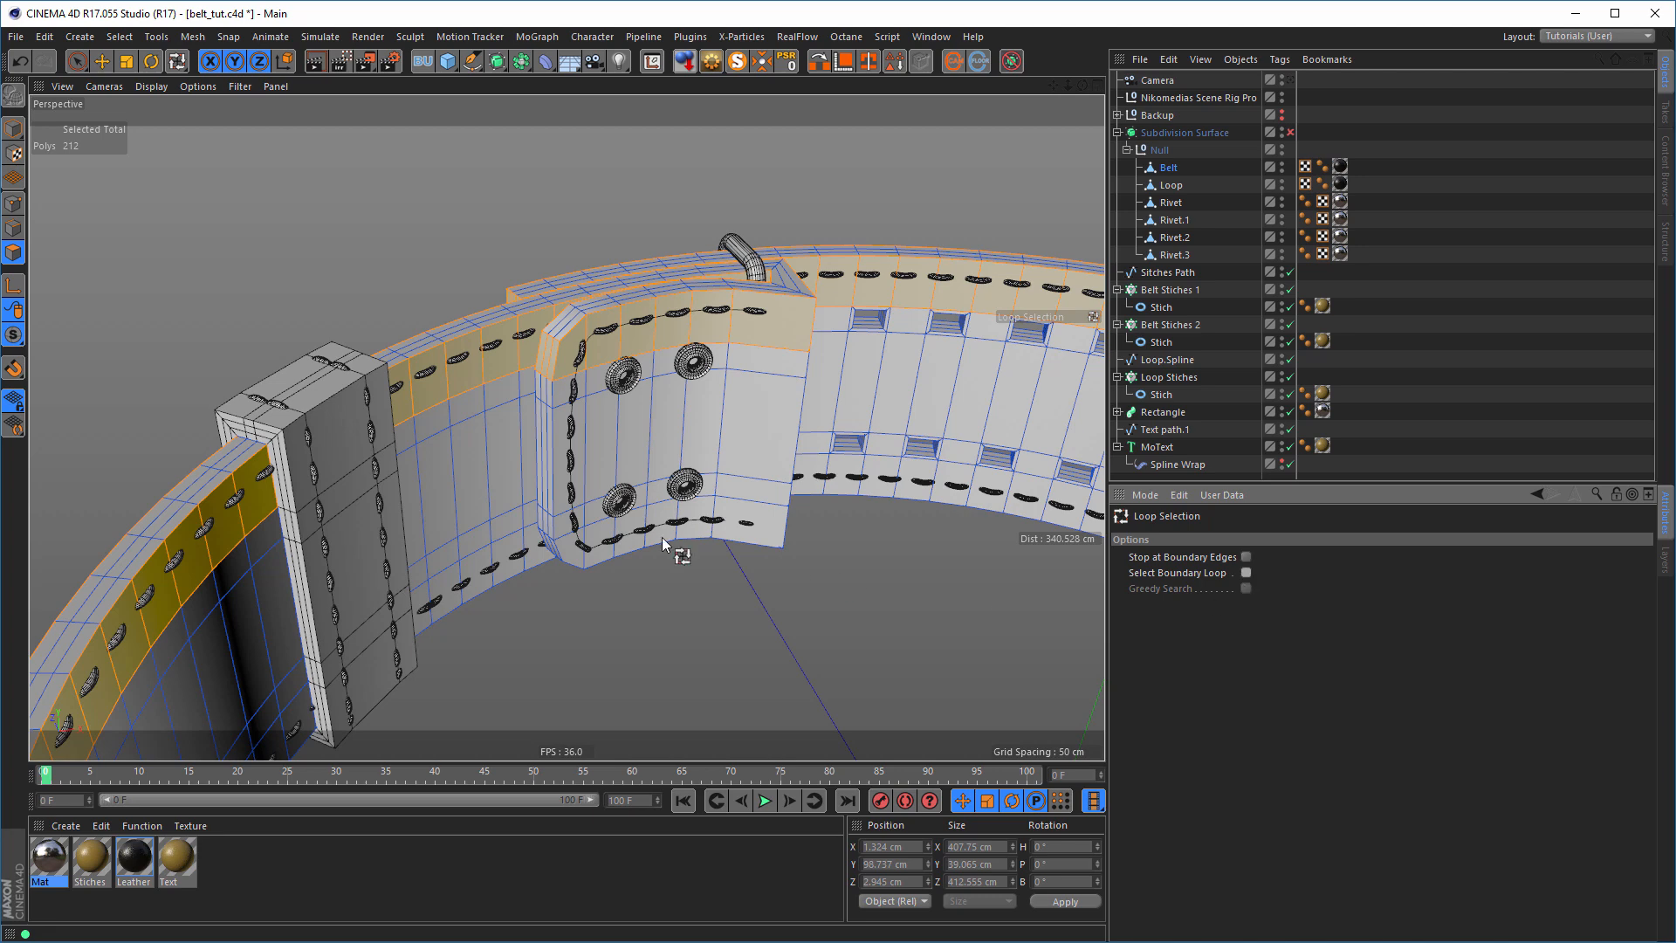
{"action": "left_click_drag", "start_coordinate": [665, 541], "coordinate": [722, 234], "text": "alt"}
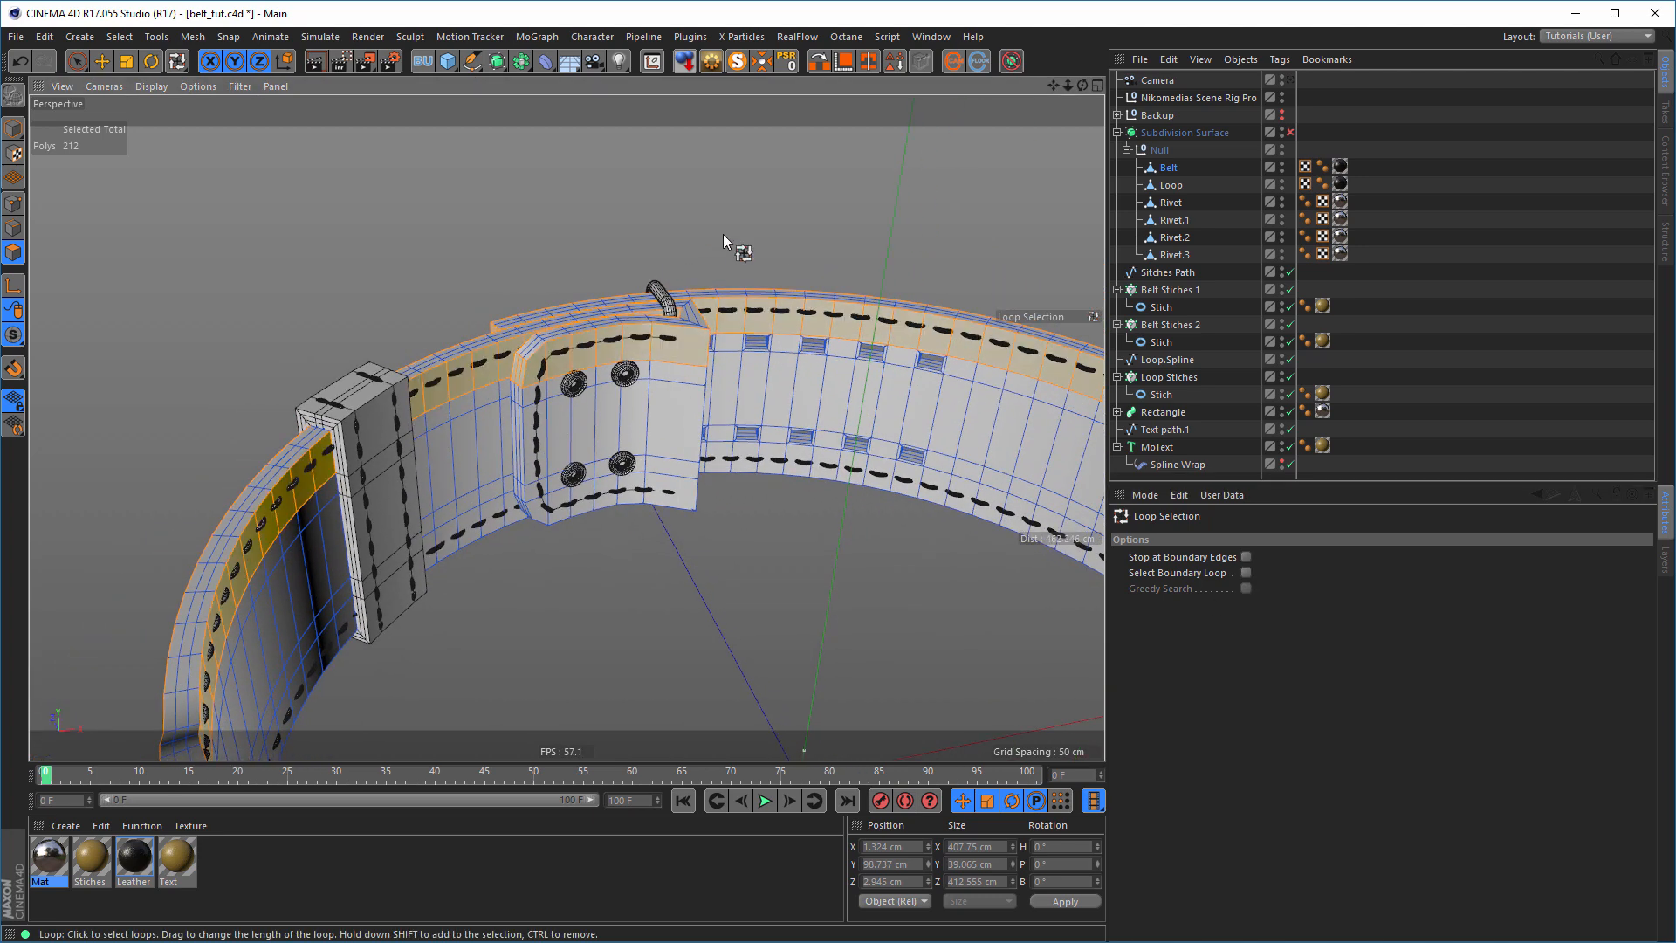
{"action": "key", "text": "space"}
{"action": "left_click", "coordinate": [759, 193]}
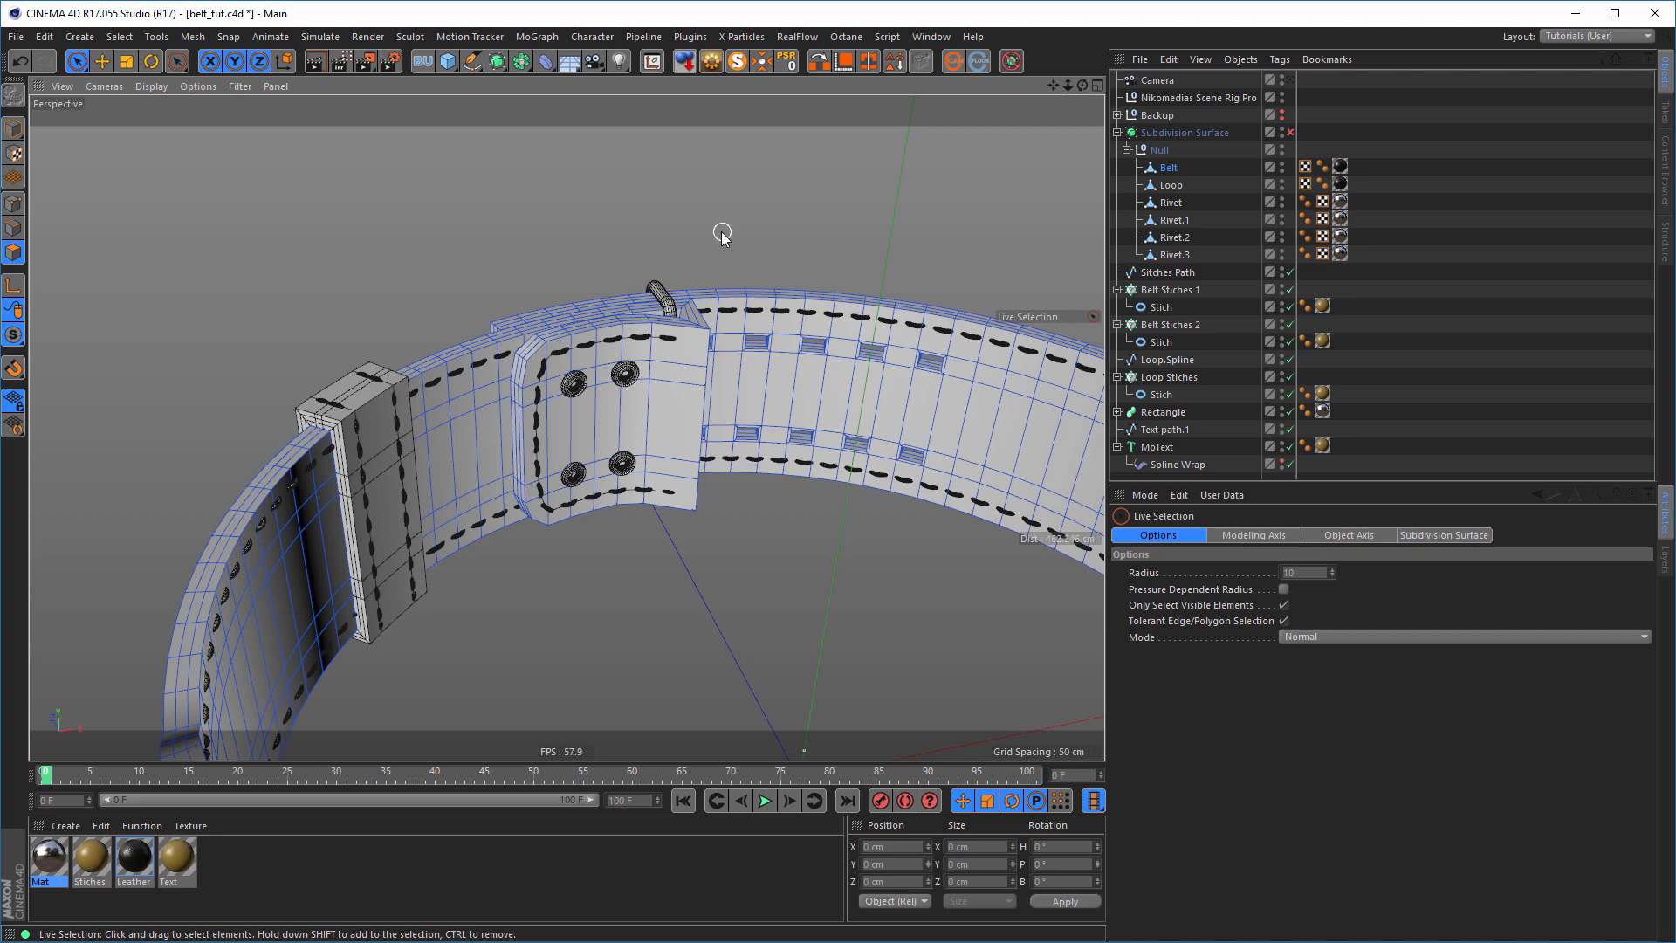
- Select the belt's whole inner surface with Phong Break Selection and check the selection from several angles
{"action": "key", "text": "u"}
{"action": "key", "text": "n"}
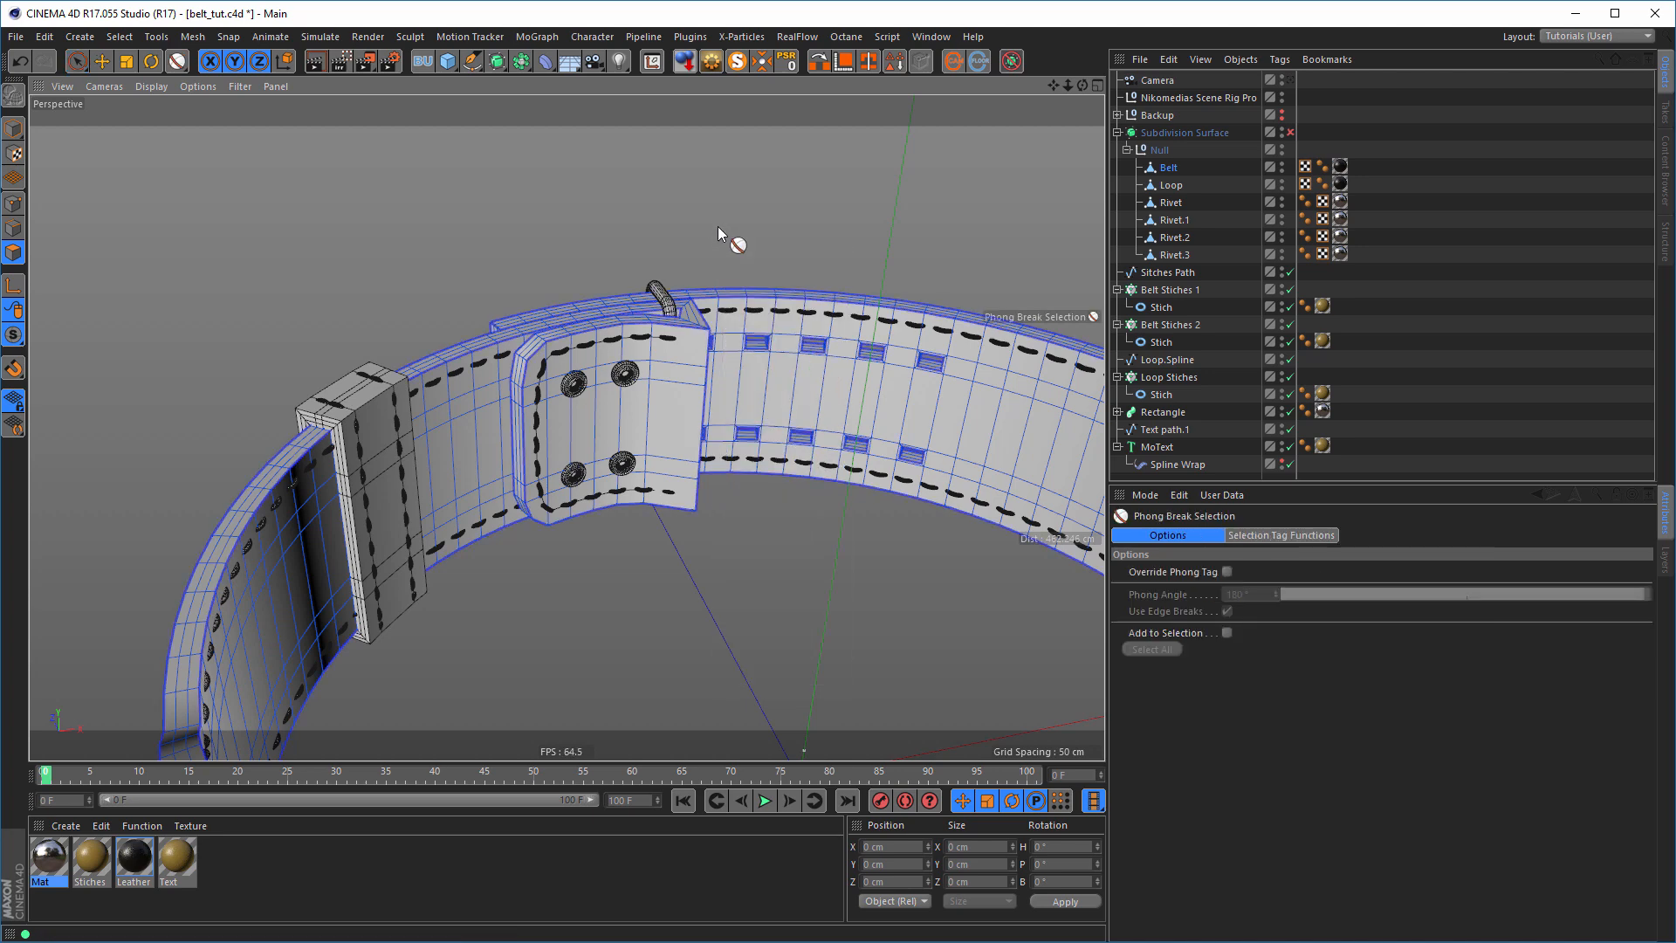
{"action": "left_click", "coordinate": [449, 407]}
{"action": "left_click_drag", "start_coordinate": [449, 407], "coordinate": [449, 323], "text": "alt"}
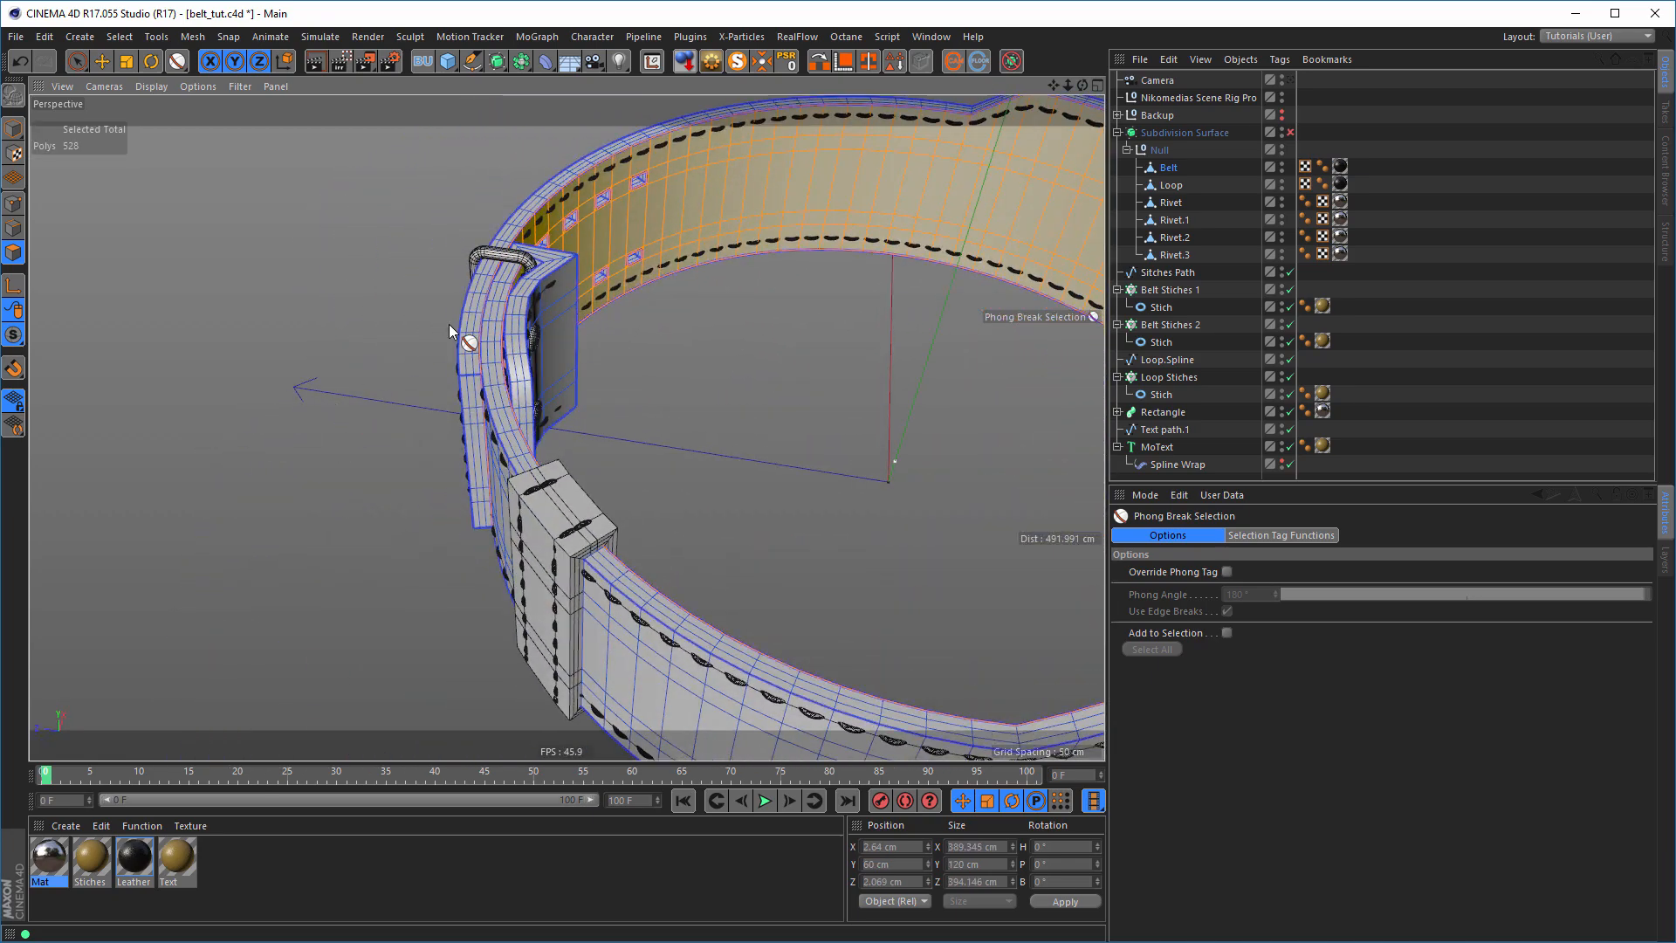
{"action": "right_click_drag", "start_coordinate": [448, 323], "coordinate": [668, 300], "text": "alt"}
{"action": "left_click_drag", "start_coordinate": [668, 300], "coordinate": [790, 306], "text": "alt"}
{"action": "right_click_drag", "start_coordinate": [791, 305], "coordinate": [547, 426], "text": "alt"}
{"action": "left_click_drag", "start_coordinate": [677, 439], "coordinate": [774, 534], "text": "alt"}
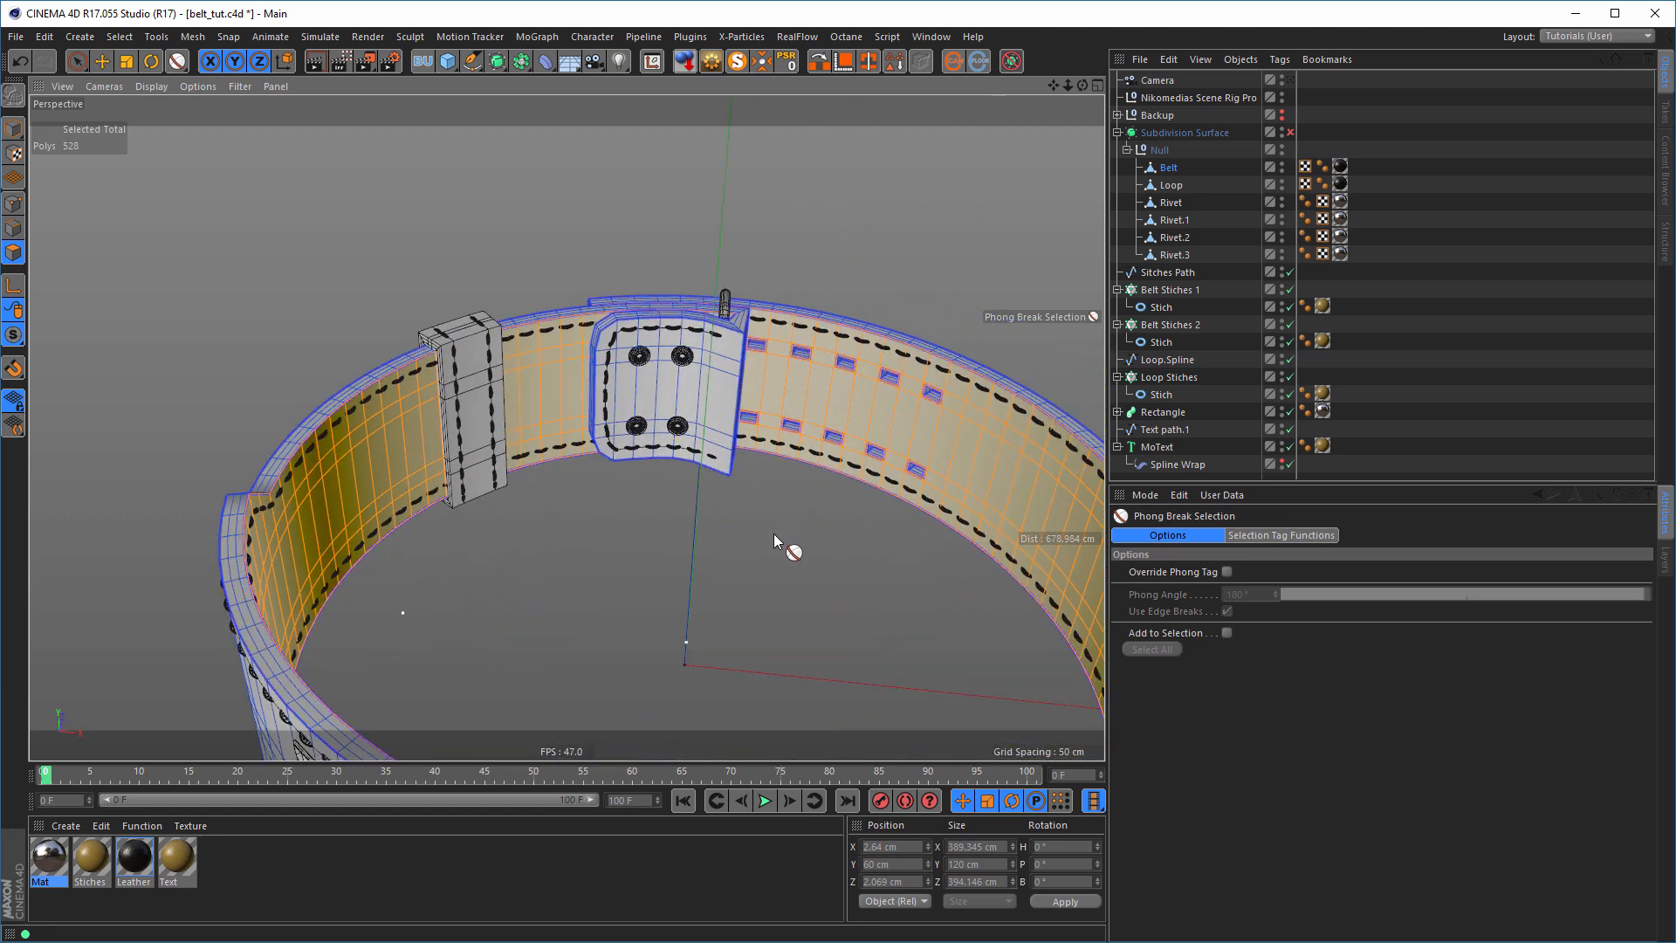
- Grow the belt's inner surface polygon selection once so it extends onto the rim of the belt edge
{"action": "left_click_drag", "start_coordinate": [714, 476], "coordinate": [602, 488], "text": "alt"}
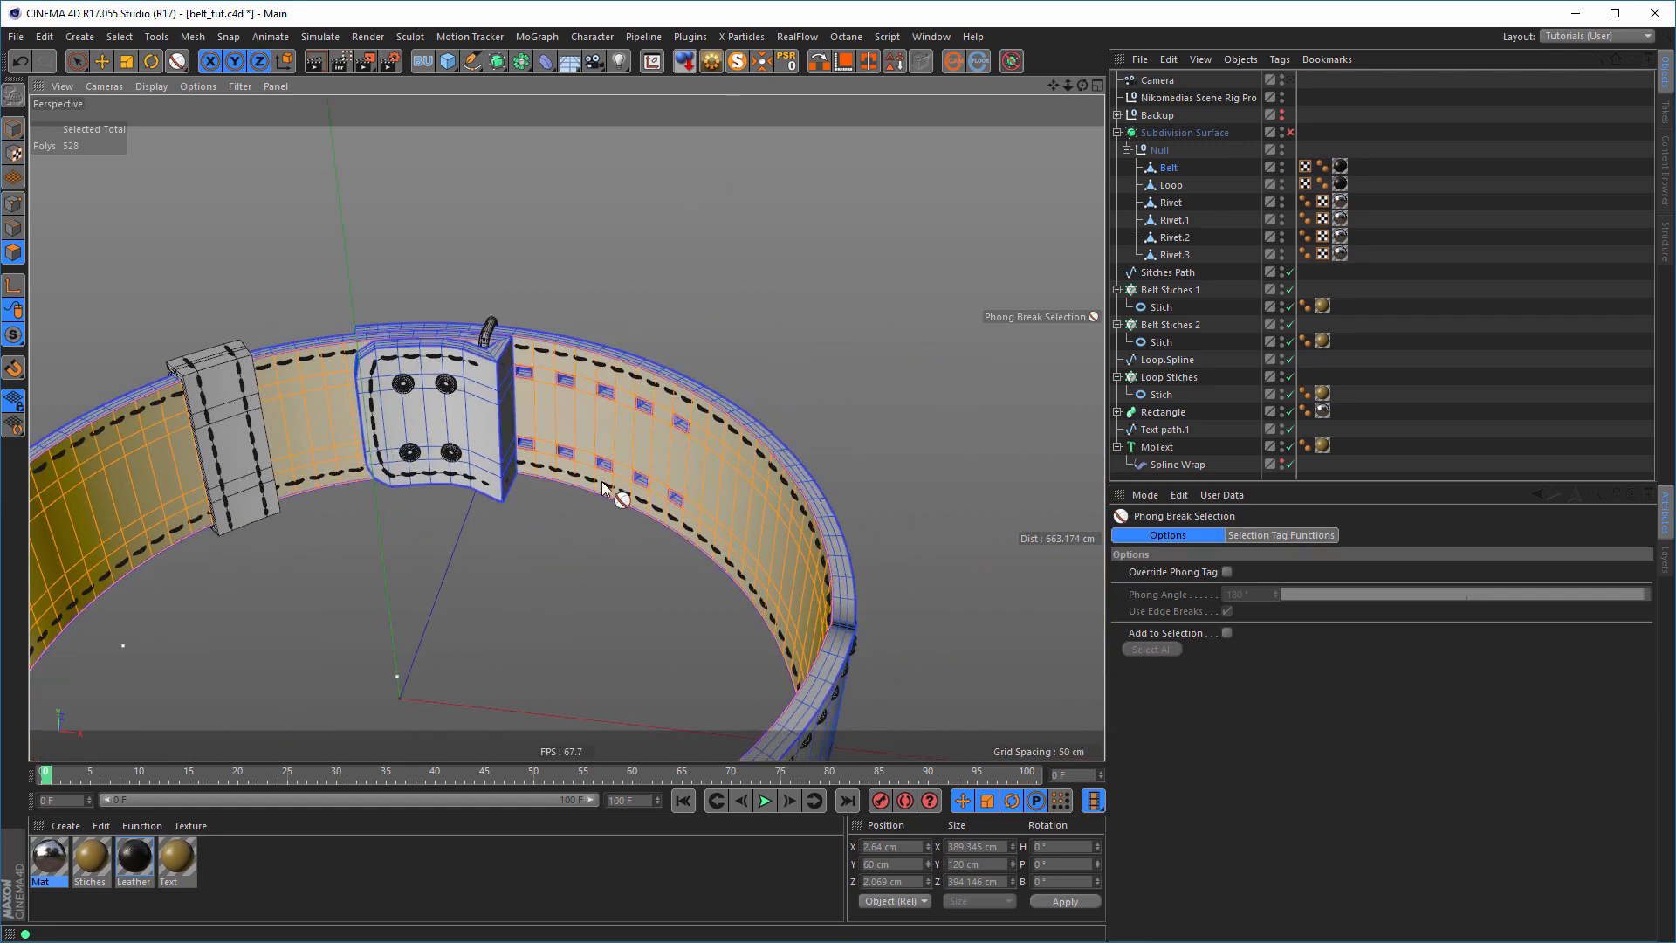
{"action": "right_click_drag", "start_coordinate": [662, 464], "coordinate": [789, 419], "text": "alt"}
{"action": "left_click_drag", "start_coordinate": [789, 419], "coordinate": [836, 400], "text": "alt"}
{"action": "right_click_drag", "start_coordinate": [837, 400], "coordinate": [894, 394], "text": "alt"}
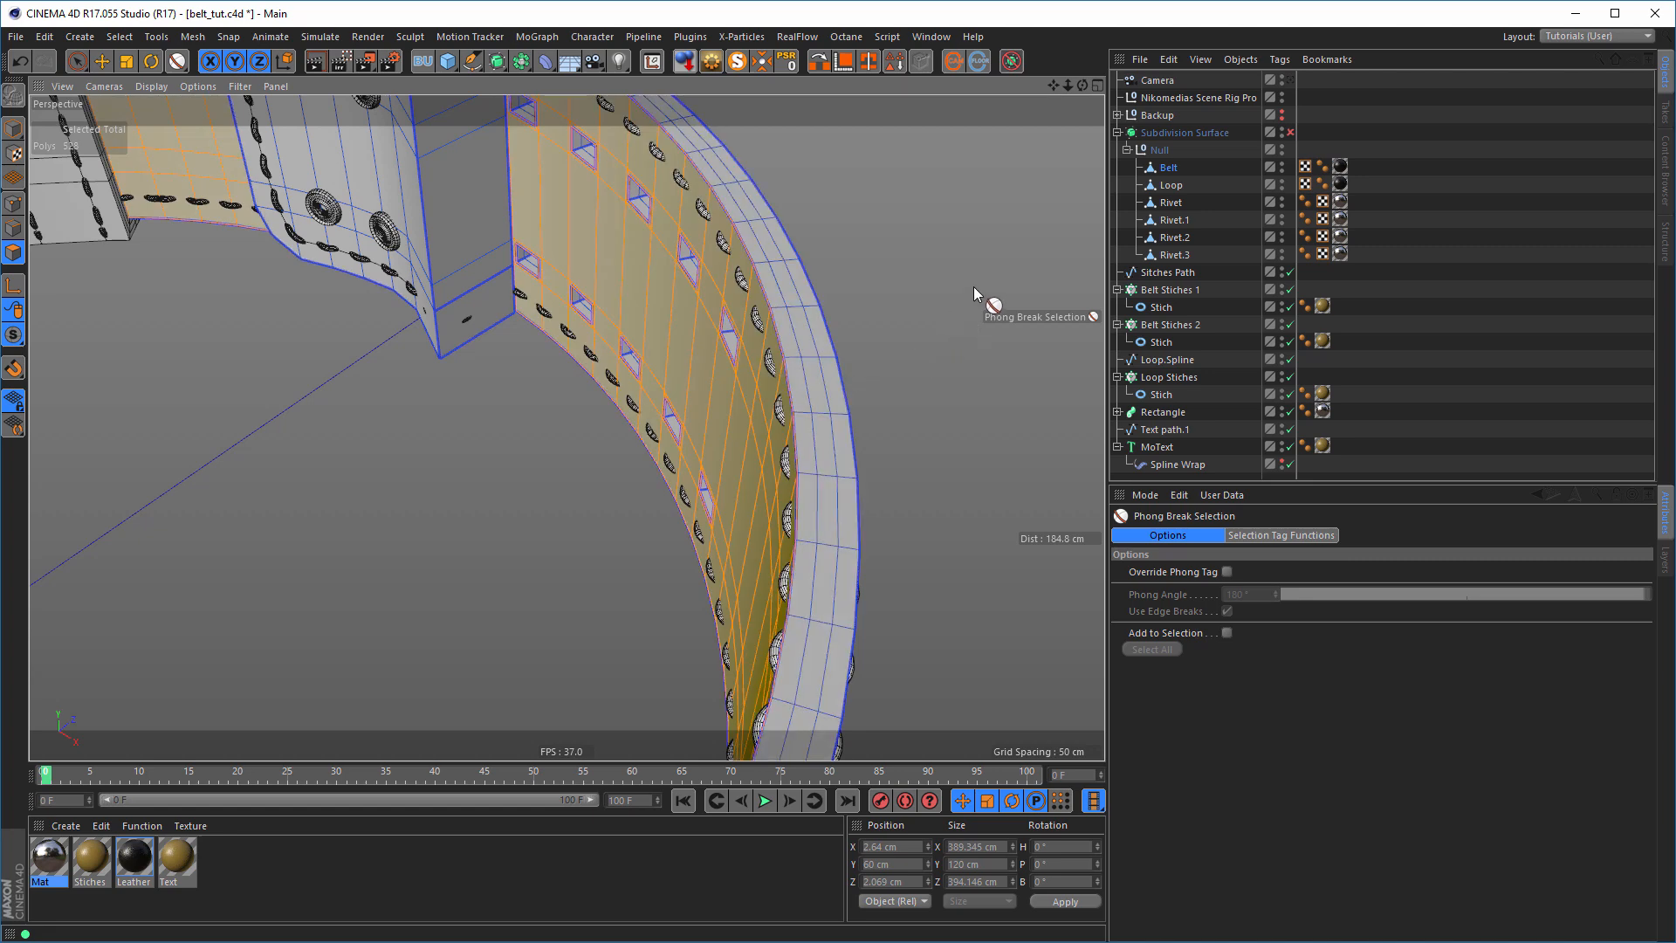
{"action": "key", "text": "u"}
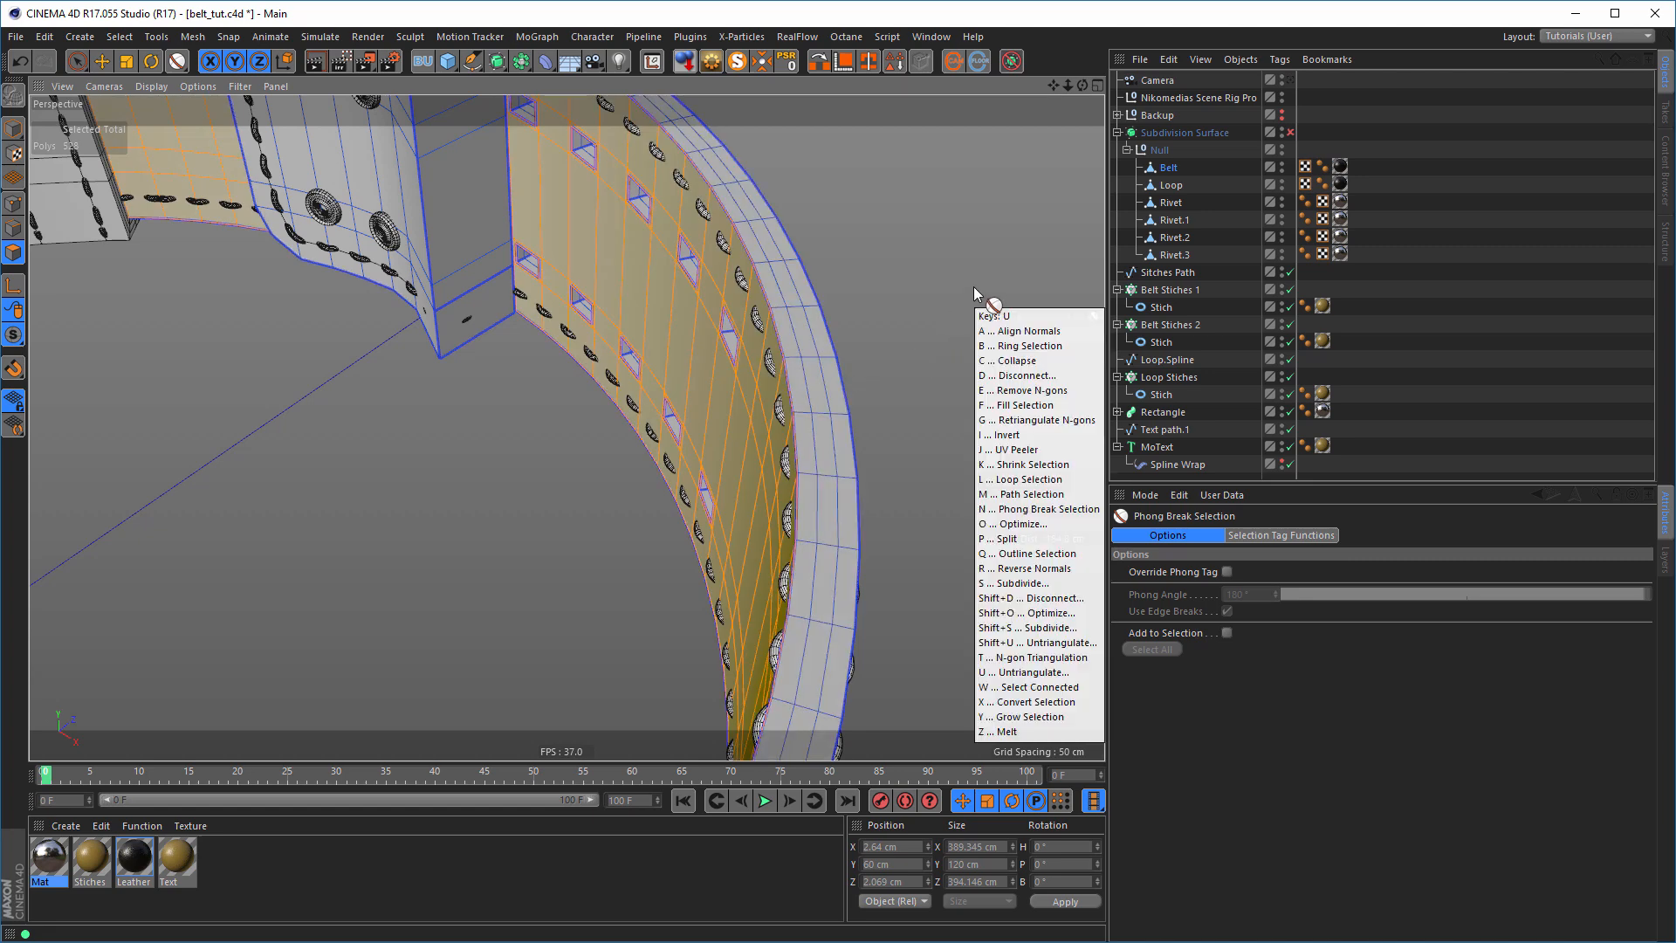
{"action": "key", "text": "y"}
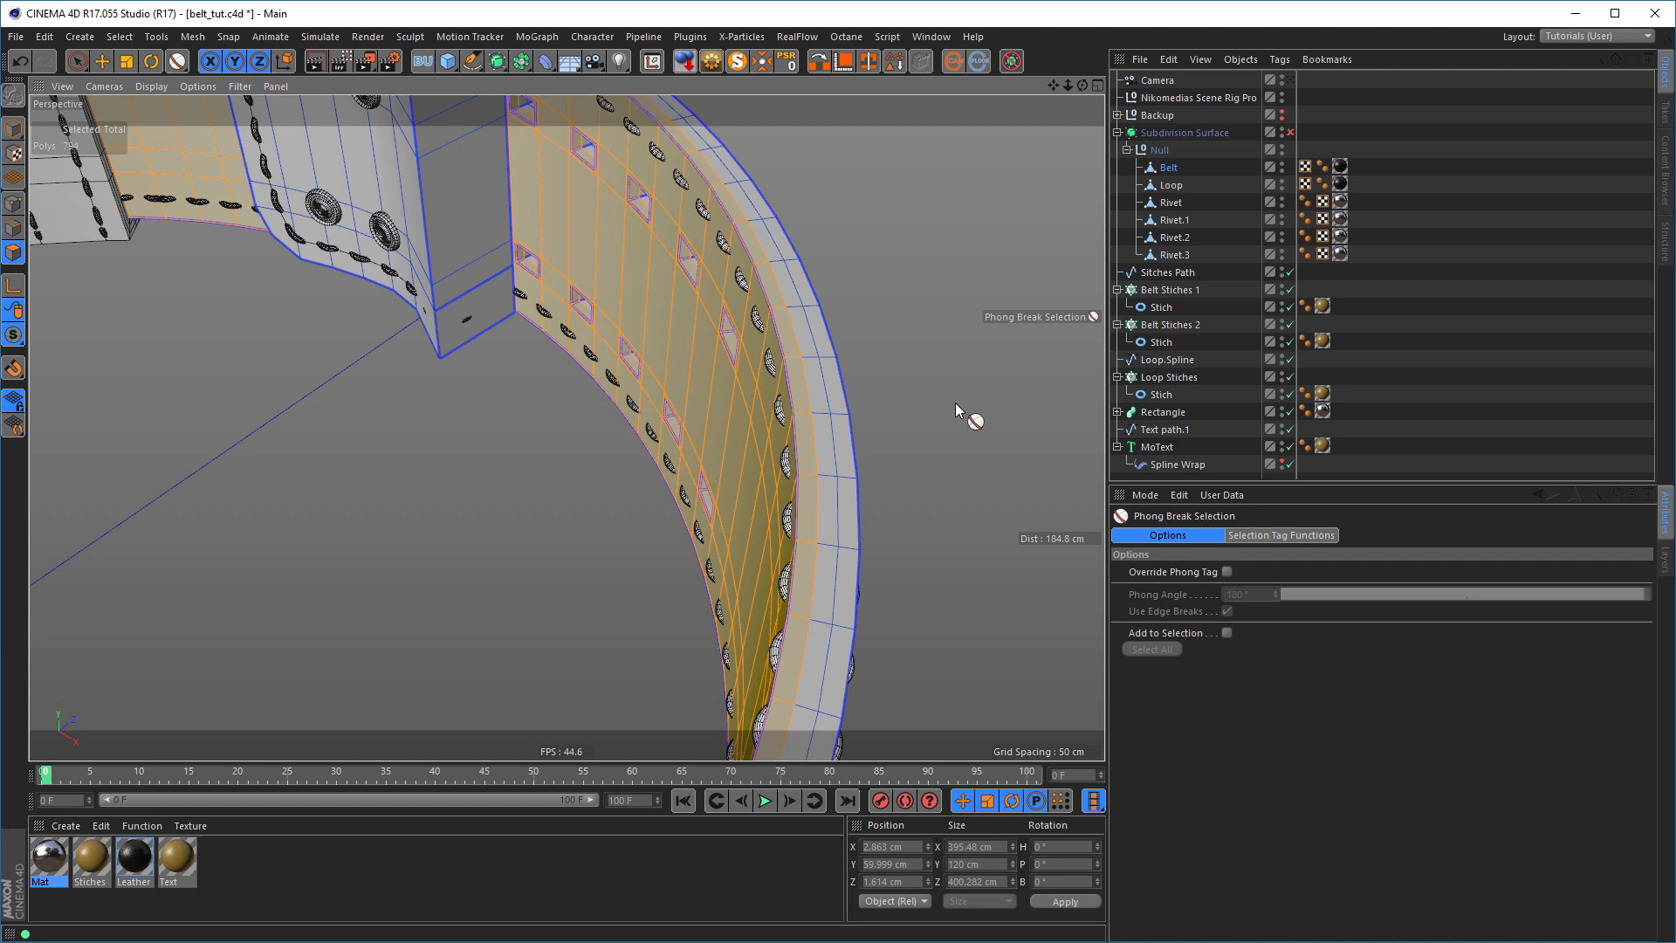
- Store the selected polygons in a selection tag on the Belt object, name it Yellow, and save the project
{"action": "left_click", "coordinate": [894, 63]}
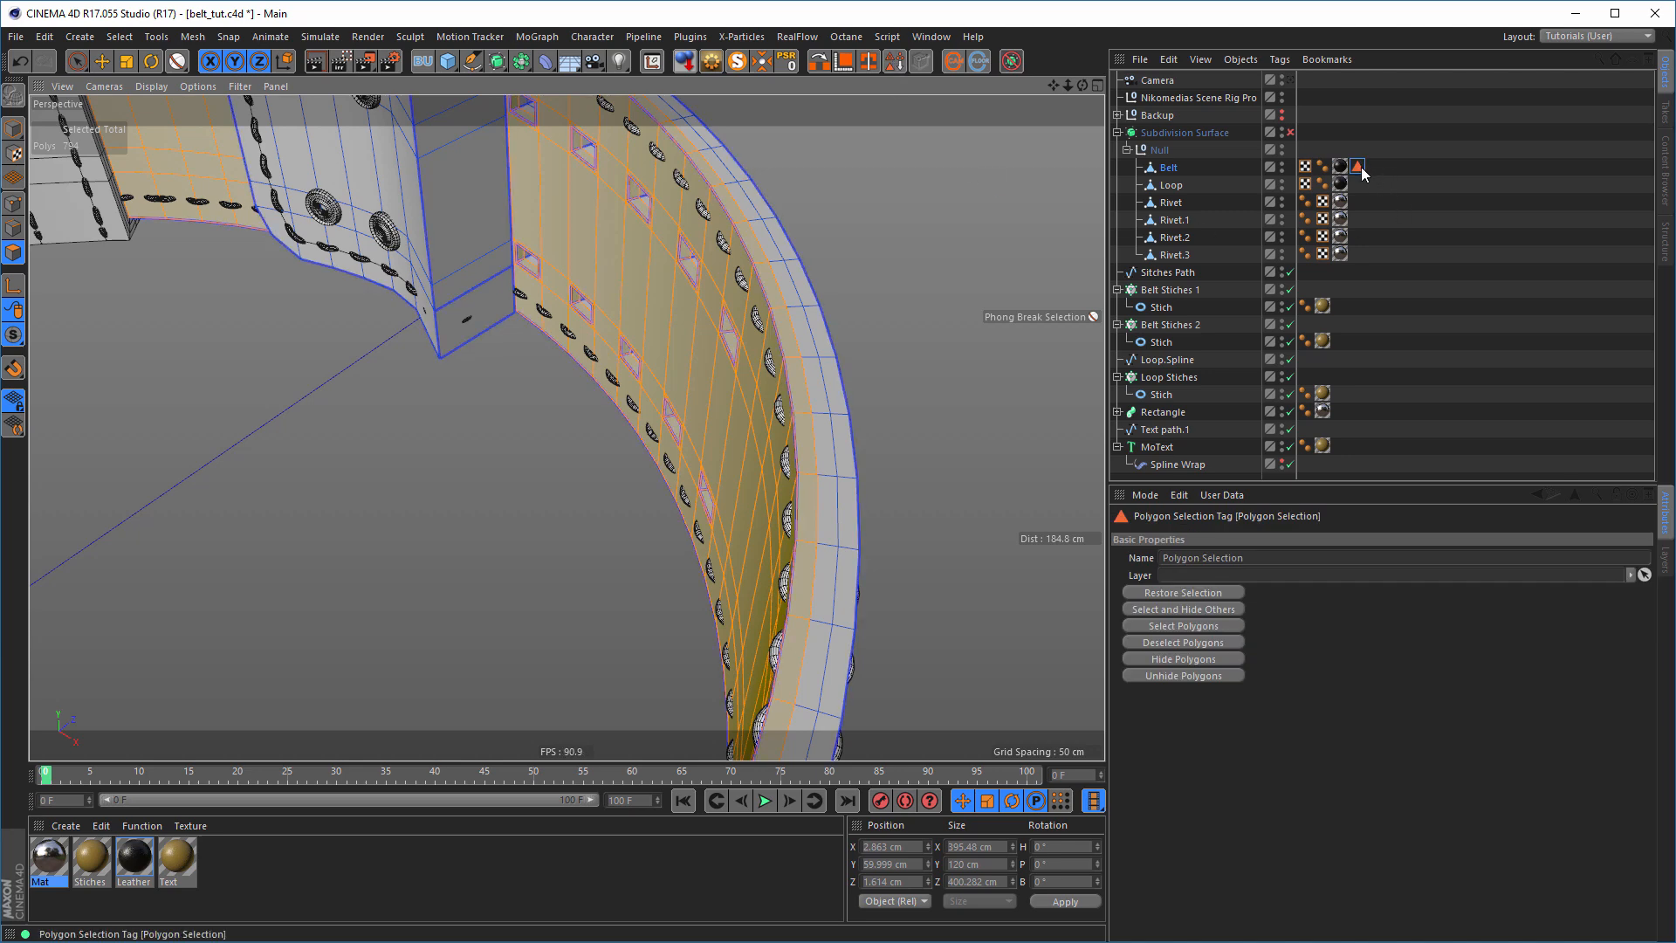
{"action": "key", "text": "ctrl+s"}
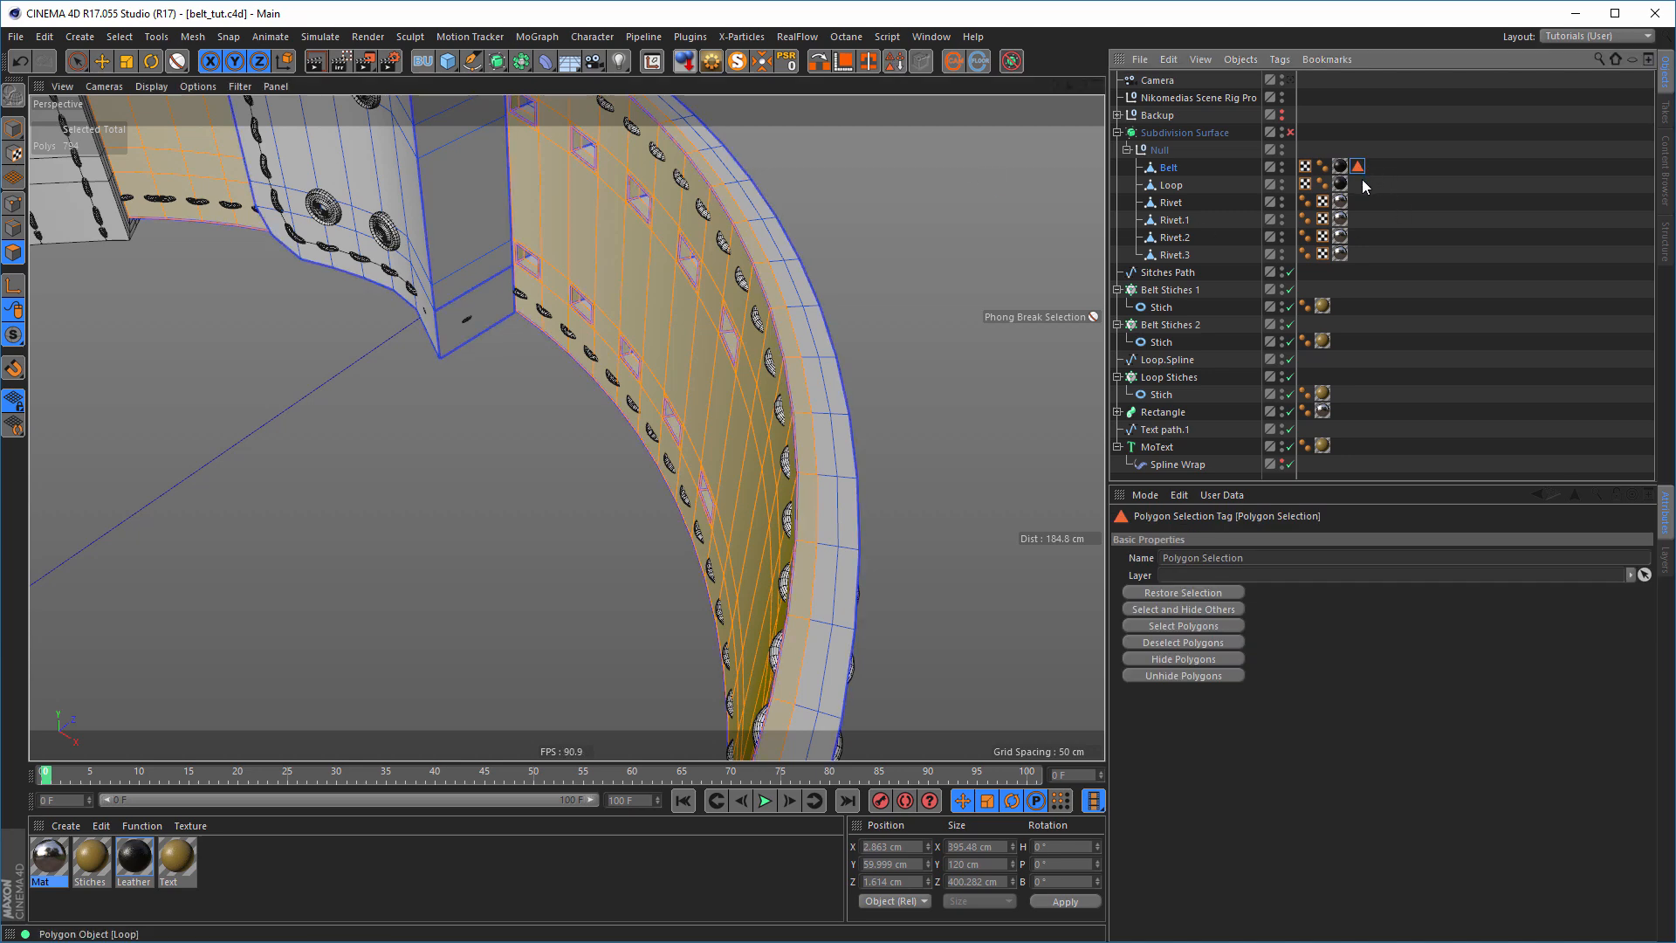
{"action": "double_click", "coordinate": [1357, 167]}
{"action": "type", "text": "Yellow"}
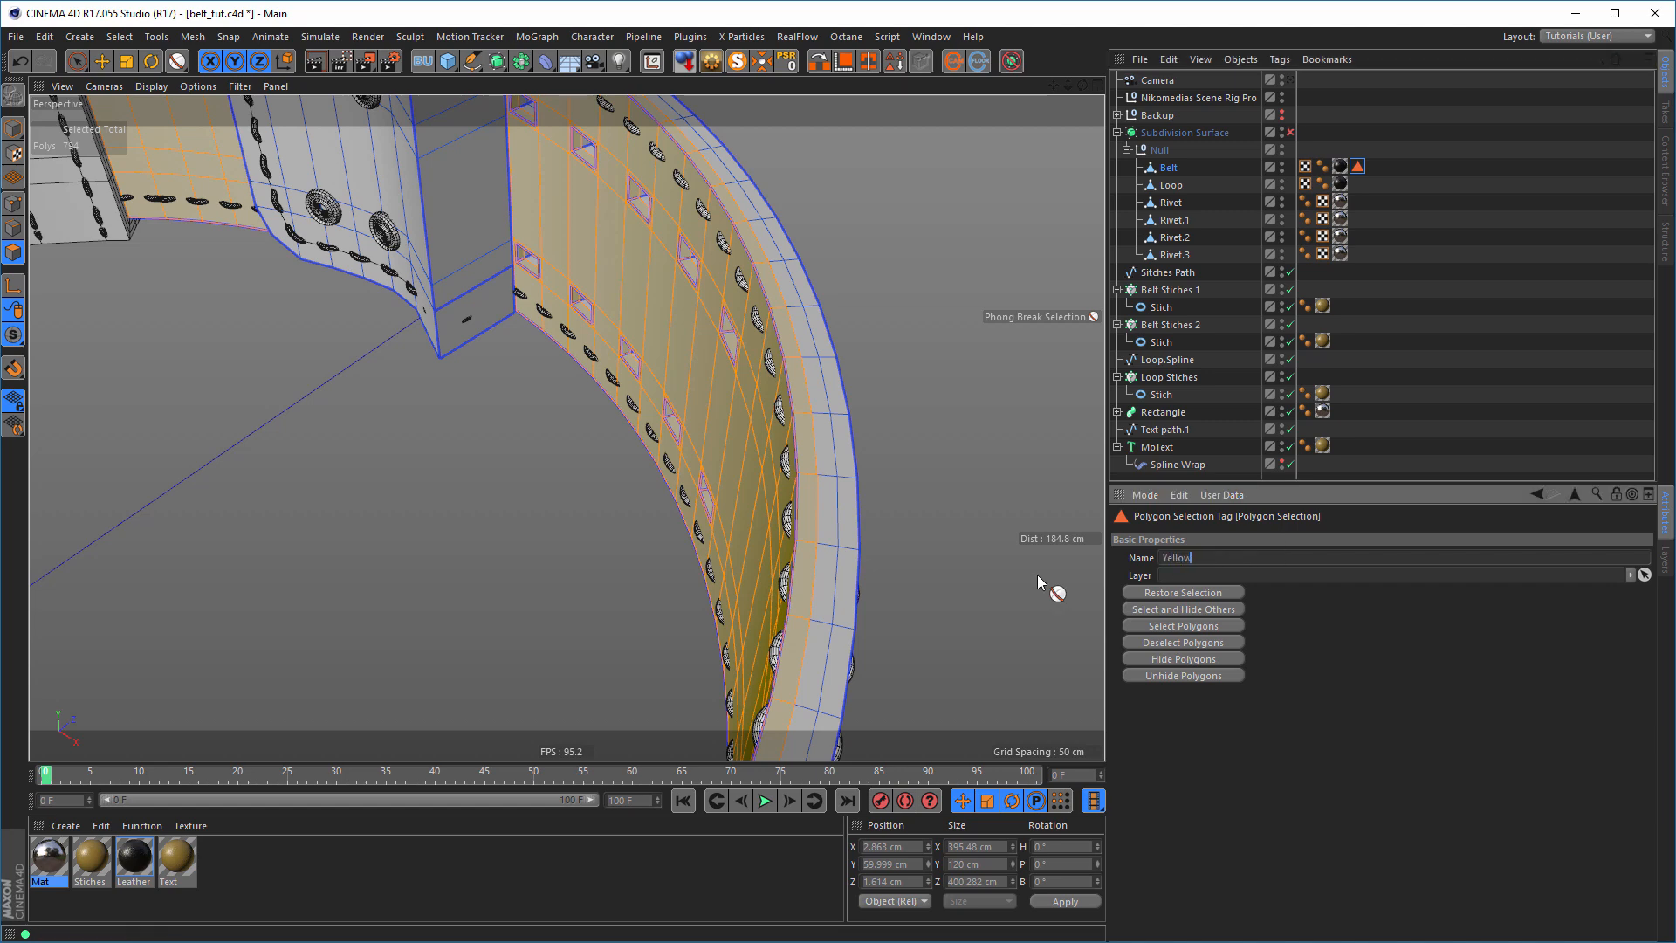
{"action": "key", "text": "Return"}
- Apply the Text material to the Belt object and restrict it to the Yellow polygon selection
{"action": "left_click", "coordinate": [91, 860]}
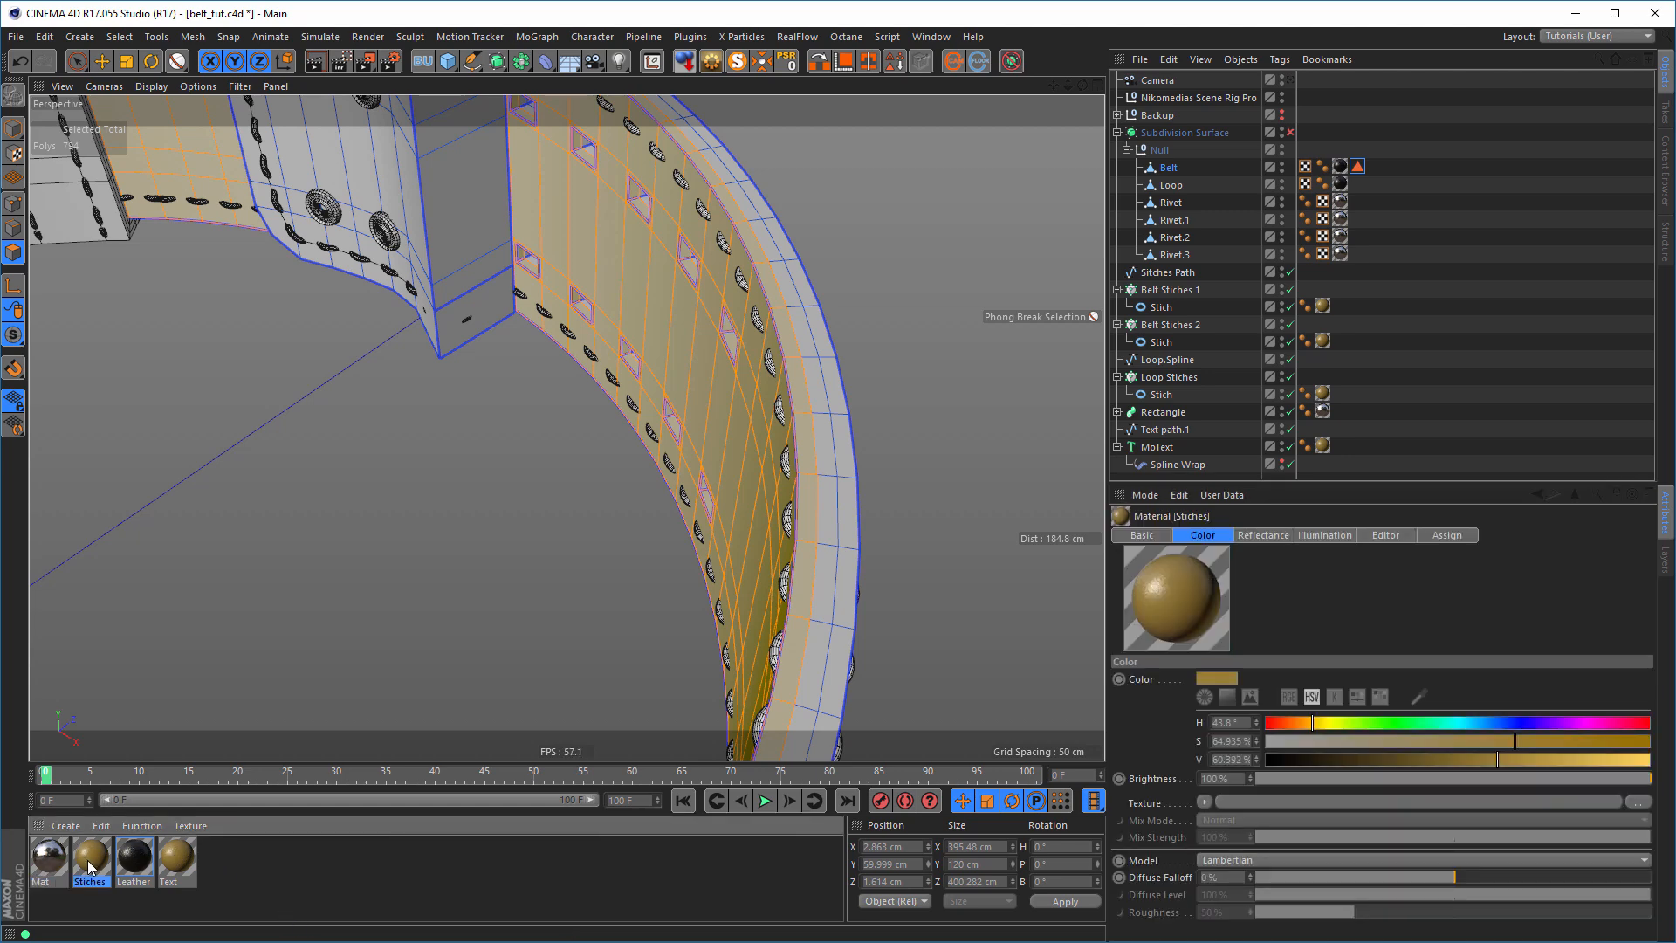
{"action": "left_click", "coordinate": [172, 860]}
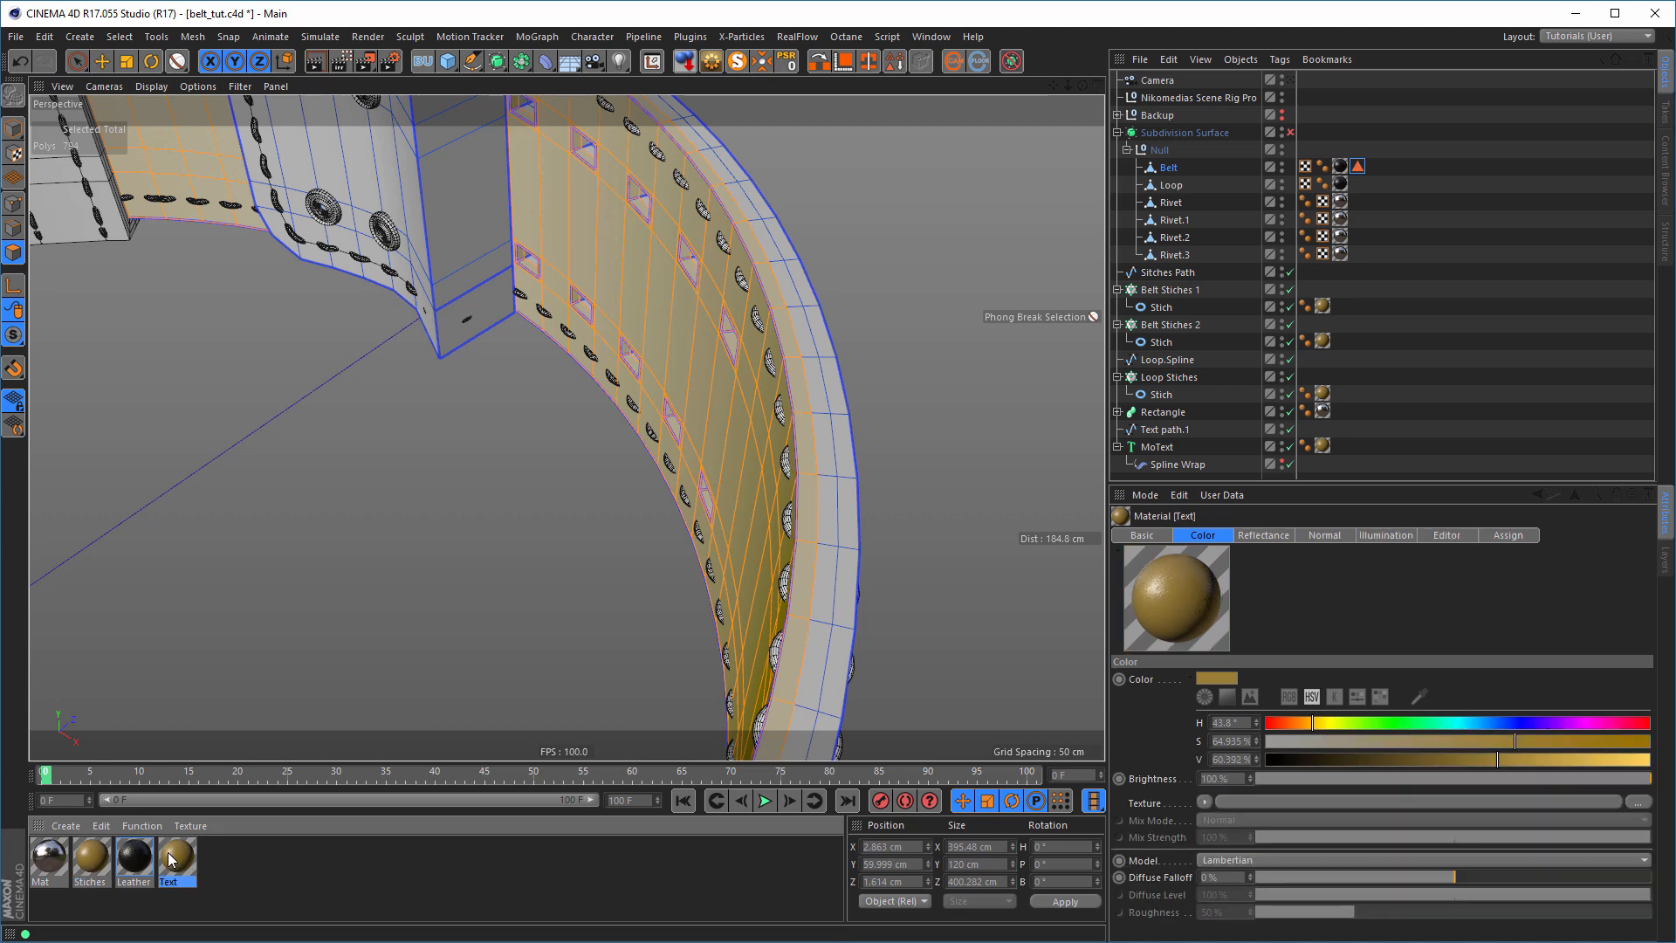
{"action": "left_click_drag", "start_coordinate": [172, 860], "coordinate": [1173, 169]}
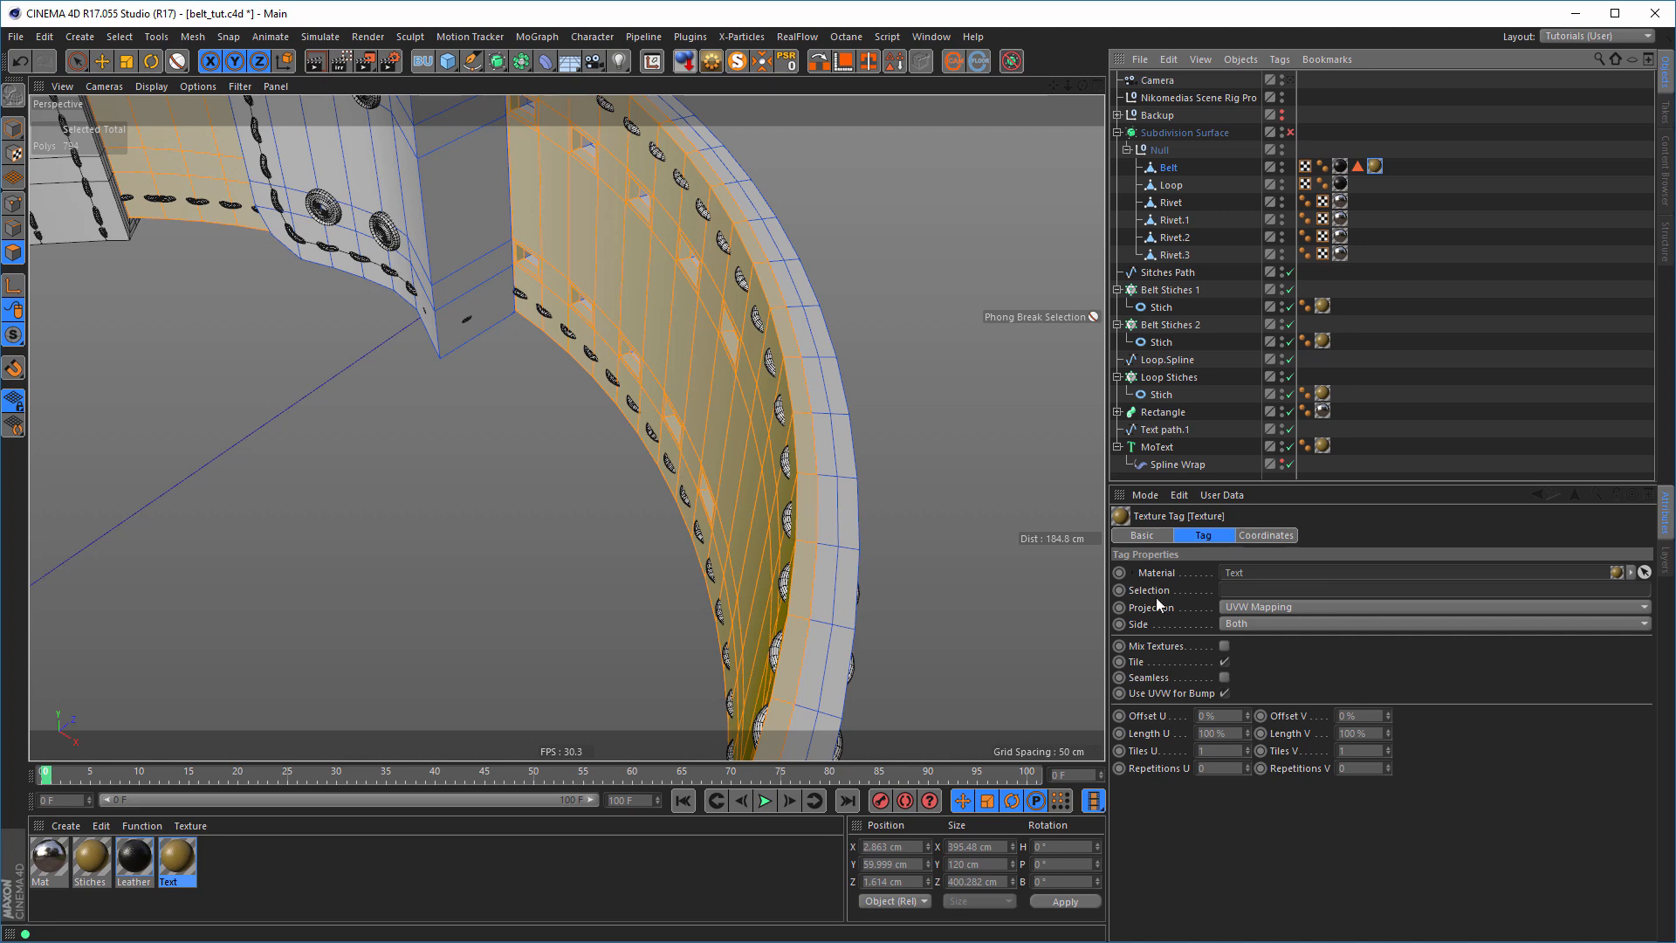
{"action": "left_click_drag", "start_coordinate": [1357, 166], "coordinate": [1250, 596]}
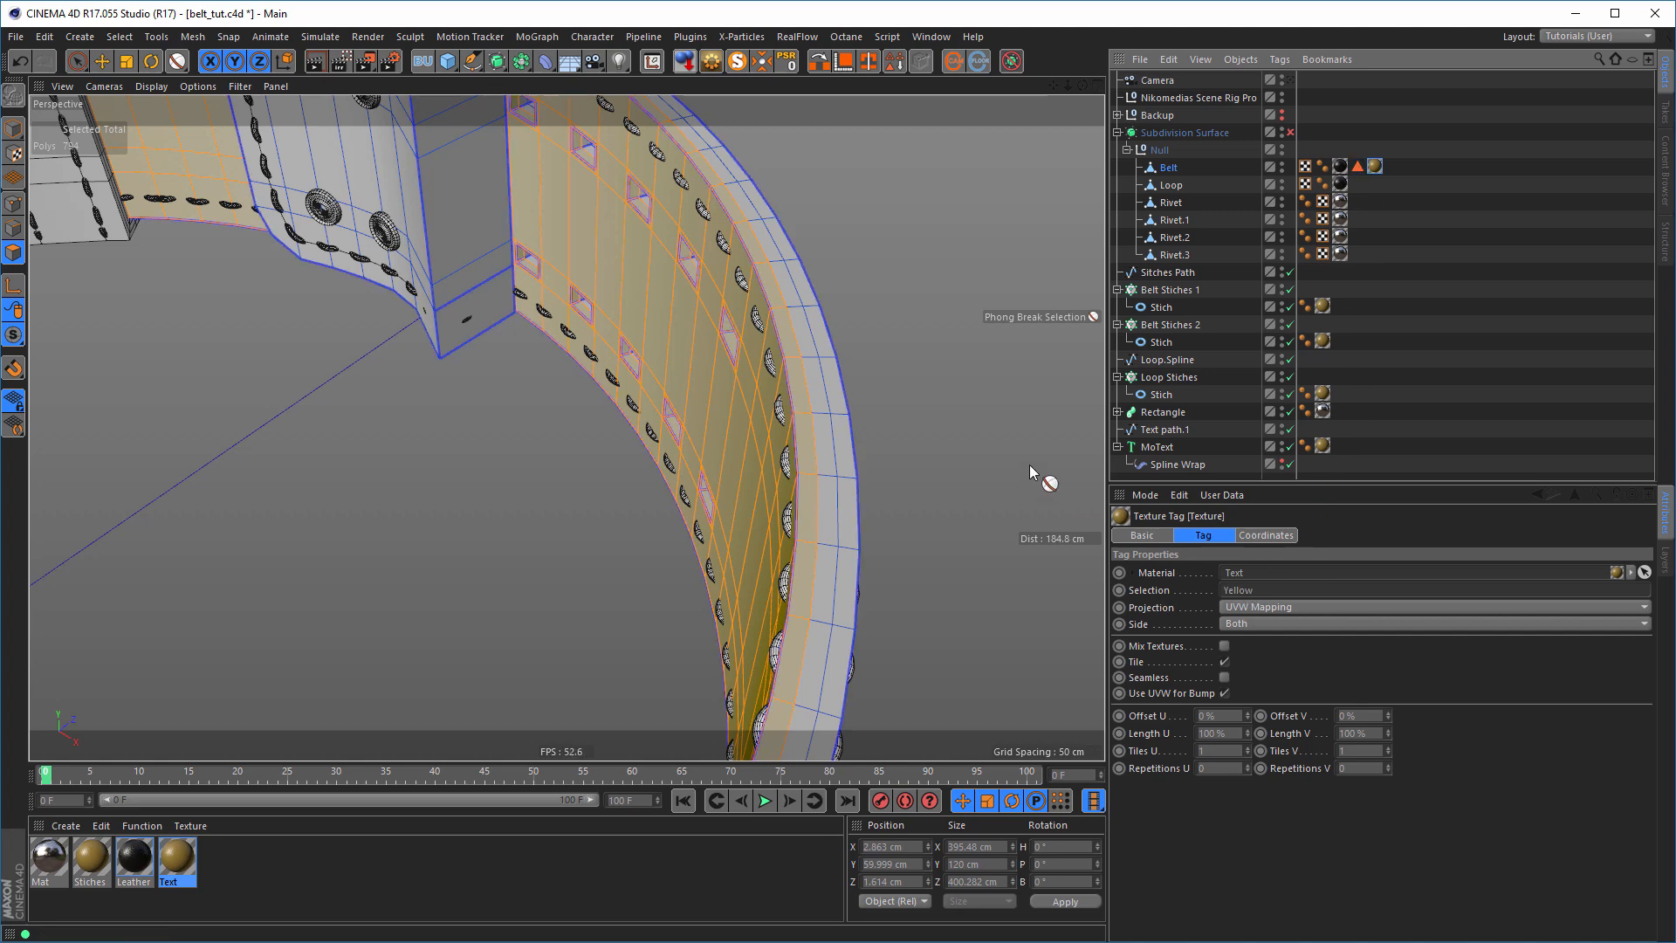
- Enable the Subdivision Surface, return to model mode, and preview the belt through the scene camera with the Interactive Render Region
{"action": "scroll", "coordinate": [793, 448], "scroll_direction": "down", "scroll_amount": 5}
{"action": "left_click", "coordinate": [1290, 132]}
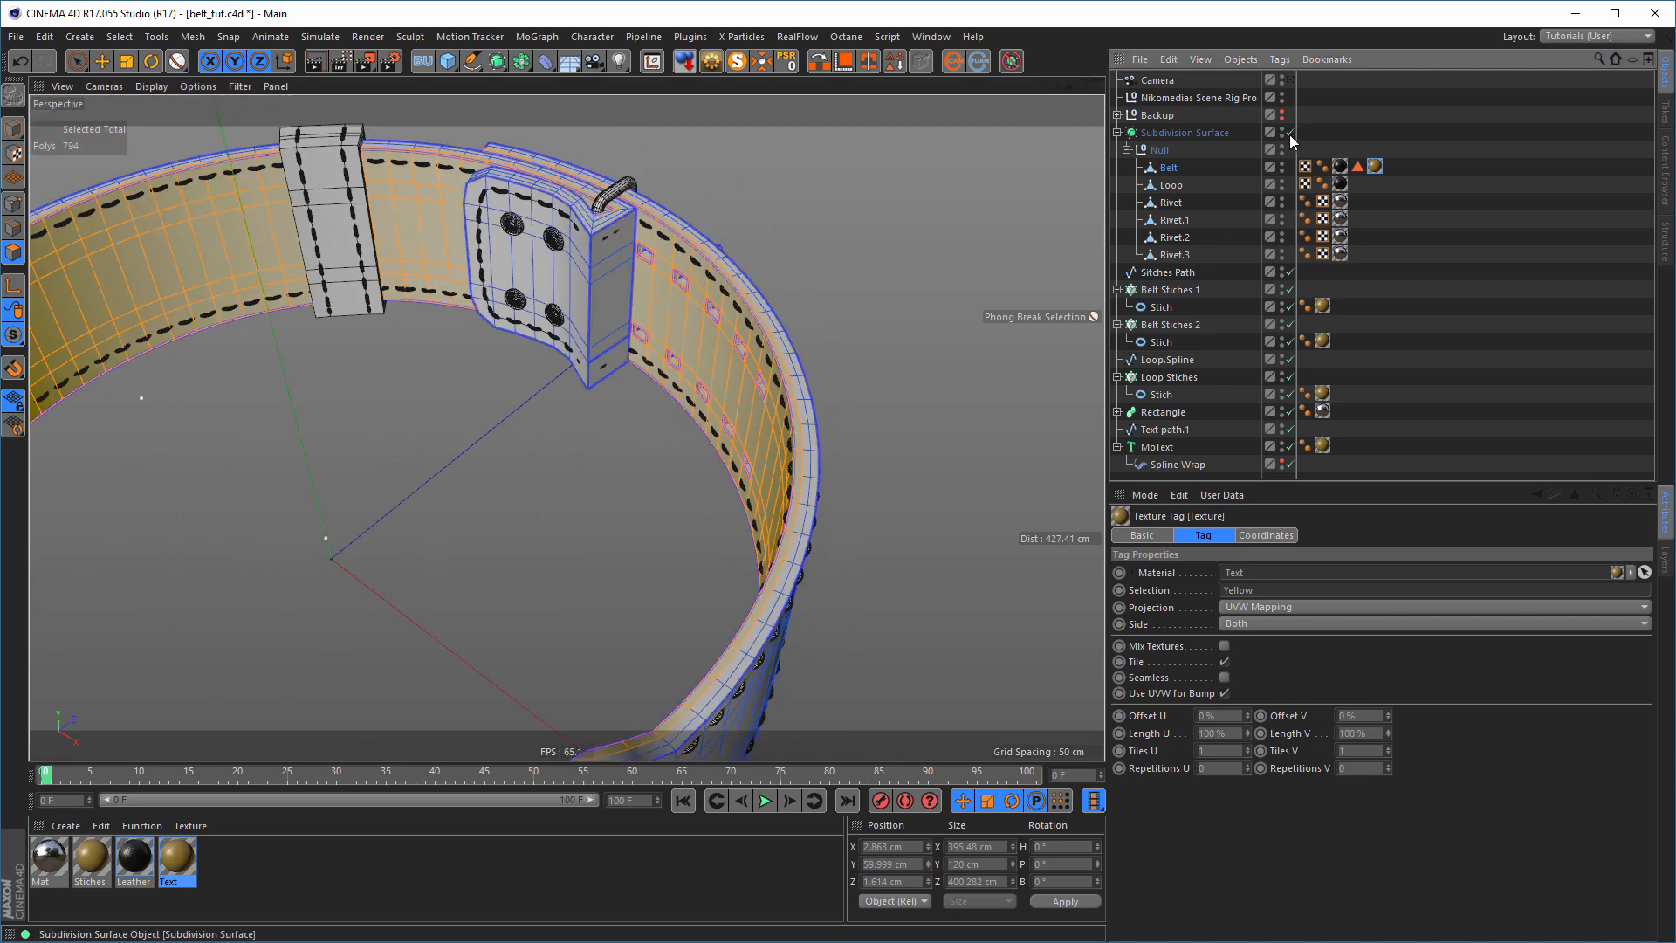
{"action": "left_click", "coordinate": [7, 131]}
{"action": "scroll", "coordinate": [686, 391], "scroll_direction": "down", "scroll_amount": 3}
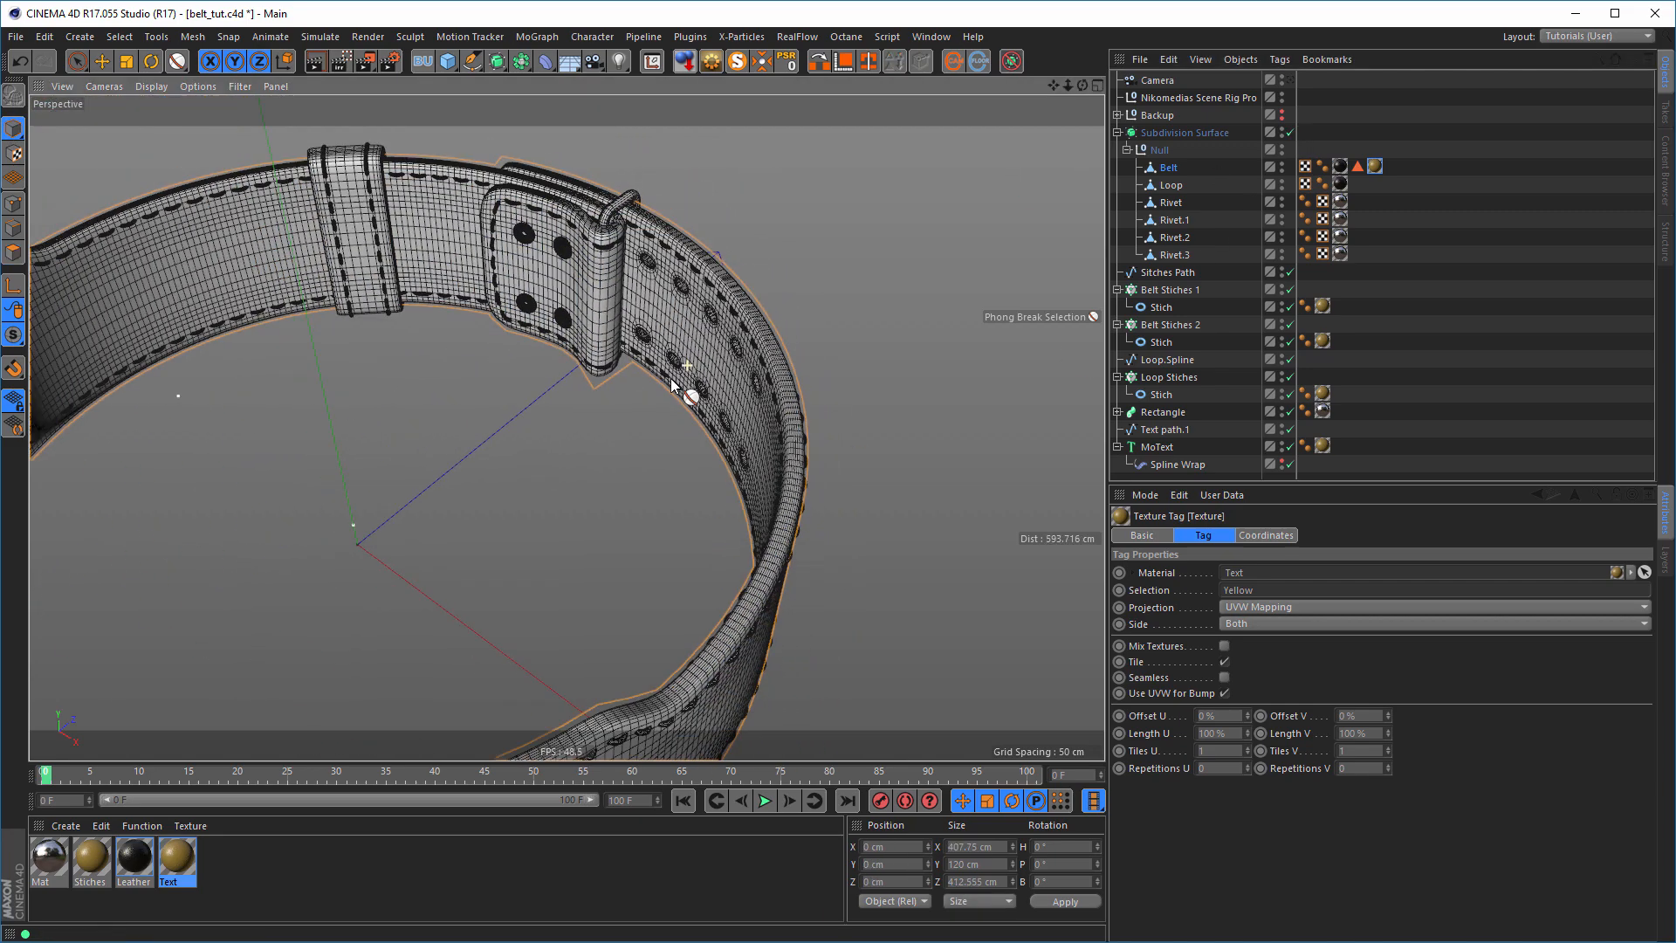
{"action": "left_click", "coordinate": [1289, 79]}
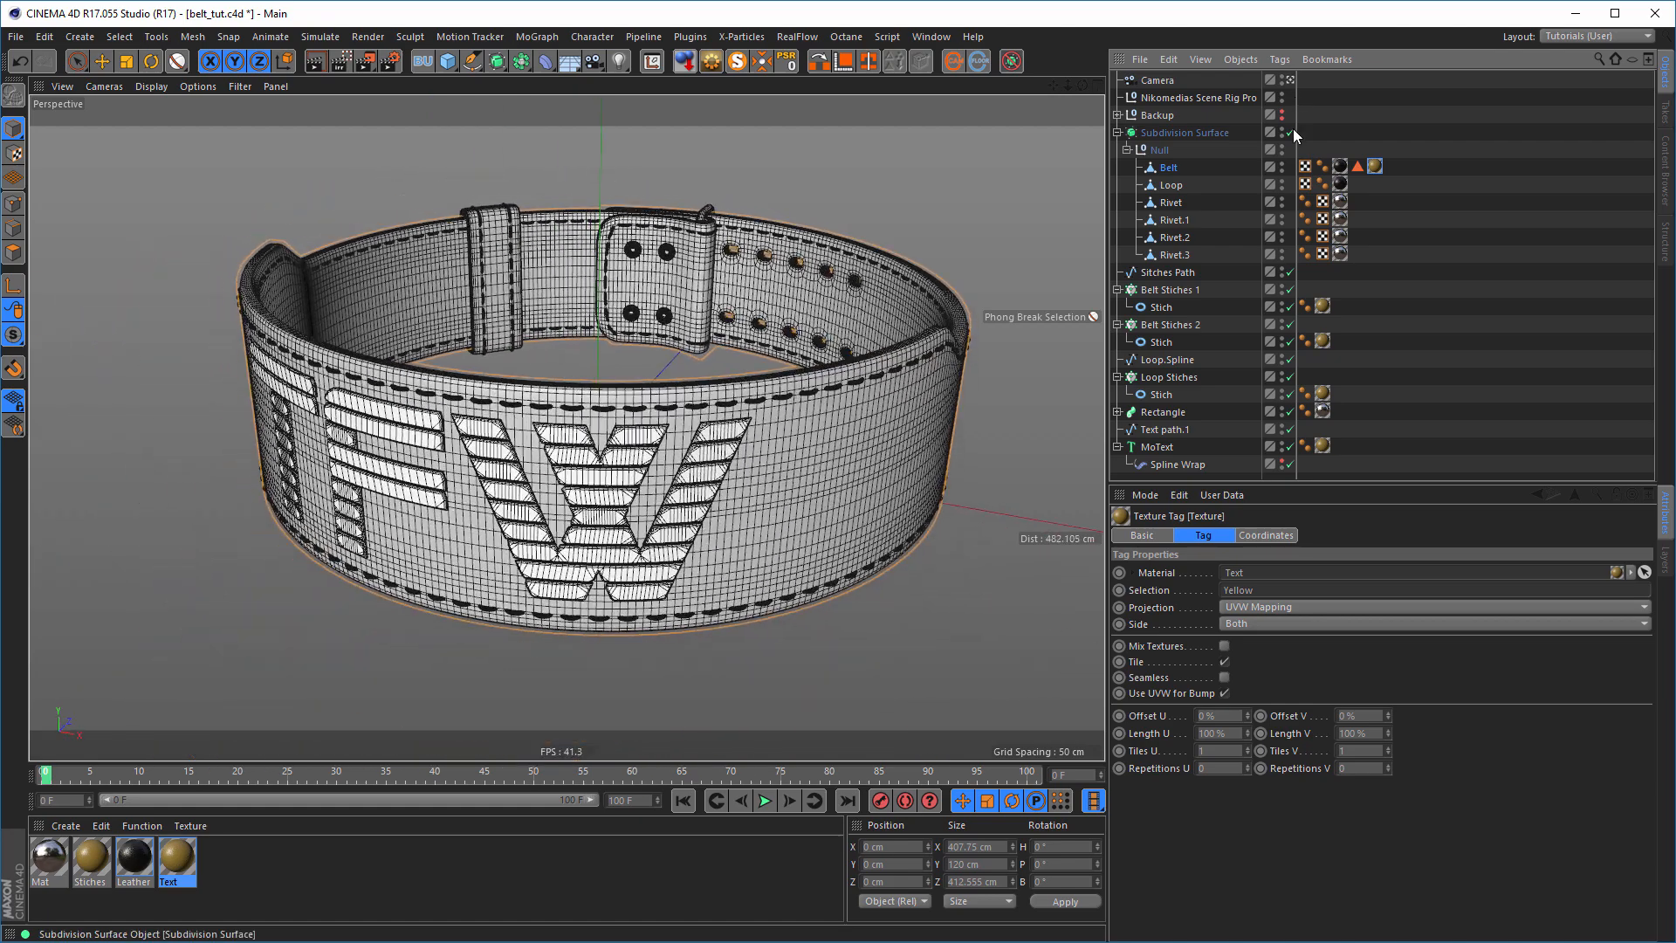
{"action": "left_click", "coordinate": [343, 63]}
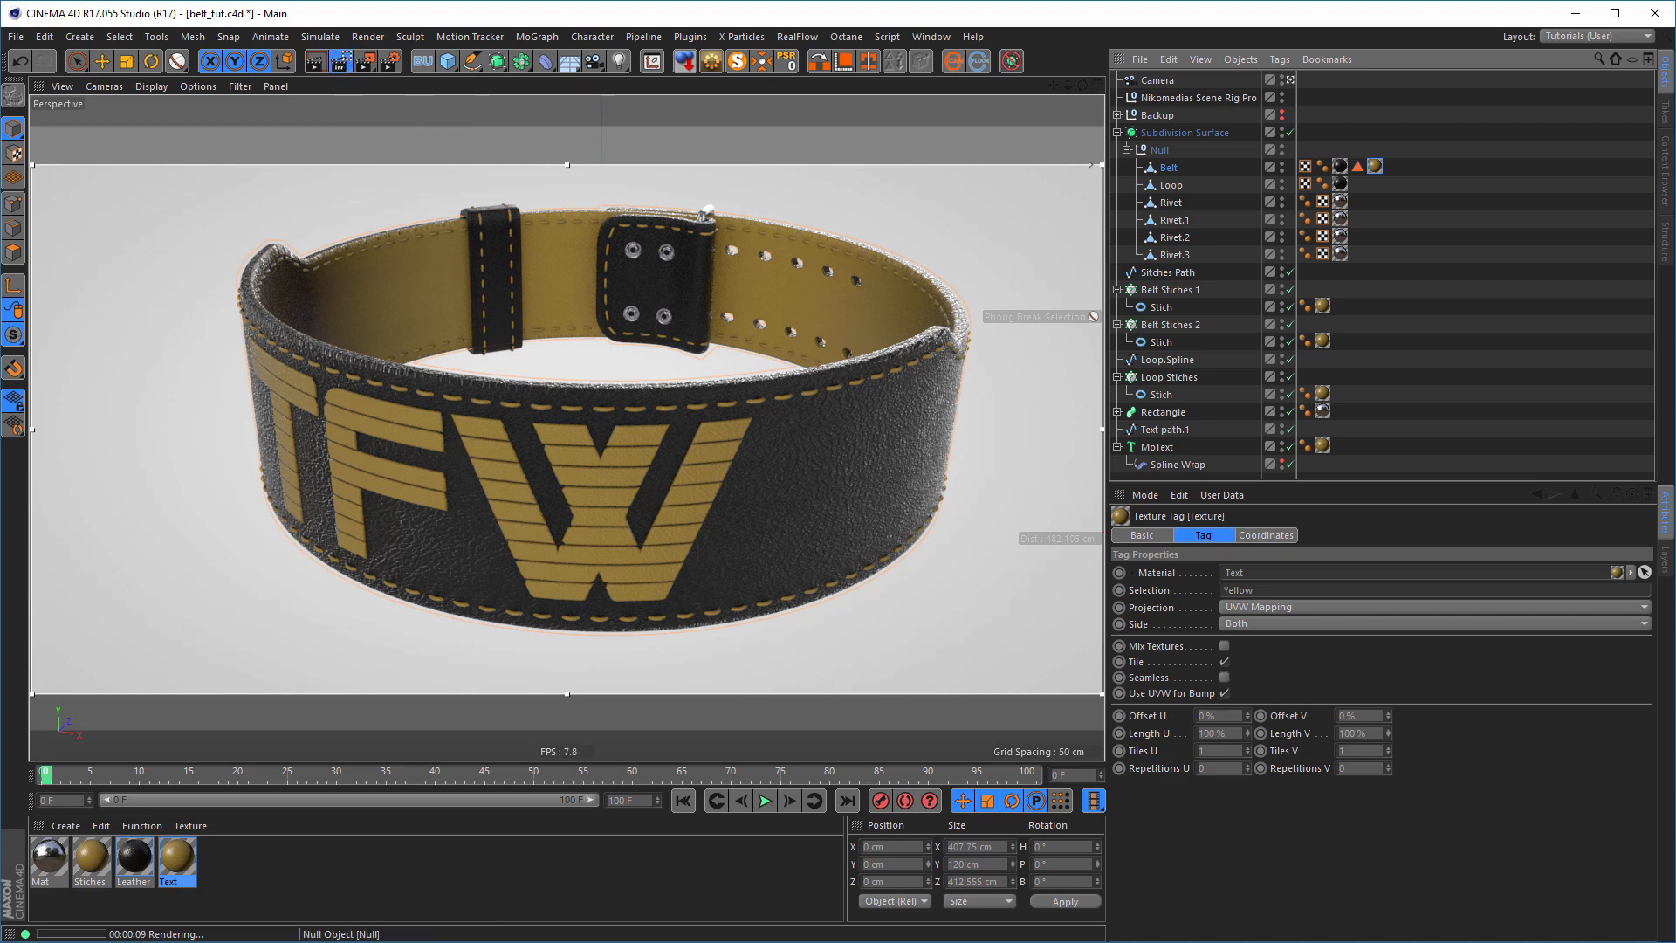
- Compare the rendered belt with the reference photo, switch off the Interactive Render Region, and save the project
{"action": "left_click_drag", "start_coordinate": [1675, 9], "coordinate": [1126, 7]}
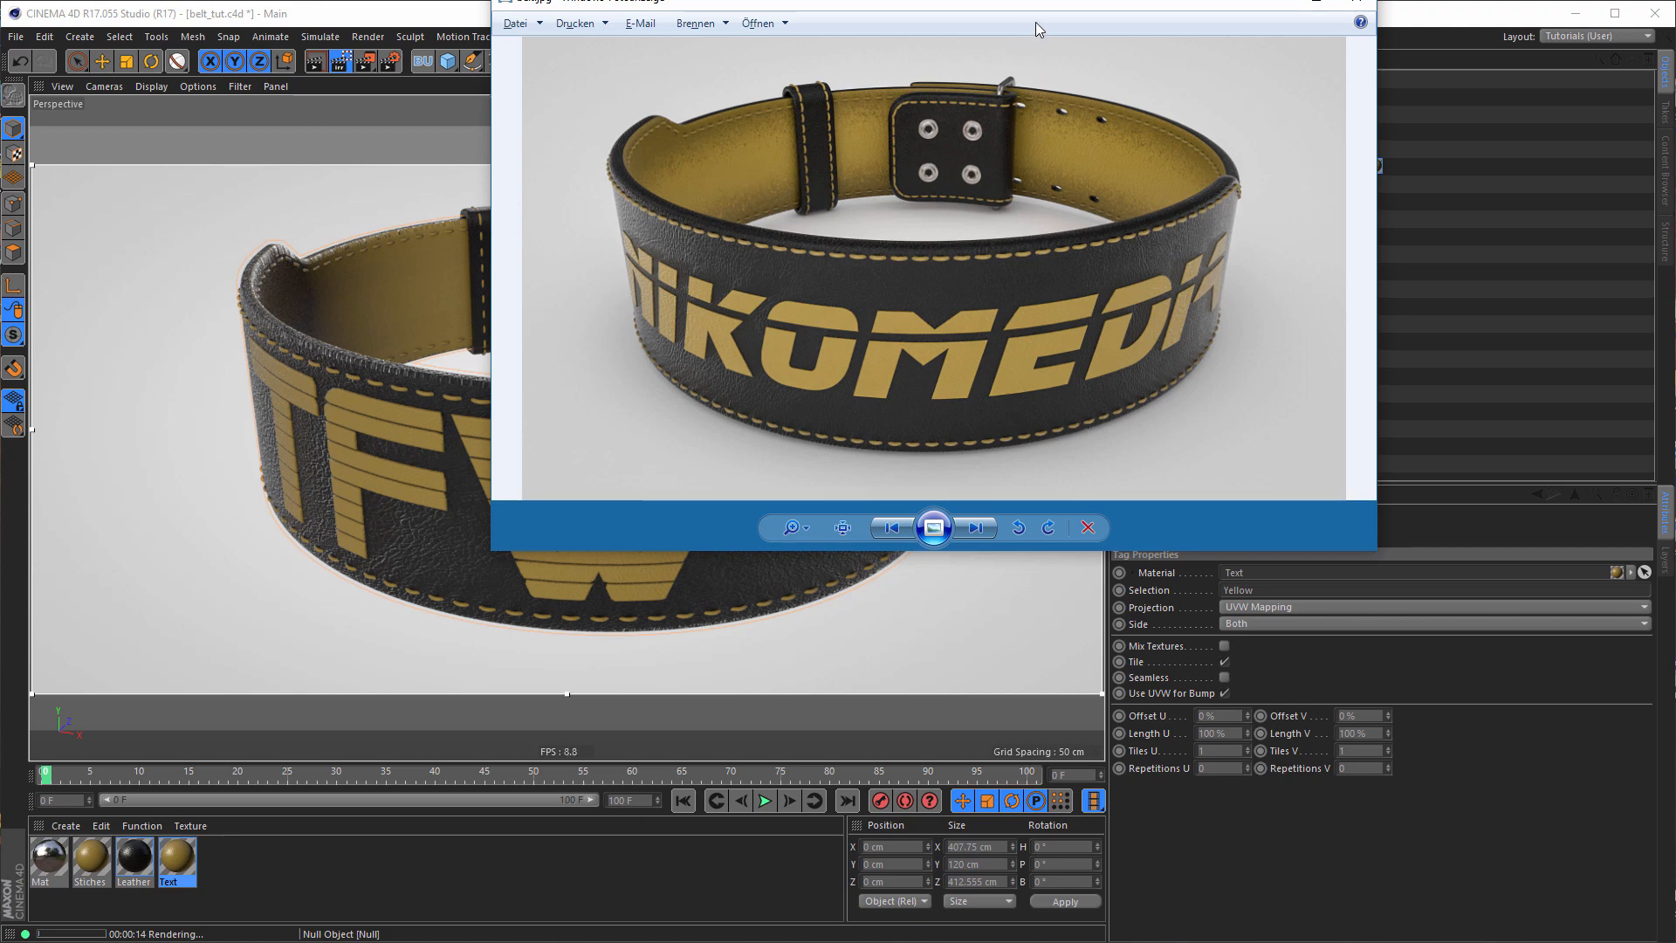
{"action": "left_click_drag", "start_coordinate": [1040, 33], "coordinate": [1553, 0]}
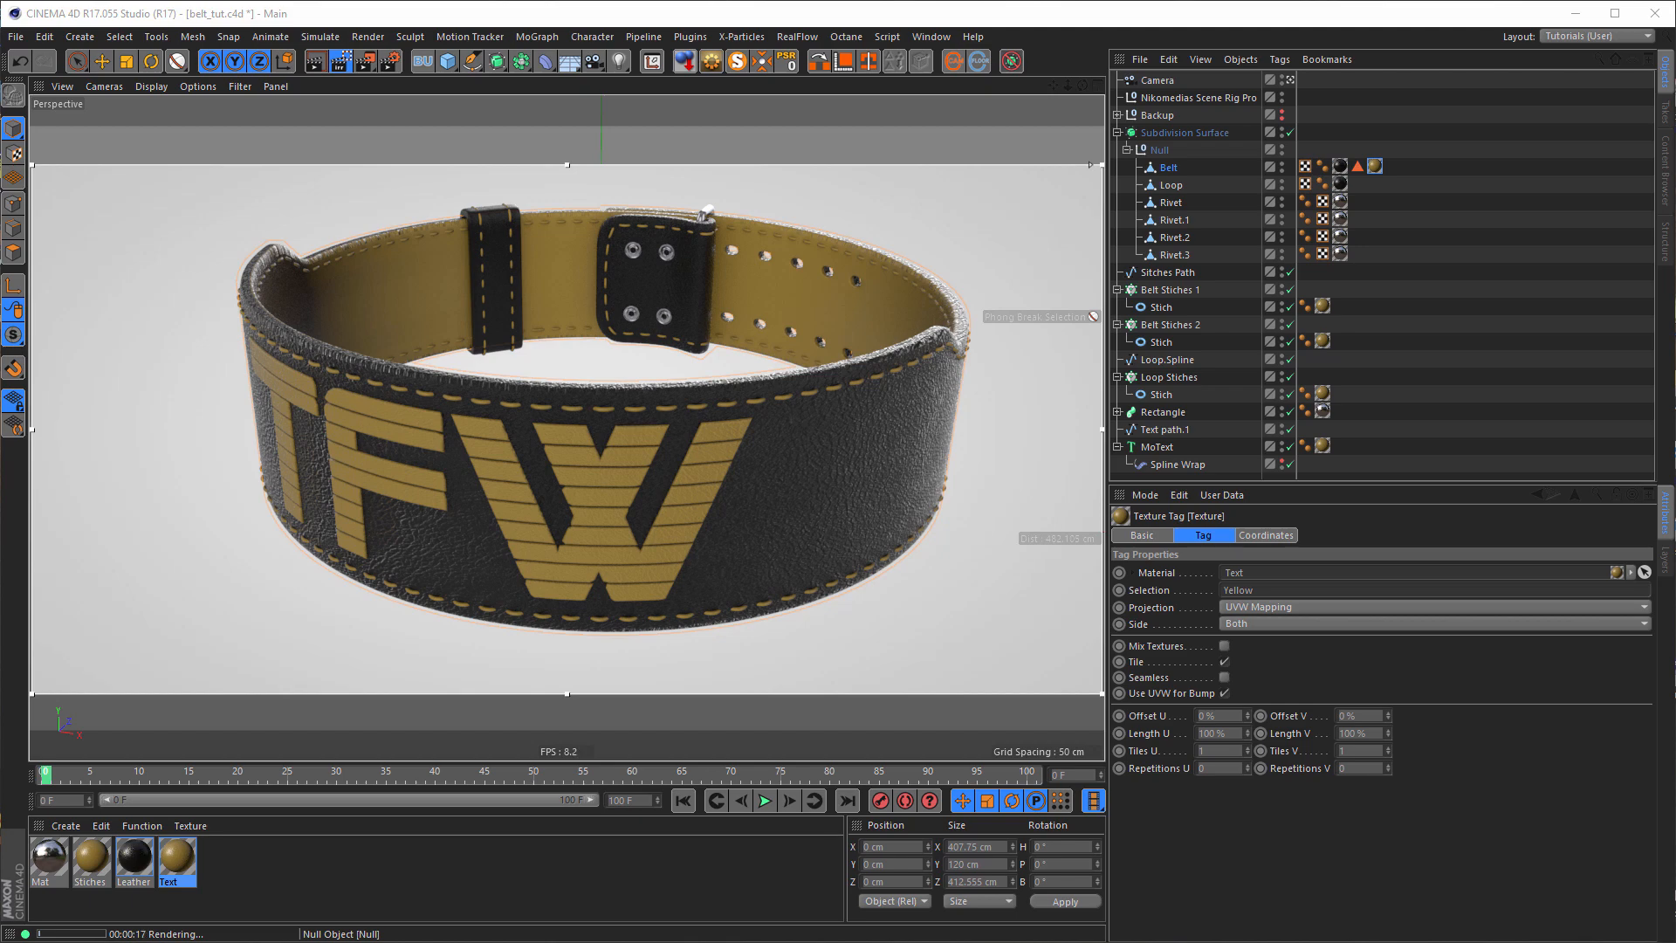
{"action": "left_click", "coordinate": [337, 60]}
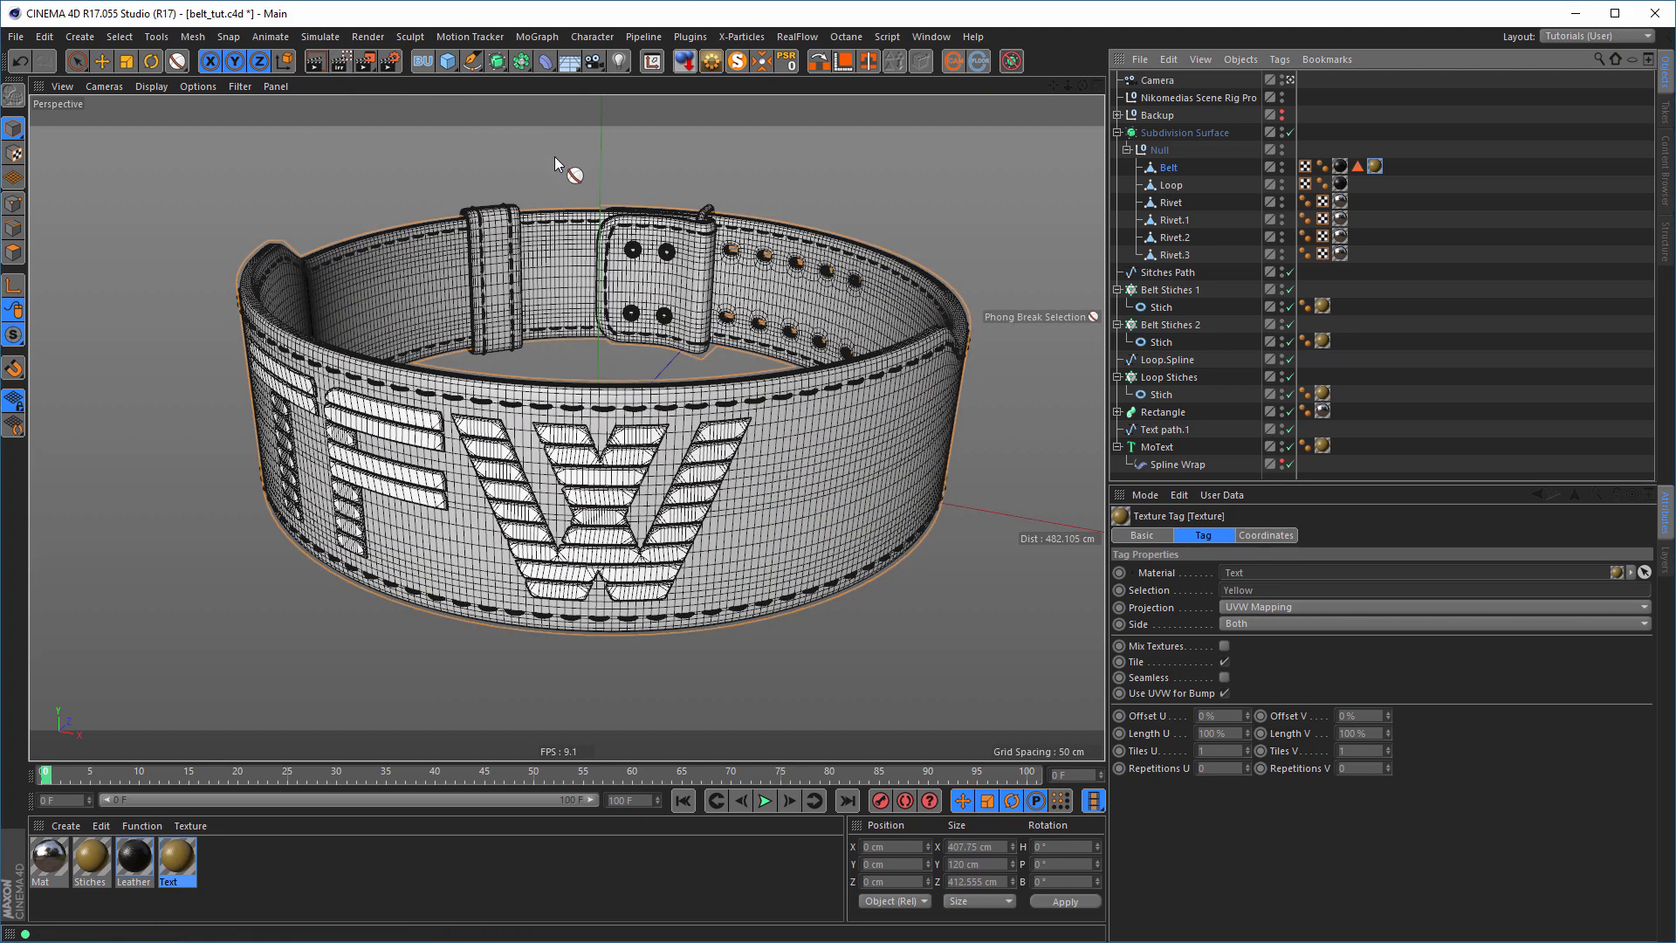
{"action": "key", "text": "ctrl+s"}
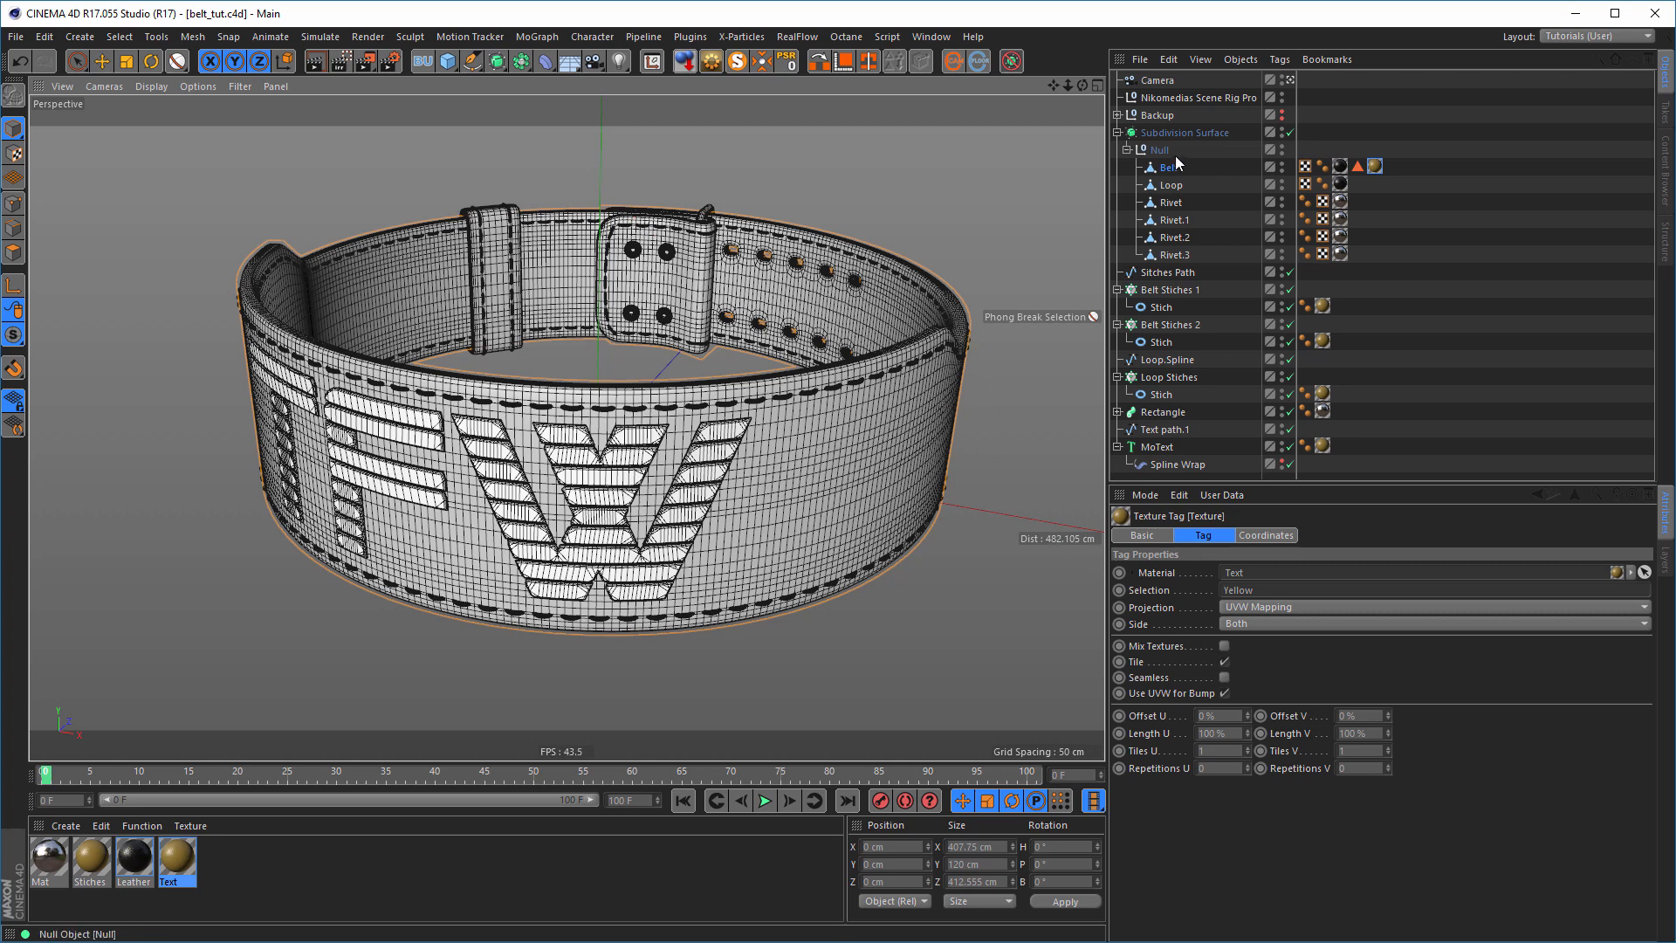
- Turn on the floor in the Background & Floor settings of the Nikomedias Scene Rig Pro object
{"action": "left_click", "coordinate": [1174, 97]}
{"action": "scroll", "coordinate": [1166, 751], "scroll_direction": "down", "scroll_amount": 5}
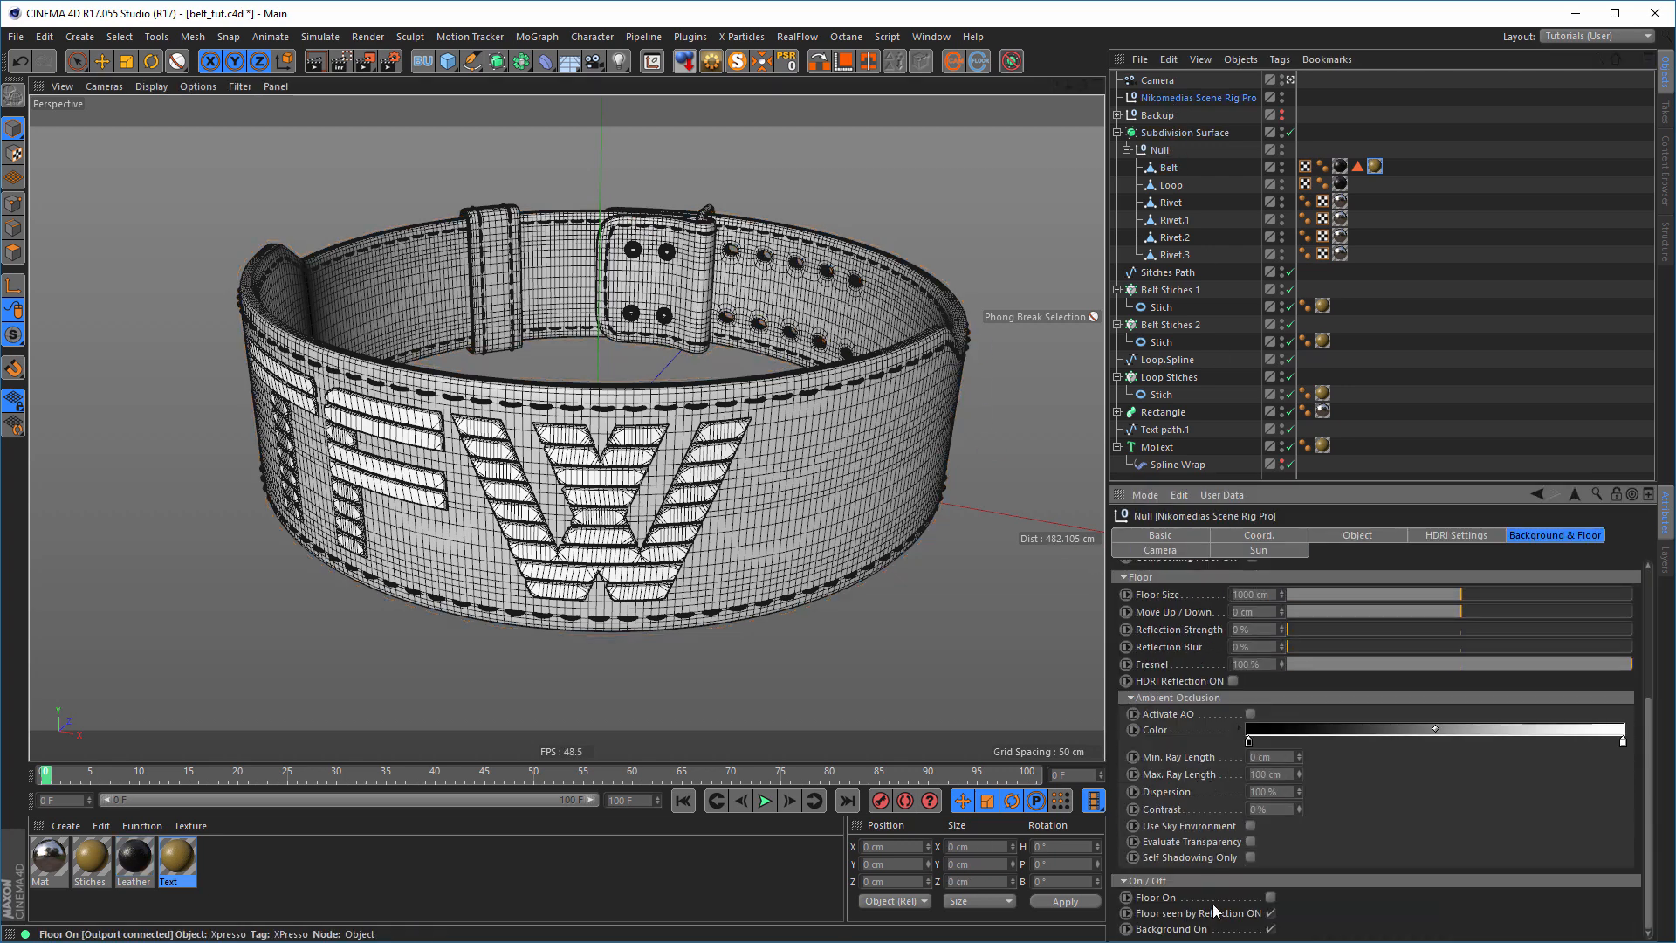
{"action": "left_click", "coordinate": [1271, 898]}
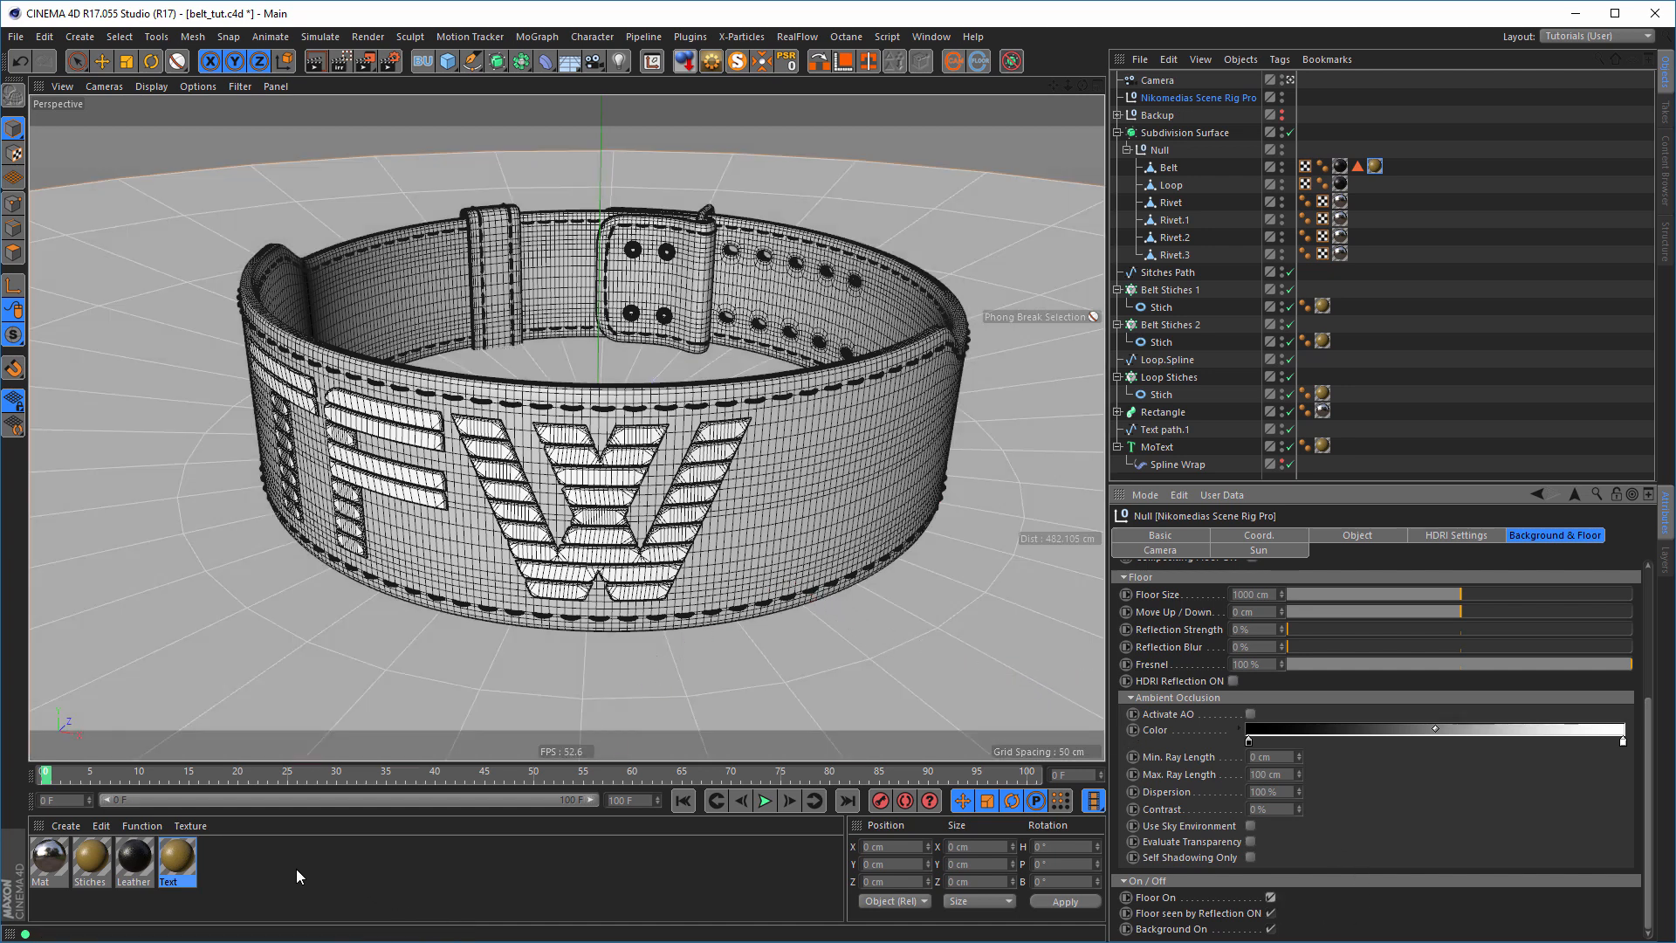
- Duplicate the Text material and name the copy Inside
{"action": "left_click", "coordinate": [176, 871]}
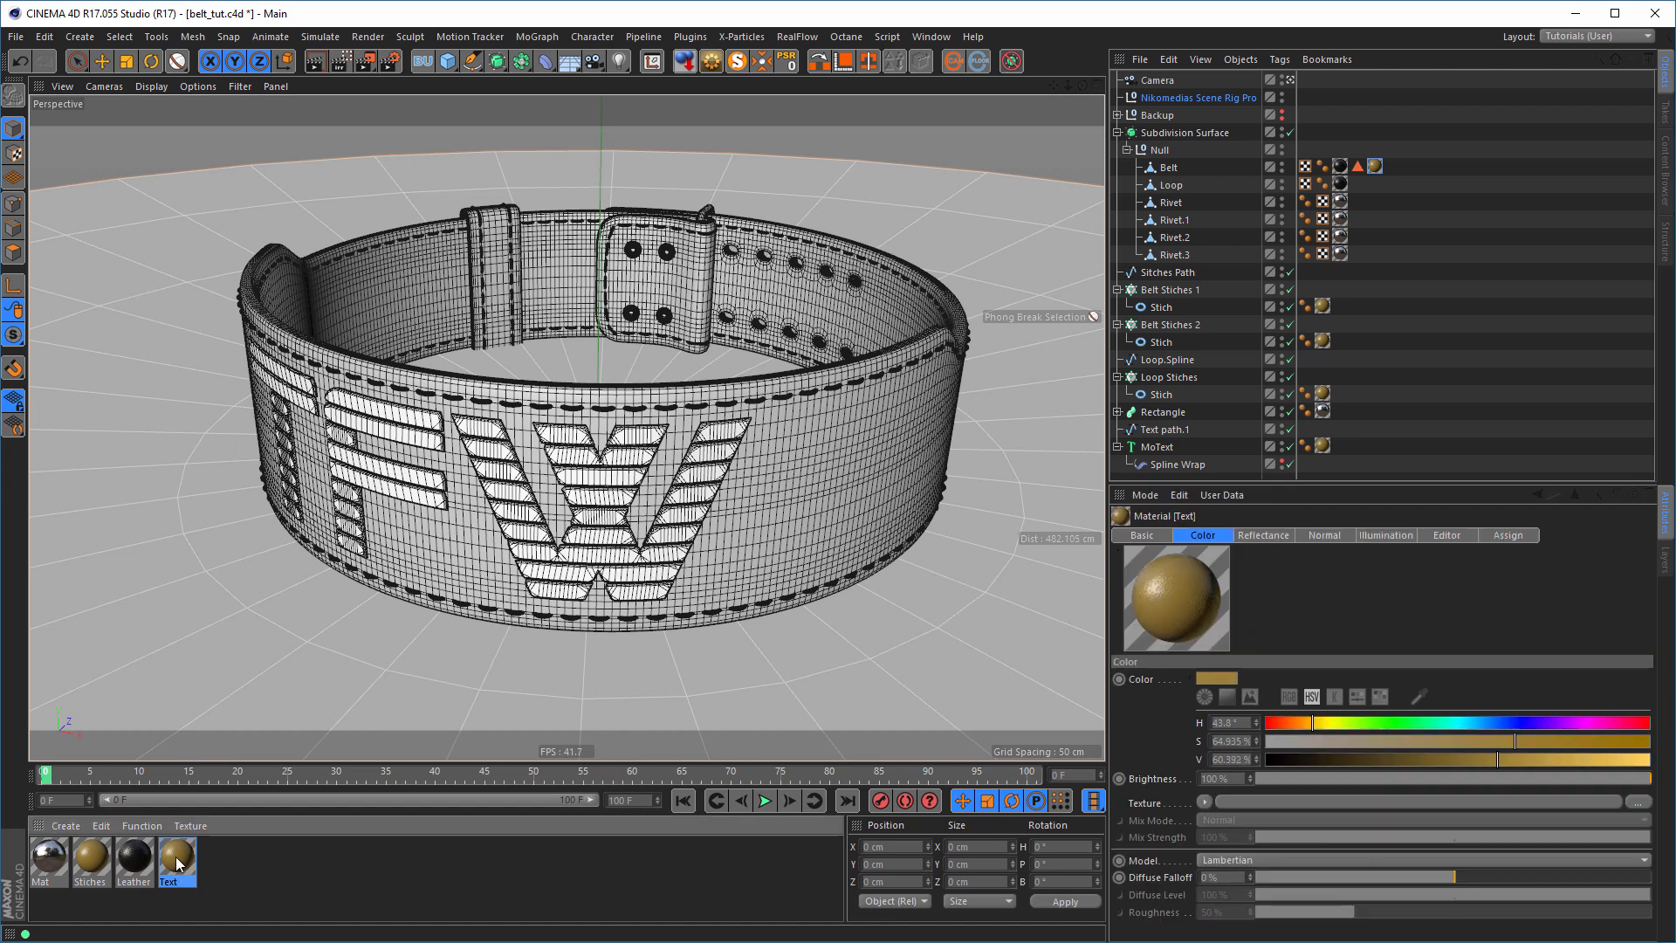
{"action": "key", "text": "ctrl+c"}
{"action": "key", "text": "ctrl+v"}
{"action": "double_click", "coordinate": [219, 860]}
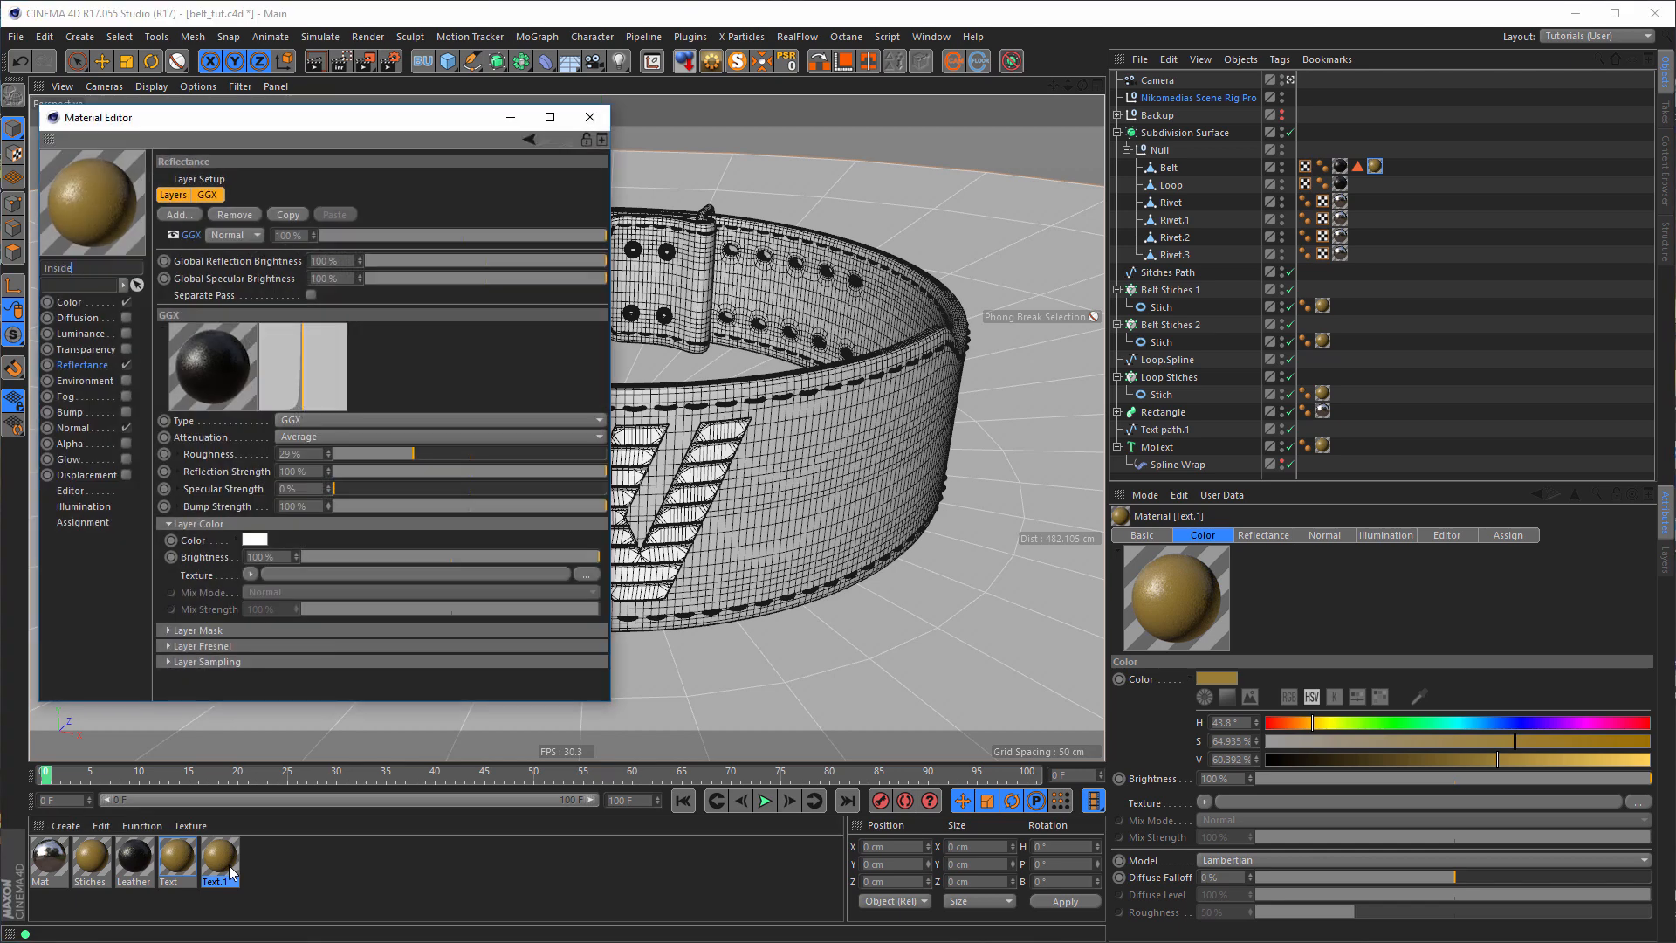
{"action": "key", "text": "Return"}
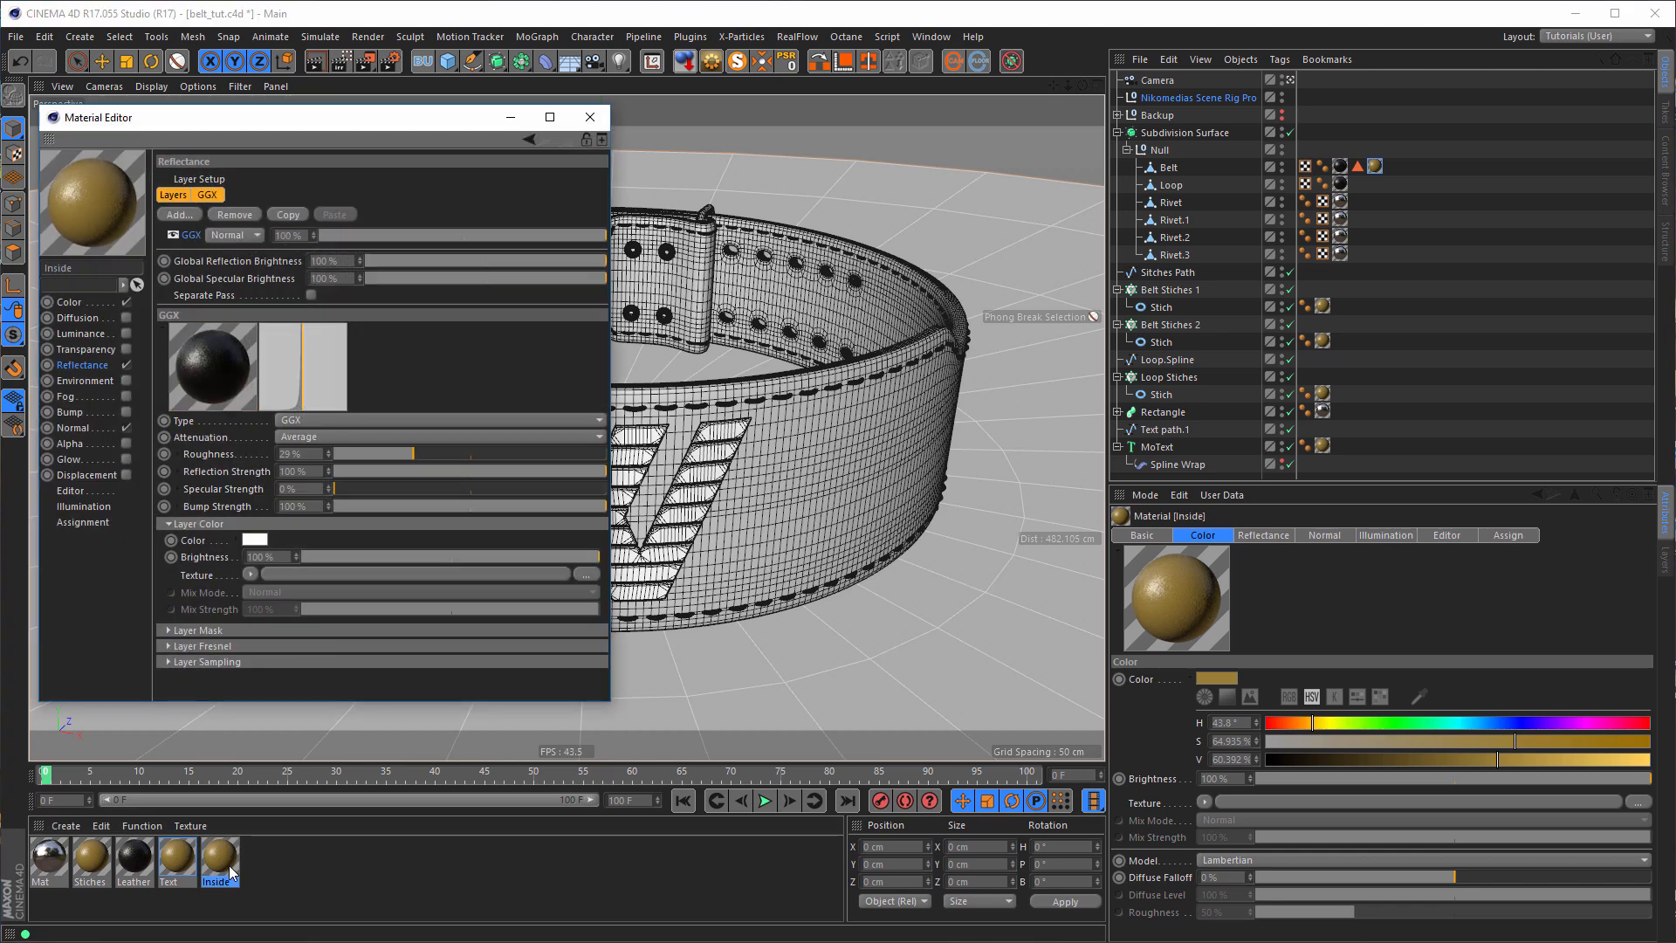
{"action": "left_click", "coordinate": [590, 117]}
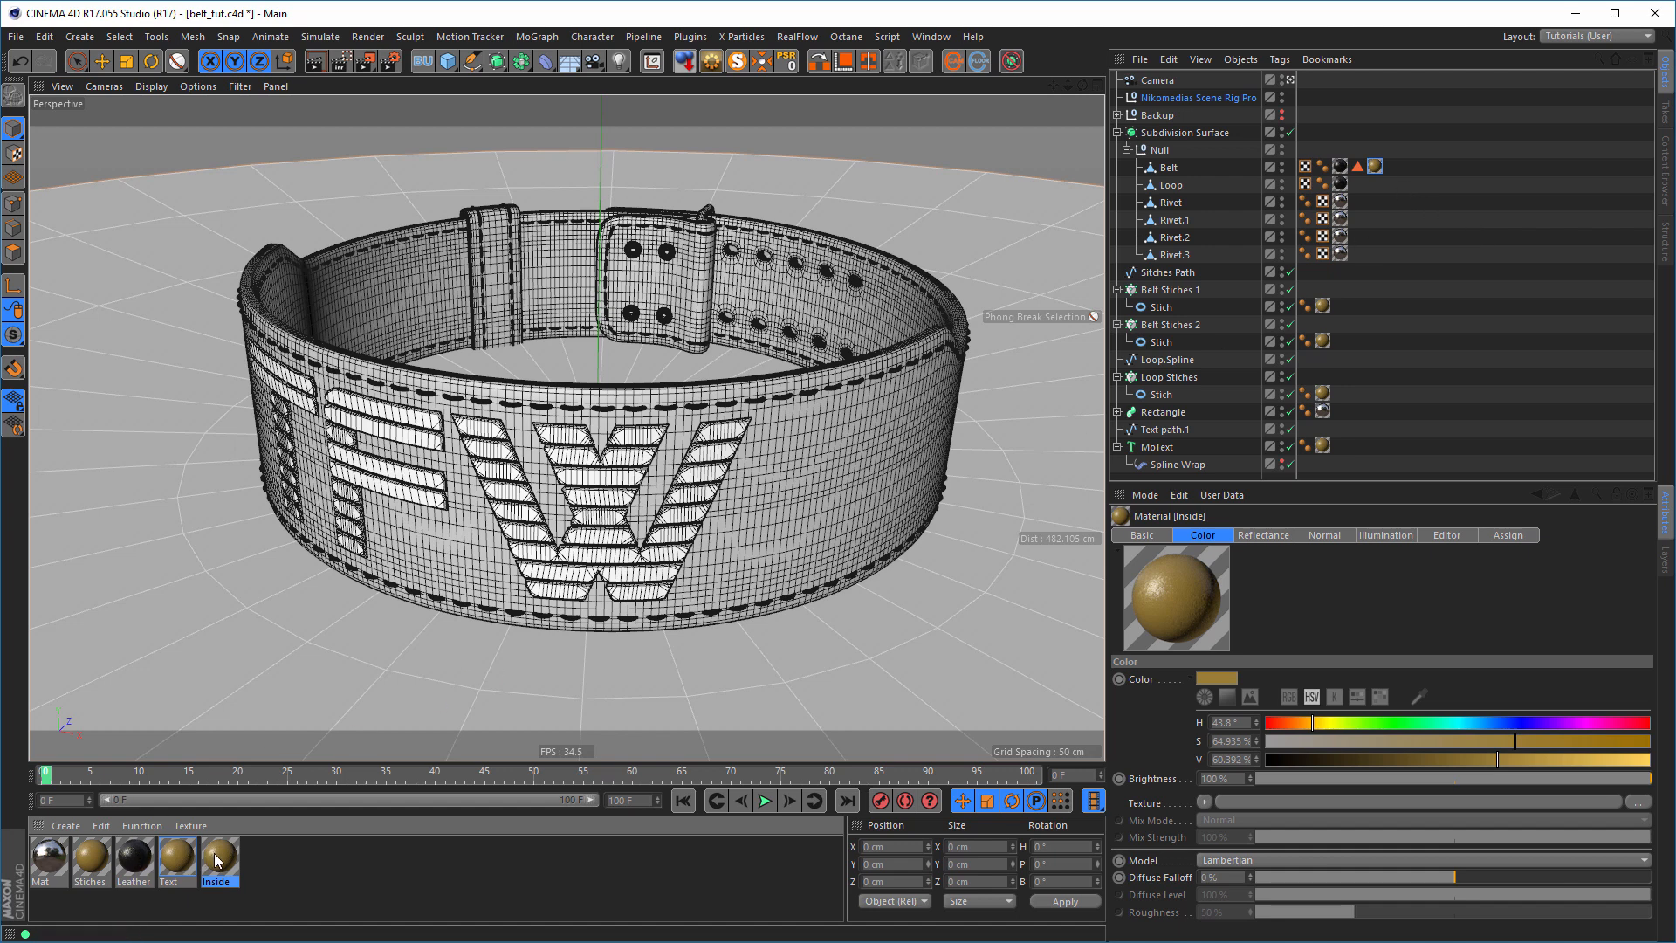
- Replace the Text material on the Belt's Yellow selection with the Inside material and select its texture tag
{"action": "left_click_drag", "start_coordinate": [217, 860], "coordinate": [1395, 301]}
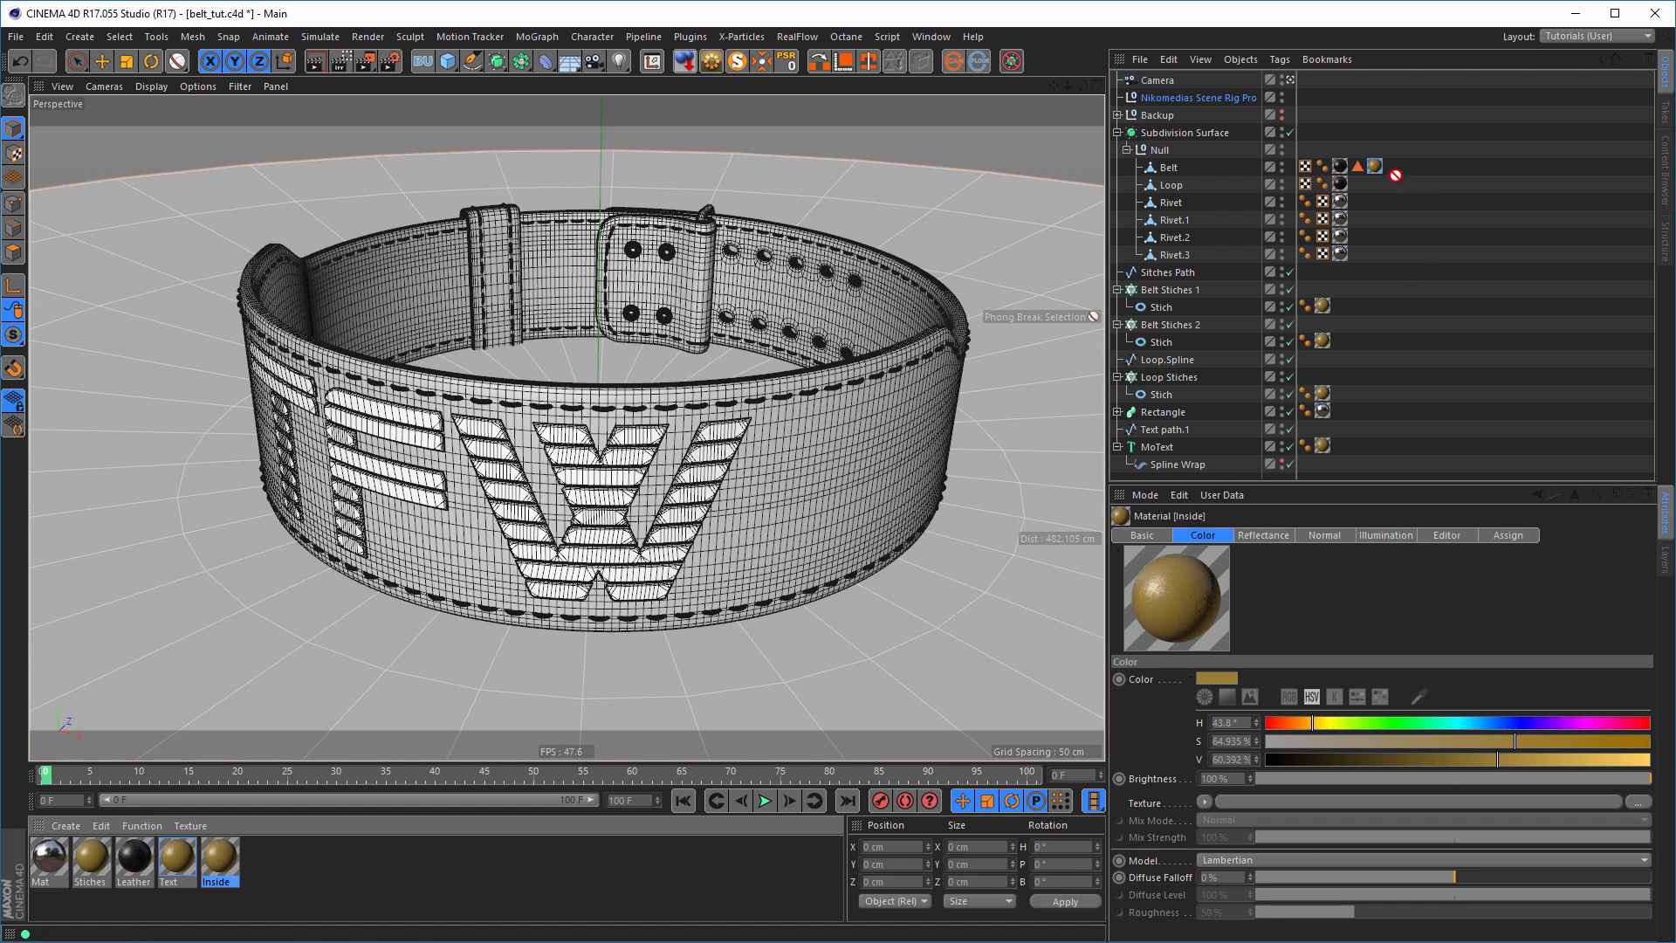
{"action": "left_click_drag", "start_coordinate": [1395, 174], "coordinate": [1376, 168]}
{"action": "left_click", "coordinate": [1375, 165]}
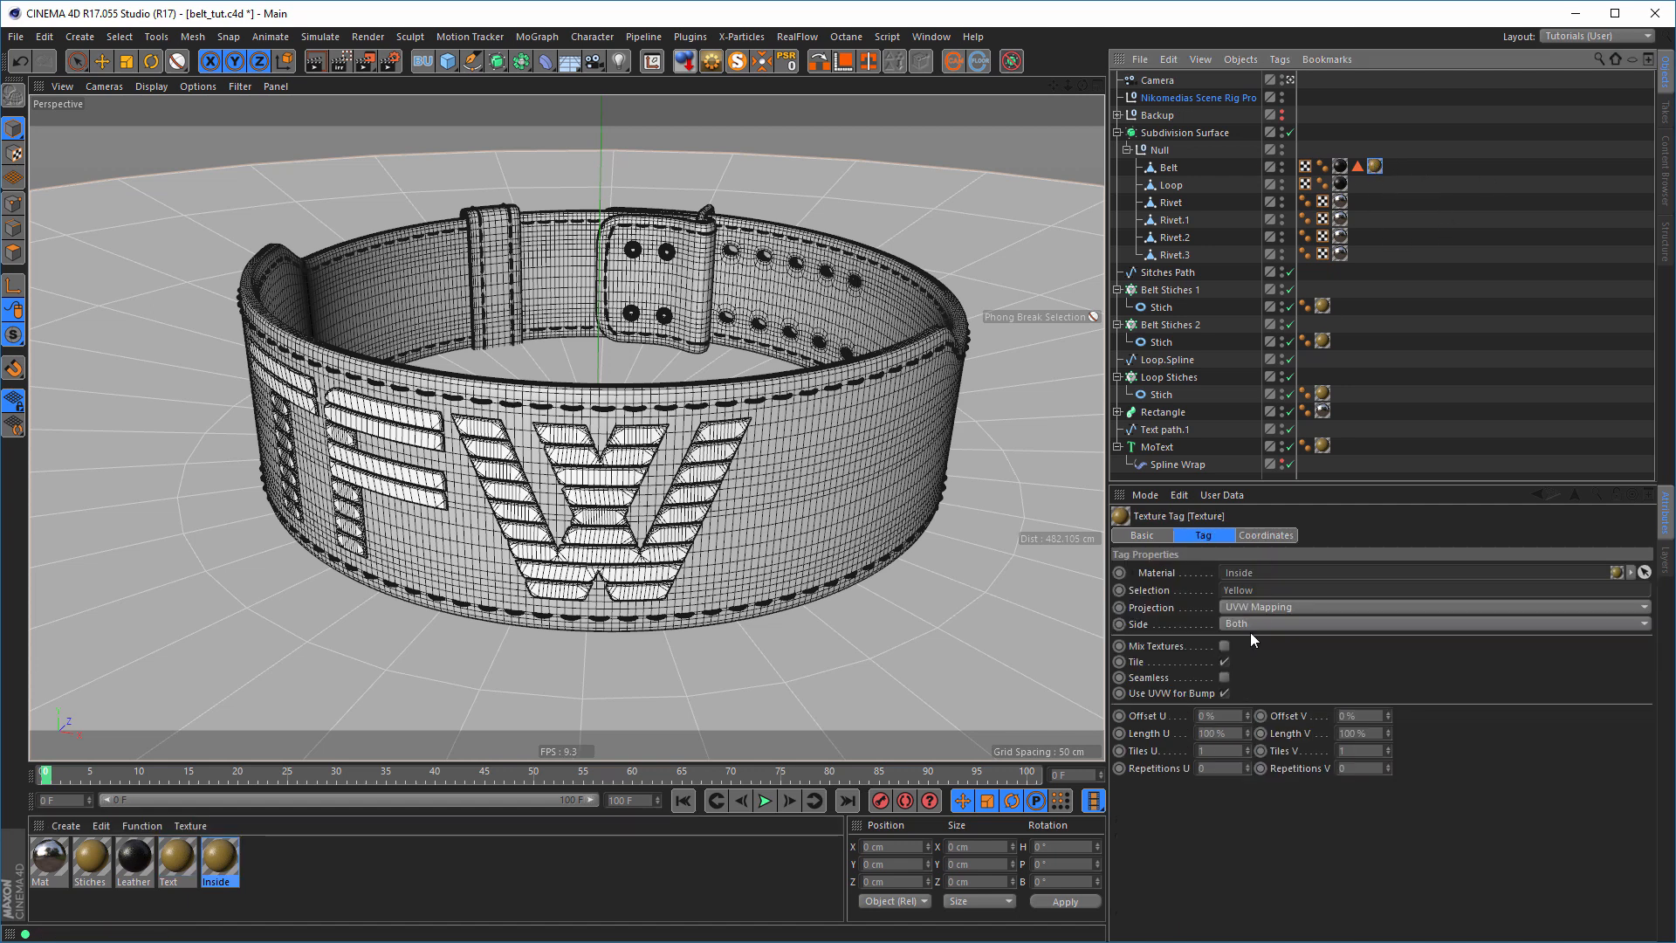
- Set the Inside texture tag's projection to Cubic, fit it to the object, and save the project
{"action": "left_click", "coordinate": [1250, 608]}
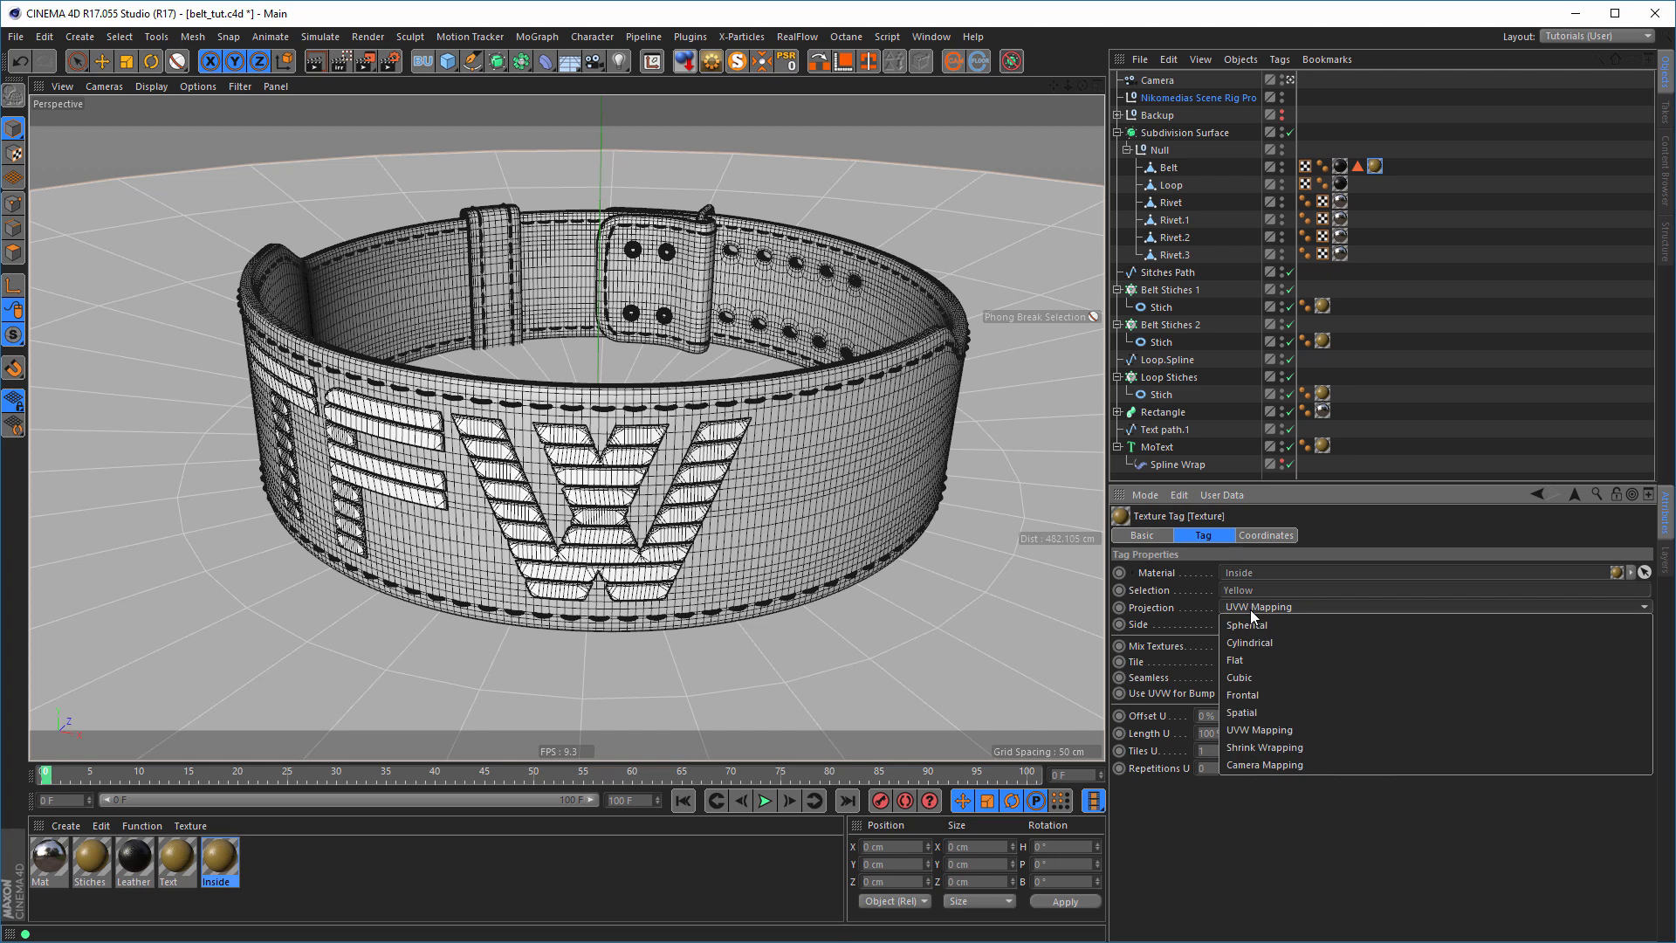
{"action": "left_click", "coordinate": [1240, 677]}
{"action": "right_click", "coordinate": [1376, 167]}
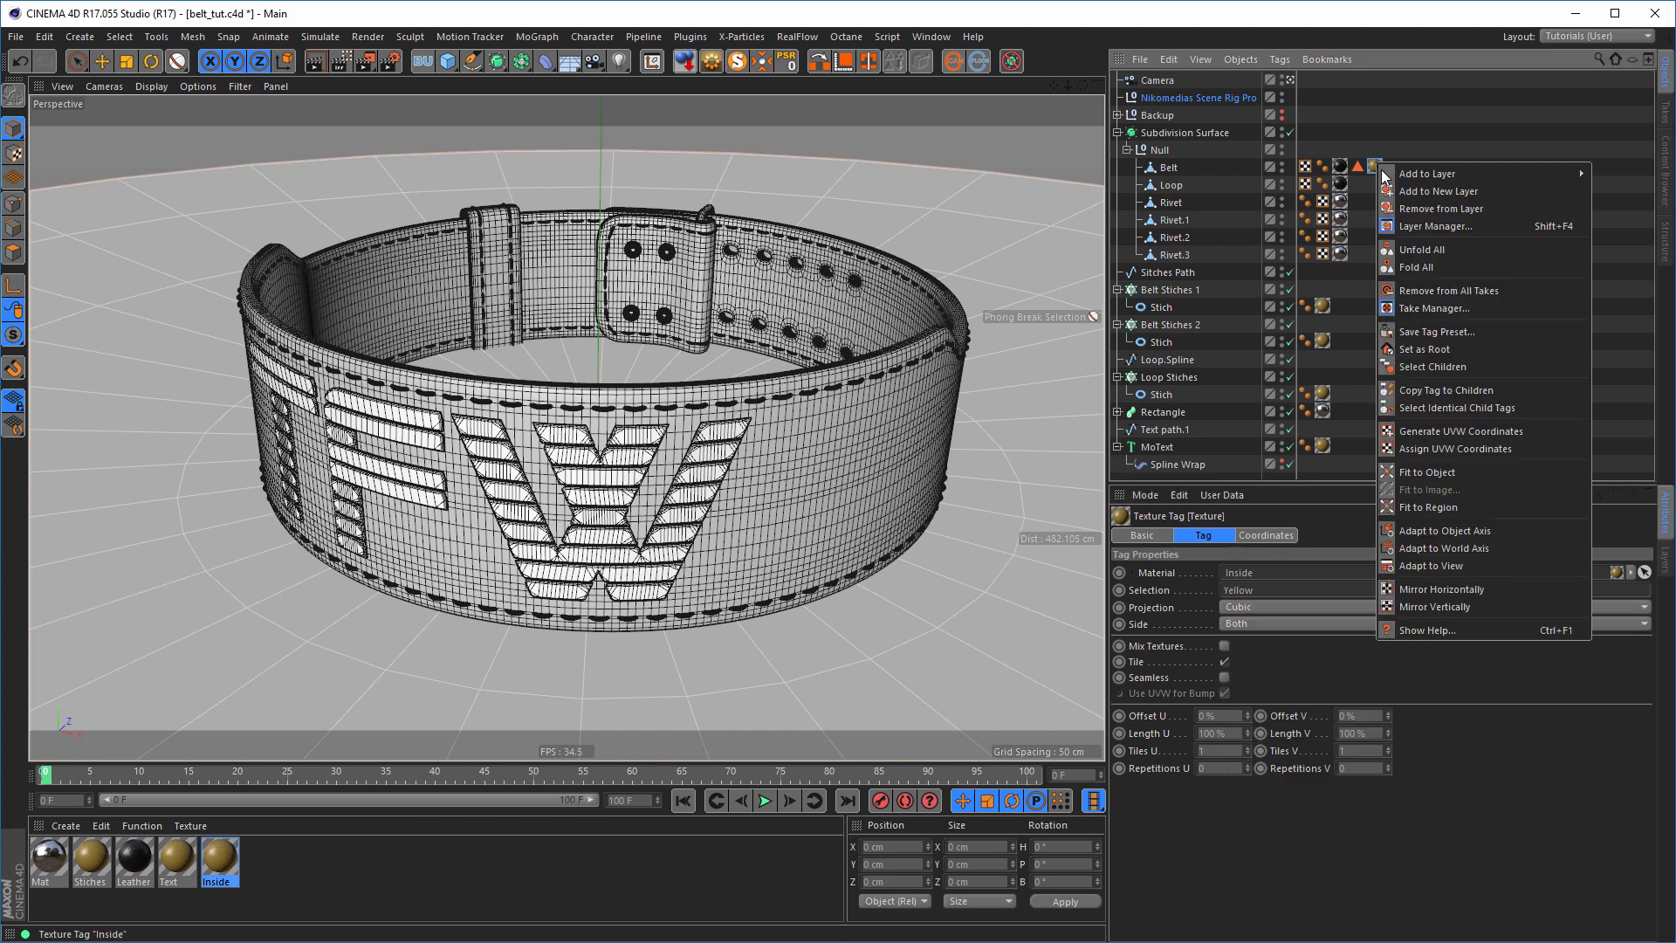
{"action": "left_click", "coordinate": [1432, 472]}
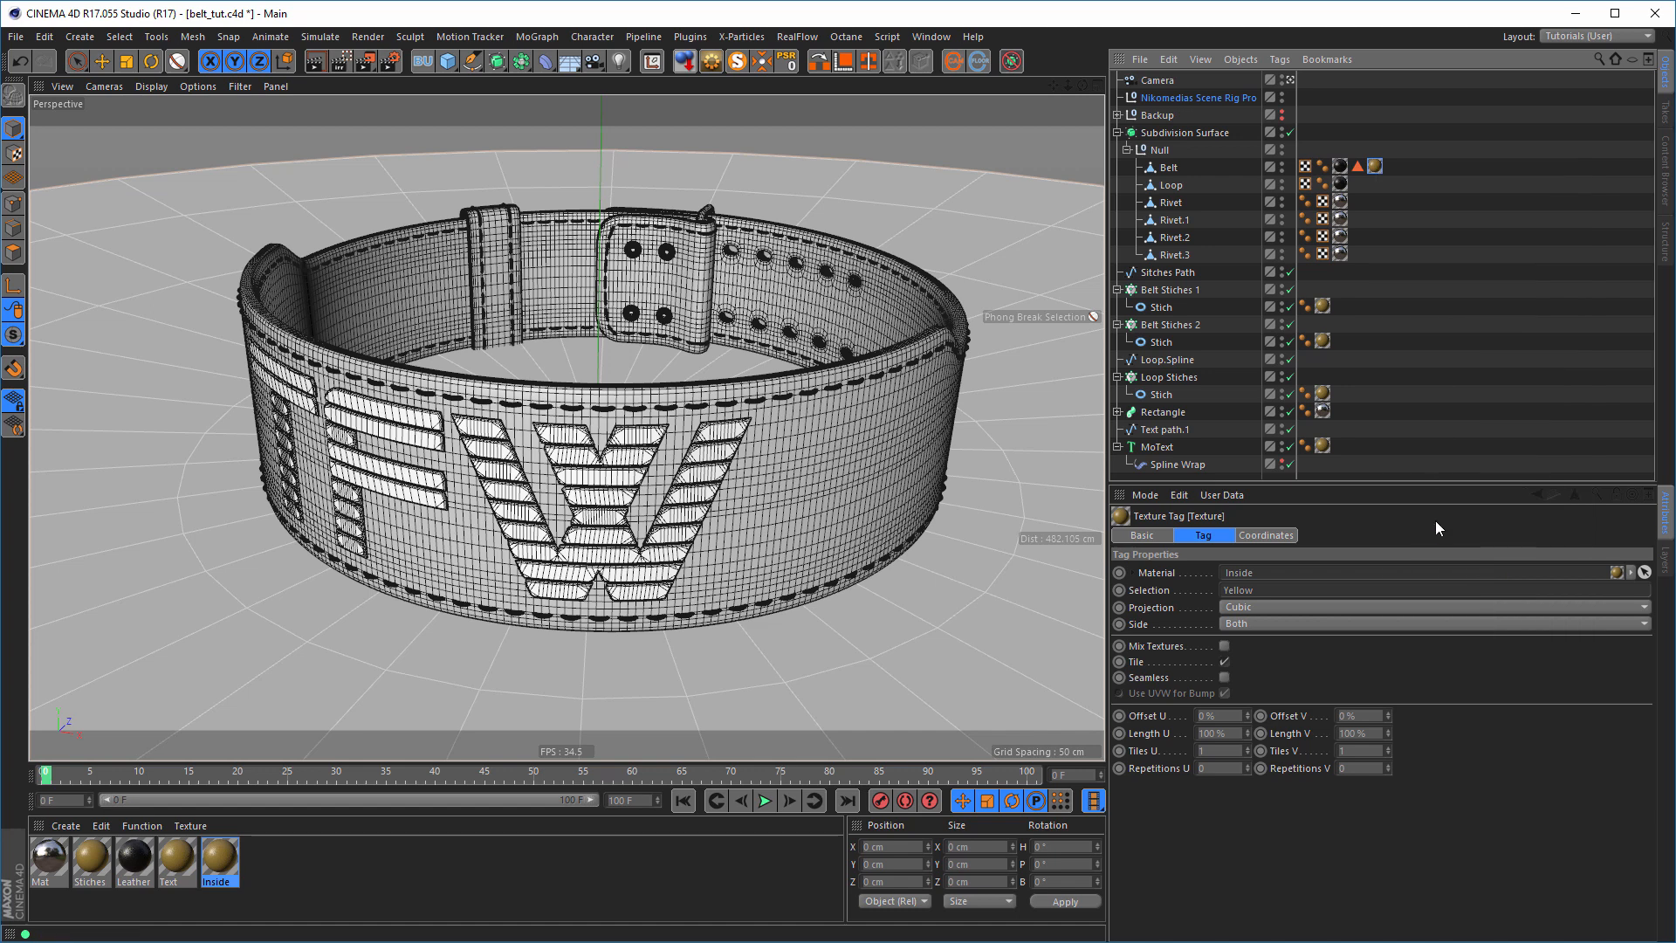
{"action": "key", "text": "ctrl+s"}
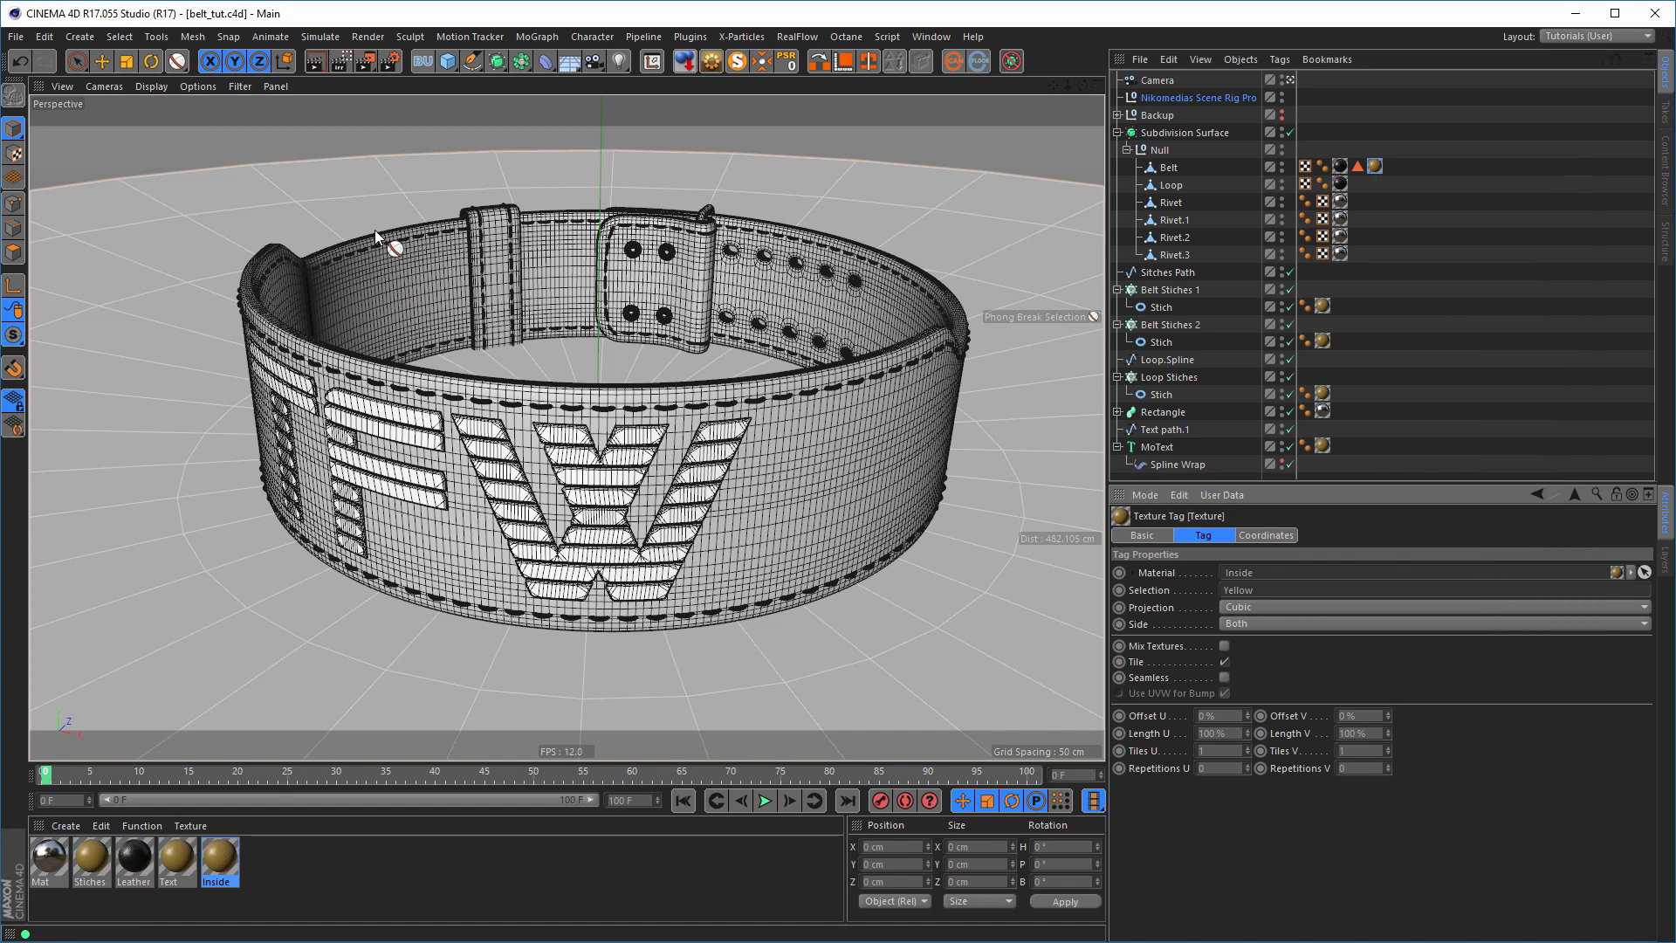
- Start the Interactive Render Region and open the Inside material in the Material Editor, keeping the belt's inner side in view
{"action": "left_click", "coordinate": [339, 61]}
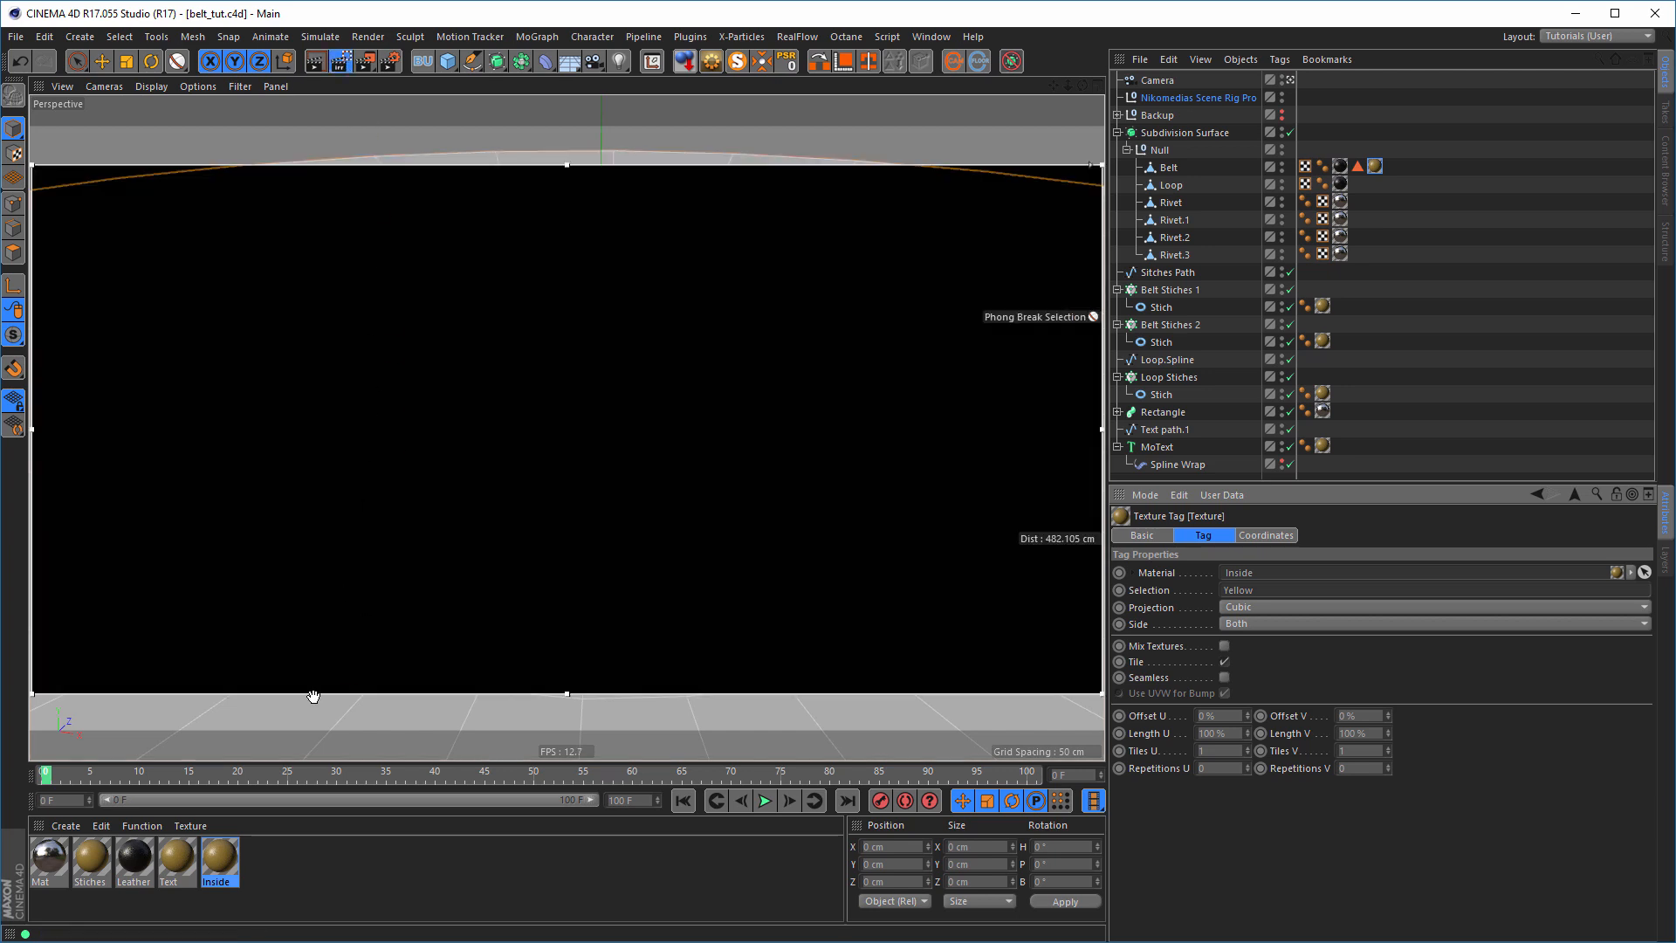
{"action": "double_click", "coordinate": [220, 860]}
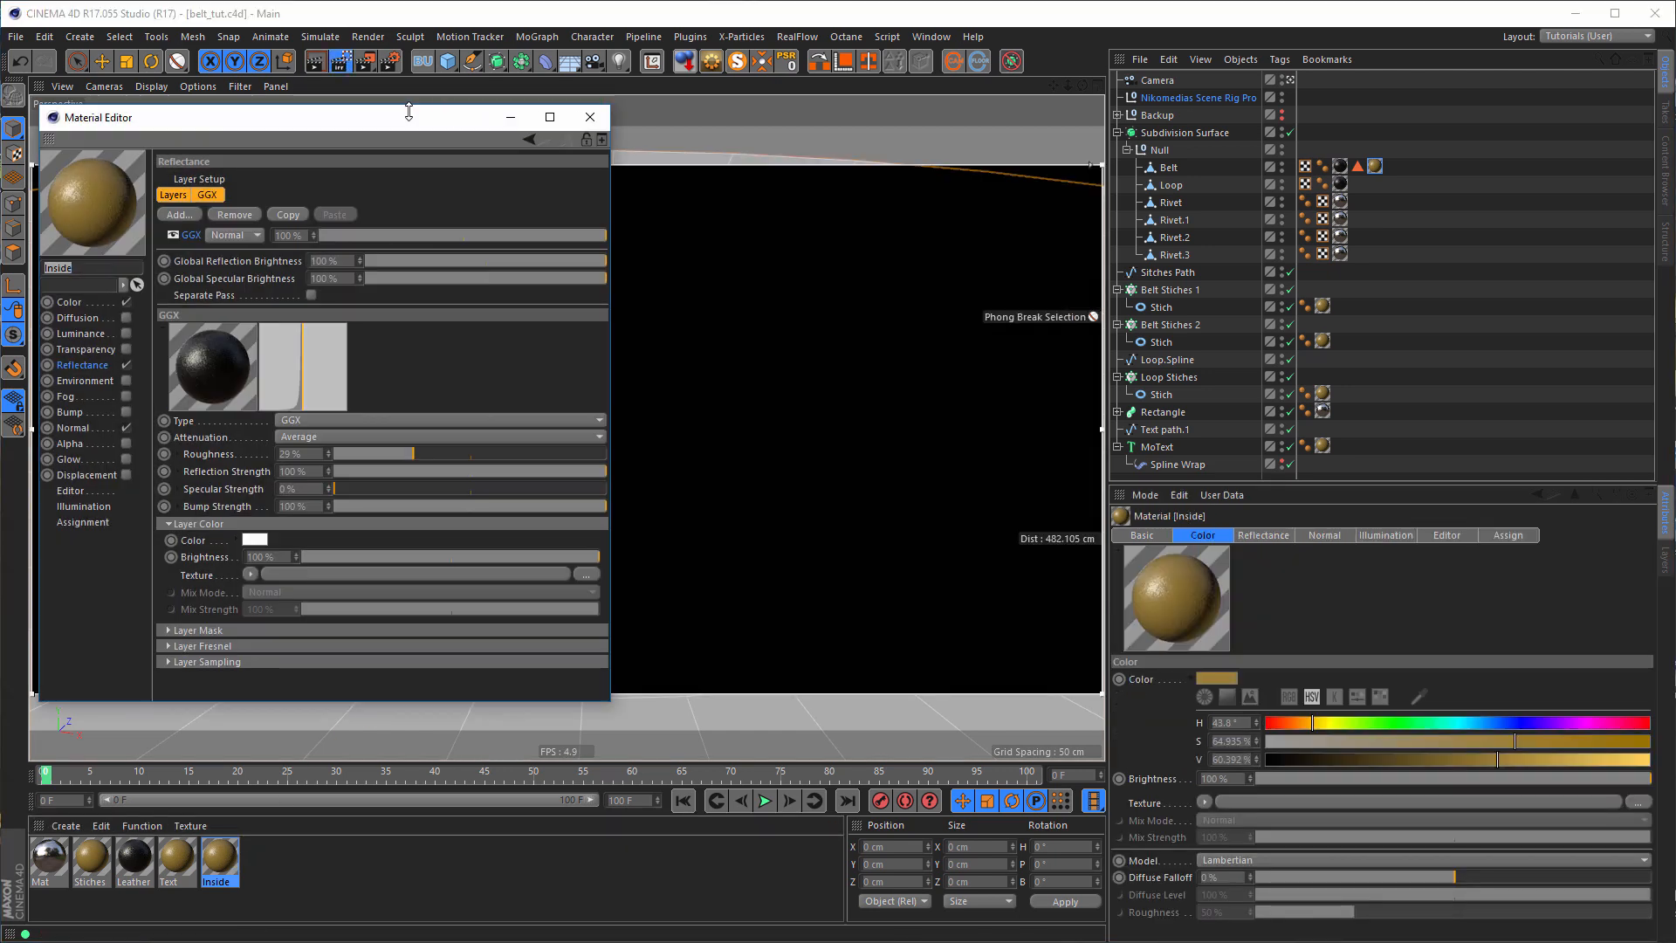
{"action": "left_click_drag", "start_coordinate": [409, 112], "coordinate": [1423, 260]}
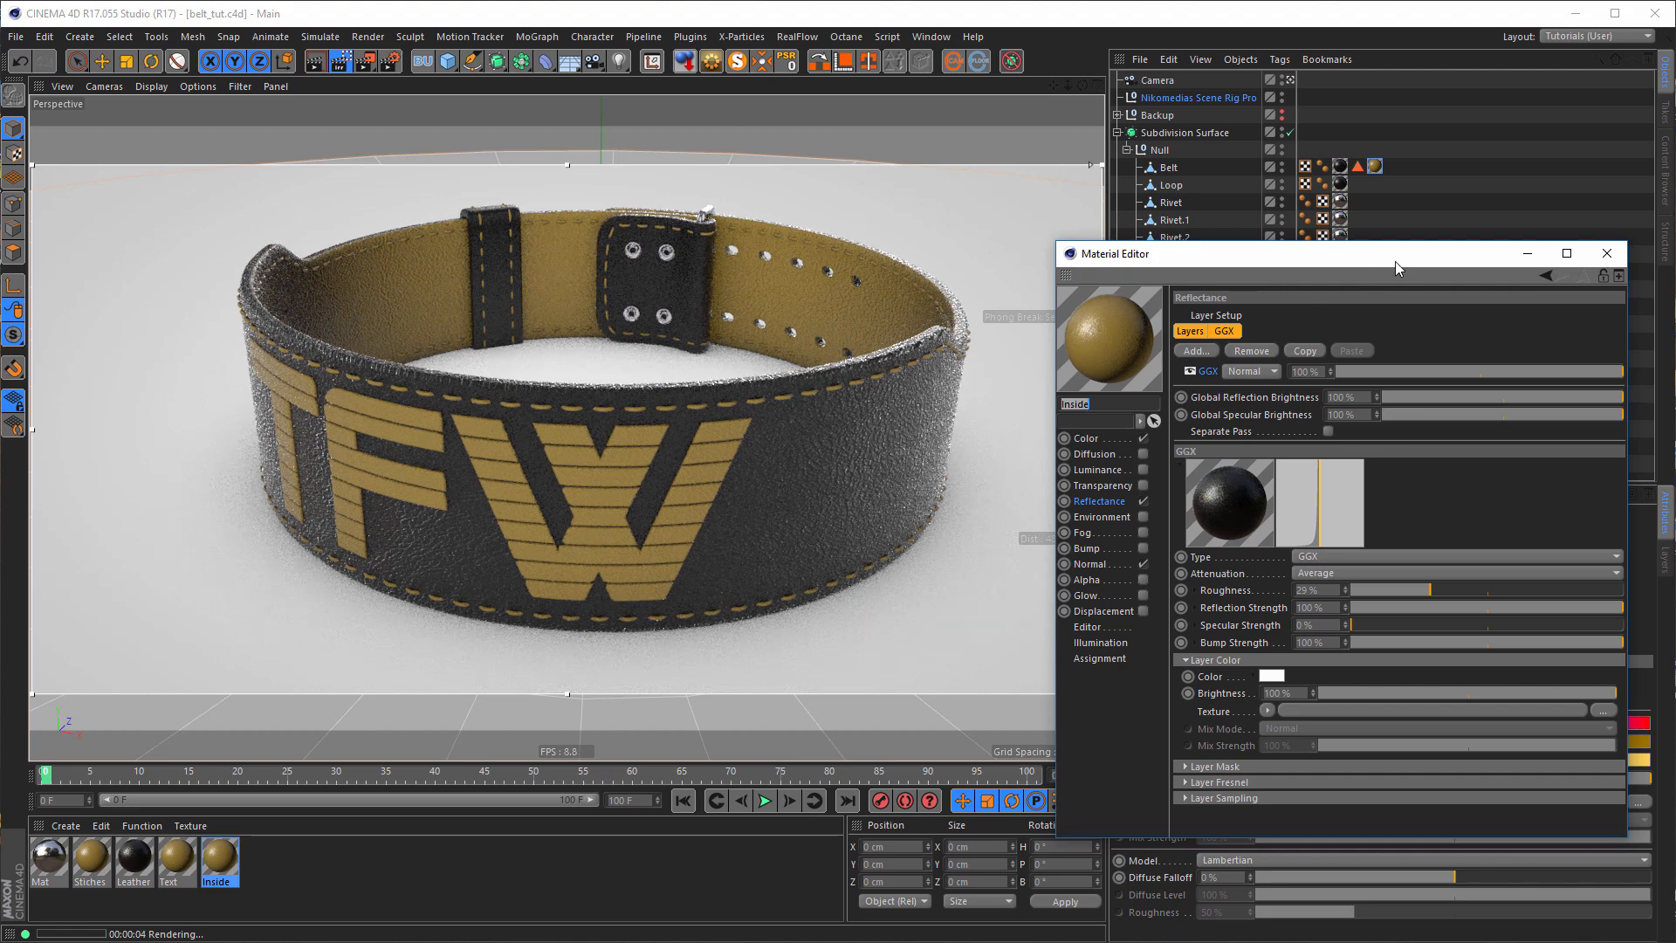
{"action": "left_click_drag", "start_coordinate": [1392, 260], "coordinate": [898, 337]}
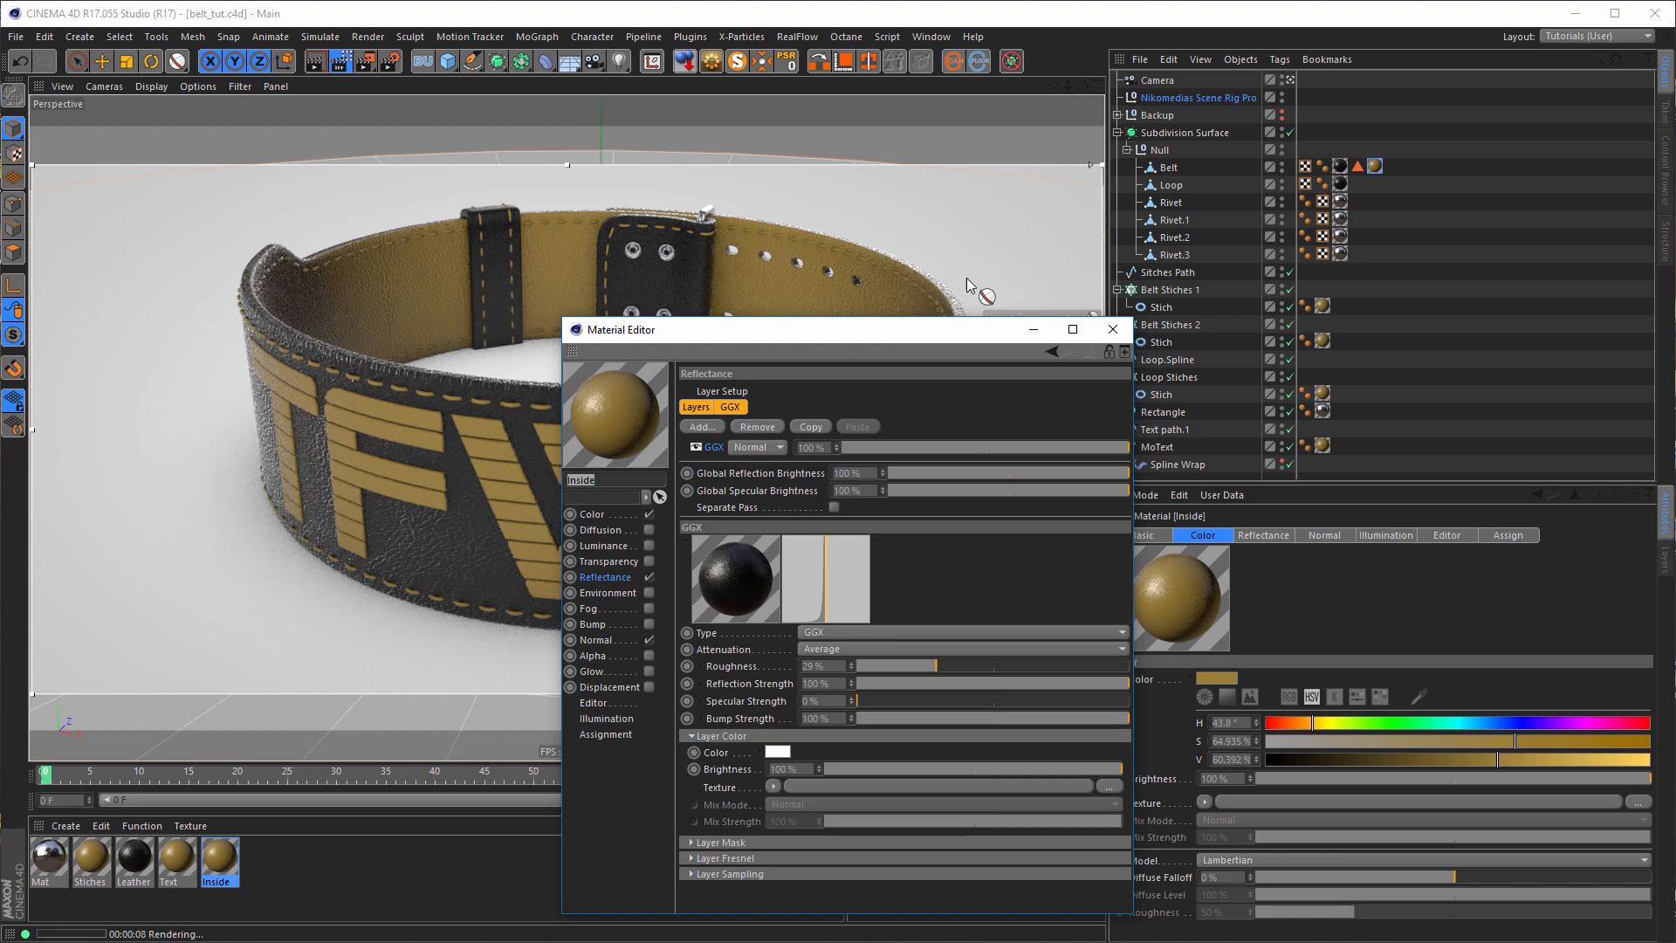
- Close the Material Editor, select the Nikomedias Scene Rig Pro object, and stop the Interactive Render Region
{"action": "left_click", "coordinate": [1112, 329]}
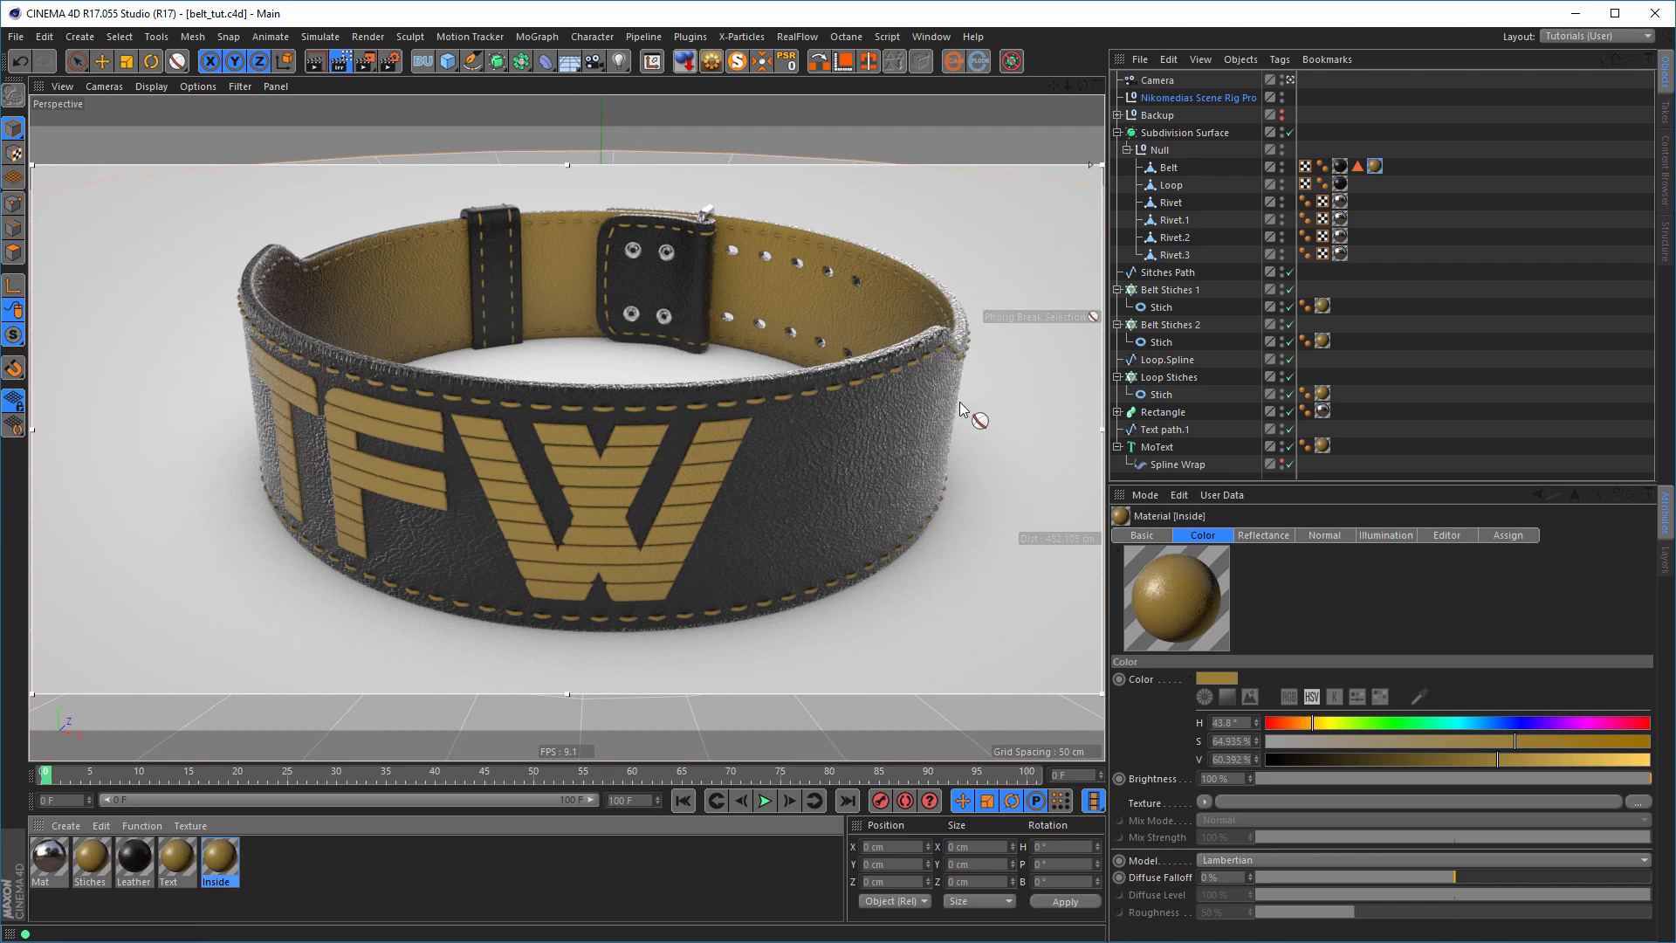
{"action": "left_click_drag", "start_coordinate": [856, 400], "coordinate": [823, 418], "text": "alt"}
{"action": "key", "text": "ctrl+r"}
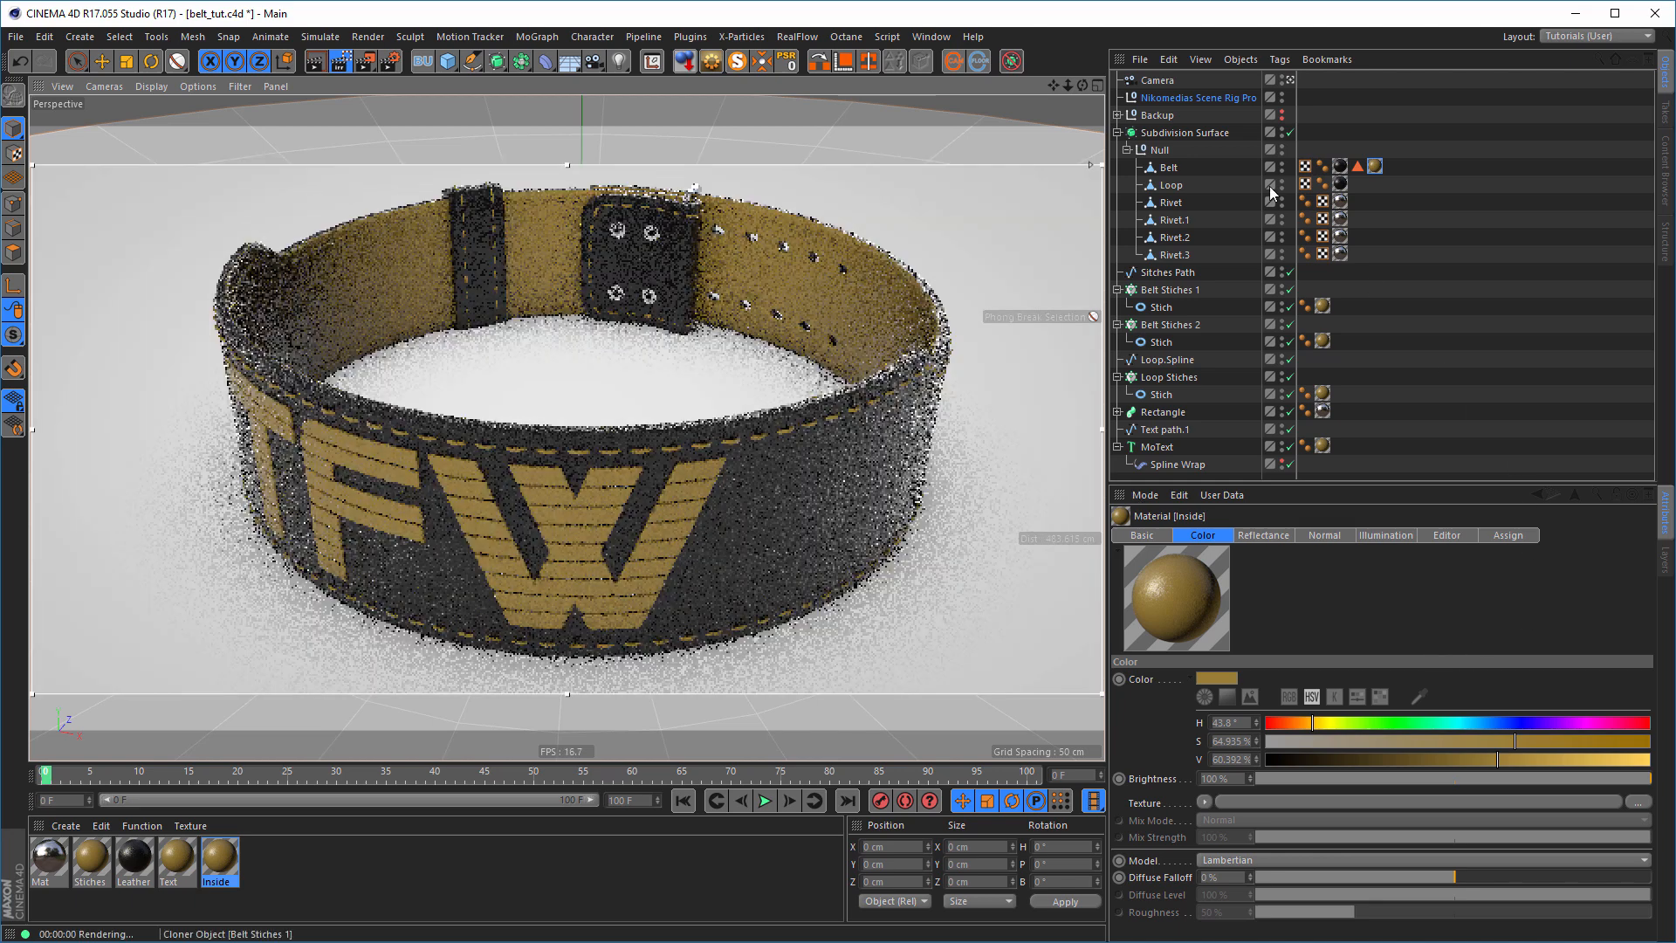
{"action": "left_click", "coordinate": [1208, 96]}
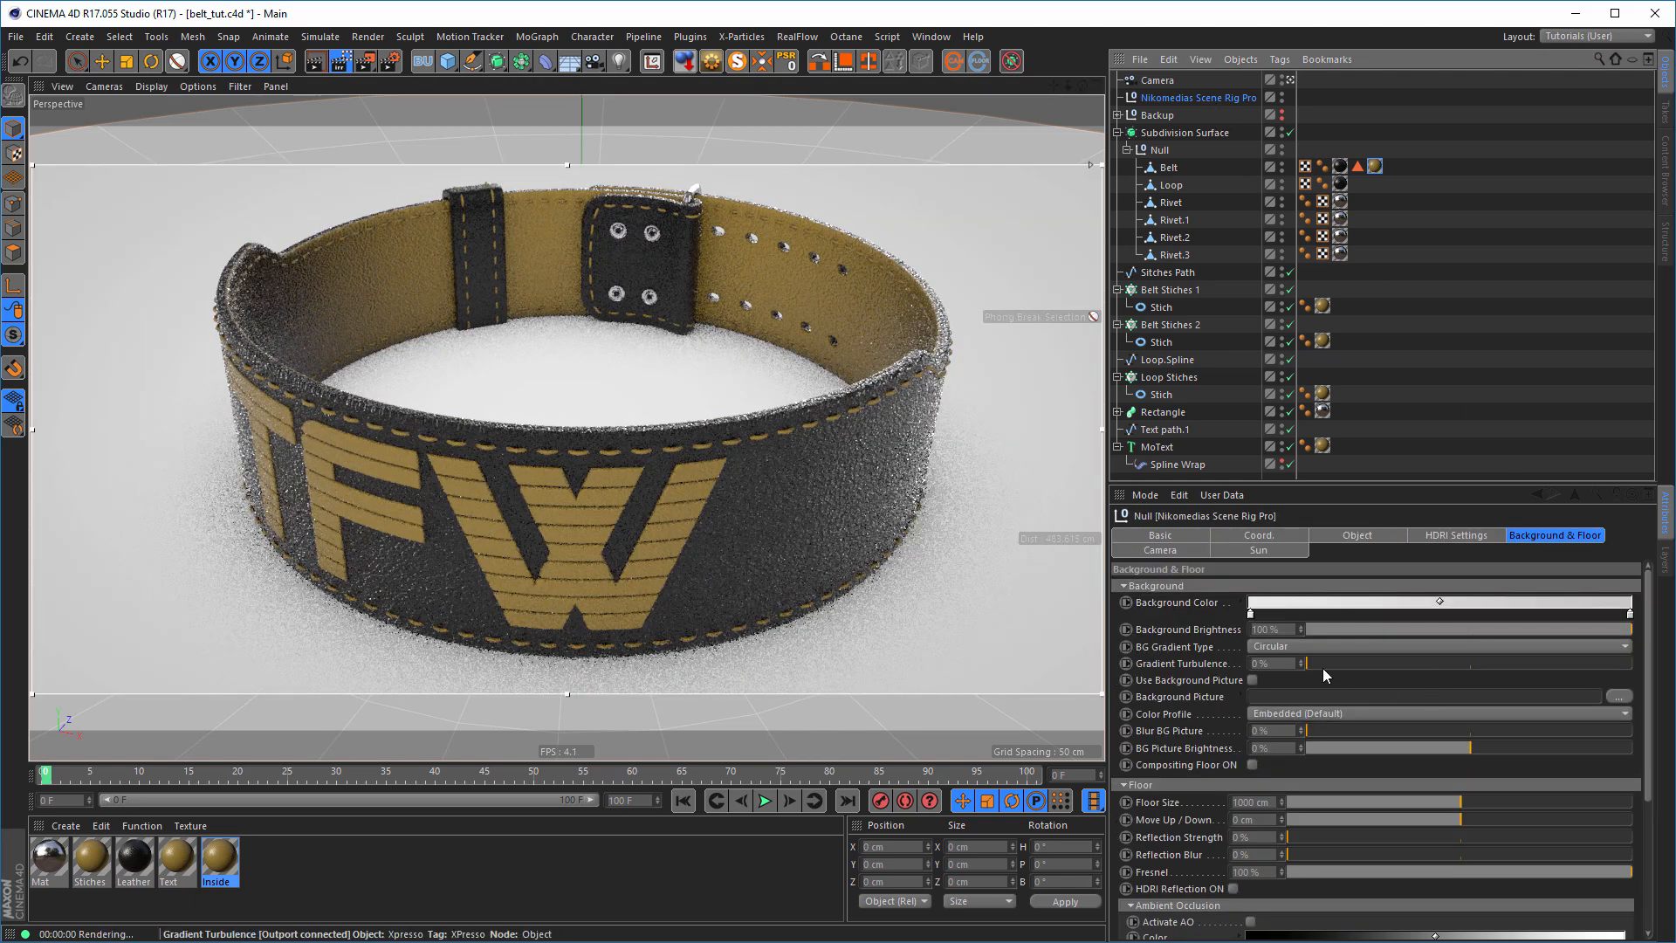
{"action": "scroll", "coordinate": [1641, 681], "scroll_direction": "down", "scroll_amount": 4}
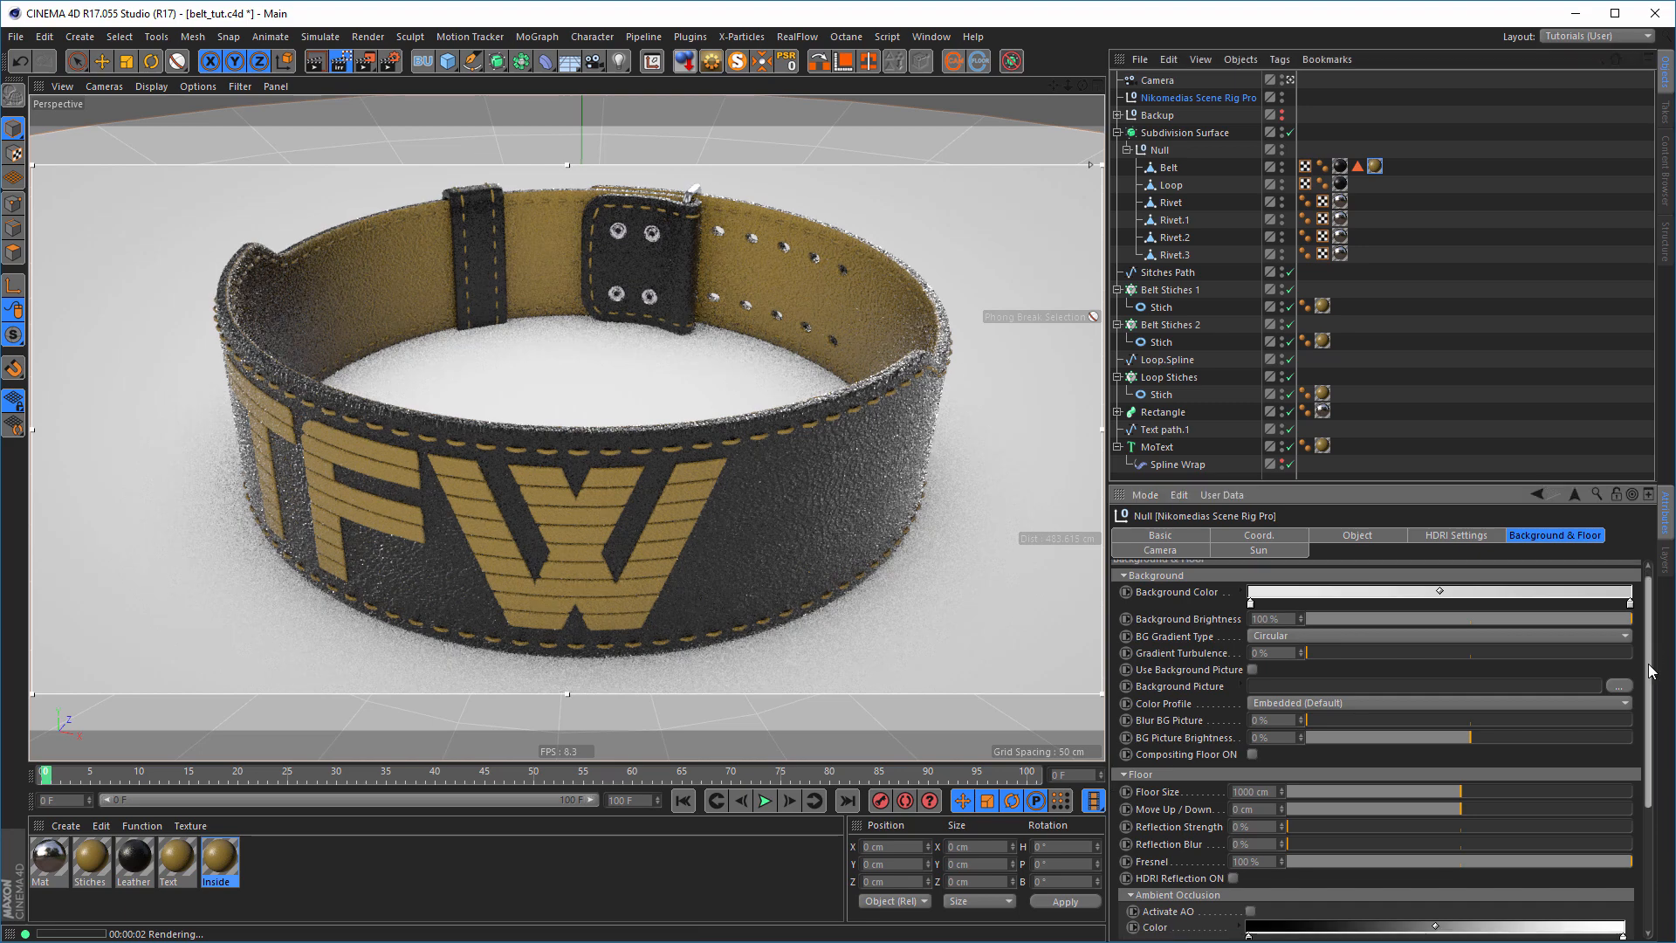
{"action": "left_click", "coordinate": [341, 63]}
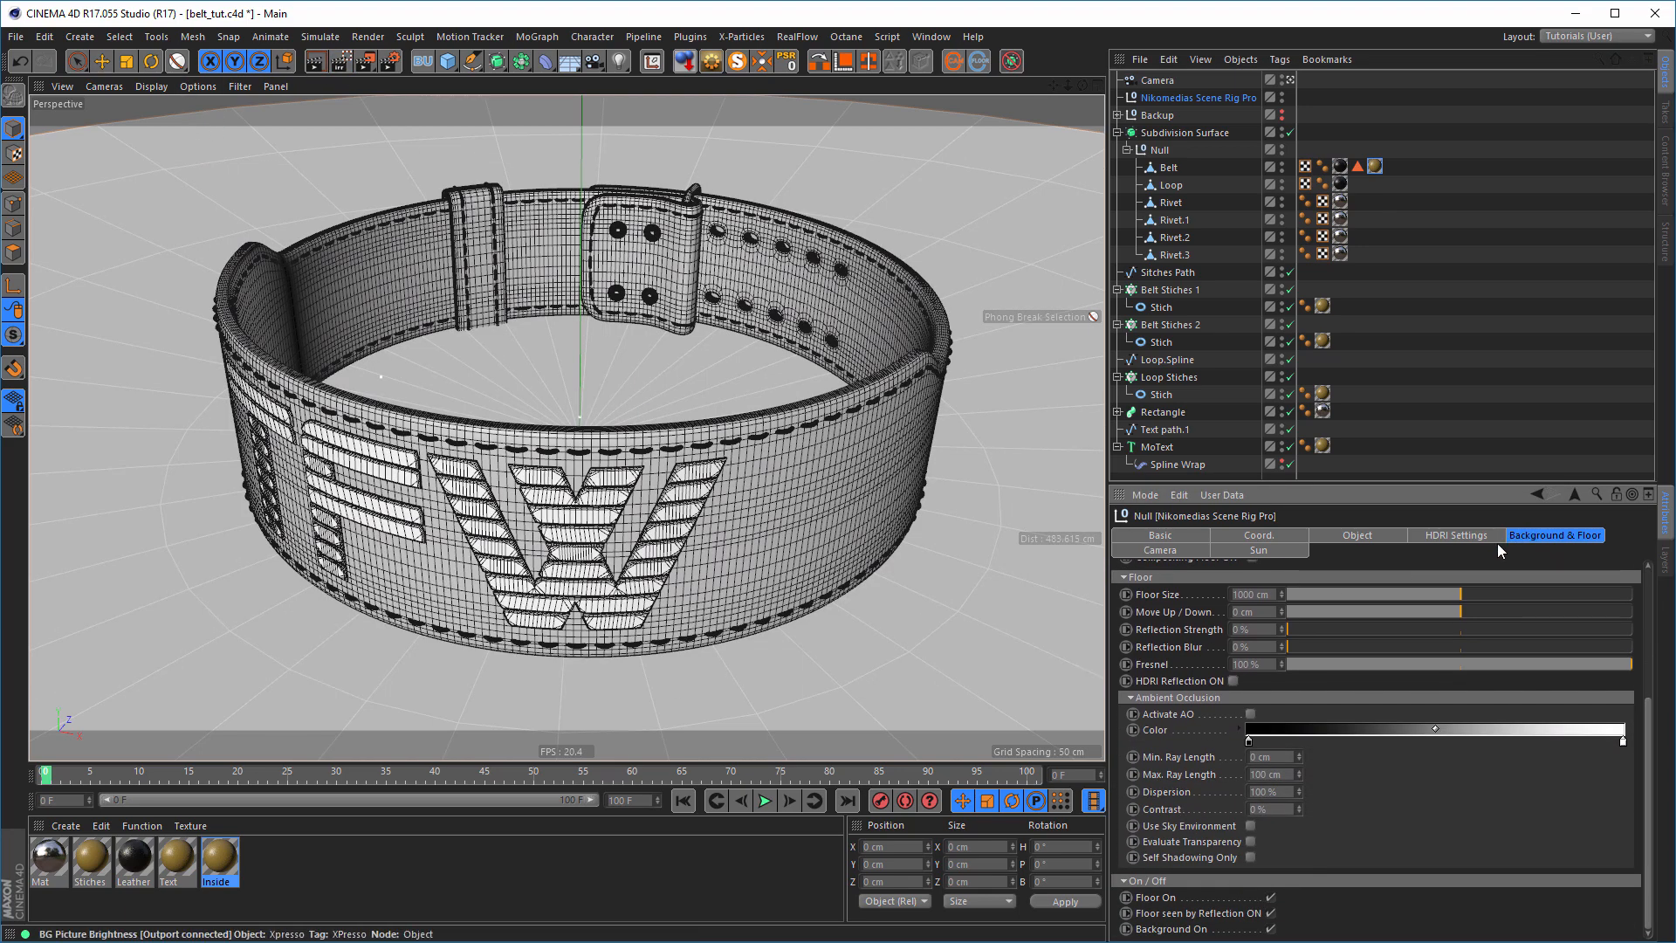
- Enable the preview in the scene rig's HDRI Settings and switch the viewport to shaded display with lines
{"action": "left_click", "coordinate": [1489, 537]}
{"action": "left_click", "coordinate": [1200, 910]}
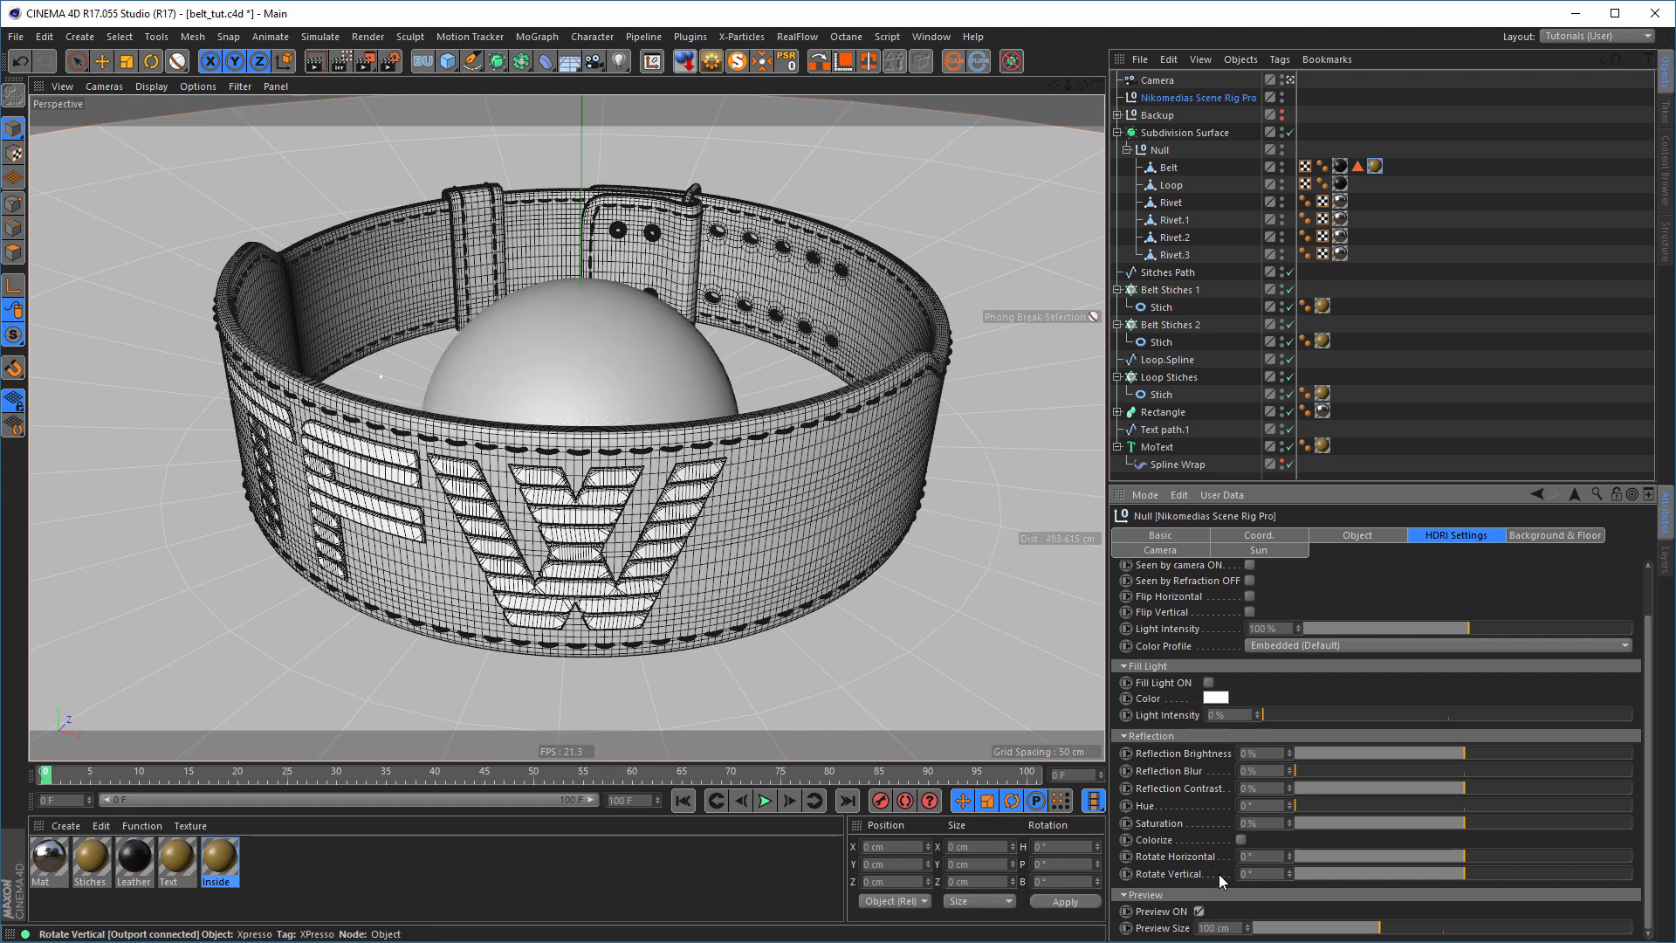
{"action": "key", "text": "n"}
{"action": "key", "text": "b"}
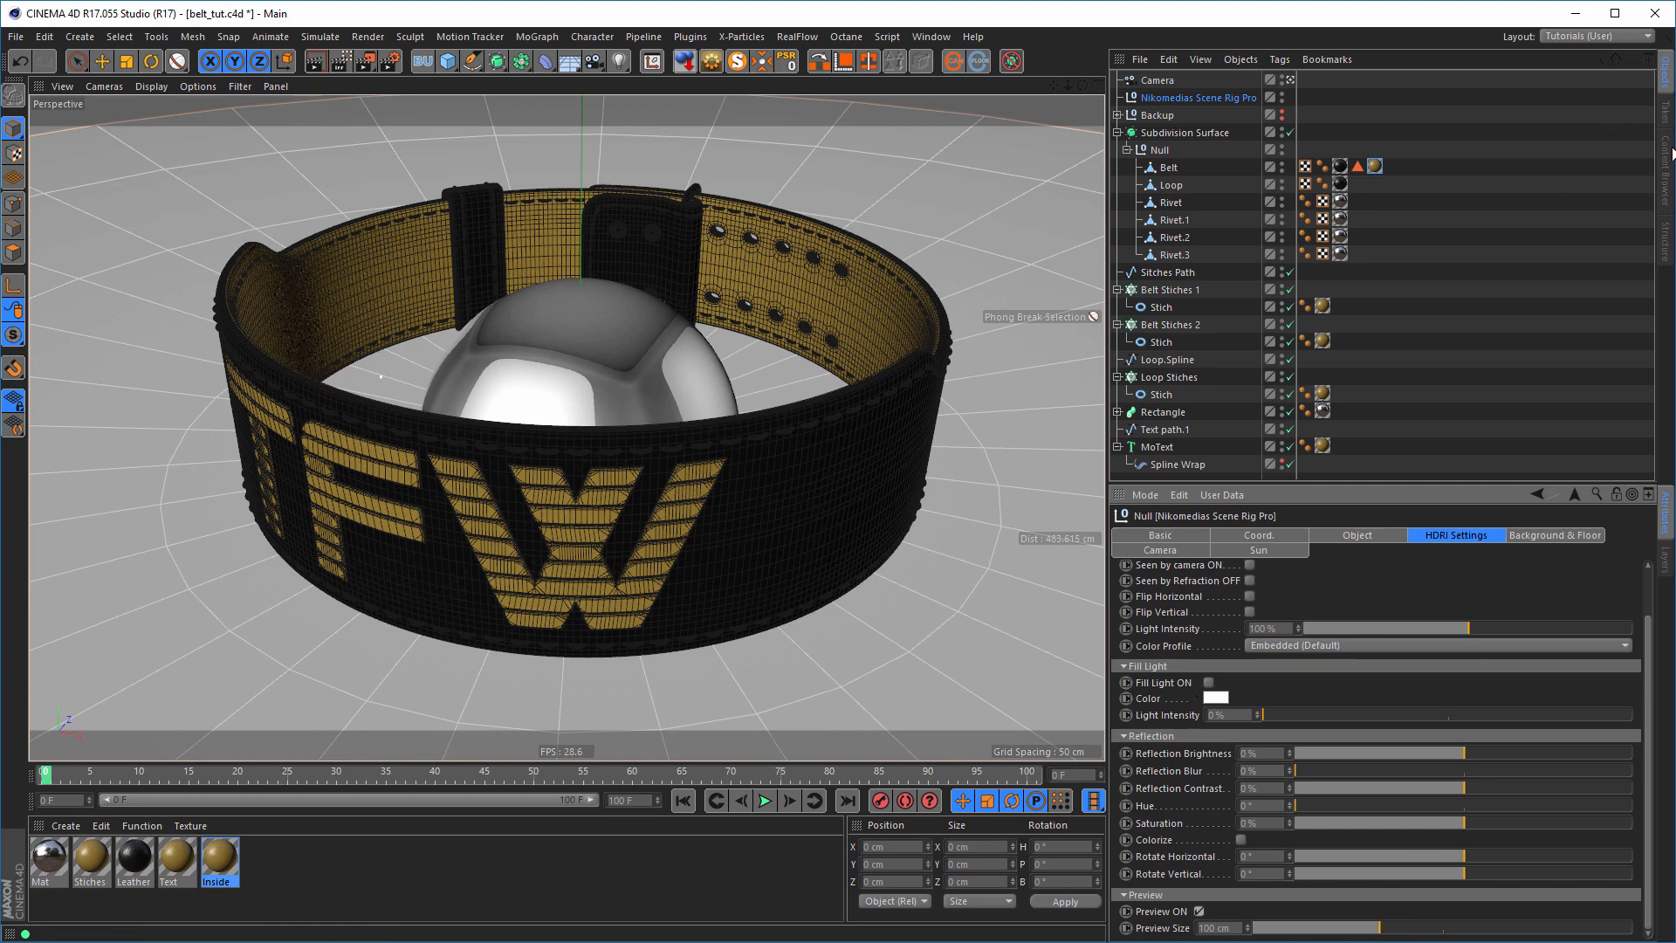
- Load 10_Ref.hdr from the Content Browser as the scene rig's HDRI file
{"action": "left_click", "coordinate": [1666, 166]}
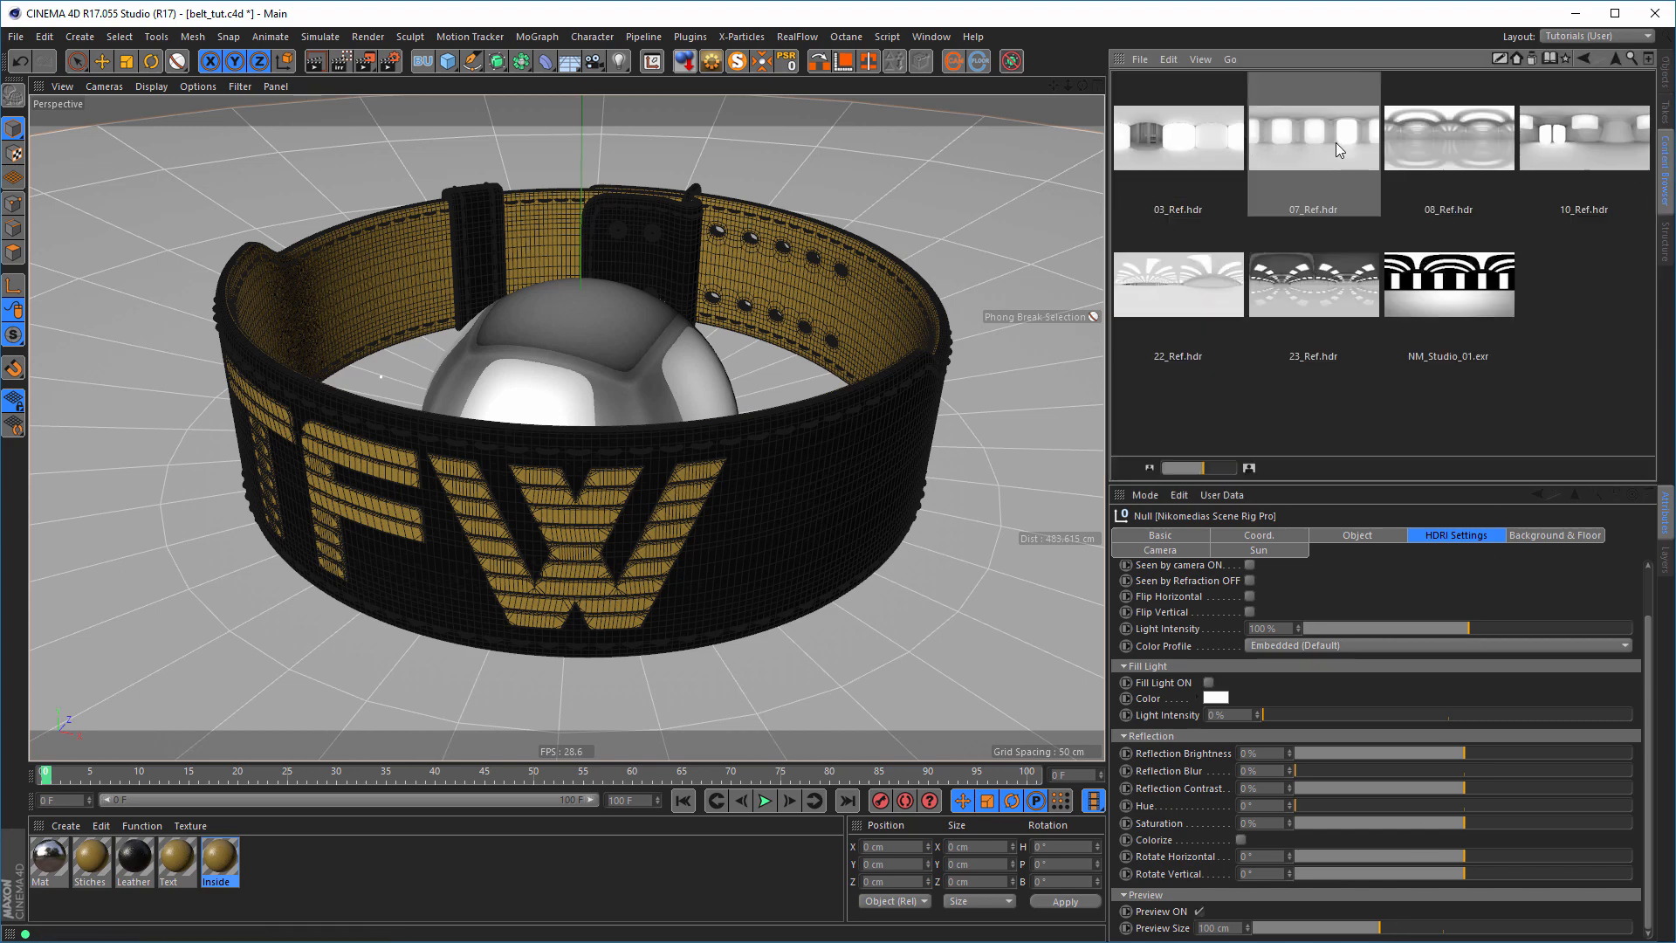
{"action": "left_click_drag", "start_coordinate": [1568, 138], "coordinate": [1365, 643]}
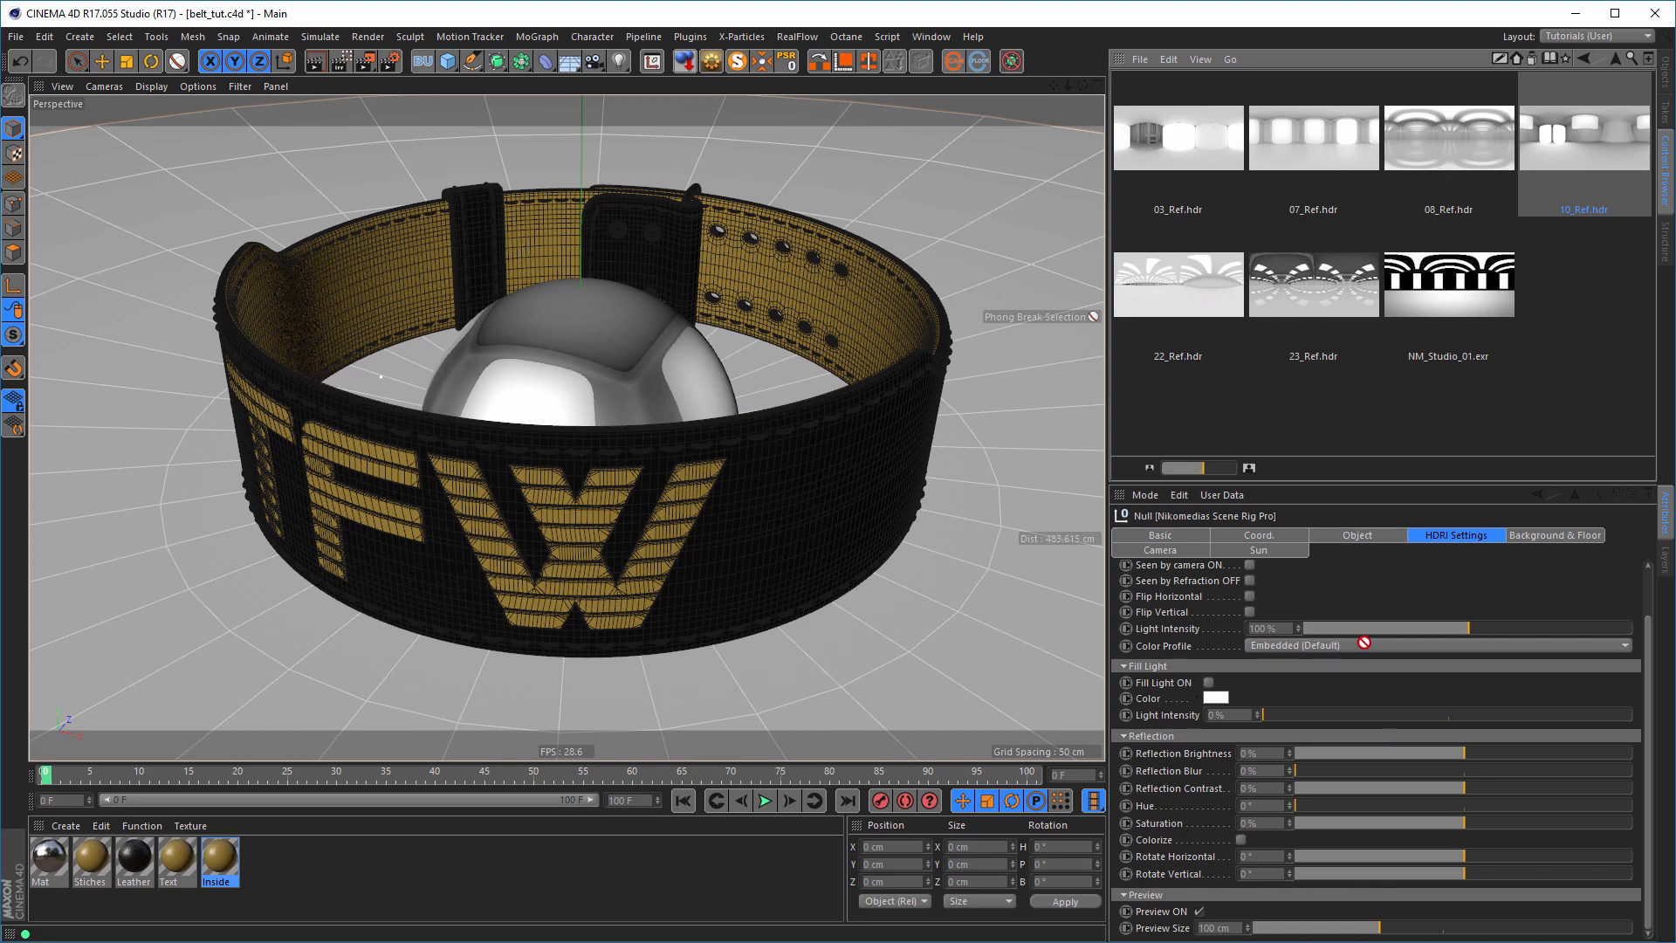
{"action": "left_click_drag", "start_coordinate": [1449, 579], "coordinate": [1452, 529]}
{"action": "left_click_drag", "start_coordinate": [1596, 140], "coordinate": [1650, 626]}
{"action": "left_click_drag", "start_coordinate": [1650, 626], "coordinate": [1652, 550]}
{"action": "left_click_drag", "start_coordinate": [1603, 156], "coordinate": [1594, 200]}
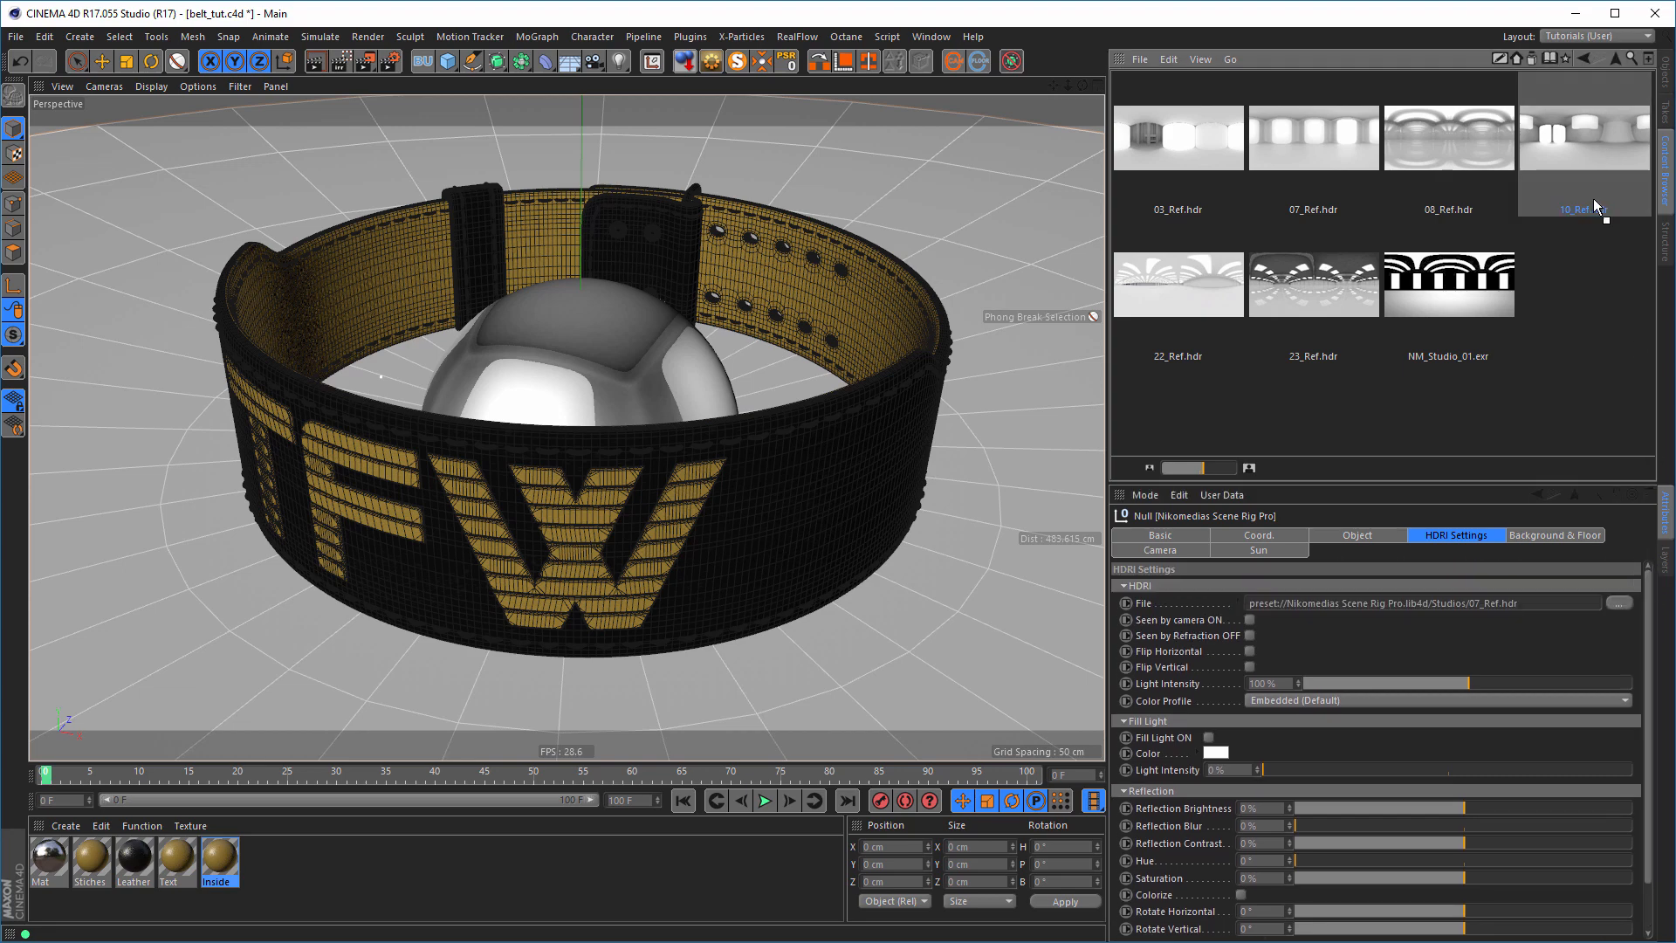
{"action": "left_click_drag", "start_coordinate": [1519, 567], "coordinate": [1490, 604]}
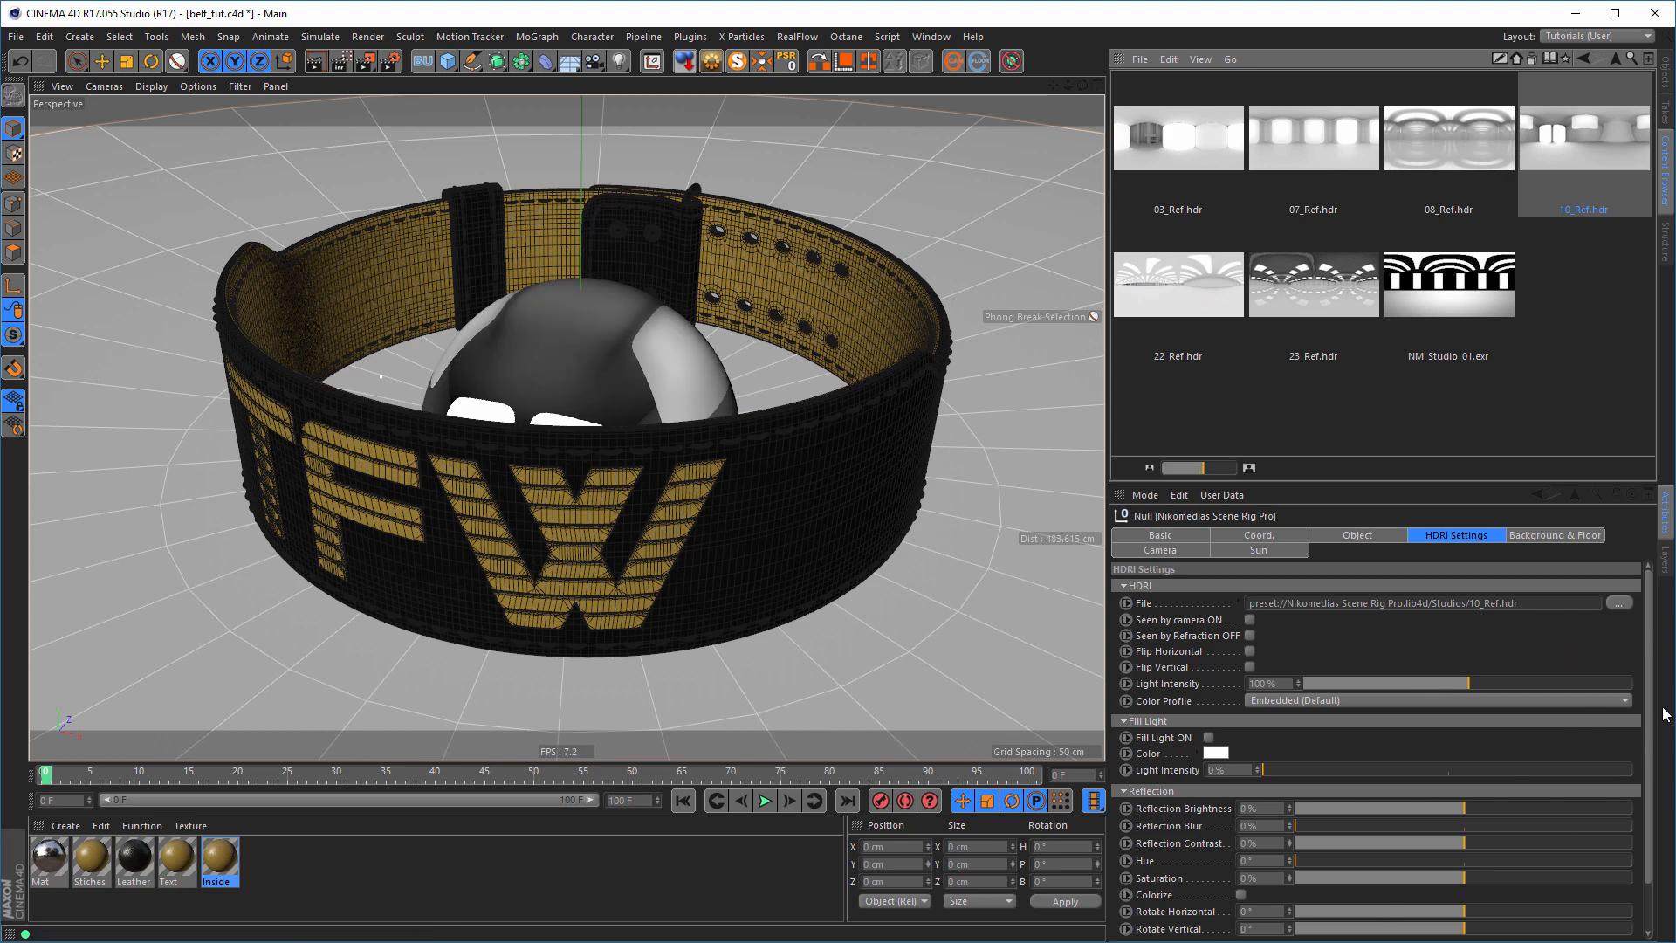
- Set the HDRI's Rotate Horizontal to 123° while judging the reflections in the Interactive Render Region
{"action": "left_click_drag", "start_coordinate": [1649, 752], "coordinate": [1650, 808]}
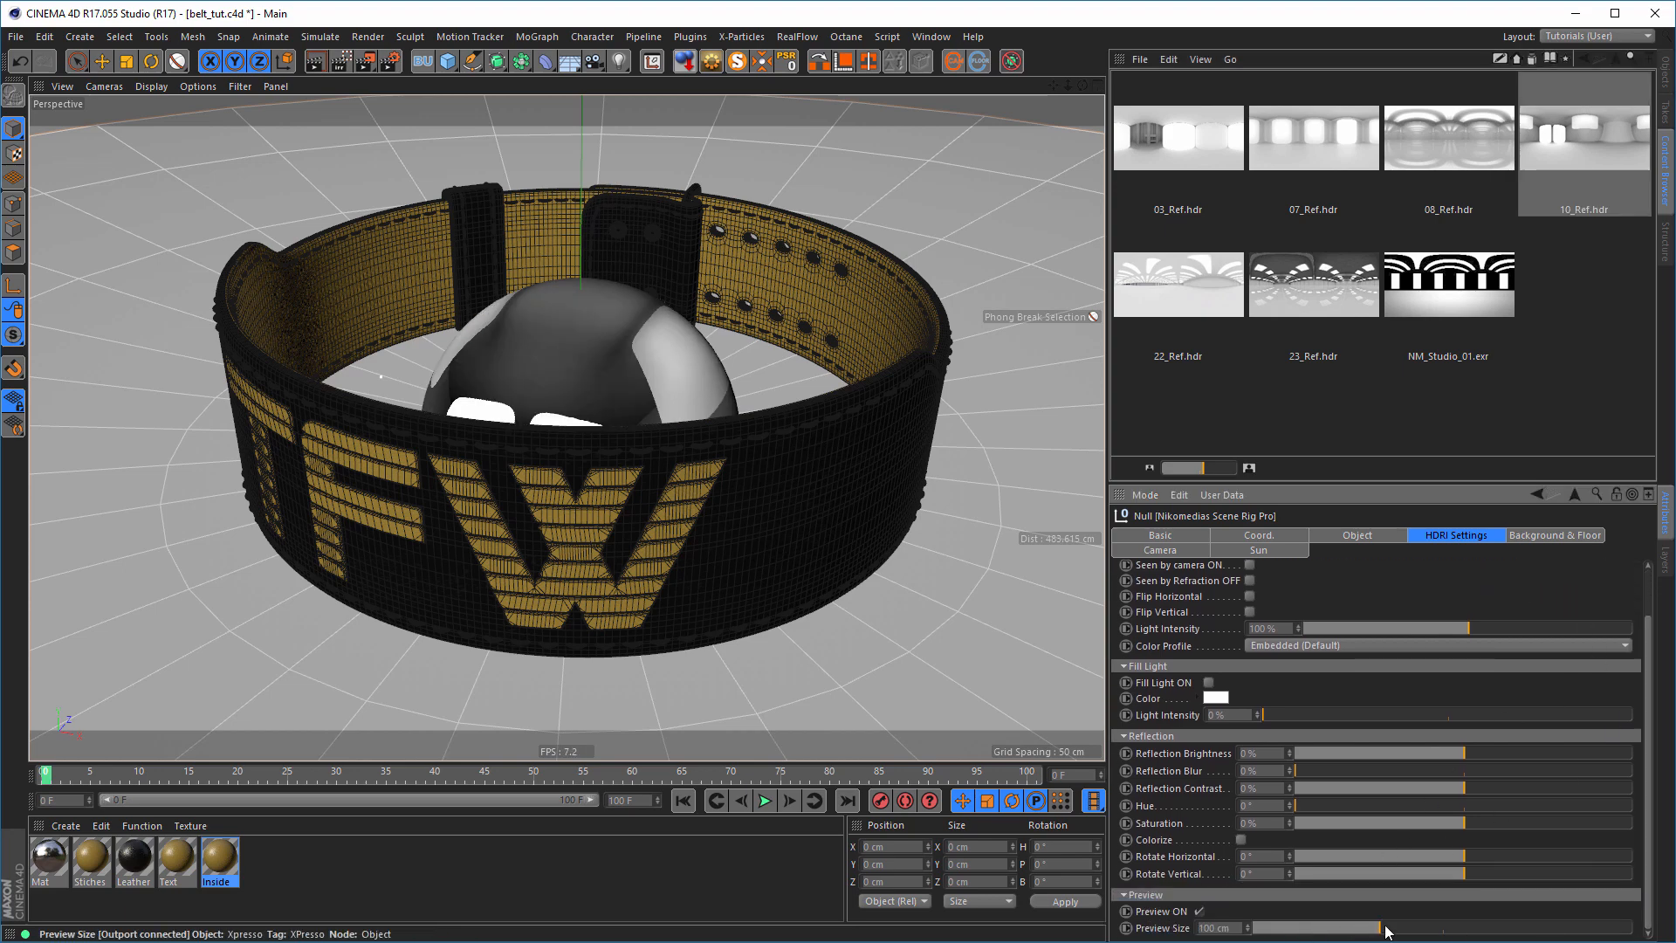
{"action": "left_click_drag", "start_coordinate": [1463, 855], "coordinate": [1411, 813]}
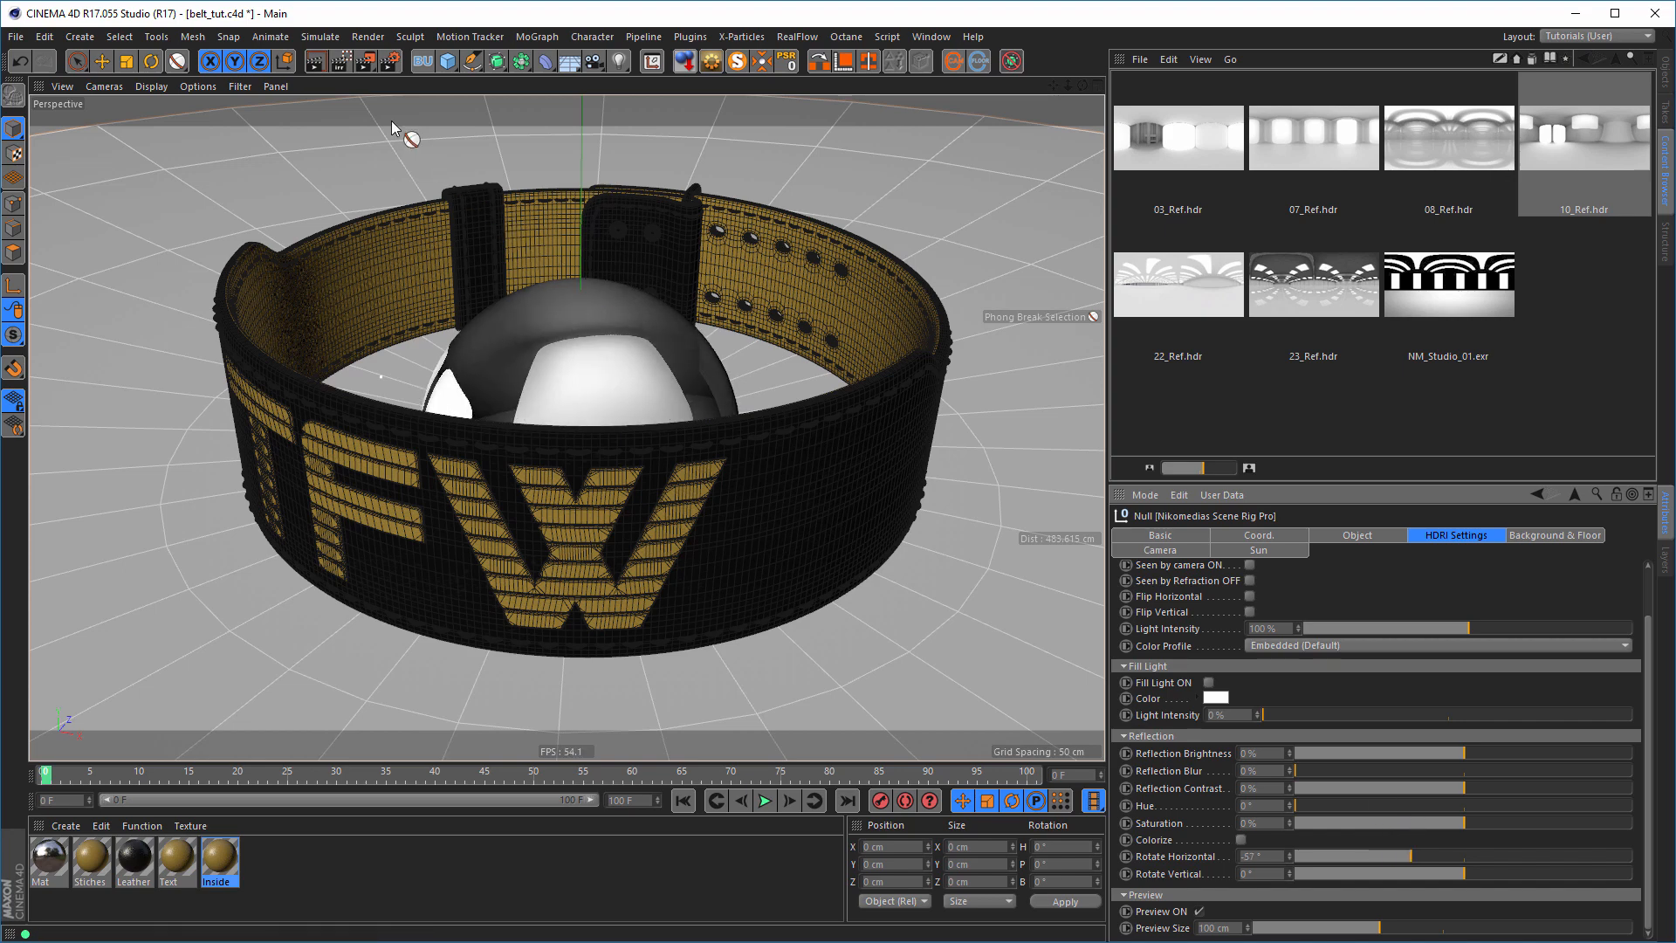
{"action": "left_click", "coordinate": [343, 63]}
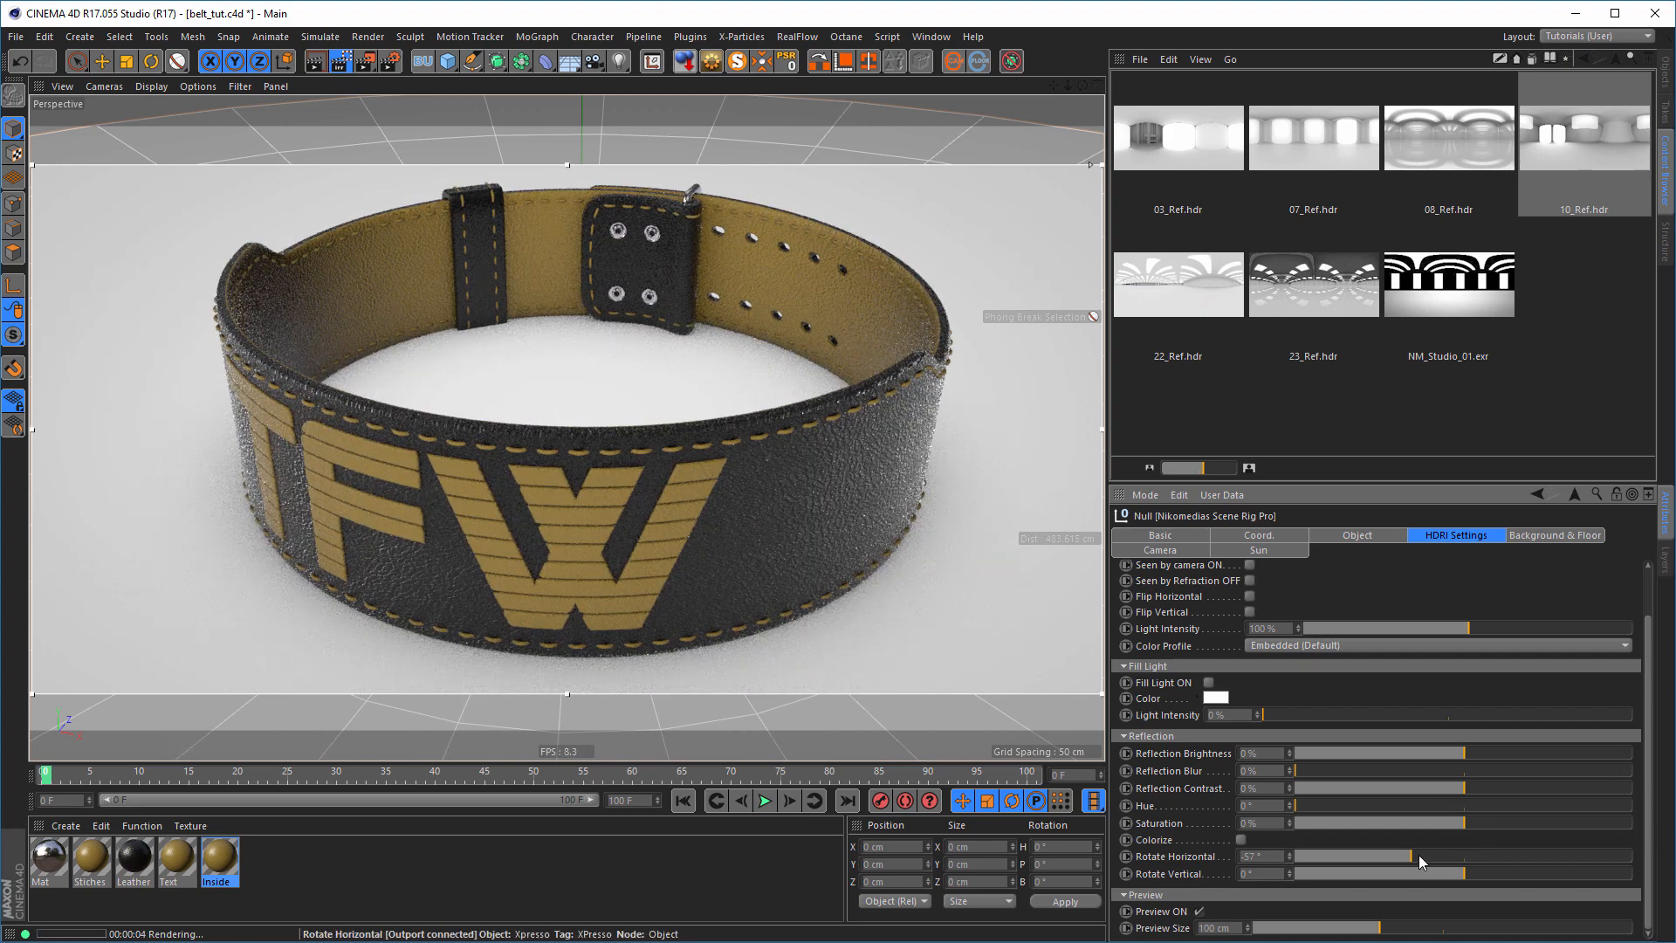
{"action": "left_click_drag", "start_coordinate": [1422, 856], "coordinate": [1479, 851]}
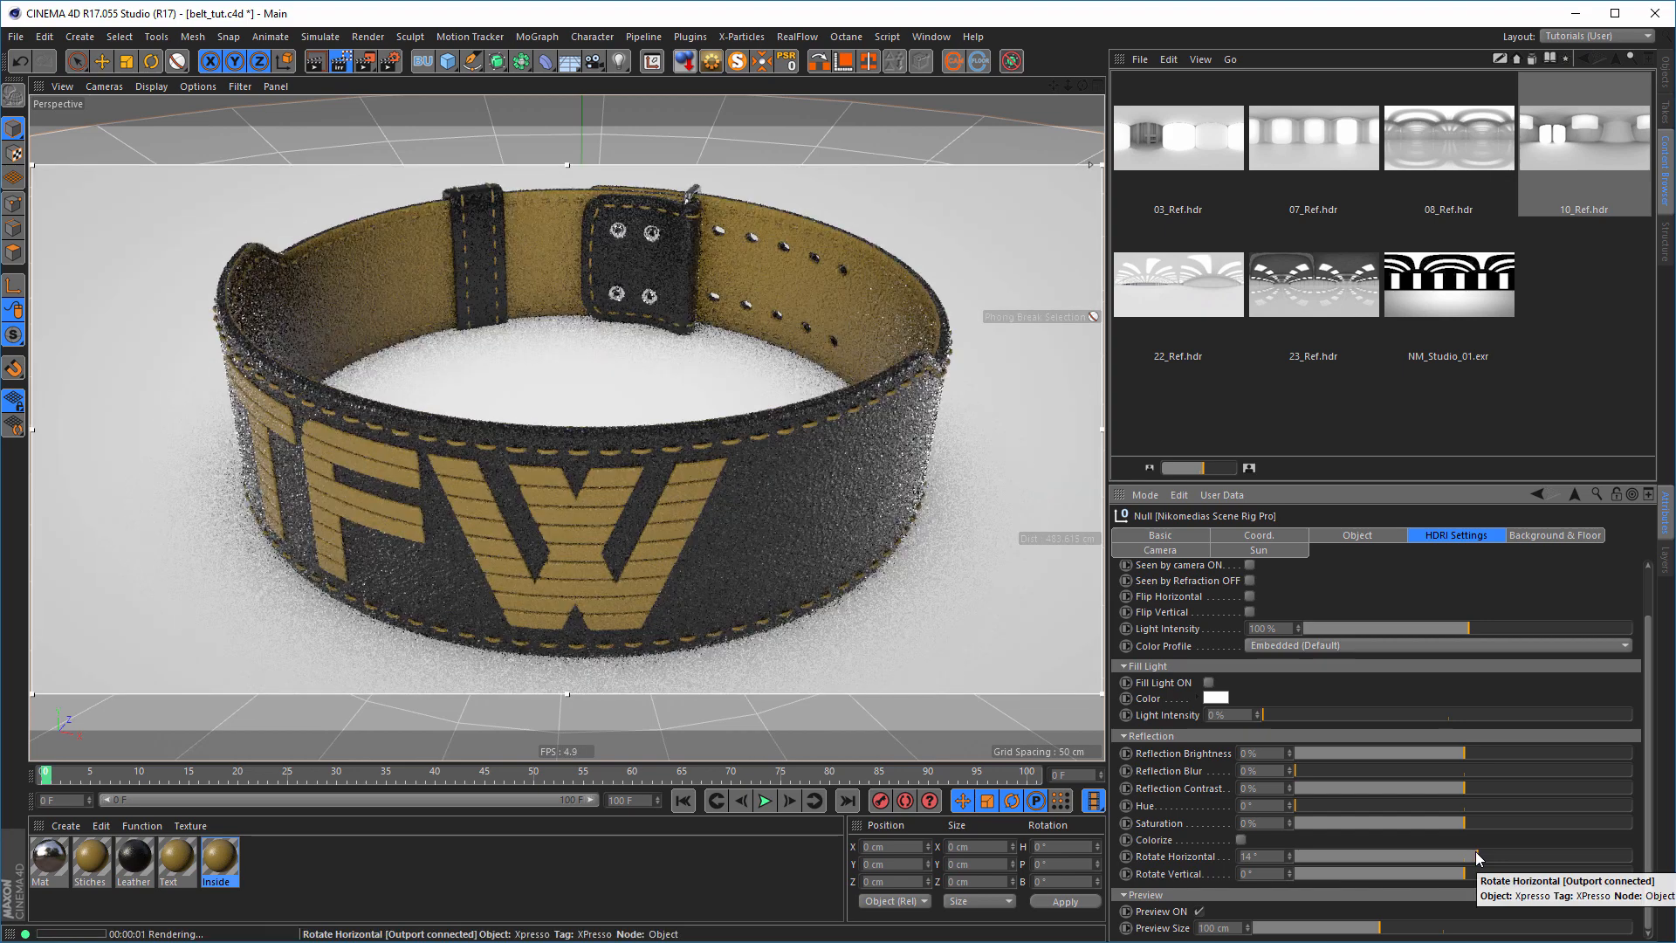
{"action": "left_click_drag", "start_coordinate": [1475, 852], "coordinate": [1580, 829]}
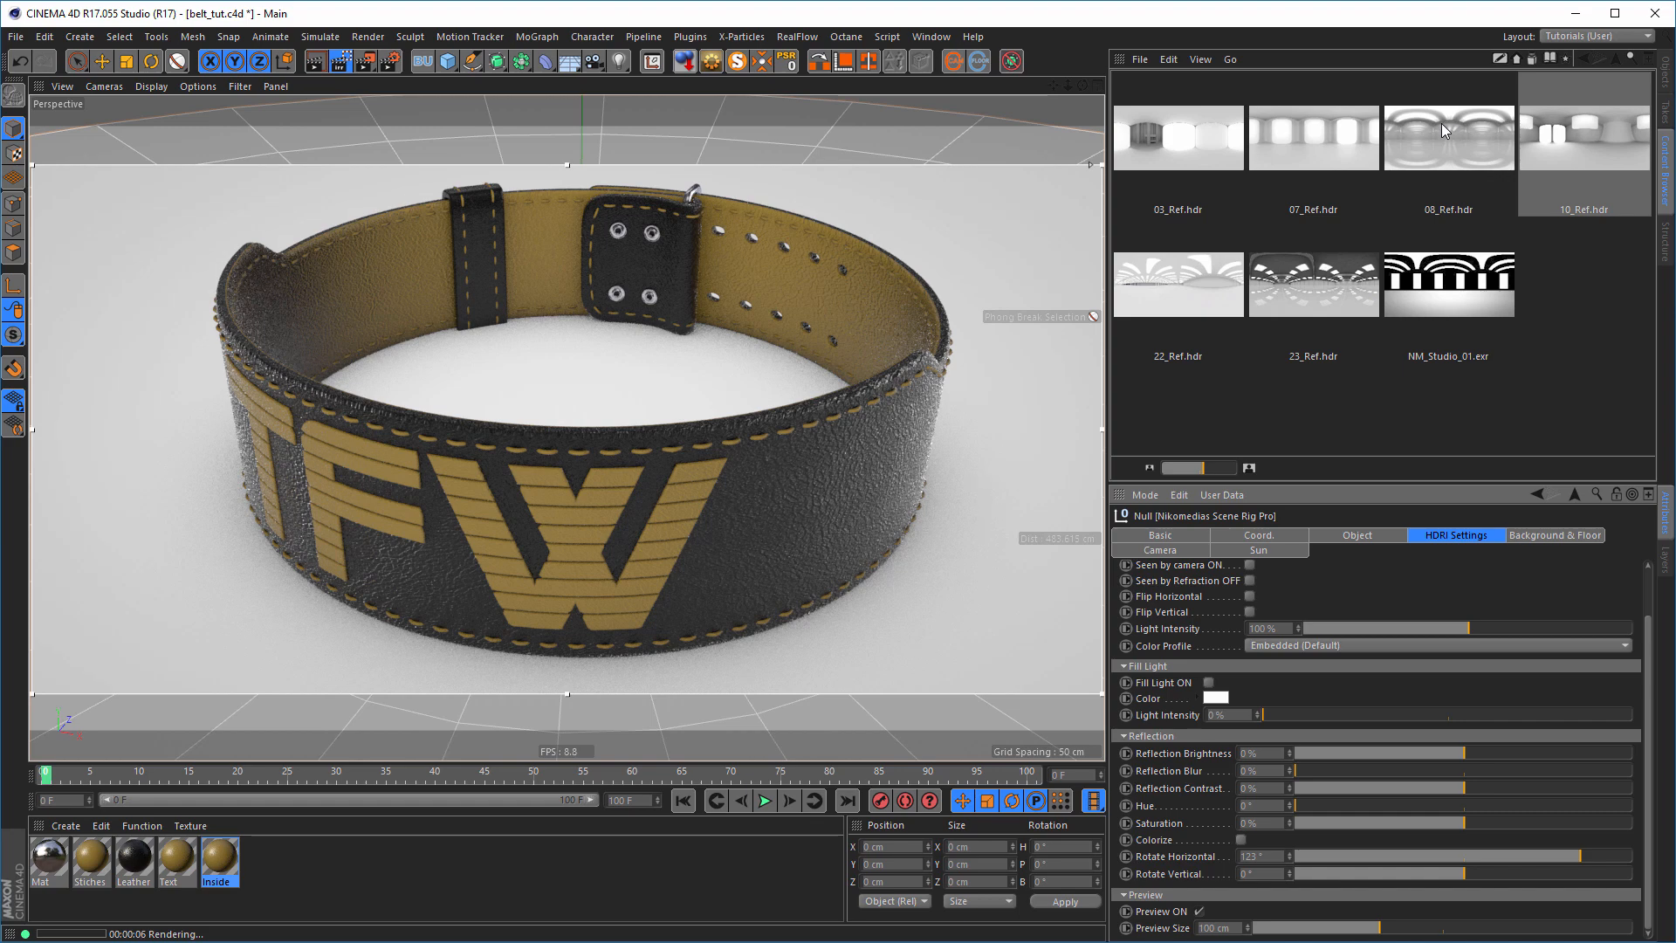
- Replace the scene rig's HDRI file with 22_Ref.hdr from the Content Browser
{"action": "left_click_drag", "start_coordinate": [1171, 286], "coordinate": [1218, 546]}
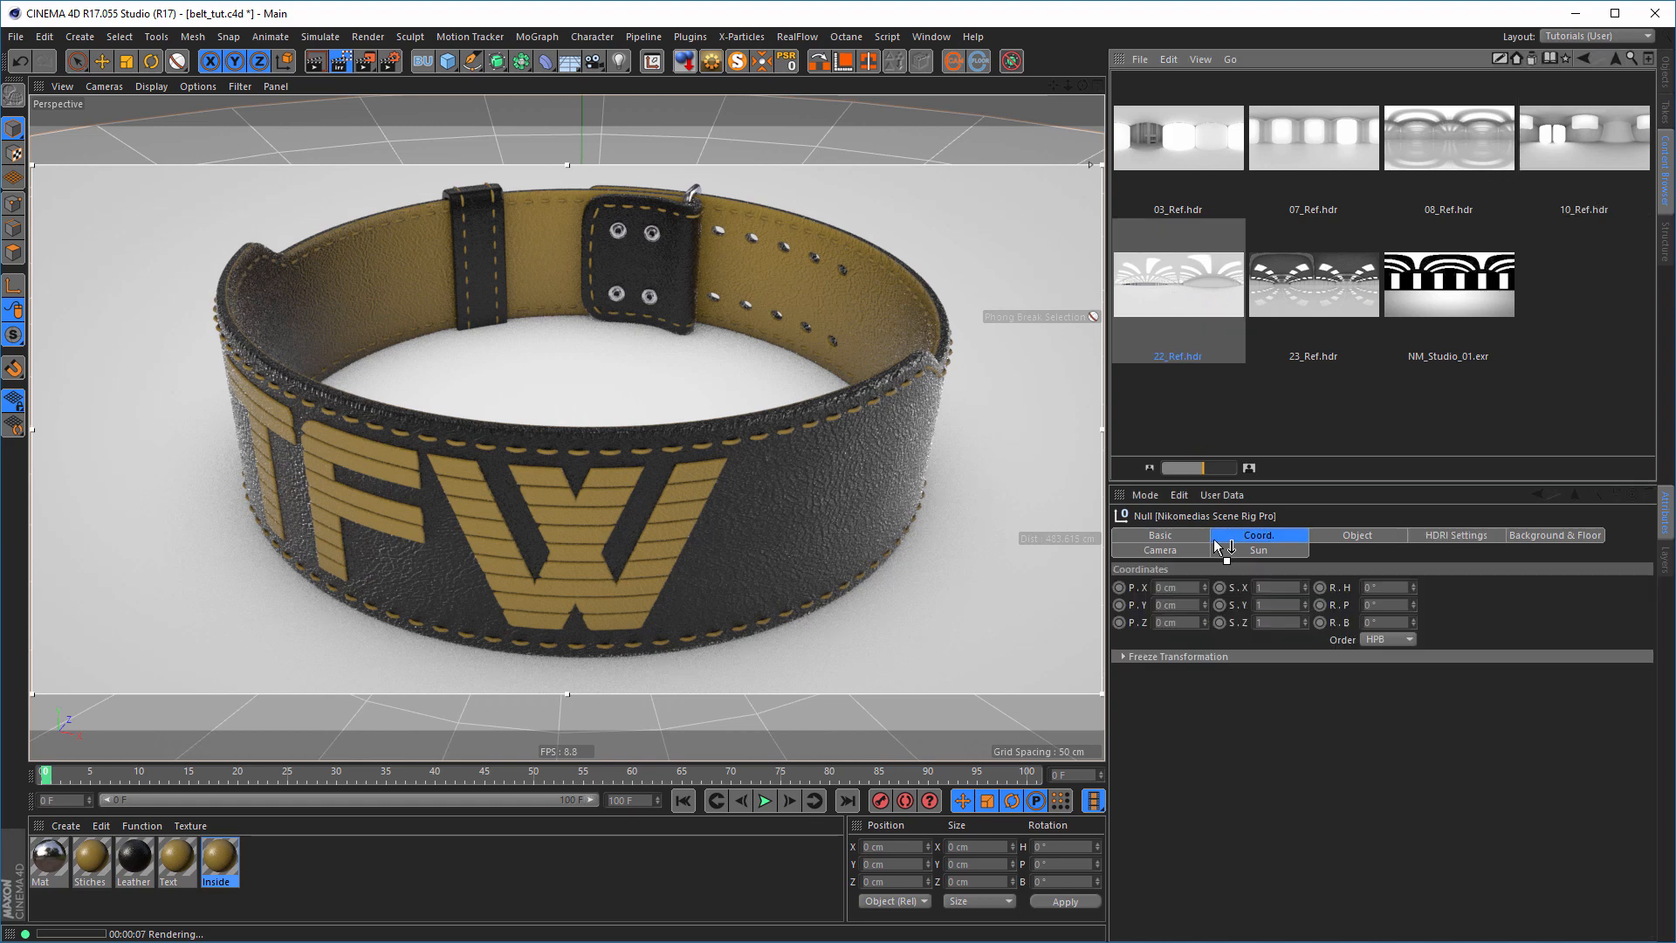
{"action": "left_click_drag", "start_coordinate": [1505, 536], "coordinate": [1453, 625]}
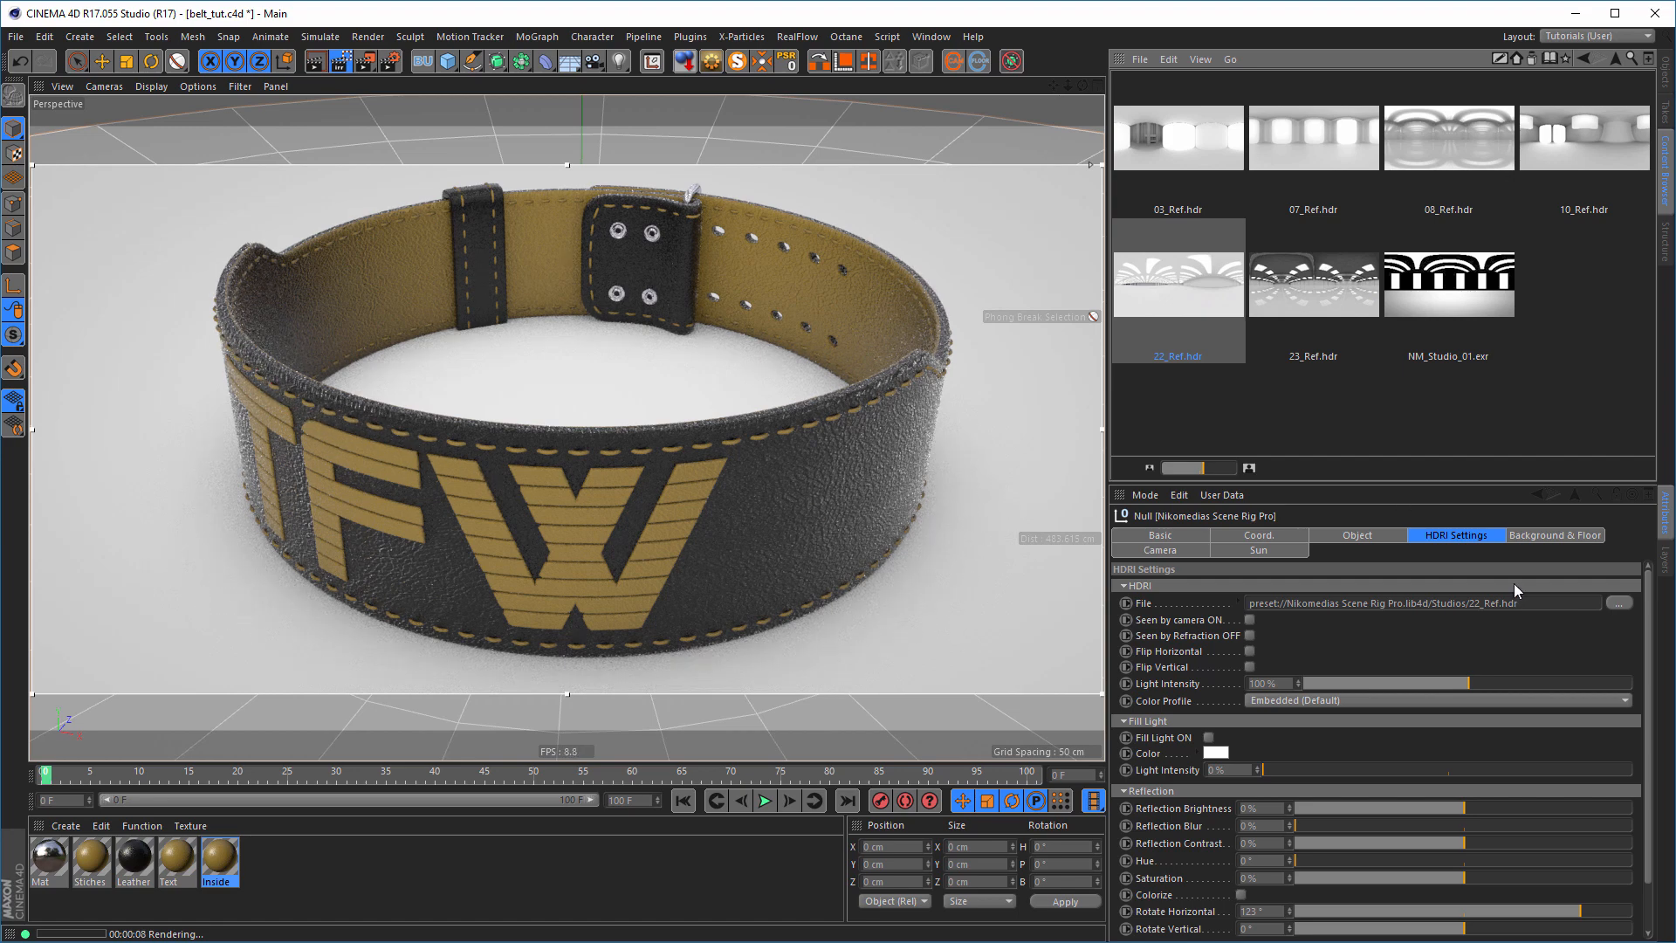
{"action": "left_click_drag", "start_coordinate": [859, 447], "coordinate": [858, 449], "text": "alt"}
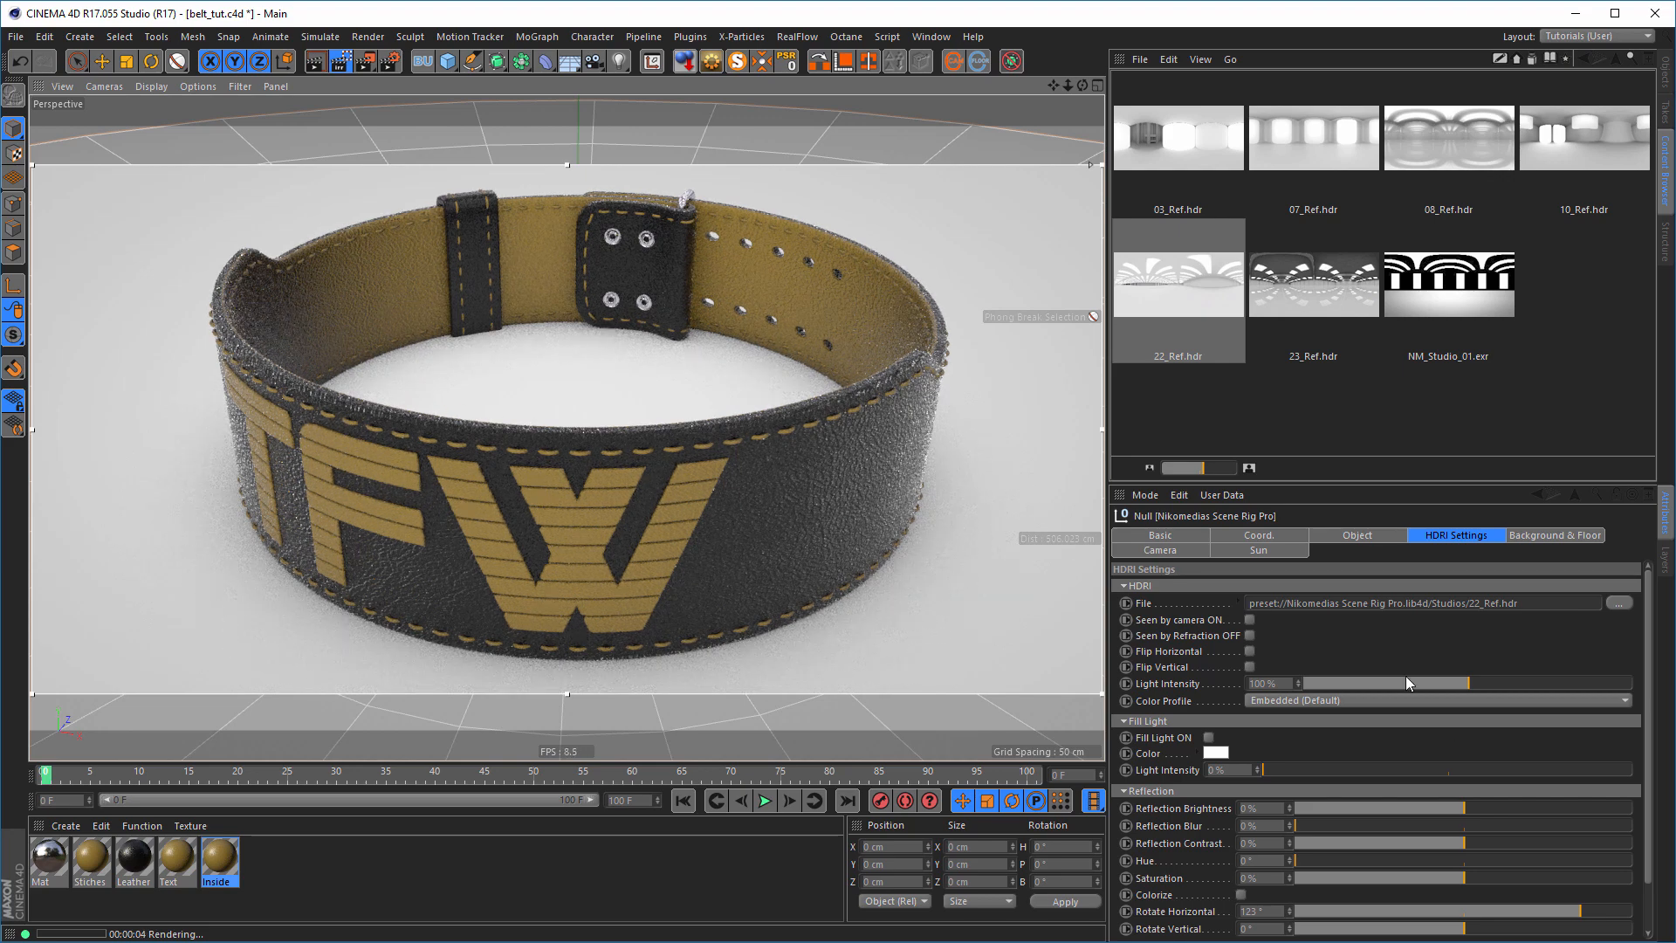
- Turn on the scene rig's Fill Light, set its Light Intensity to 87%, and dismiss the TV reminder popup
{"action": "left_click", "coordinate": [1209, 738]}
{"action": "left_click_drag", "start_coordinate": [1275, 770], "coordinate": [1346, 770]}
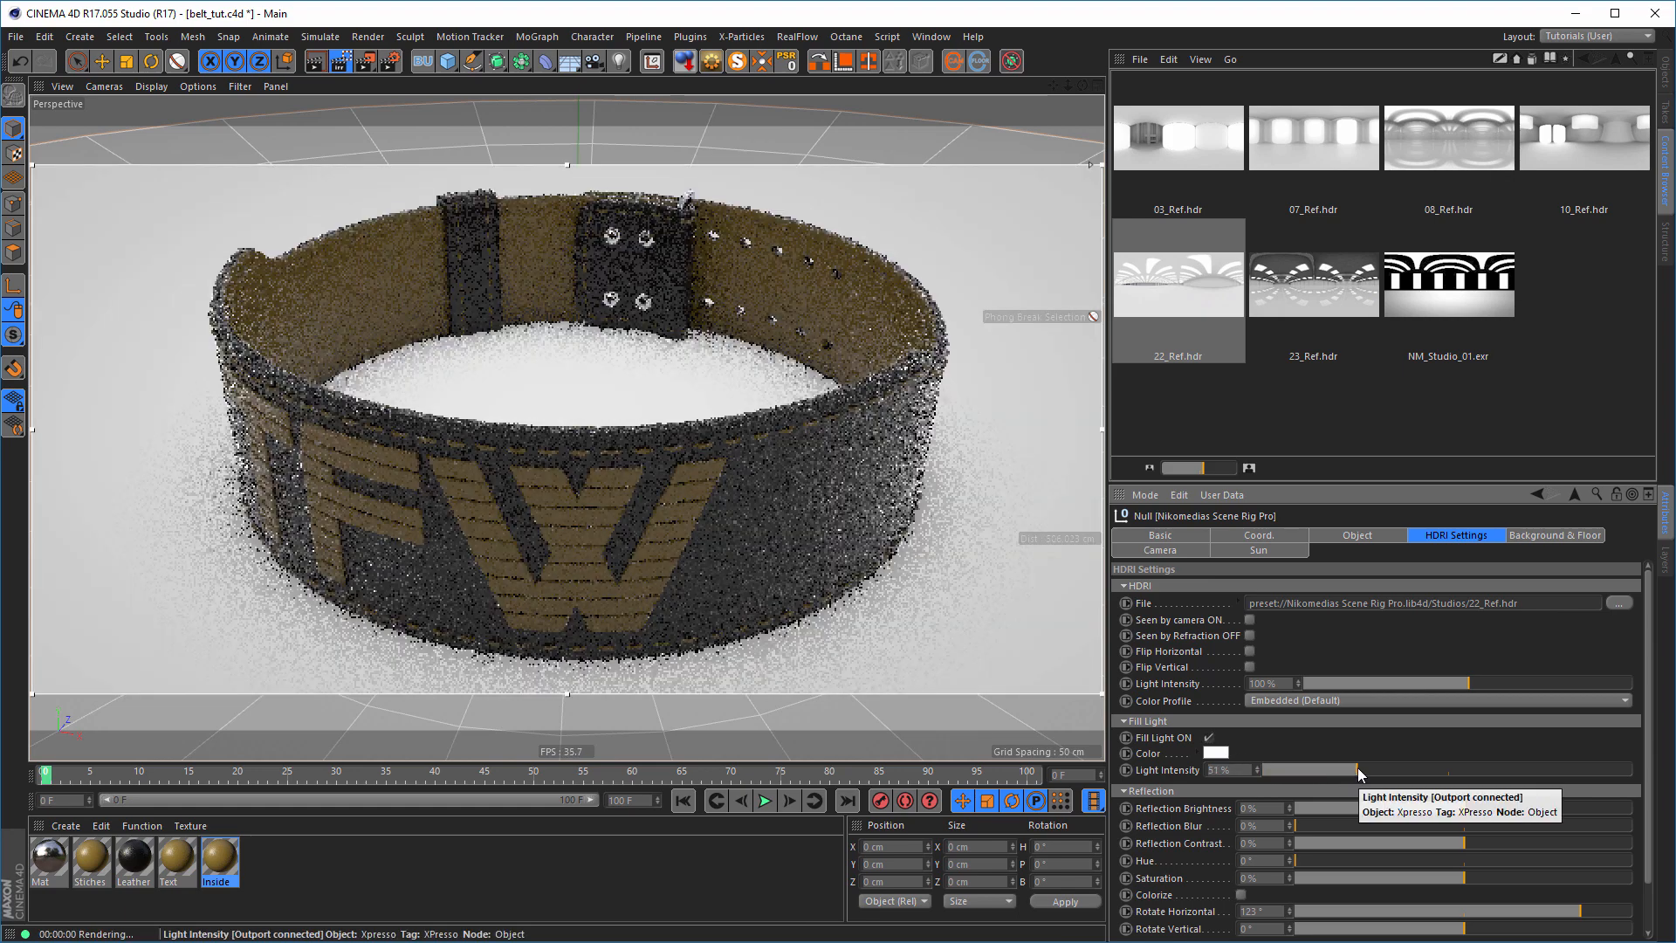
{"action": "left_click_drag", "start_coordinate": [1358, 769], "coordinate": [1295, 770]}
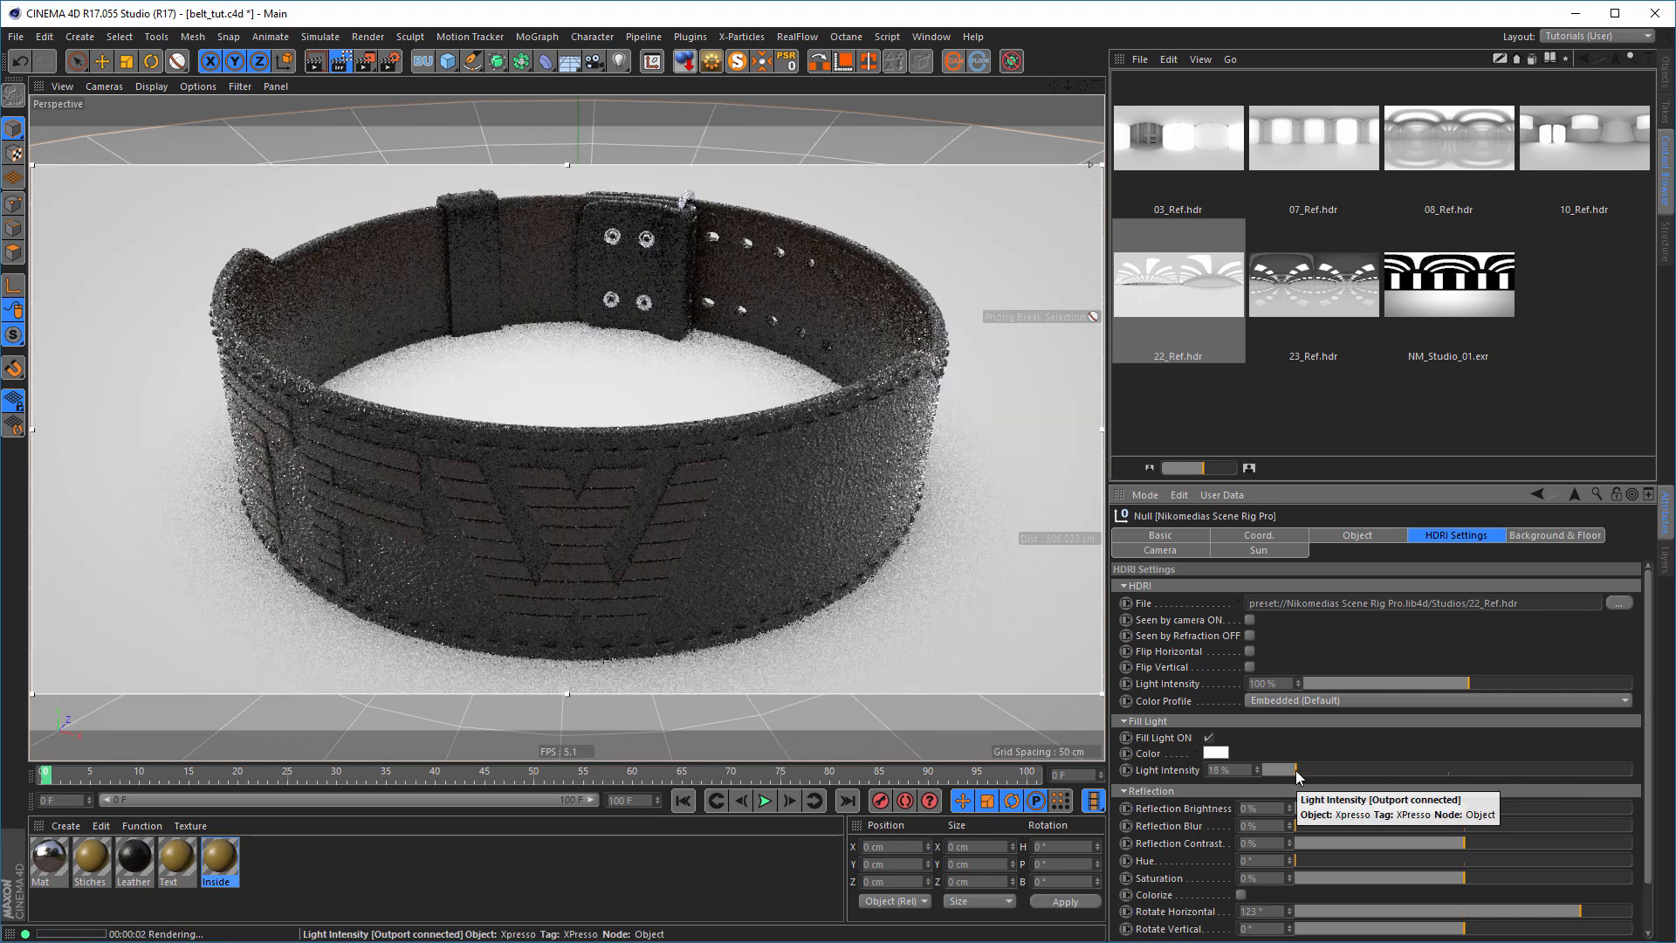
{"action": "left_click_drag", "start_coordinate": [1296, 770], "coordinate": [1451, 769]}
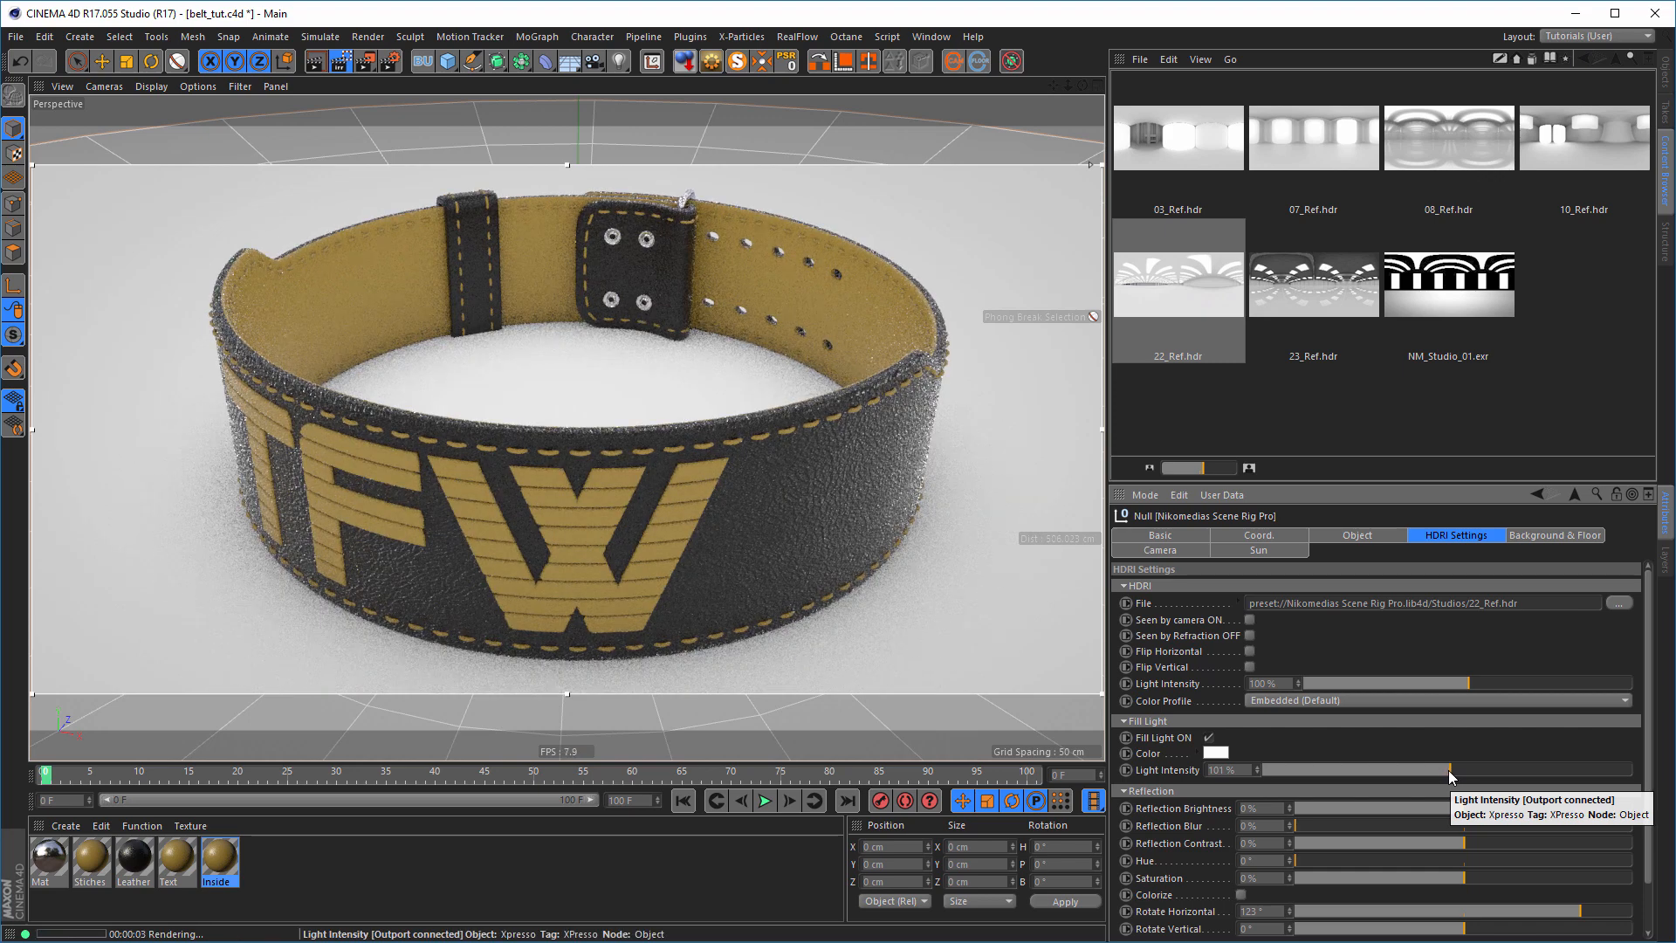
{"action": "left_click_drag", "start_coordinate": [1448, 770], "coordinate": [1422, 773]}
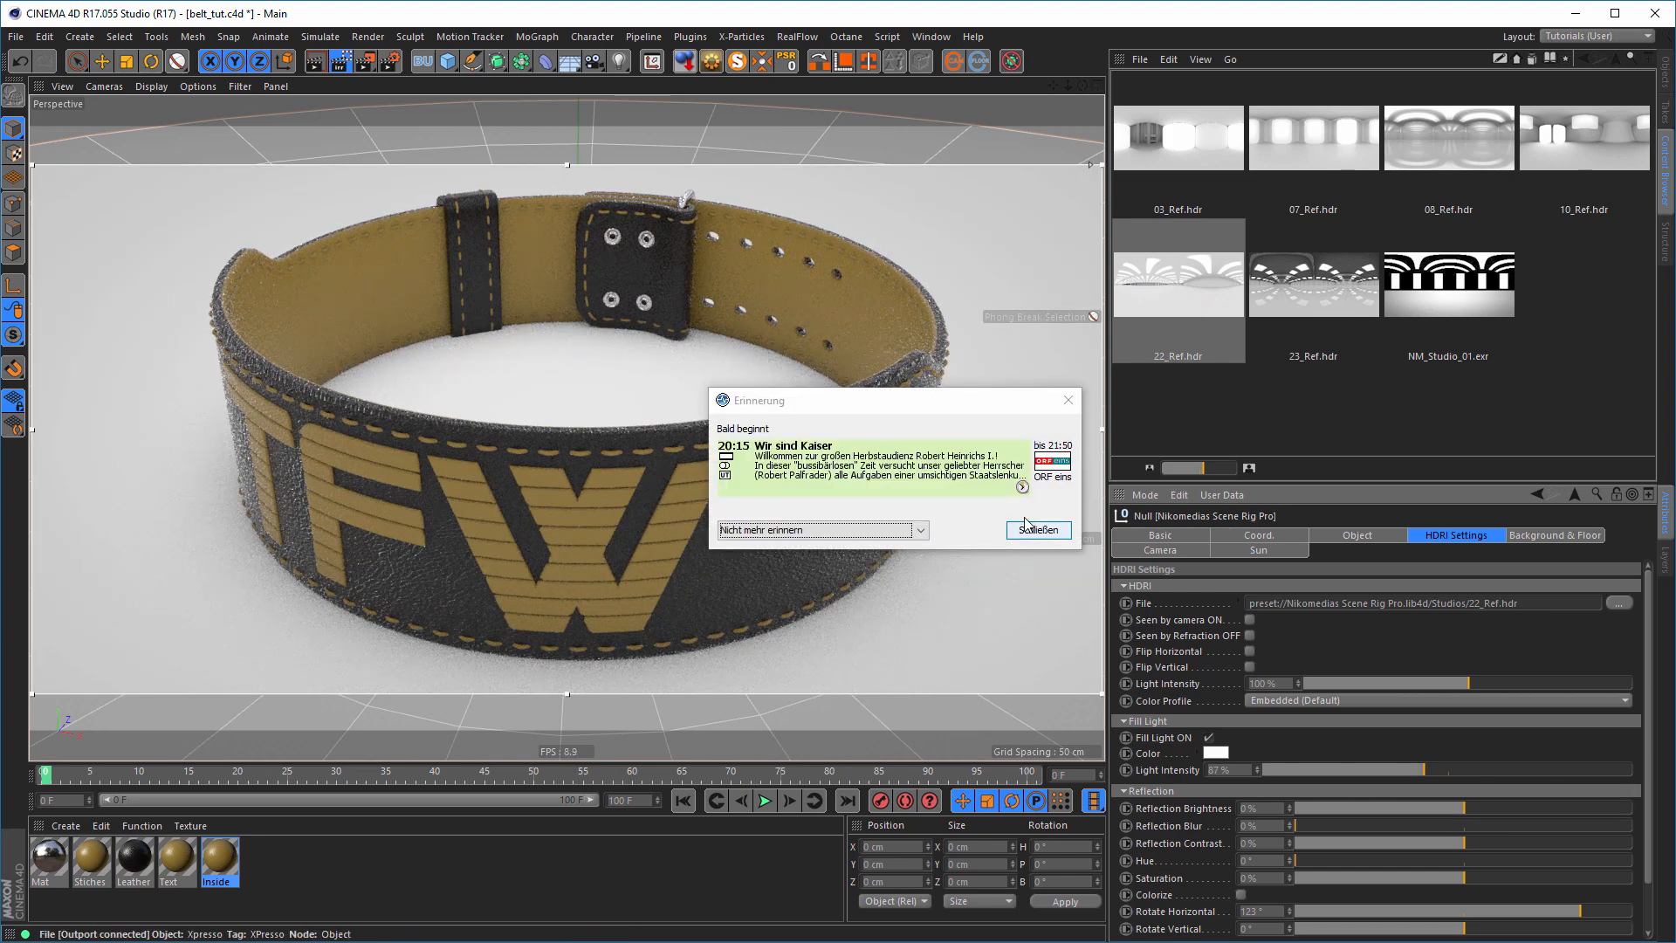
{"action": "left_click", "coordinate": [1028, 529]}
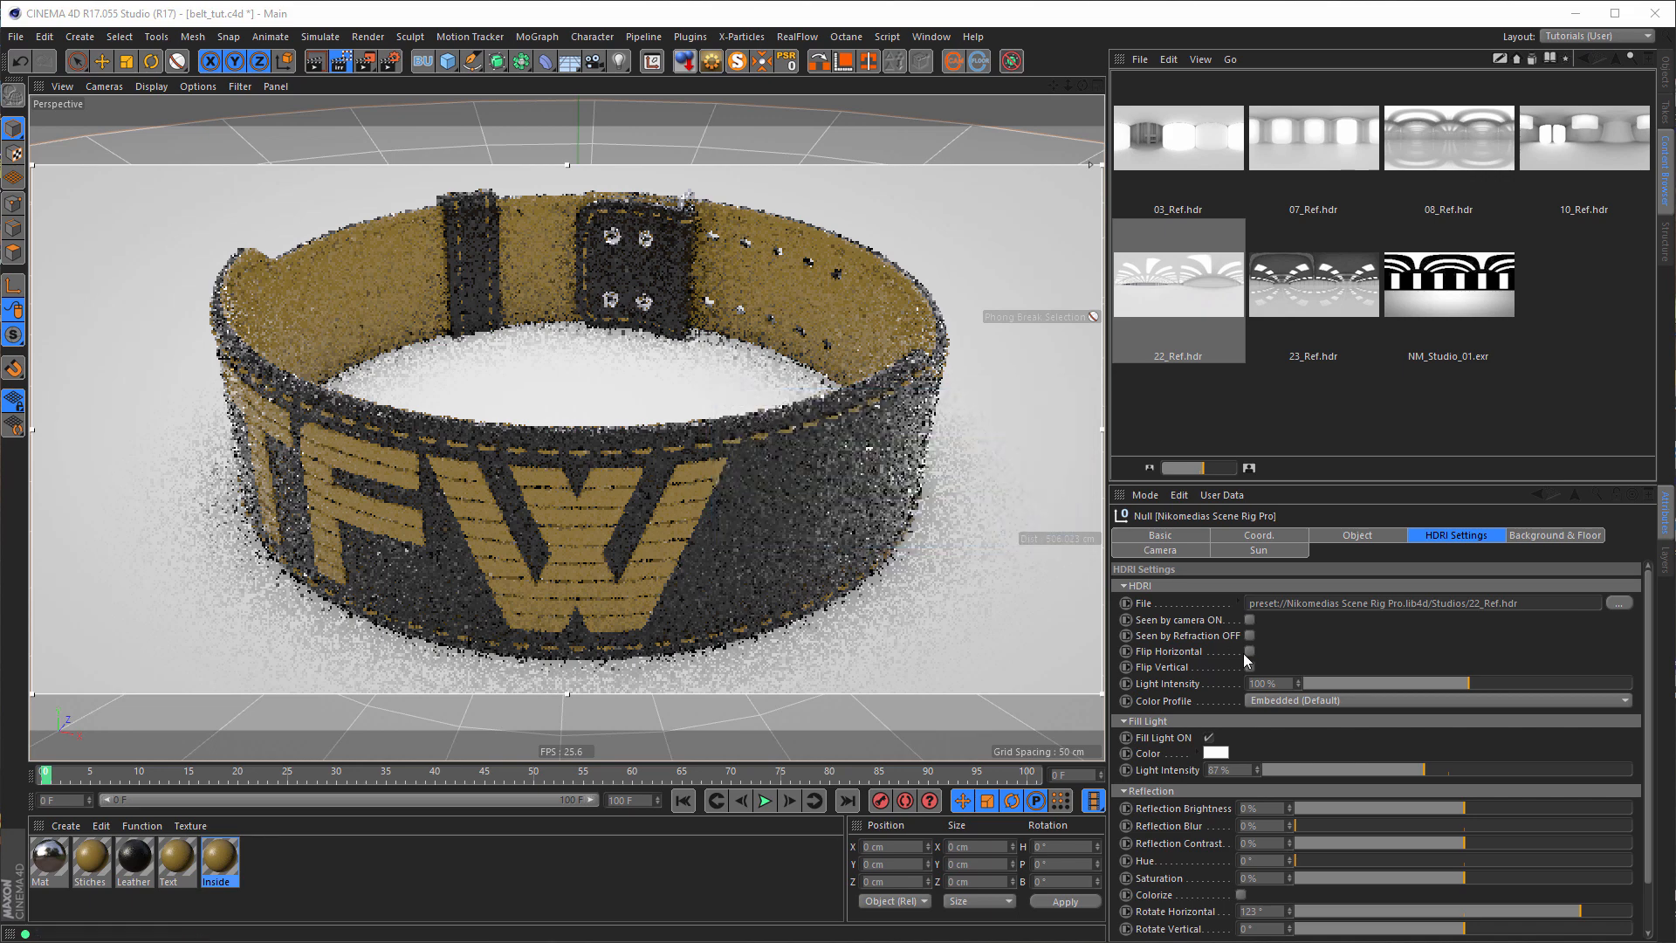
- Lower the HDRI's Light Intensity to 83%, save the project, and stop the Interactive Render Region
{"action": "left_click_drag", "start_coordinate": [1456, 680], "coordinate": [1442, 681]}
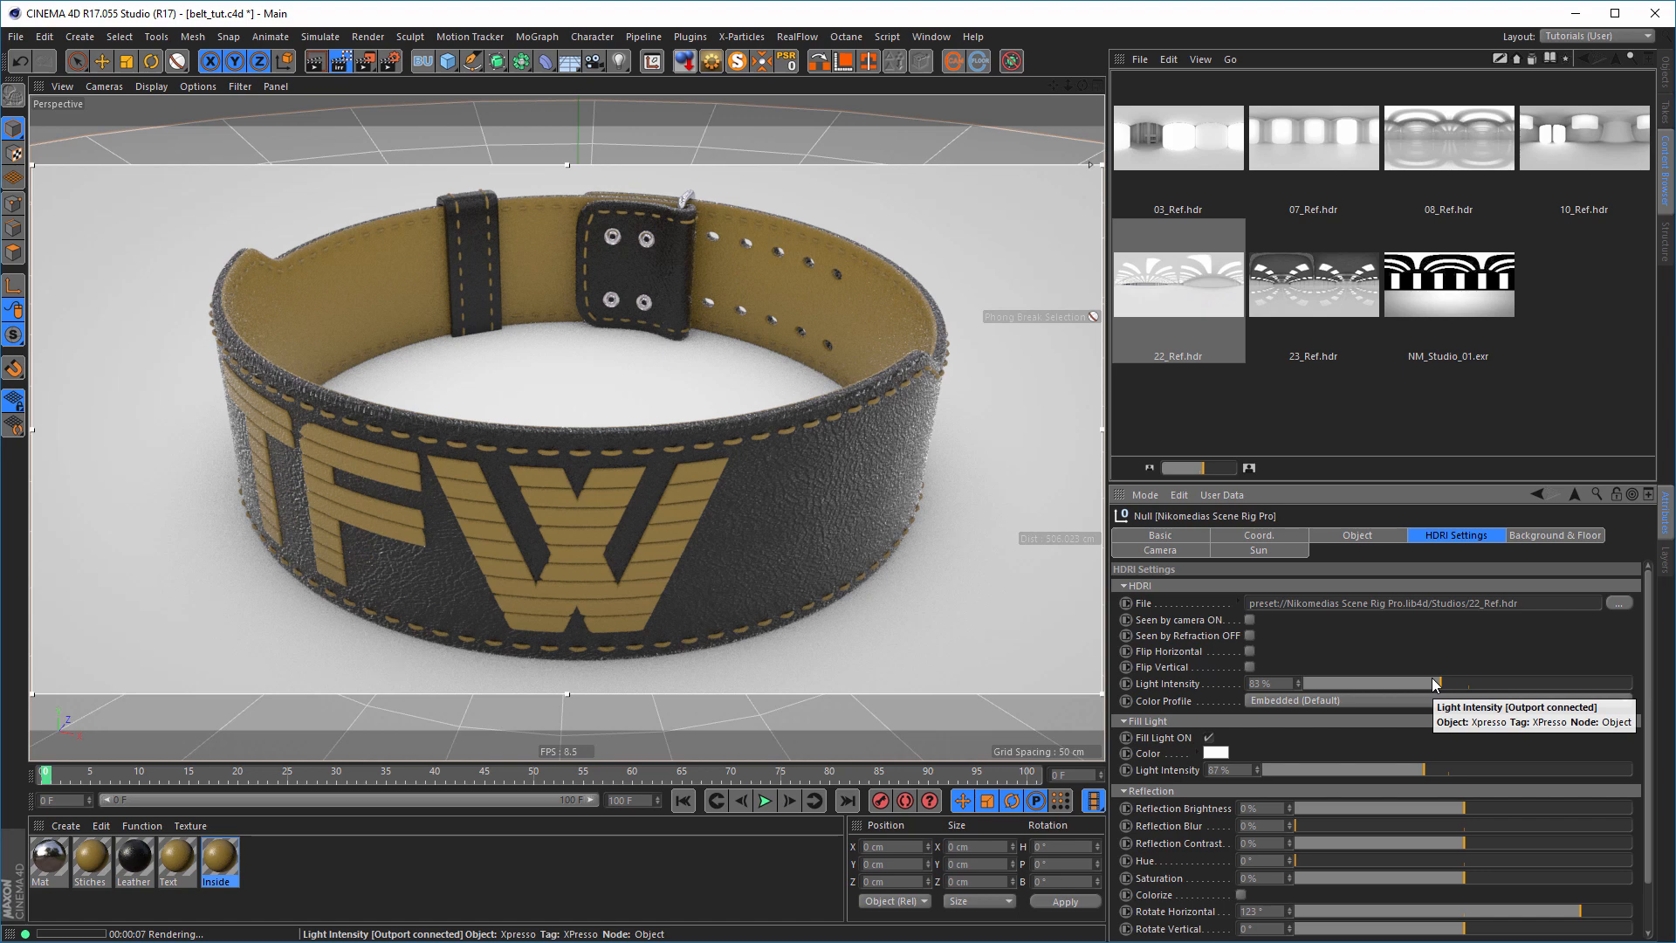
{"action": "key", "text": "ctrl+s"}
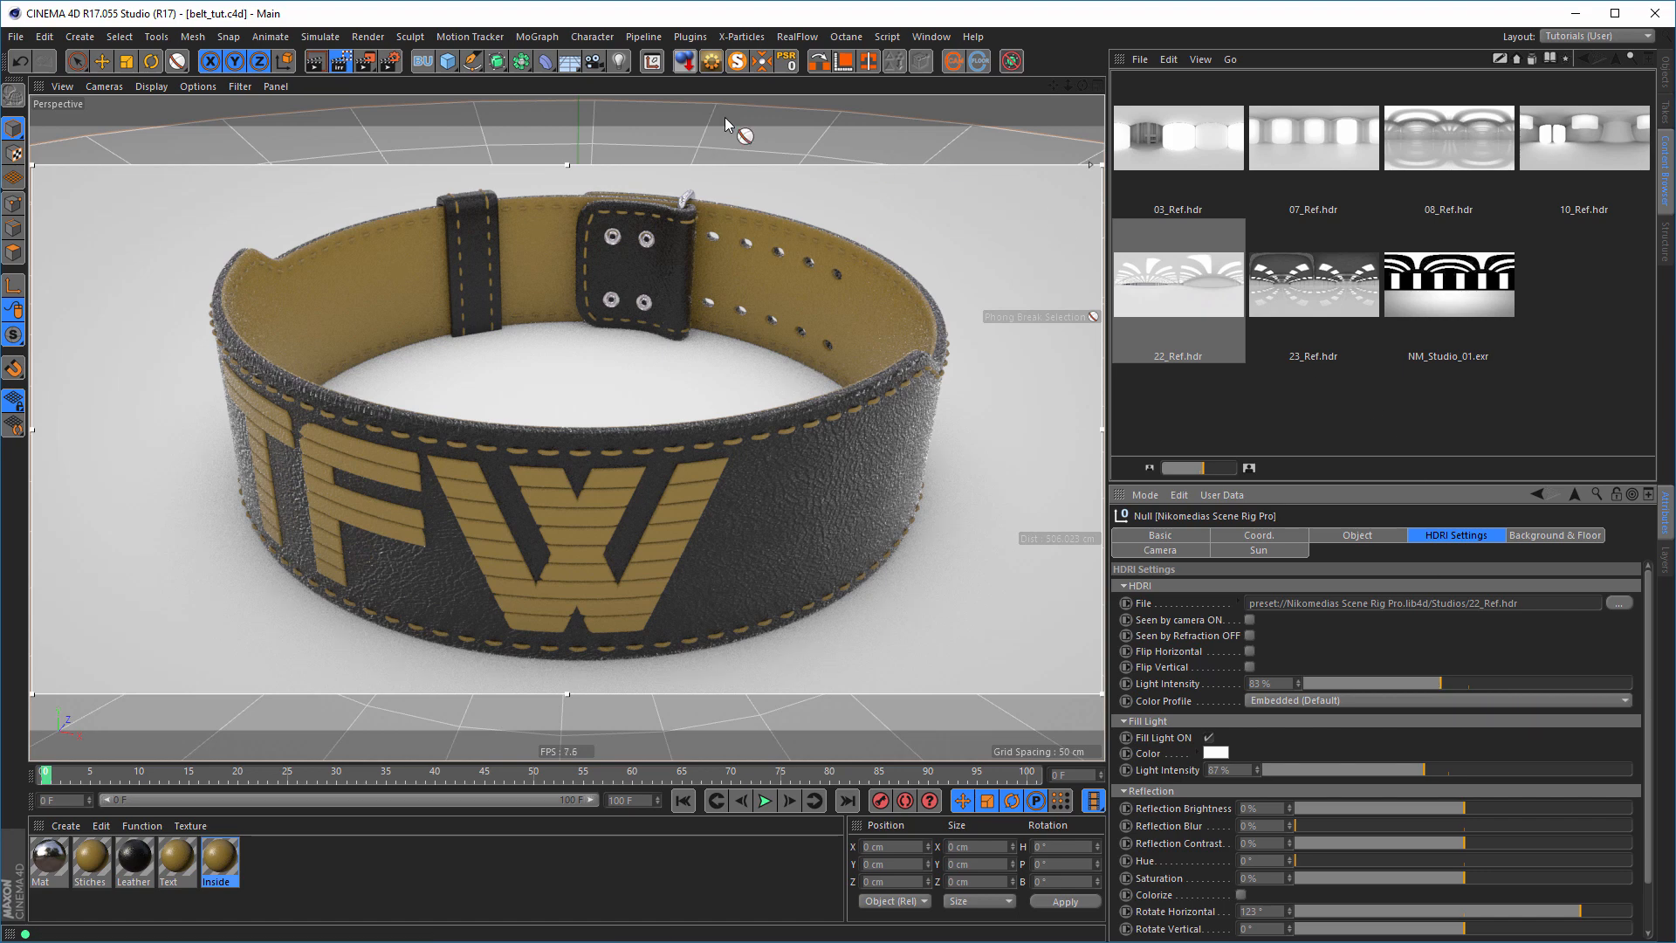
{"action": "key", "text": "alt+r"}
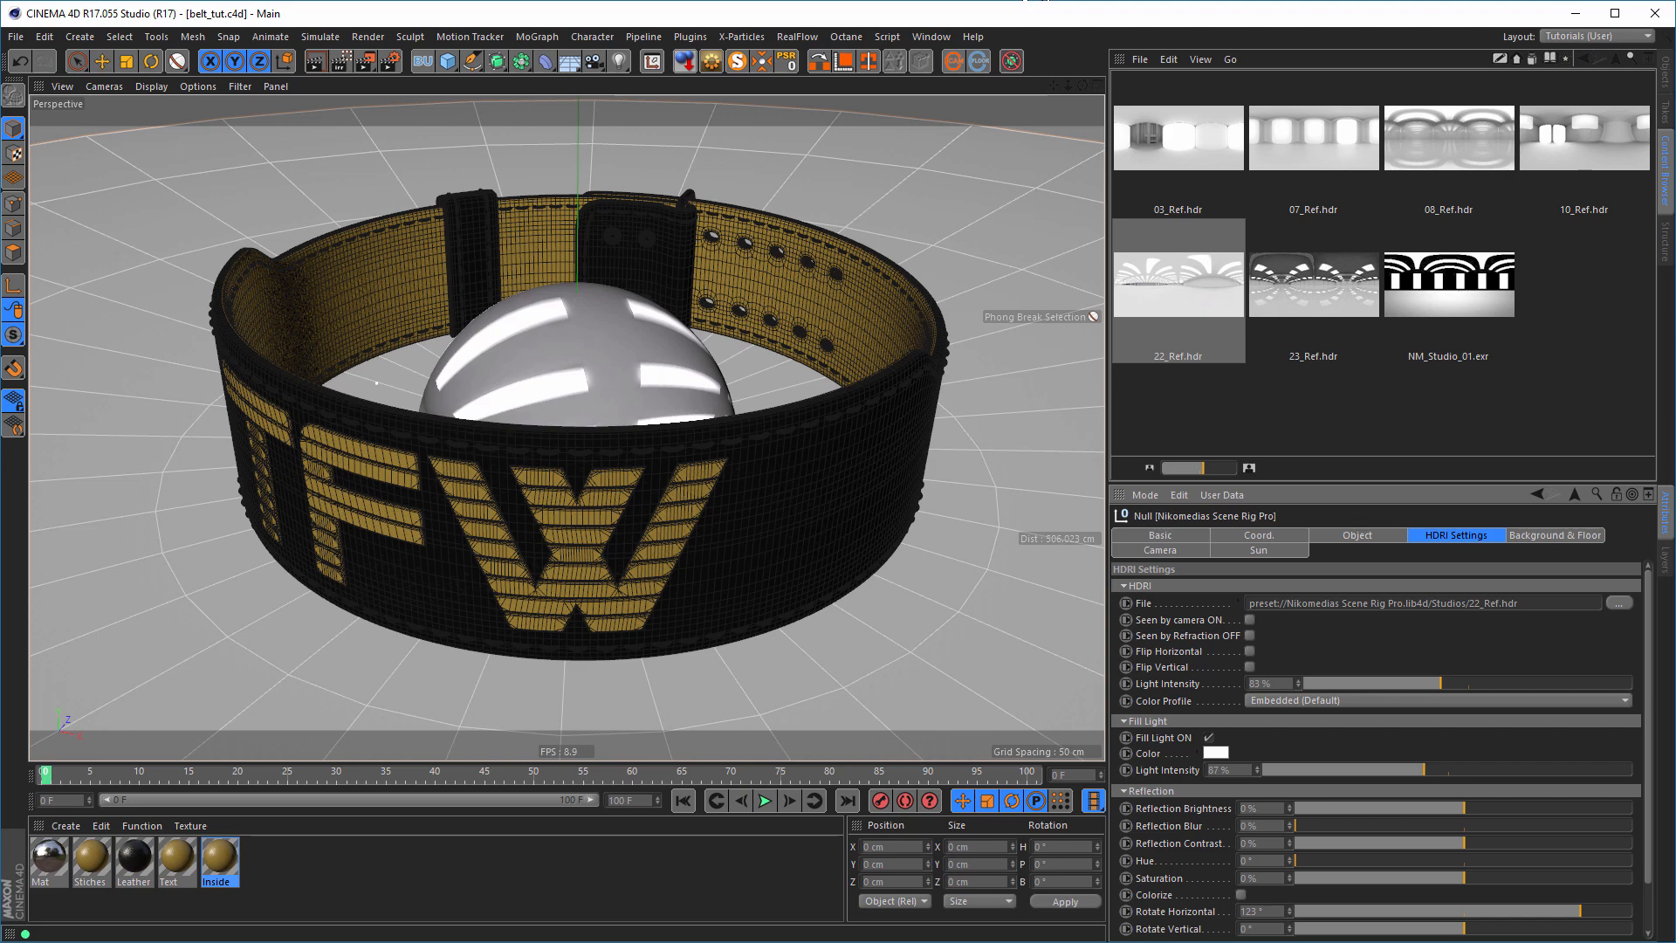
- Restart the Interactive Render Region and open the Inside material in the Material Editor, placed clear of the belt
{"action": "key", "text": "alt+Tab"}
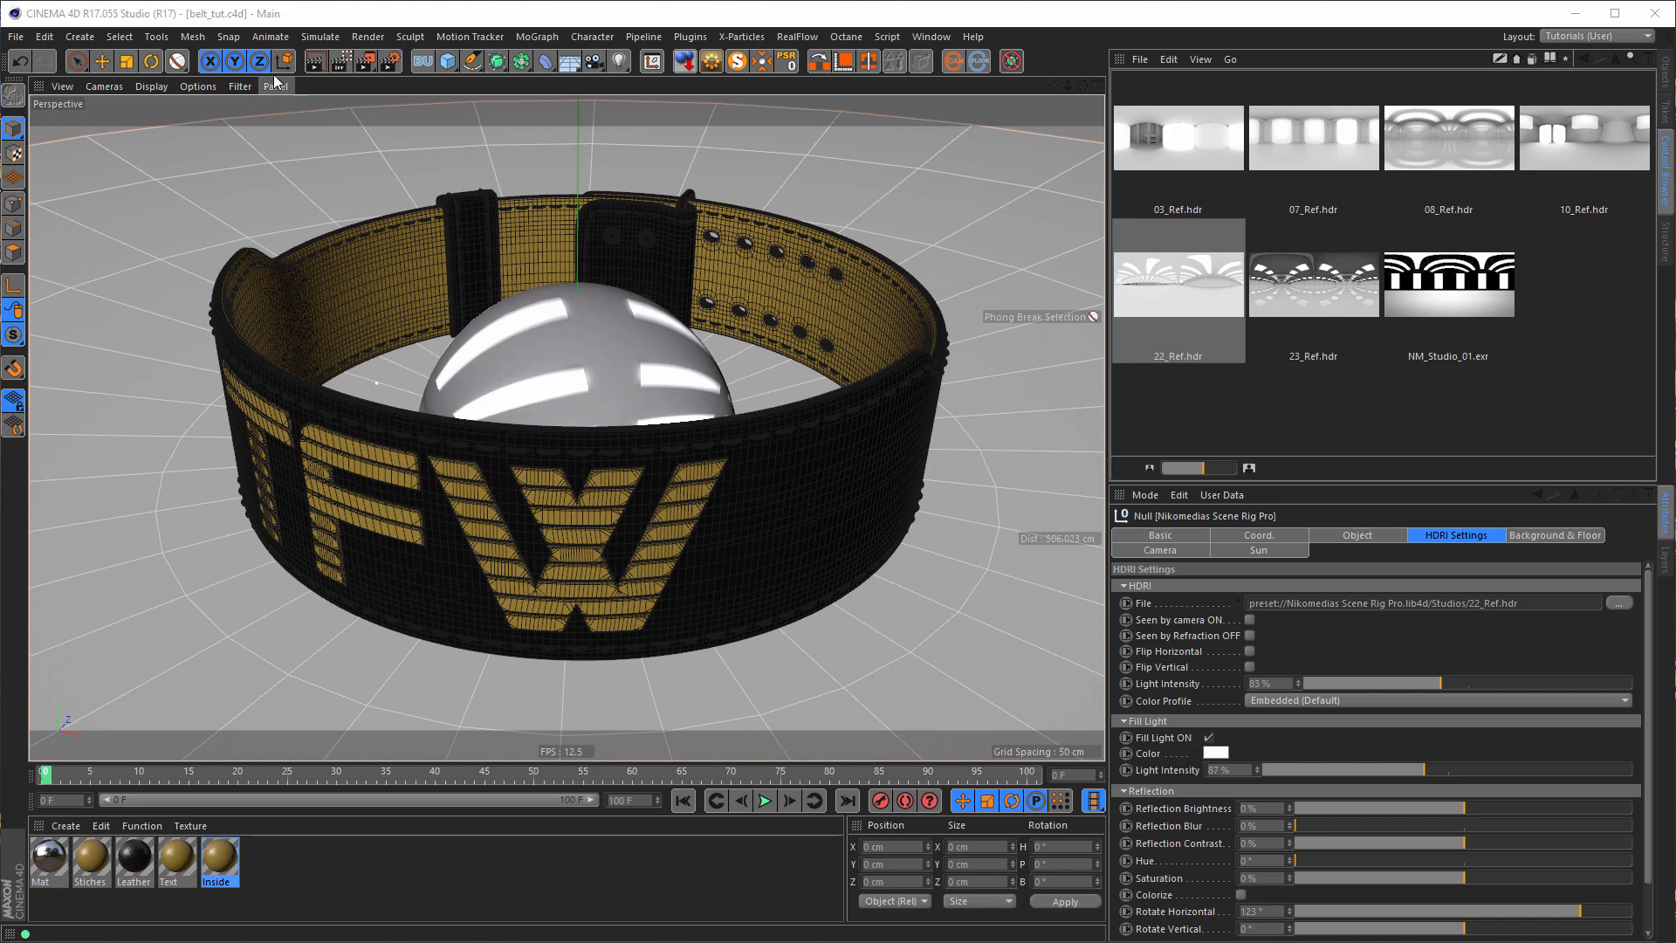
{"action": "left_click", "coordinate": [346, 65]}
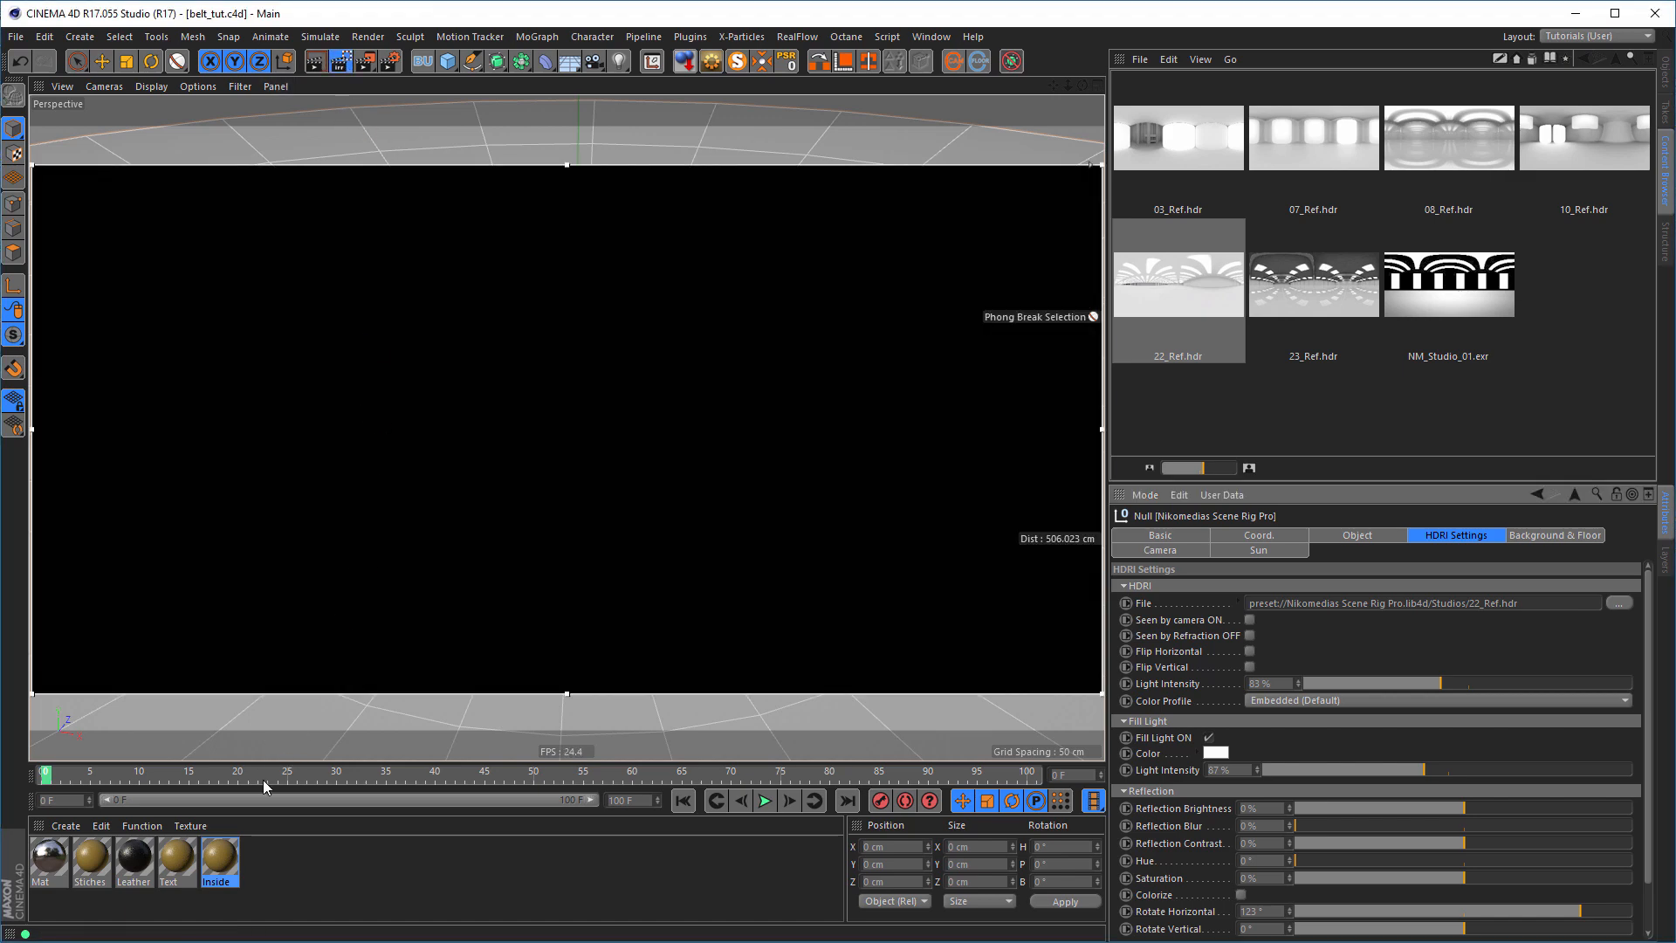
{"action": "double_click", "coordinate": [219, 858]}
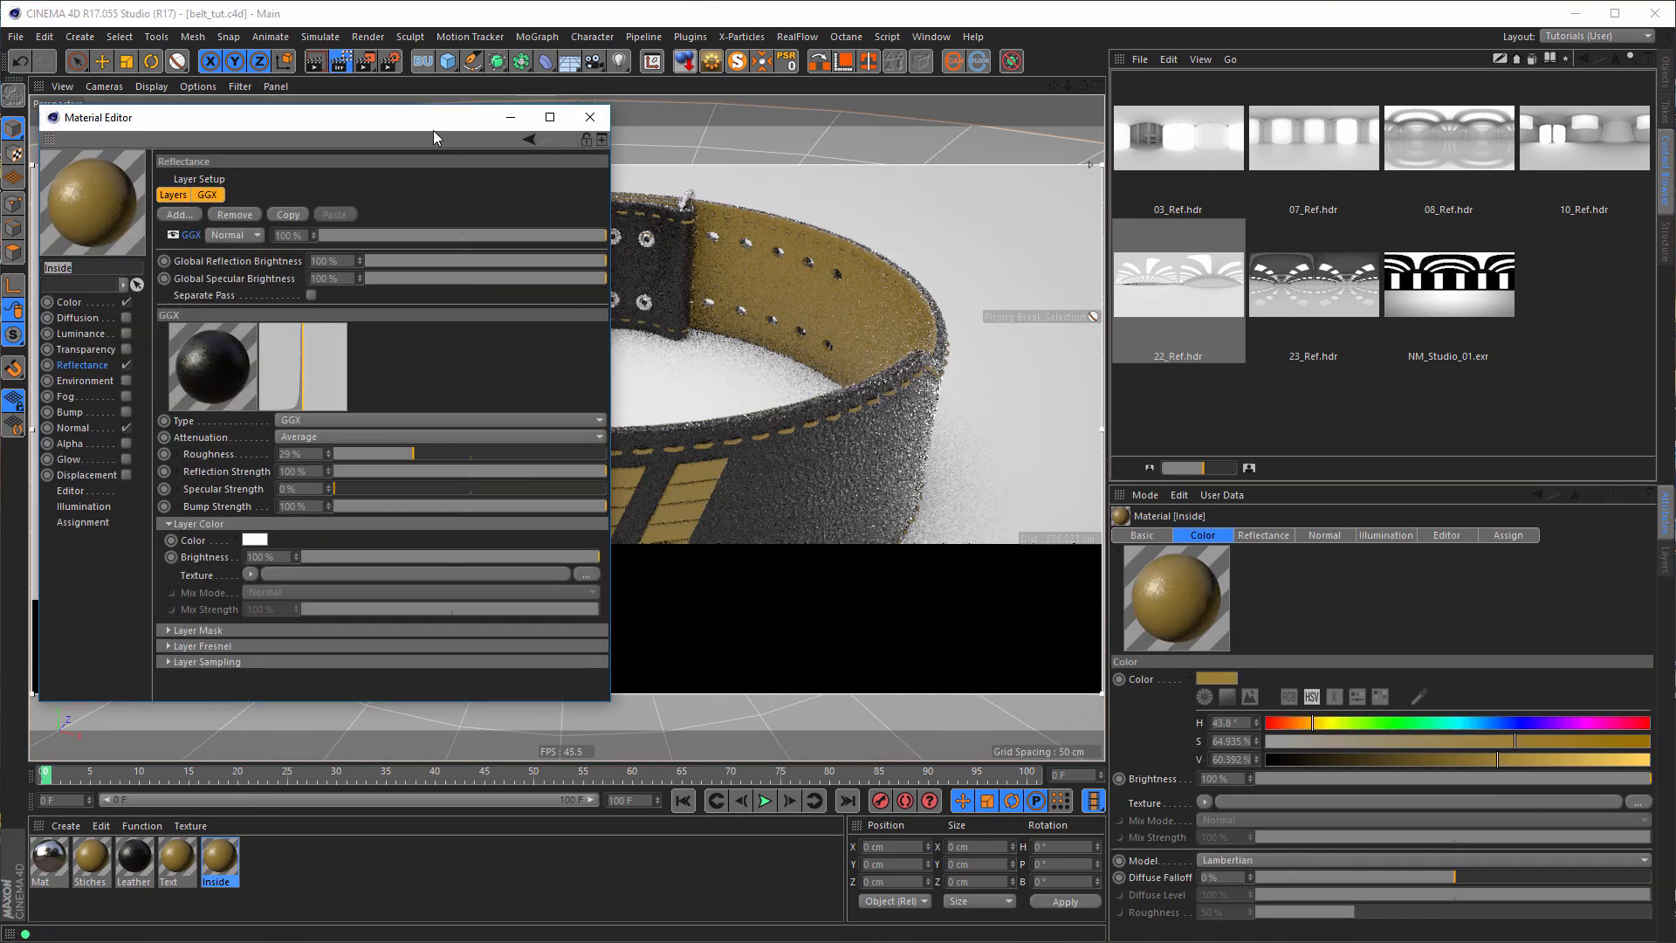
{"action": "left_click_drag", "start_coordinate": [433, 129], "coordinate": [1393, 203]}
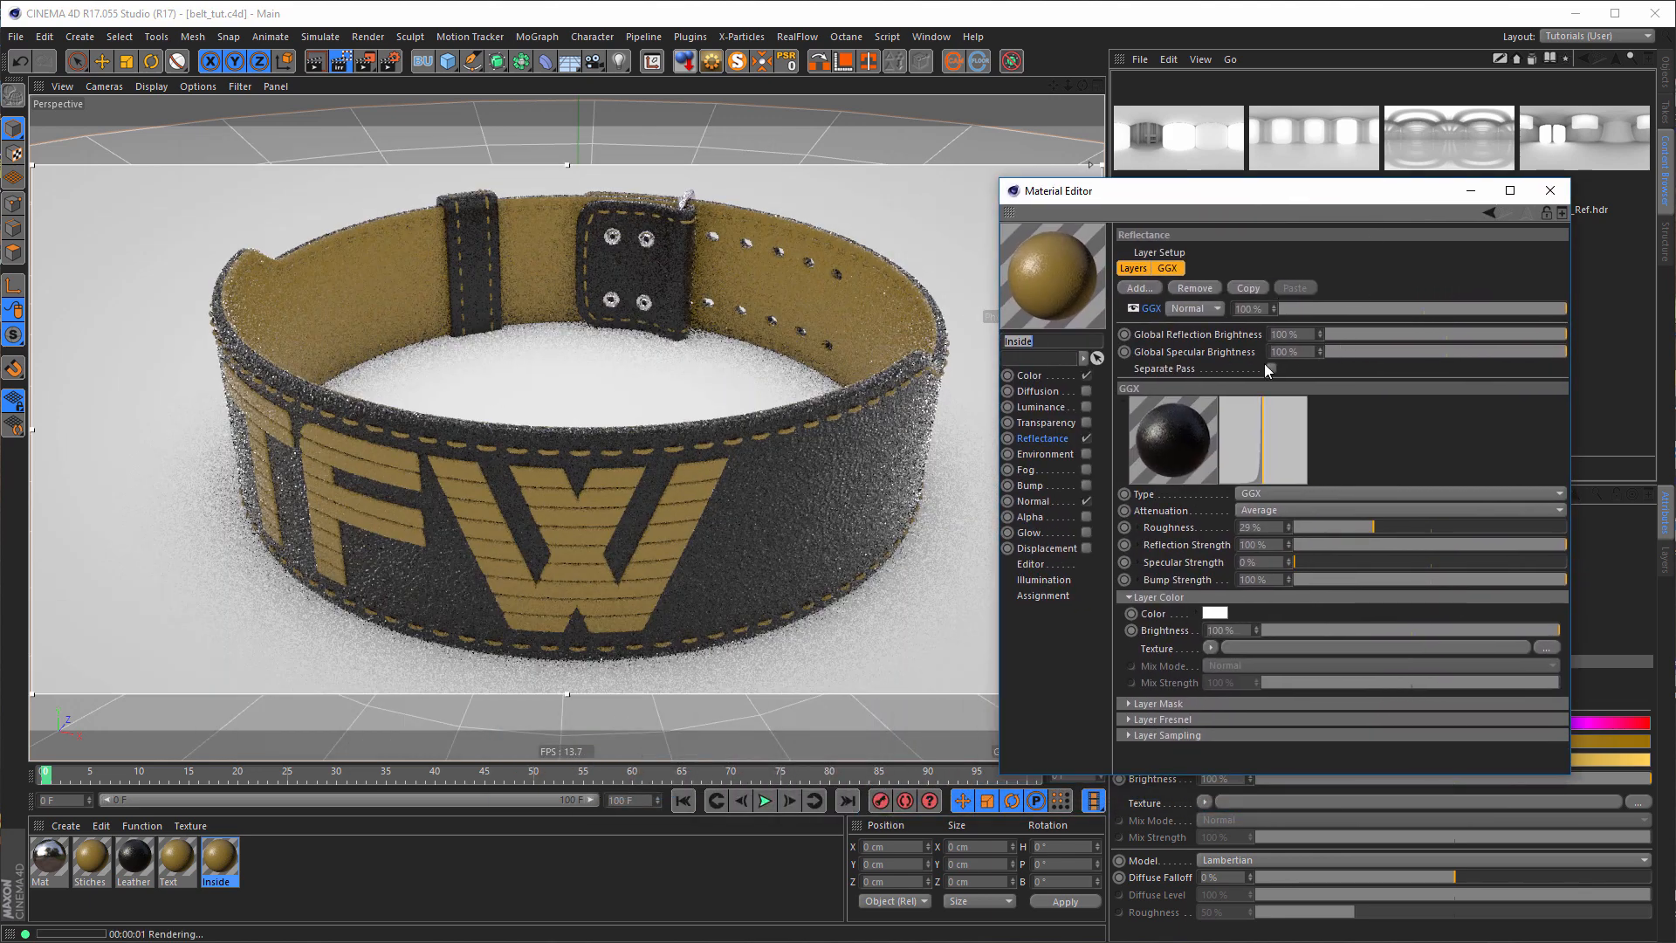
- Load a Gradient shader as the texture of the Inside material's Color channel and open the shader's properties
{"action": "left_click", "coordinate": [1052, 376]}
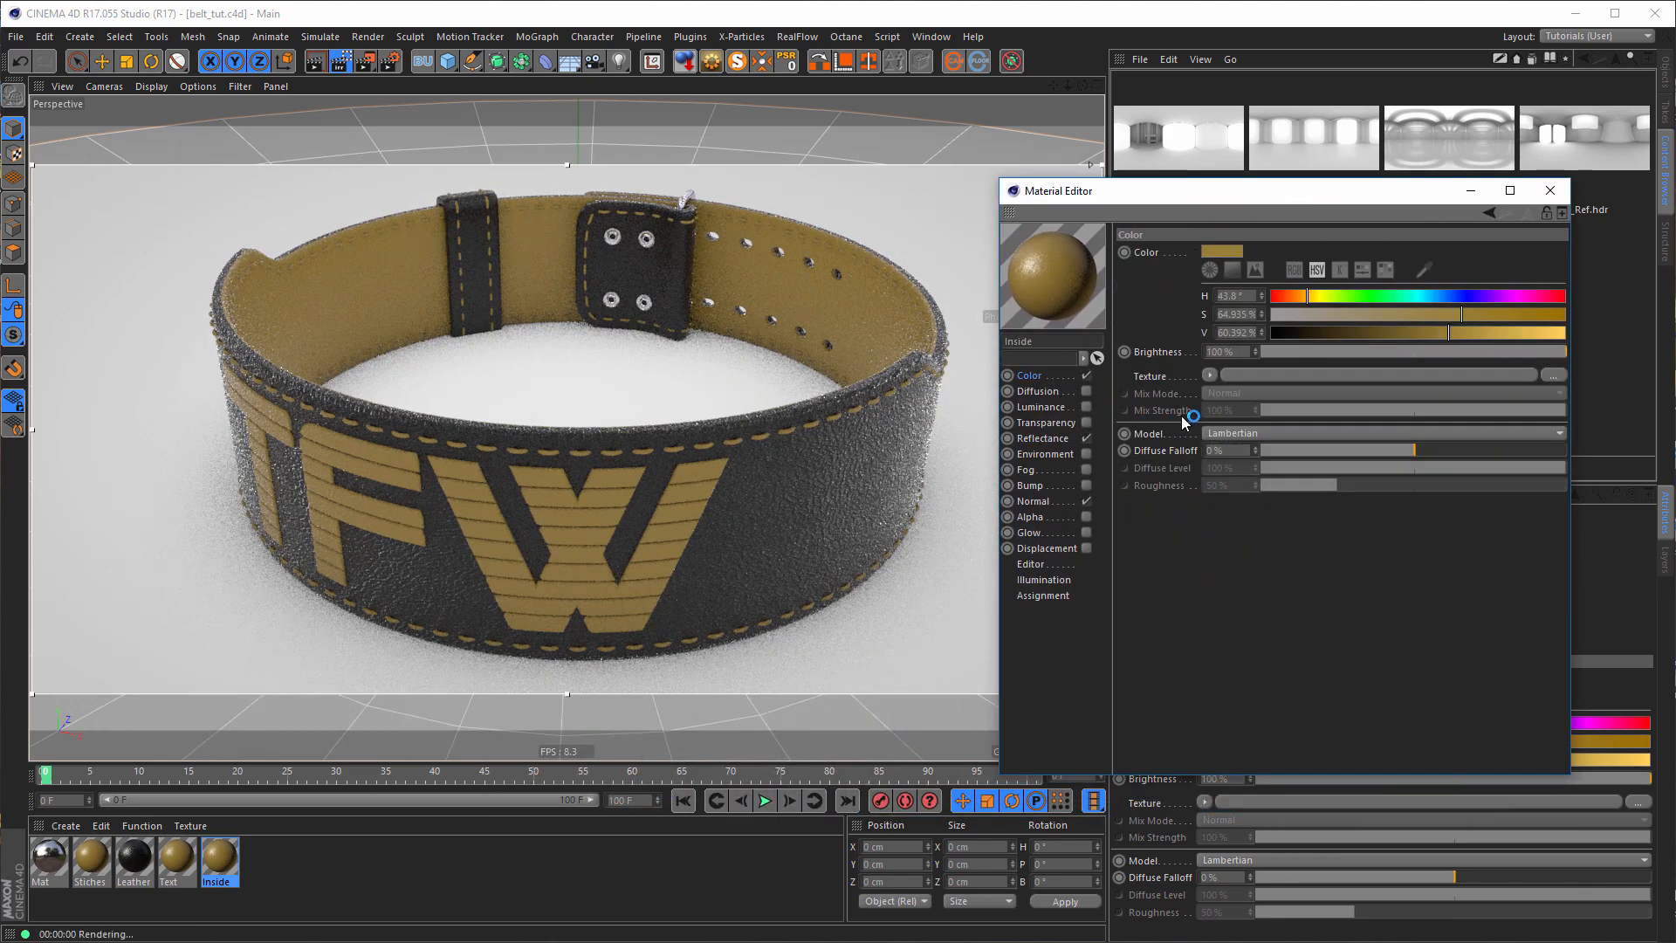
{"action": "left_click", "coordinate": [1209, 375]}
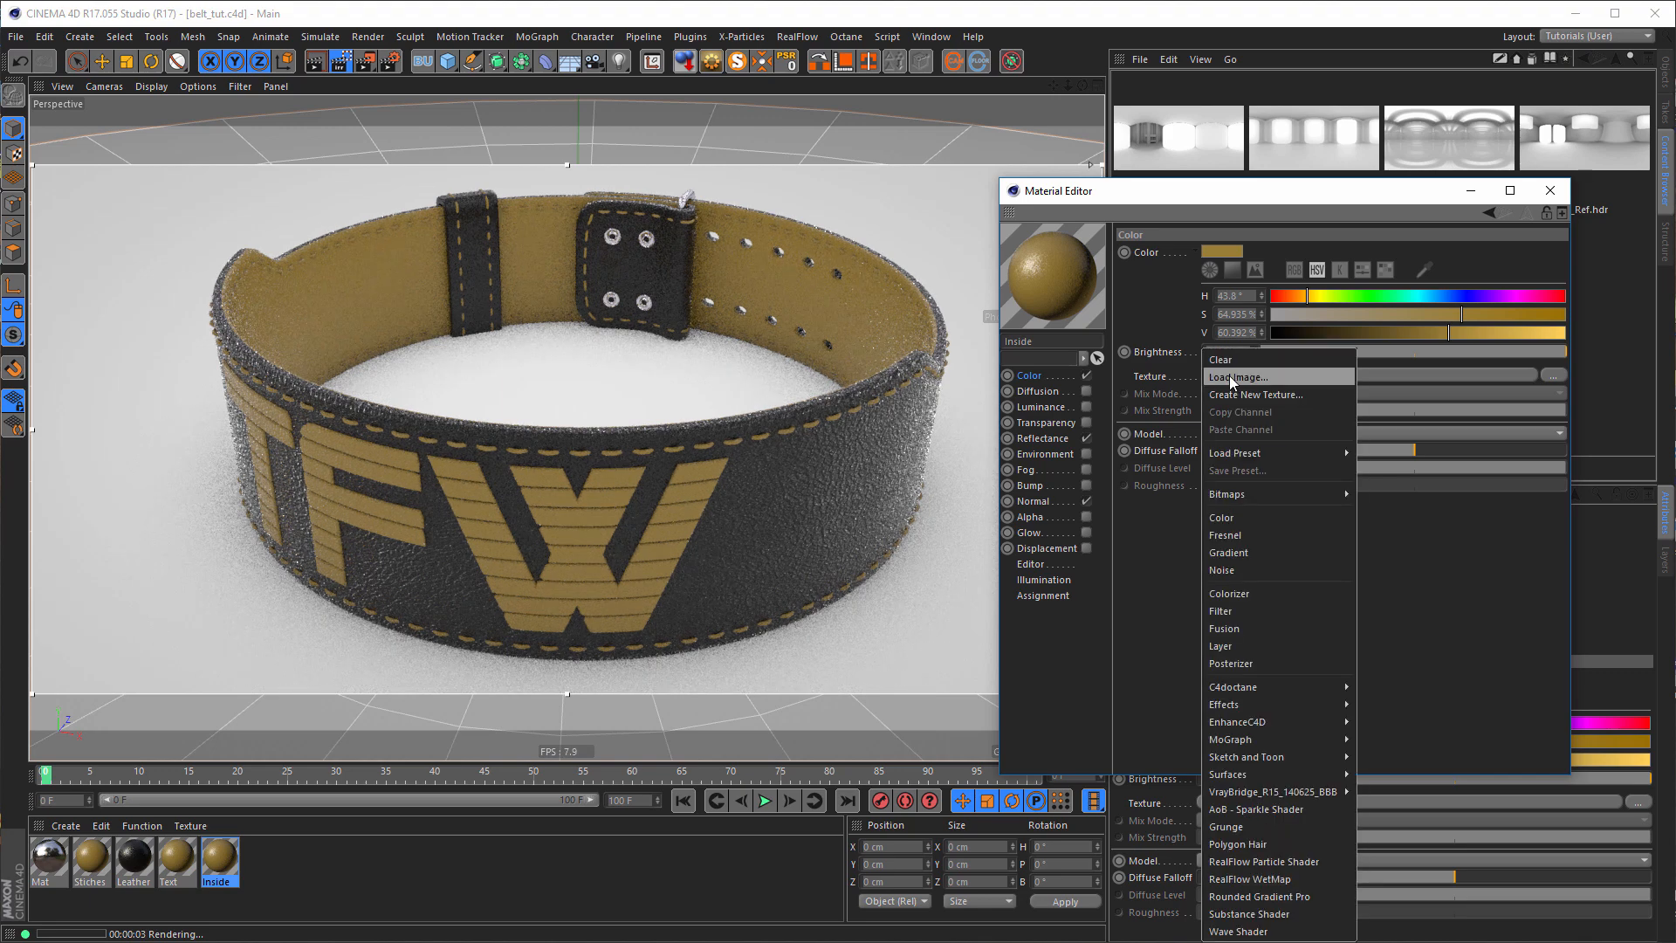
{"action": "left_click", "coordinate": [1253, 554]}
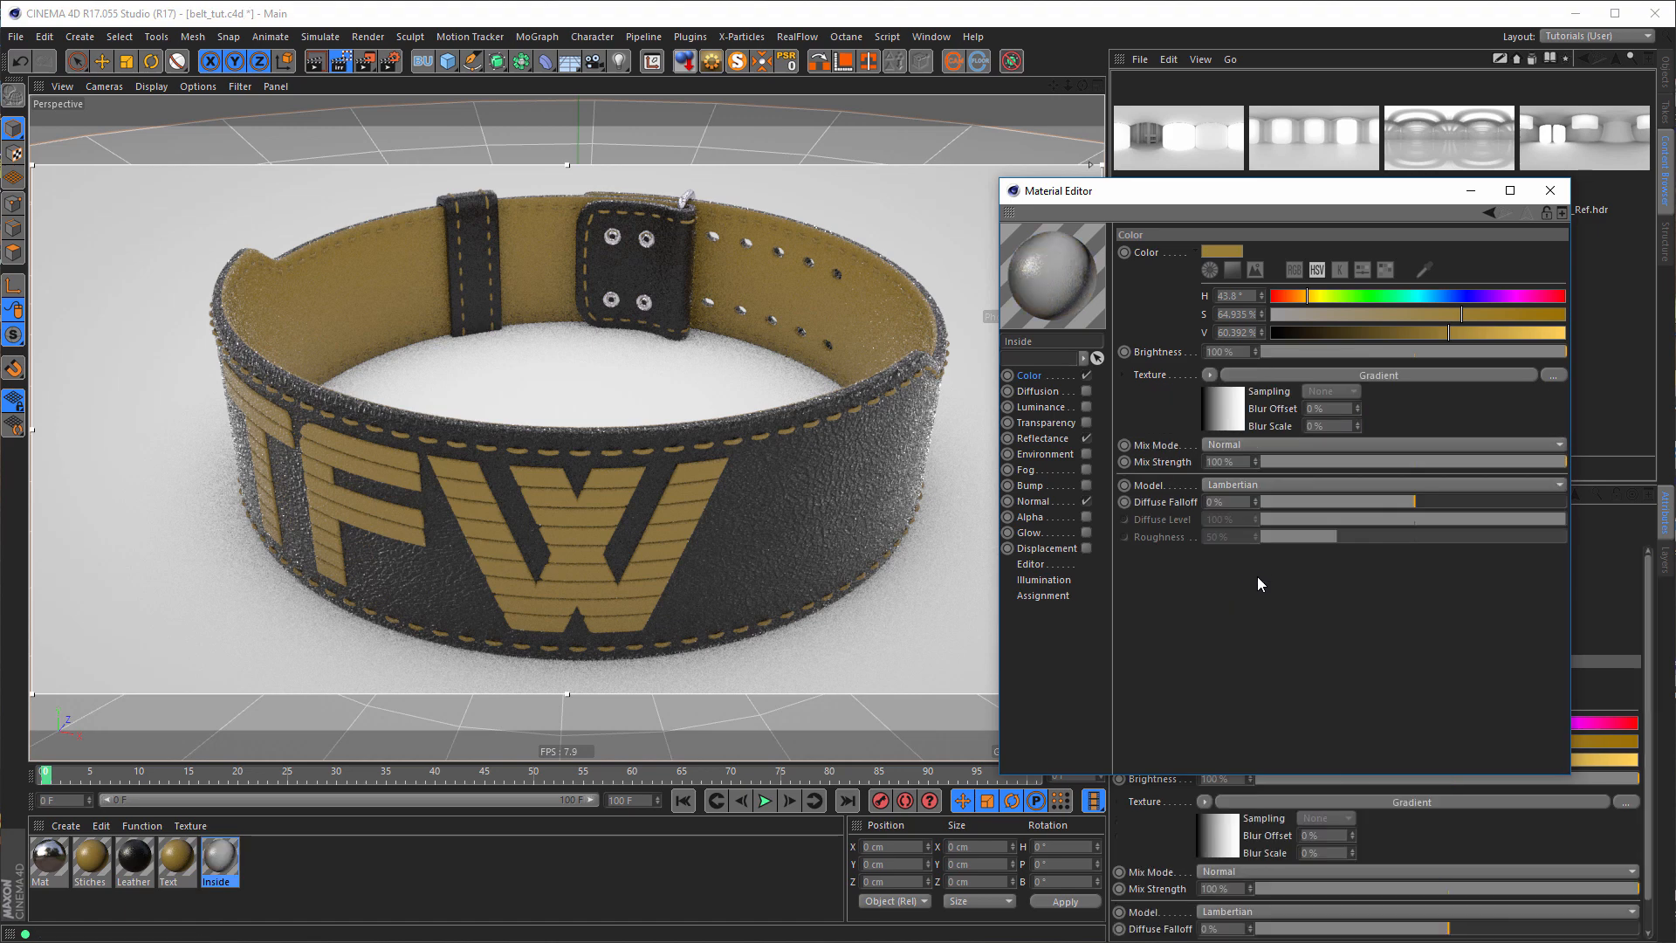
{"action": "left_click", "coordinate": [1224, 405]}
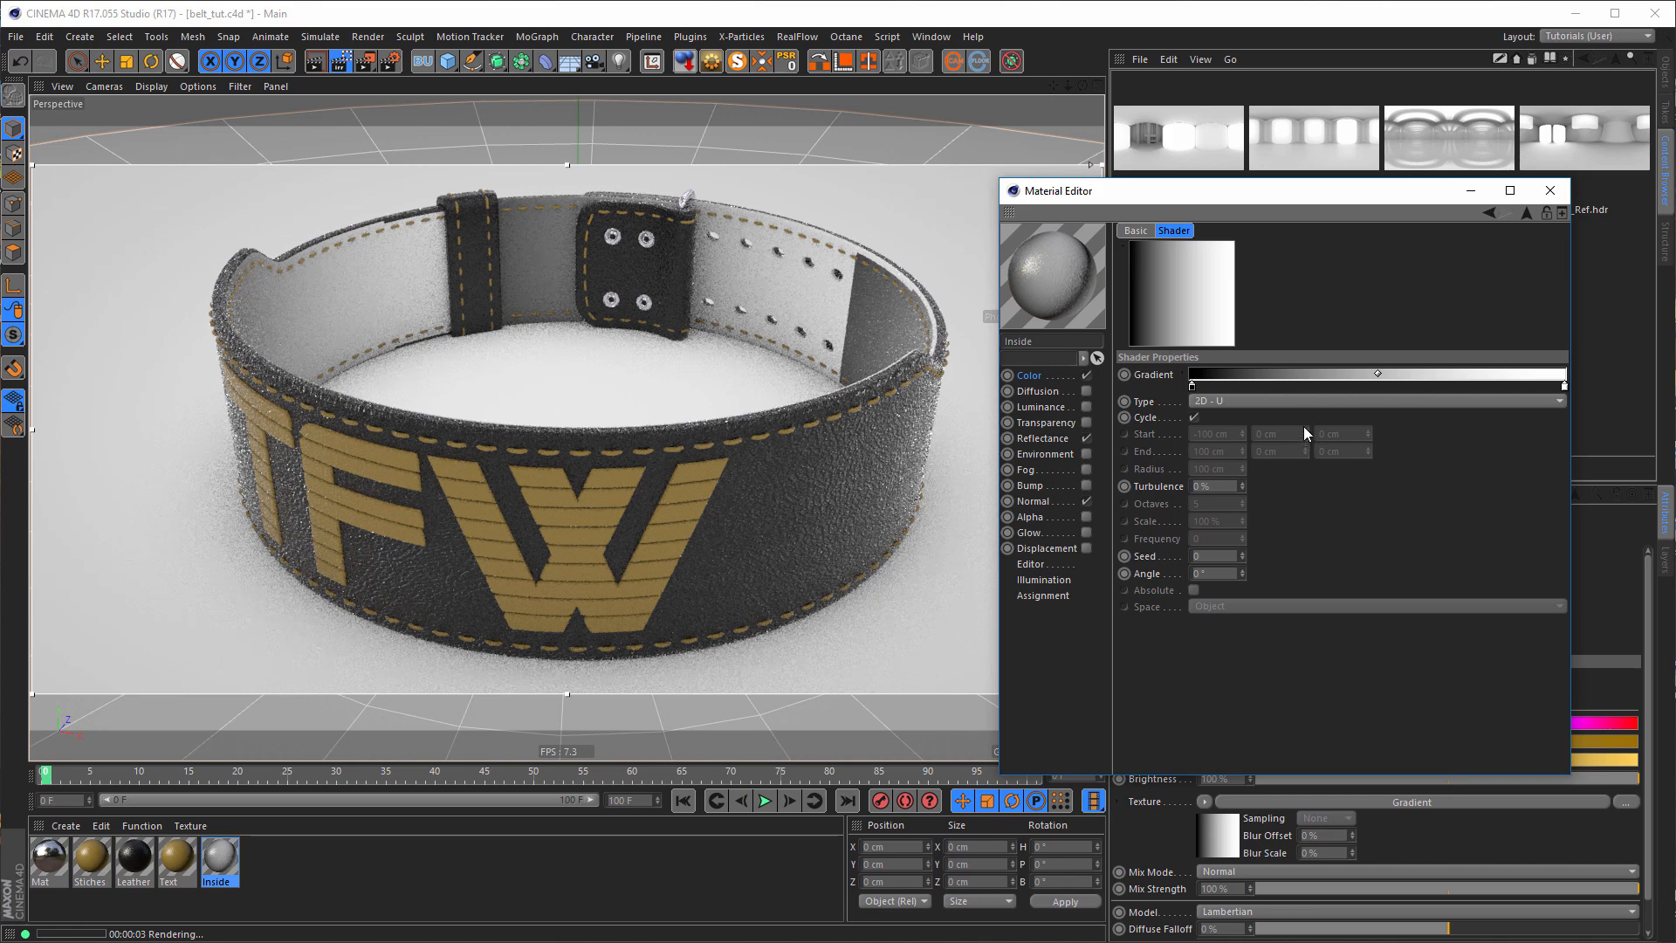
- Set the gradient type to 2D - V, with the white knot near the middle and black knots at the start and near the end
{"action": "left_click", "coordinate": [1262, 401]}
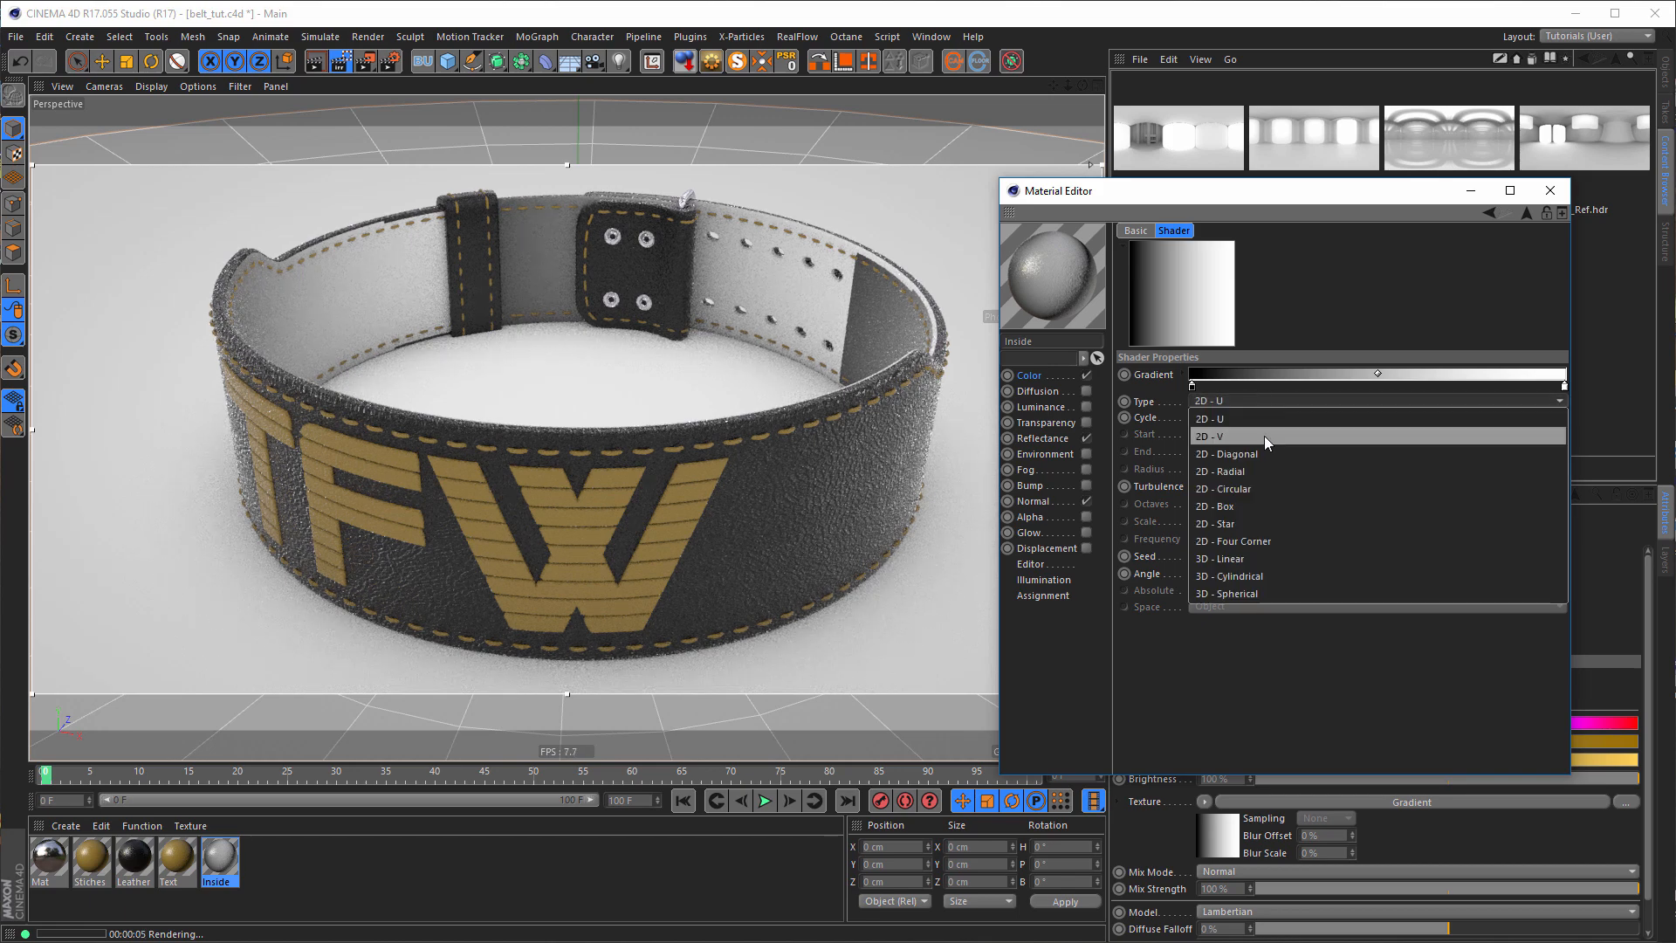
{"action": "left_click", "coordinate": [1264, 437]}
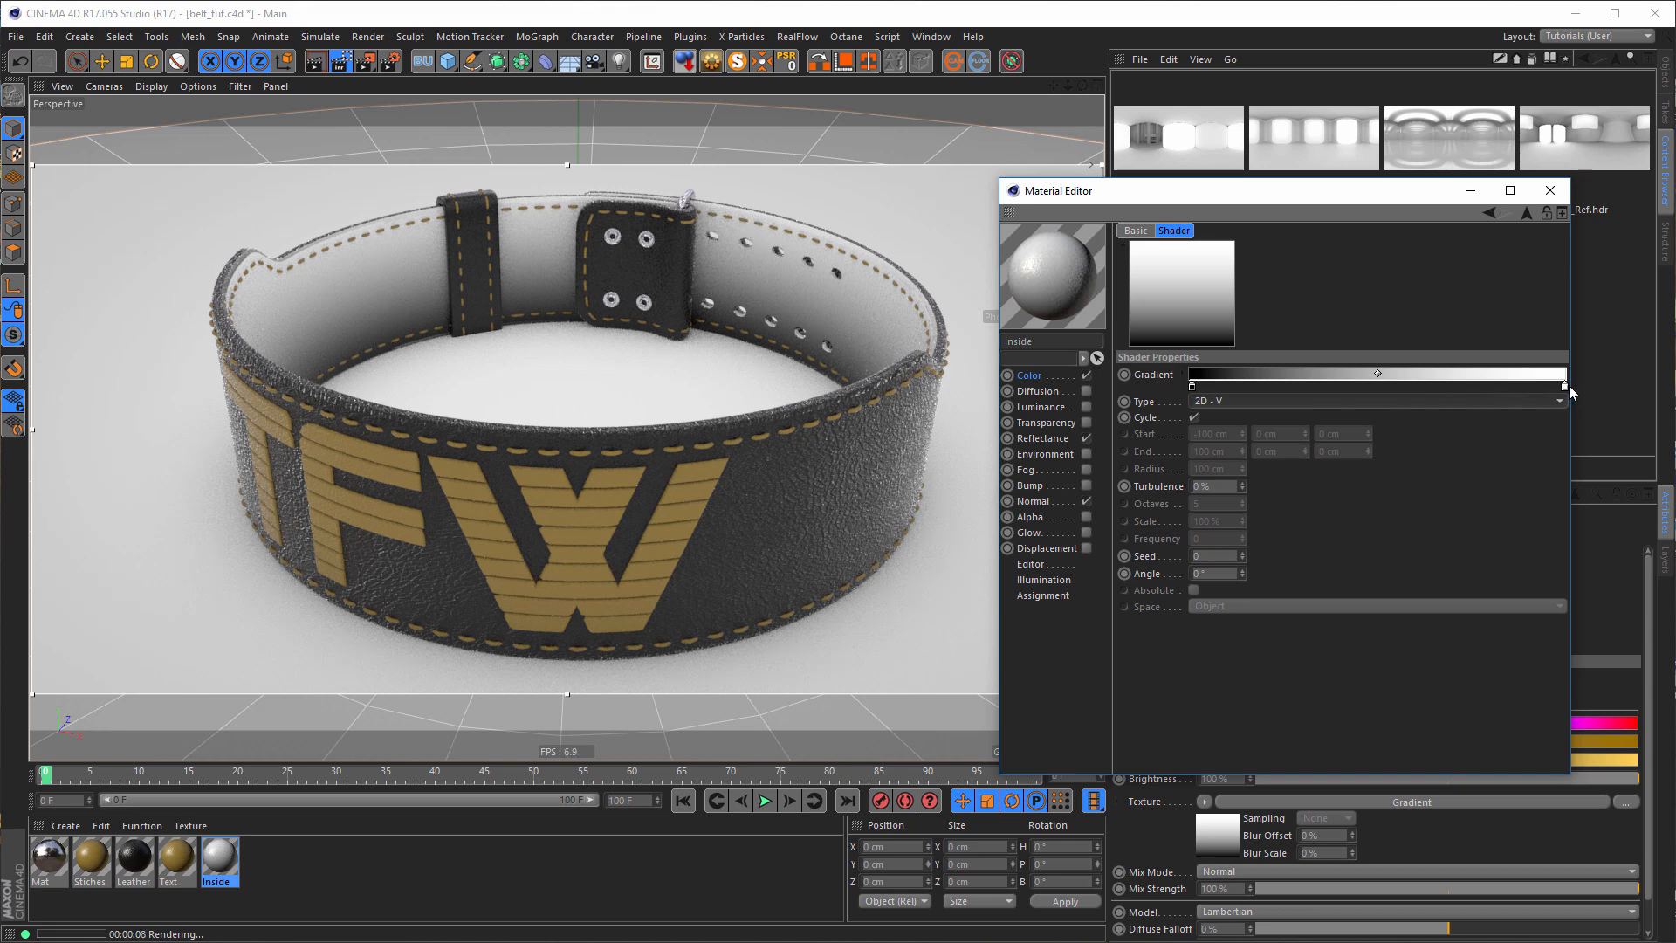
{"action": "left_click_drag", "start_coordinate": [1565, 386], "coordinate": [1365, 390]}
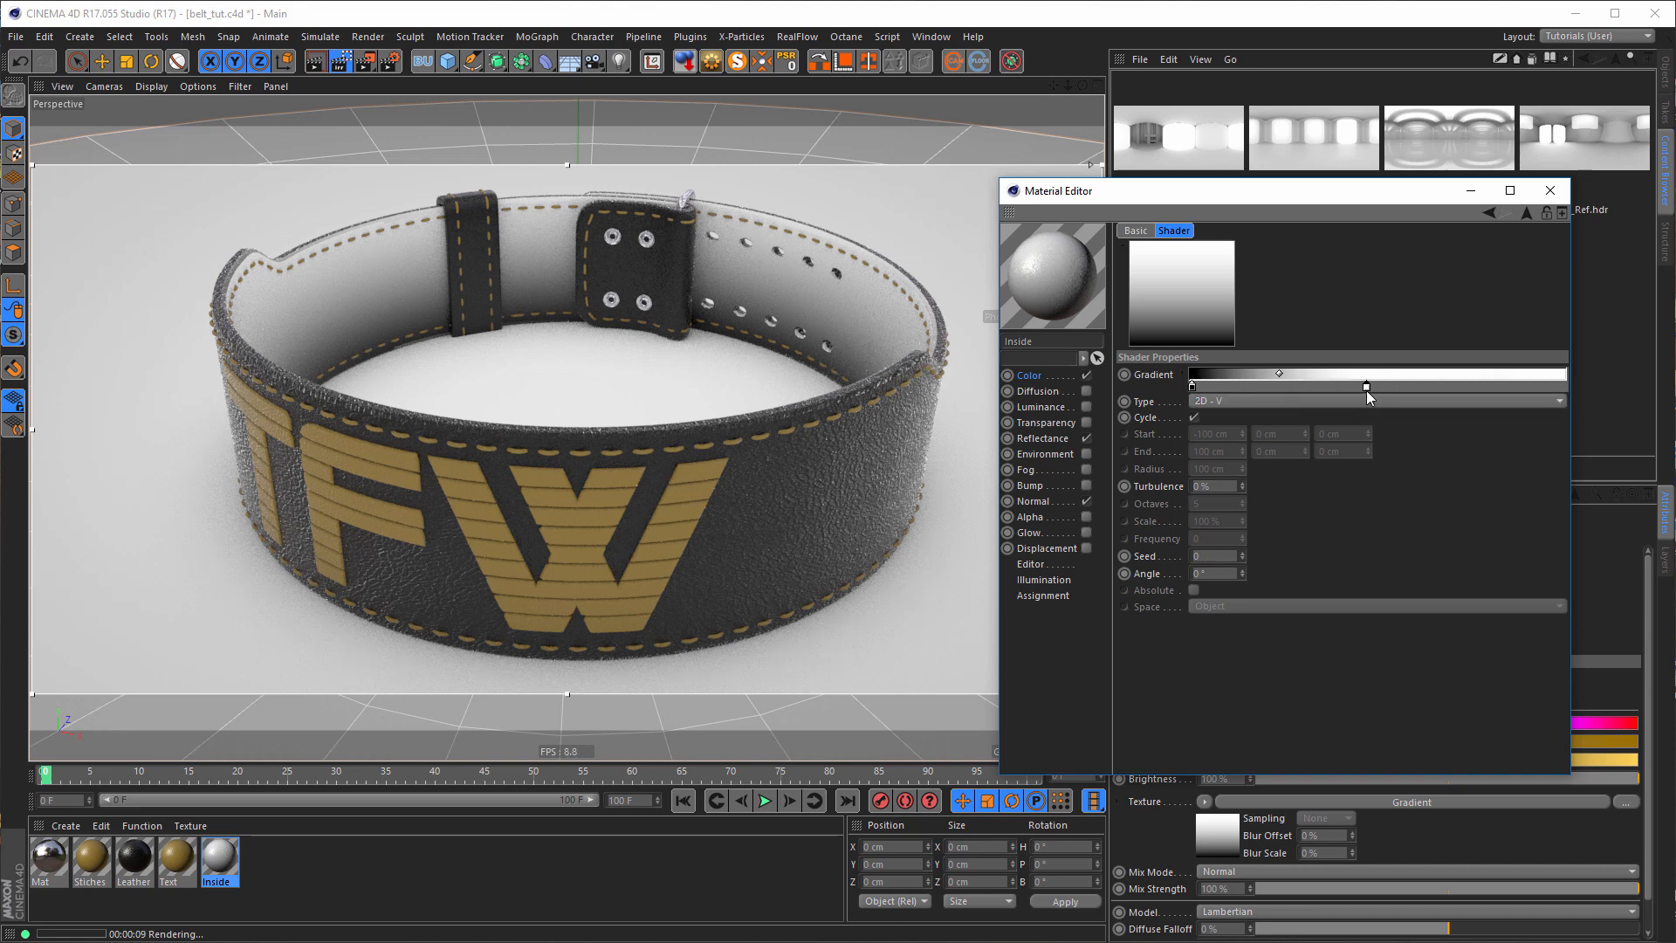
{"action": "left_click_drag", "start_coordinate": [1192, 387], "coordinate": [1571, 392], "text": "ctrl"}
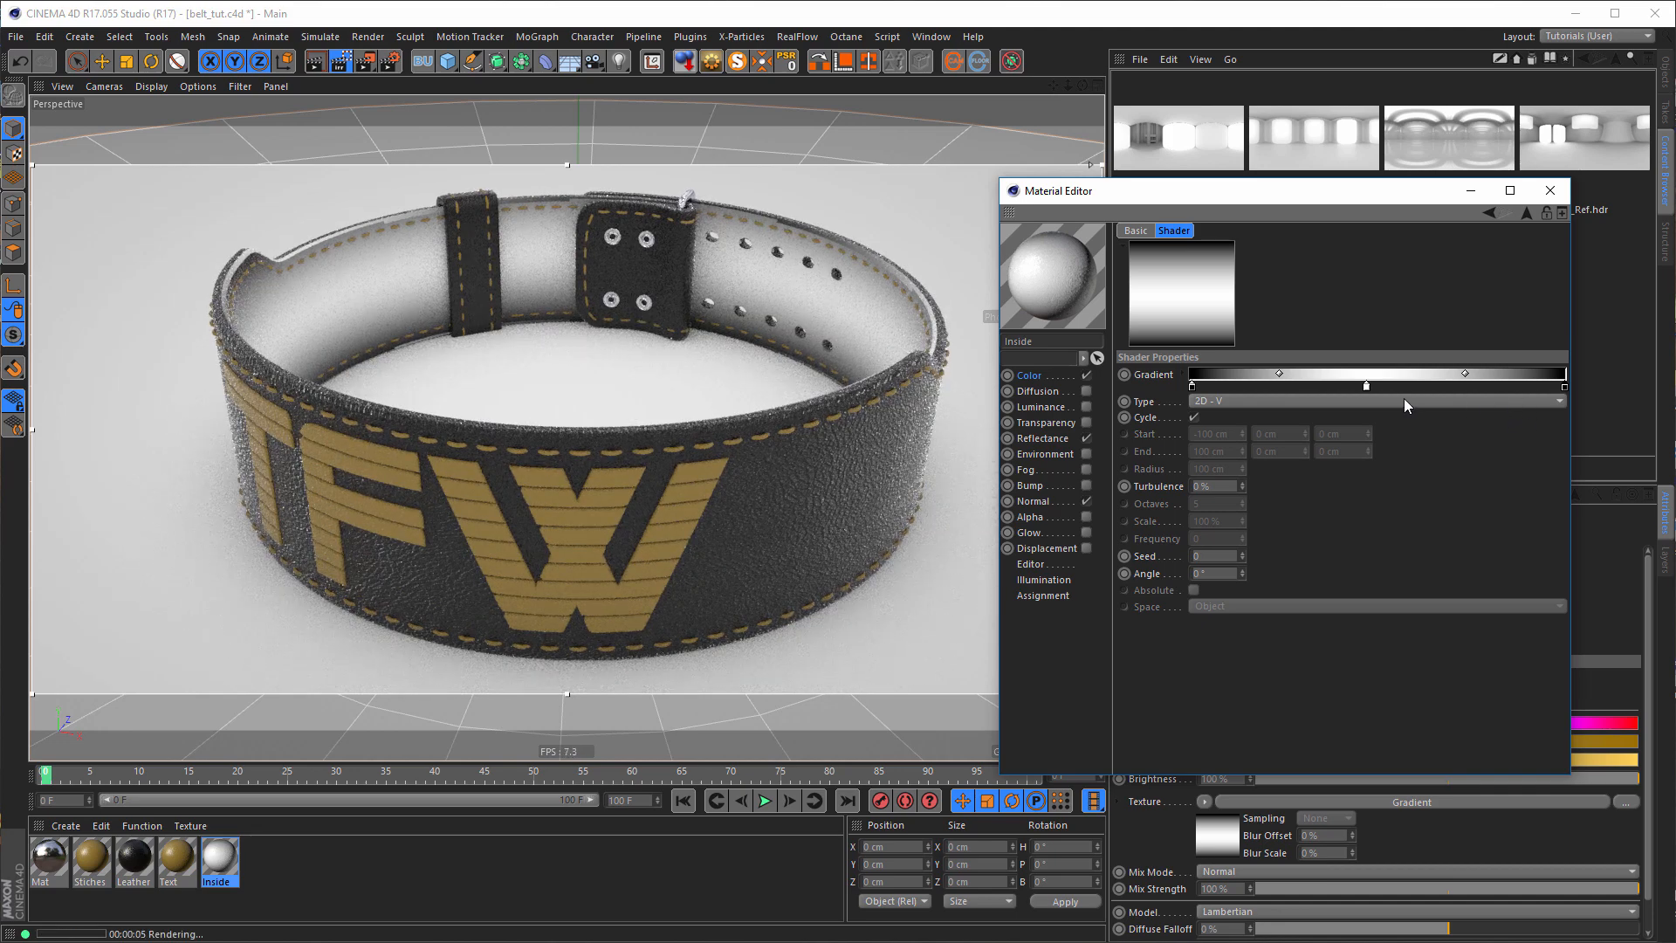
{"action": "left_click_drag", "start_coordinate": [1564, 390], "coordinate": [1423, 391]}
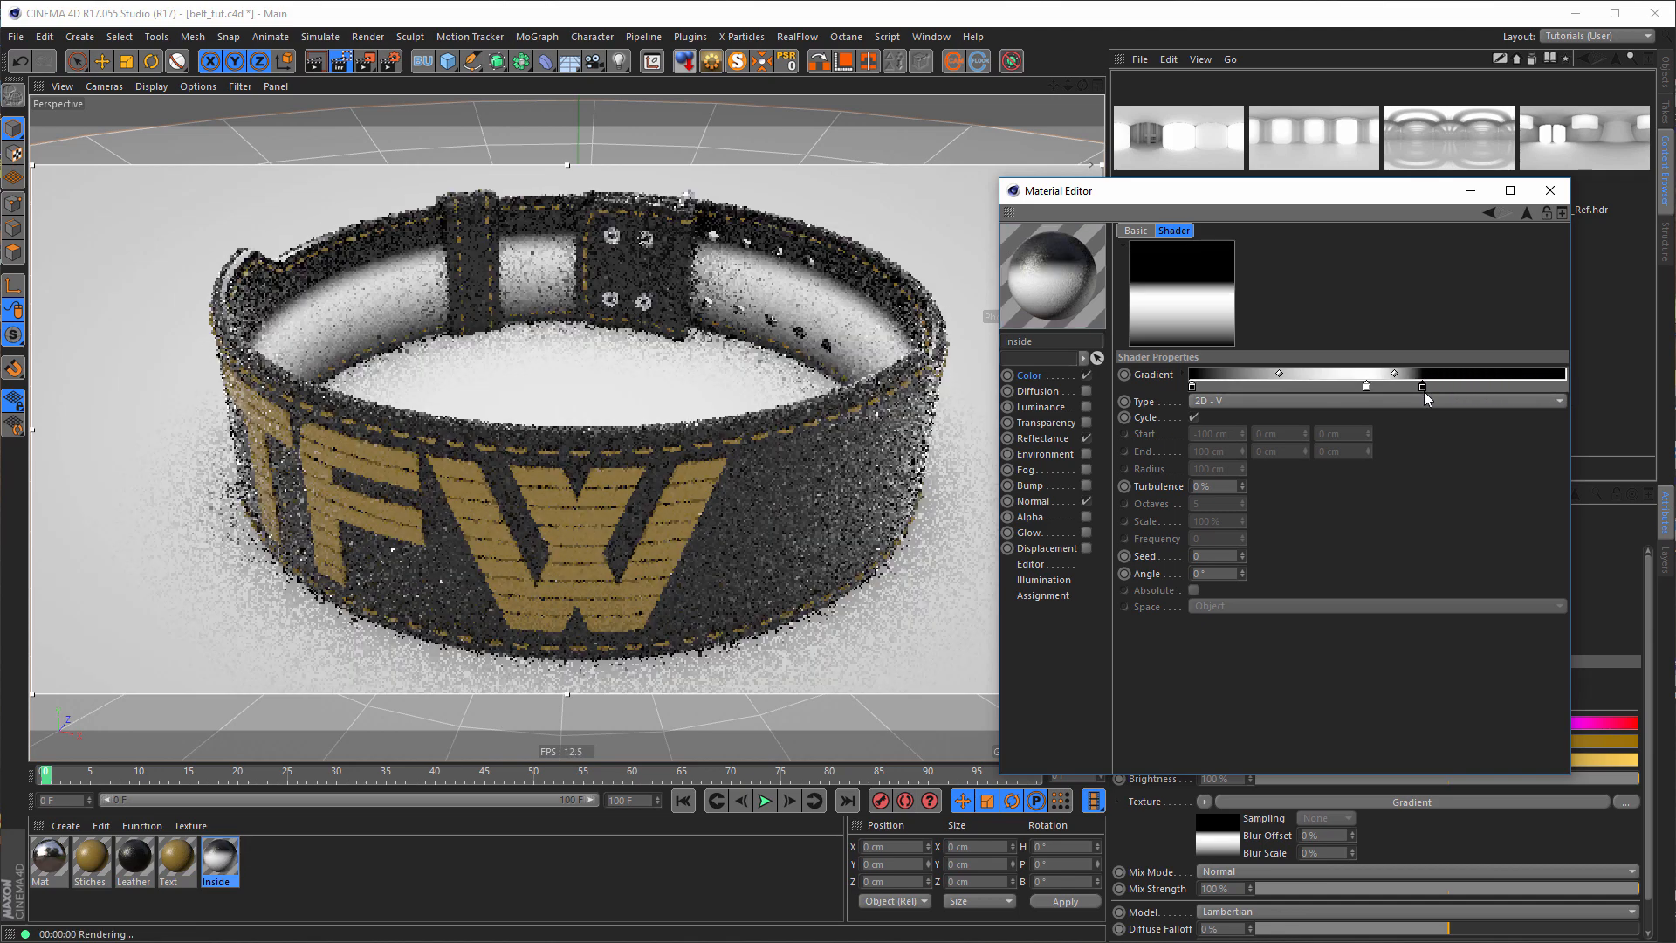
{"action": "left_click_drag", "start_coordinate": [1422, 386], "coordinate": [1473, 385]}
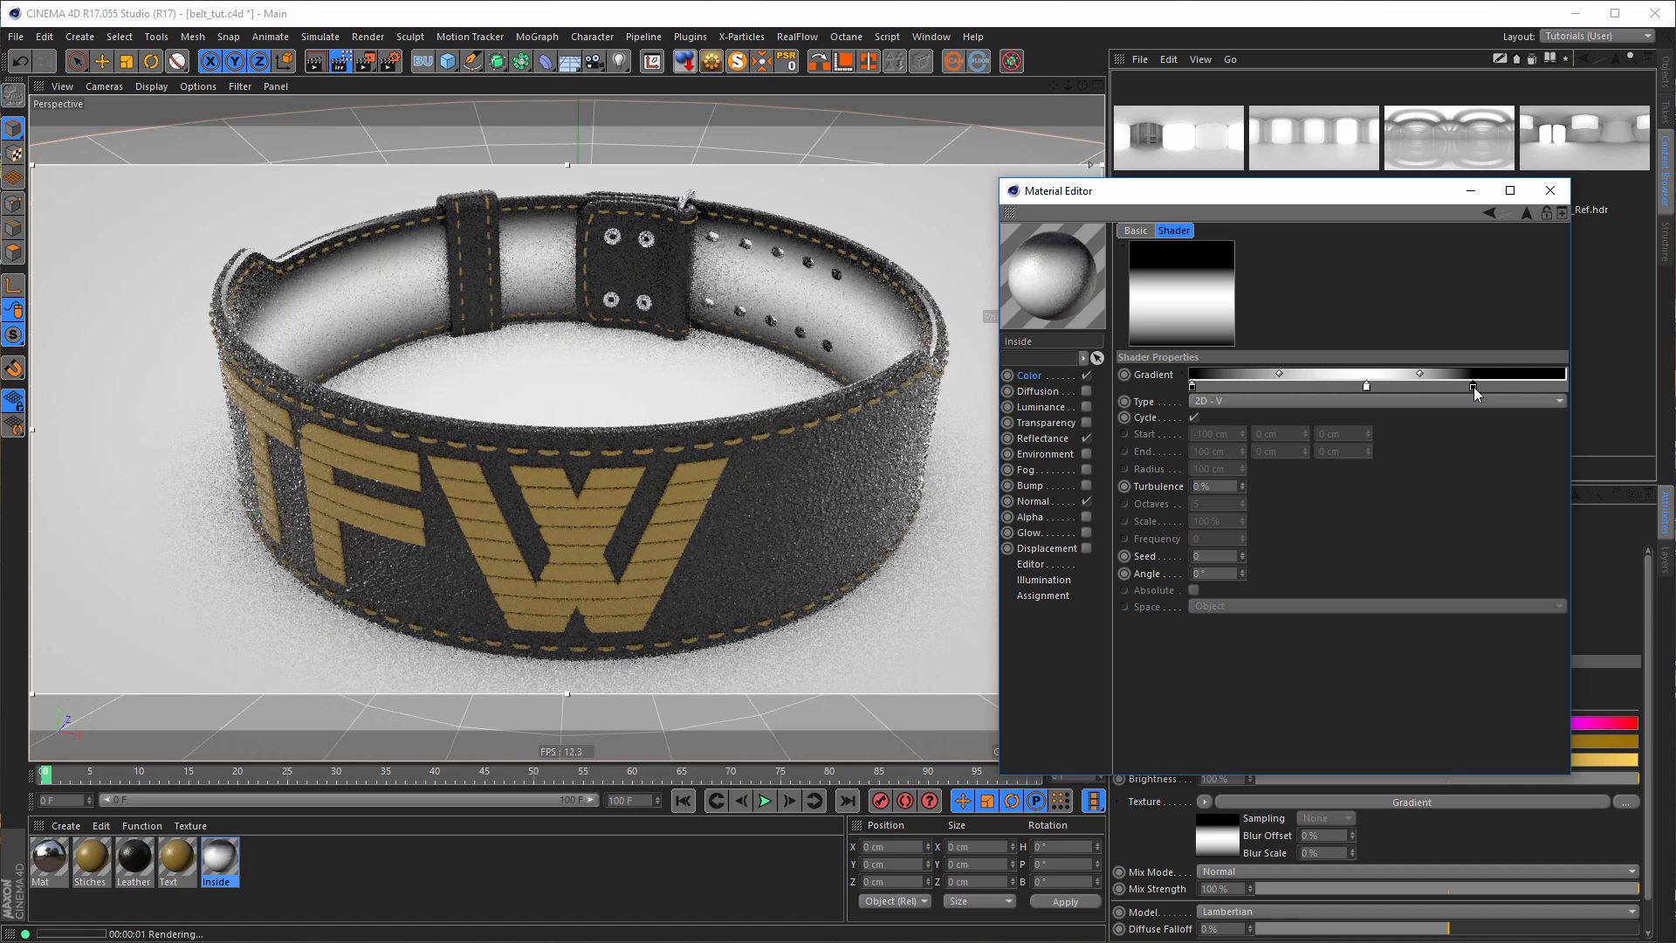
{"action": "left_click_drag", "start_coordinate": [1474, 386], "coordinate": [1500, 394]}
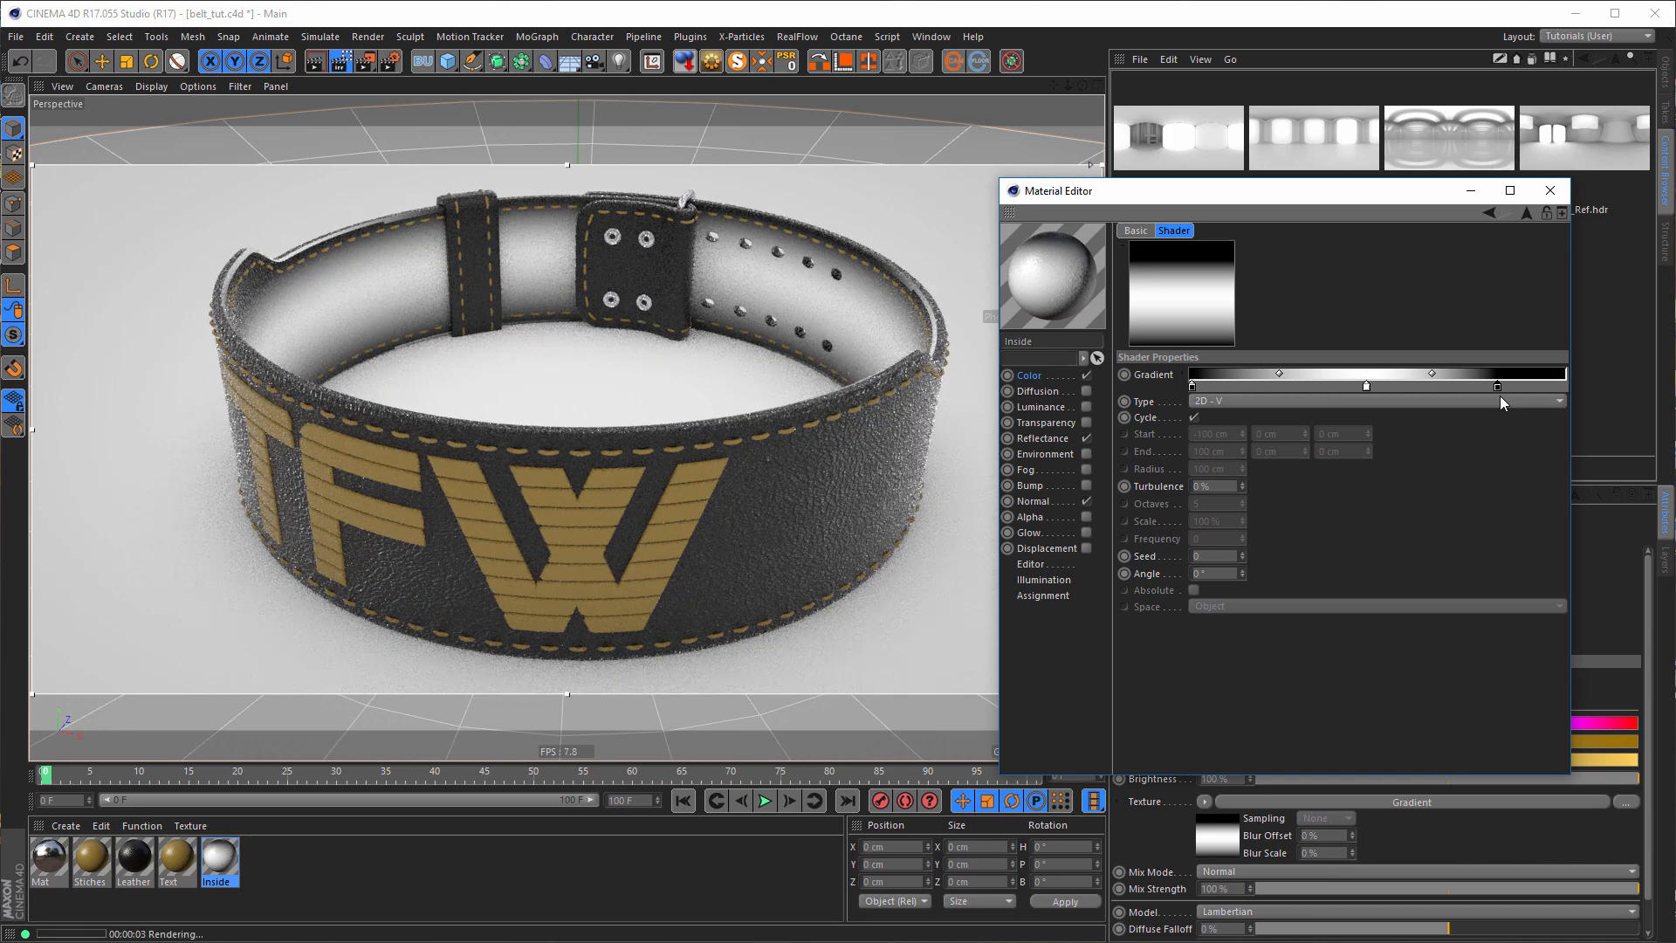
- Change the black knot near the gradient's end to a gray with 50% brightness value
{"action": "double_click", "coordinate": [1497, 388]}
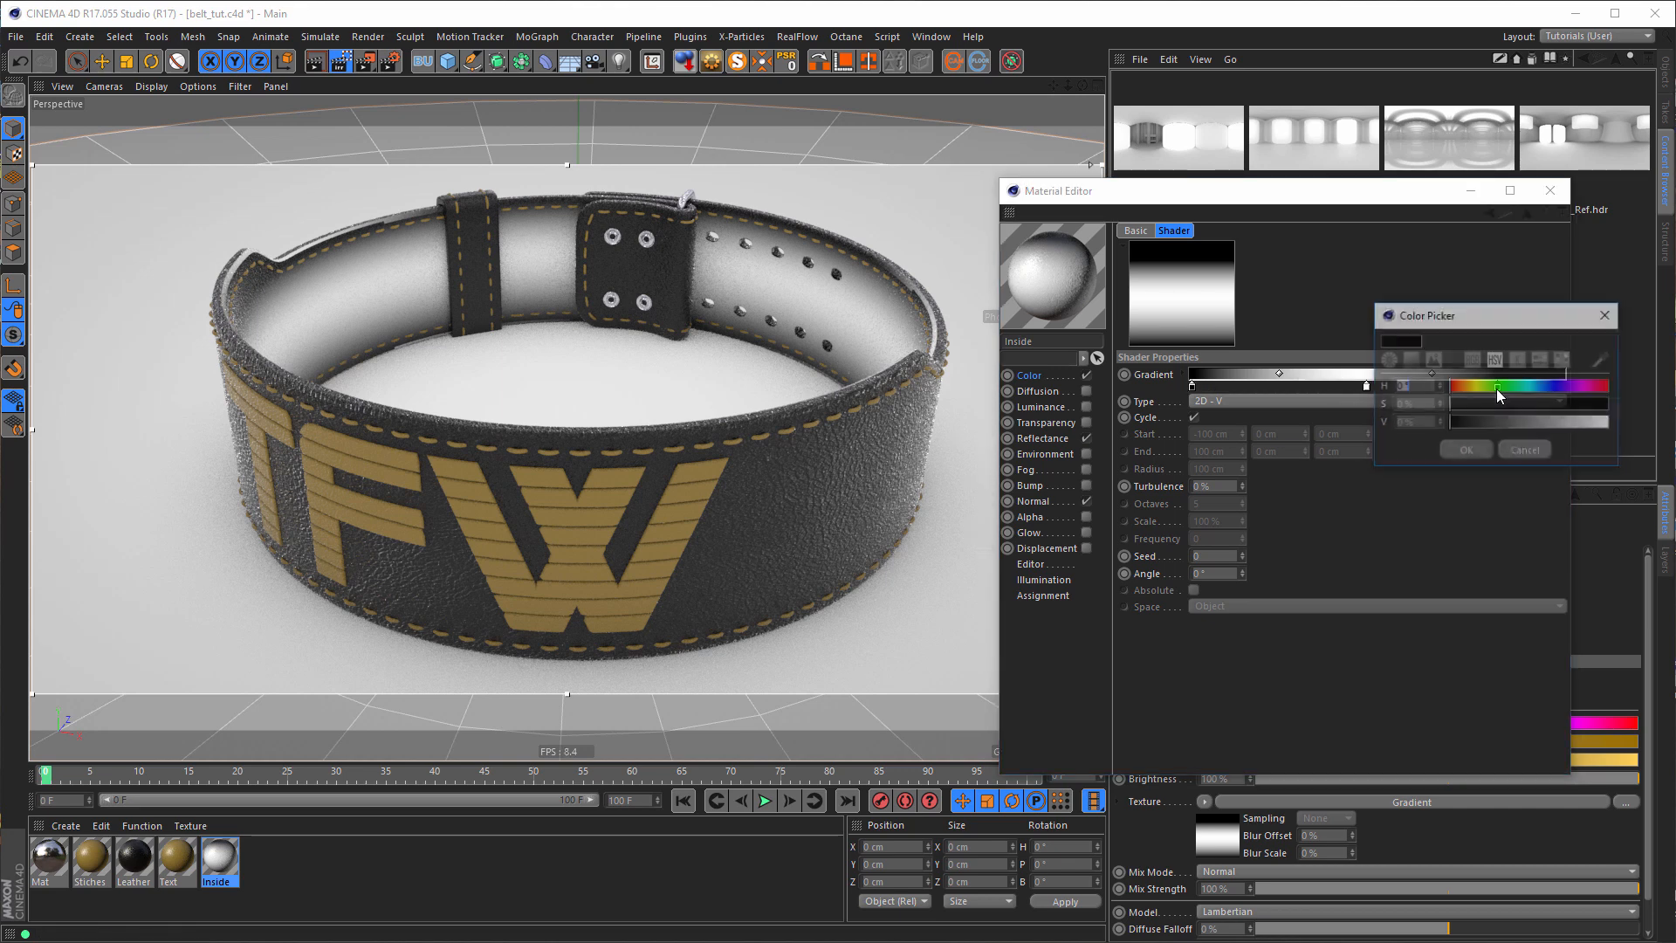
{"action": "left_click", "coordinate": [1491, 424]}
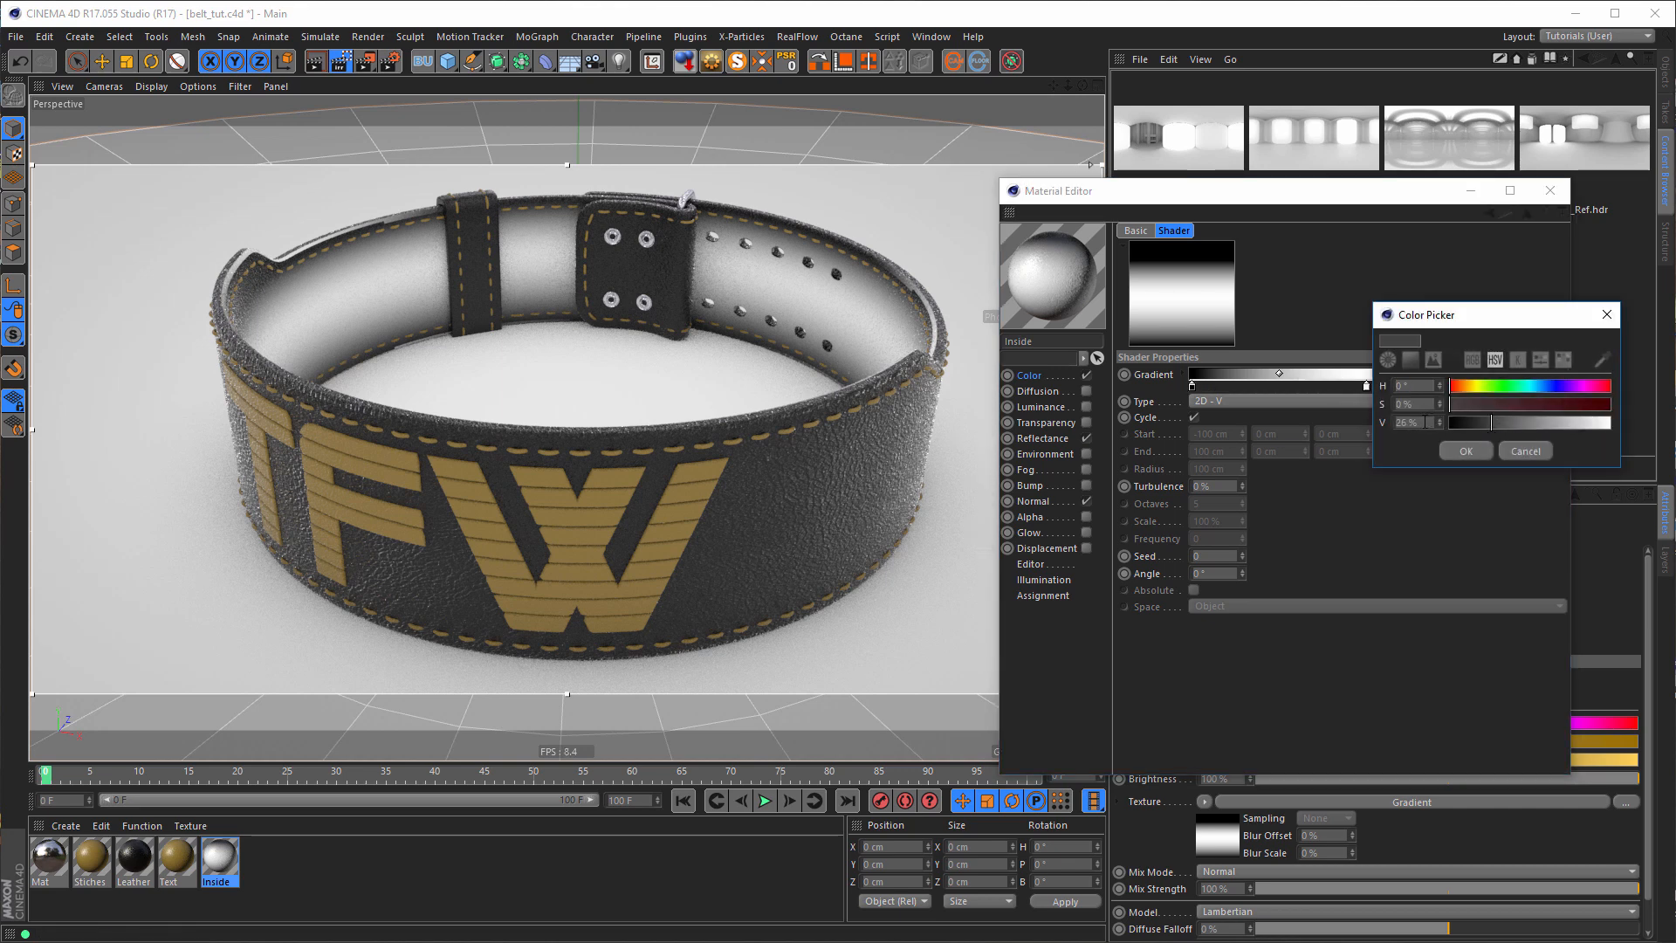
{"action": "left_click_drag", "start_coordinate": [1509, 428], "coordinate": [1521, 427]}
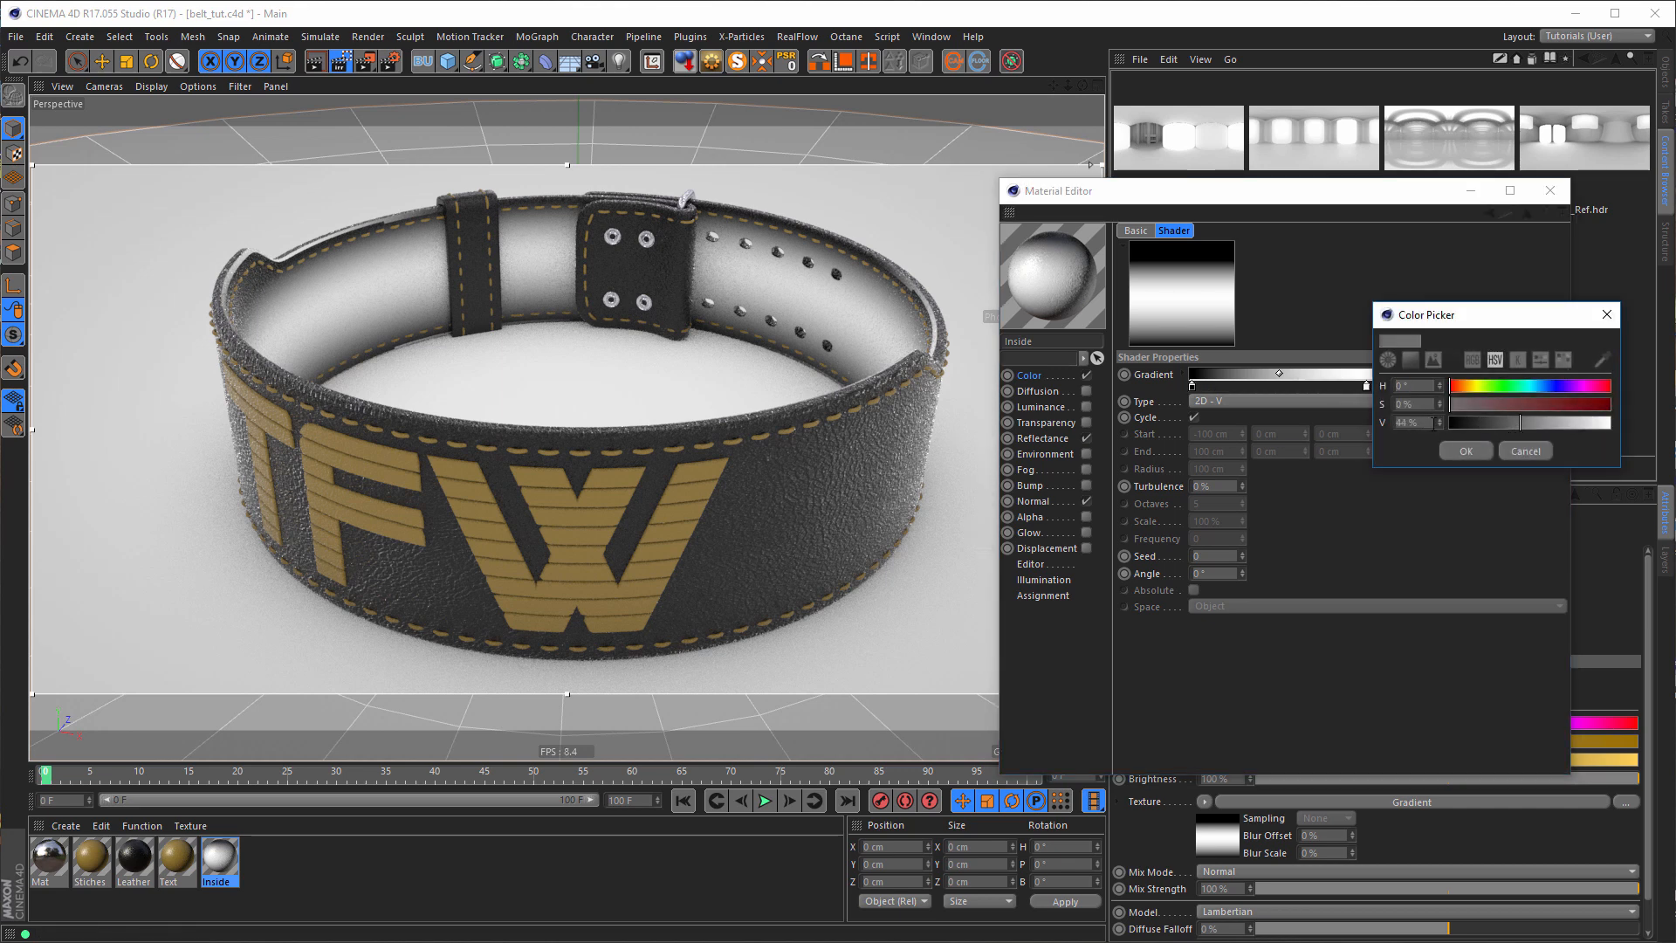
{"action": "type", "text": "50"}
{"action": "key", "text": "Return"}
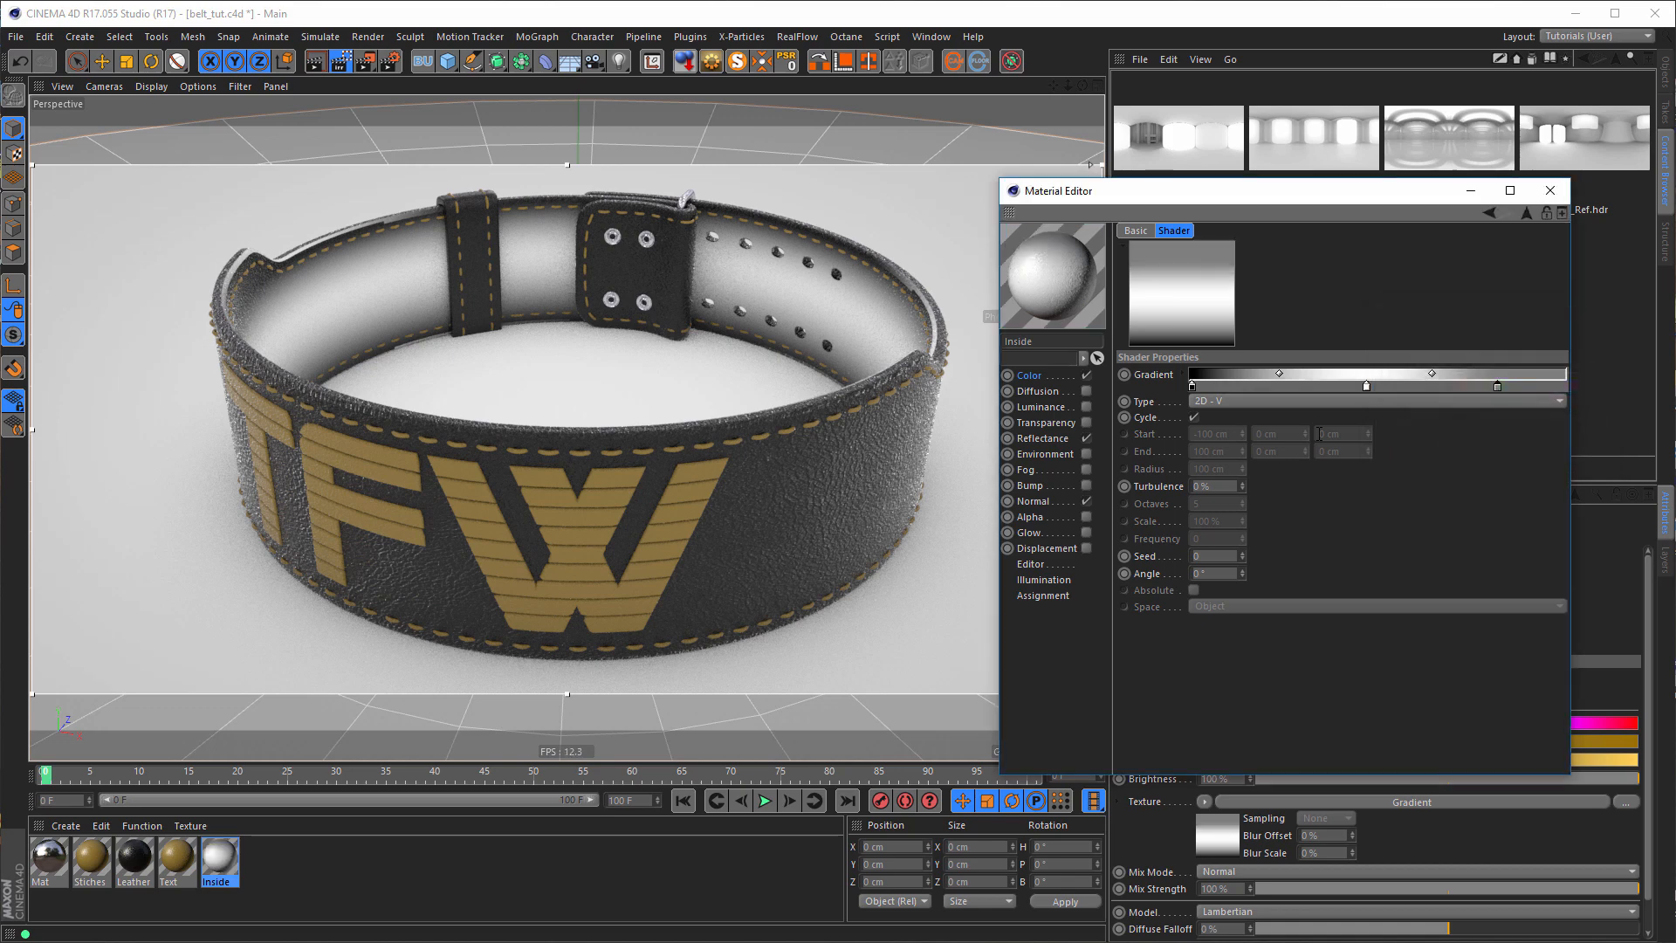
- Change the black knot at the gradient's start to a gray with 50% brightness value
{"action": "double_click", "coordinate": [1192, 385]}
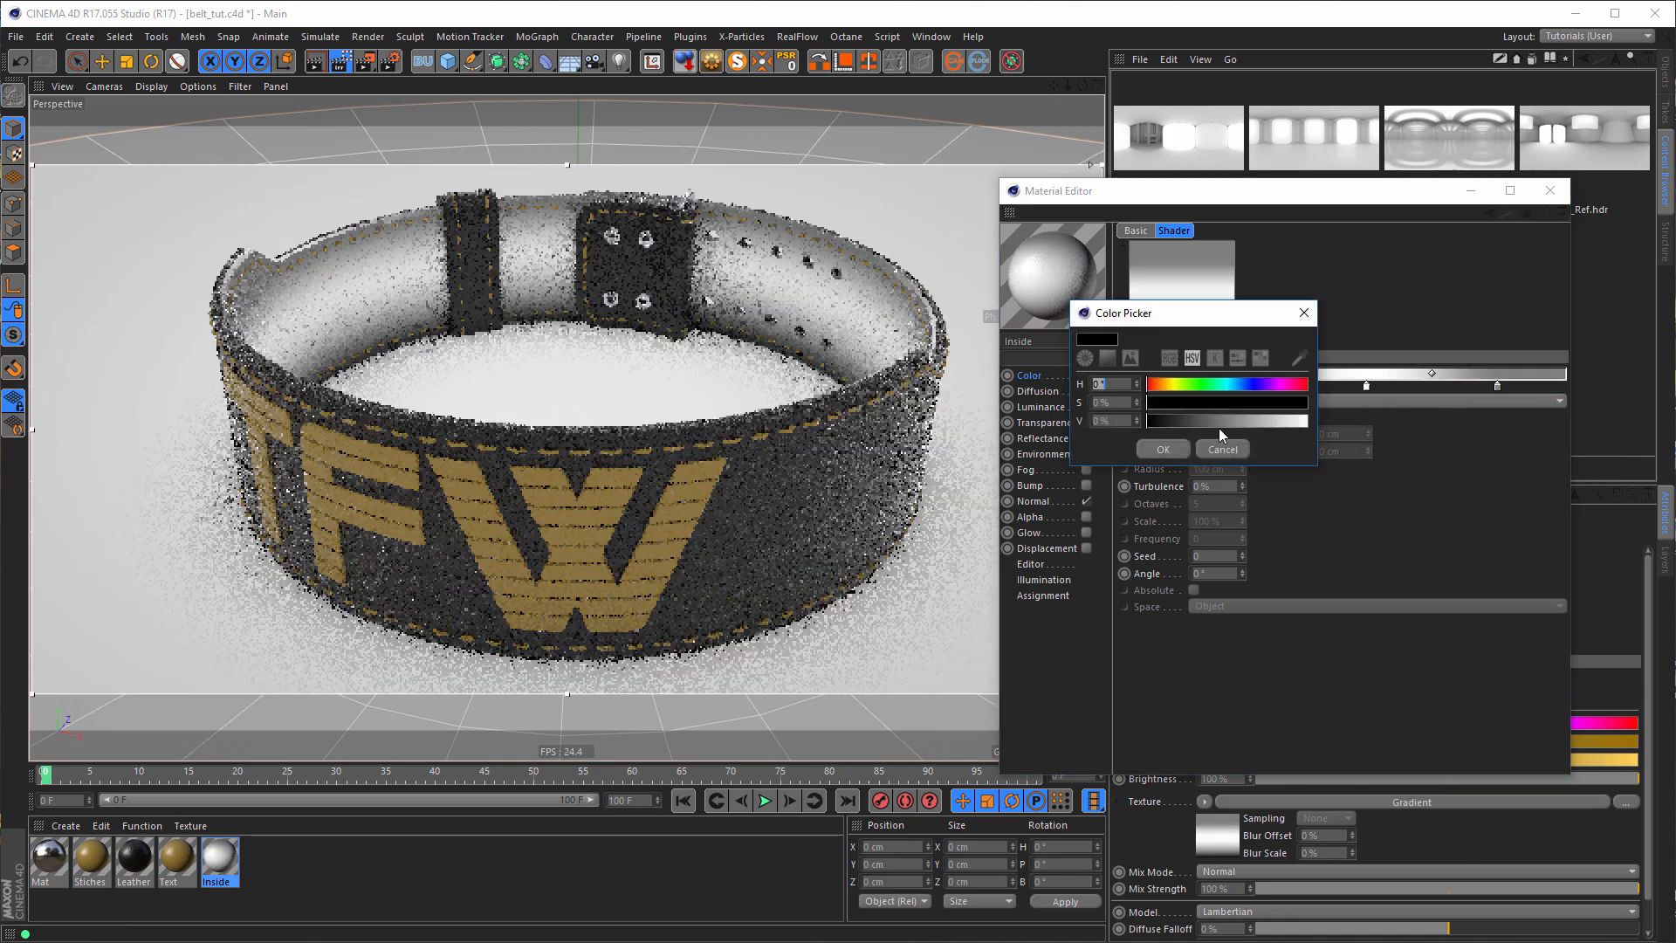
{"action": "left_click", "coordinate": [1123, 421]}
{"action": "type", "text": "50"}
{"action": "key", "text": "Return"}
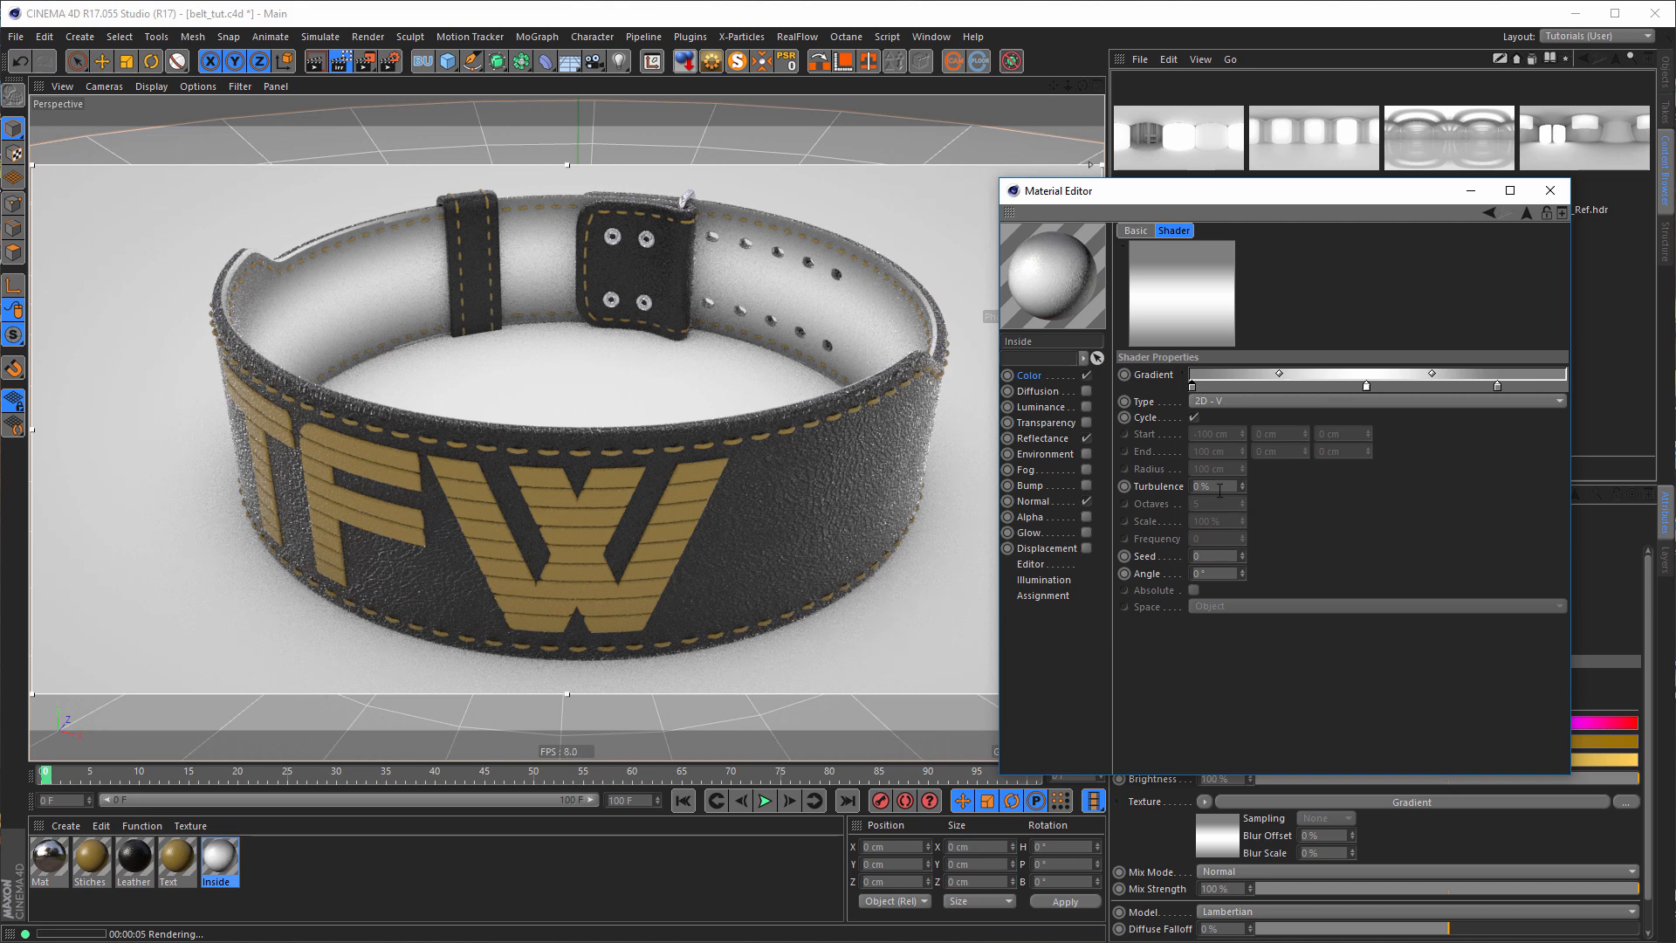
- Set the gradient's Turbulence to 20%
{"action": "left_click_drag", "start_coordinate": [1218, 486], "coordinate": [1139, 510]}
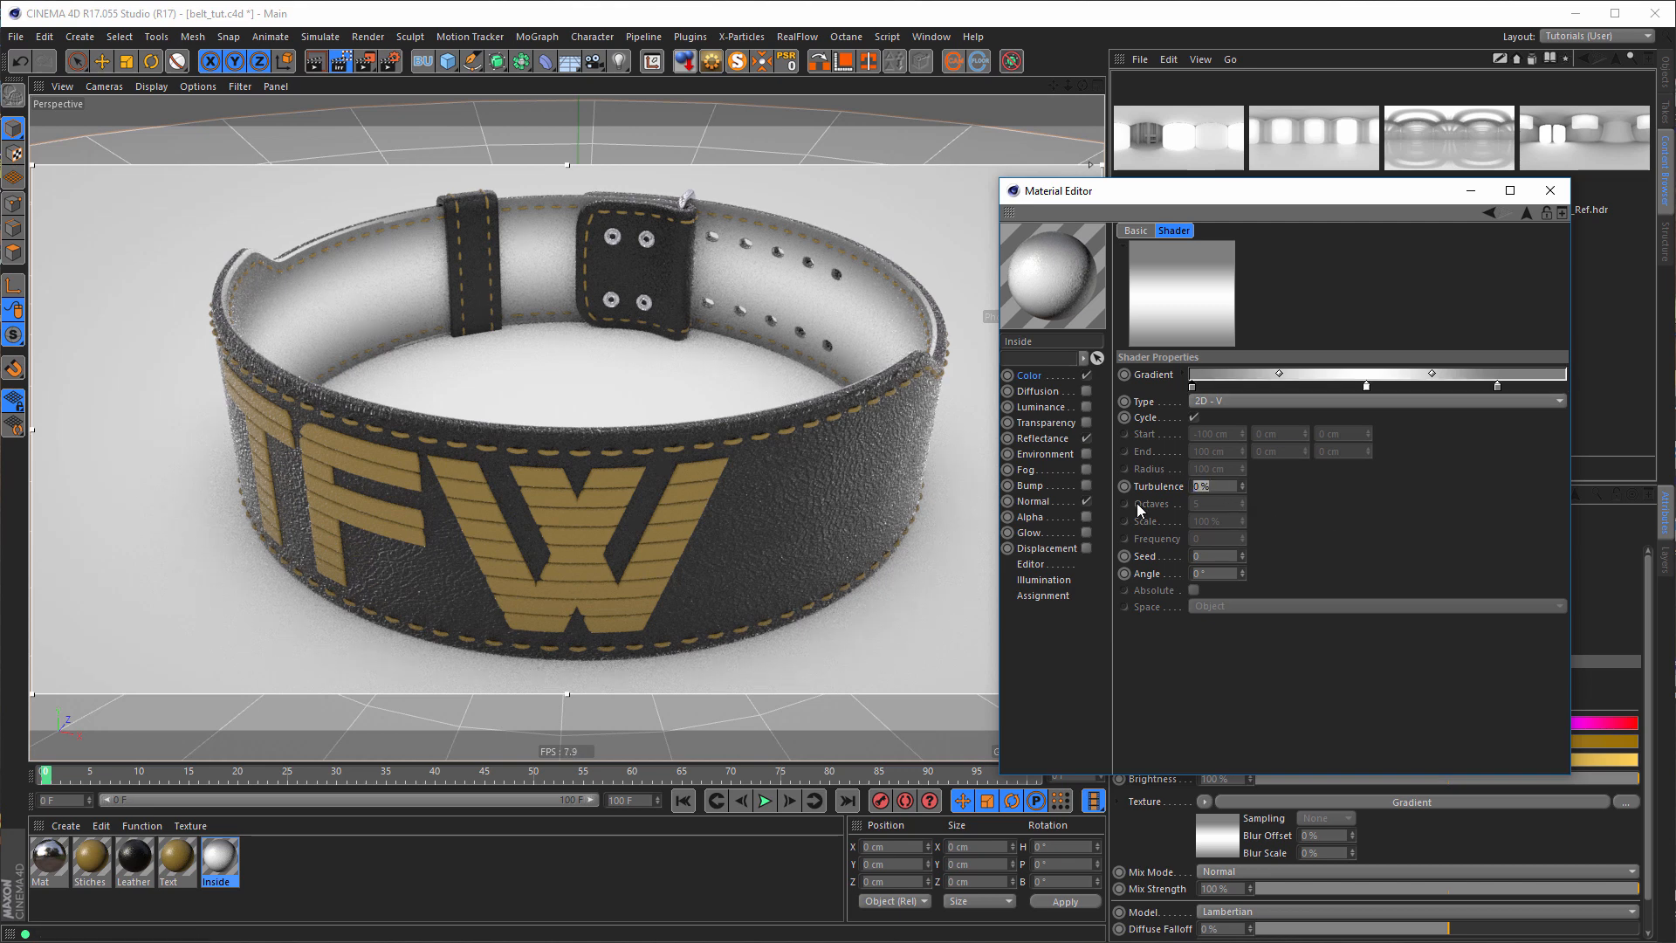
{"action": "type", "text": "20"}
{"action": "key", "text": "Return"}
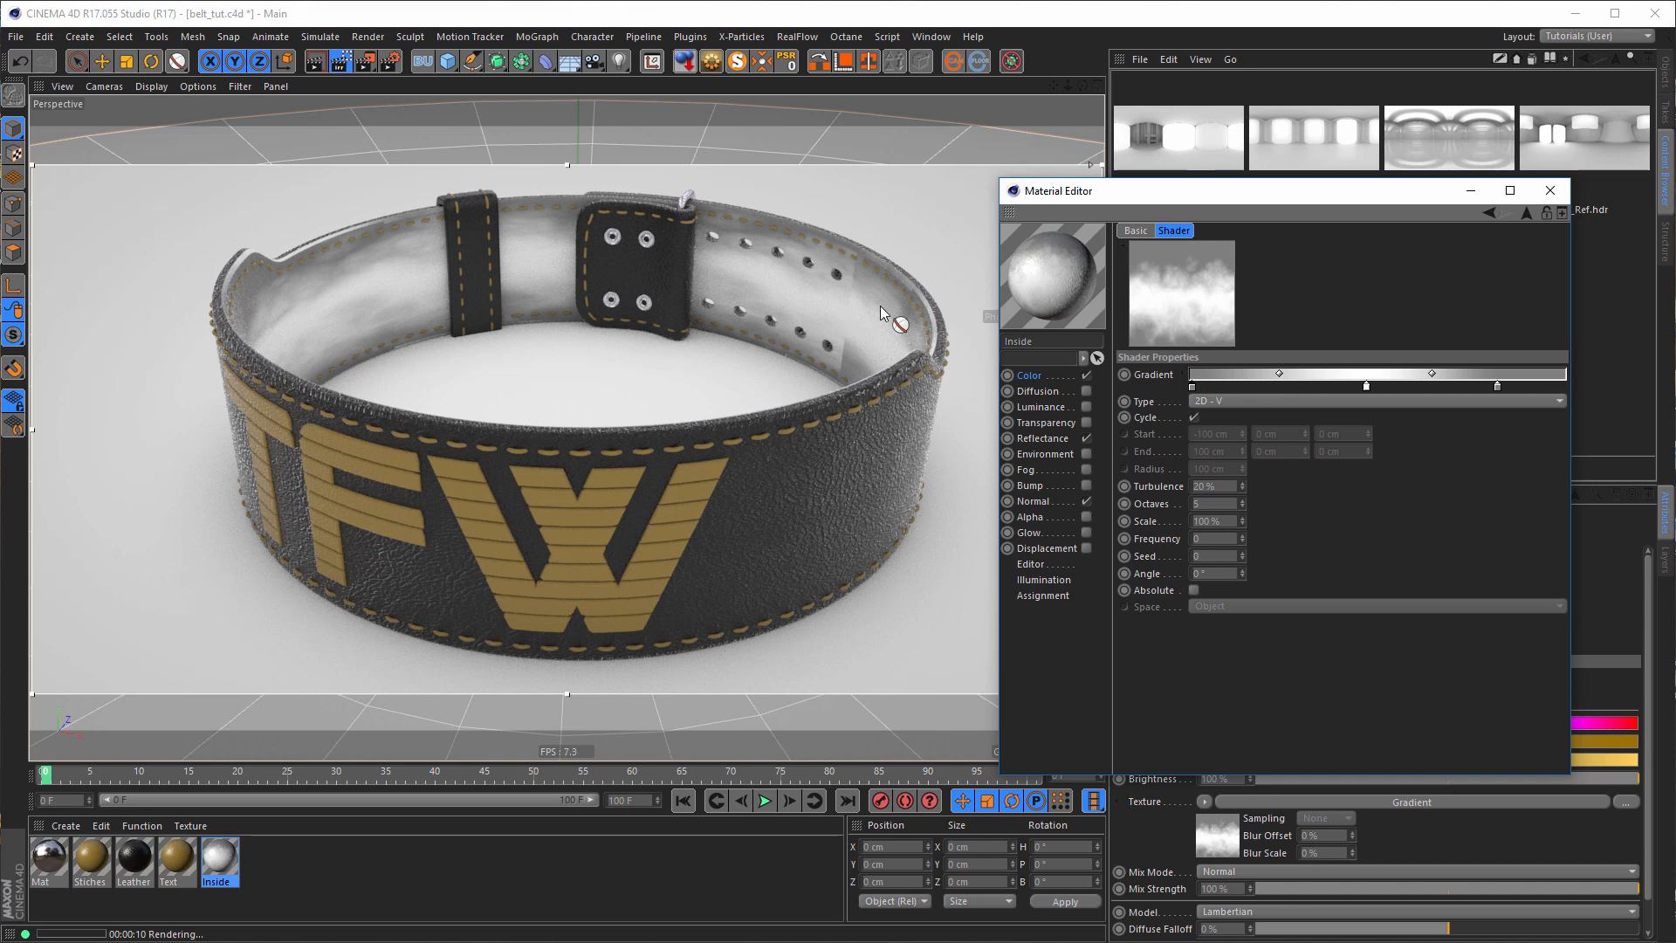
- Switch the gradient type to 3D - Linear and set the X coordinates of both Start and End to 0 cm
{"action": "left_click", "coordinate": [1254, 399]}
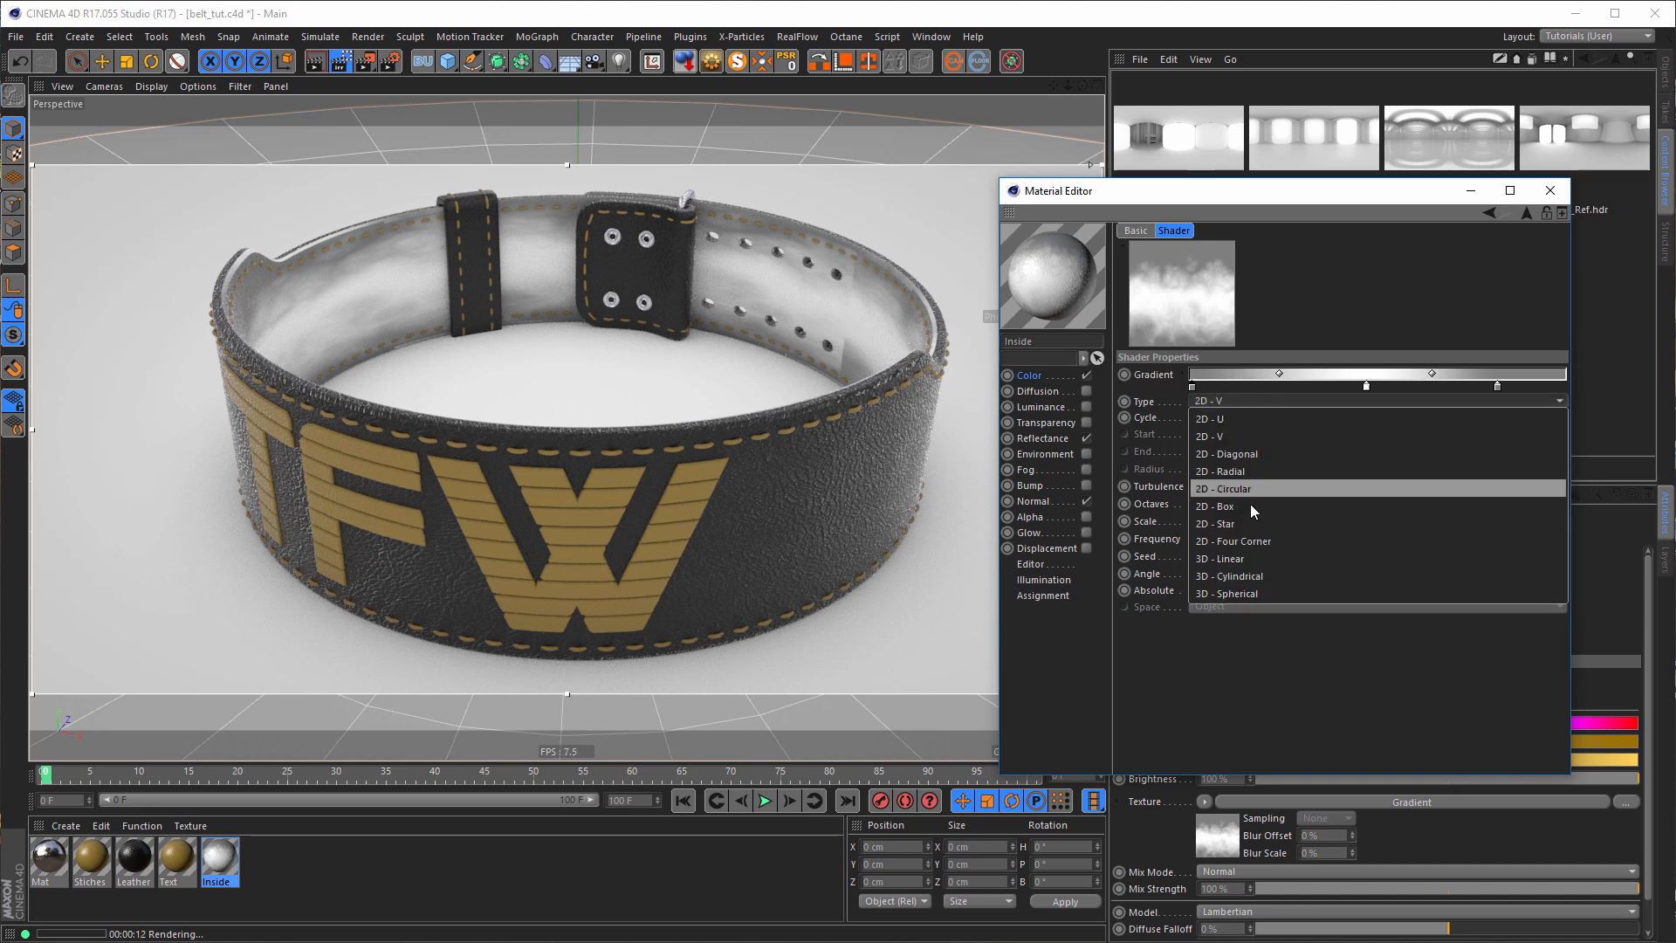
{"action": "left_click", "coordinate": [1249, 557]}
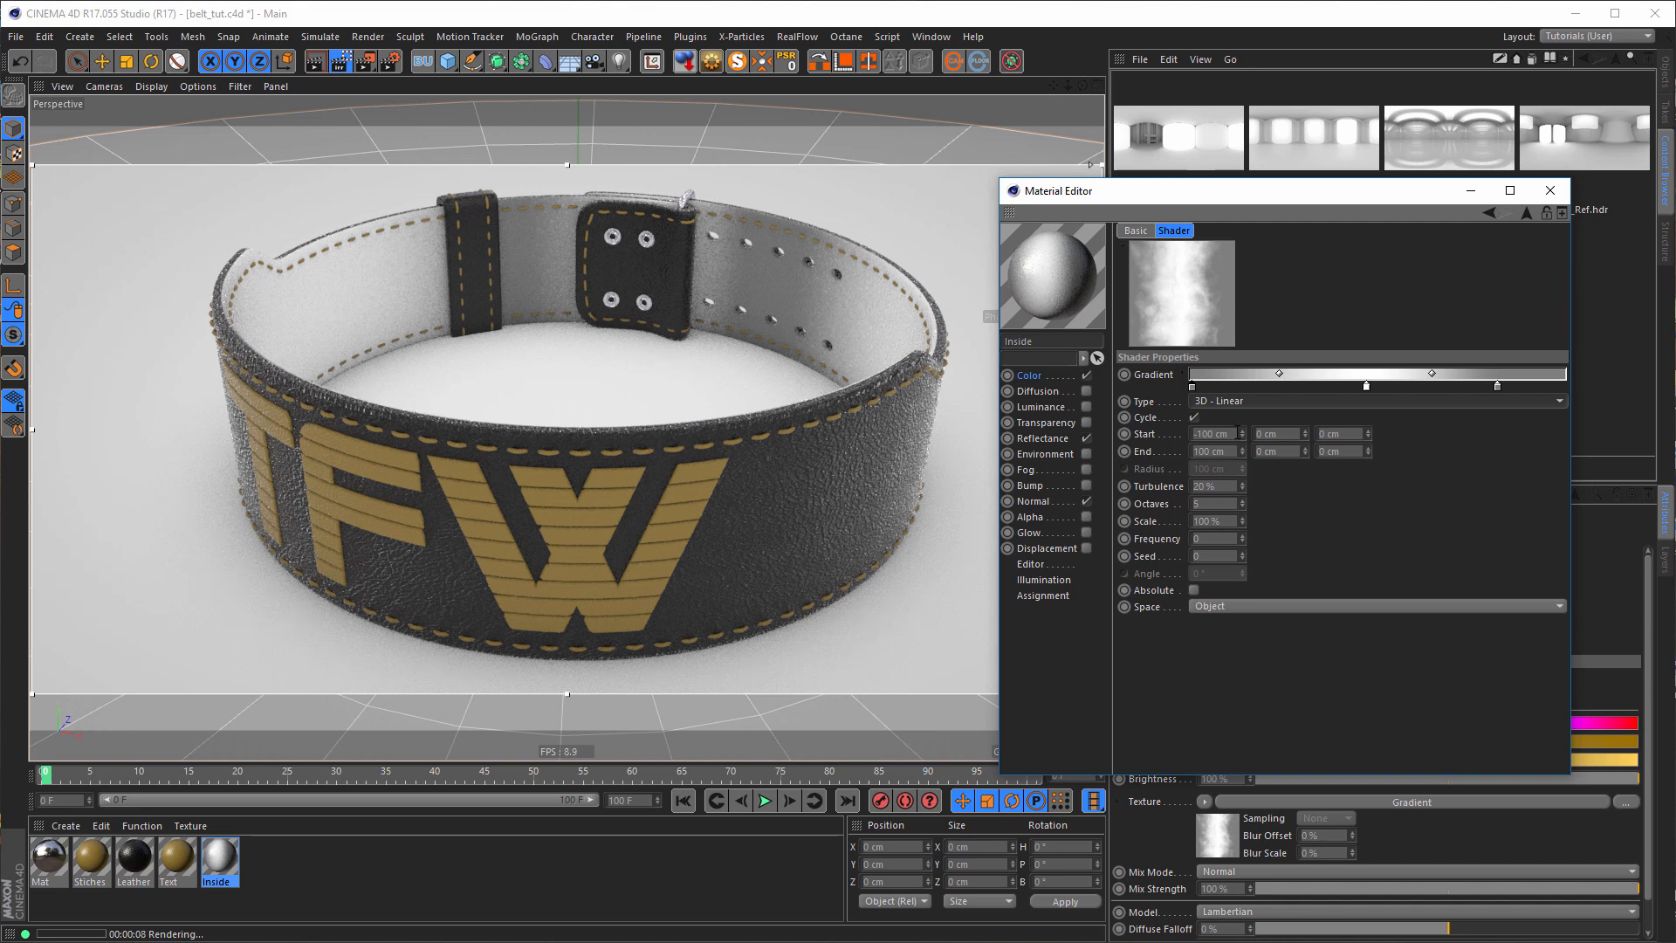
{"action": "left_click_drag", "start_coordinate": [1232, 434], "coordinate": [1146, 444]}
{"action": "type", "text": "0"}
{"action": "key", "text": "Tab"}
{"action": "key", "text": "Tab"}
{"action": "key", "text": "Tab"}
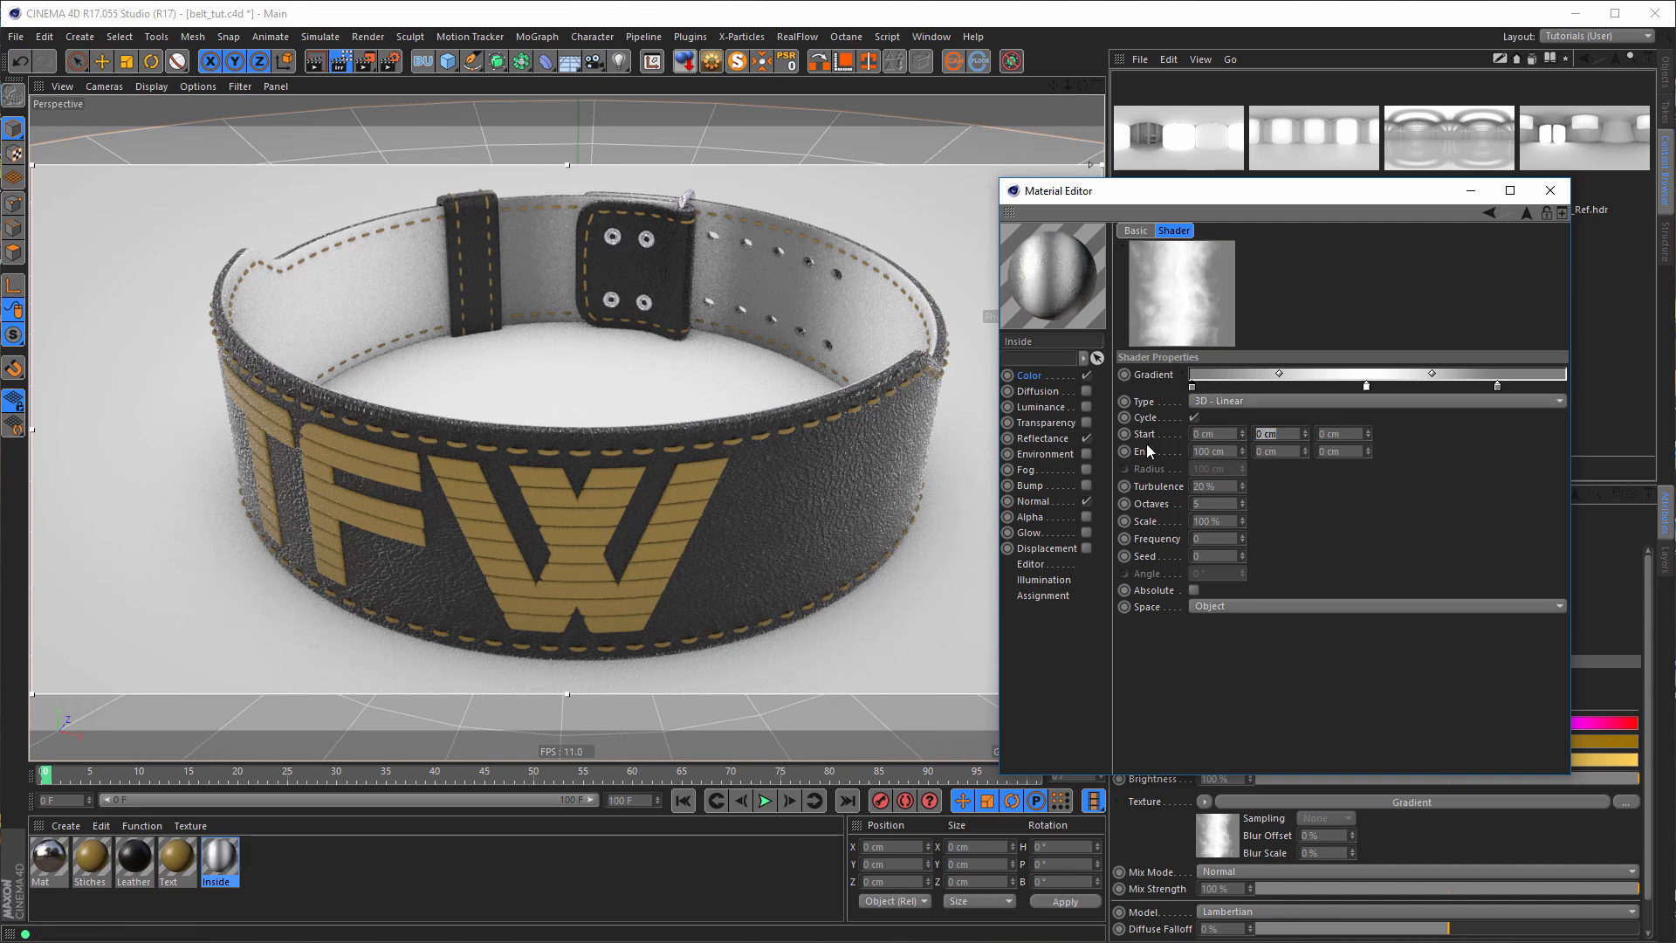
{"action": "type", "text": "0"}
{"action": "key", "text": "Return"}
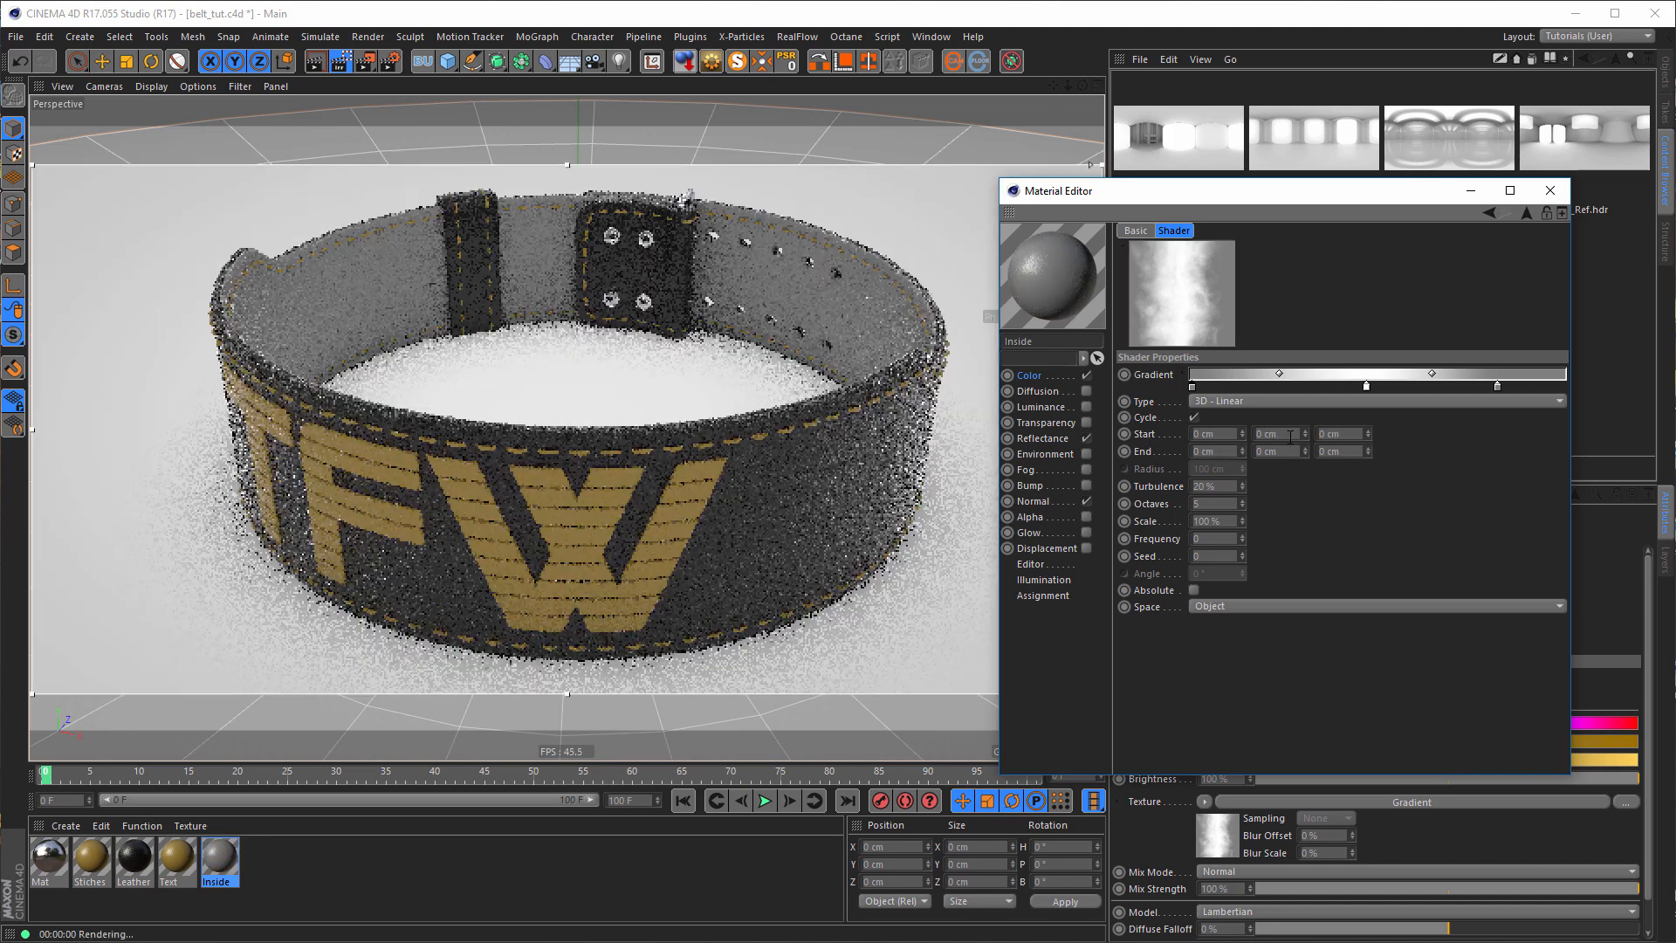
- Set the Y coordinate of the gradient's Start to -100 cm
{"action": "left_click", "coordinate": [1290, 436]}
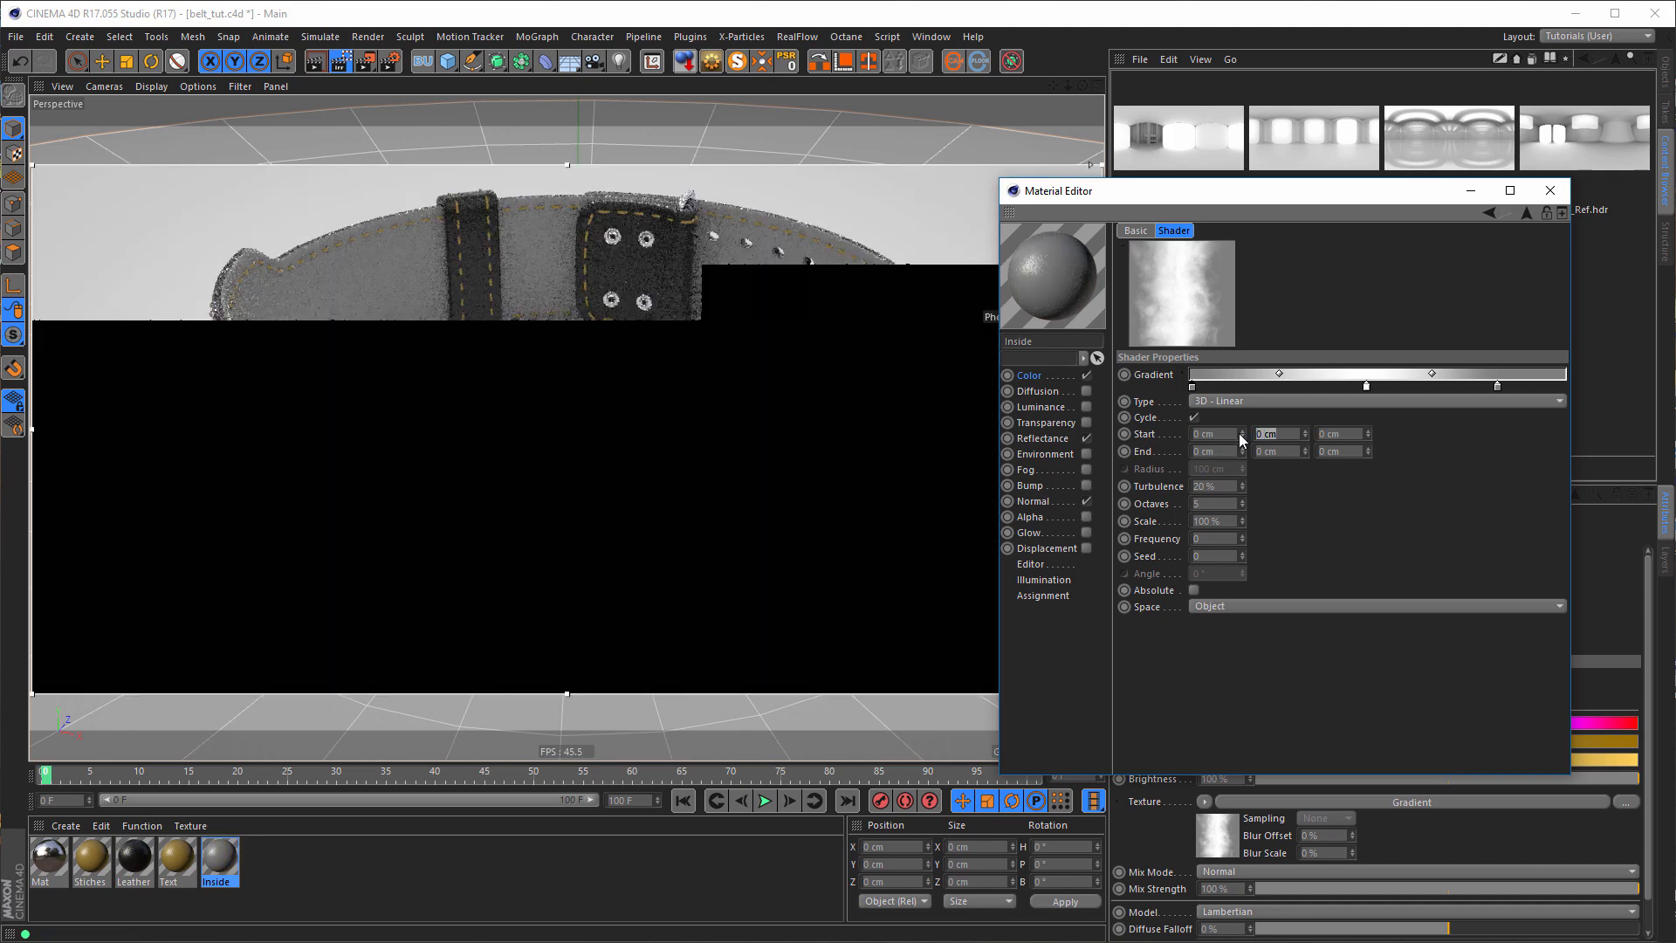
{"action": "type", "text": "-100"}
{"action": "key", "text": "Return"}
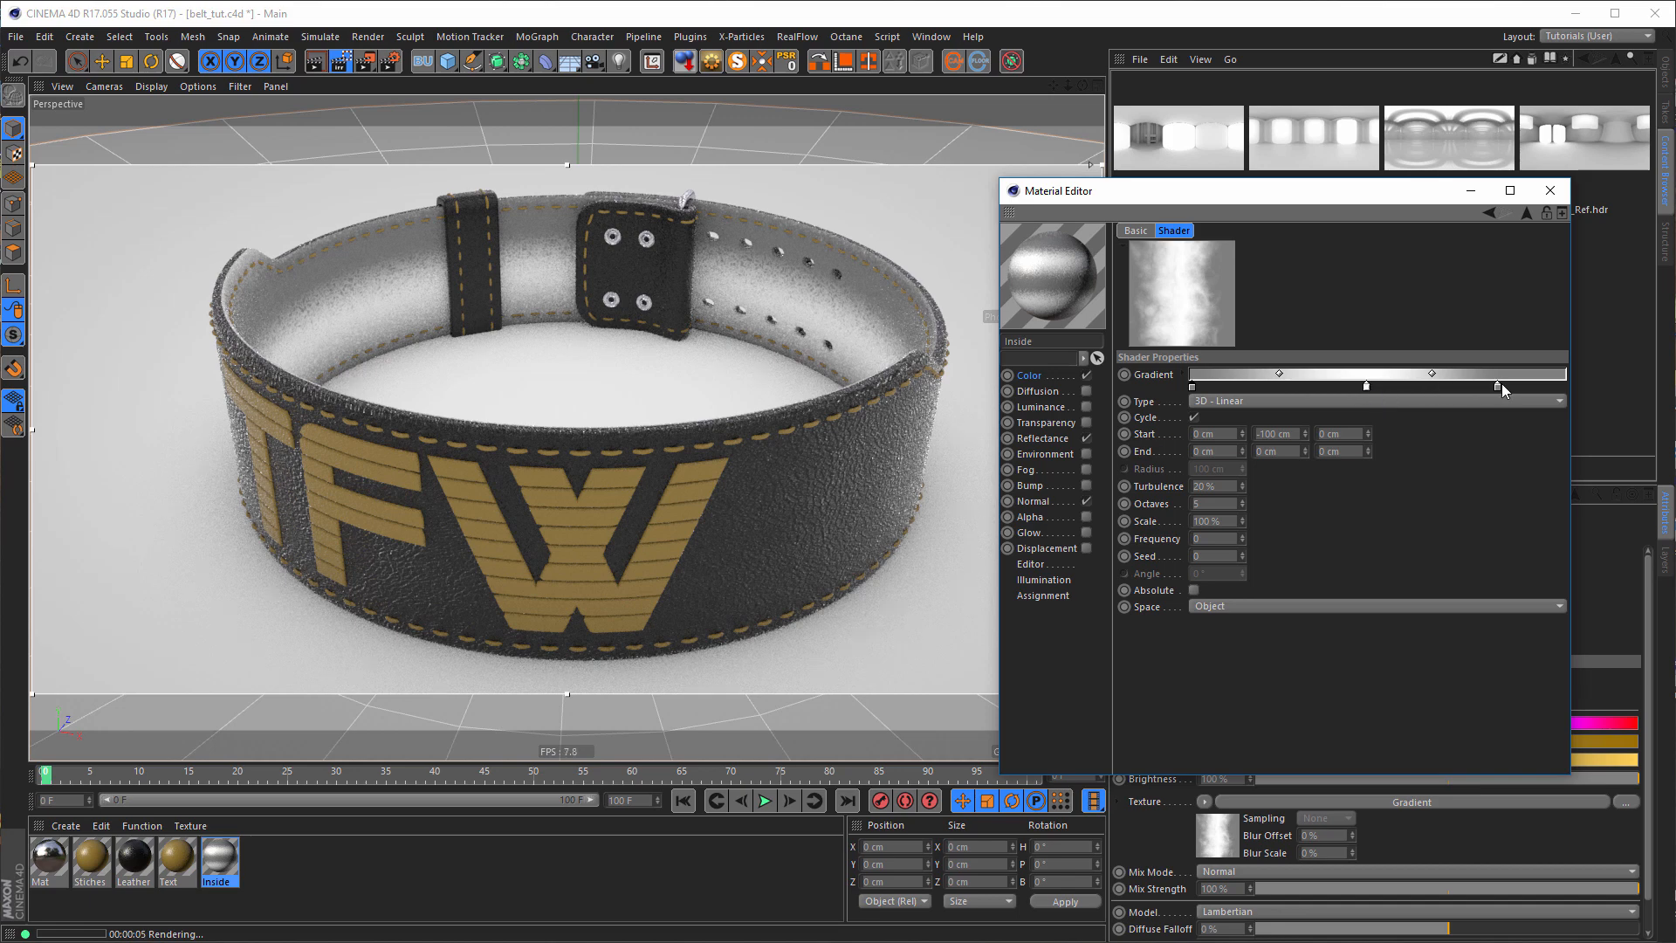
- Move the gradient's last gray knot to the far end and shift the first gray knot inward to about one-sixth of the length
{"action": "left_click_drag", "start_coordinate": [1497, 386], "coordinate": [1573, 389]}
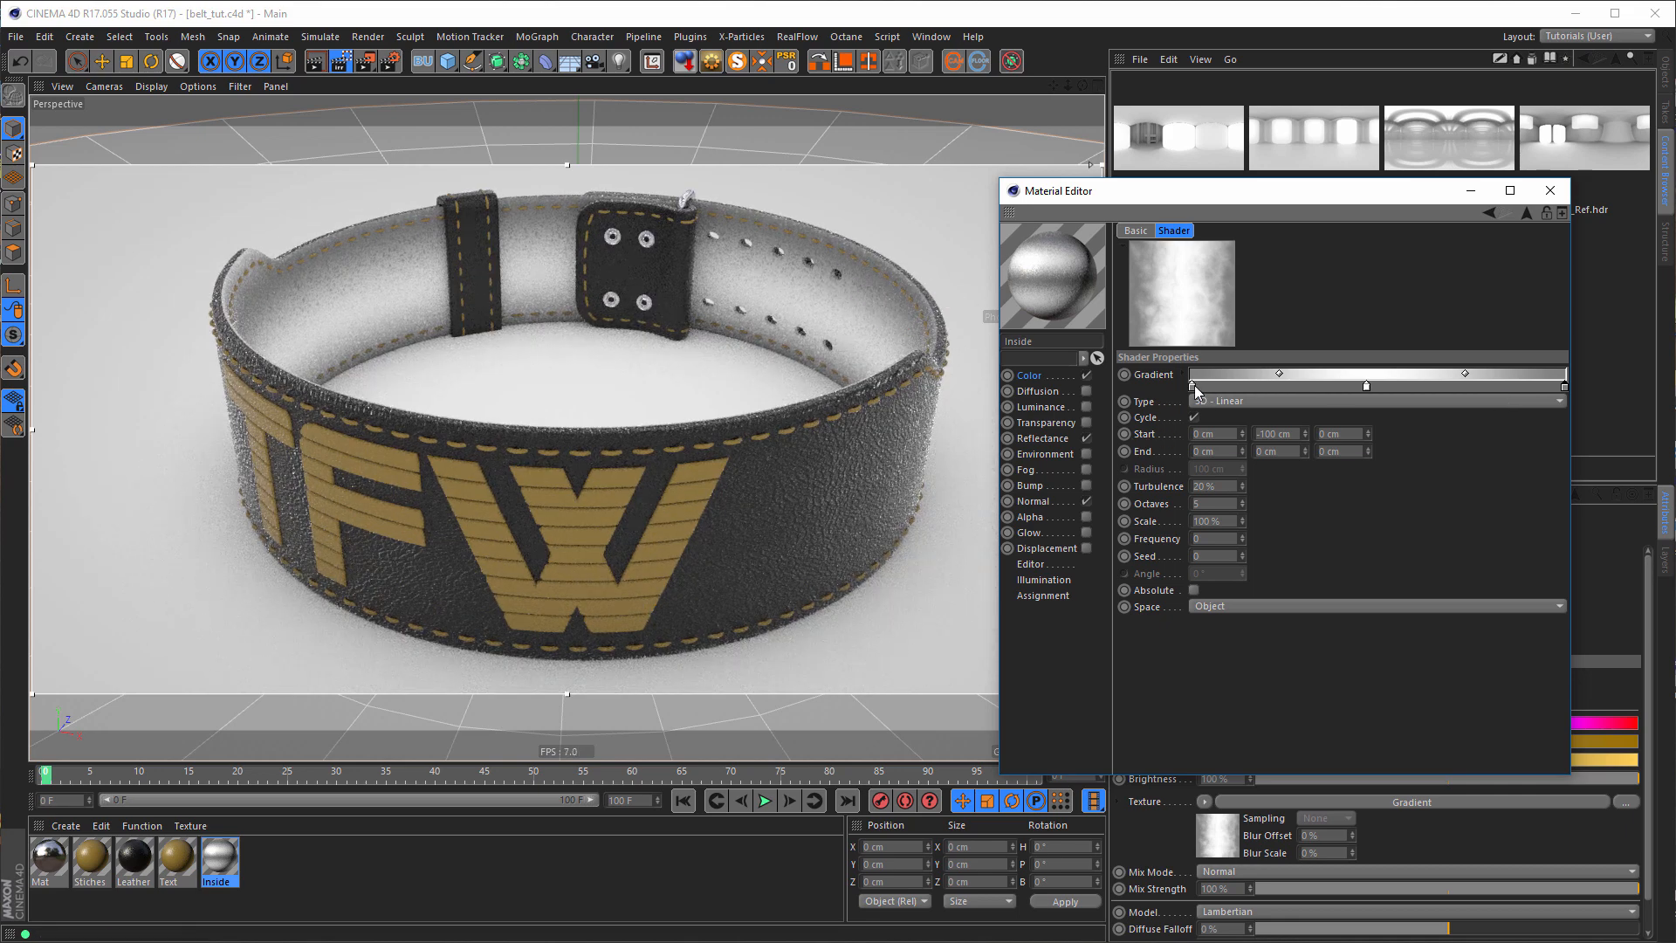
{"action": "left_click_drag", "start_coordinate": [1193, 386], "coordinate": [1214, 387]}
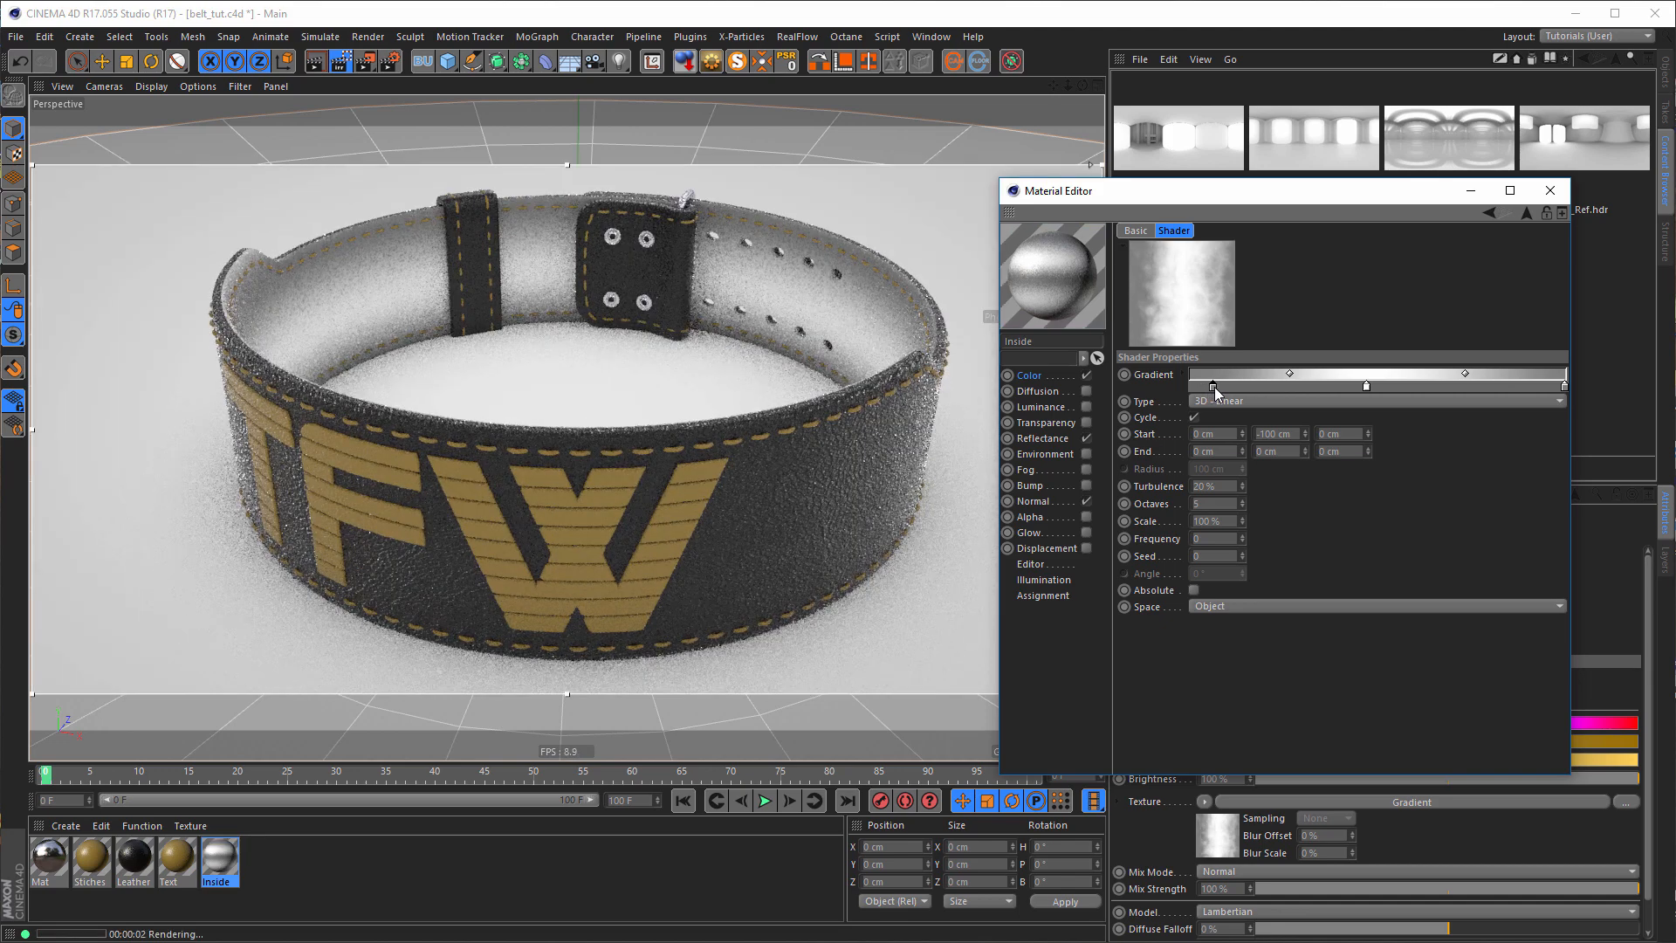
{"action": "left_click_drag", "start_coordinate": [1215, 386], "coordinate": [1254, 387]}
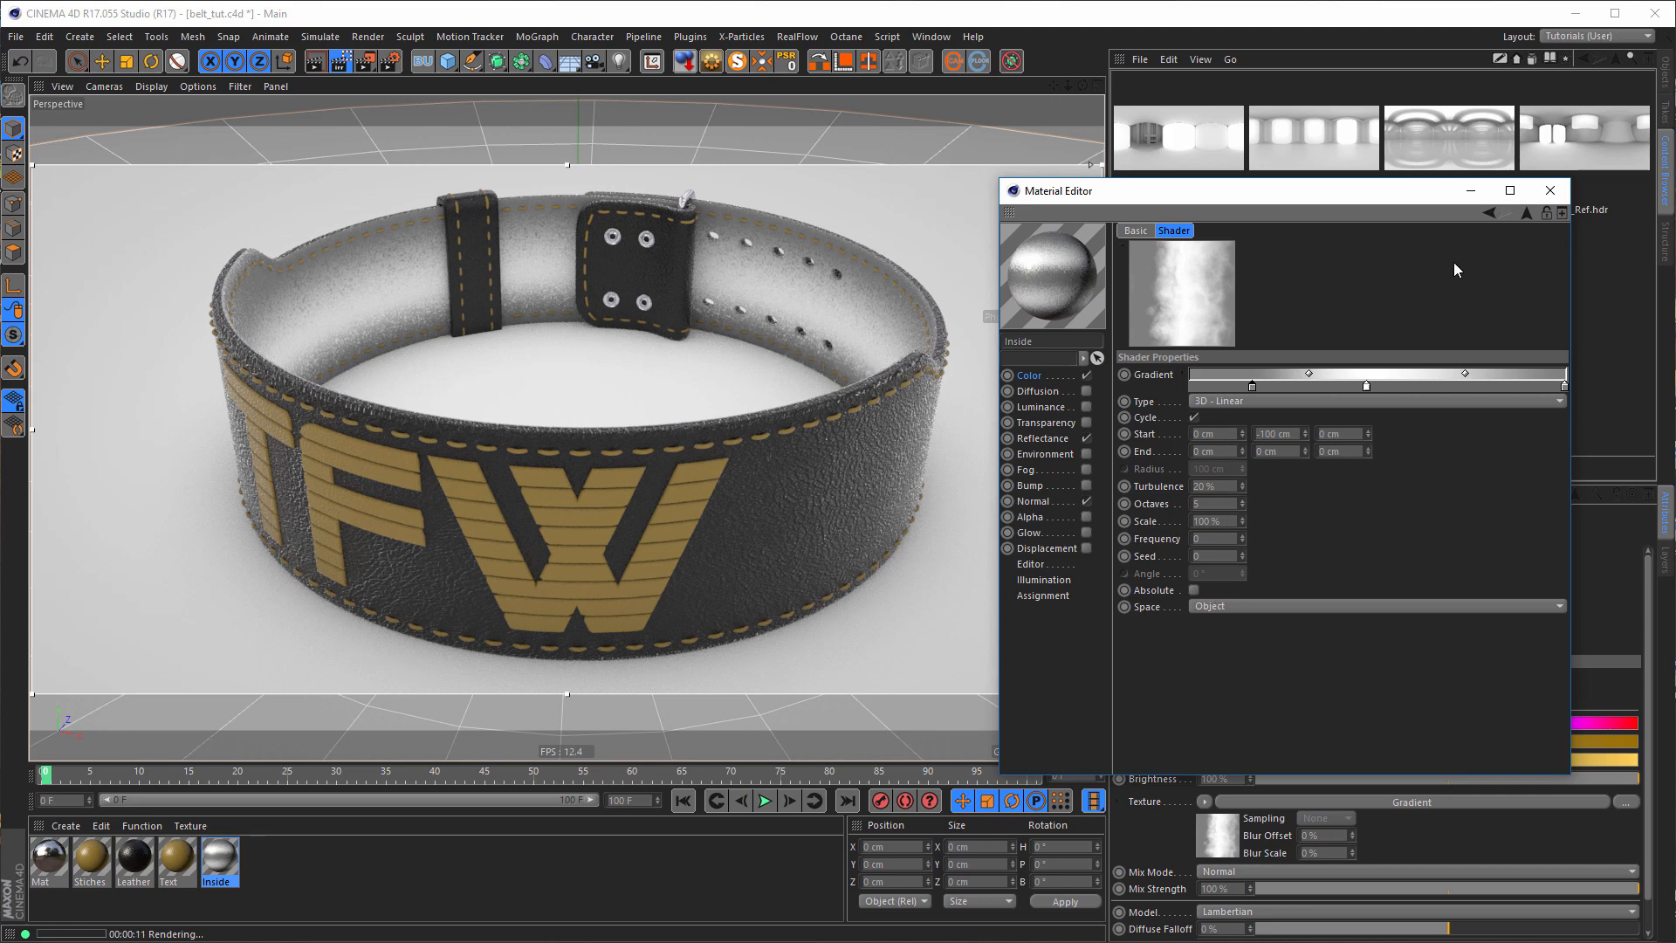
- Return to the Inside material's Color channel and set the texture's Mix Mode to Multiply with Mix Strength at 100%
{"action": "left_click", "coordinate": [1526, 213]}
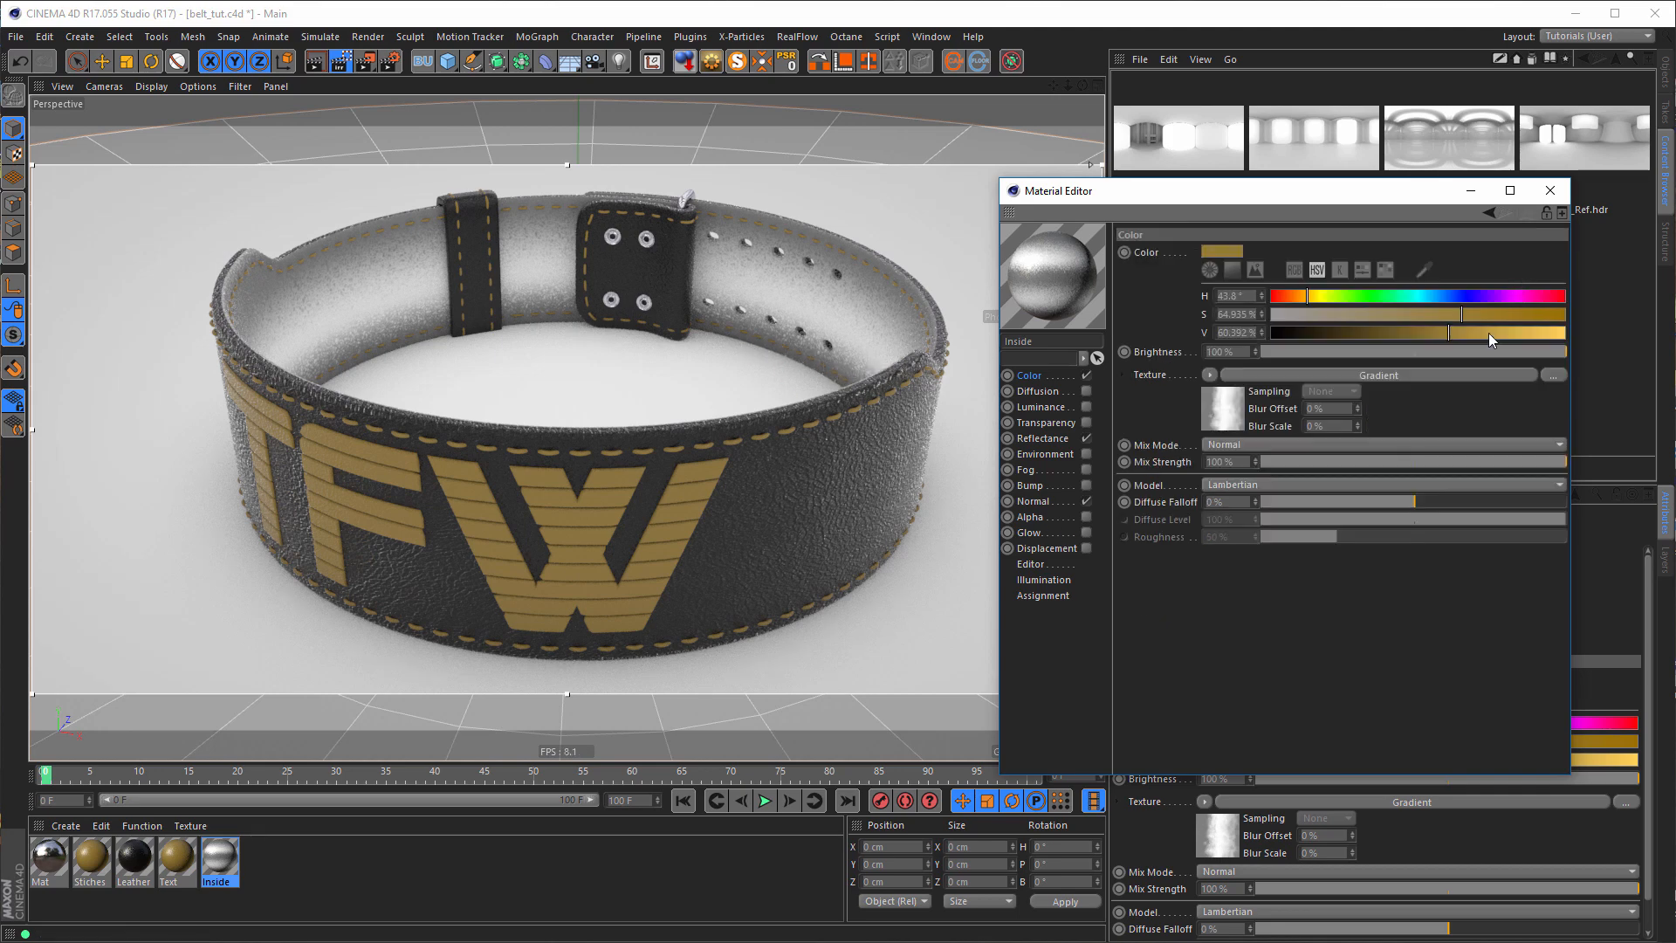
{"action": "left_click", "coordinate": [1220, 445]}
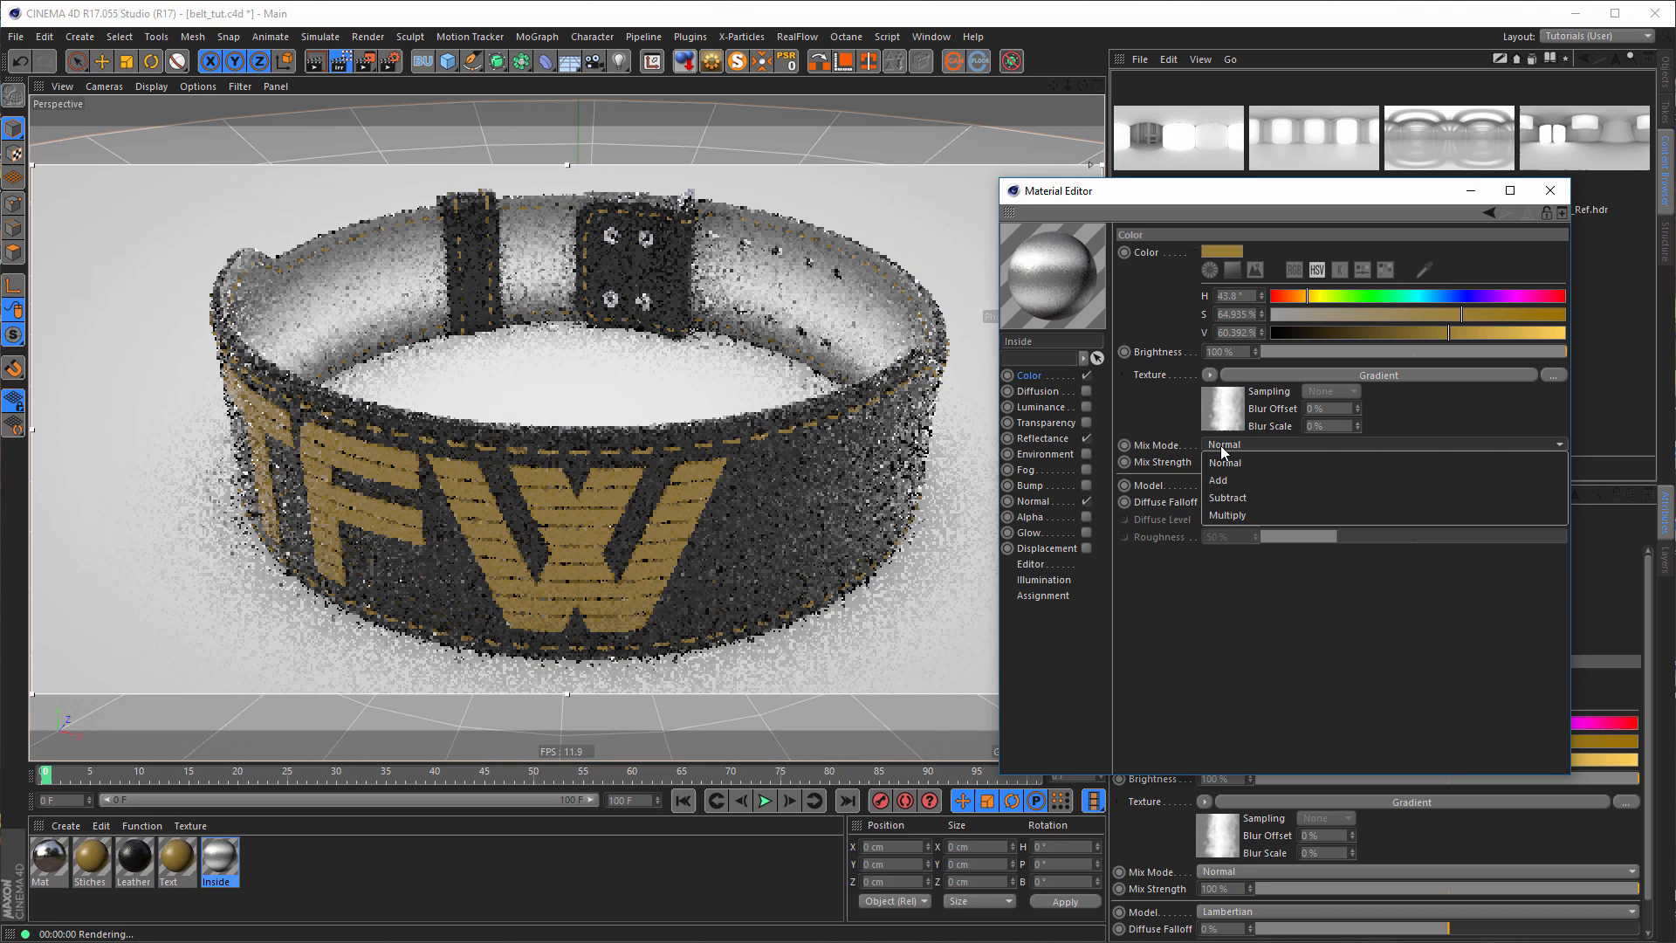
{"action": "left_click", "coordinate": [1239, 511]}
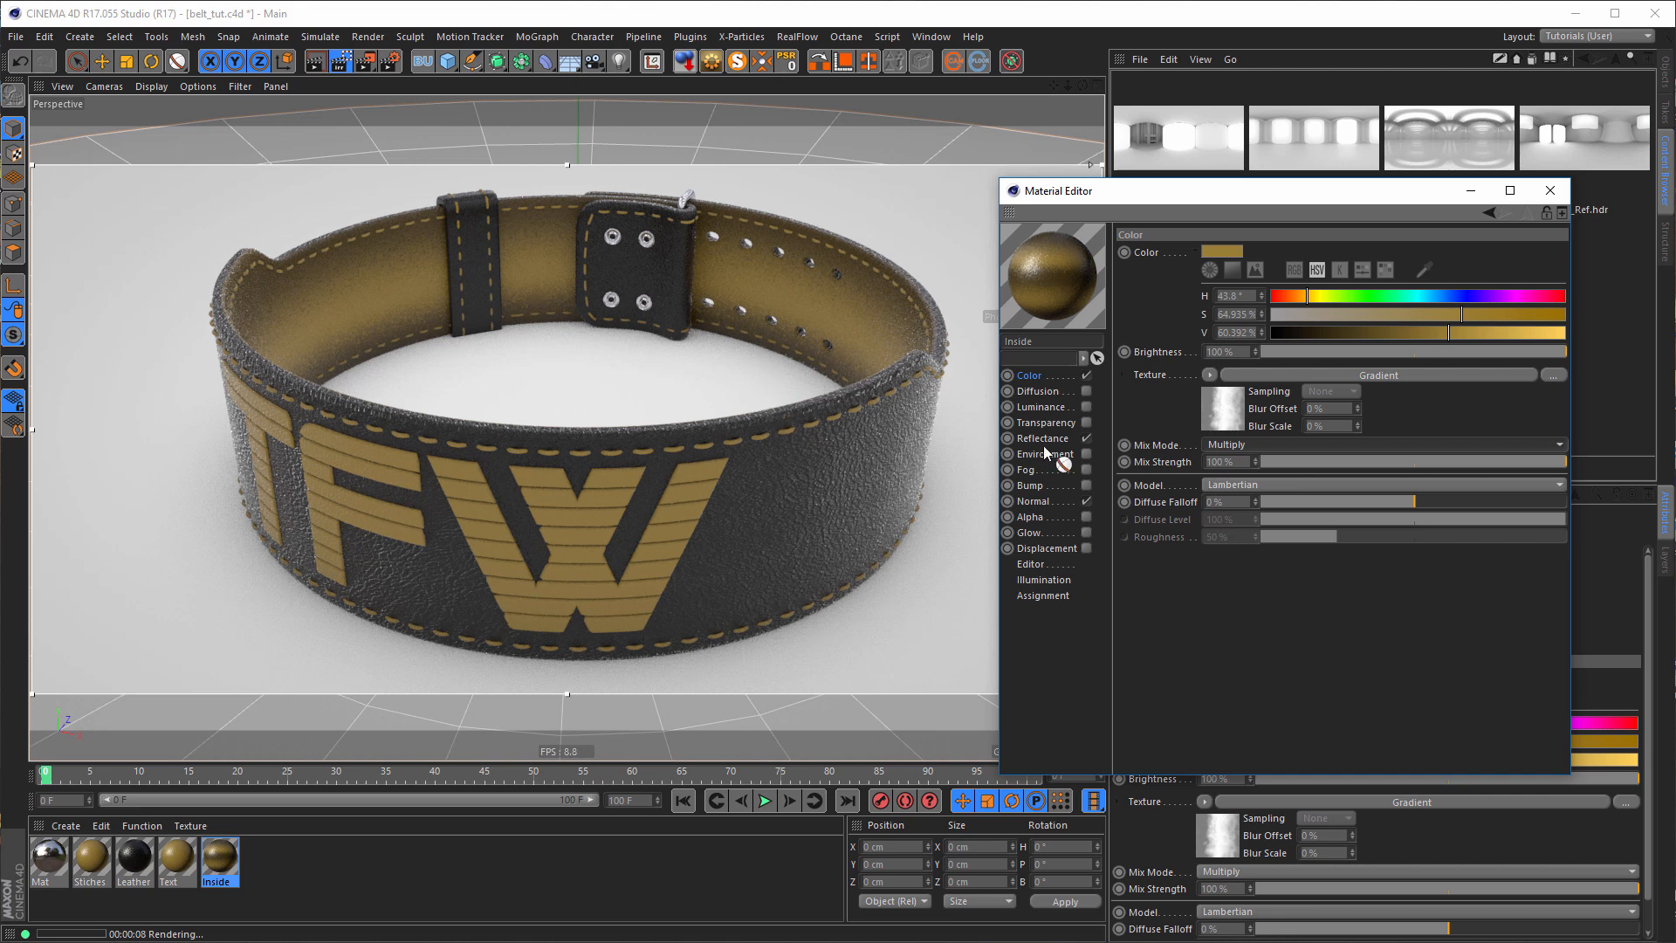
{"action": "left_click_drag", "start_coordinate": [1561, 462], "coordinate": [1491, 461]}
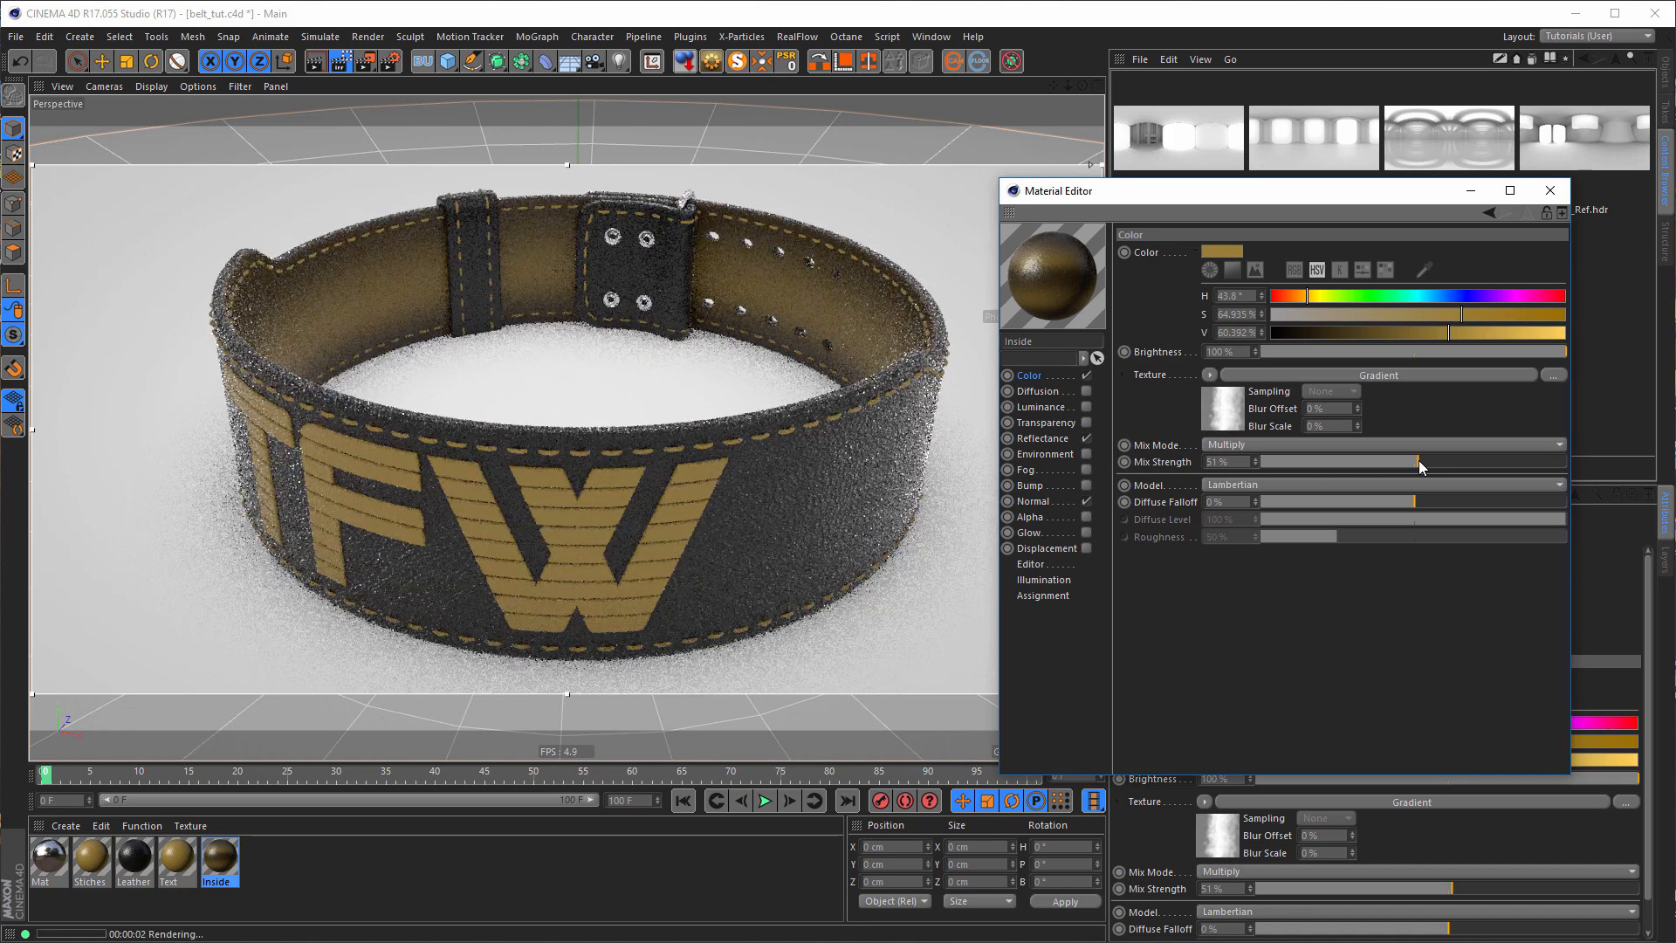
{"action": "left_click_drag", "start_coordinate": [1420, 465], "coordinate": [1594, 465]}
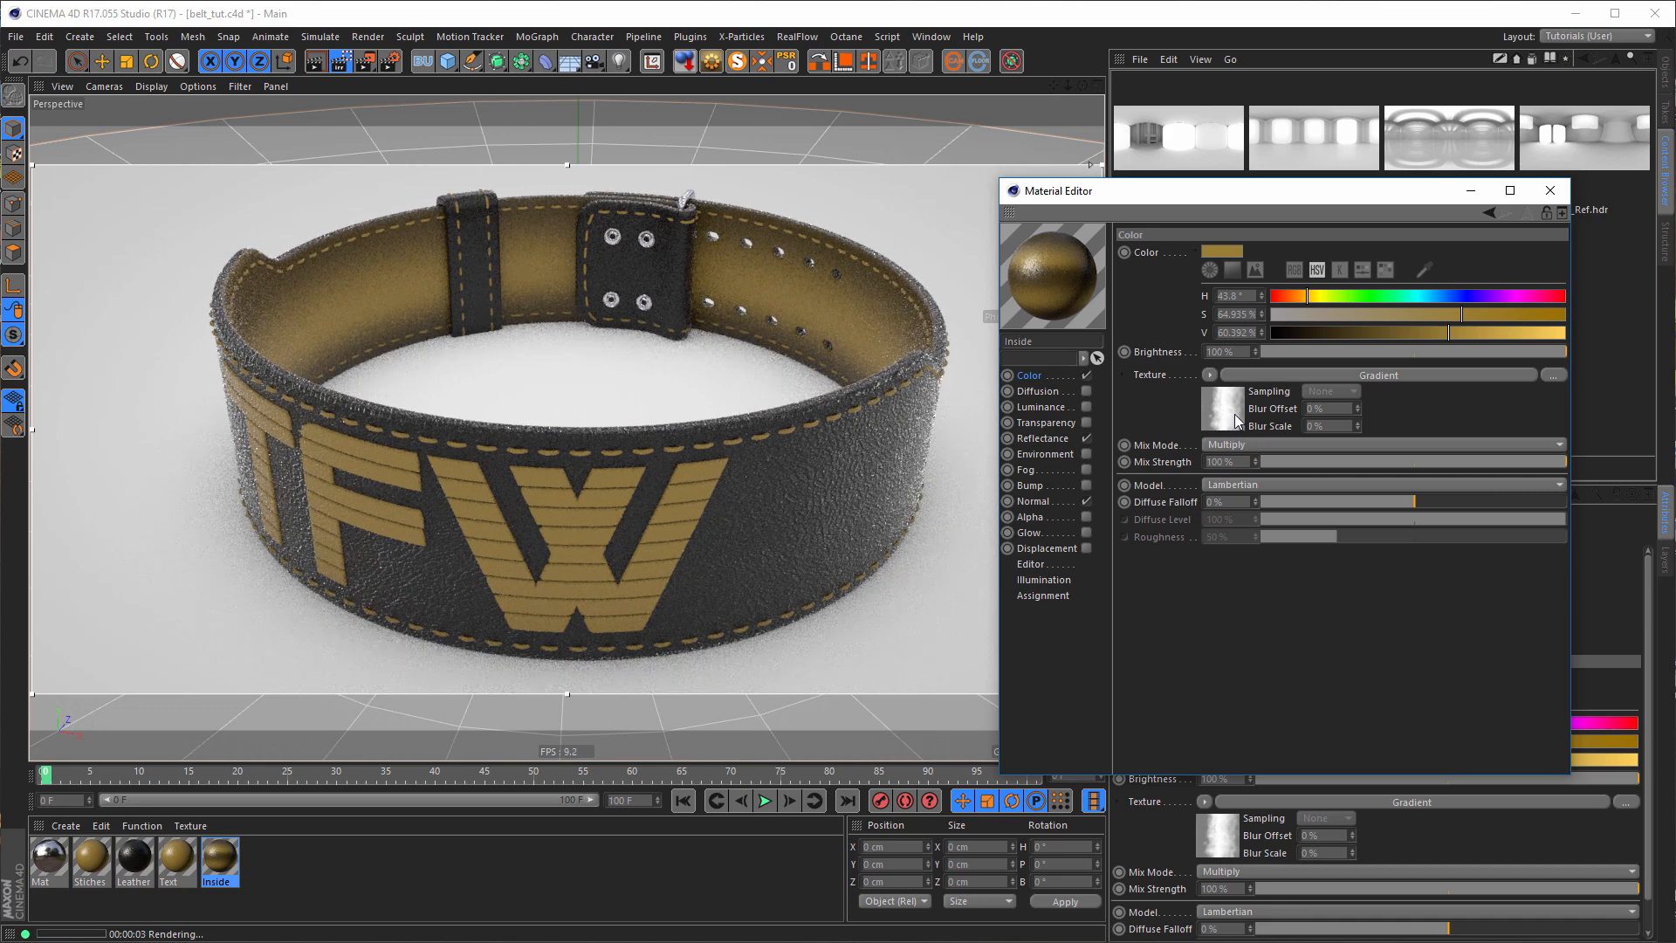
- Reopen the Gradient shader and brighten its first gray knot to a lighter gray
{"action": "left_click", "coordinate": [1236, 419]}
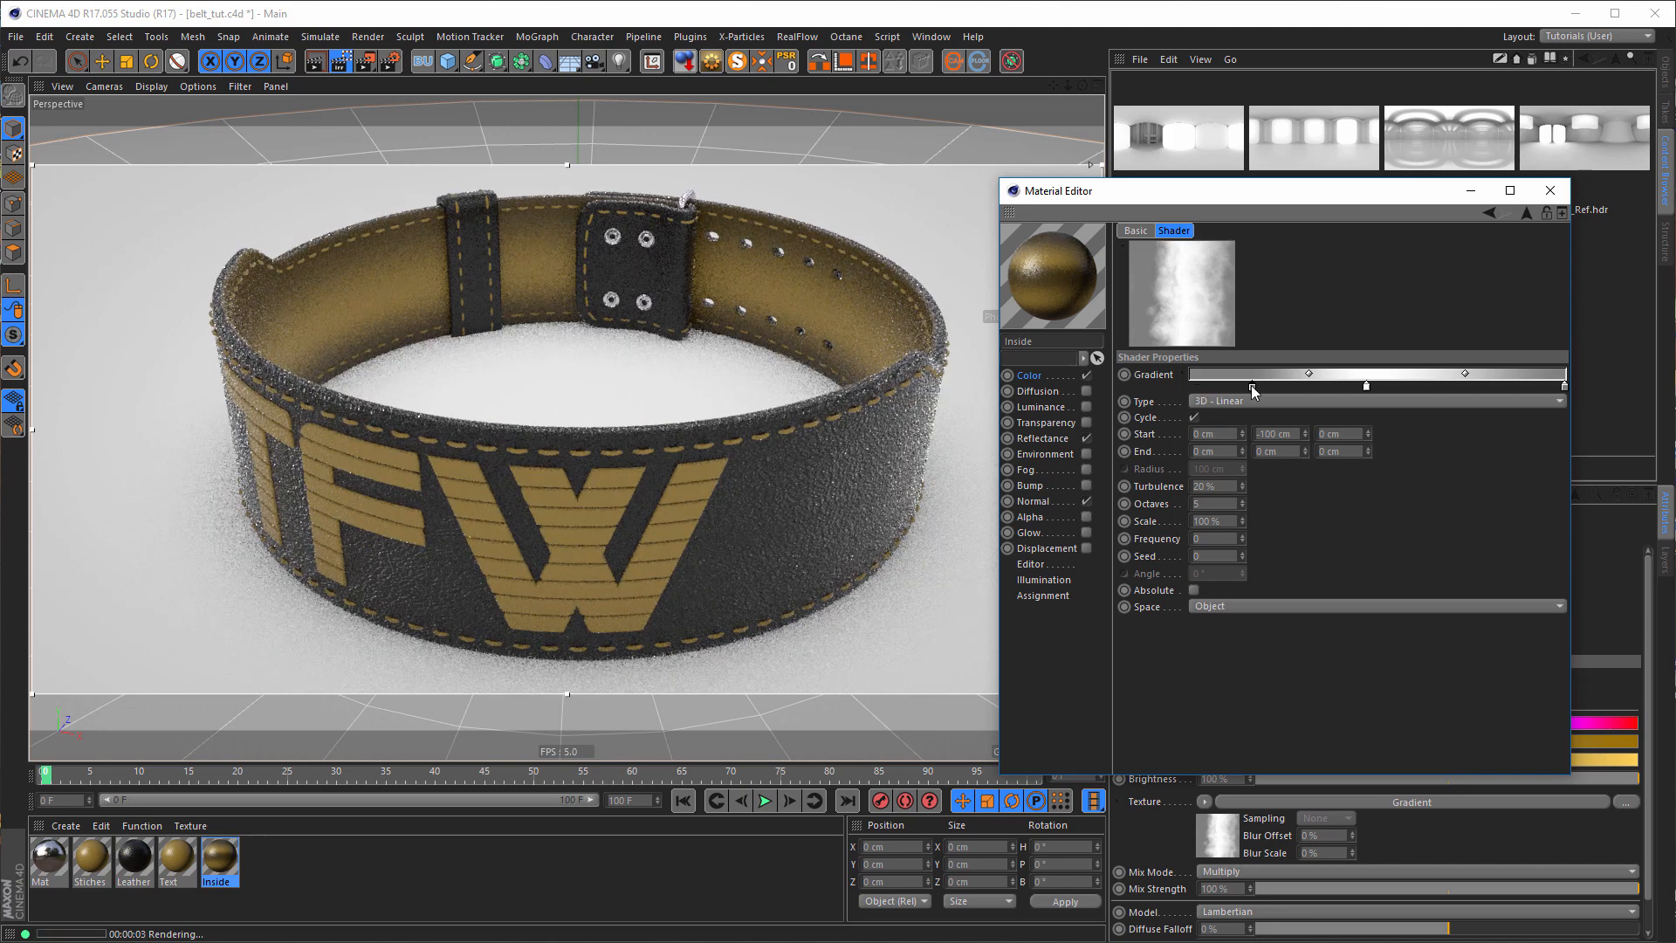
{"action": "double_click", "coordinate": [1251, 386]}
{"action": "left_click_drag", "start_coordinate": [1259, 419], "coordinate": [1314, 422]}
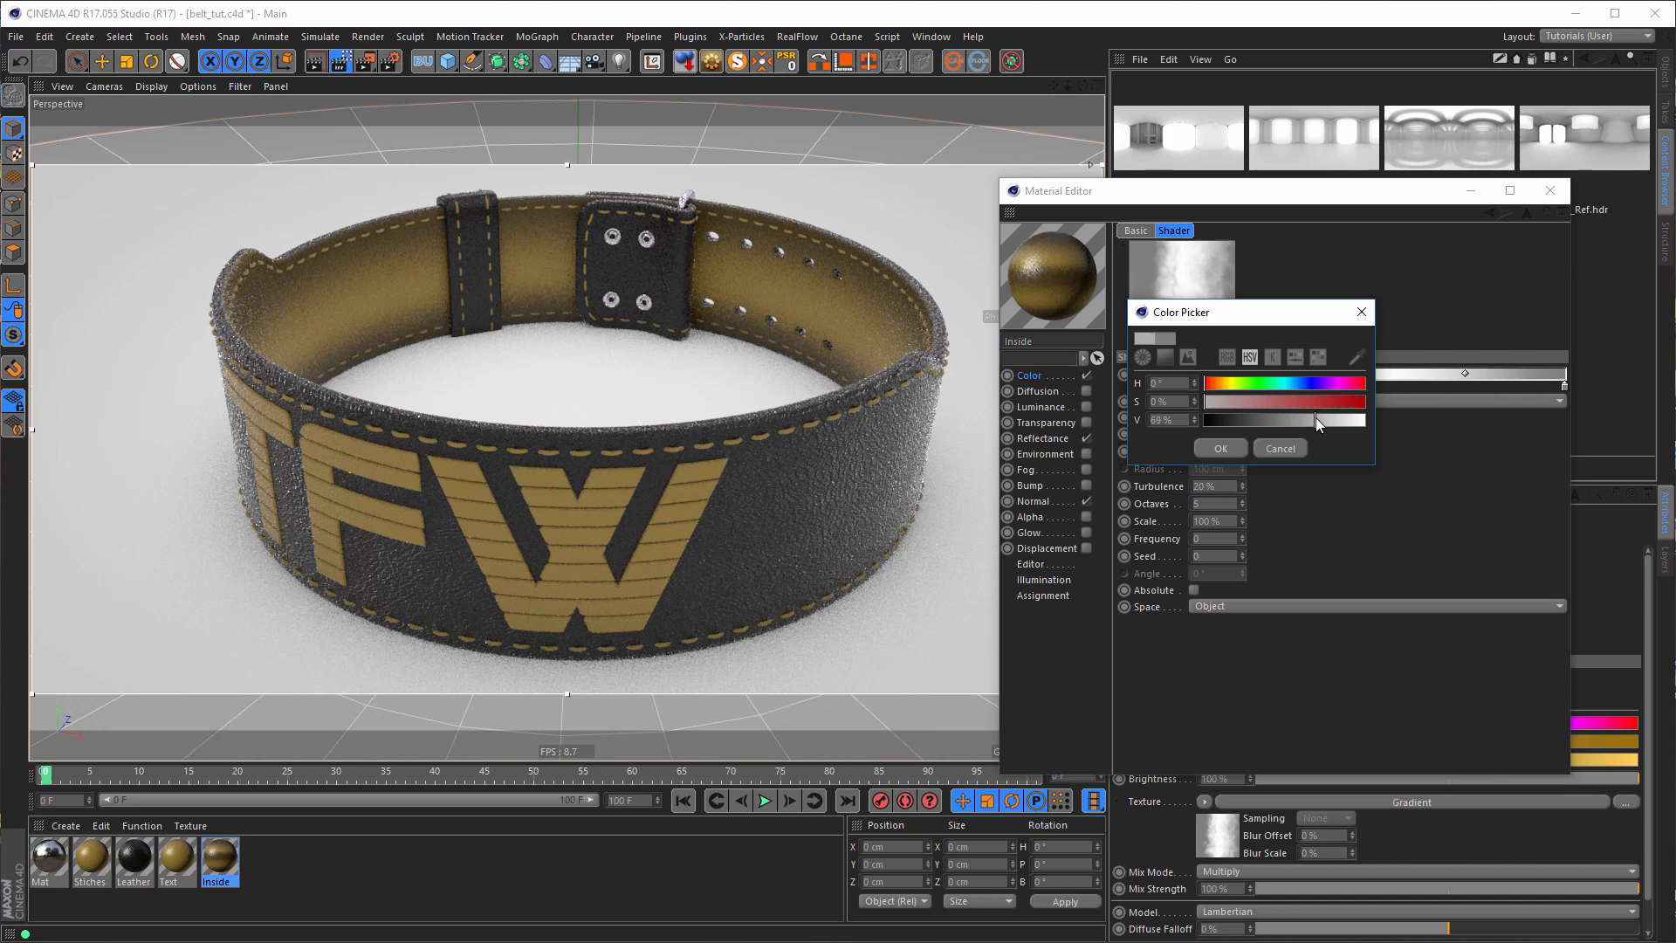
{"action": "left_click_drag", "start_coordinate": [1316, 418], "coordinate": [1319, 419]}
{"action": "left_click", "coordinate": [1188, 420]}
{"action": "key", "text": "Return"}
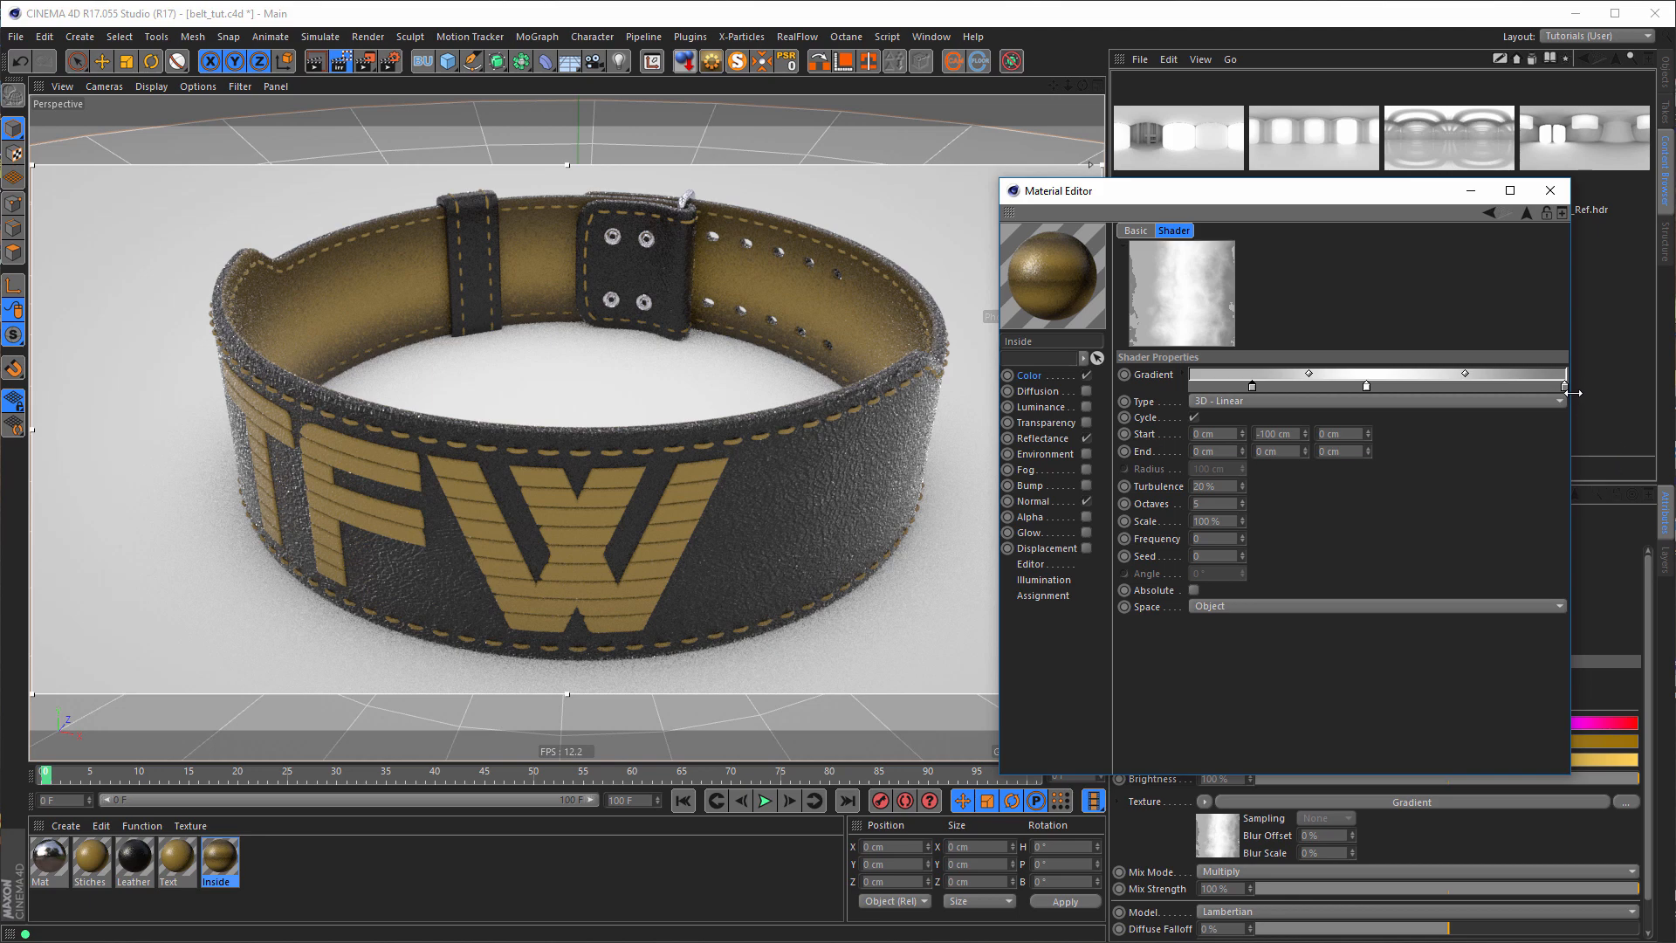
- Brighten the gray knot at the gradient's far end to a lighter gray and close the Material Editor
{"action": "double_click", "coordinate": [1565, 386]}
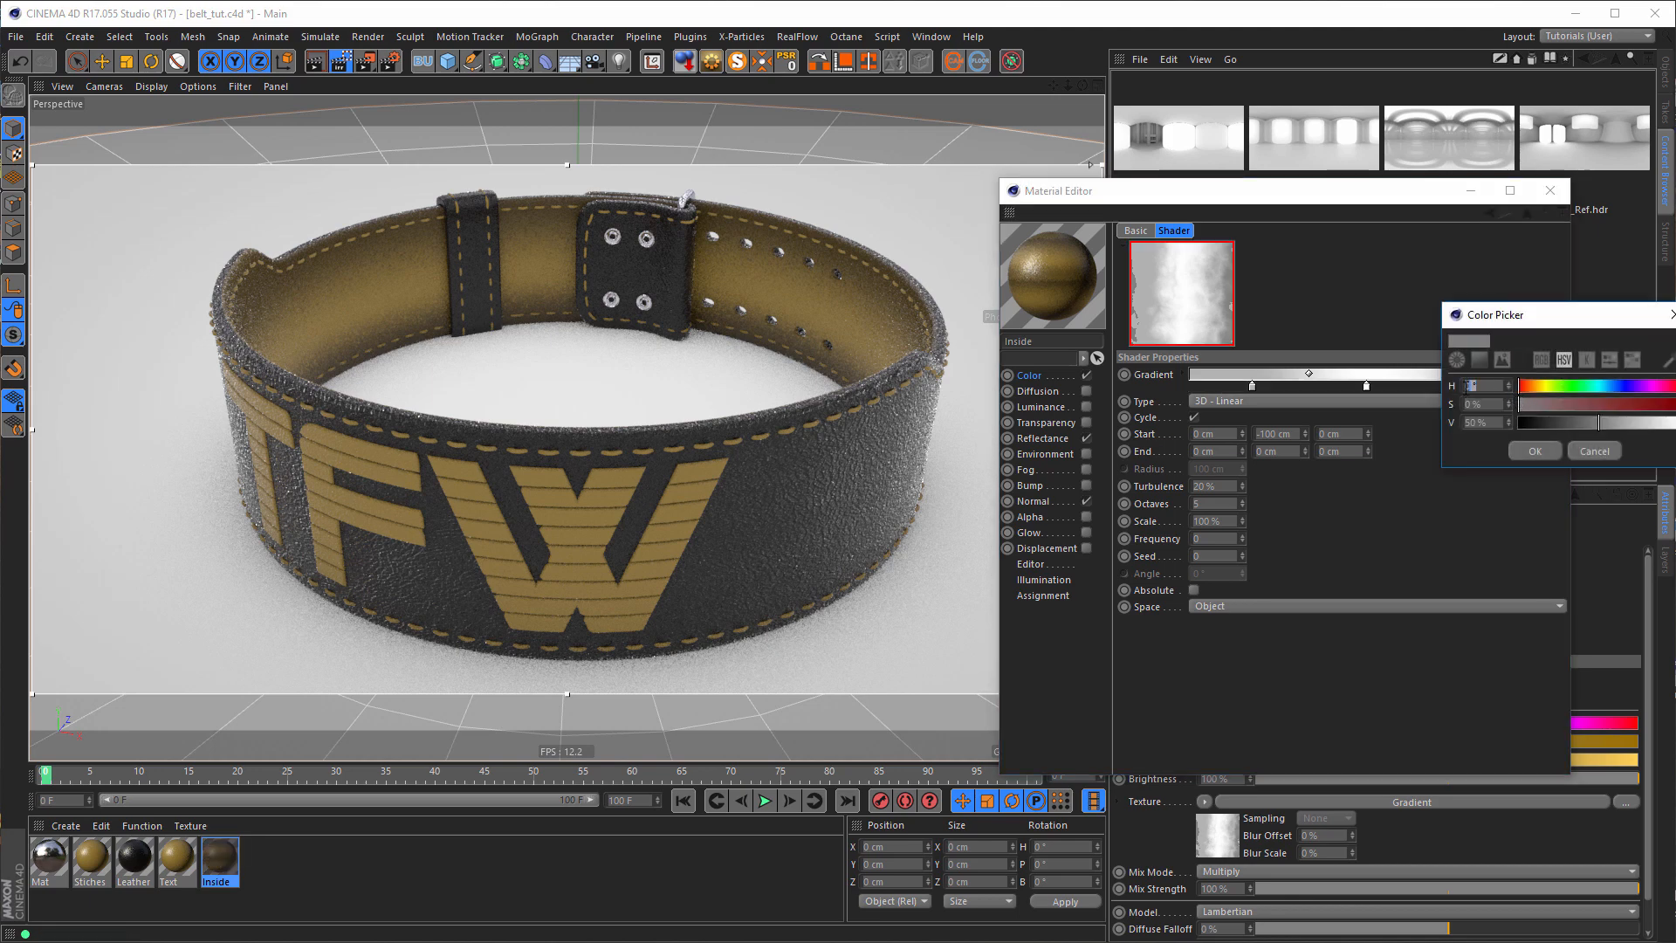
{"action": "left_click", "coordinate": [1484, 422]}
{"action": "key", "text": "Return"}
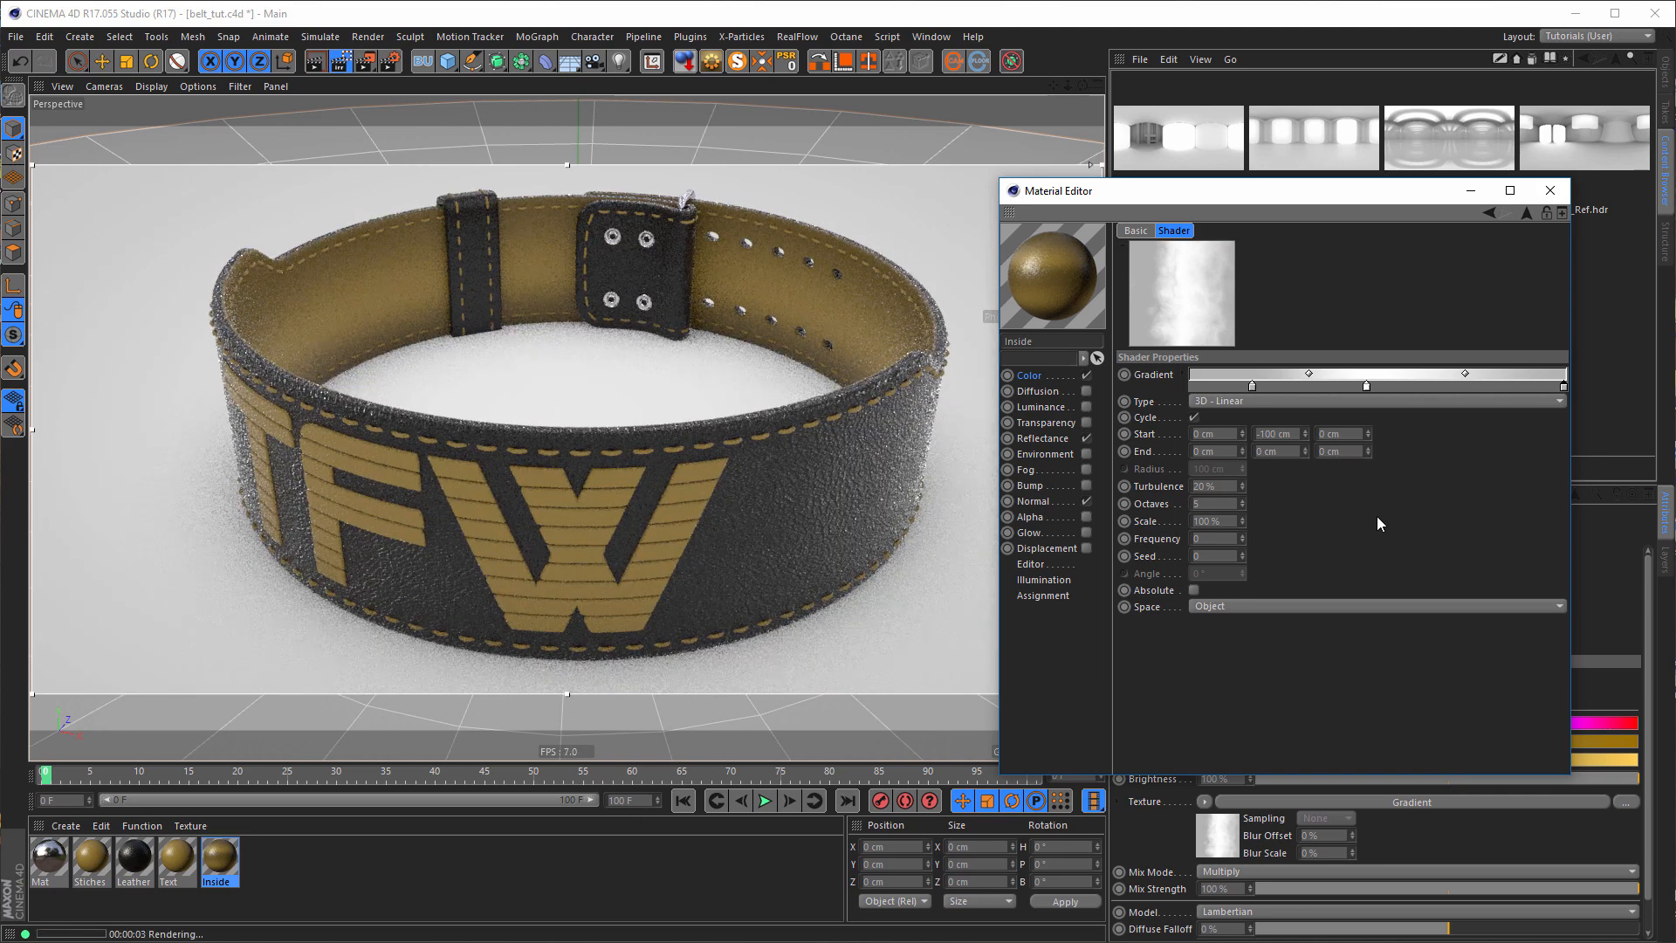
{"action": "left_click", "coordinate": [1550, 190]}
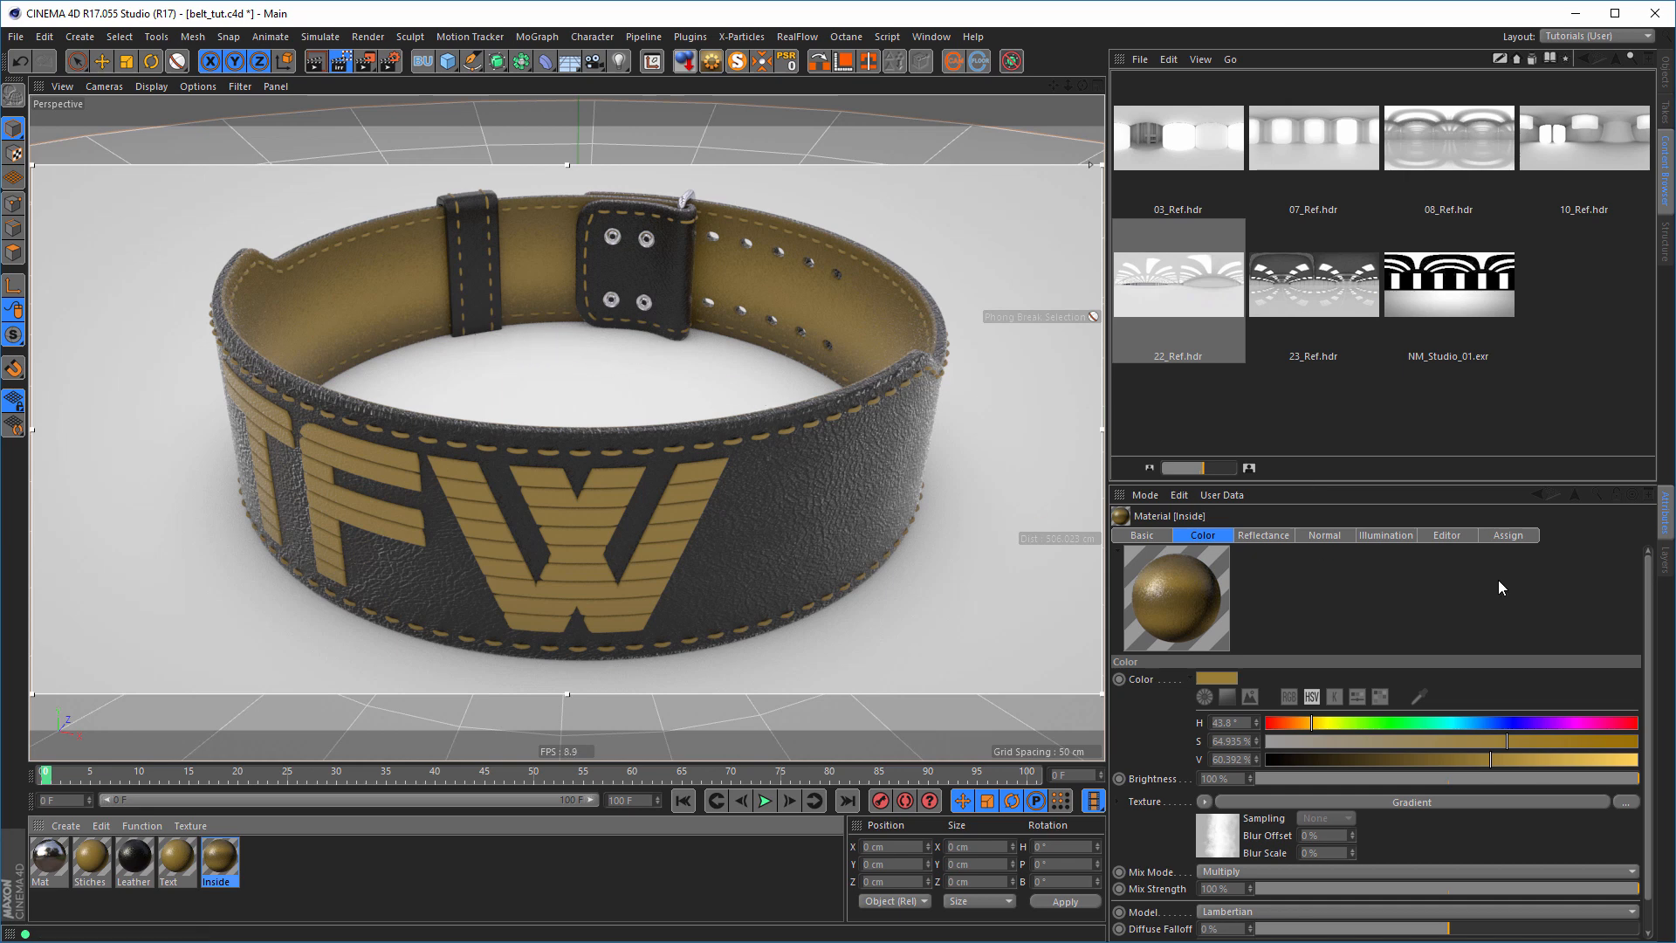
- Turn off the interactive render region and save the scene file
{"action": "left_click", "coordinate": [1666, 76]}
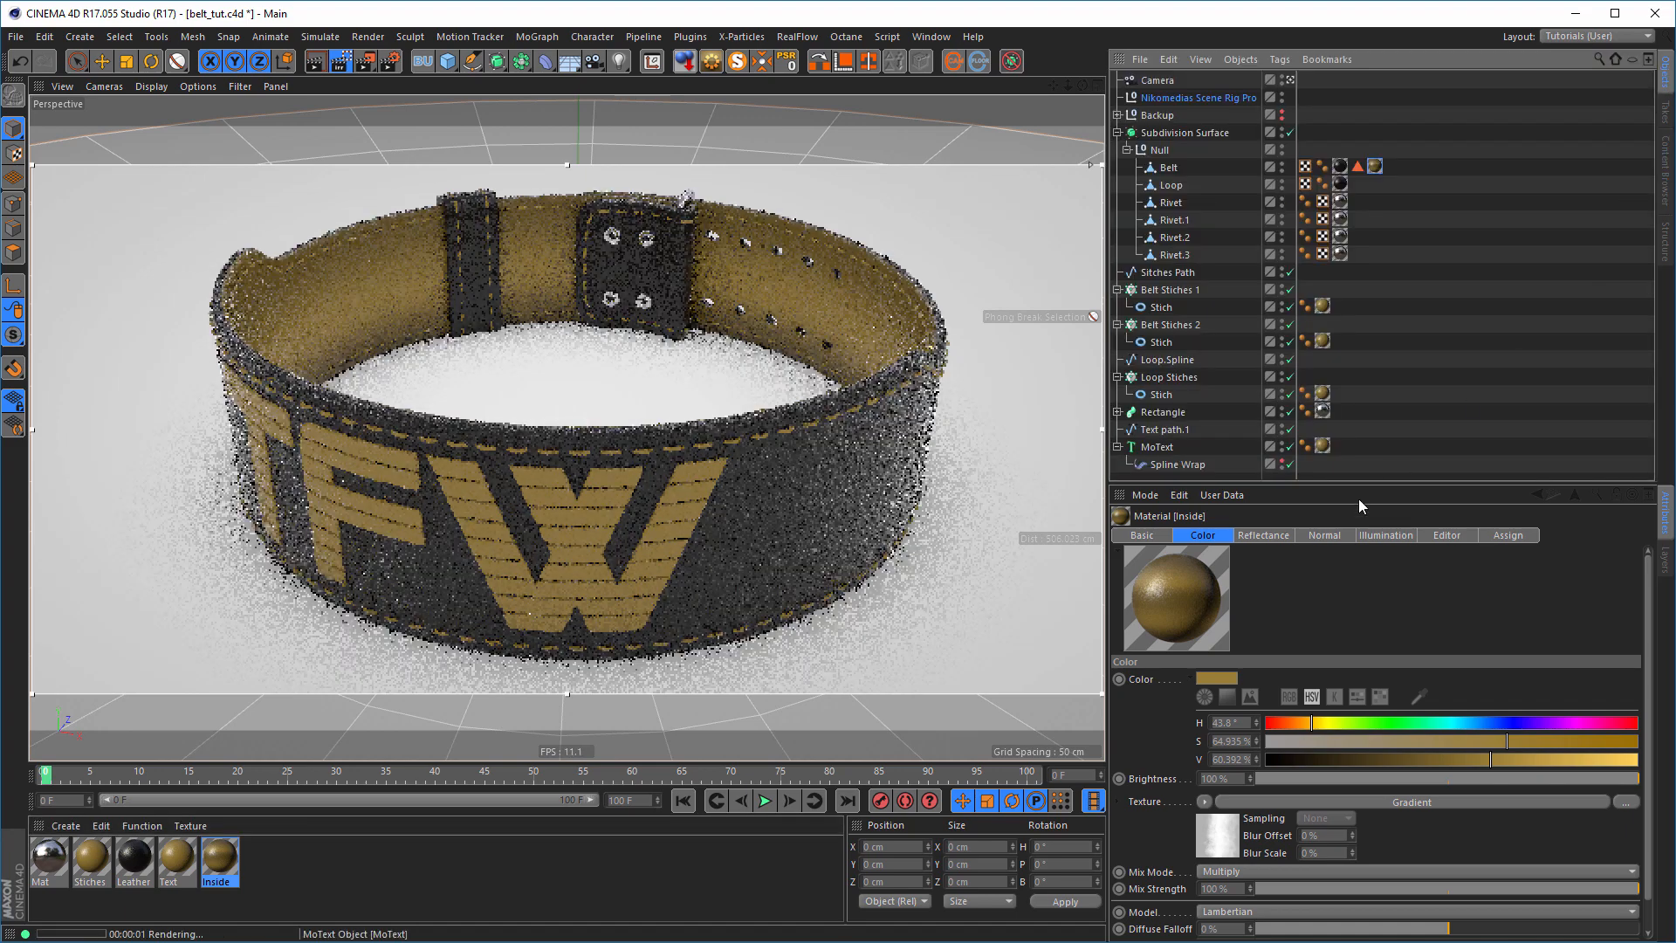
{"action": "left_click", "coordinate": [347, 61]}
{"action": "key", "text": "ctrl+s"}
- In the Right view, turn off the preview sphere in the HDRI settings of Nikomedias Scene Rig Pro
{"action": "middle_click", "coordinate": [526, 661]}
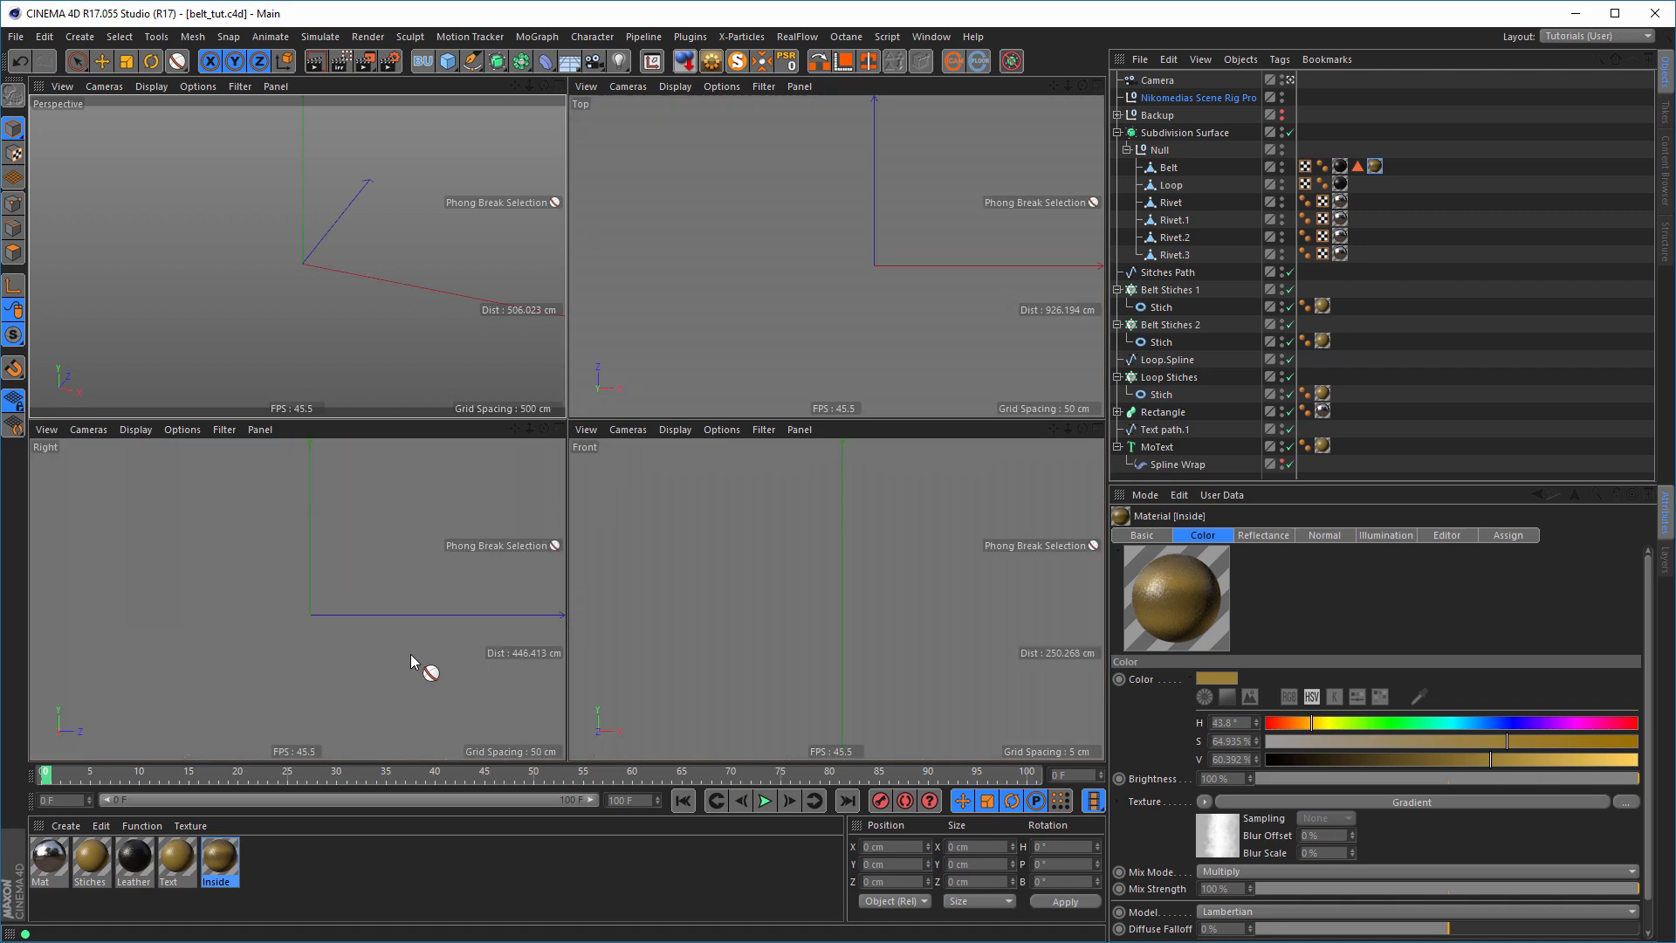
{"action": "middle_click", "coordinate": [411, 654]}
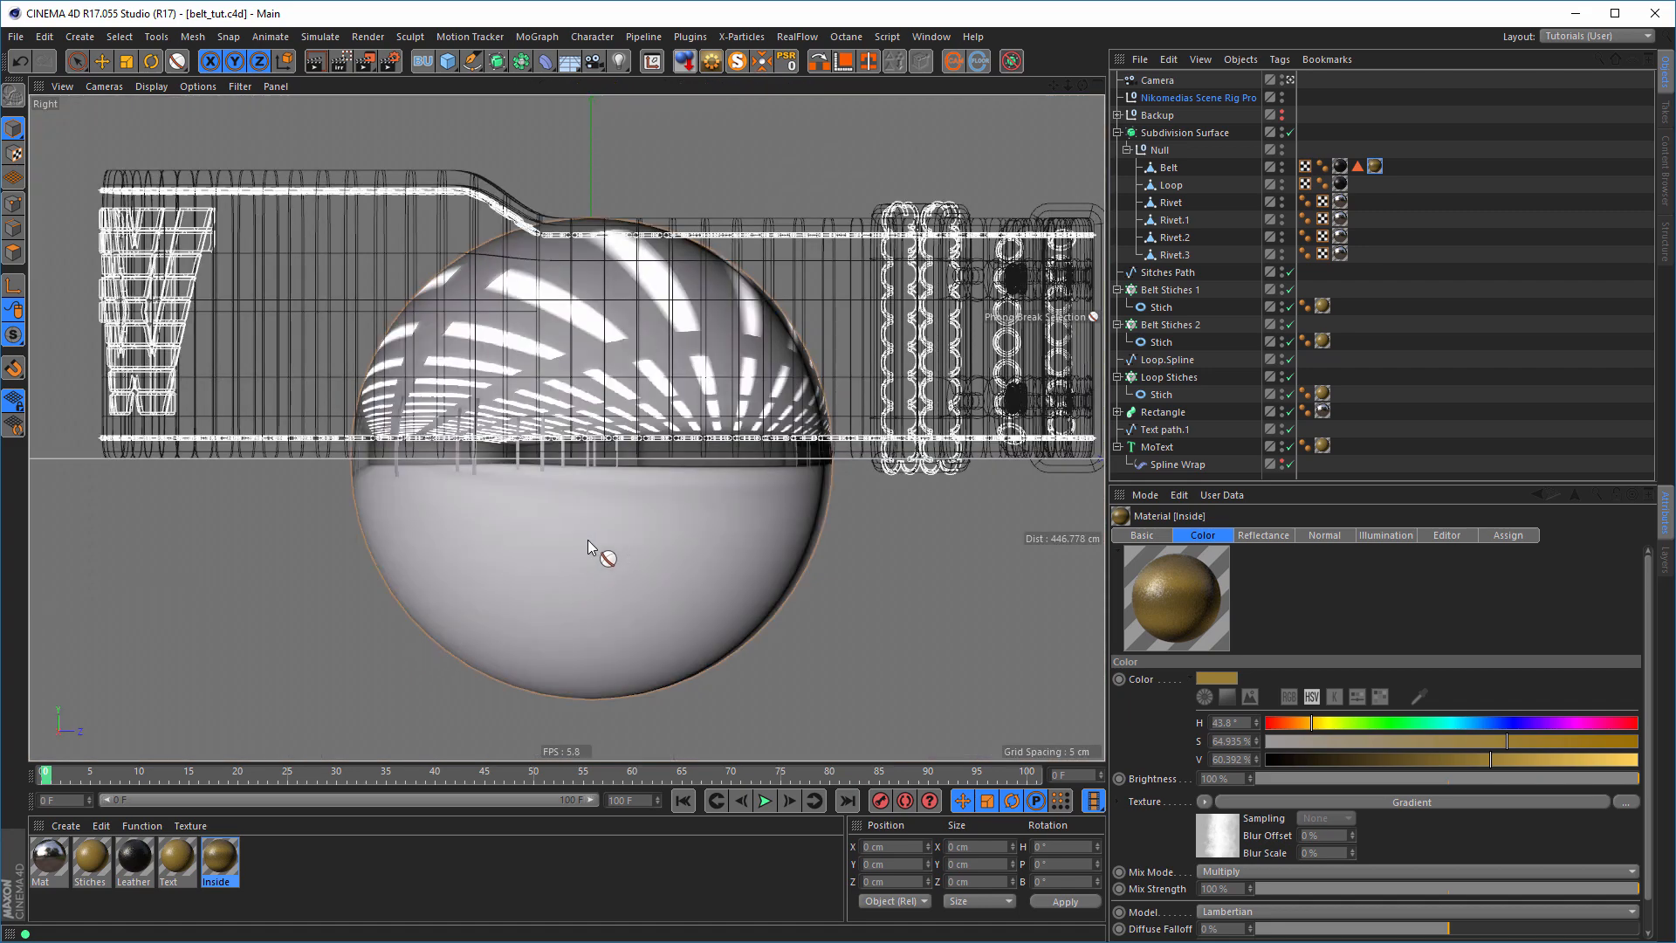
{"action": "scroll", "coordinate": [589, 539], "scroll_direction": "down", "scroll_amount": 1}
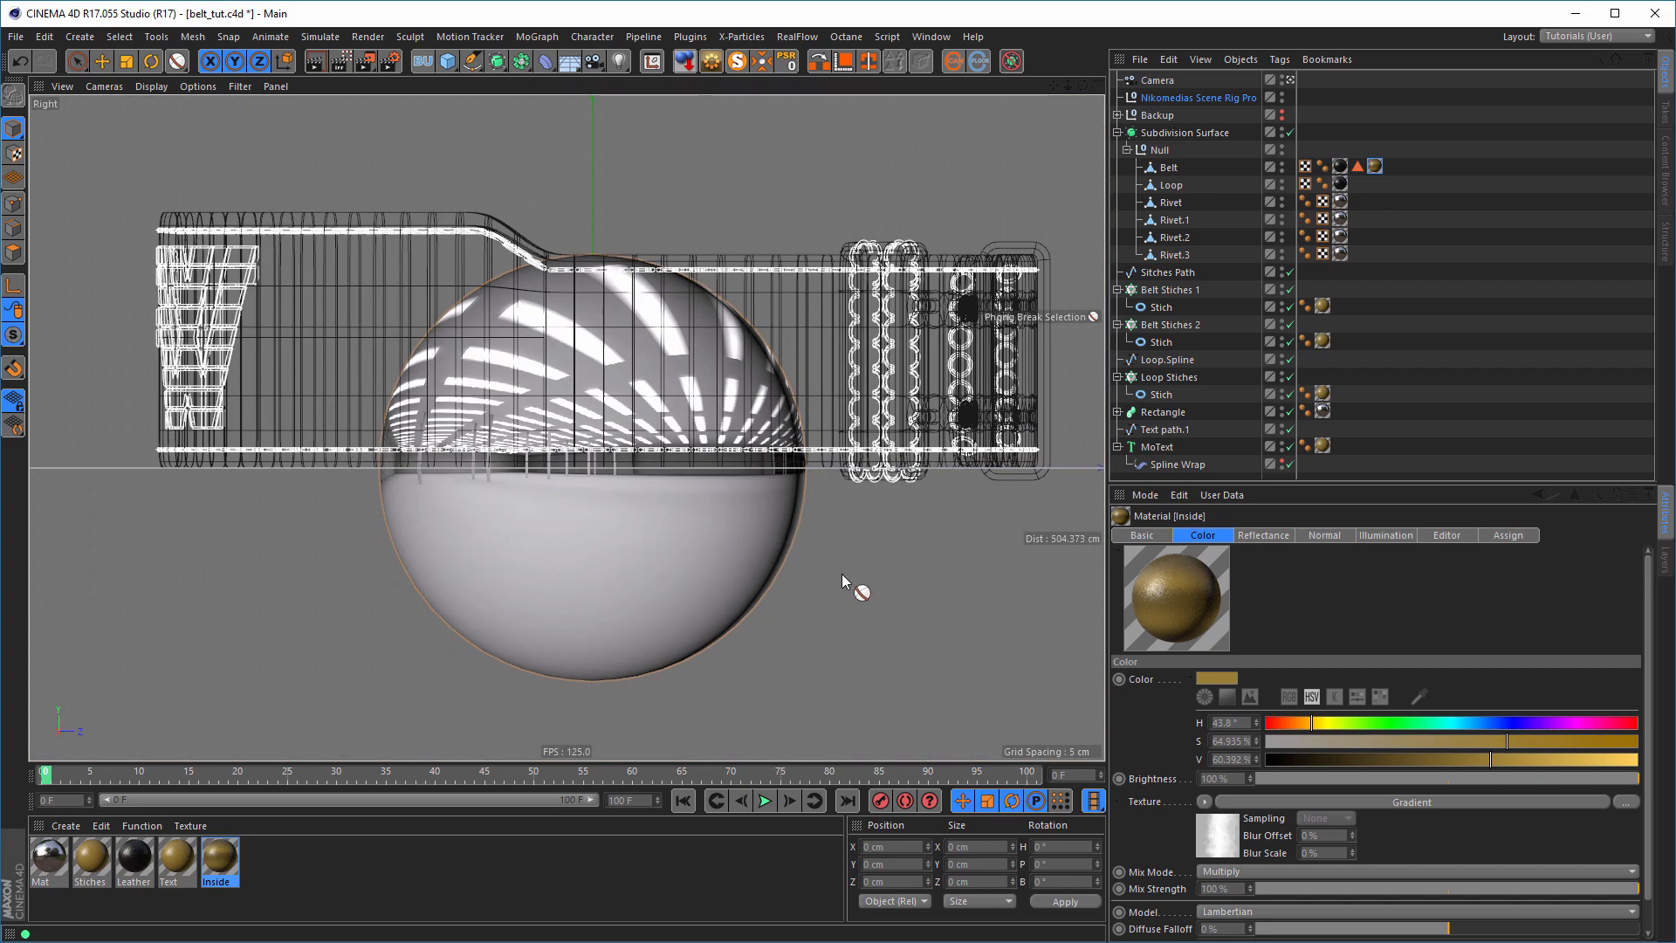
{"action": "left_click", "coordinate": [1187, 98]}
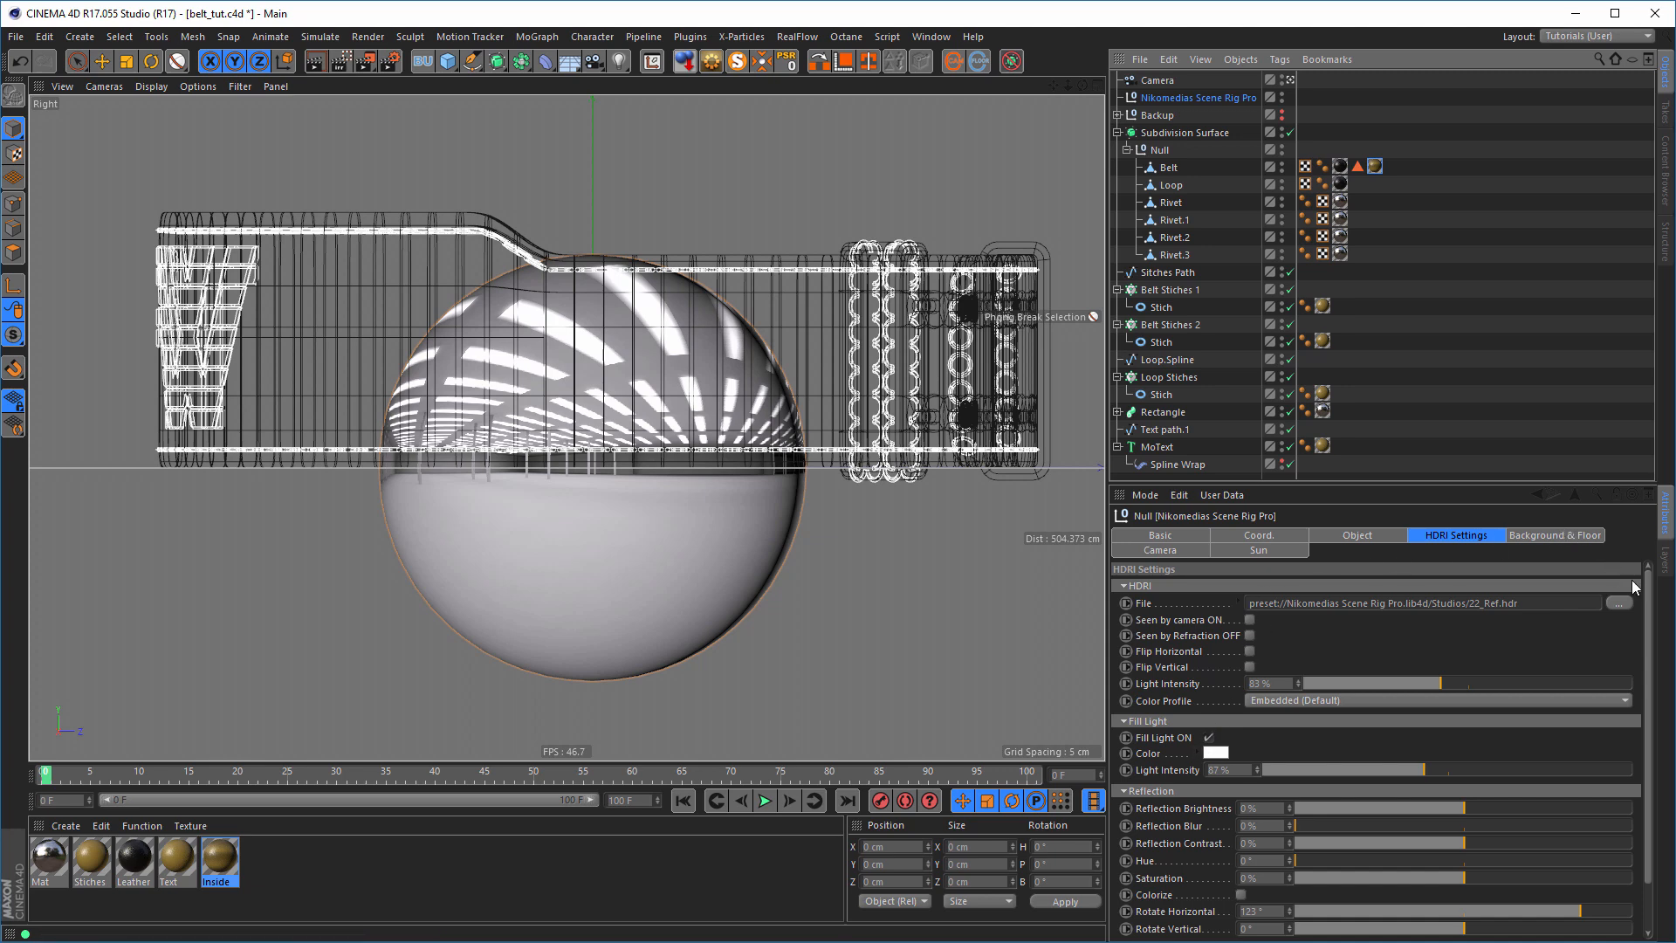
{"action": "scroll", "coordinate": [1623, 611], "scroll_direction": "down", "scroll_amount": 2}
{"action": "left_click", "coordinate": [1199, 910]}
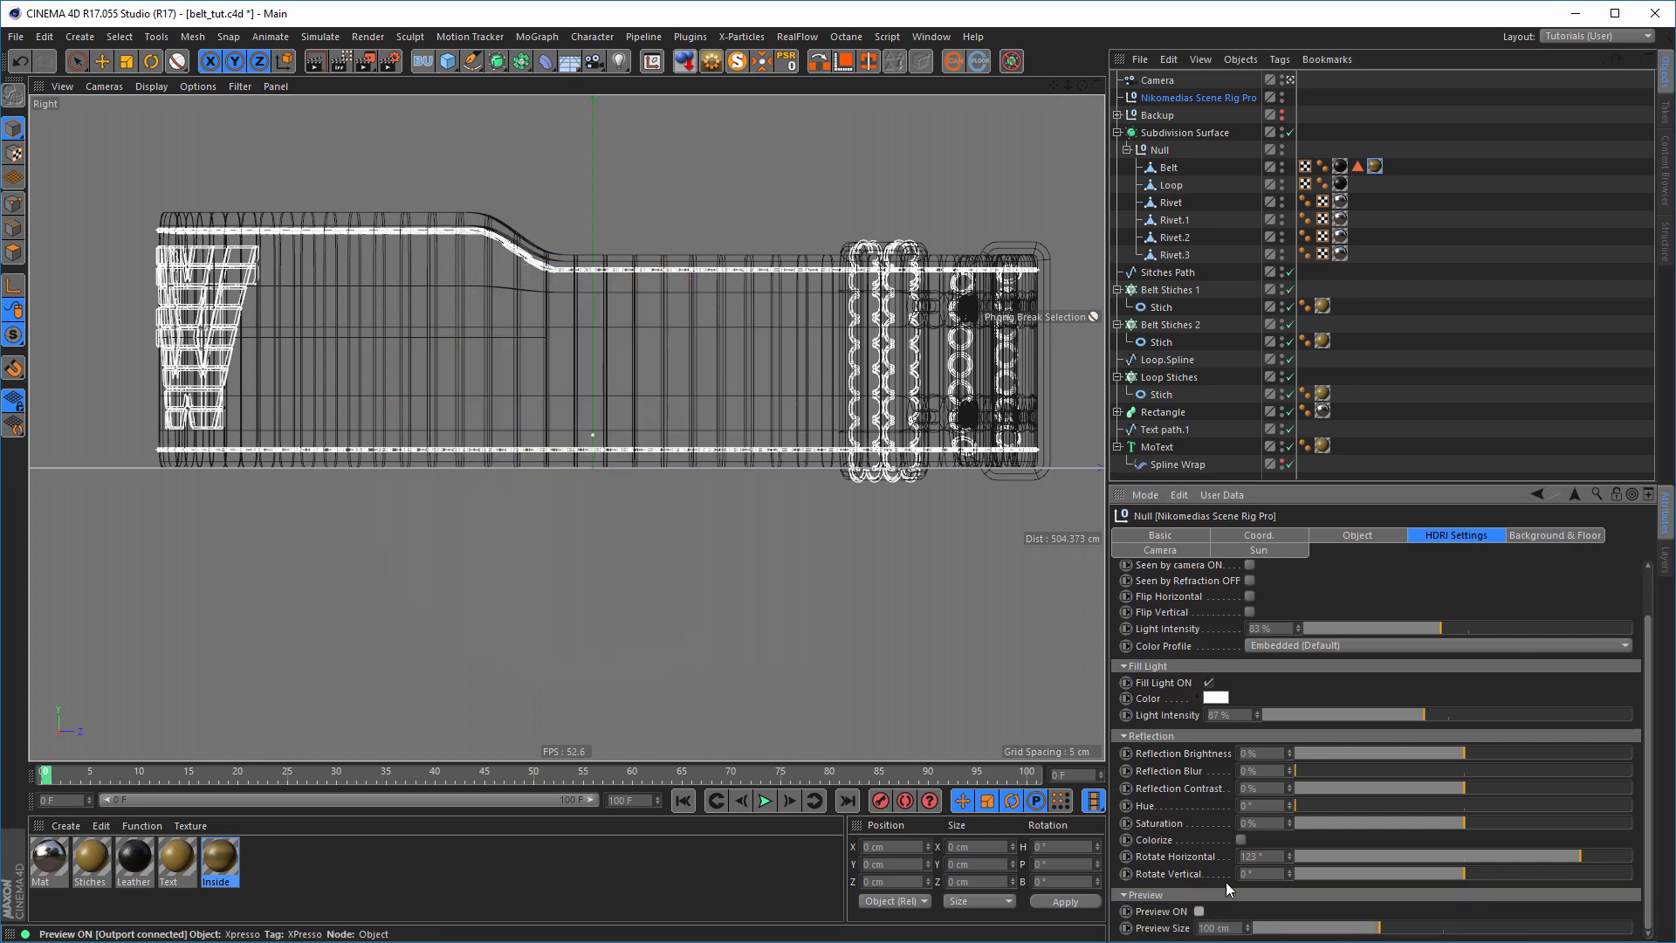
{"action": "middle_click_drag", "start_coordinate": [743, 434], "coordinate": [724, 437], "text": "alt"}
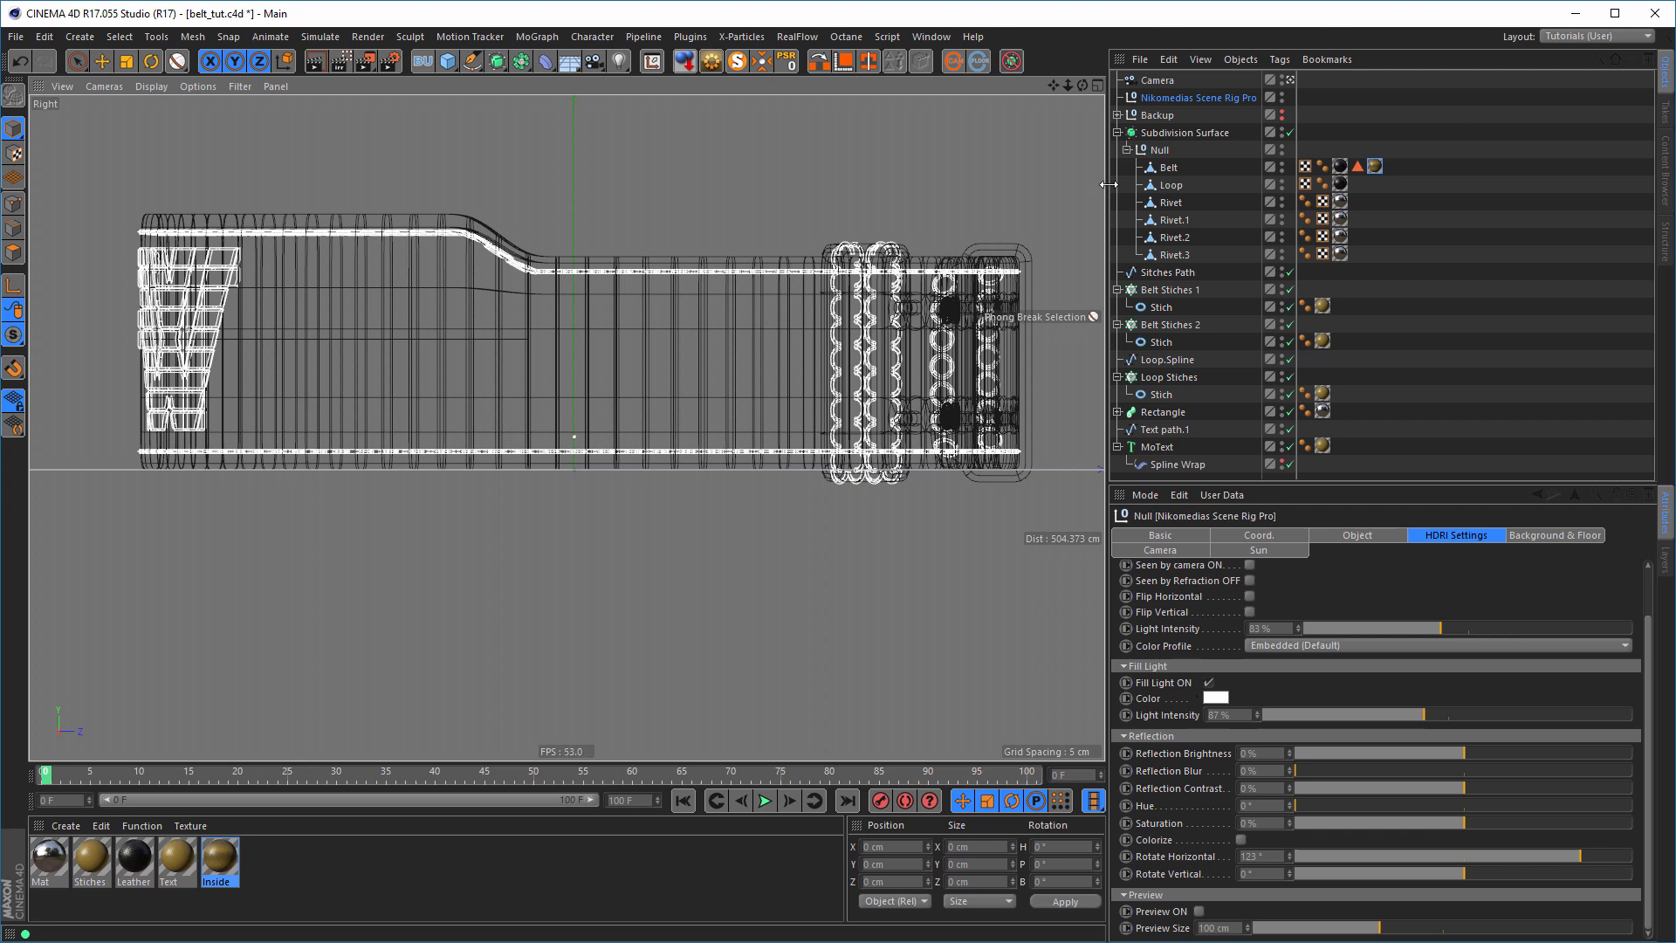
- Collapse the Subdivision Surface, Belt Stiches 1 and 2, Loop Stiches, Rectangle and MoText hierarchies in the object list
{"action": "left_click", "coordinate": [1118, 132]}
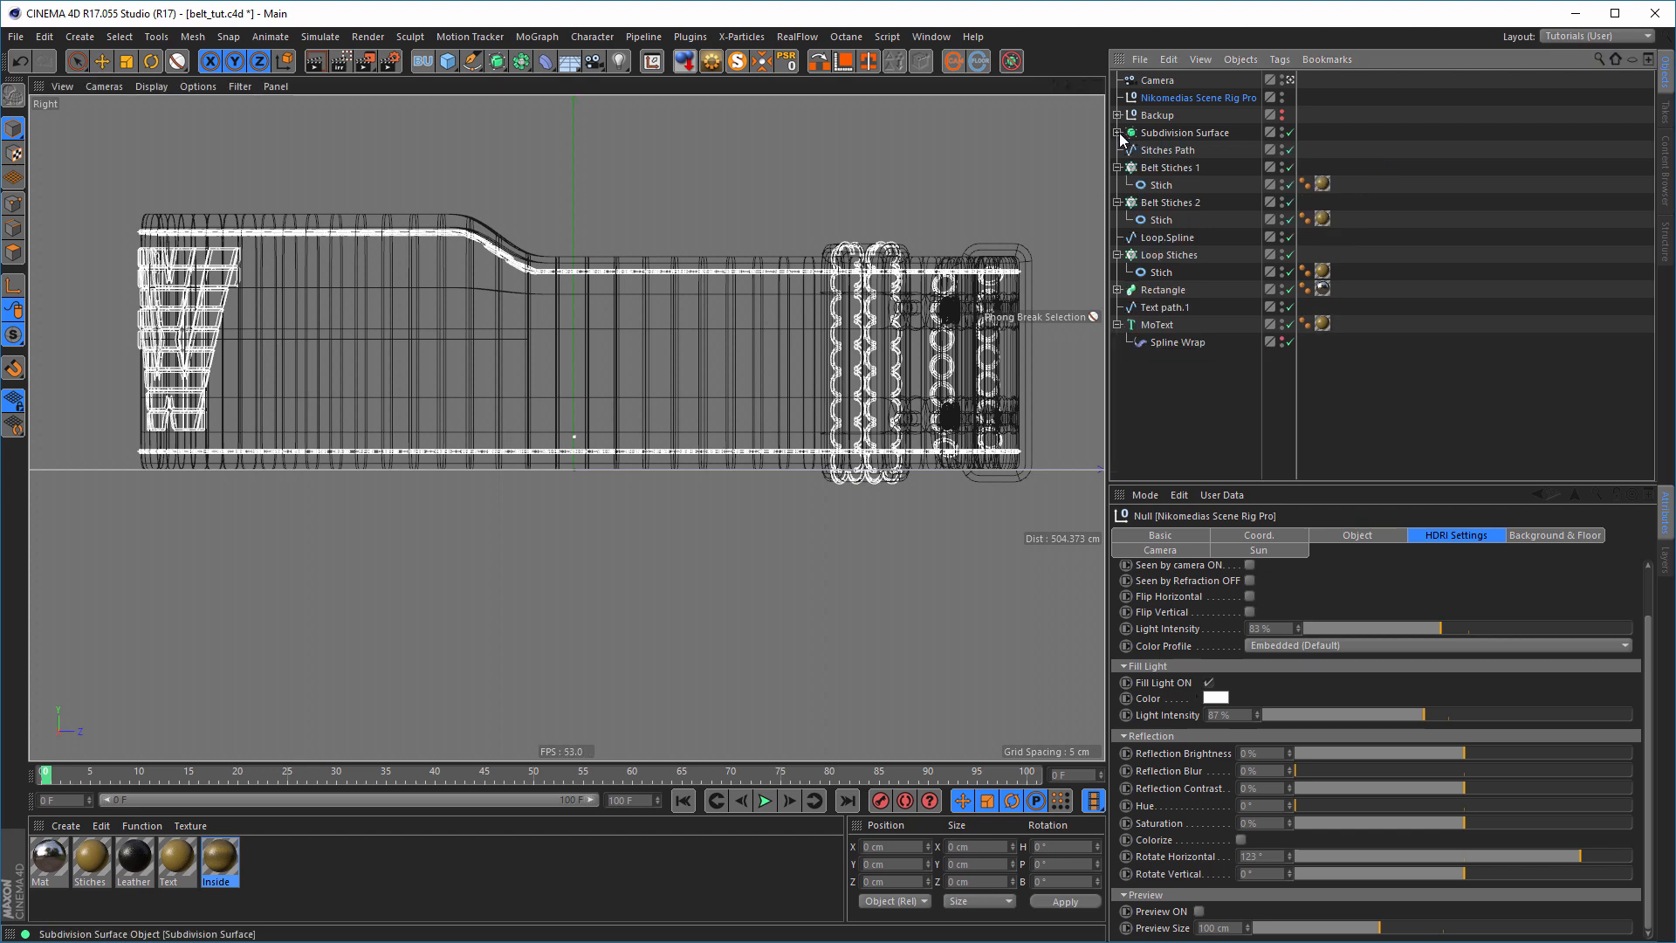
{"action": "left_click", "coordinate": [1117, 168]}
{"action": "left_click", "coordinate": [1118, 185]}
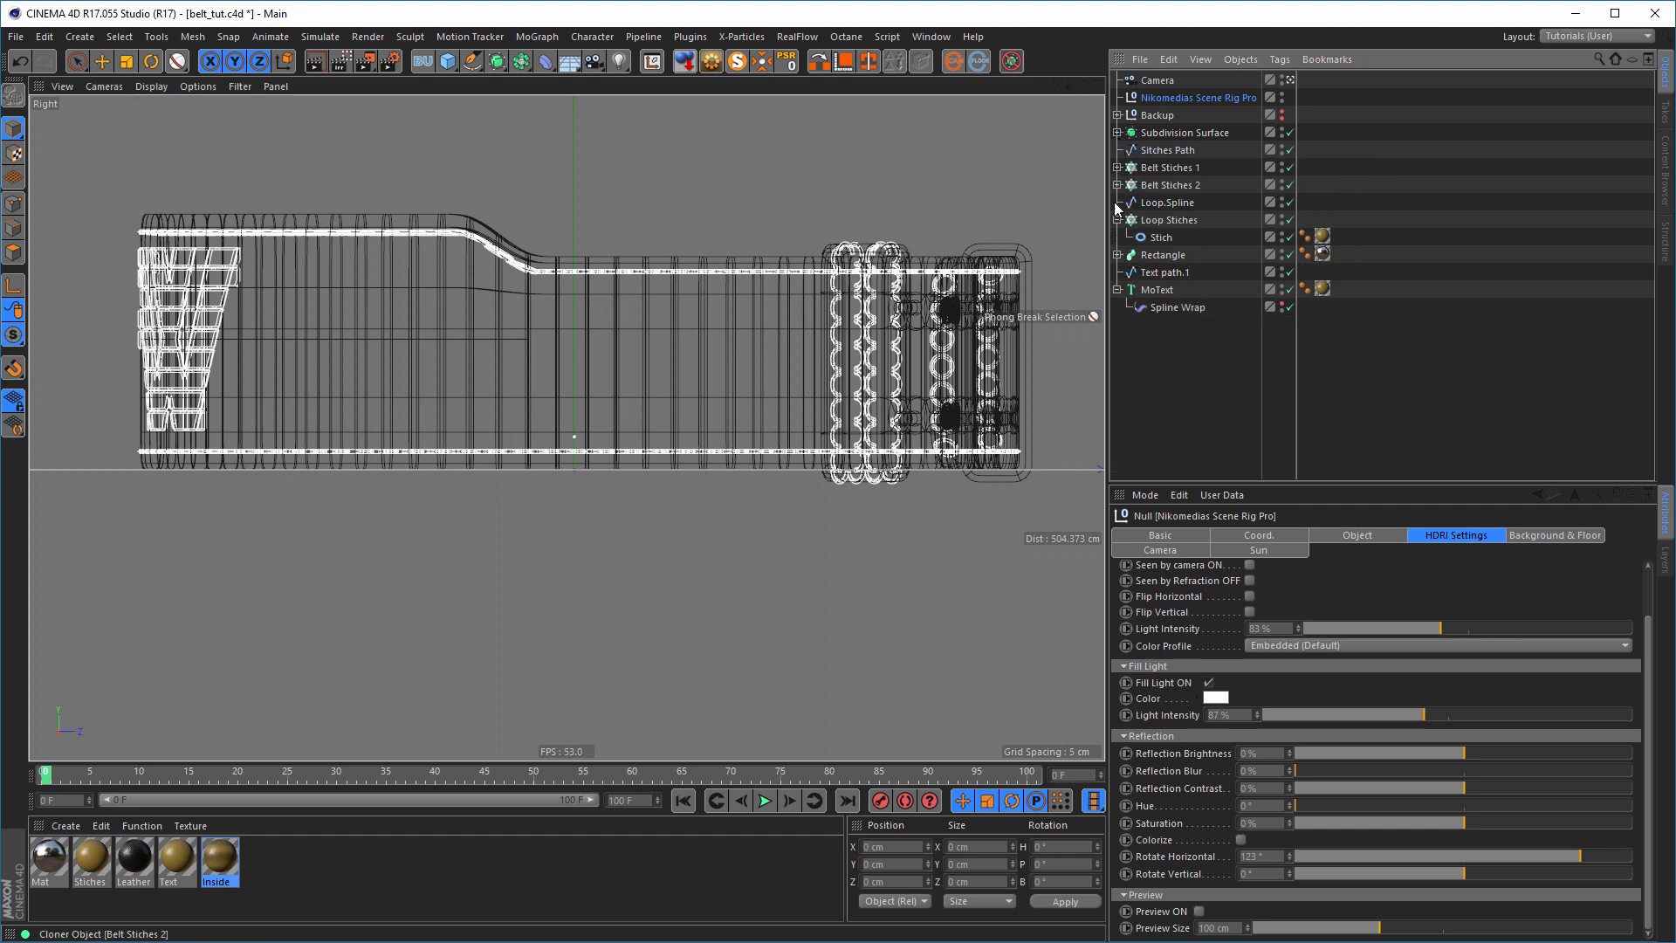
{"action": "left_click", "coordinate": [1118, 220]}
{"action": "left_click", "coordinate": [1117, 237]}
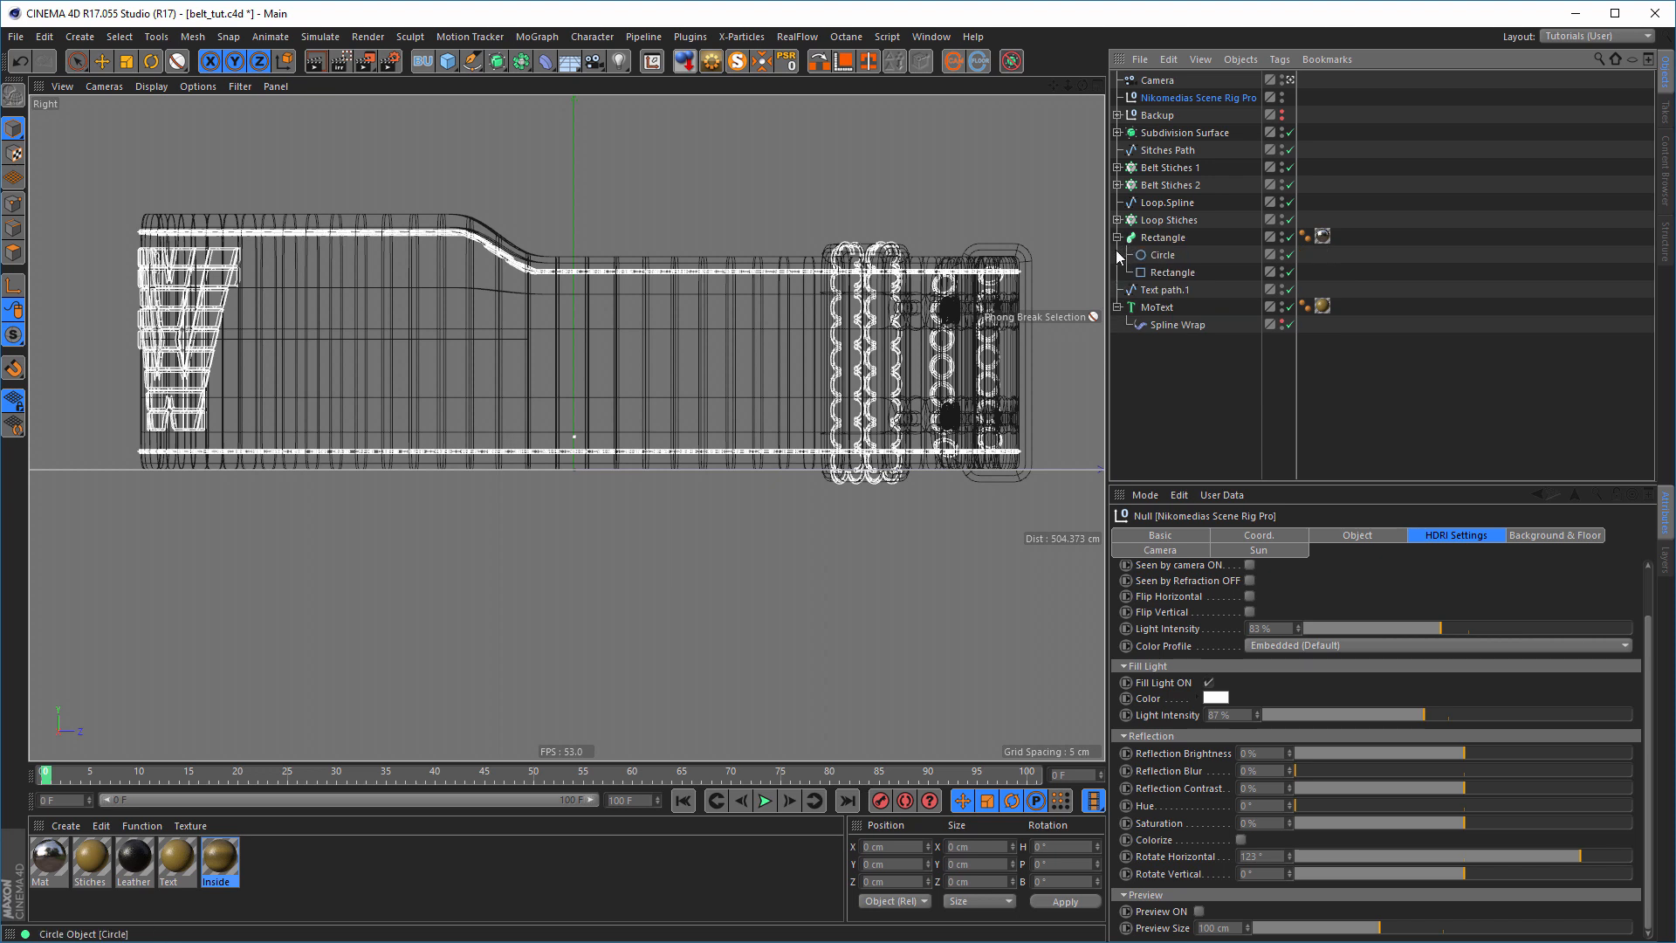
{"action": "left_click", "coordinate": [1117, 237]}
{"action": "left_click", "coordinate": [1118, 272]}
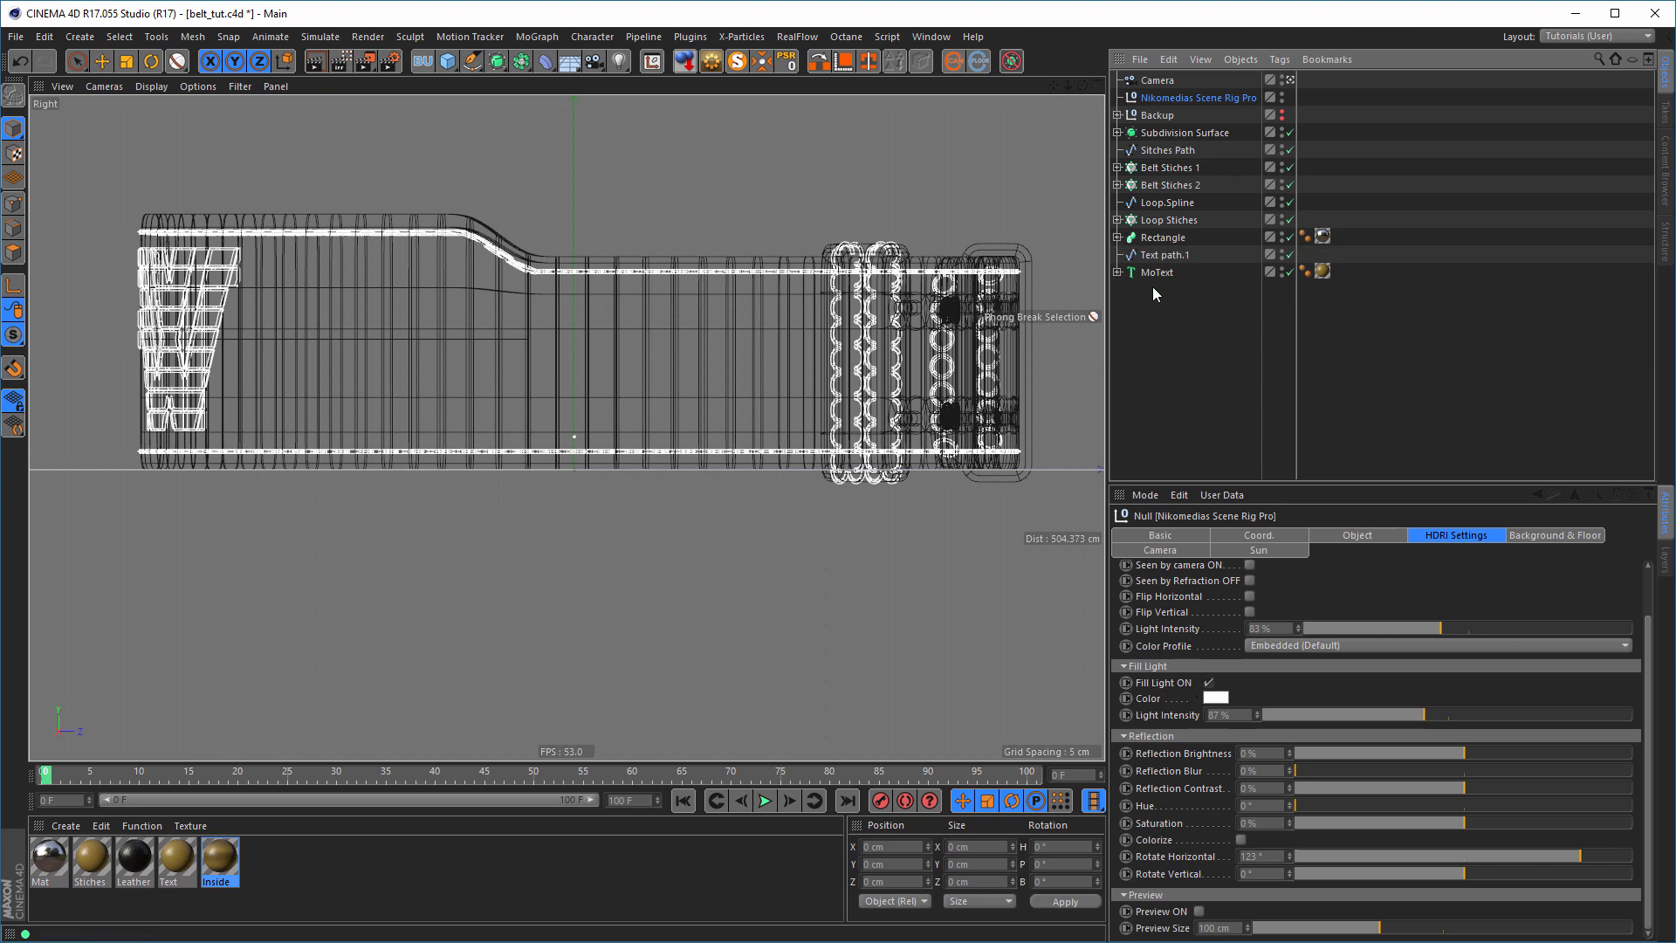
- Add a Null object and place it at the end of the object list, below MoText
{"action": "left_click_drag", "start_coordinate": [1147, 302], "coordinate": [1194, 130]}
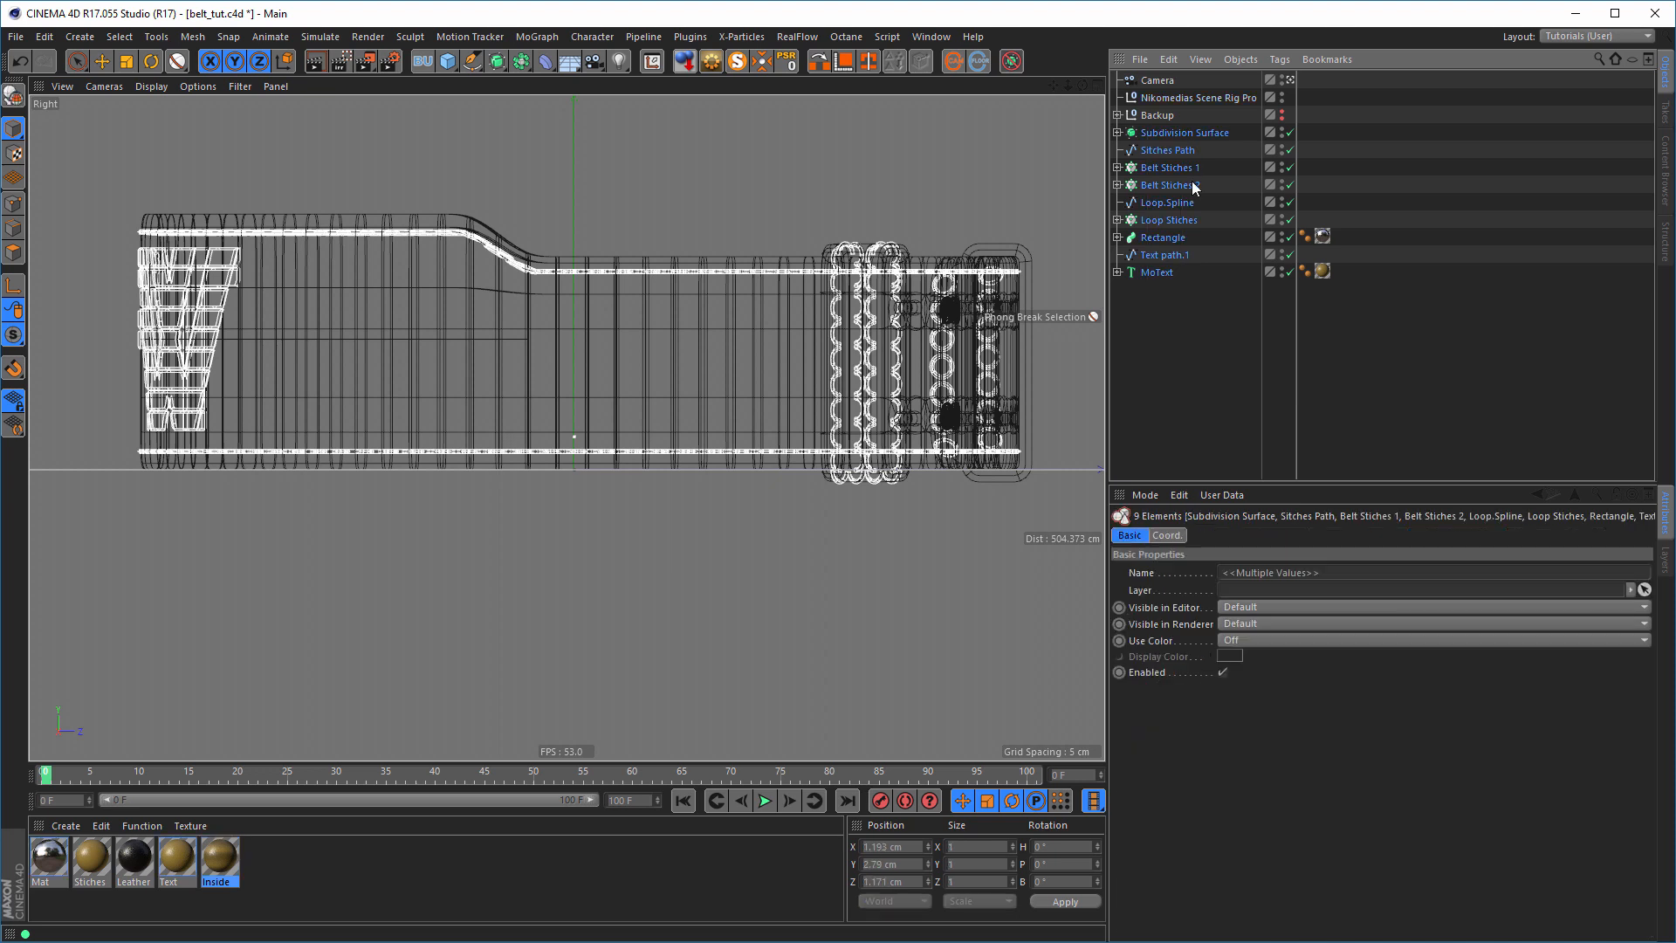
{"action": "left_click", "coordinate": [1217, 312]}
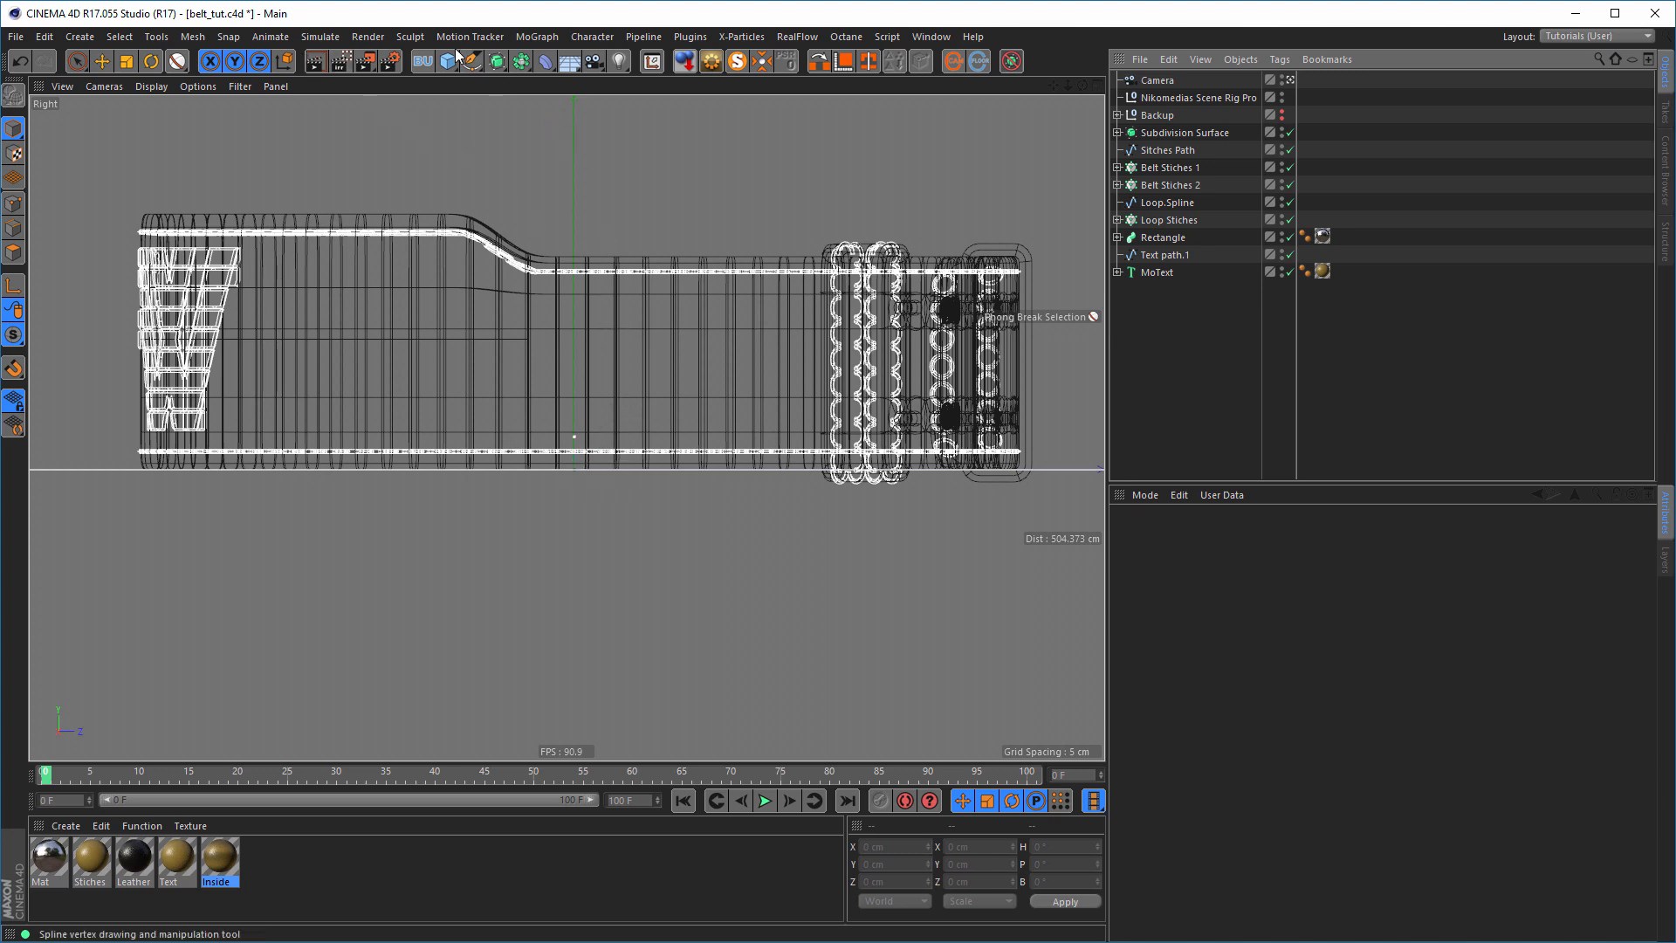
{"action": "left_click_drag", "start_coordinate": [451, 67], "coordinate": [493, 82]}
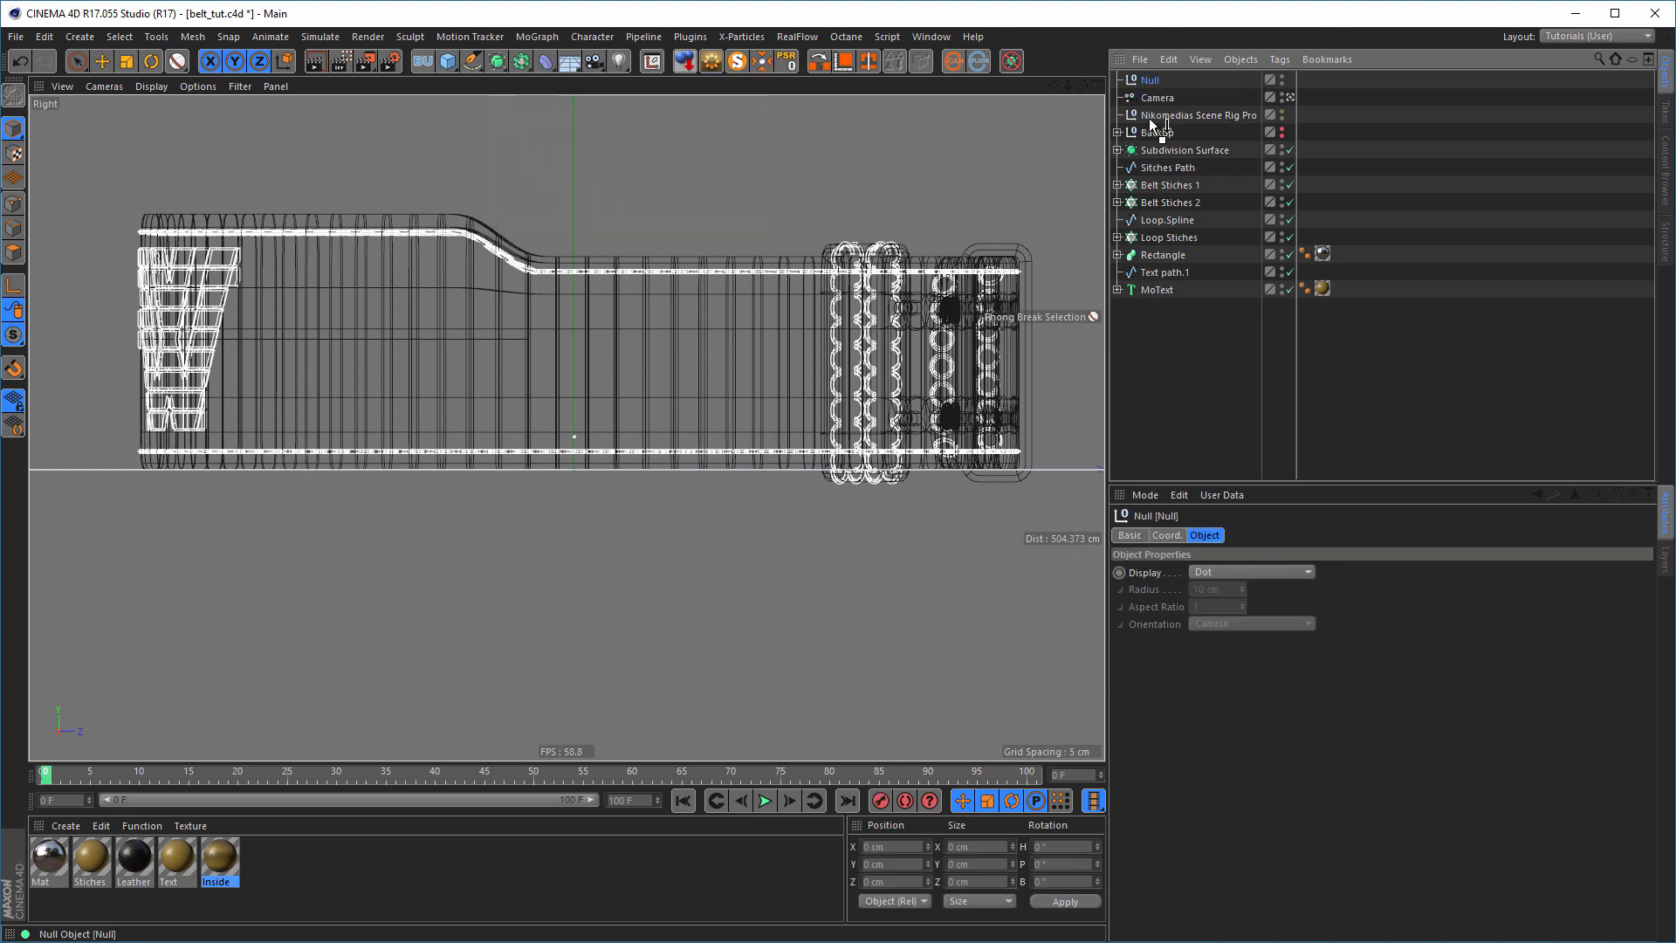
{"action": "left_click_drag", "start_coordinate": [1148, 118], "coordinate": [1160, 301]}
- Parent all belt objects from Subdivision Surface through MoText under the new Null and keep its hierarchy collapsed
{"action": "left_click", "coordinate": [1160, 272]}
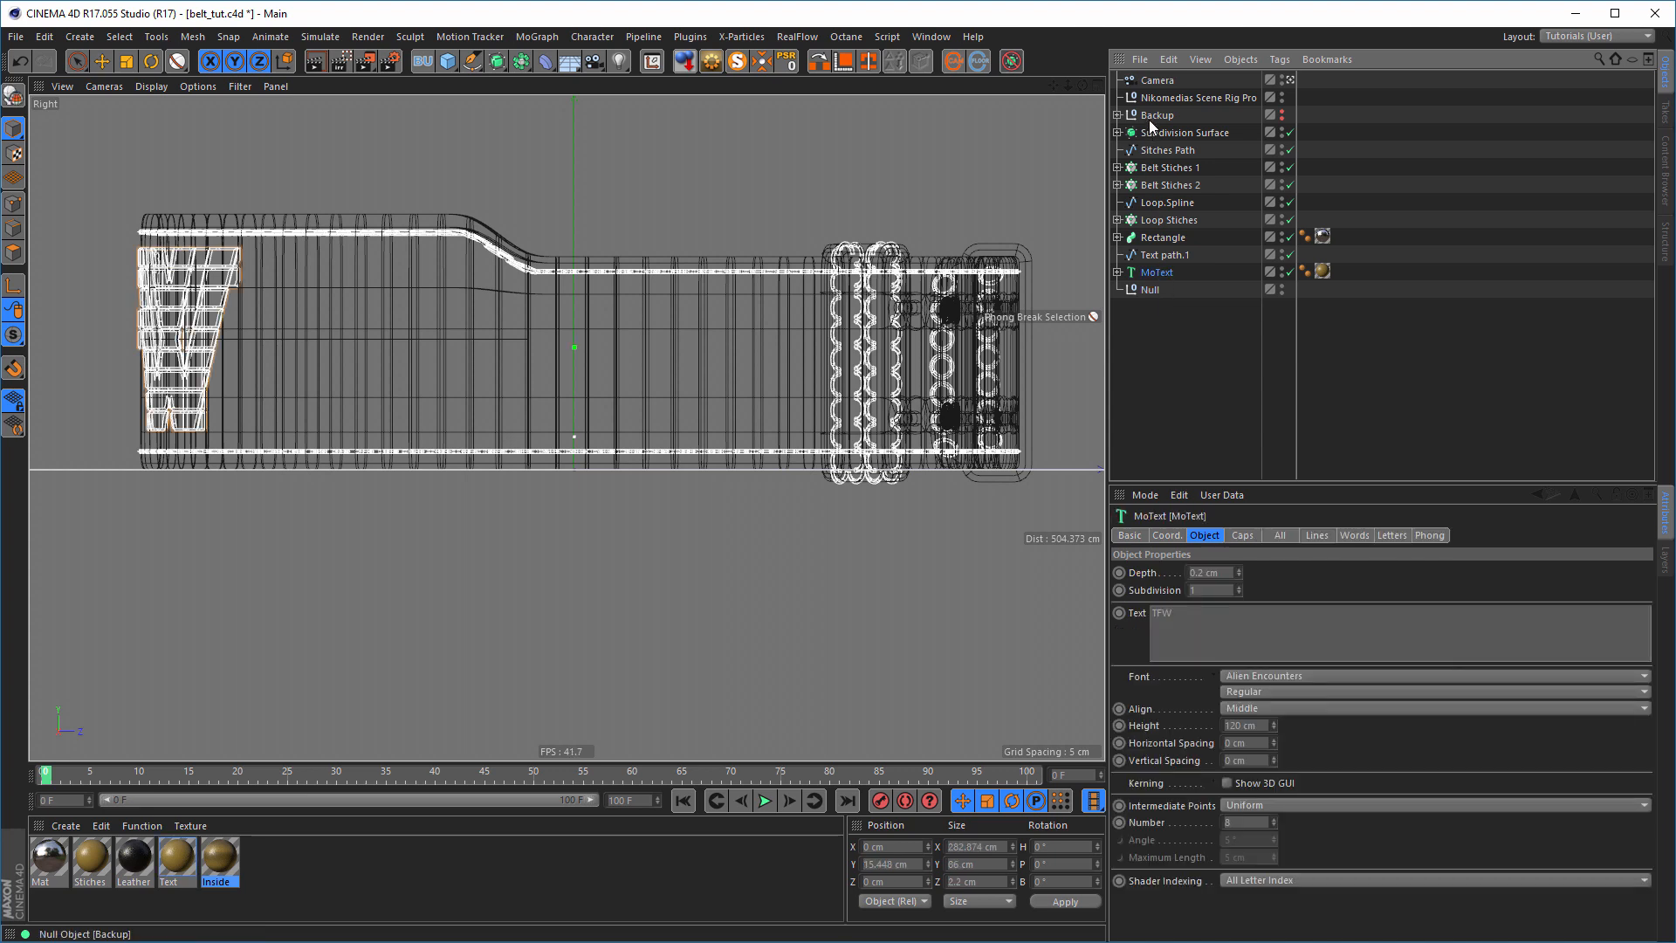
{"action": "left_click", "coordinate": [1152, 129], "text": "shift"}
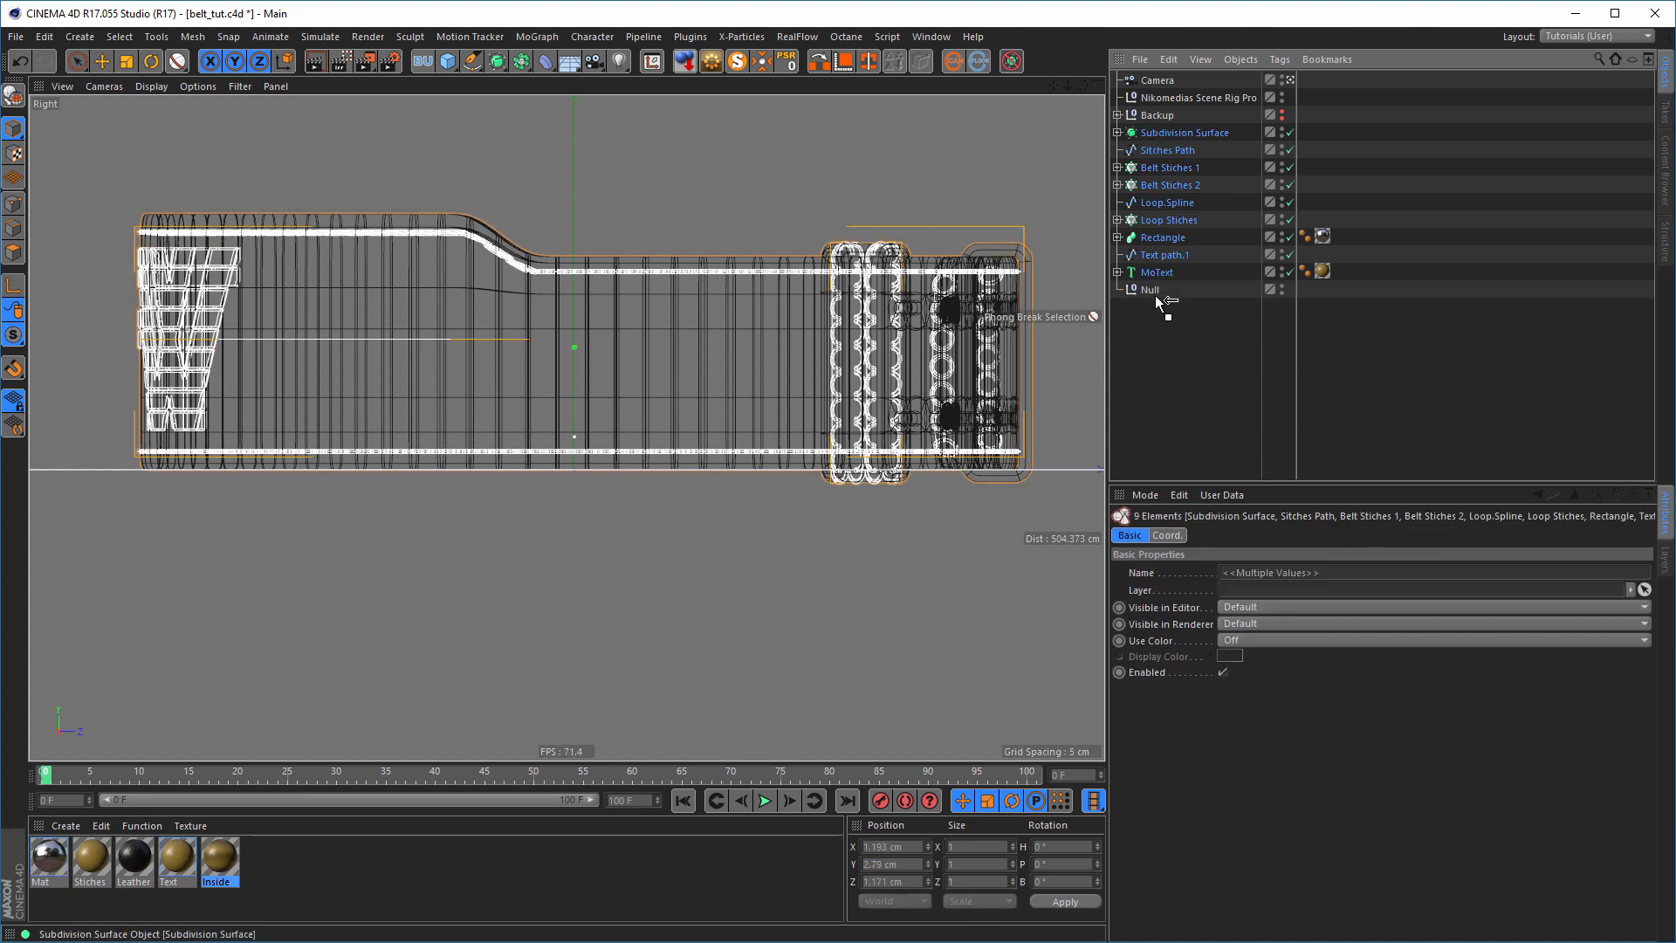
{"action": "left_click_drag", "start_coordinate": [1155, 295], "coordinate": [1150, 288]}
{"action": "left_click", "coordinate": [1117, 132]}
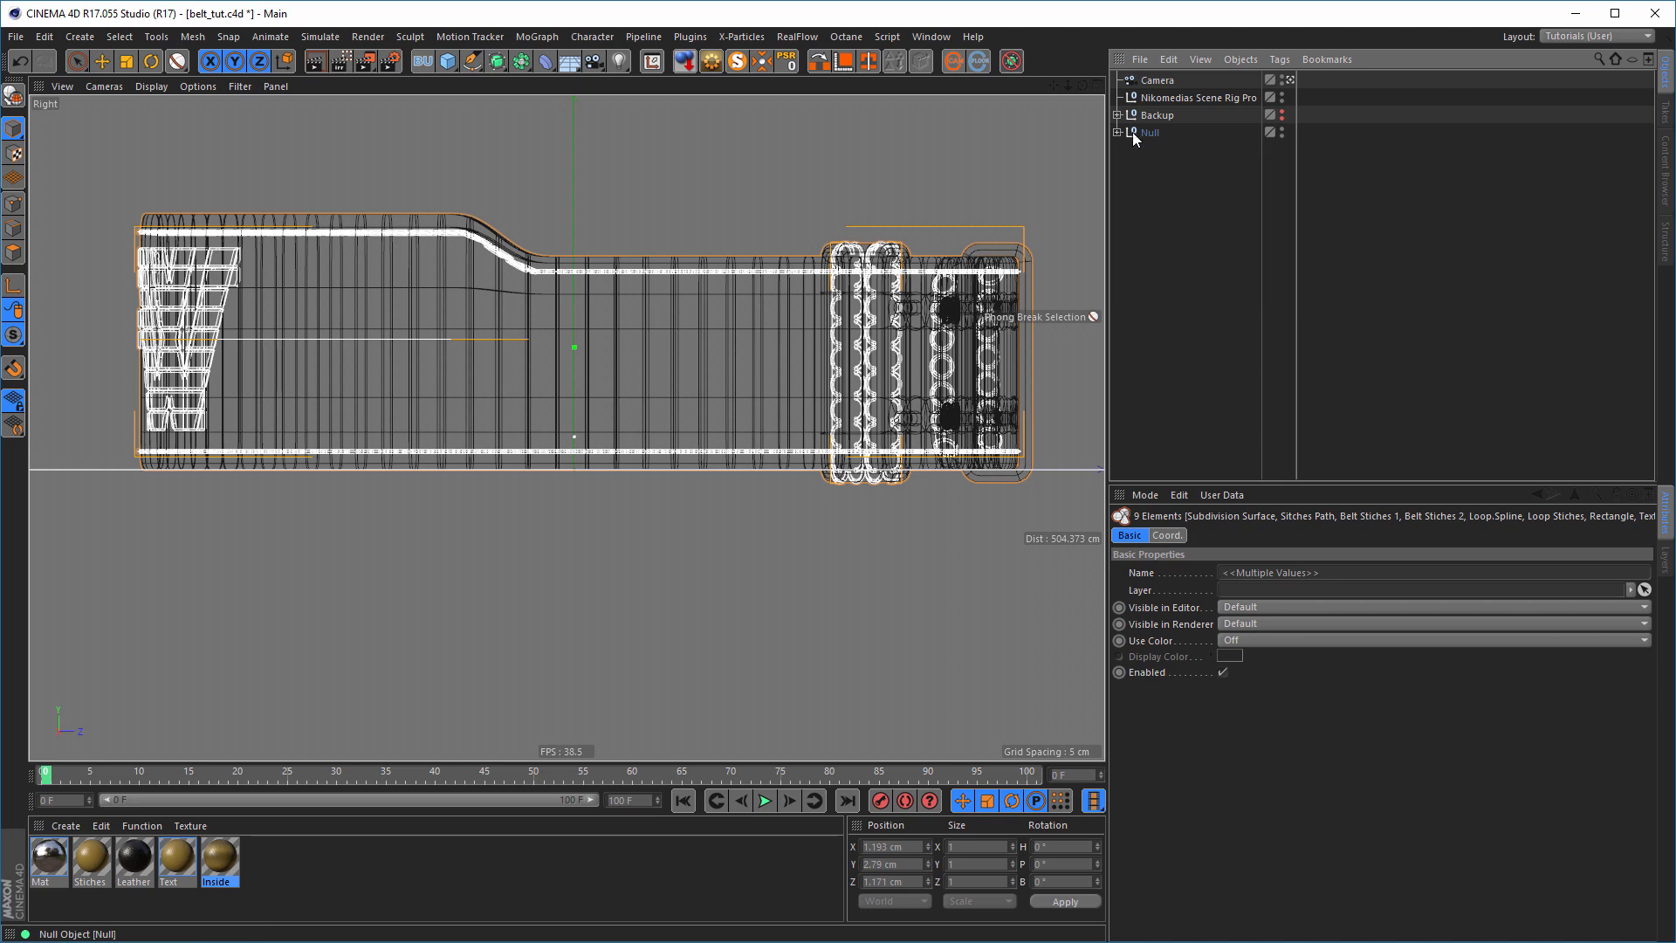
- Tilt the belt's Null to a pitch of about 1.8° and raise it to about 6.05 cm in Y
{"action": "left_click", "coordinate": [1142, 134]}
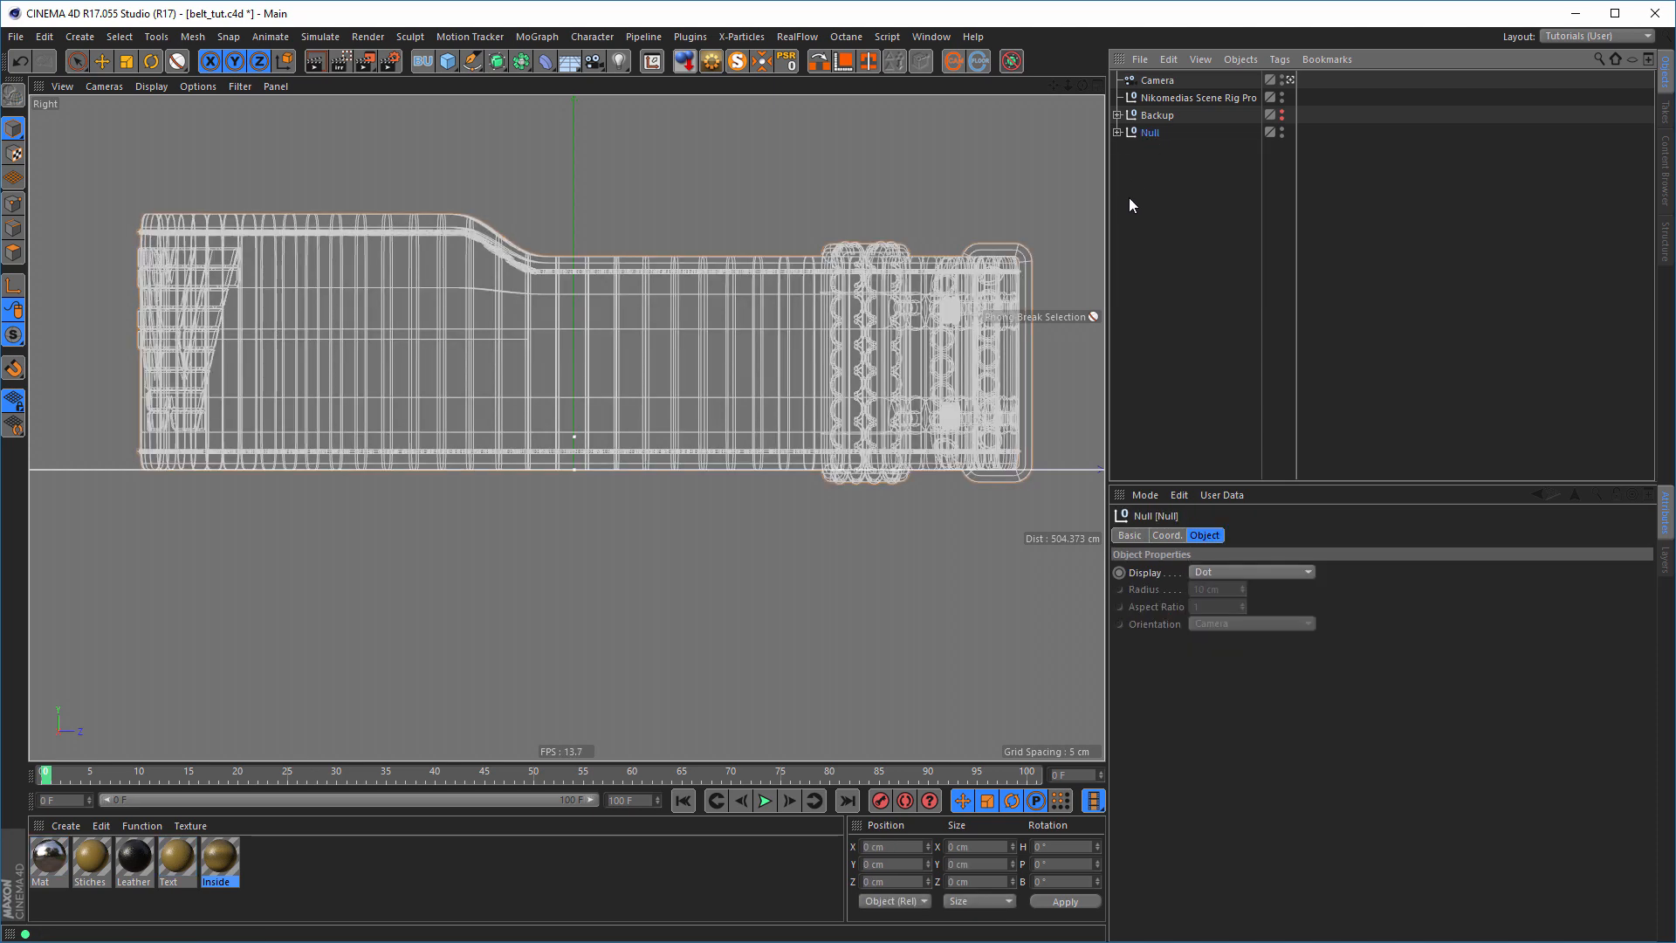
{"action": "key", "text": "r"}
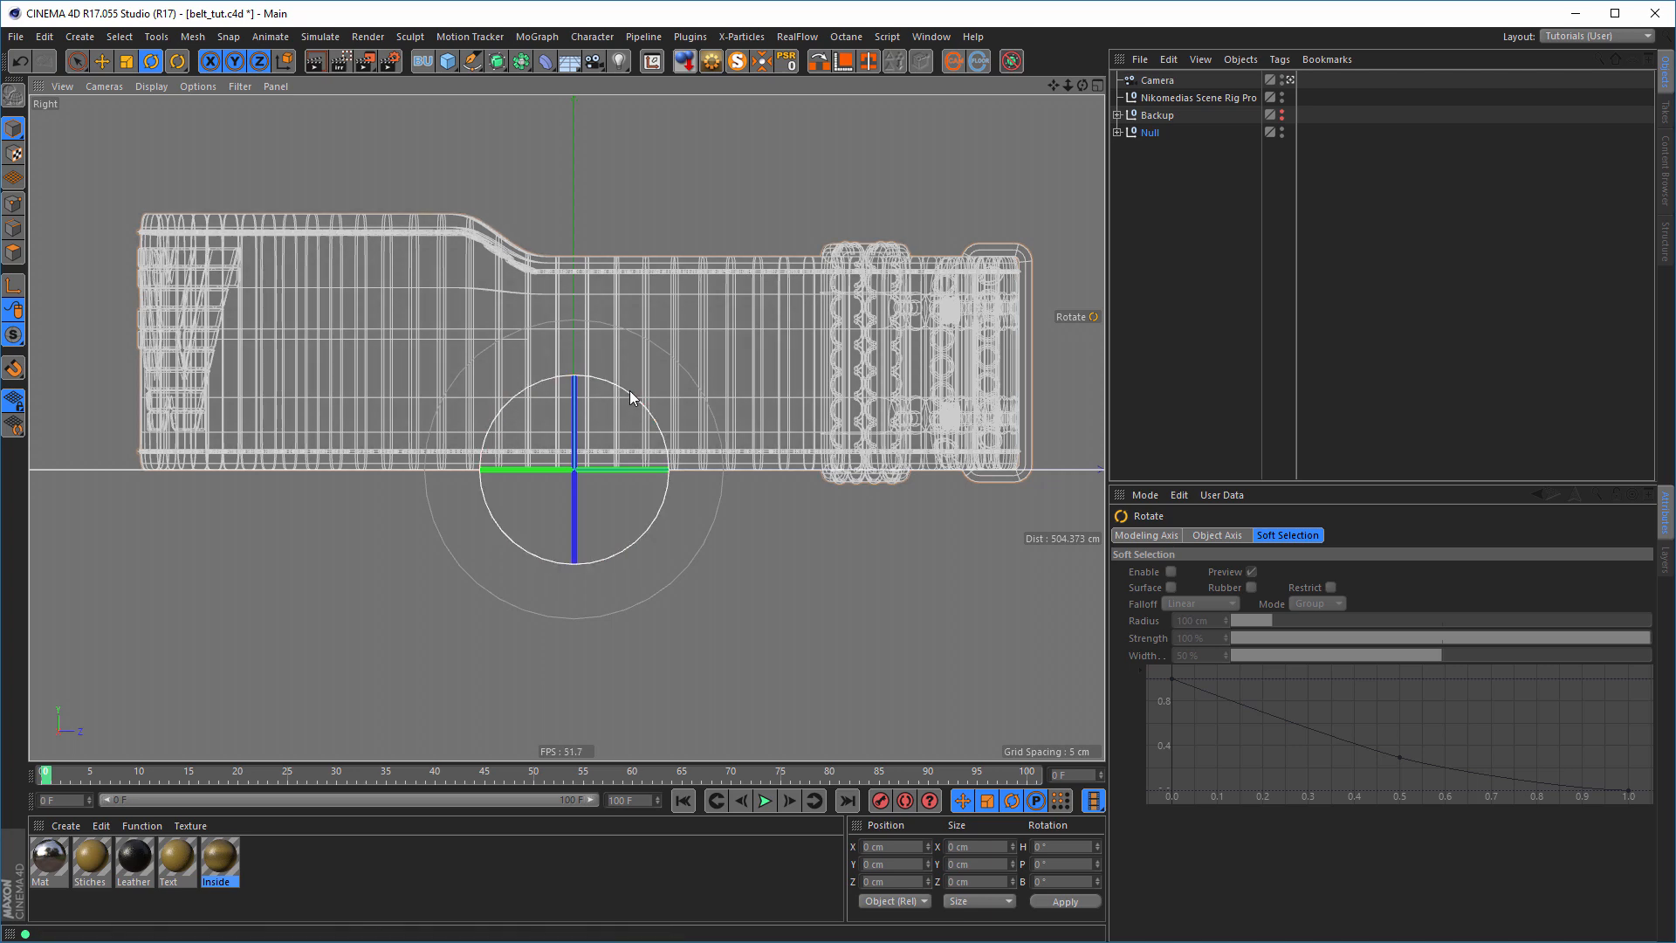
{"action": "left_click_drag", "start_coordinate": [630, 389], "coordinate": [625, 388]}
{"action": "key", "text": "e"}
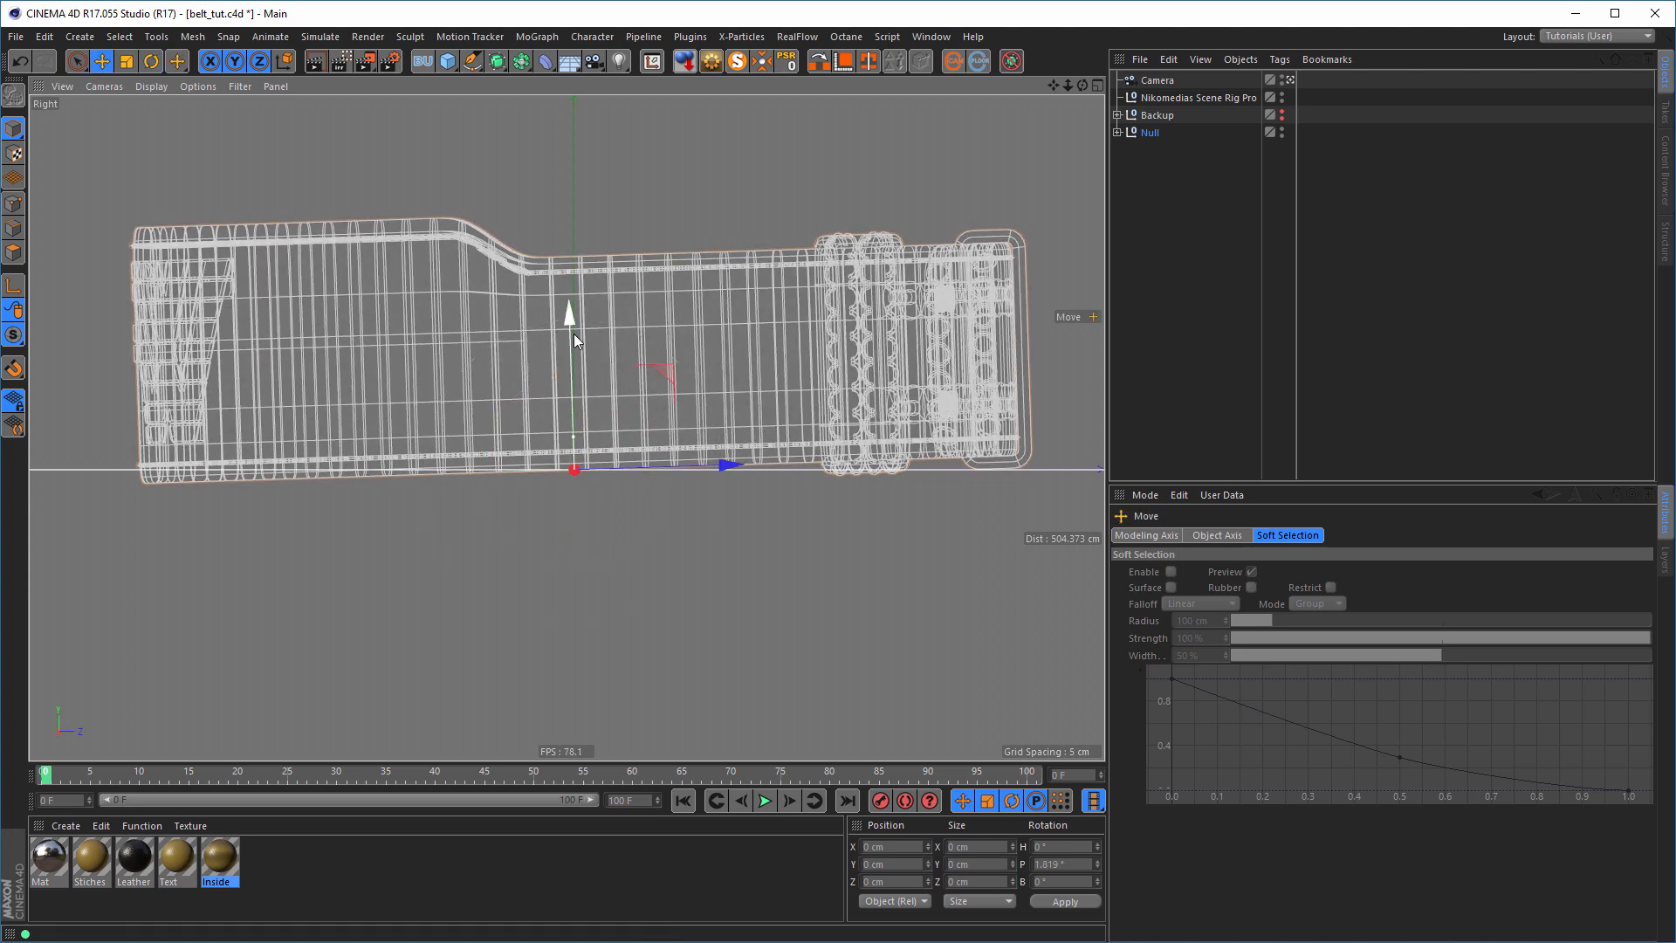
{"action": "left_click_drag", "start_coordinate": [573, 313], "coordinate": [578, 300]}
- Reduce the Null's pitch to about 1.19° and lower it to about 4.41 cm in Y, close to the floor line
{"action": "key", "text": "r"}
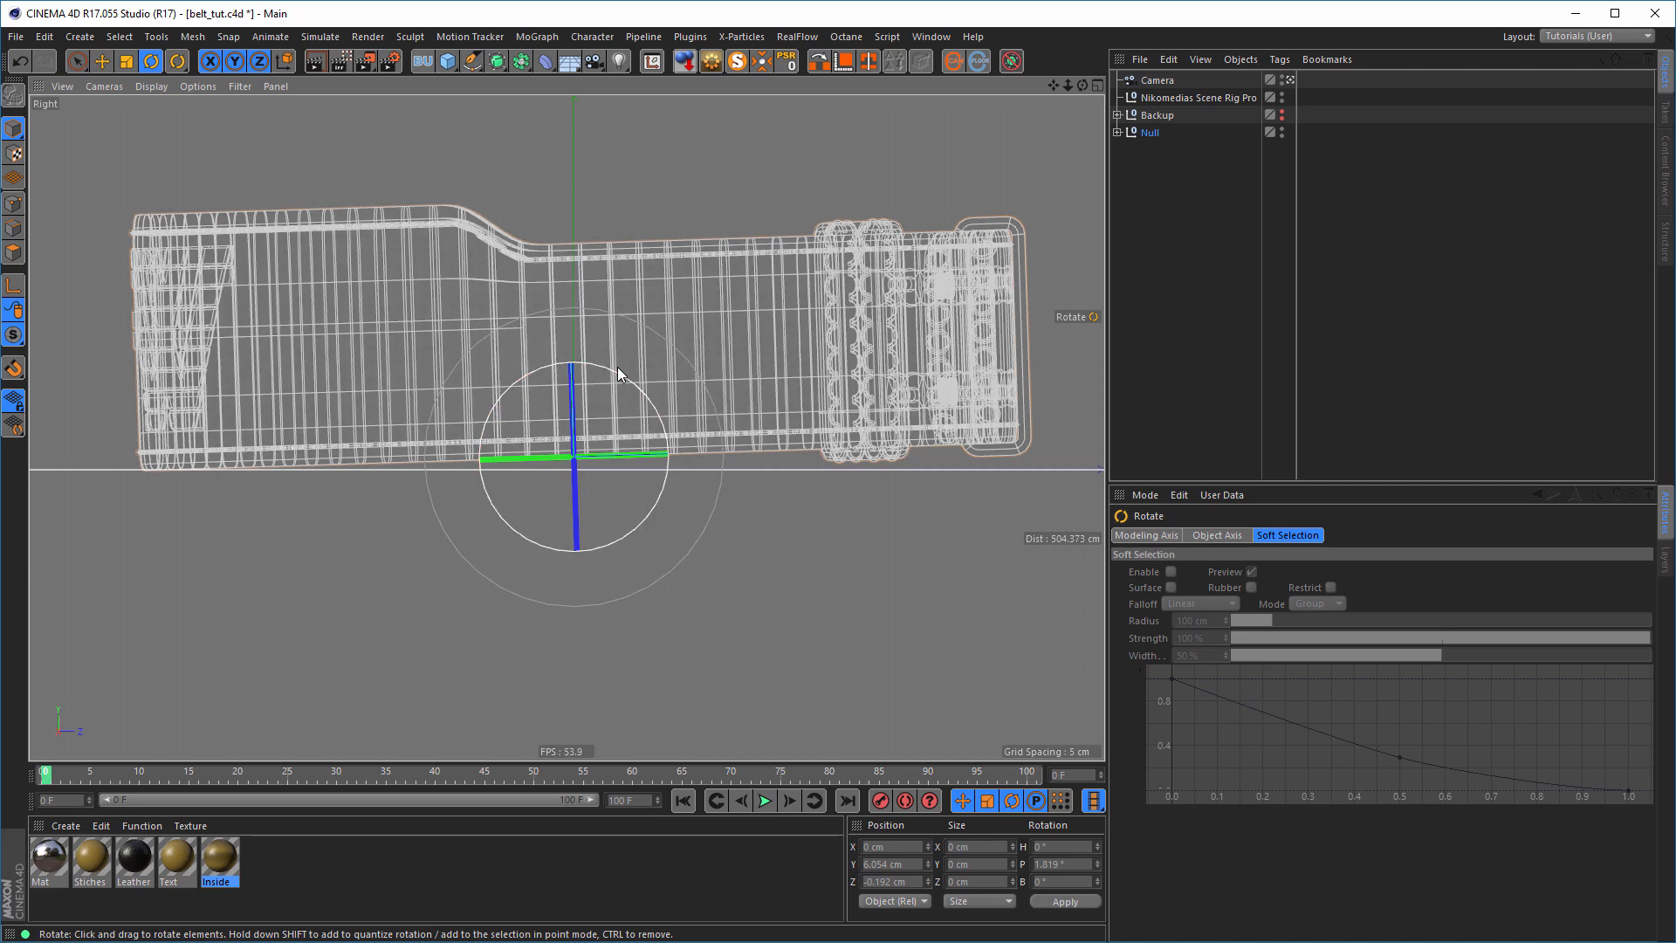
{"action": "left_click_drag", "start_coordinate": [619, 369], "coordinate": [618, 363]}
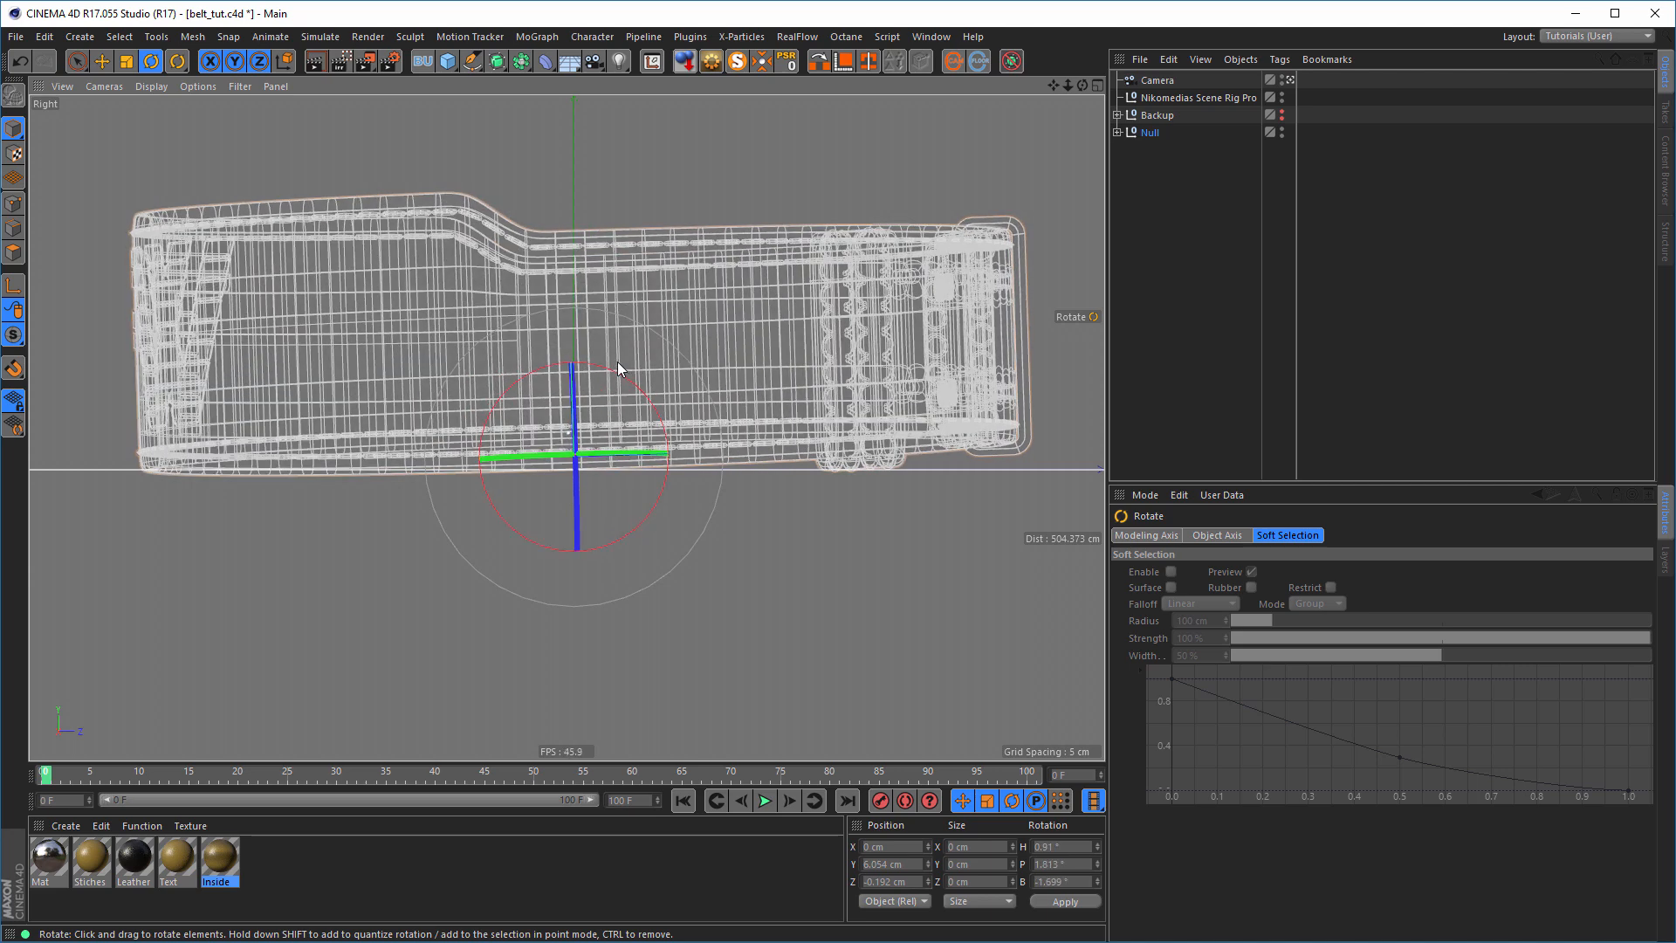
{"action": "key", "text": "ctrl+z"}
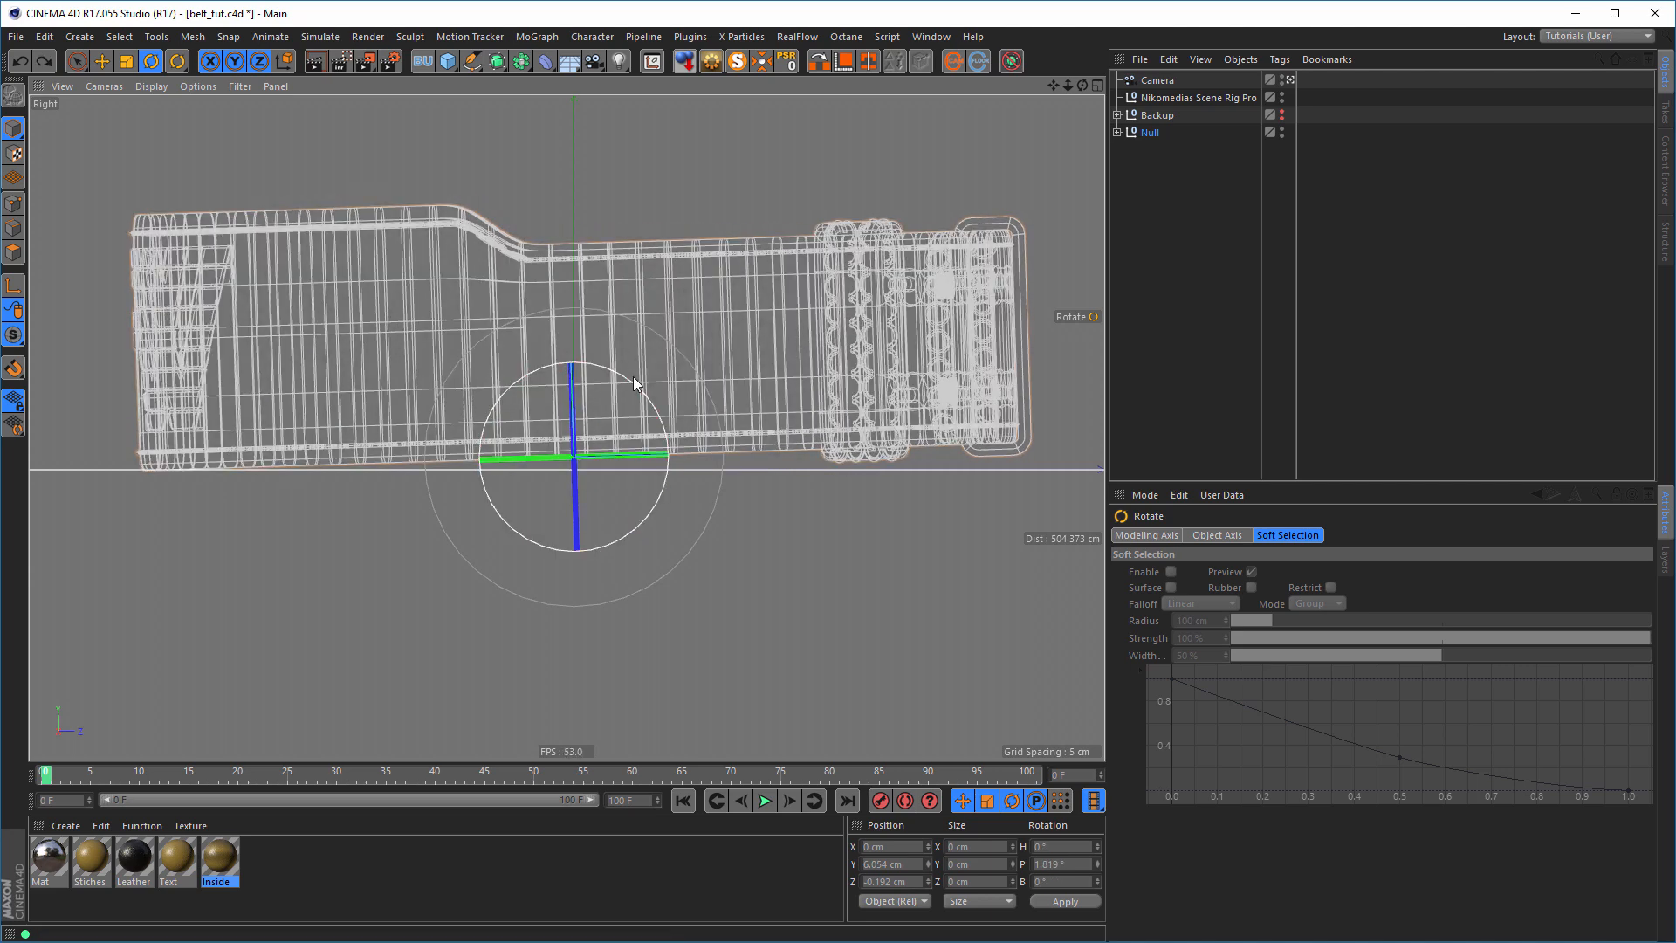
{"action": "left_click_drag", "start_coordinate": [630, 375], "coordinate": [637, 370]}
{"action": "key", "text": "t"}
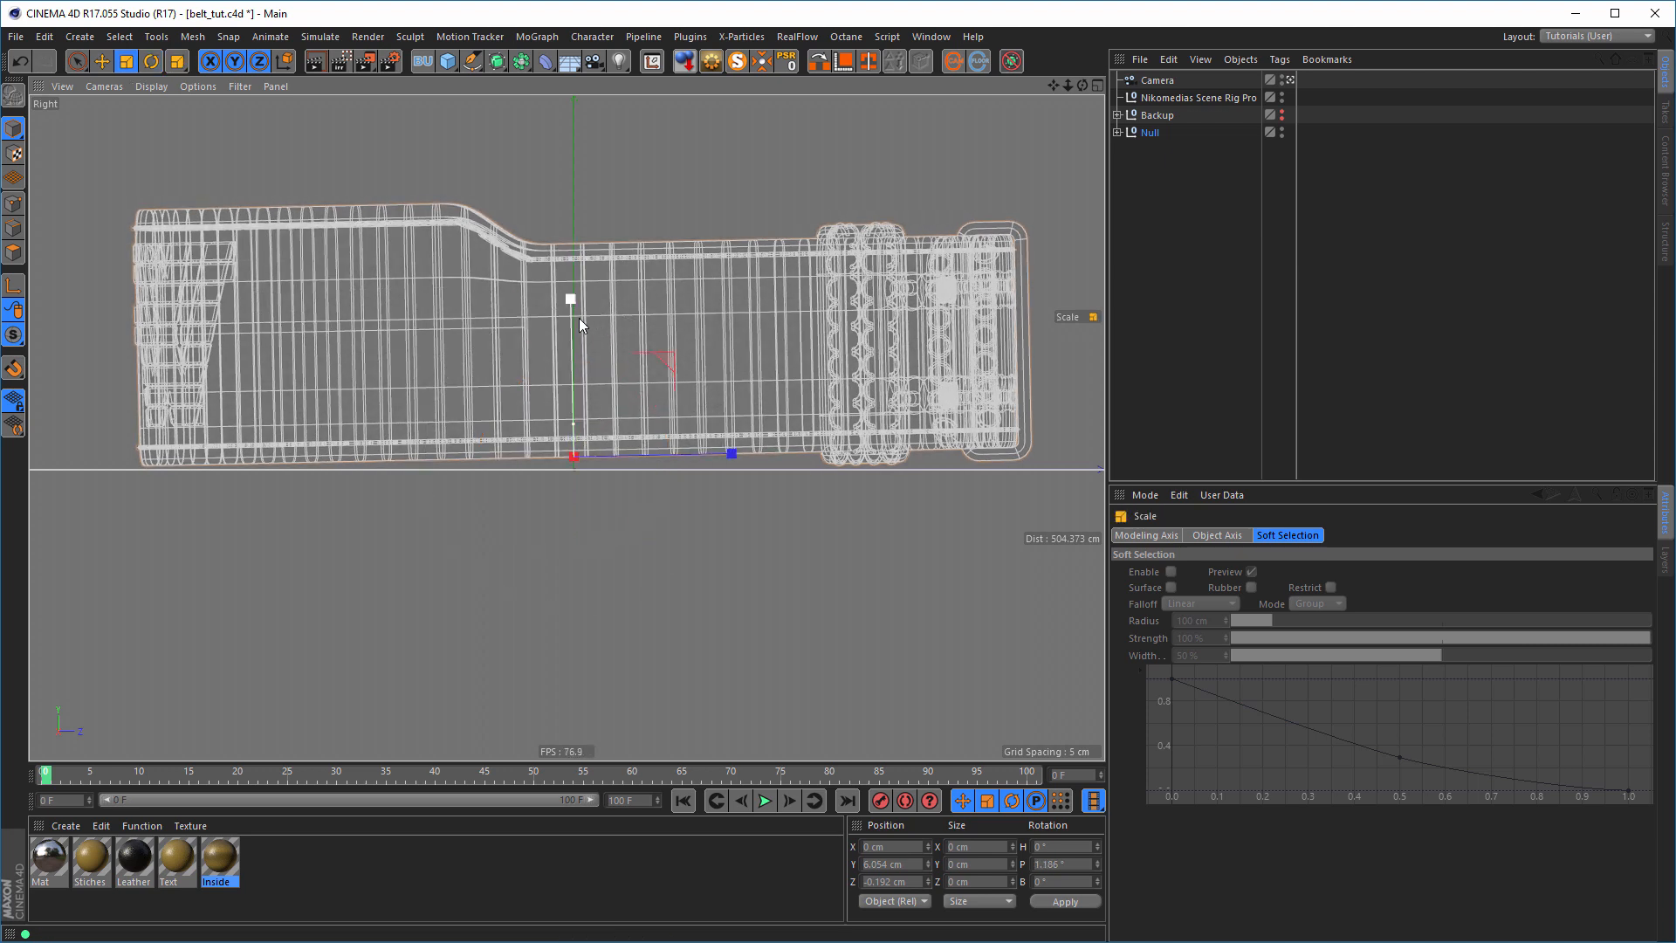
{"action": "key", "text": "e"}
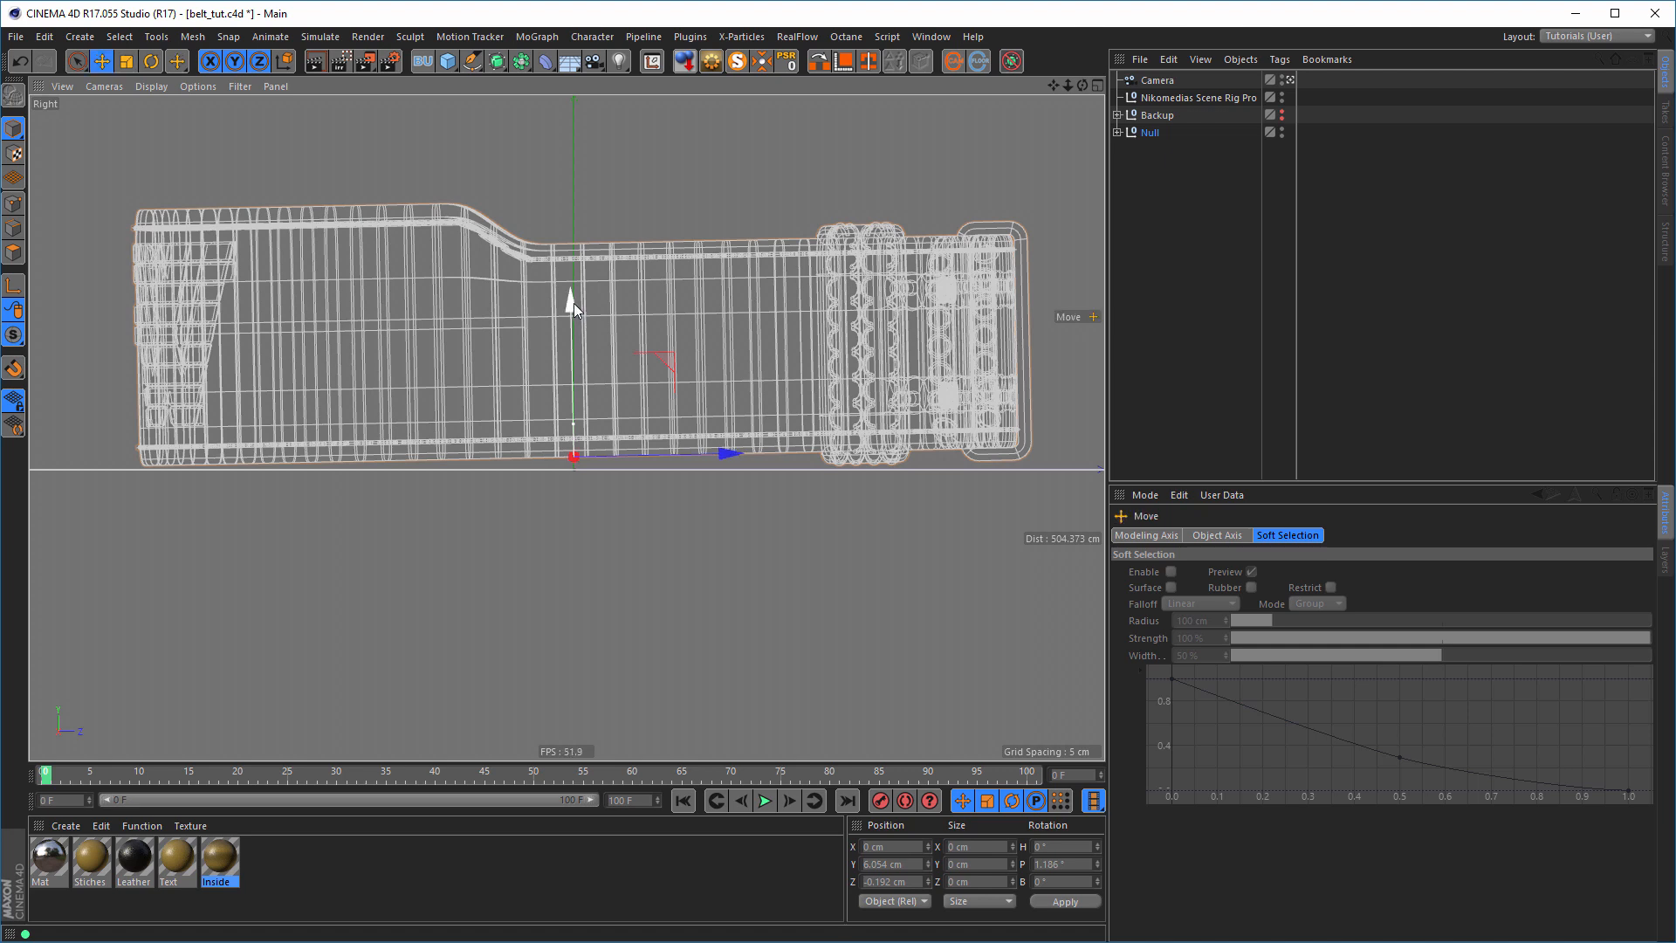
{"action": "left_click_drag", "start_coordinate": [574, 302], "coordinate": [573, 306]}
- Return to the Perspective view and turn on the interactive render region to preview the tilted belt
{"action": "middle_click", "coordinate": [560, 558]}
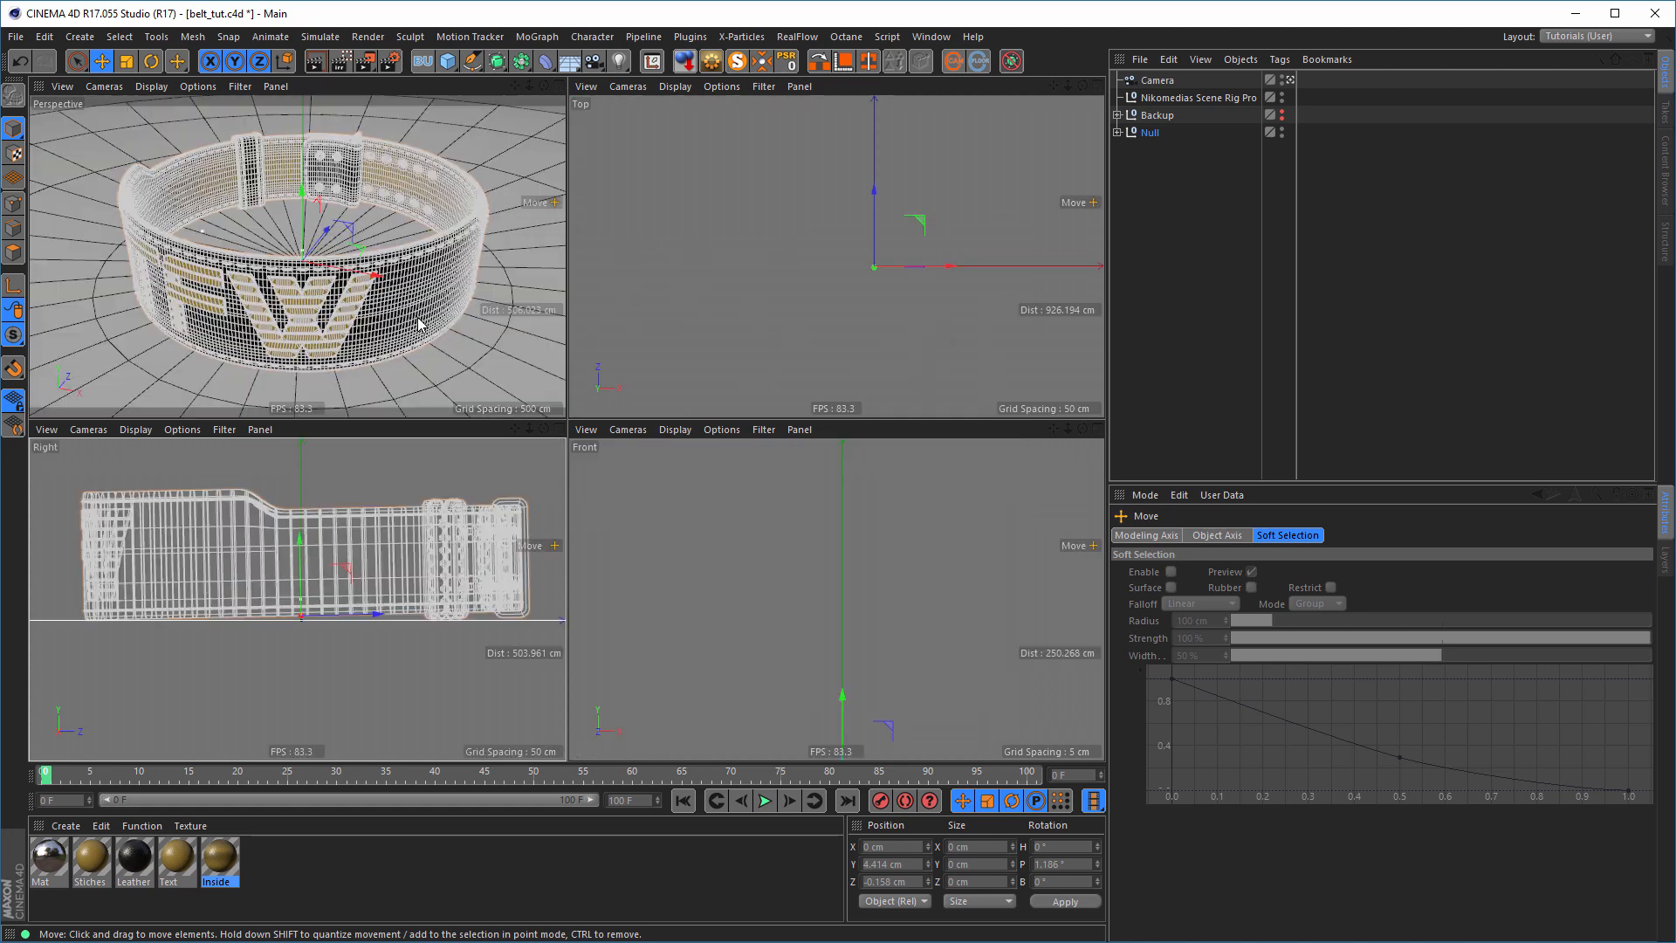
{"action": "middle_click", "coordinate": [419, 324]}
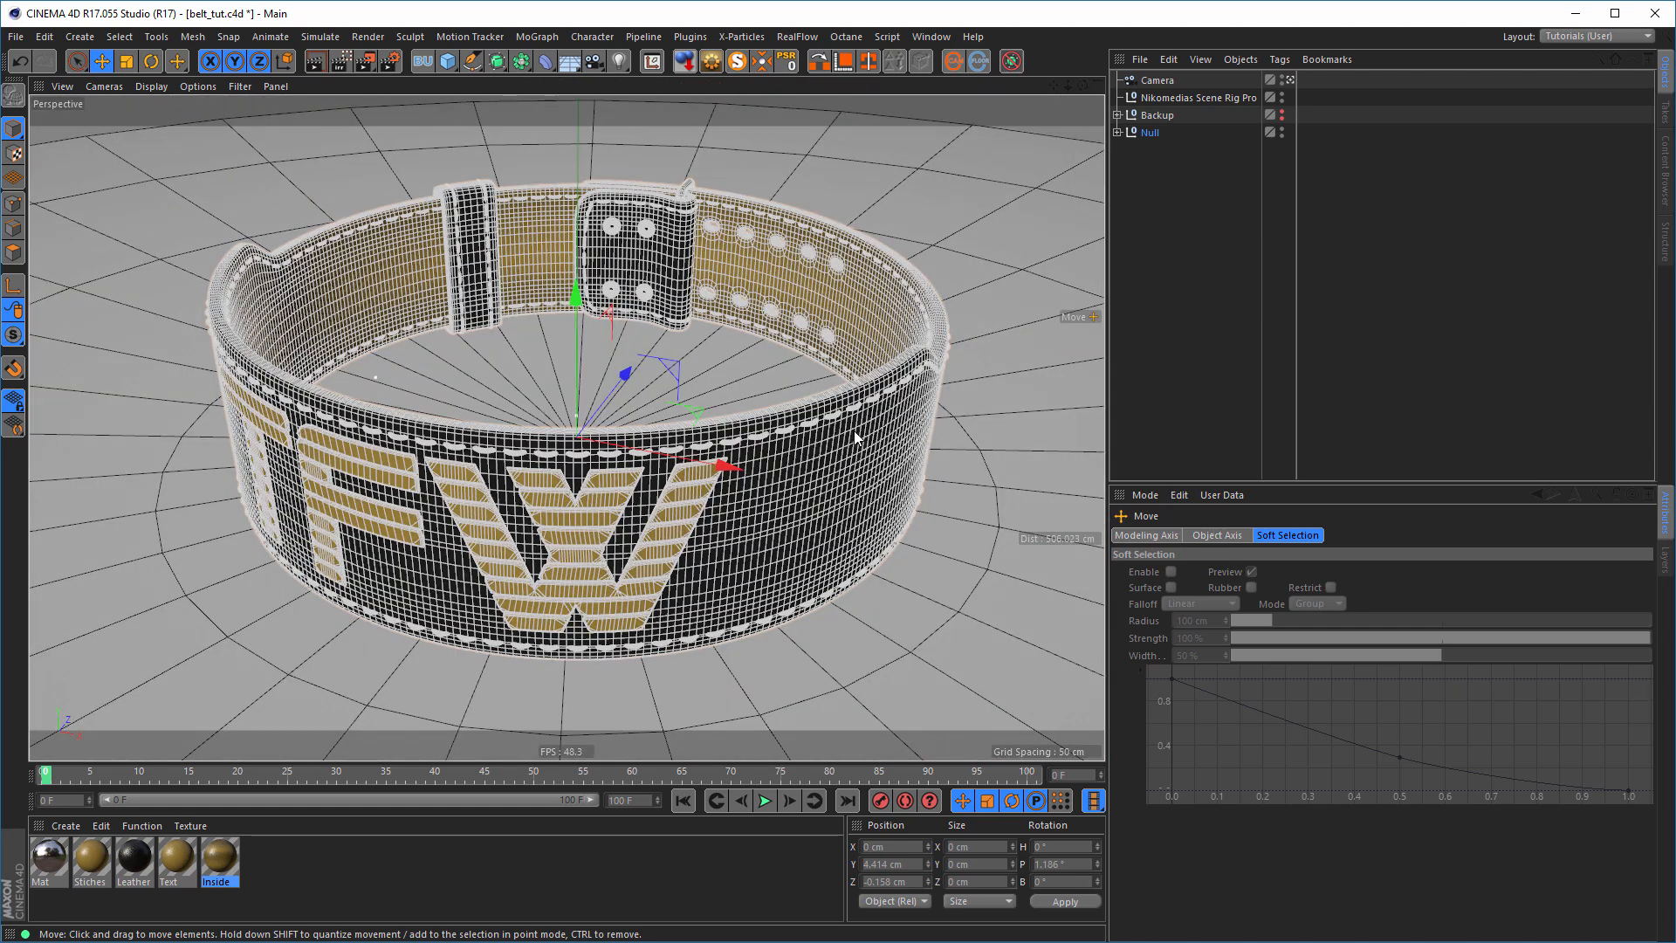
{"action": "left_click", "coordinate": [340, 63]}
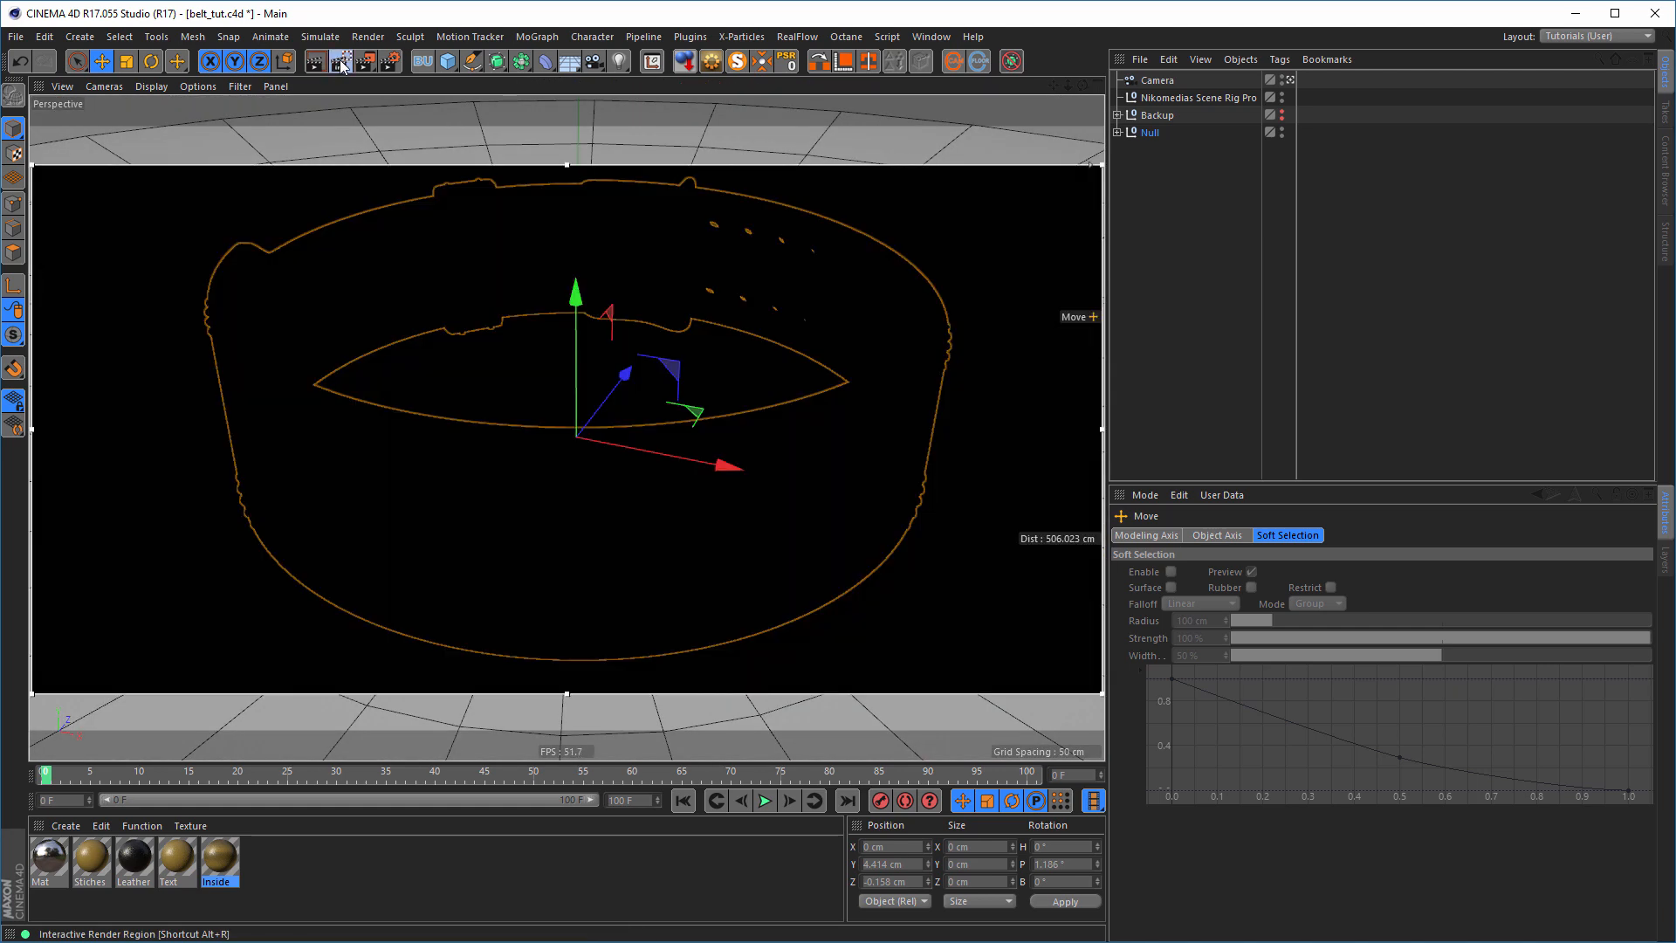